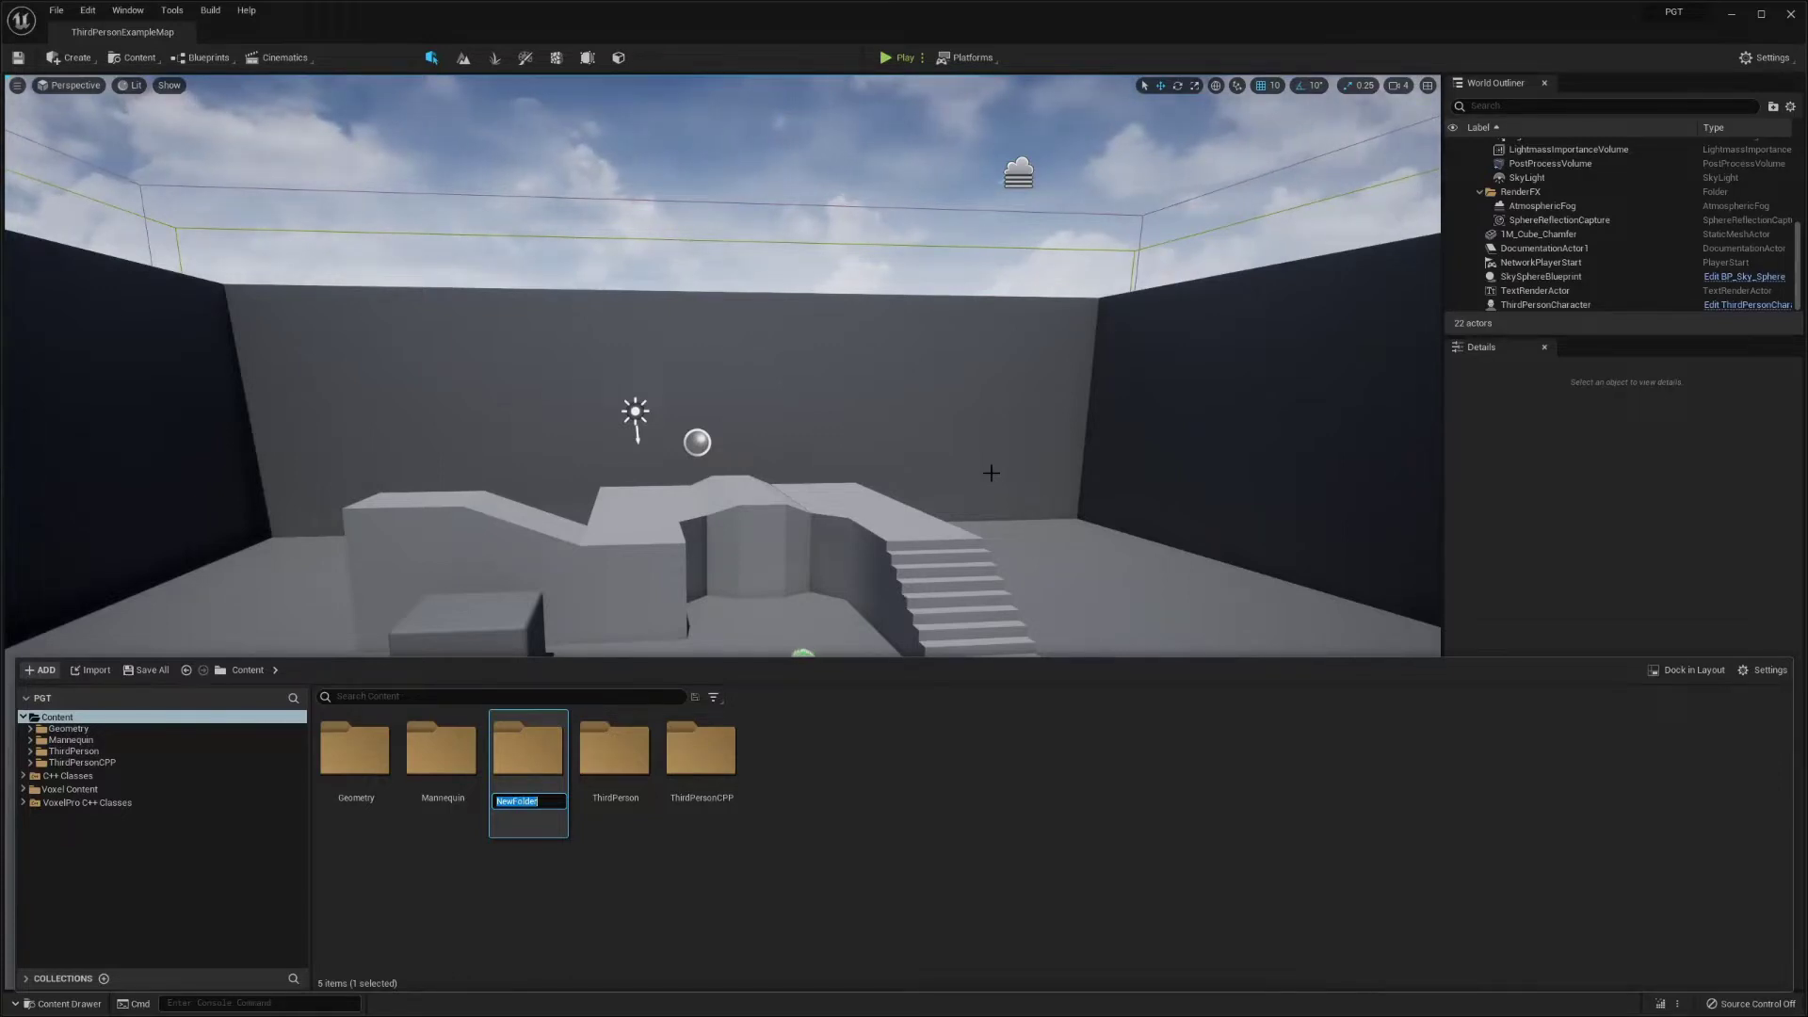
- Name the new content folder VoxelPlanet and open it
type("V")
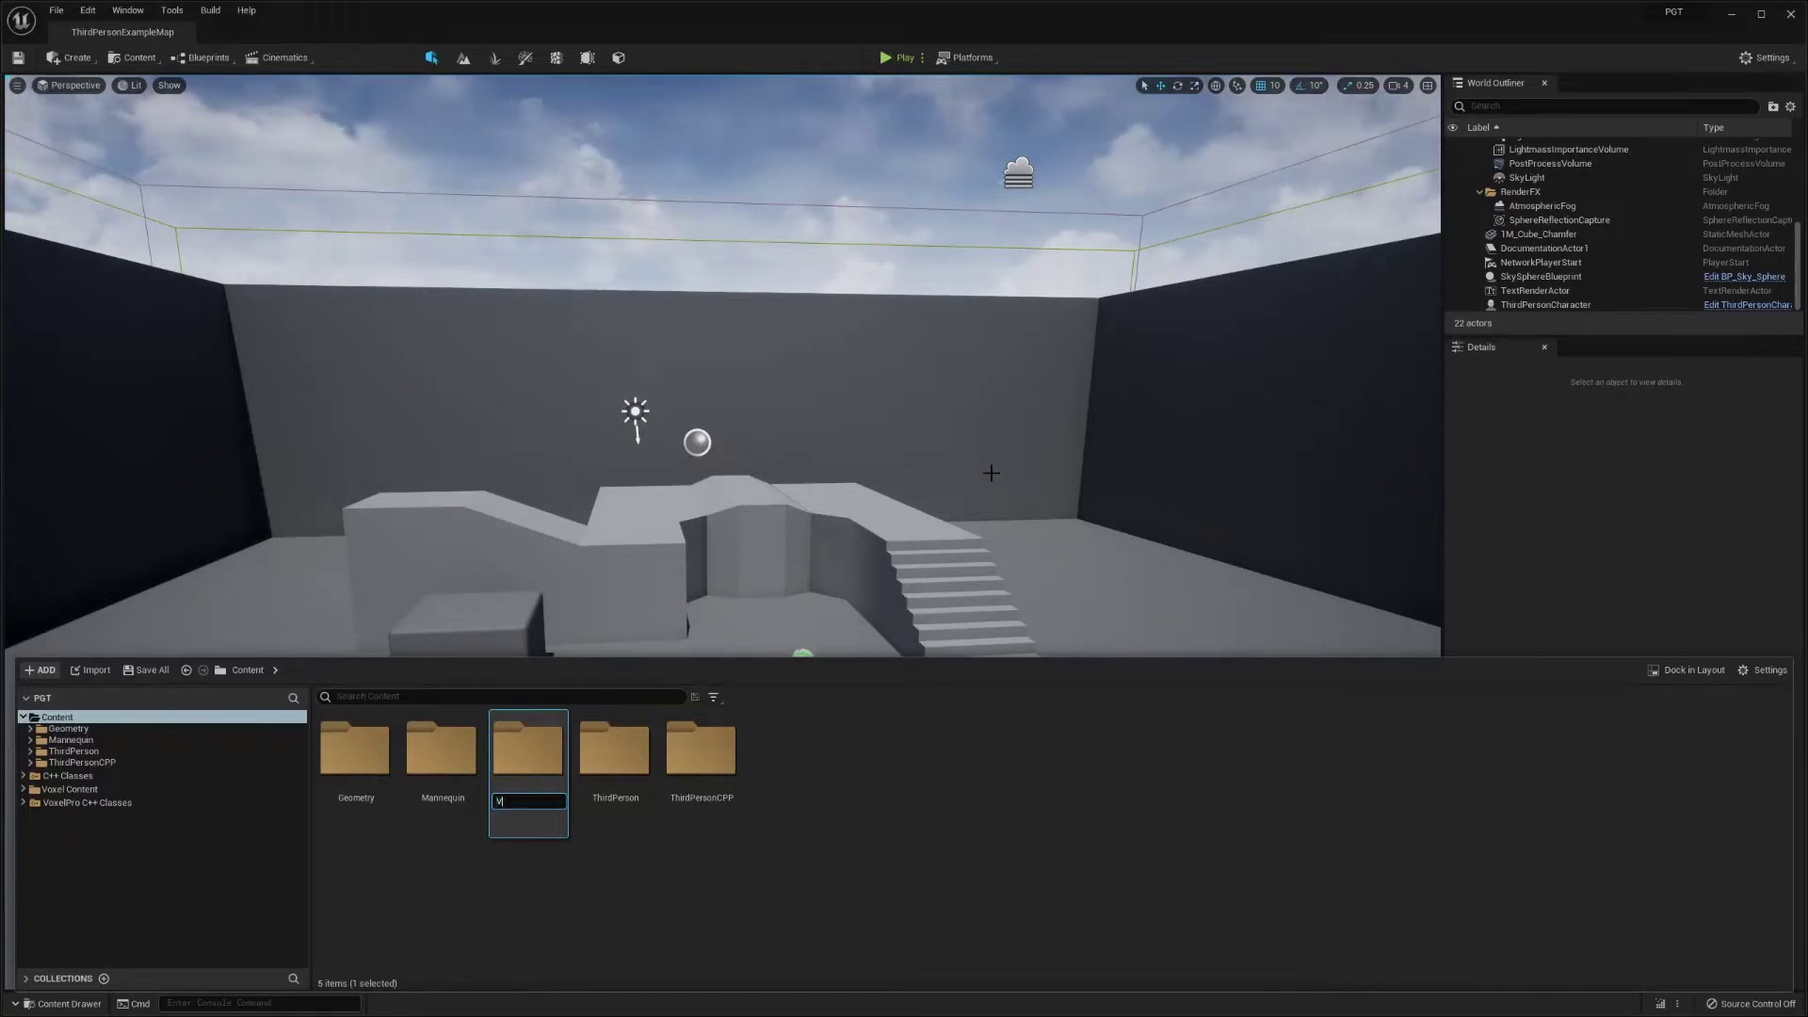
type("oxel")
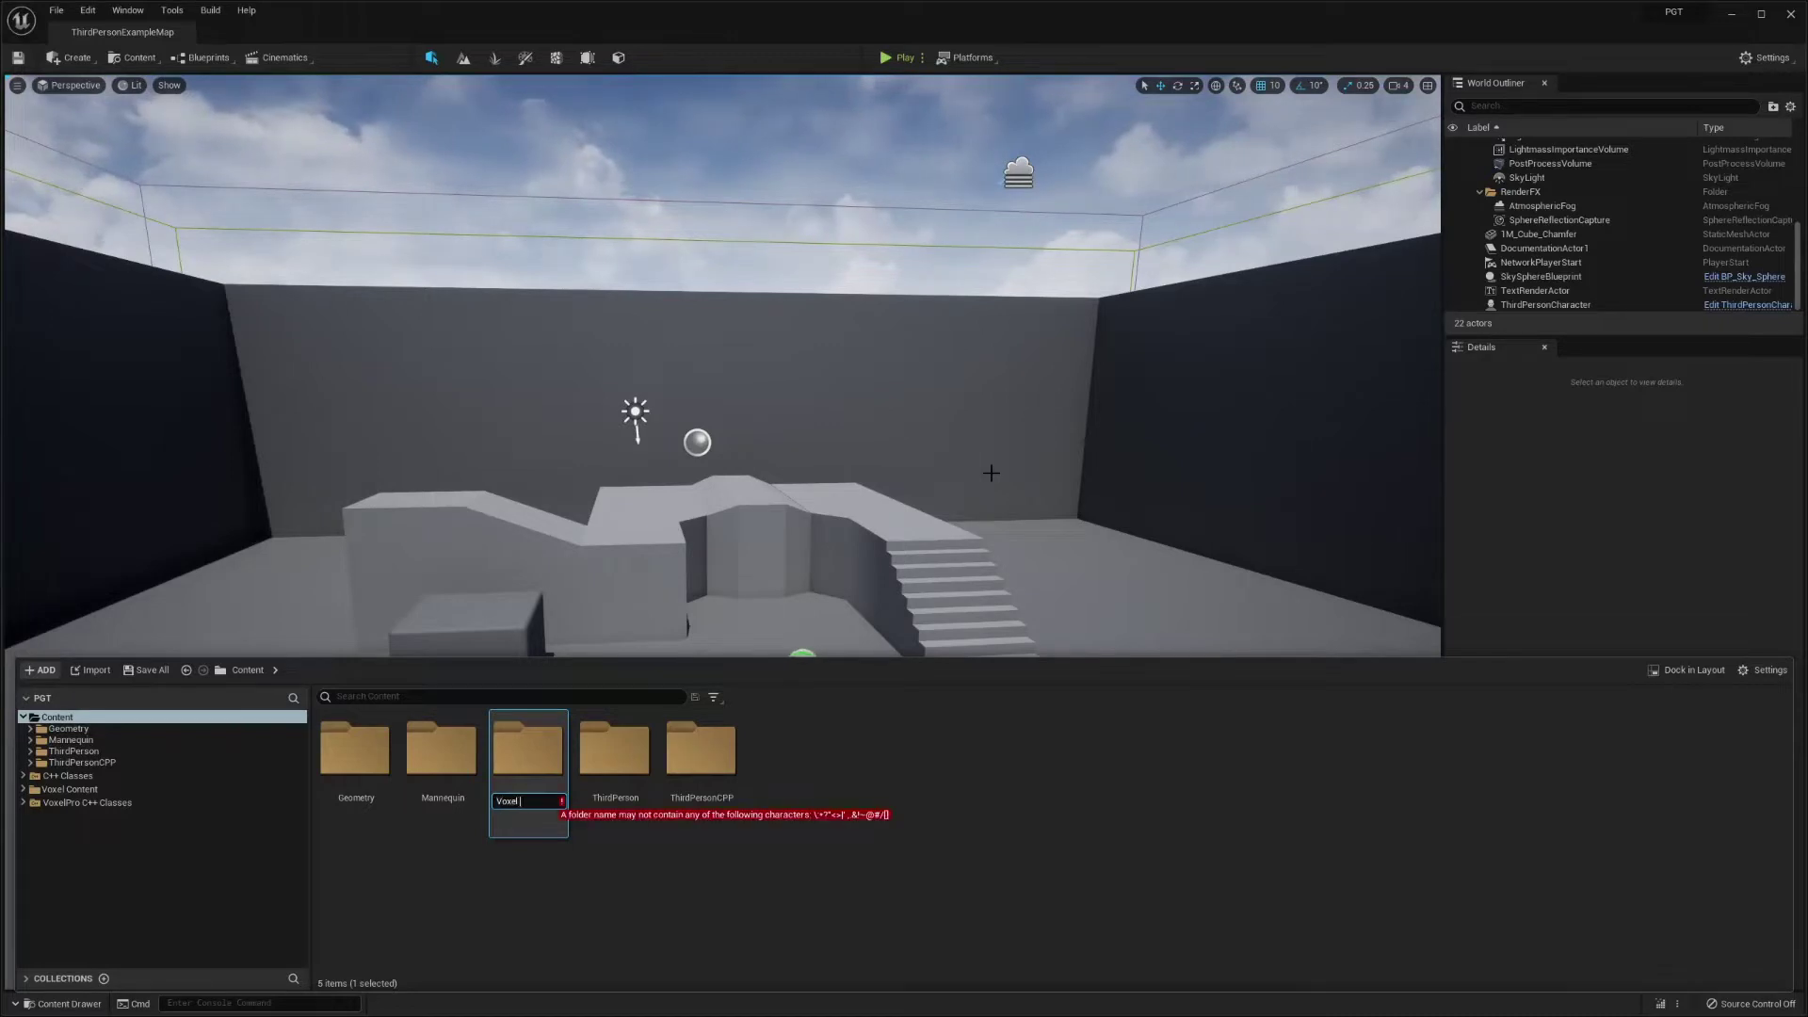
key("BackSpace")
type("Planet")
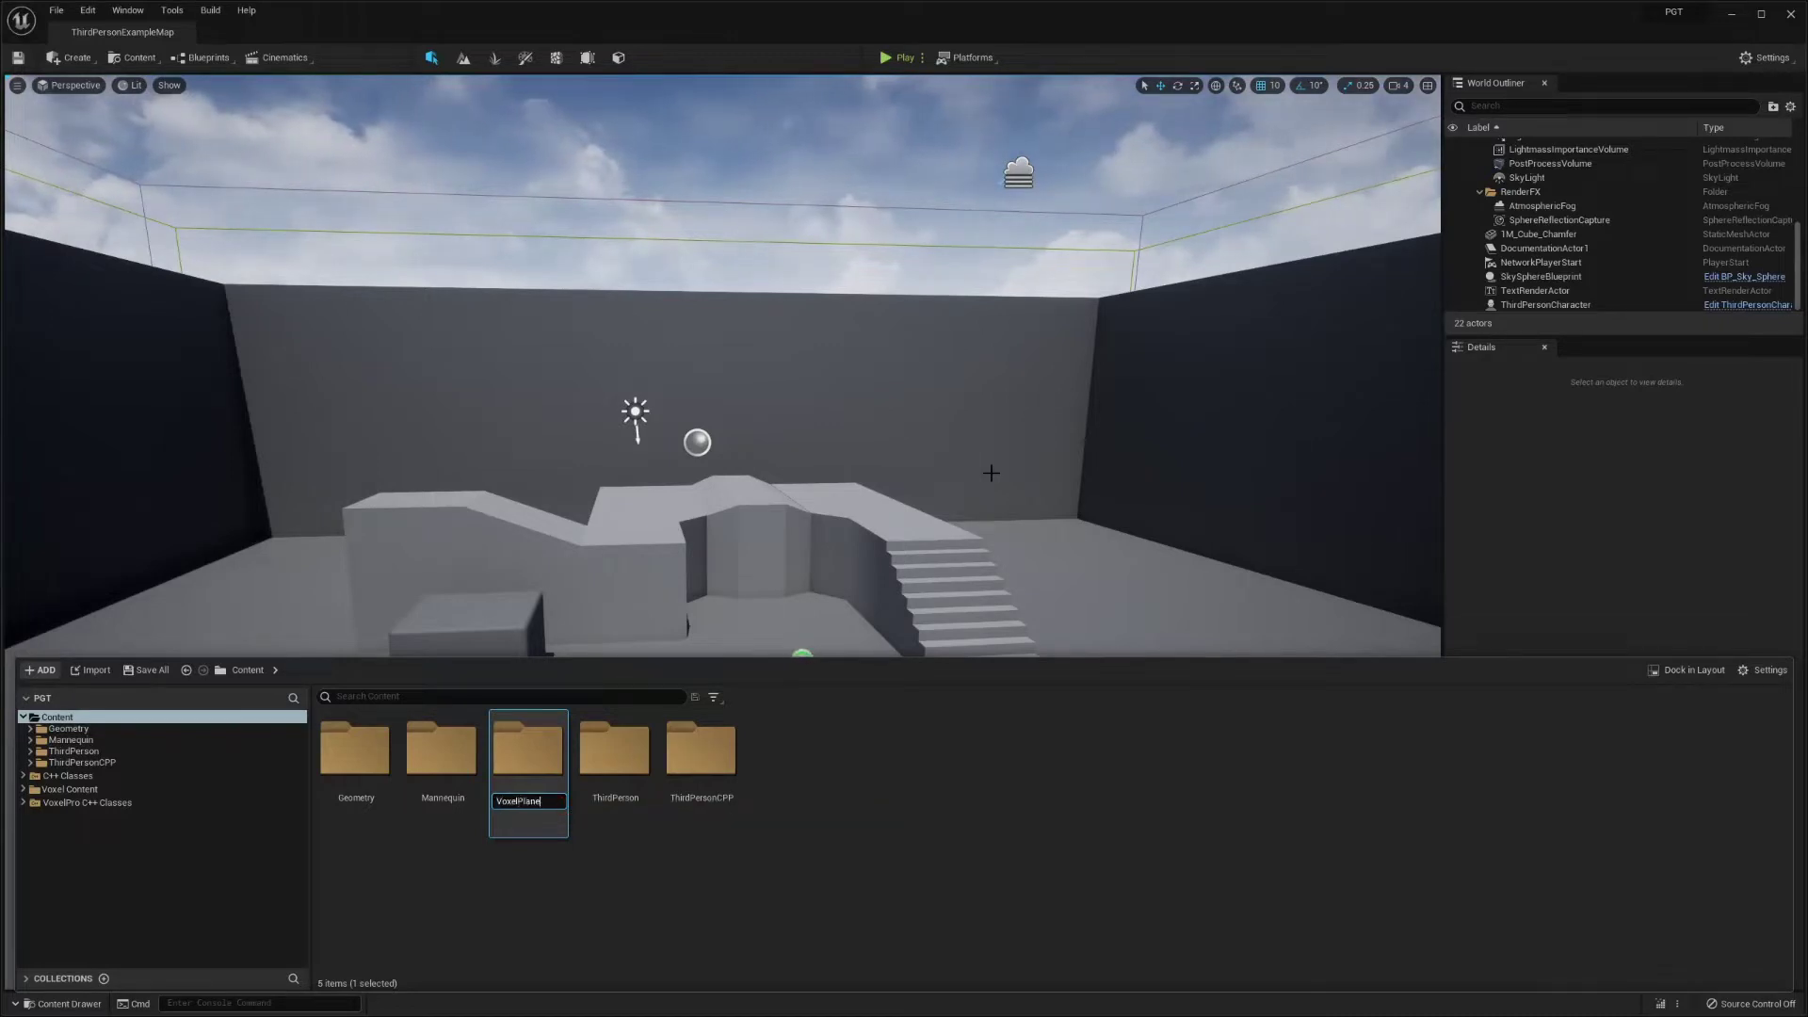
key("Return")
double_click(726, 787)
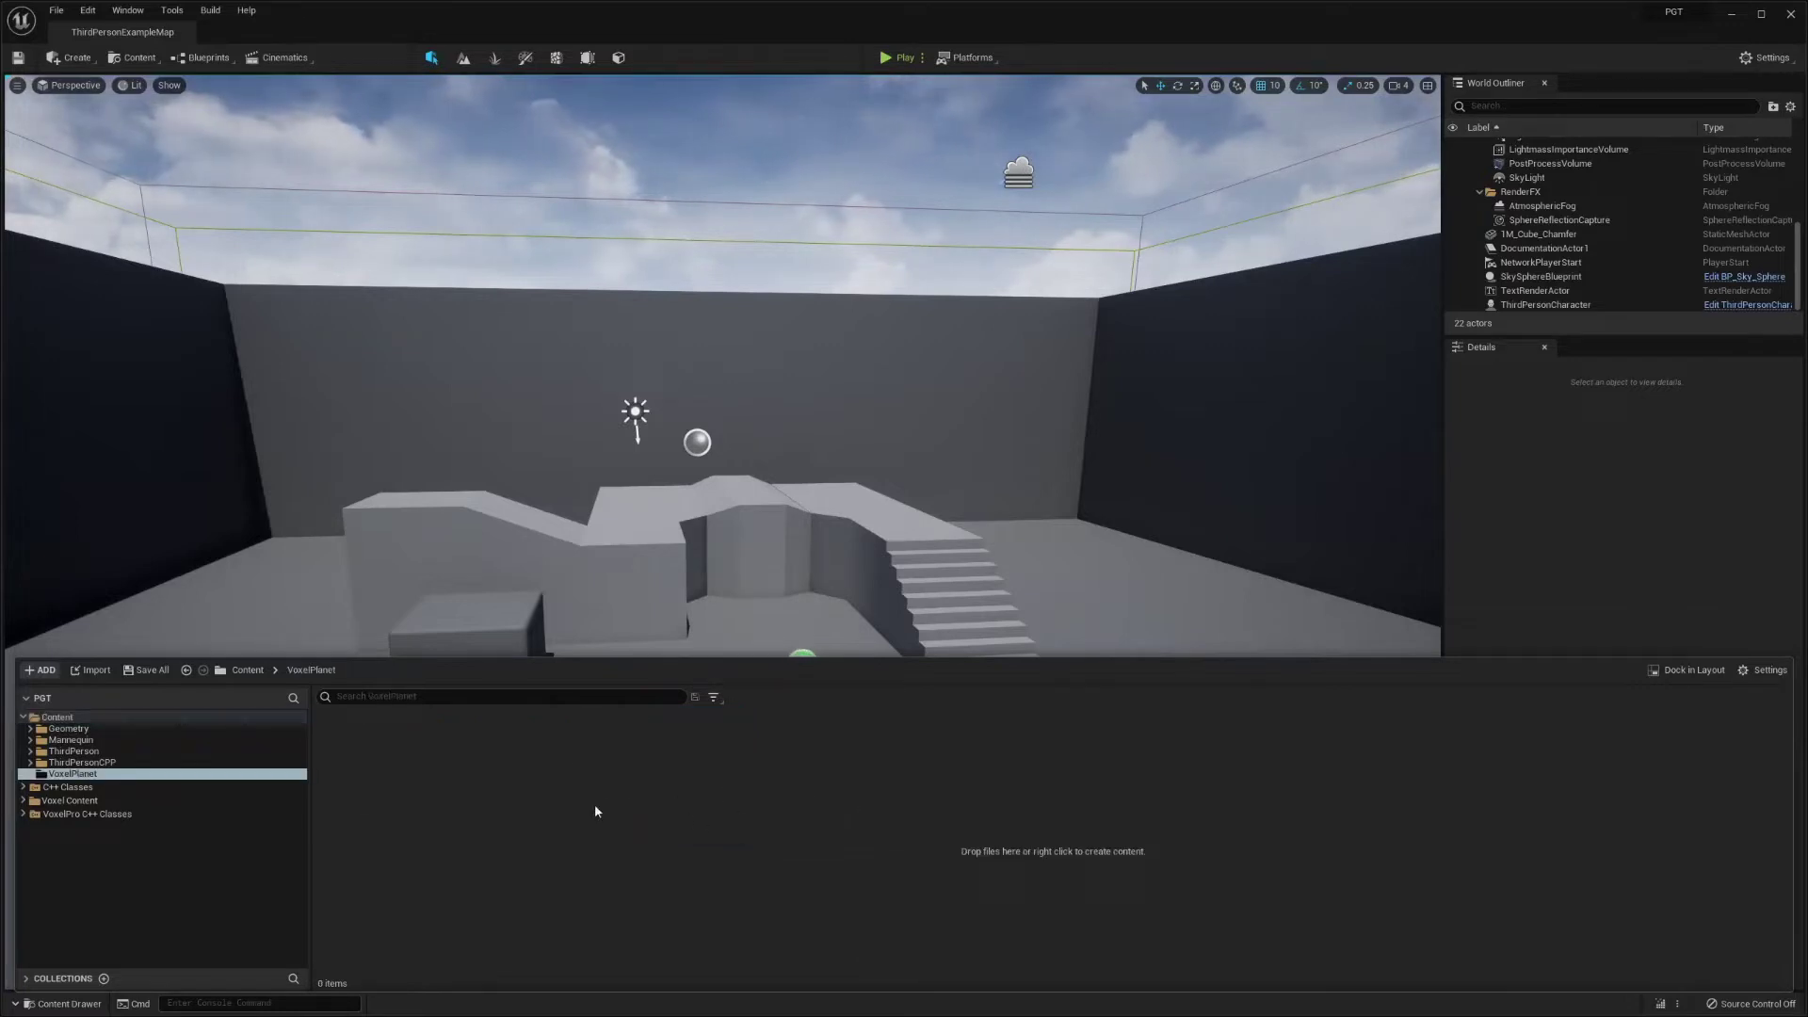
- Create a Voxel Graph Macro named Step in the VoxelPlanet folder
right_click(536, 820)
mouse_move(565, 785)
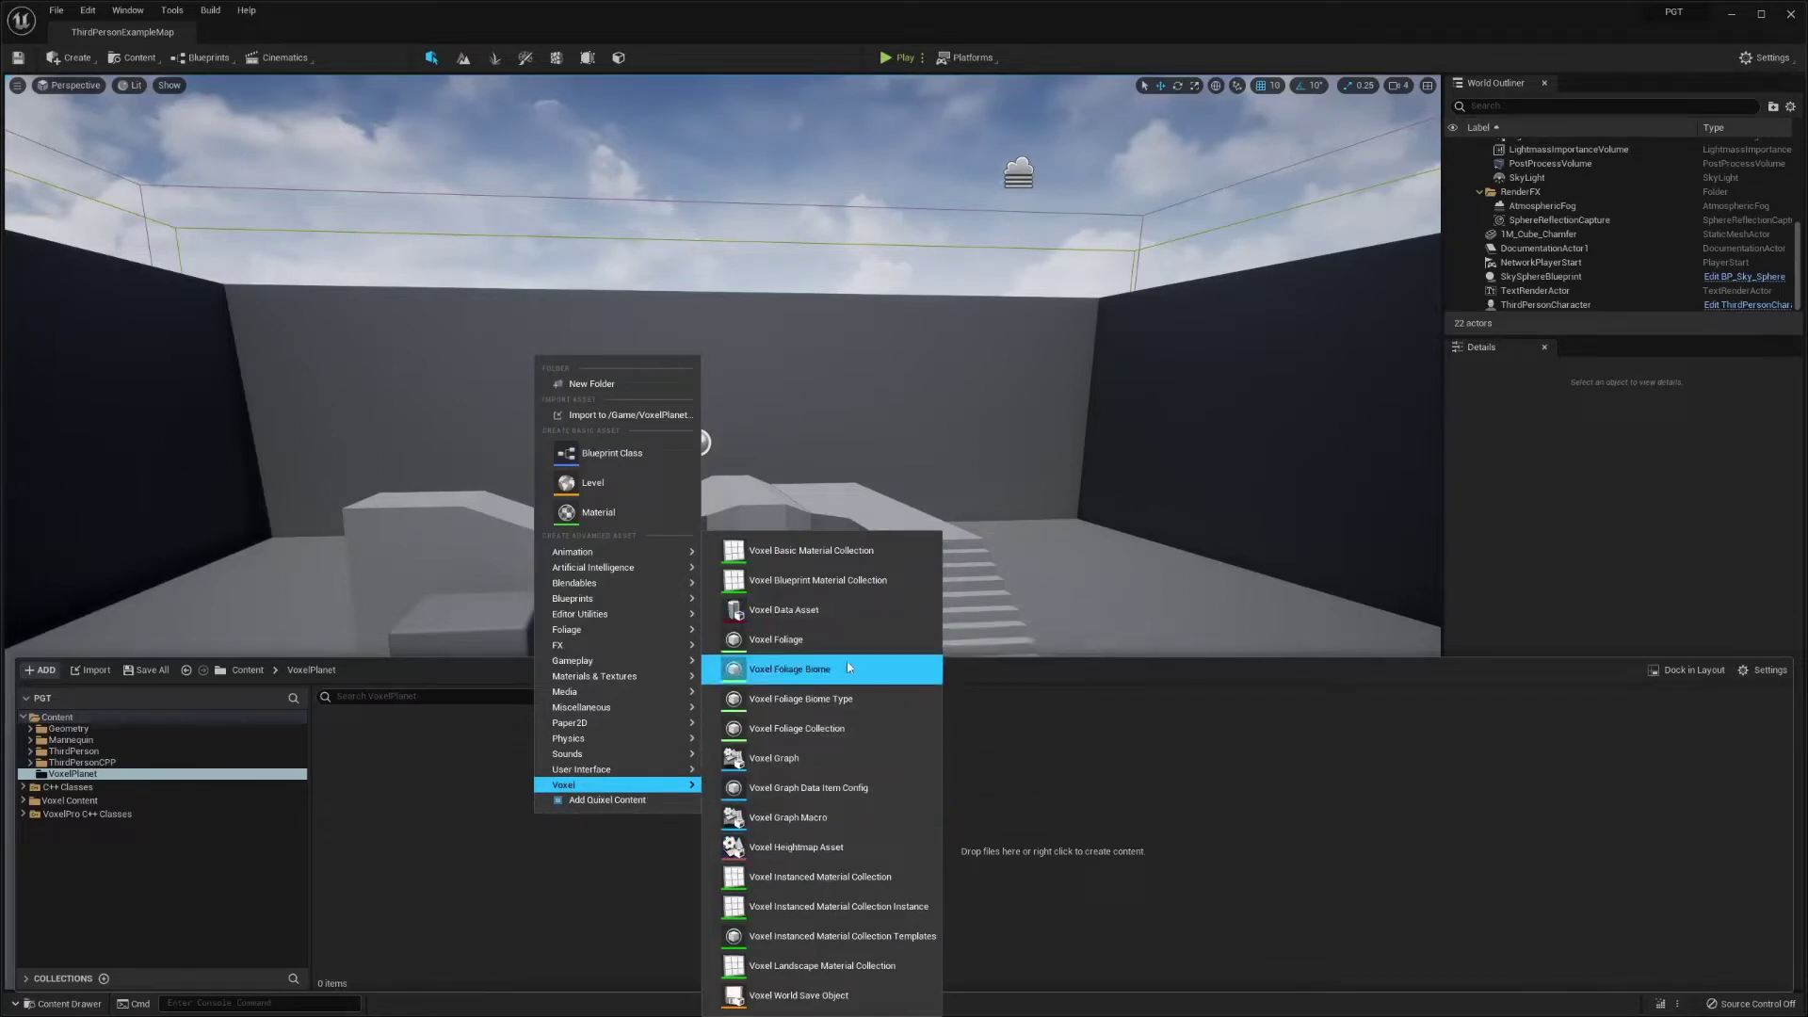
left_click(843, 819)
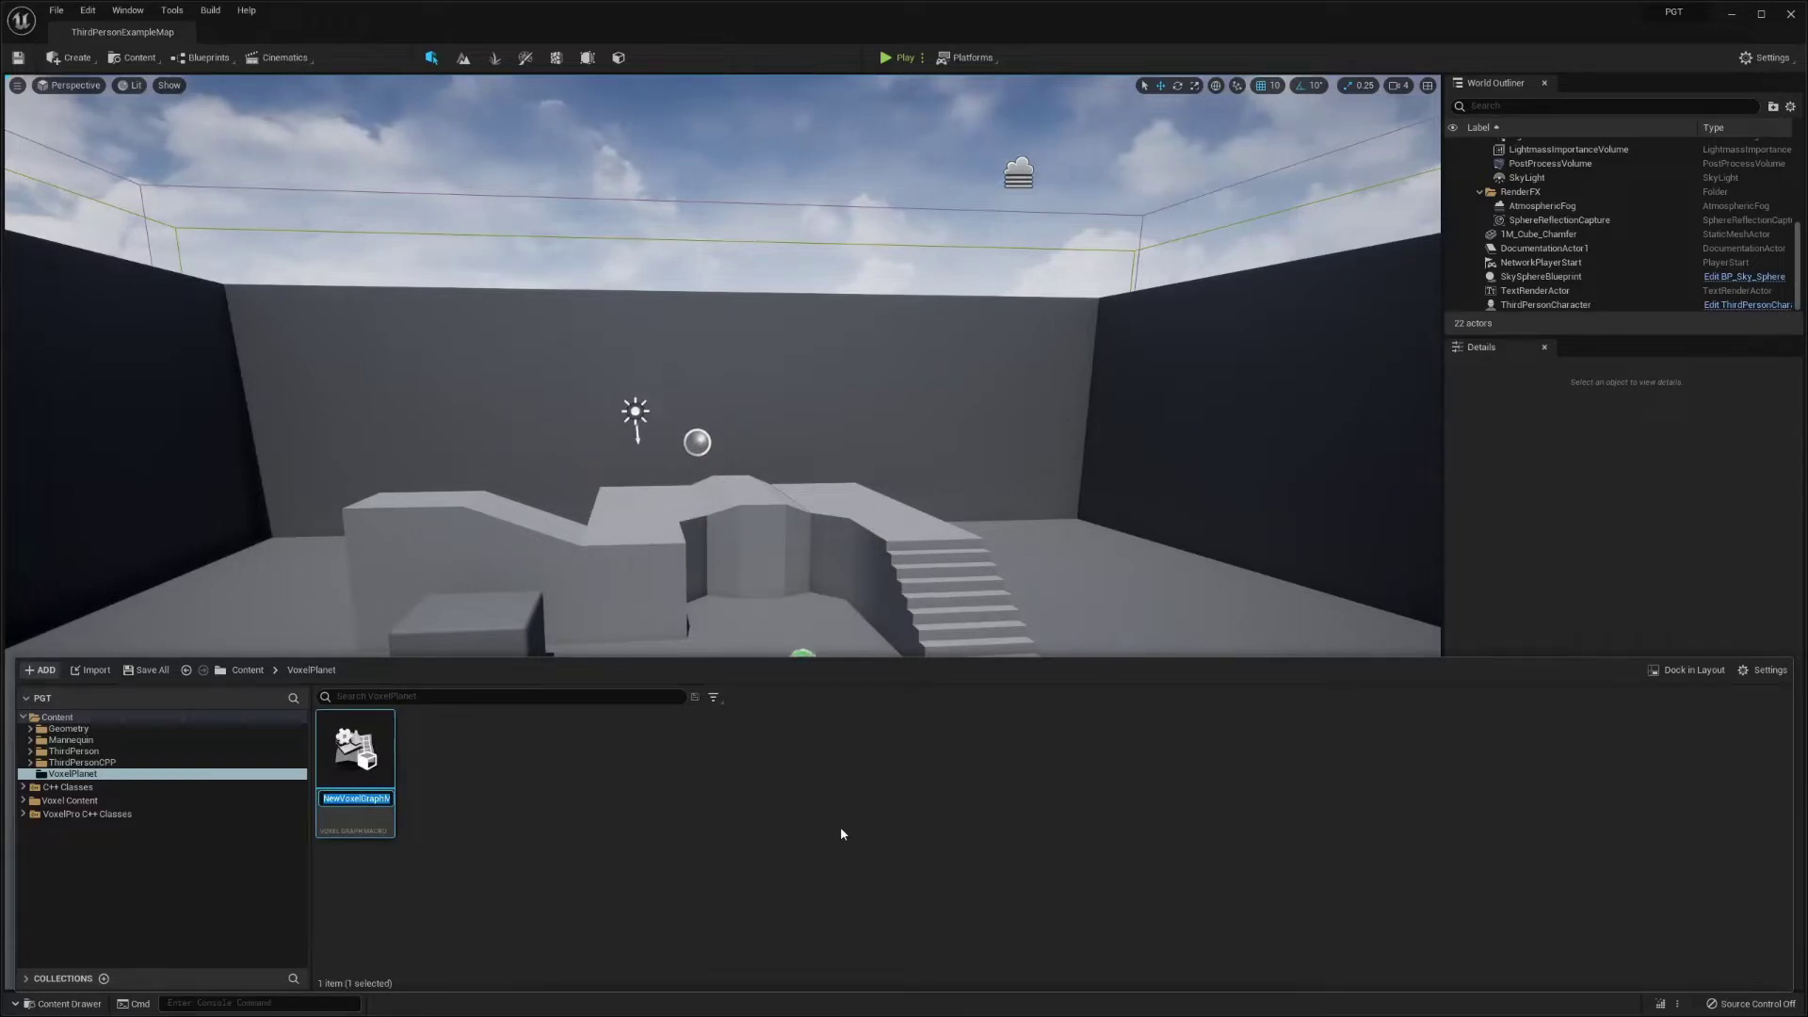
type("Step")
key("Return")
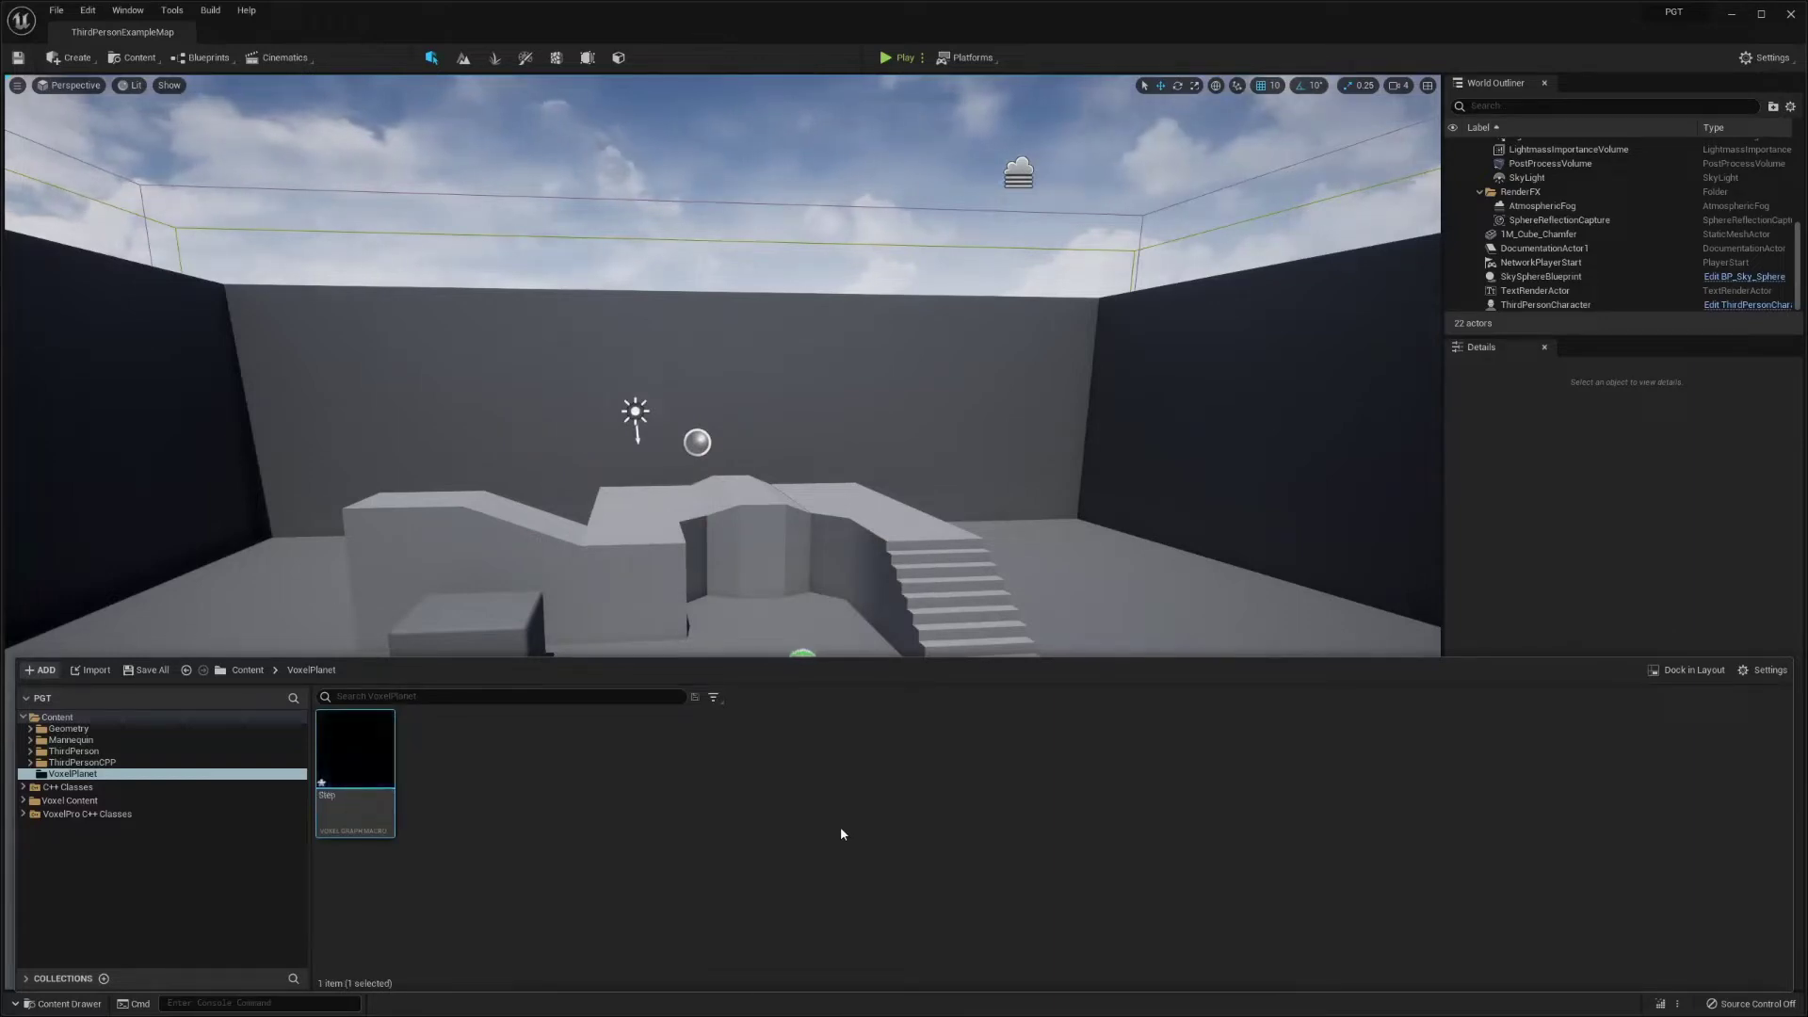
- Open the Step macro and reposition its graph editor window over the level viewport
double_click(355, 753)
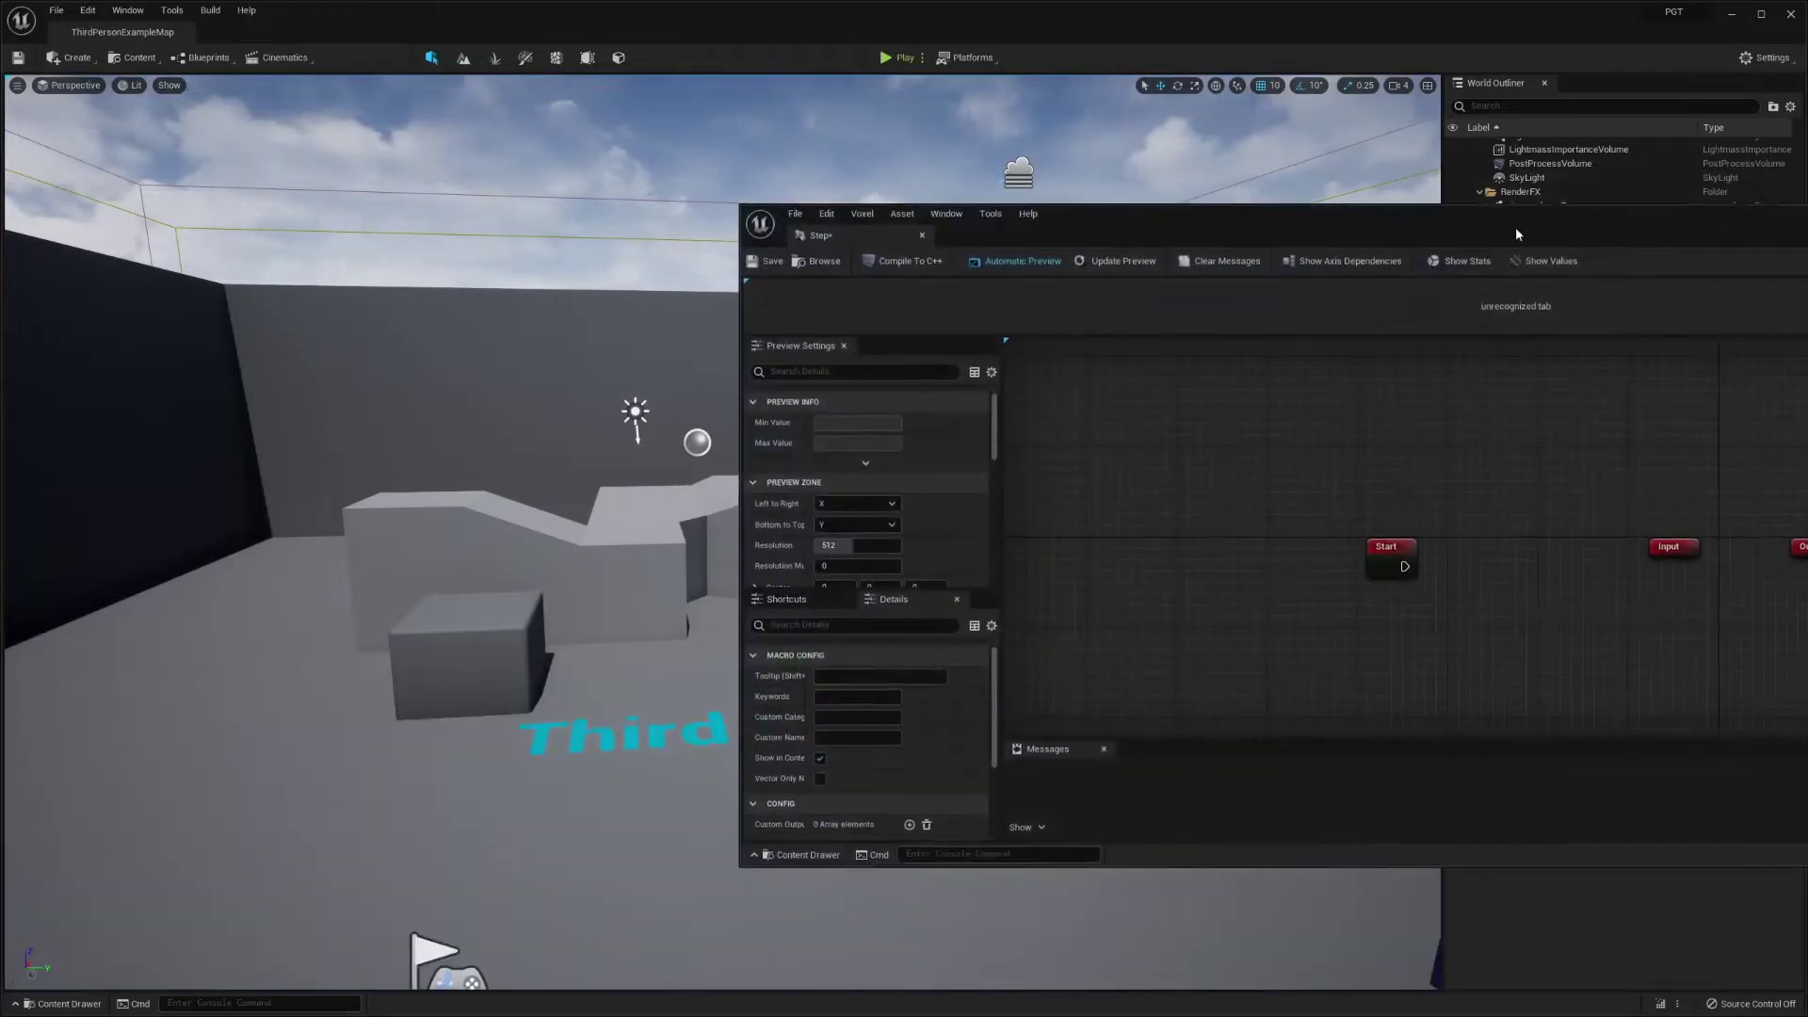
left_click_drag(1517, 244, 0, 325)
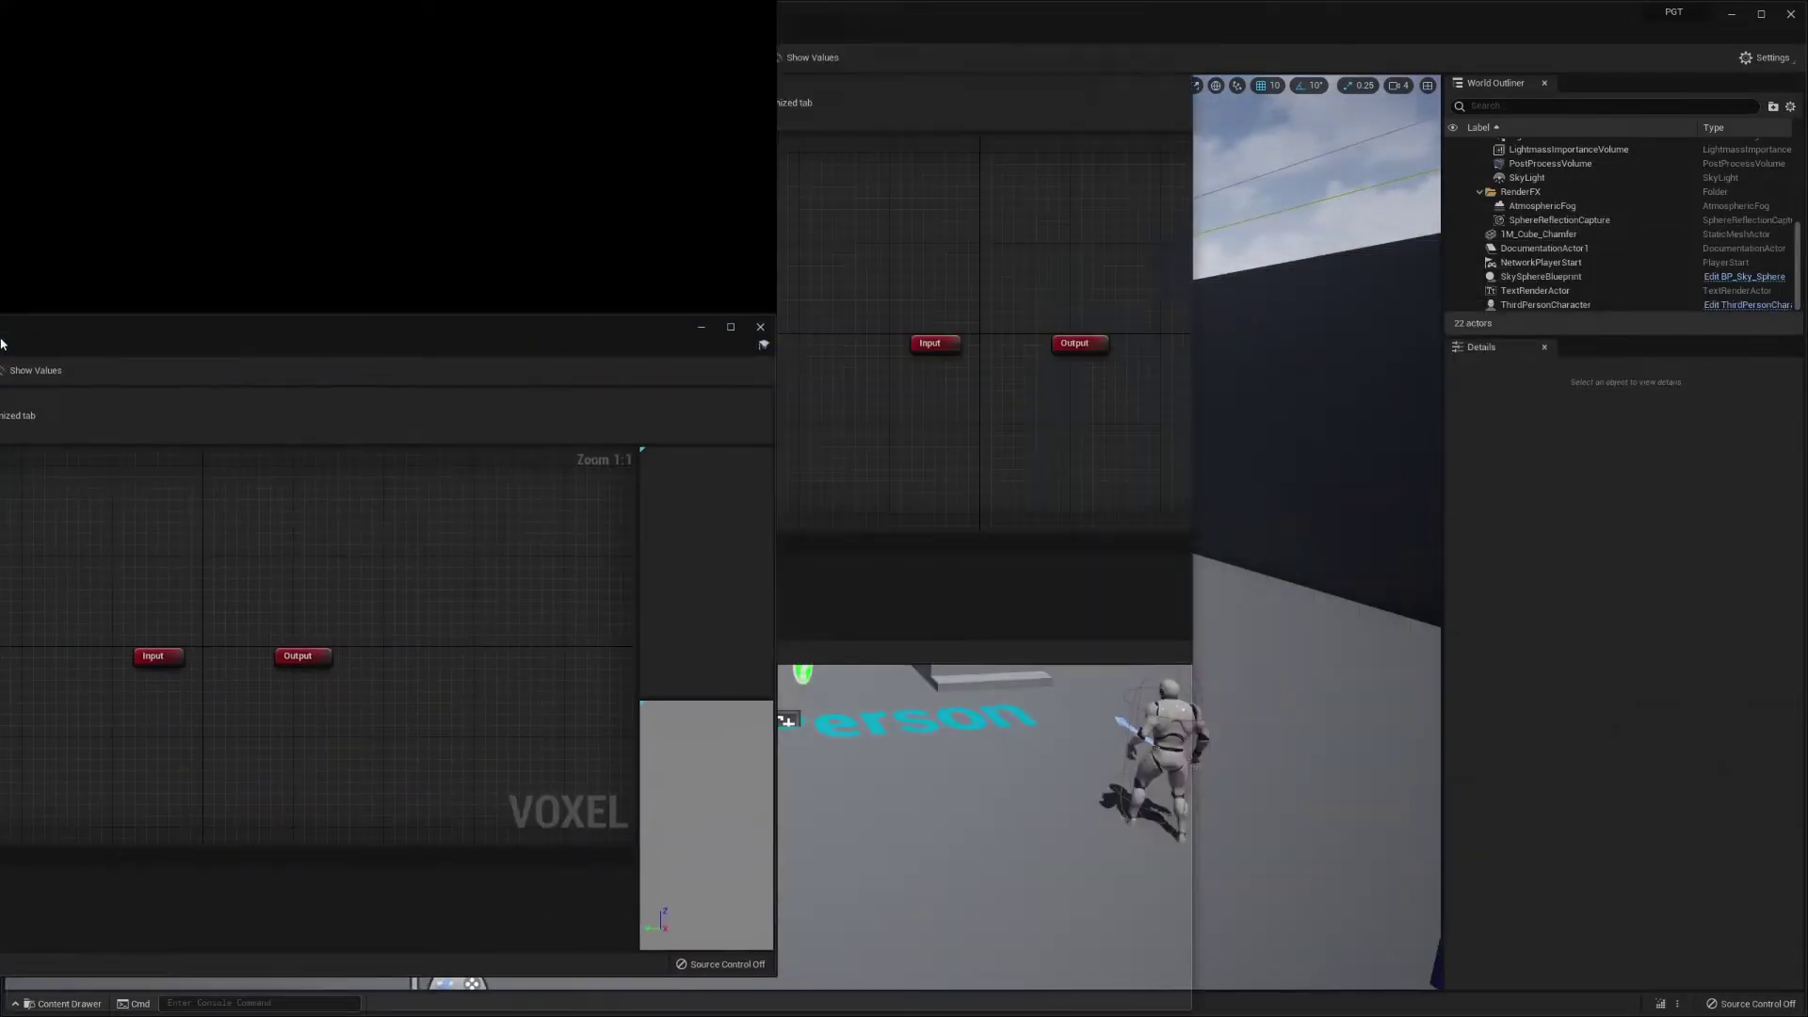
left_click(1502, 377)
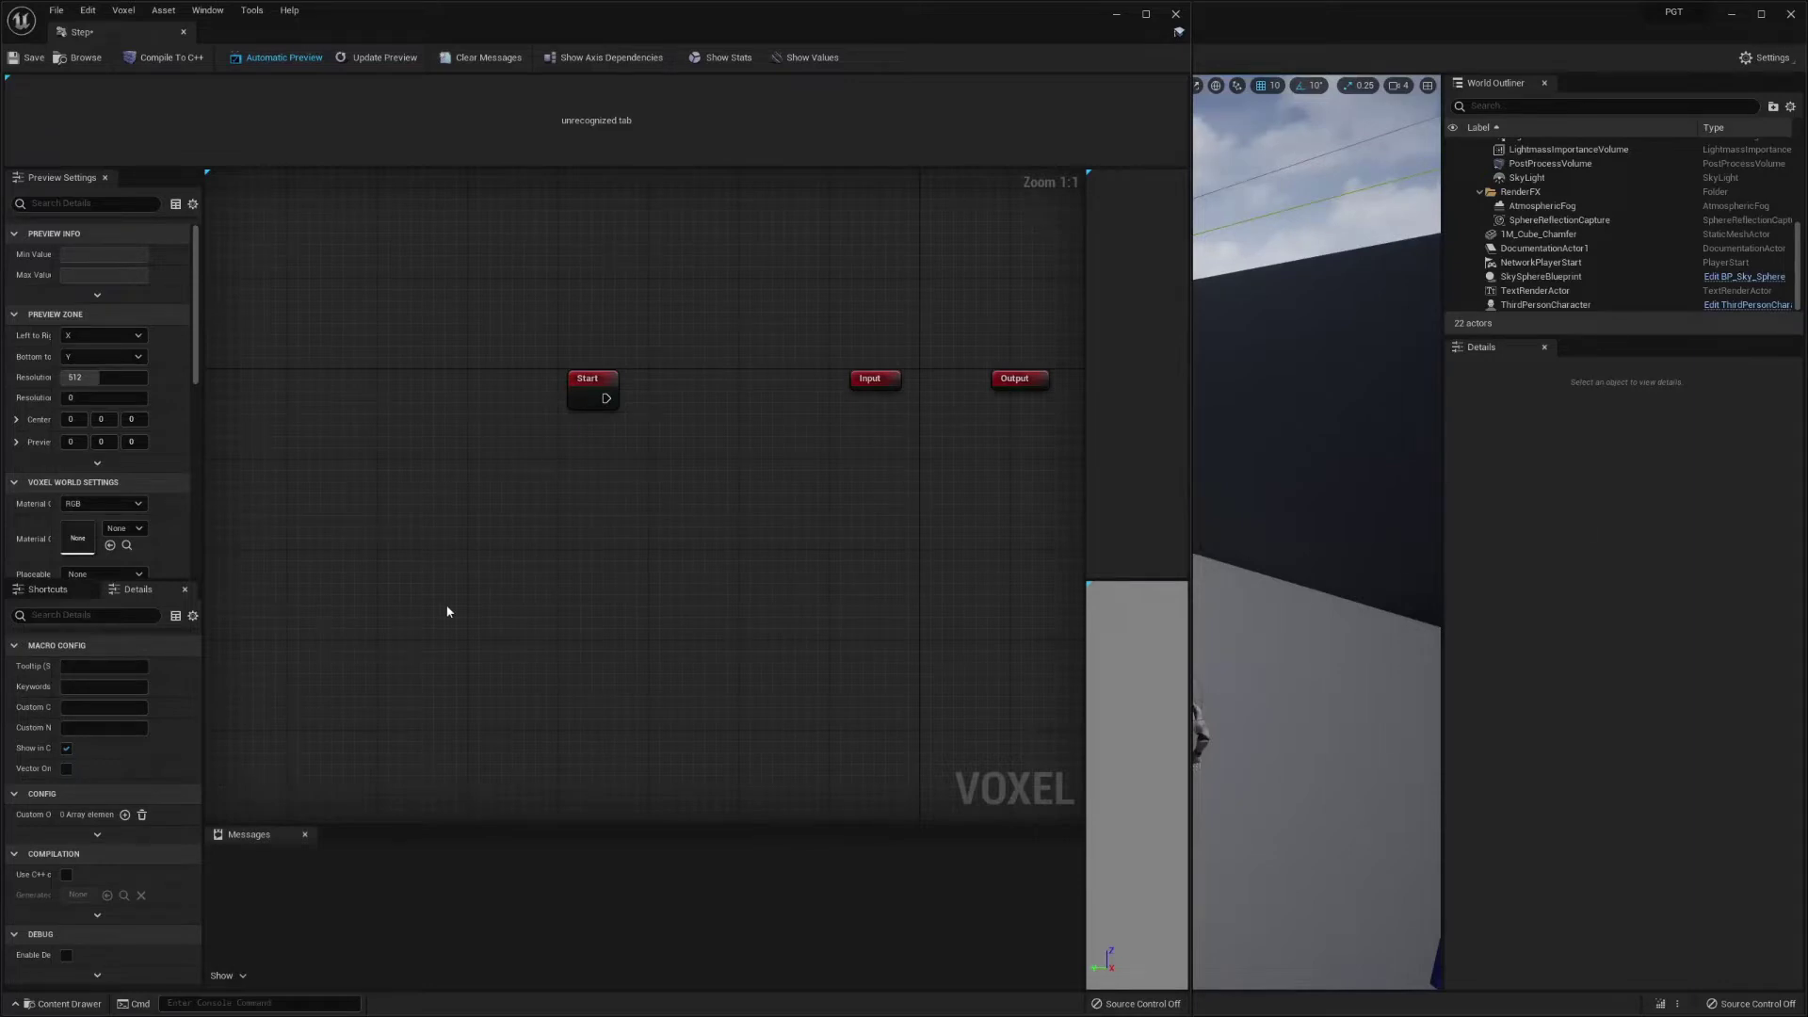
- Move the Input node to the other side of the Start node, so that it sits before it
right_click_drag(452, 594, 390, 581)
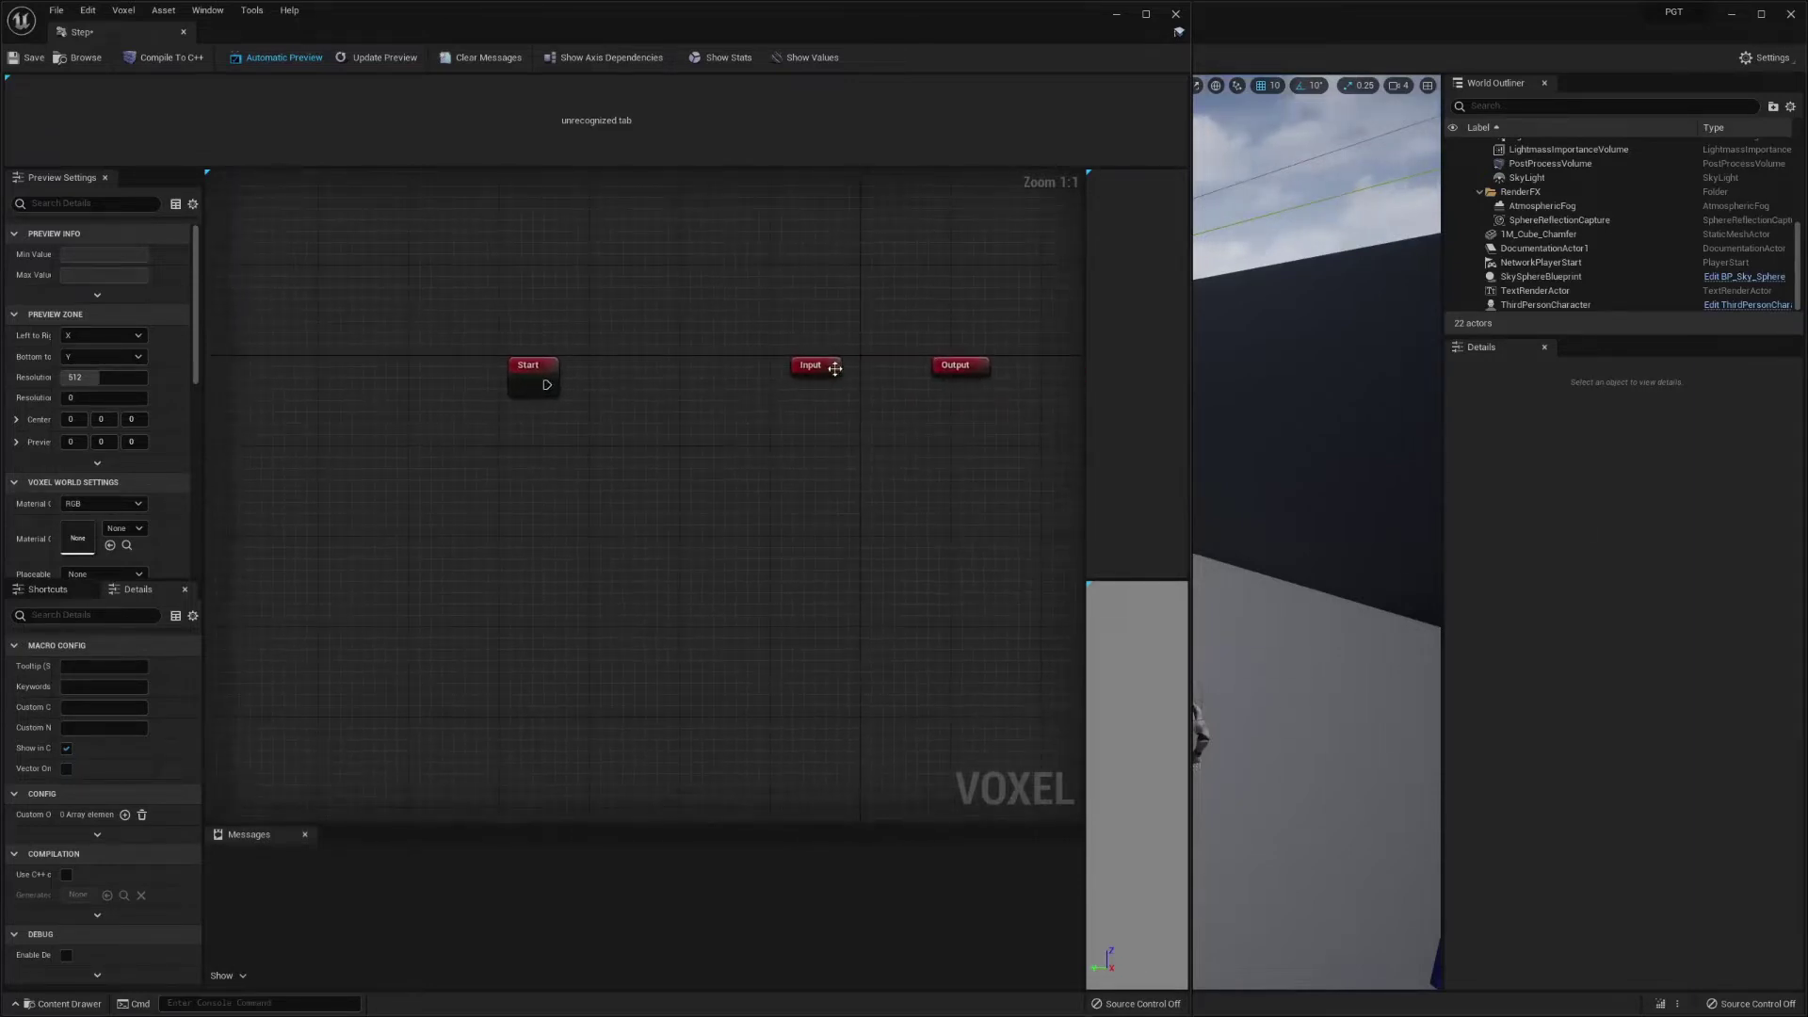
left_click_drag(835, 368, 320, 383)
right_click_drag(319, 383, 550, 379)
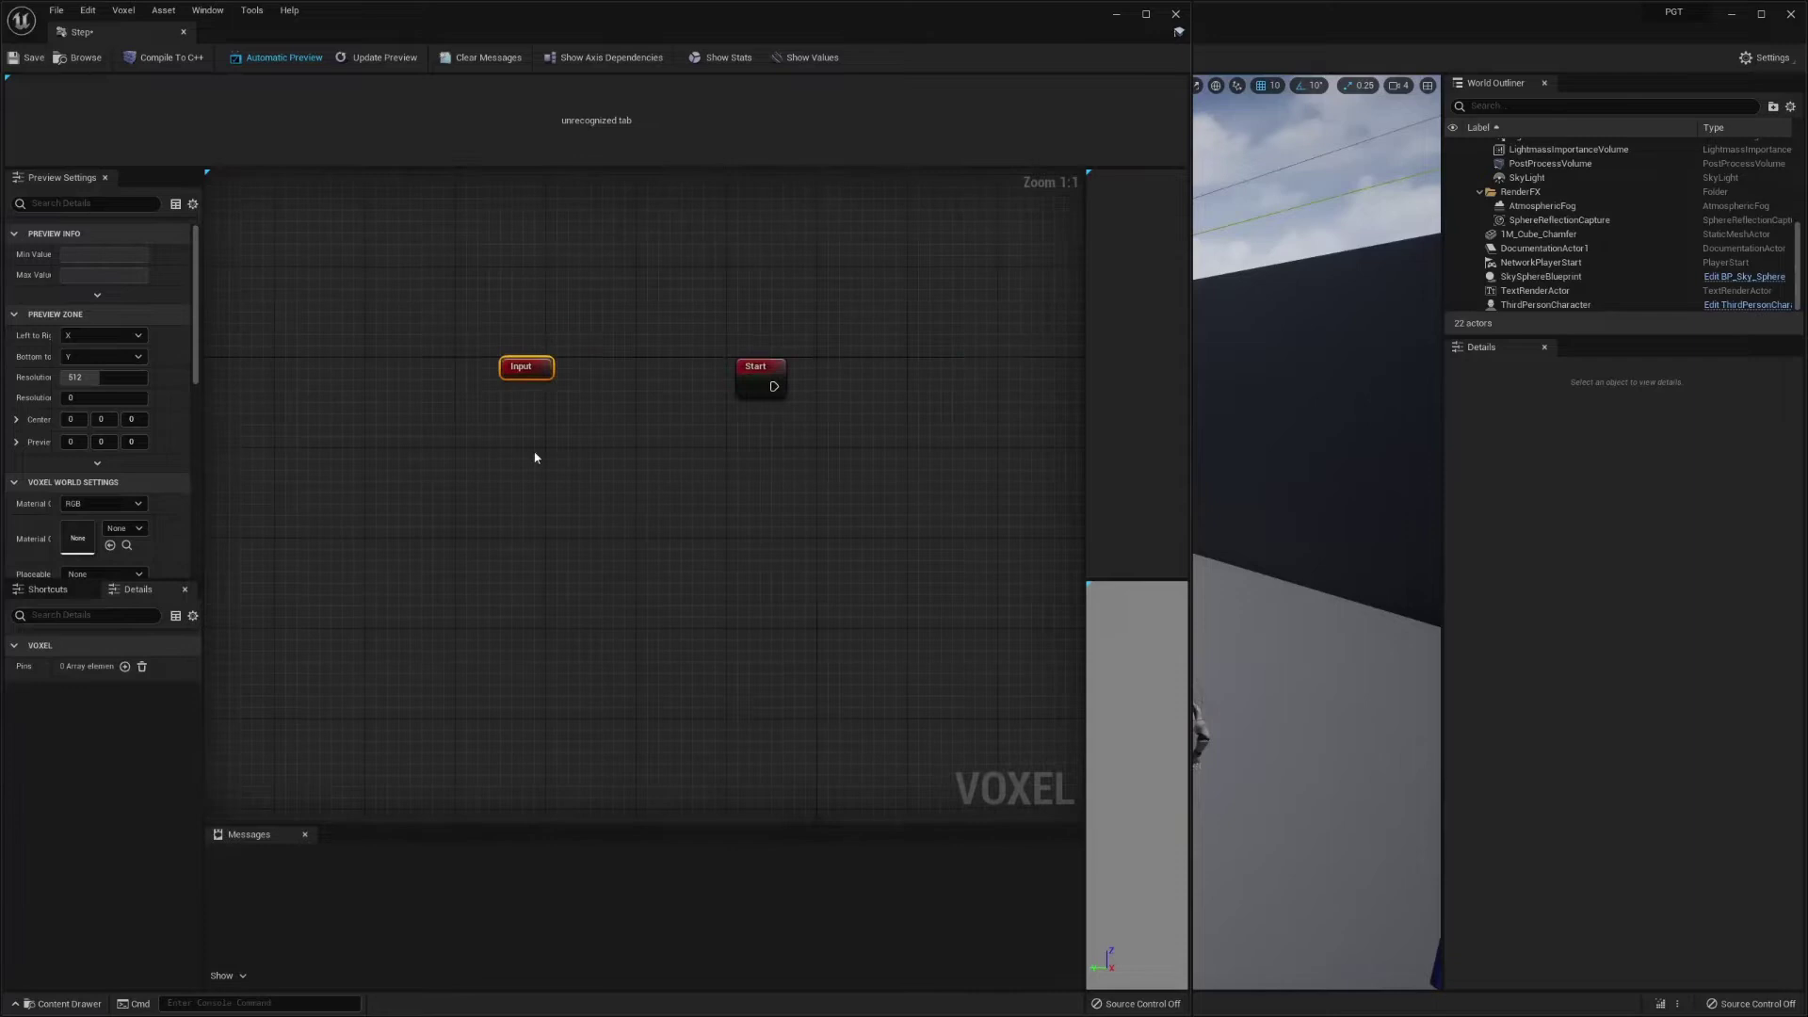
- Add three pins to the Input node
left_click(125, 667)
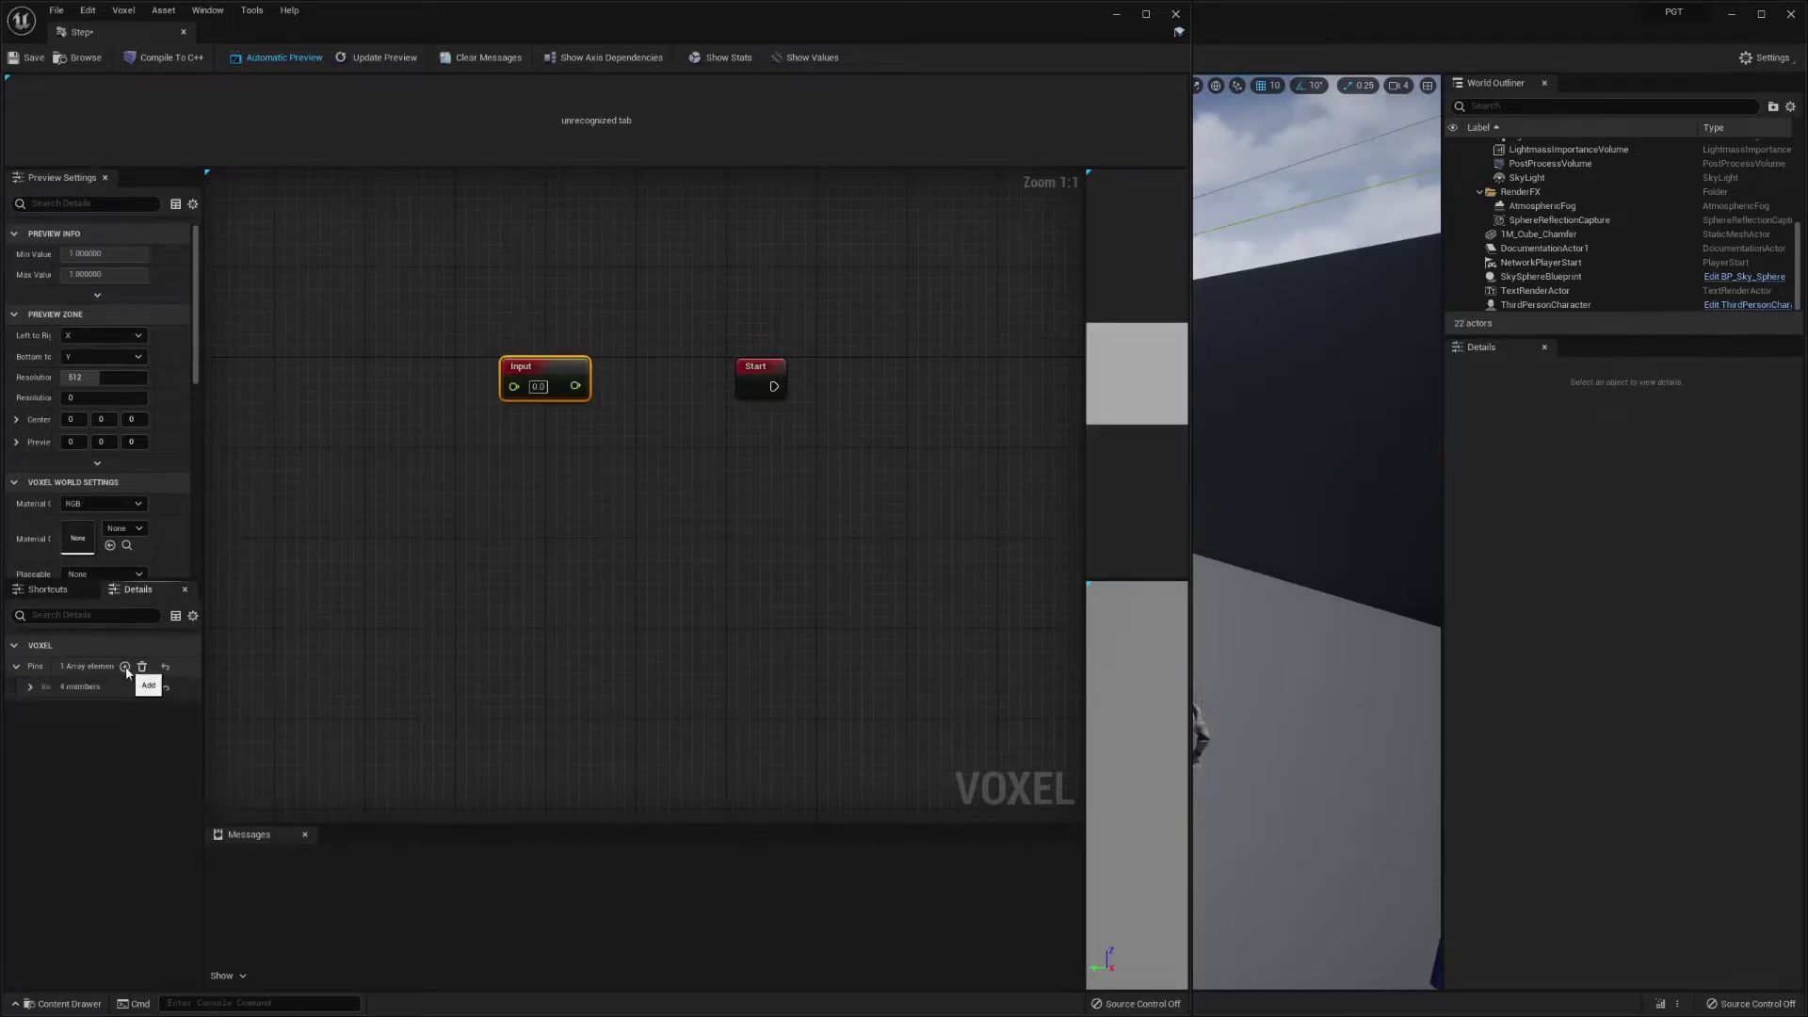
left_click(126, 667)
left_click(126, 666)
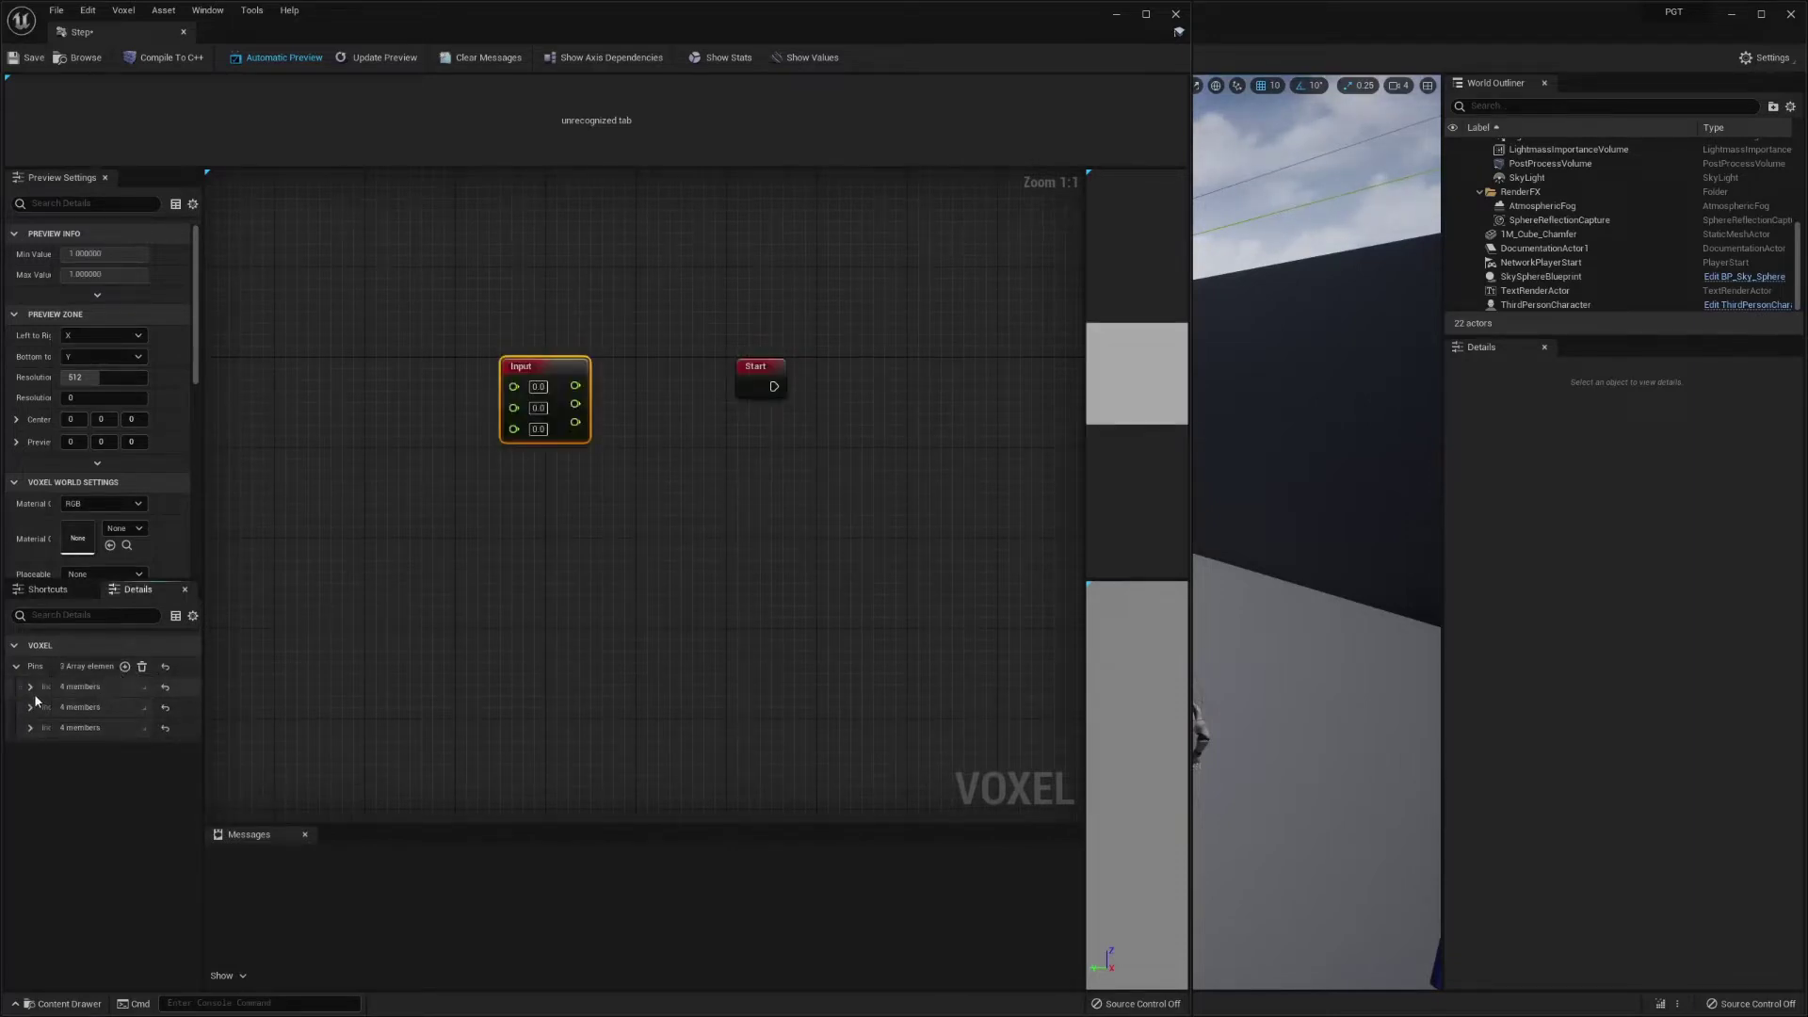
- Name the Input node's first pin Step Noise
left_click(32, 694)
left_click(105, 706)
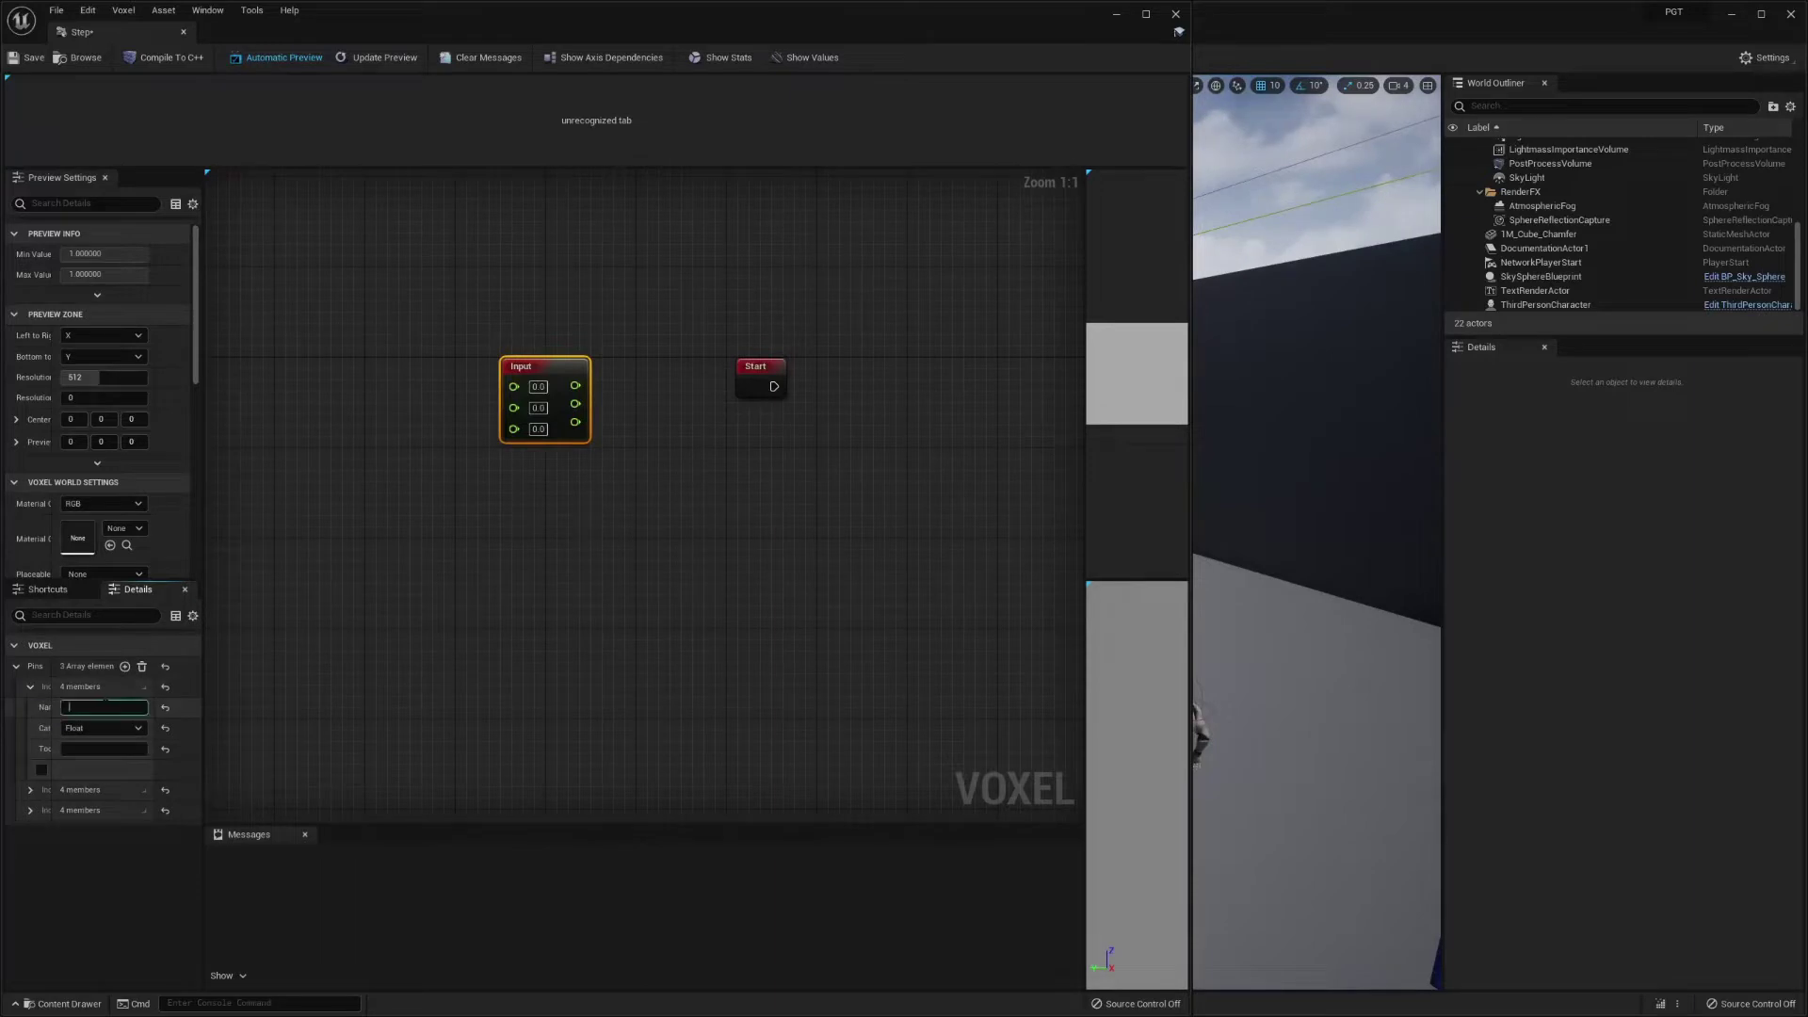
type("Step ")
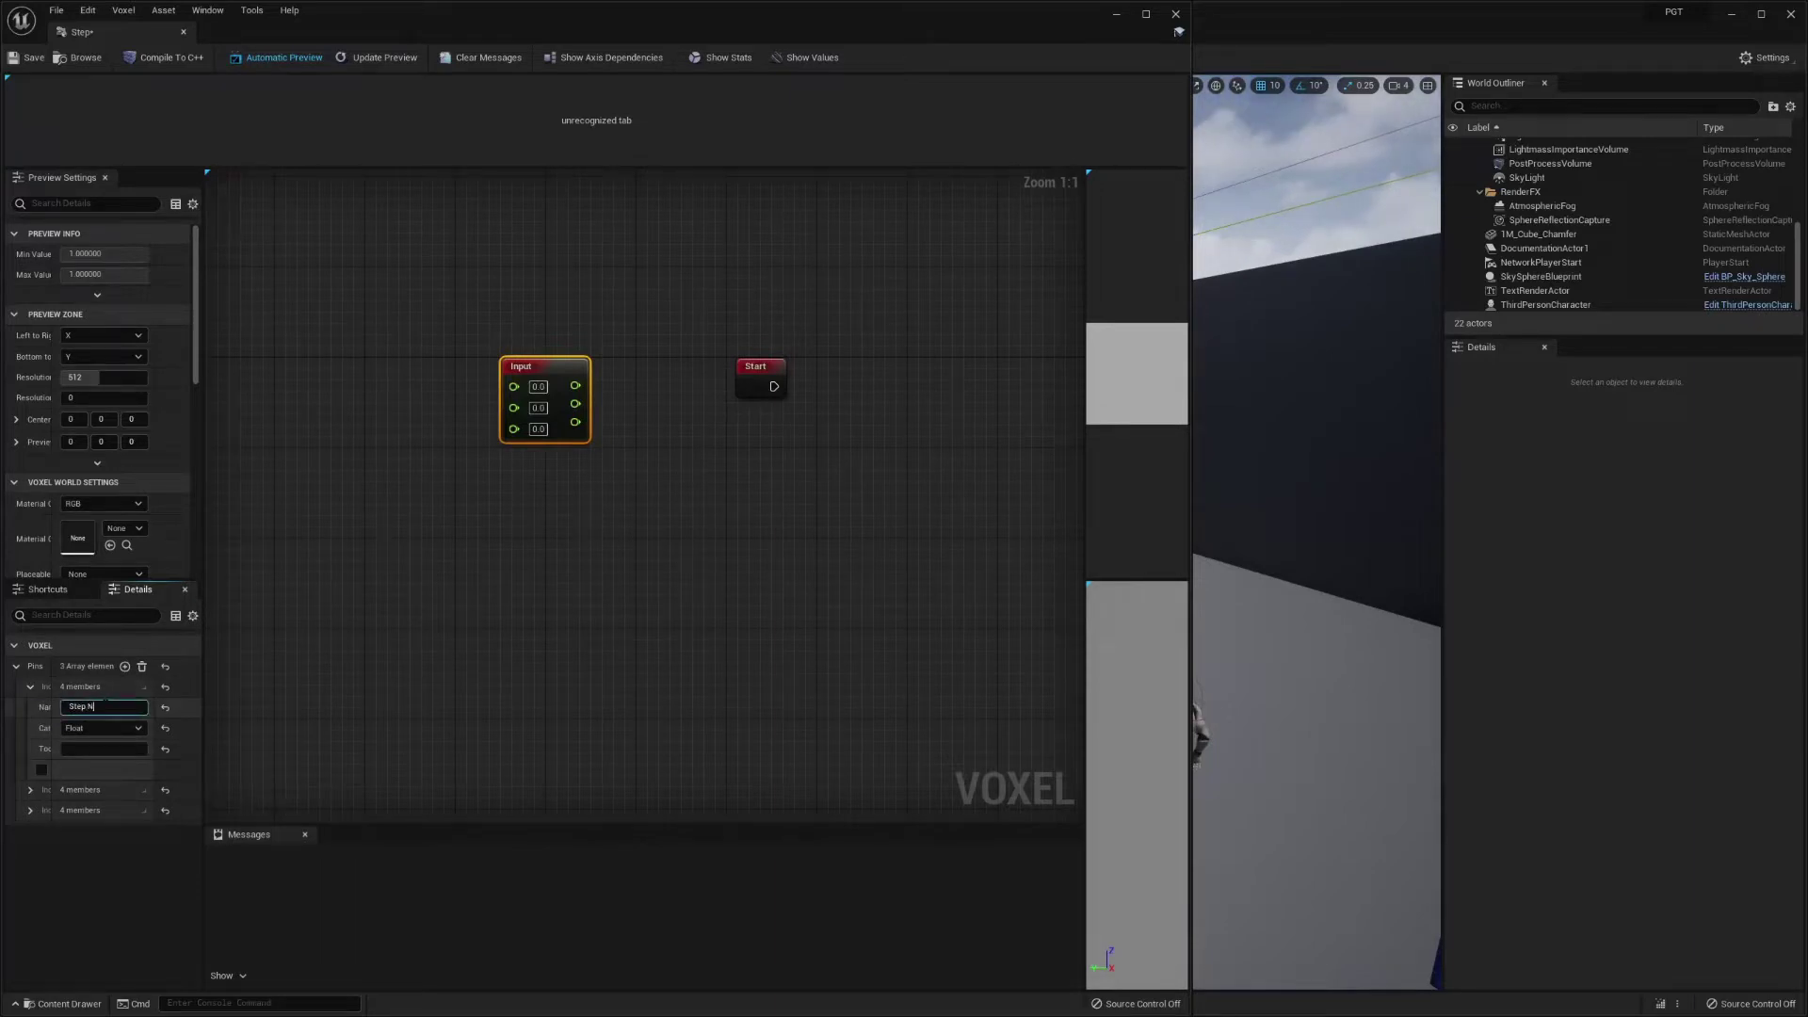
type("Noise")
key("Return")
left_click(449, 569)
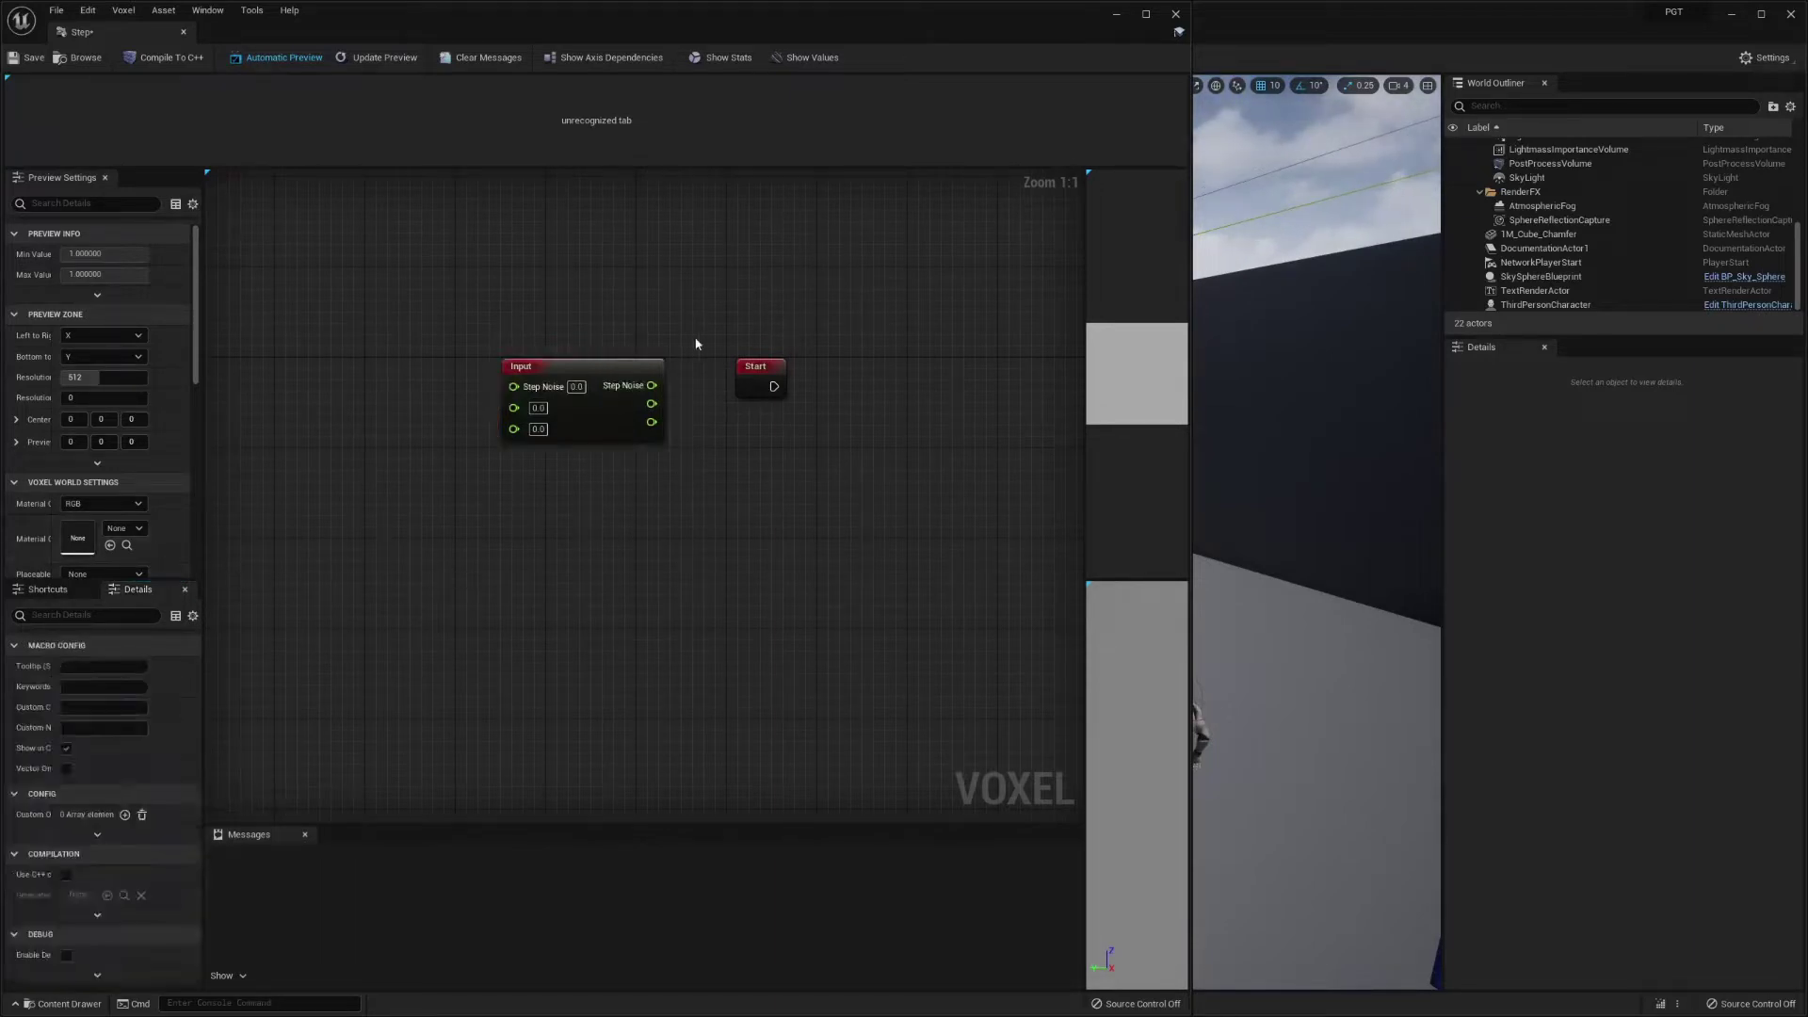
- Widen the Input node's property area and set the Step Noise pin's category to Int
left_click(604, 367)
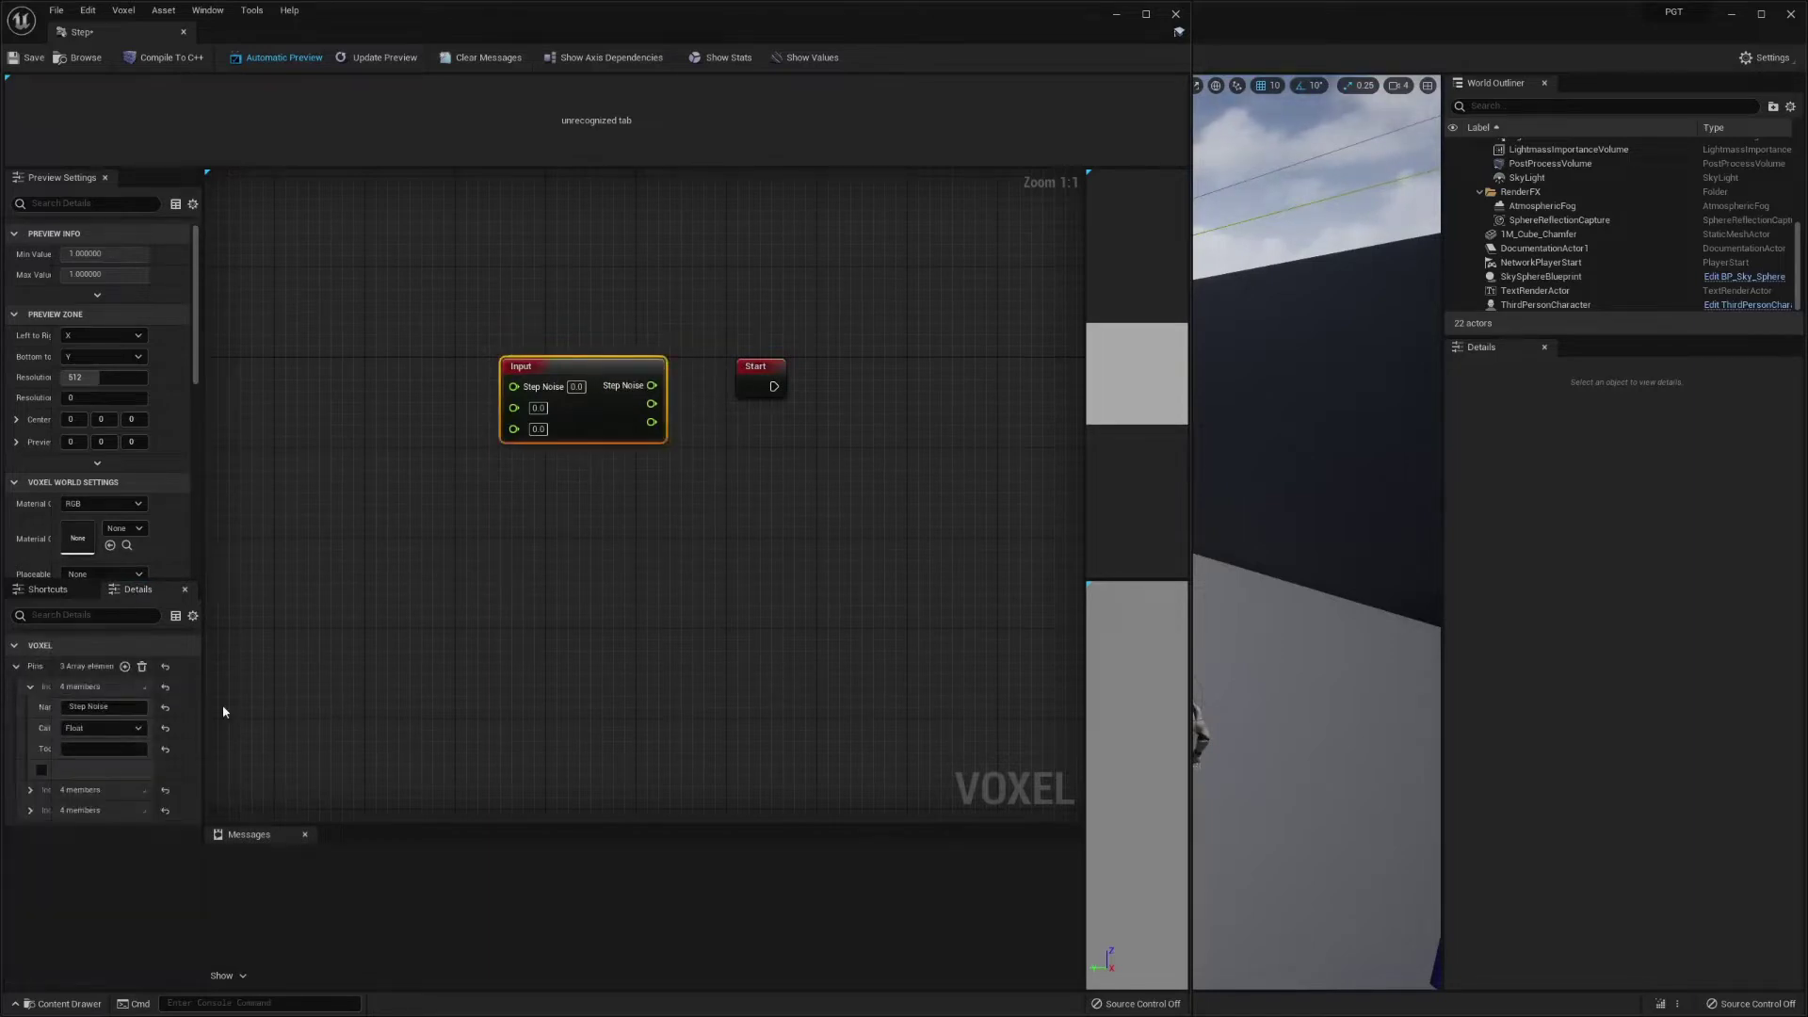
left_click_drag(204, 702, 467, 695)
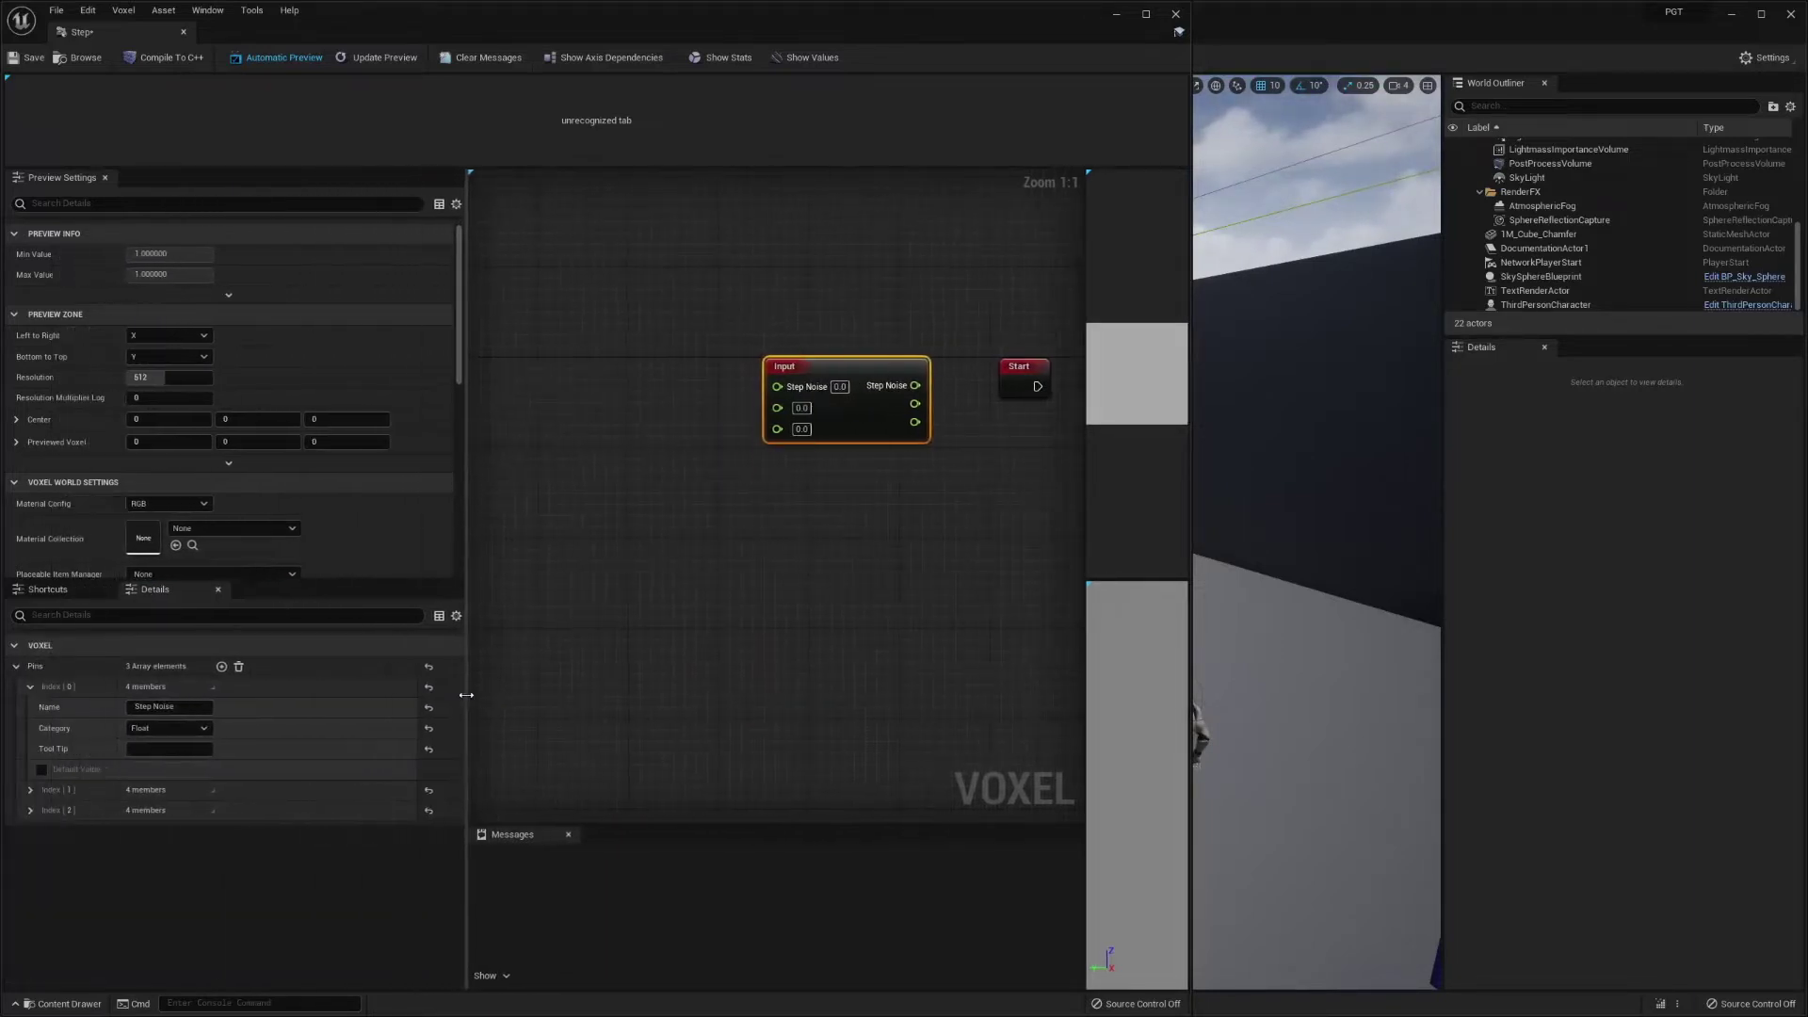
left_click(195, 725)
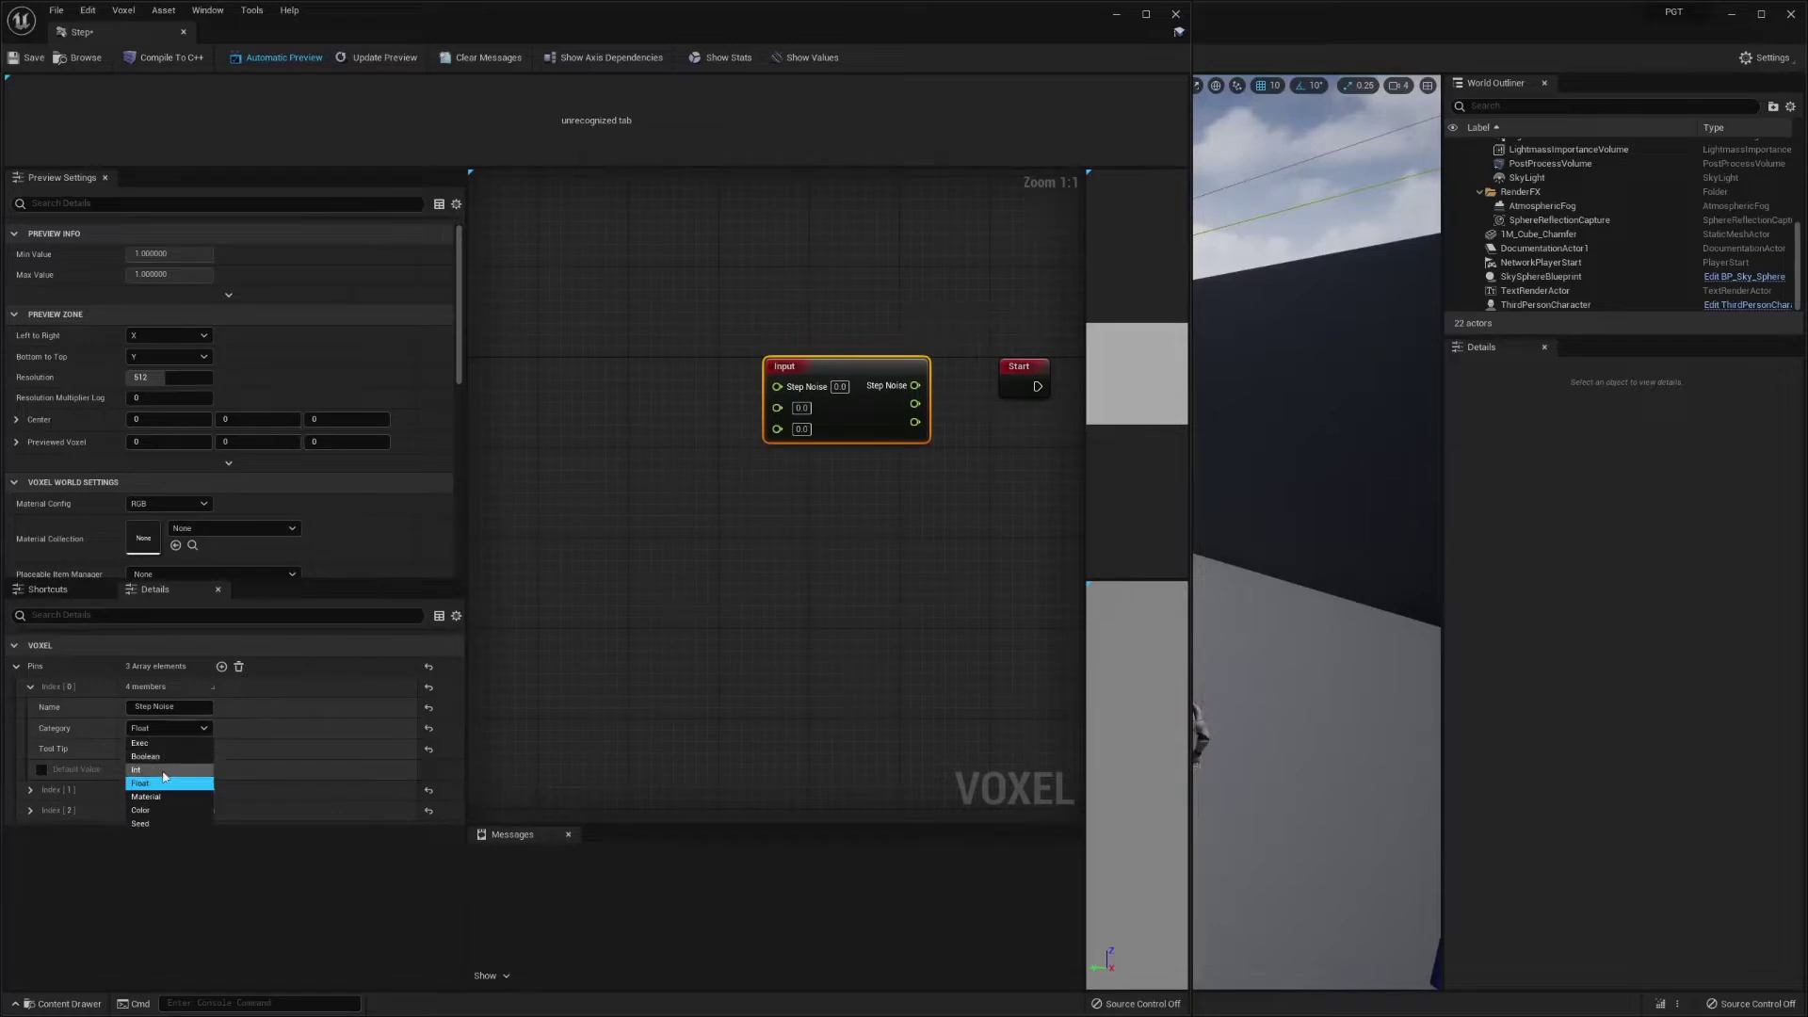
left_click(156, 765)
- Name the Input node's second pin Step Strength
right_click_drag(909, 465, 799, 474)
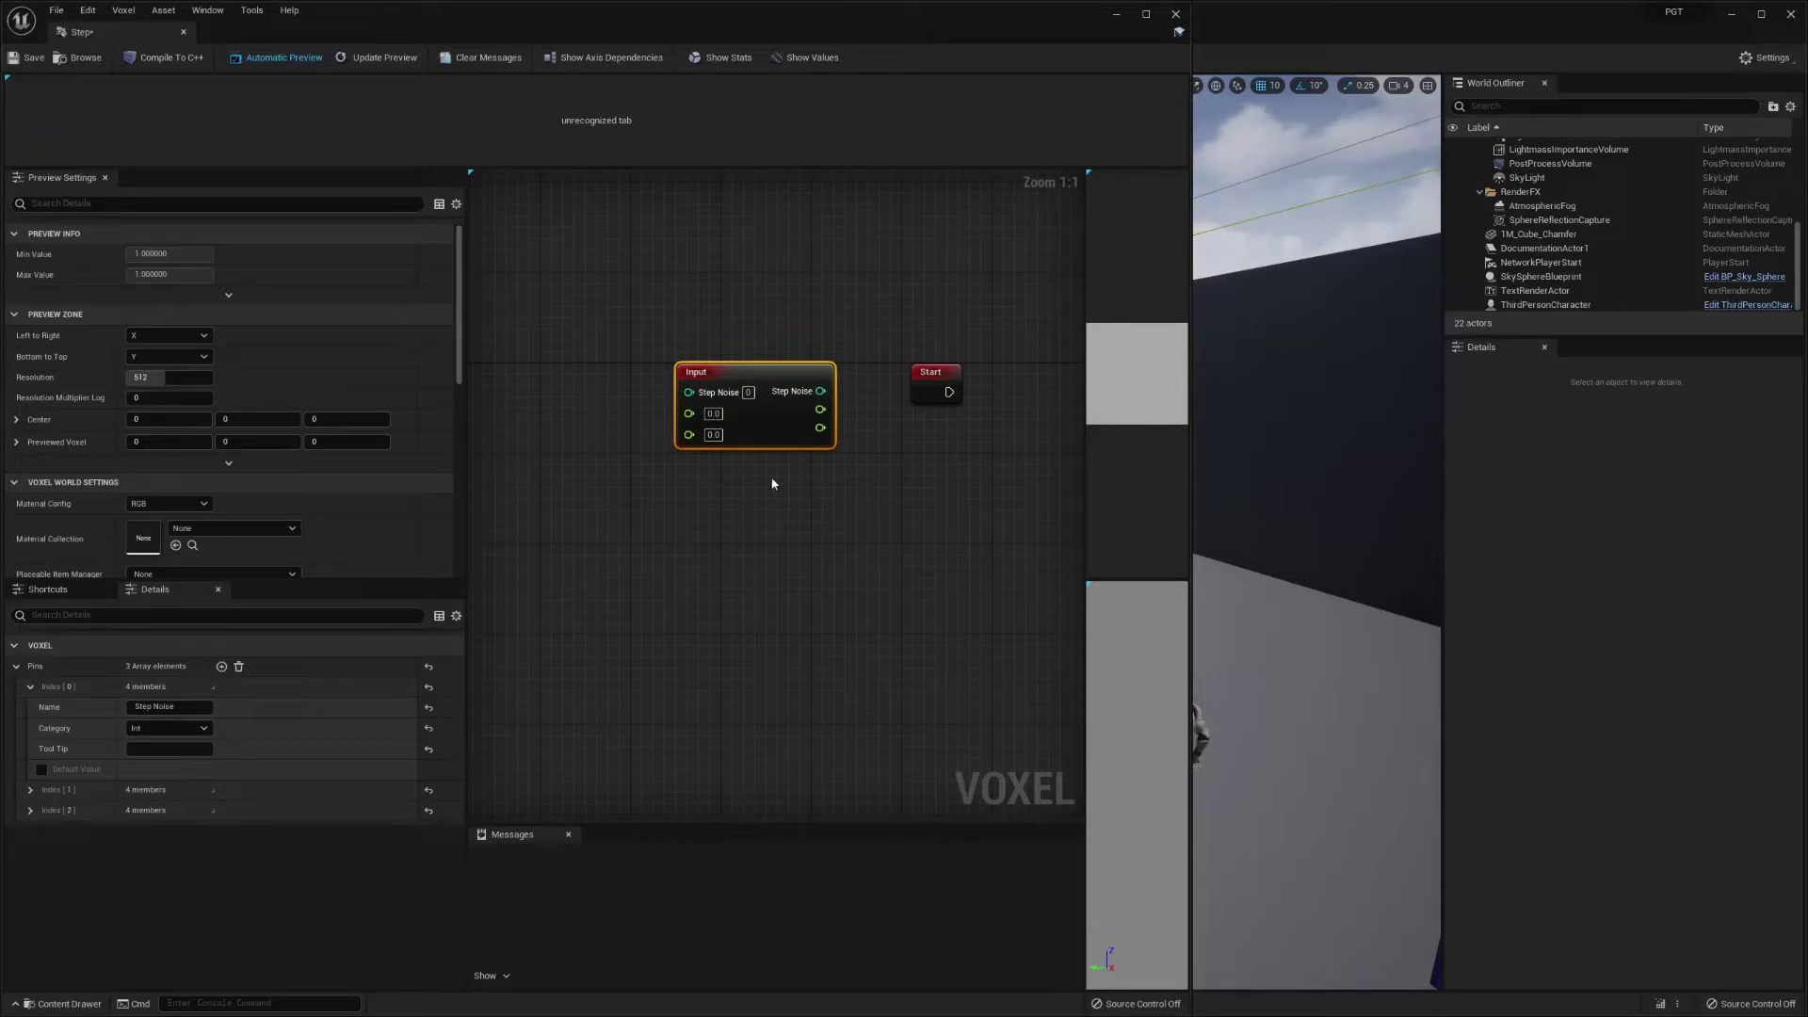
right_click_drag(909, 502, 735, 492)
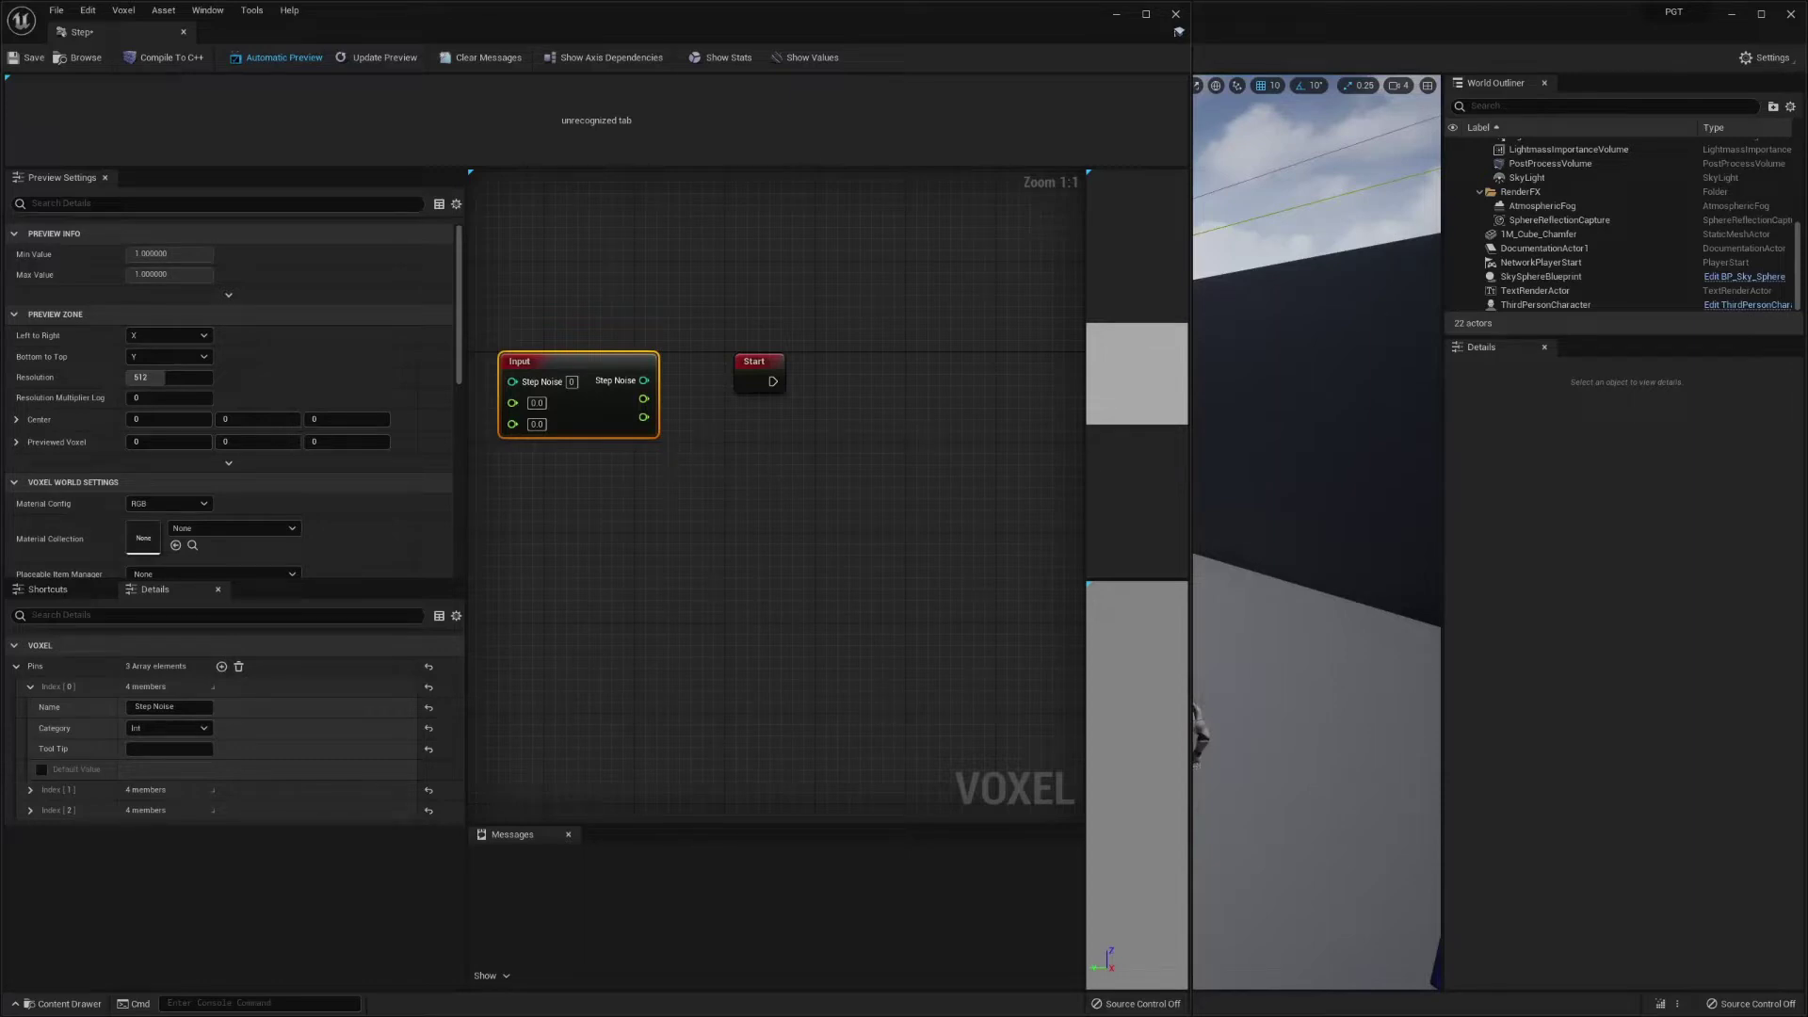
right_click_drag(565, 585, 677, 566)
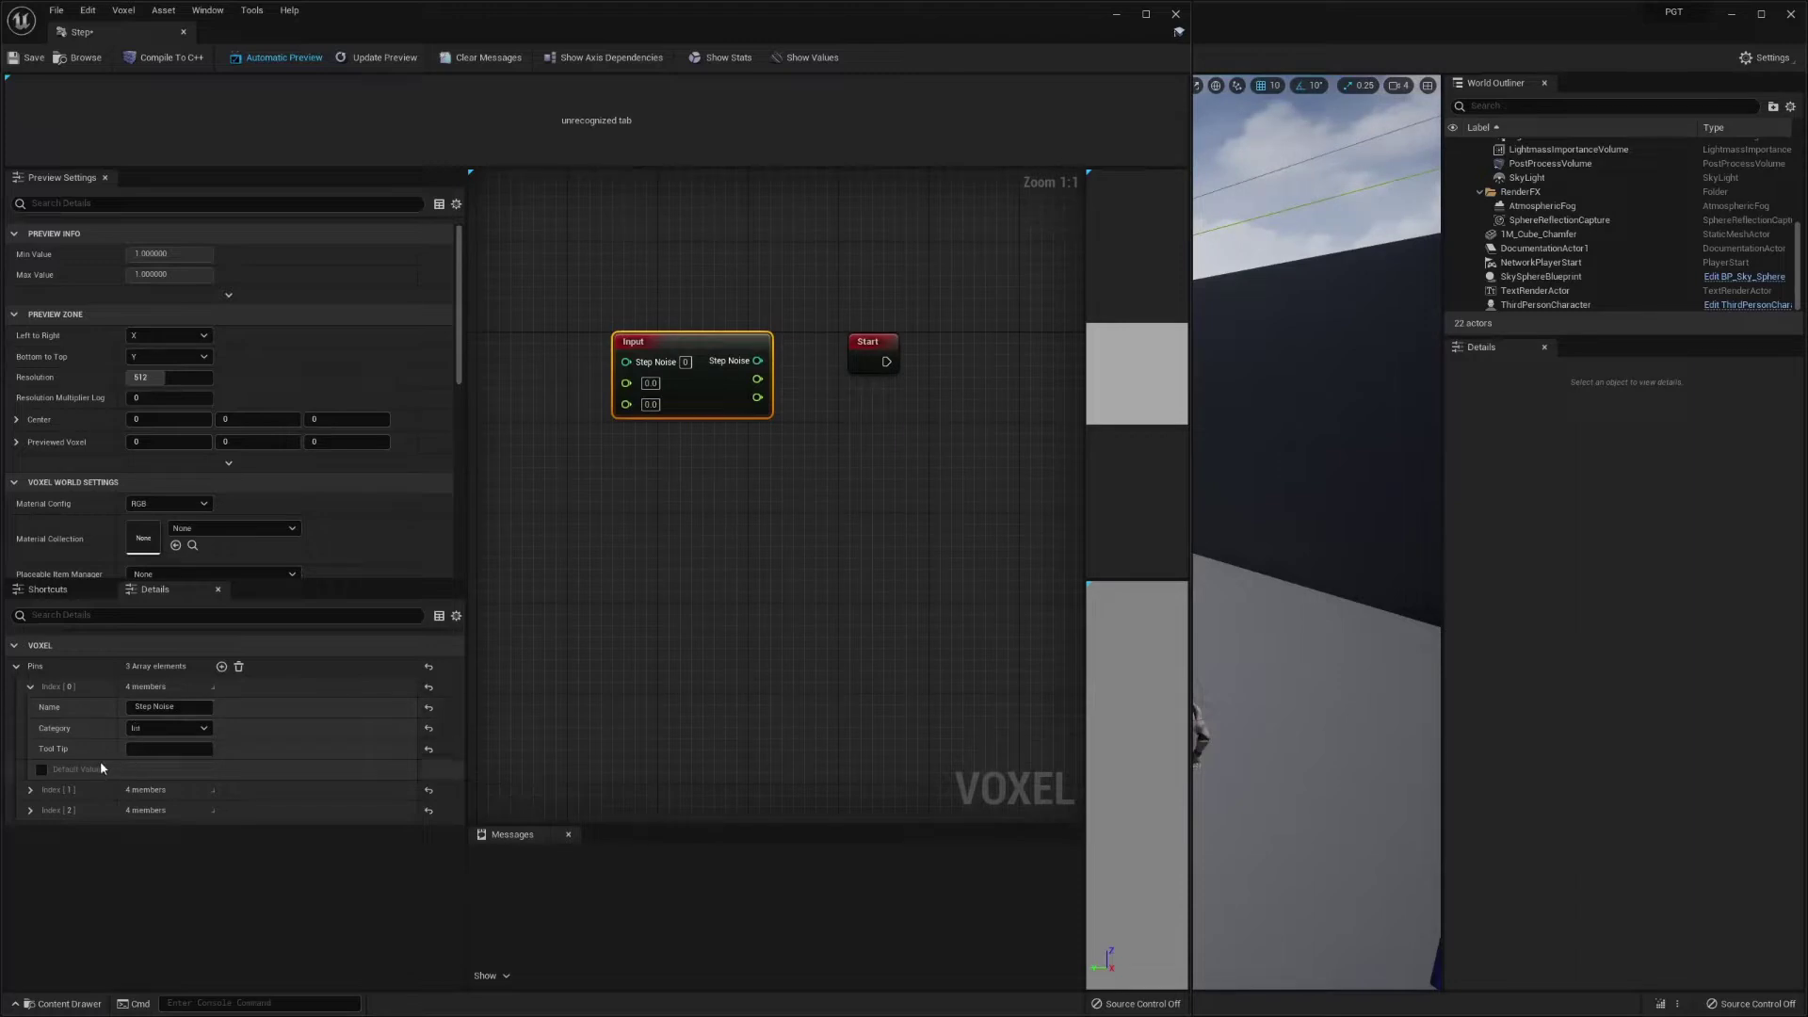
left_click(31, 790)
left_click(169, 810)
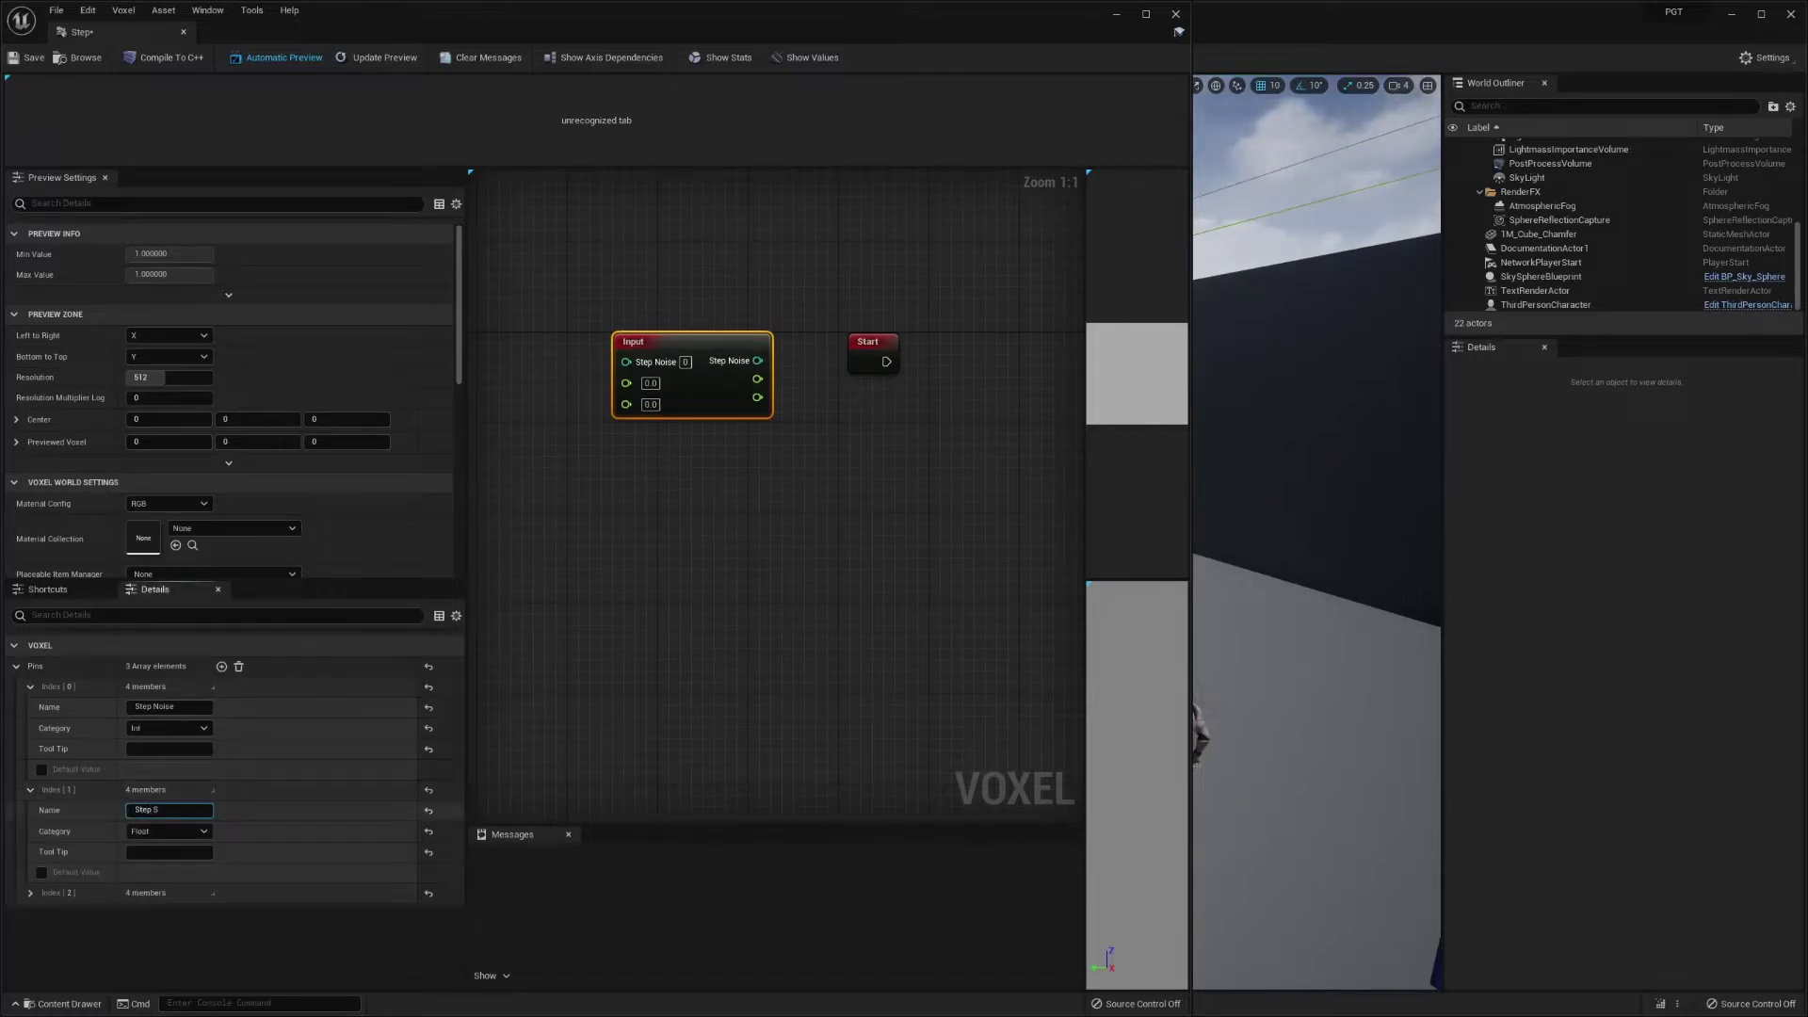
type("Step Str")
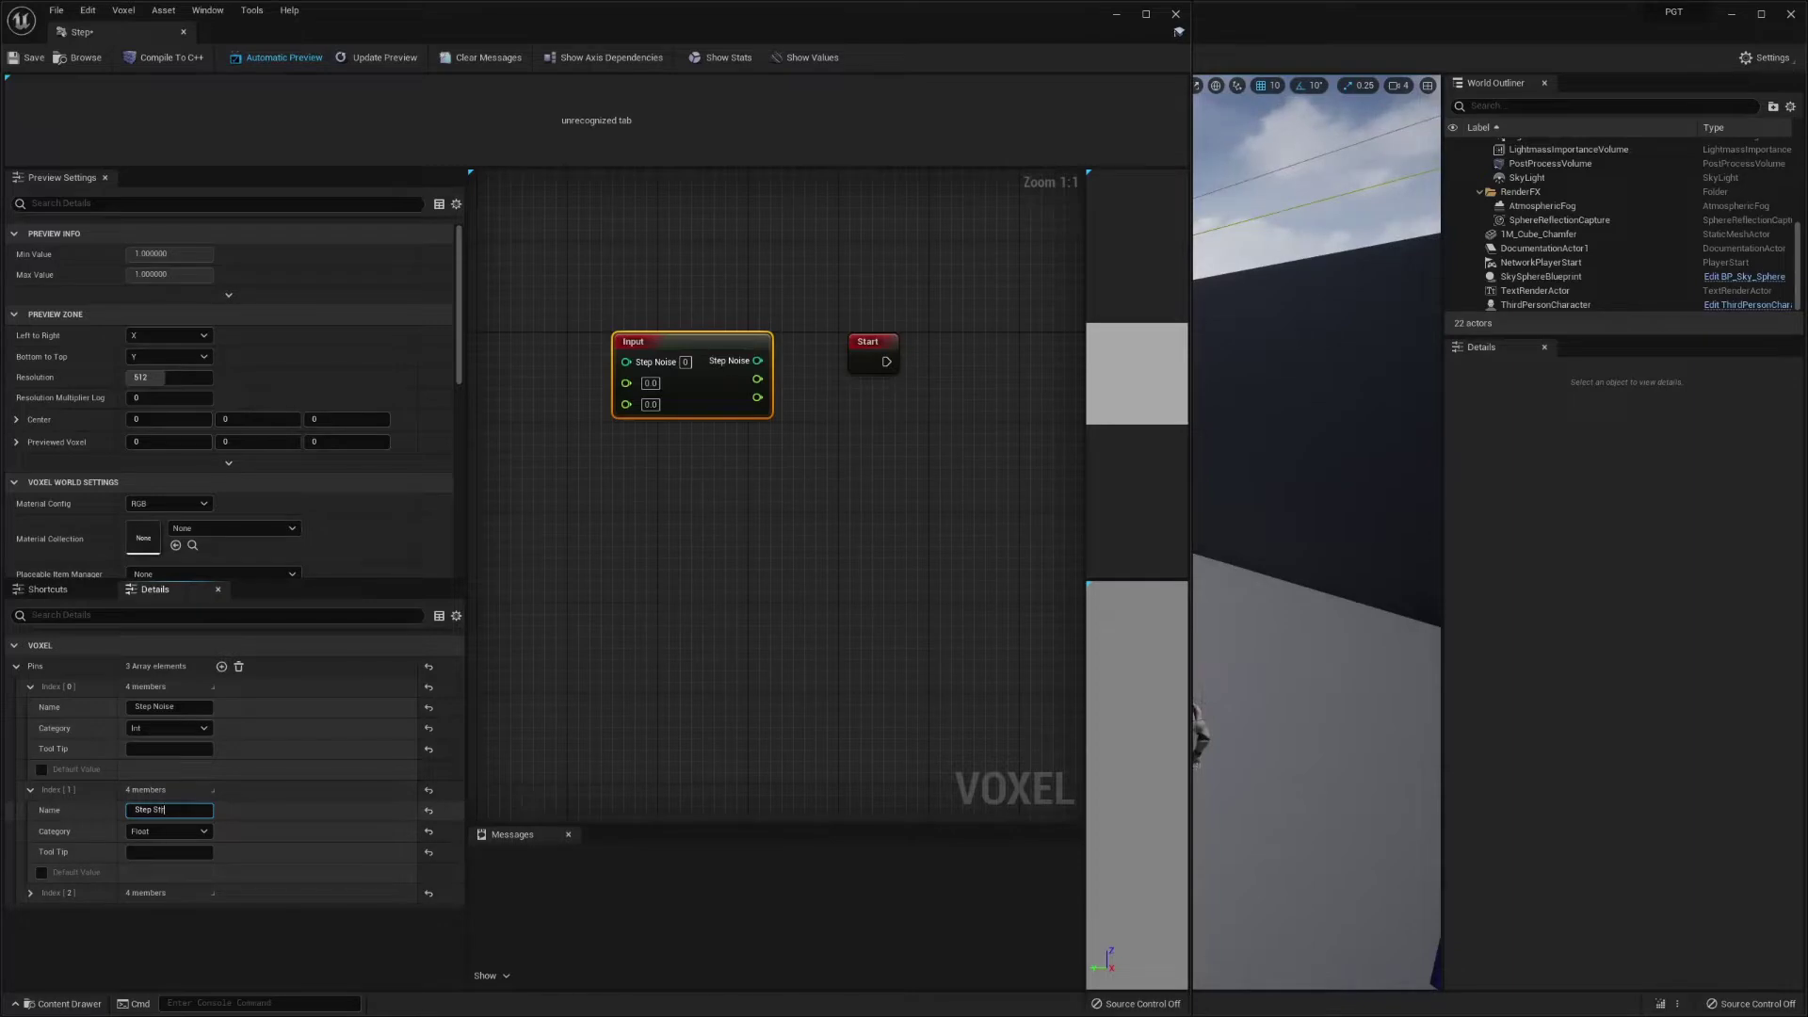
type("ength")
key("Return")
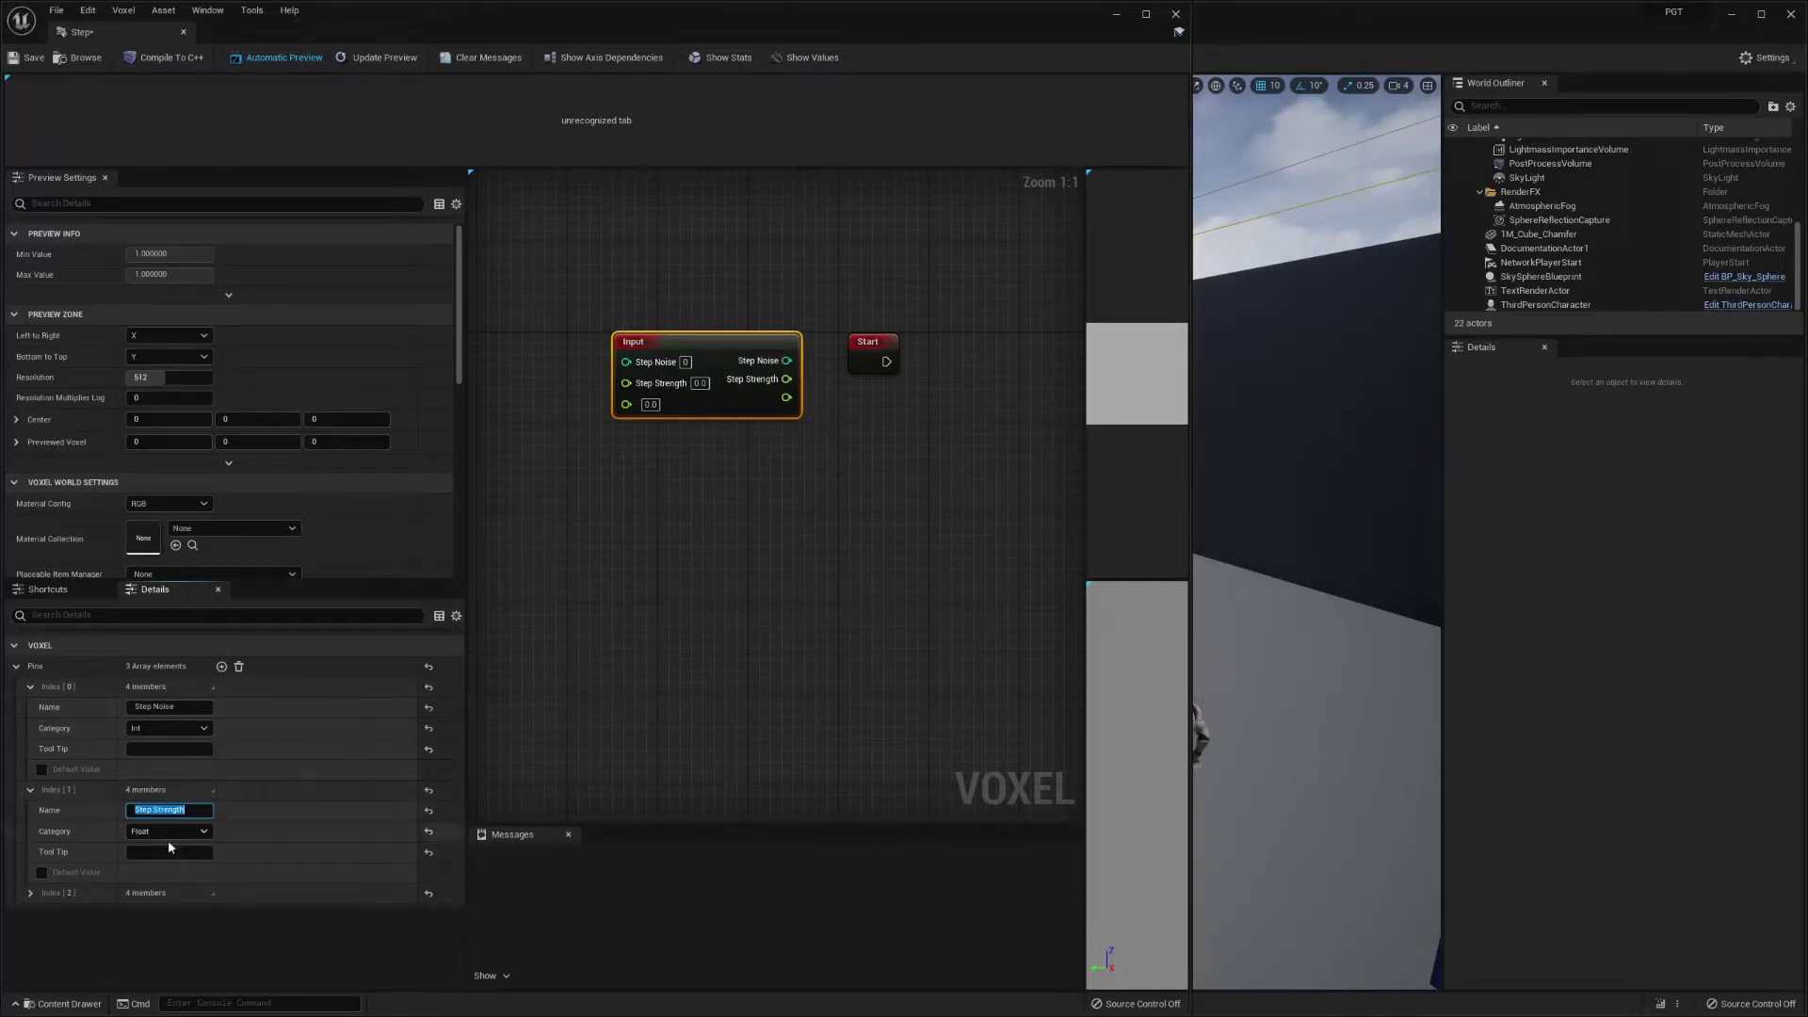
- Name the Input node's third pin Step Frequency
left_click(31, 893)
left_click(153, 913)
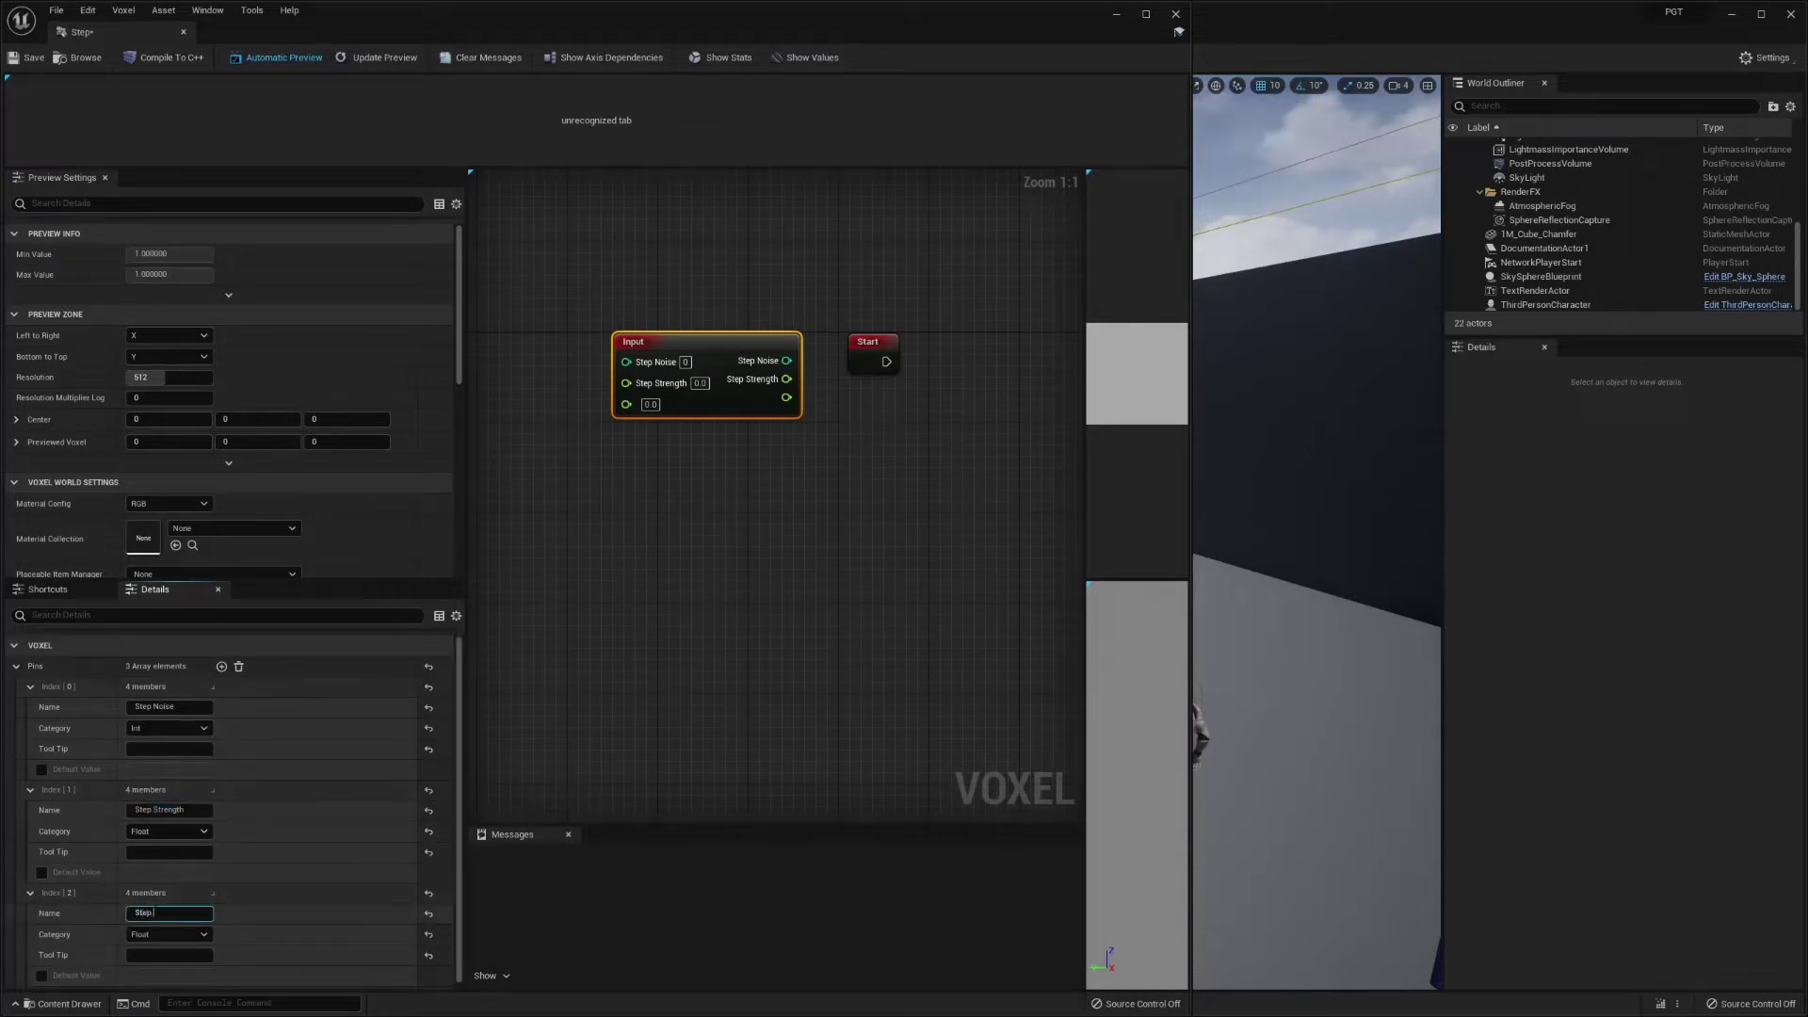
type("Step Fr")
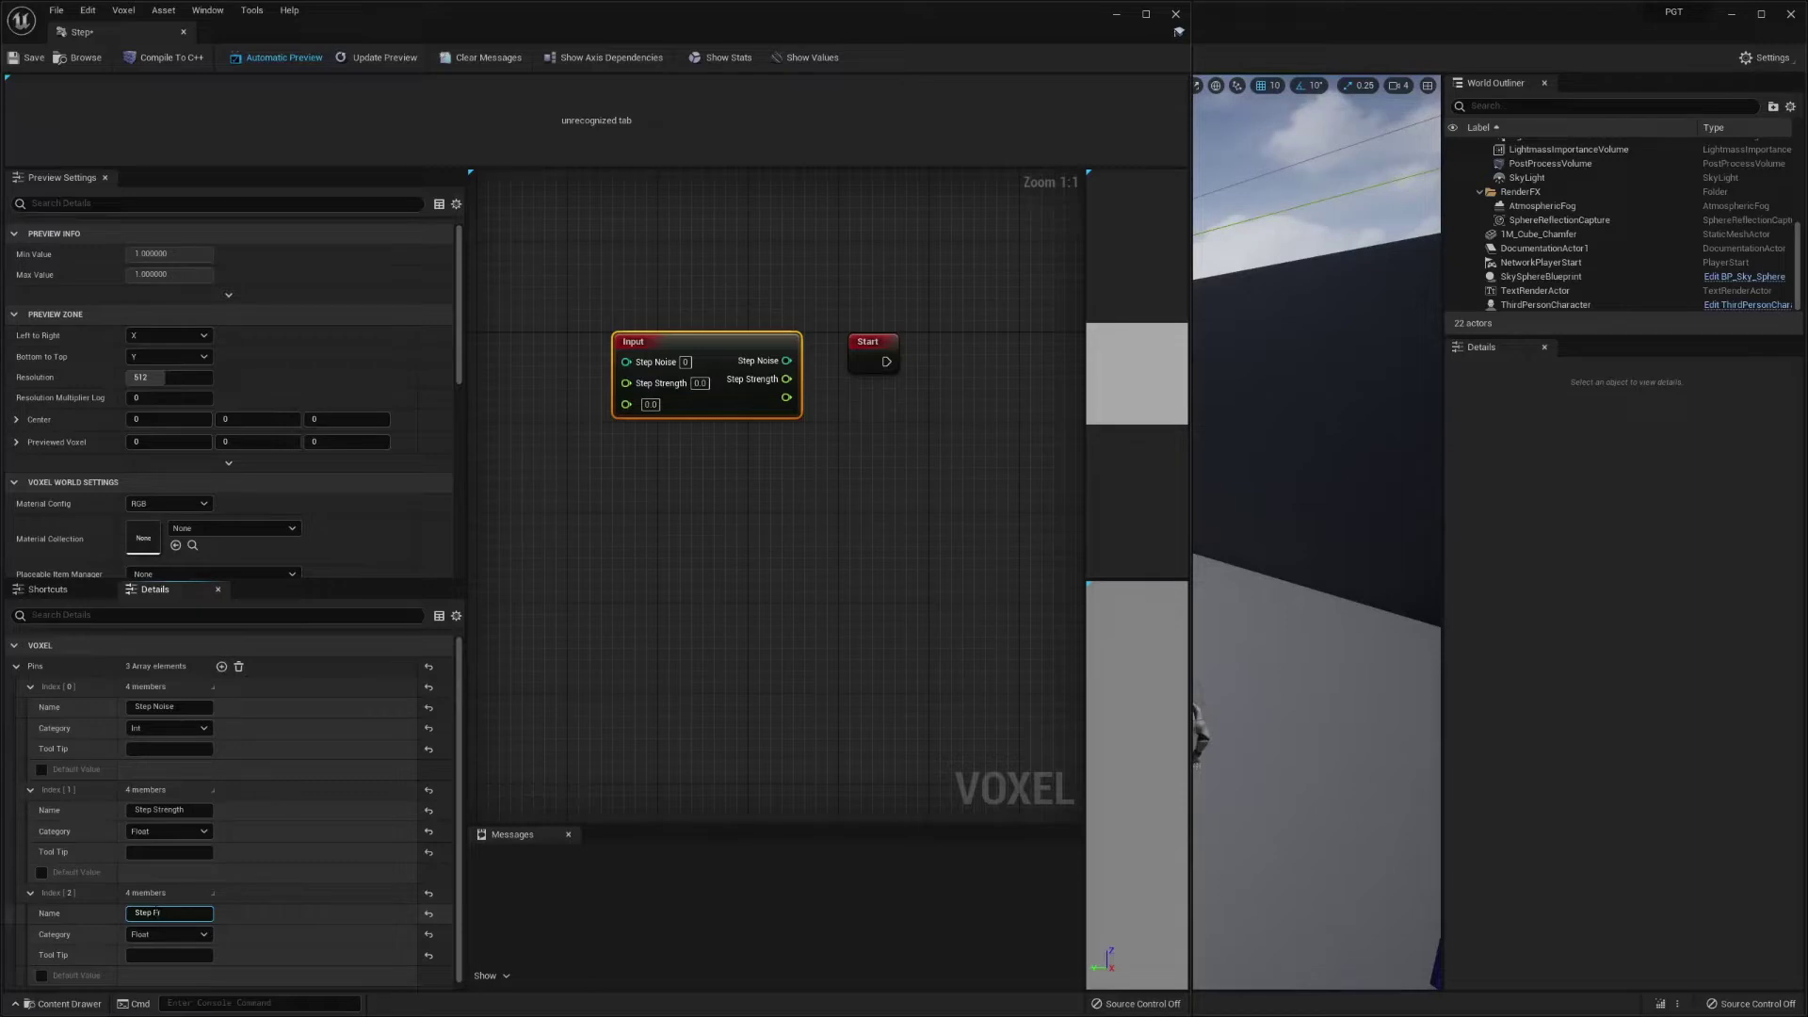
type("equency")
key("Return")
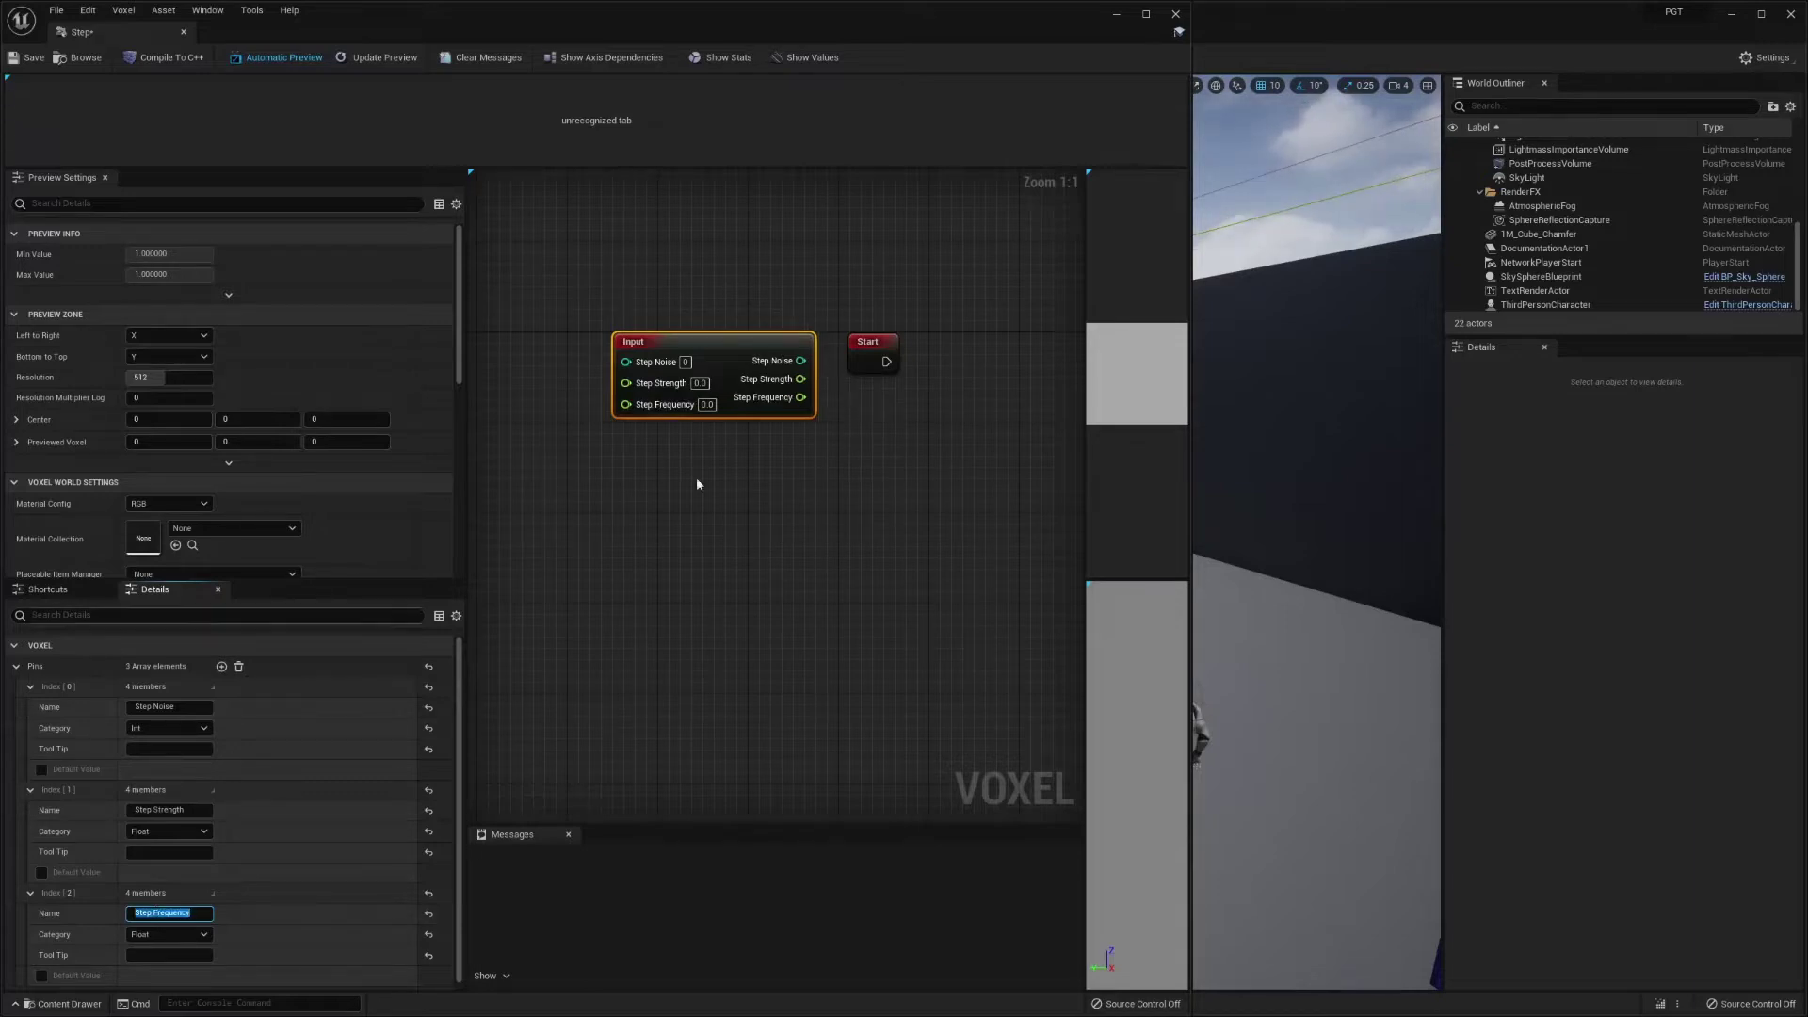
left_click(756, 477)
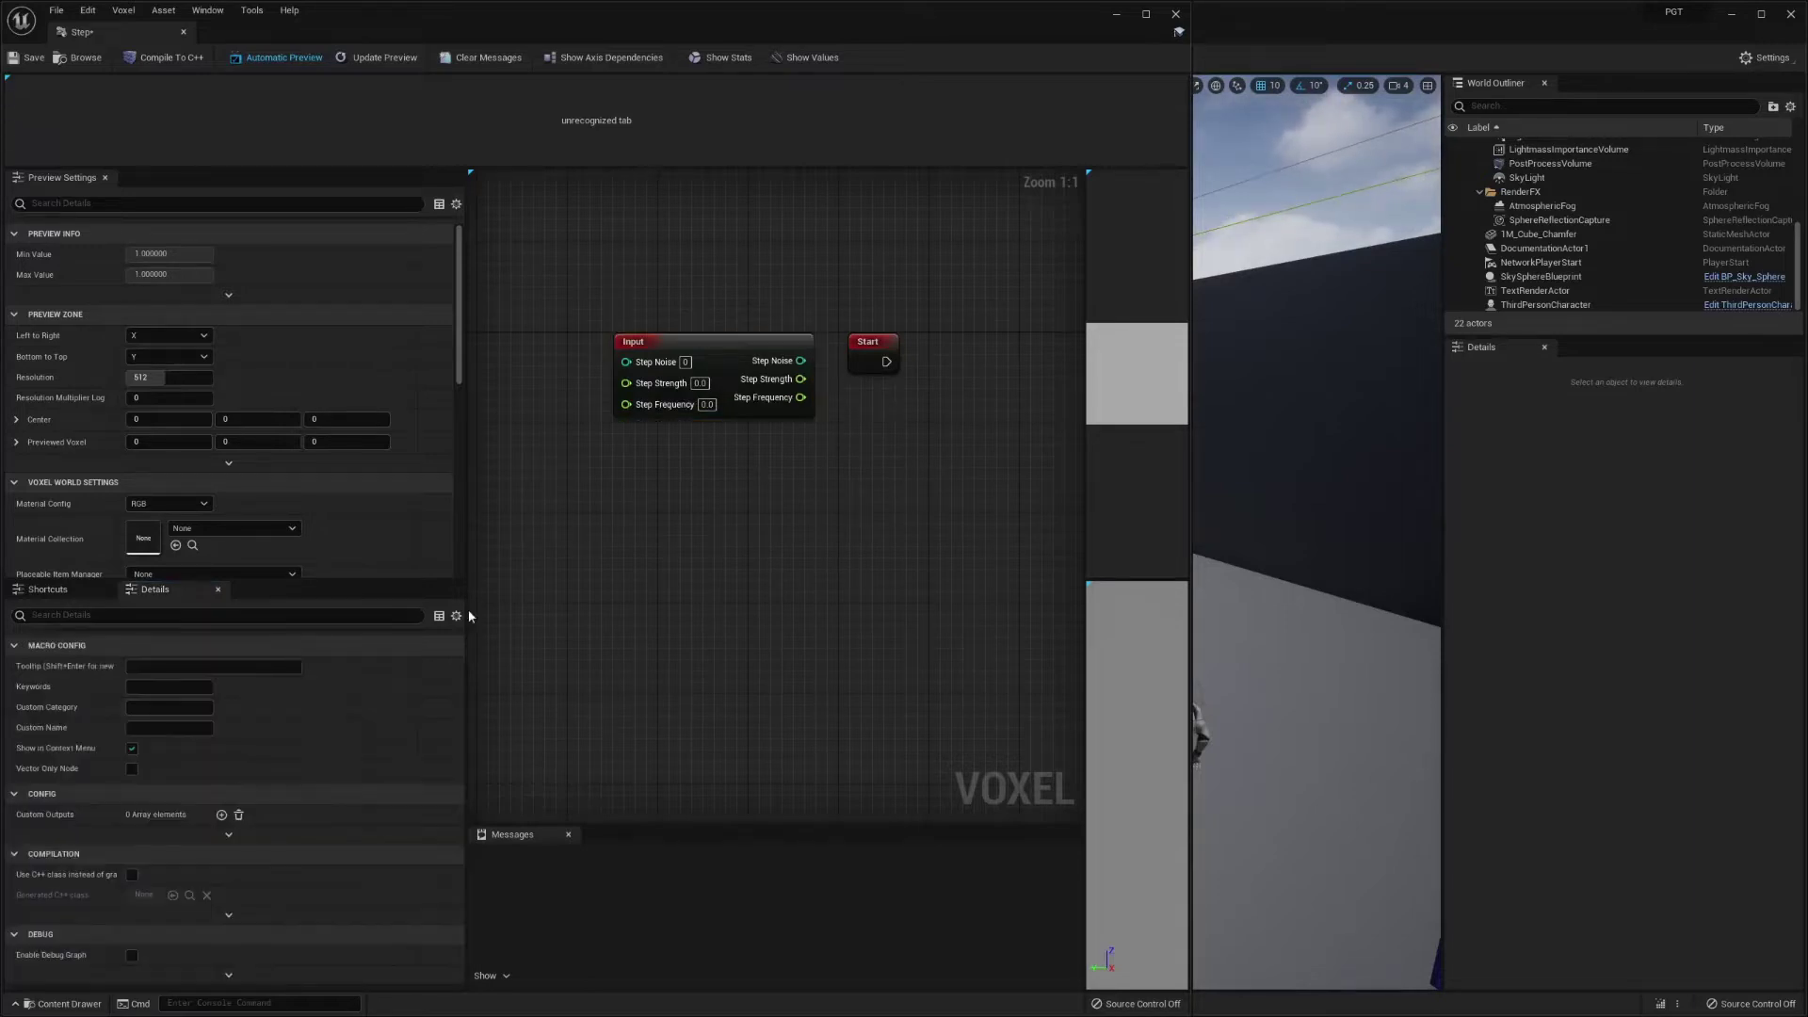
- Add four more pins to the Input node
left_click(755, 388)
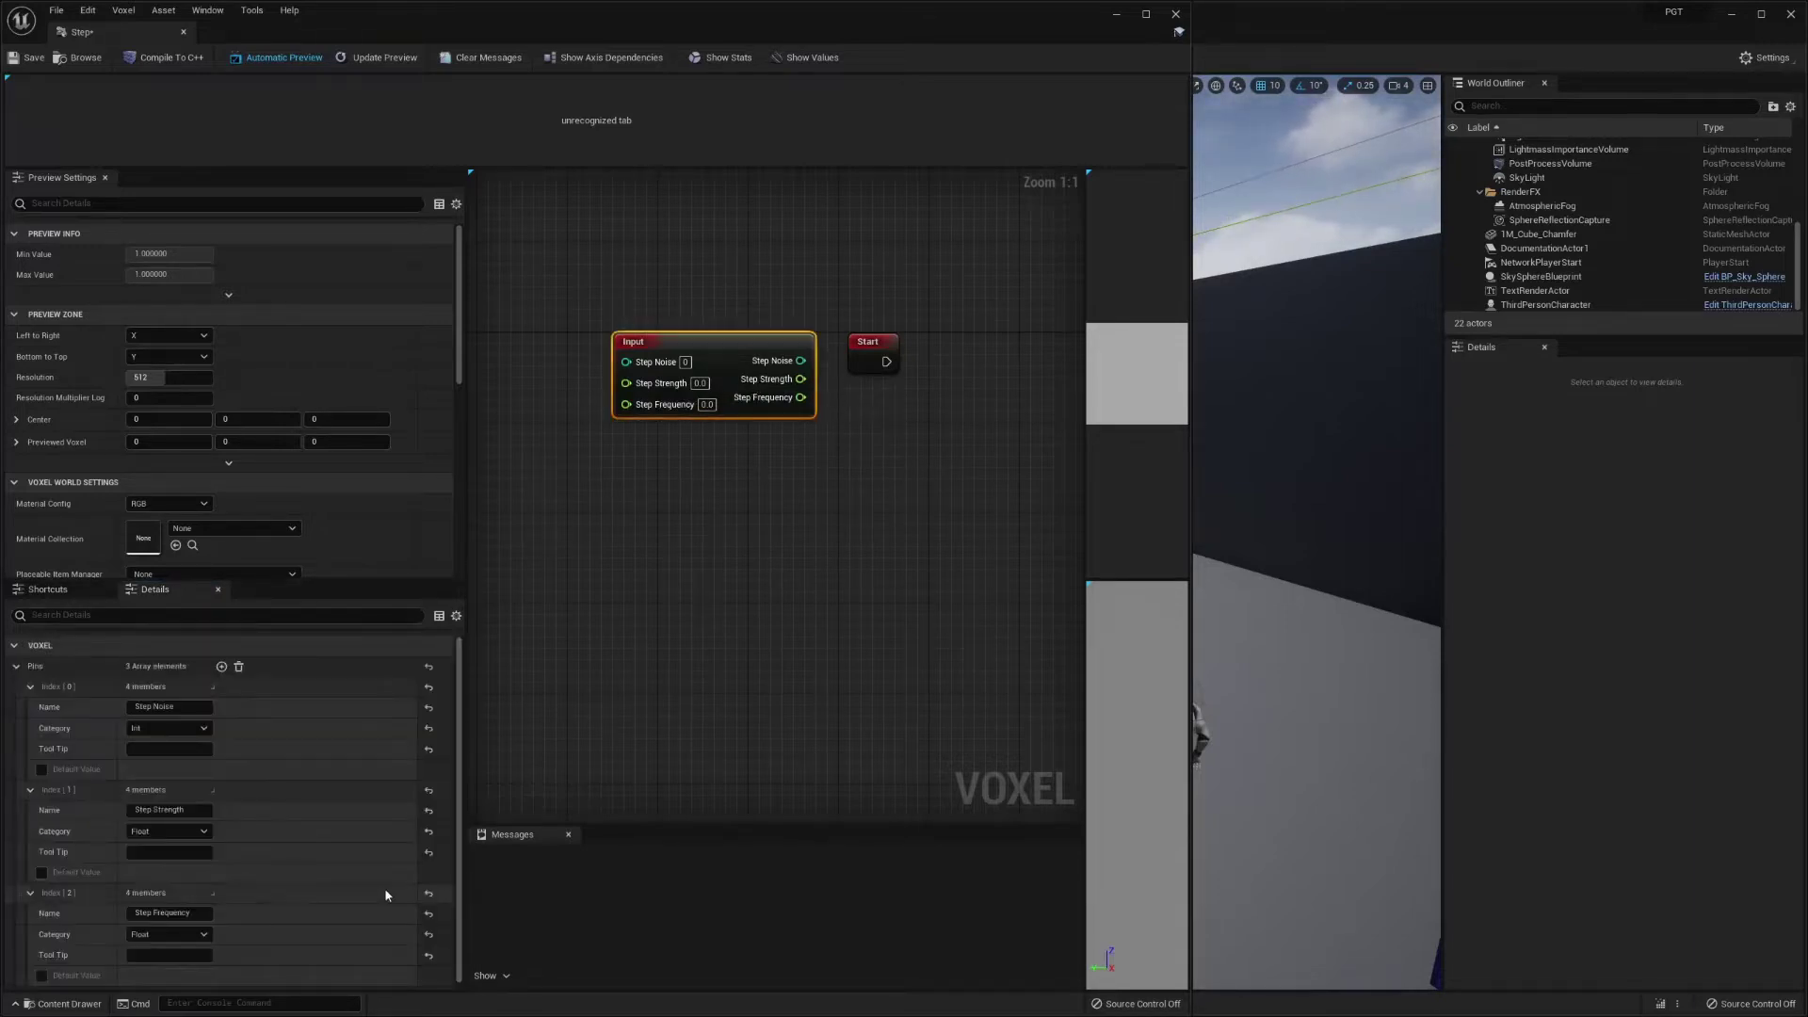
left_click(222, 667)
left_click(221, 667)
left_click(222, 667)
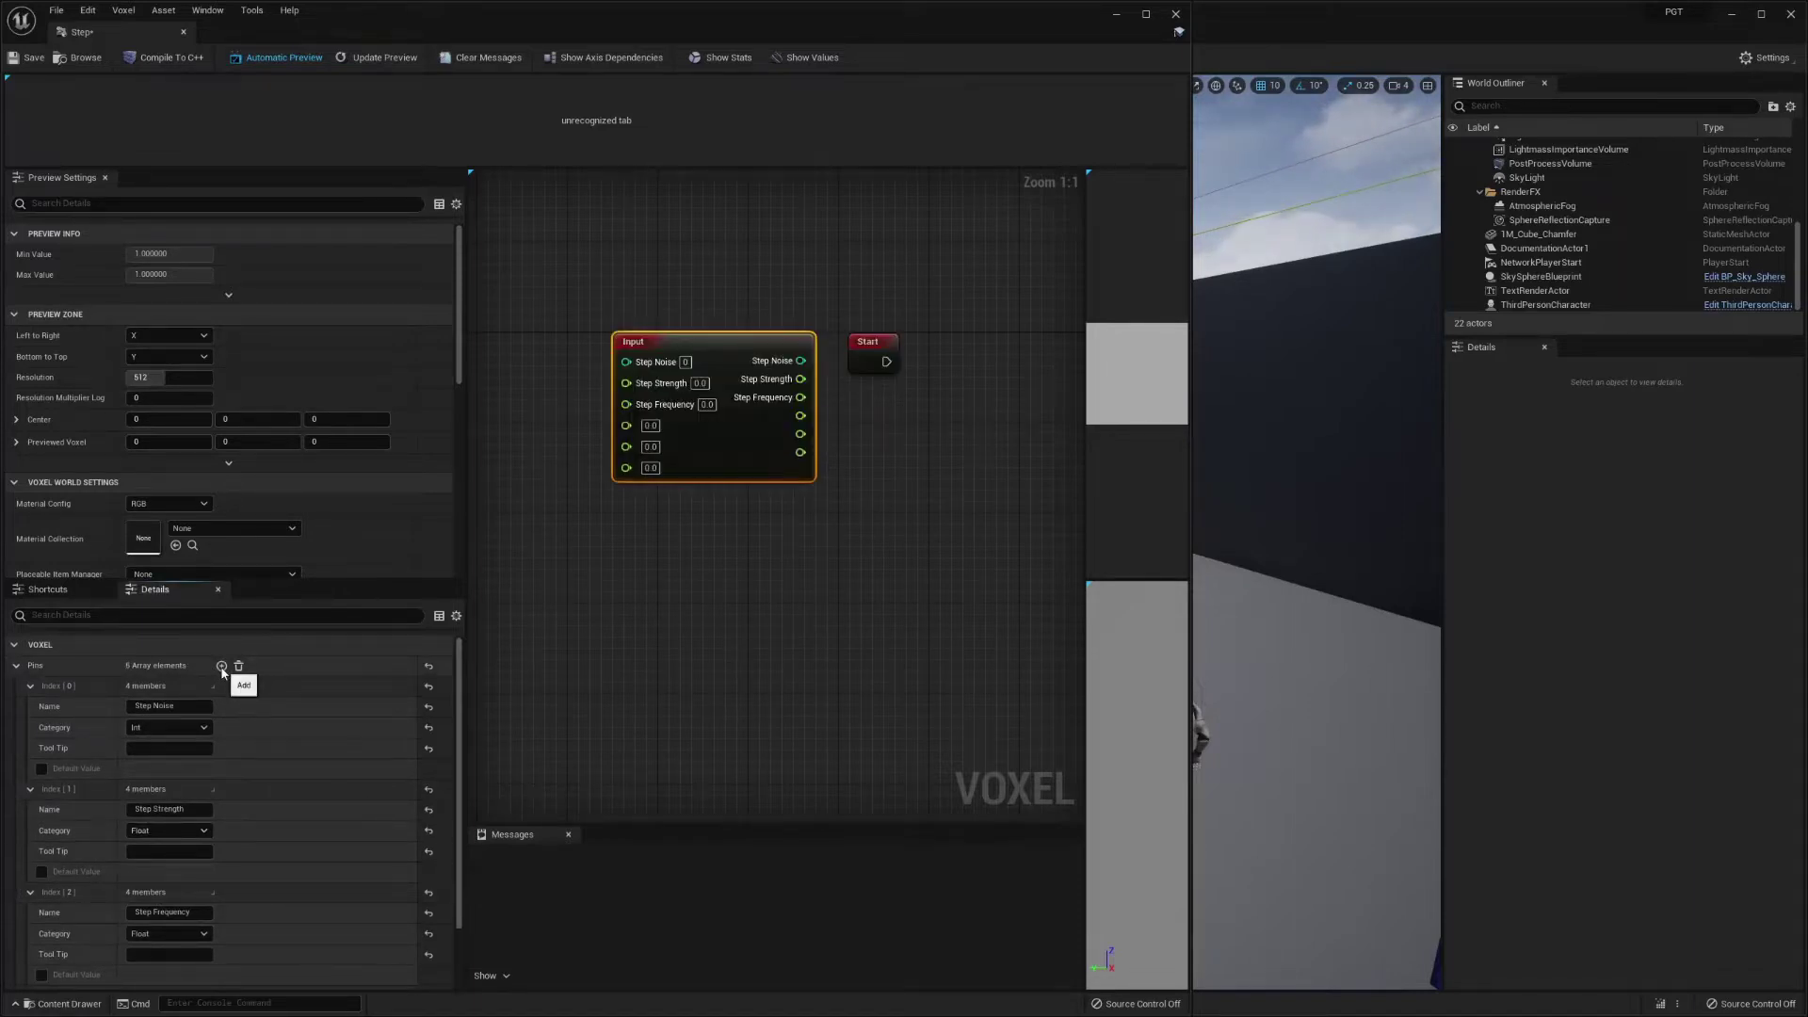
left_click(222, 667)
- Name the Input node's fourth pin Step On and set its category to Boolean
scroll(141, 895, "down", 3)
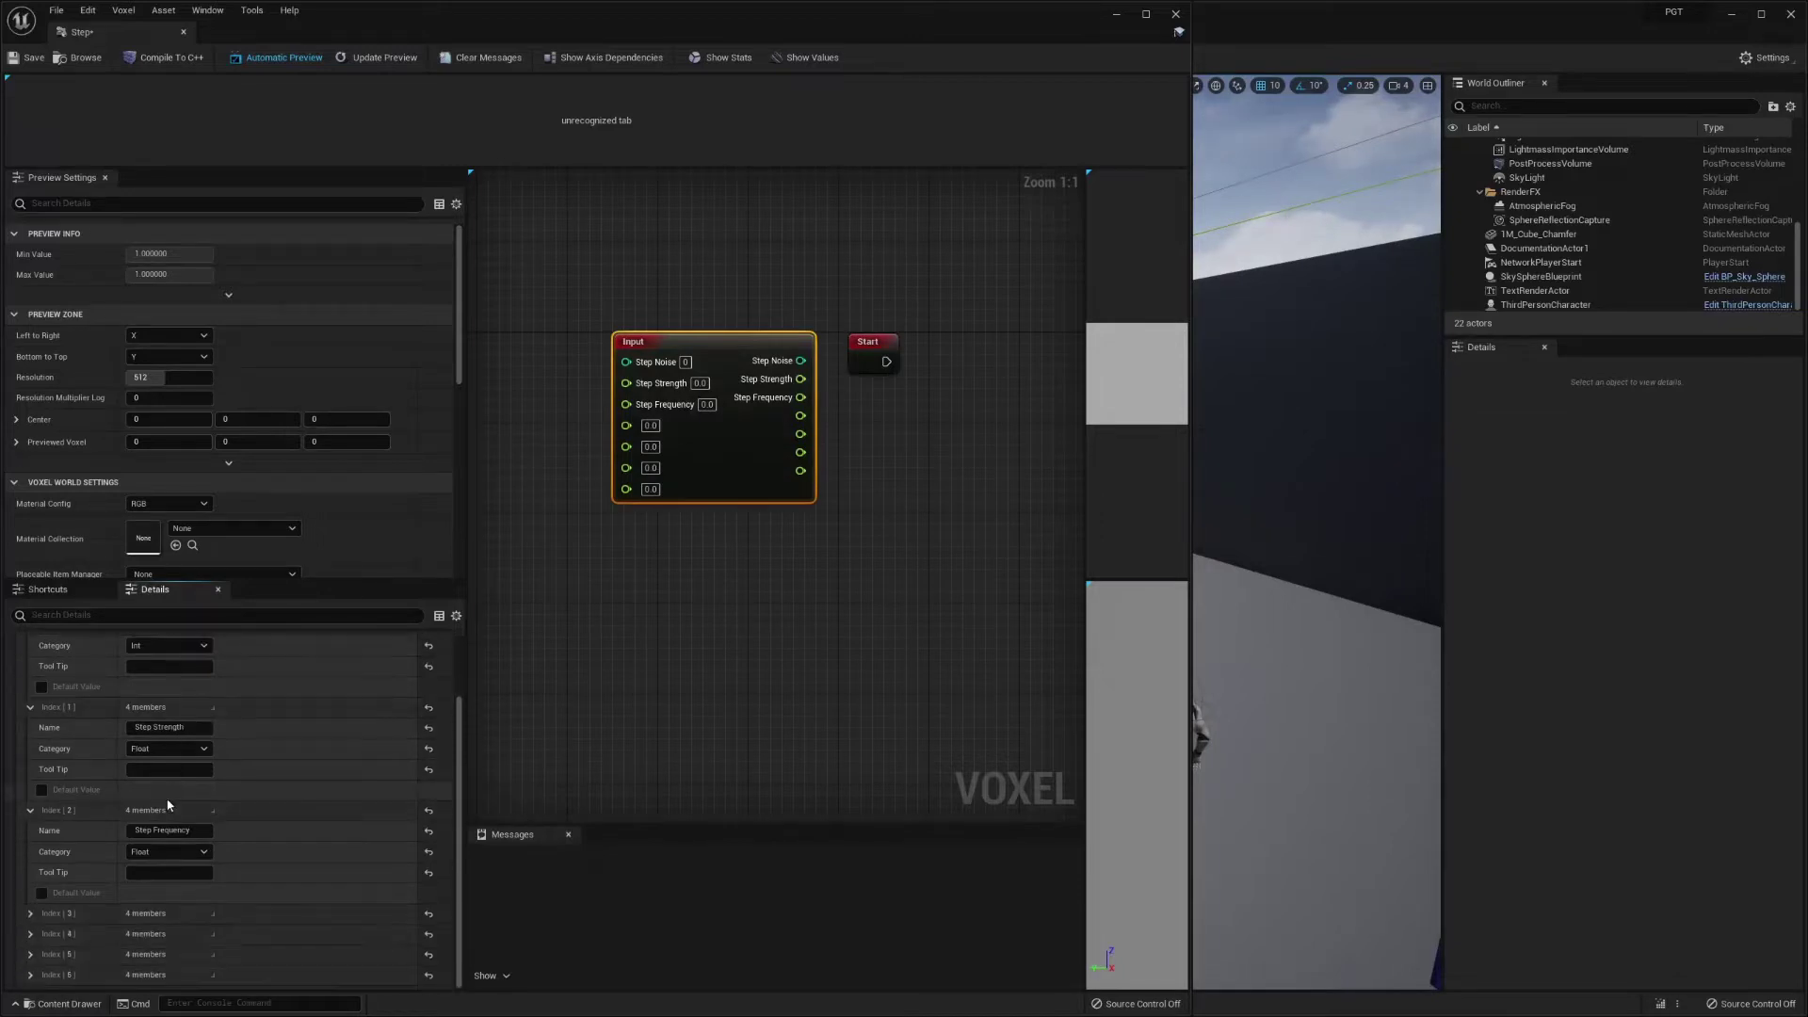
left_click(34, 915)
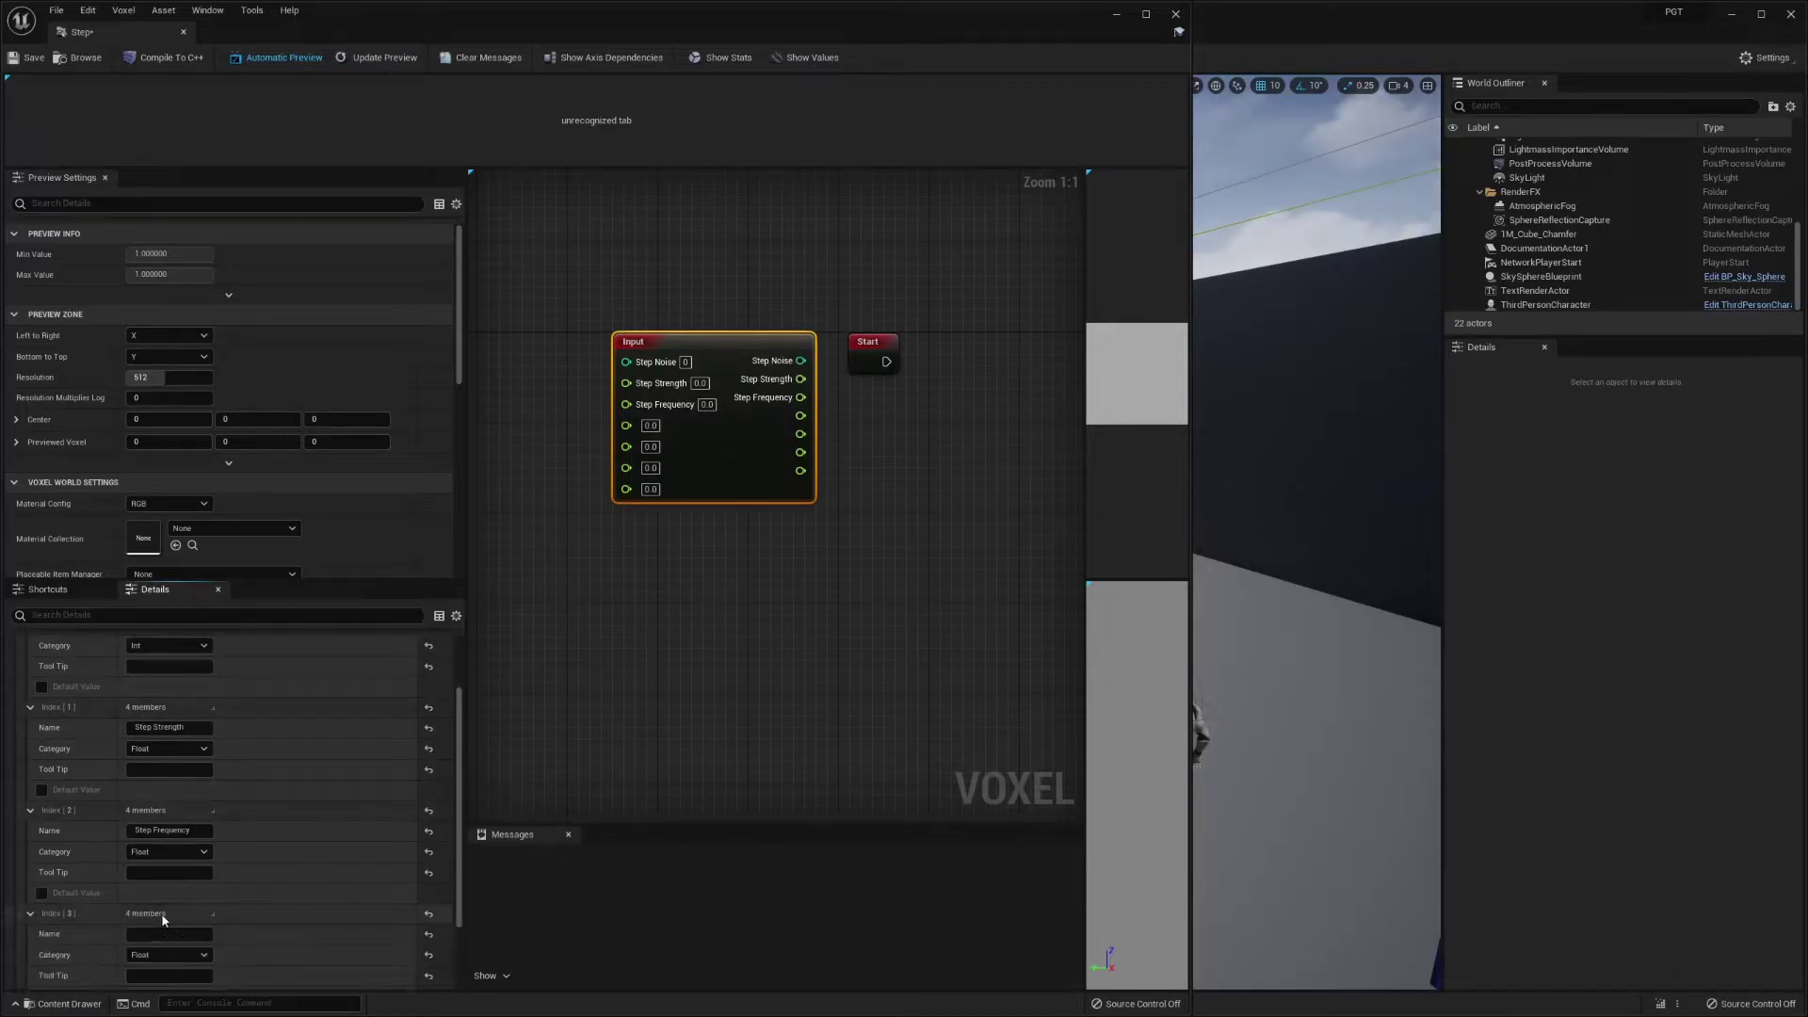
left_click(156, 934)
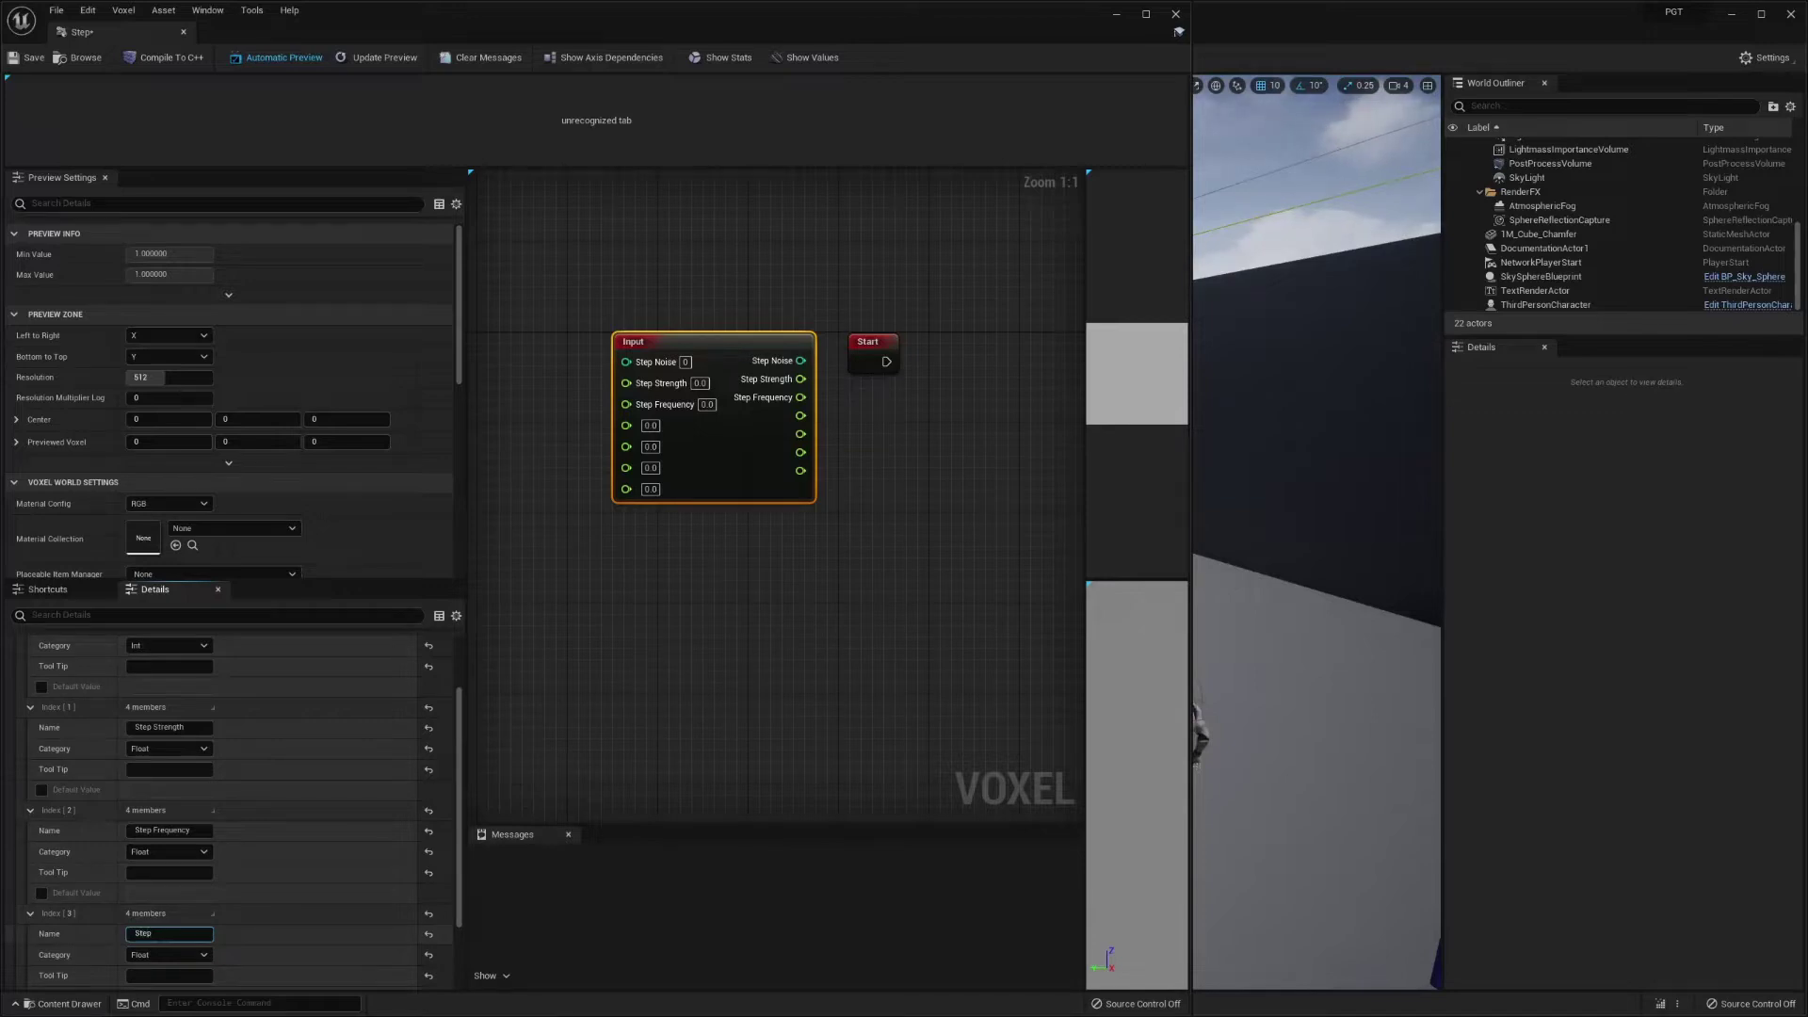
type("Step On")
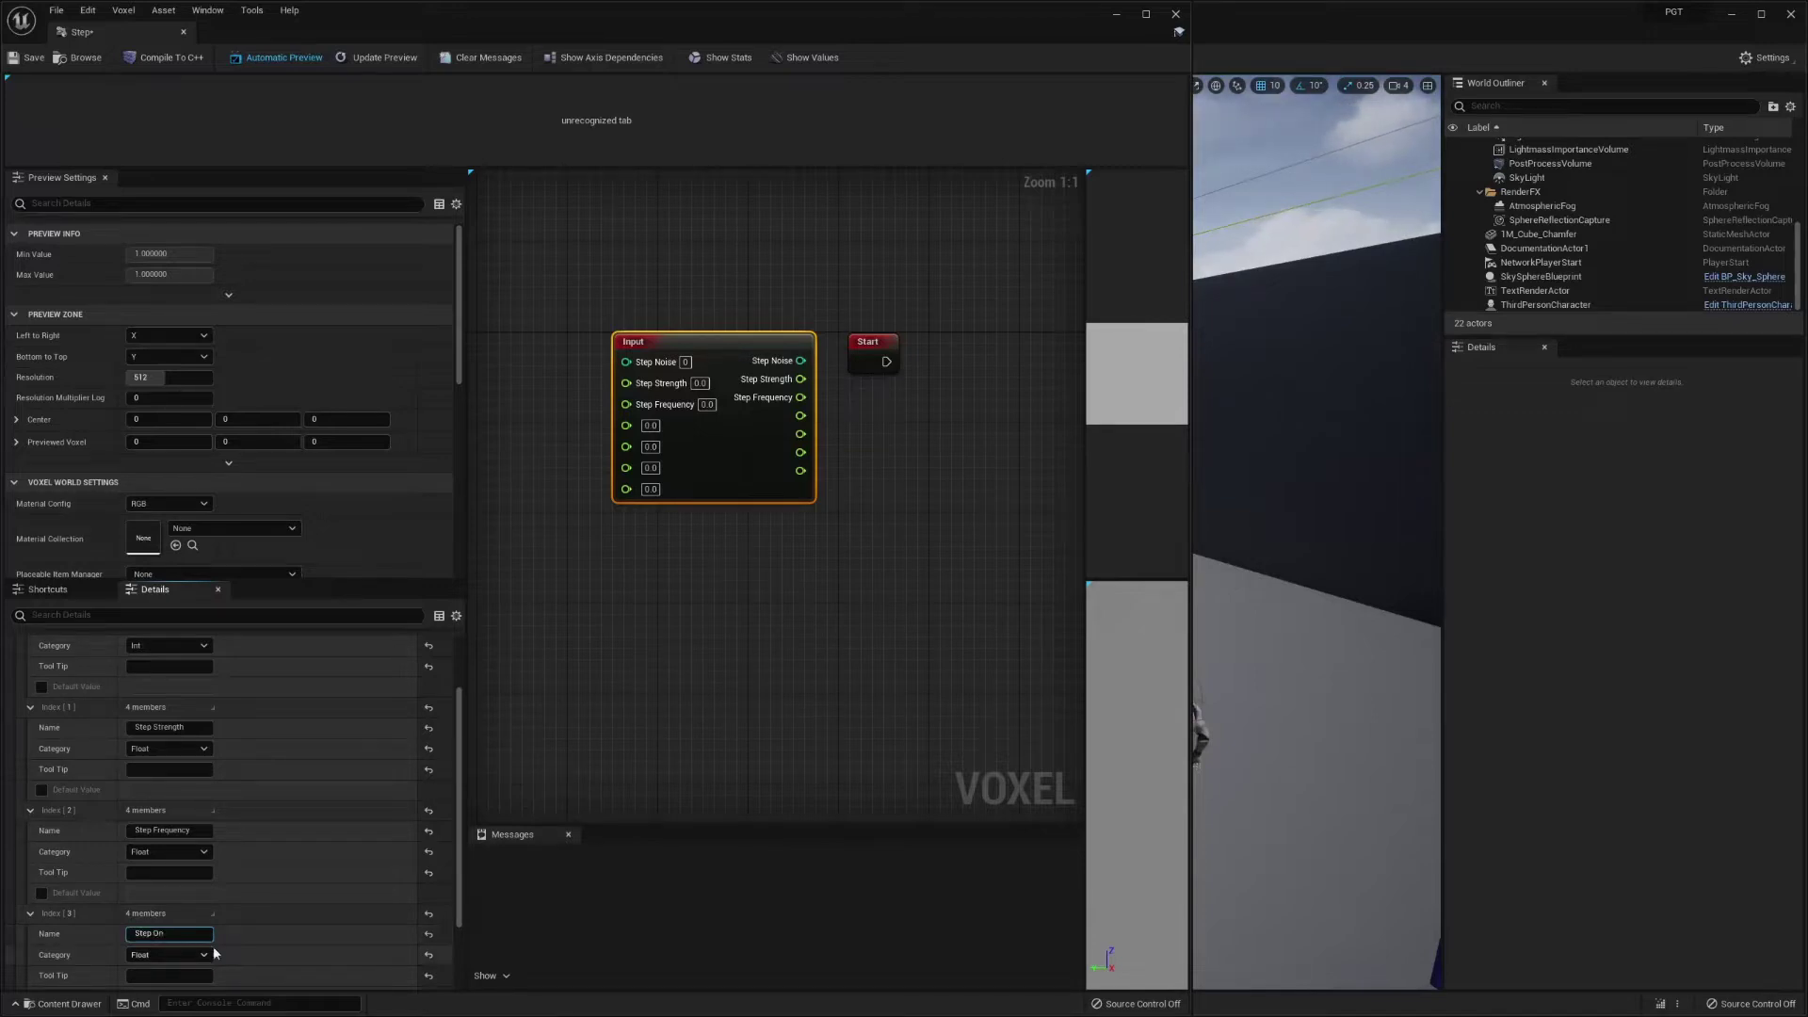
left_click(282, 940)
left_click(156, 954)
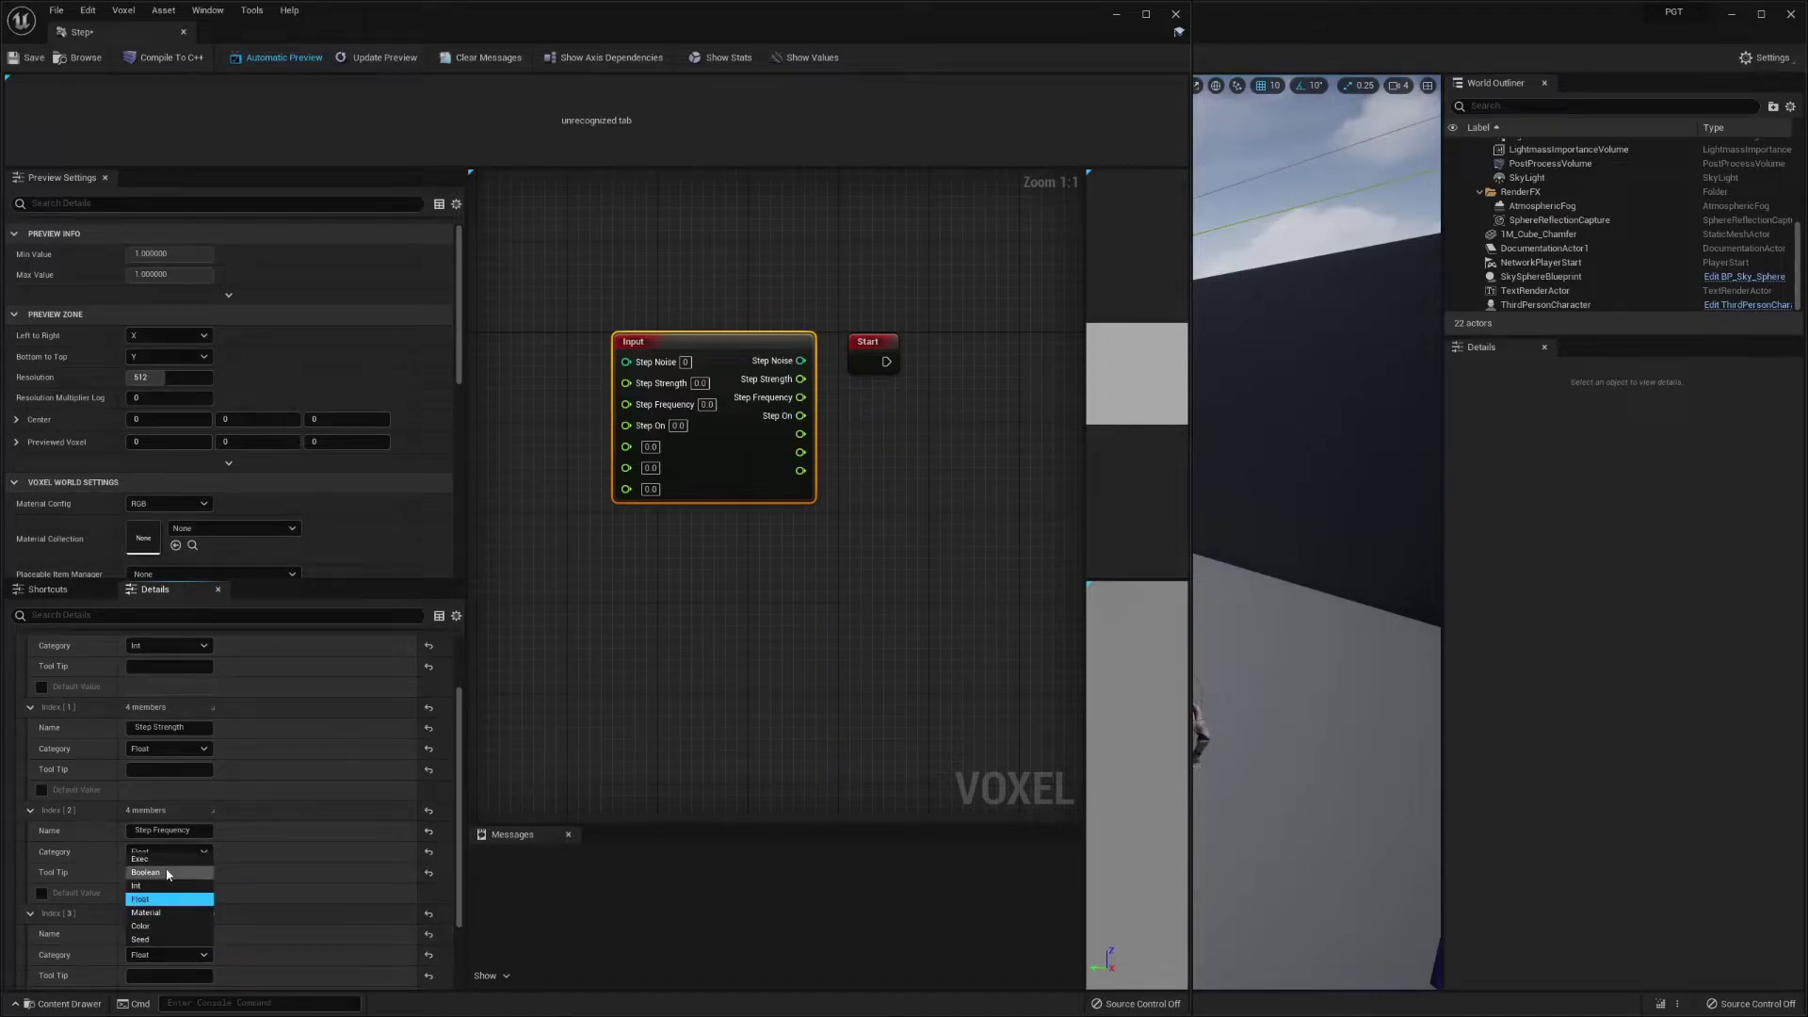
left_click(167, 899)
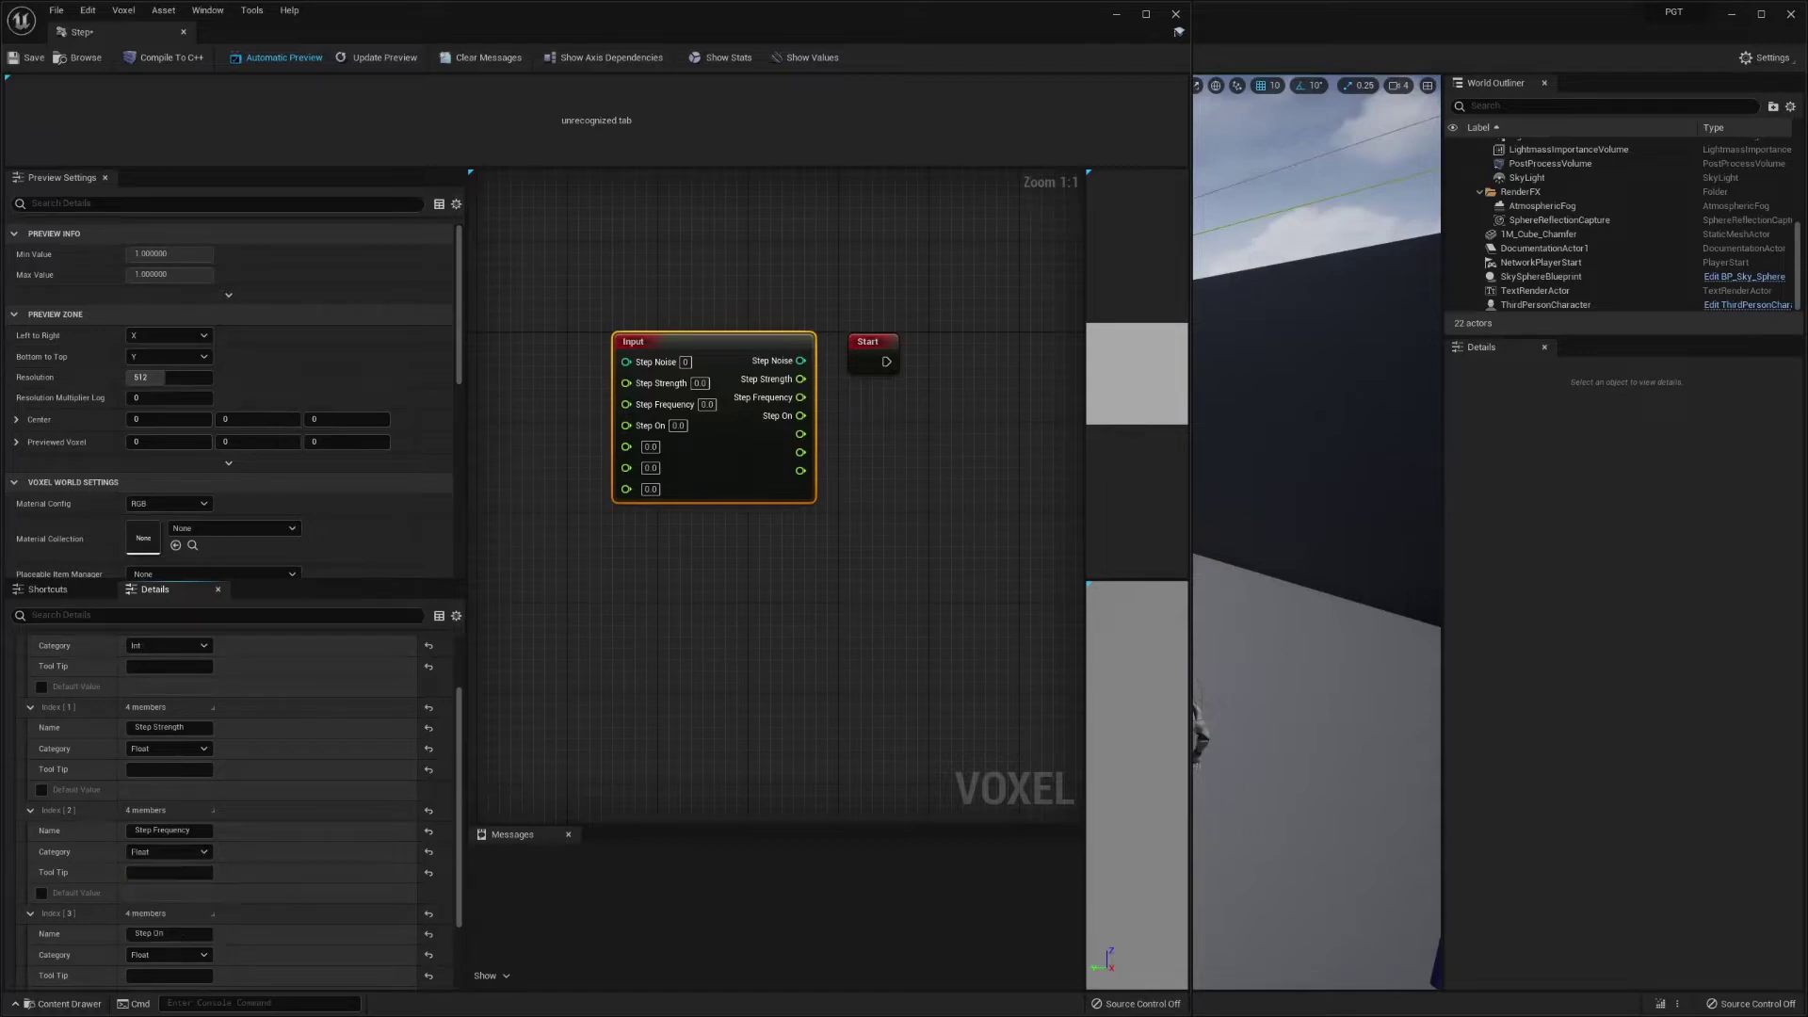
- Name the Input node's fifth pin Step Seed and set its category to Seed
scroll(219, 817, "down", 2)
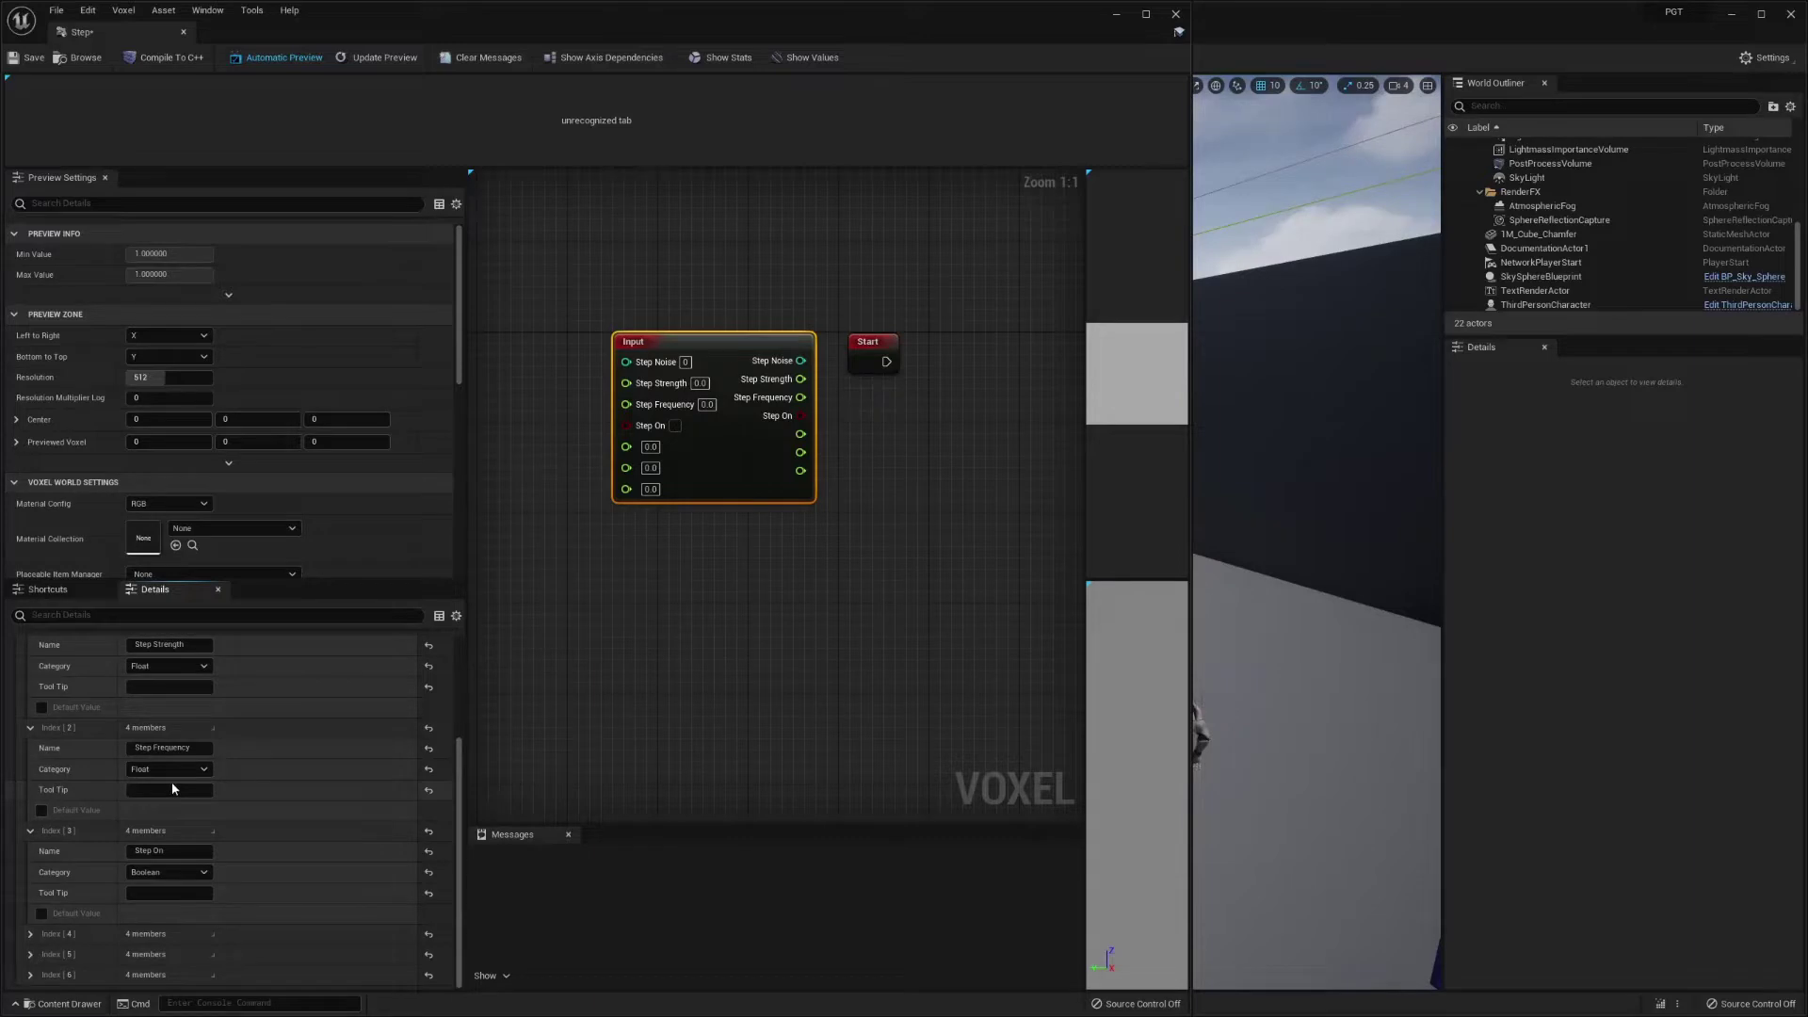
left_click(31, 934)
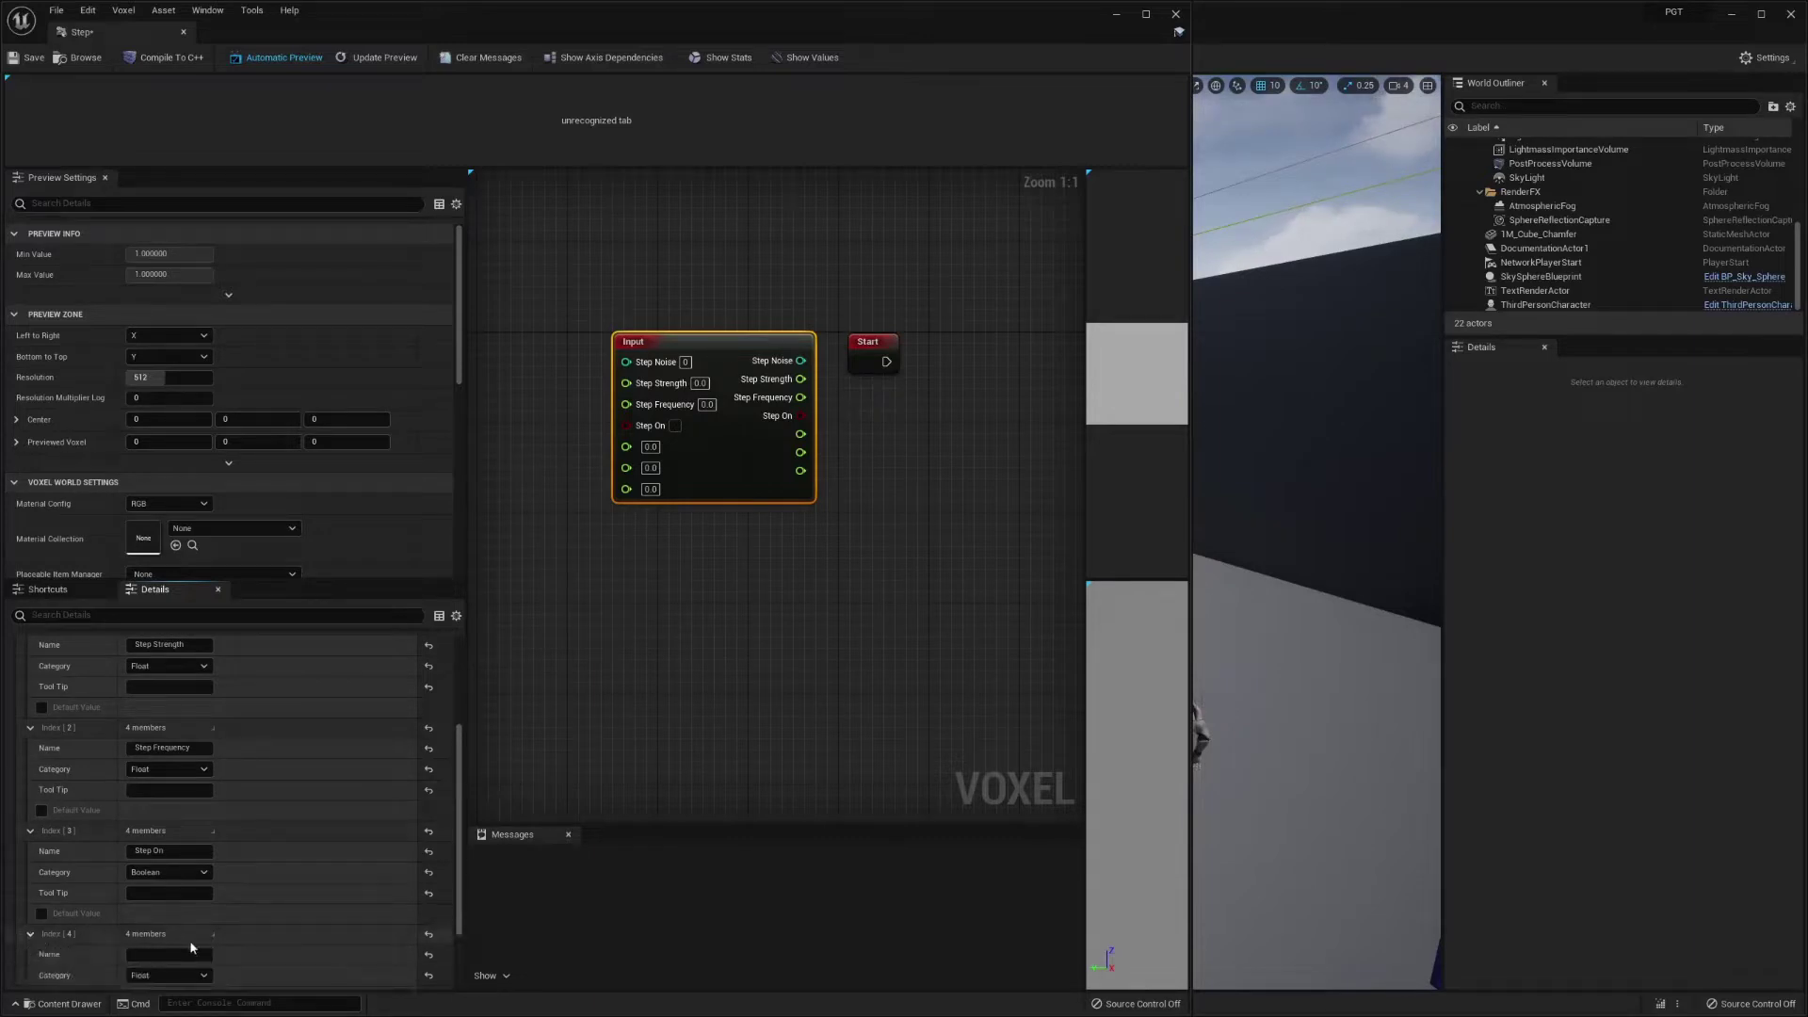
left_click(170, 954)
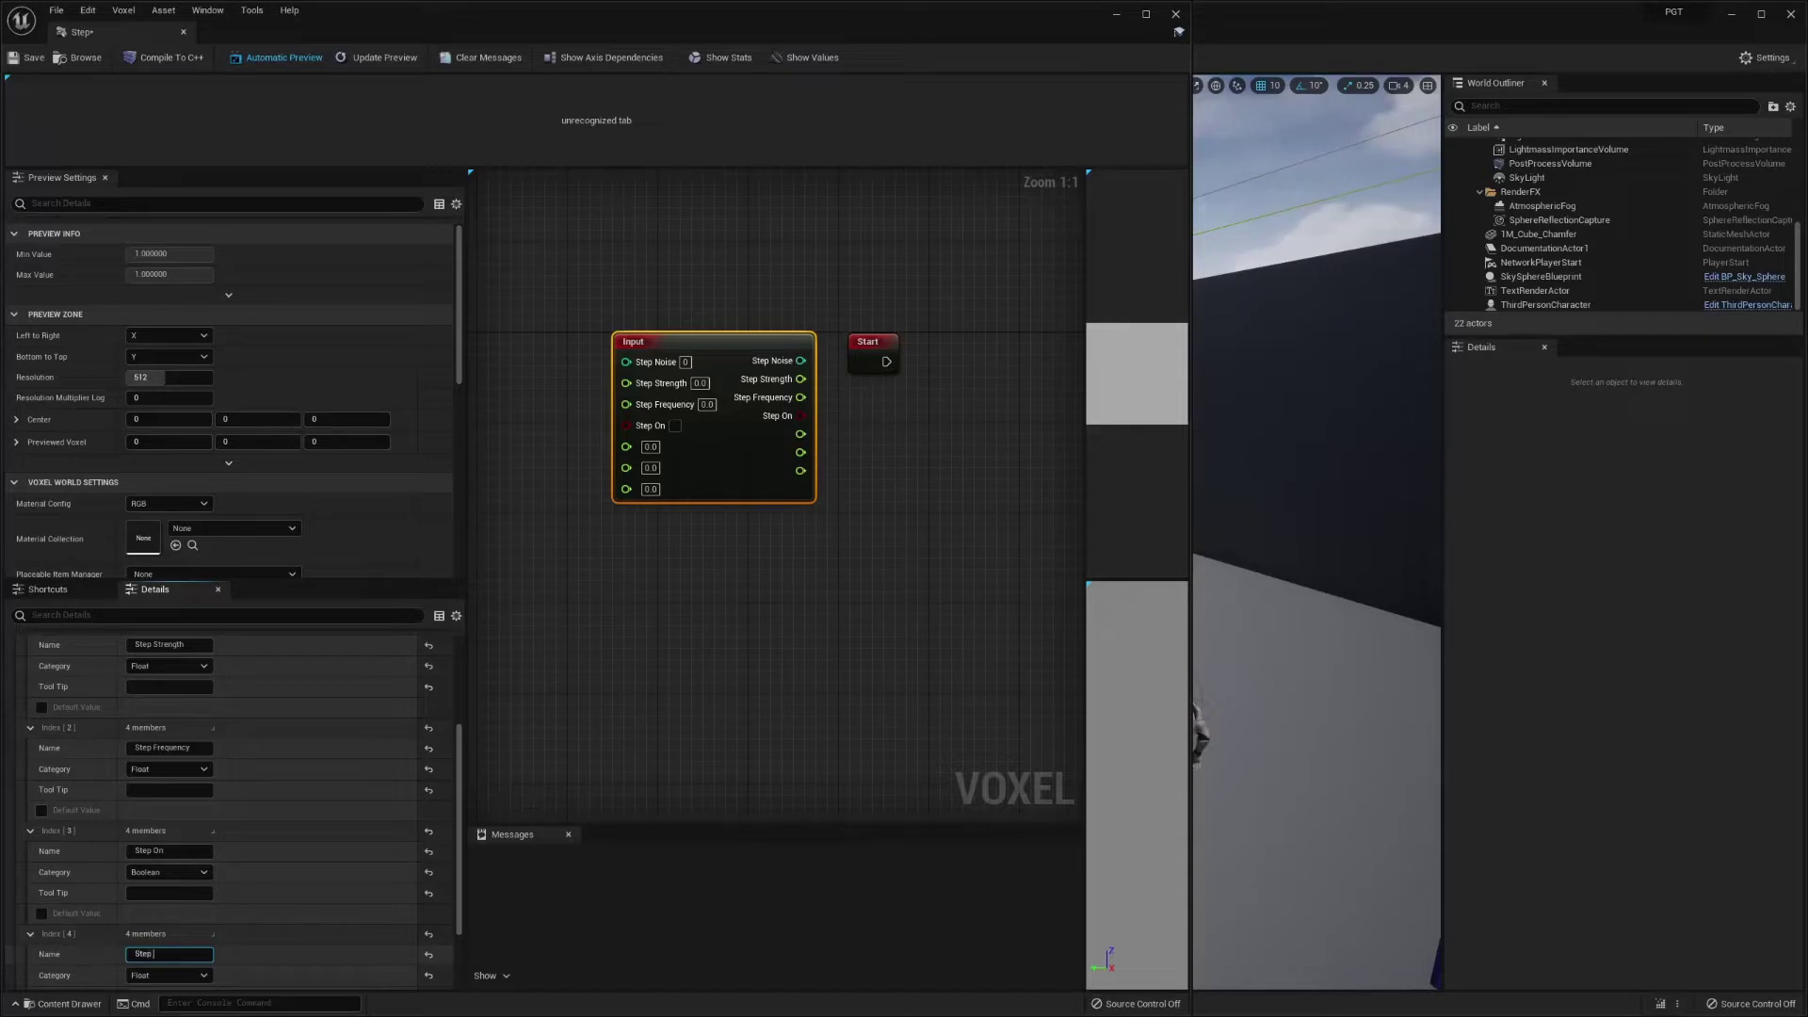
type("Step Sed")
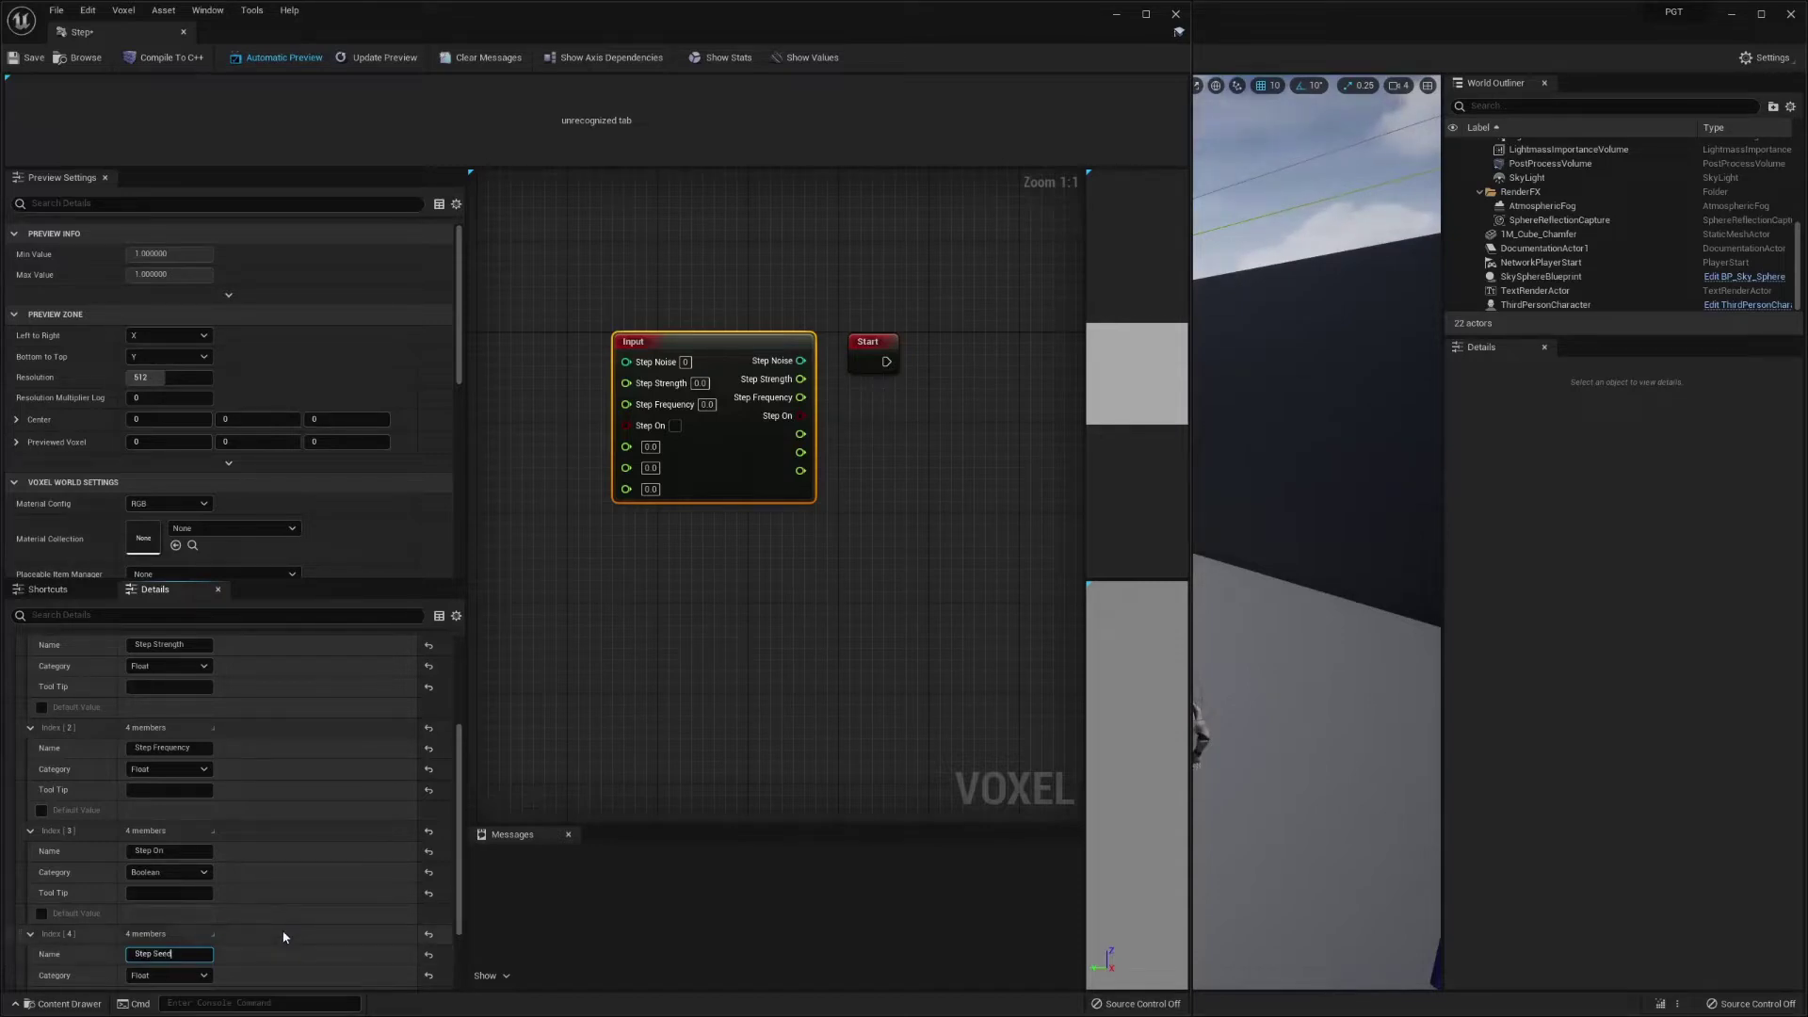
key("Return")
scroll(285, 936, "down", 2)
left_click(170, 893)
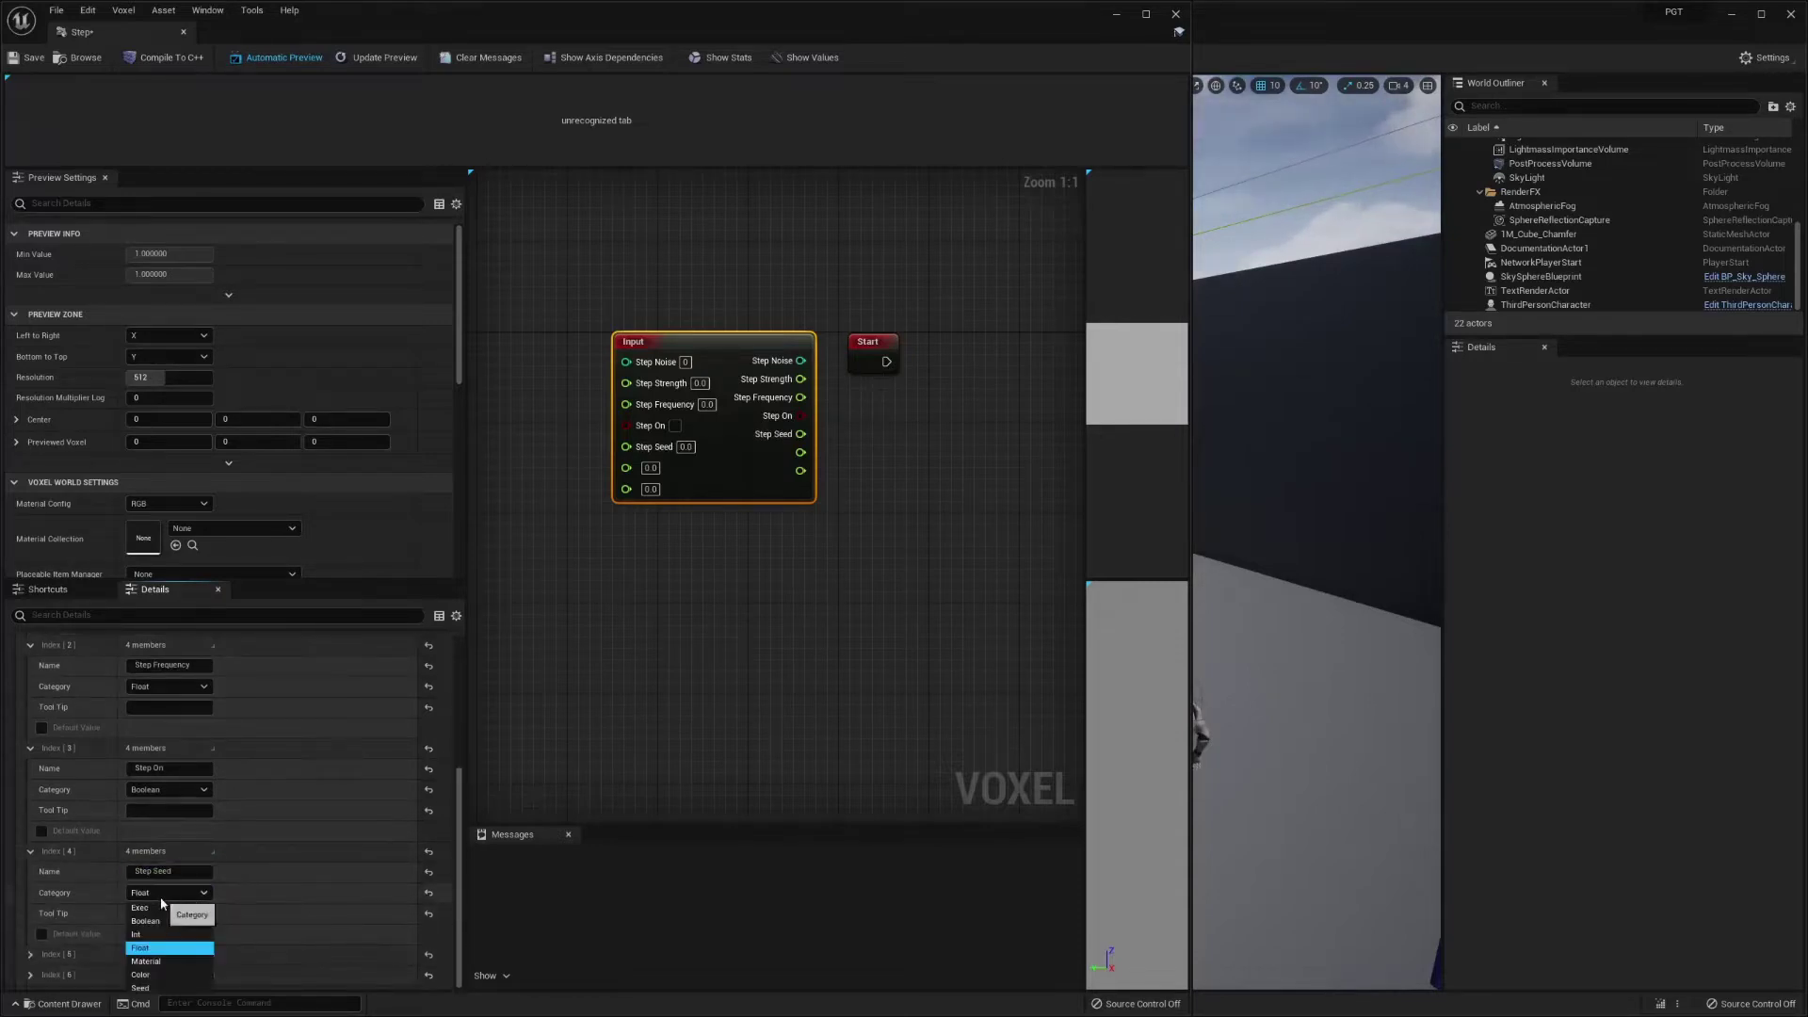
left_click(142, 988)
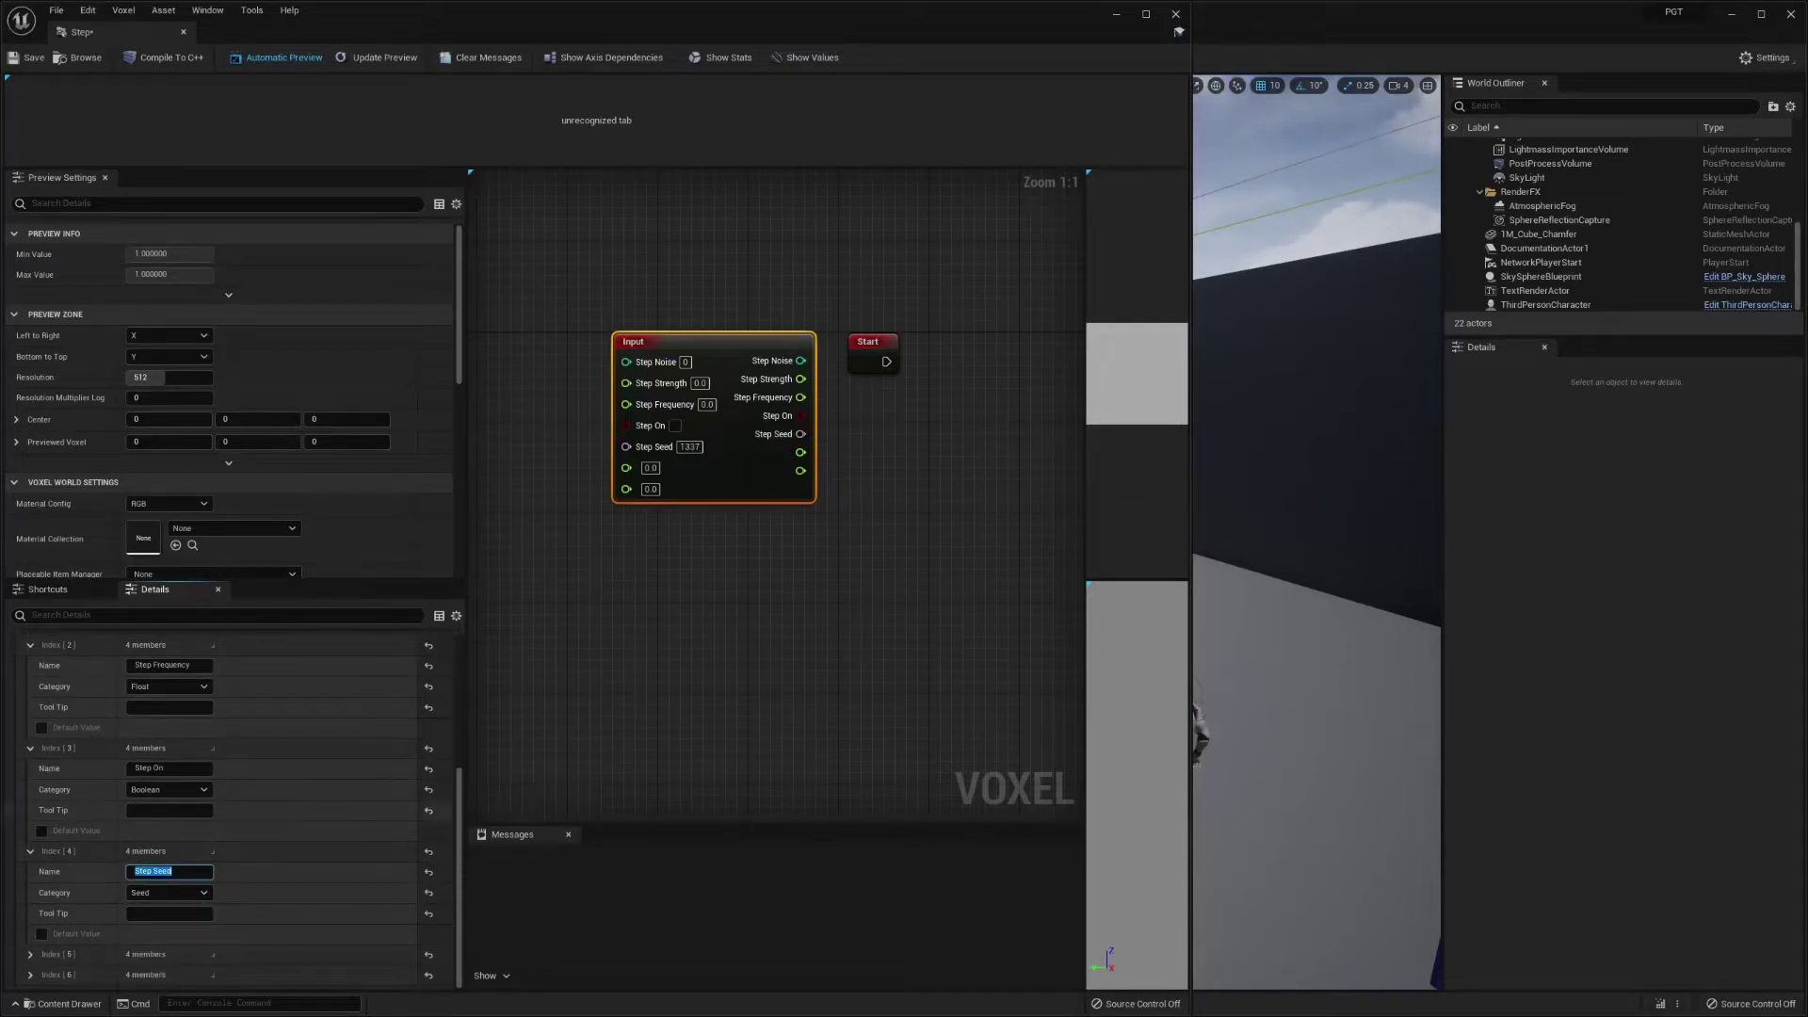
- Name the Input node's sixth pin Radius
left_click(30, 954)
scroll(148, 912, "down", 2)
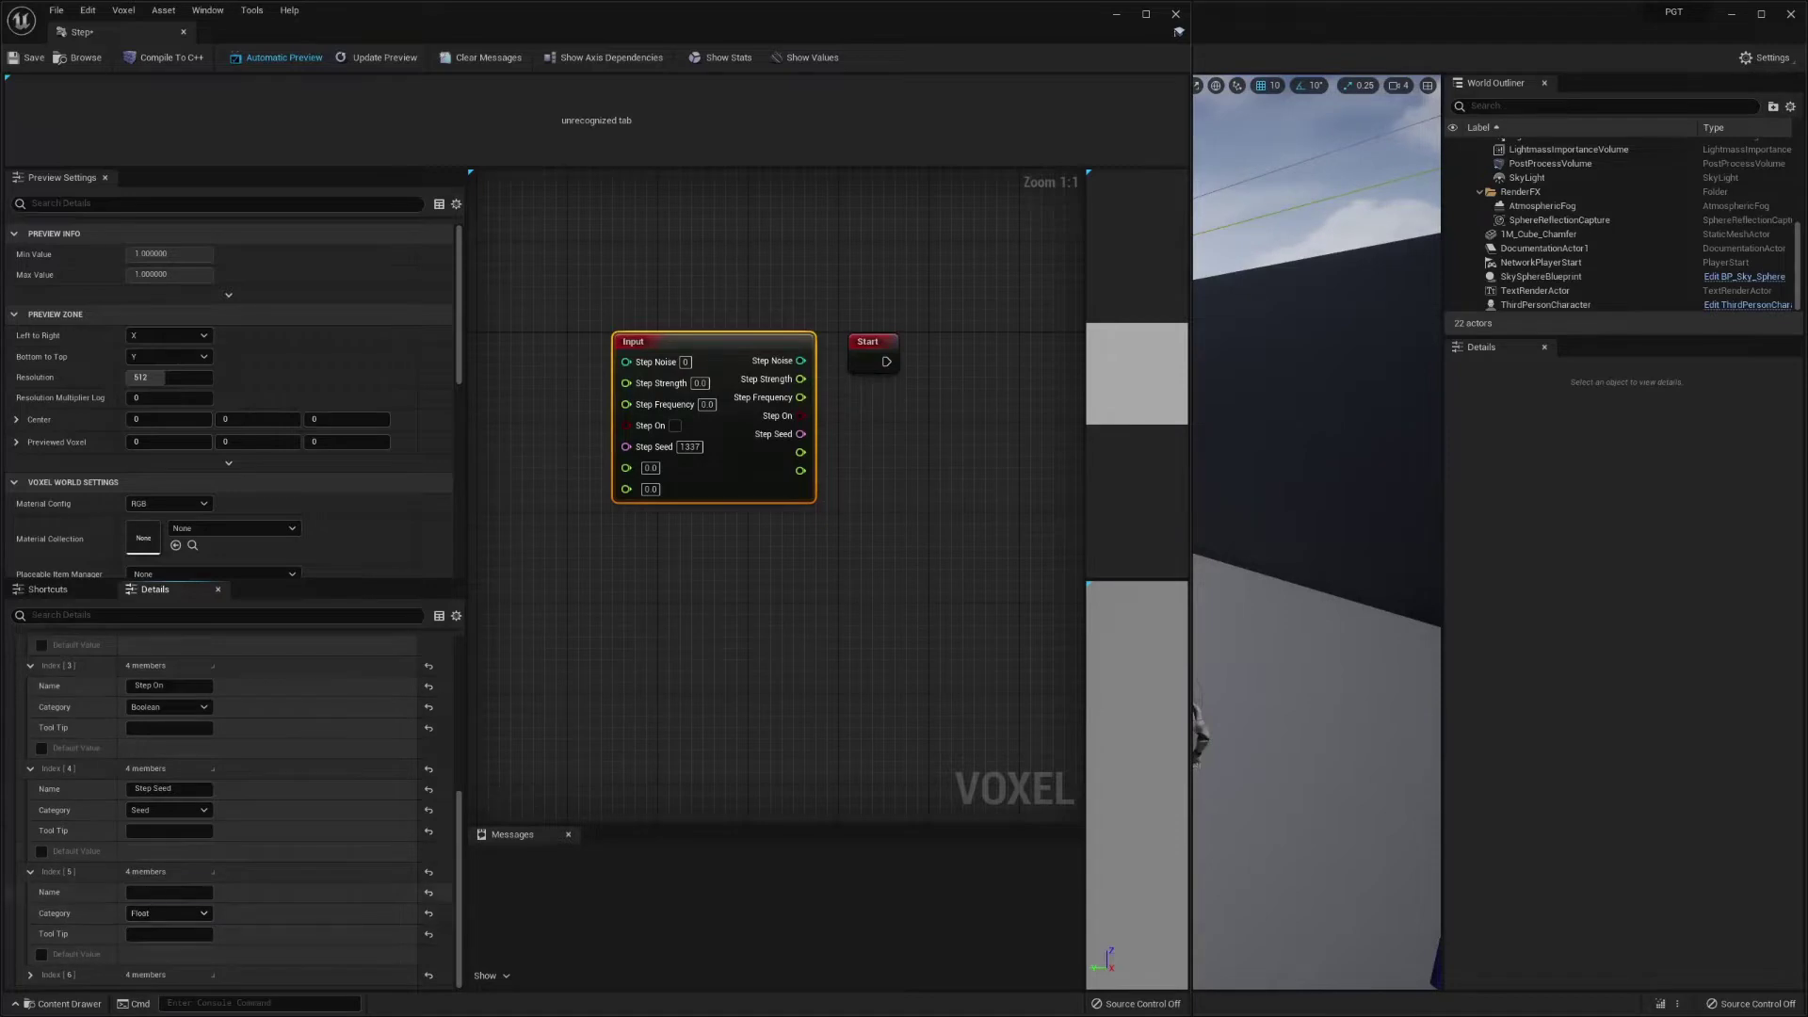
left_click(151, 892)
type("Radius")
key("Return")
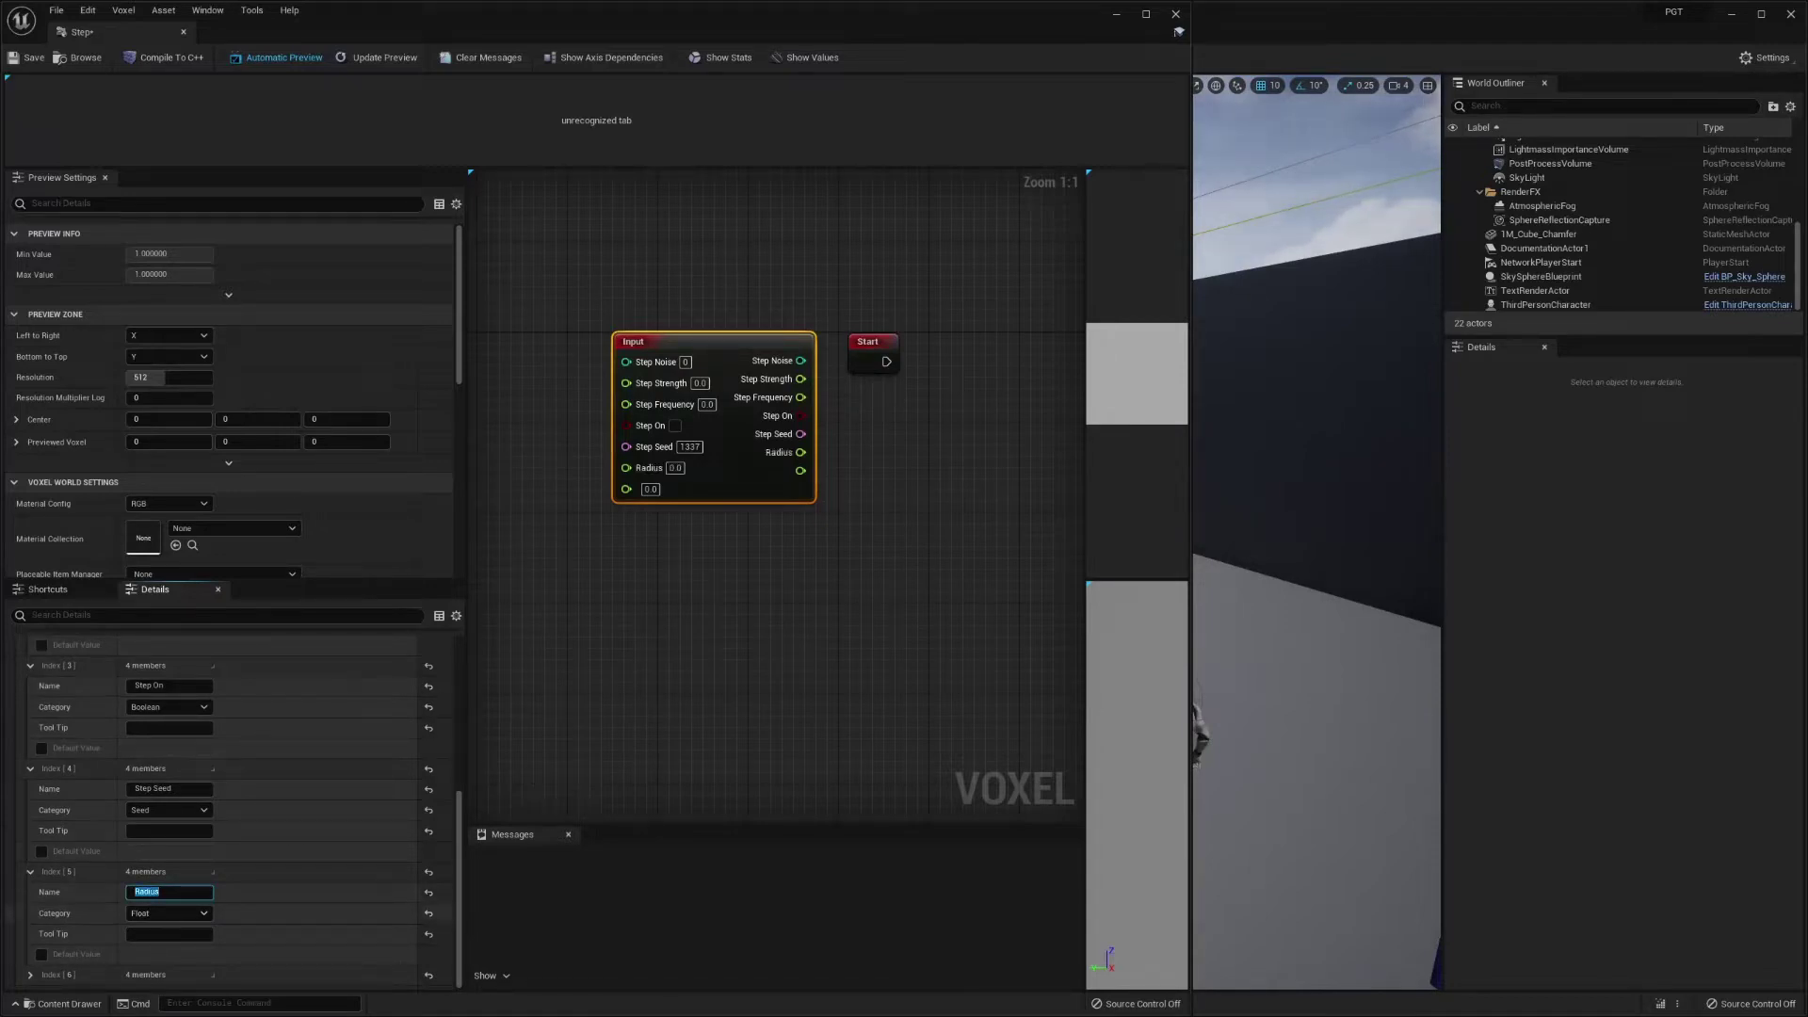
- Name the Input node's seventh pin Radius Offset
left_click(30, 975)
scroll(130, 939, "down", 2)
scroll(130, 939, "down", 1)
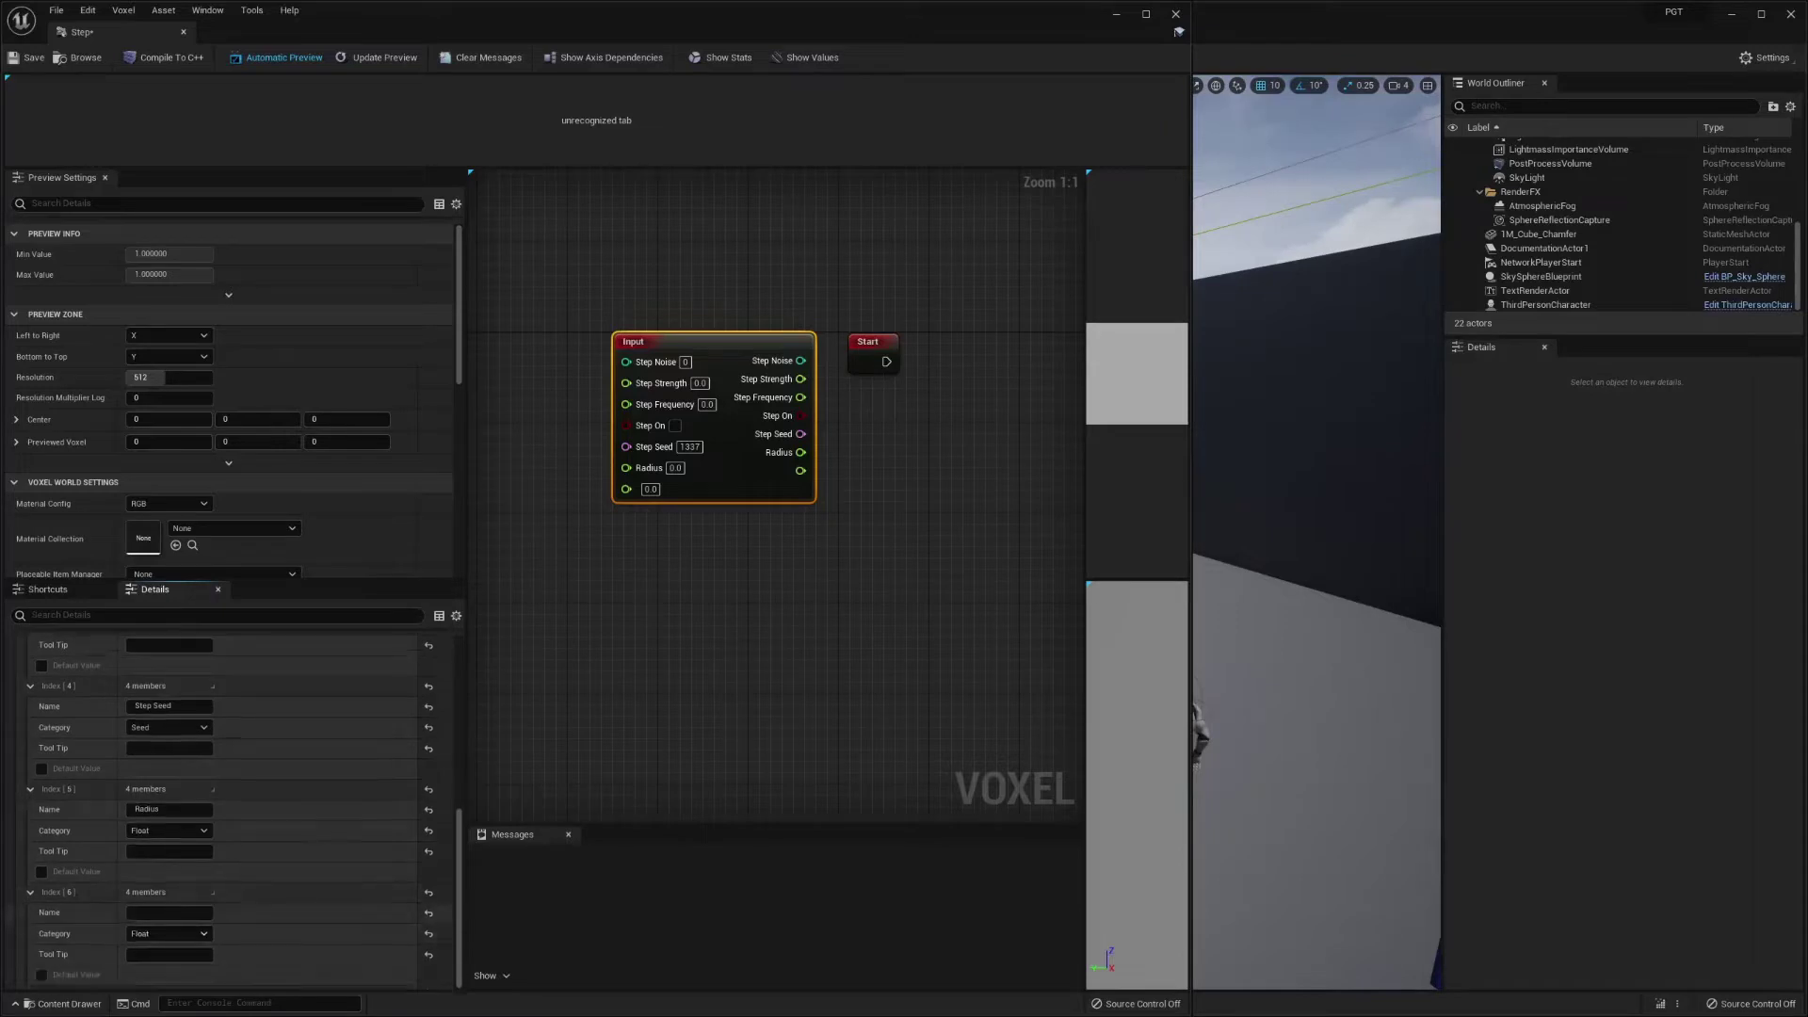
left_click(149, 912)
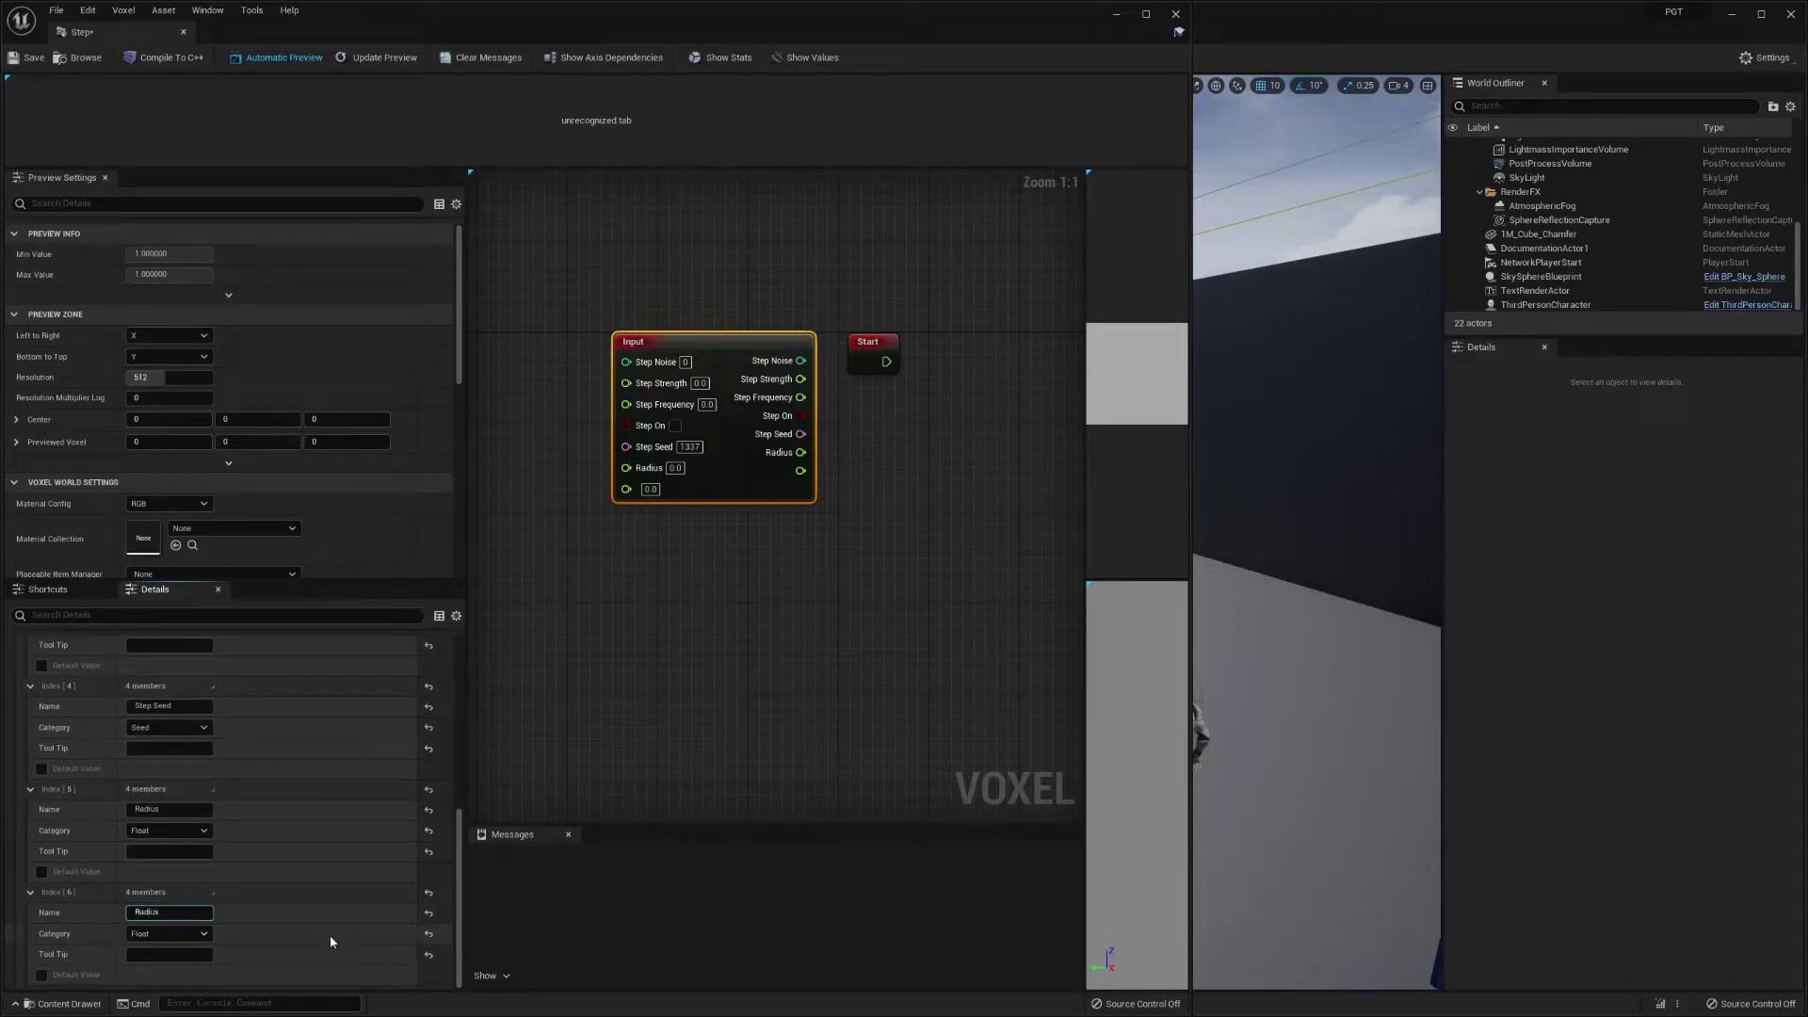
type("Radius Offset")
key("Return")
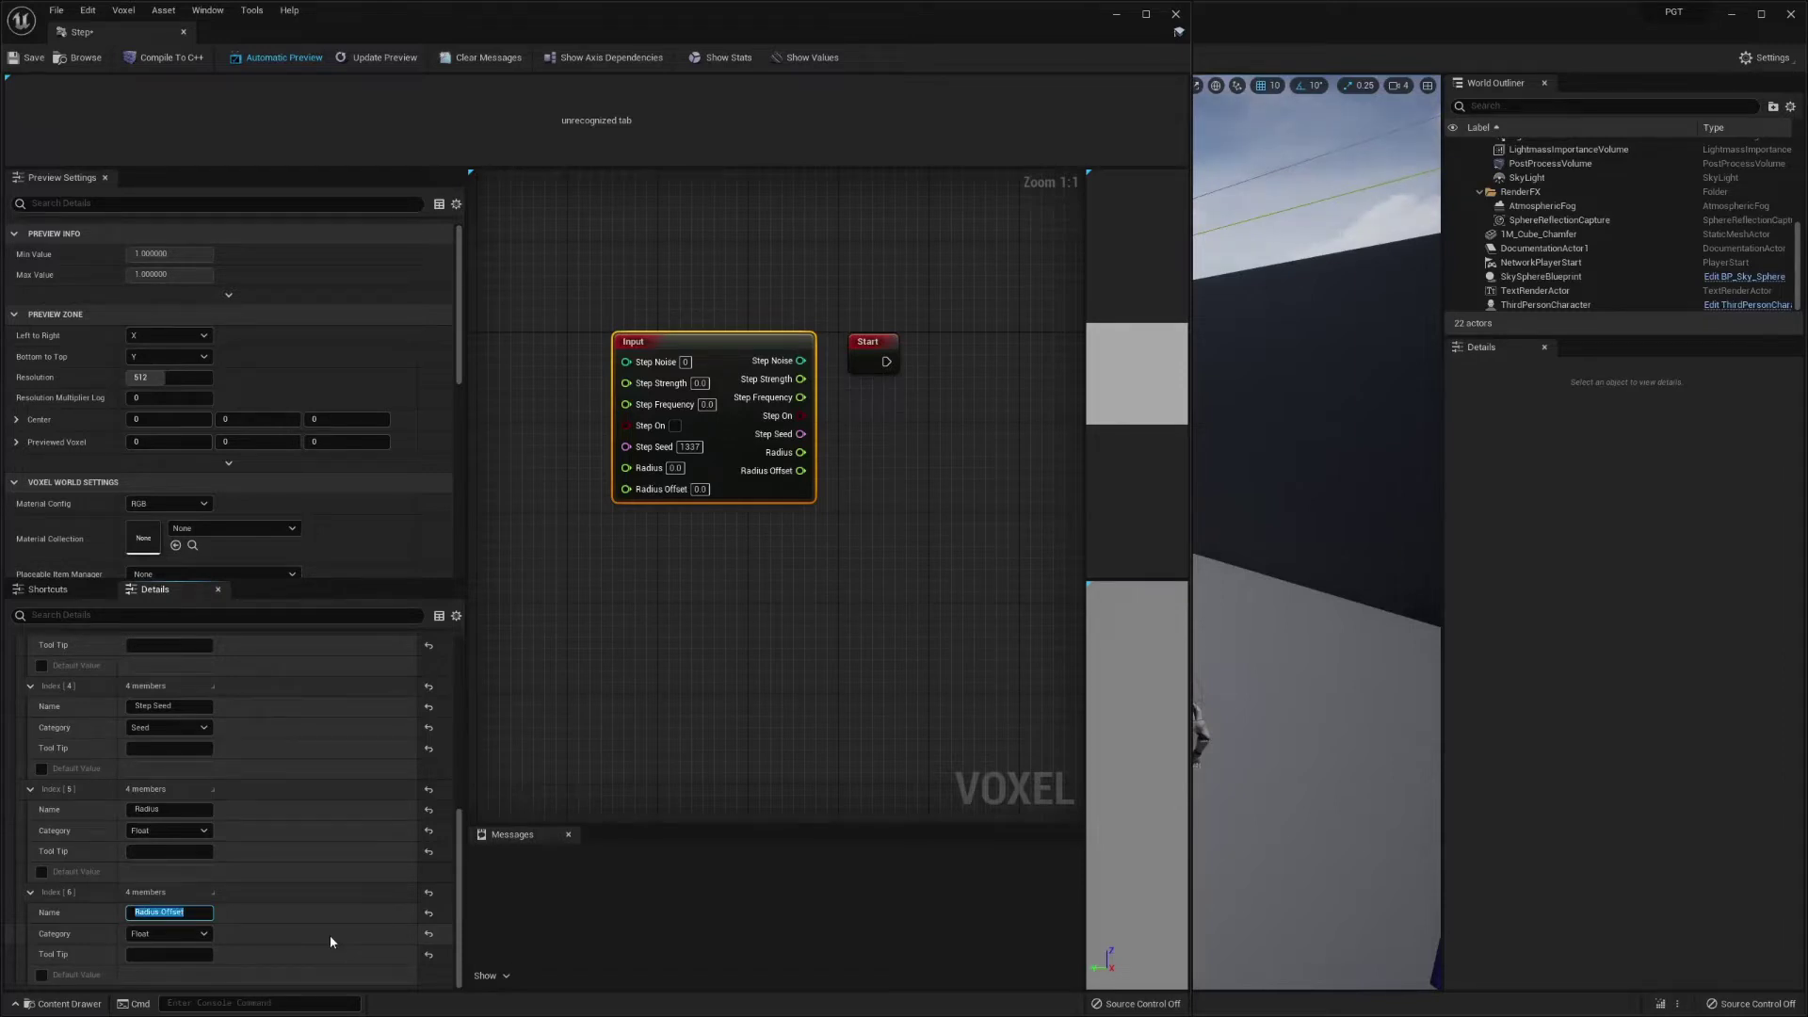
- Move the Input node above the Start node and create a local variable from its Step Noise output, aligned level with that pin
left_click(712, 550)
right_click_drag(888, 490, 851, 469)
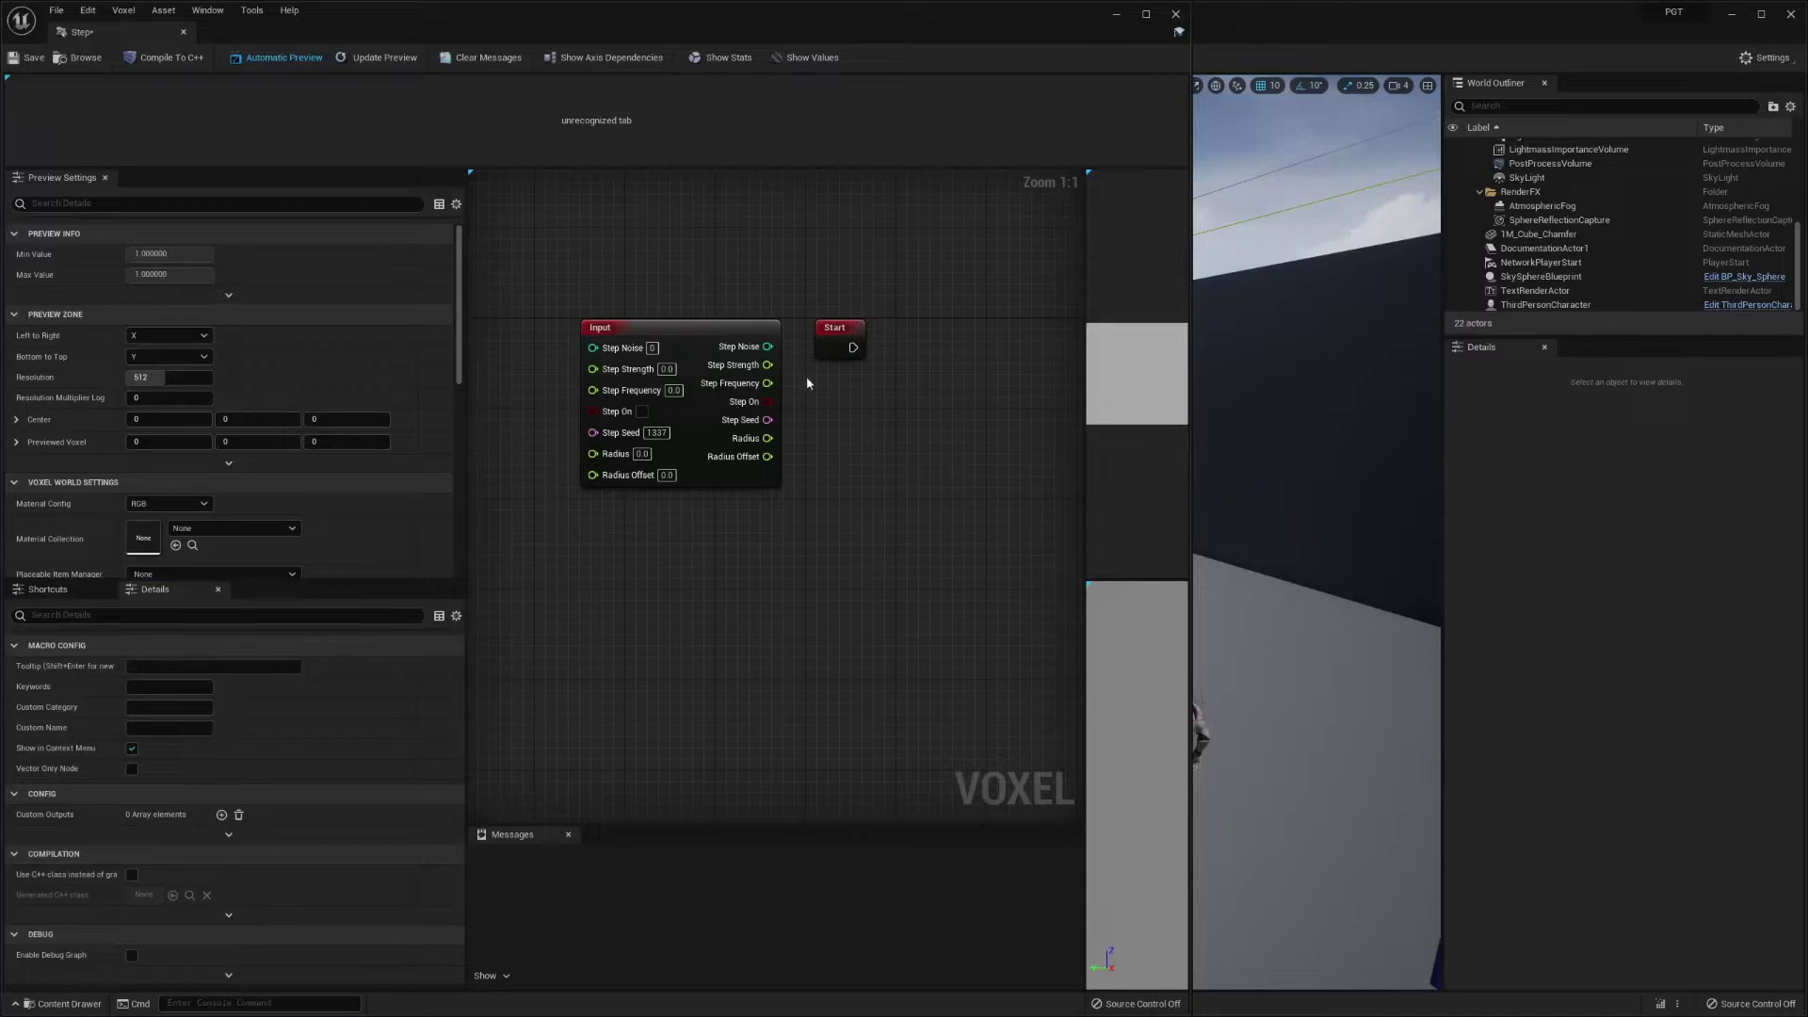
right_click_drag(686, 395, 754, 611)
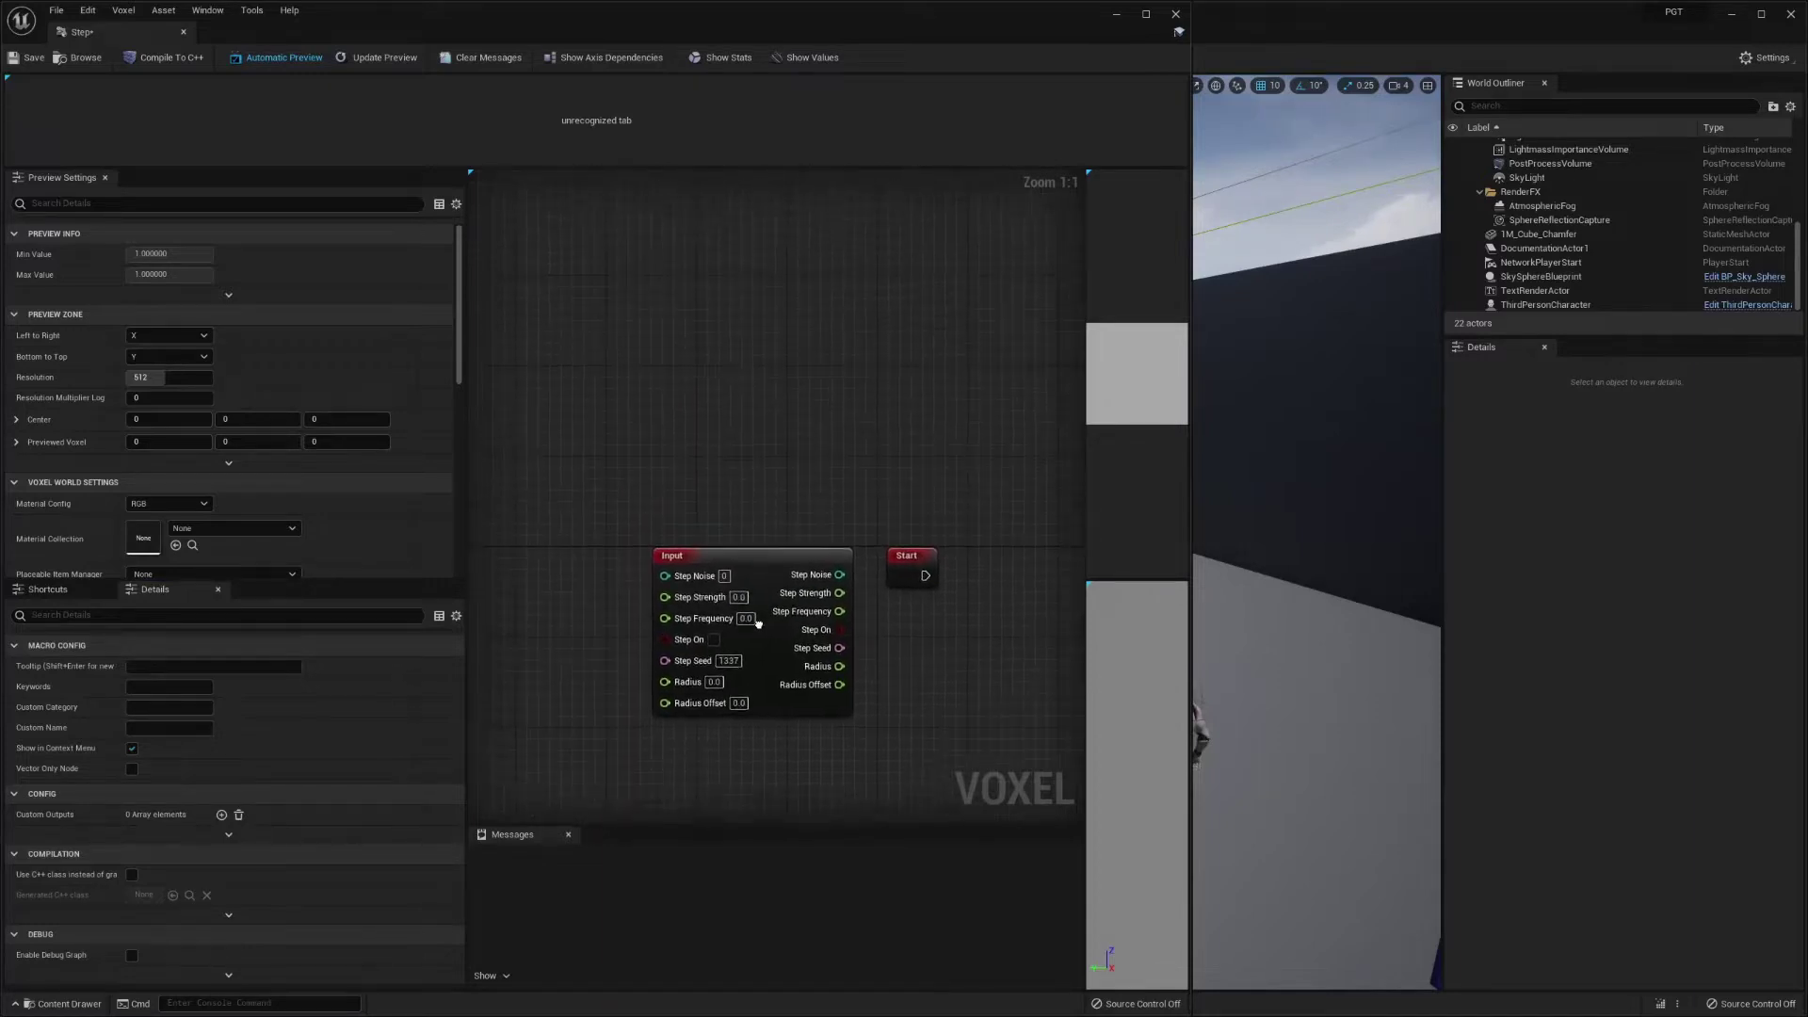
left_click_drag(751, 569, 853, 308)
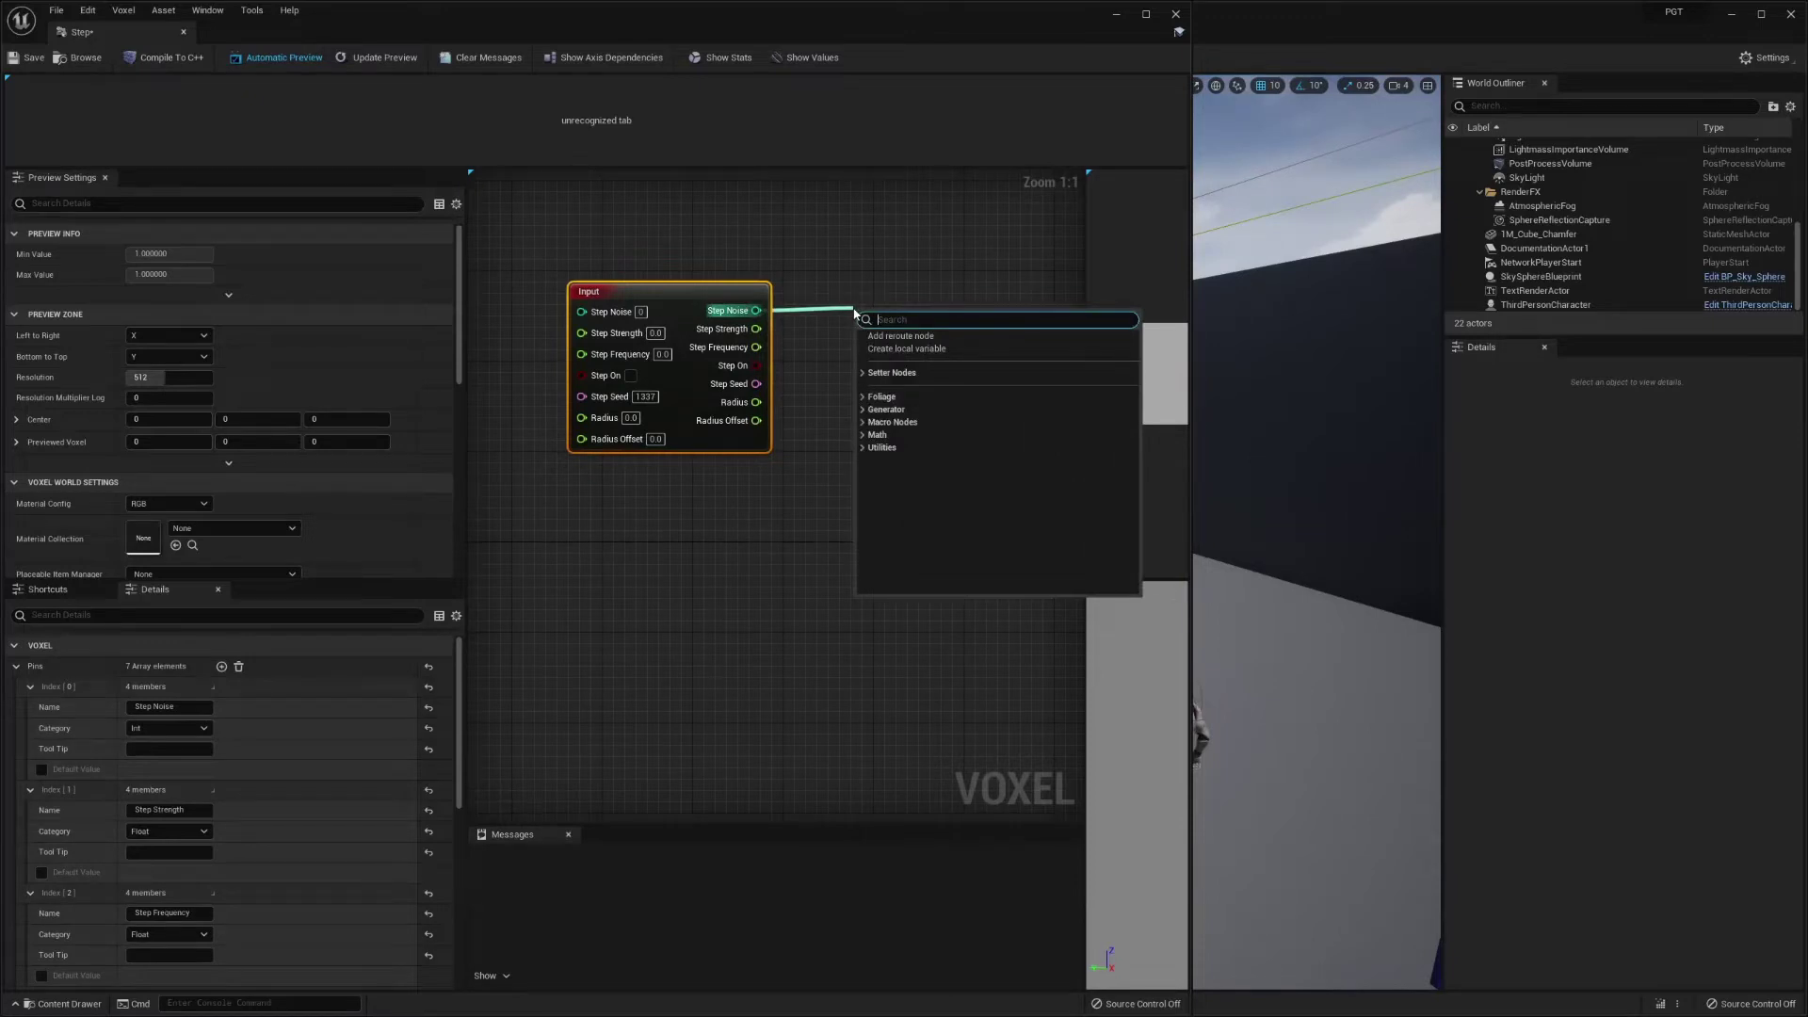
type("vari")
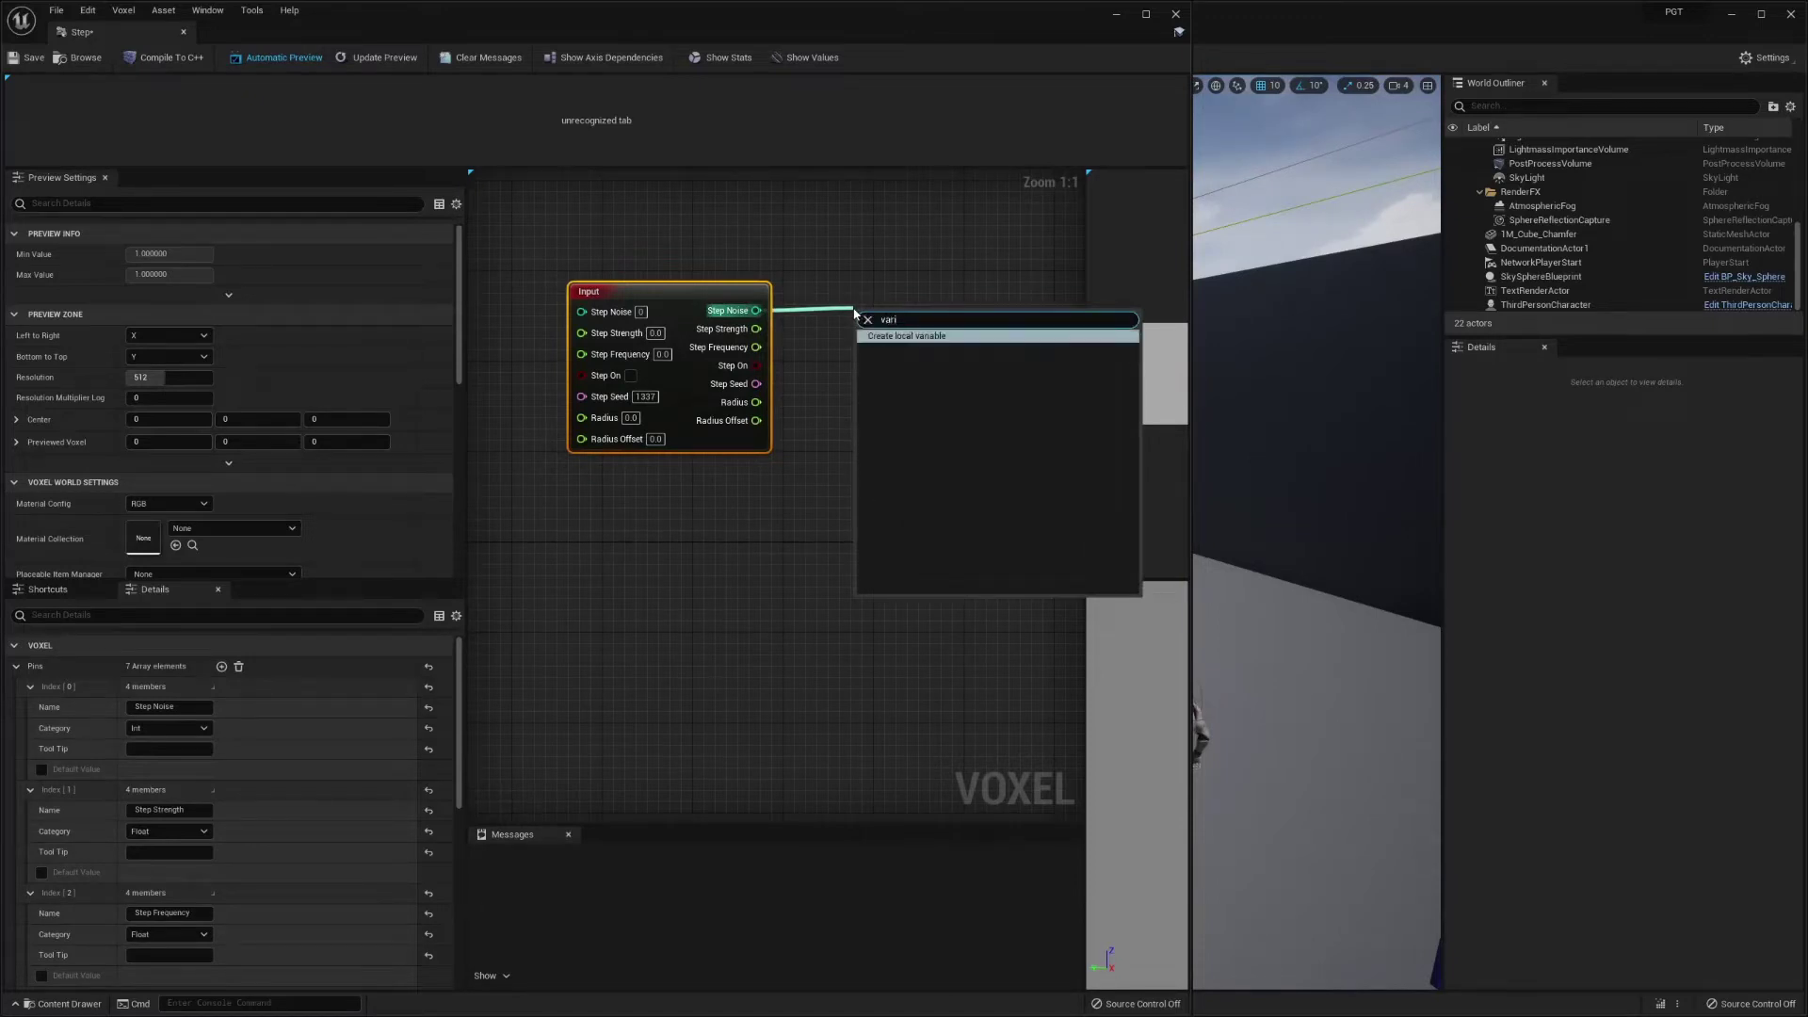
key("Return")
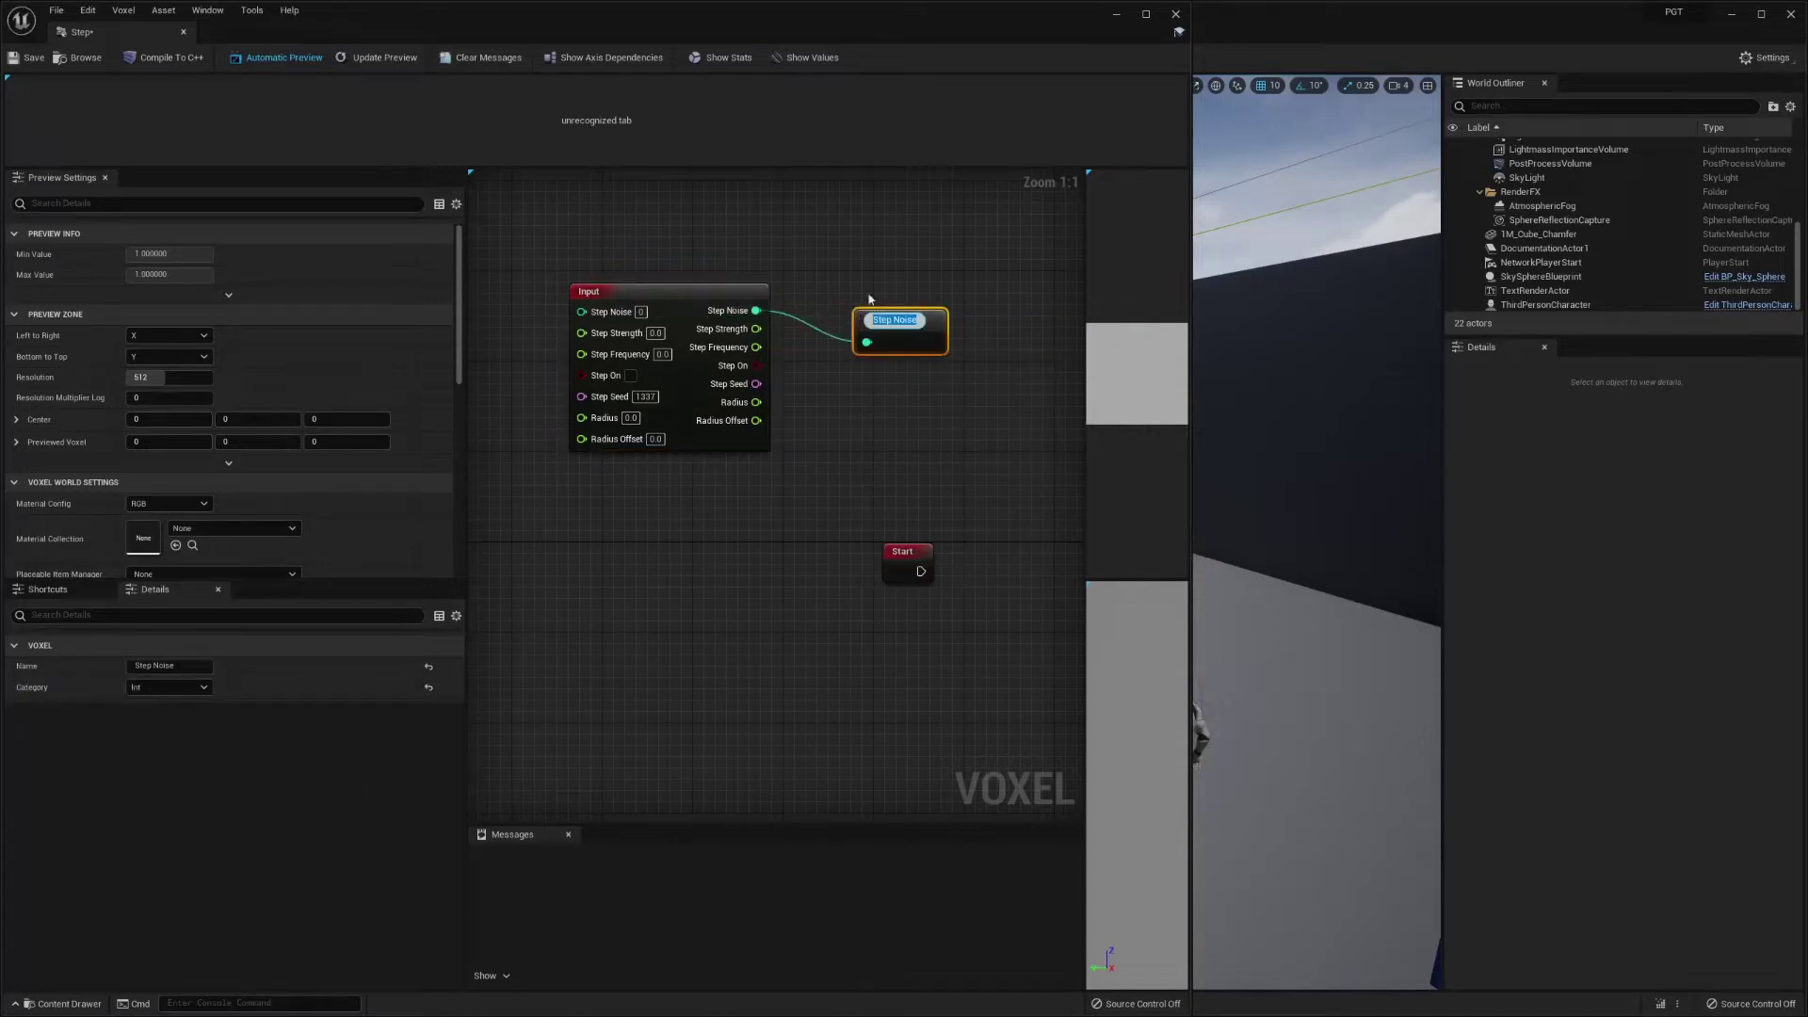
left_click_drag(881, 319, 906, 294)
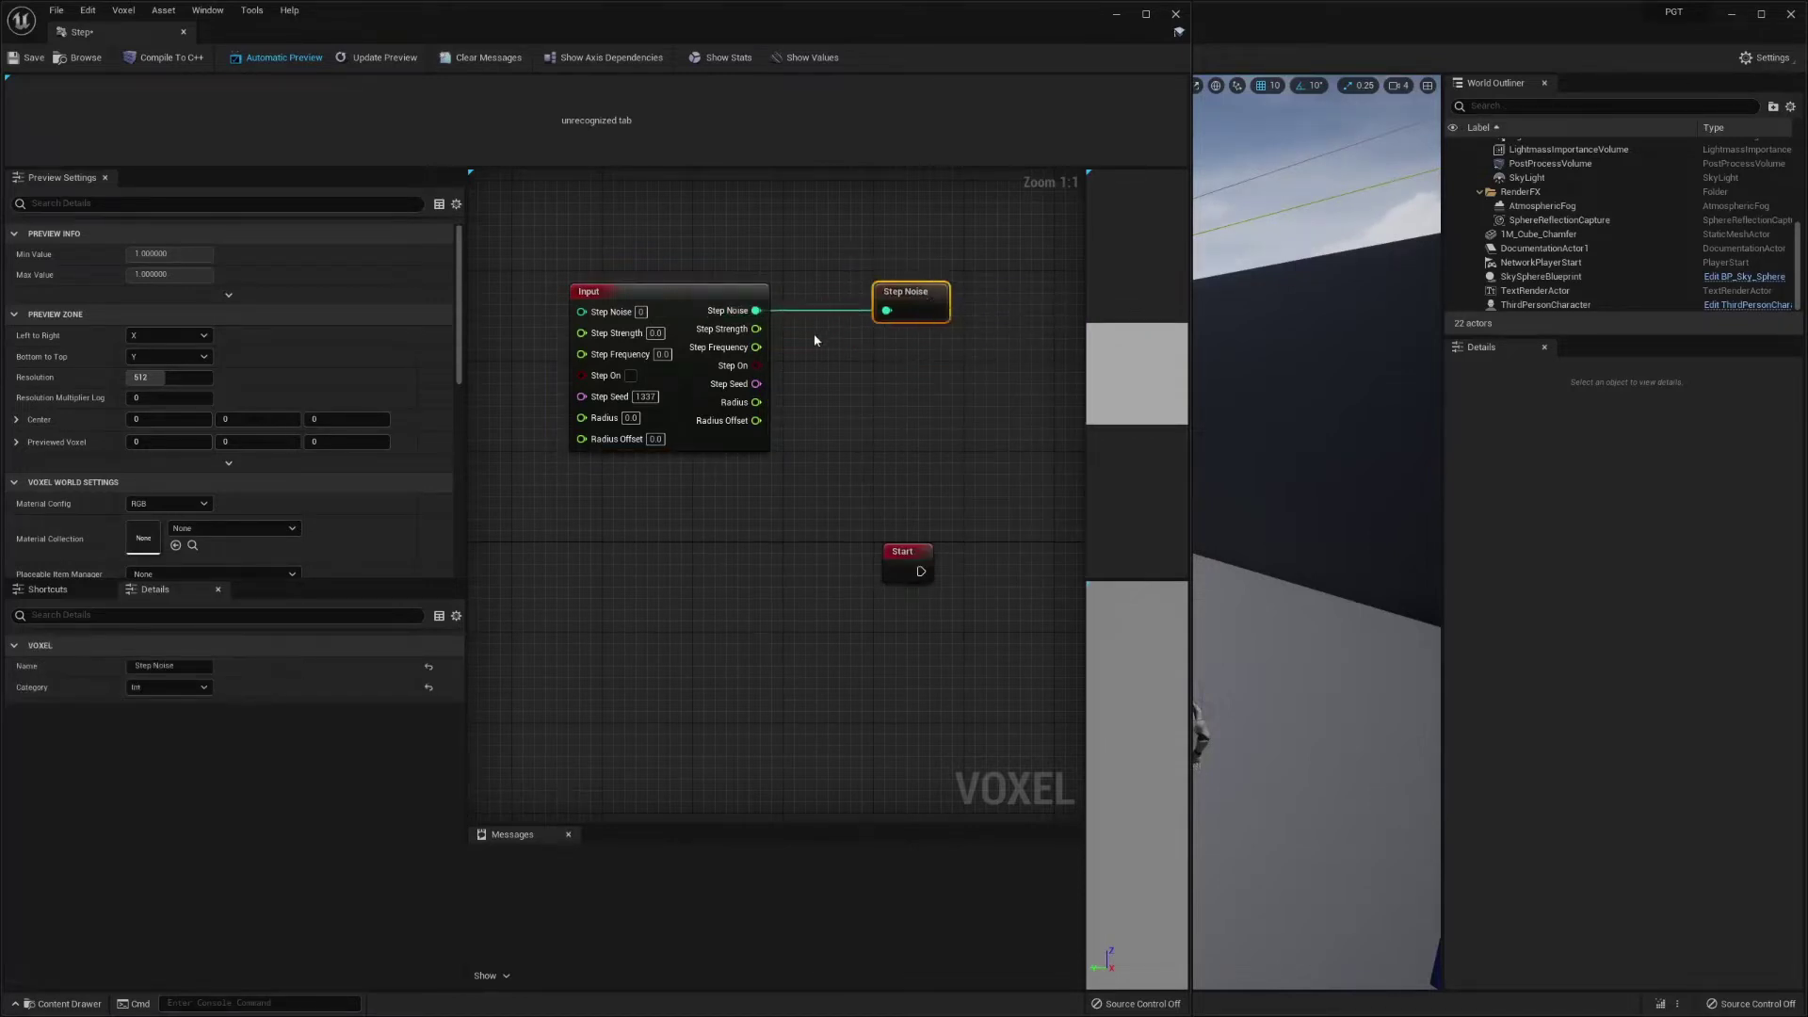
- Create a local variable from the Step Strength output and place it directly below the Step Noise variable
right_click(756, 328)
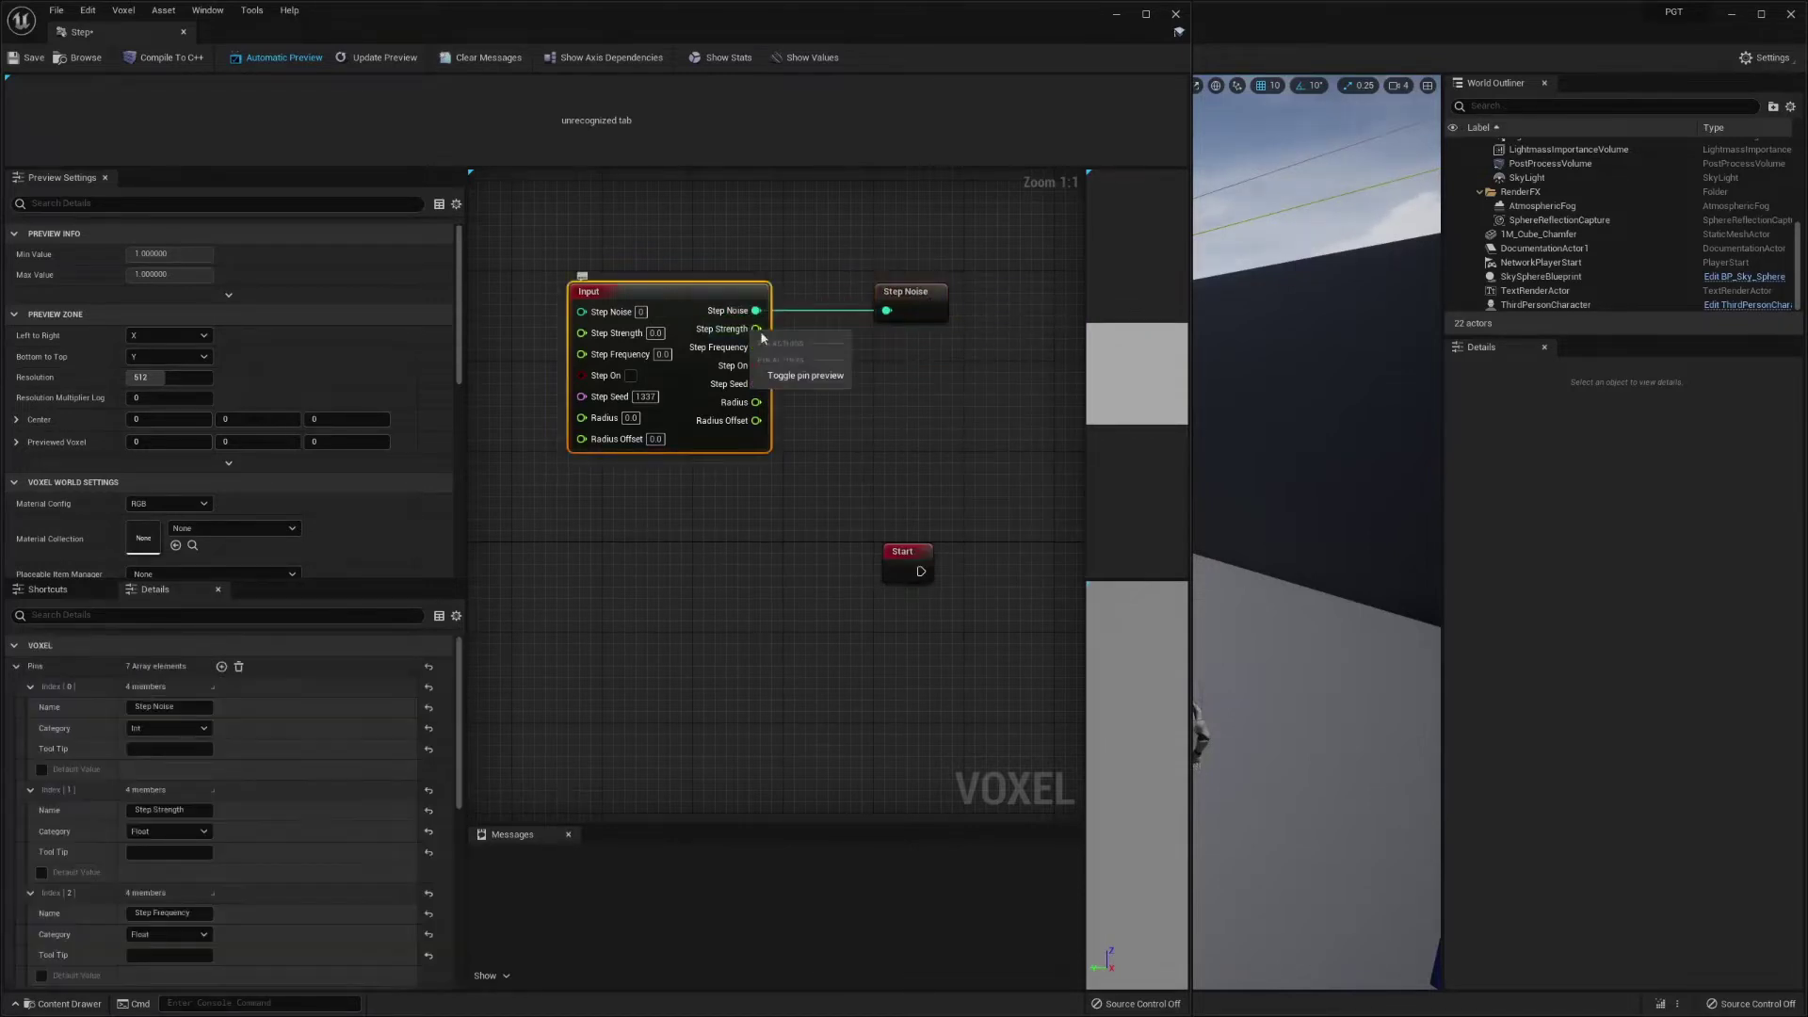
left_click(937, 389)
left_click_drag(756, 329, 870, 366)
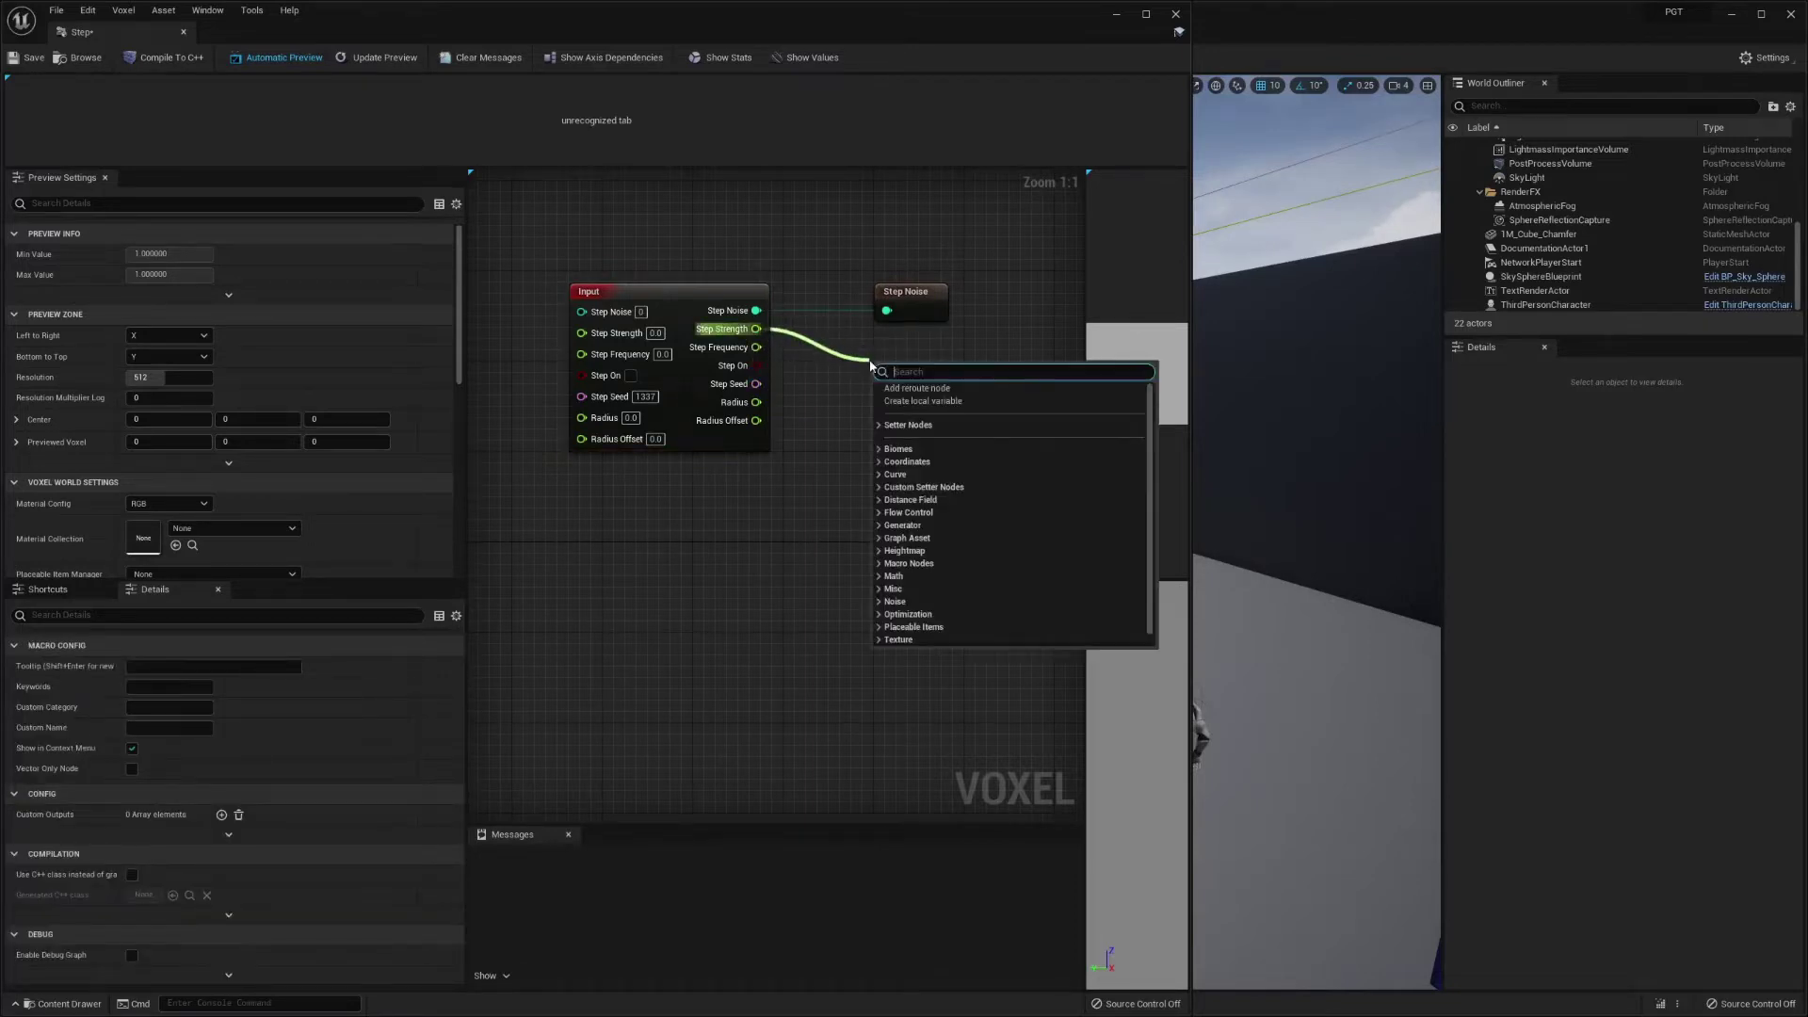
type("local")
key("Return")
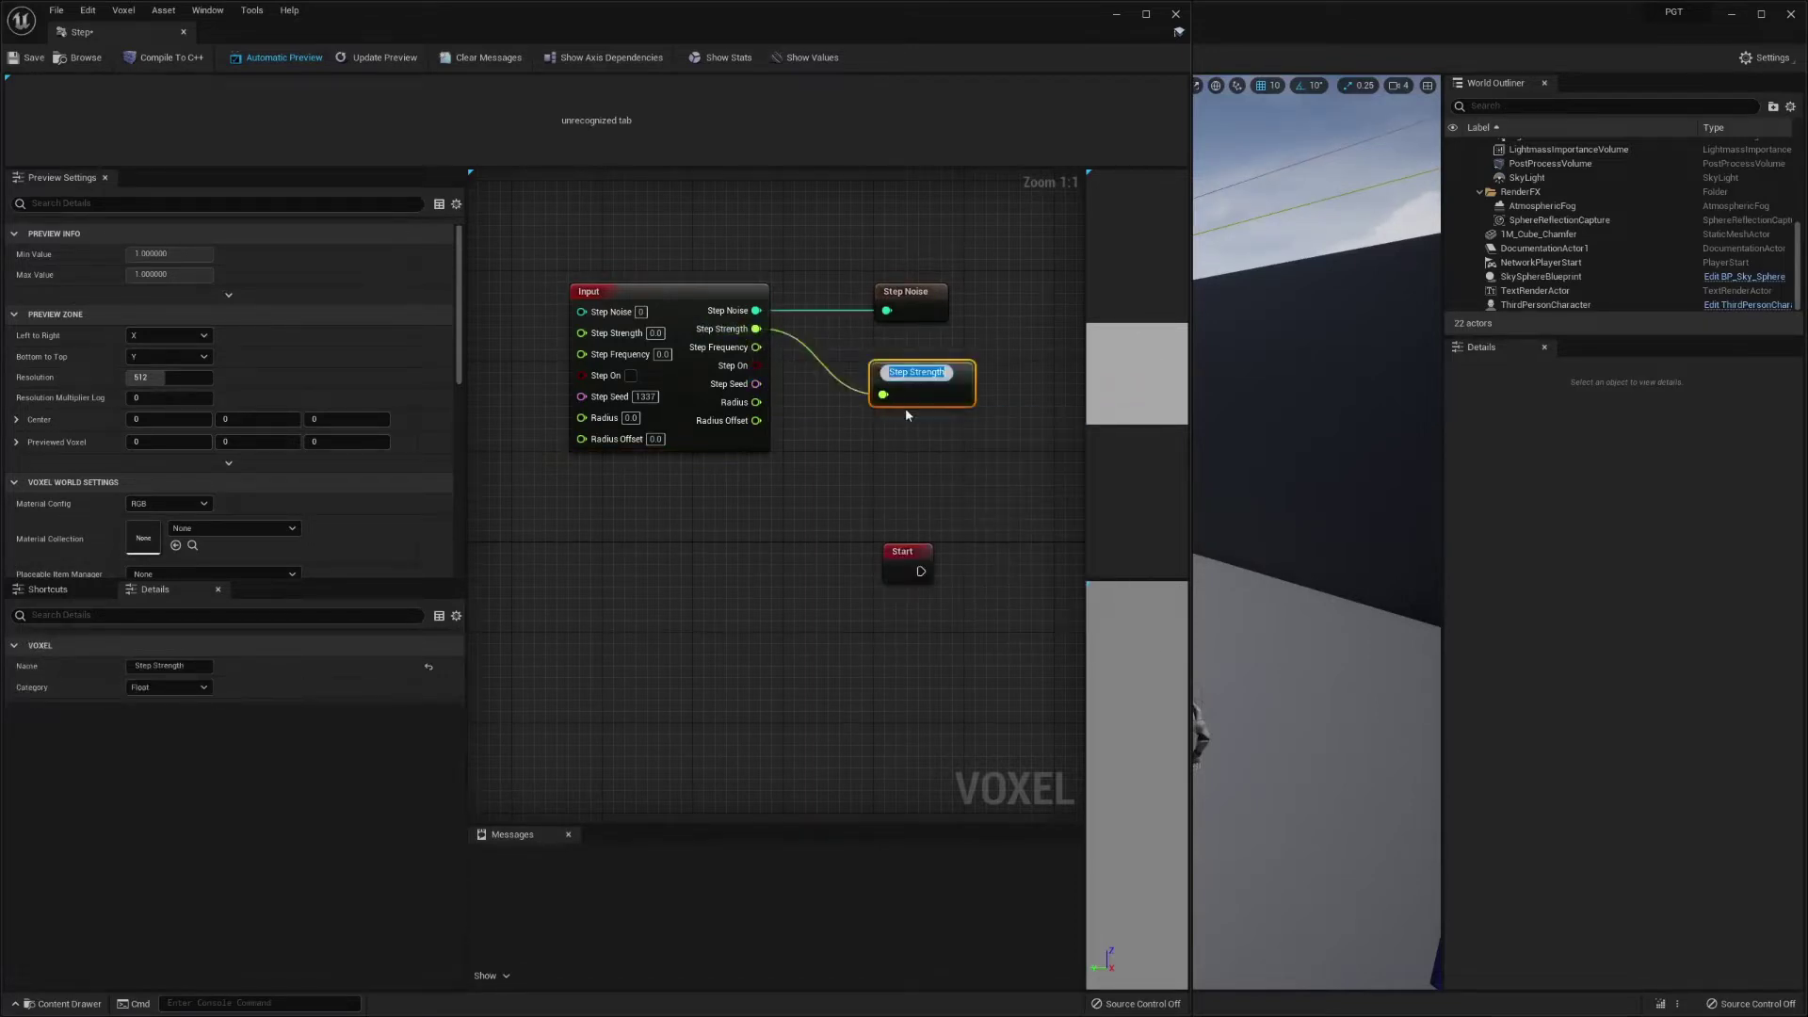
left_click_drag(907, 400, 903, 364)
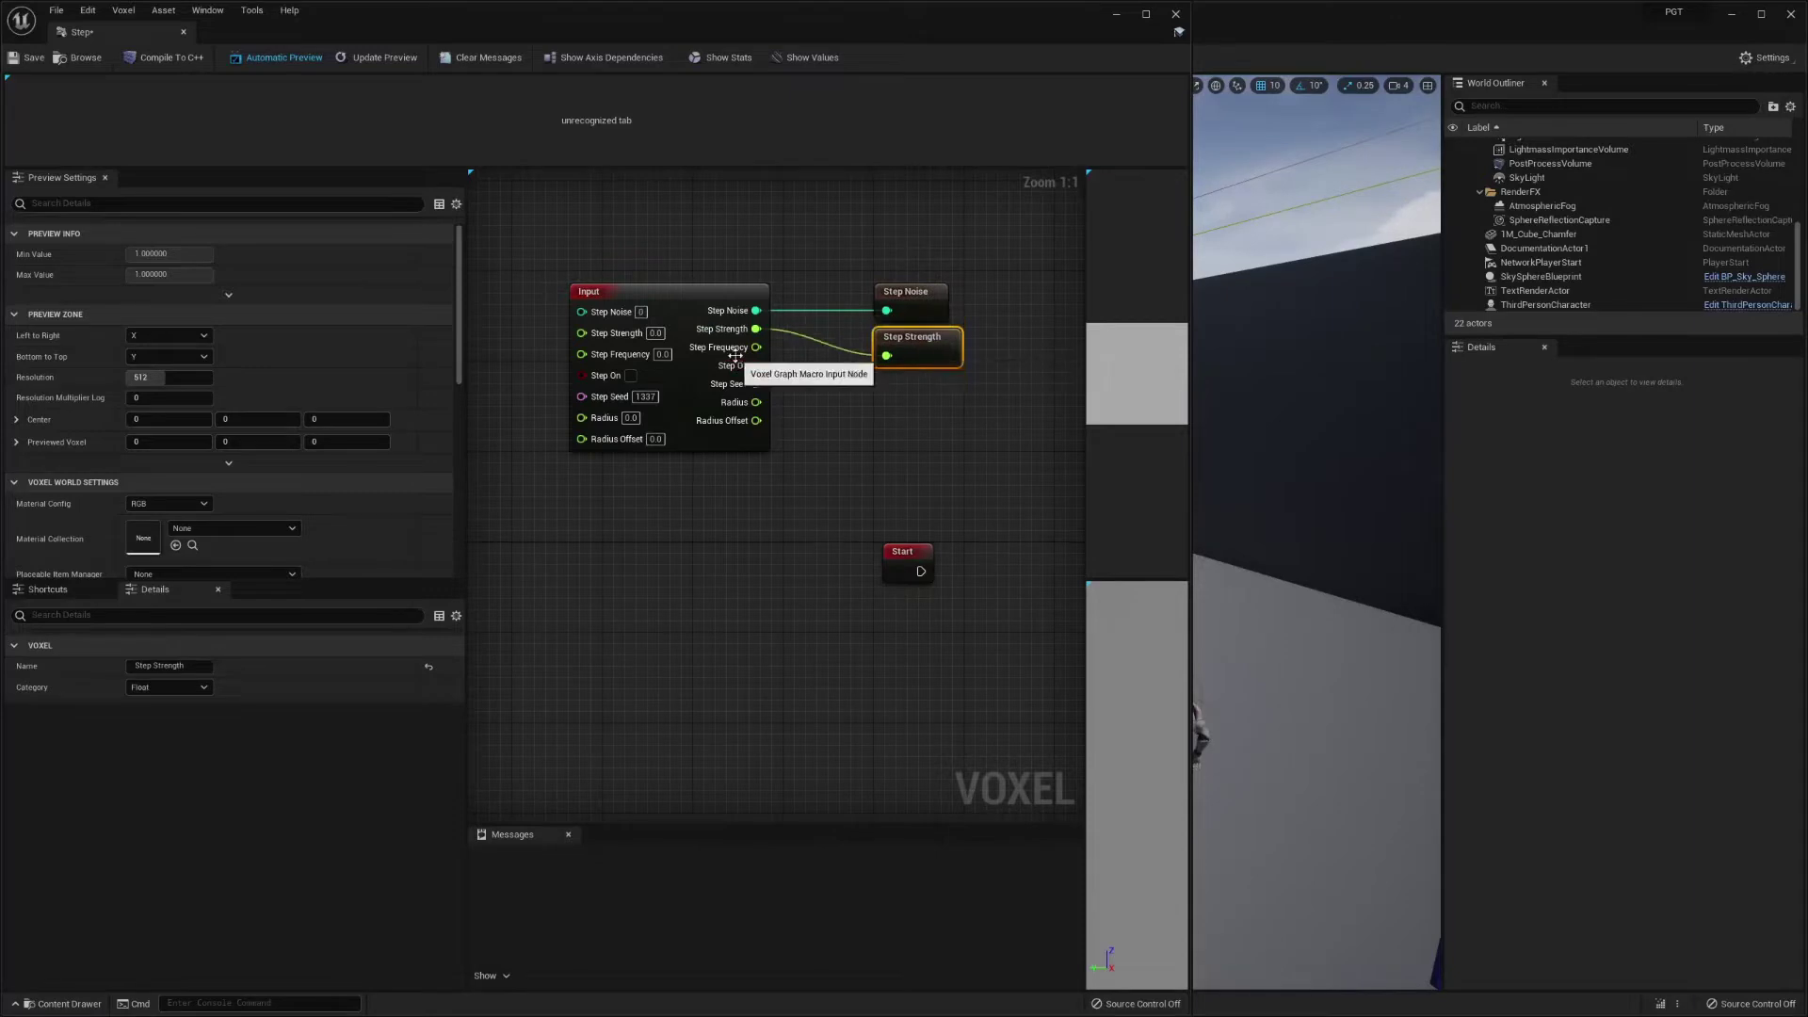
- Create a local variable from the Step Frequency output and place it directly below the Step Strength variable
left_click_drag(756, 347, 852, 415)
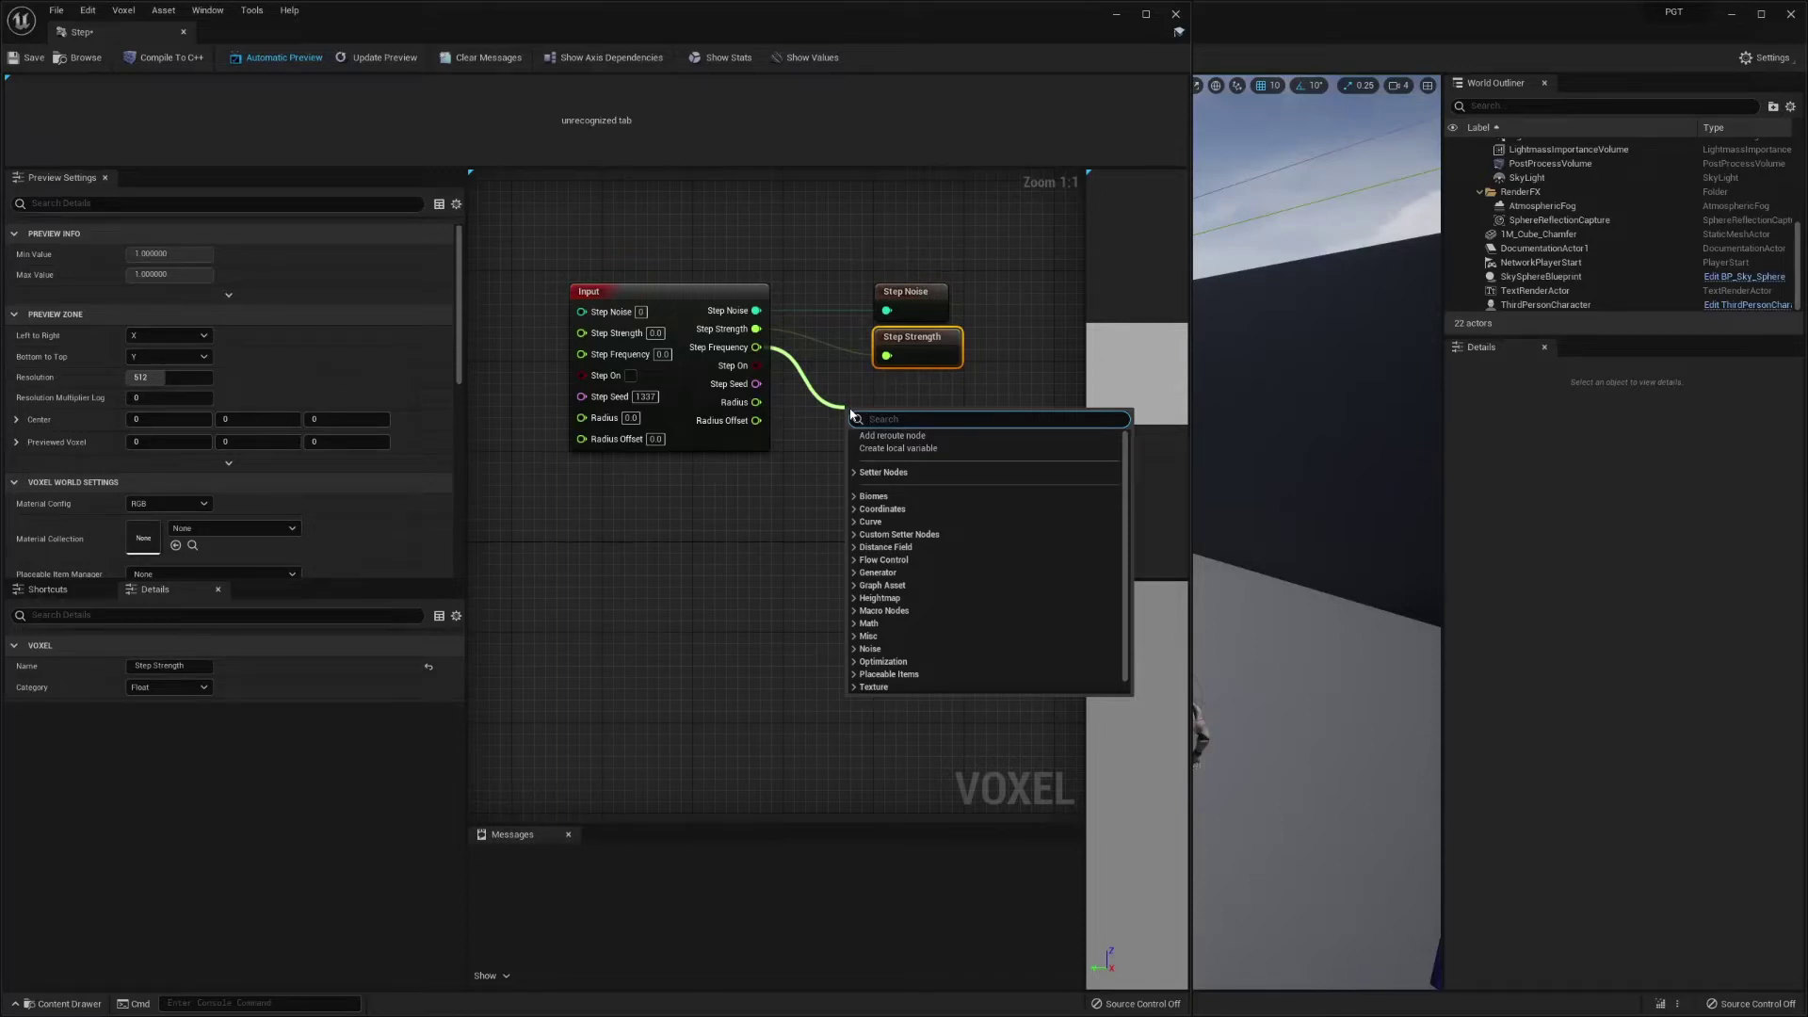
type("local")
left_click(901, 438)
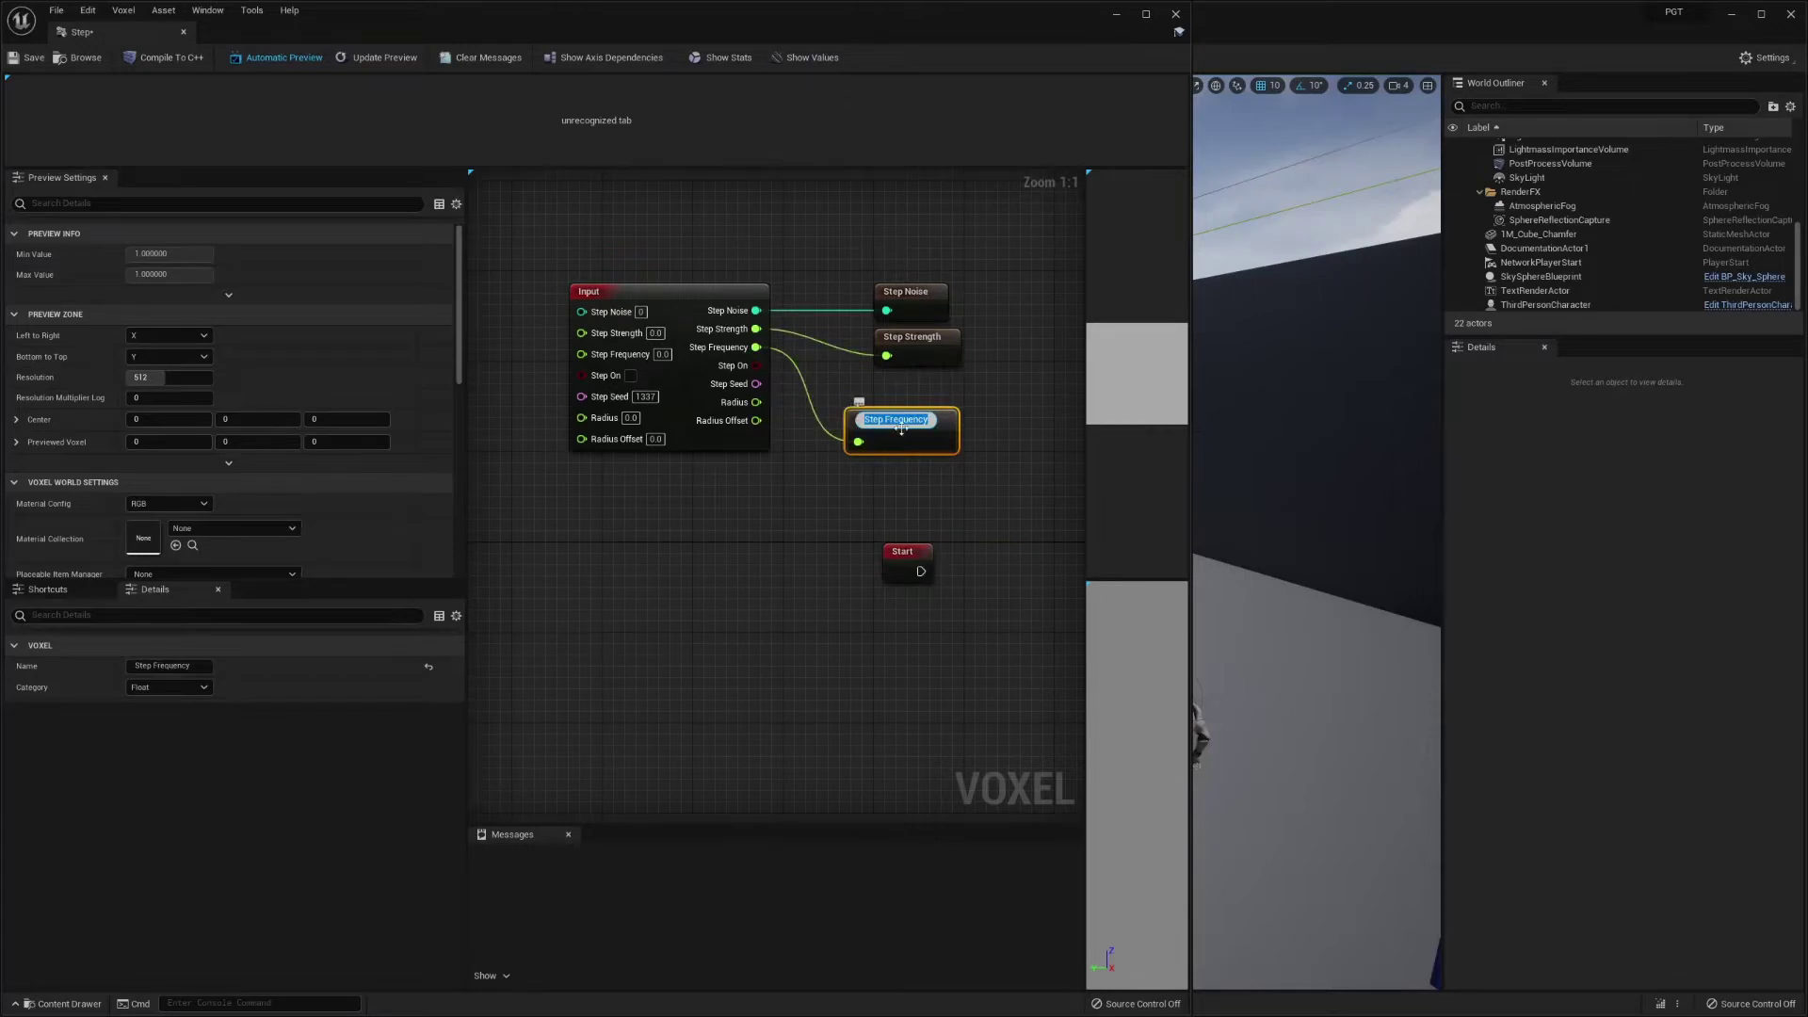
left_click_drag(901, 430, 921, 393)
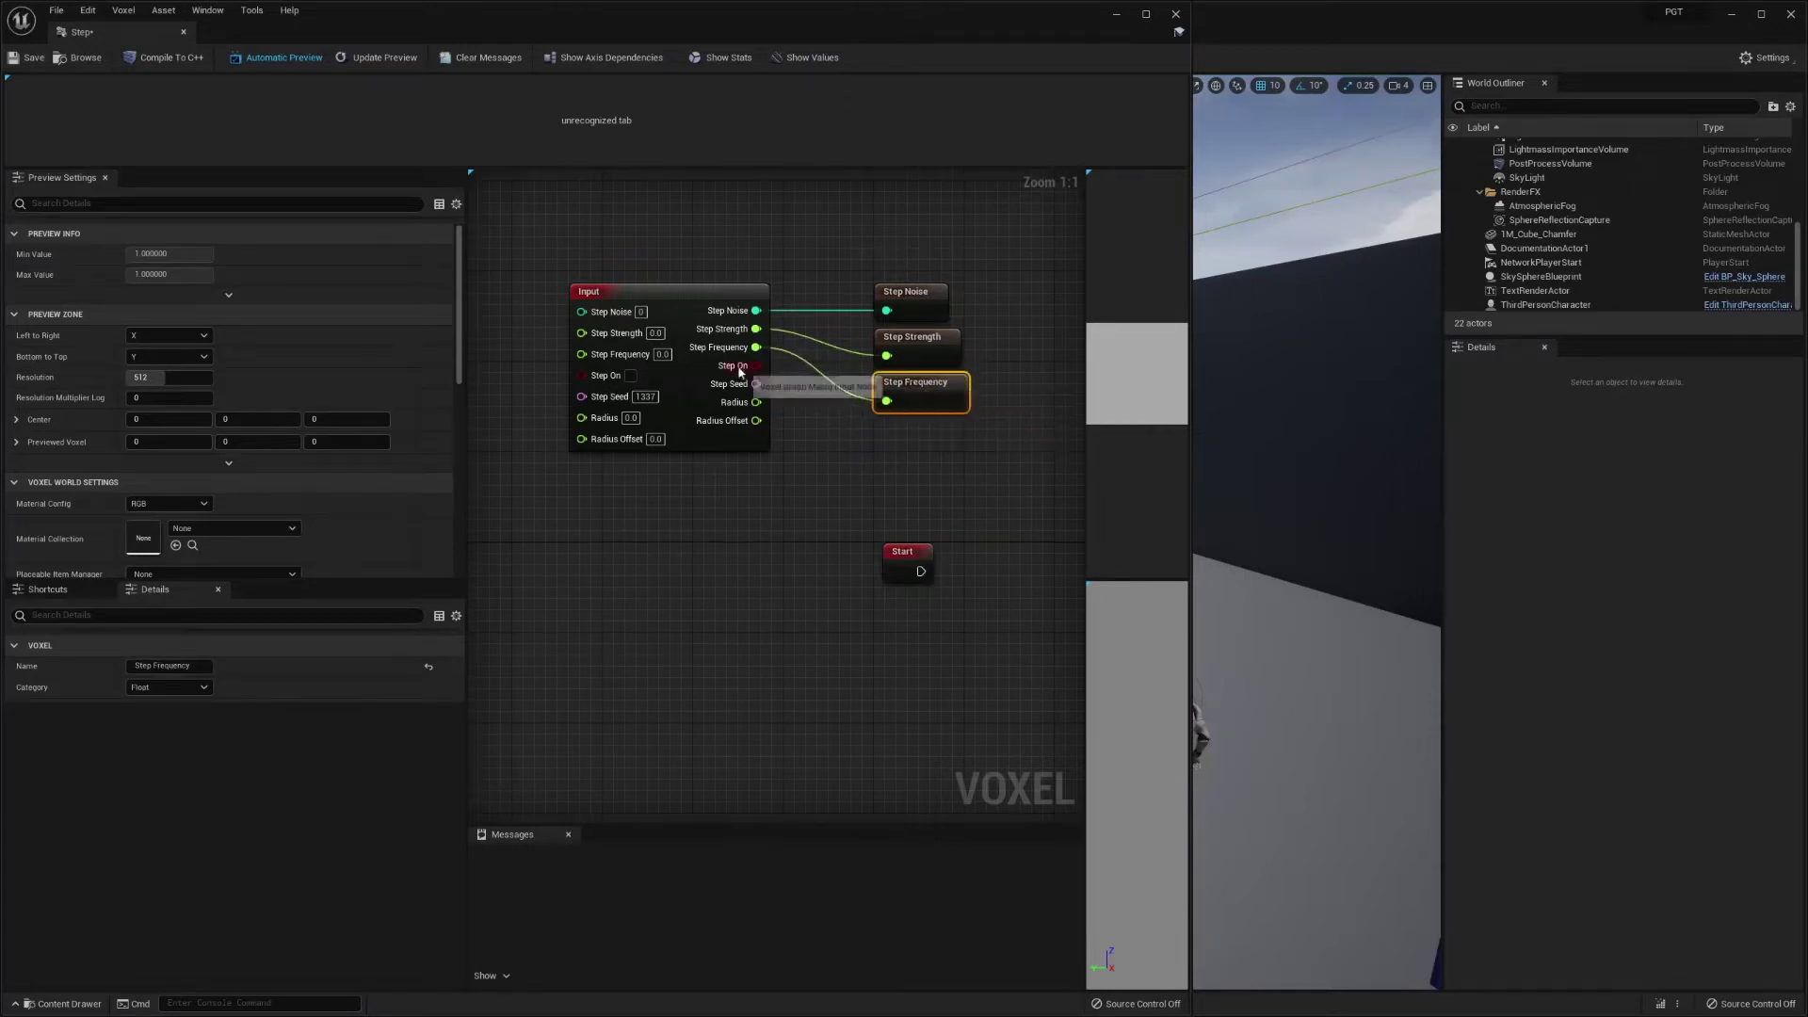
- Create a local variable from the Step On output and place it directly below the Step Frequency variable
left_click_drag(754, 366, 866, 474)
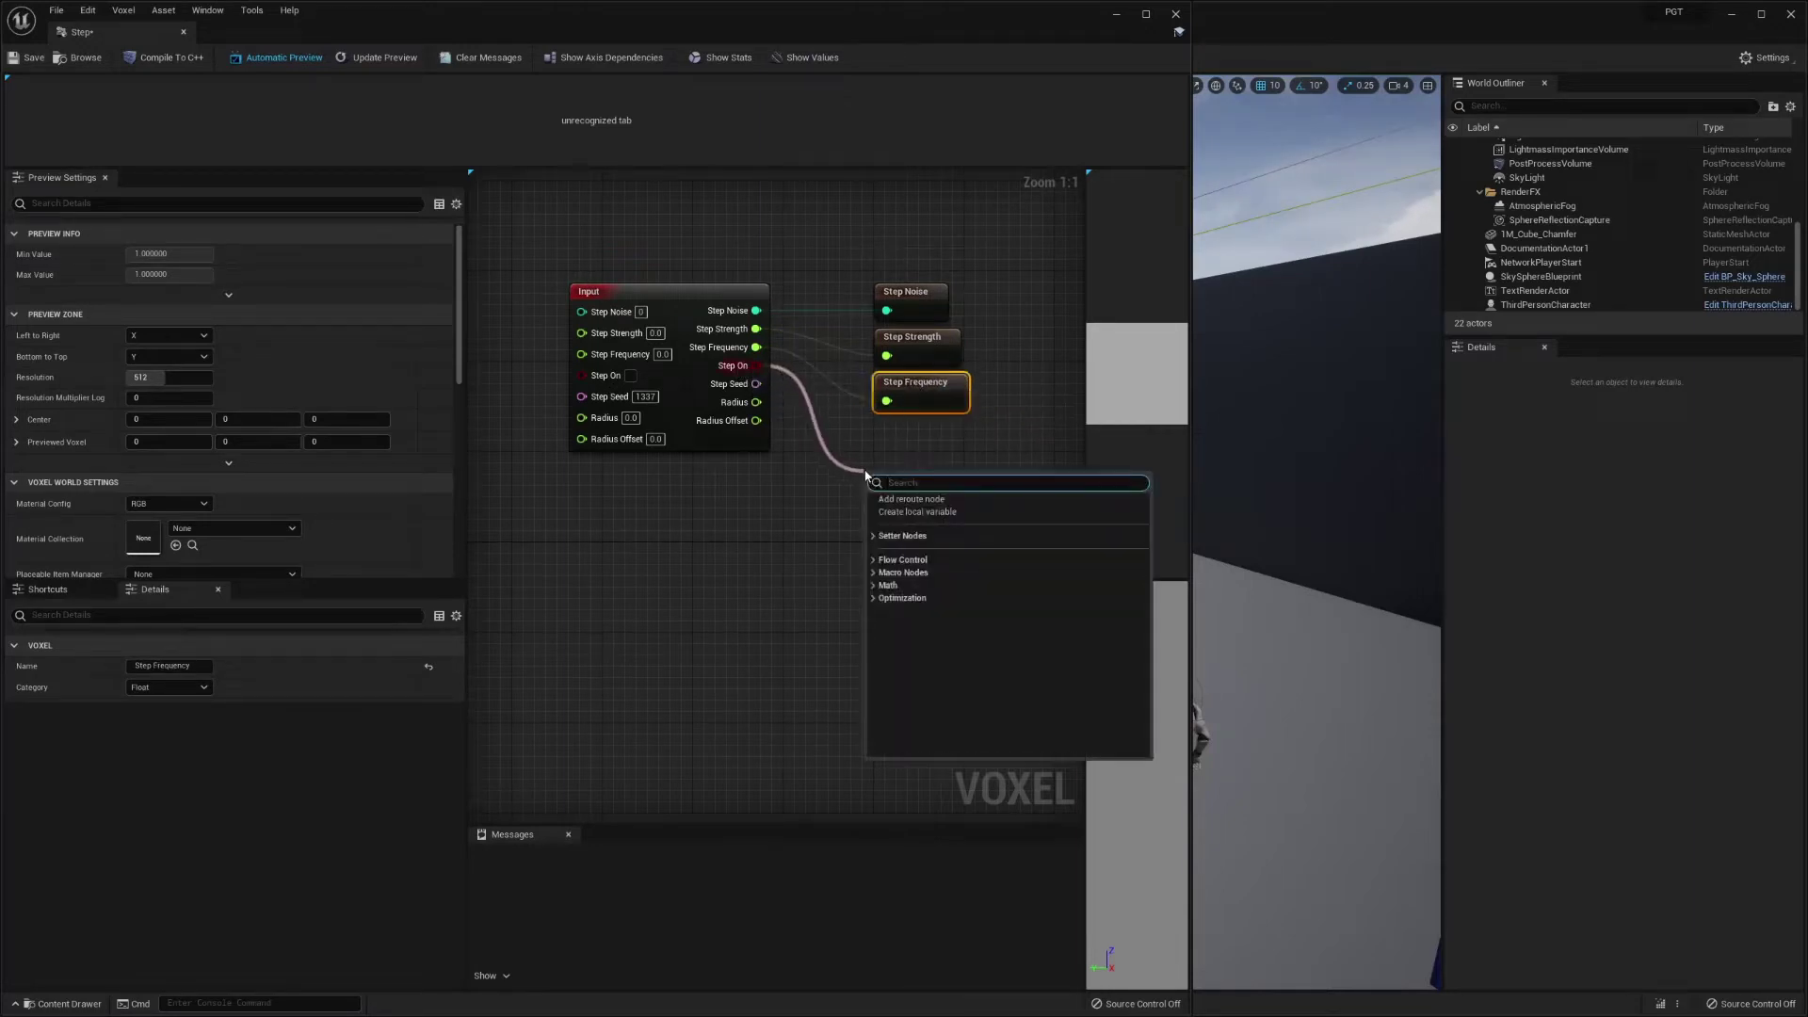
left_click(918, 511)
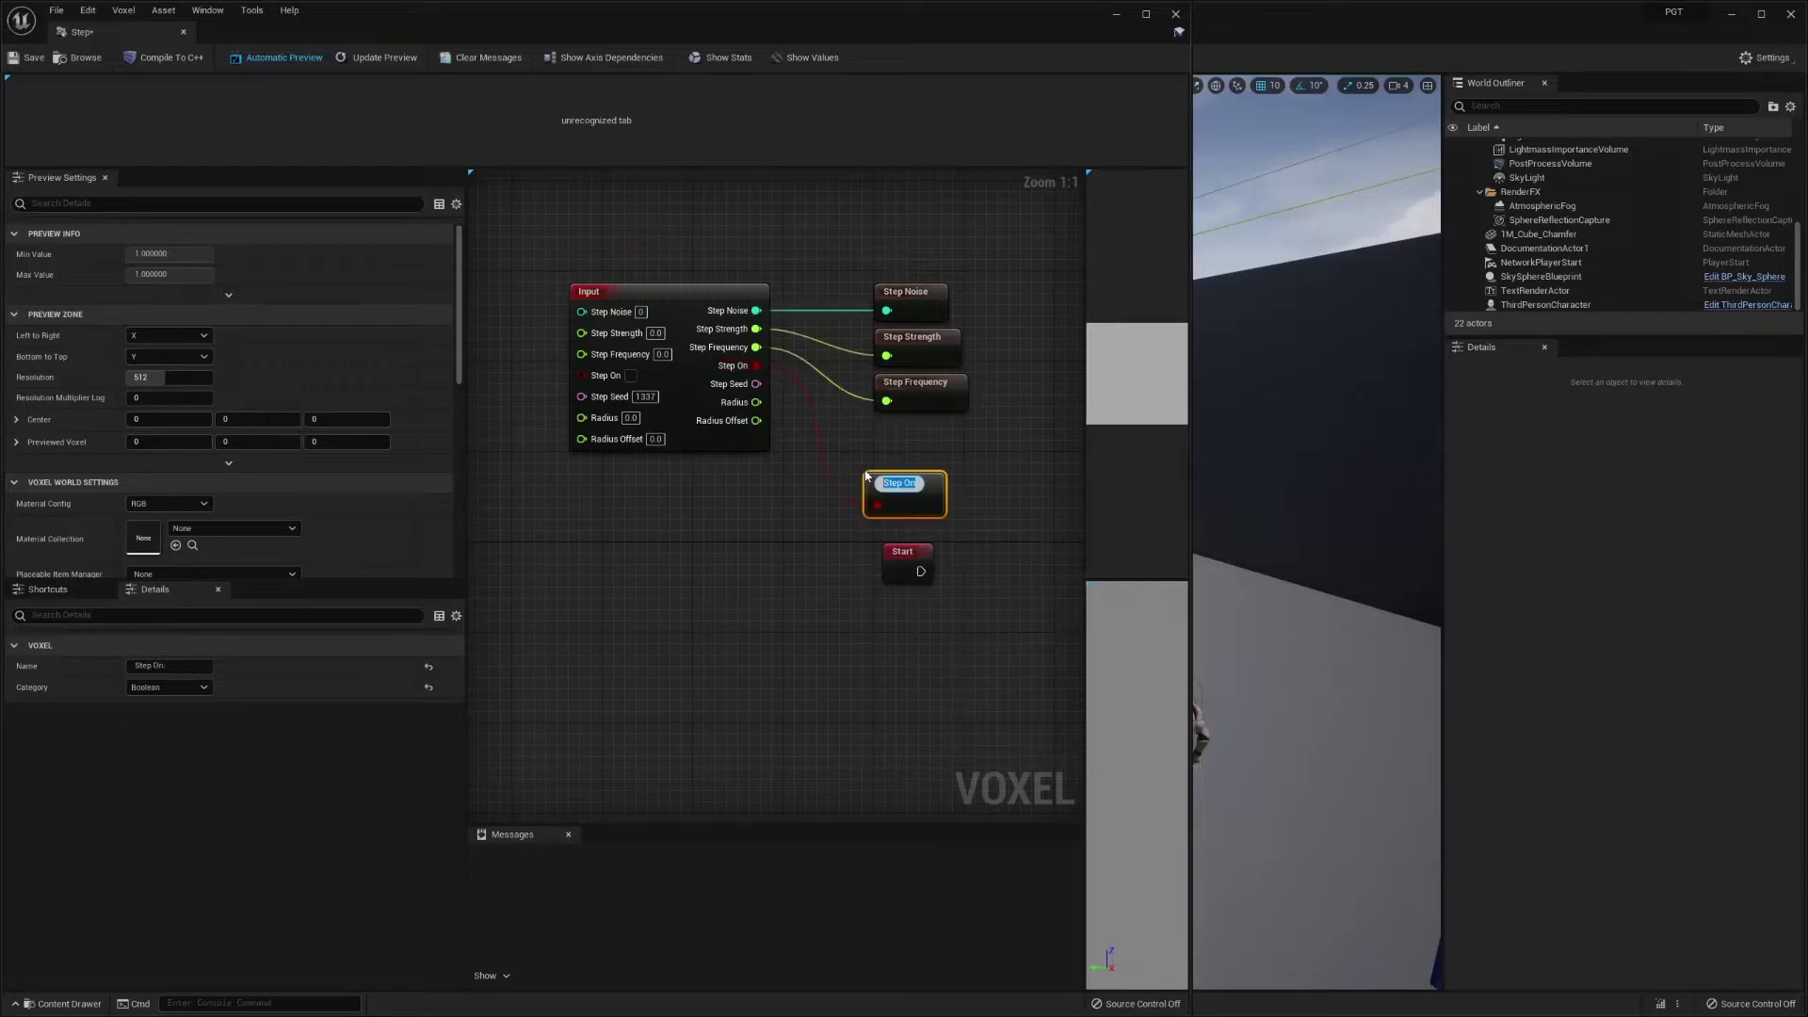
left_click(928, 490)
left_click_drag(928, 490, 927, 431)
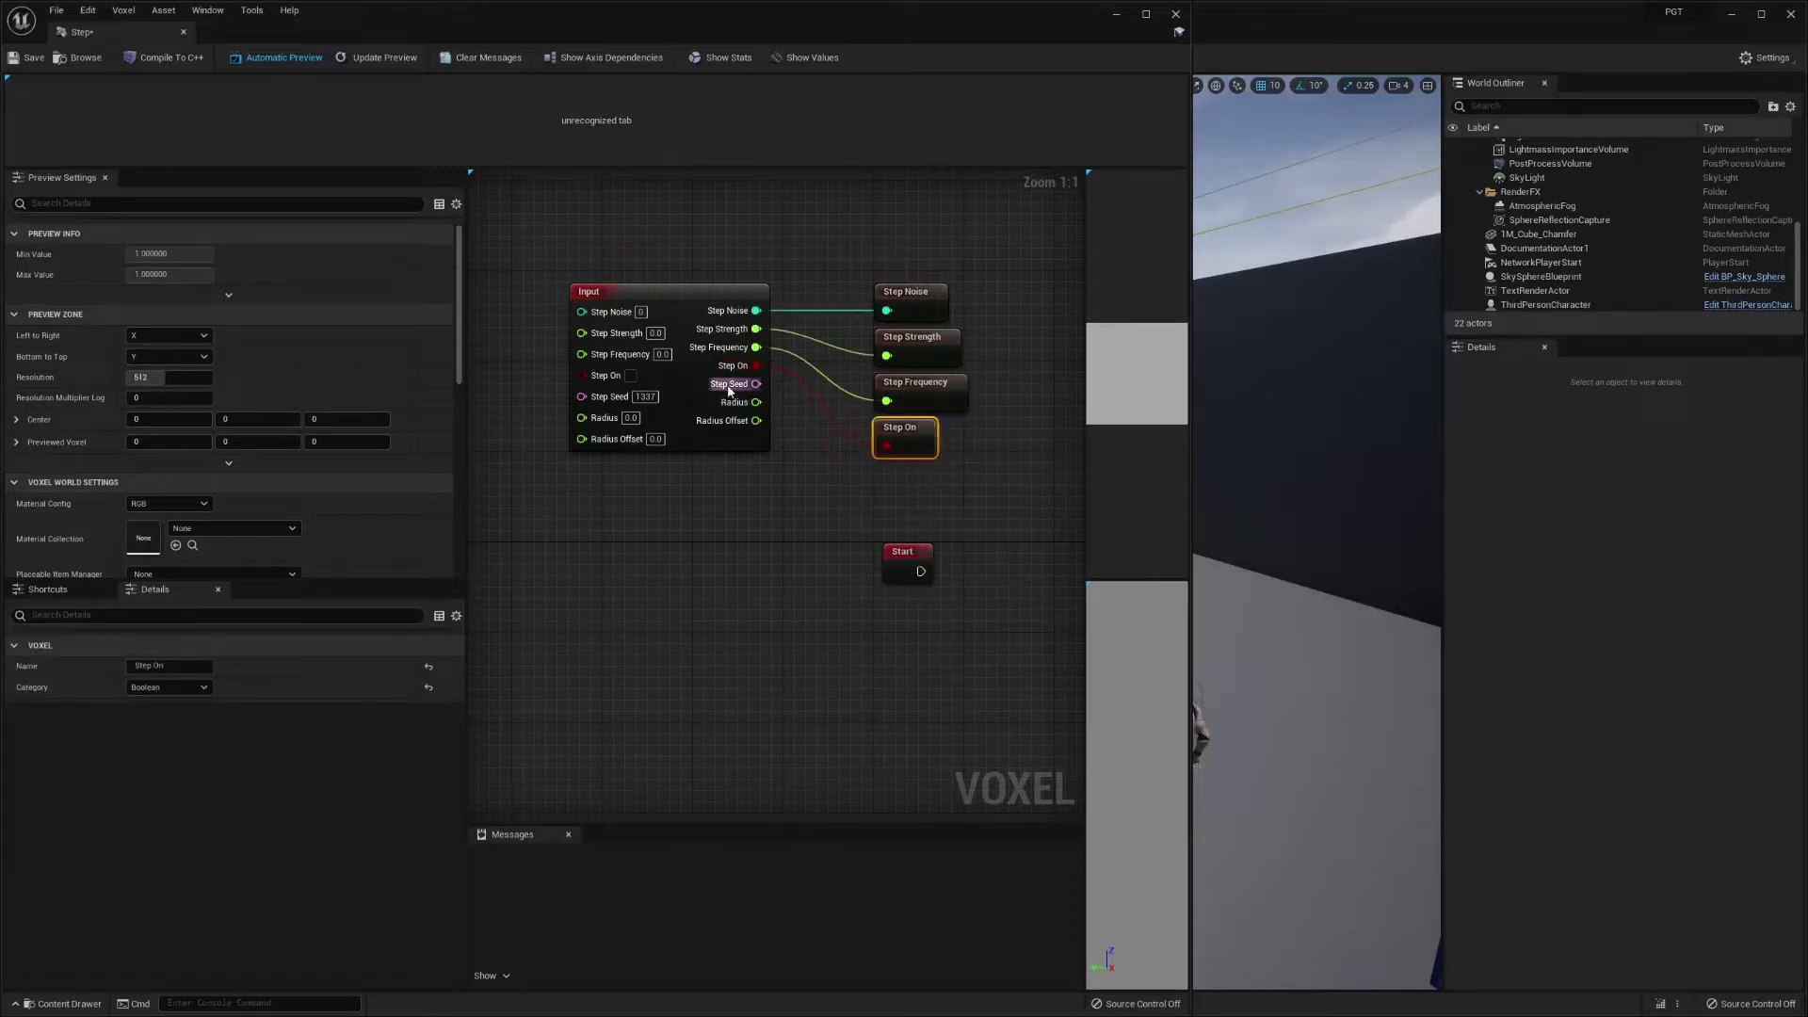
- Create a local variable from the Step Seed output below Step On, and shift the column of five variables up beside the Input node
left_click_drag(757, 384, 859, 510)
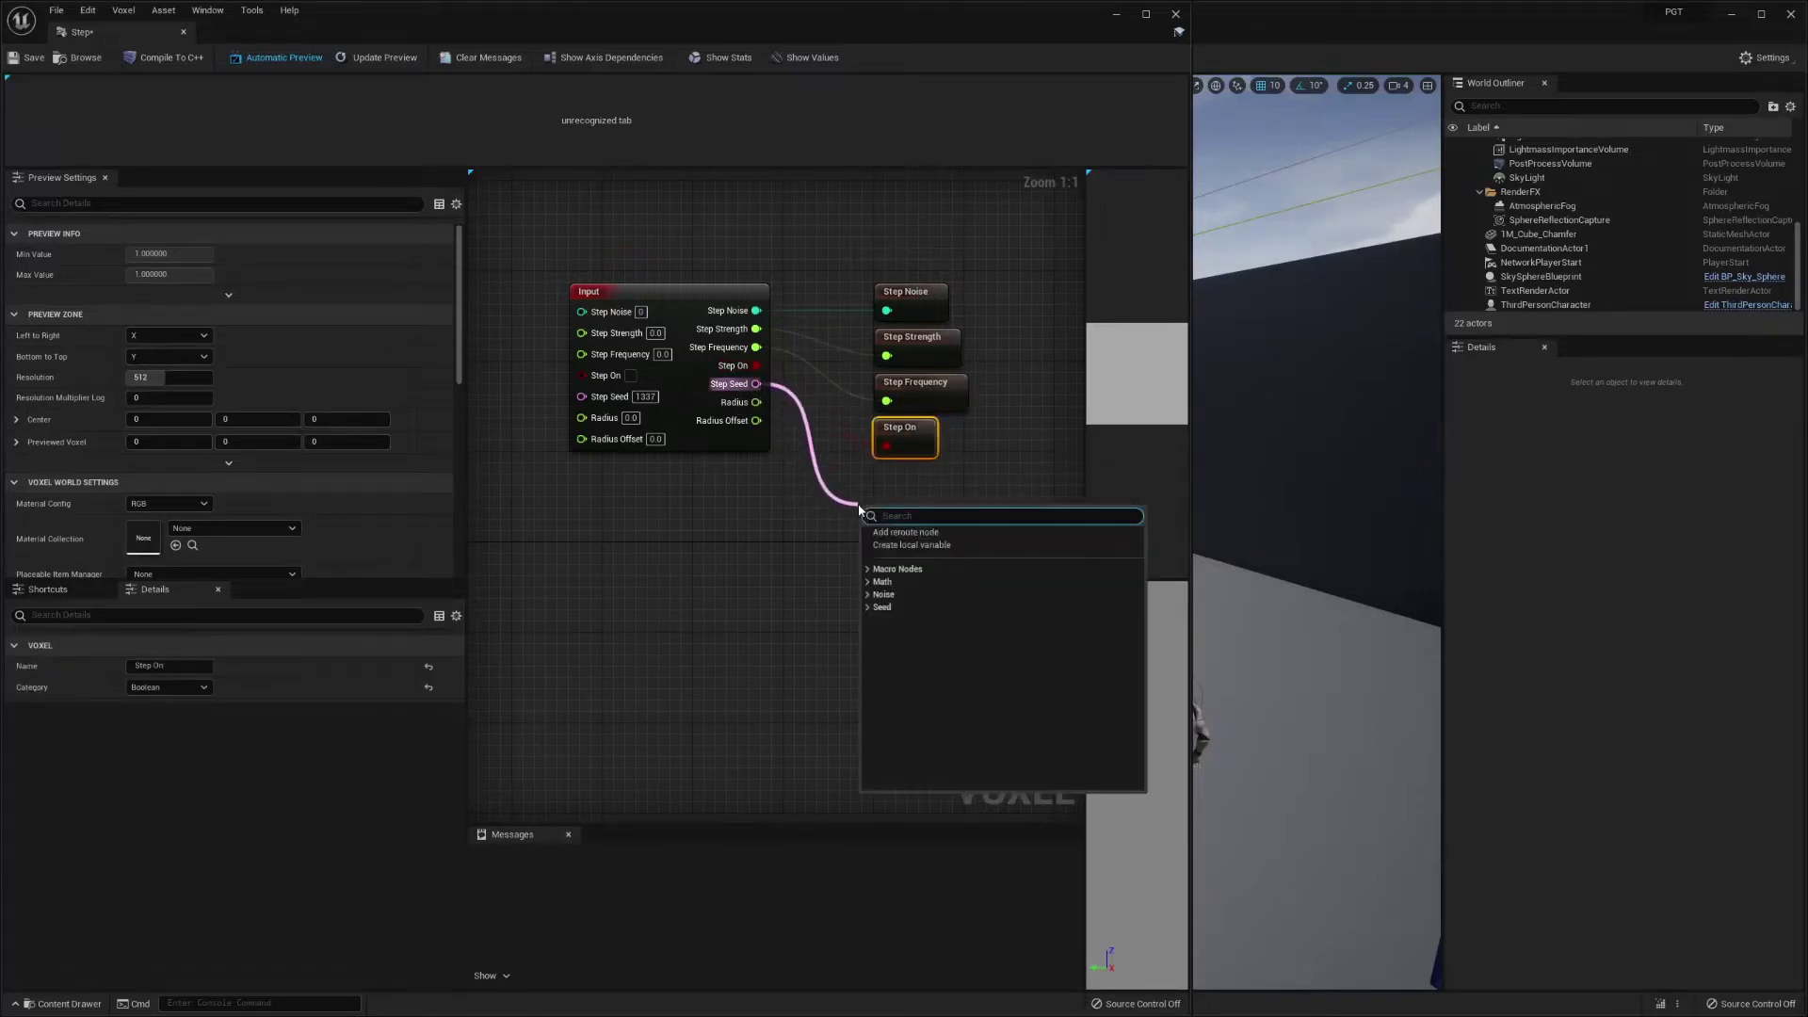
type("local")
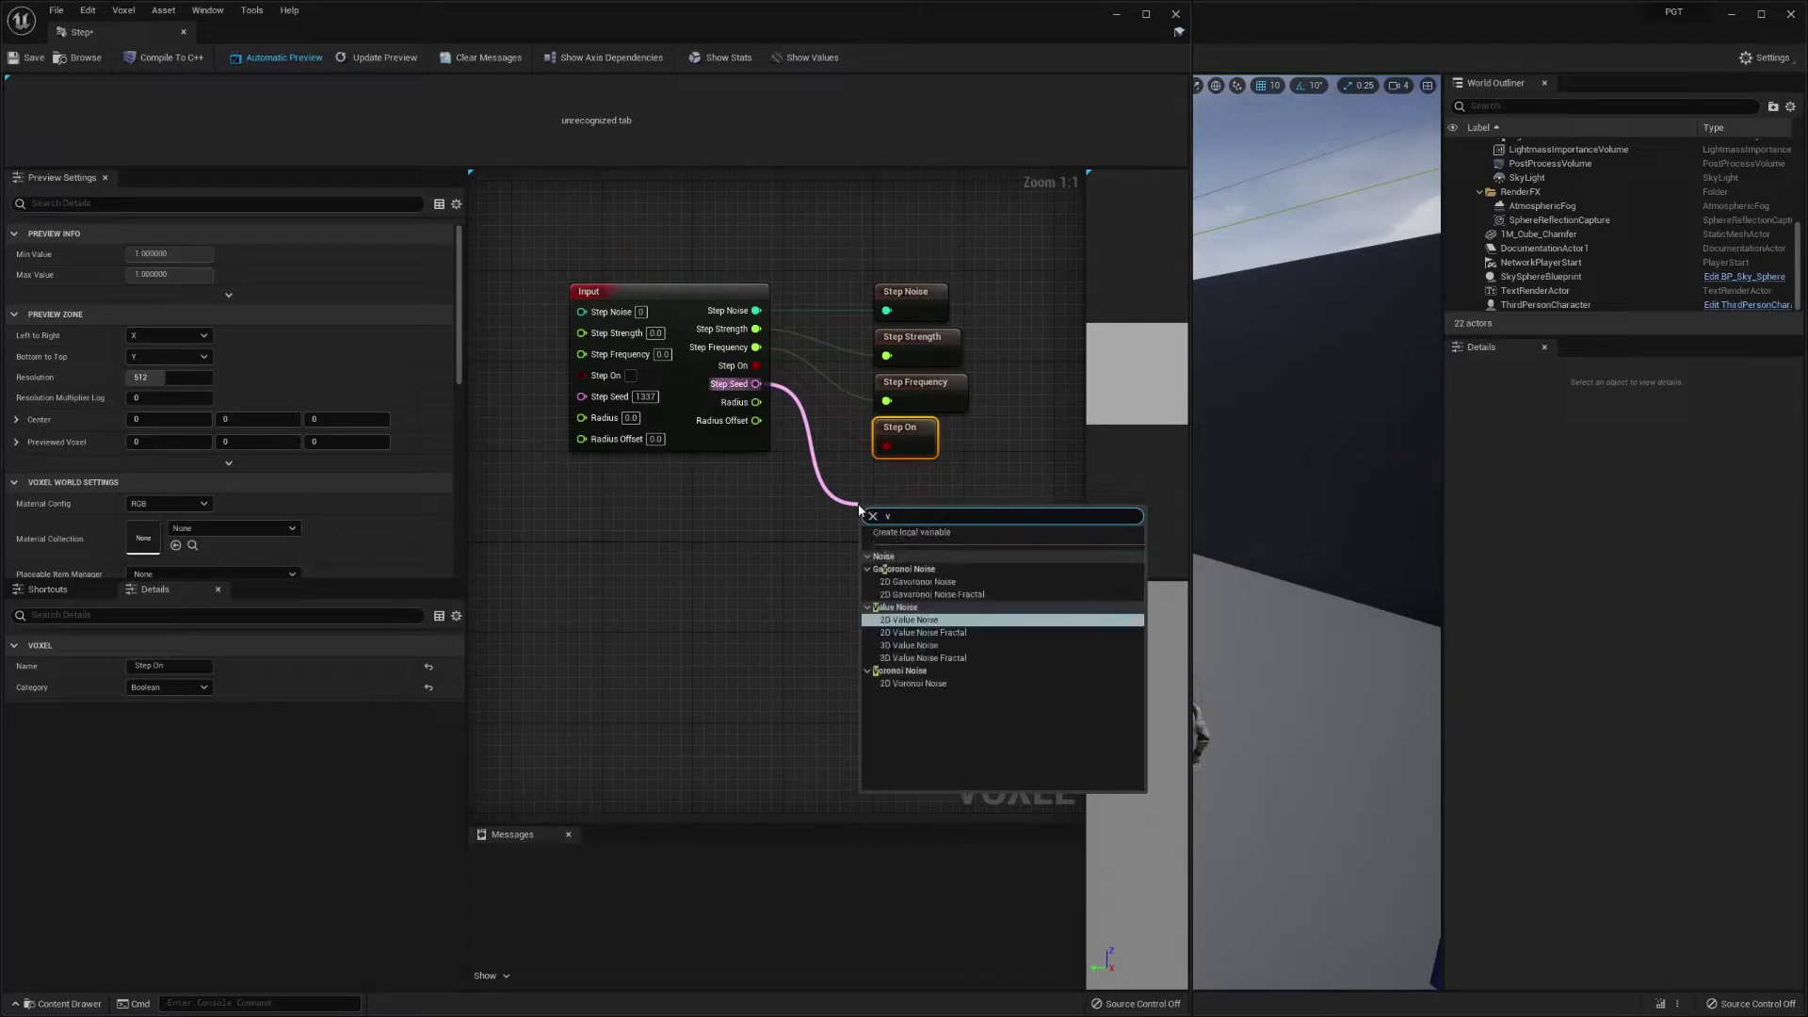
key("Return")
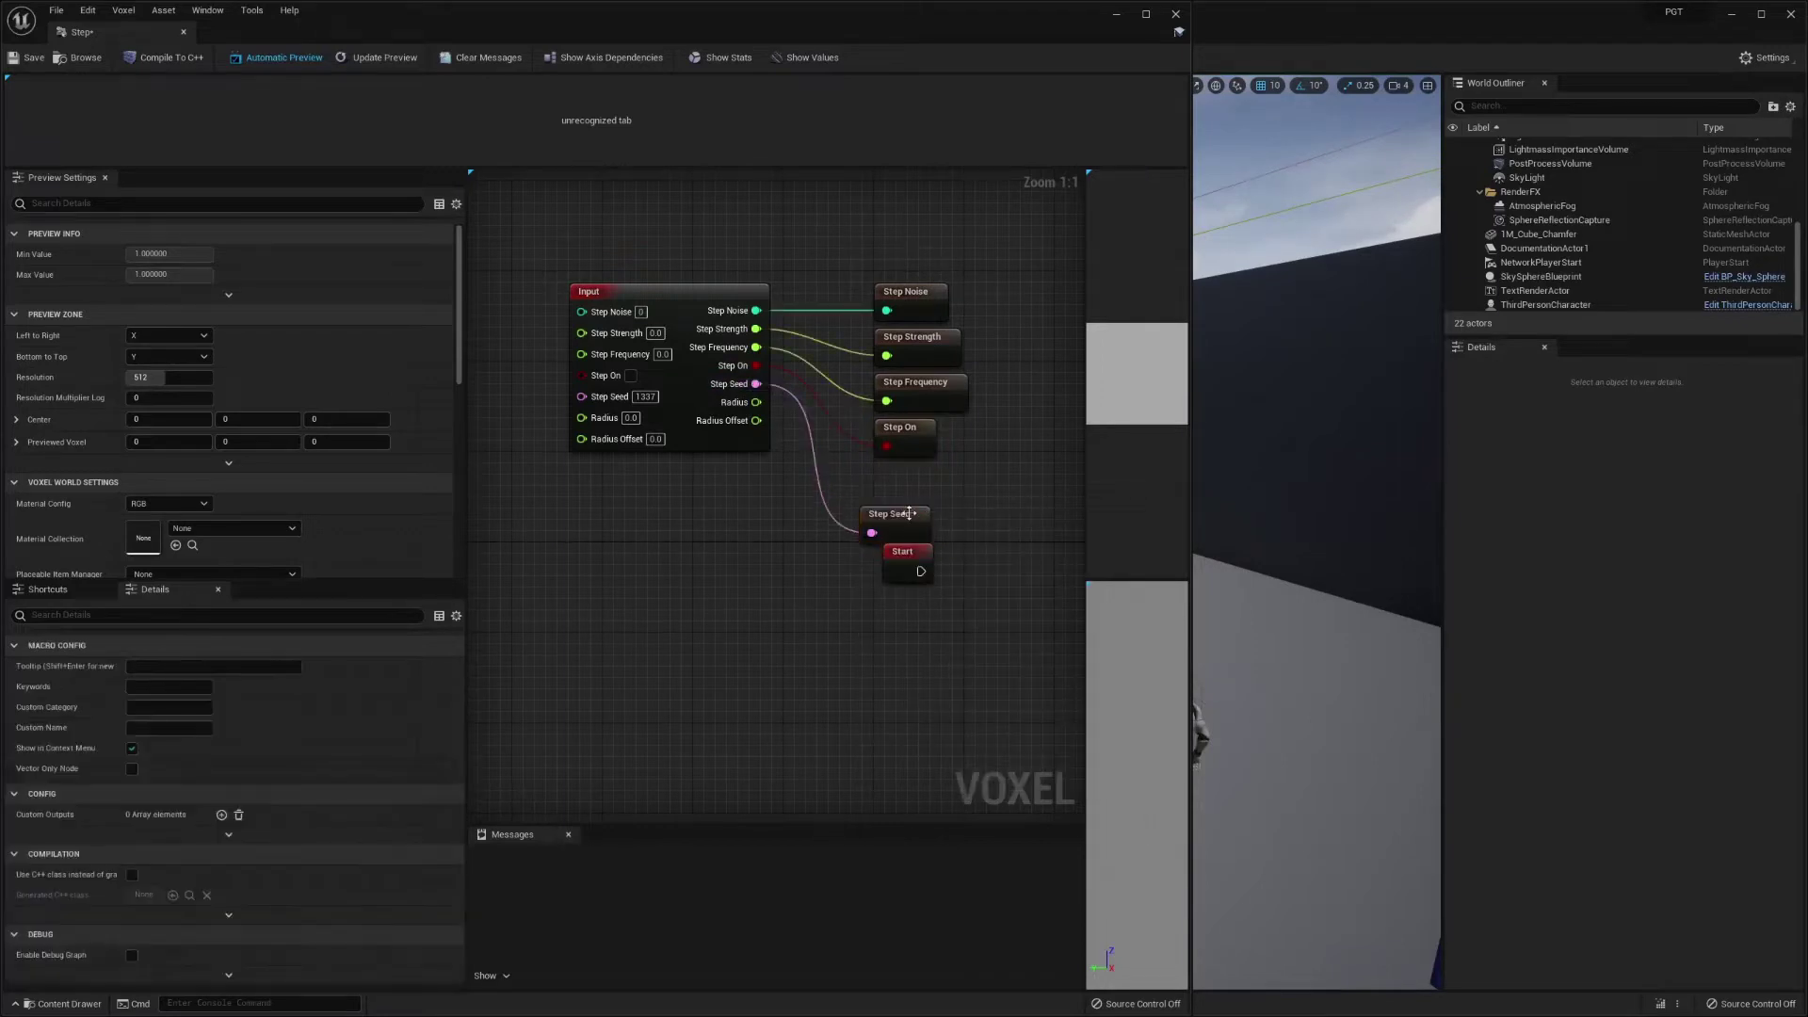
left_click_drag(939, 510, 954, 463)
left_click_drag(846, 269, 925, 412)
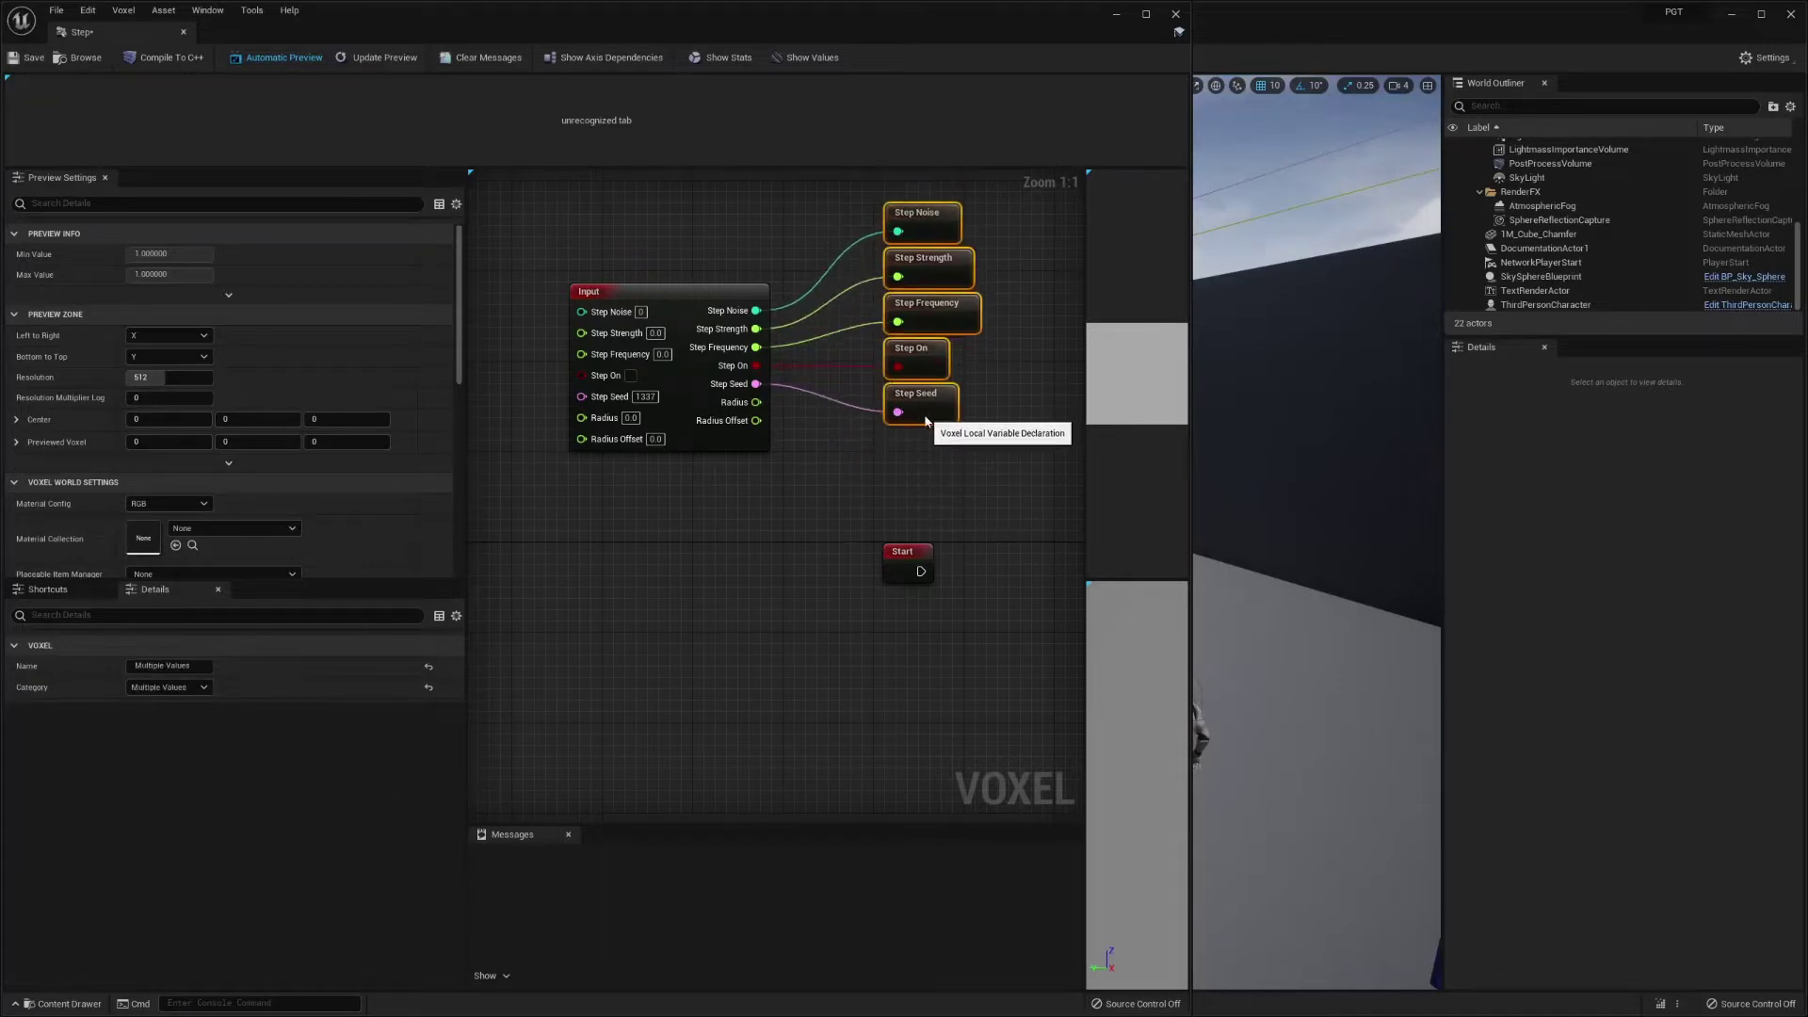
- Create a local variable from the Radius output and place it directly below the Step Seed variable
left_click_drag(756, 403, 910, 465)
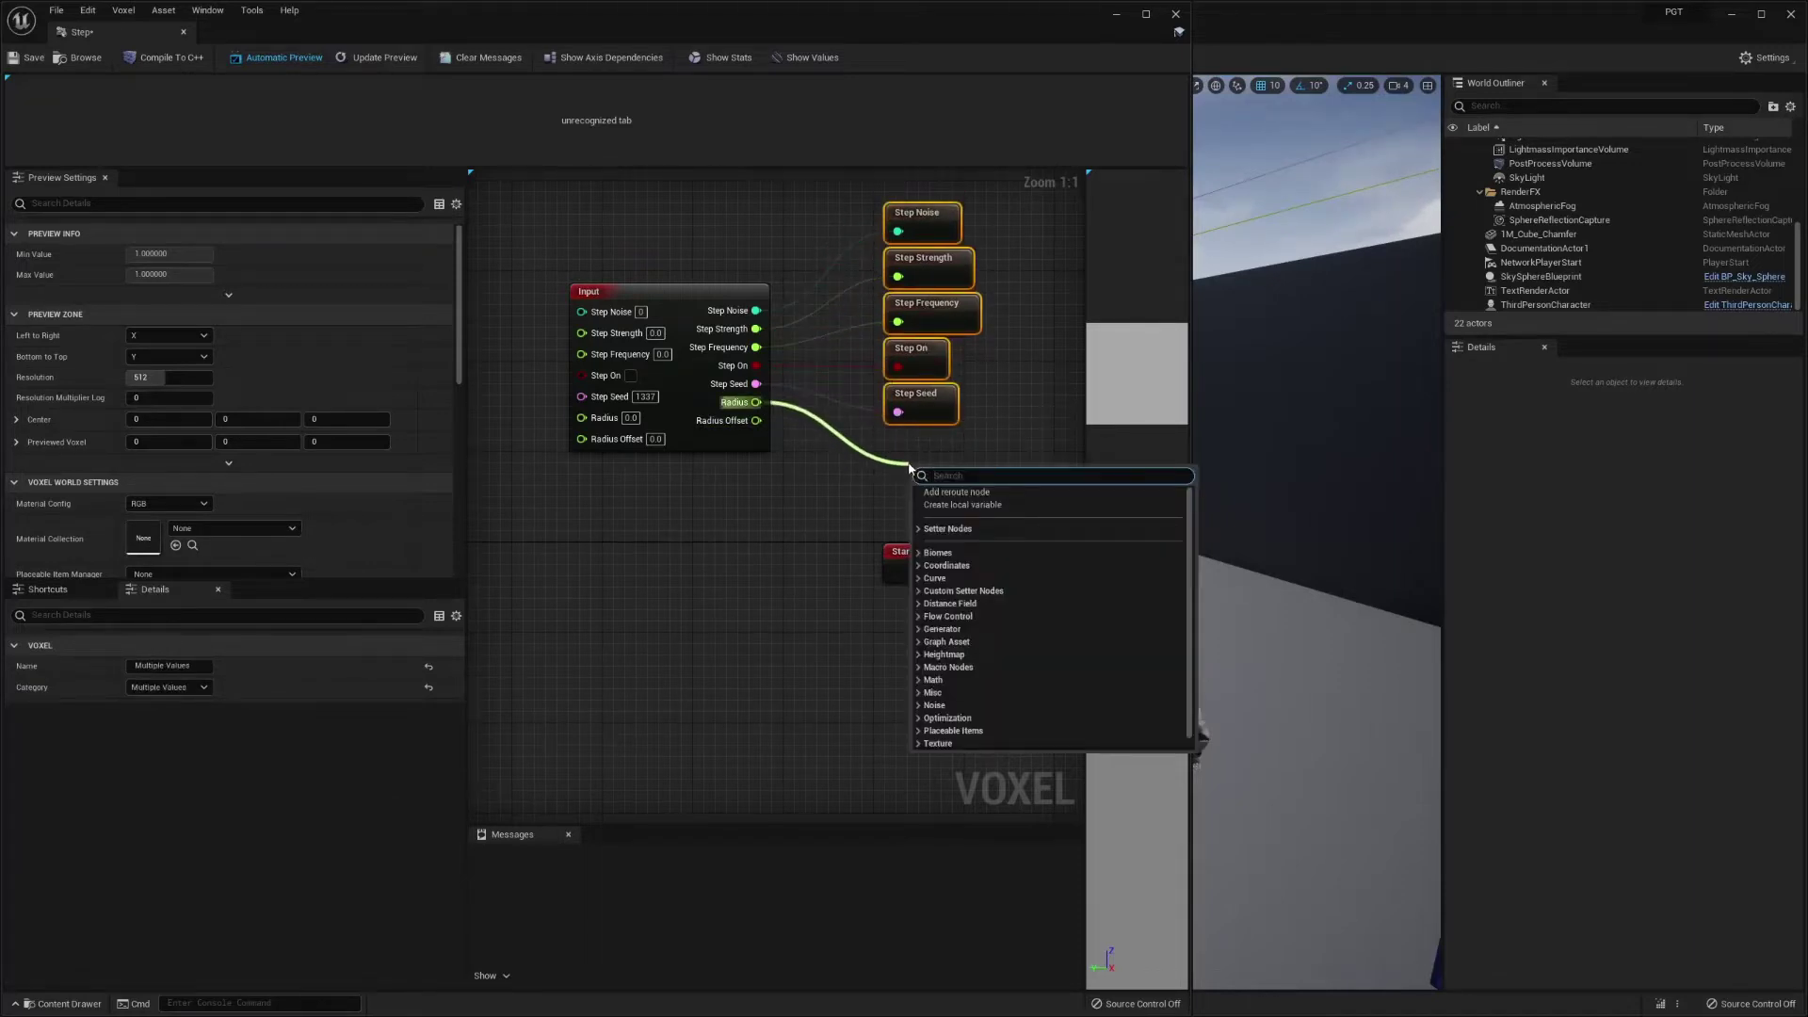
type("local")
key("Return")
left_click(987, 456)
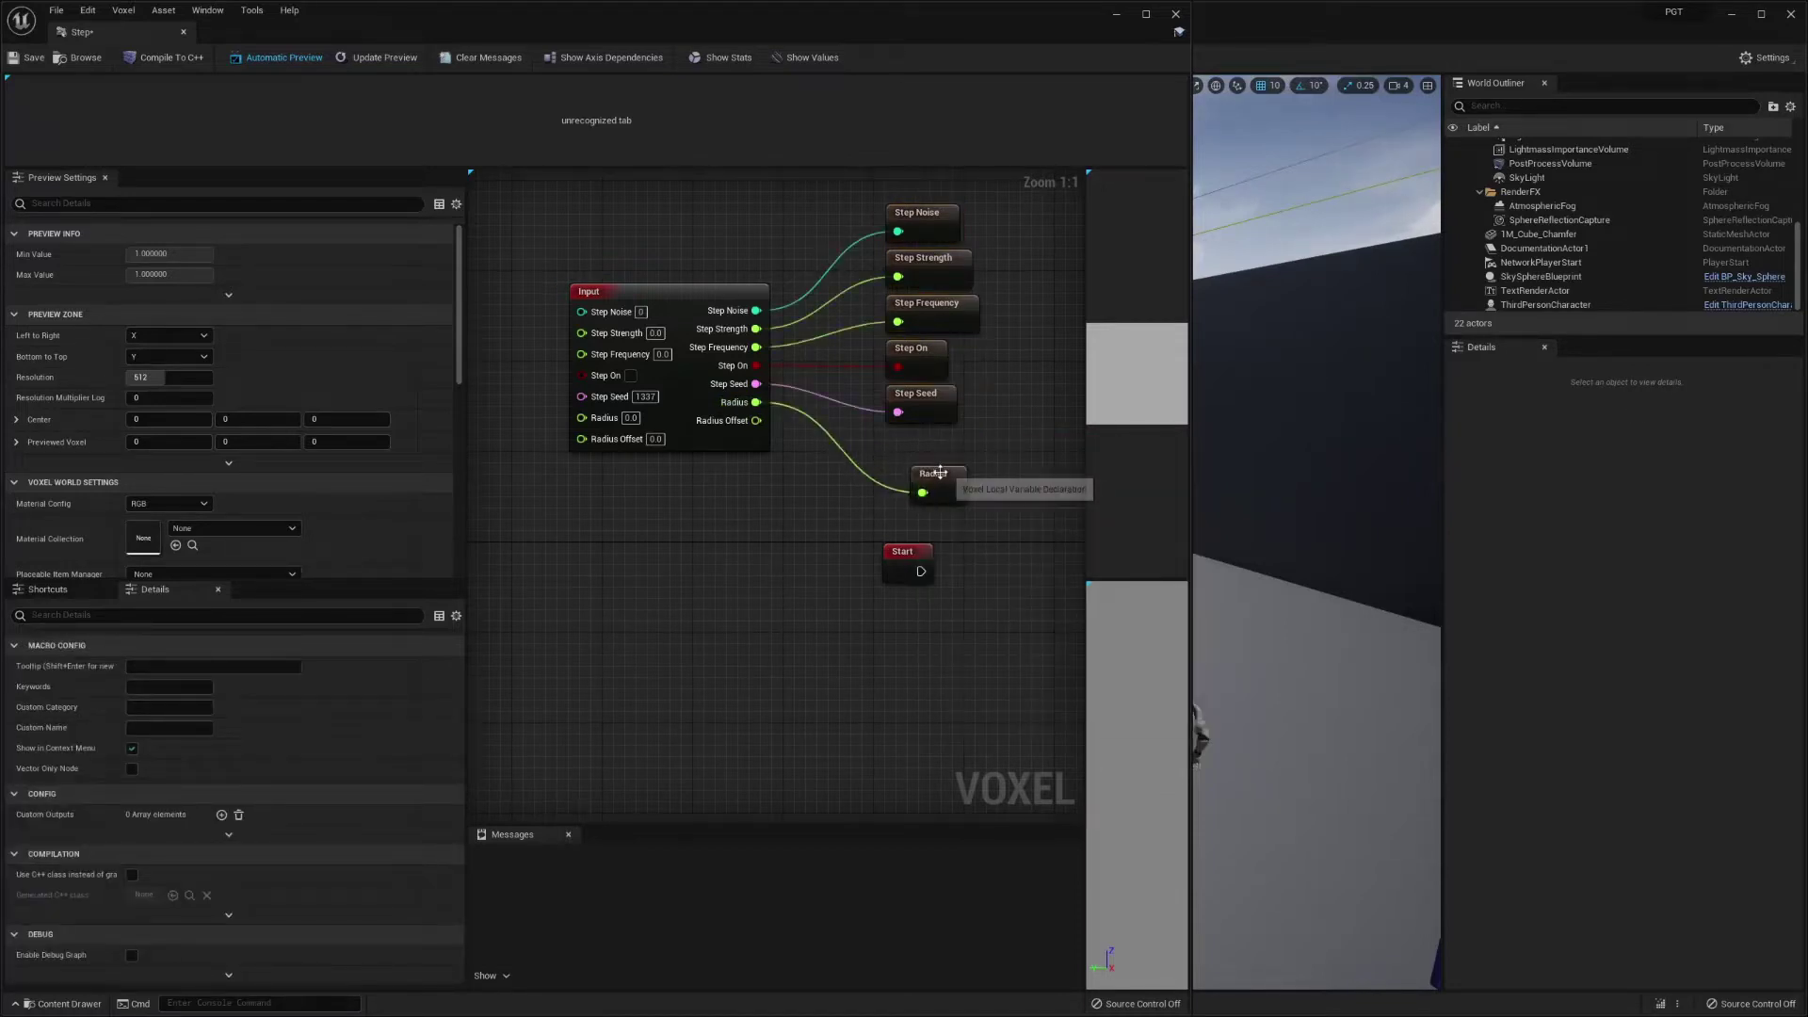
left_click_drag(940, 473, 915, 439)
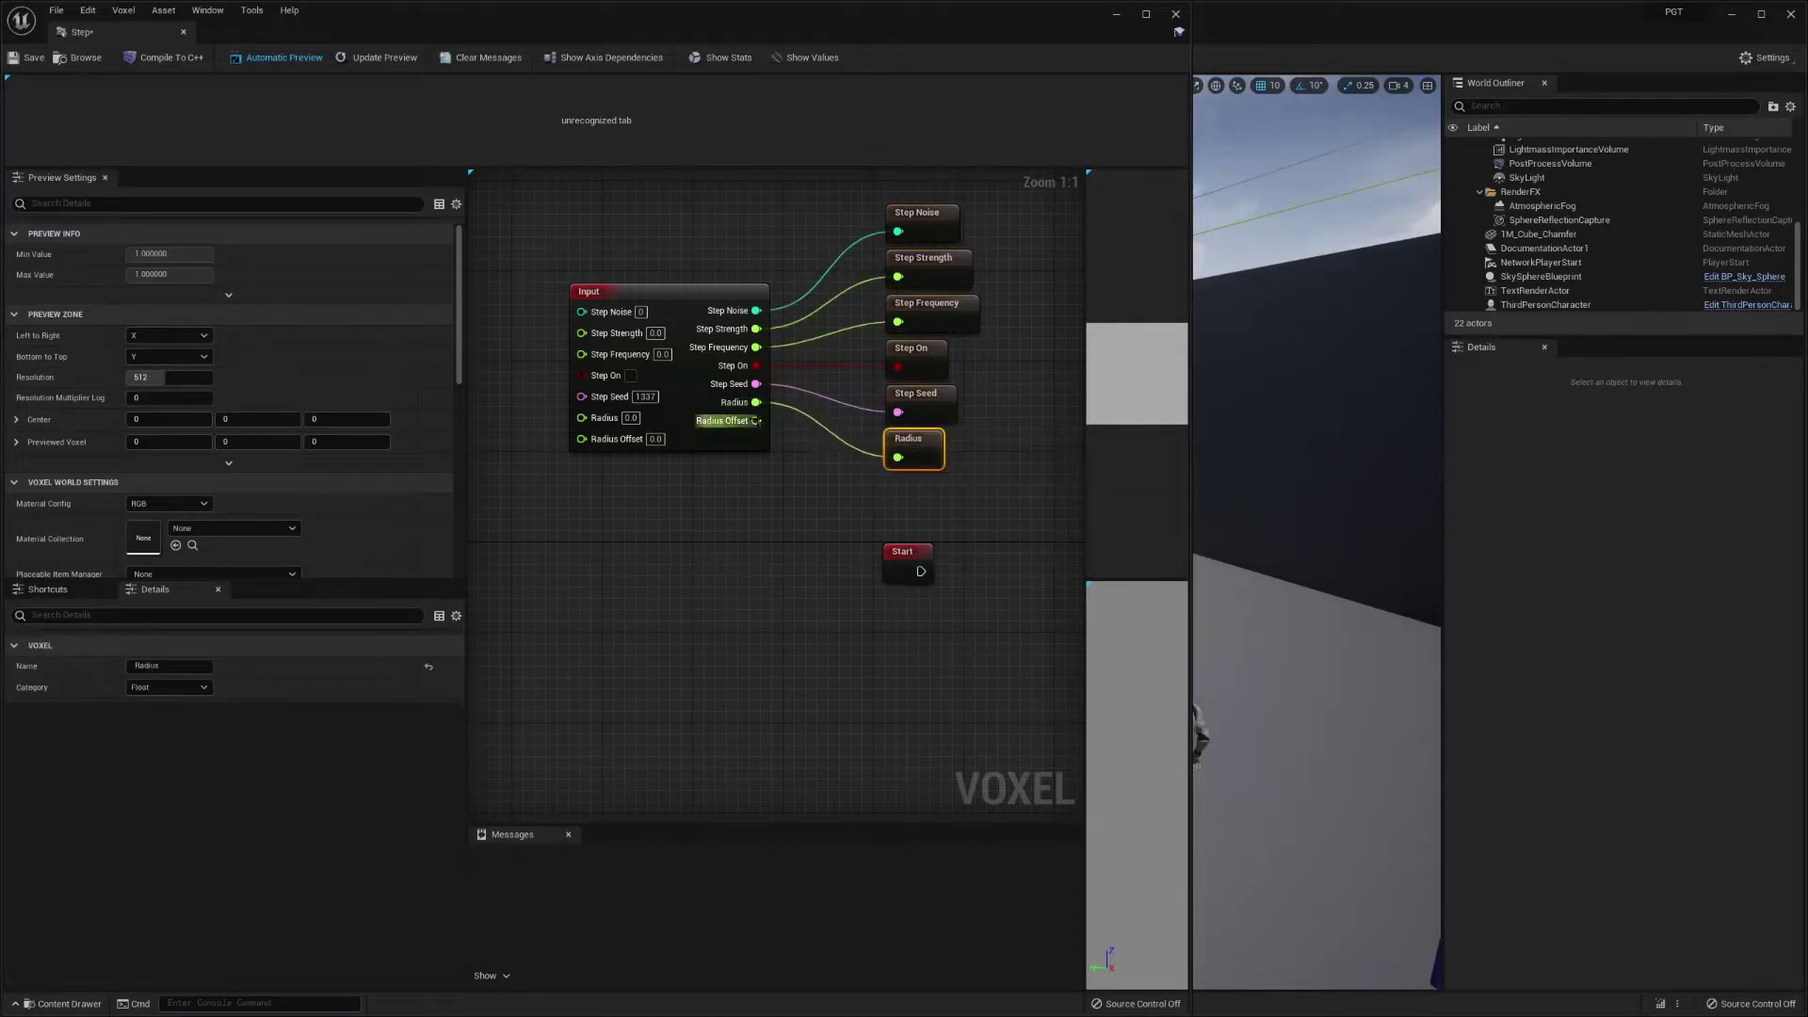
- Create a local variable from the Radius Offset output and place it directly below the Radius variable
left_click_drag(756, 421, 889, 490)
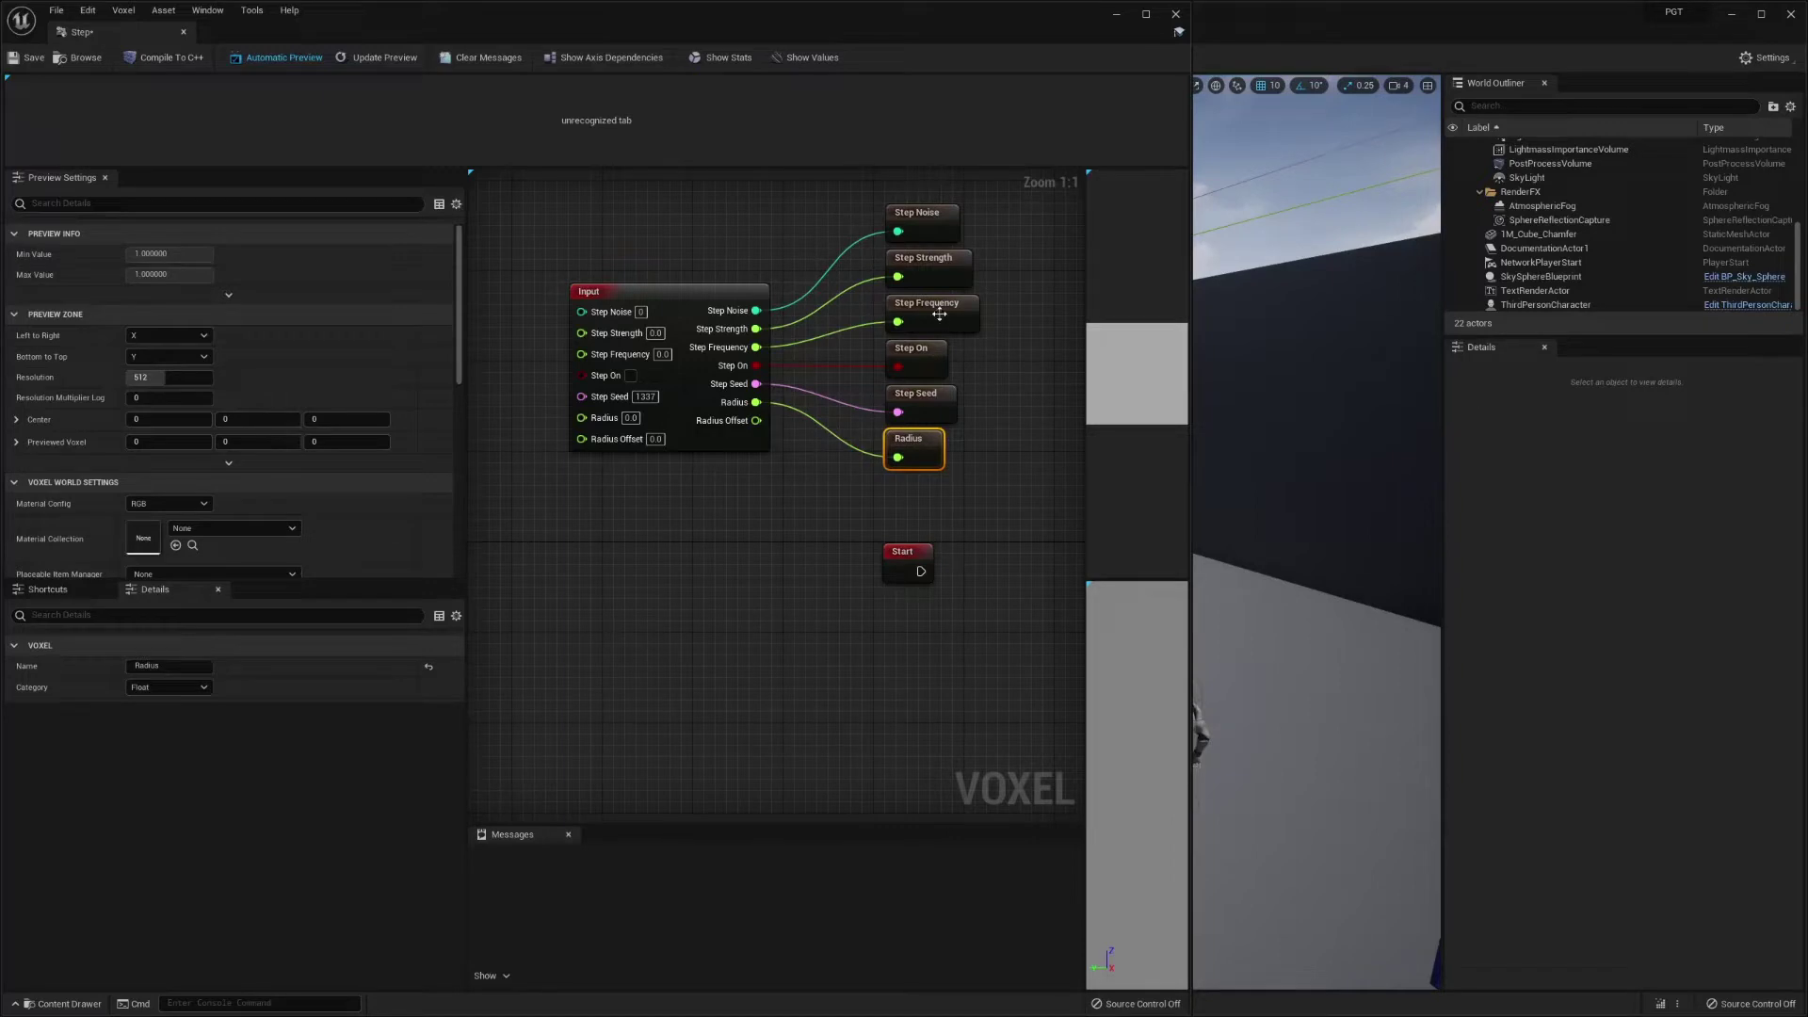
left_click_drag(756, 420, 937, 492)
left_click(923, 538)
left_click(1005, 501)
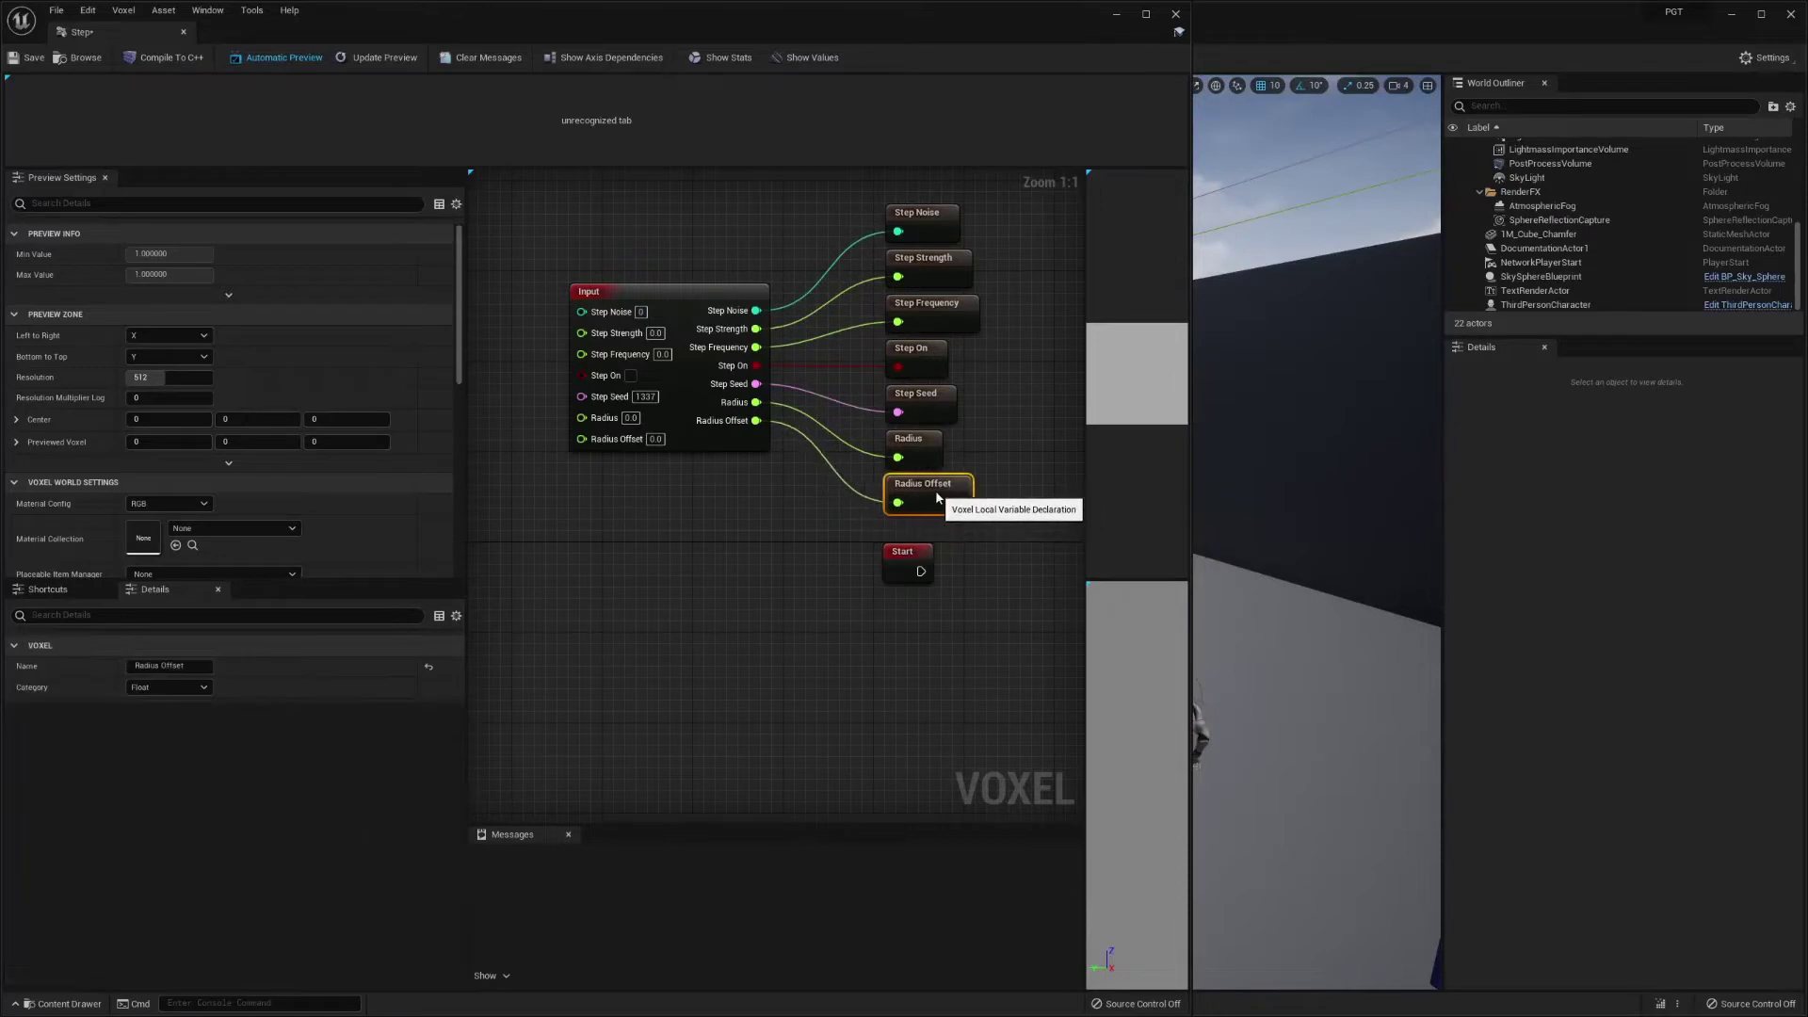
left_click(992, 421)
- Add a getter node for the Step Noise local variable in the empty area below the Start node
right_click_drag(992, 421, 874, 298)
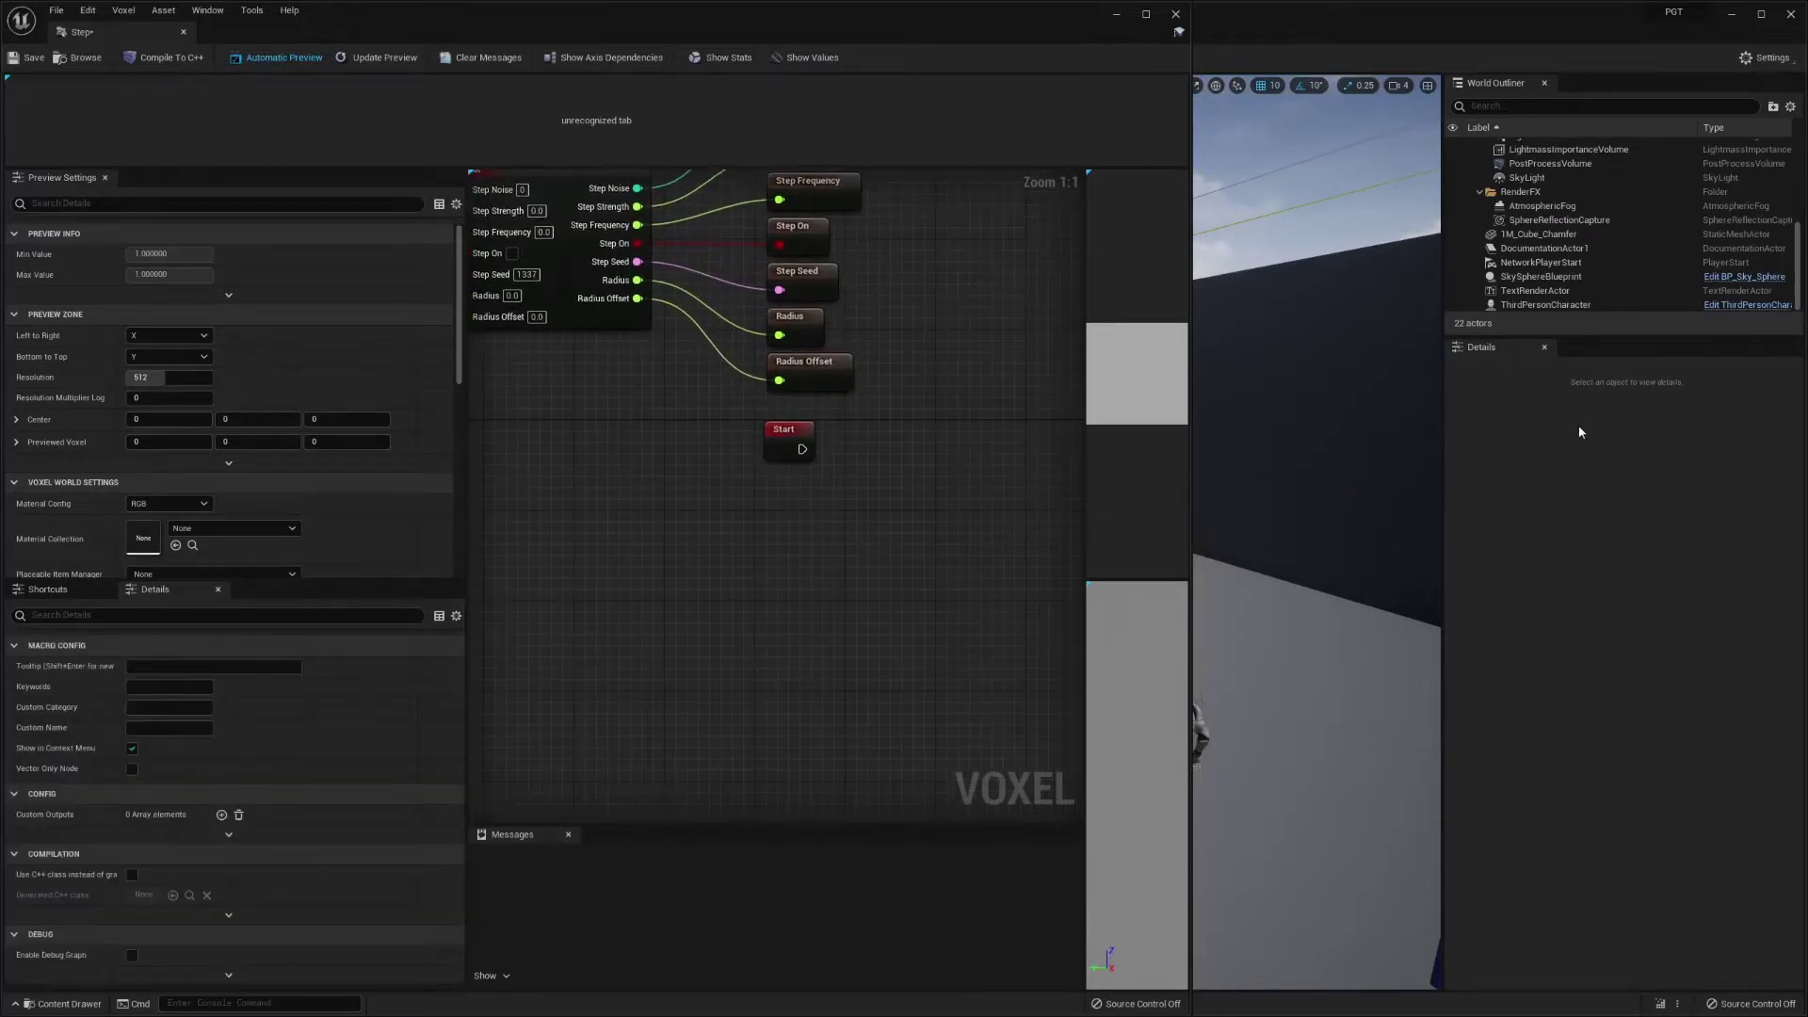
right_click_drag(833, 600, 815, 544)
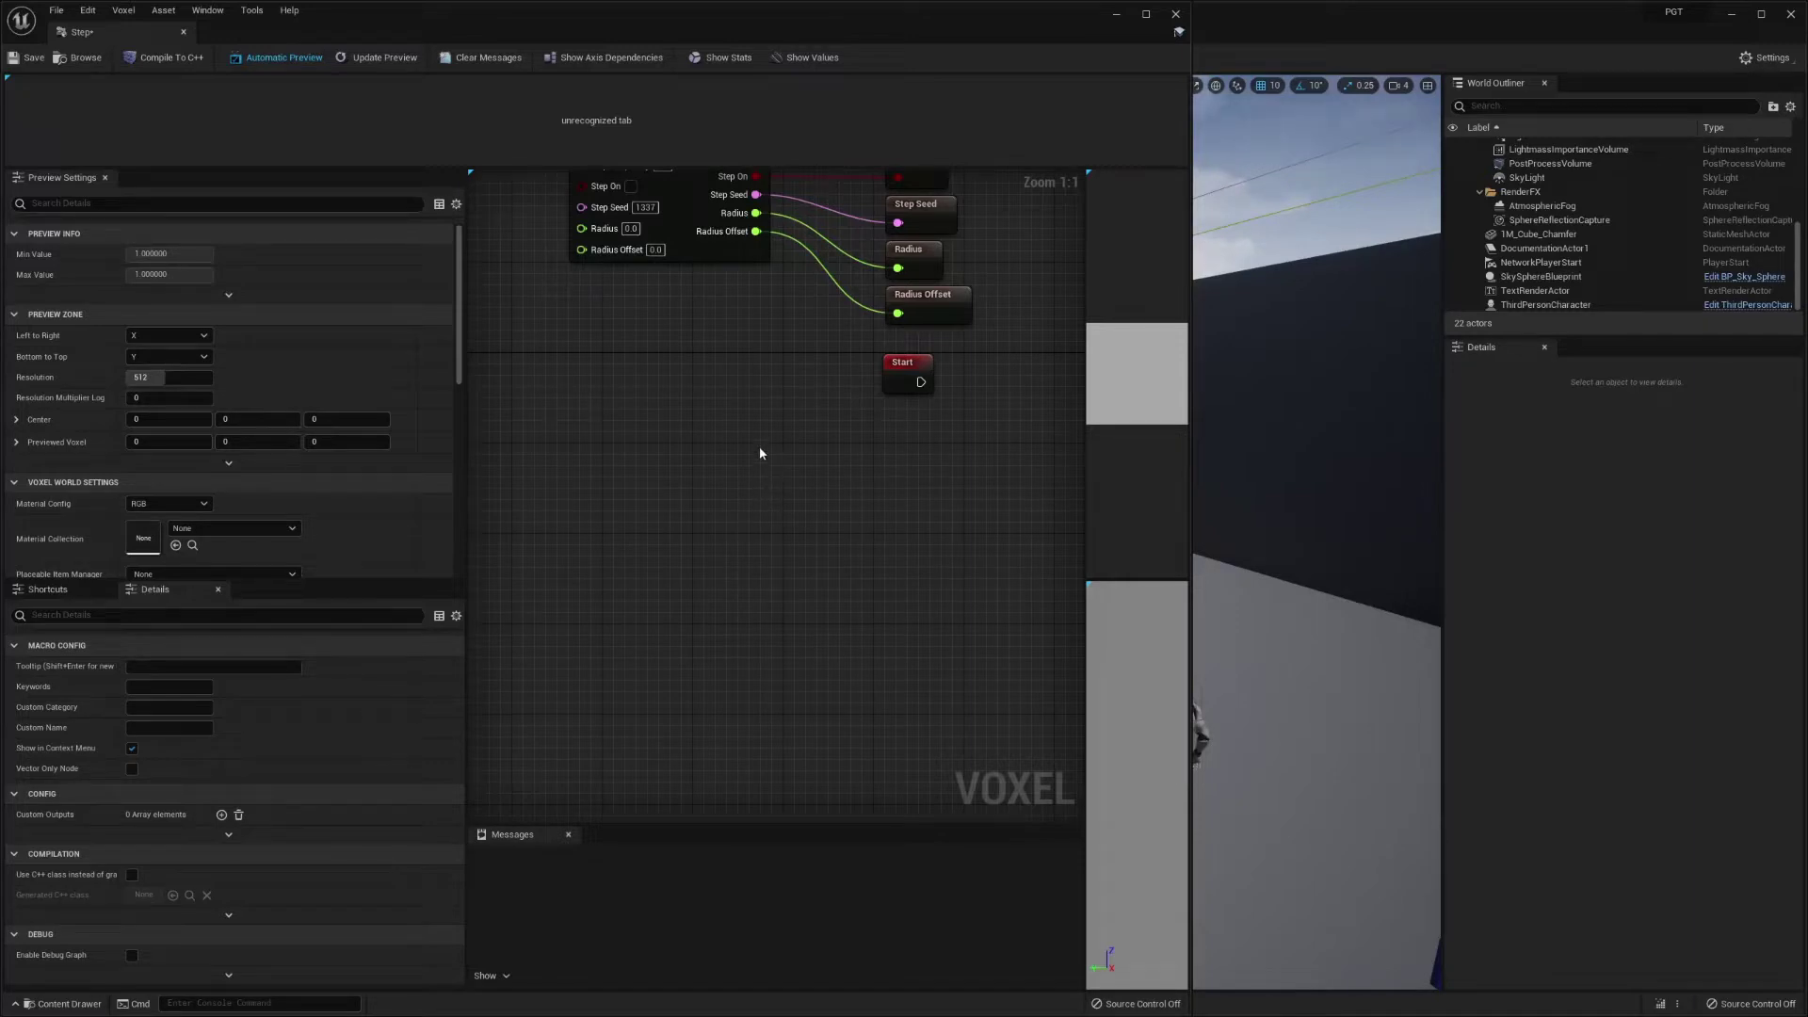
right_click(752, 502)
type("st")
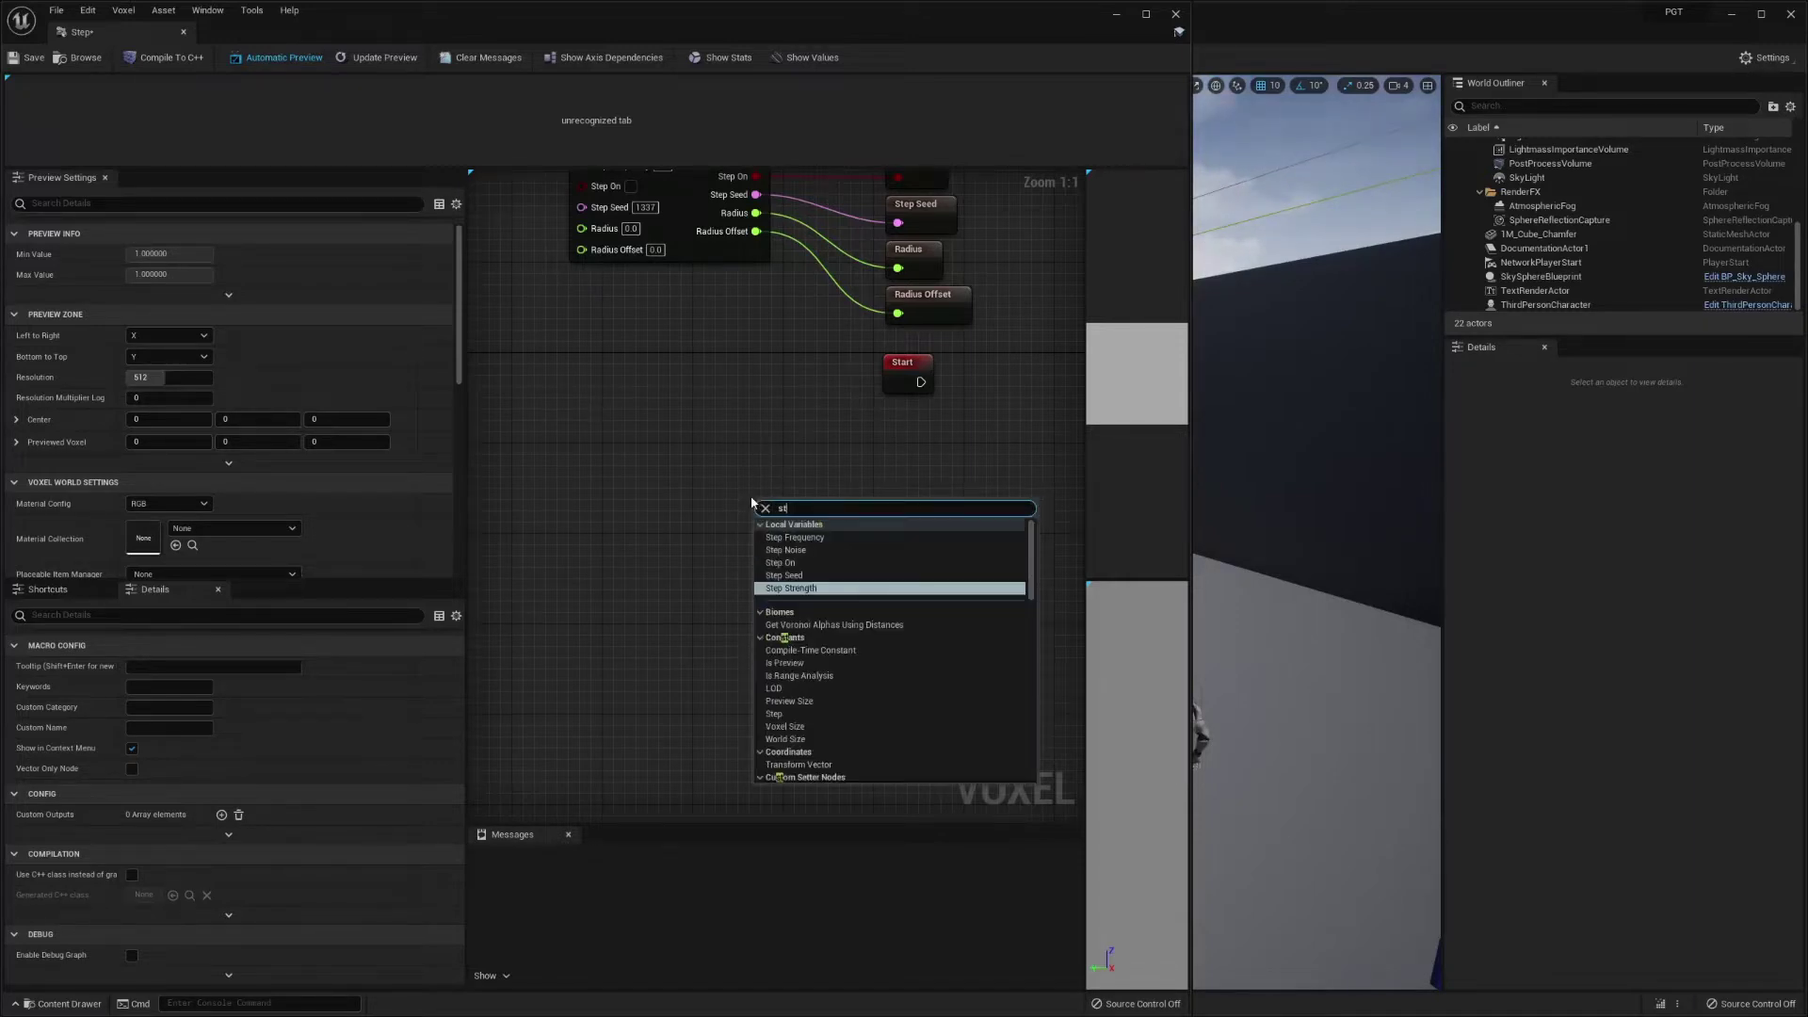
type("ep noise")
key("Return")
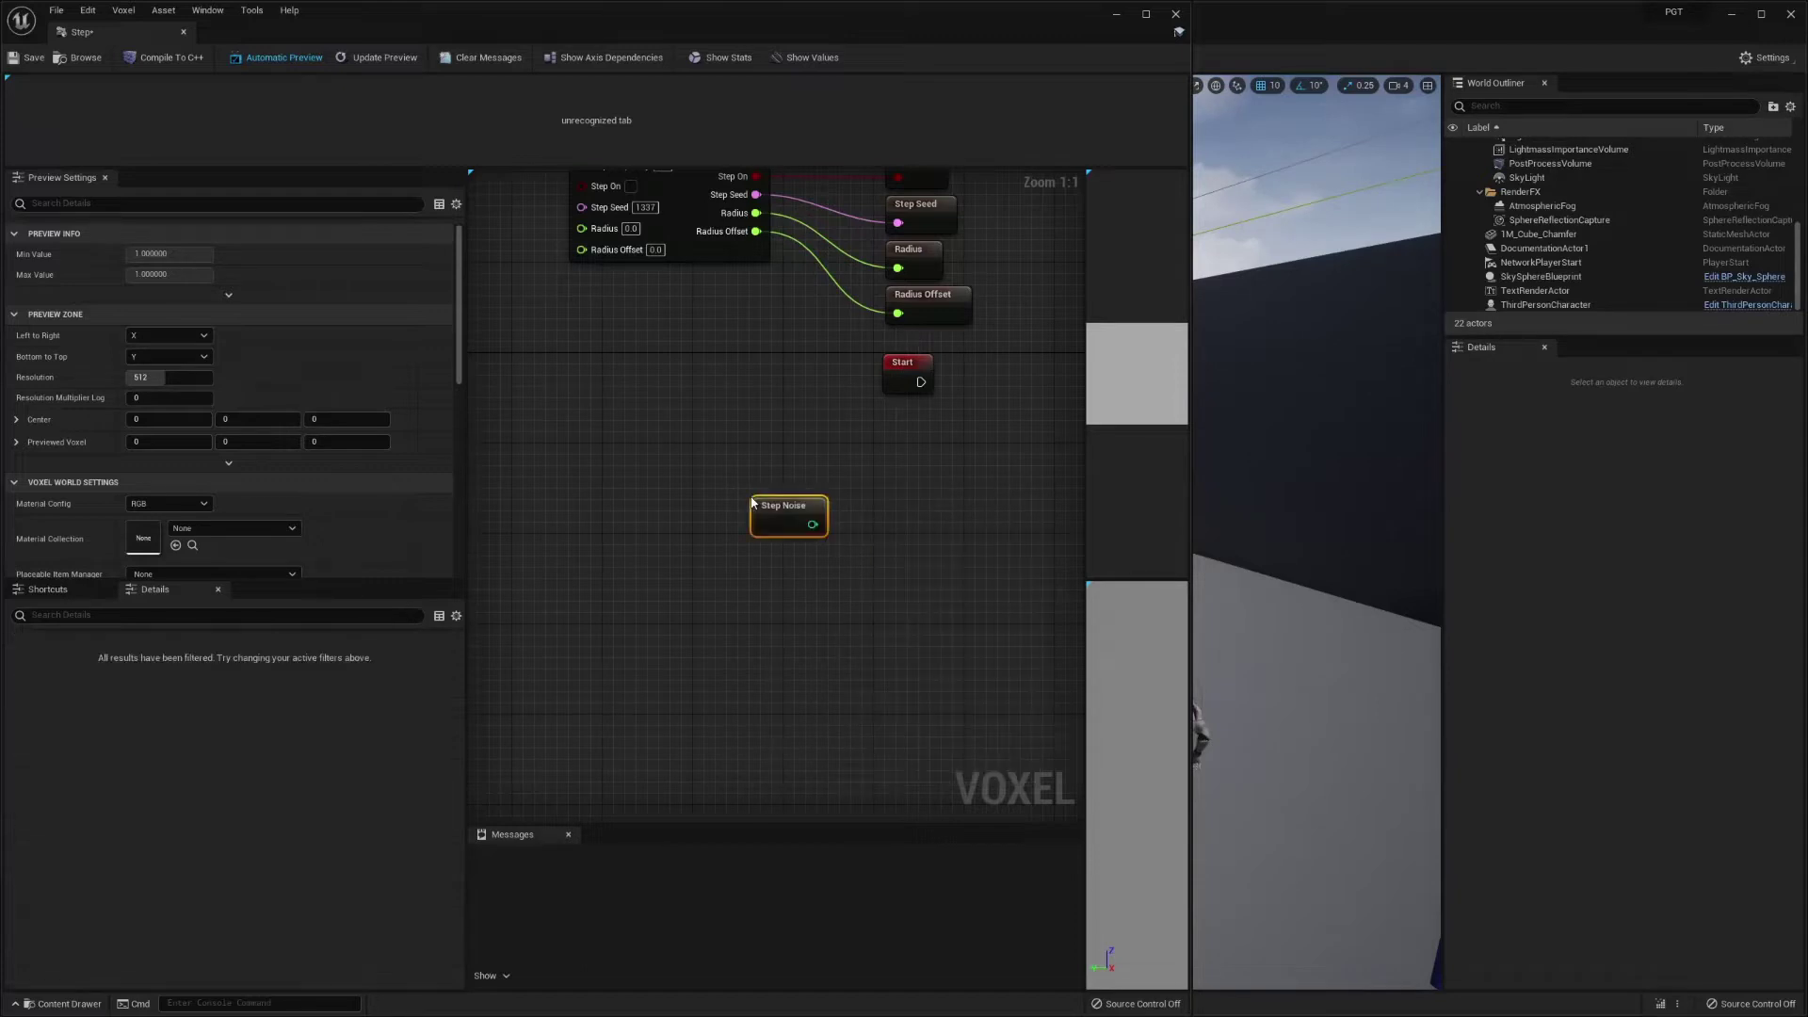
- Add an integer less-than node (int < int) fed by the Step Noise variable's output
left_click_drag(806, 514, 917, 546)
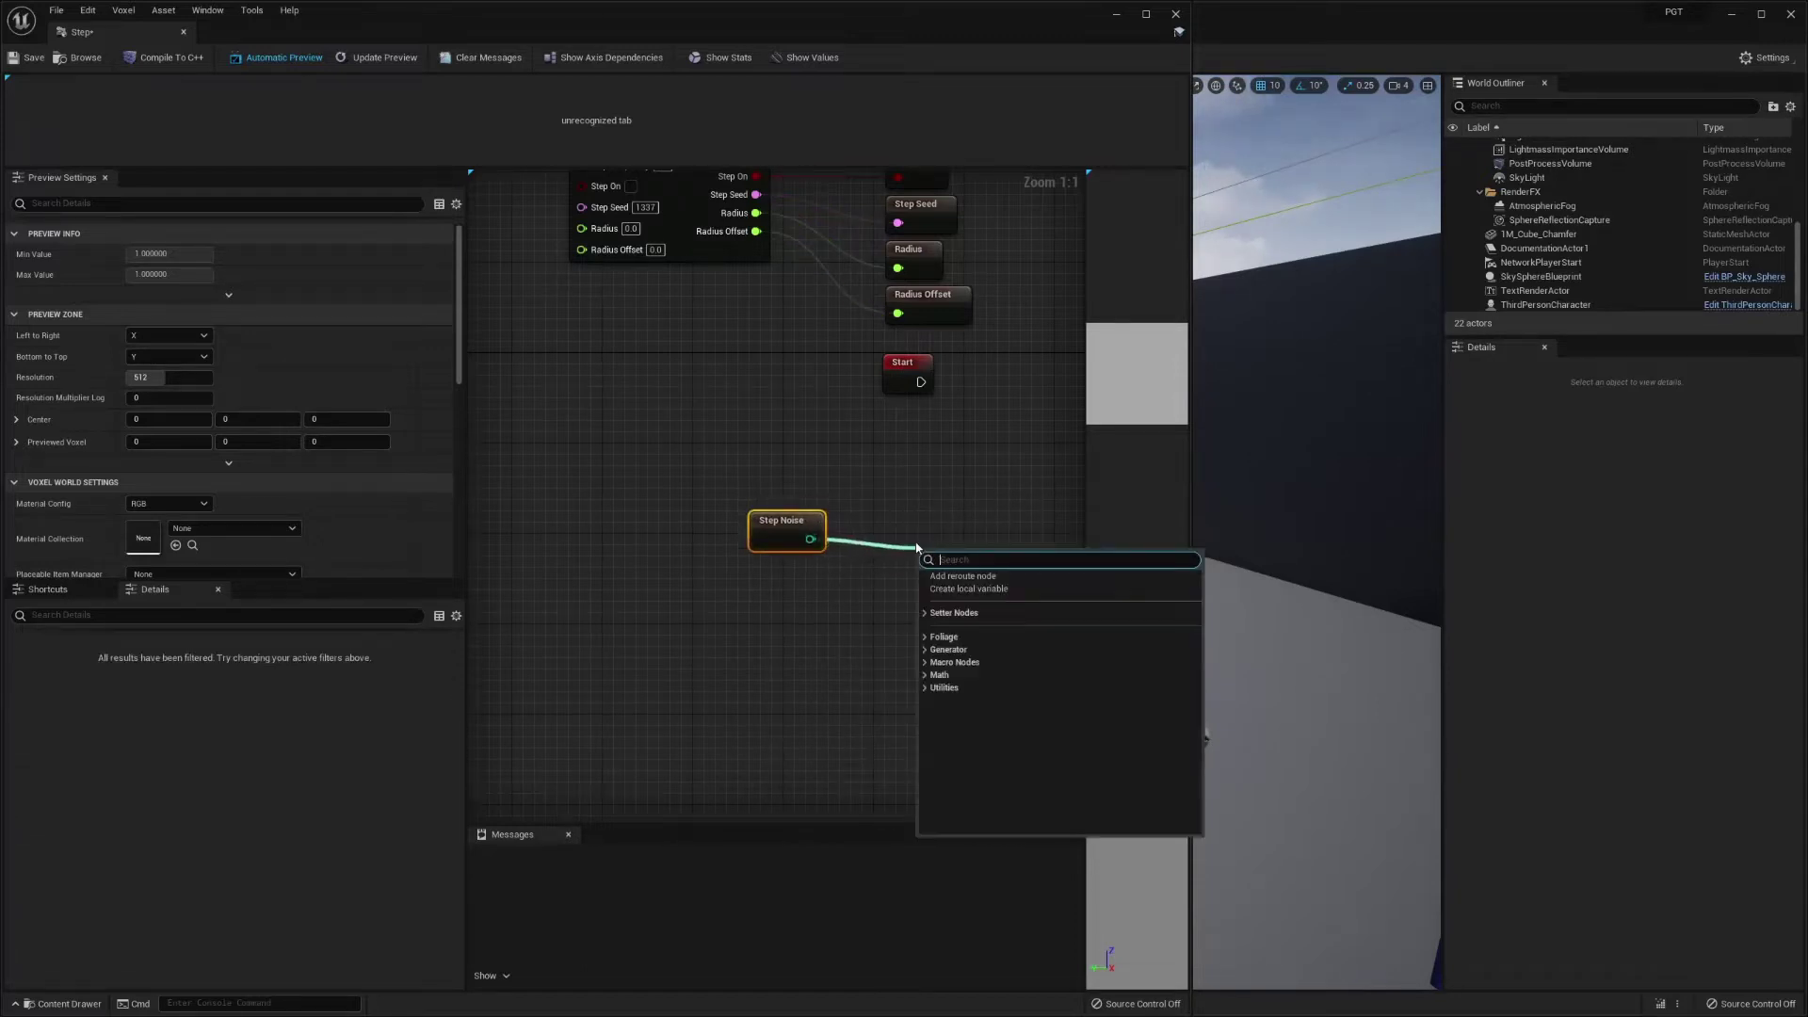
type("<")
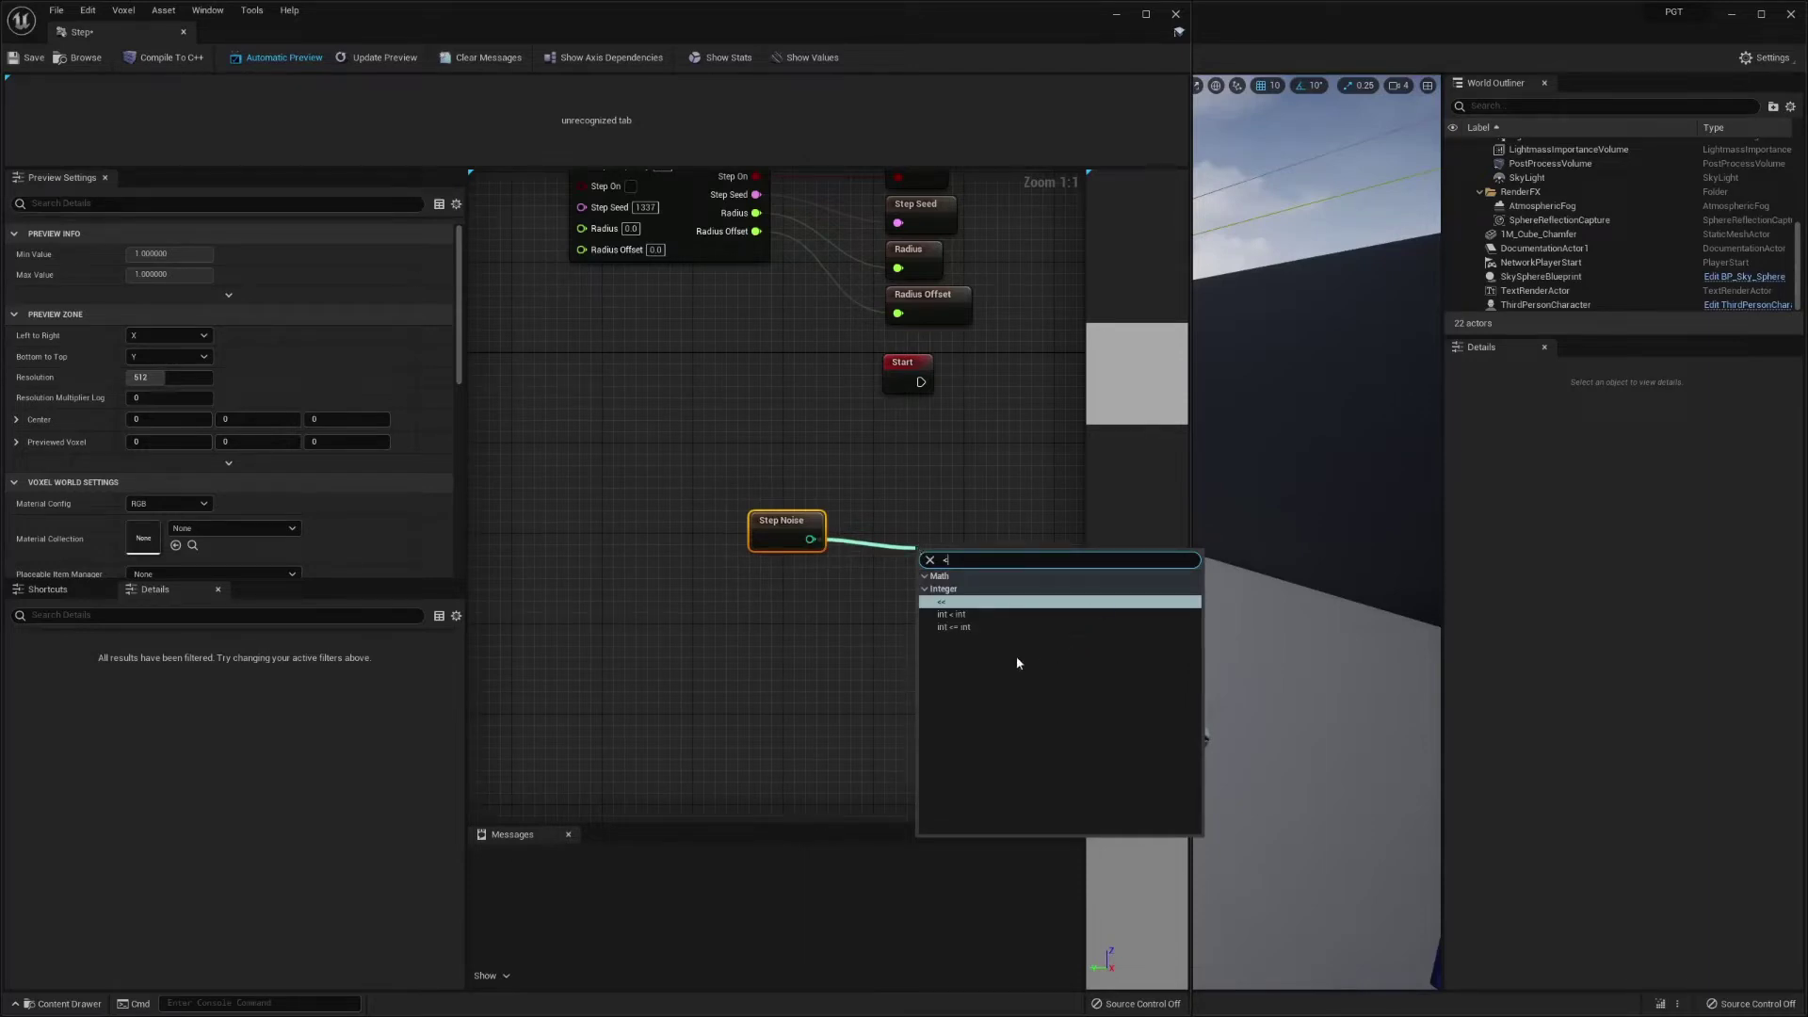
left_click(970, 615)
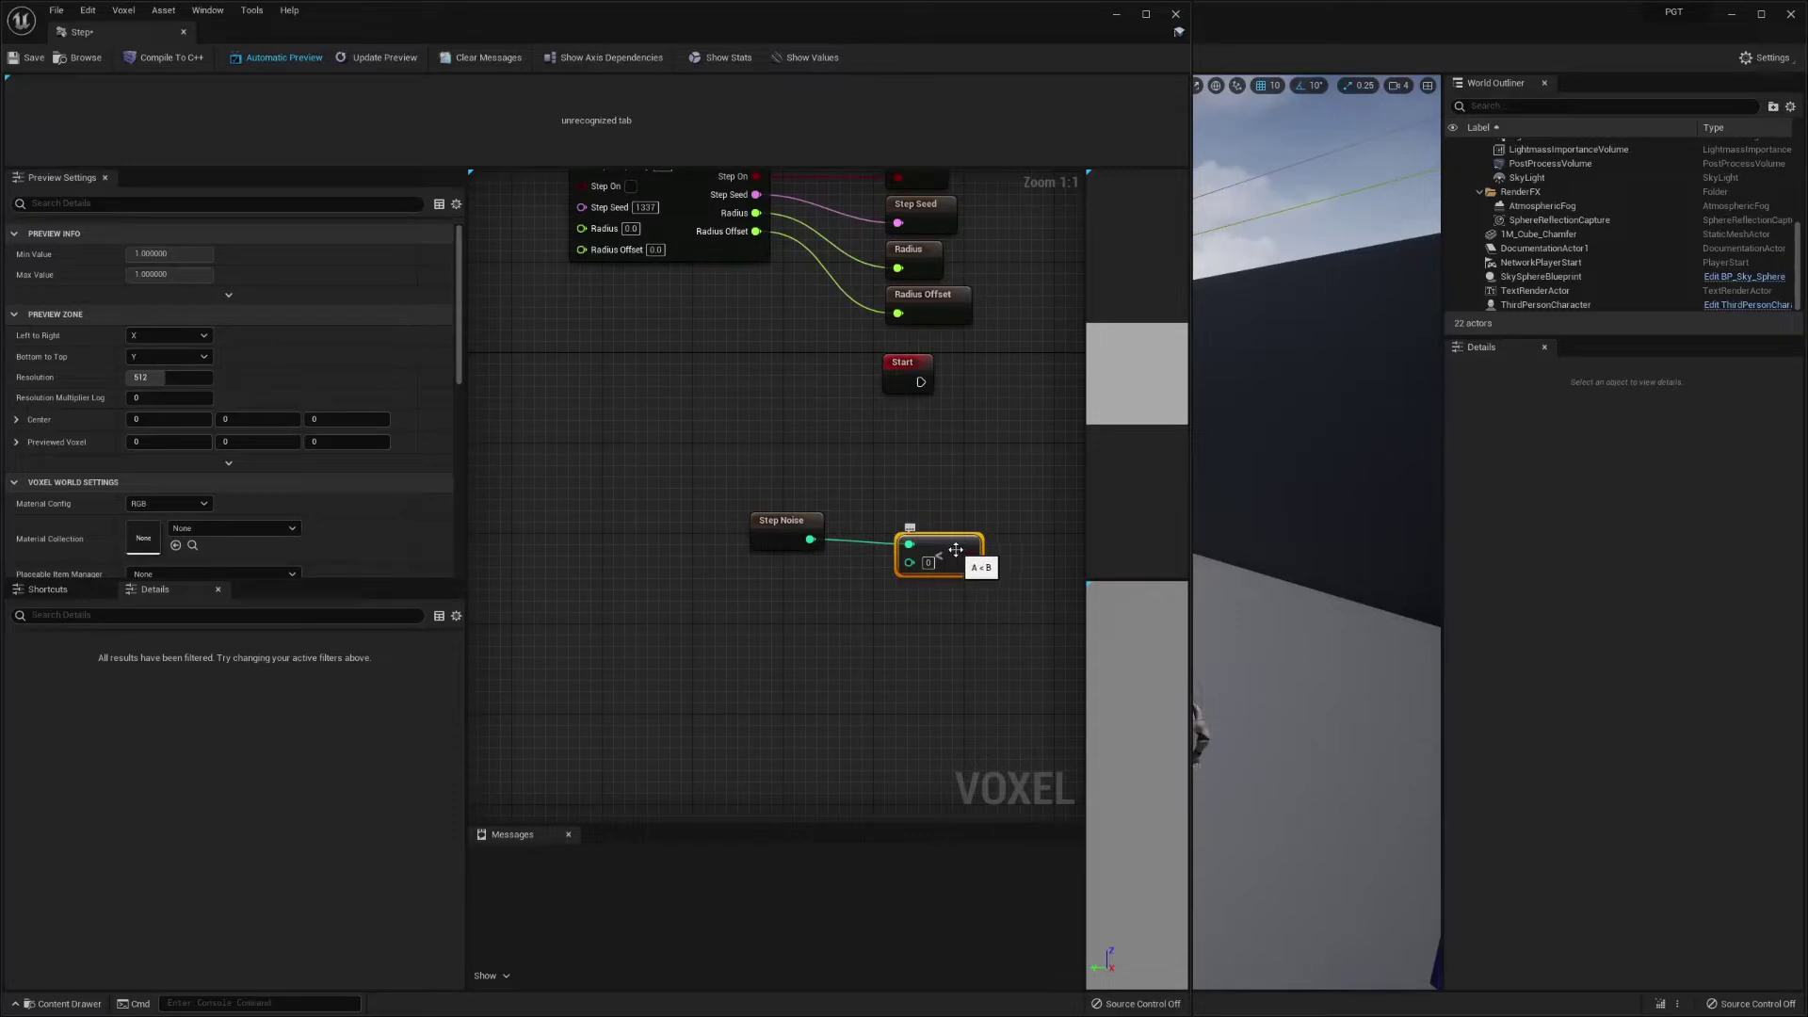
- Duplicate the less-than node three times and stack the copies in a column directly below the original
key("ctrl+d")
left_click_drag(1016, 565, 954, 595)
key("ctrl+d")
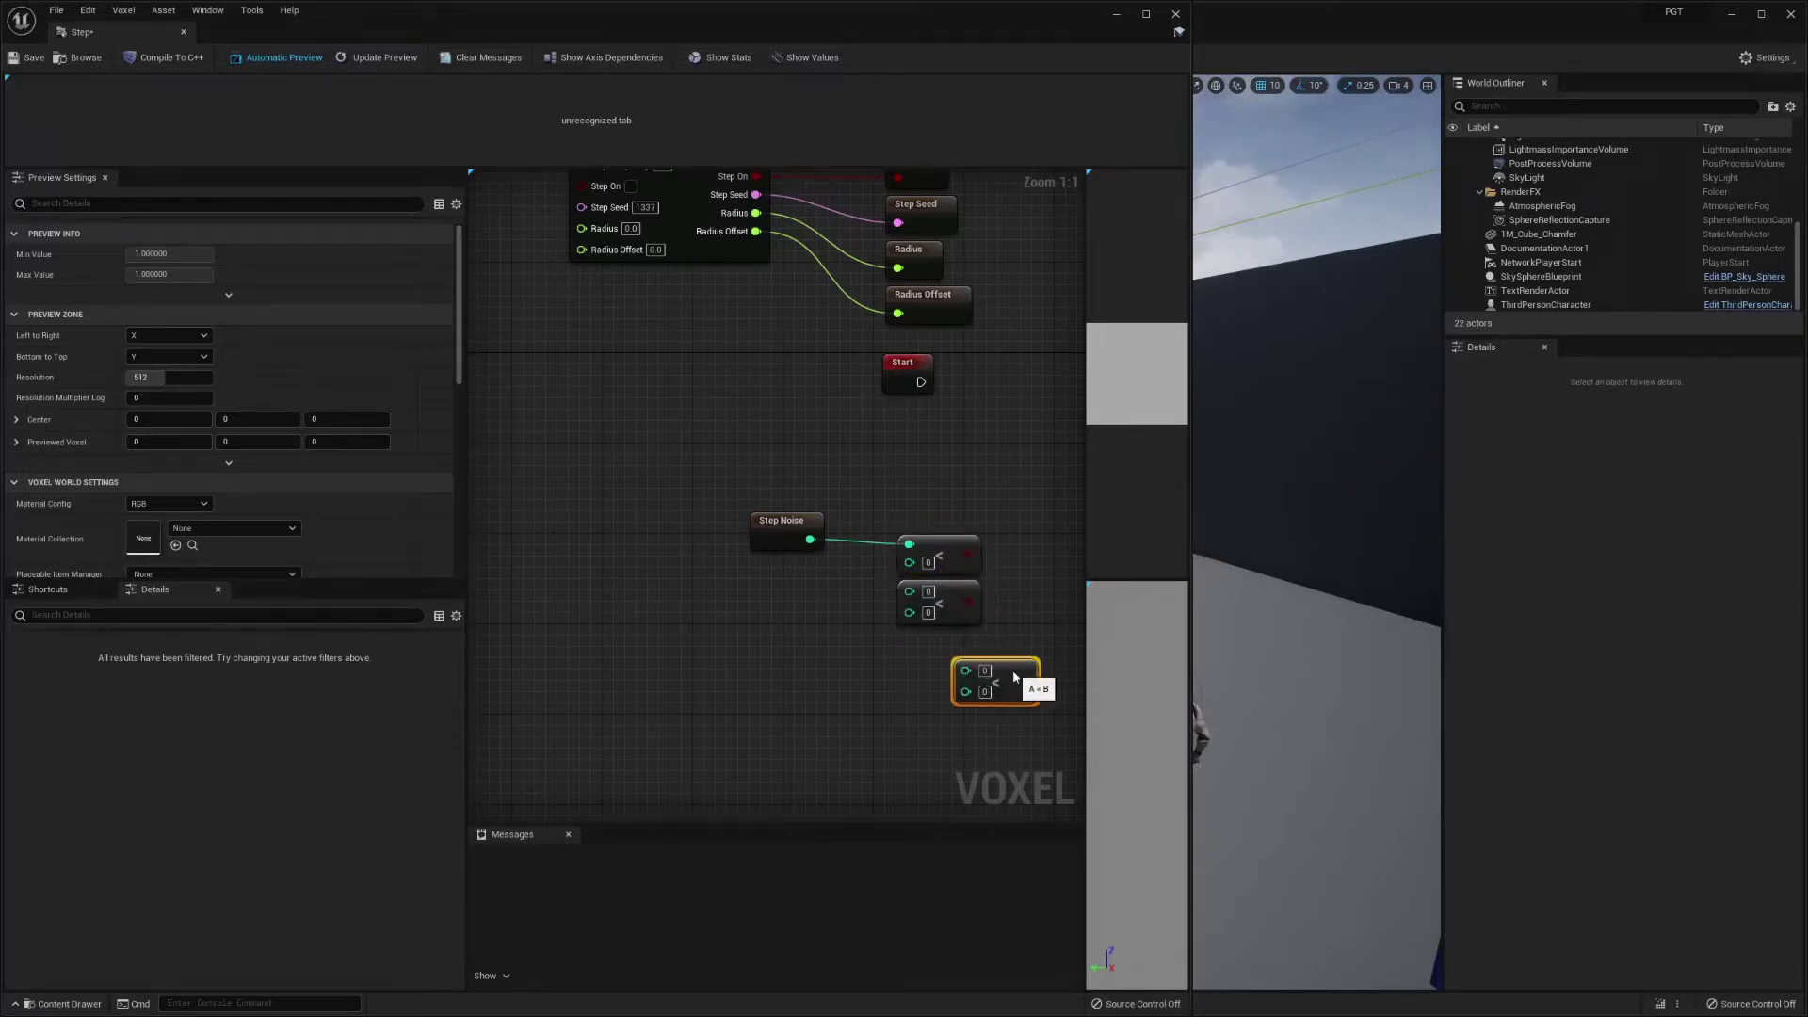
left_click_drag(1010, 671, 953, 641)
key("ctrl+d")
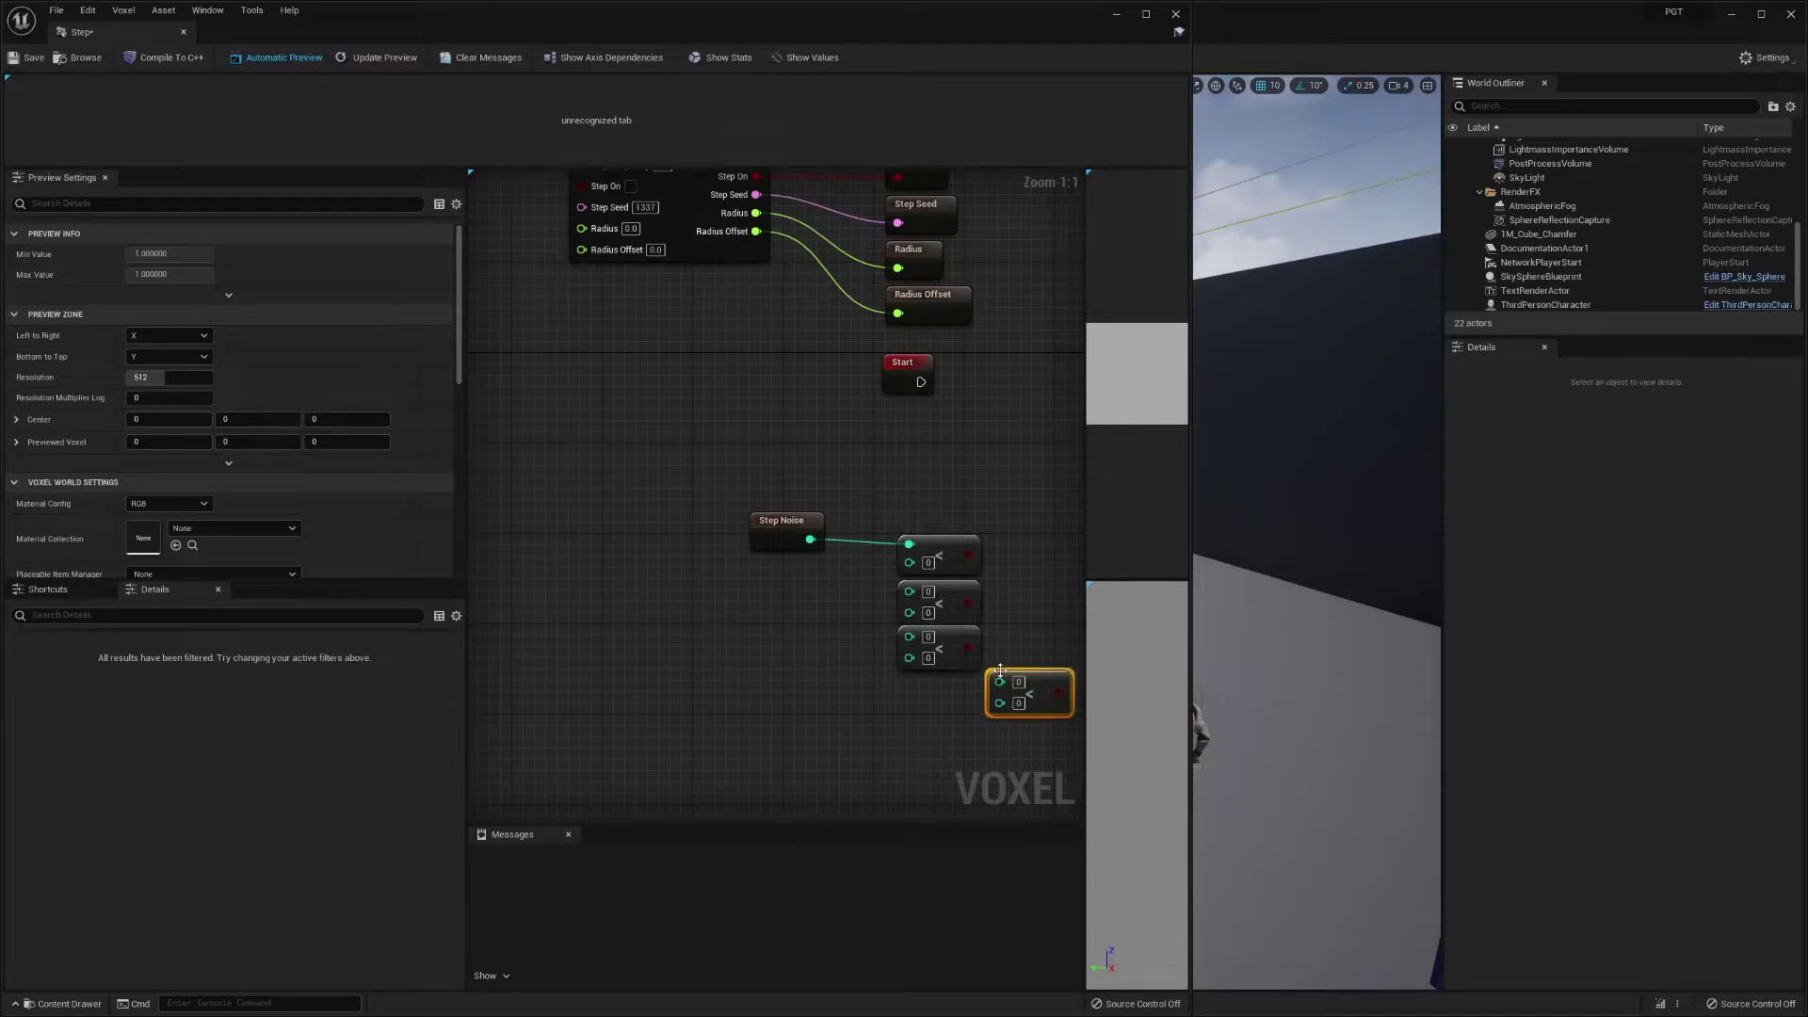
left_click_drag(1048, 684, 968, 685)
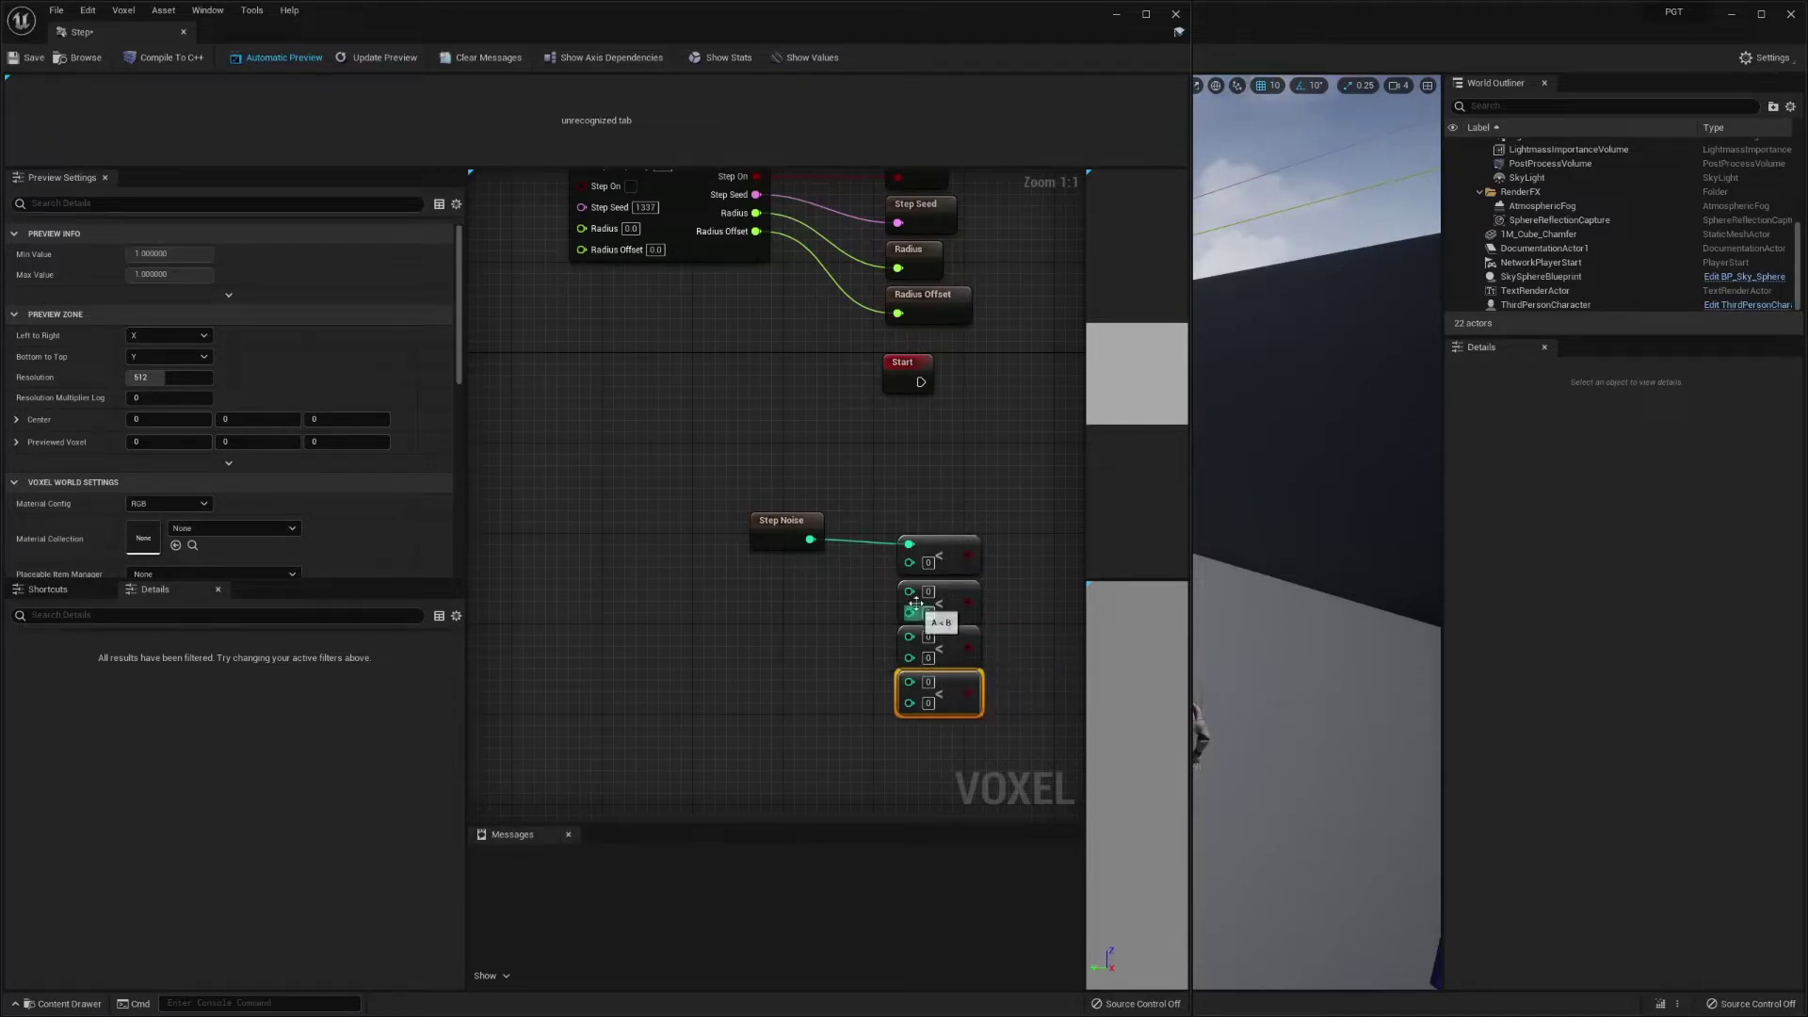
- Connect the Step Noise output to the first input of each of the three duplicated less-than nodes
left_click_drag(910, 592, 810, 540)
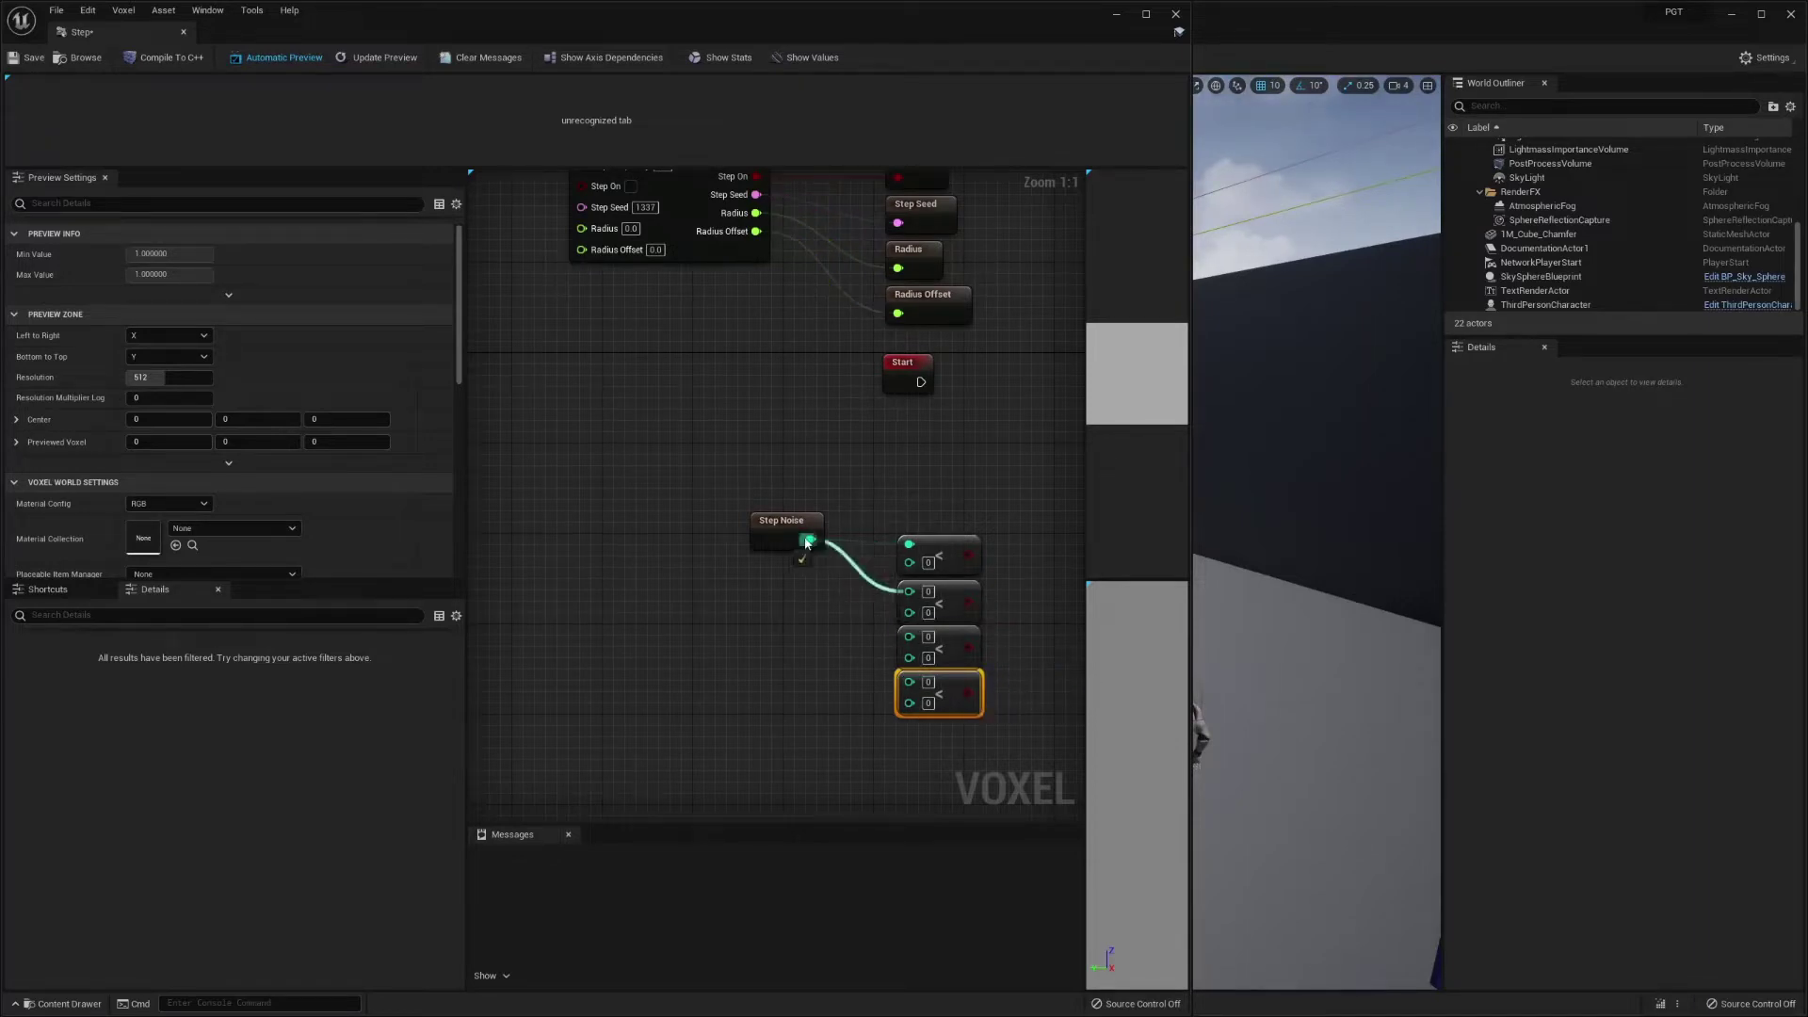
left_click_drag(909, 635, 810, 540)
left_click_drag(910, 681, 810, 539)
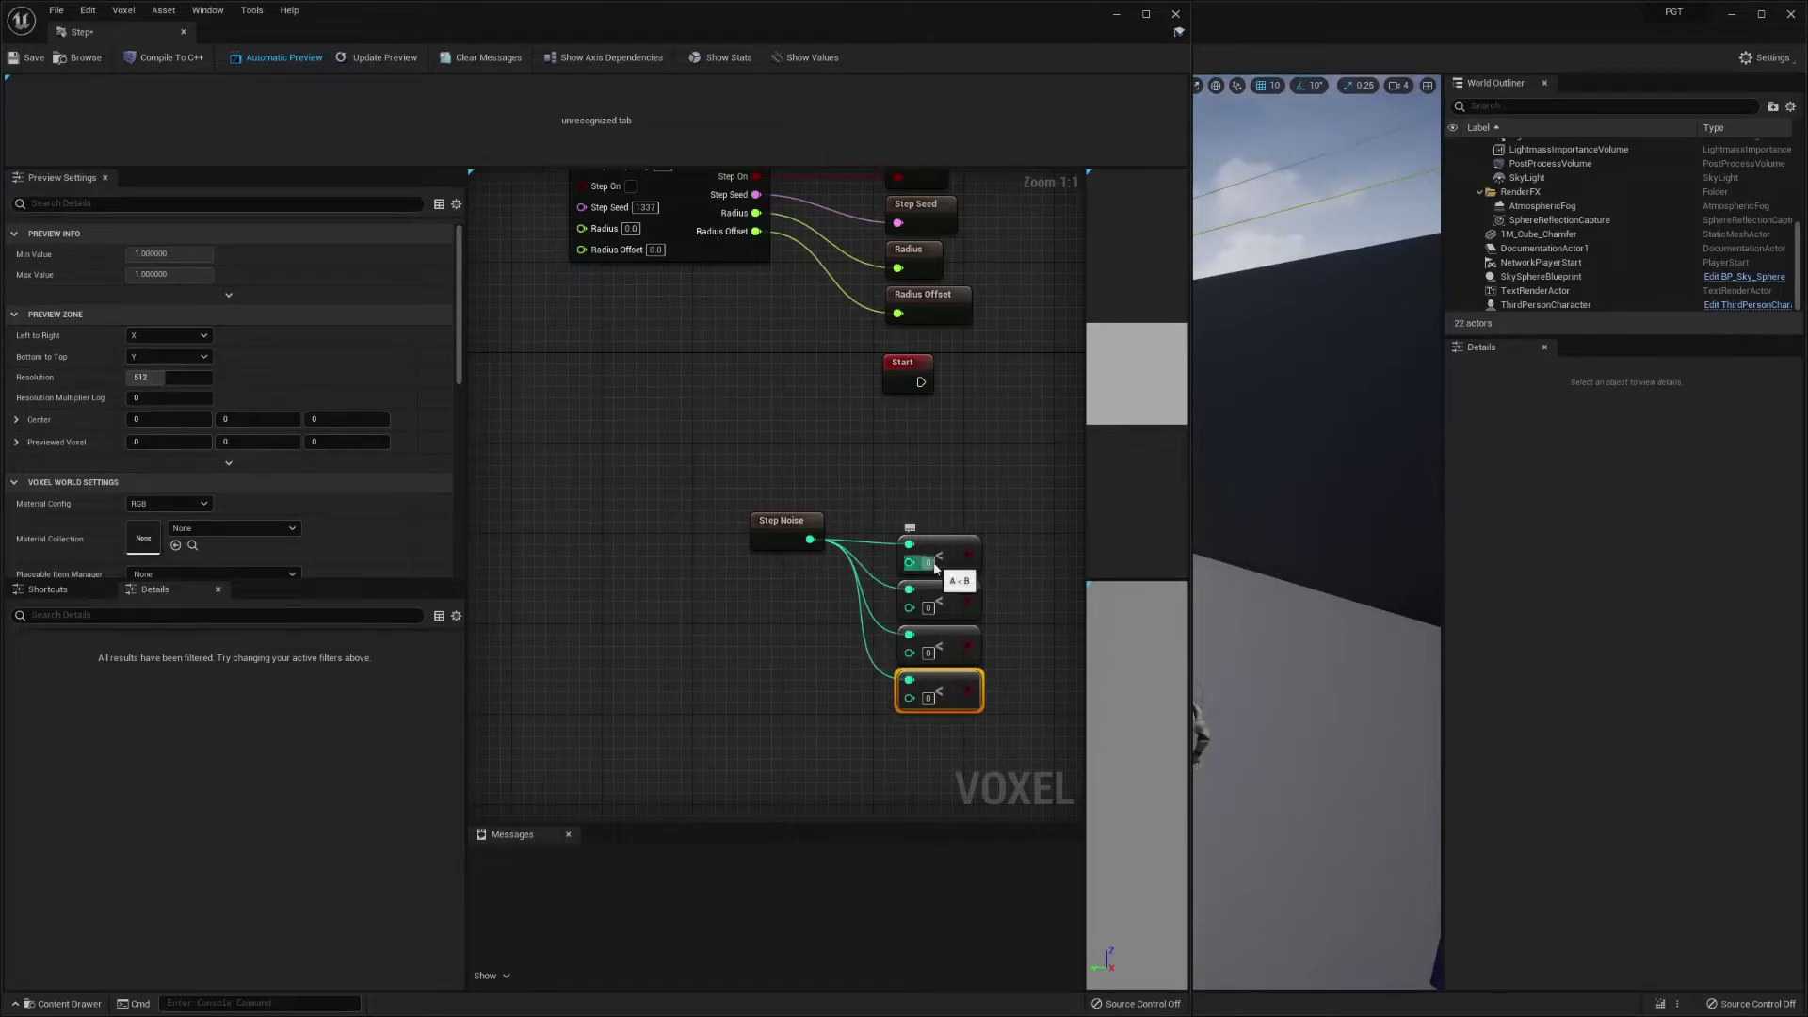
- Set the comparison values of the four less-than nodes to 1, 2, 3 and 4 from the uppermost to the lowest
type("1")
key("Return")
left_click(929, 608)
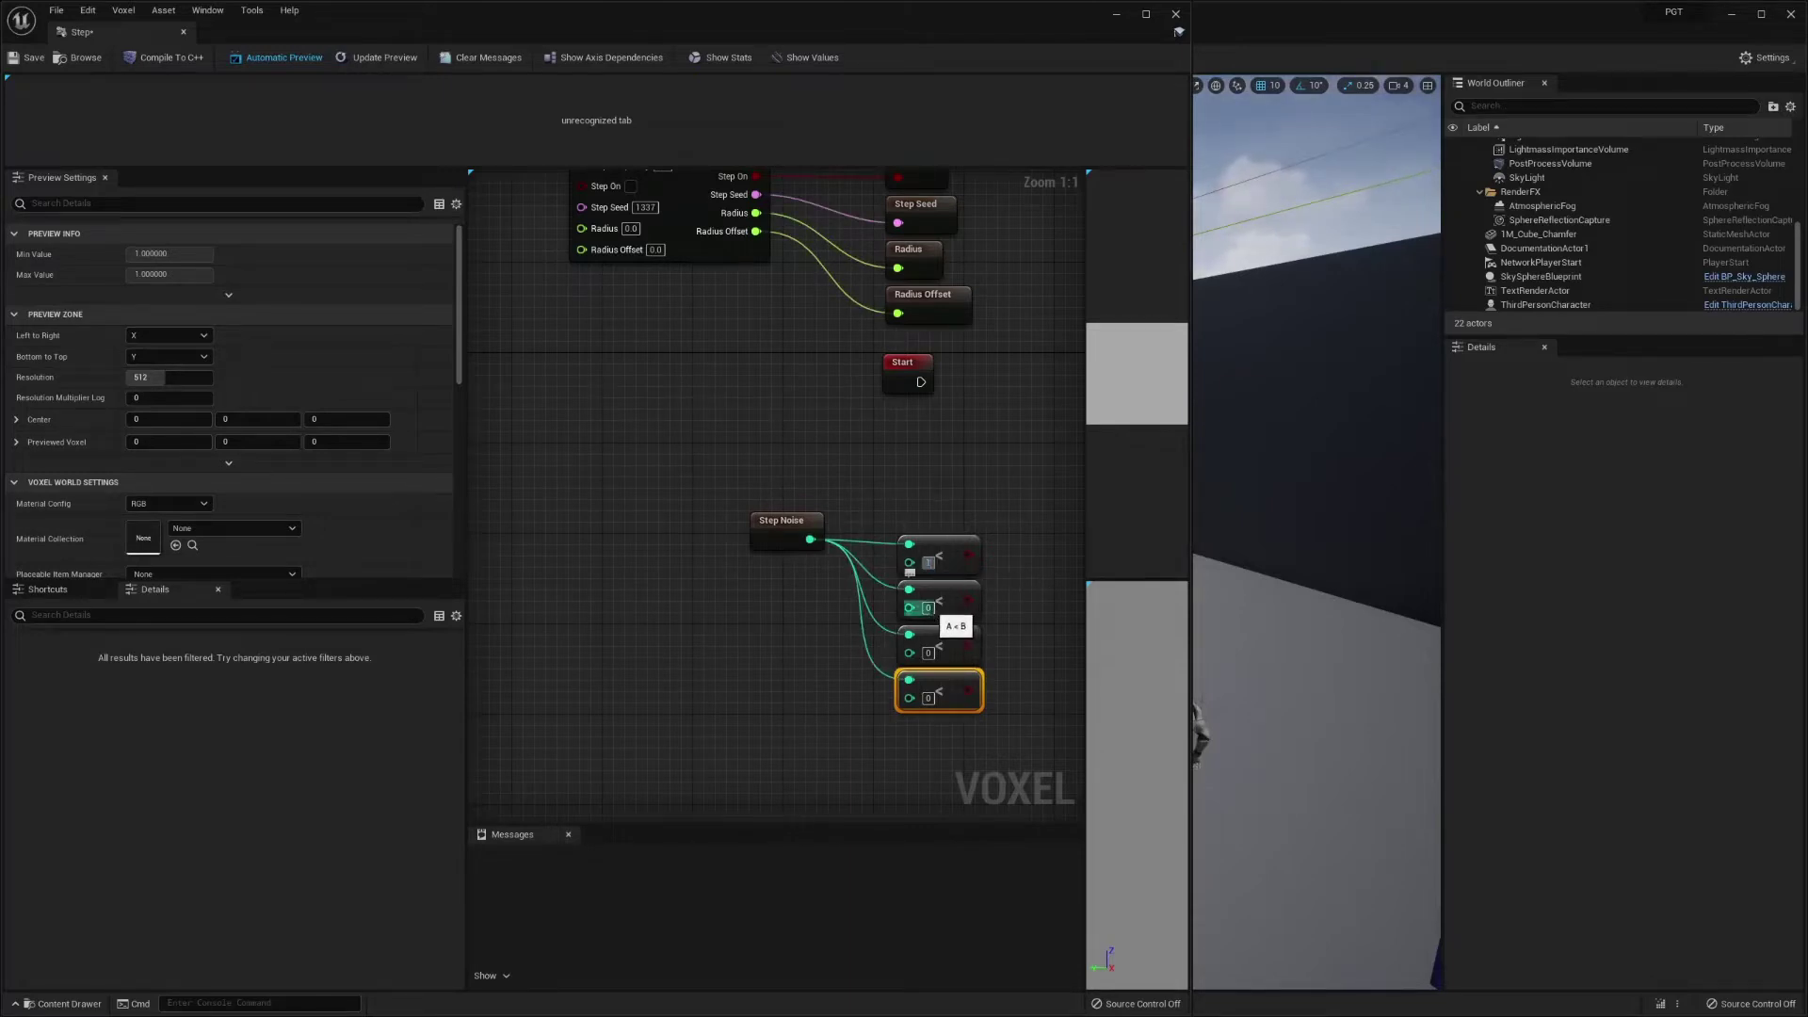
type("2")
key("Return")
left_click(929, 652)
type("3")
key("Return")
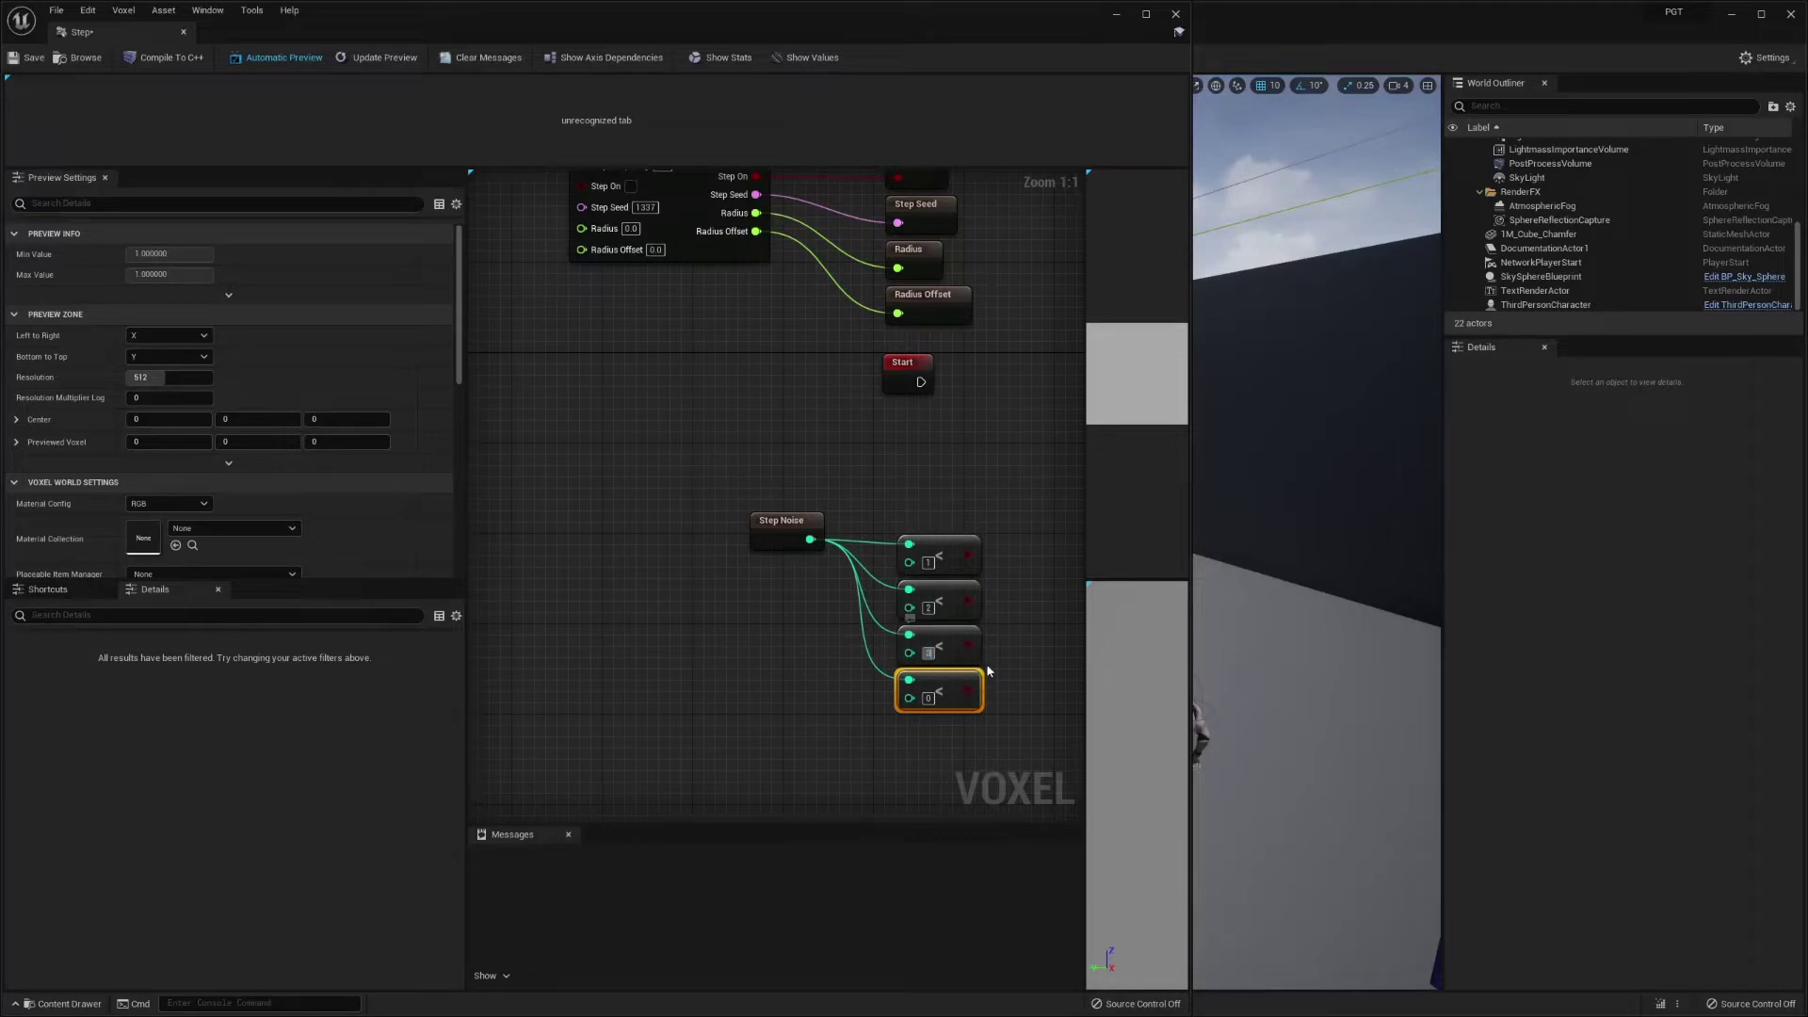
left_click(928, 698)
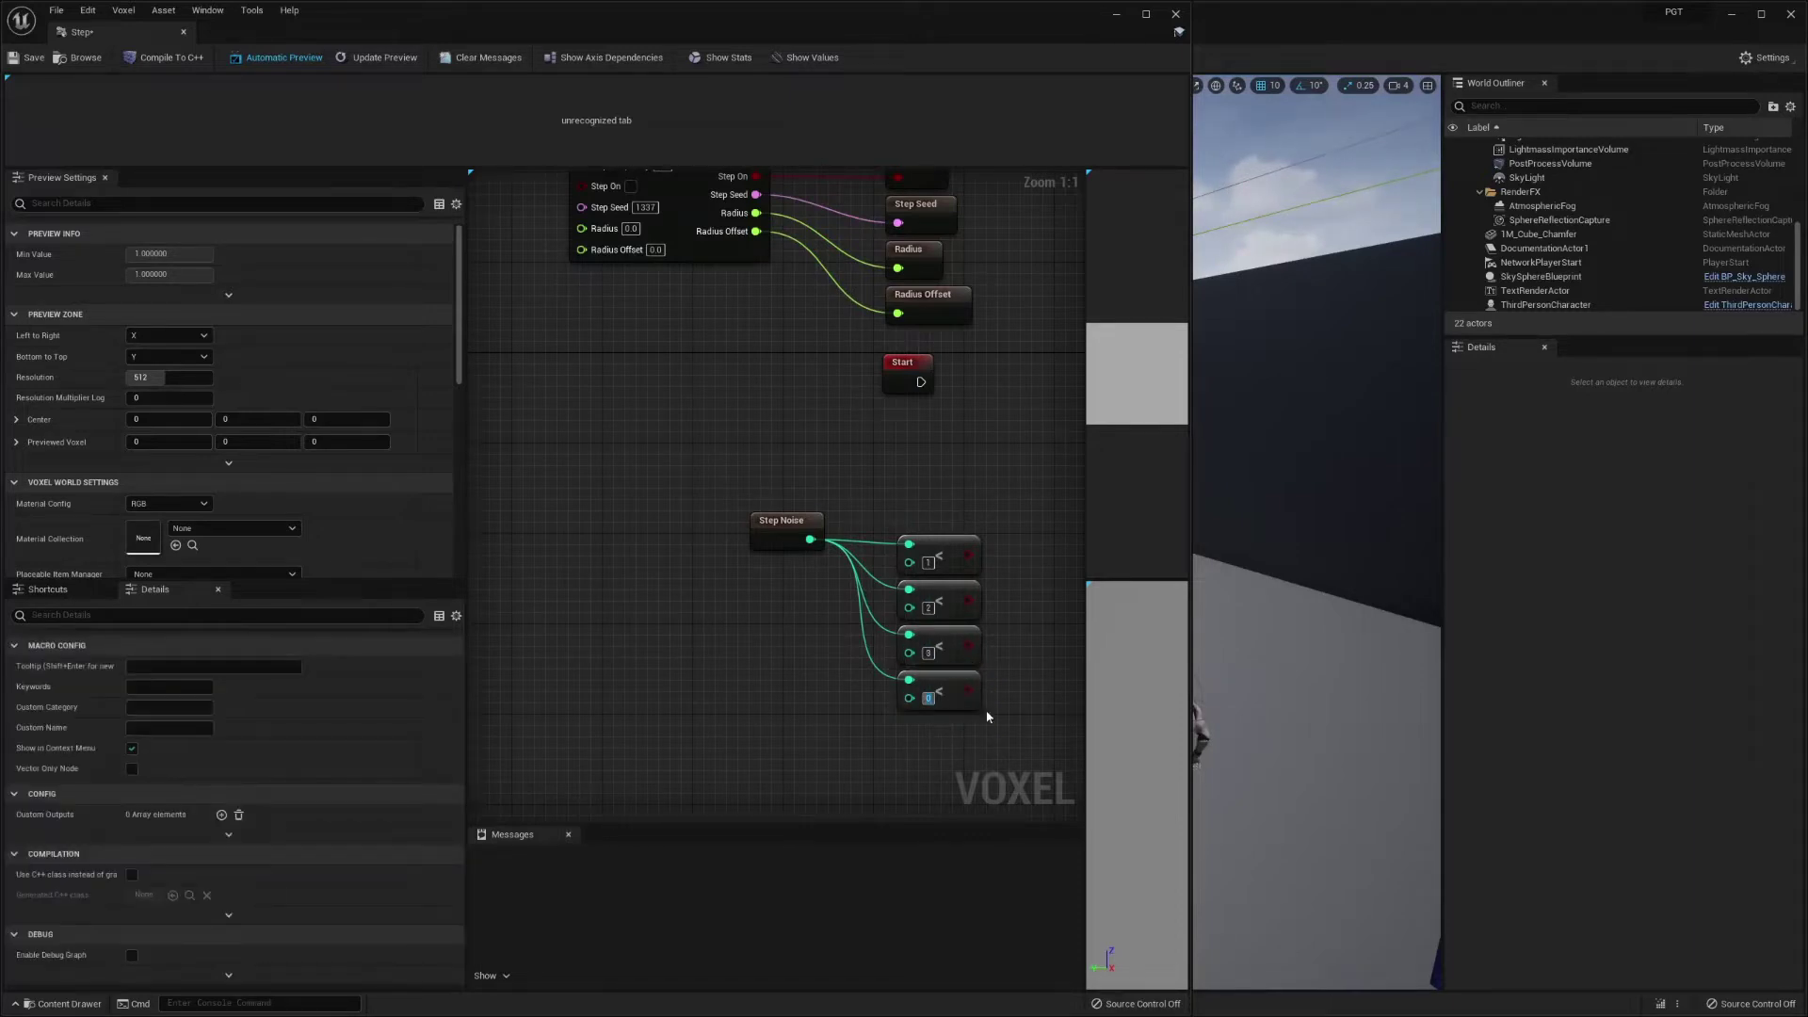
- Add a Switch (float) node with its Pick A driven by the first less-than node, and place it beside the comparison column
right_click_drag(1015, 684, 841, 519)
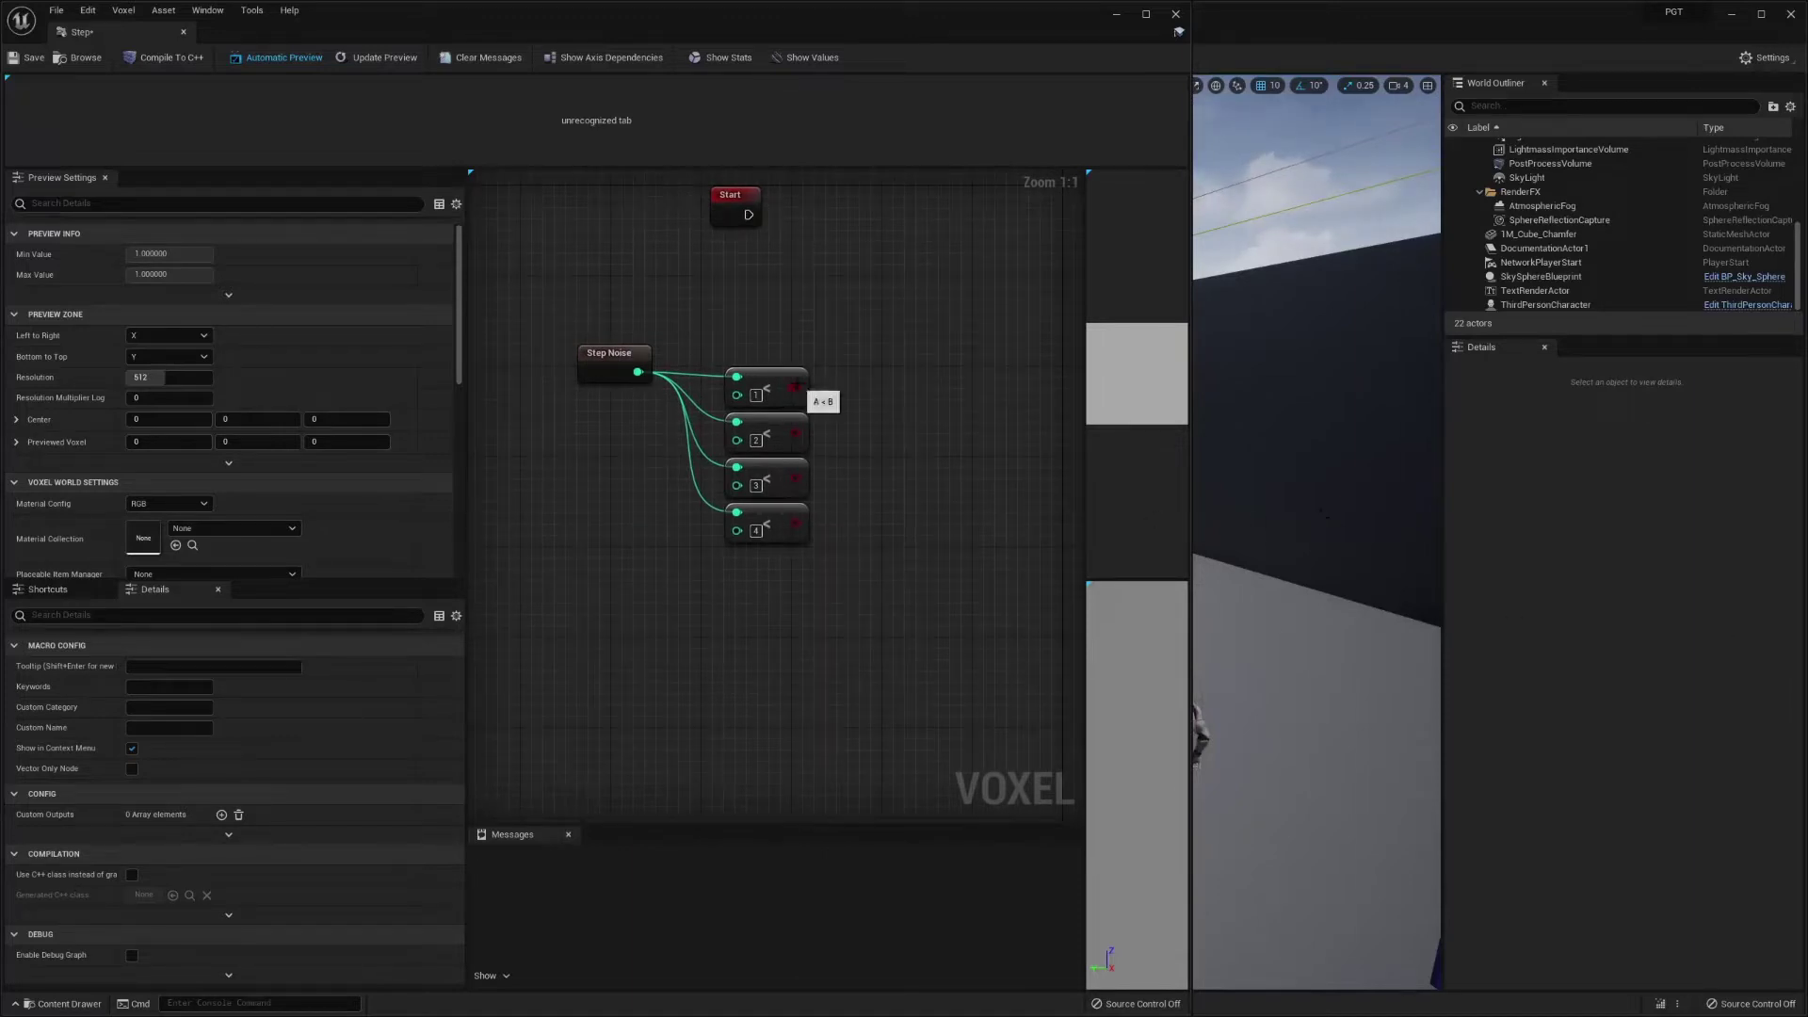
left_click_drag(796, 388, 886, 530)
type("switch")
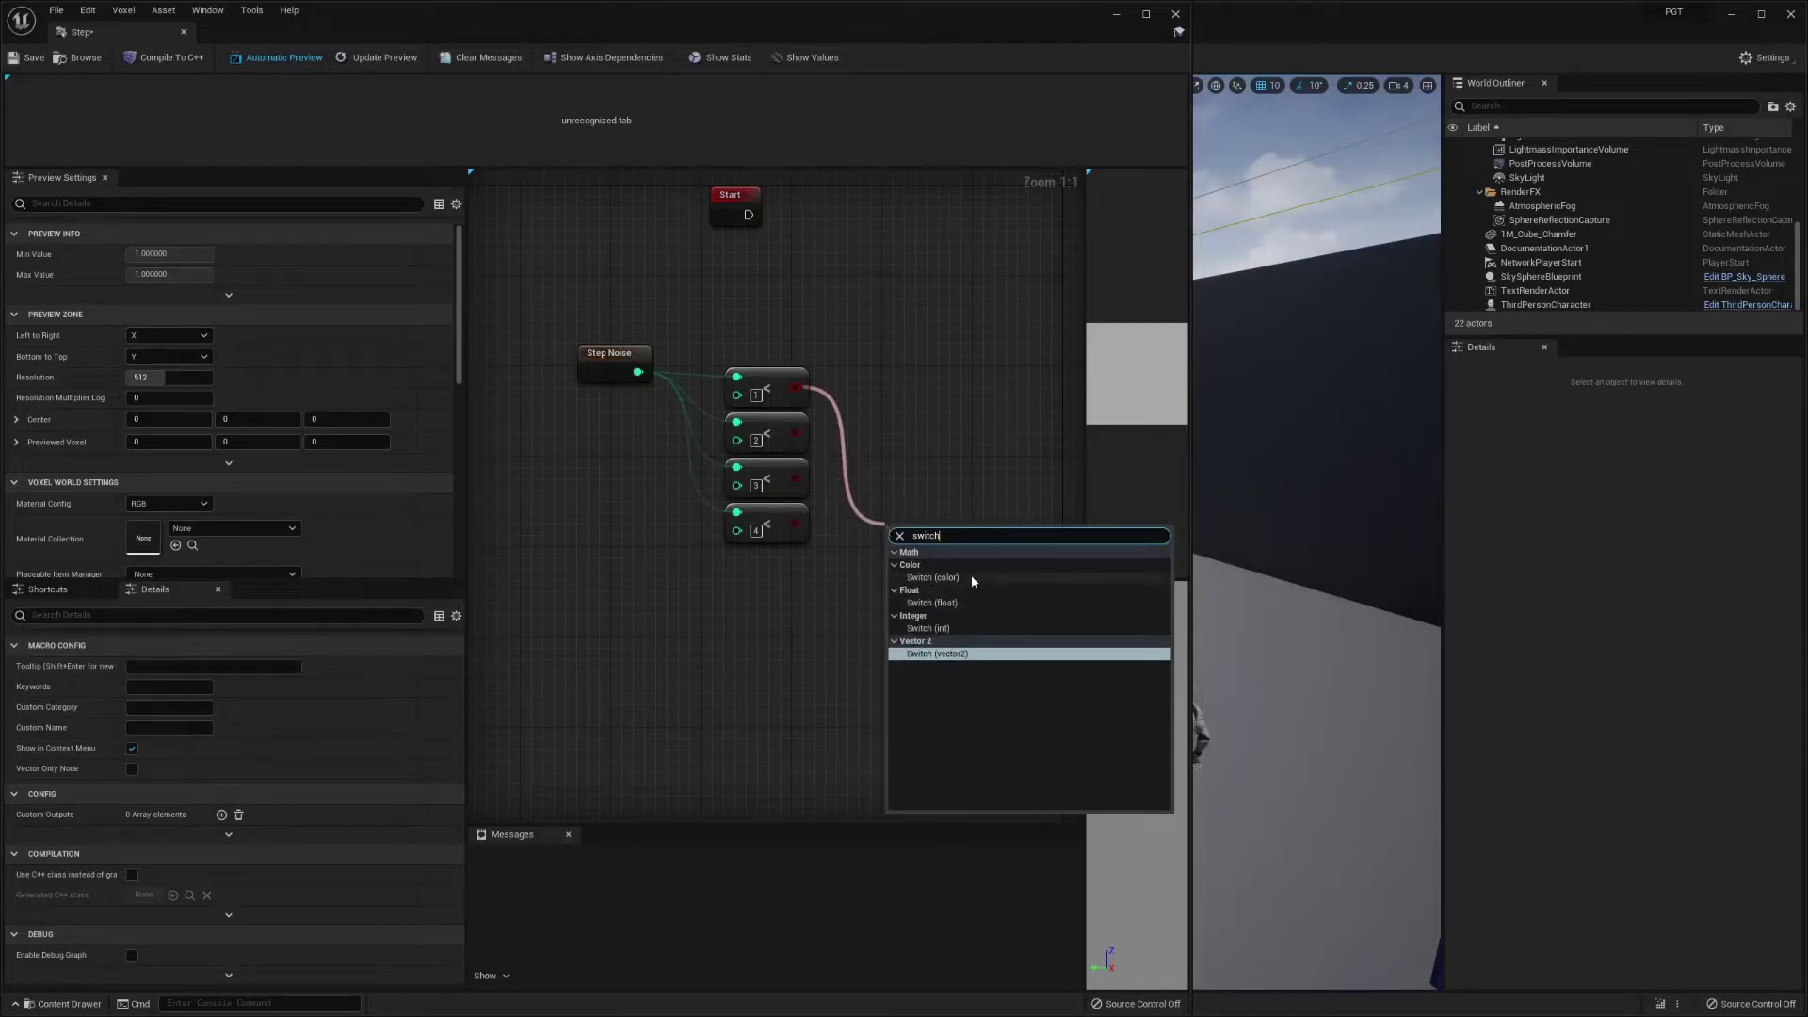
left_click(962, 603)
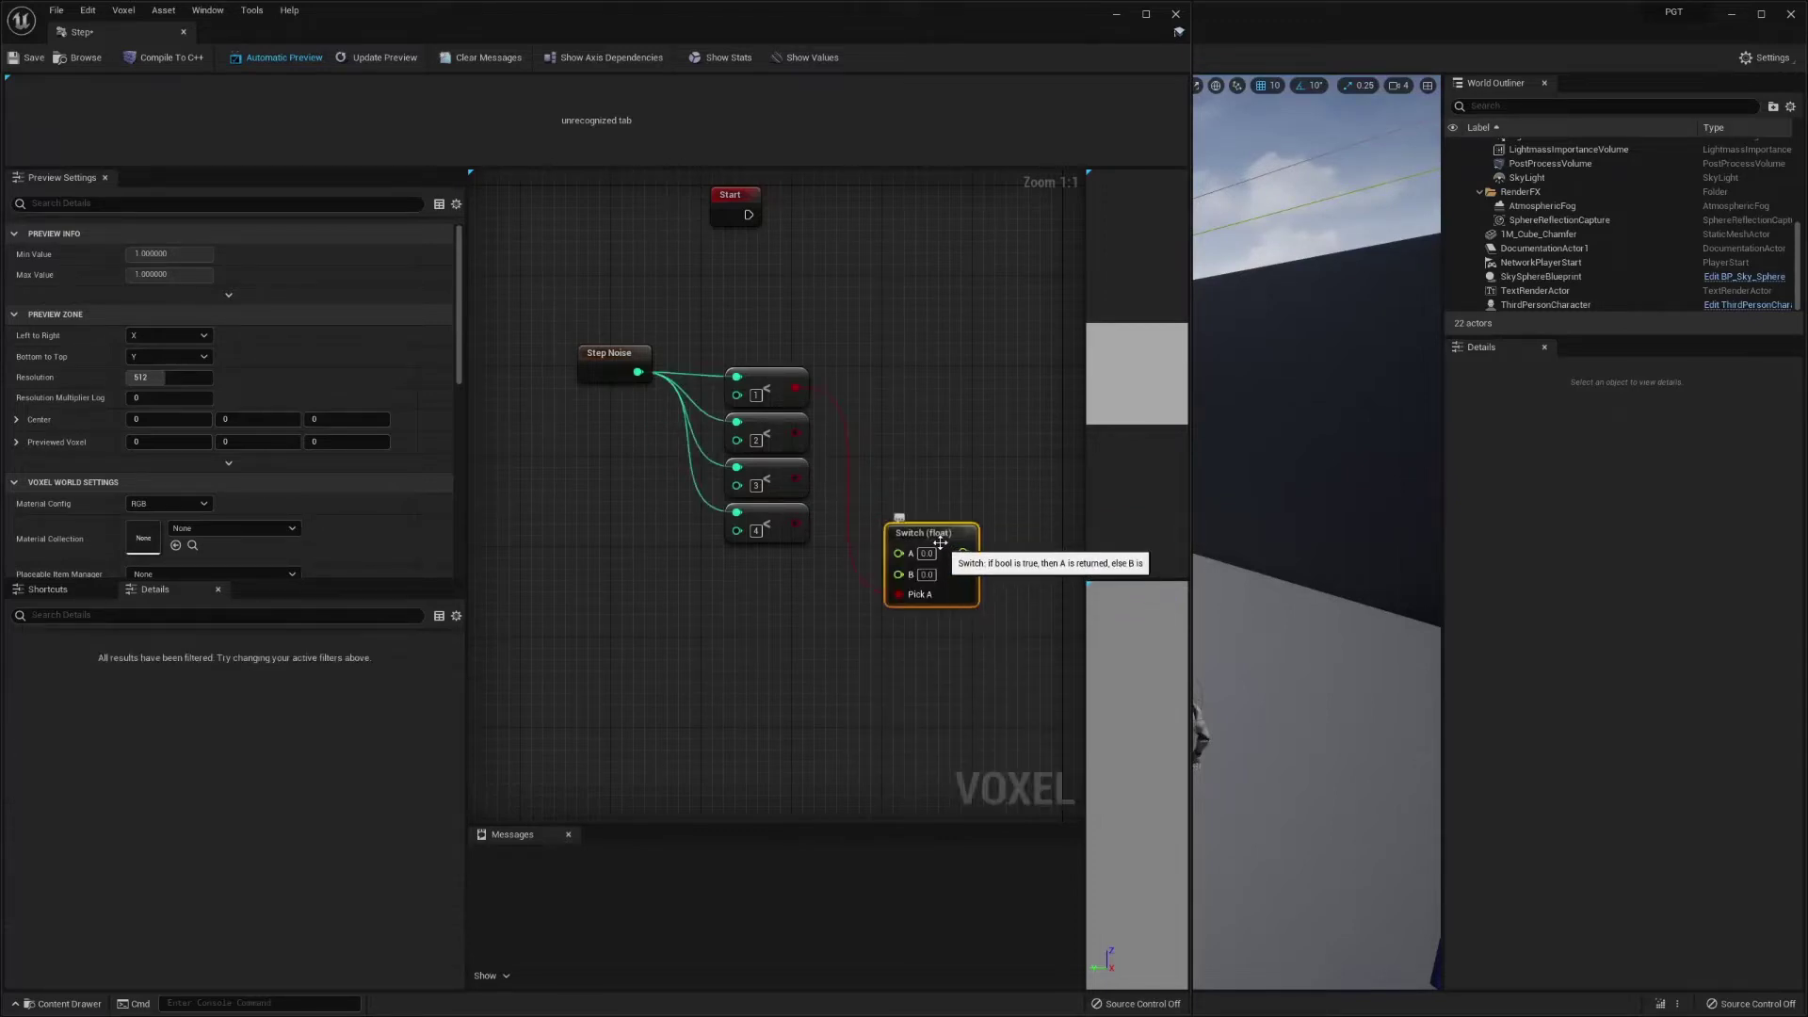
left_click_drag(946, 548, 1003, 514)
- Make three copies of the Switch (float) node and stack them in a column below the original
right_click_drag(913, 621, 744, 486)
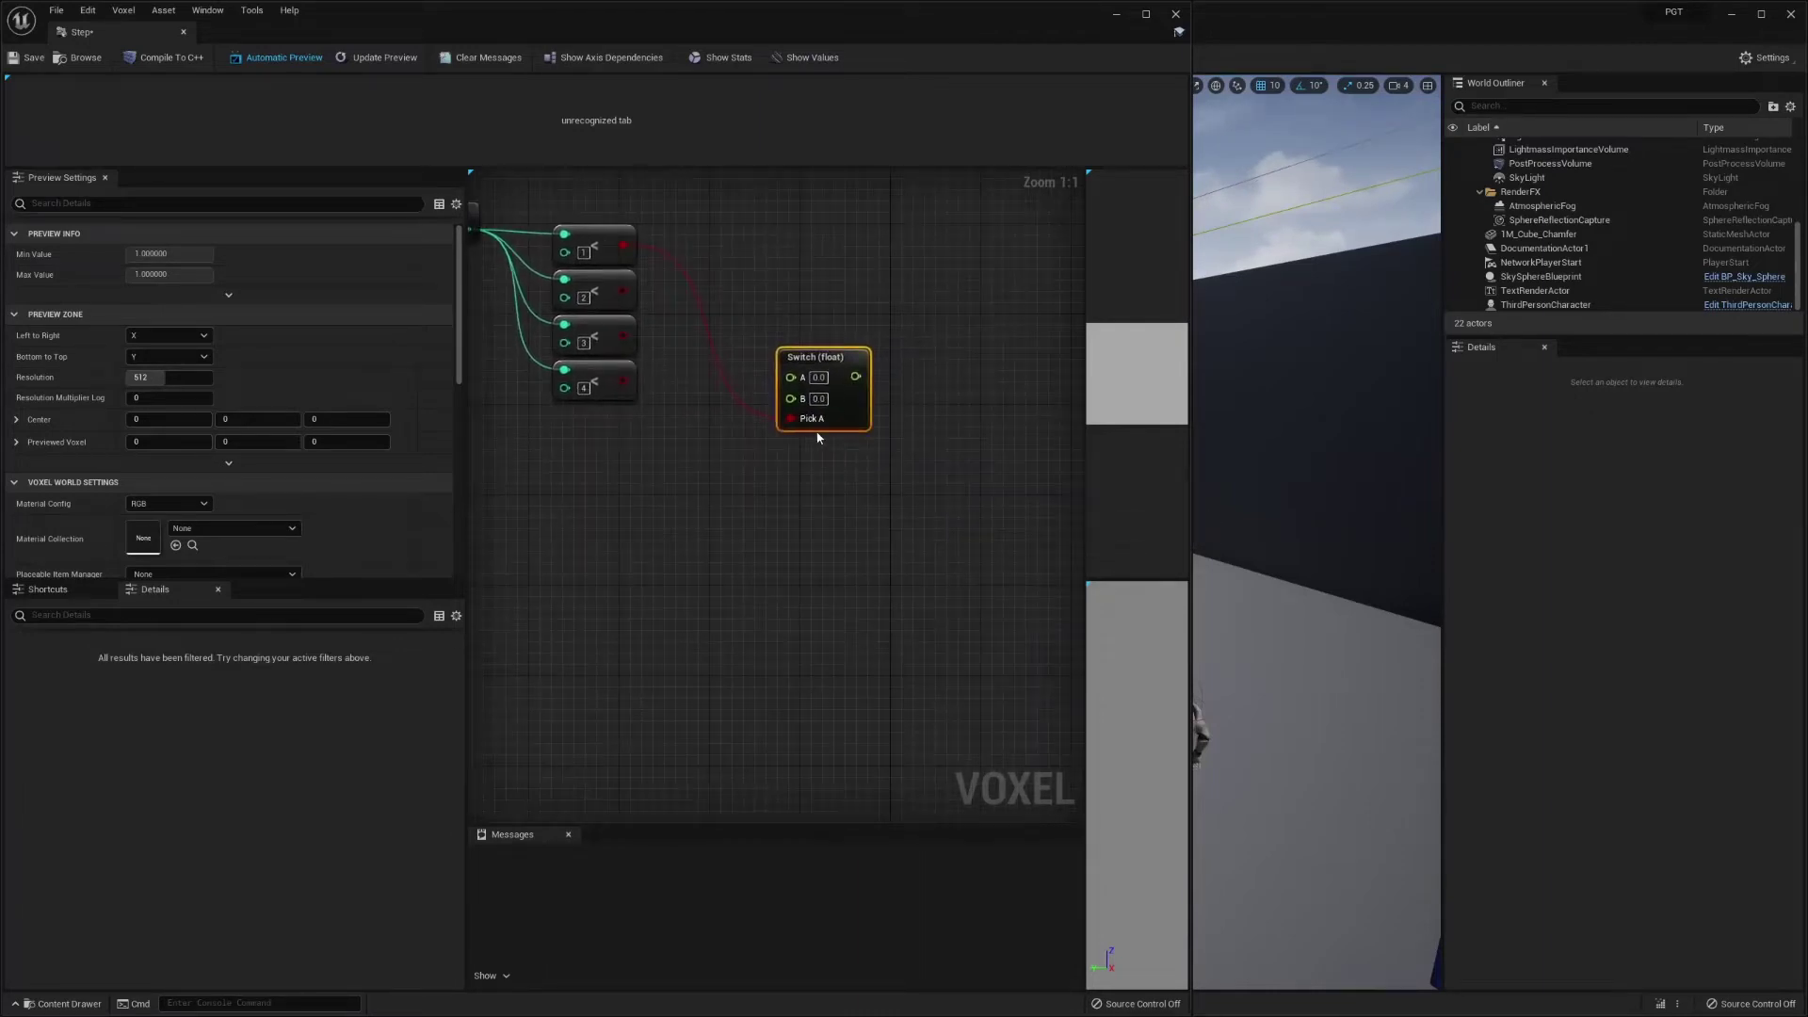
key("ctrl+c")
key("ctrl+v")
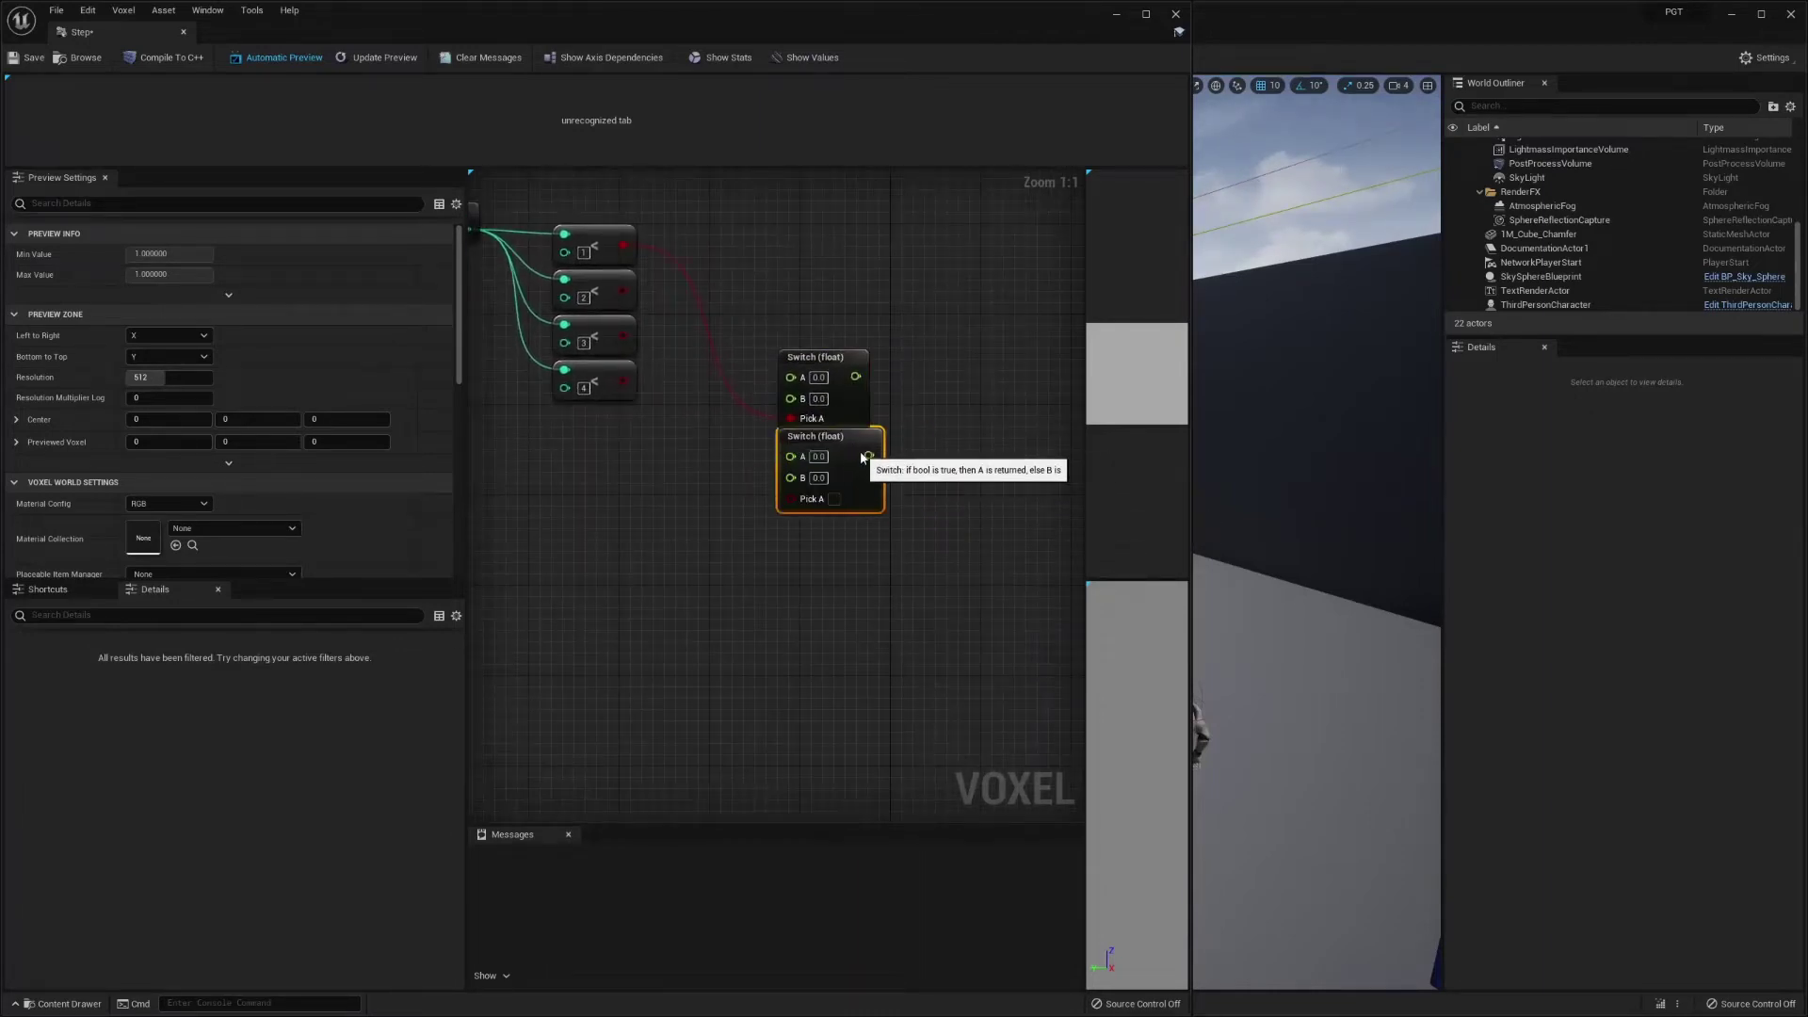
key("ctrl+v")
left_click_drag(939, 502, 817, 540)
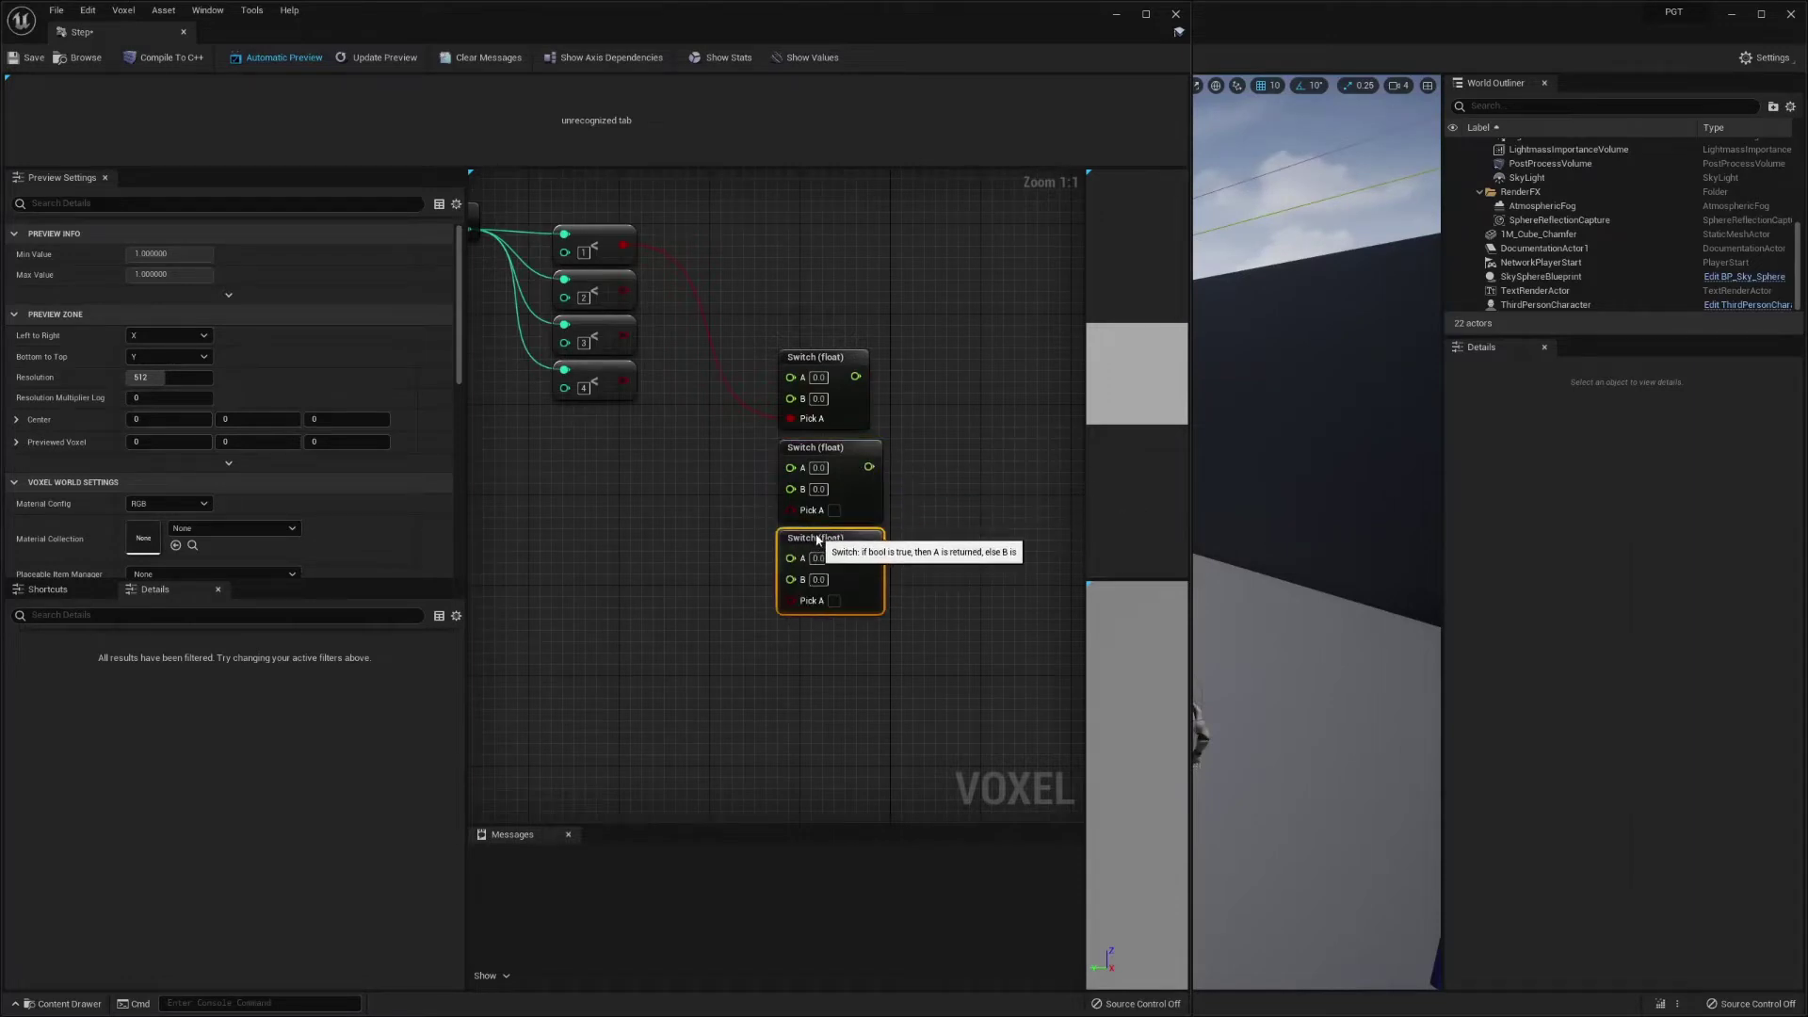
key("ctrl+v")
left_click_drag(958, 584, 819, 629)
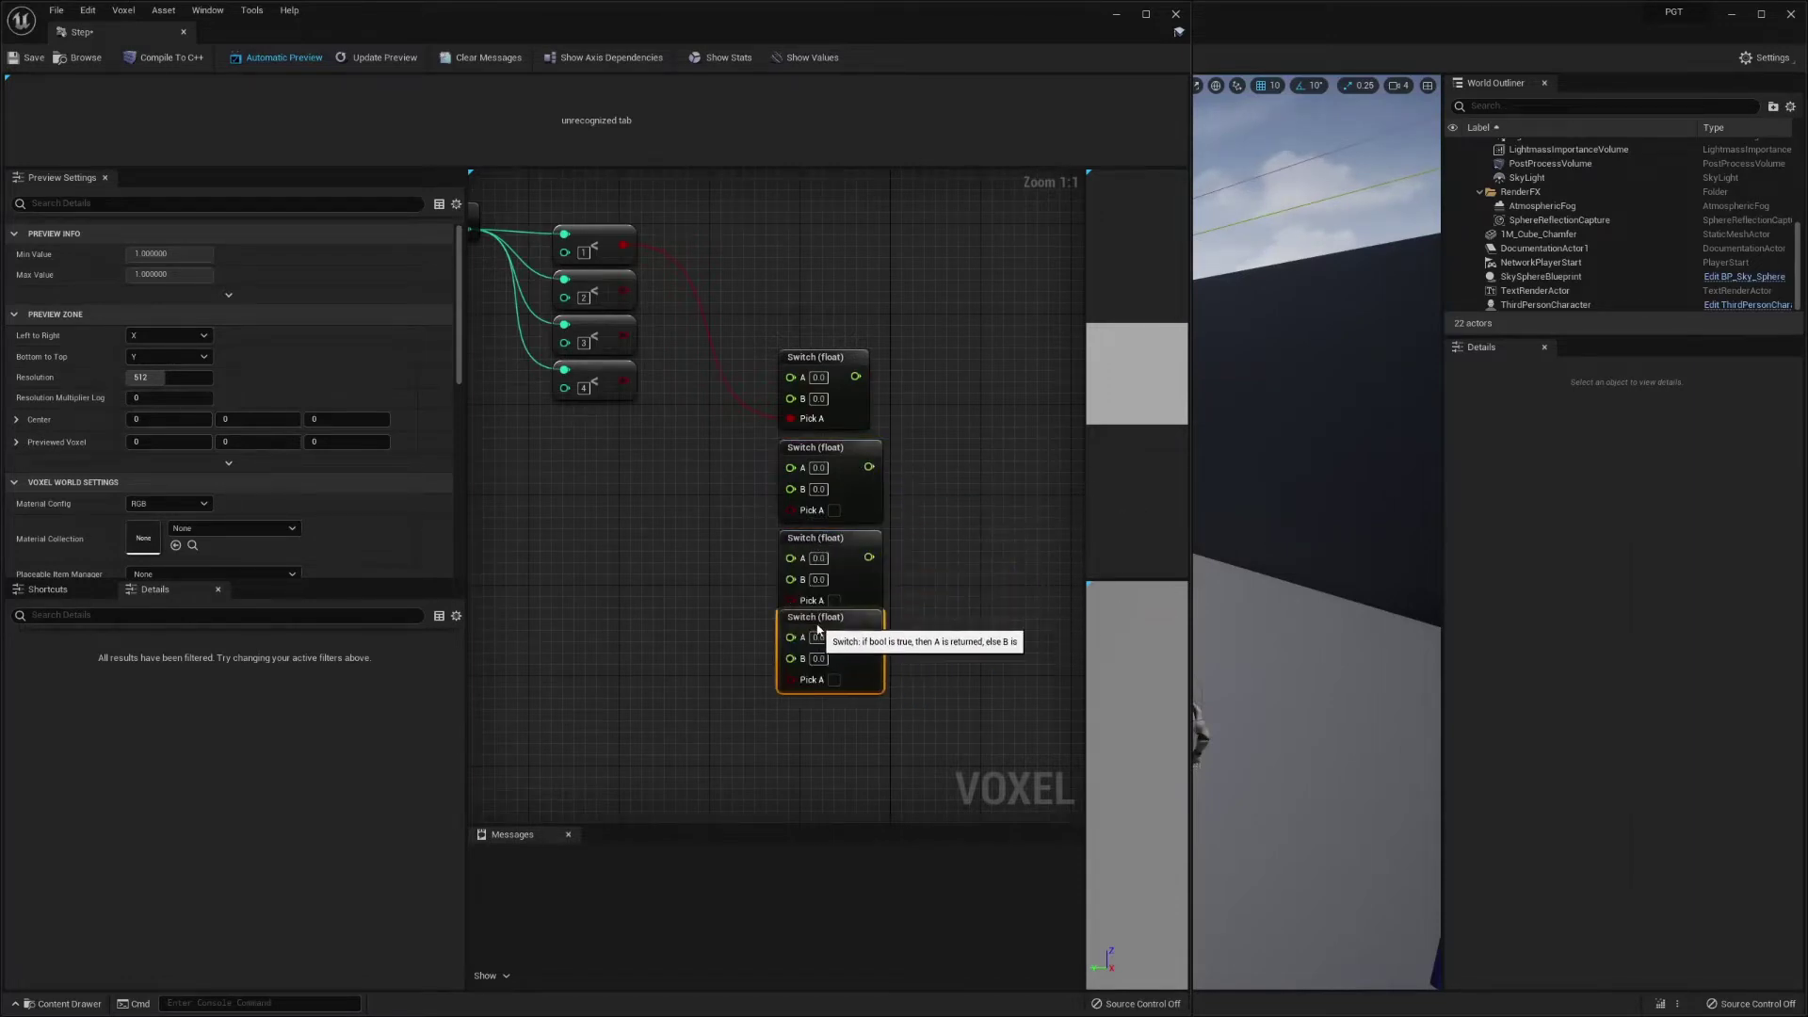
- Select all four Switch (float) nodes and move them together further down, below the level of the less-than nodes
right_click_drag(681, 541, 747, 537)
left_click(859, 518)
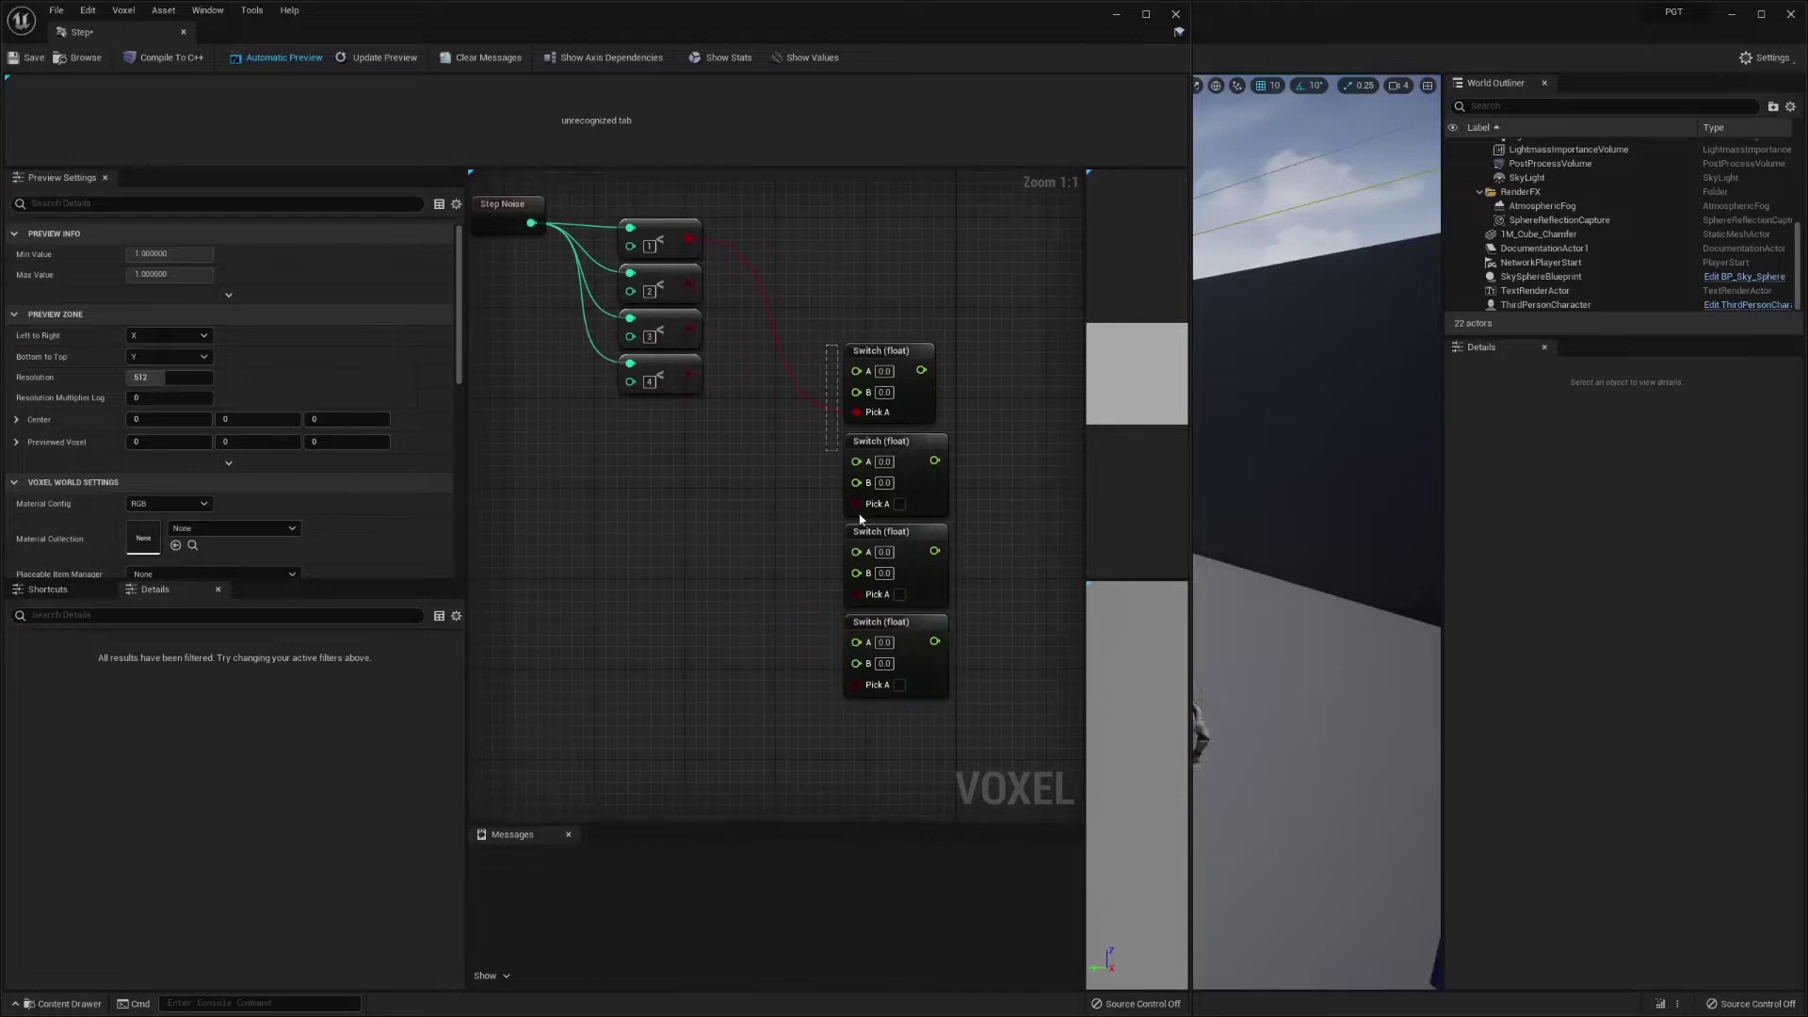
left_click_drag(860, 518, 926, 794)
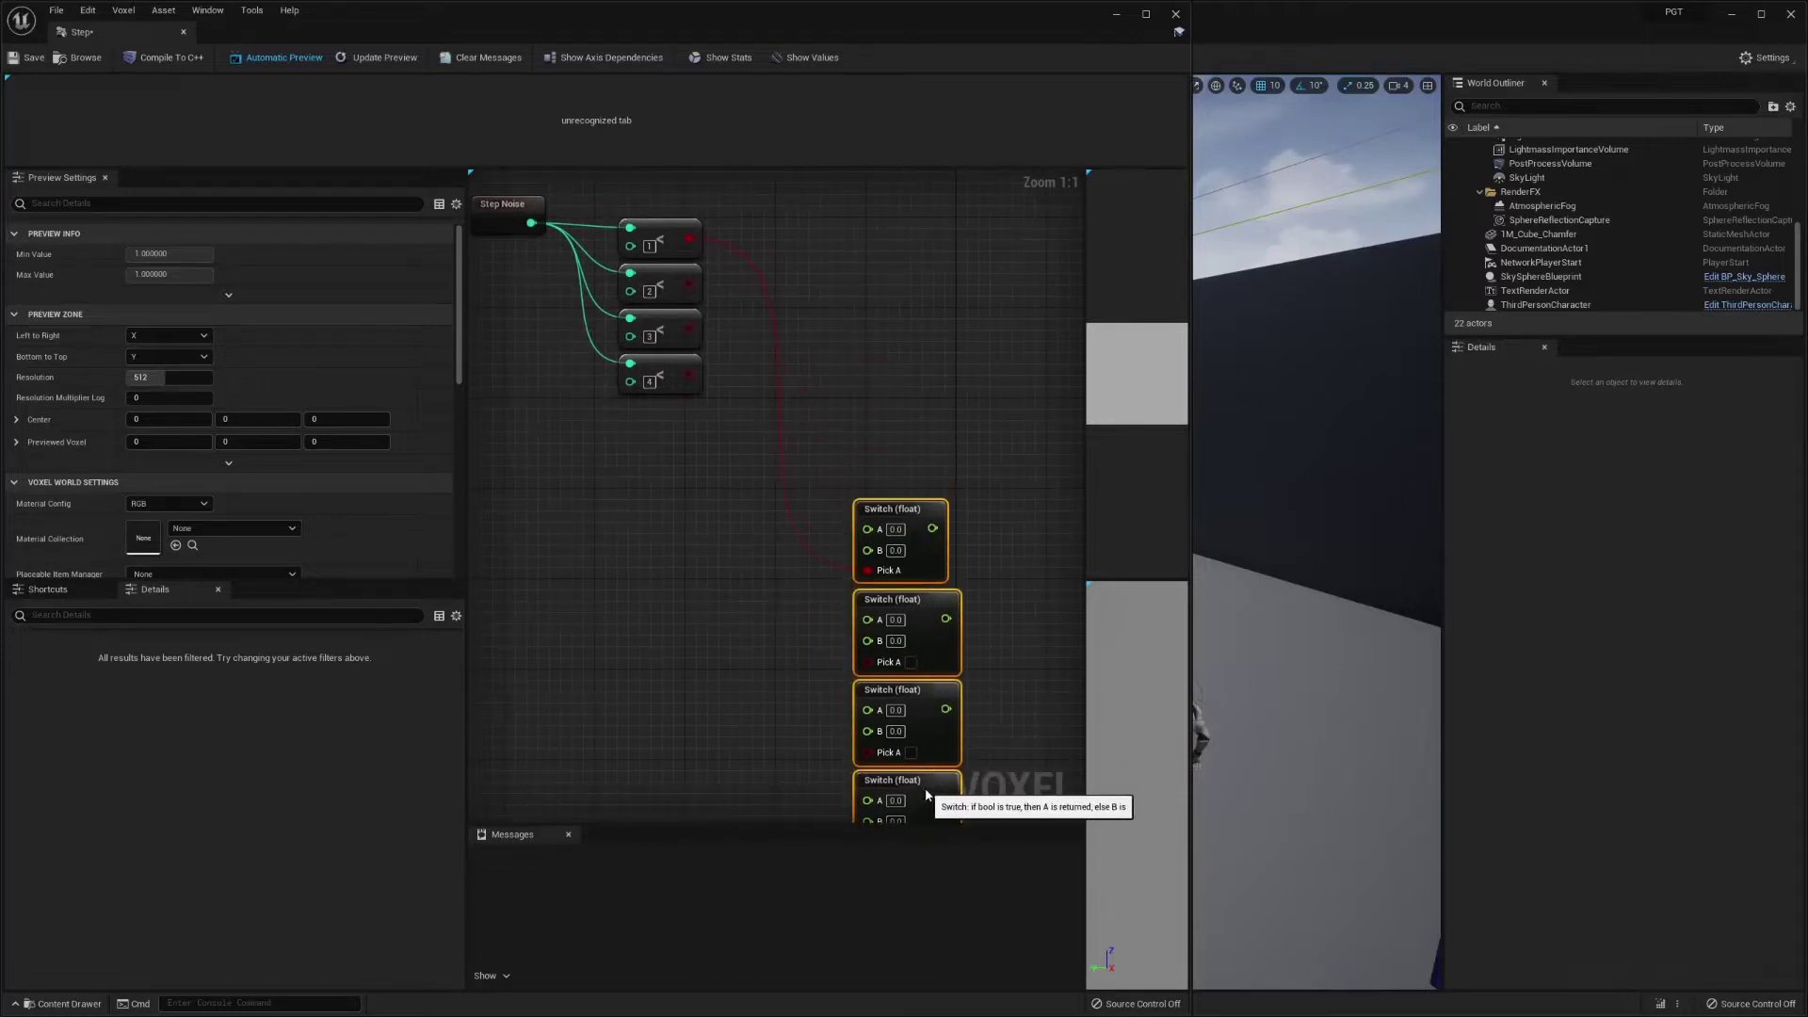
- Add an XYZ macro node in an empty area of the graph and connect its output to a new Normalize node
right_click_drag(489, 569, 497, 392)
right_click_drag(710, 434, 683, 372)
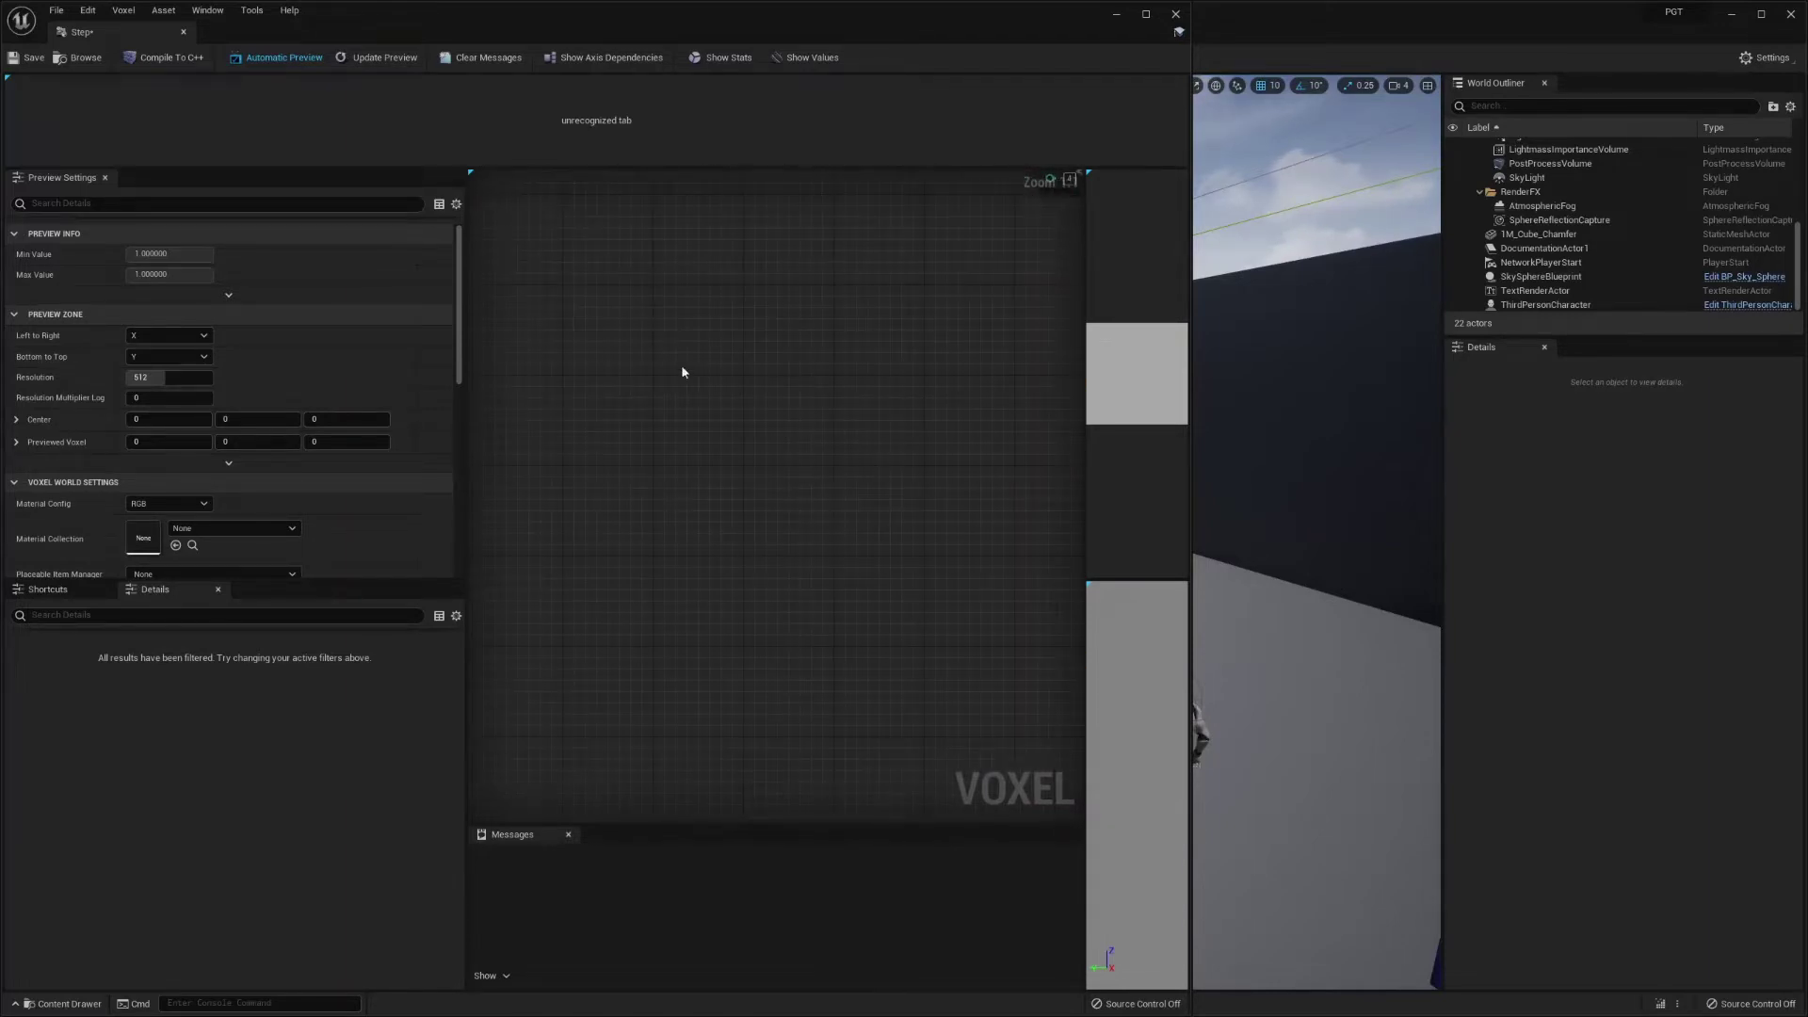
right_click(600, 389)
type("xyz")
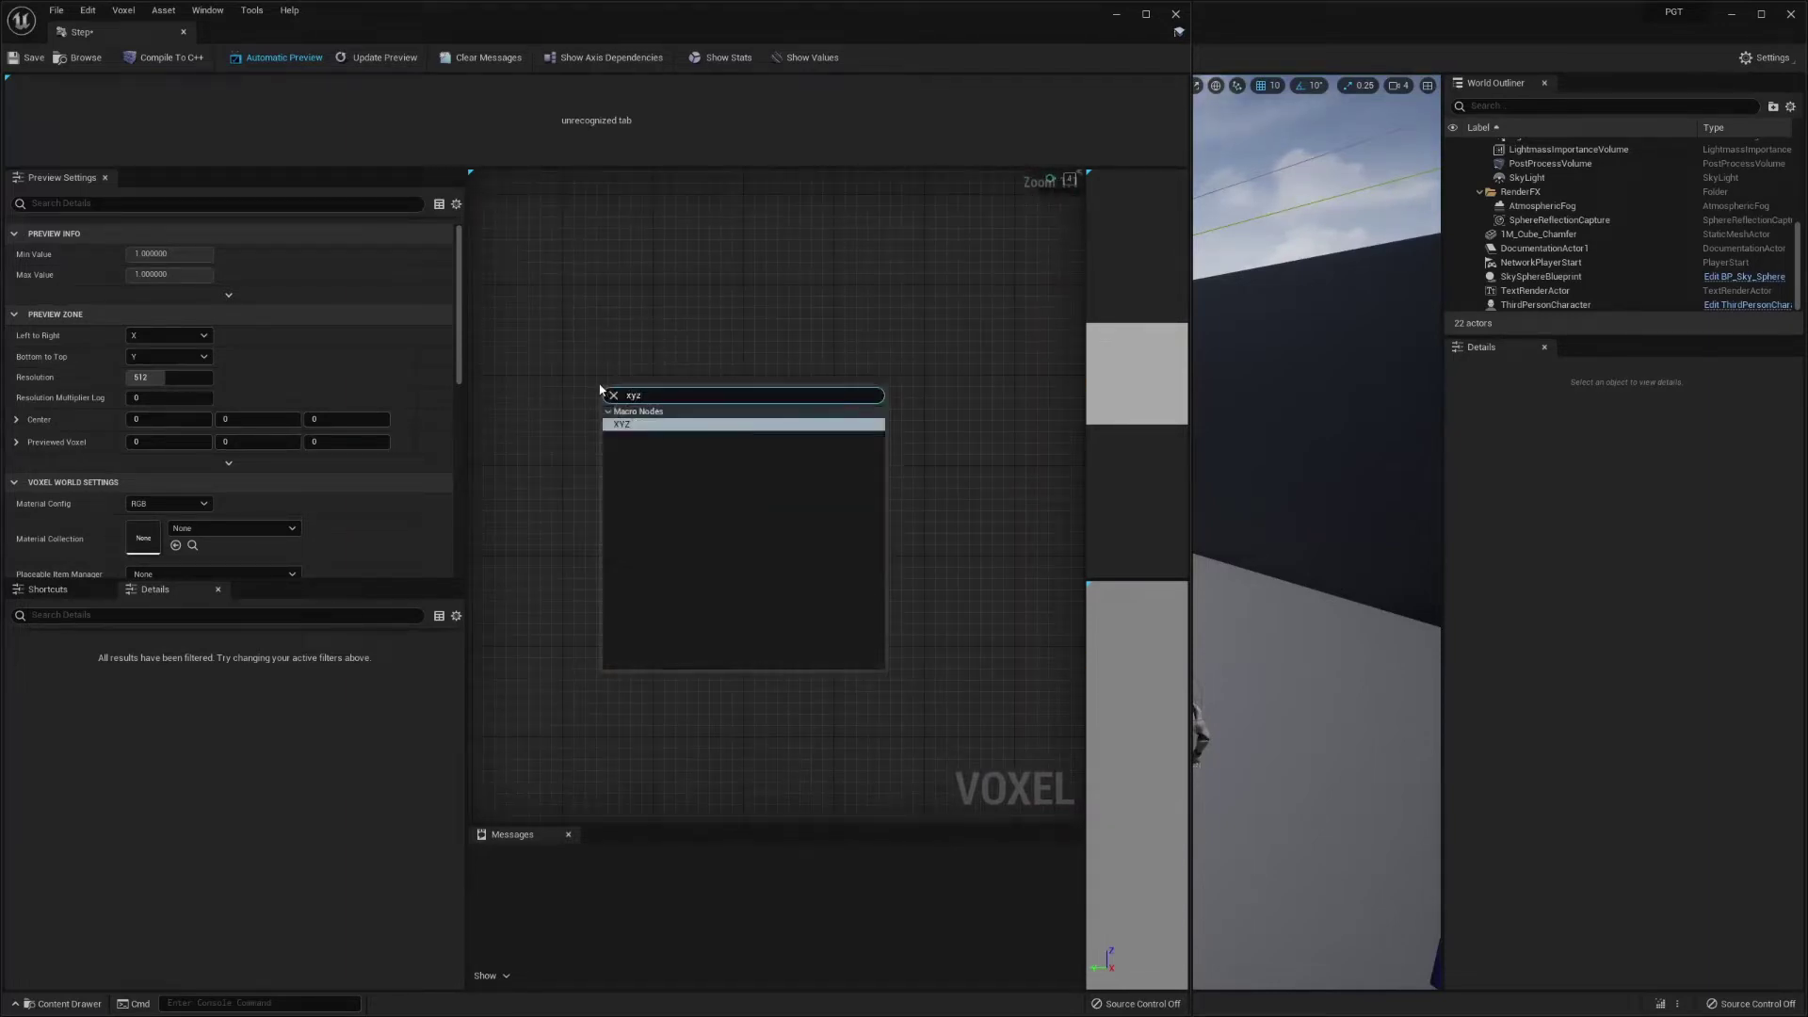
key("Return")
left_click_drag(631, 412, 686, 416)
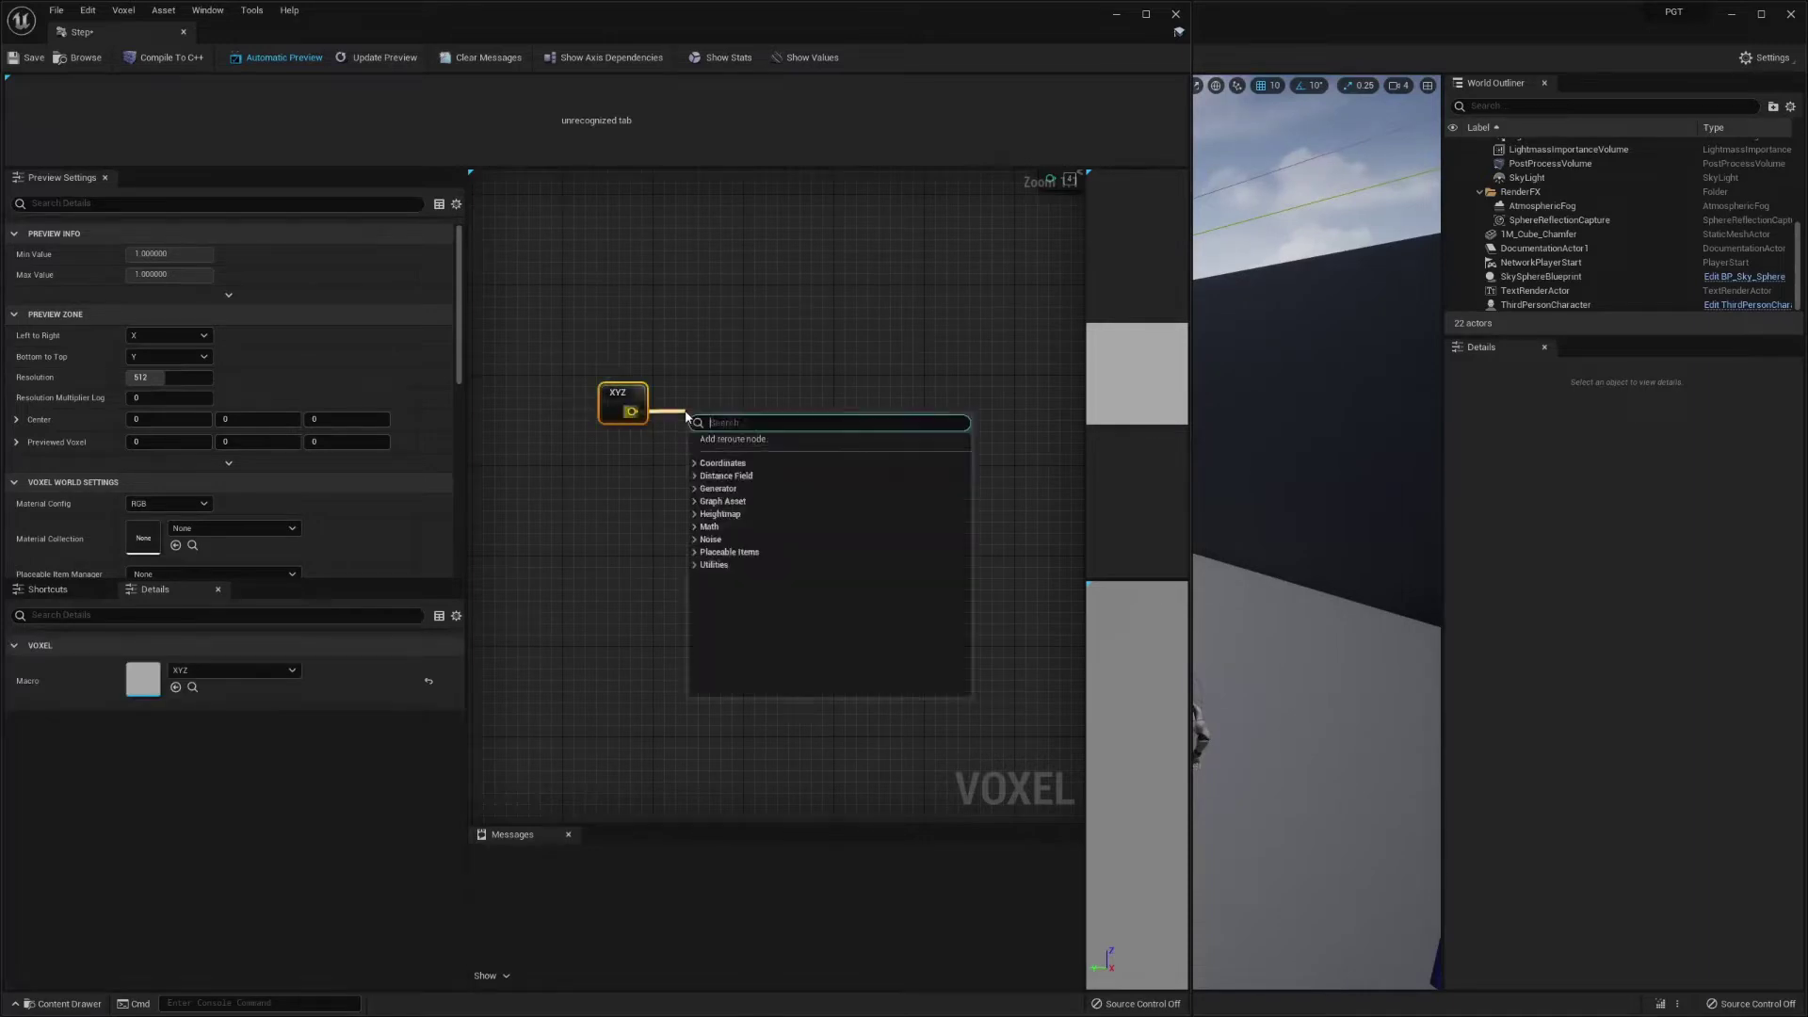
type("no")
key("Return")
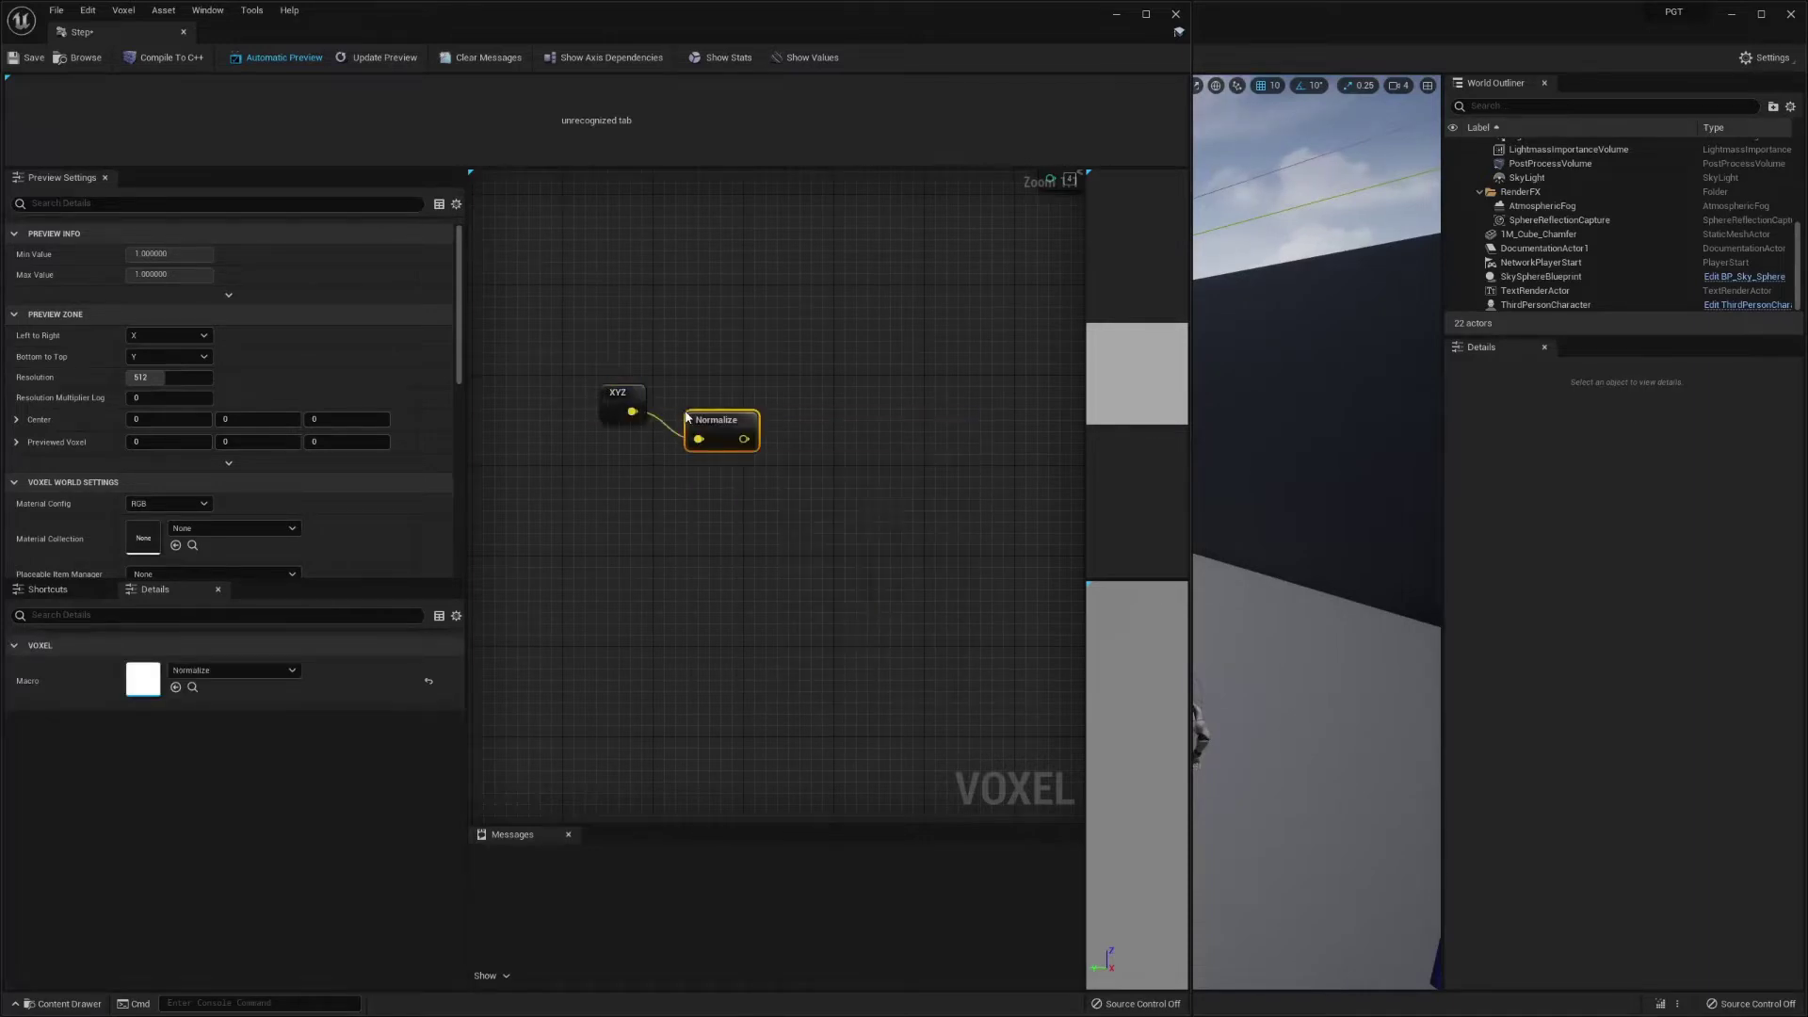
- Add a 3D IQ Noise node driven by the Normalize node's output
right_click_drag(712, 420, 500, 385)
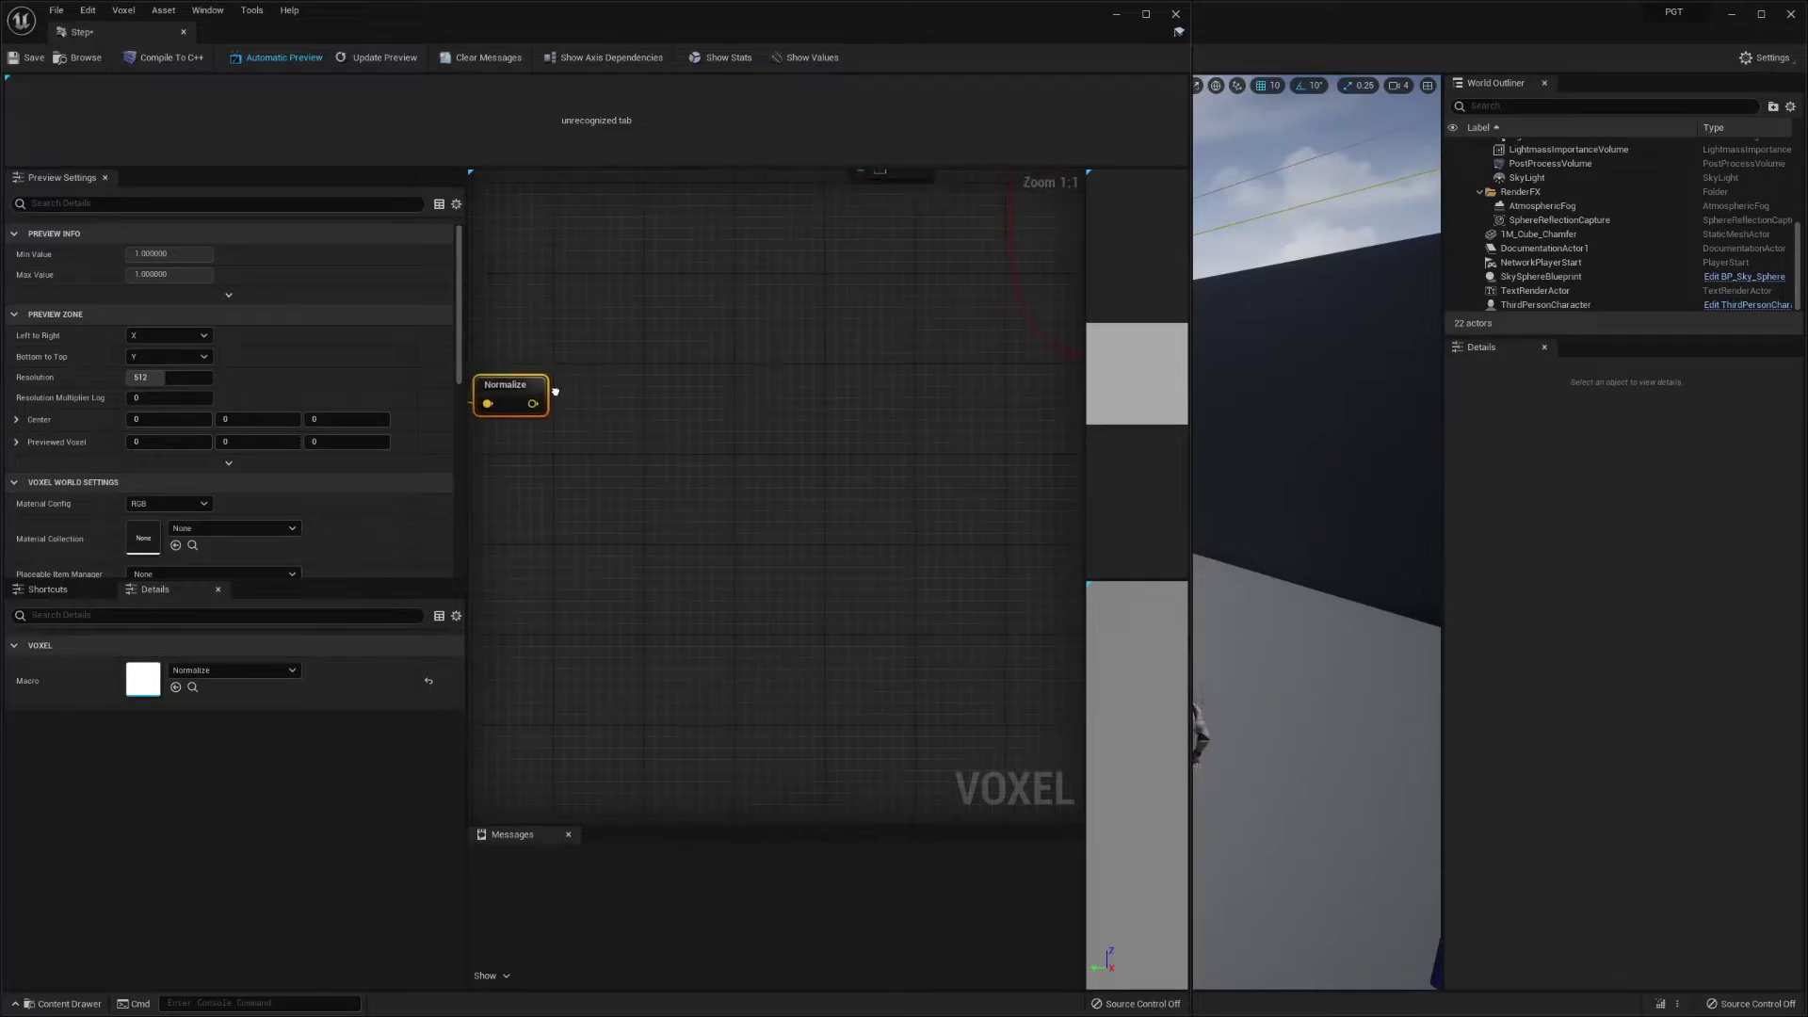
left_click_drag(530, 407, 588, 411)
type("3d iq")
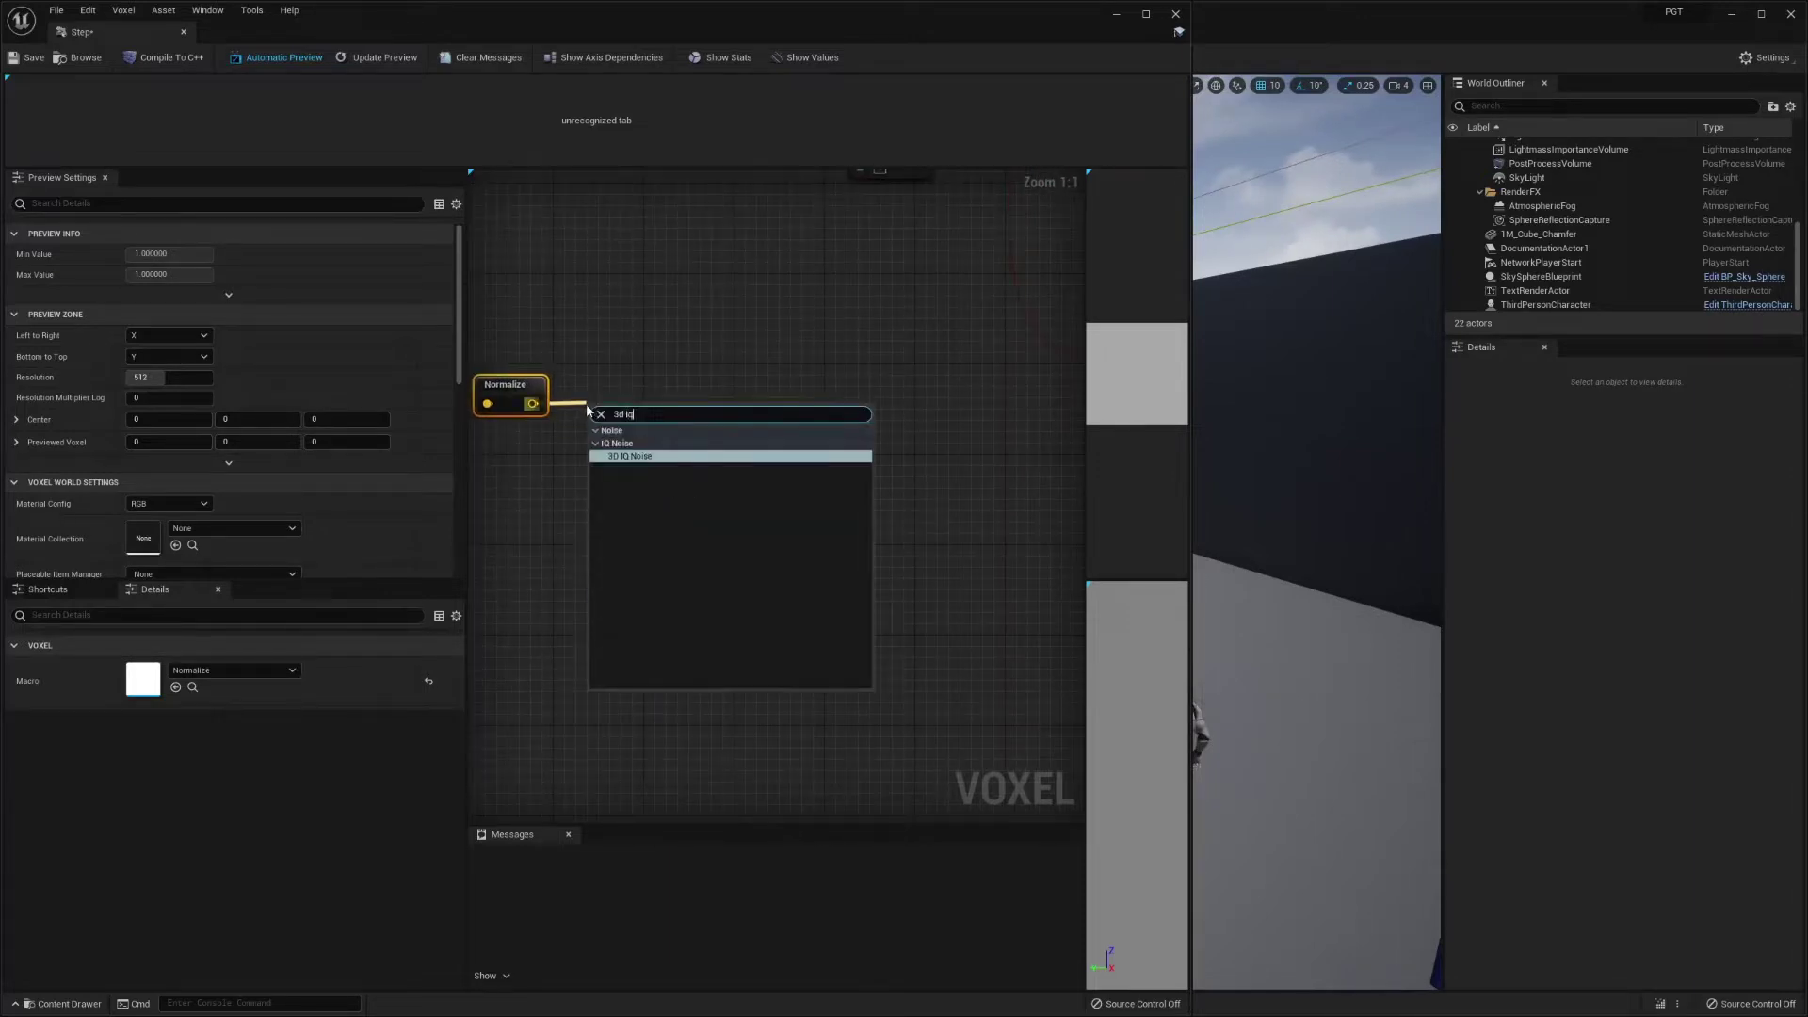
key("Return")
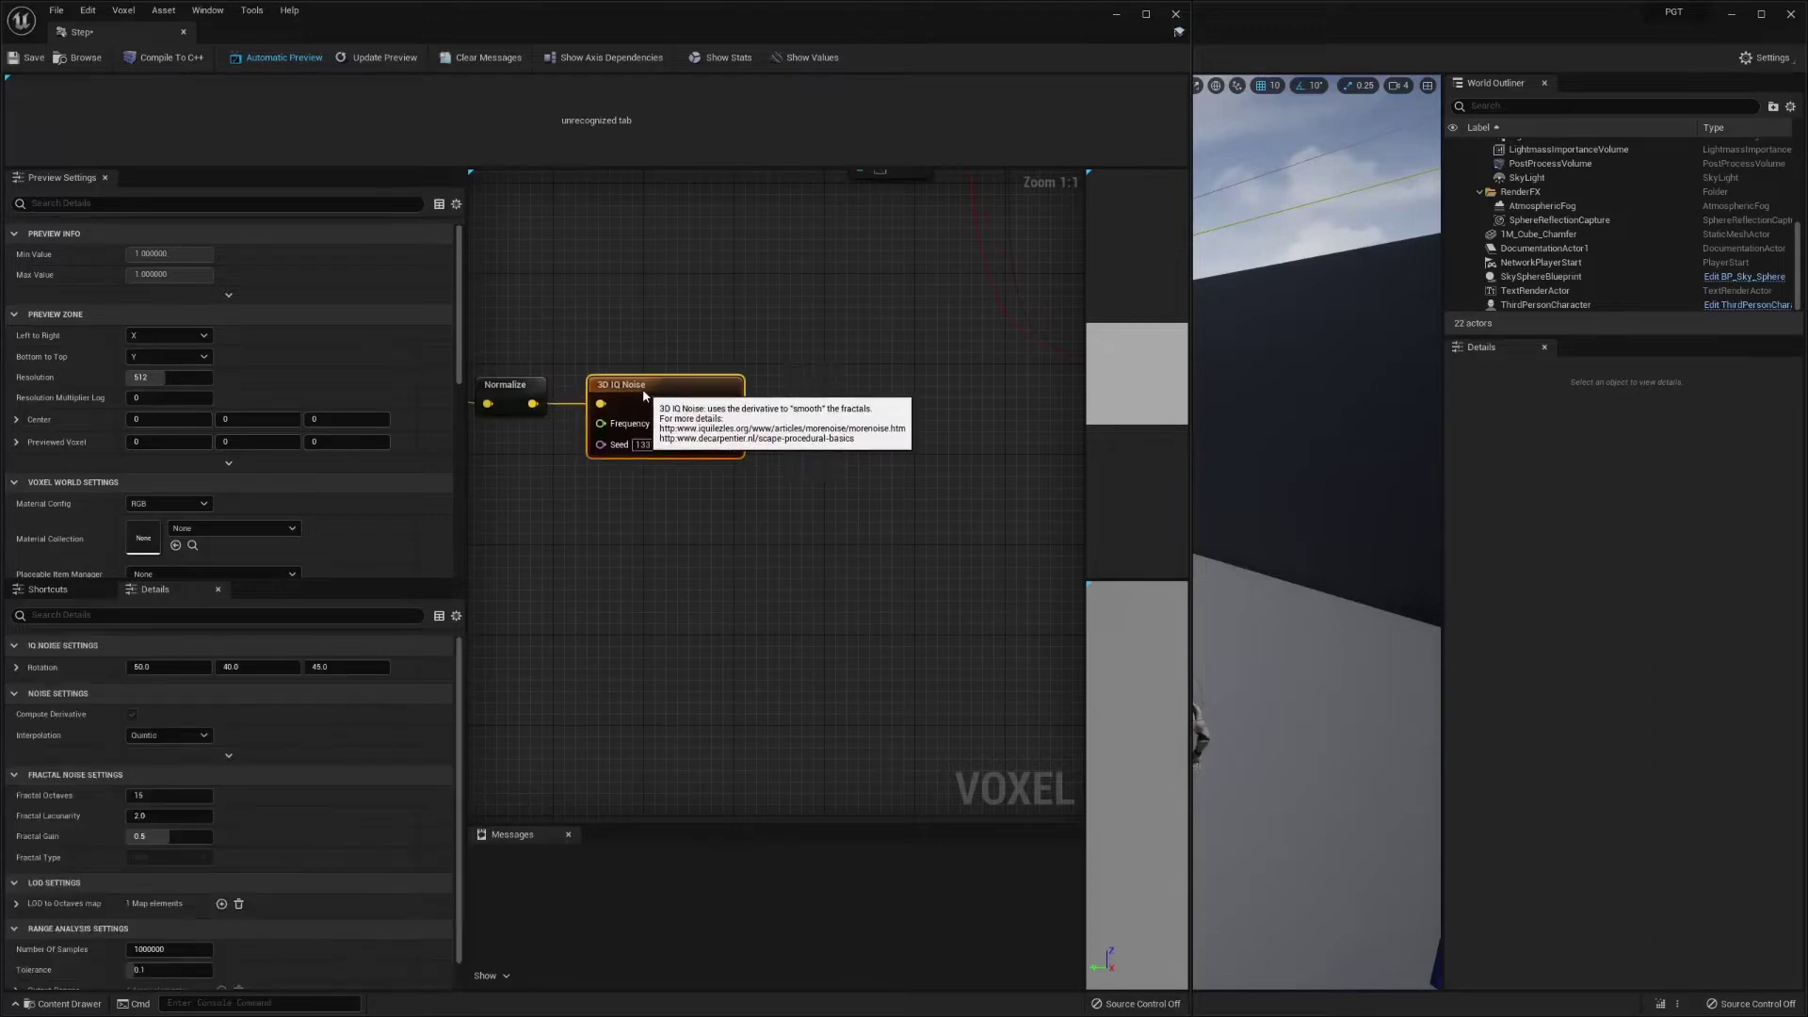
right_click_drag(634, 489, 756, 506)
right_click(756, 505)
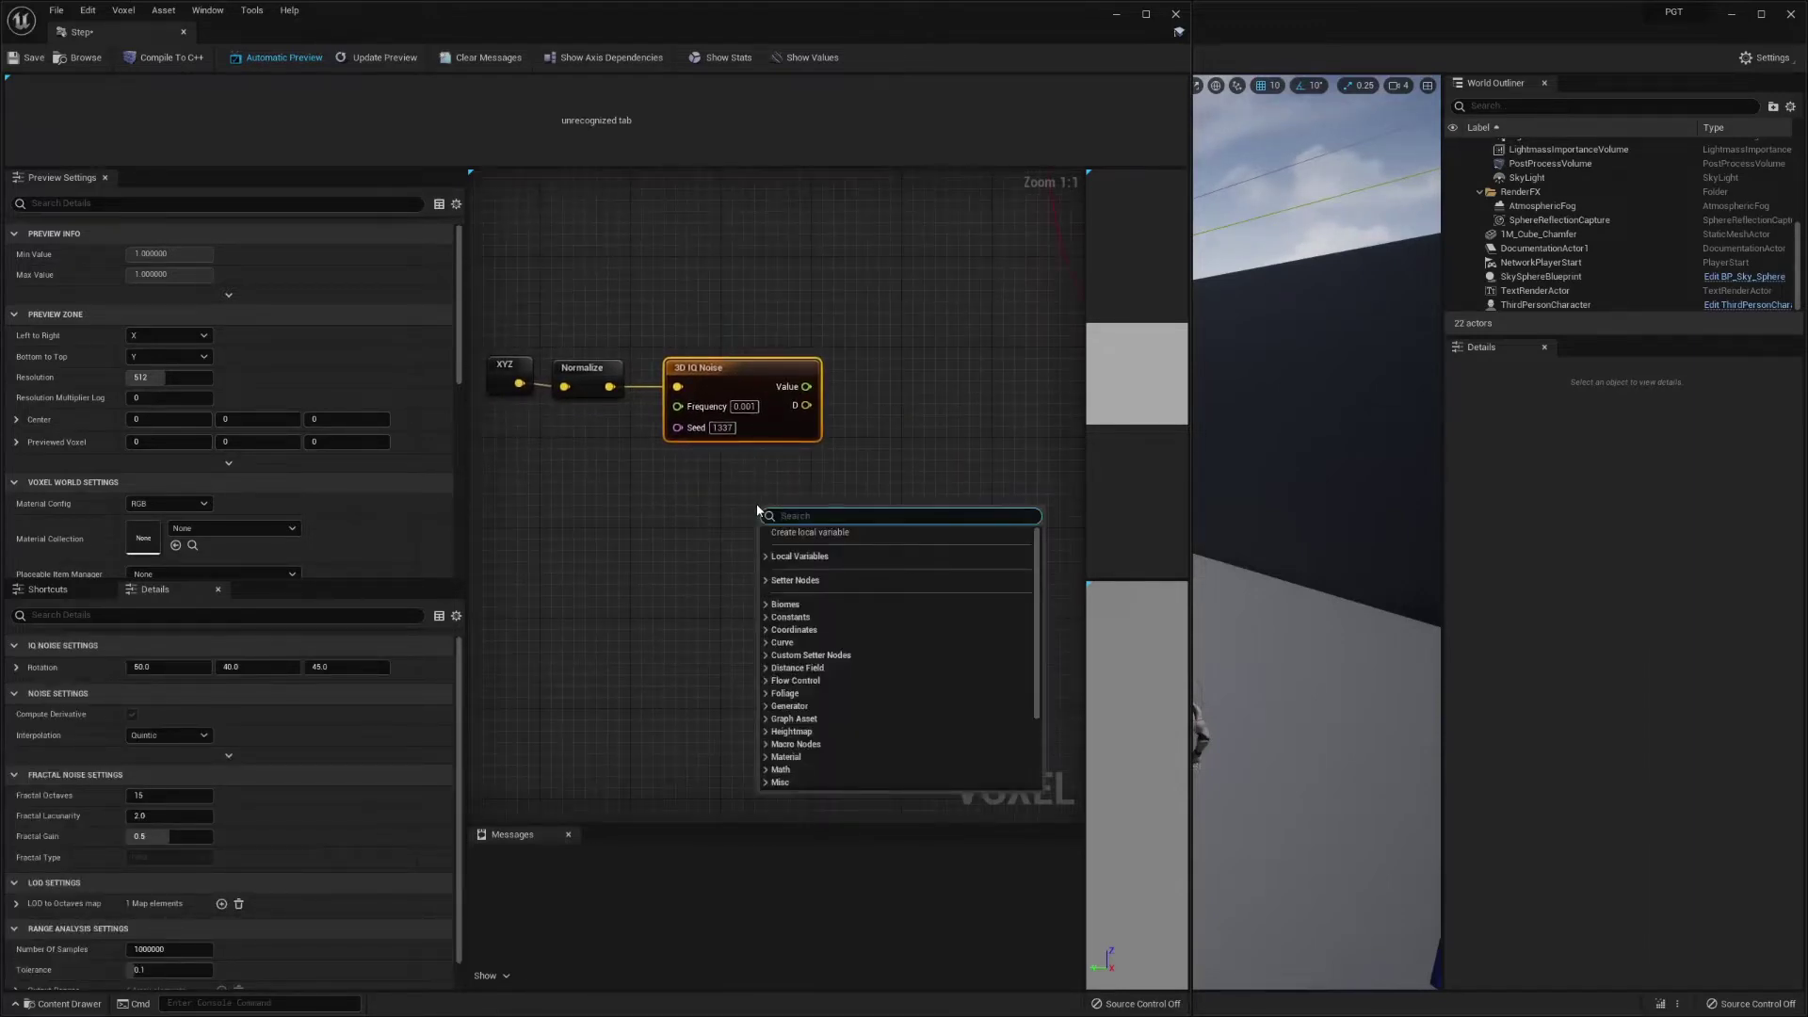
type("3d perlin")
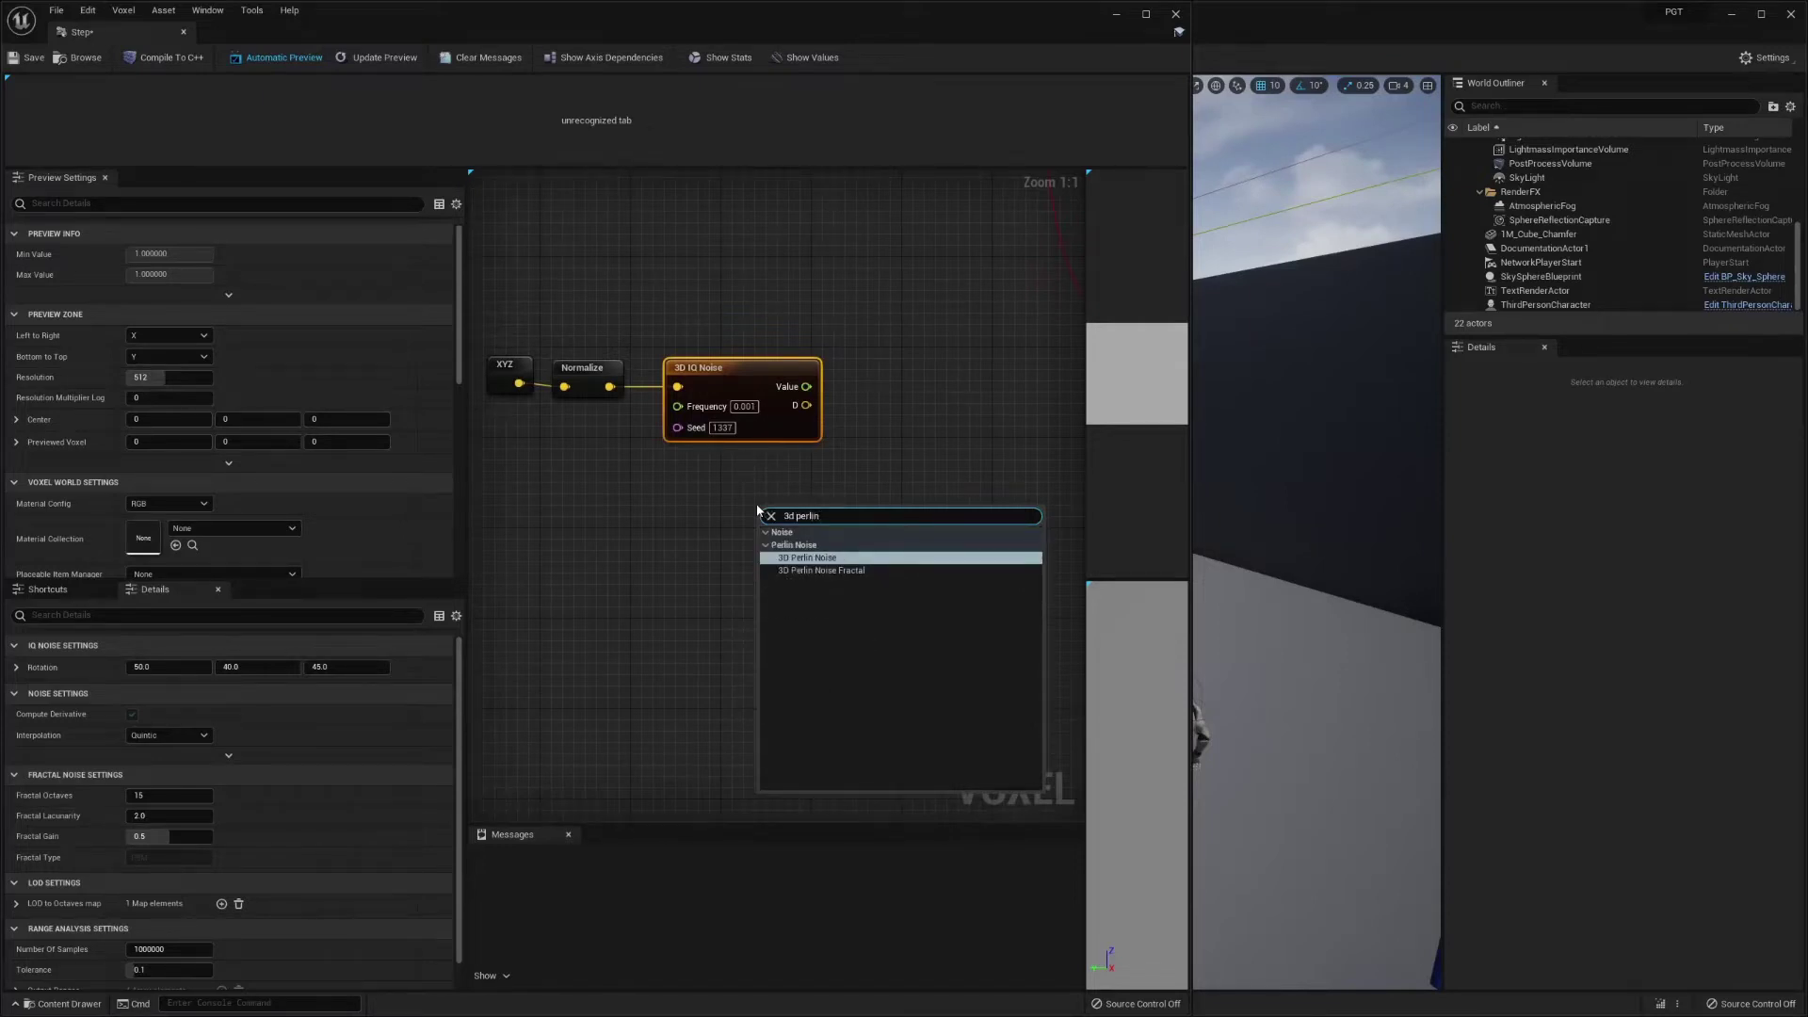
key("Return")
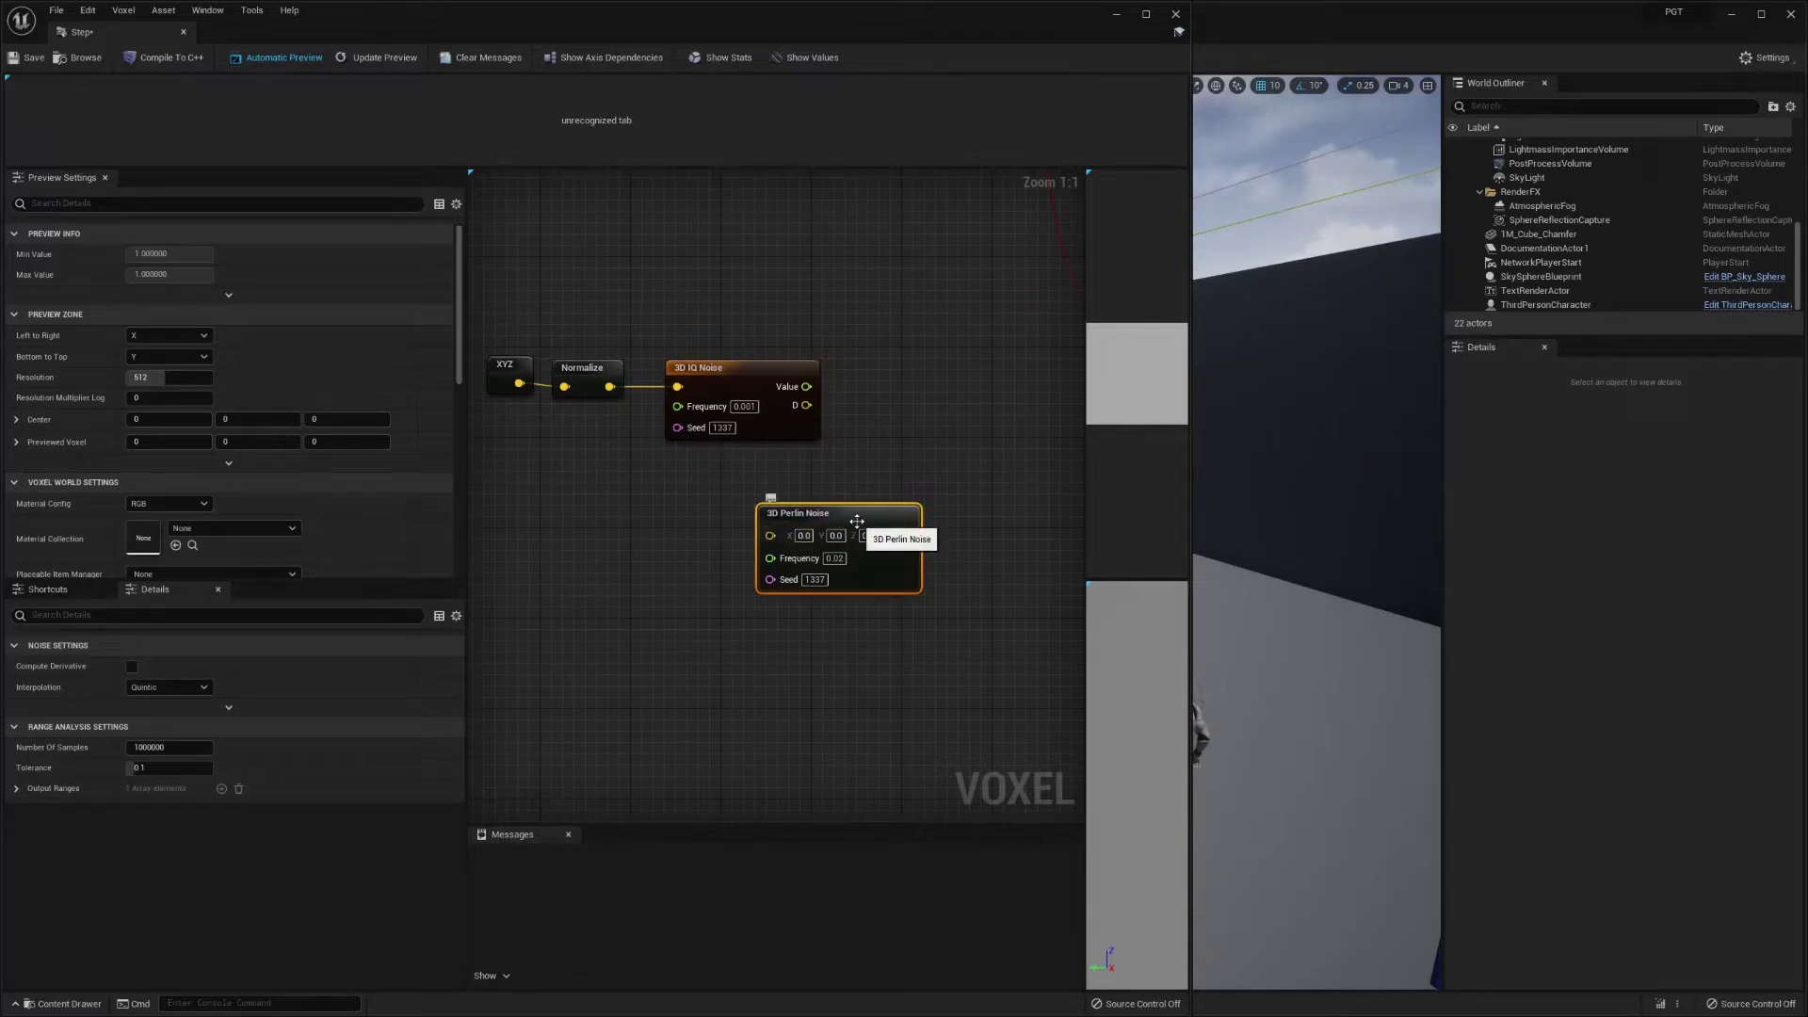
right_click_drag(826, 507, 823, 385)
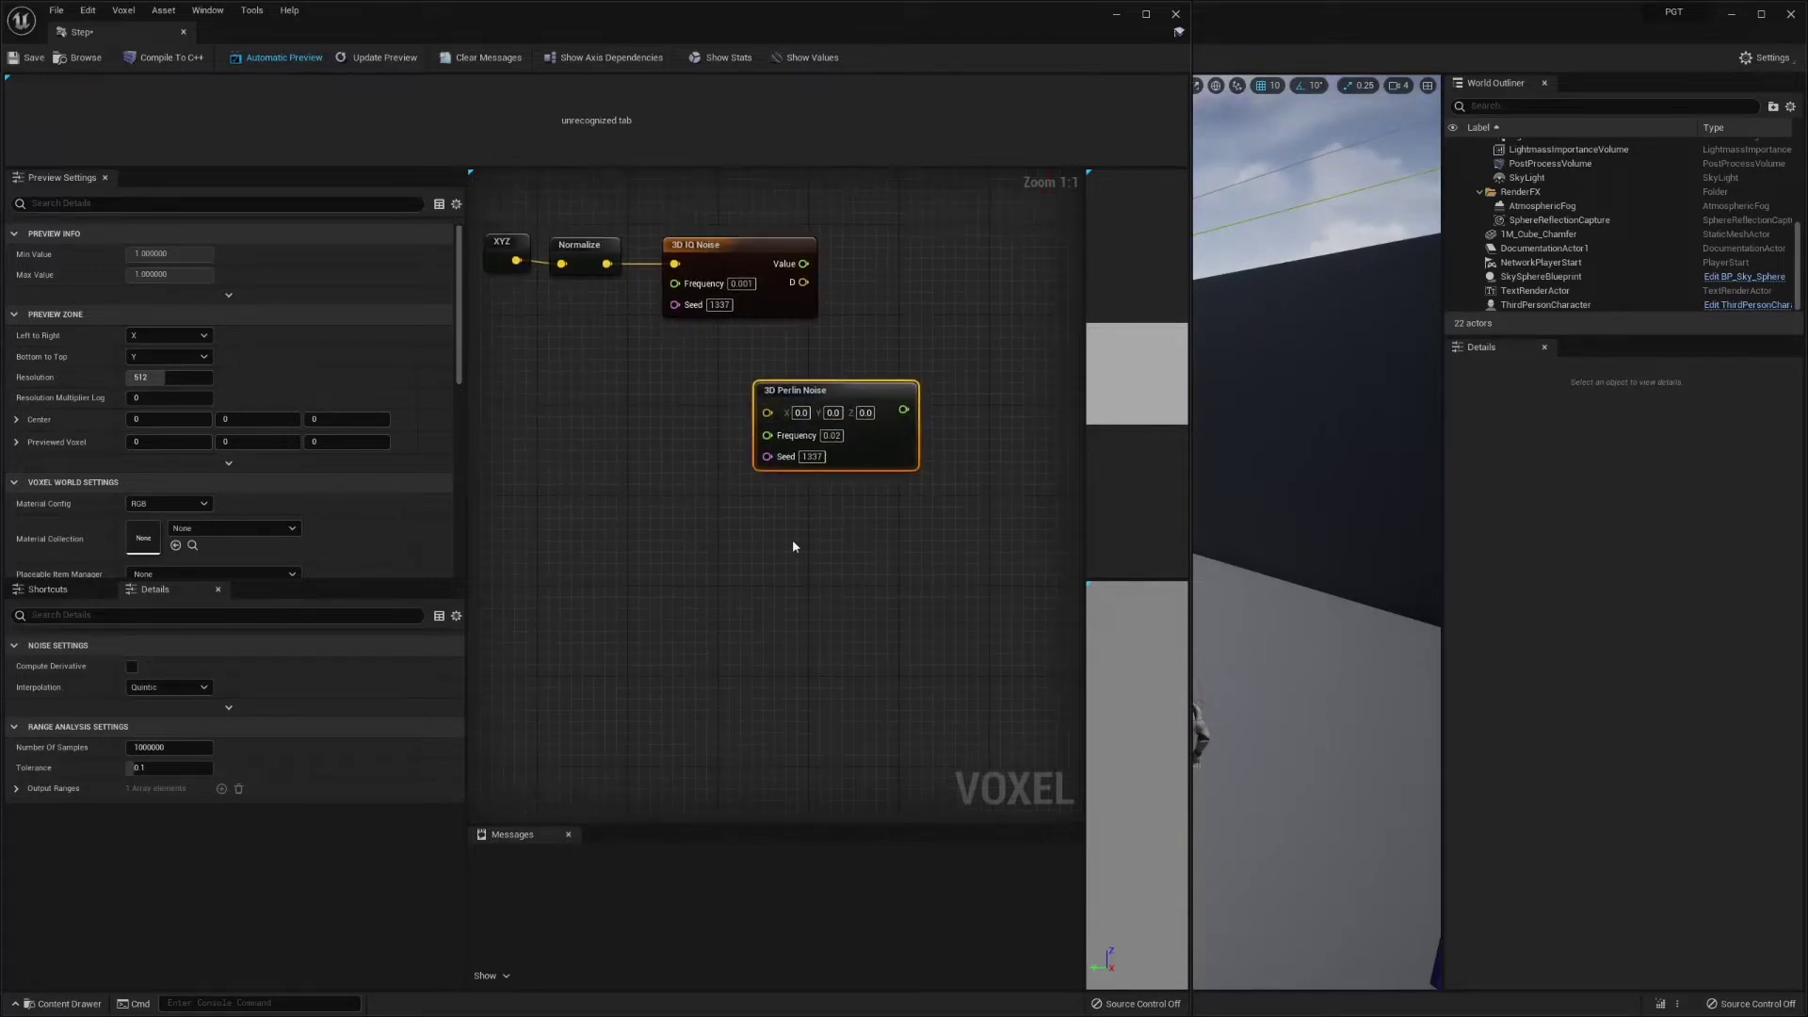
right_click(793, 547)
left_click(789, 490)
left_click(875, 399)
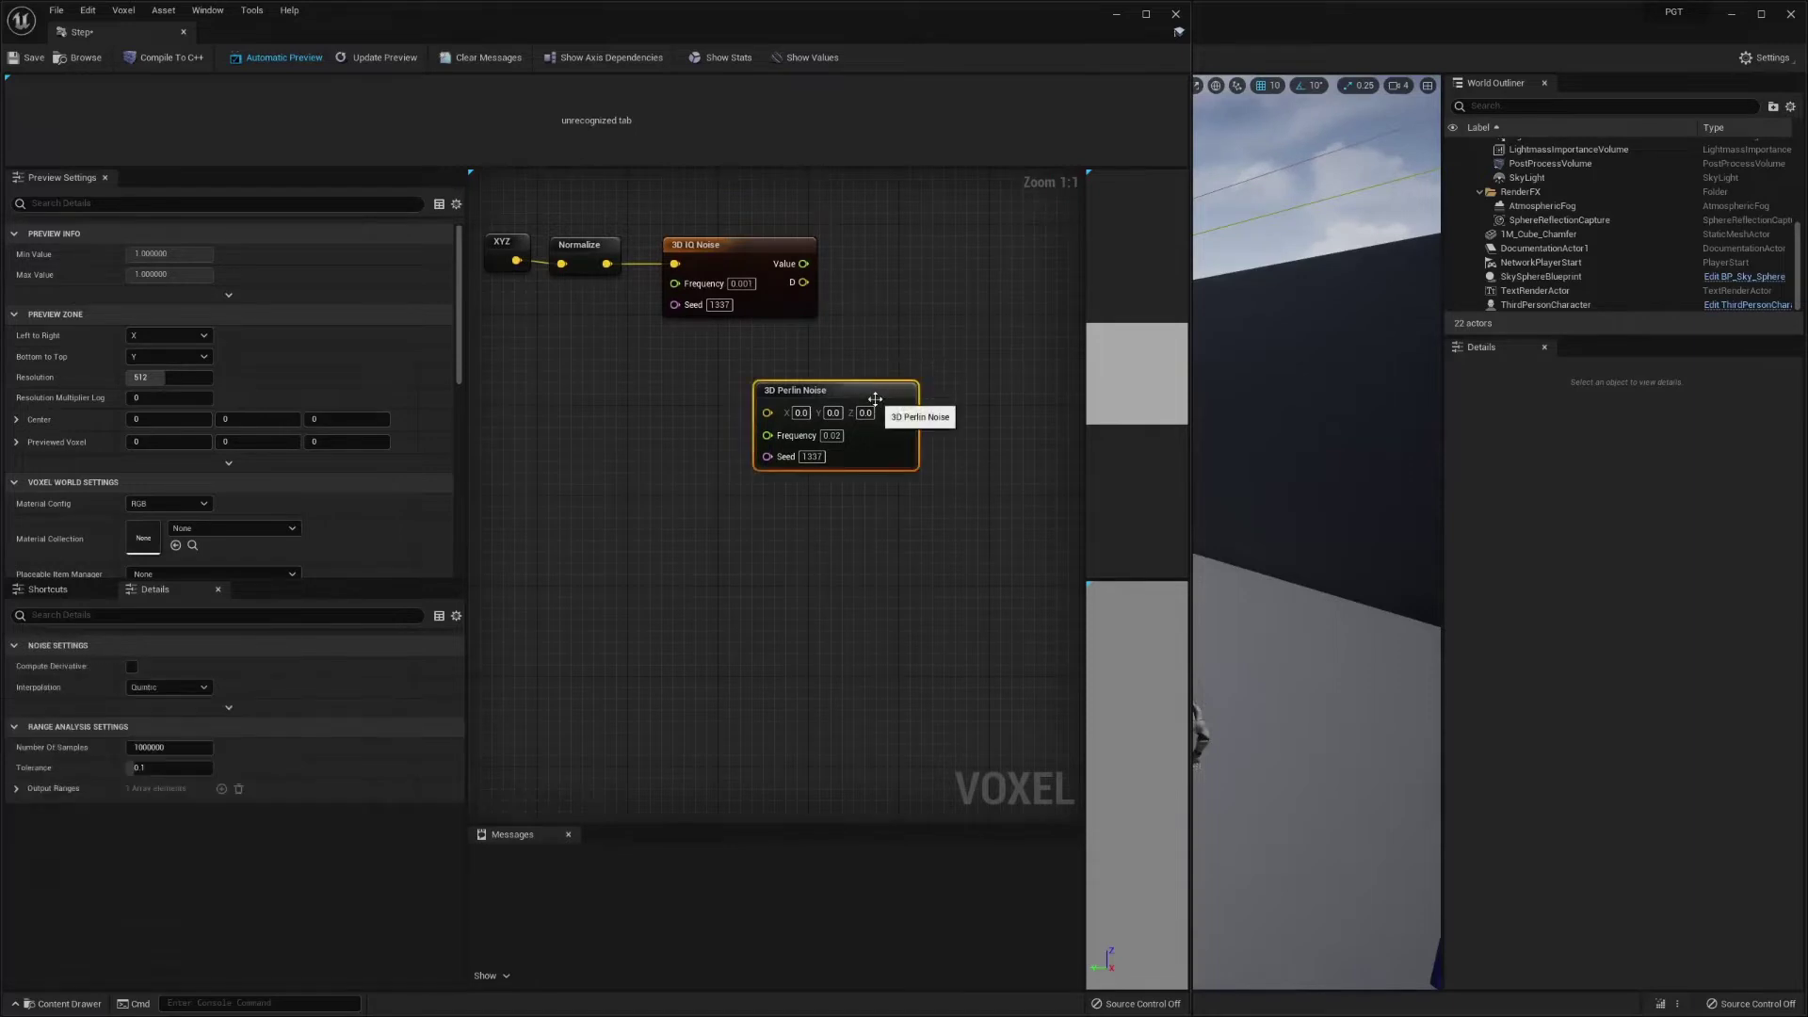
key("Delete")
- Add a 3D Perlin Noise Fractal node and align it below the 3D IQ Noise node
right_click(715, 421)
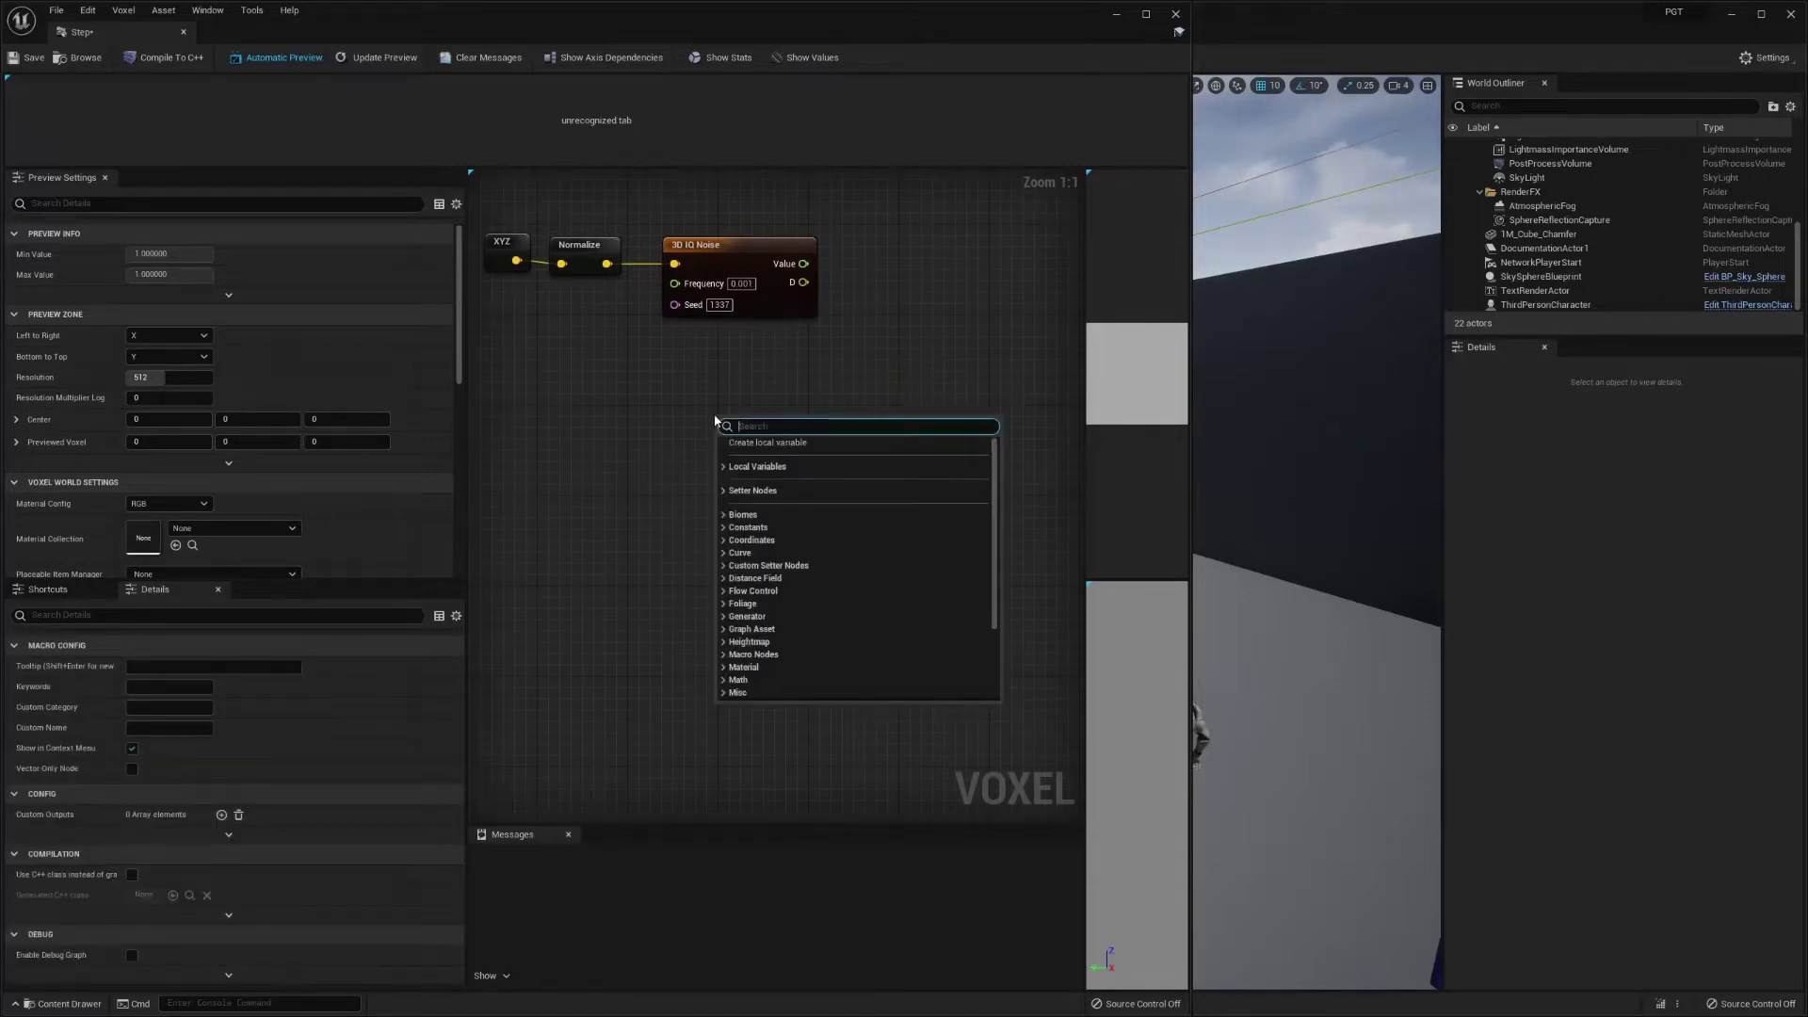
type("3d perlin")
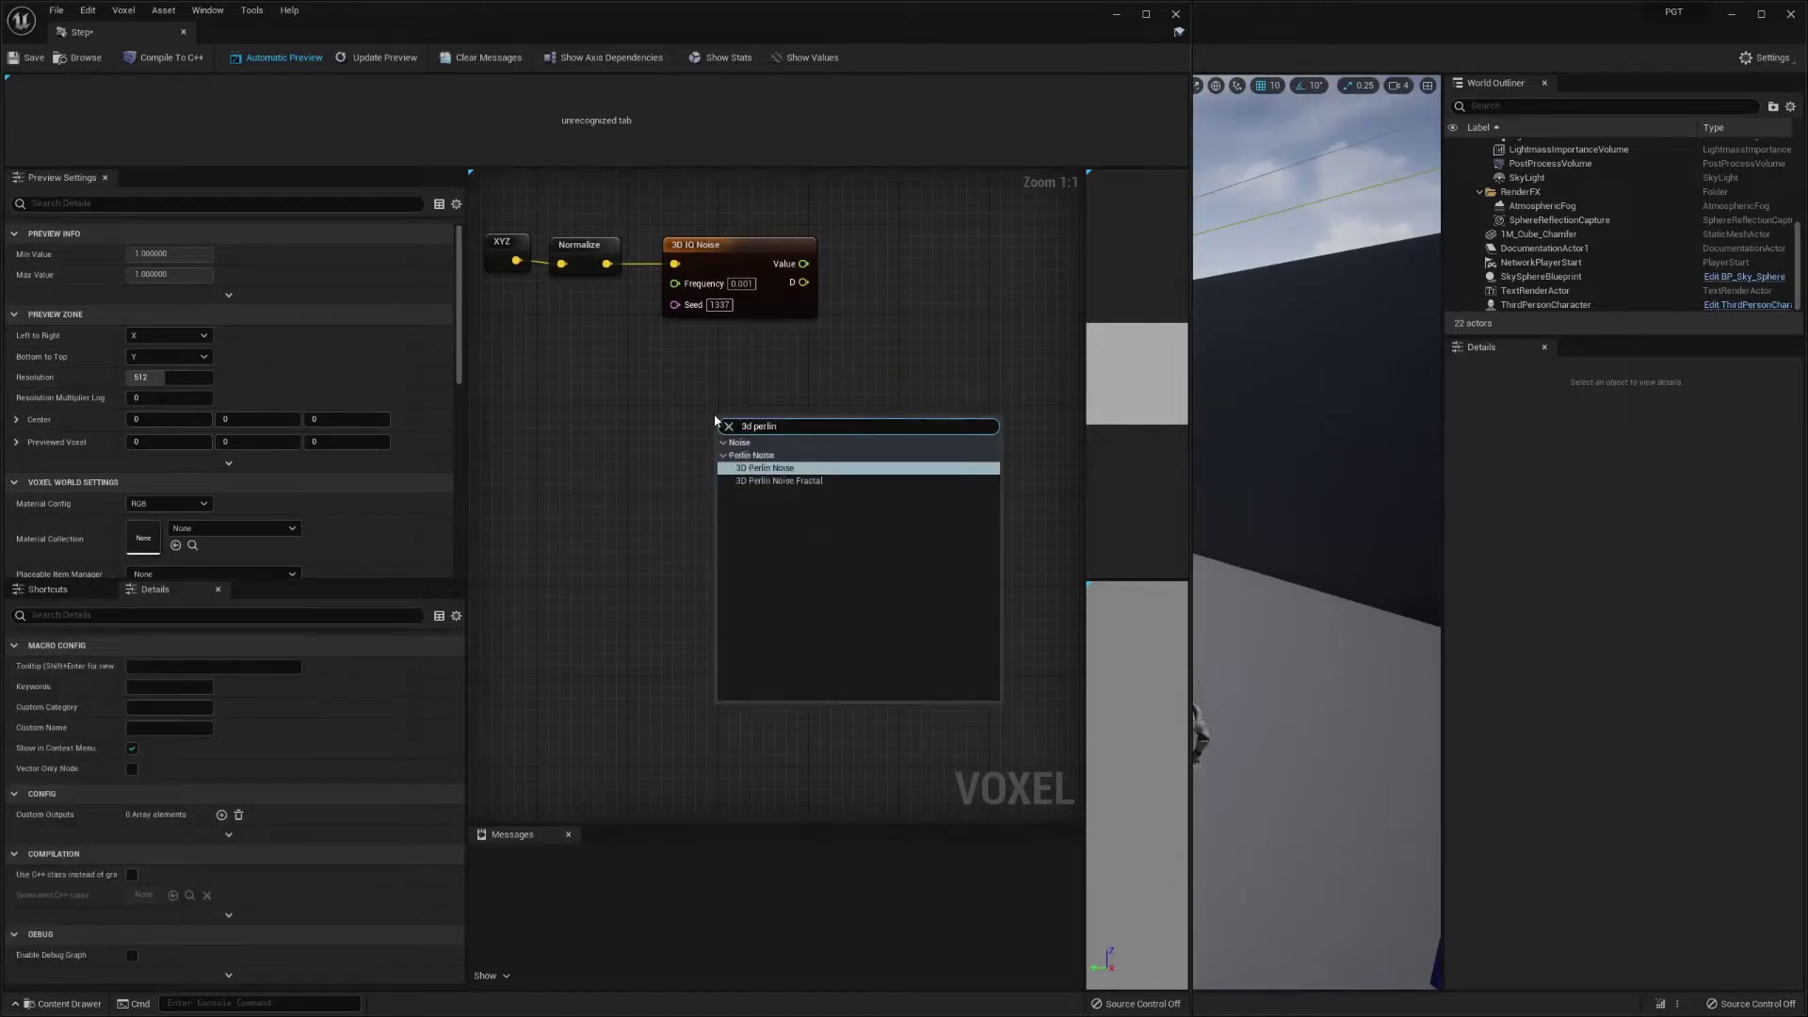
left_click(791, 480)
left_click_drag(801, 425, 756, 392)
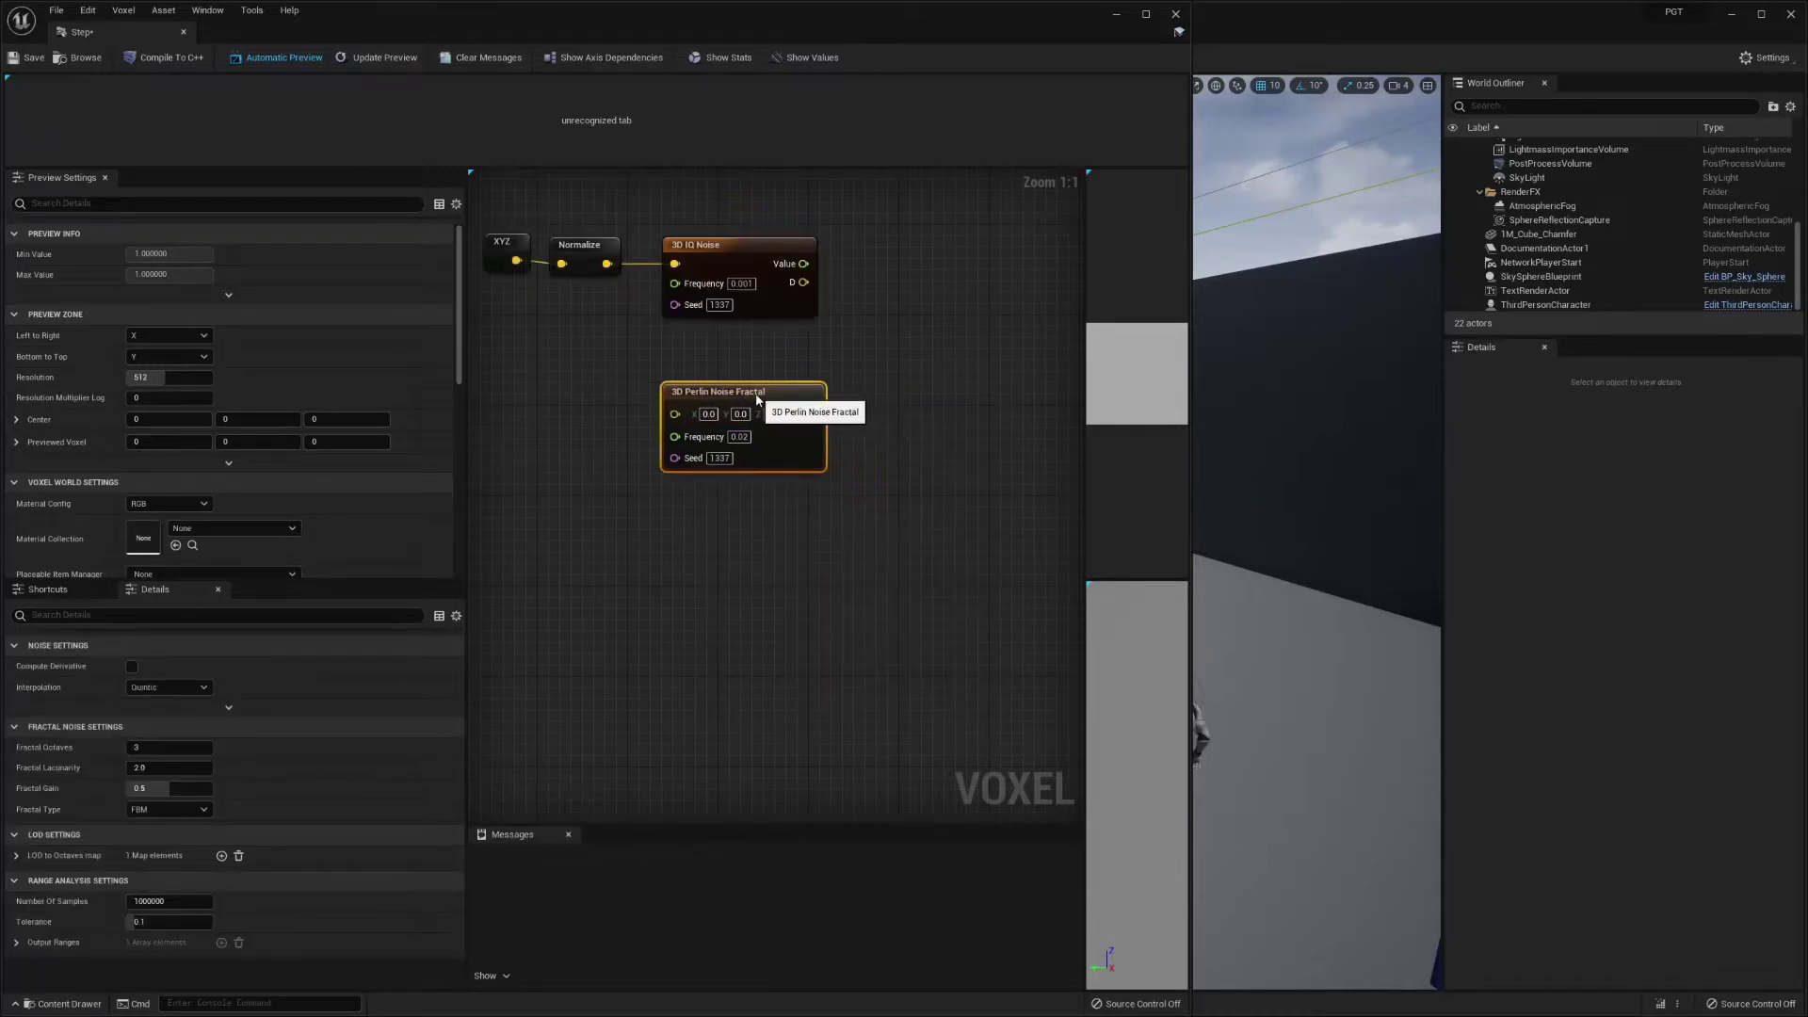
left_click(885, 380)
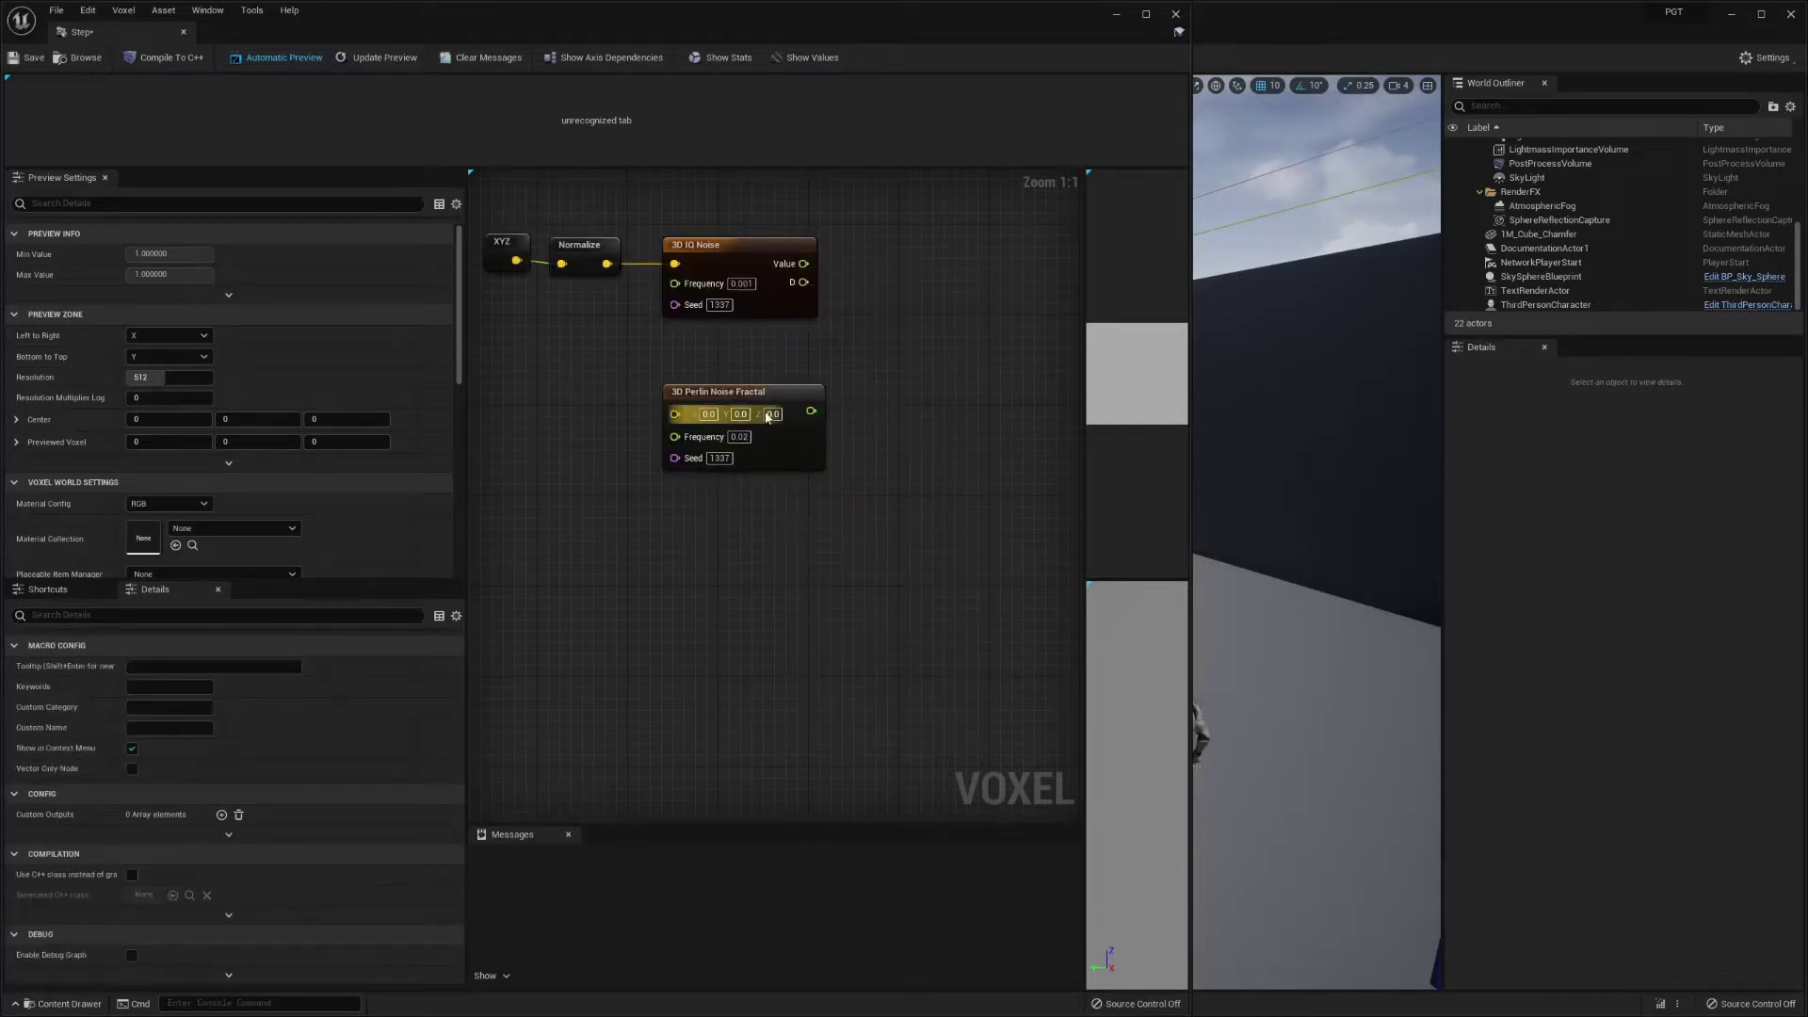
- Add a 3D Simplex Noise Fractal node and place it below the 3D Perlin Noise Fractal node
right_click(762, 580)
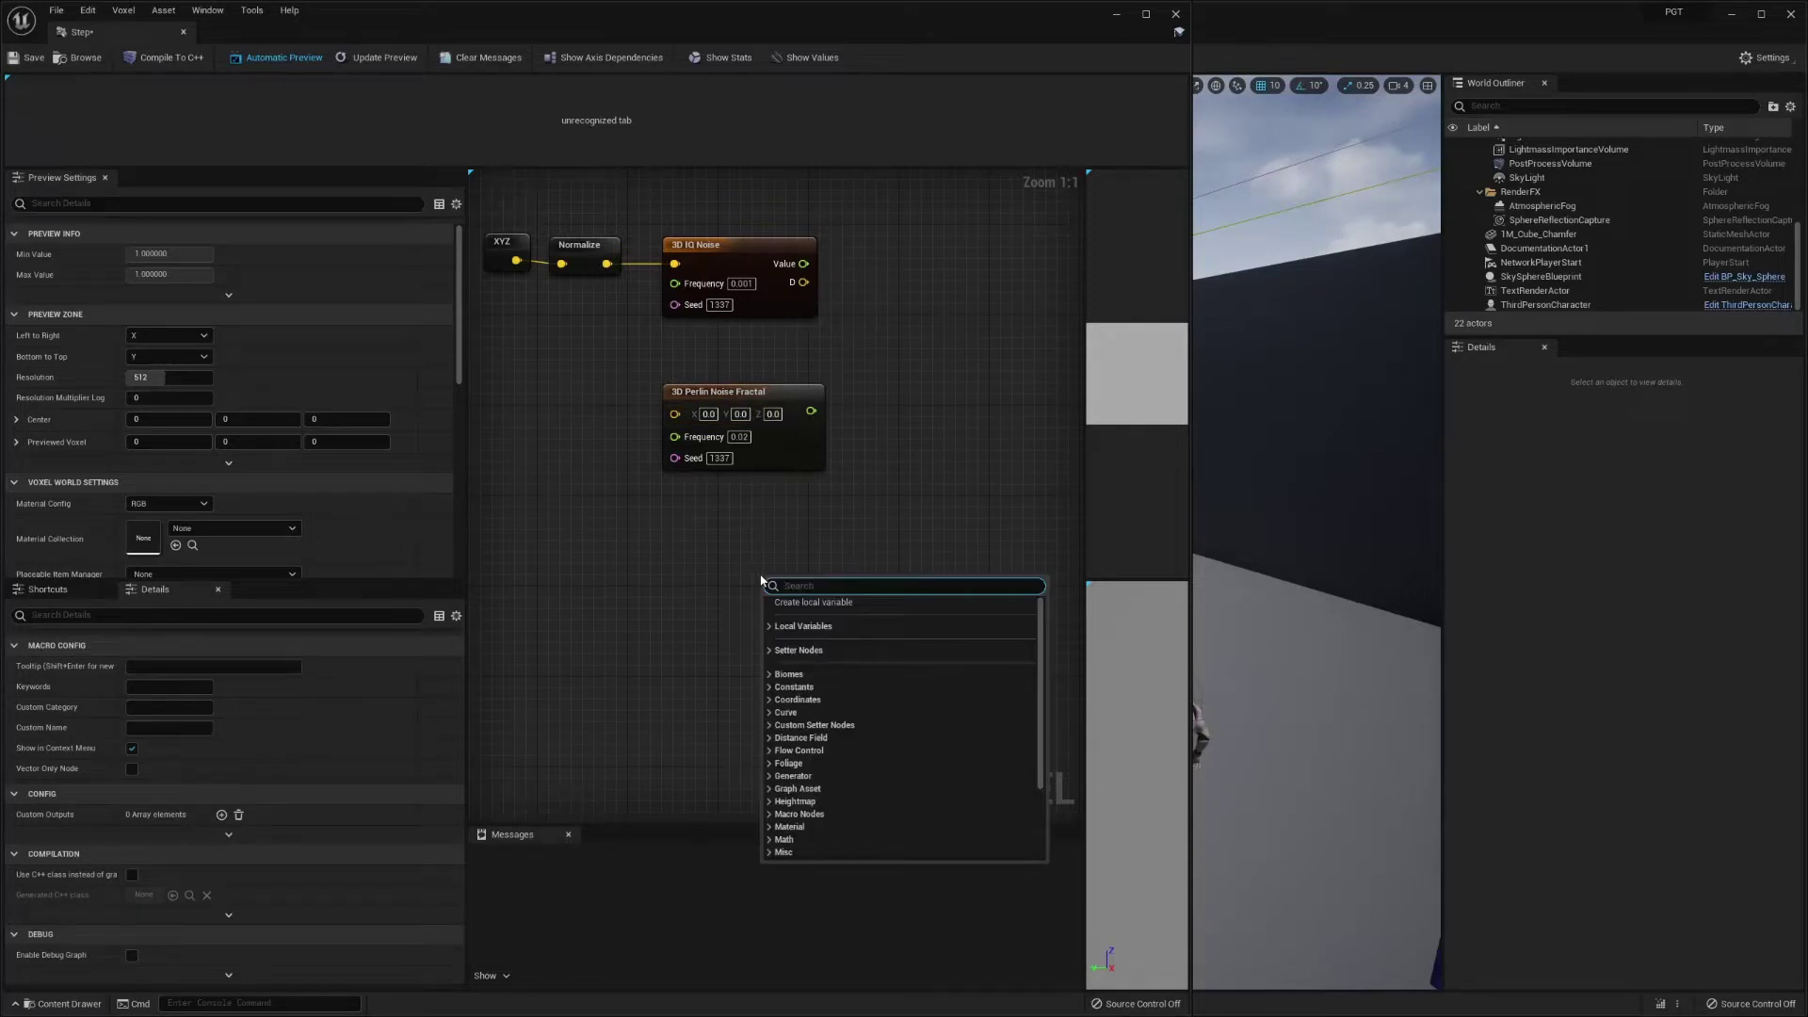
type("3d")
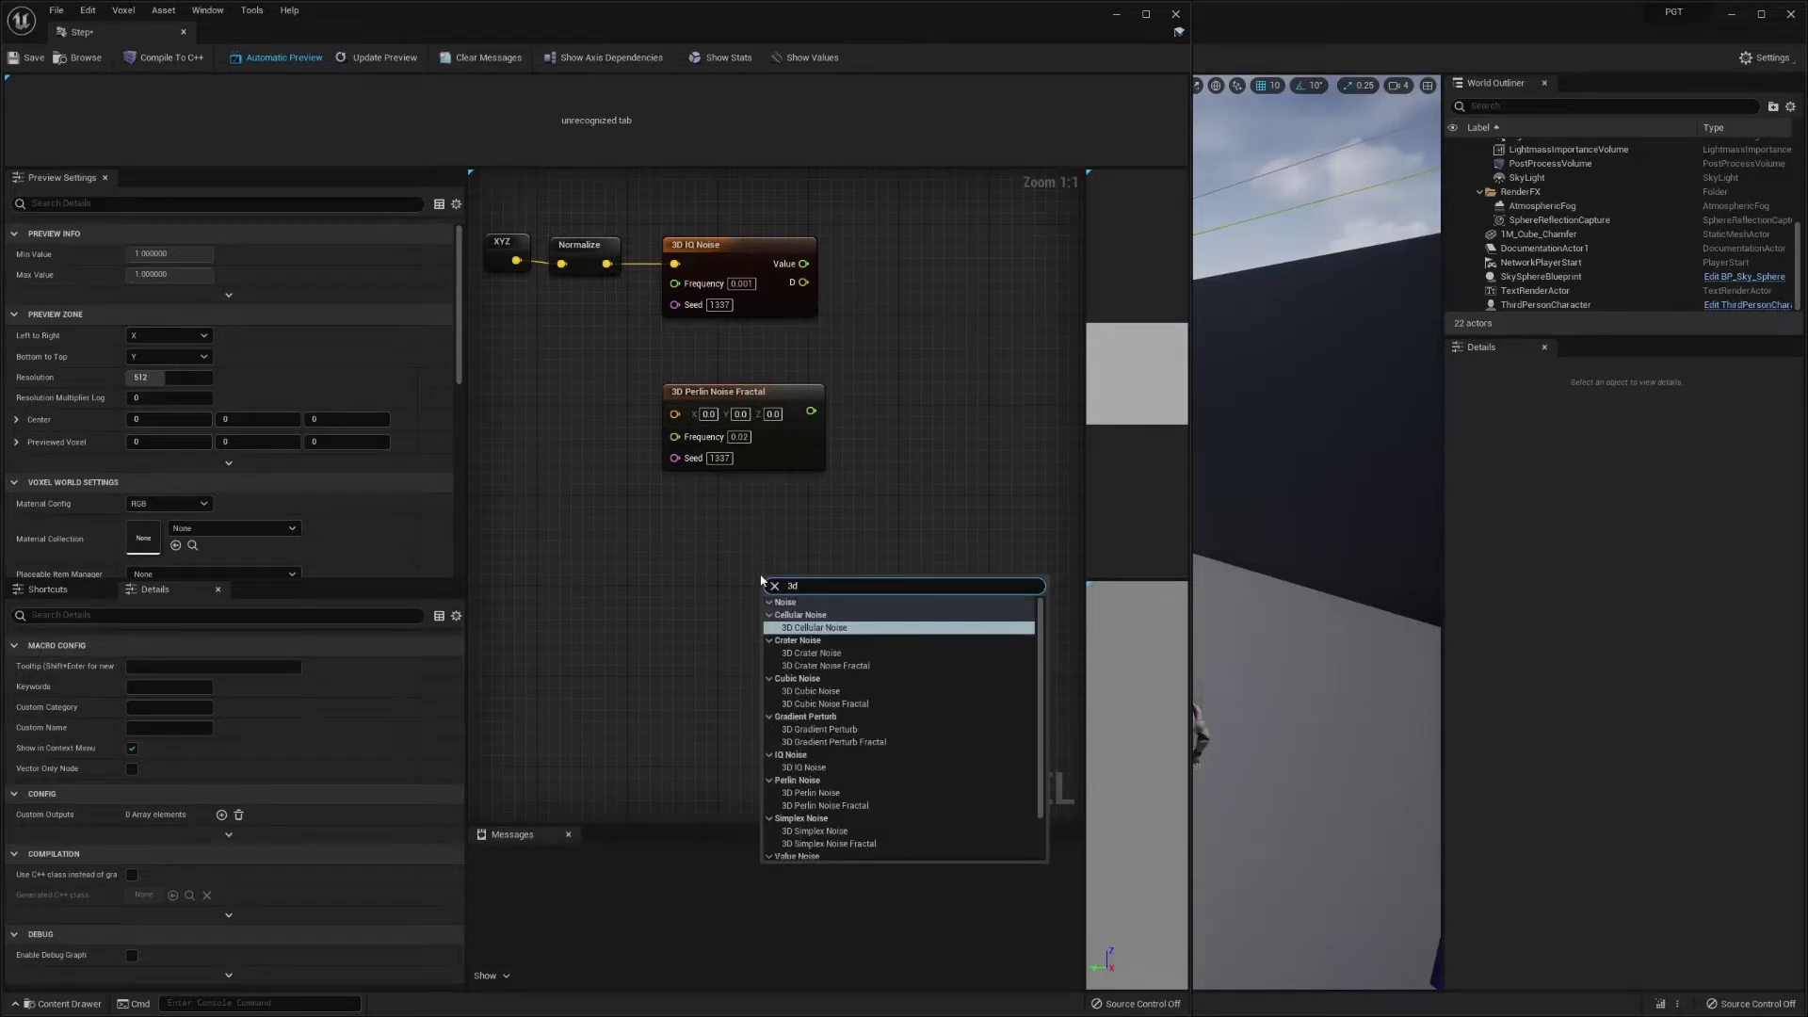
type(" s")
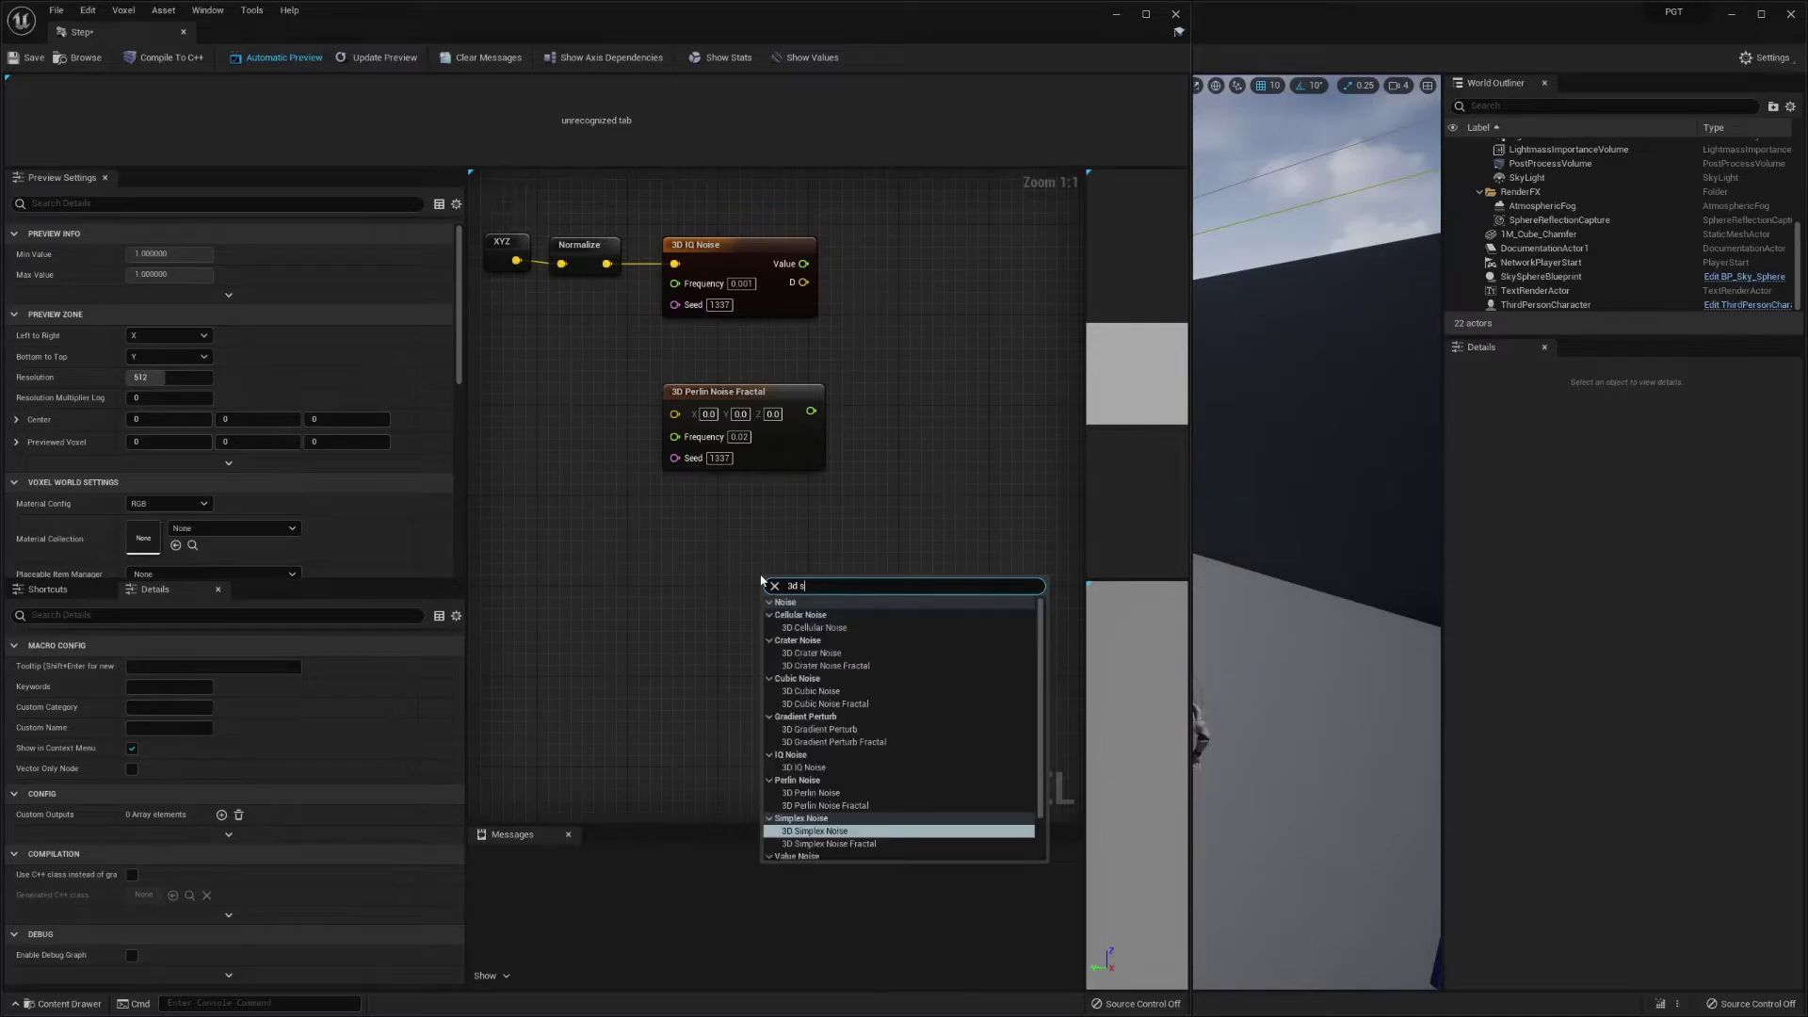
type("imple")
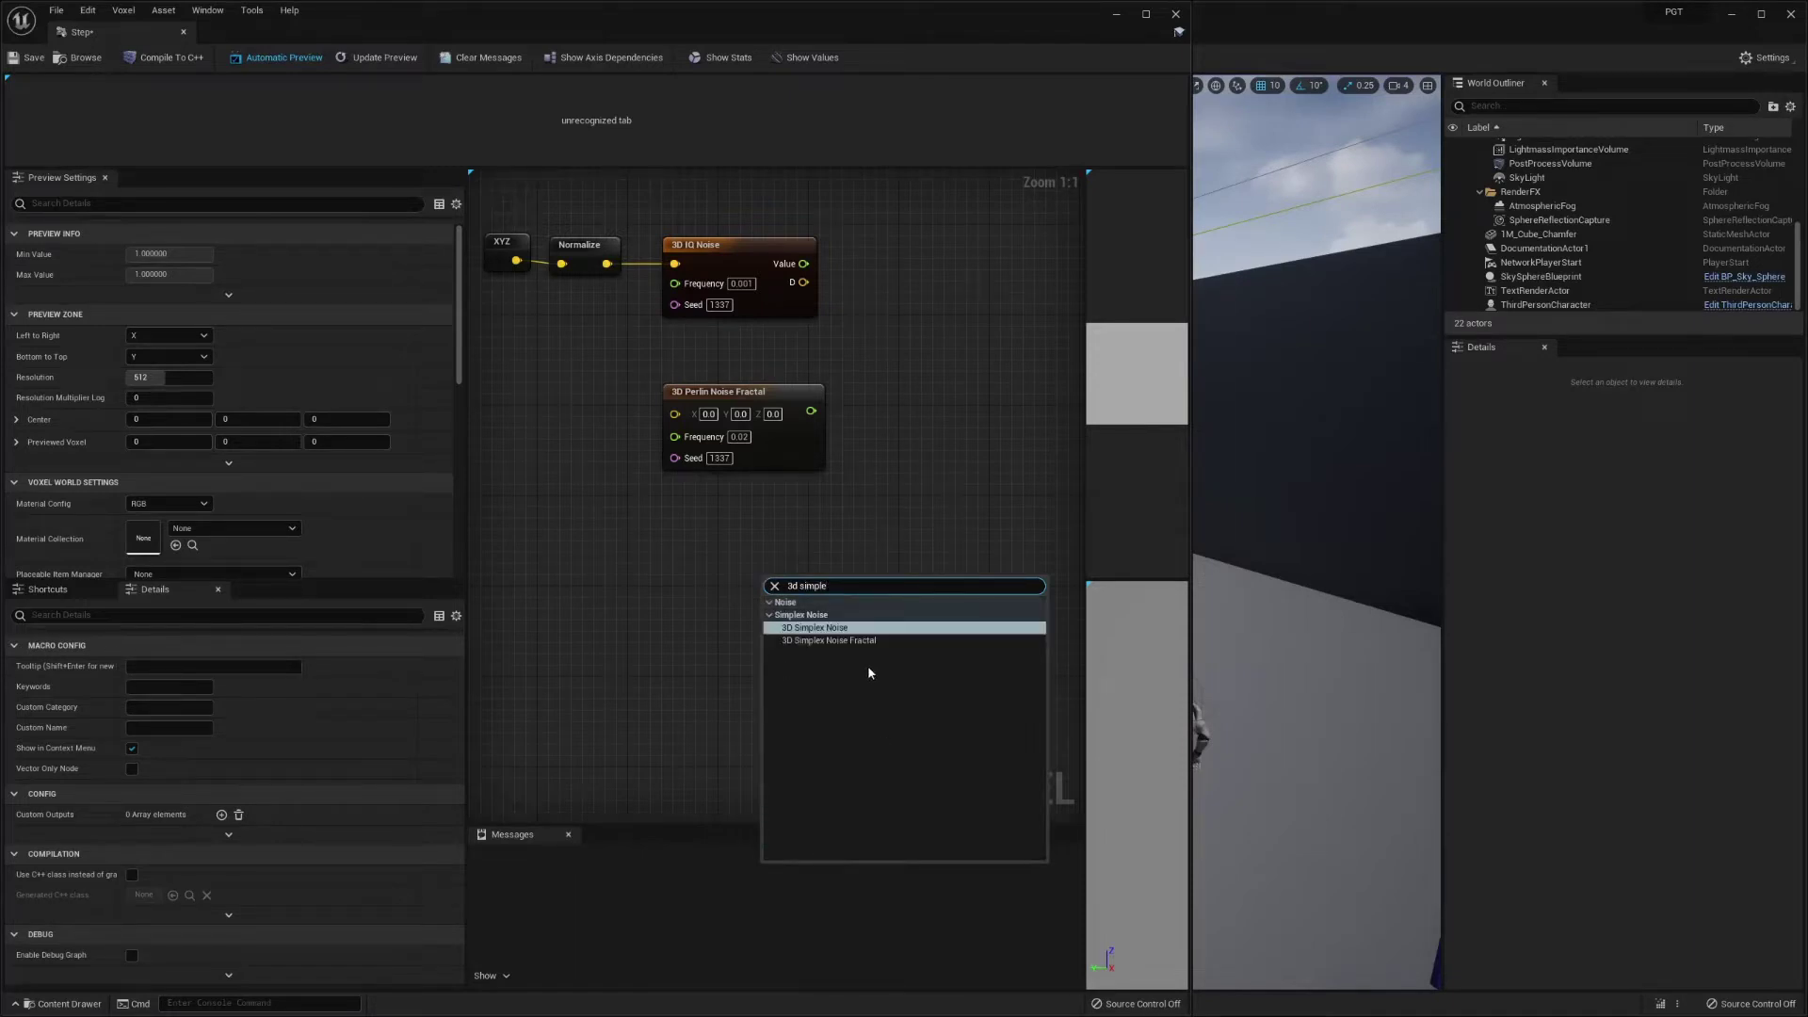
left_click(876, 641)
left_click_drag(857, 591, 765, 524)
mouse_move(765, 525)
right_mouse_down()
mouse_move(753, 626)
mouse_move(753, 556)
right_mouse_up()
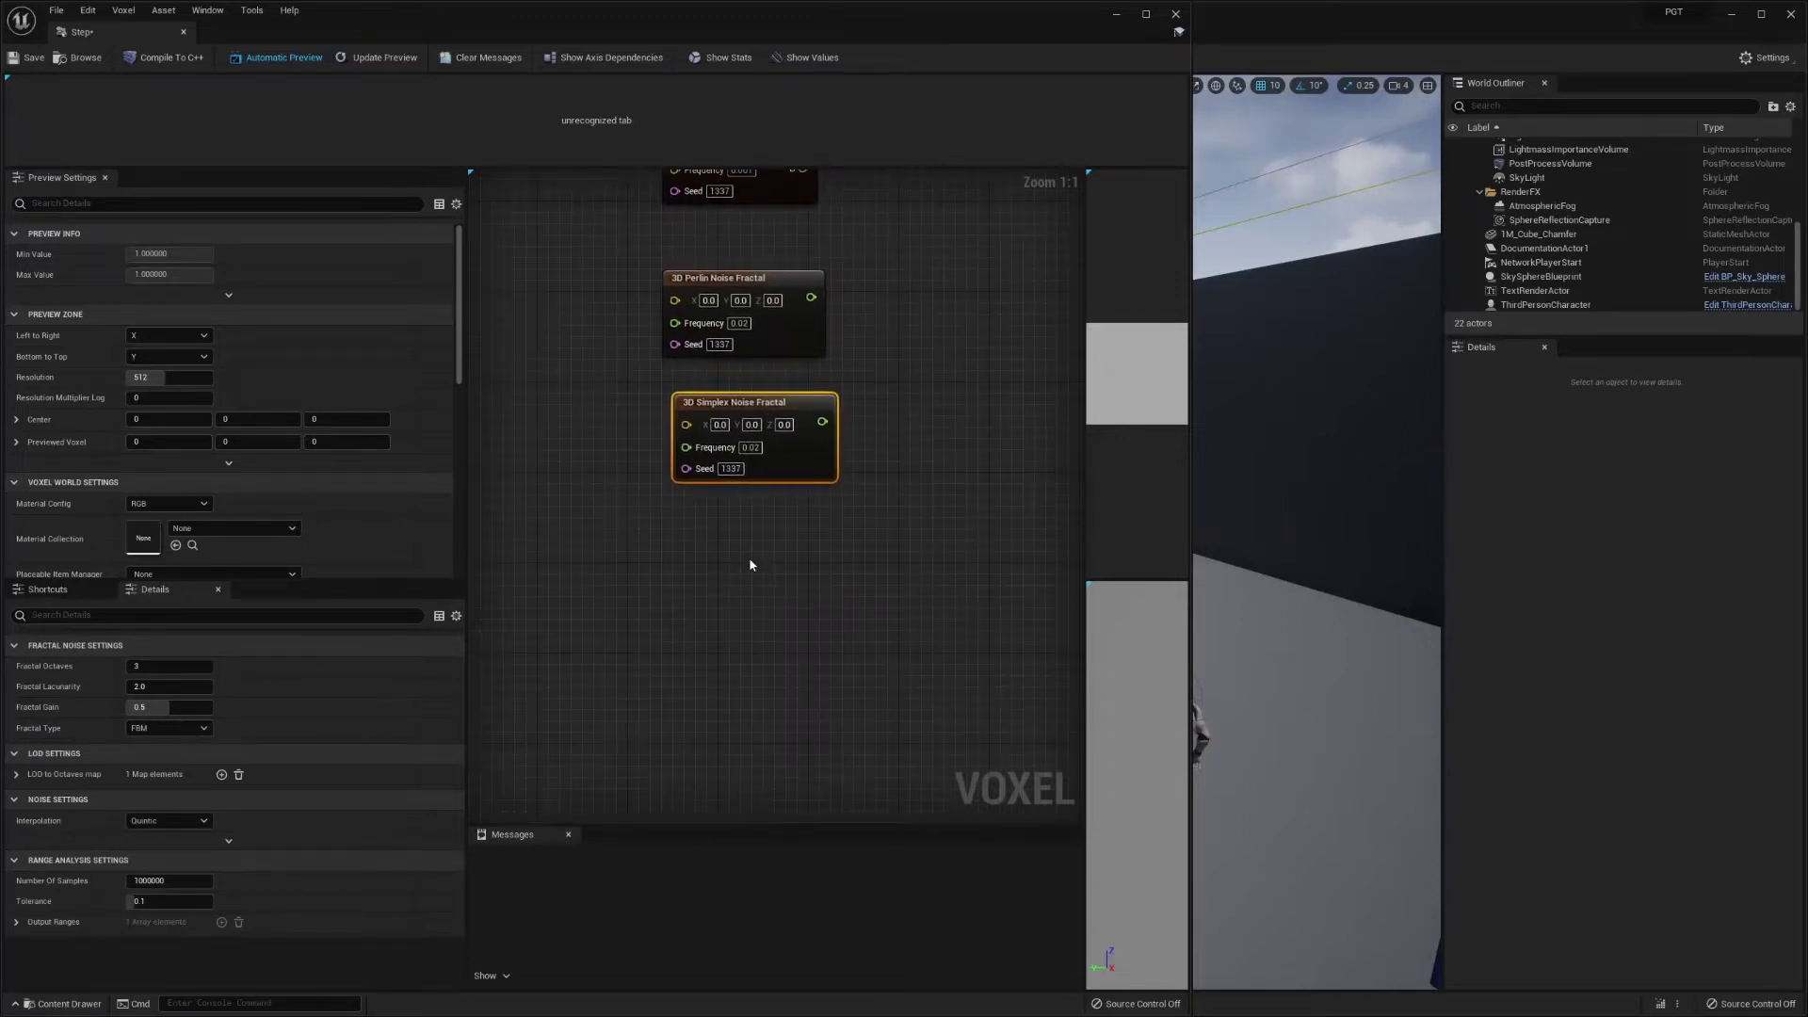
- Add a 3D Crater Noise Fractal node and place it below the 3D Simplex Noise Fractal node
right_click(750, 564)
type("3d cr")
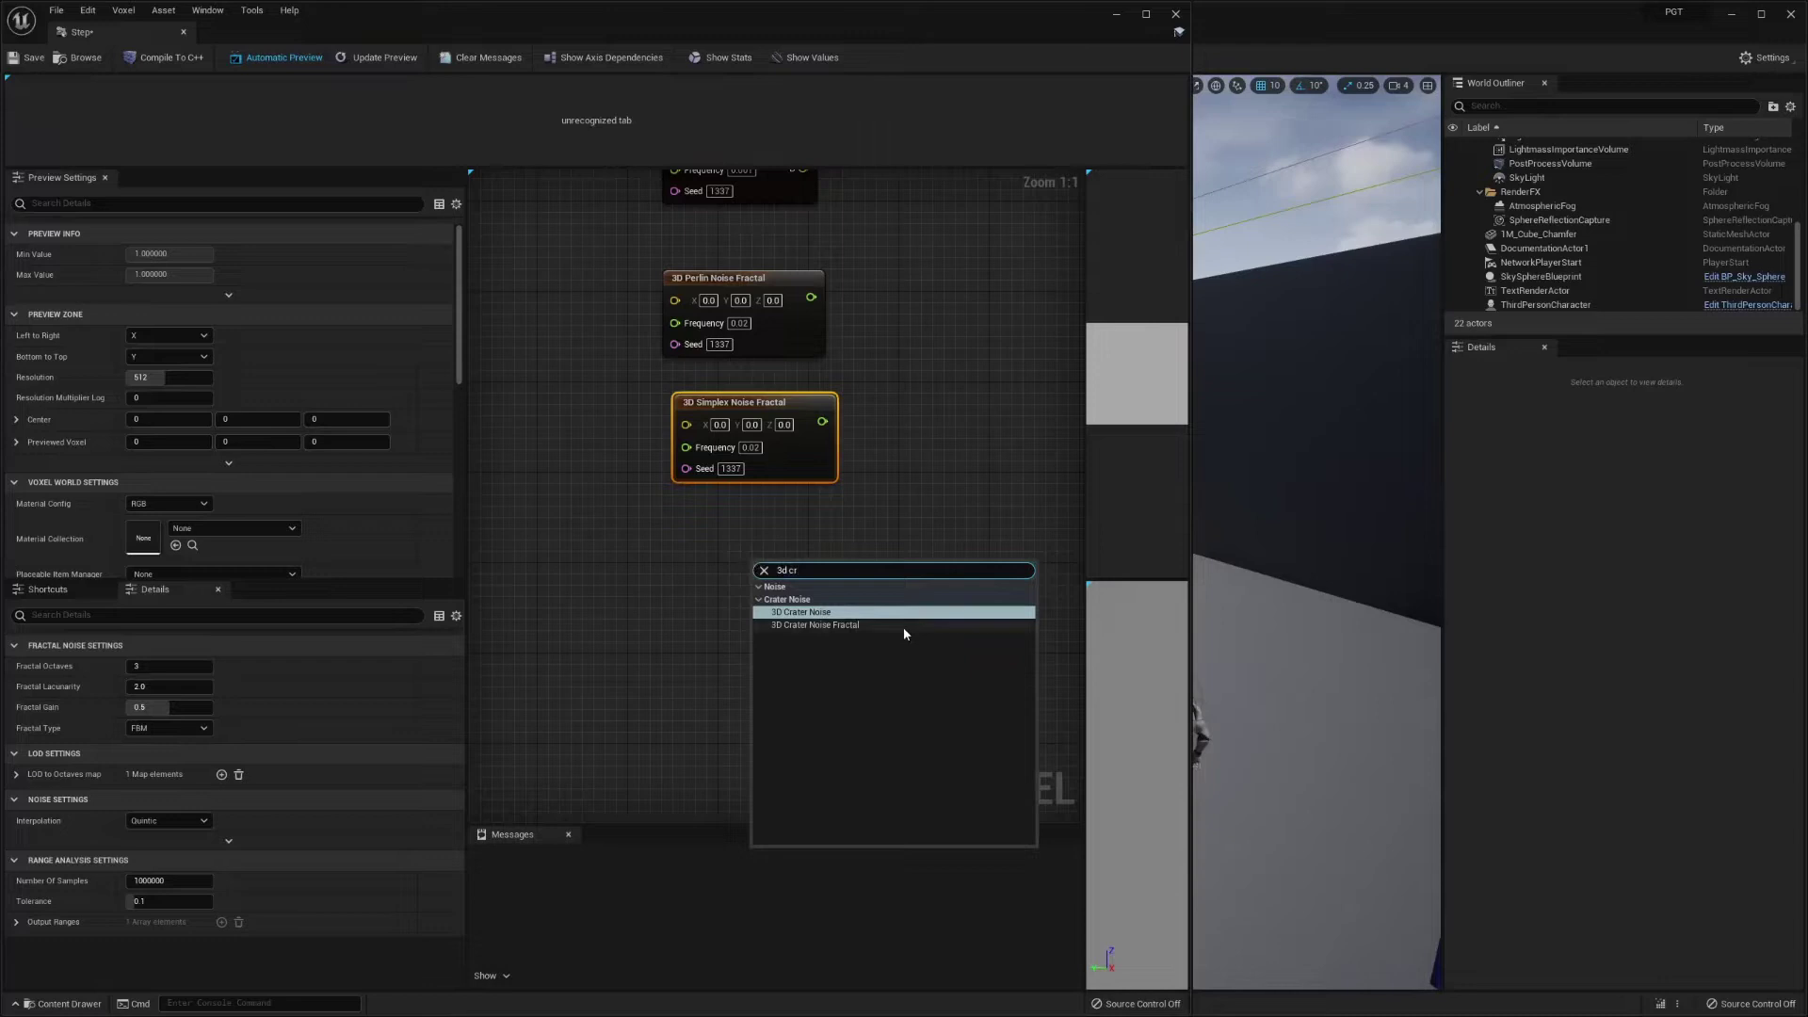
key("Escape")
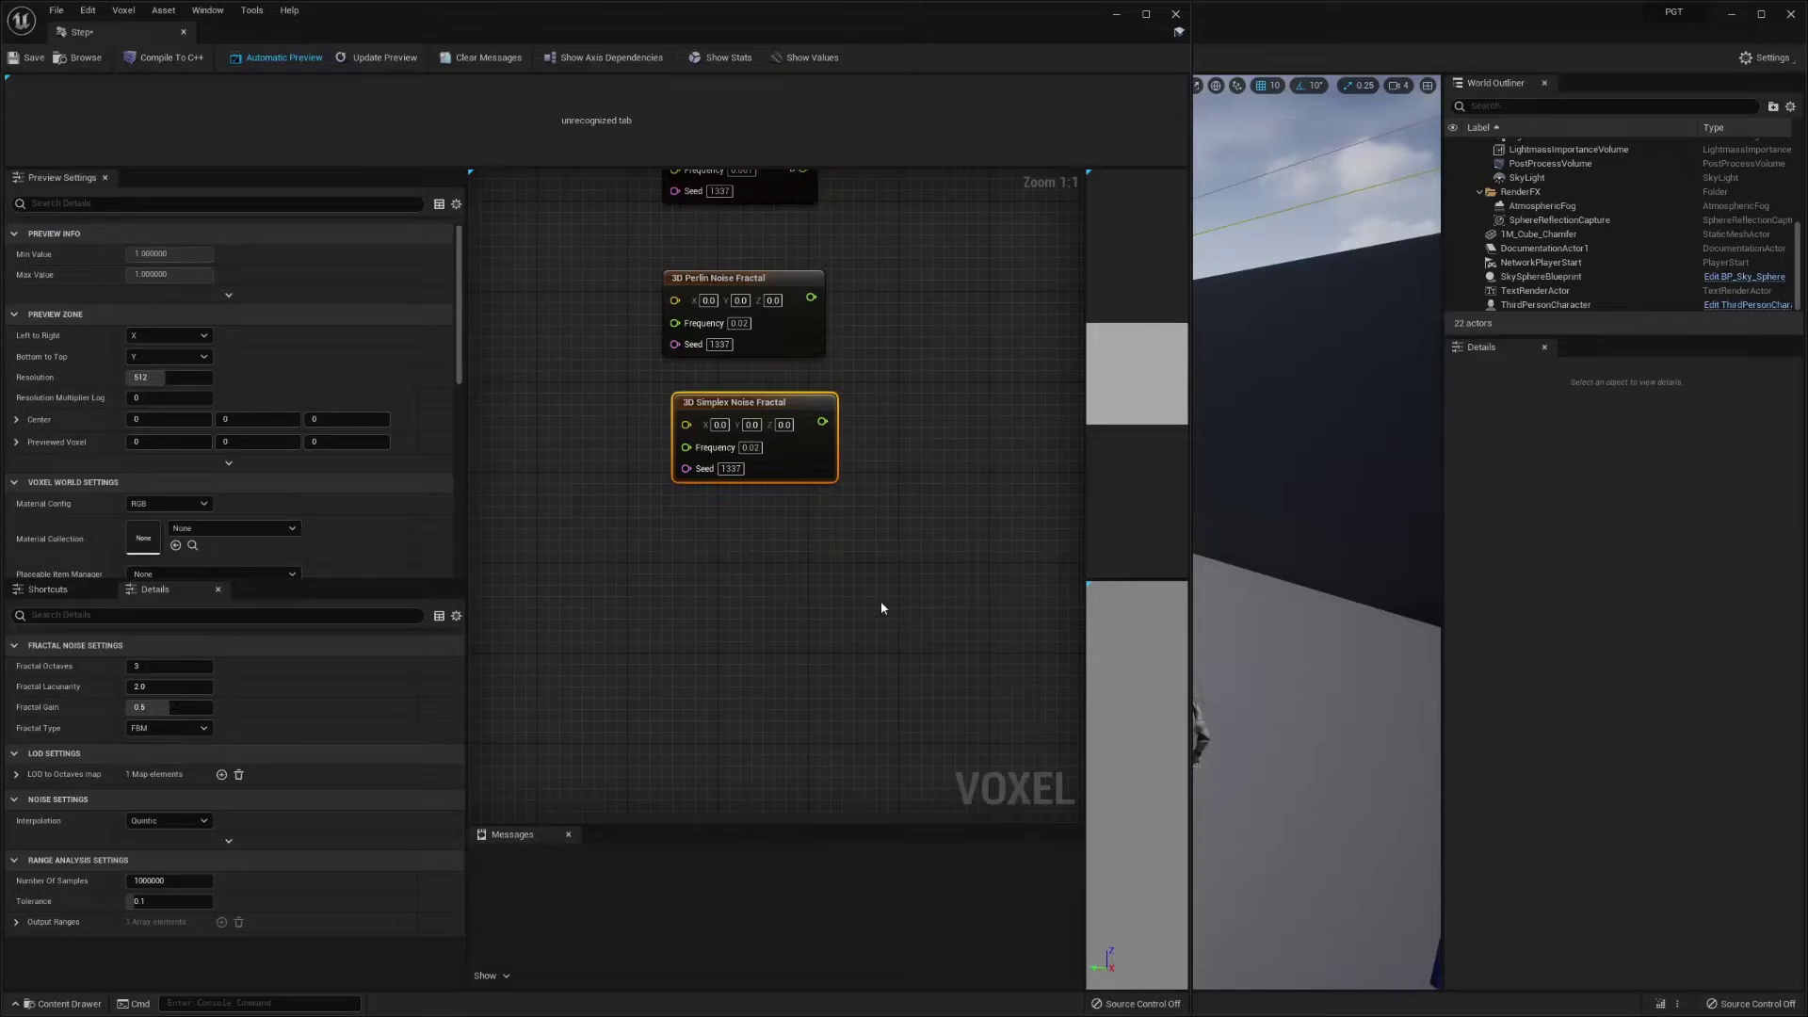
left_click_drag(896, 612, 825, 583)
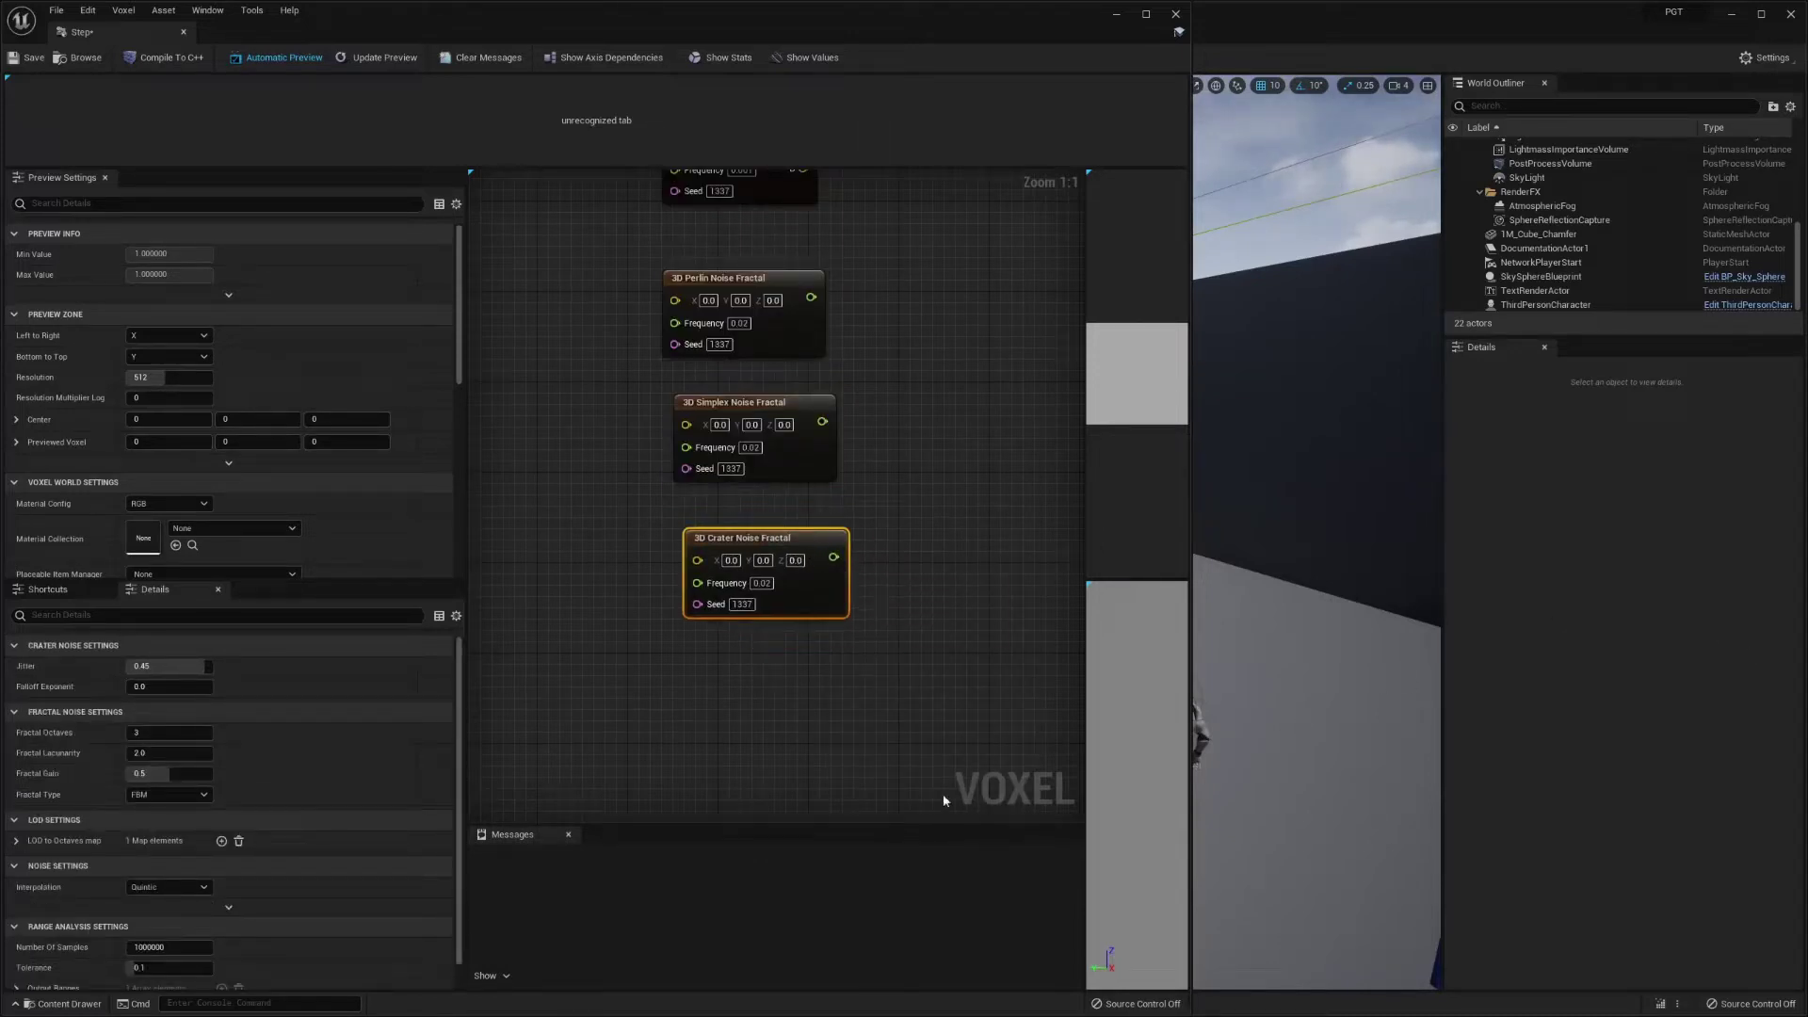
- Add a 3D Value Noise Fractal node and place it directly below the 3D Crater Noise Fractal node
right_click(755, 698)
type("val")
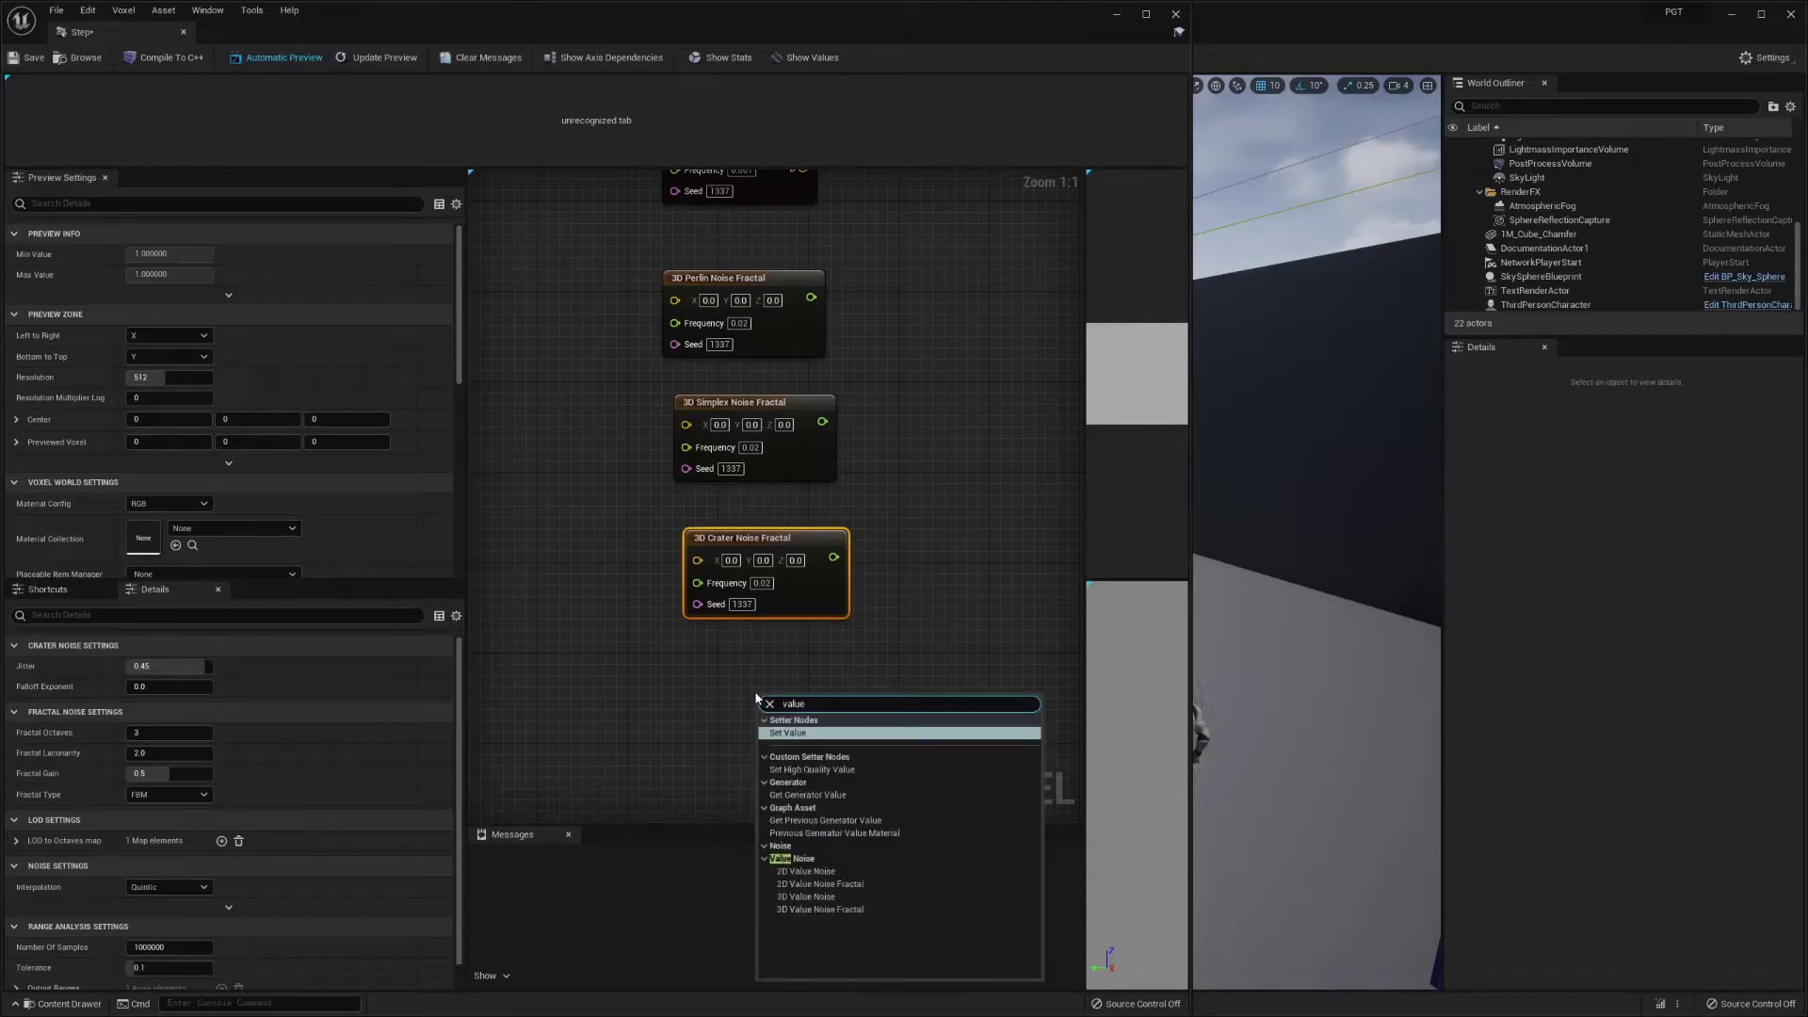
type("ue")
key("Escape")
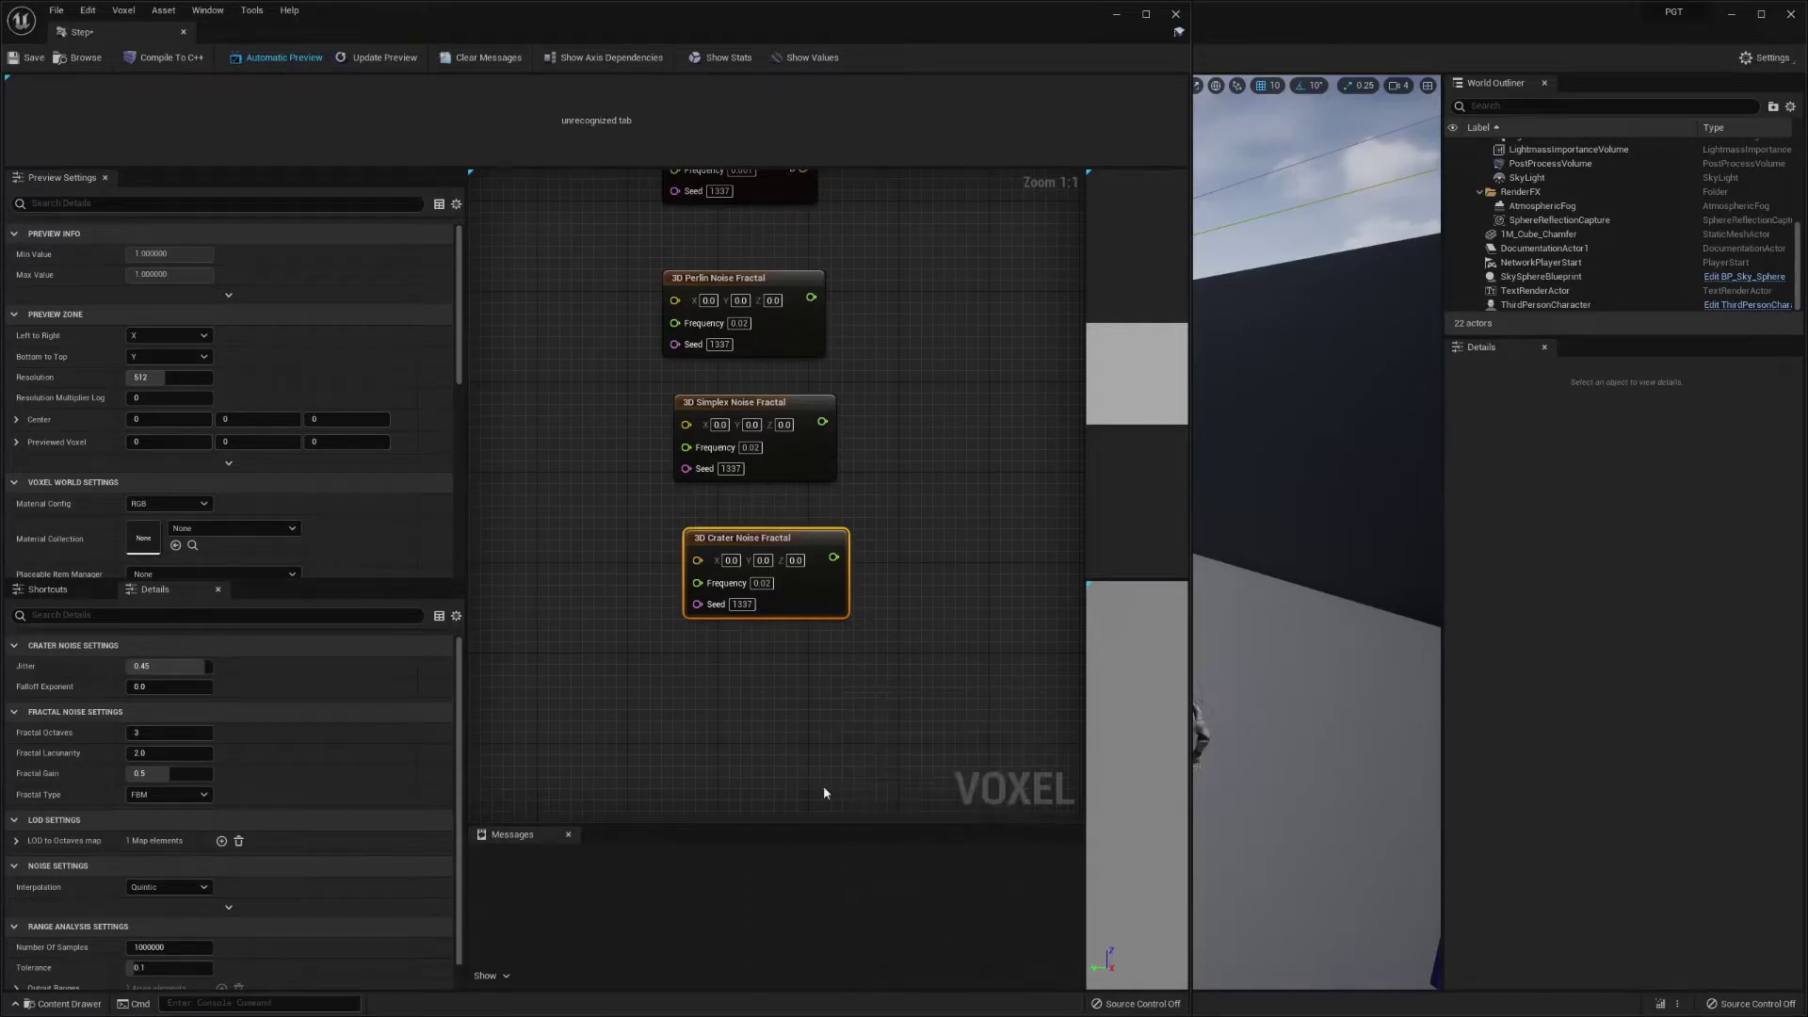
left_click_drag(843, 702, 786, 647)
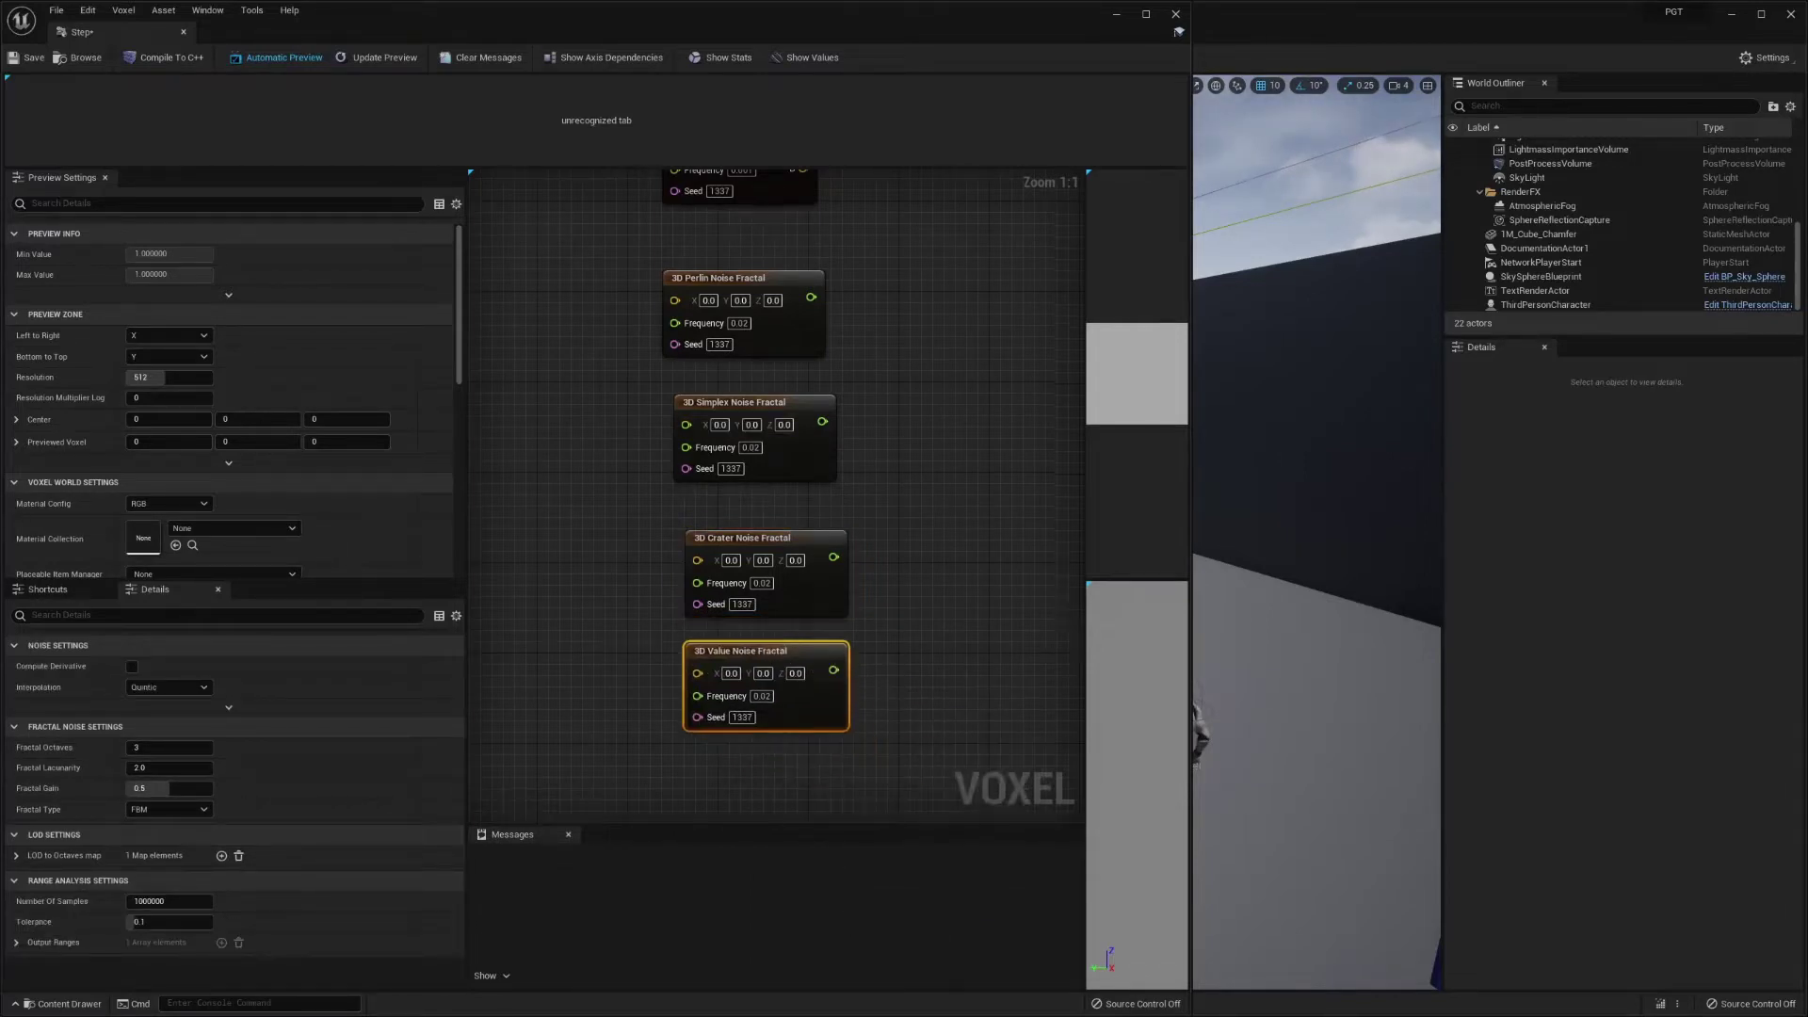
- Examine the 3D IQ Noise node's settings, including its interpolation choices and the advanced noise settings
right_click_drag(745, 423, 796, 746)
left_click(776, 460)
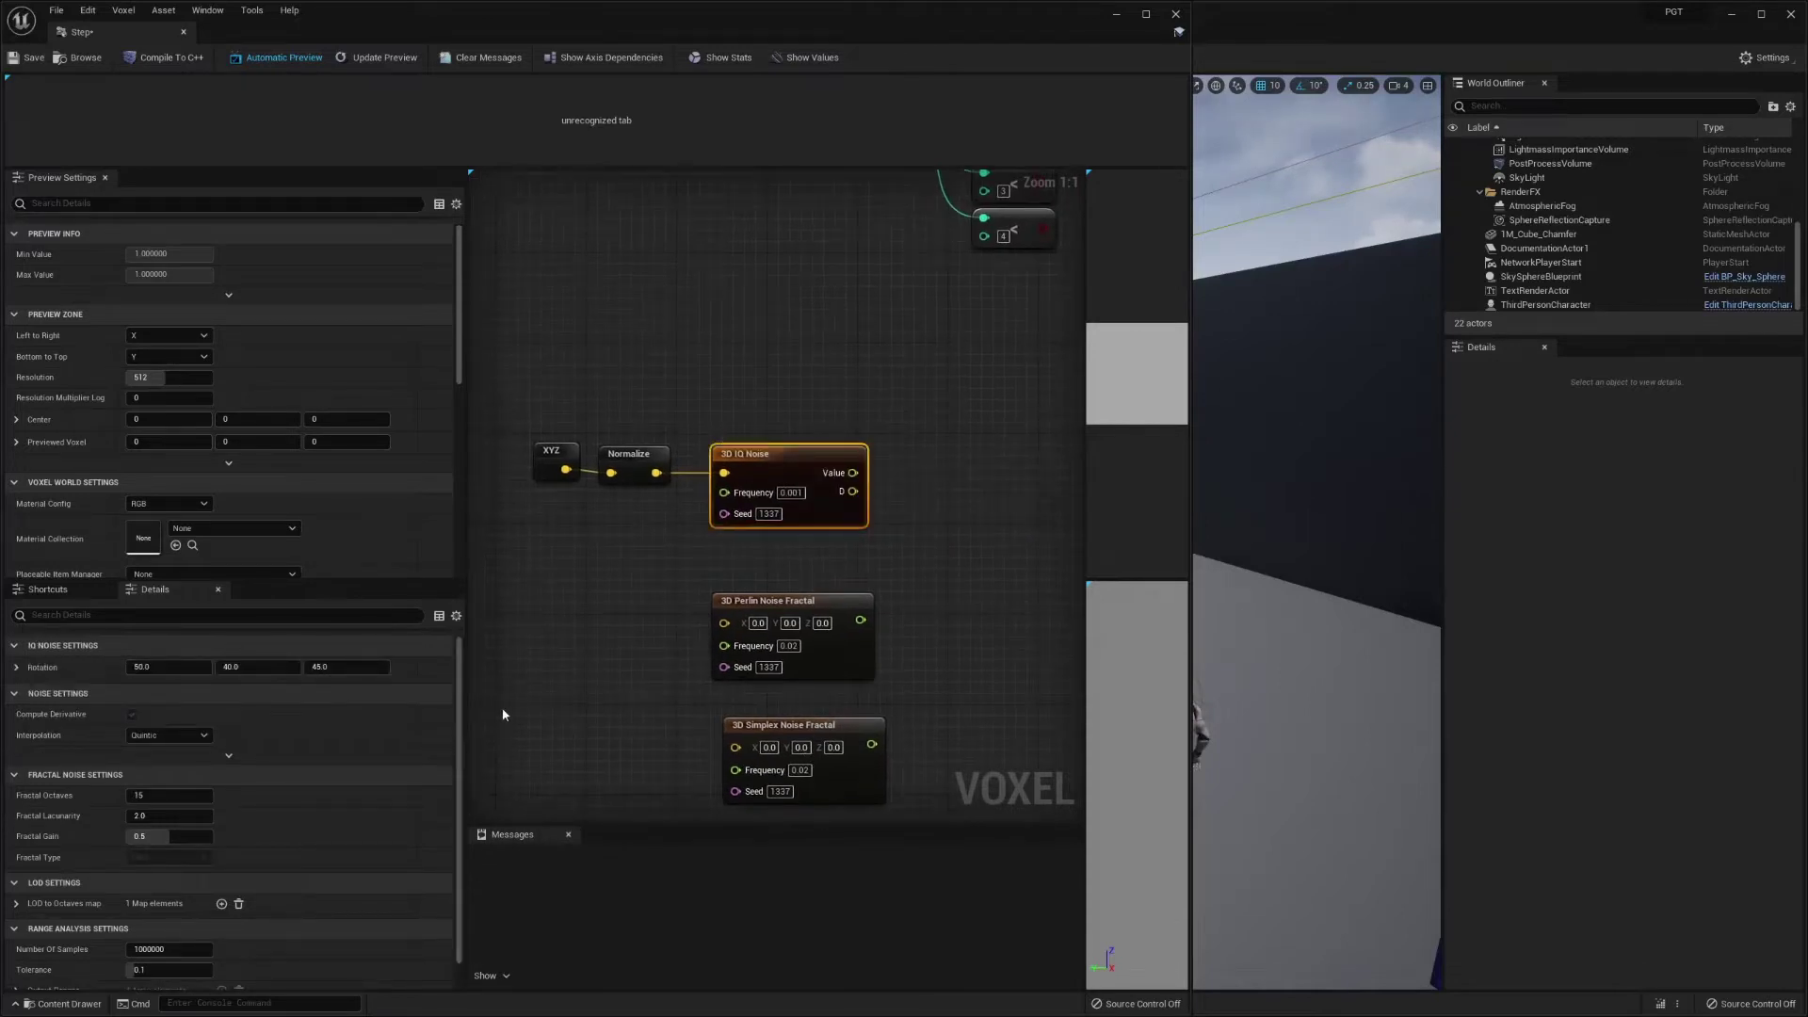
scroll(269, 776, "down", 1)
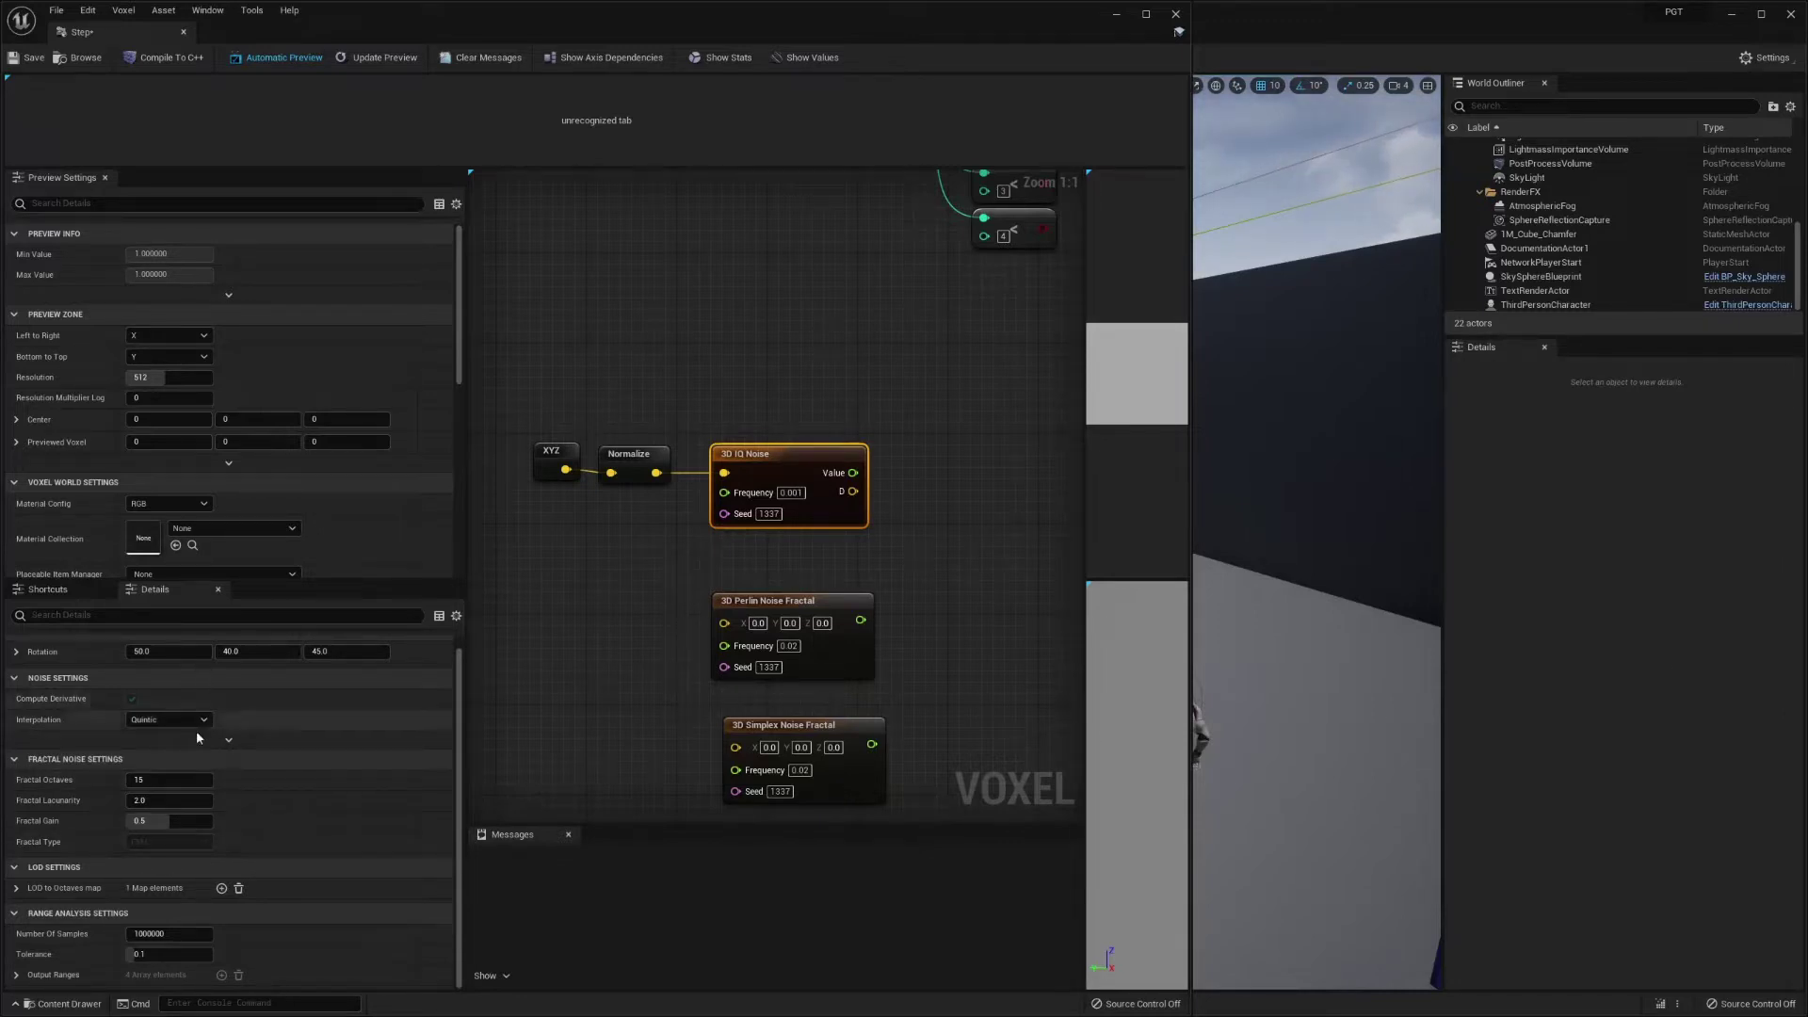
left_click(167, 719)
left_click(228, 741)
left_click(228, 743)
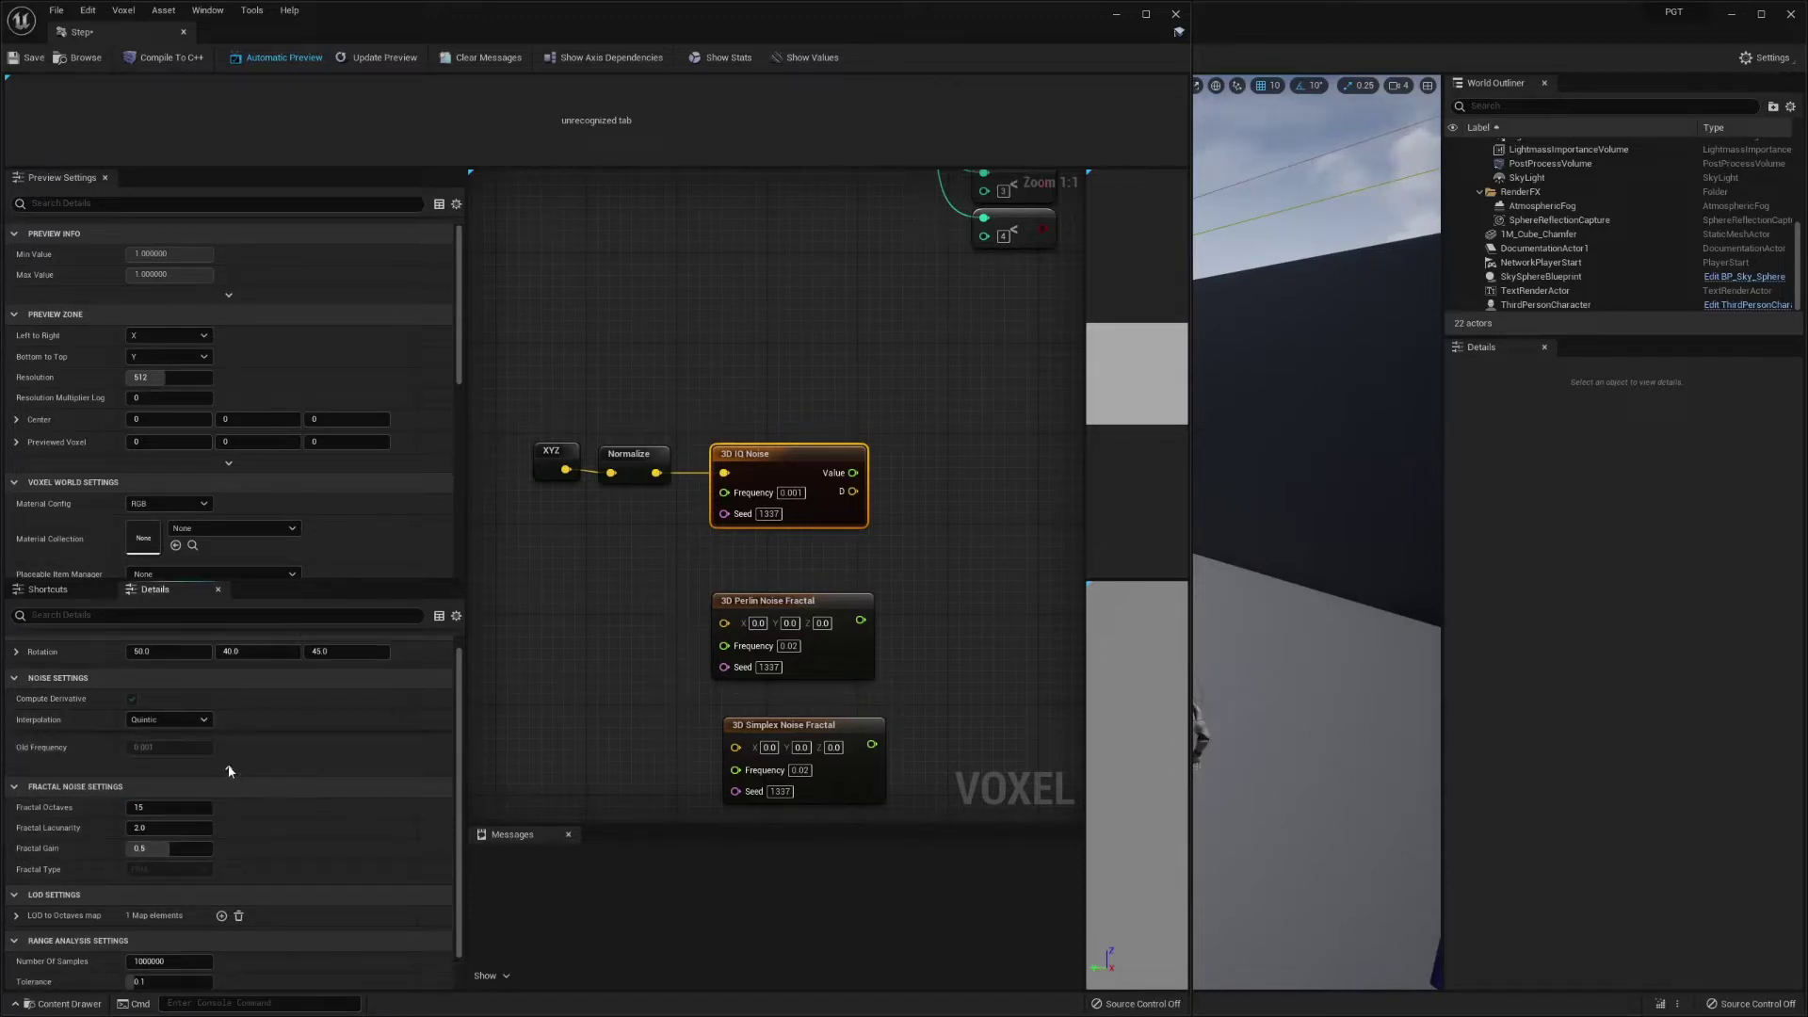
left_click(228, 766)
- Review the available fractal types for the 3D Perlin Noise Fractal and 3D Simplex Noise Fractal nodes
left_click(801, 600)
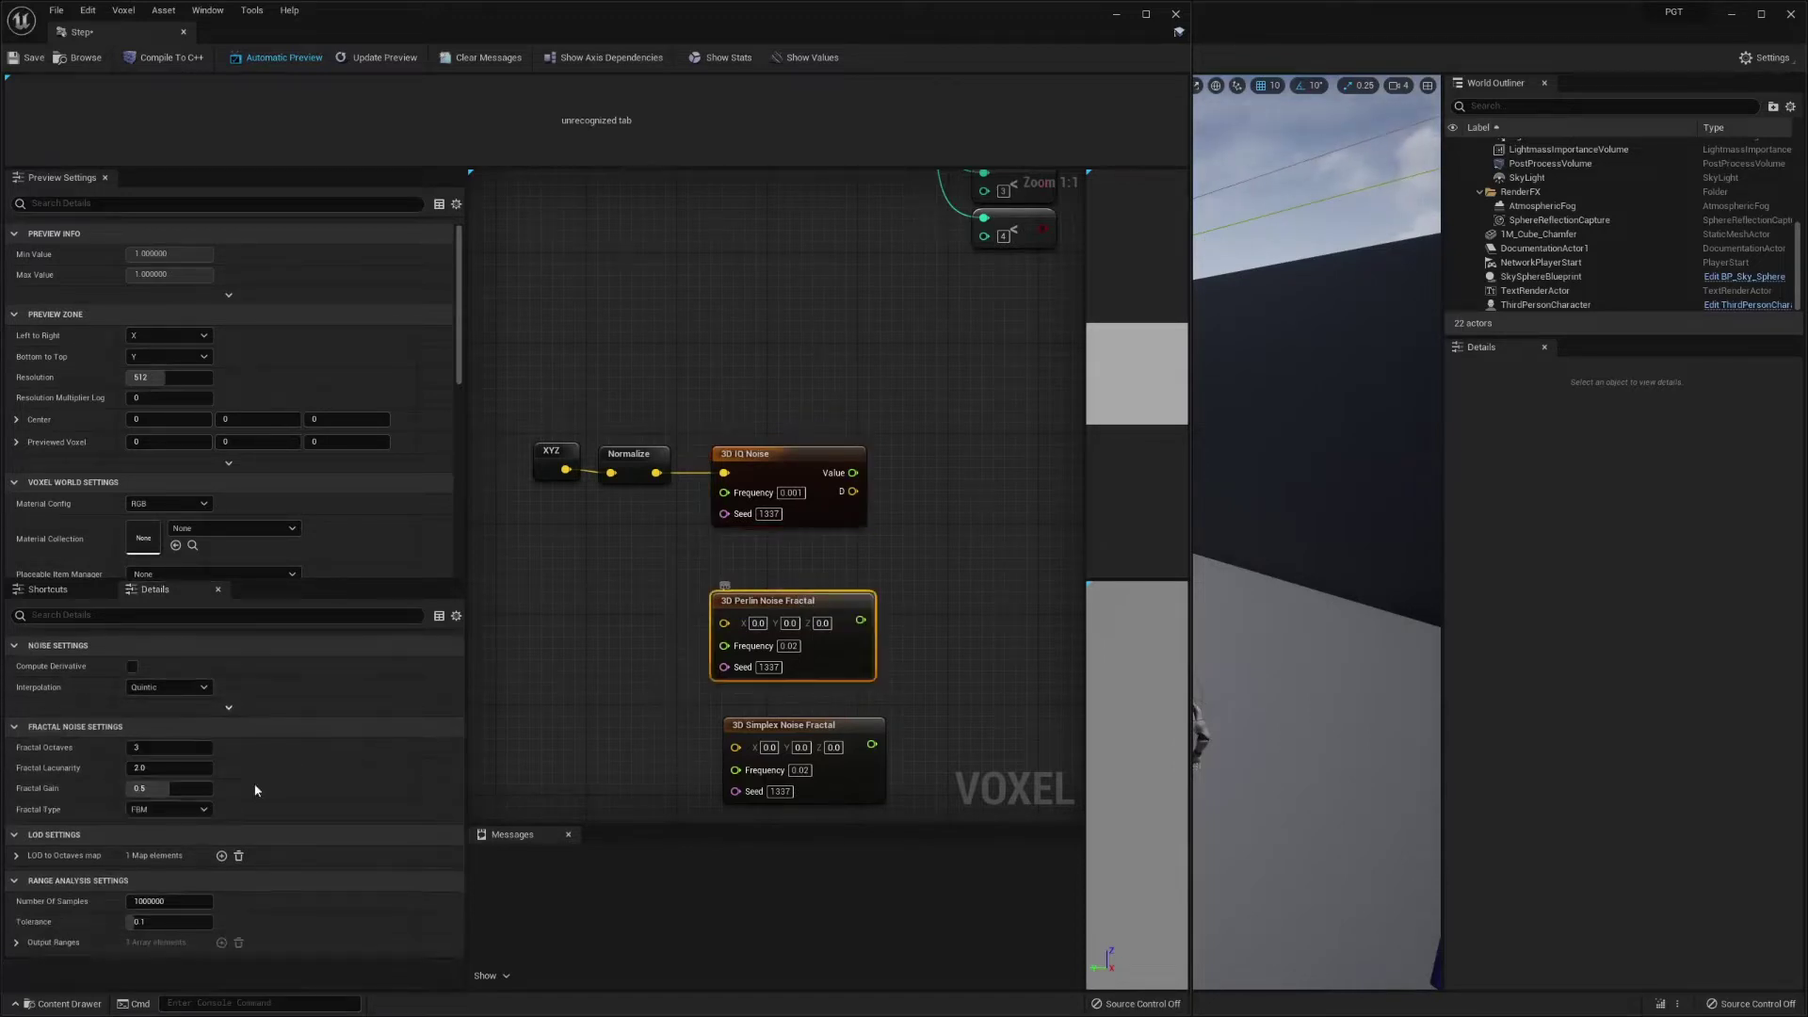
left_click(155, 809)
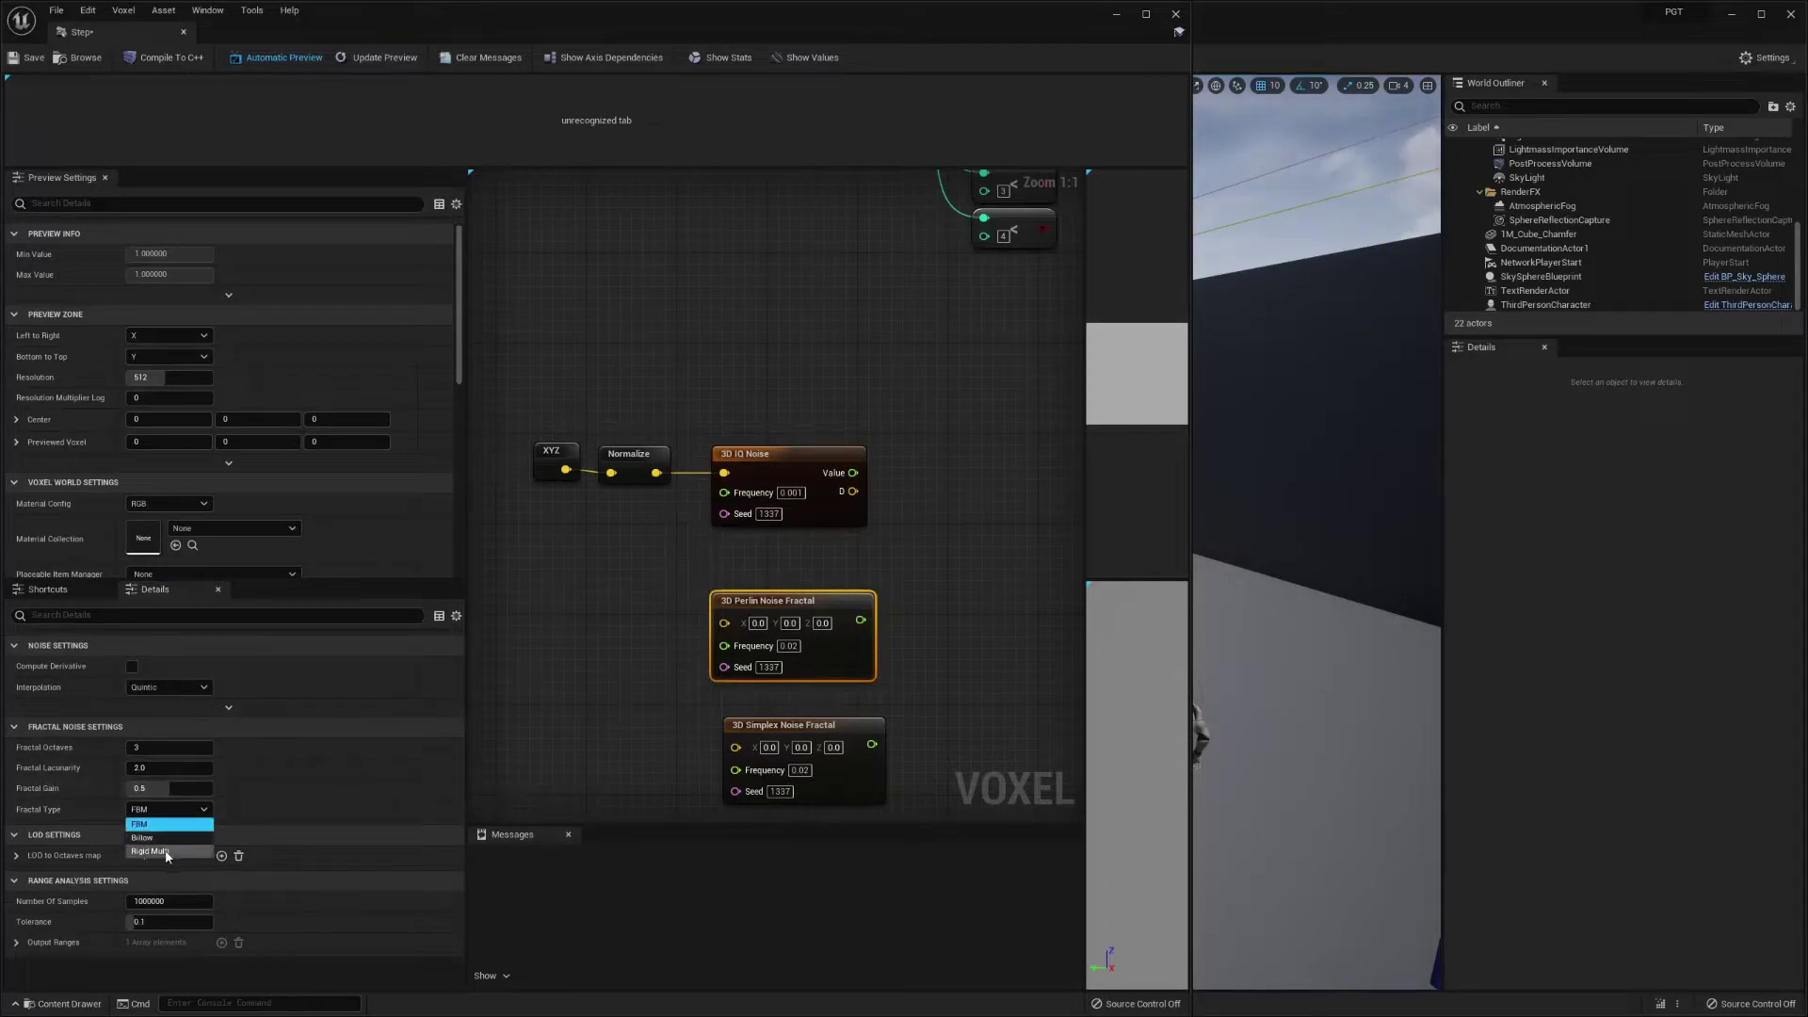
left_click(156, 851)
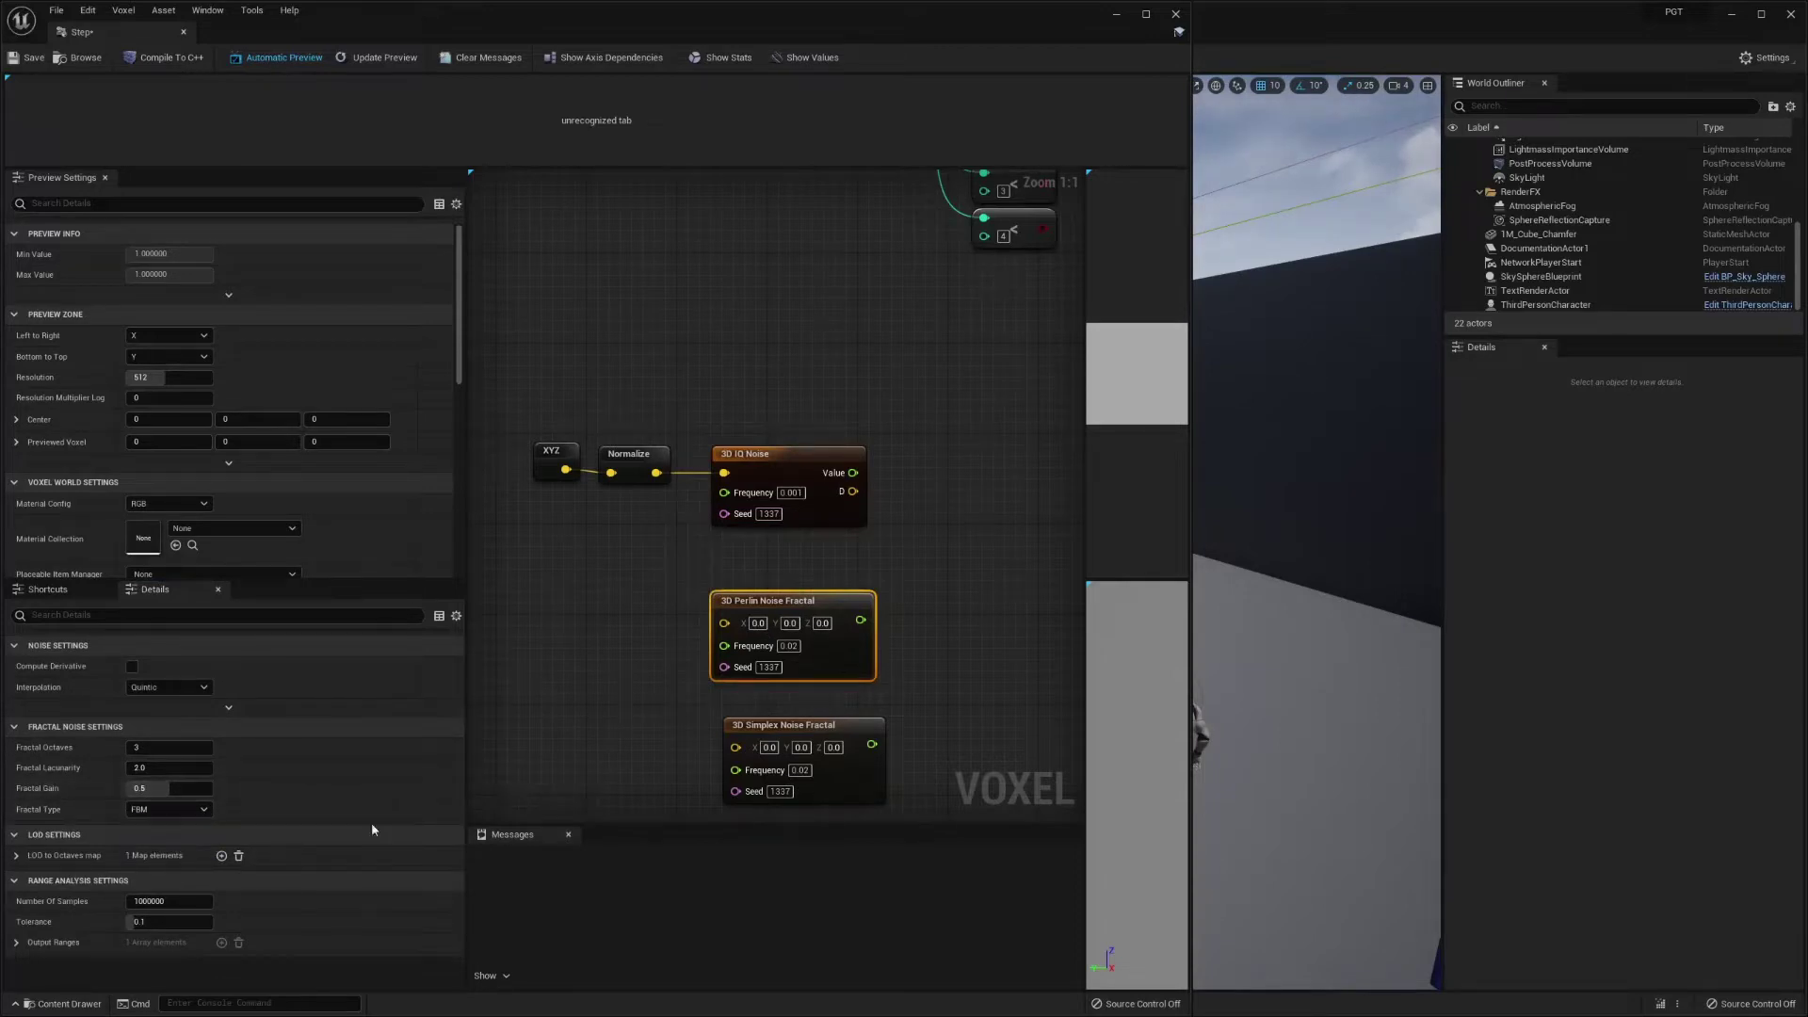
left_click(808, 736)
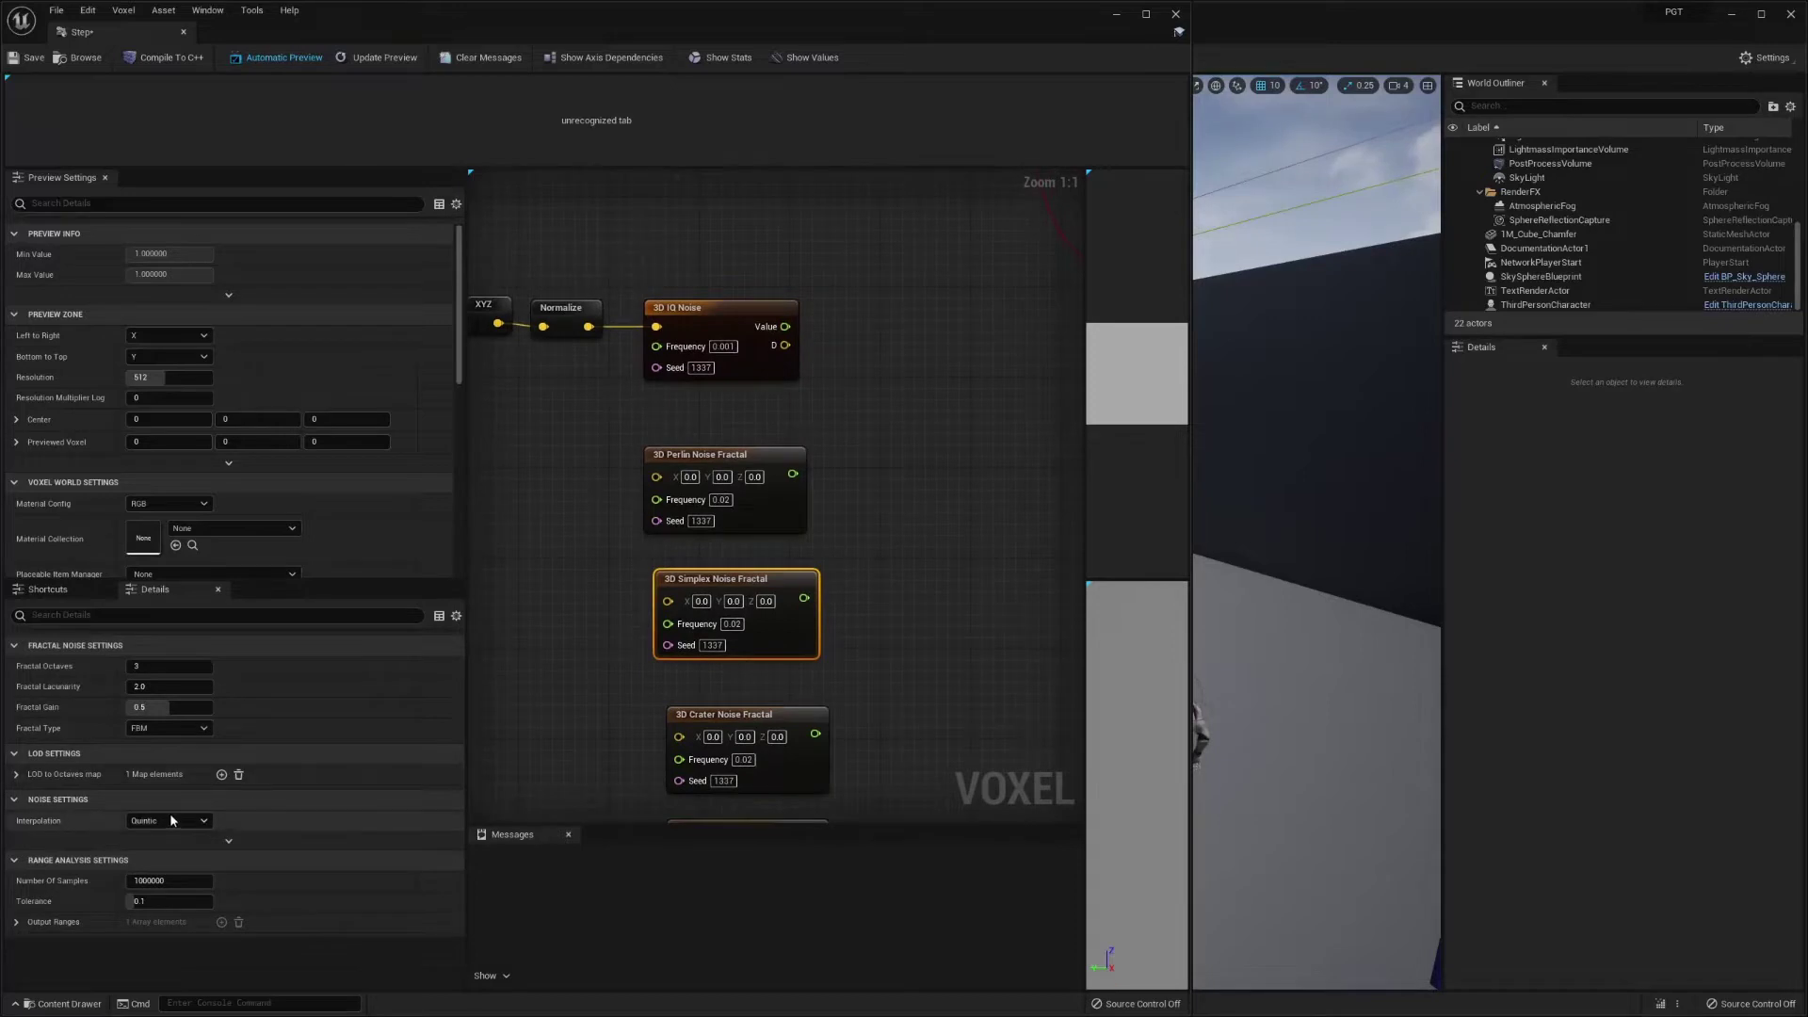
left_click(178, 729)
left_click(164, 771)
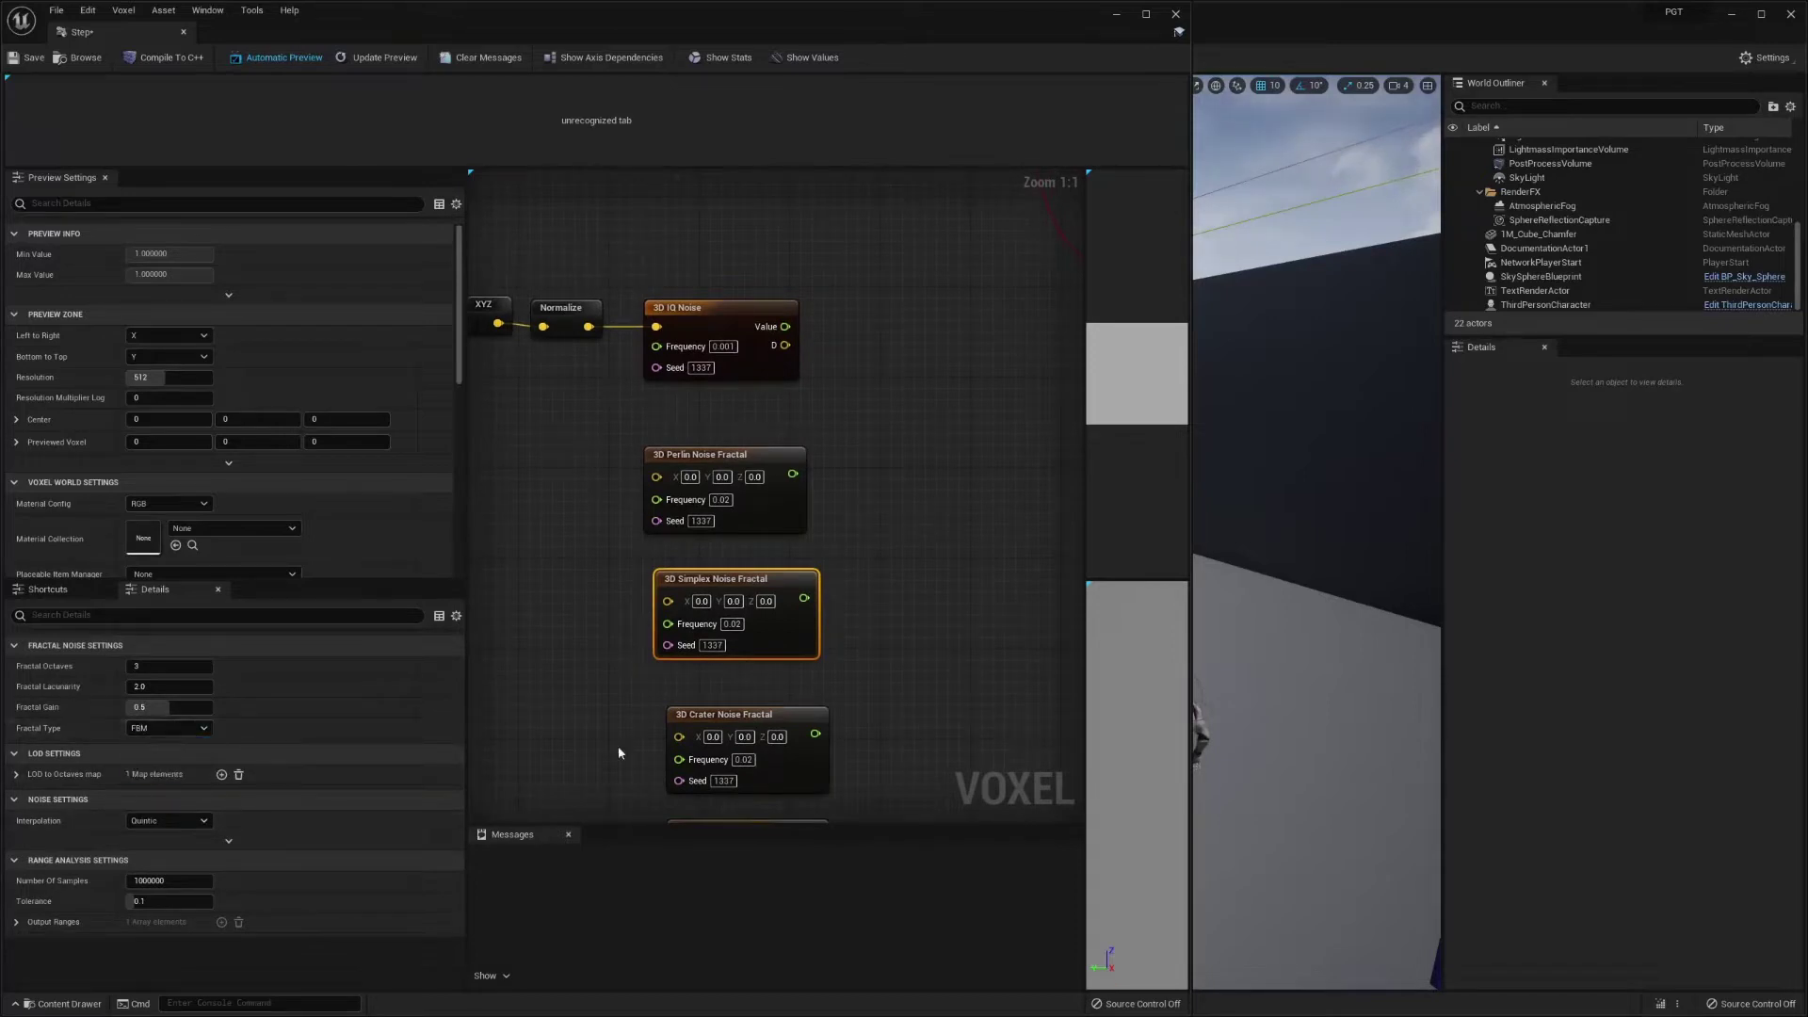
- Set the fractal type to Rigid Multi for the 3D Crater Noise Fractal and 3D Value Noise Fractal nodes
left_click(721, 716)
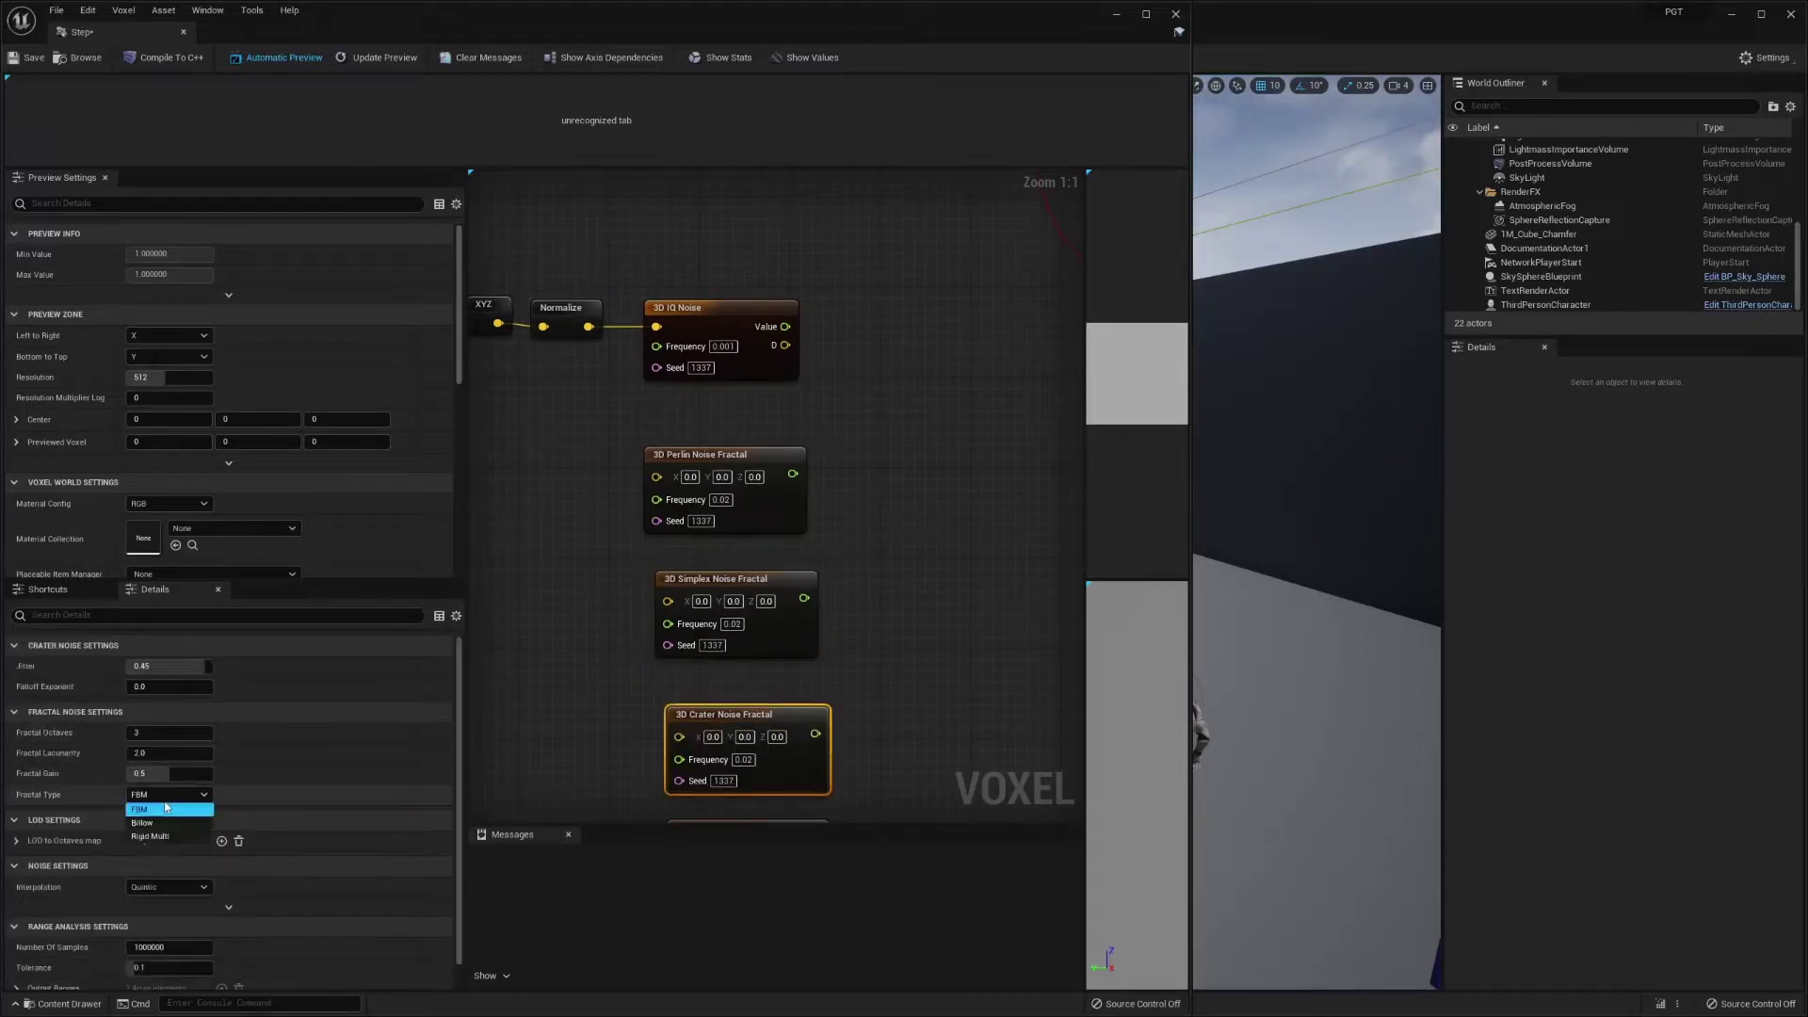
left_click(154, 836)
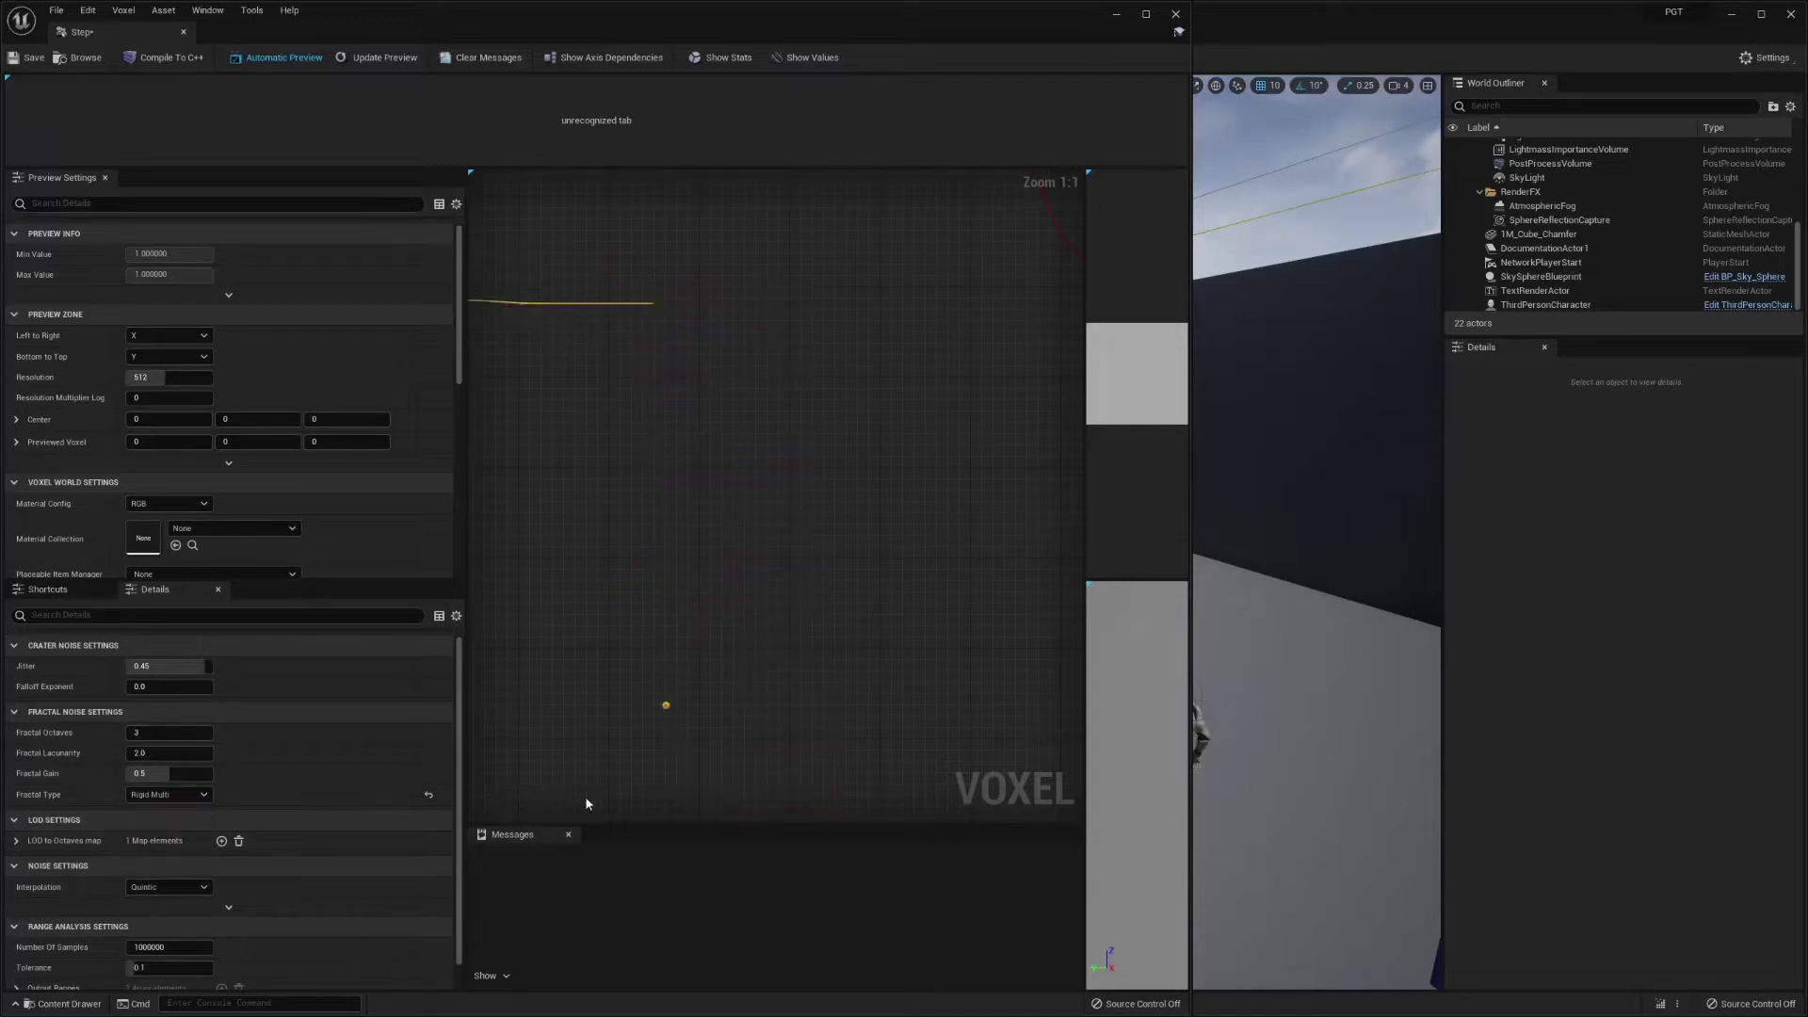
left_click(817, 664)
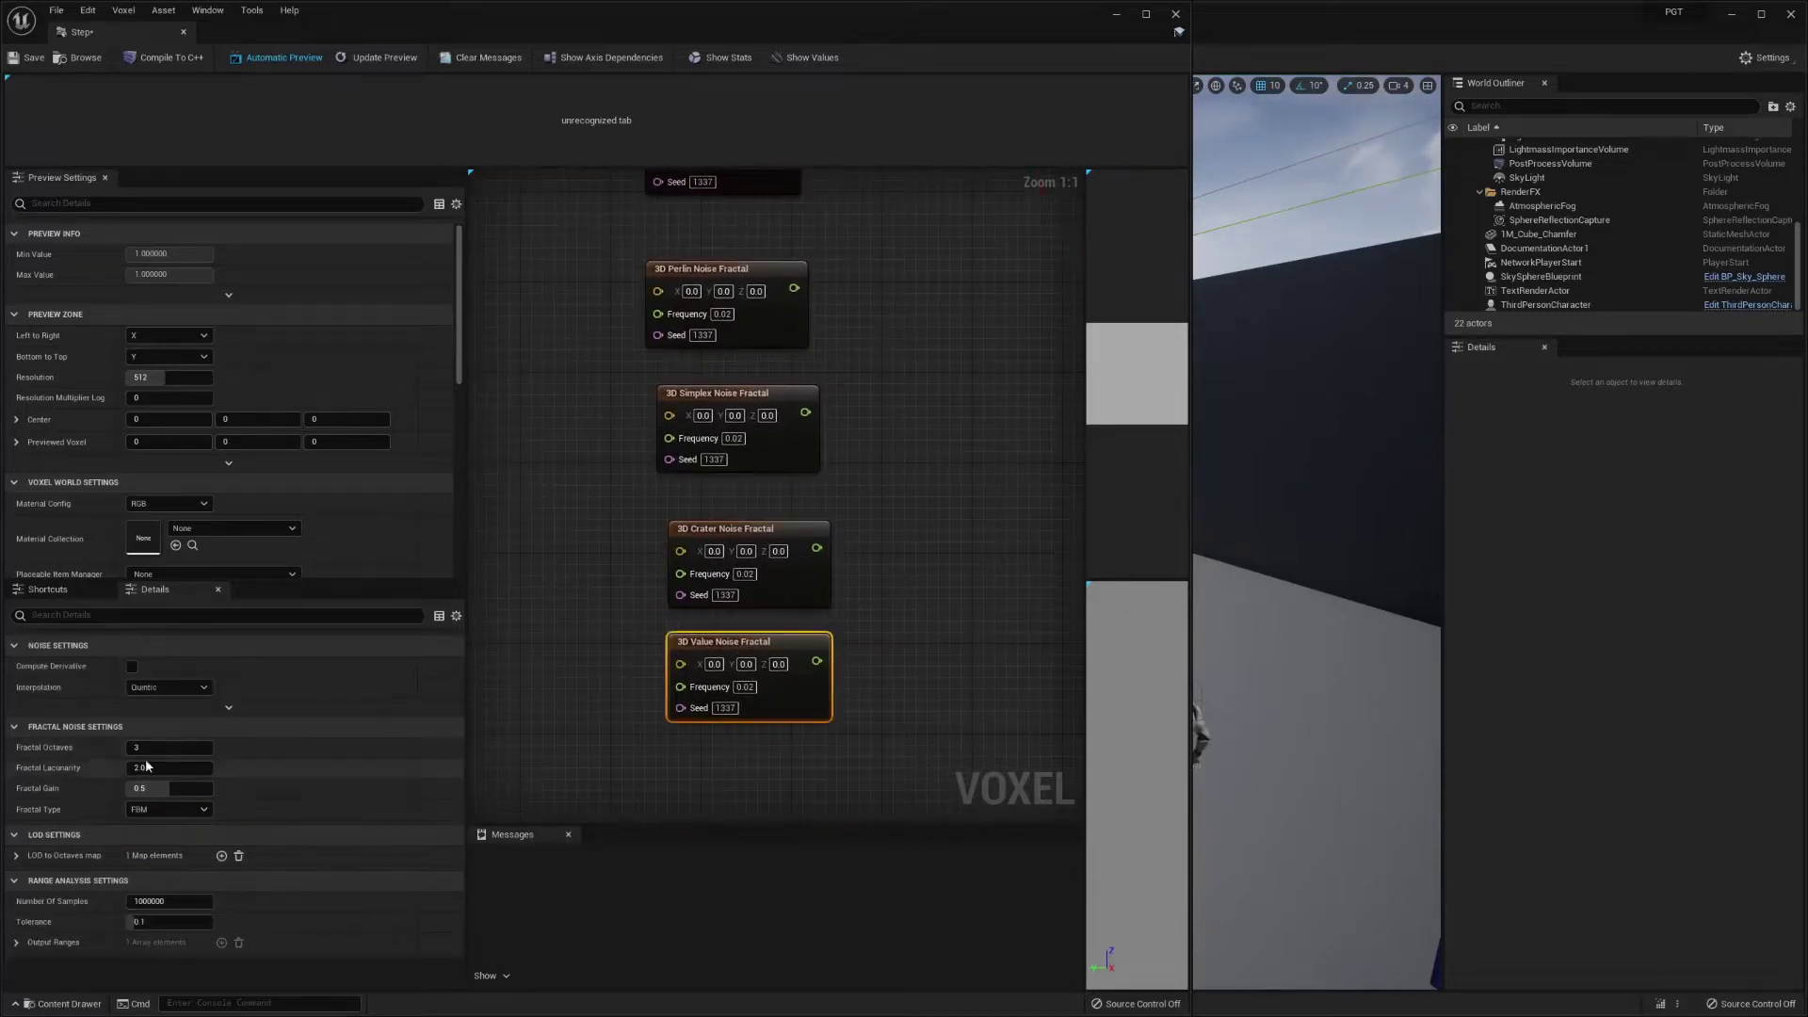
left_click(150, 851)
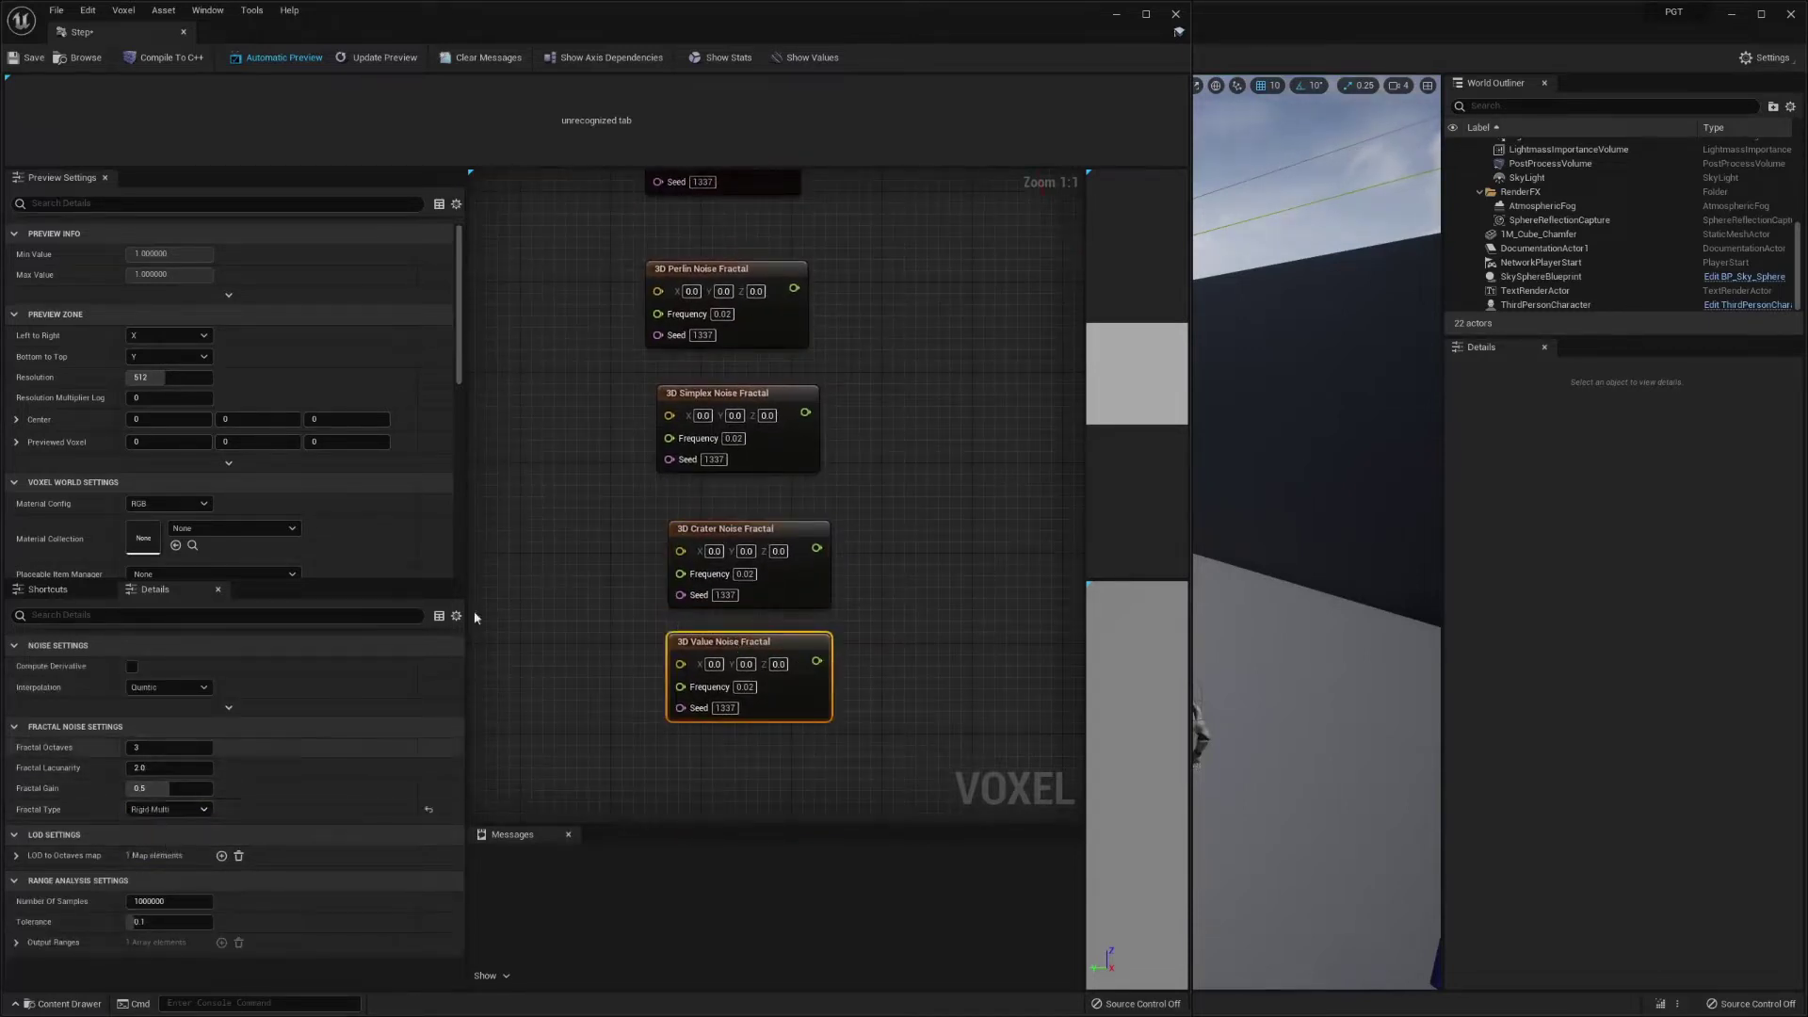
- Connect the Normalize output to the position inputs of the Perlin, Simplex, Crater and Value noise fractal nodes
right_click_drag(615, 416, 758, 568)
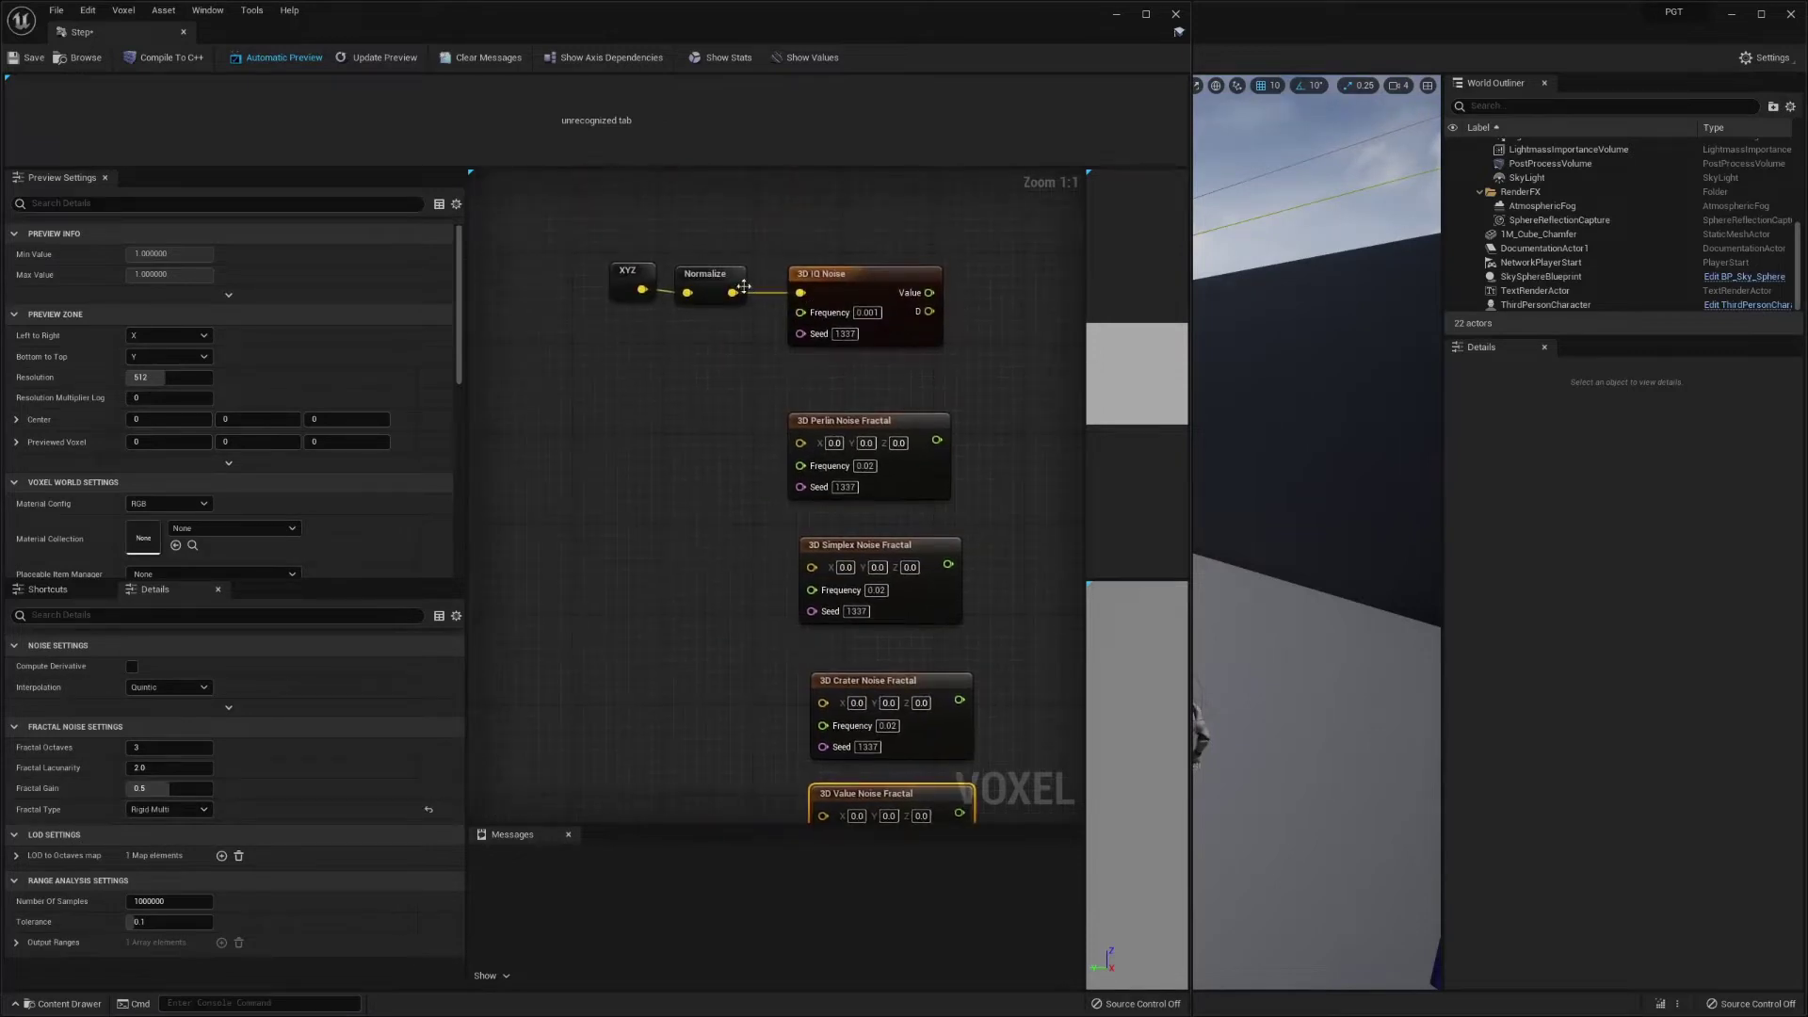
left_click_drag(731, 292, 813, 566)
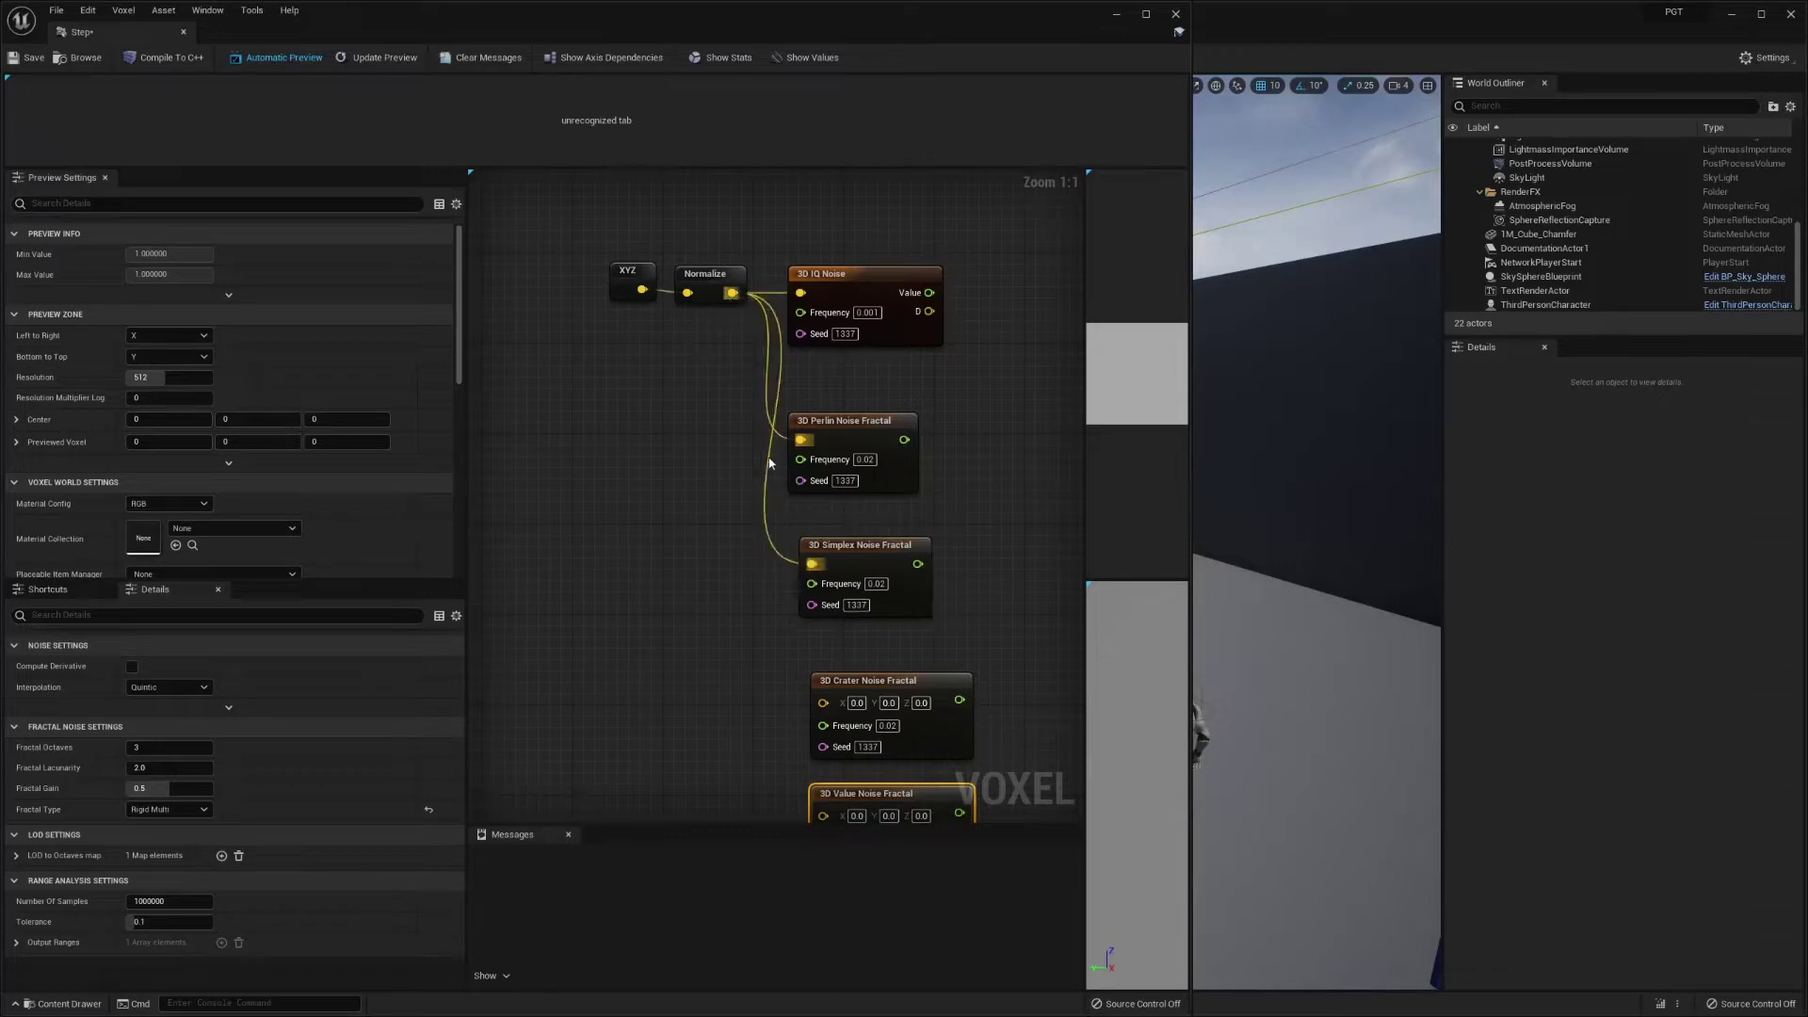
left_click_drag(732, 293, 840, 710)
right_click_drag(812, 691, 782, 555)
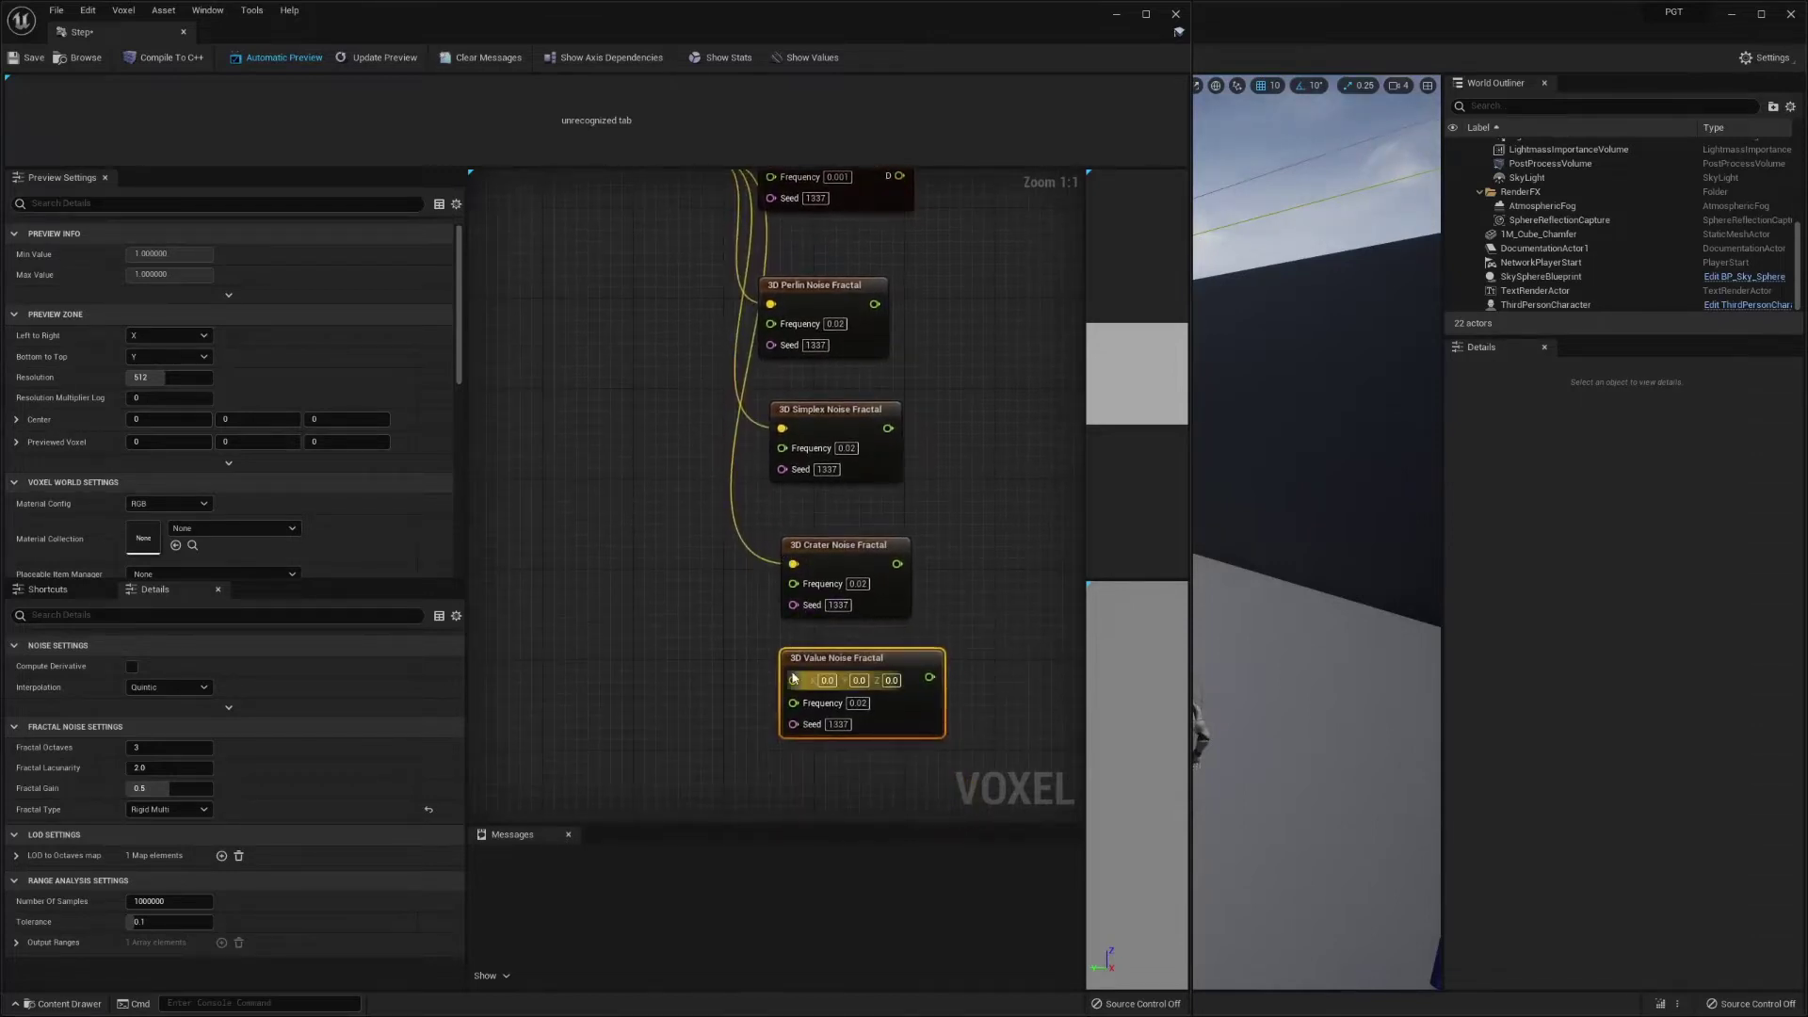
left_click_drag(794, 680, 707, 429)
right_click_drag(677, 456, 699, 289)
- Add the Step Frequency variable node and connect it to the Frequency inputs of all five noise nodes
right_click(681, 378)
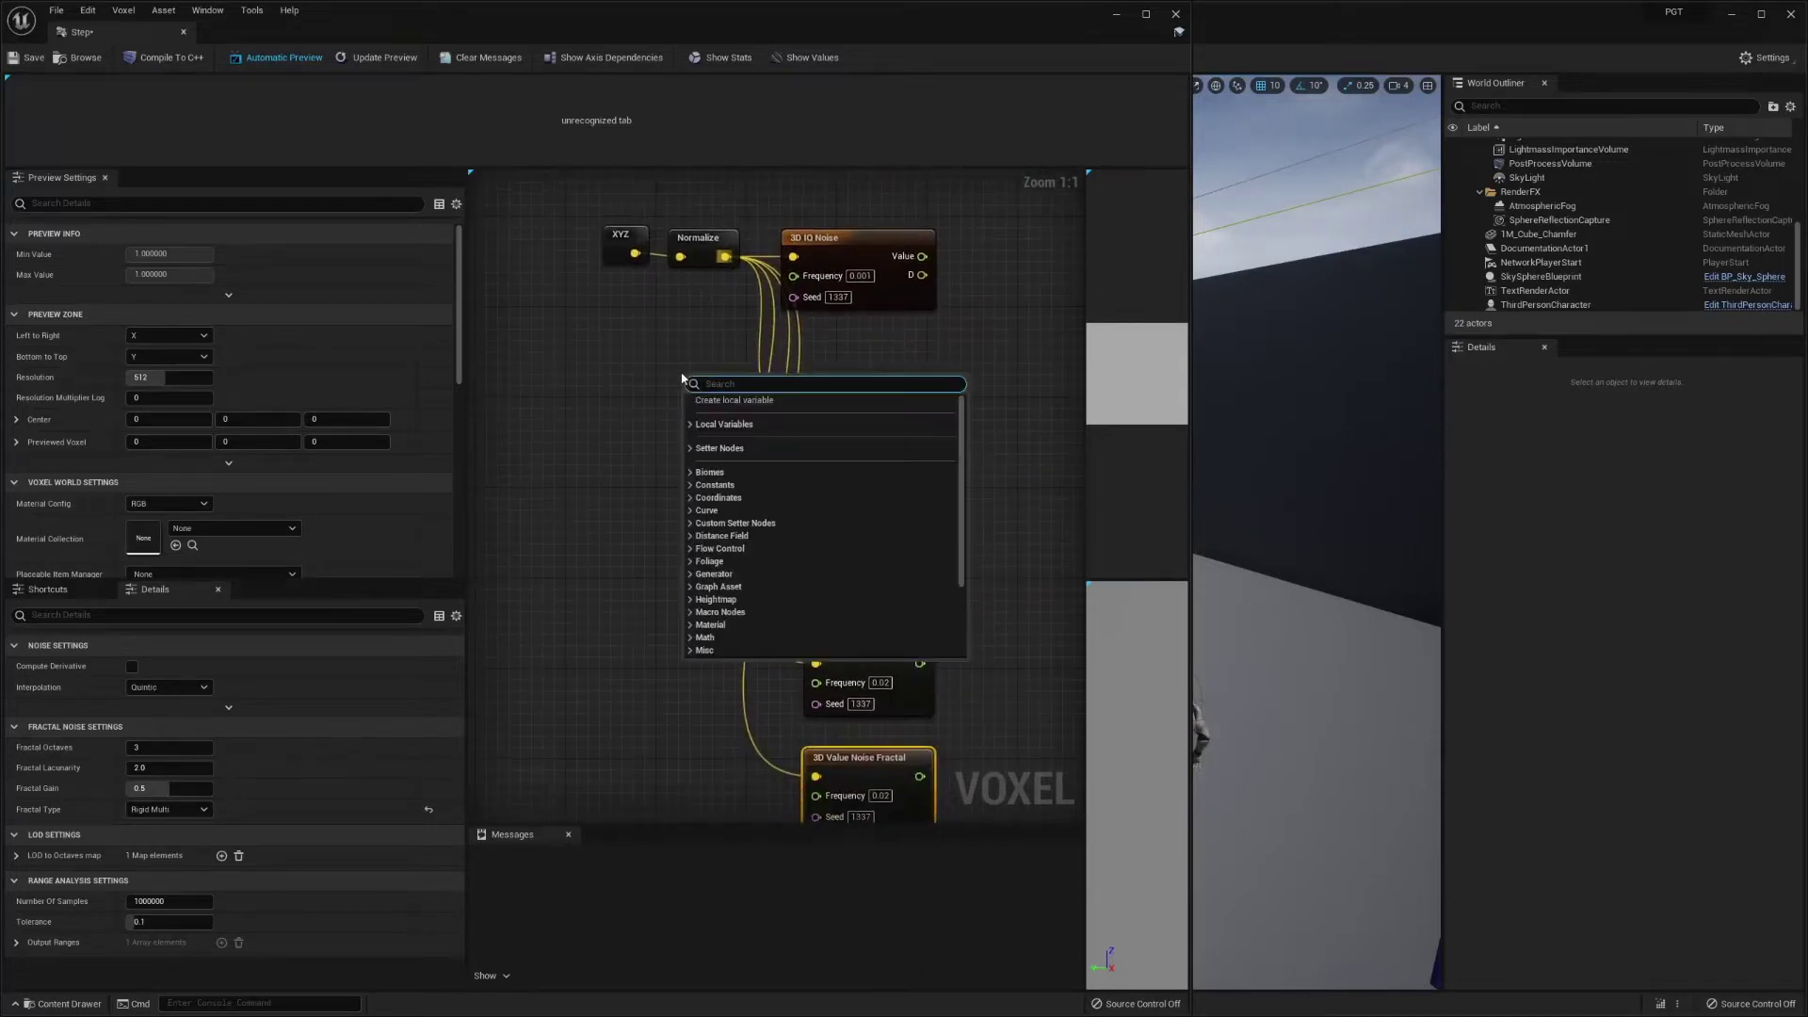
type("step freq")
key("Return")
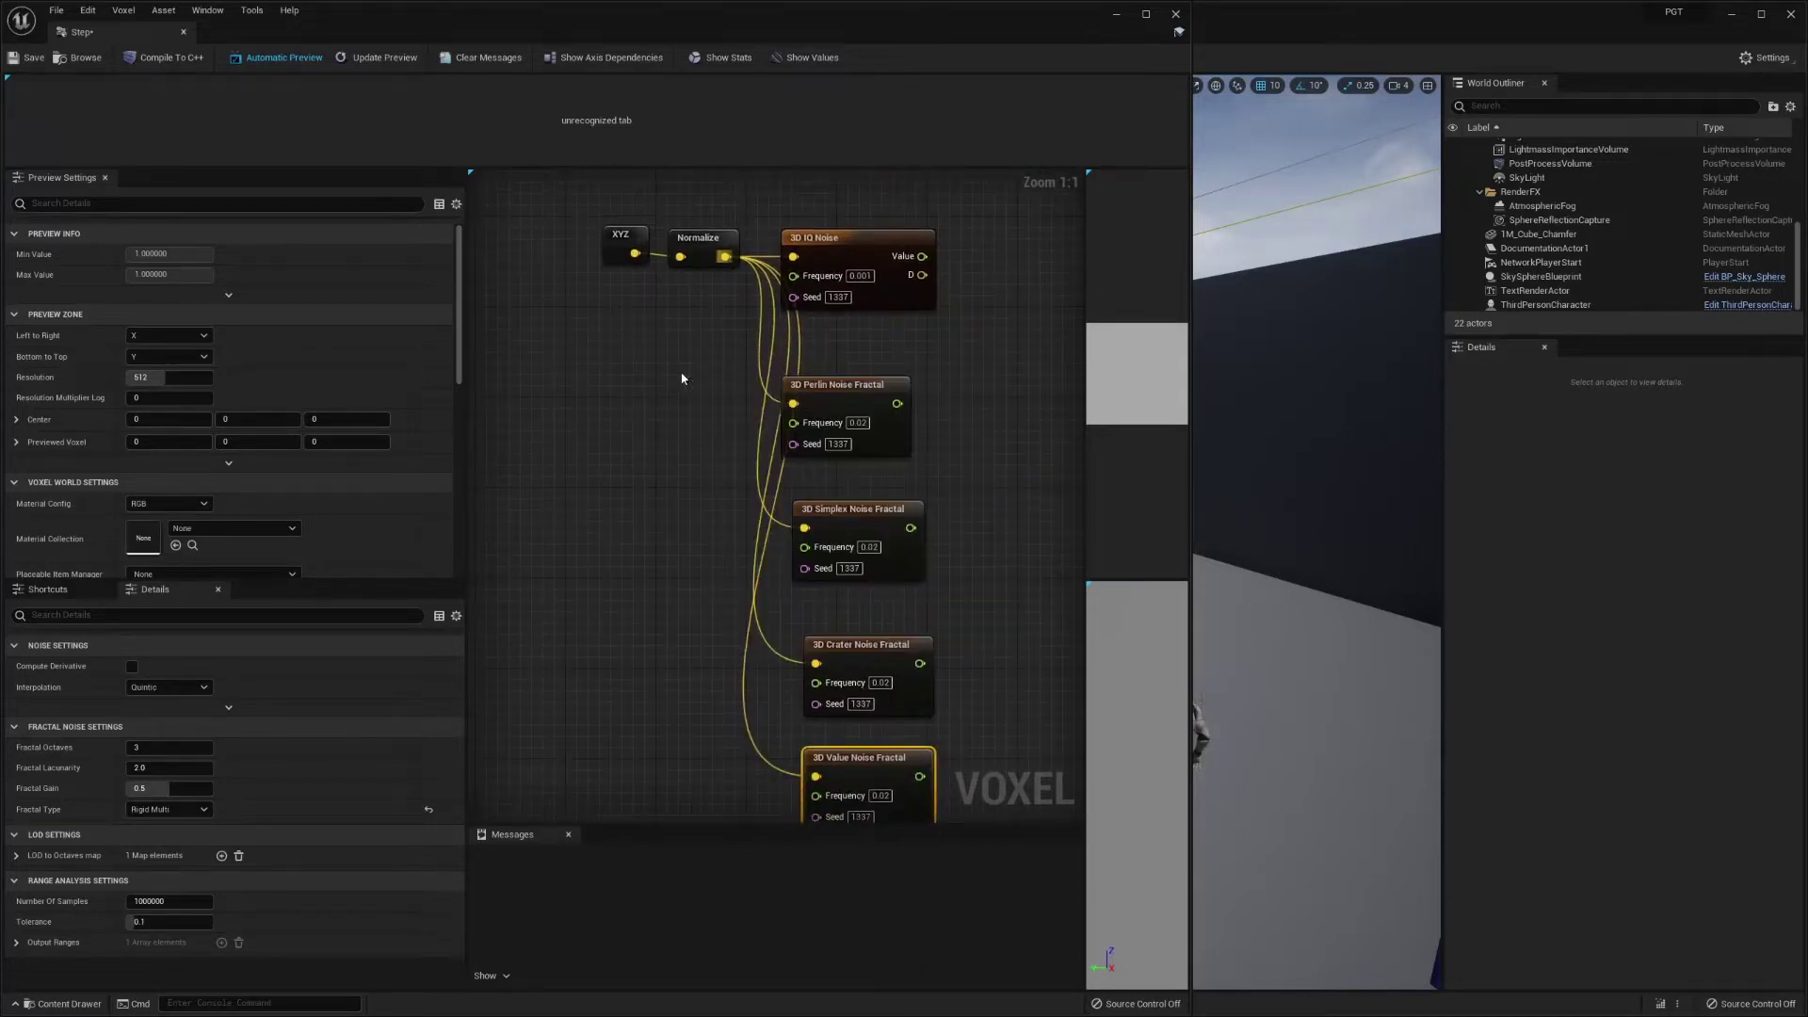
left_click_drag(684, 379, 820, 552)
right_click_drag(767, 566, 726, 472)
left_click_drag(773, 588, 660, 266)
left_click_drag(661, 264, 774, 700)
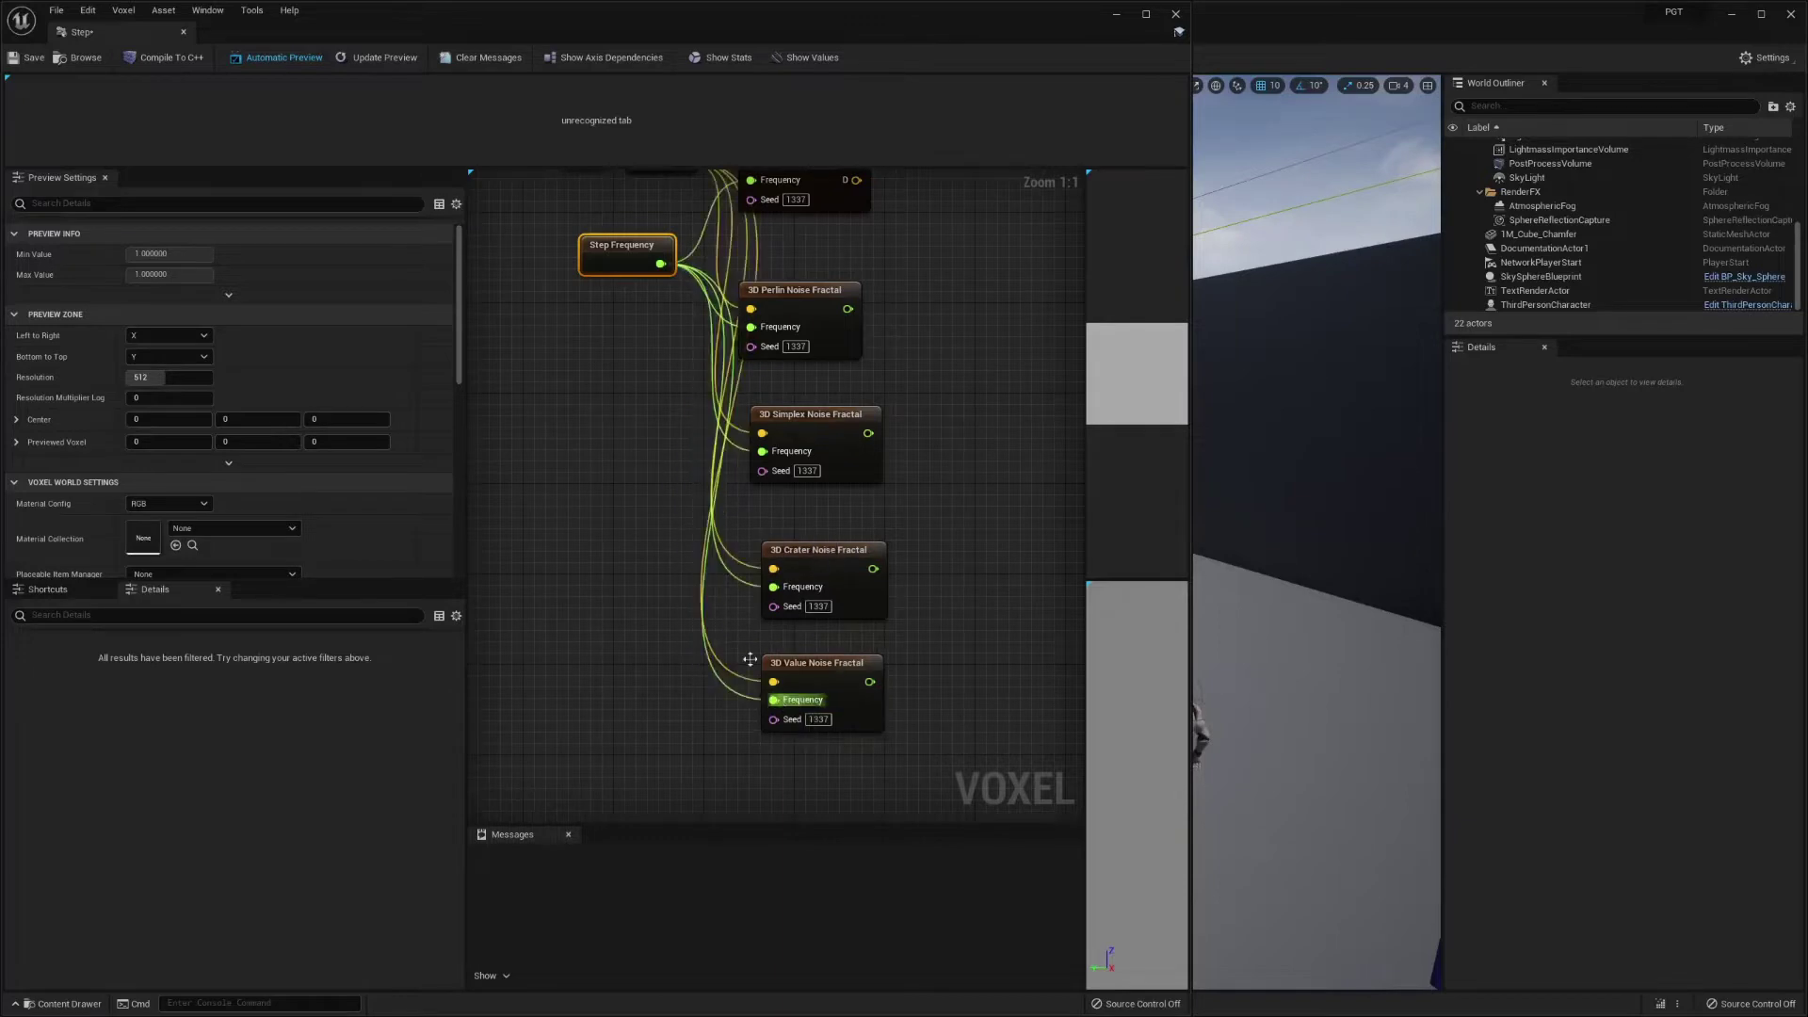
- Add the Step Seed variable node below Step Frequency and connect it to the Seed inputs of all five noise nodes
right_click_drag(610, 359, 671, 444)
right_click(671, 444)
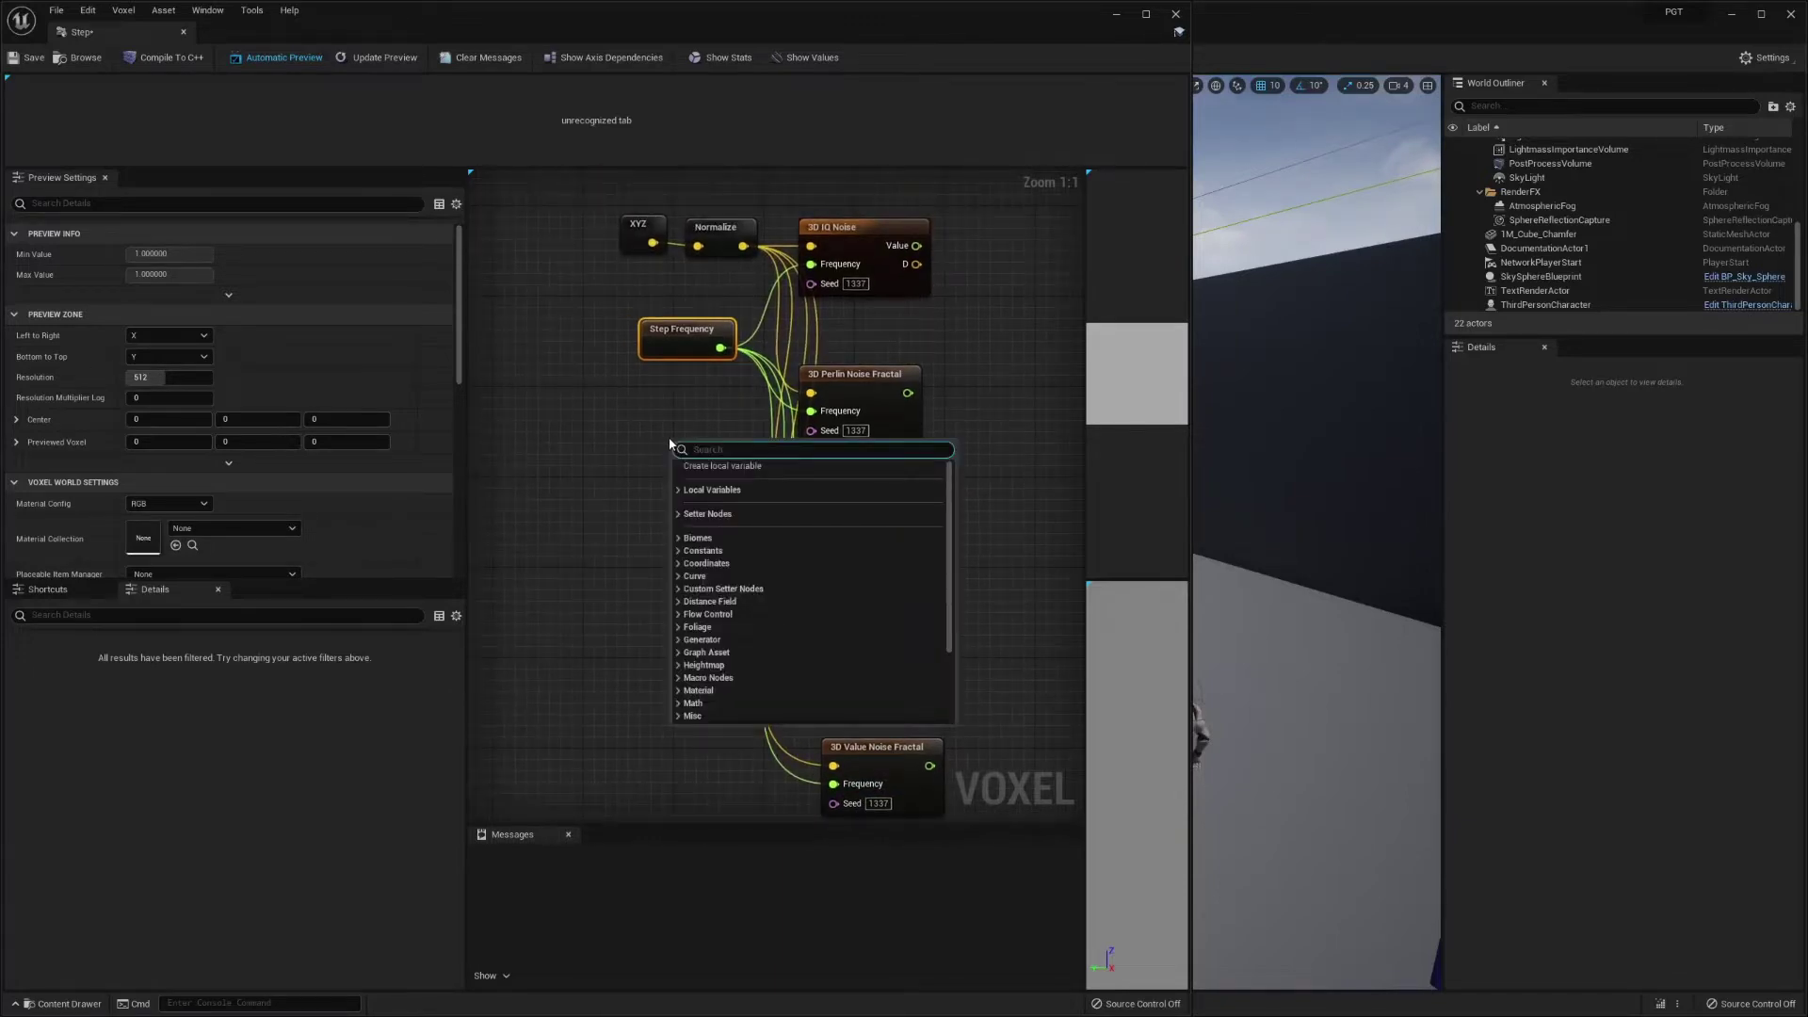
type("step seed")
key("Return")
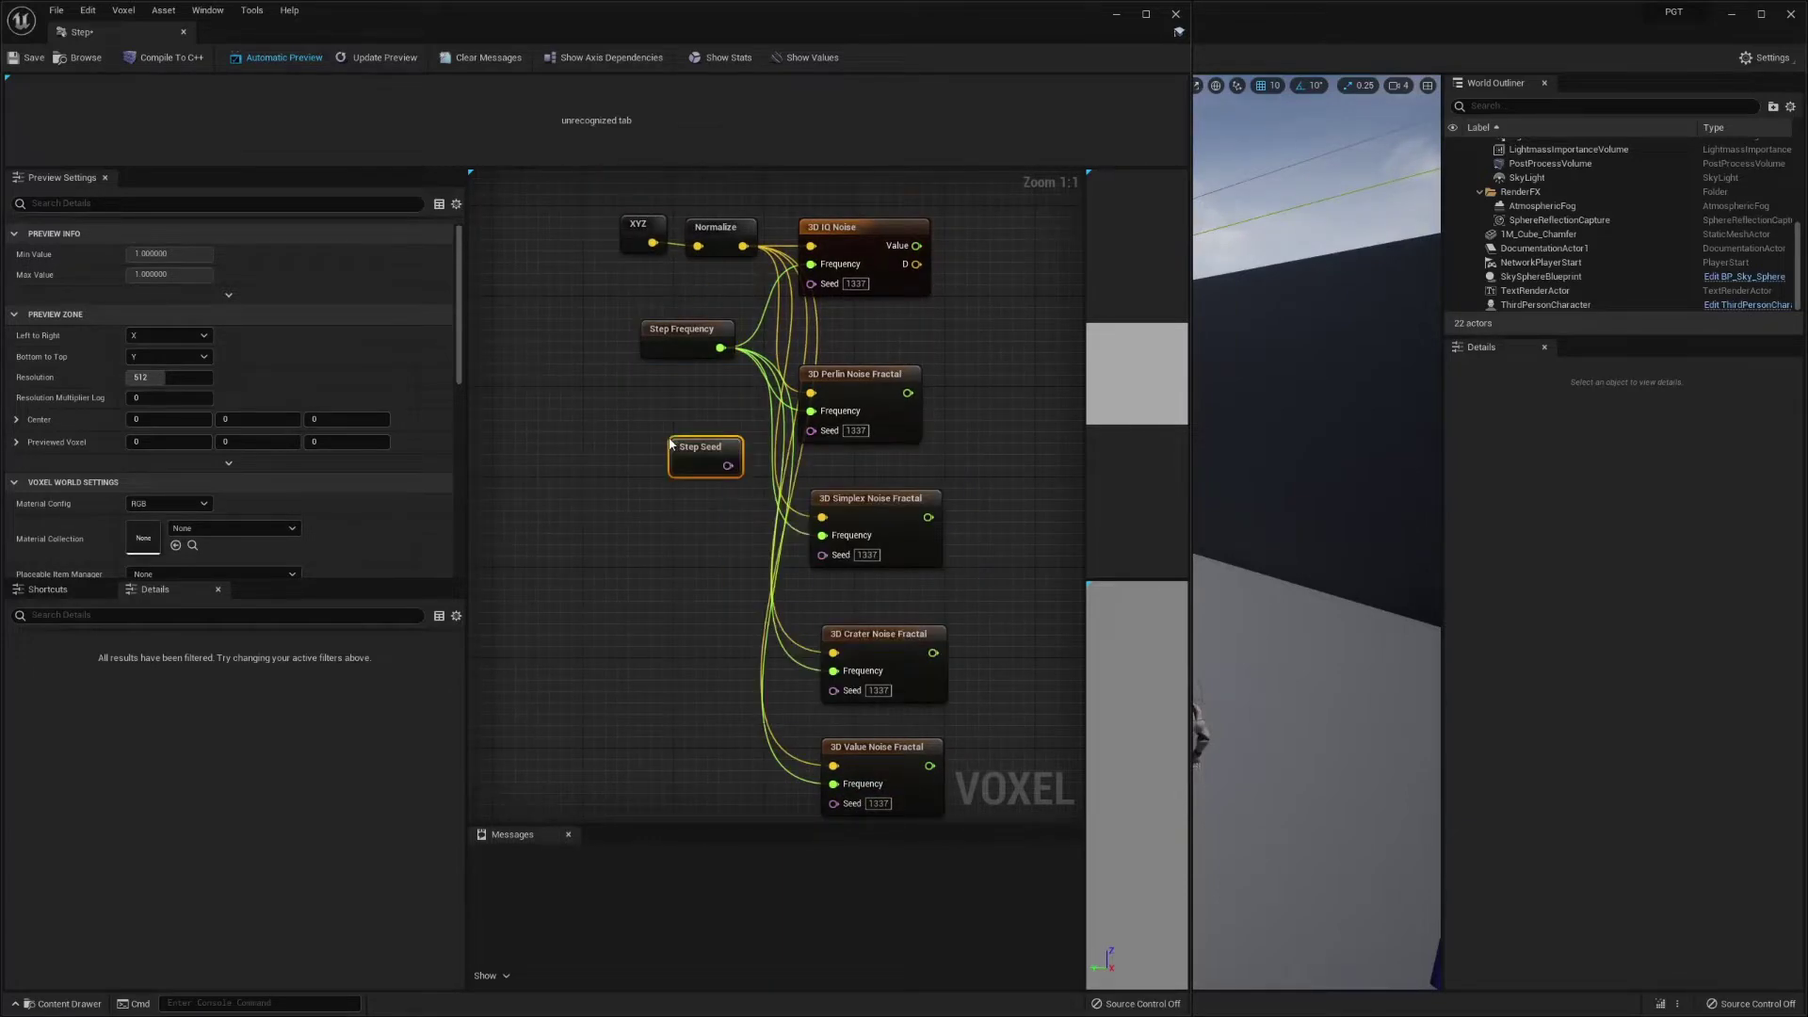
left_click_drag(671, 443, 811, 283)
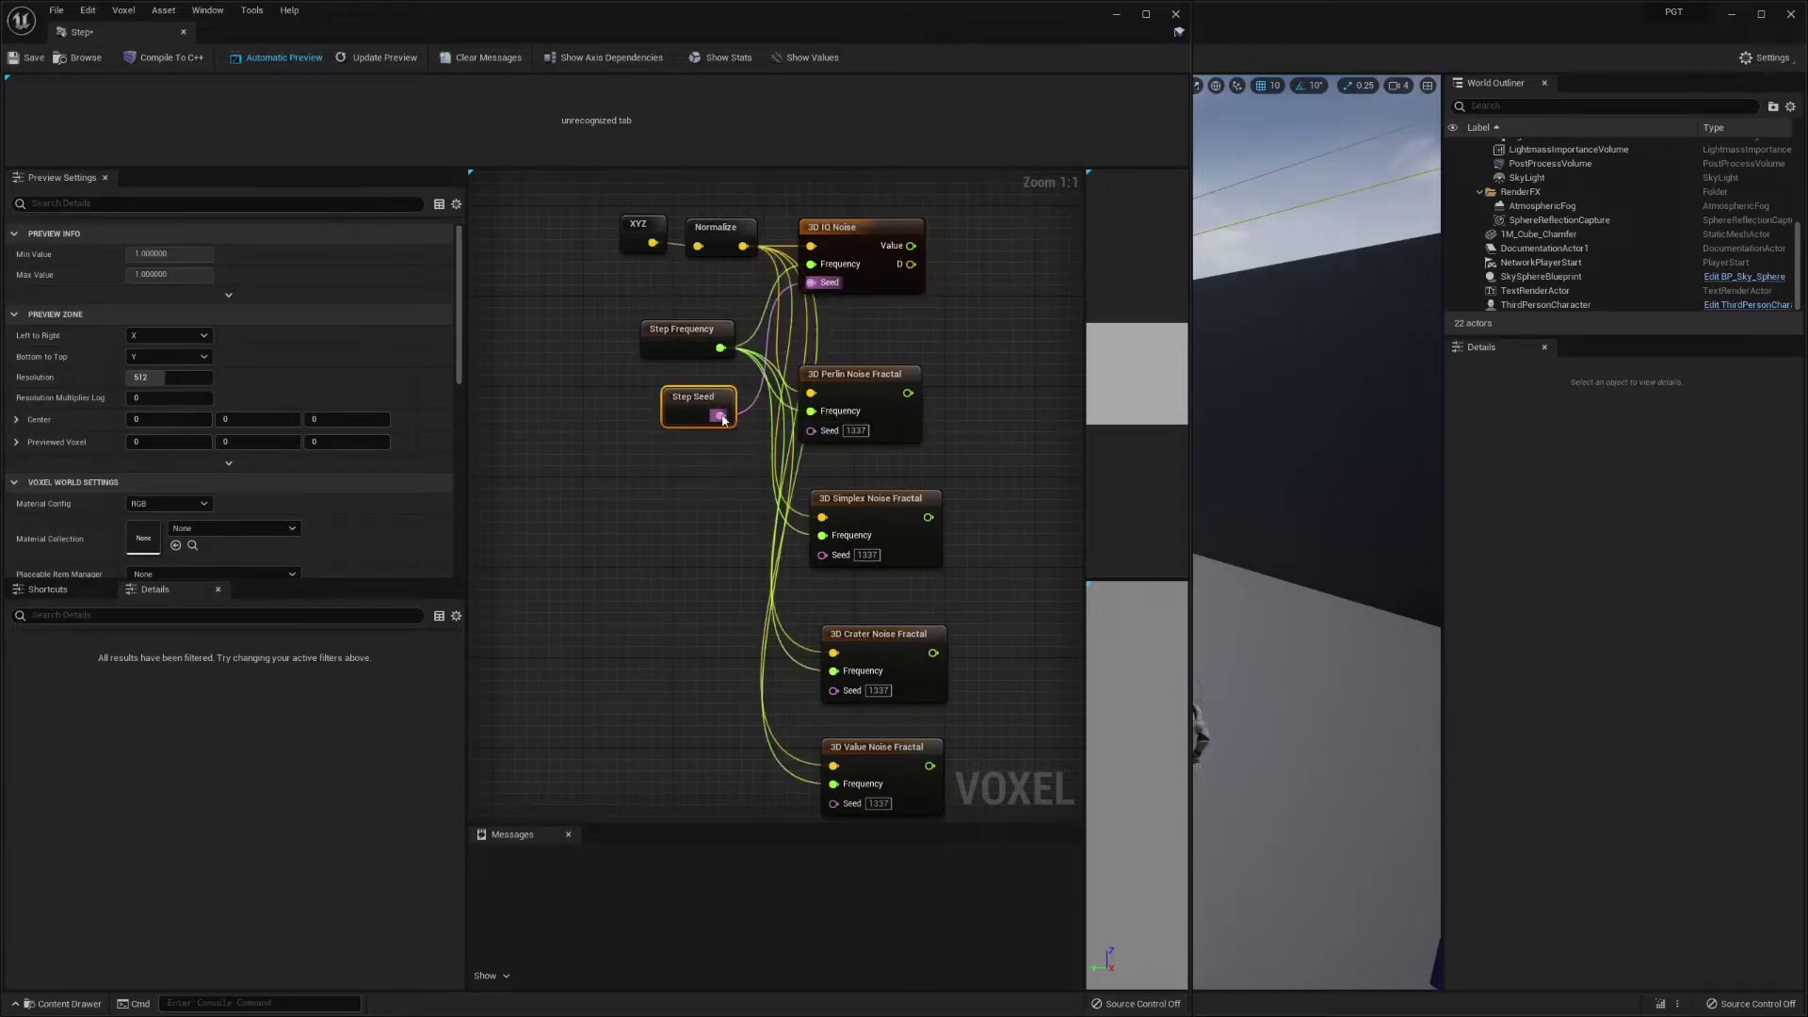
left_click_drag(723, 418, 811, 431)
left_click_drag(822, 555, 721, 419)
right_click_drag(721, 419, 682, 298)
left_click_drag(796, 570, 683, 295)
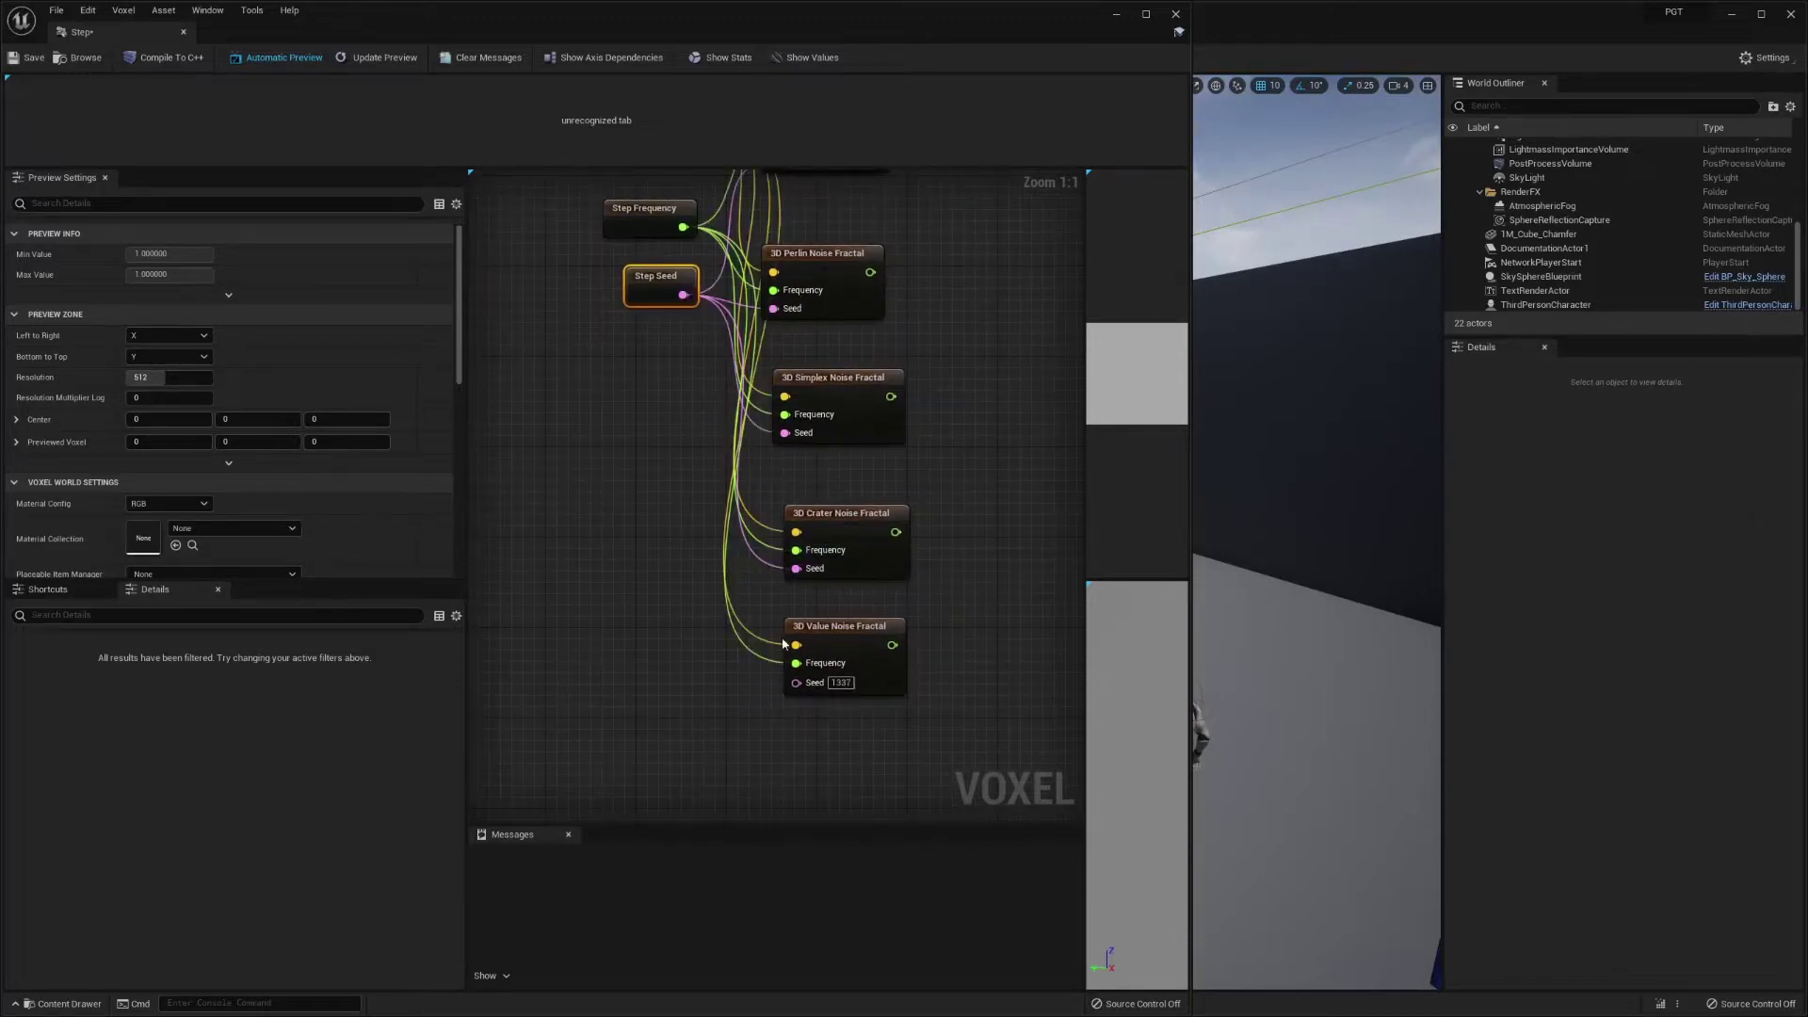
left_click_drag(796, 683, 676, 297)
- Move the 3D IQ Noise and 3D Perlin Noise Fractal nodes farther from the input nodes, one directly below the other
right_click_drag(938, 264, 808, 488)
right_click_drag(801, 715, 857, 555)
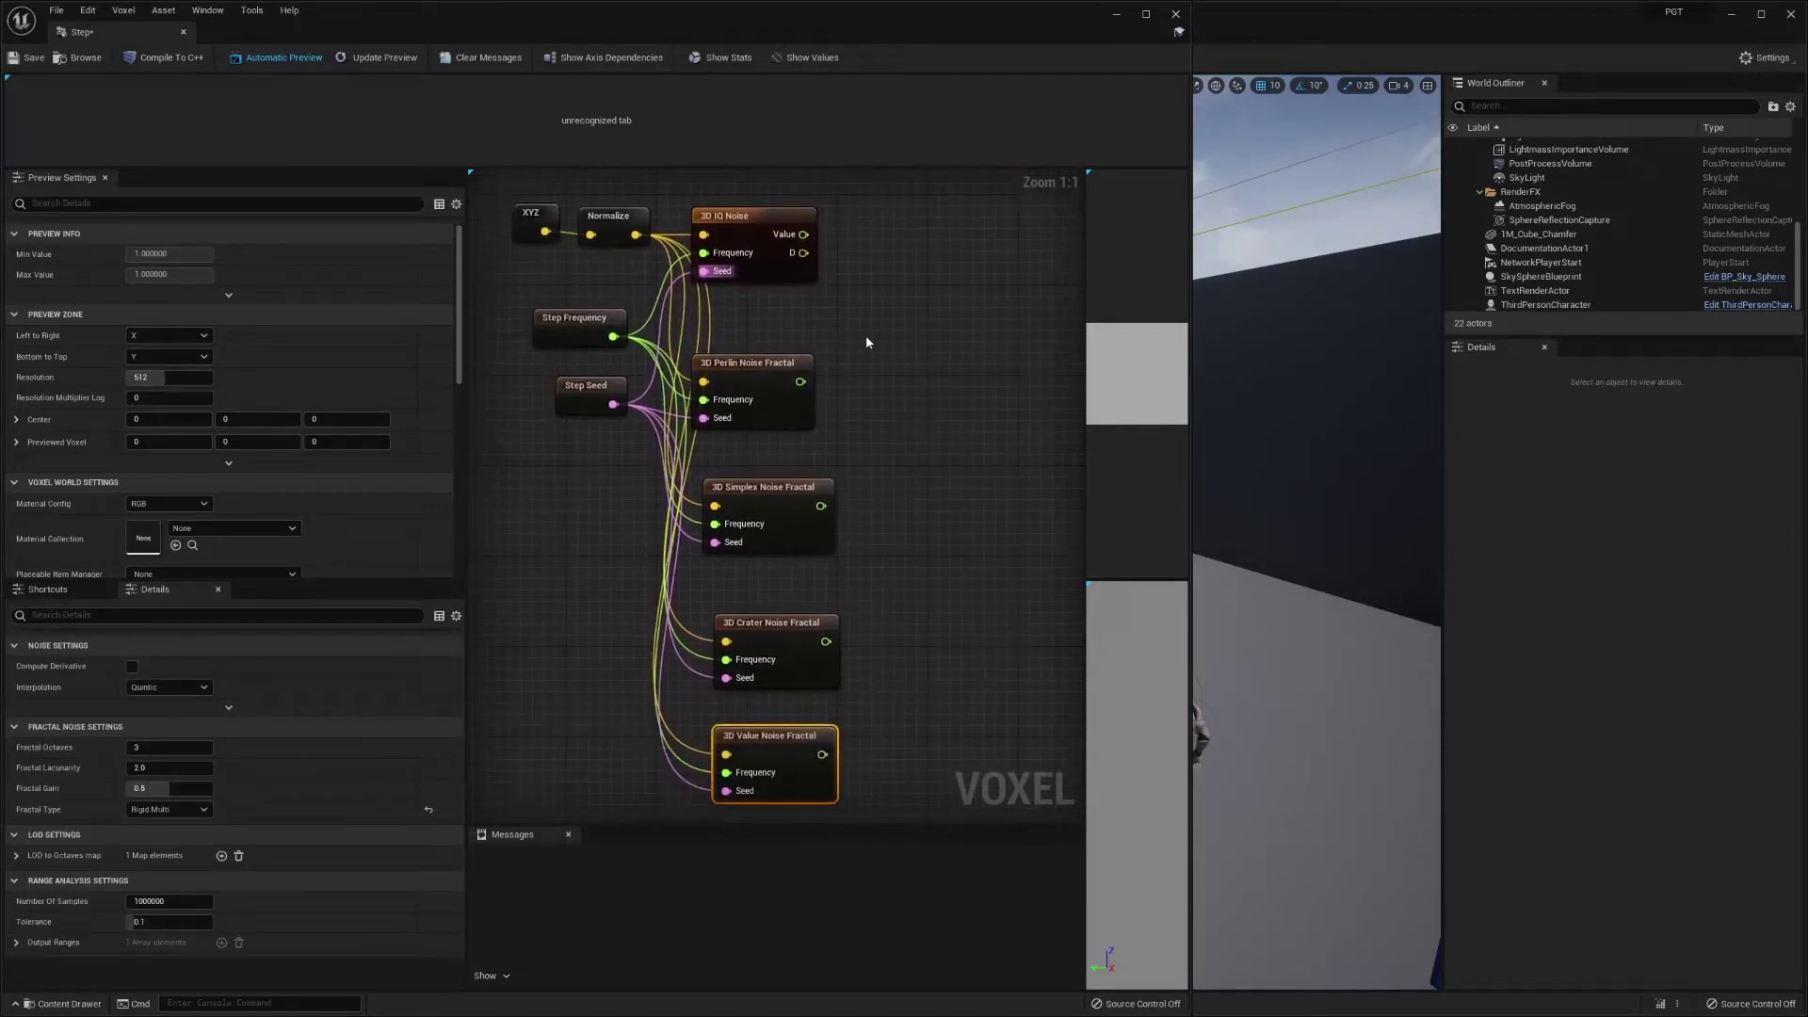
right_click_drag(867, 335, 835, 347)
left_click(736, 259)
left_click_drag(735, 259, 792, 259)
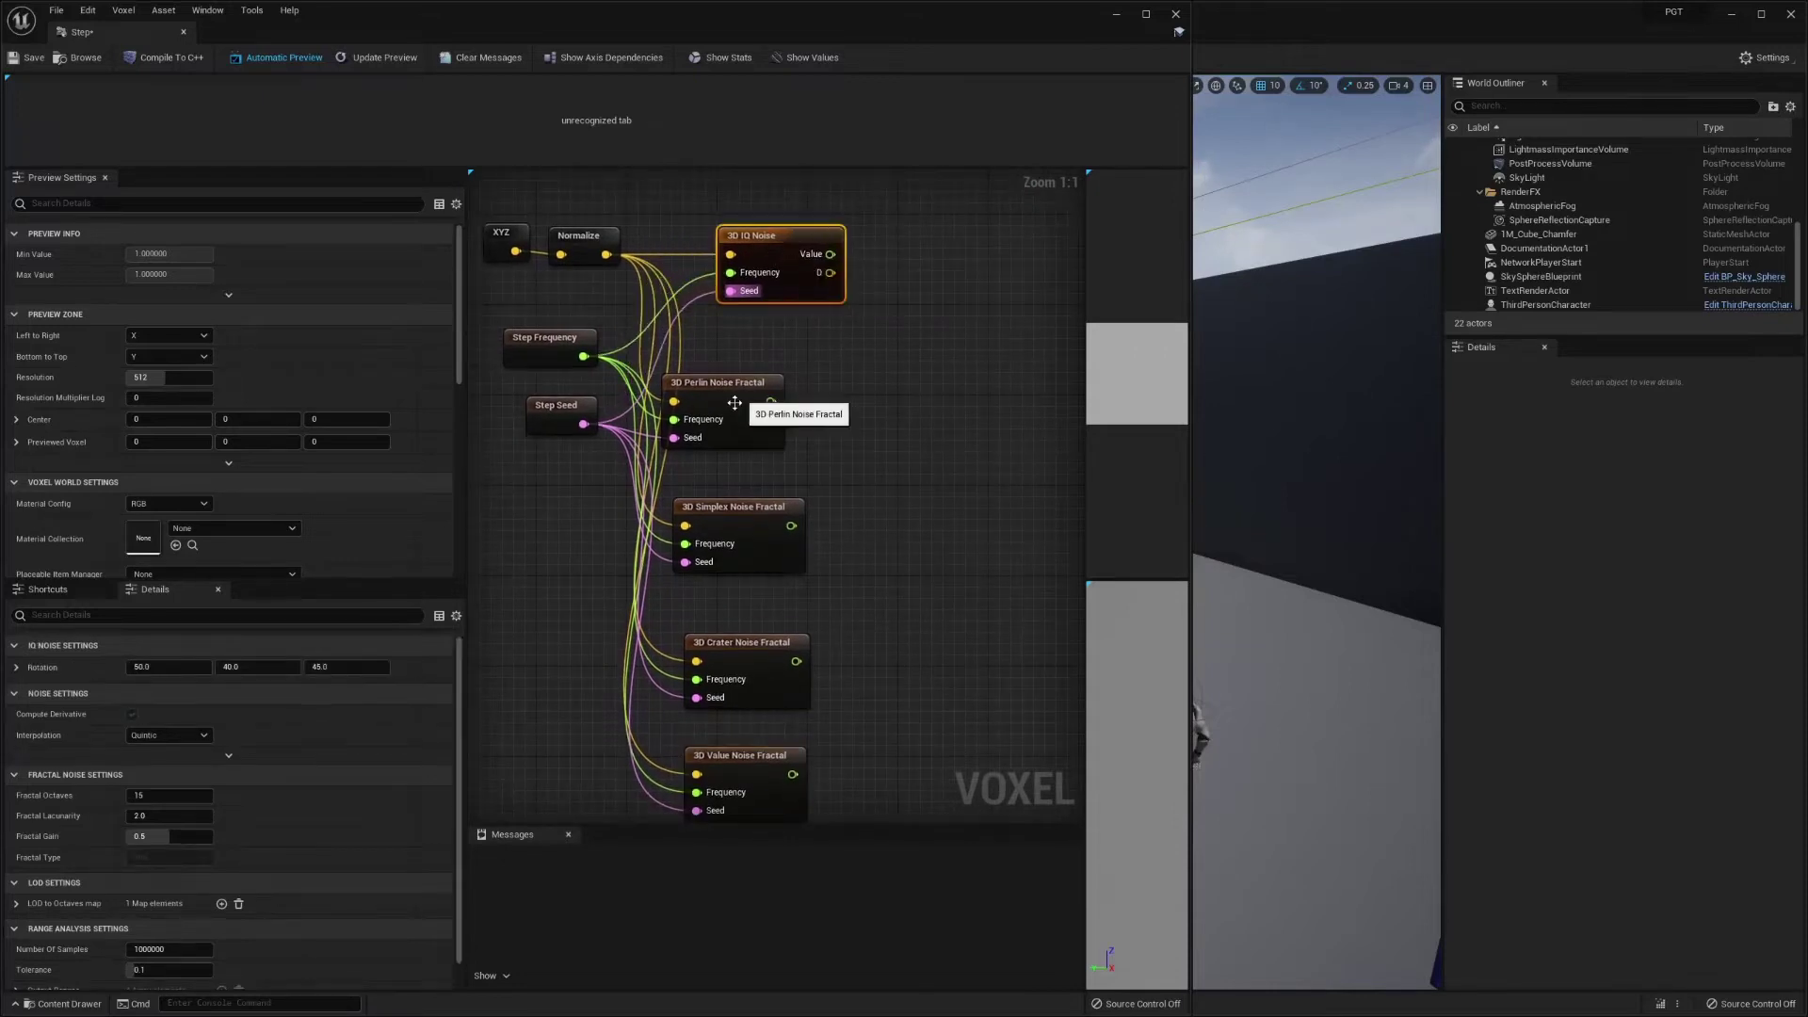
left_click_drag(742, 407, 796, 385)
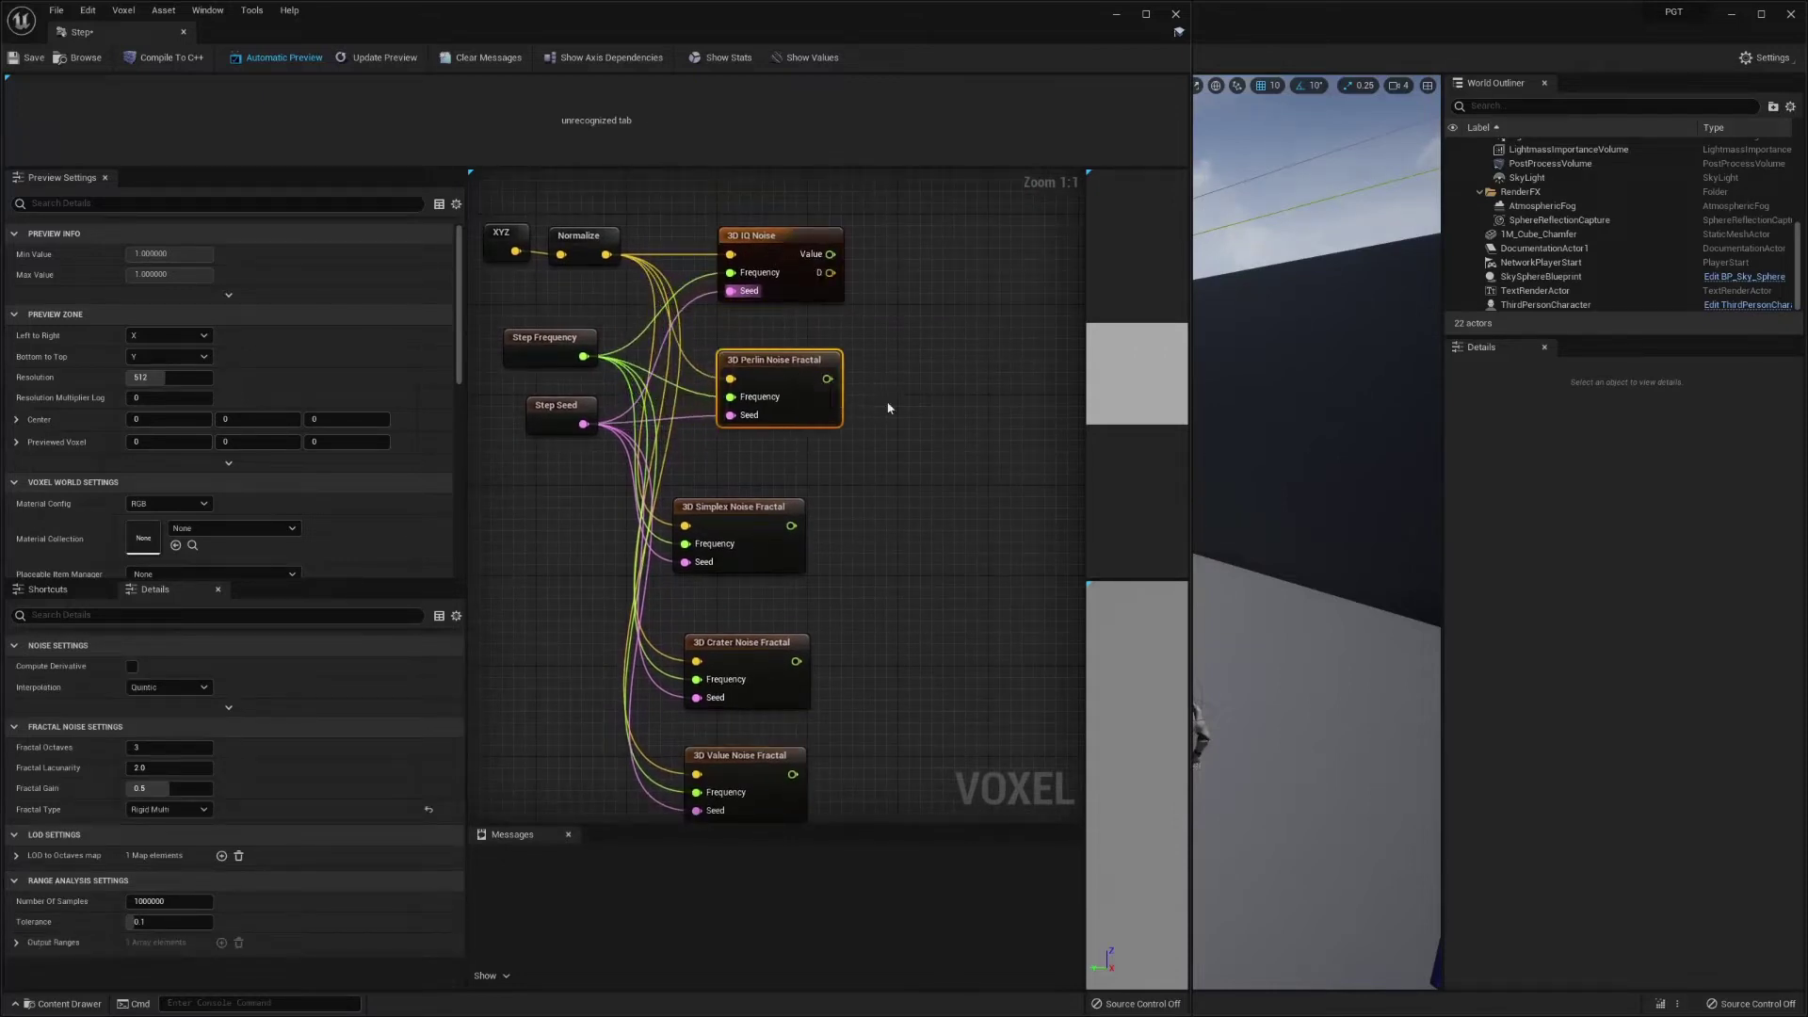
- Arrange the Simplex, Crater and Value noise fractal nodes in an evenly spaced column below the 3D Perlin Noise Fractal node
left_click(772, 473)
left_click_drag(740, 532, 773, 510)
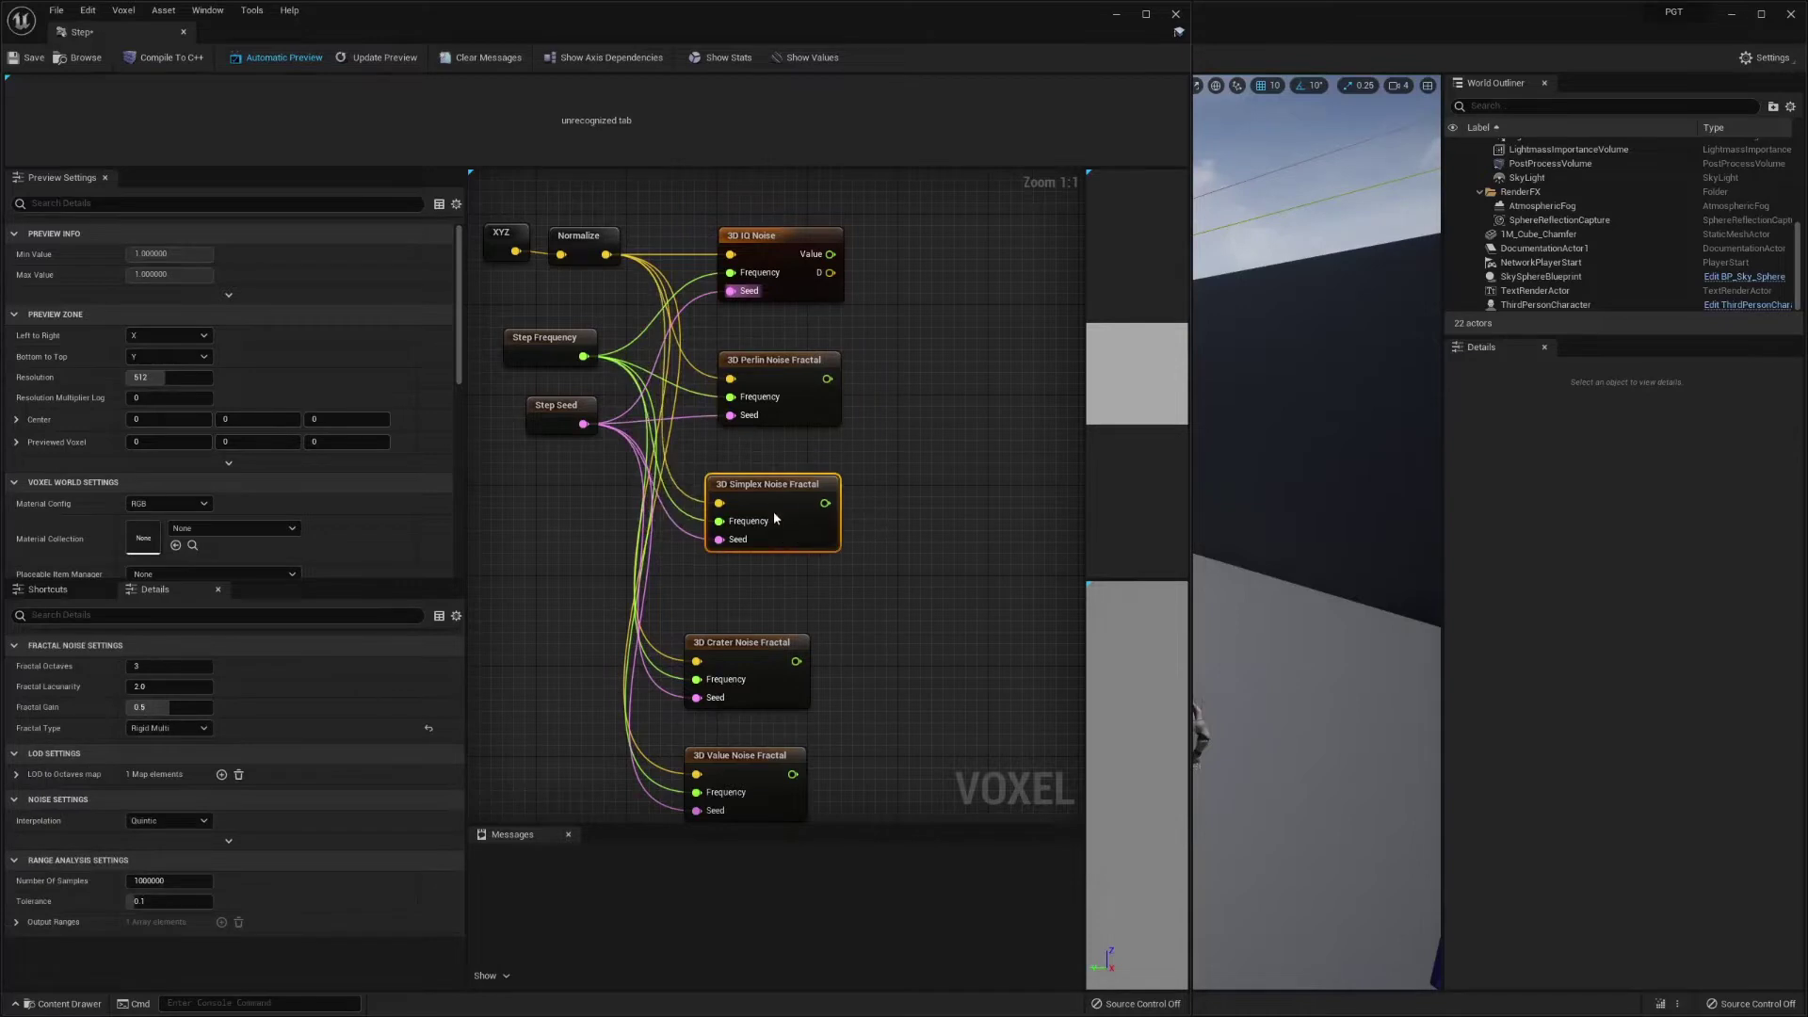
left_click(946, 549)
right_click_drag(889, 628, 879, 488)
left_click_drag(769, 526, 791, 495)
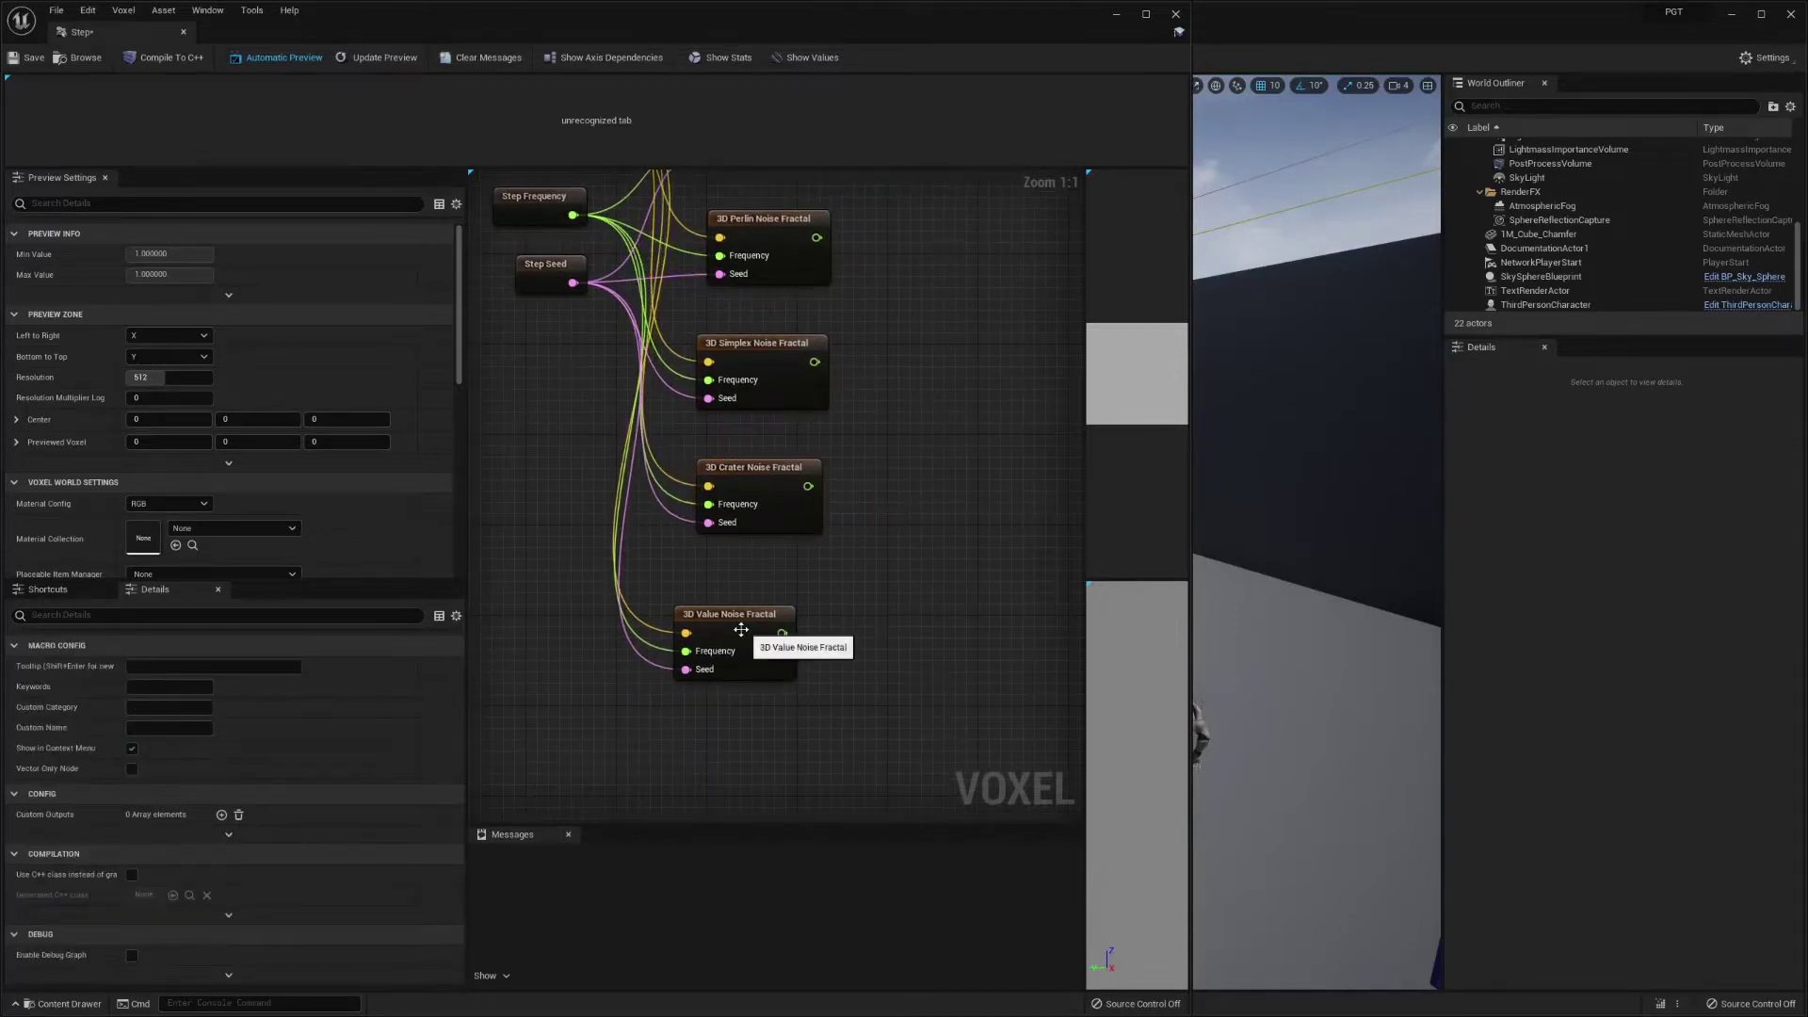
left_click_drag(744, 633, 764, 611)
left_click(920, 456)
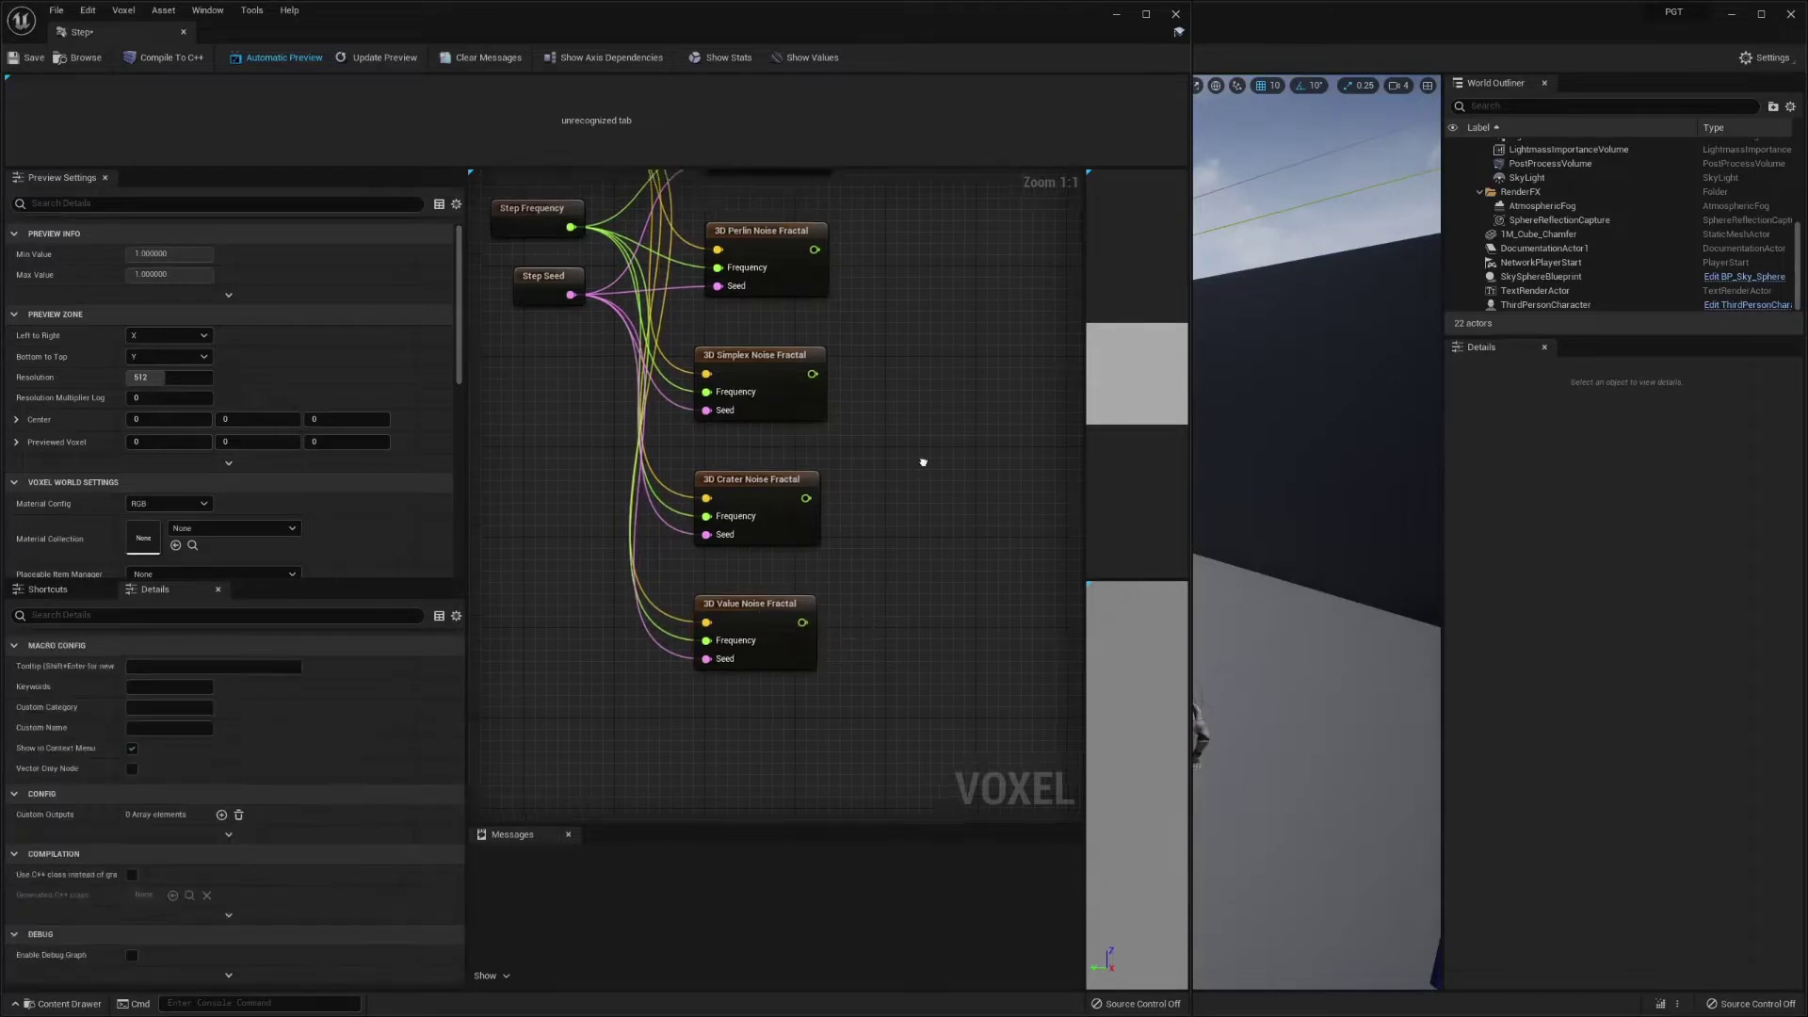
- Wire the IQ Noise value and Perlin output into the first float switch's A and B, and chain each switch output to the next switch's A
scroll(758, 535, "down", 2)
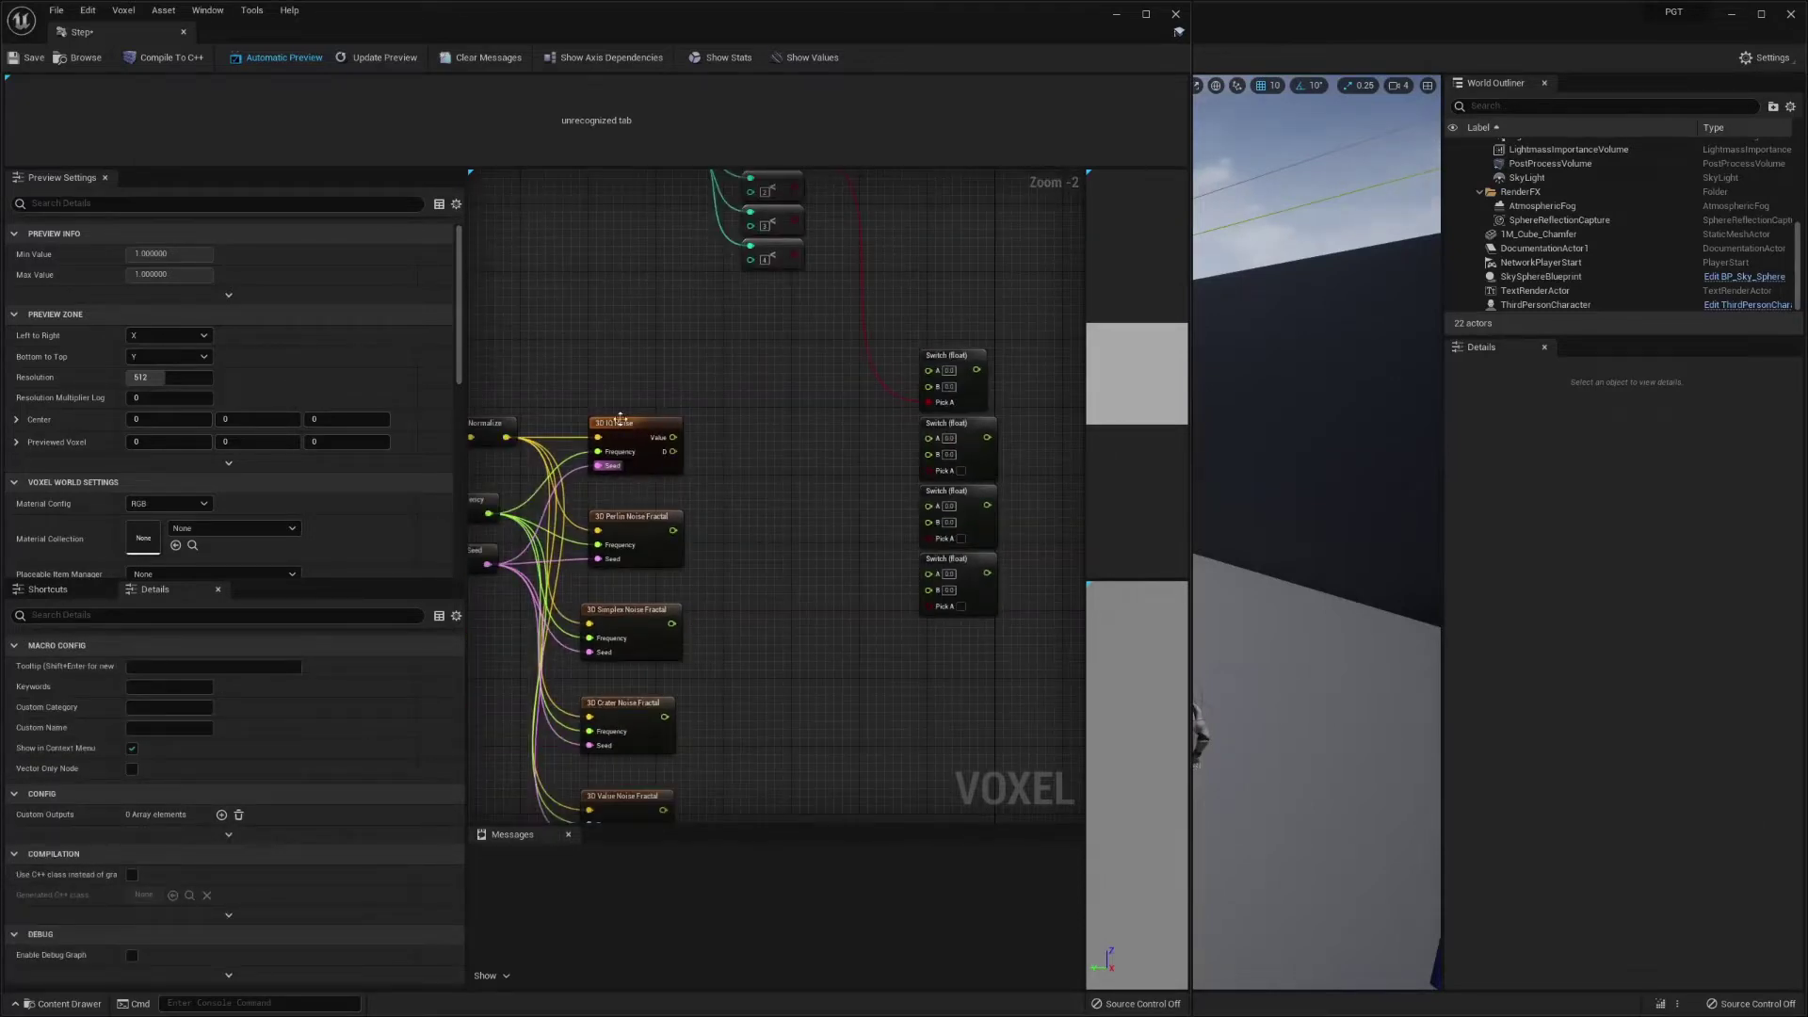
left_click_drag(673, 438, 673, 530)
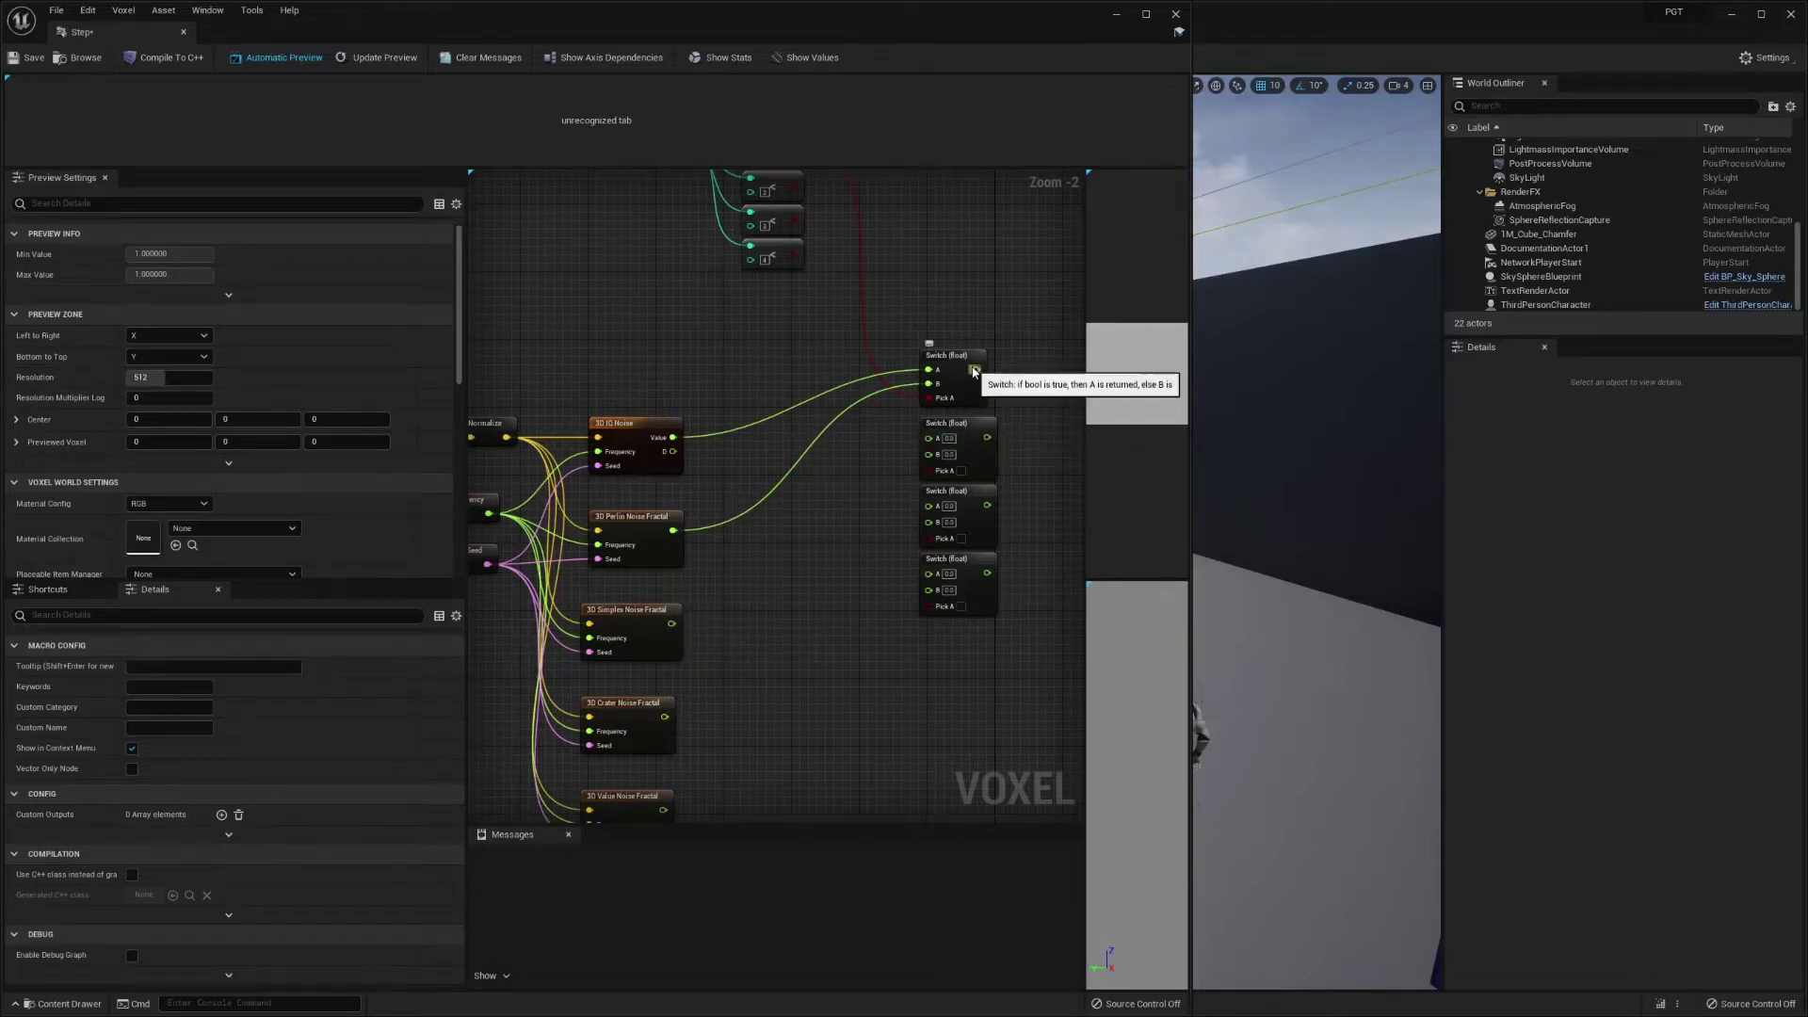
left_click_drag(975, 368, 930, 574)
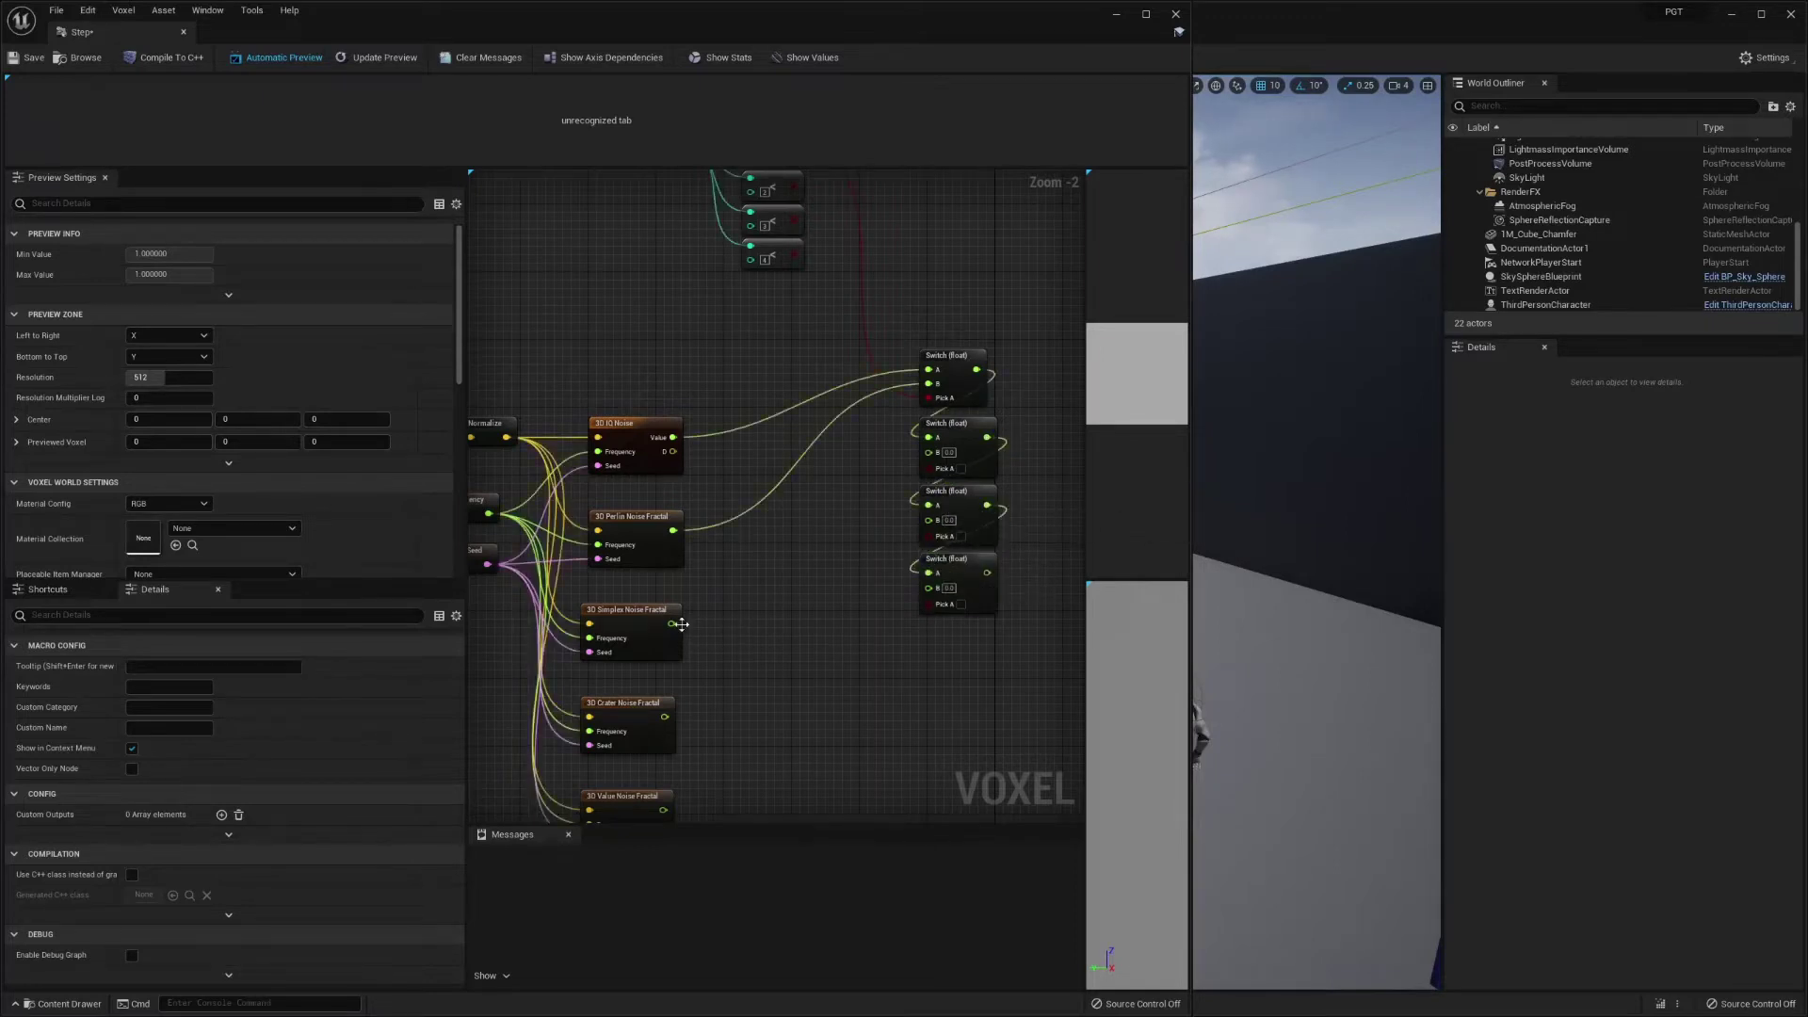
- Connect the Simplex, Crater and Value noise outputs to input B of the second, third and fourth float switches respectively
left_click_drag(681, 624, 947, 453)
right_click_drag(710, 706, 695, 607)
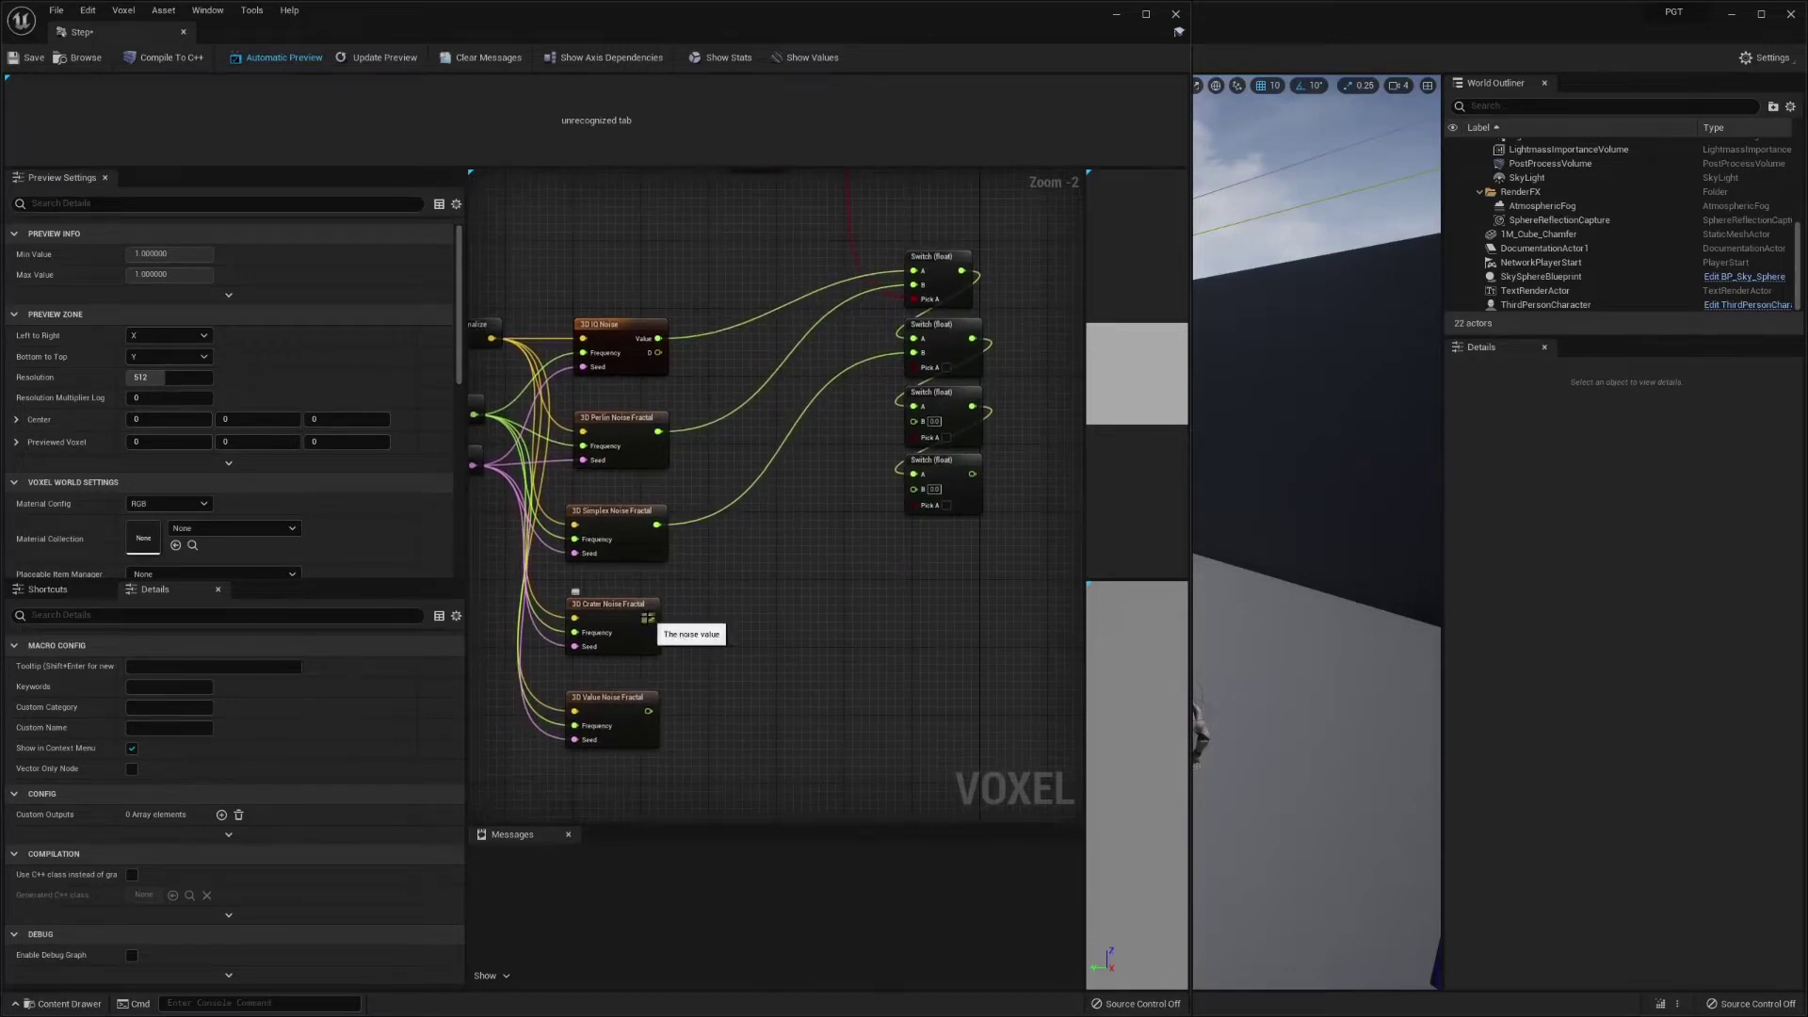
left_click_drag(650, 618, 915, 420)
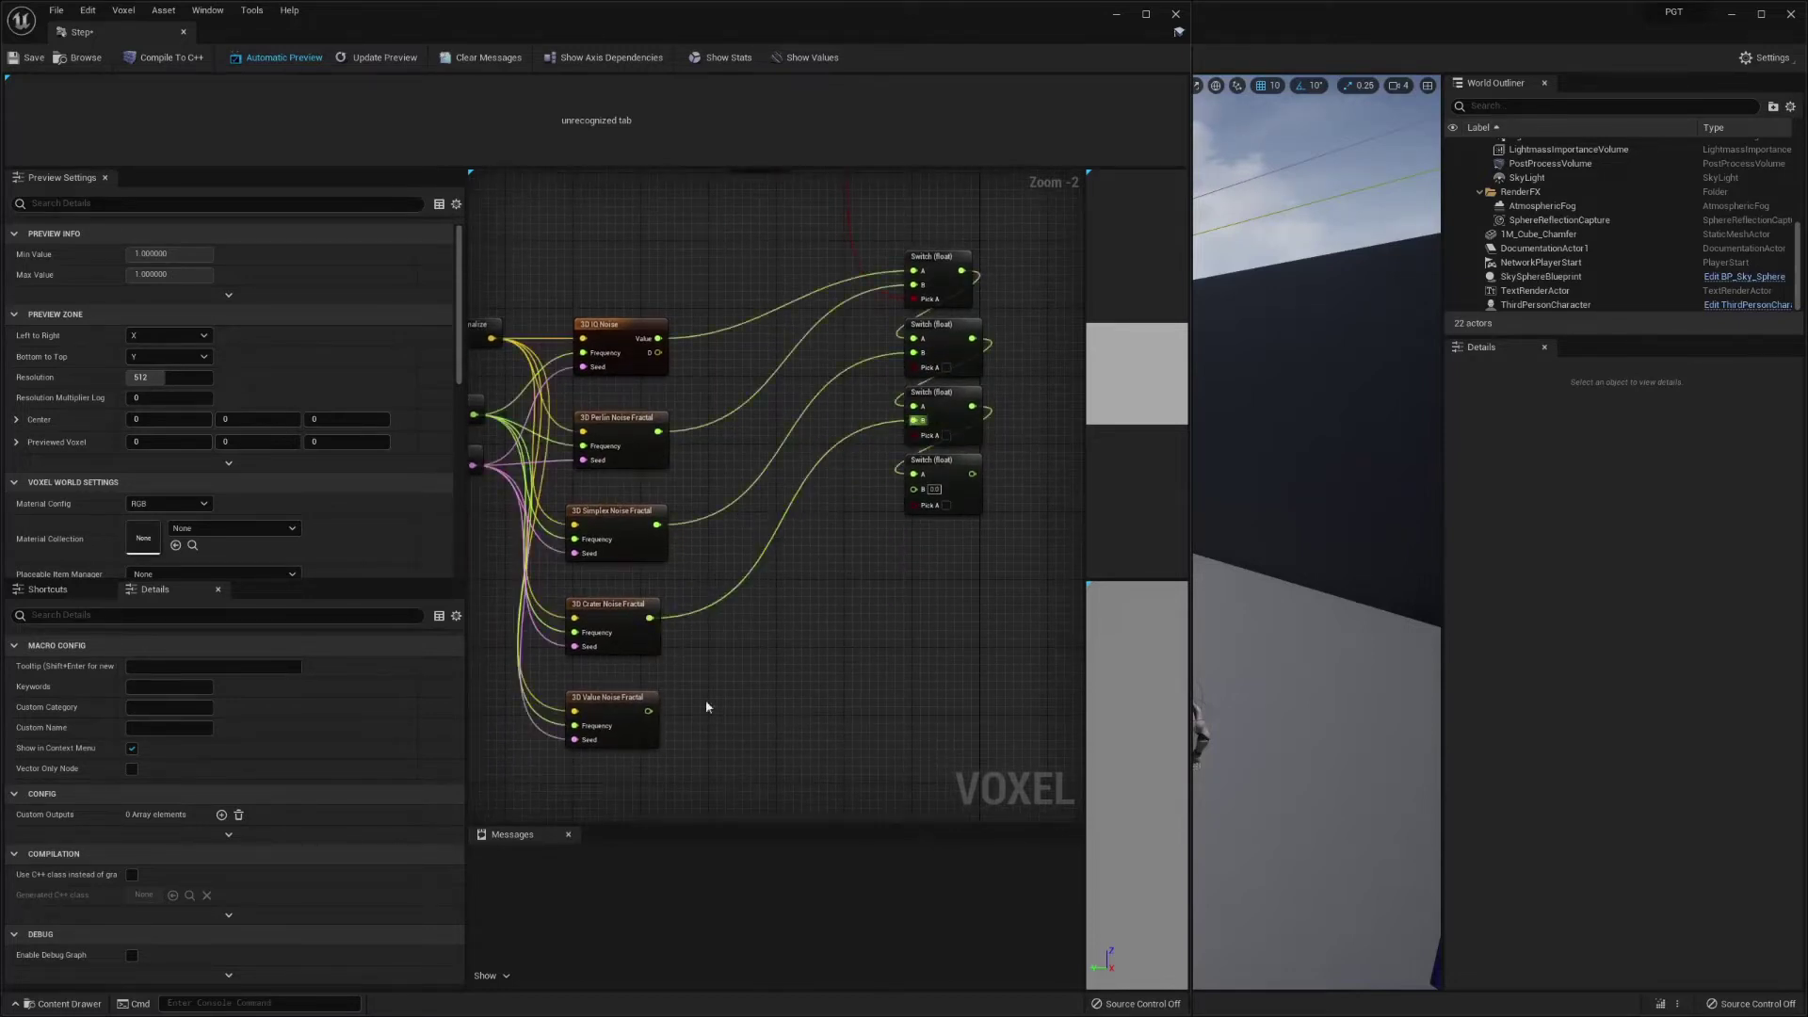
left_click_drag(648, 711, 915, 488)
- Connect the remaining three Step Noise comparison outputs to Pick A of the second, third and fourth float switches
right_click_drag(818, 434, 794, 652)
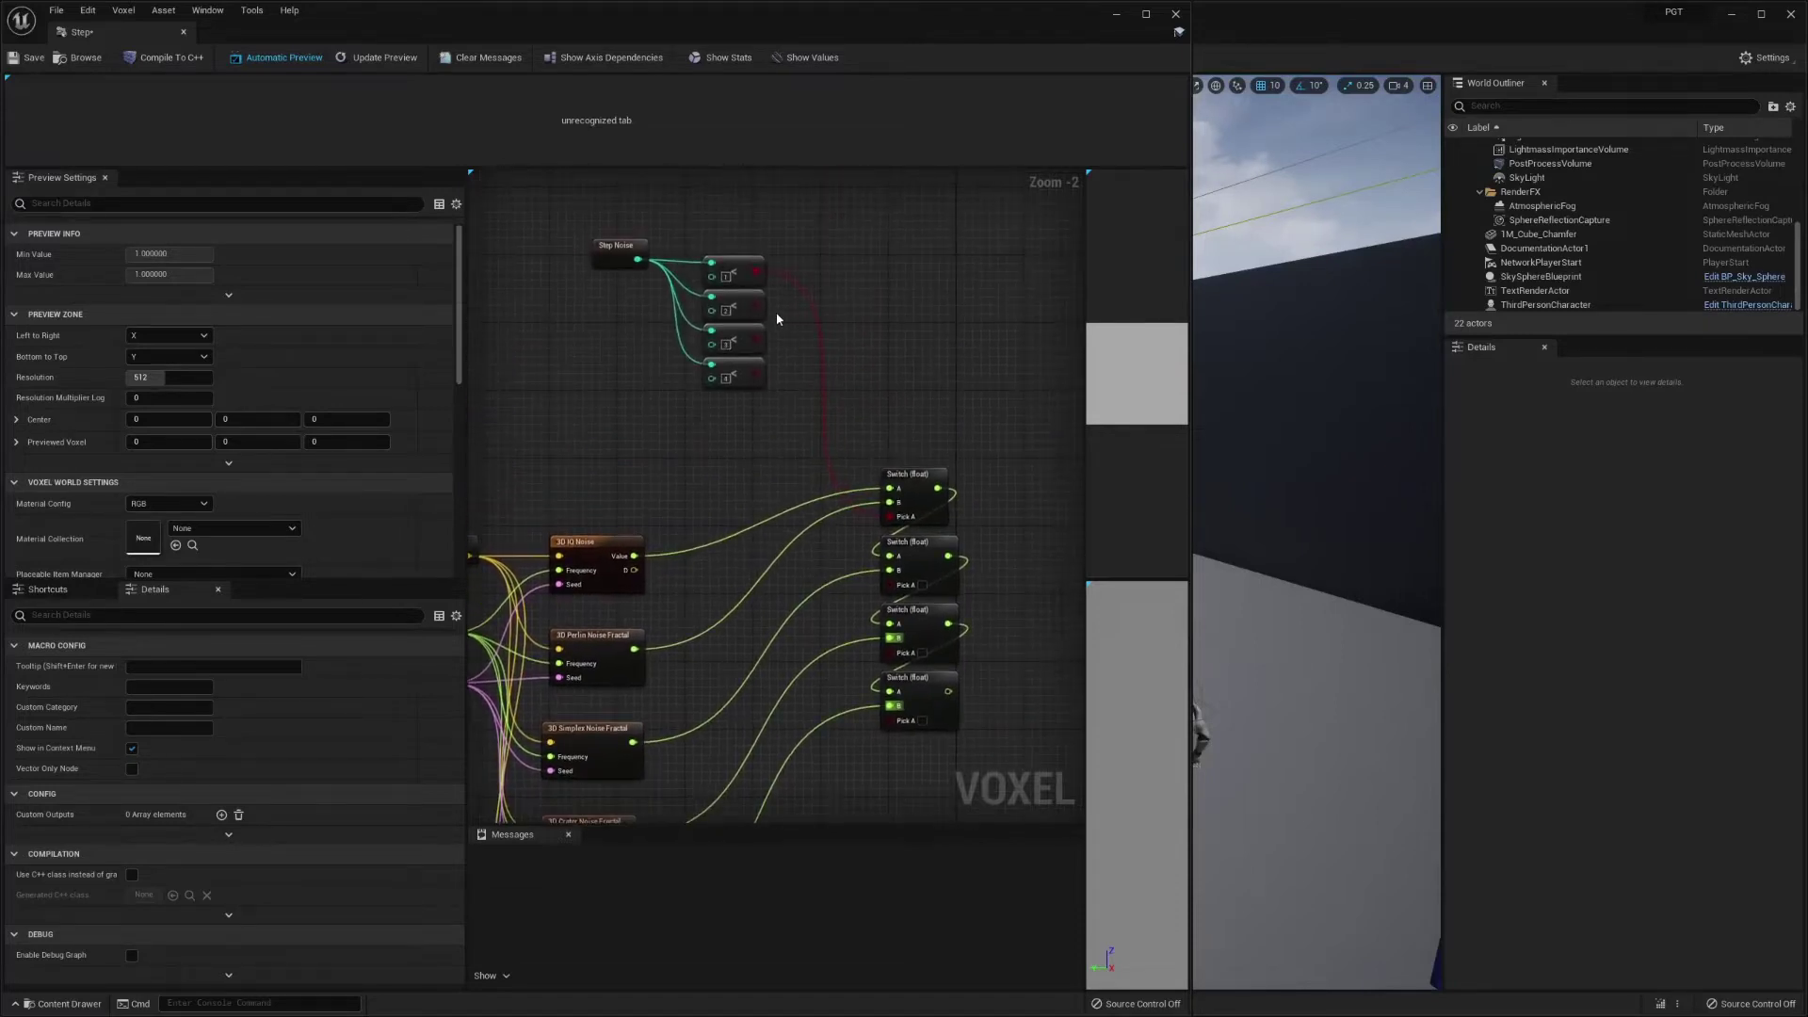
left_click_drag(753, 311, 889, 584)
left_click_drag(889, 655, 900, 723)
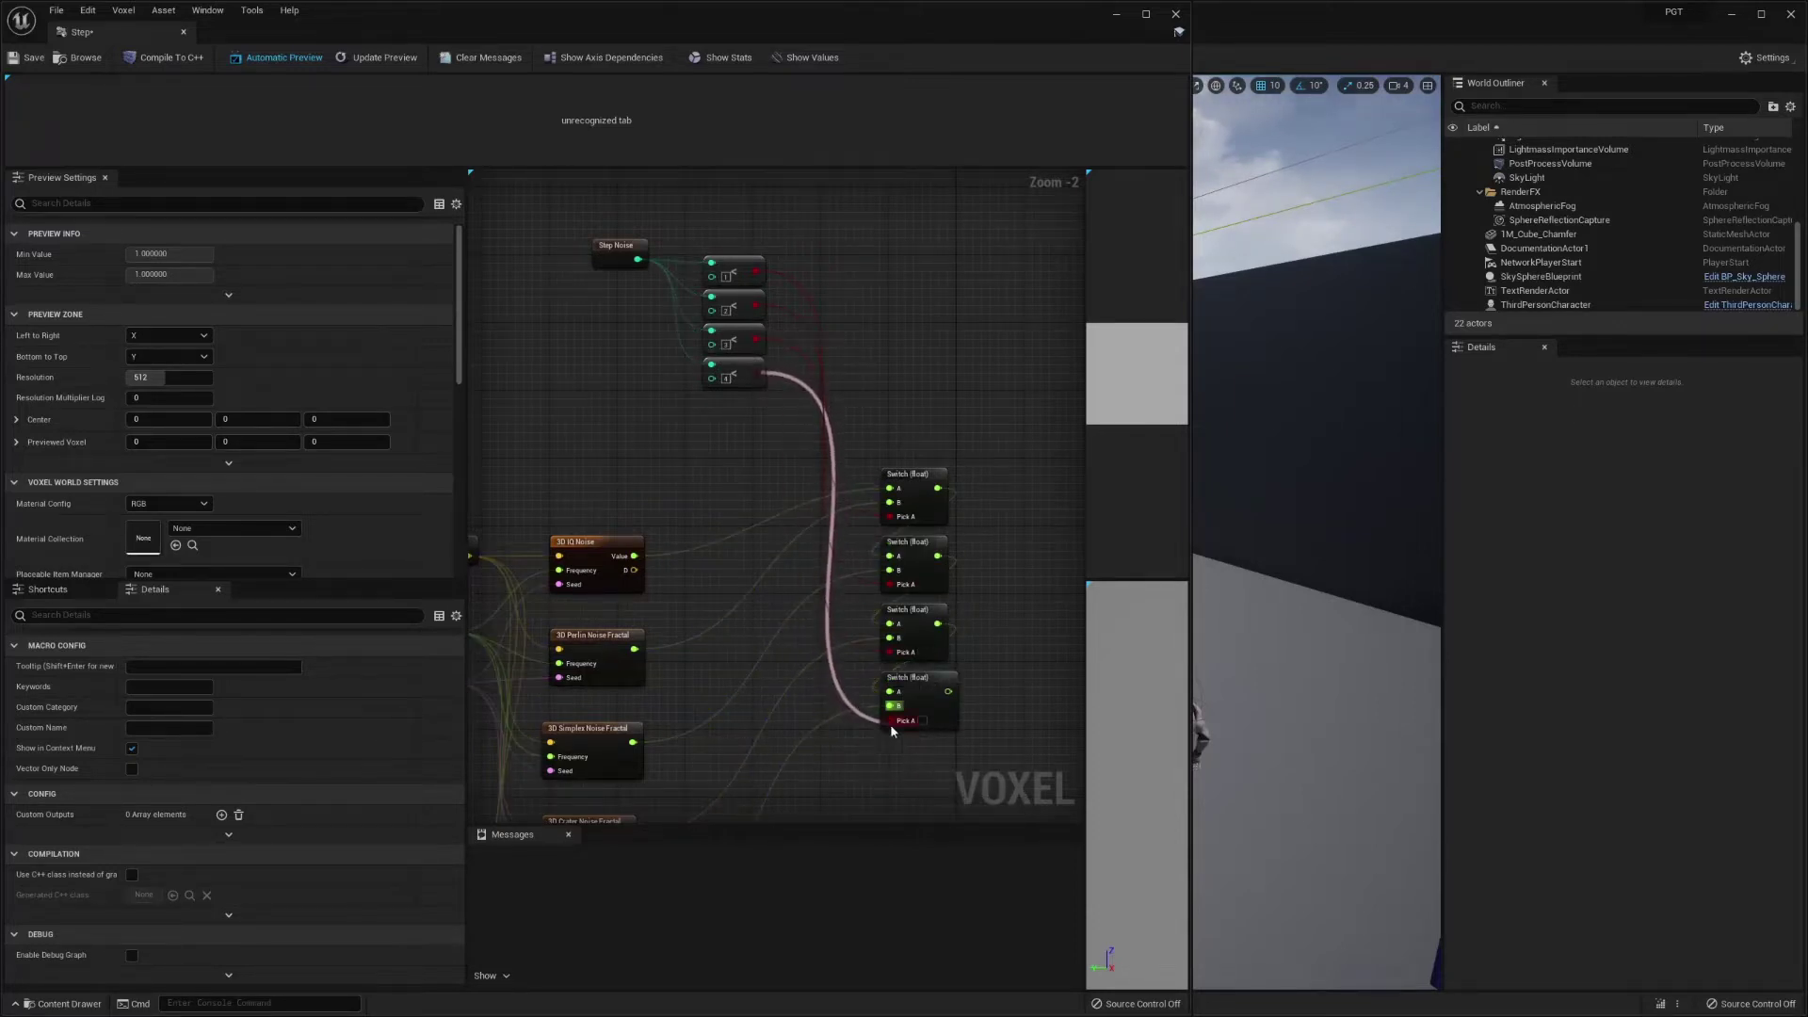
- Add a float Multiply node fed by the output of the last float switch
scroll(911, 465, "down", 2)
right_click_drag(910, 465, 813, 443)
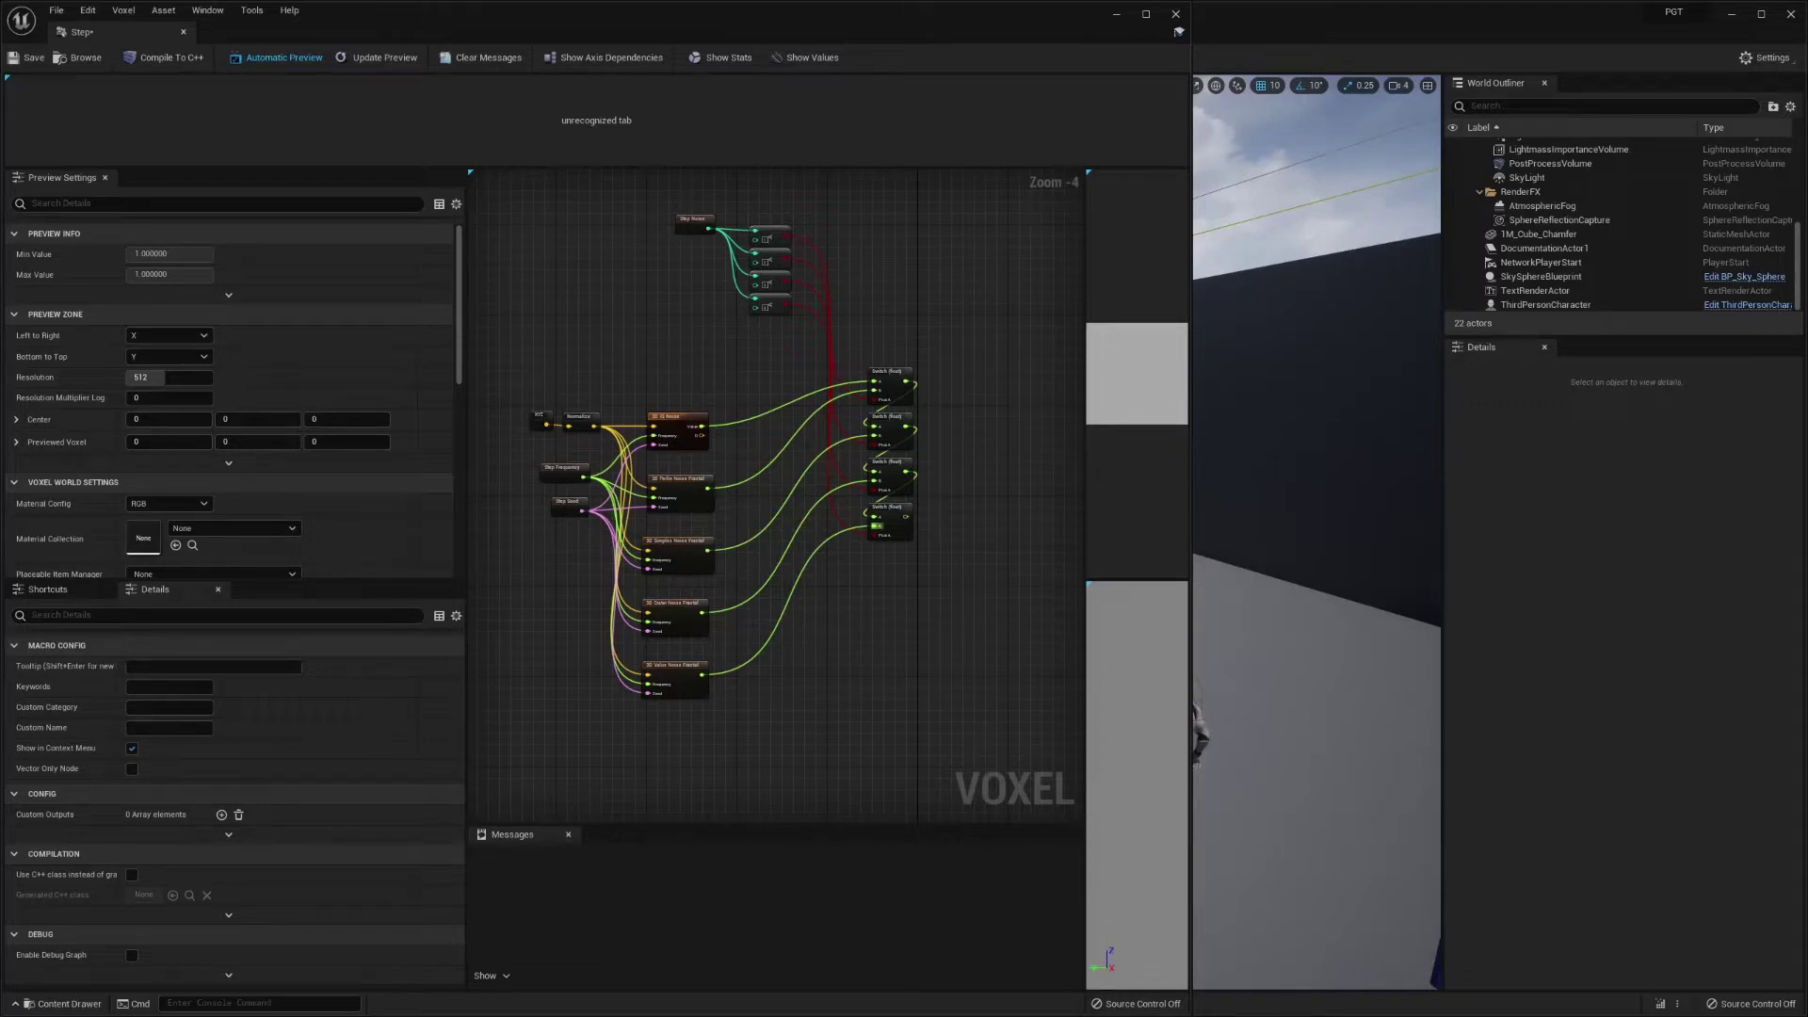
right_click_drag(909, 384, 700, 374)
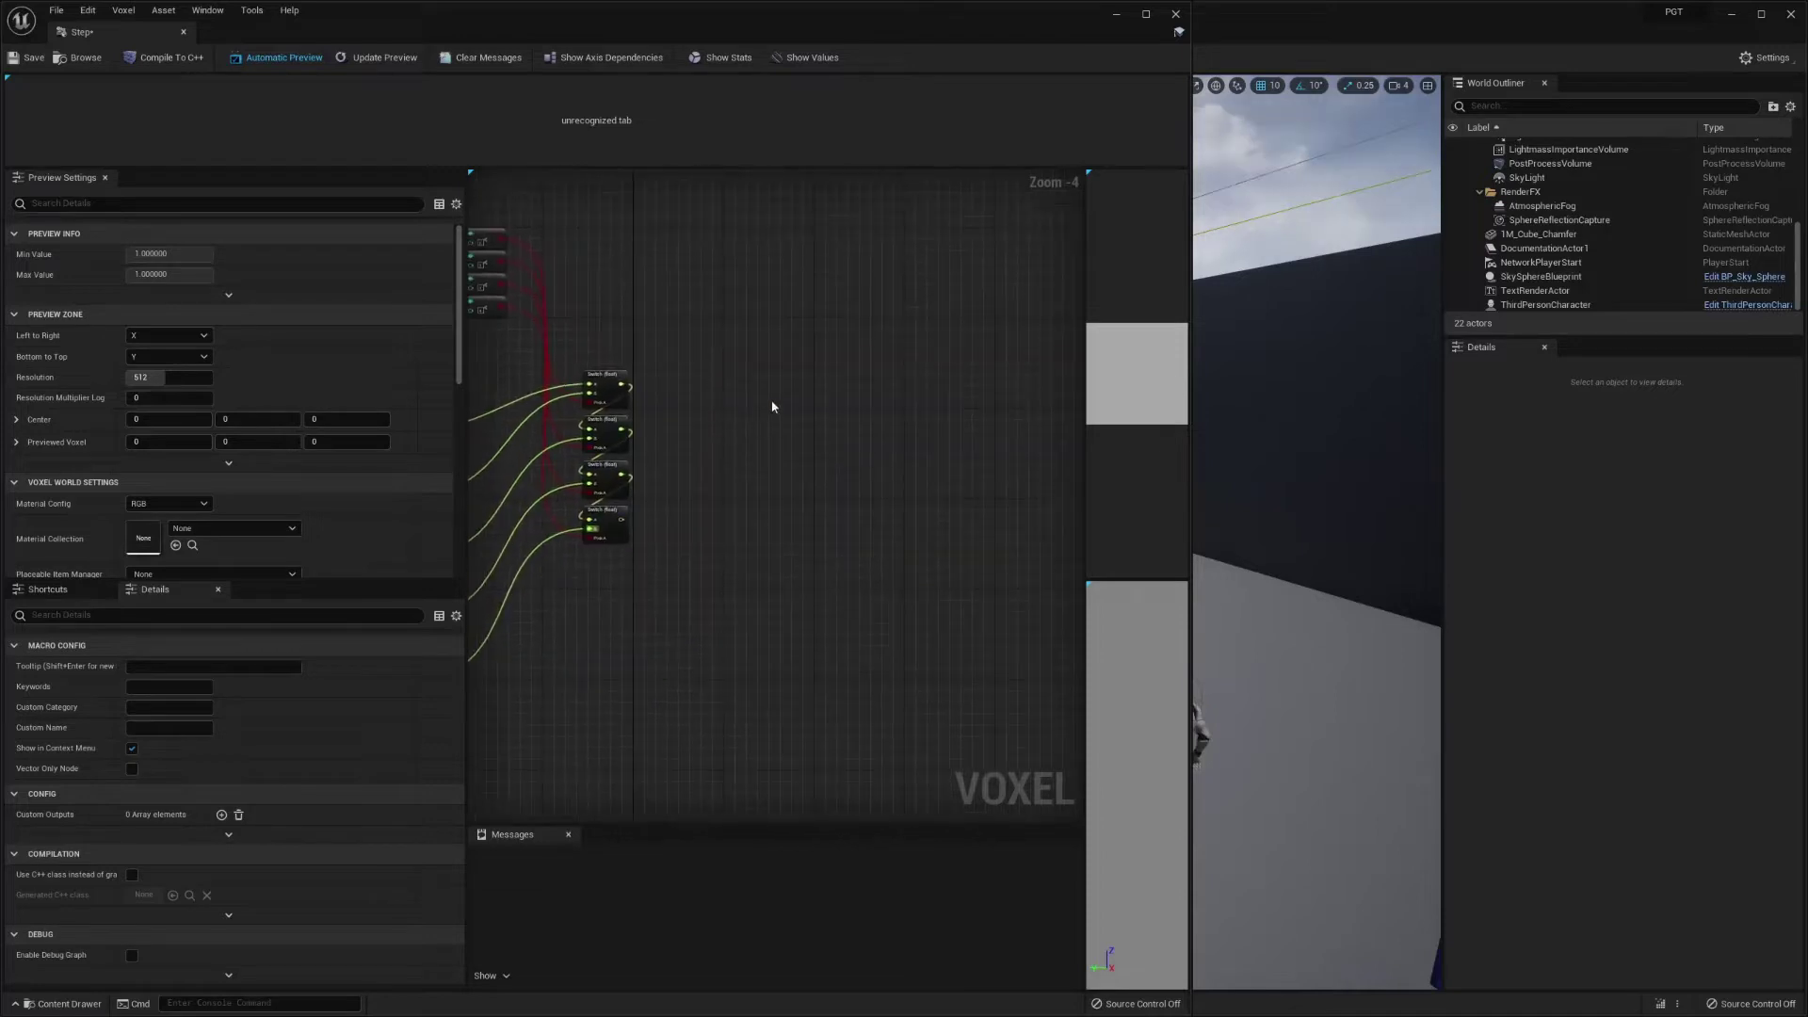
right_click_drag(827, 381, 793, 377)
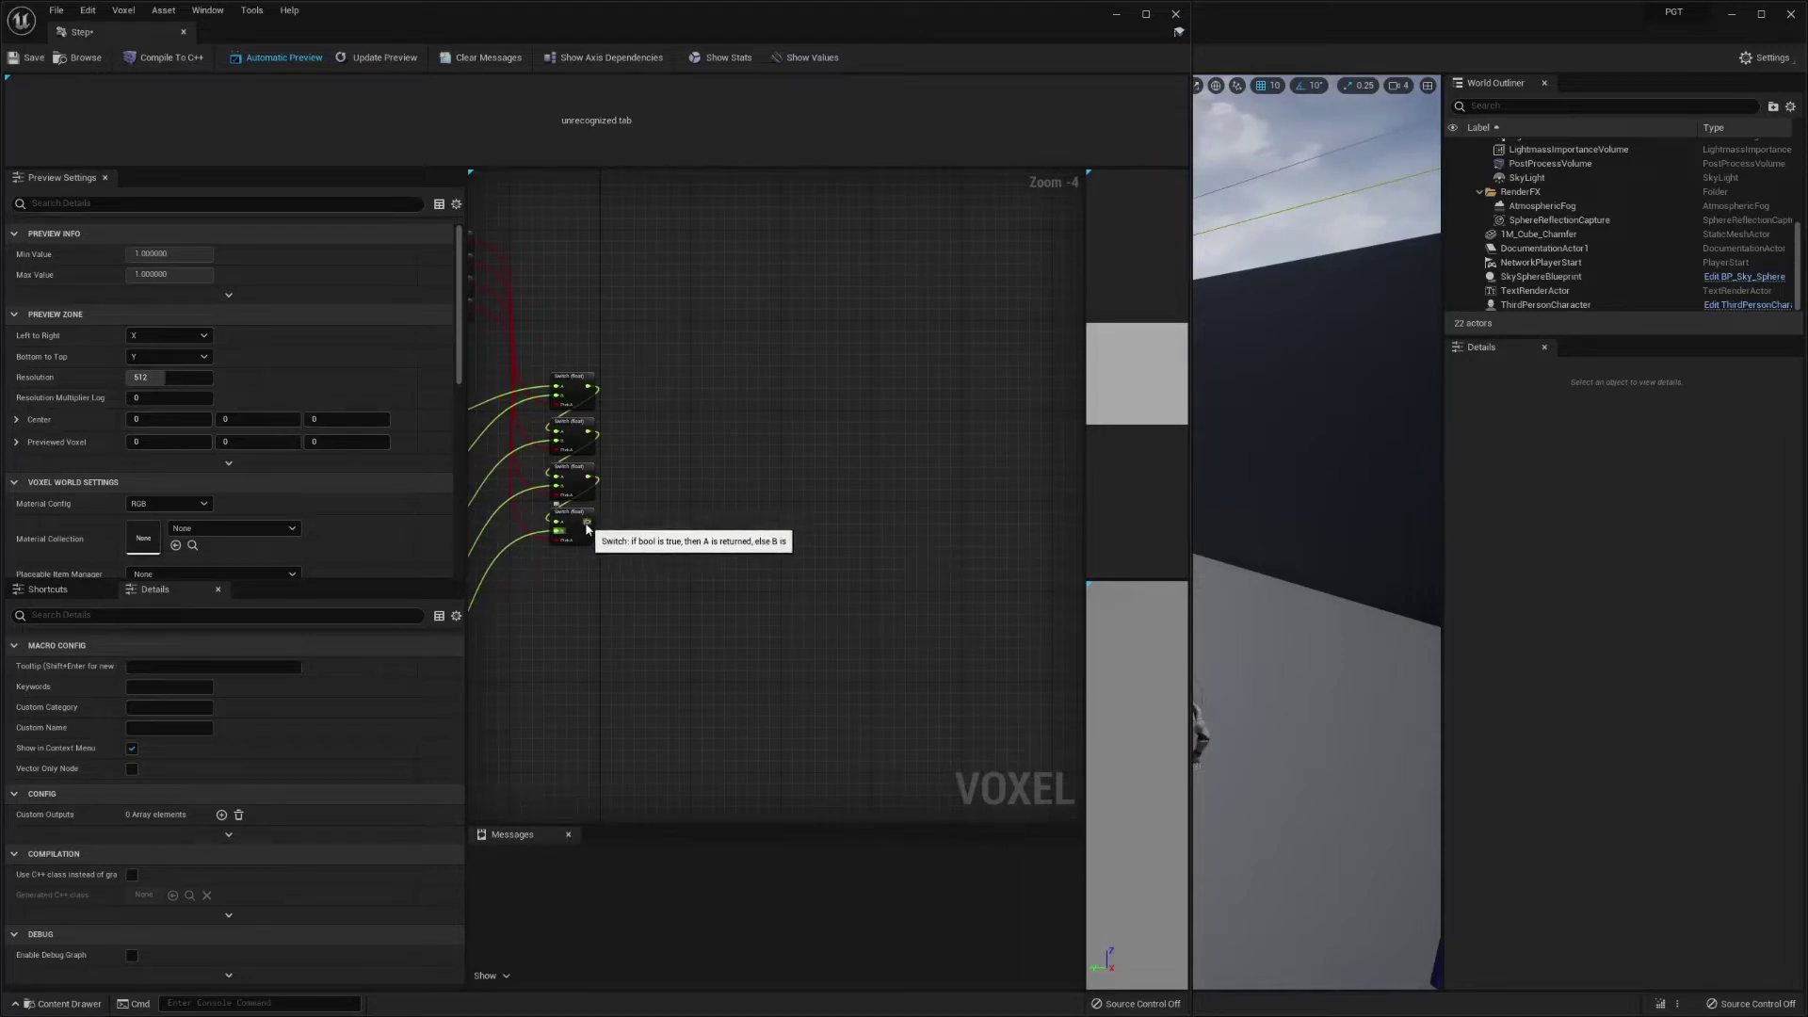
left_click_drag(588, 521, 661, 529)
type("mult")
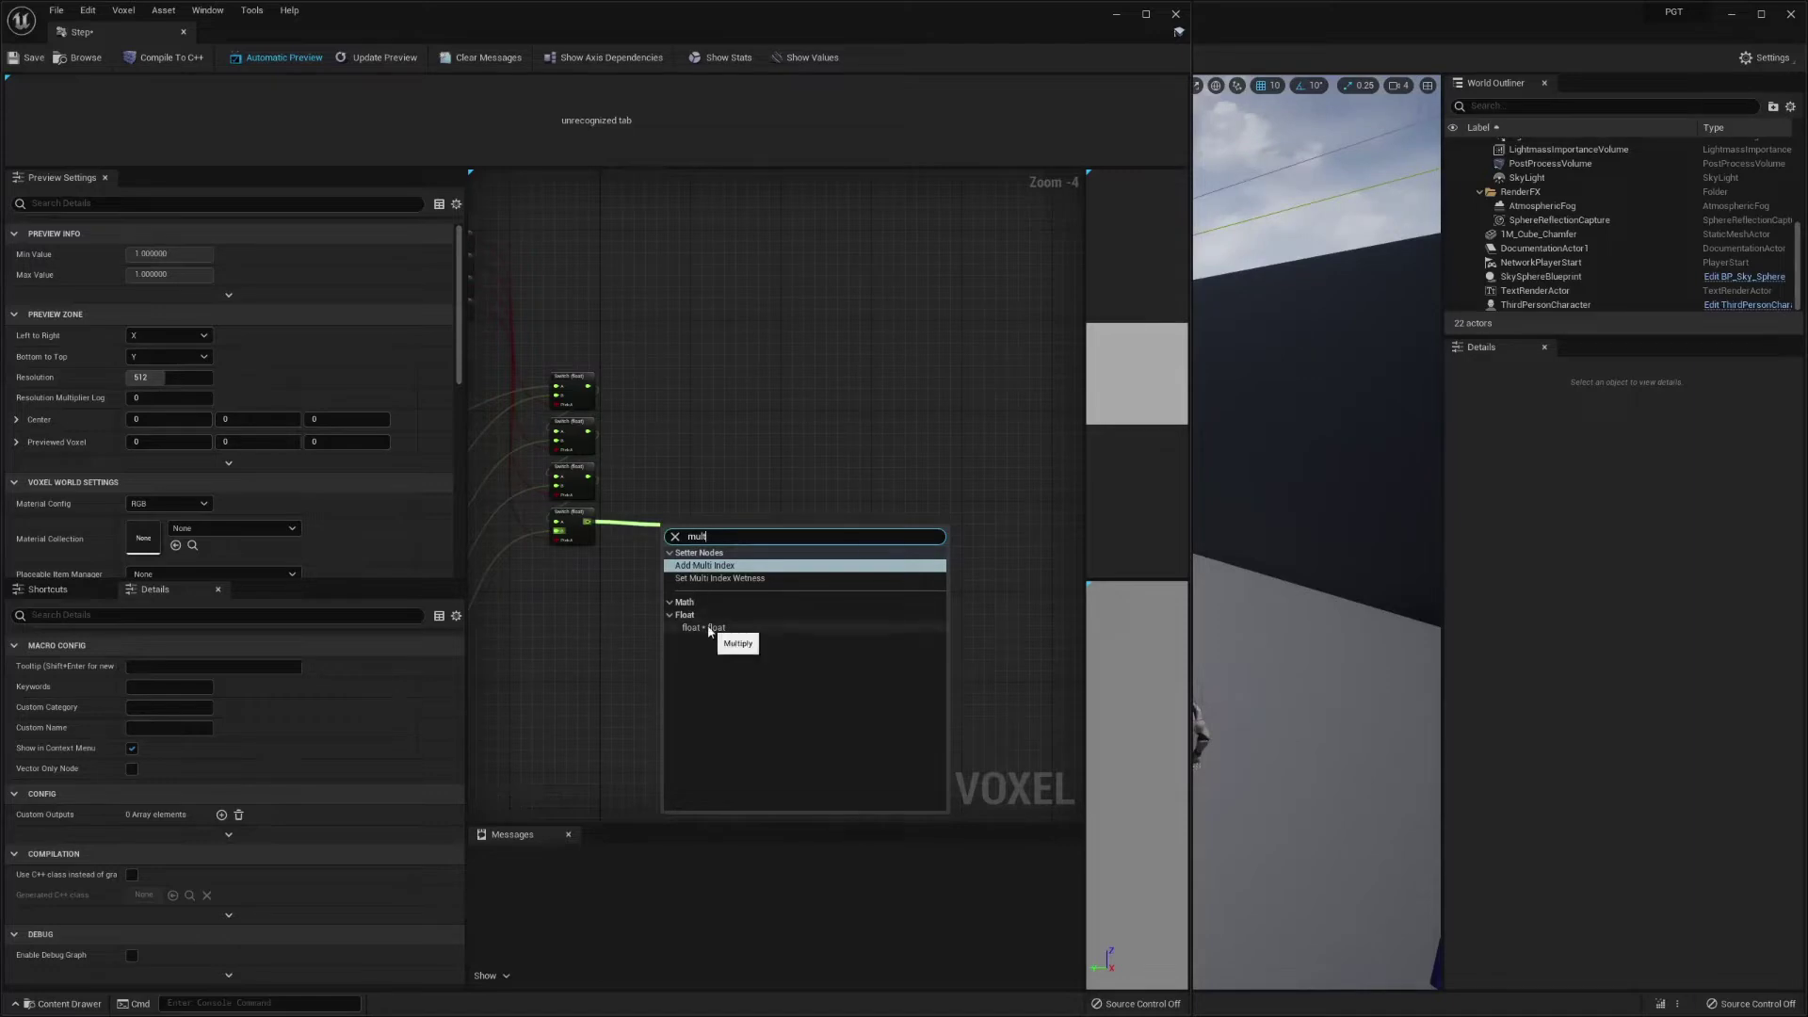
left_click(709, 630)
- Add the Step Strength variable as the Multiply node's second input and arrange both nodes beside the last switch
scroll(669, 546, "up", 3)
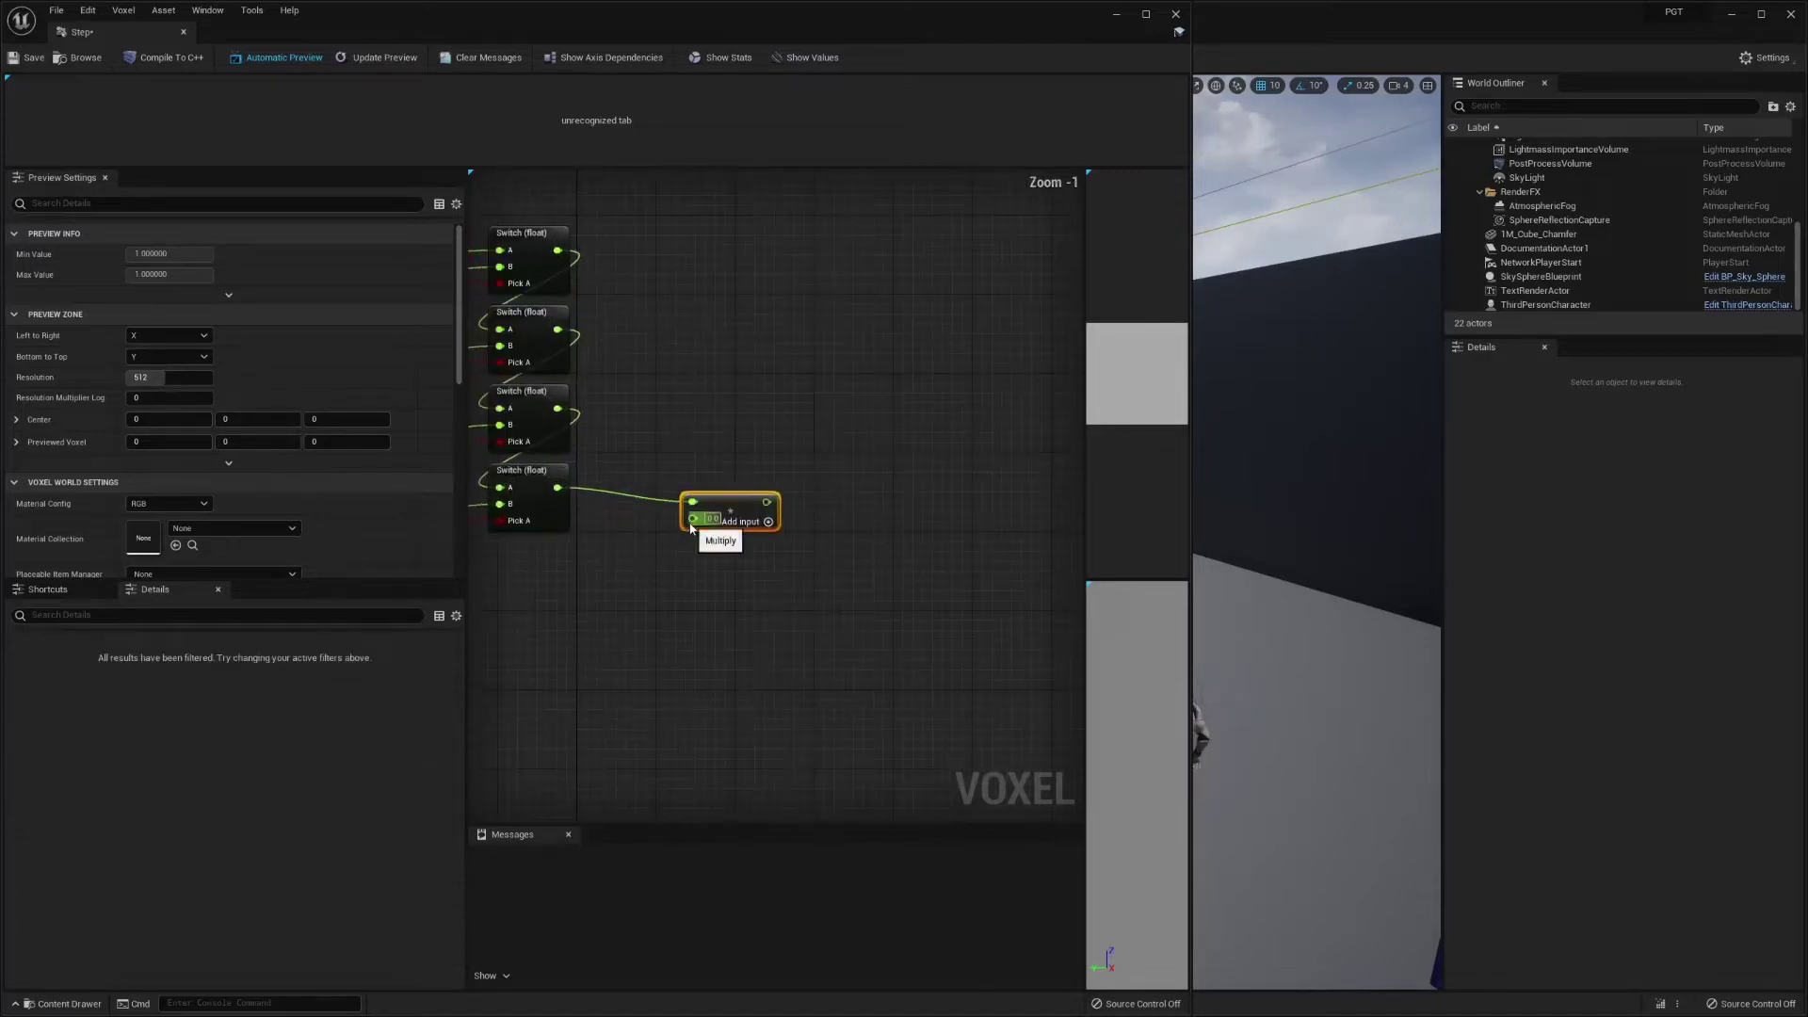
left_click_drag(693, 519, 661, 557)
type("step")
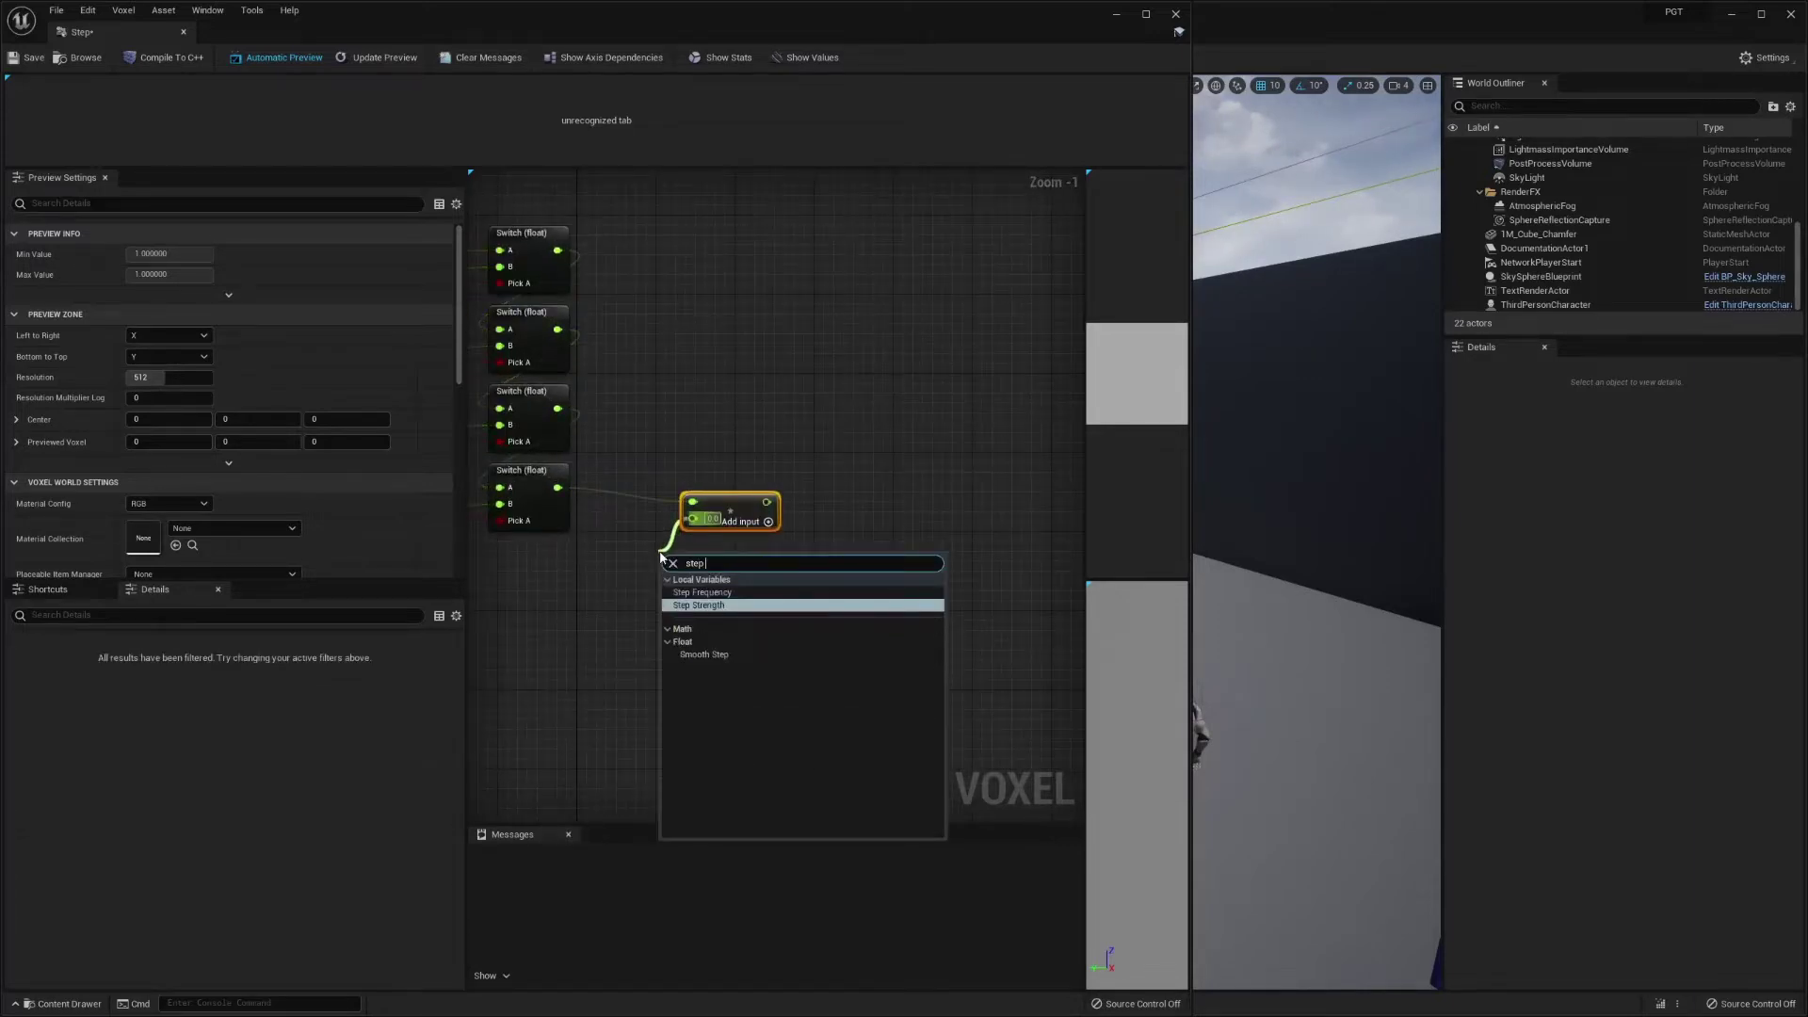
key("Return")
left_click_drag(729, 503, 782, 492)
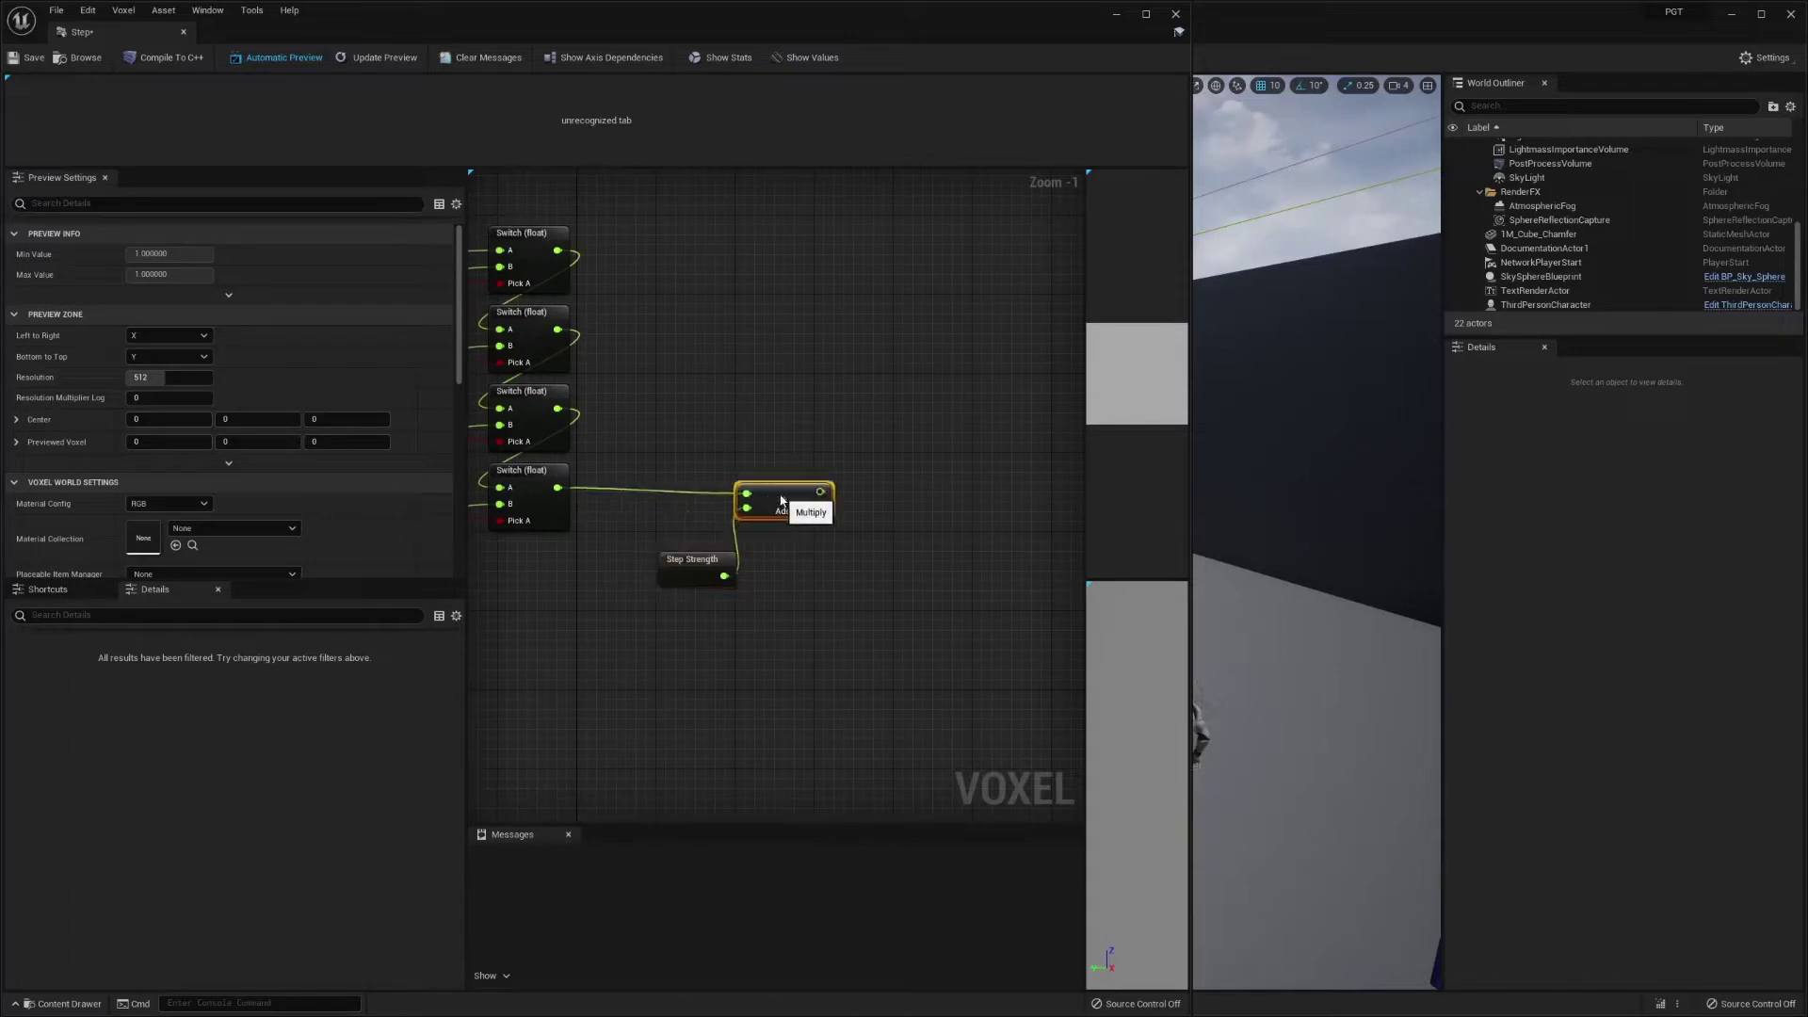
left_click_drag(699, 563, 637, 552)
left_click_drag(776, 488, 756, 517)
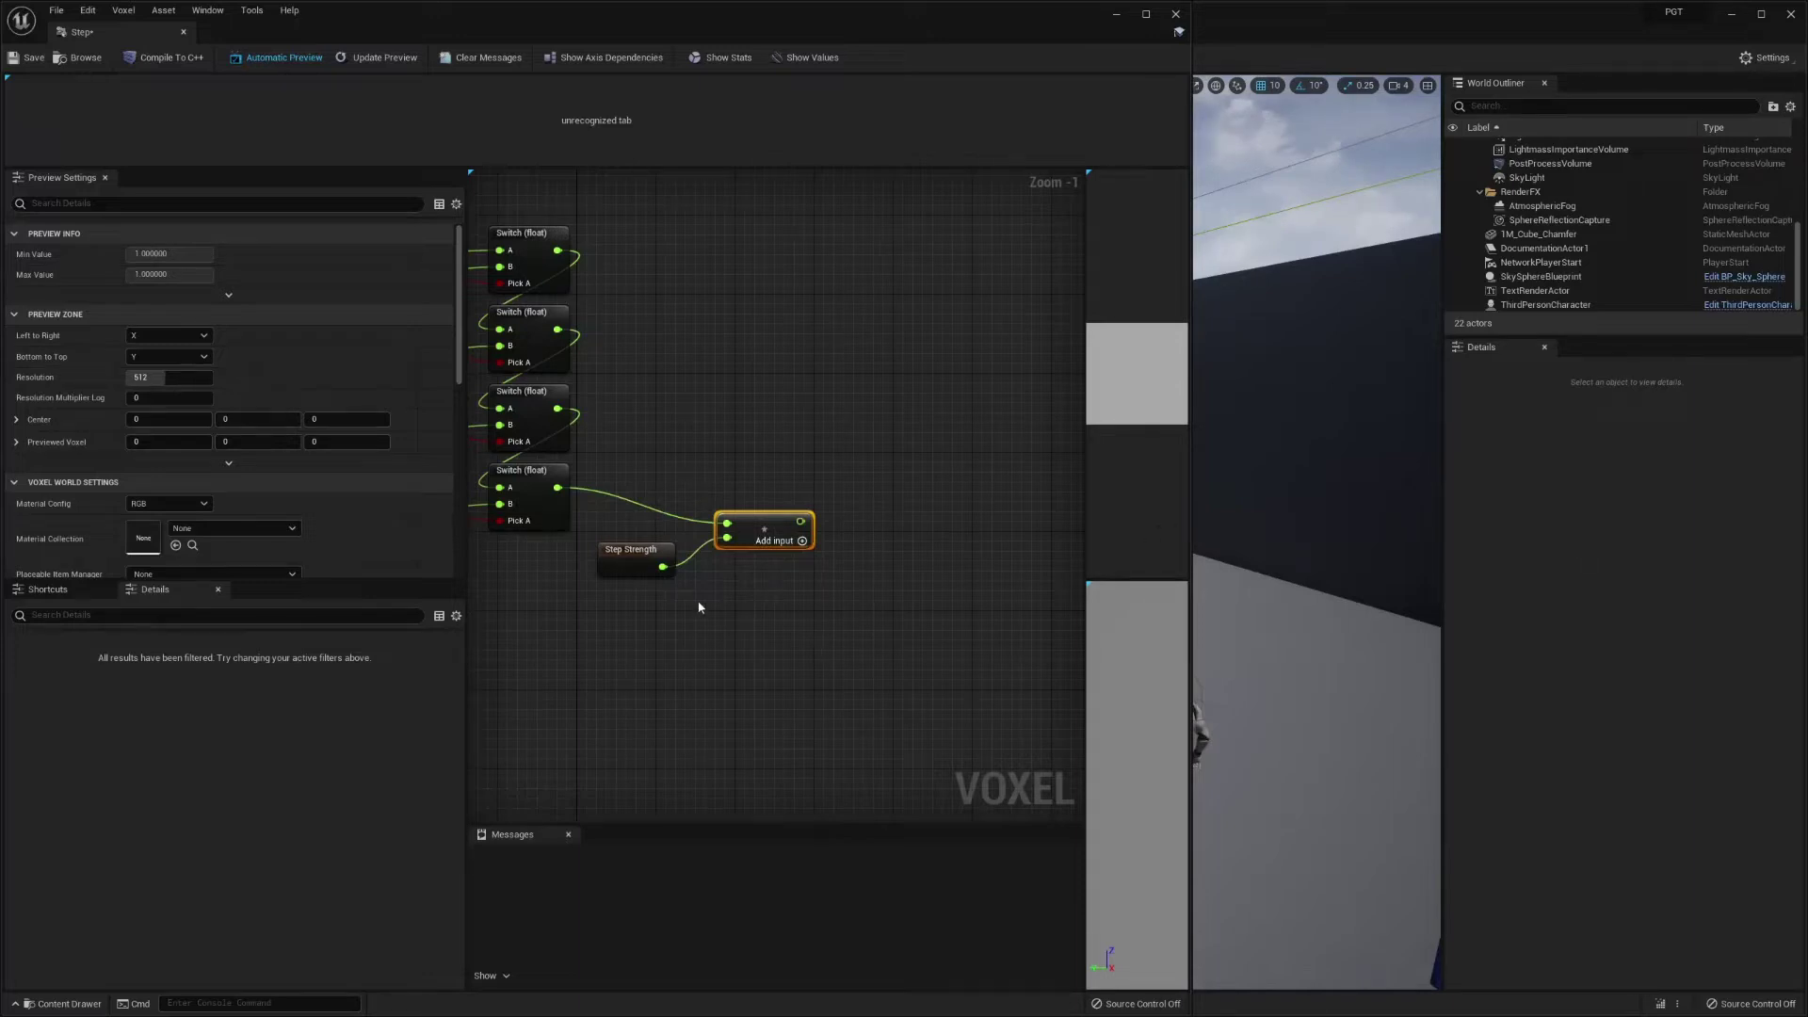
- Add a float Switch fed at input A by the Multiply output and place it beside the Multiply node
left_click_drag(799, 523, 843, 517)
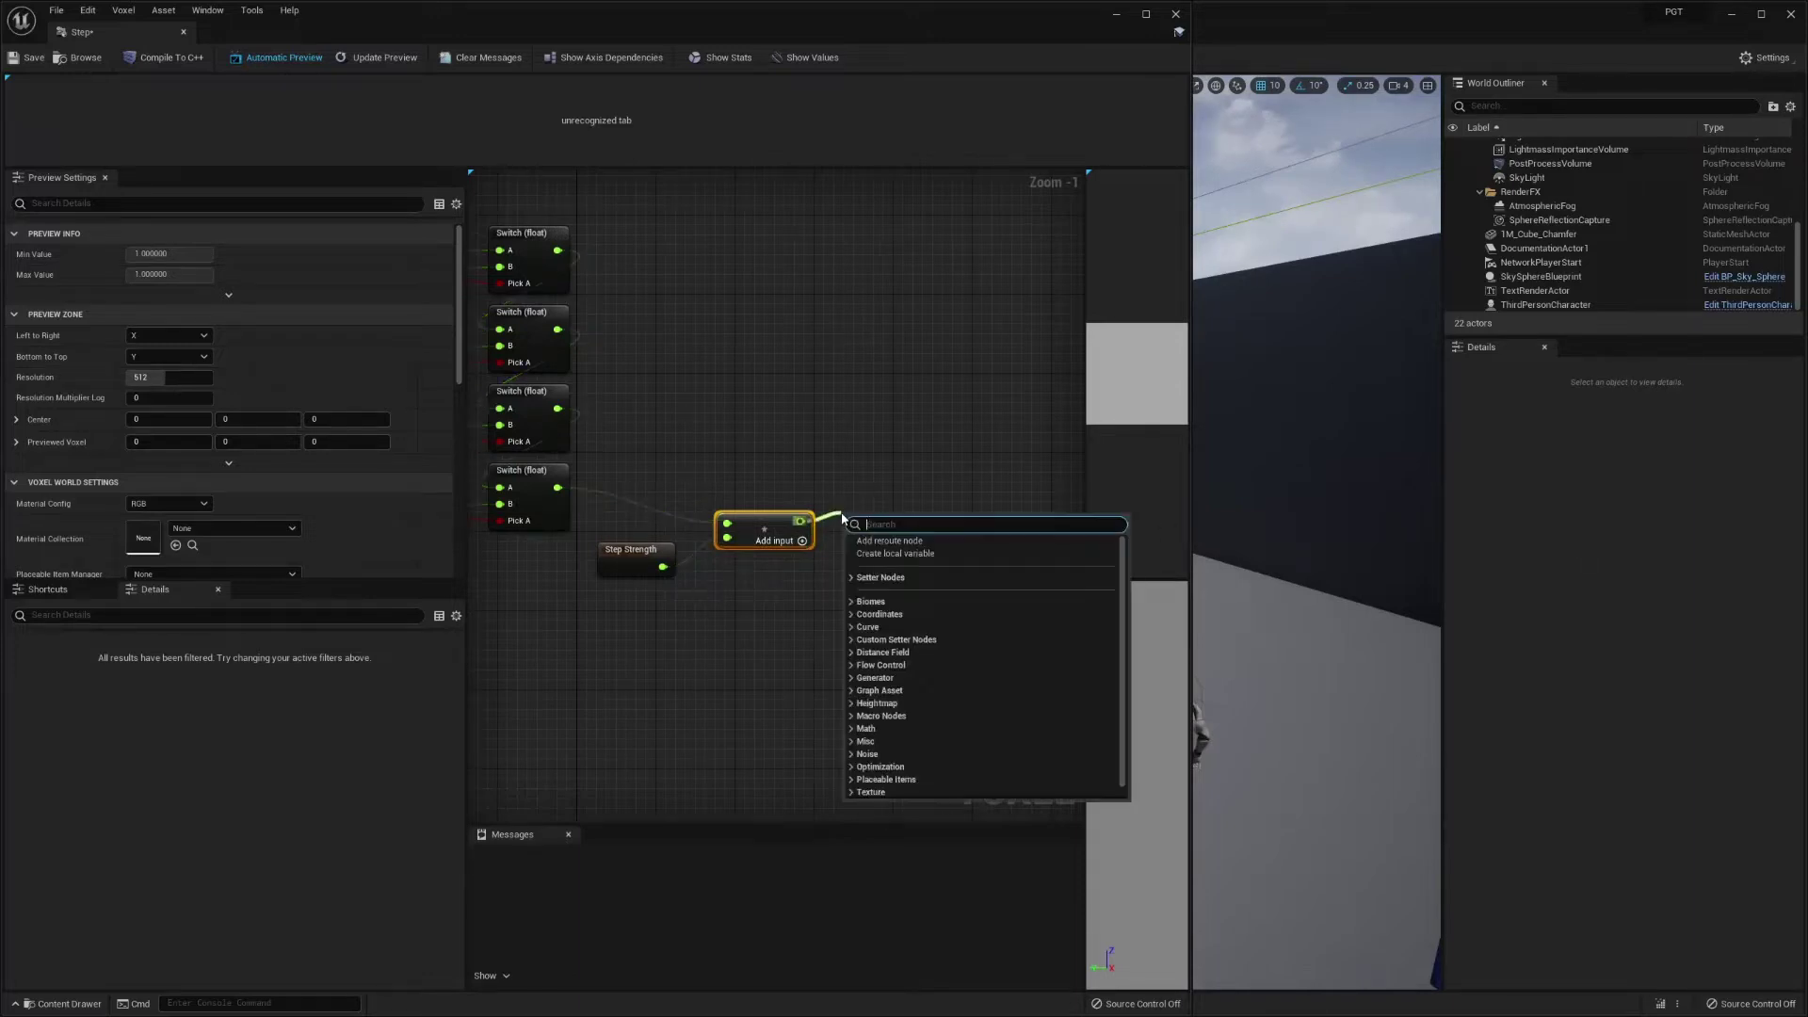
type("sw")
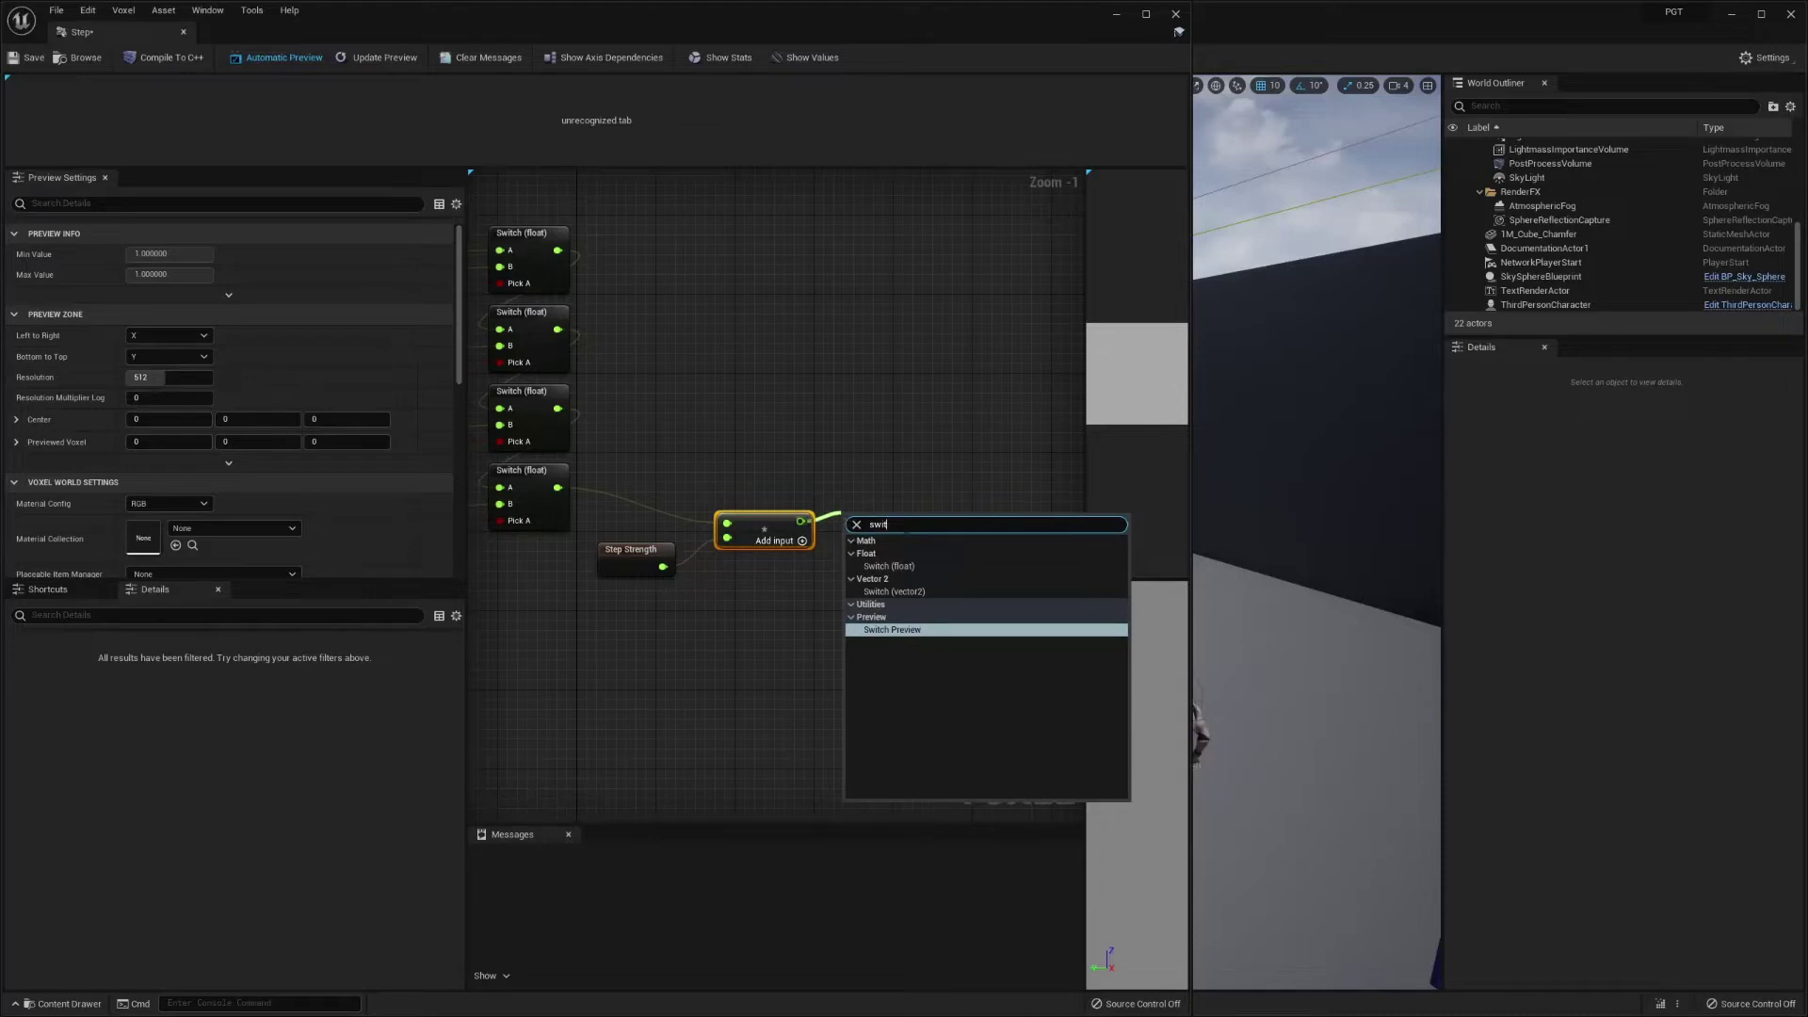
type("it")
left_click(923, 566)
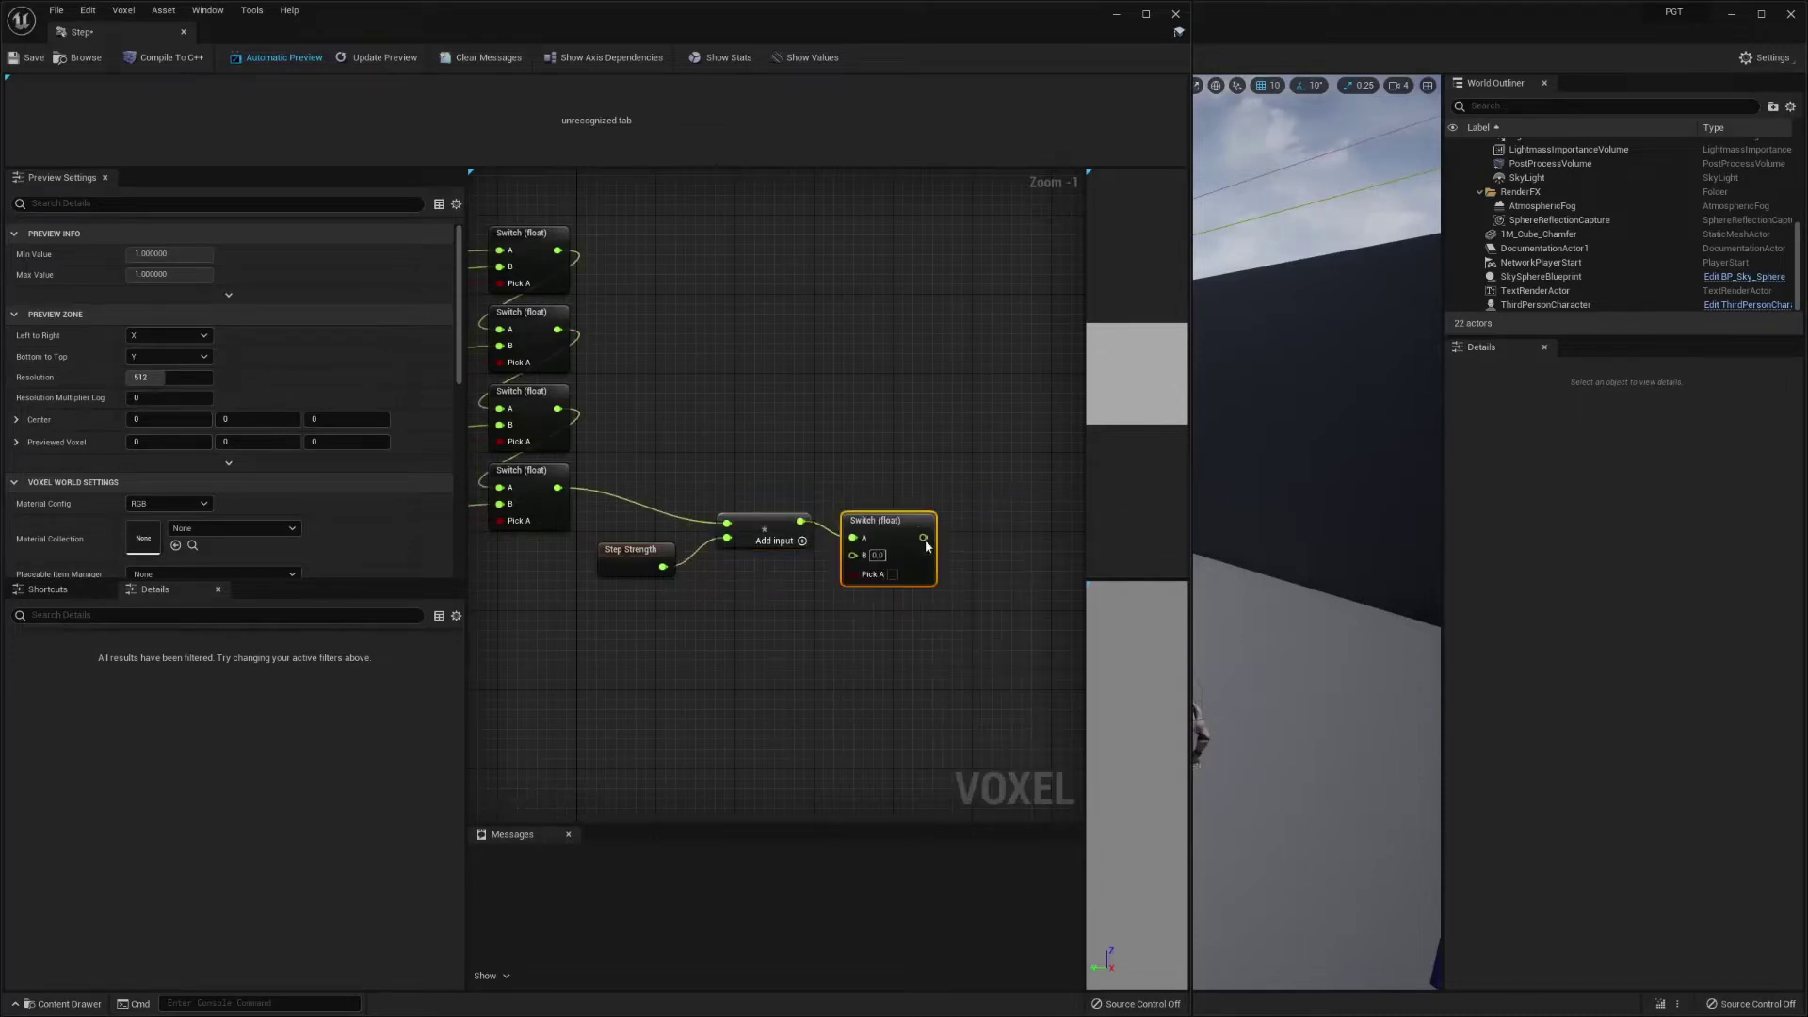
left_click_drag(889, 538, 931, 517)
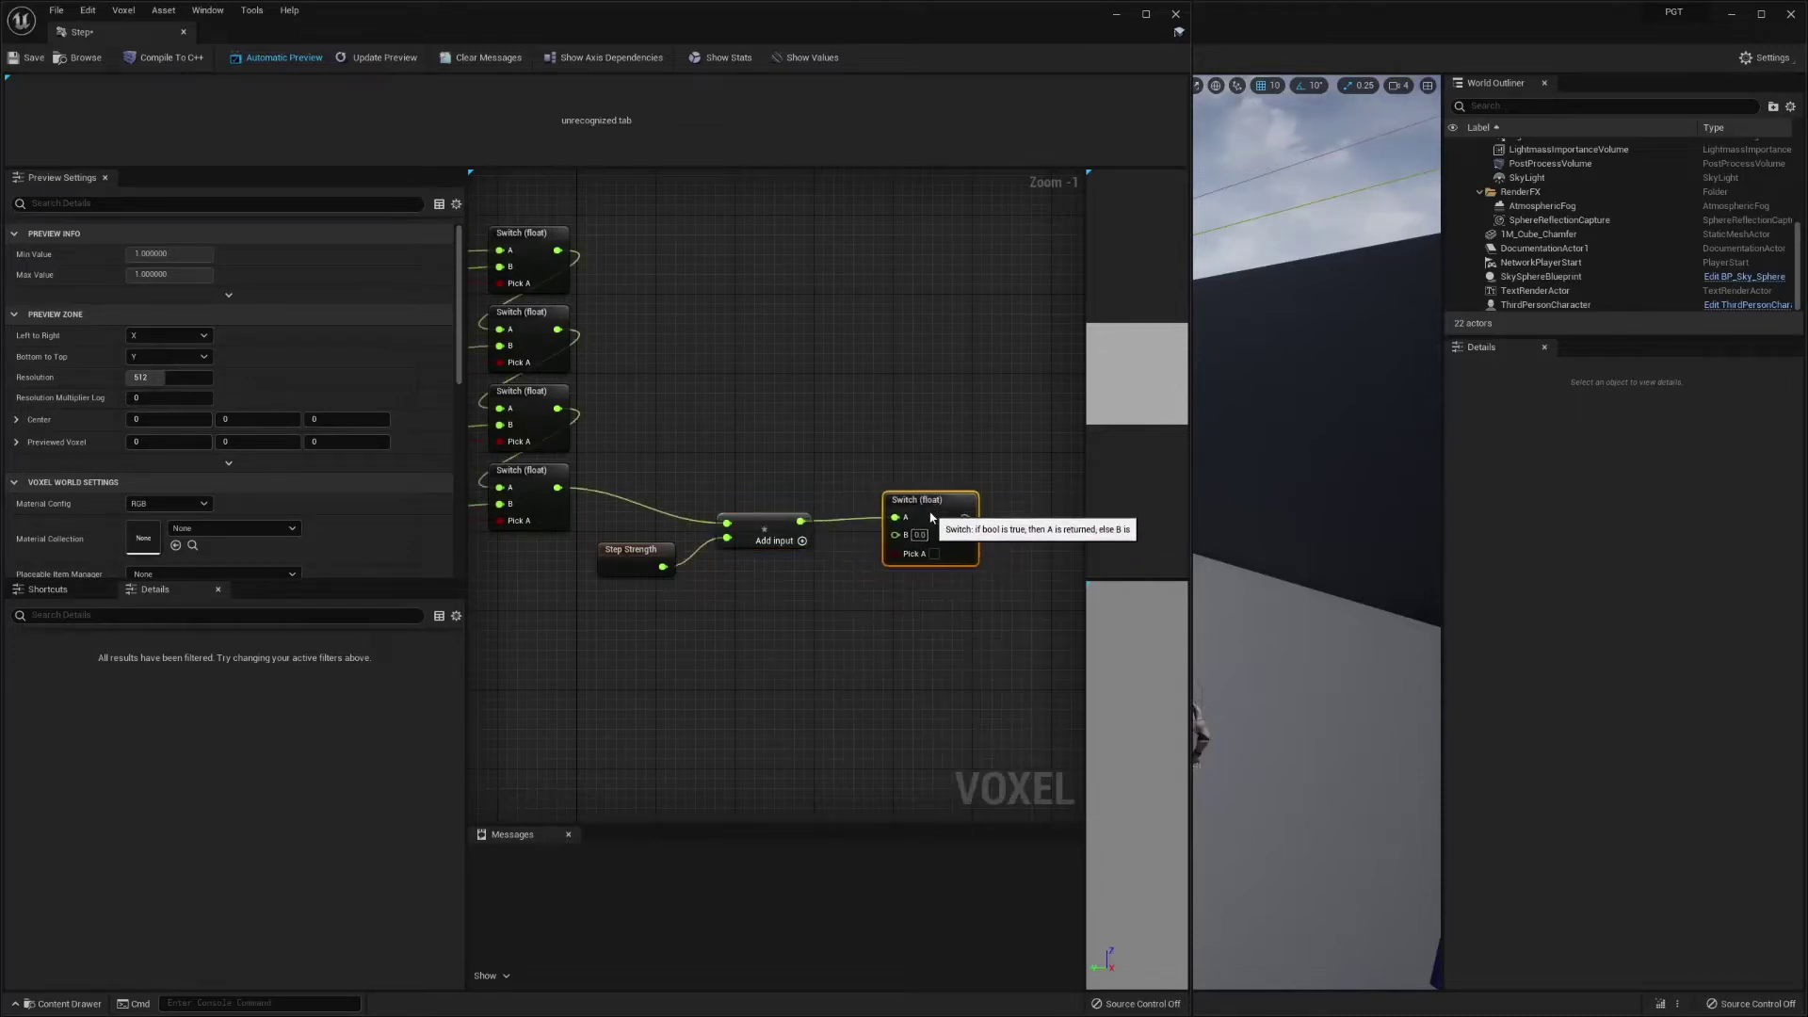
- Add the Step On variable and connect it to Pick A of the new float switch
right_click(872, 627)
type("step on")
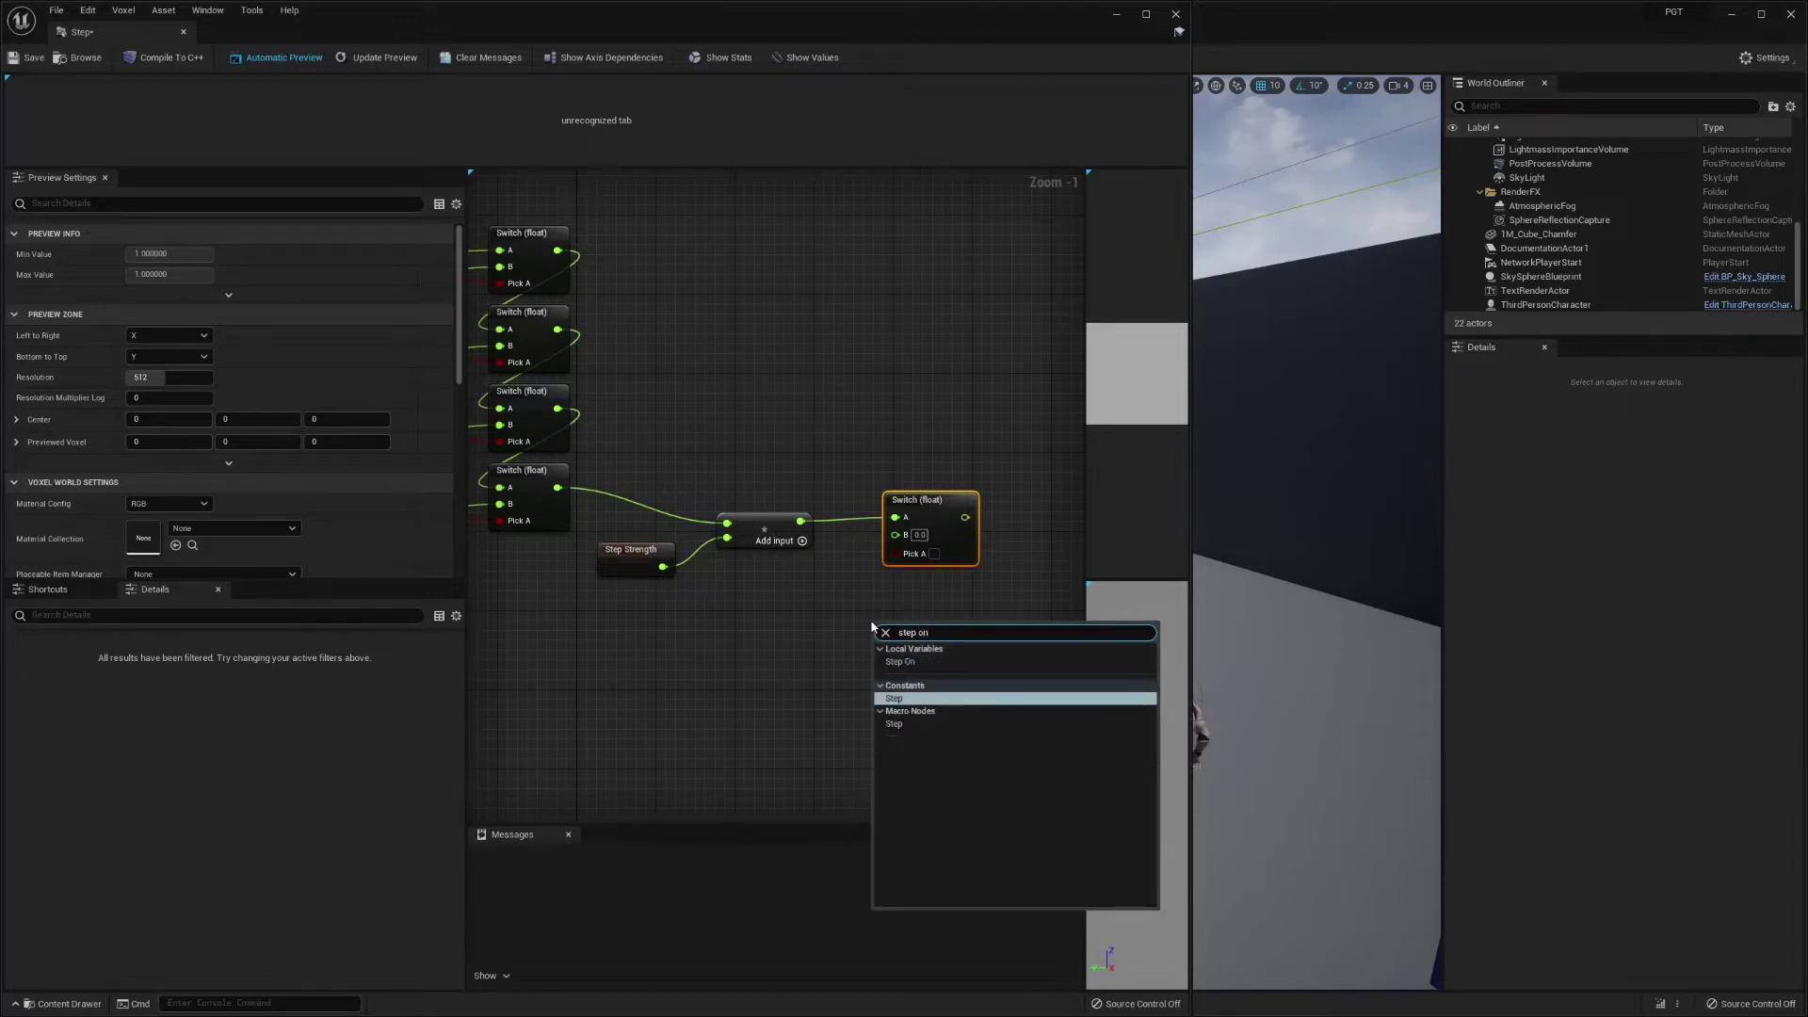
left_click(931, 663)
left_click_drag(908, 632, 897, 553)
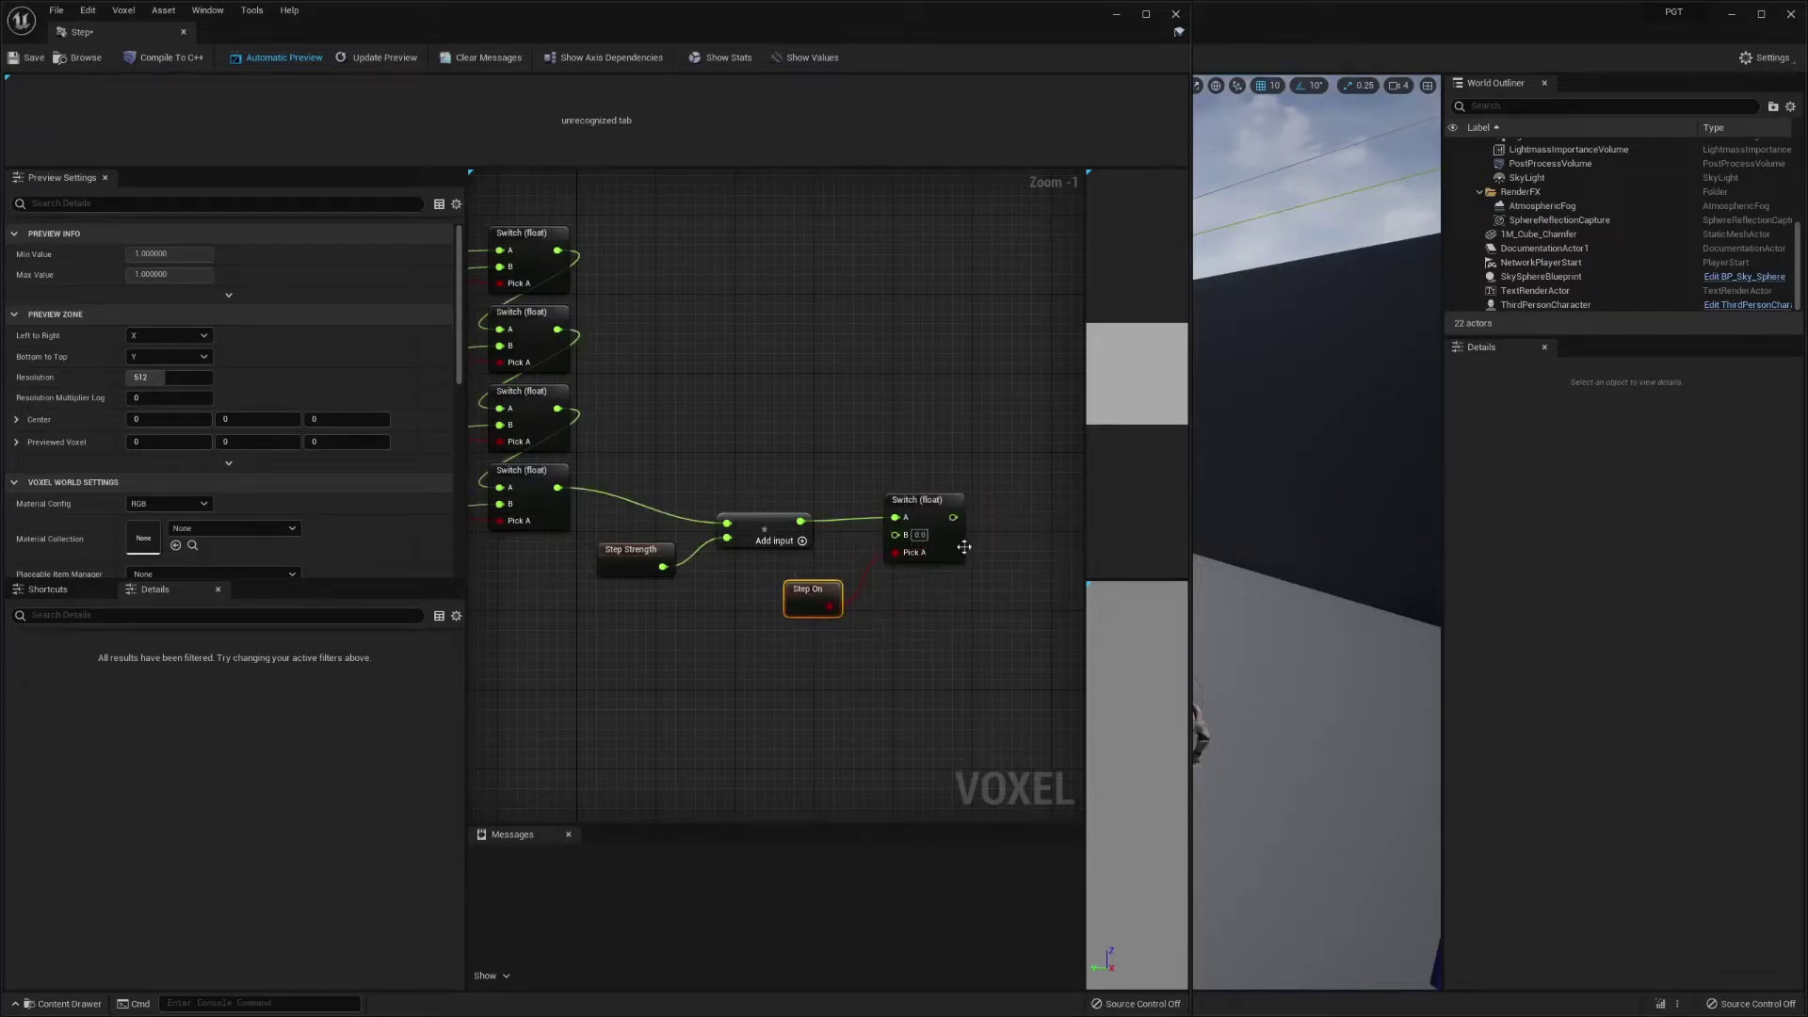
- Add the Radius variable above the Step Strength chain and feed it into a new float - float subtract node
right_click_drag(971, 470, 832, 545)
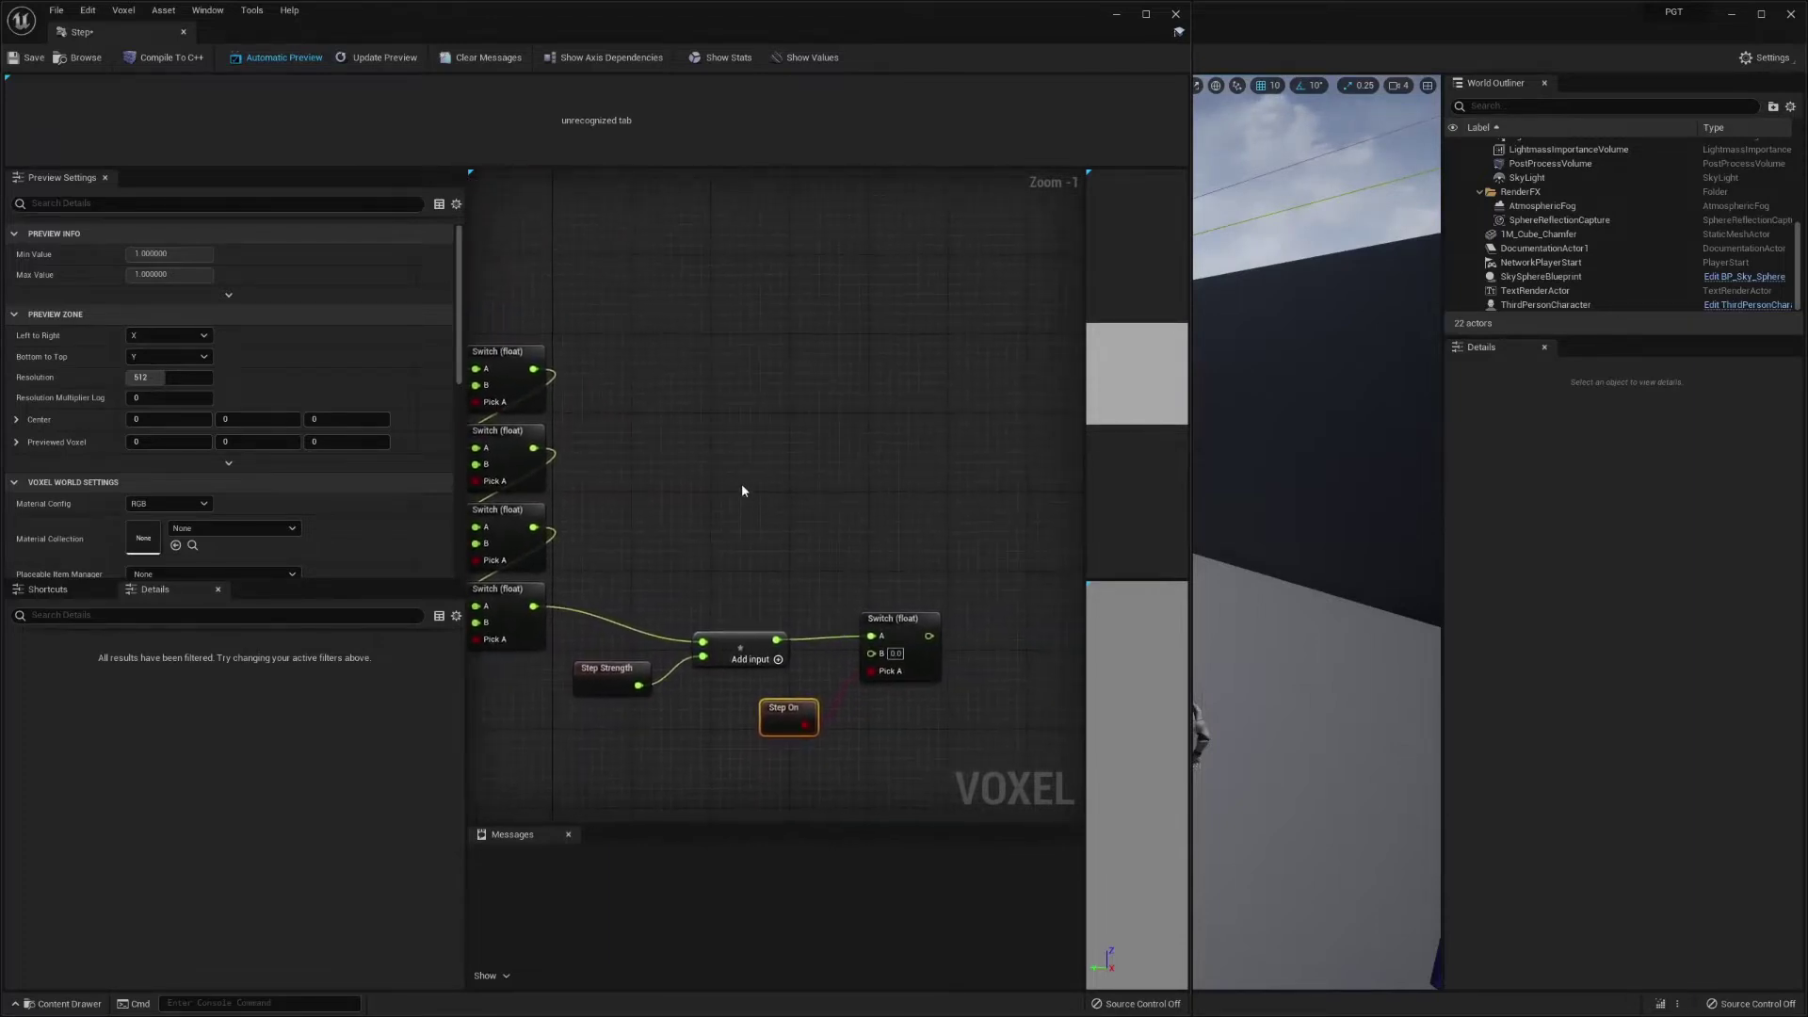
right_click(703, 471)
type("add")
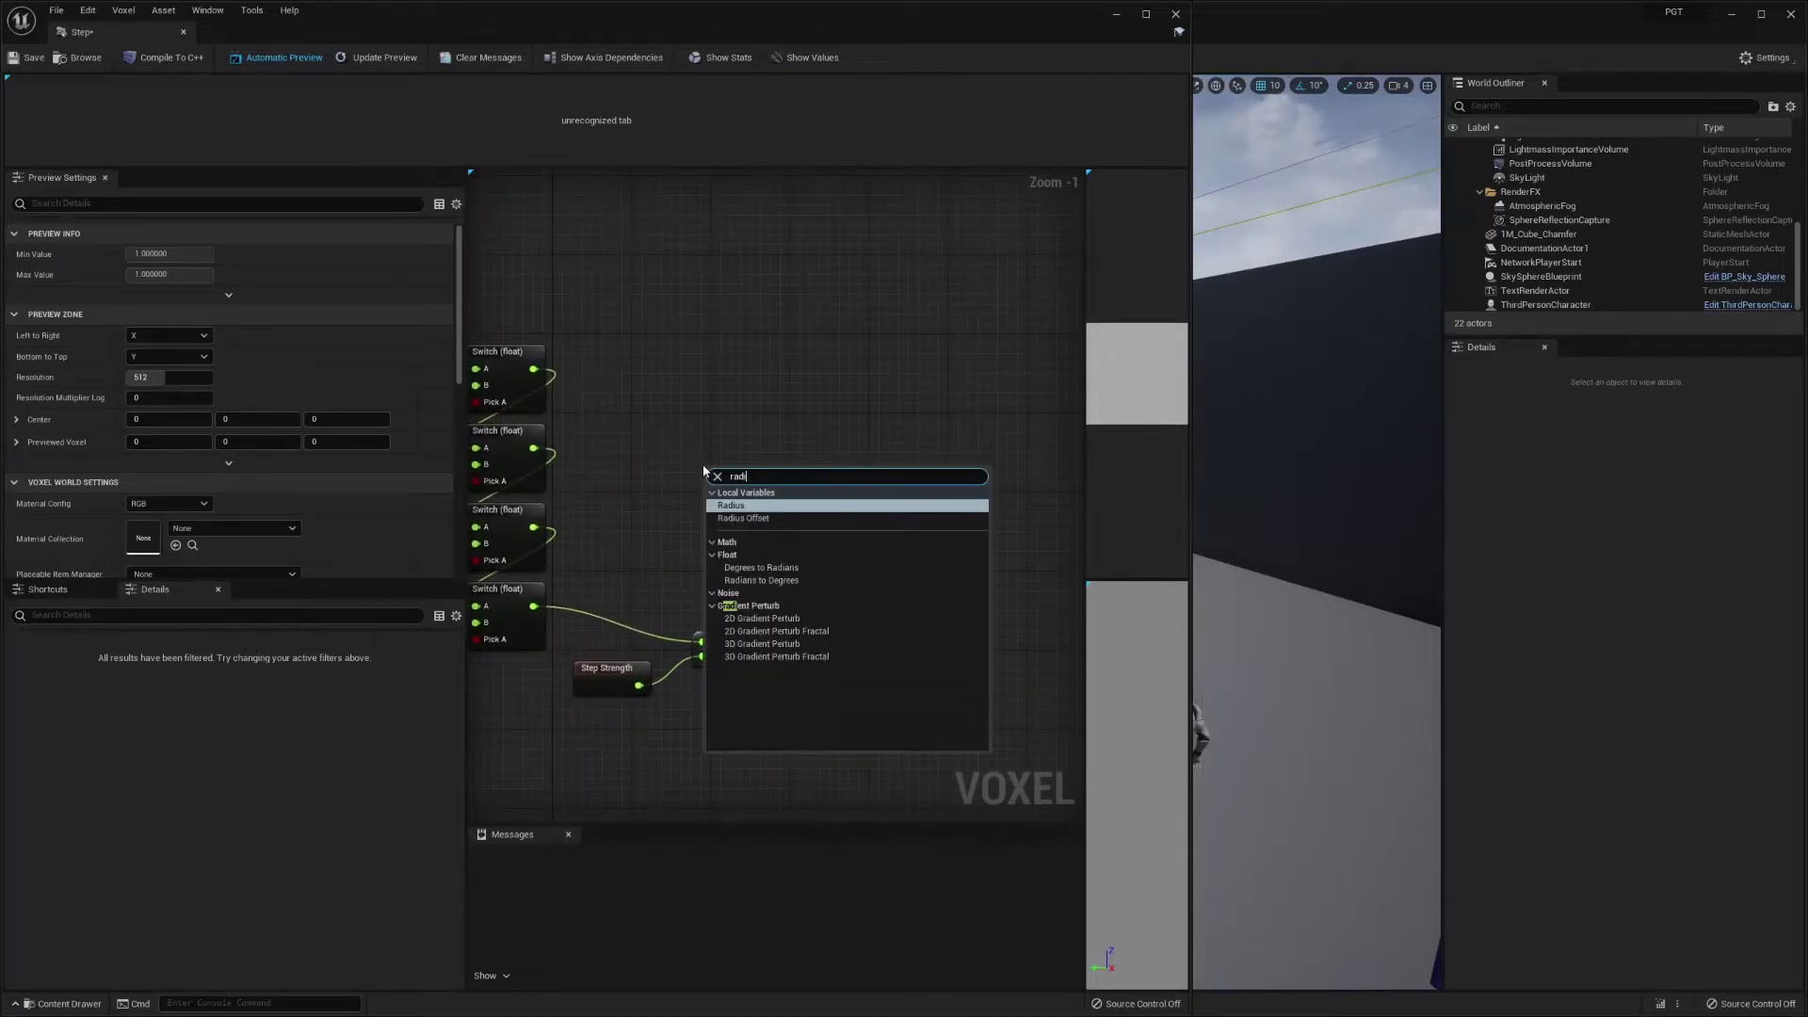
key("Escape")
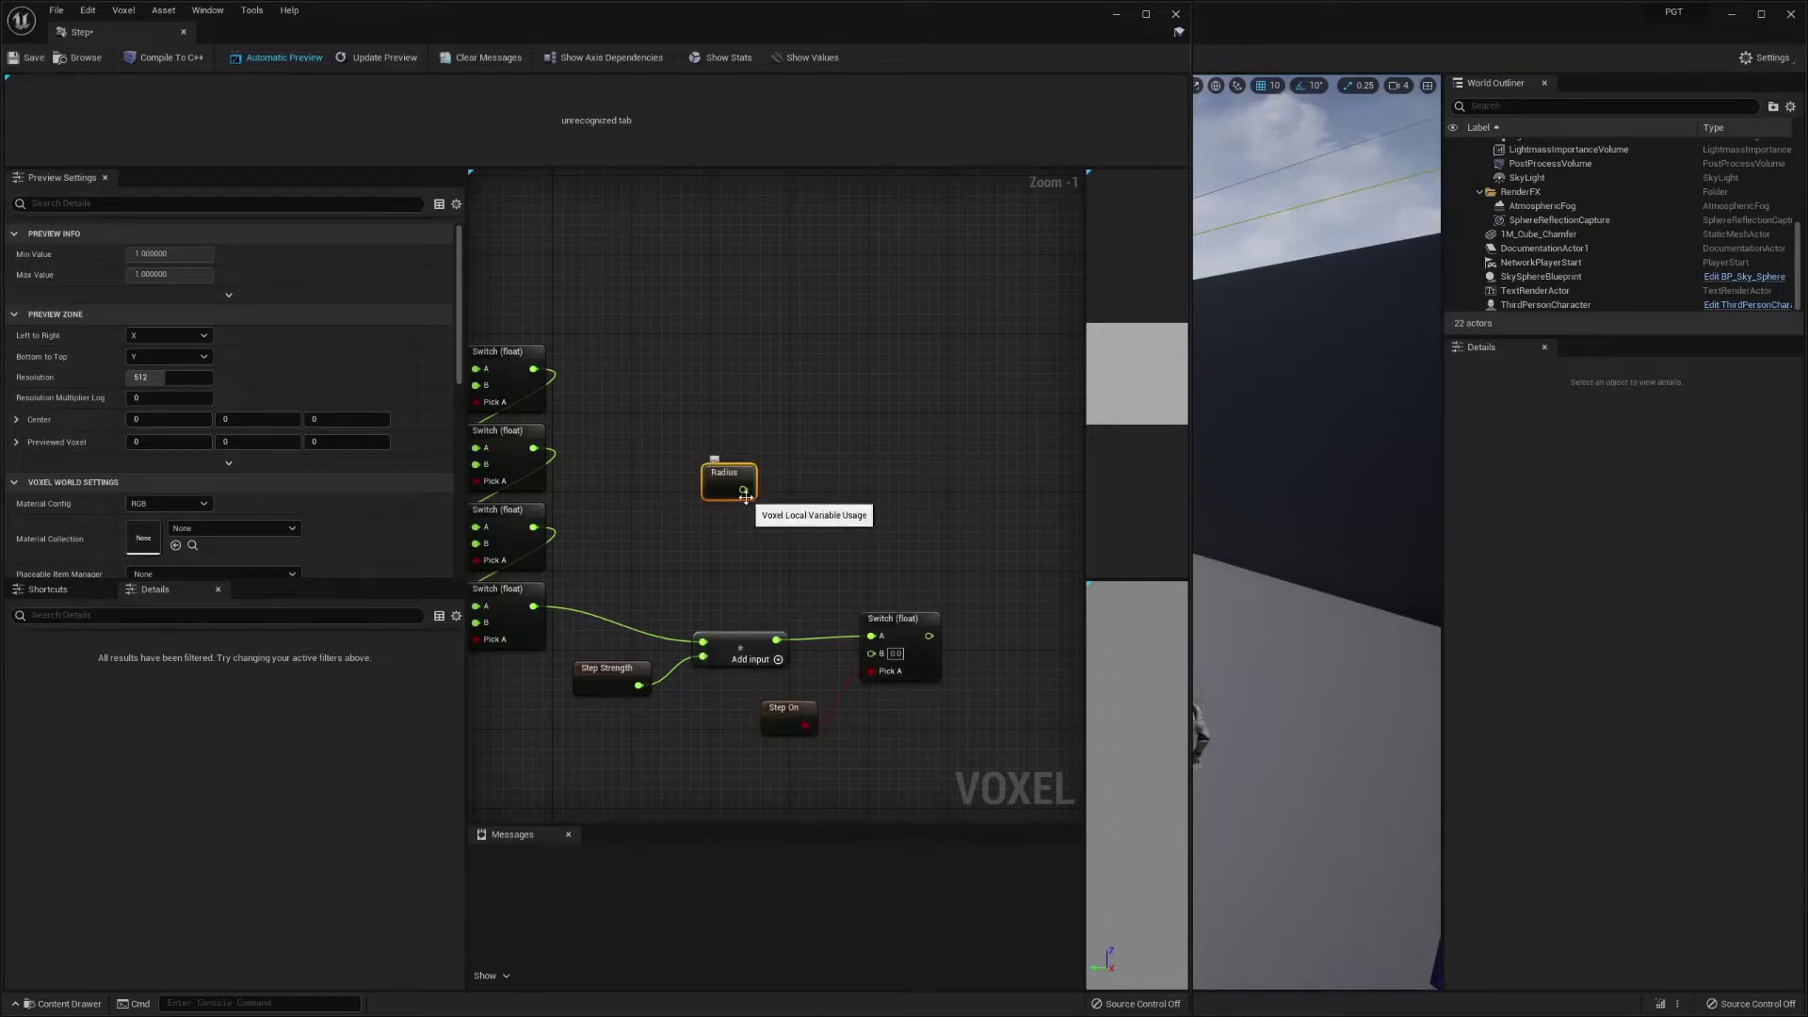
left_click_drag(743, 489, 807, 499)
type("-")
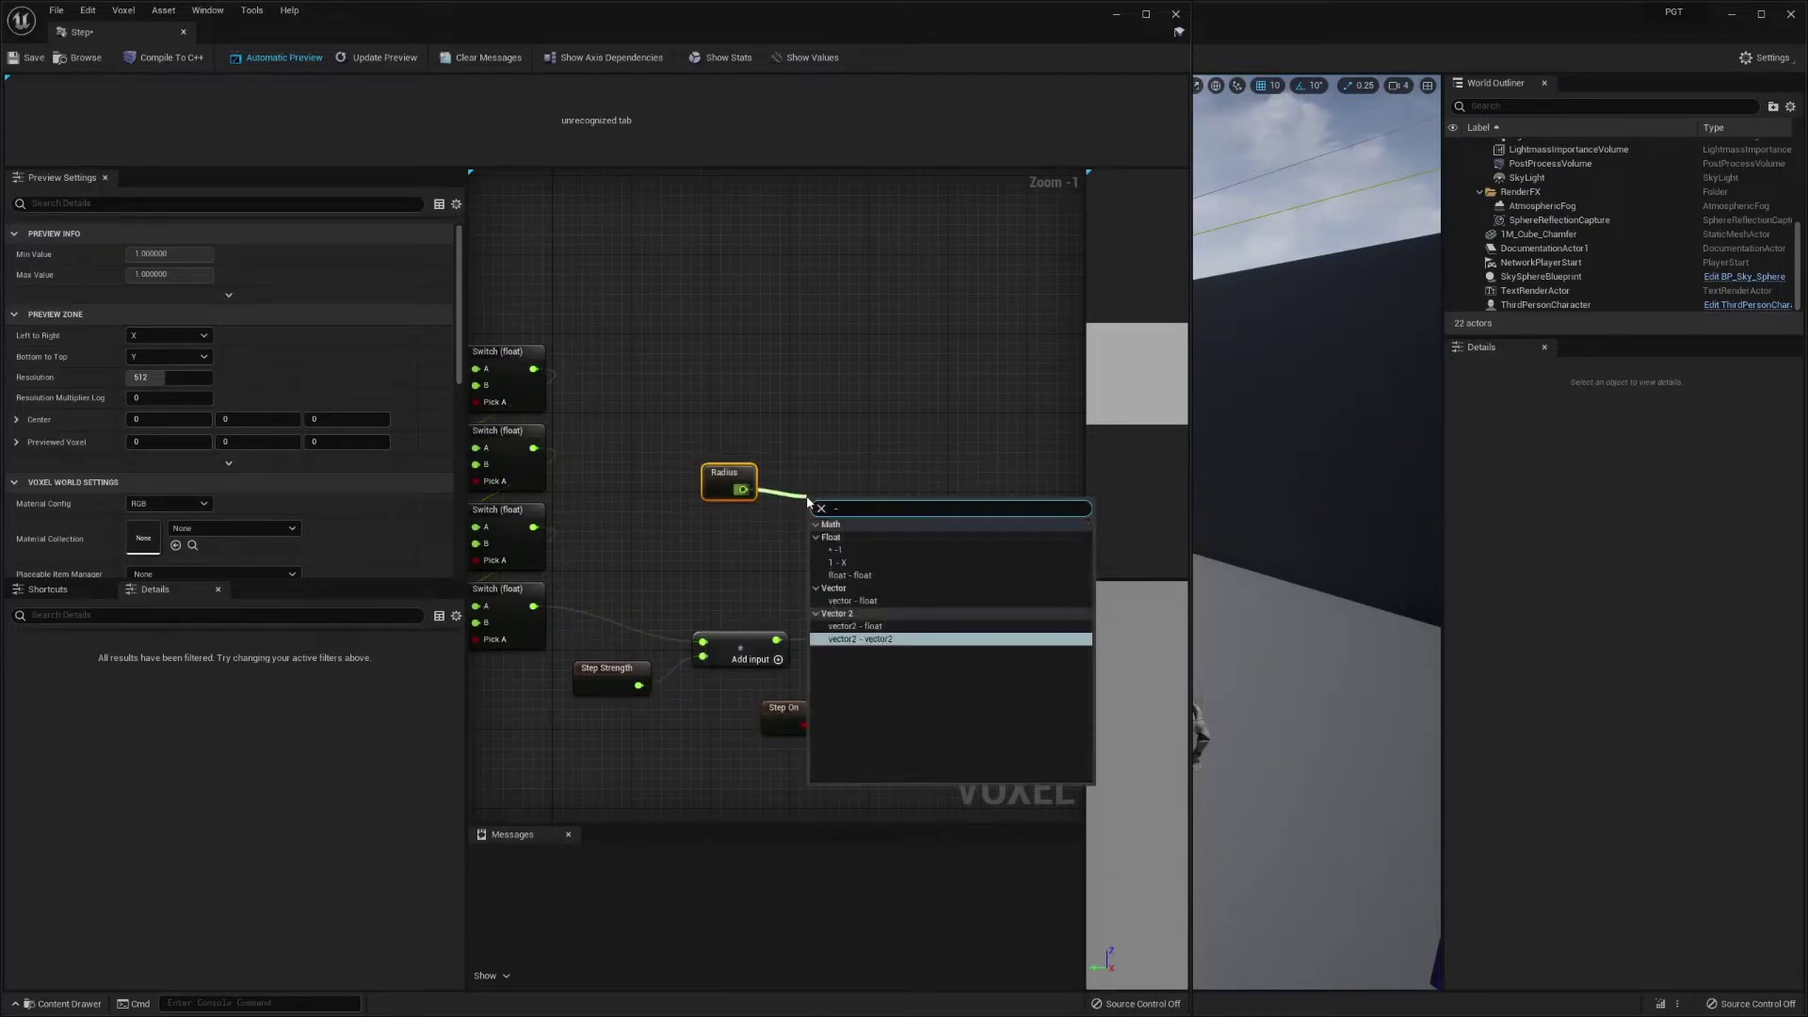
left_click(850, 575)
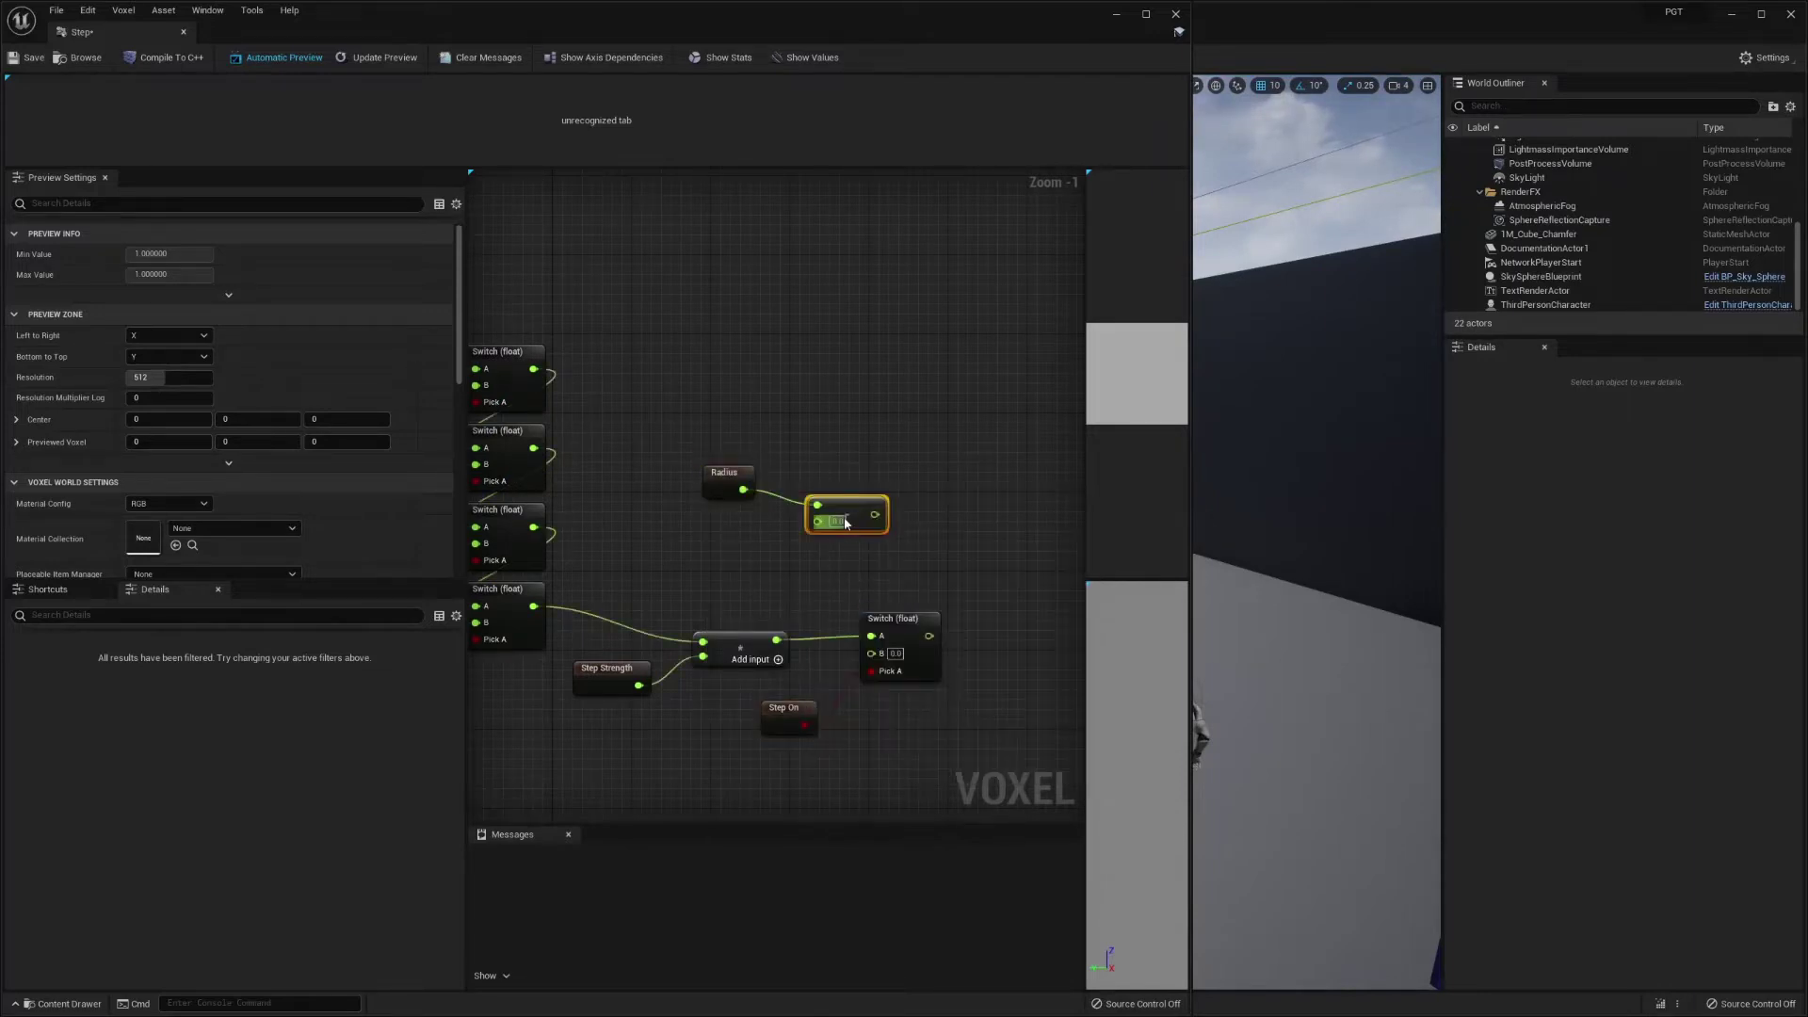
- Add the Radius Offset variable as the subtract node's second input and place it below Radius
left_click_drag(818, 521, 773, 544)
type("radius")
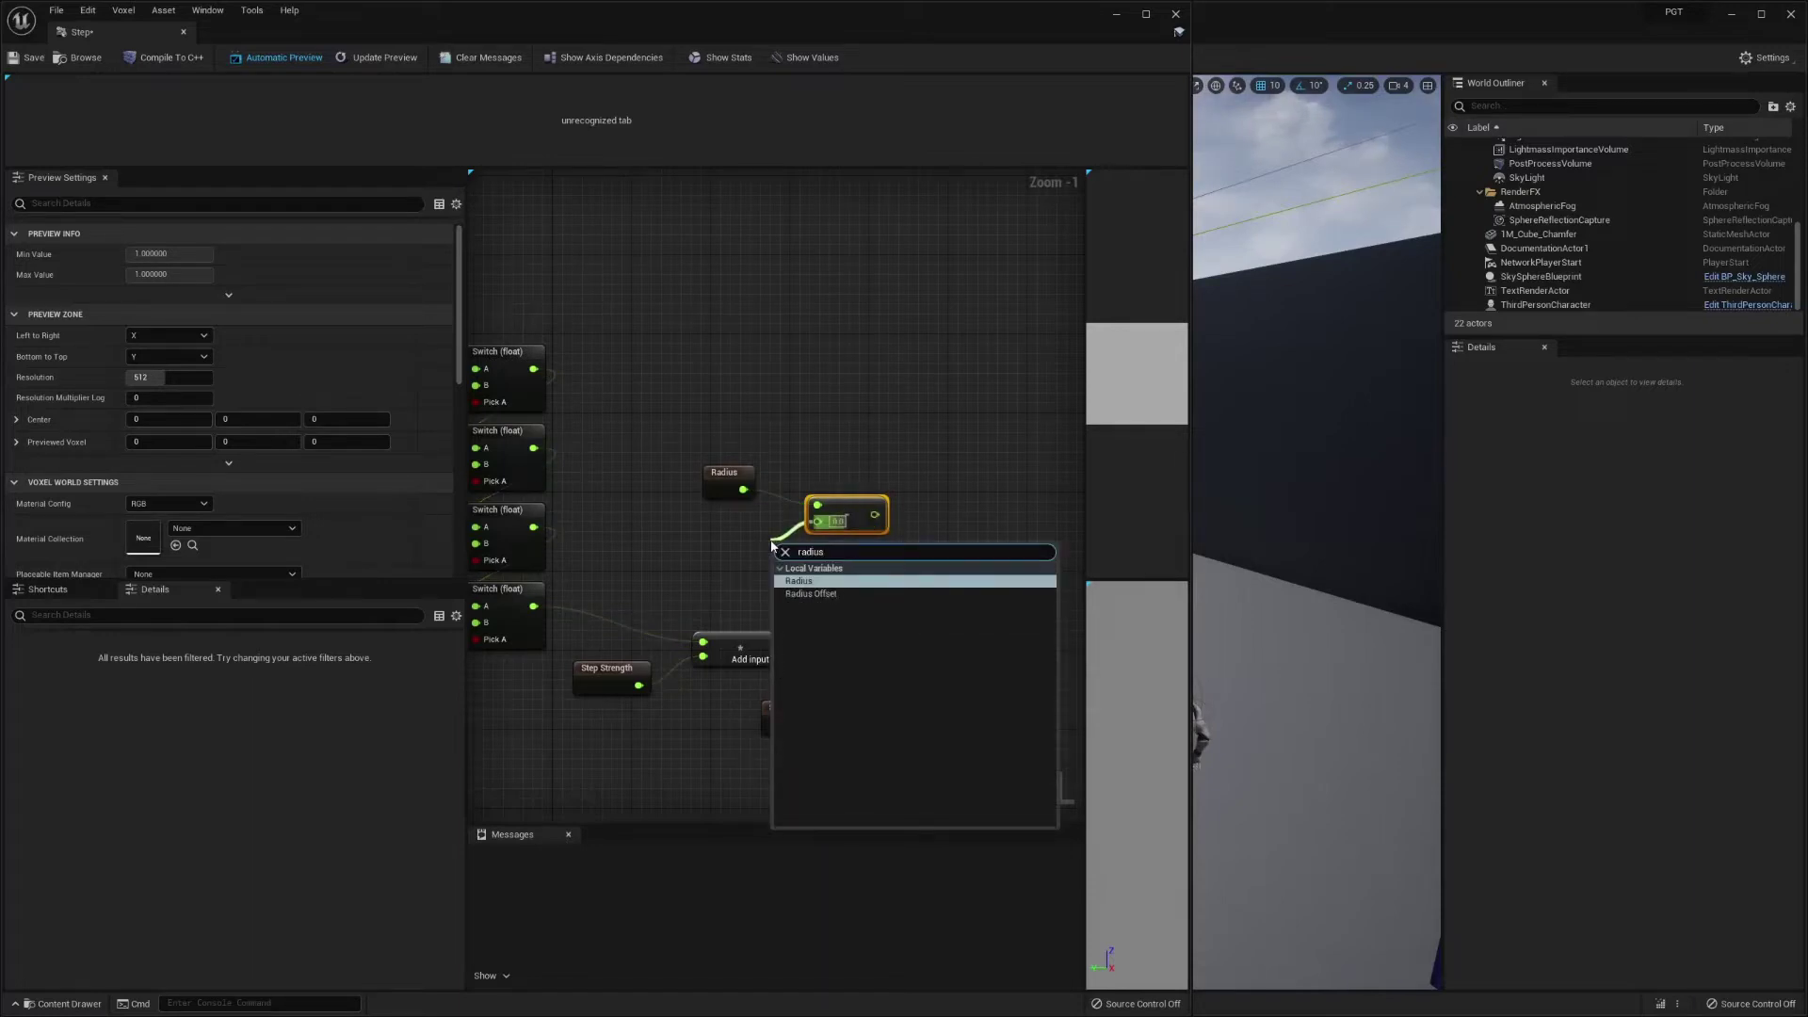
key("Down")
key("Return")
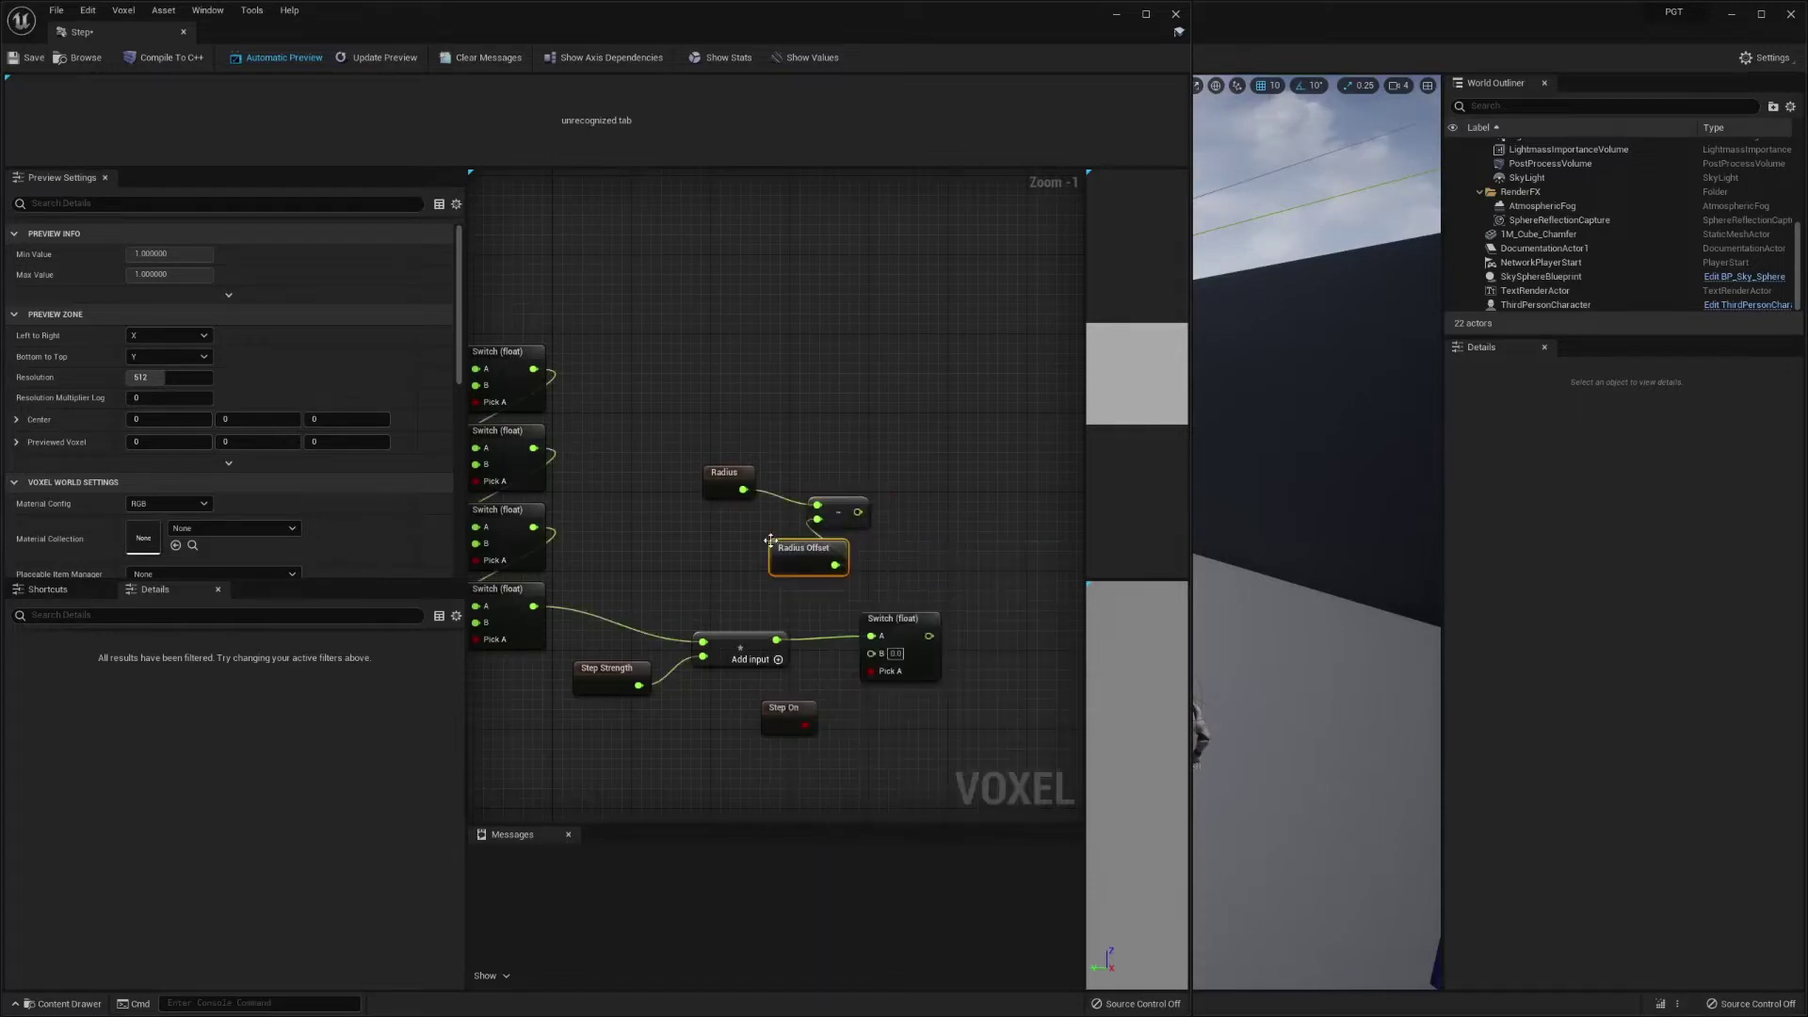
left_click_drag(800, 556, 712, 538)
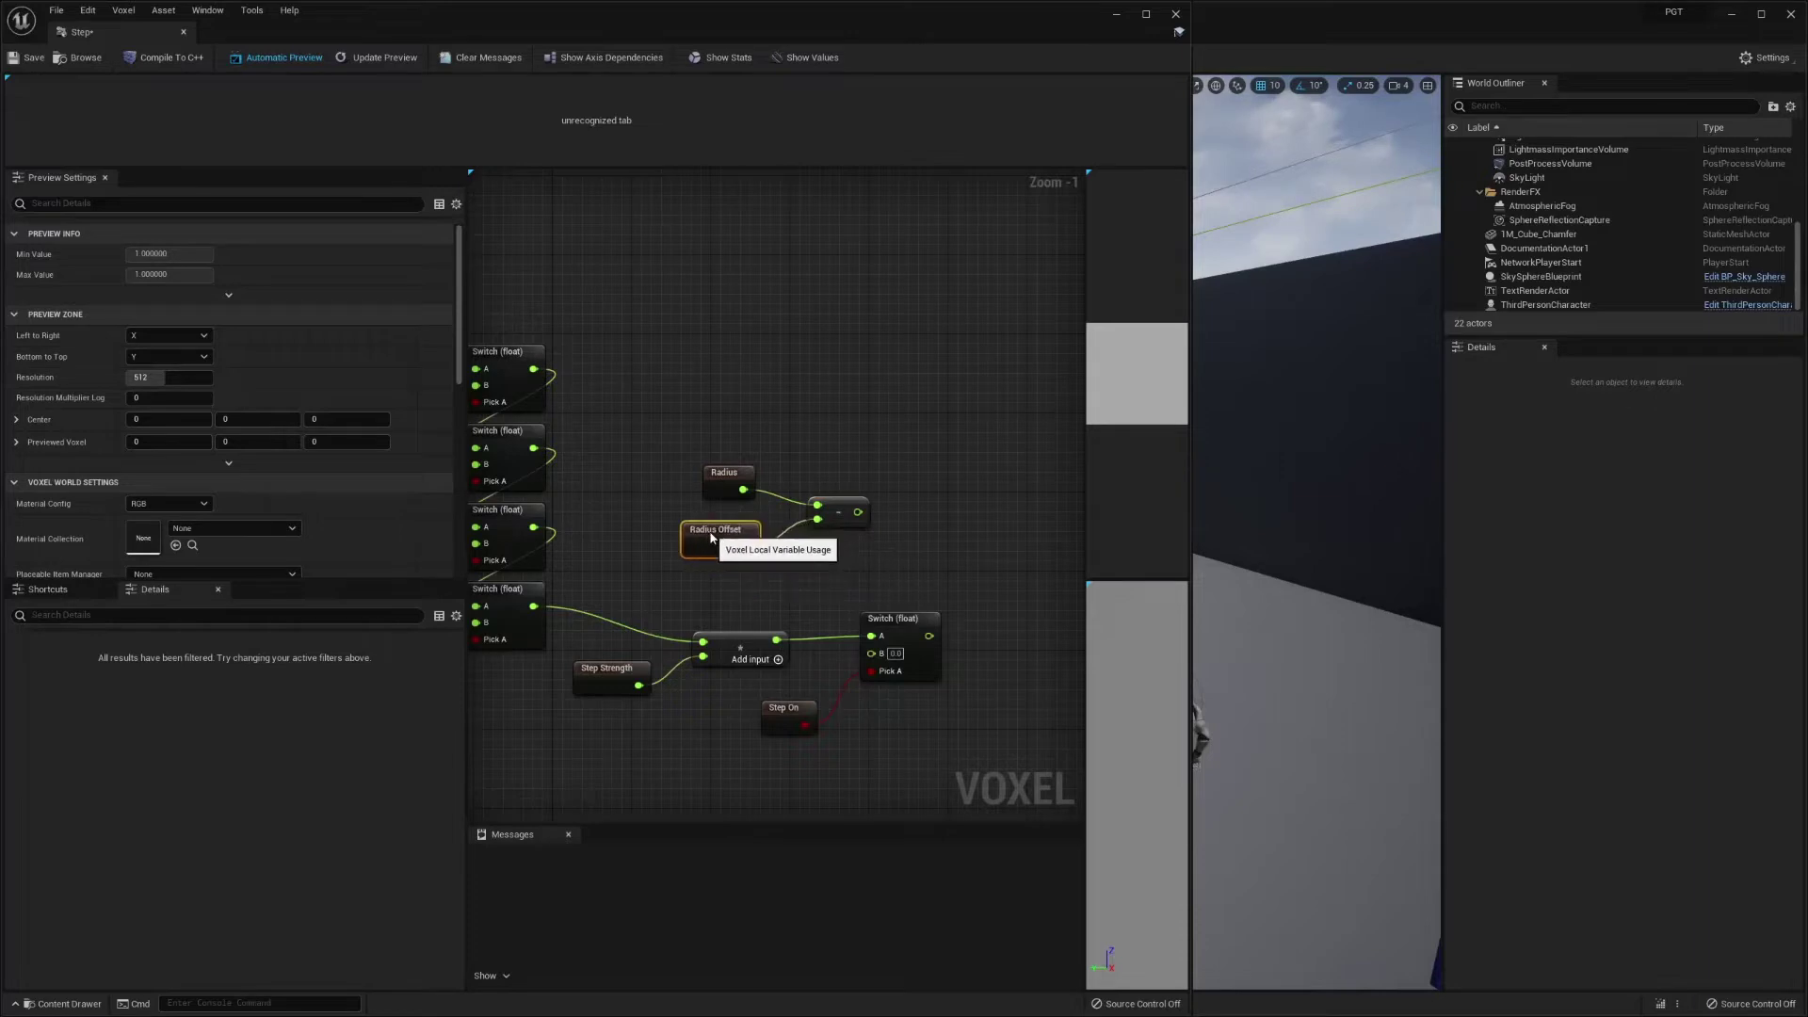
left_click(872, 452)
- Add a float < float node that compares the subtract output, as first input, with Radius as second input
right_click_drag(875, 469, 618, 471)
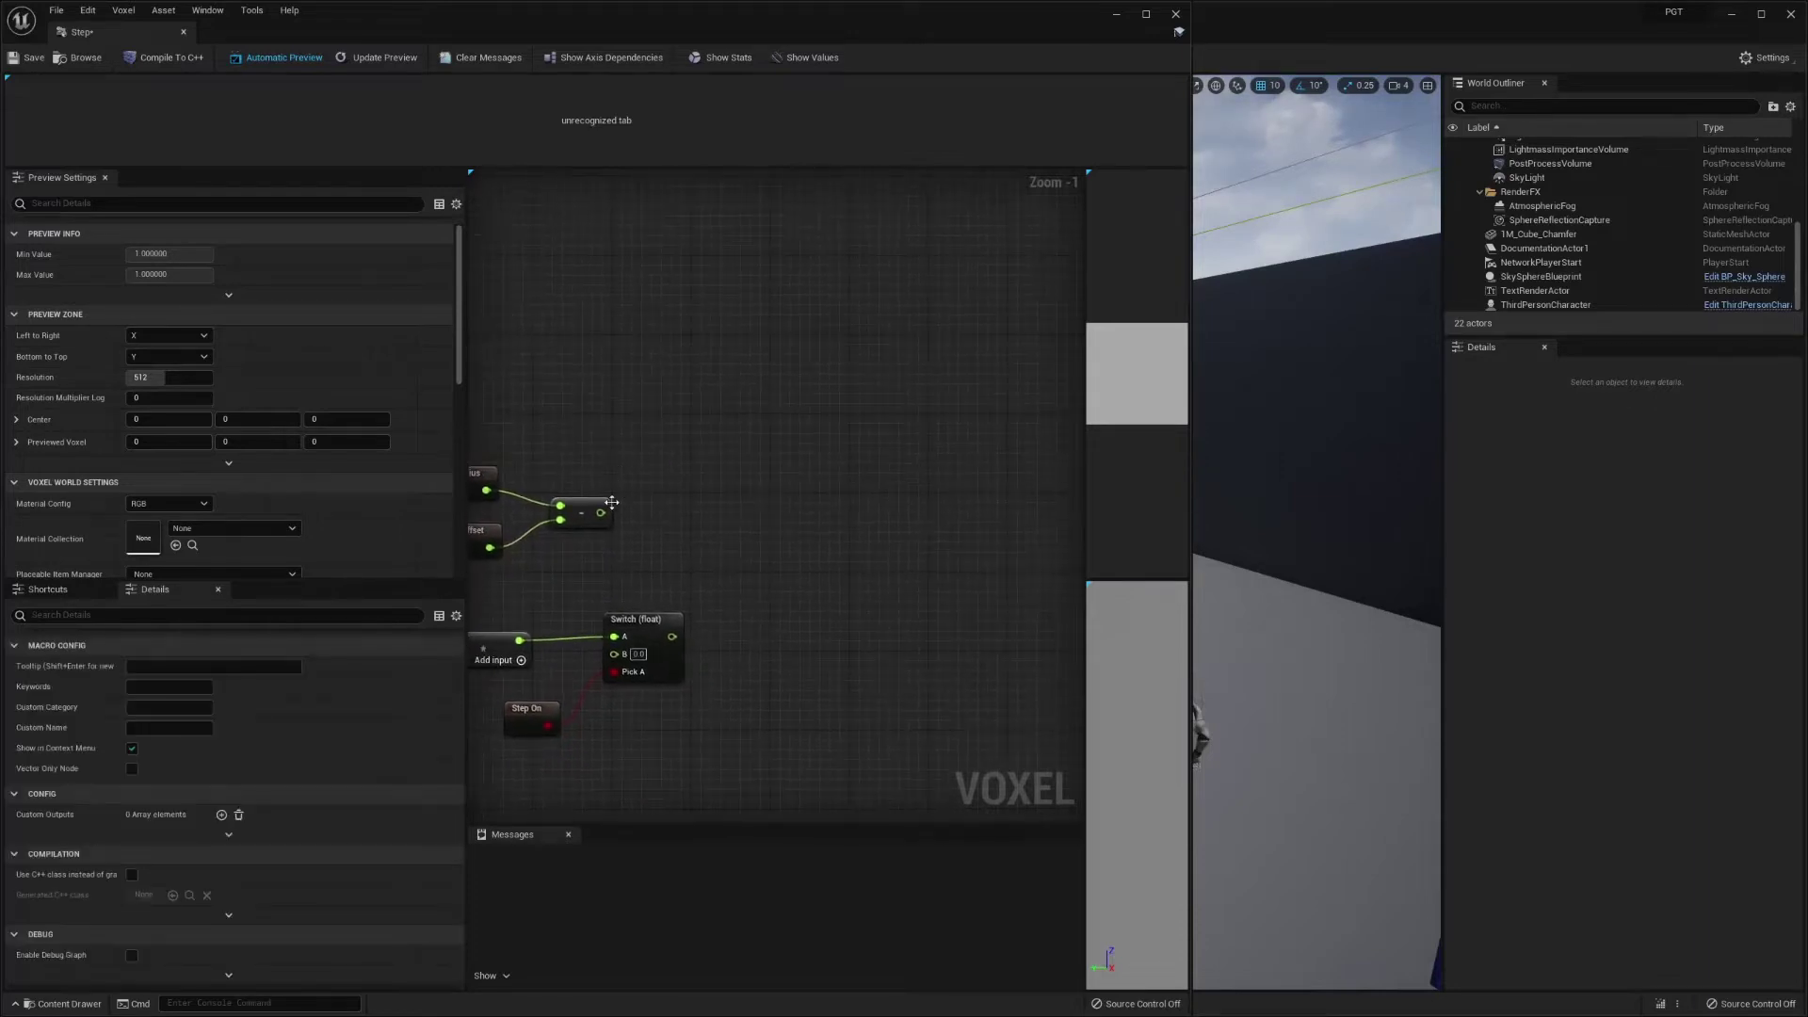
left_click_drag(599, 513, 601, 519)
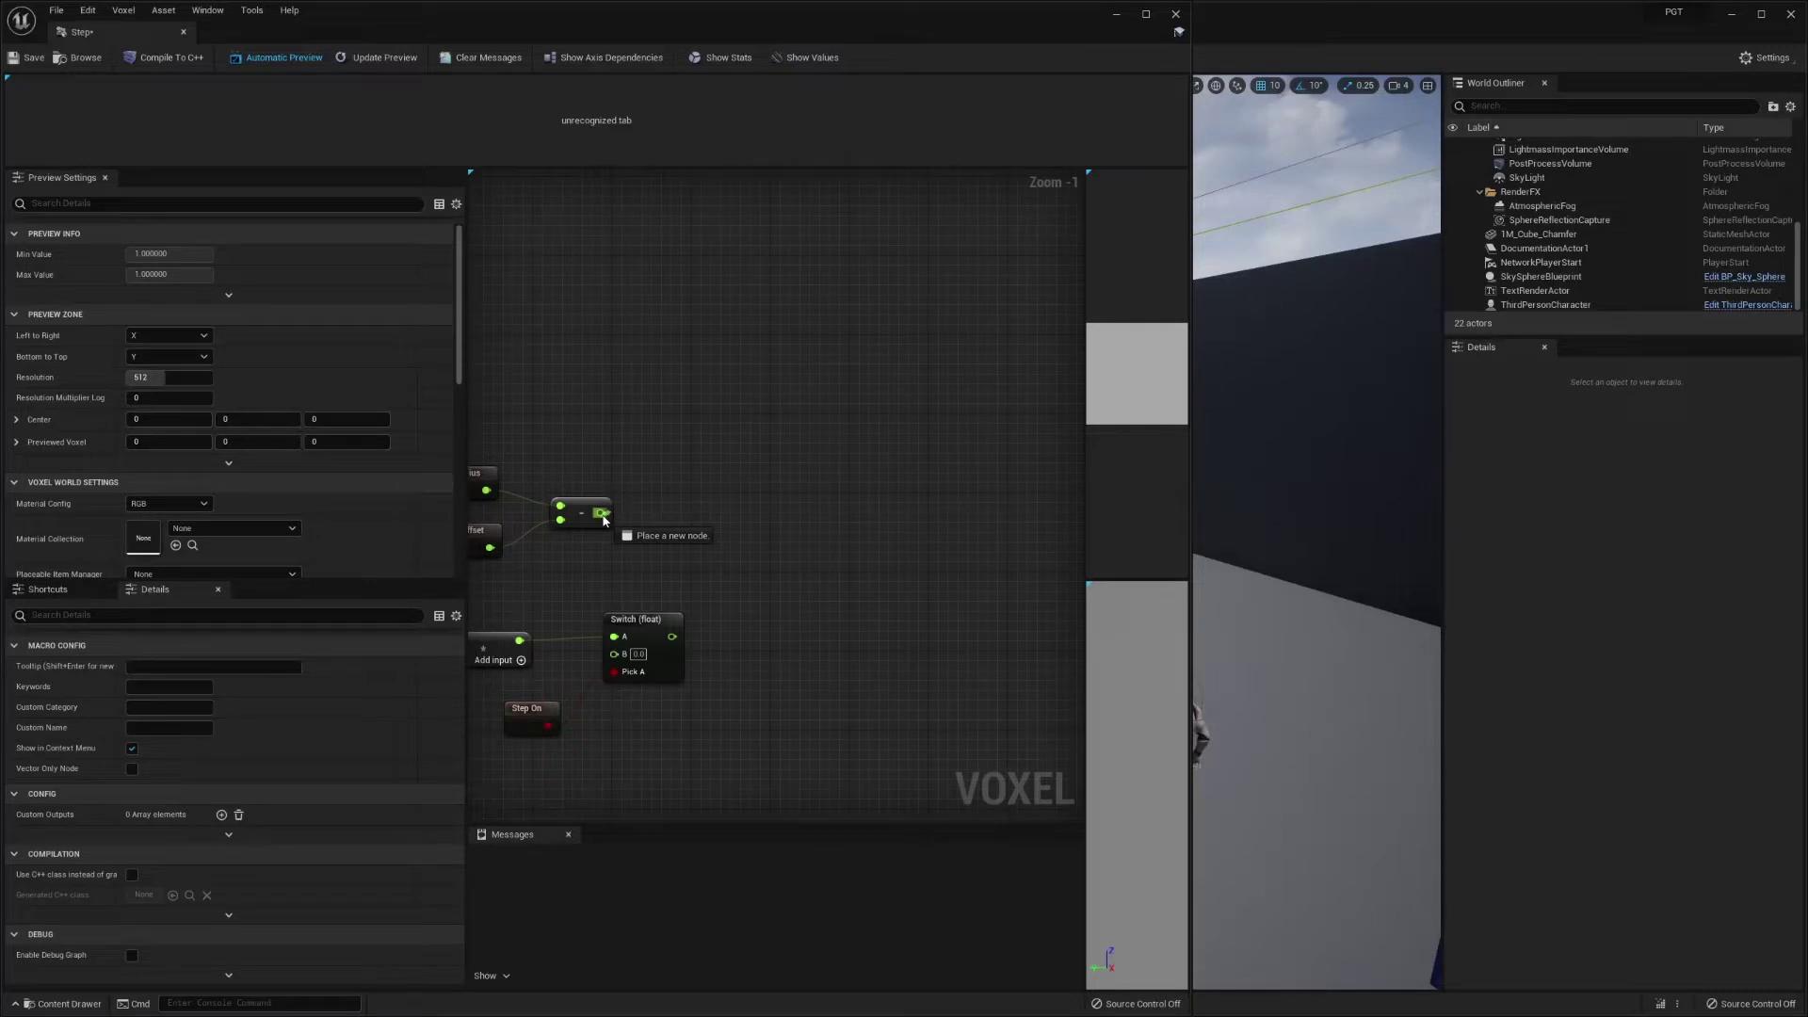
right_click(679, 540)
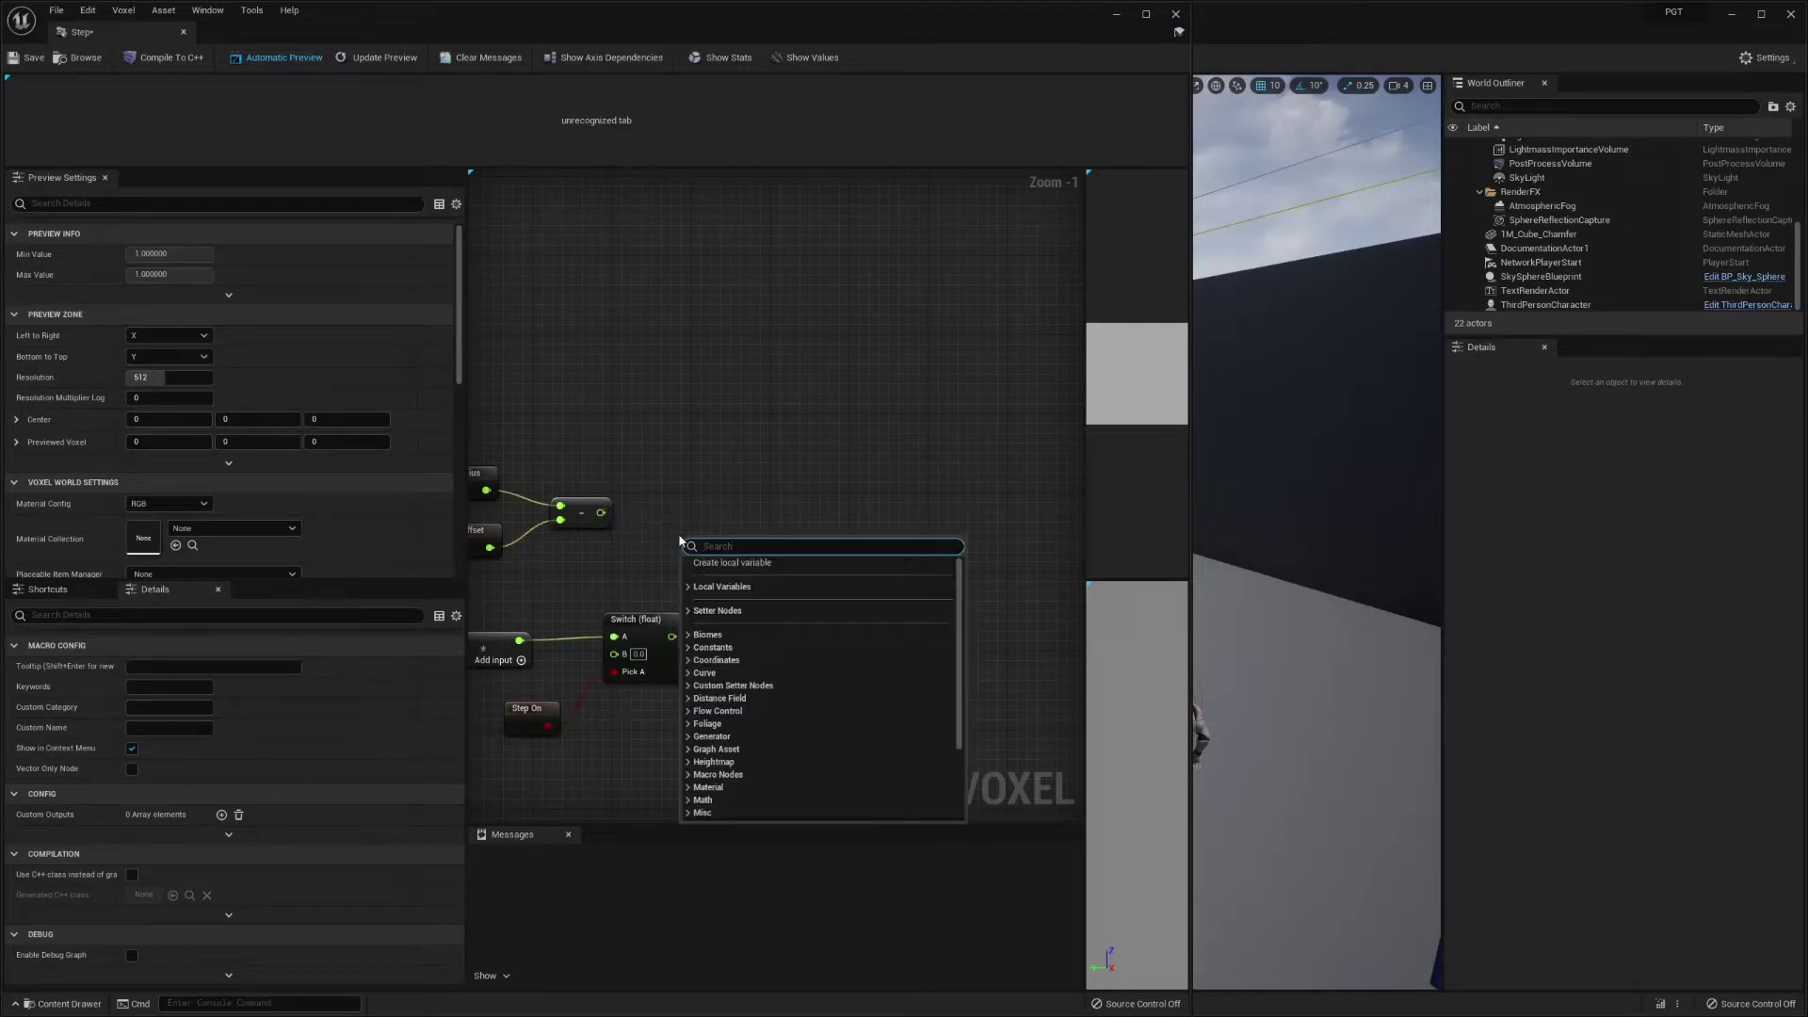
type("<")
key("Up")
key("Up")
key("Up")
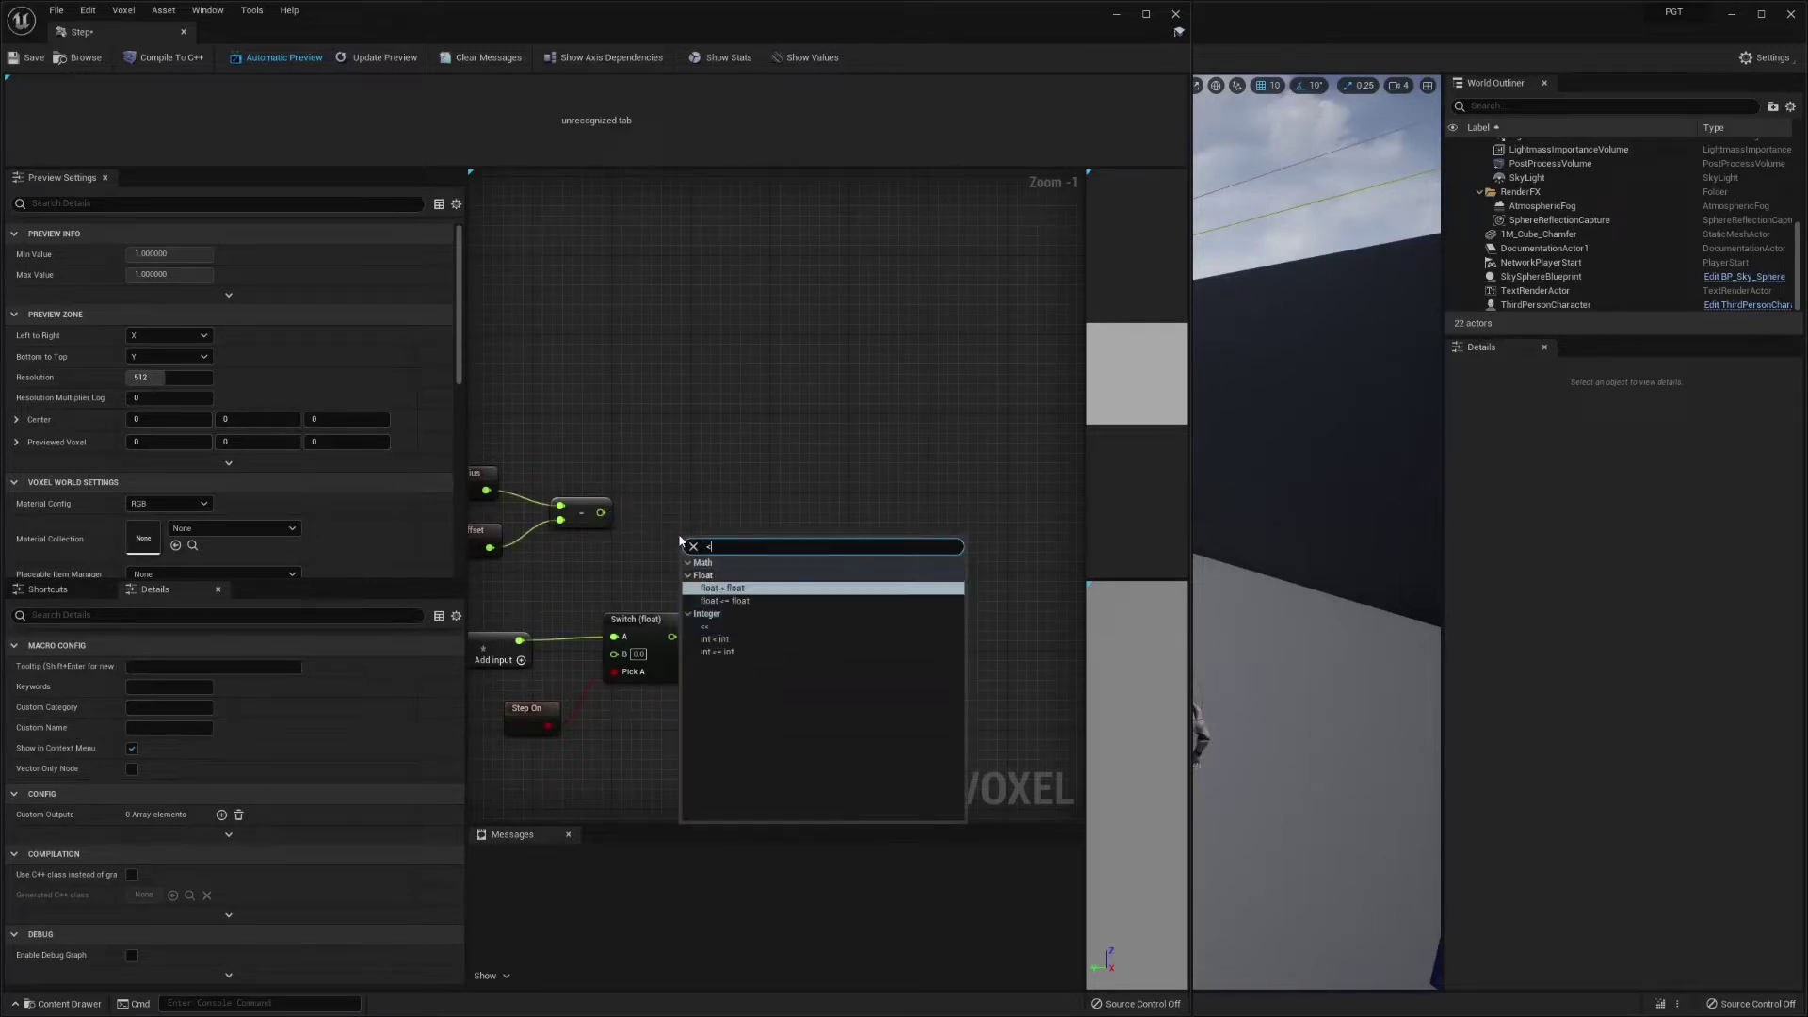
key("Return")
left_click_drag(735, 550, 751, 515)
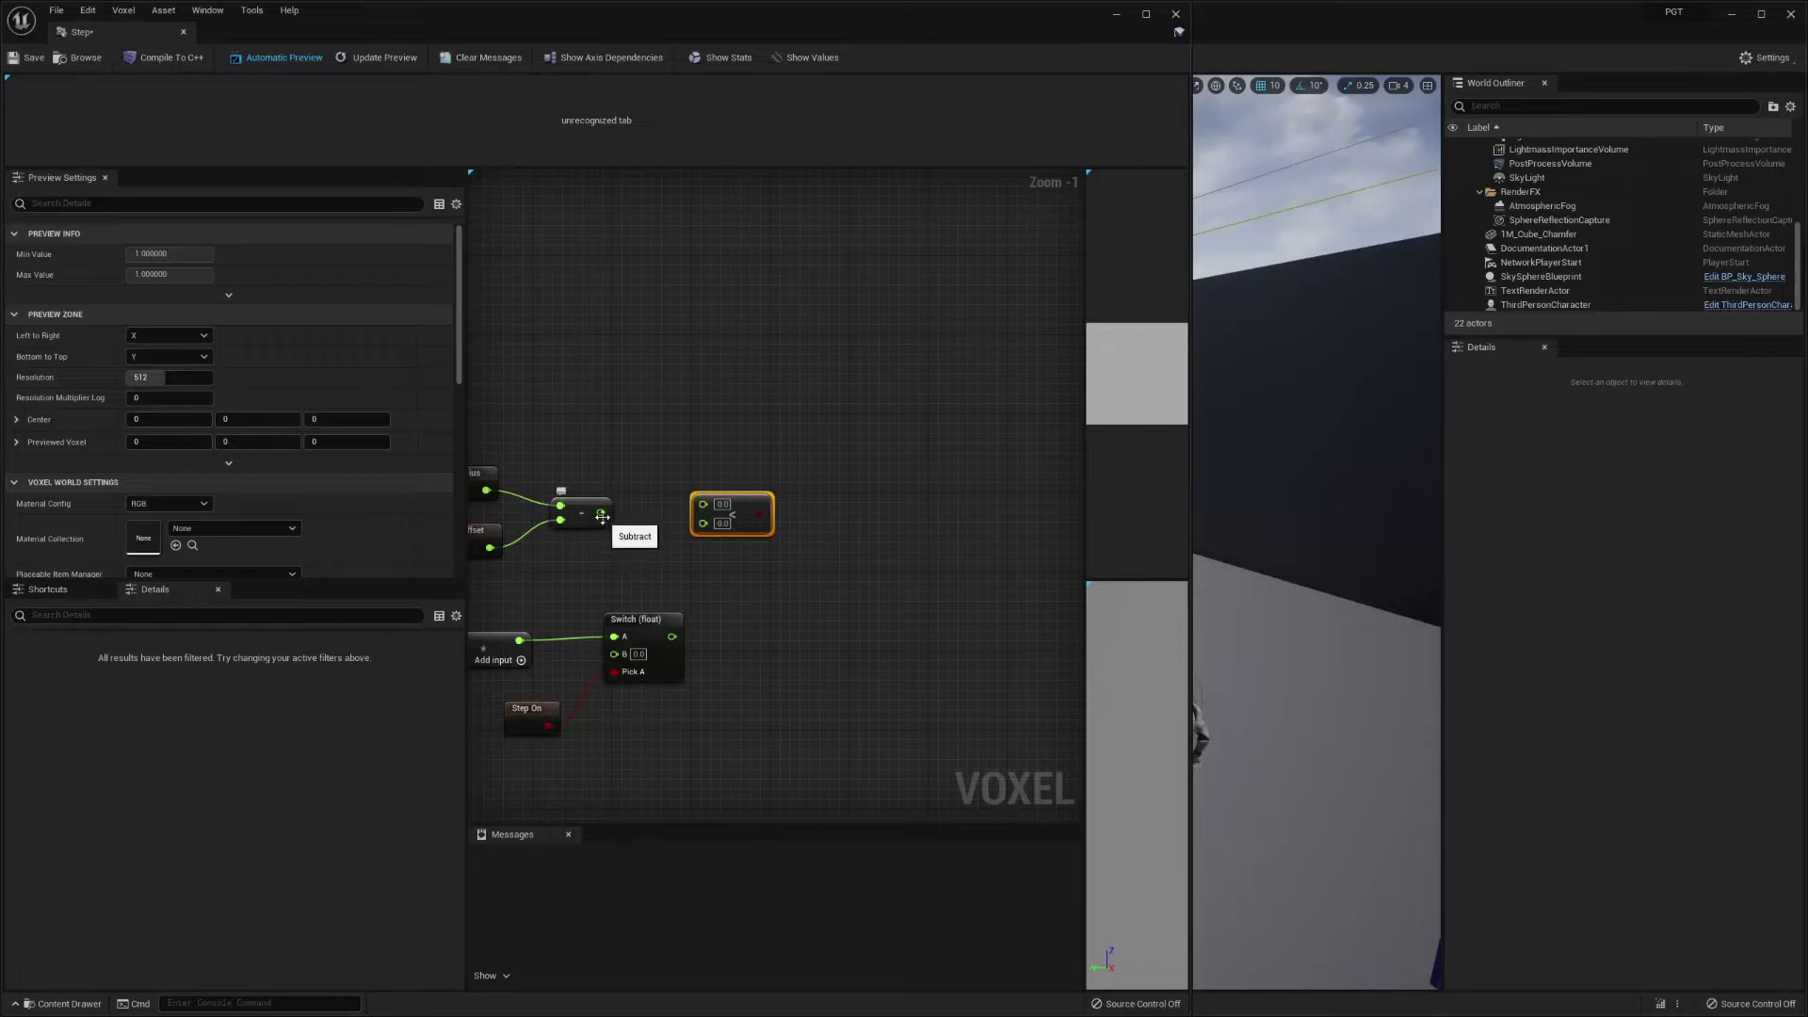
left_click_drag(602, 516, 568, 490)
- Add a float Switch with the Radius subtraction at input A and the less-than result at Pick A
right_click_drag(918, 471, 791, 420)
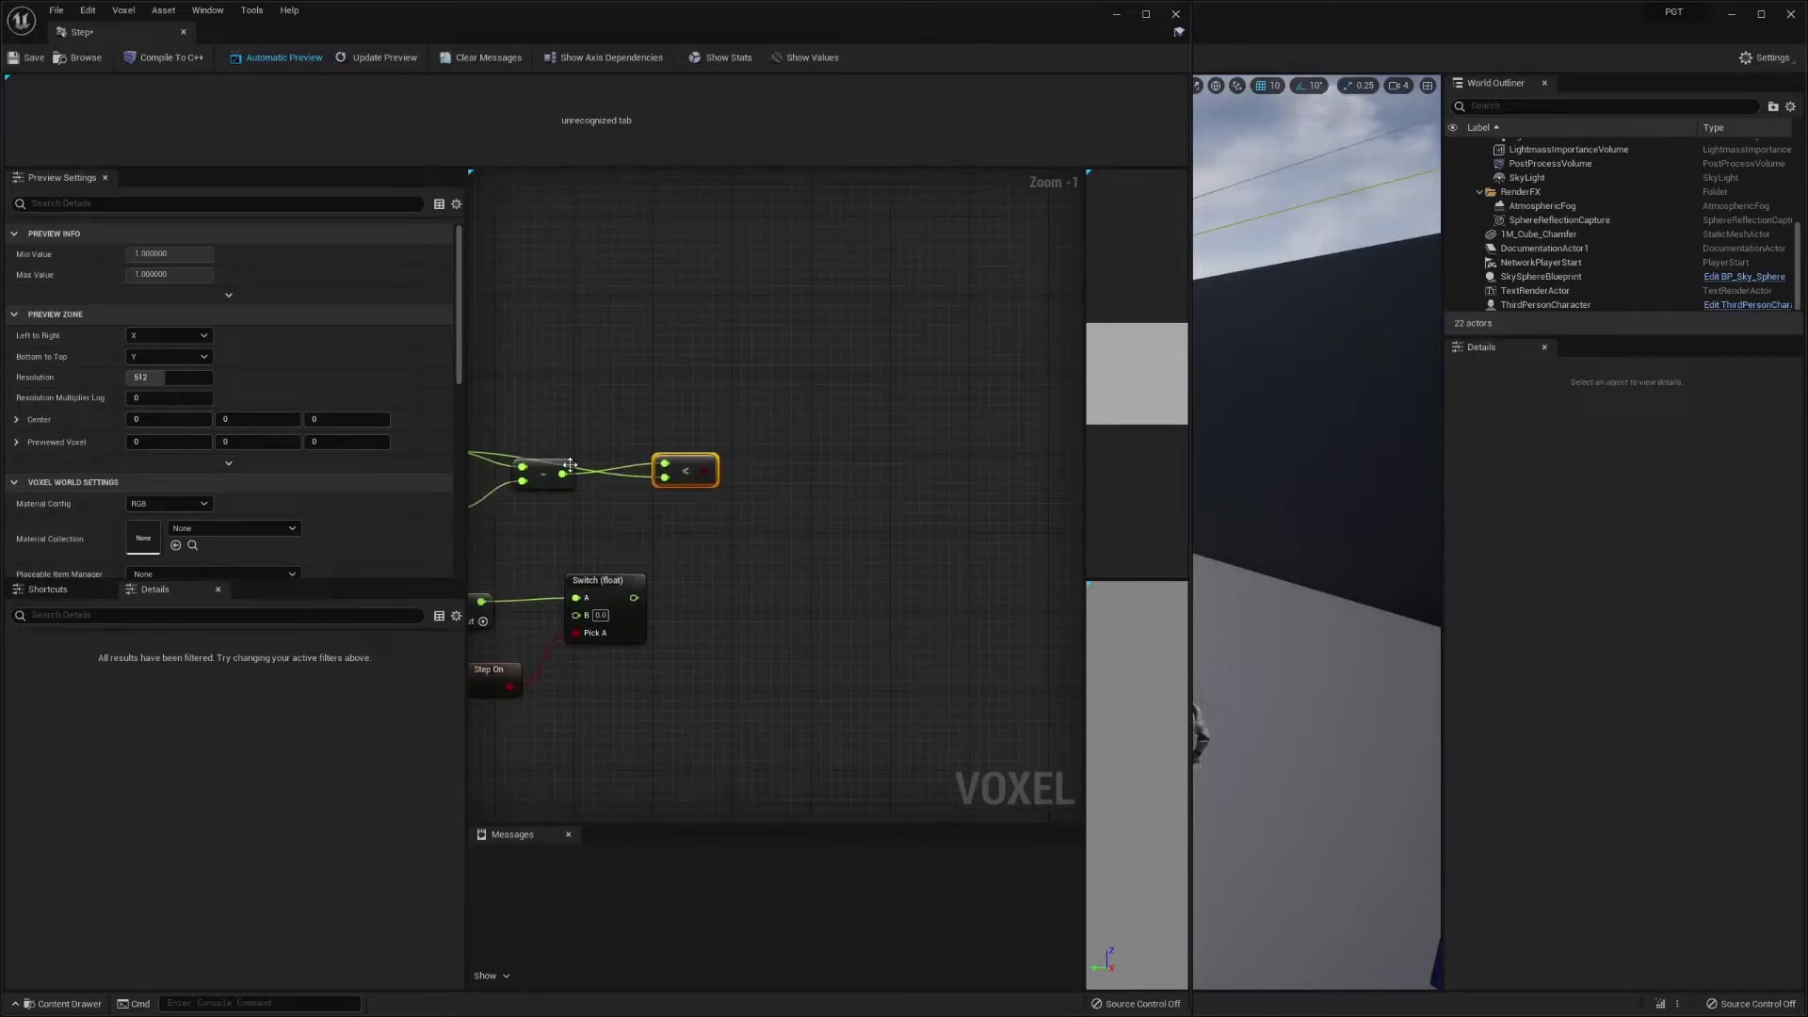
left_click_drag(562, 473, 787, 455)
type("sw")
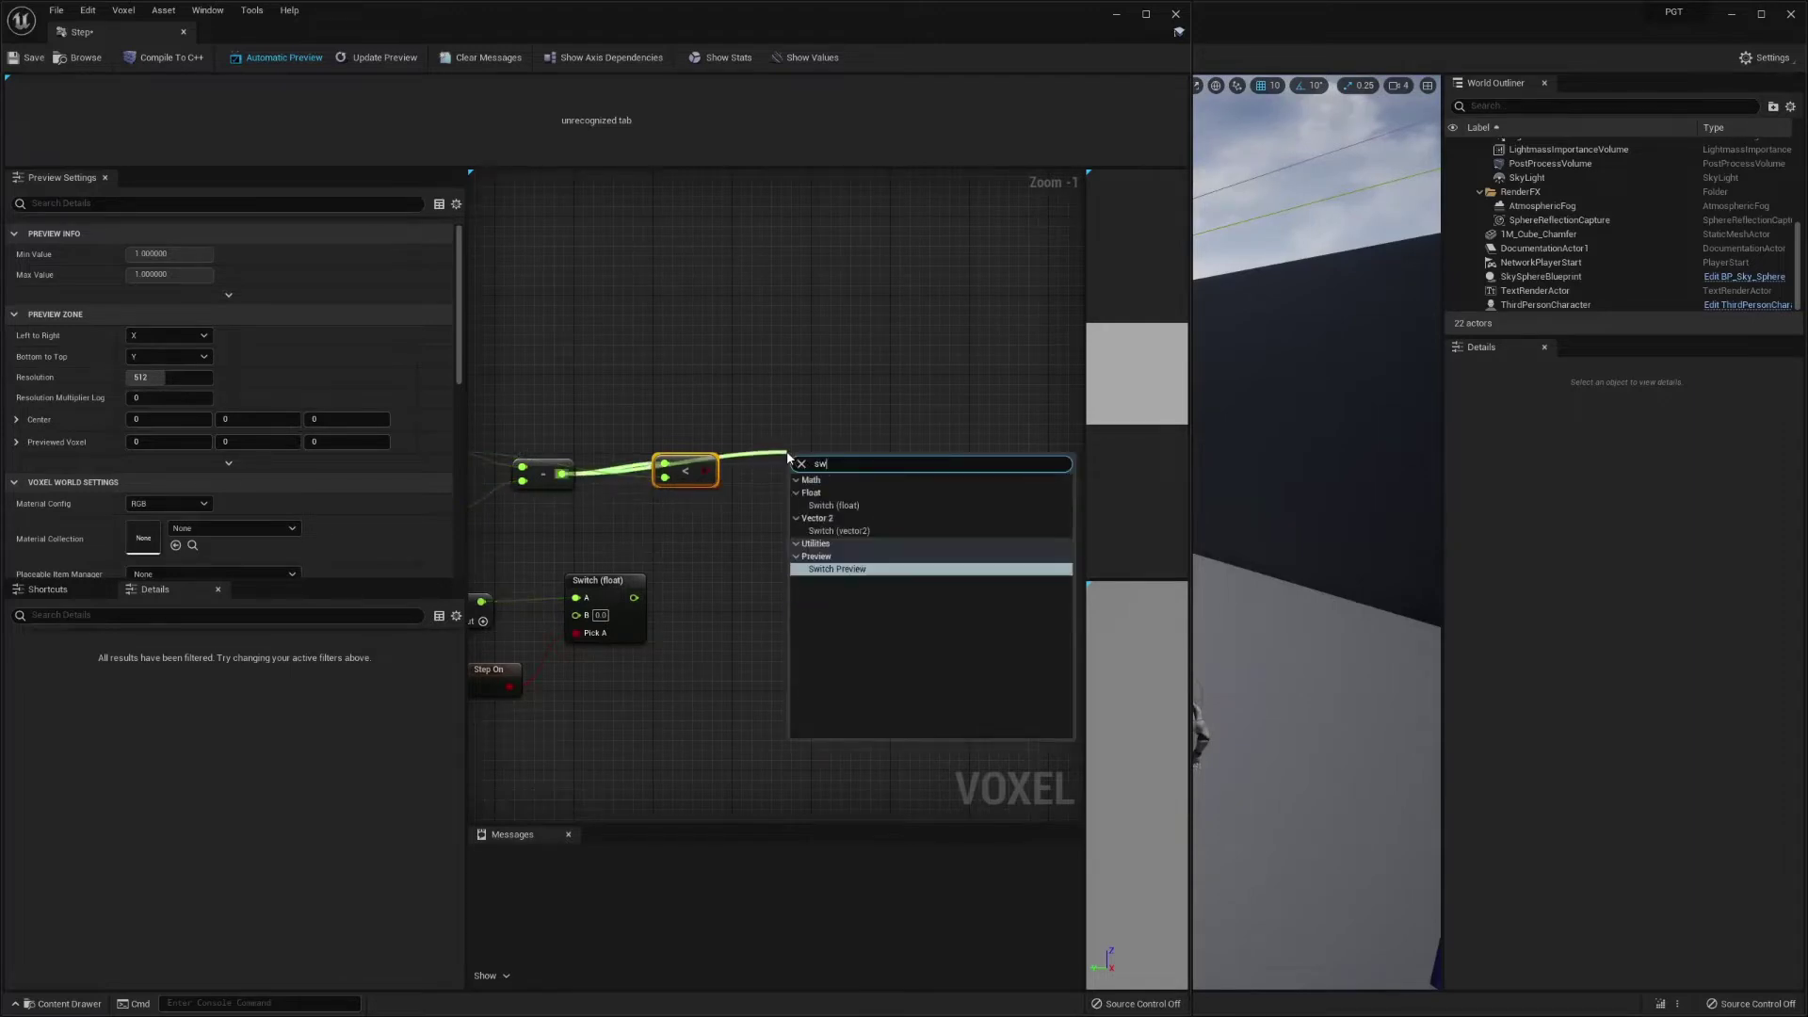
type("itch")
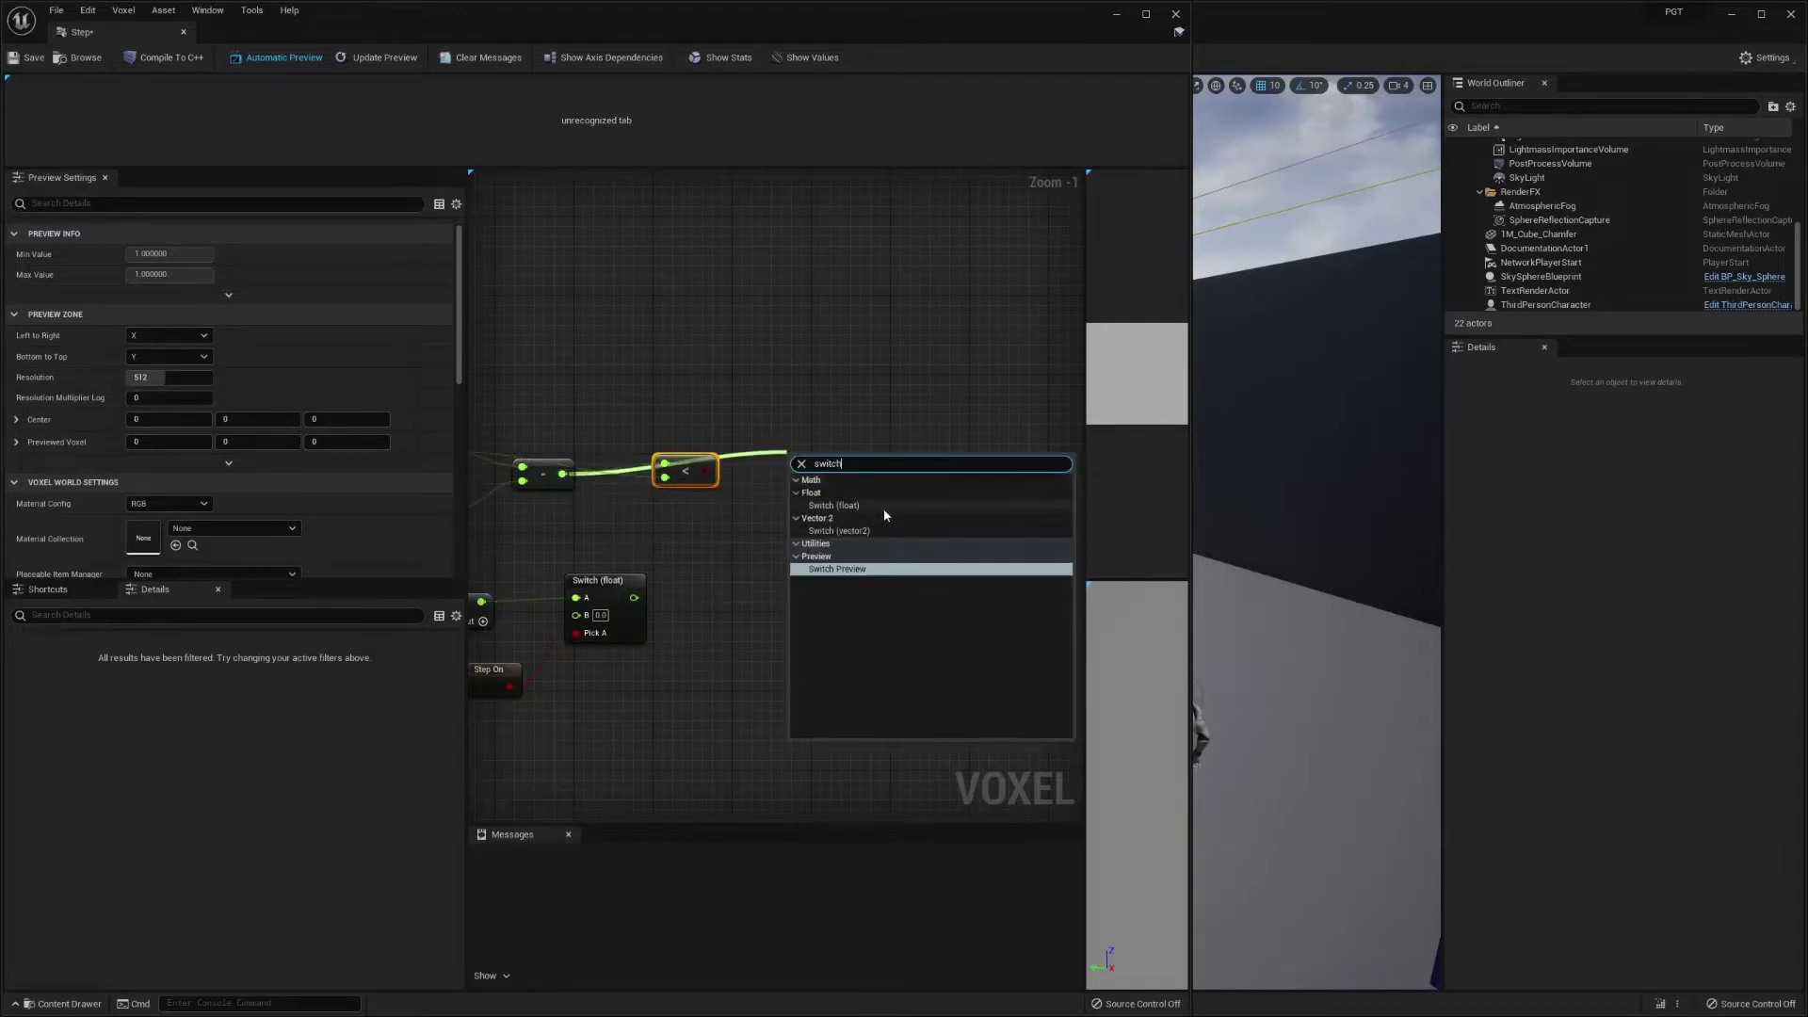
left_click(833, 505)
left_click_drag(834, 459, 858, 412)
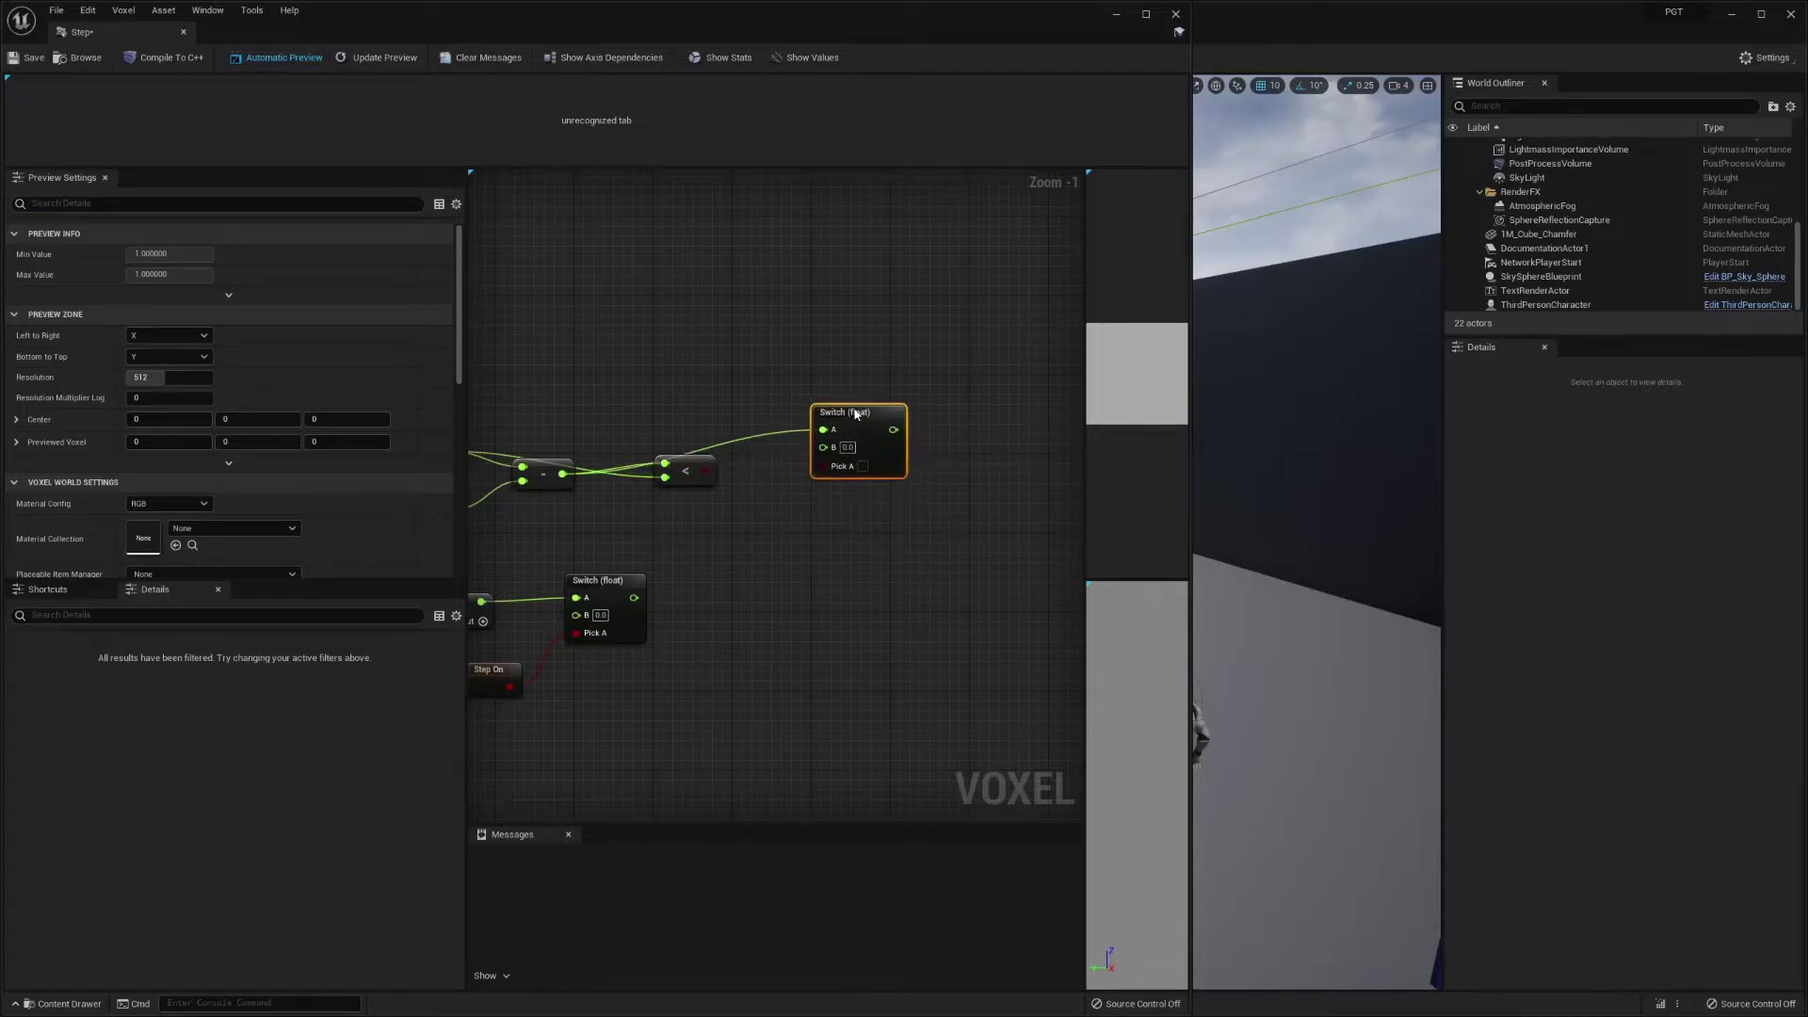
left_click_drag(705, 471, 851, 469)
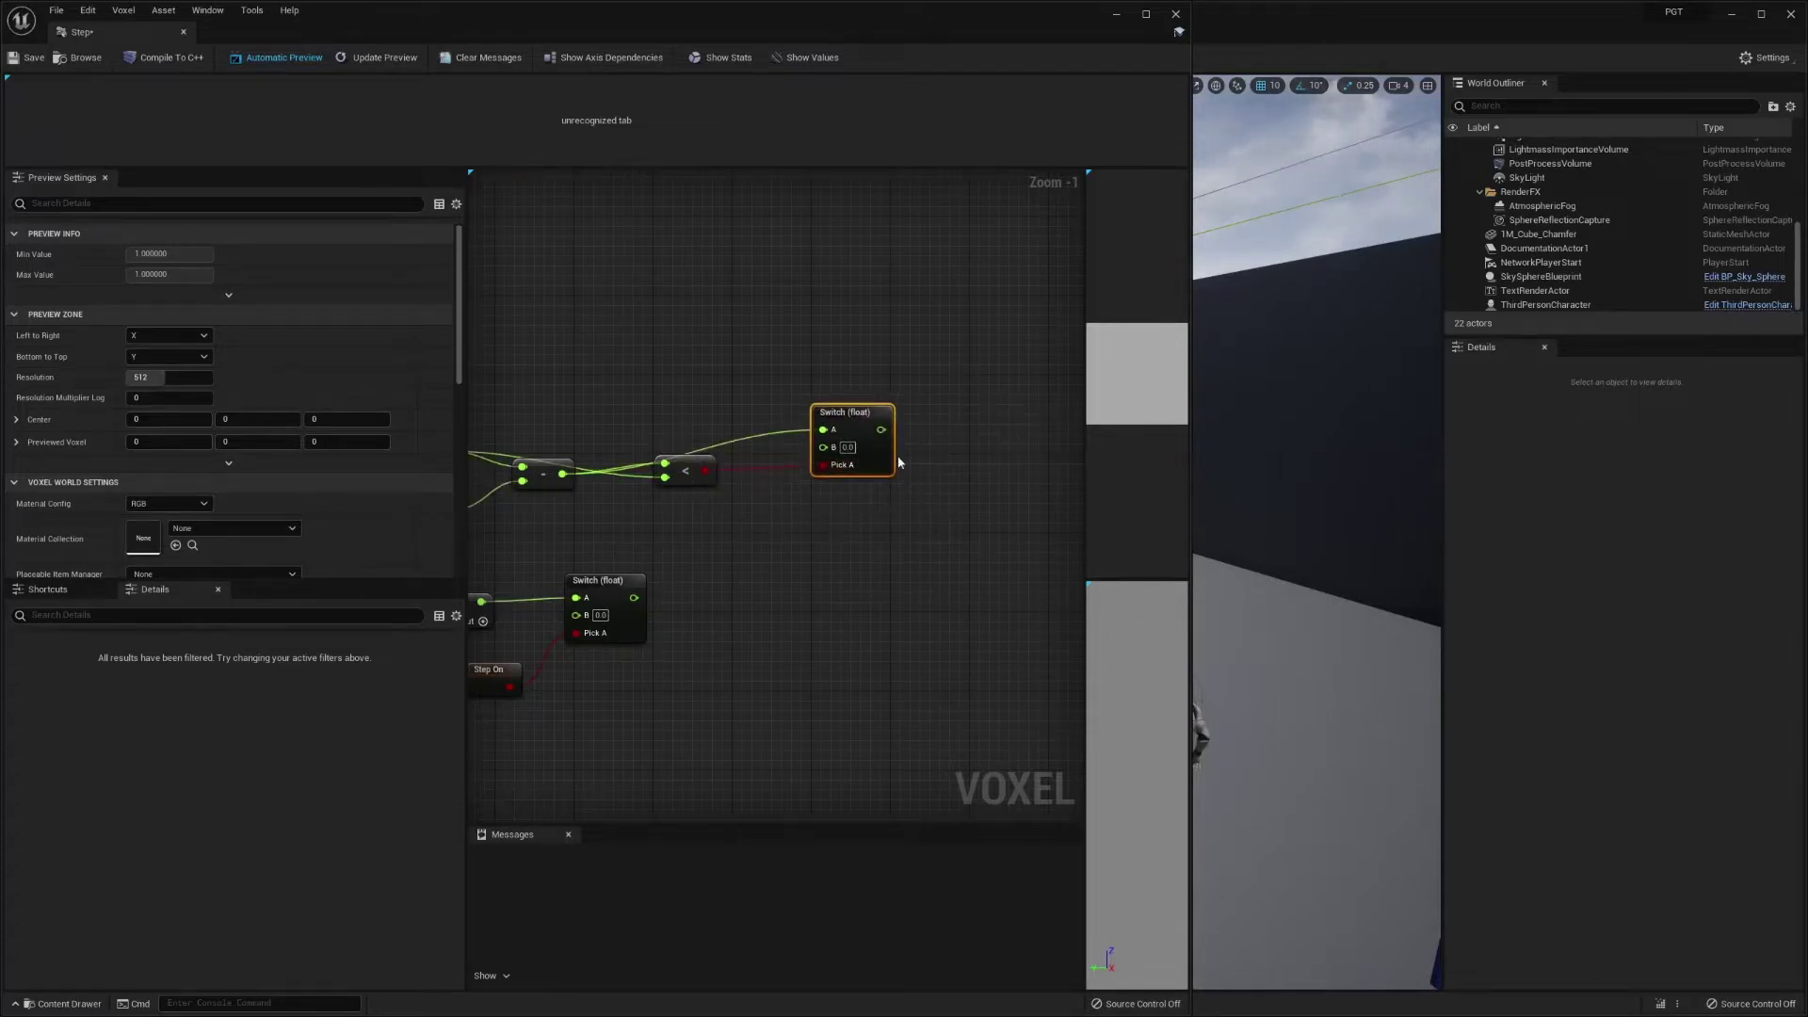
- Add a float subtract node that takes the Step On switch's output away from the radius switch's output
left_click_drag(881, 430, 853, 574)
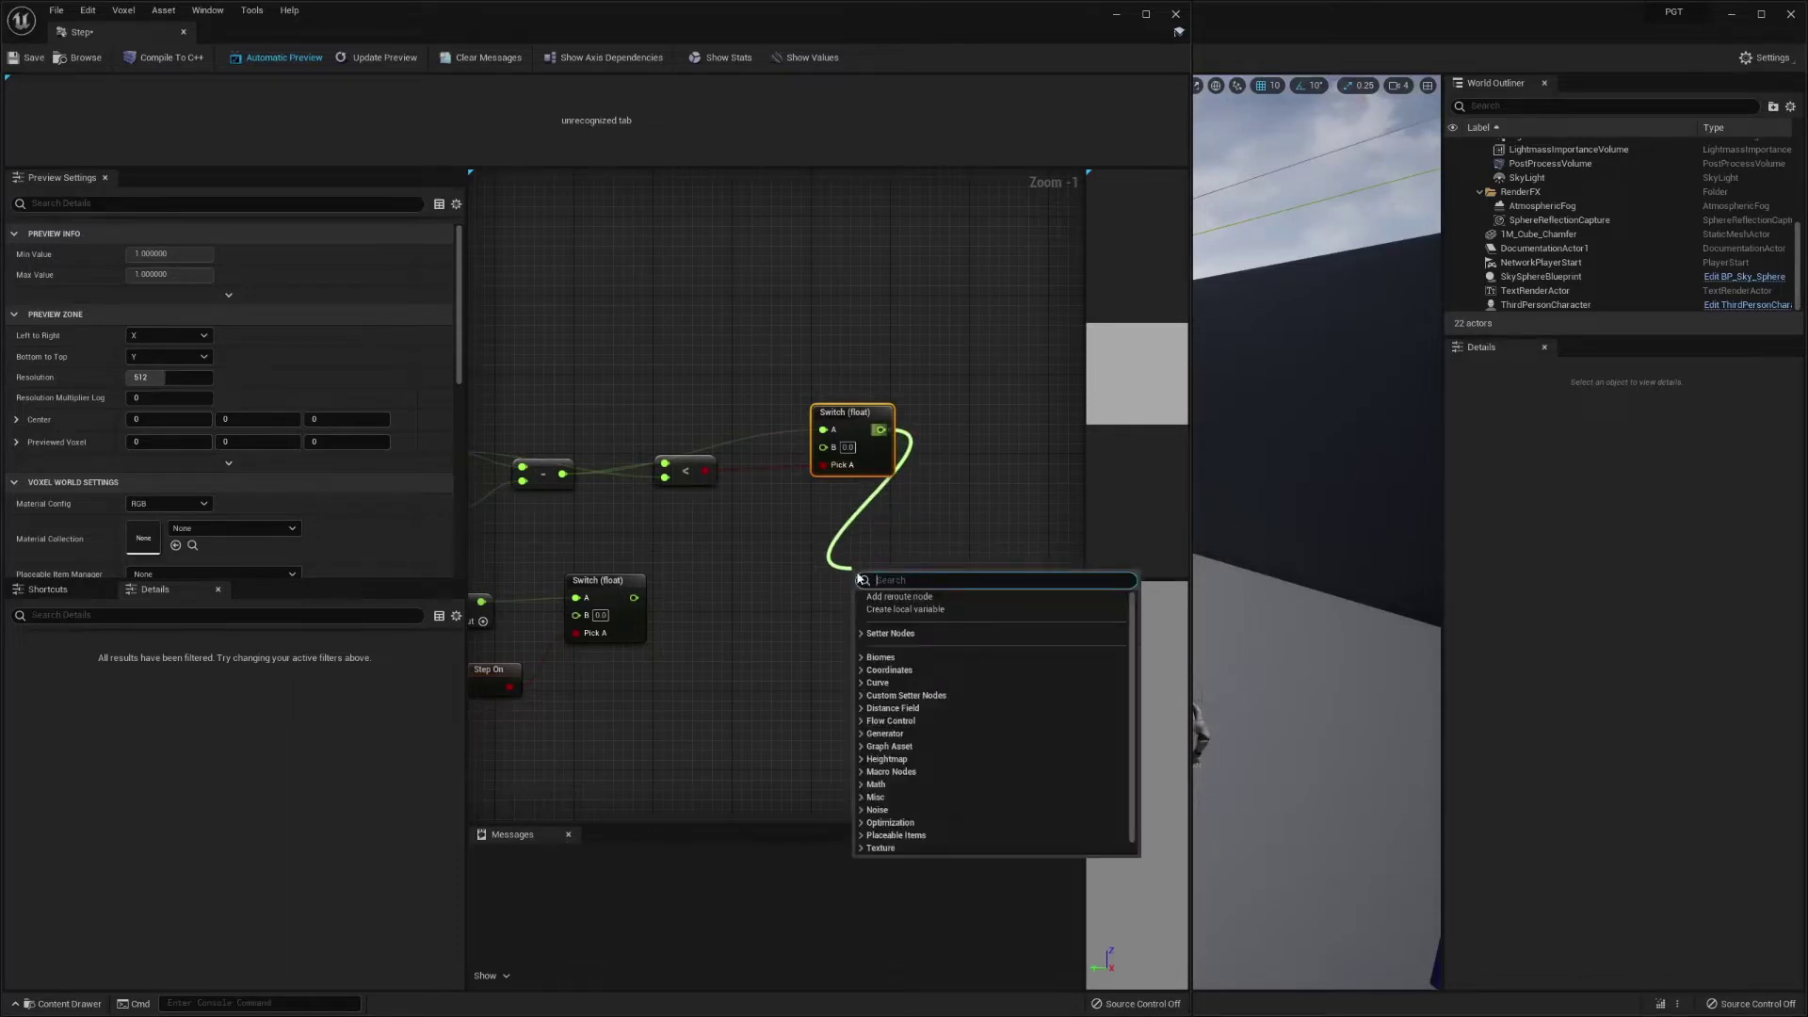
type("-")
left_click(919, 648)
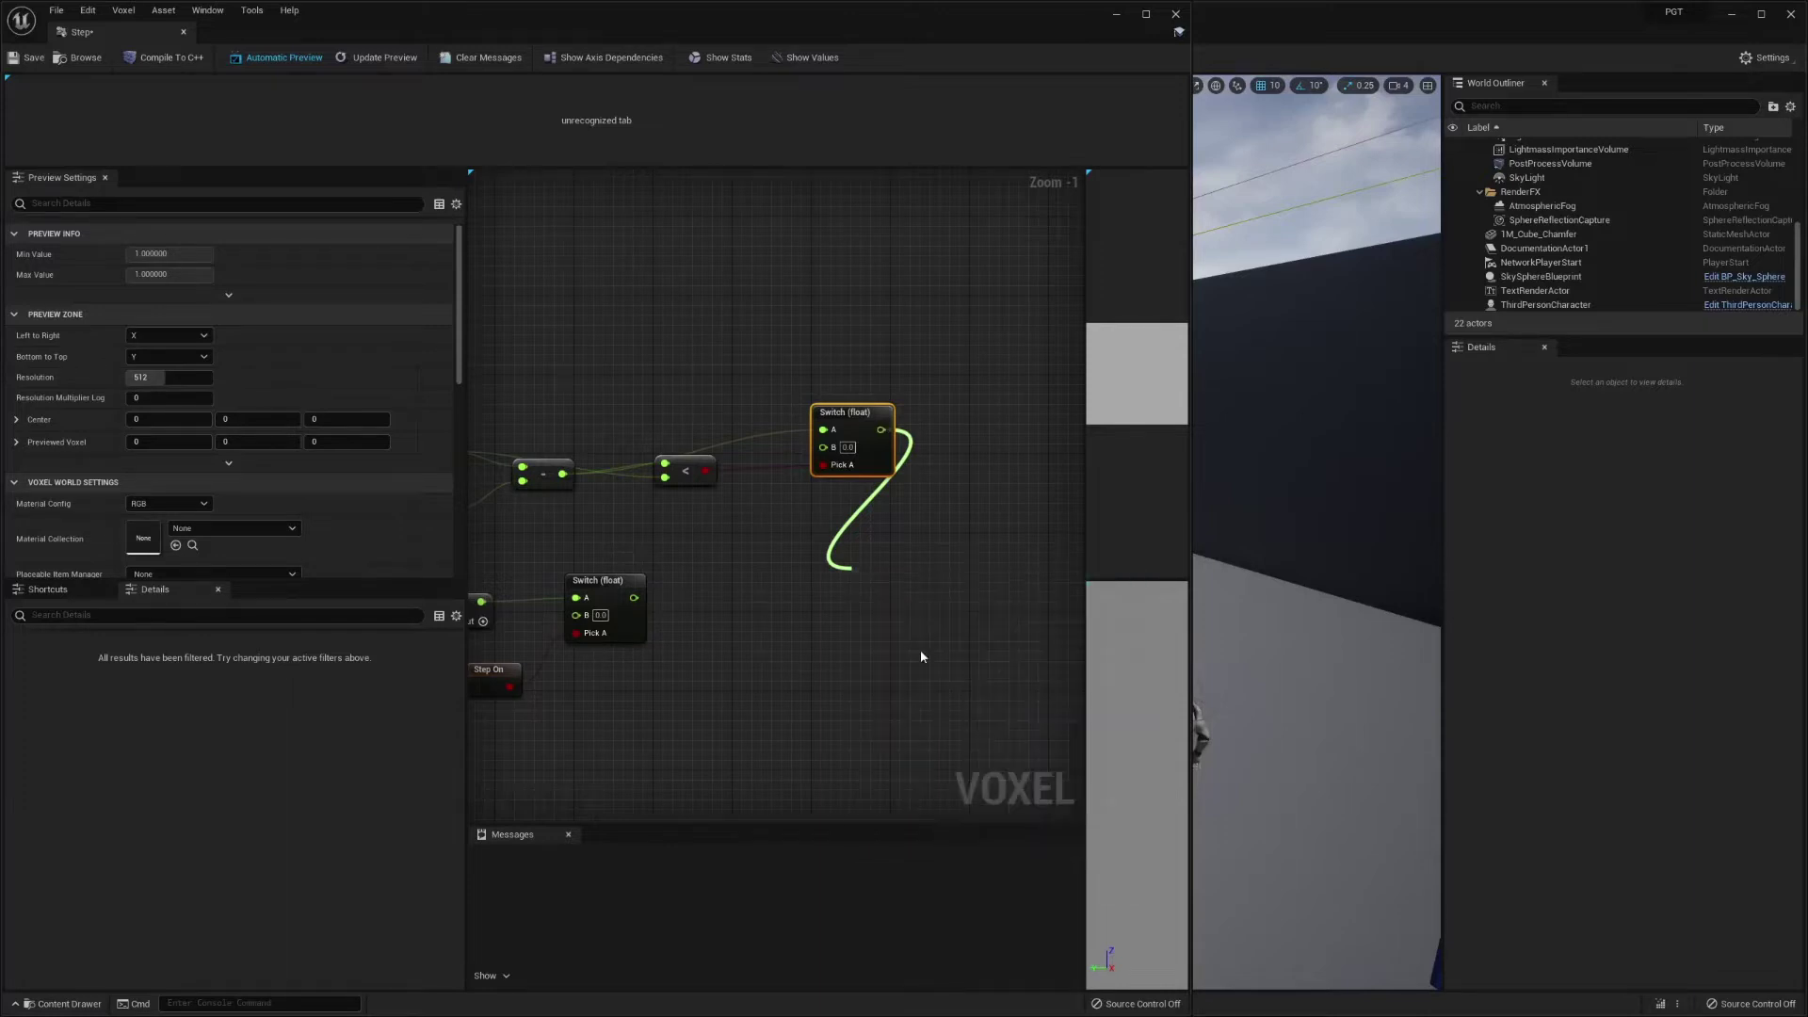
left_click_drag(643, 600, 881, 597)
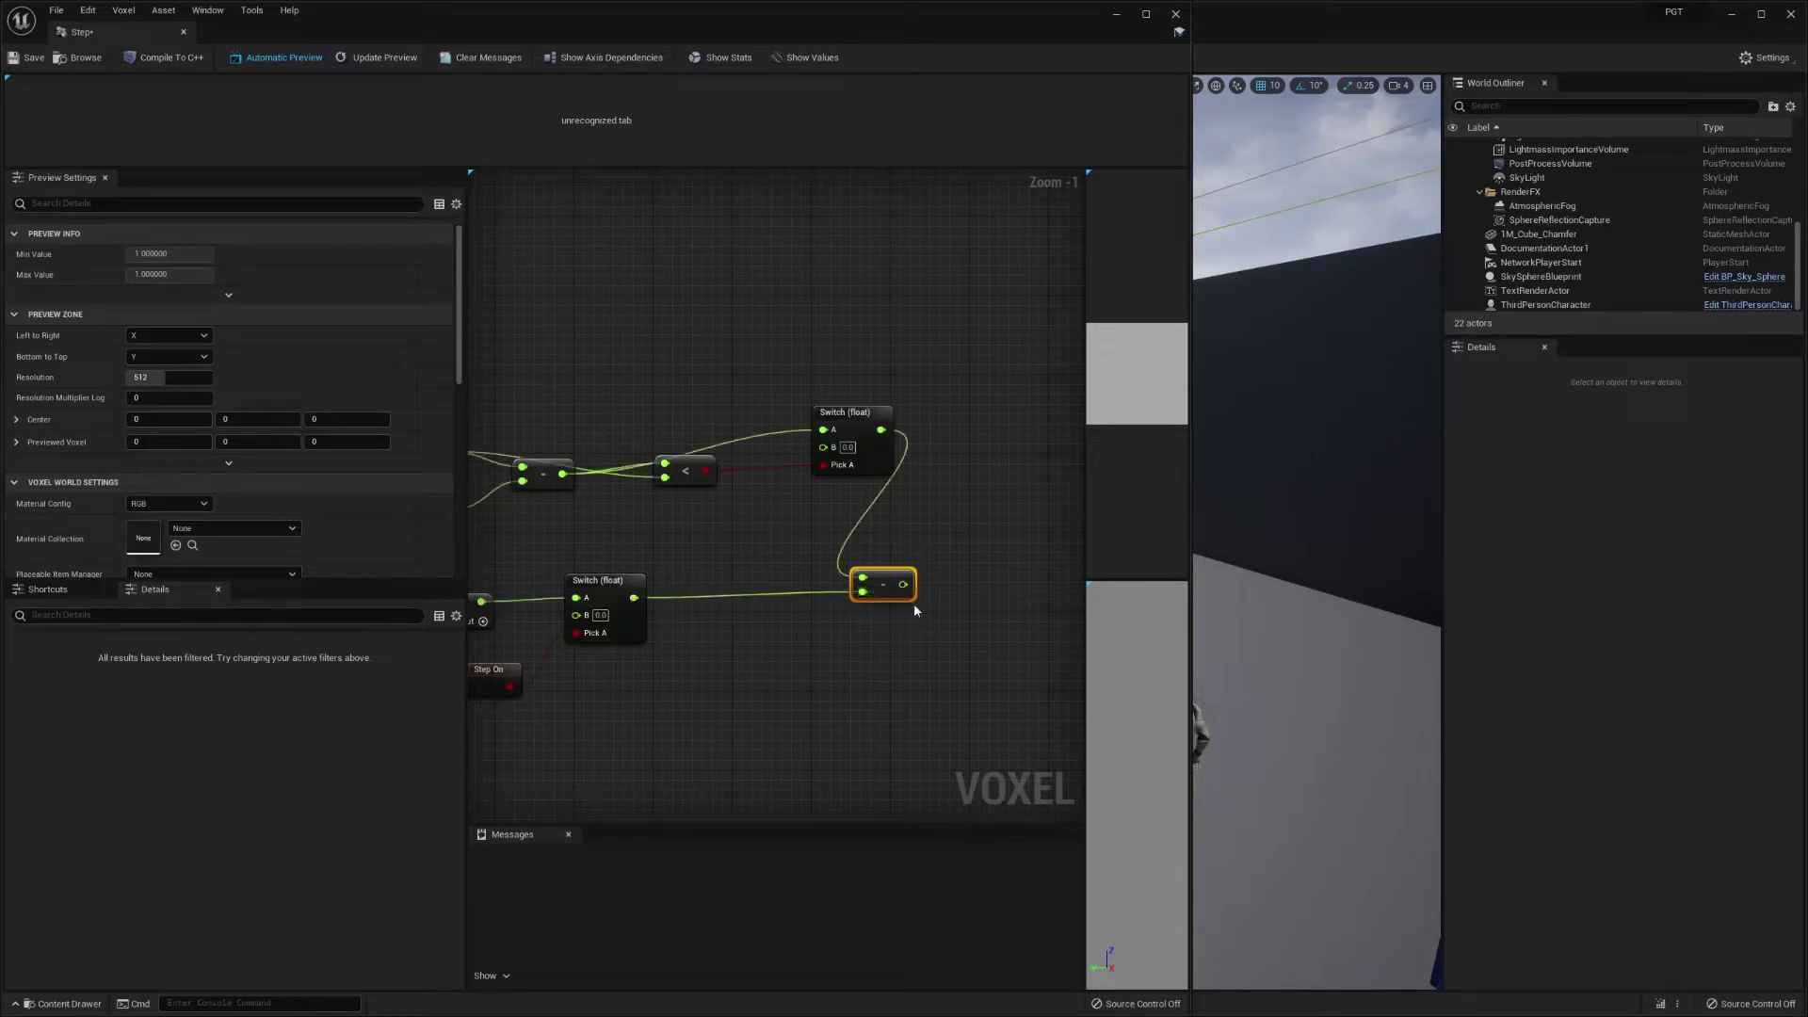
- Move the Output node down to the end of the chain, beside the final subtract node
scroll(648, 578, "down", 5)
scroll(964, 472, "up", 1)
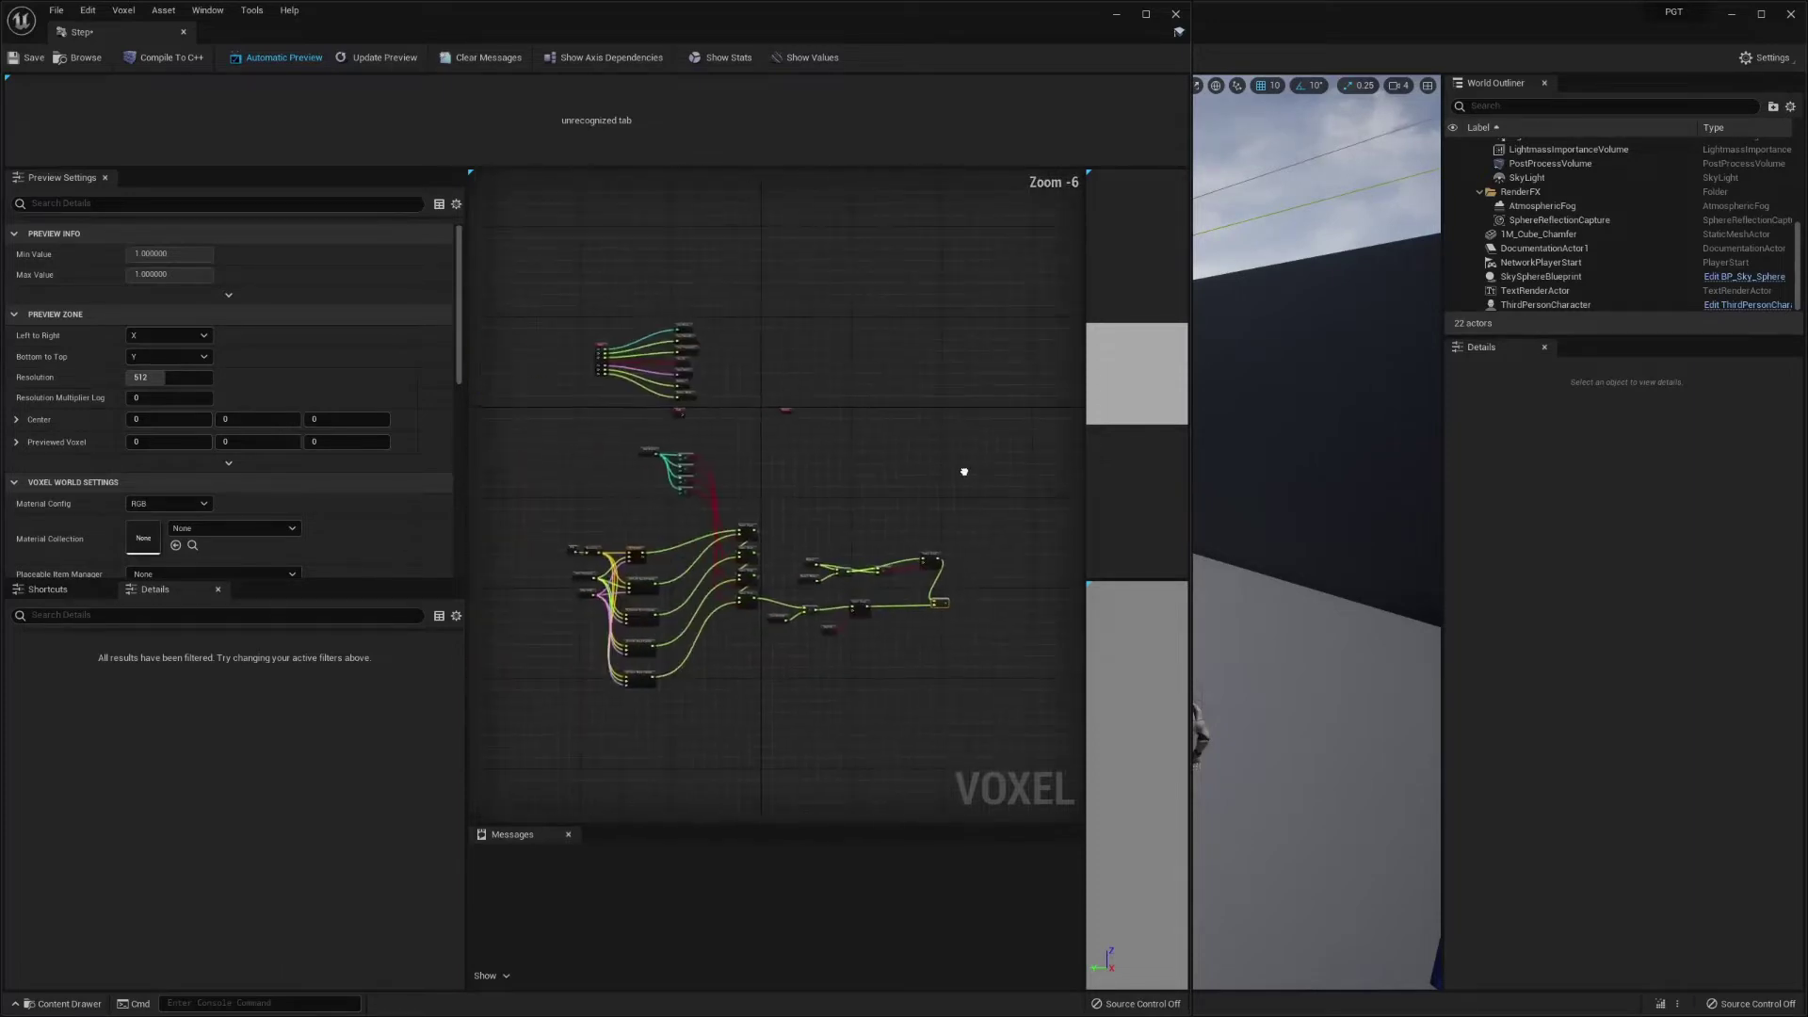
scroll(813, 423, "up", 2)
left_click_drag(787, 397, 1029, 639)
right_click_drag(869, 628, 878, 494)
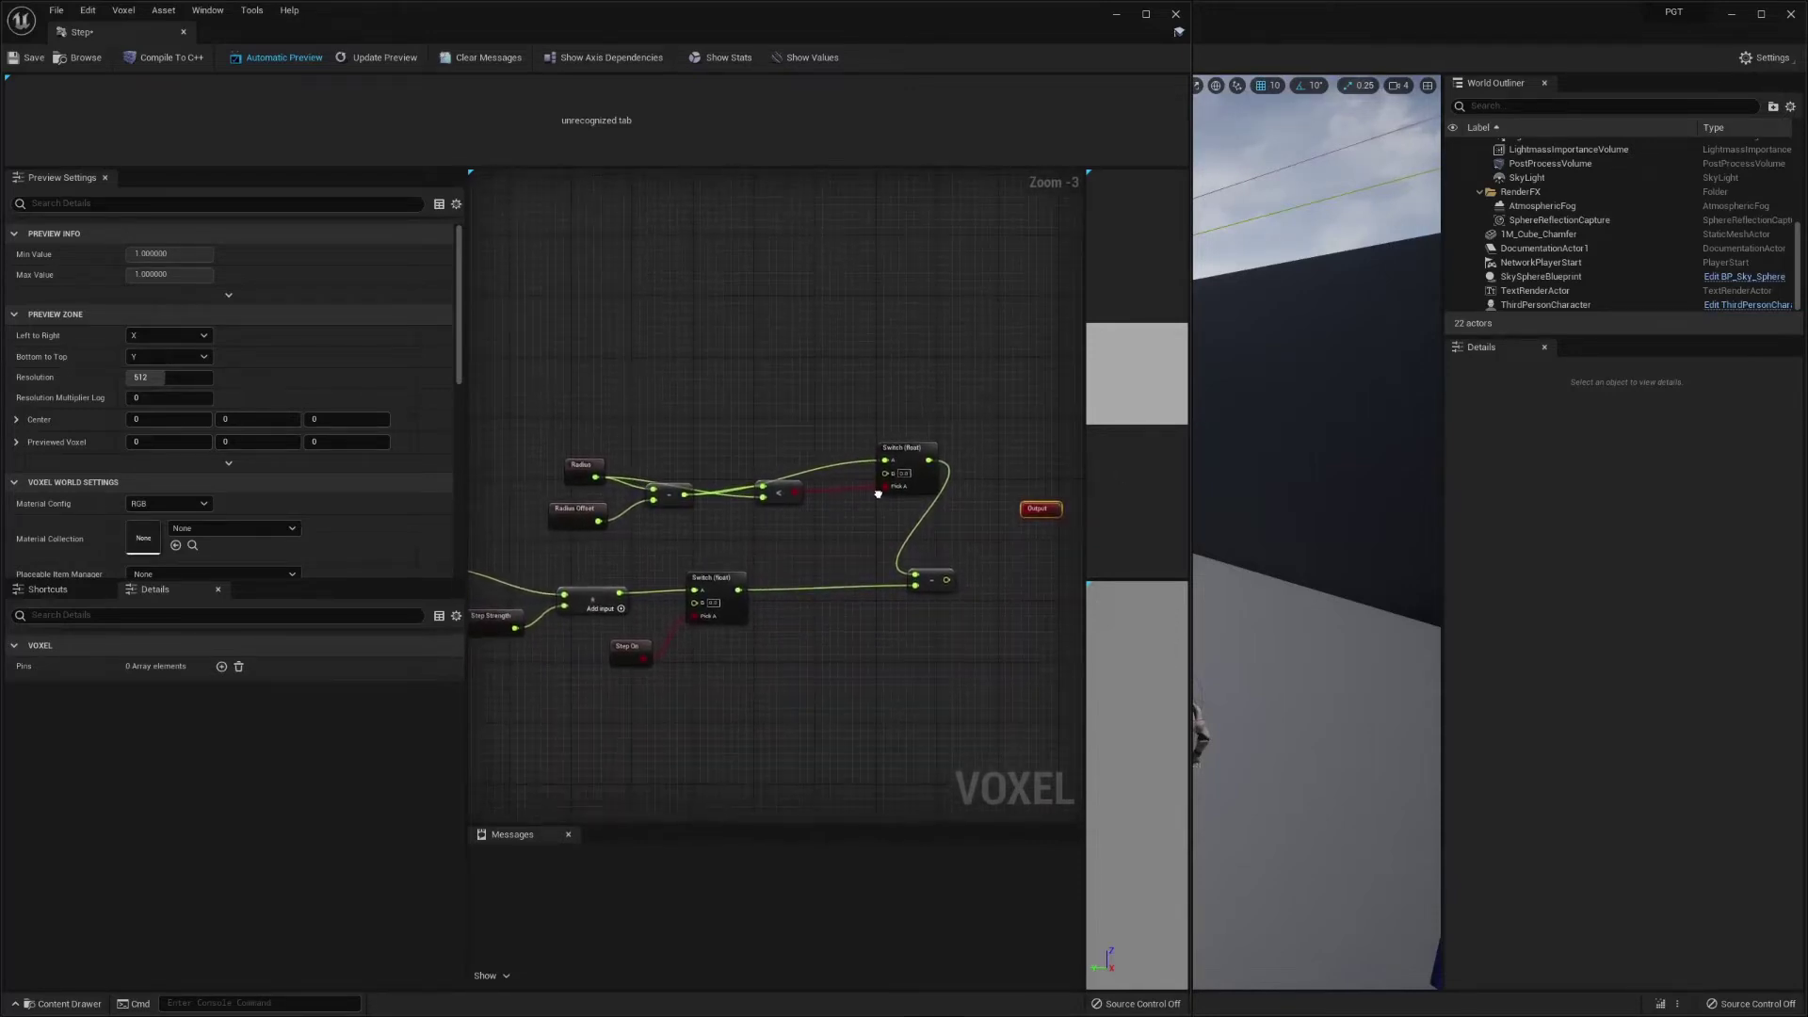
- Add two pins to the Output node
left_click(578, 511)
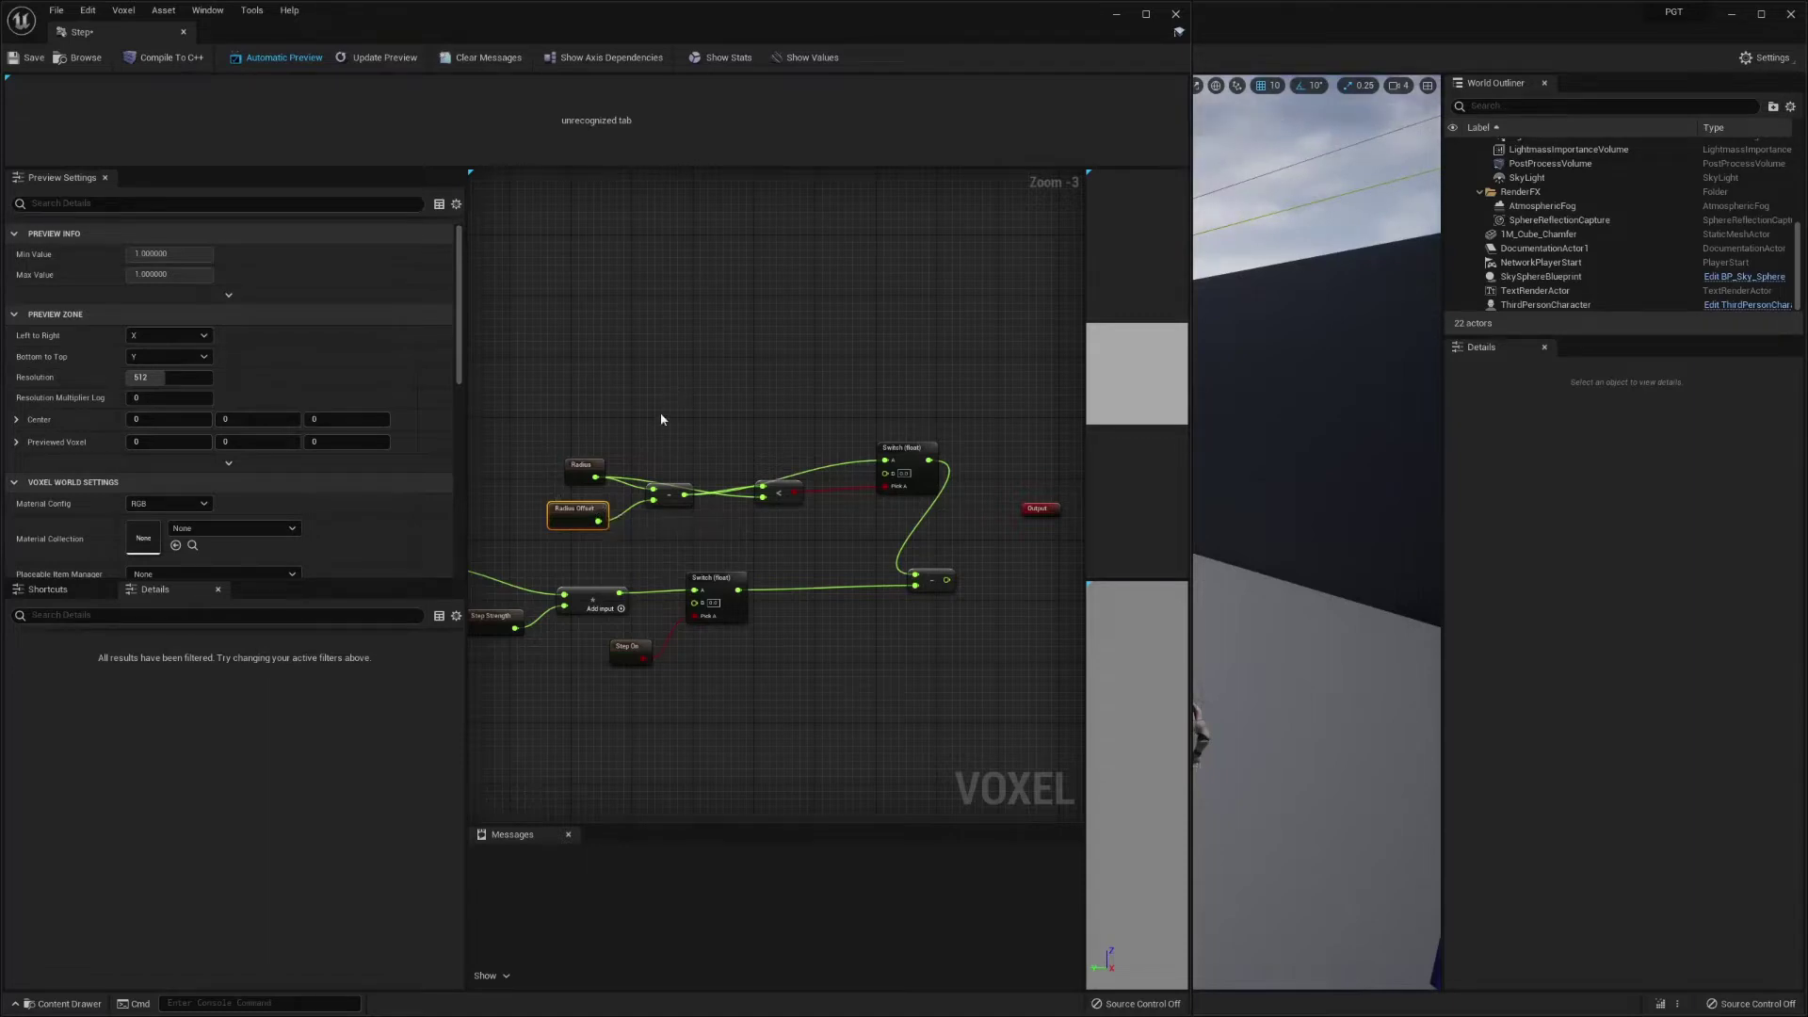
right_click_drag(822, 452, 765, 385)
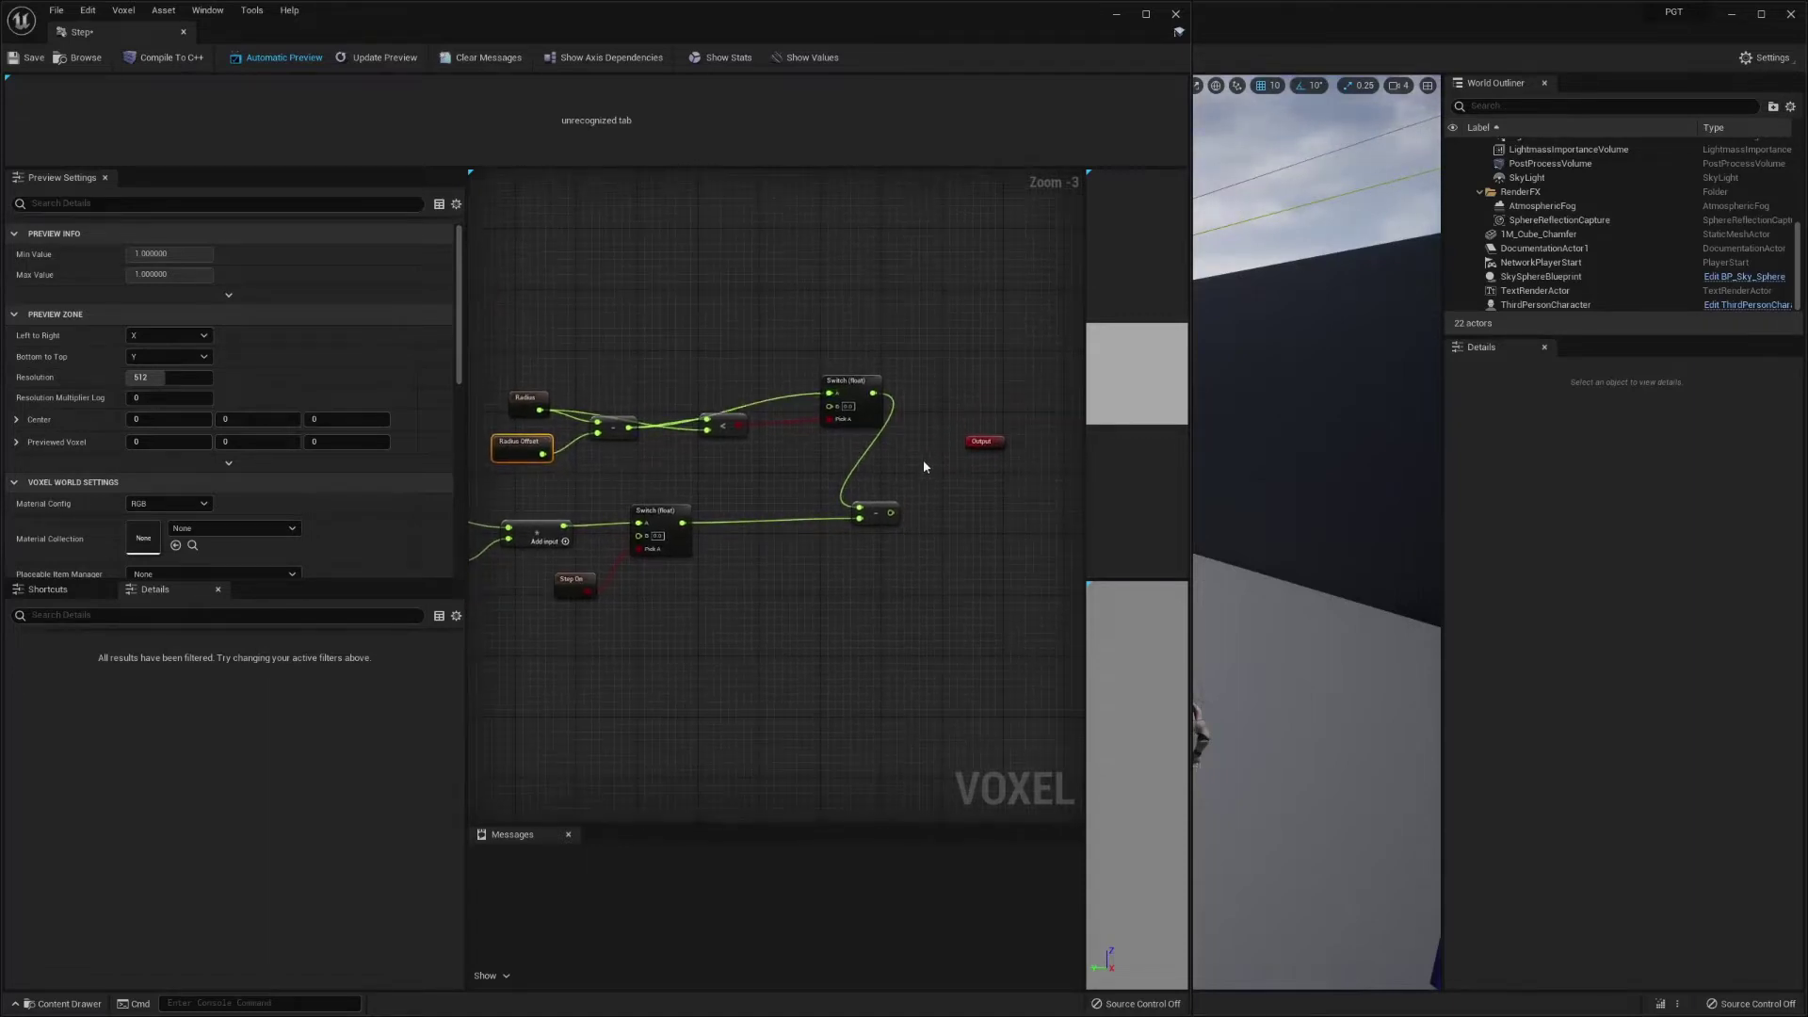
scroll(927, 466, "up", 1)
right_click_drag(785, 449, 826, 430)
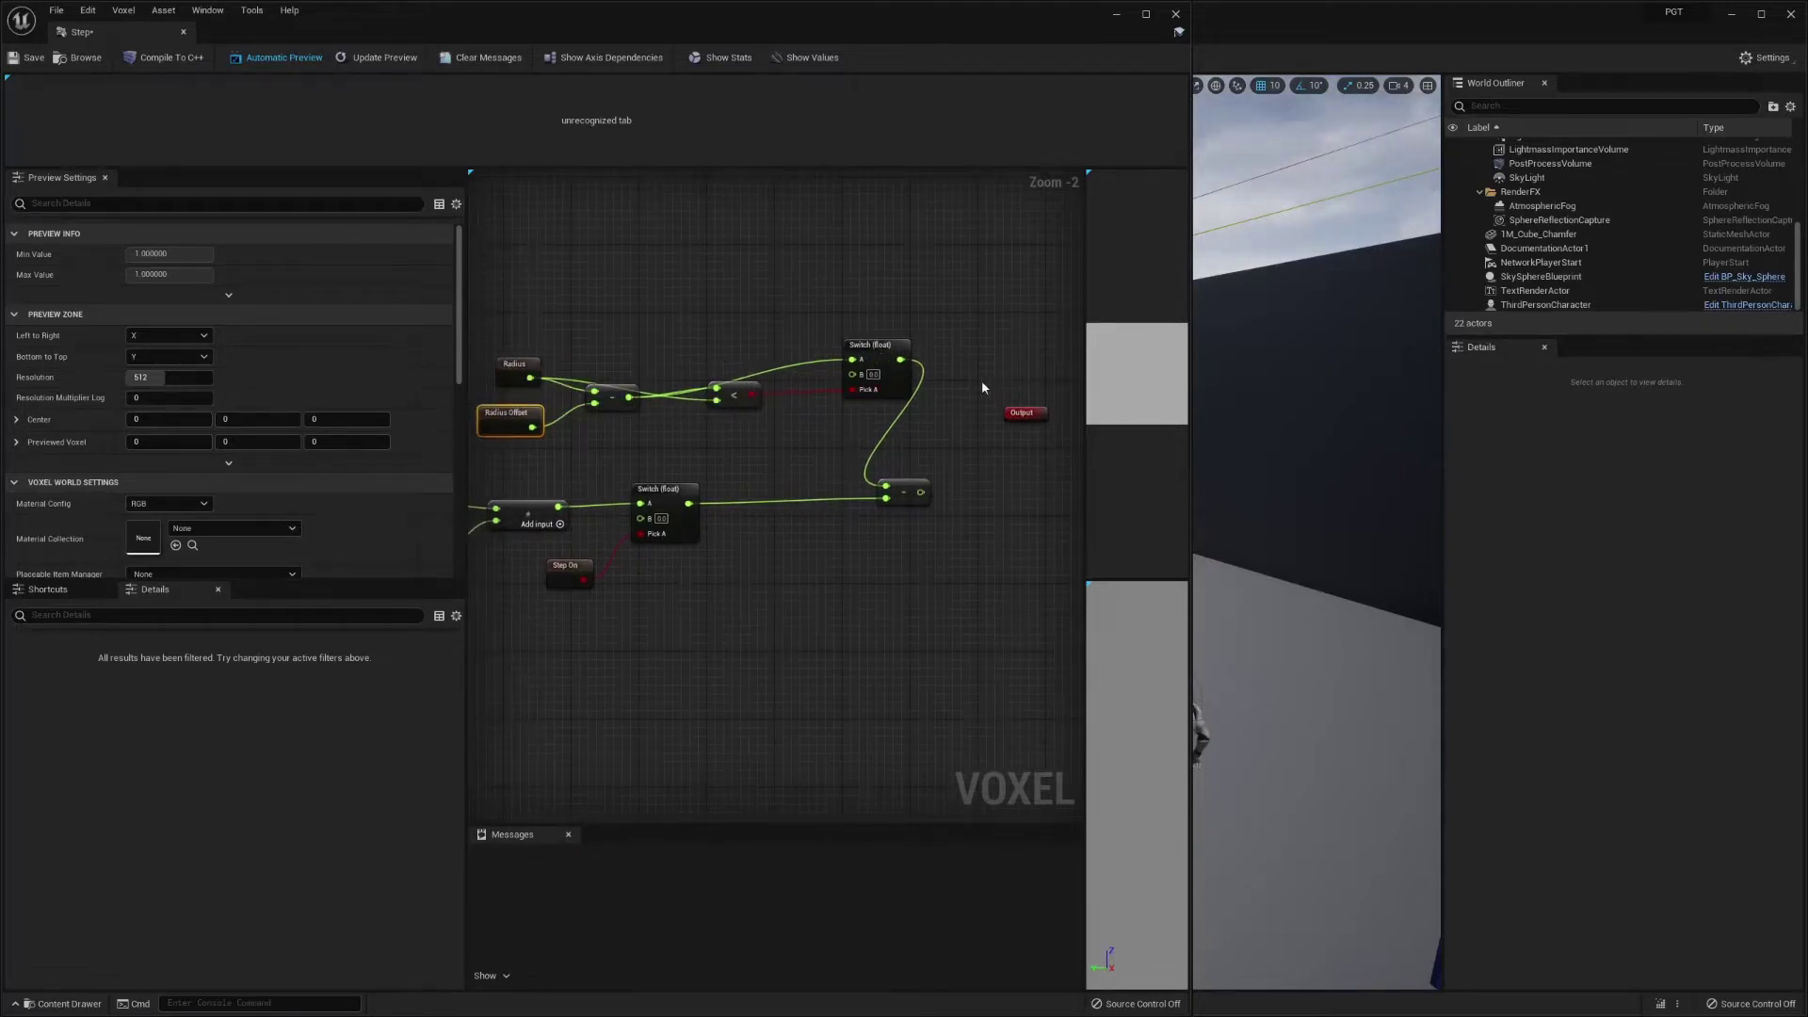
right_click_drag(980, 382, 783, 405)
left_click(826, 435)
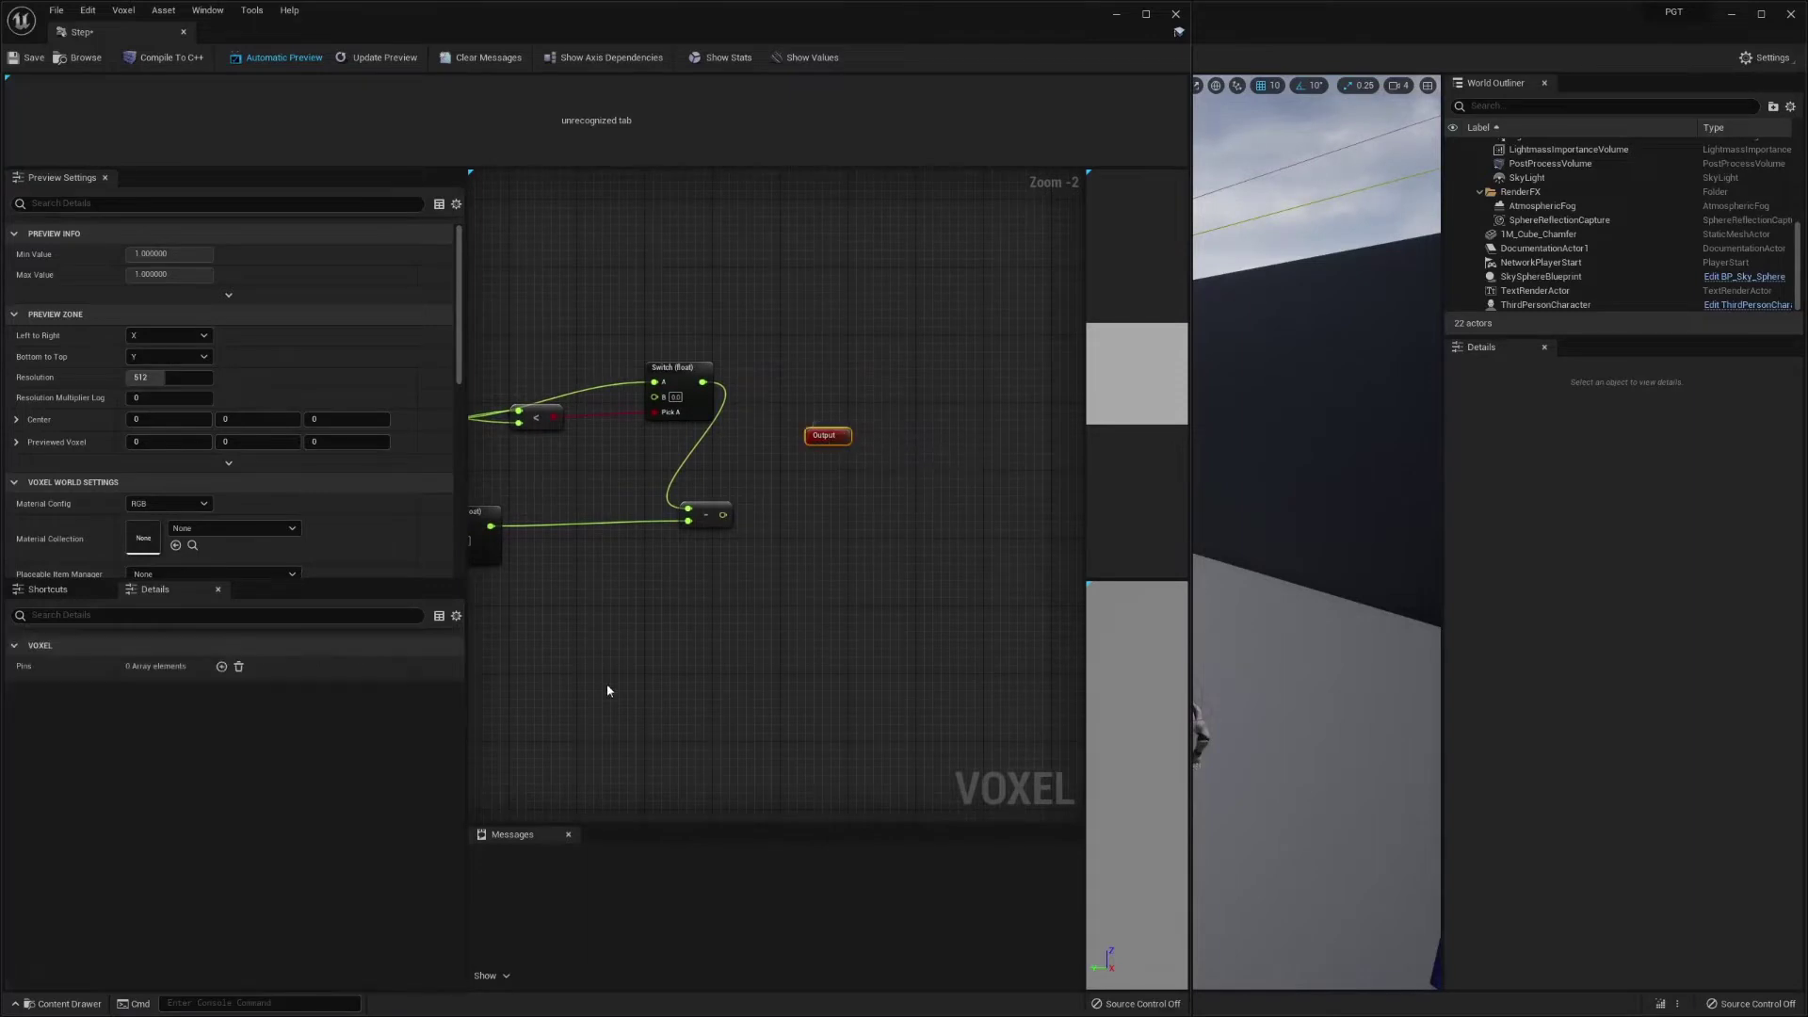
left_click(221, 666)
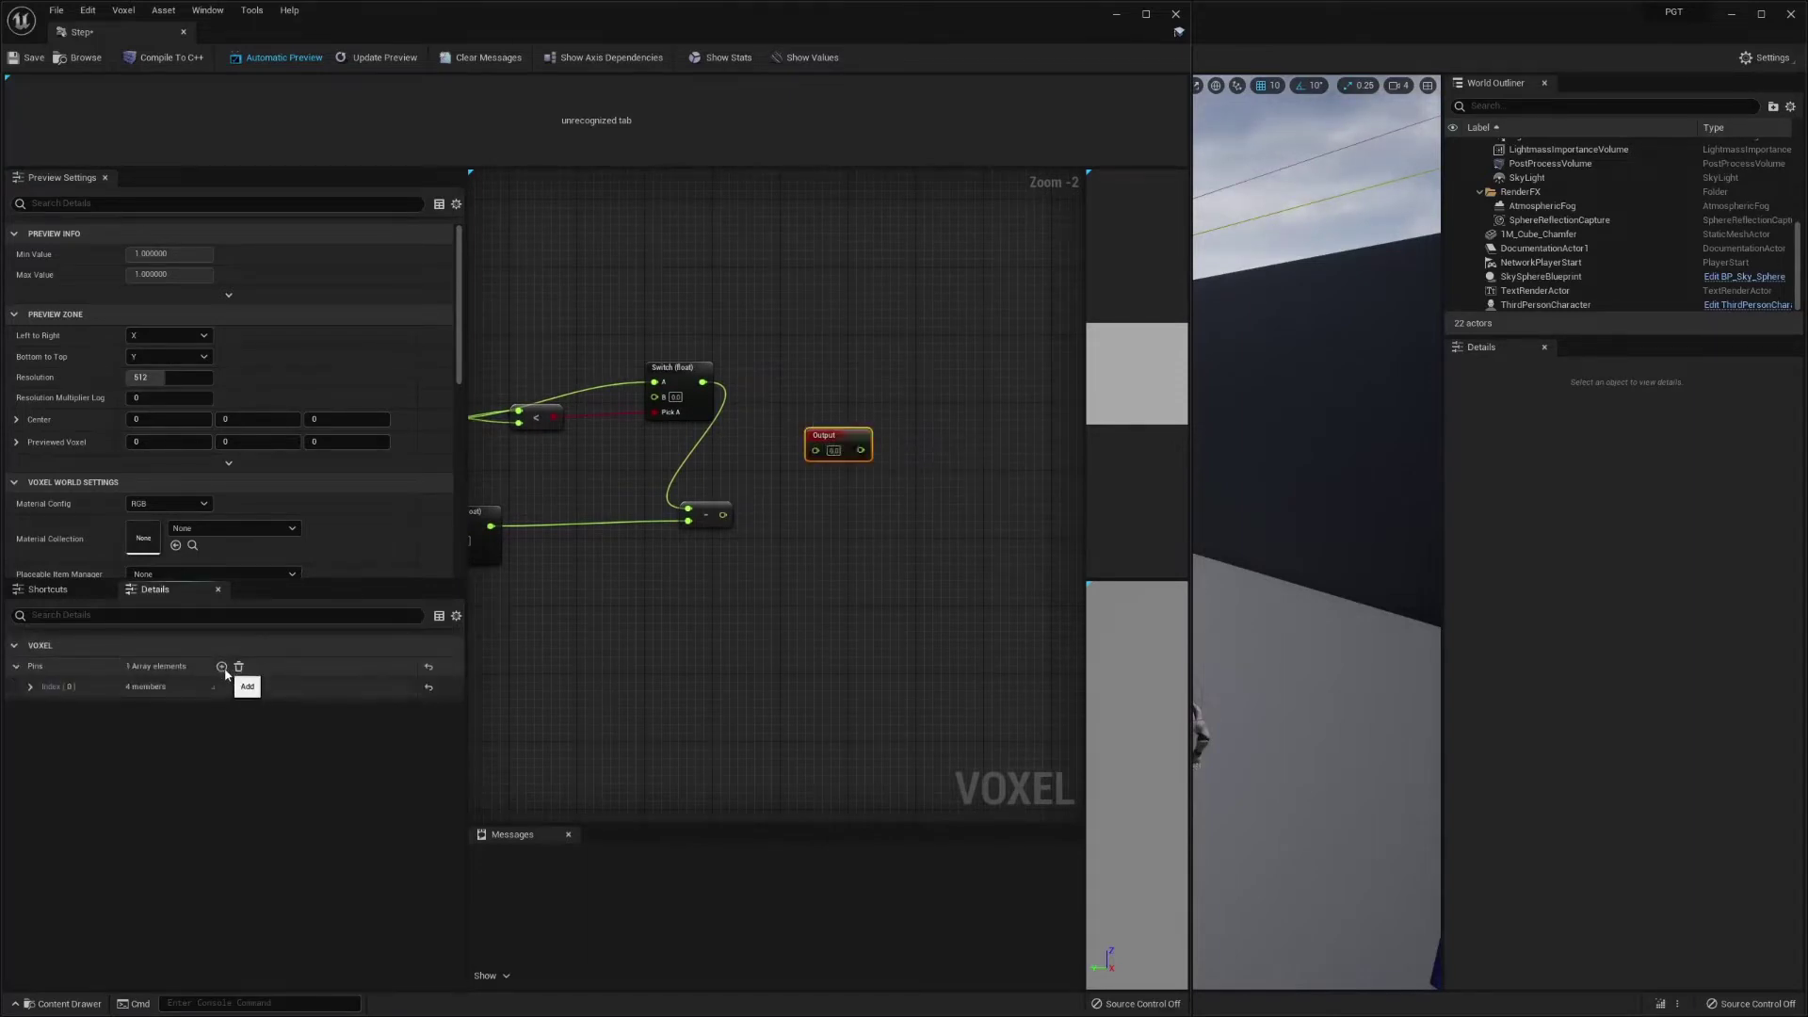
left_click(221, 666)
- Name the Output node's first pin Step Noise and its second pin Step Noise Alpha
left_click(30, 687)
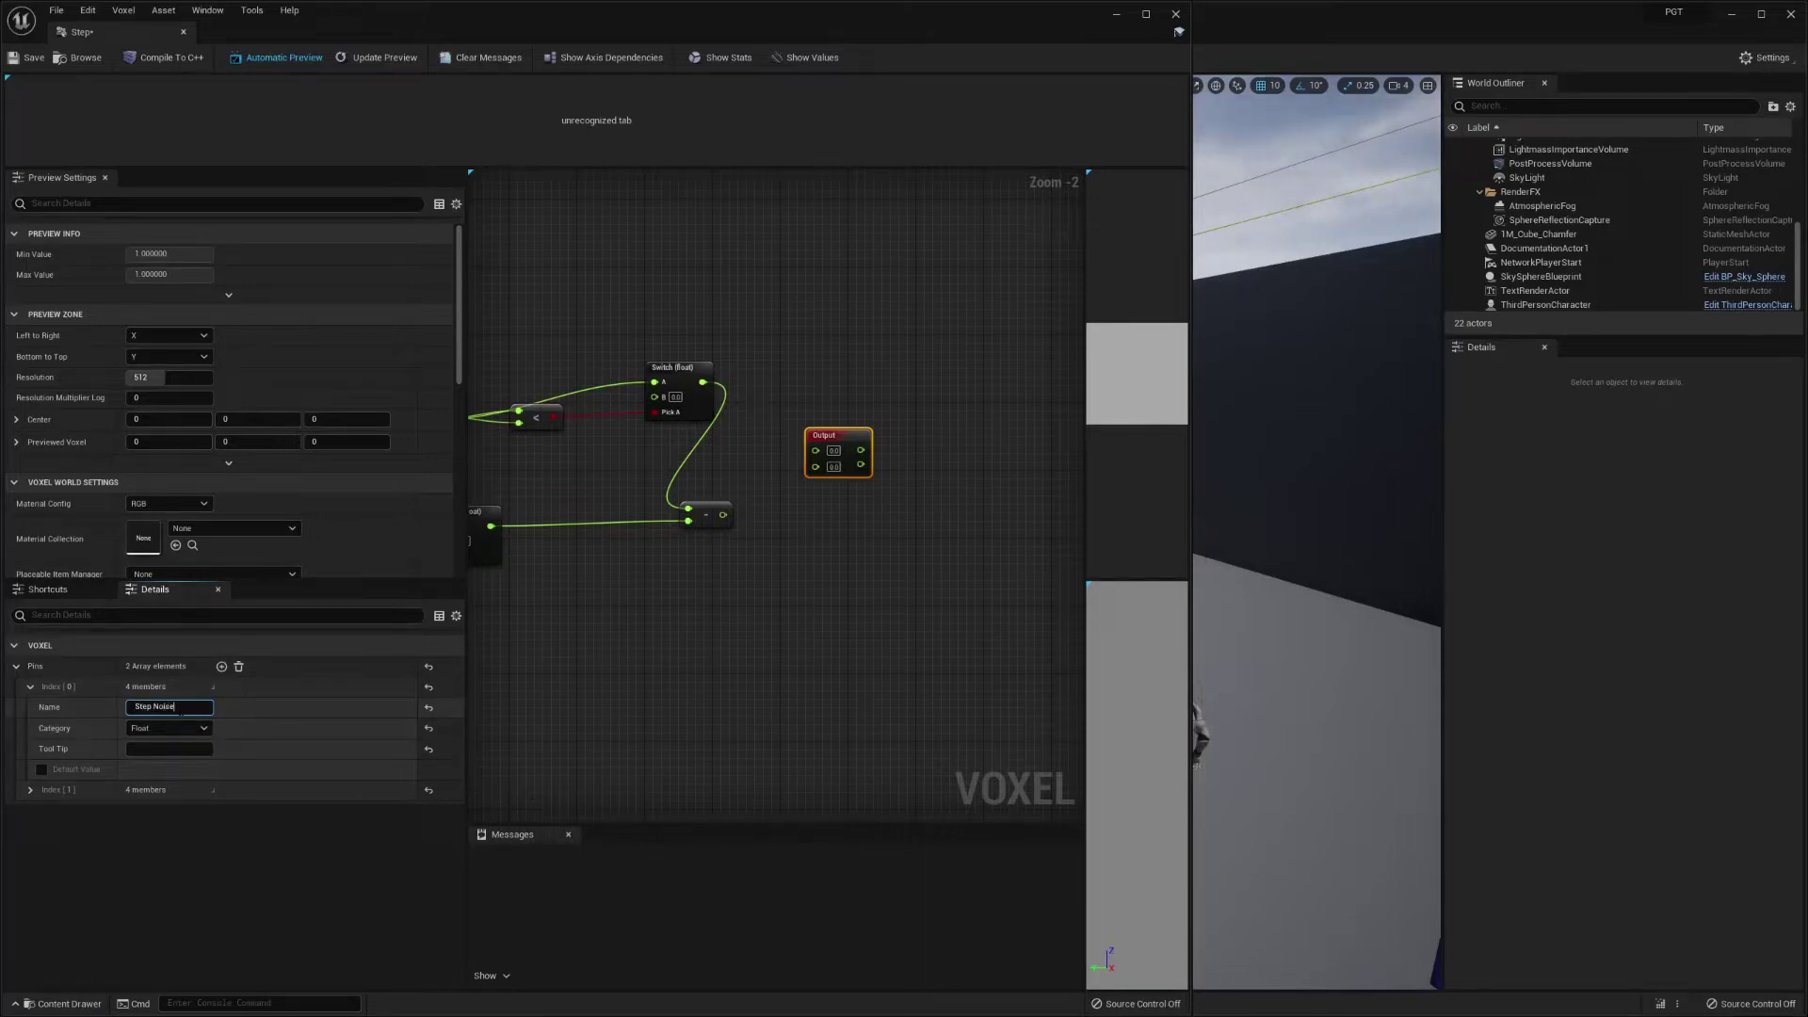
type("Step Noise")
key("Return")
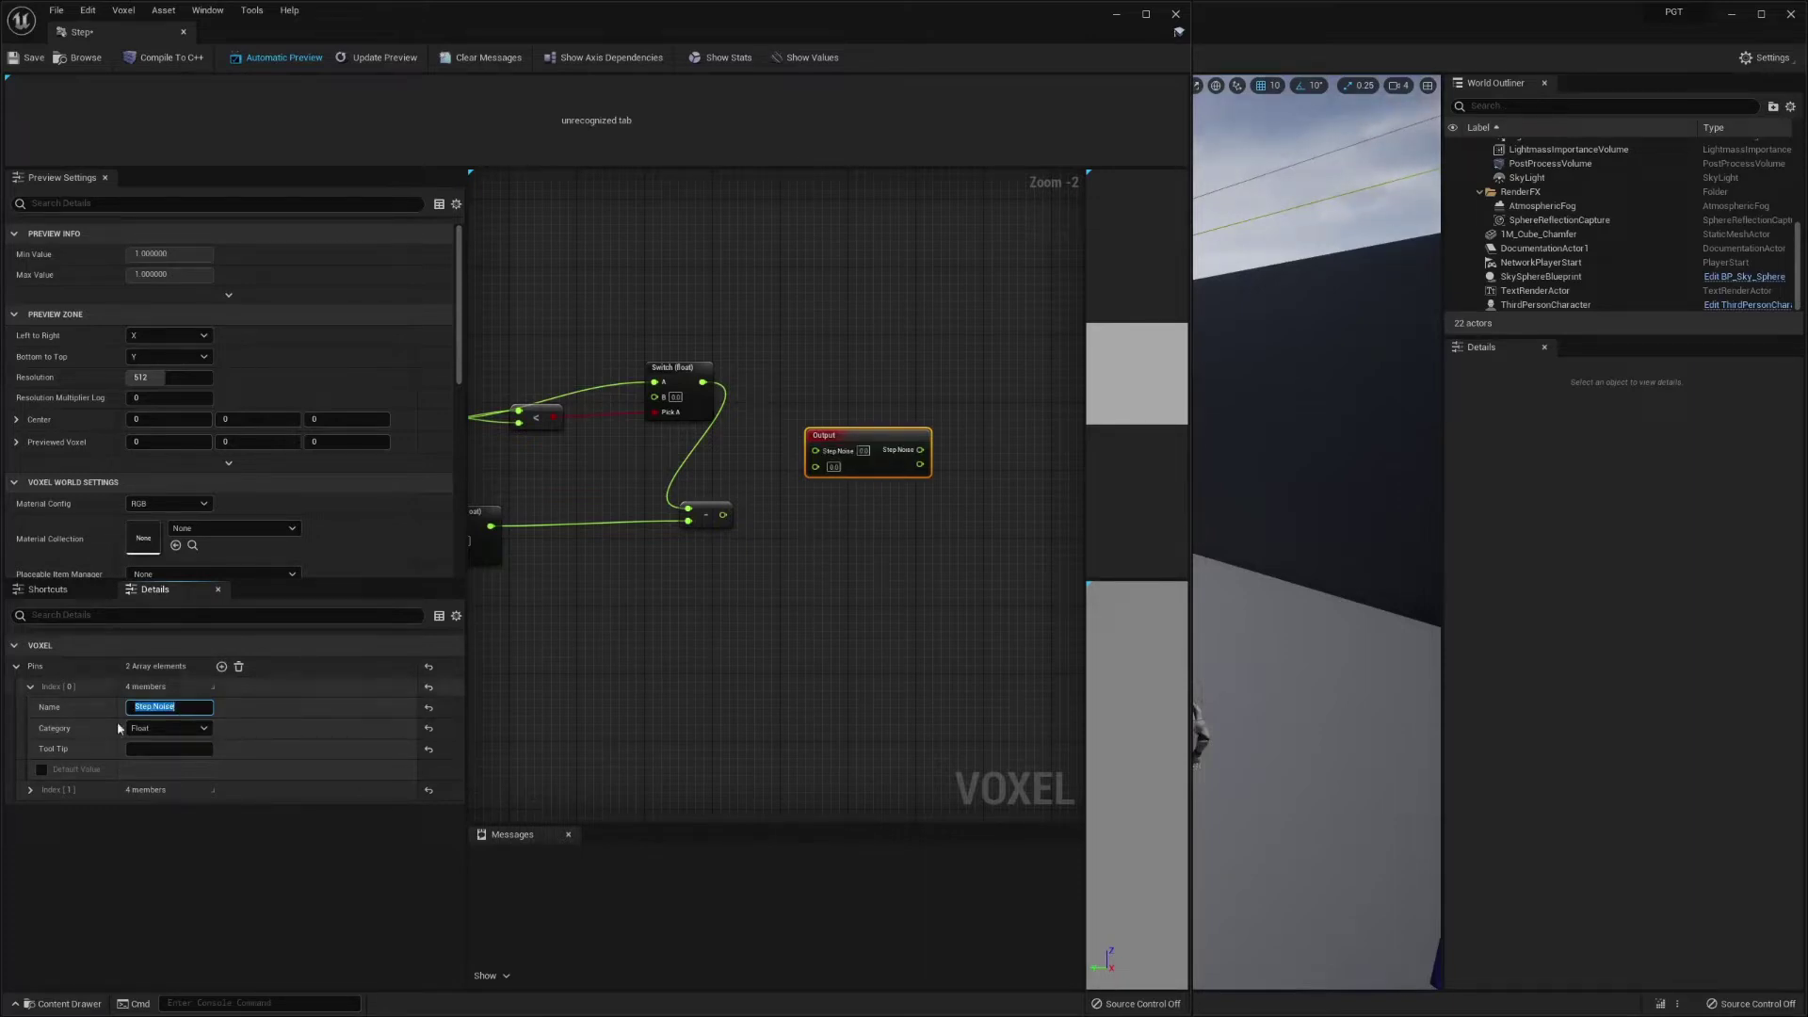
left_click(30, 789)
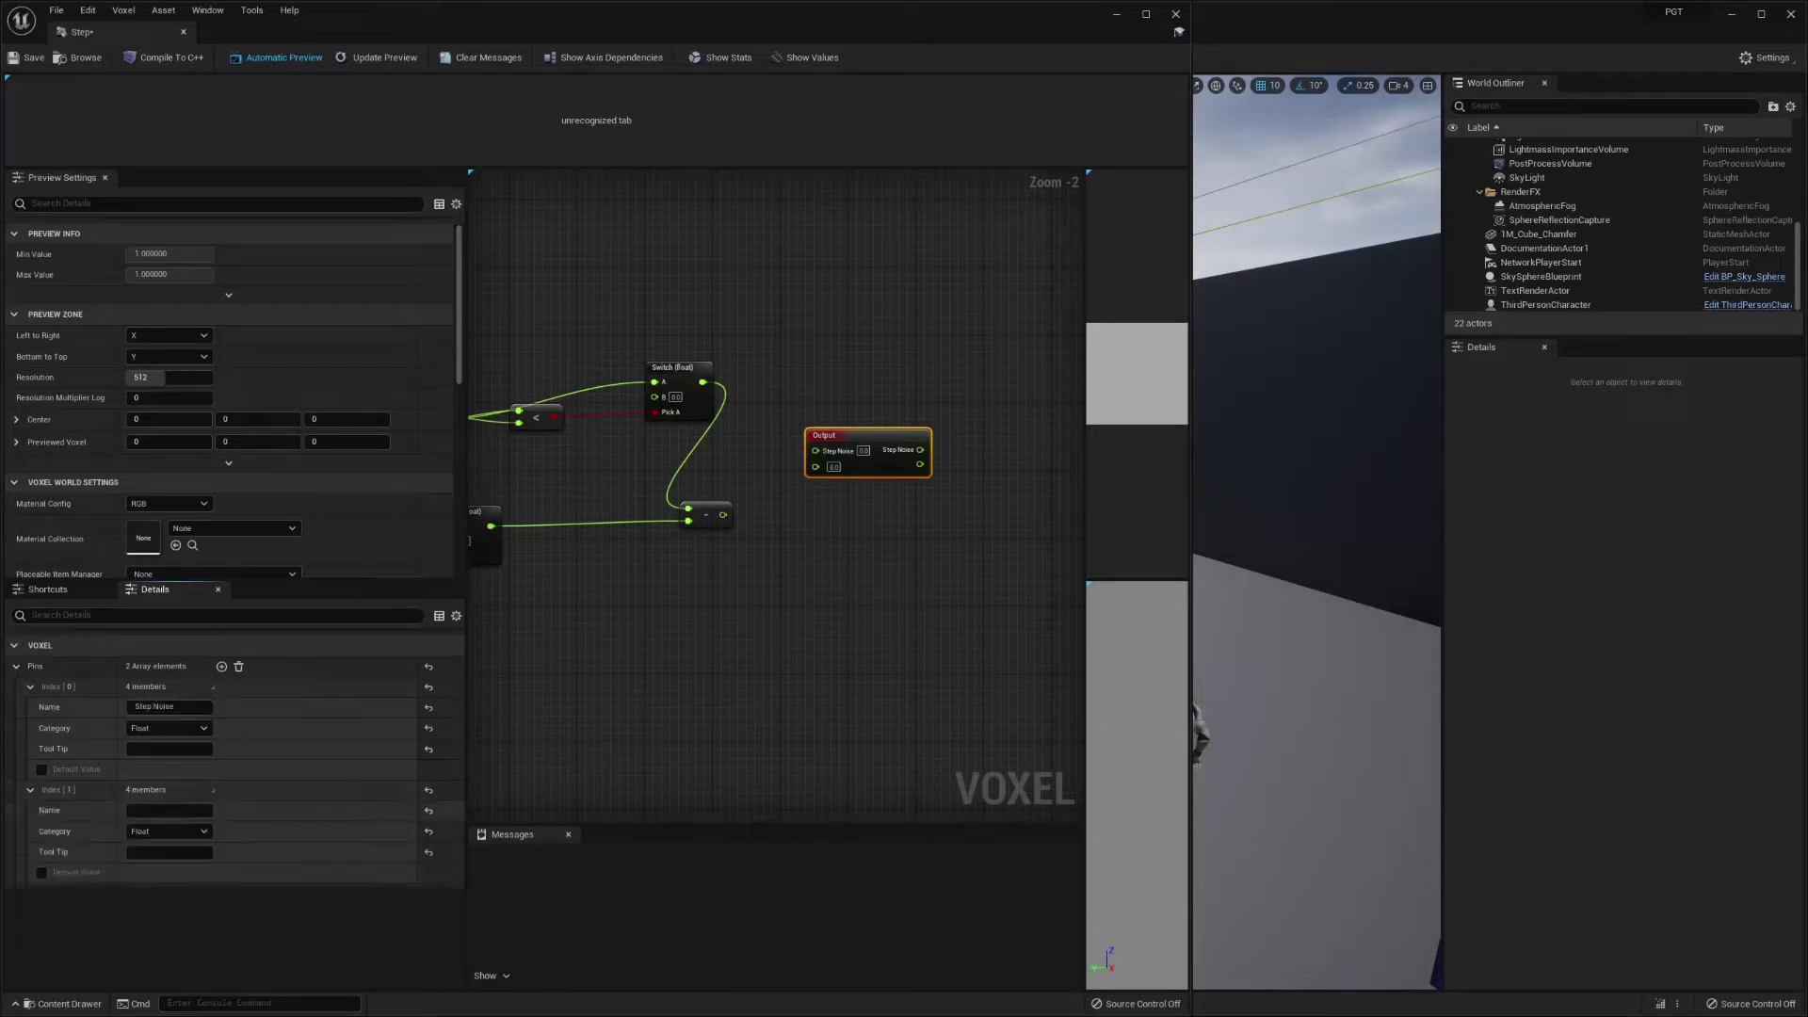
left_click(170, 810)
type("Step Noise Alpha")
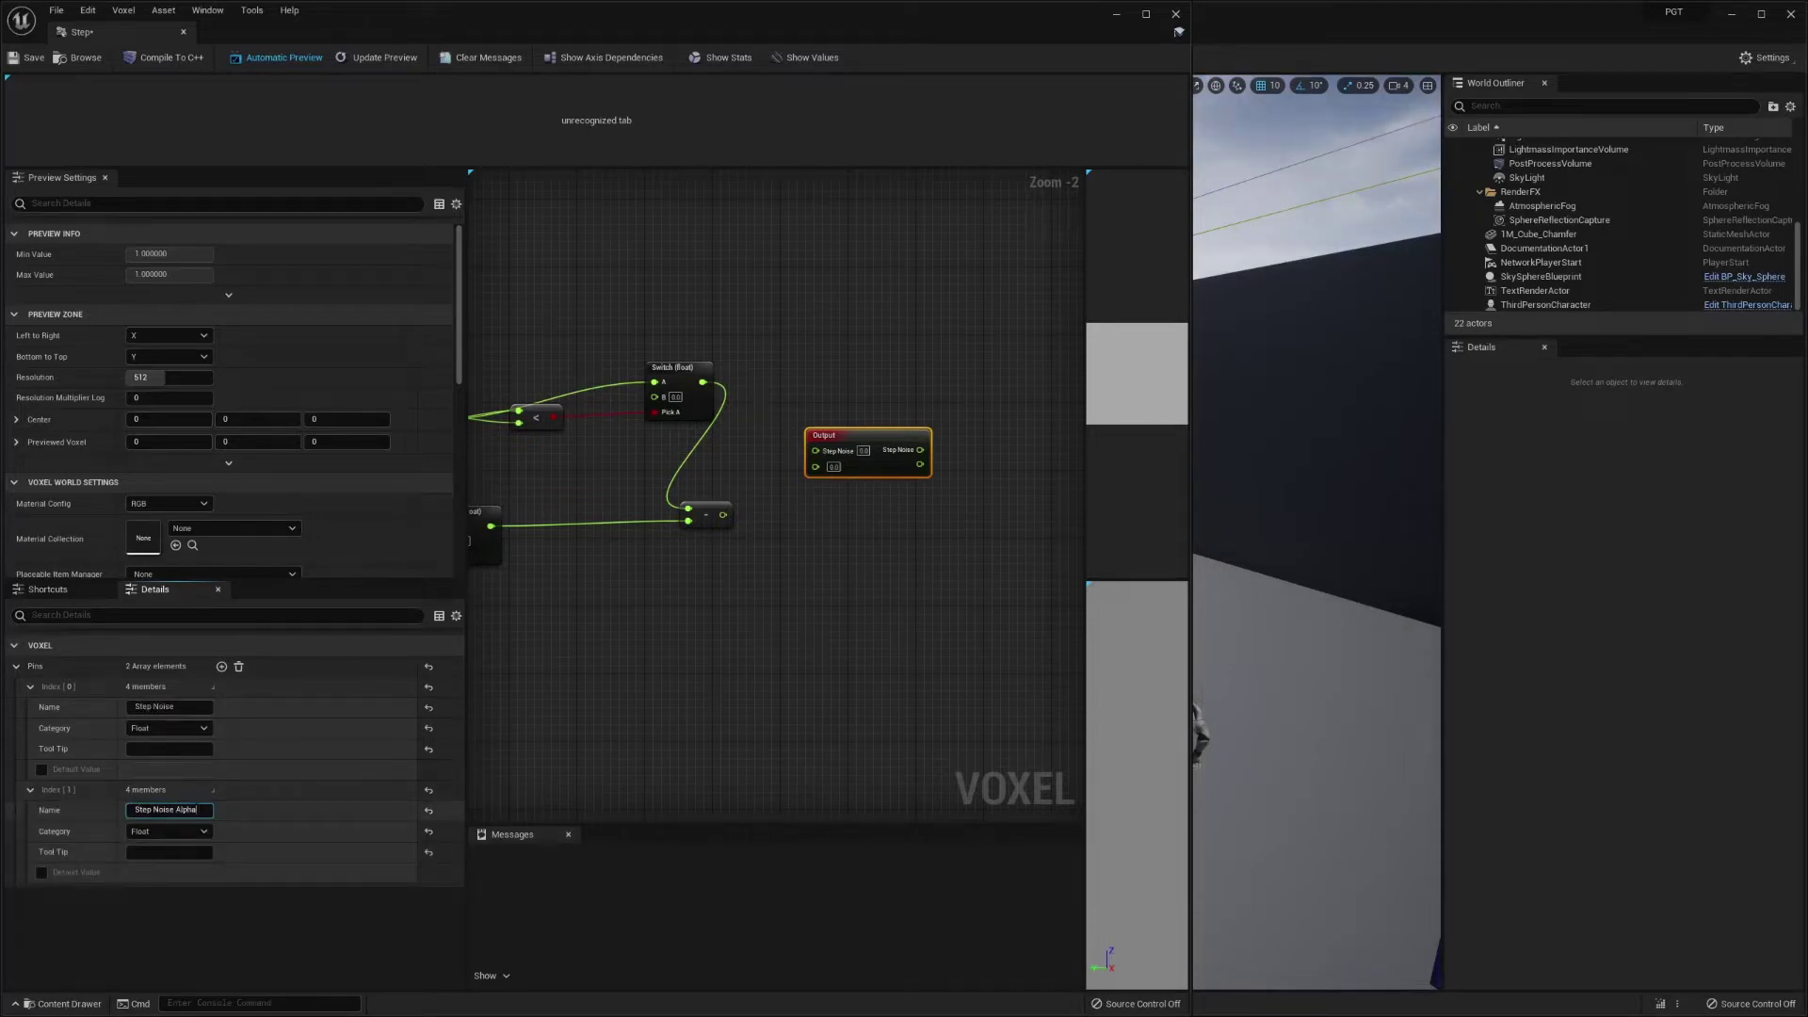
key("Return")
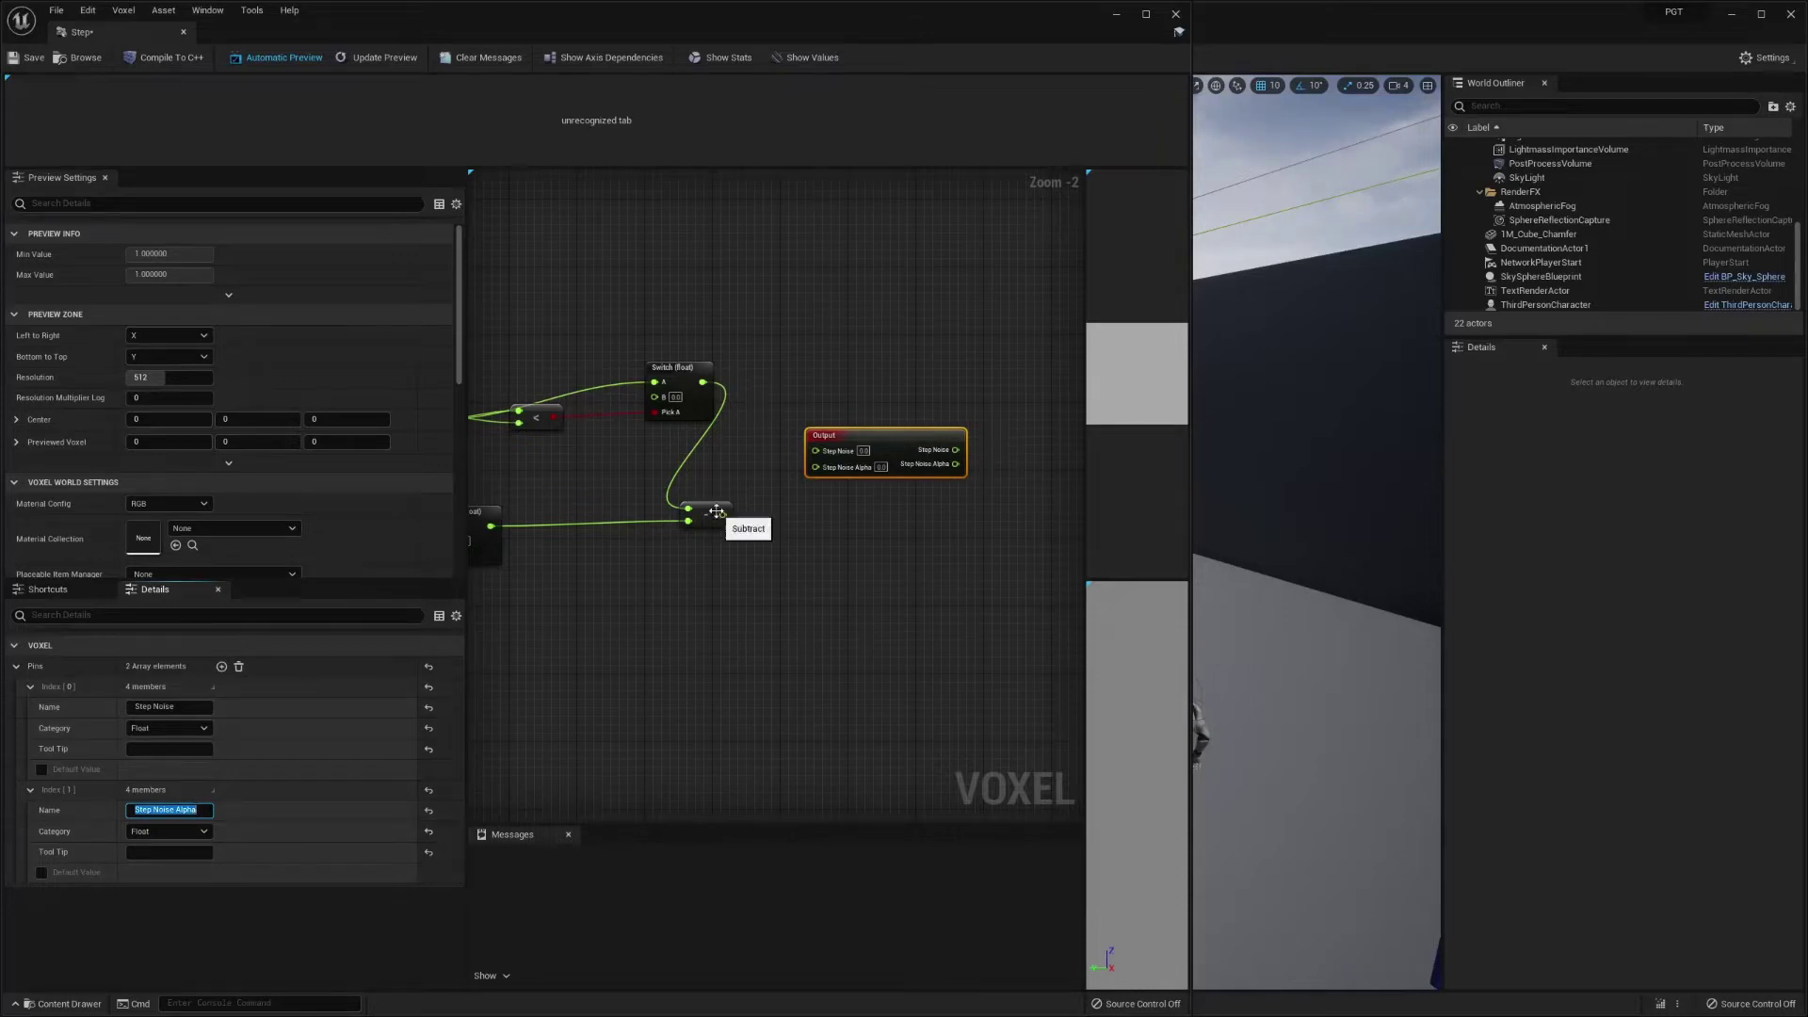
- Connect the final subtract result to Step Noise and the last noise switch's output to Step Noise Alpha, and save the macro
left_click_drag(723, 514, 942, 650)
left_click(1283, 629)
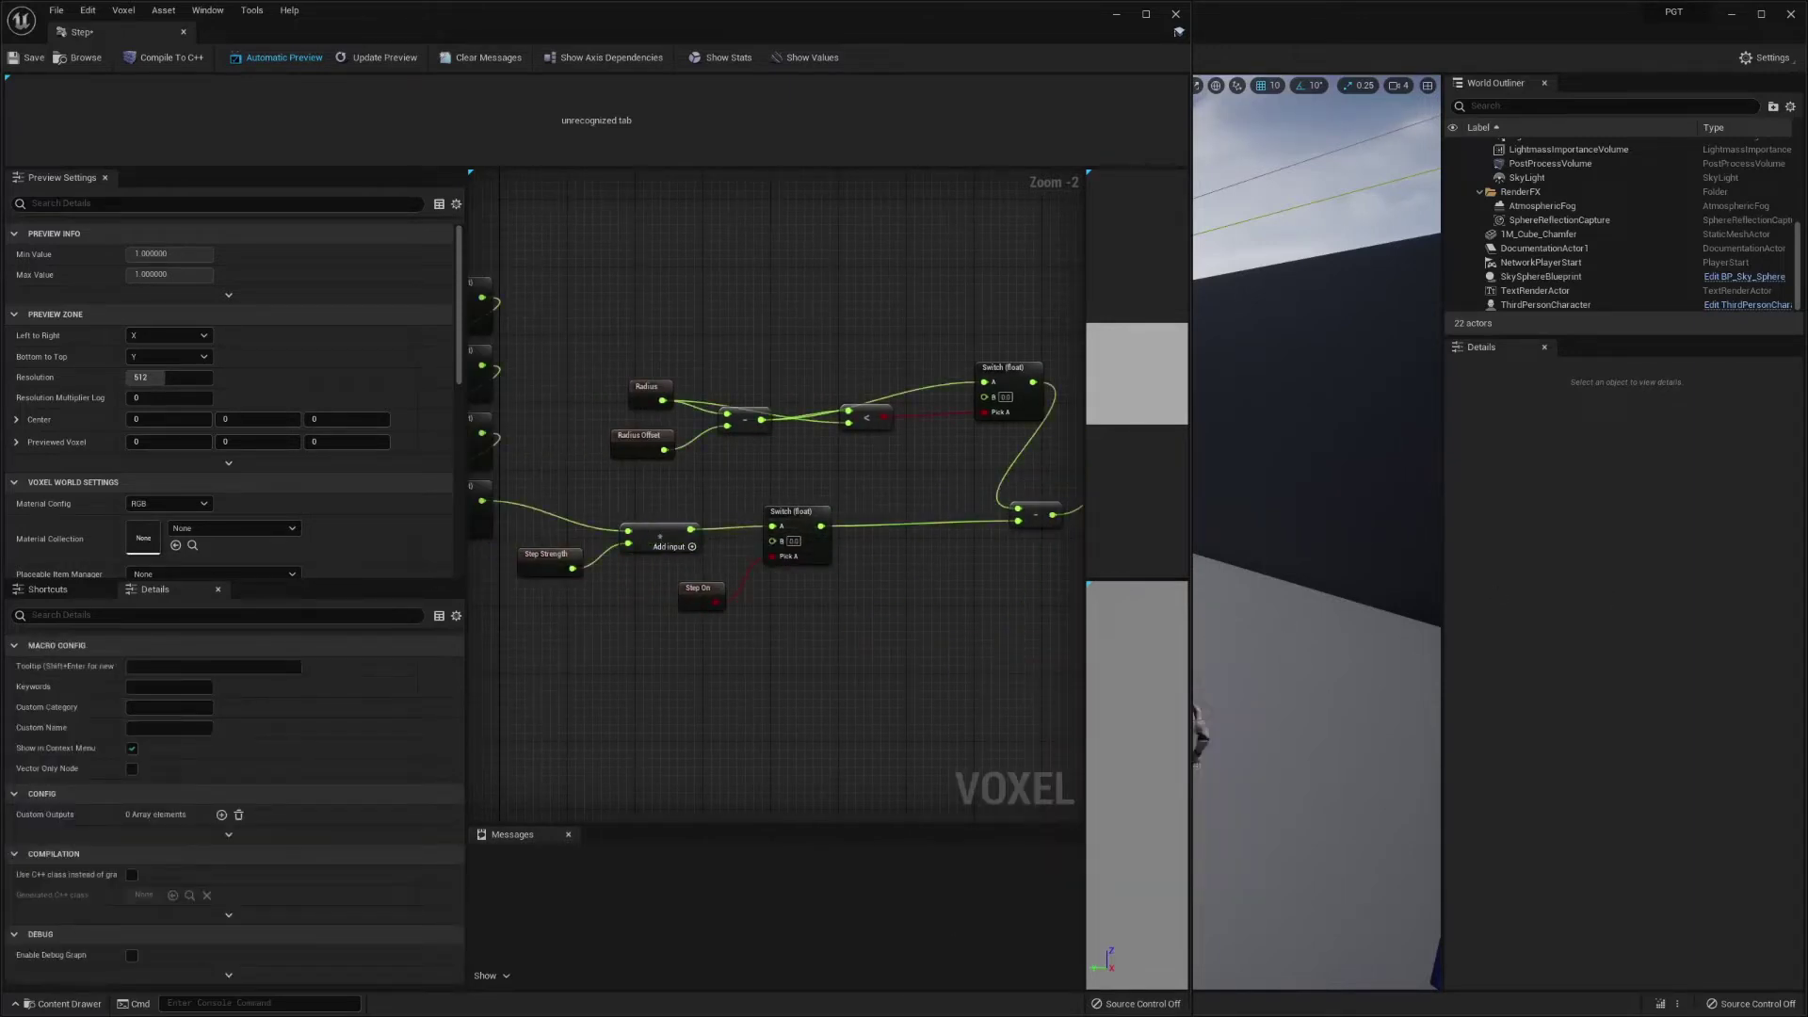
scroll(678, 588, "down", 2)
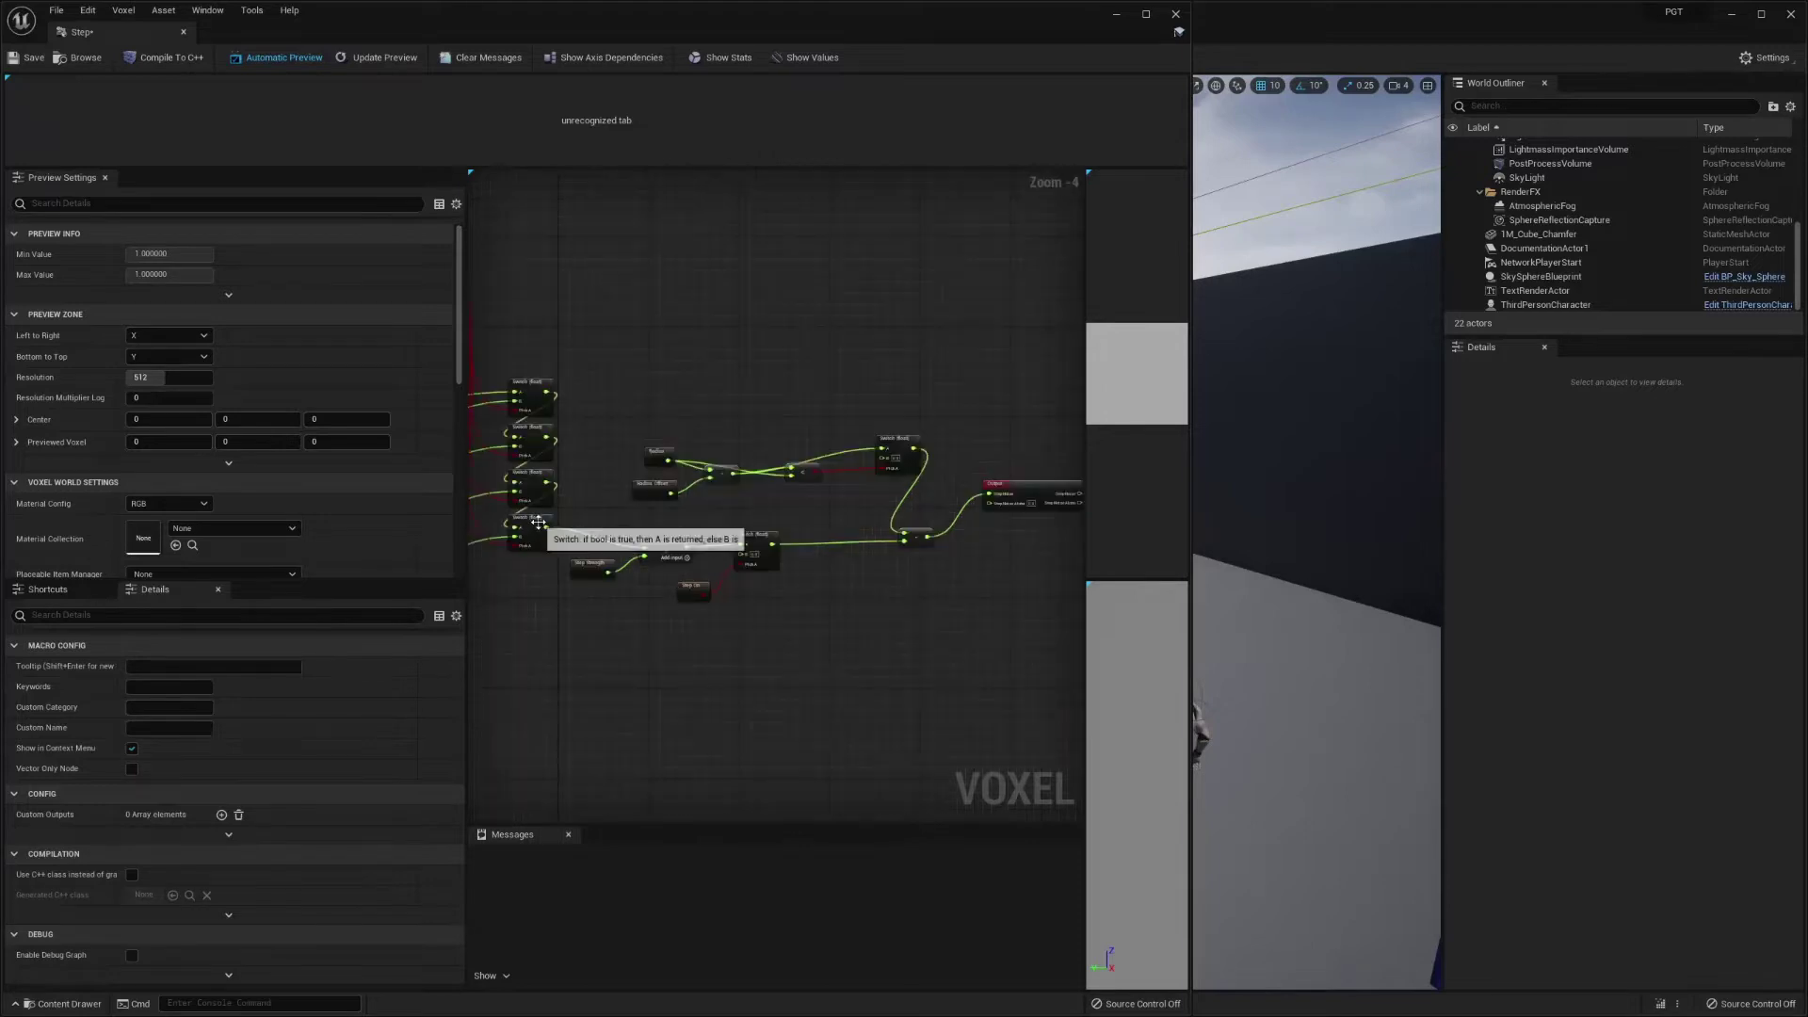
left_click_drag(550, 526, 902, 545)
scroll(935, 535, "up", 2)
left_click(932, 476)
right_click_drag(932, 476, 831, 463)
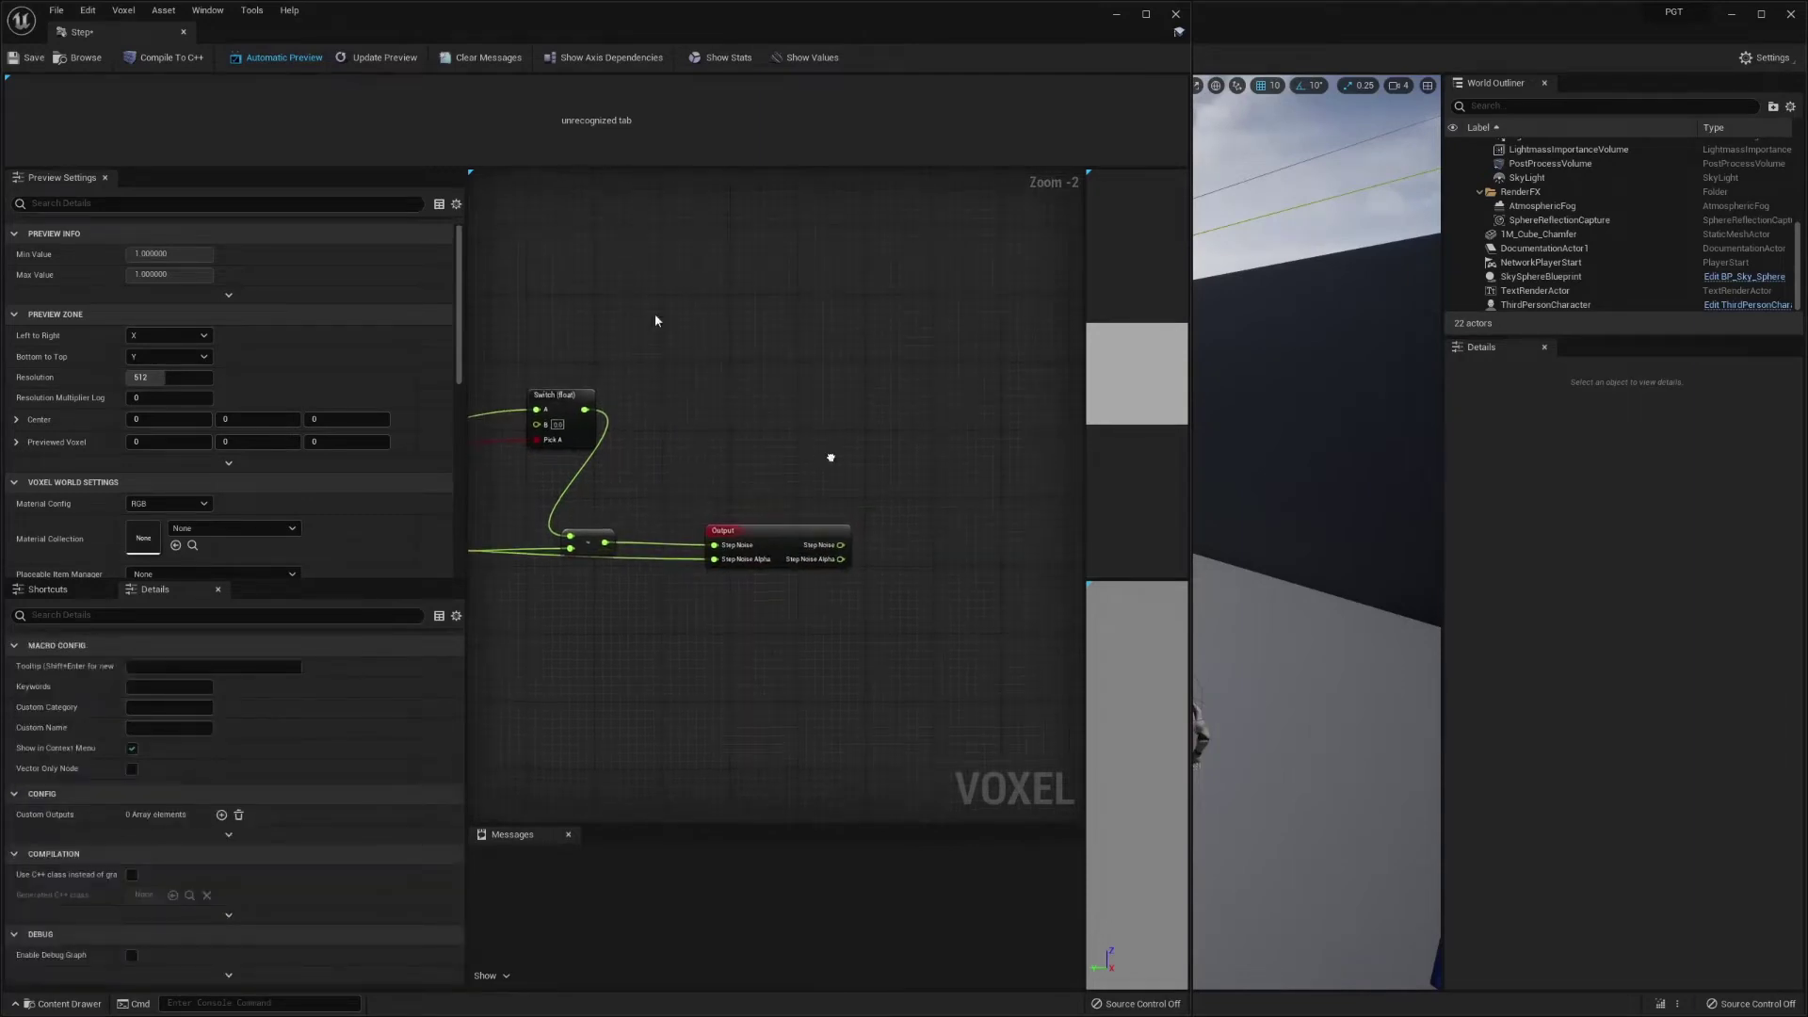
left_click(34, 58)
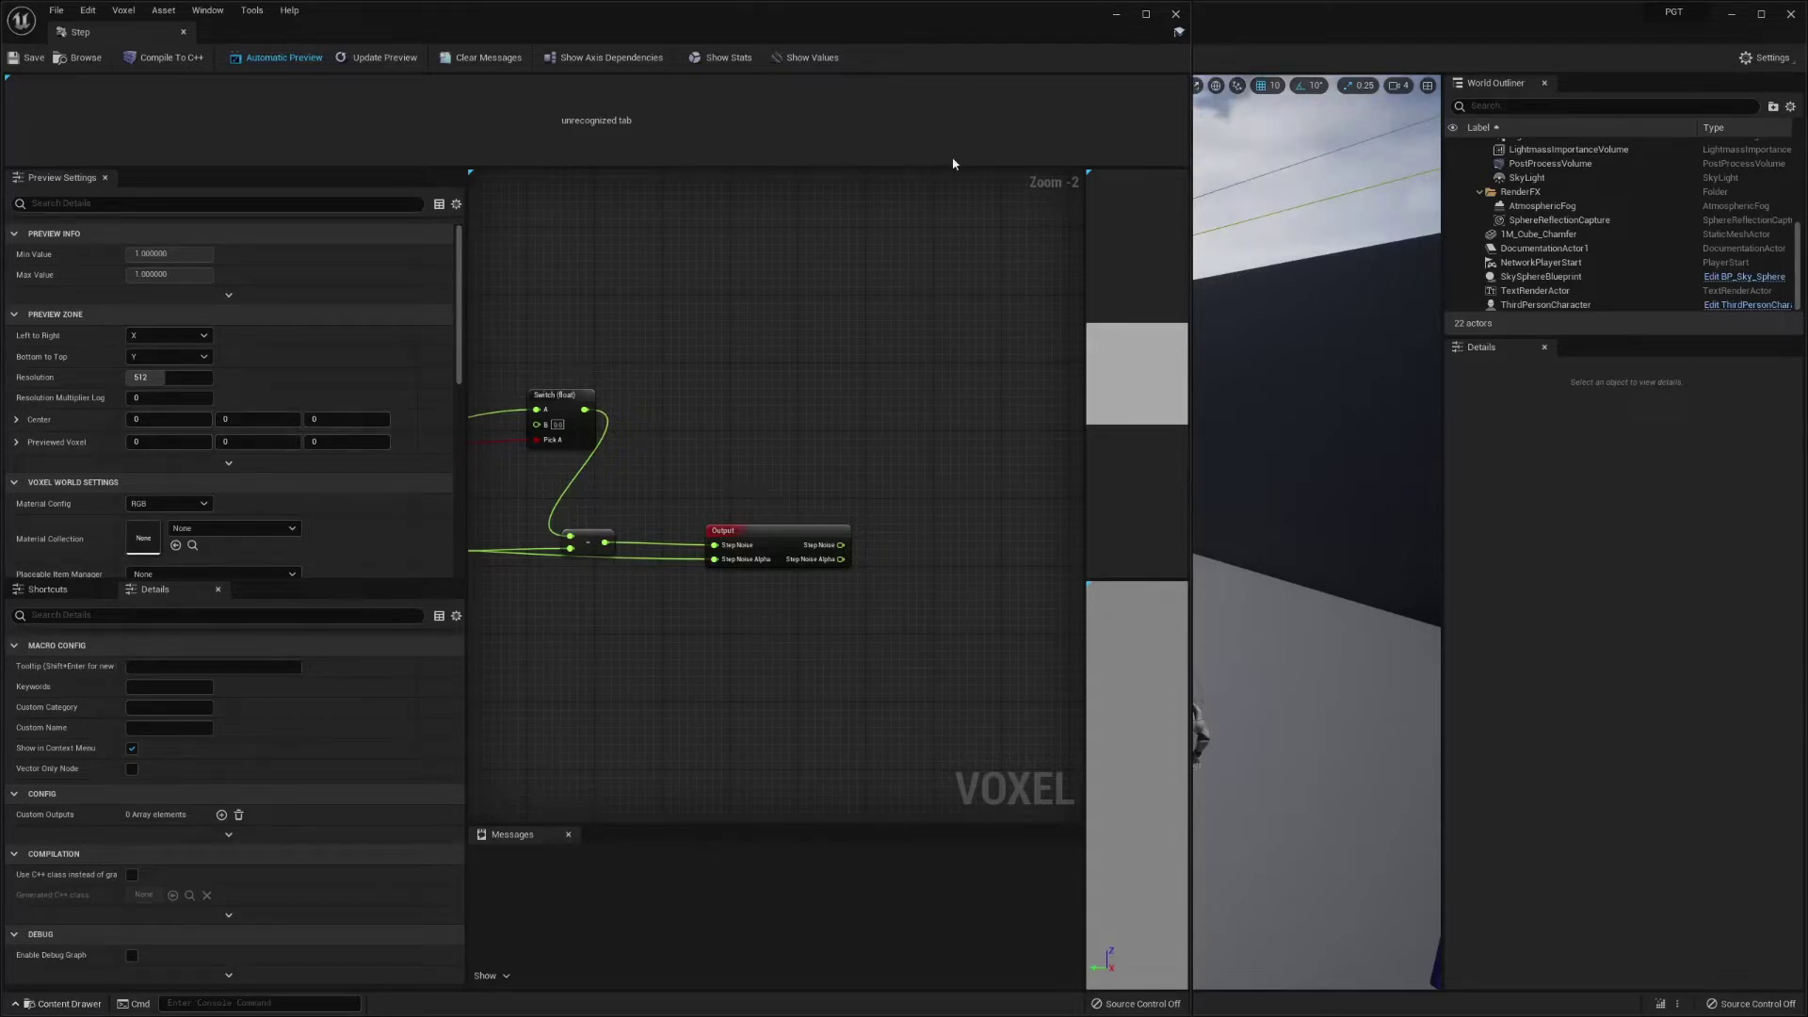
- Create a Voxel Graph Macro named Biome in the VoxelPlanet folder and open it in the graph editor
left_click(1118, 13)
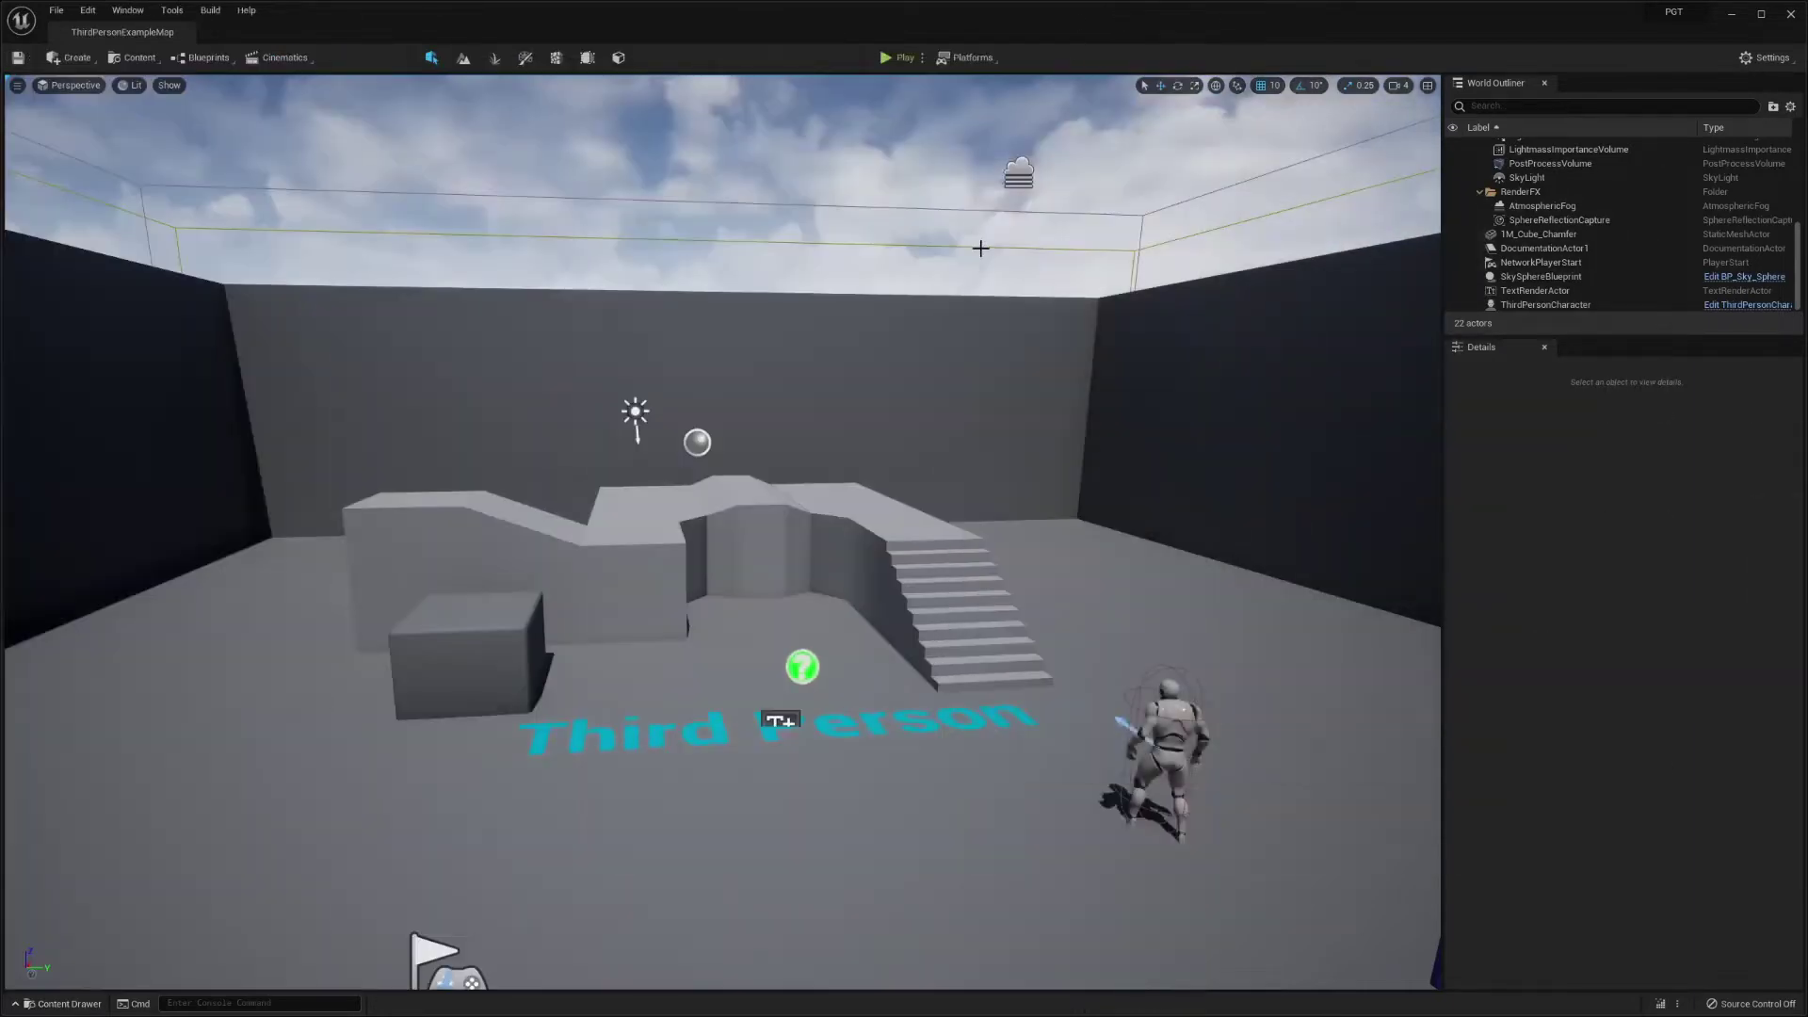
left_click(57, 1004)
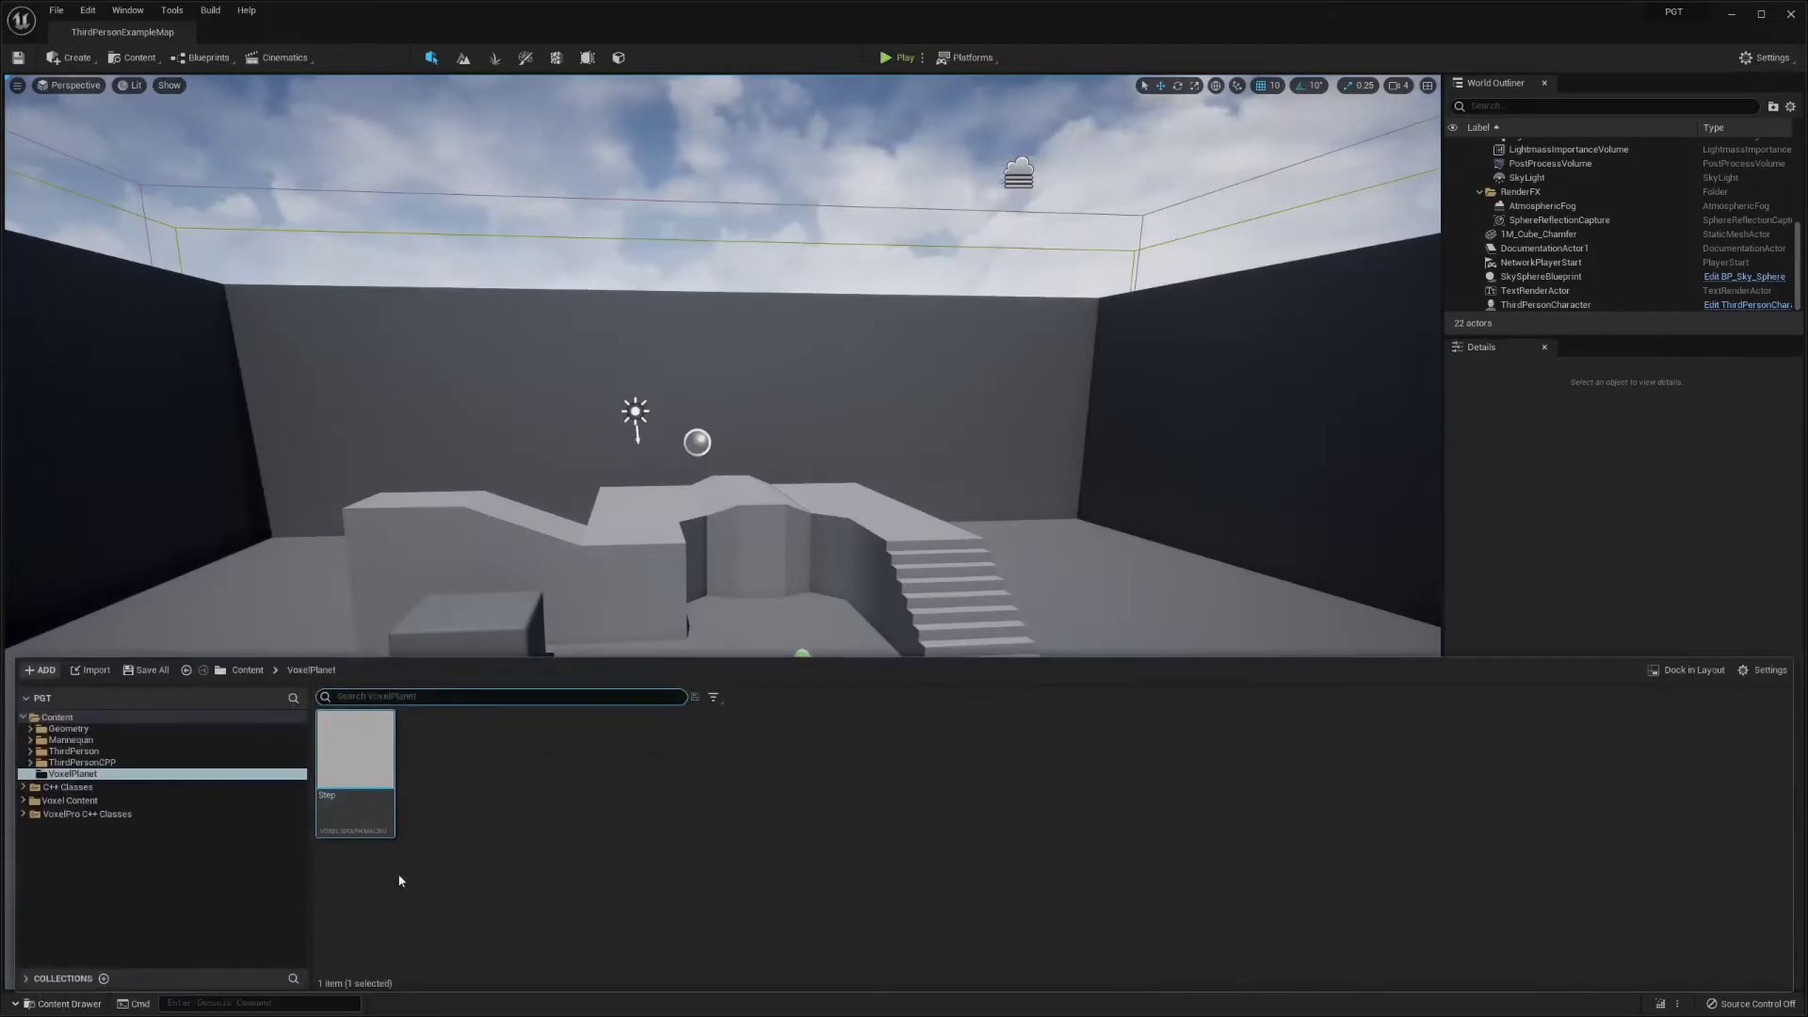
right_click(500, 812)
mouse_move(565, 784)
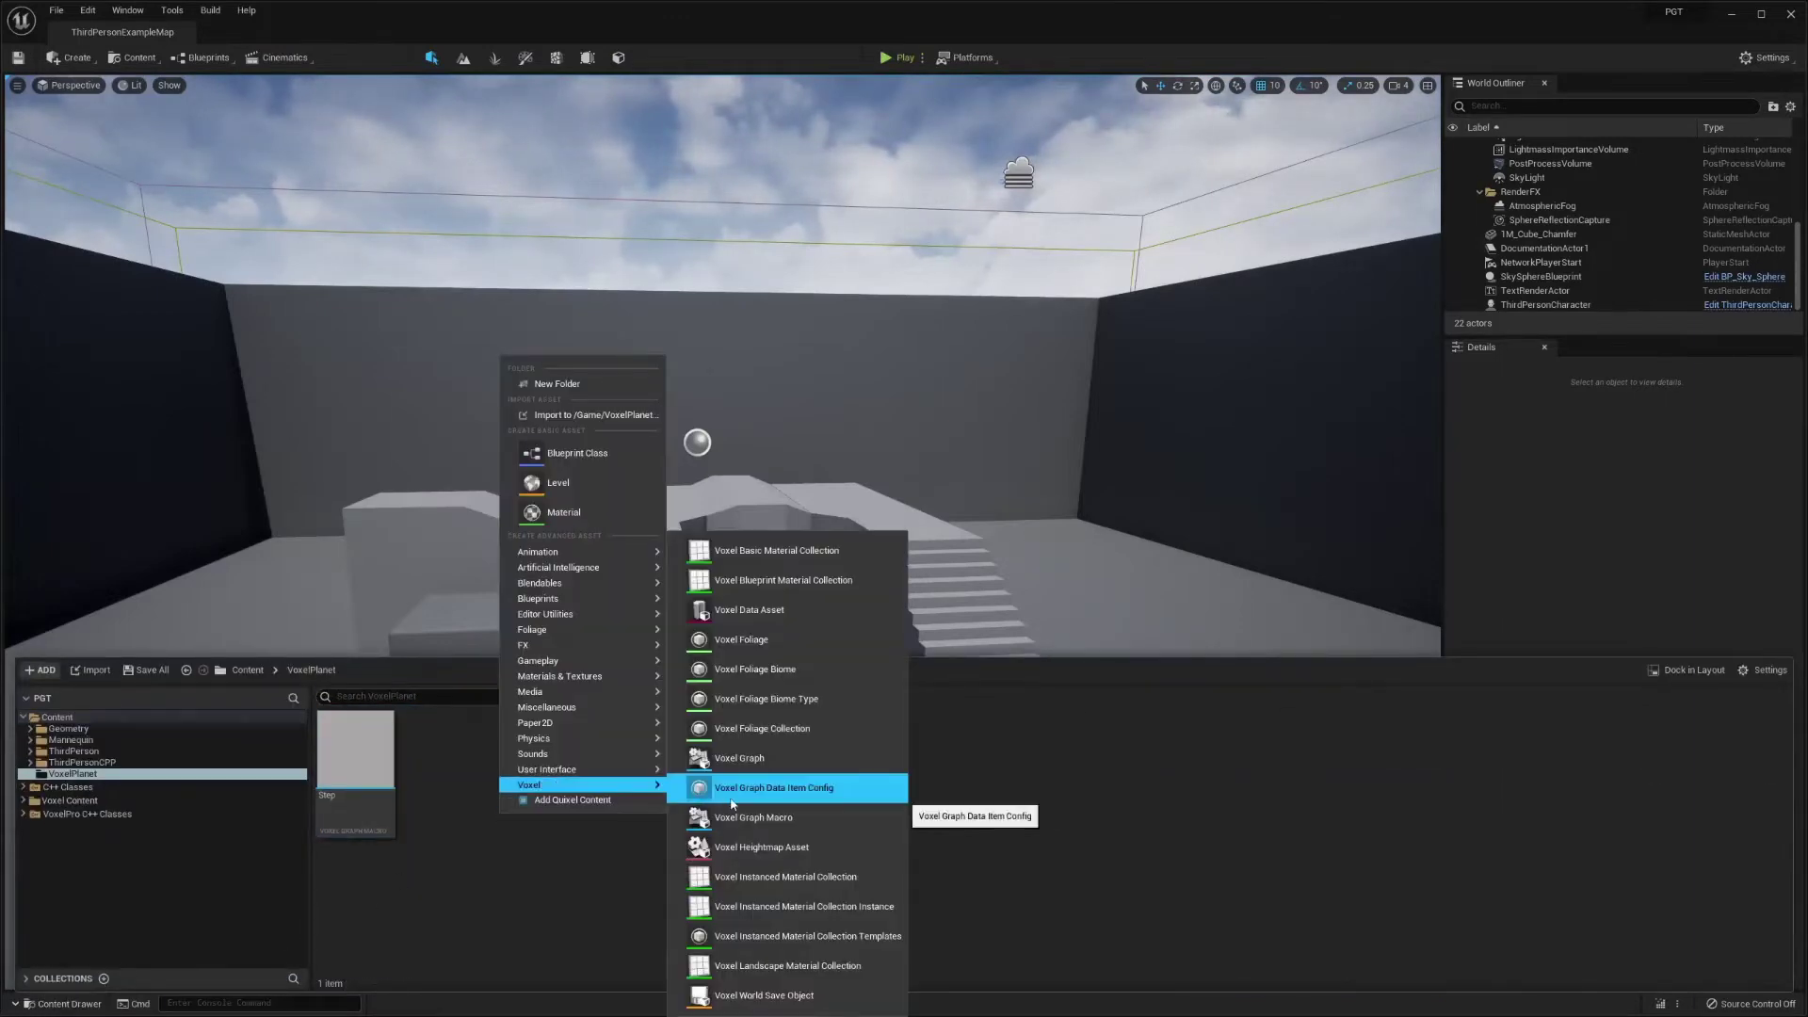
left_click(818, 820)
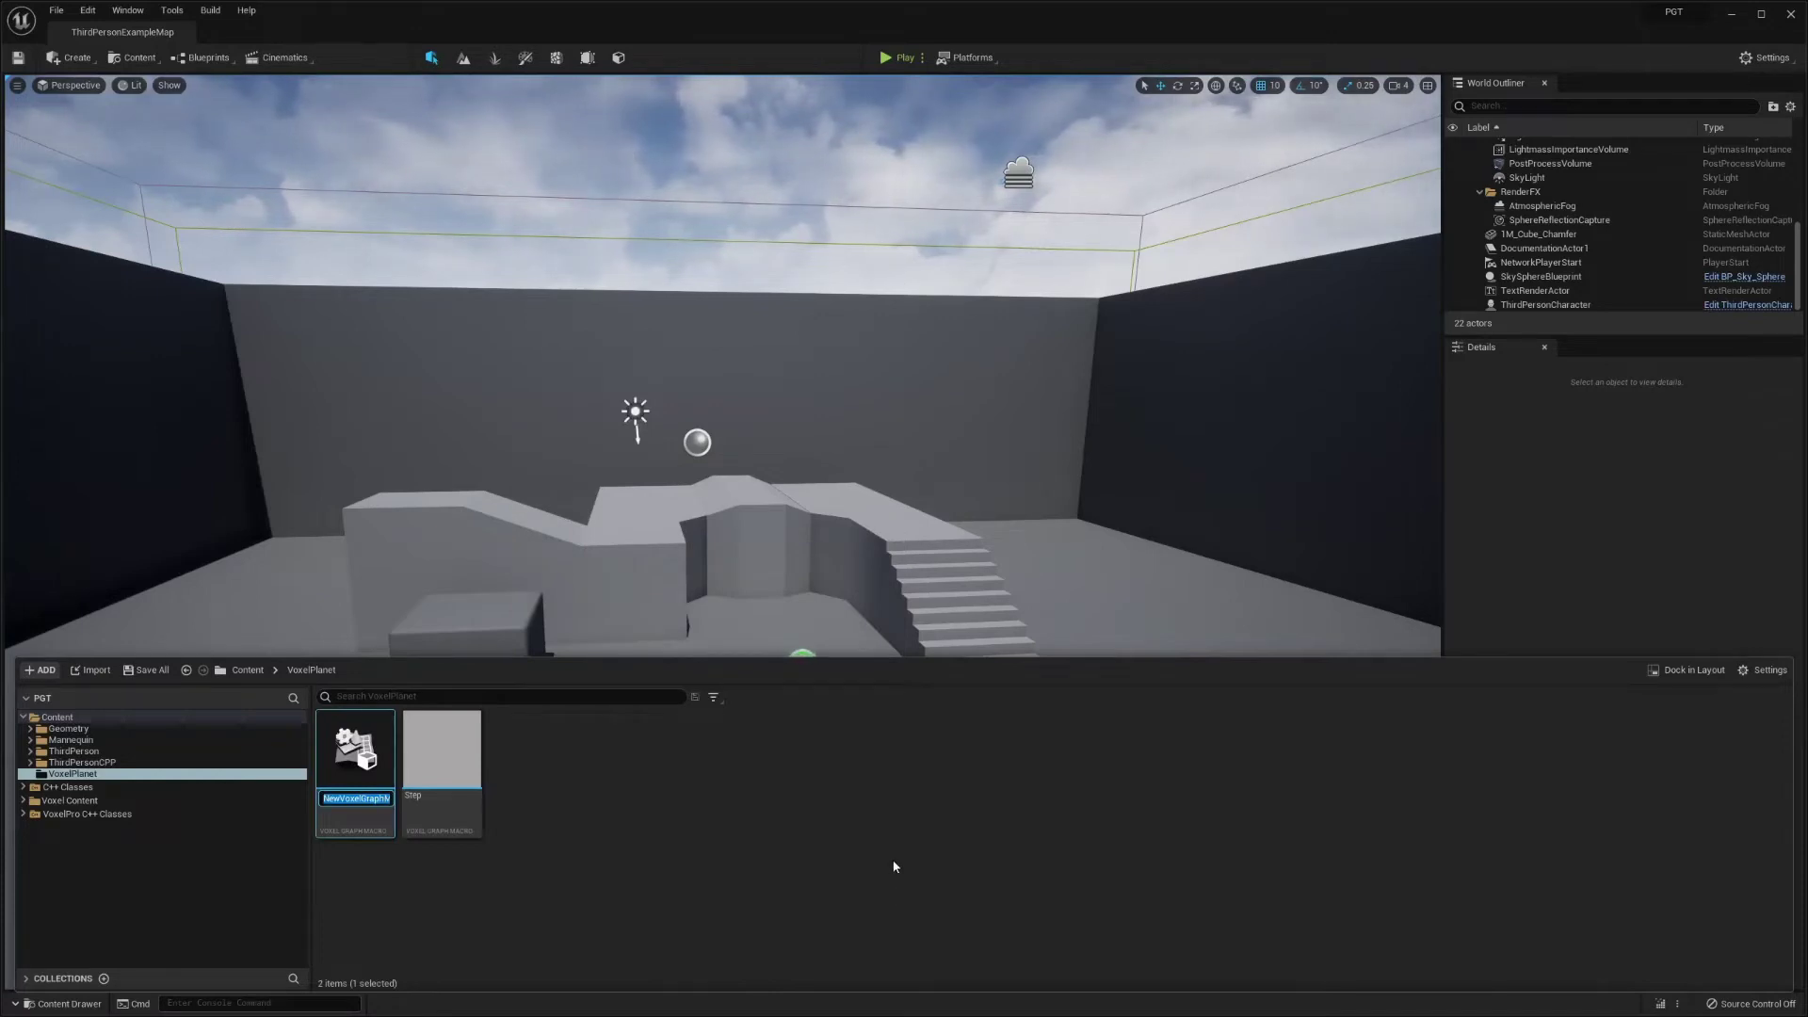
type("Biome")
key("Return")
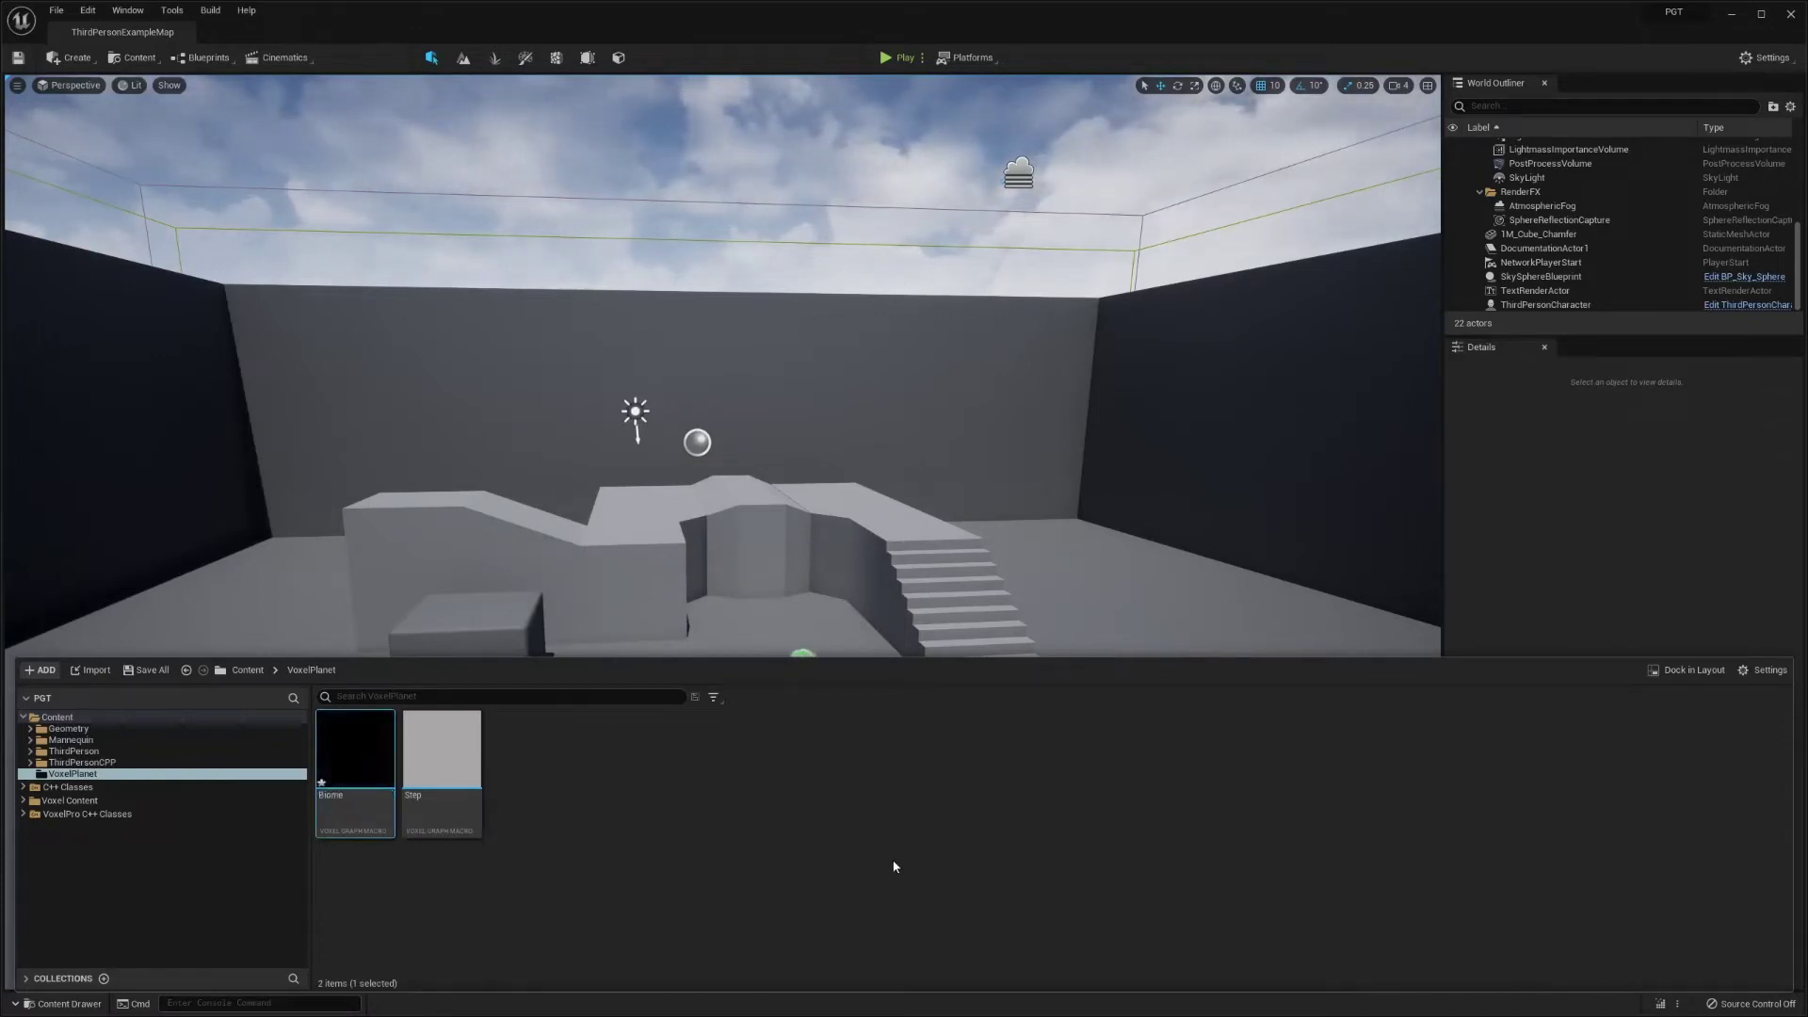
double_click(343, 750)
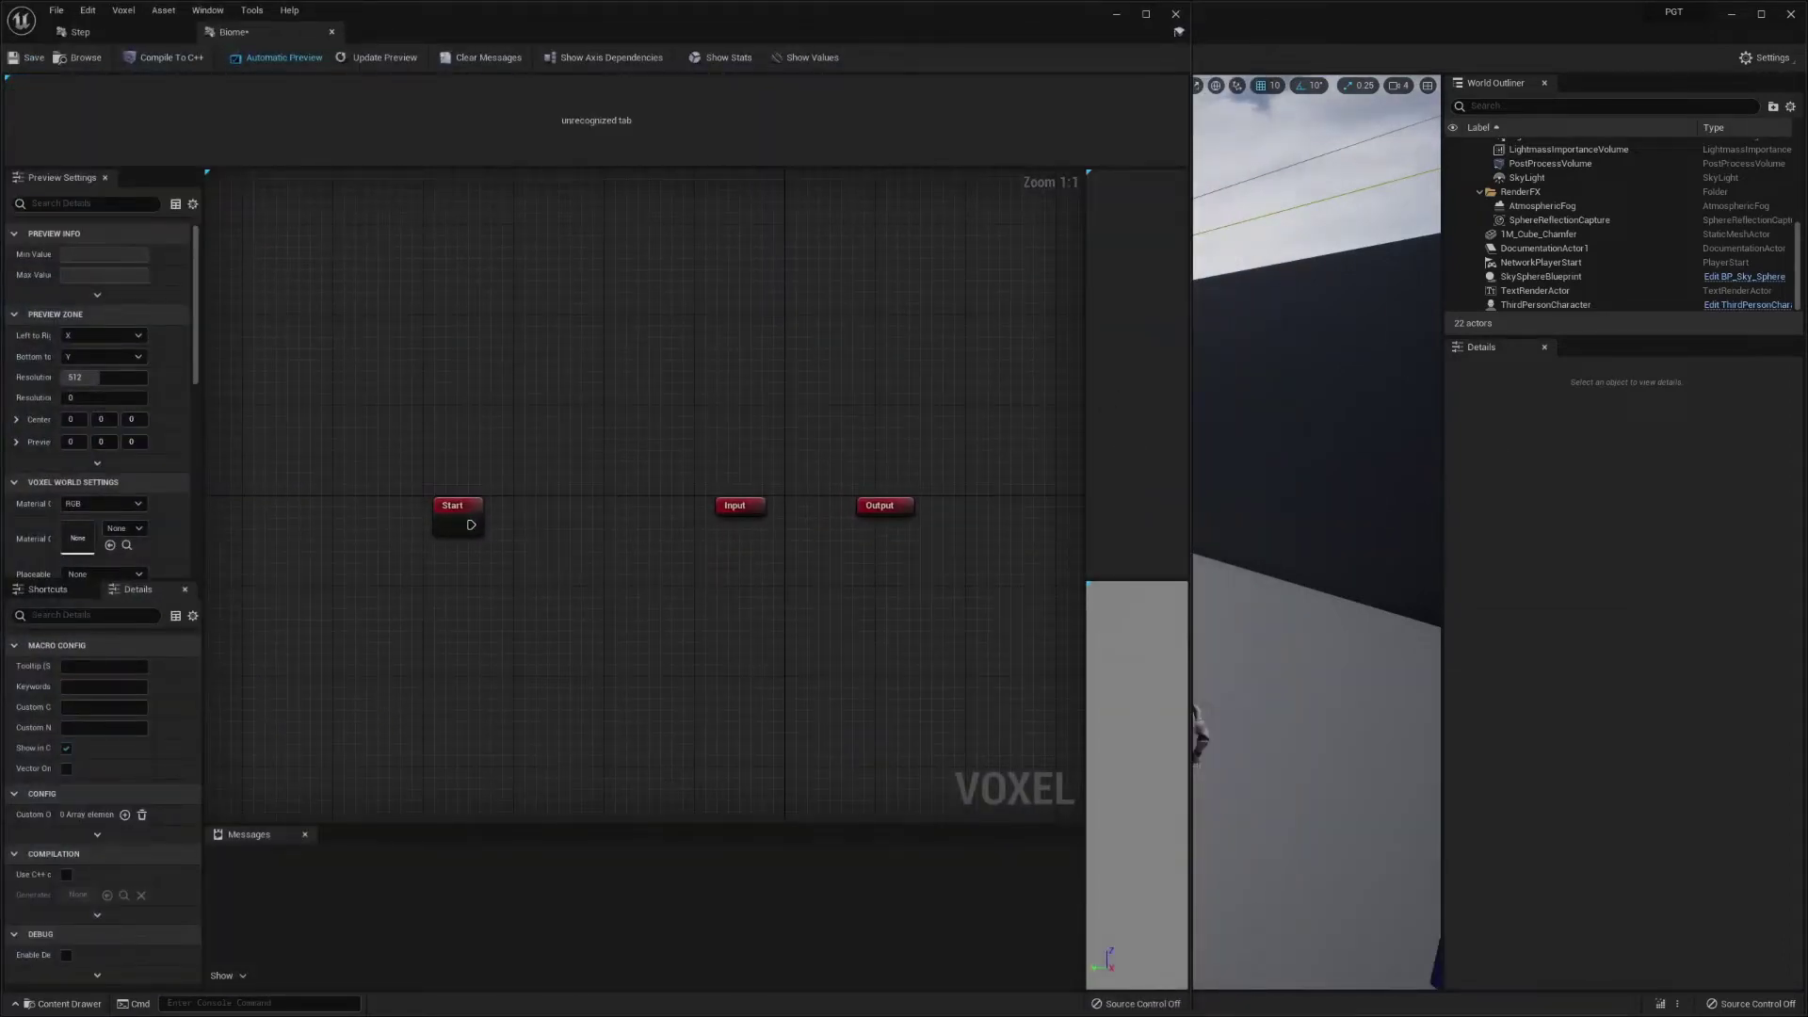
- Move the Input node into empty graph space away from the Start and Output nodes and add five pins to it
left_click_drag(731, 512, 370, 207)
right_click_drag(371, 207, 374, 451)
left_click_drag(374, 450, 399, 239)
right_click_drag(841, 321, 530, 398)
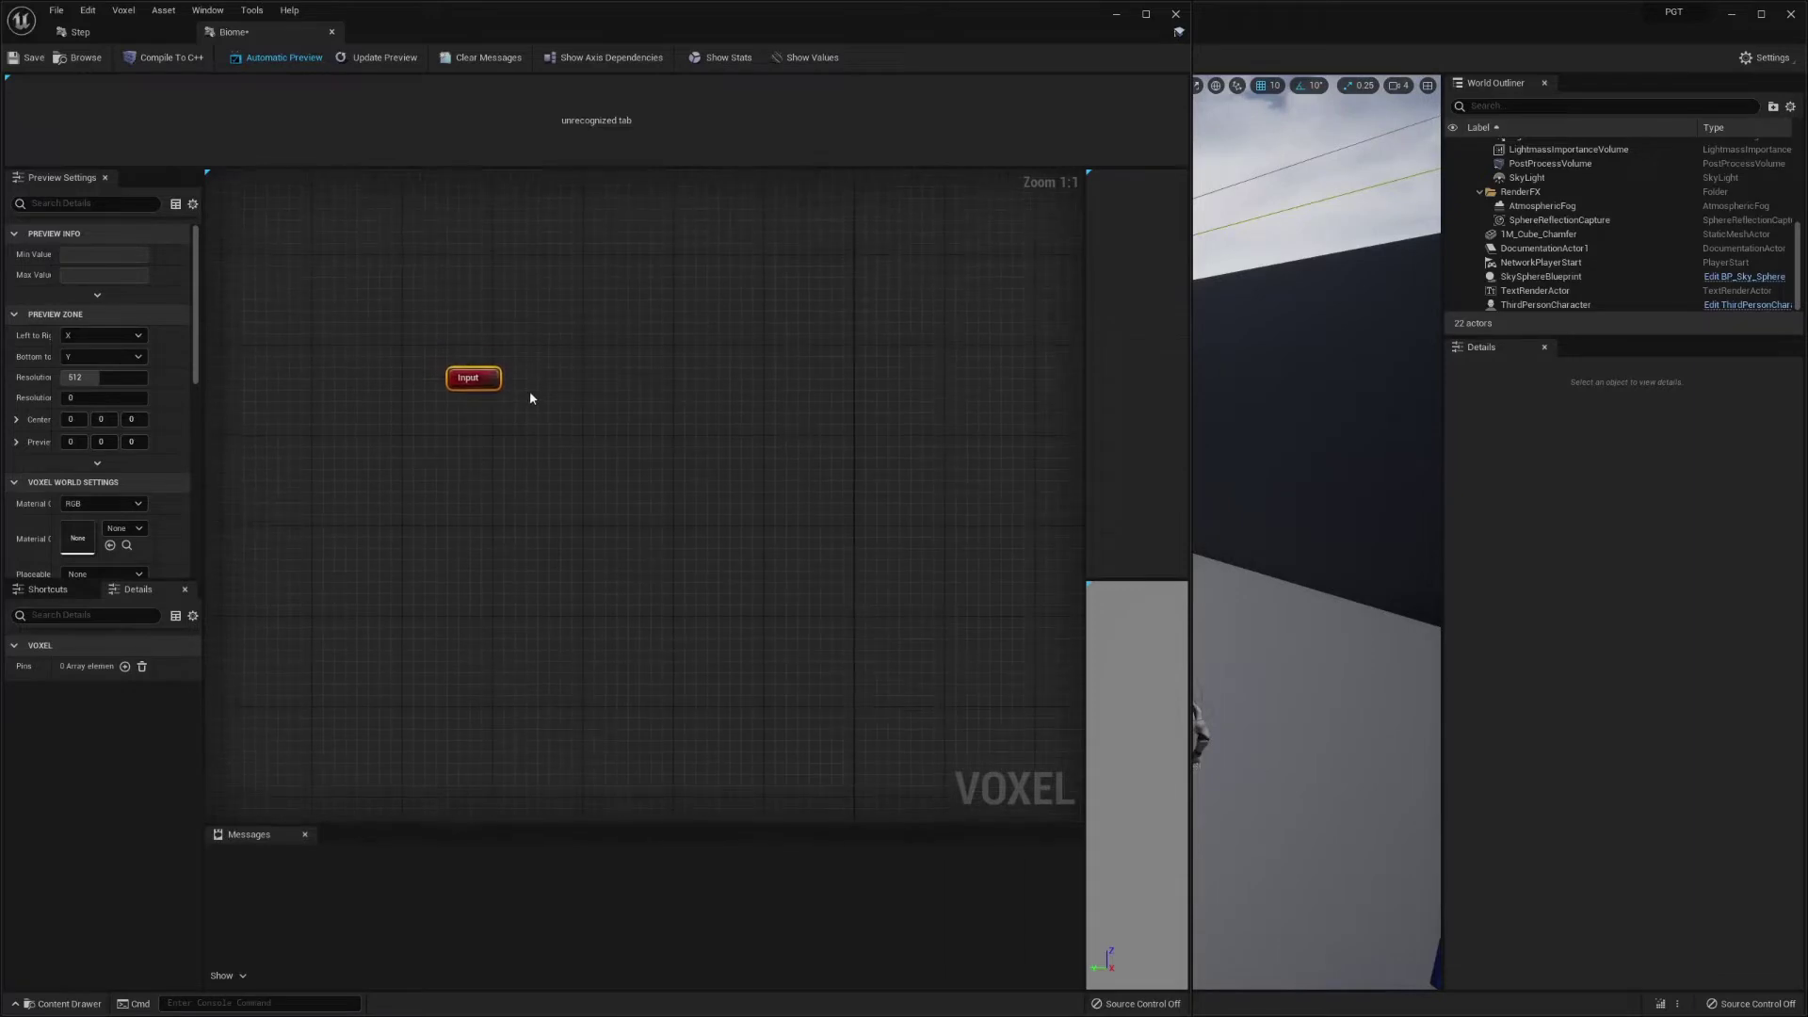
left_click(124, 667)
left_click(125, 667)
left_click(124, 666)
left_click(124, 666)
left_click(124, 669)
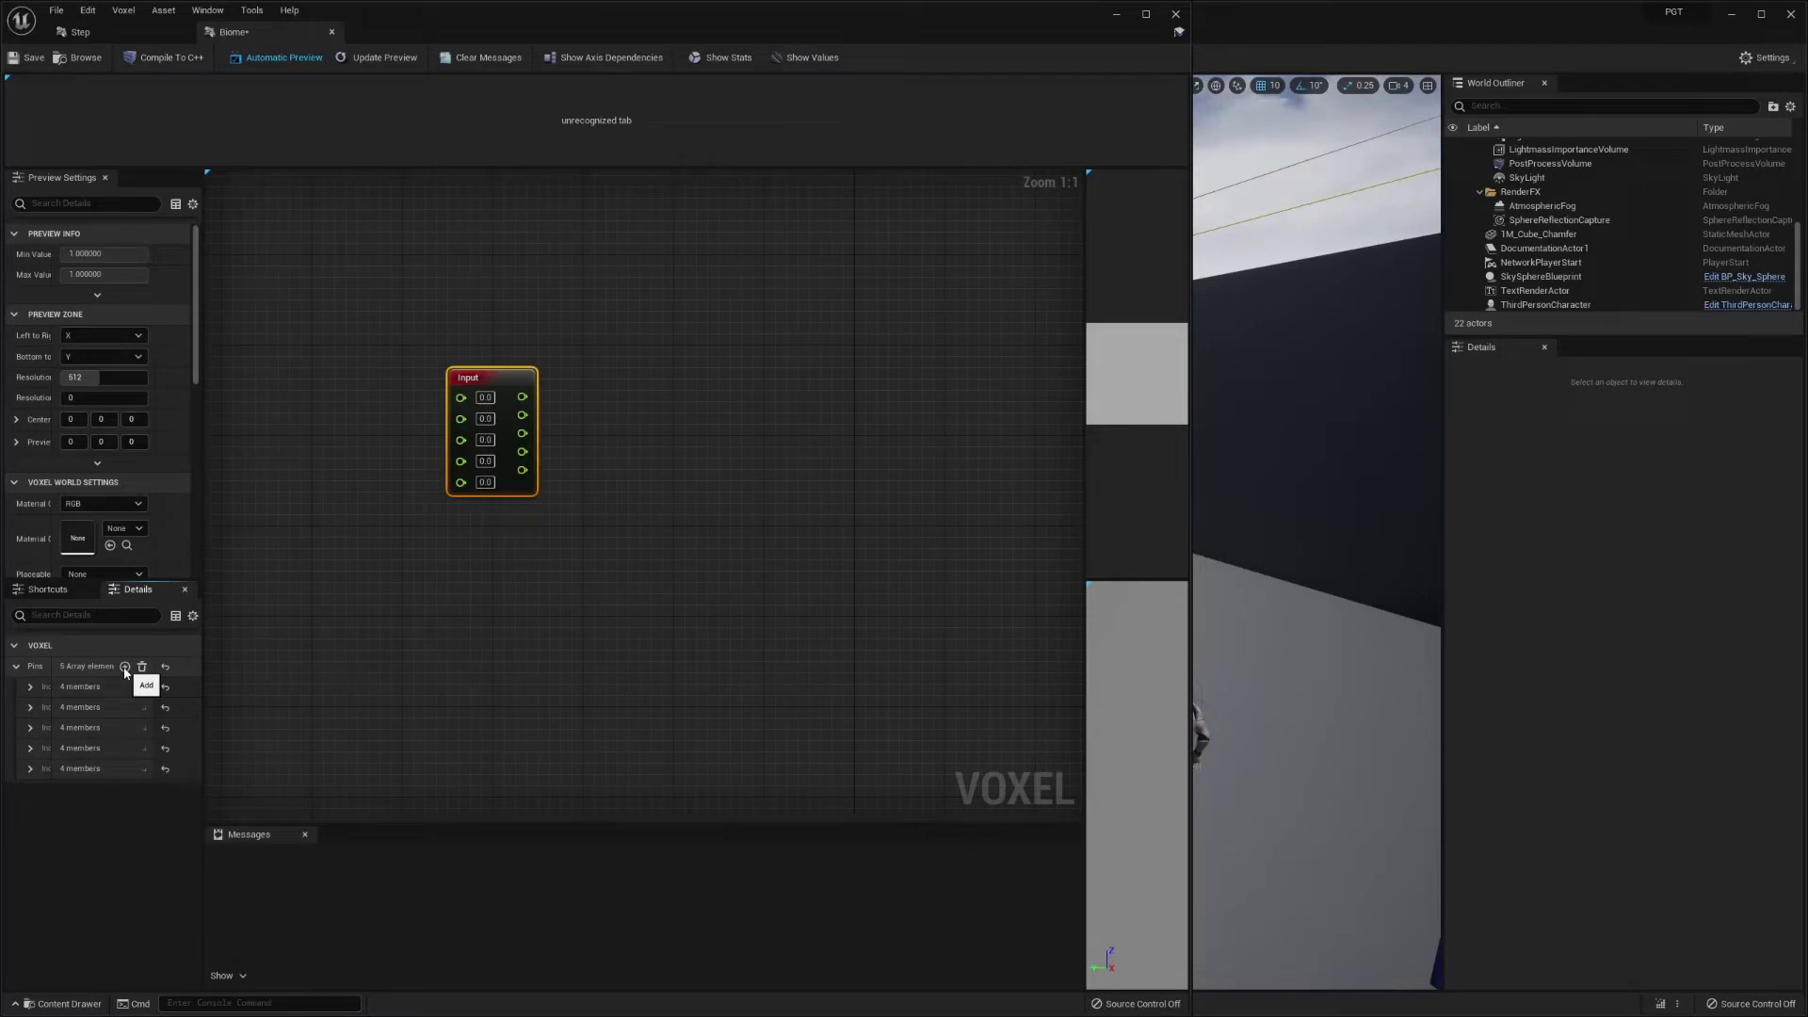
- Name the Input node's first pin Biome Noise and set its category to Int
left_click(30, 687)
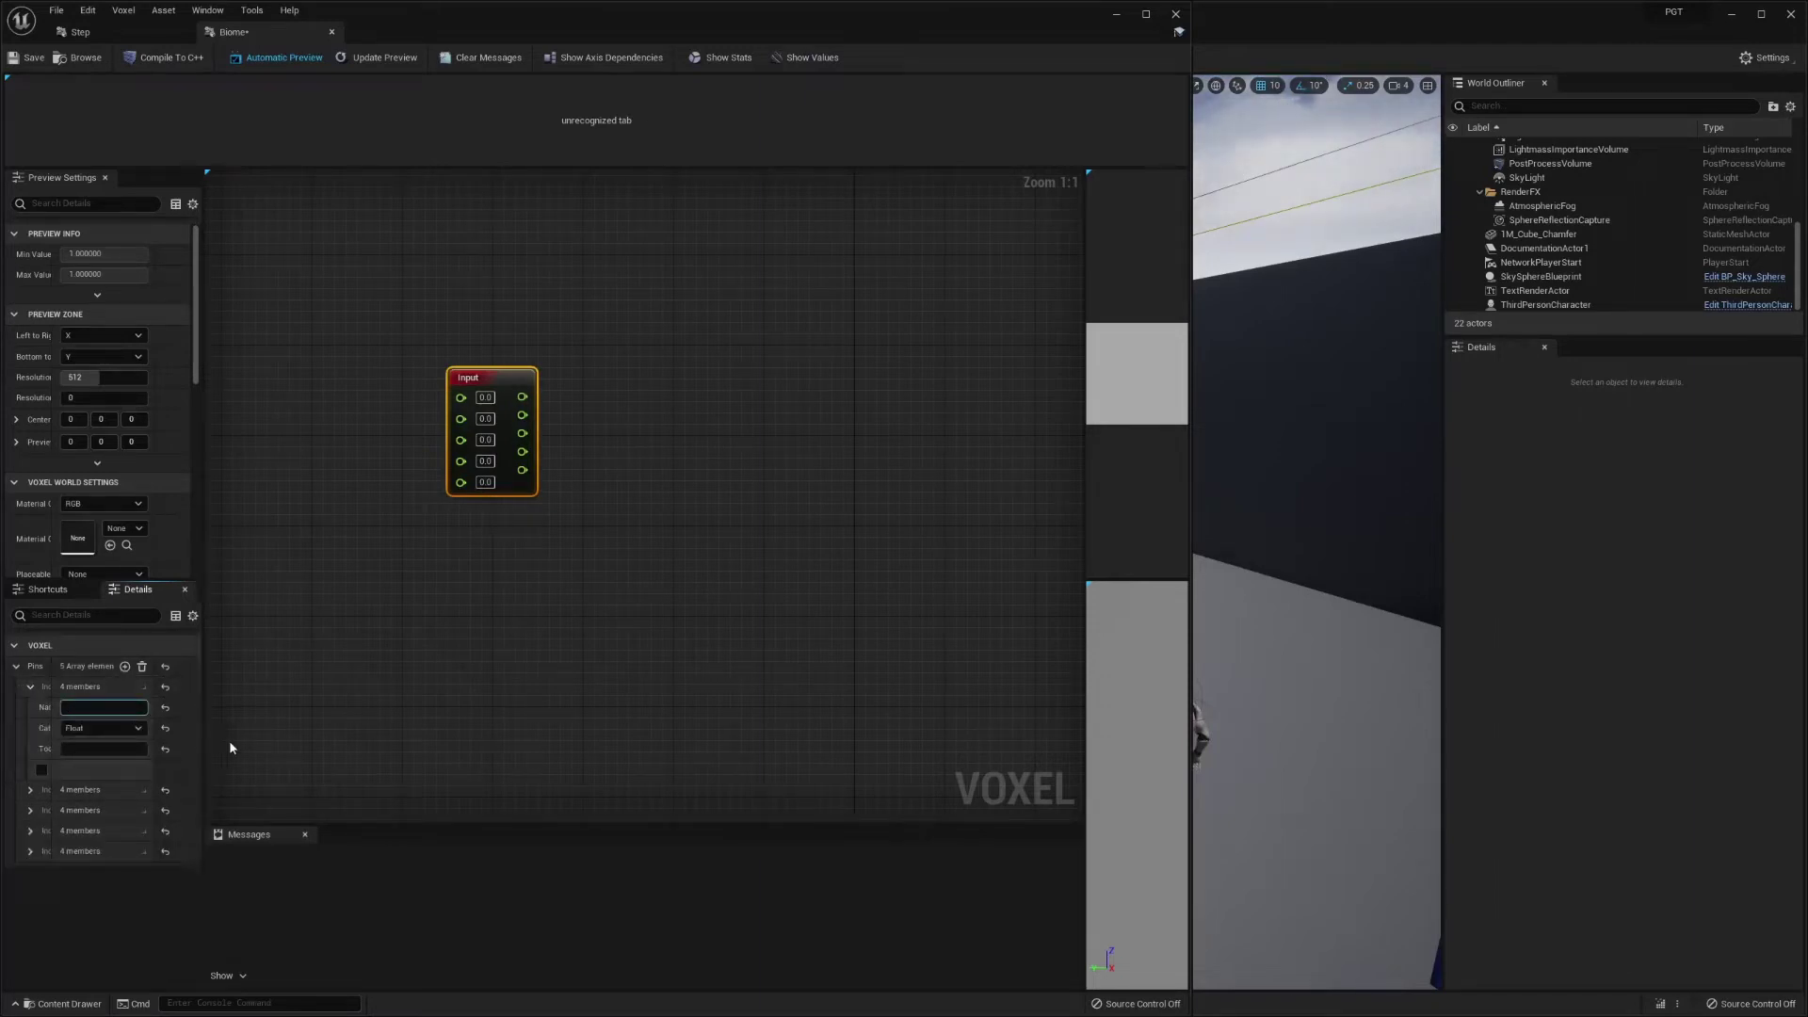
type("Biome Noise")
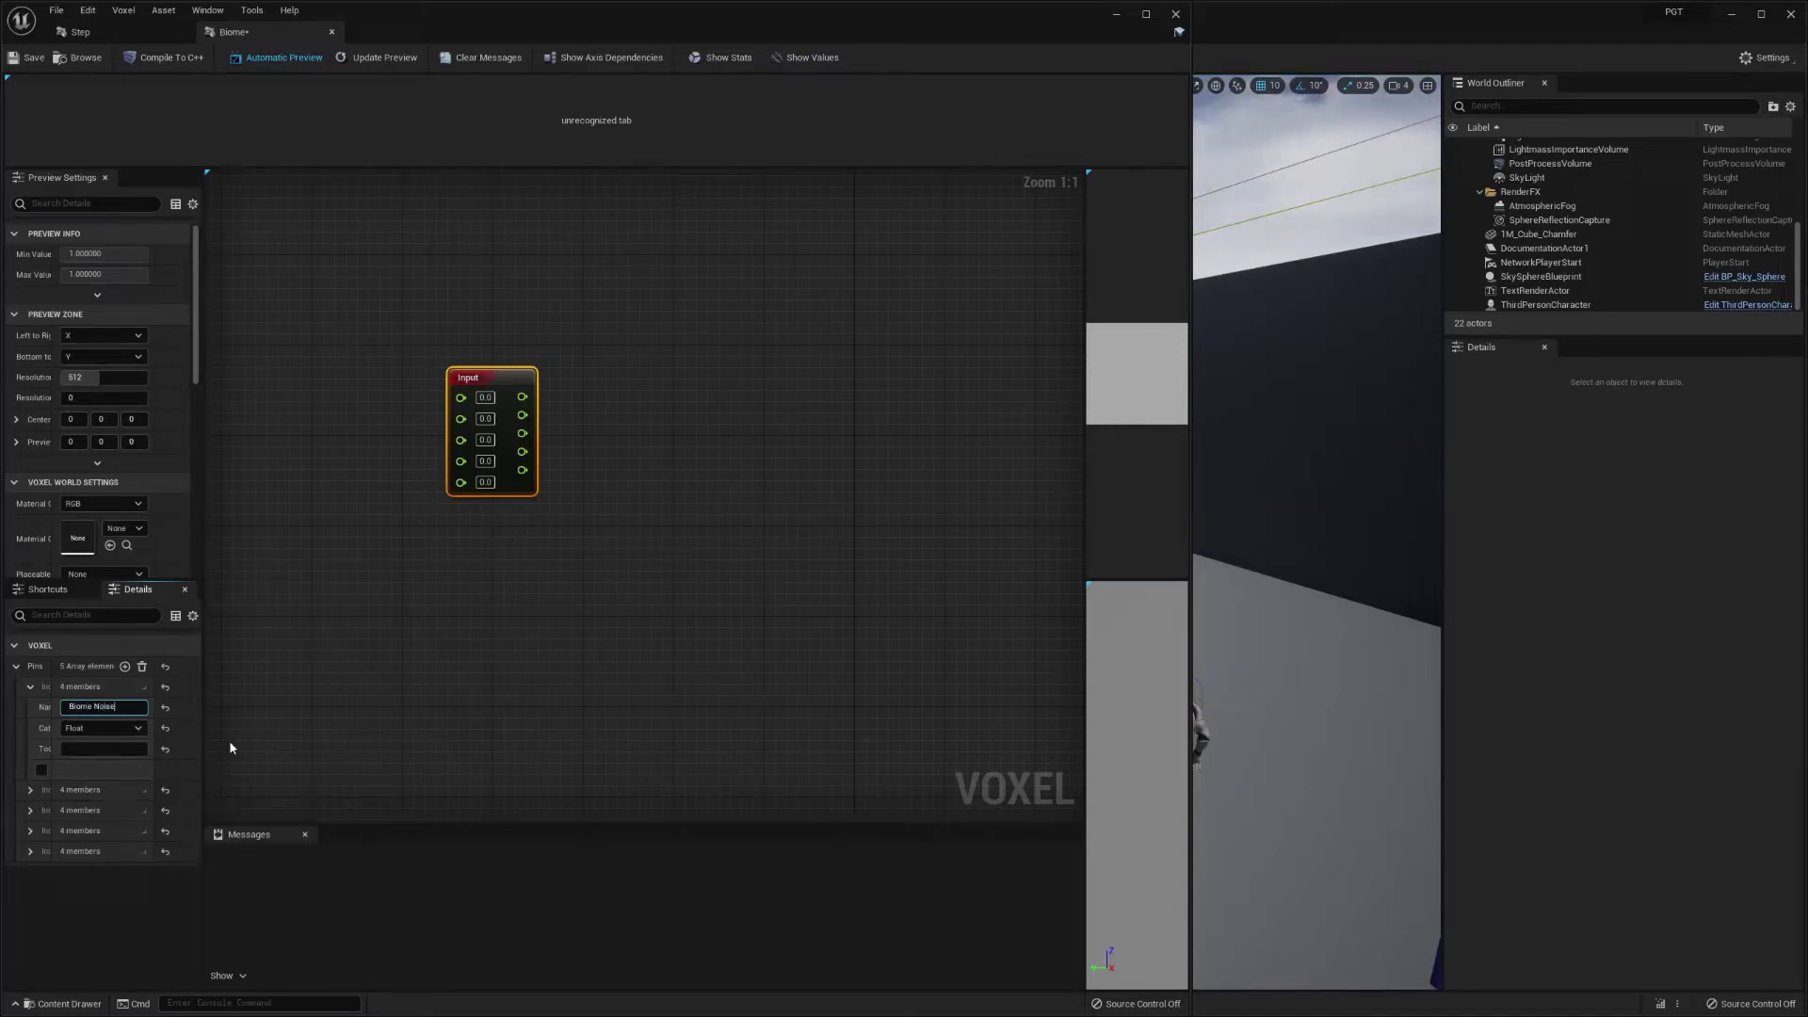
key("Return")
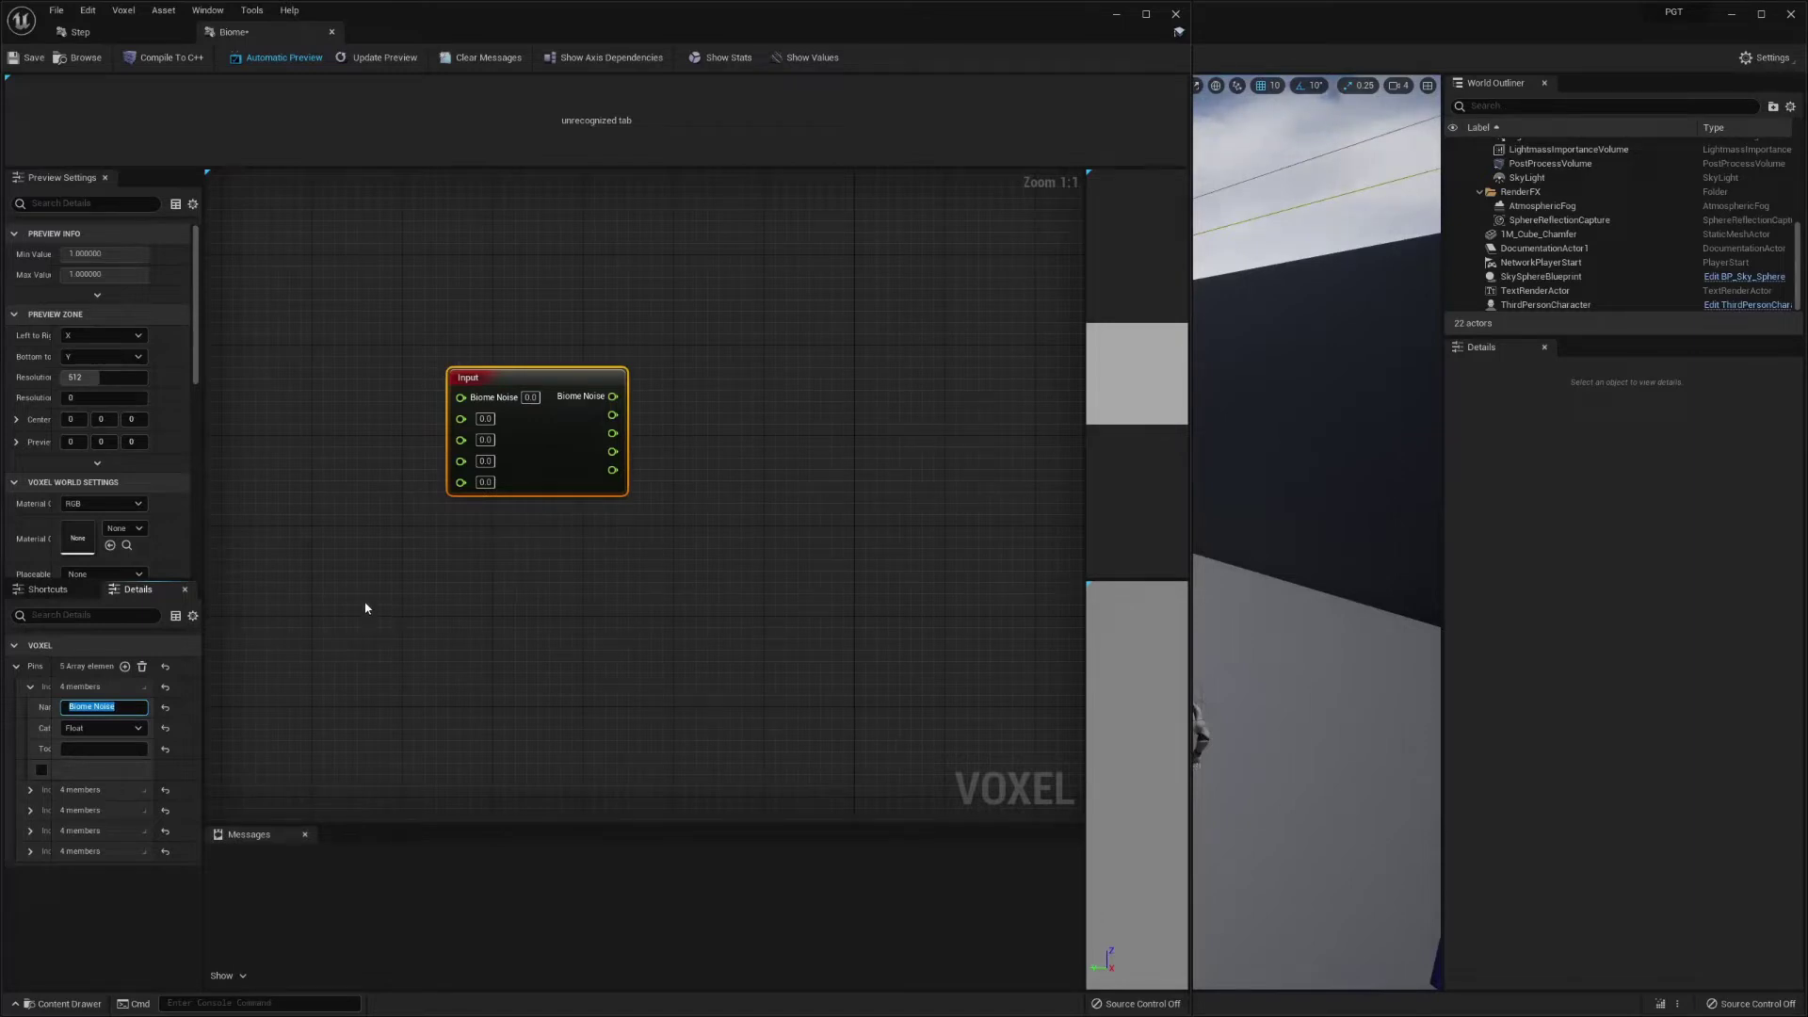
left_click(132, 727)
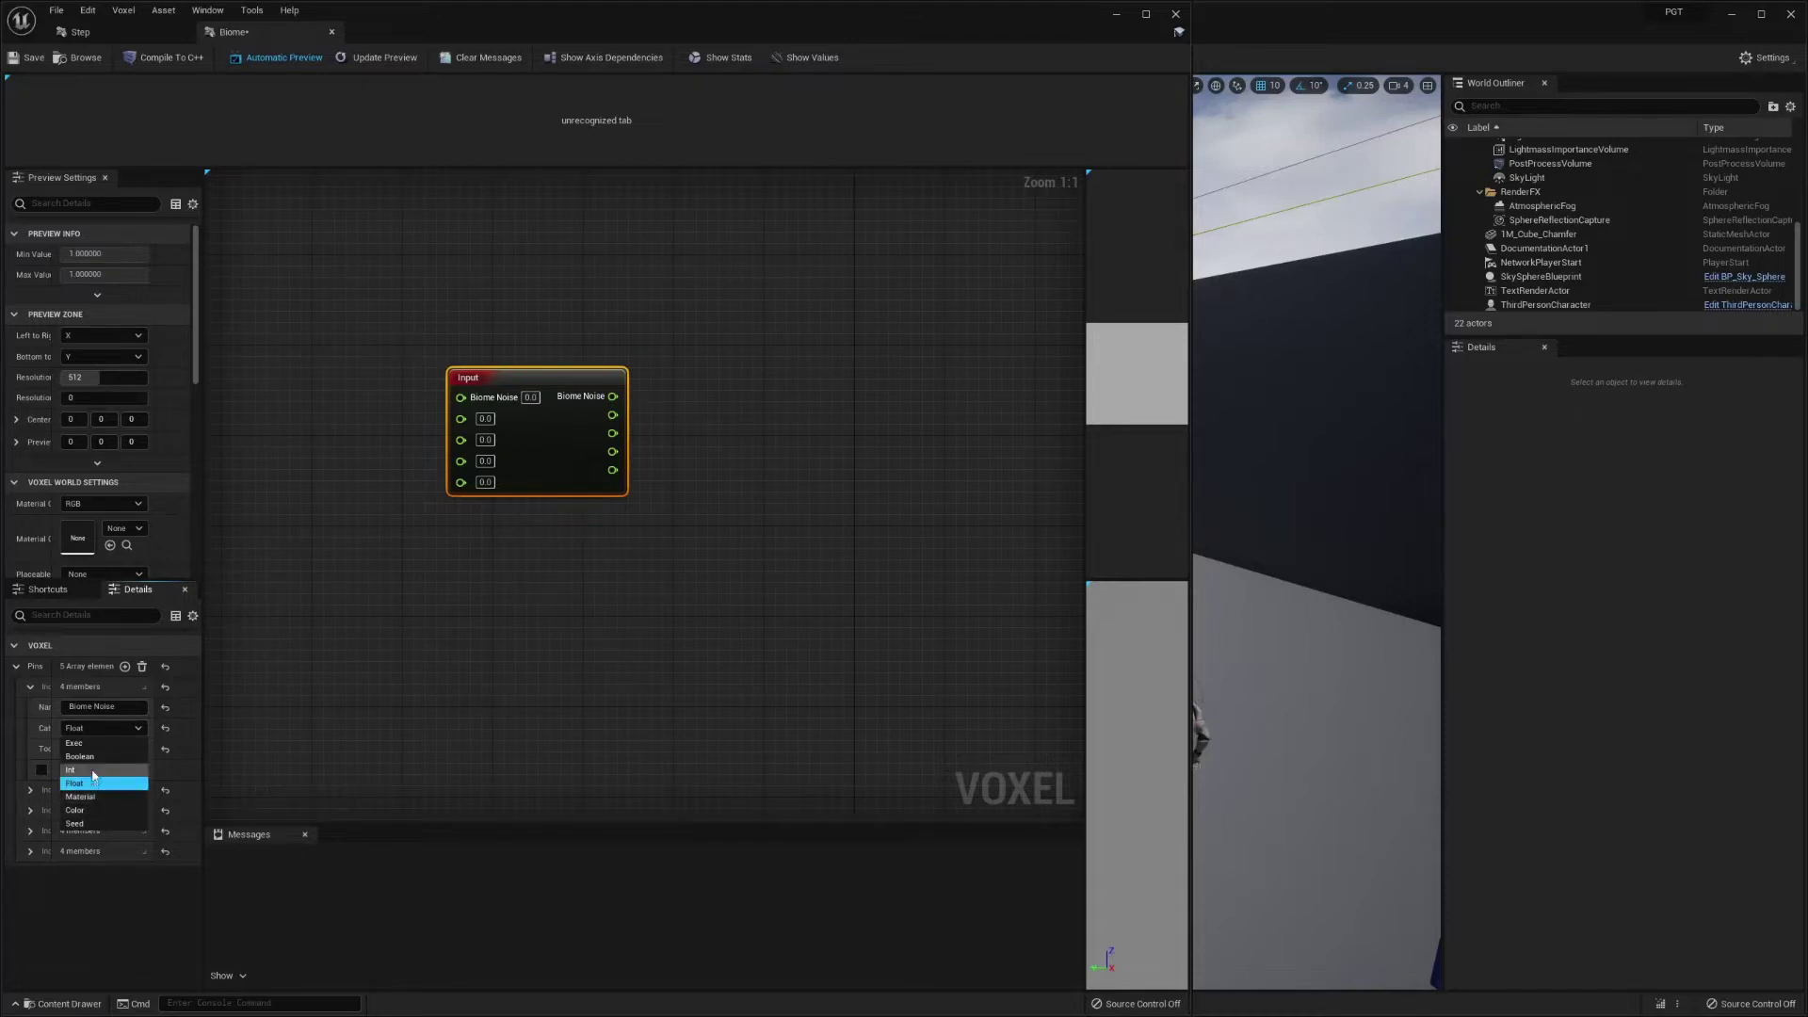
left_click(94, 771)
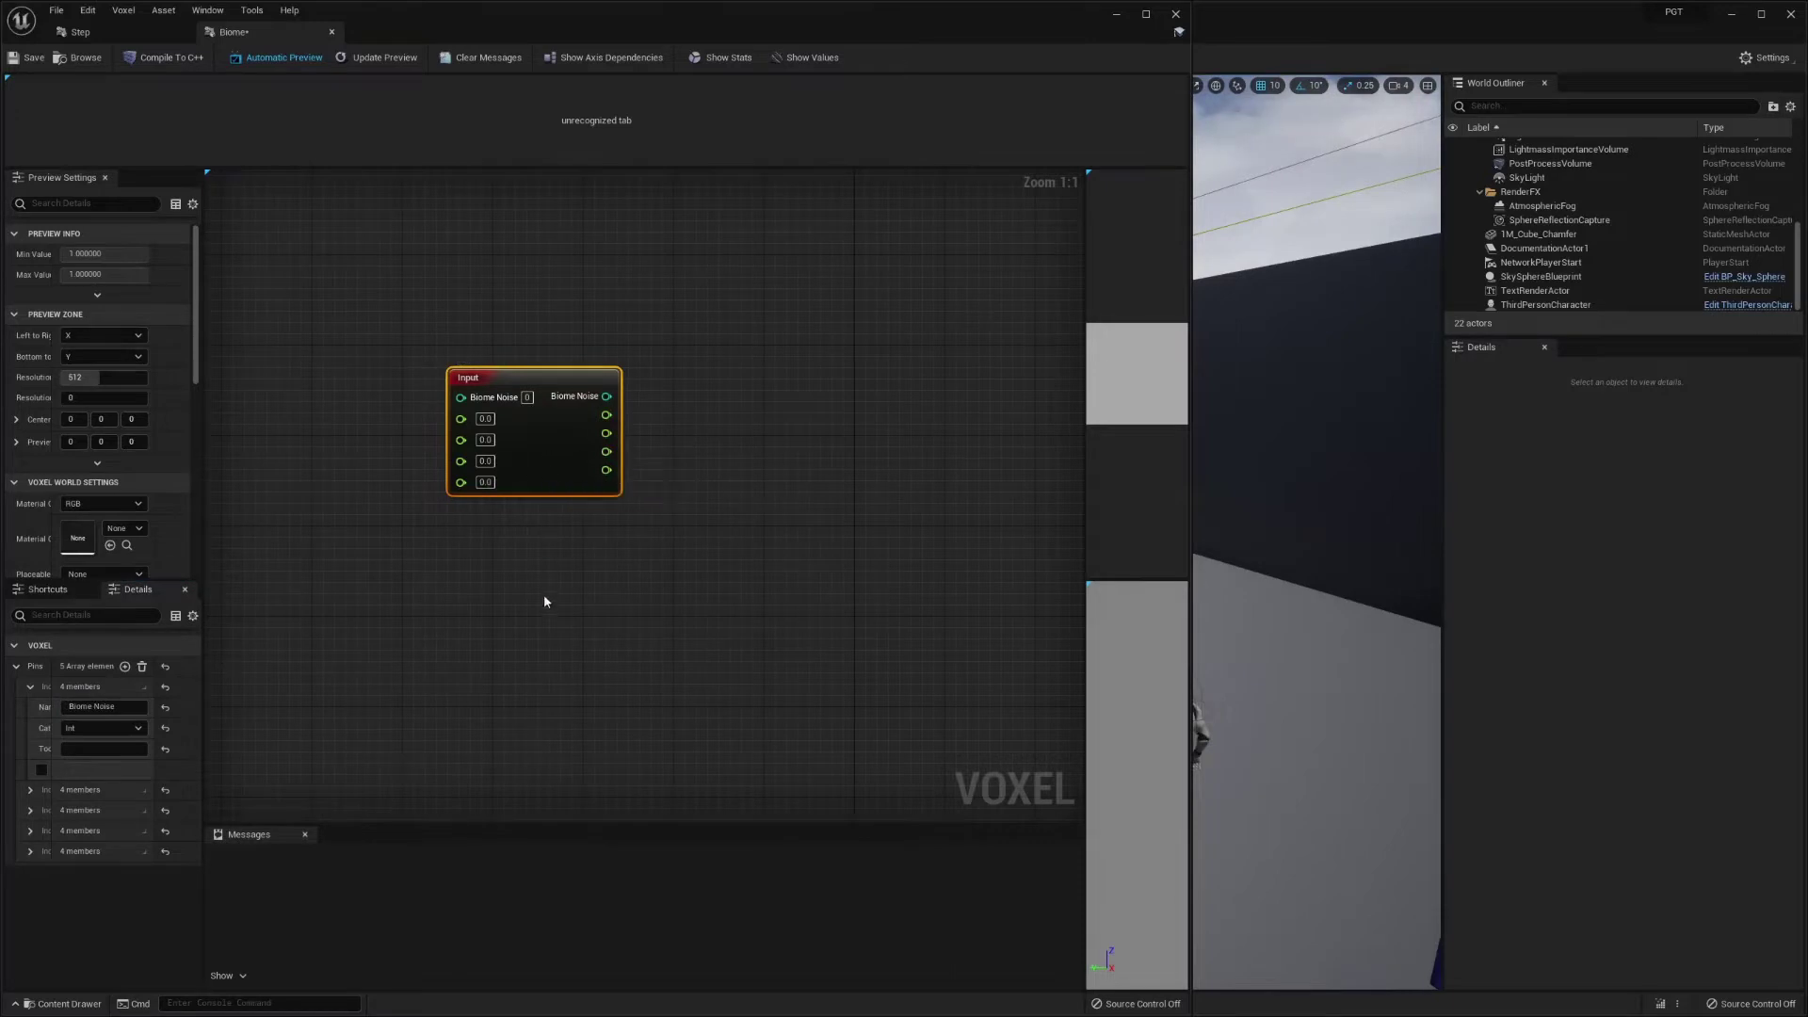
- Add five more pins to the Input node for a total of ten
right_click_drag(545, 598, 548, 534)
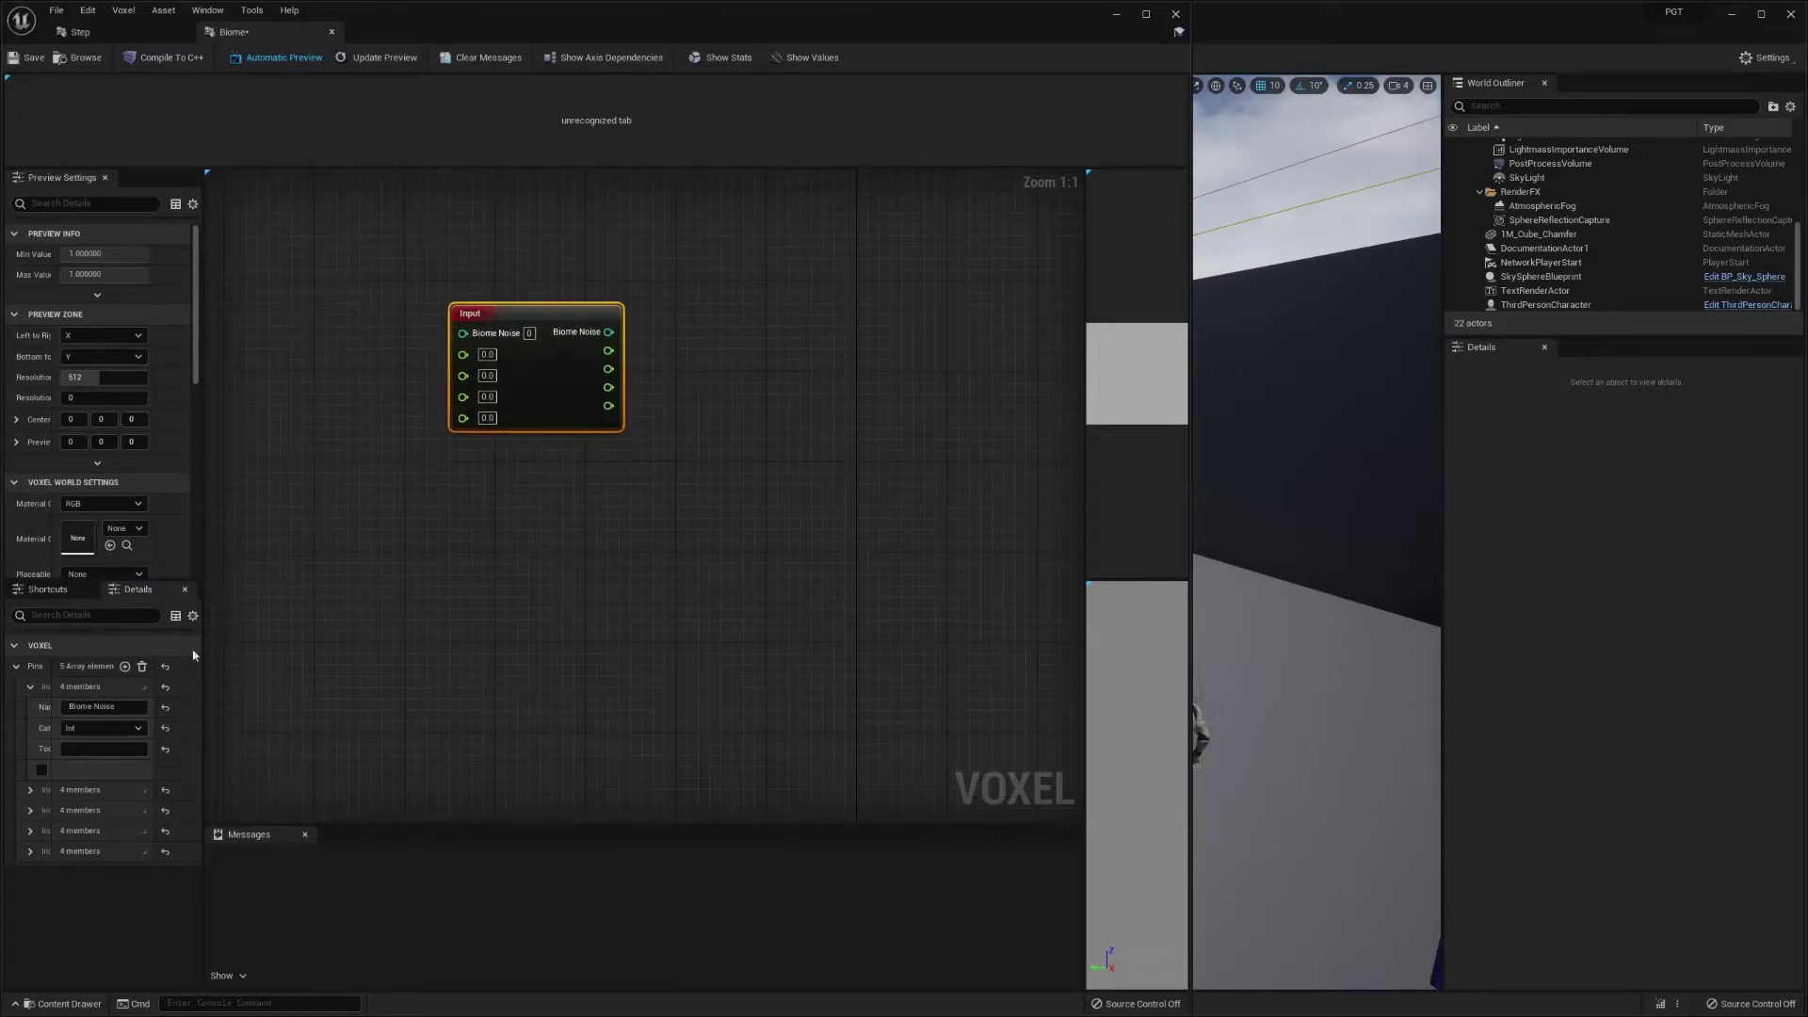
left_click(124, 666)
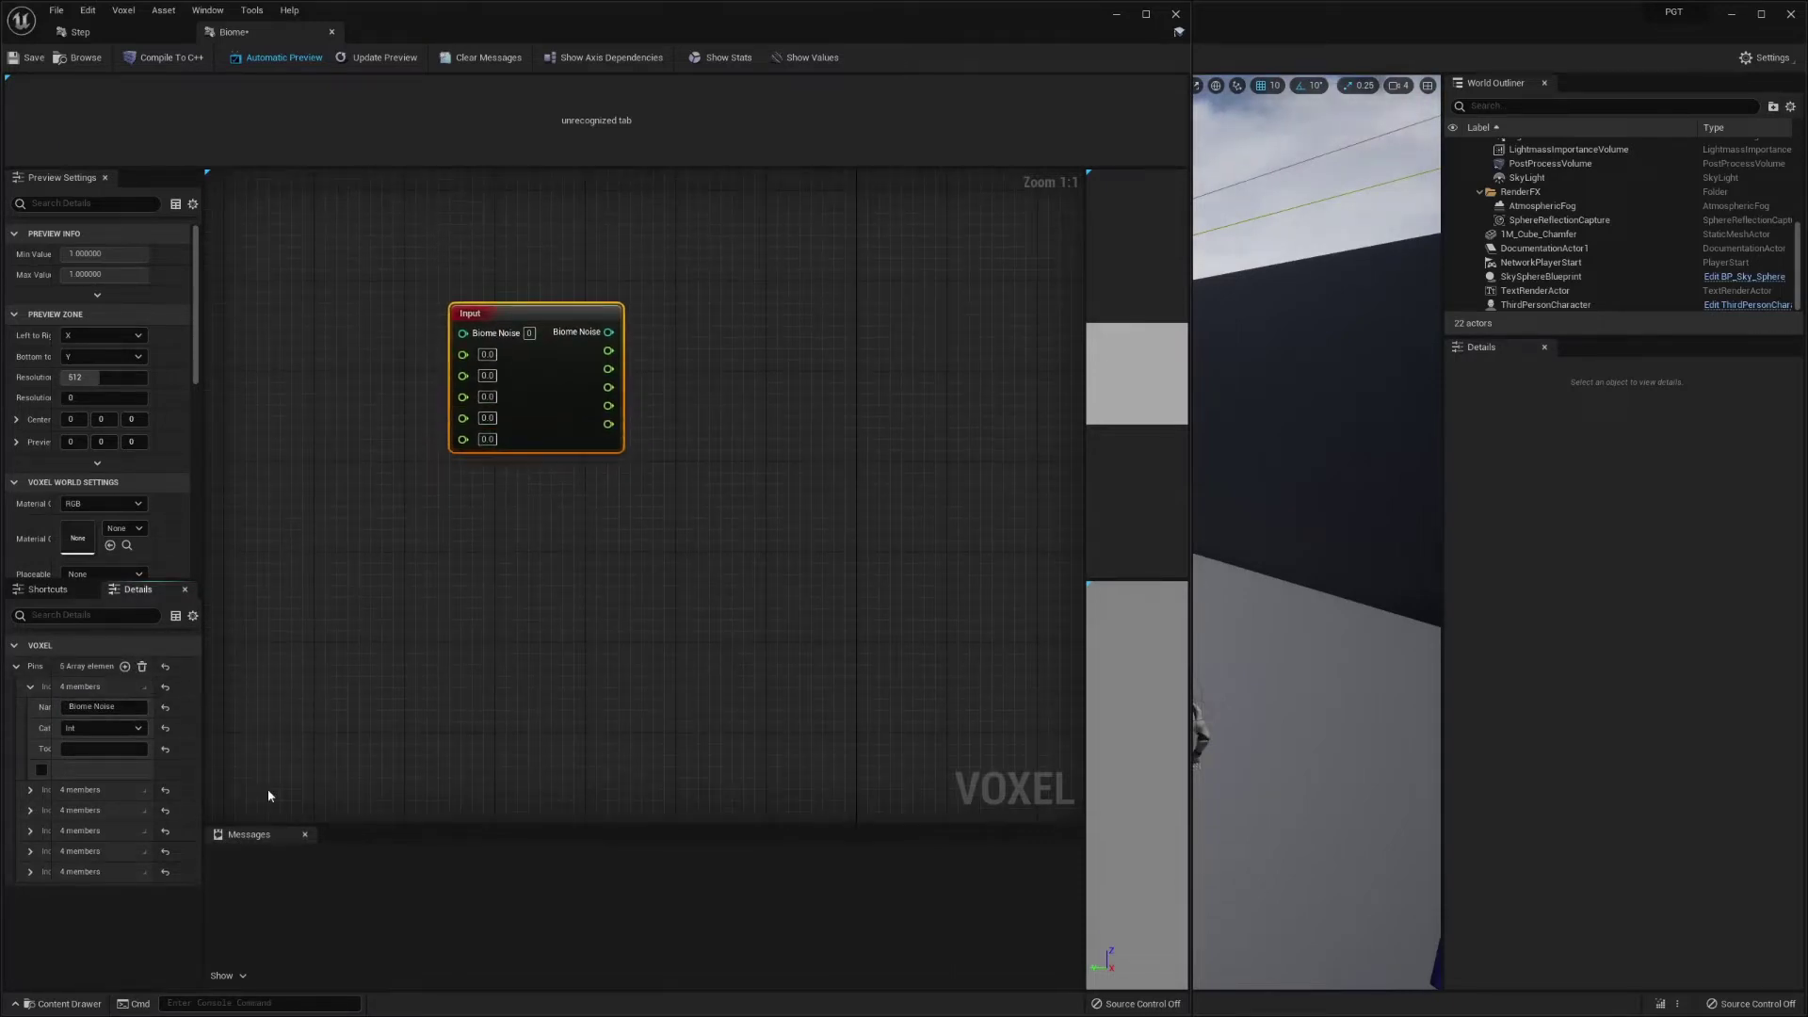
left_click(126, 666)
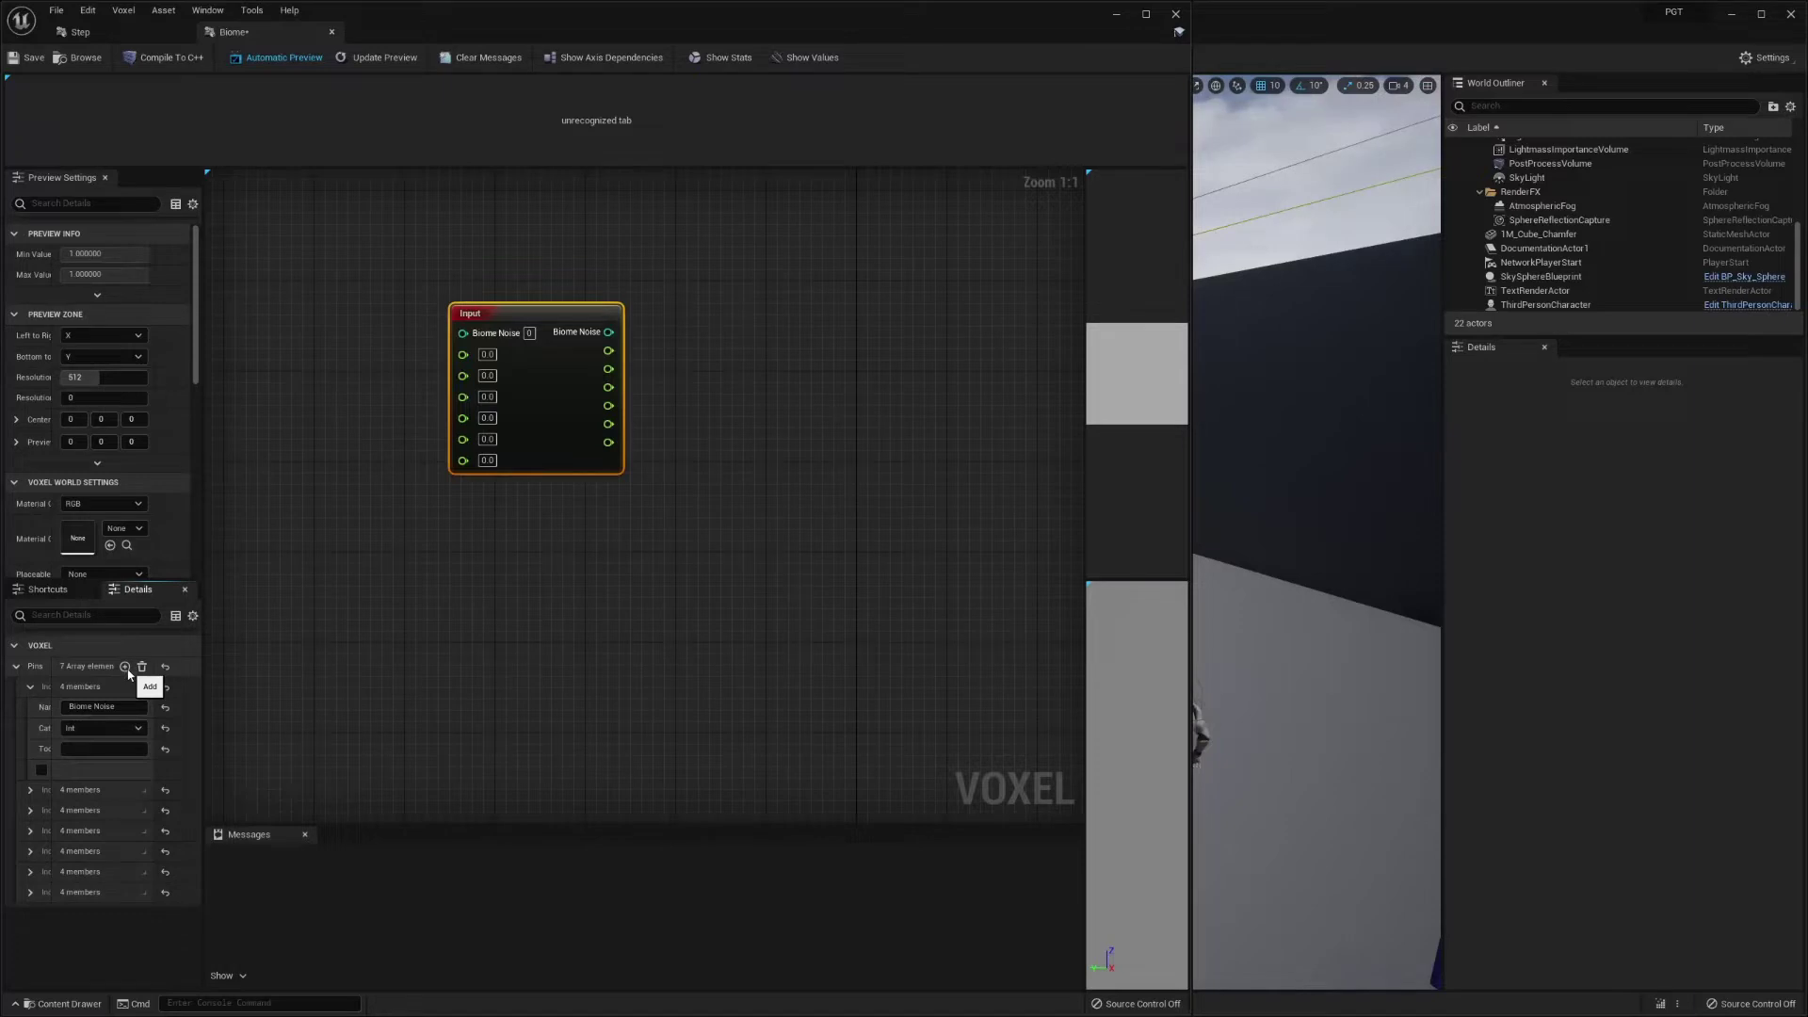
left_click(126, 668)
left_click(126, 668)
left_click(126, 667)
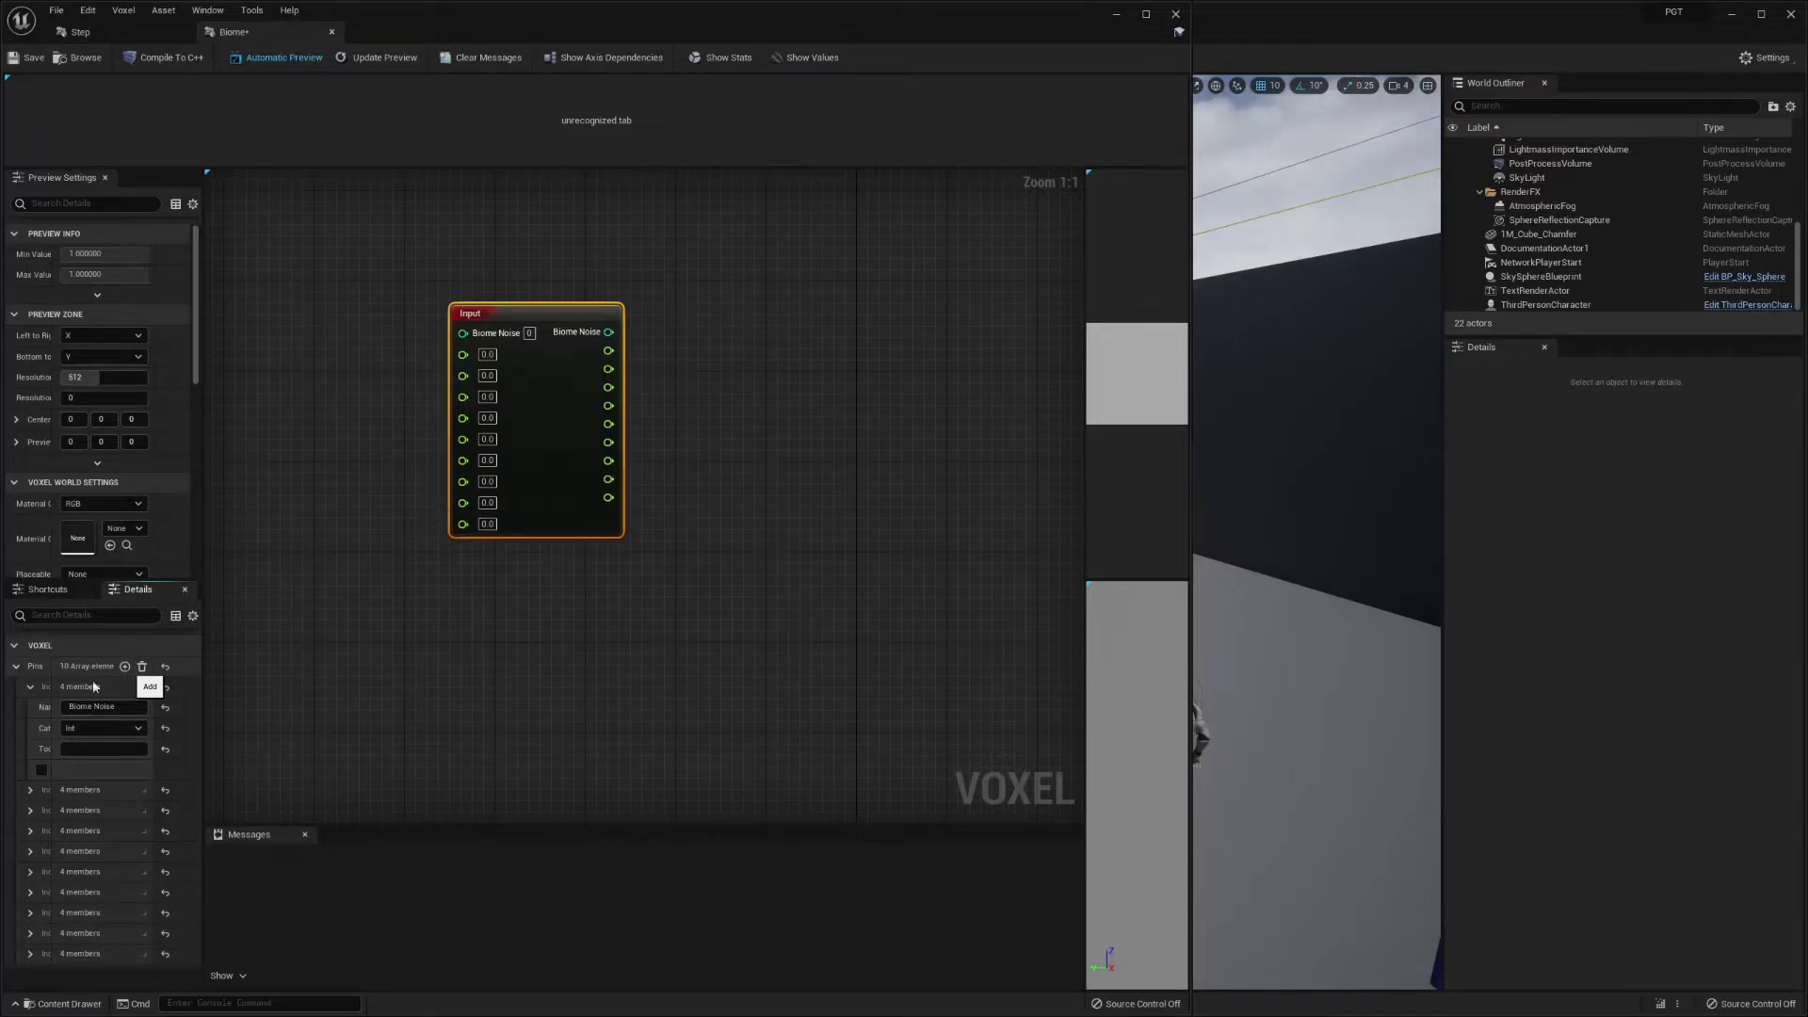
- Name the Input node's second pin Step 1 Strength, keeping the Float category
left_click(31, 794)
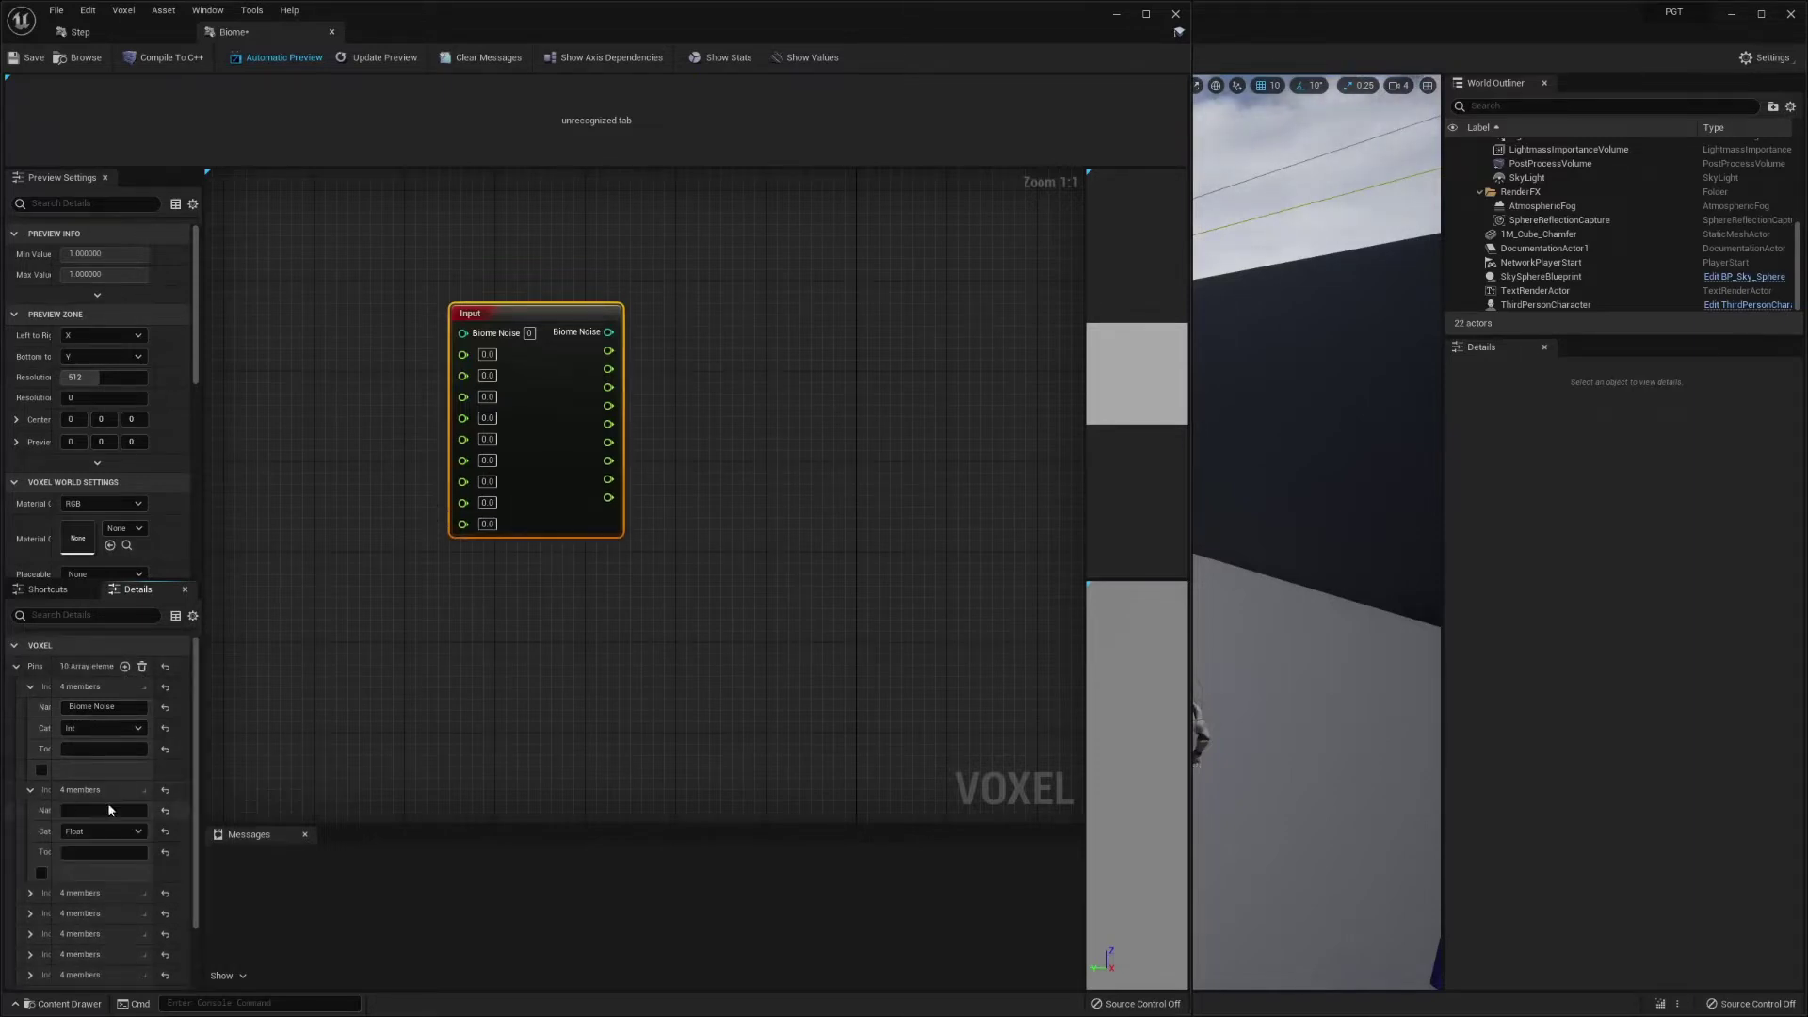
left_click(105, 811)
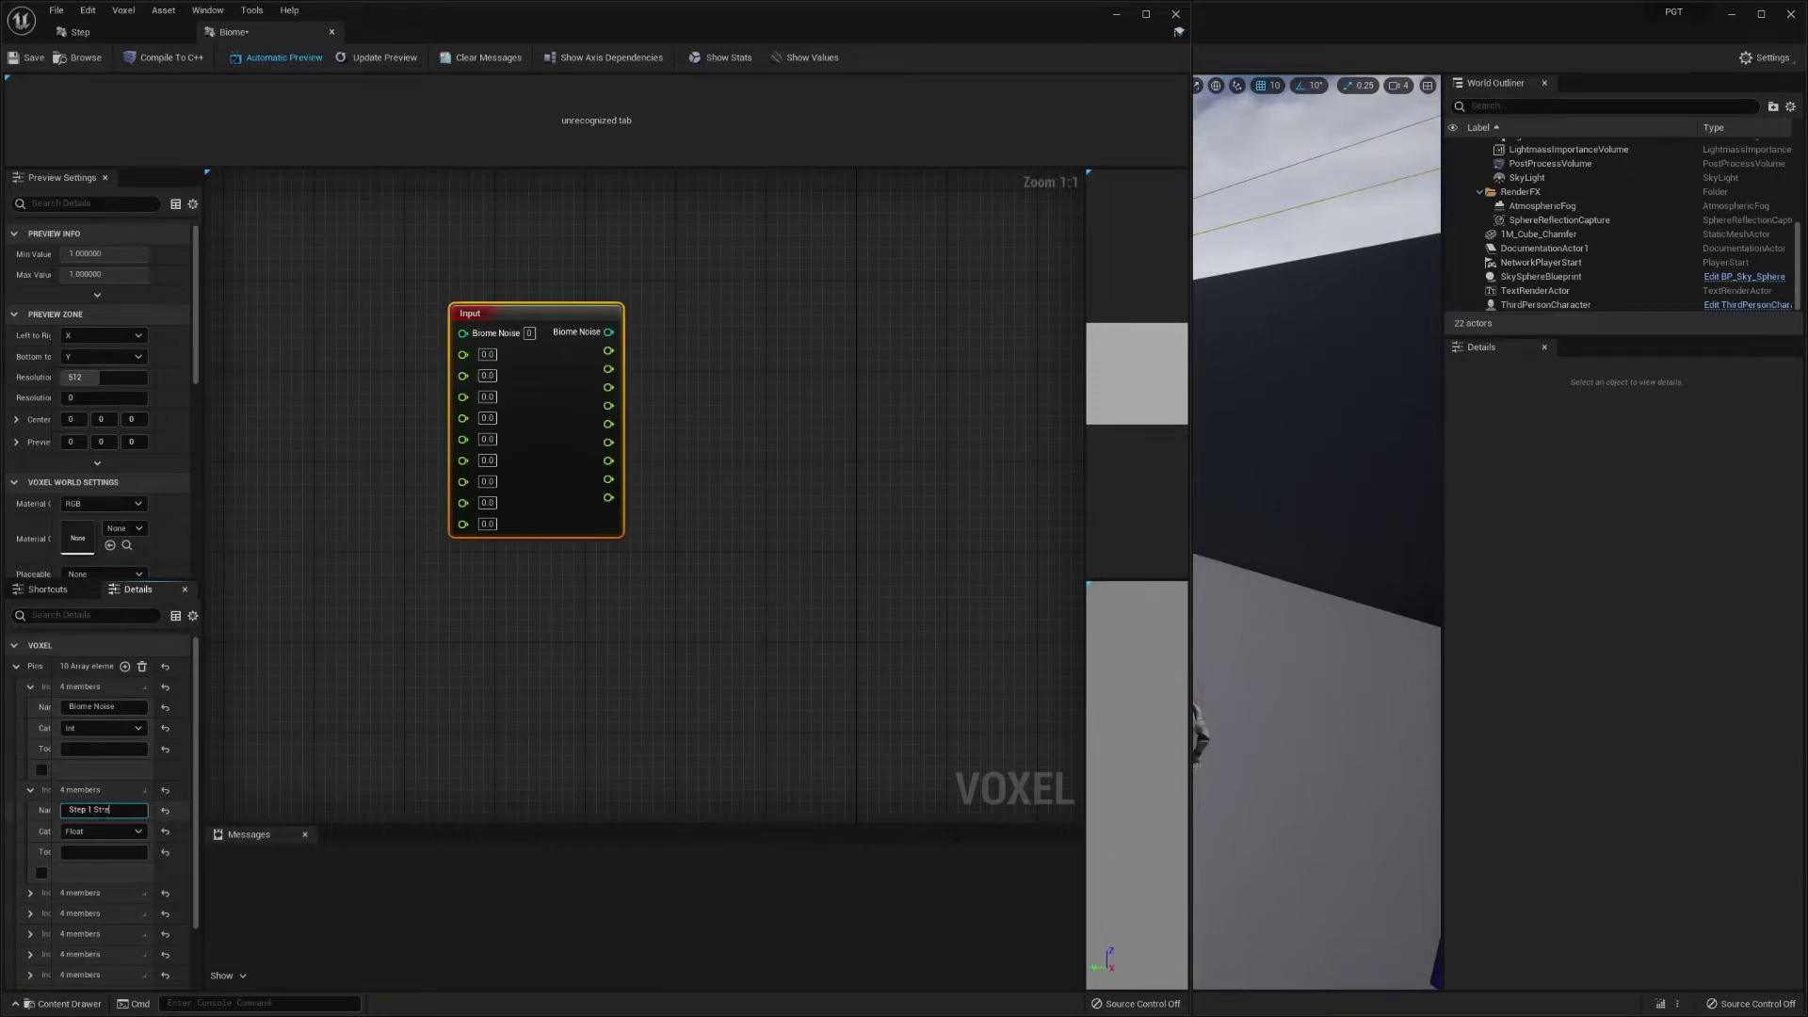
type("Step 1 Strength")
key("Return")
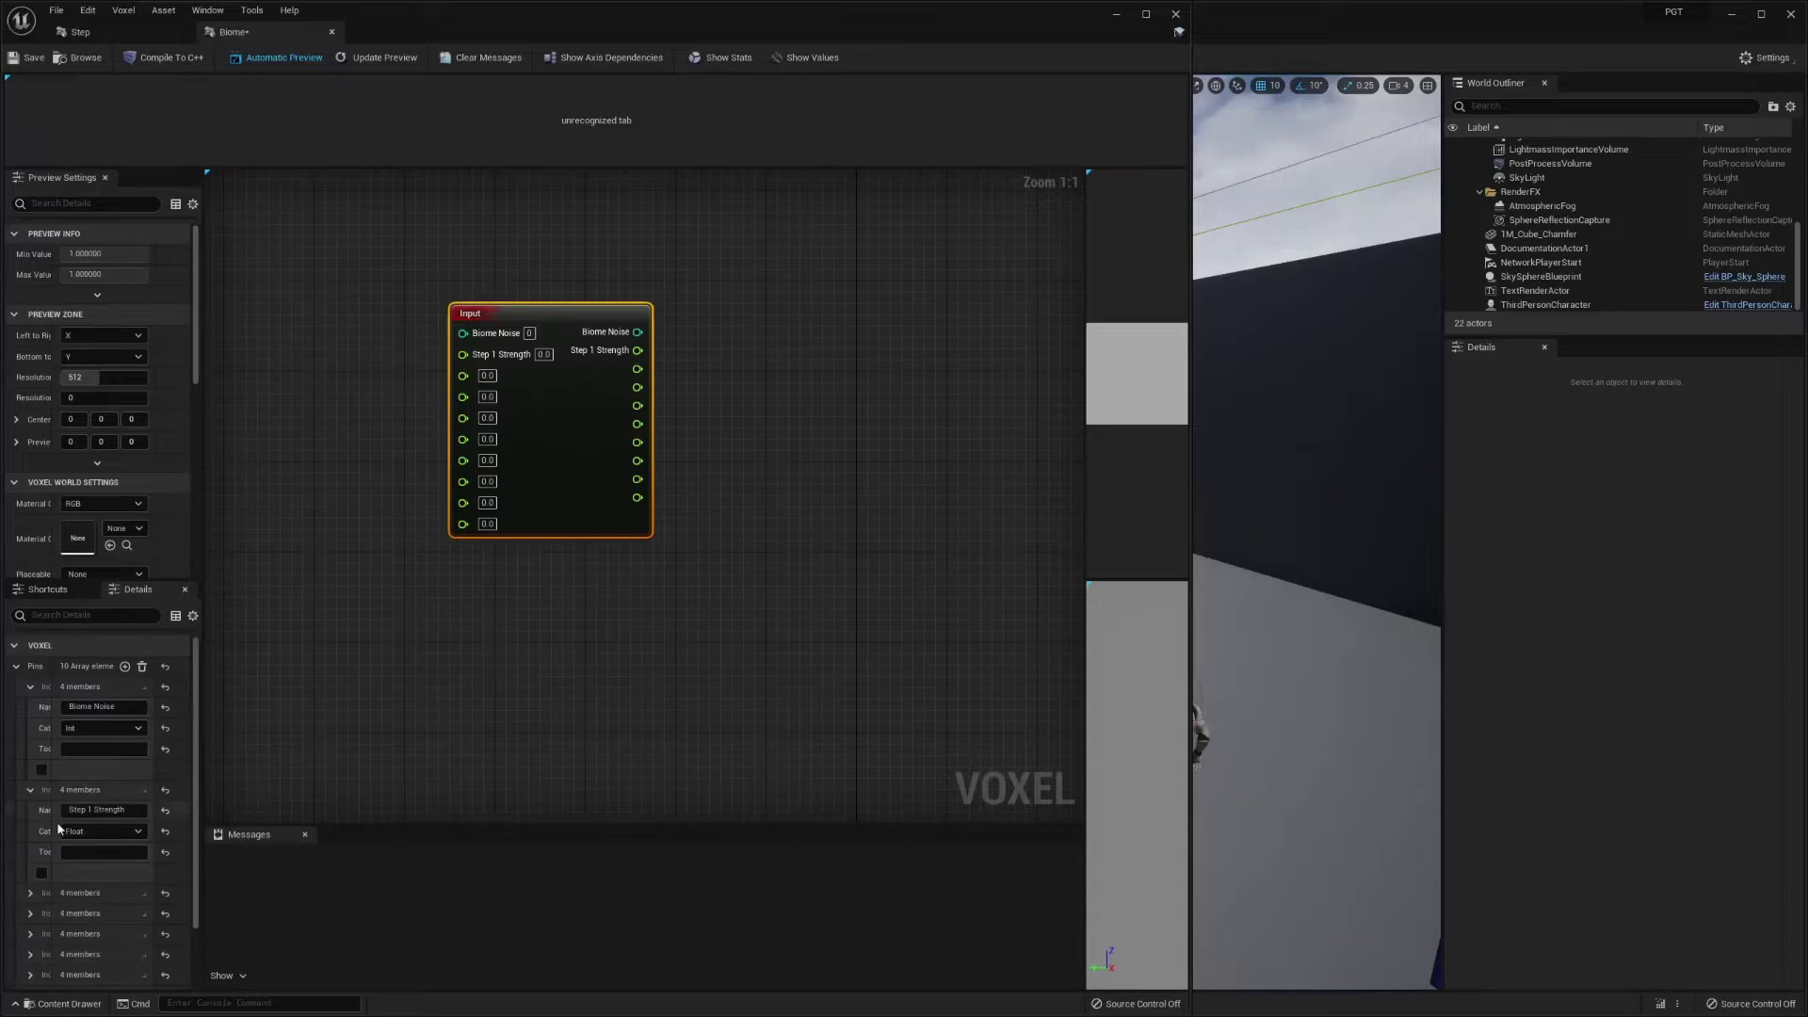
- Name the Input node's third pin Step 2 Strength, keeping the Float category
left_click(30, 893)
left_click(104, 914)
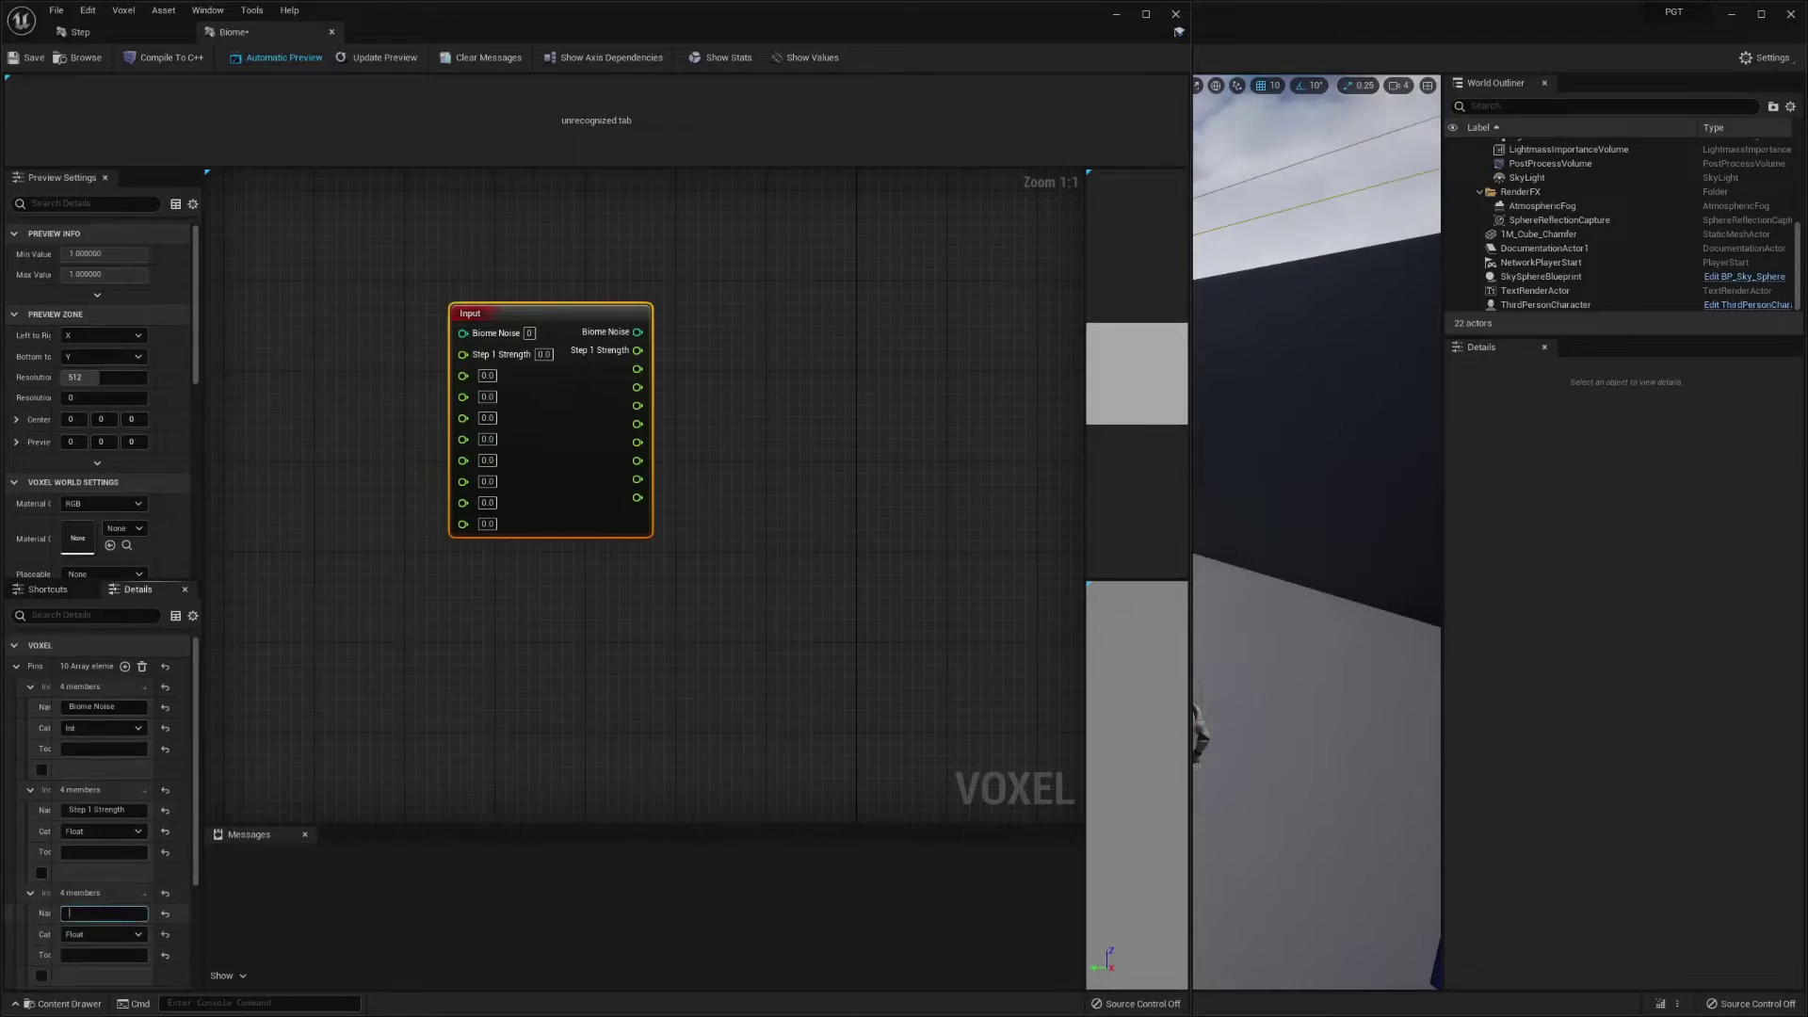
type("Step 1 Strength")
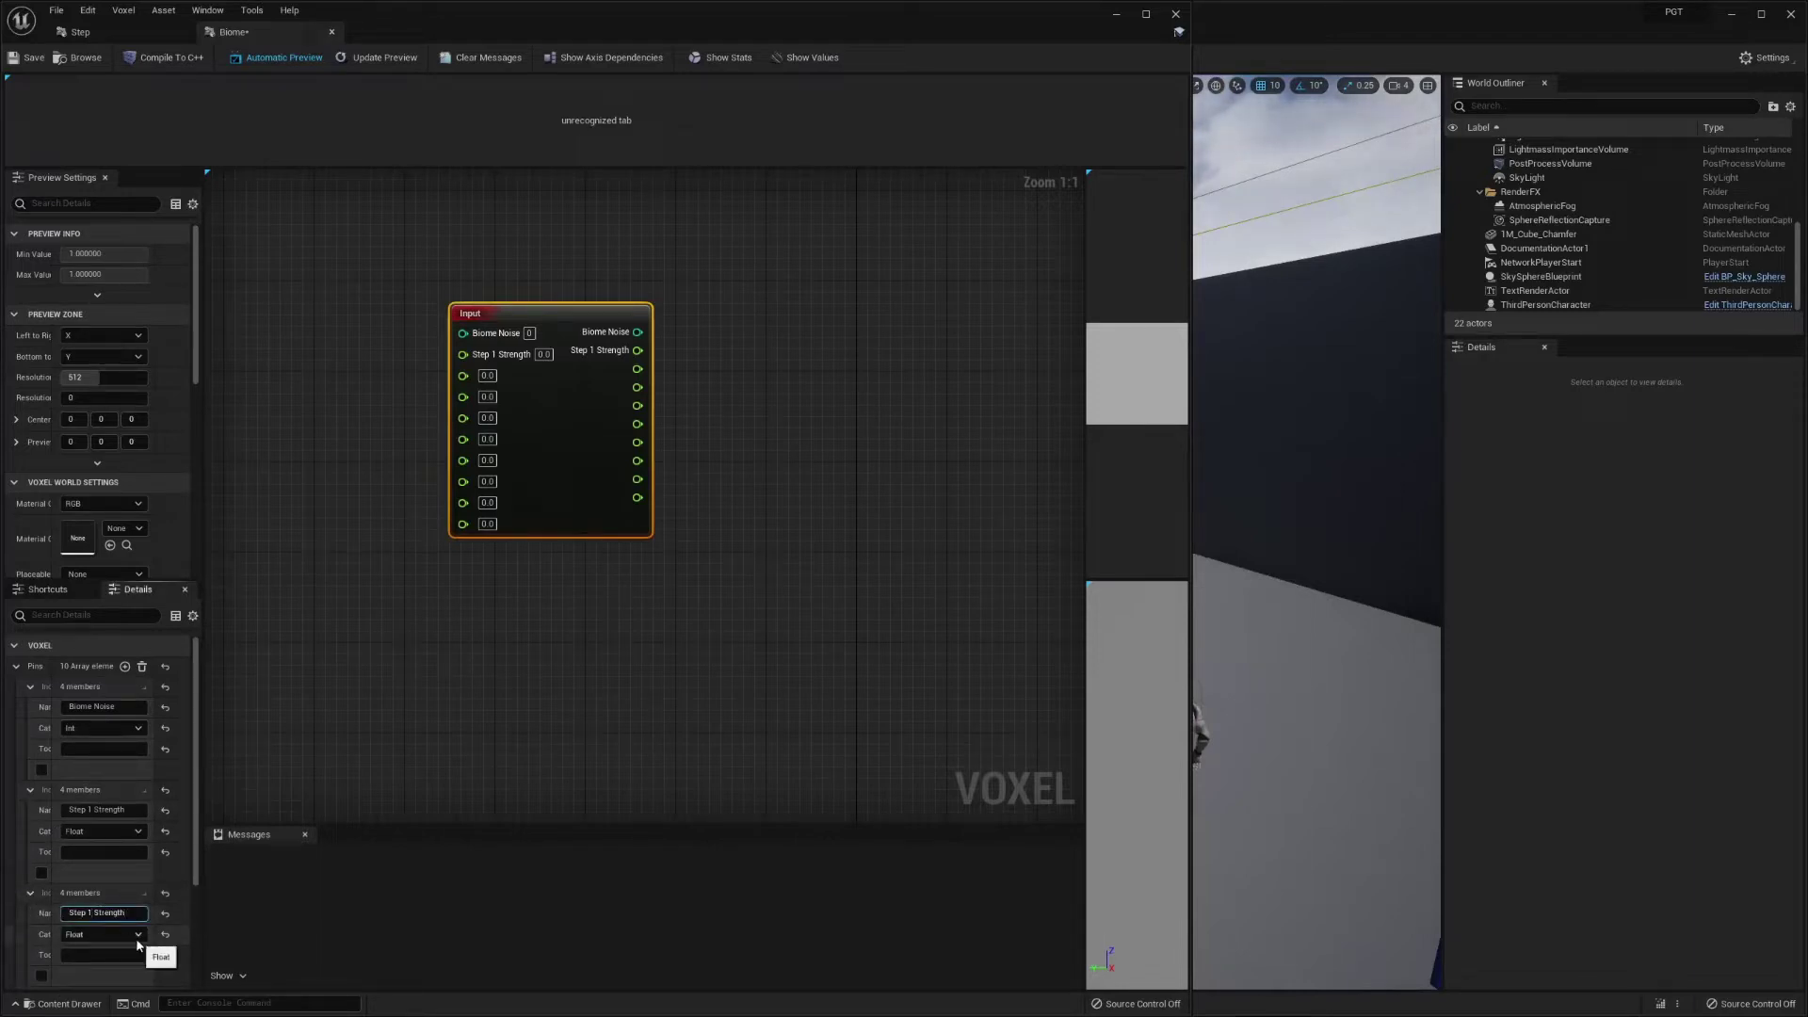
type("2")
key("Return")
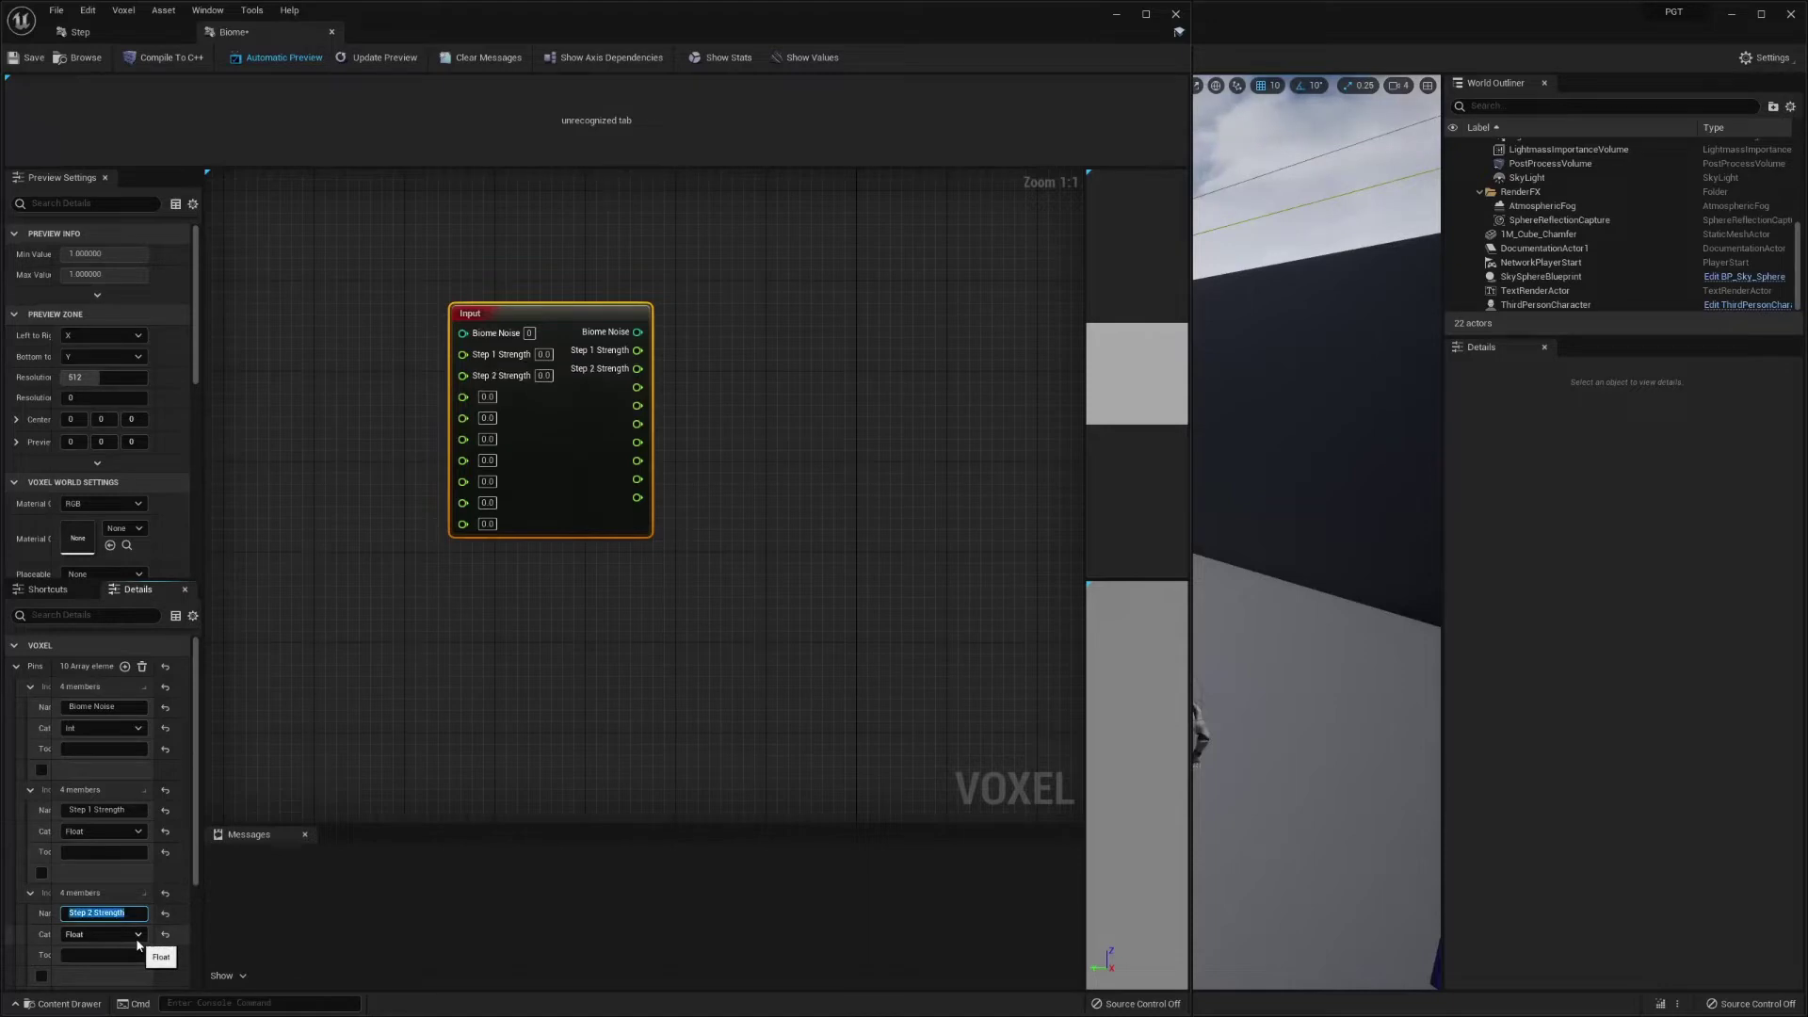
- Name the Input node's fourth pin Step 3 Strength, keeping the Float category
scroll(142, 899, "down", 3)
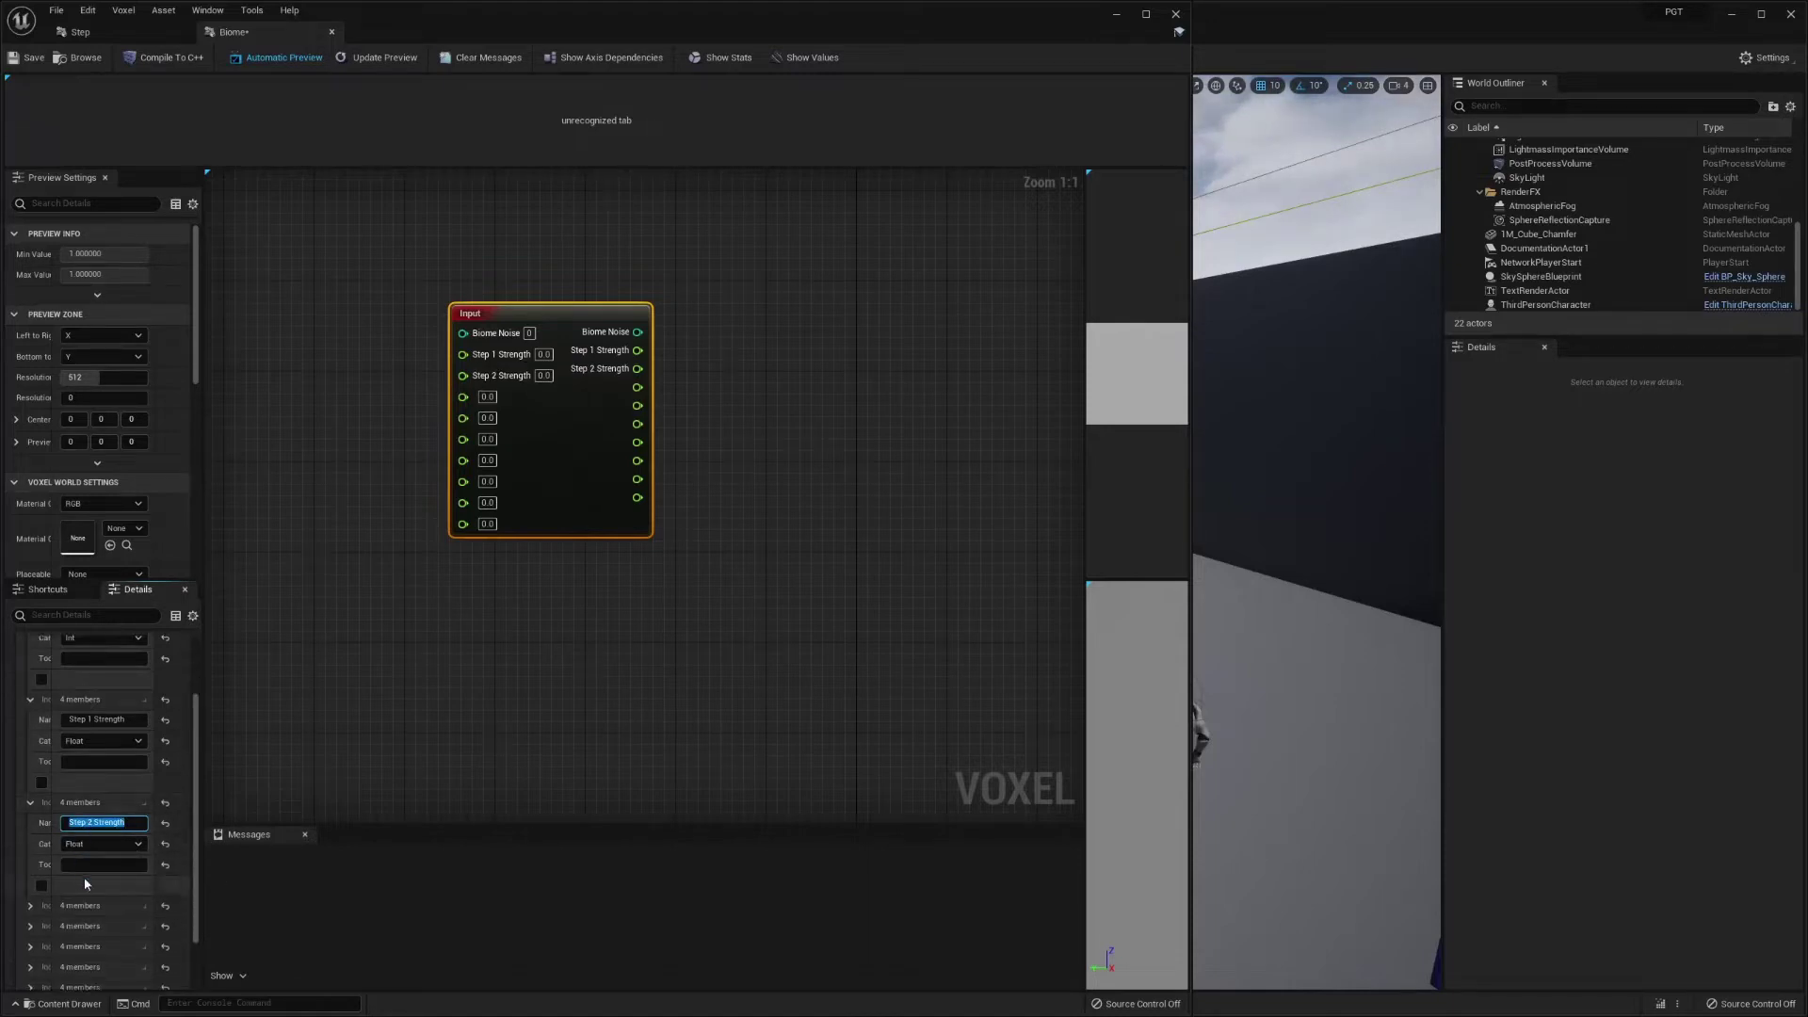
left_click(30, 862)
left_click(94, 882)
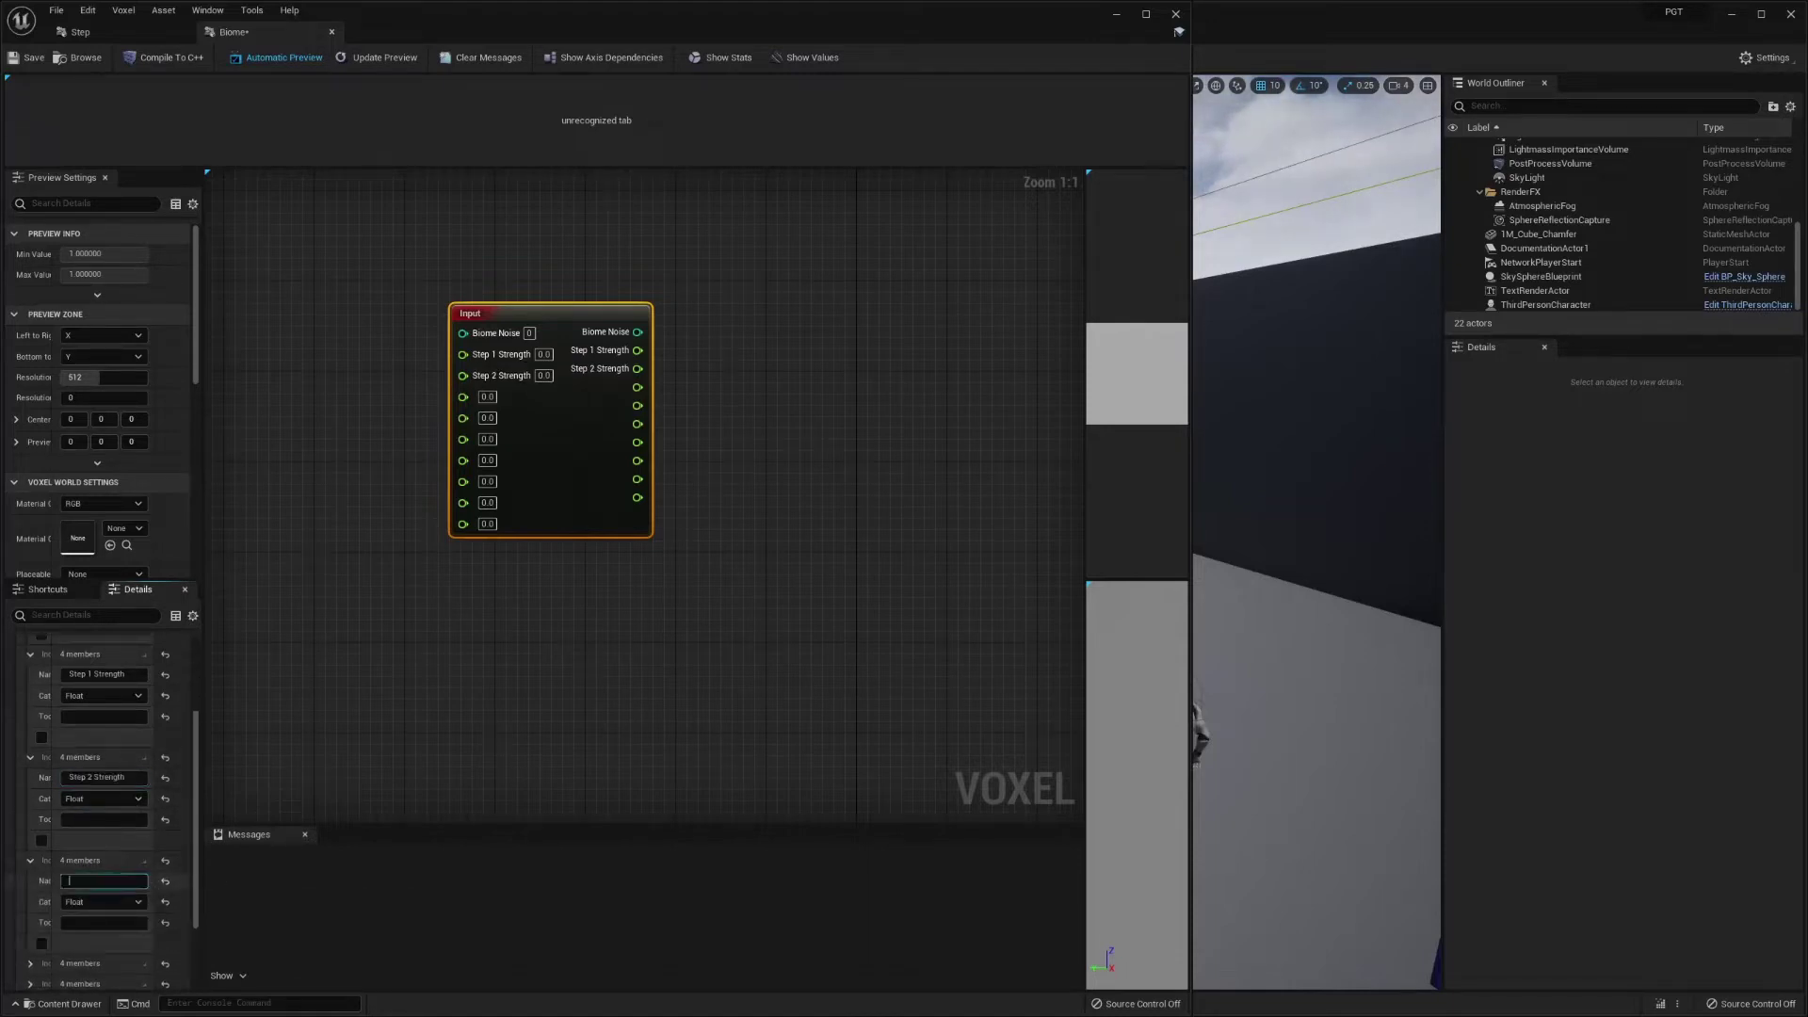
type("Step 1 Strength")
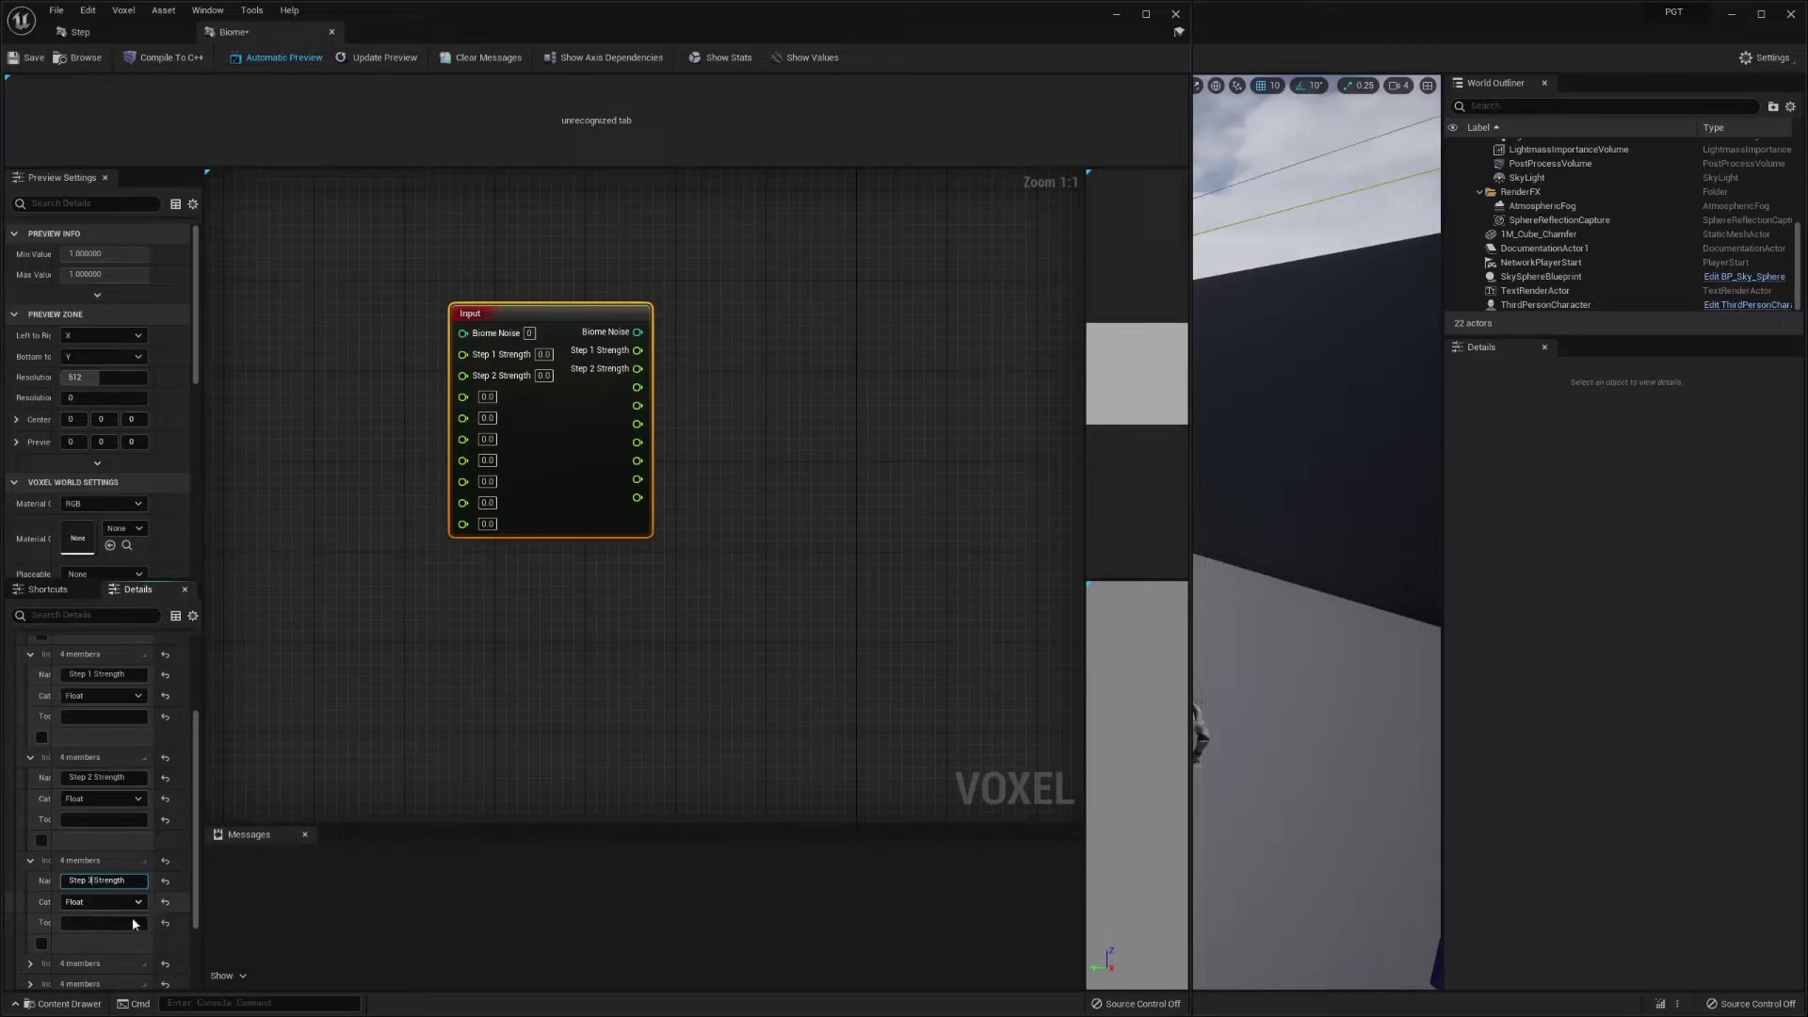
left_click(382, 740)
left_click(590, 448)
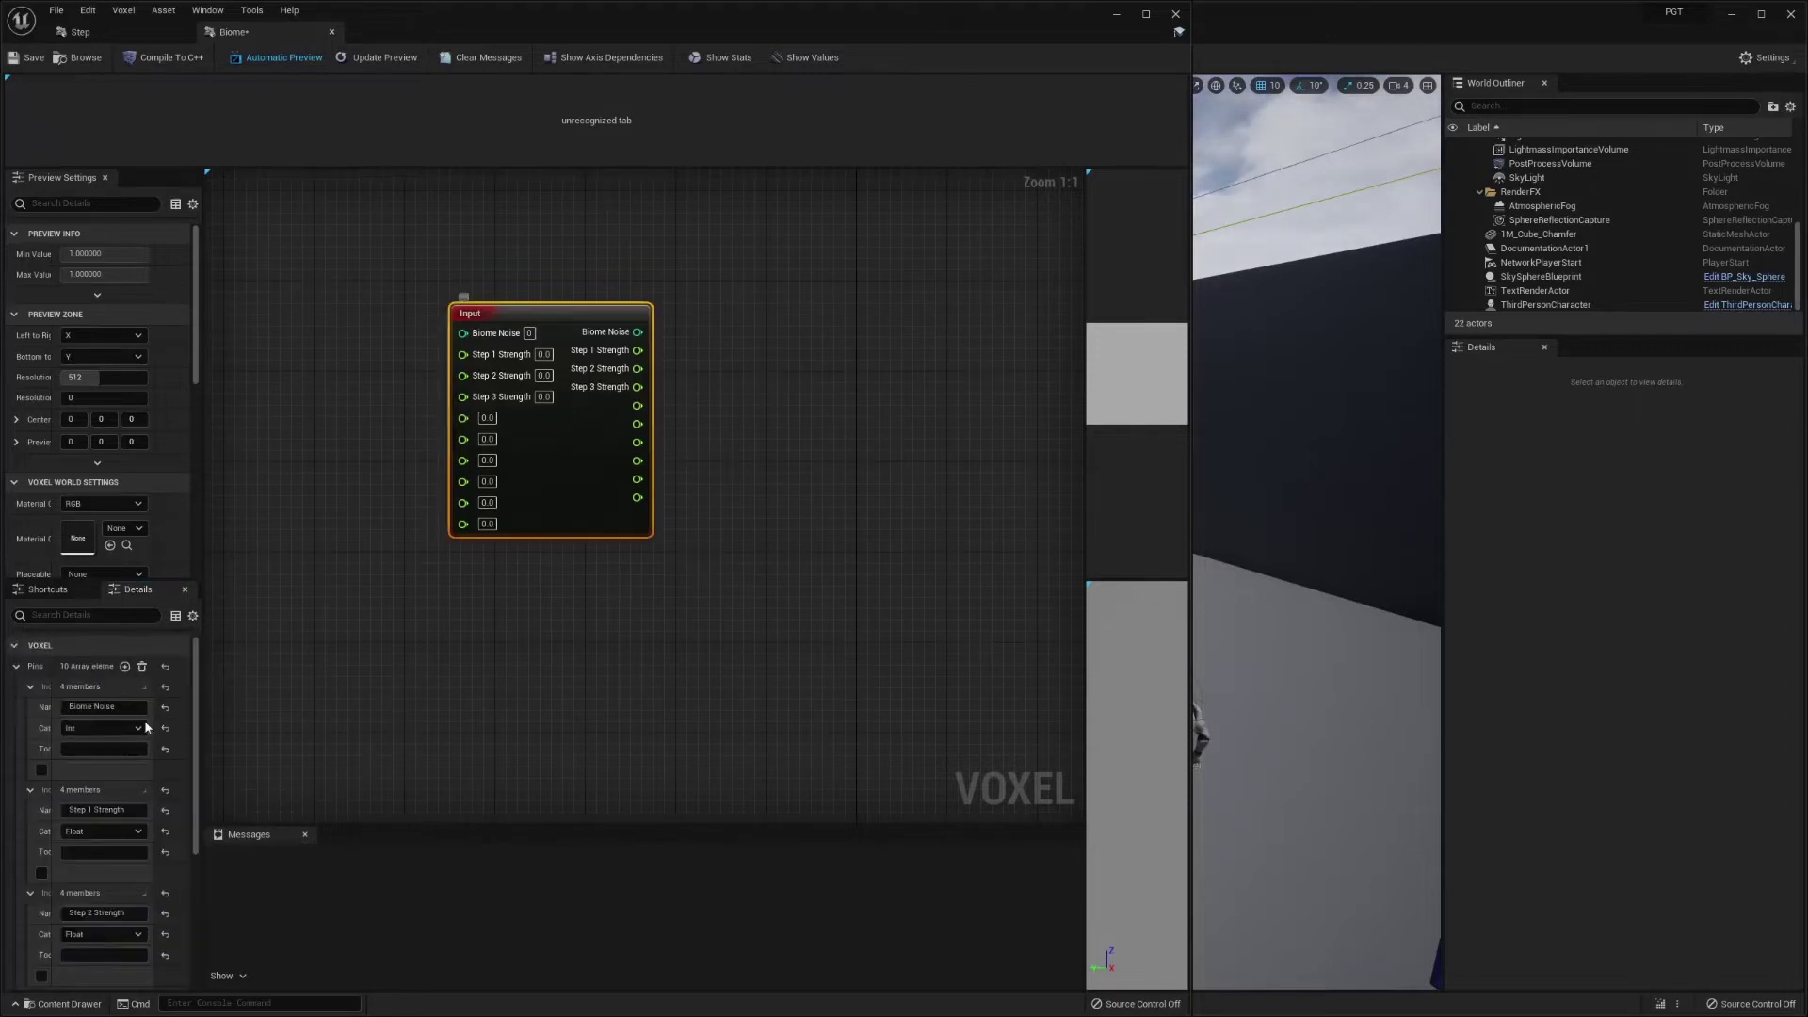
- Name the Input node's fifth pin Step 4 Strength, keeping the Float category
scroll(74, 810, "down", 5)
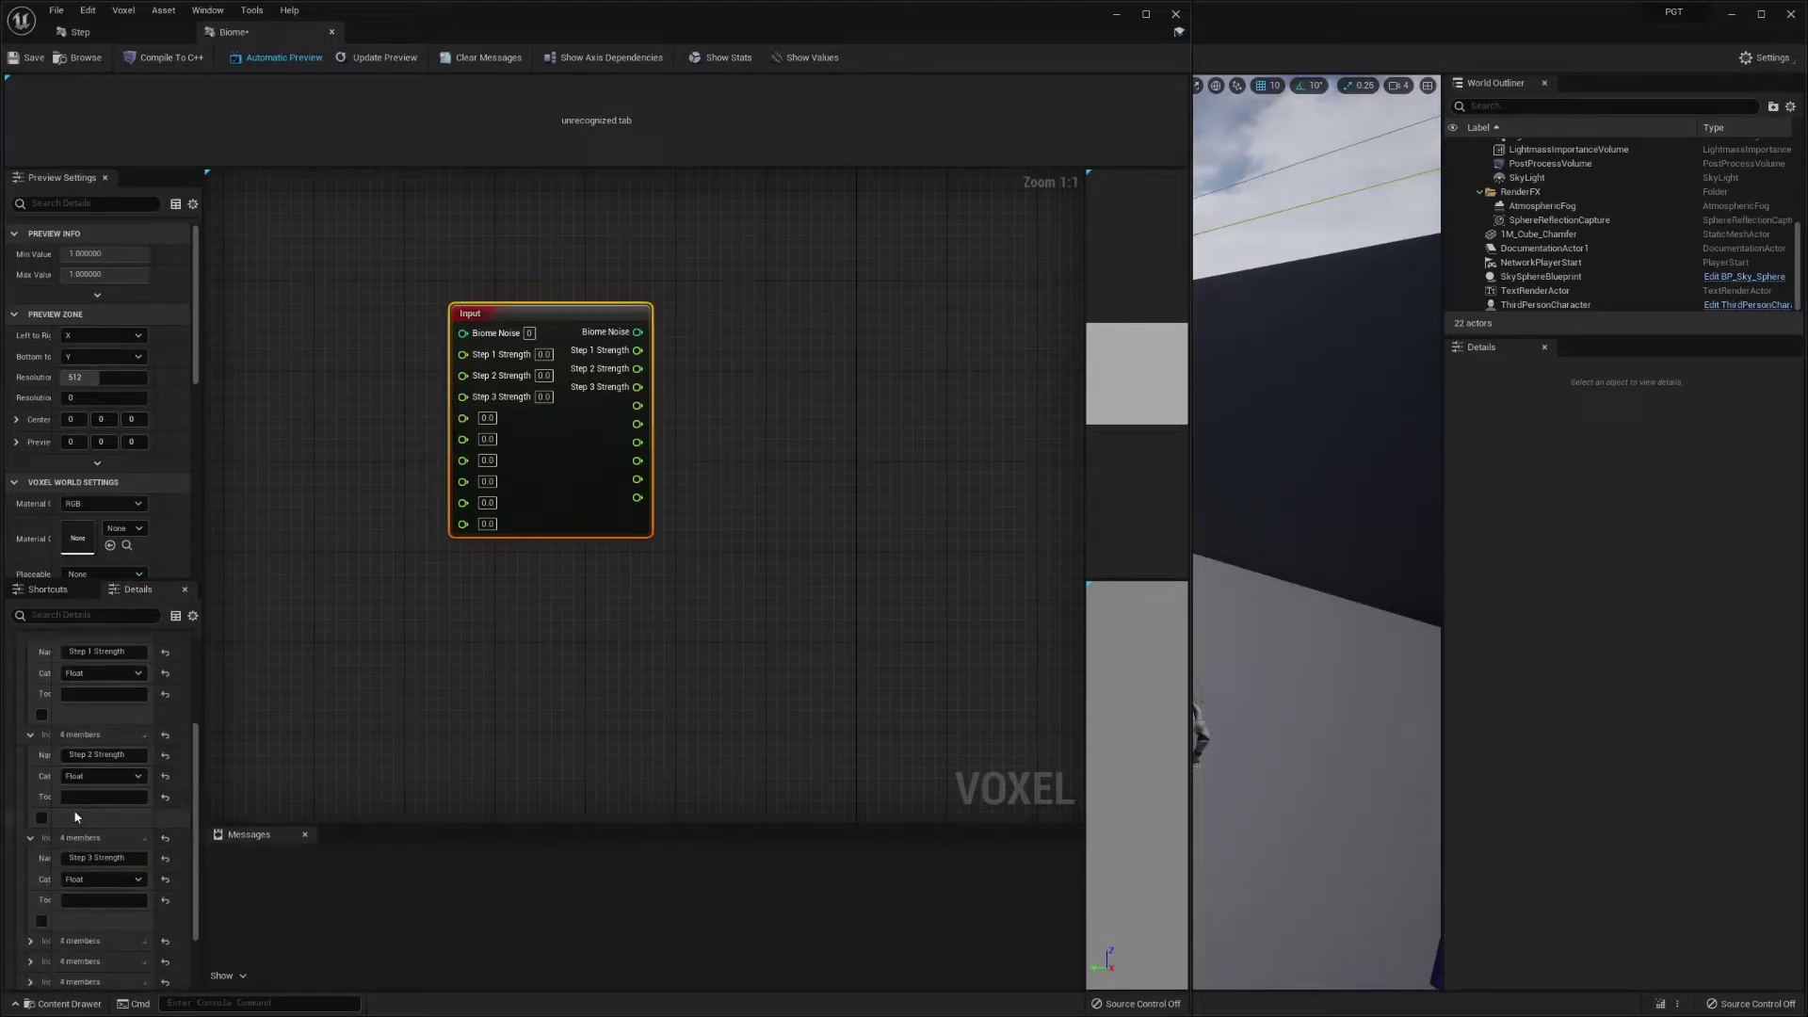
left_click(30, 941)
scroll(100, 919, "down", 2)
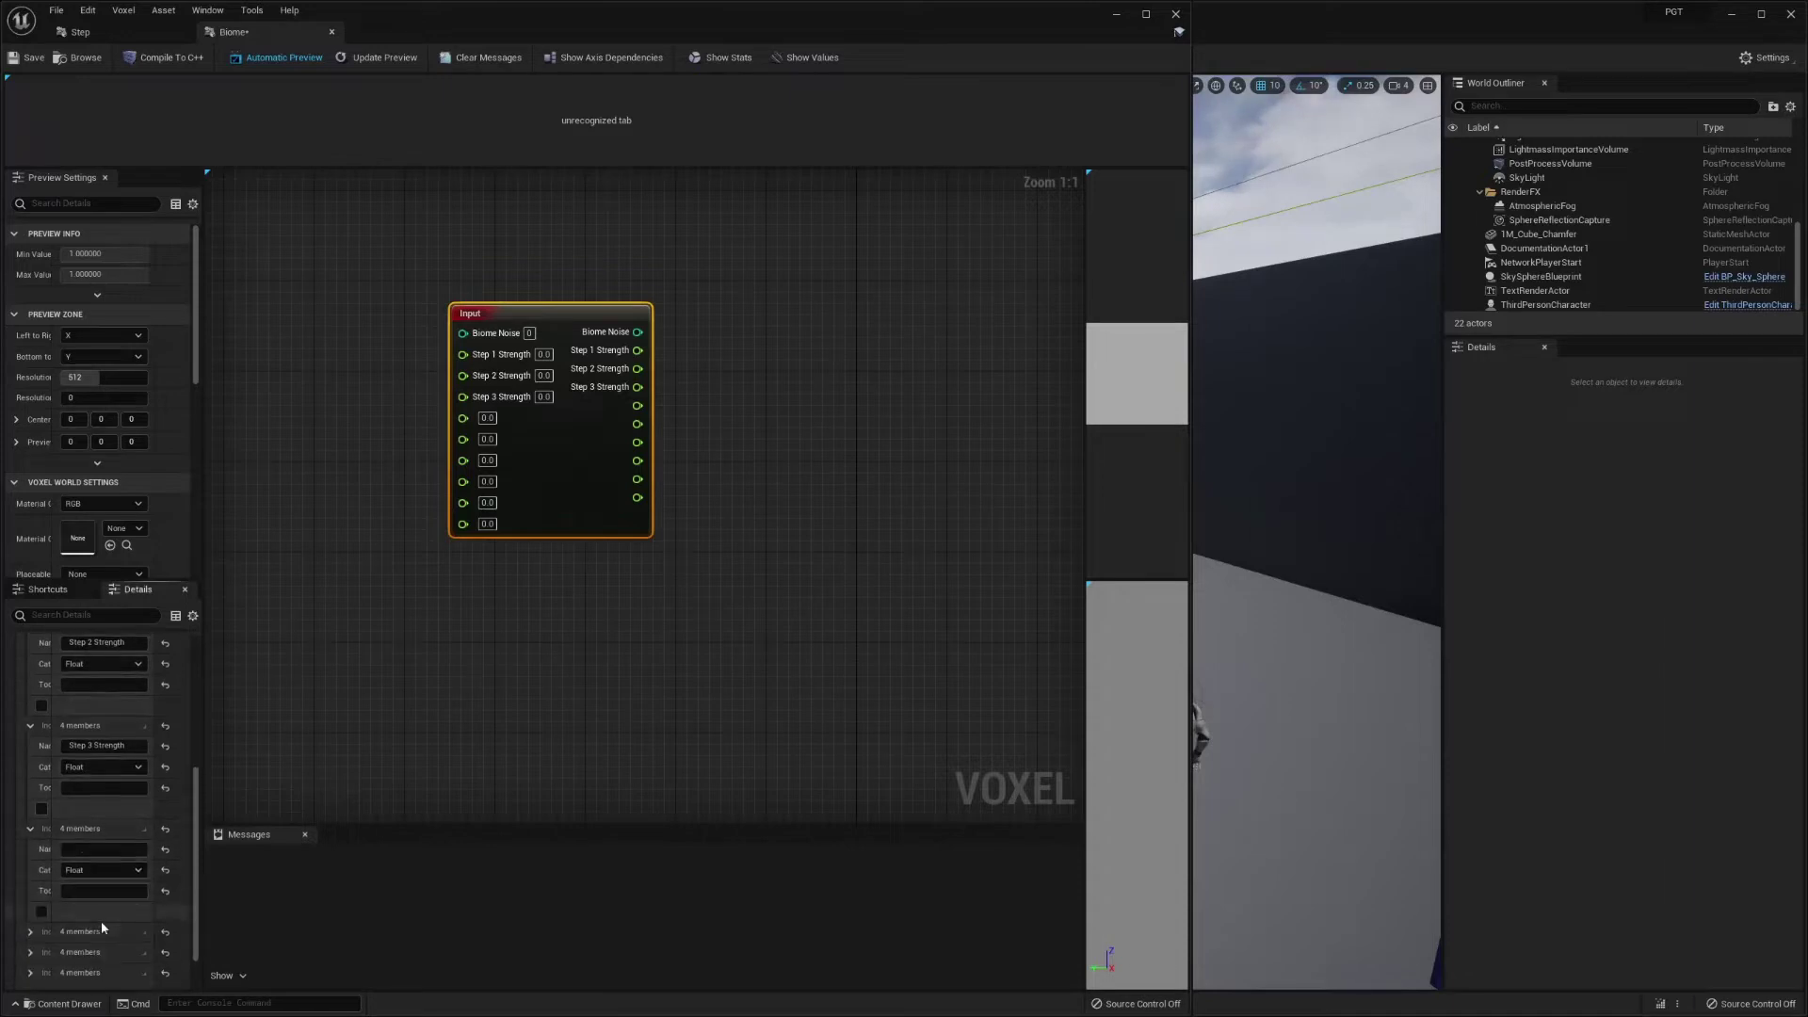
left_click(104, 848)
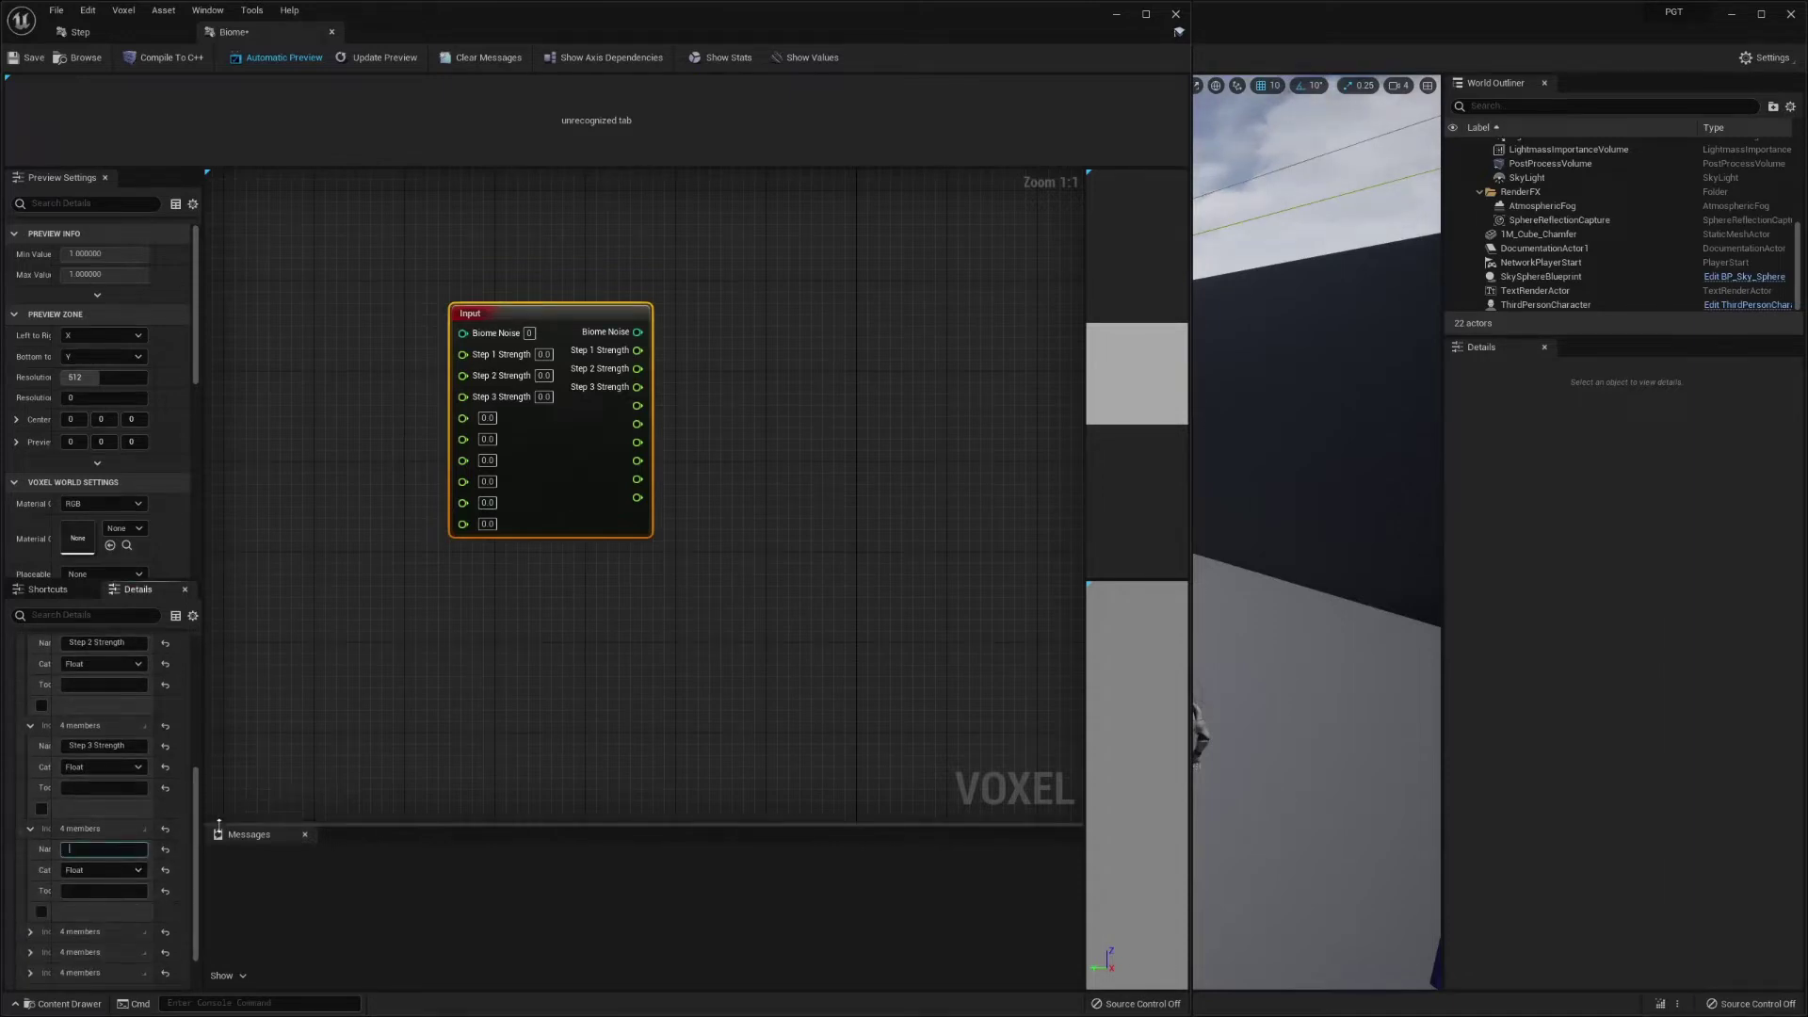
type("Step 1 Strength")
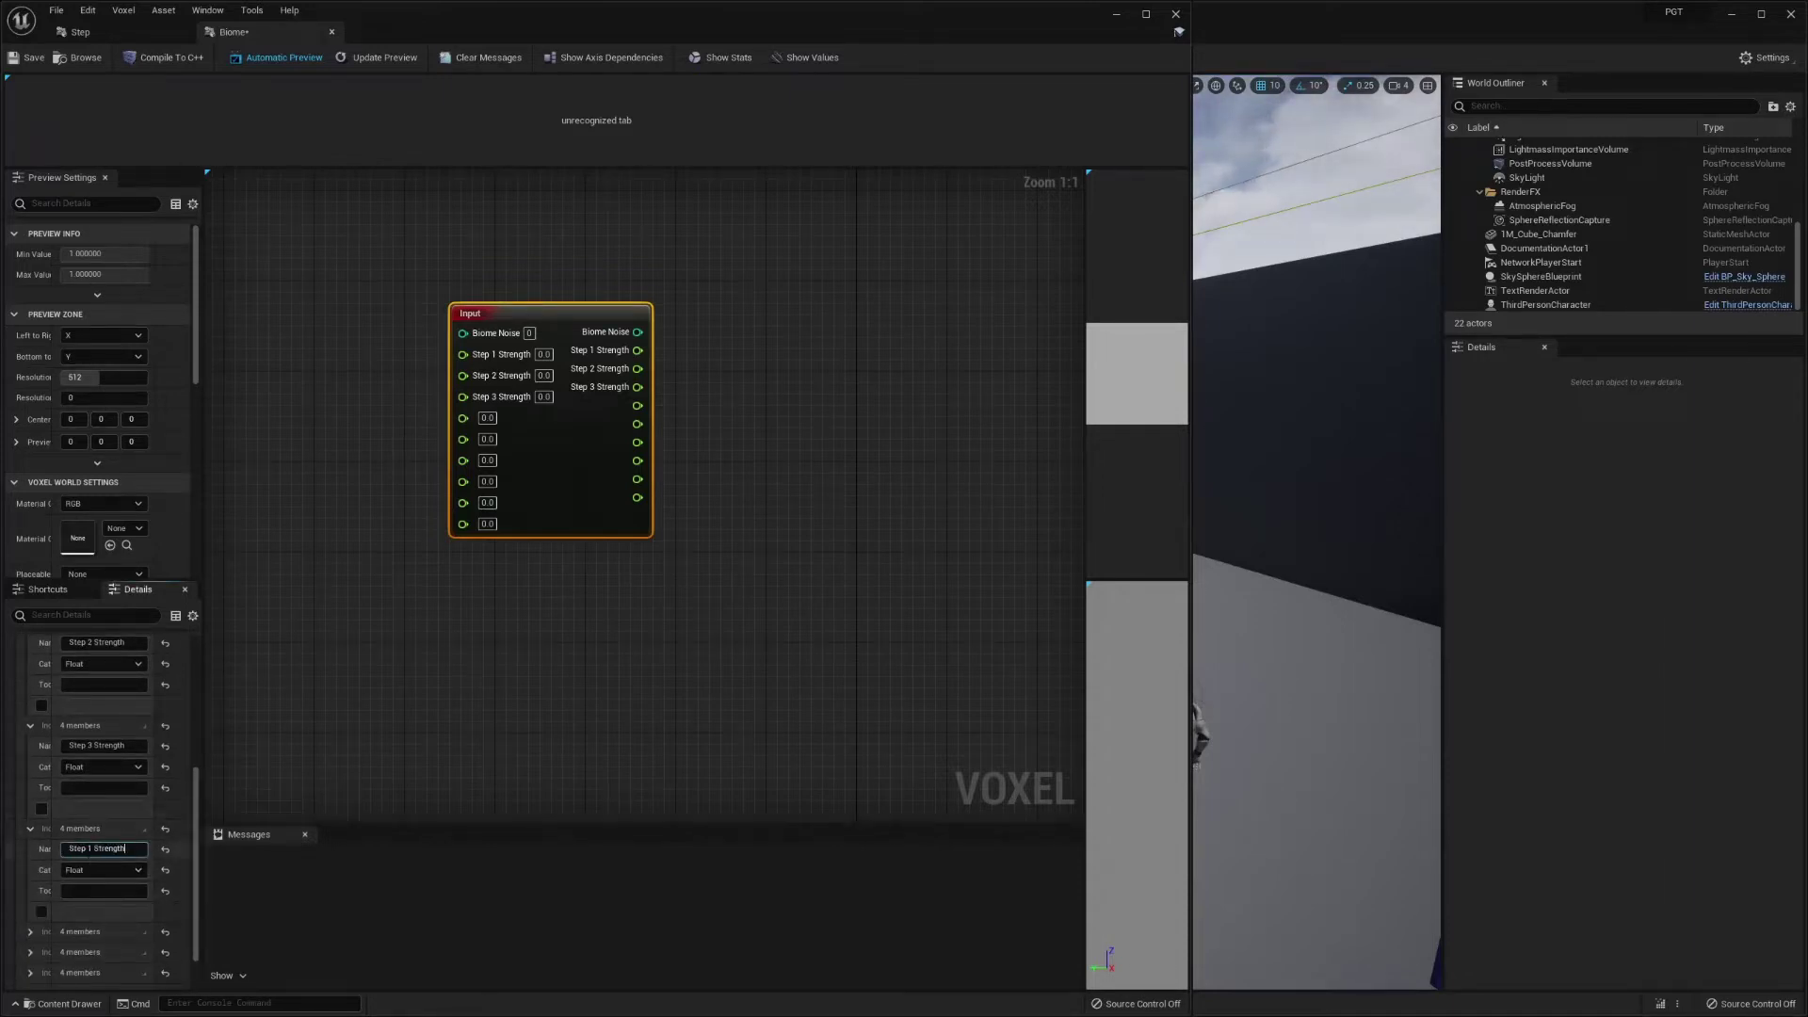
key("Left")
key("Left")
key("Left")
key("Left")
key("Left")
key("Left")
key("Left")
key("Left")
key("Left")
key("BackSpace")
type("4")
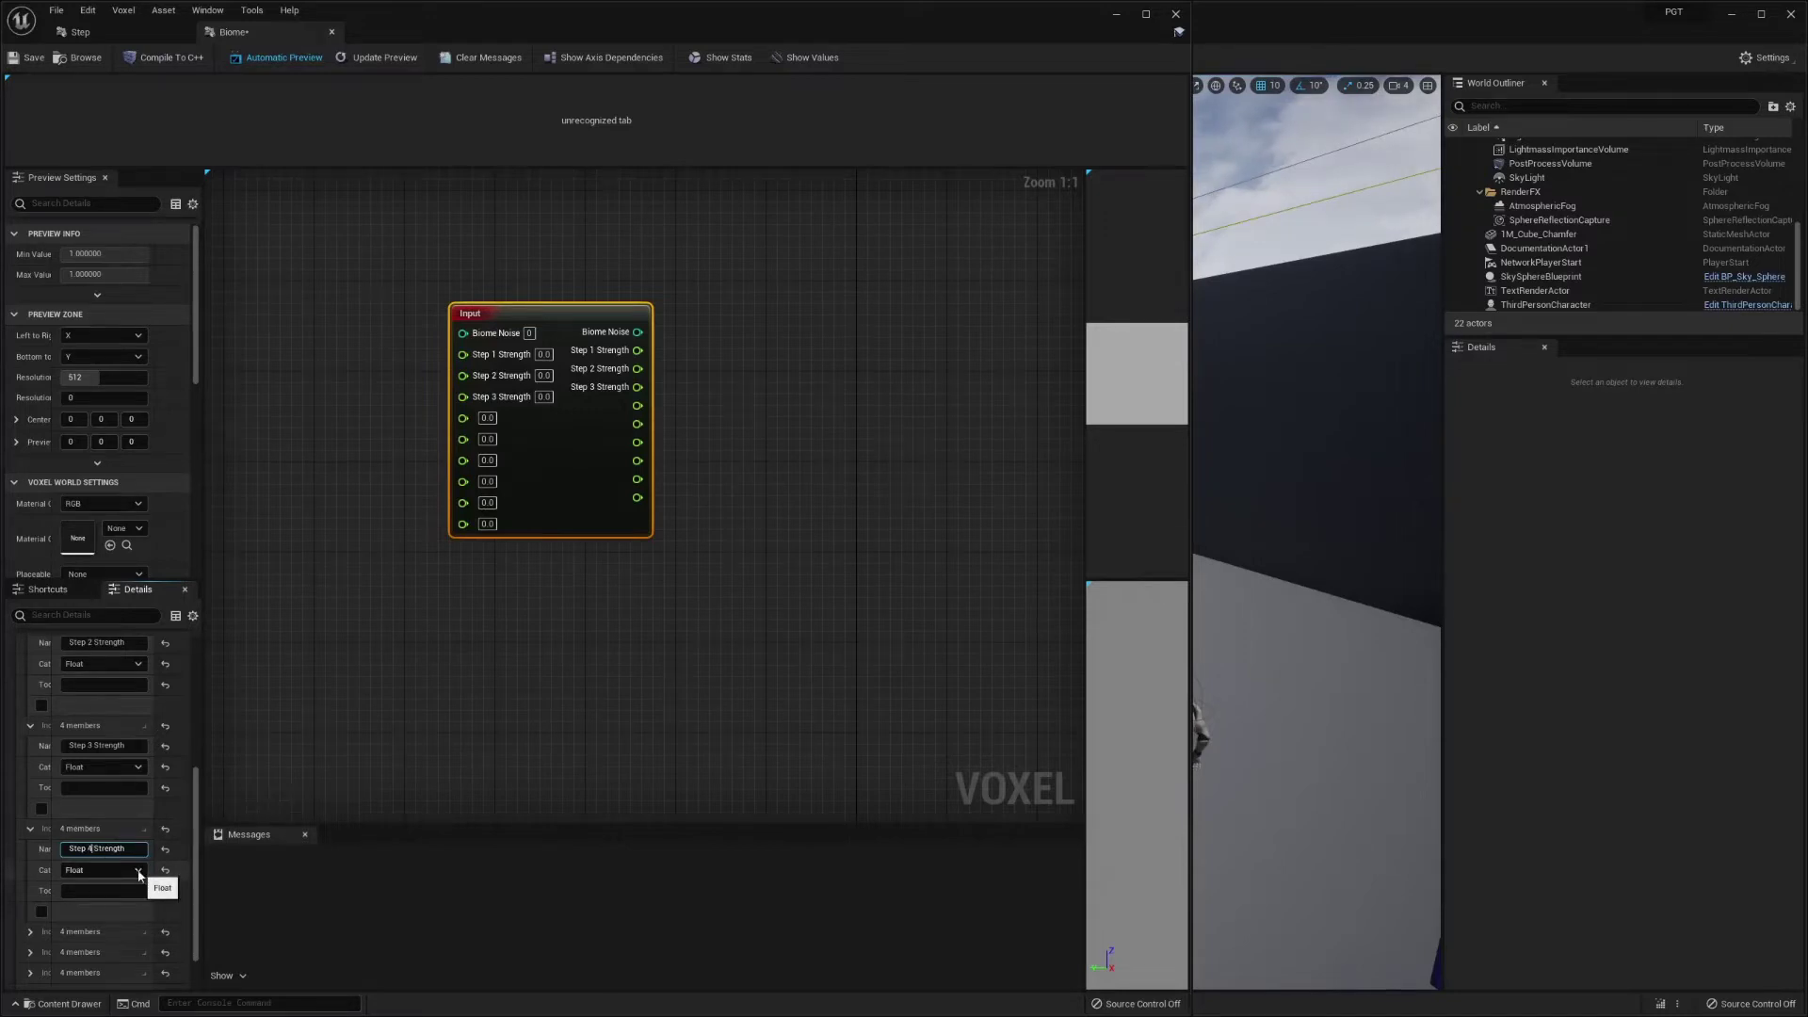
key("Return")
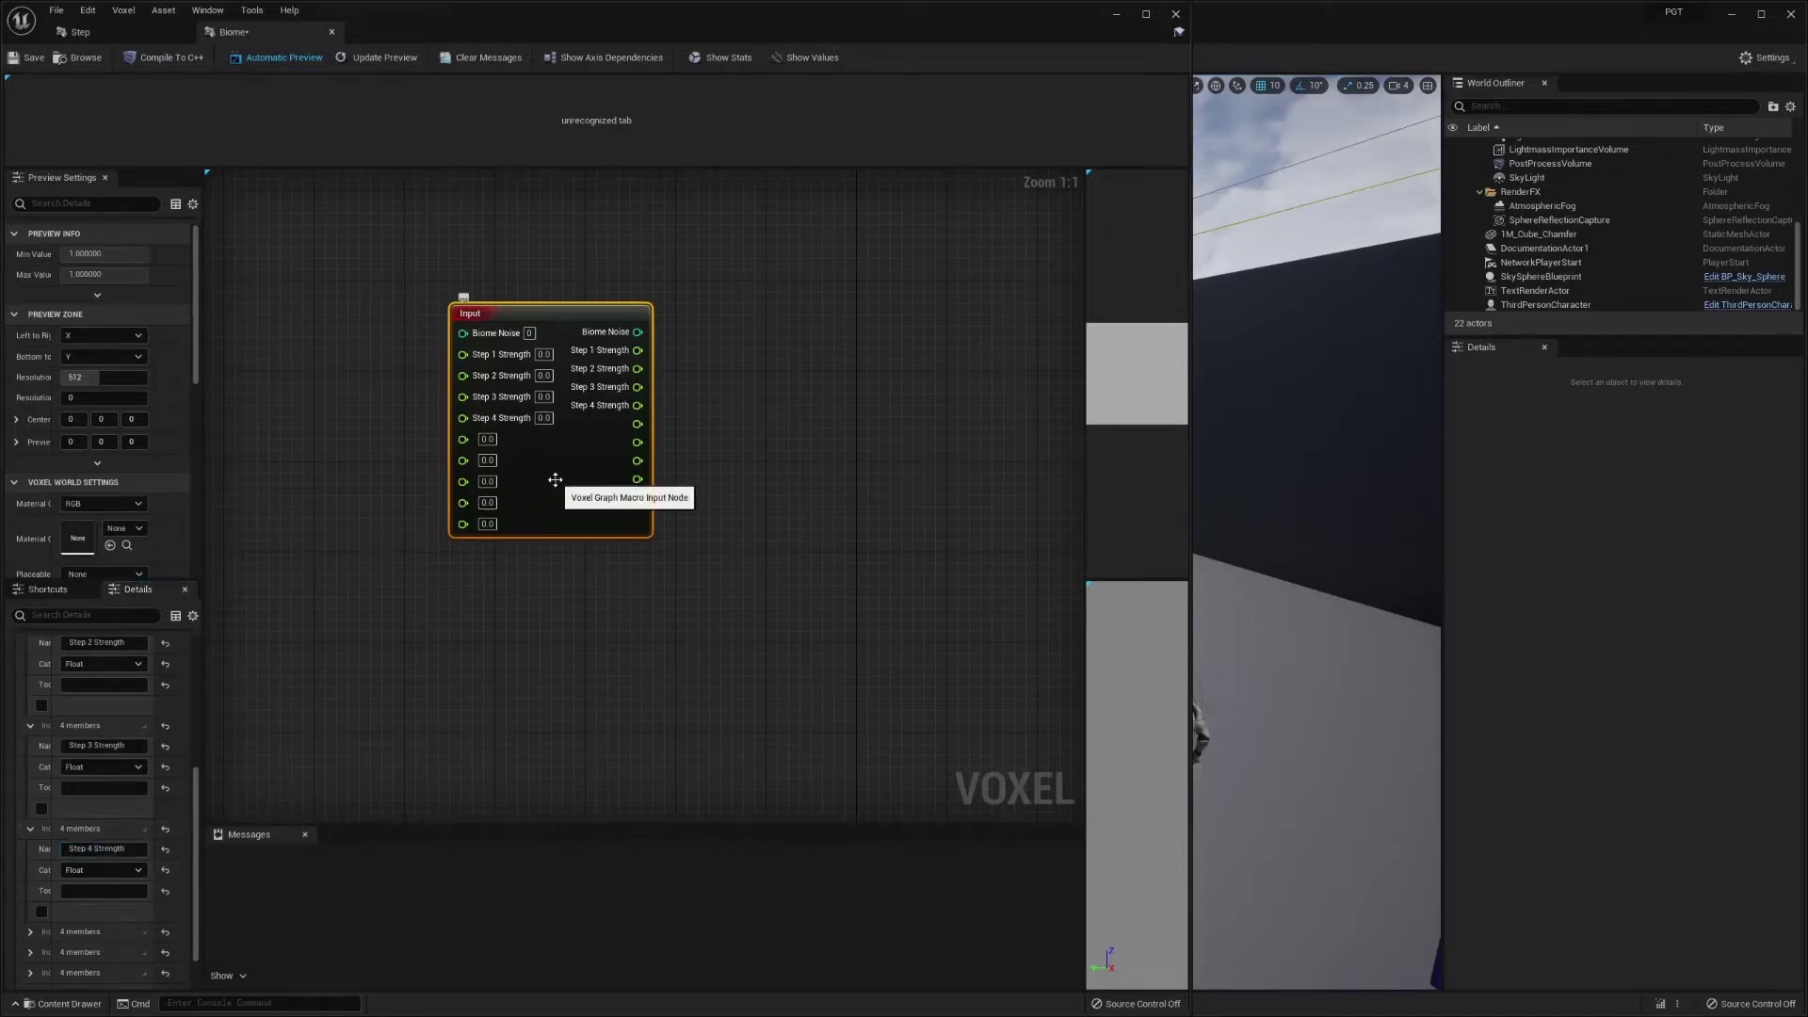
- Name the Input node's sixth pin Step 5 Strength, keeping the Float category
scroll(109, 886, "down", 1)
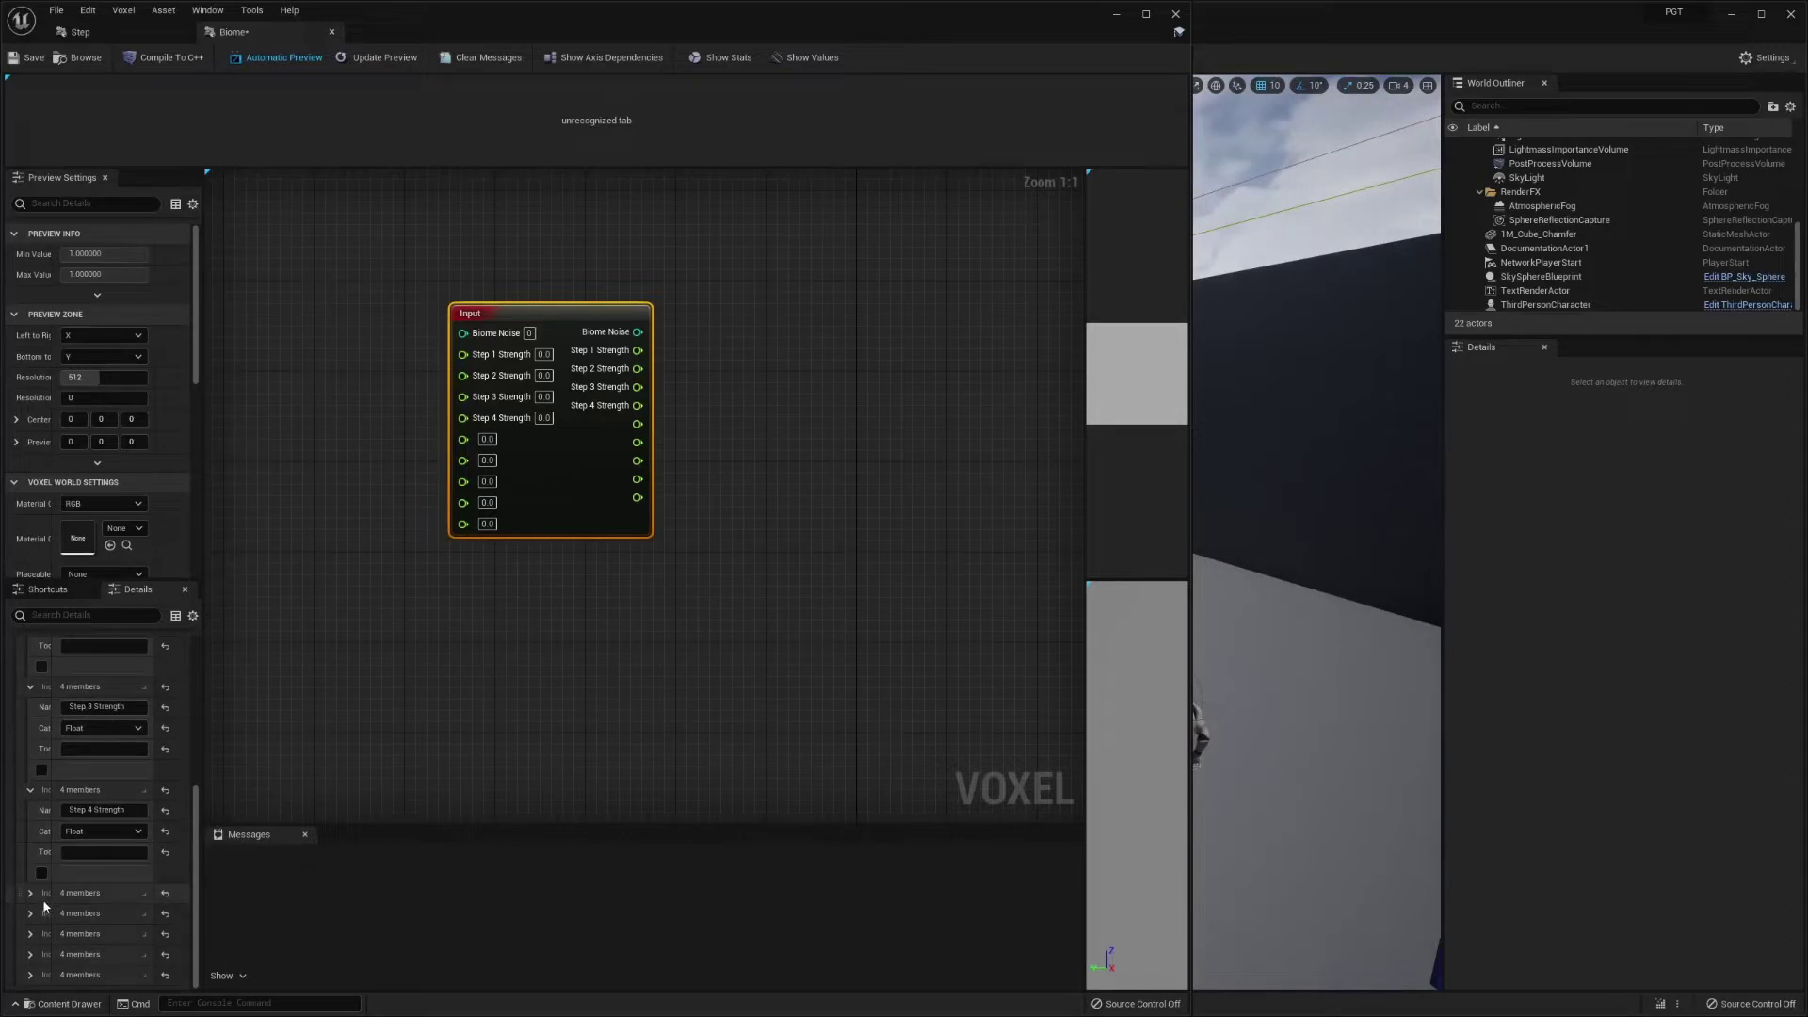
left_click(30, 893)
left_click(104, 913)
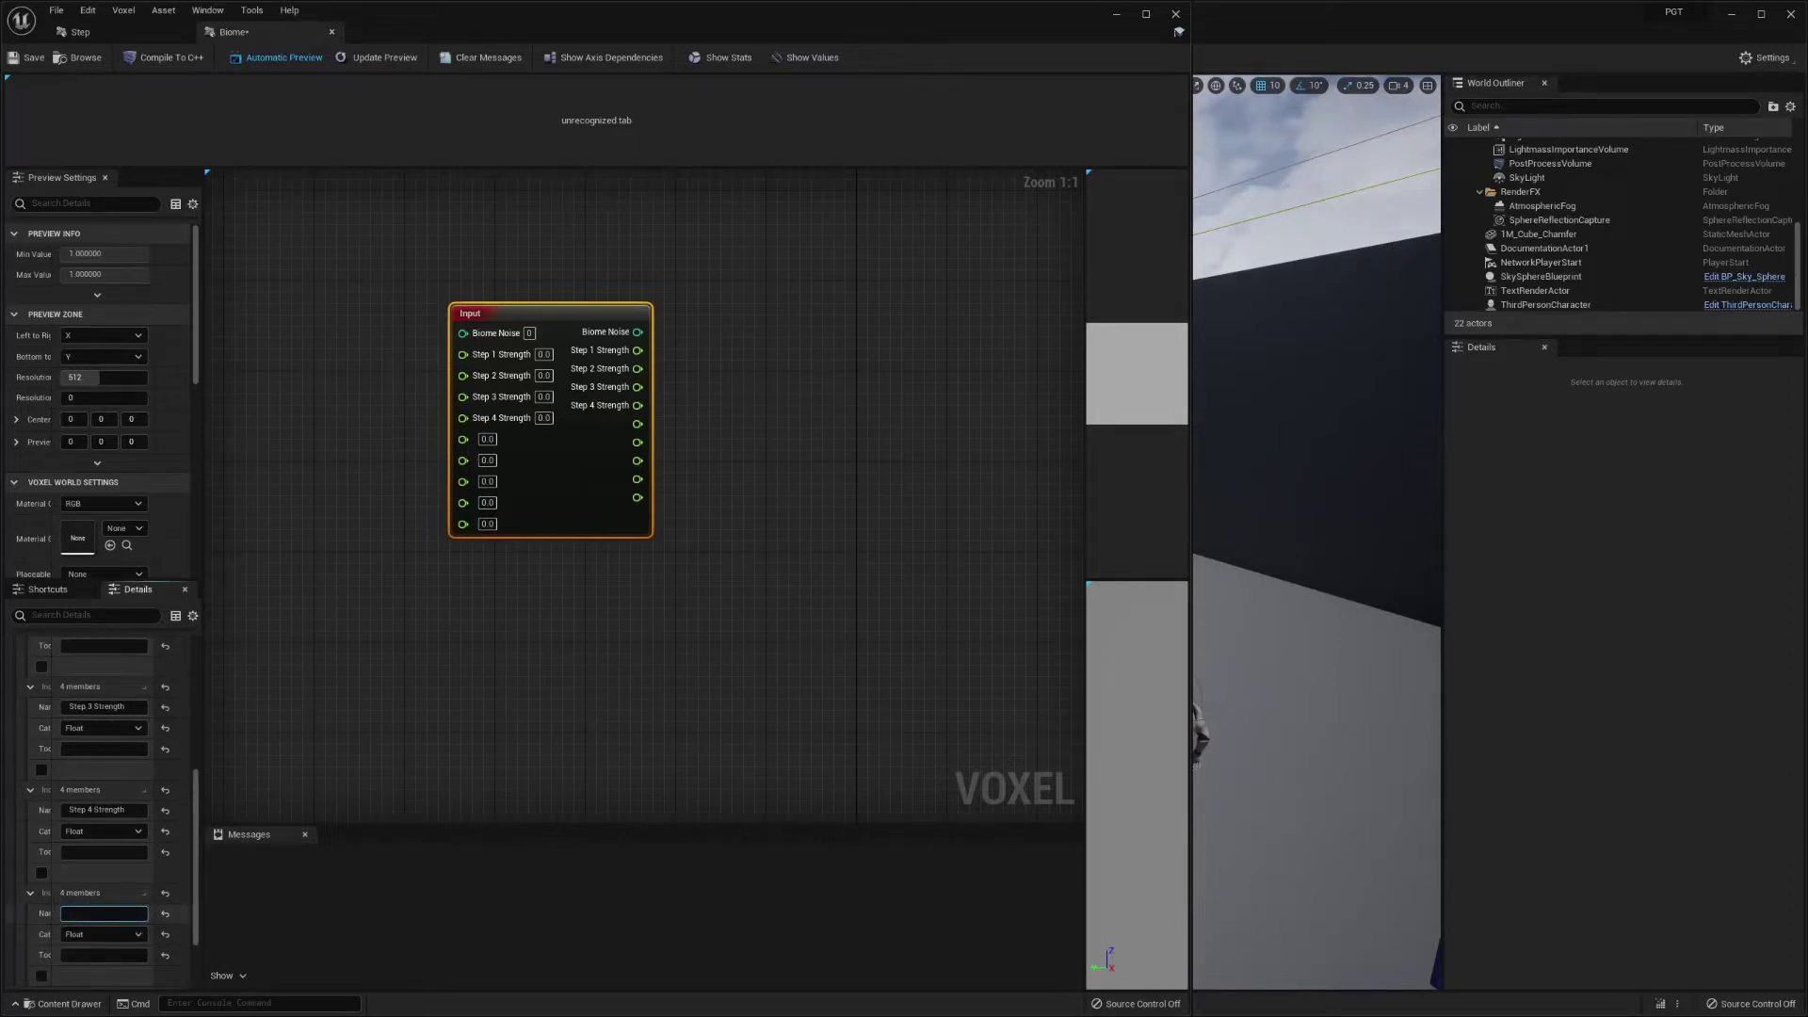
type("Step 1 Strength")
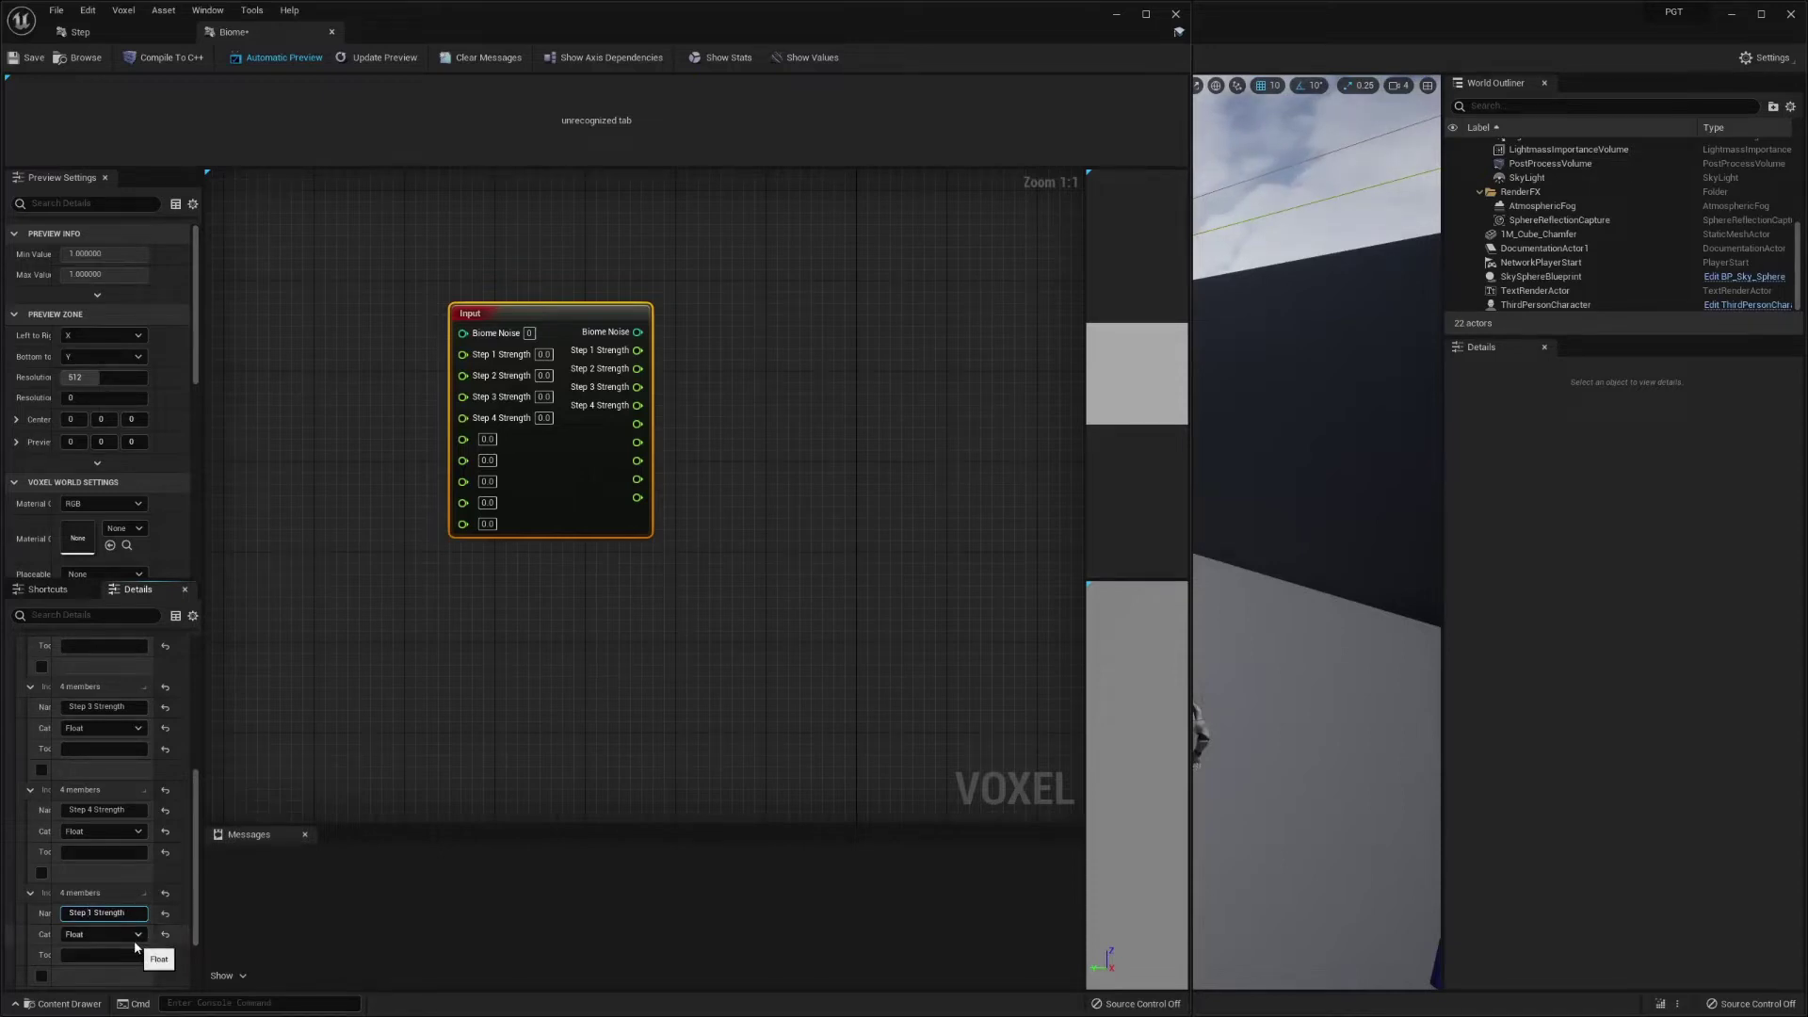
key("Delete")
type("5")
key("Return")
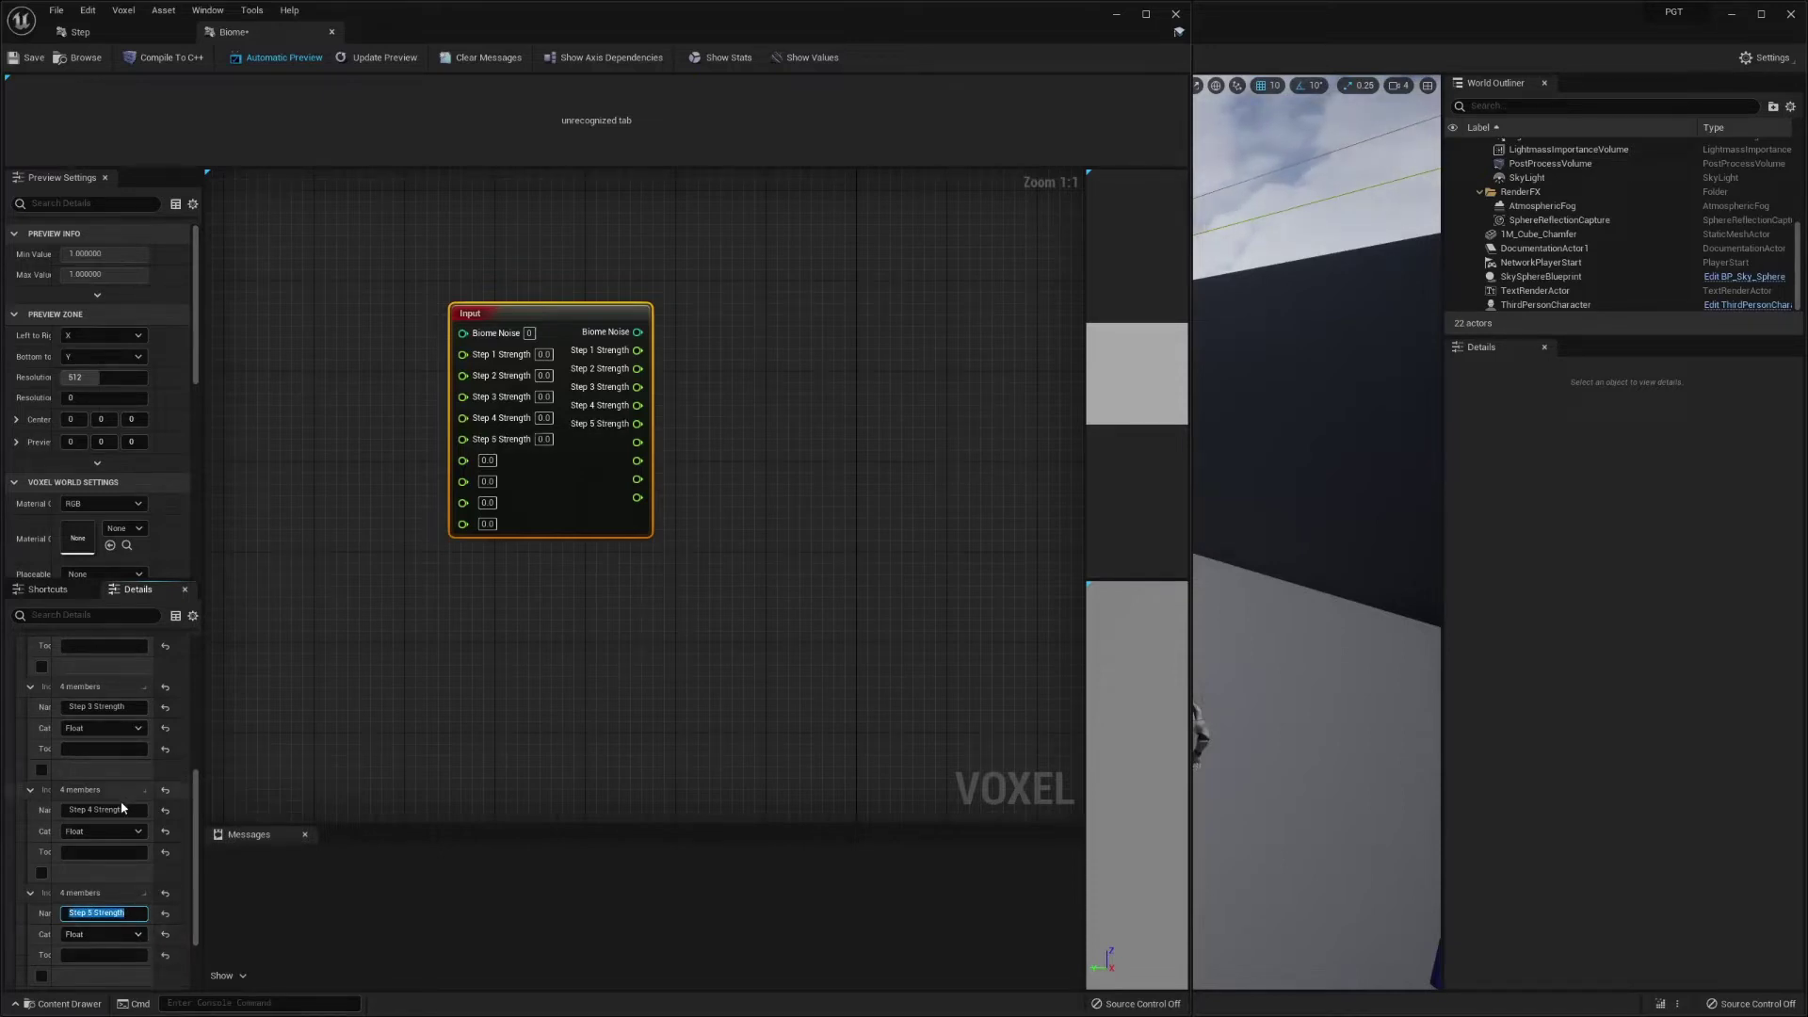
- Name the Input node's seventh pin Radius, keeping the Float category
scroll(122, 807, "down", 1)
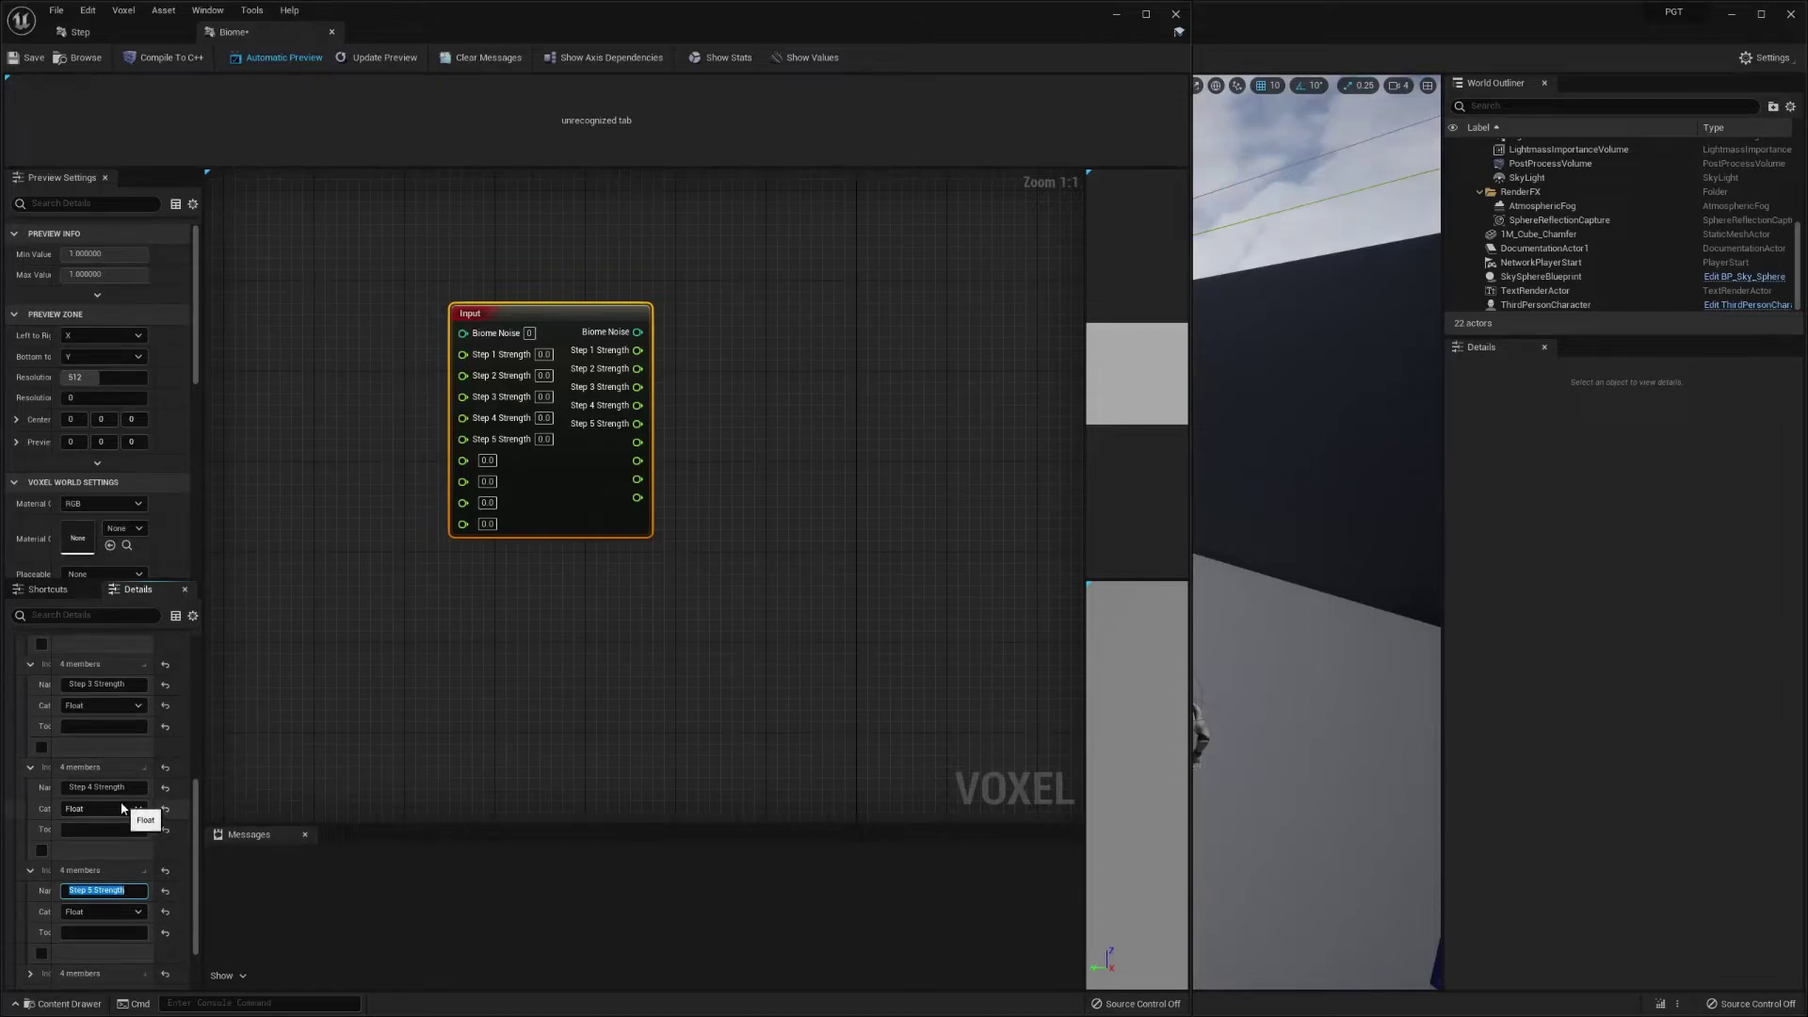
scroll(85, 876, "down", 3)
left_click(46, 916)
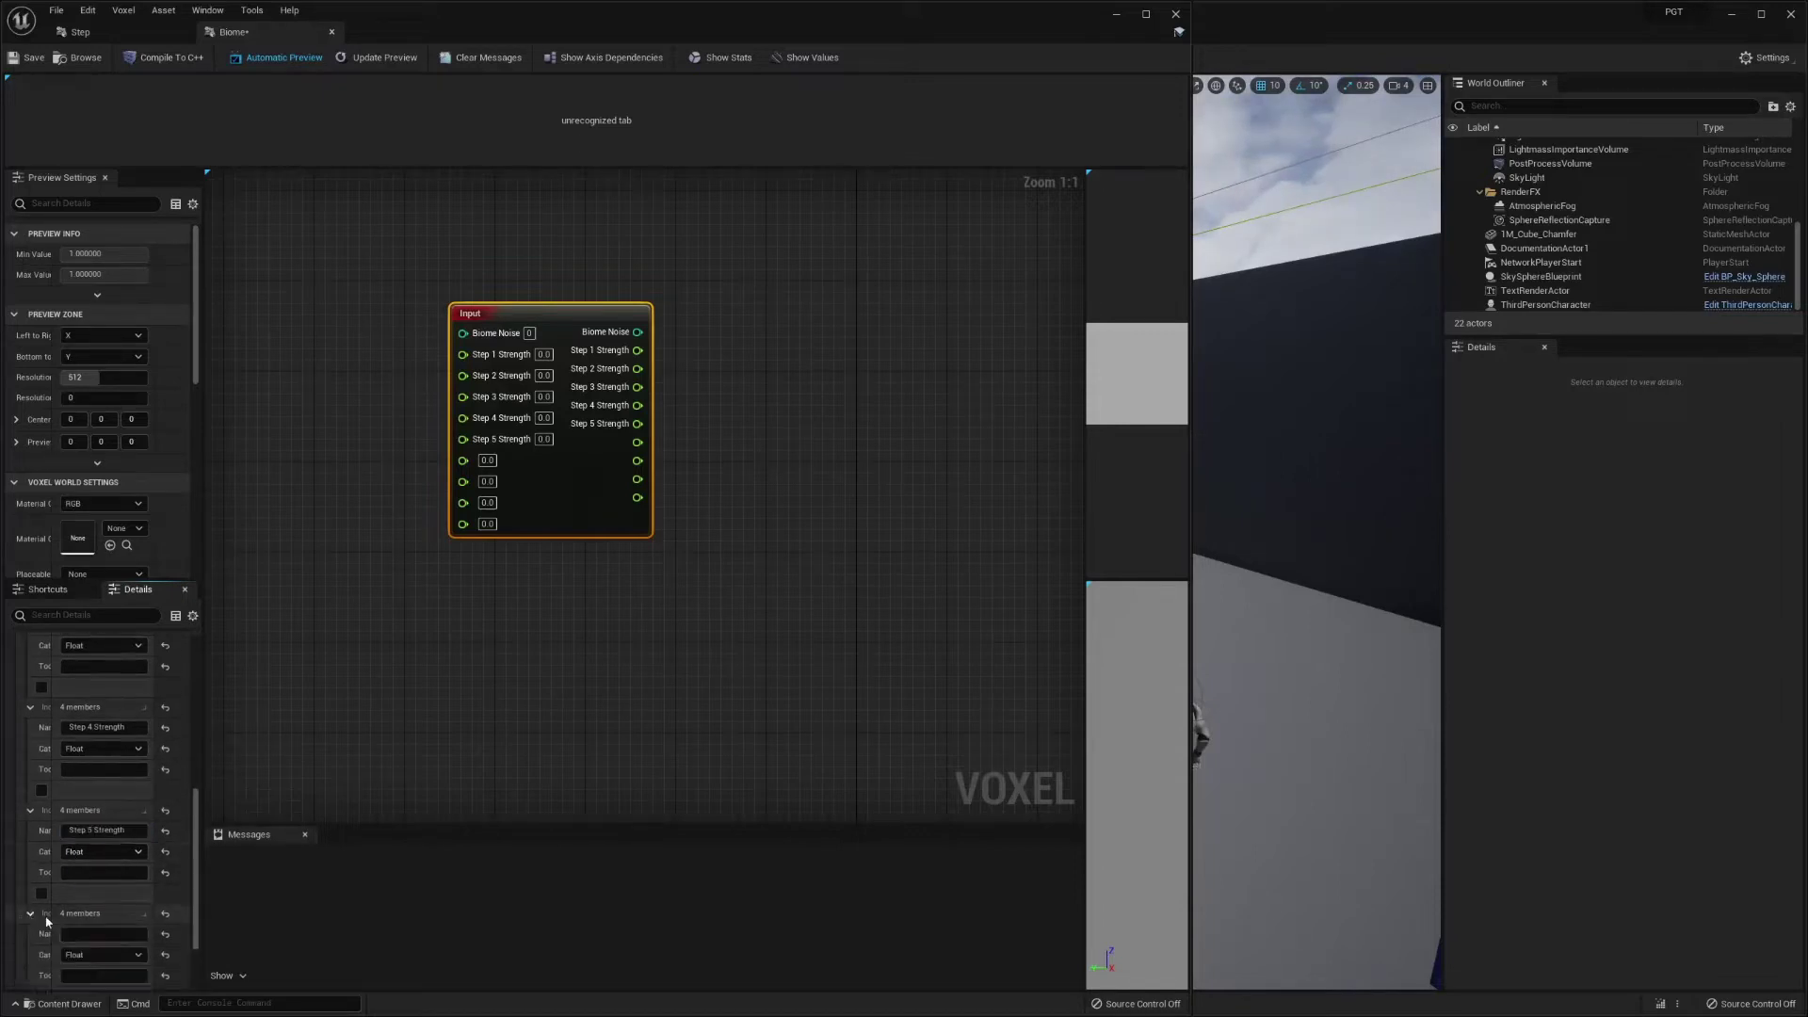
left_click(104, 935)
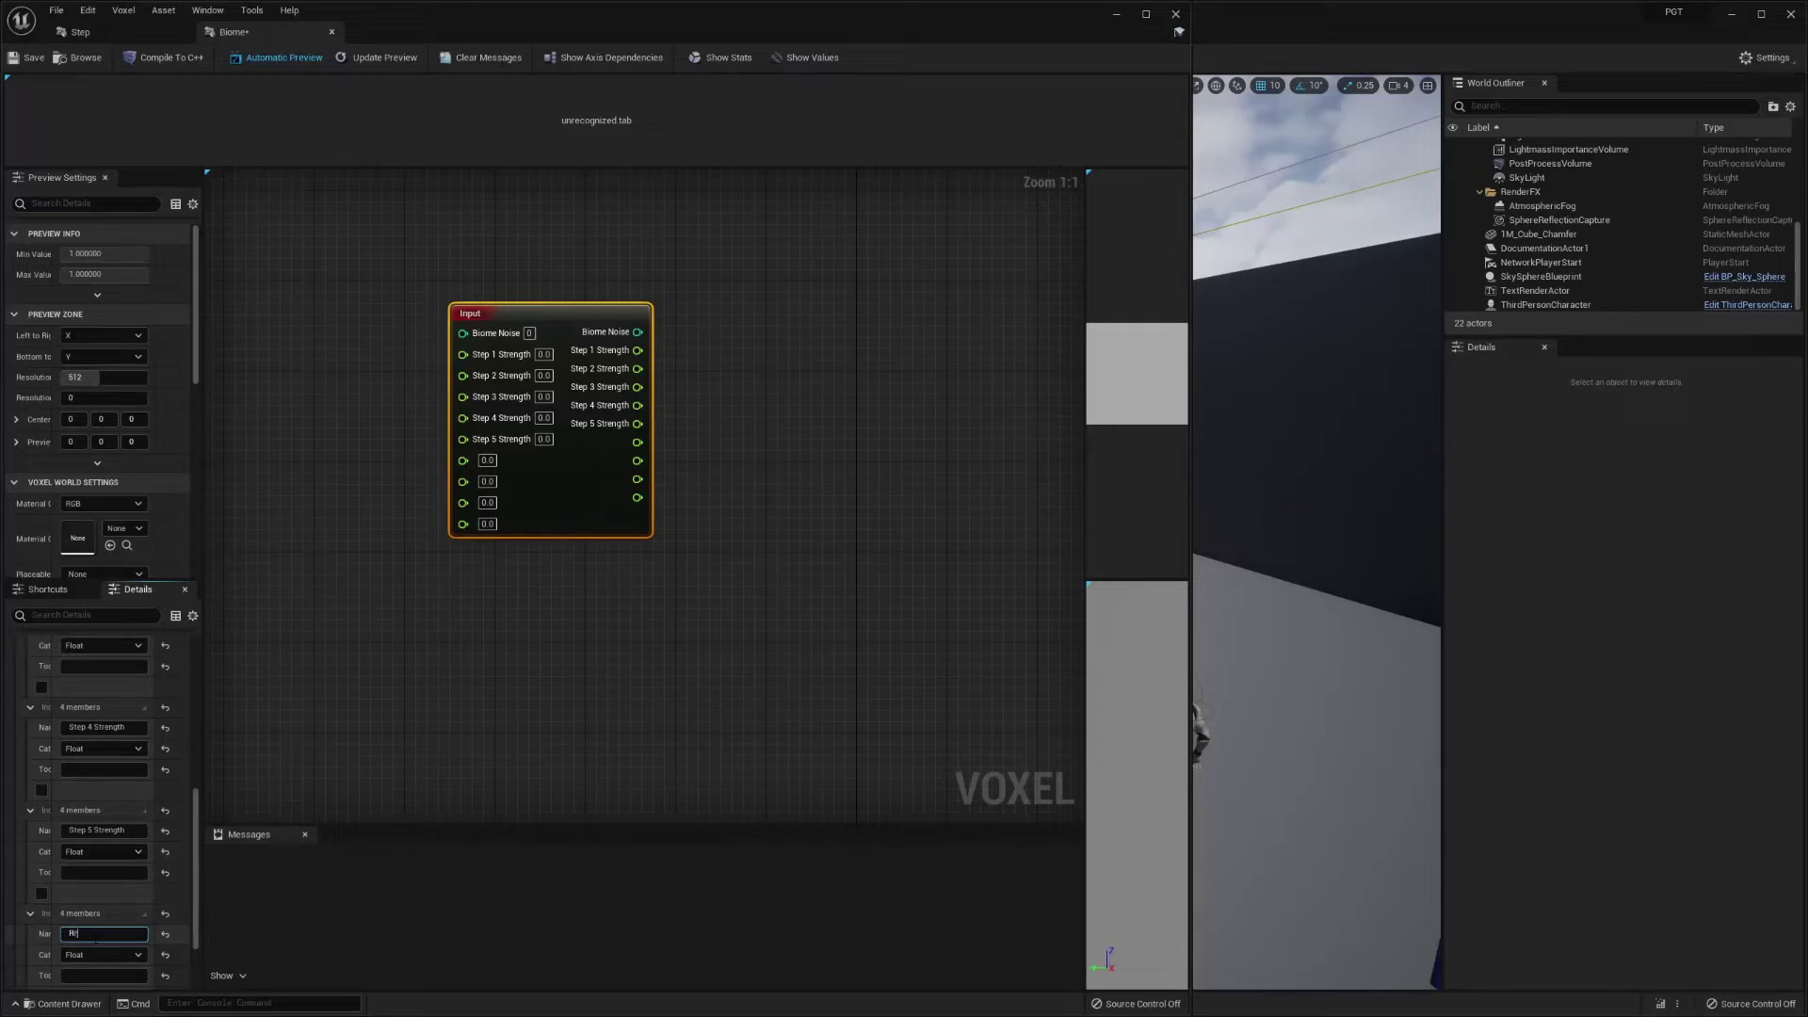
type("Radius")
key("Return")
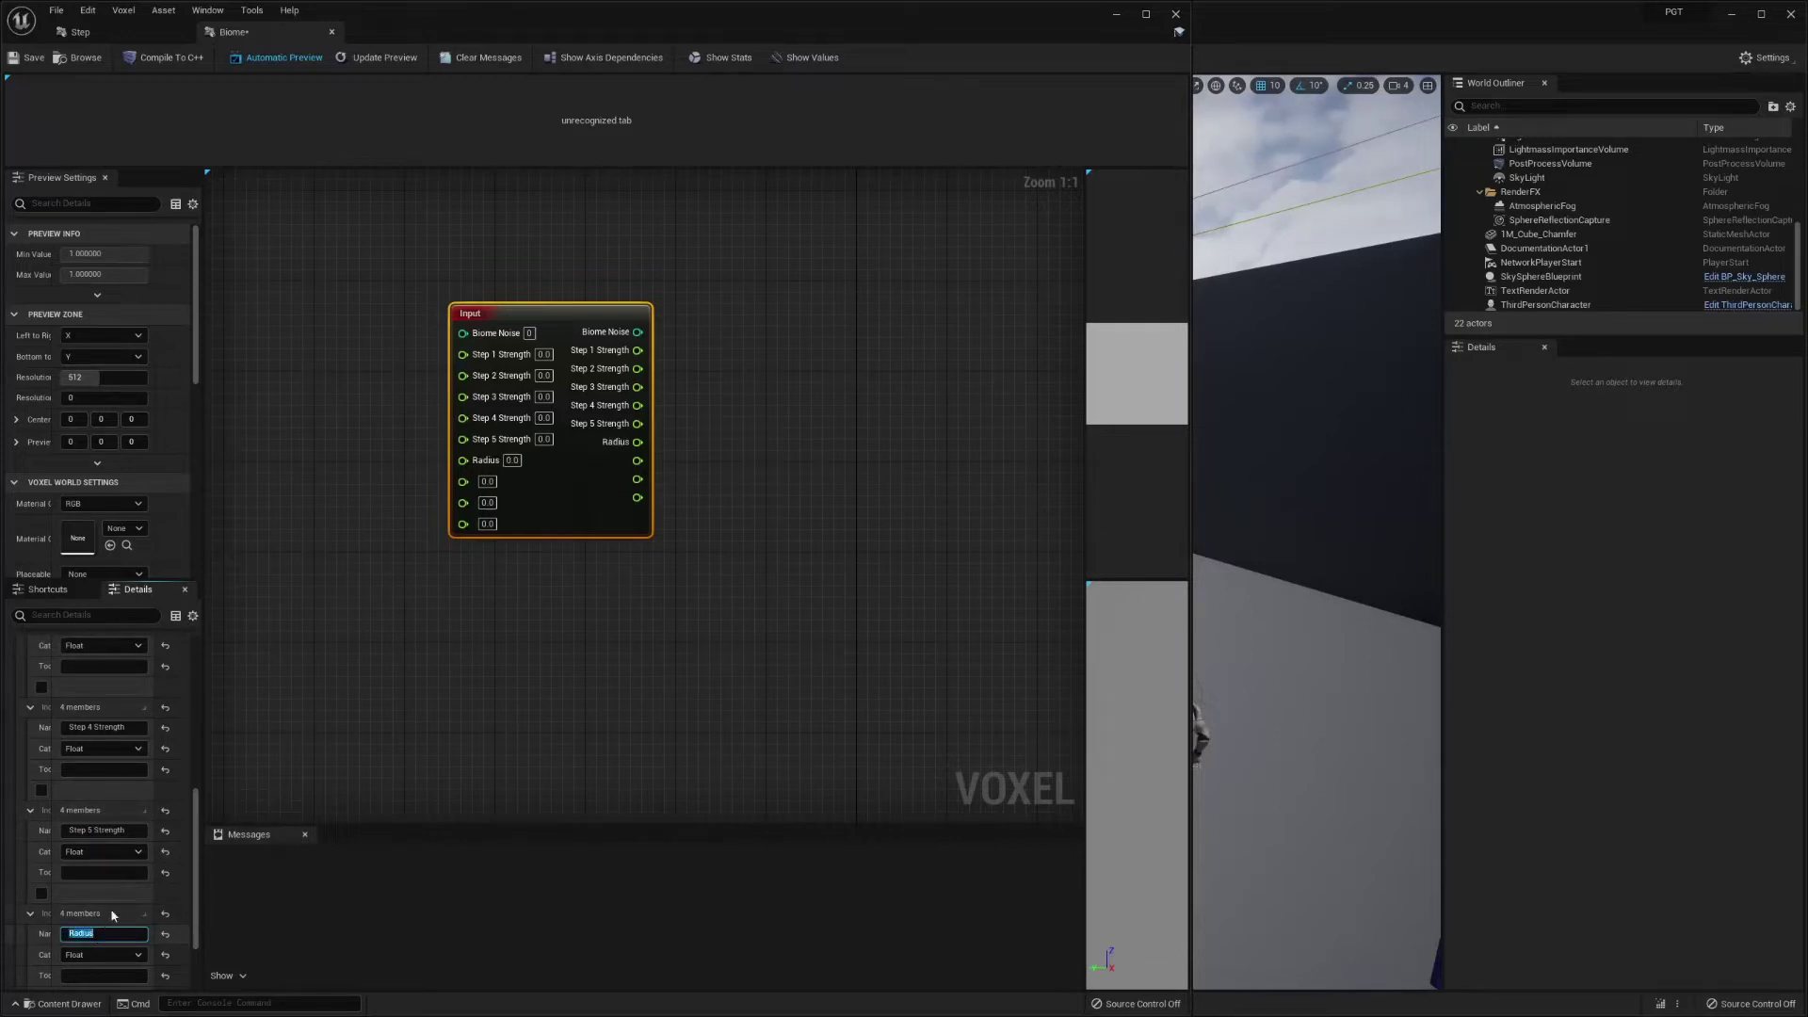
- Name the Input node's eighth pin Biome Seed and set its category to Seed
scroll(14, 936, "down", 3)
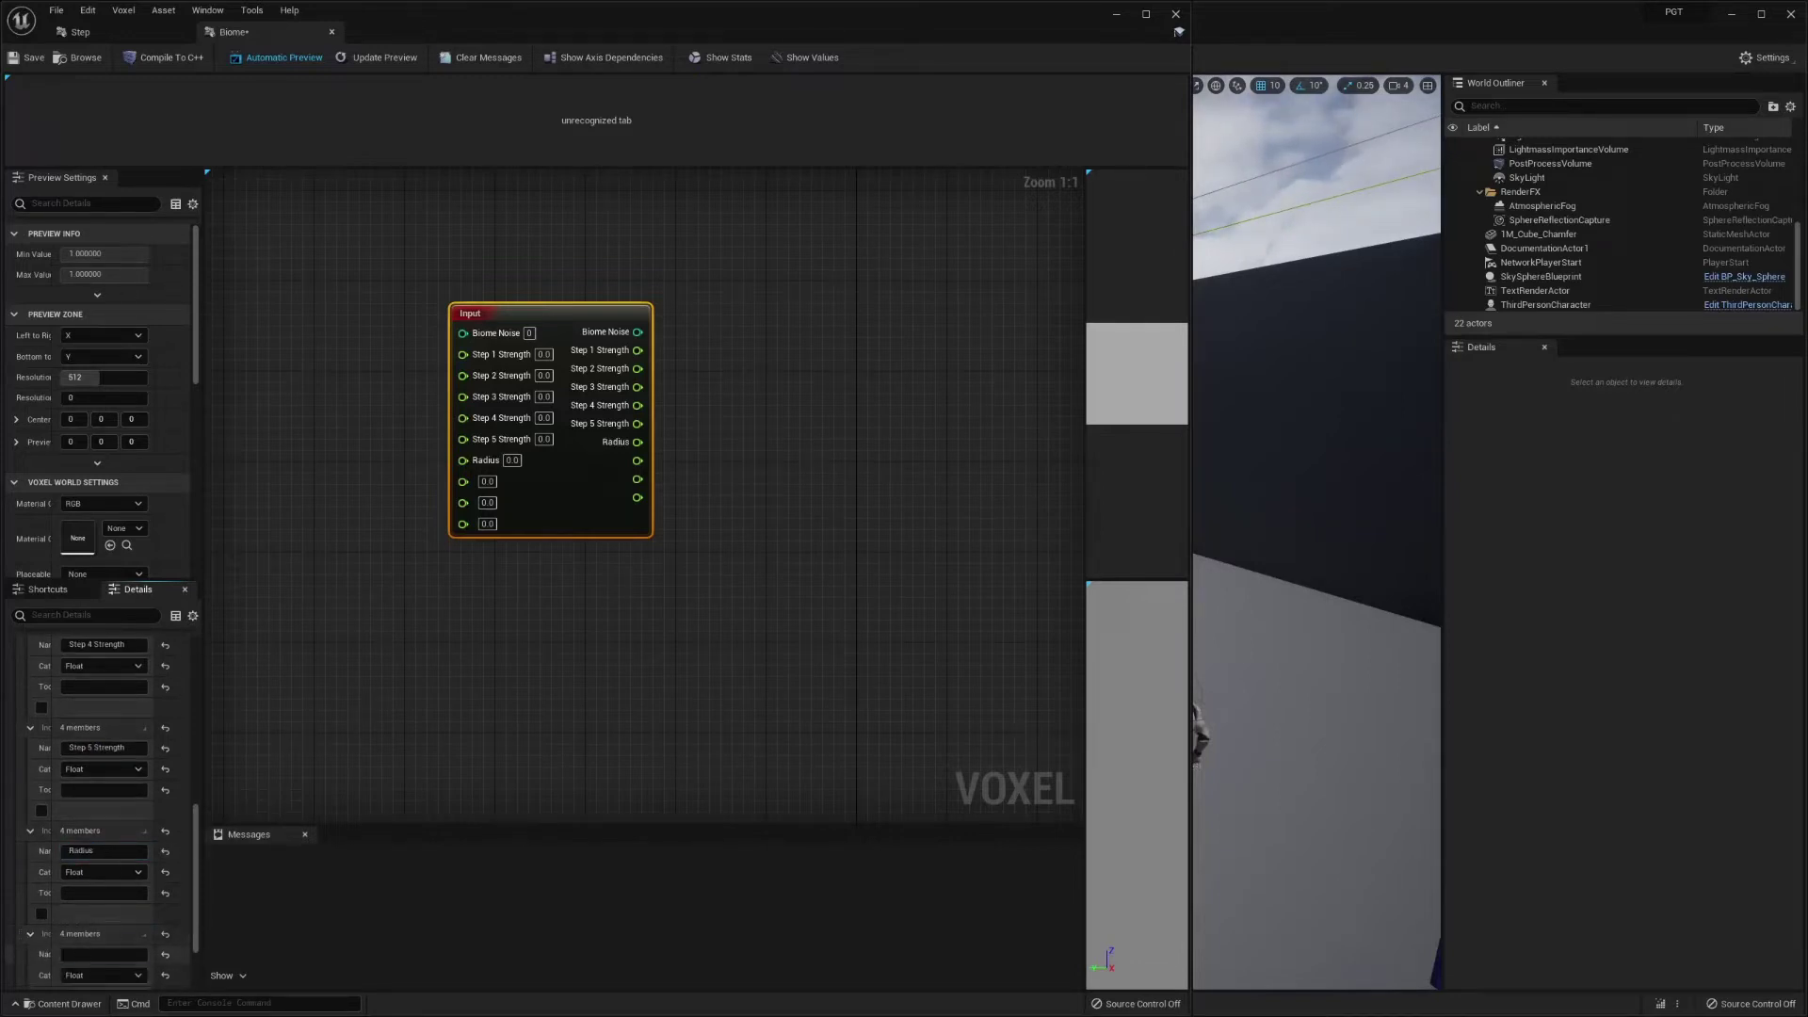
left_click(104, 954)
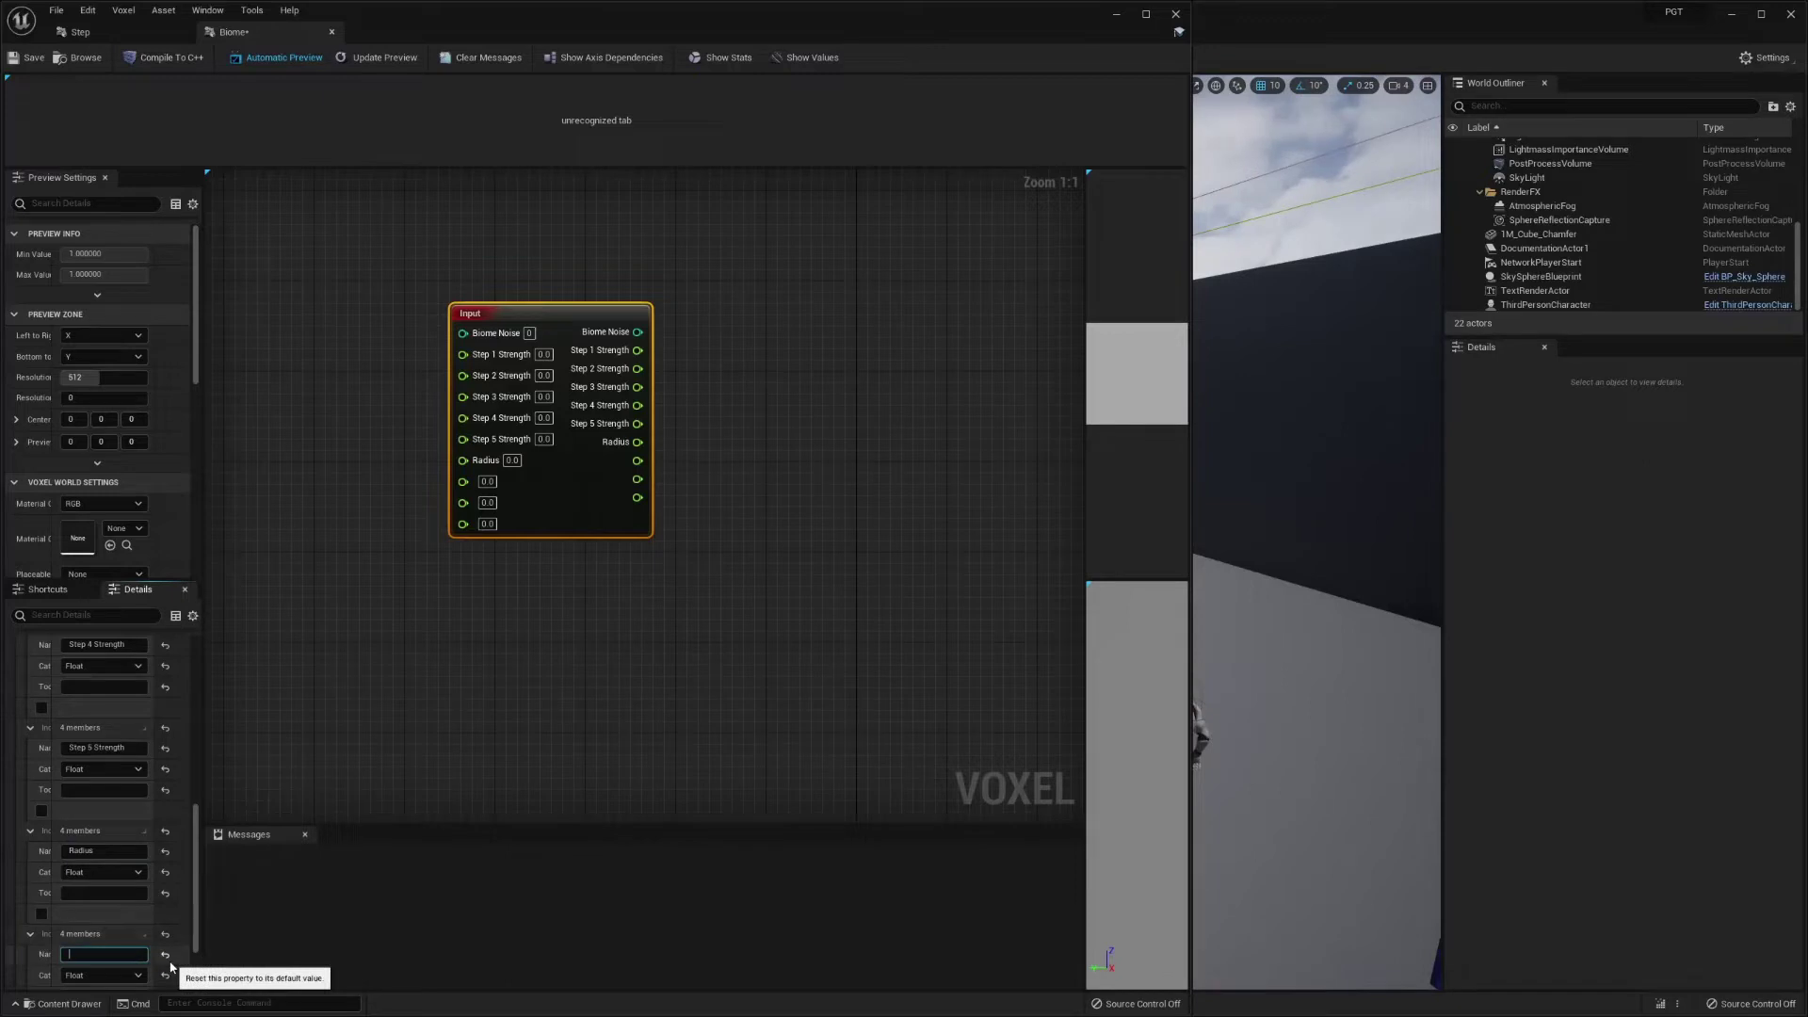
type("Biome Seed")
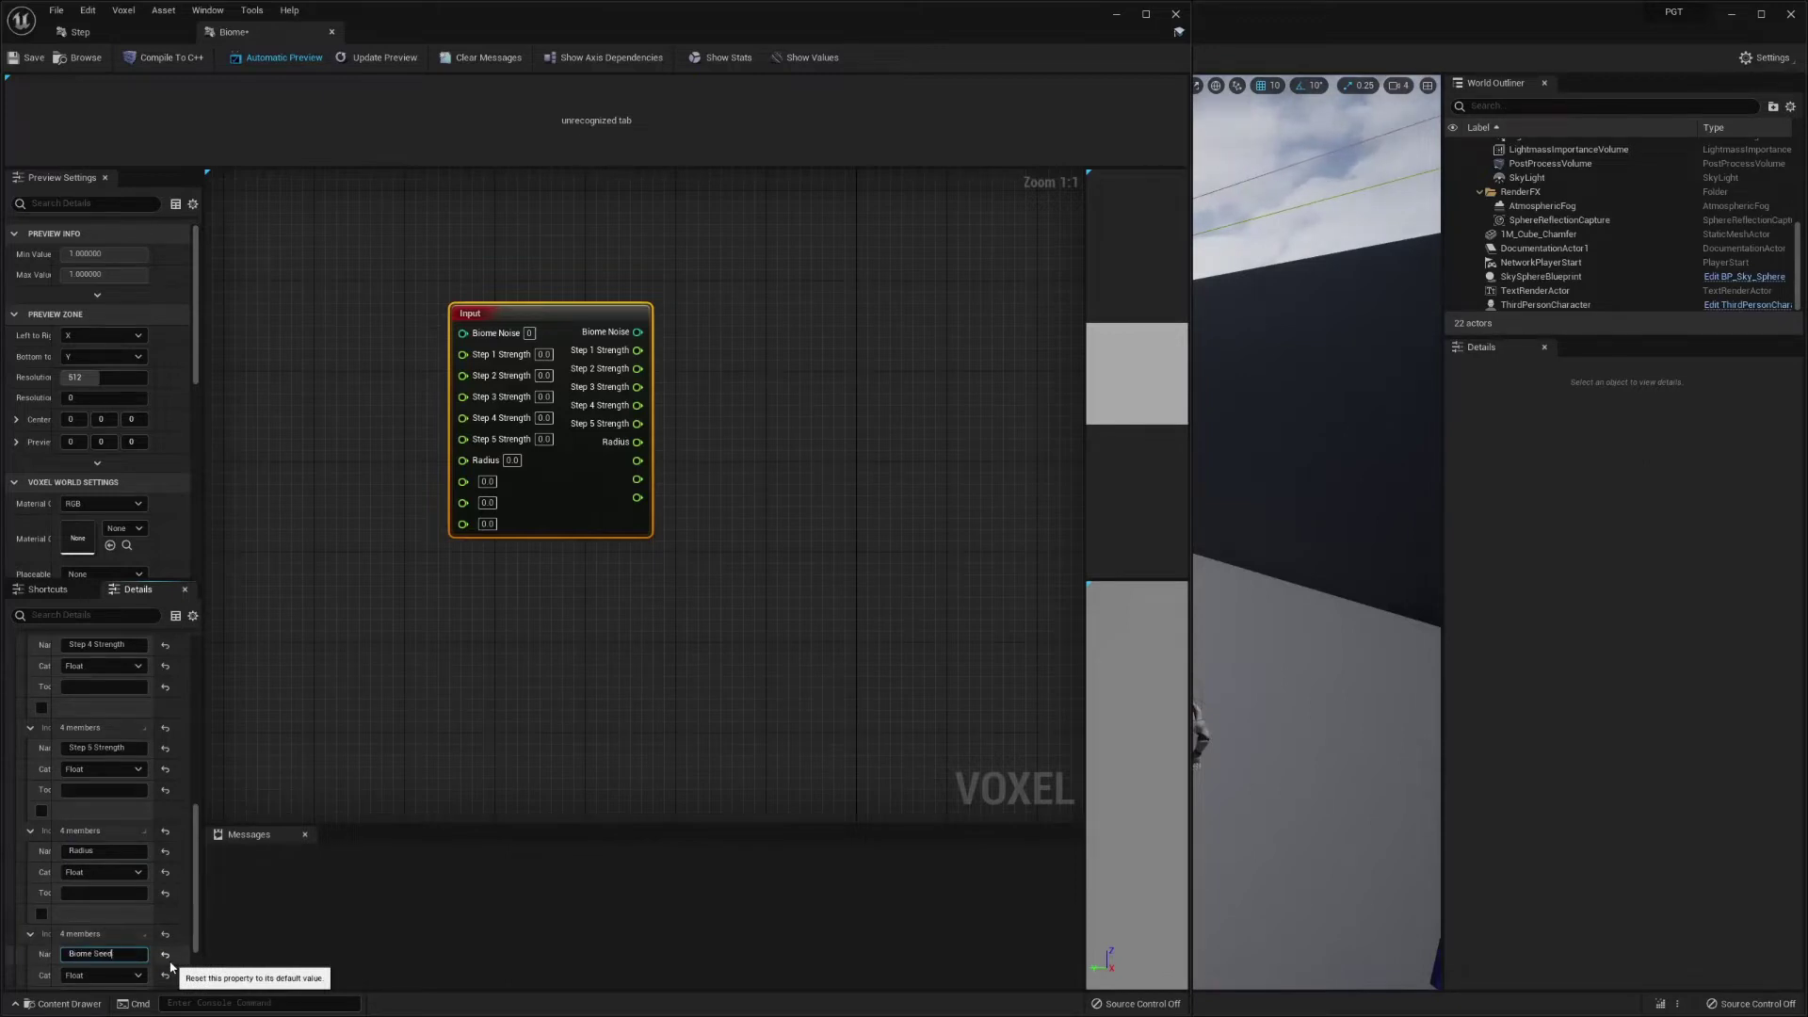
key("Return")
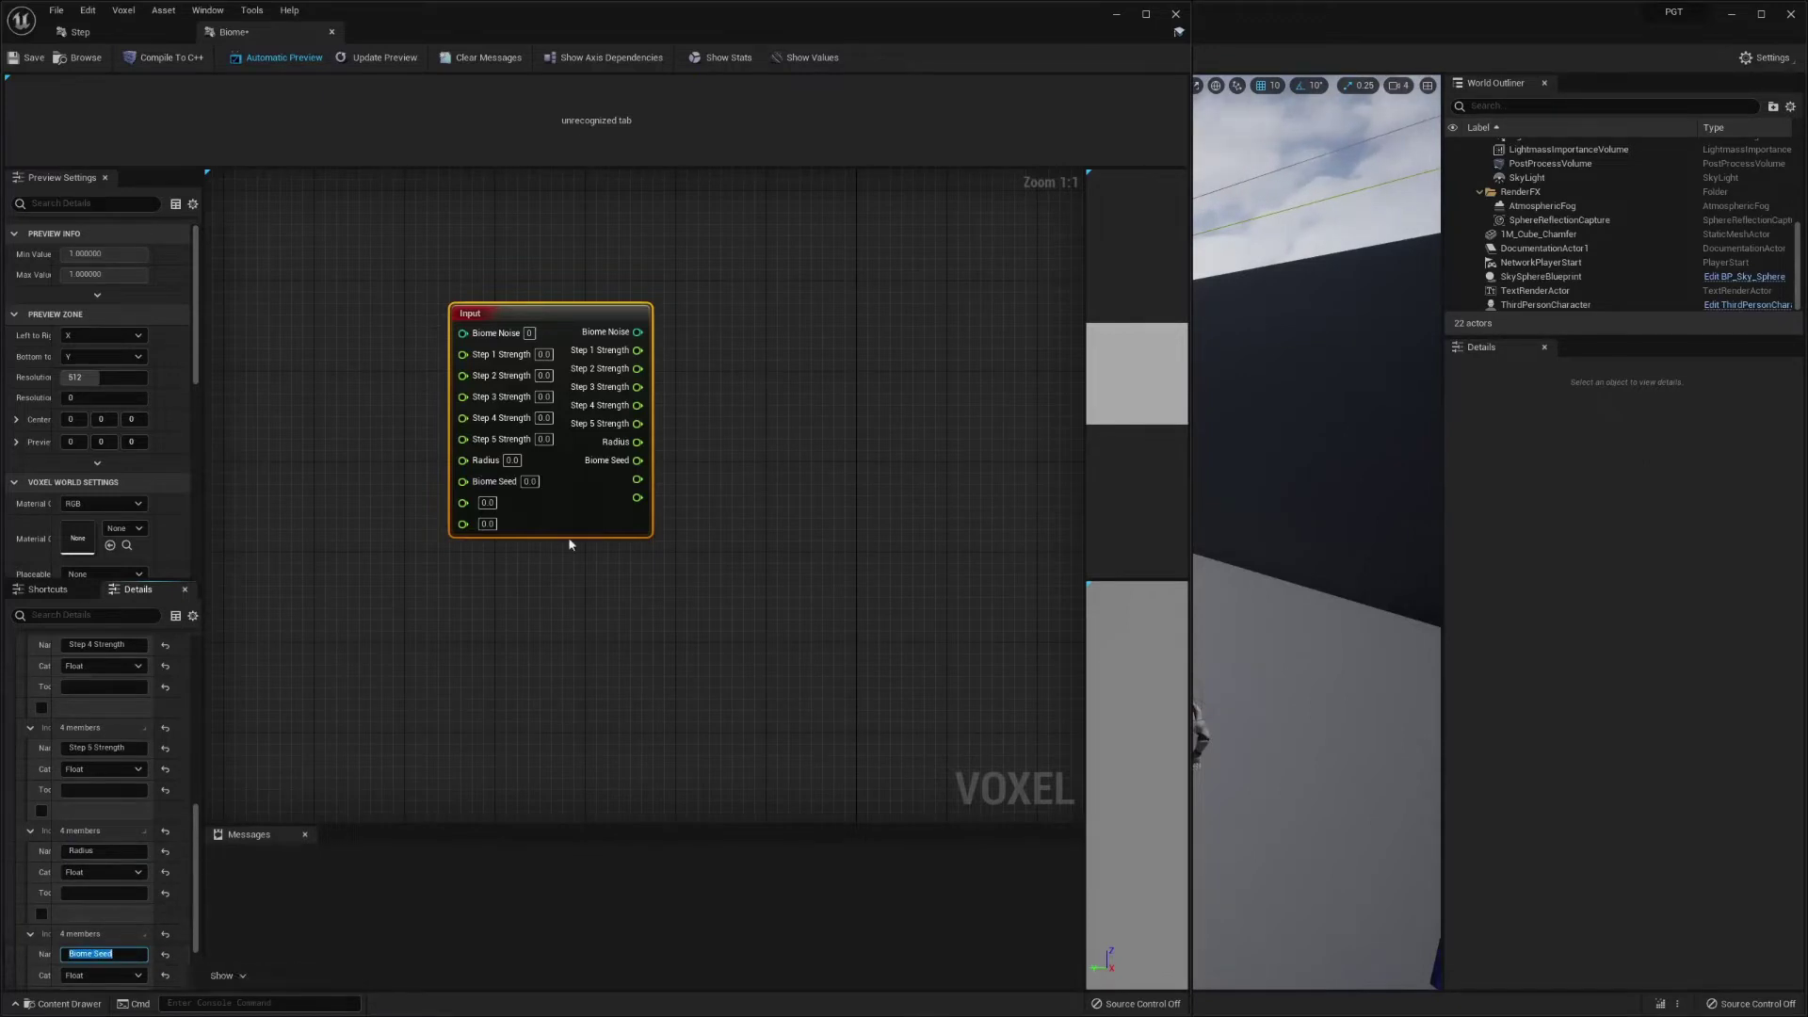
scroll(95, 918, "down", 2)
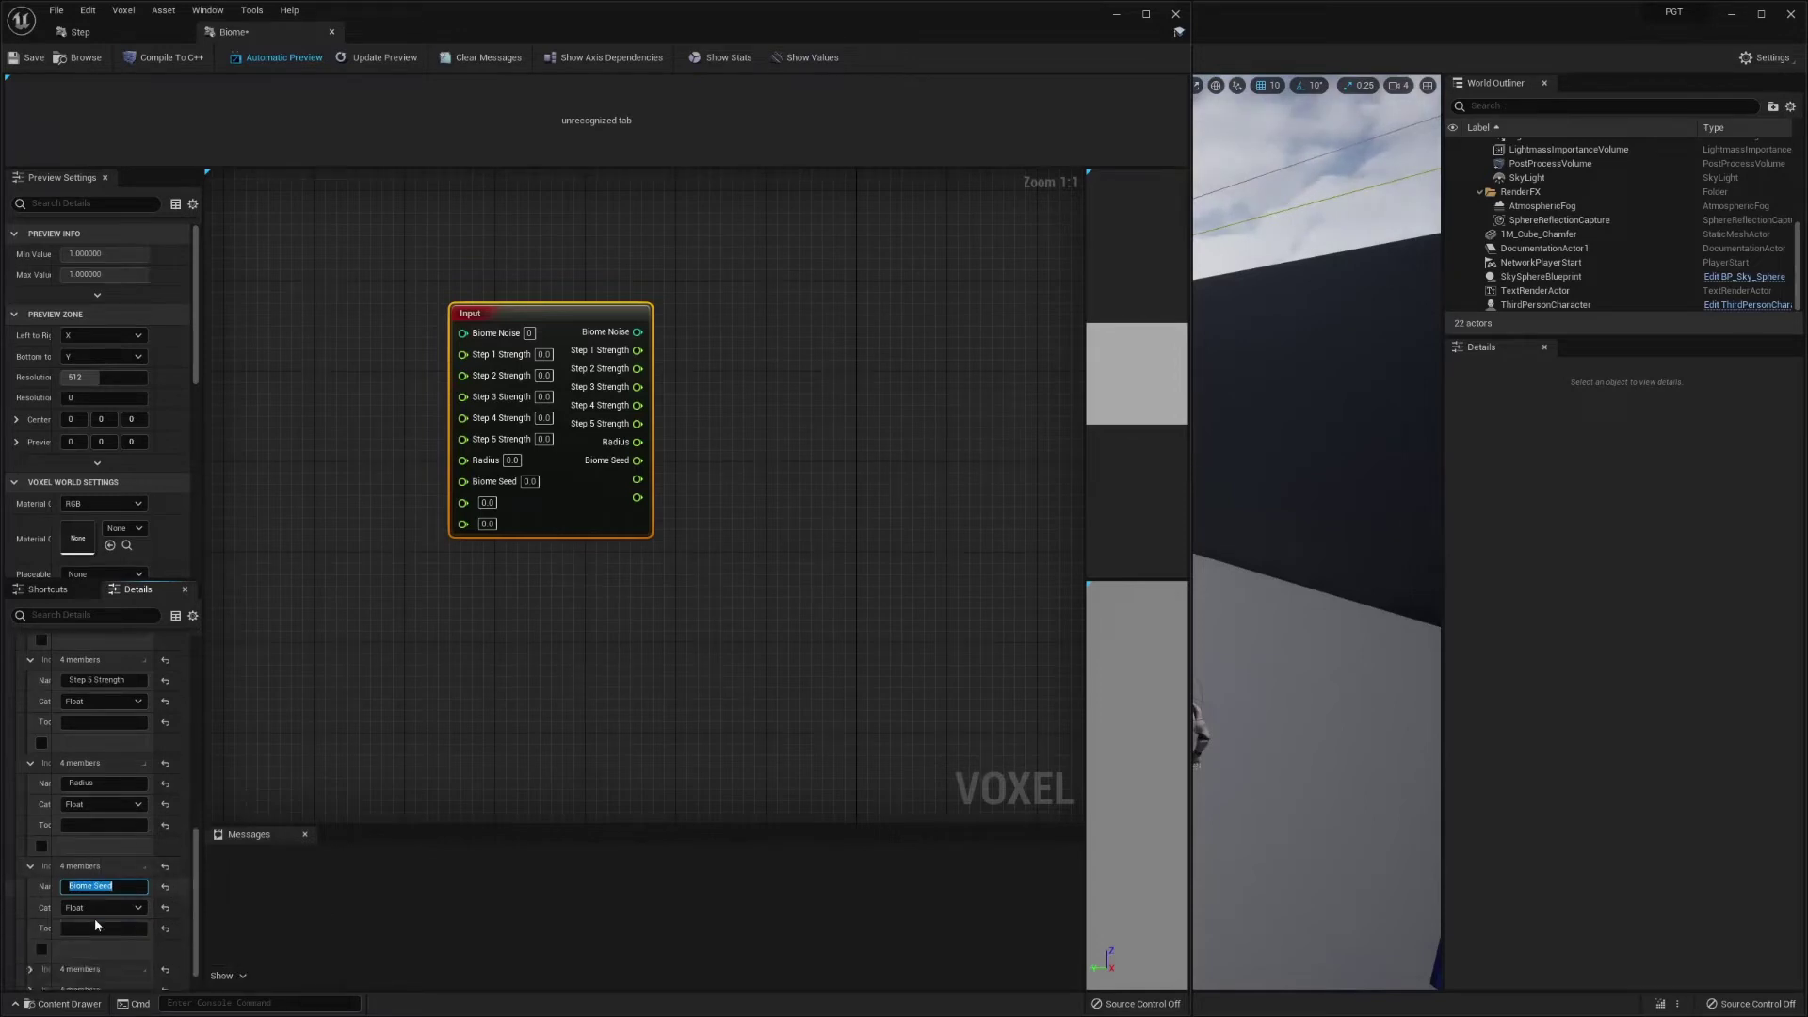
left_click(94, 906)
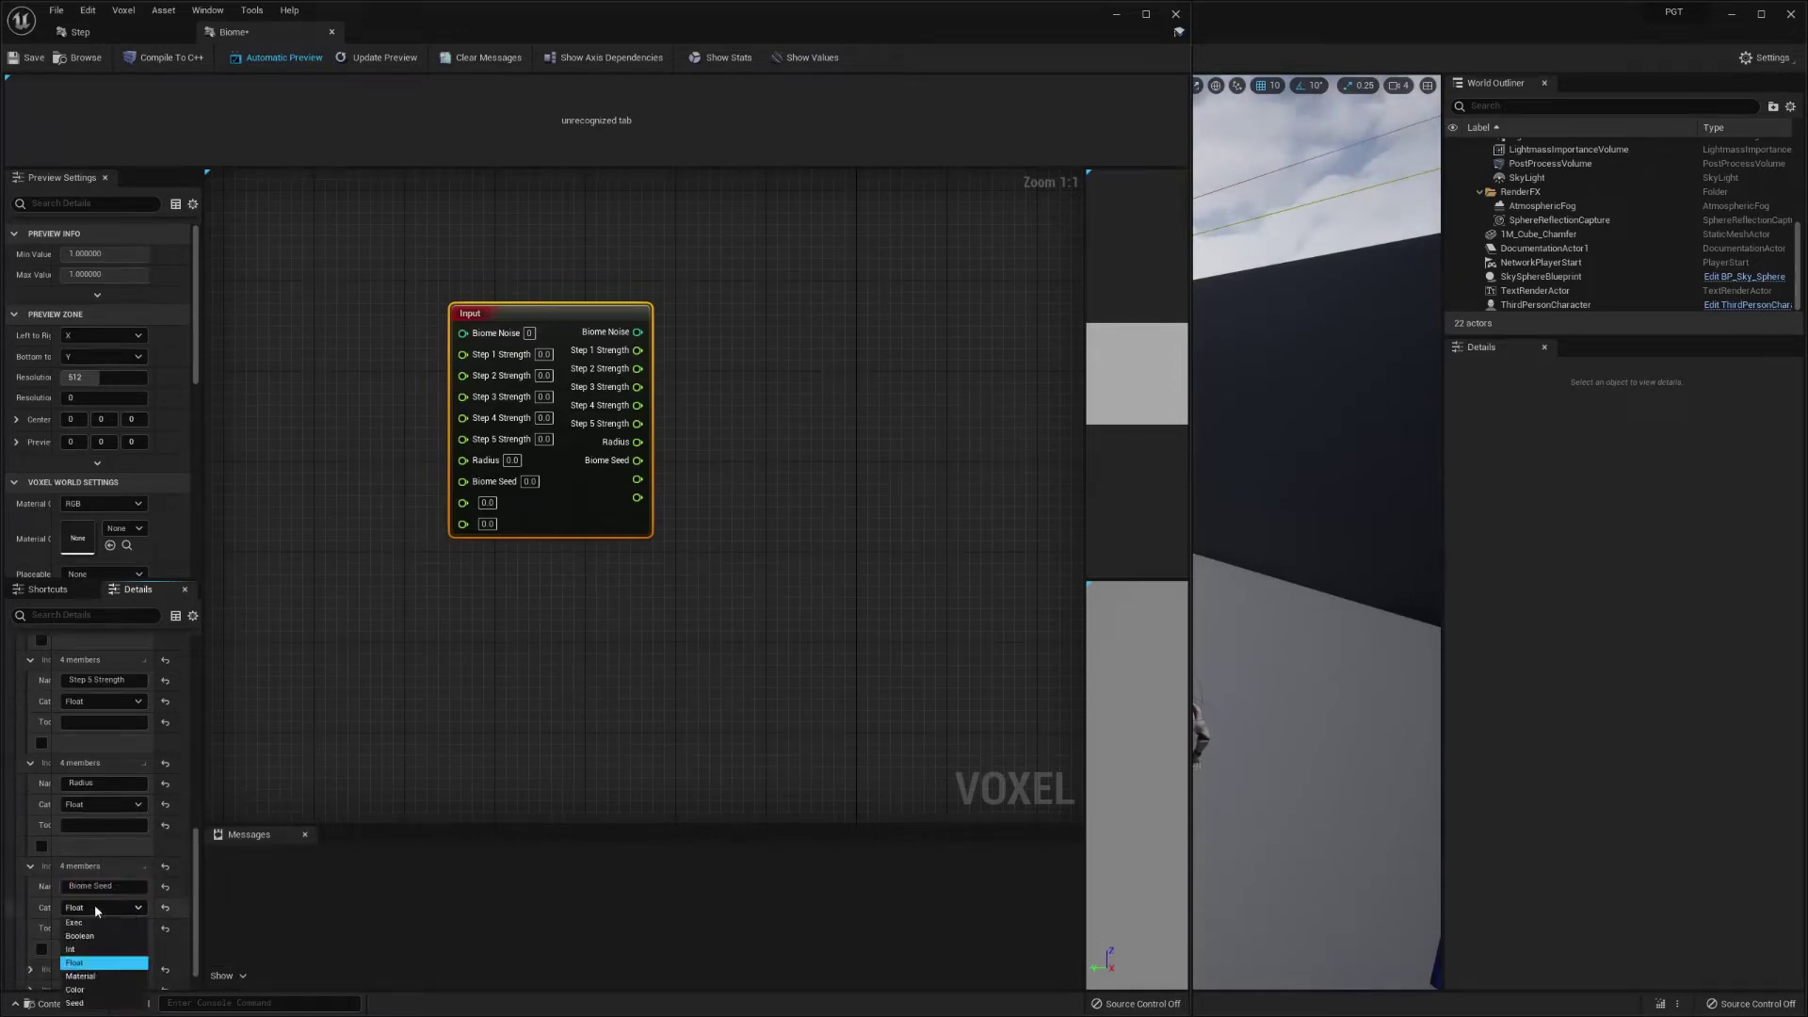
left_click(100, 1004)
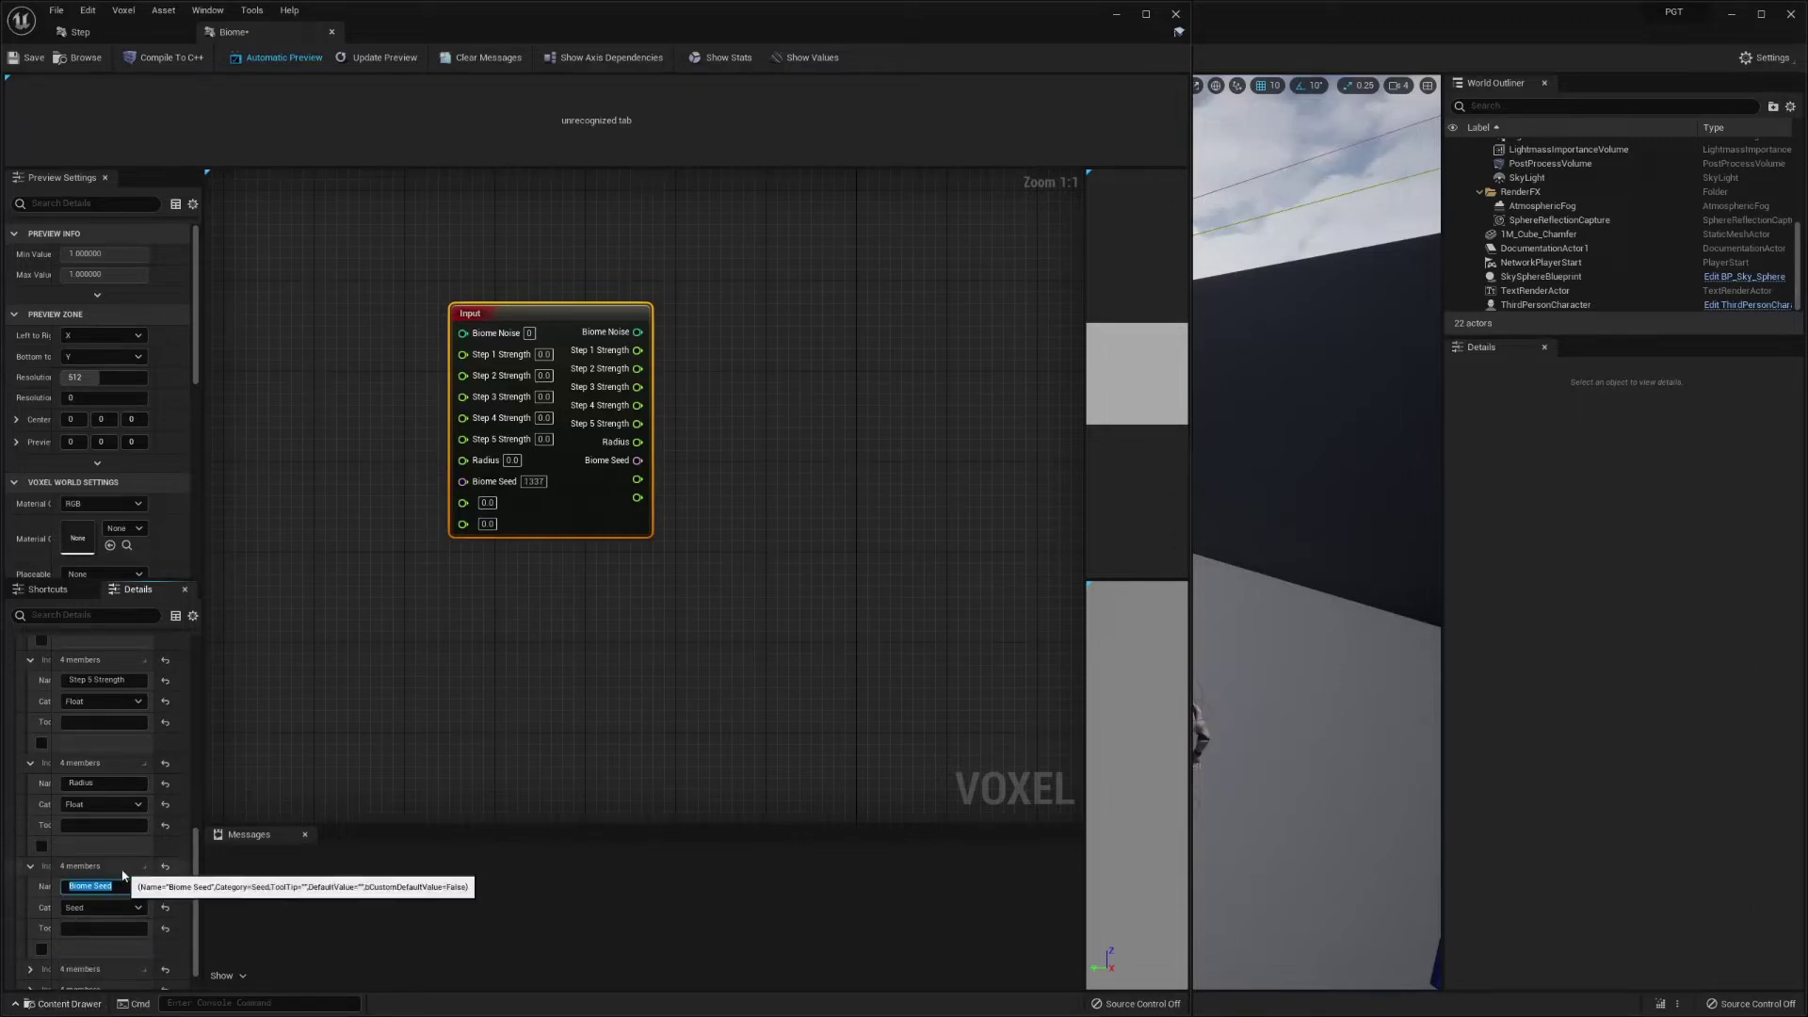
- Name the Input node's ninth pin Biome Frequency, keeping the Float category
scroll(60, 934, "down", 1)
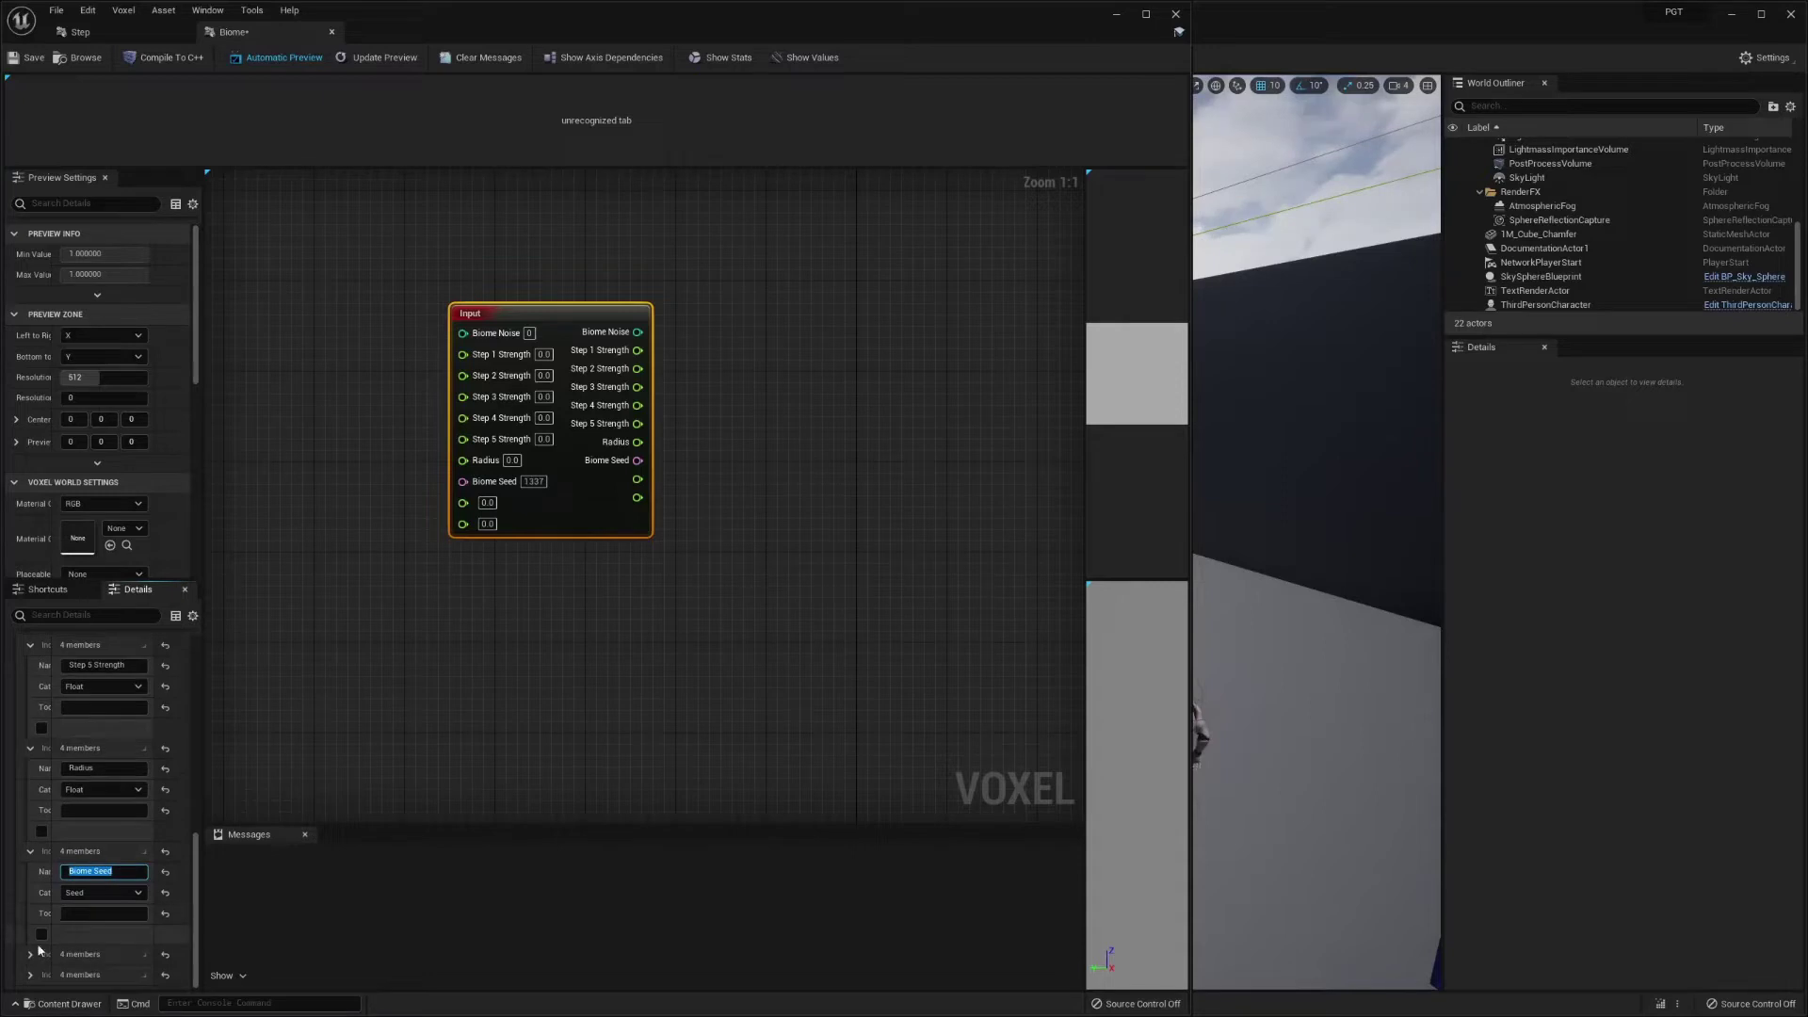
left_click(43, 961)
left_click(124, 973)
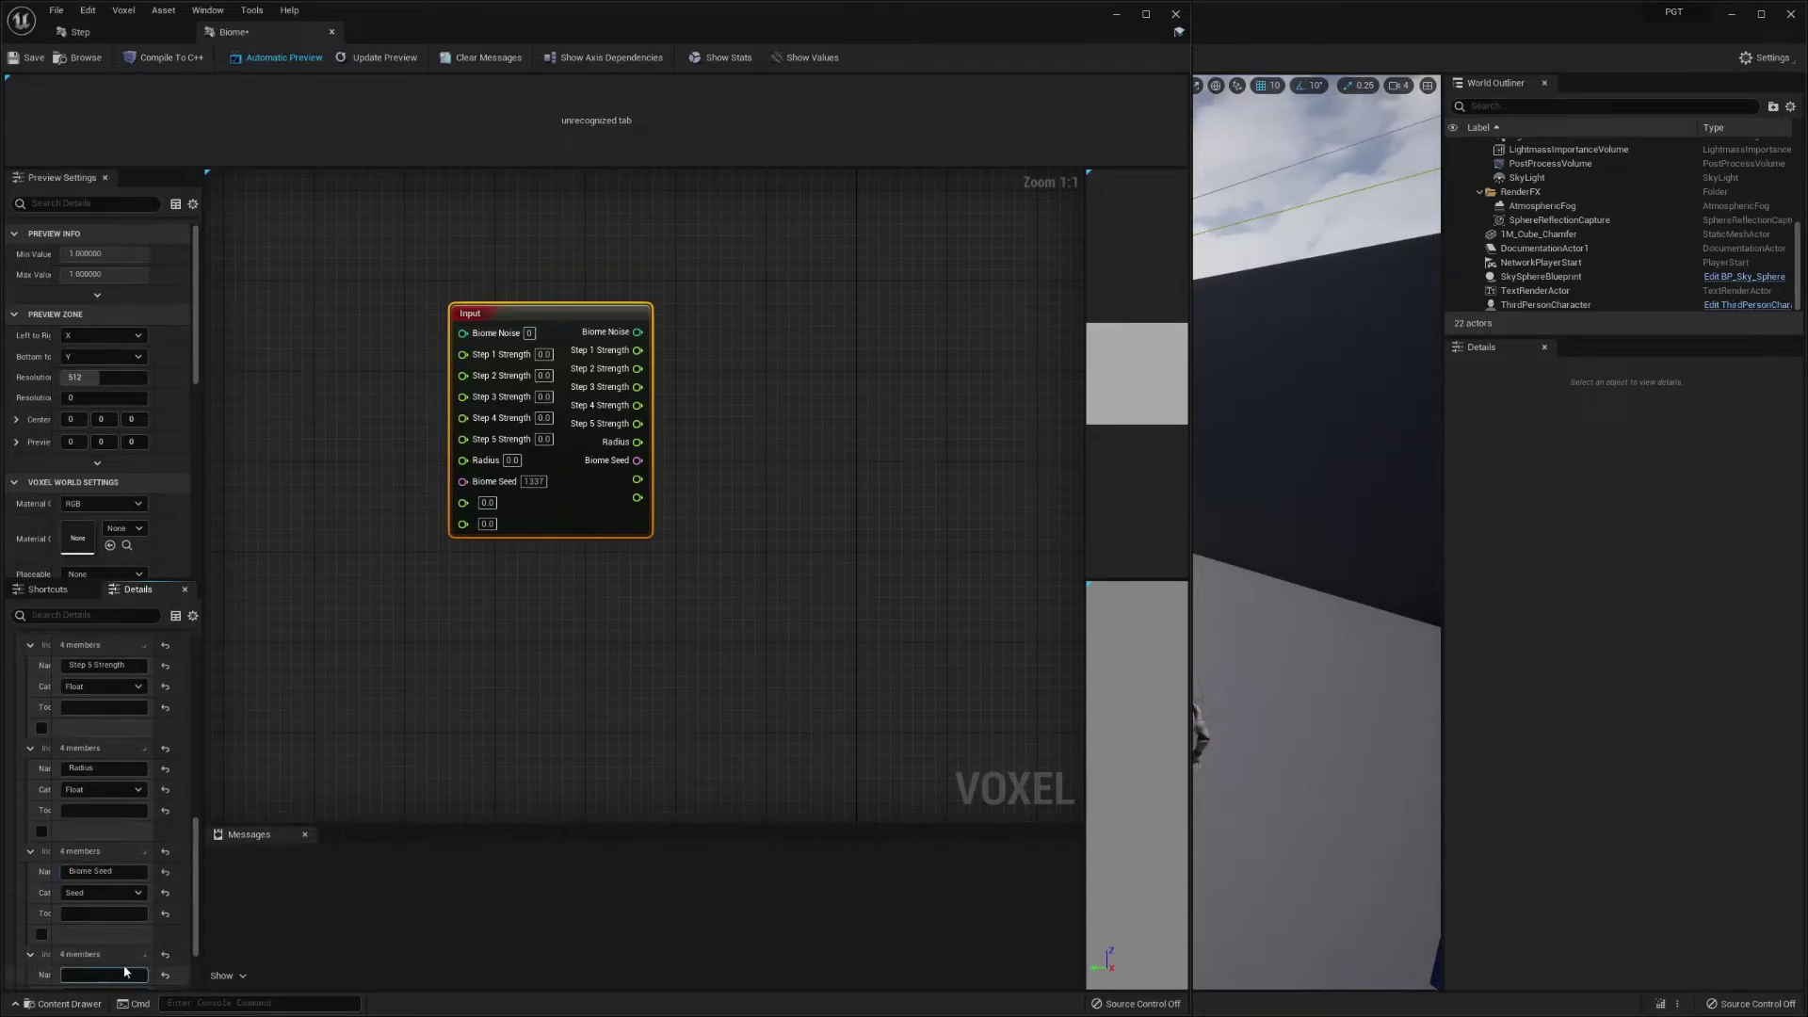
type("B")
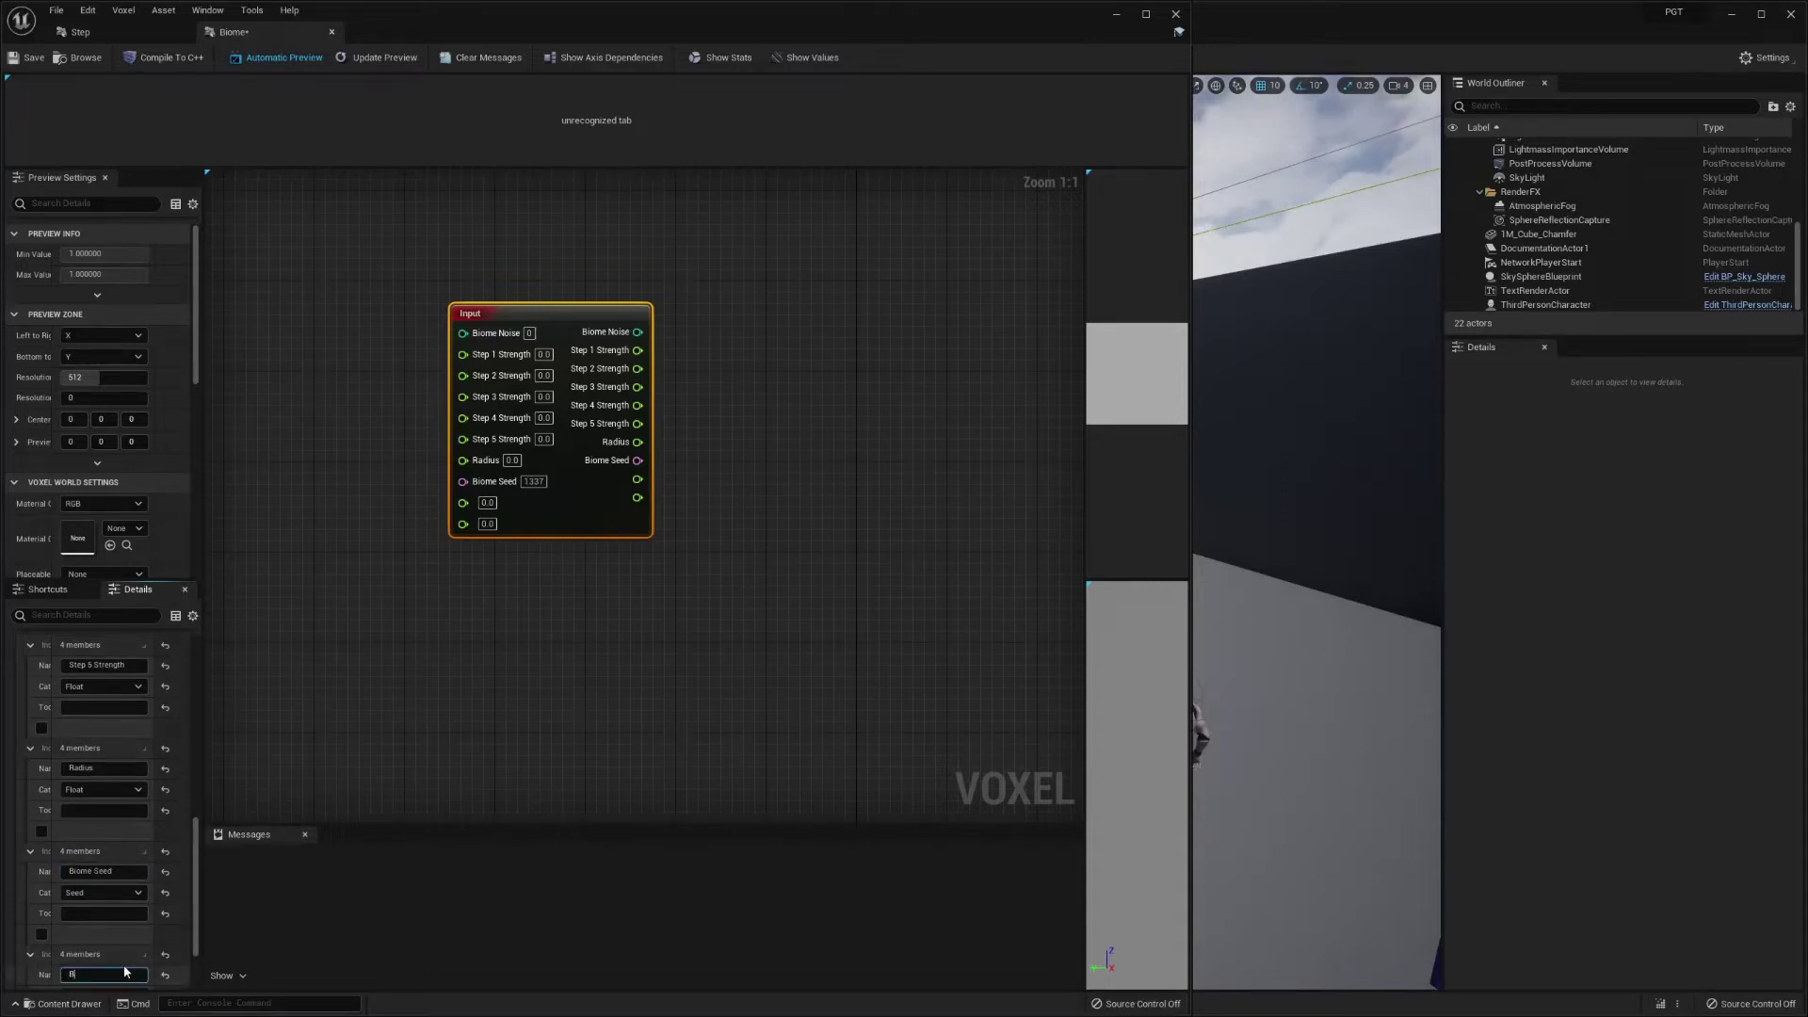
type("iome Freq")
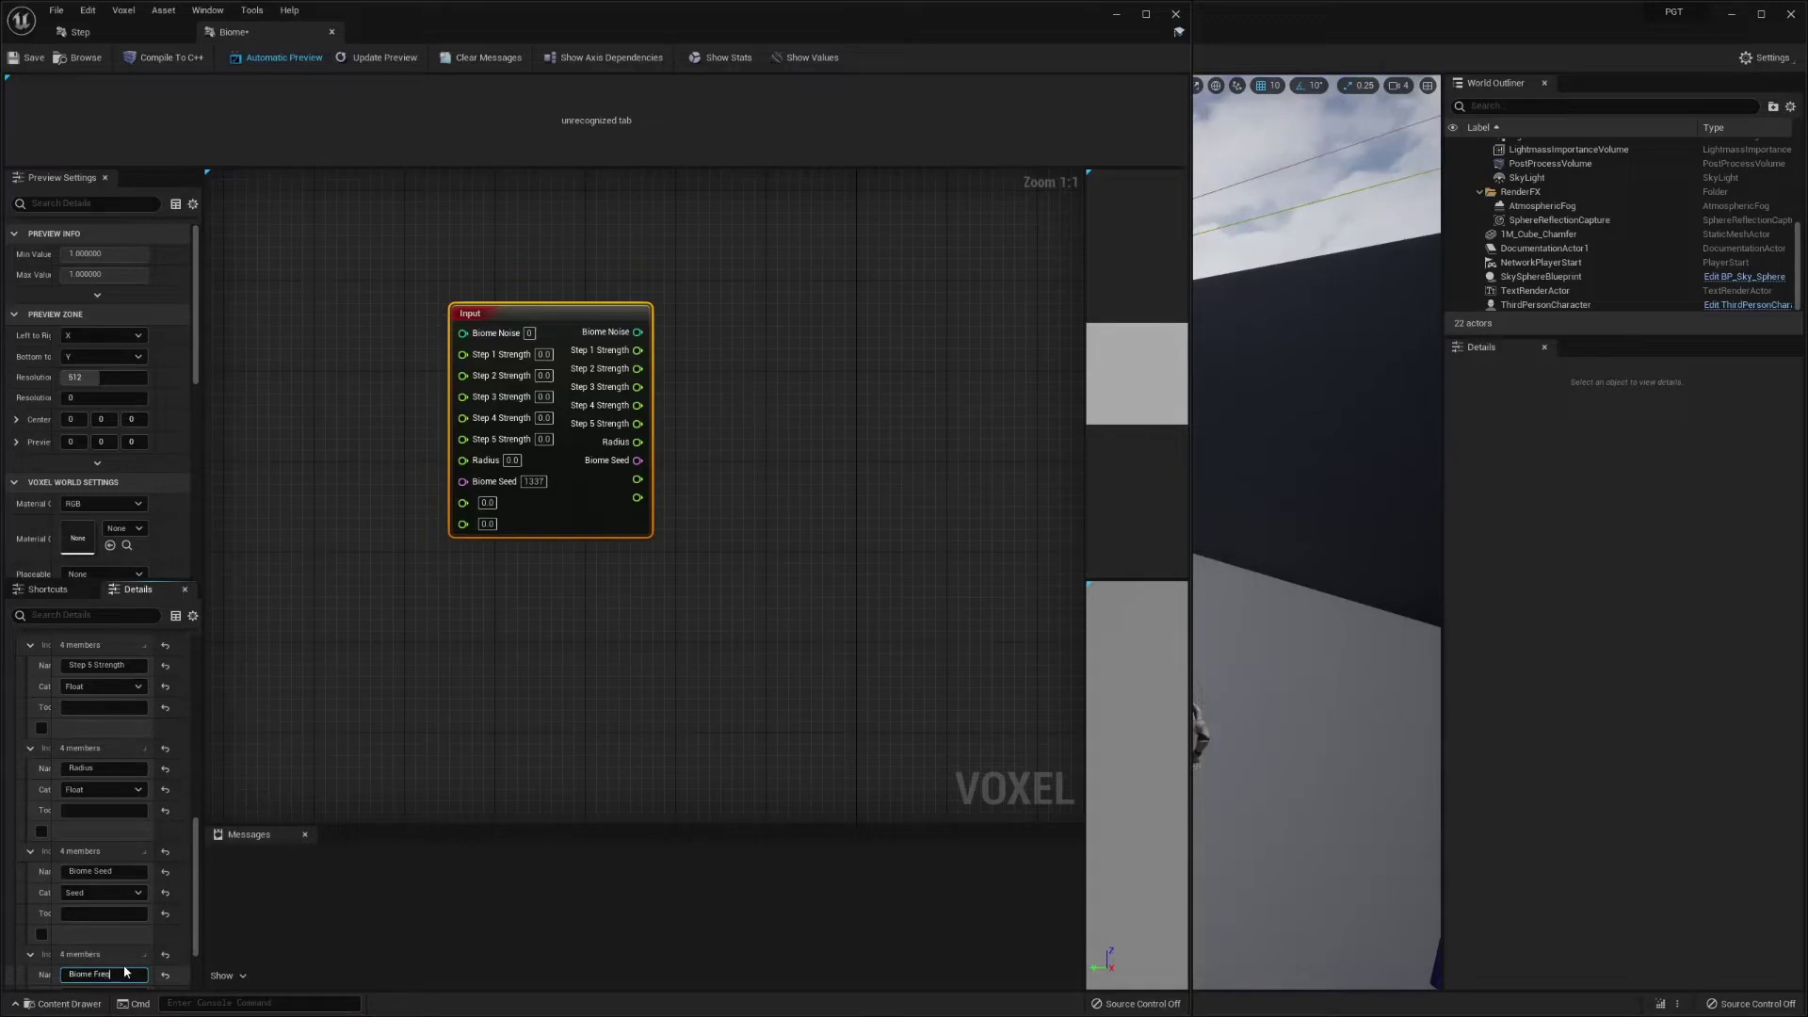
type("uency")
key("Return")
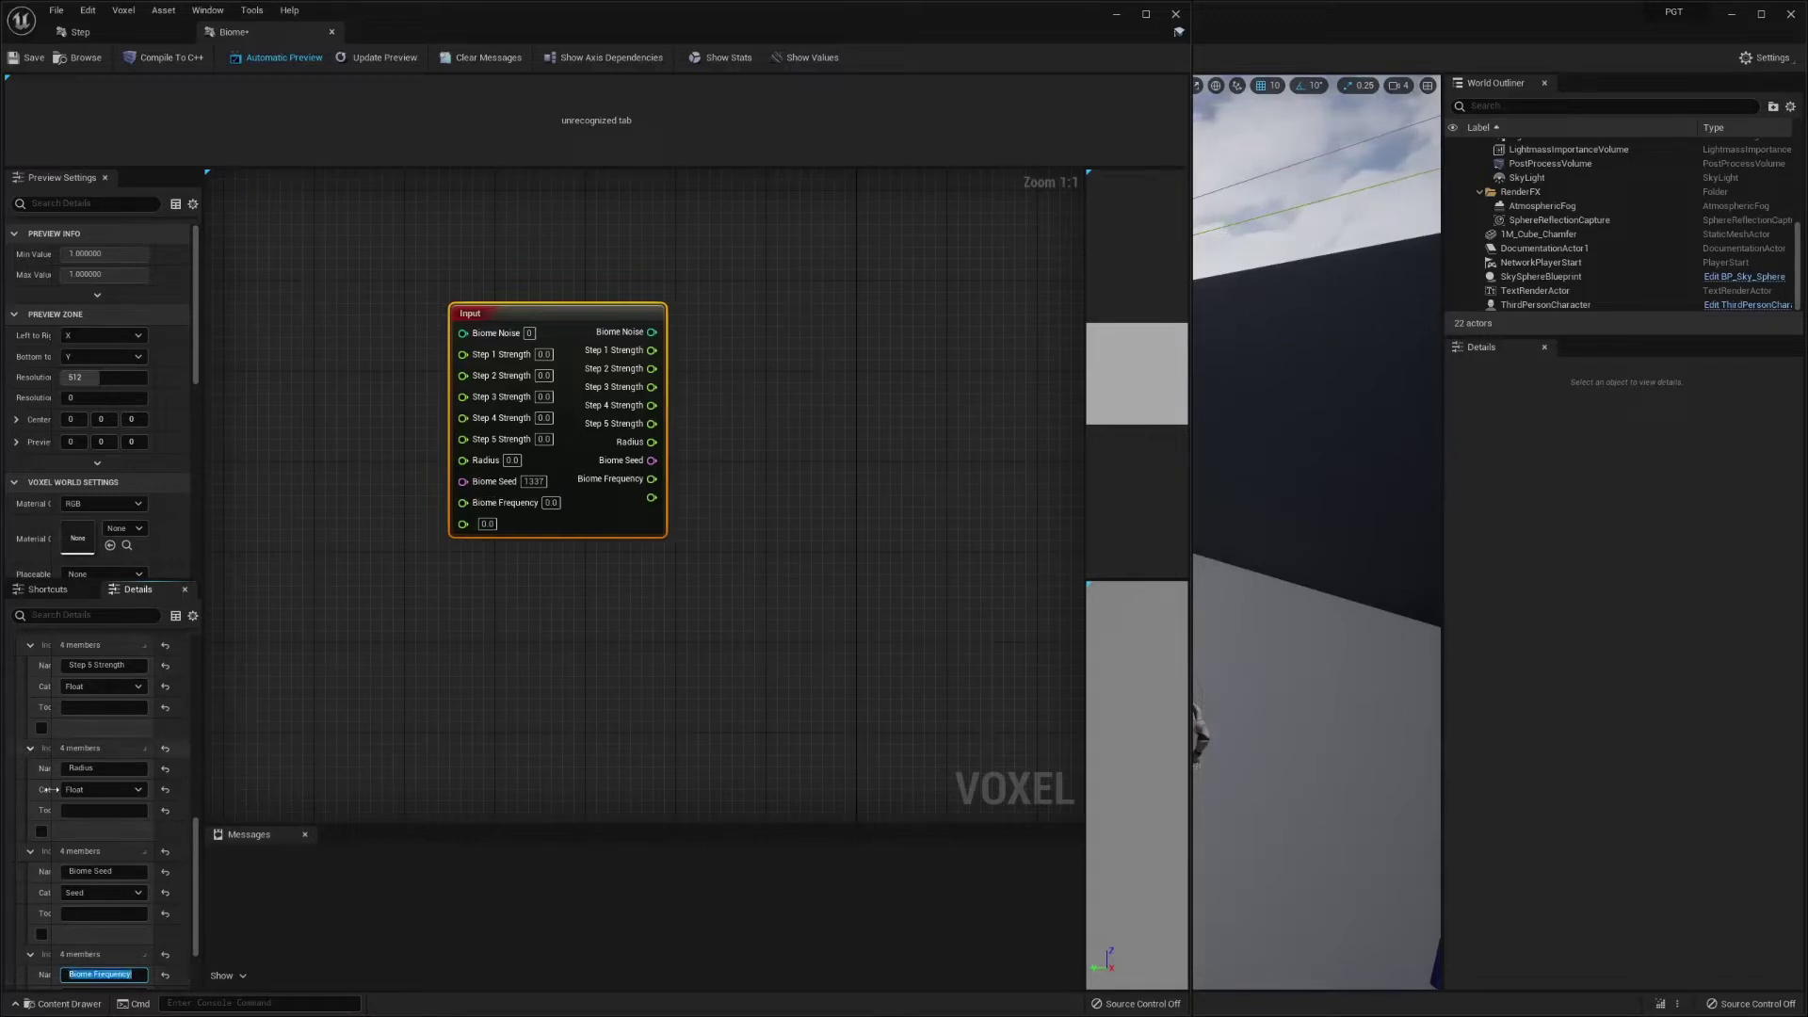
- Name the Input node's tenth pin Radius Offset, keeping the Float category
scroll(99, 834, "down", 1)
left_click(31, 975)
scroll(30, 975, "down", 1)
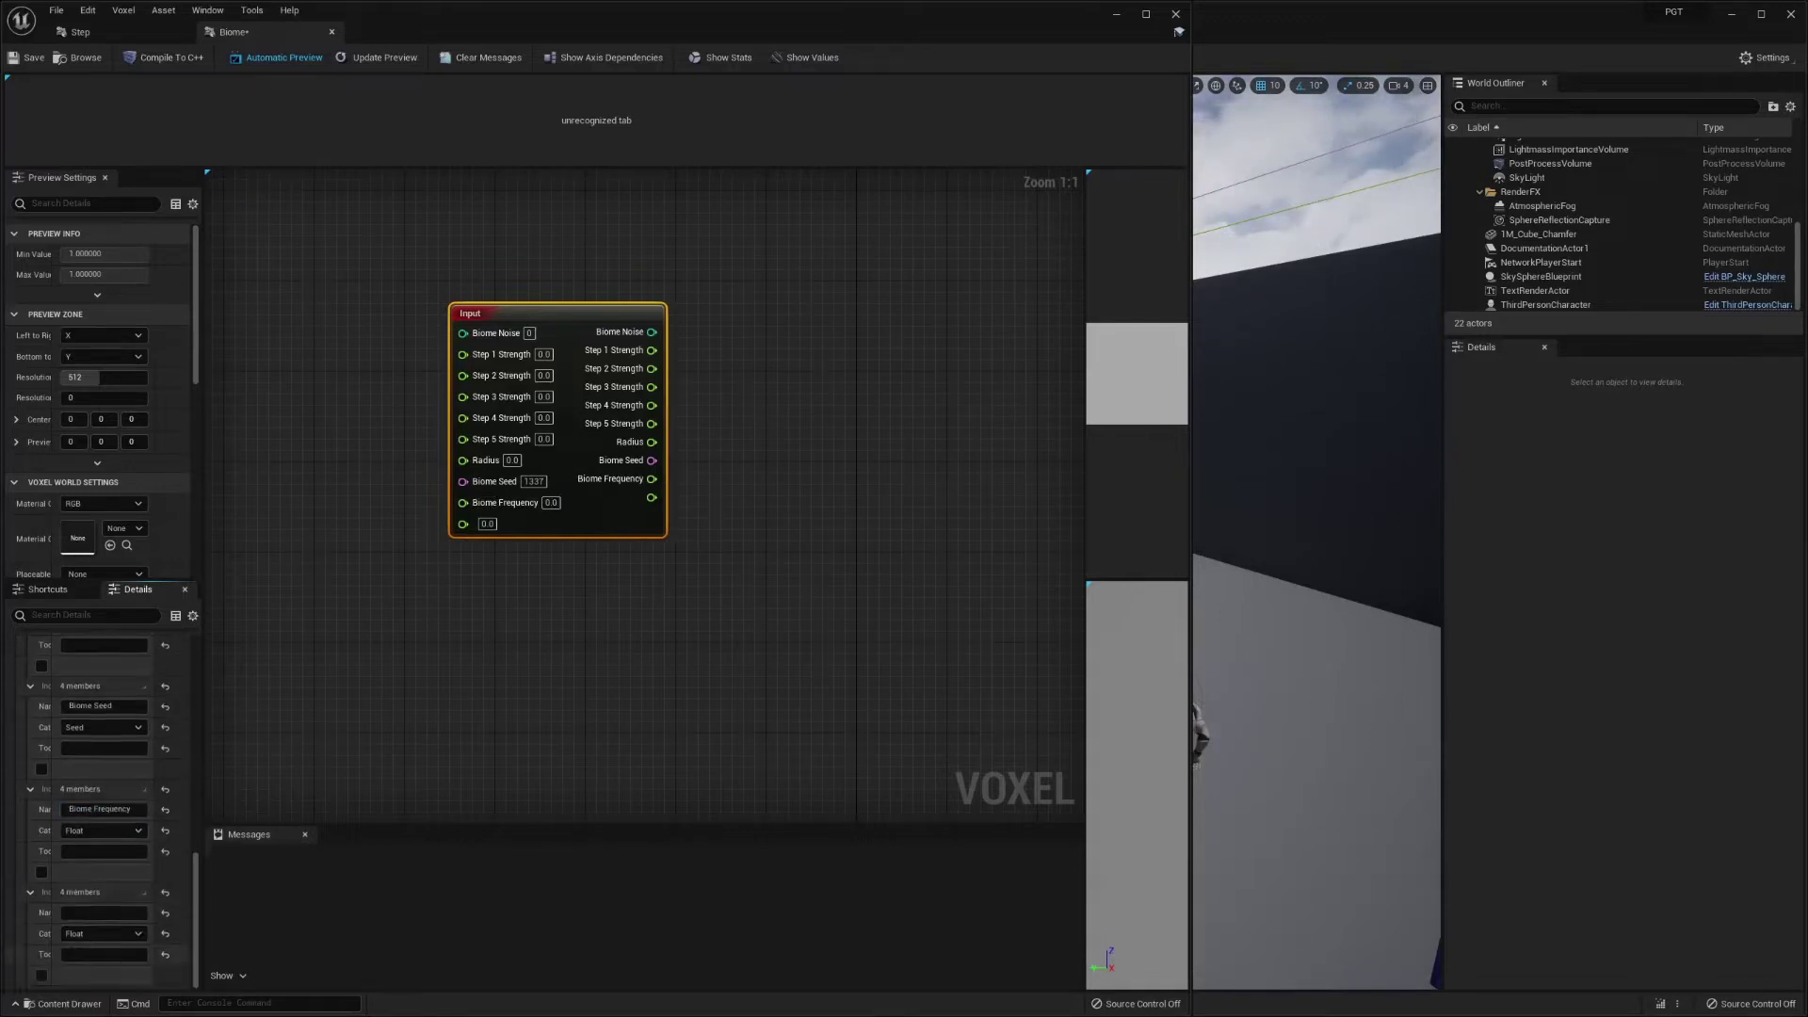
left_click(92, 914)
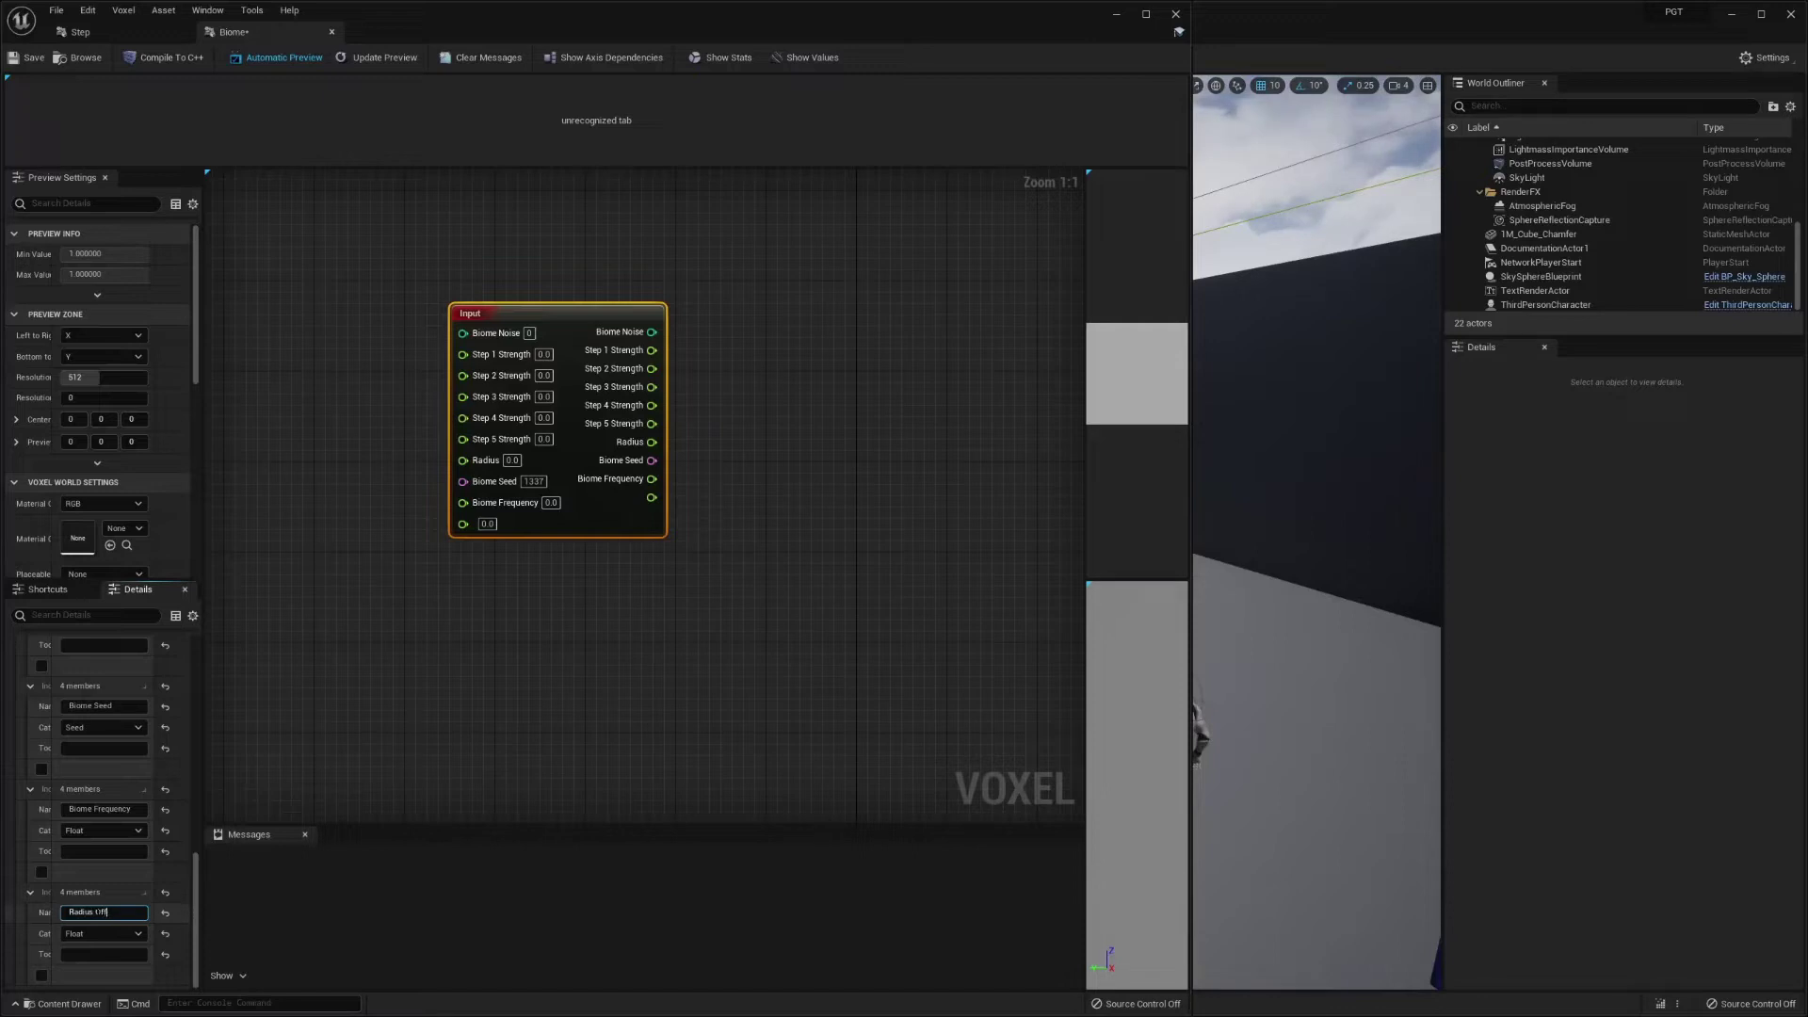
type("Radius Offset")
key("Return")
left_click(396, 664)
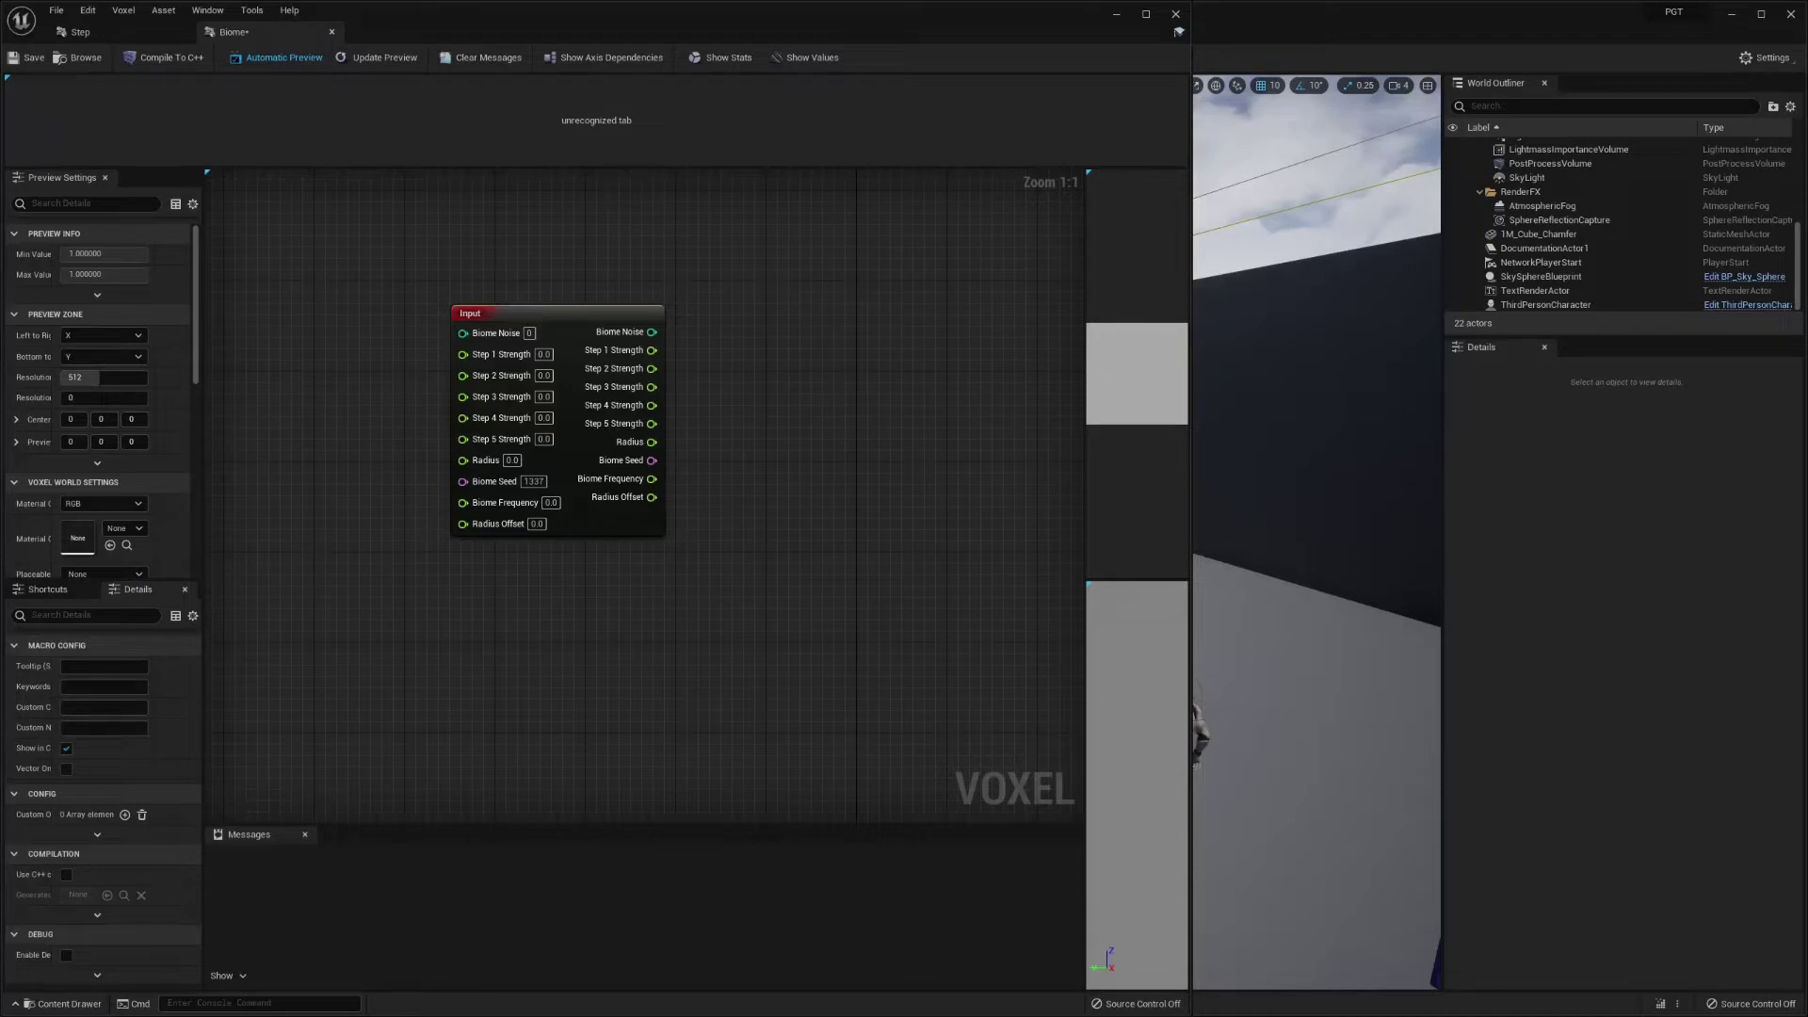
- Add a Step macro node to the right of the Input node and duplicate it directly below
right_click(832, 381)
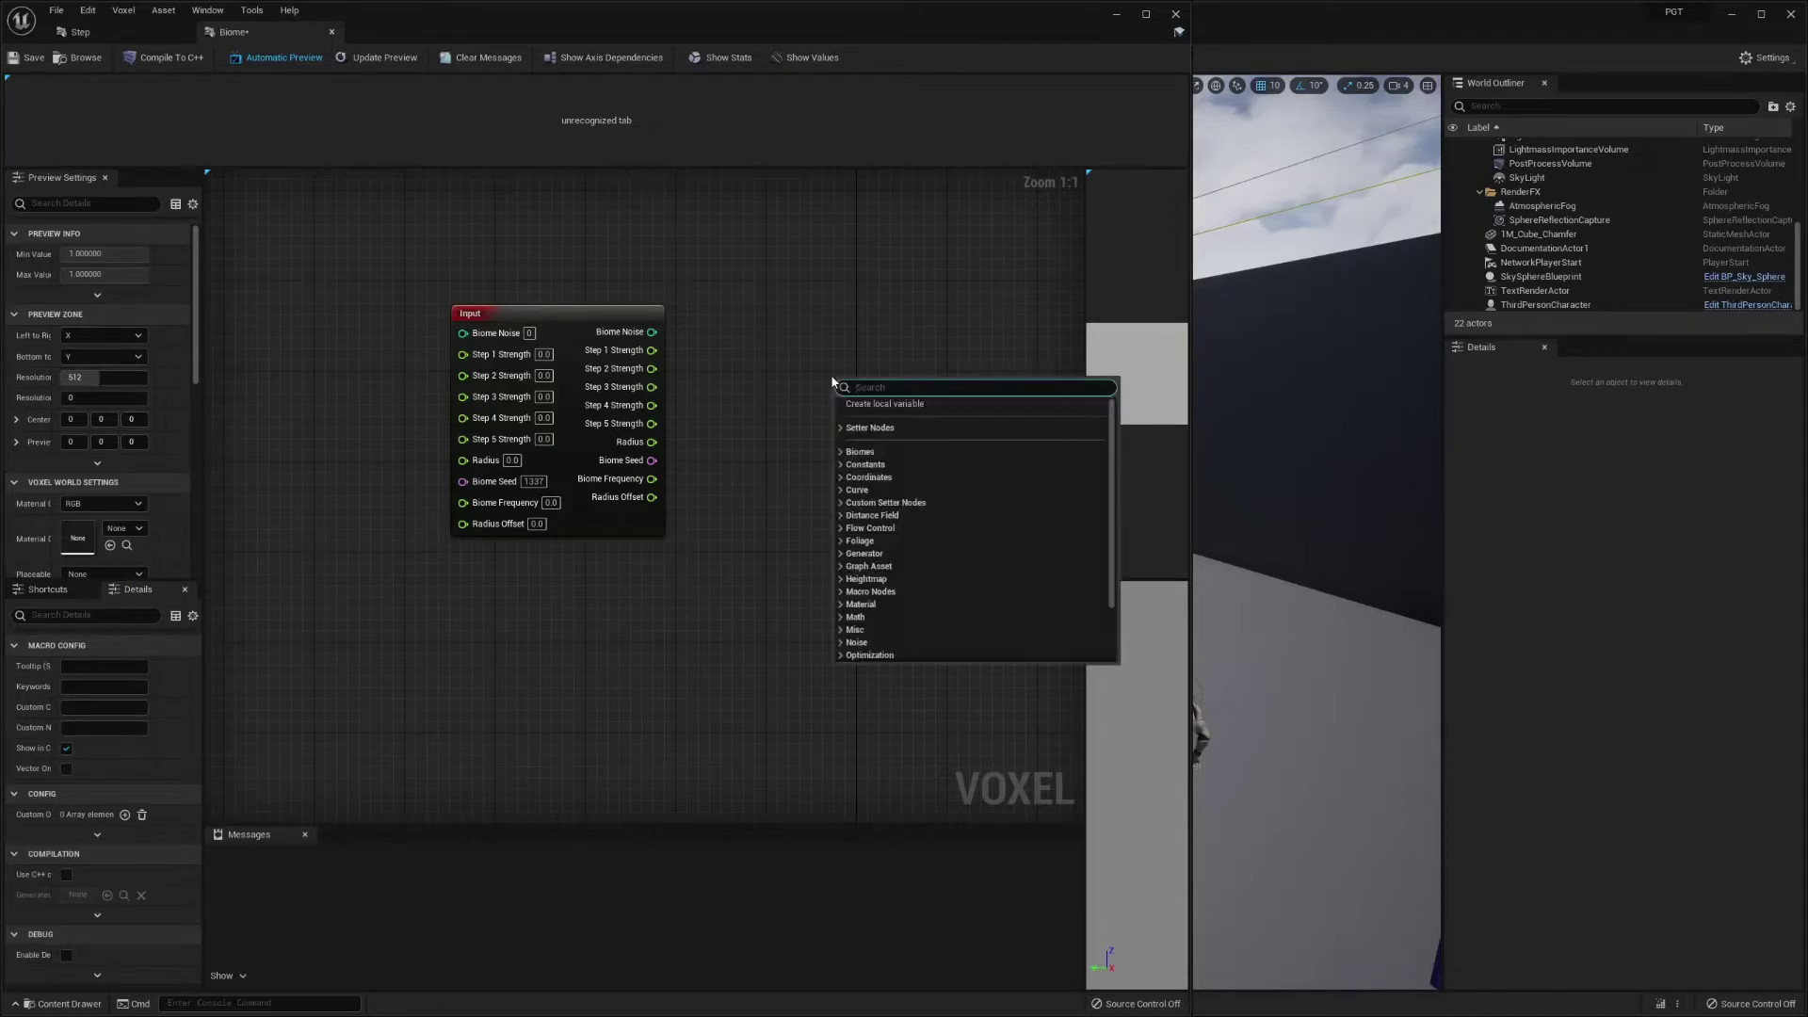
type("step")
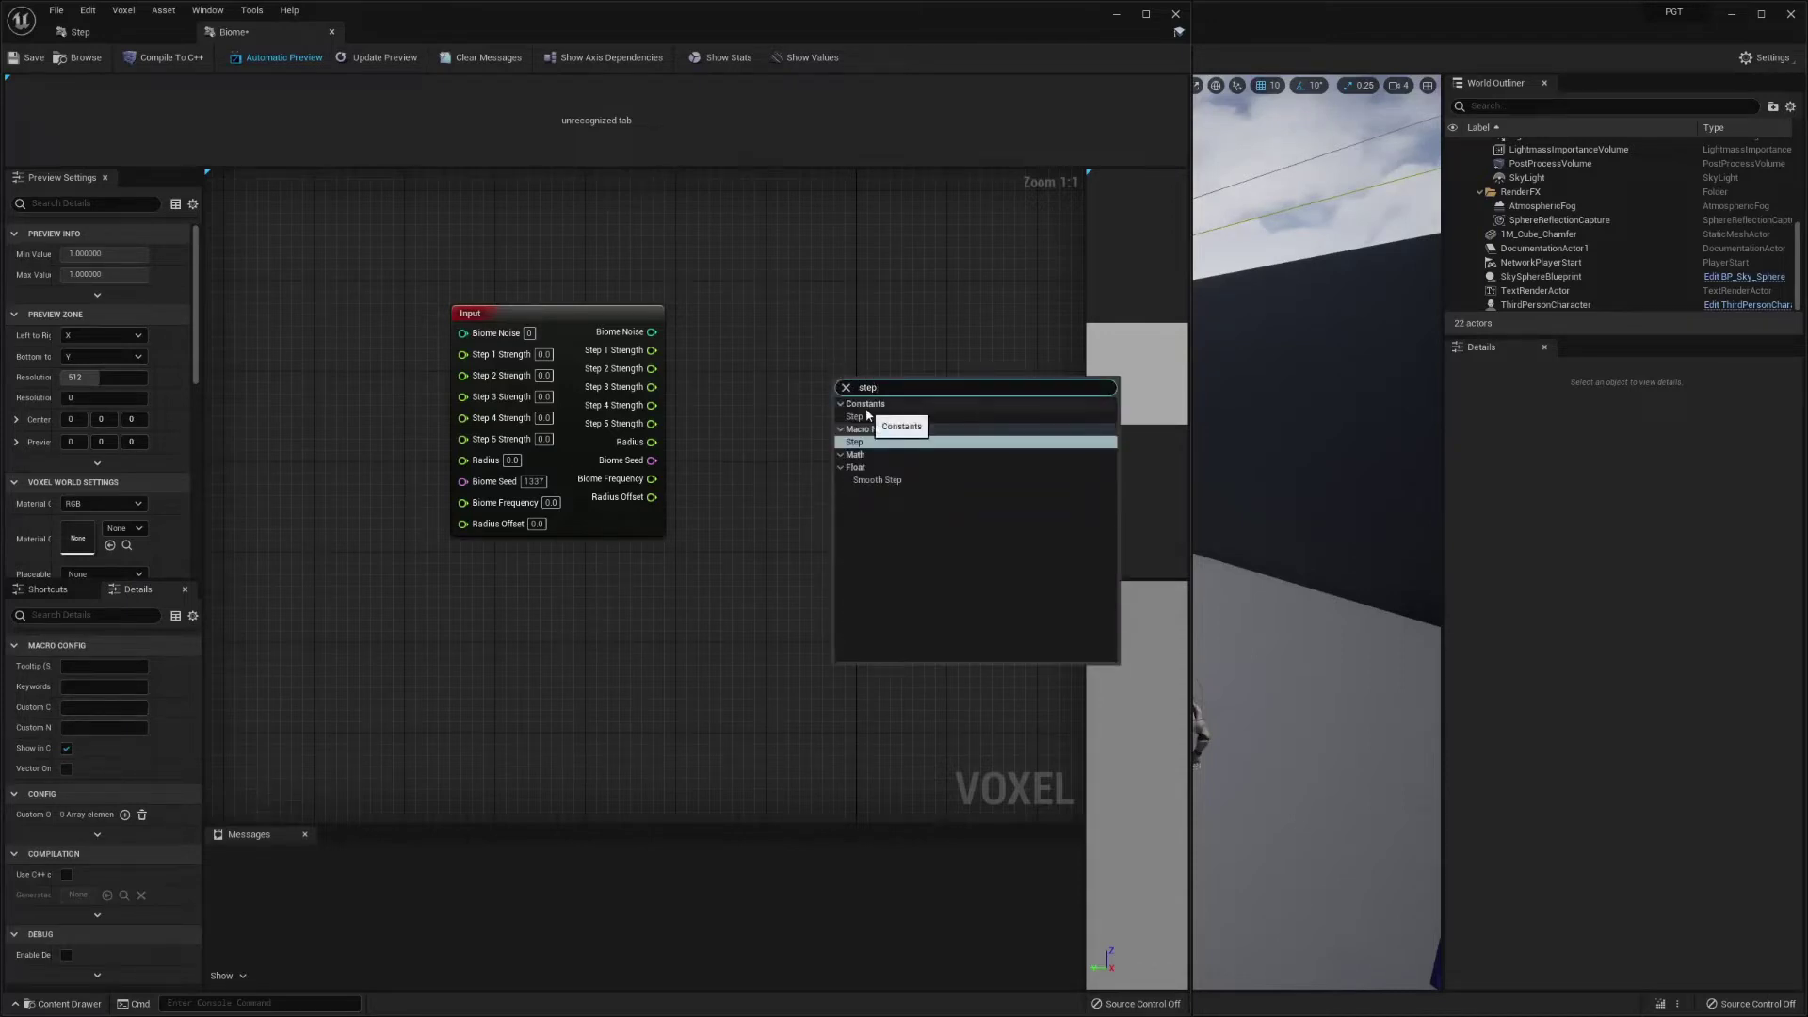
left_click(862, 442)
left_click_drag(911, 379, 991, 304)
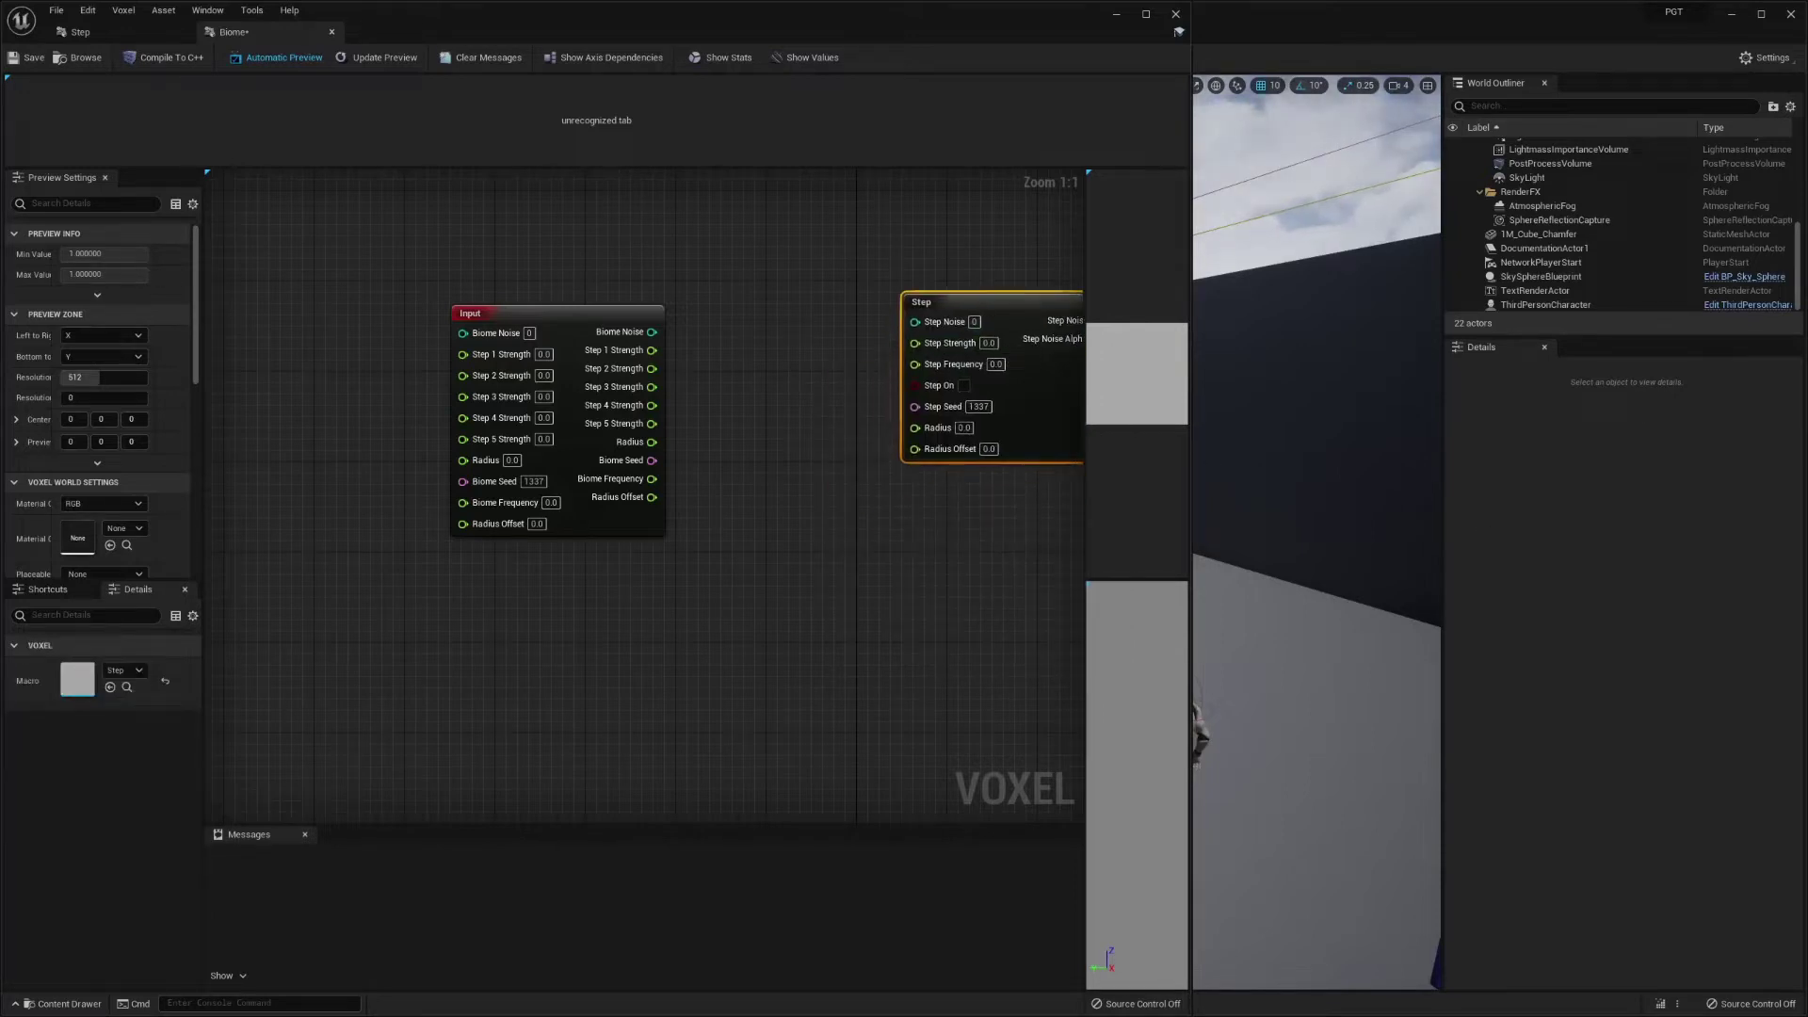
right_click_drag(920, 534, 724, 507)
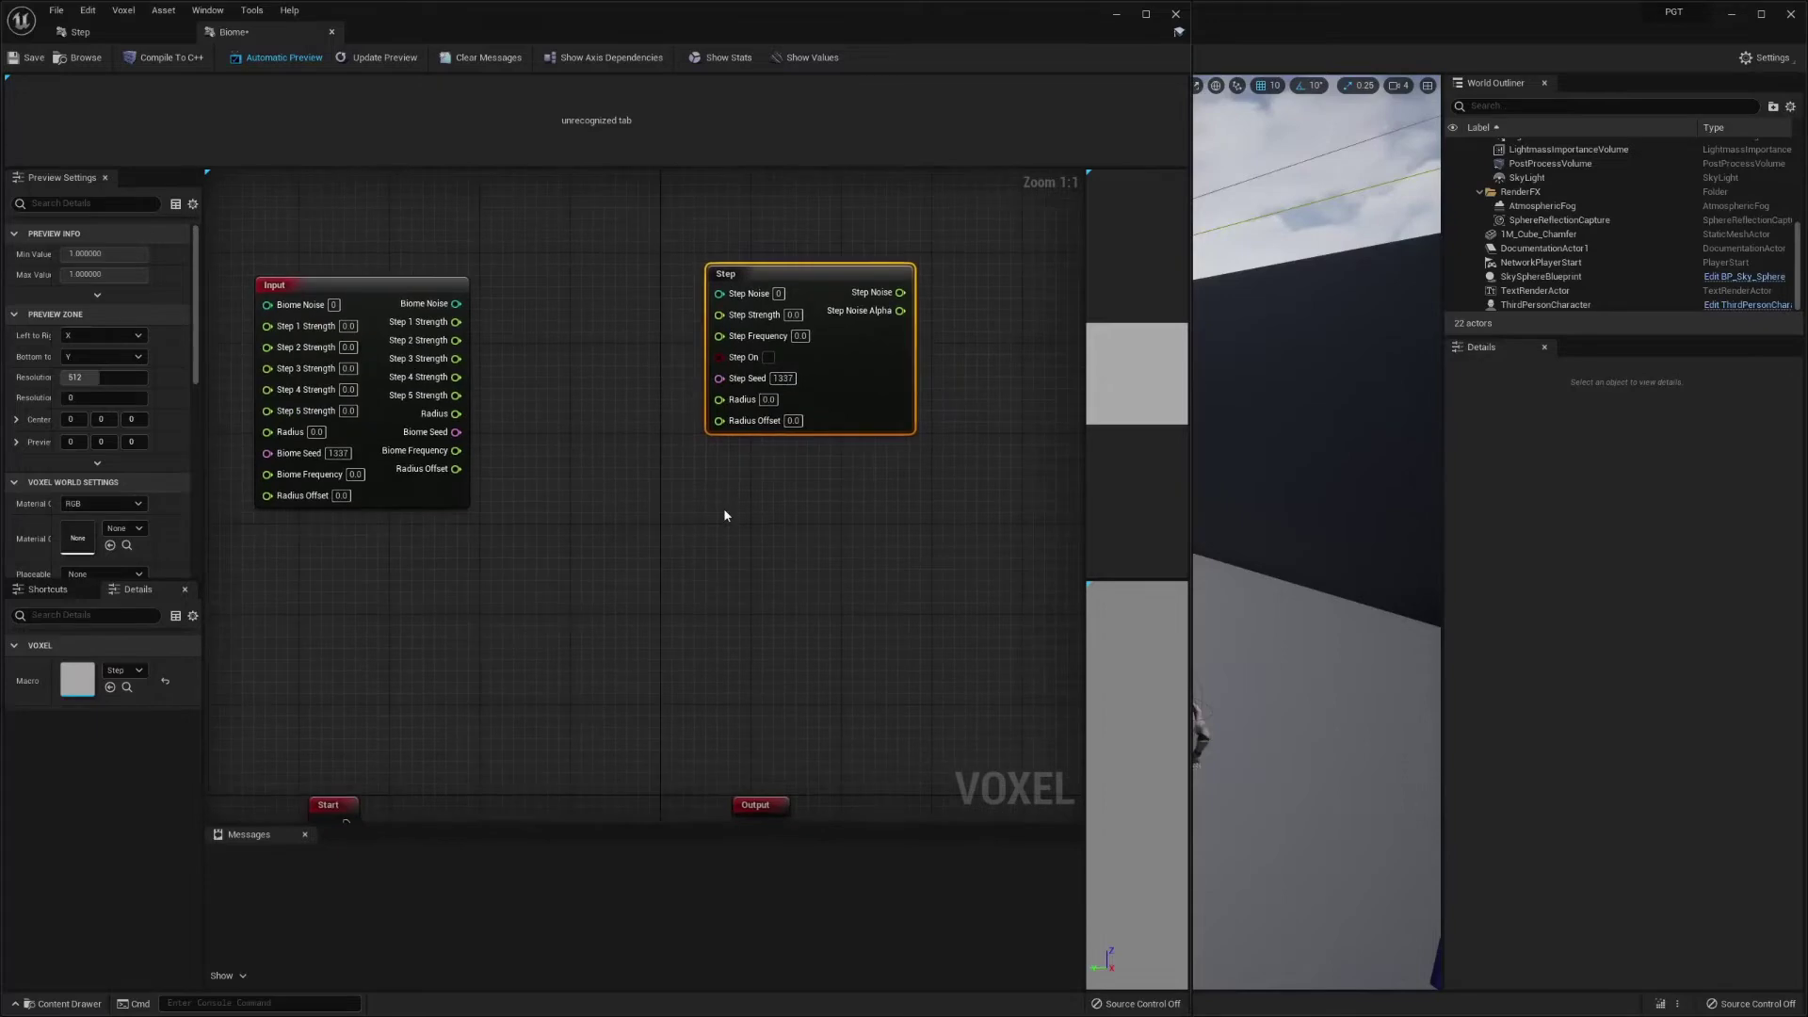
key("ctrl+d")
left_click_drag(961, 527, 804, 454)
- Move the Start and Output nodes to the right, clear of the space below the Step nodes
scroll(759, 659, "down", 2)
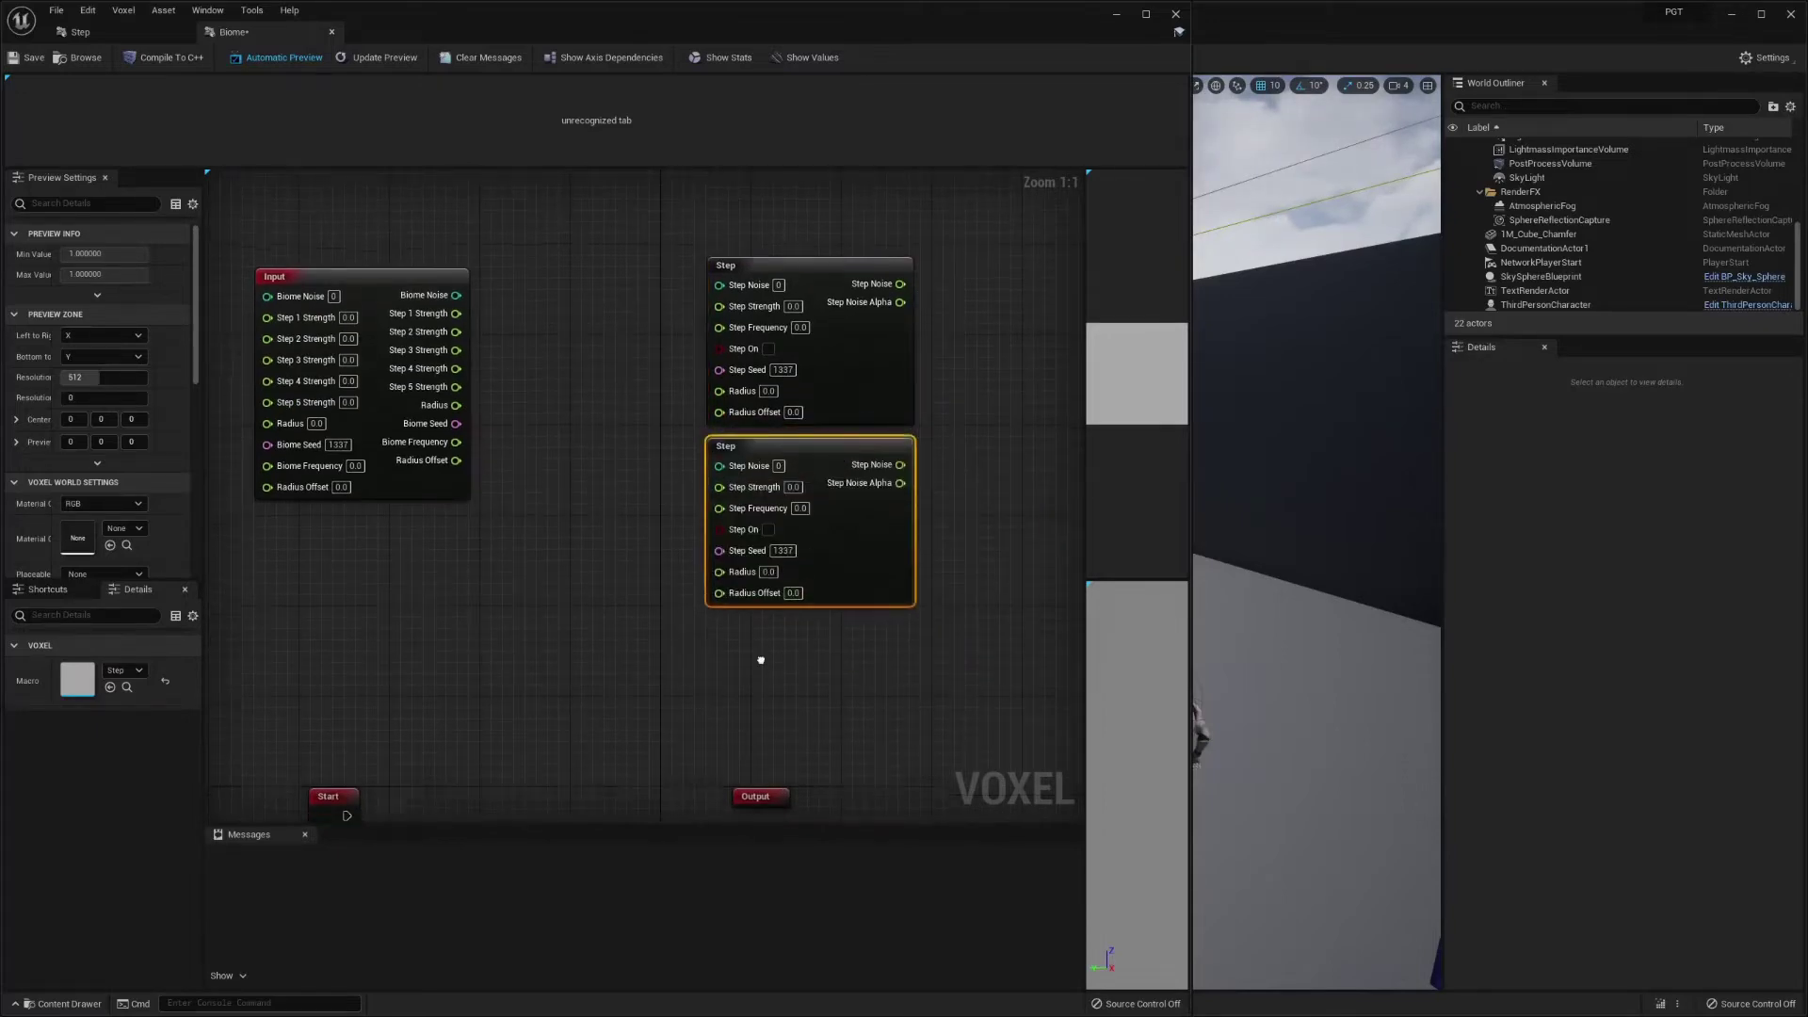
scroll(633, 569, "down", 1)
left_click(419, 589)
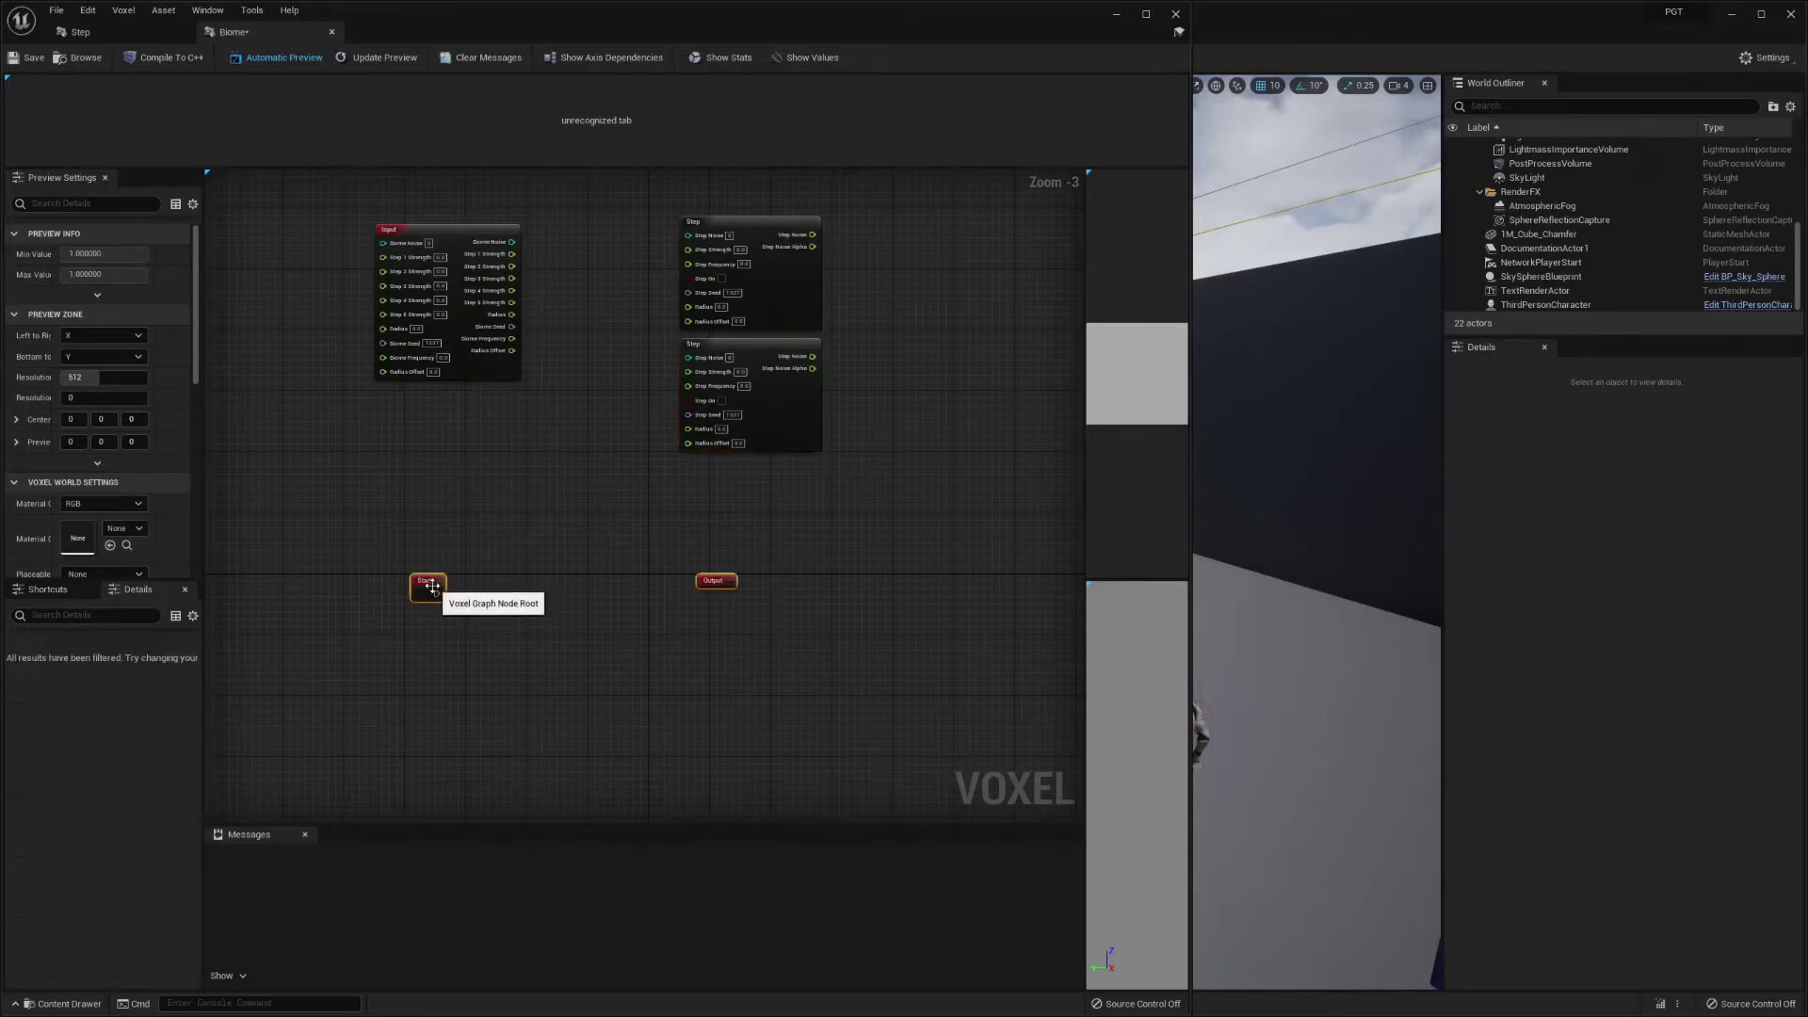
left_click_drag(425, 590, 972, 637)
right_click_drag(475, 424, 469, 521)
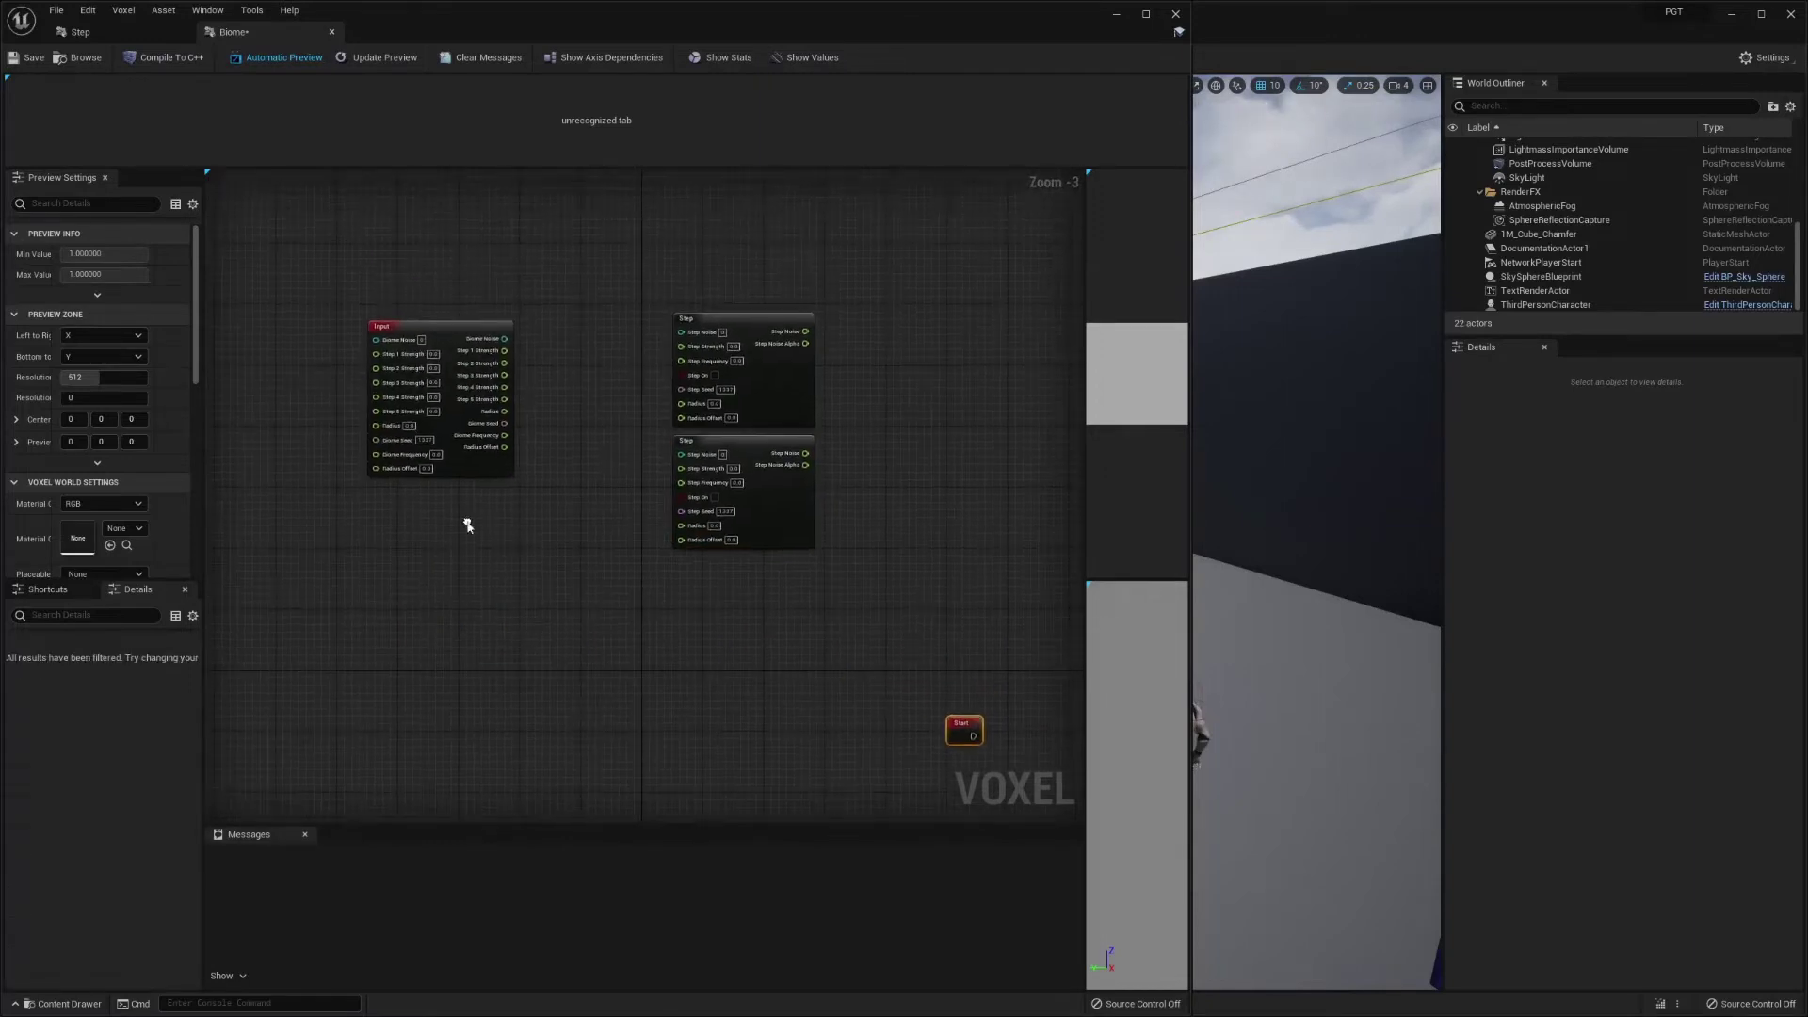
- Copy both Step nodes and stack the pasted pair below them in the same column
left_click(759, 456)
left_click(753, 380, "ctrl")
key("ctrl+c")
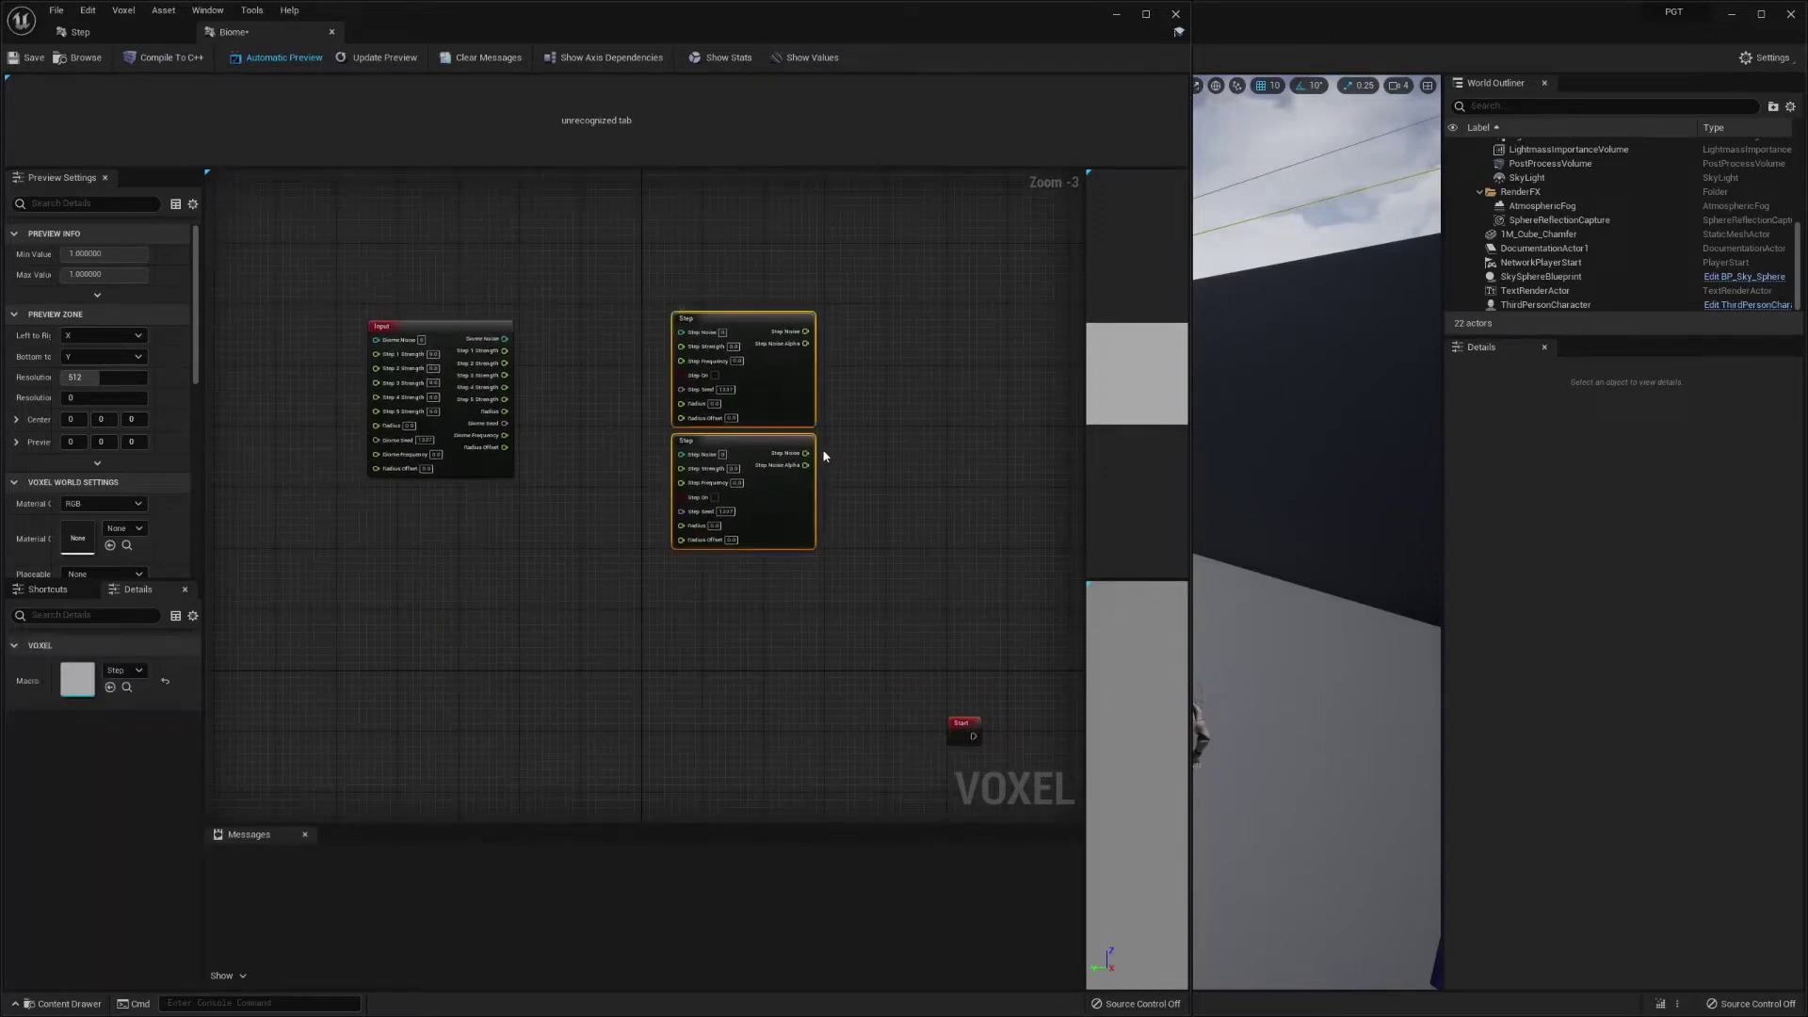
key("ctrl+v")
left_click(969, 528)
left_click_drag(920, 483, 912, 708)
left_click_drag(955, 500, 727, 519)
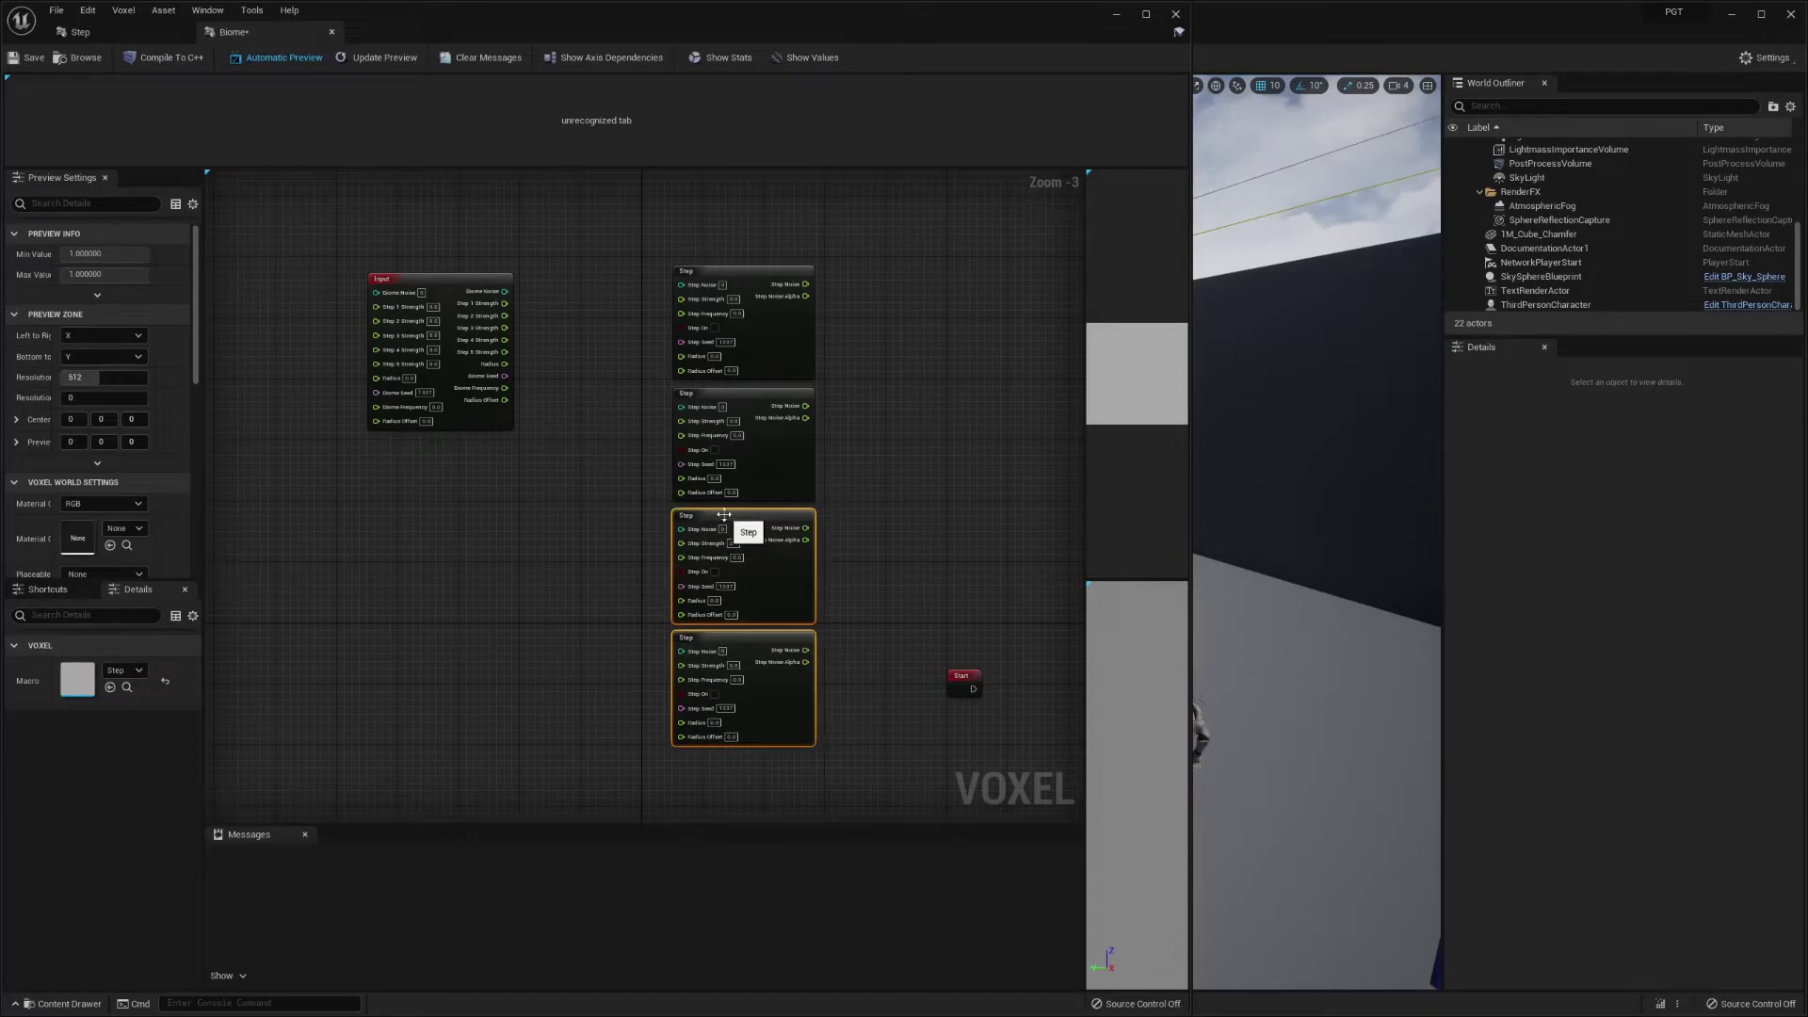
left_click(888, 528)
- Copy the lowest Step node and place the pasted copy beneath it as the fifth Step
right_click_drag(888, 528, 872, 565)
left_click(769, 576)
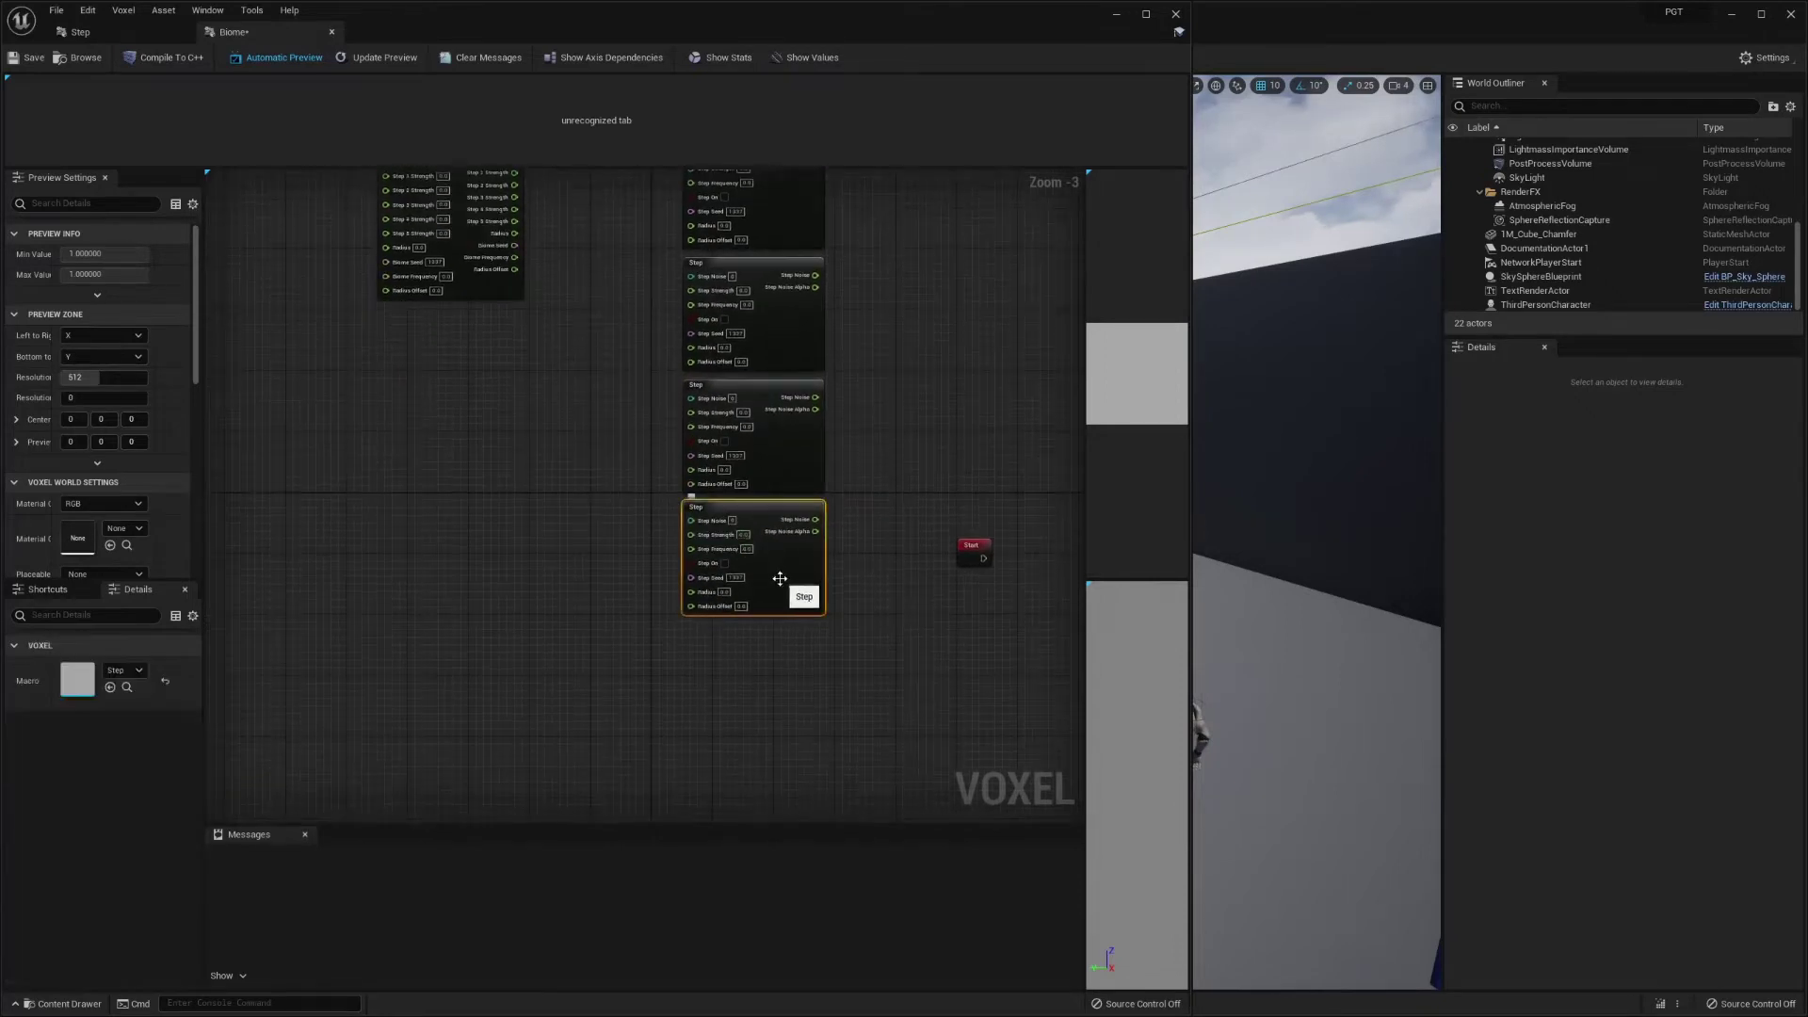
key("ctrl+c")
key("ctrl+v")
left_click_drag(902, 643, 753, 642)
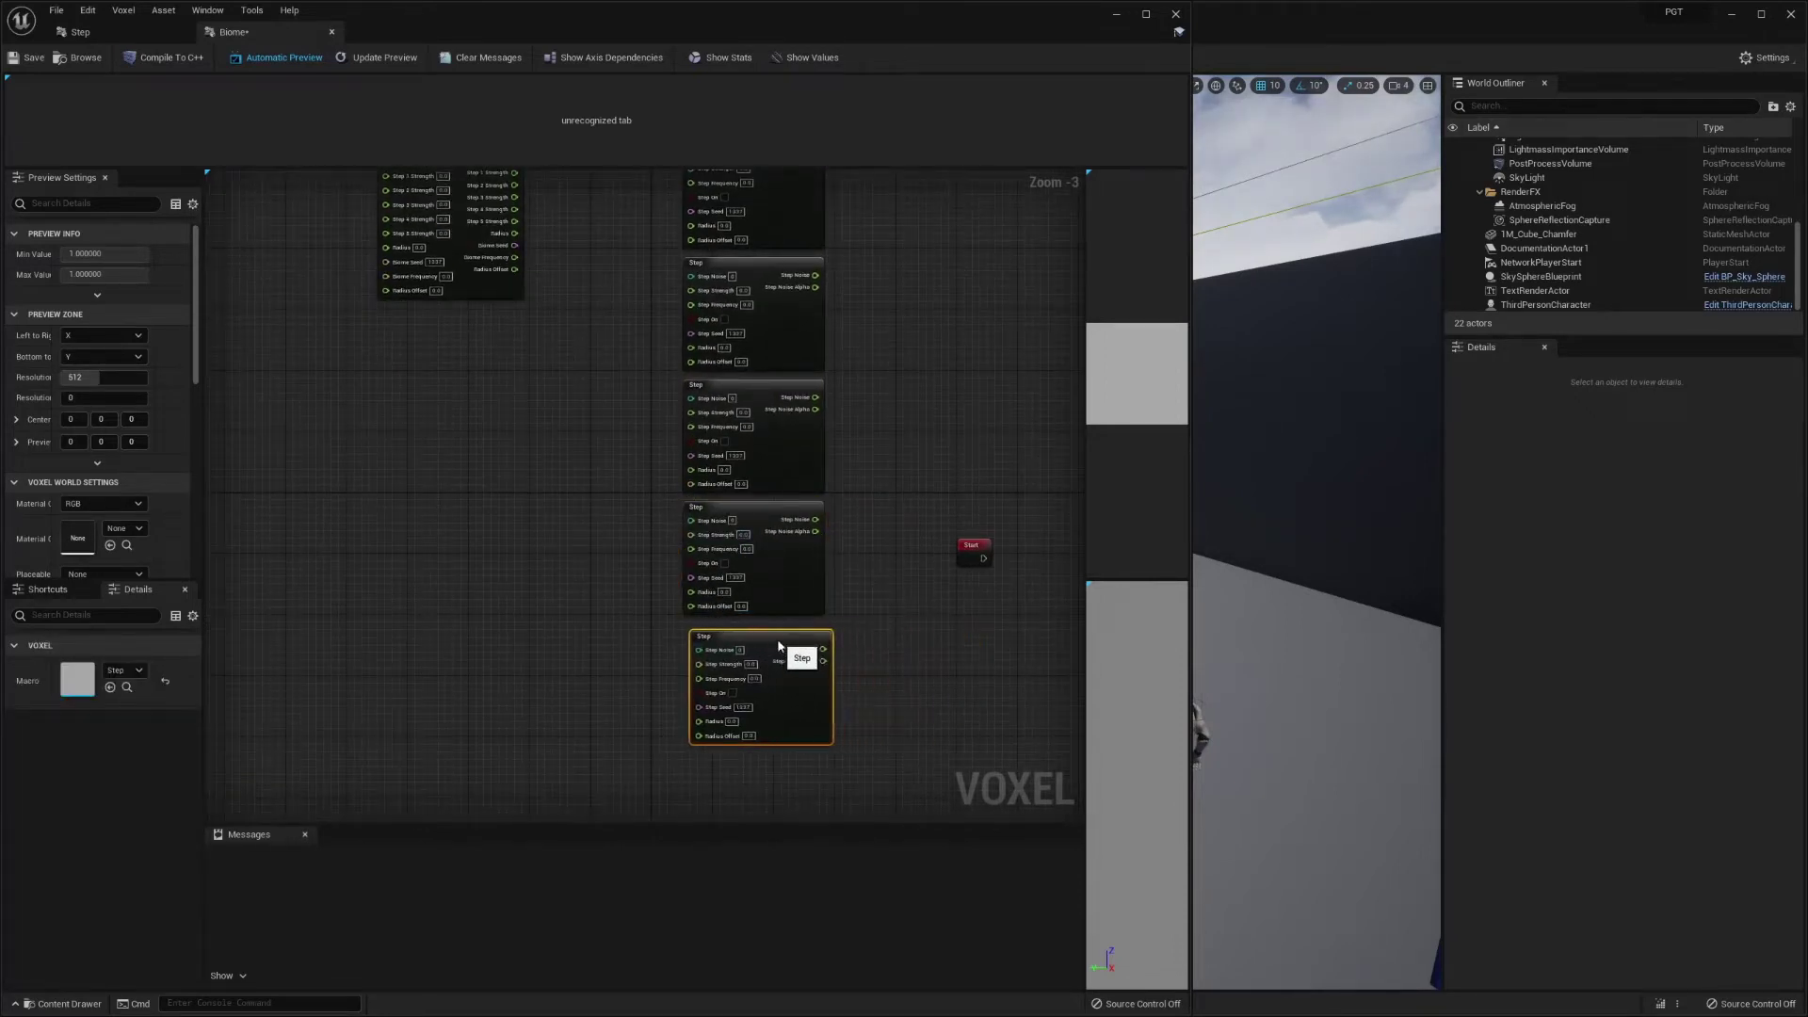
left_click(922, 618)
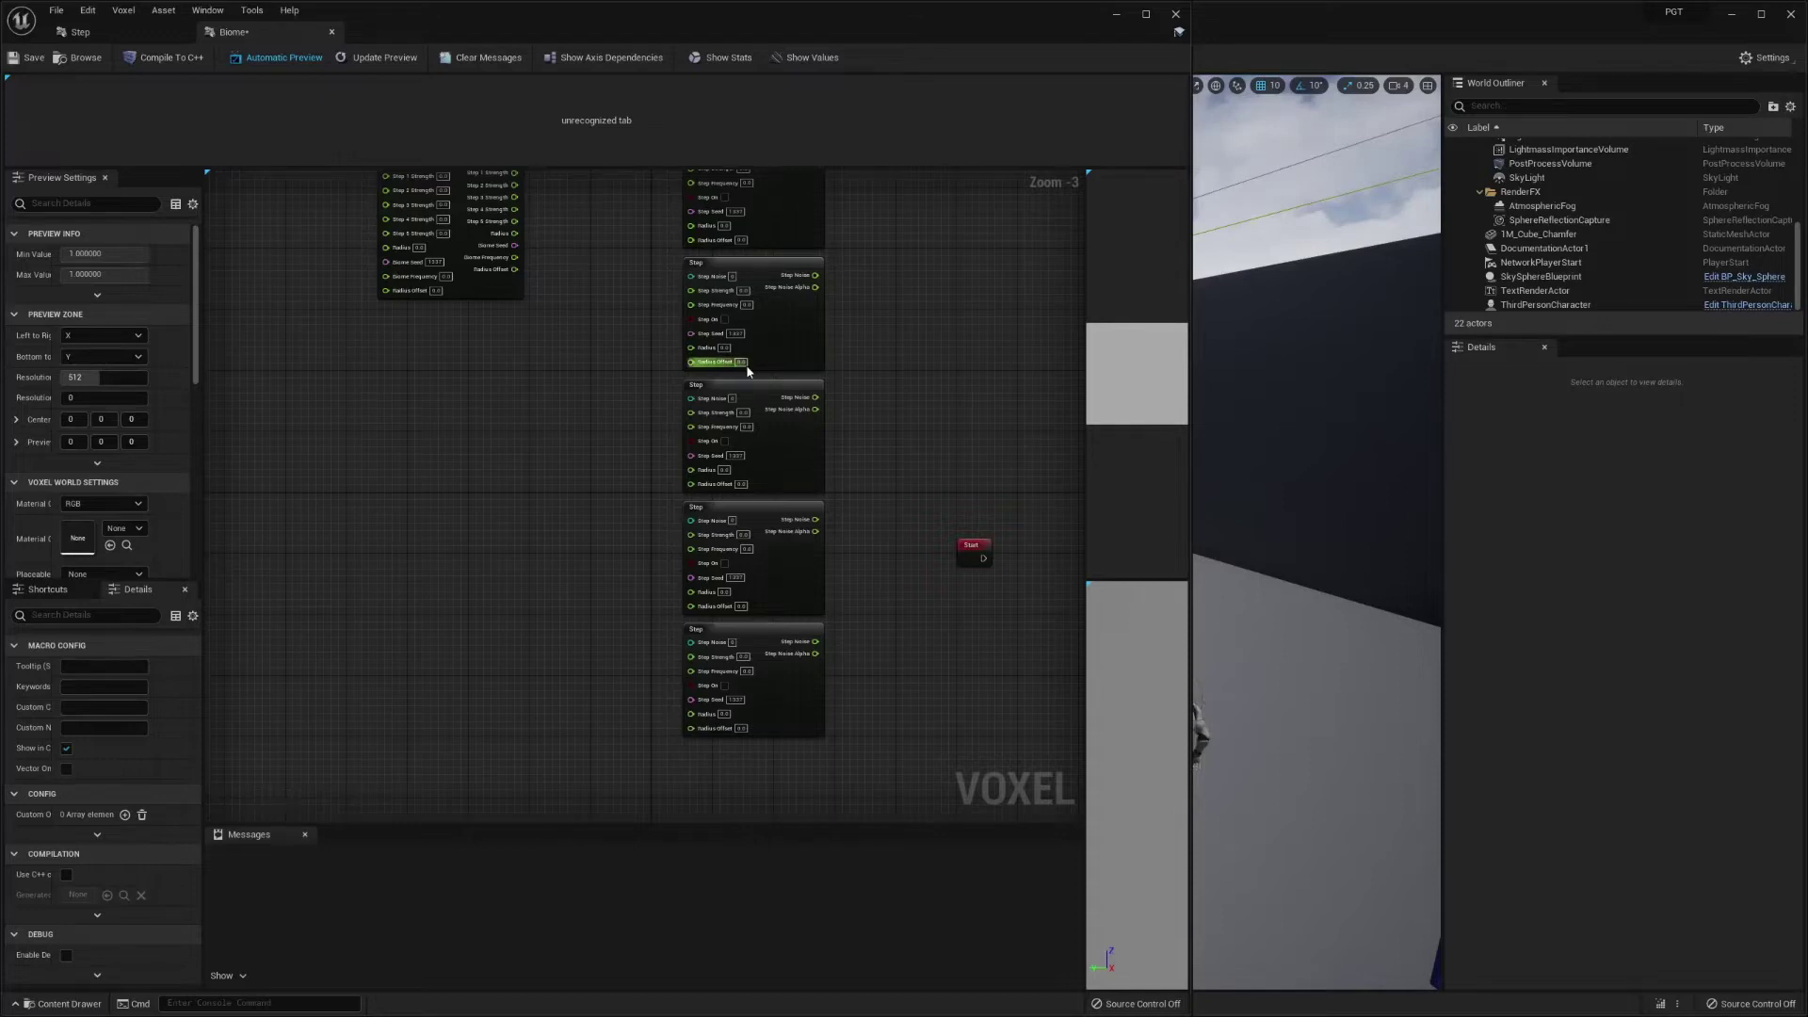
- Connect Biome Noise to Step Noise on the first two Step nodes, and Step 1 and Step 2 Strength to their respective Step Strength inputs
right_click_drag(687, 279, 665, 489)
scroll(500, 382, "up", 3)
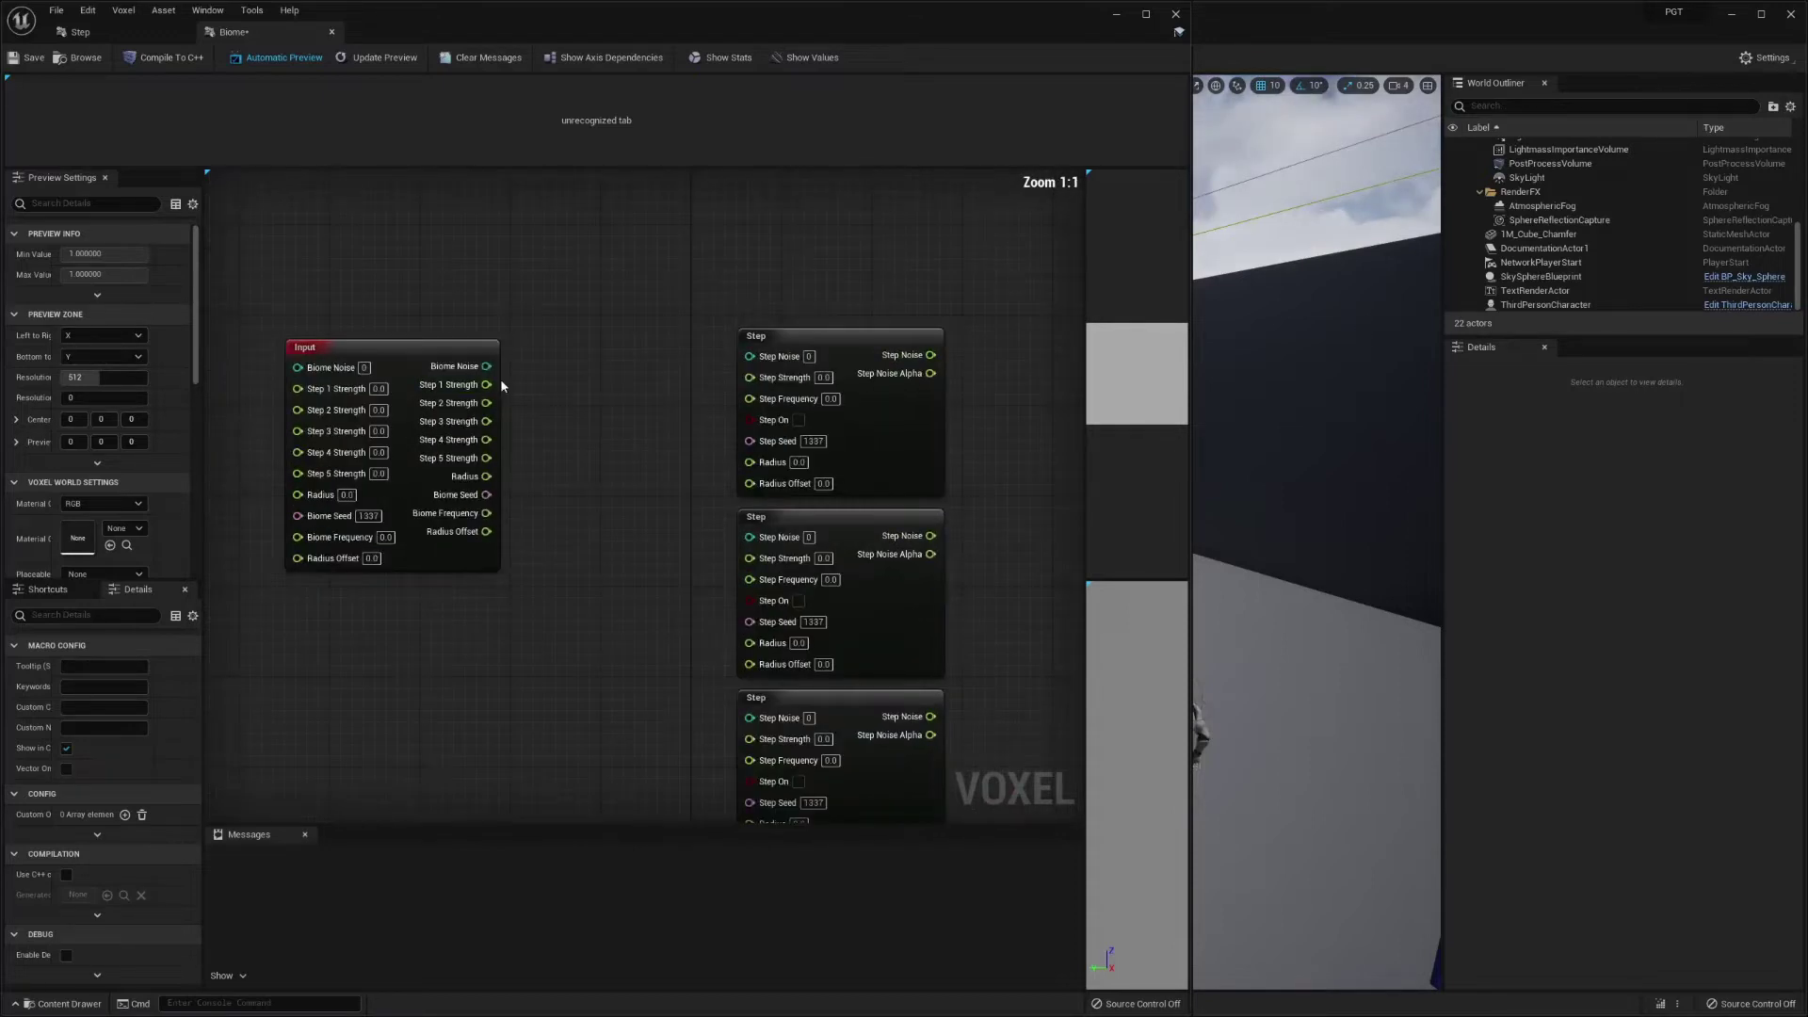
left_click_drag(486, 367, 751, 374)
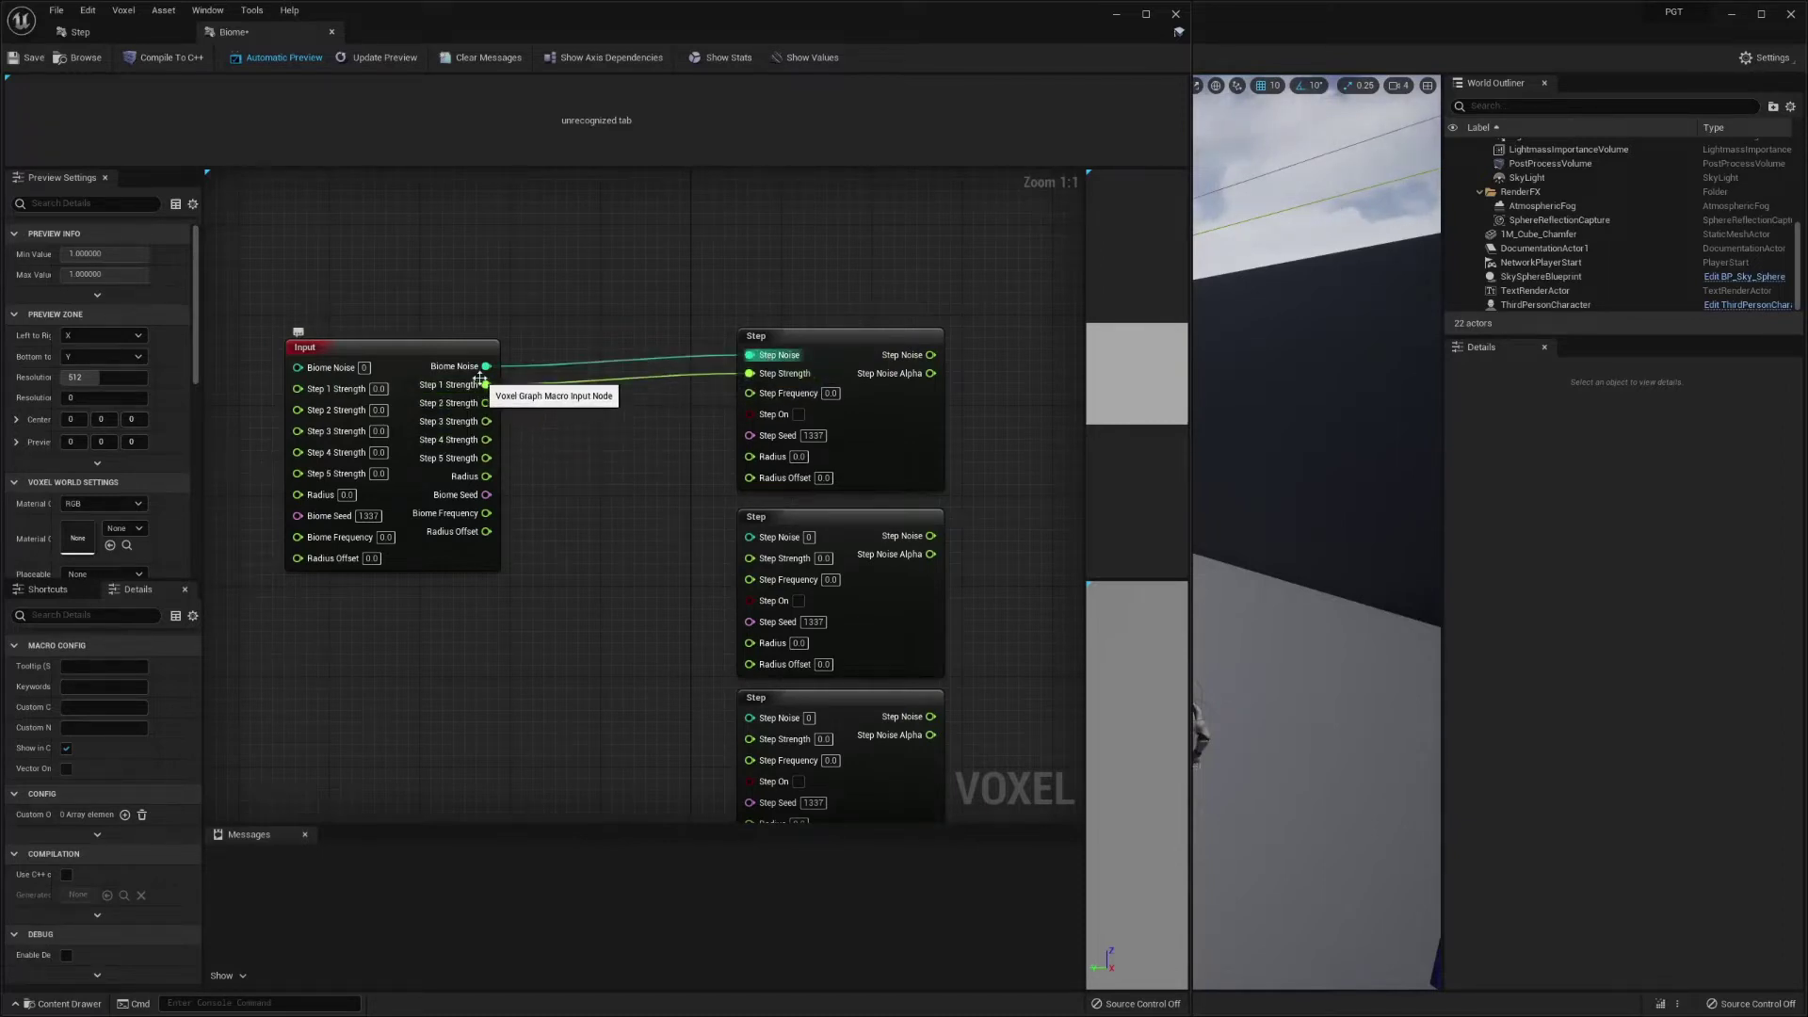
left_click_drag(486, 366, 750, 718)
- Delete the Round node and connect Biome Noise directly to the third Step node's Step Noise input
left_click(576, 527)
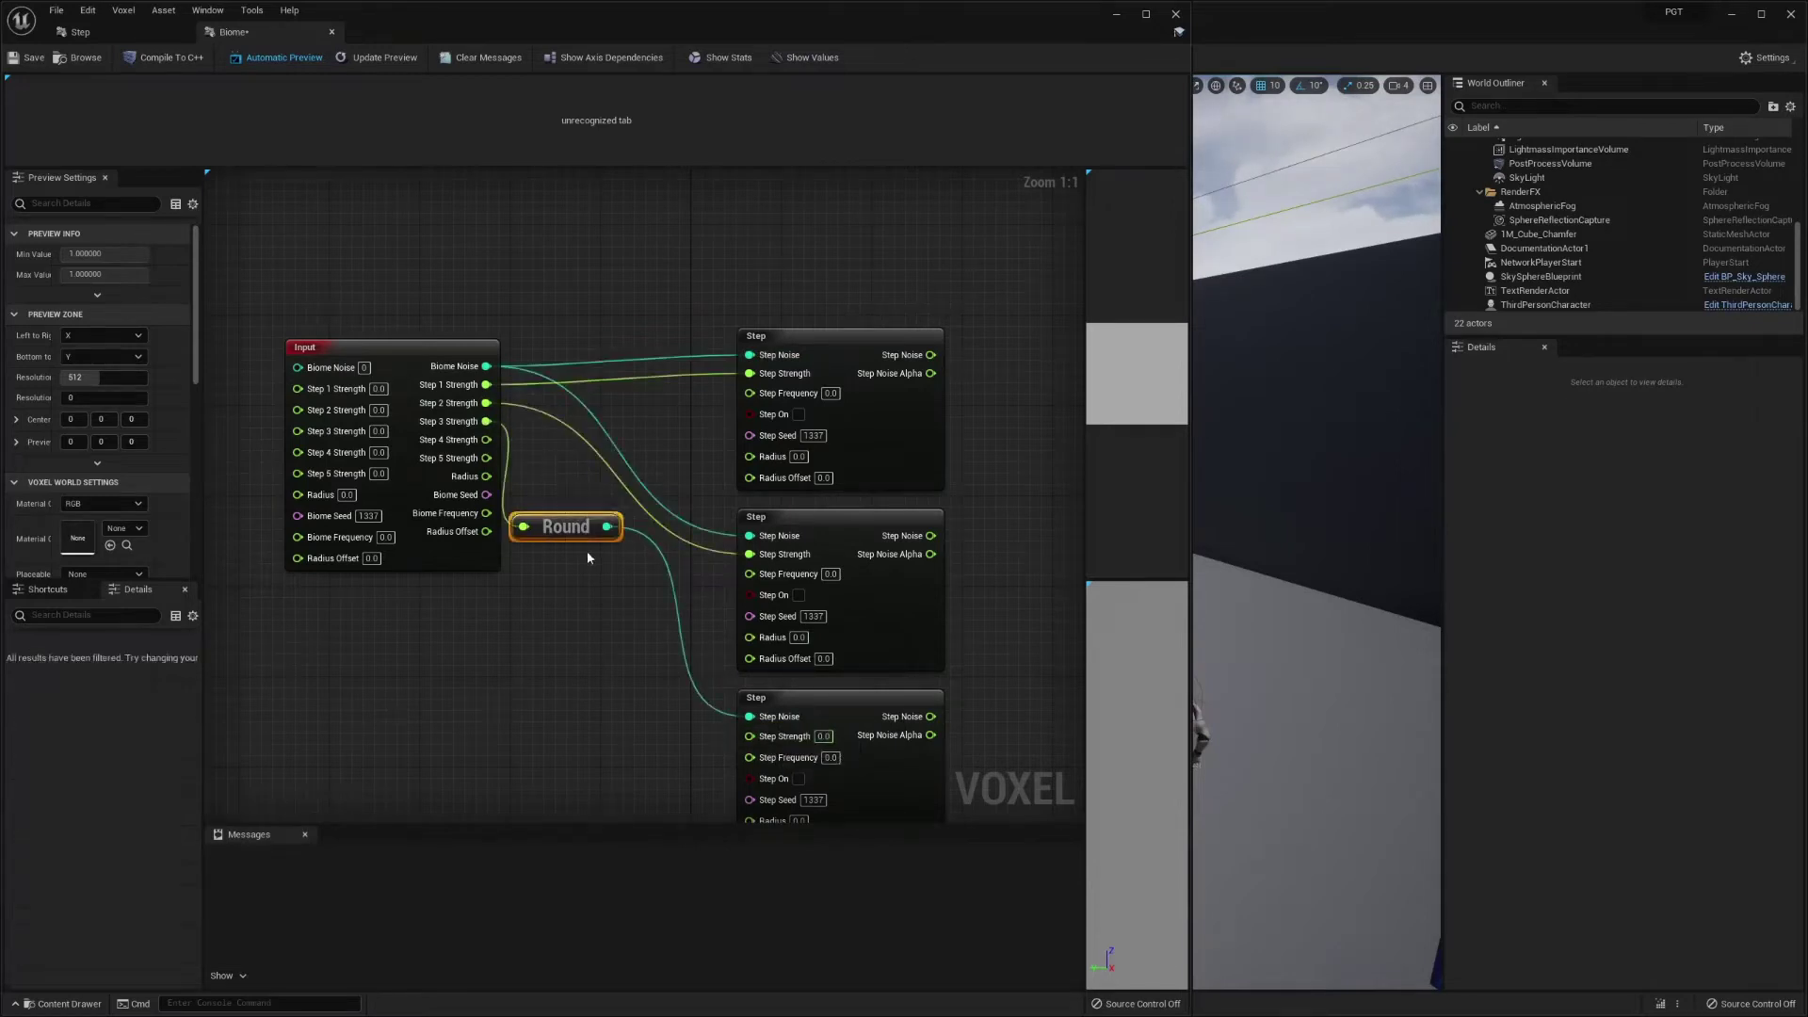
key("Delete")
left_click_drag(750, 717, 486, 366)
right_click_drag(562, 478, 505, 303)
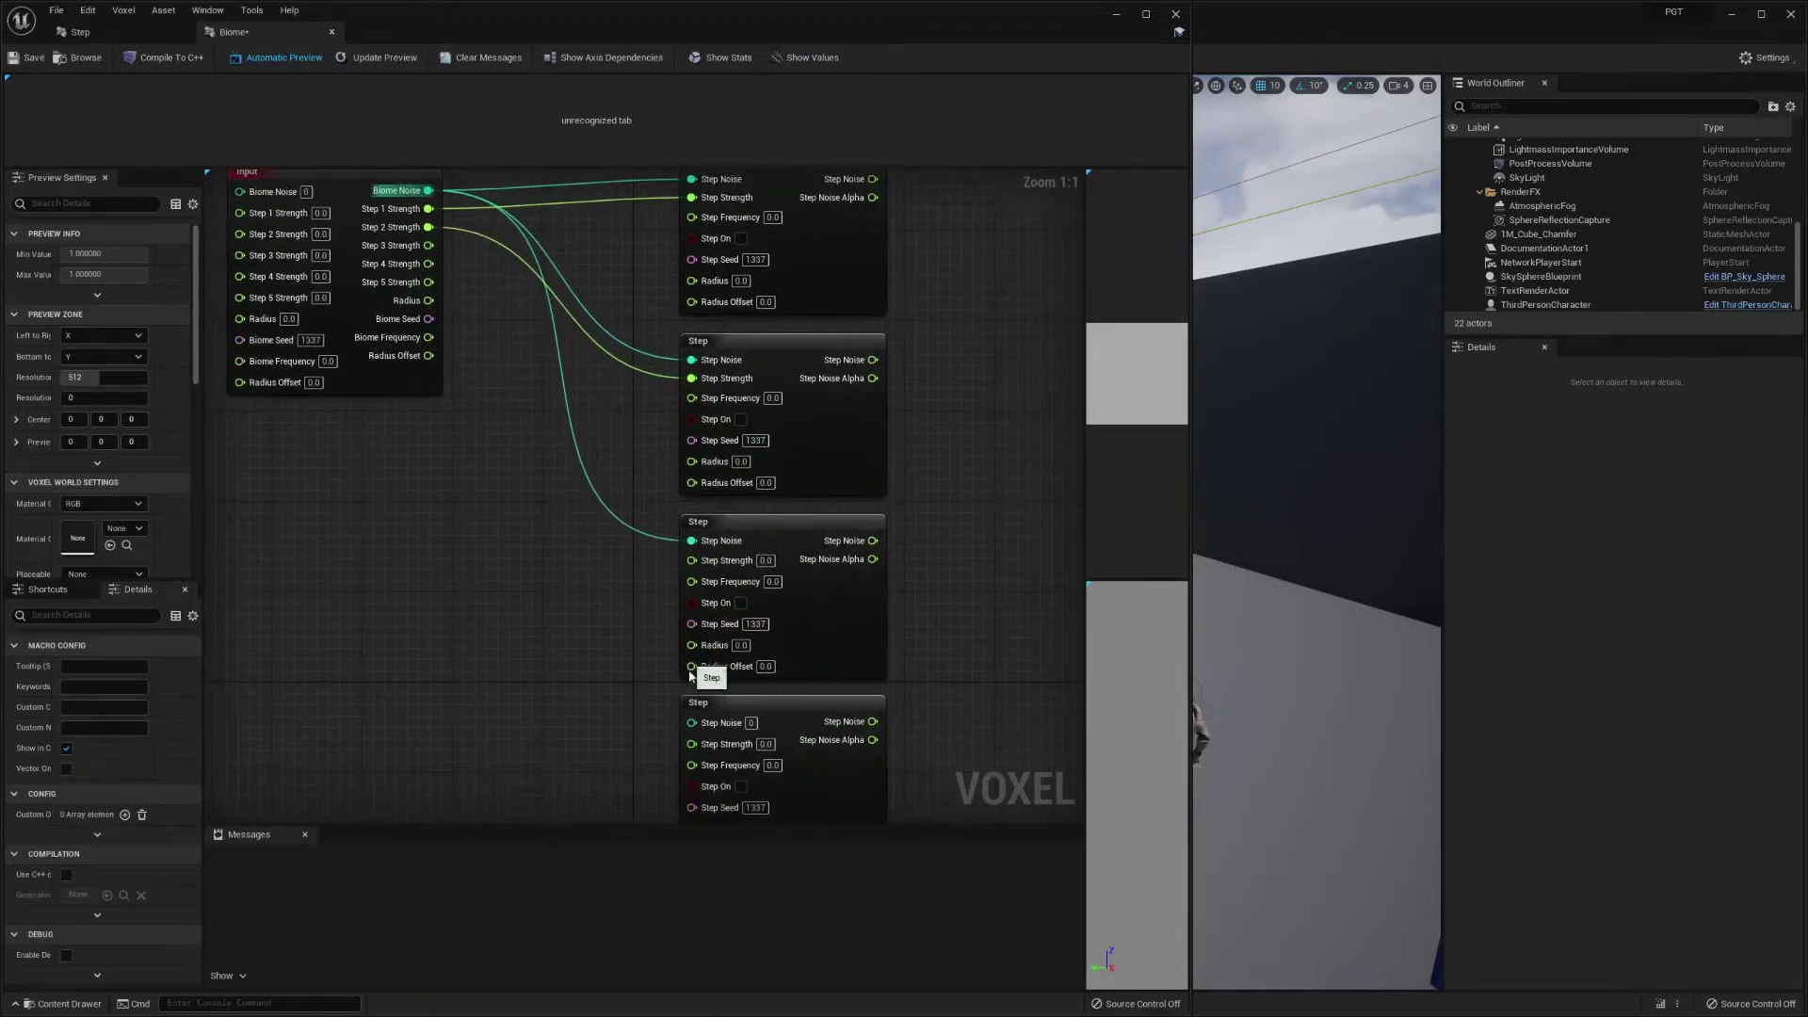
- Connect the Input node's Biome Noise output to Step Noise on the fourth and fifth Step nodes
left_click_drag(692, 723, 429, 236)
right_click_drag(505, 476, 485, 354)
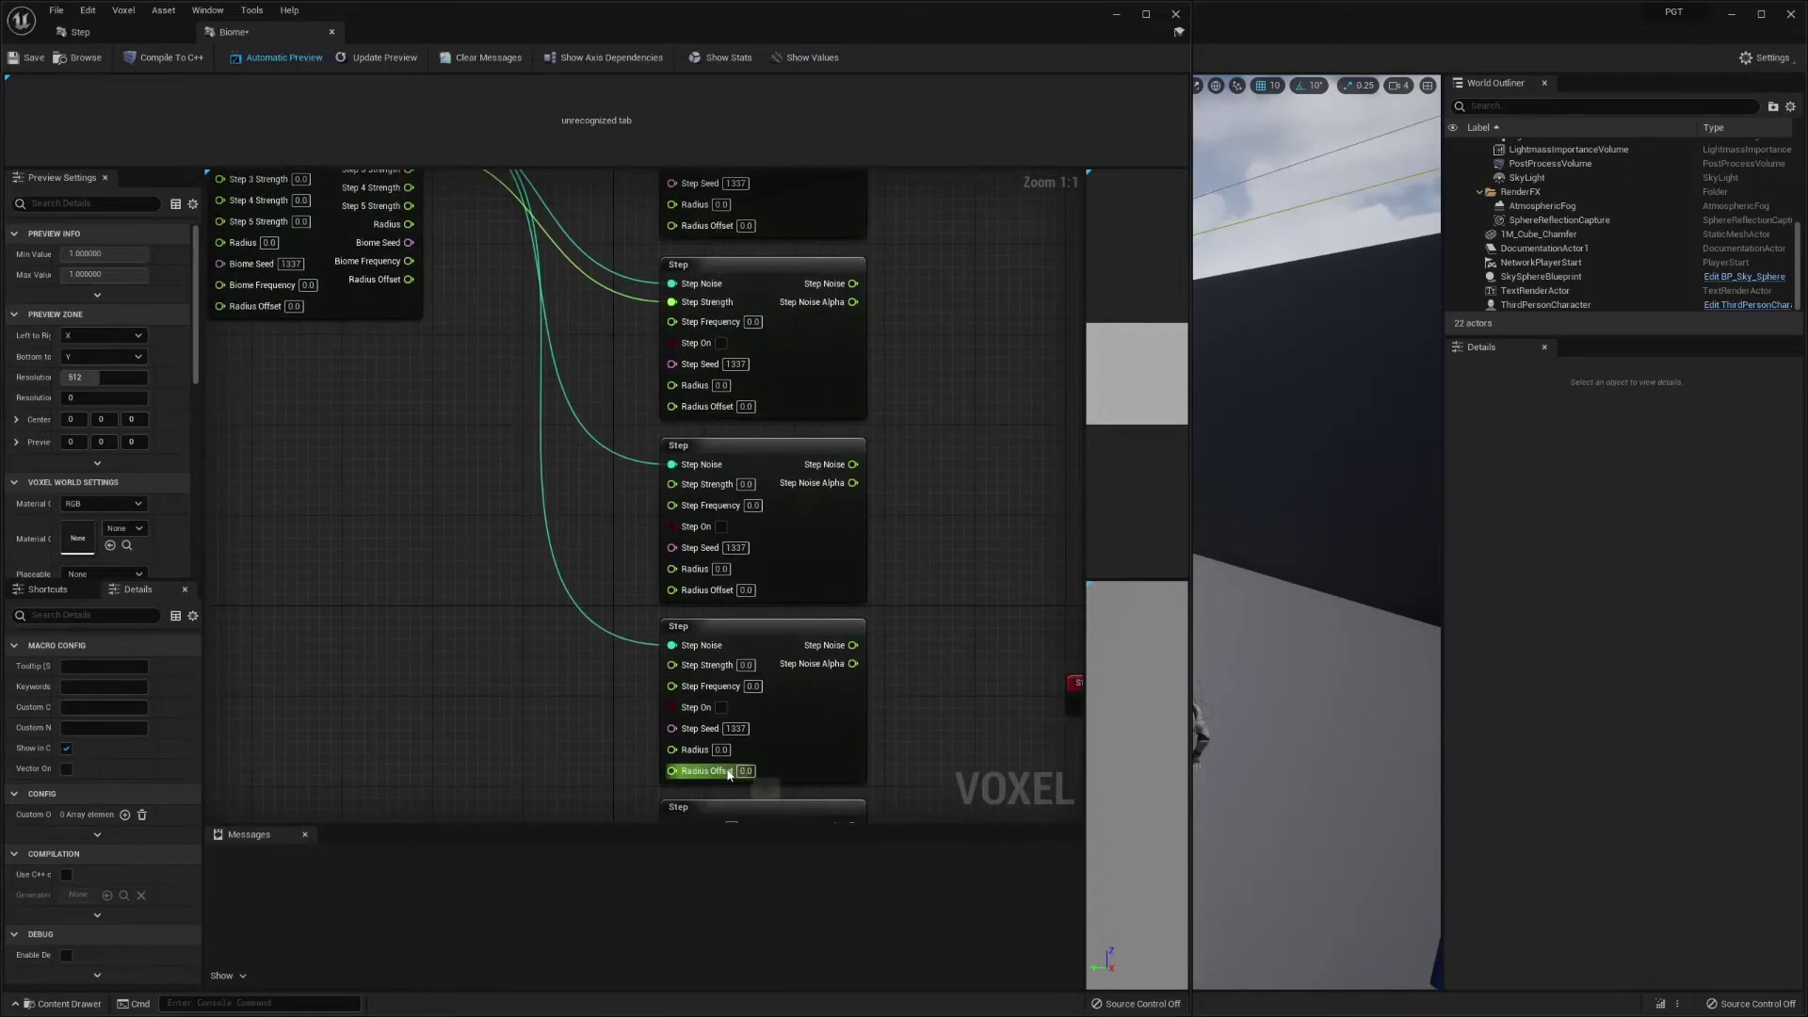
right_click_drag(639, 765, 639, 629)
scroll(645, 631, "down", 3)
scroll(647, 635, "up", 1)
left_click_drag(666, 675, 471, 341)
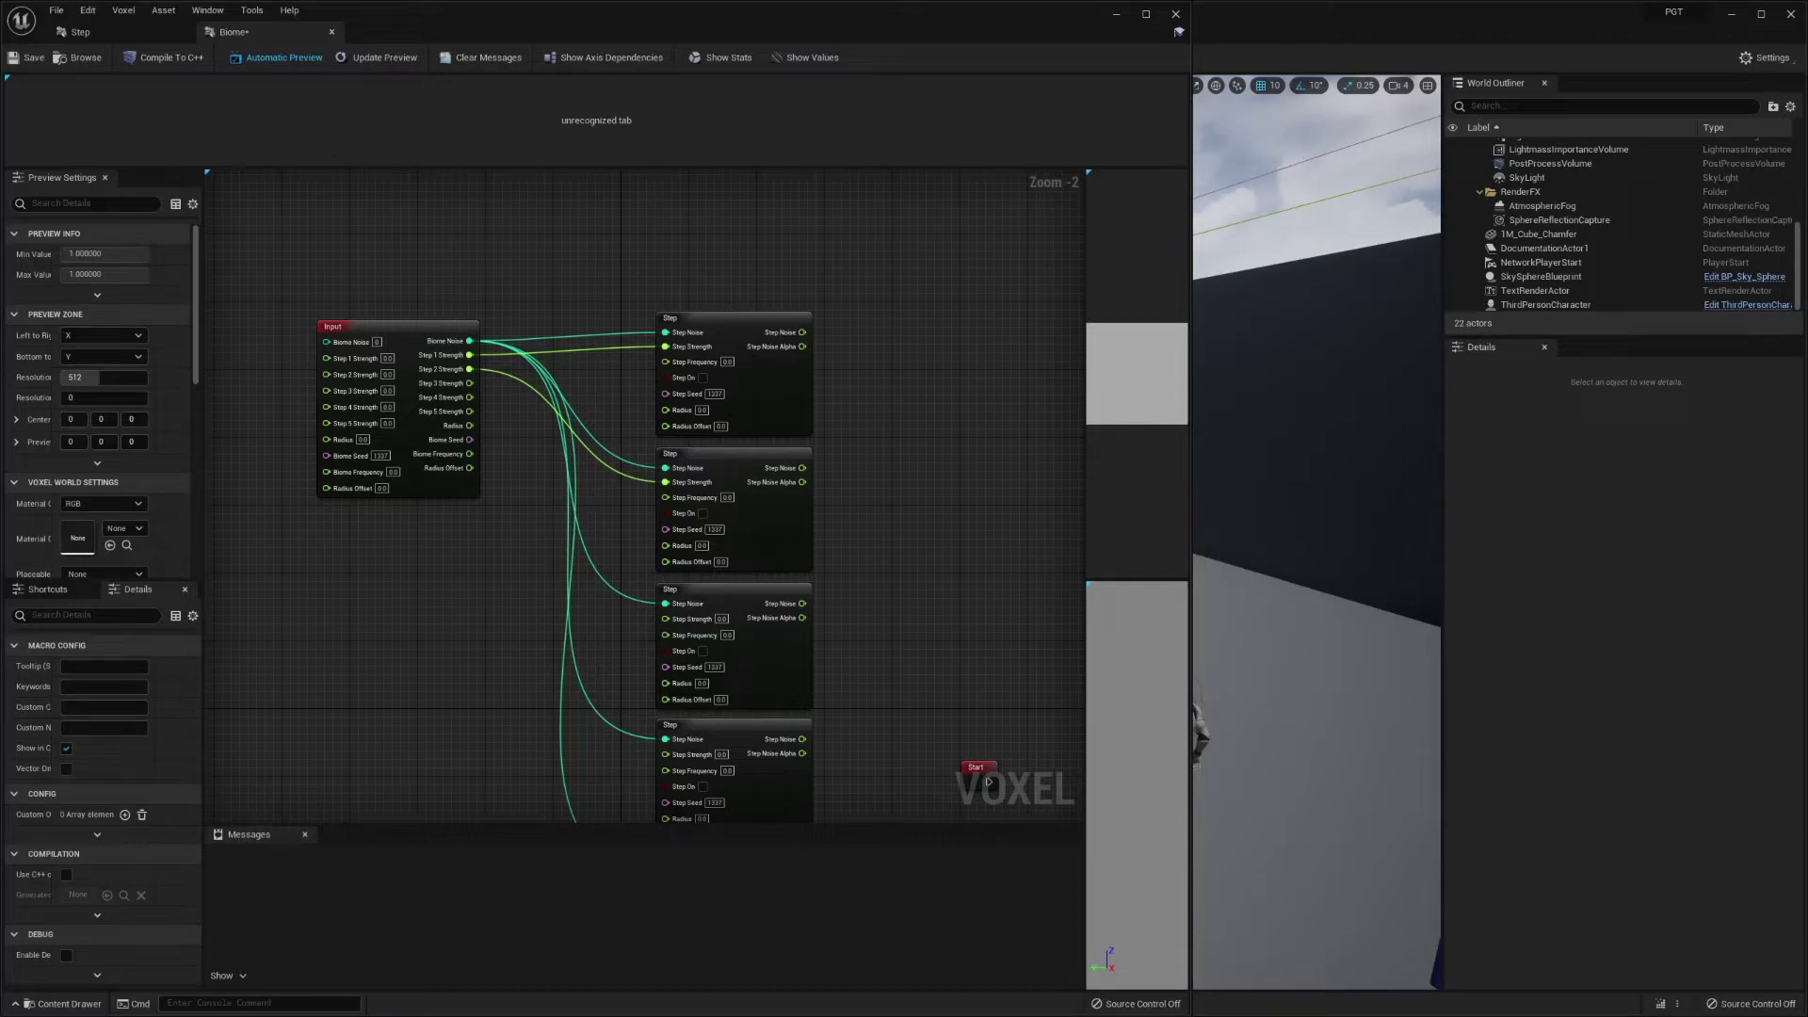
- Connect the Input node's Radius output to the Radius input of all five Step nodes
right_click_drag(575, 670, 567, 493)
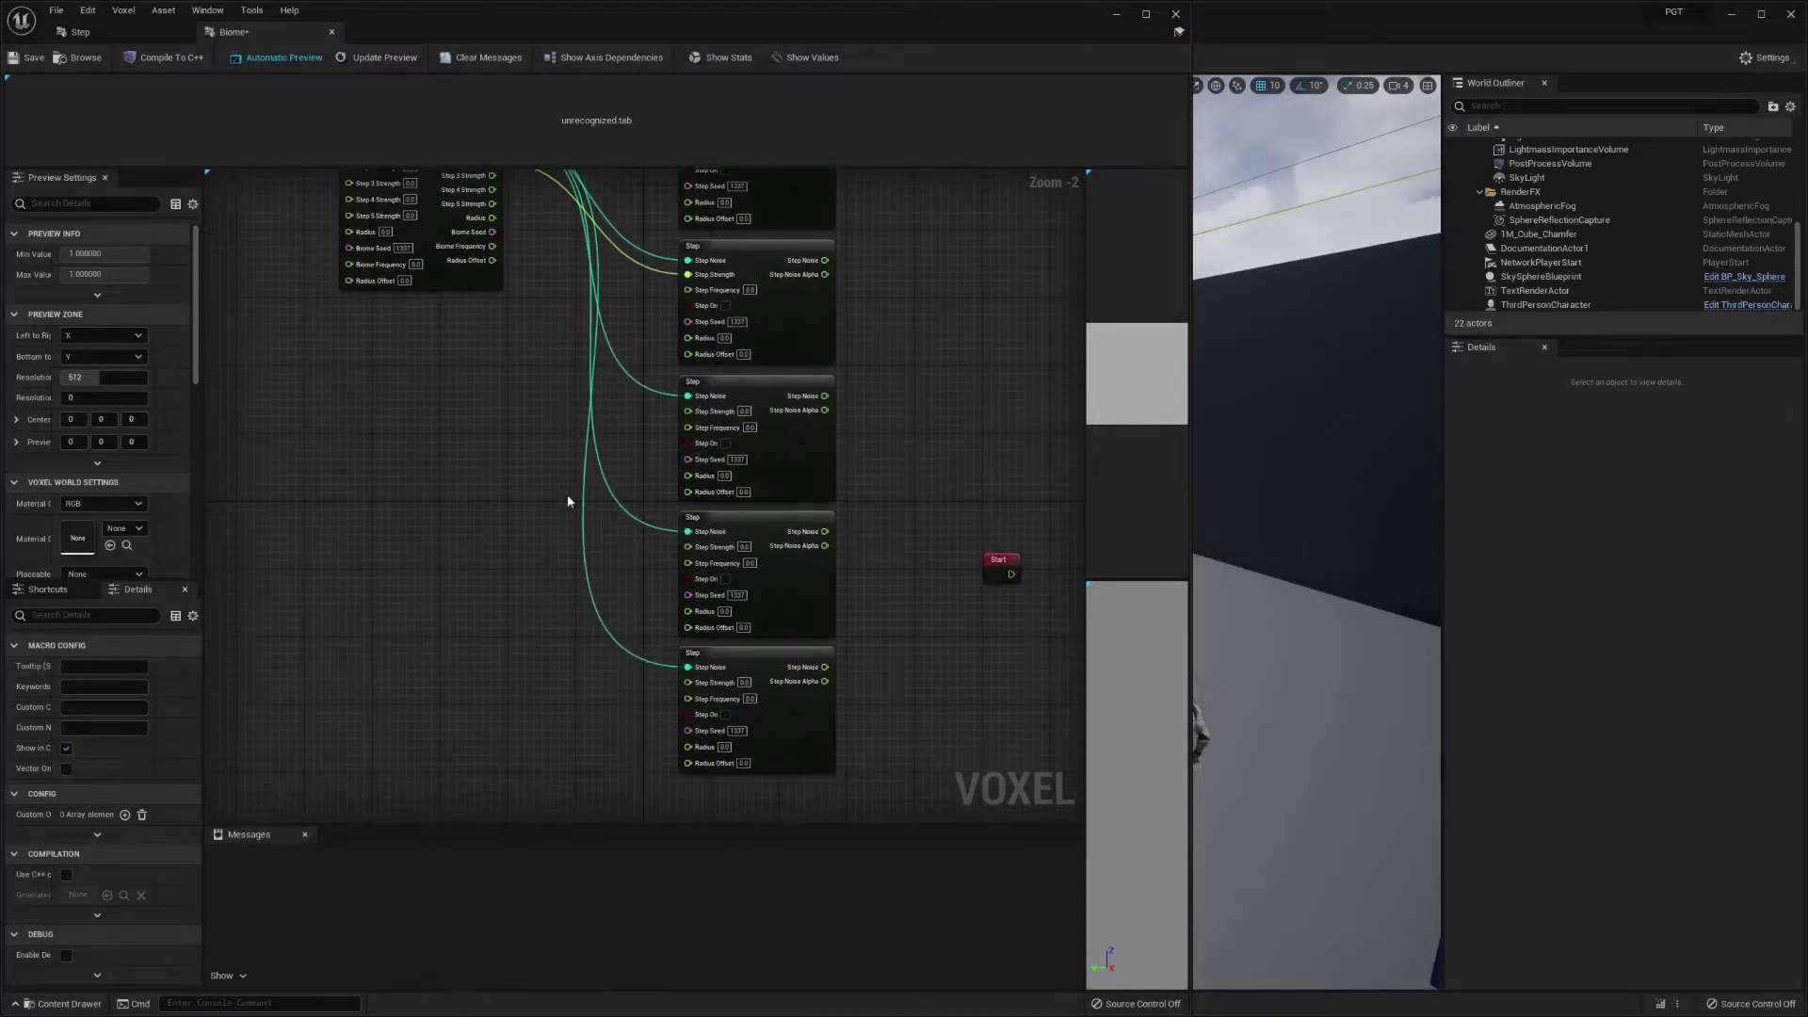
right_click_drag(771, 266, 759, 481)
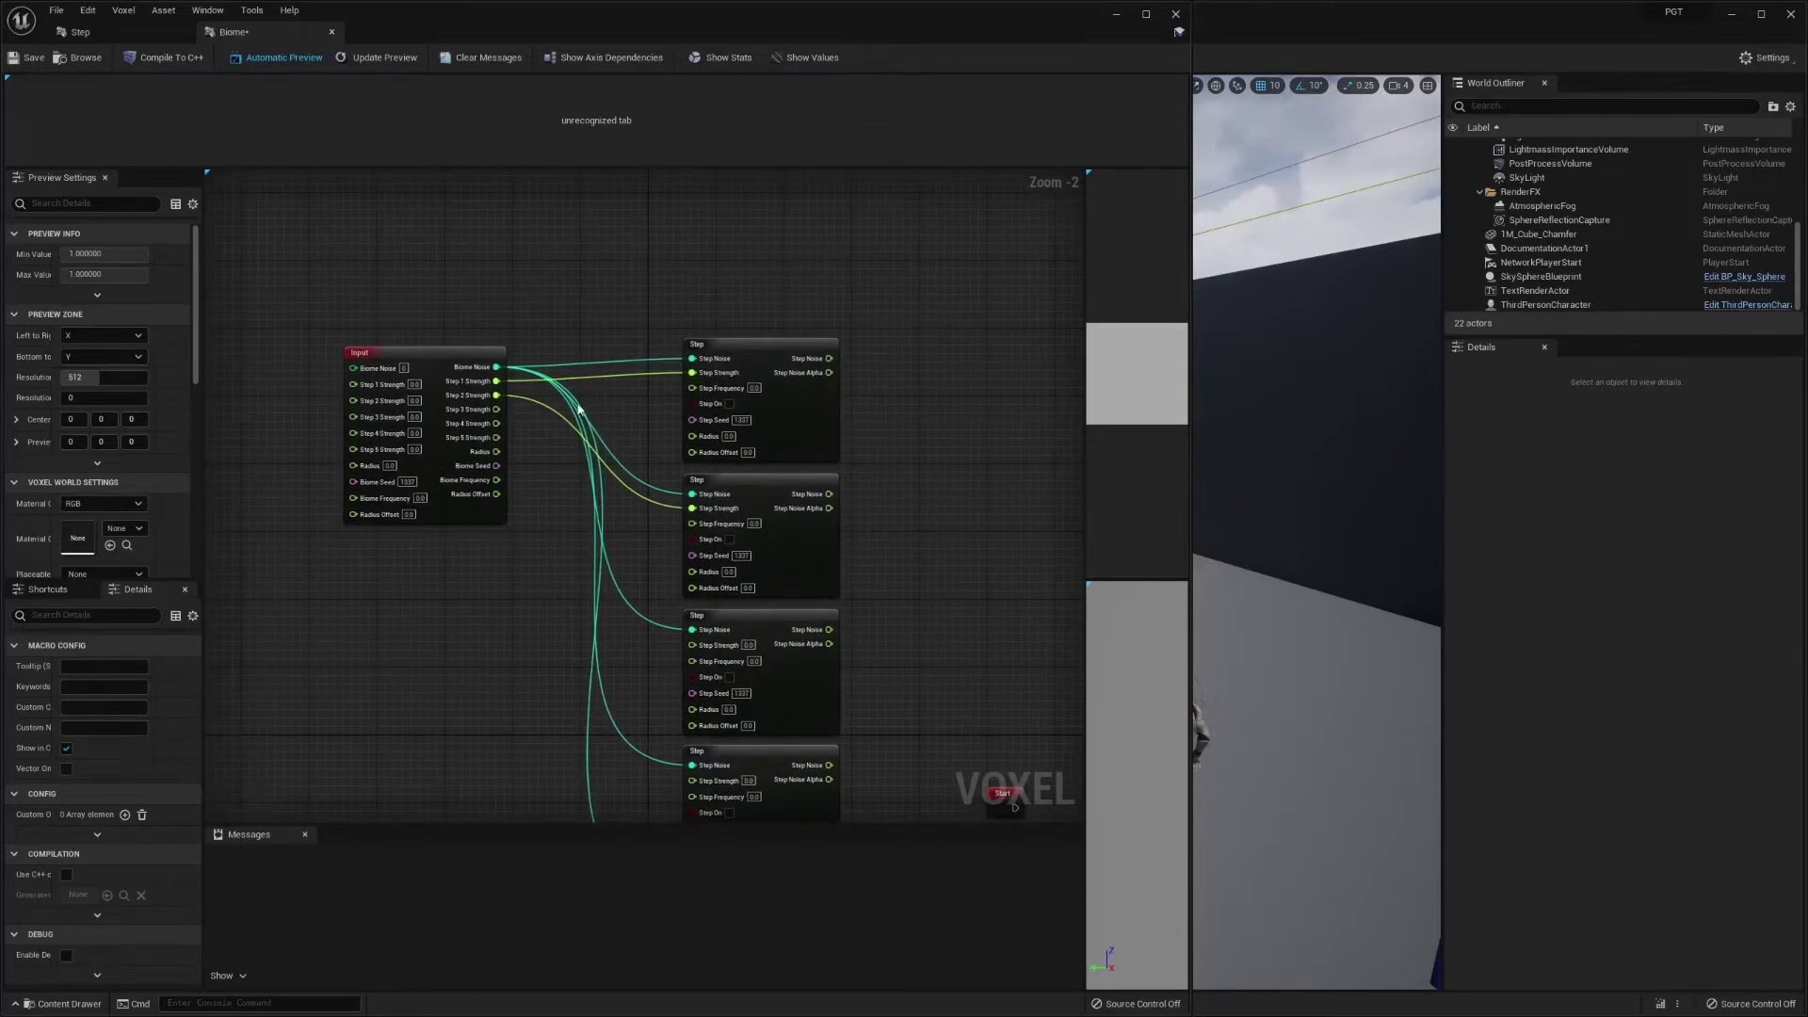
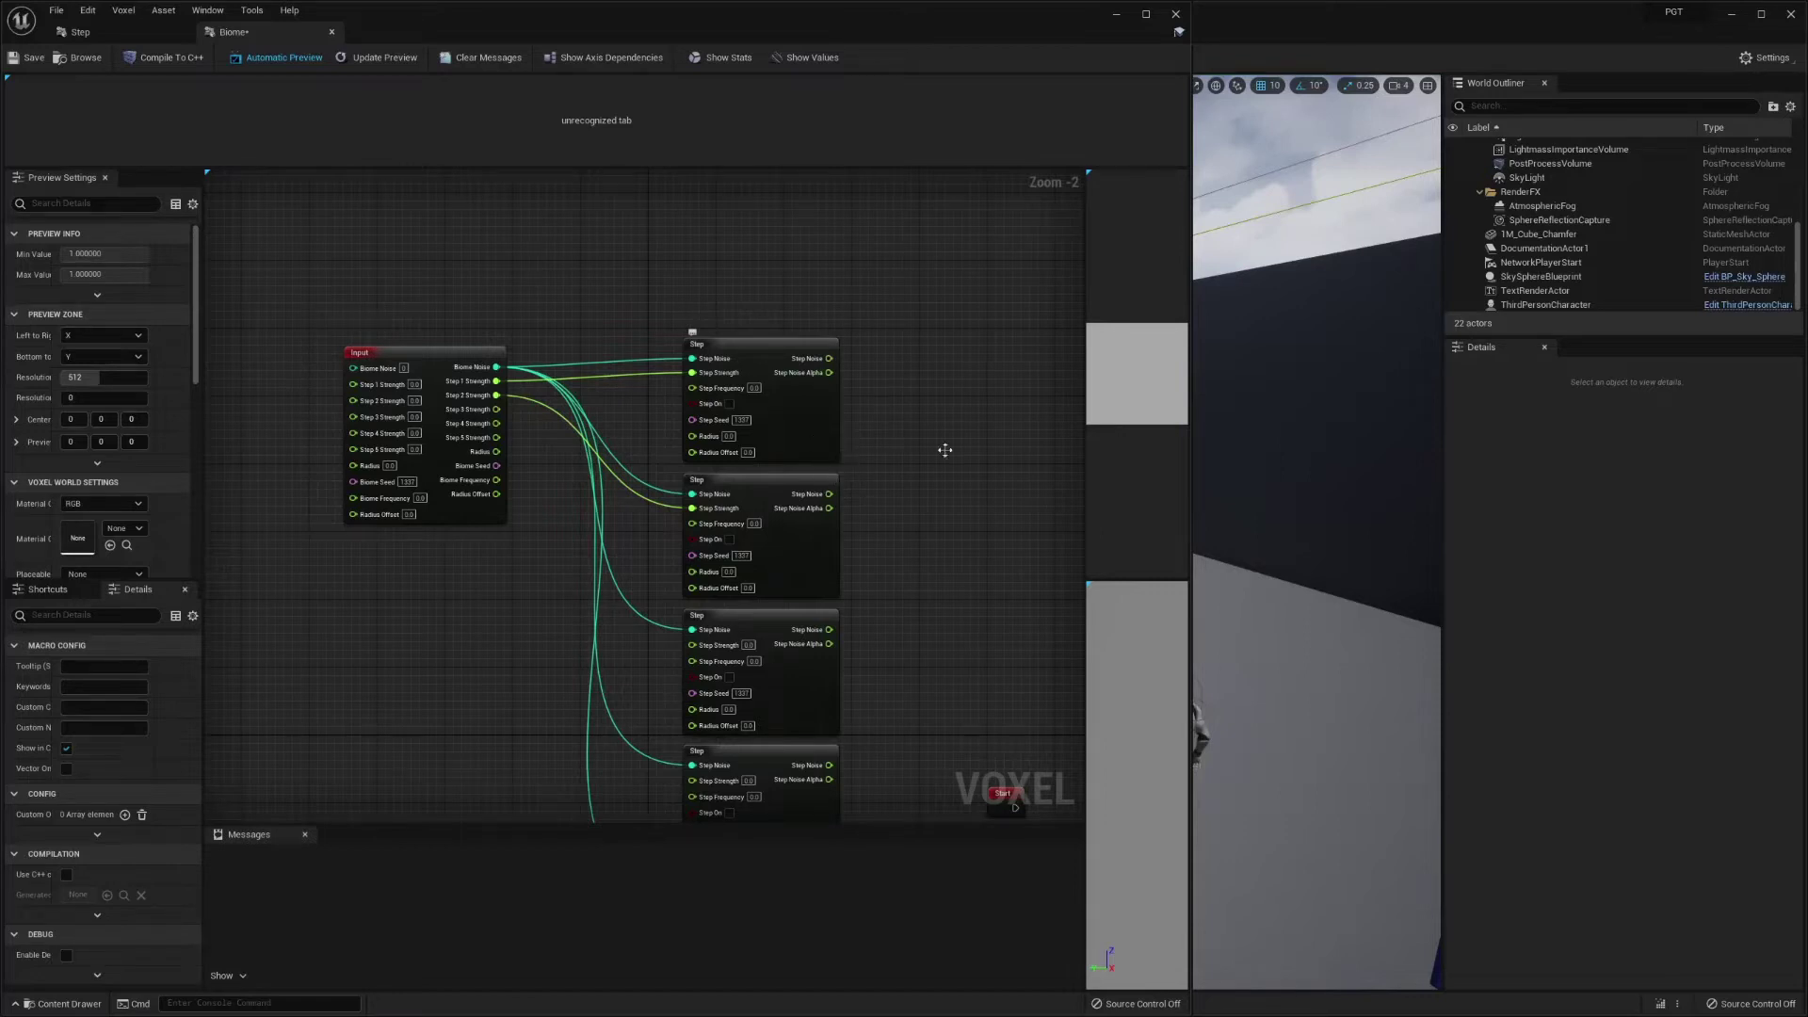
right_click_drag(870, 551, 877, 454)
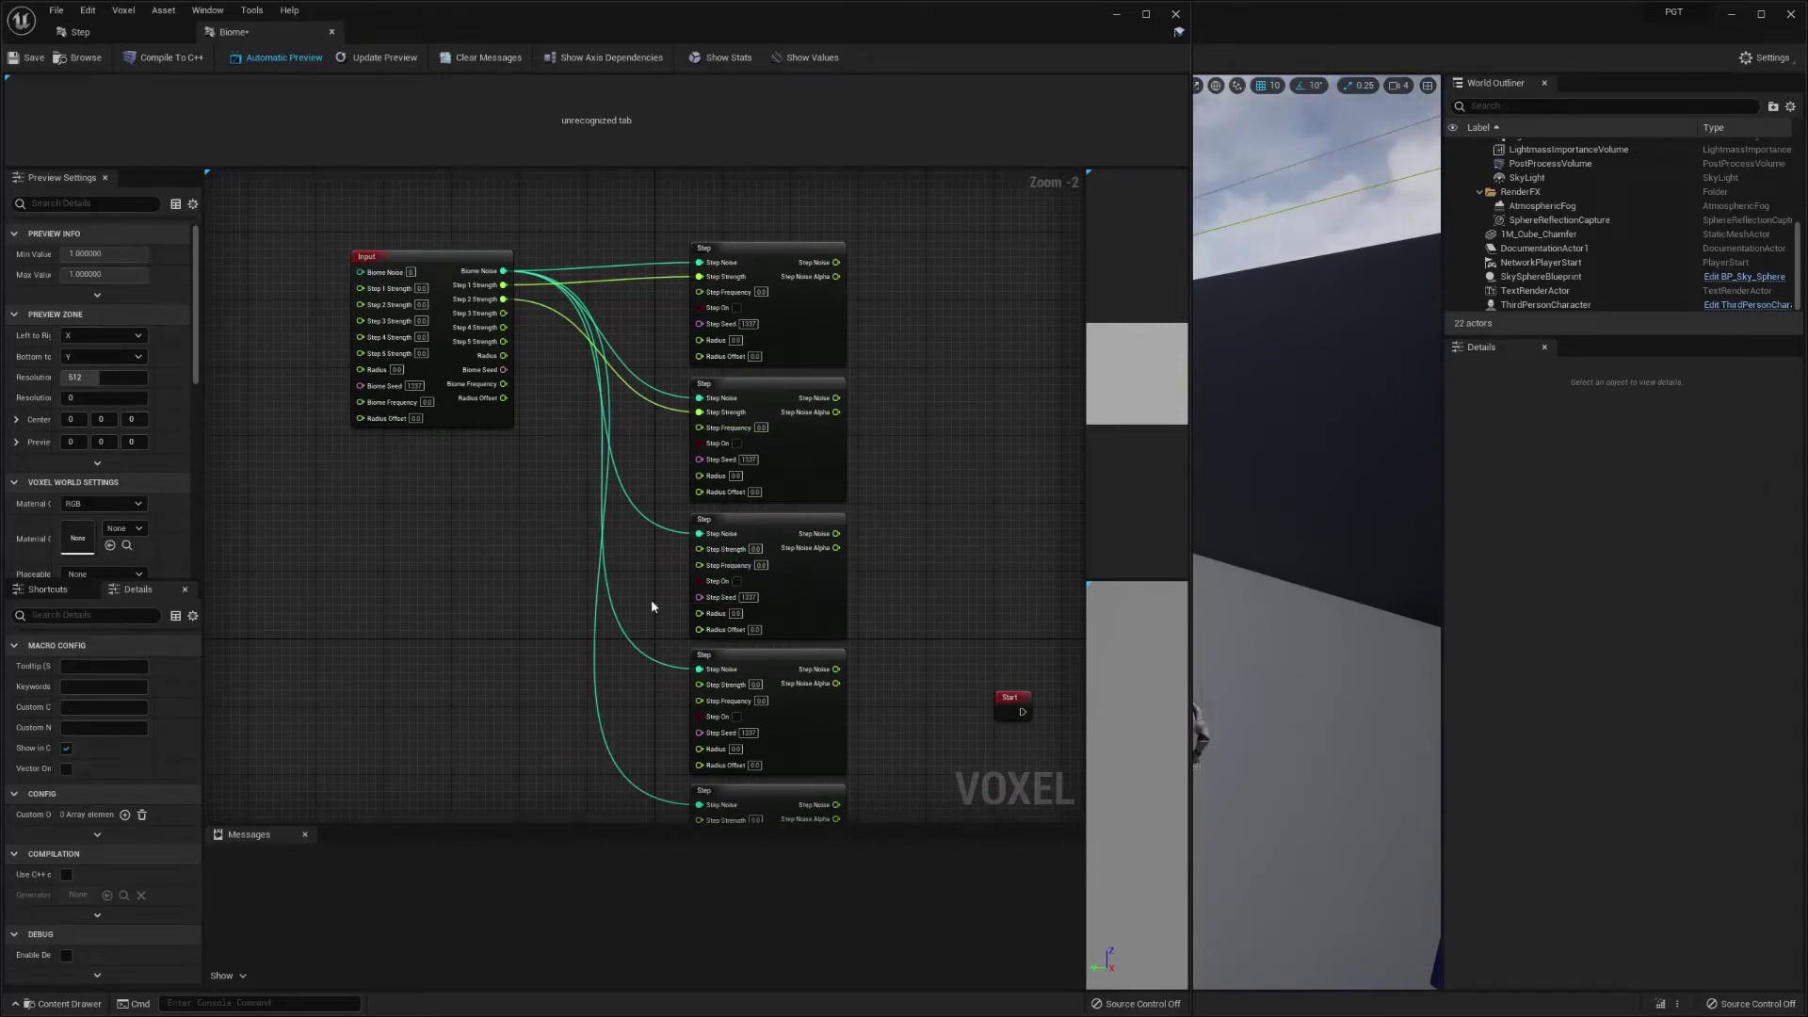
left_click_drag(700, 613, 701, 339)
left_click_drag(710, 482, 506, 363)
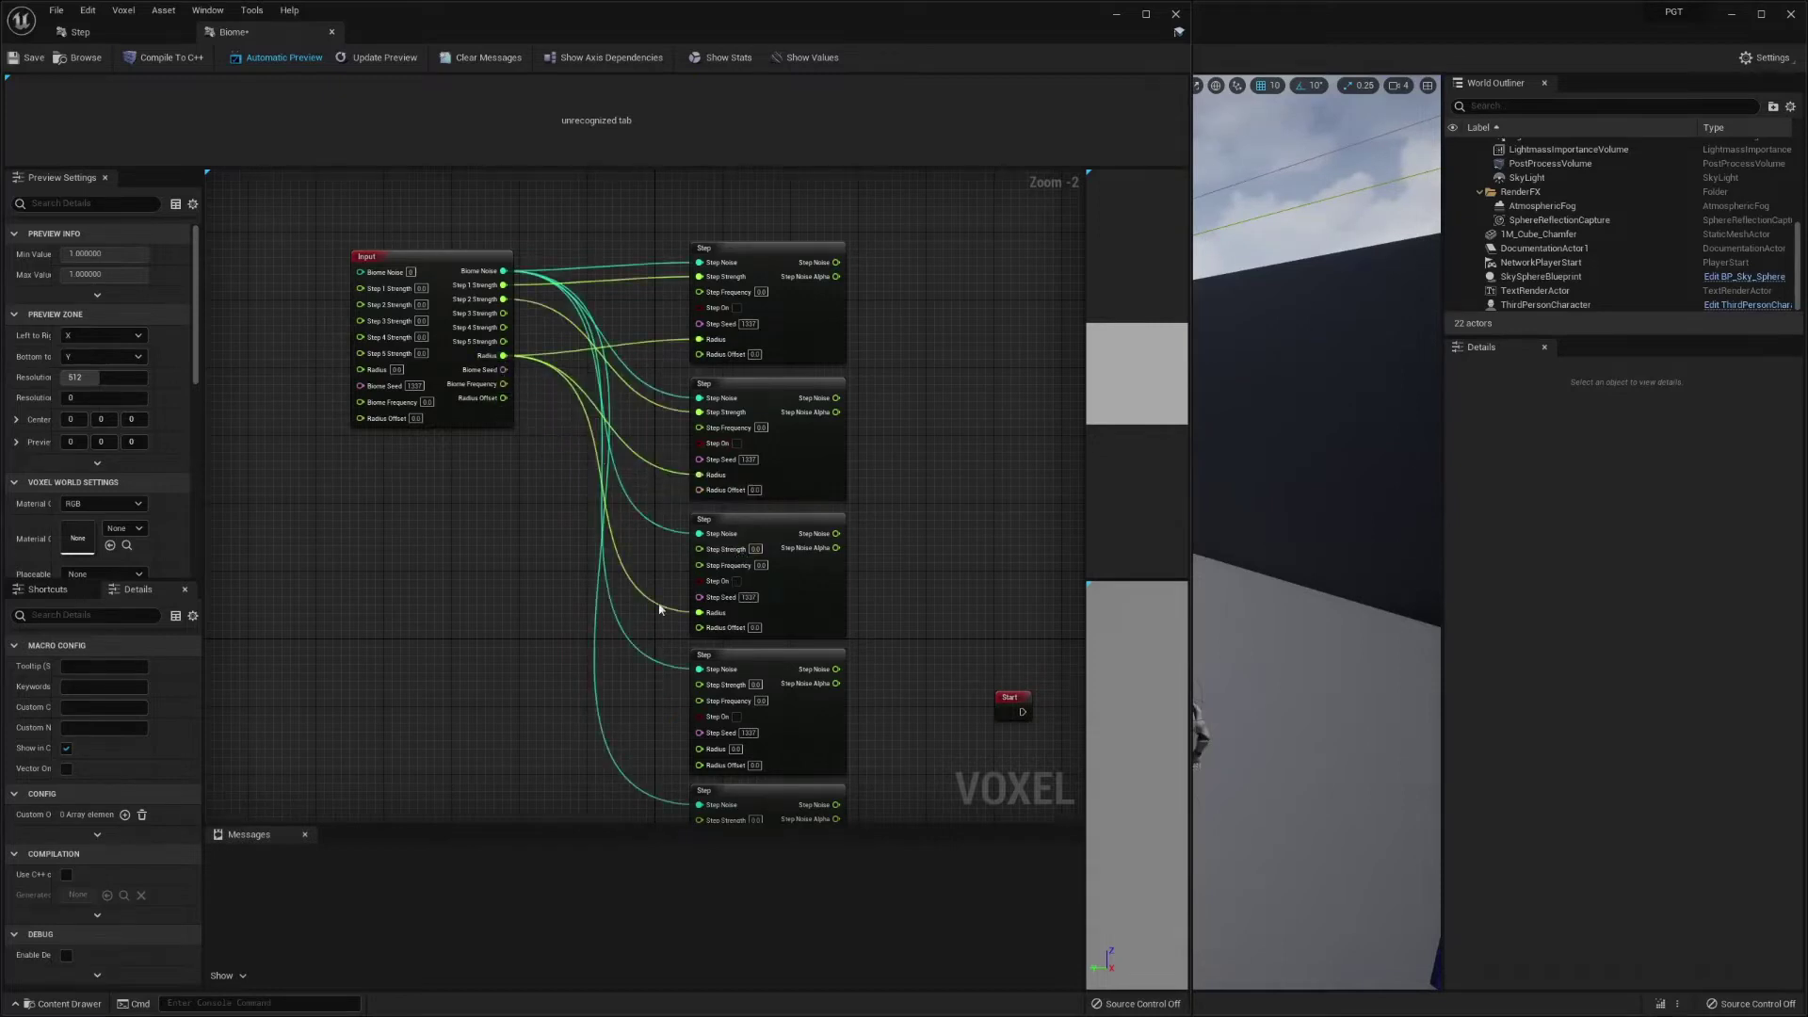
right_click_drag(662, 611, 650, 491)
left_click_drag(693, 631, 693, 766)
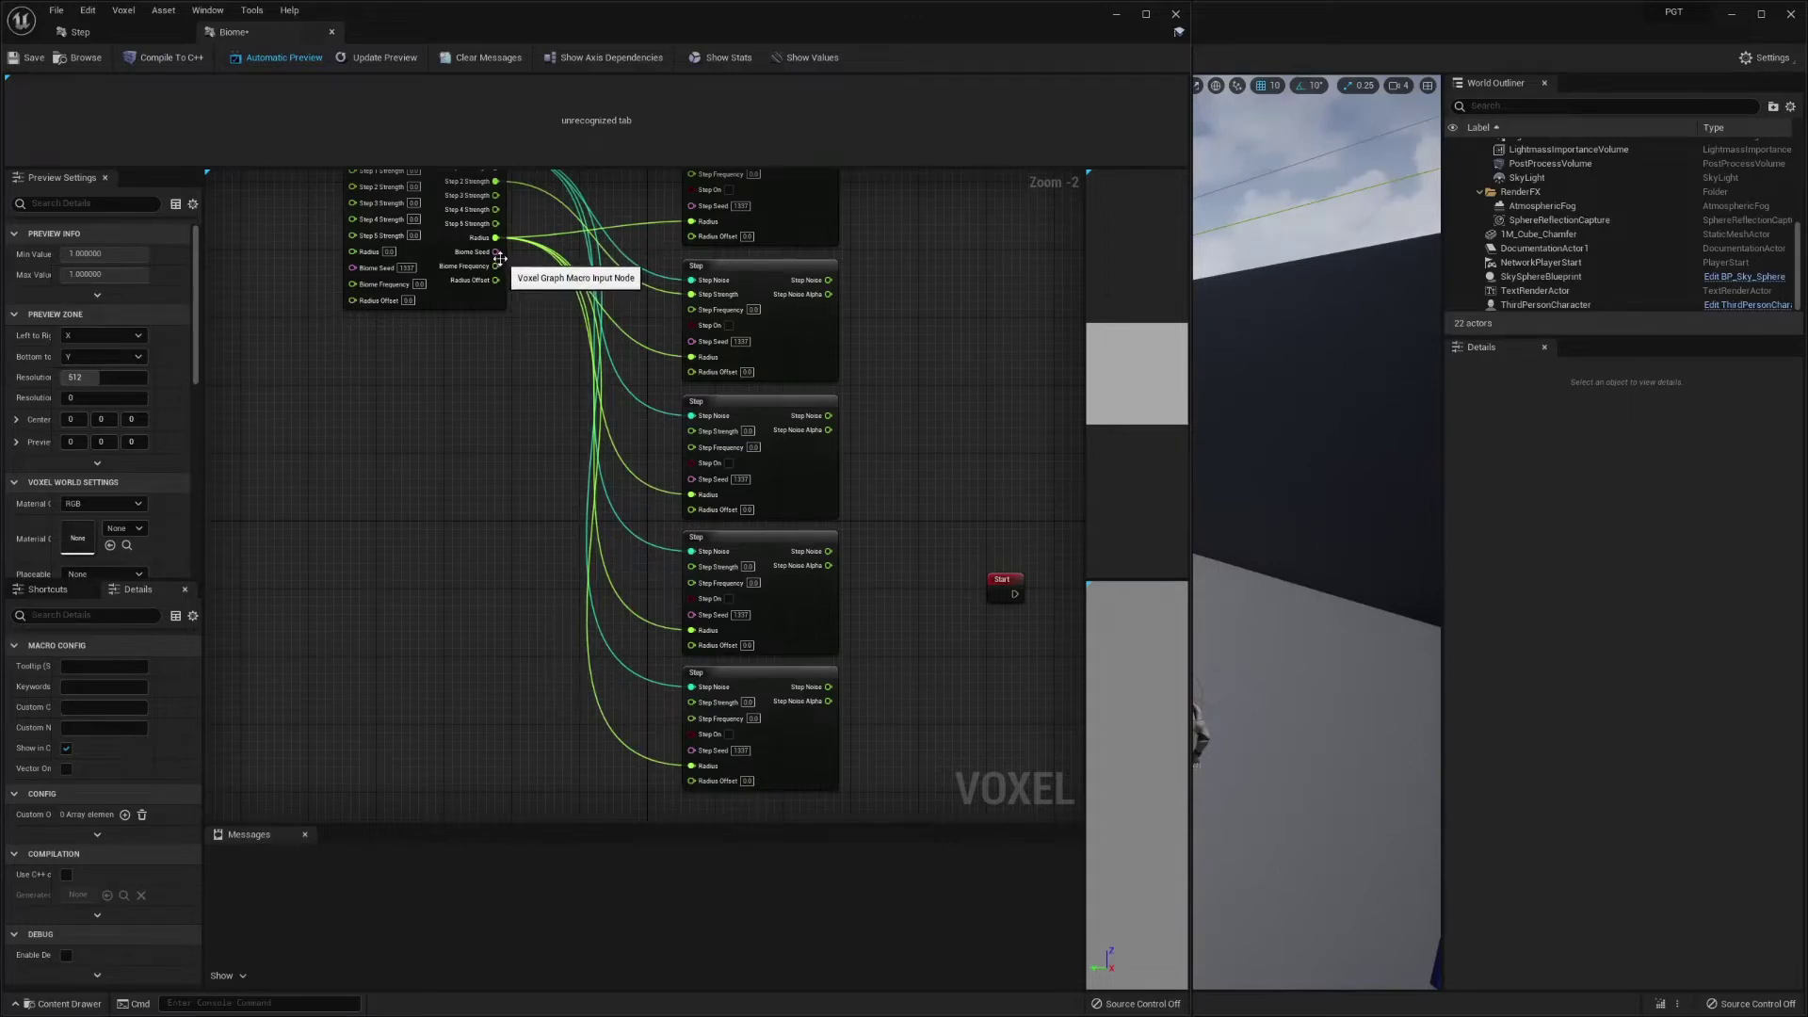
- Add a Make Seeds node with 5 outputs below the Input node, fed by Biome Seed
left_click_drag(497, 251, 452, 486)
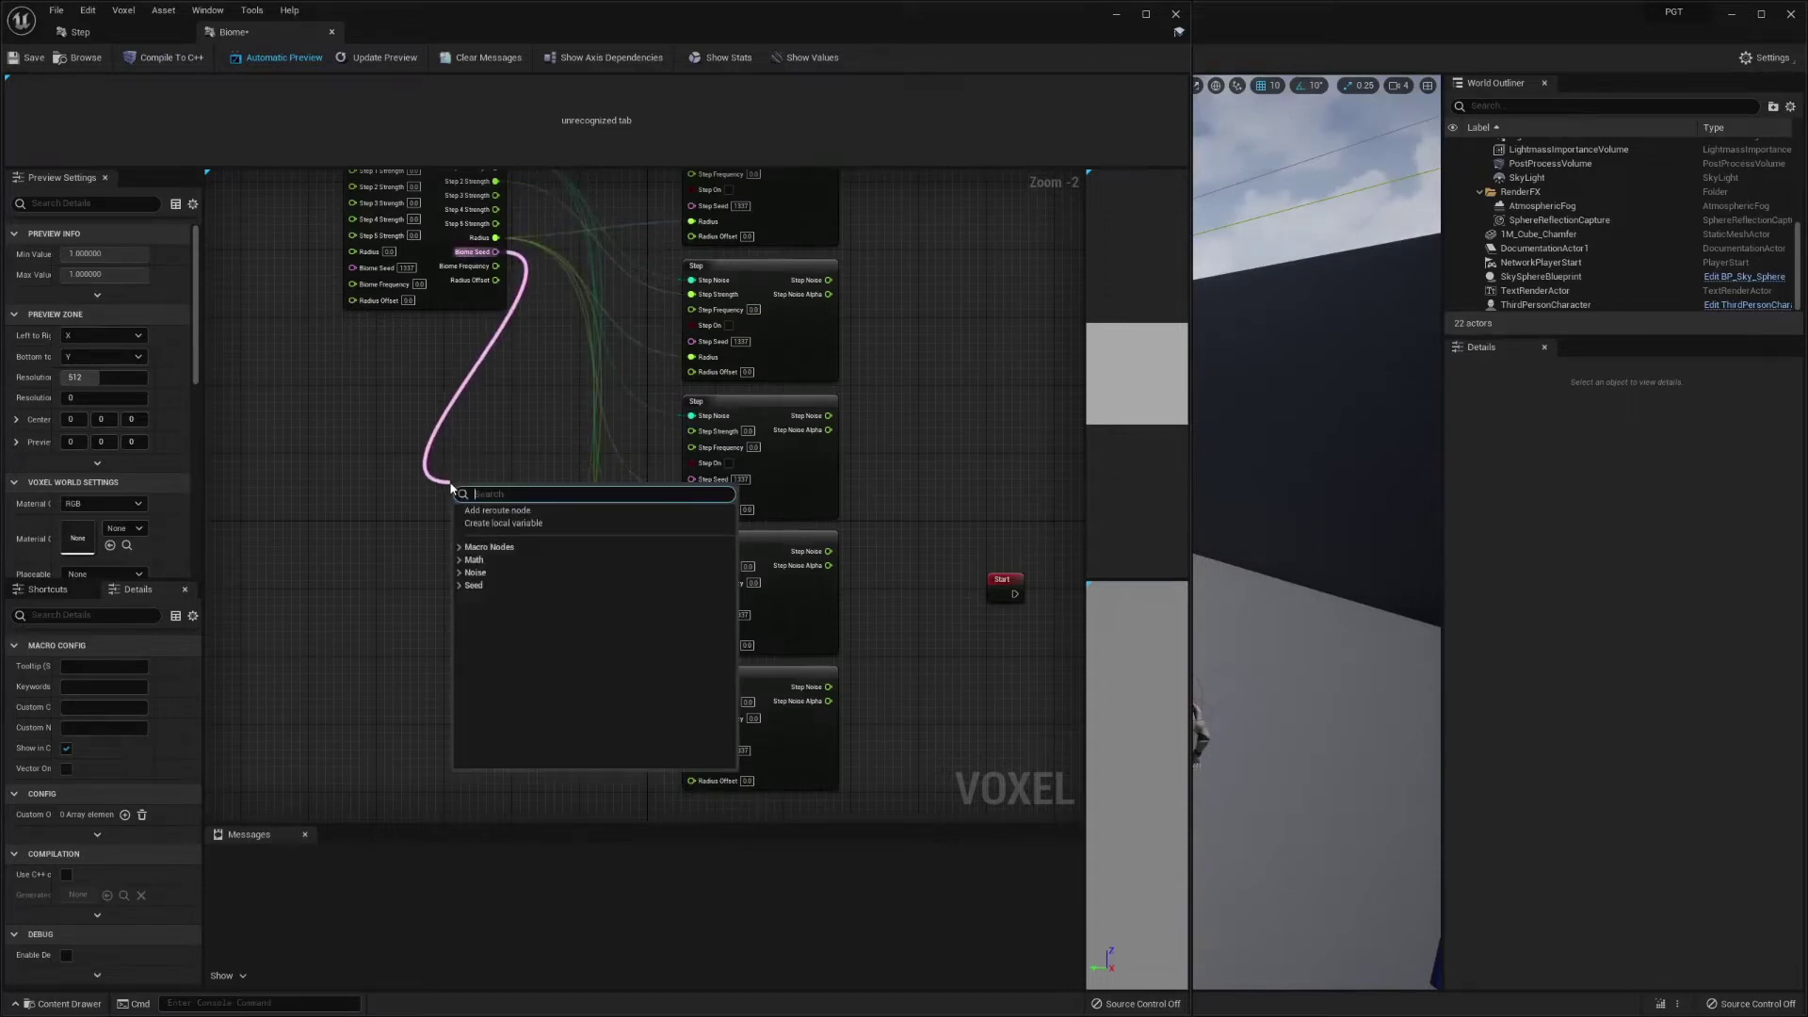
type("make seeds")
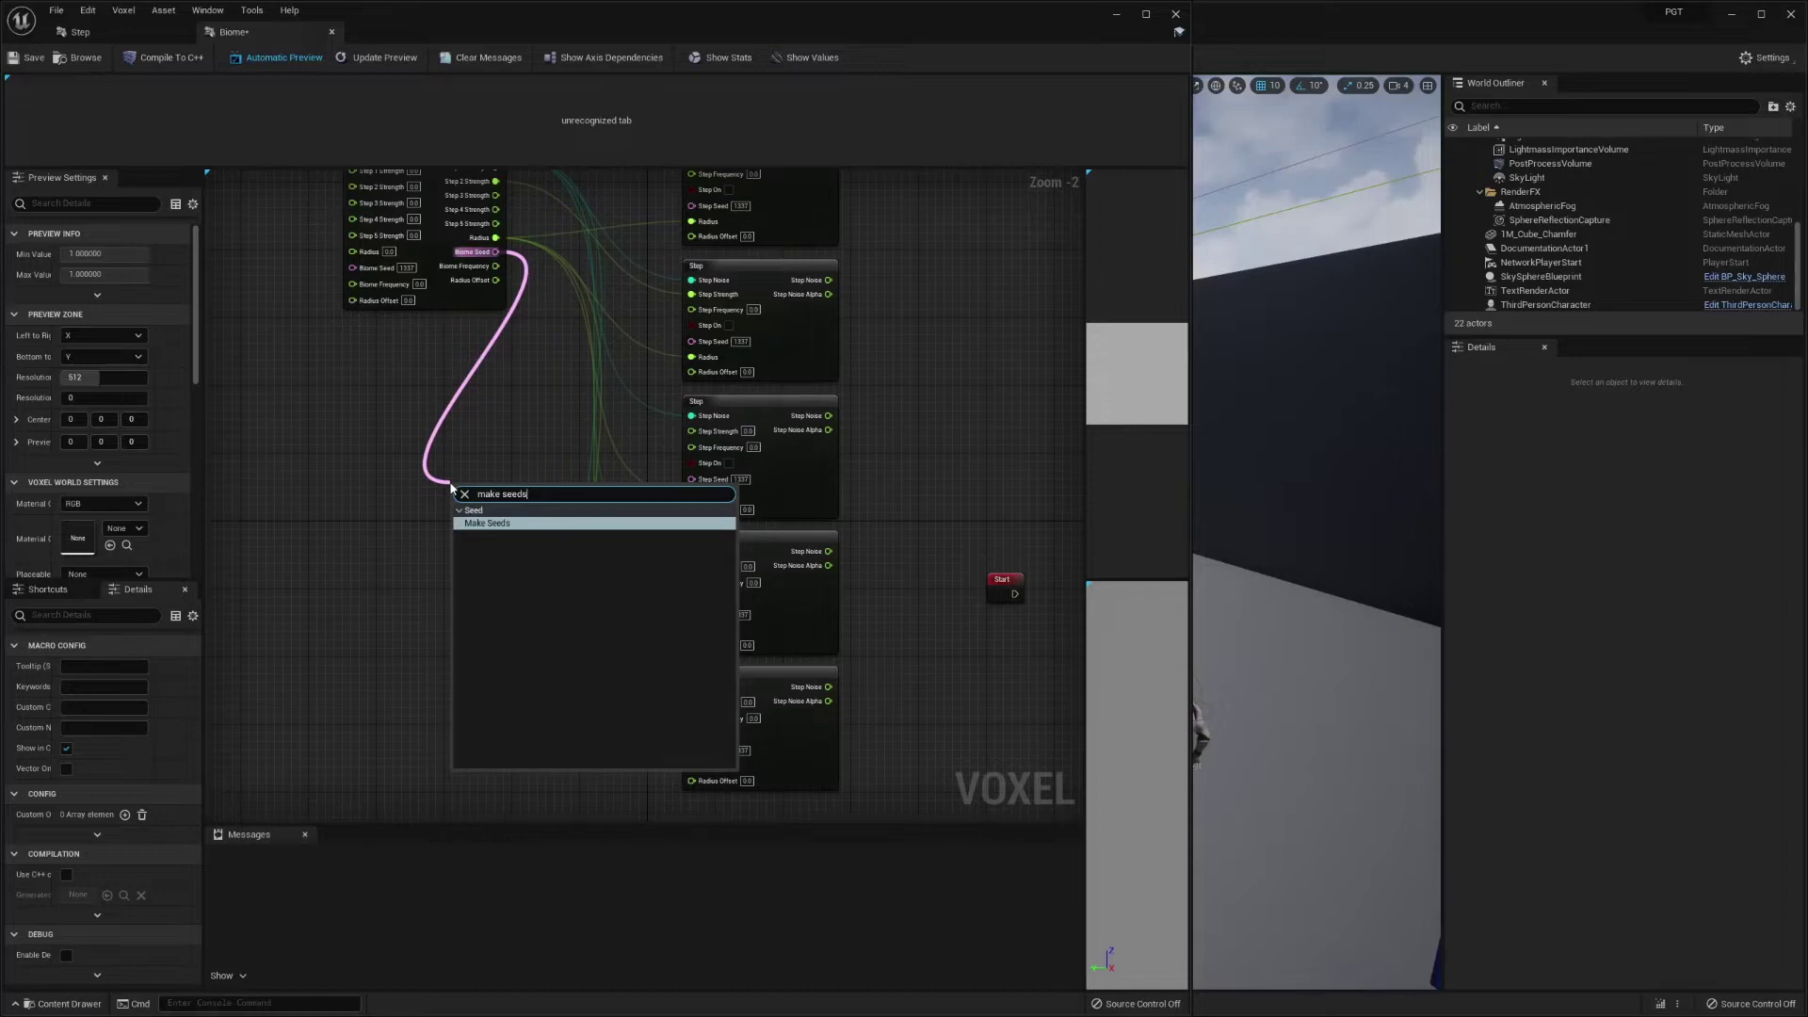
key("Return")
right_click_drag(471, 510, 443, 592)
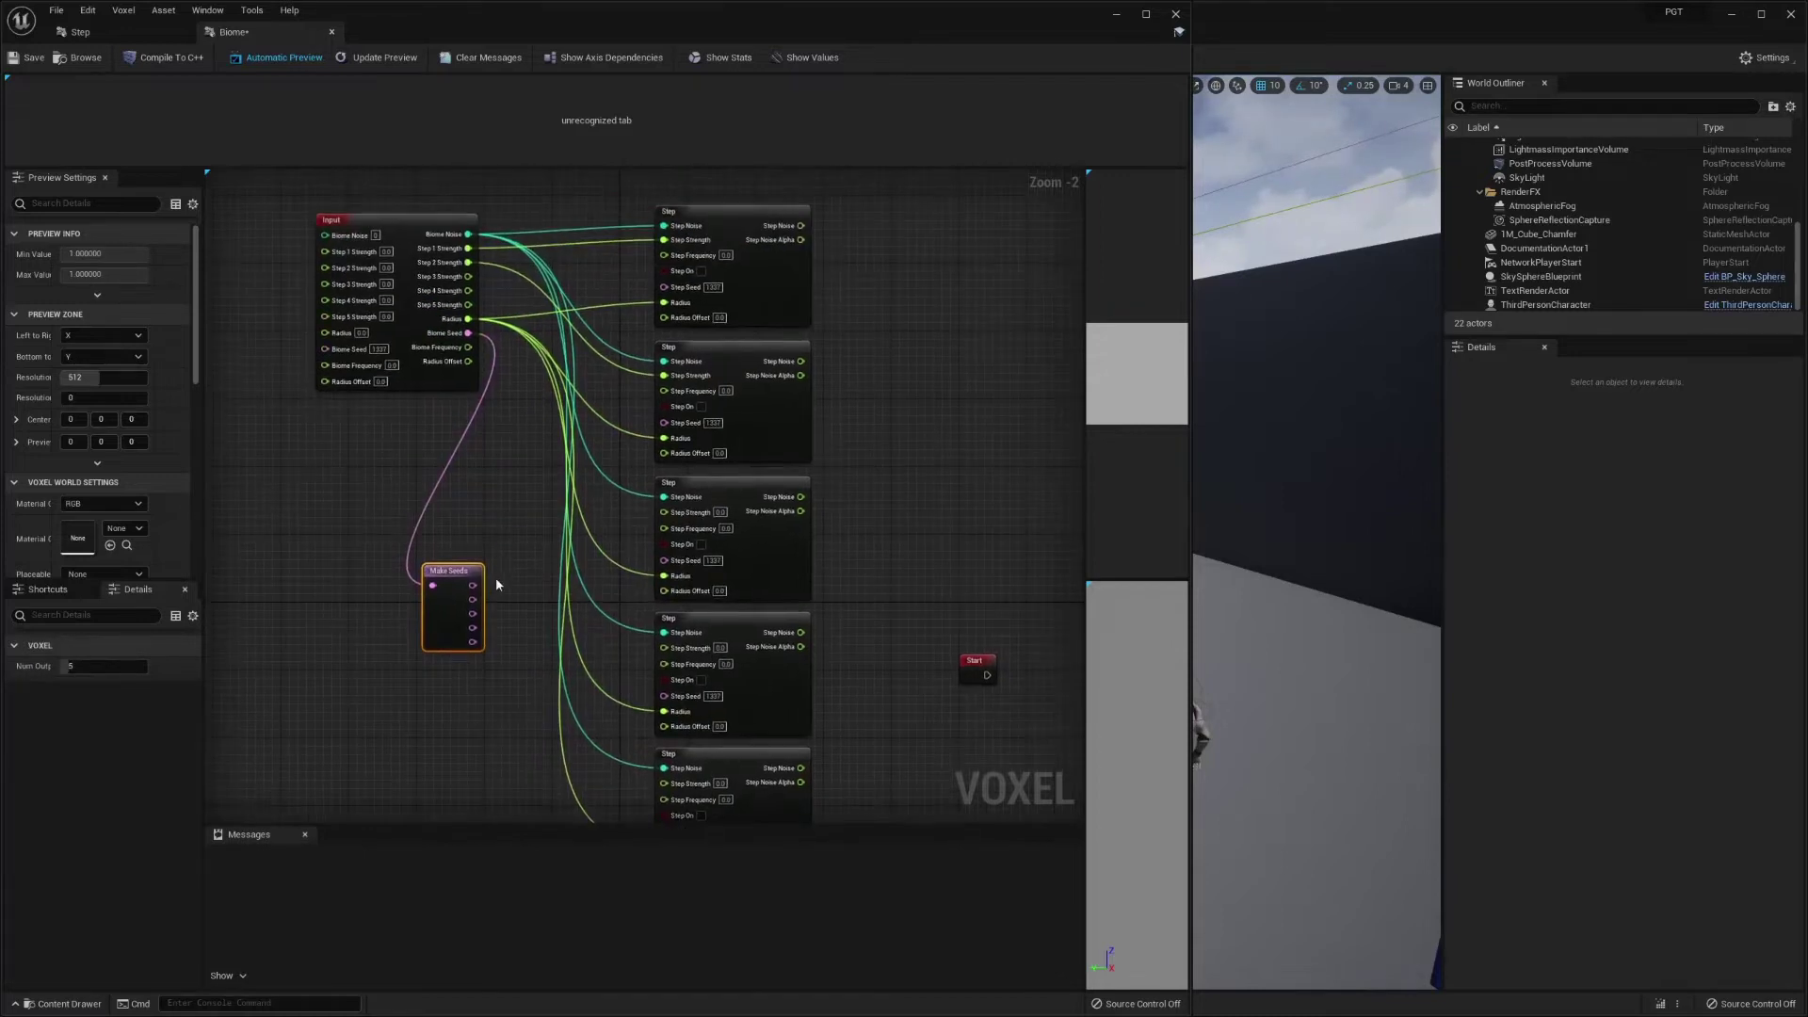
- Connect the five Make Seeds outputs in order to the Step Seed inputs of the five Step nodes
left_click_drag(473, 585, 665, 286)
left_click_drag(671, 426, 664, 561)
left_click_drag(665, 697, 474, 628)
right_click_drag(504, 707, 485, 517)
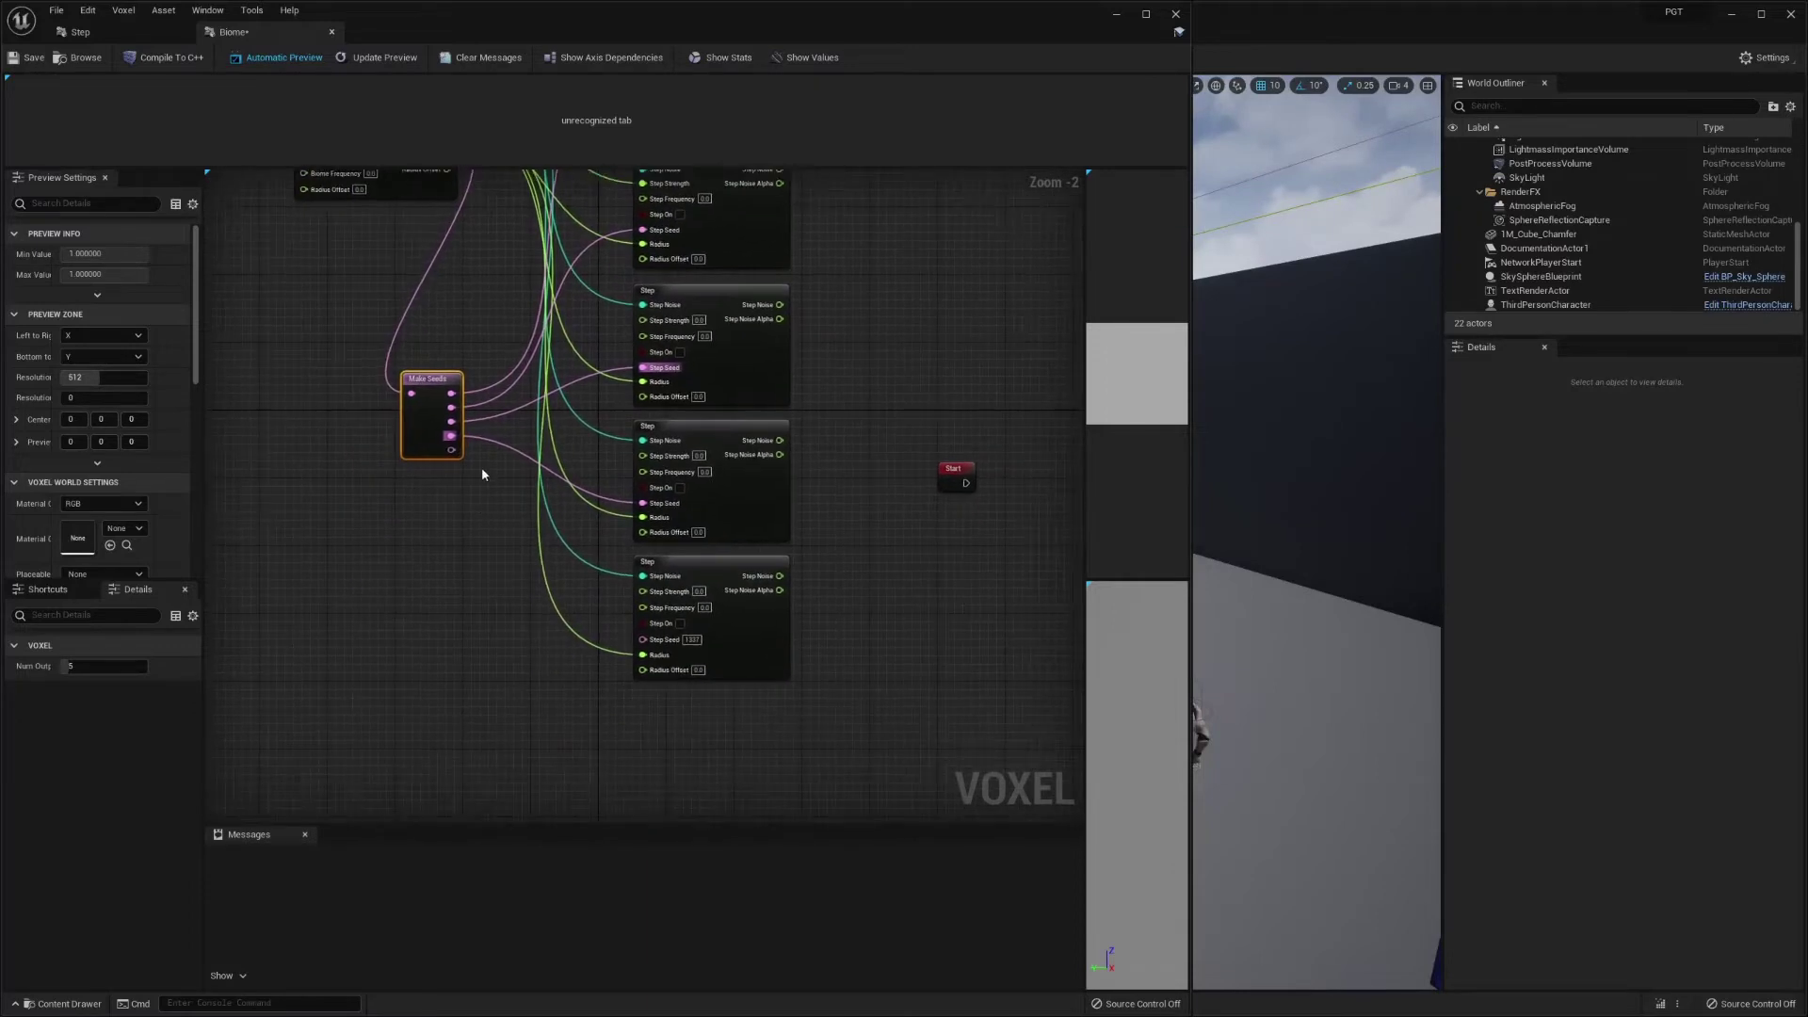
left_click_drag(452, 450, 644, 640)
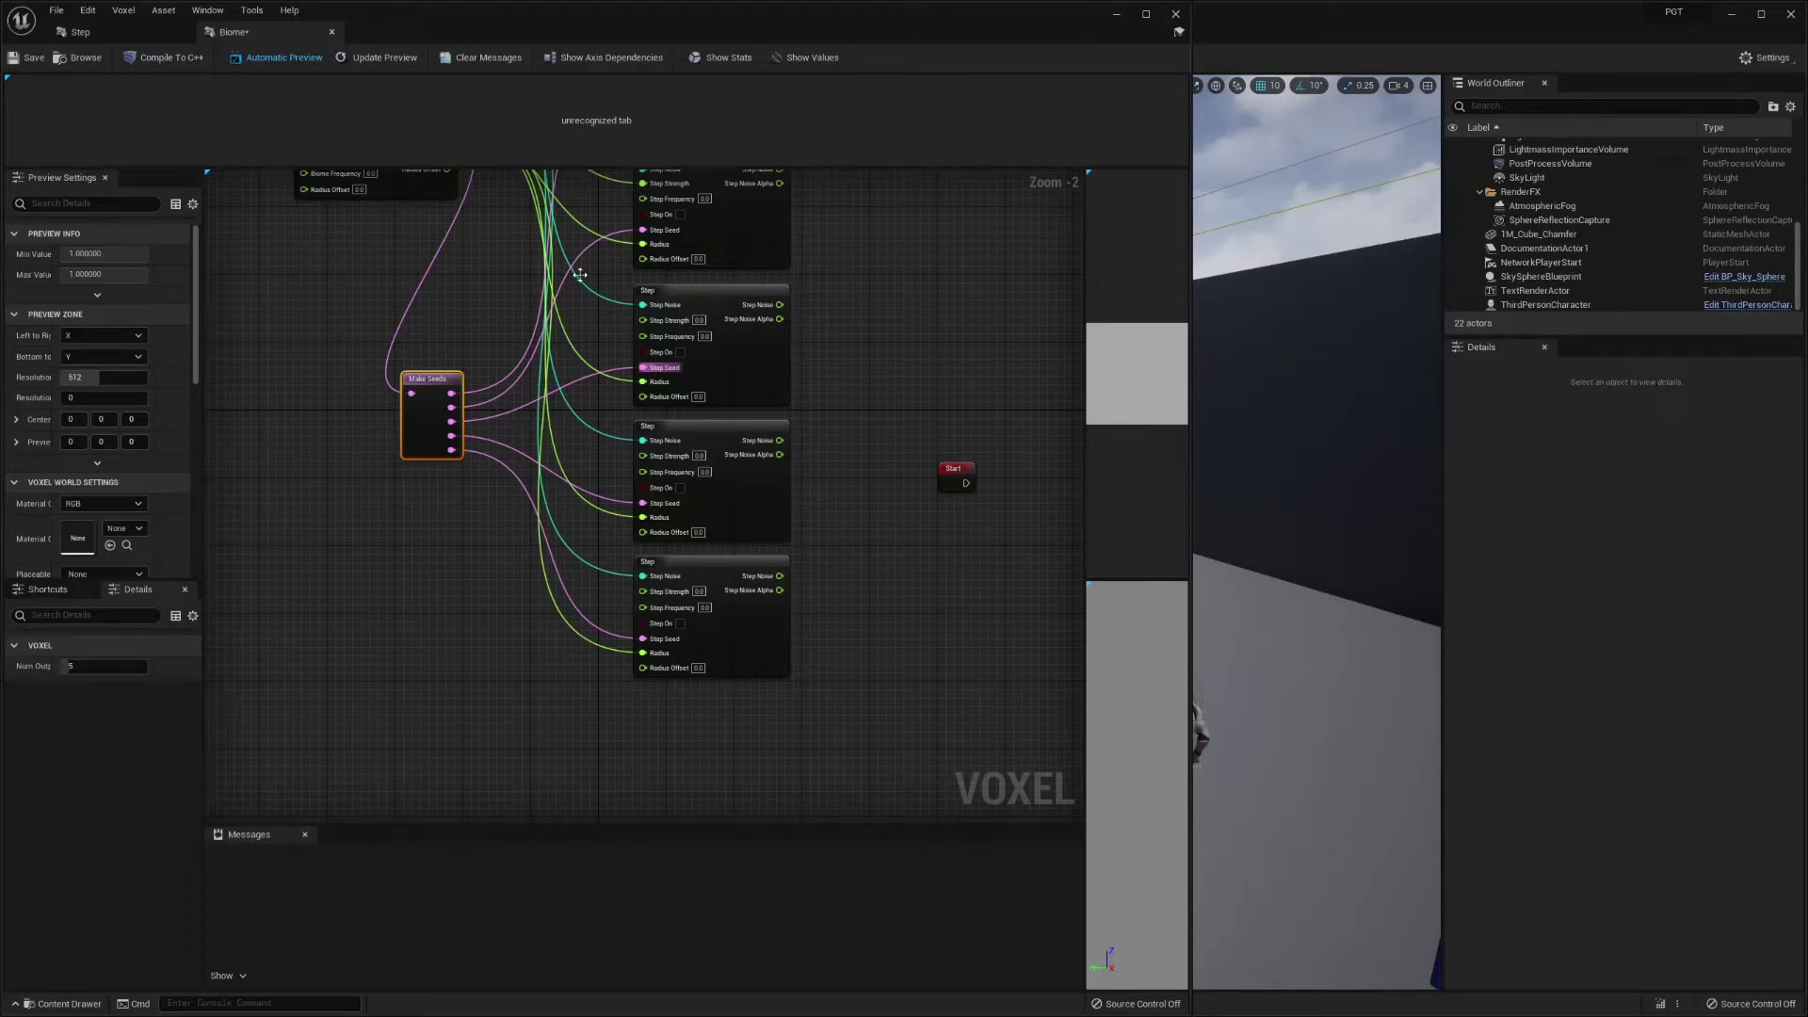
- Connect Step 3, Step 4 and Step 5 Strength to Step Strength on the third, fourth and fifth Step nodes respectively
right_click_drag(580, 274, 670, 451)
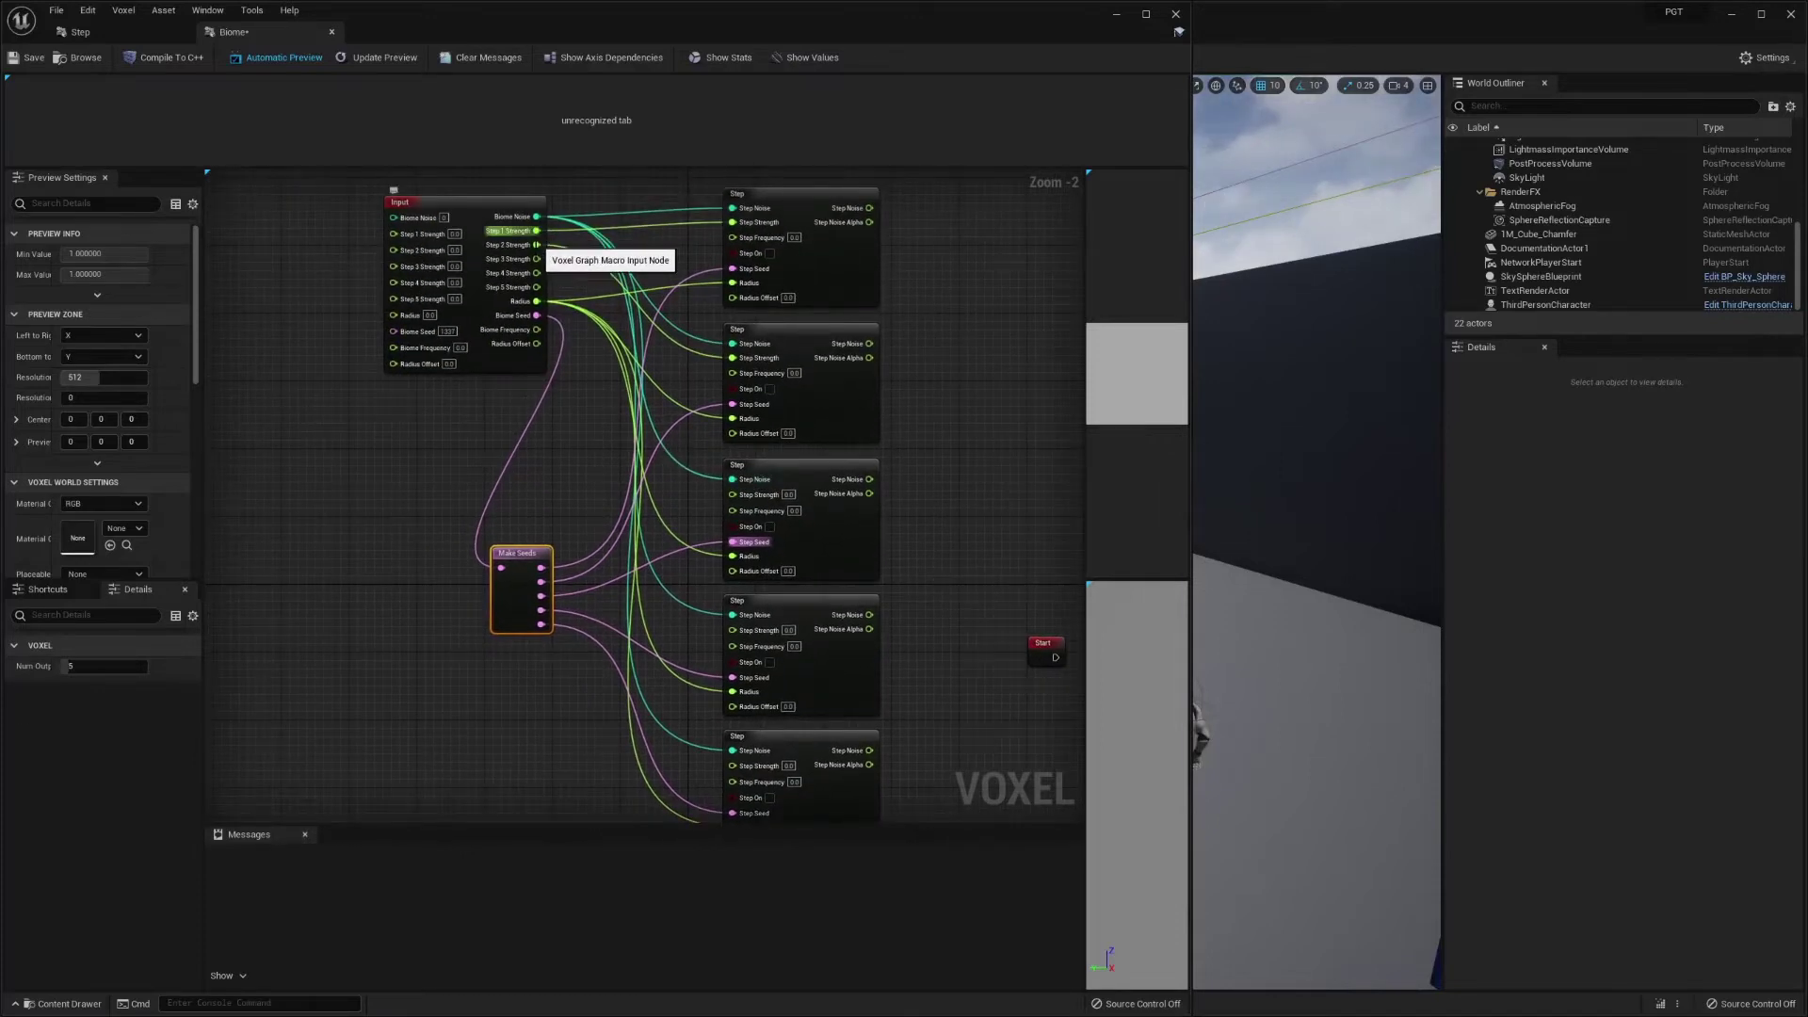
left_click_drag(537, 259, 758, 495)
left_click_drag(537, 273, 734, 630)
right_click_drag(753, 772, 763, 660)
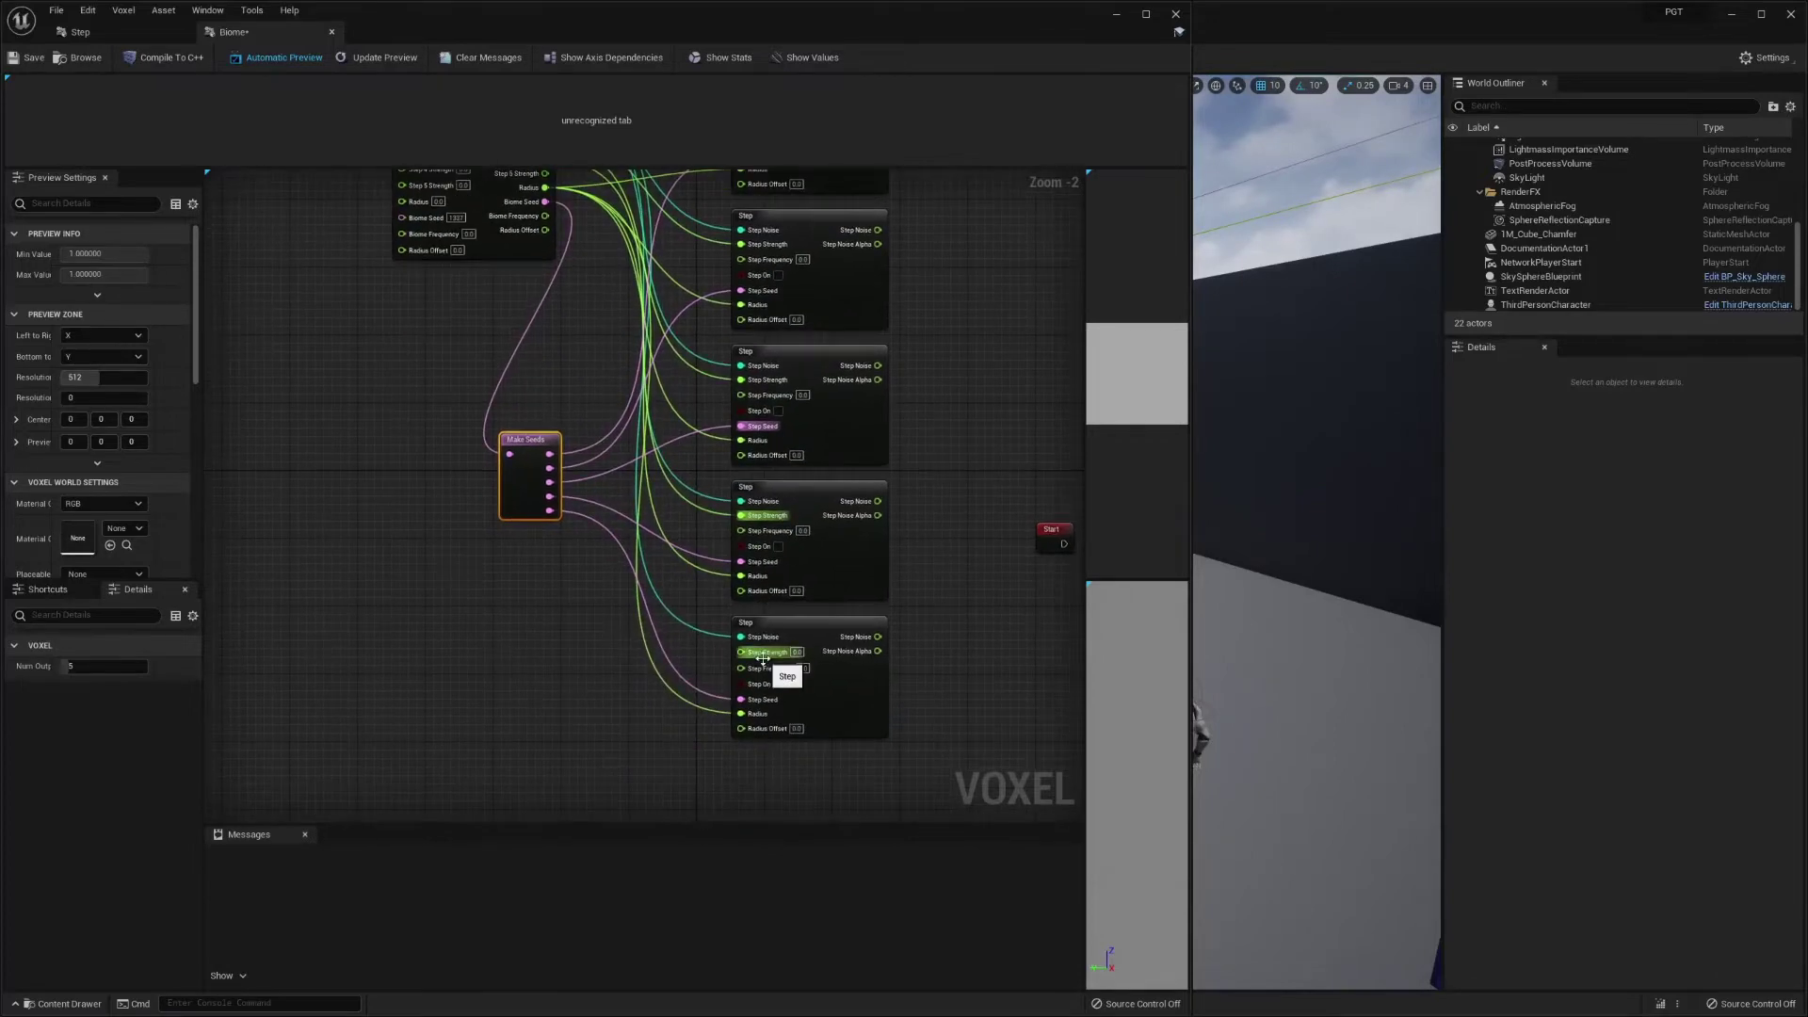
left_click_drag(763, 659, 546, 650)
right_click_drag(558, 700, 579, 433)
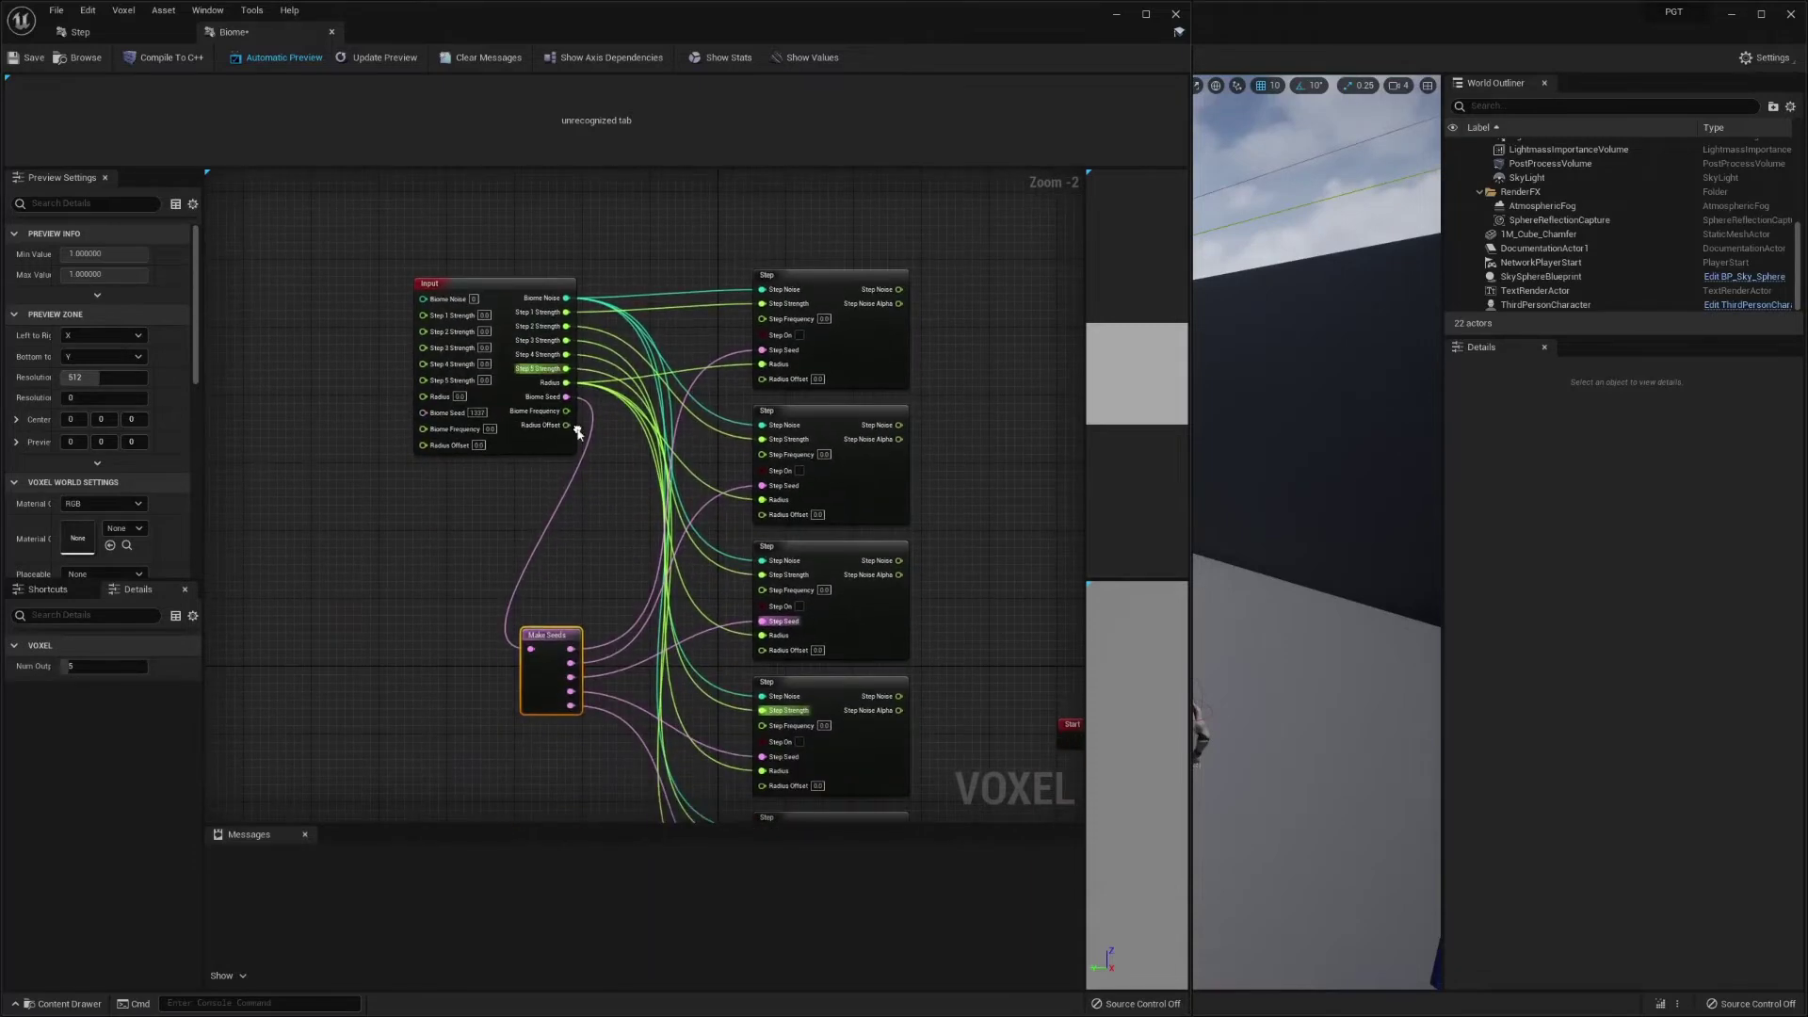
- Add a float greater-than (A > B) node below the Input node, fed by Step 1 Strength
left_click(575, 320)
right_click_drag(808, 427, 744, 392)
left_click_drag(502, 282, 575, 490)
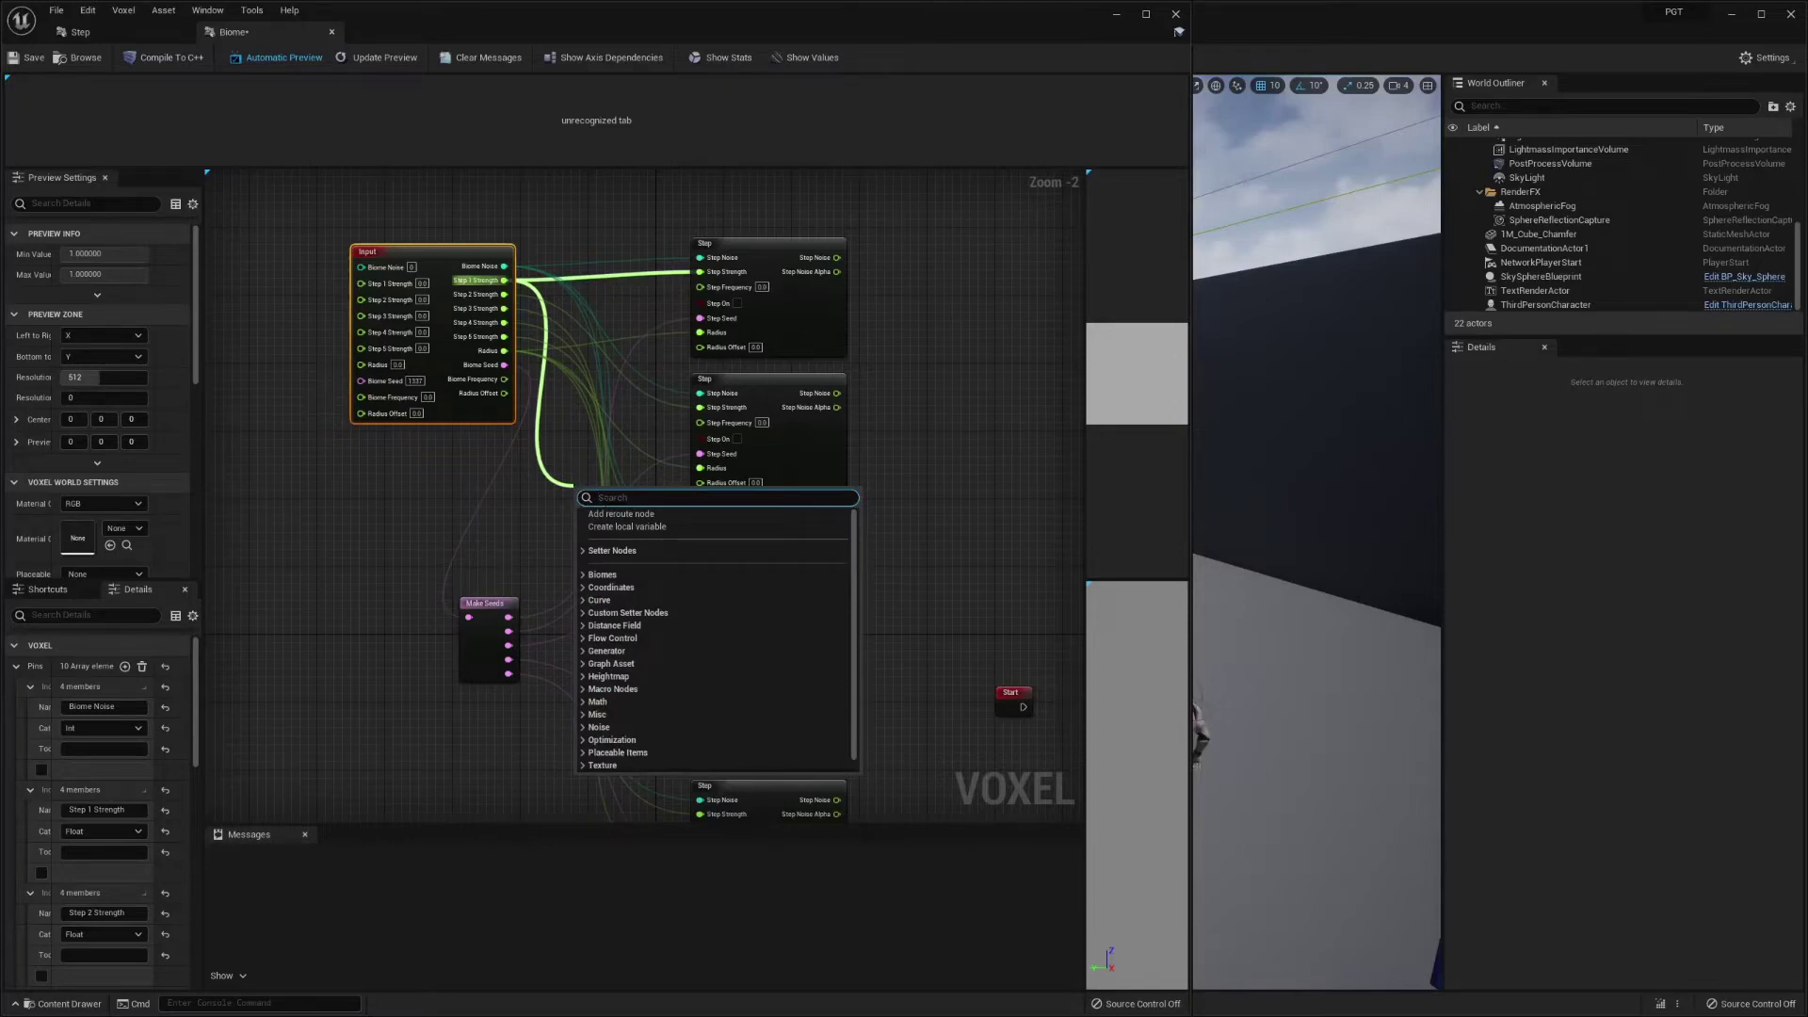
type(">")
key("Return")
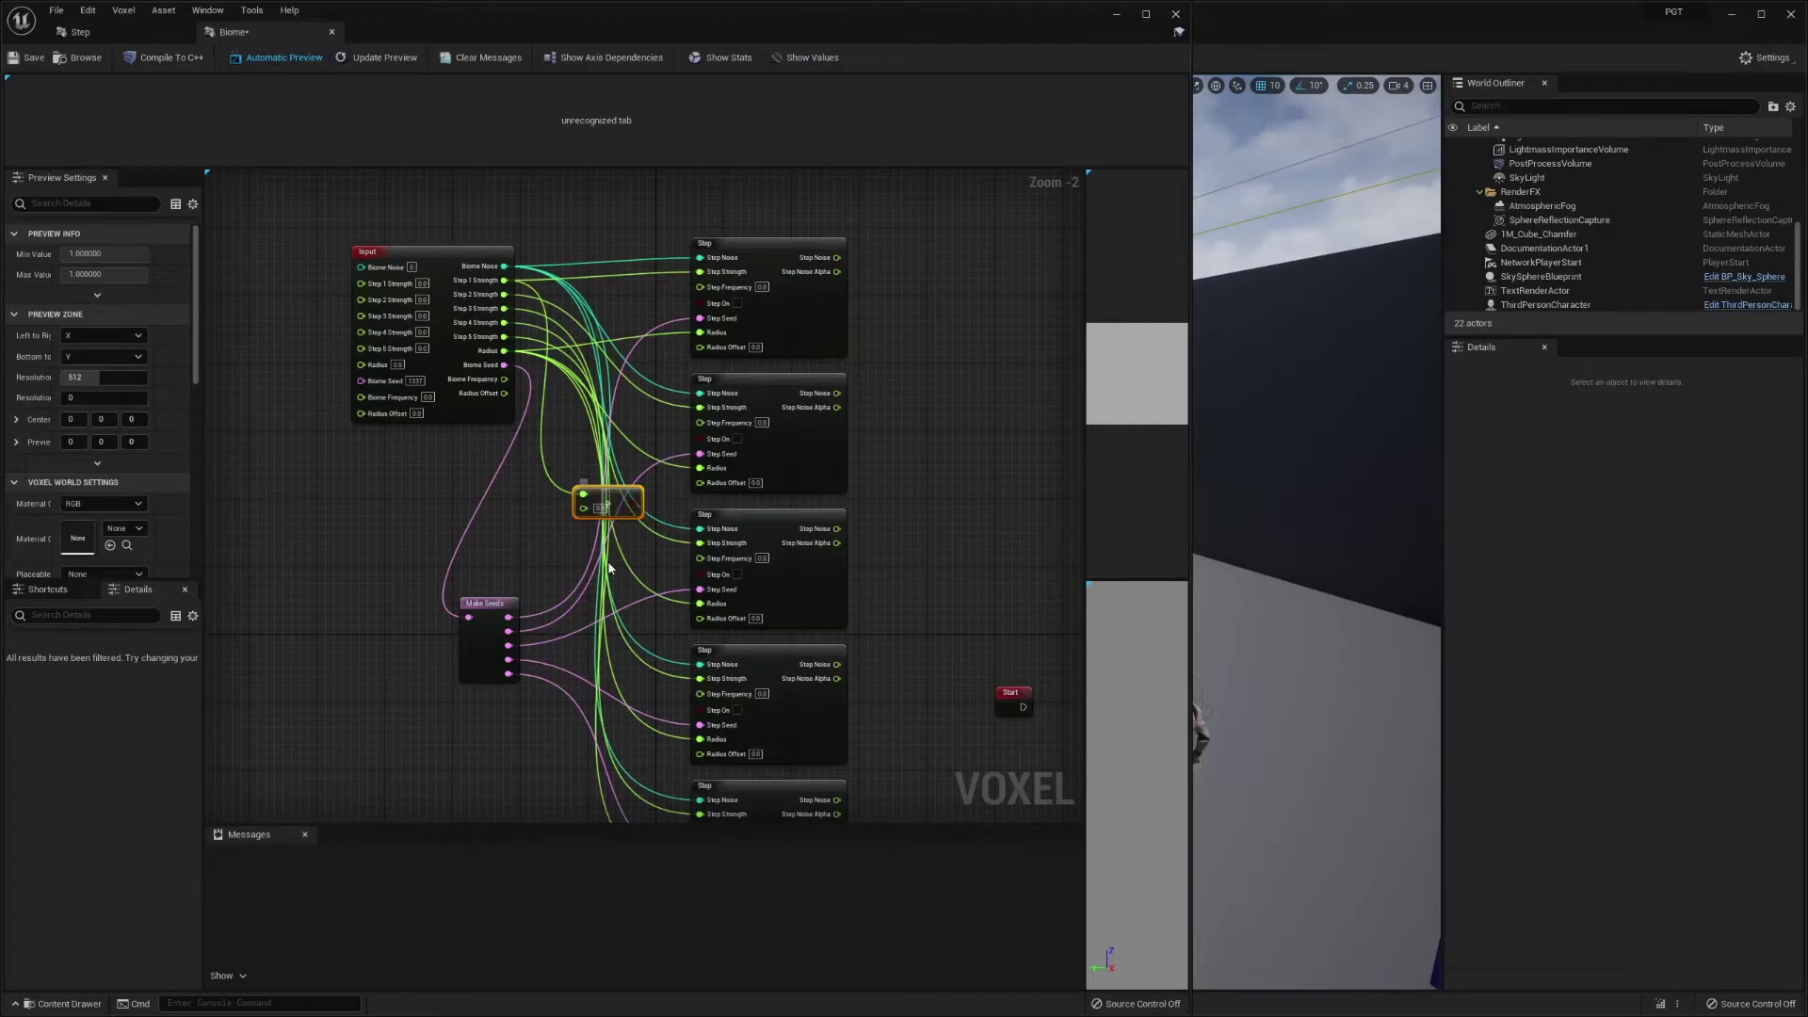
- Move all five Step nodes together farther from the Input node to make room for the comparison nodes
scroll(609, 500, "down", 4)
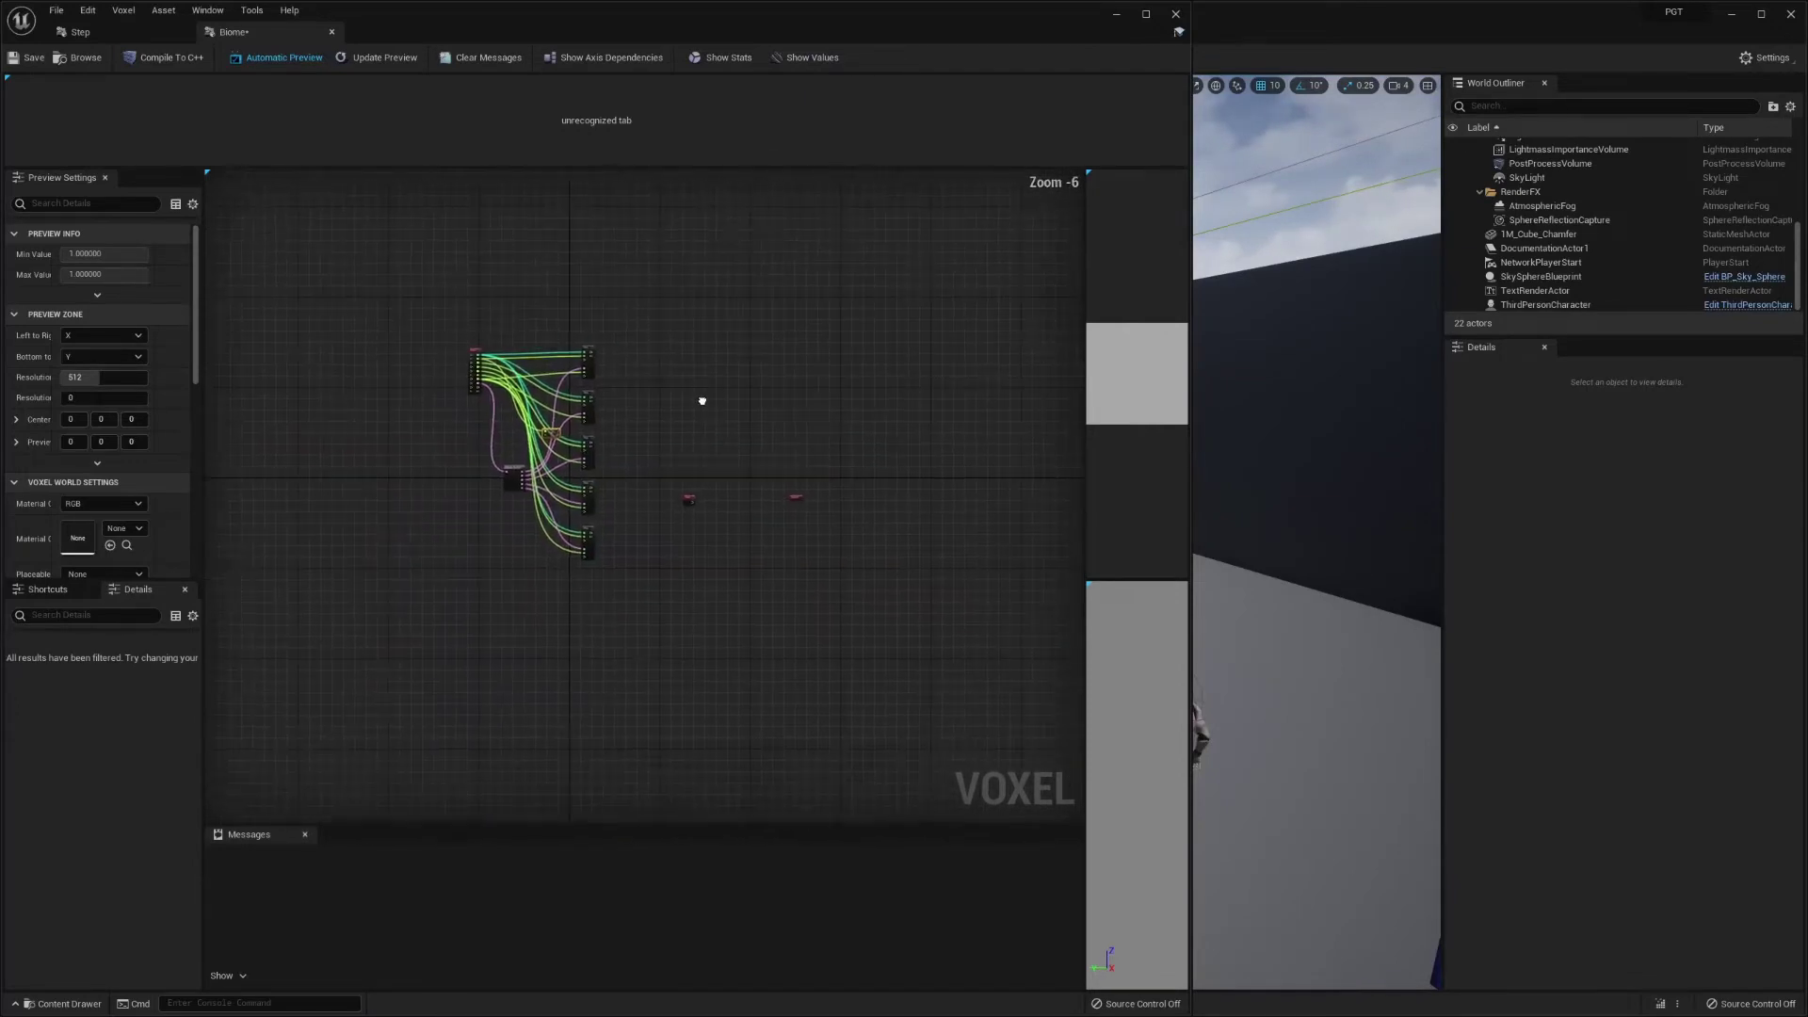
scroll(702, 399, "up", 3)
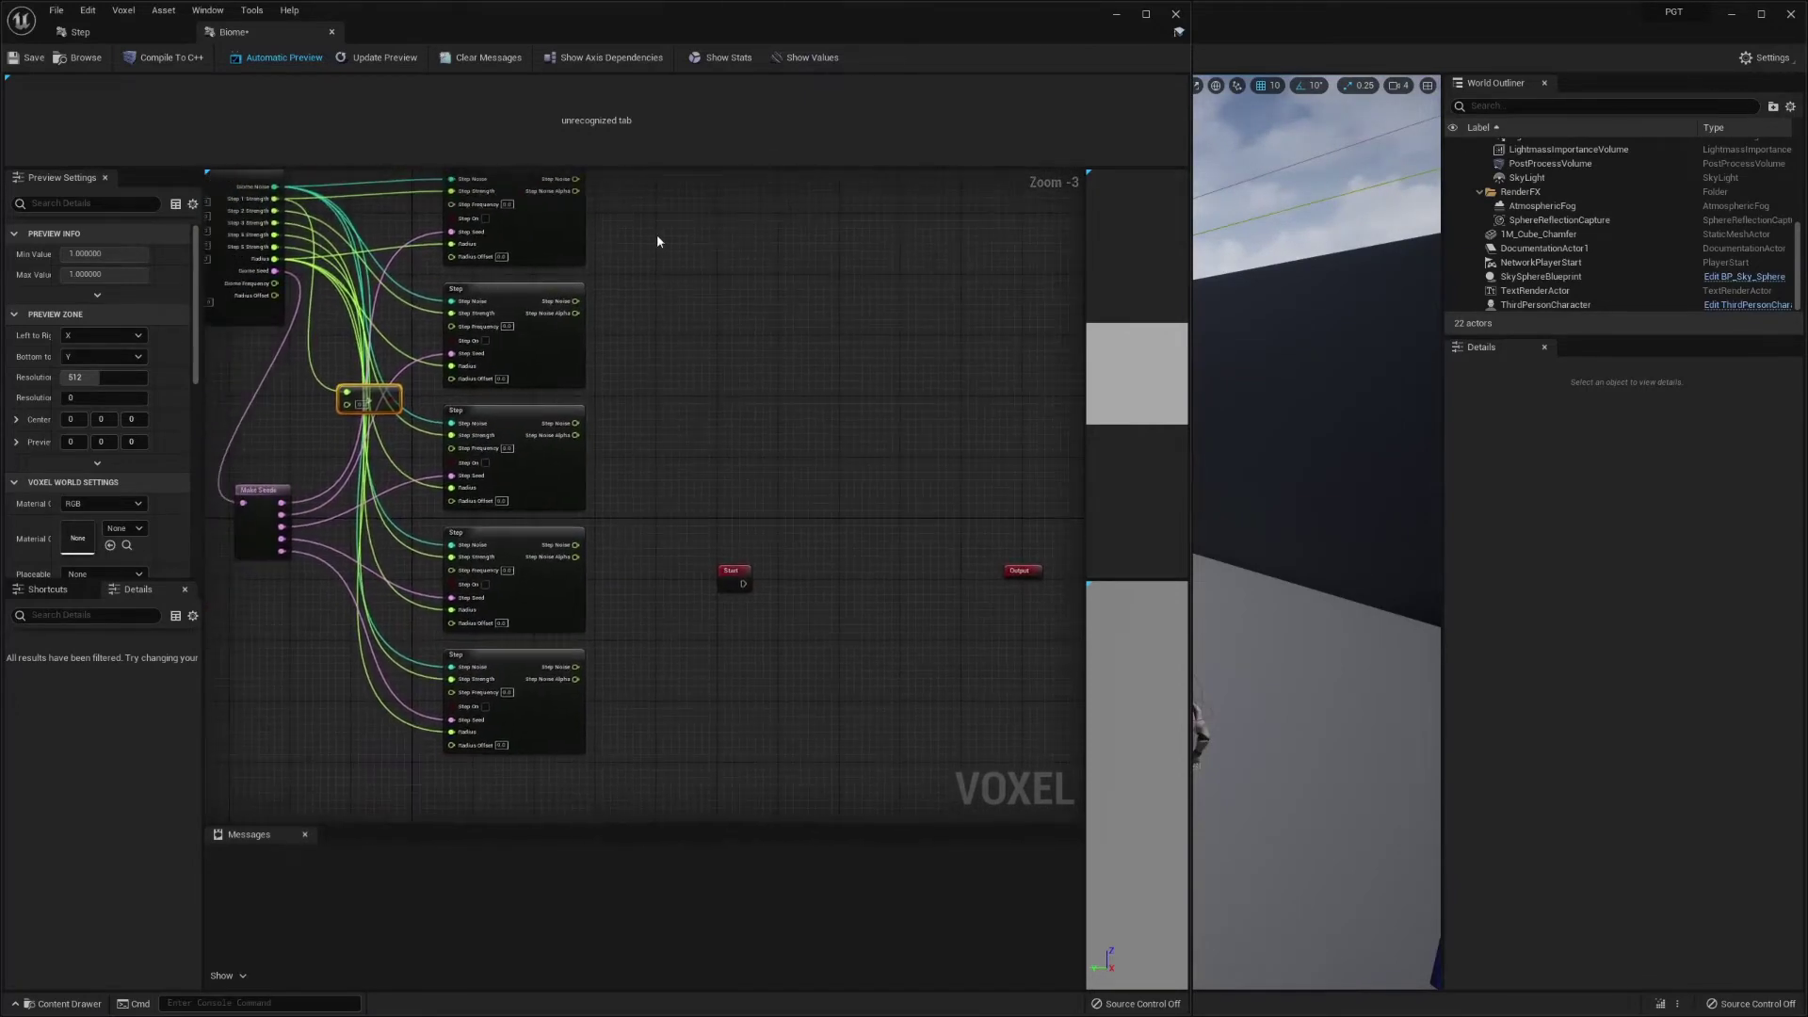
left_click_drag(658, 241, 527, 744)
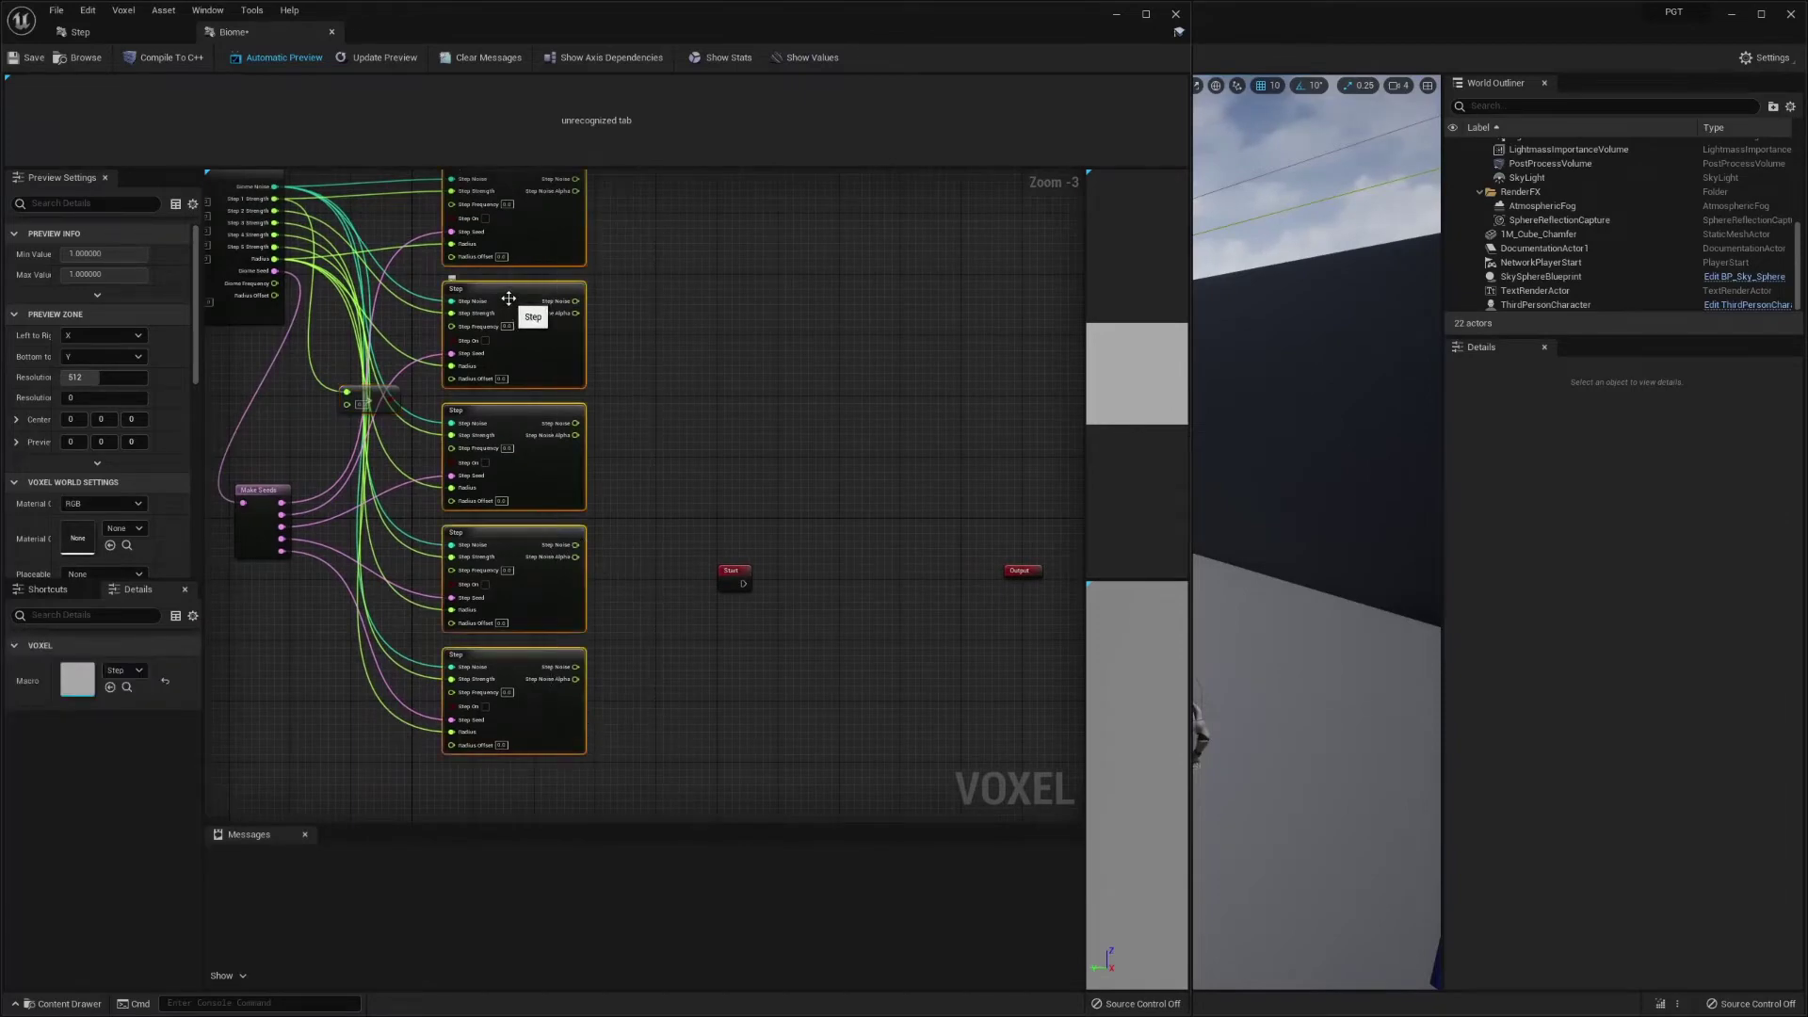
left_click_drag(509, 298, 640, 306)
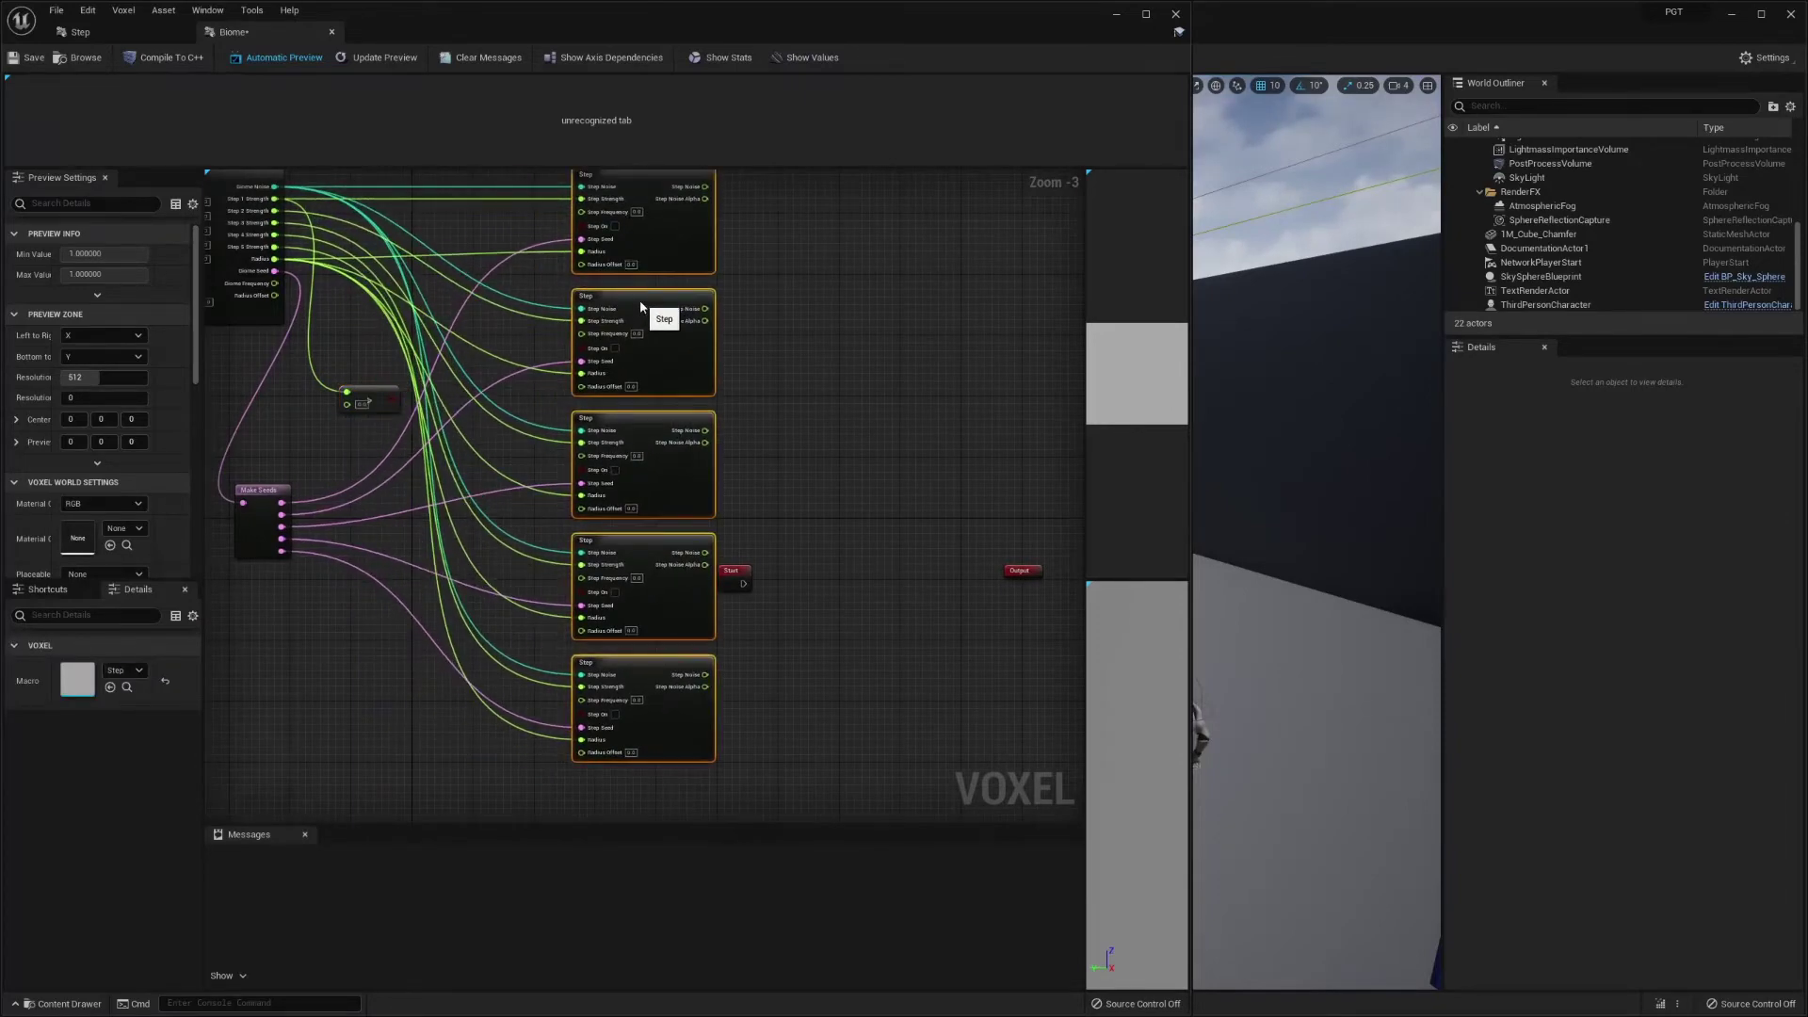
scroll(464, 489, "up", 2)
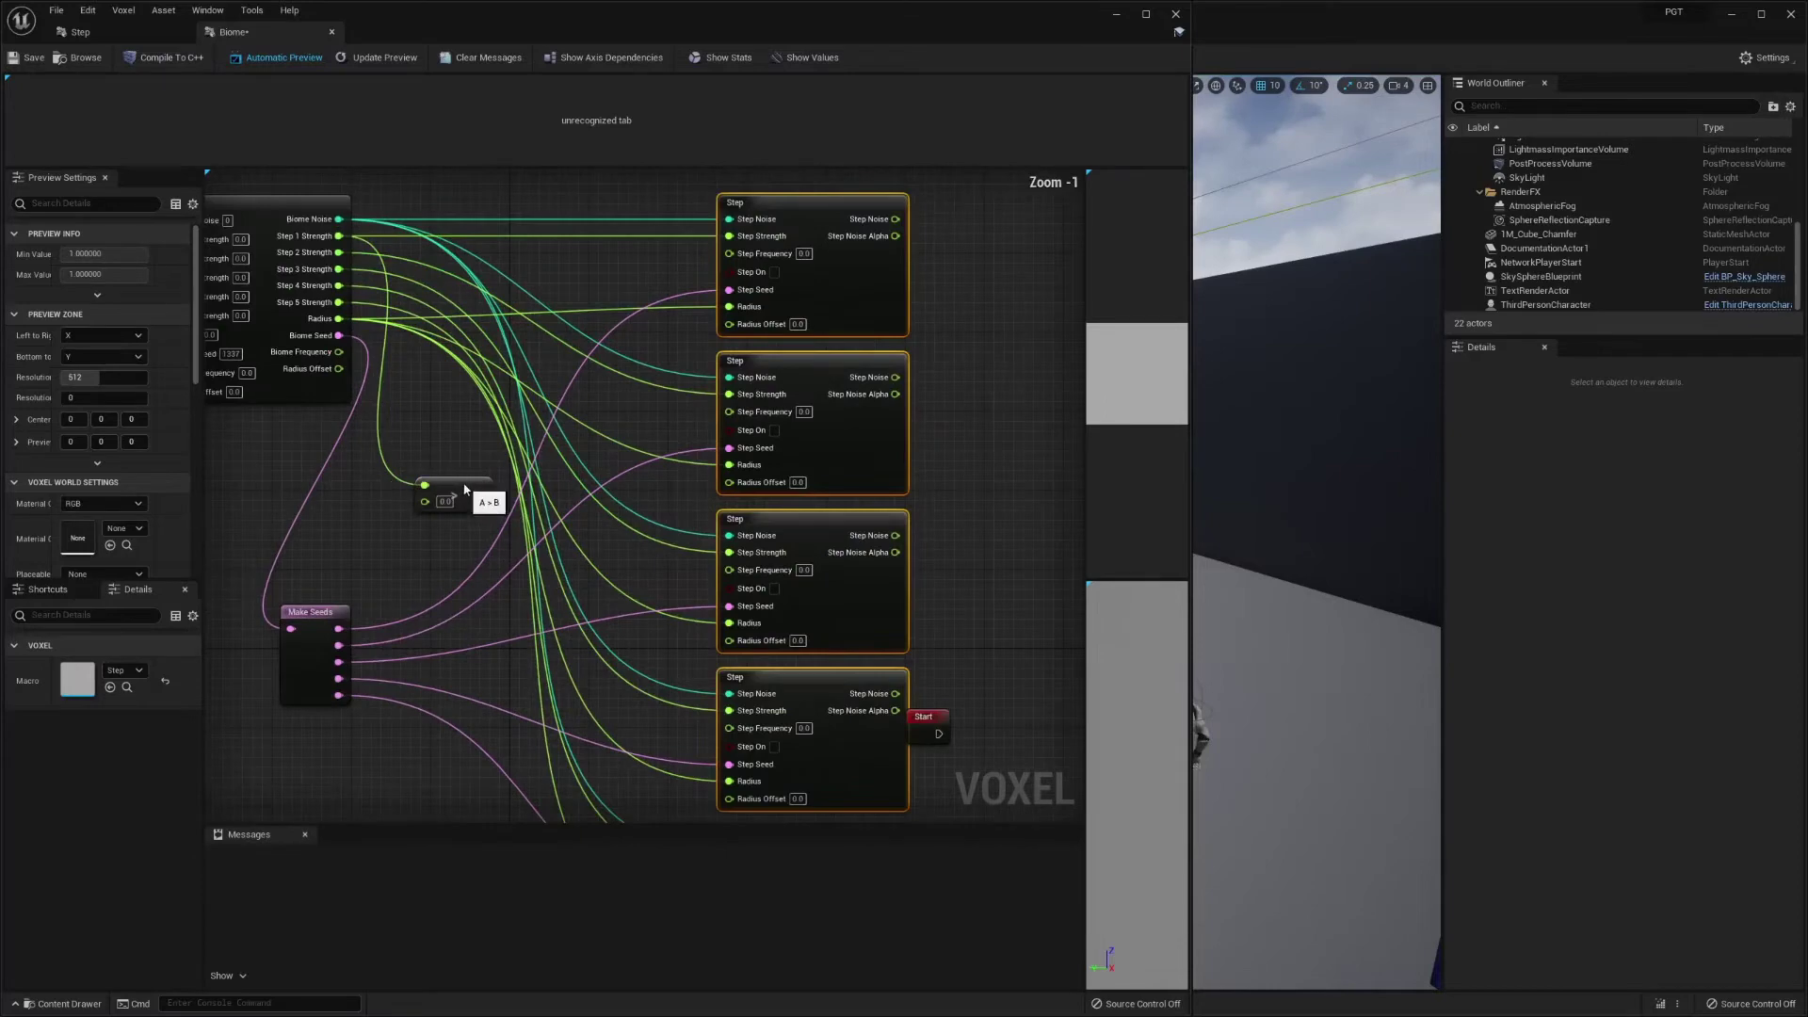
- Connect the greater-than node's output to the first Step node's Step On, and stack four duplicates of the comparison below it
left_click_drag(465, 489, 738, 273)
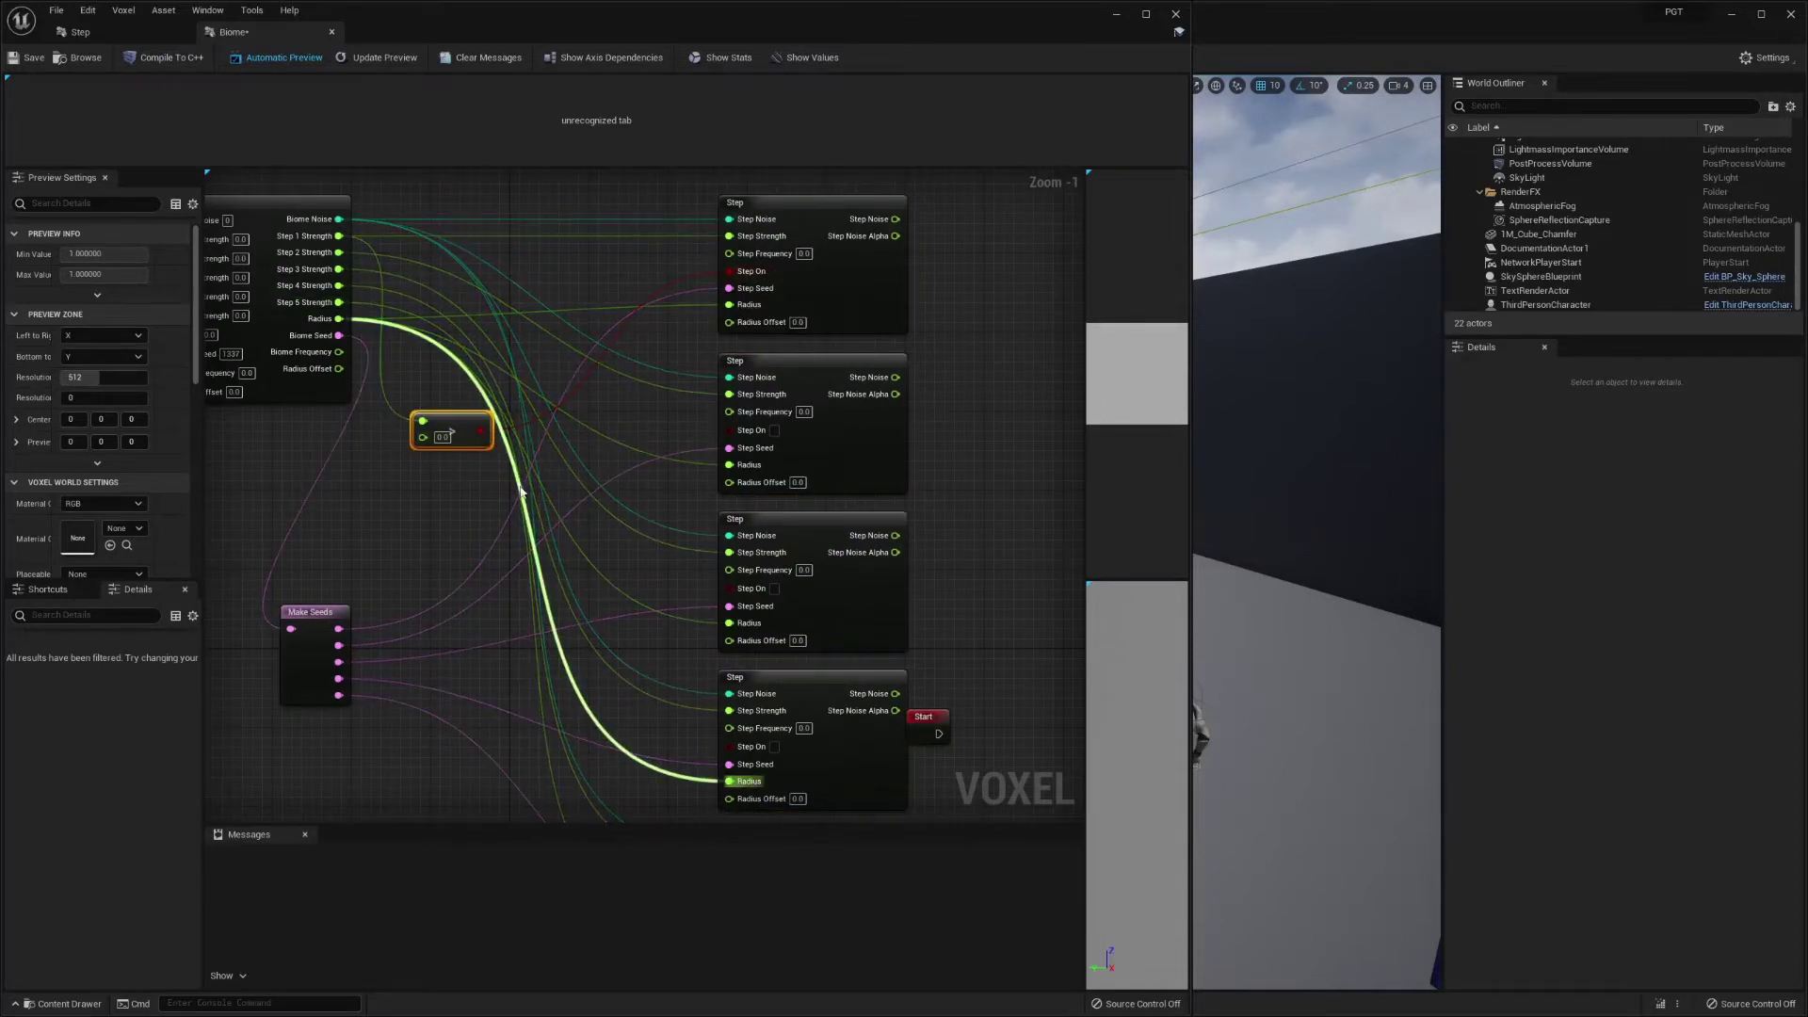
key("ctrl+d")
left_click_drag(578, 506, 462, 457)
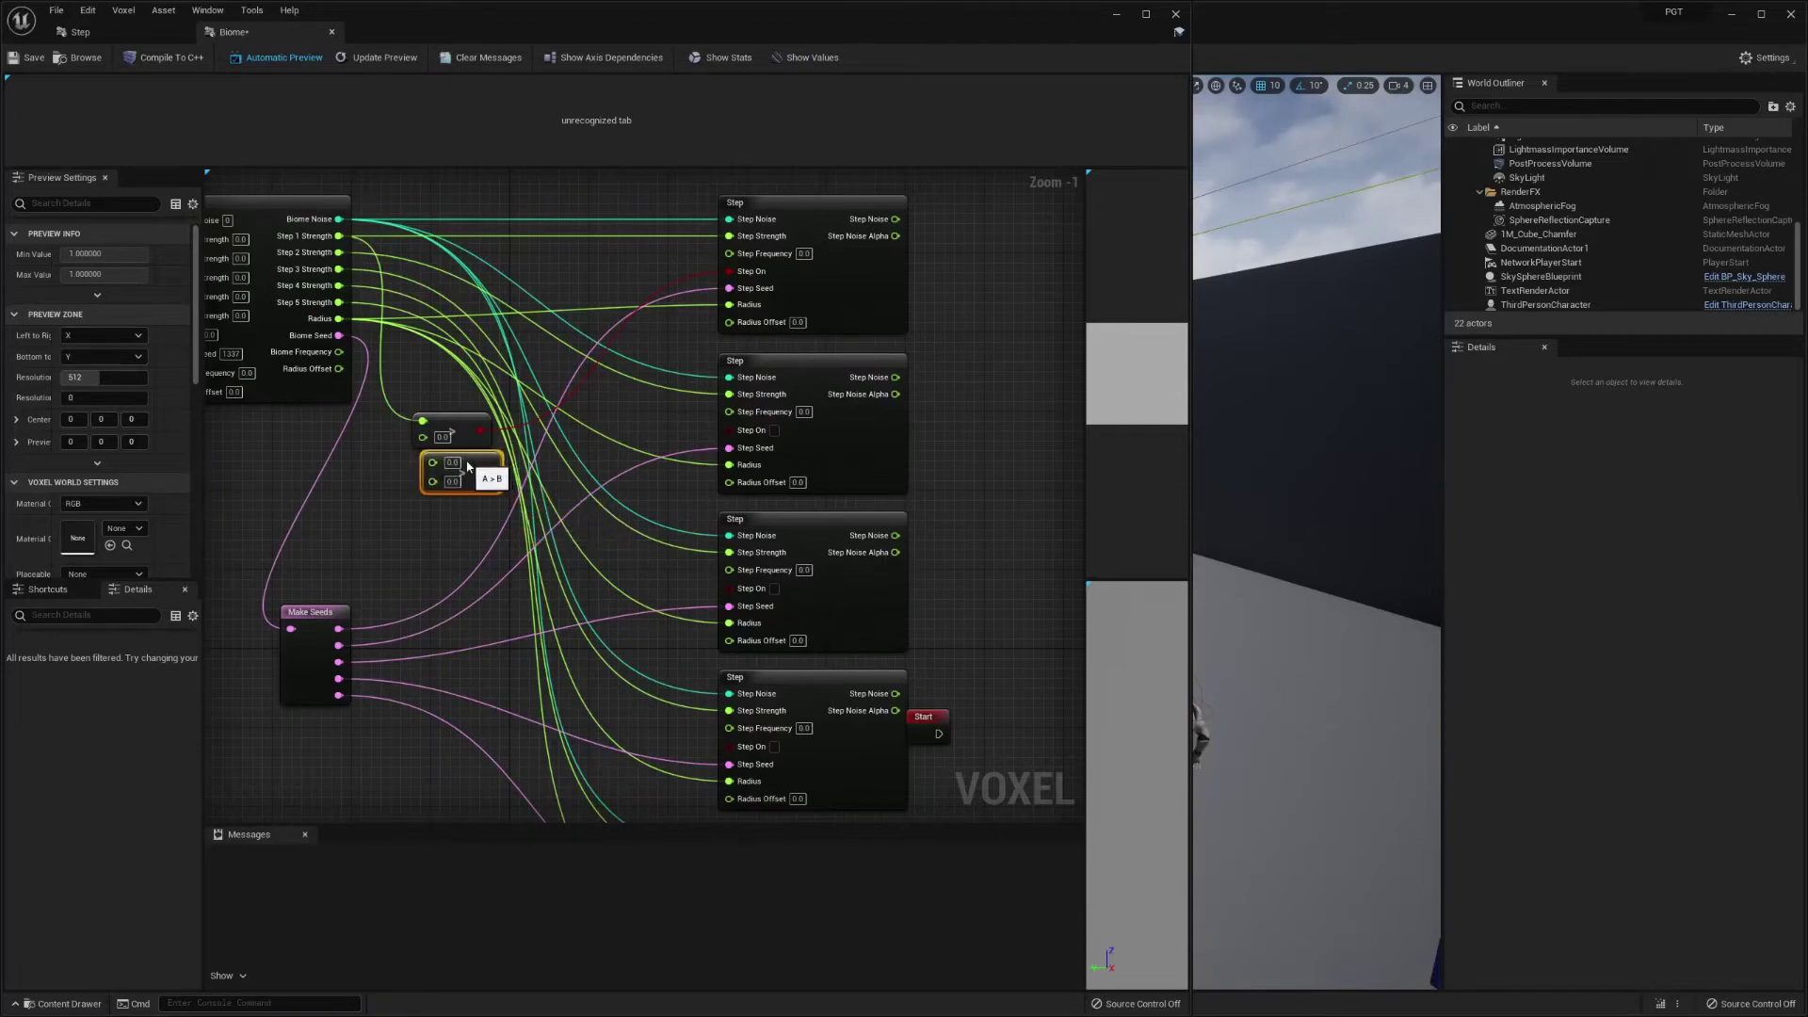
key("ctrl+d")
left_click_drag(570, 544, 476, 510)
key("ctrl+d")
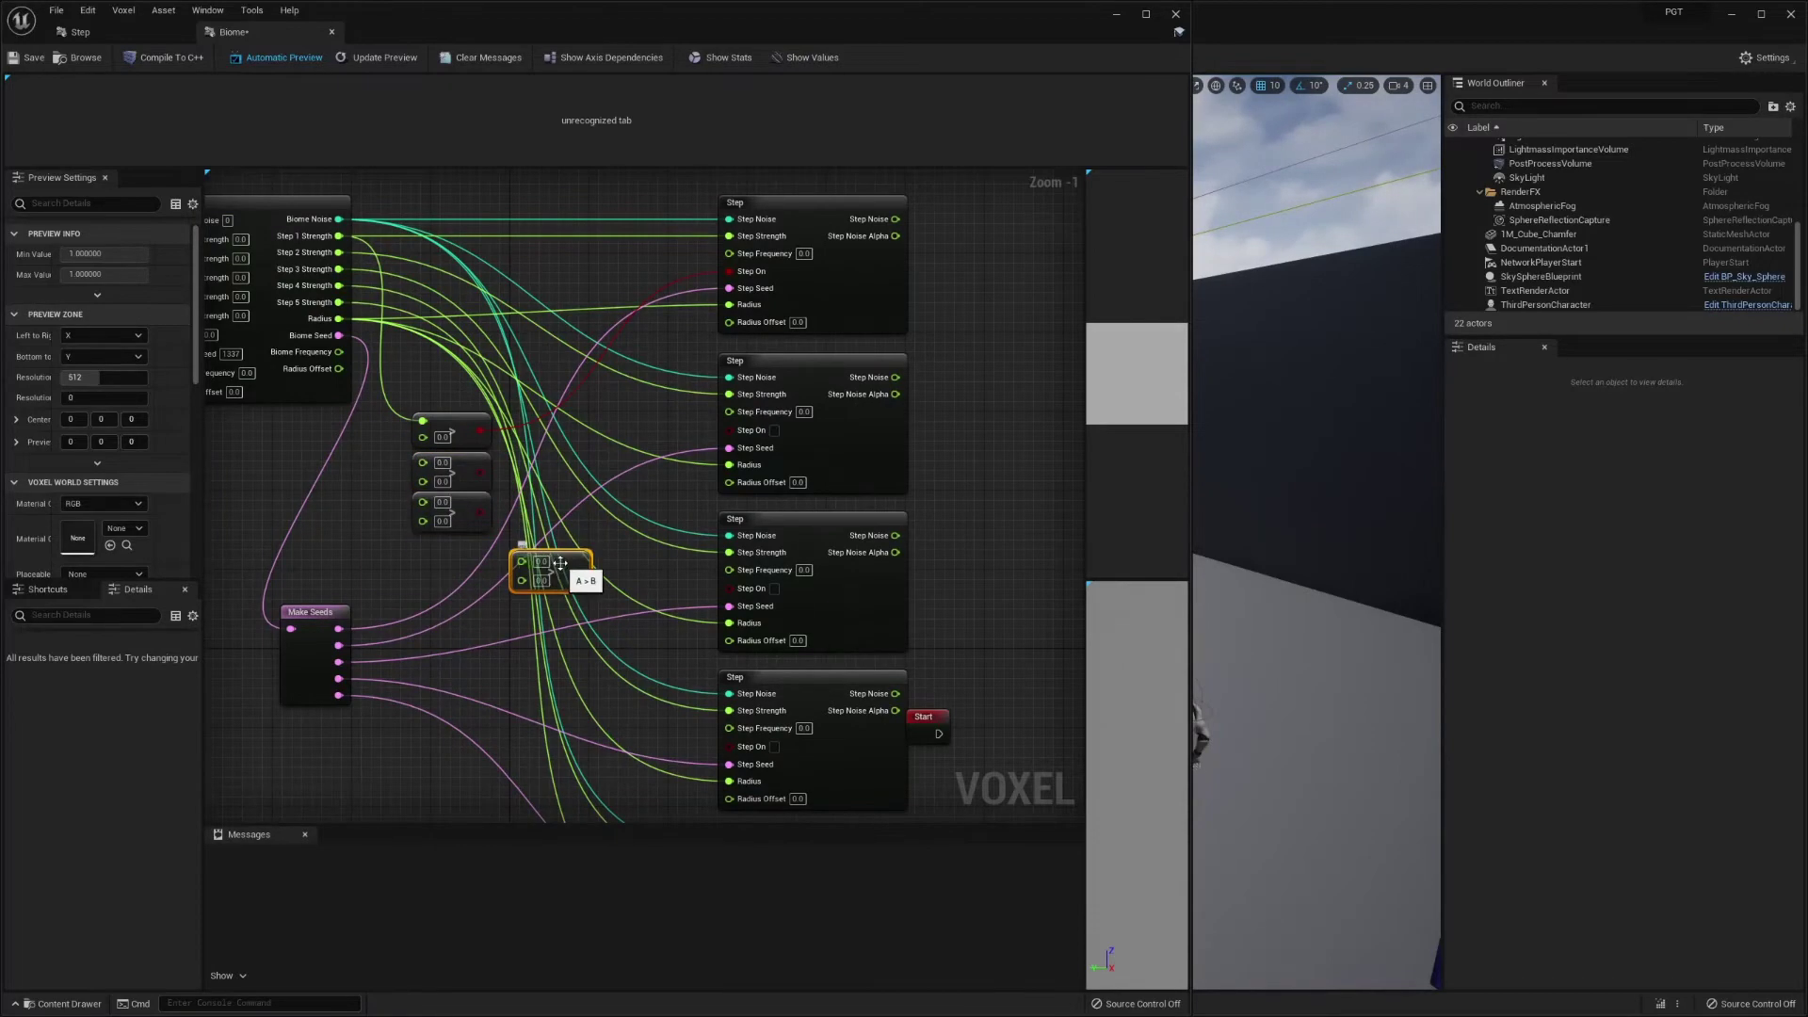
left_click_drag(565, 563, 459, 548)
key("ctrl+d")
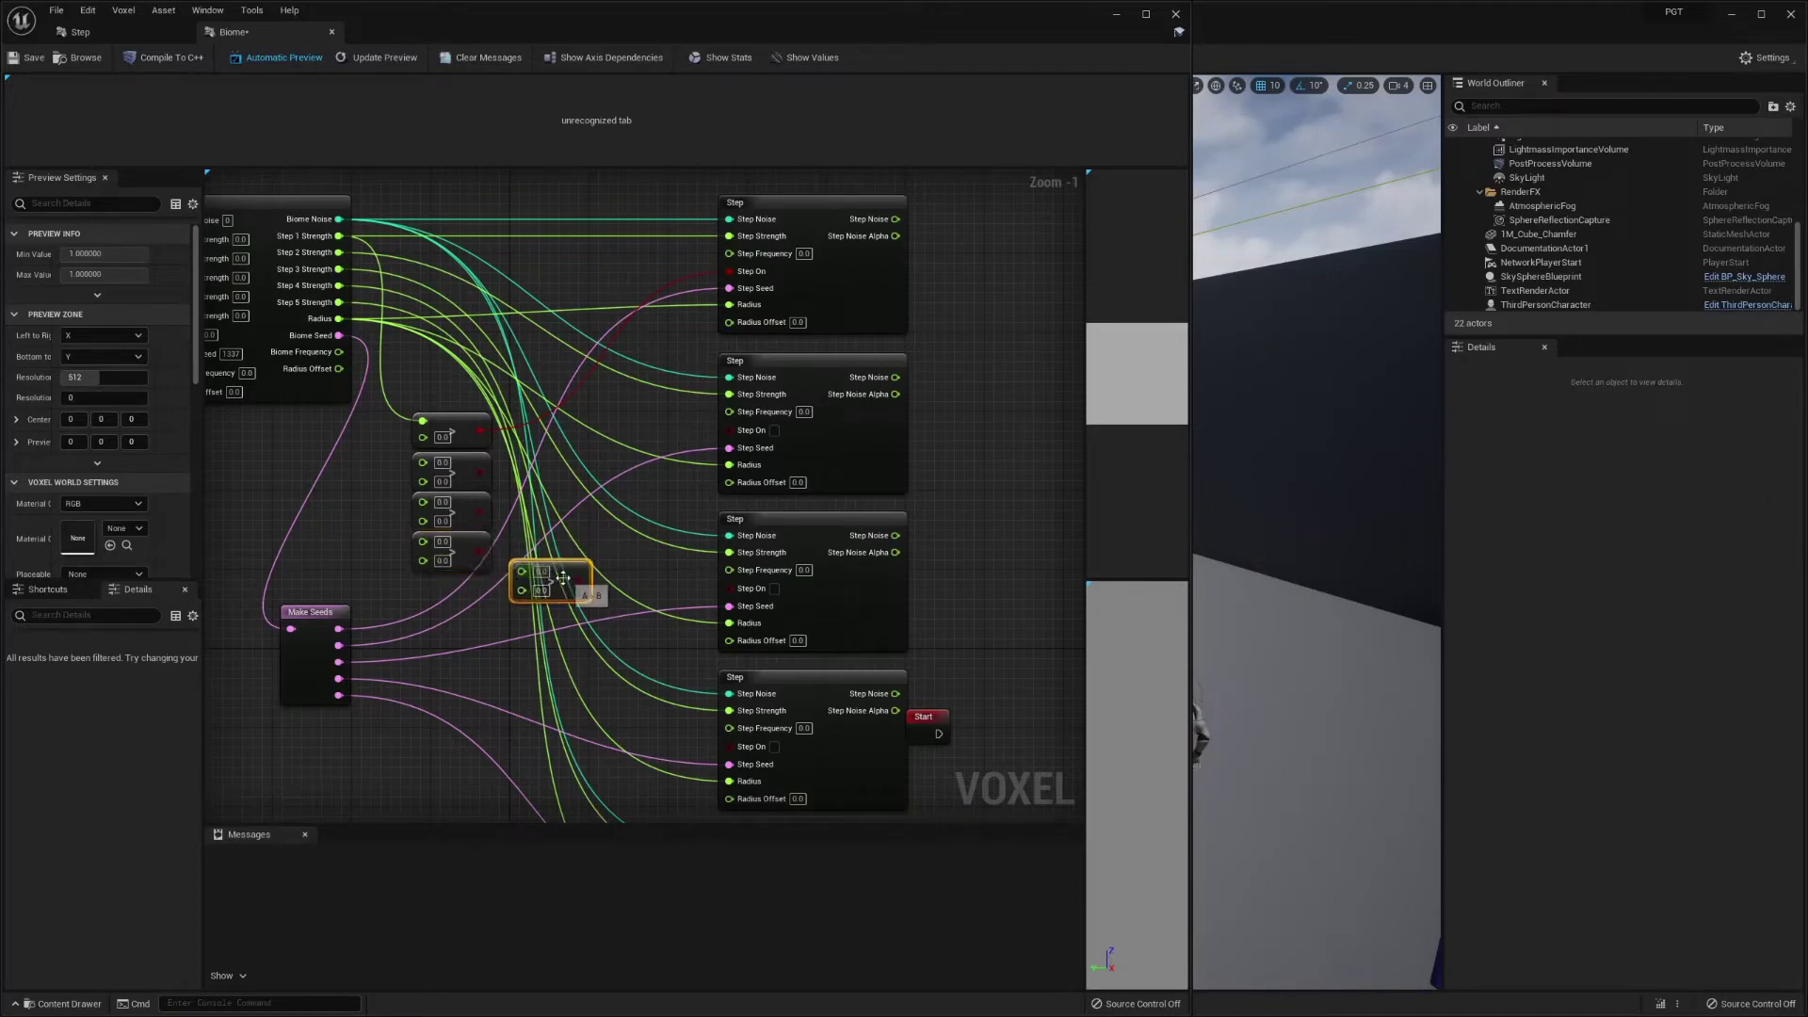
left_click_drag(576, 582, 477, 592)
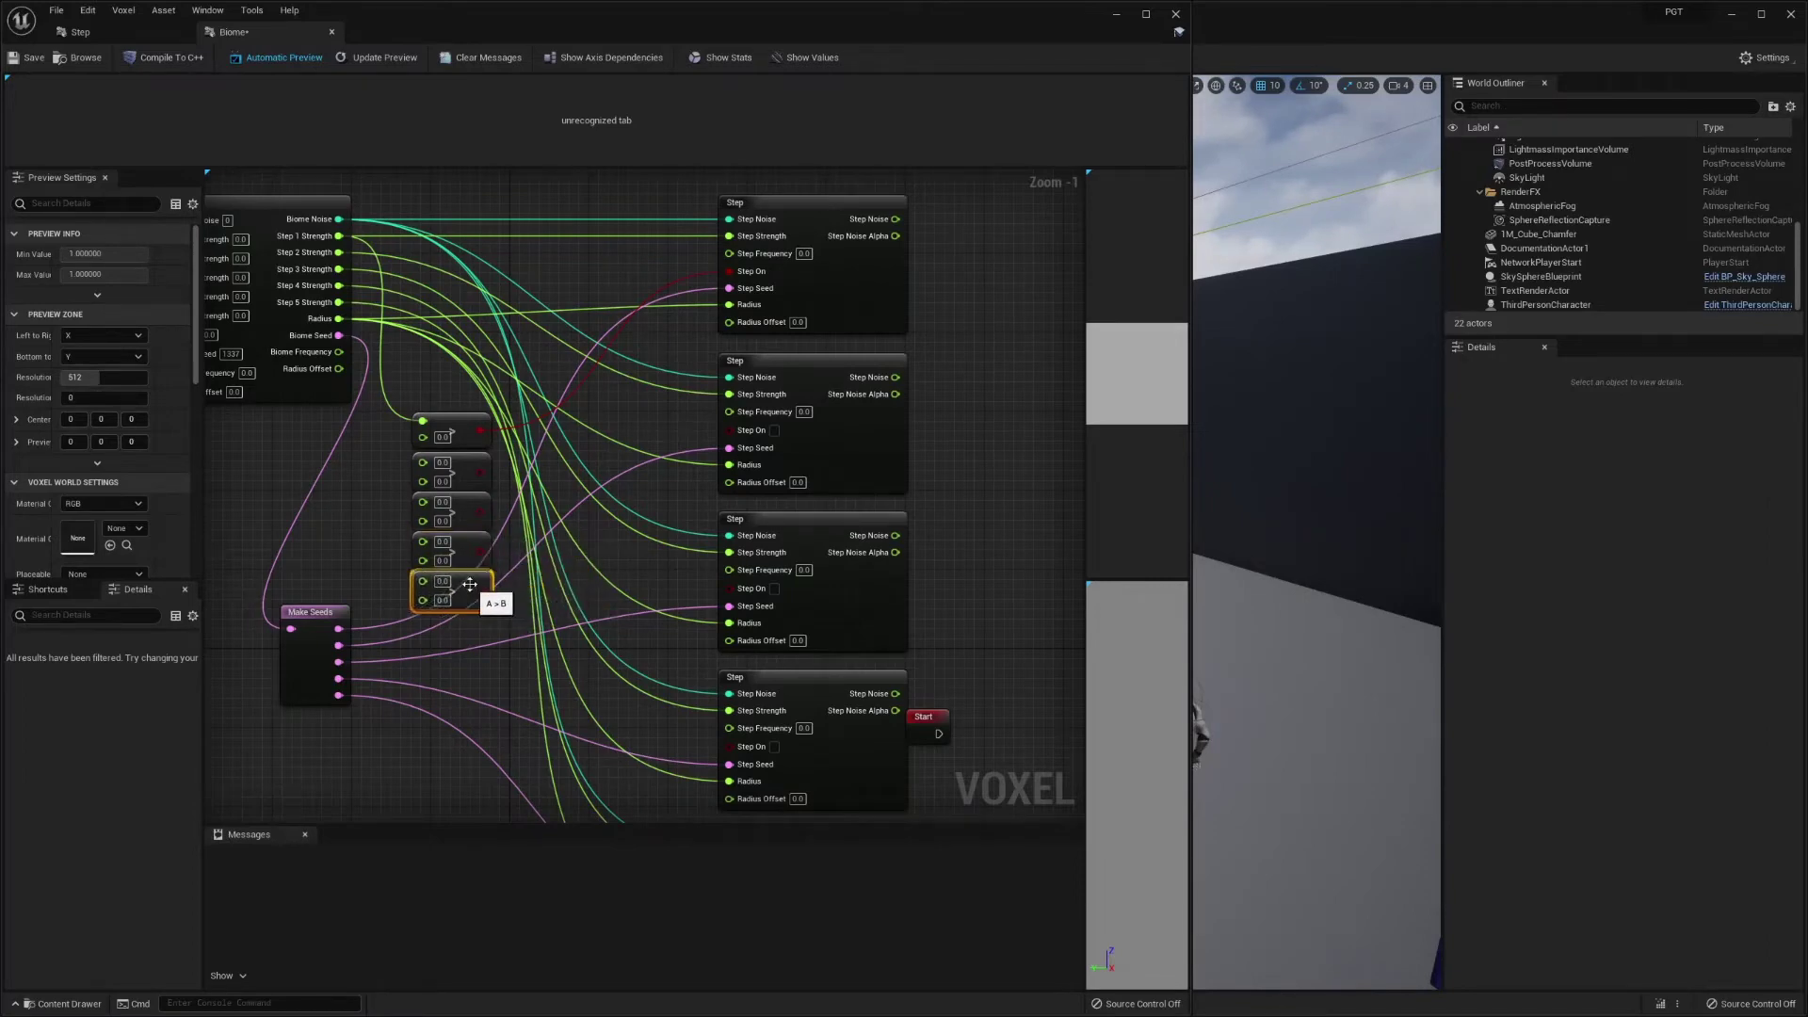
- Connect Step 2, 3, 4 and 5 Strength in order to the first inputs of the four duplicated greater-than nodes
right_click_drag(469, 584, 558, 658)
left_click_drag(514, 536, 431, 392)
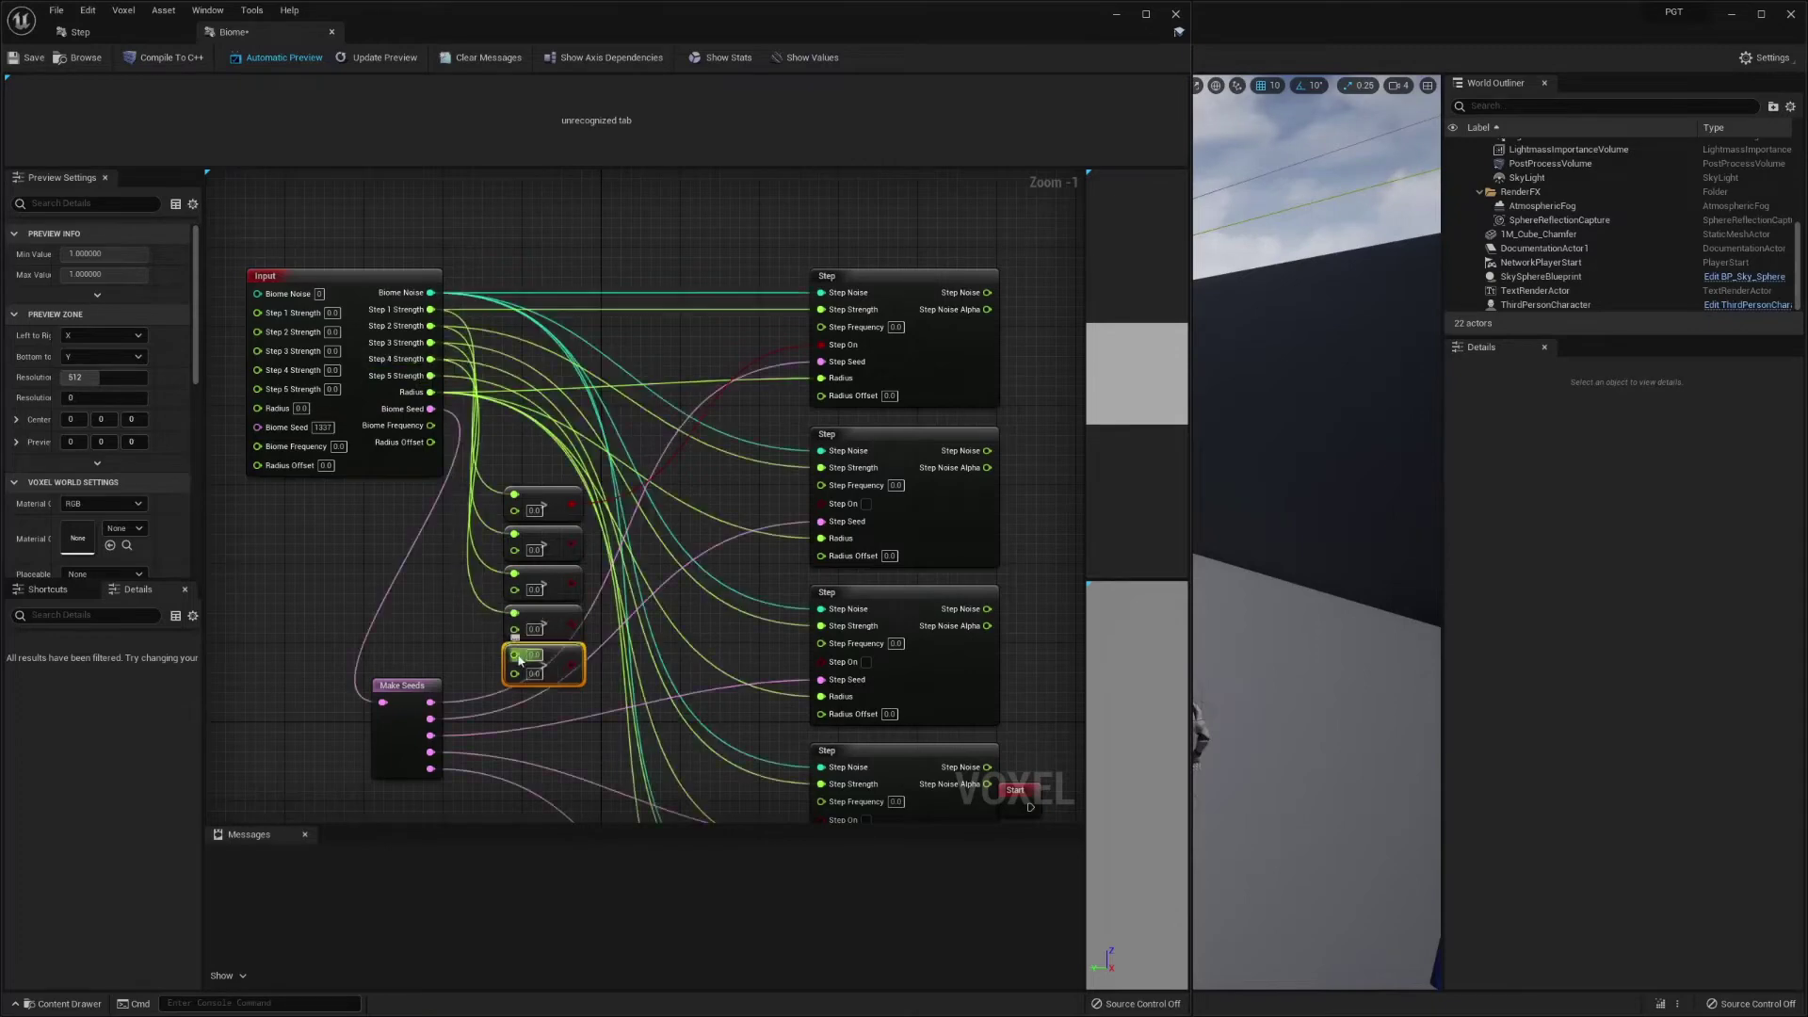
left_click_drag(514, 654, 430, 376)
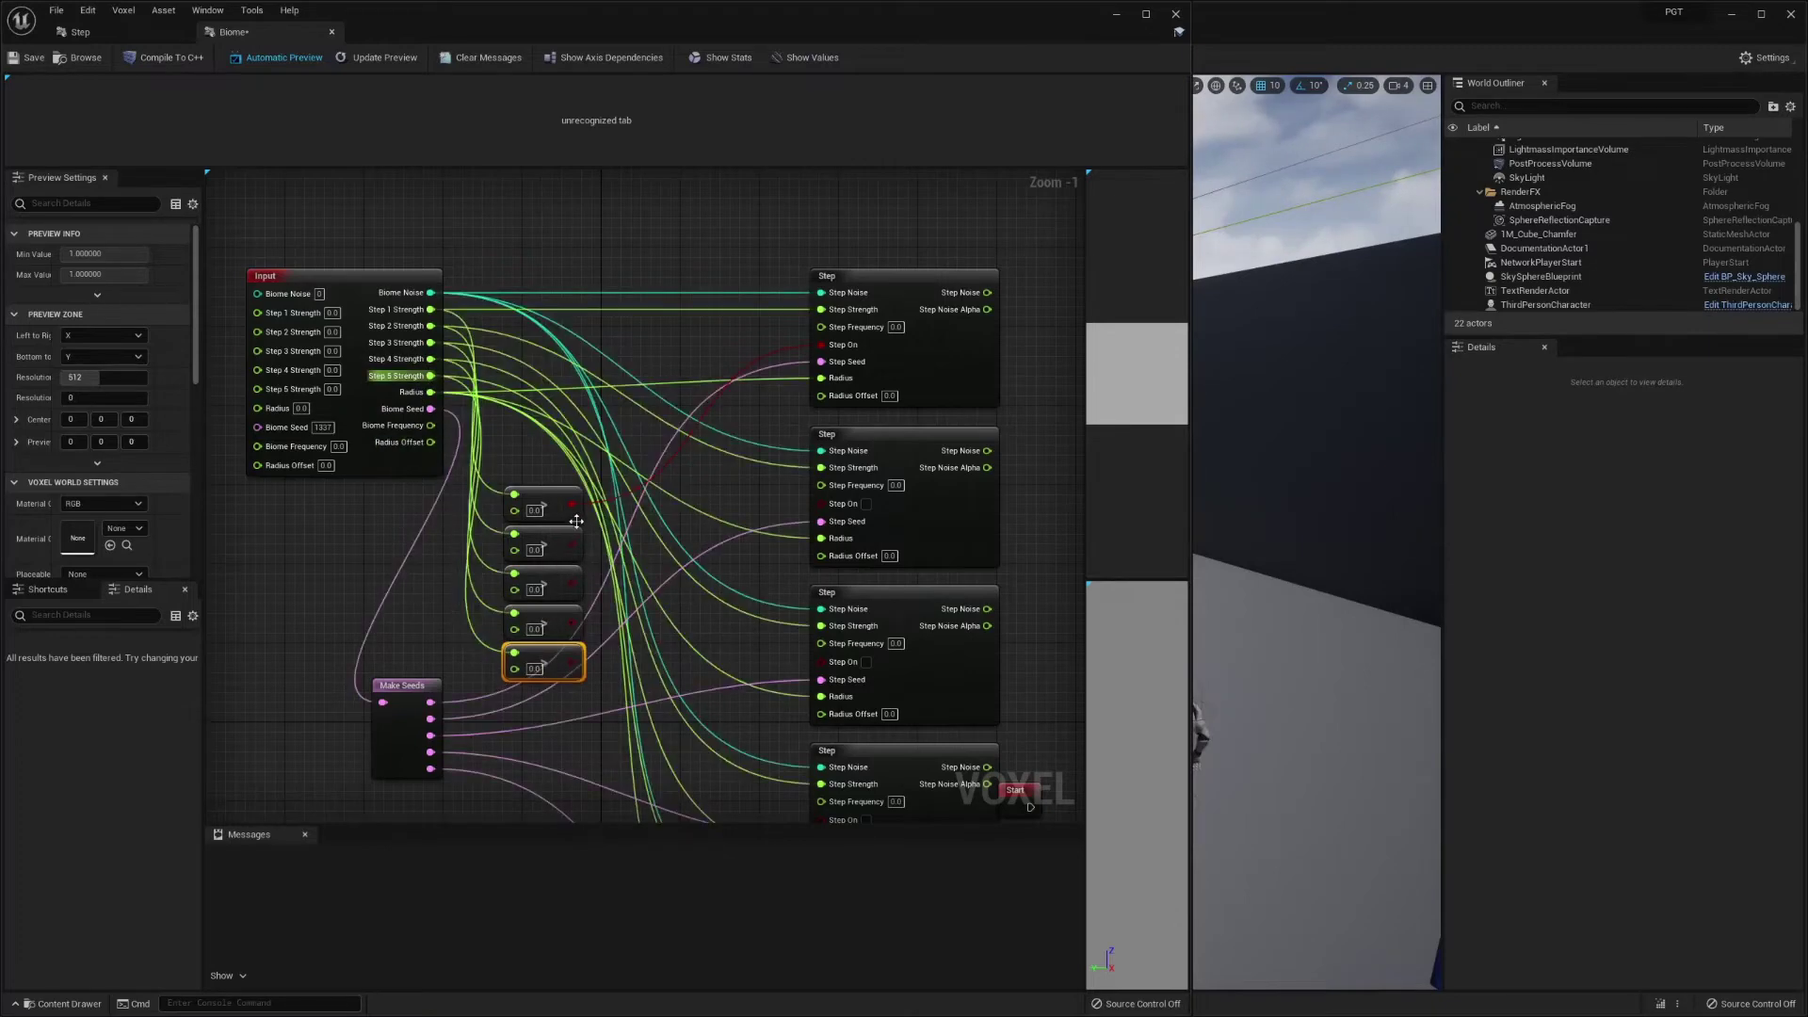
- Connect the four duplicated greater-than outputs in order to Step On of the second to fifth Step nodes
left_click_drag(573, 505, 823, 503)
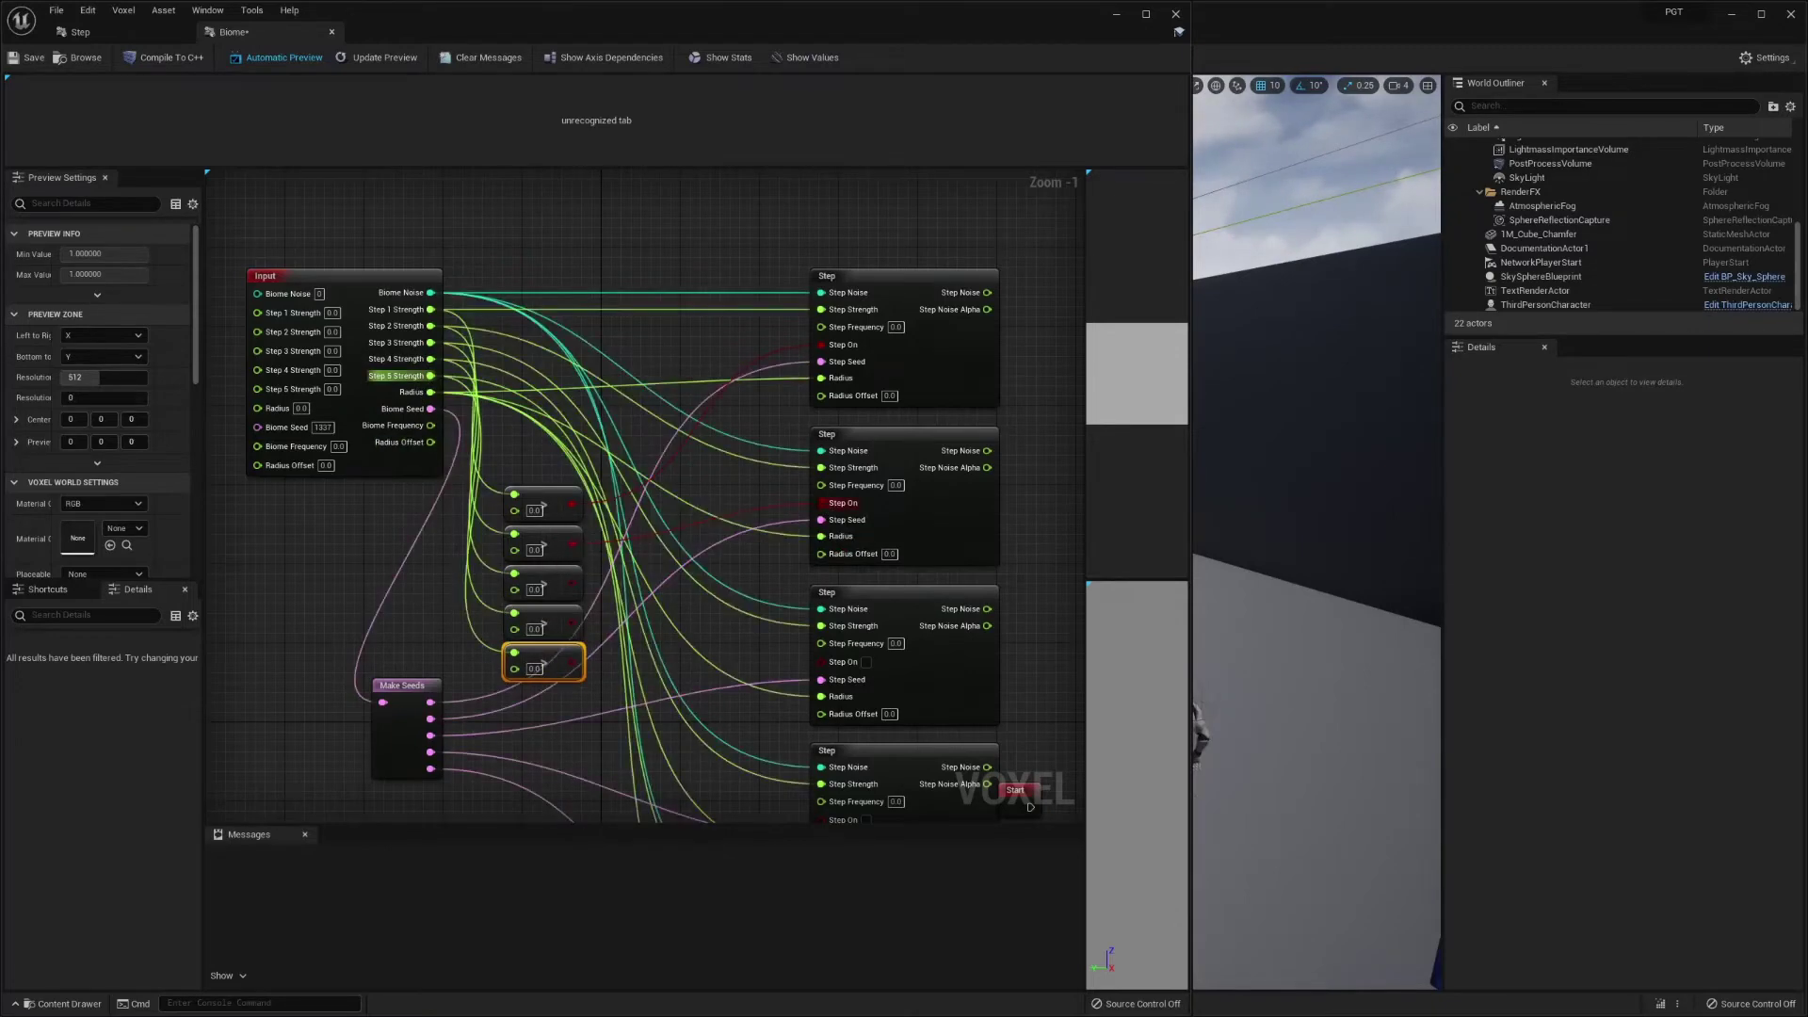
right_click_drag(1030, 807, 1058, 680)
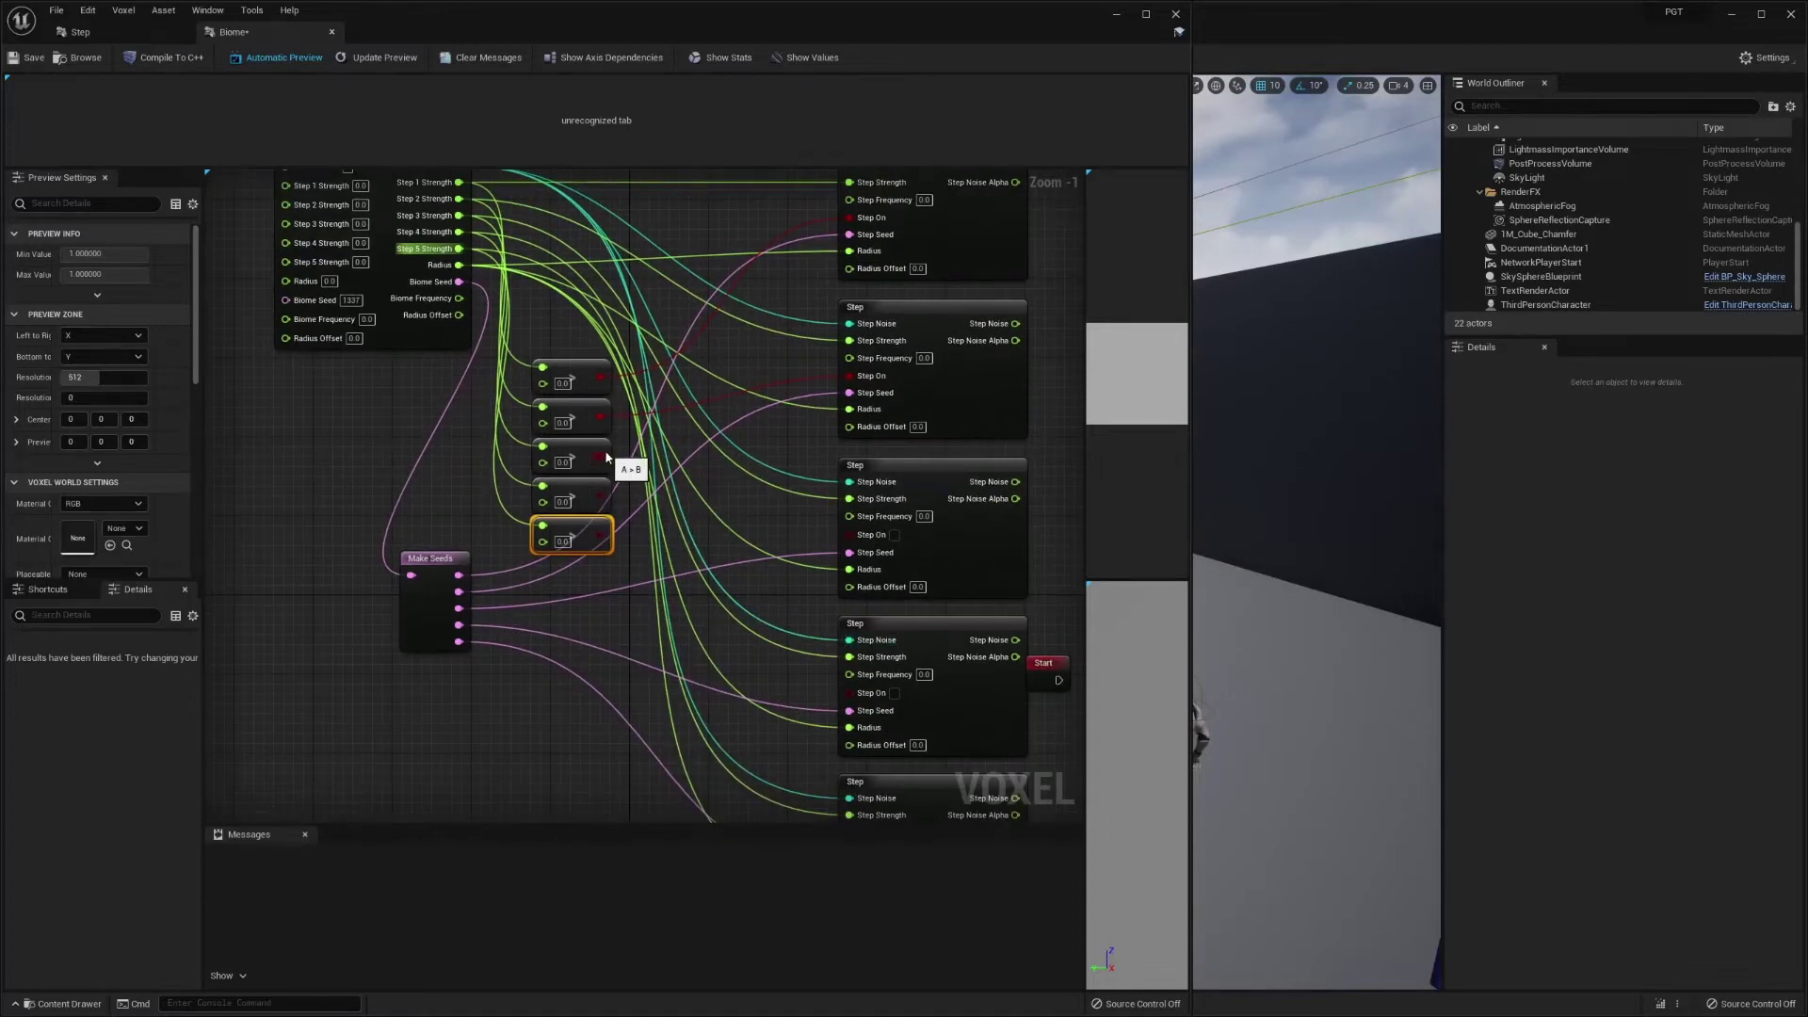
left_click_drag(600, 456, 909, 534)
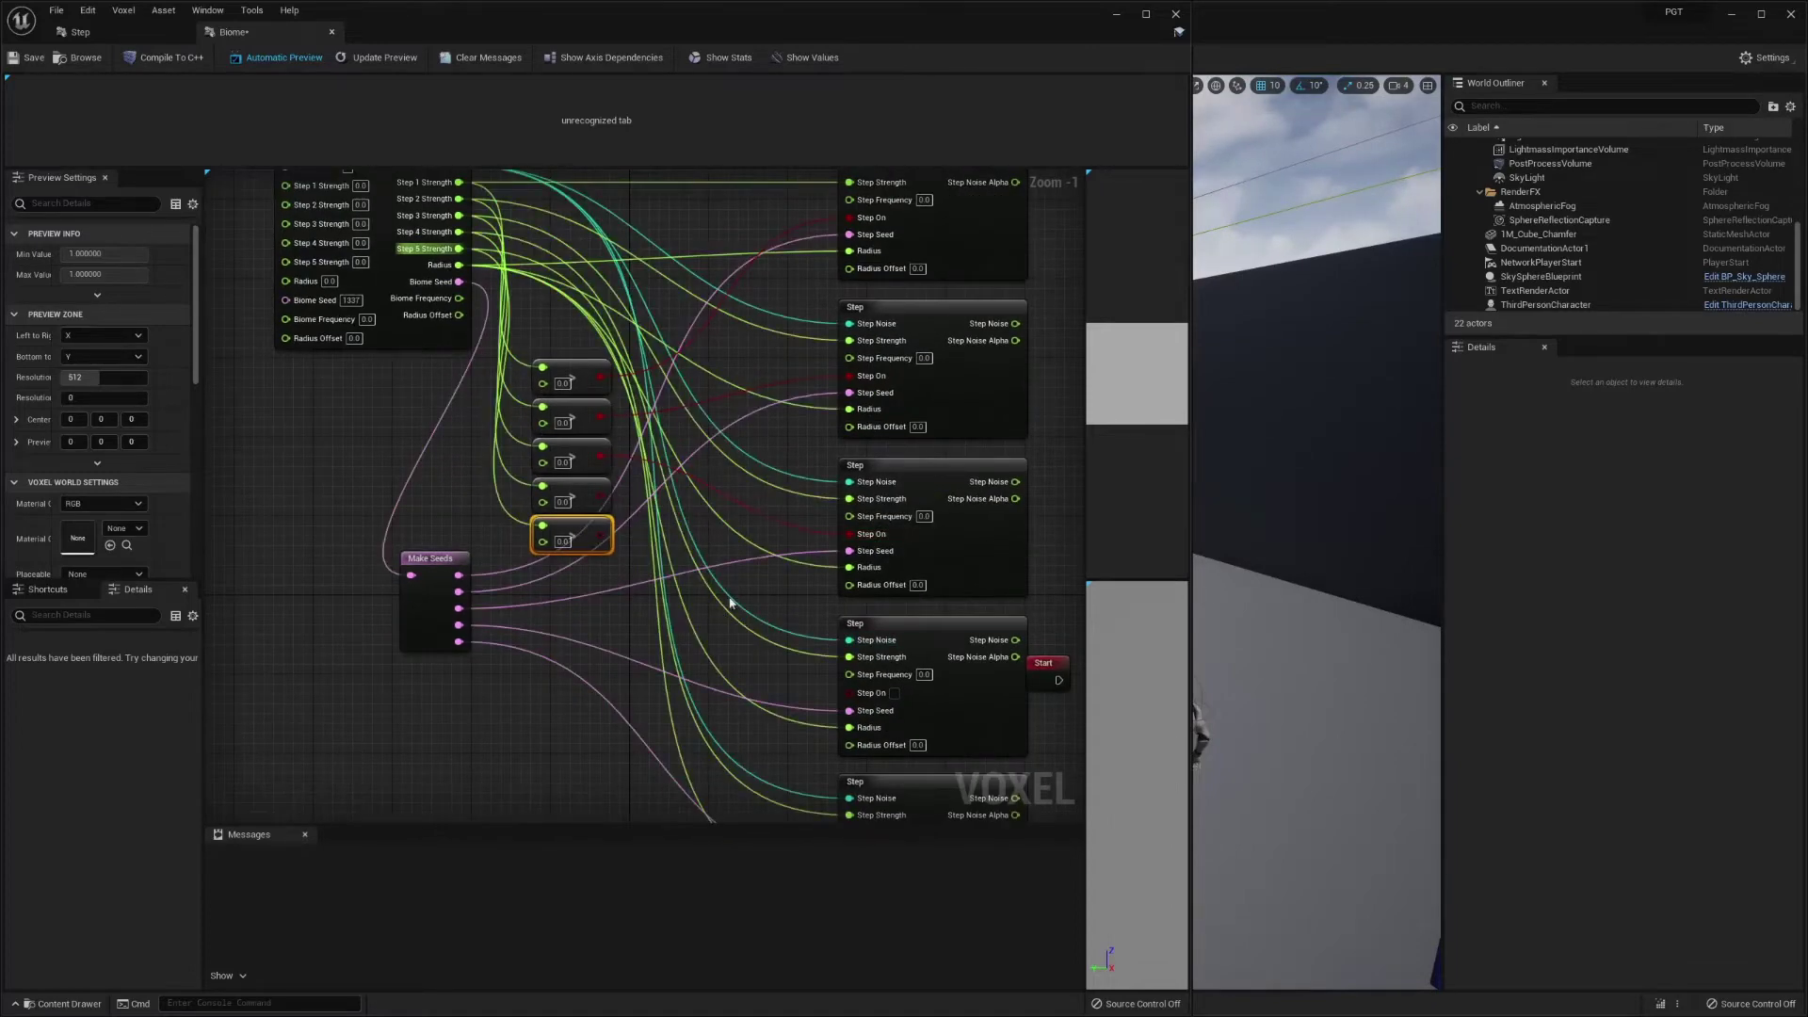
right_click_drag(731, 602, 592, 442)
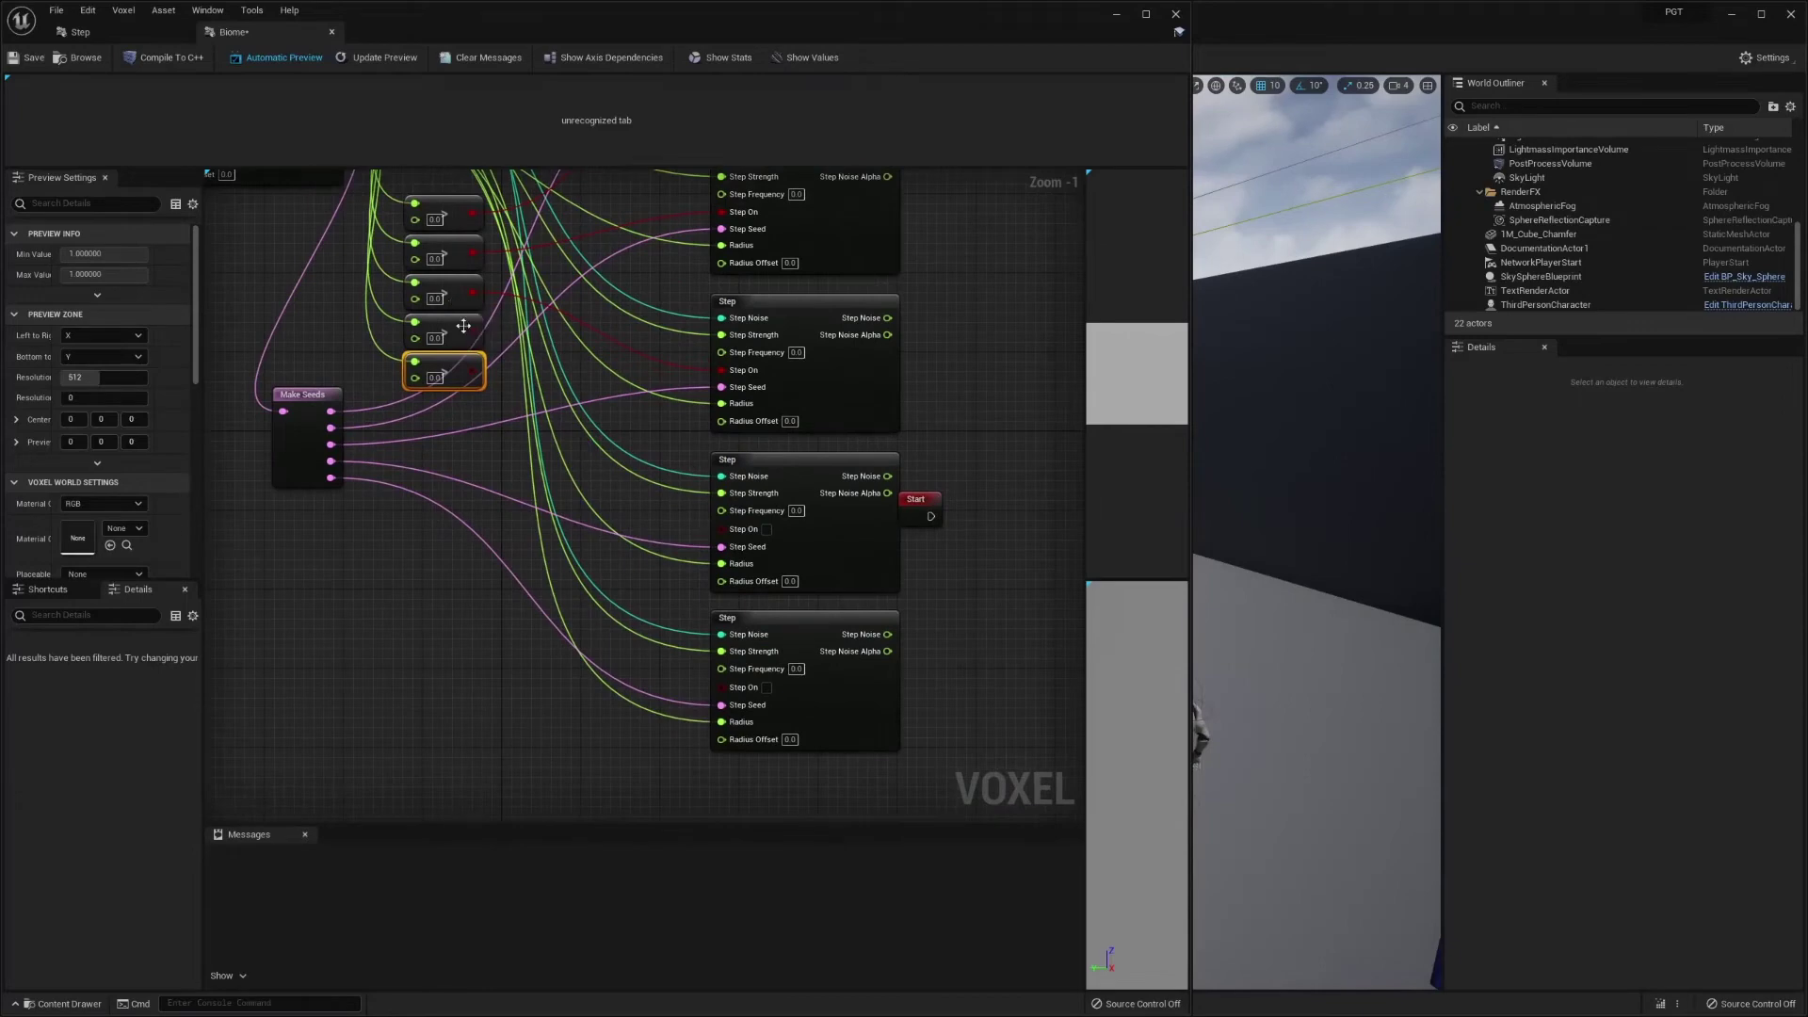
left_click_drag(473, 332, 733, 534)
left_click_drag(474, 371, 744, 686)
right_click_drag(614, 457, 835, 709)
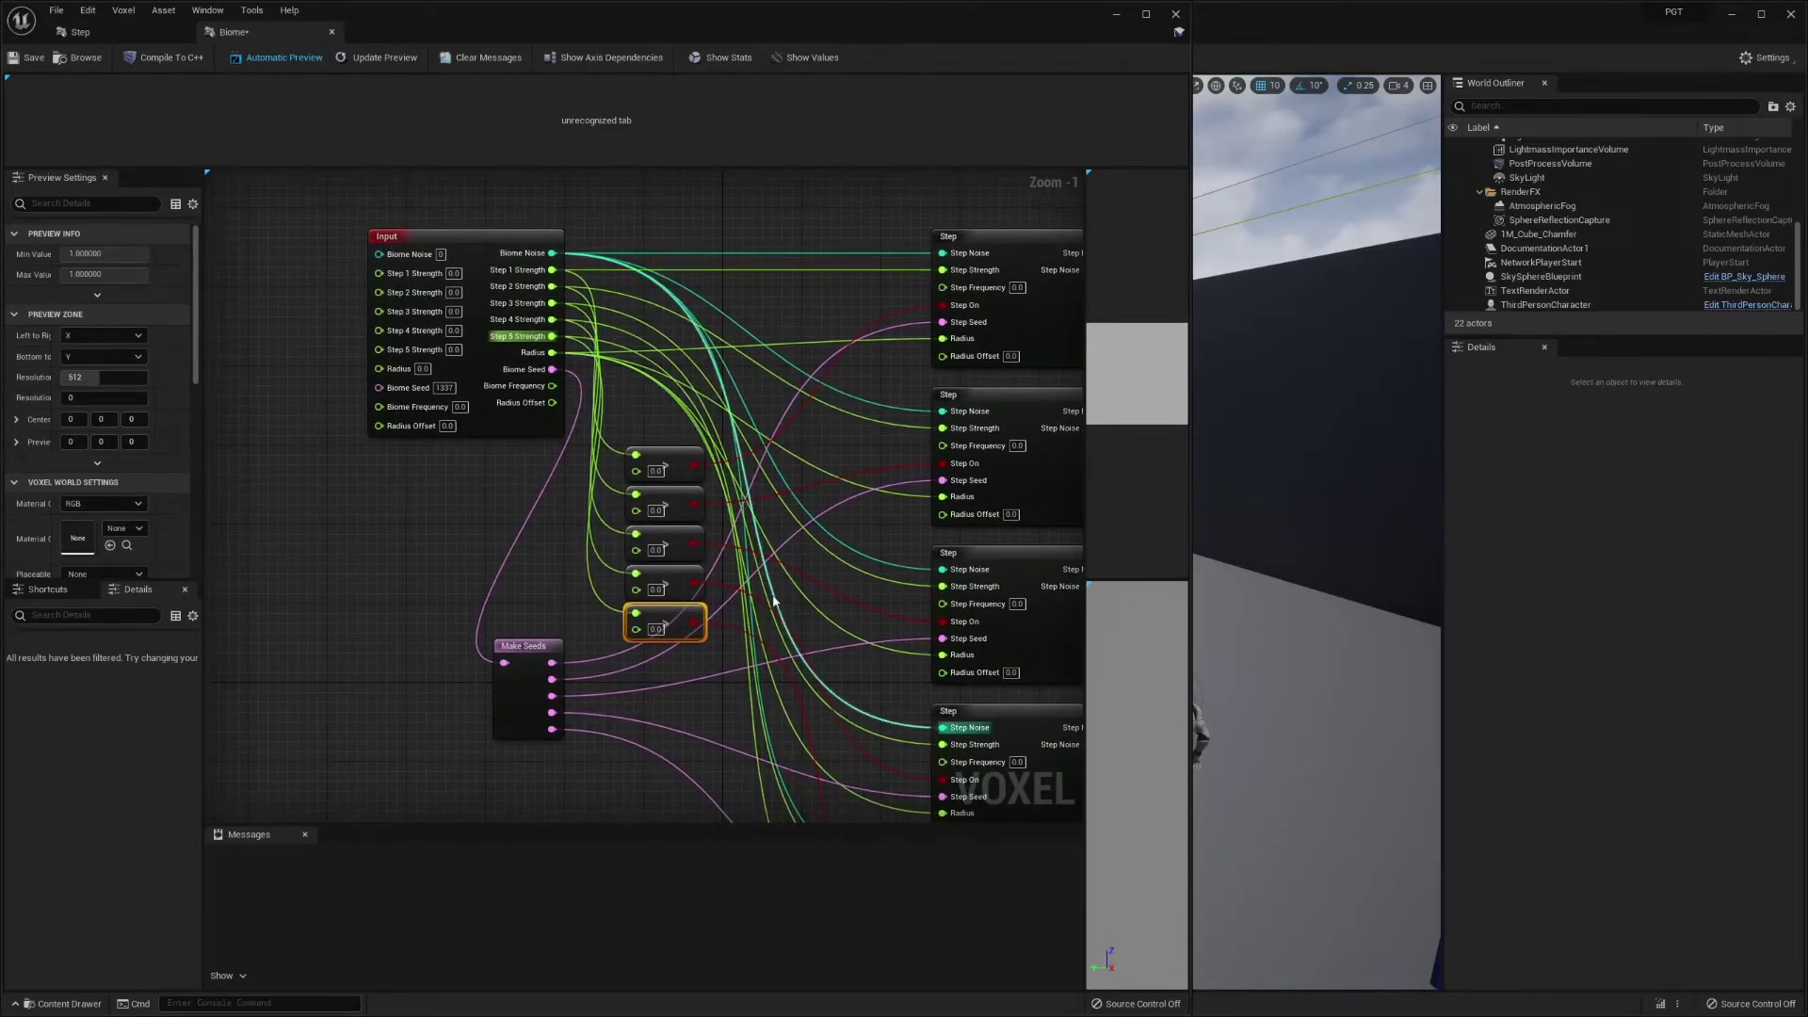
- Connect the Input node's Radius Offset output to Radius Offset on the first Step node
right_click_drag(924, 633, 686, 514)
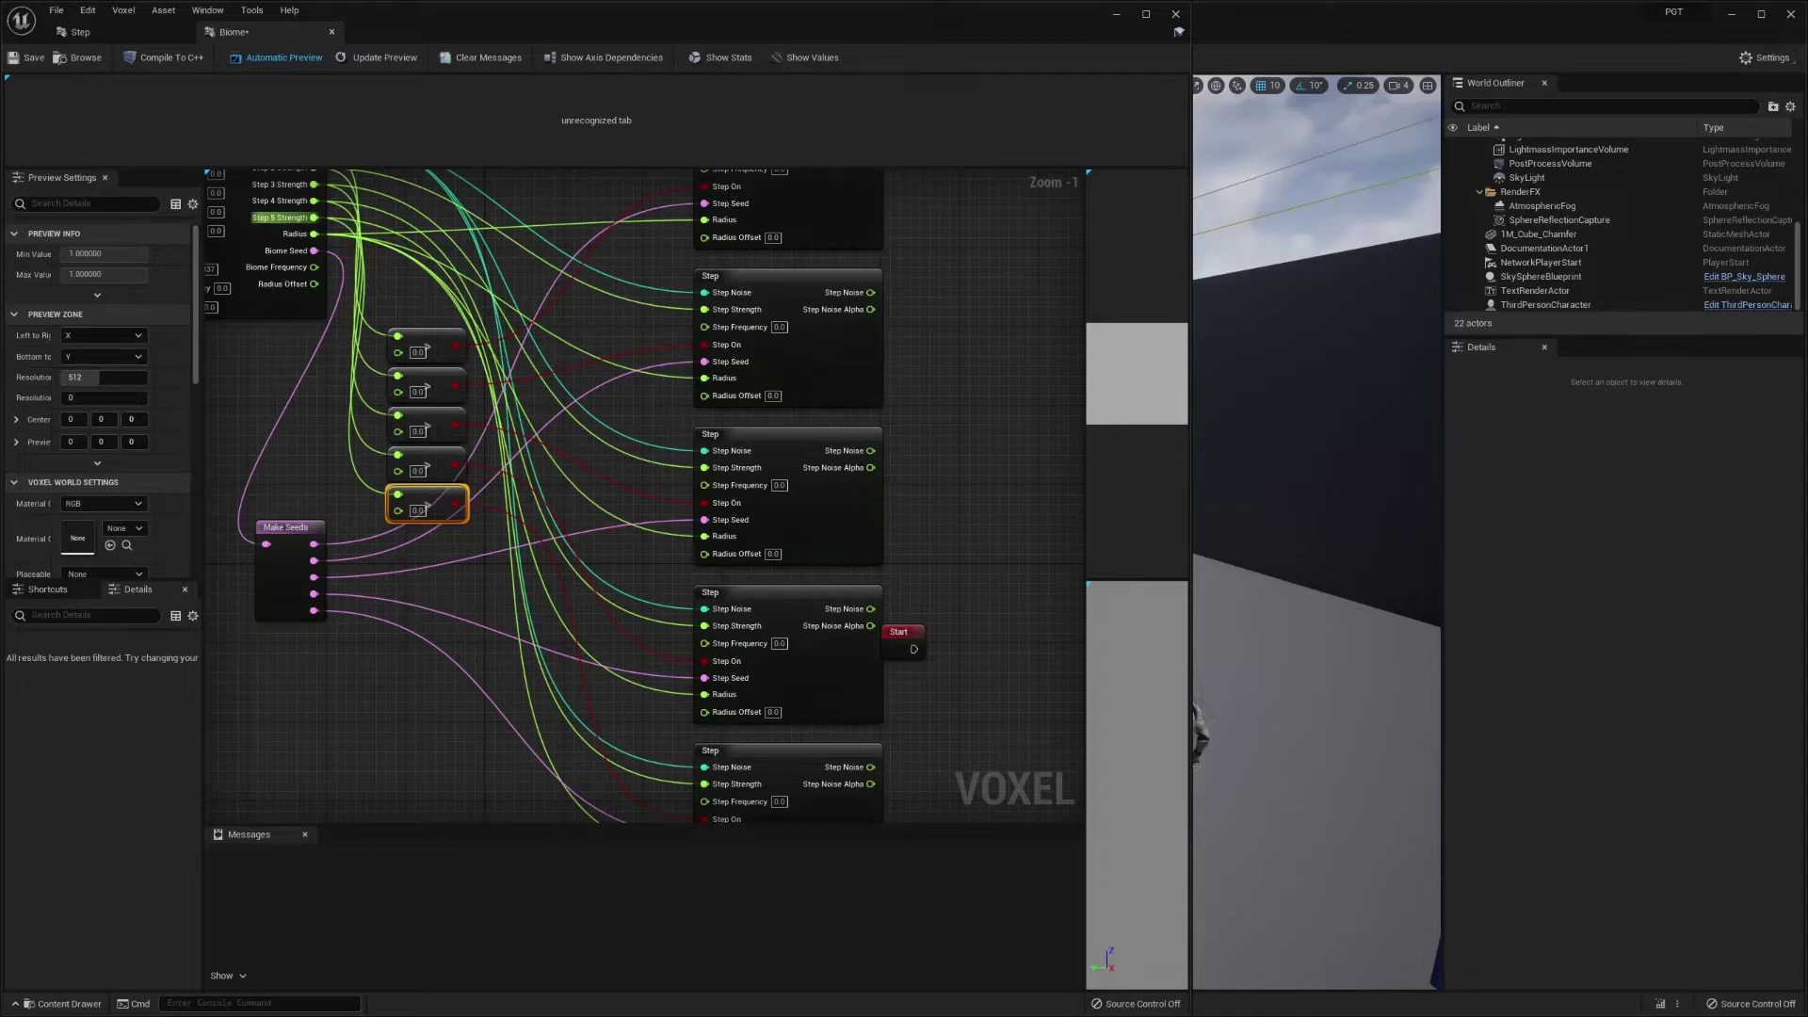
right_click_drag(343, 292, 275, 387)
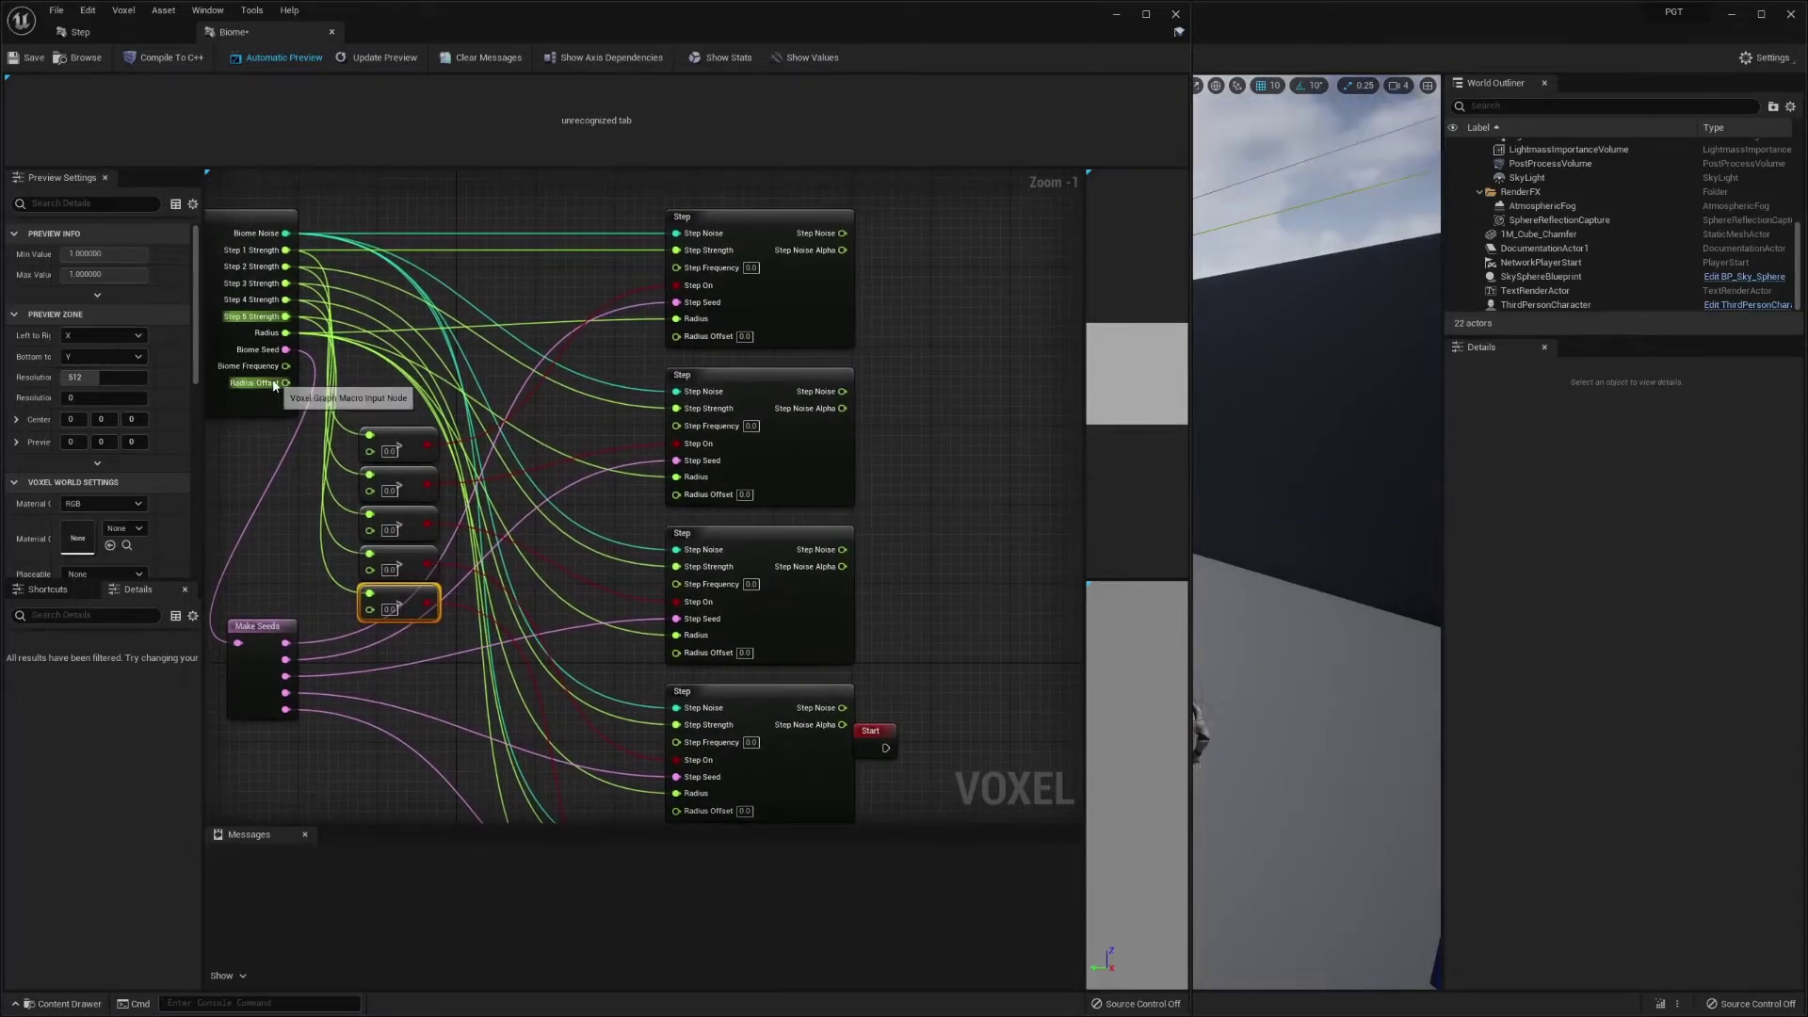
left_click_drag(276, 384, 676, 335)
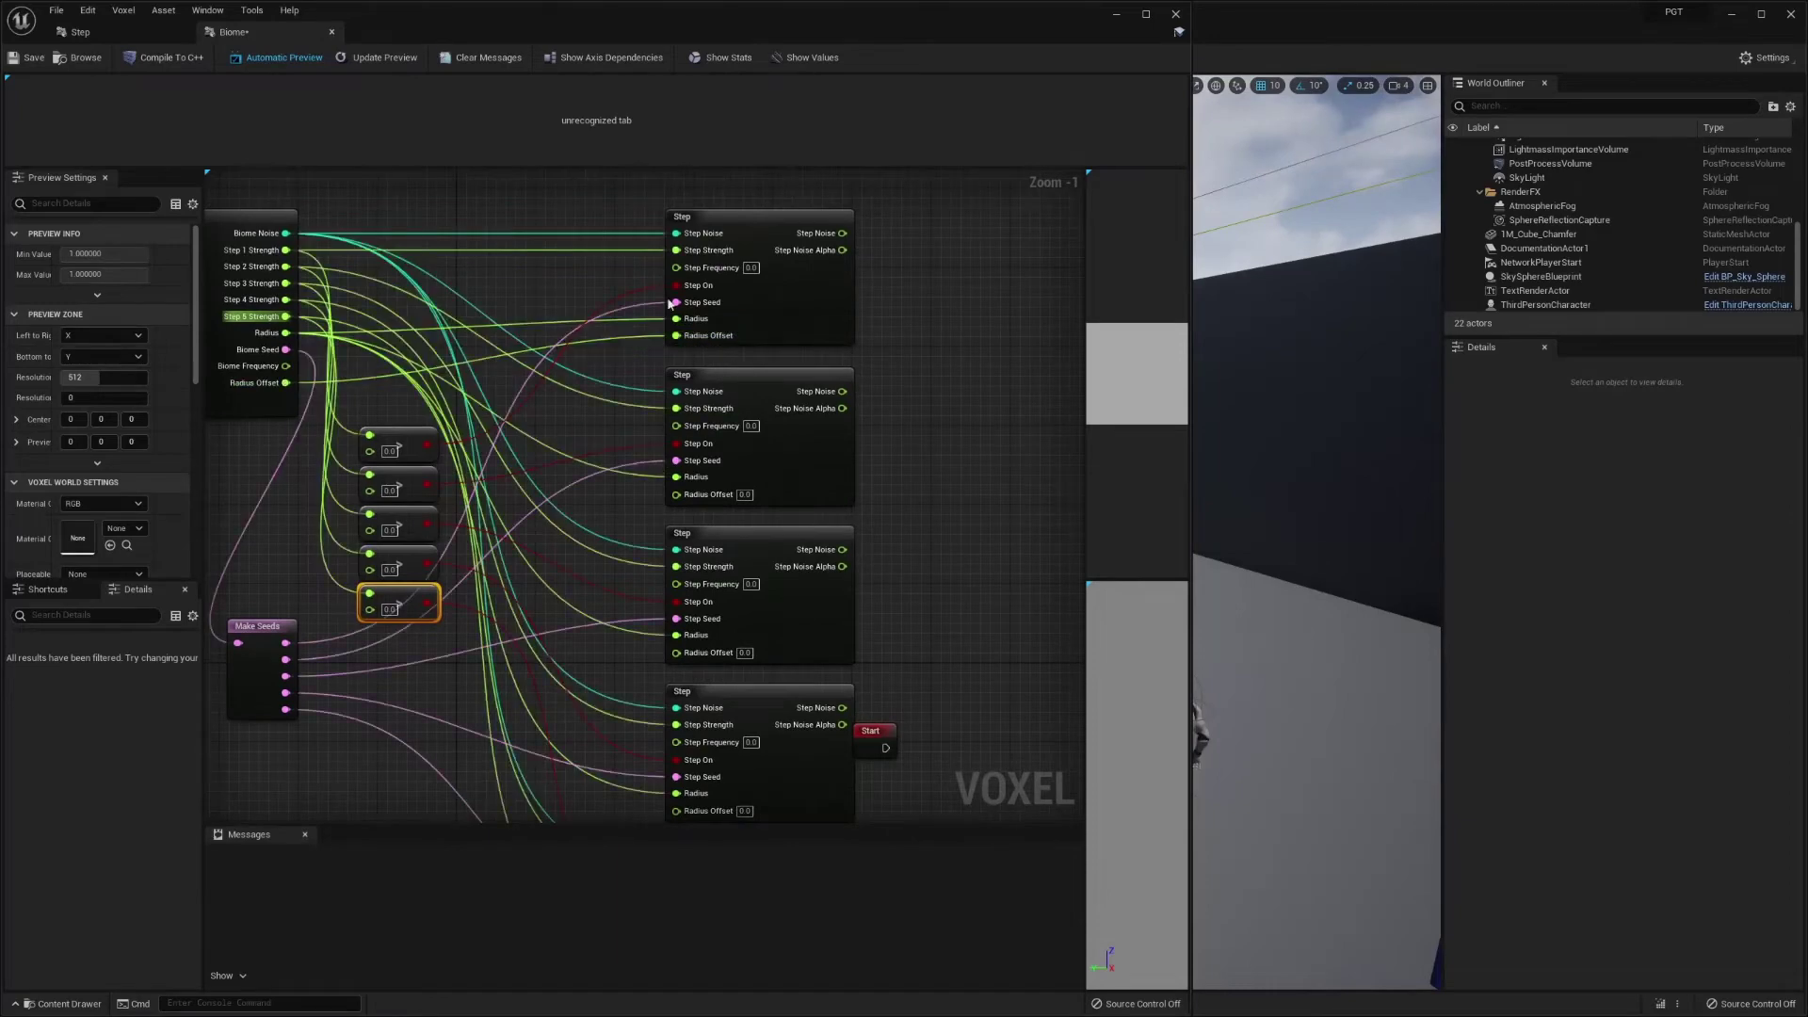
left_click(820, 339)
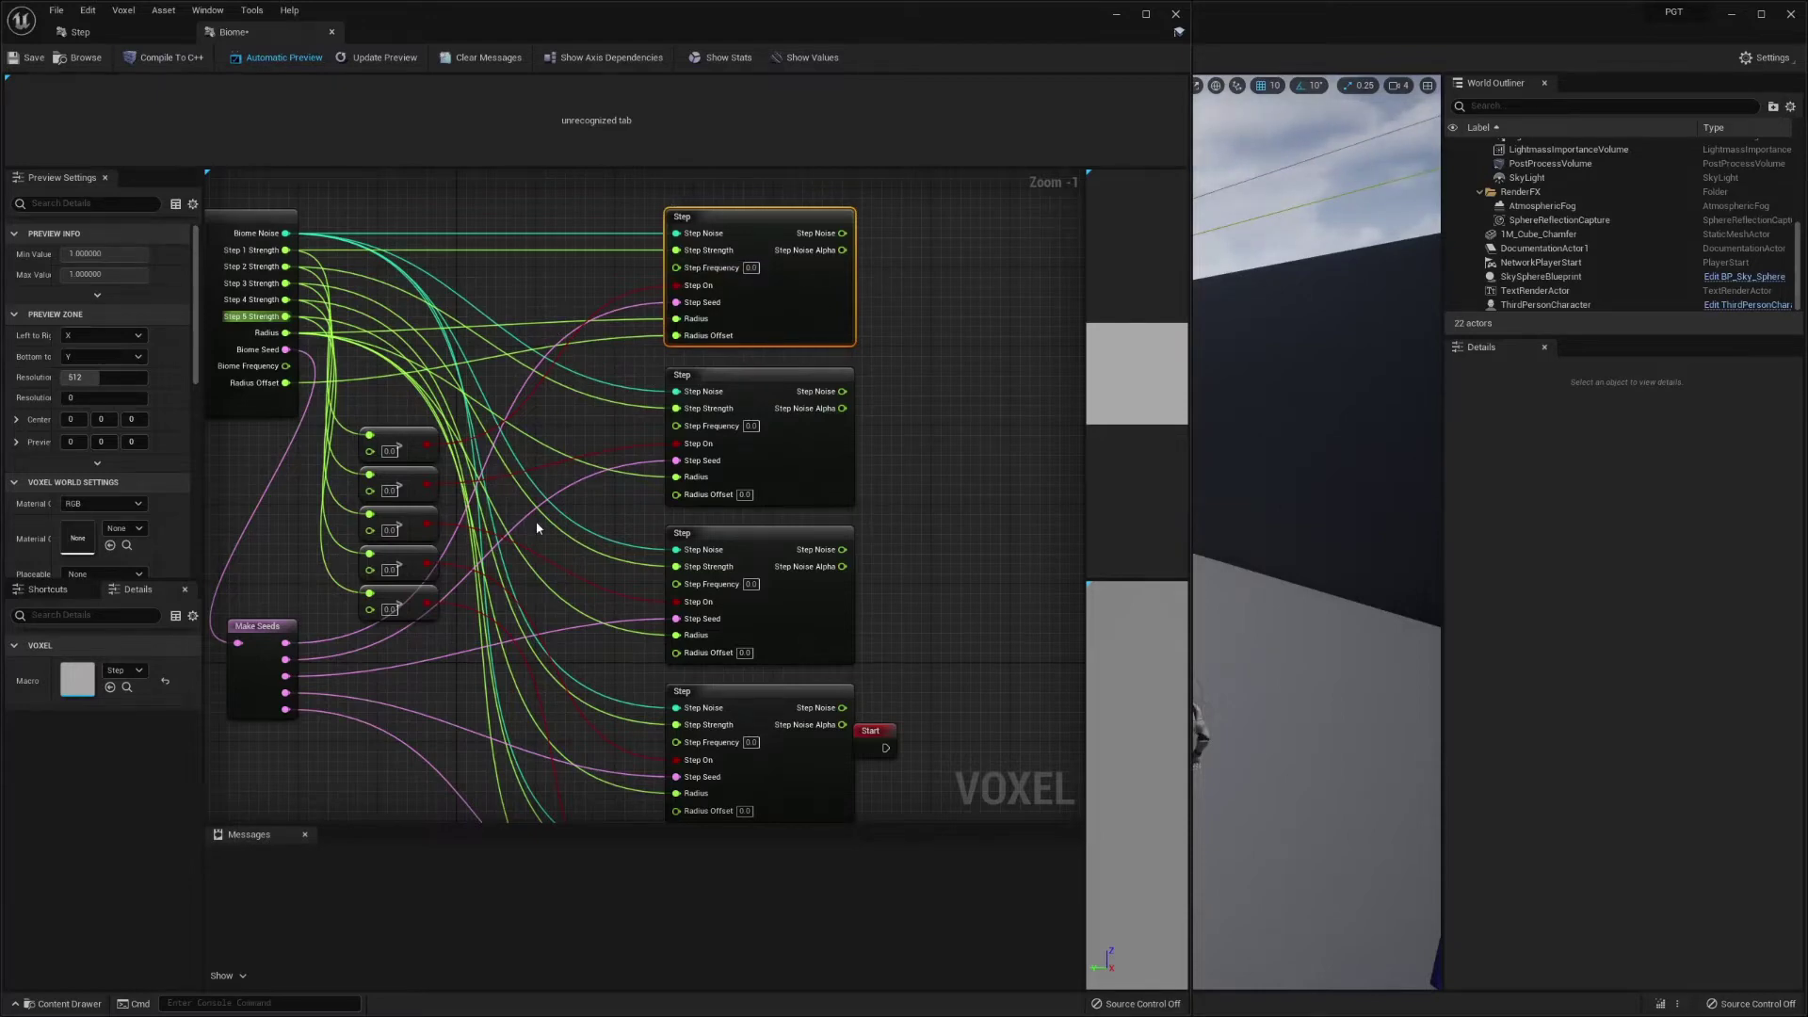
- Connect the Input node's Biome Frequency output to Step Frequency on the first Step node
right_click_drag(535, 521, 566, 430)
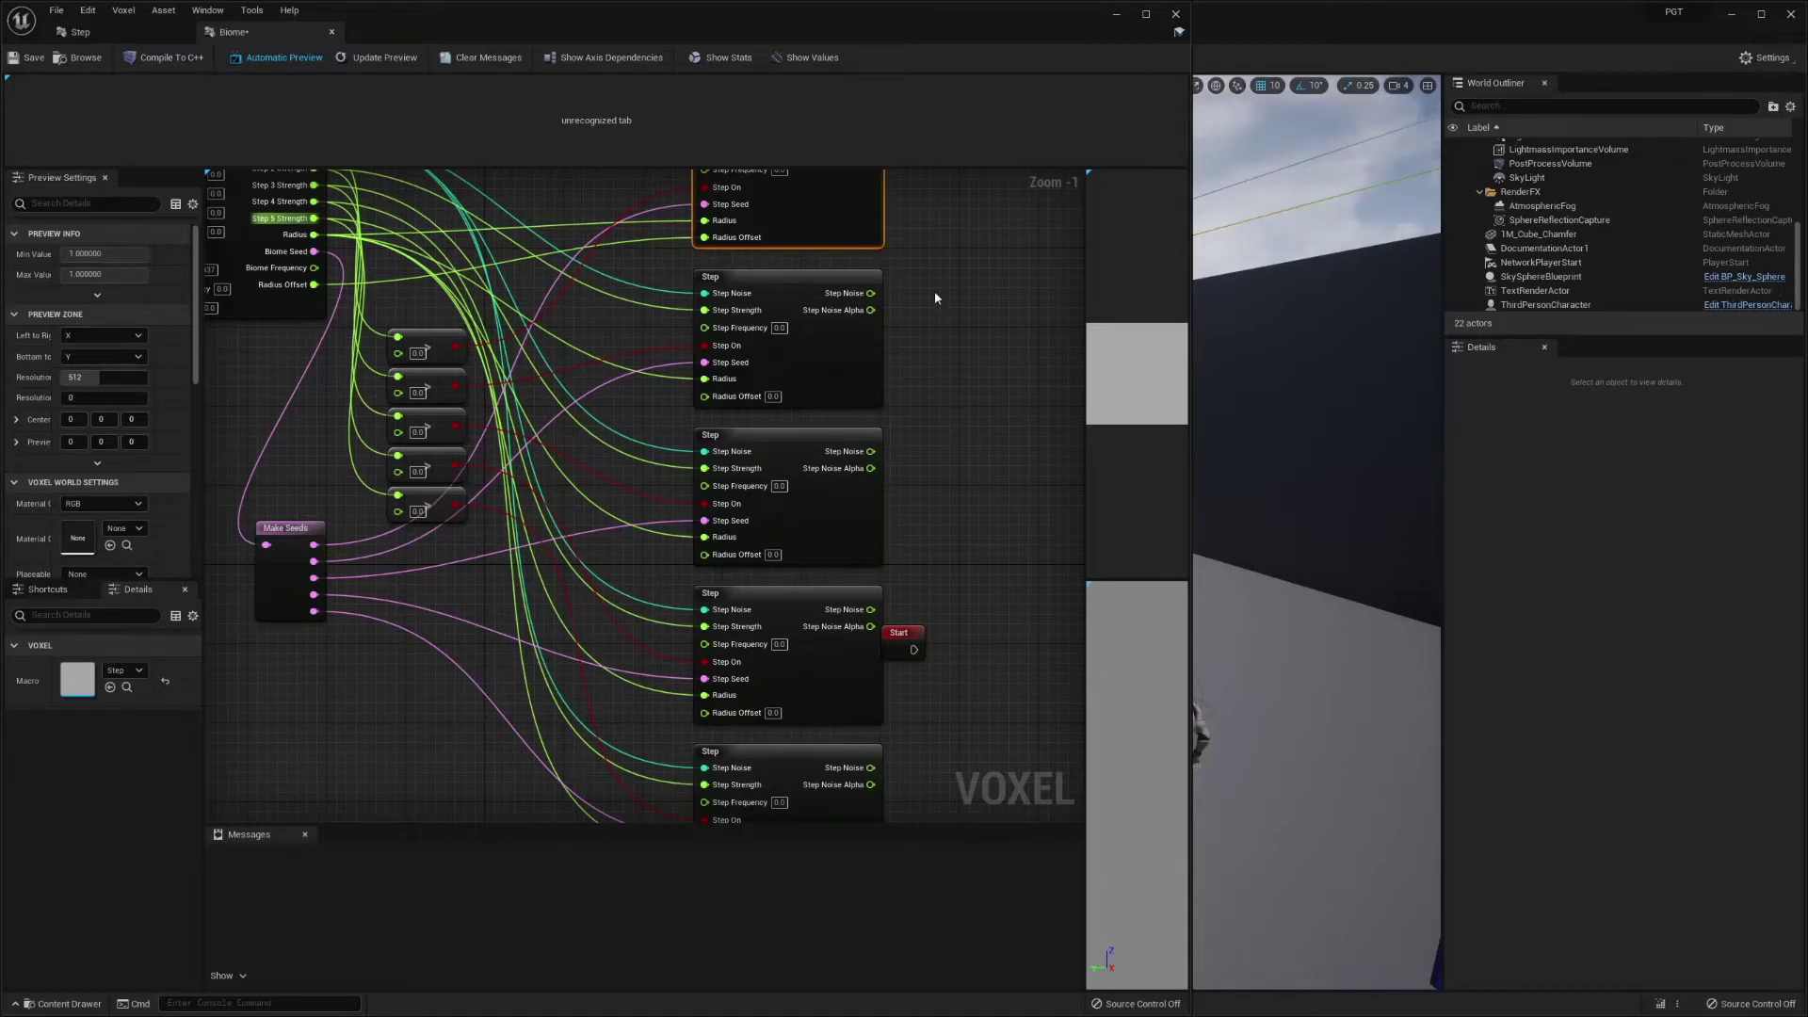
right_click_drag(934, 291, 1079, 338)
left_click_drag(452, 321, 278, 523)
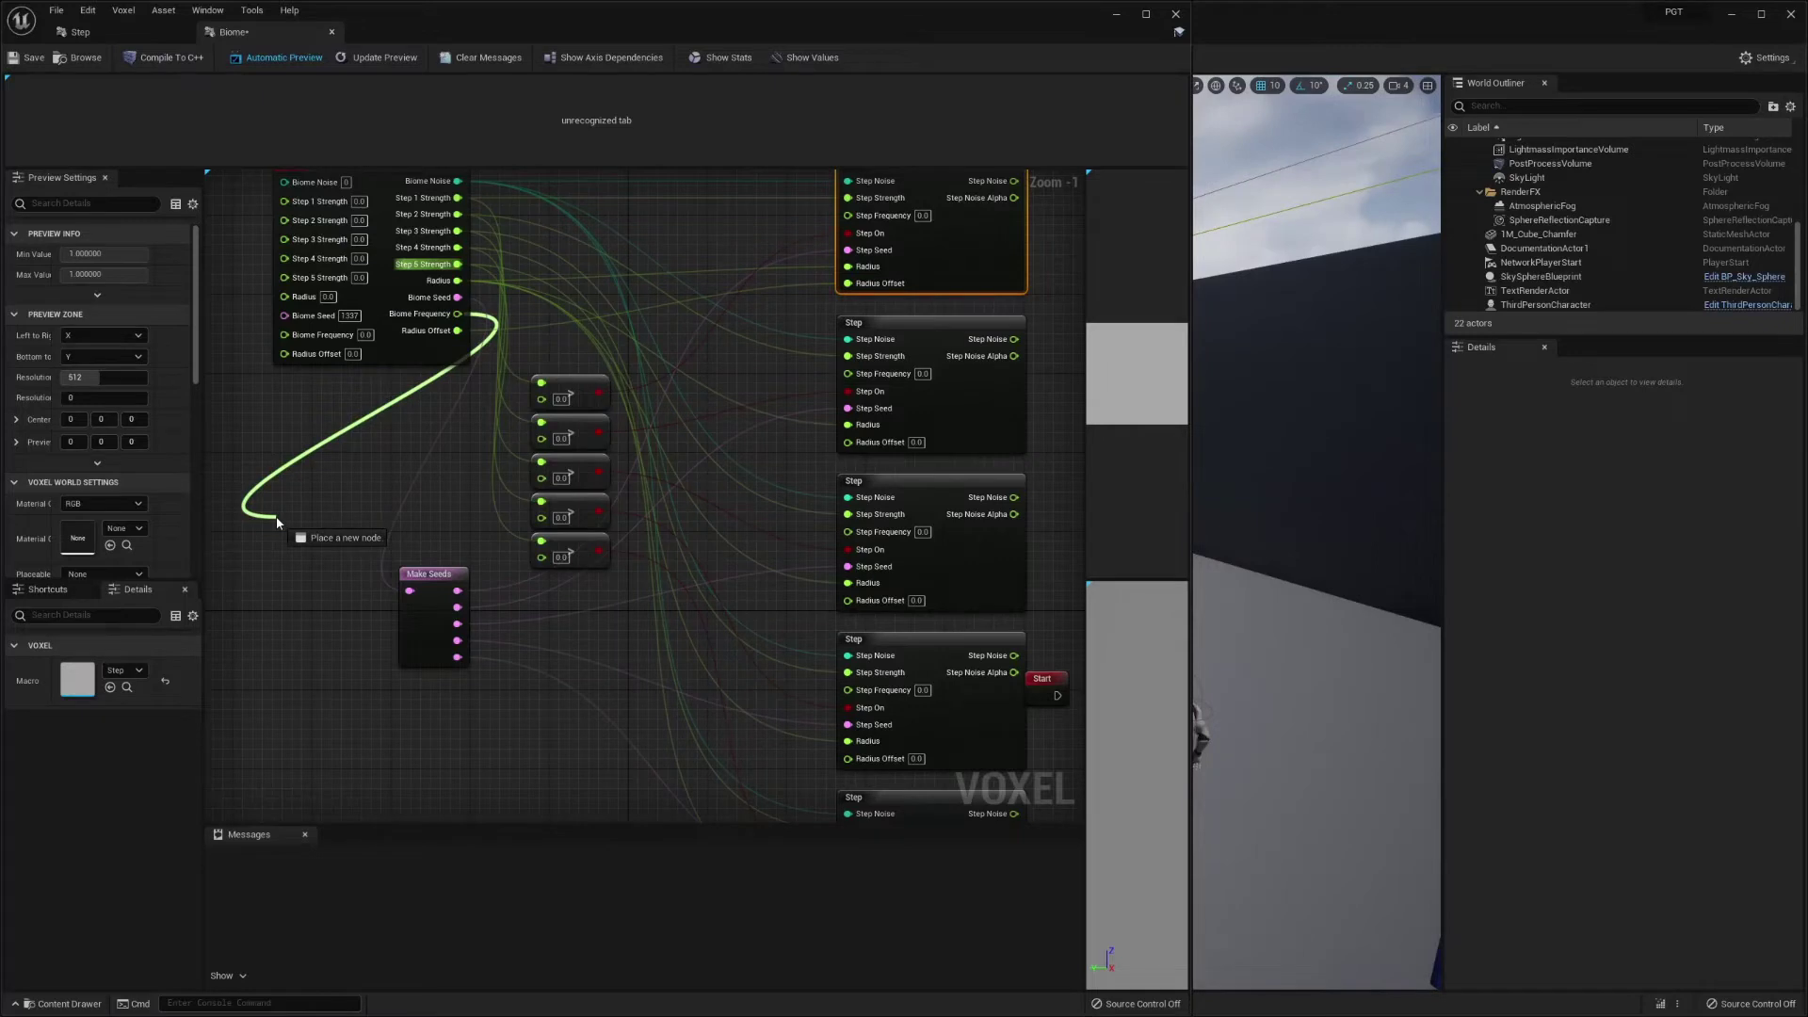
left_click_drag(278, 523, 873, 220)
- Add a float Multiply node fed by Biome Frequency, set its second input to 4, and place it below Make Seeds
left_click_drag(458, 313, 372, 480)
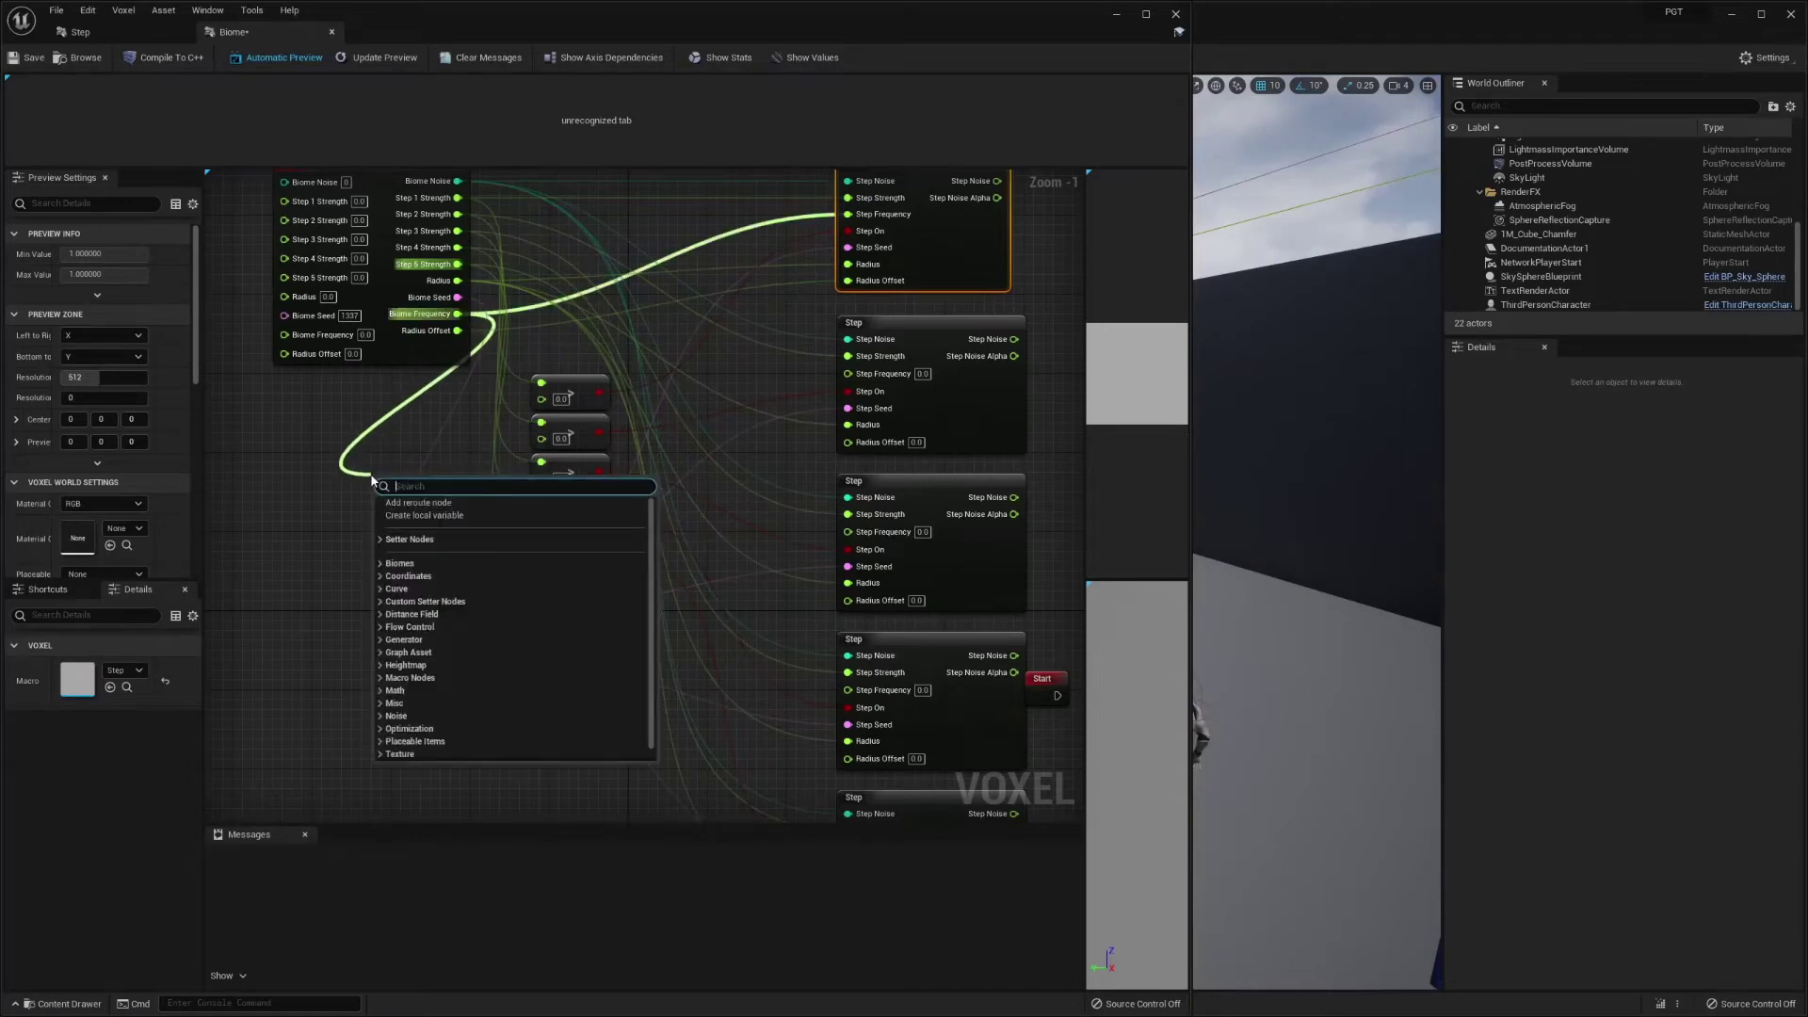
type("mult")
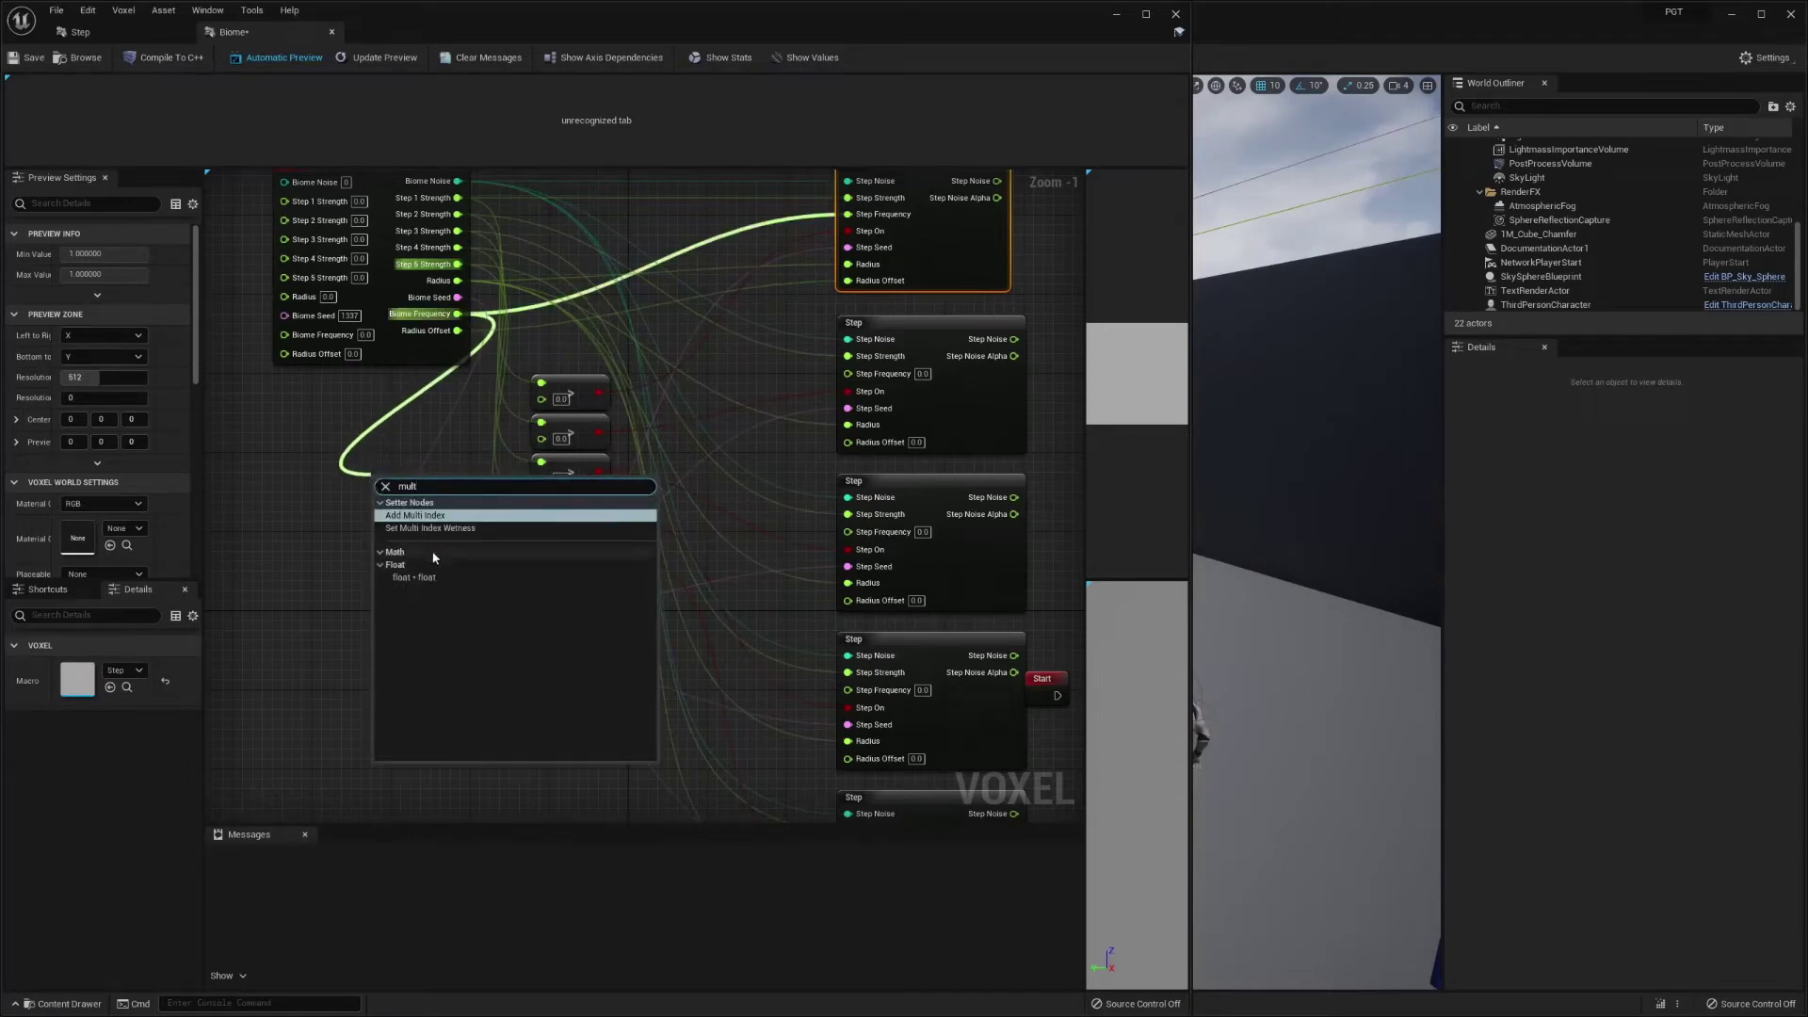
left_click(426, 576)
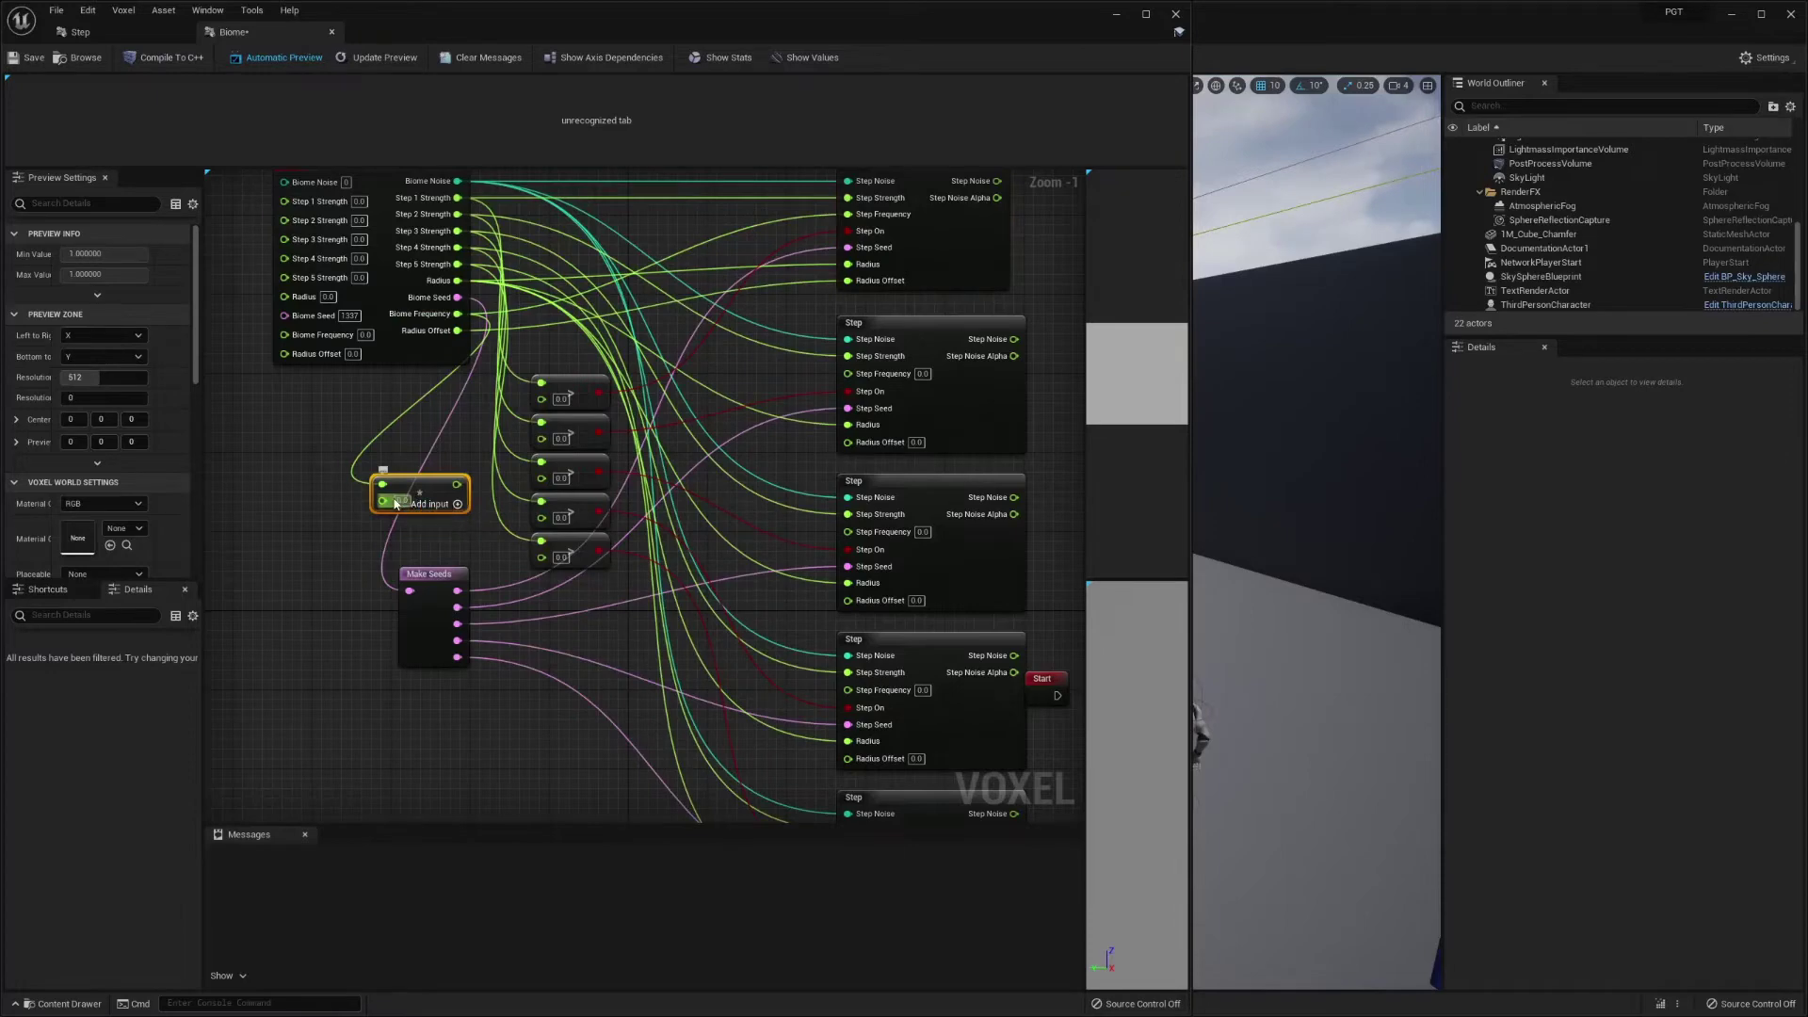
left_click(403, 500)
type("4")
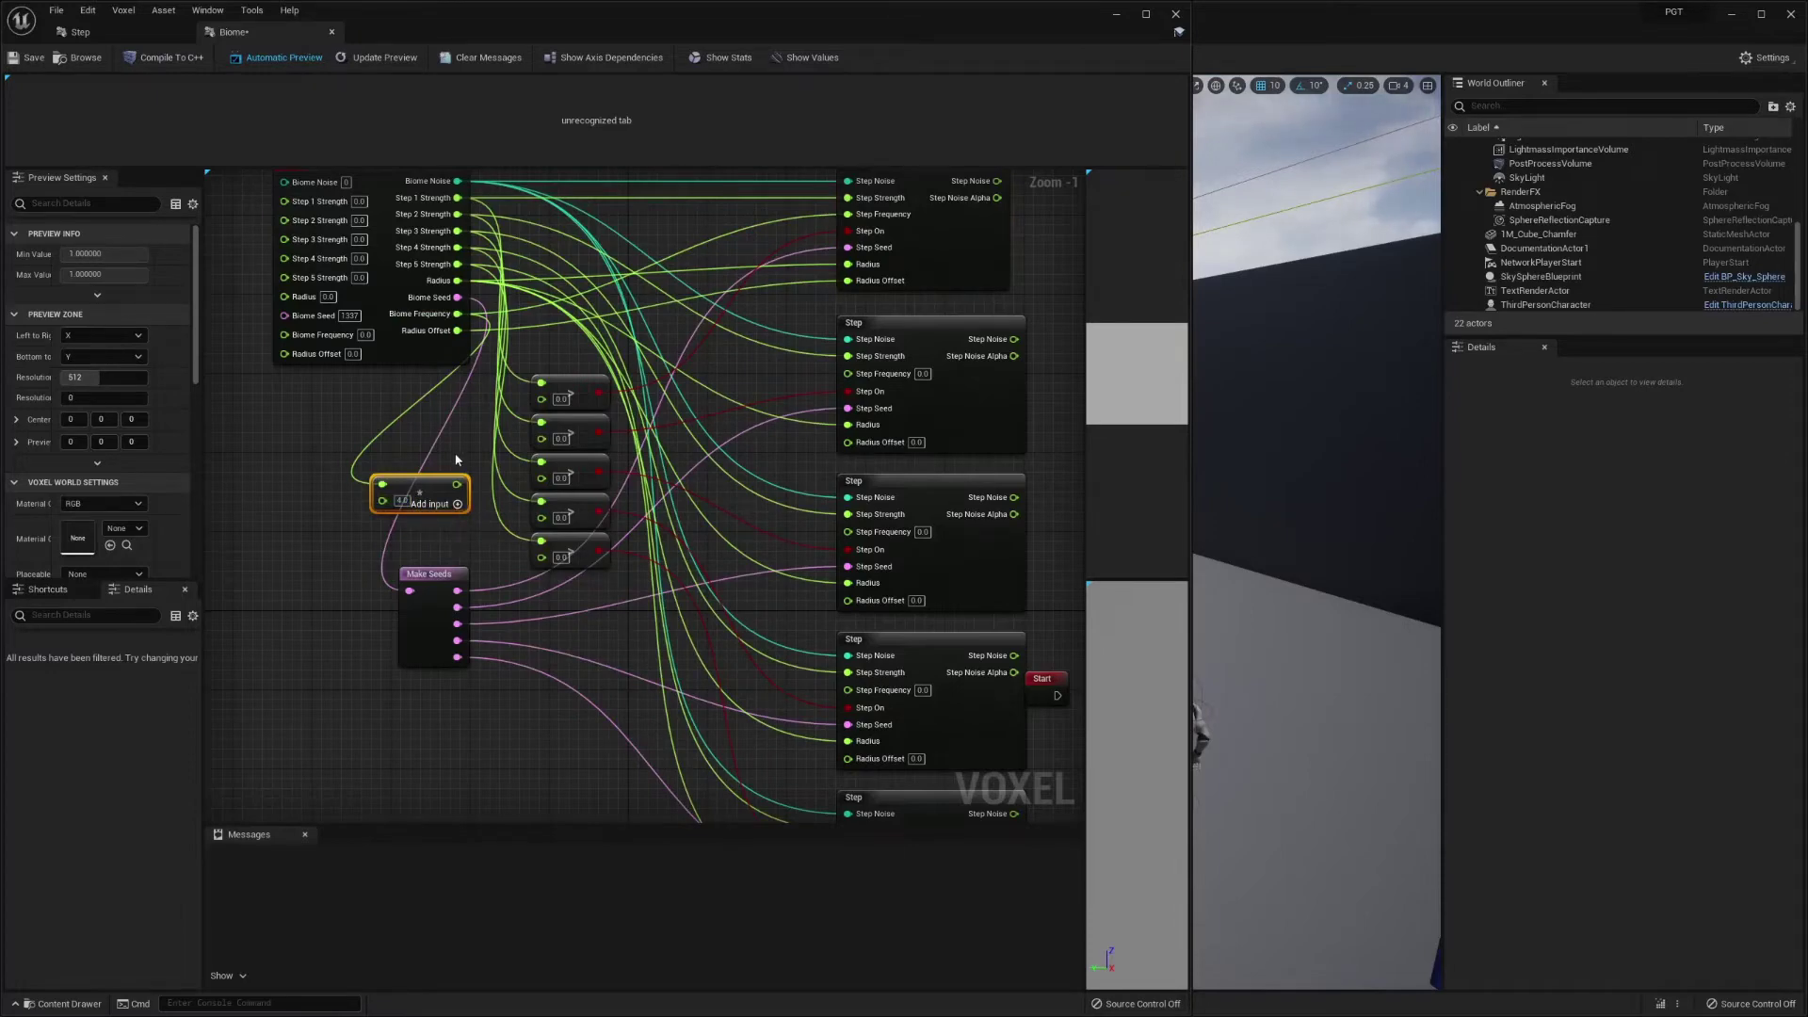
left_click_drag(427, 493, 408, 747)
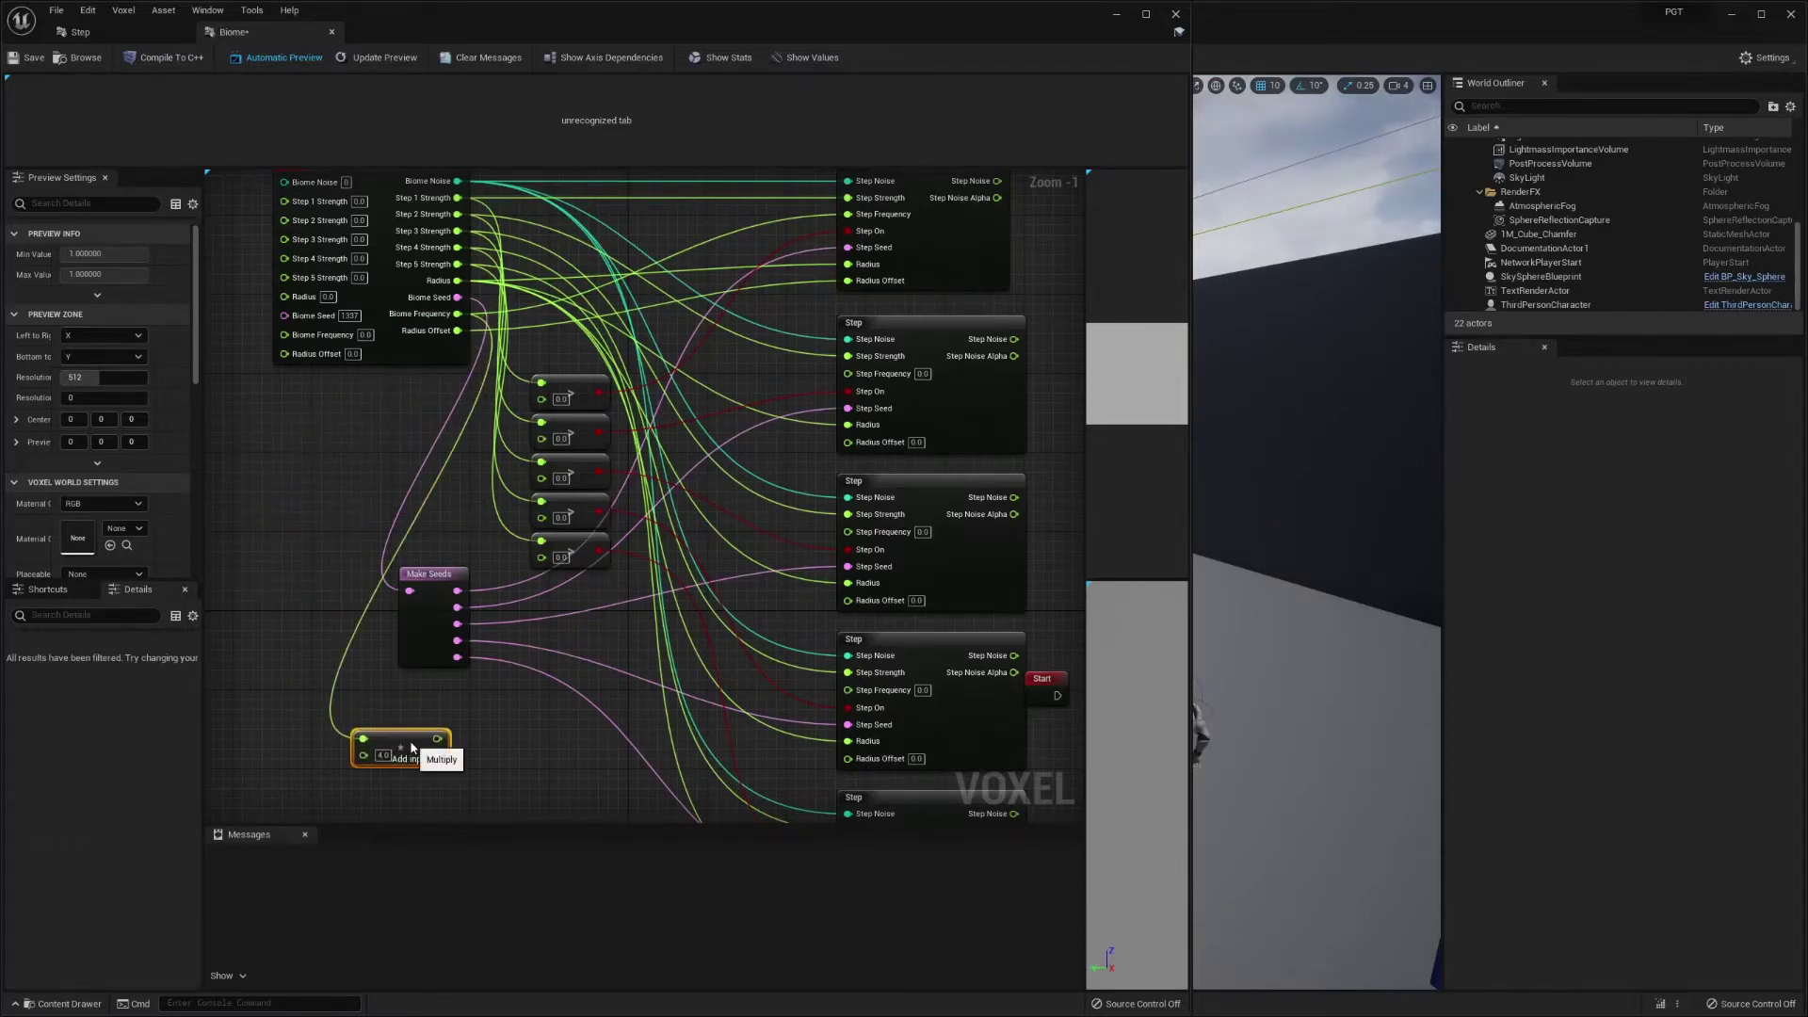
- Duplicate the Multiply node three times and stack the copies in a column below the original
right_click_drag(452, 758, 461, 500)
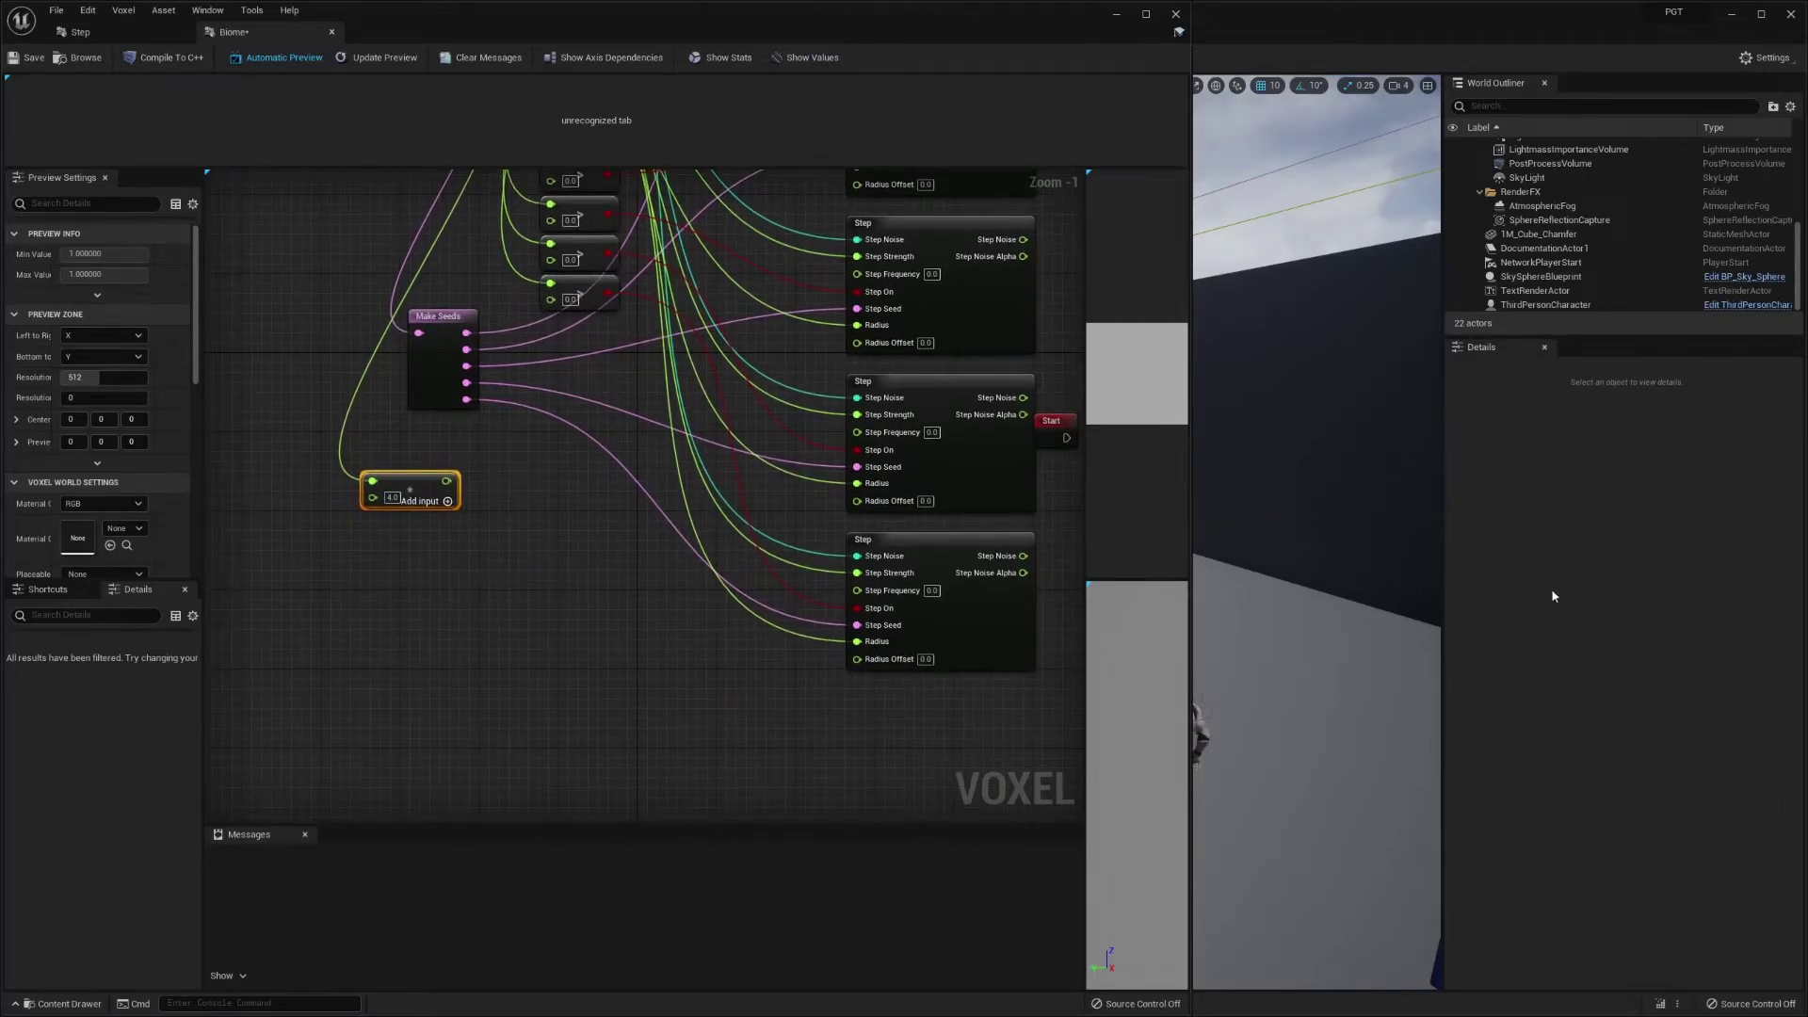
left_click(503, 494)
left_click(414, 488)
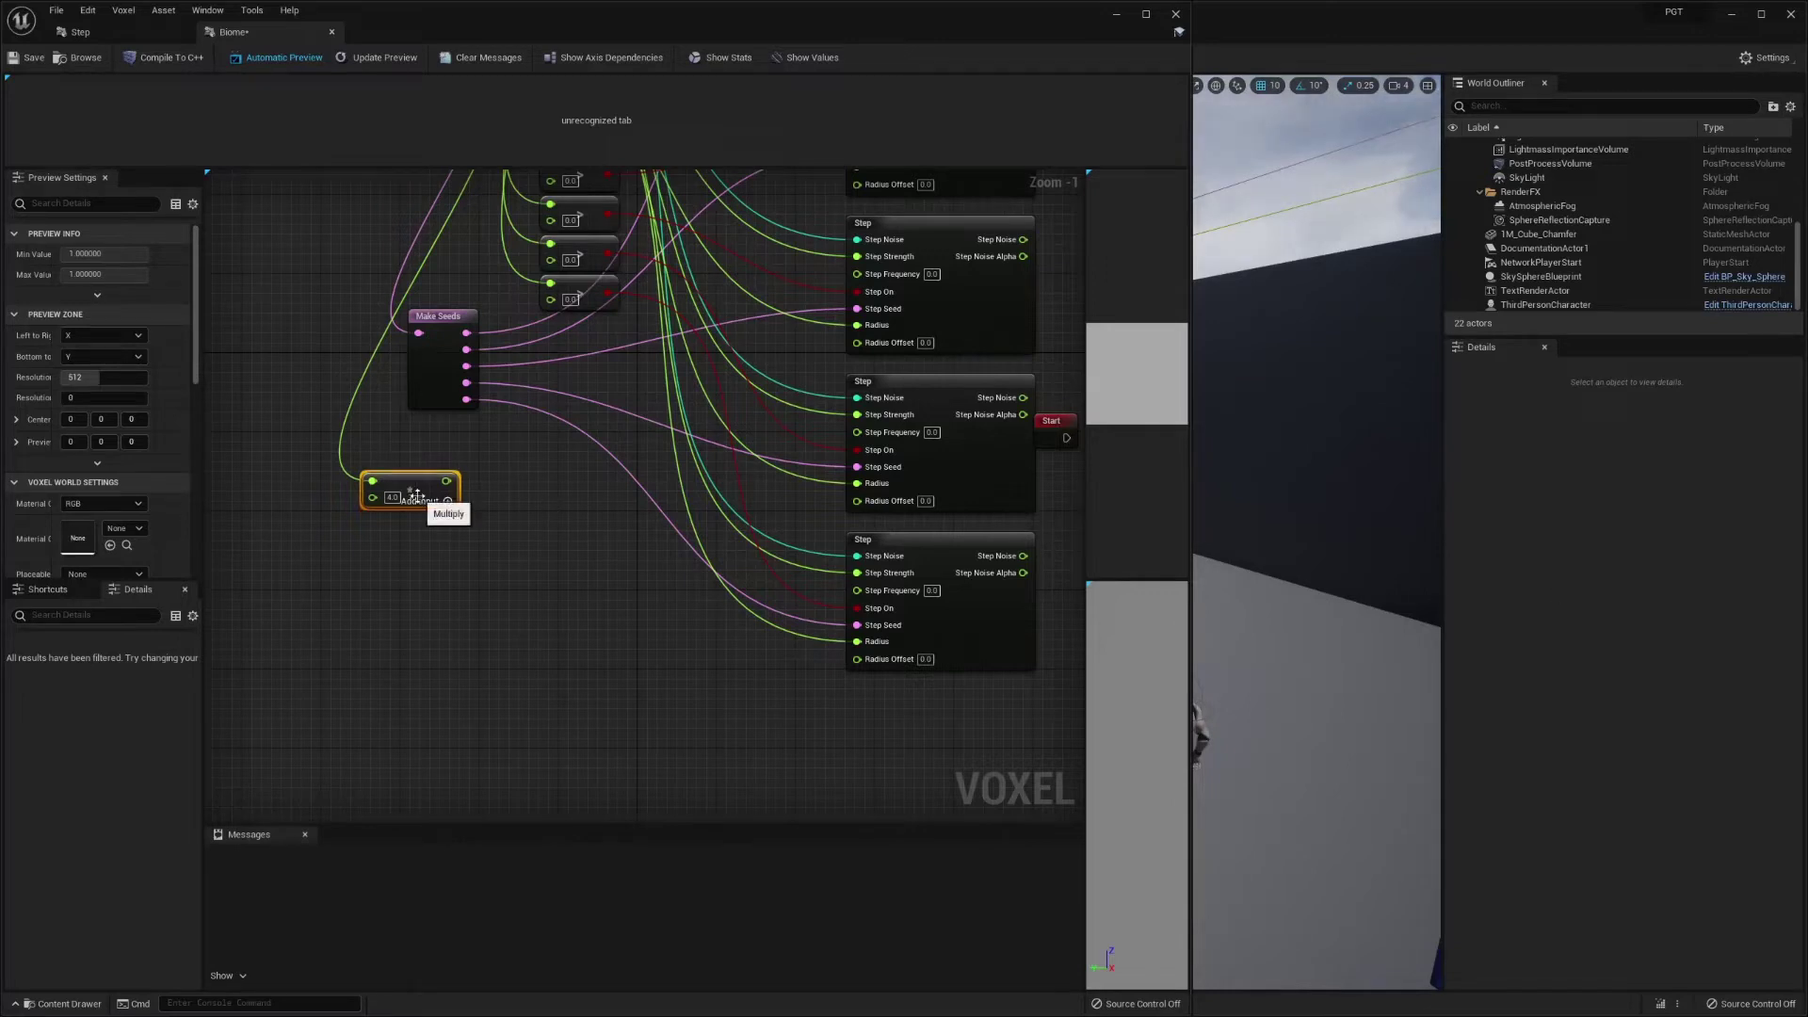
key("ctrl+w")
left_click_drag(513, 527, 432, 533)
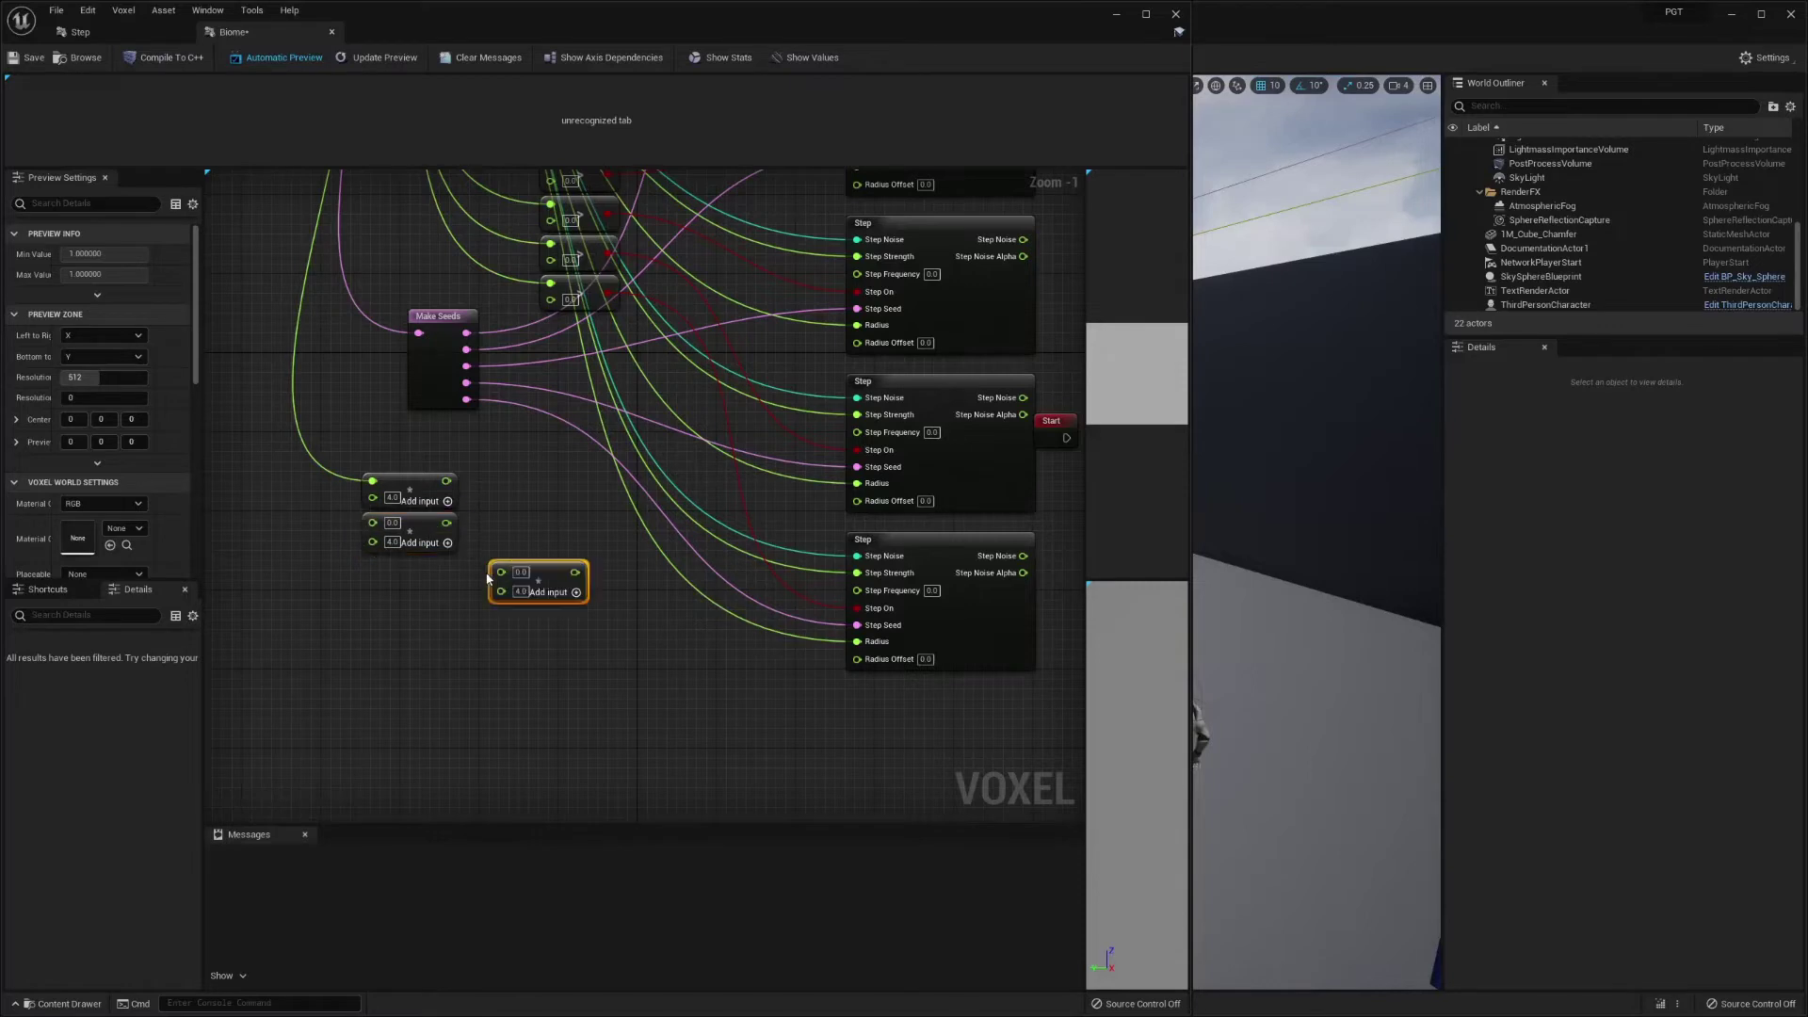
key("ctrl+w")
left_click_drag(555, 571, 427, 573)
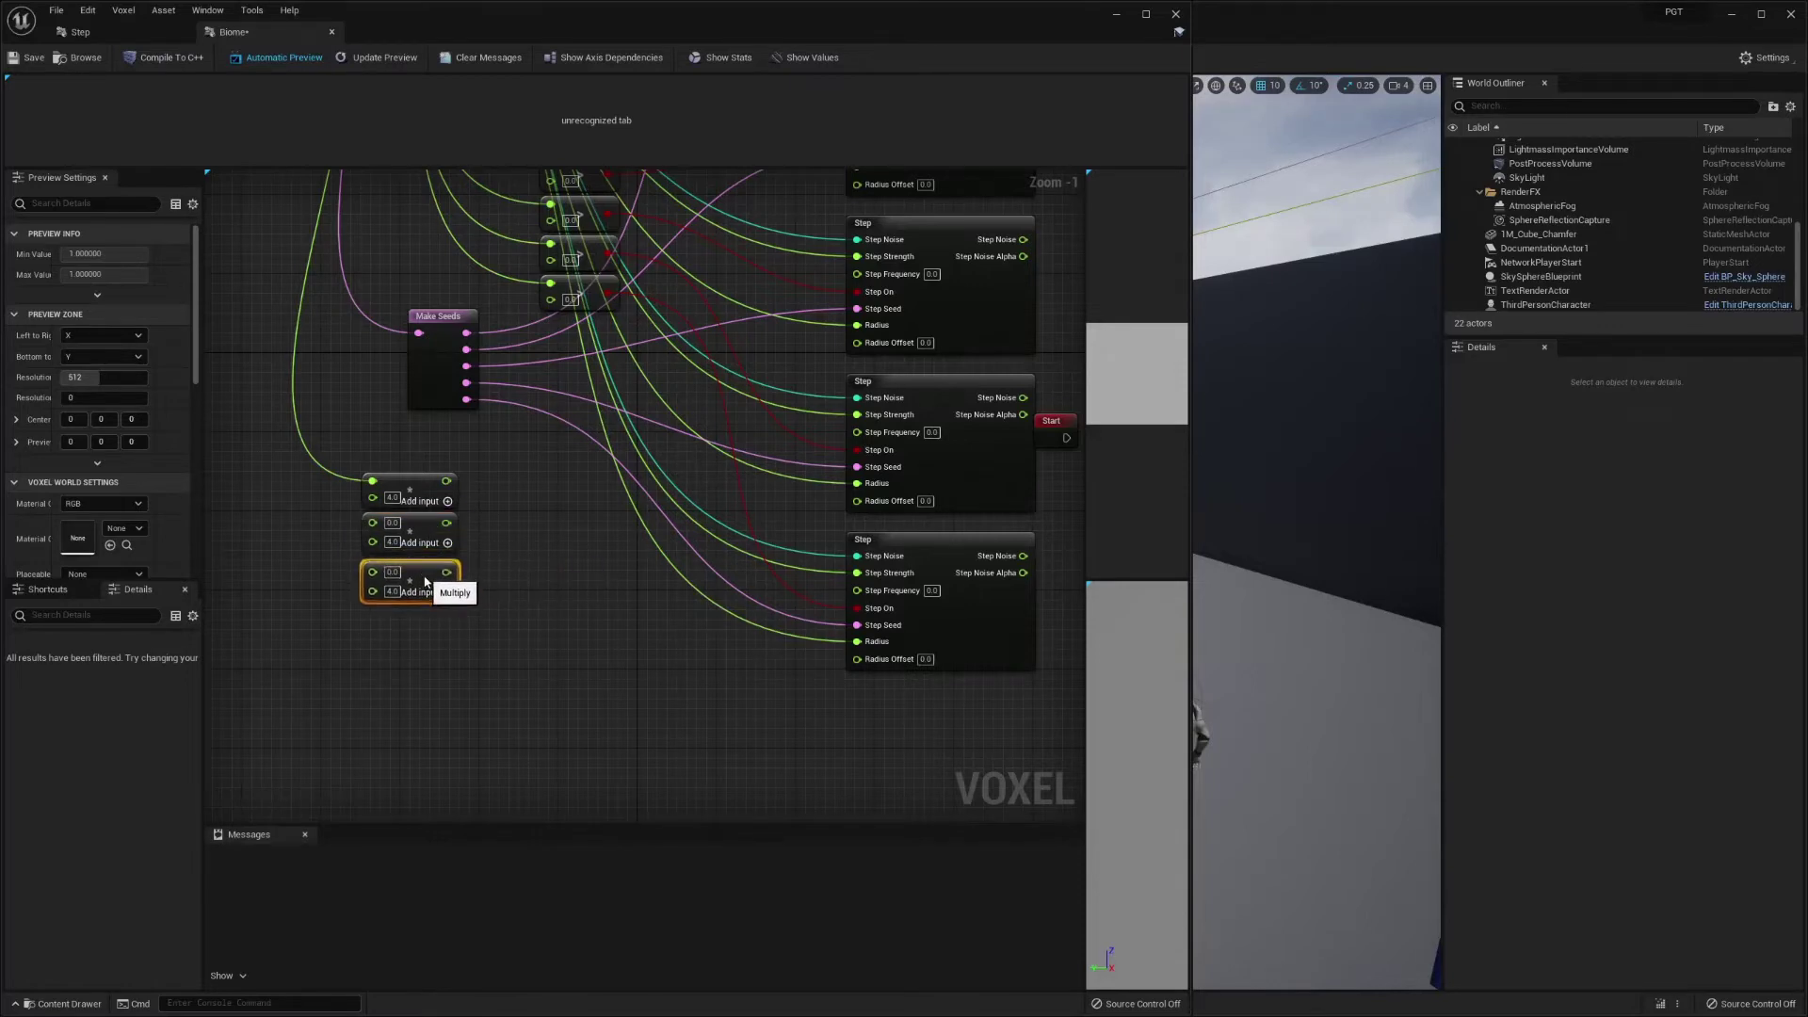
key("ctrl+w")
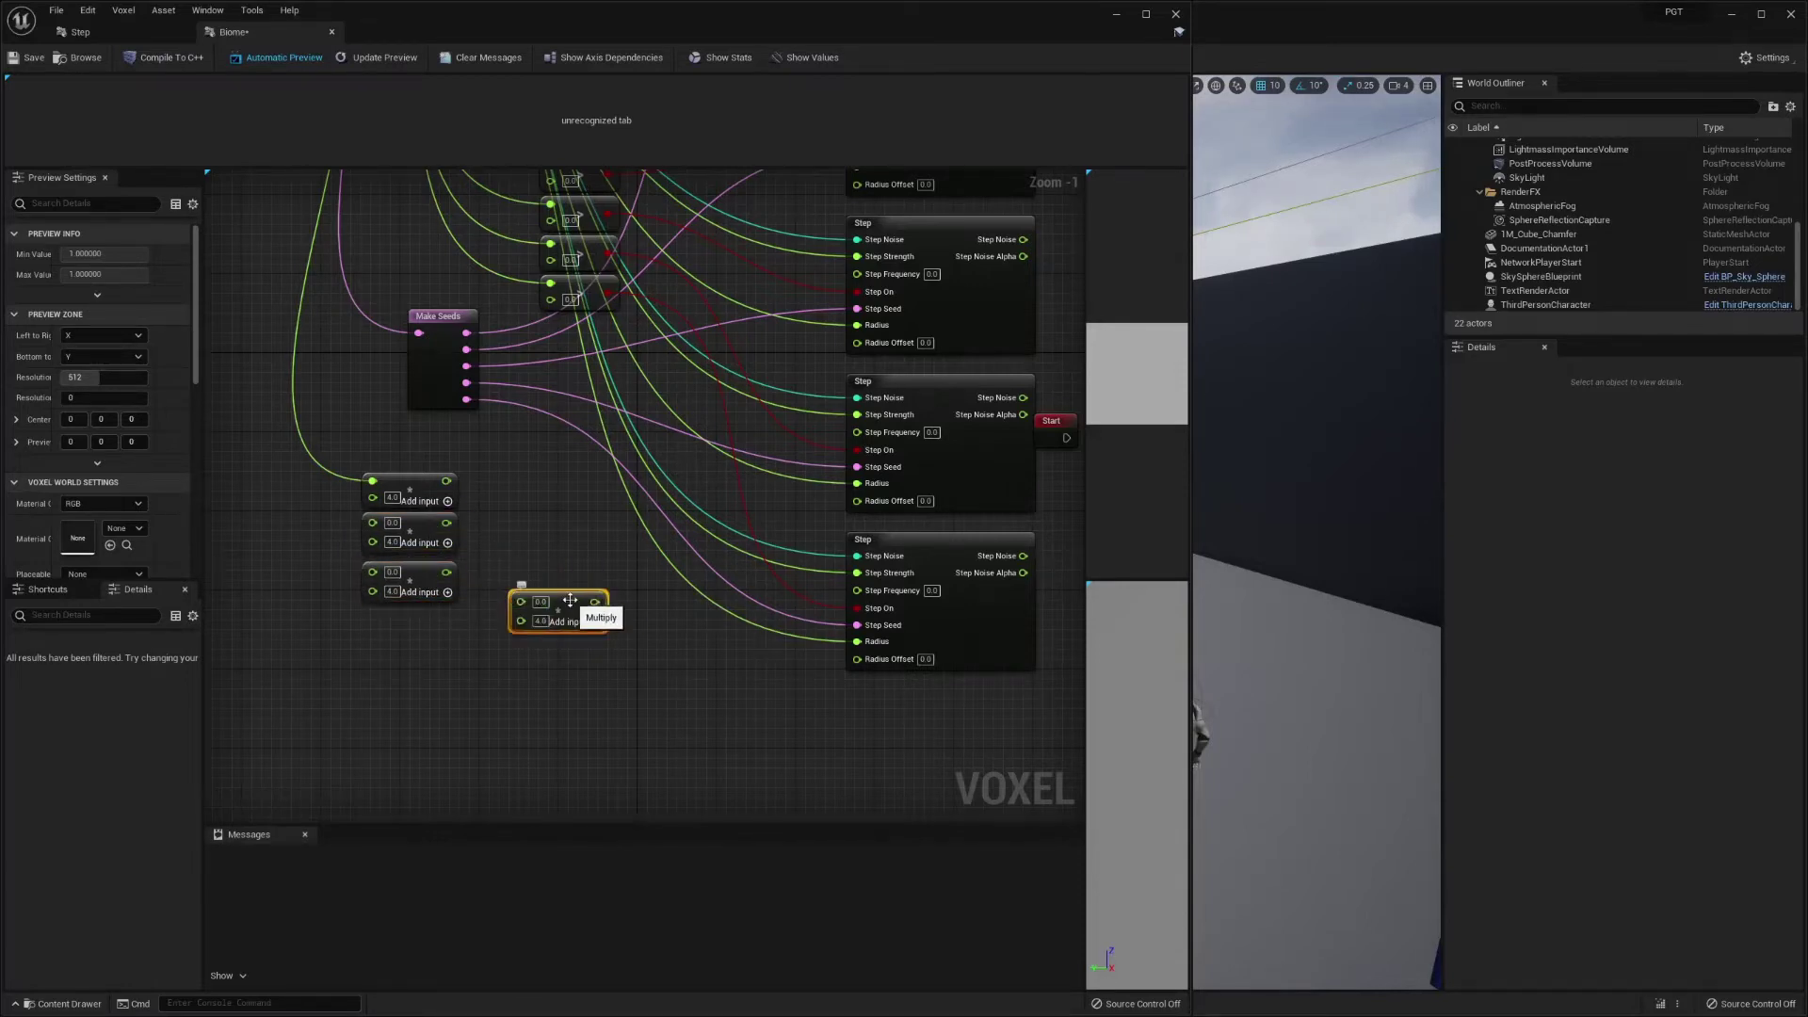
left_click_drag(568, 609, 420, 568)
left_click(420, 578, "ctrl")
left_click(514, 546)
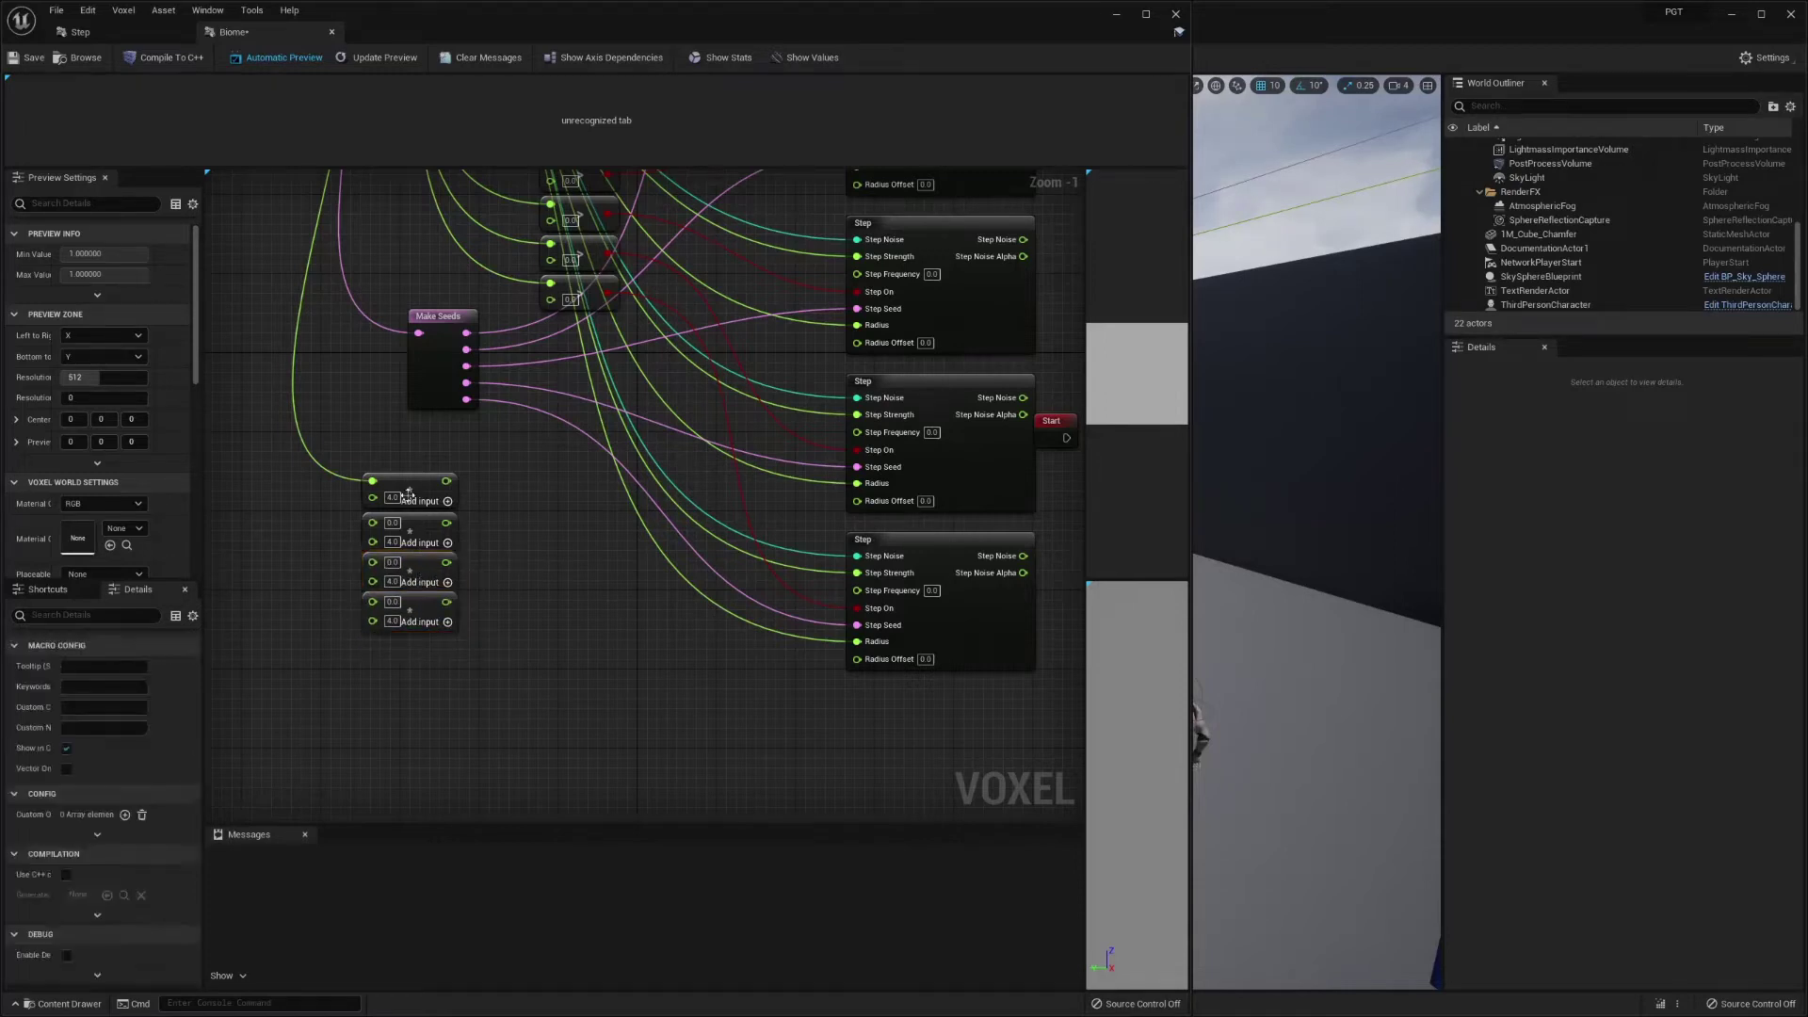
- Chain the four Multiply nodes from output to first input, and connect their outputs in order to Step Frequency on the second to fifth Step nodes
left_click_drag(445, 481, 374, 602)
right_click_drag(449, 486, 361, 610)
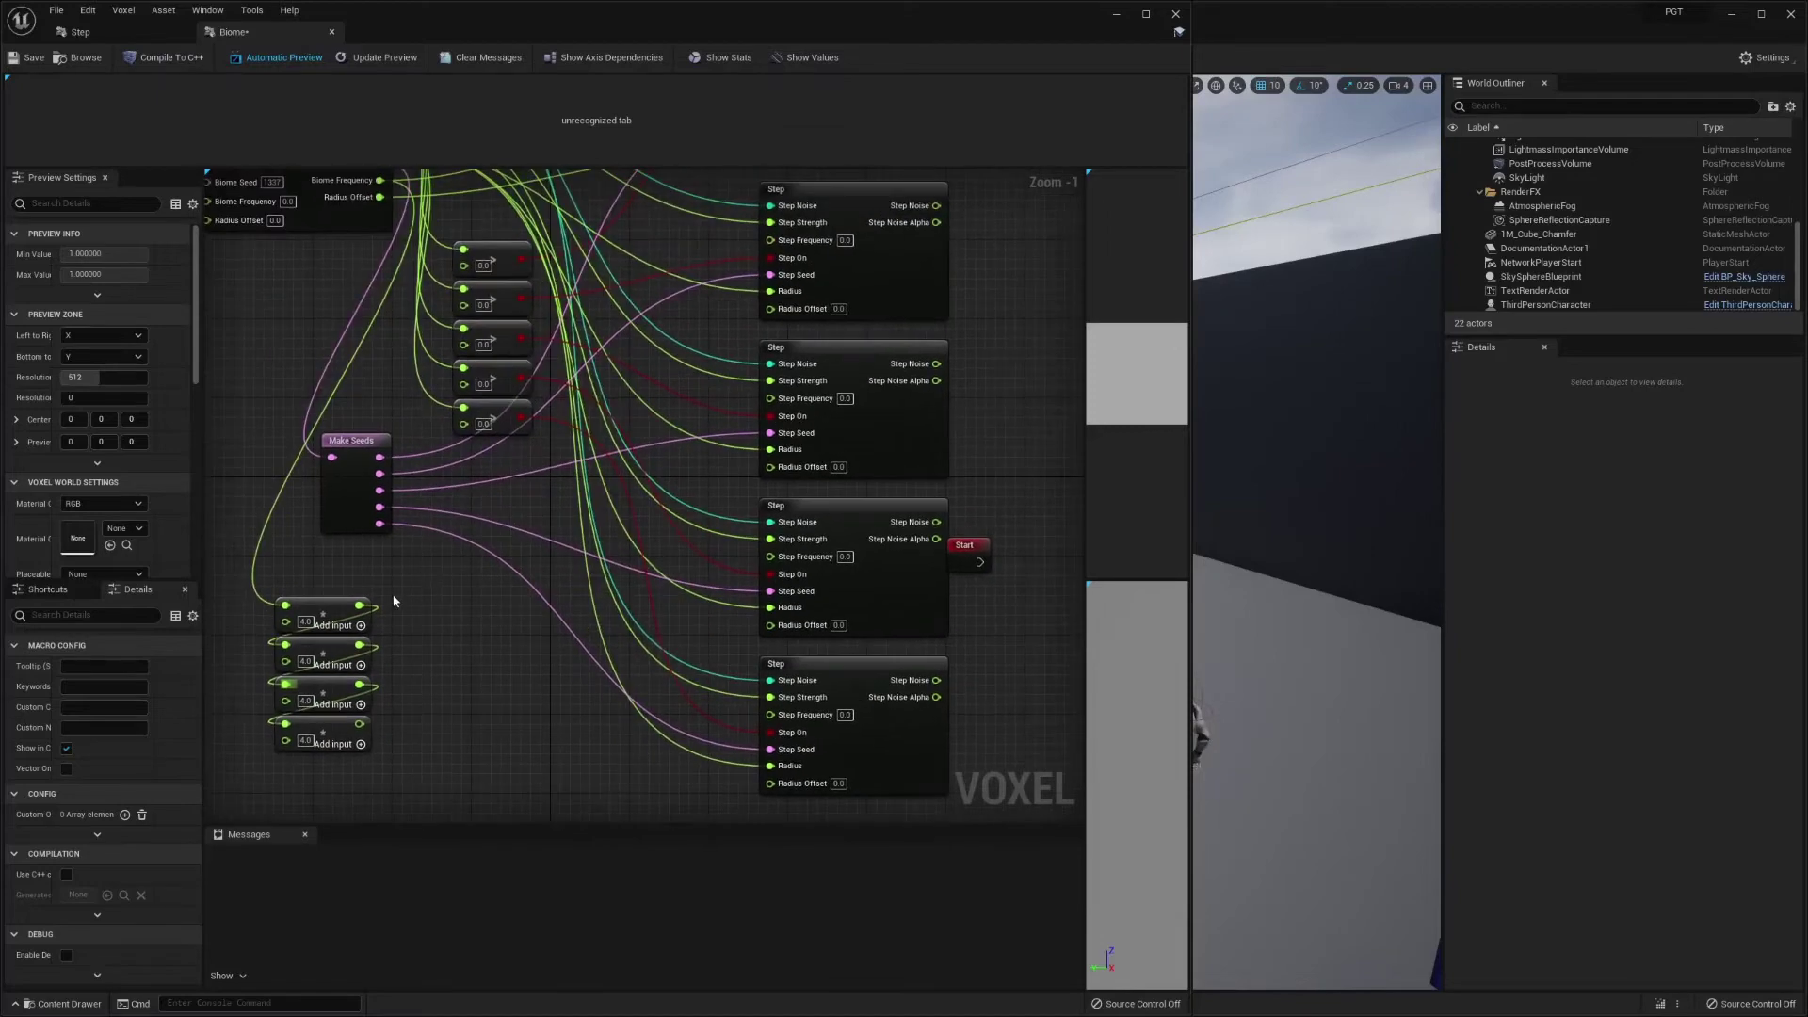
left_click_drag(362, 610, 771, 318)
right_click_drag(683, 490, 683, 339)
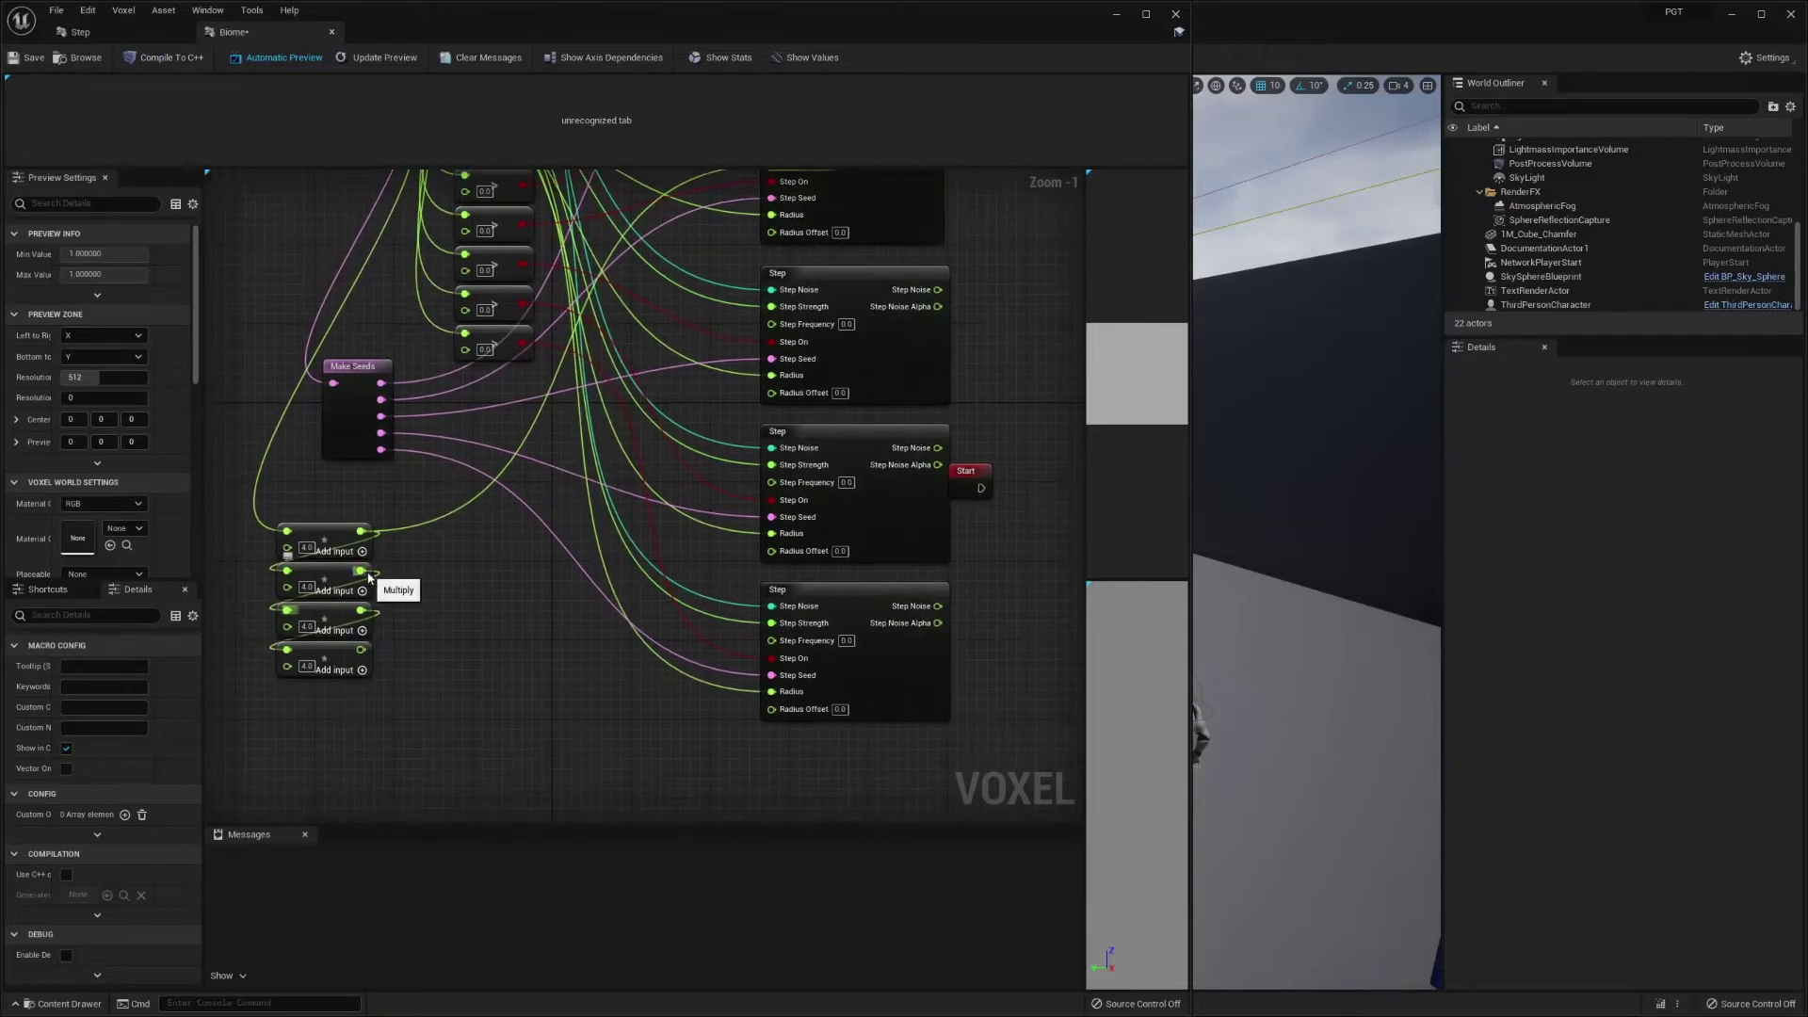
left_click_drag(362, 571, 772, 324)
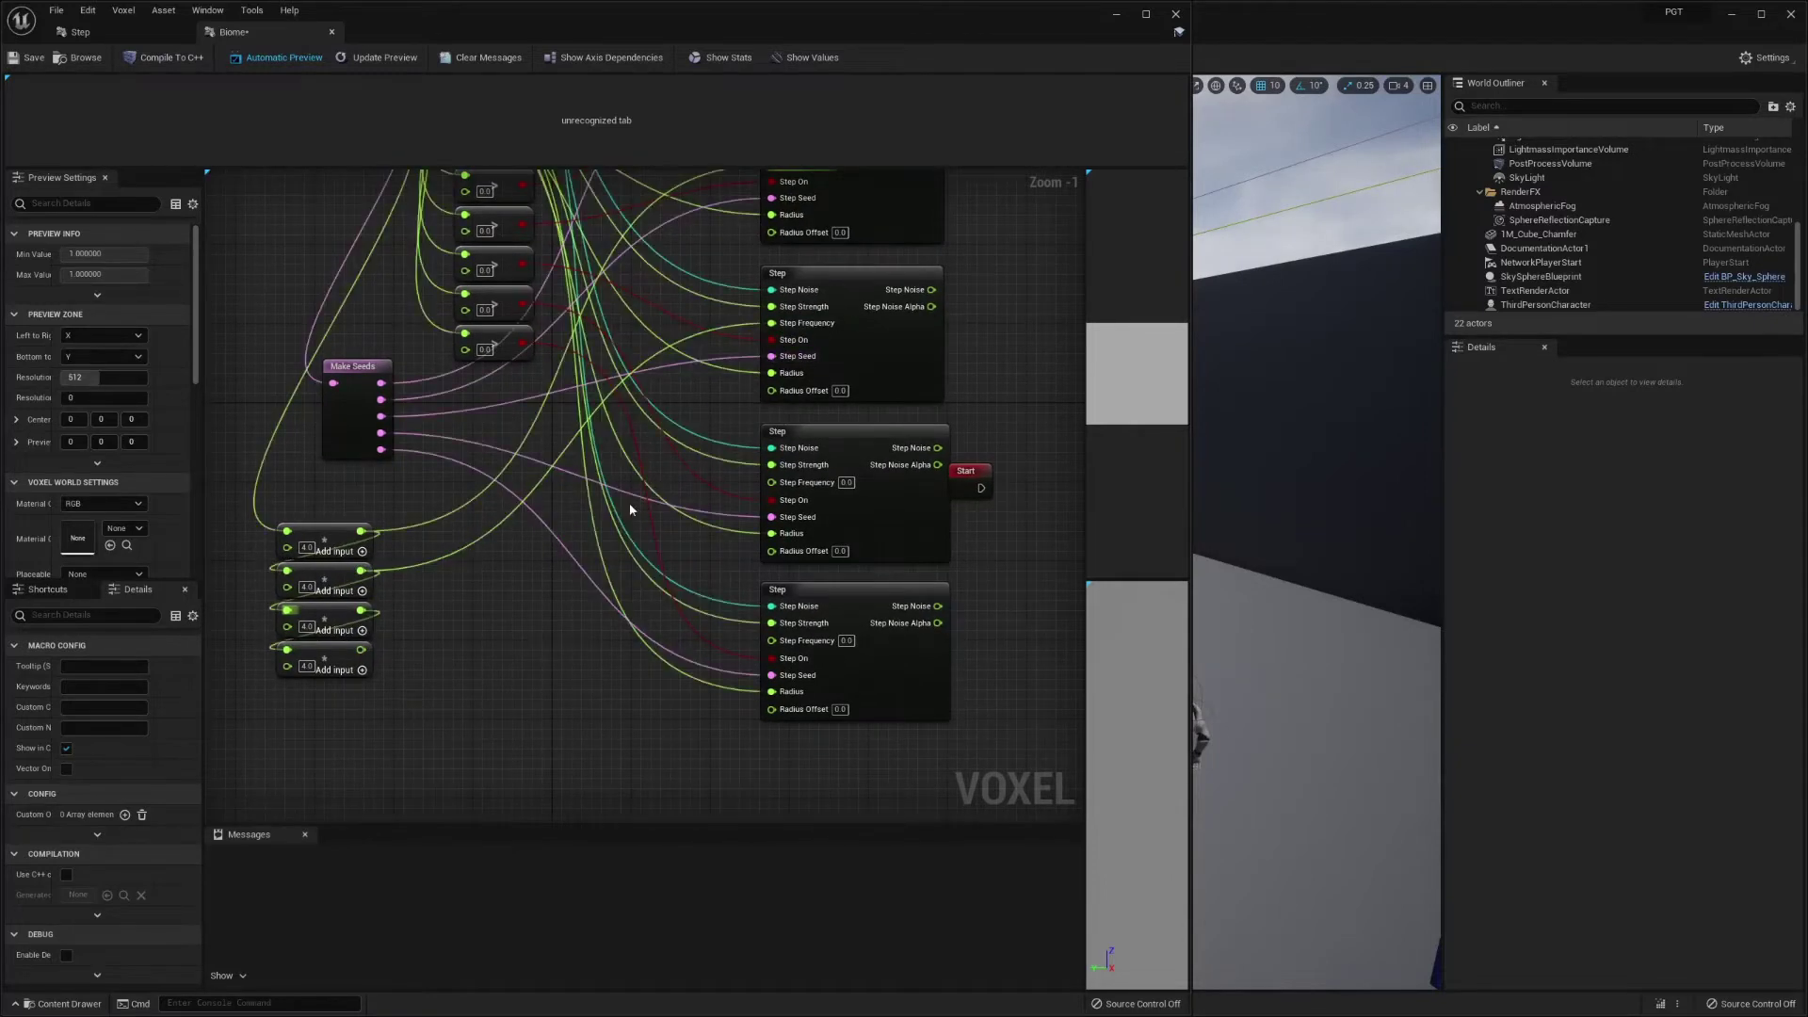
left_click_drag(358, 612, 771, 481)
left_click_drag(362, 650, 772, 641)
scroll(566, 416, "down", 3)
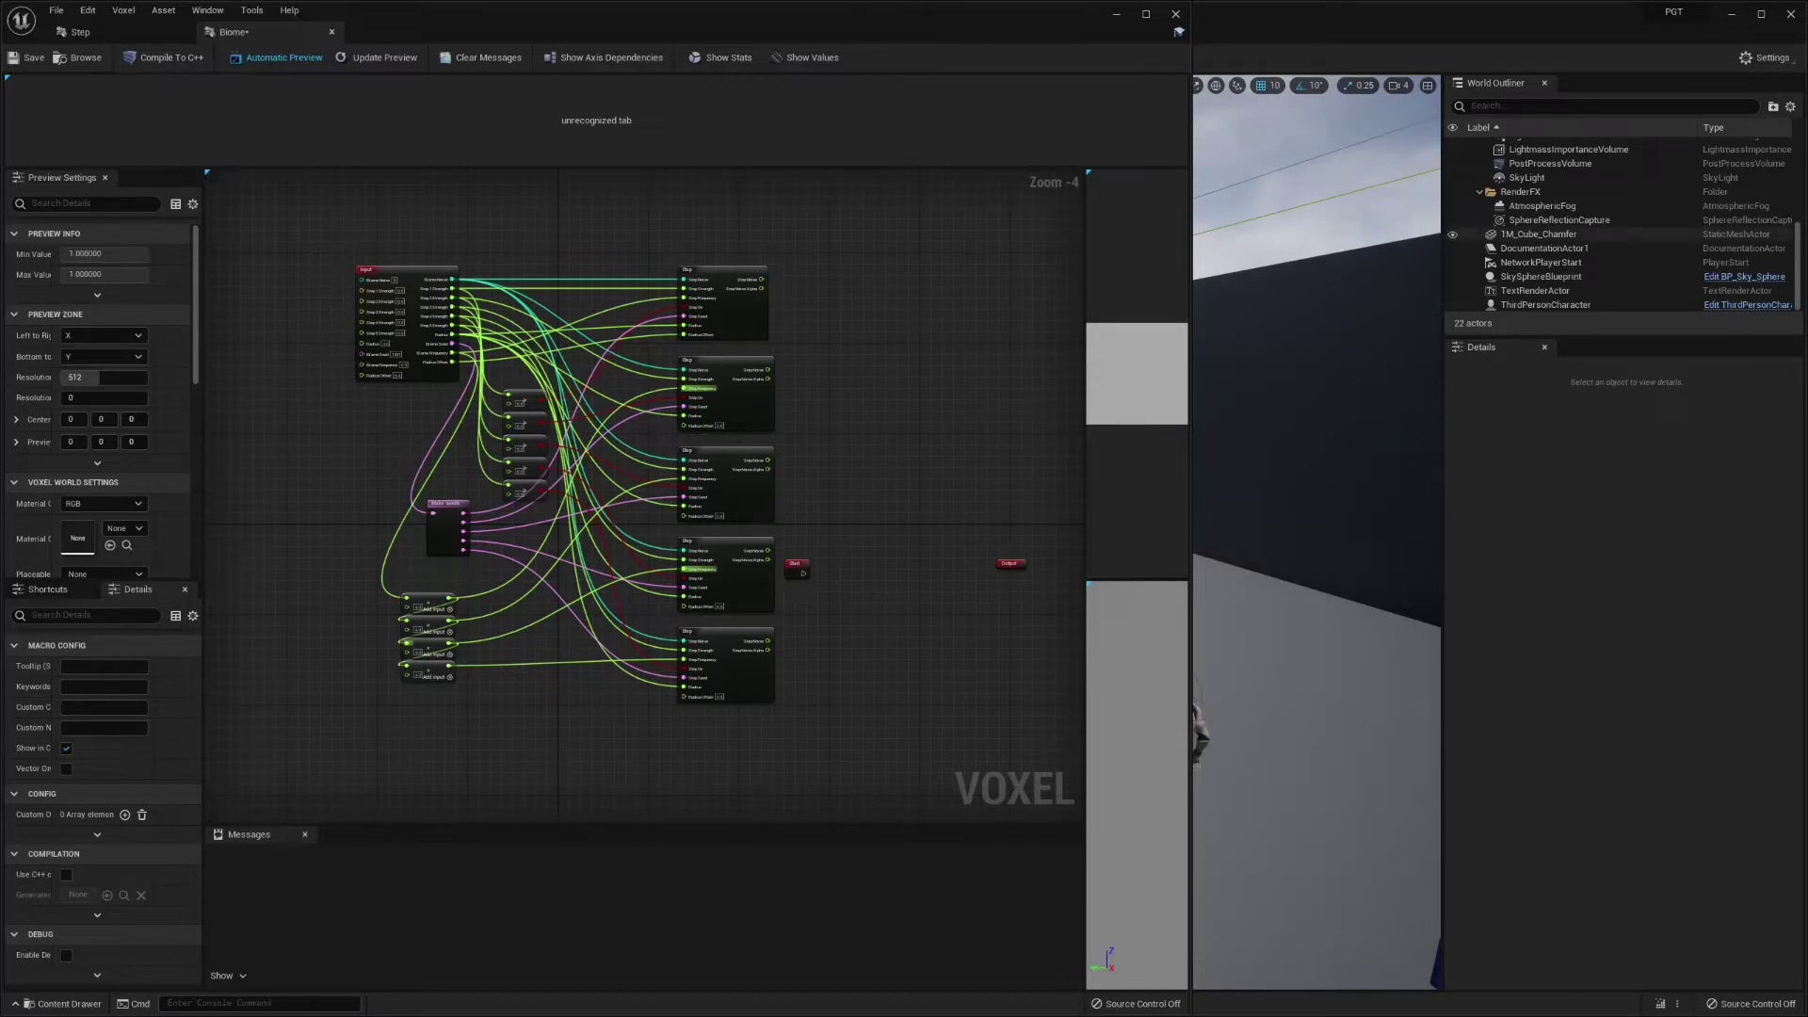
- Add a float - float node that subtracts the first Step node's Step Noise from the Input node's Radius, placed above and beyond that Step node
scroll(534, 385, "up", 3)
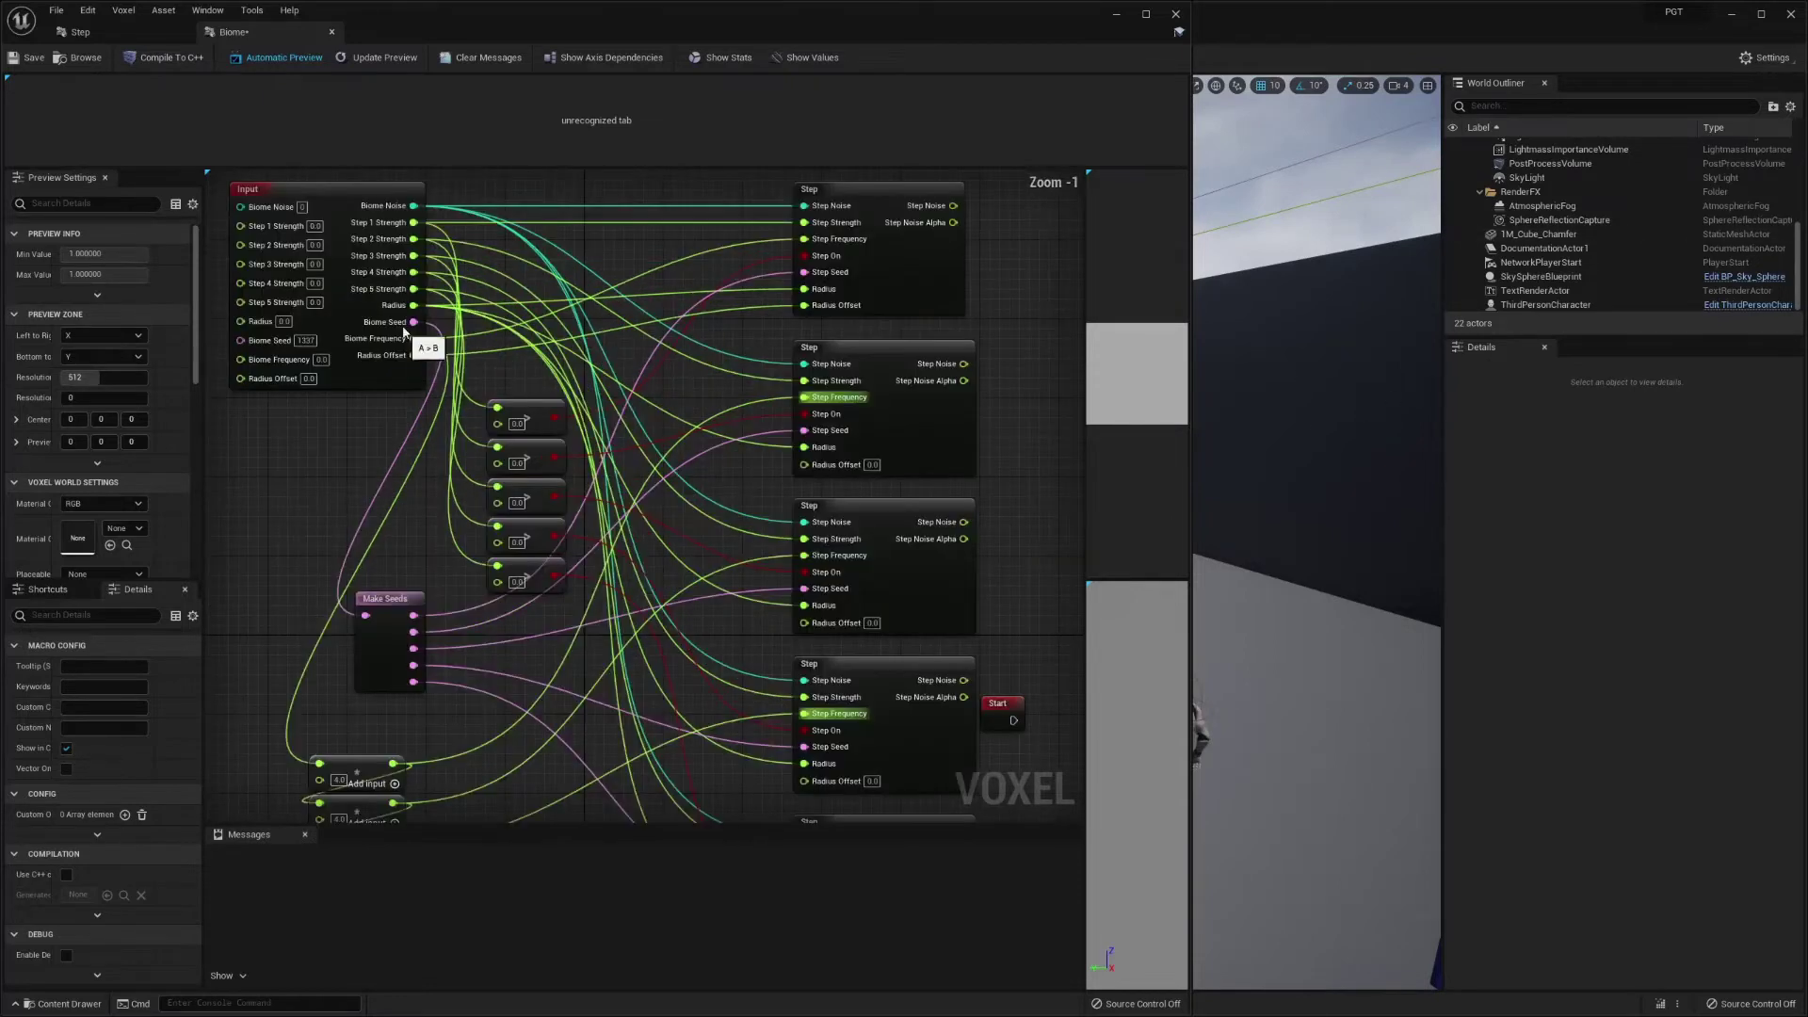
left_click_drag(410, 304, 1013, 226)
type("-")
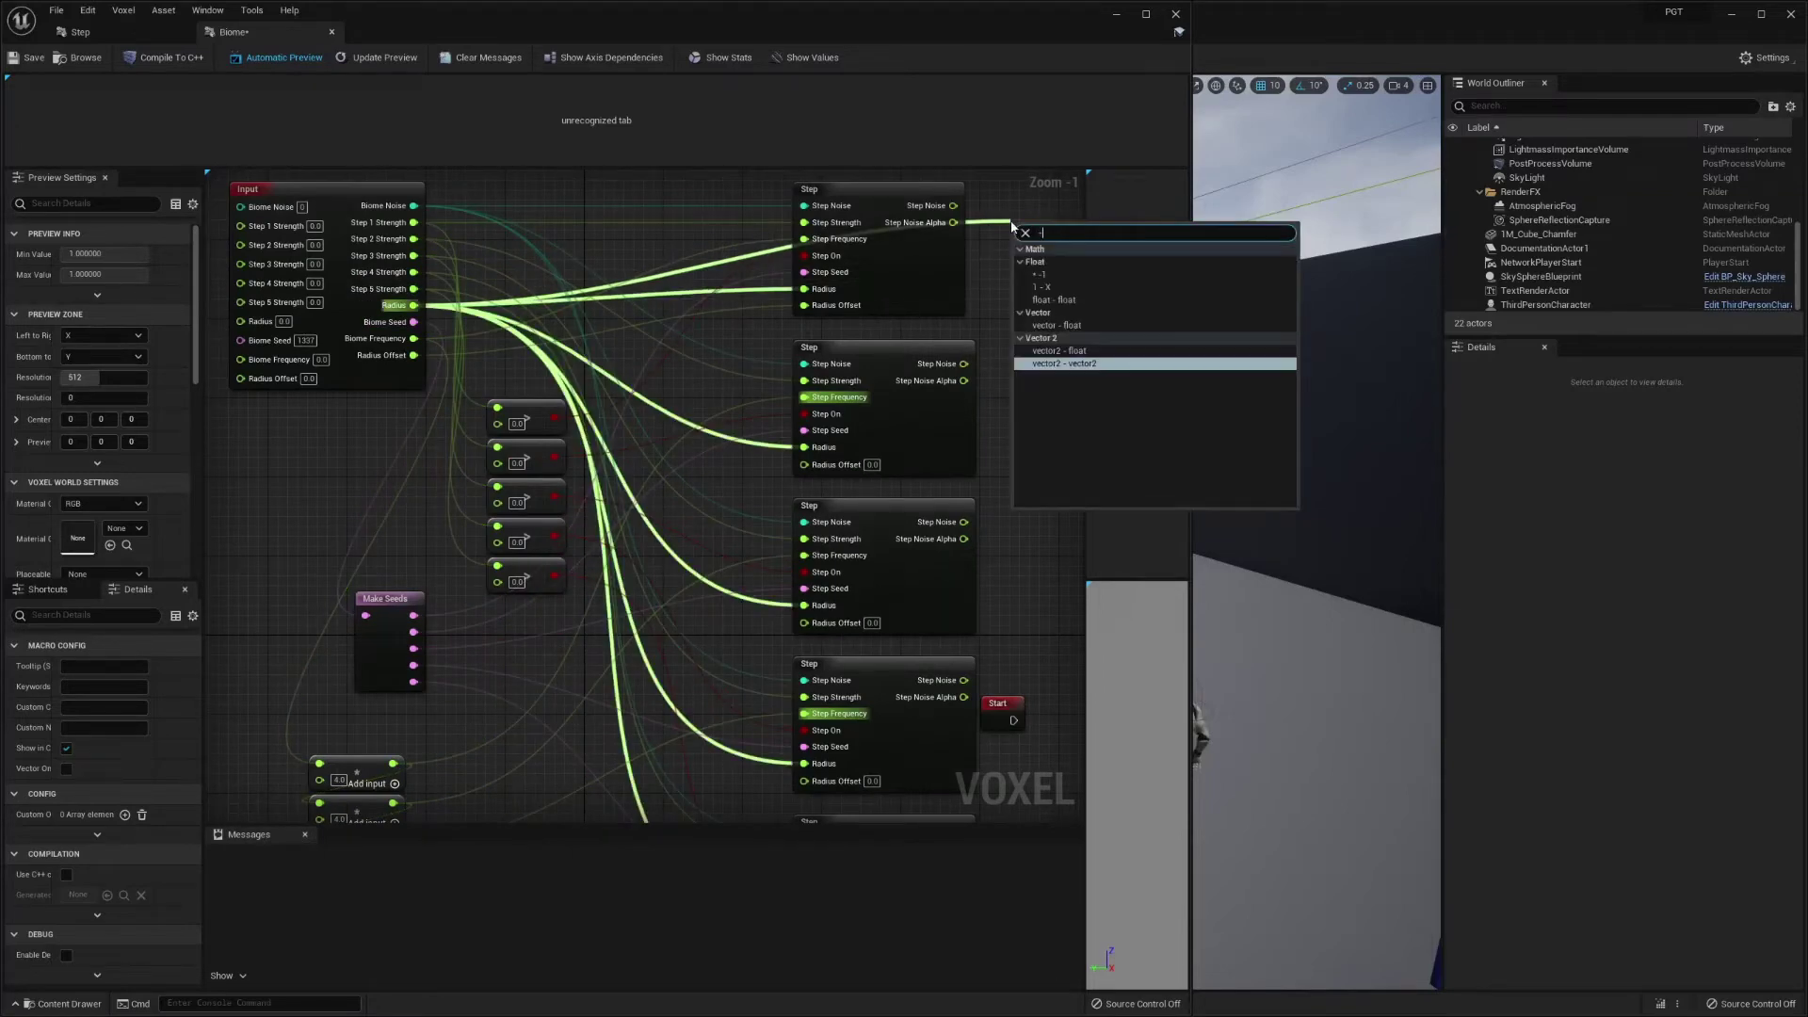
key("Up")
key("Up")
key("Up")
key("Up")
key("Down")
key("Return")
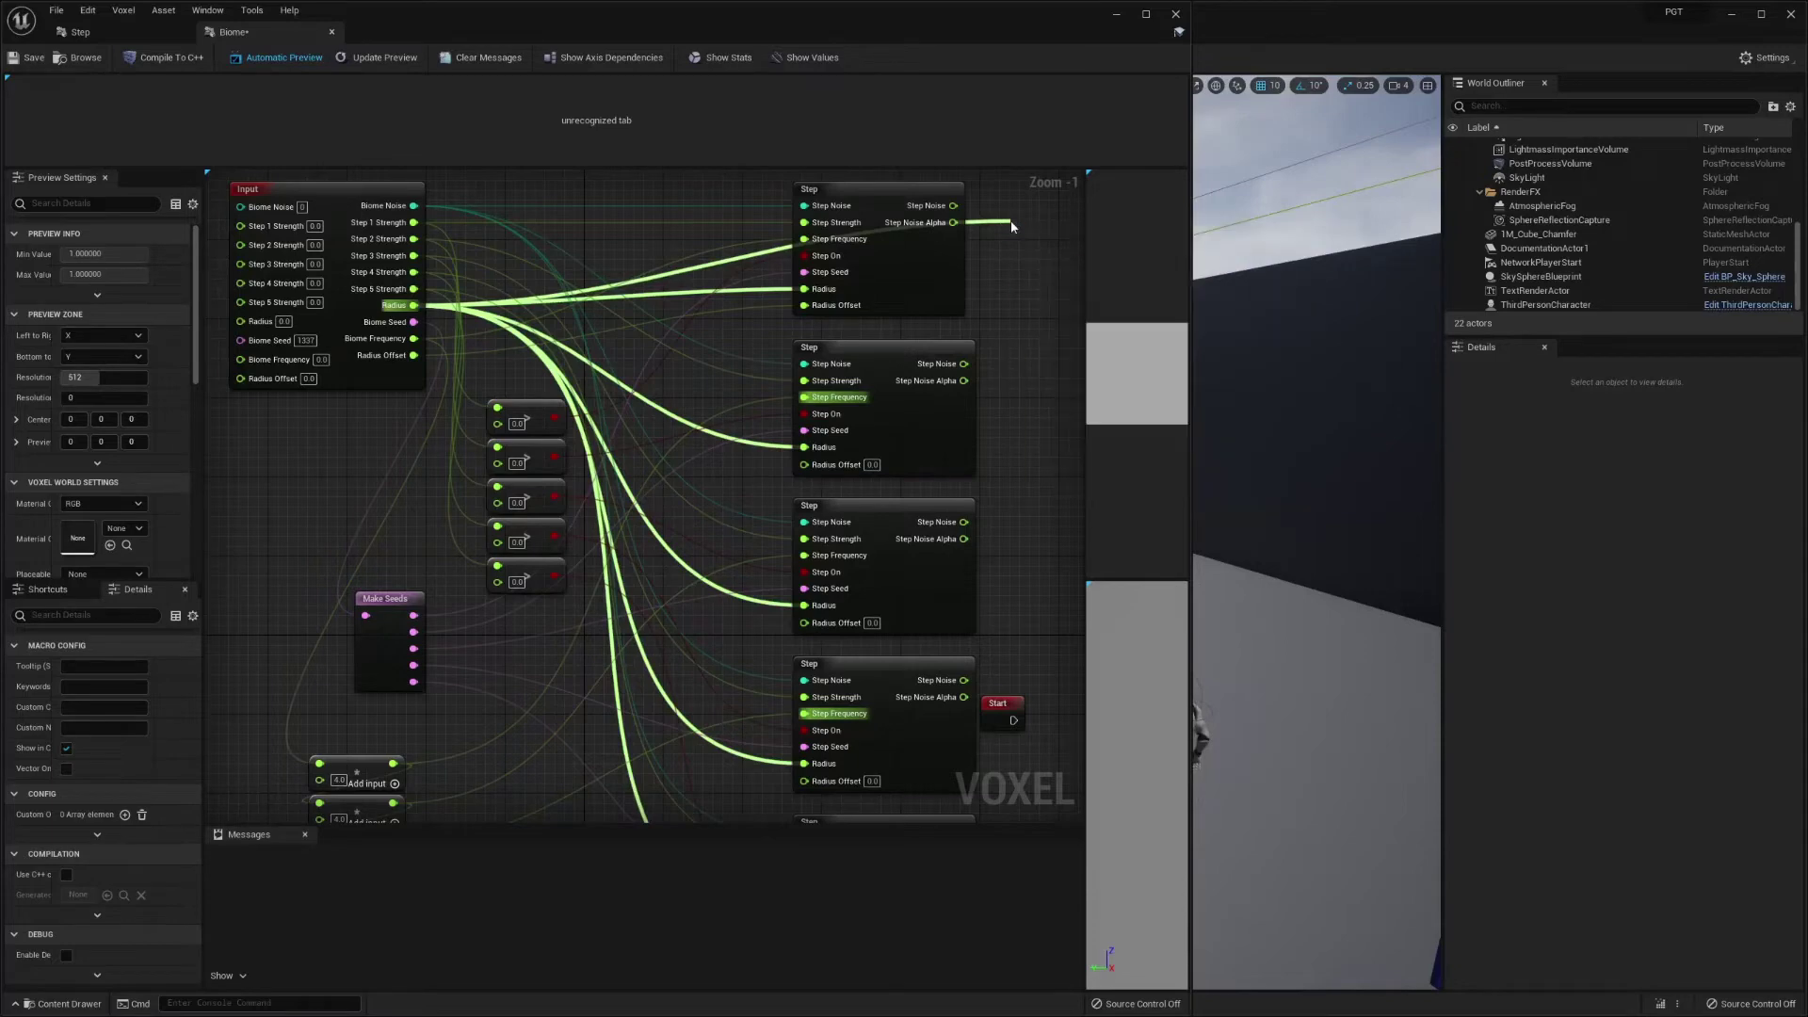
right_click_drag(1012, 226, 803, 359)
left_click_drag(821, 351, 881, 276)
left_click_drag(716, 328, 845, 287)
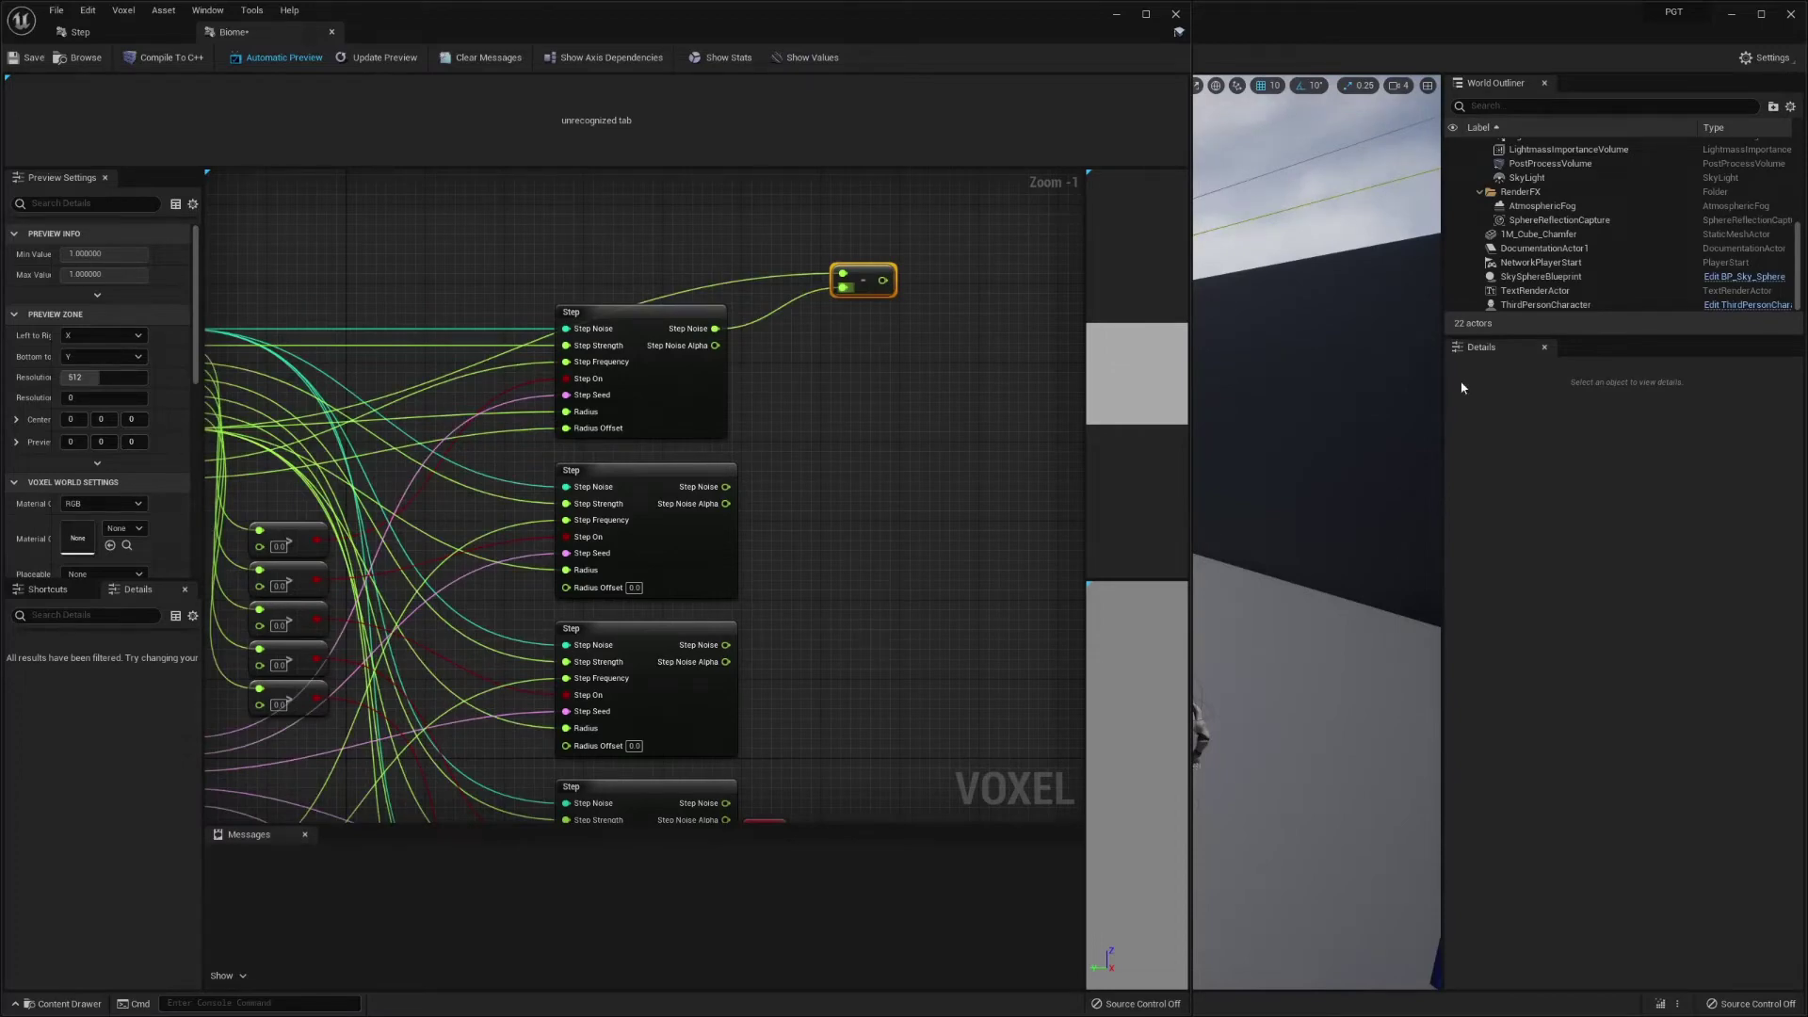
- Add a float + float node fed by the subtraction result and the second Step node's Step Noise
right_click_drag(584, 411, 444, 398)
left_click_drag(743, 266, 851, 382)
type("+")
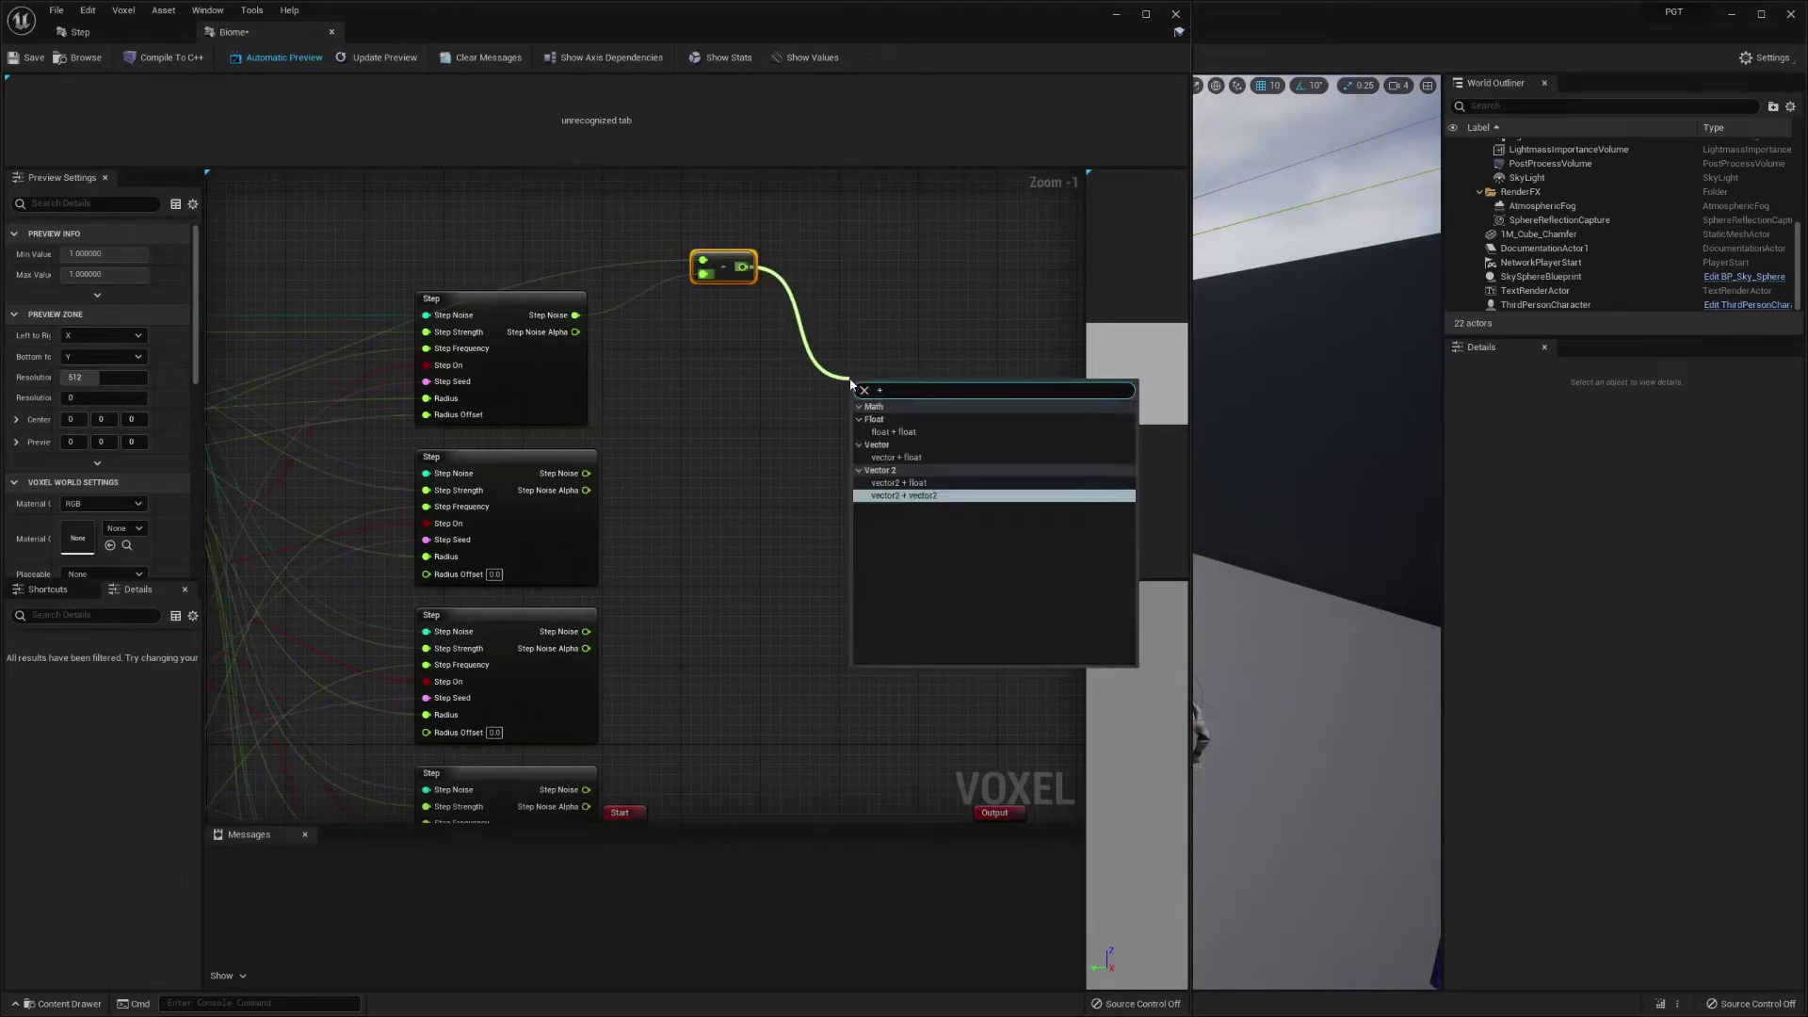
left_click(923, 433)
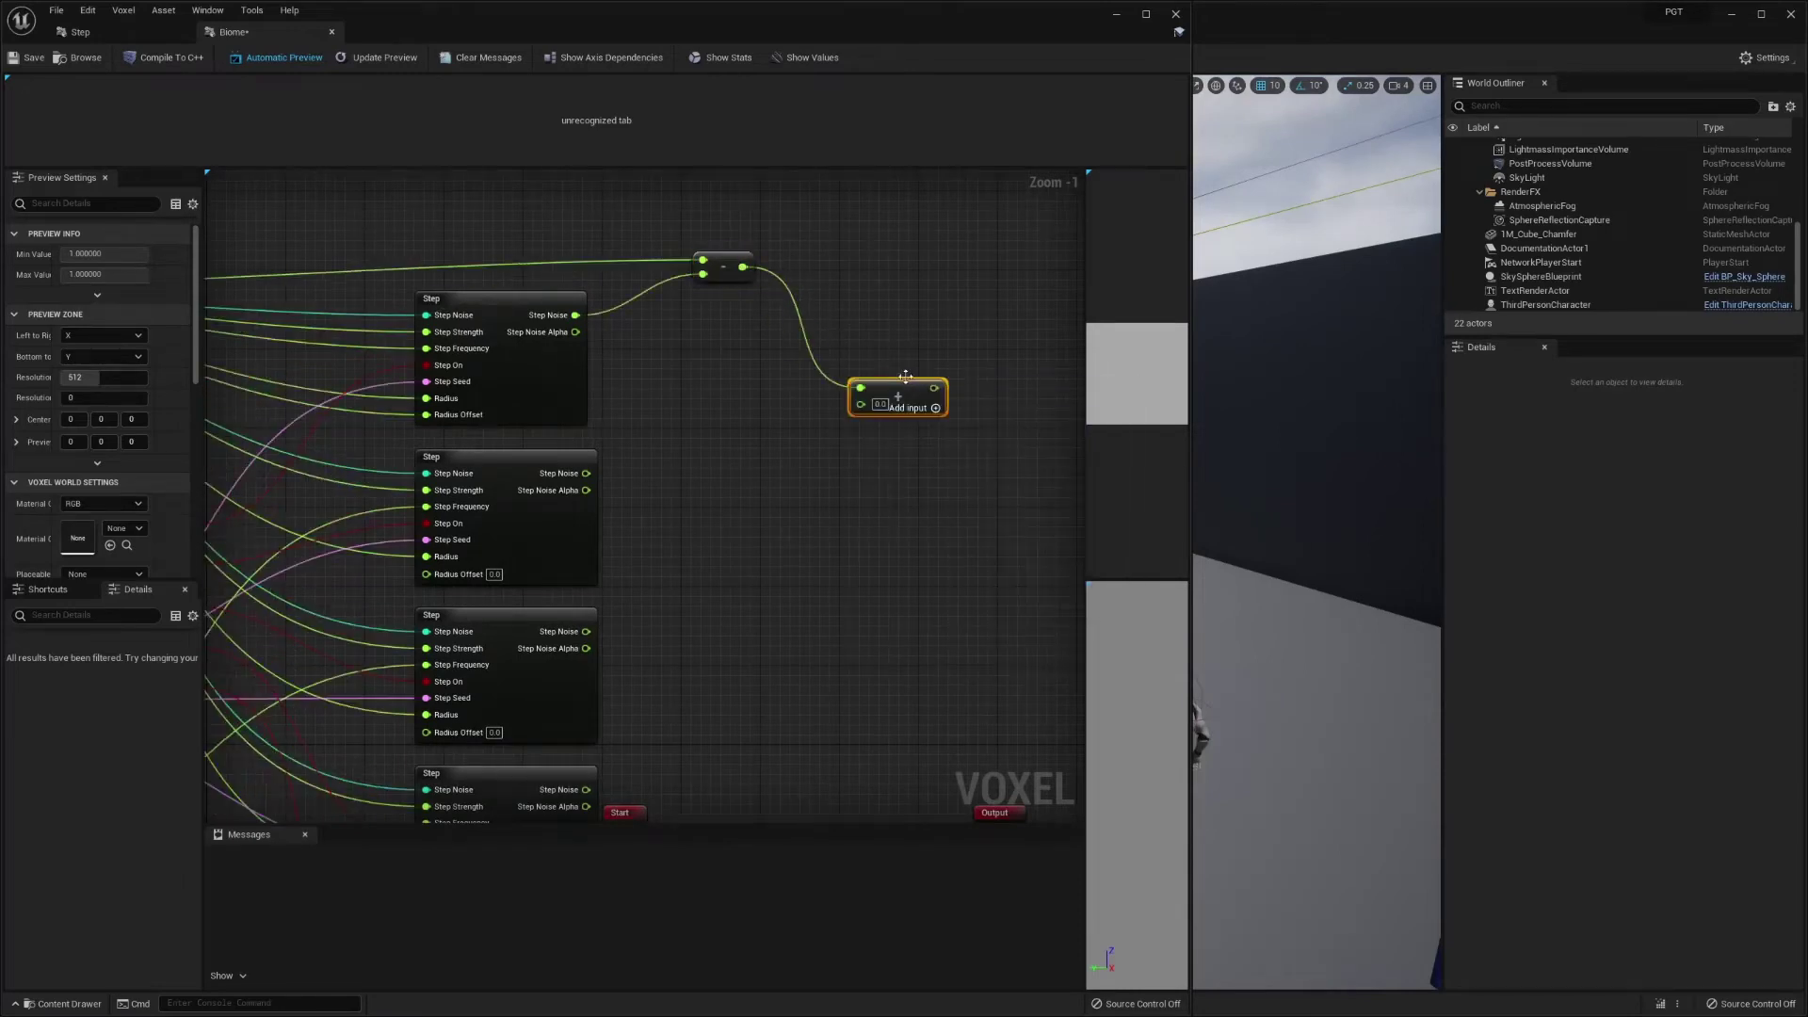
left_click_drag(904, 388, 905, 369)
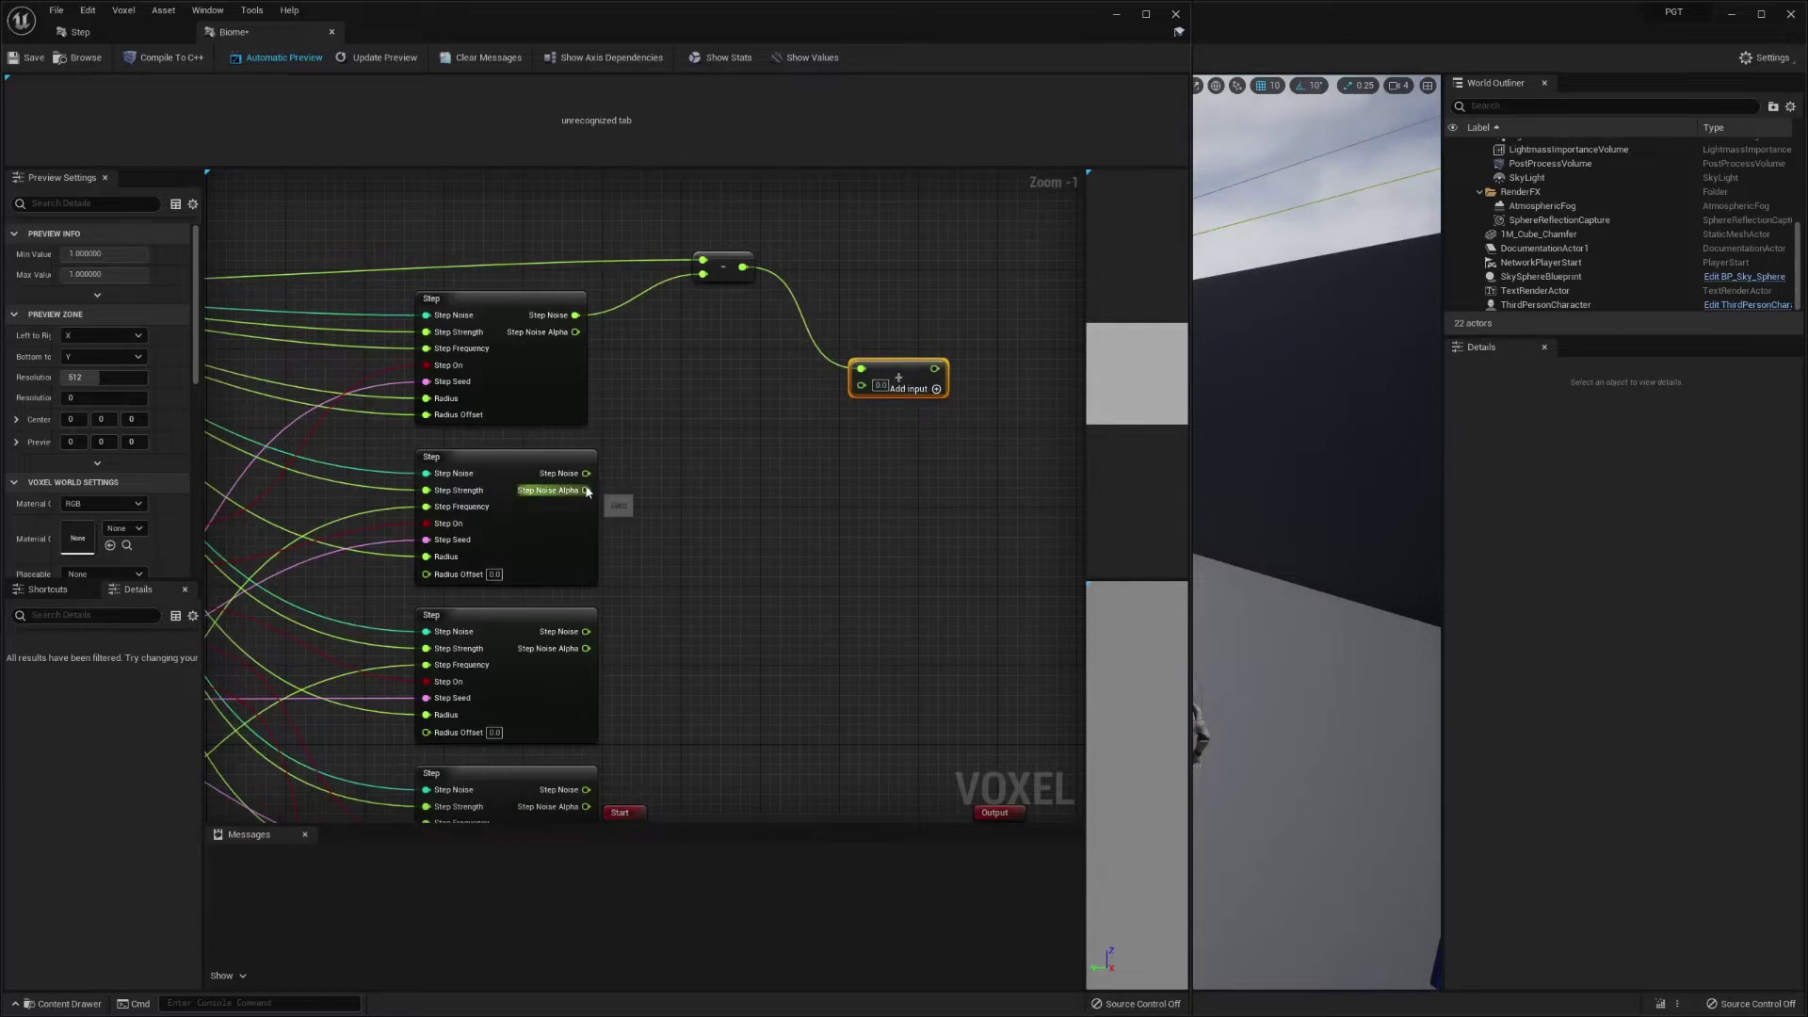
left_click_drag(586, 473, 861, 385)
- Give the Add node three more inputs and connect Step Noise from the third, fourth and fifth Step nodes to them in order
left_click(939, 392)
left_click(939, 397)
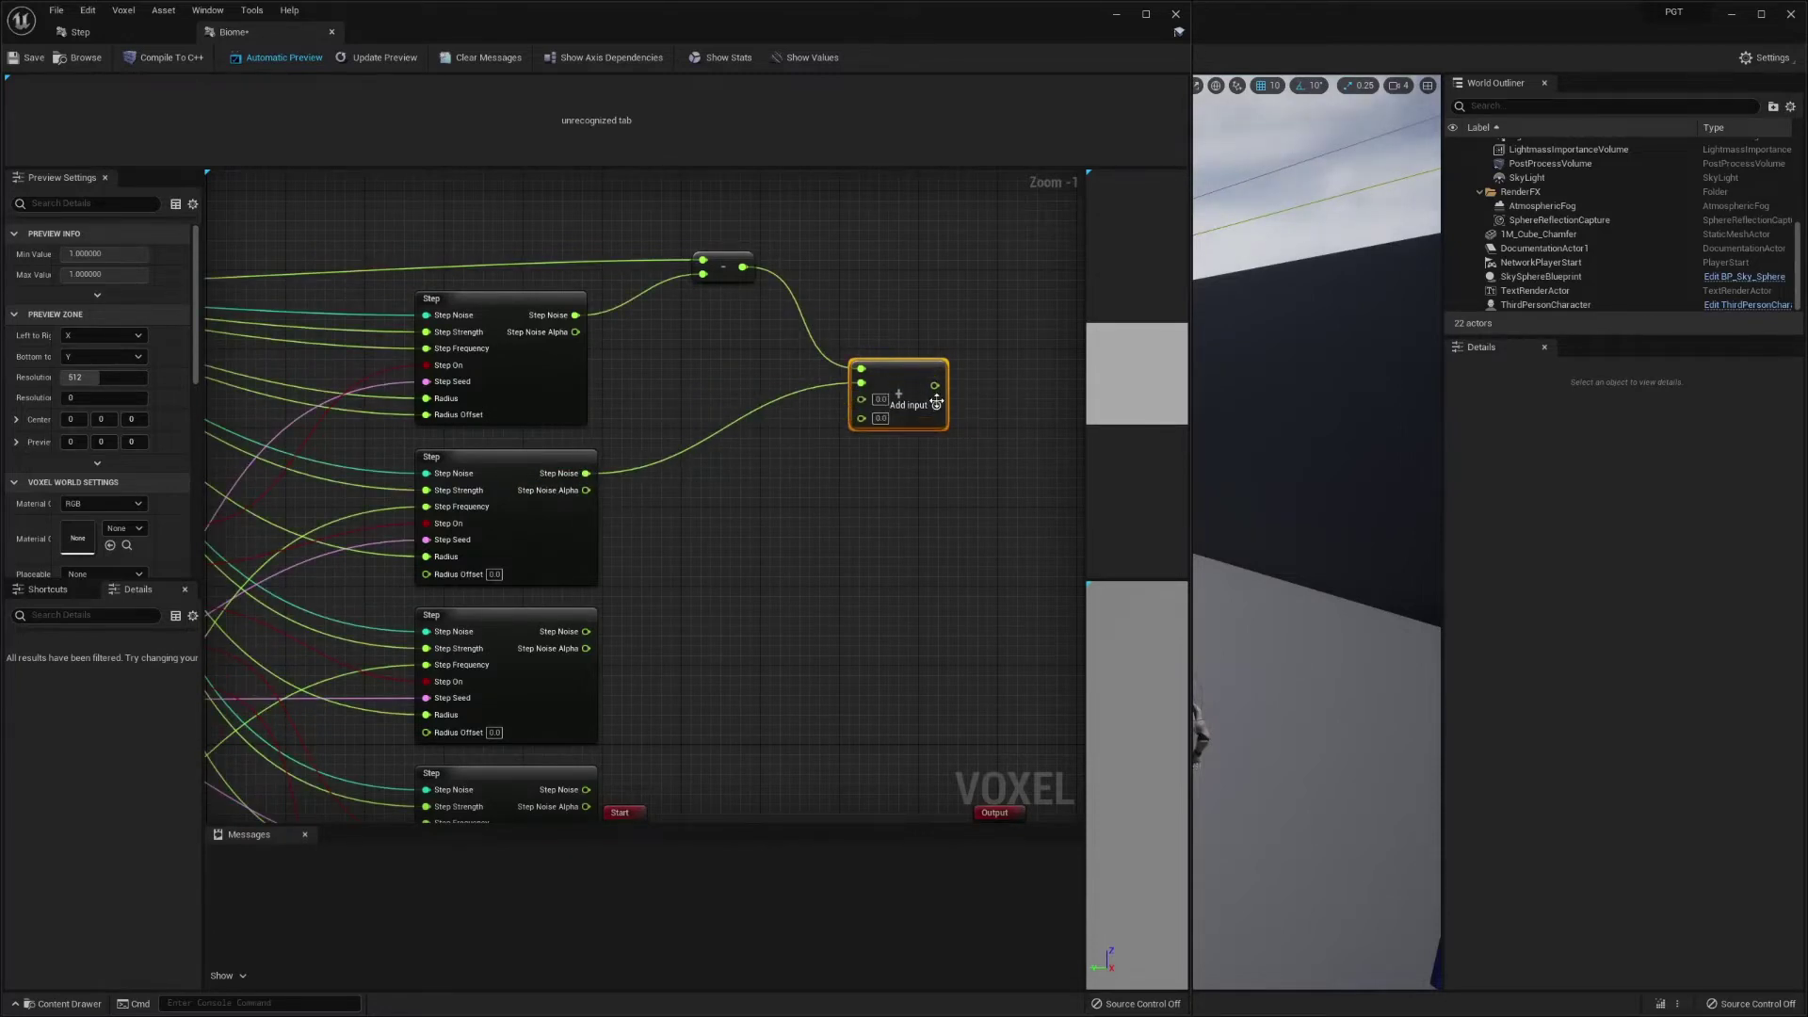
left_click(938, 406)
right_click_drag(937, 406, 801, 476)
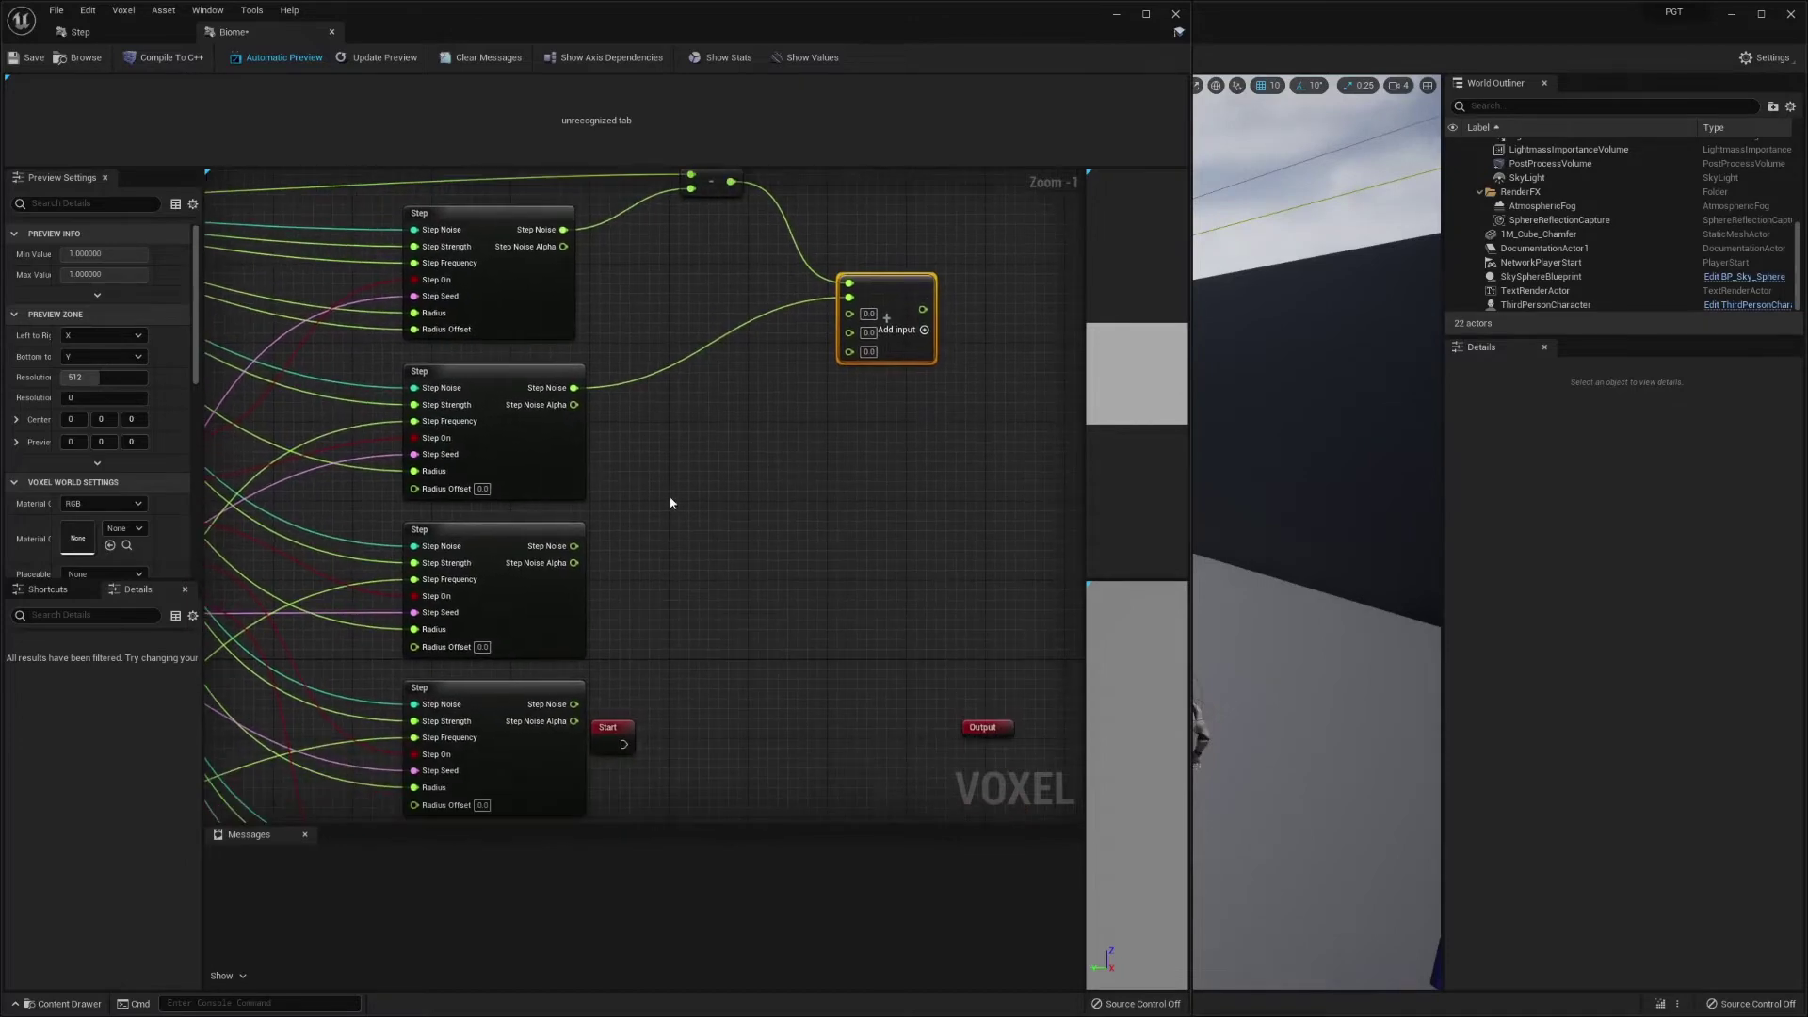
left_click_drag(575, 546, 870, 322)
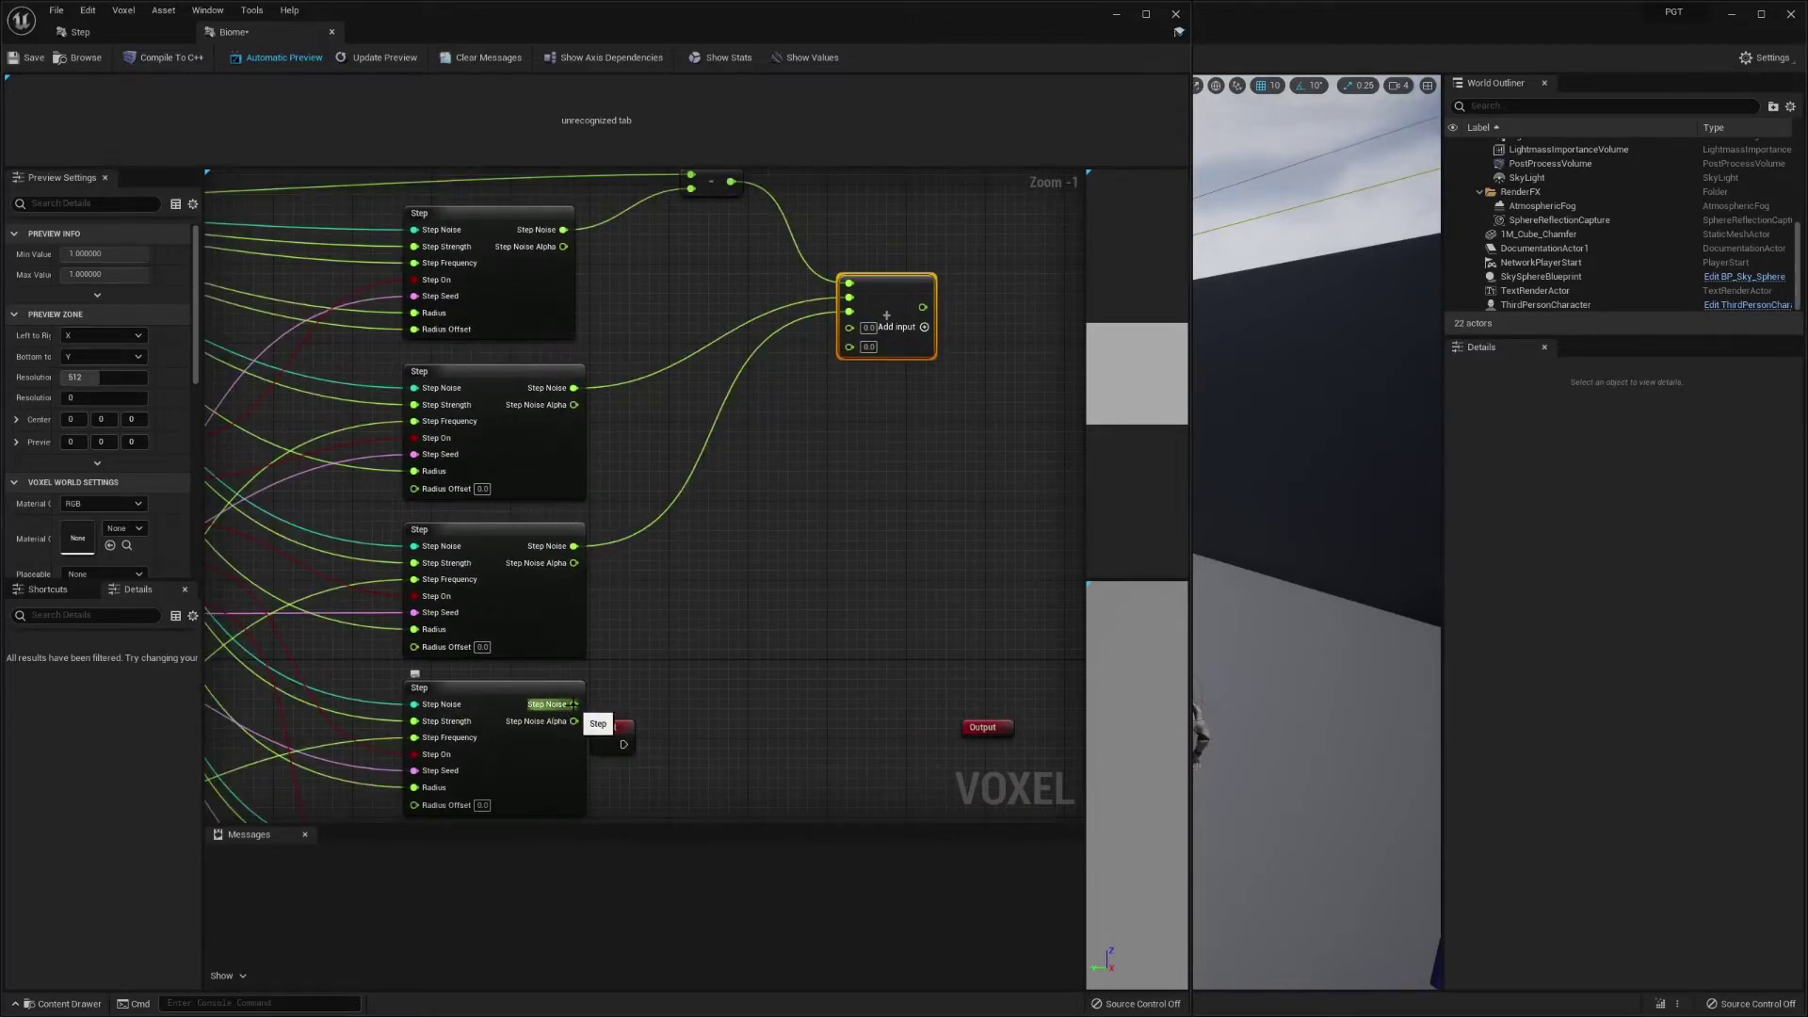
left_click_drag(574, 705, 867, 341)
right_click_drag(835, 444, 714, 484)
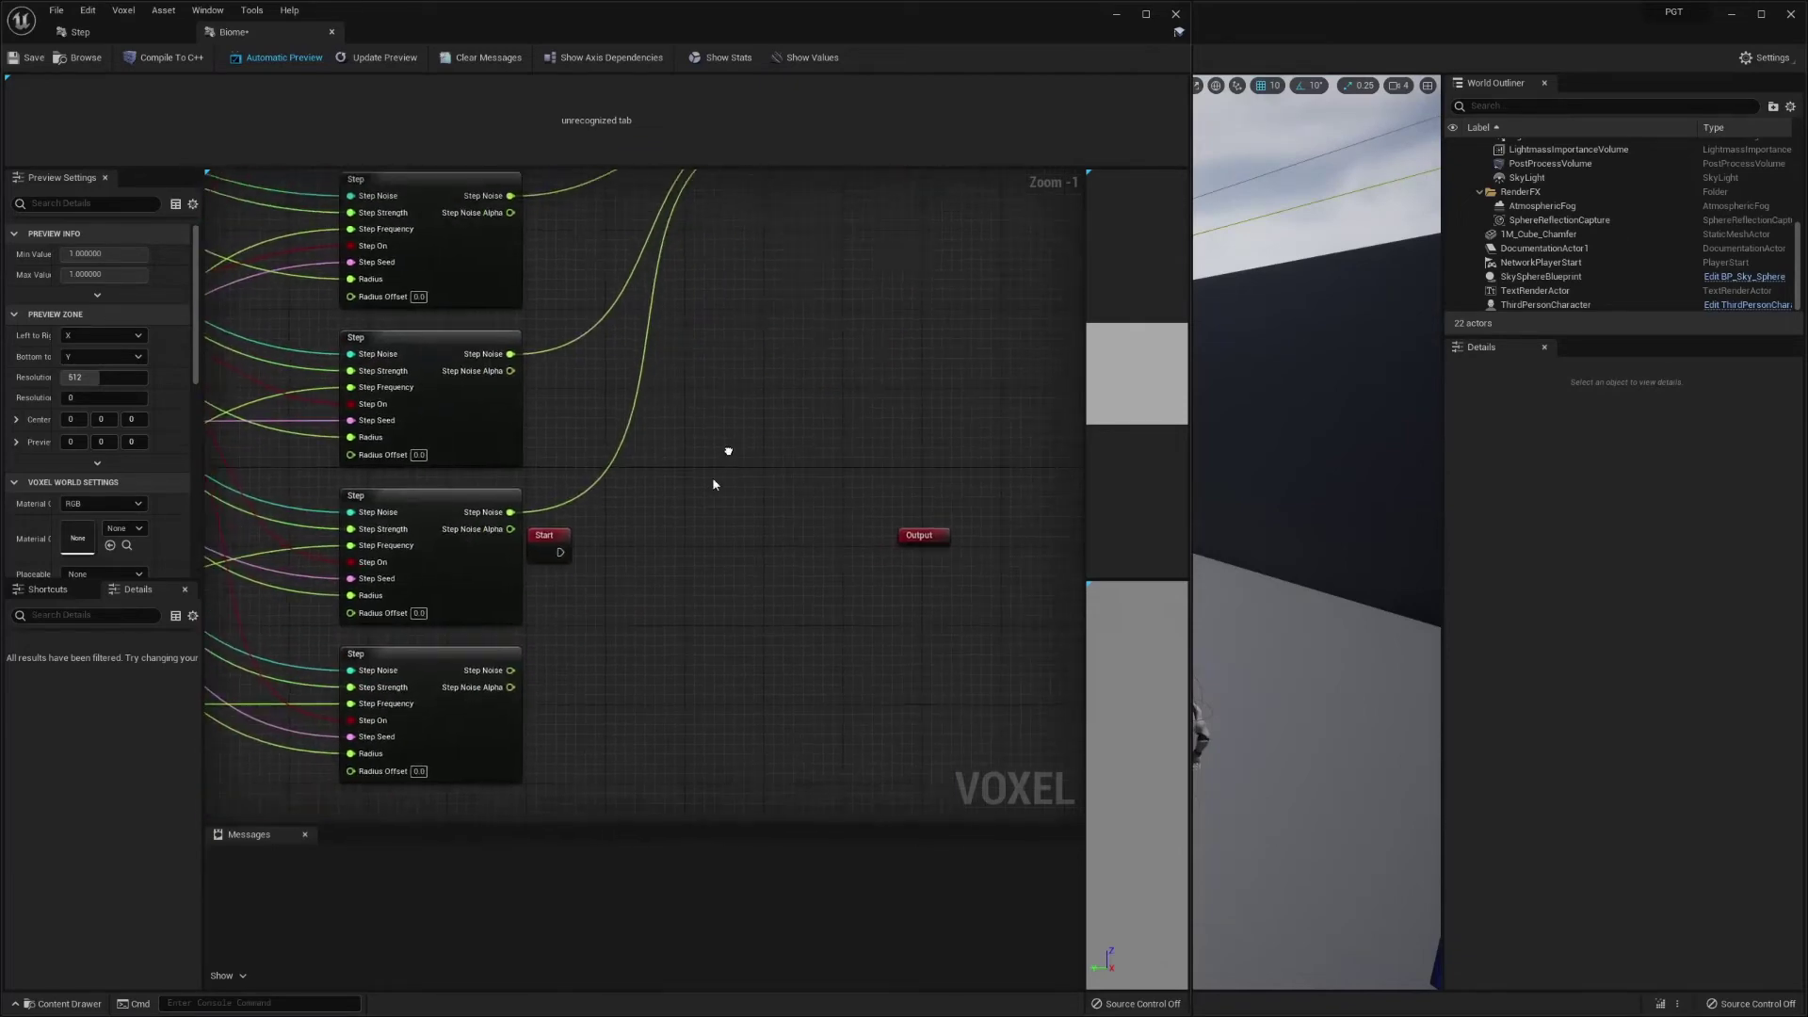
left_click_drag(510, 670, 786, 608)
right_click_drag(867, 712, 682, 554)
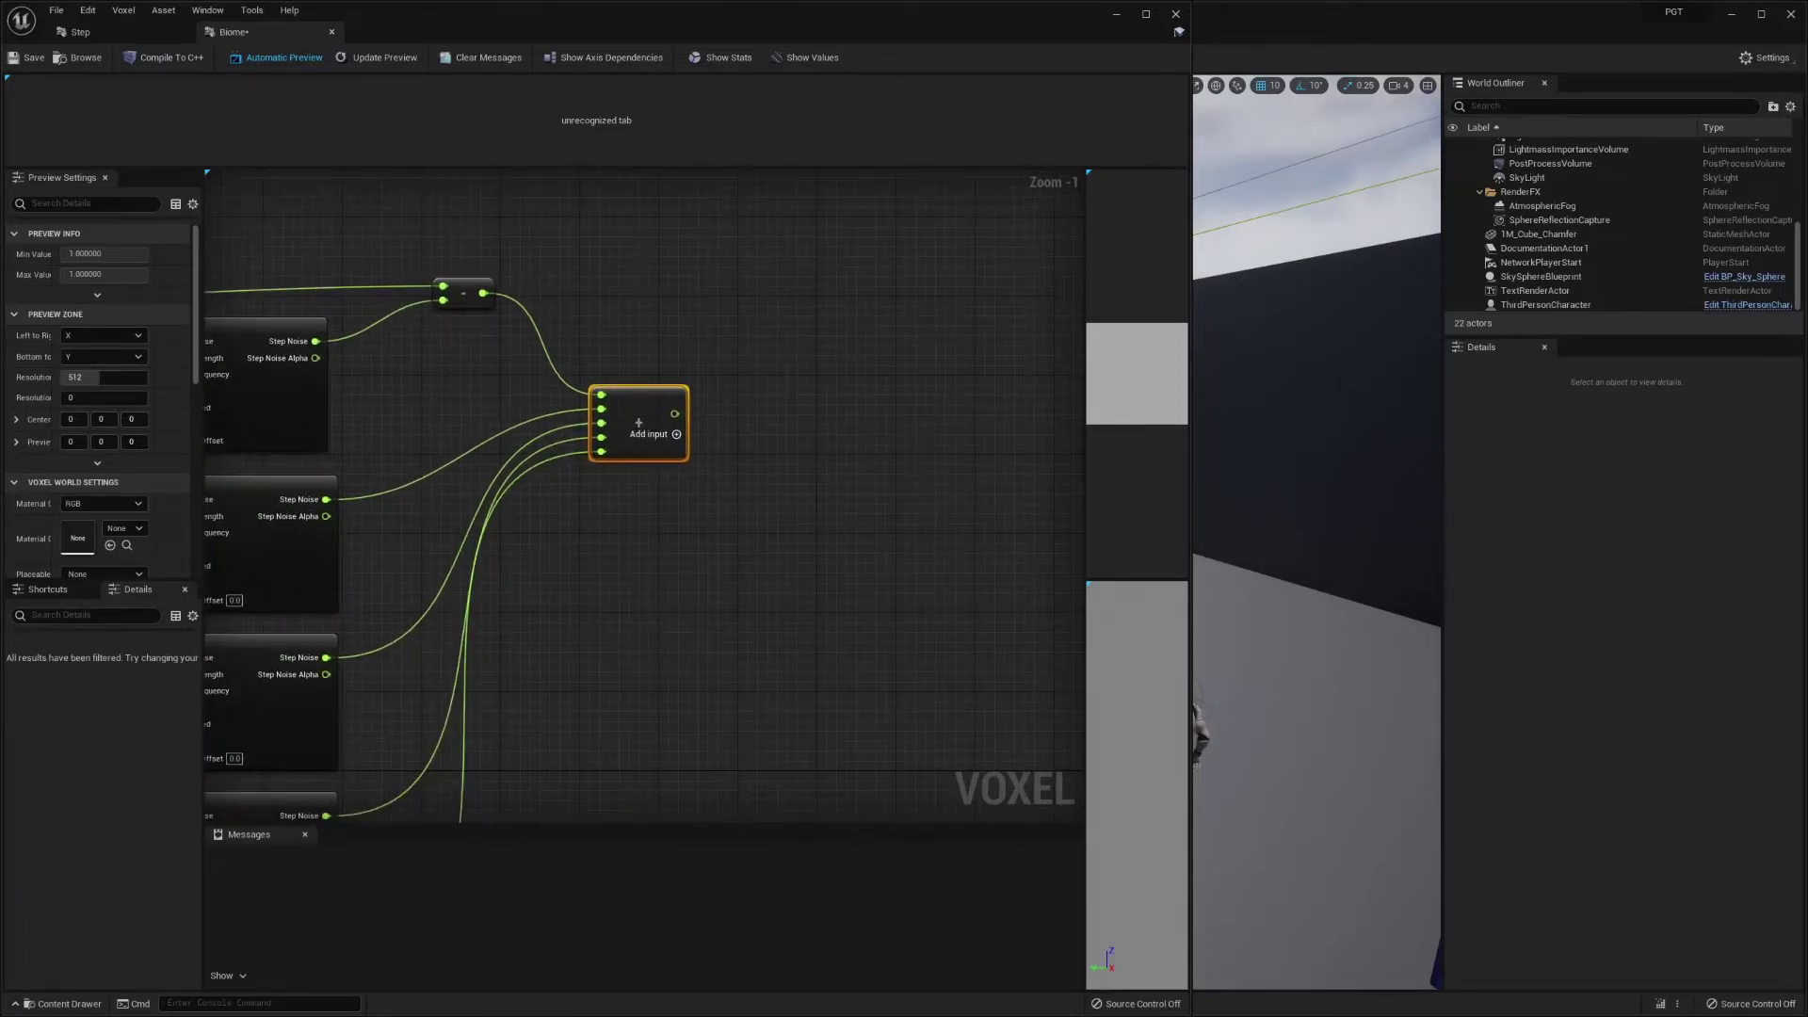
- Move the Start node into the empty area above the Add node and place the Output node beside the Add node
scroll(895, 567, "down", 3)
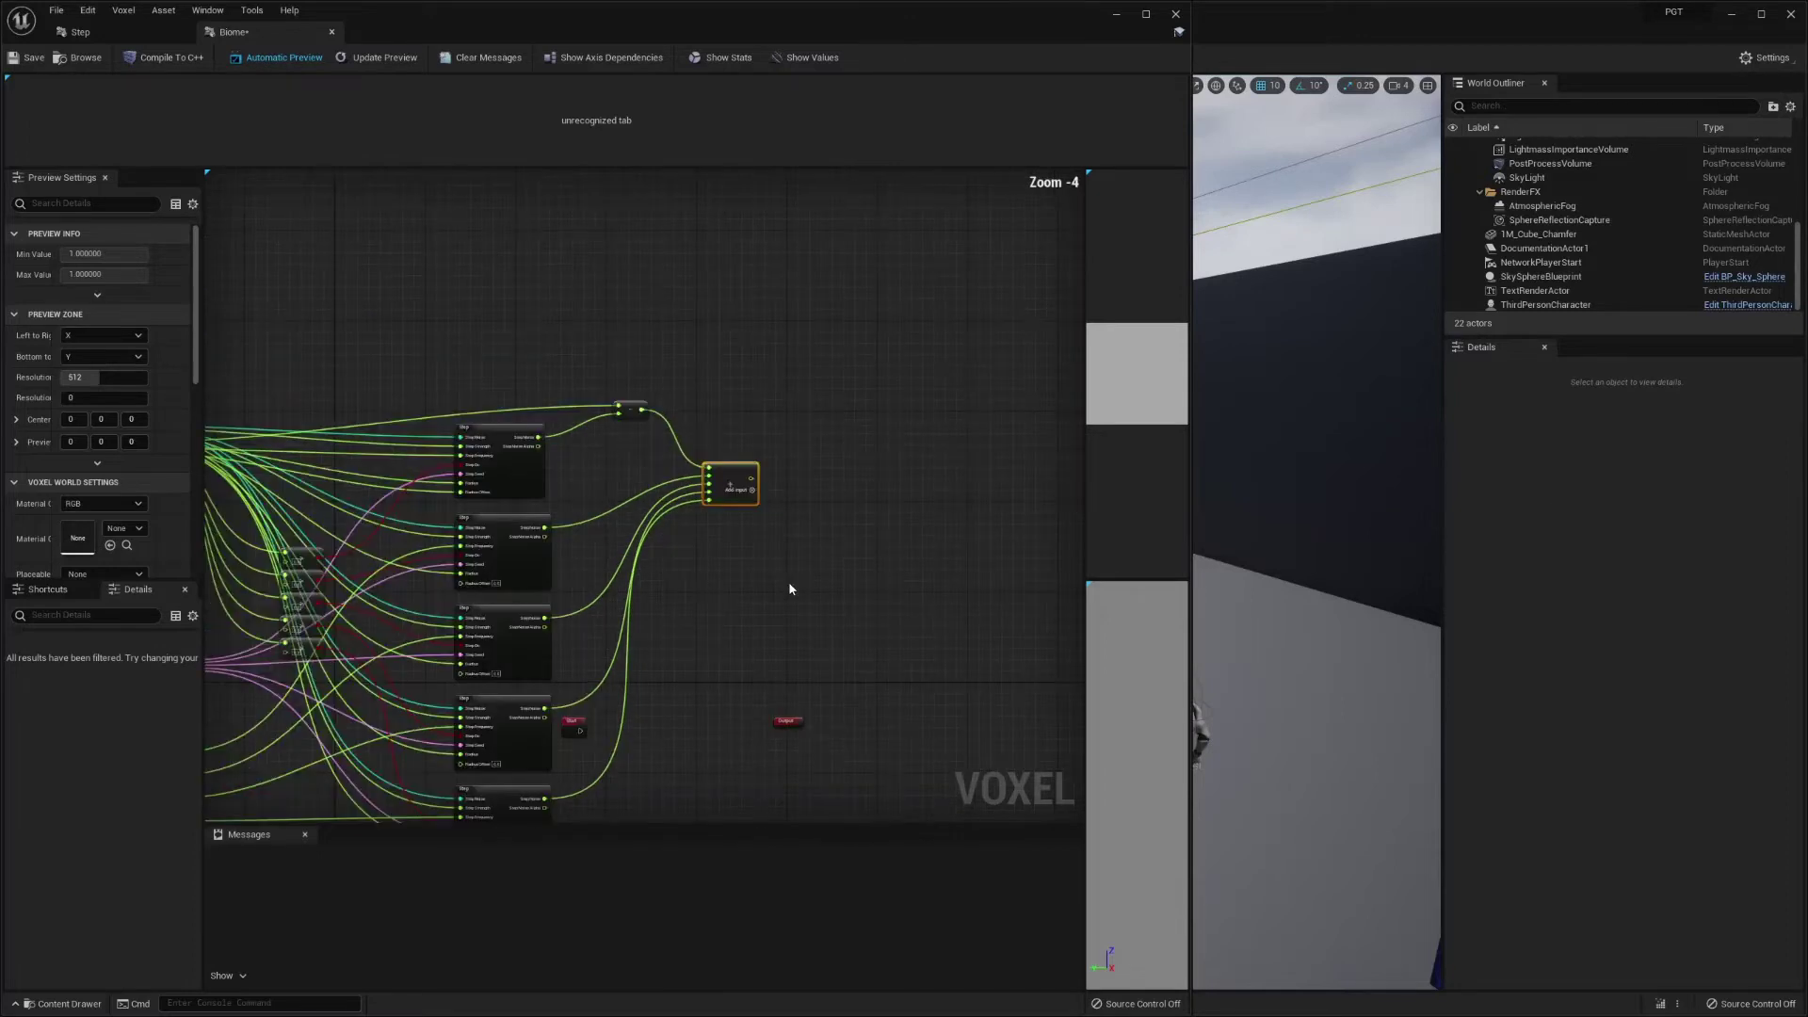
right_click_drag(789, 580, 747, 456)
left_click_drag(525, 604, 900, 237)
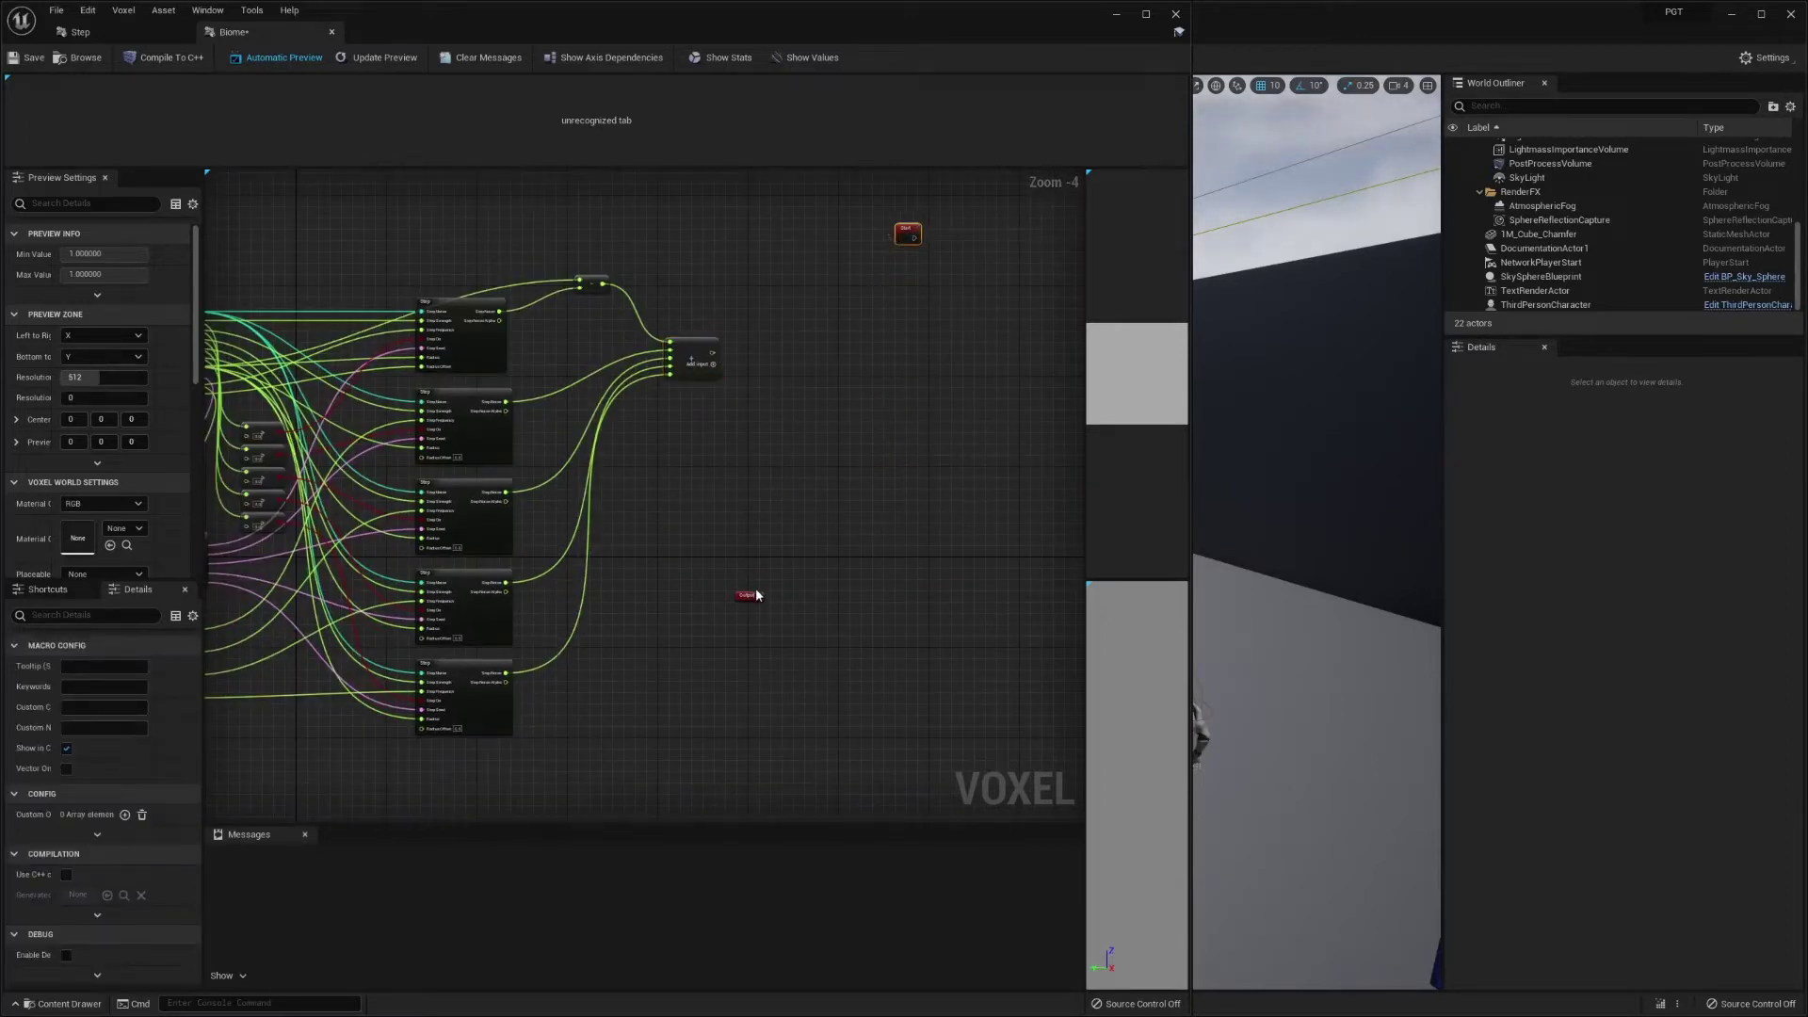
left_click_drag(756, 596, 808, 376)
- Add two pins to the Output node and name the first one Biome Noise
scroll(787, 350, "up", 5)
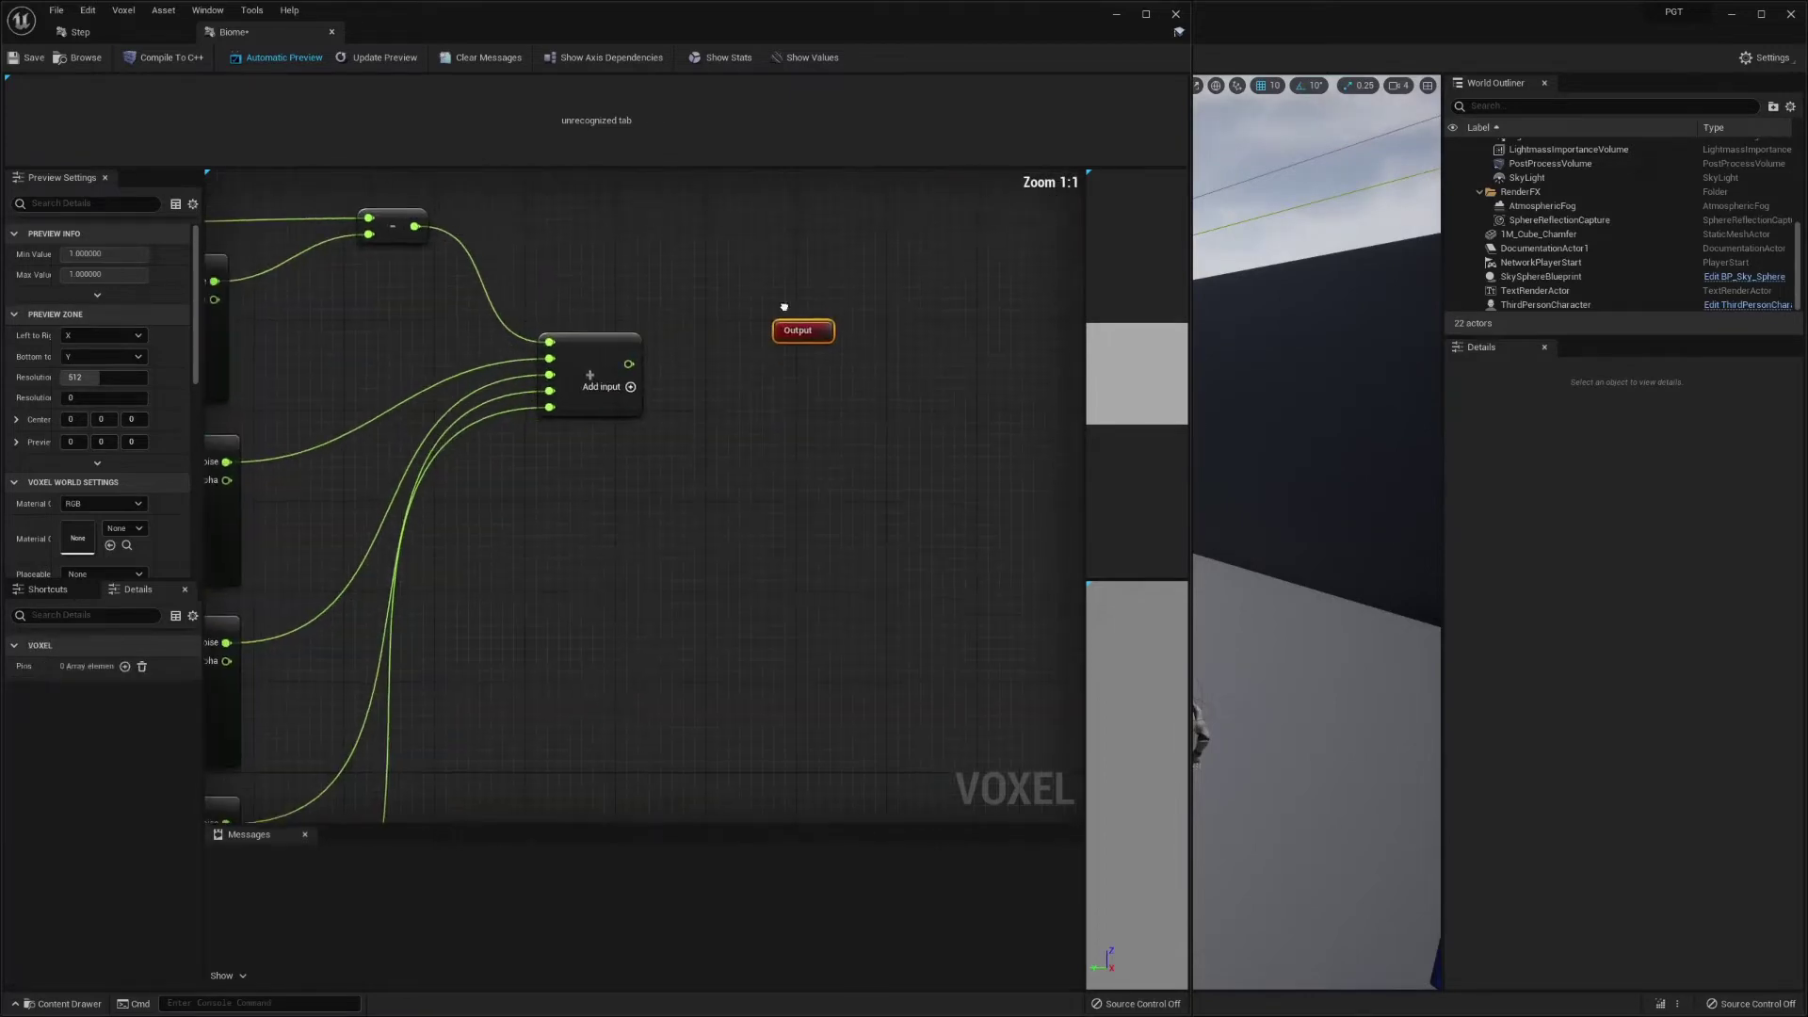
left_click(124, 666)
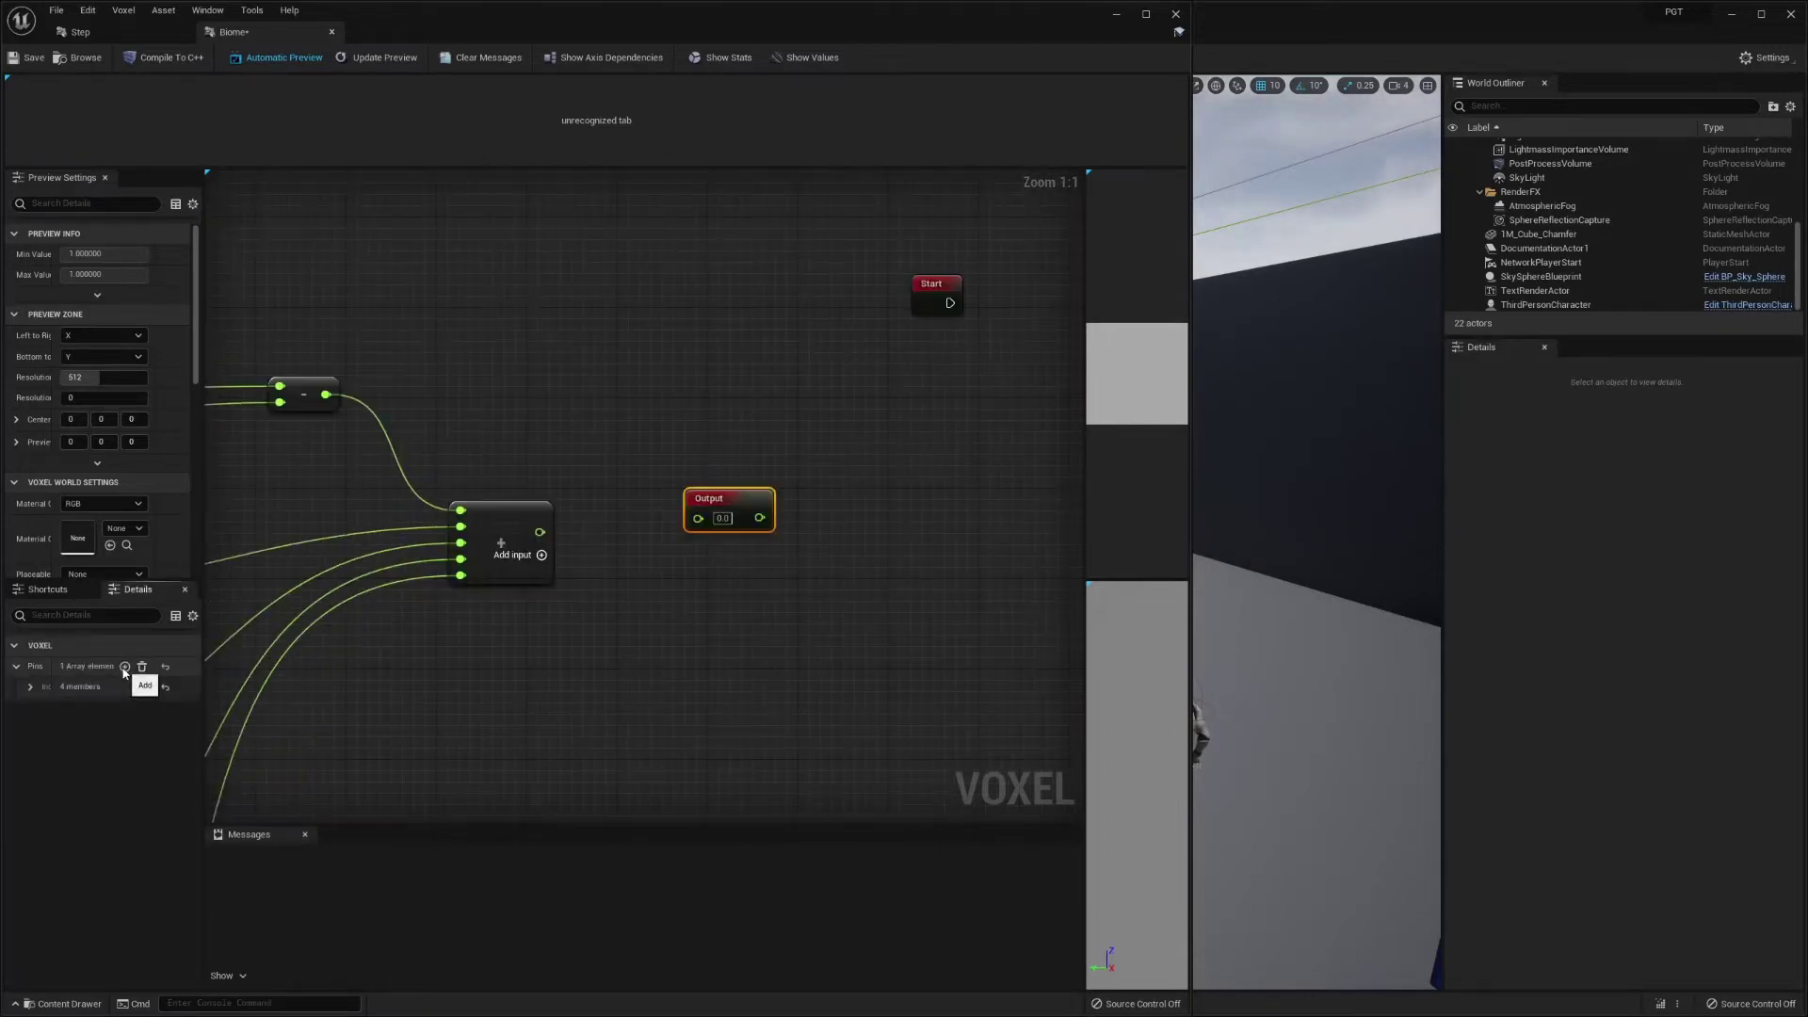
left_click(125, 667)
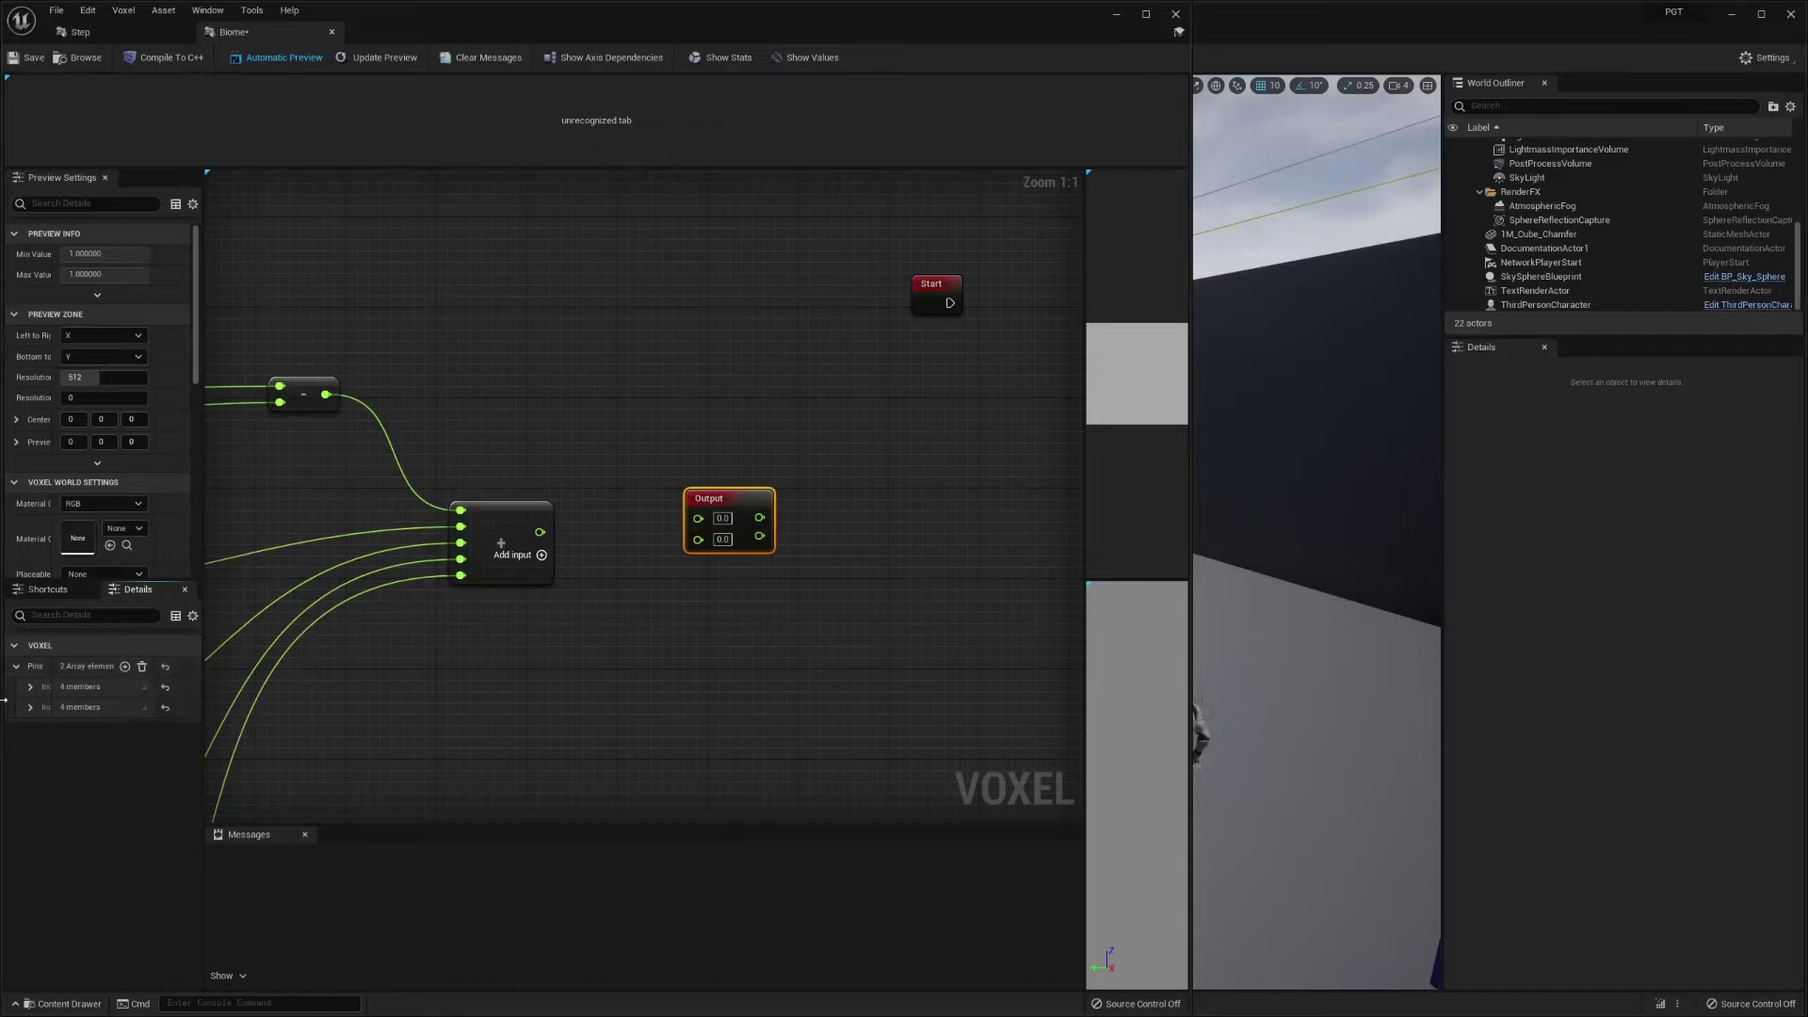
left_click(31, 687)
left_click(94, 707)
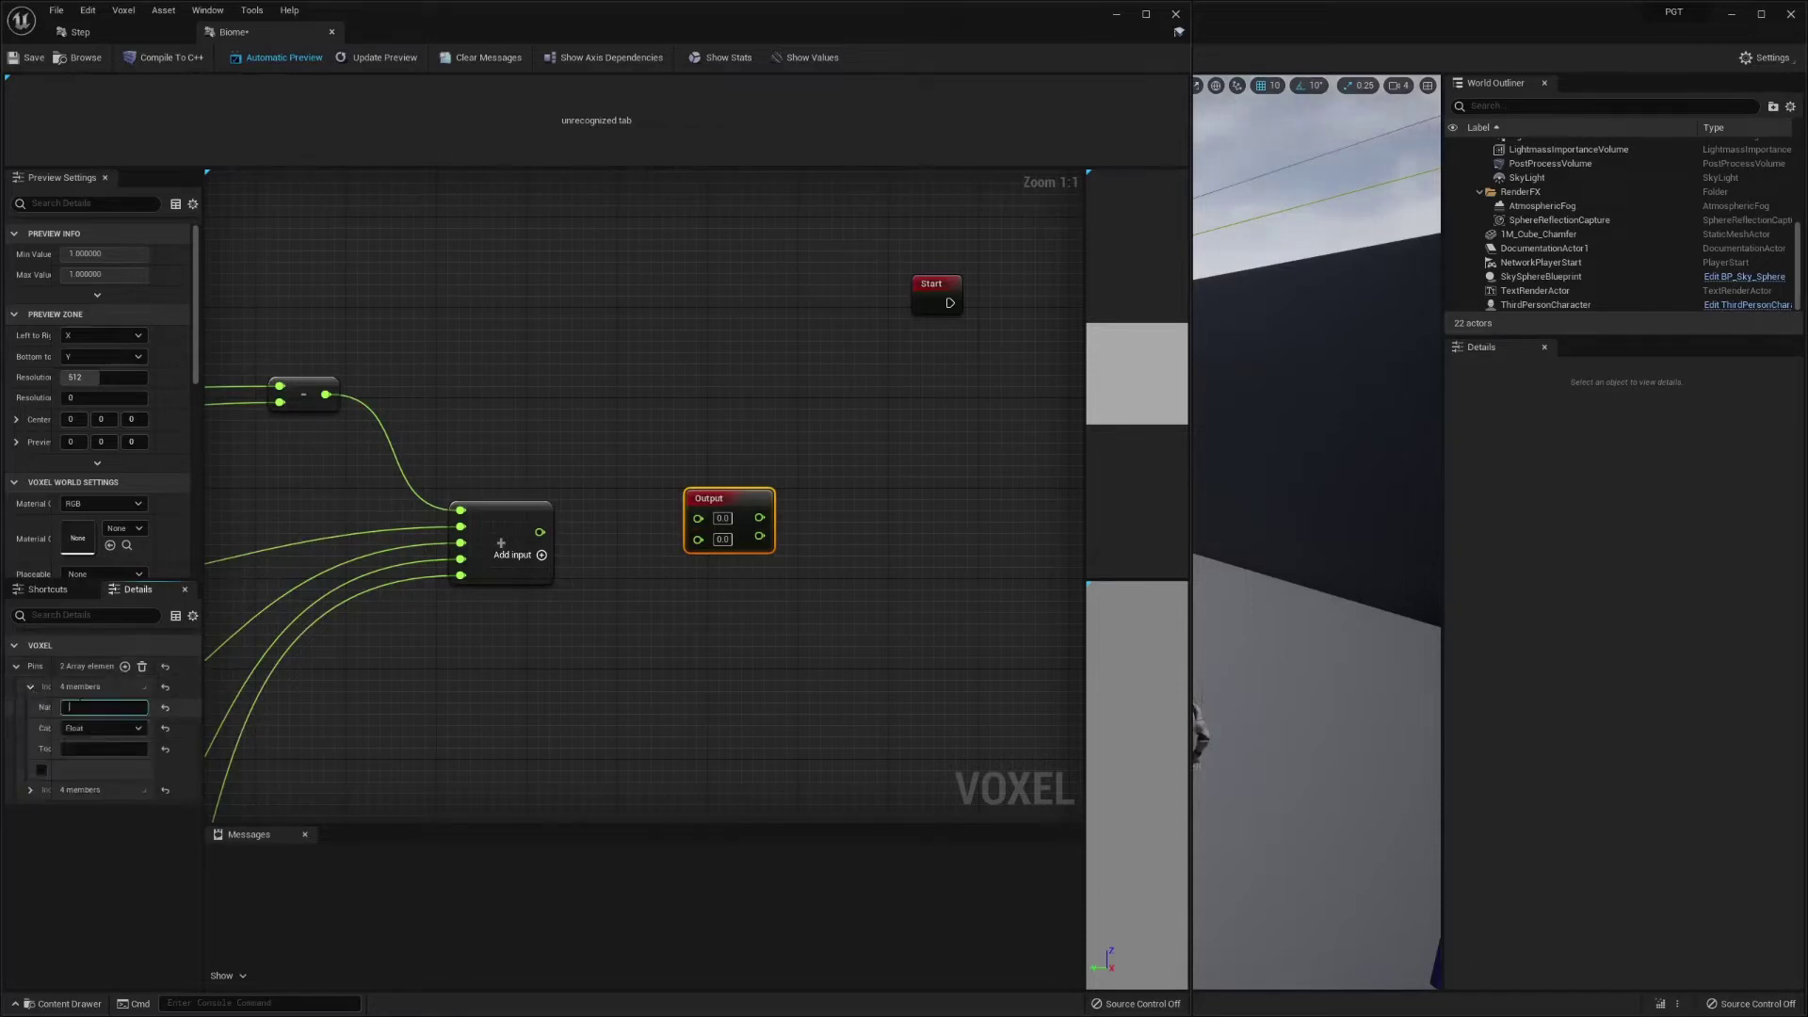
type("Biome No")
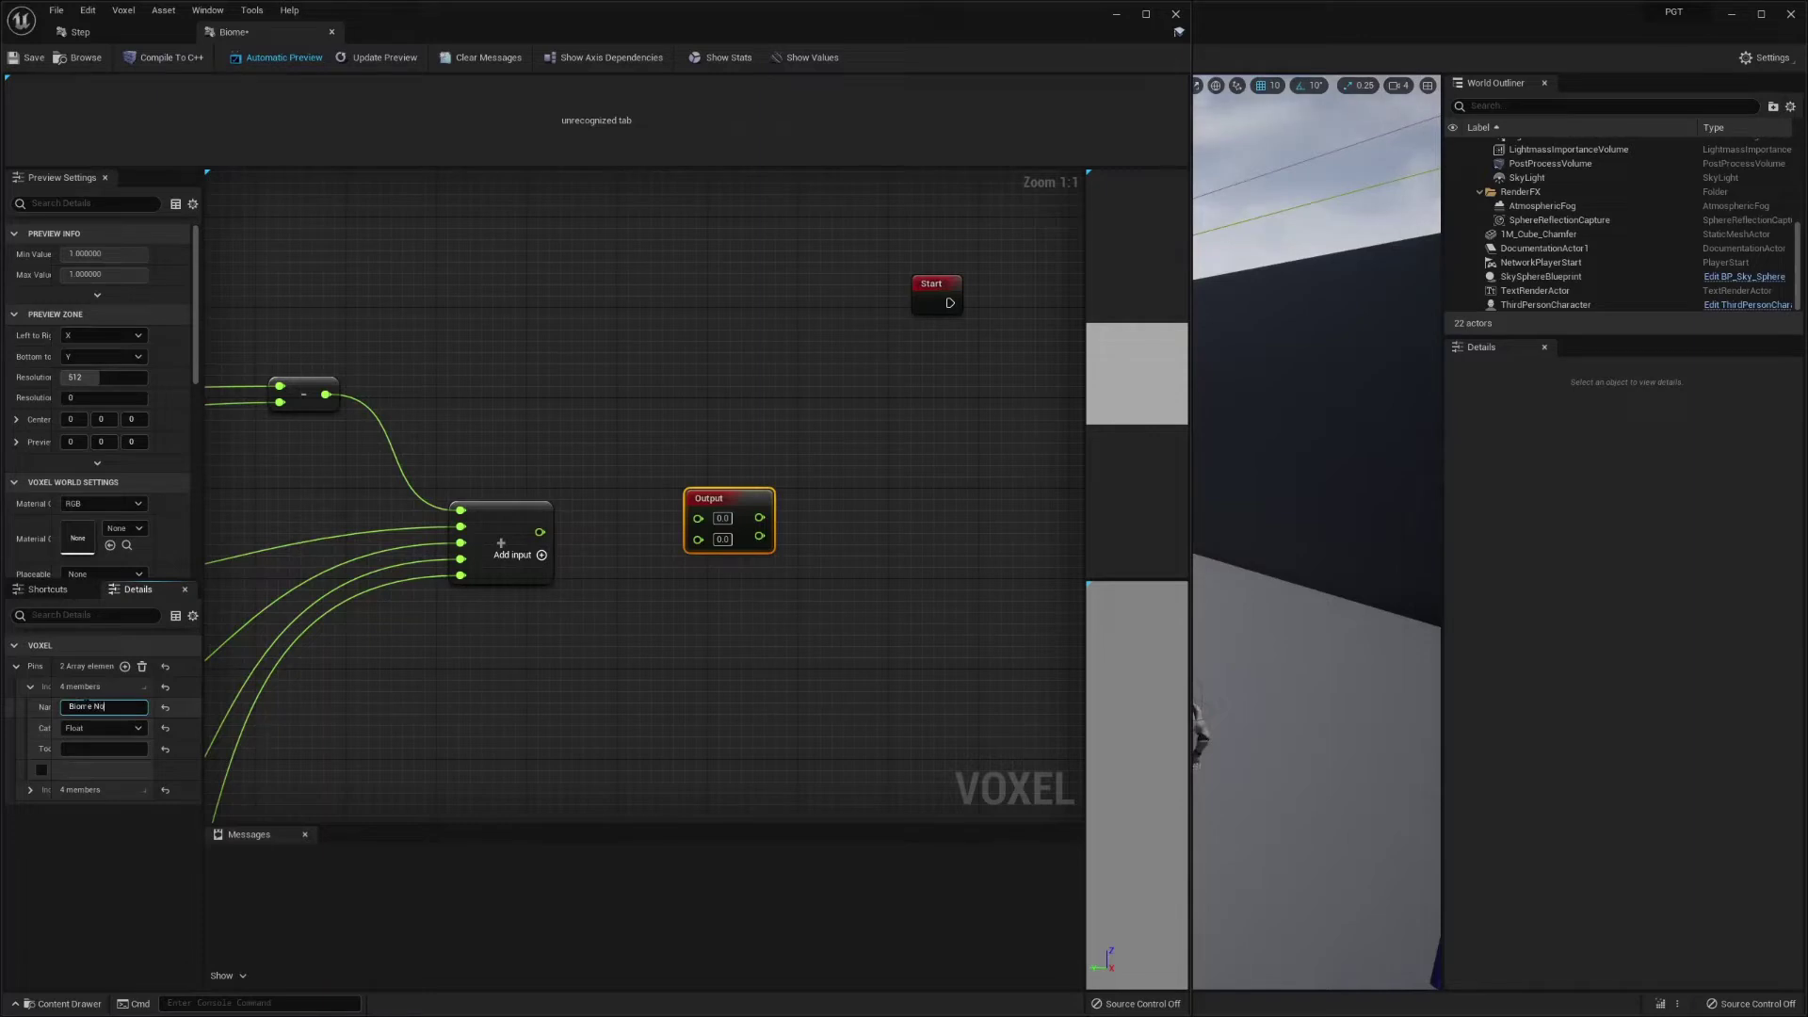
type("ise")
key("Return")
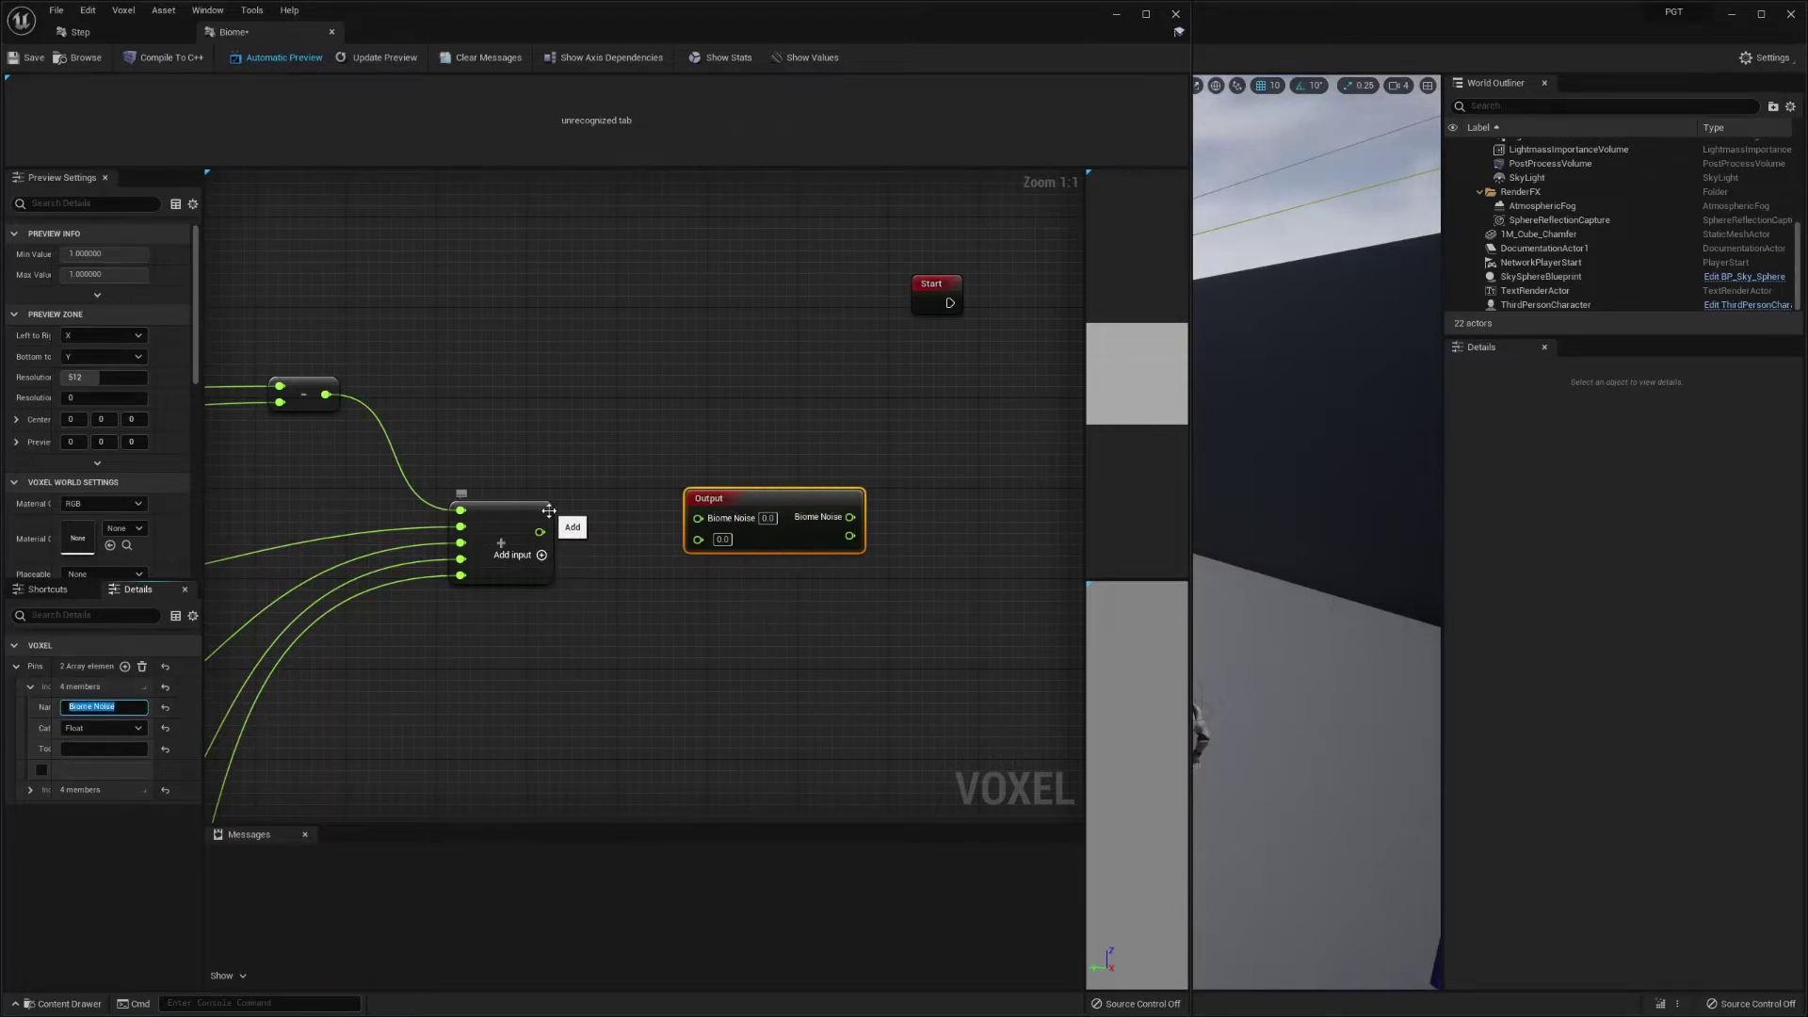
- Connect the Add result to the Output node's Biome Noise pin and name the second output pin Biome Alpha Noise
left_click_drag(539, 532, 698, 518)
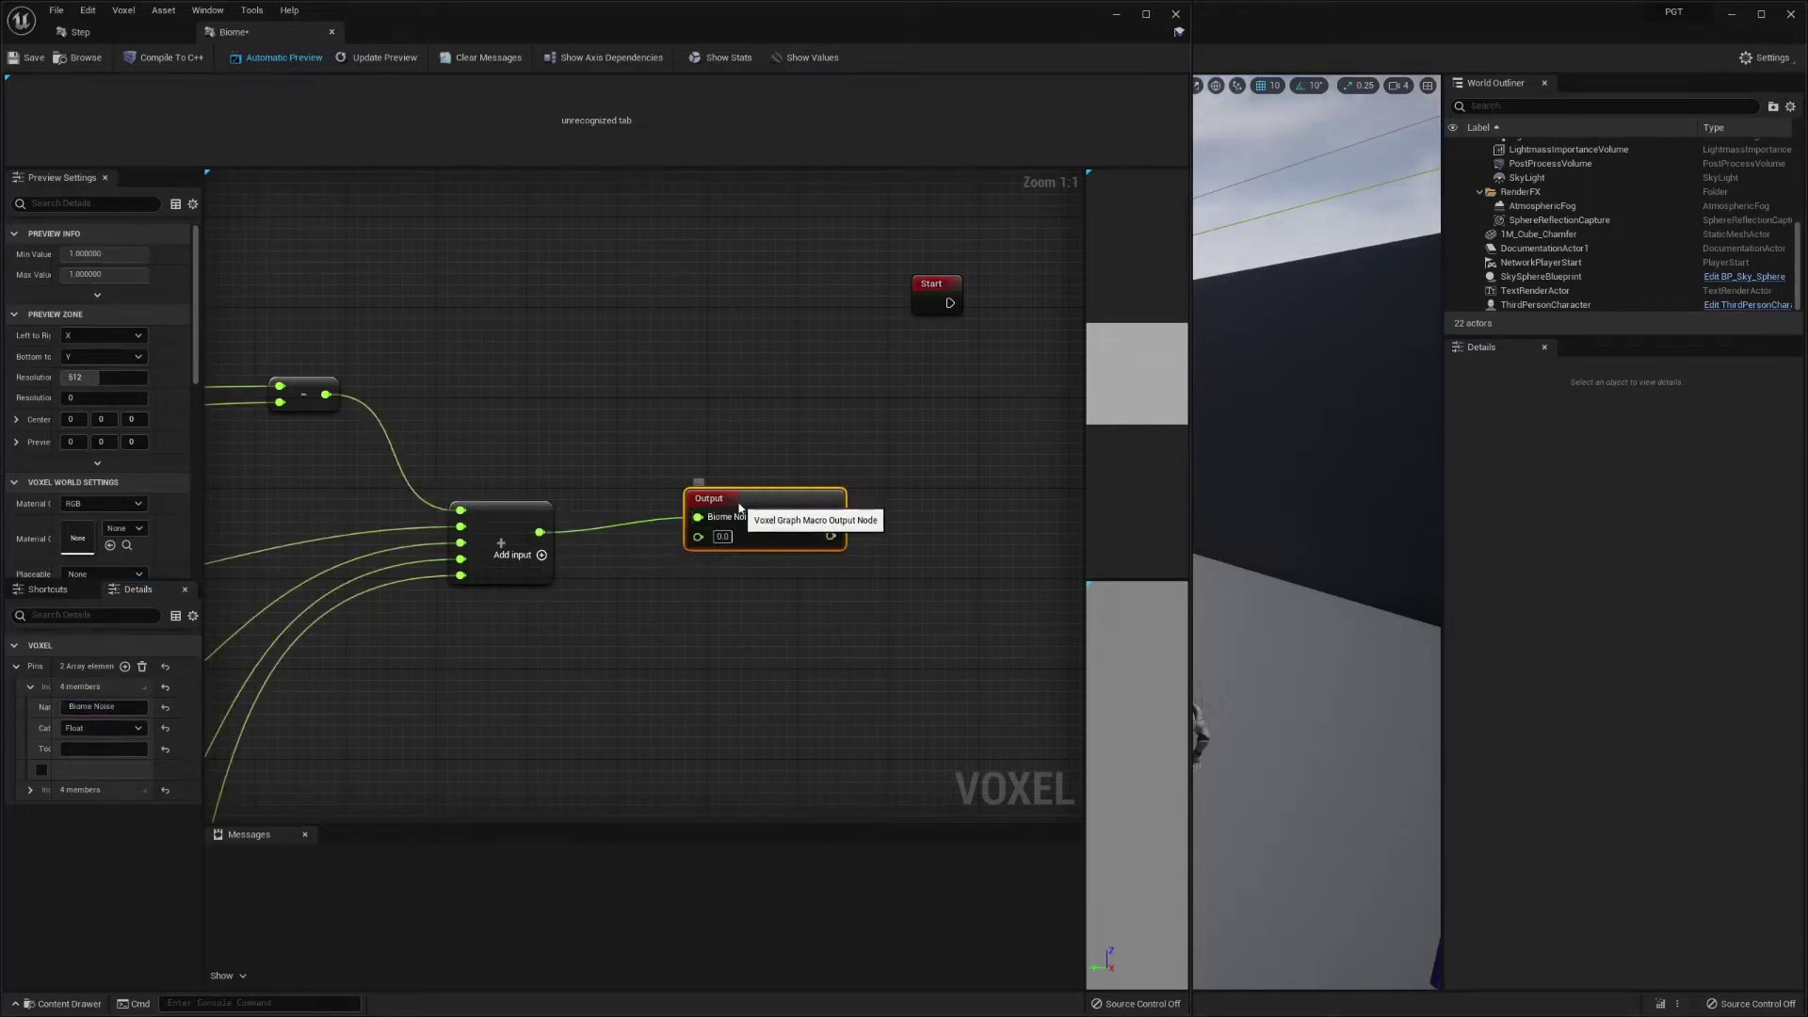
left_click(30, 789)
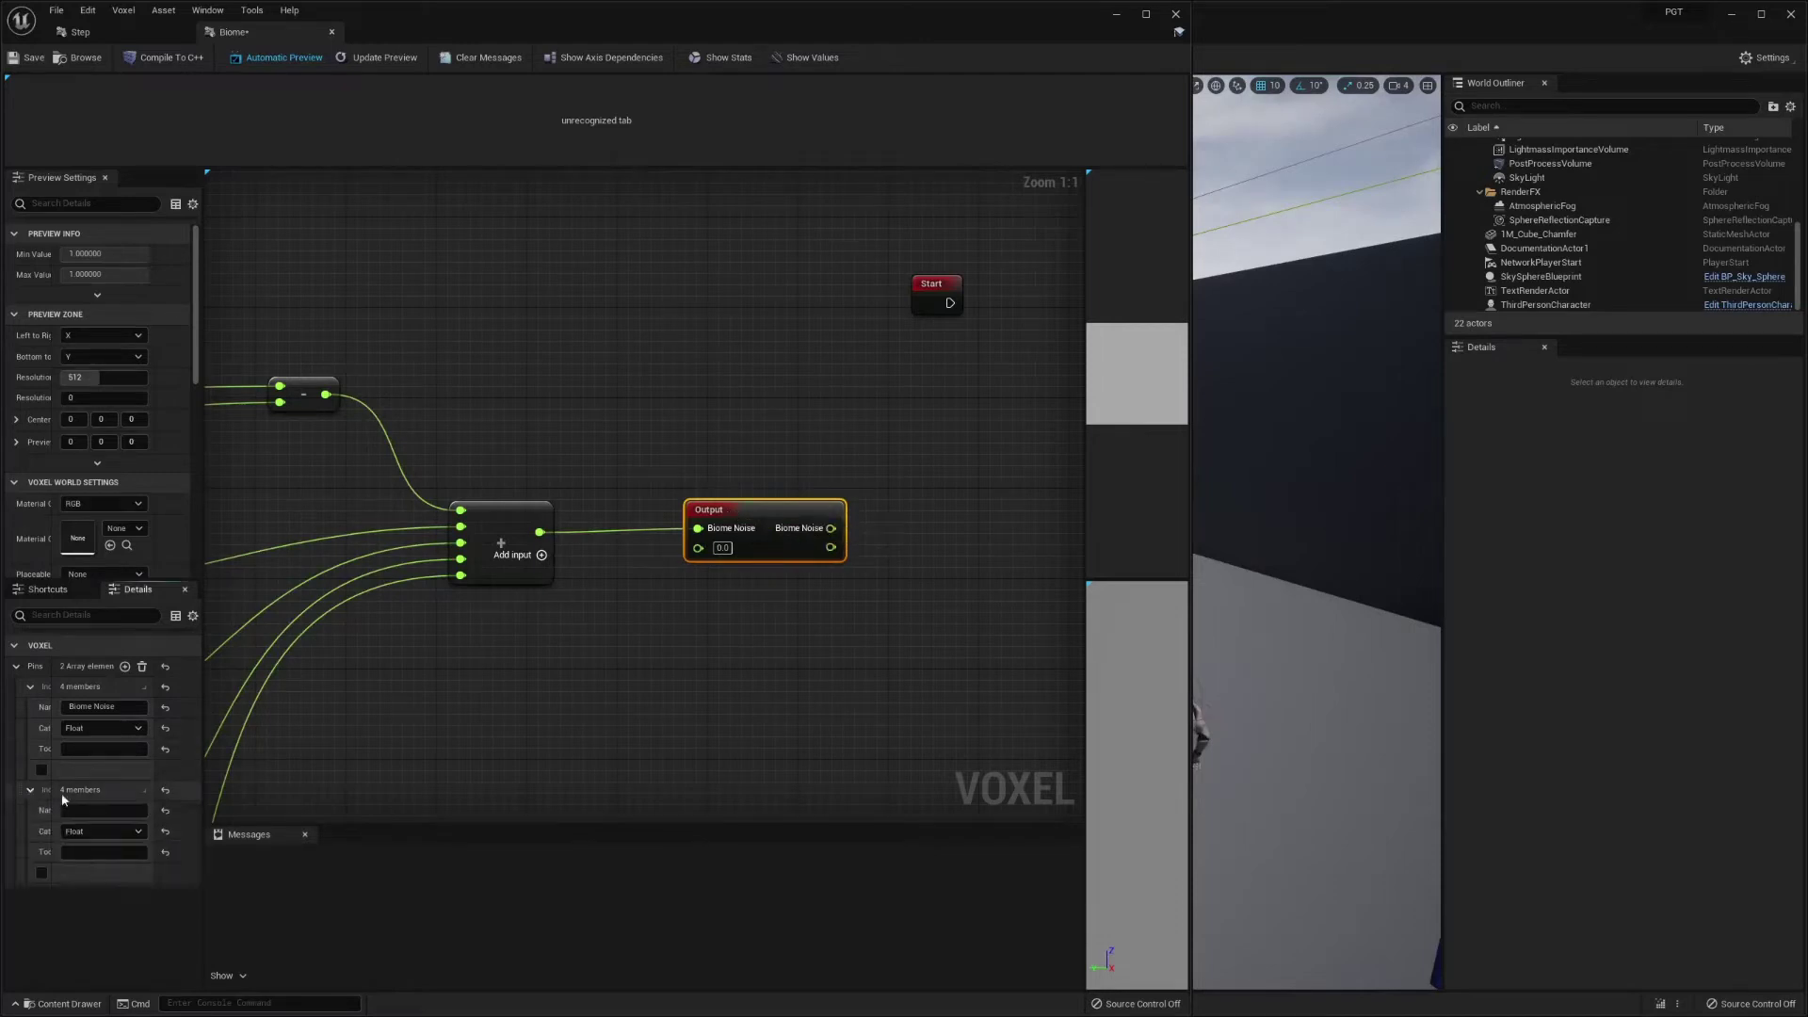
left_click(104, 810)
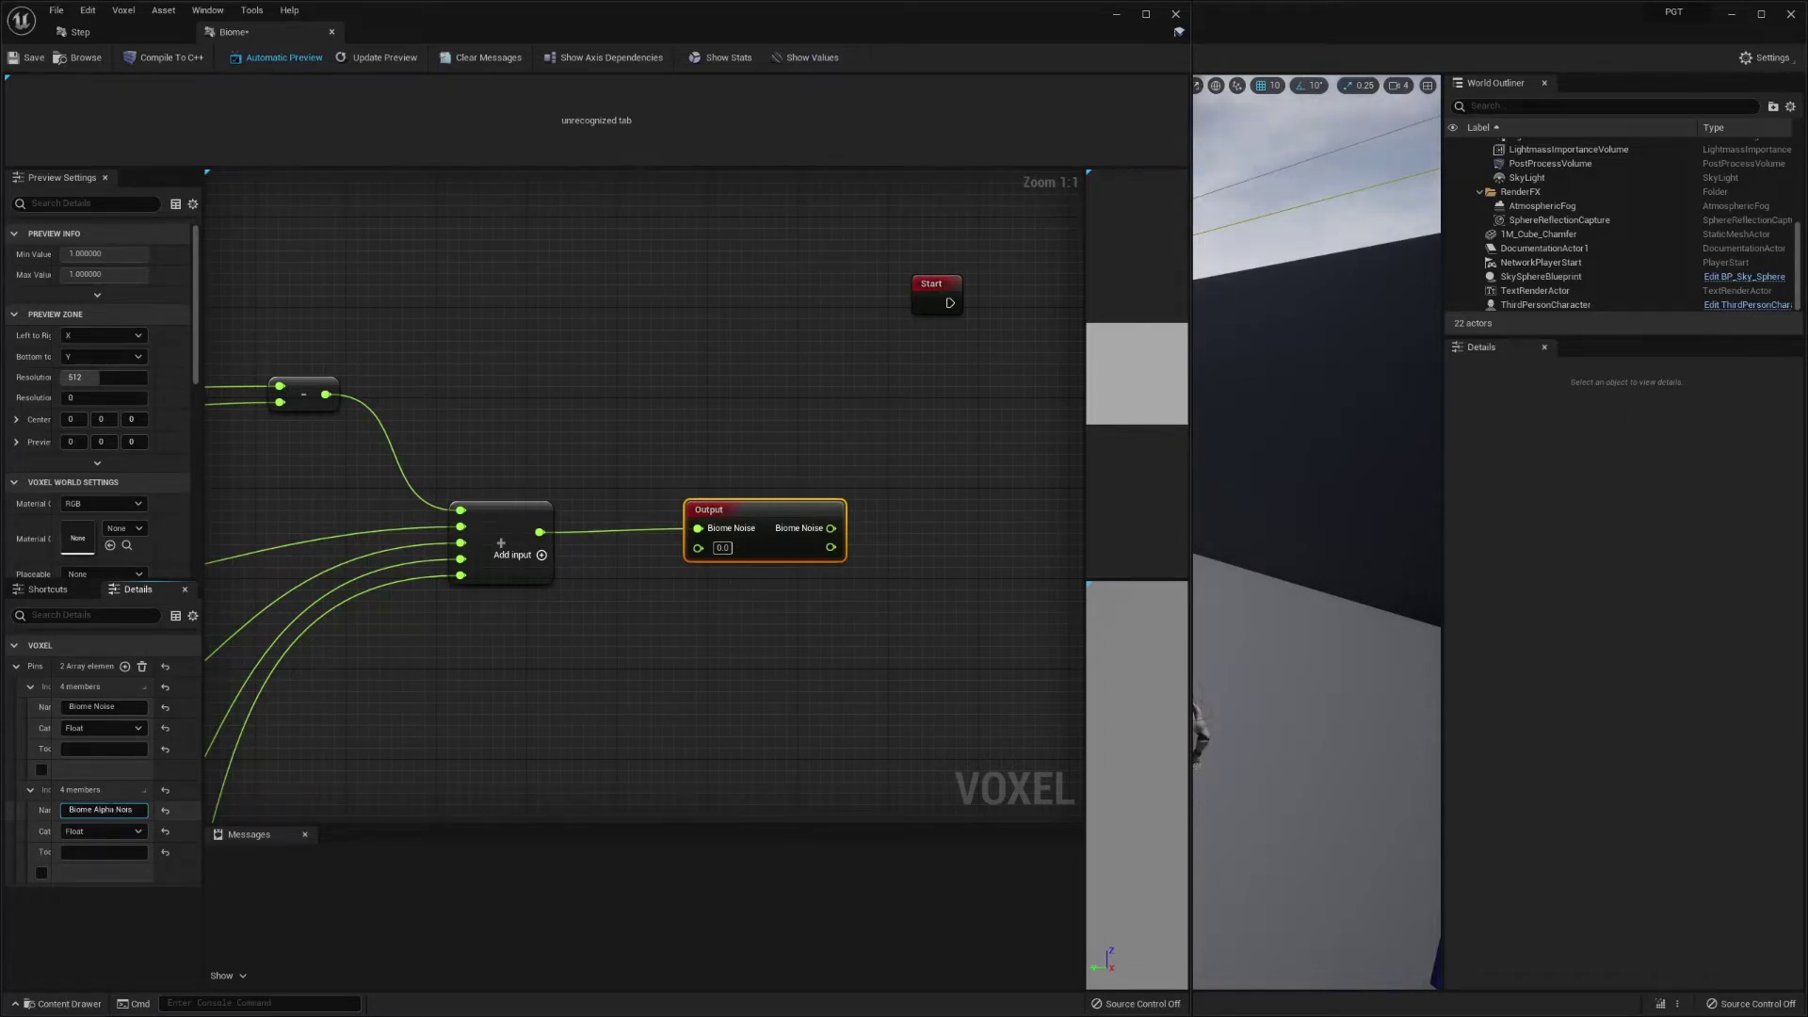
key("Return")
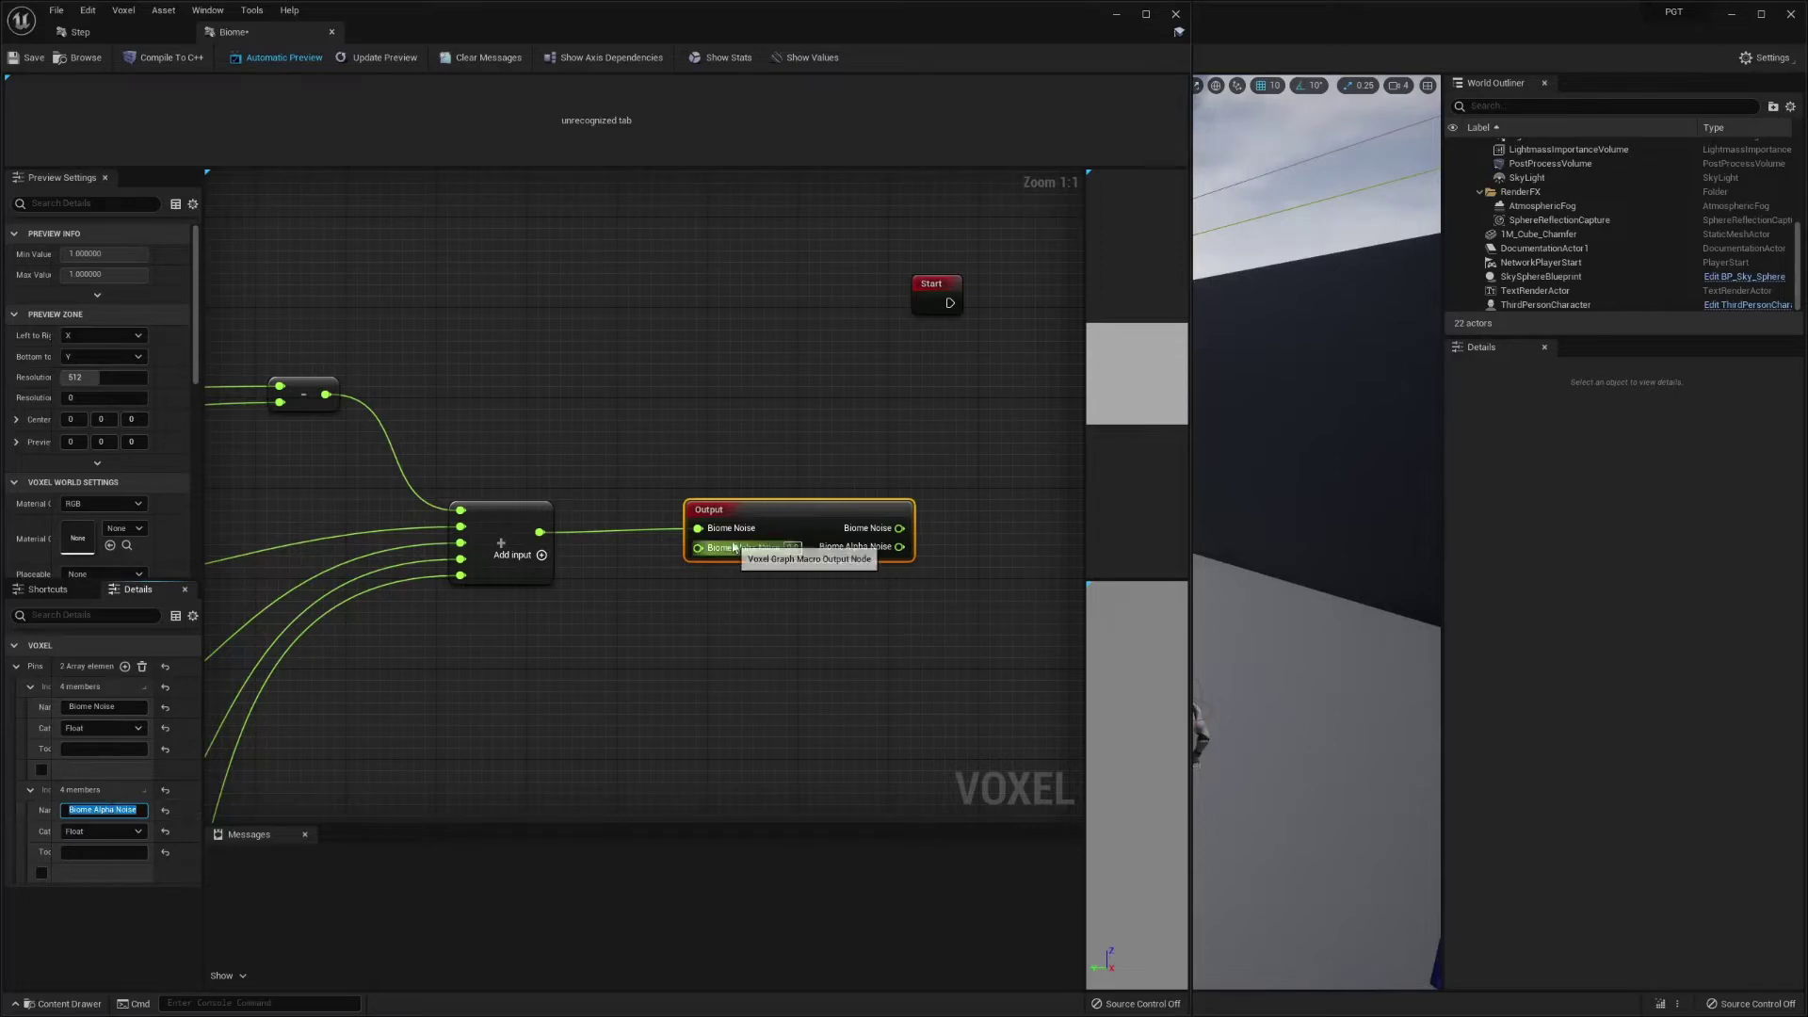
- Connect the first Step node's Step Noise Alpha to Biome Alpha Noise on the Output node
left_click_drag(733, 556, 549, 468)
right_click_drag(829, 440, 412, 407)
scroll(808, 460, "down", 1)
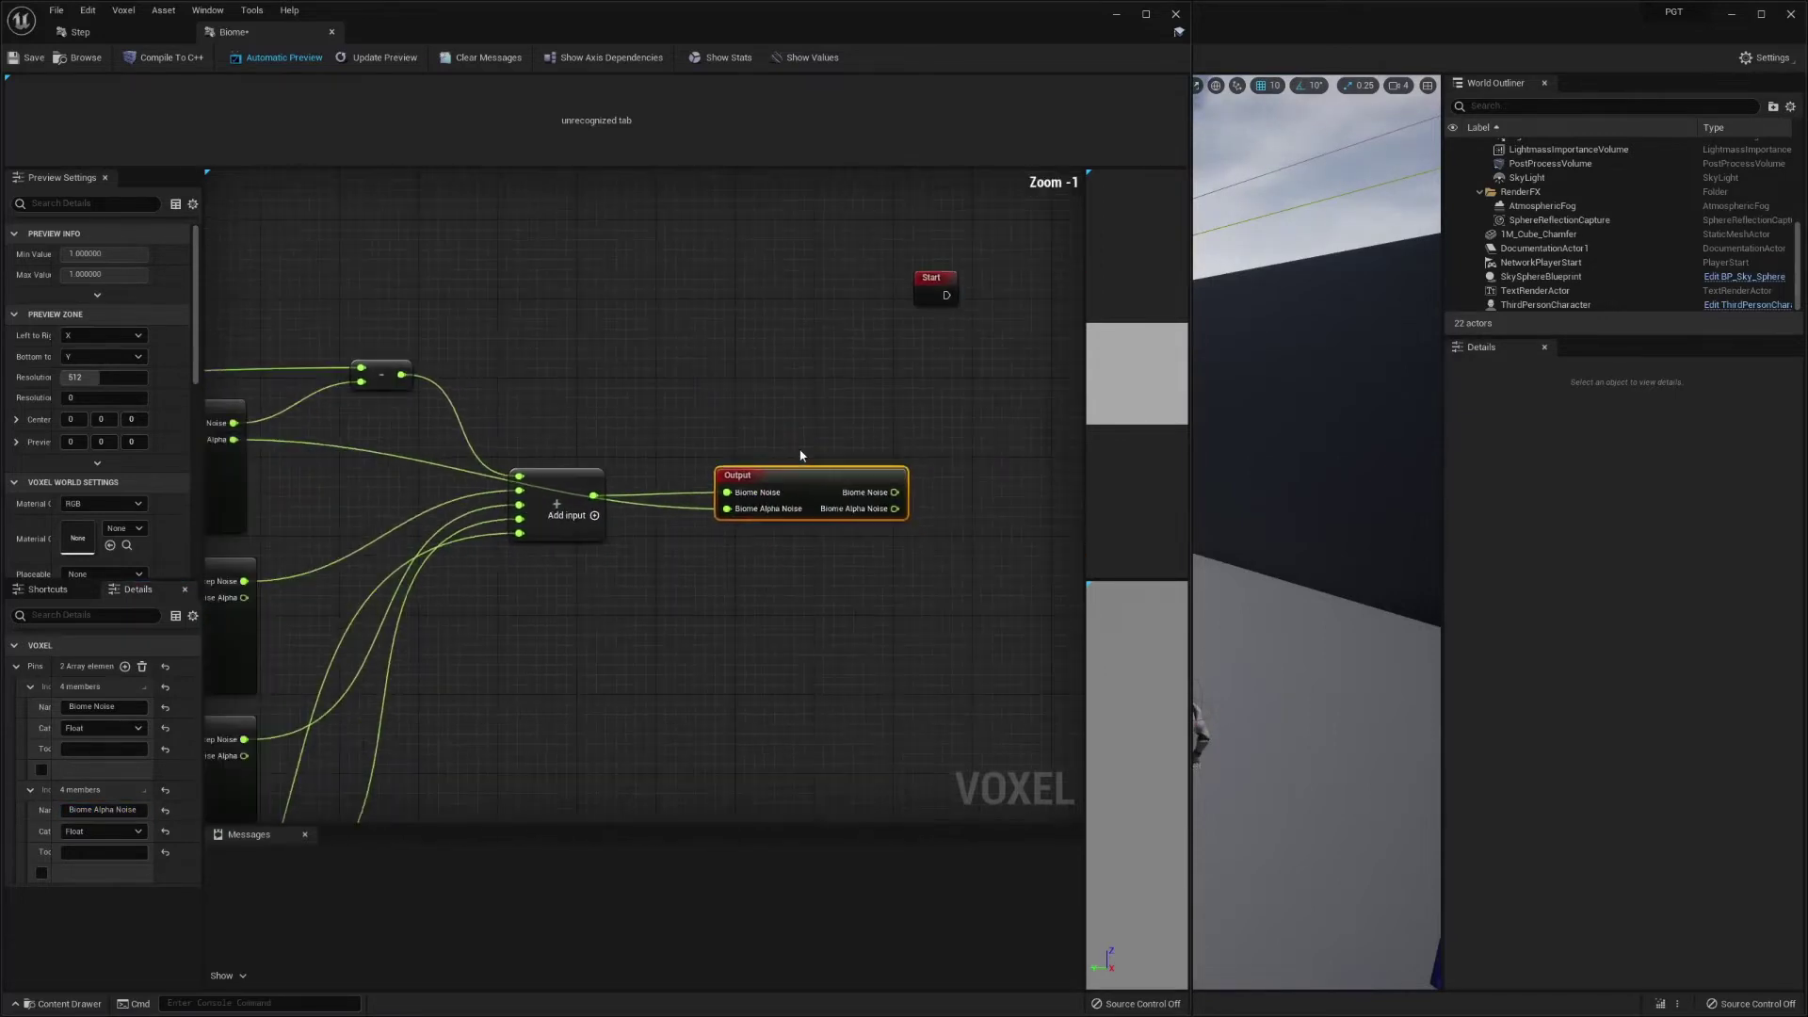
- Save the Biome macro and all other unsaved levels and assets
left_click(28, 57)
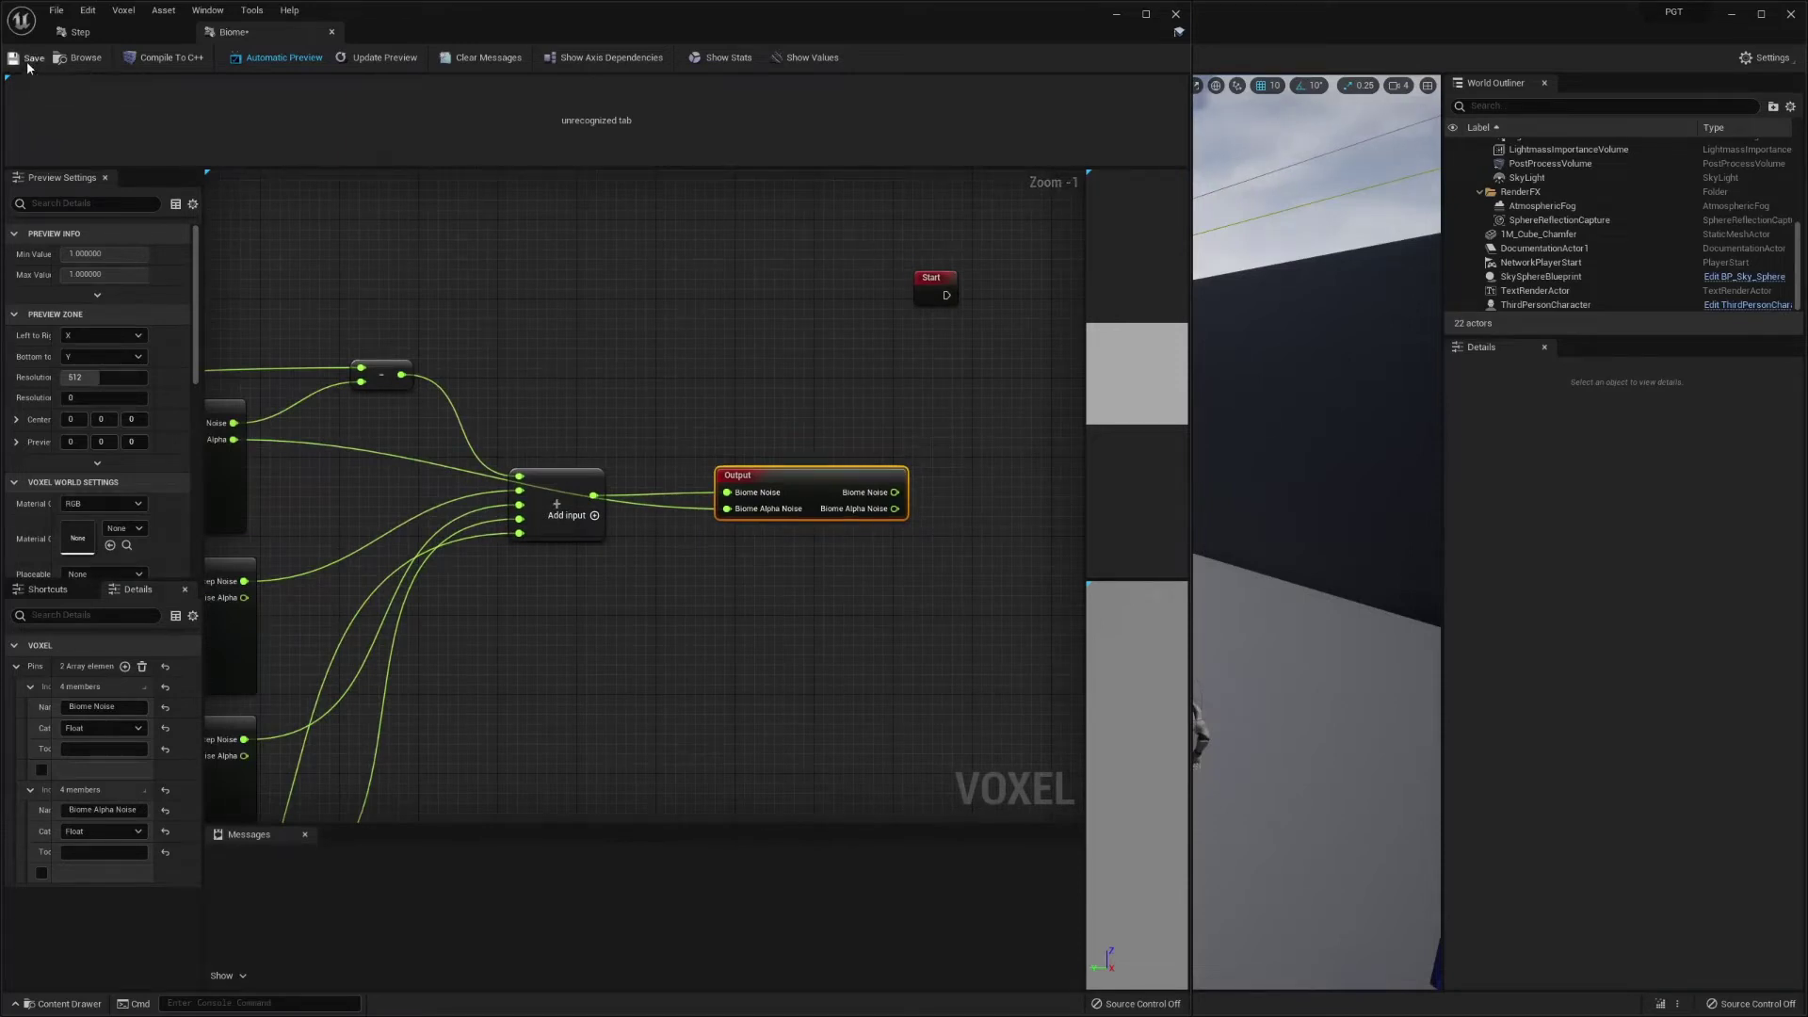
left_click(54, 10)
left_click(113, 82)
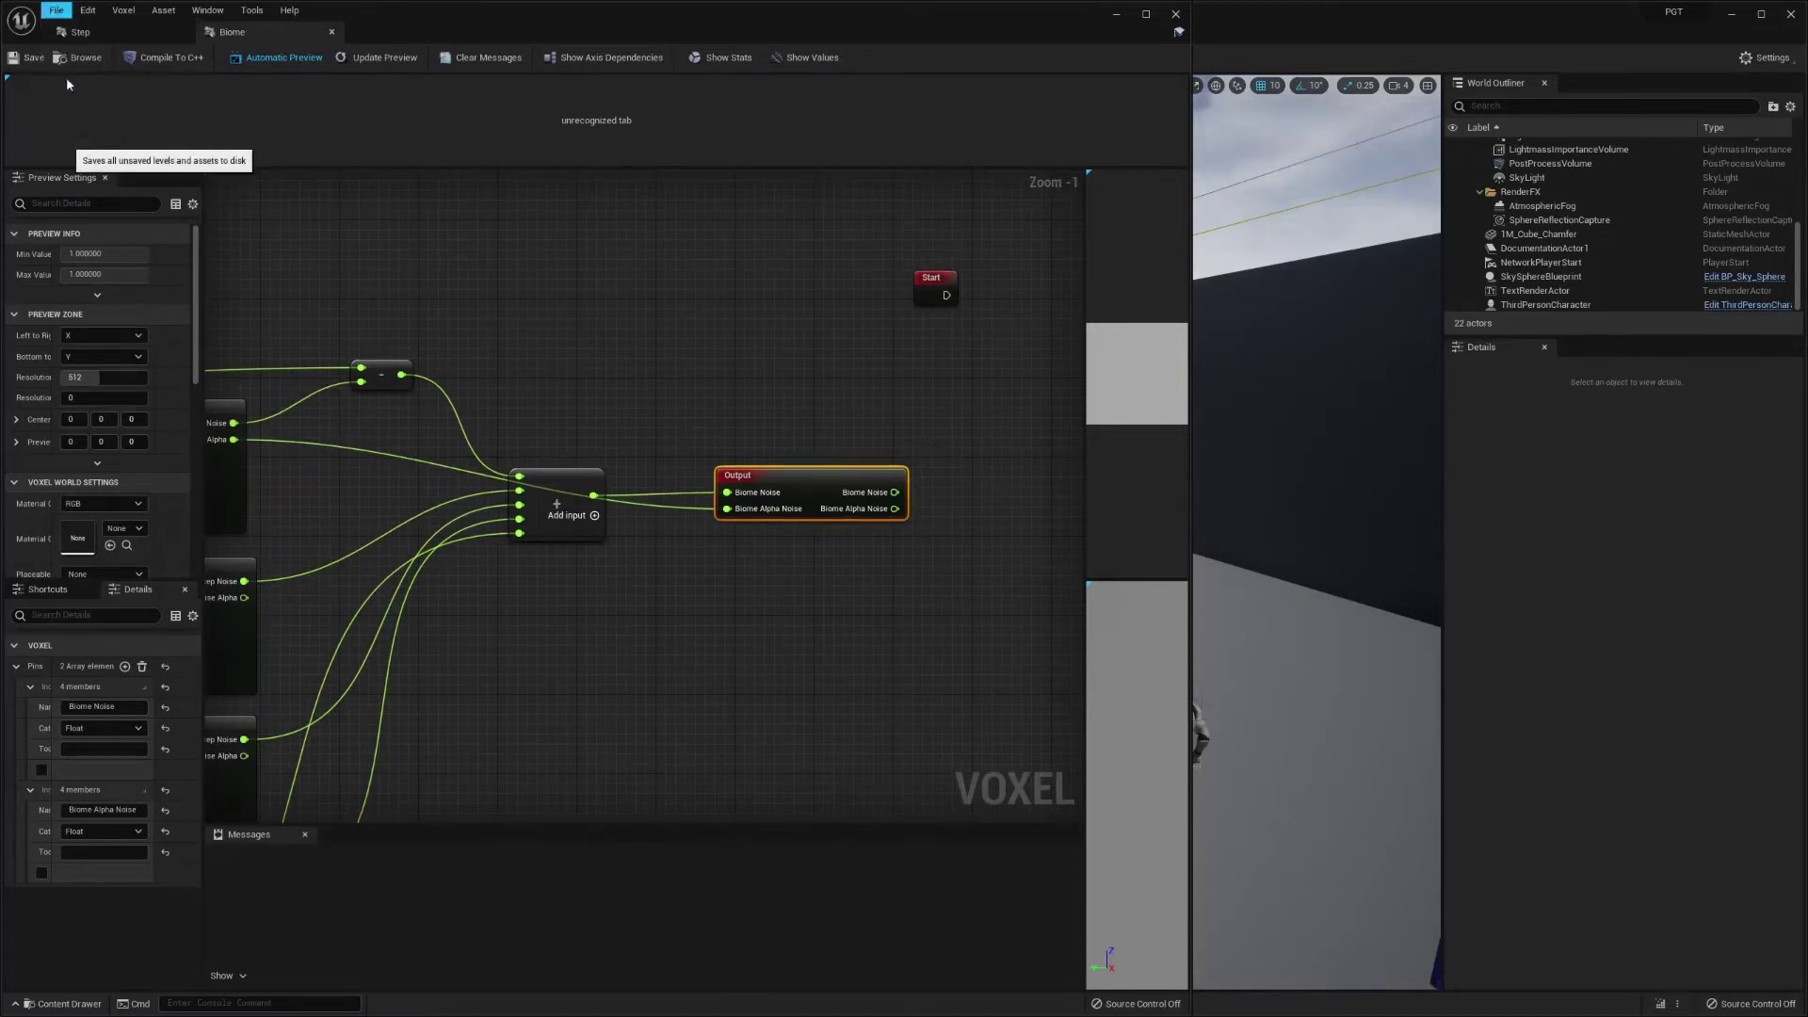
- Create a Voxel Graph named Planet in the VoxelPlanet content folder and open it for editing
left_click(1117, 14)
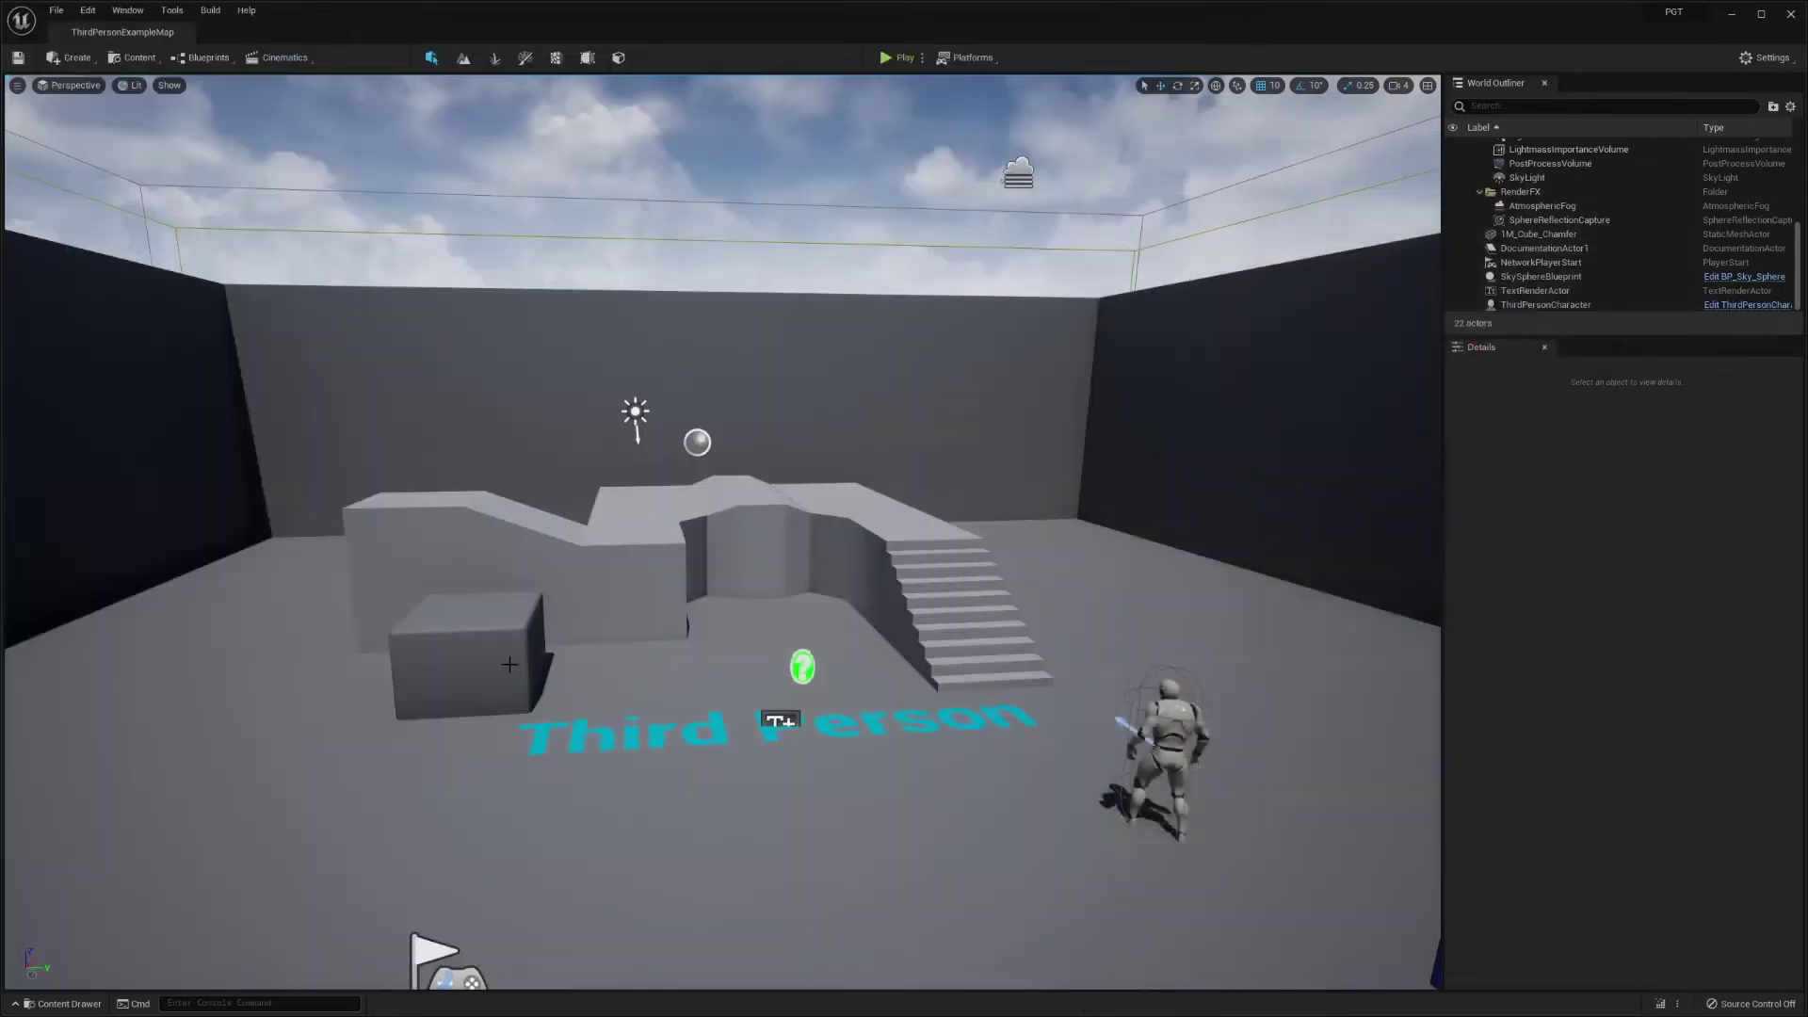
left_click(62, 1004)
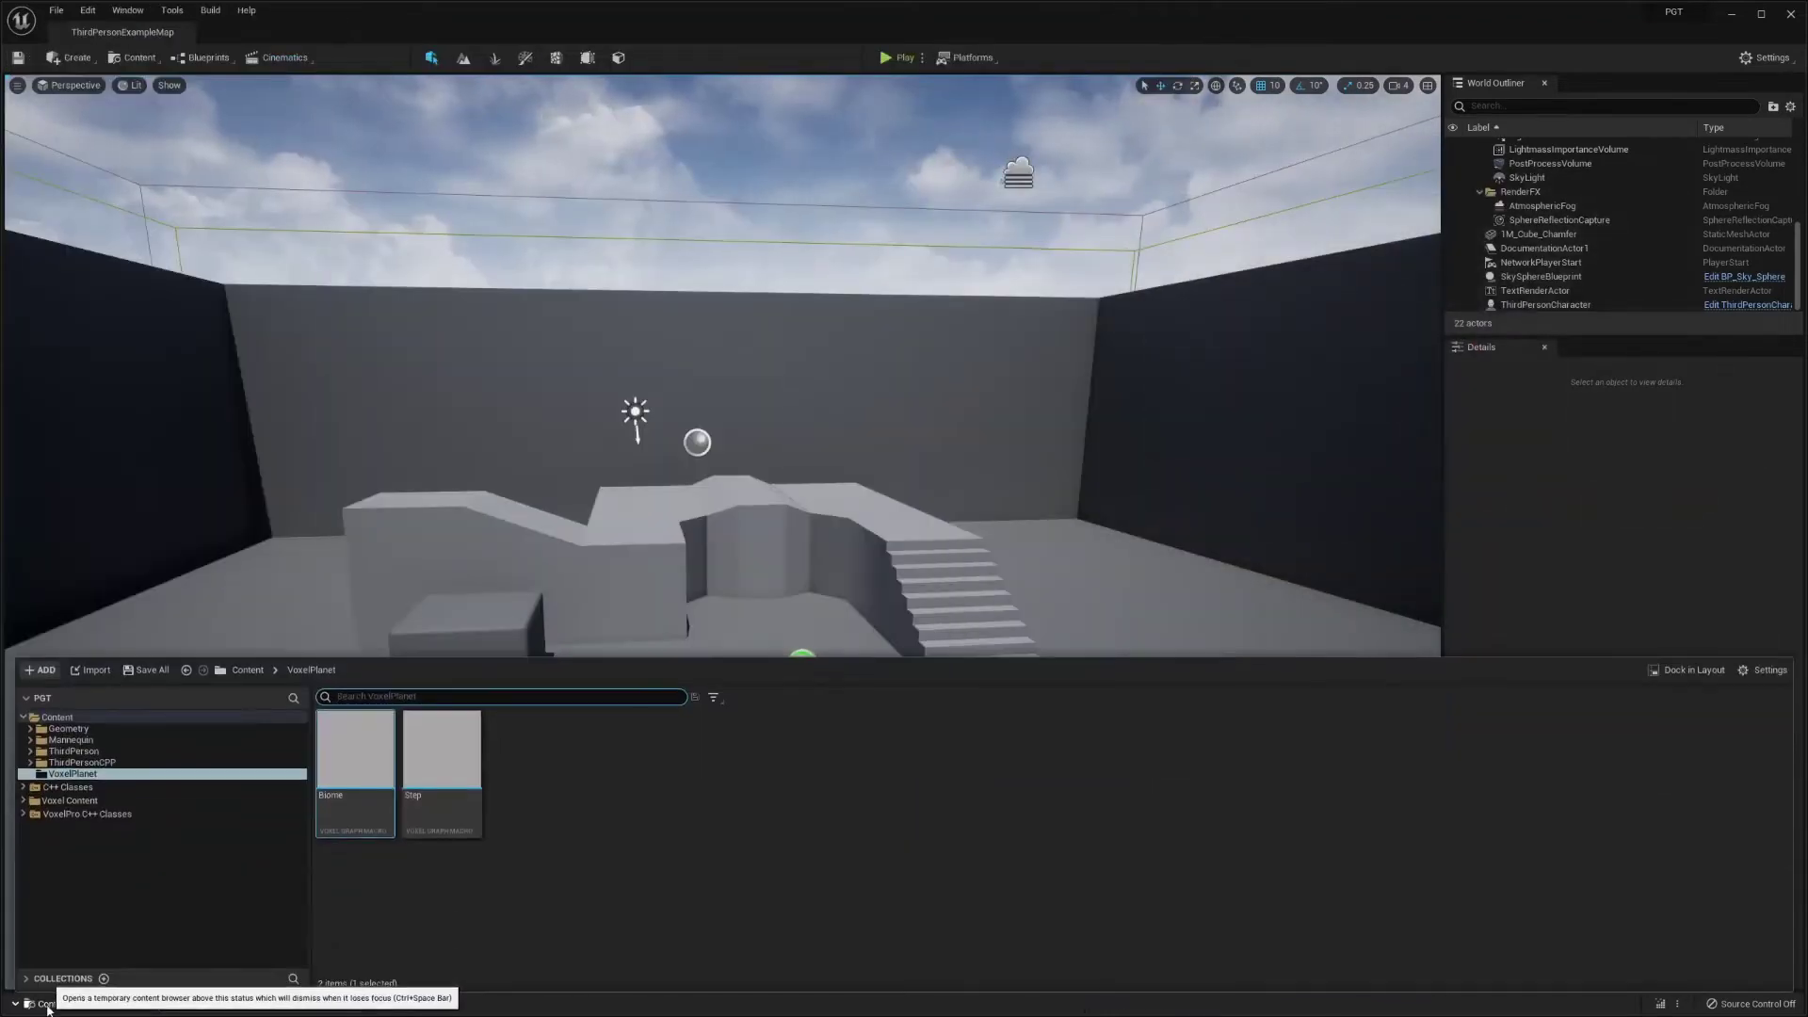
right_click(603, 803)
mouse_move(678, 773)
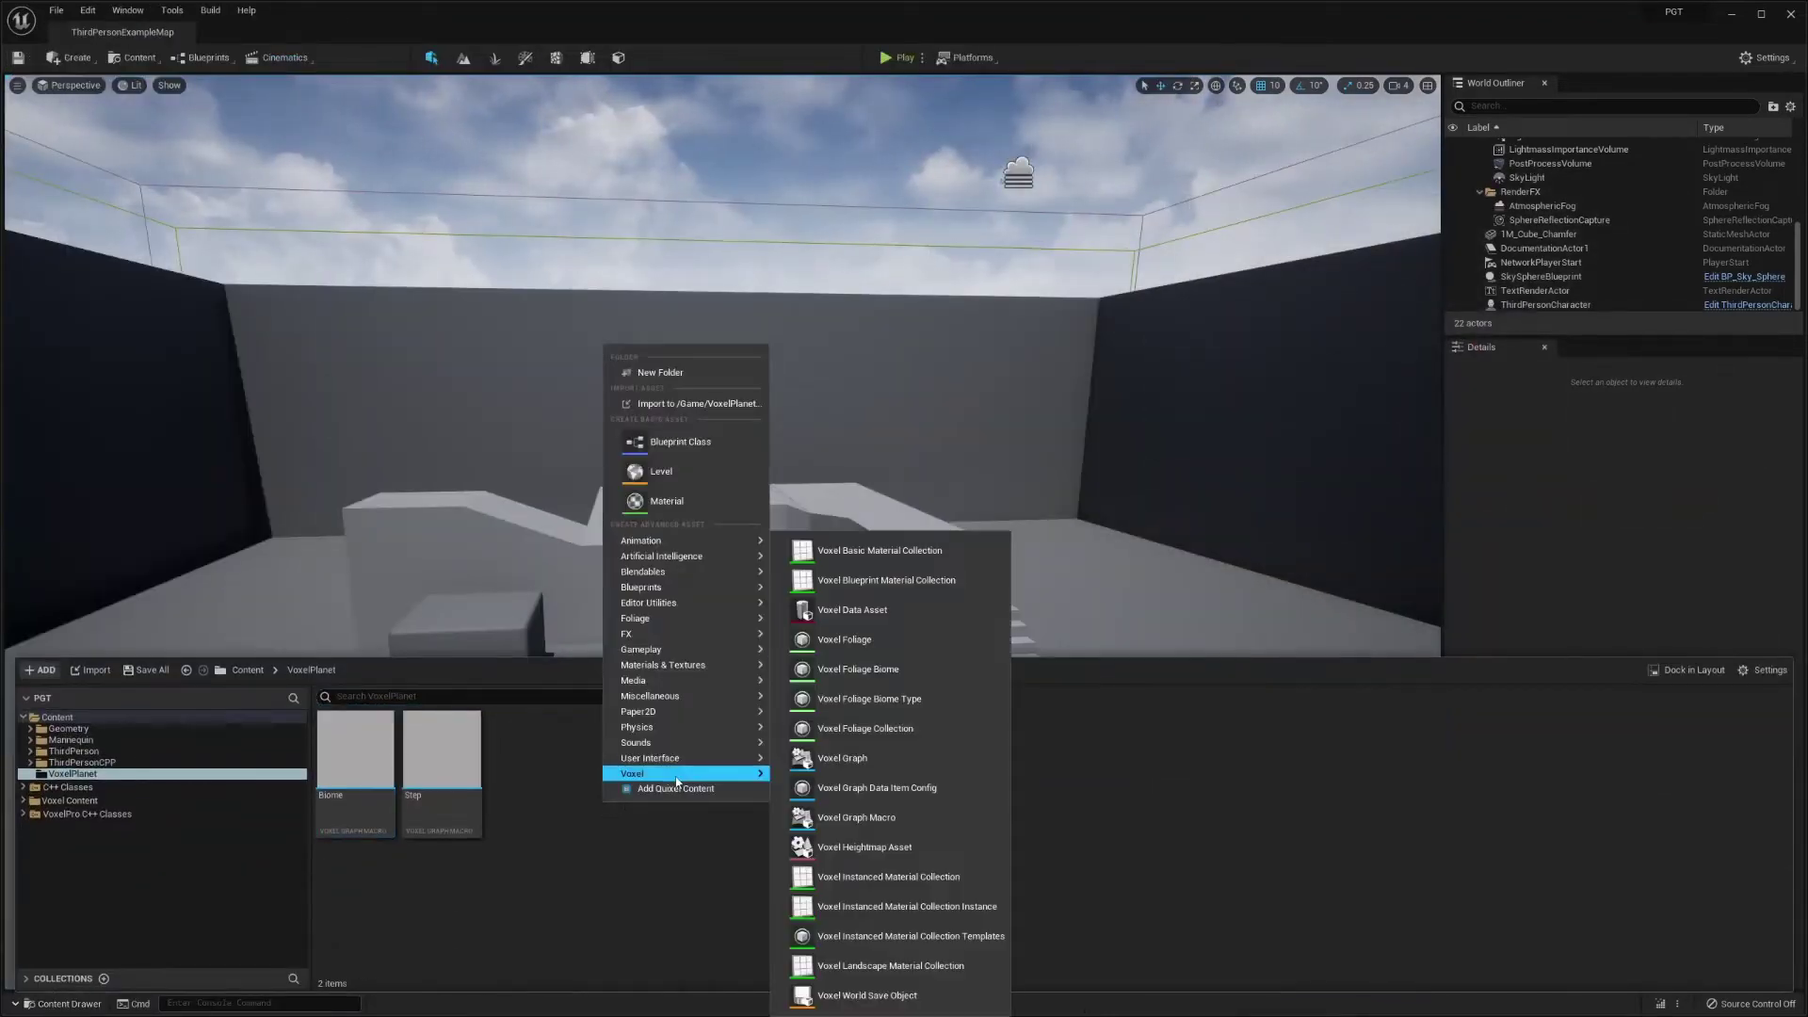
left_click(811, 768)
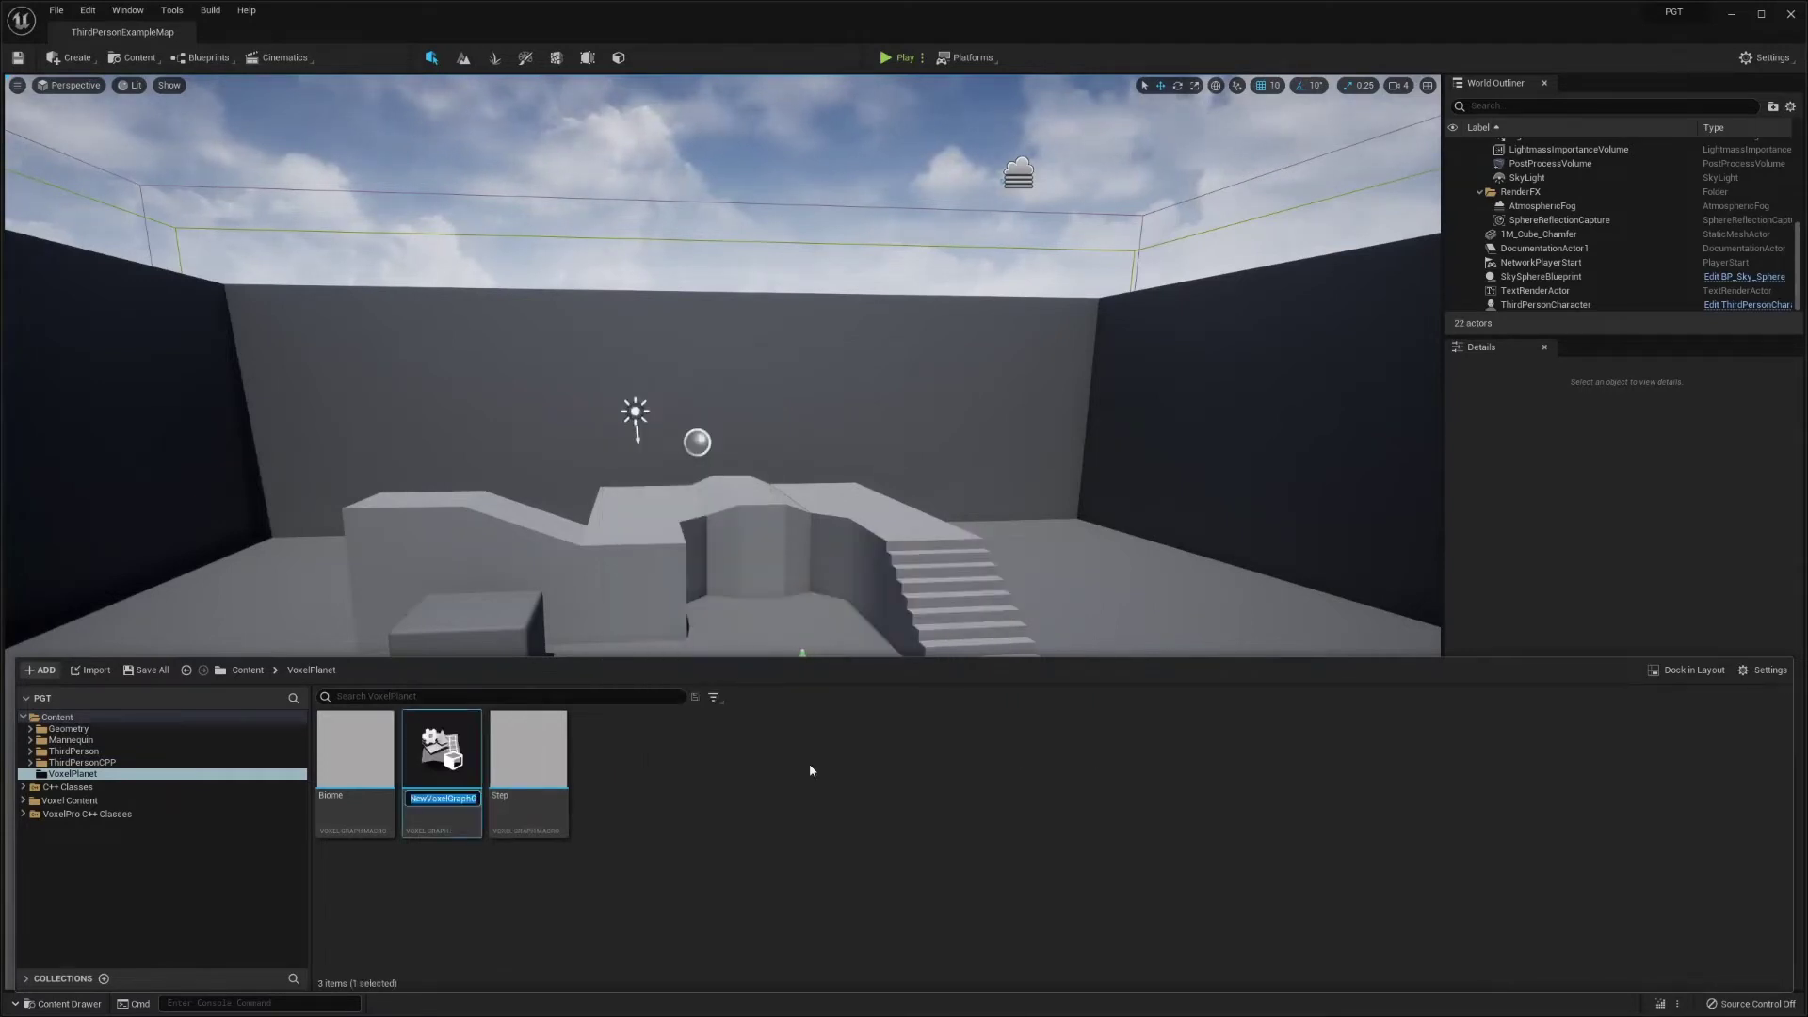
type("Planet")
key("Return")
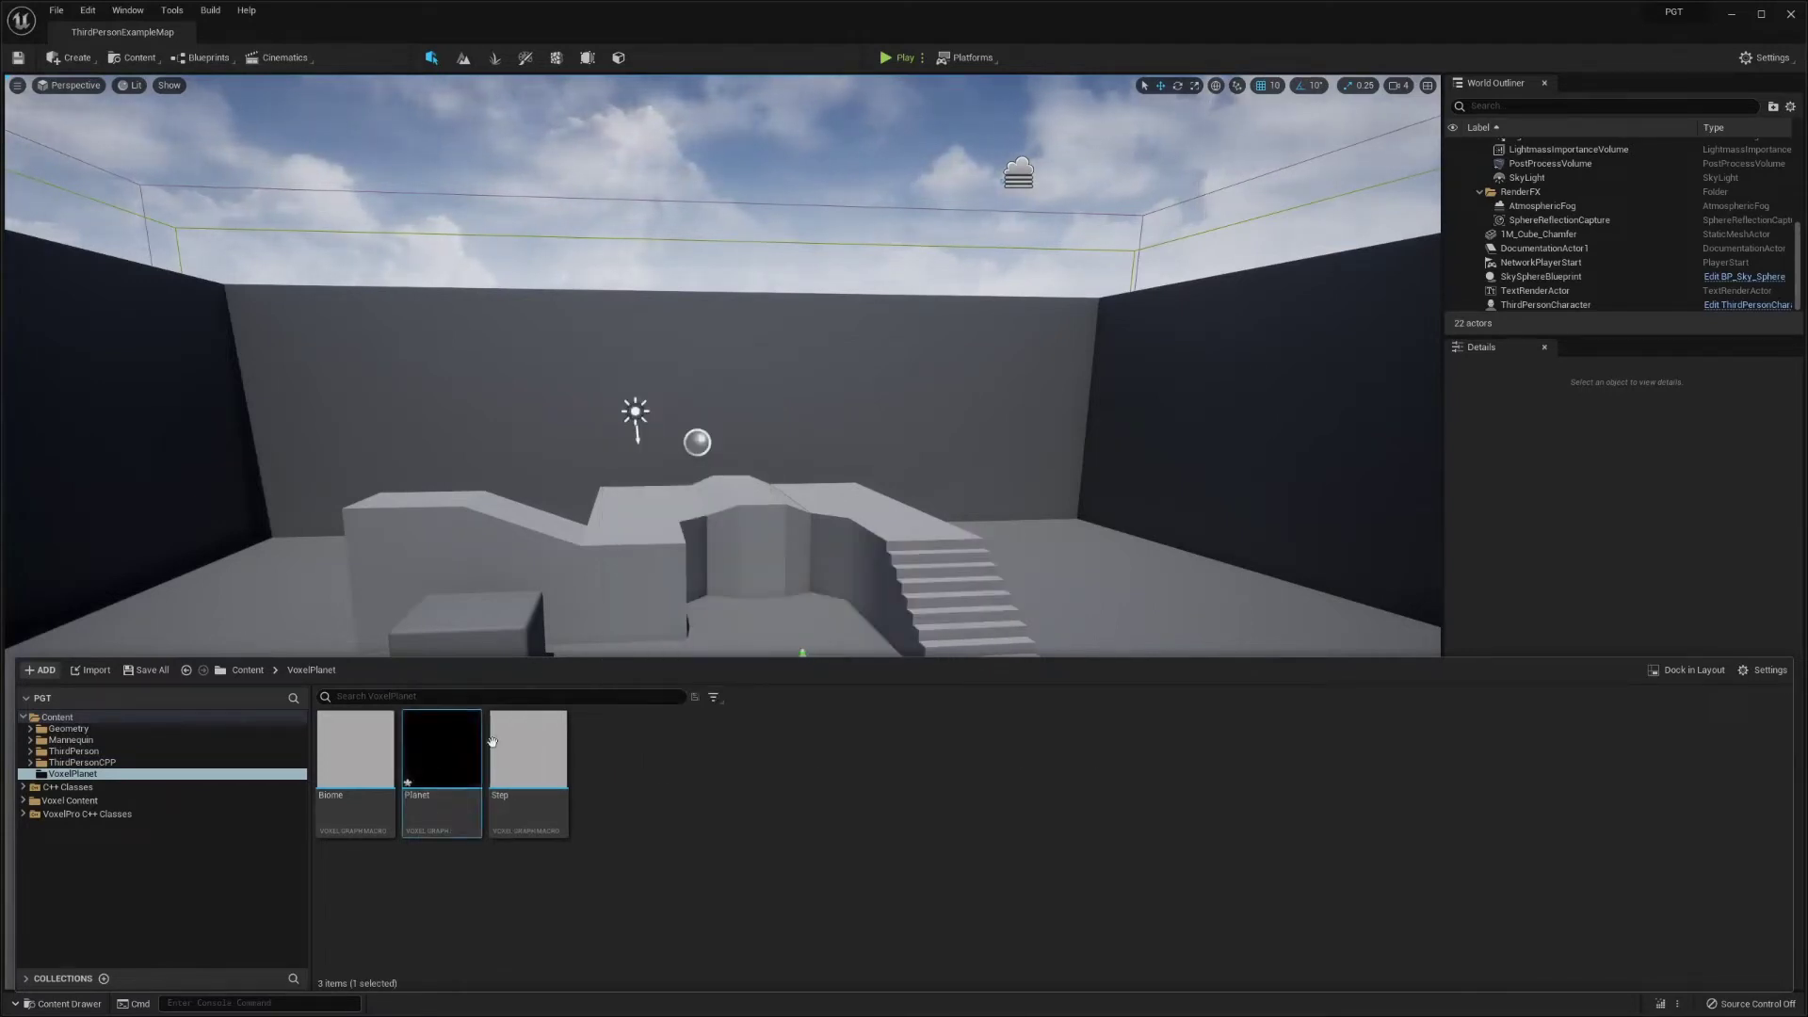
double_click(479, 775)
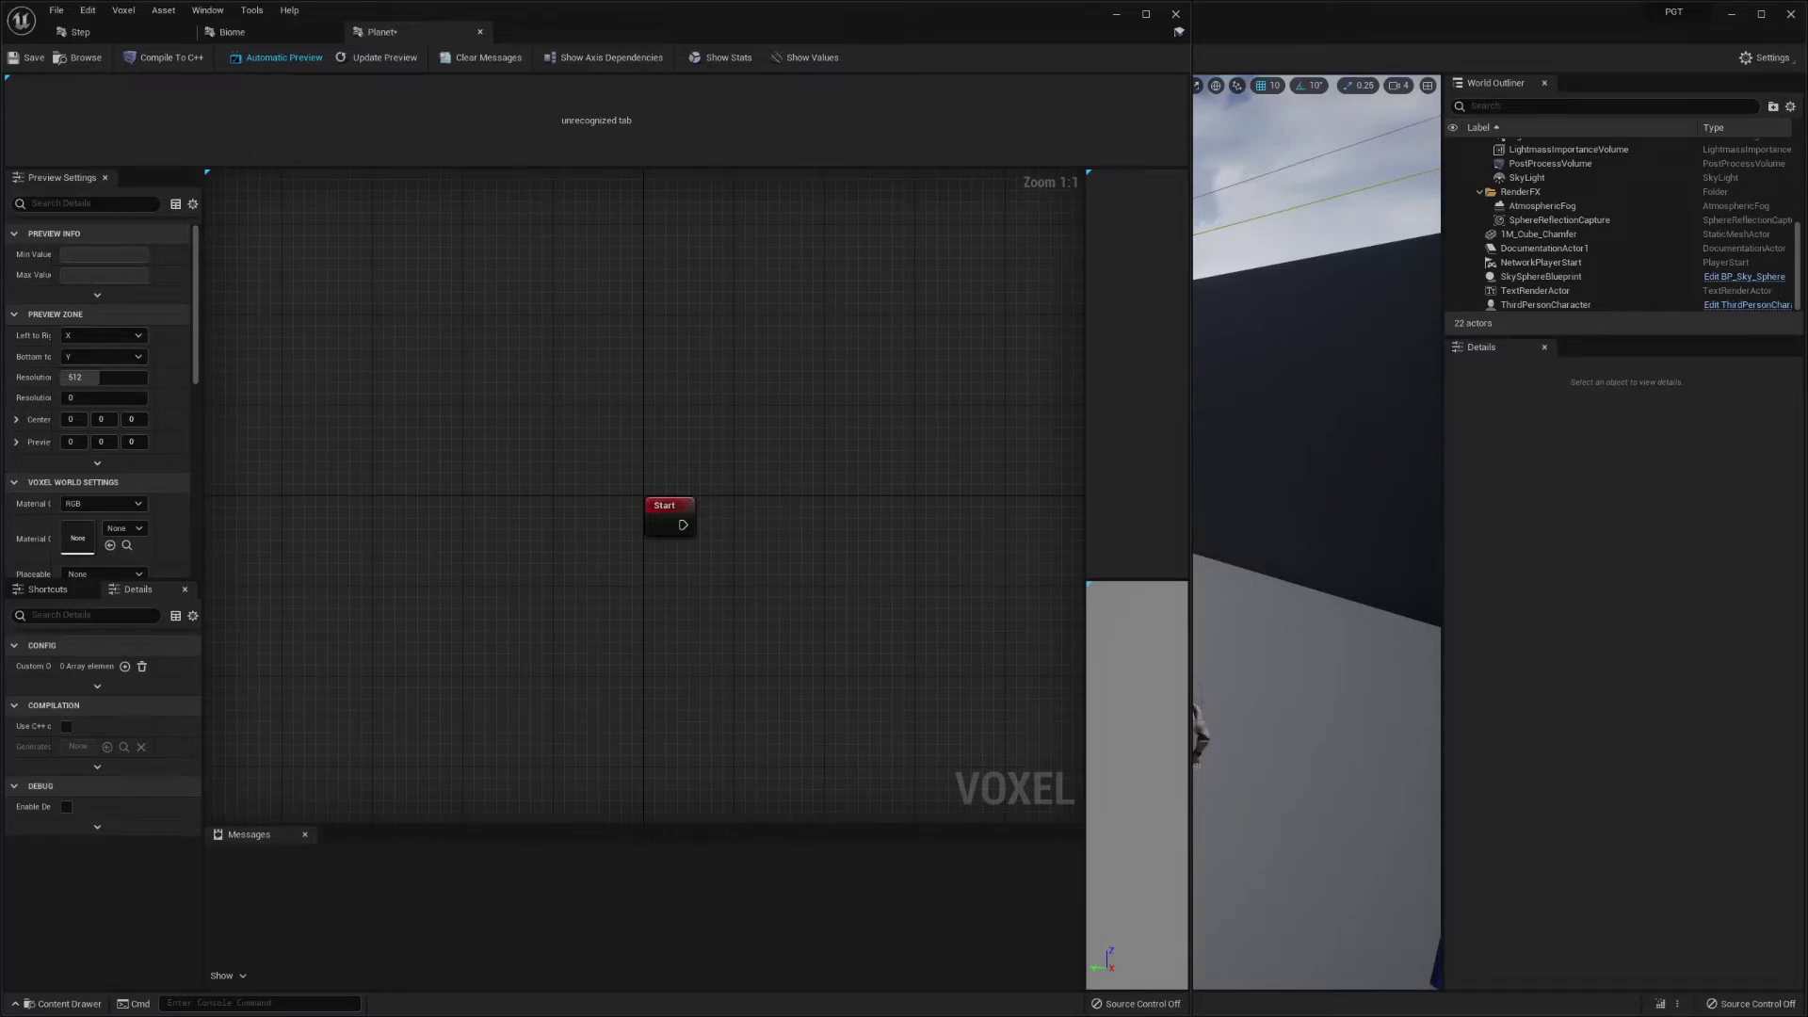
- Add a float parameter node named Radius to the Planet graph
right_click(329, 335)
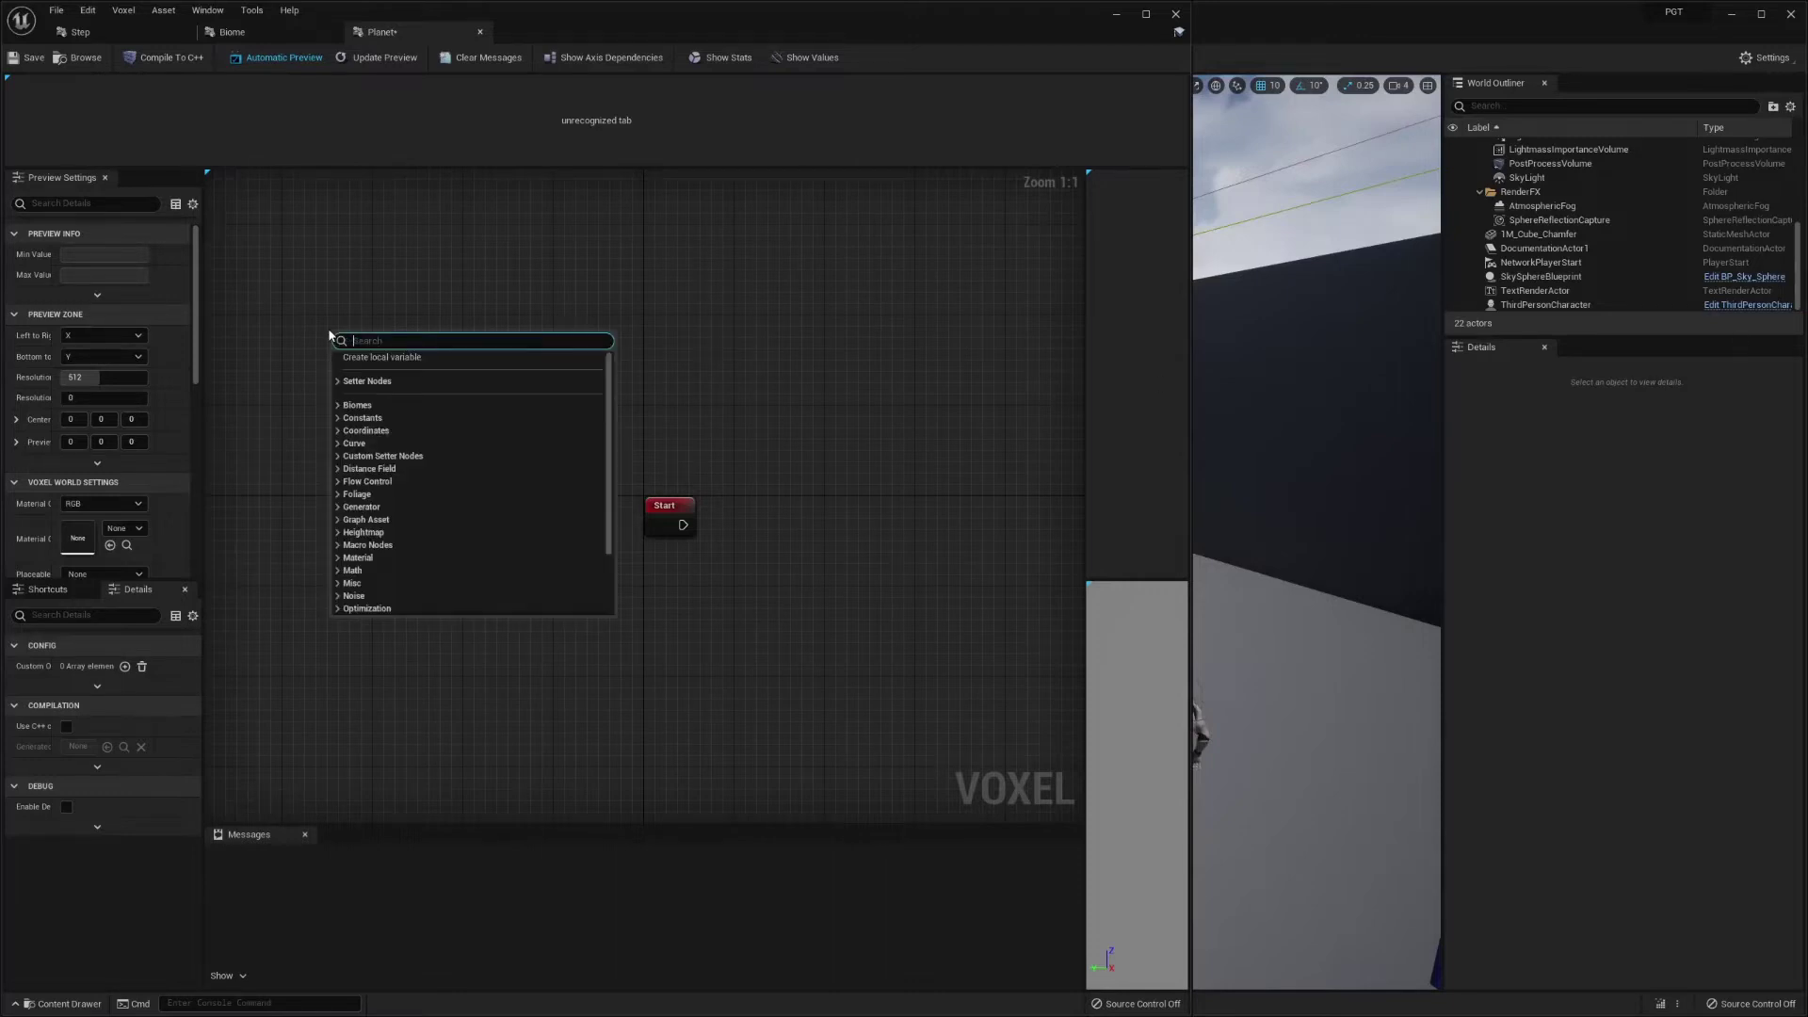
type("para")
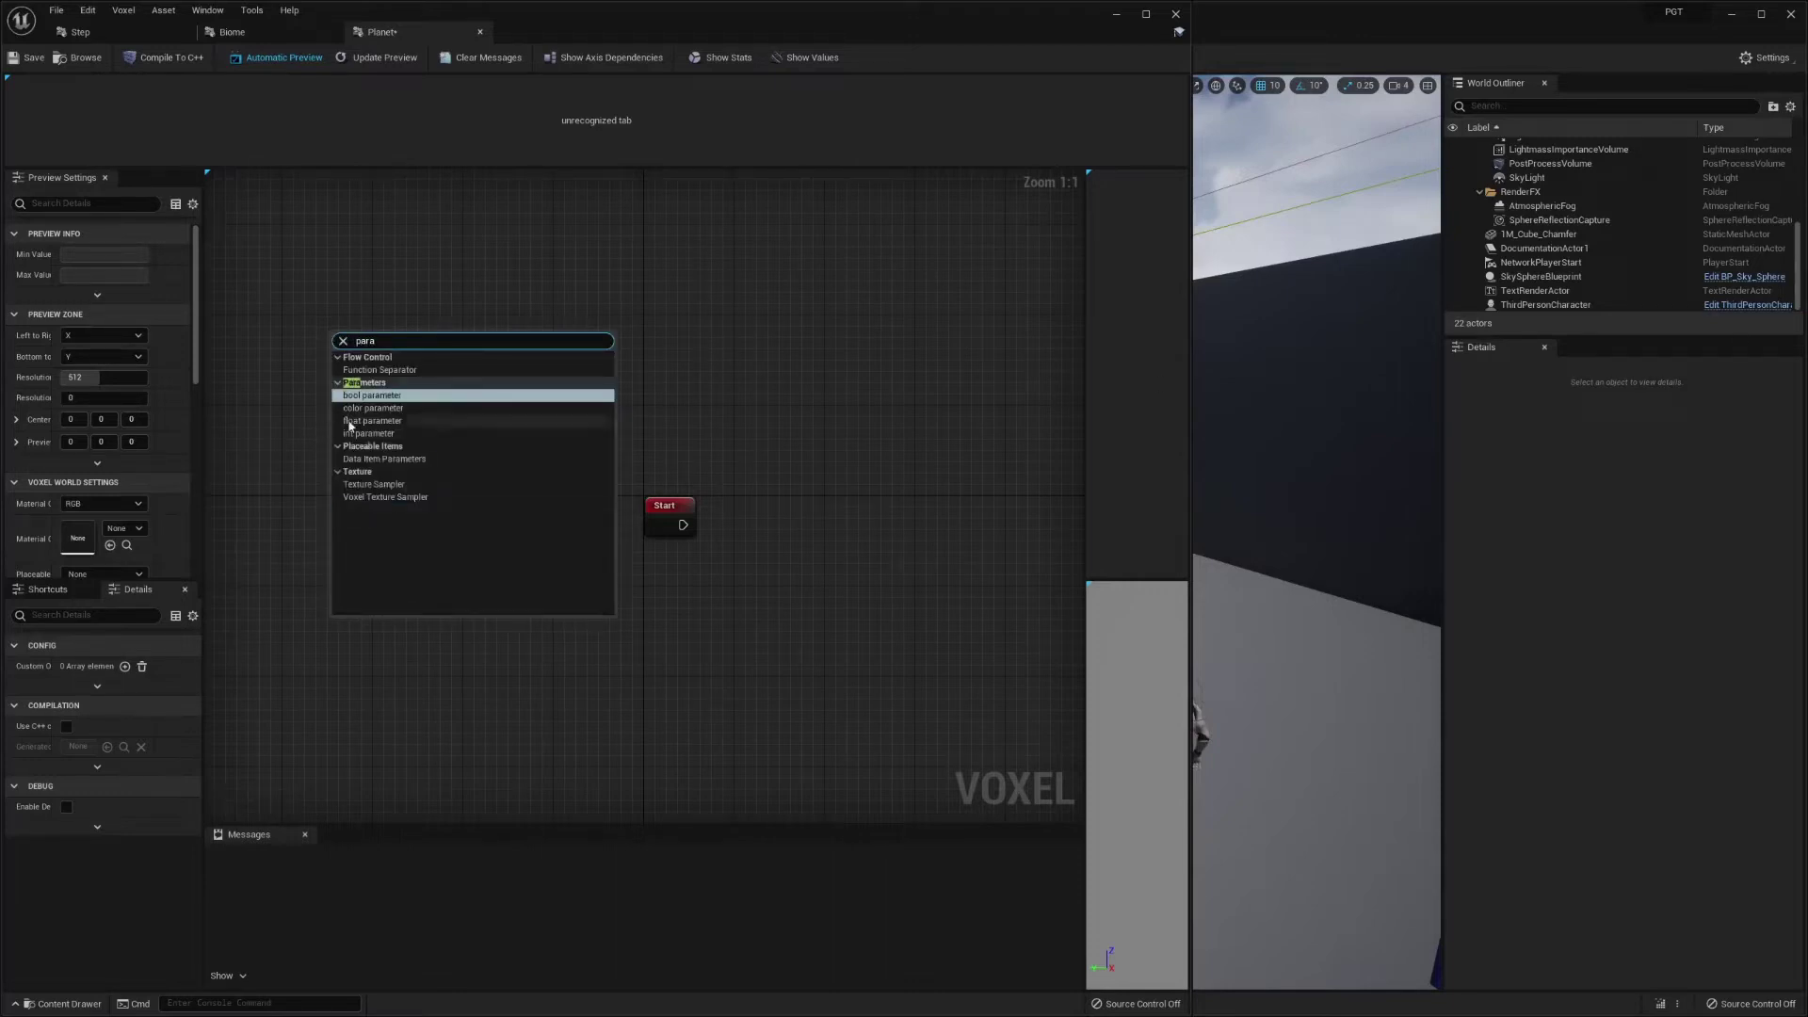
left_click(374, 421)
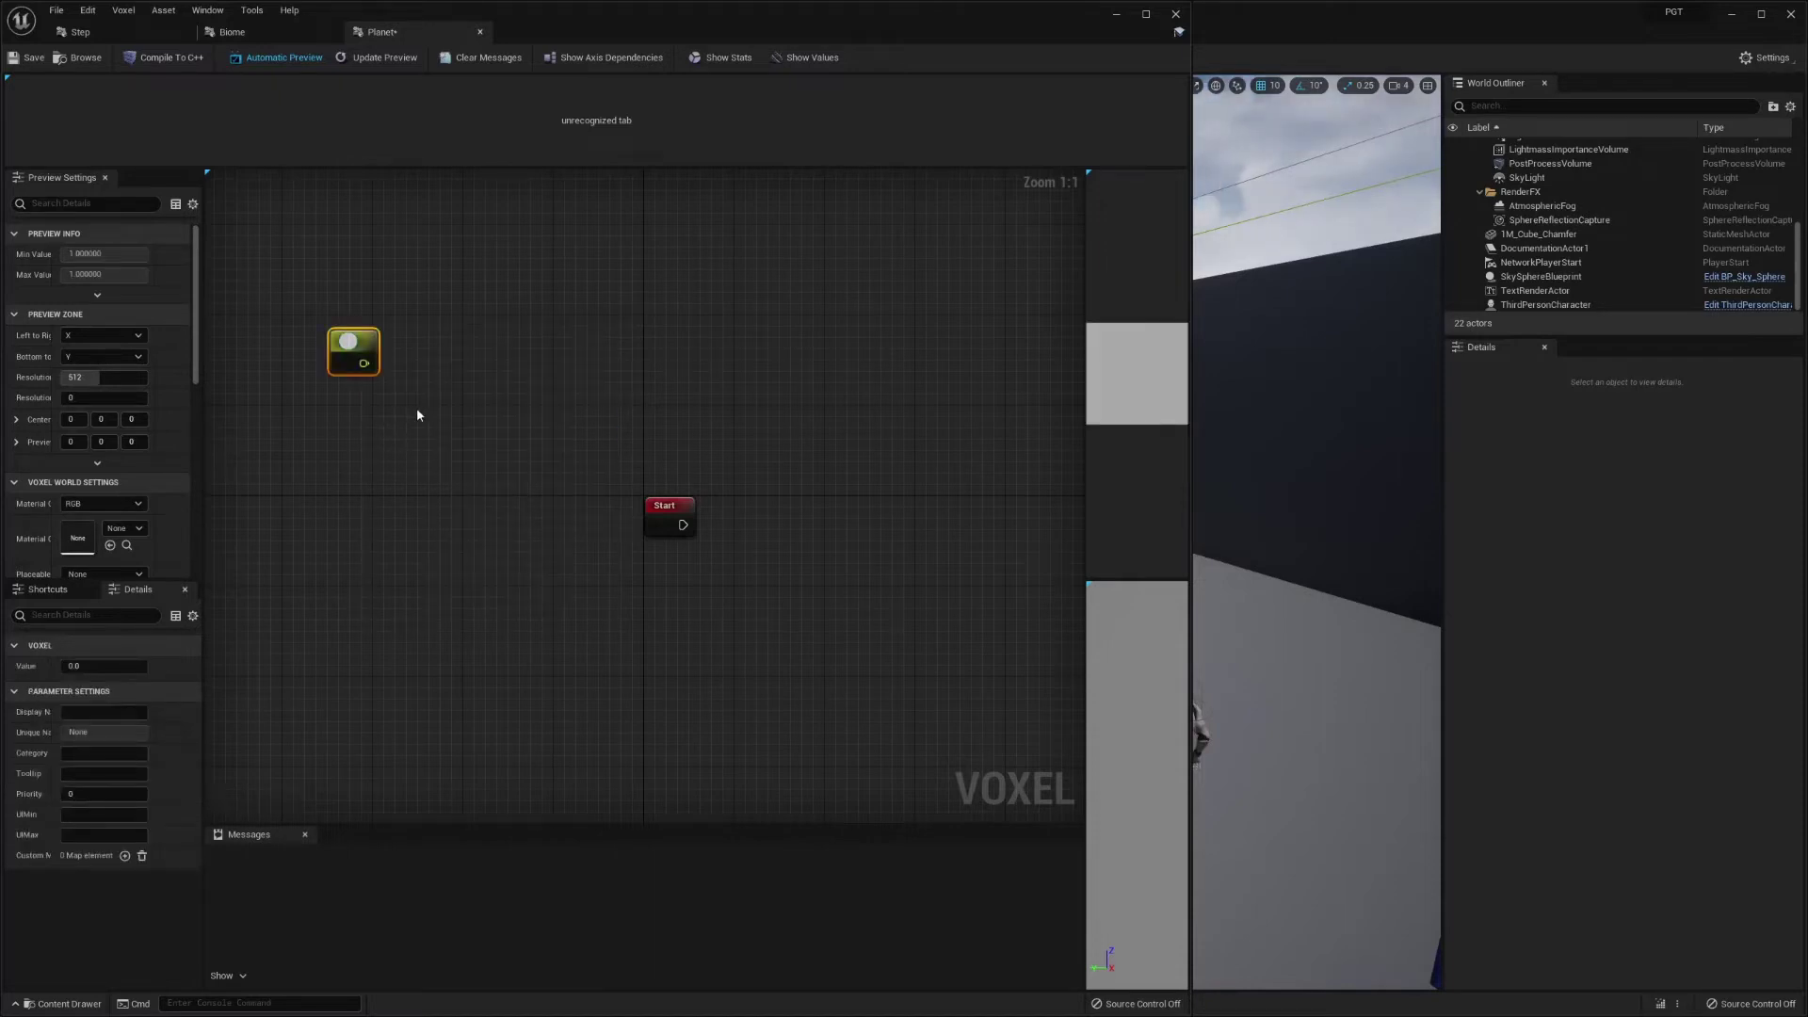
type("Radius")
key("Return")
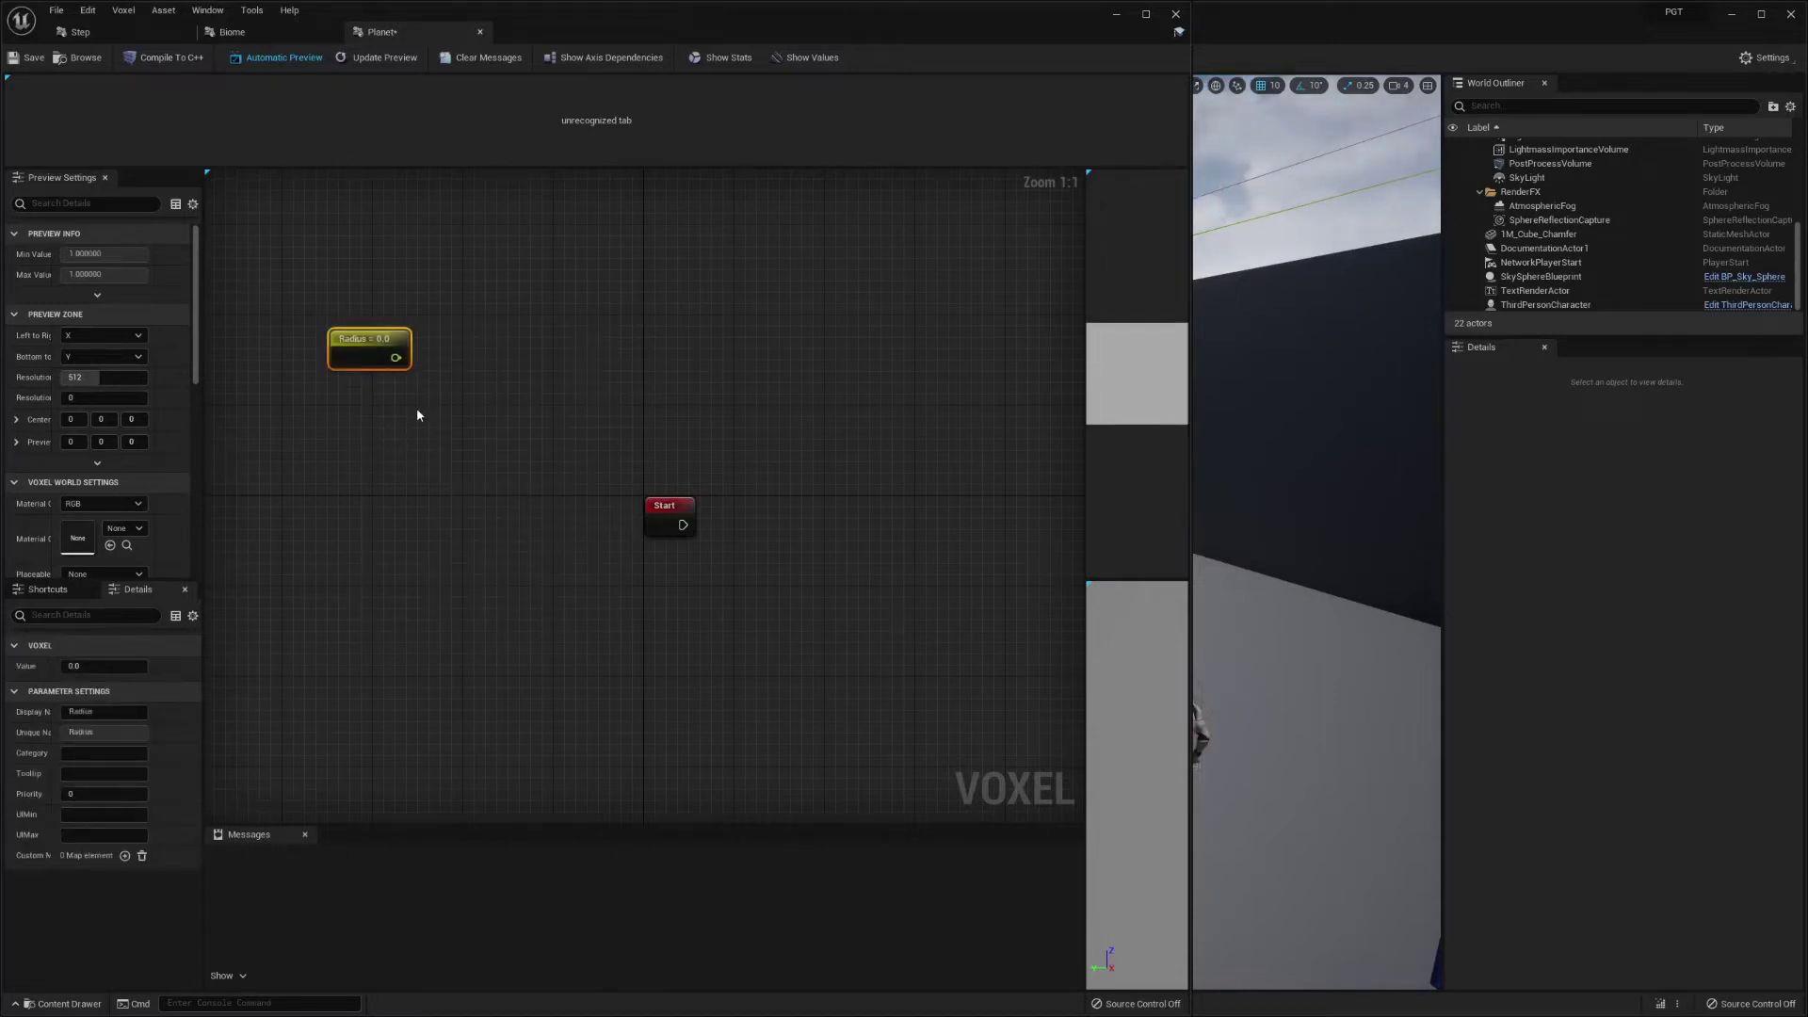
- Move the Radius node far to the left of the Start node to leave room for the graph
scroll(476, 433, "down", 3)
right_click_drag(480, 452, 779, 484)
left_click_drag(715, 378, 185, 388)
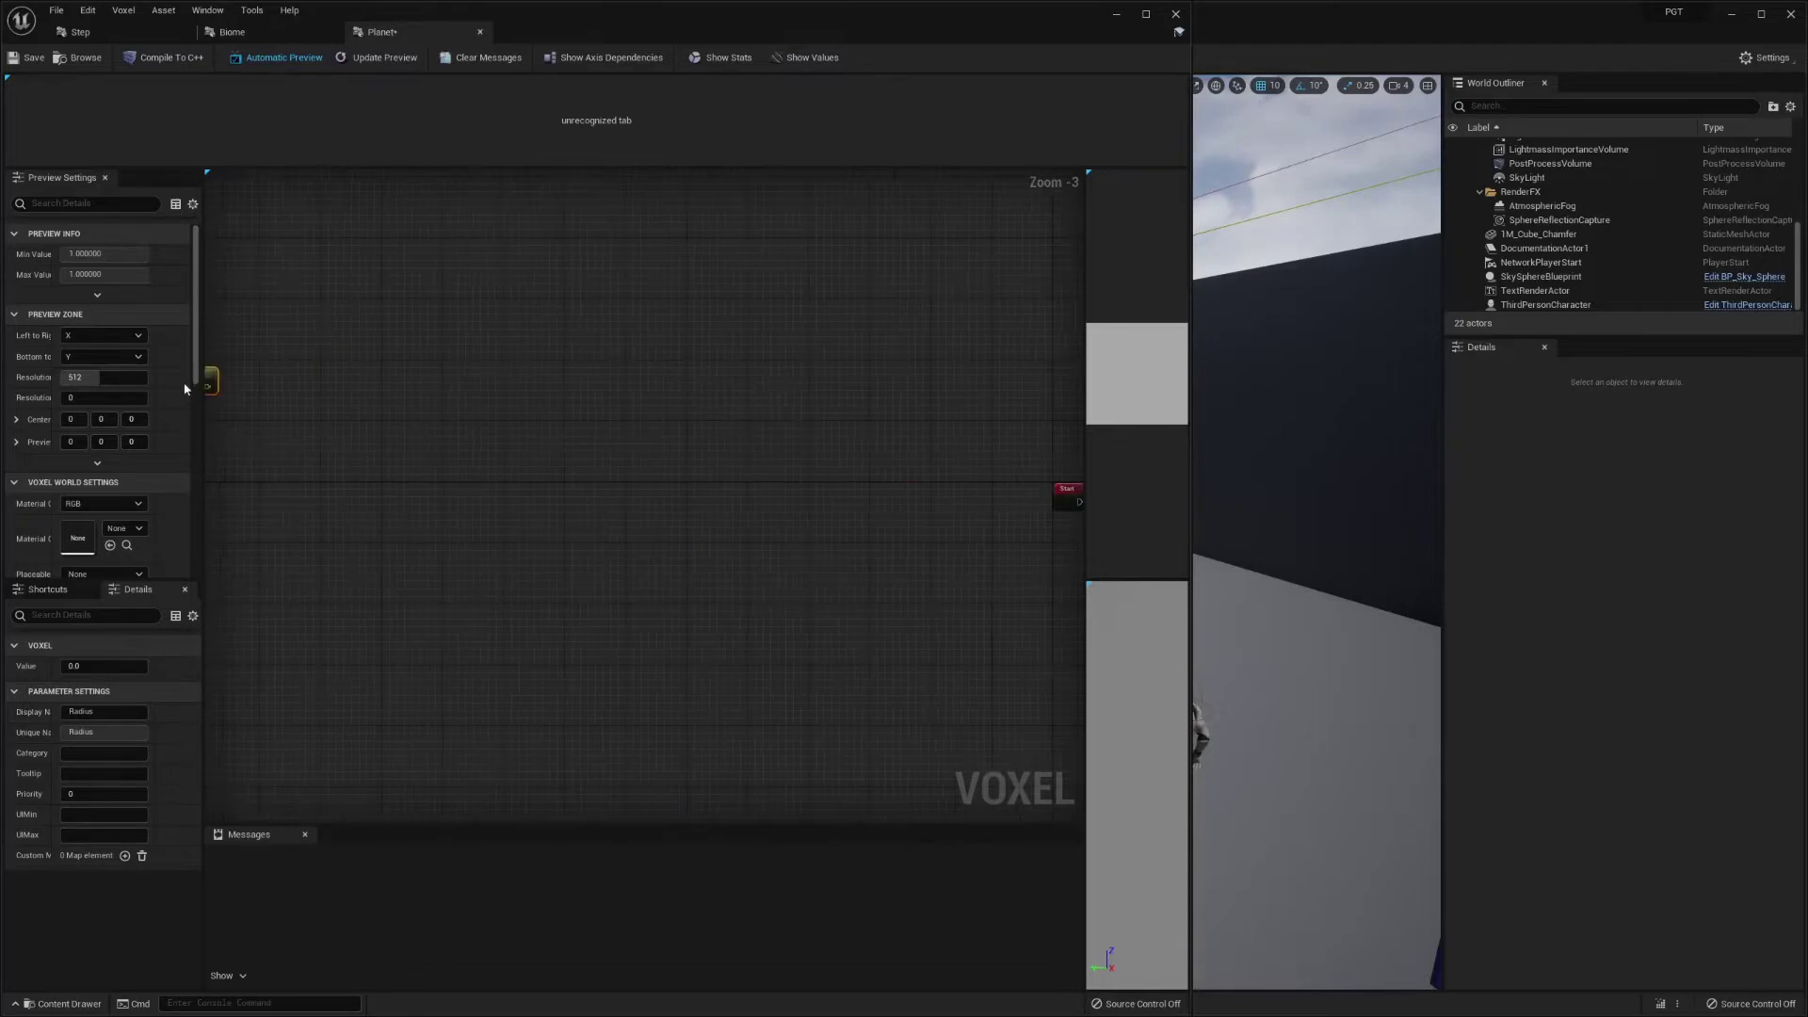
right_click_drag(269, 439, 610, 410)
left_click_drag(528, 344, 300, 442)
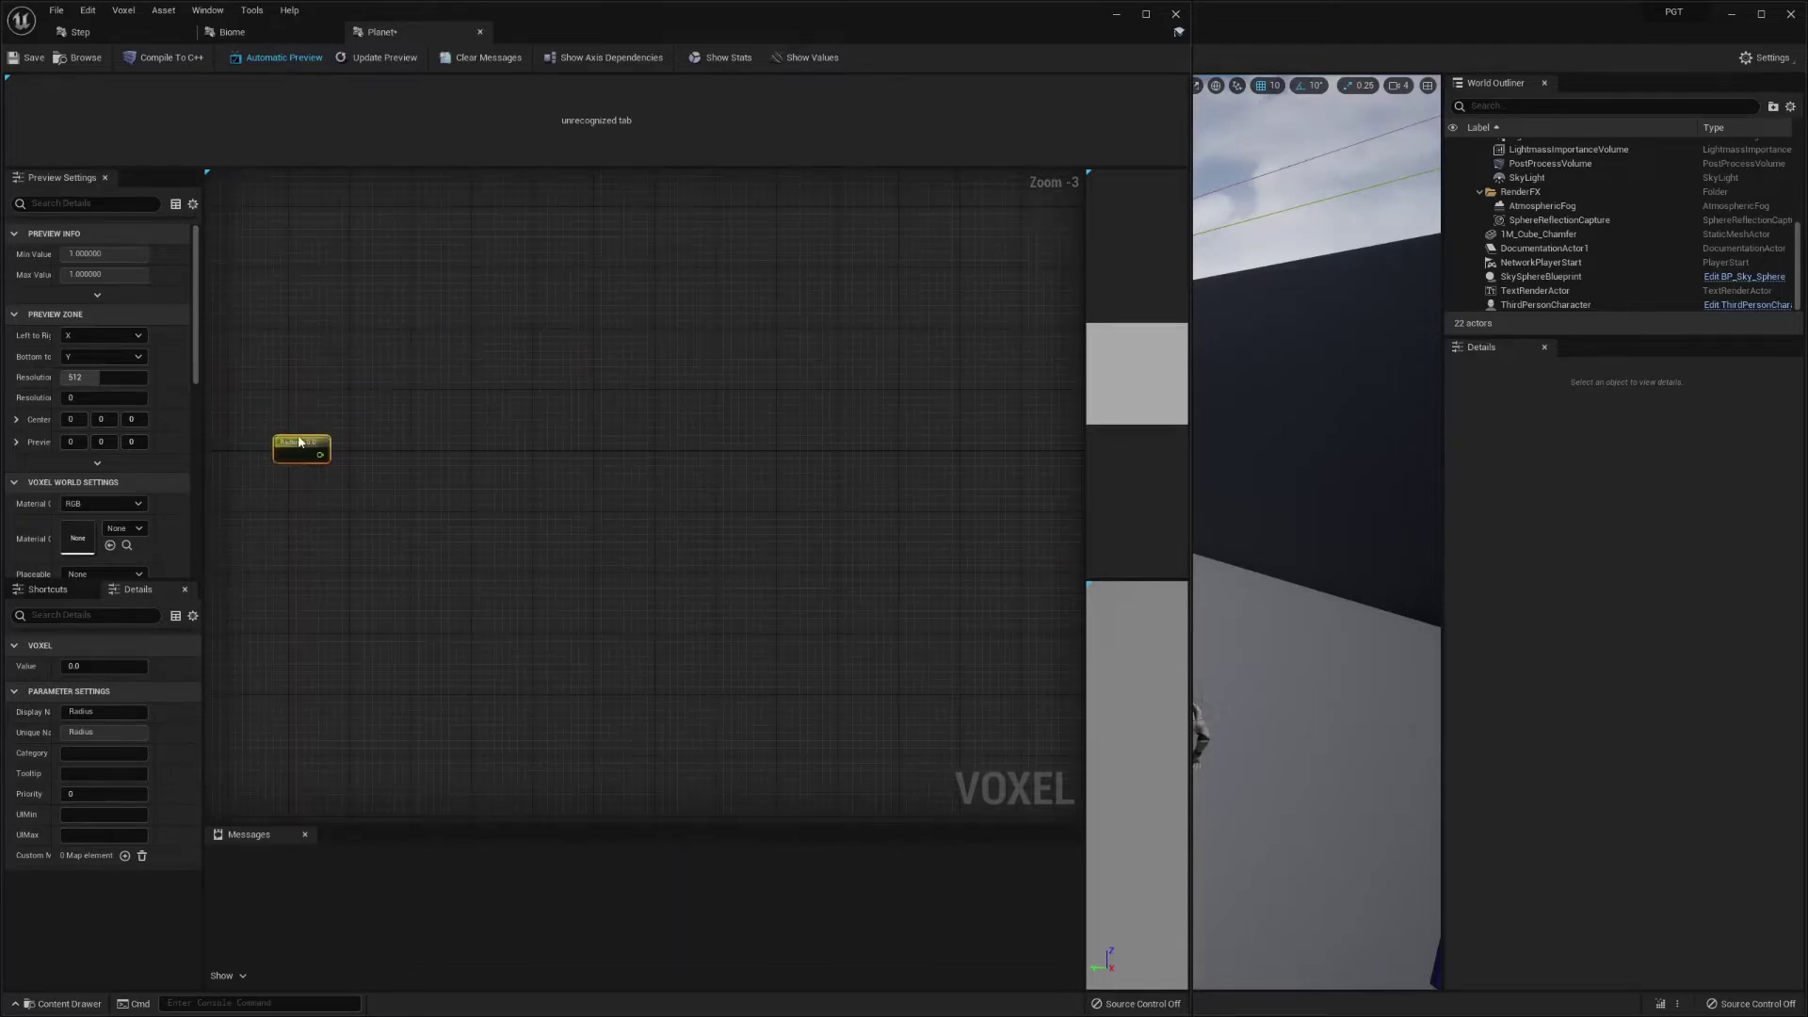
- Add a Seed node named Seed below the Radius parameter
right_click_drag(461, 513, 464, 445)
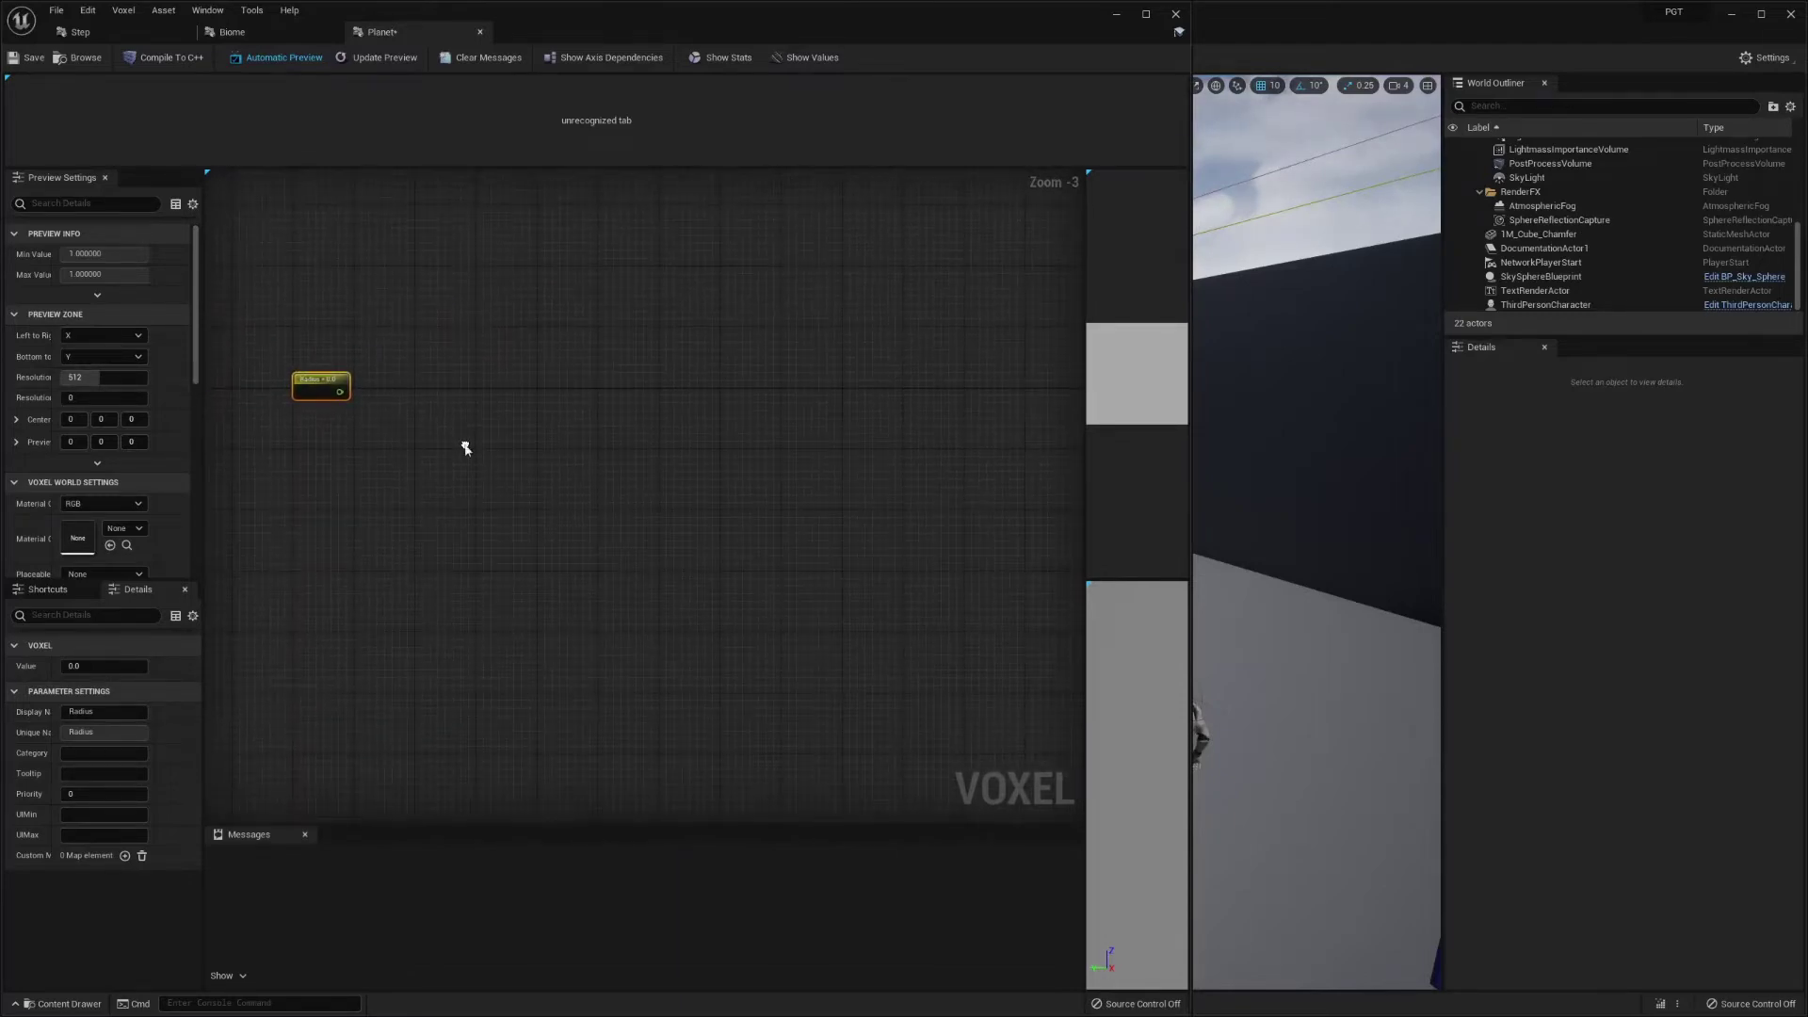
right_click(320, 474)
type("seed")
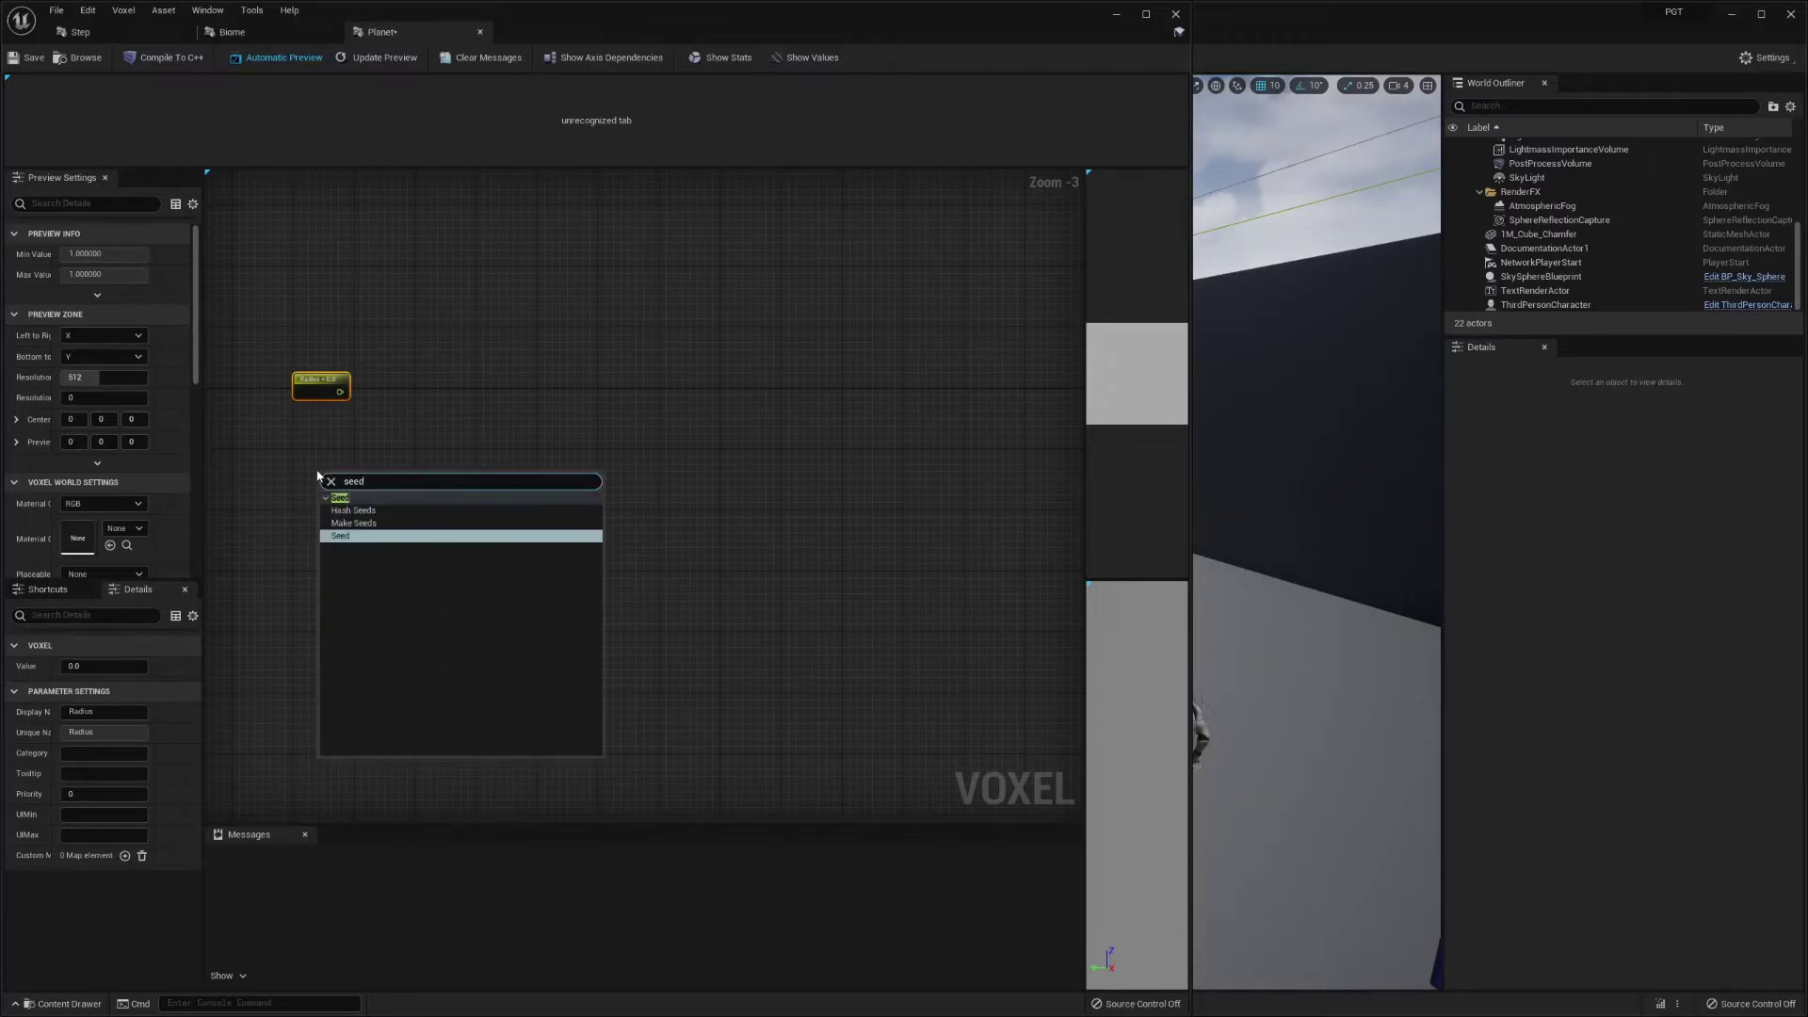
key("Return")
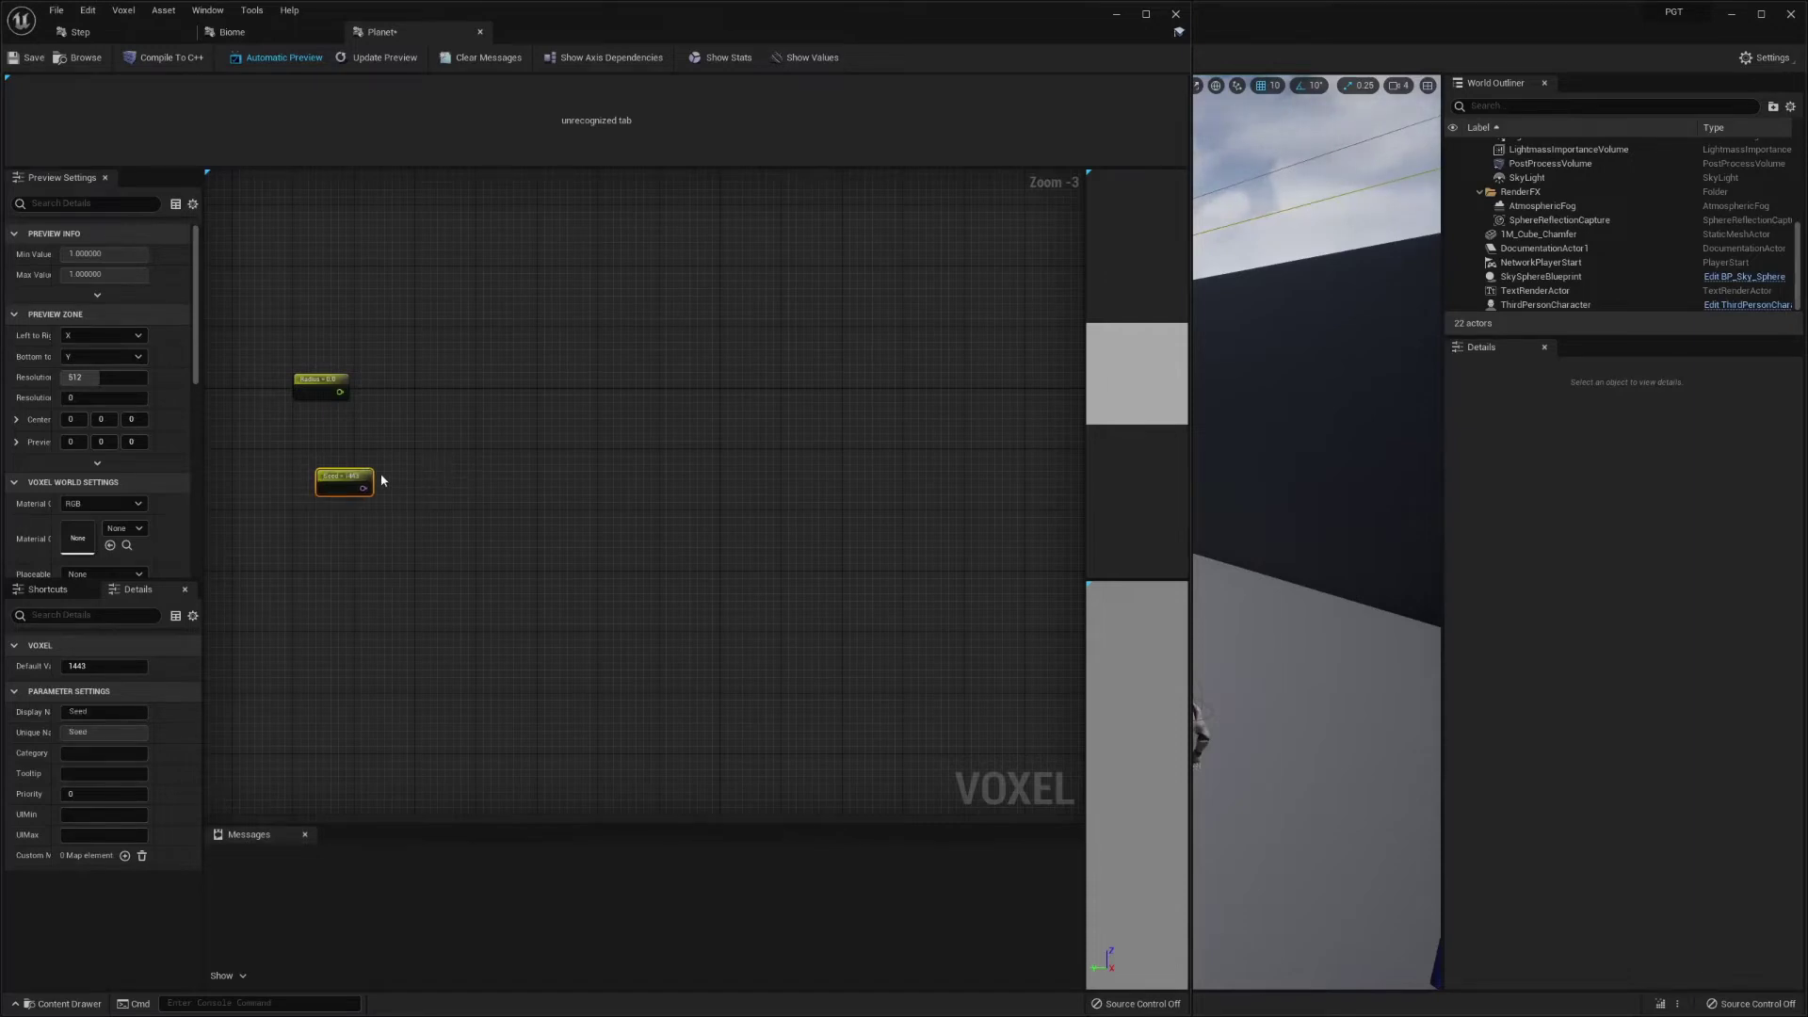
- Add a Make Seeds node fed by the Seed node's output
left_click_drag(337, 483, 427, 485)
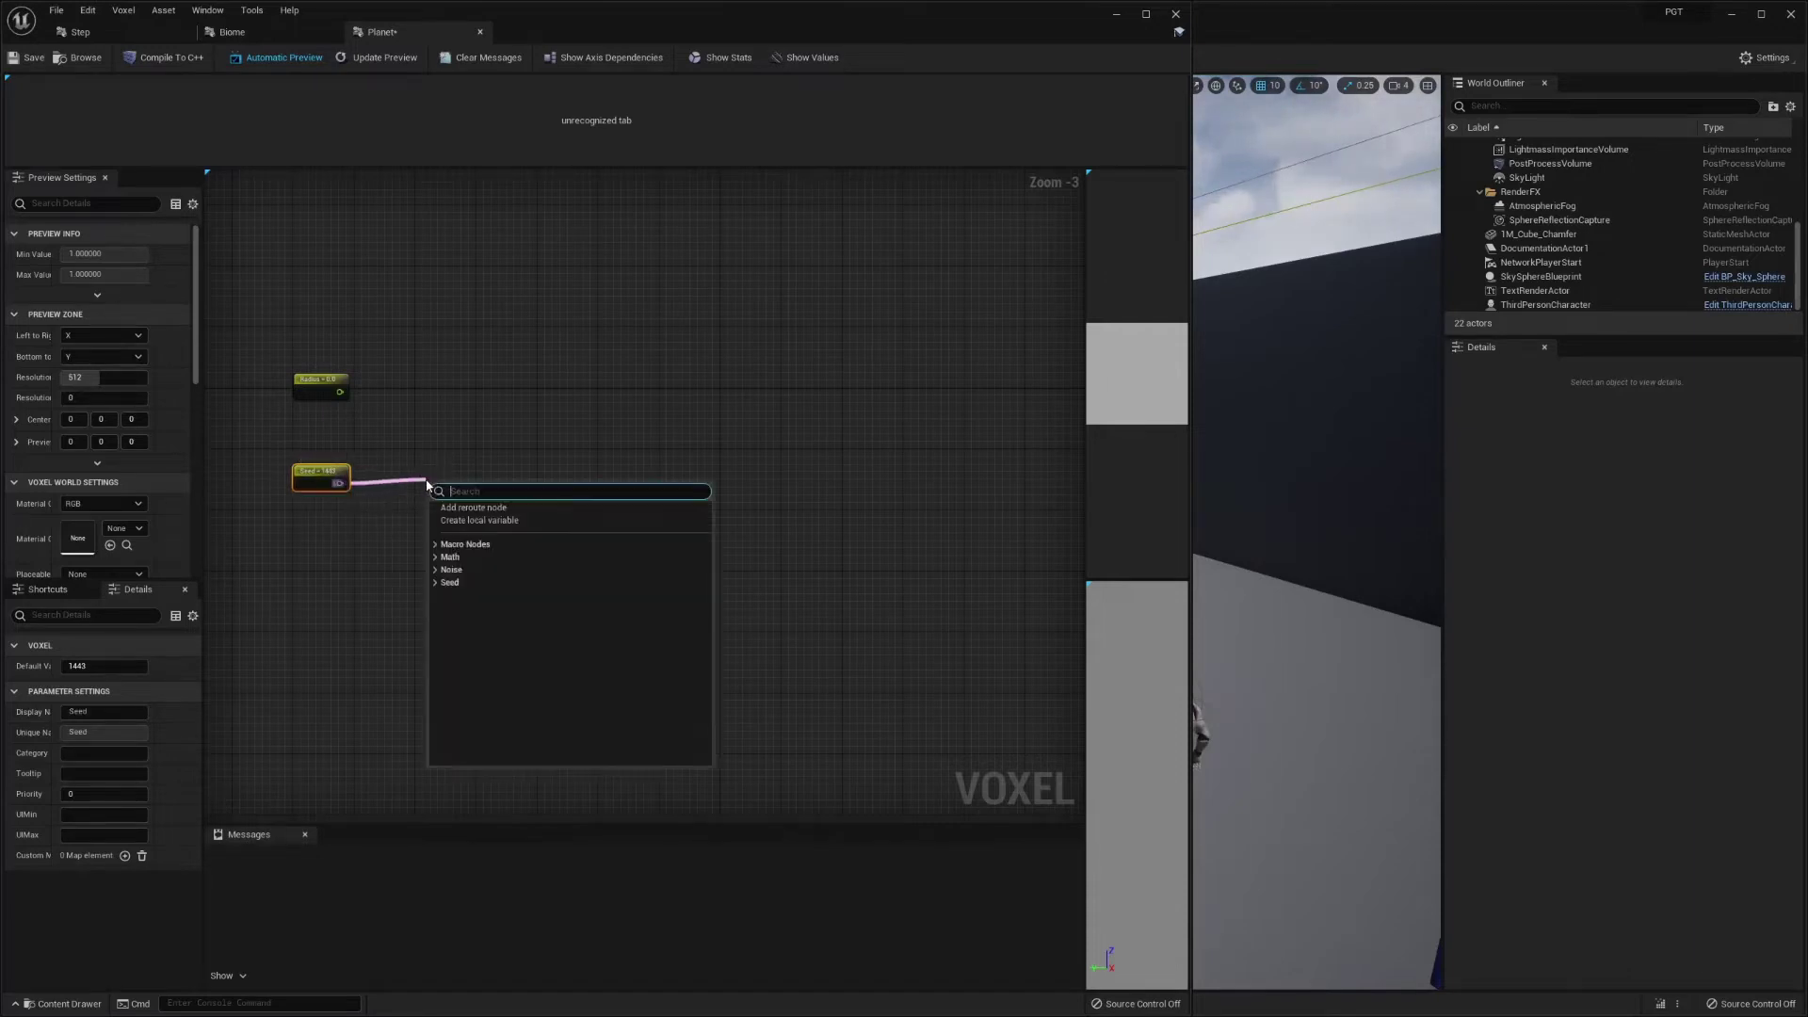
type("make s")
key("Return")
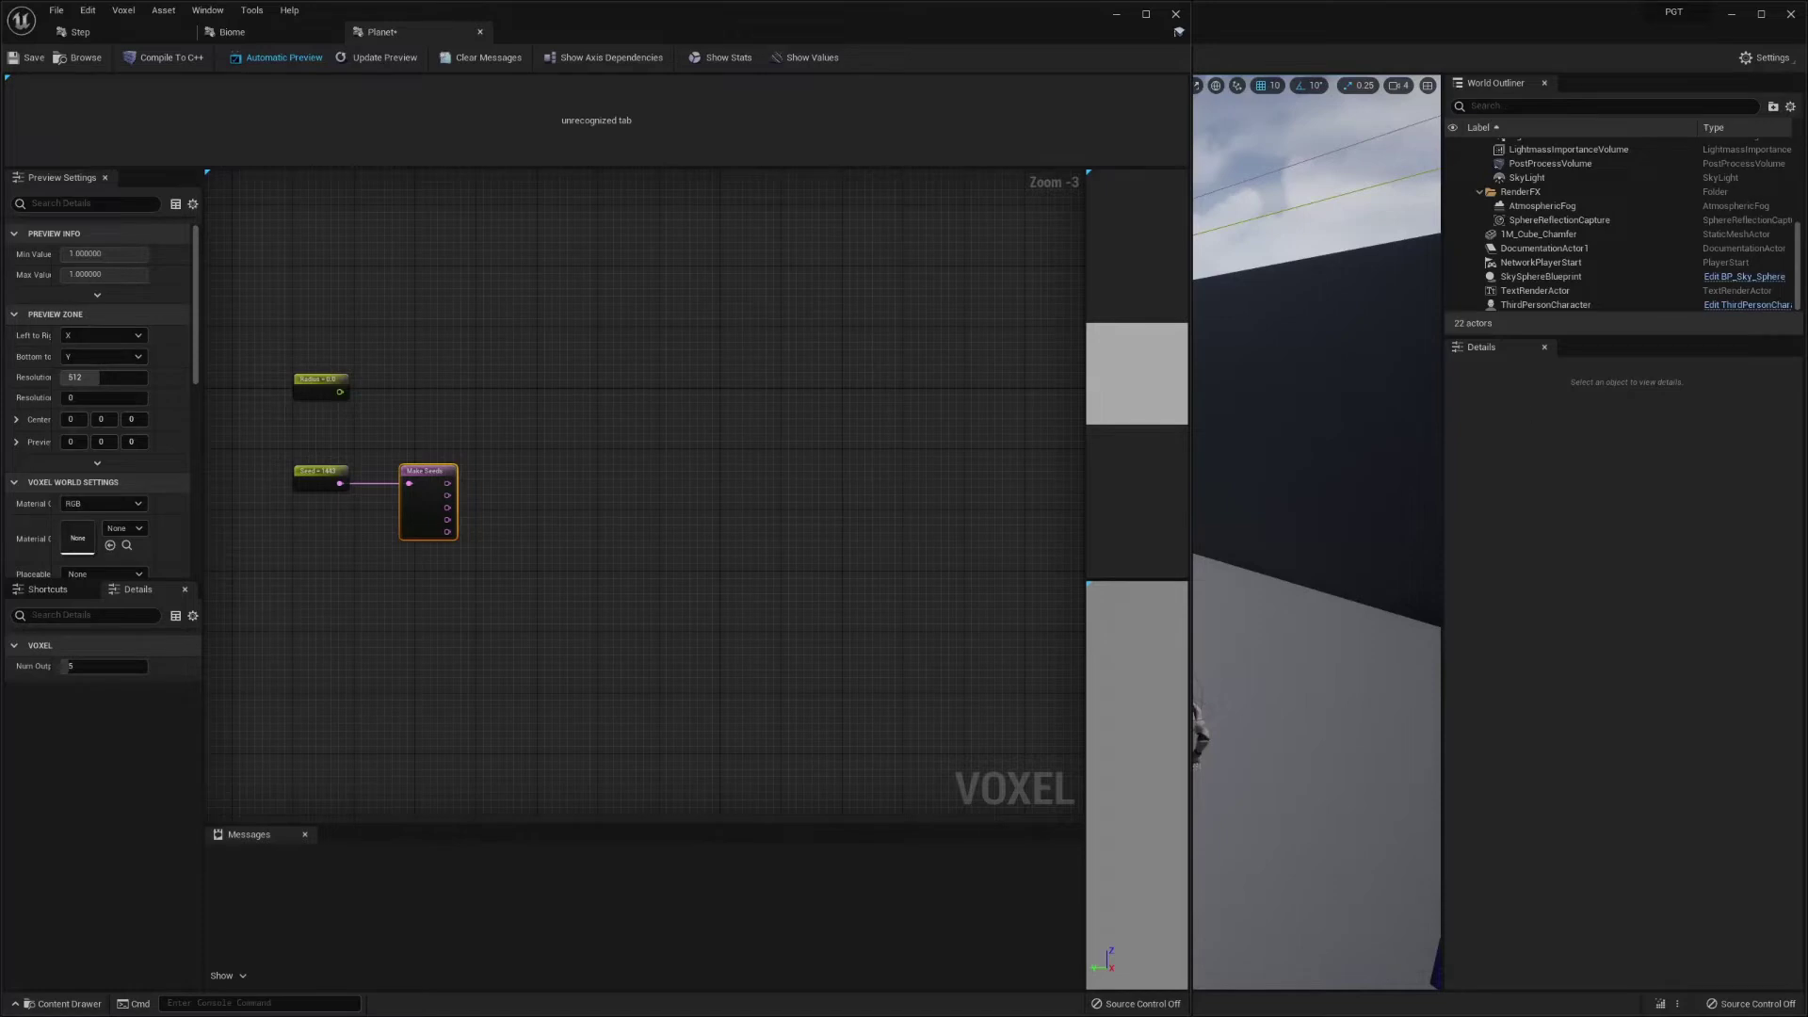
- Add a Biome macro node in the empty area to the right of the Make Seeds node
right_click(699, 520)
type("biome")
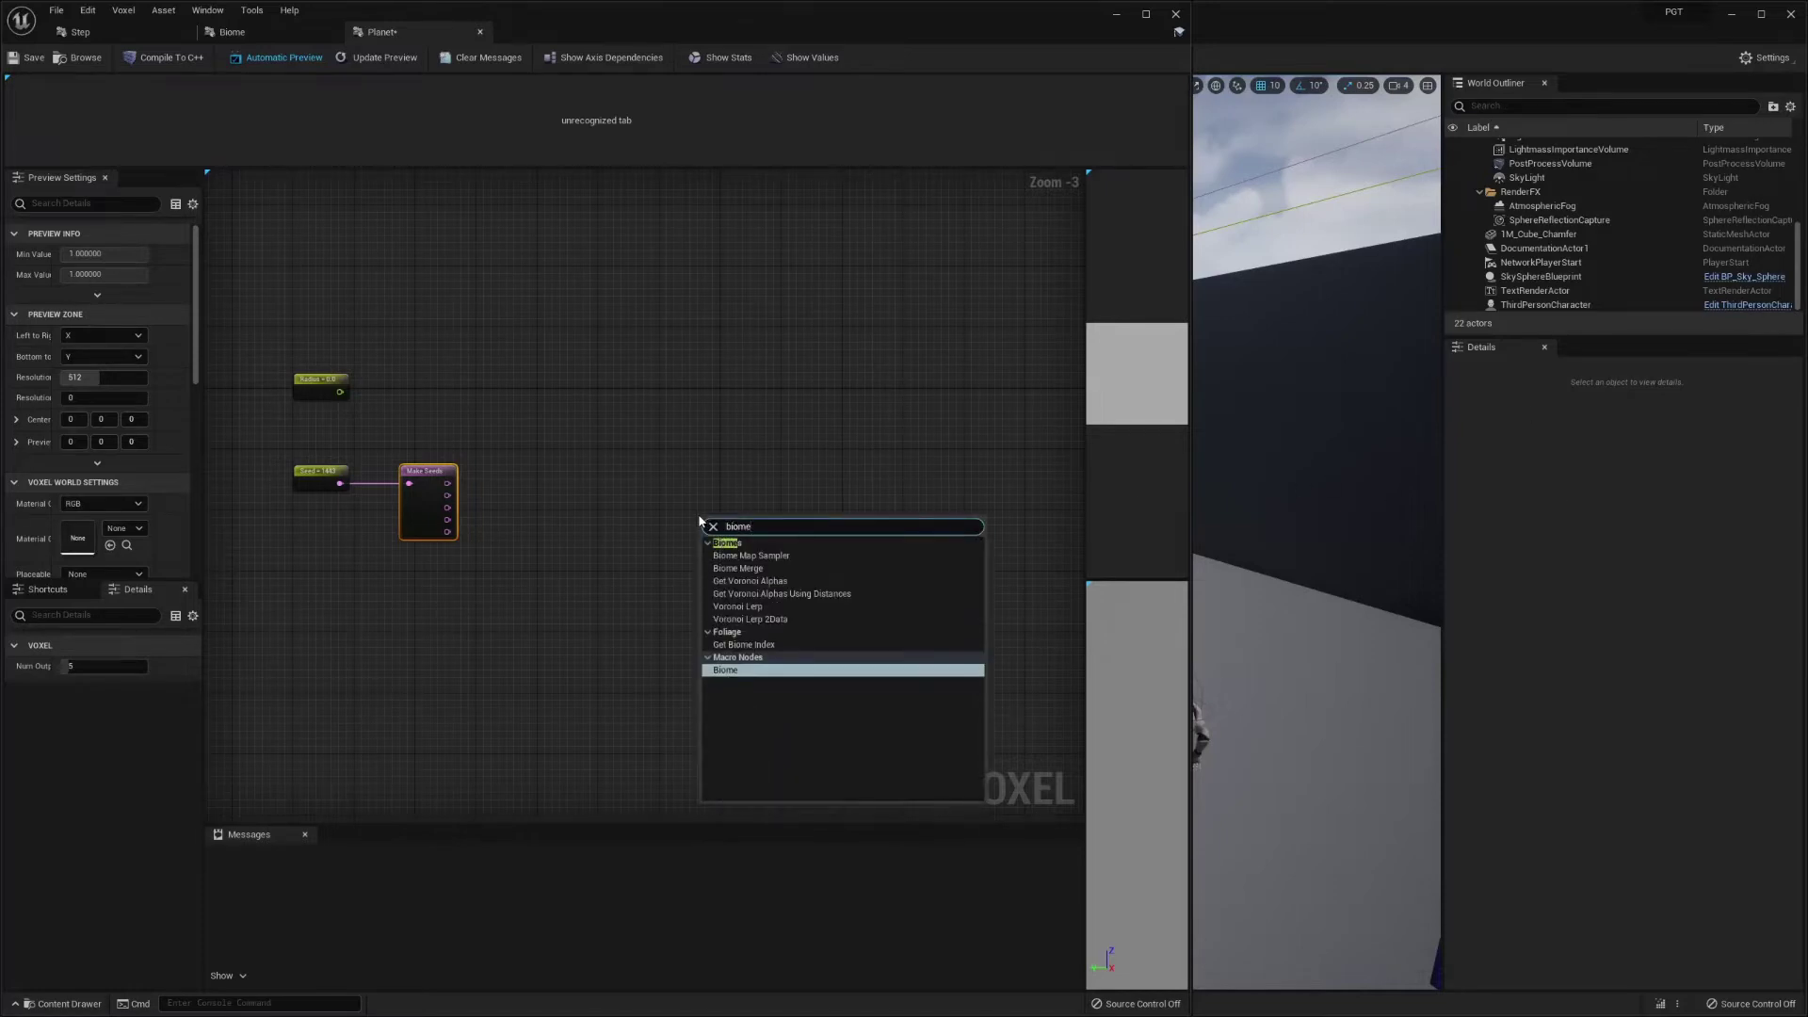
left_click(731, 672)
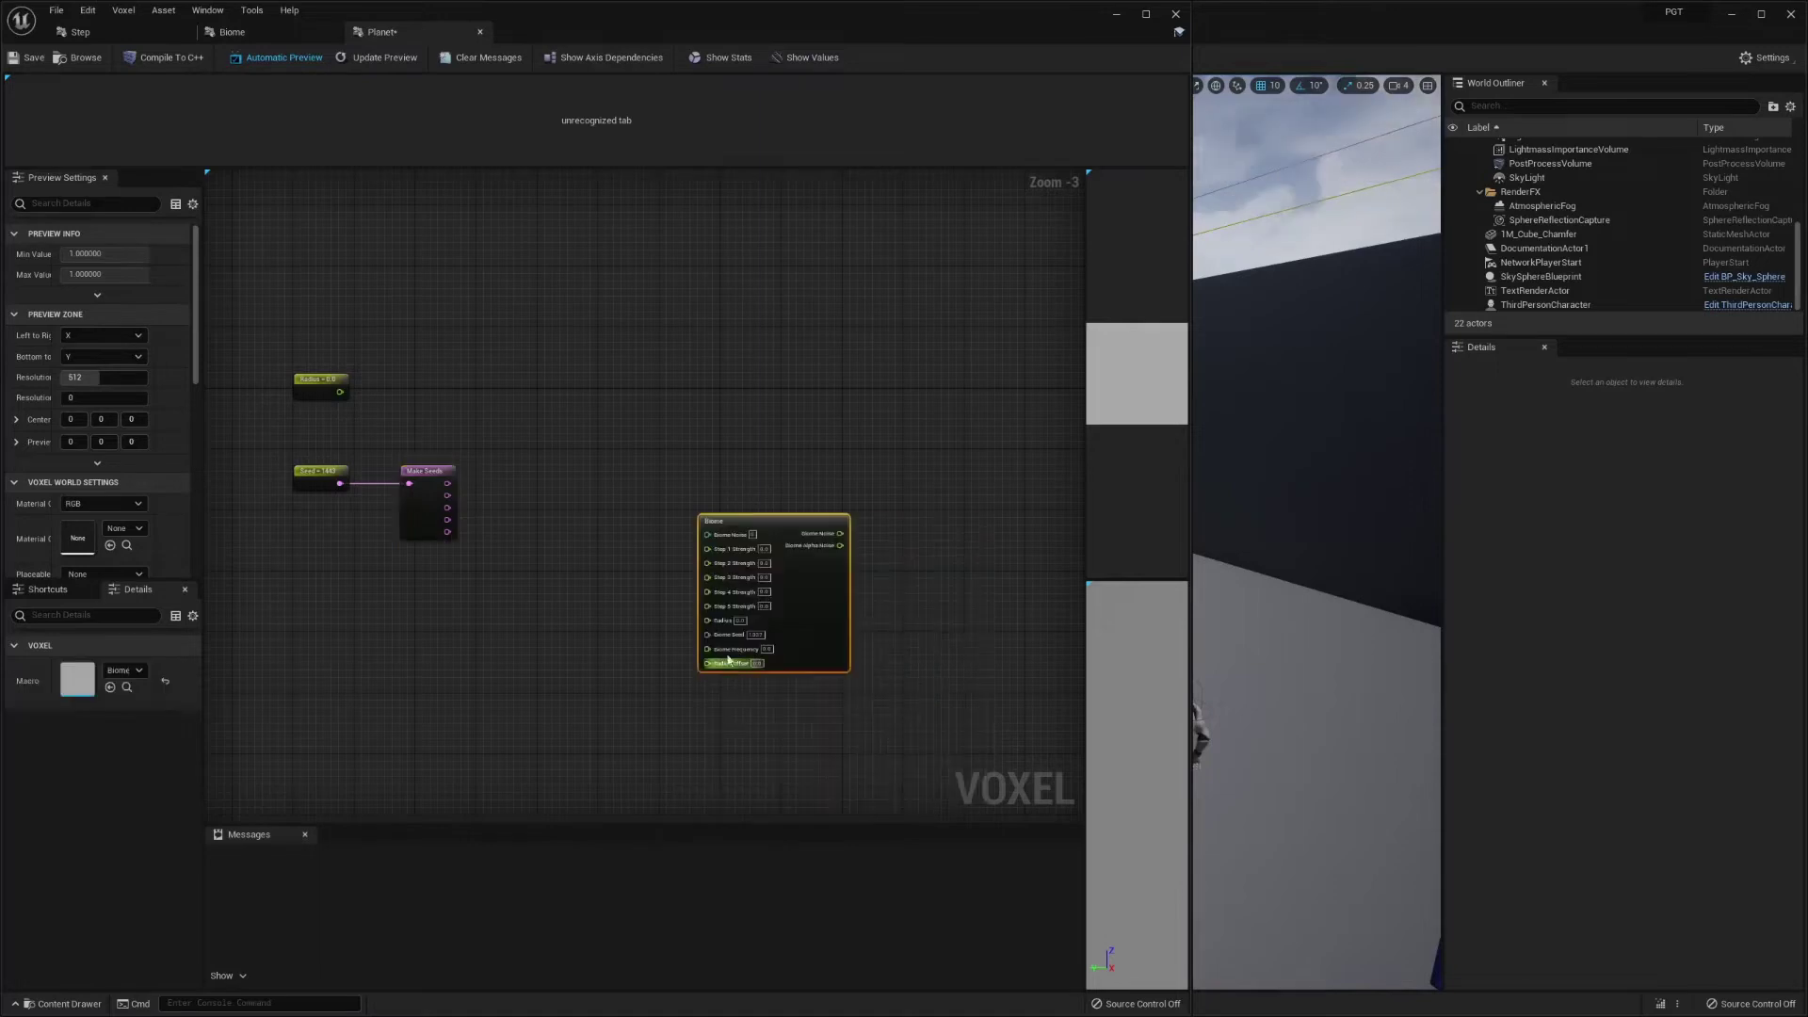
- Reposition the Biome node and duplicate it four times, stacking the copies in a vertical column below it
left_click_drag(787, 524, 711, 375)
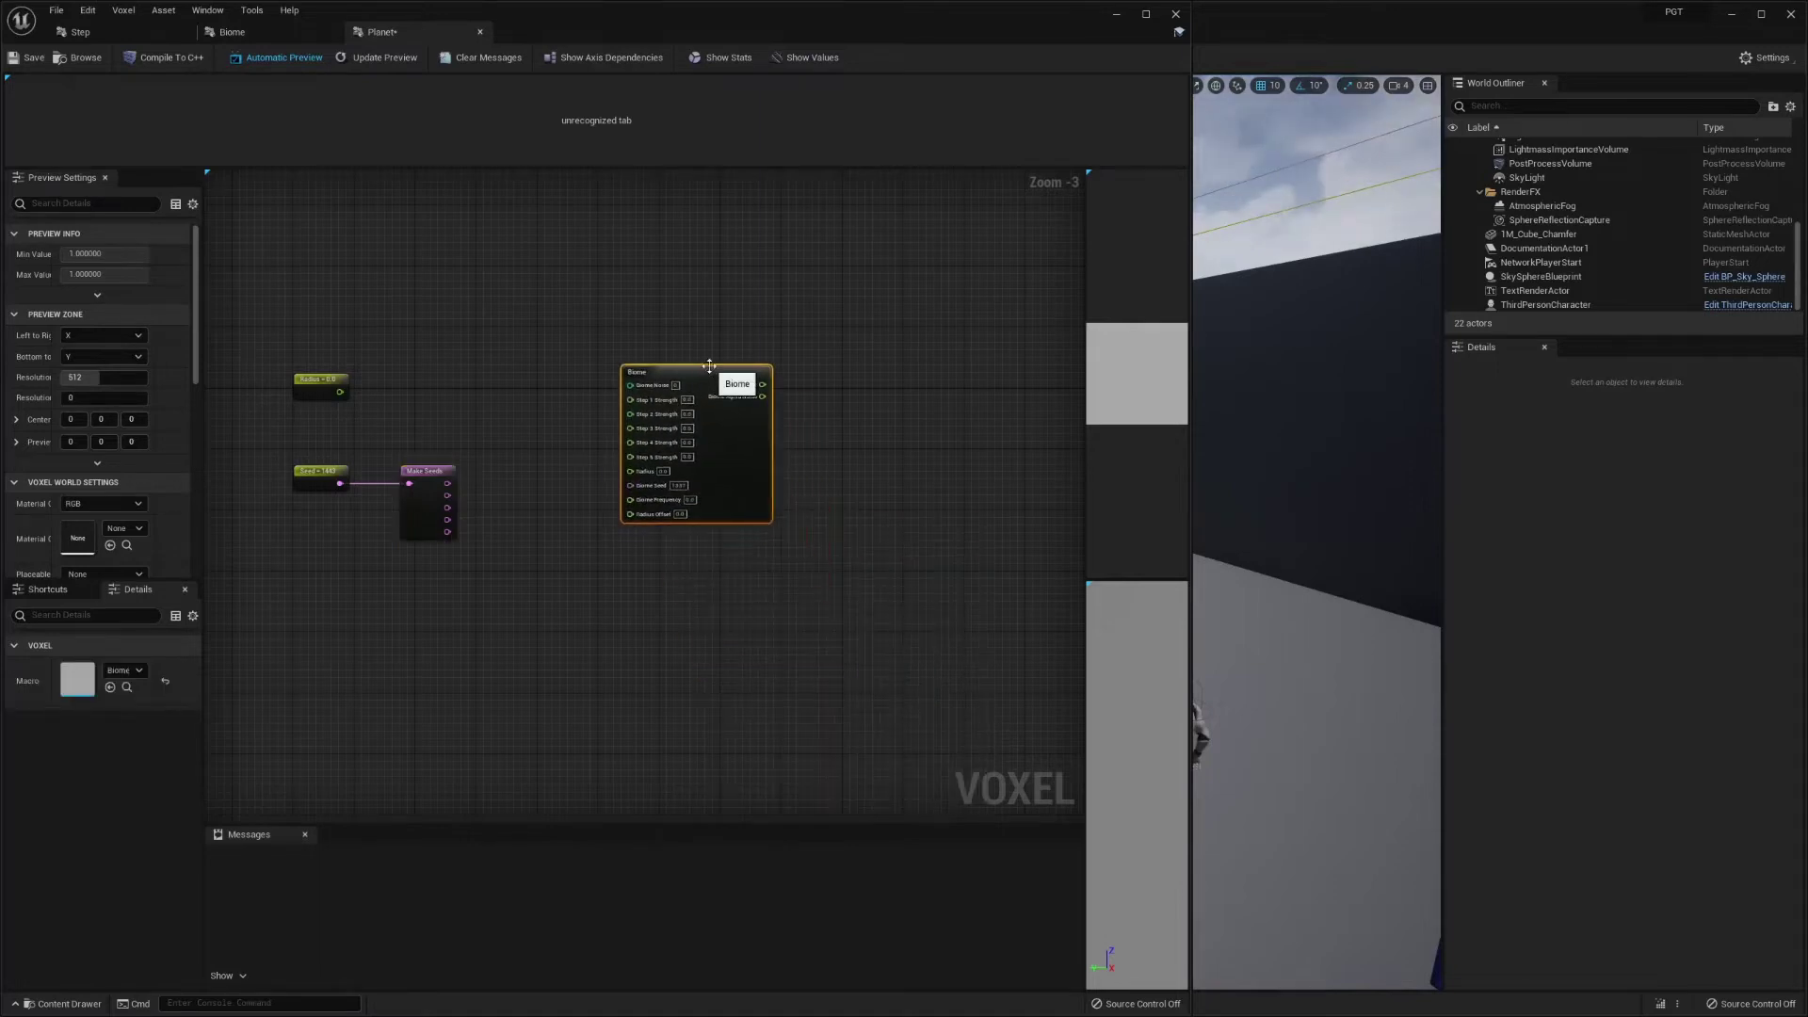
key("ctrl+d")
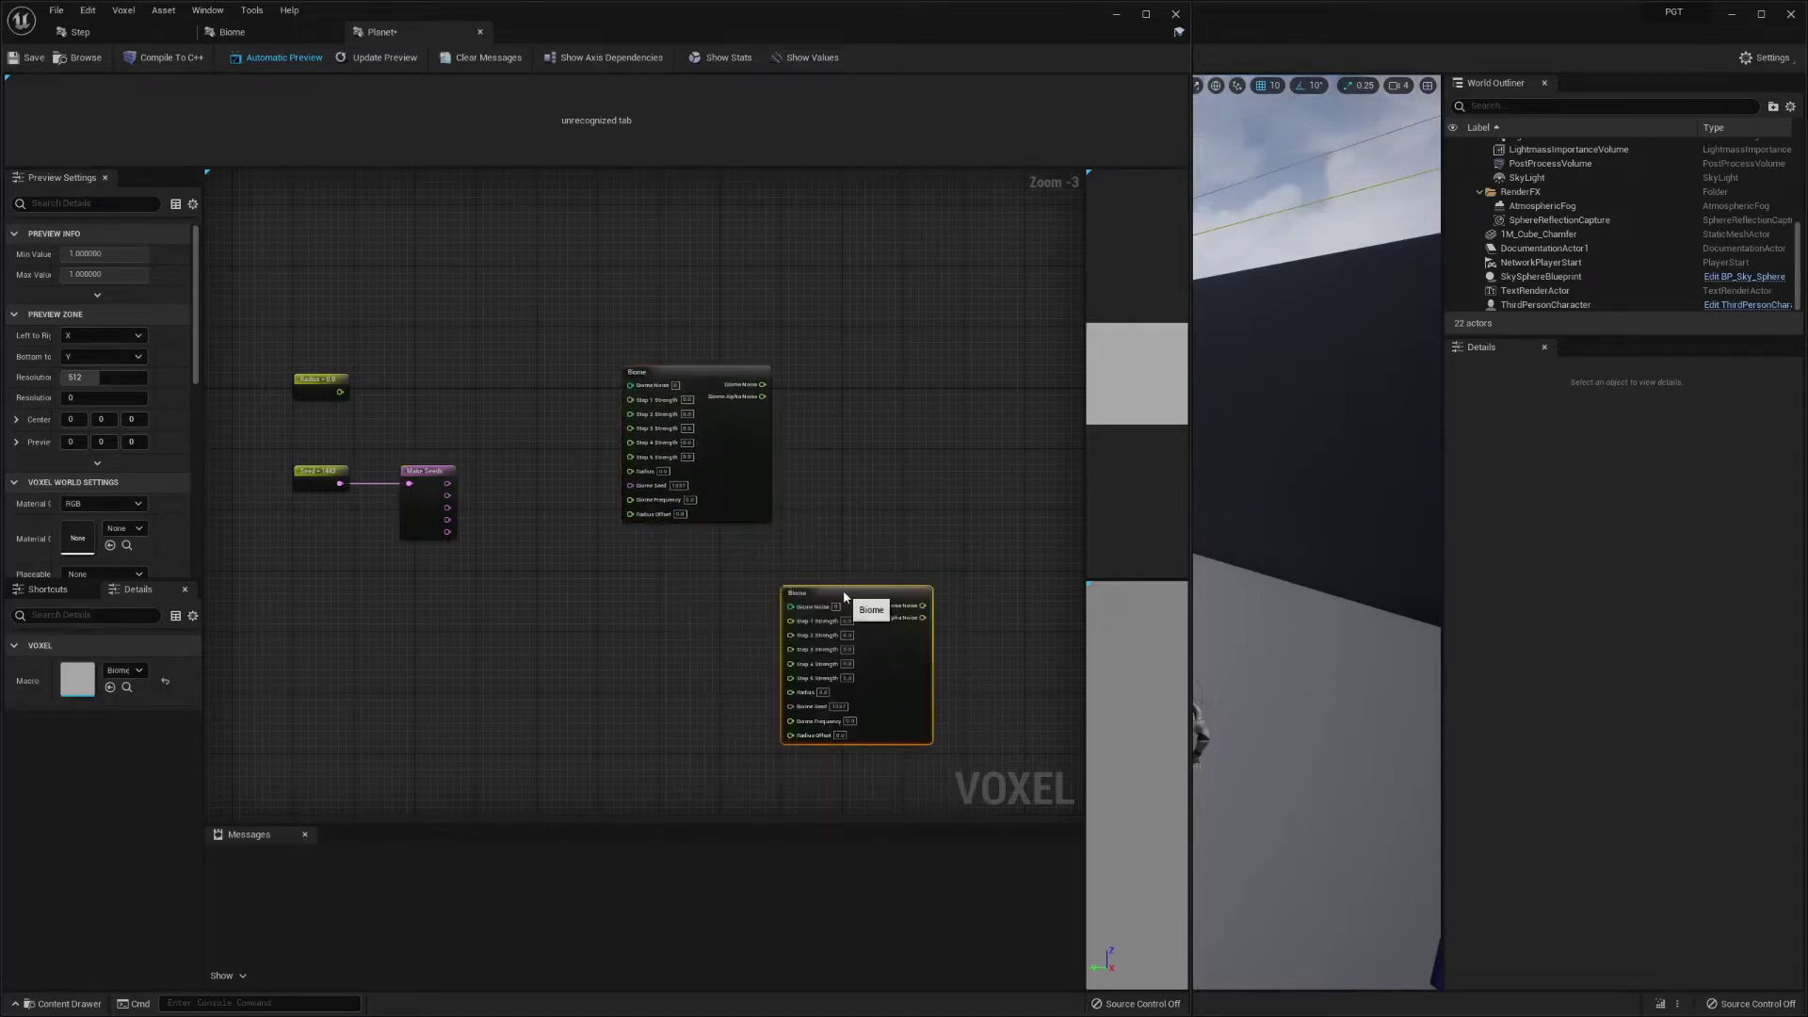
left_click_drag(832, 595, 680, 551)
right_click_drag(680, 551, 676, 303)
key("ctrl+d")
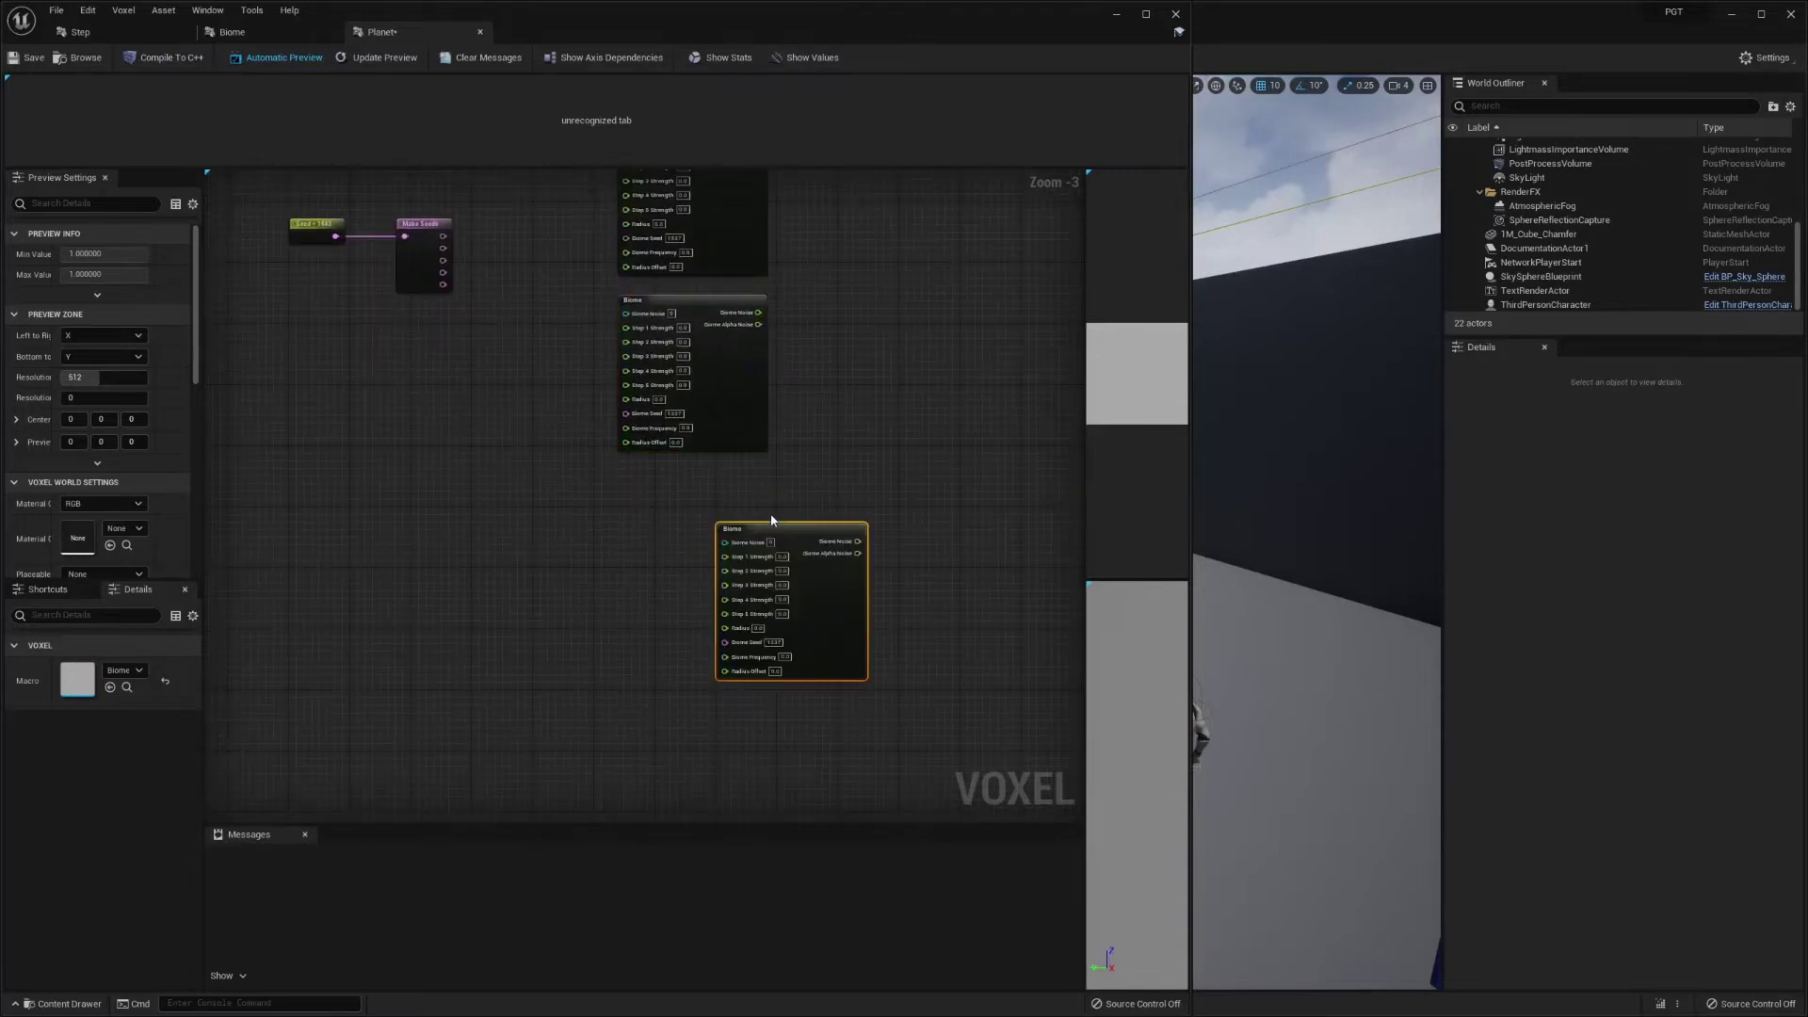
left_click_drag(811, 529, 709, 480)
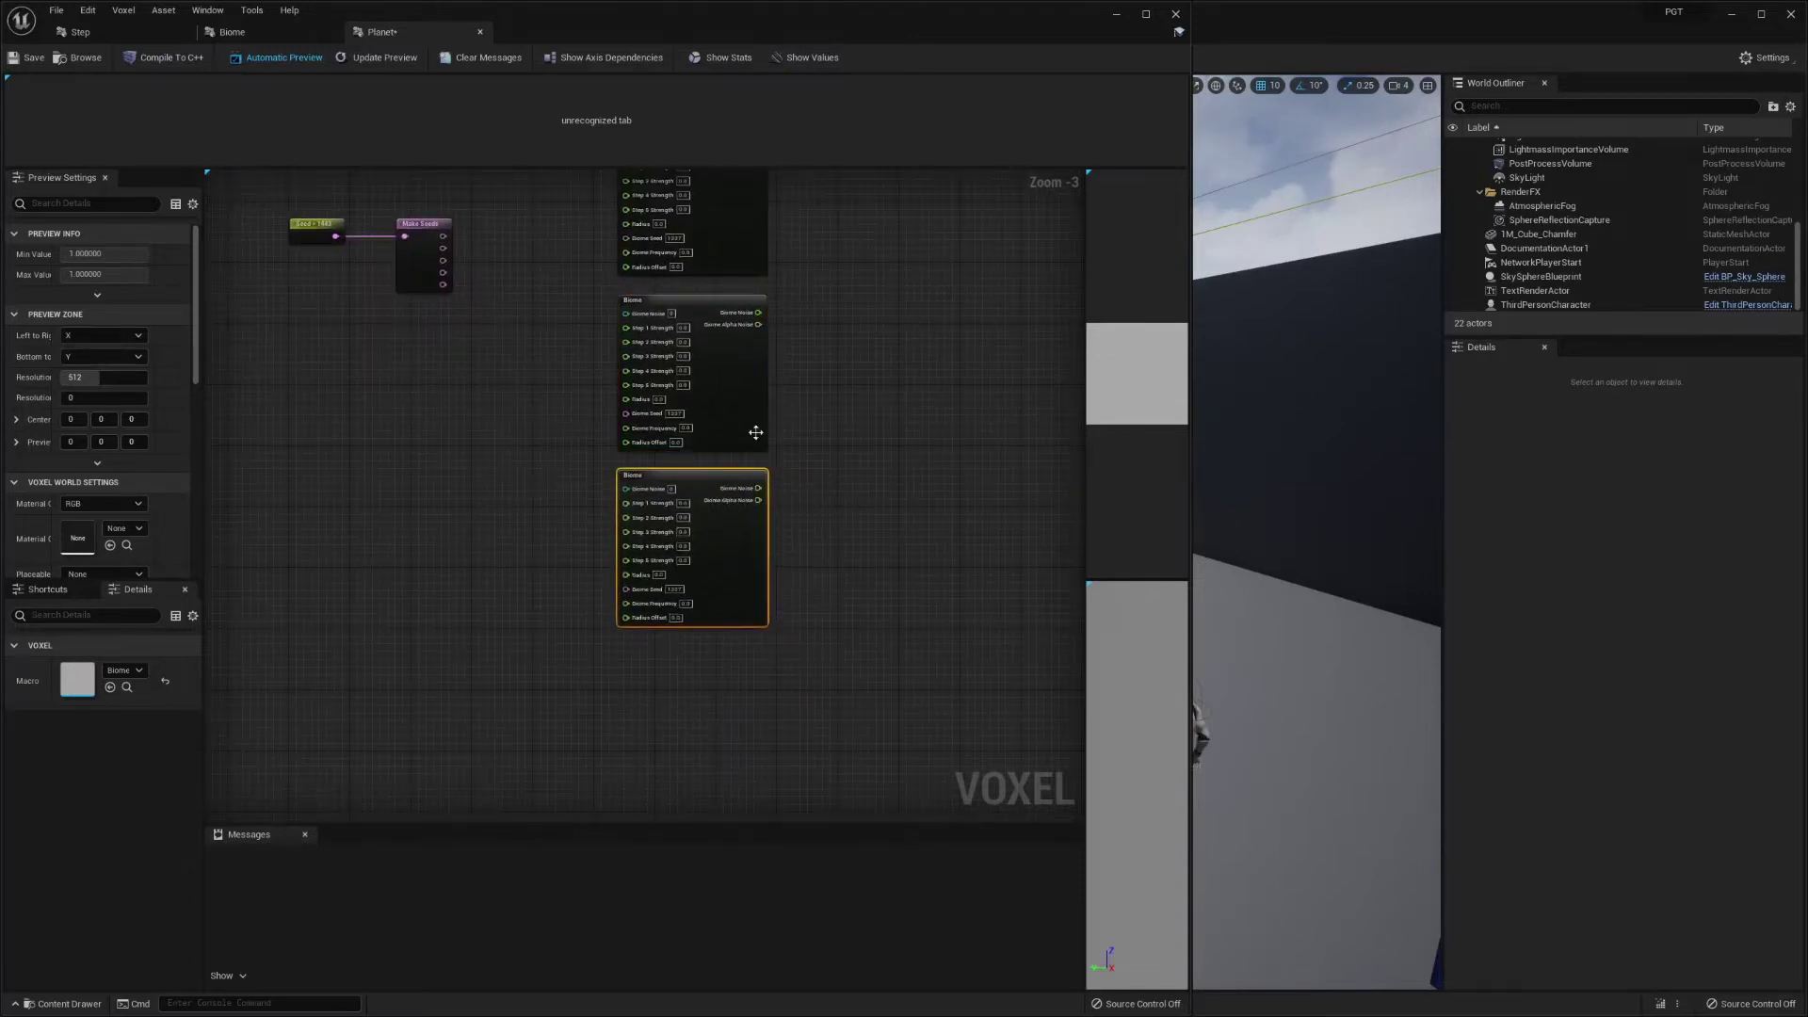
right_click_drag(799, 530, 800, 453)
key("ctrl+d")
left_click_drag(843, 595, 662, 576)
right_click_drag(835, 669, 774, 512)
key("ctrl+d")
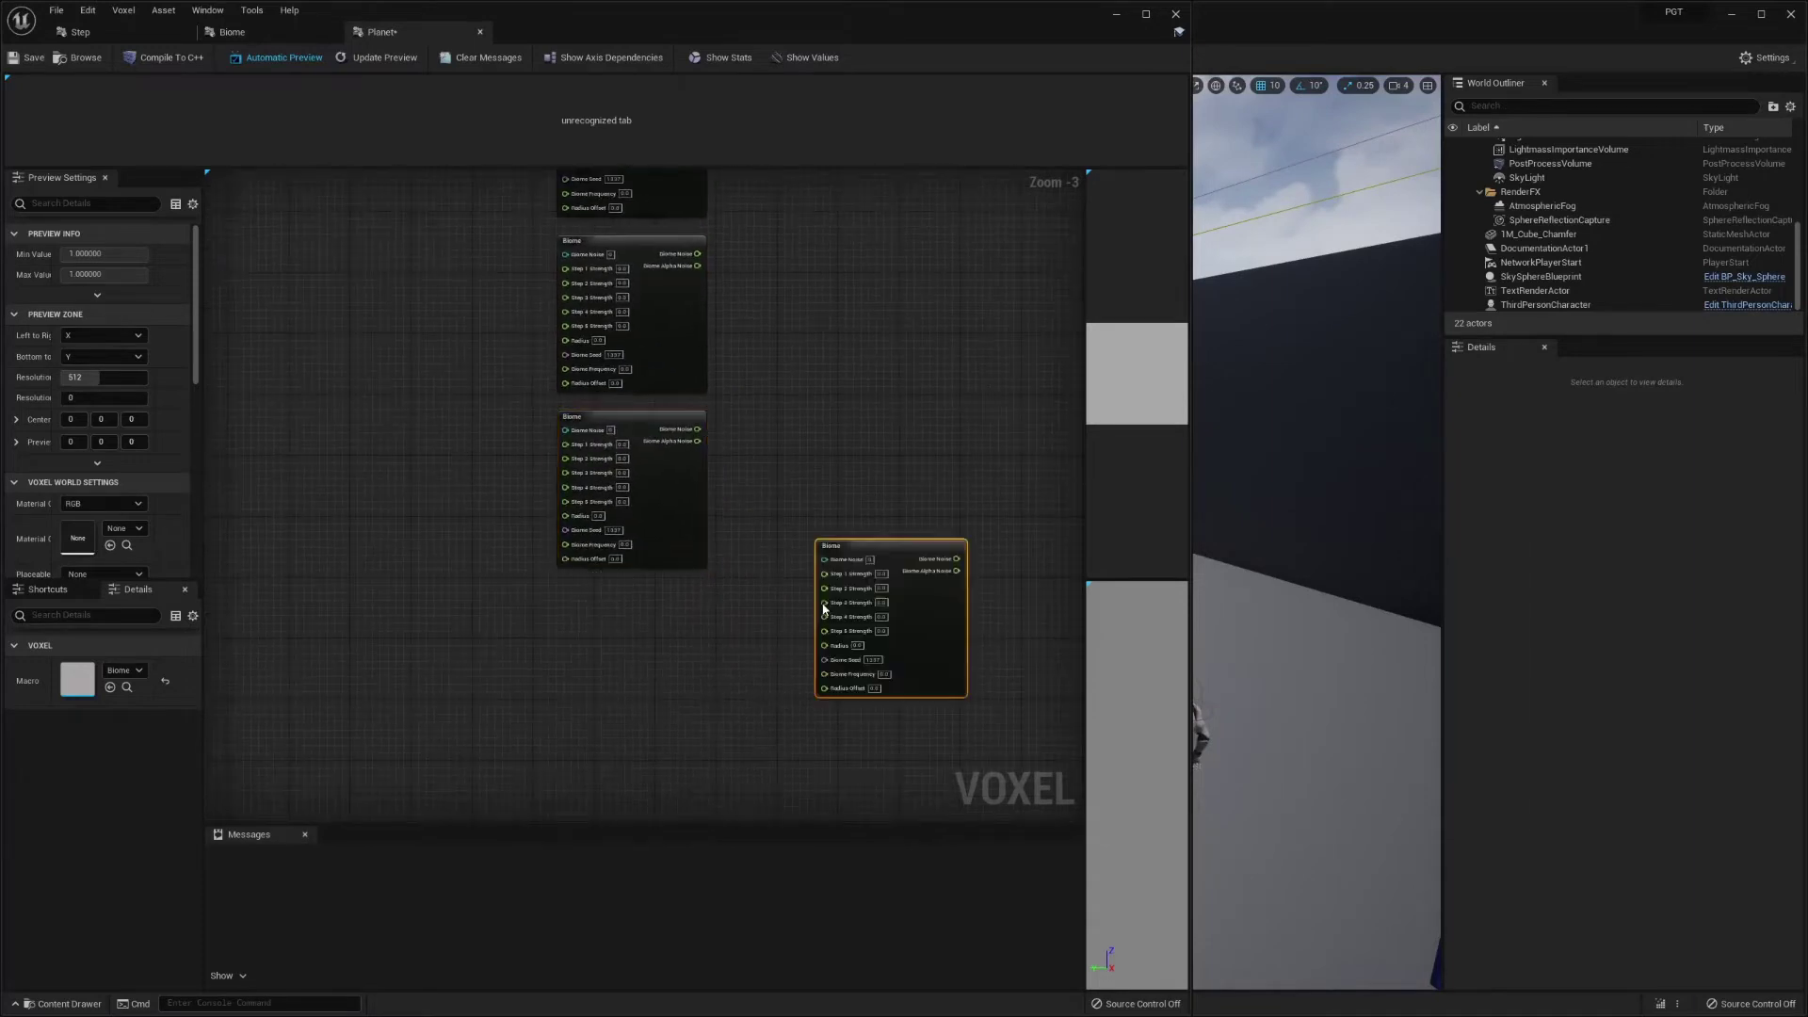
left_click_drag(889, 560, 643, 604)
- Connect the Radius parameter to the Radius input of all five Biome nodes
right_click_drag(658, 578, 713, 570)
right_click_drag(726, 399, 927, 386)
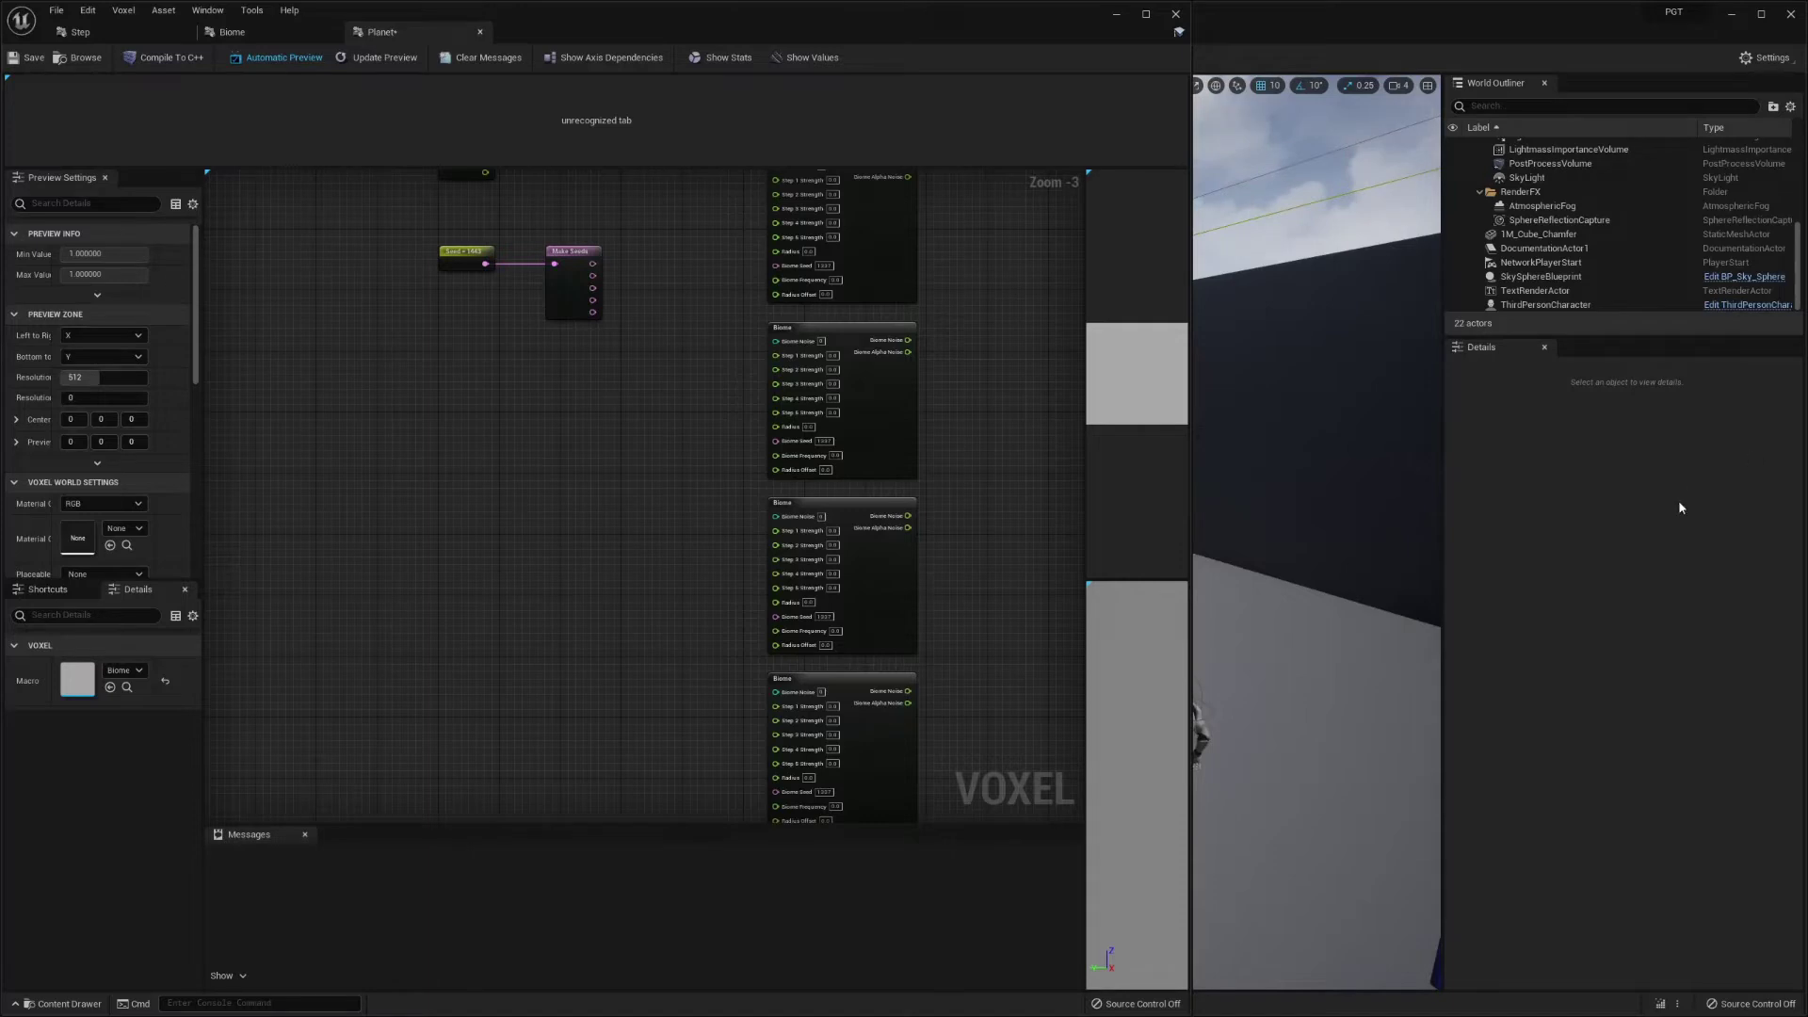
right_click_drag(1022, 372, 1006, 509)
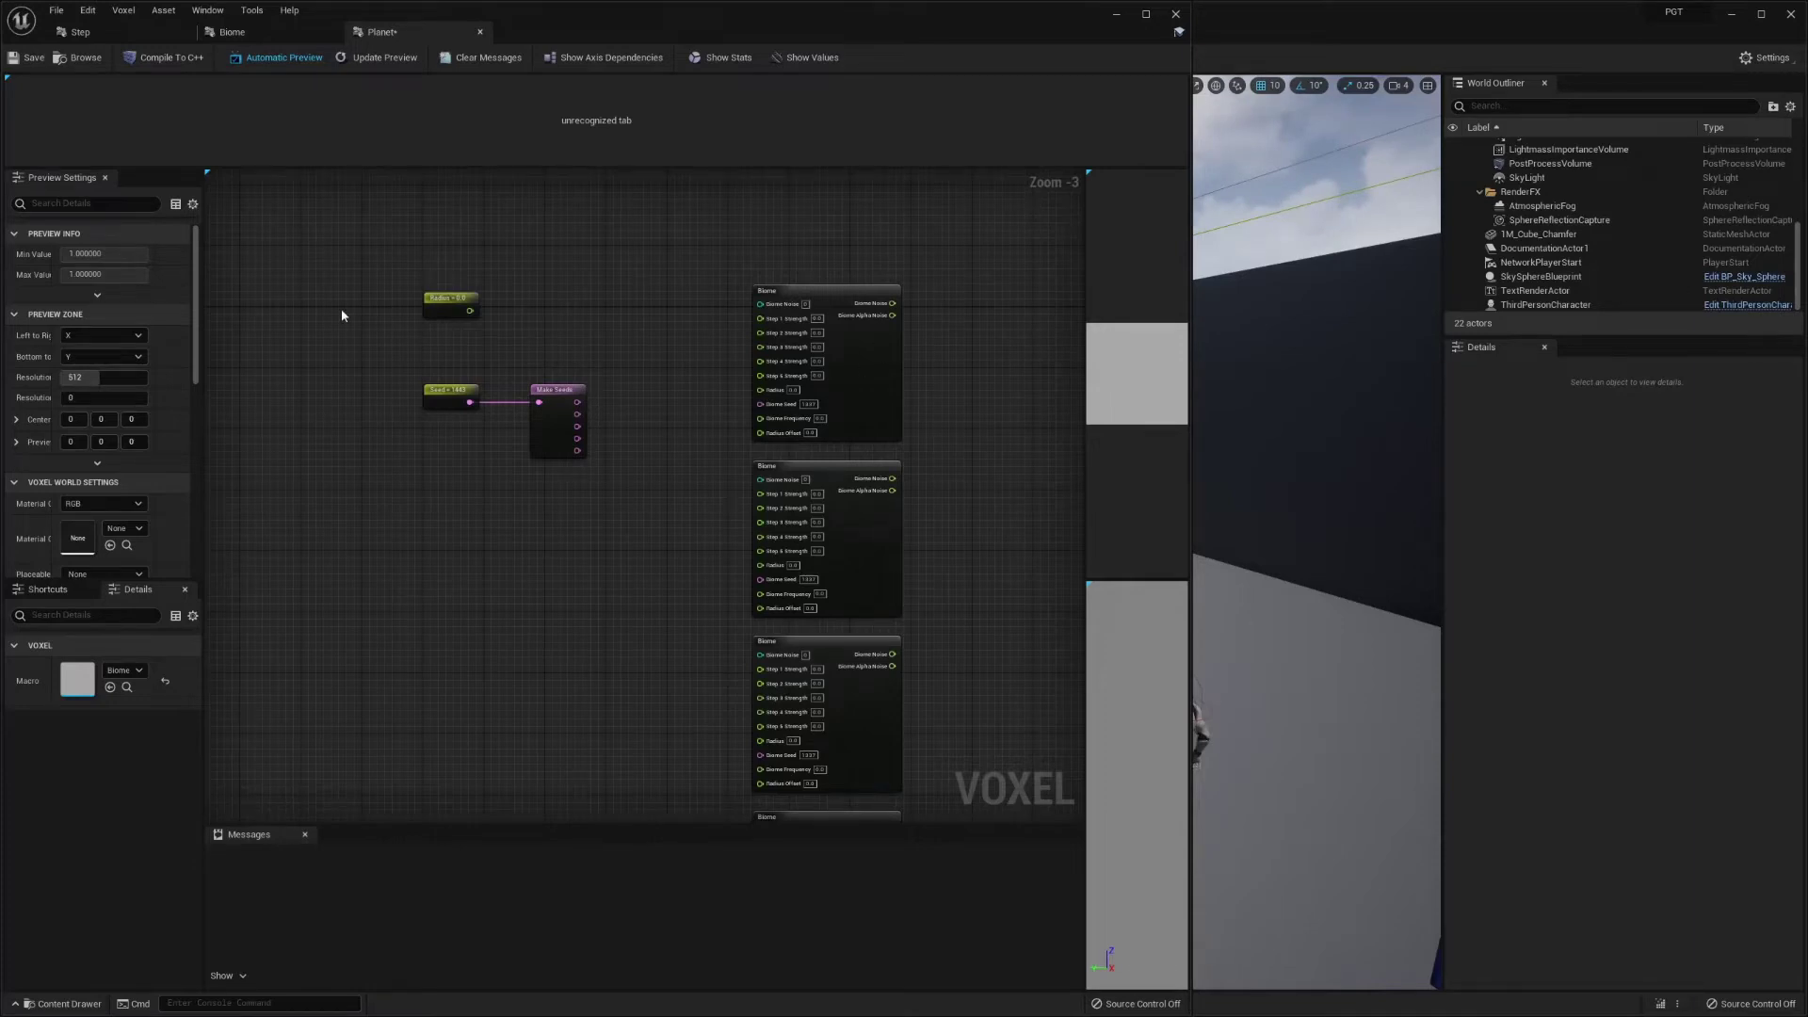
left_click_drag(470, 311, 766, 392)
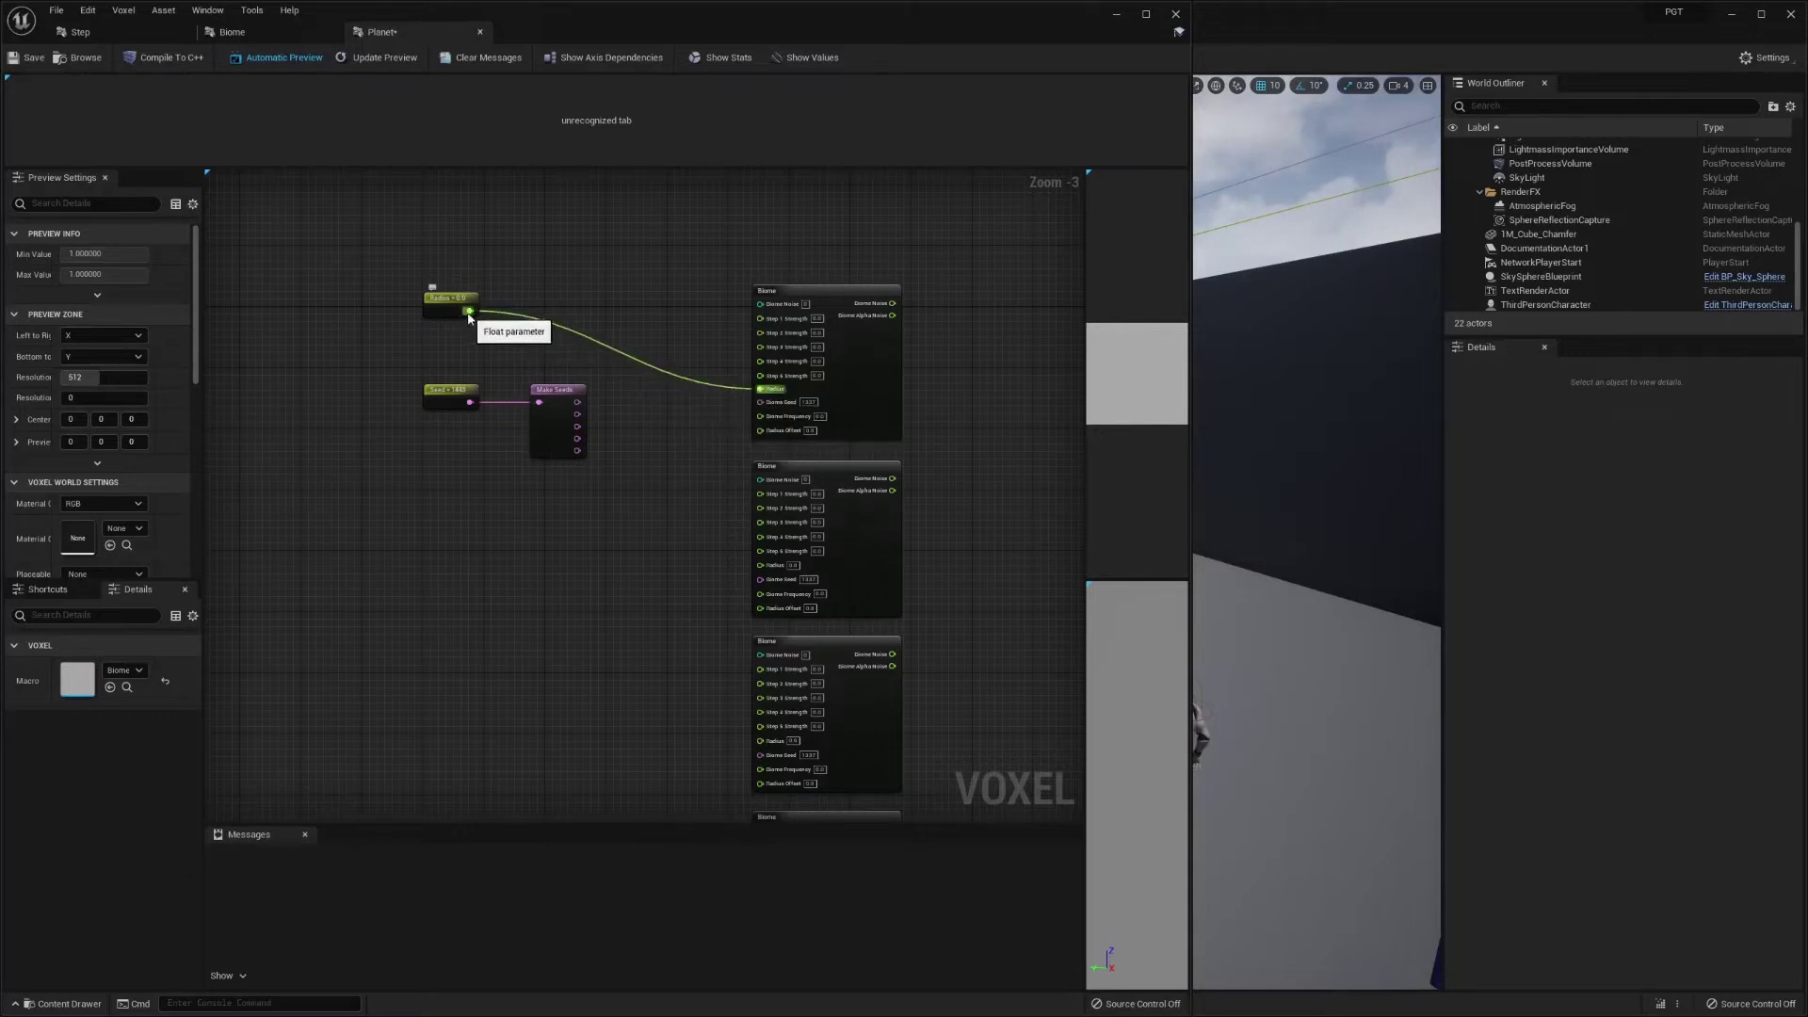
left_click_drag(470, 312, 760, 564)
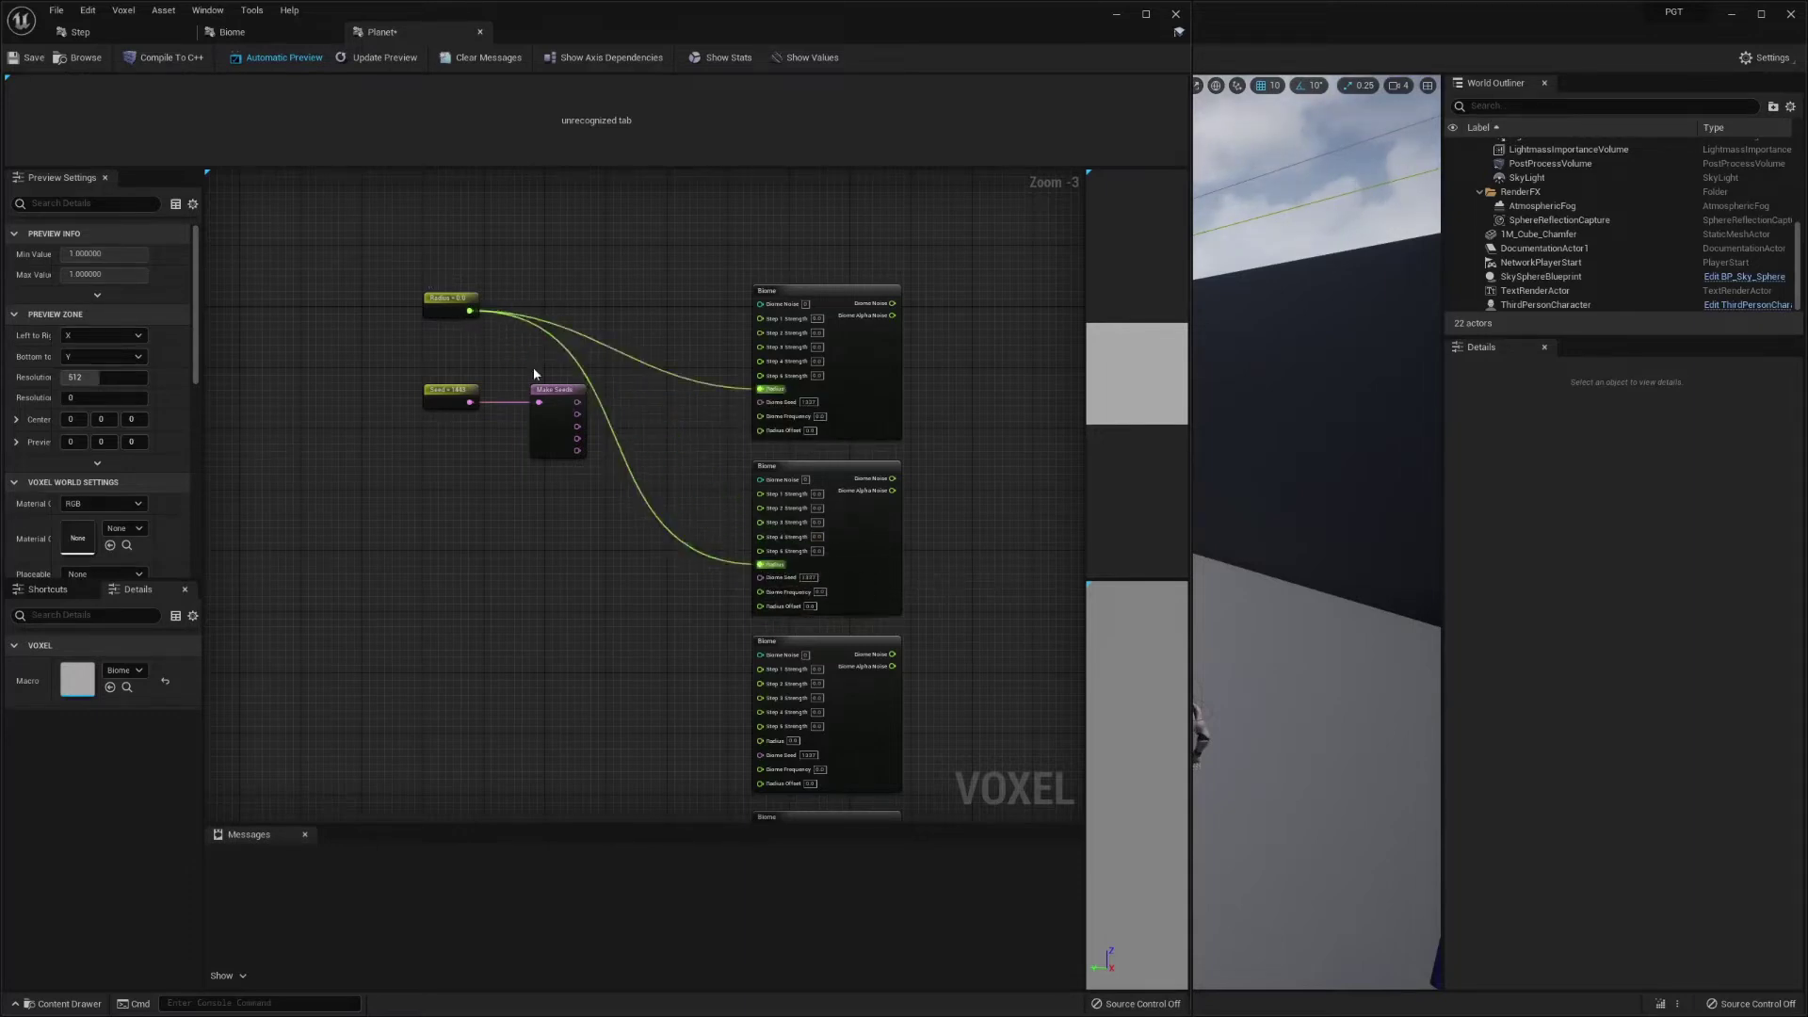
left_click_drag(470, 311, 761, 740)
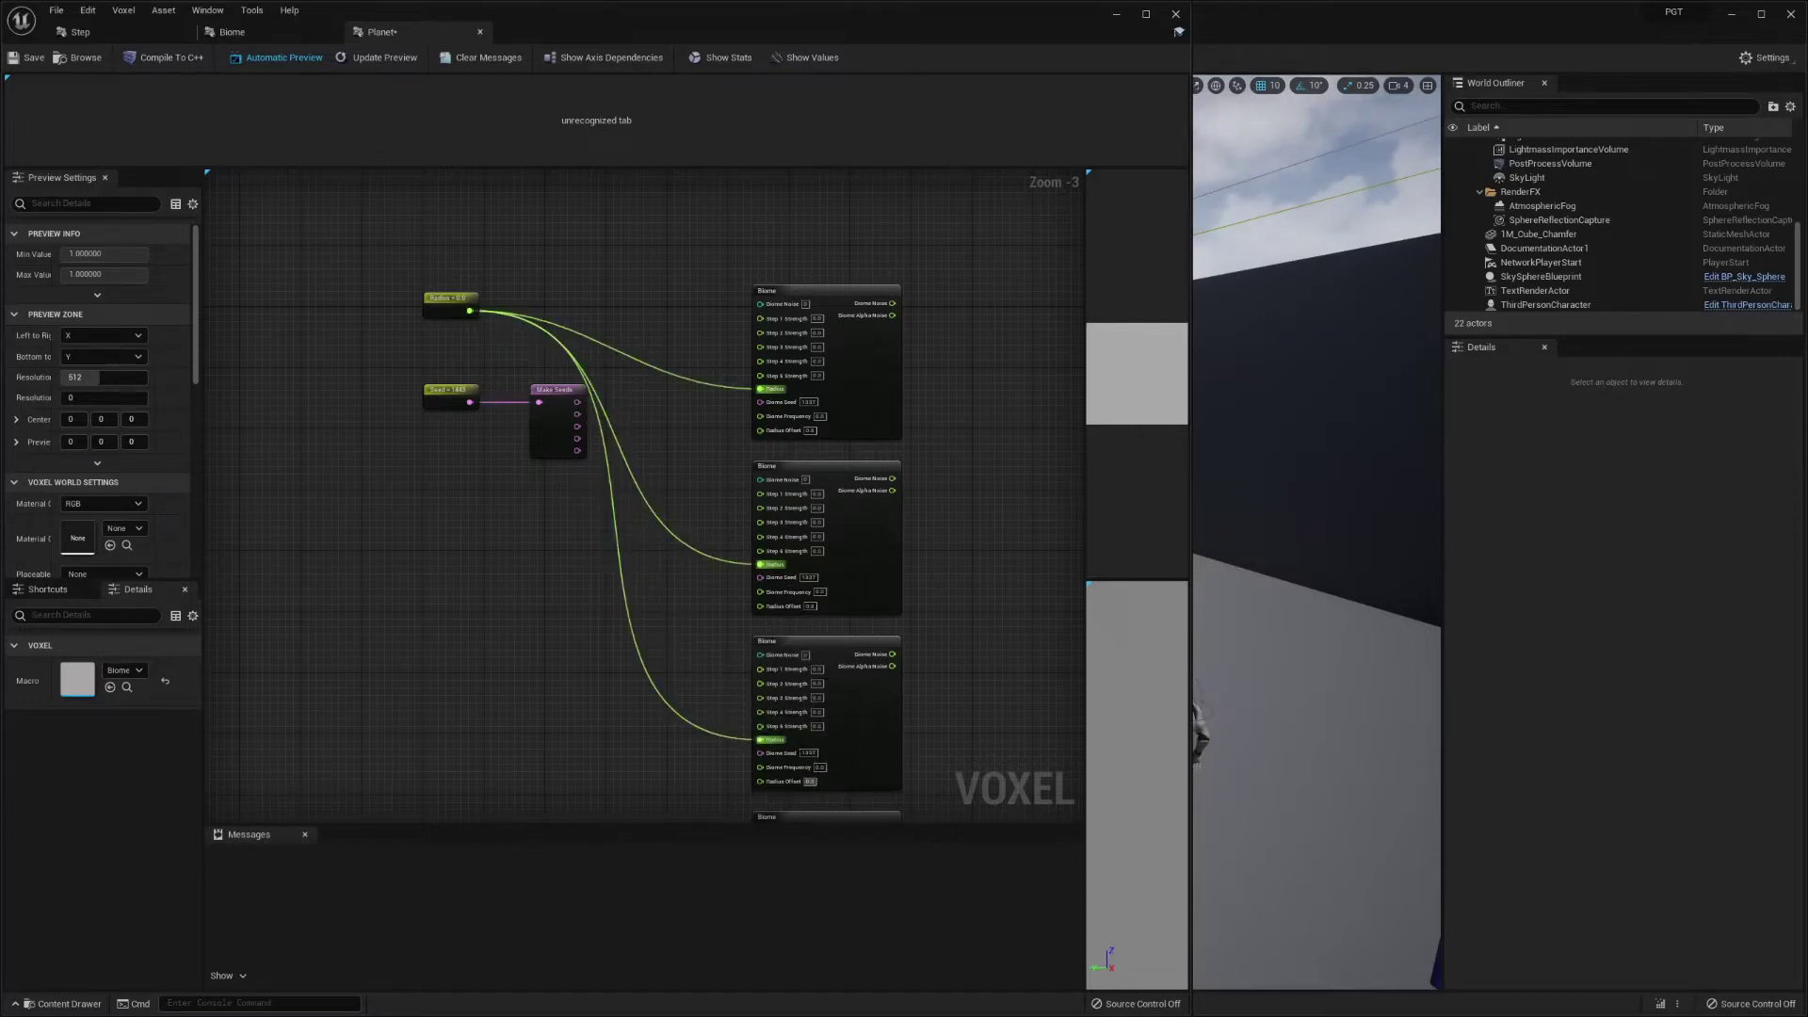
right_click_drag(1030, 708, 1013, 544)
left_click_drag(740, 753, 448, 365)
right_click_drag(521, 437, 494, 179)
right_click_drag(527, 637, 549, 420)
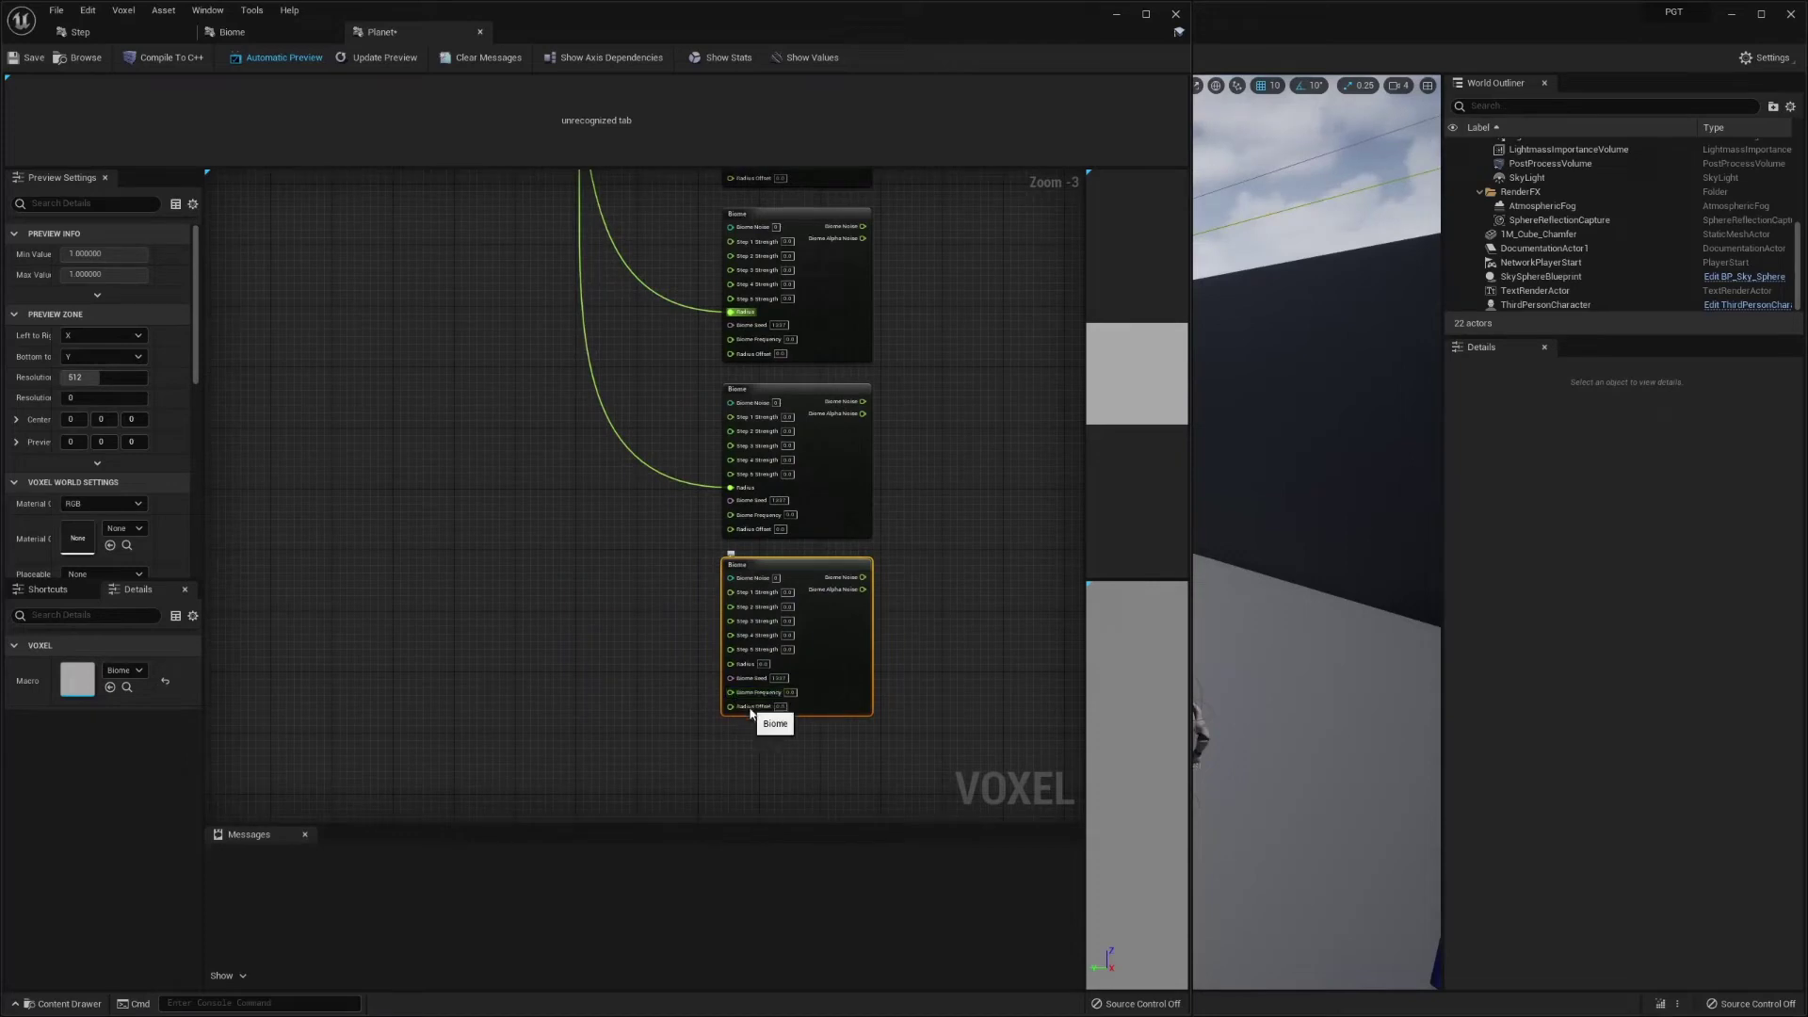
left_click_drag(731, 664, 440, 376)
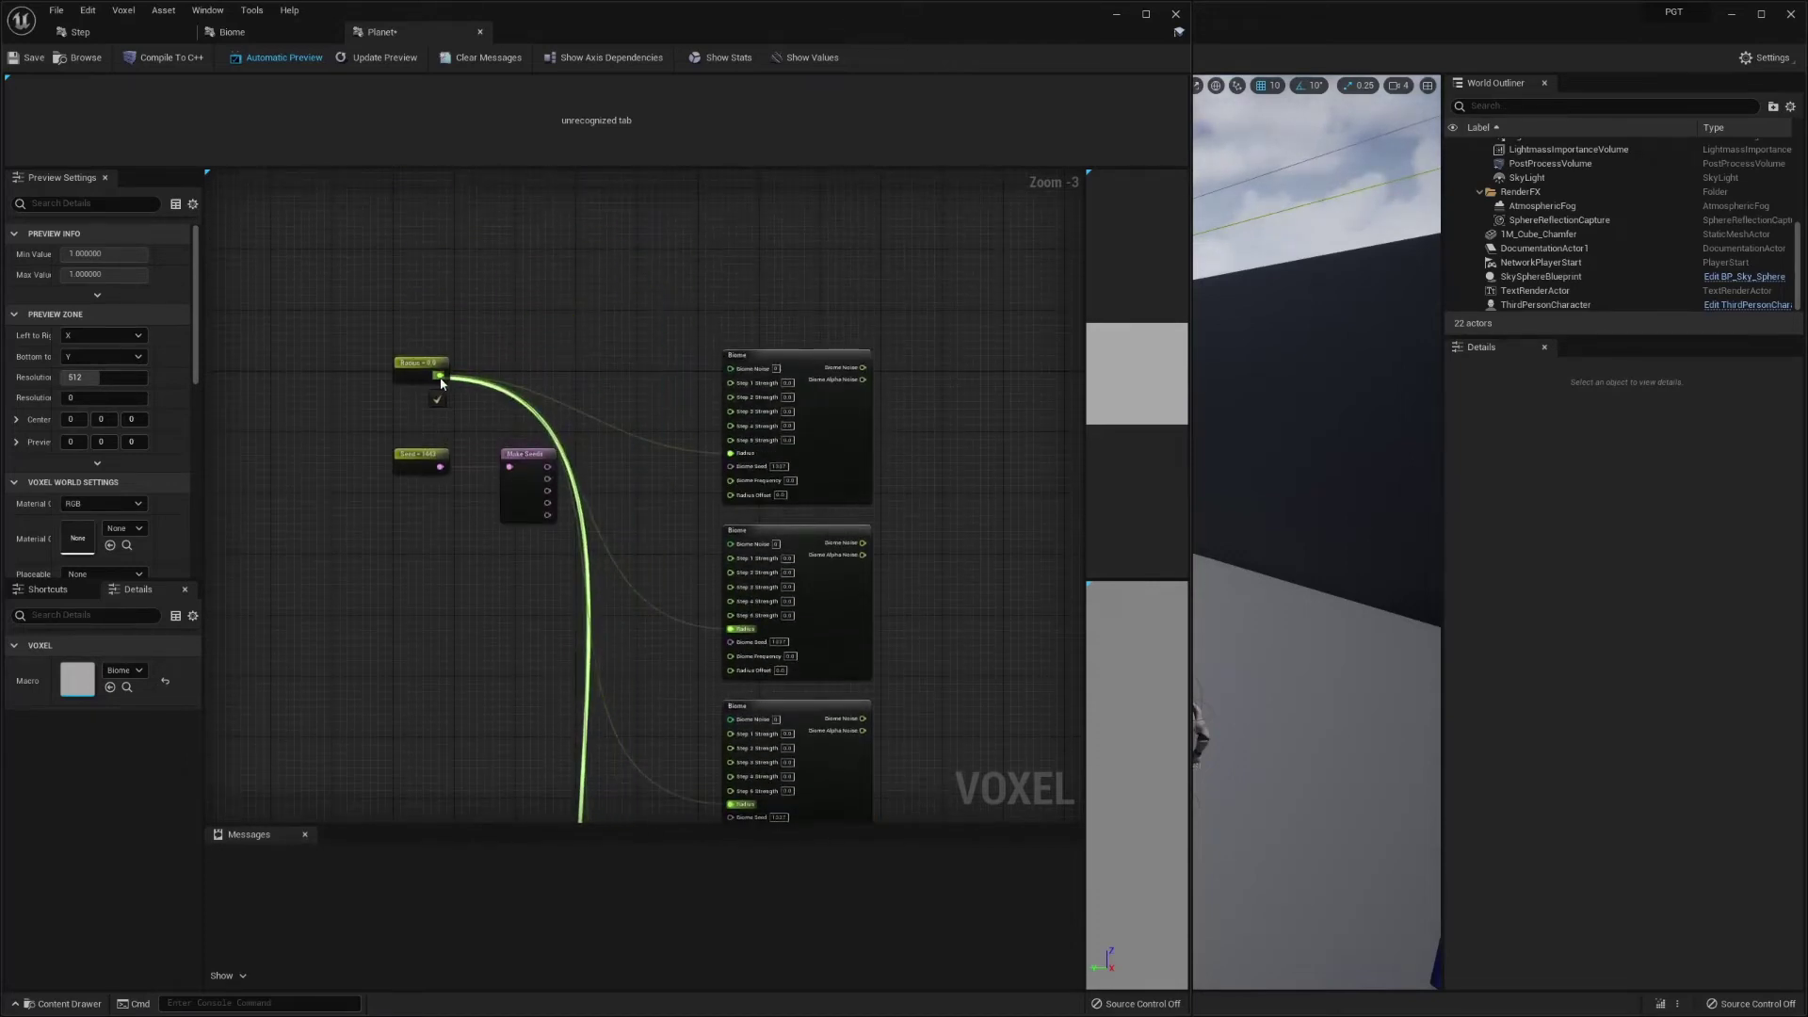
- Connect the five Make Seeds outputs in order, one to each Biome node's Biome Seed input
right_click_drag(563, 456, 547, 317)
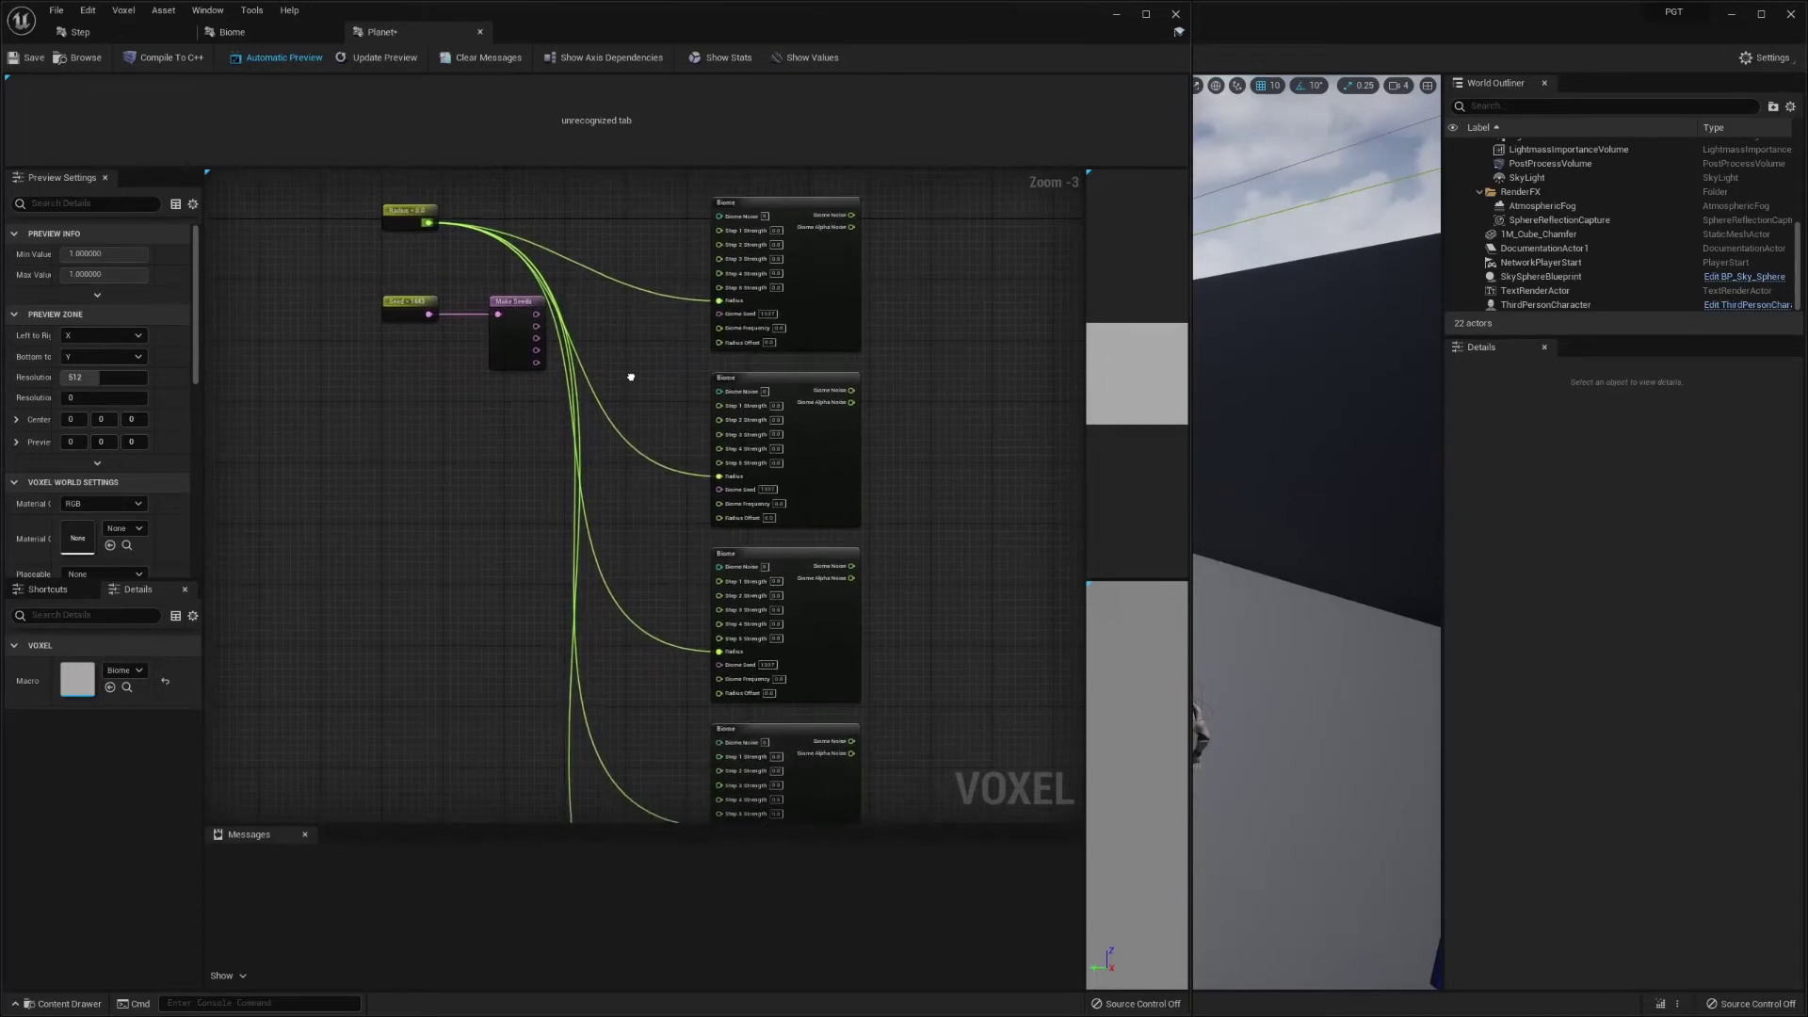
left_click_drag(536, 313, 720, 312)
left_click_drag(536, 325, 720, 489)
left_click_drag(536, 337, 720, 665)
right_click_drag(660, 746, 639, 565)
left_click_drag(698, 658, 516, 386)
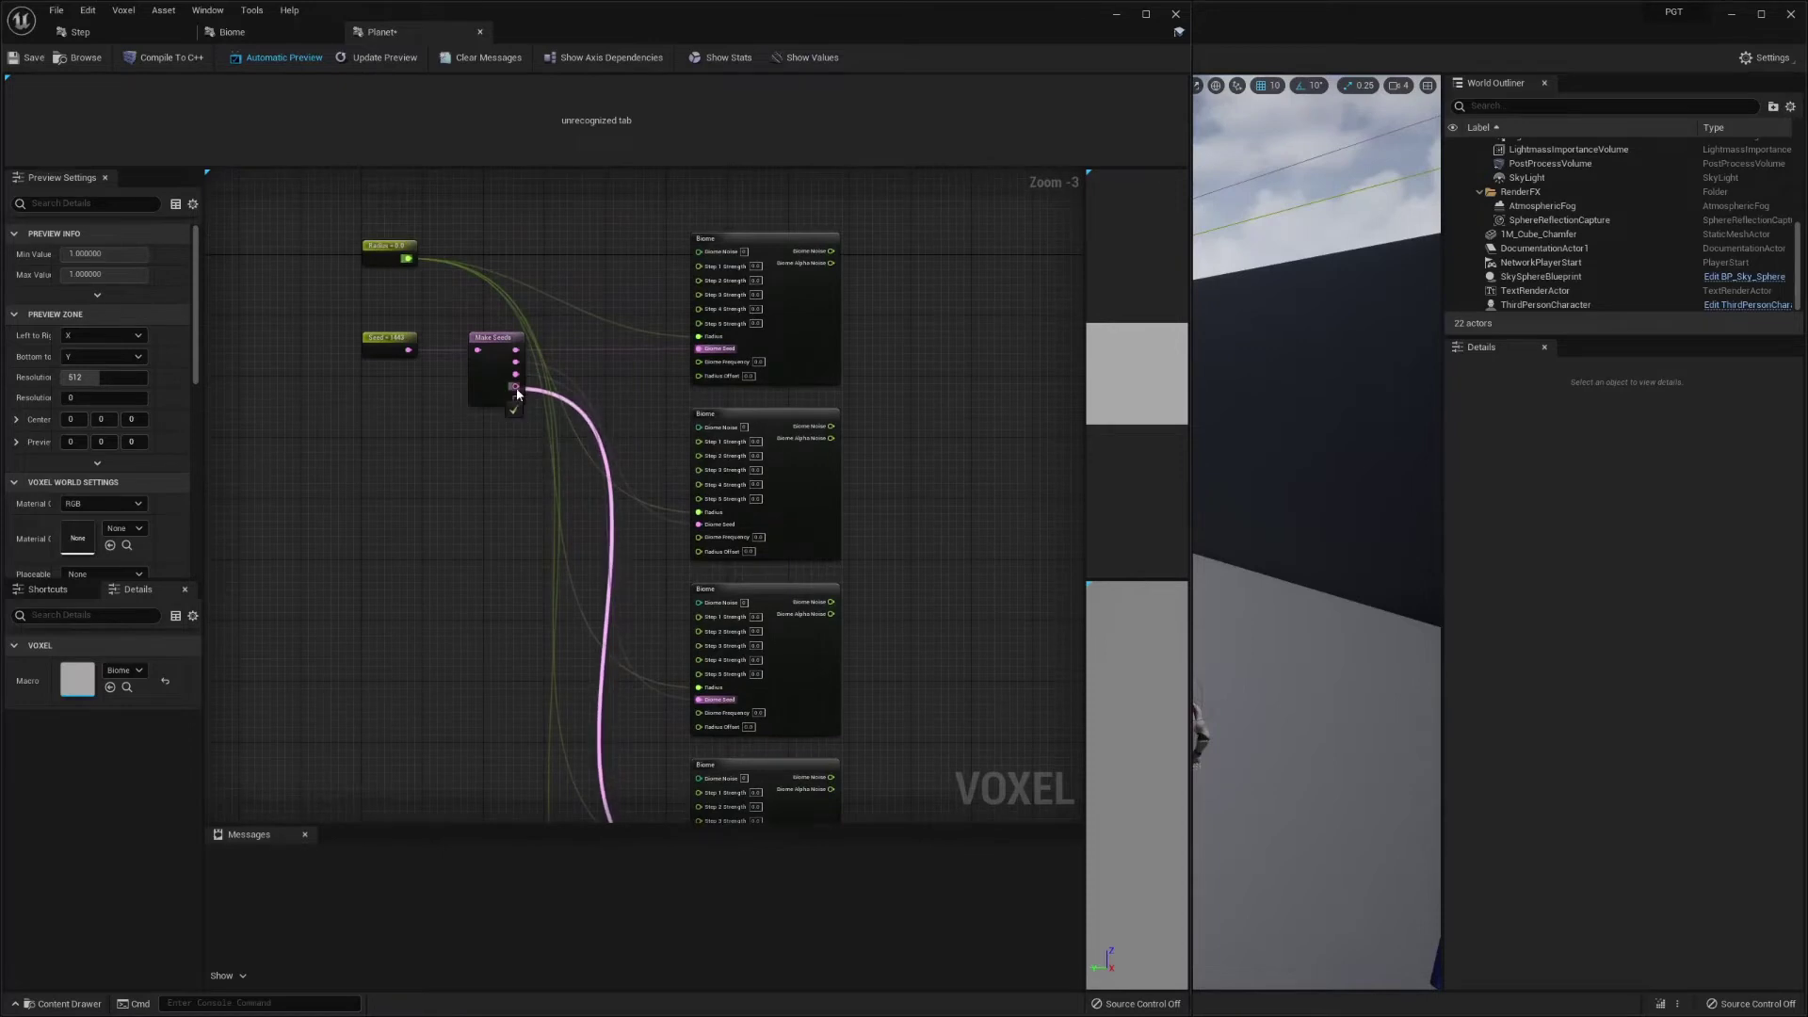
right_click_drag(556, 477, 565, 322)
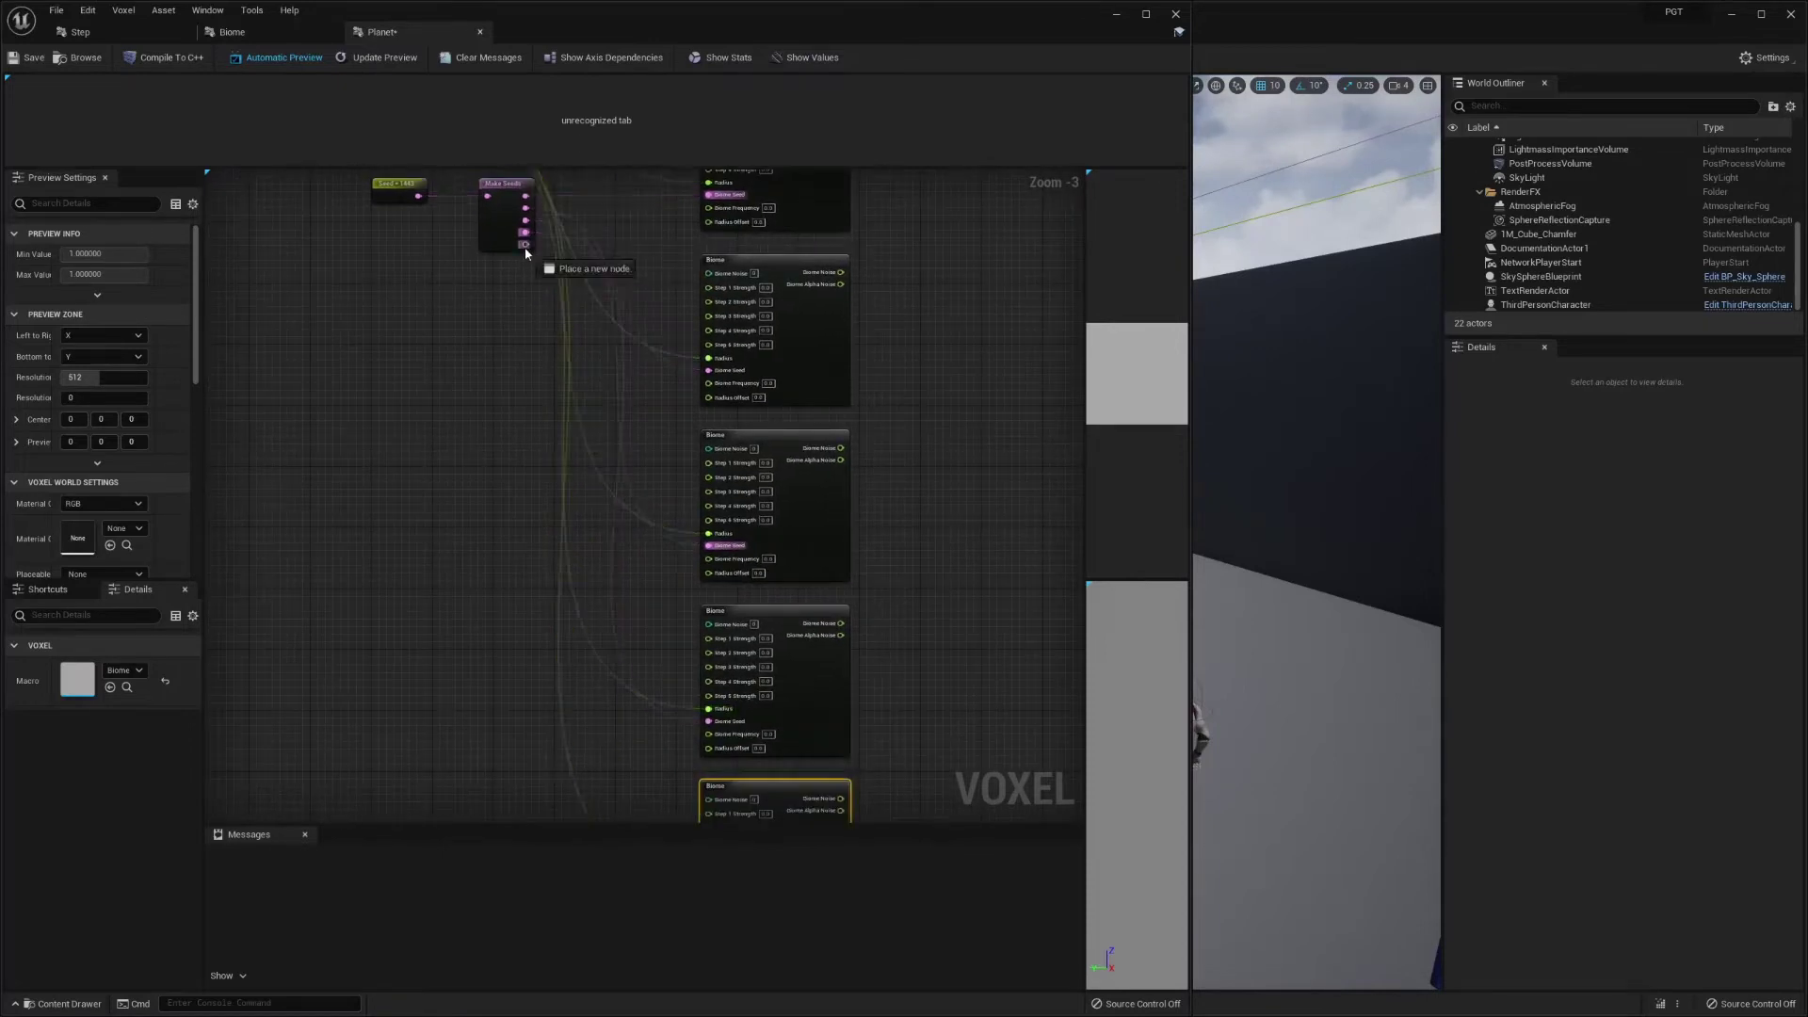
left_click_drag(524, 247, 708, 612)
- Set the Radius Offset of the second Biome node to -500 and of the third to -1000
right_click_drag(627, 483, 650, 961)
scroll(630, 563, "down", 1)
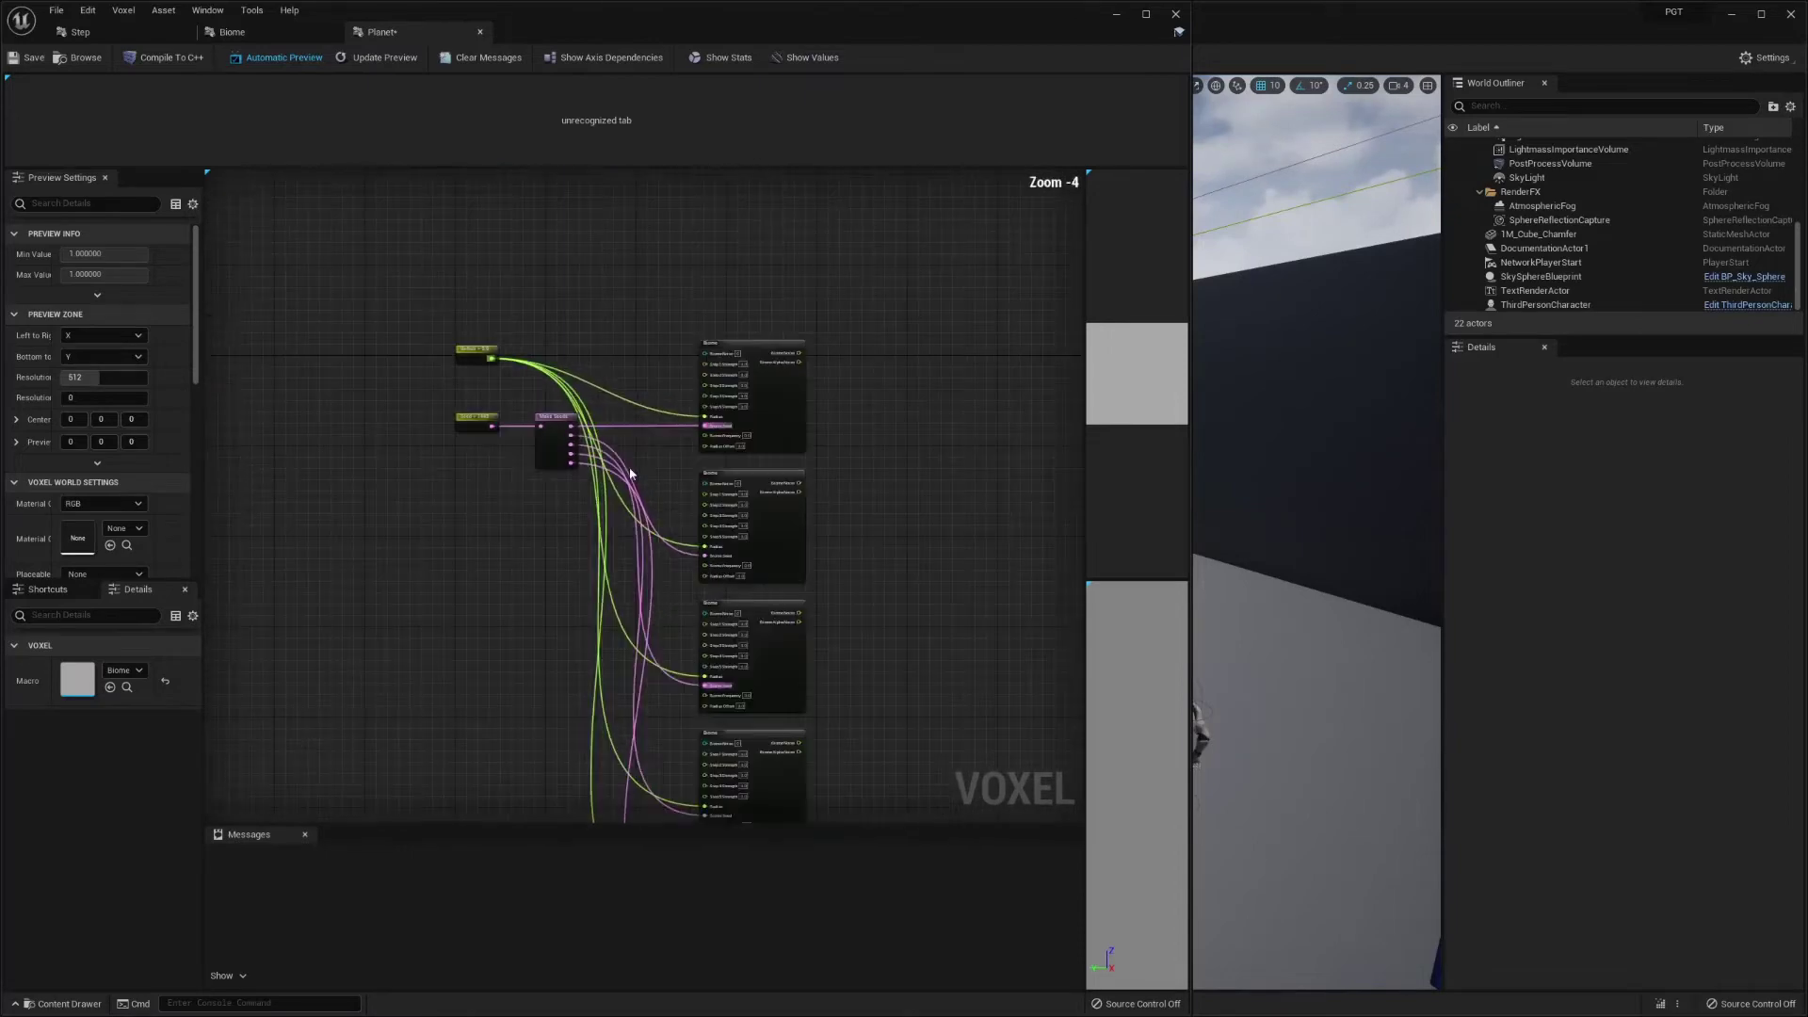
right_click_drag(629, 563, 644, 390)
scroll(839, 360, "up", 1)
right_click_drag(740, 356, 666, 505)
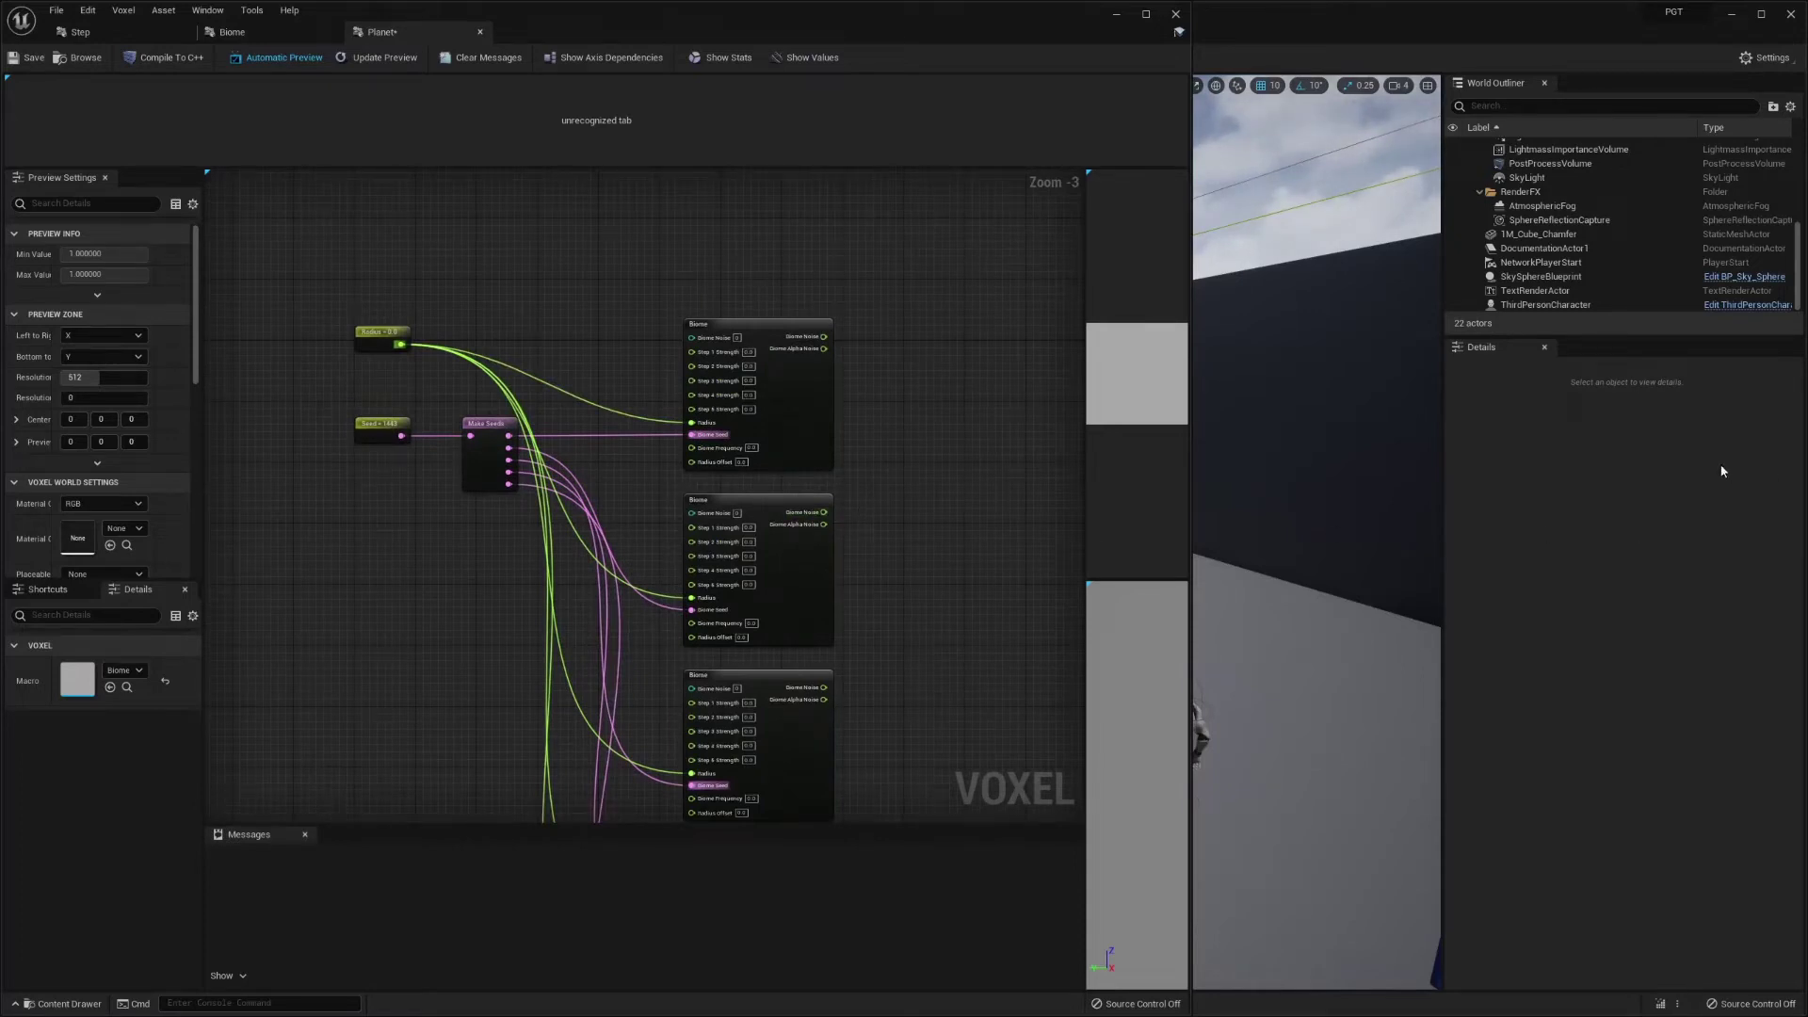
scroll(750, 634, "up", 2)
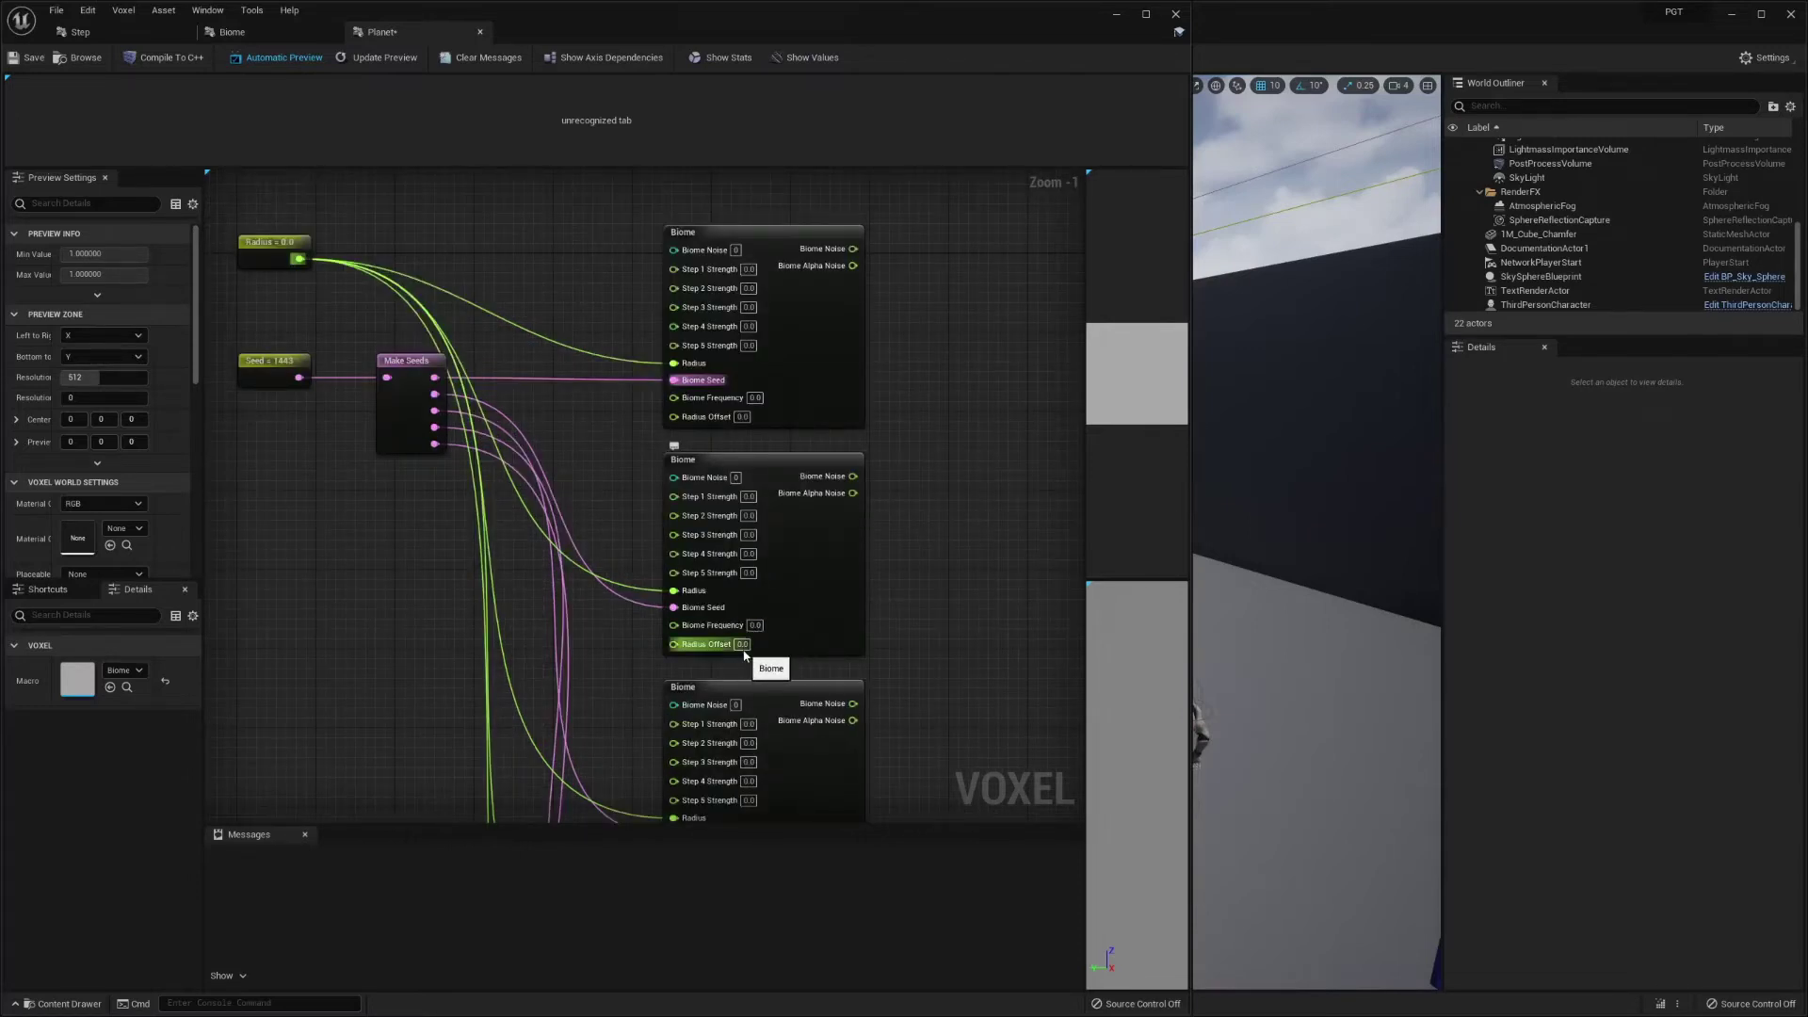
left_click(743, 644)
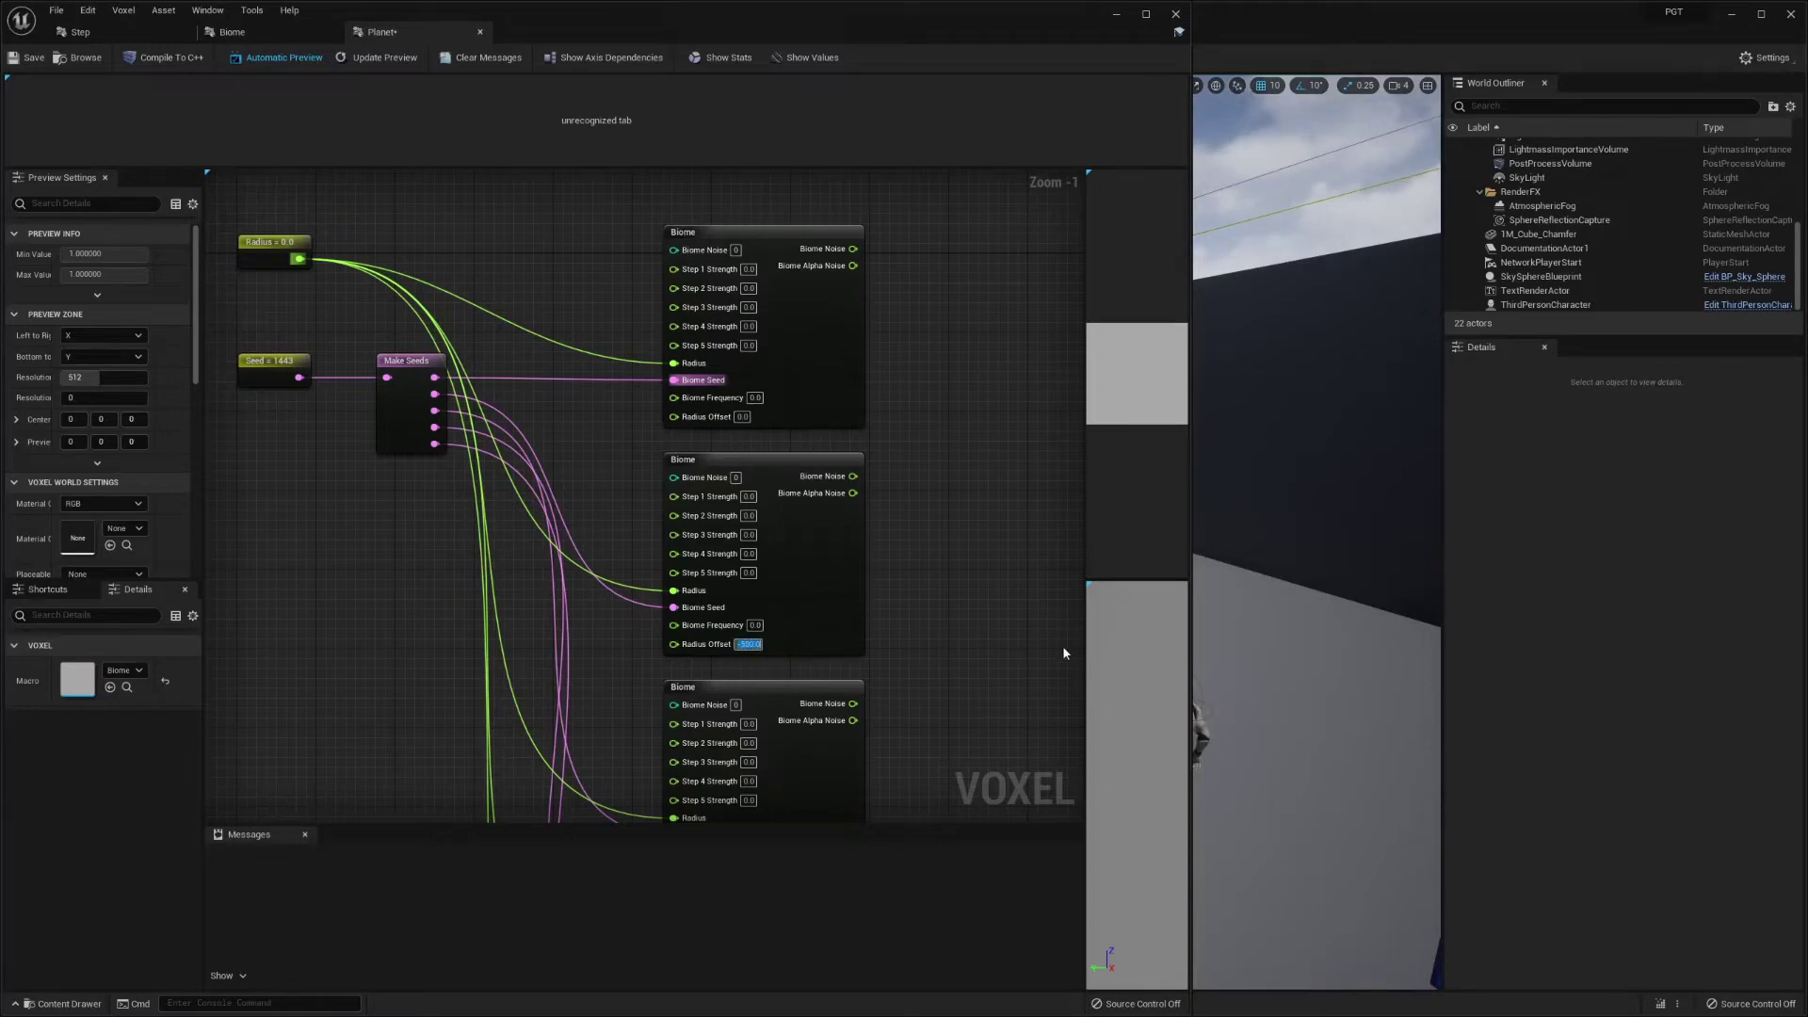
right_click_drag(841, 766, 844, 546)
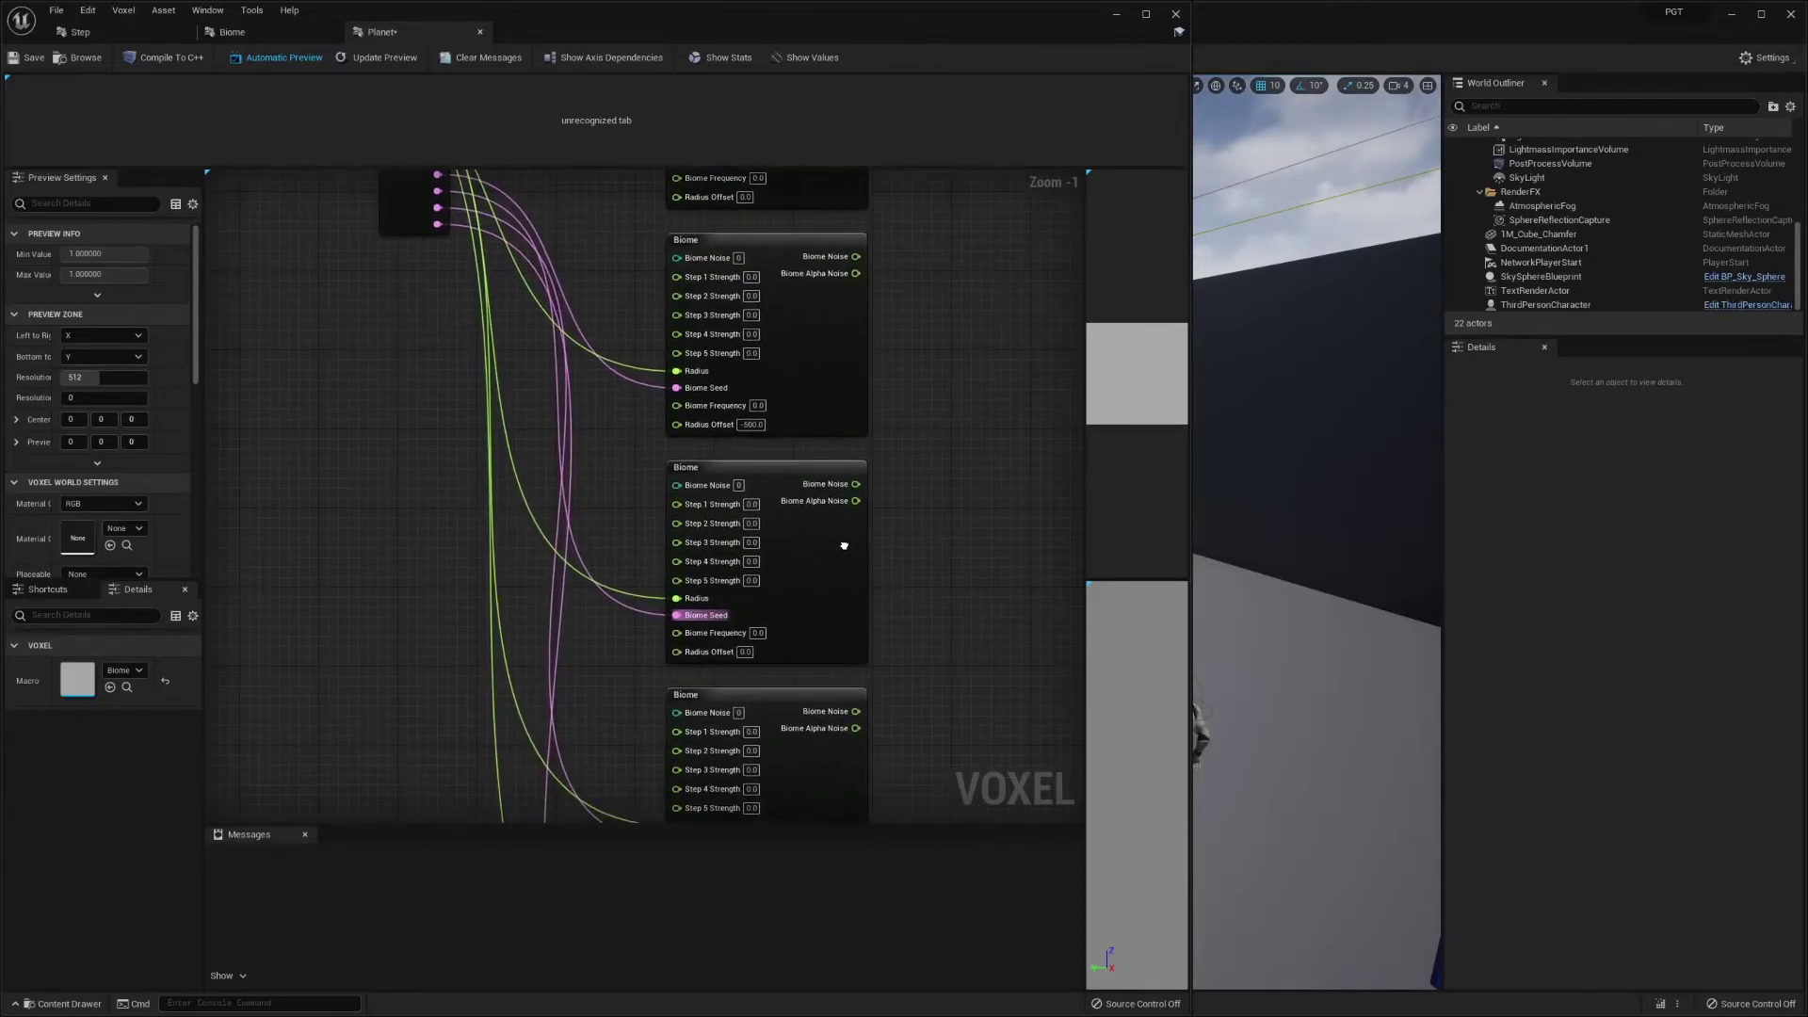
left_click(745, 652)
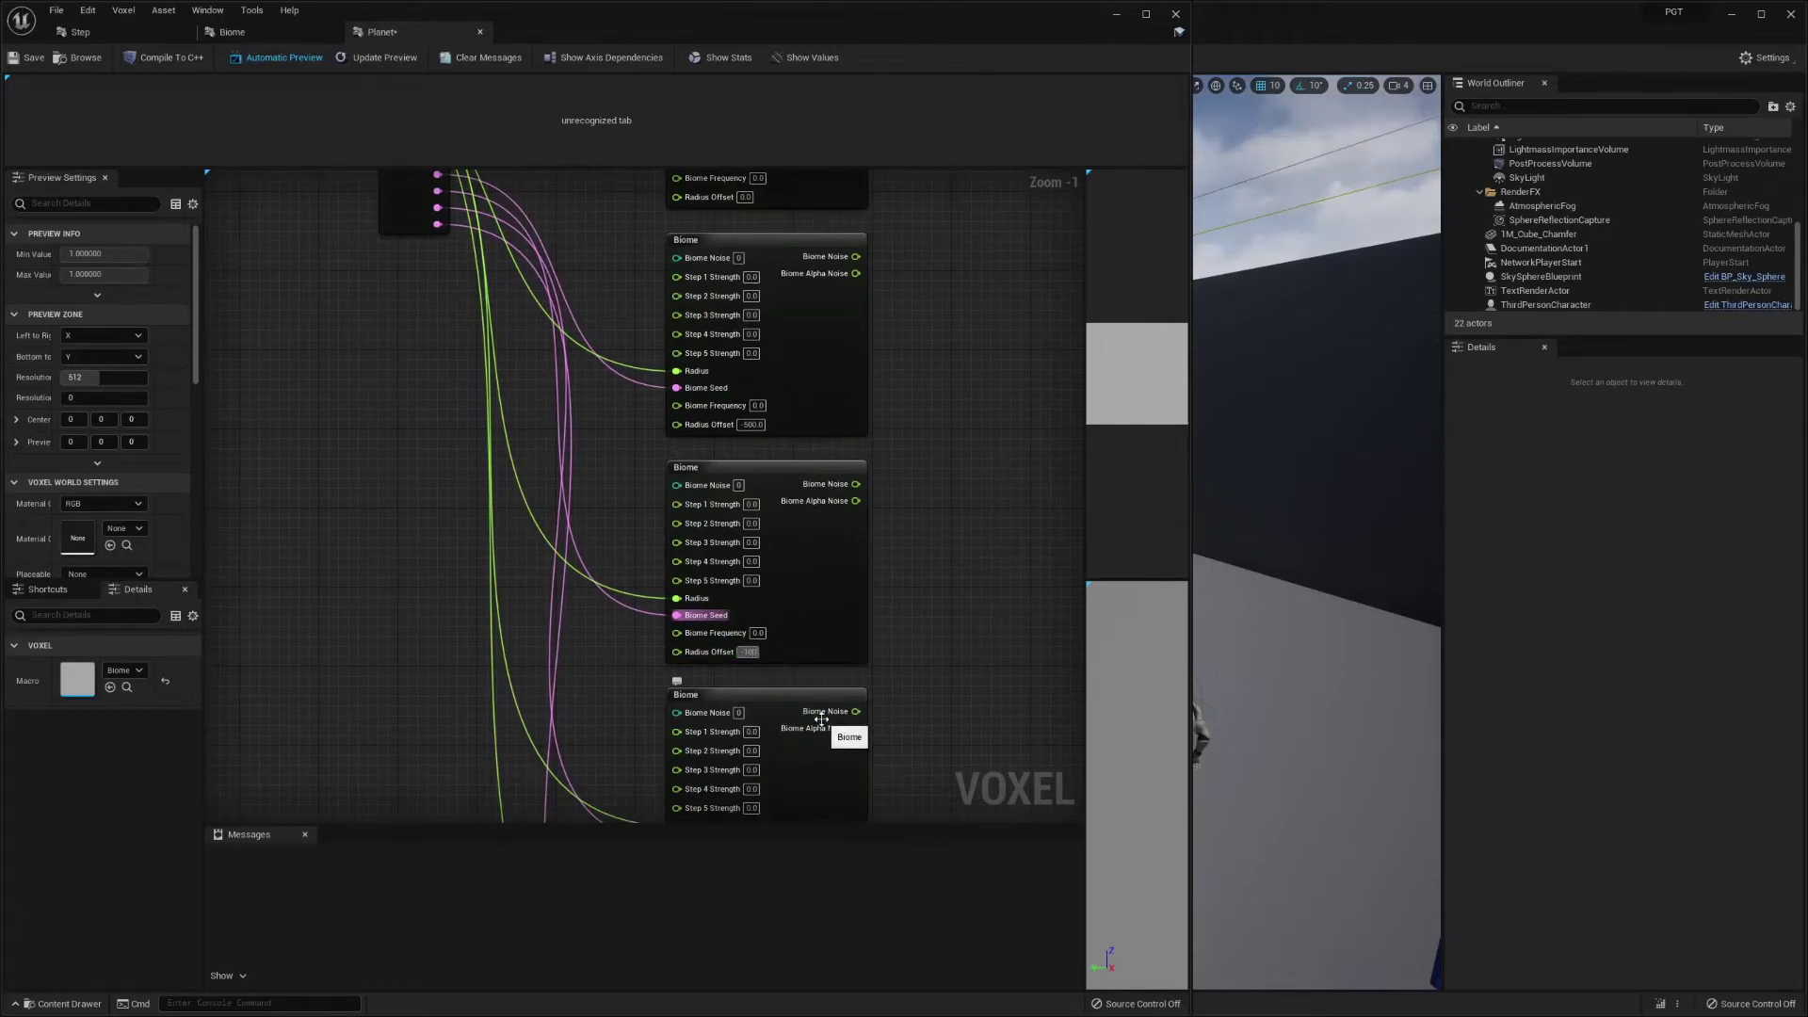
type("-1000")
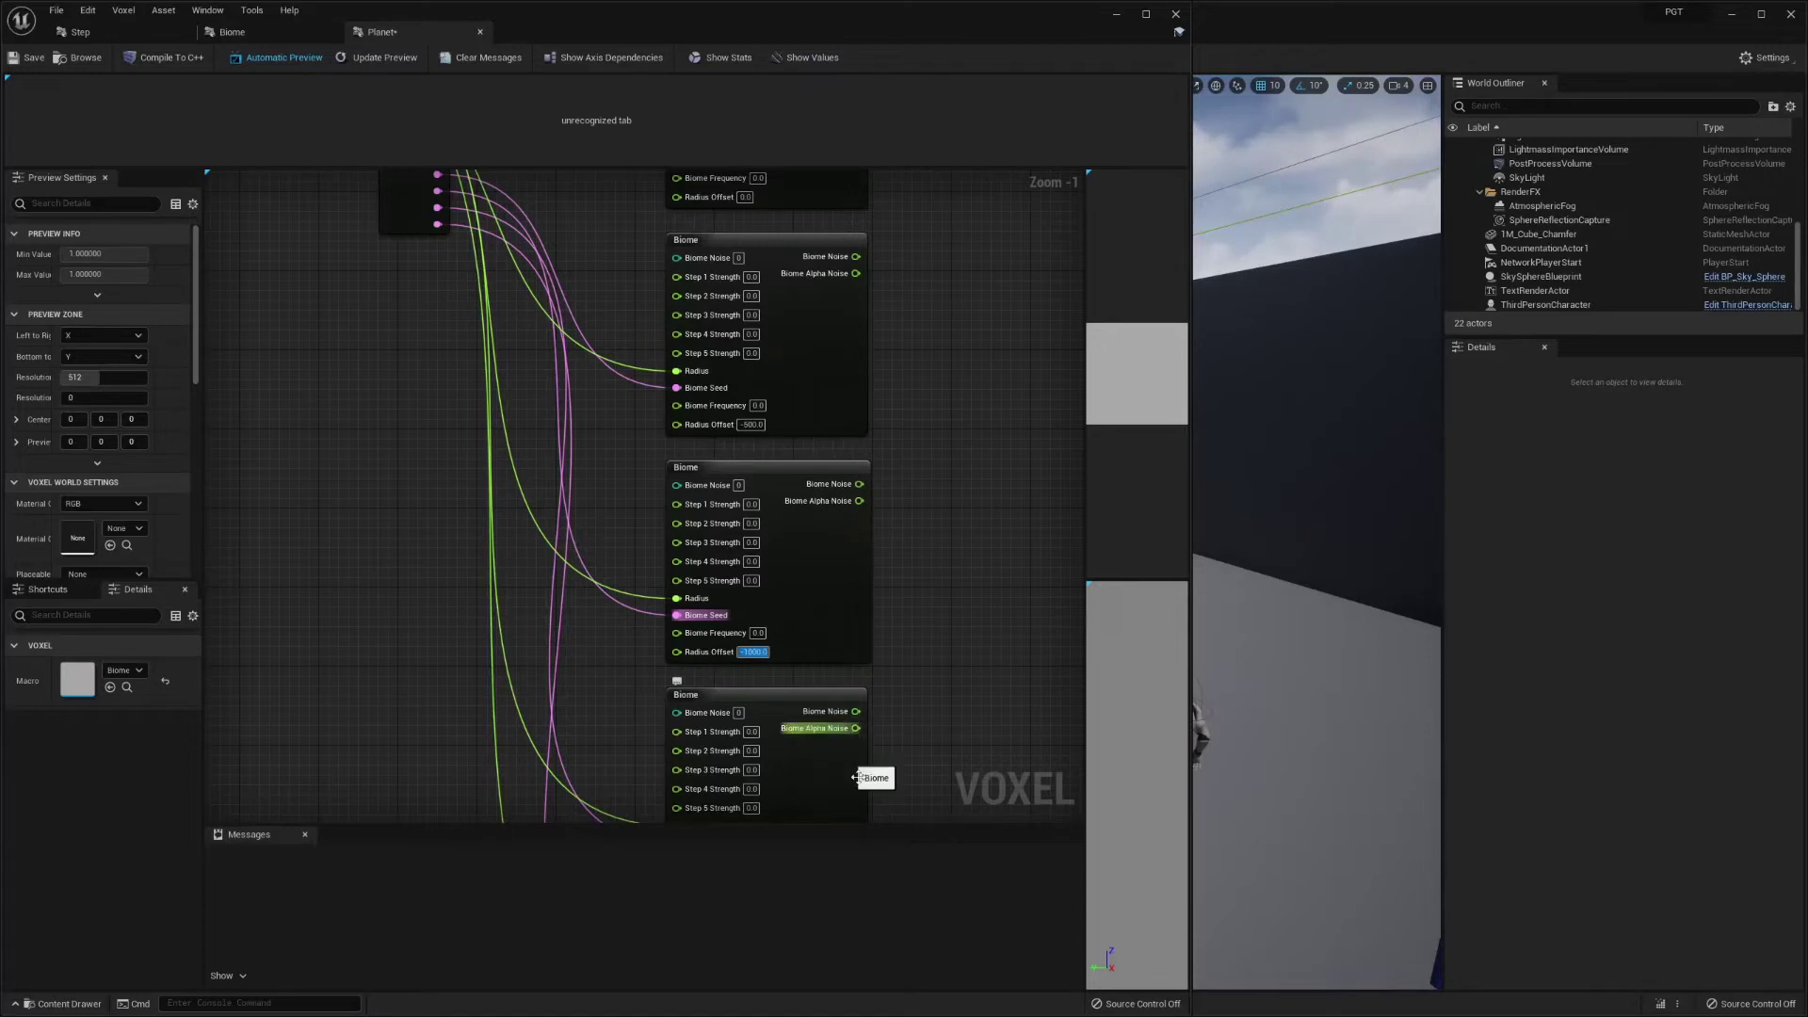
- Set the Radius Offset of the fourth Biome node to -1500 and of the fifth to -2000
right_click_drag(868, 781, 848, 610)
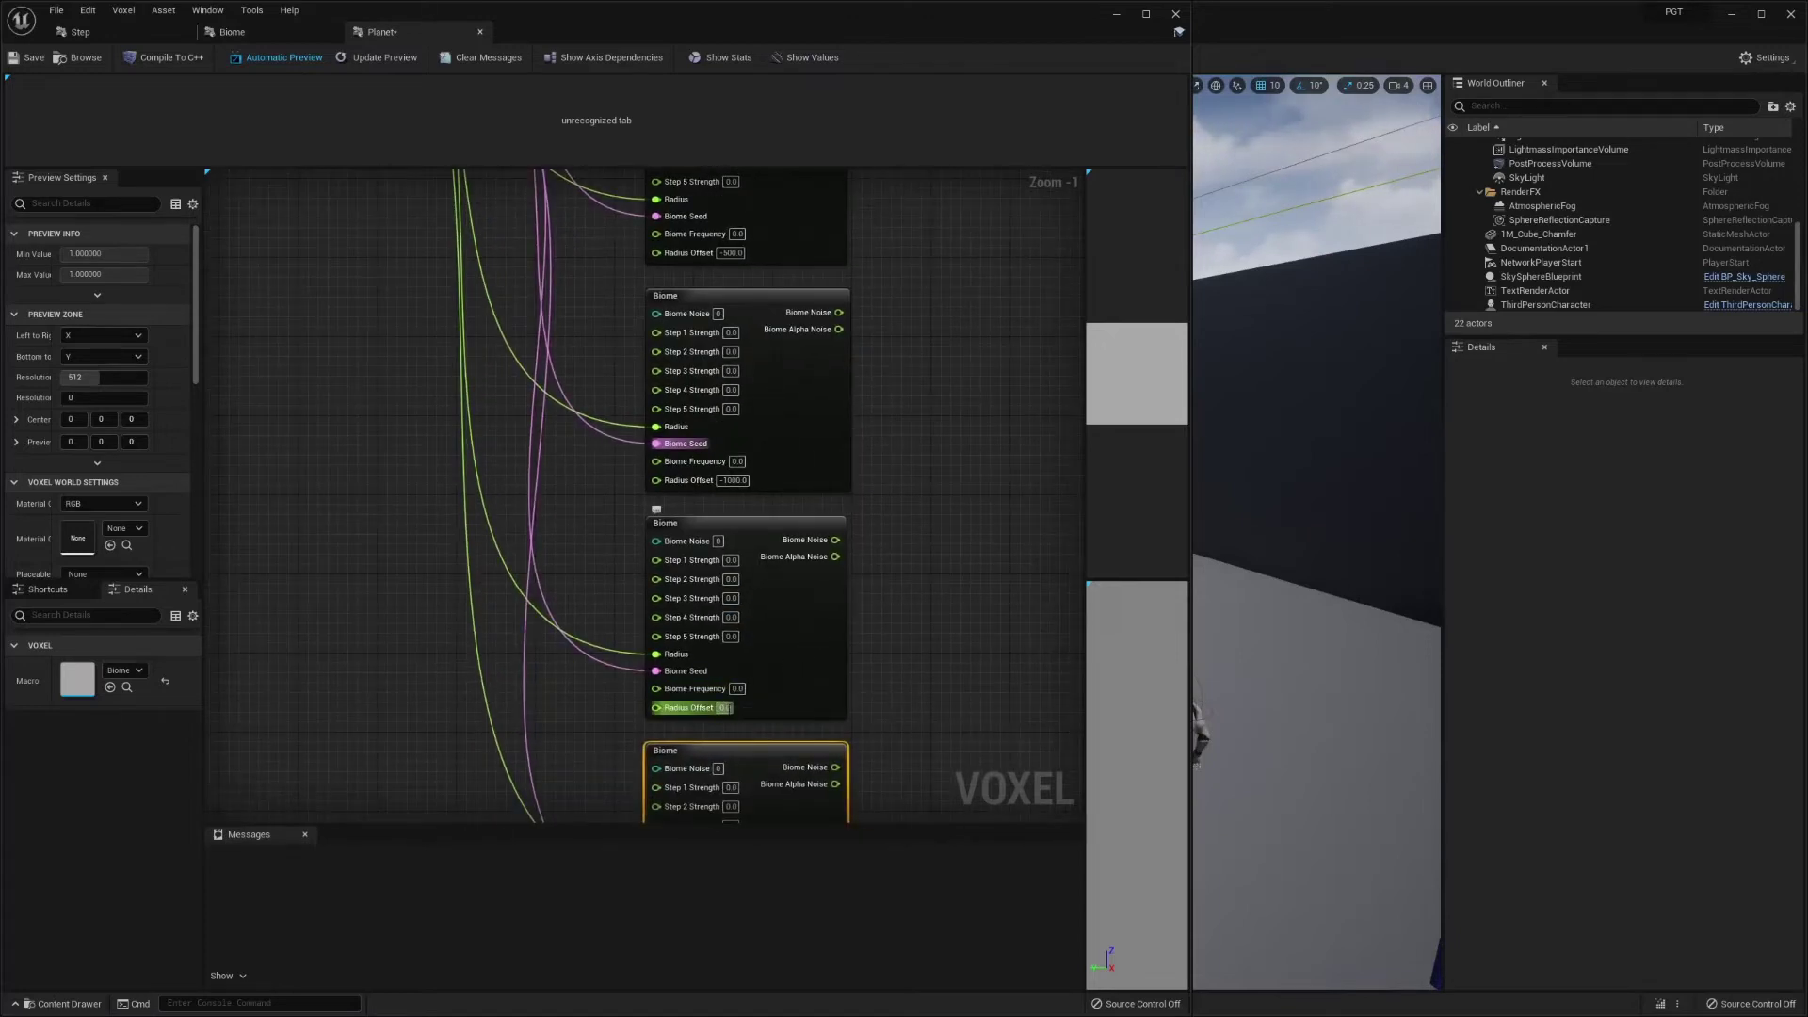
left_click(733, 716)
type("-1500")
right_click_drag(851, 731, 850, 539)
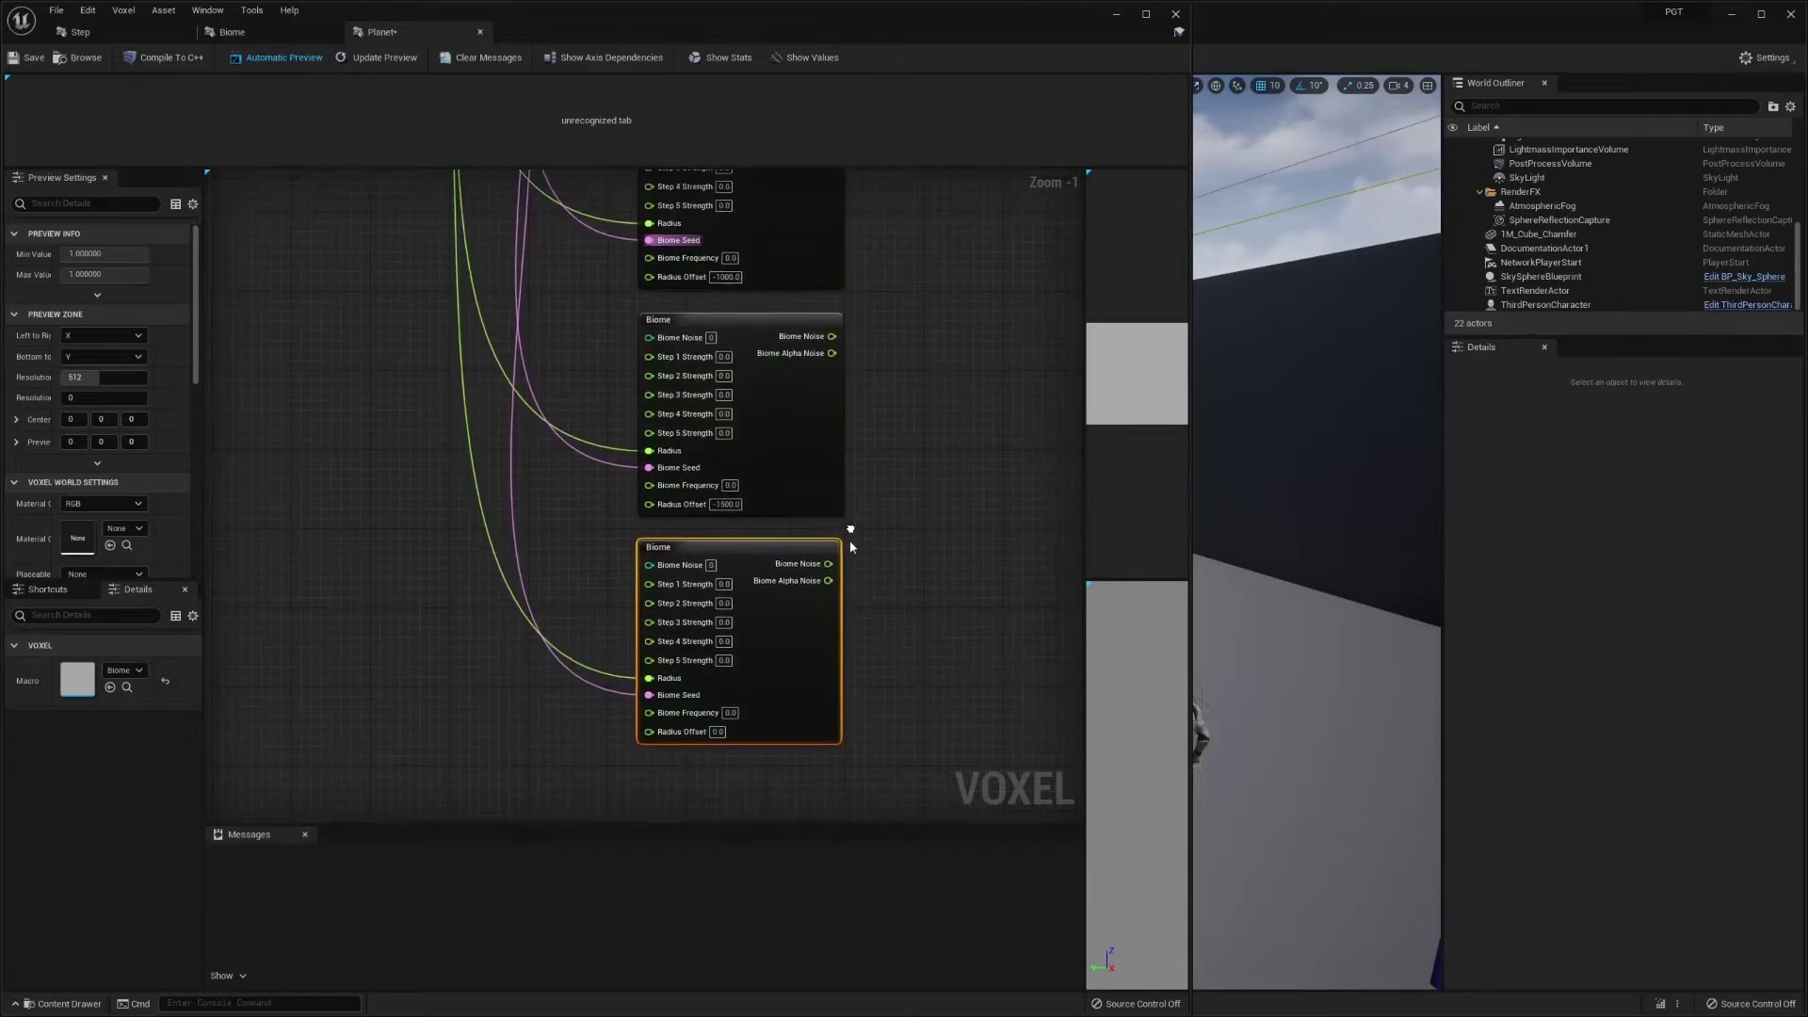
left_click(718, 732)
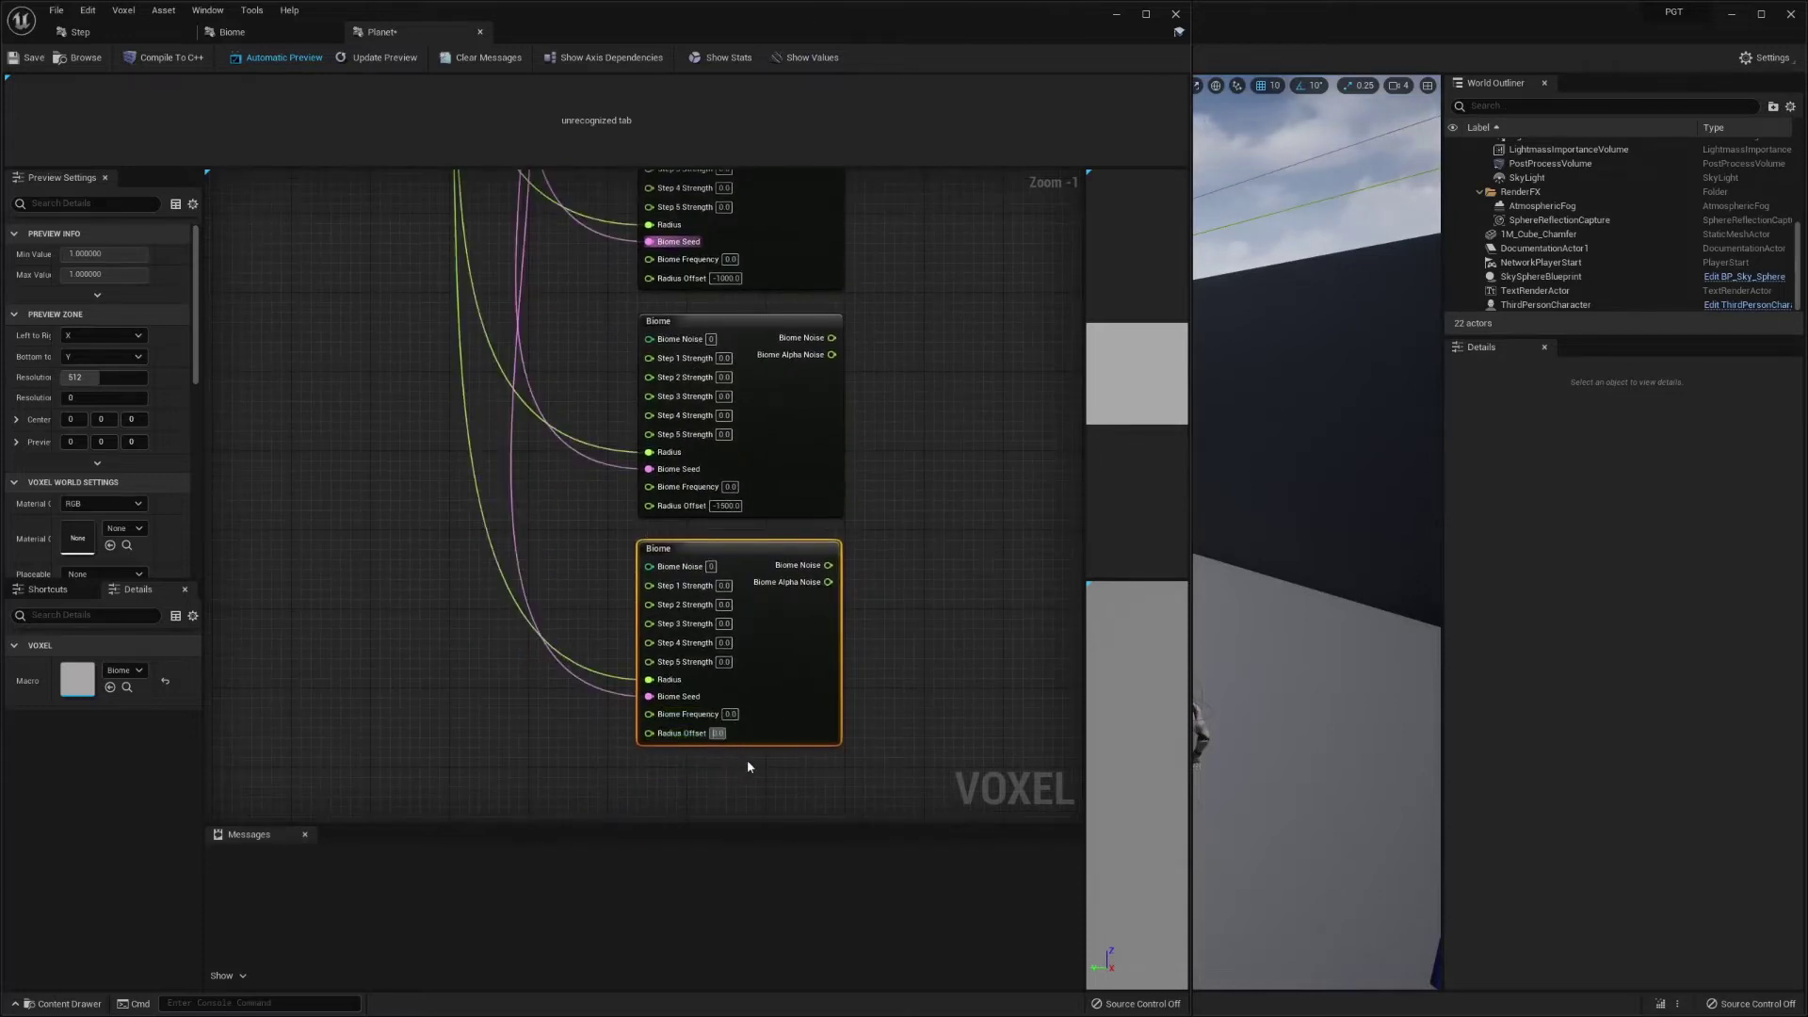
type("-200")
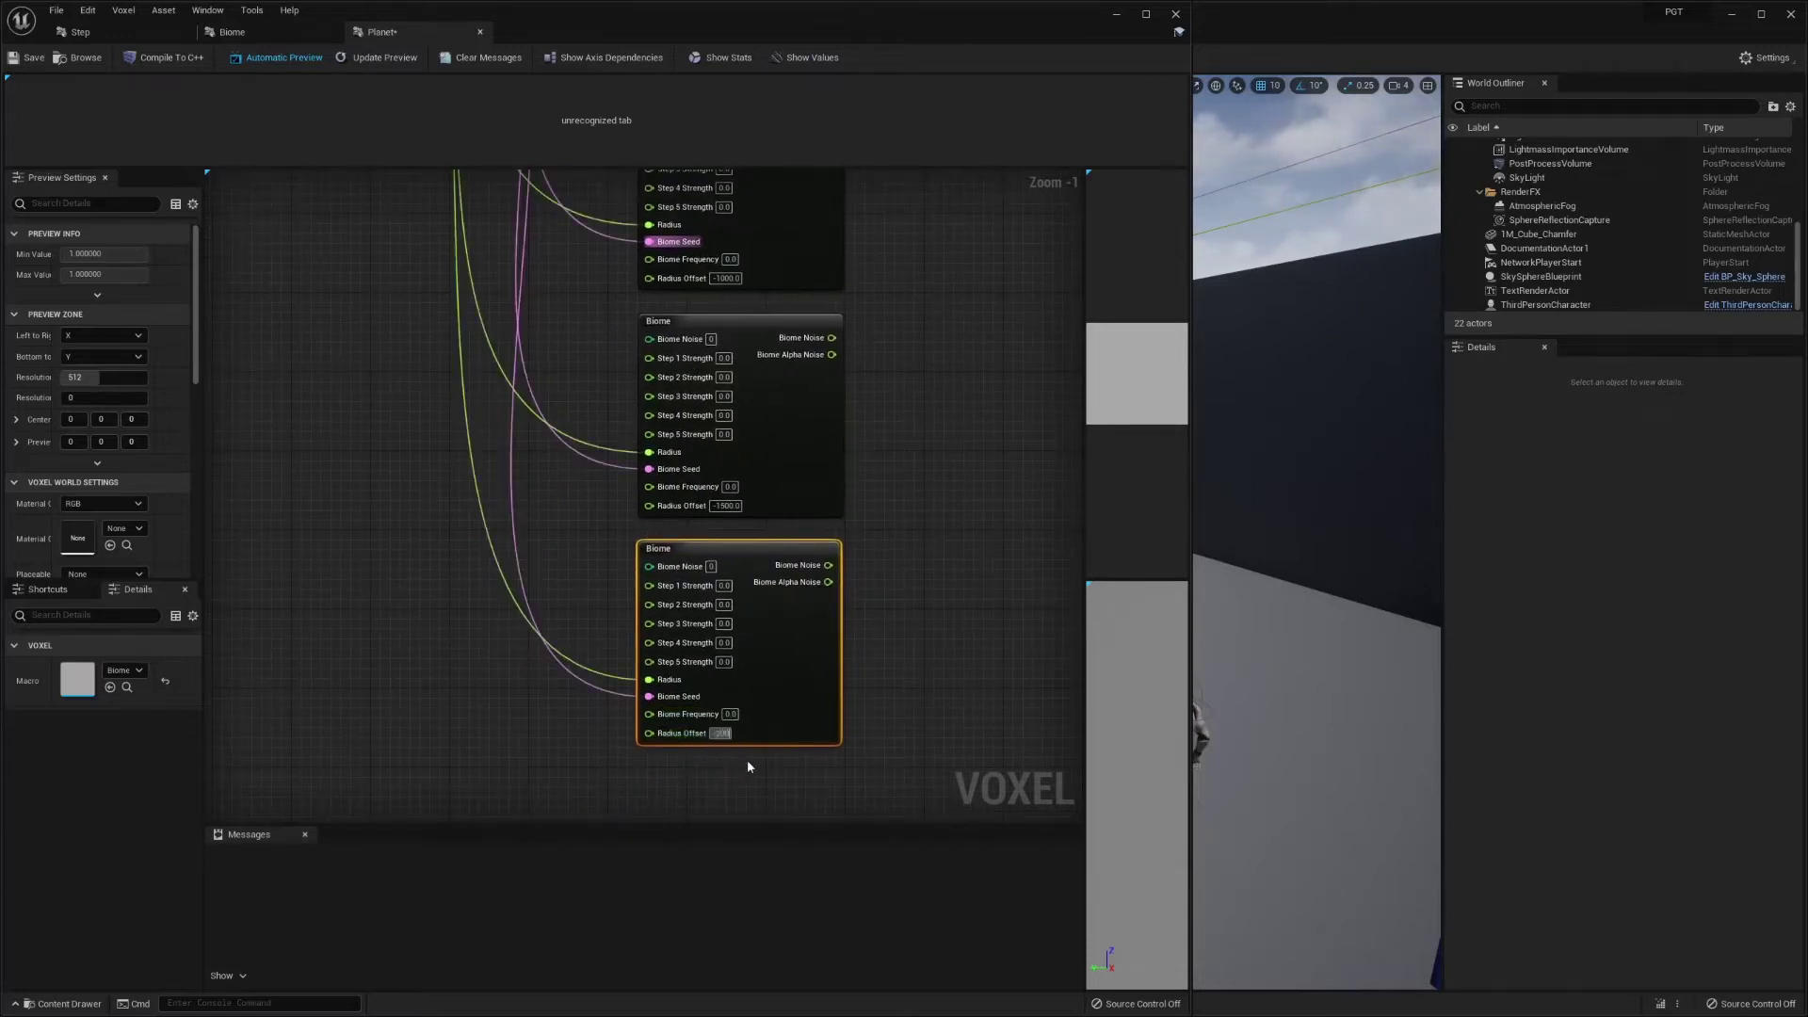
type("0")
key("Return")
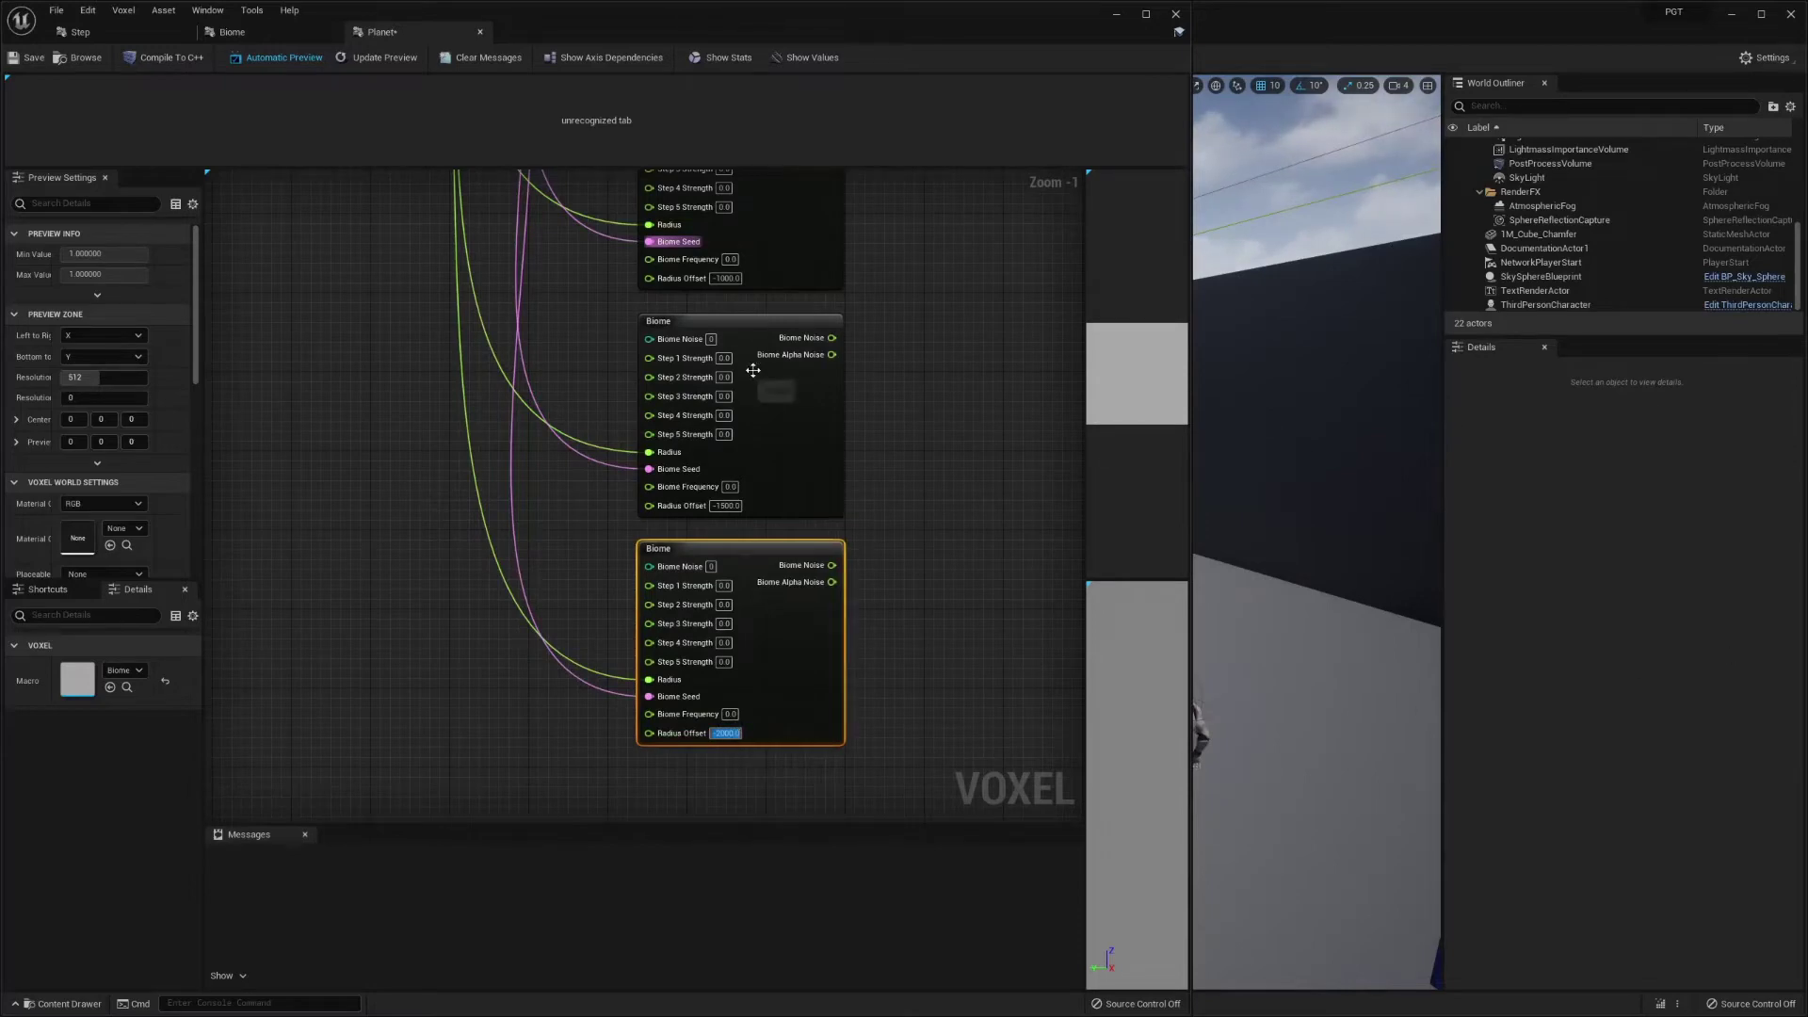
- Move all five Biome nodes together farther to the right of the Make Seeds node to make room for inputs
right_click_drag(752, 362, 775, 576)
right_click_drag(741, 309, 764, 581)
right_click_drag(635, 351, 665, 614)
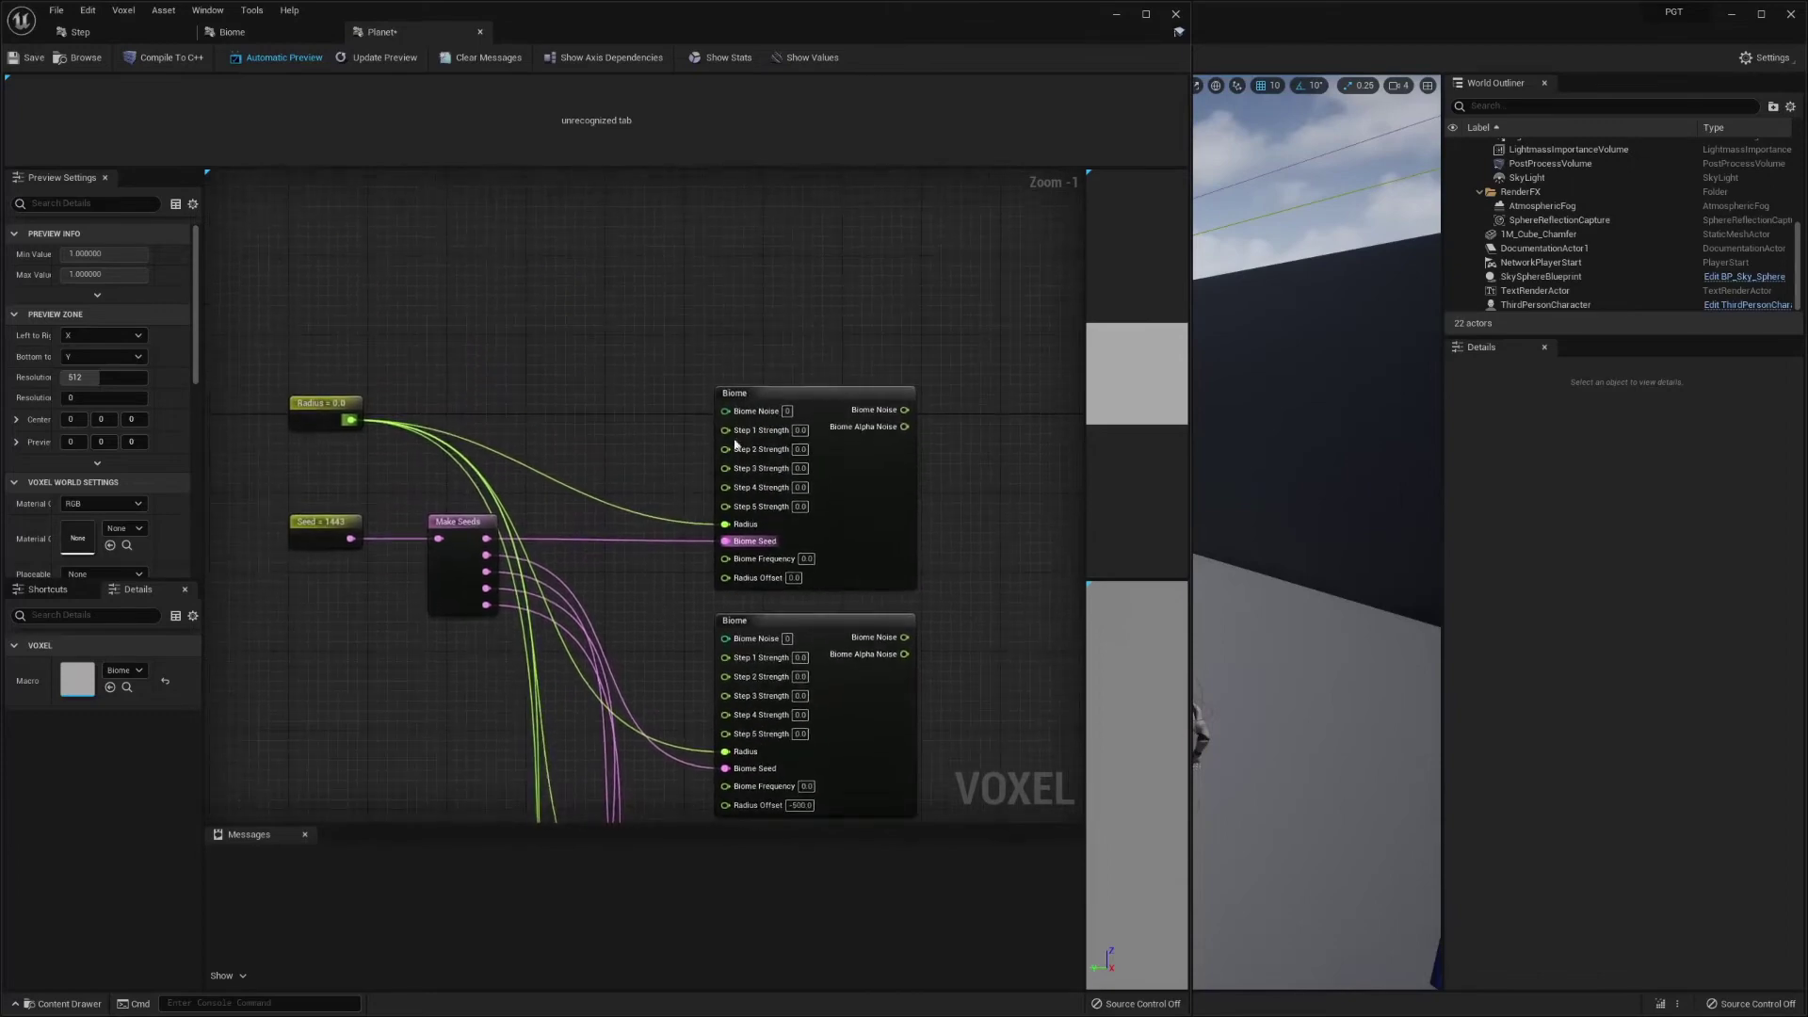
right_click(703, 476)
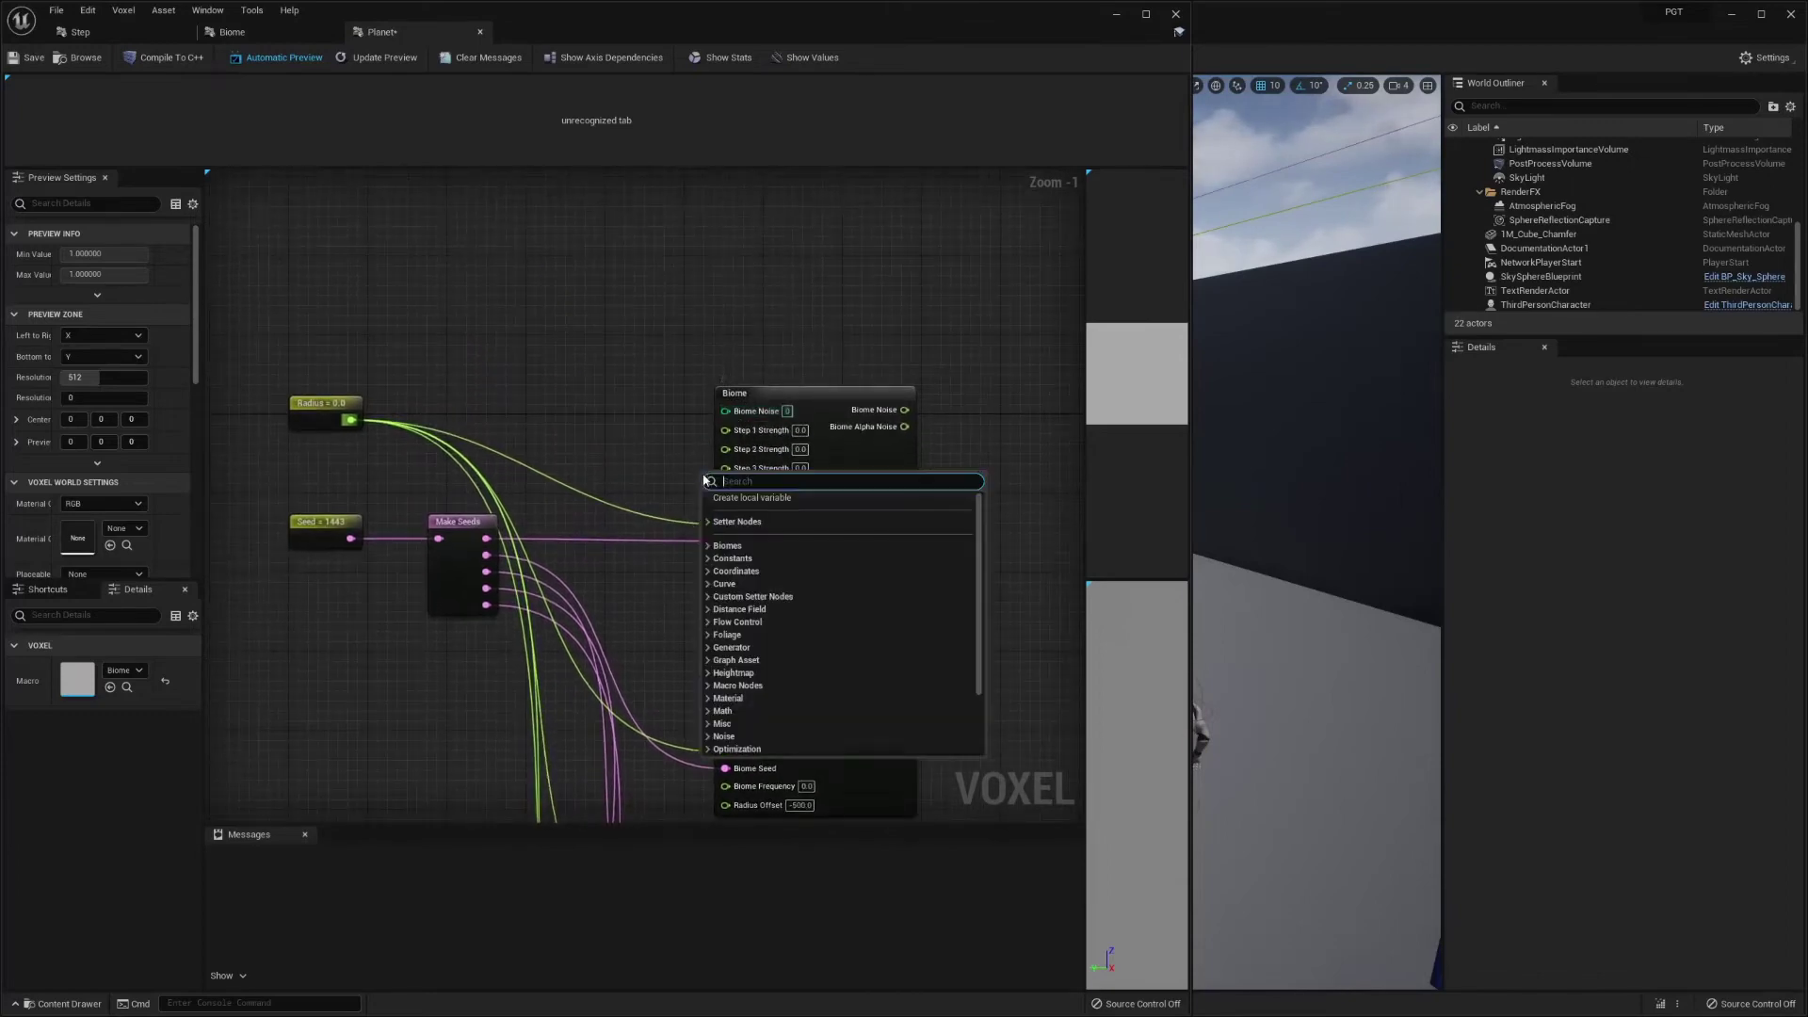
left_click(617, 424)
scroll(618, 424, "down", 3)
scroll(581, 312, "down", 2)
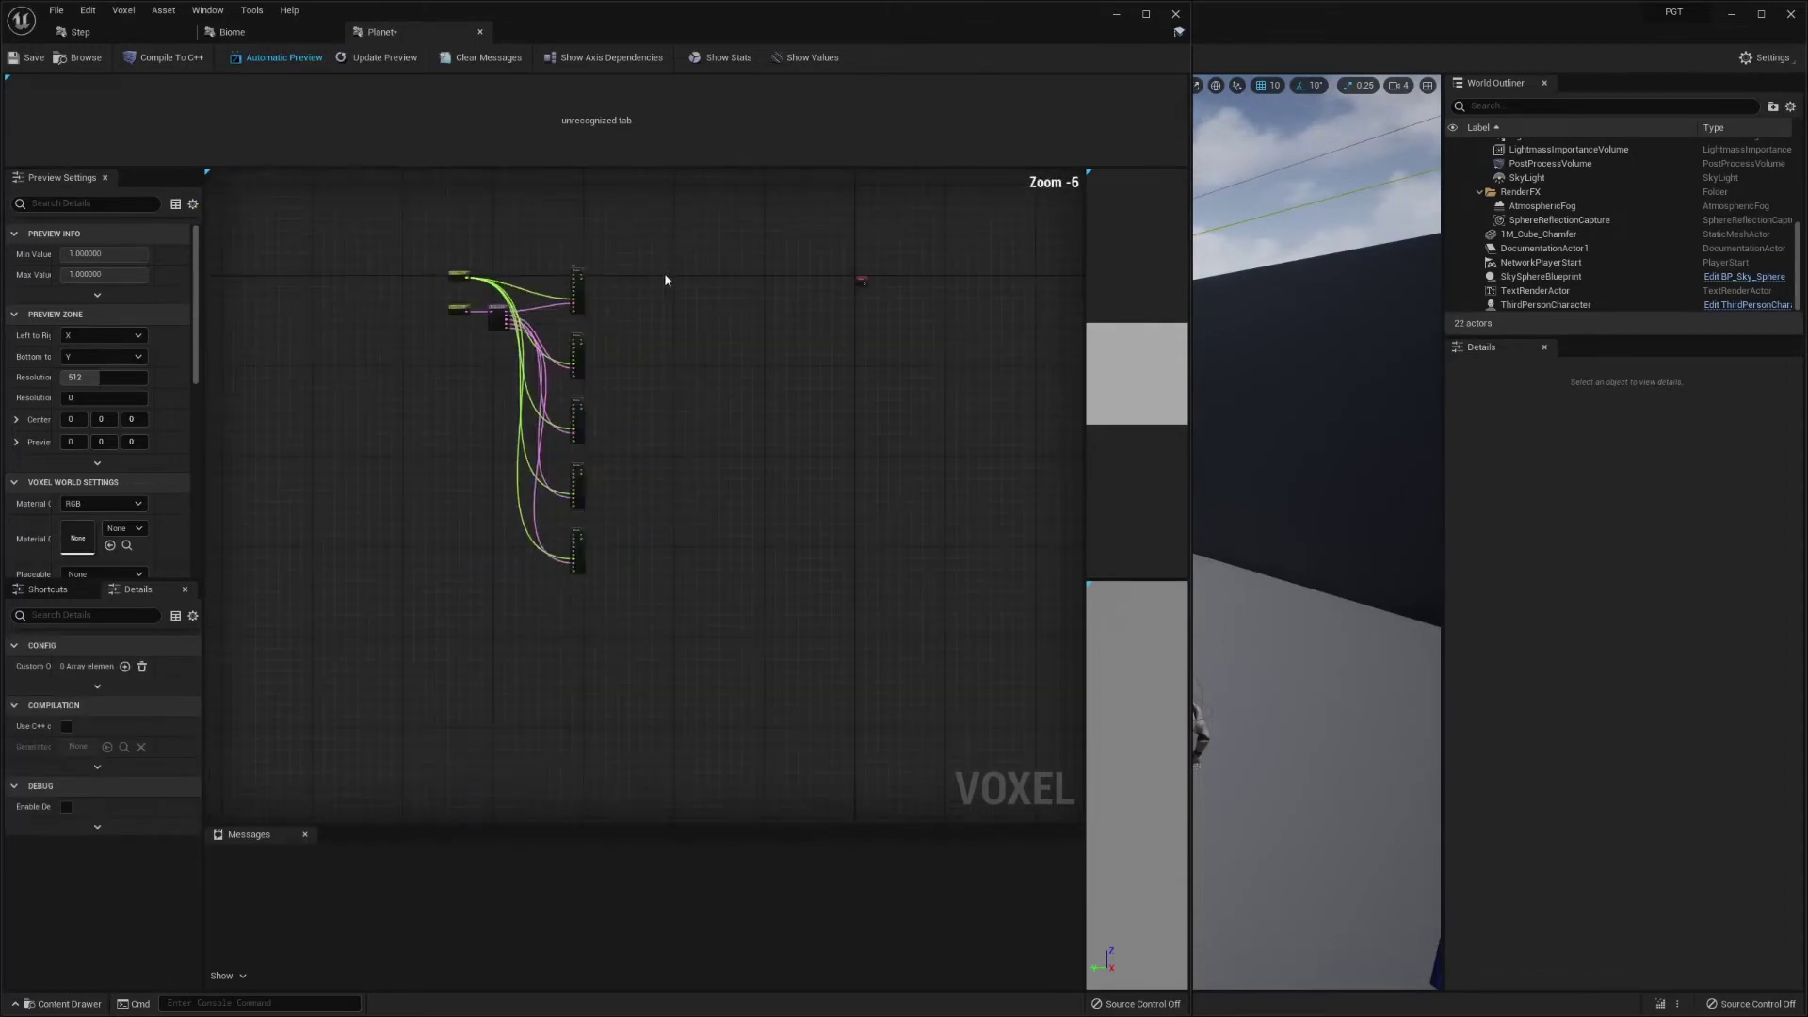
left_click_drag(671, 275, 643, 554)
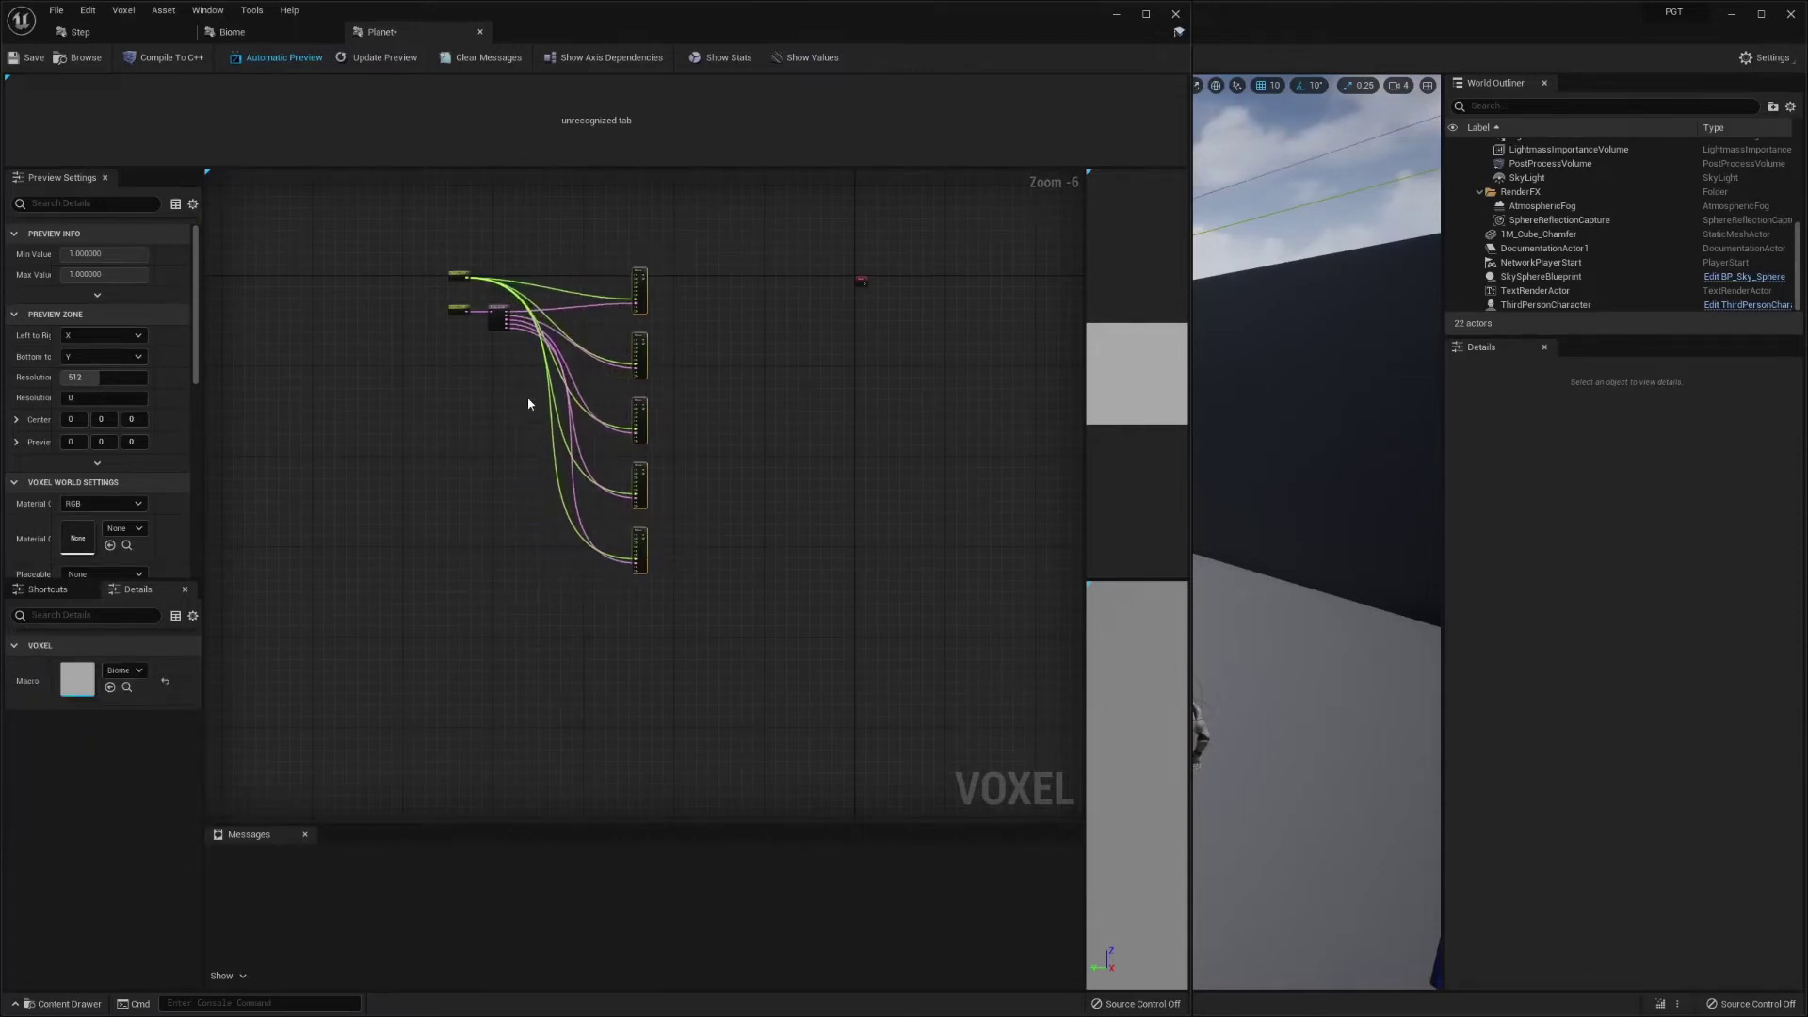
left_click(598, 222)
- Add an int parameter named "Biome 1 | Noise" feeding the Biome Noise input of the first Biome node
scroll(639, 372, "up", 6)
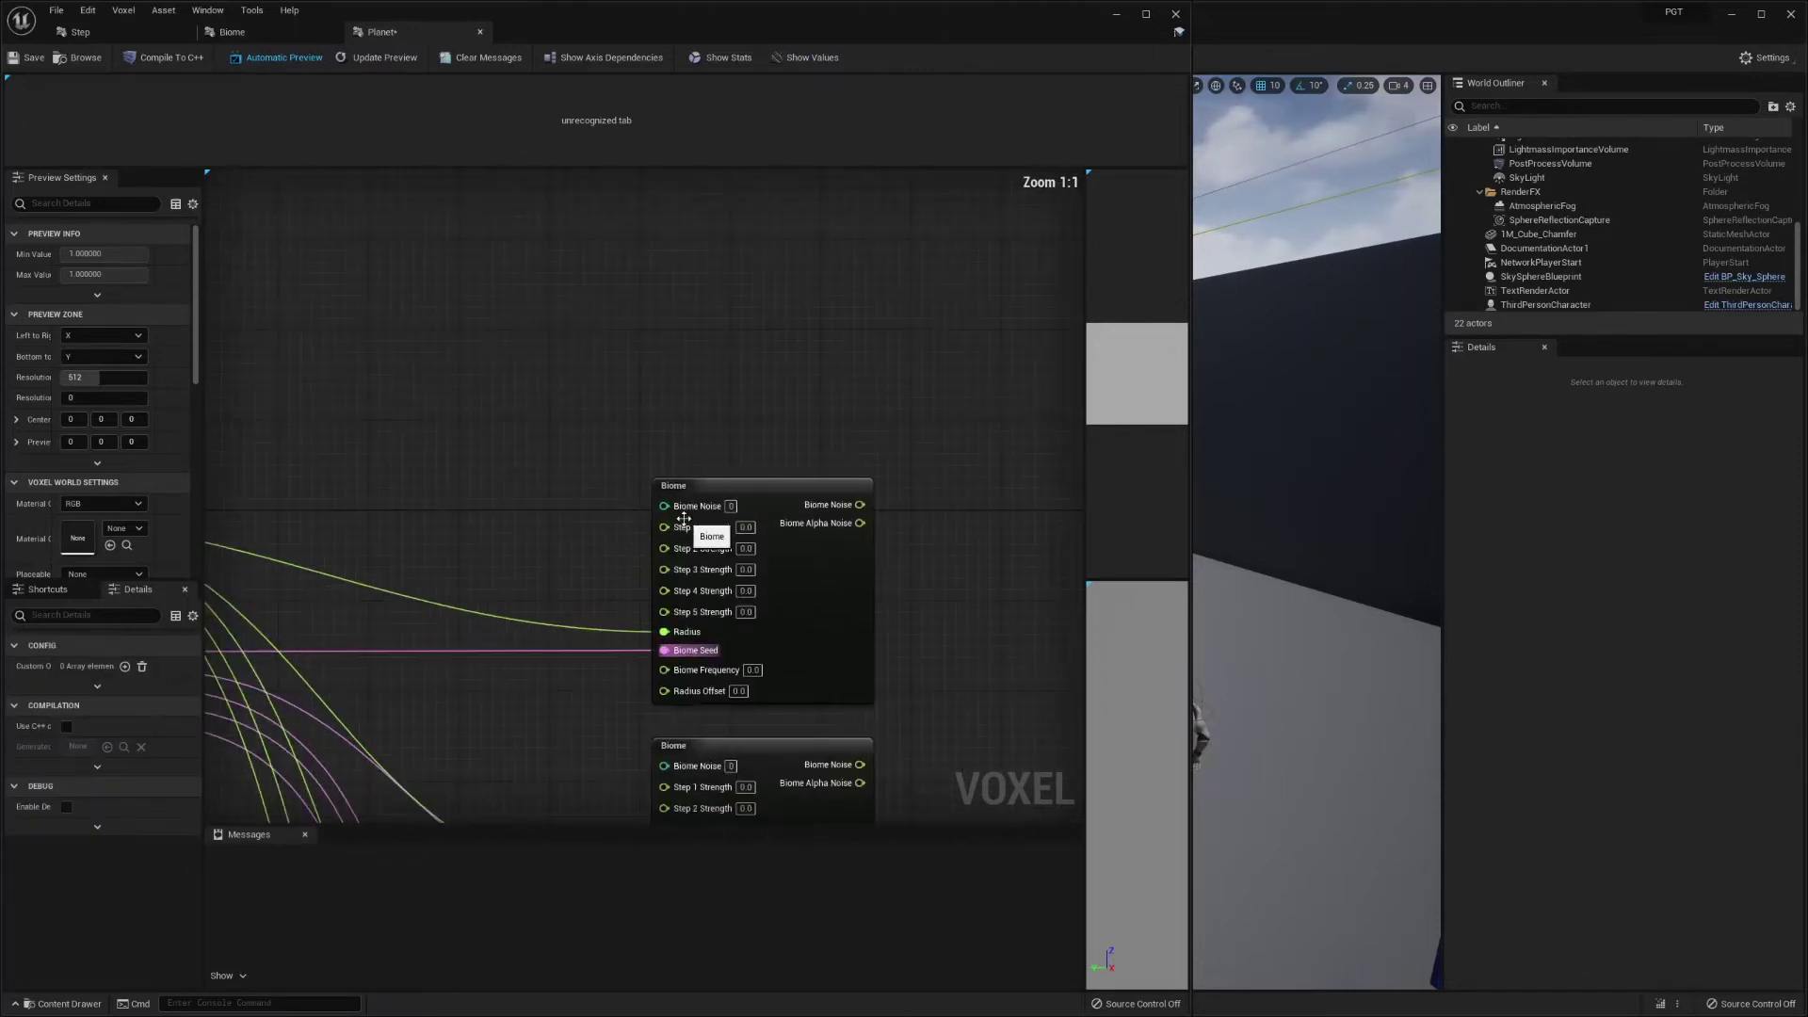
left_click_drag(665, 506, 502, 489)
type("param")
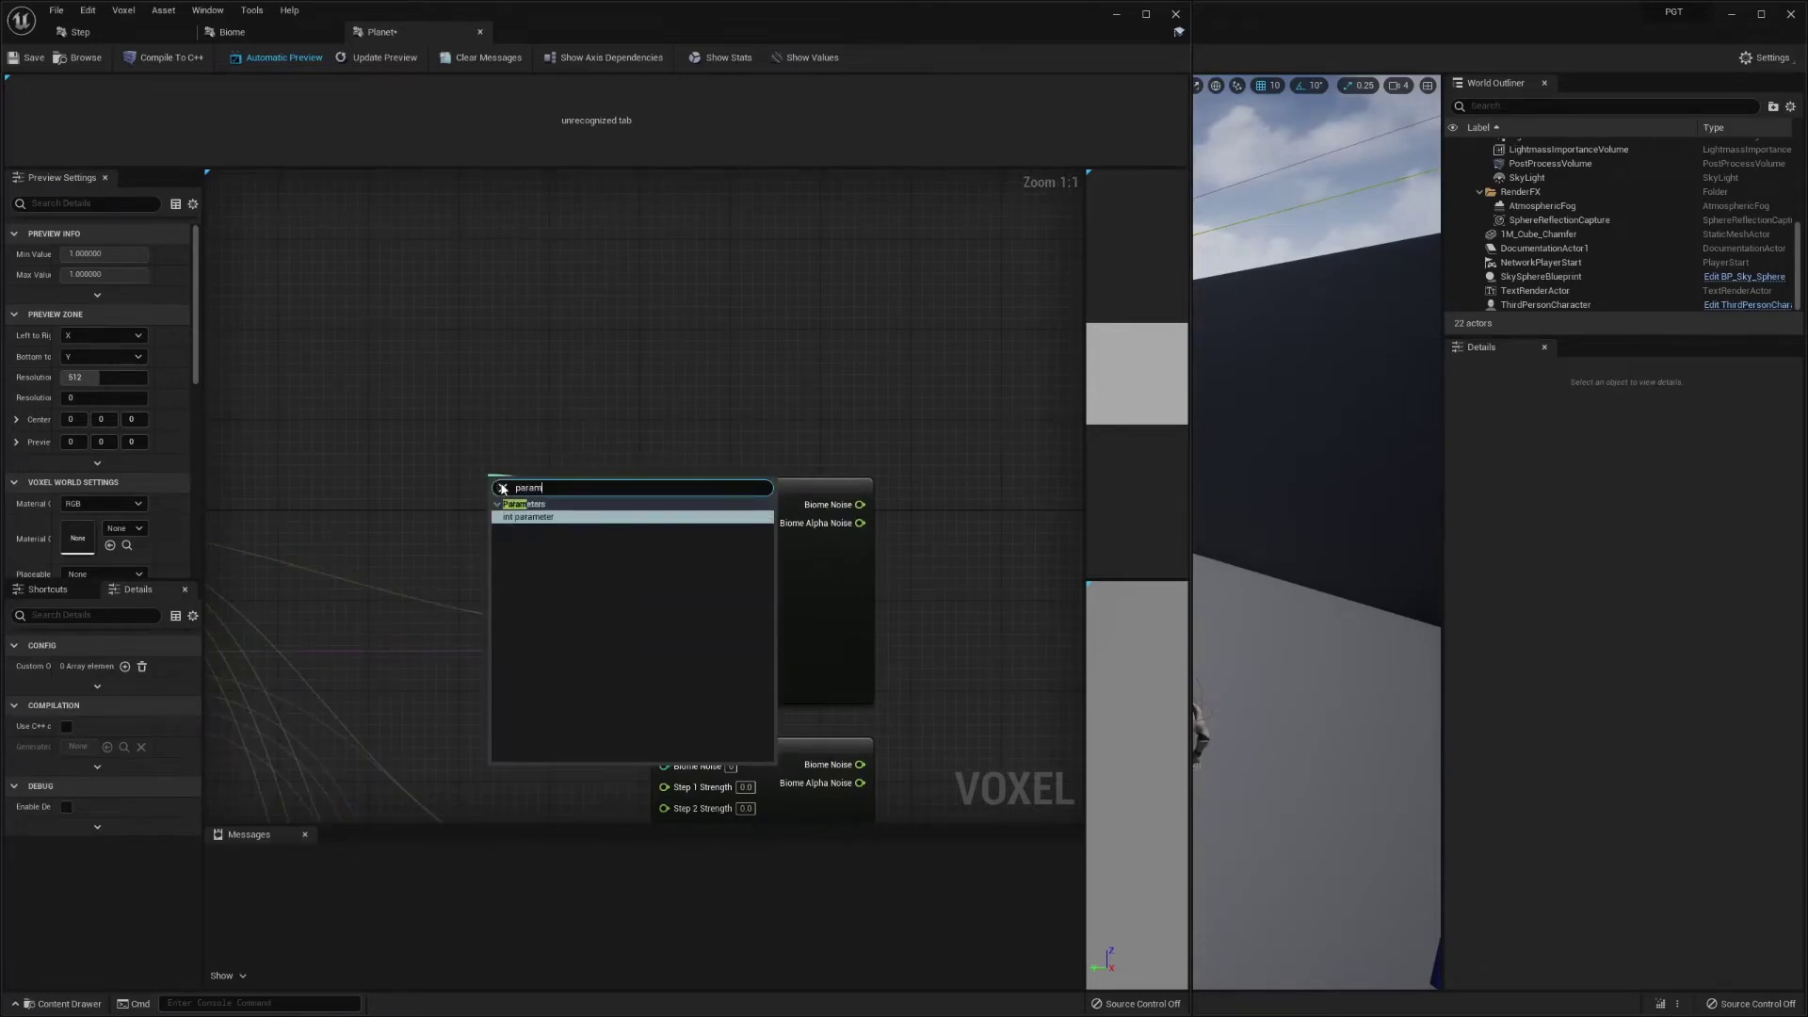
key("Return")
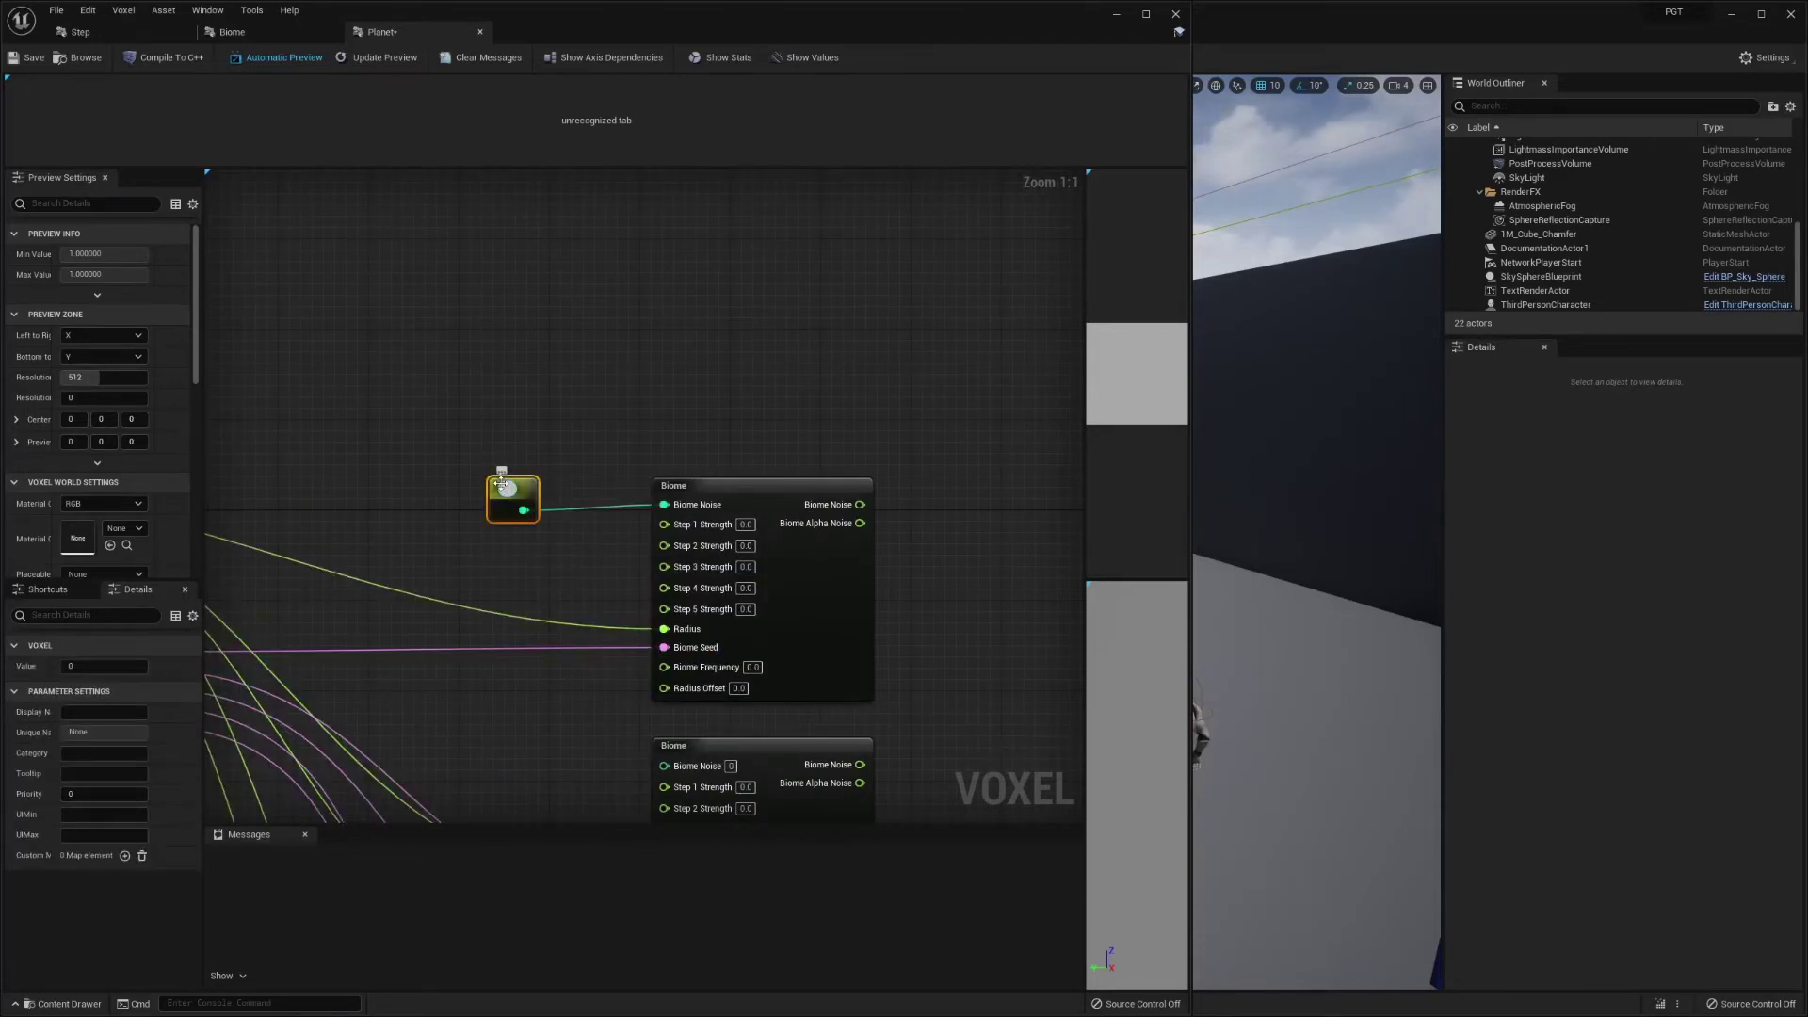
type("Biome")
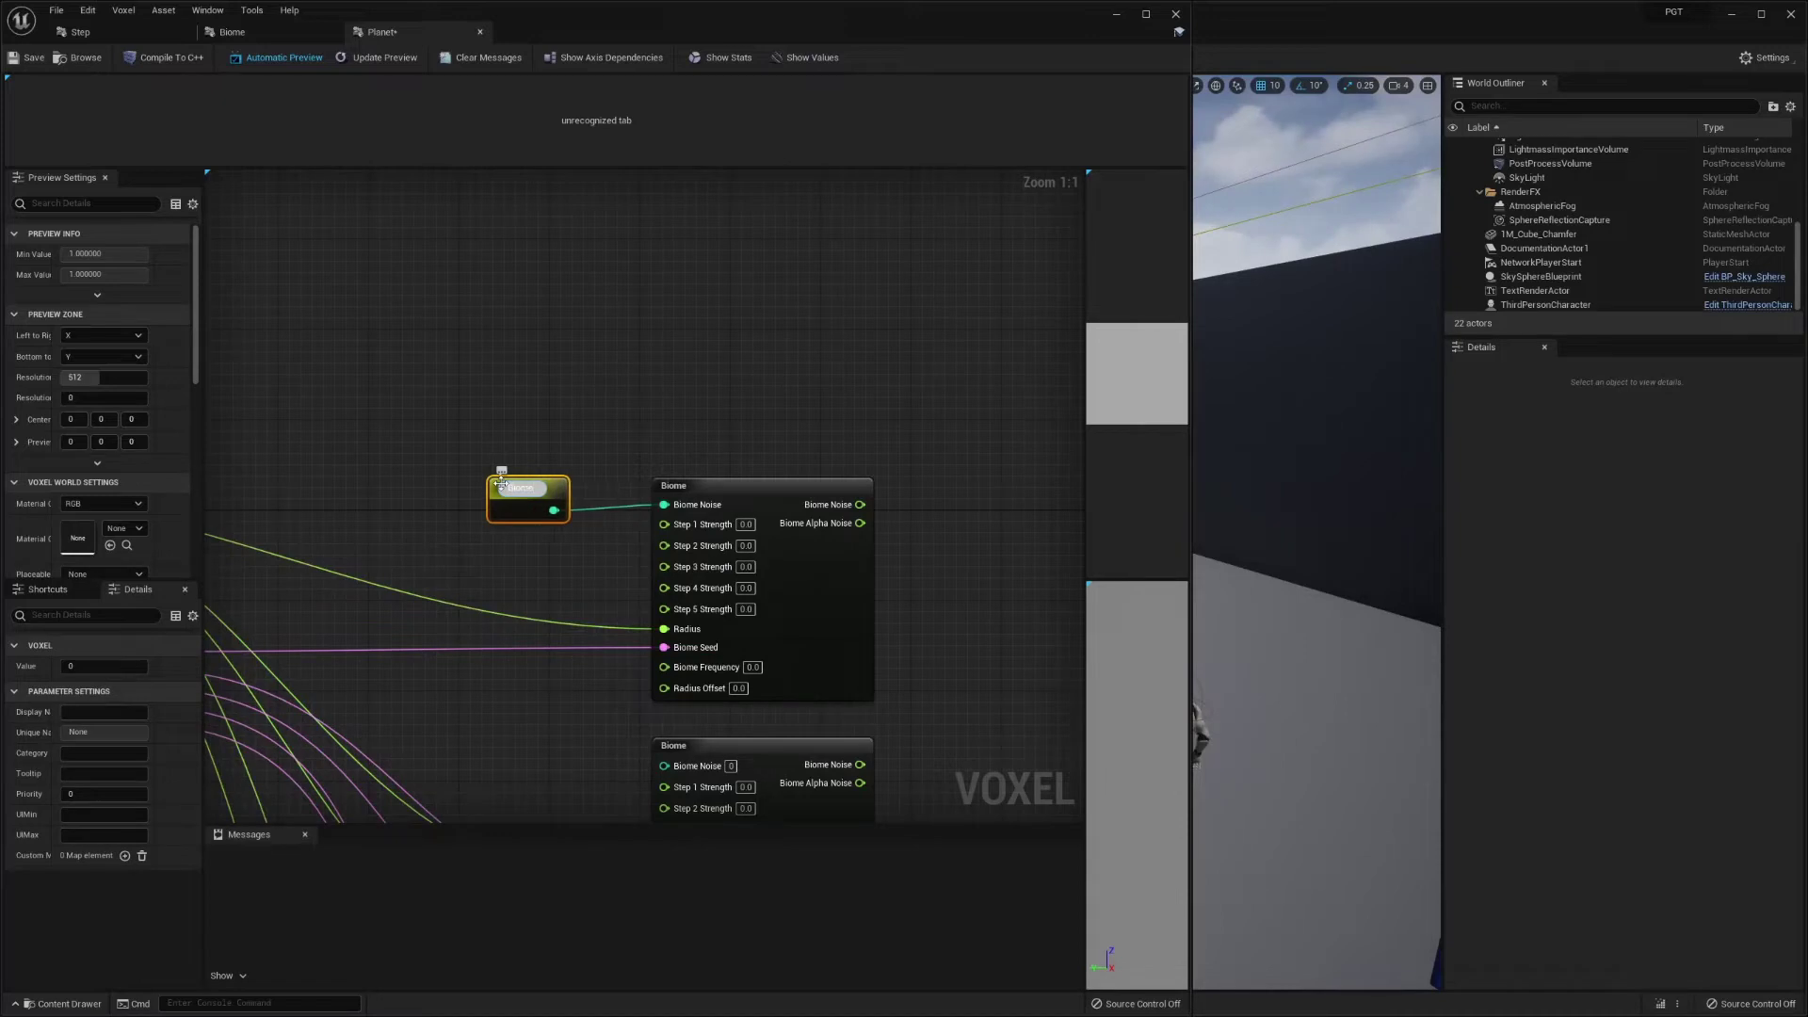
type(" 1")
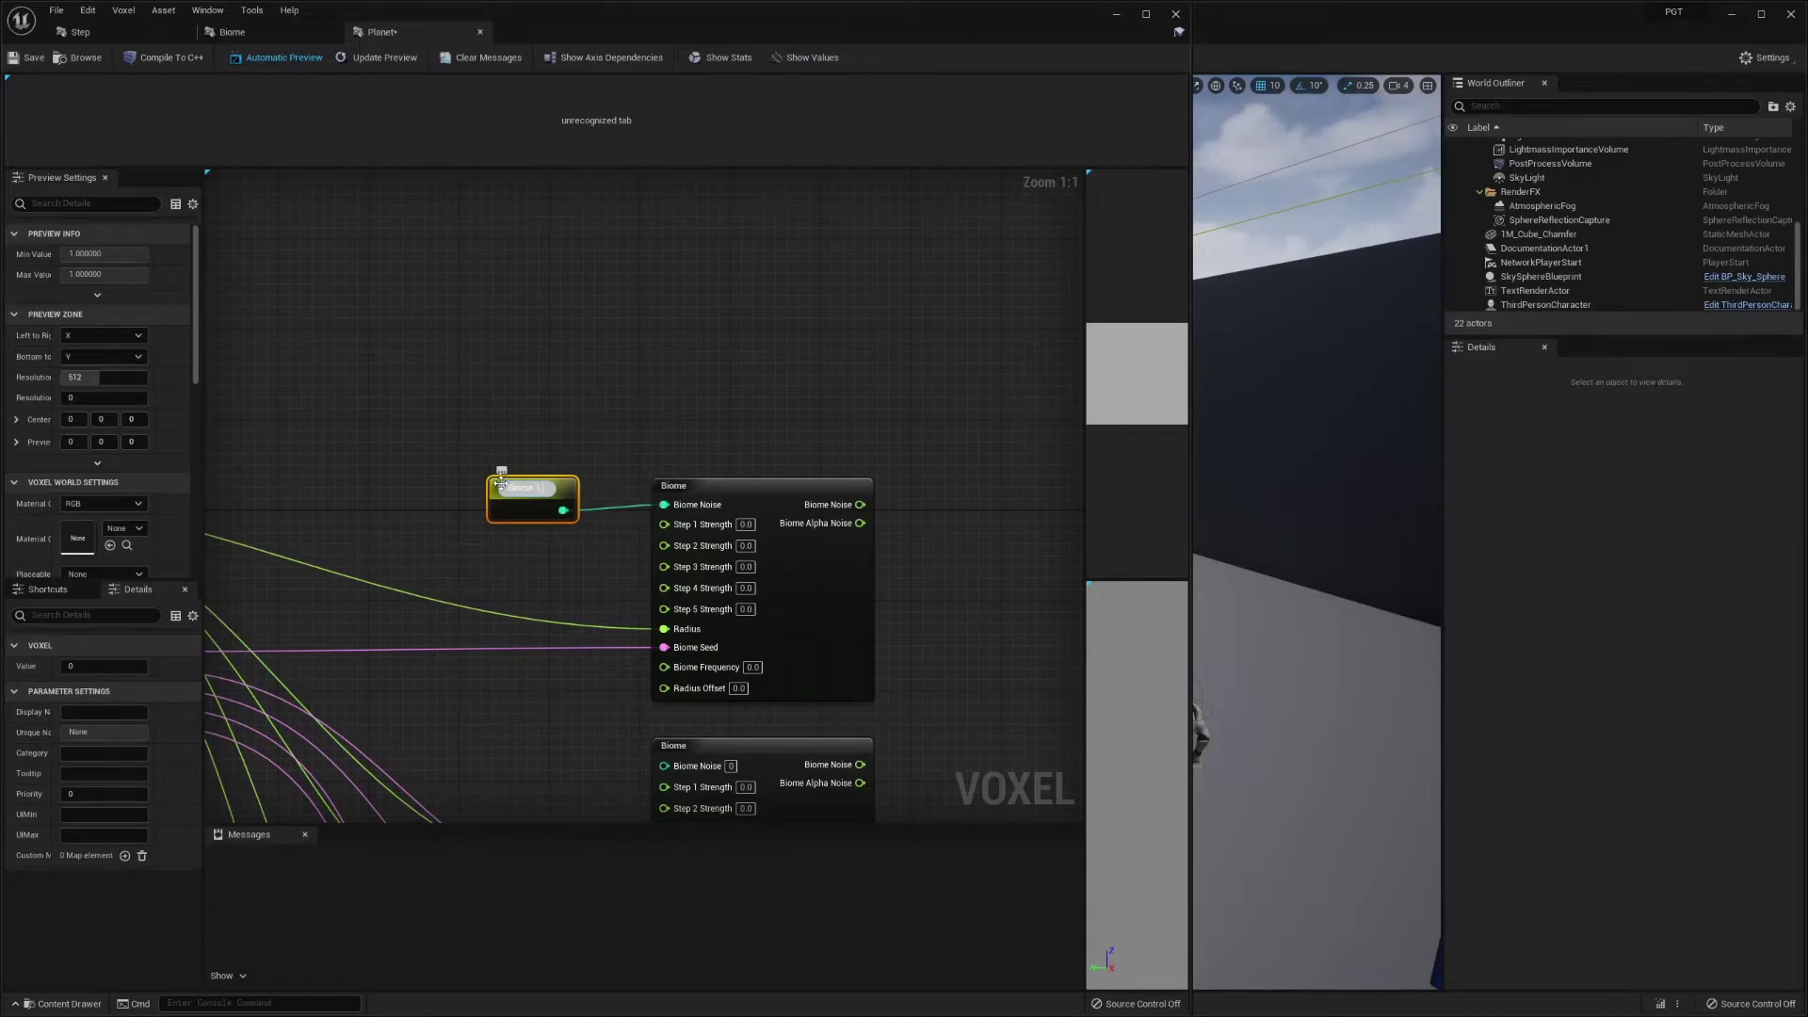
type(" I")
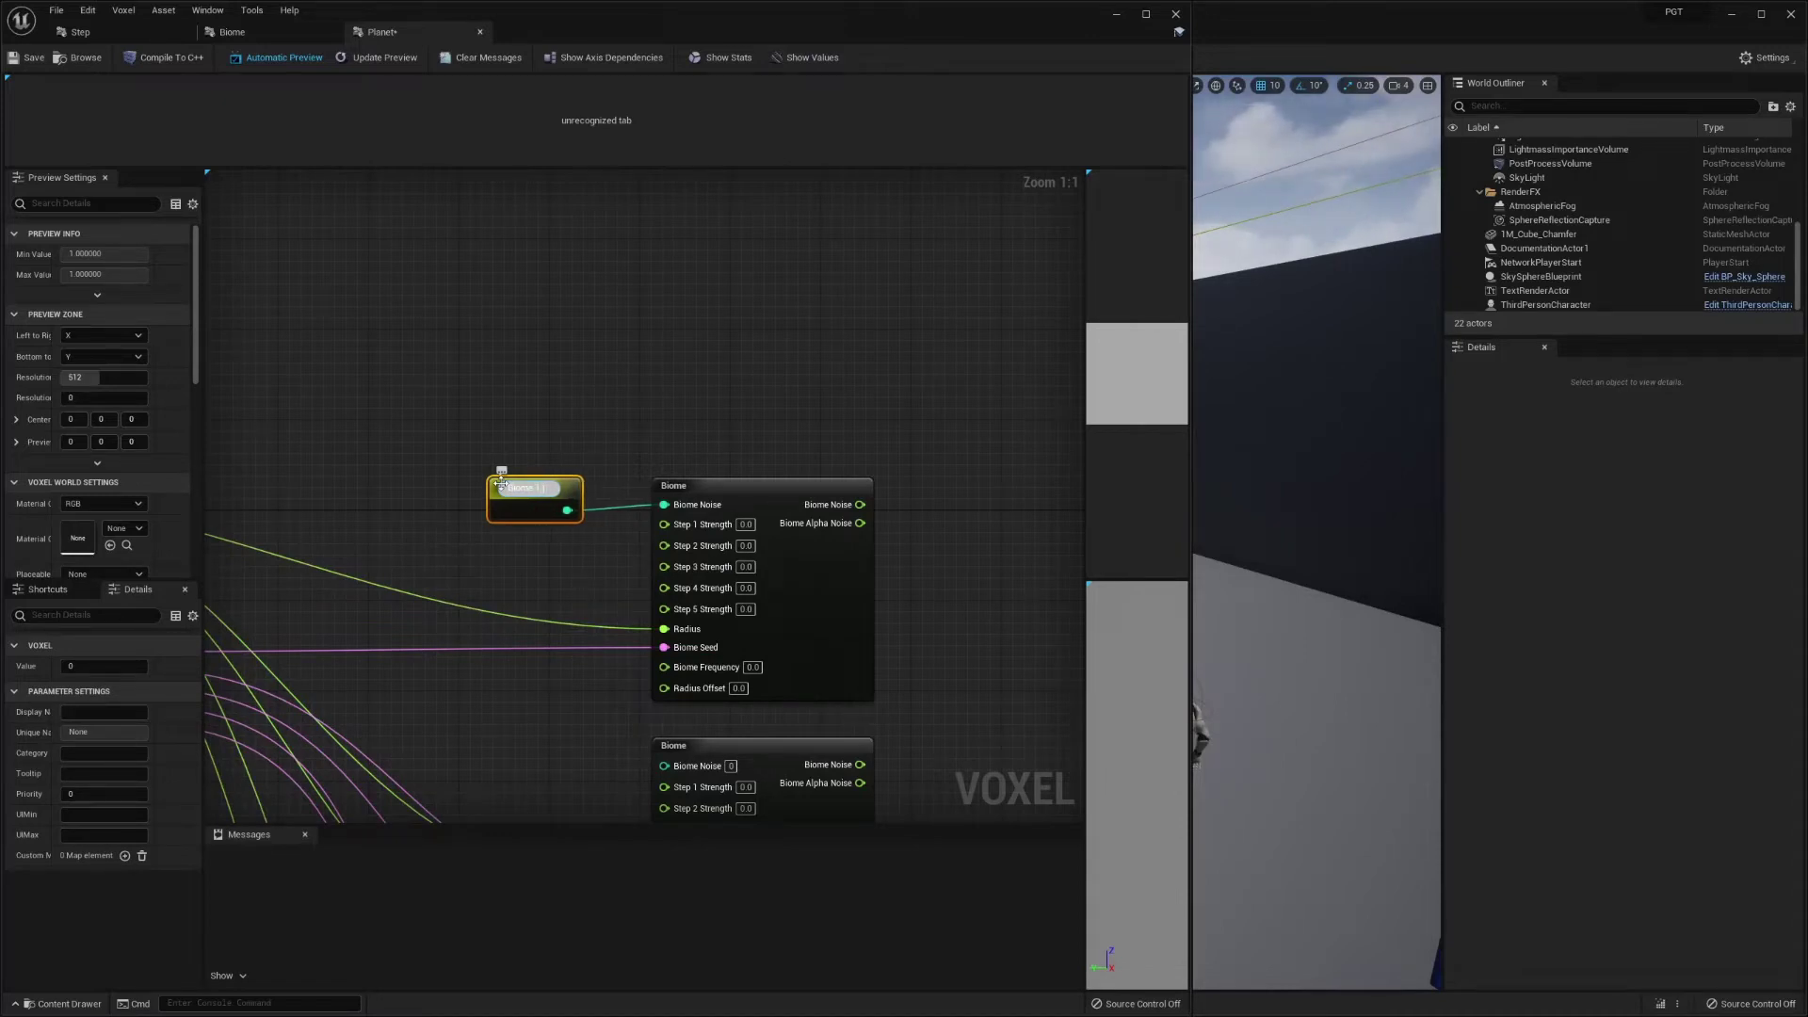
type(" Noise")
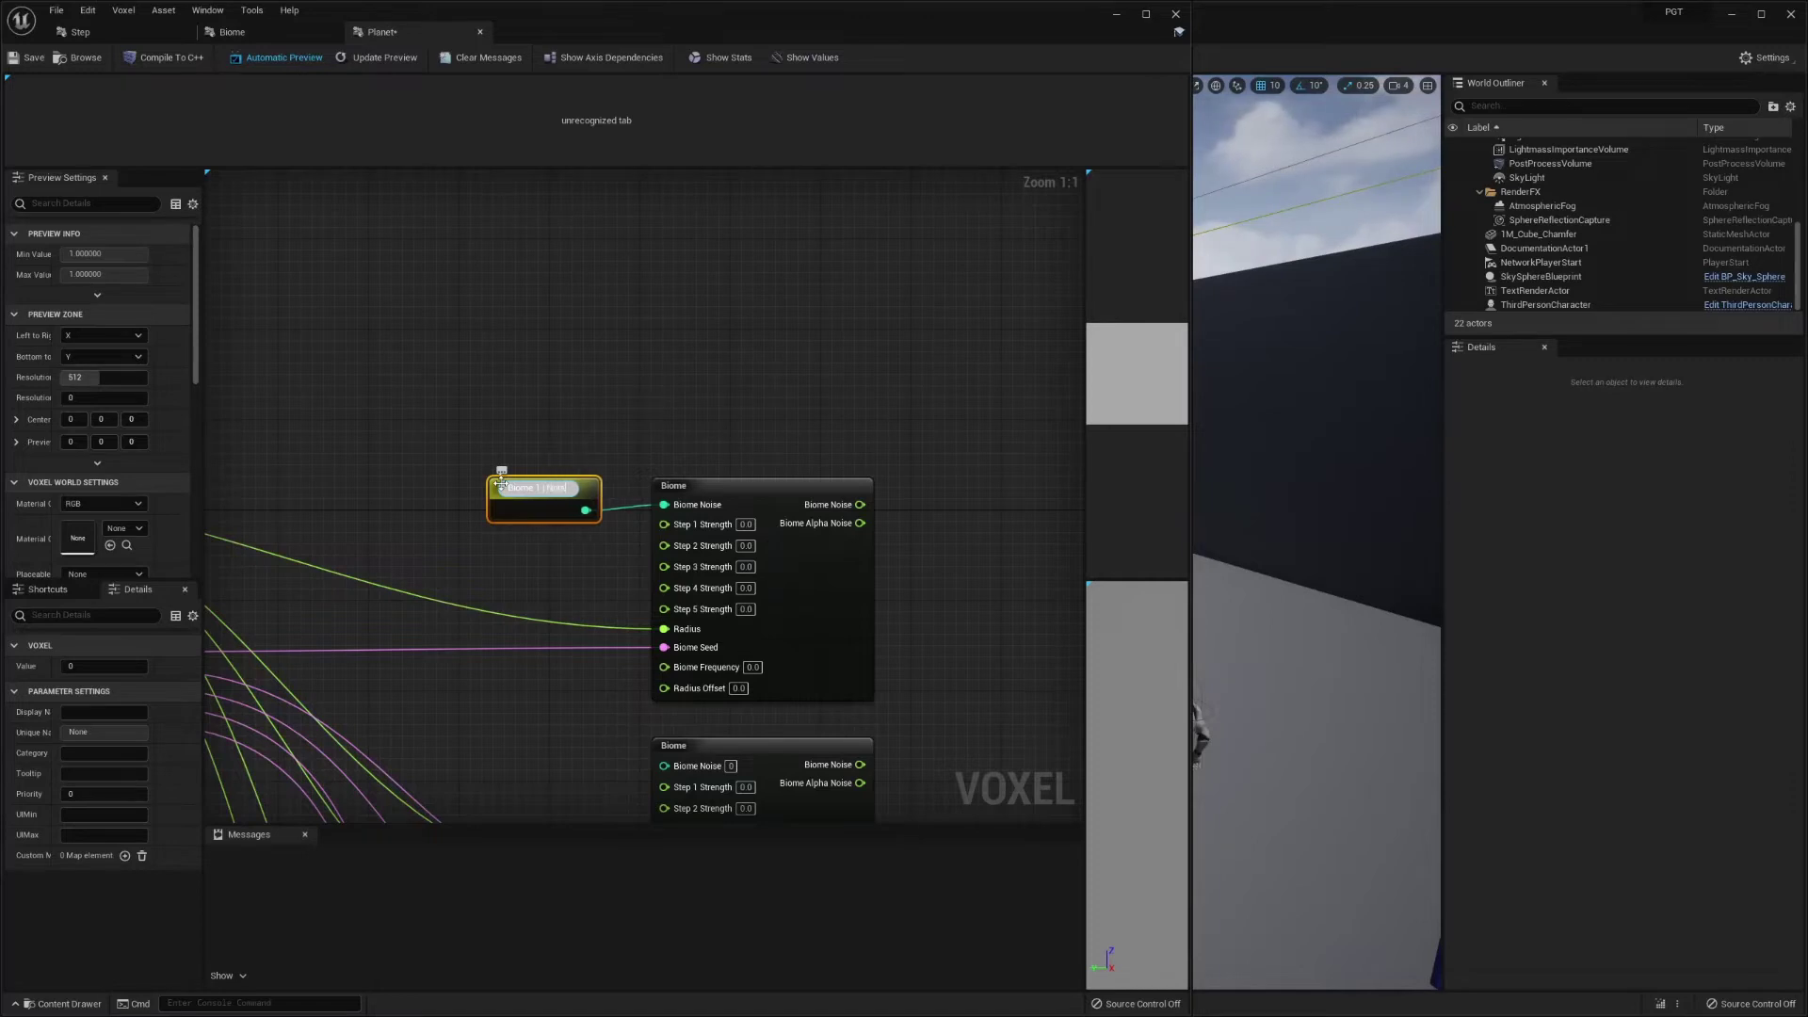
key("Return")
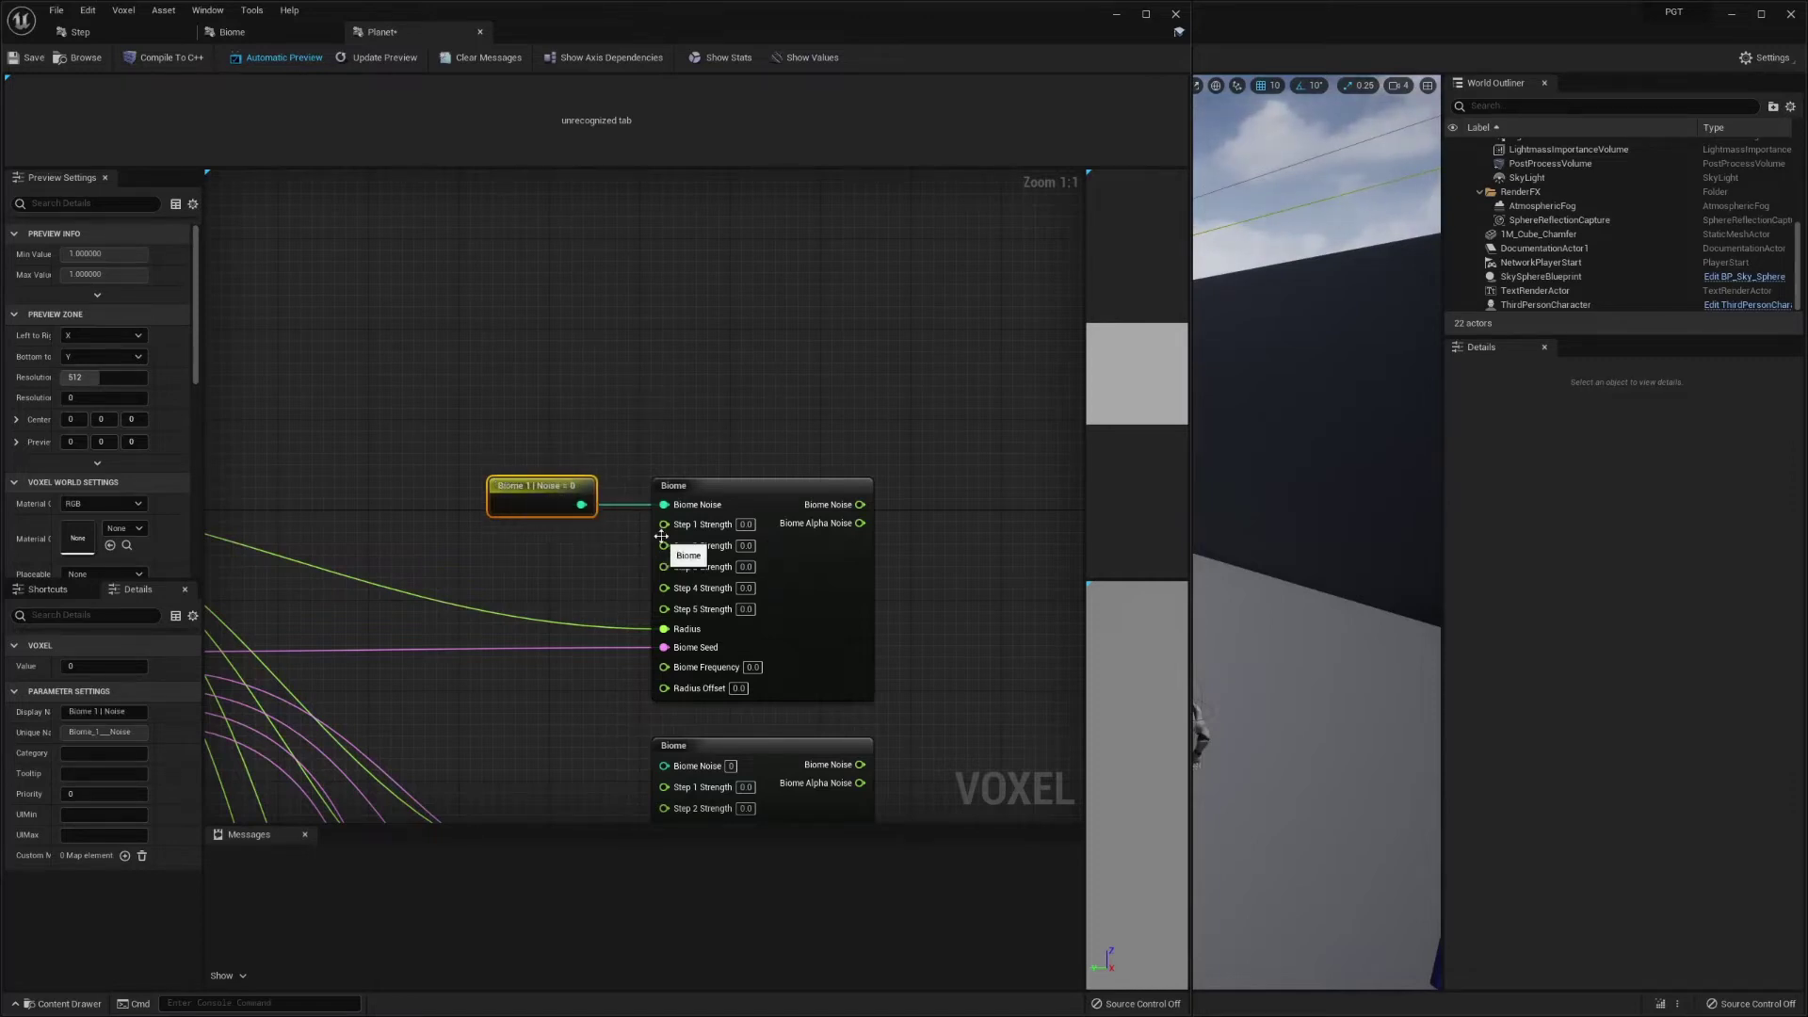
- Add a float parameter named "Biome 1 | Step 1 Strength" to the first Biome node's Step 1 Strength input and place it below the Noise parameter
left_click_drag(664, 524, 591, 564)
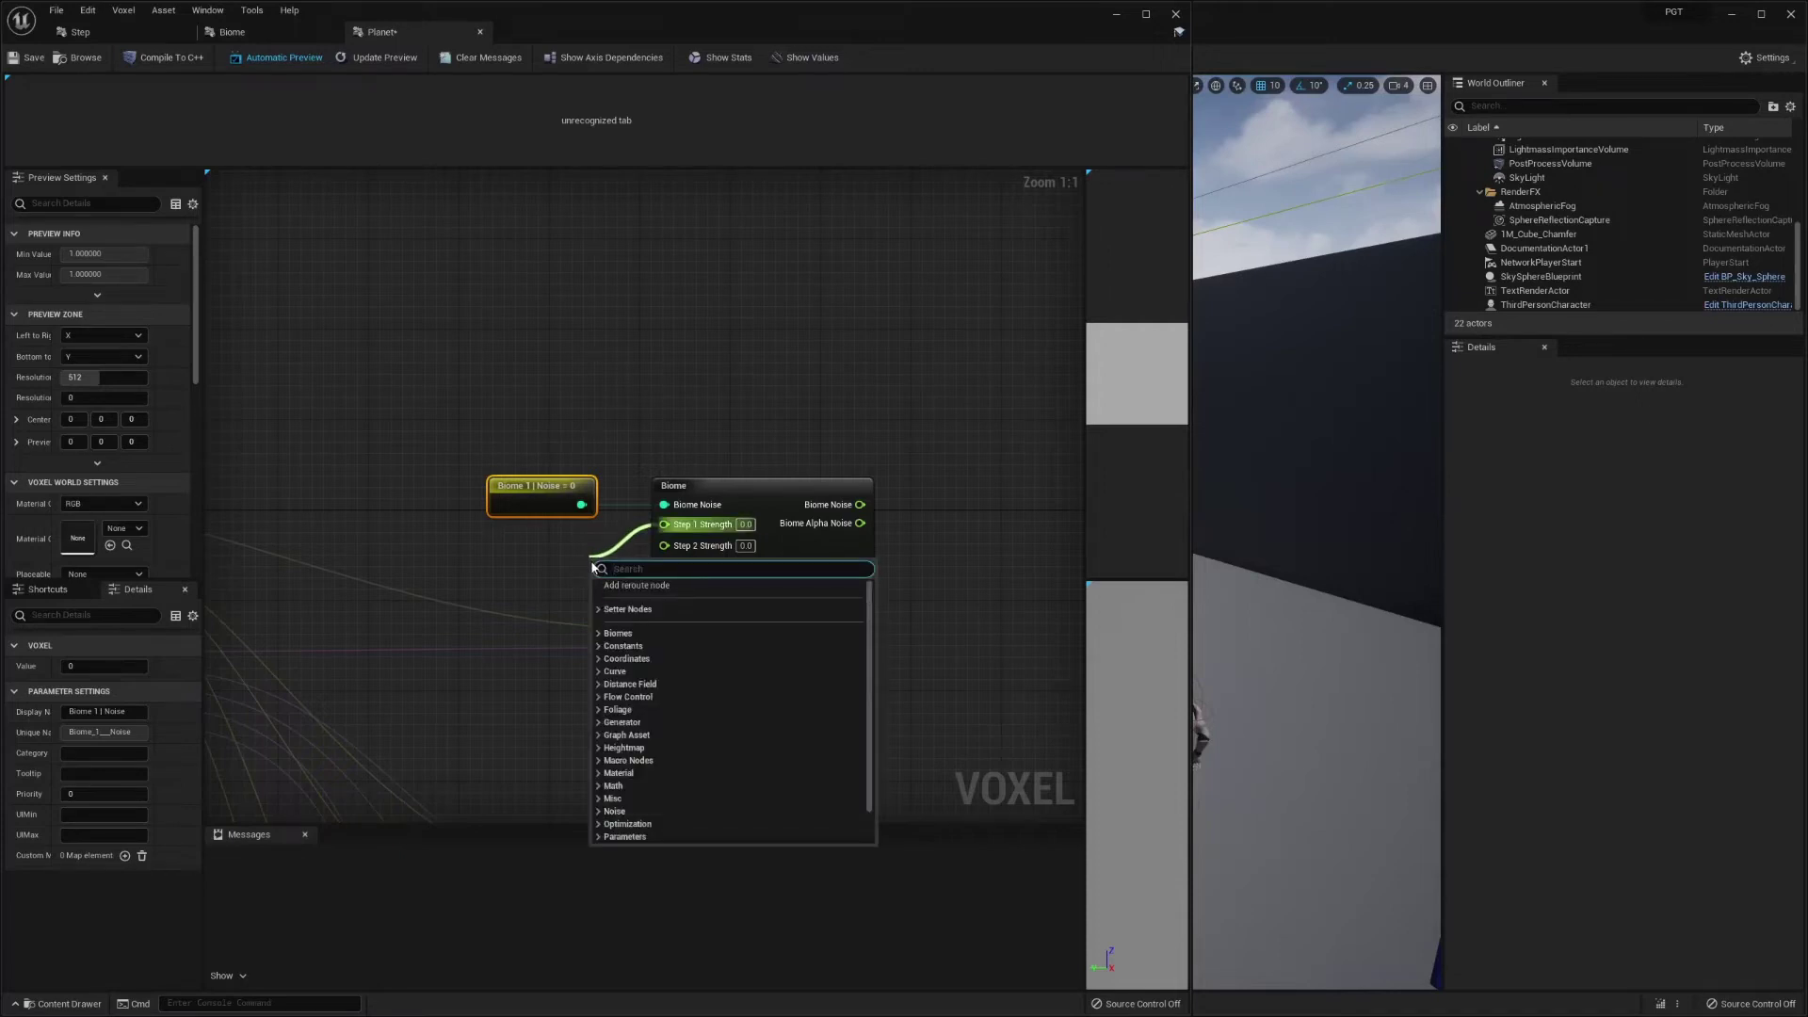
type("para")
key("Return")
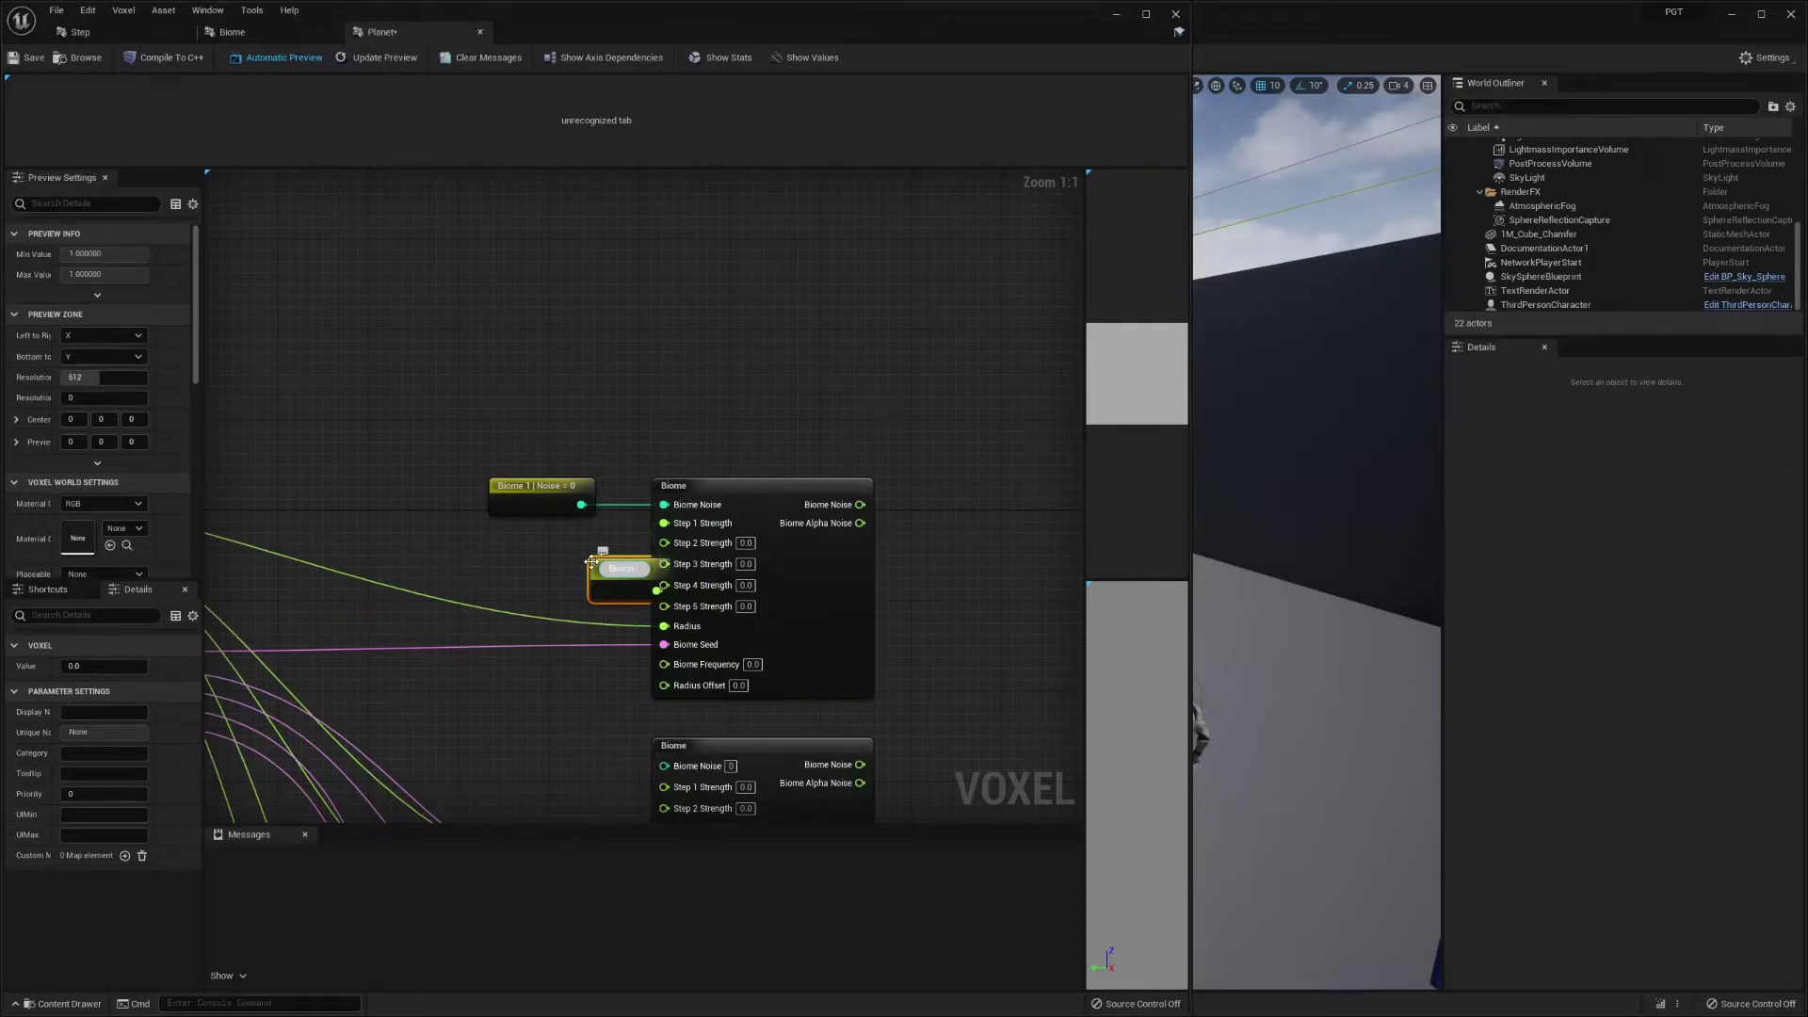
type("1")
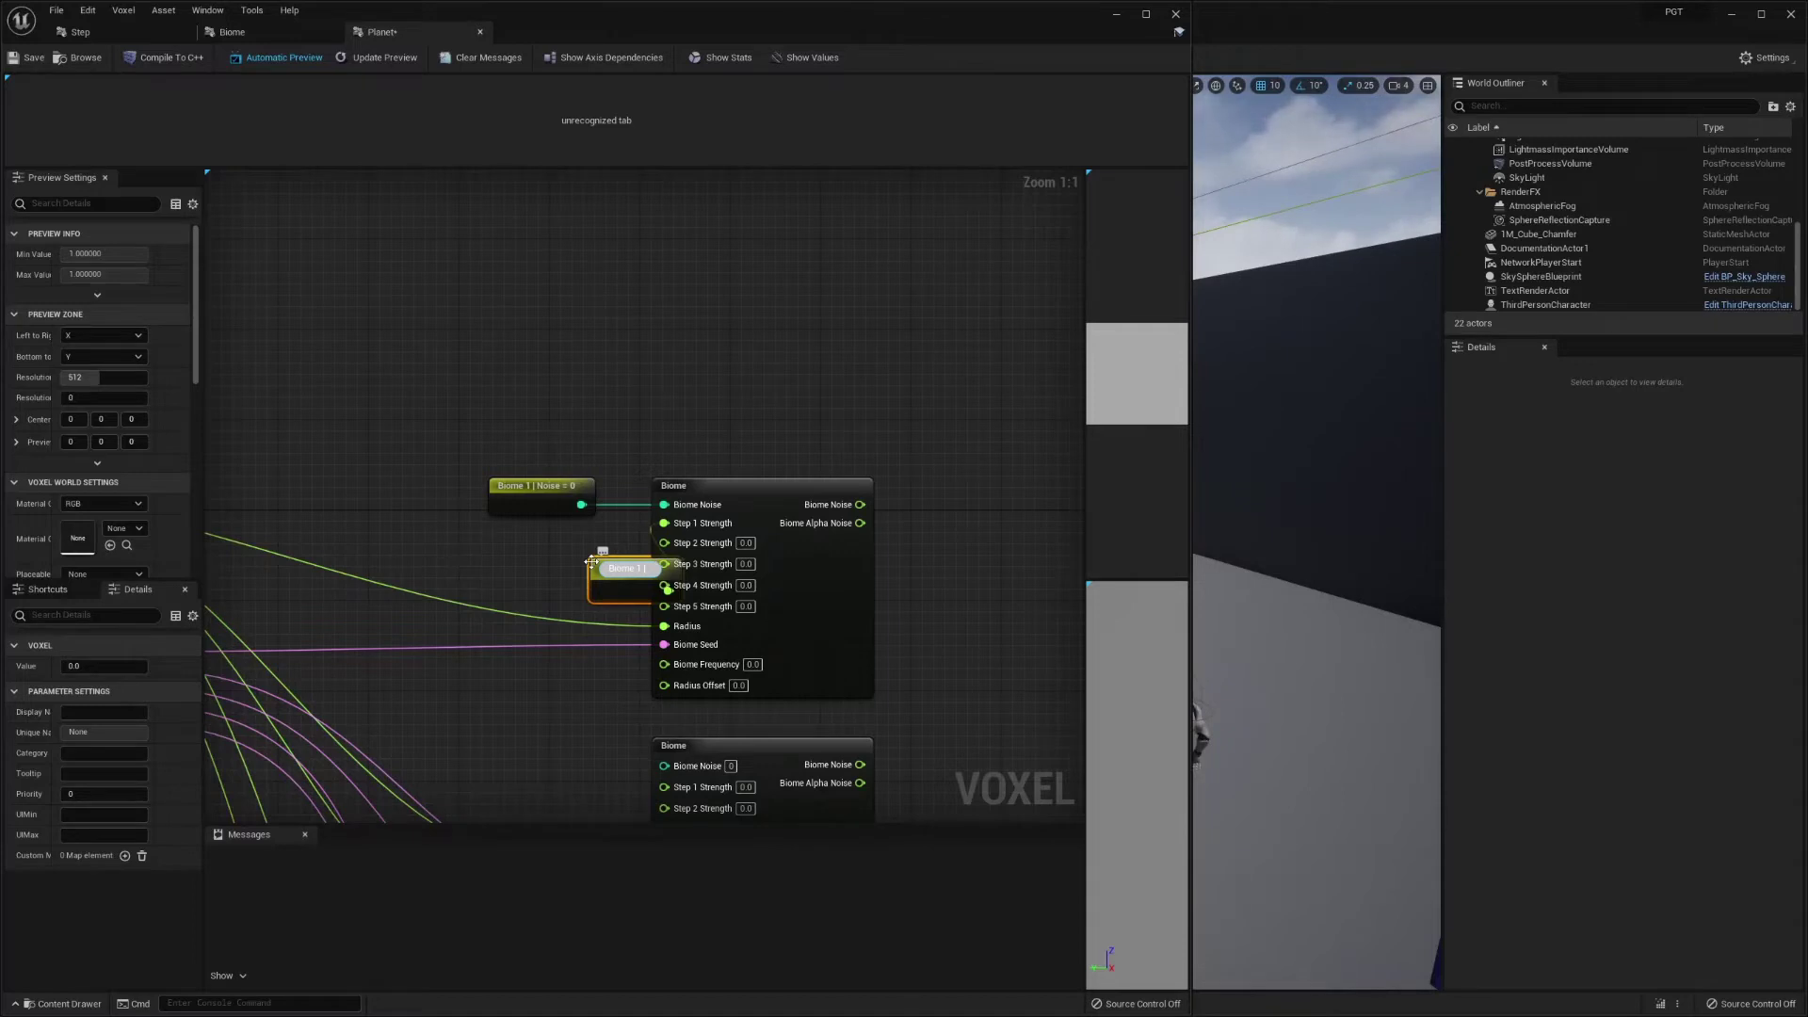
type(" | Ste")
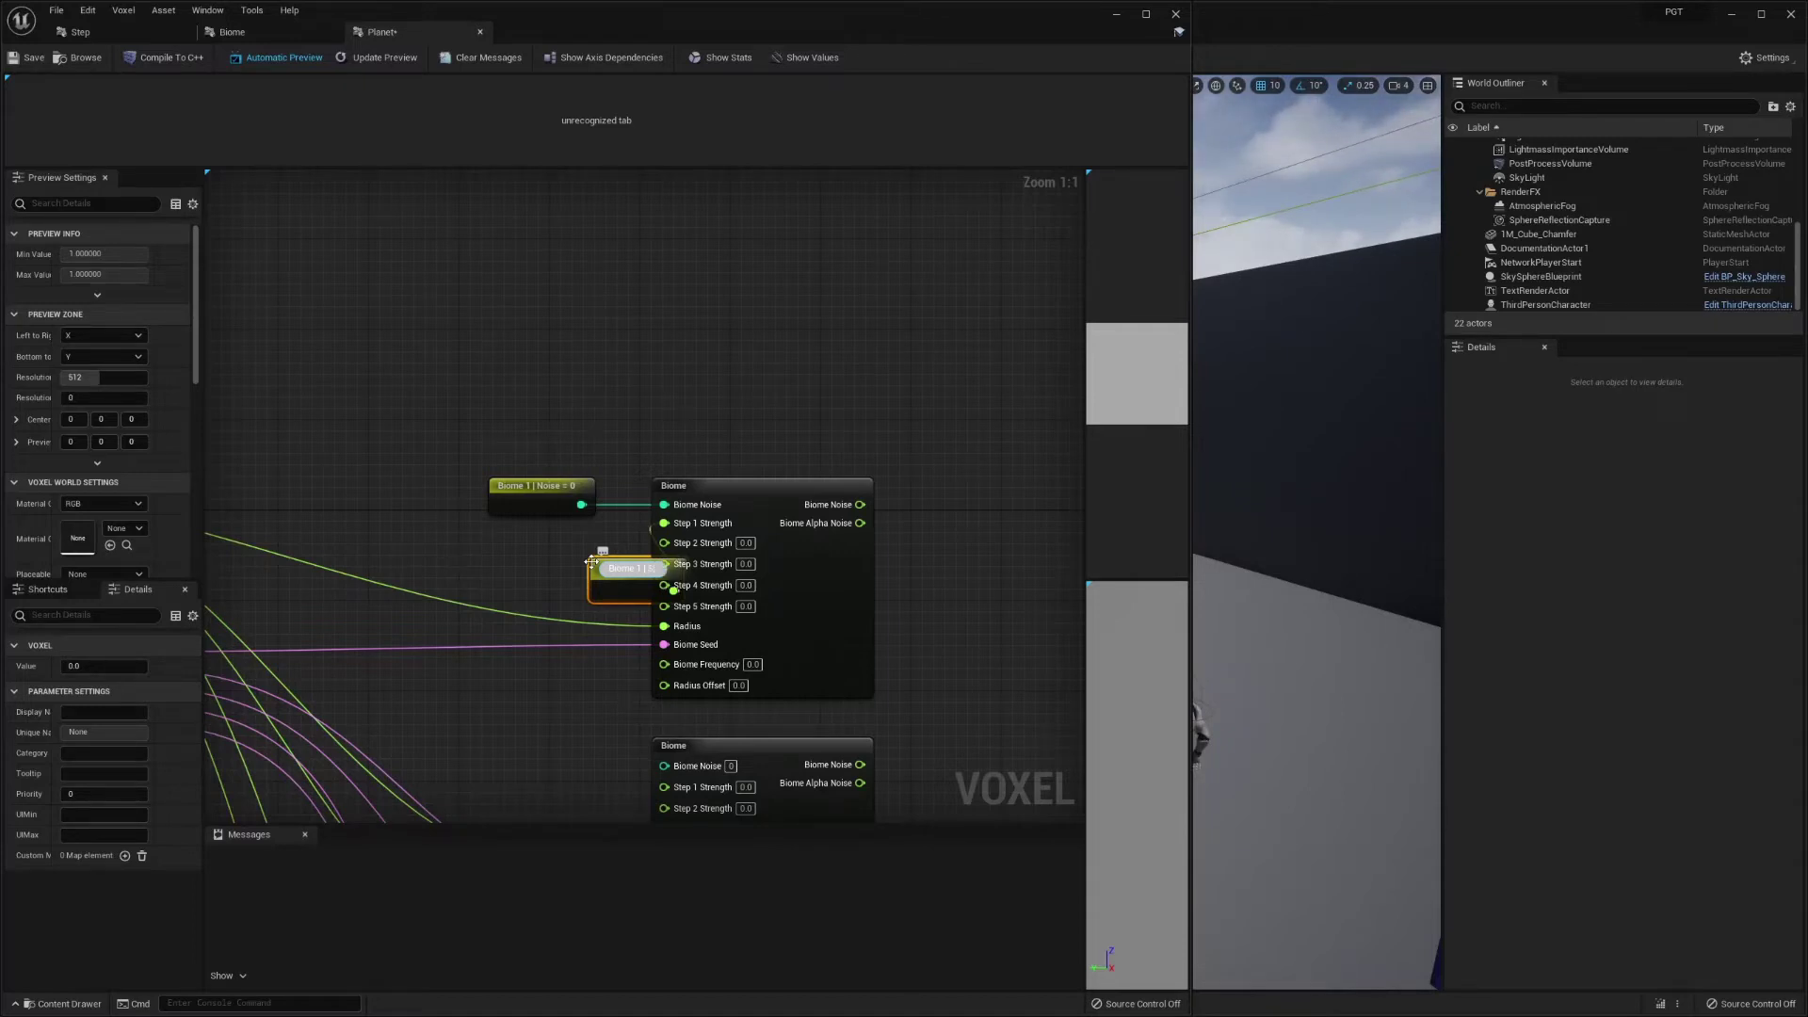
type("p")
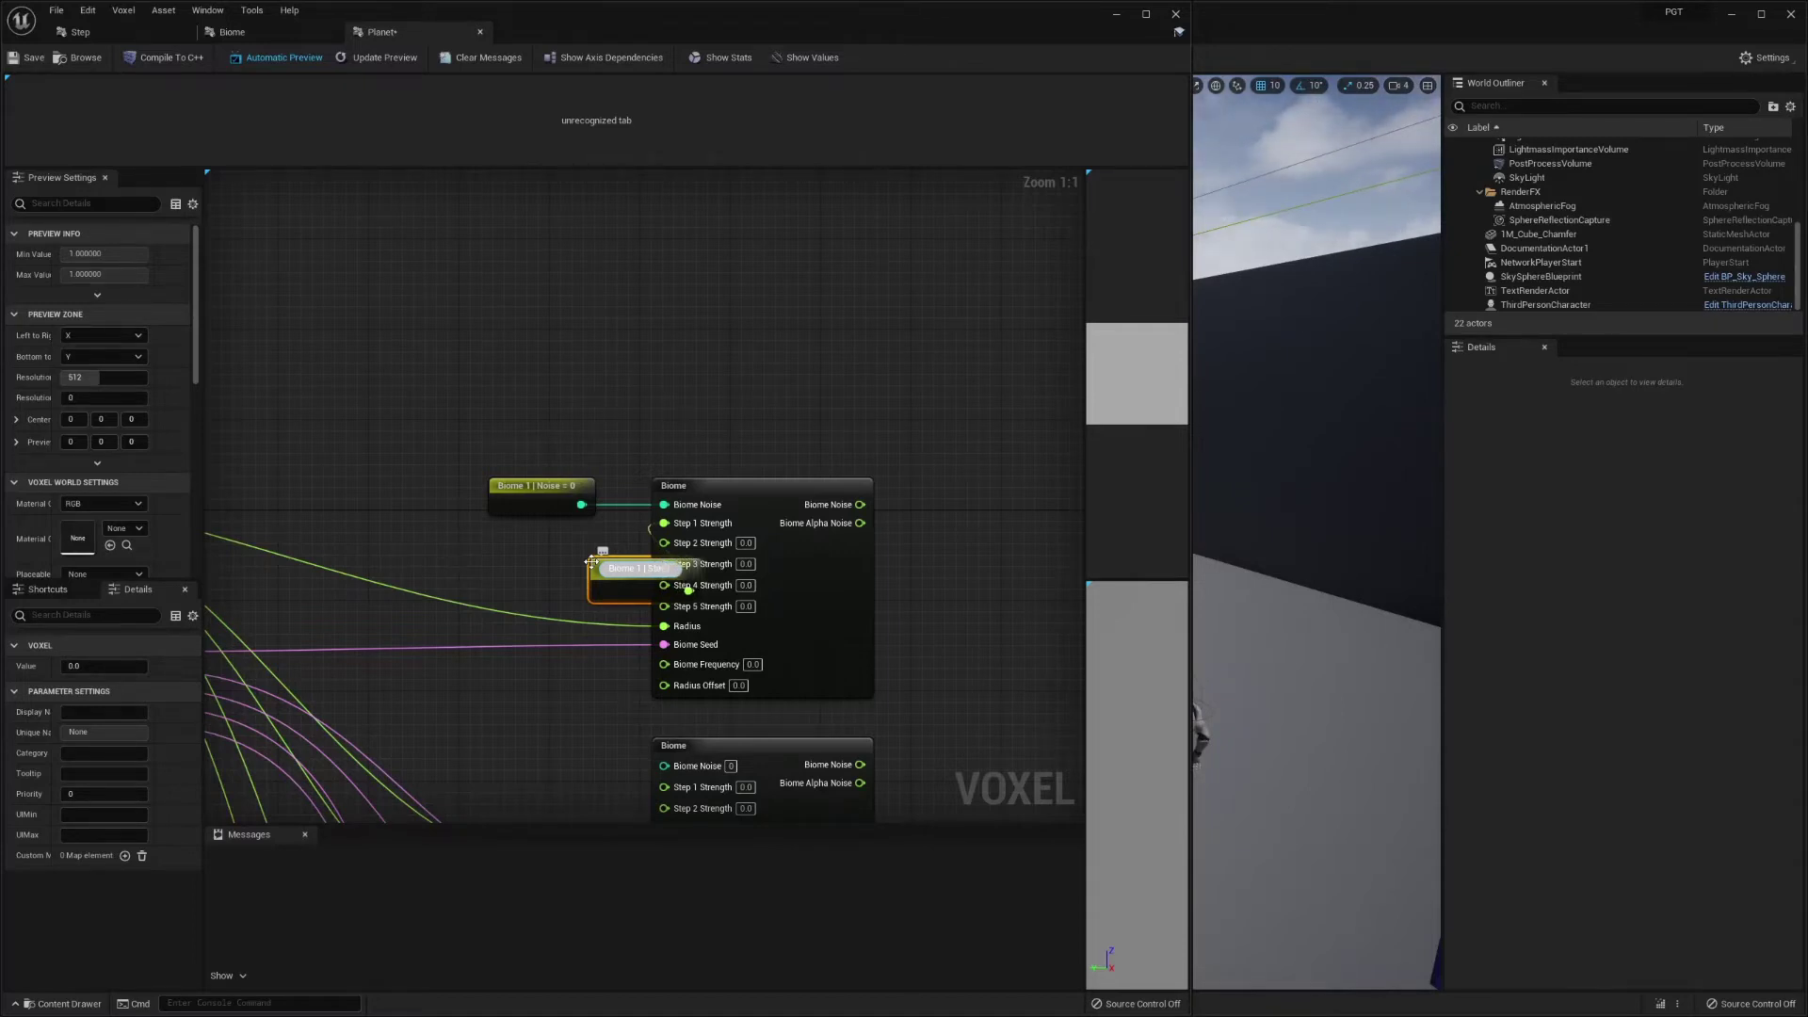
type(" 1")
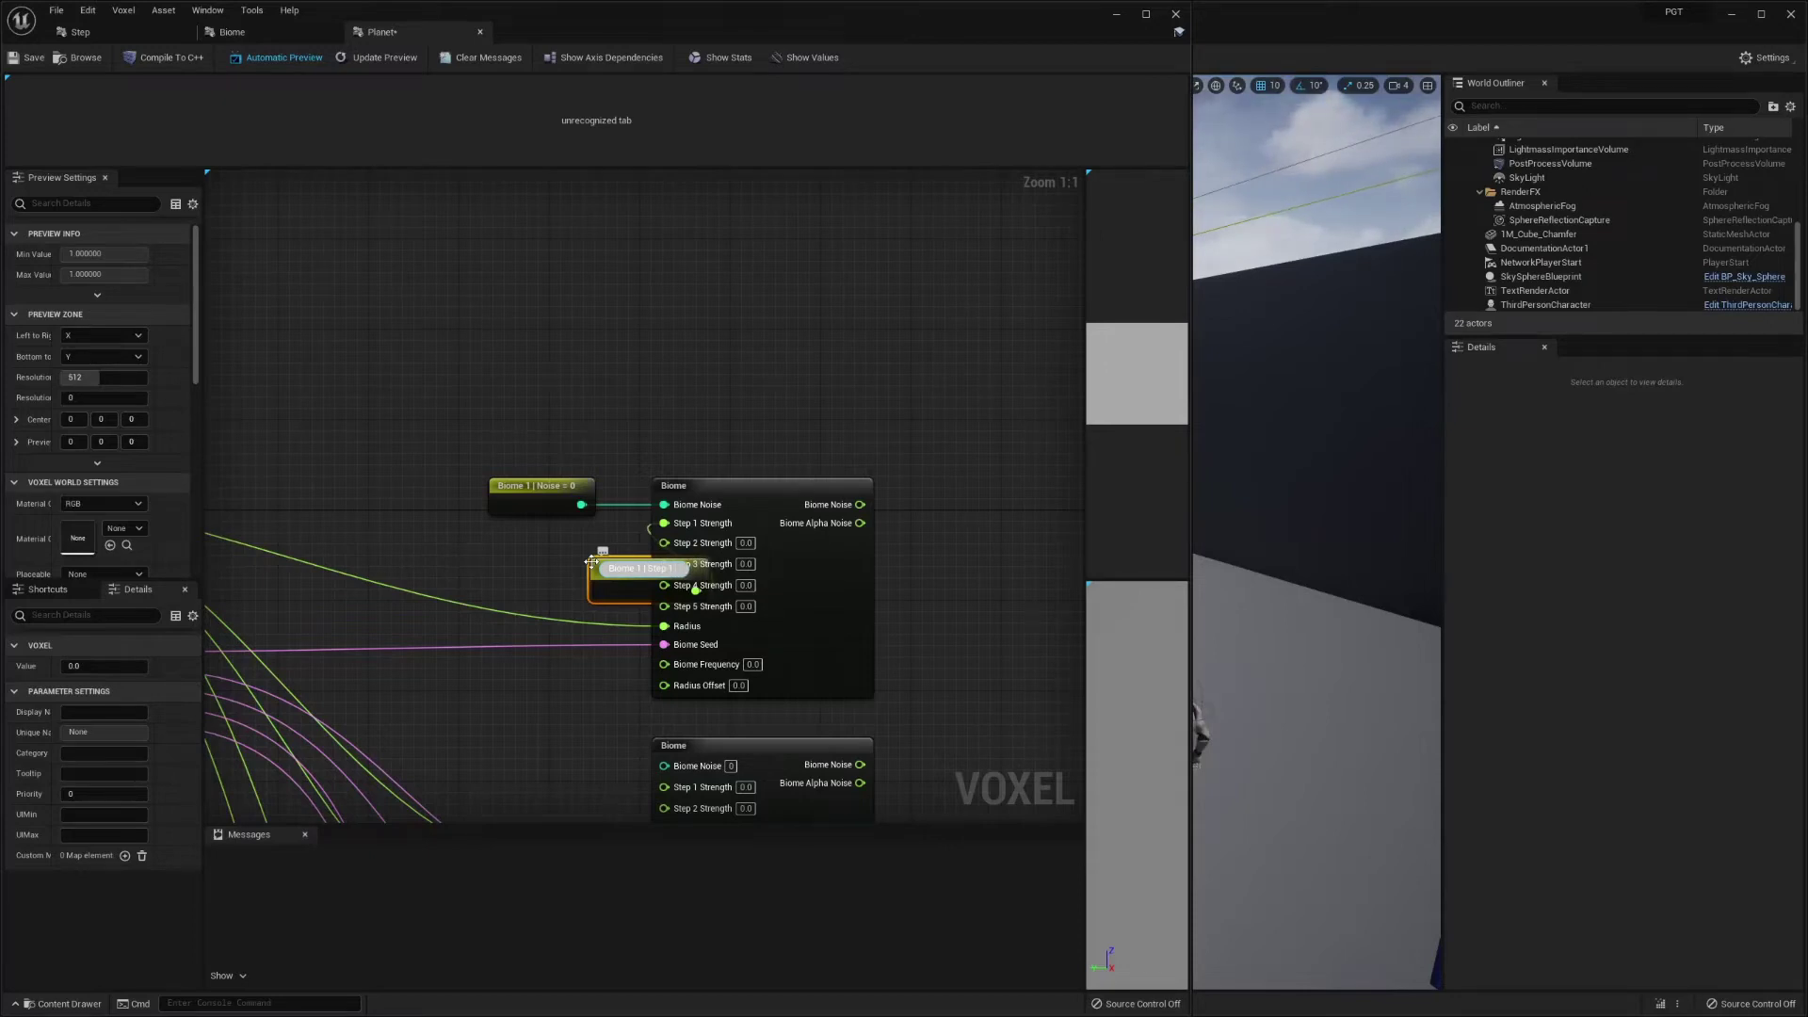
type("S")
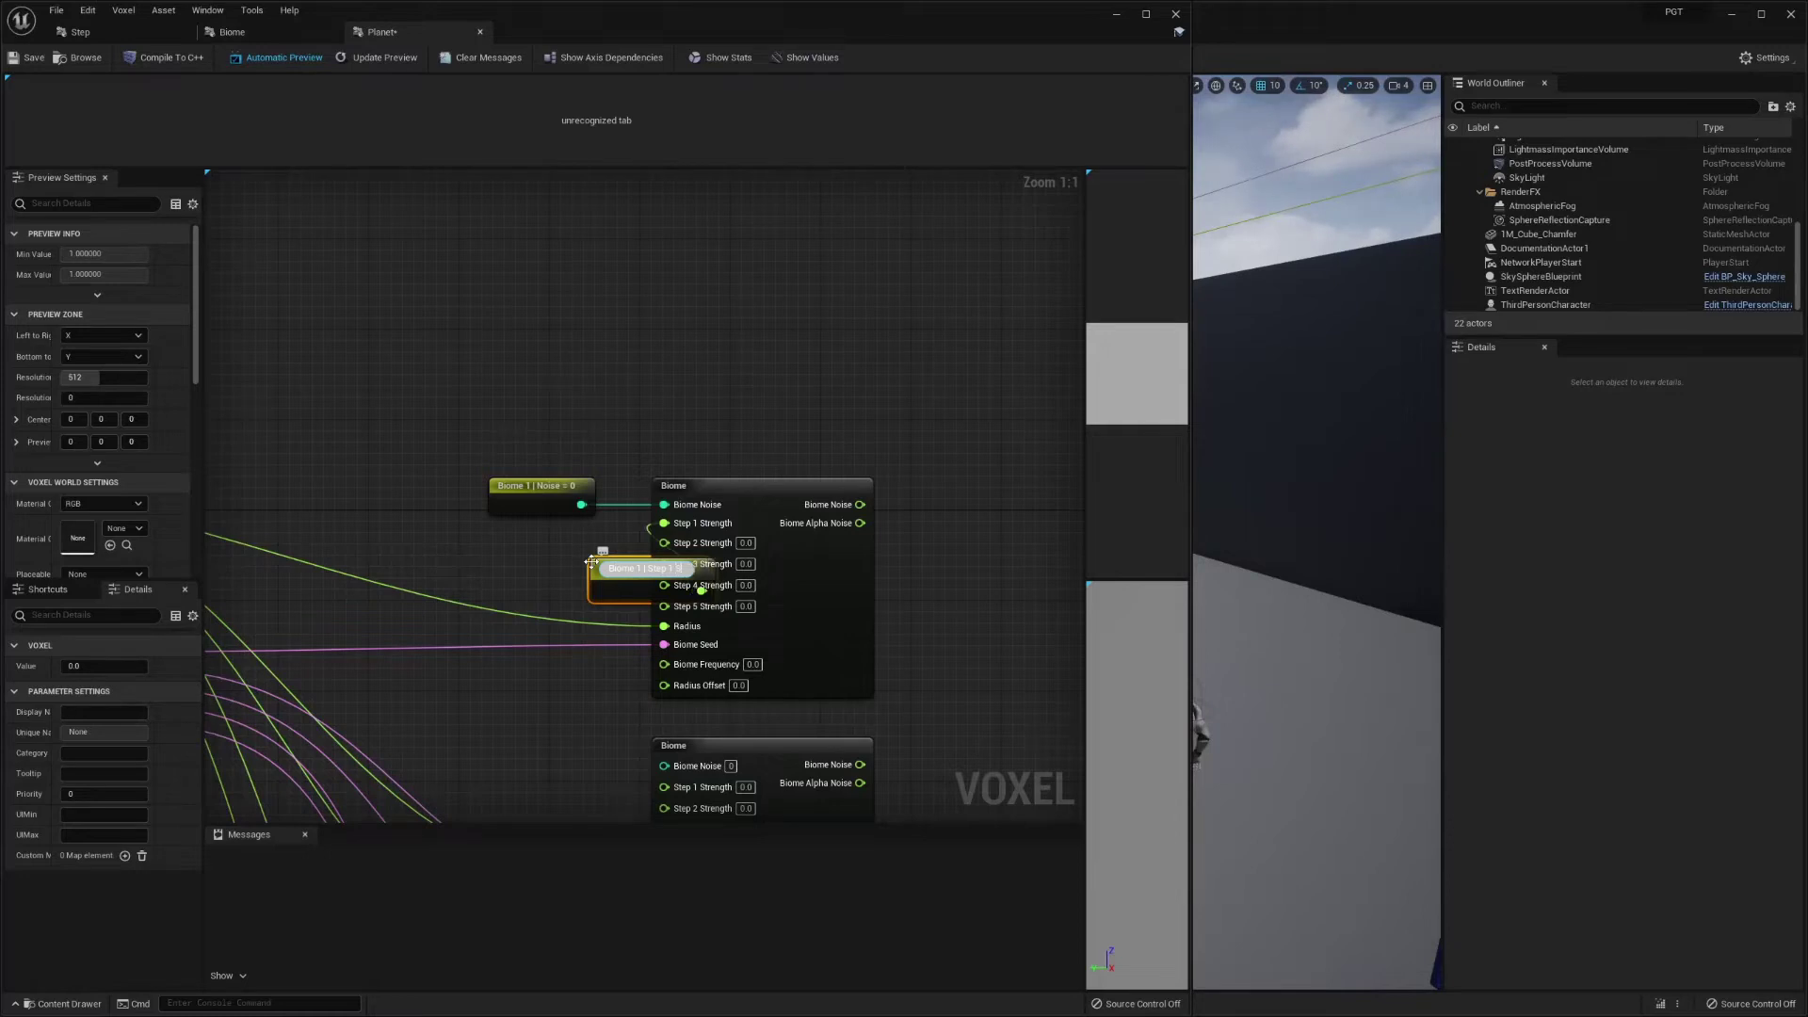
type("trength")
key("Return")
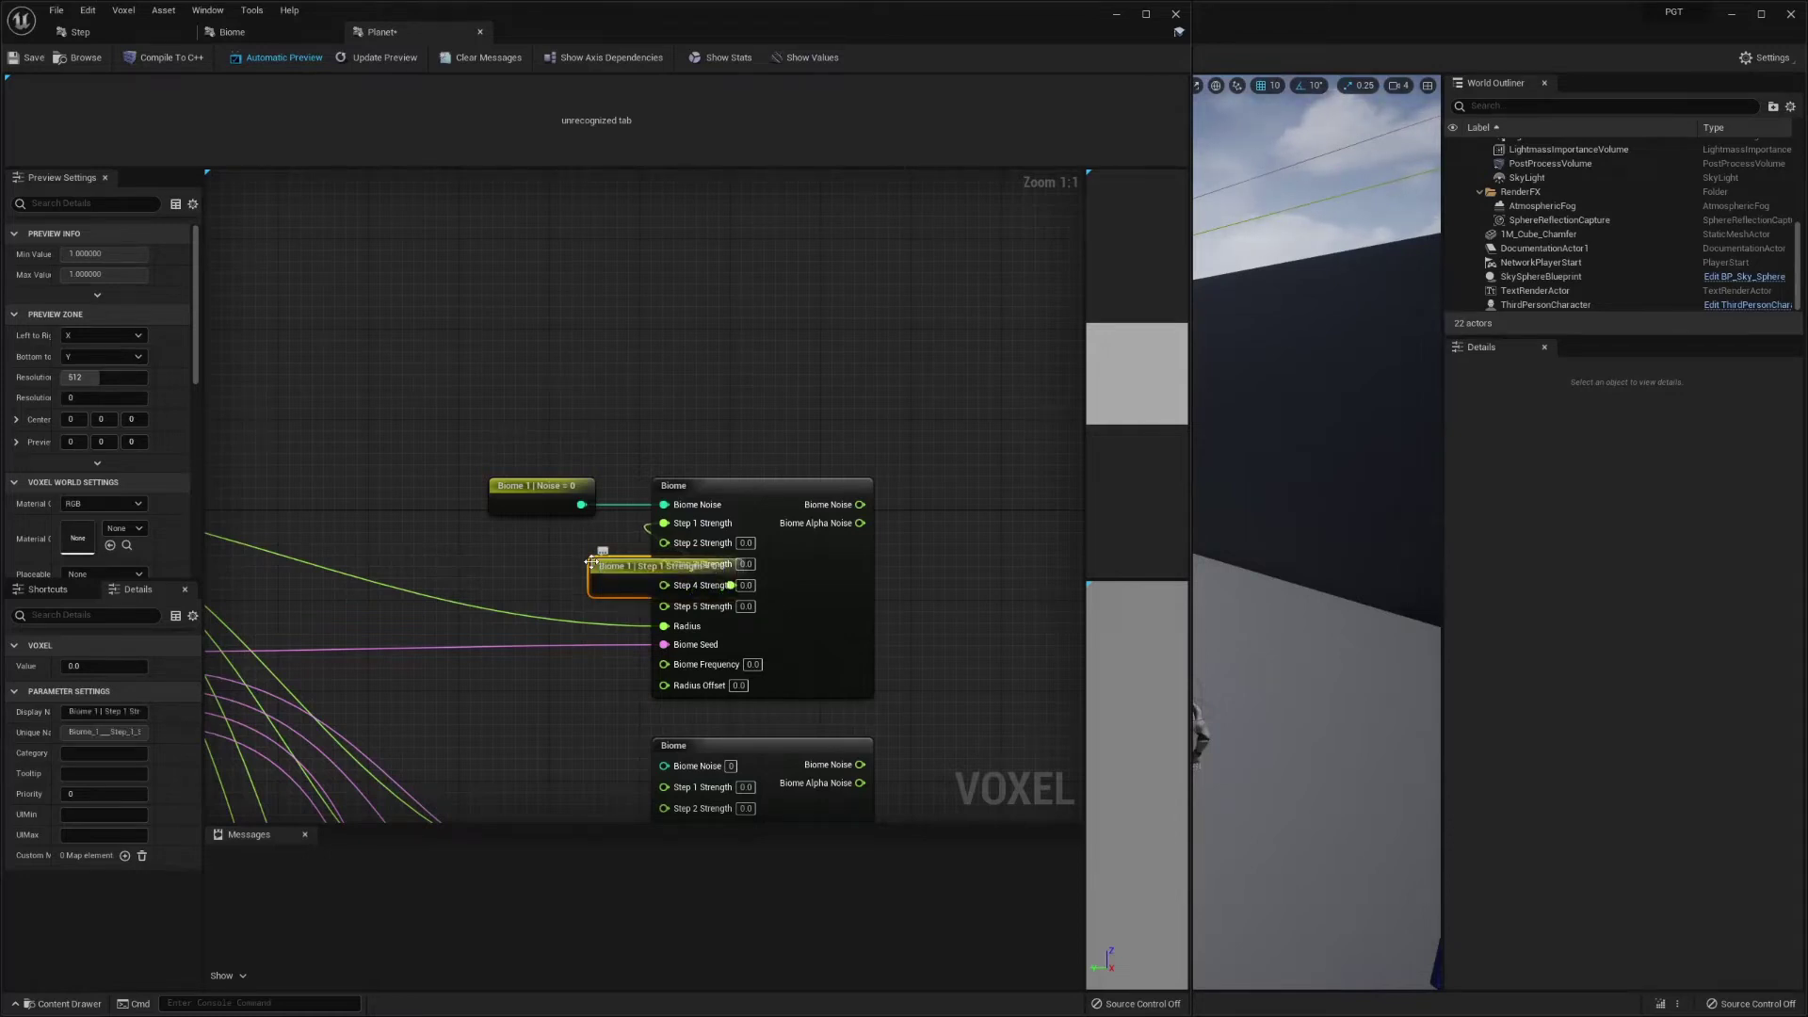
left_click_drag(604, 571, 453, 537)
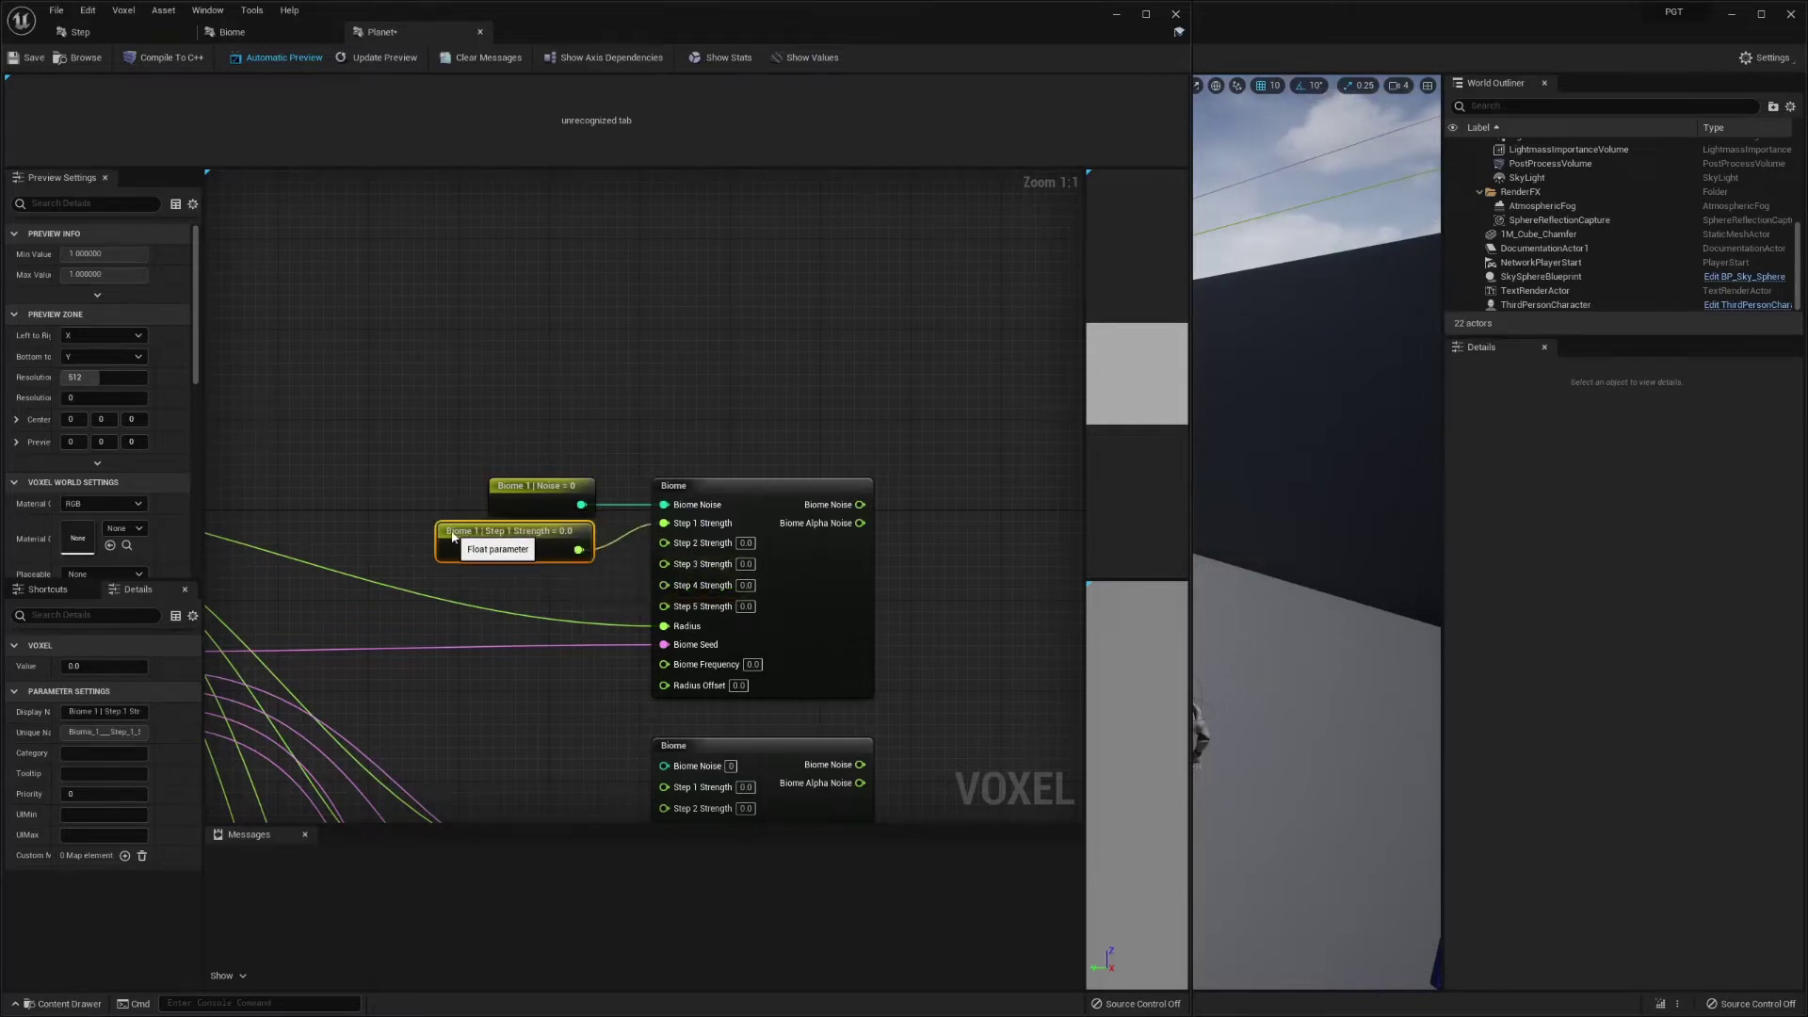
- Look over the Biome nodes for the step strength, noise and frequency inputs that still need parameters
right_click_drag(453, 537, 449, 426)
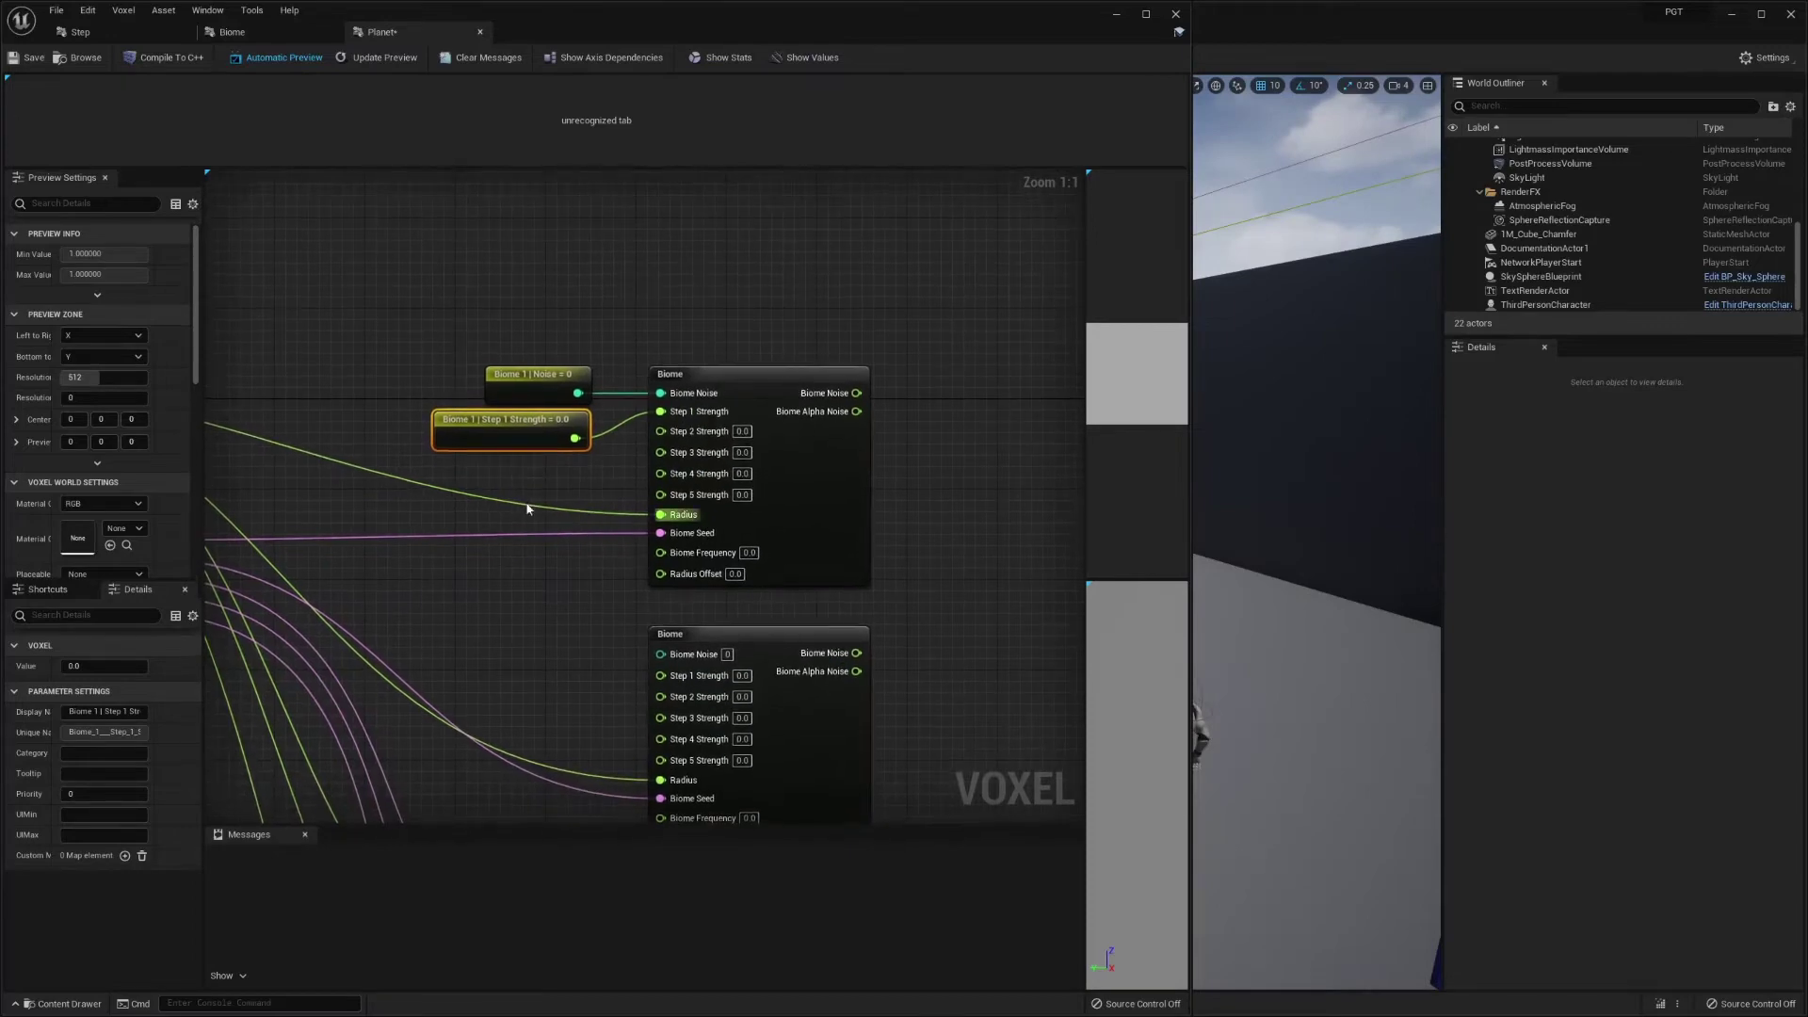
right_click_drag(607, 488, 770, 435)
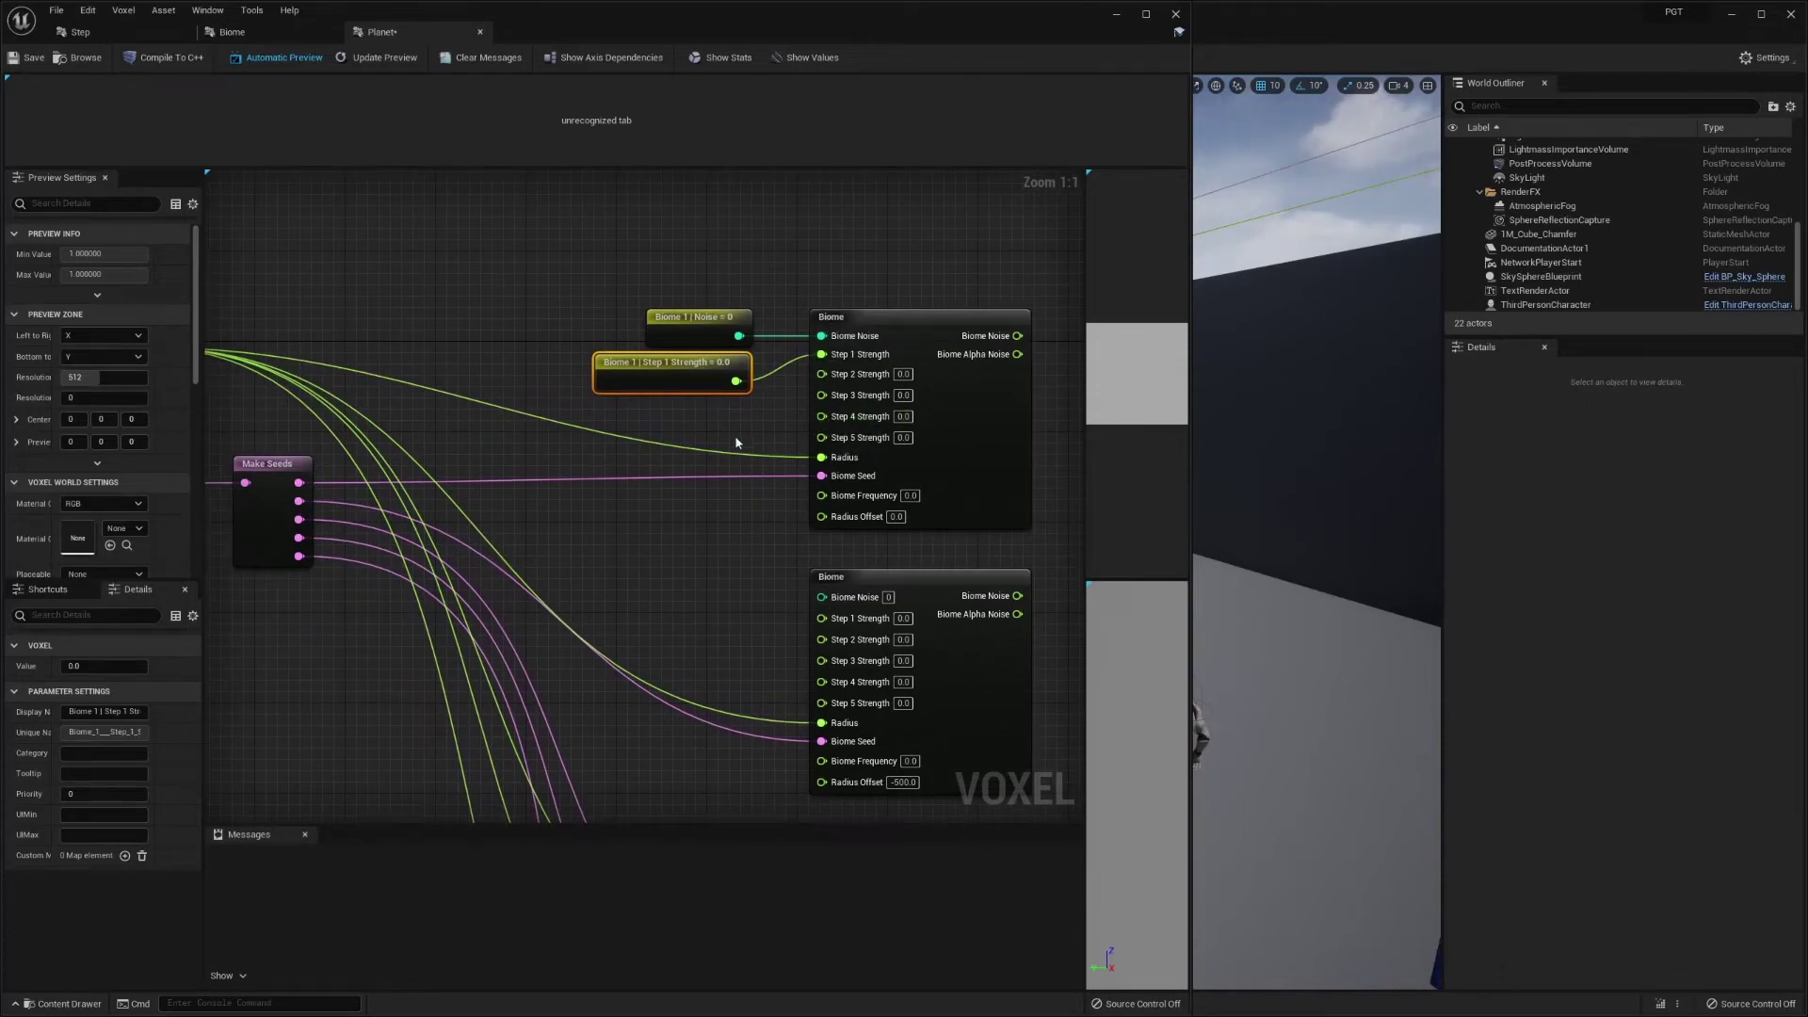
right_click_drag(737, 443, 709, 335)
right_click_drag(668, 631, 652, 544)
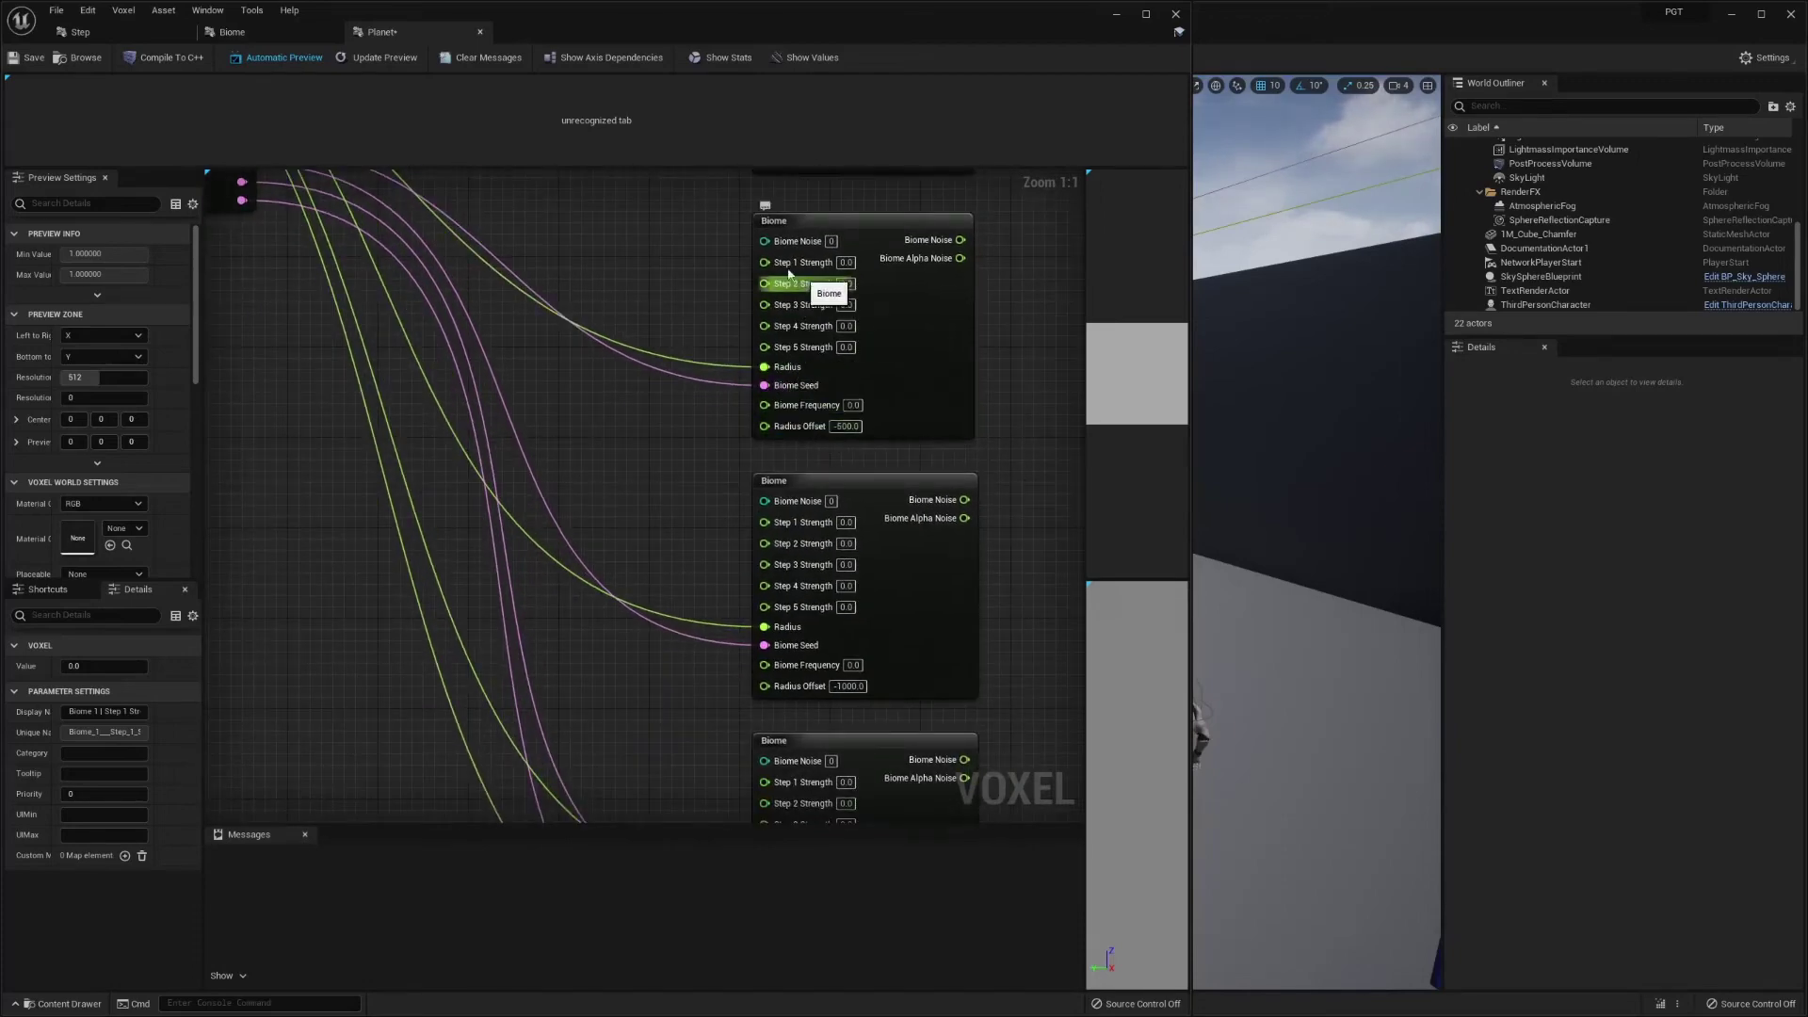
right_click_drag(717, 229, 712, 455)
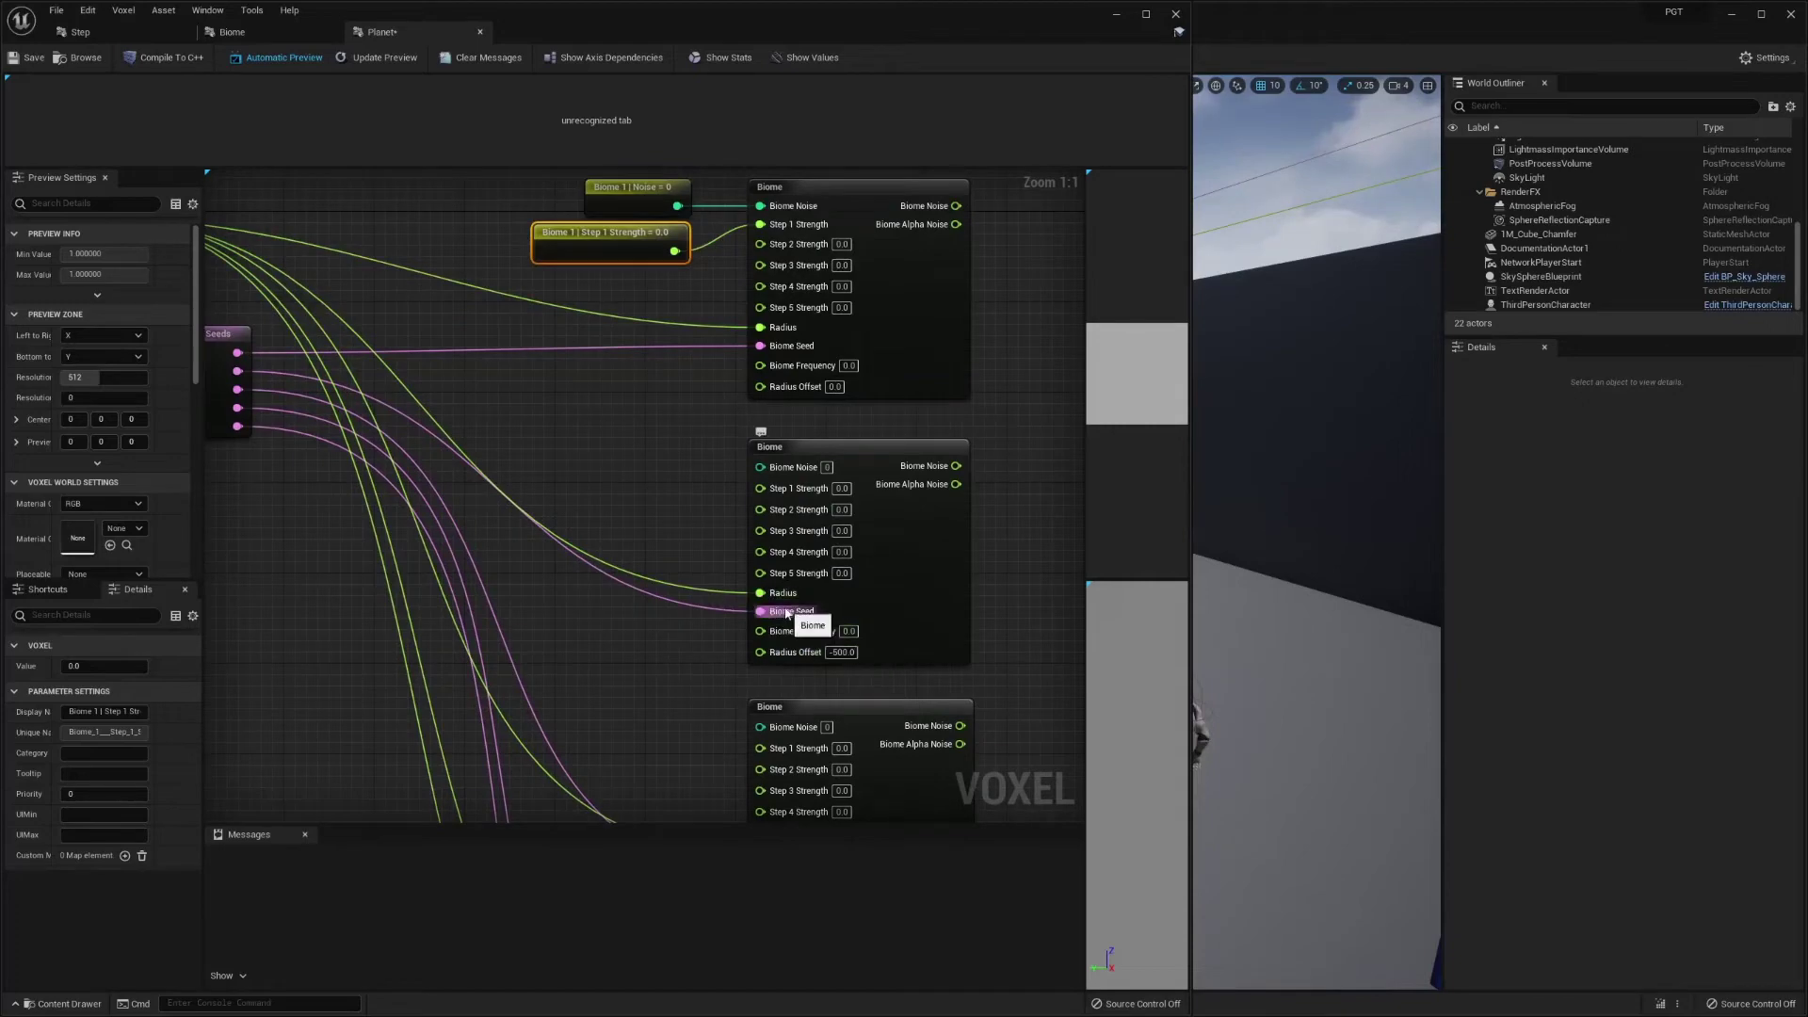
right_click_drag(665, 737, 609, 482)
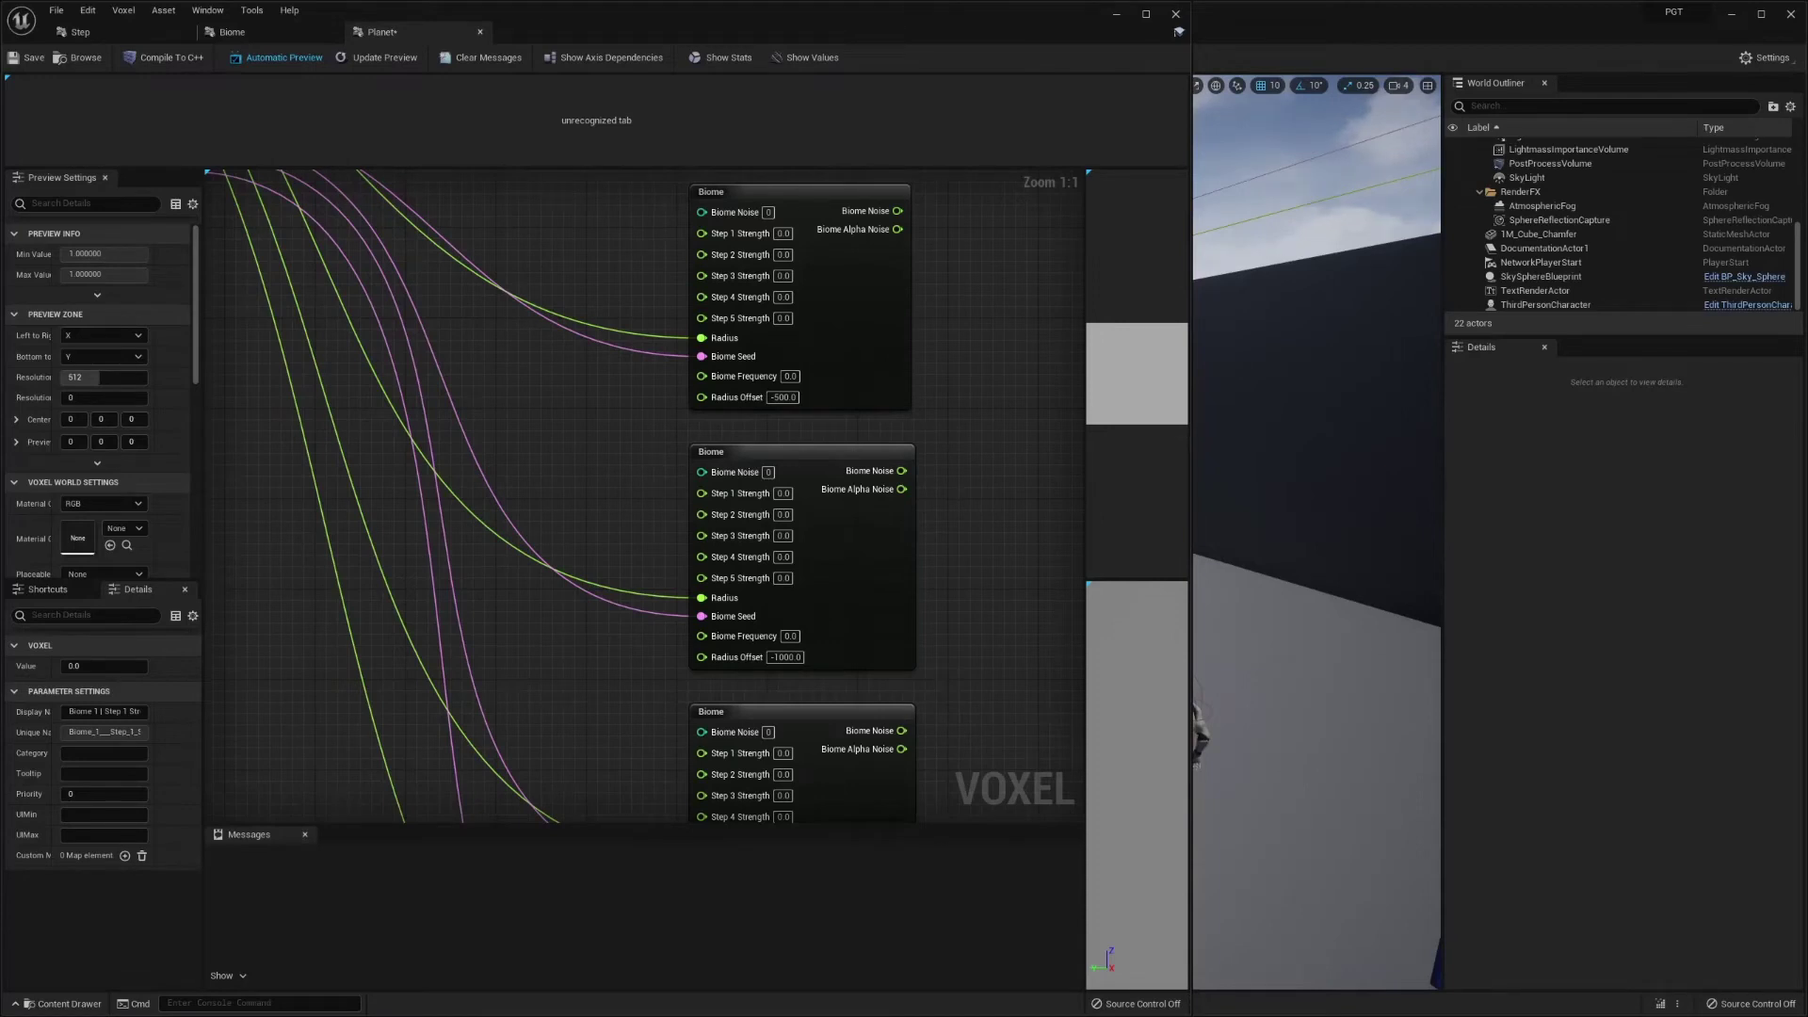
scroll(609, 483, "down", 5)
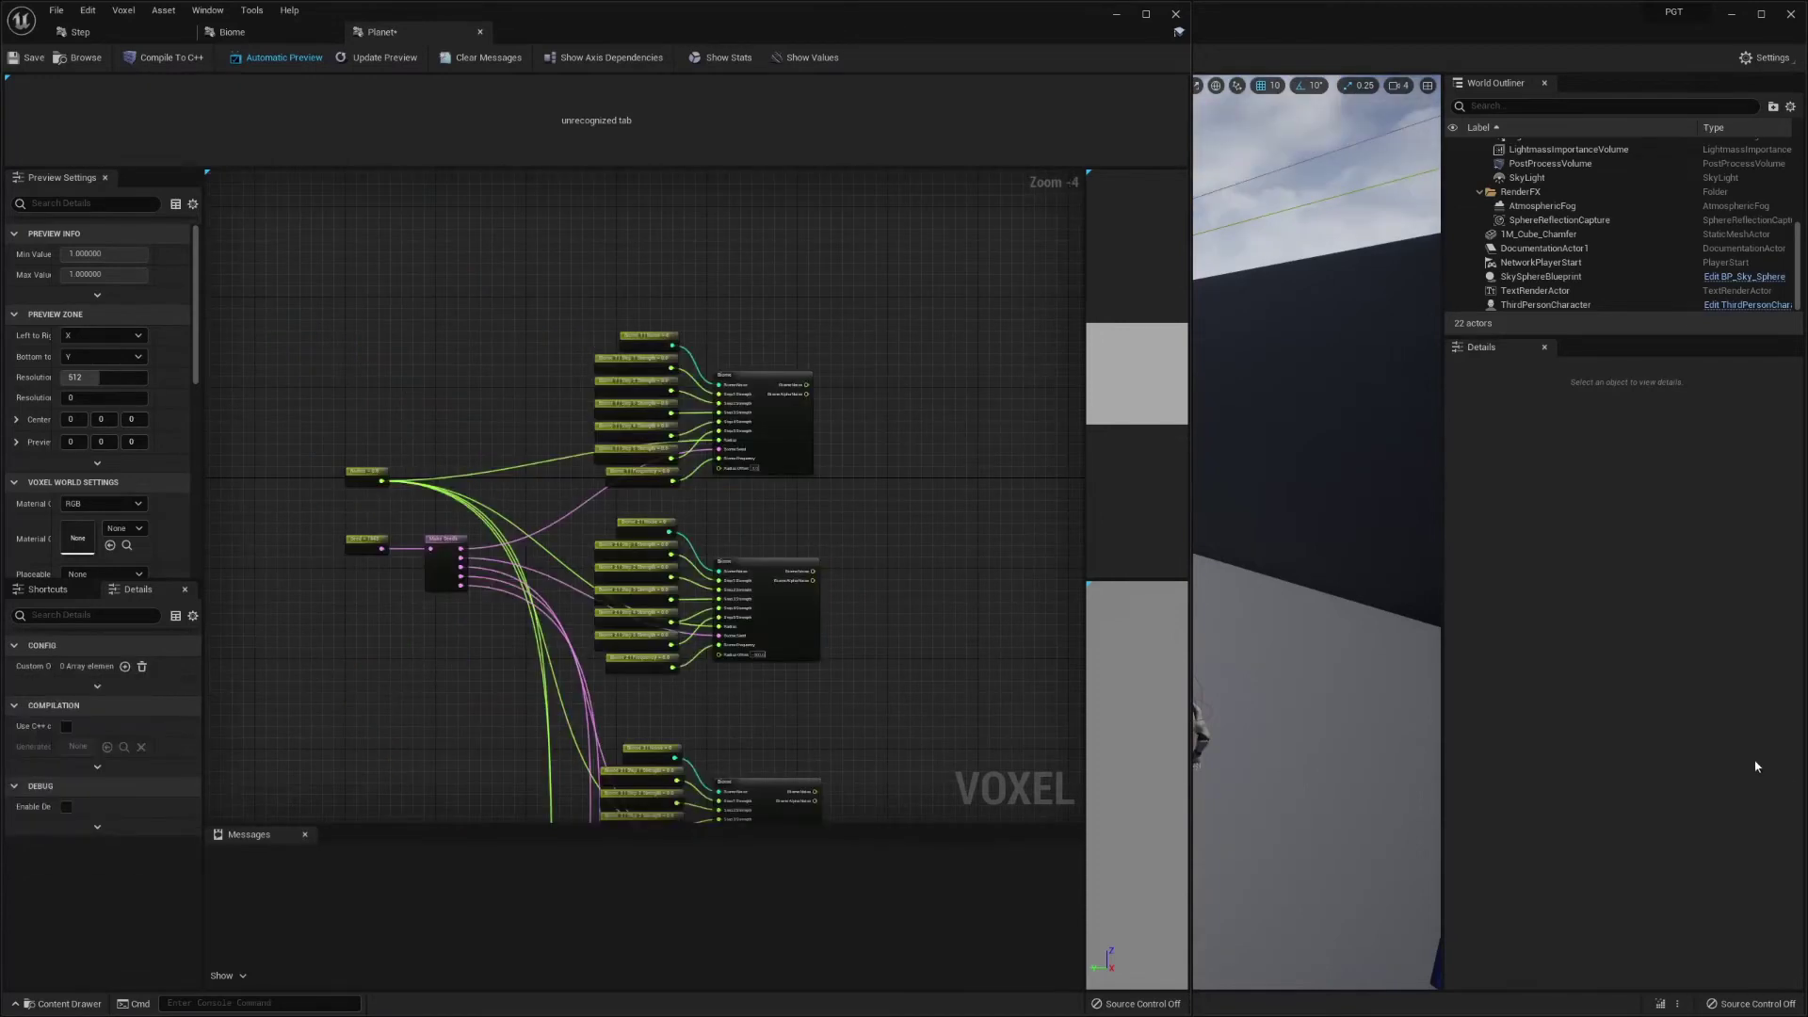
- Examine the noise, step strength and frequency parameters wired into the Biome nodes, from the third back up to the first
right_click_drag(871, 563, 876, 513)
scroll(754, 494, "up", 4)
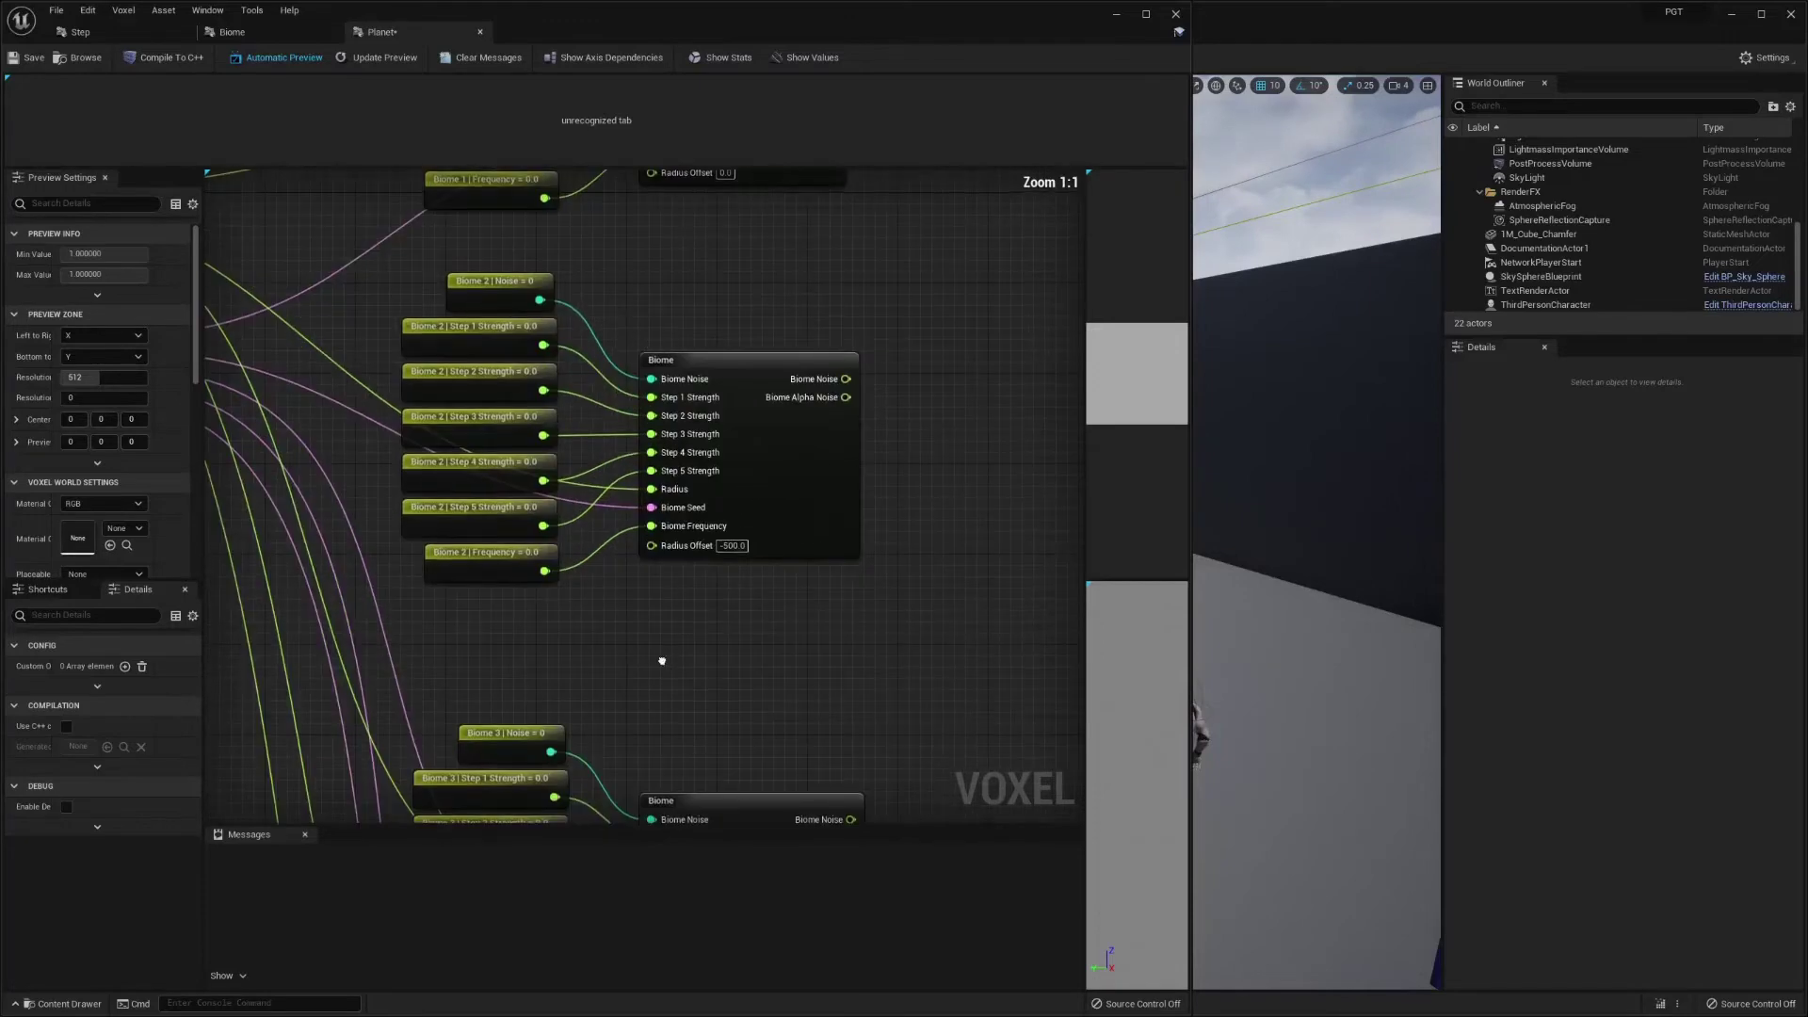
right_click_drag(624, 759, 662, 456)
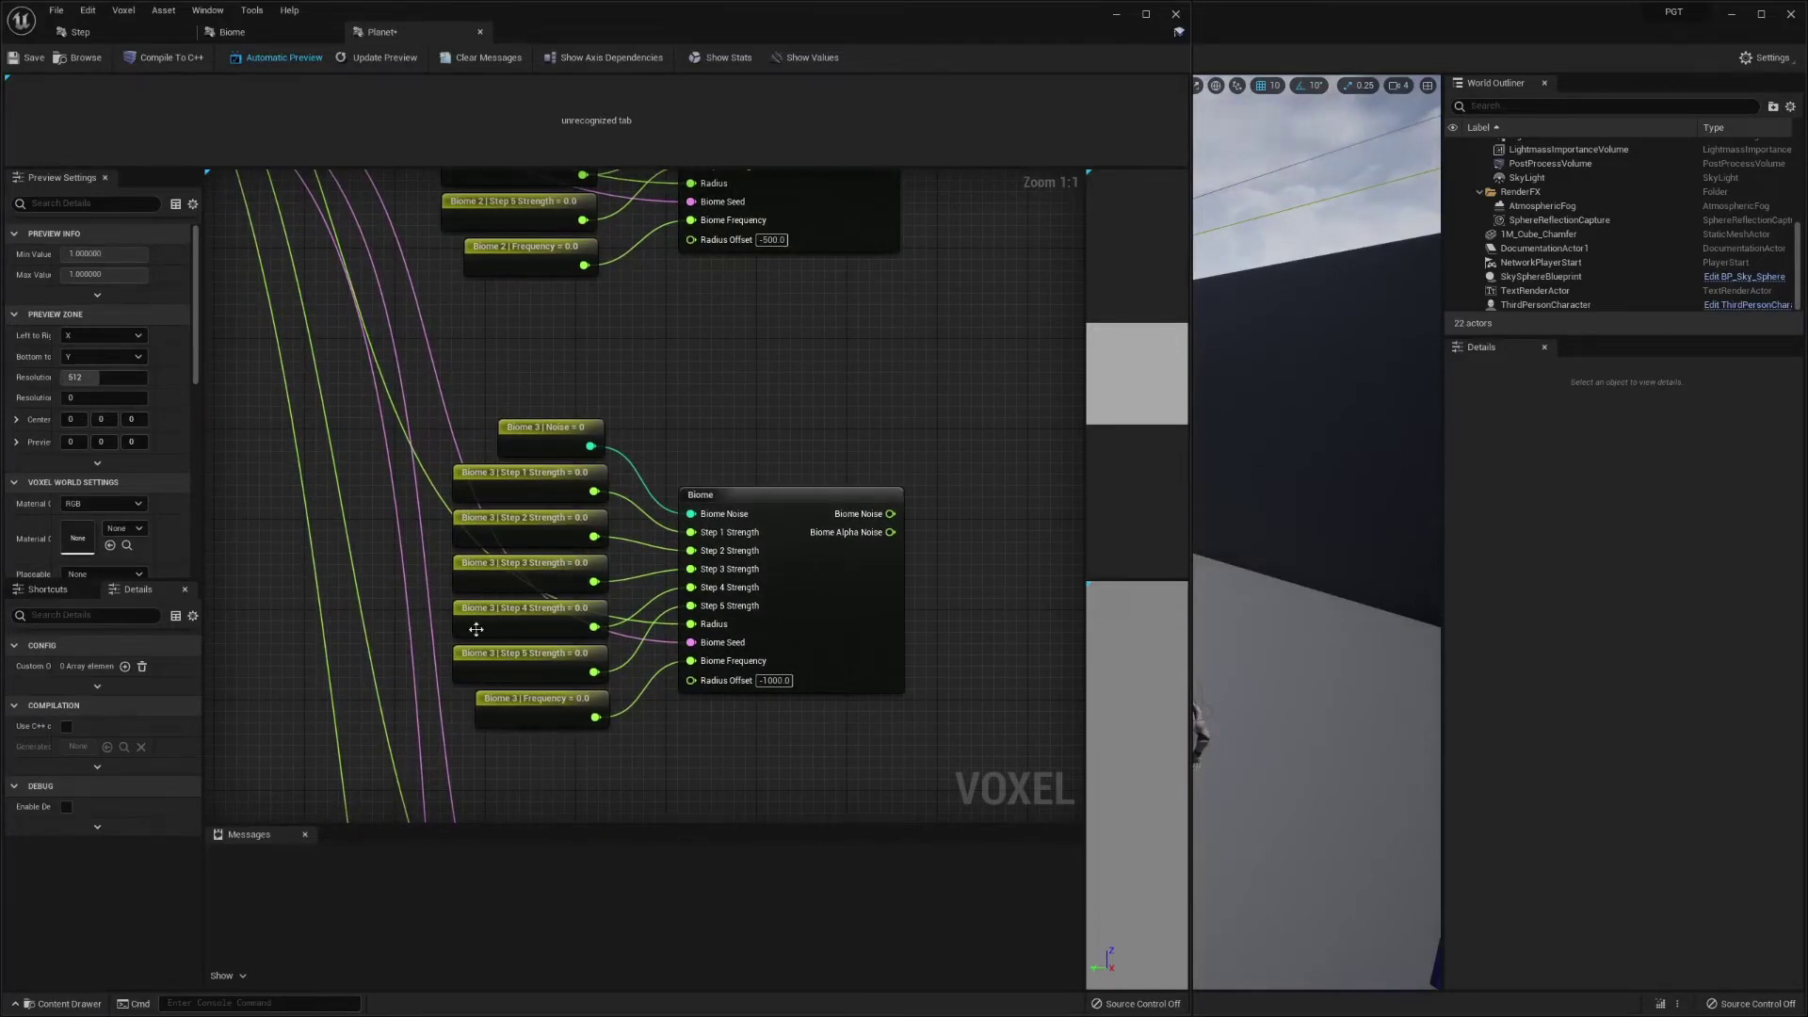
right_click_drag(722, 781, 678, 718)
right_click_drag(527, 508, 671, 670)
right_click_drag(722, 408, 711, 658)
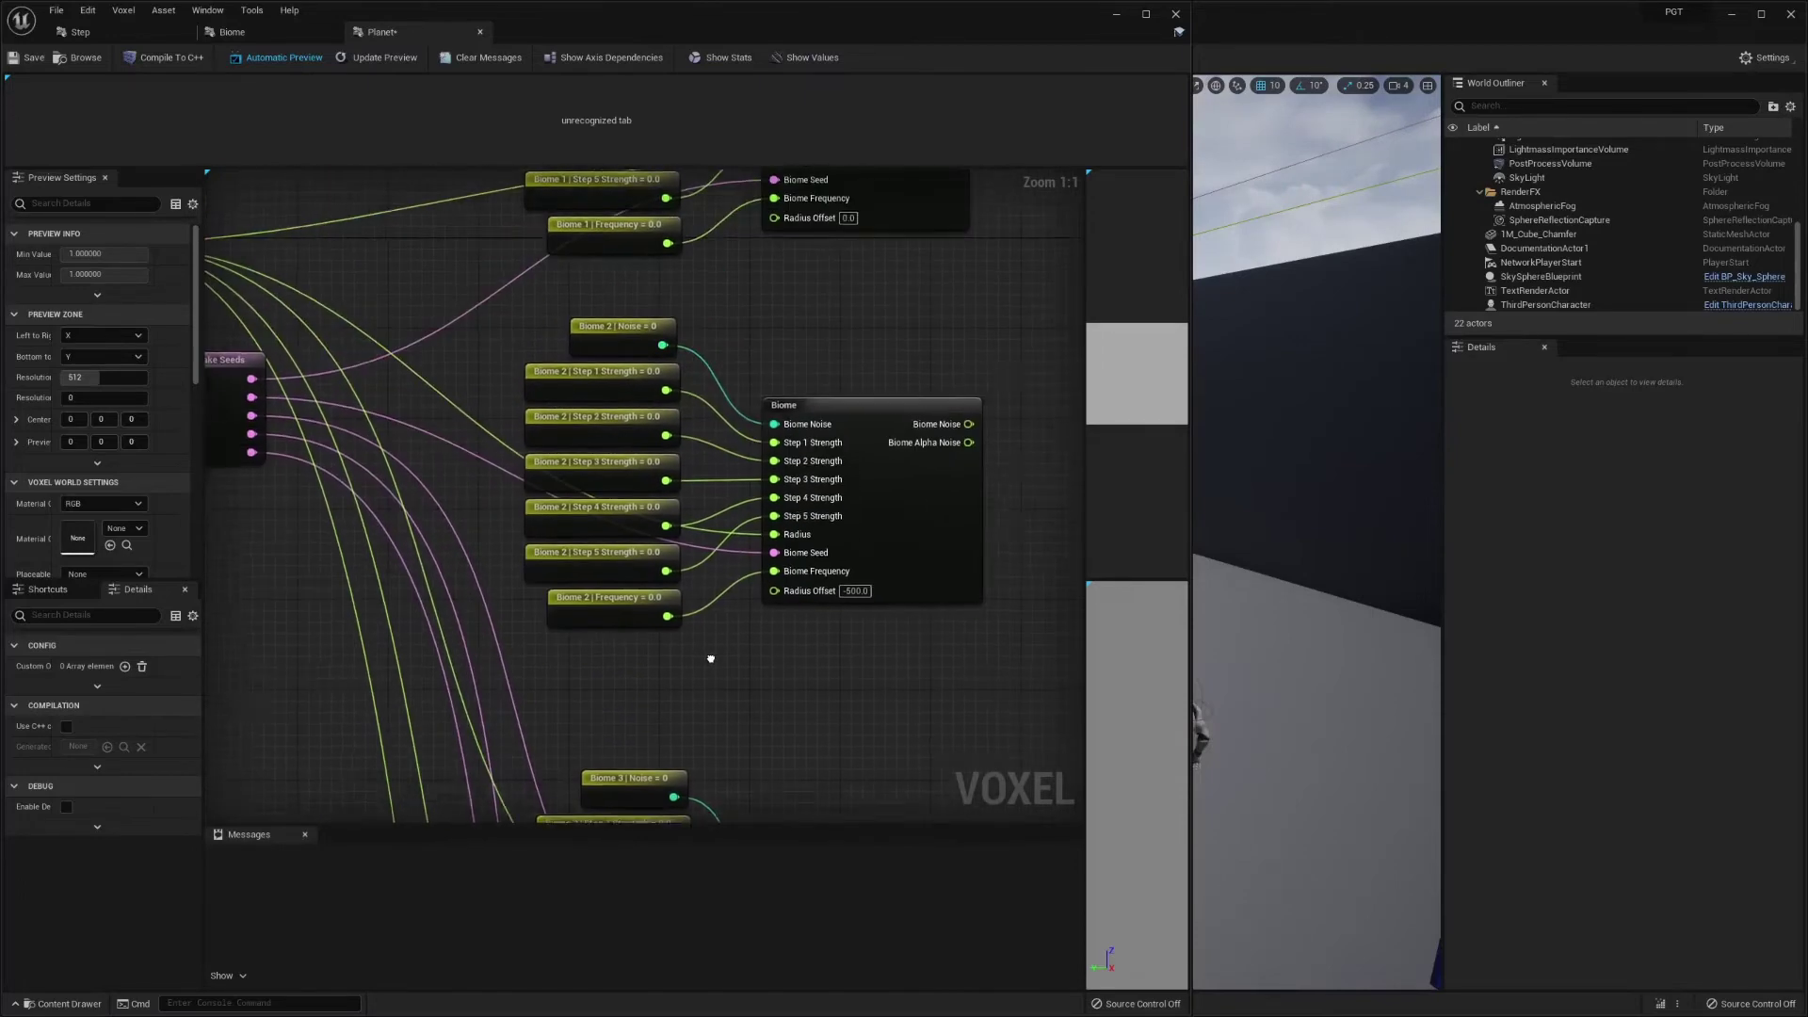
right_click_drag(710, 350, 748, 546)
right_click_drag(744, 327, 747, 391)
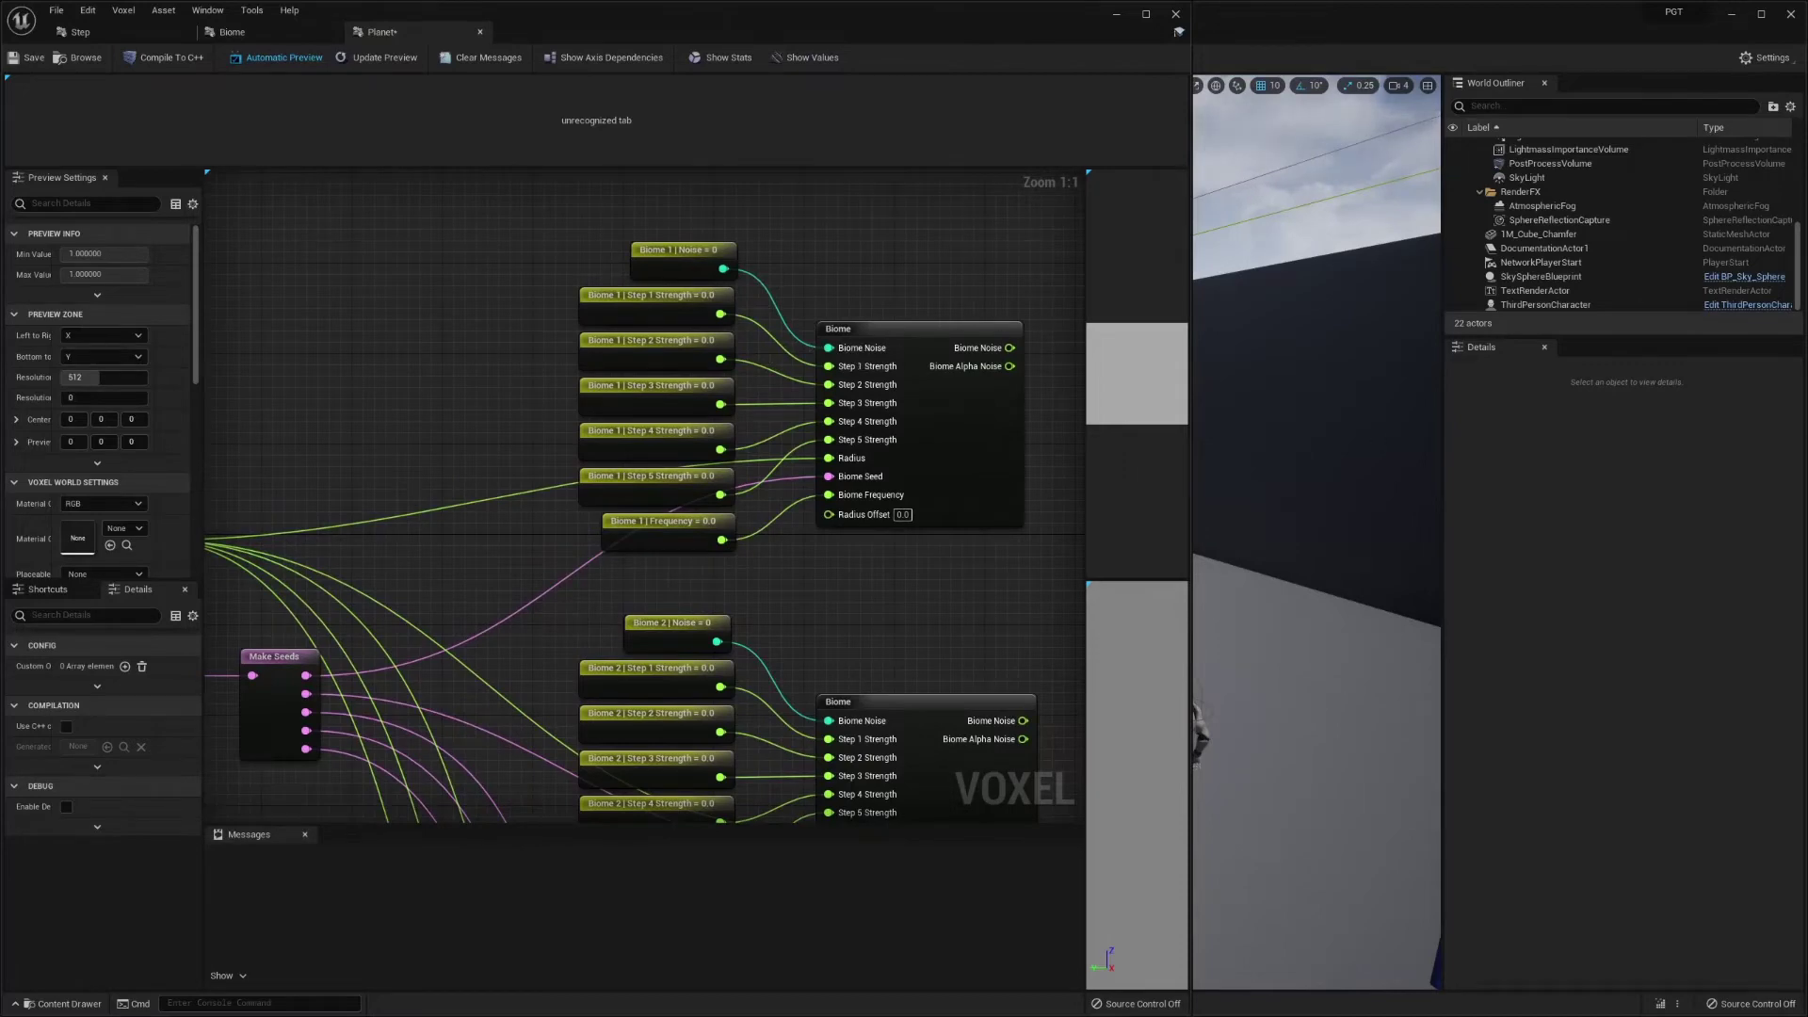
- Set the value of the Biome 1 Step 1 Strength parameter to 1500 and of Step 2 Strength to 750
left_click(640, 309)
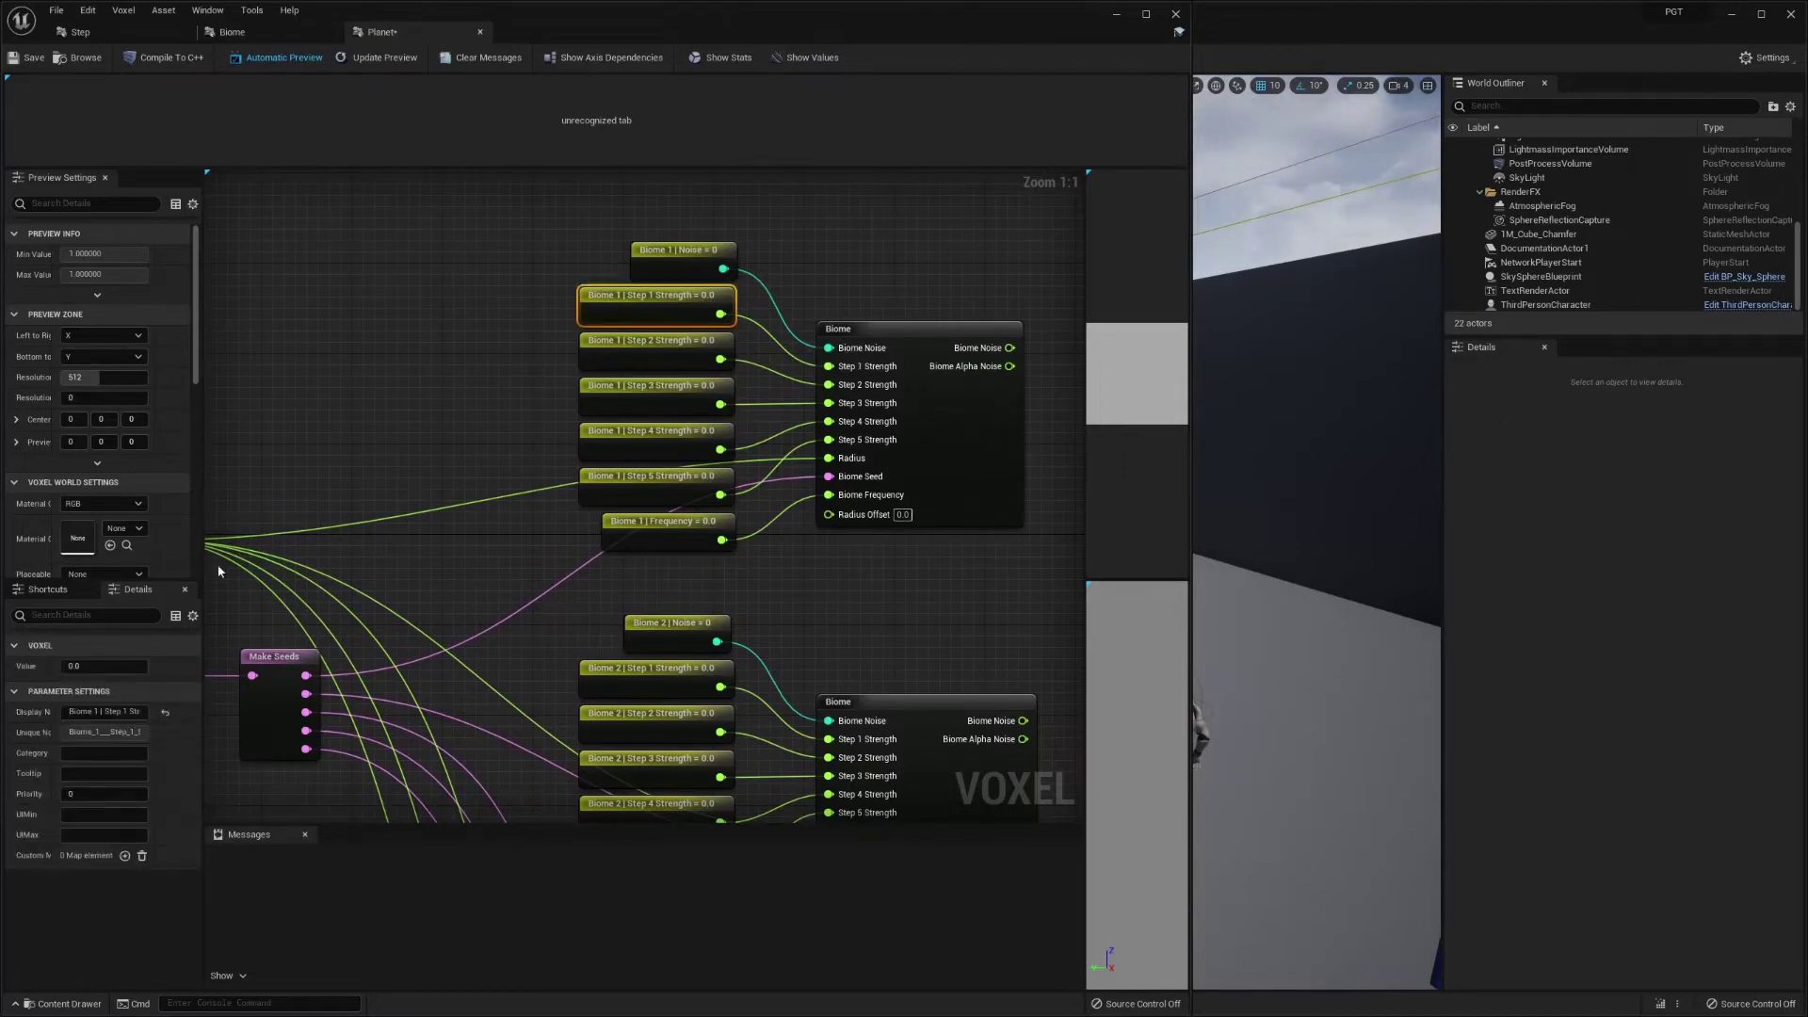
left_click(90, 671)
type("1")
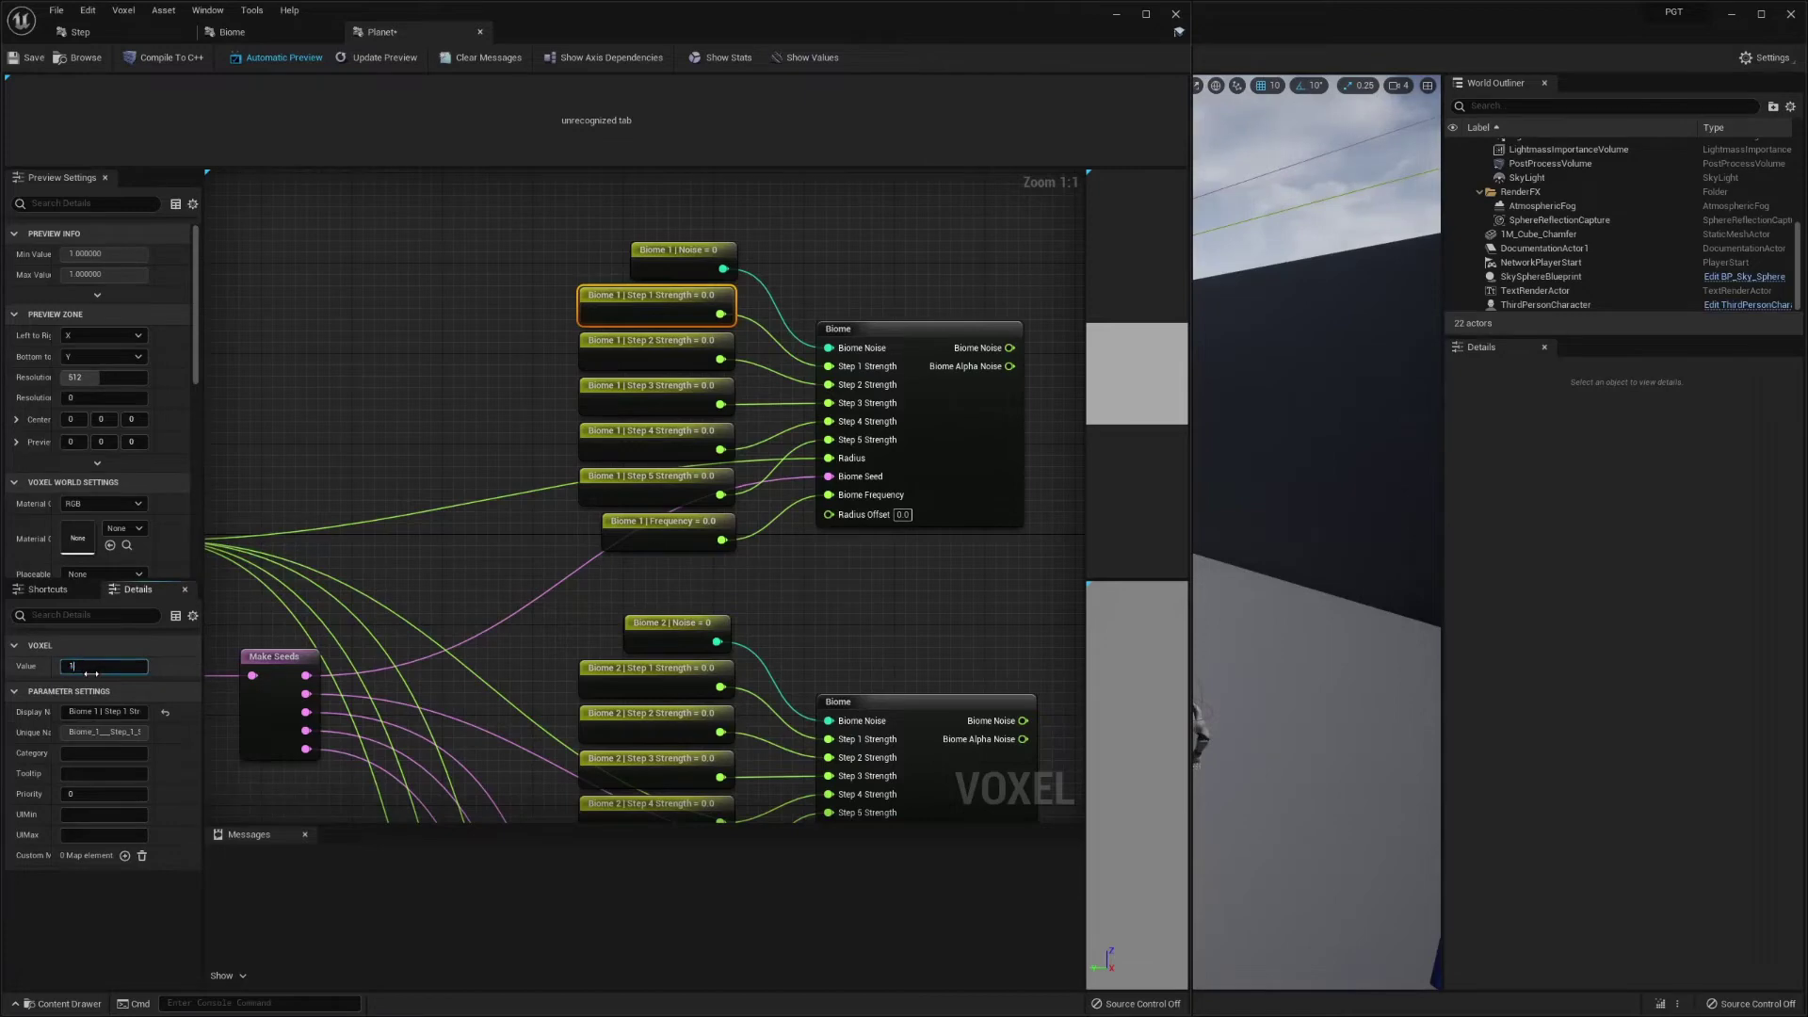
type("500")
key("Return")
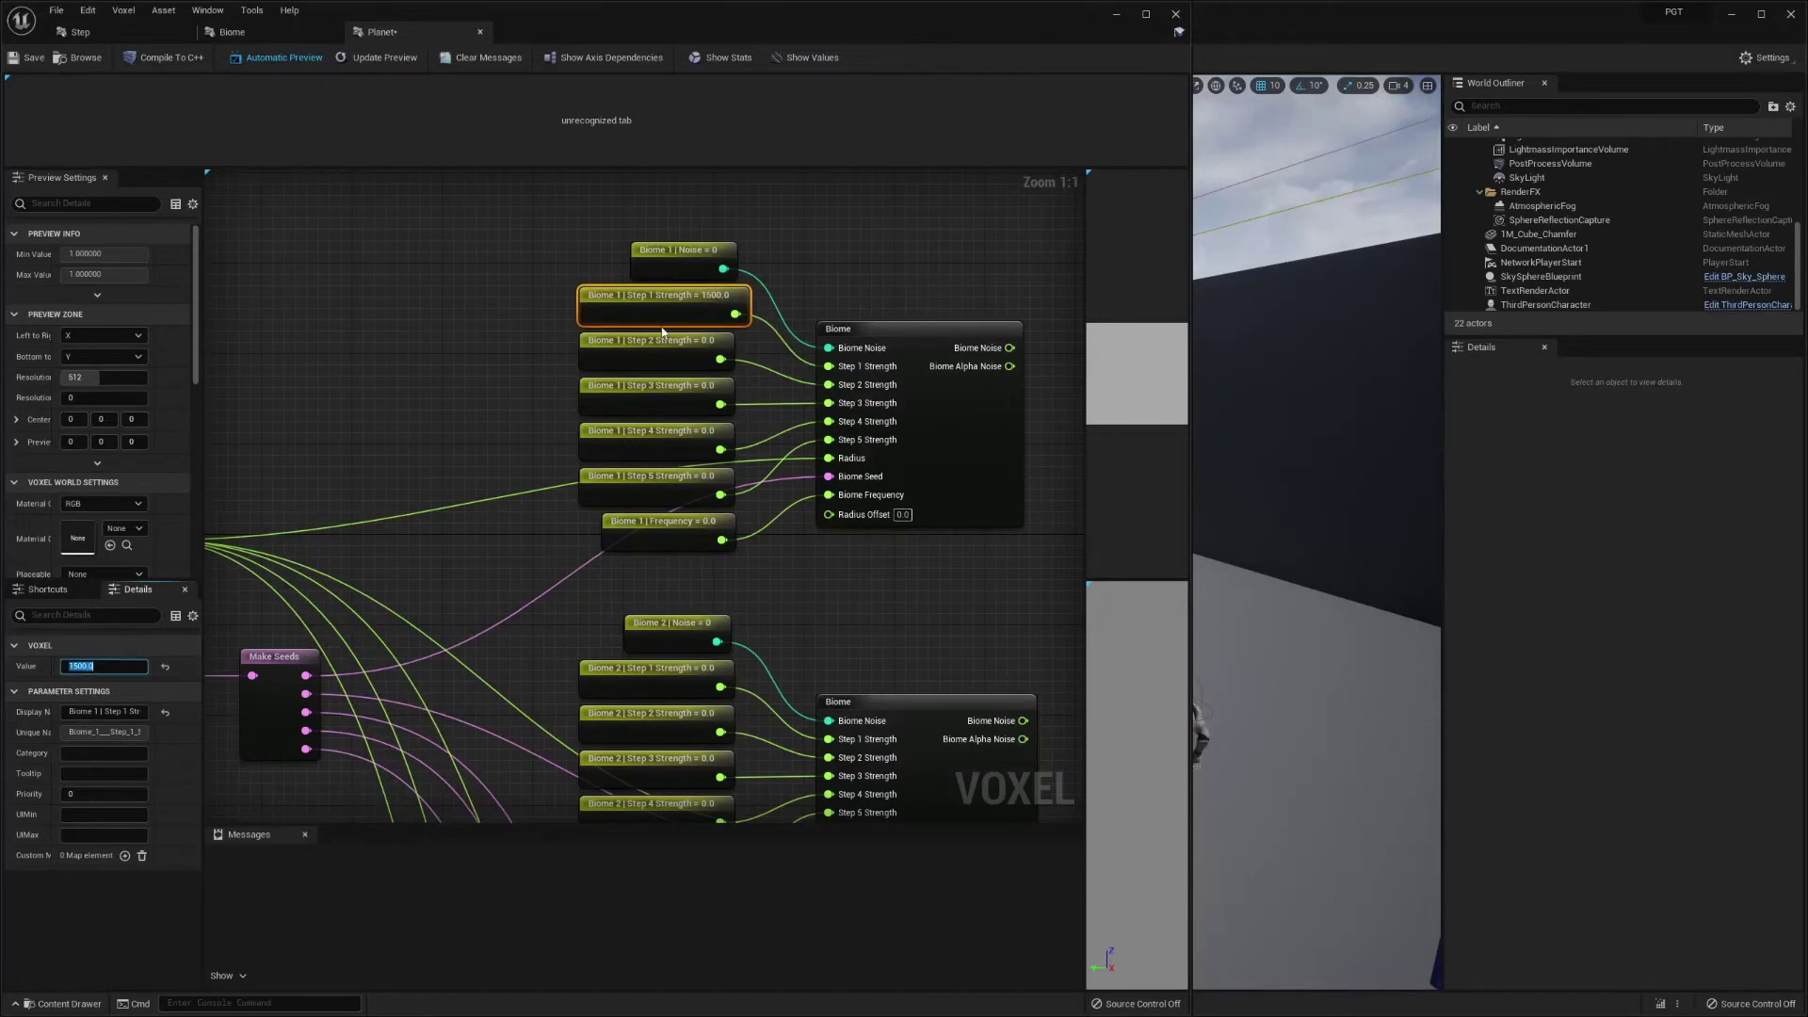
left_click(661, 348)
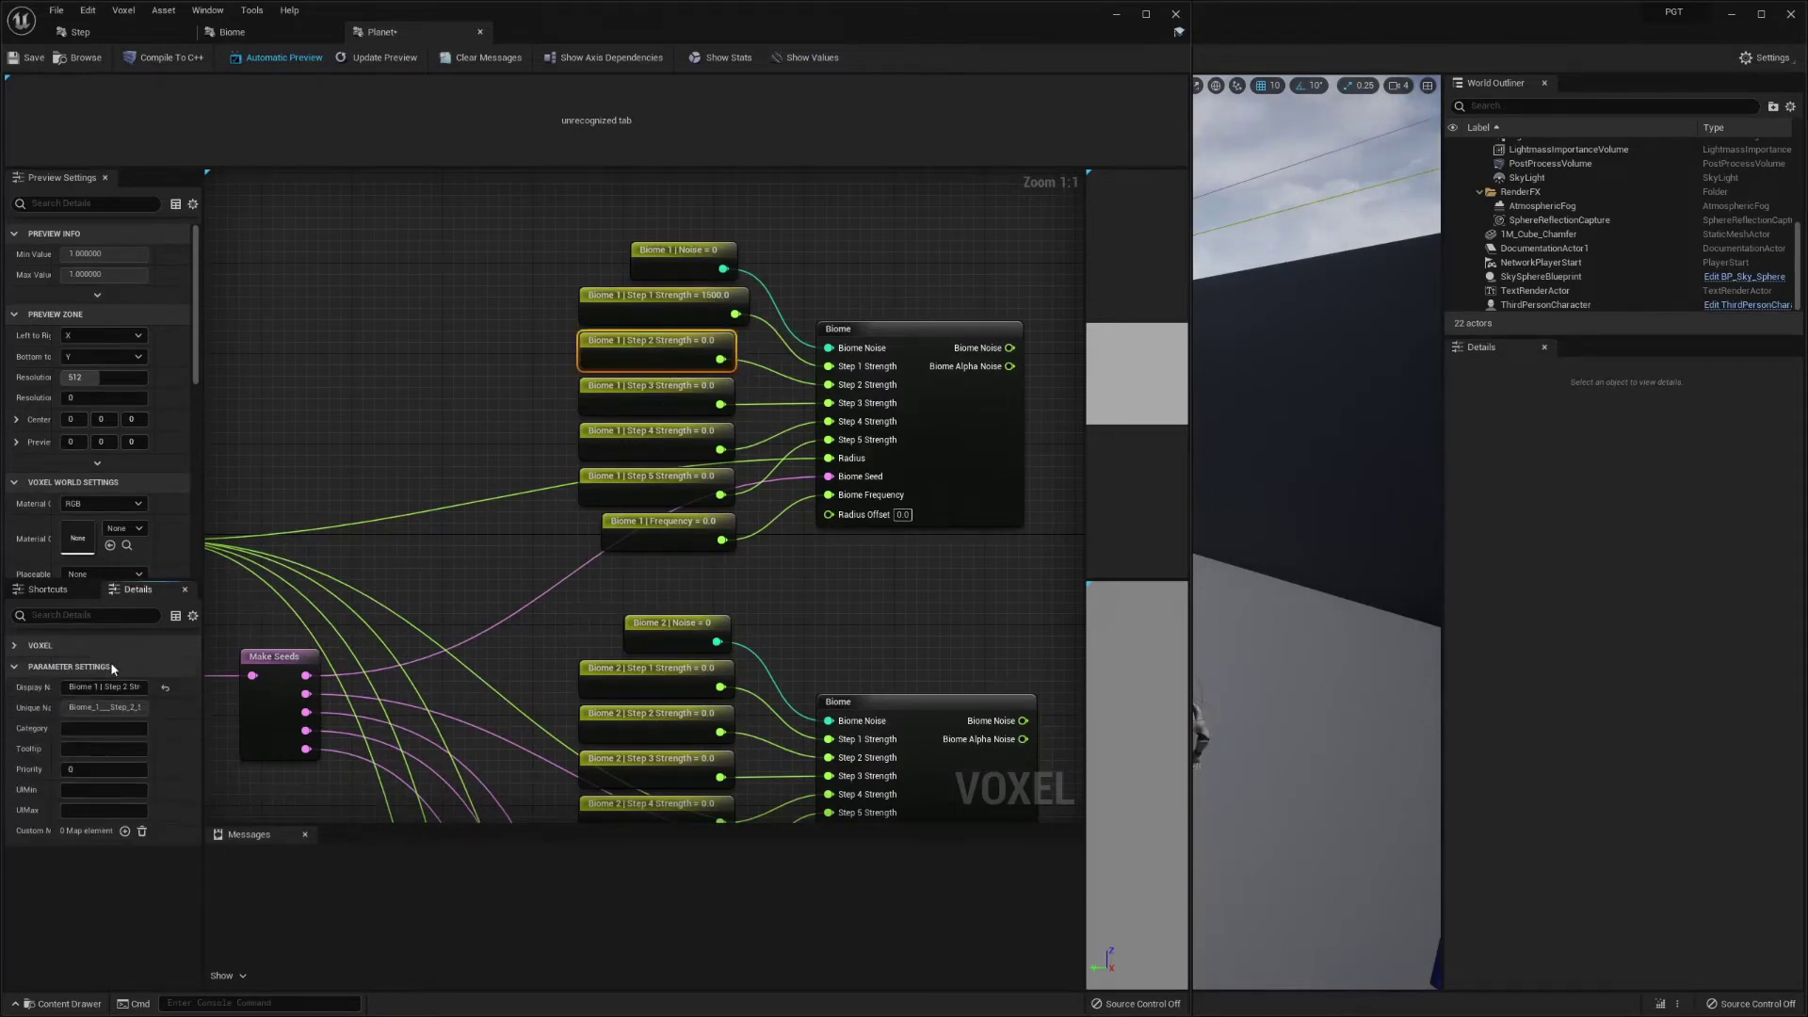
left_click(106, 666)
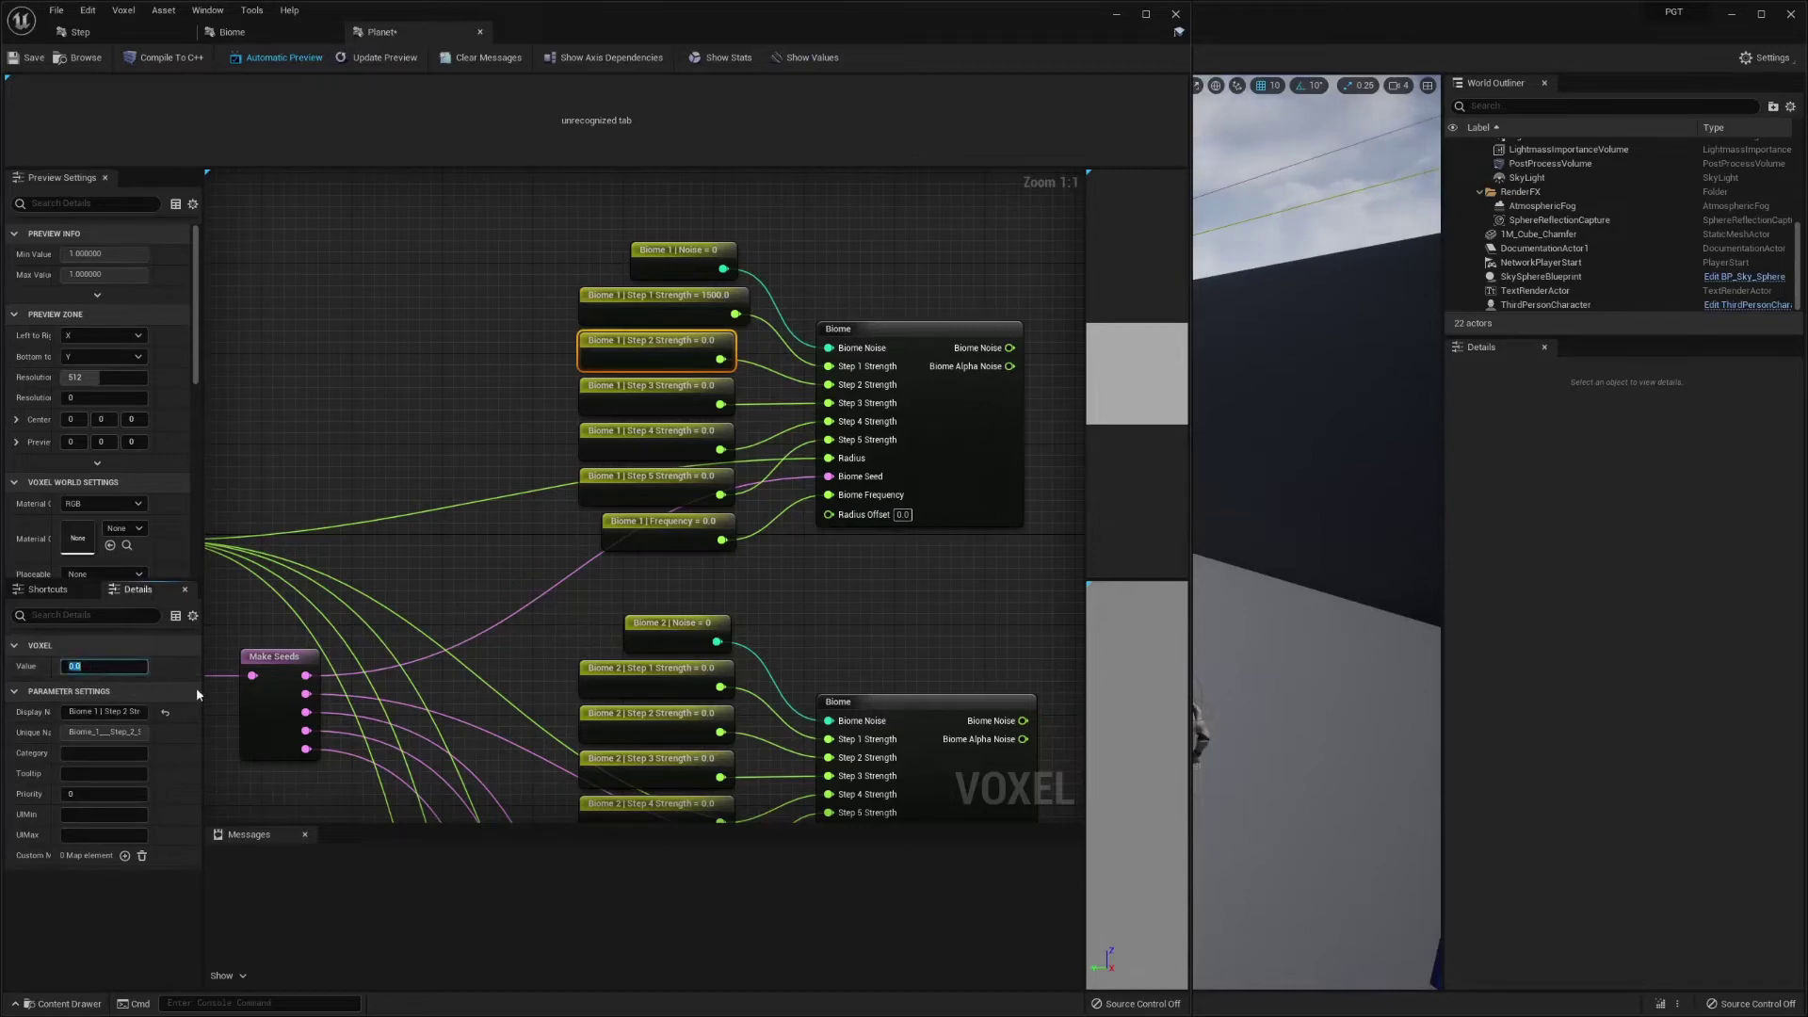
type("750")
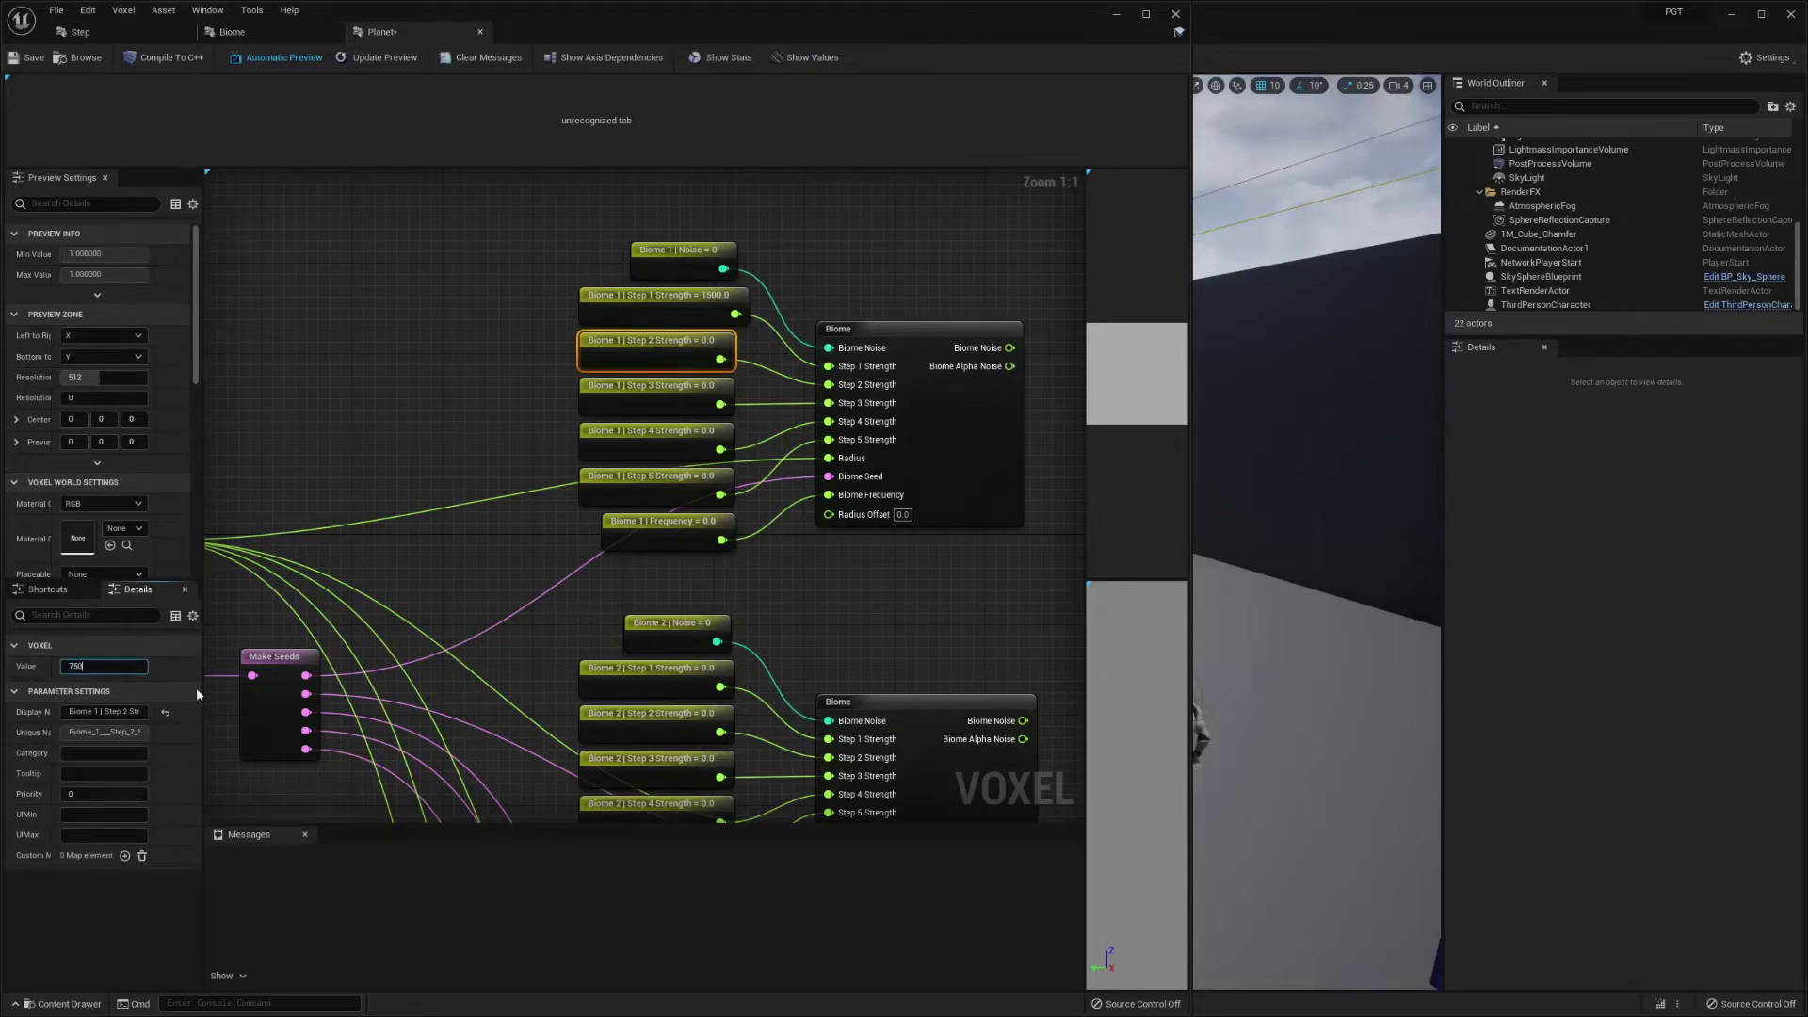
key("Return")
- Set the value of the Biome 1 Step 3 Strength parameter to 375 and of Step 4 Strength to 175
left_click(674, 415)
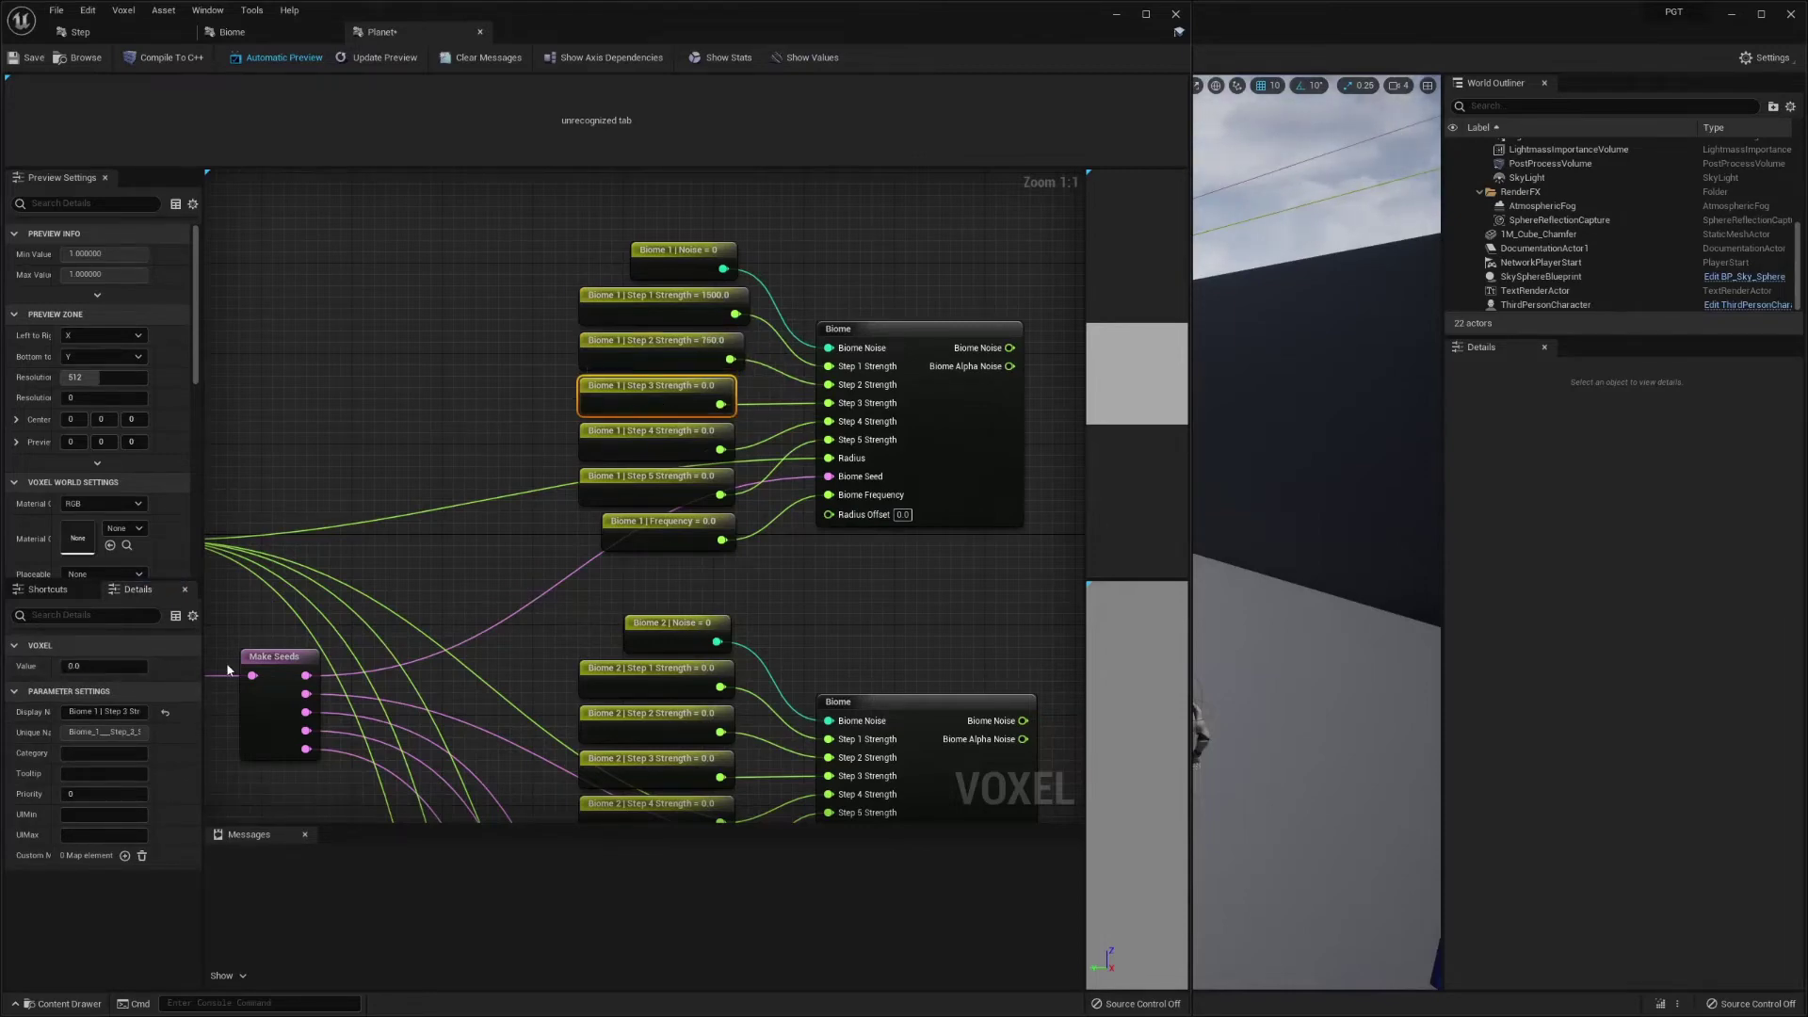
left_click(114, 666)
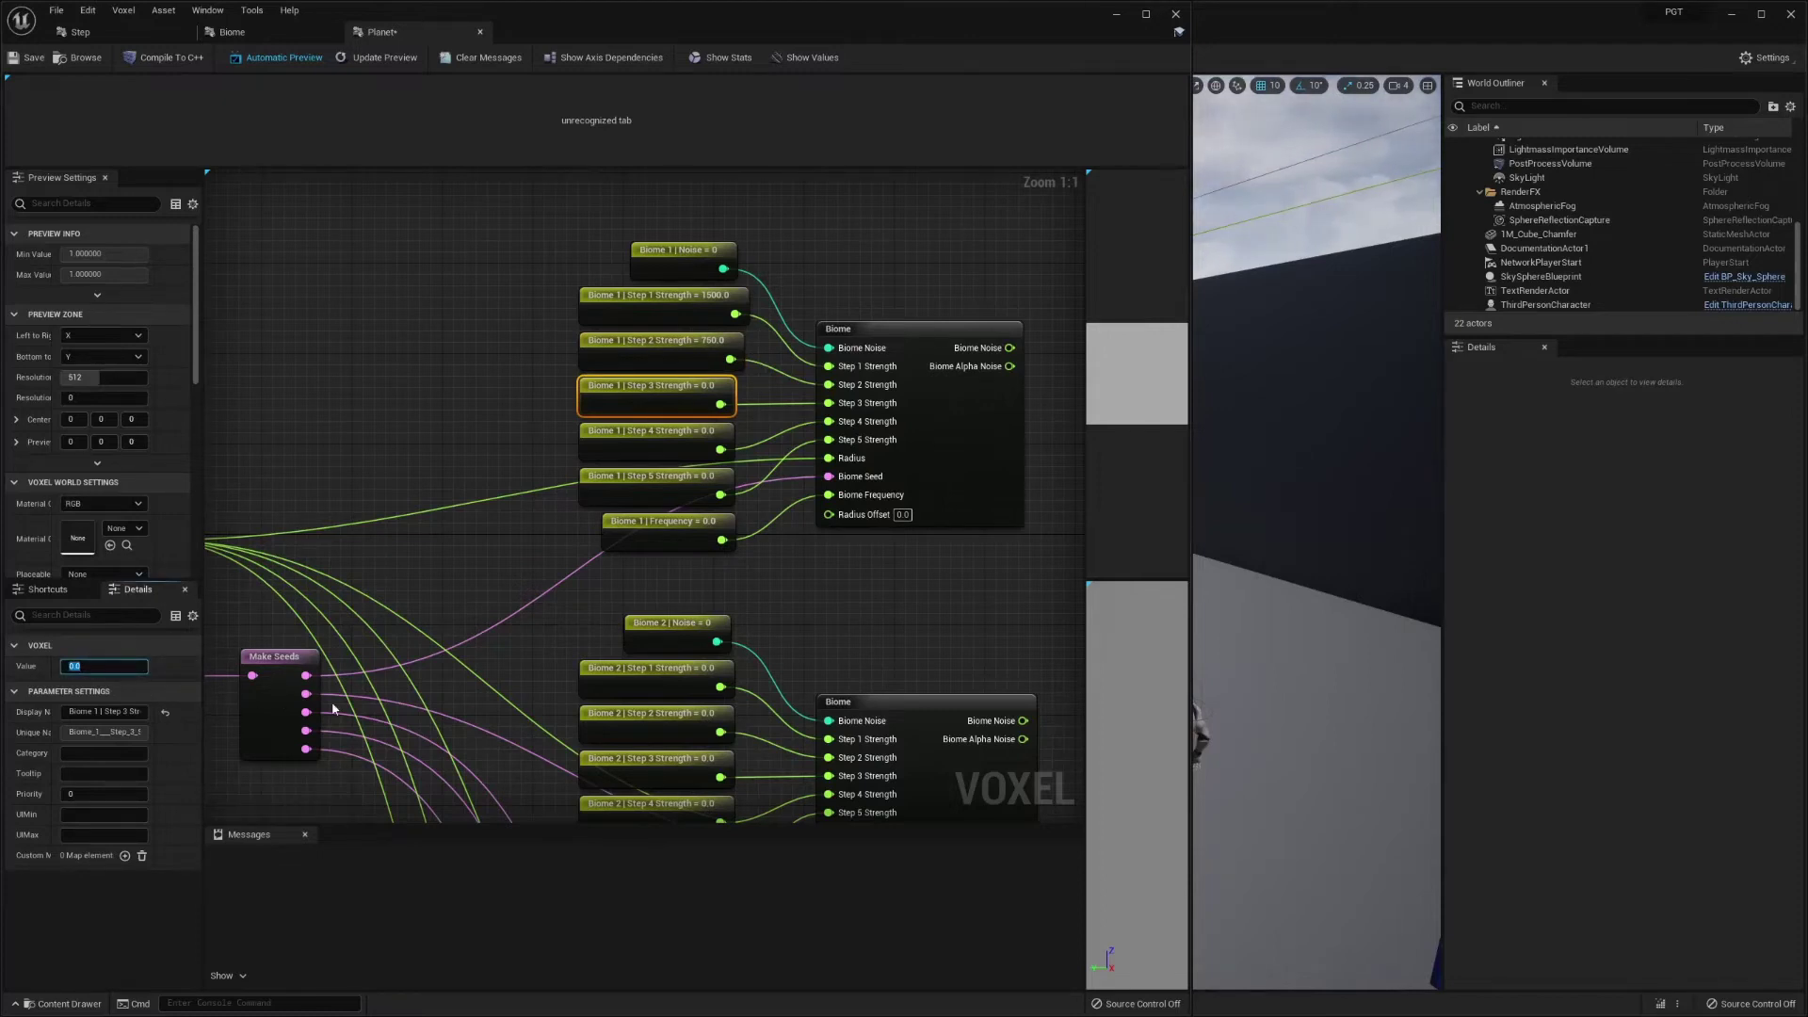
type("375")
key("Return")
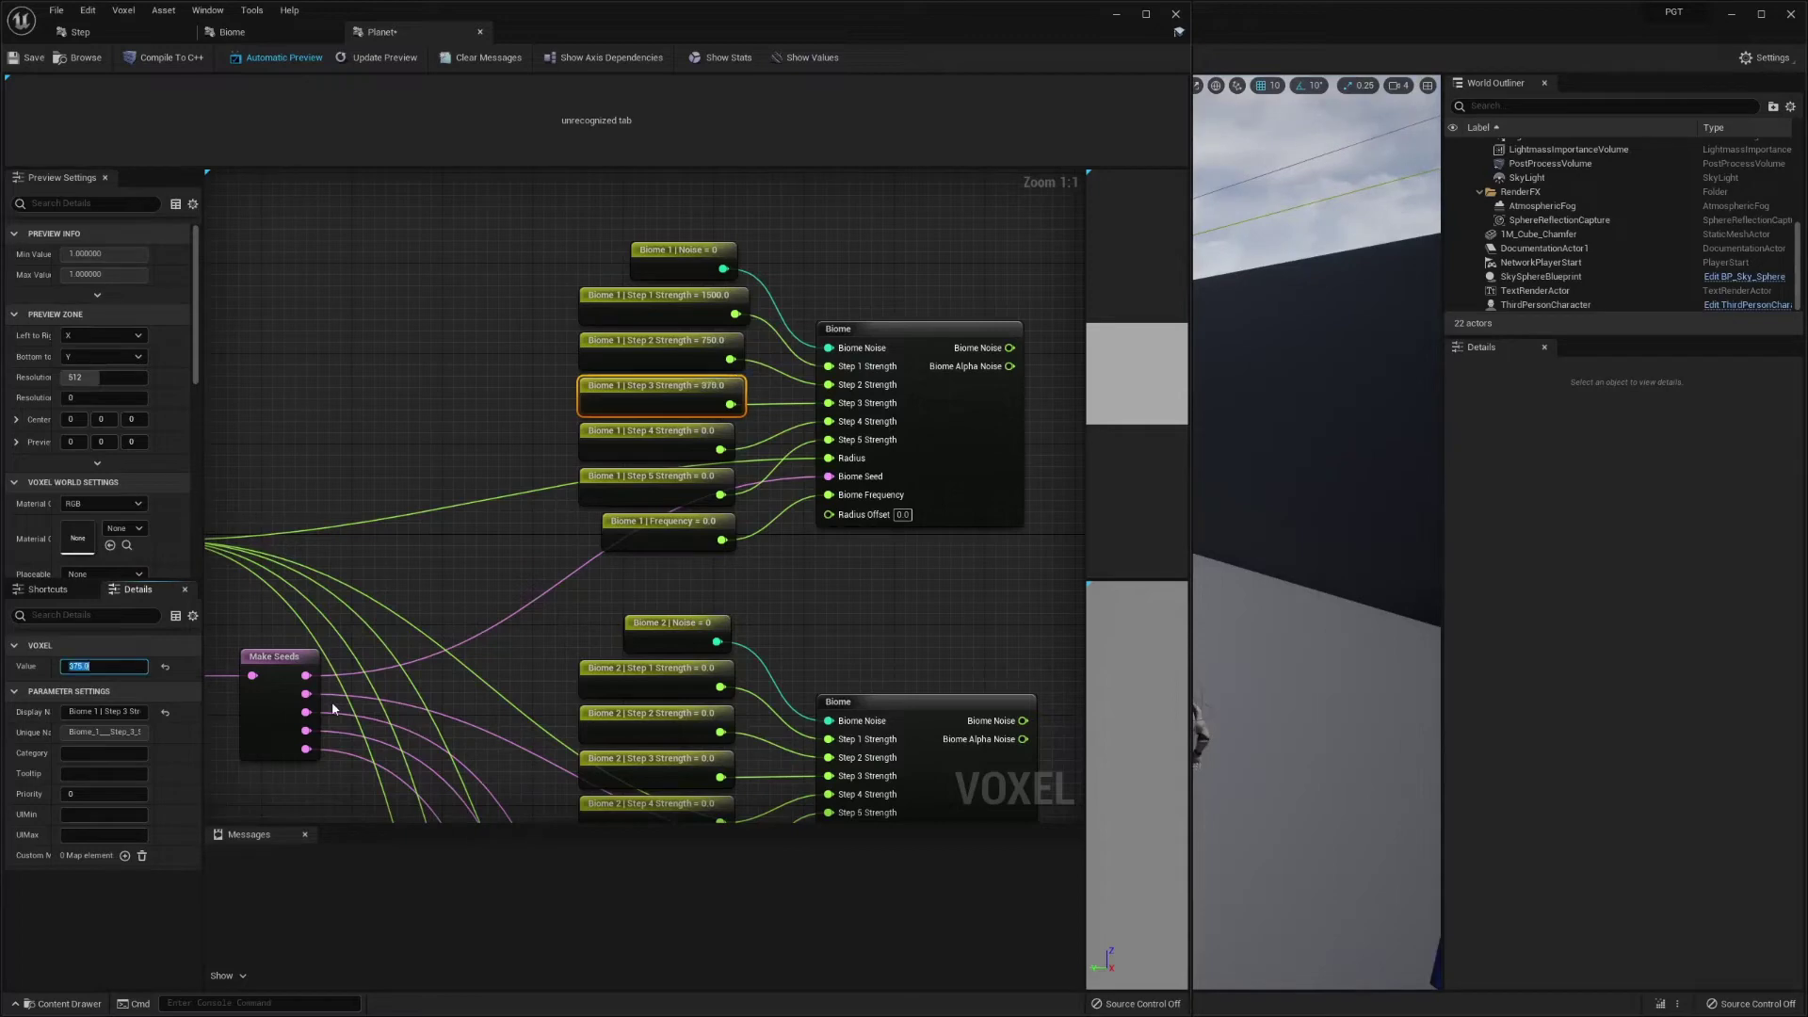
left_click(673, 431)
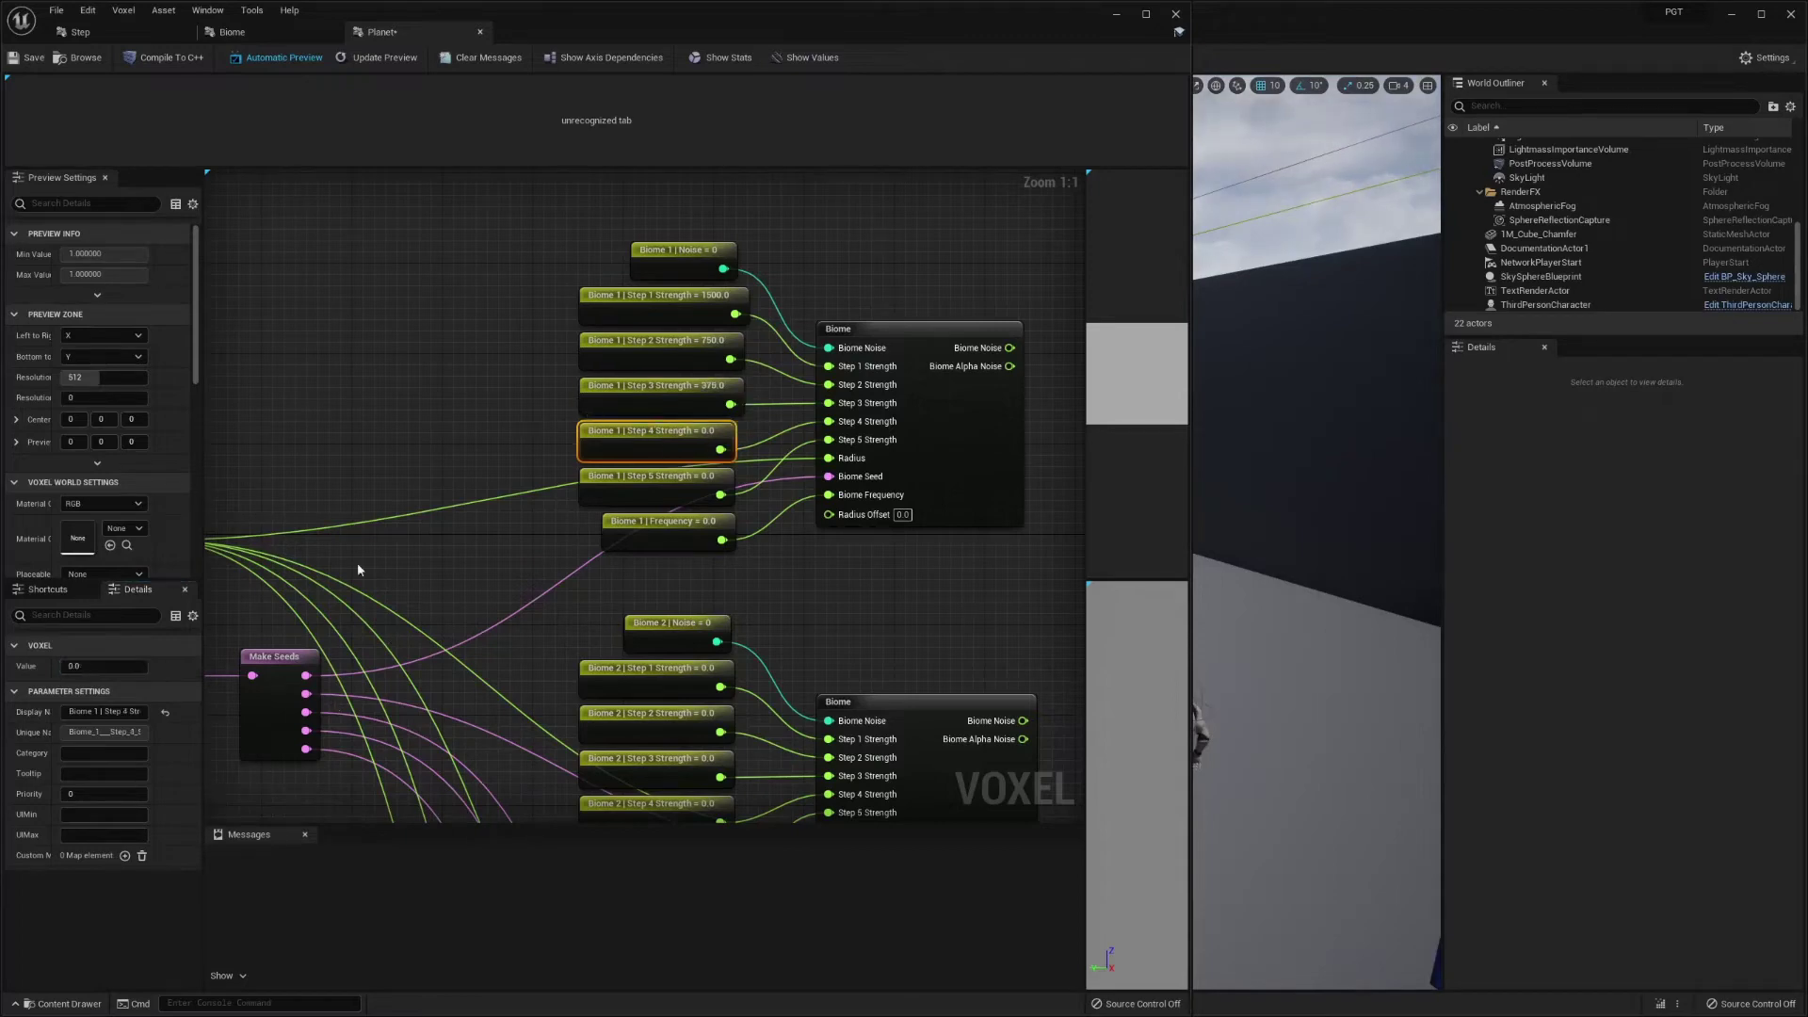
left_click(97, 669)
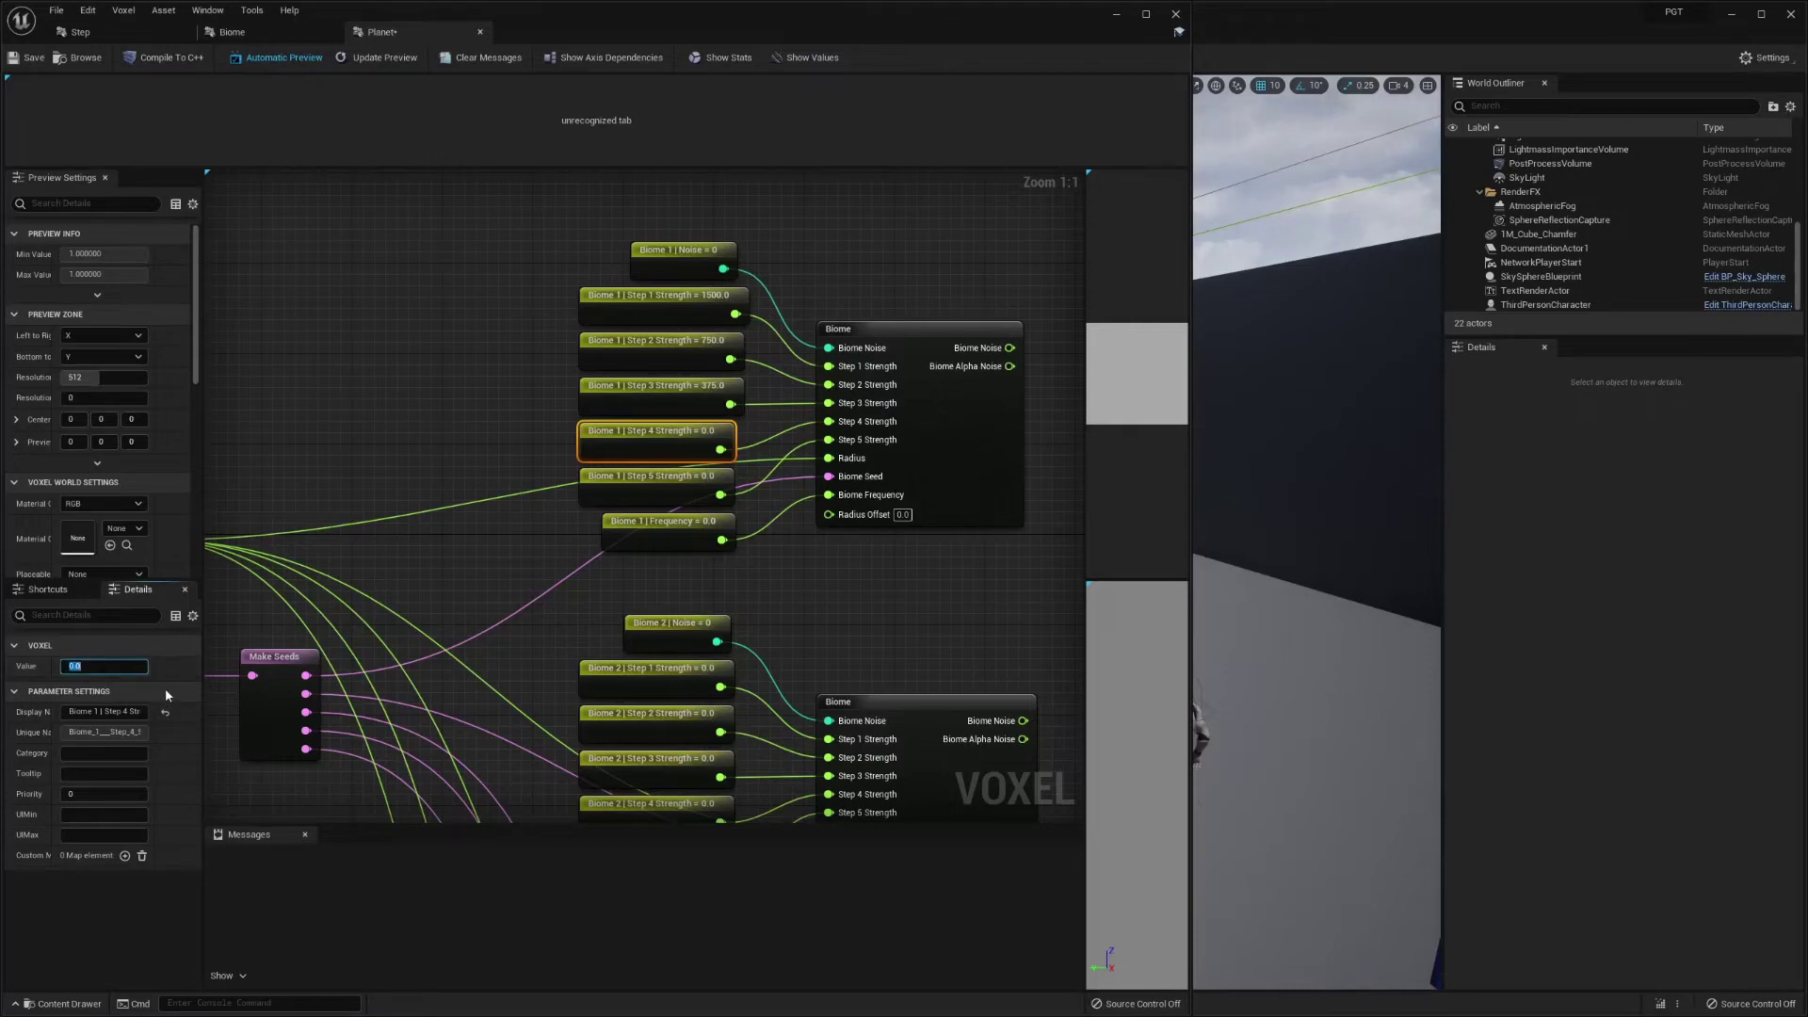
type("1")
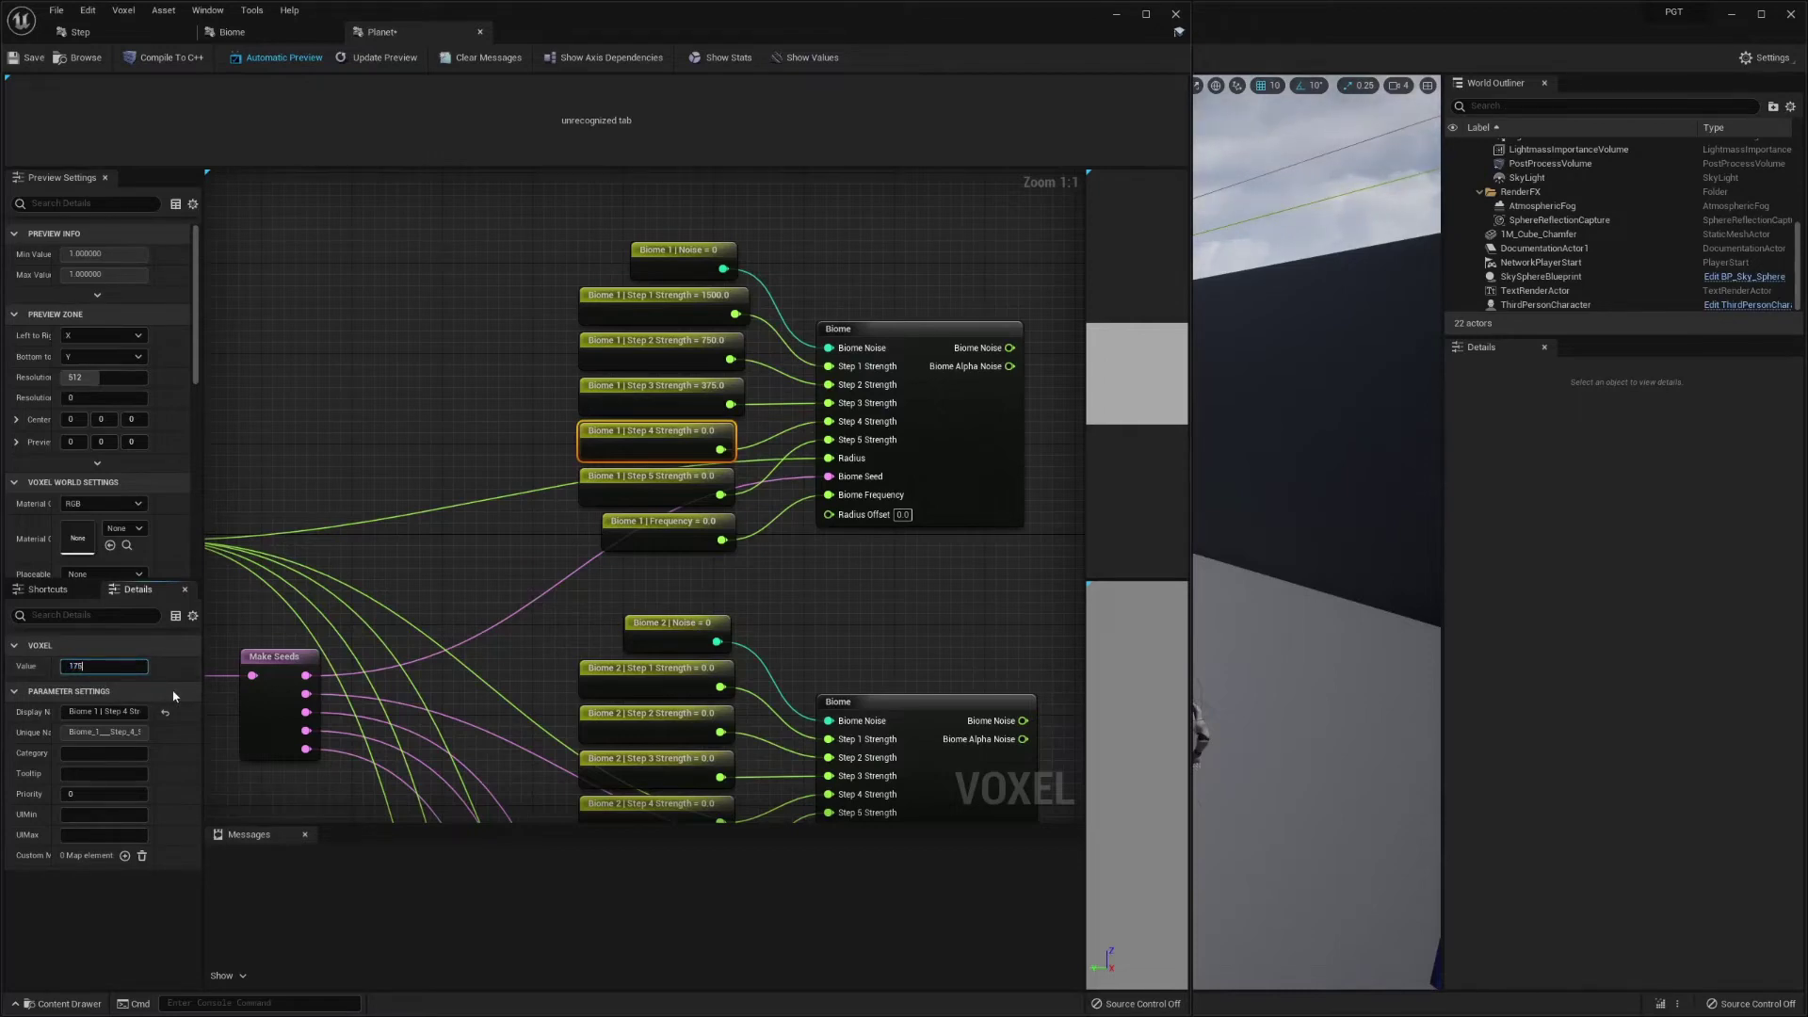
type("75")
key("Return")
- Set the value of the Biome 1 Step 5 Strength parameter to 50 and of Biome 1 Frequency to 3
left_click(659, 494)
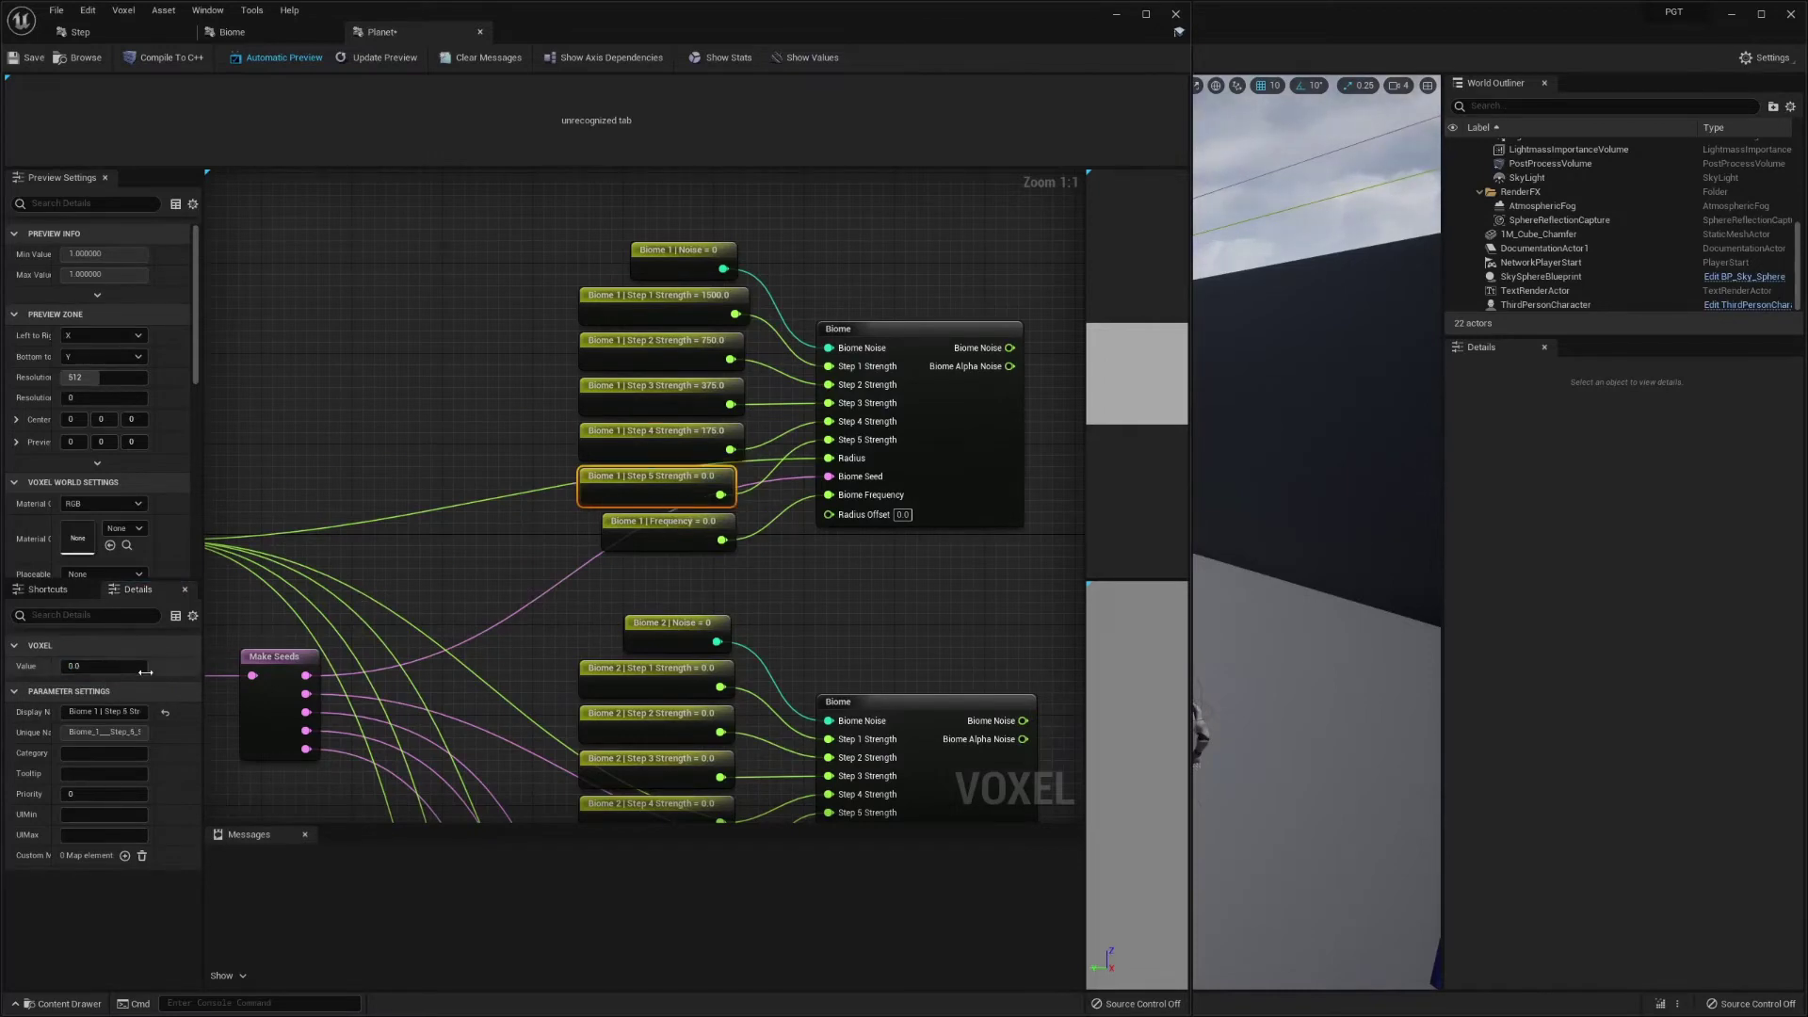
left_click(90, 667)
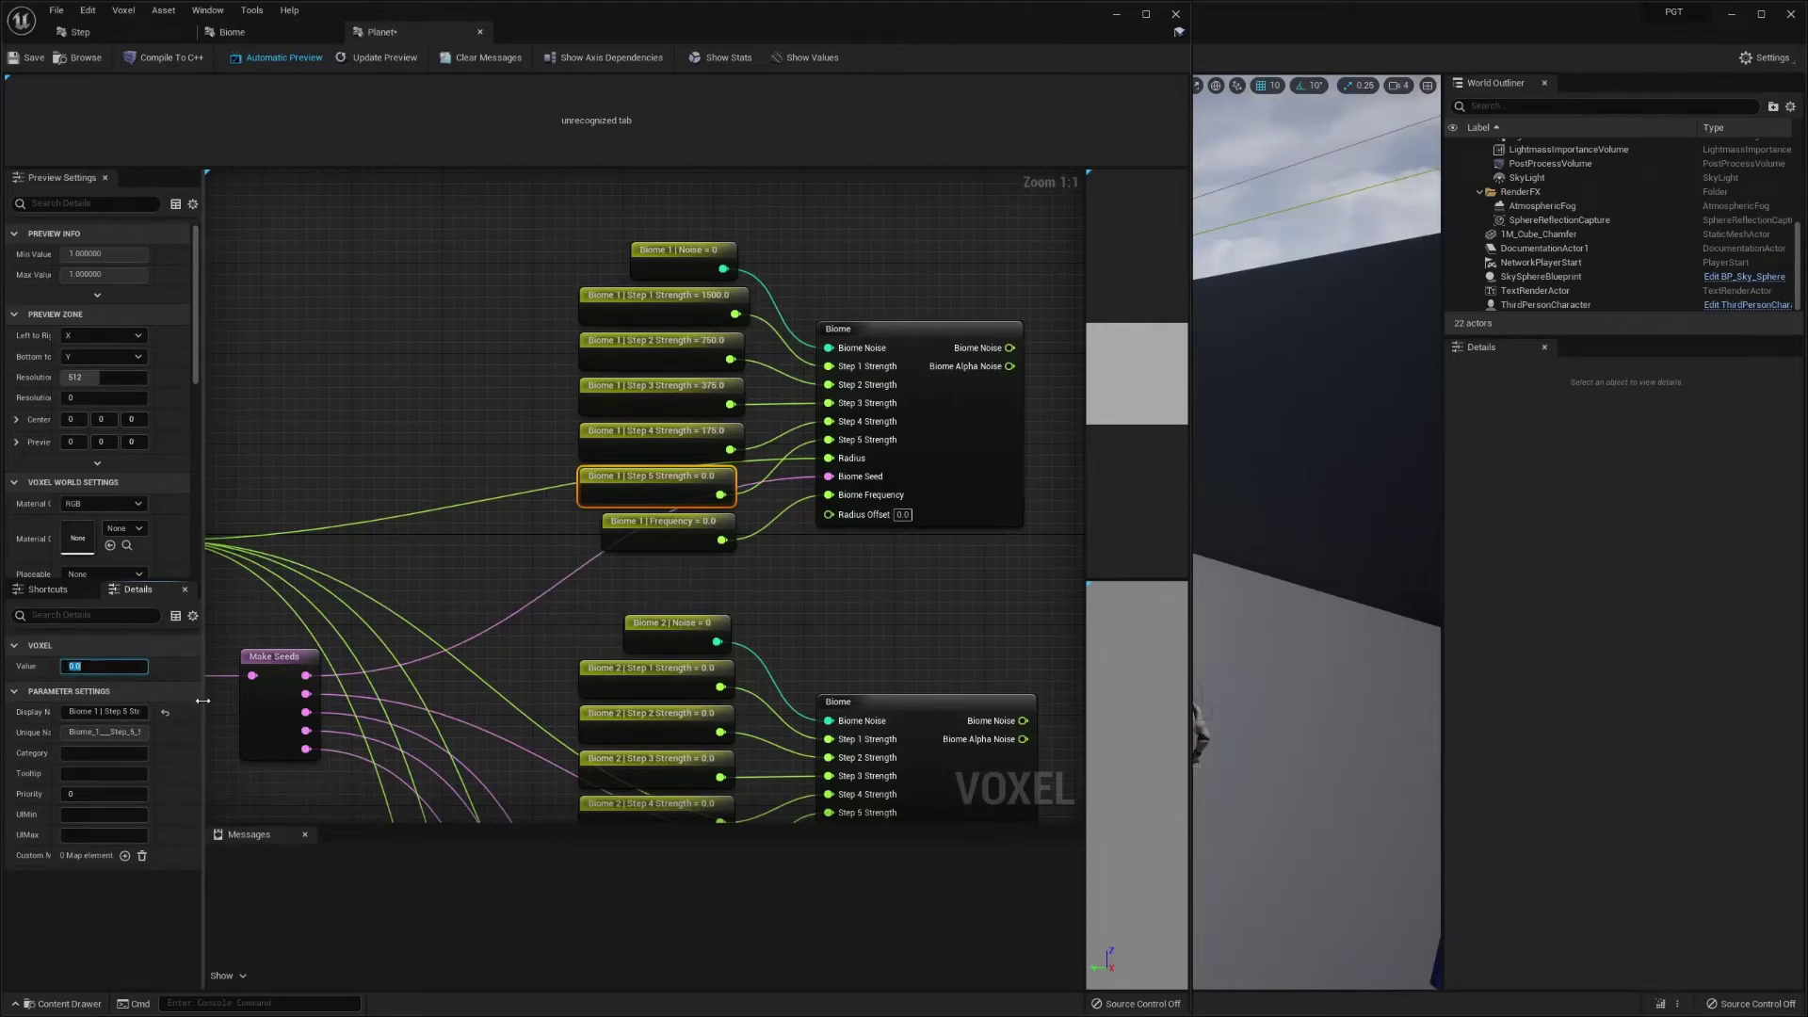
type("50")
key("Return")
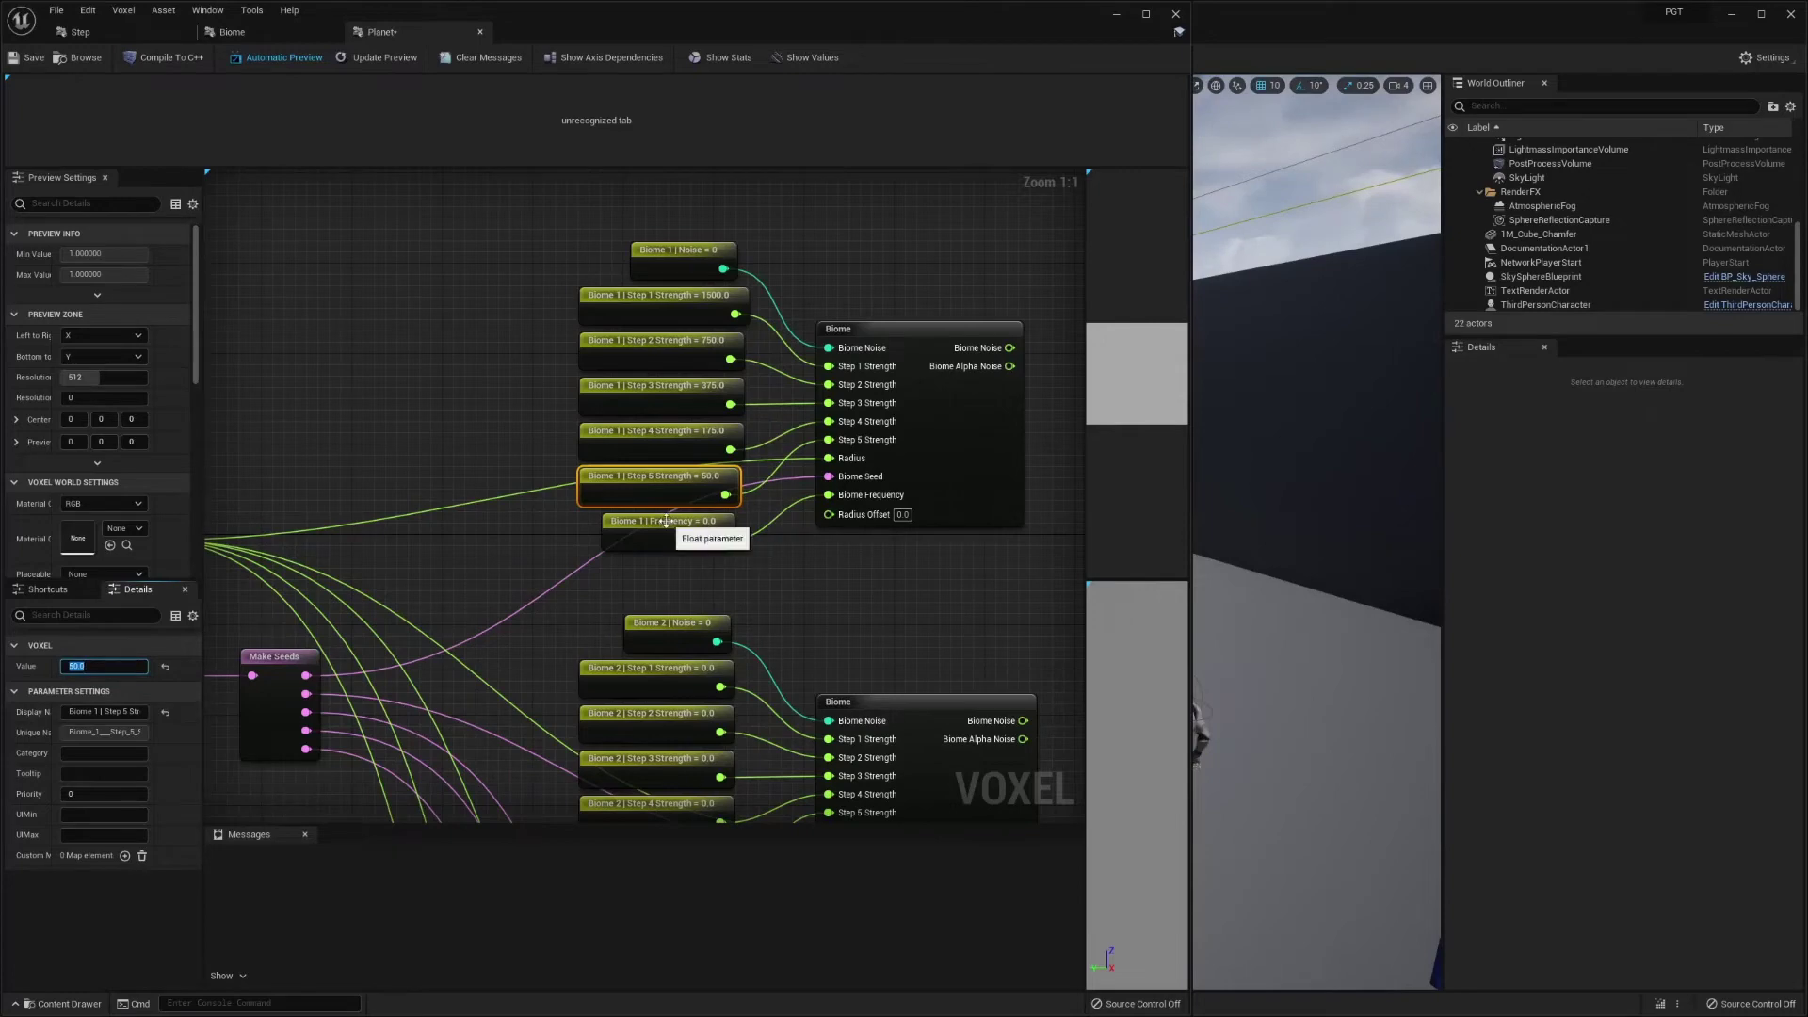
left_click(676, 524)
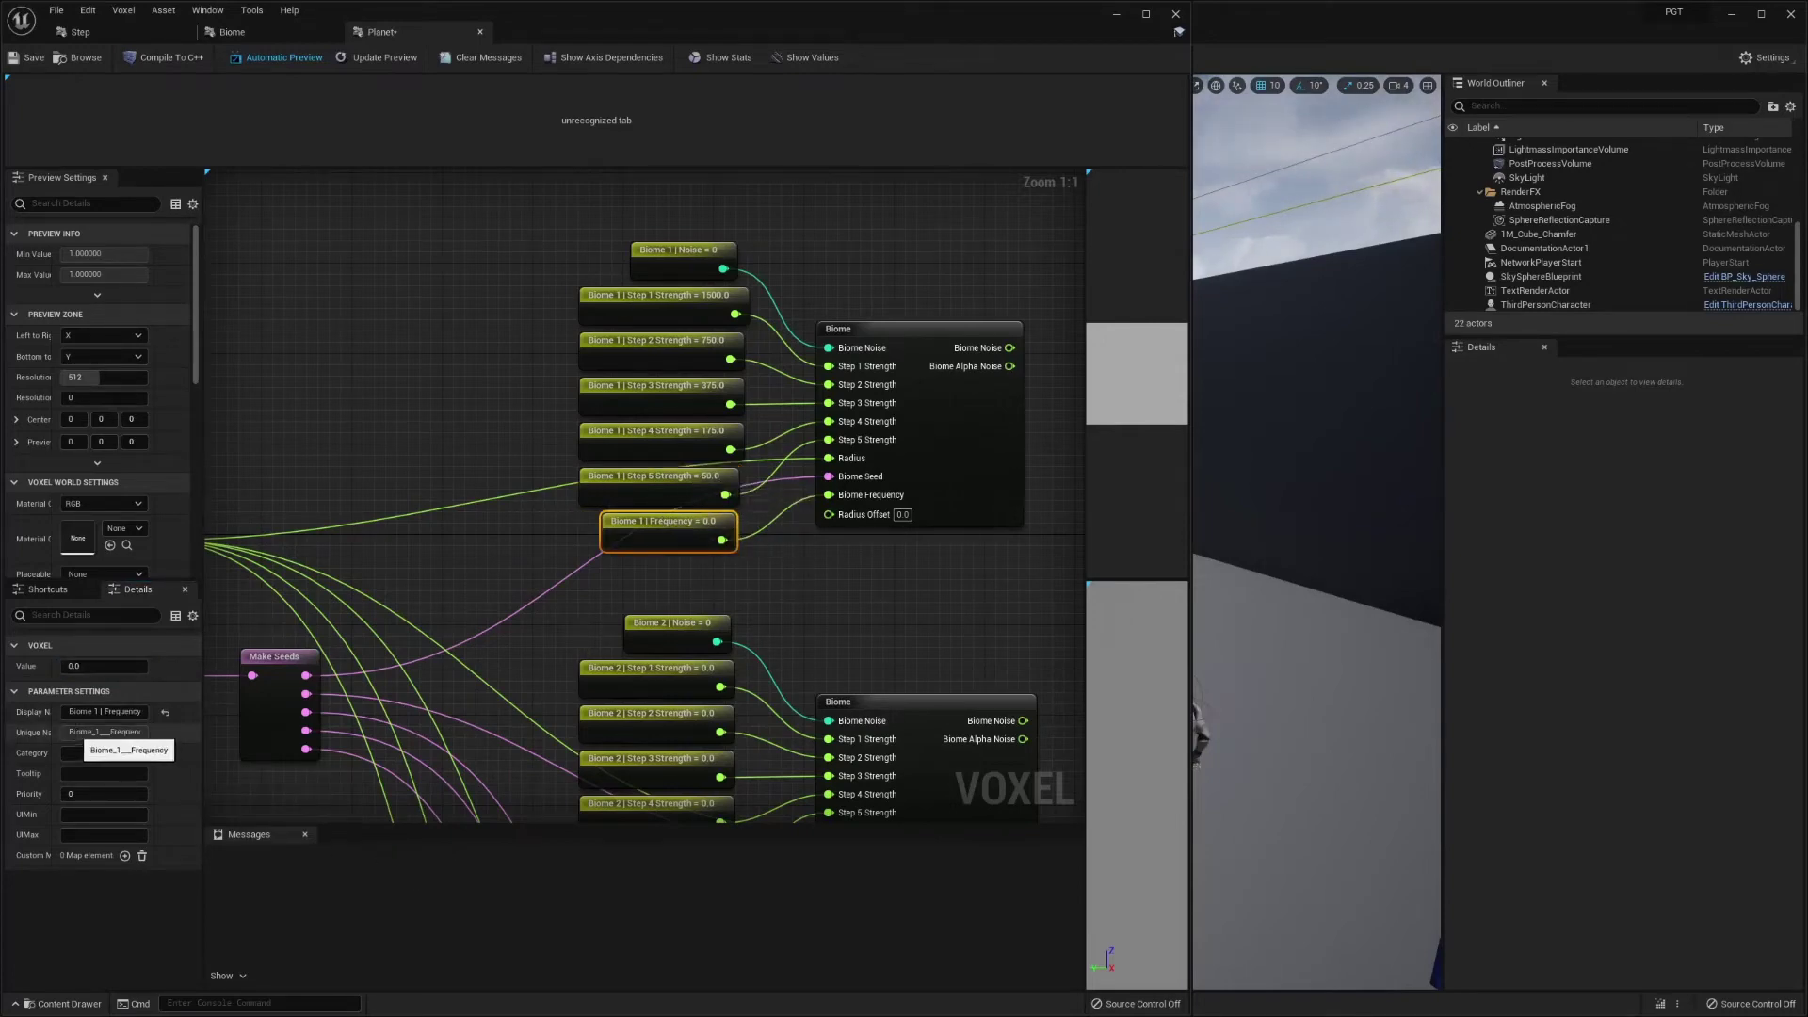
left_click(103, 666)
type("3")
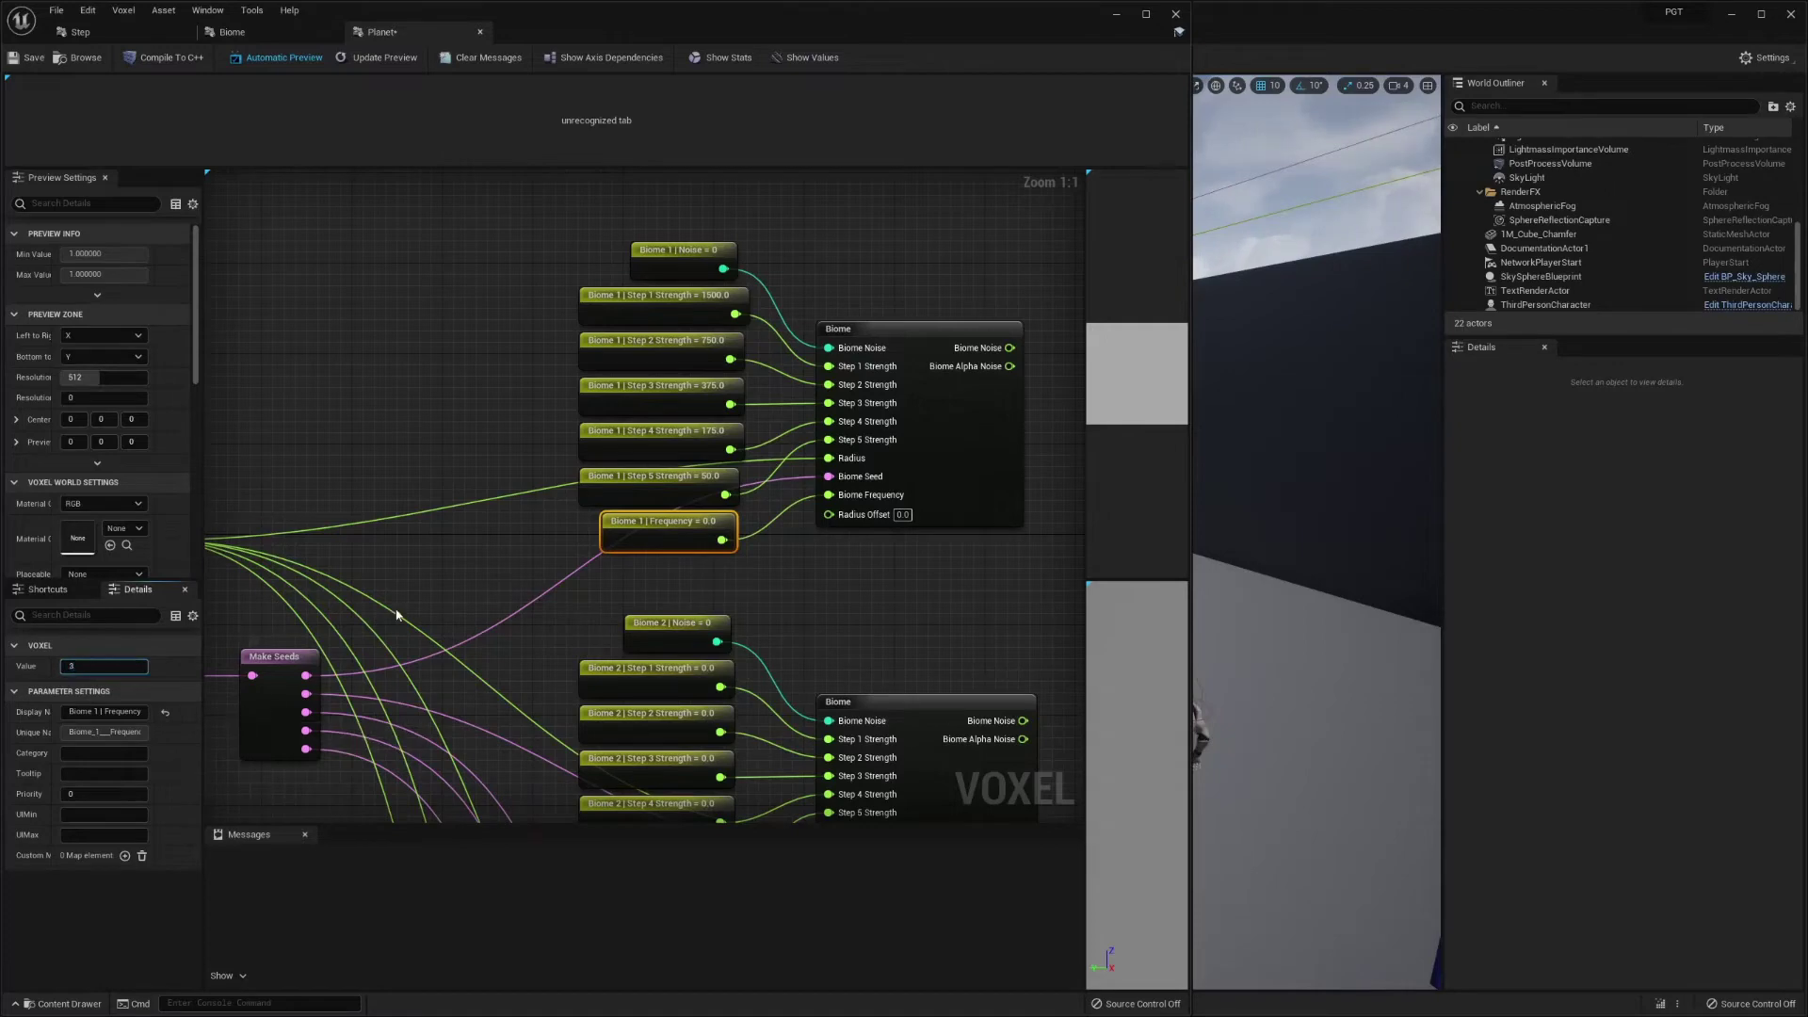
left_click(821, 557)
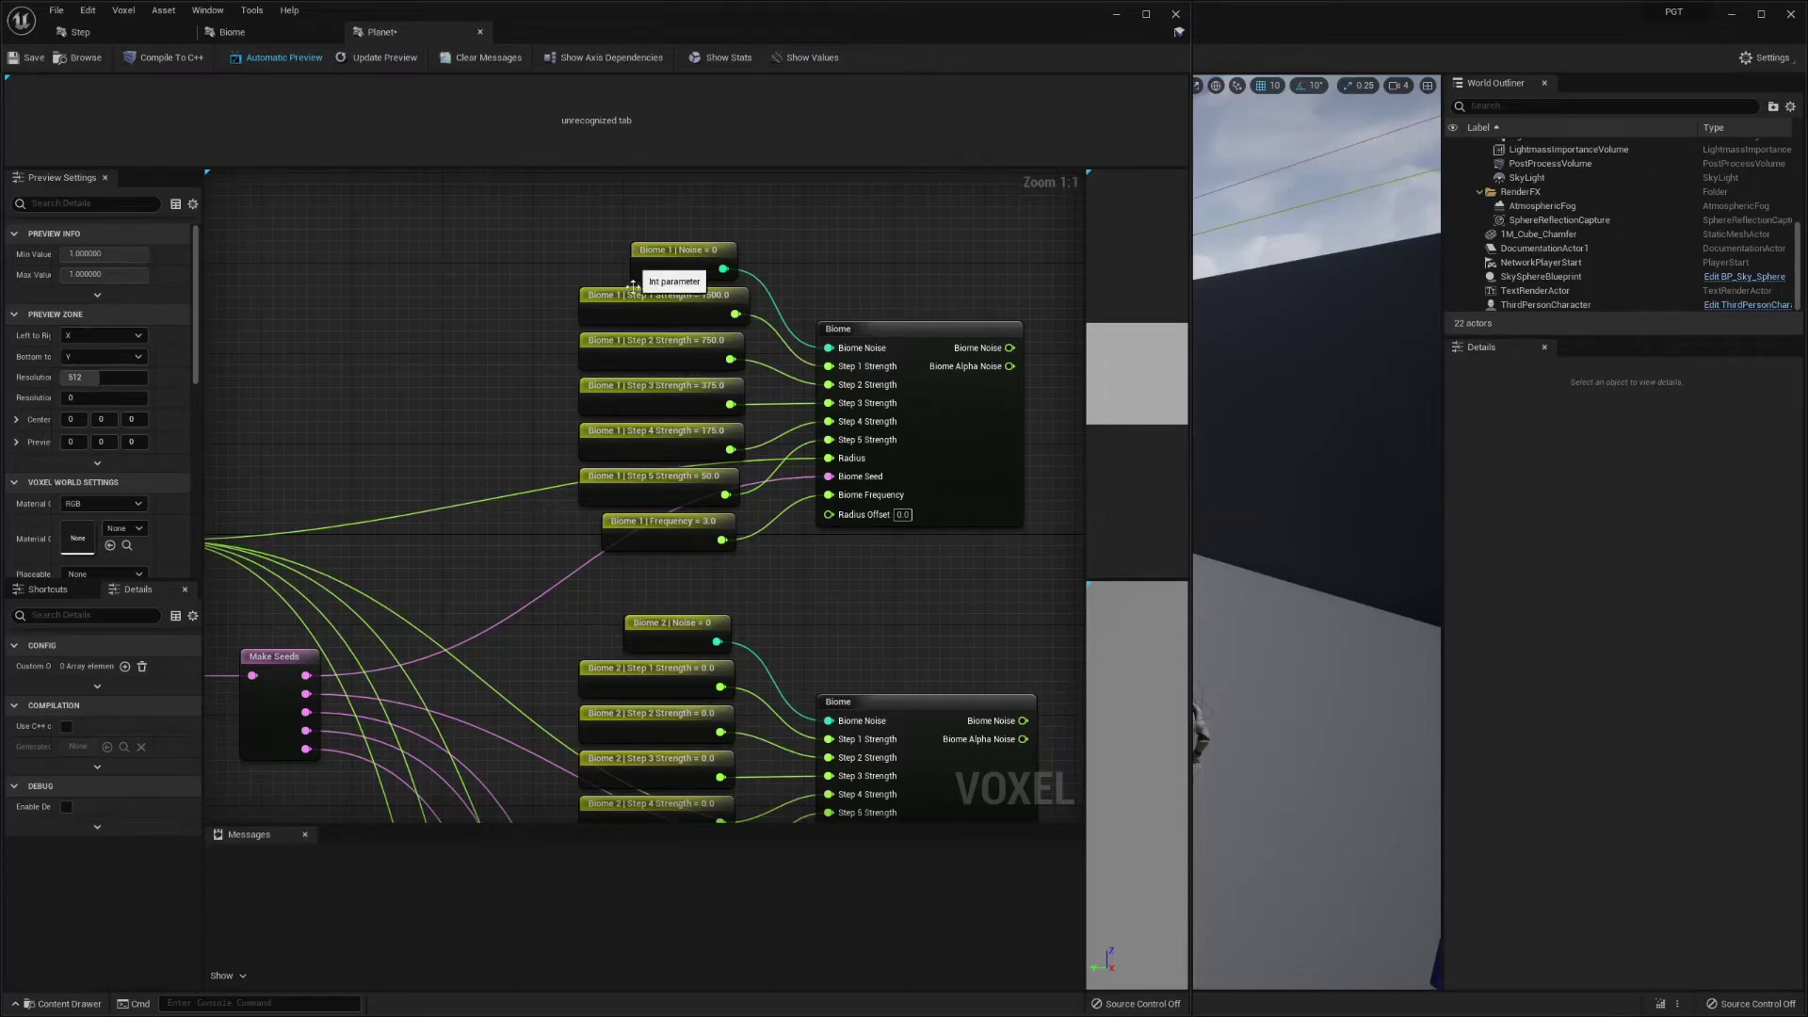
- Examine the strength and frequency values of the parameters feeding the first three Biome nodes
right_click_drag(680, 622, 592, 477)
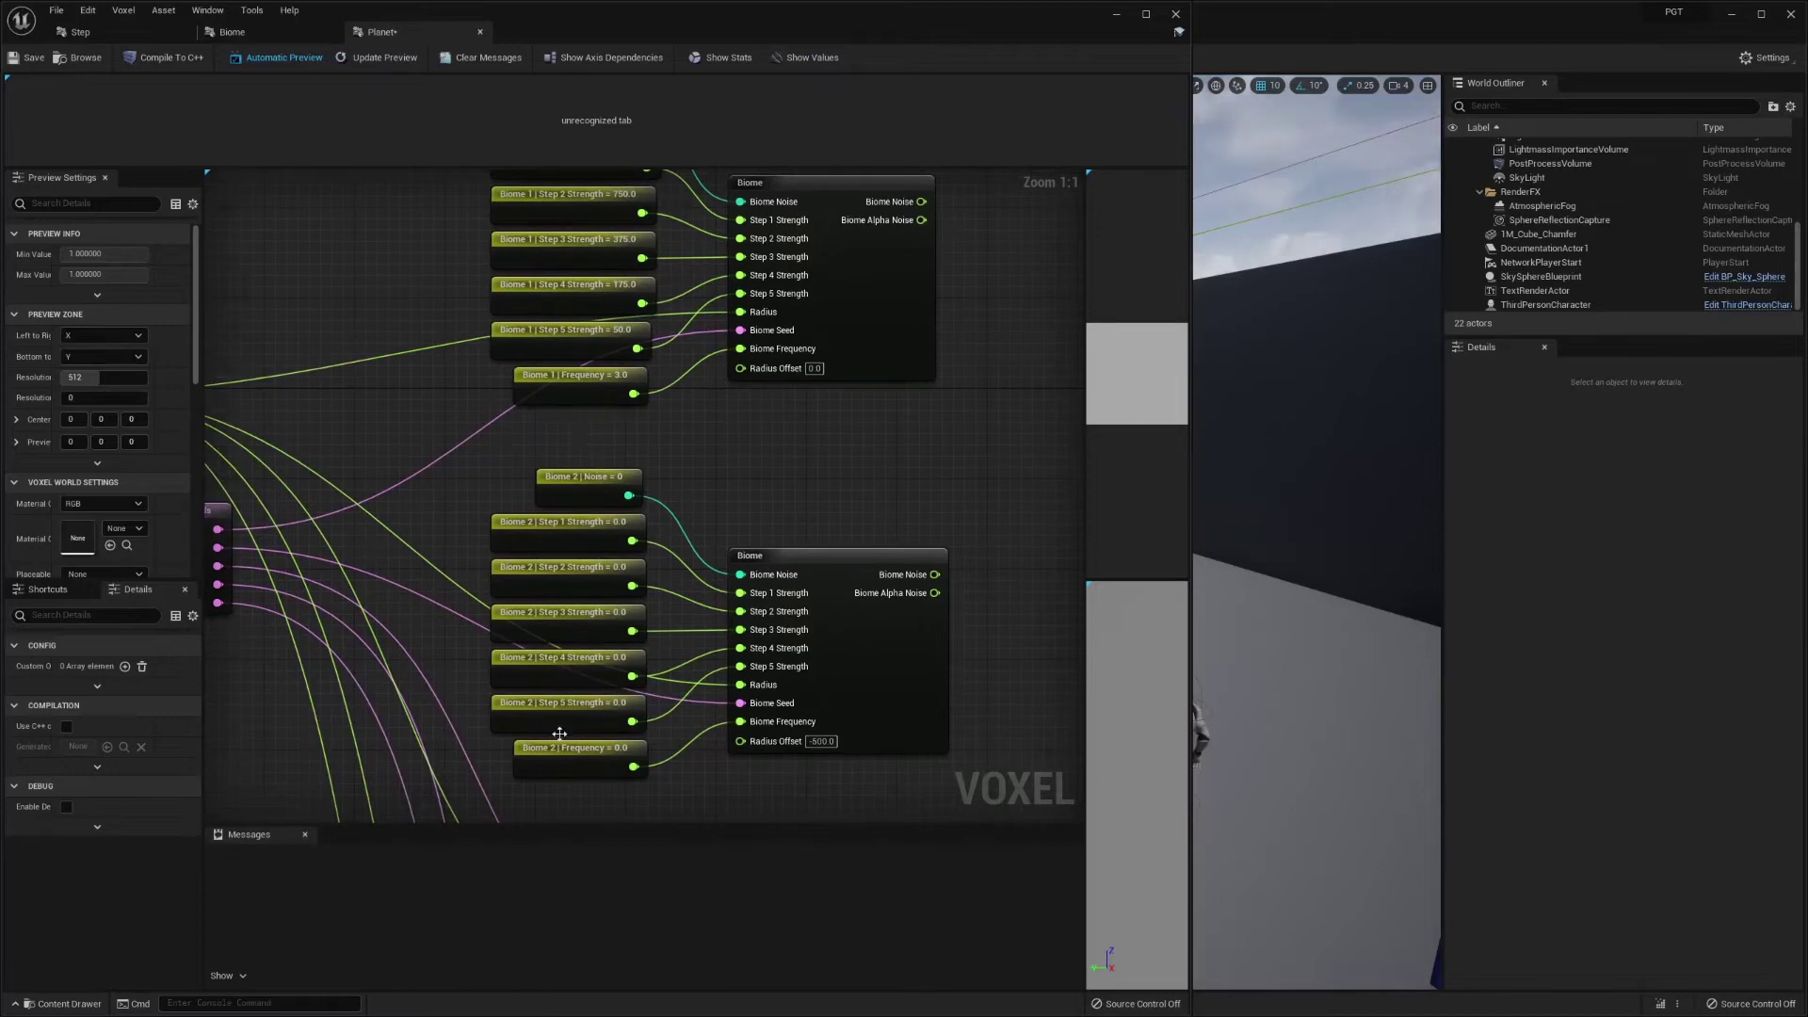
right_click_drag(695, 424, 684, 430)
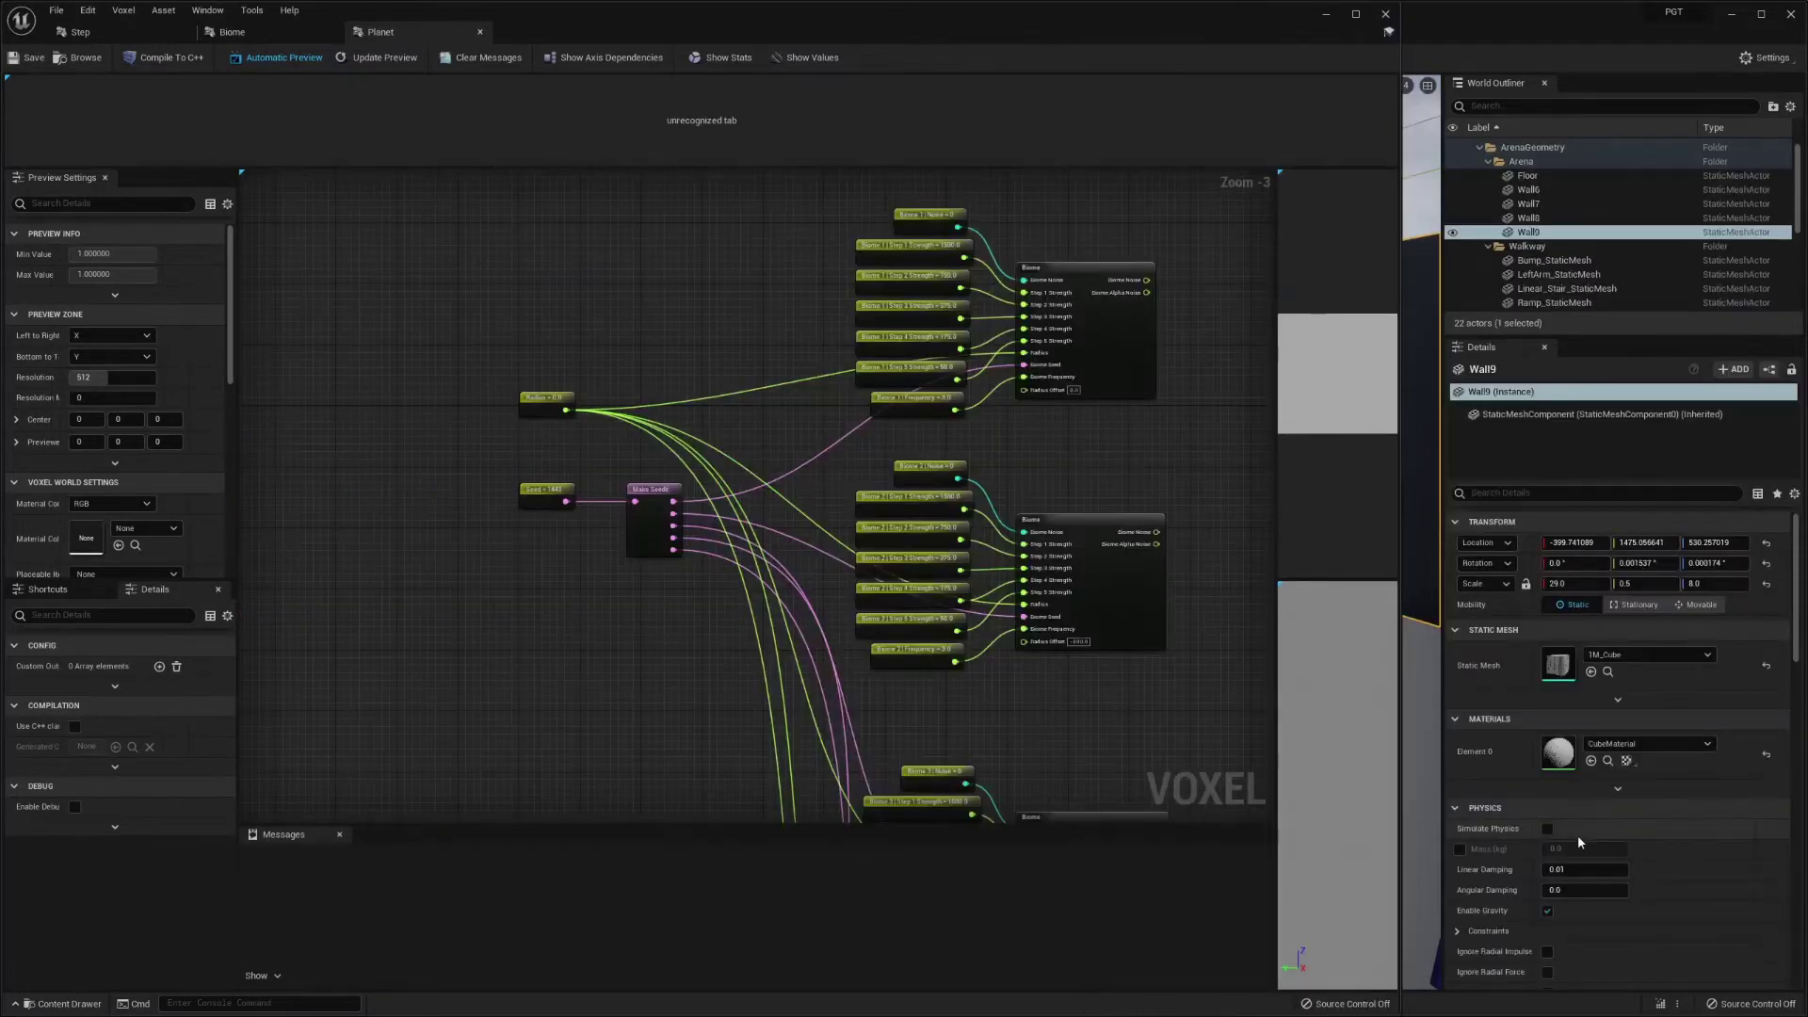
right_click_drag(1029, 457, 896, 578)
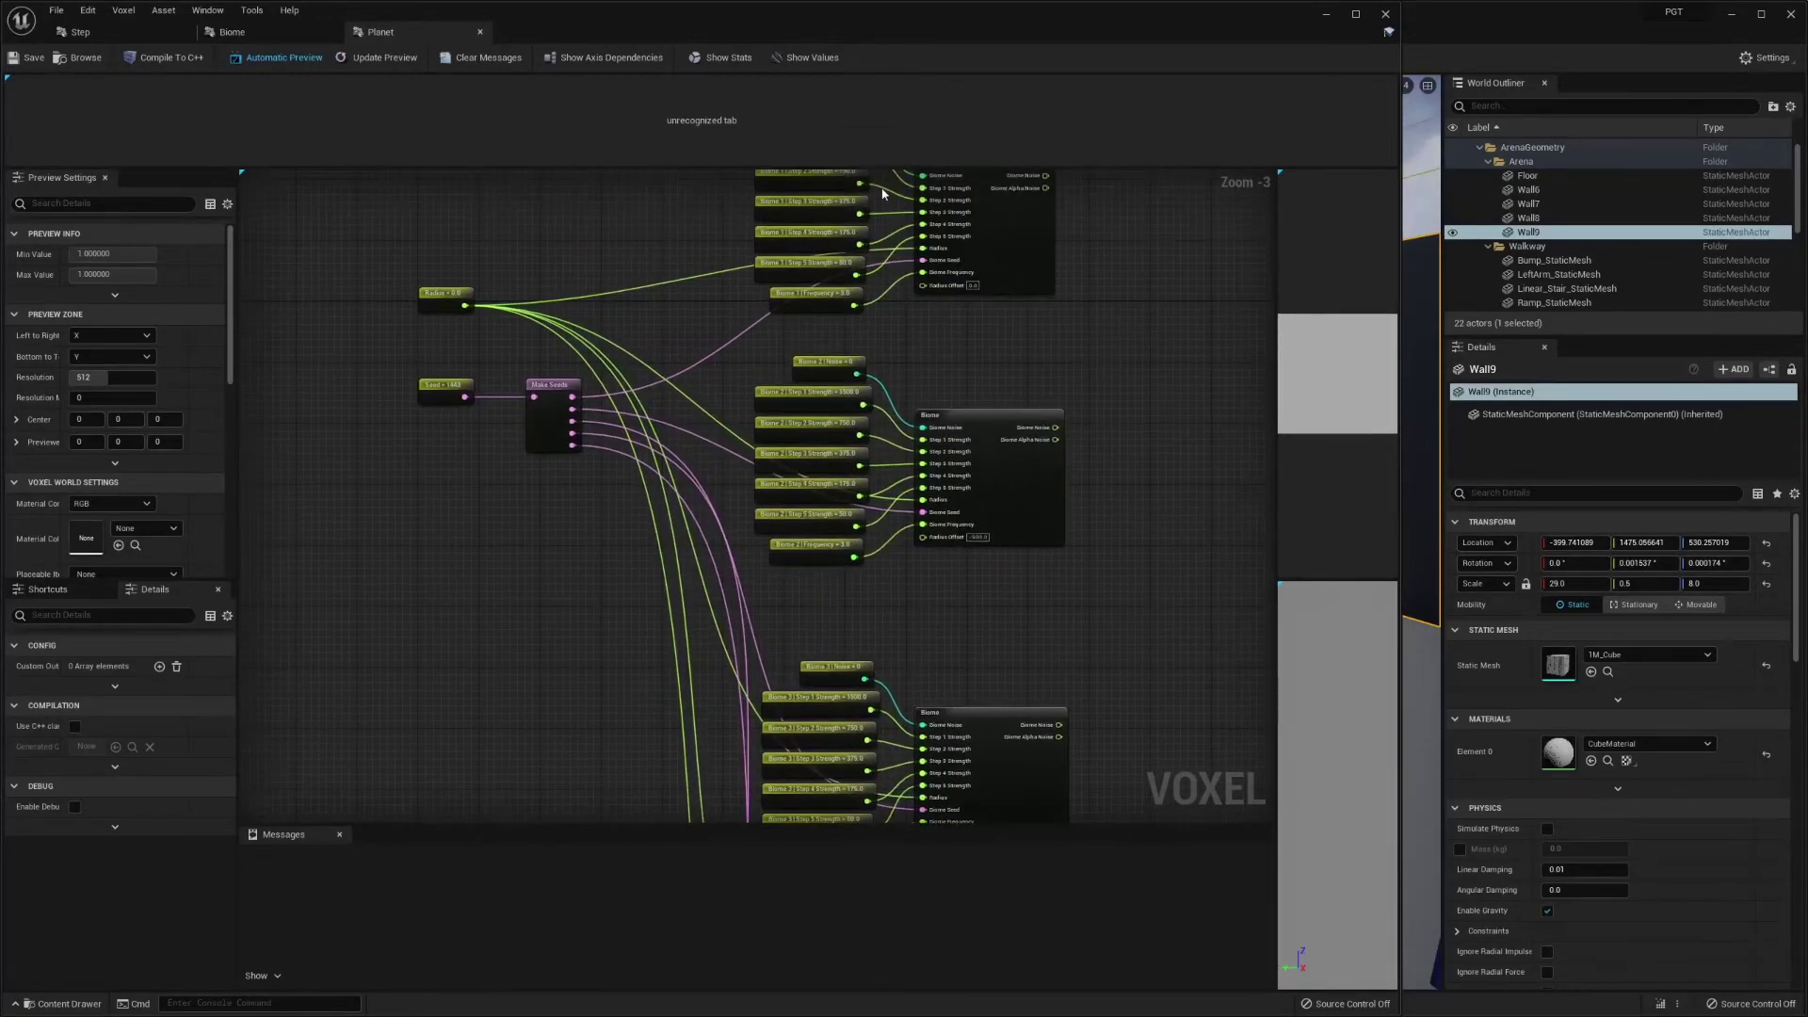
right_click_drag(873, 189, 873, 378)
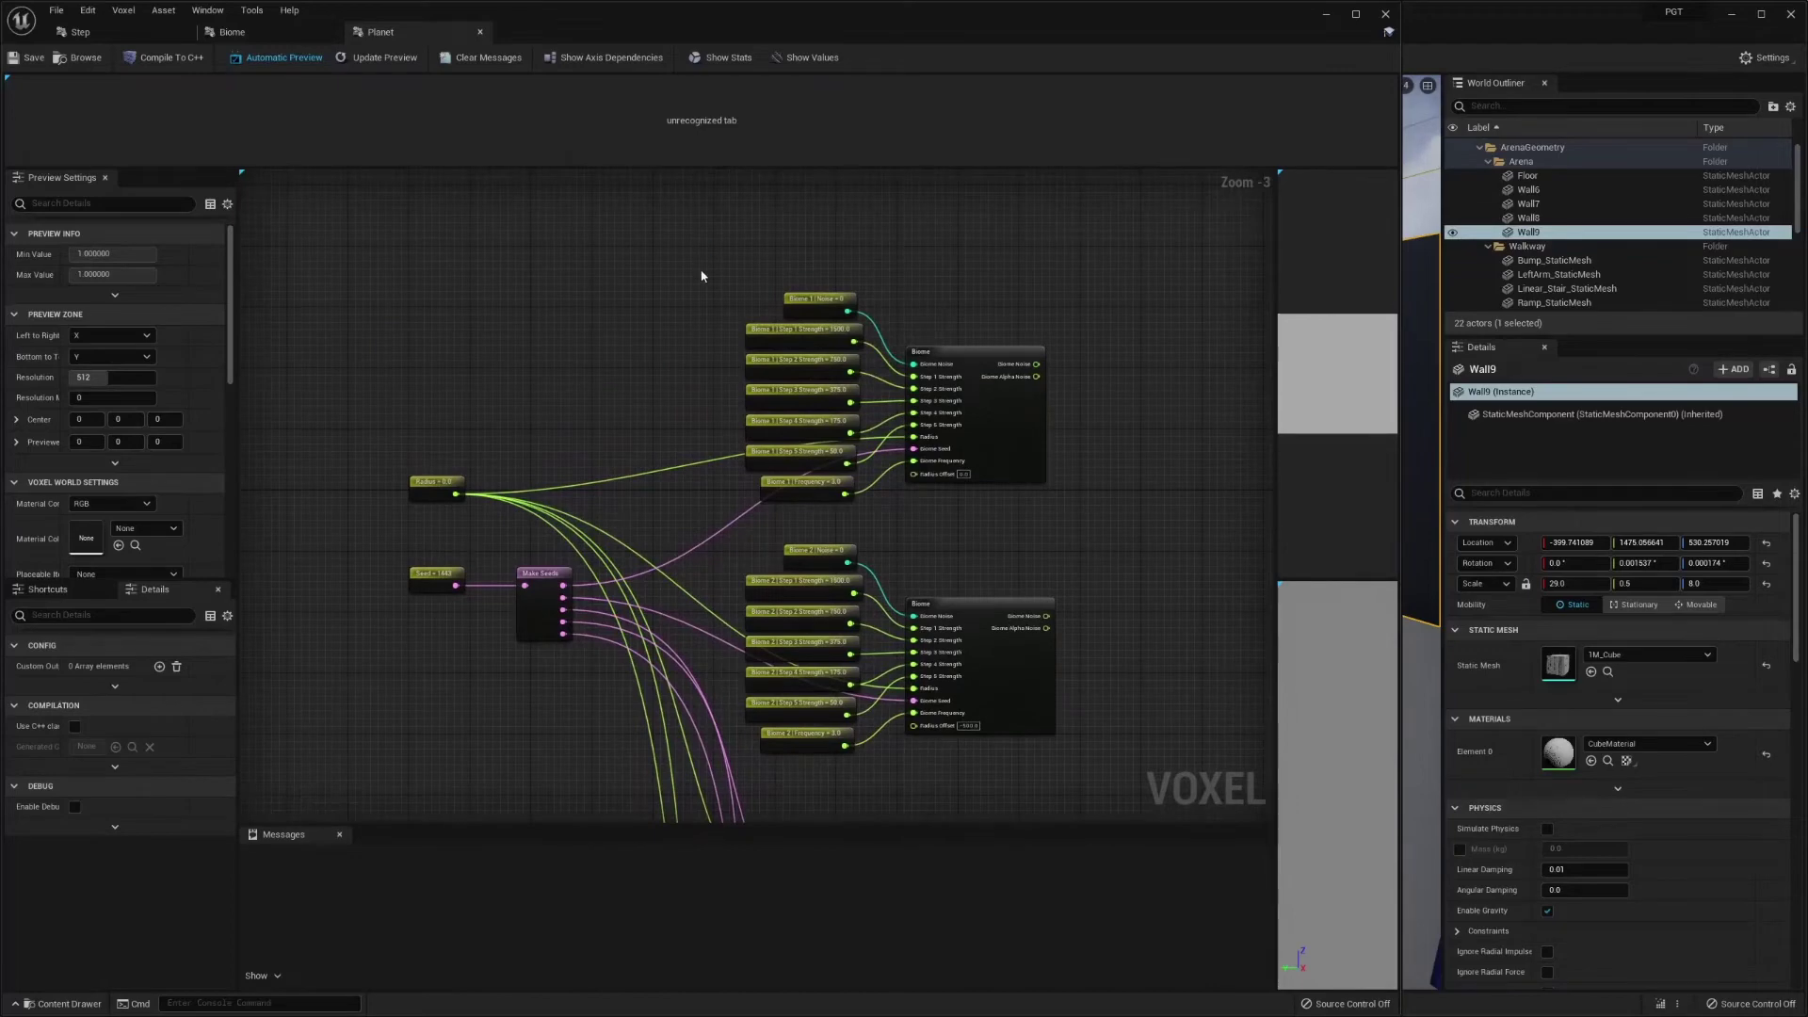
left_click_drag(701, 248, 841, 489)
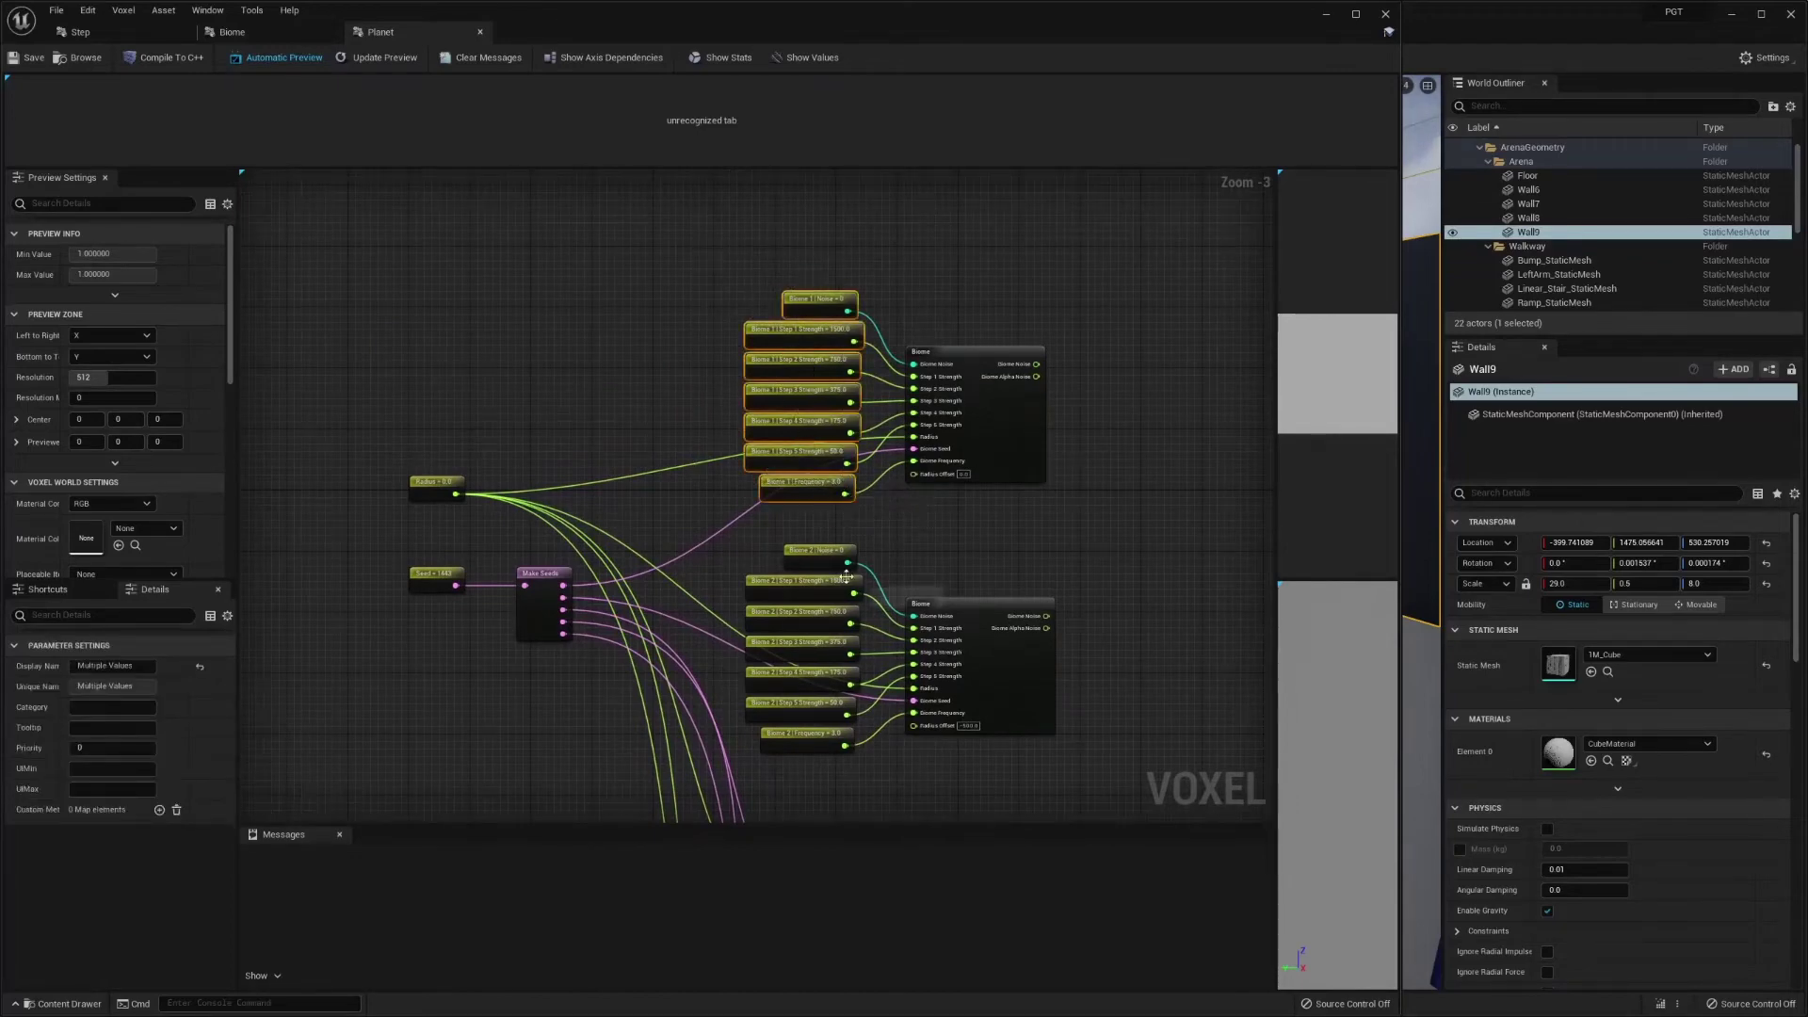
mouse_move(988, 614)
right_mouse_down()
mouse_move(929, 443)
mouse_move(960, 635)
right_mouse_up()
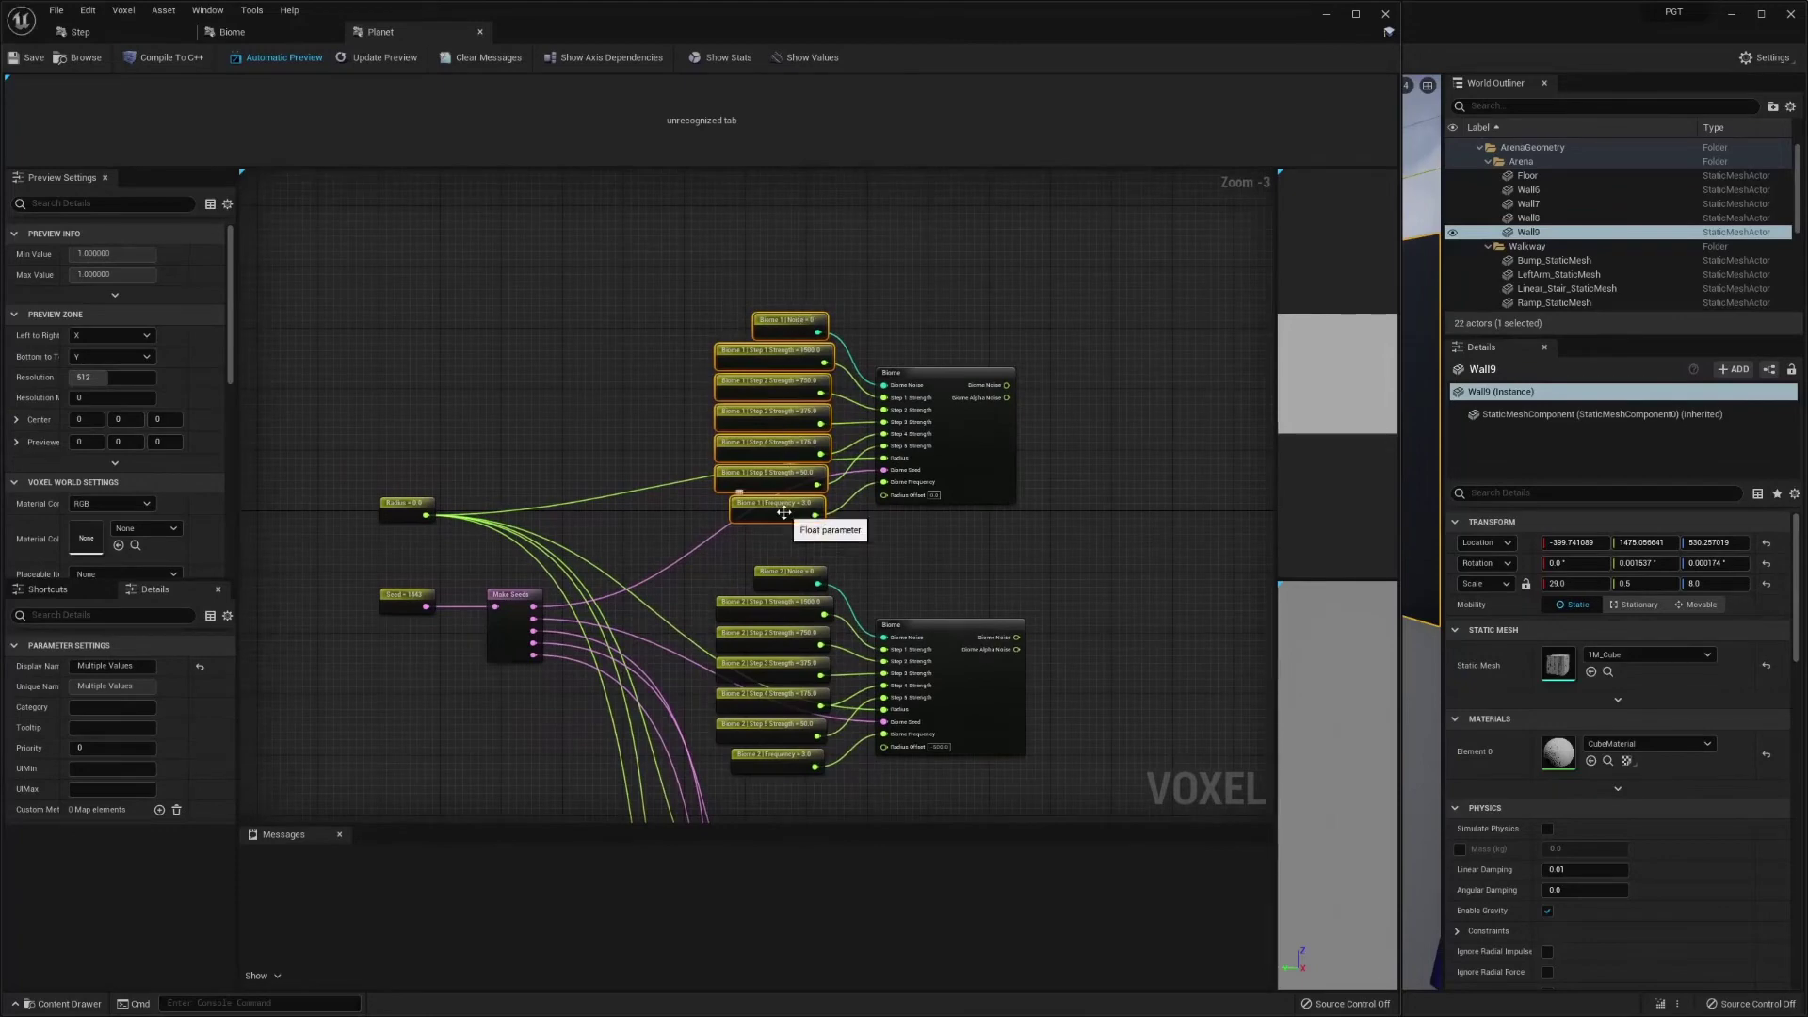
right_click_drag(765, 661, 794, 476)
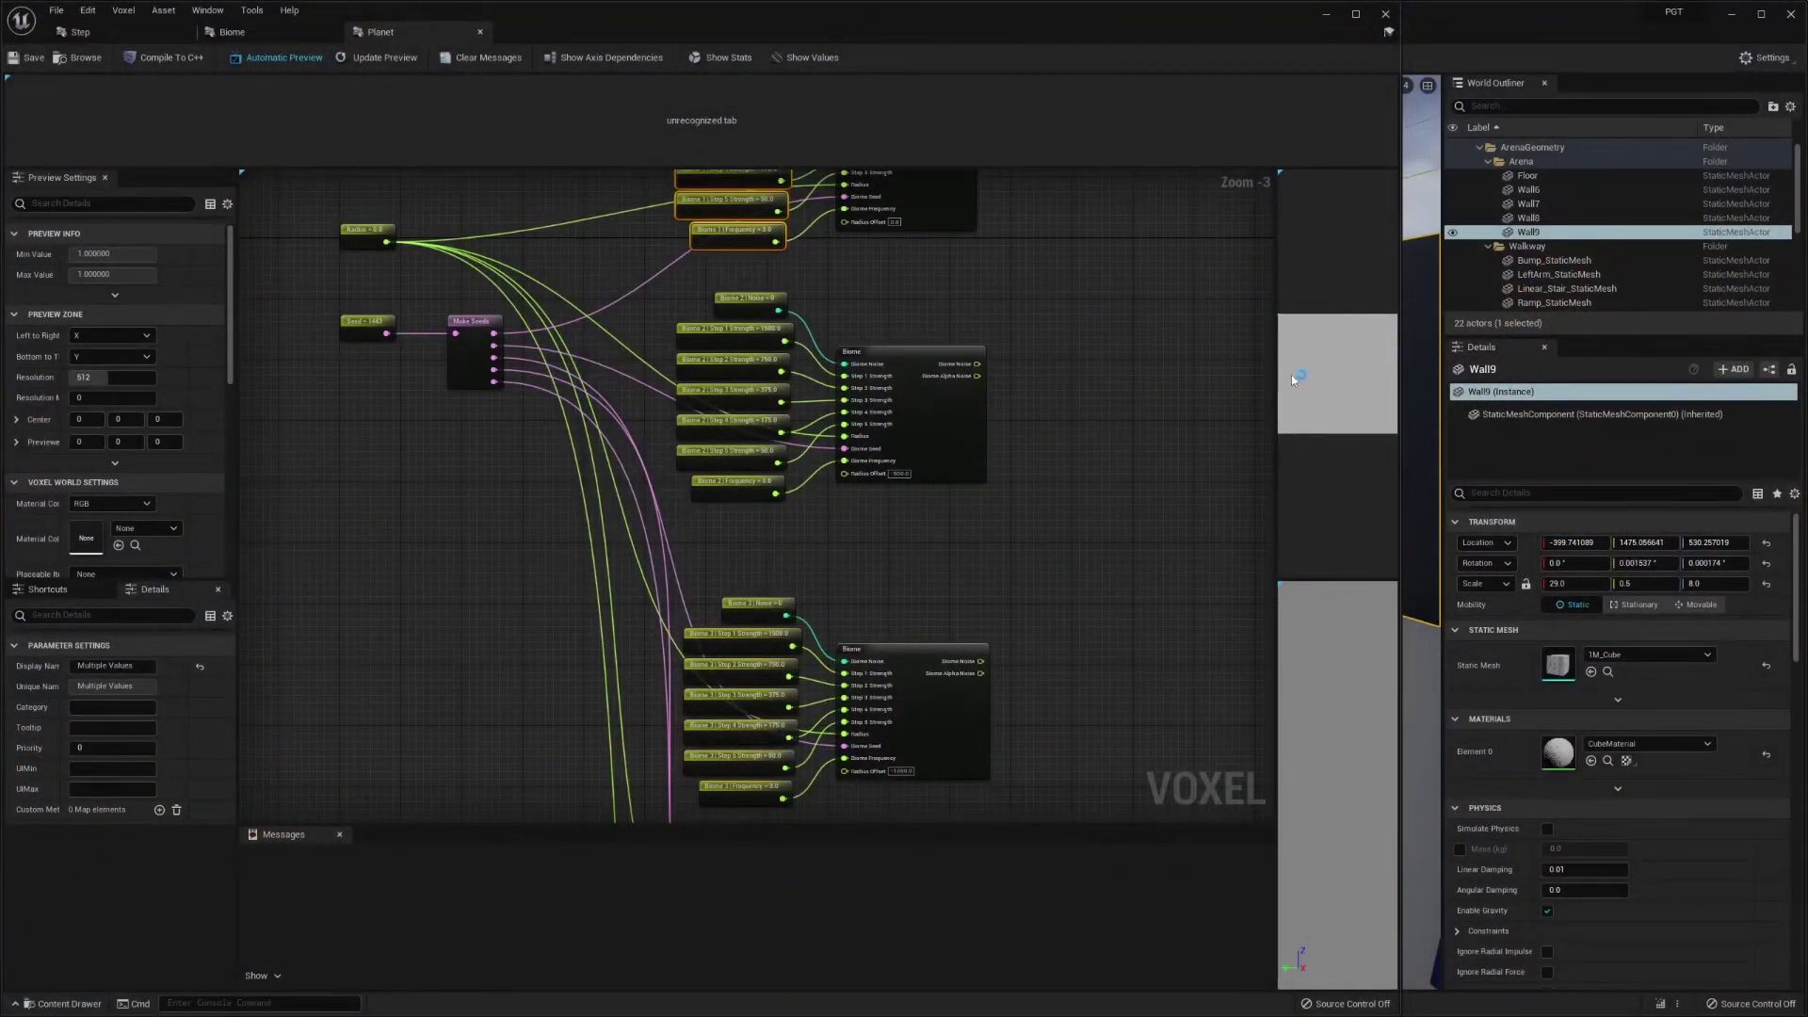
right_click_drag(1052, 366, 952, 521)
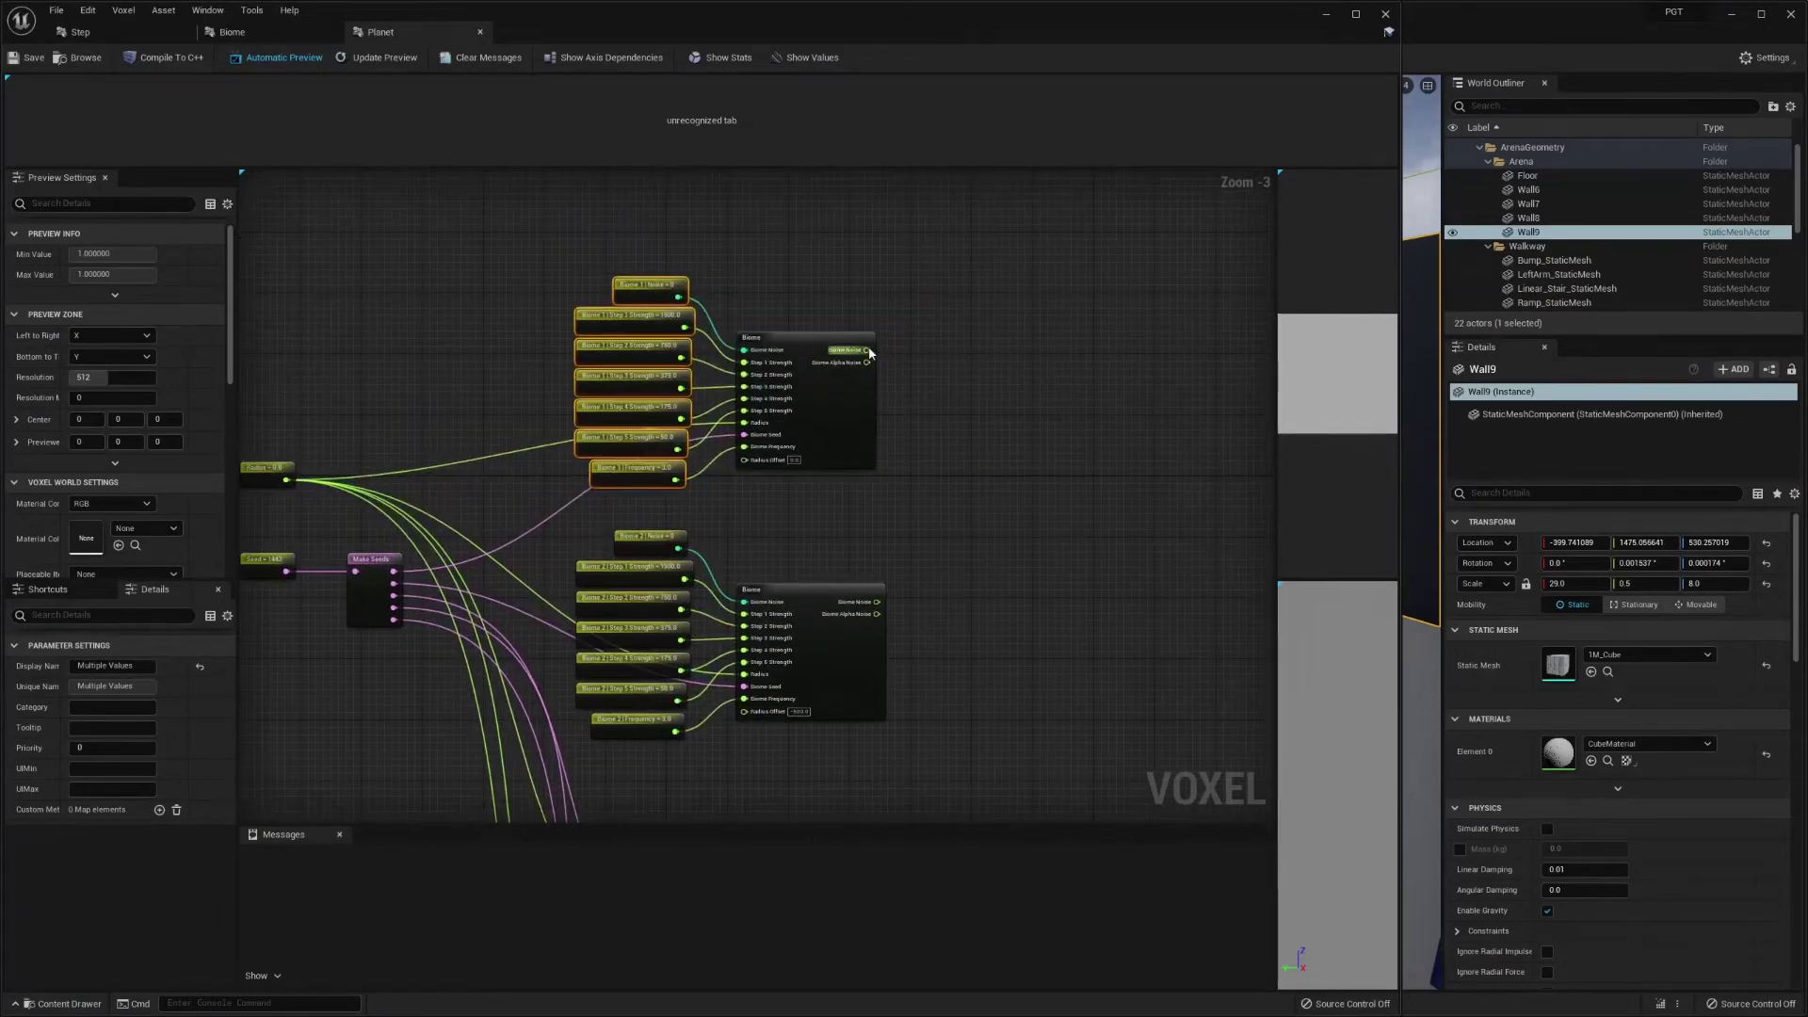
left_click_drag(868, 353, 940, 258)
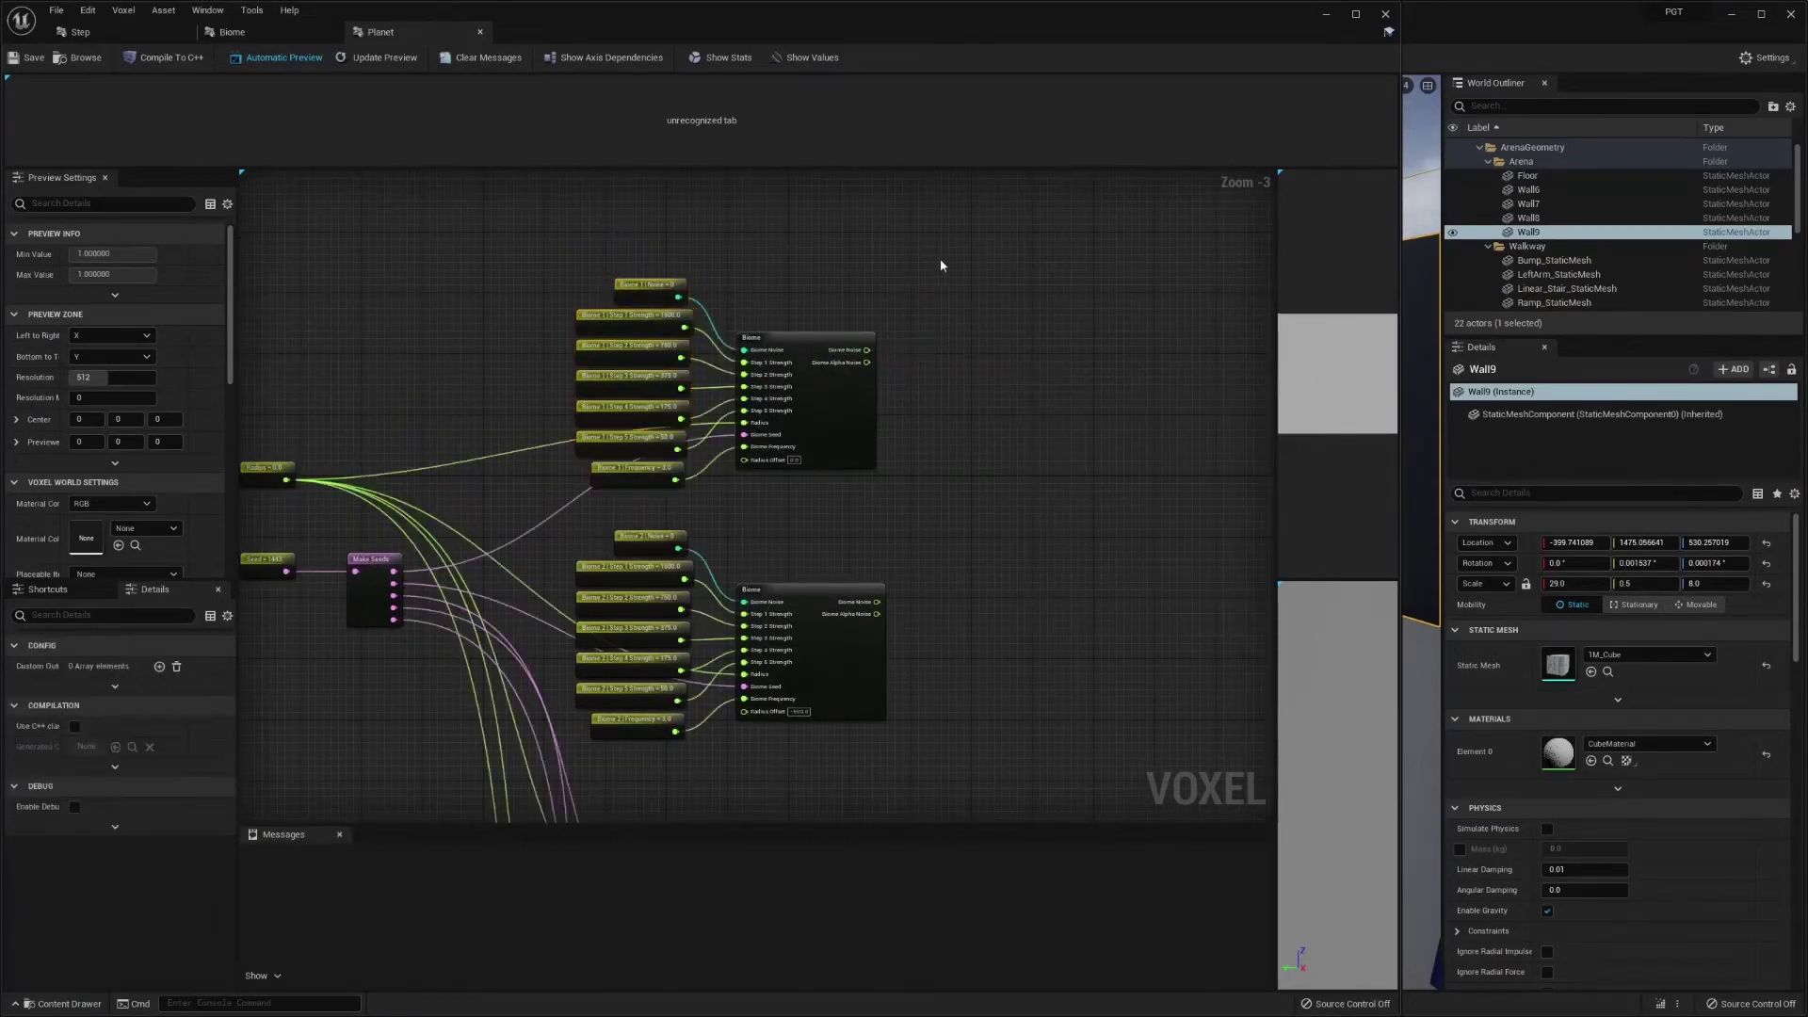
right_click_drag(940, 258, 851, 443)
right_click(902, 360)
type("radius")
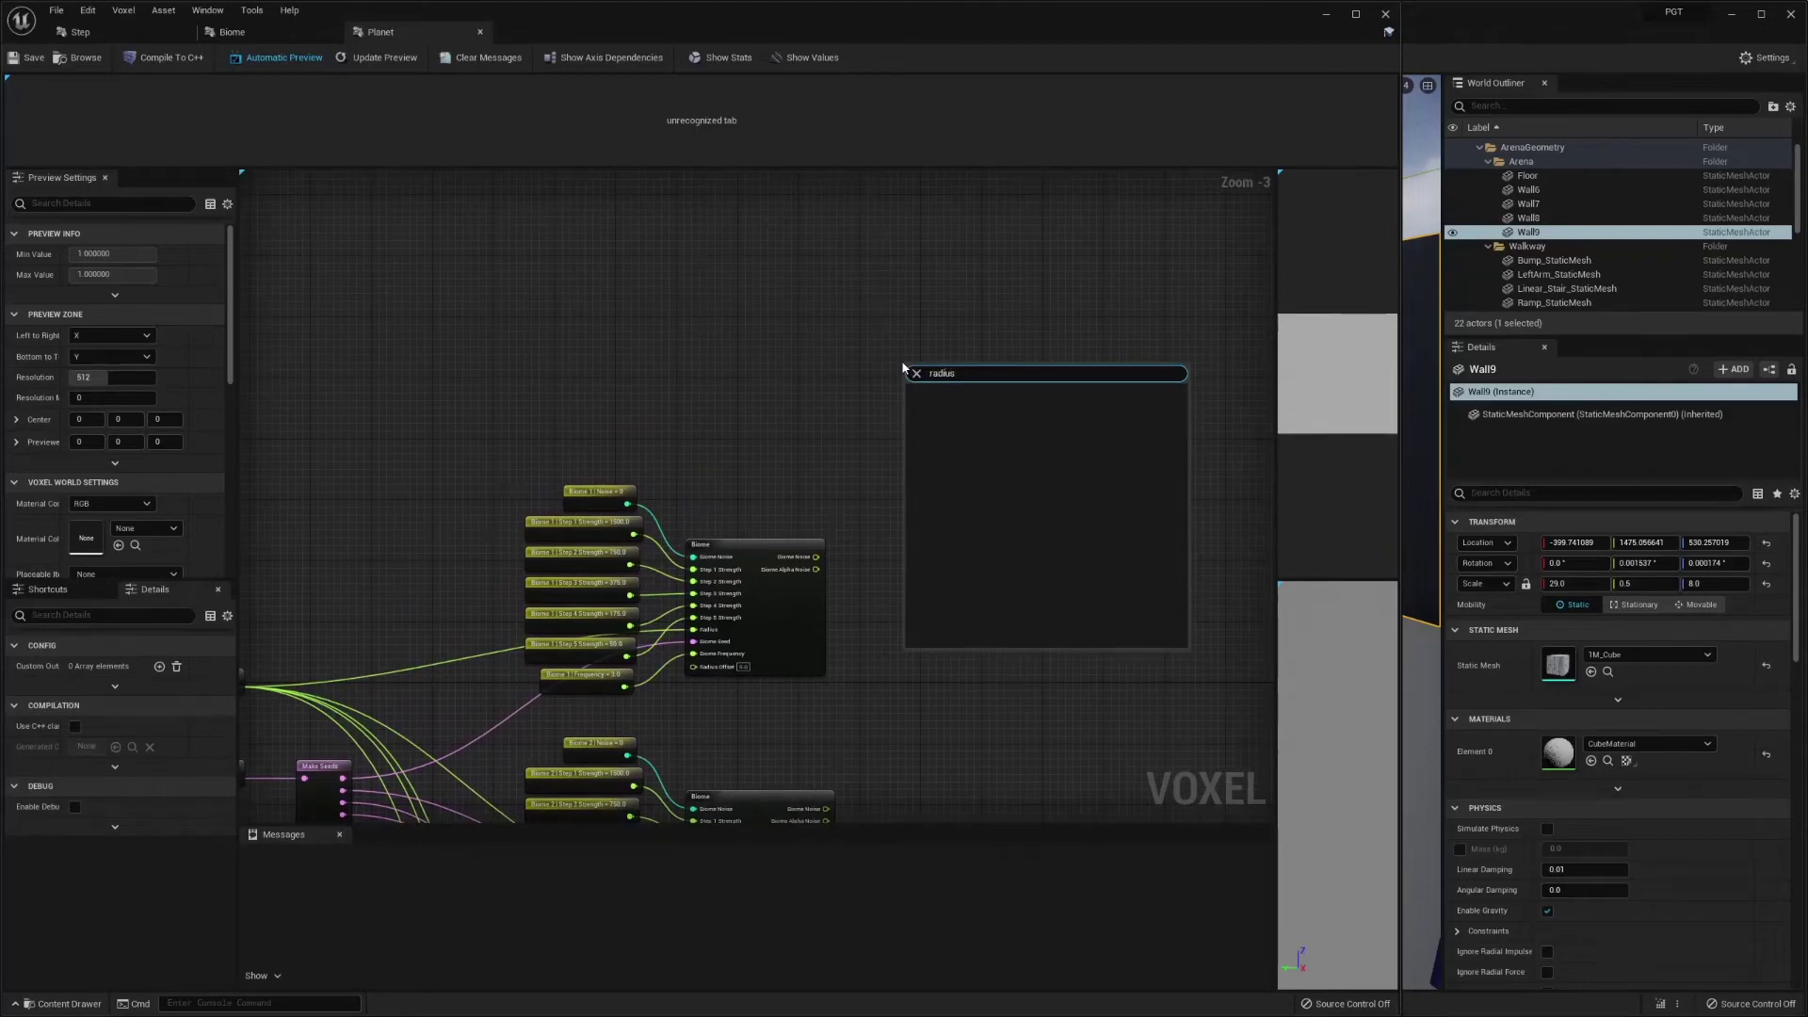
left_click(893, 323)
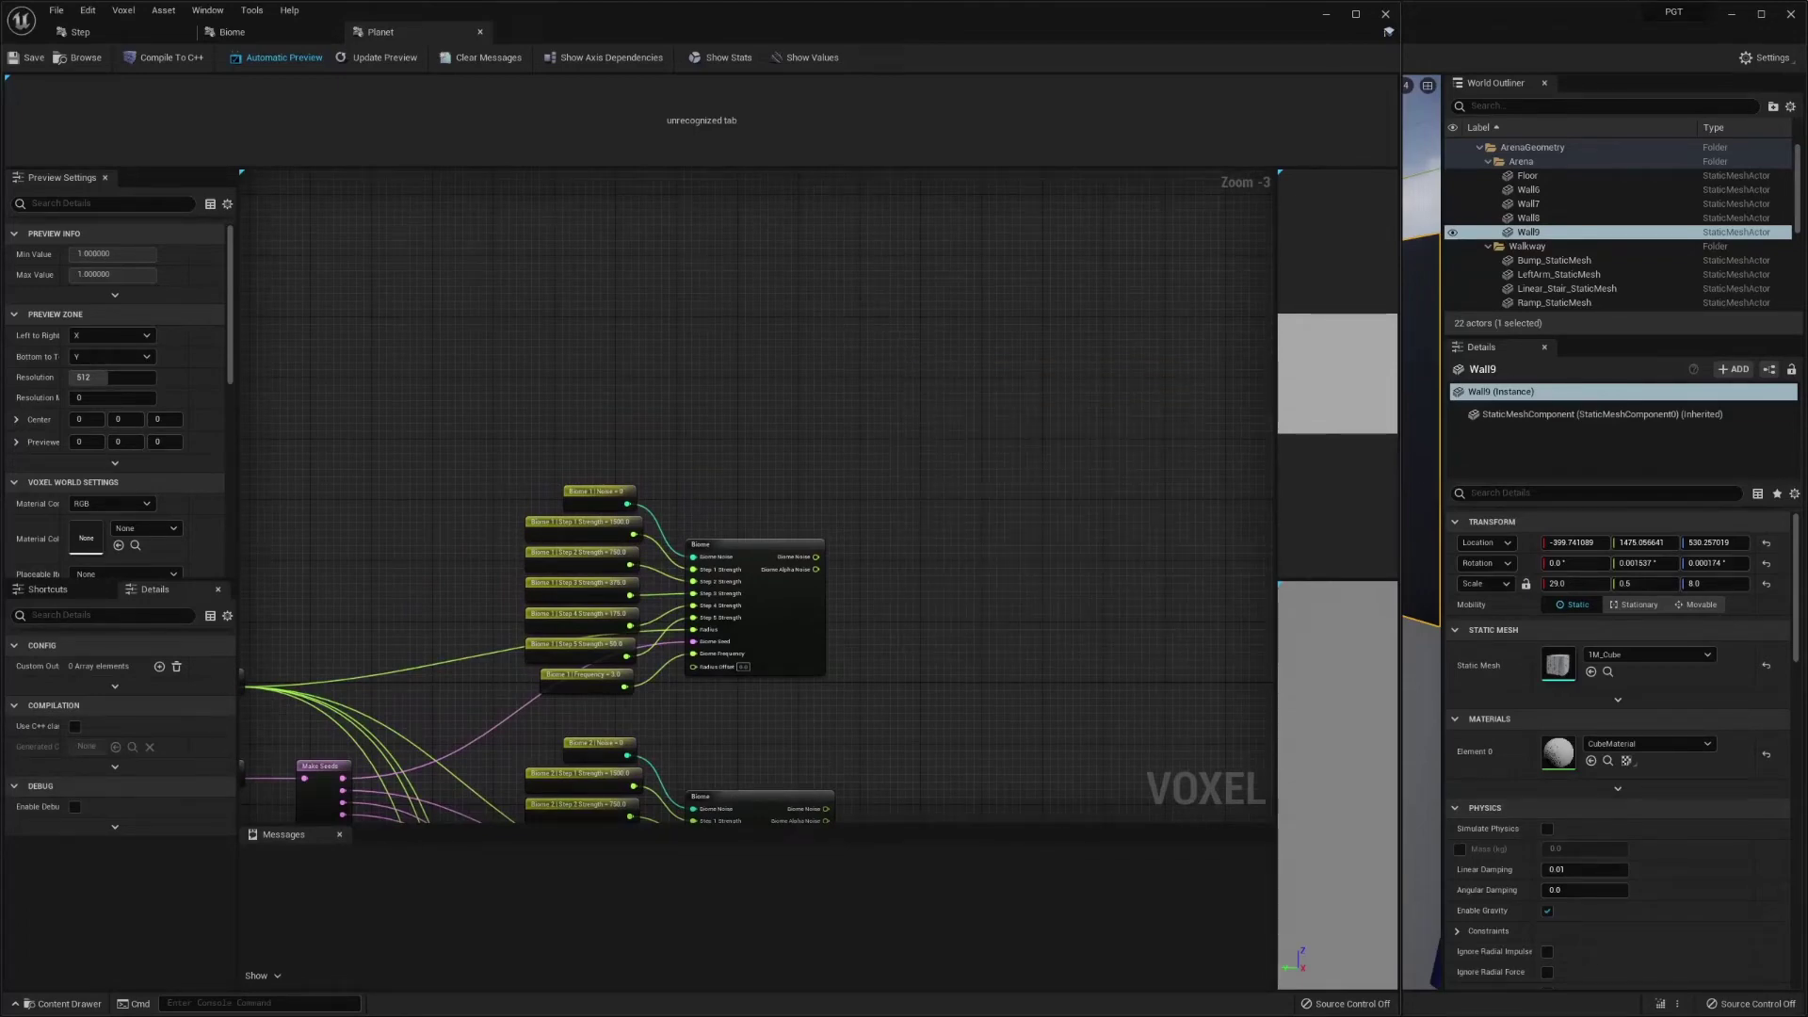
right_click_drag(1230, 283, 902, 494)
right_click(879, 383)
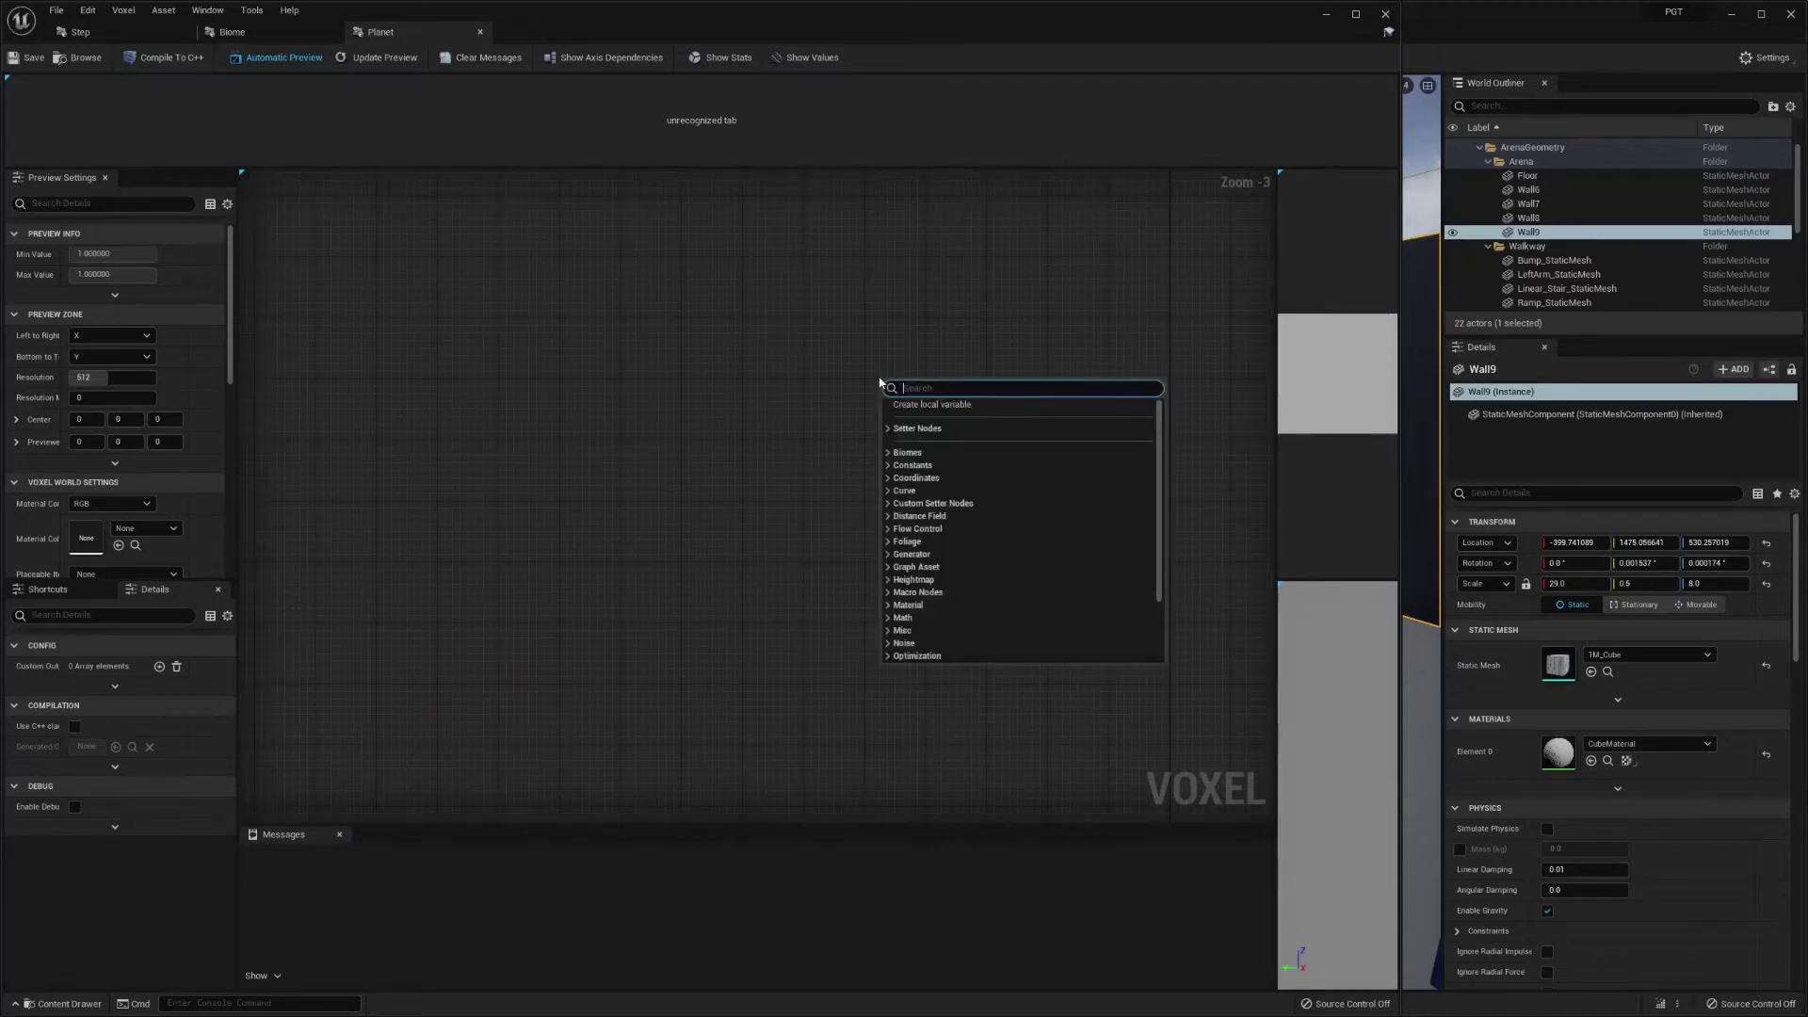
type("vector len")
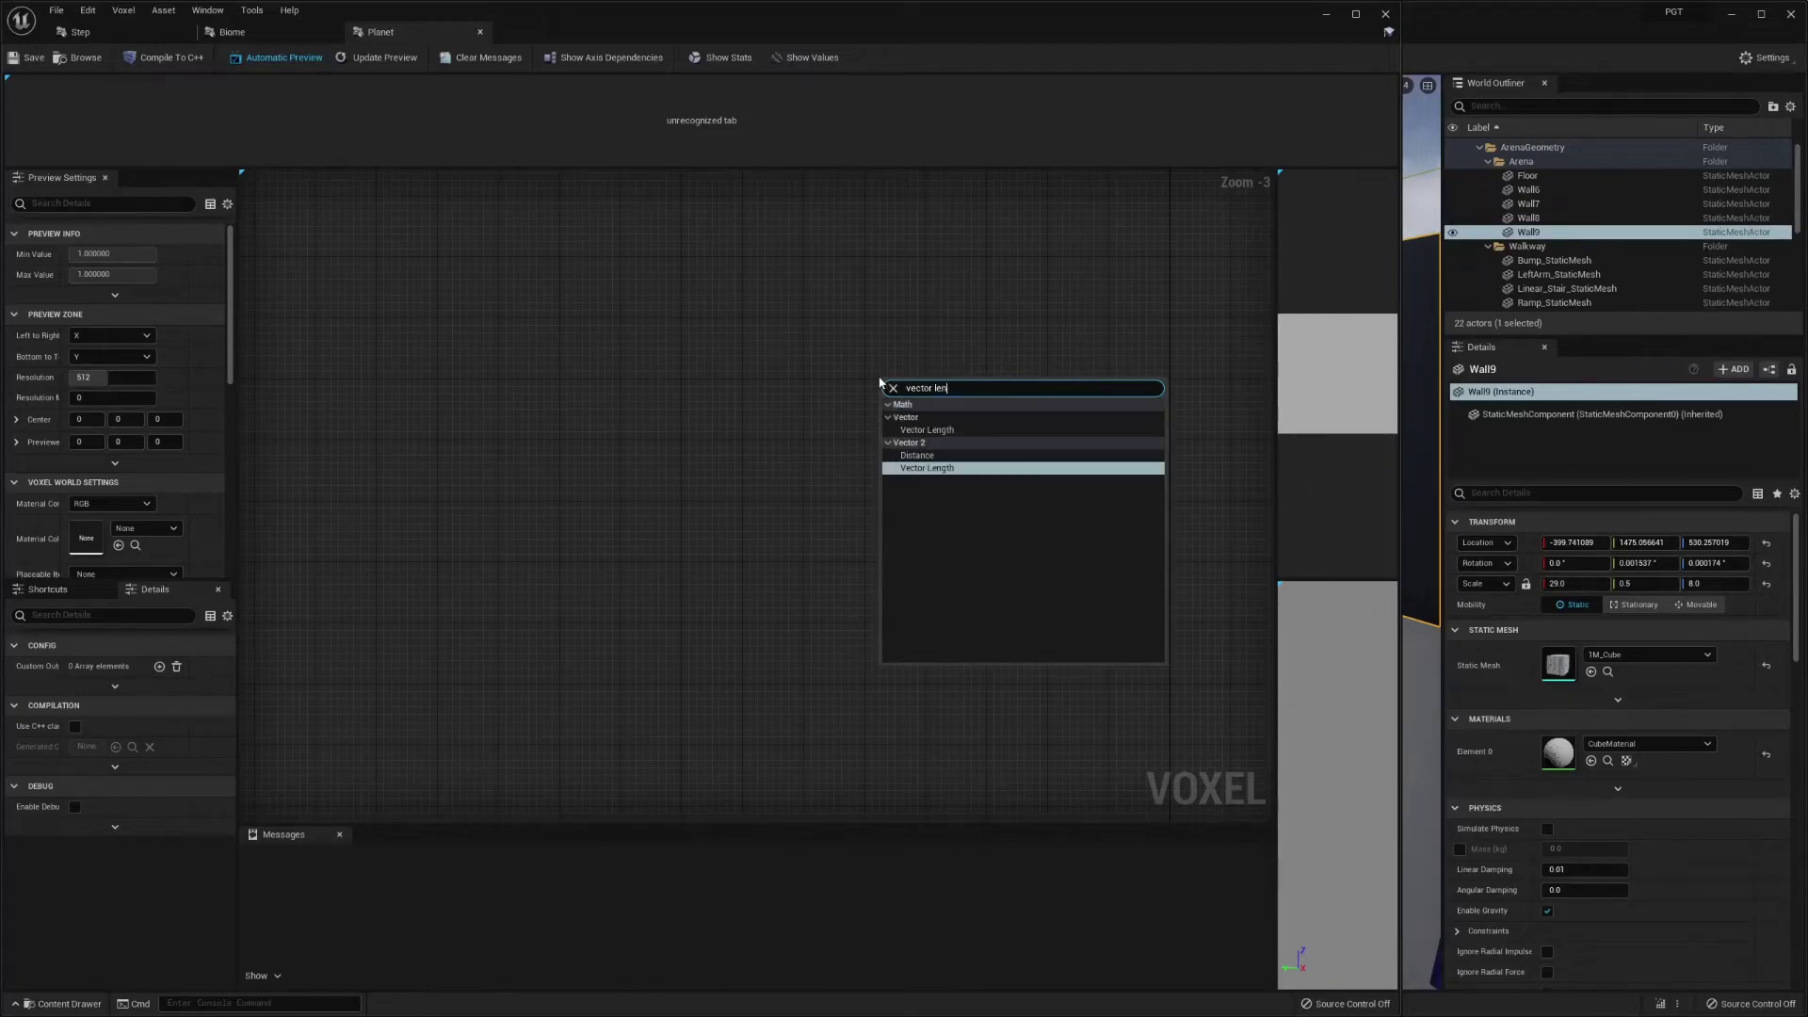
key("Return")
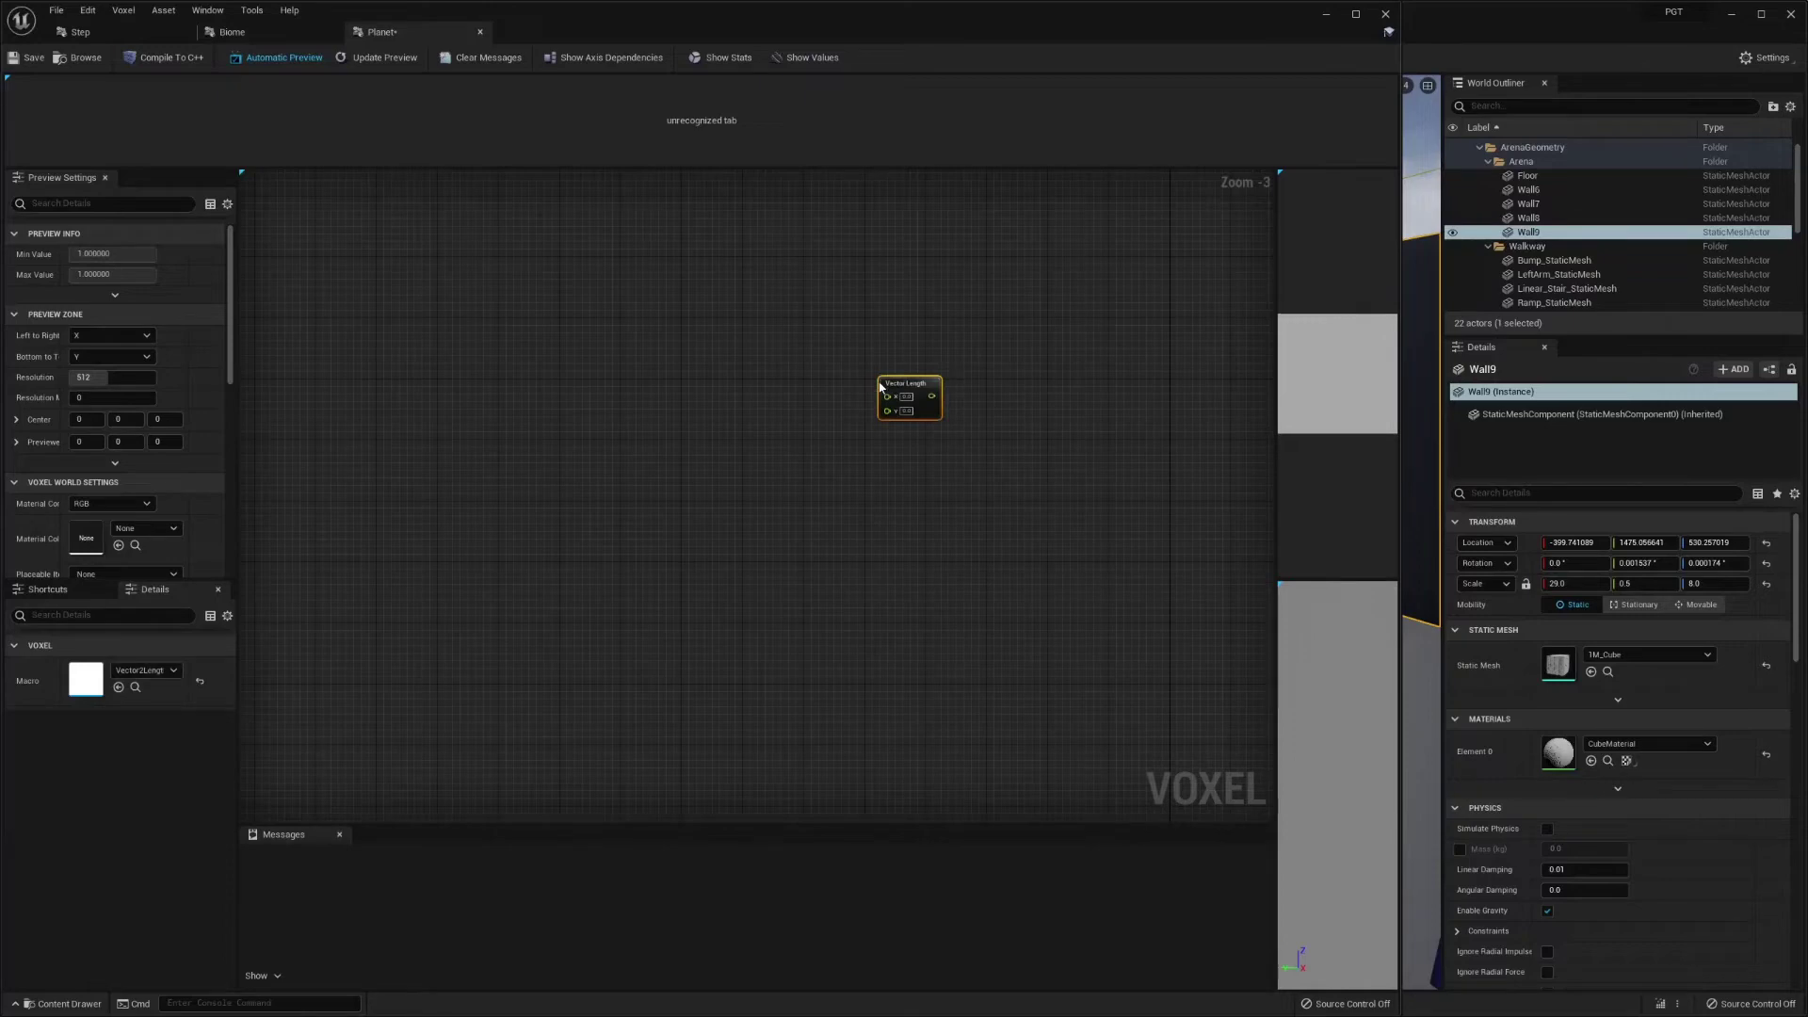
key("Delete")
- Add a three-component Vector Length node in the empty graph area above and to the right of the Biome nodes
right_click(919, 377)
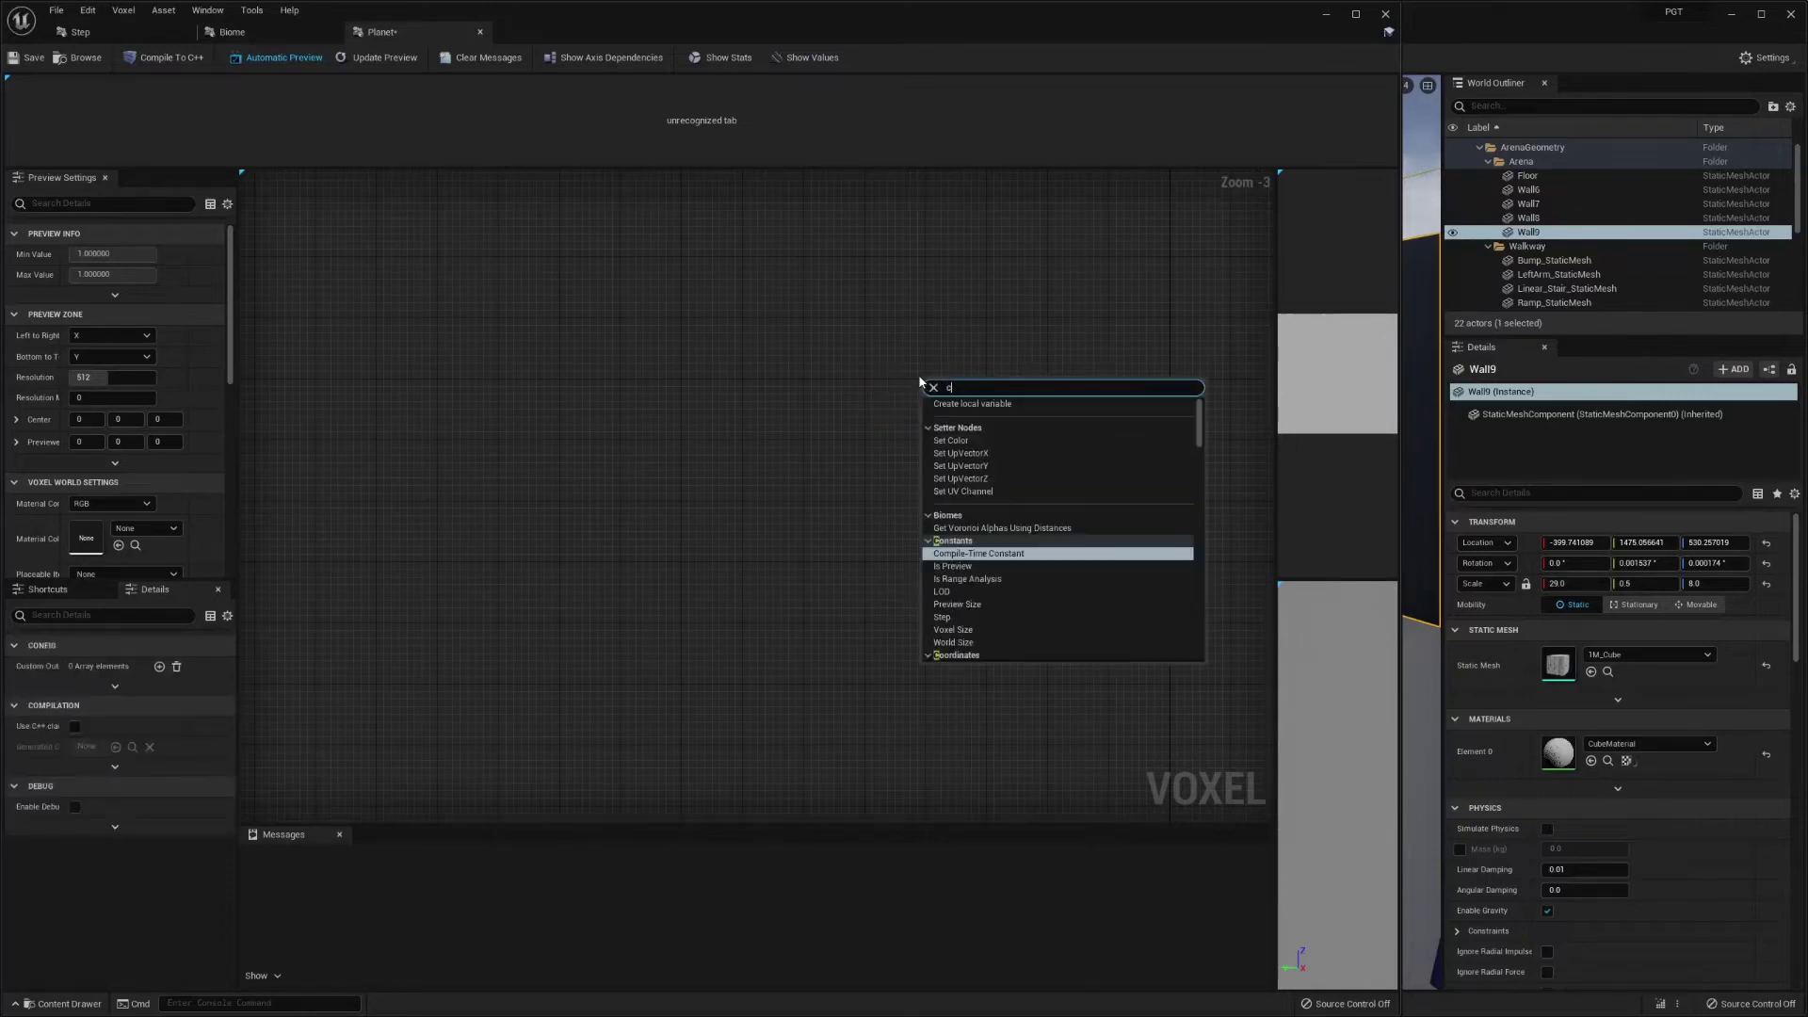
type("vec")
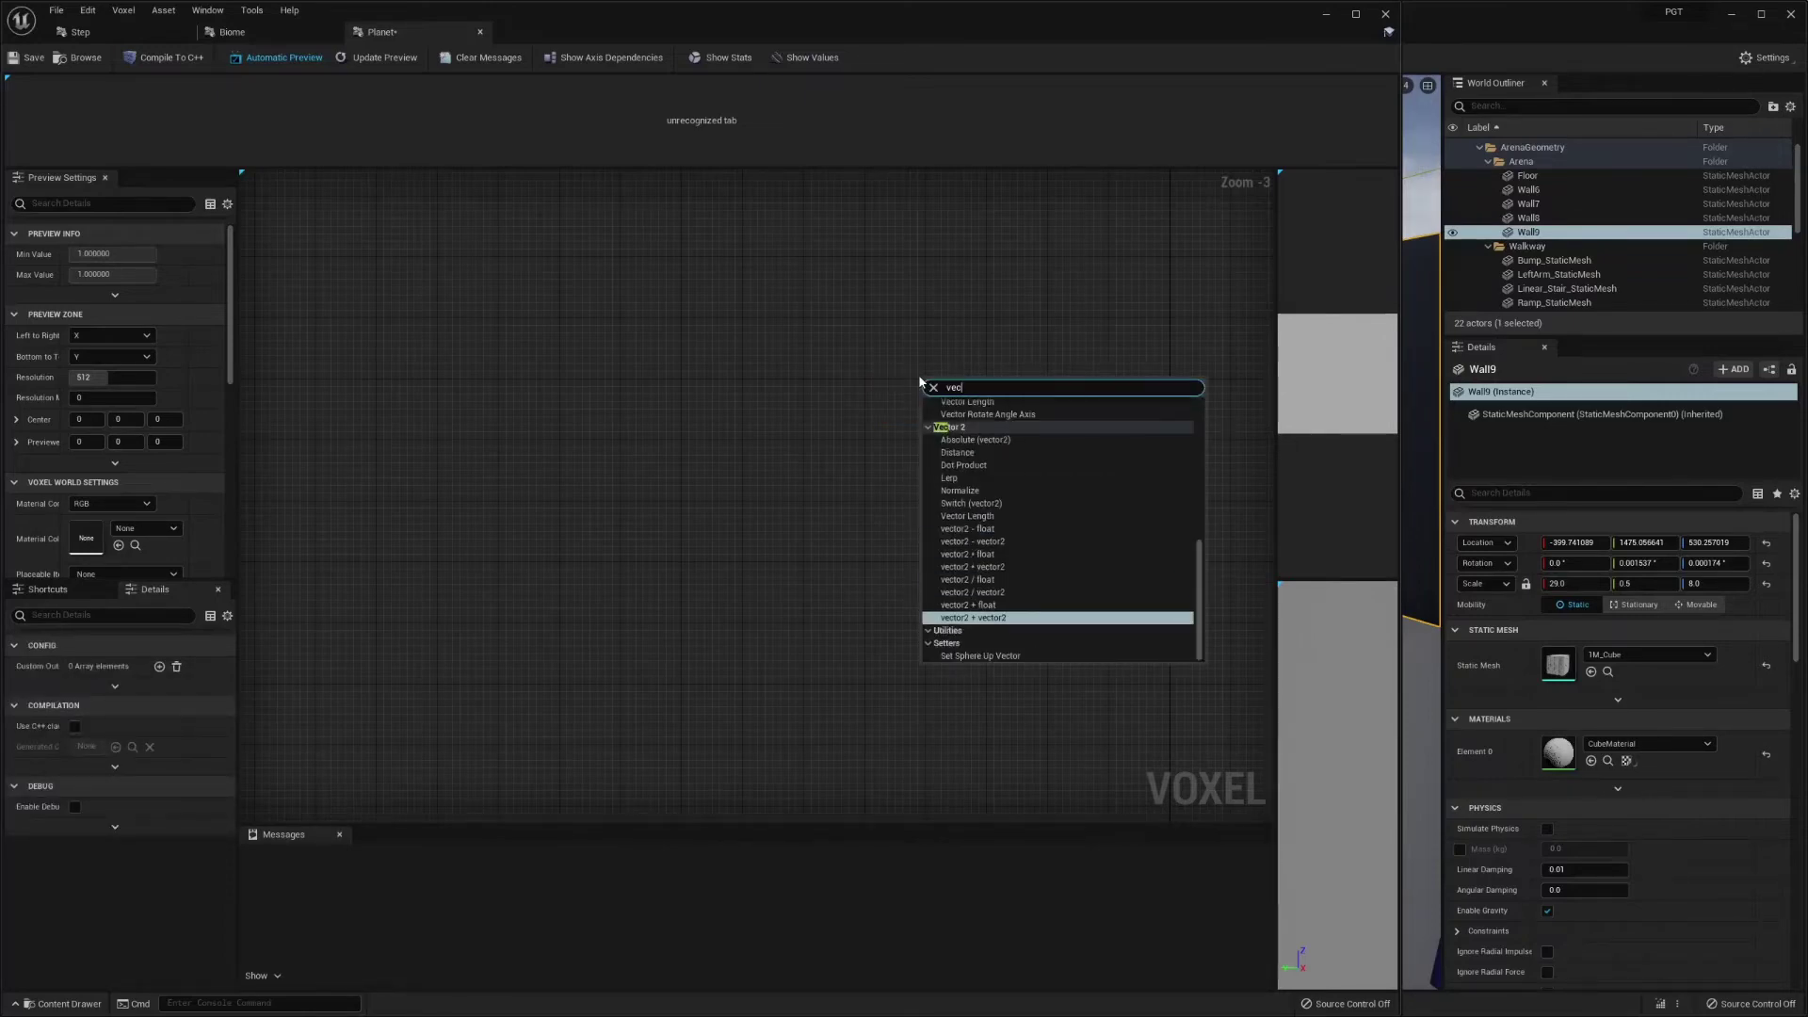
type("tor lengh")
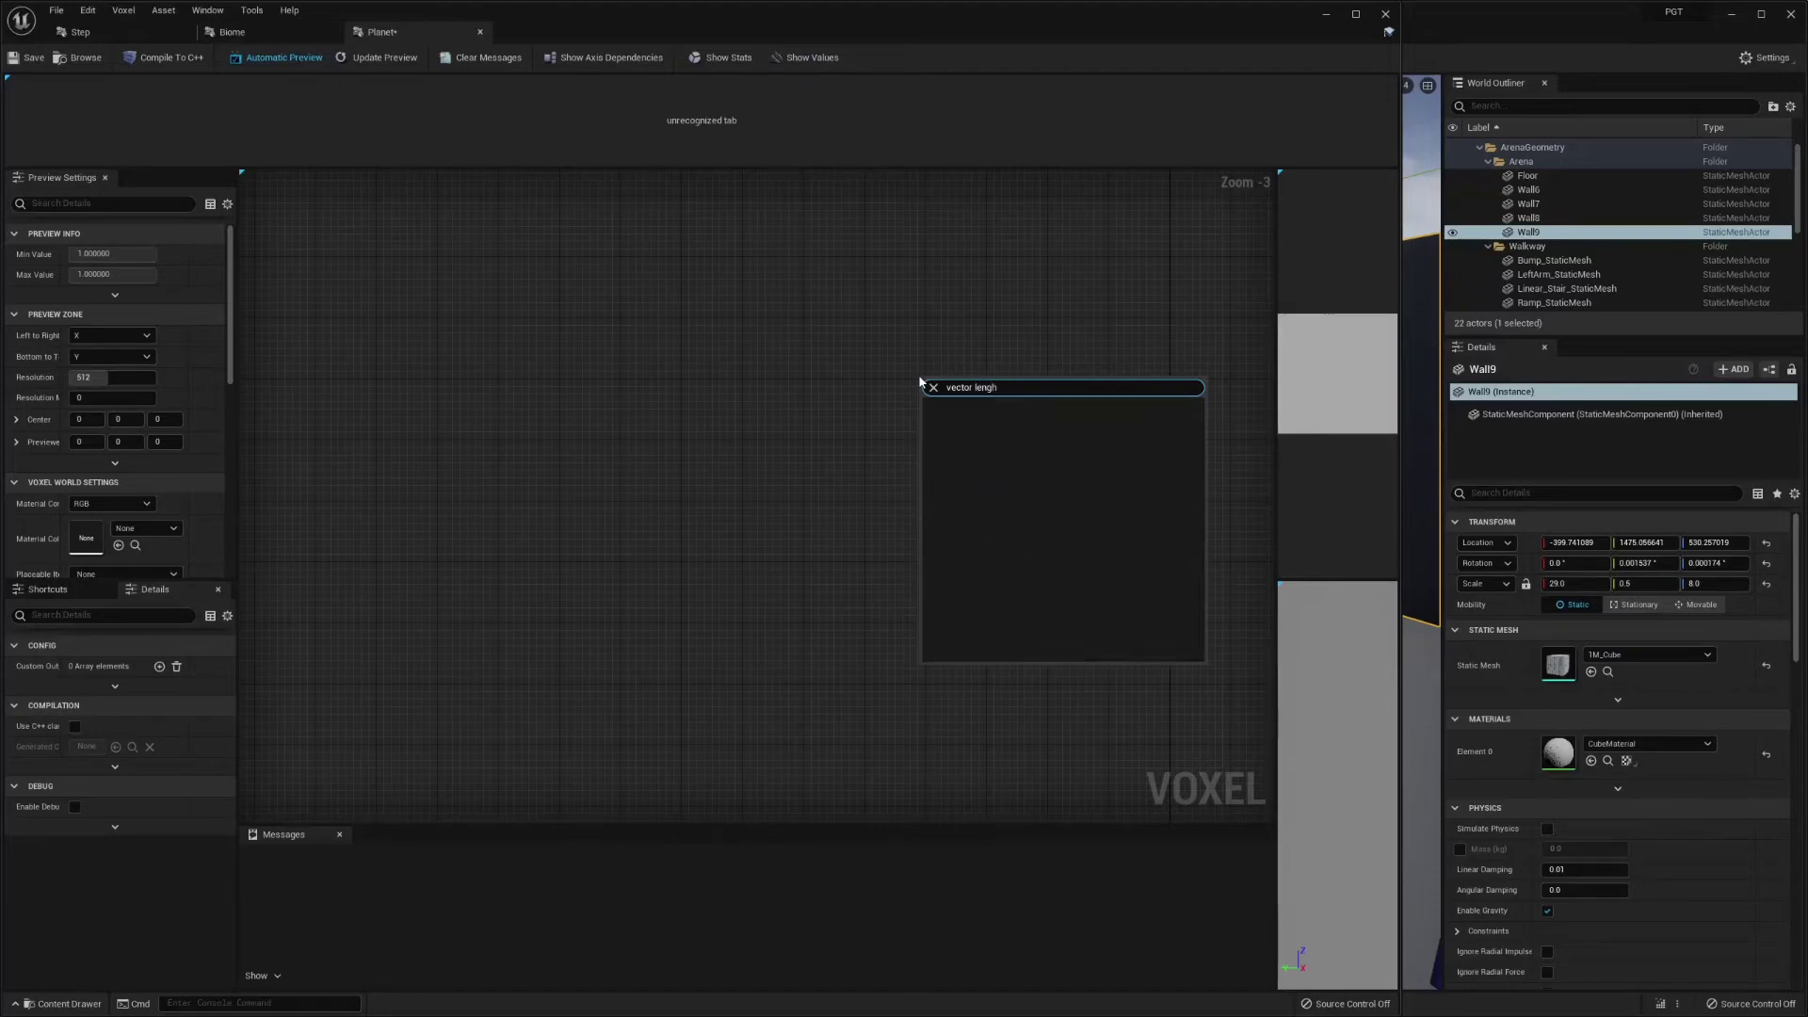
key("BackSpace")
type("th")
left_click(962, 415)
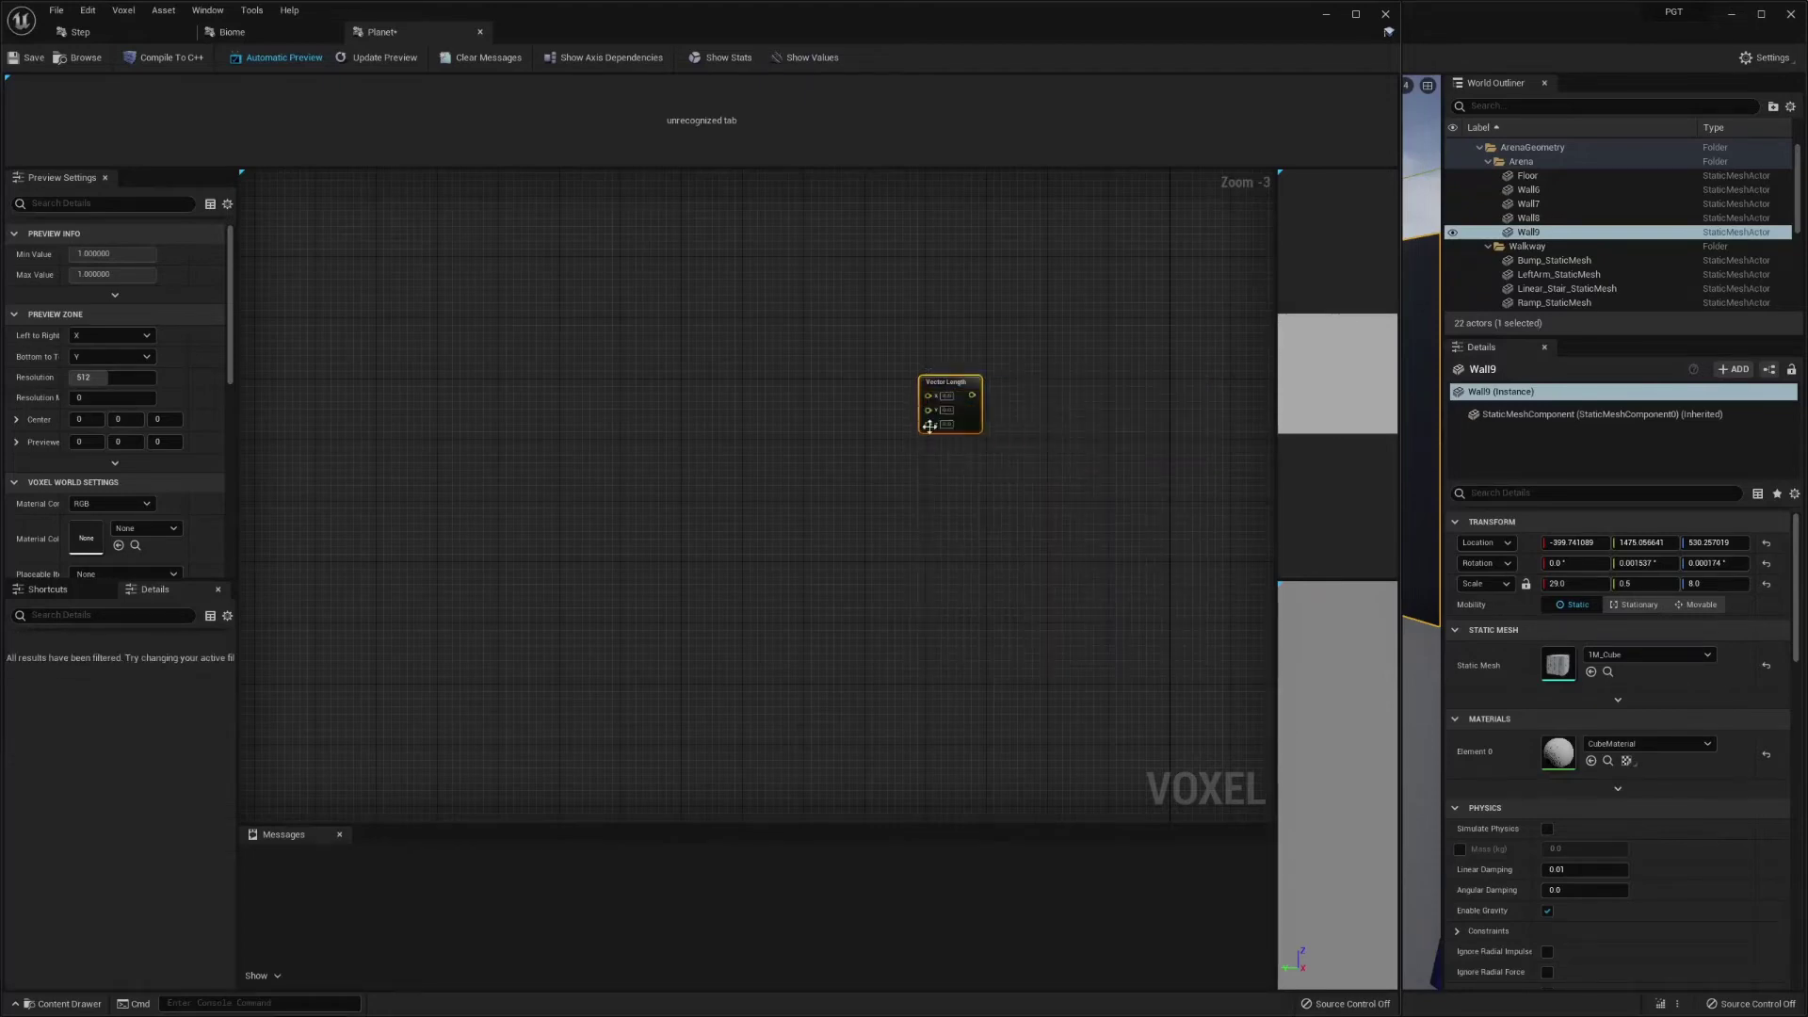
- Add X, Y and Z coordinate nodes and feed them into the matching inputs of the Vector Length node
left_click_drag(927, 396, 864, 380)
type("x")
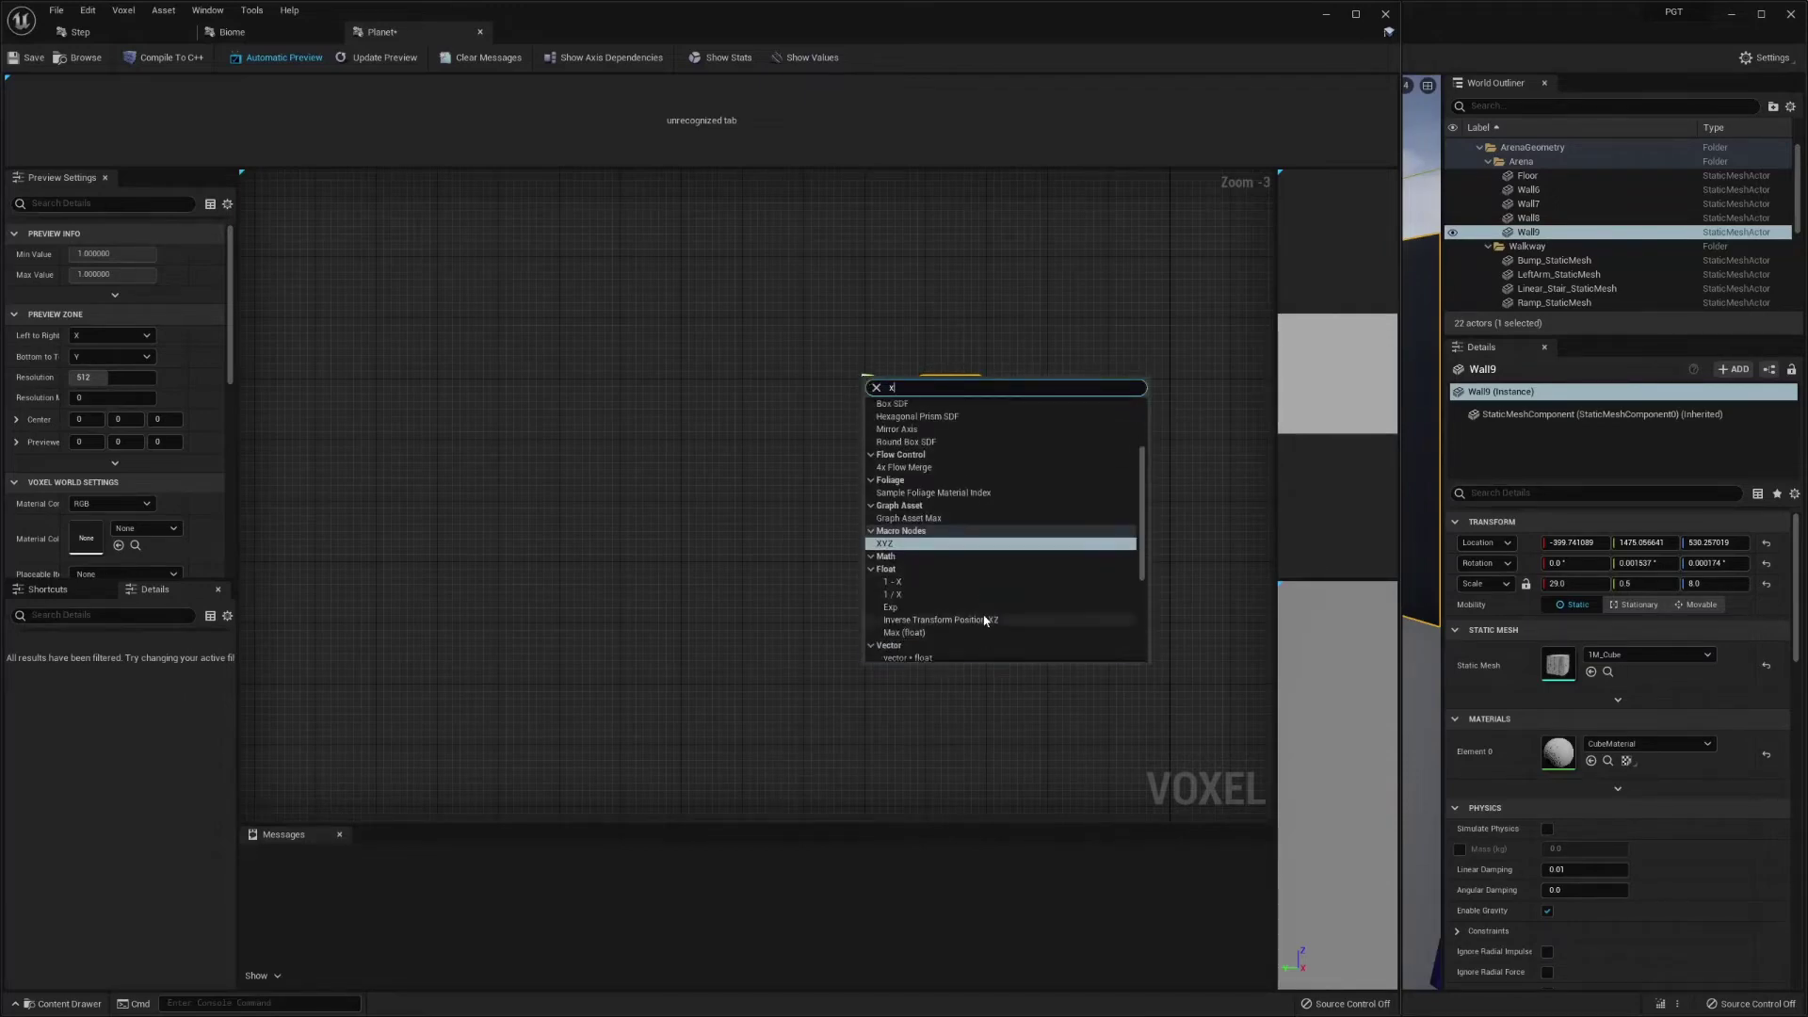
left_click(890, 492)
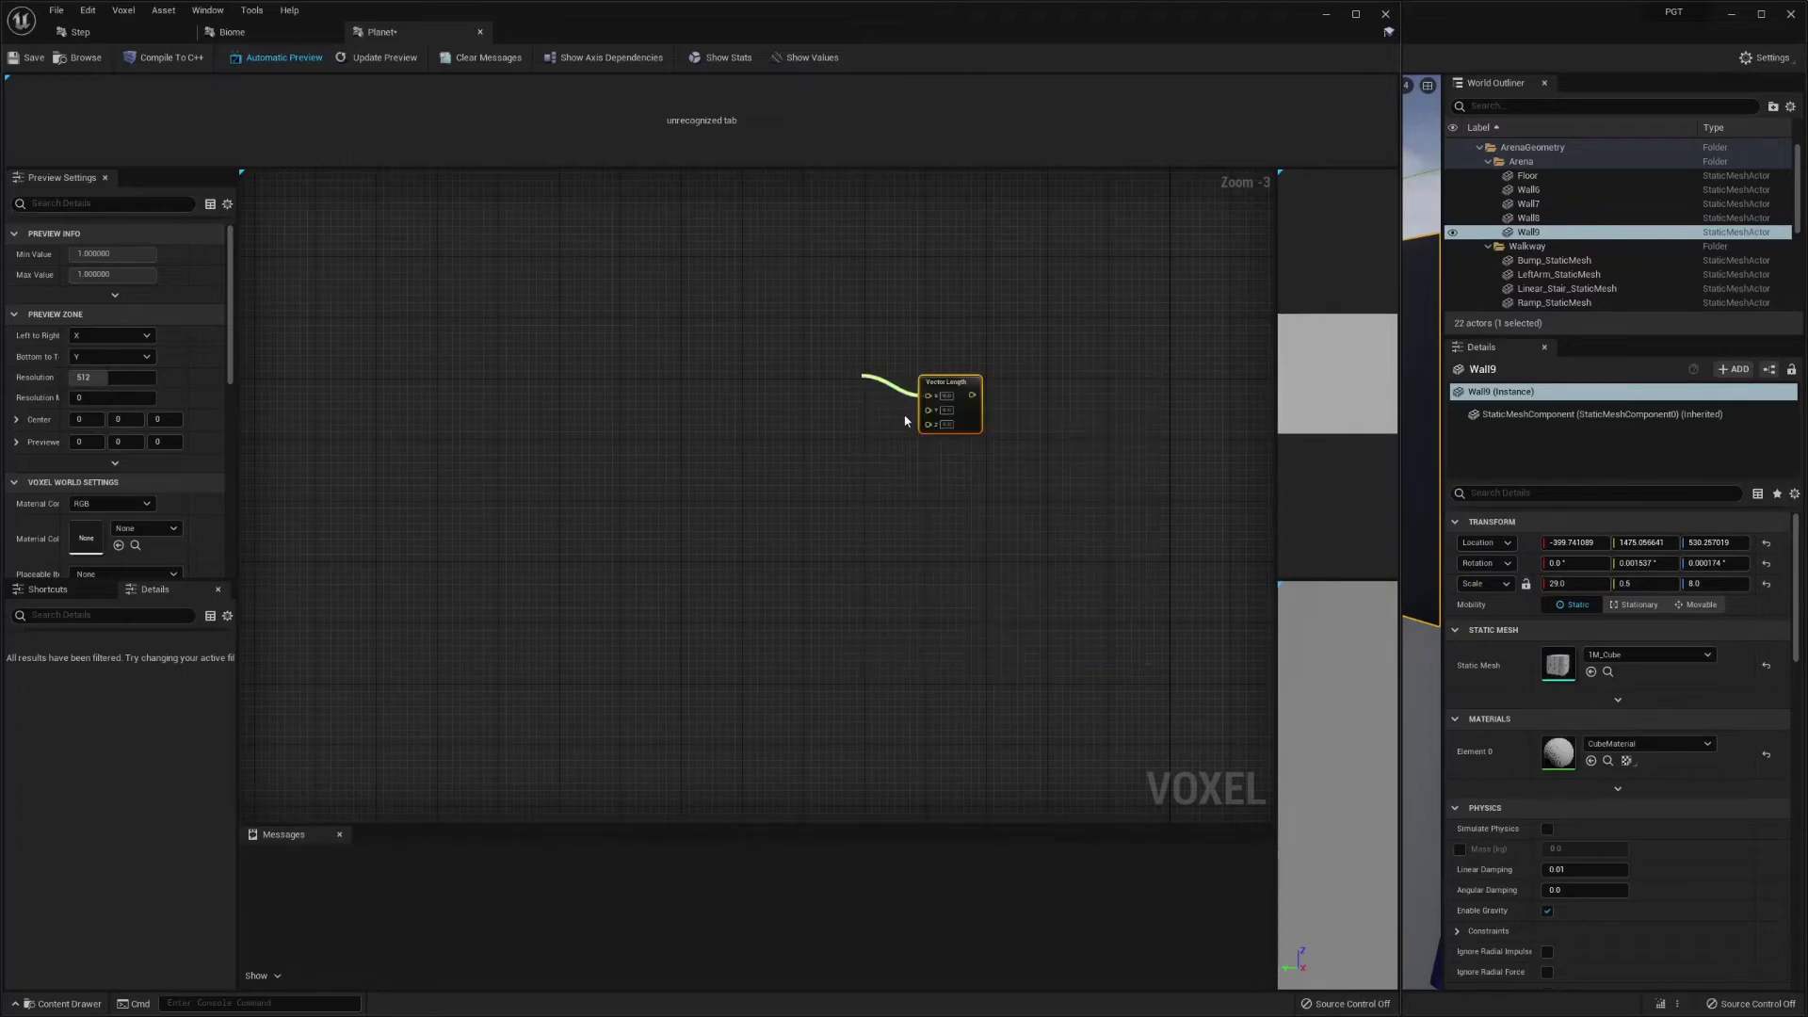
left_click_drag(929, 407, 854, 441)
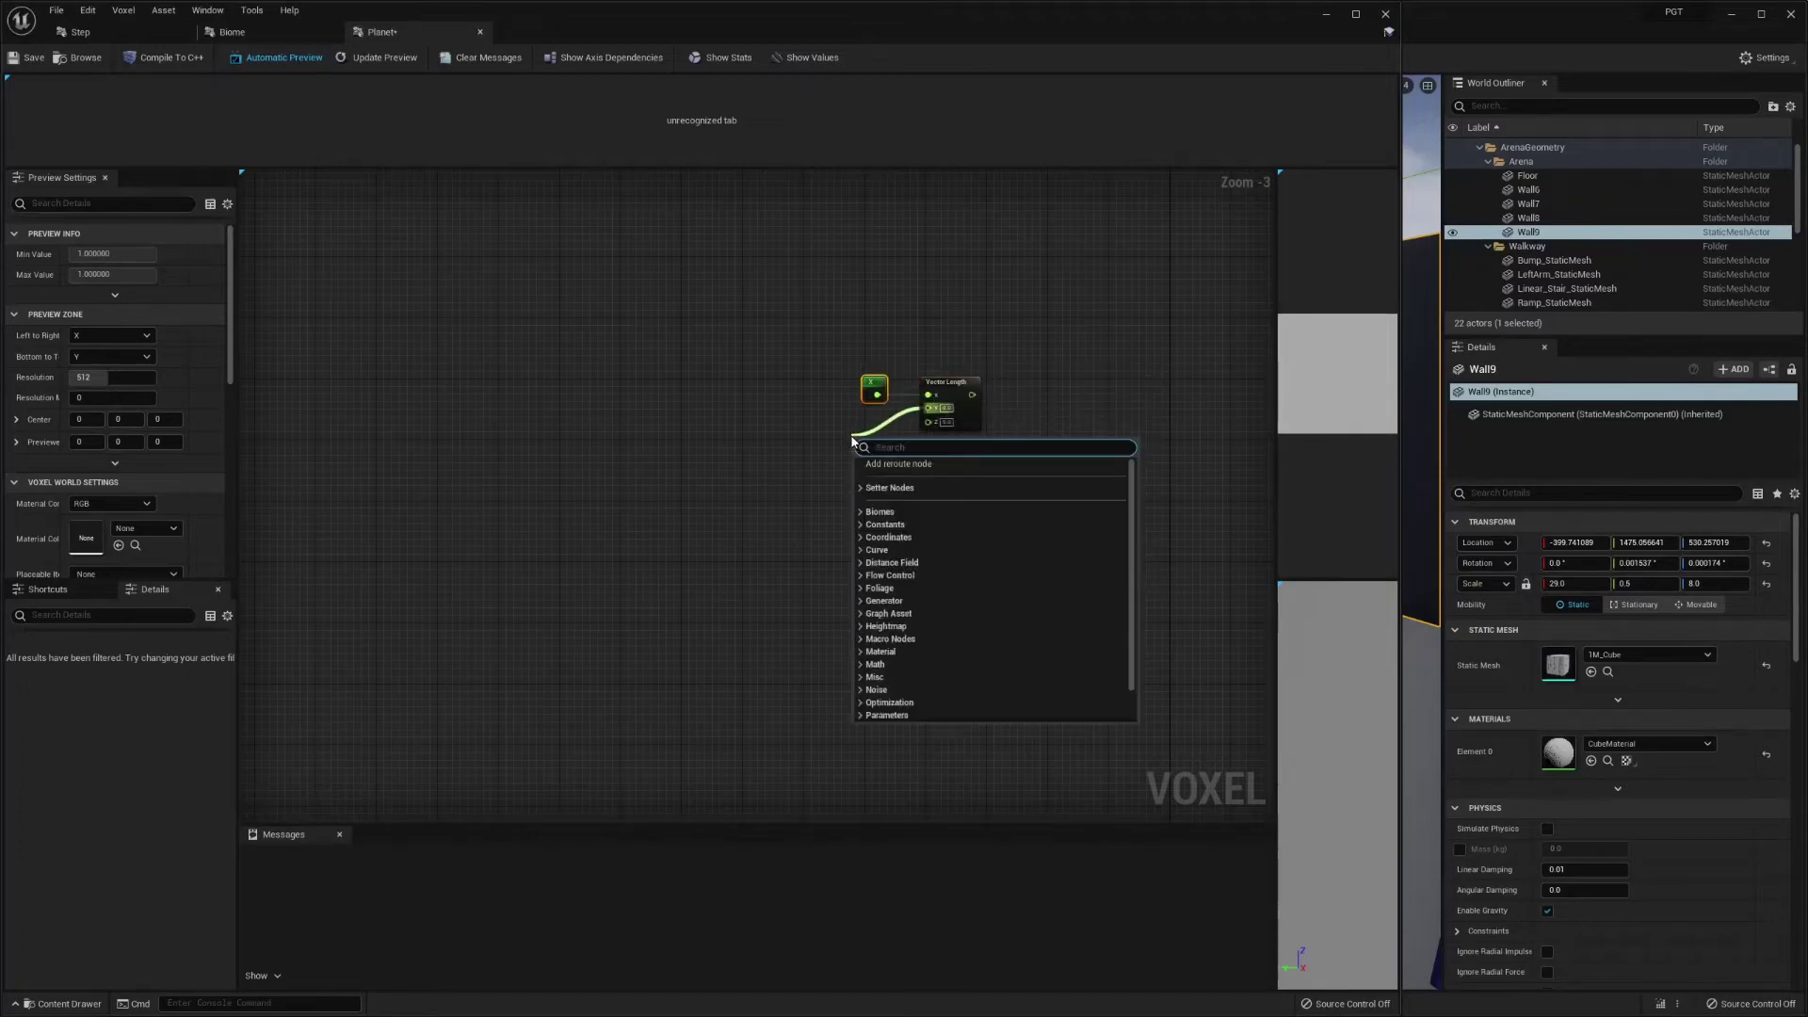
type("Y")
left_click(929, 527)
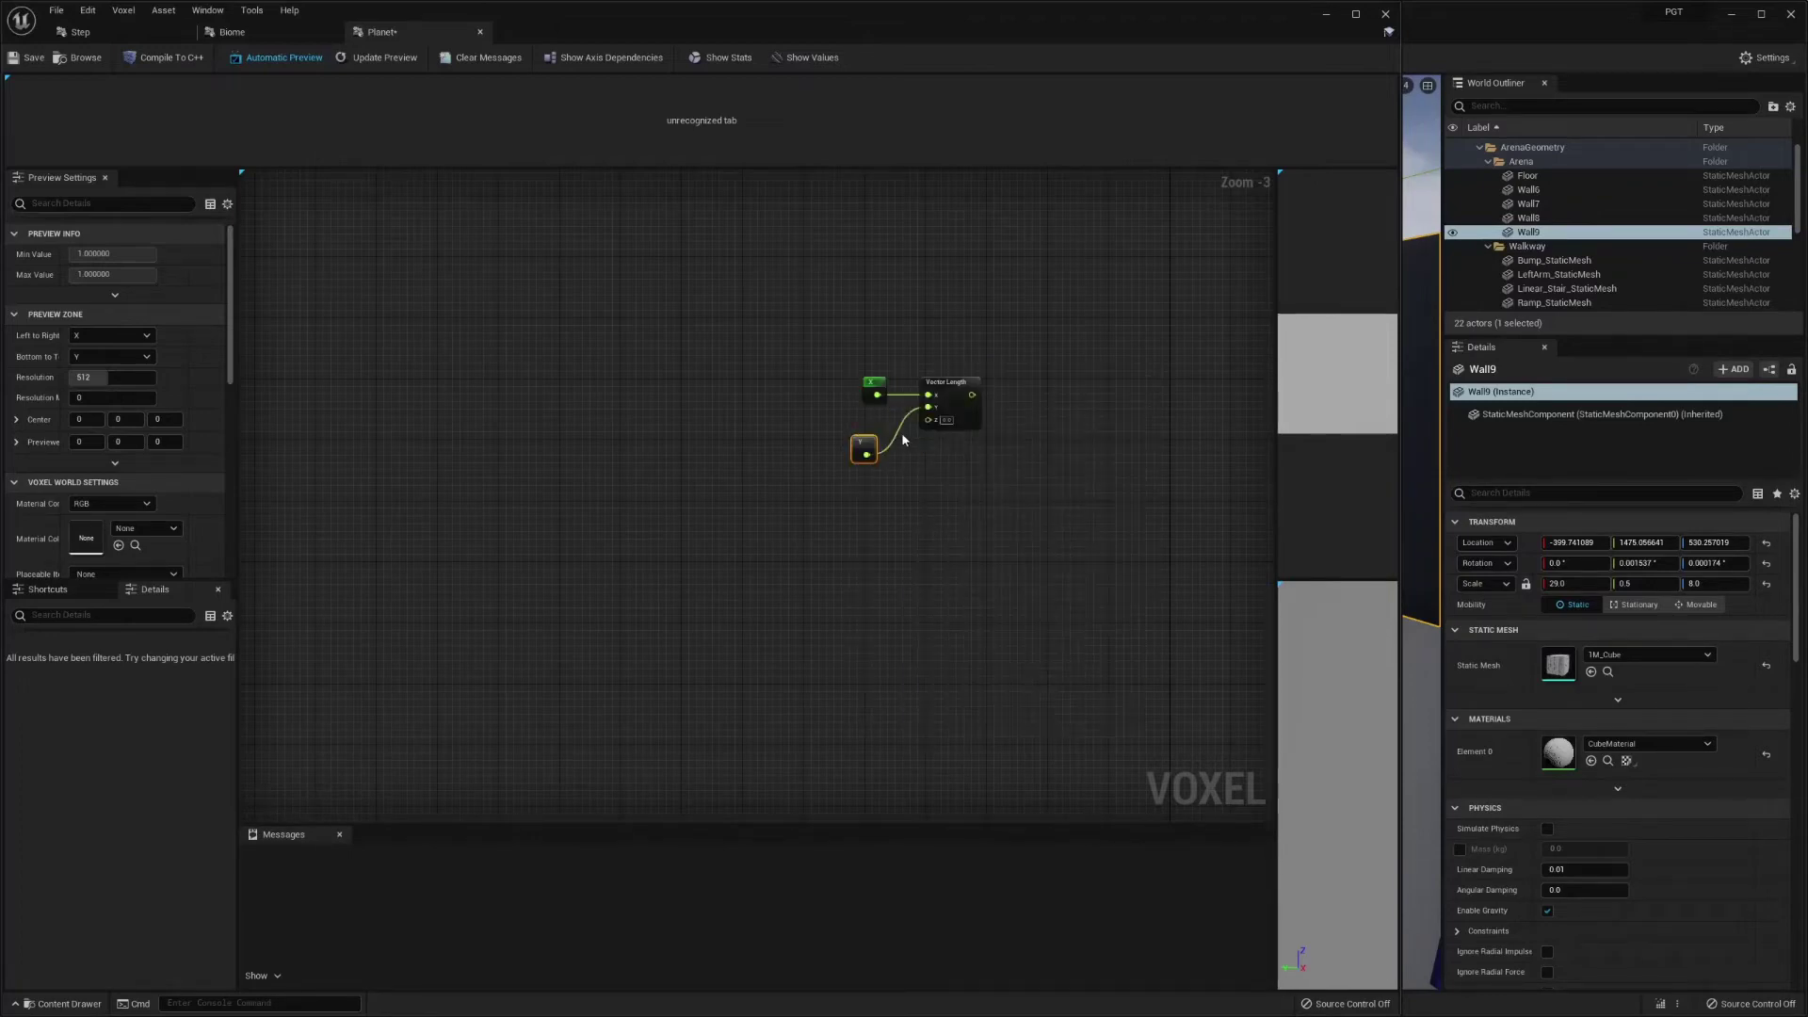
mouse_move(859, 450)
left_mouse_down()
mouse_move(867, 417)
mouse_move(878, 477)
left_mouse_up()
type("Z")
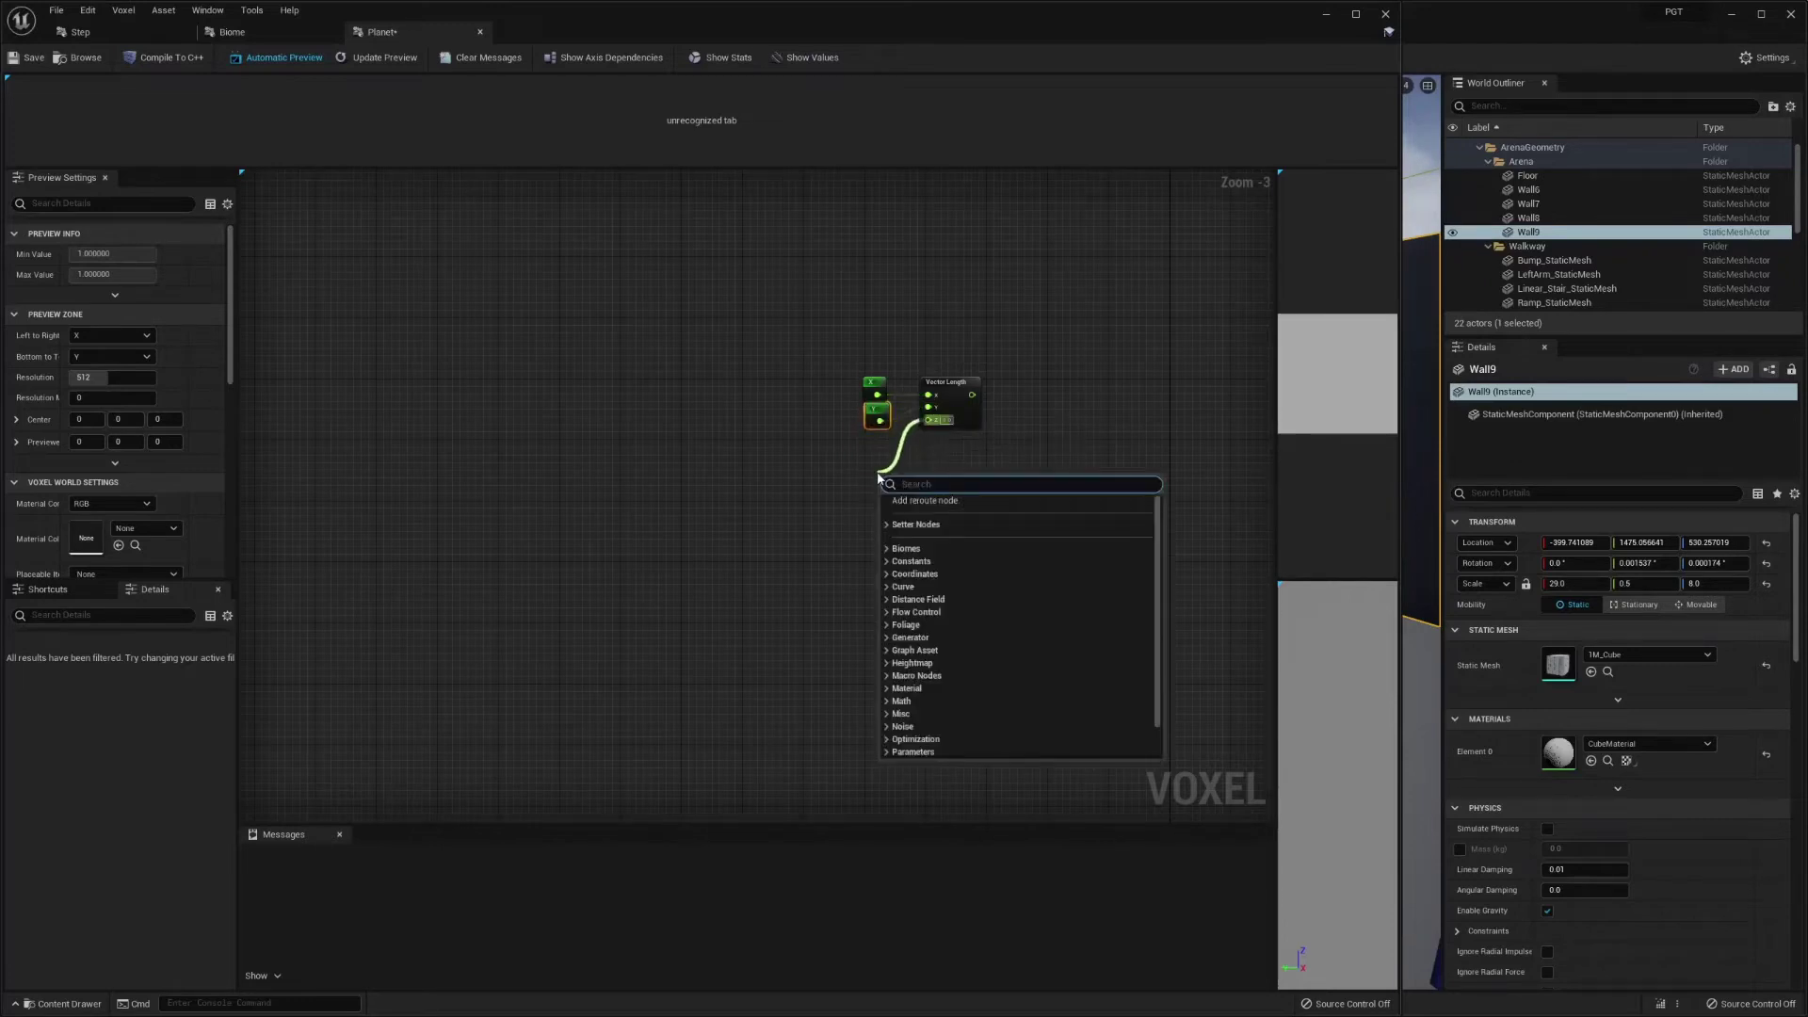
left_click(934, 589)
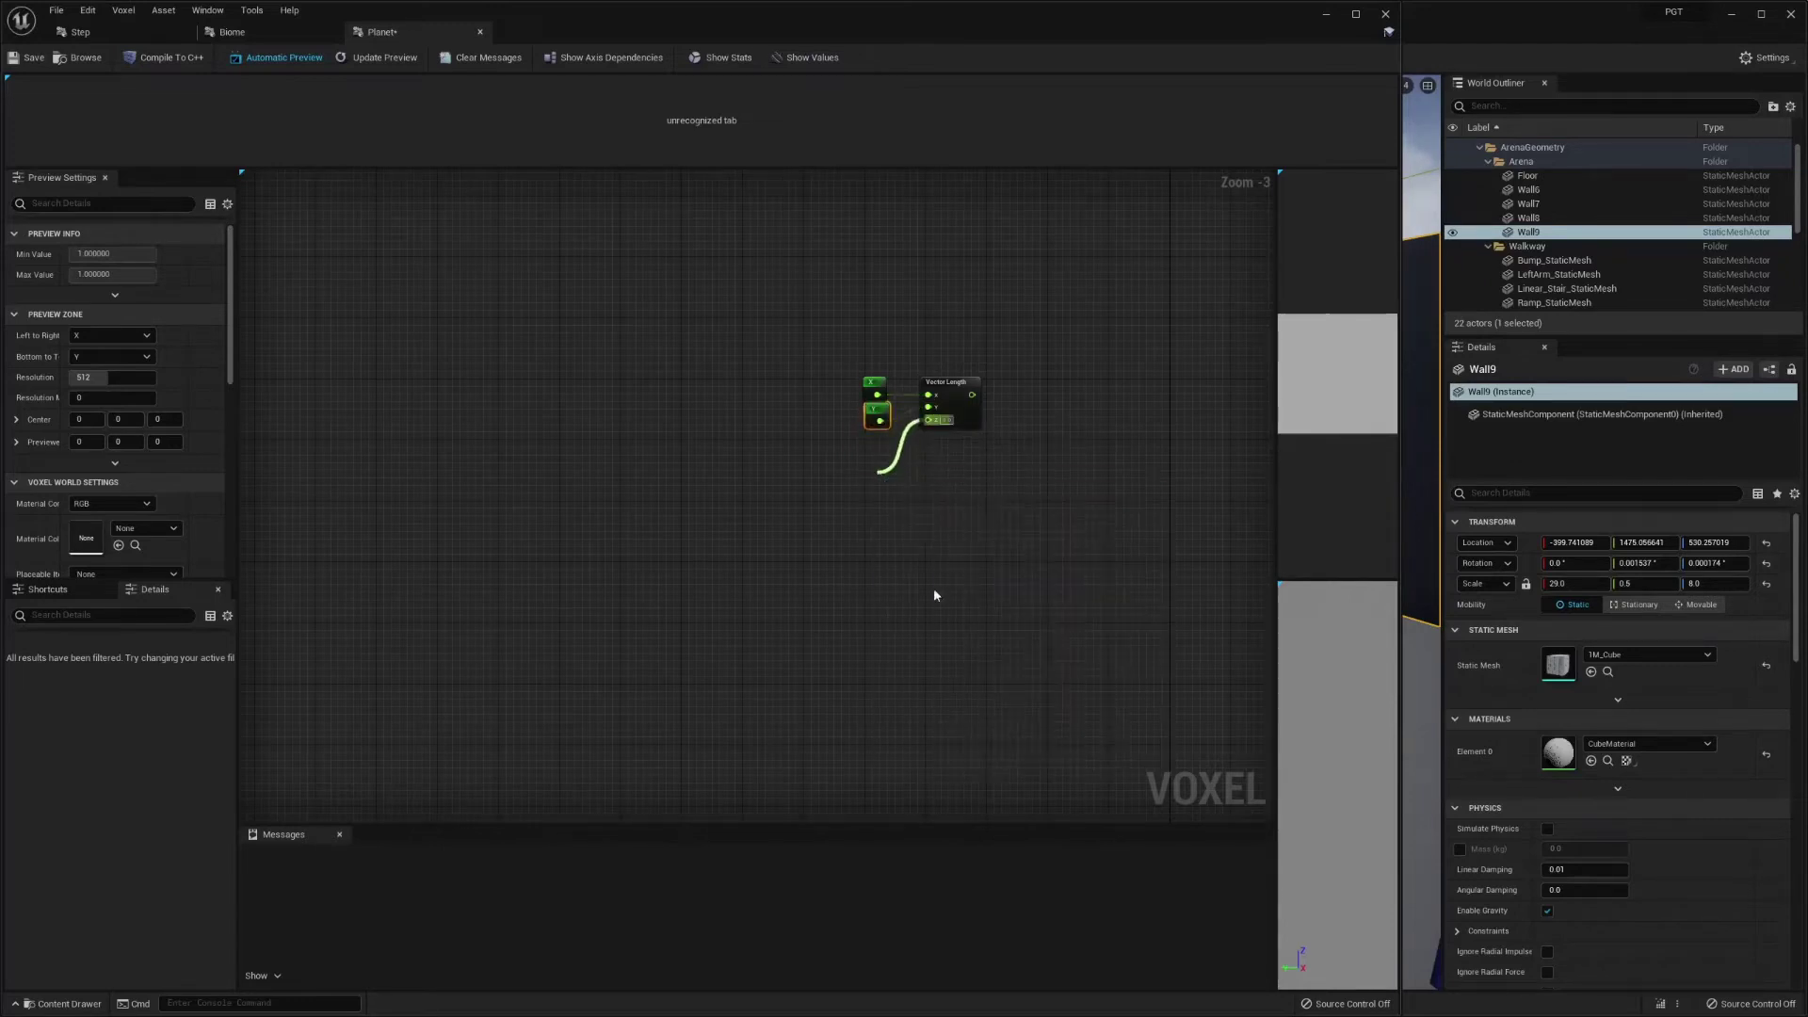
left_click_drag(886, 483, 925, 418)
- Add a float - float subtraction node with the Vector Length output as its first input
right_click_drag(996, 390, 906, 409)
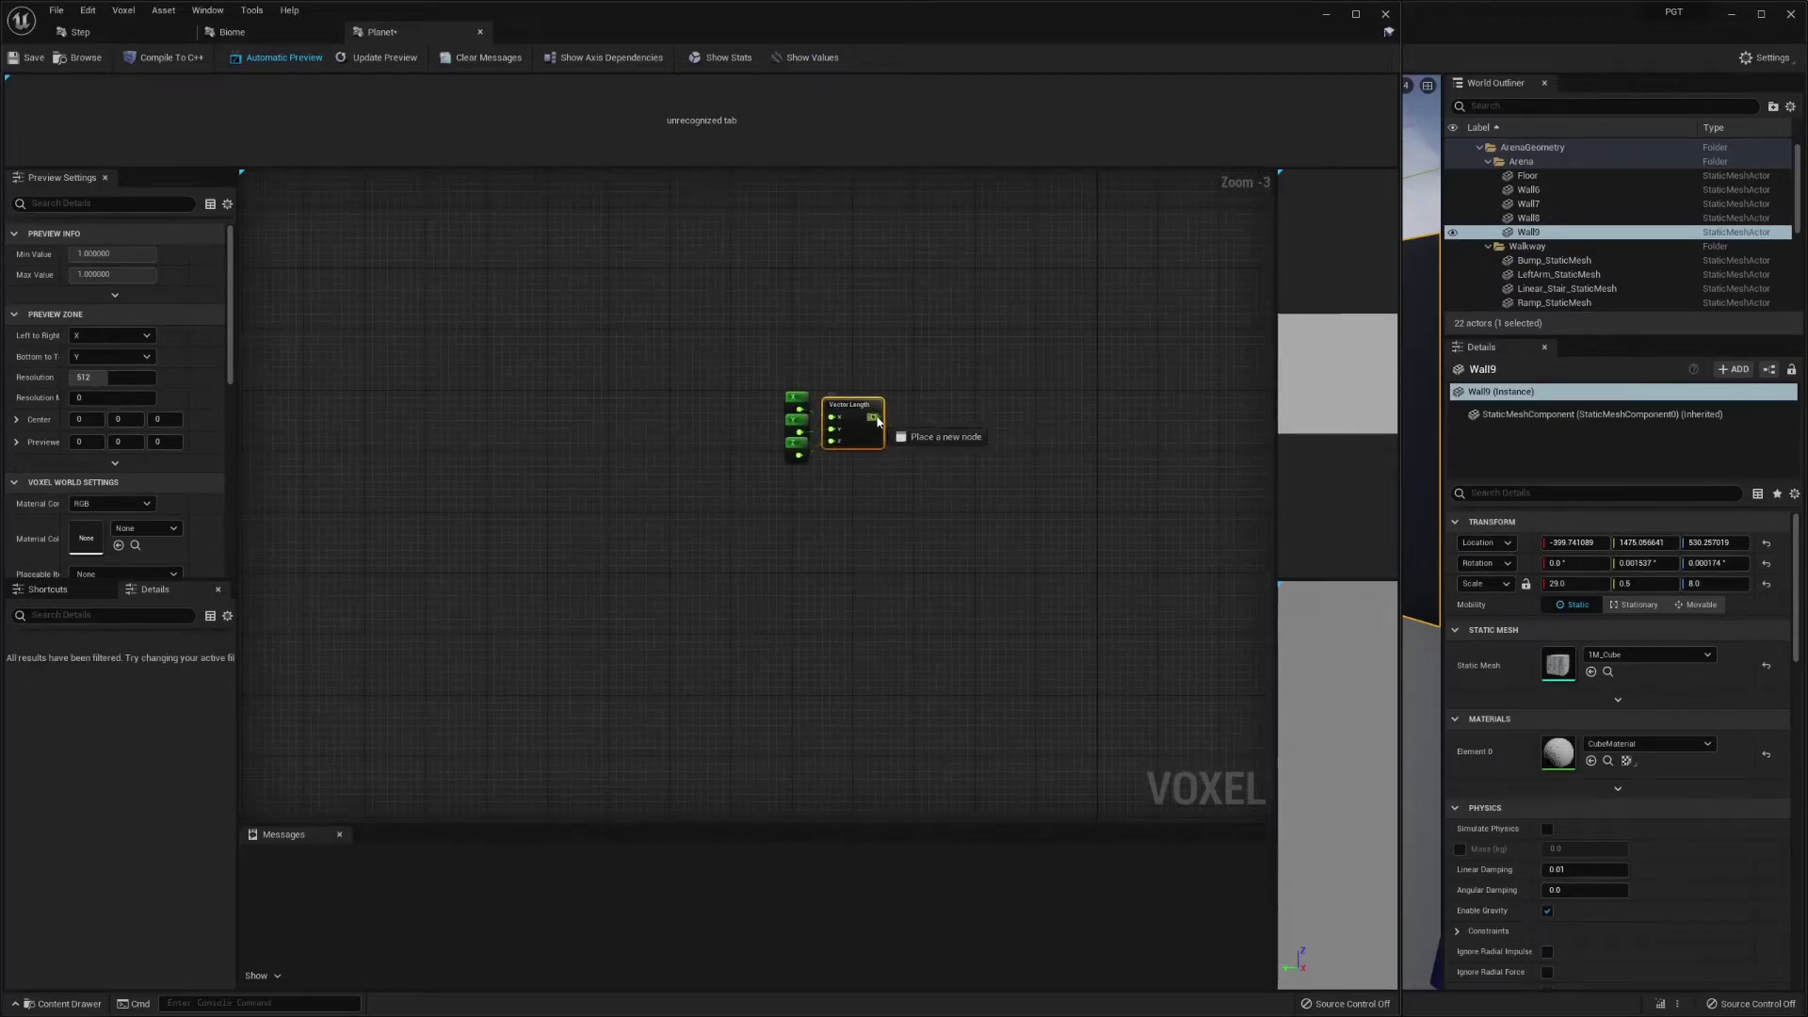
left_click_drag(873, 417, 953, 434)
type("-")
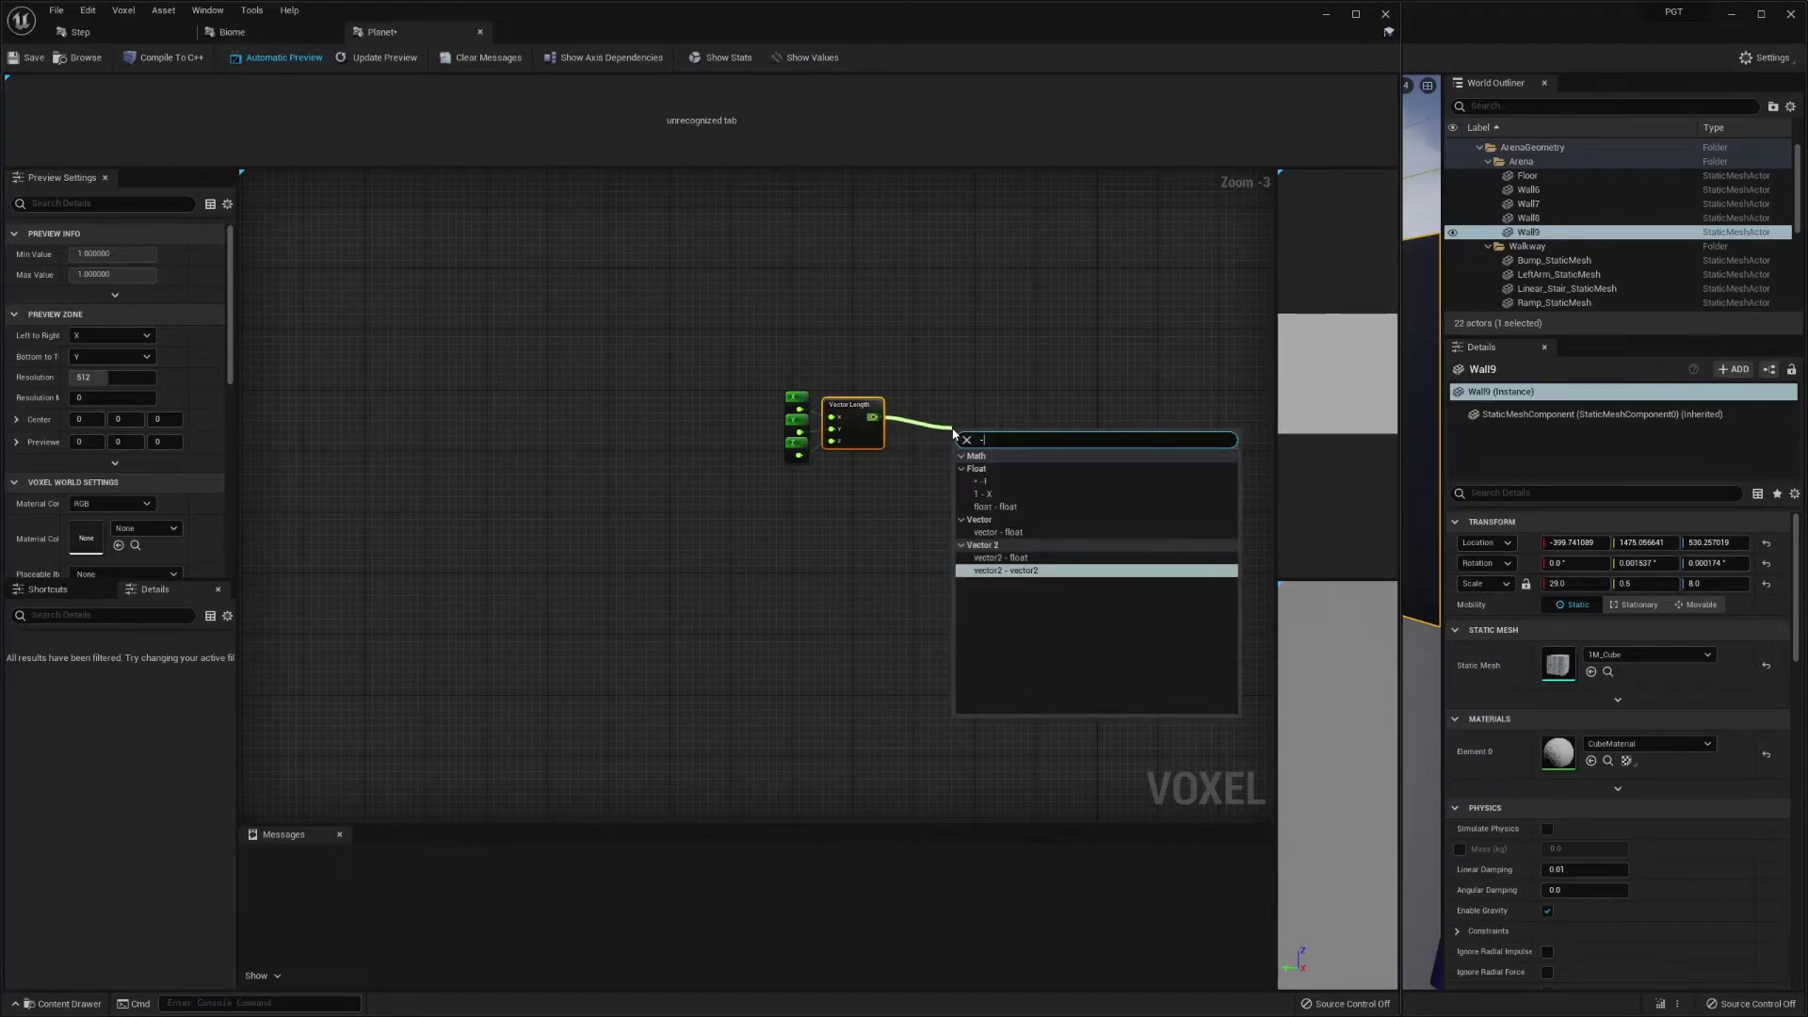
left_click(1030, 532)
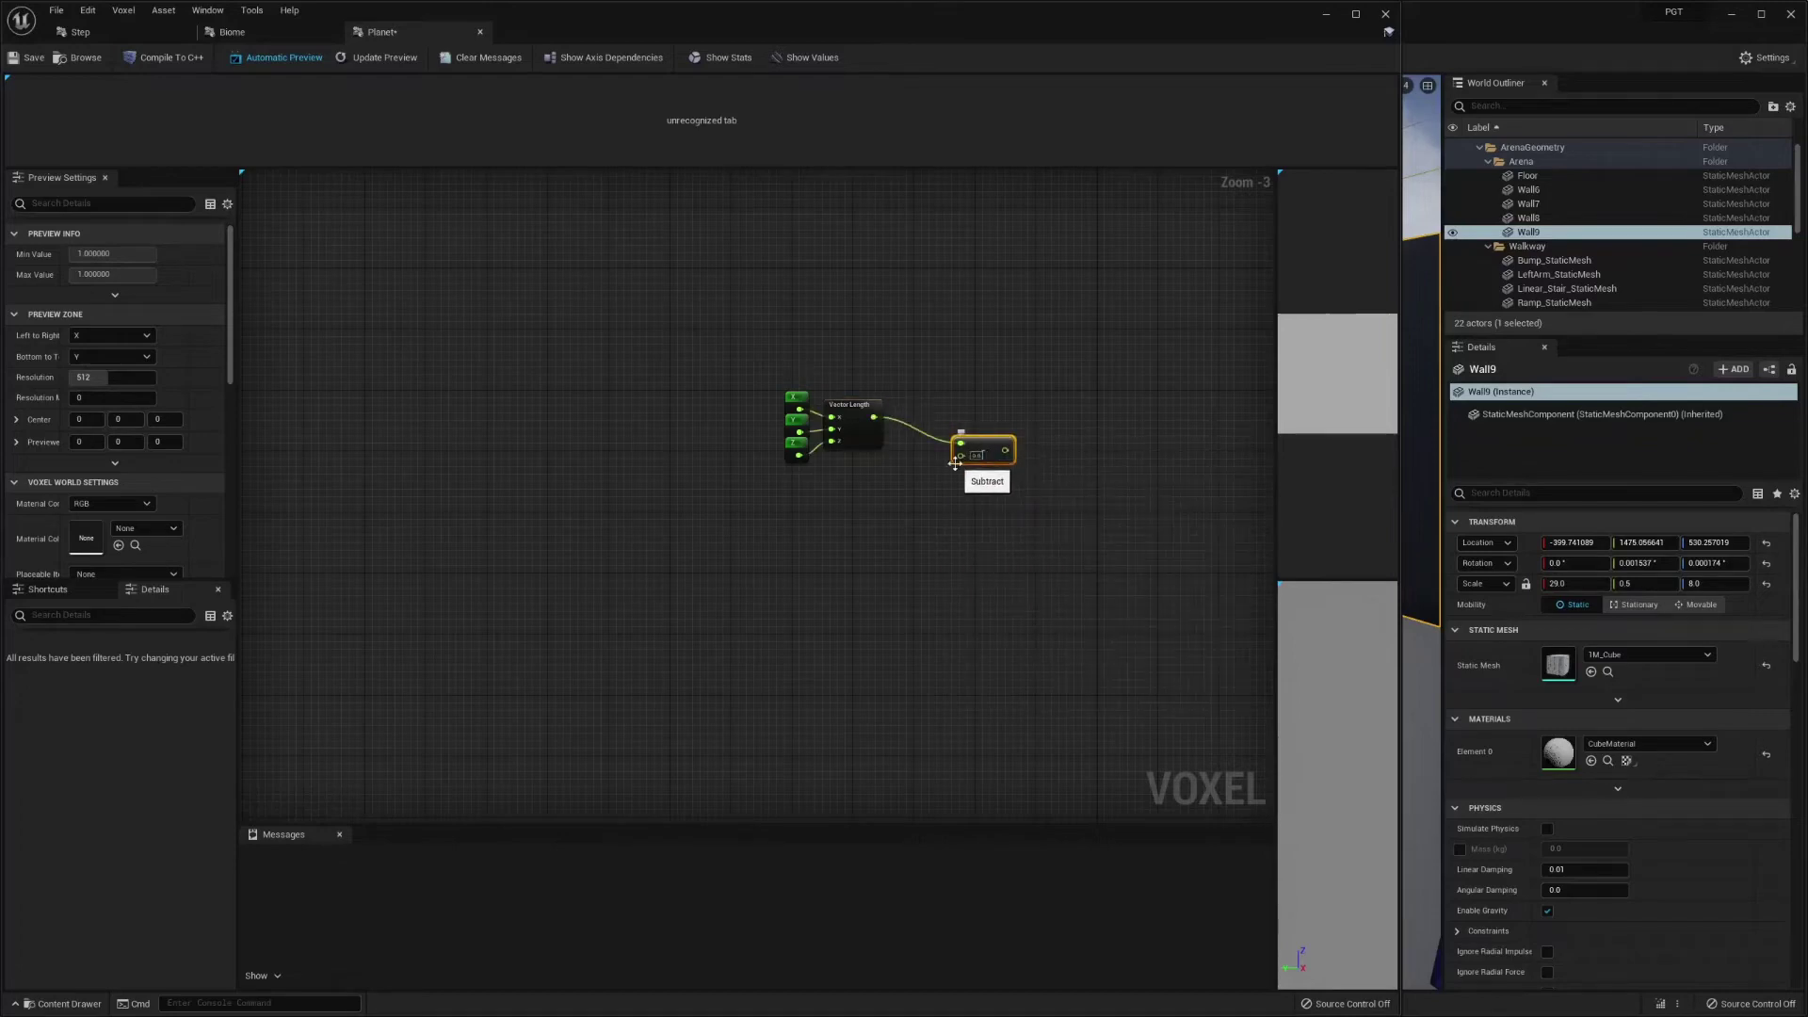
- Feed the subtraction's second input from a new float parameter named Radius with a value of 105000
left_click_drag(973, 439, 907, 509)
type("float par")
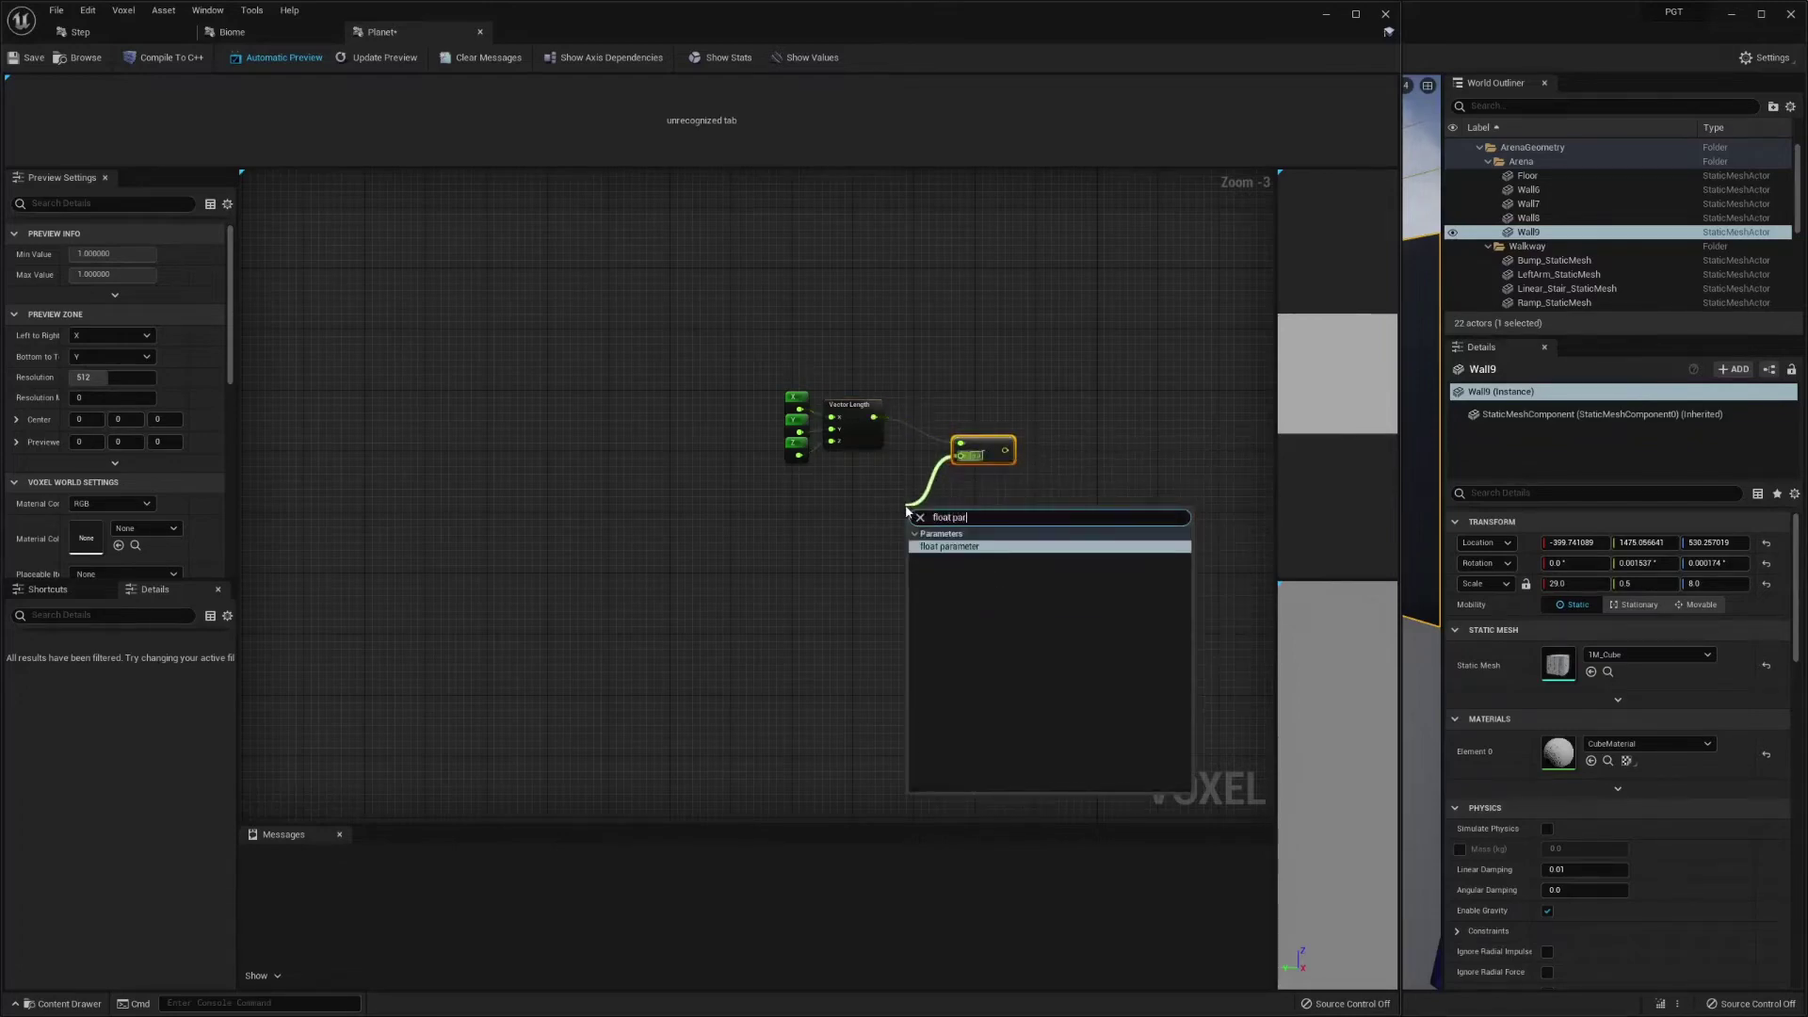
key("Return")
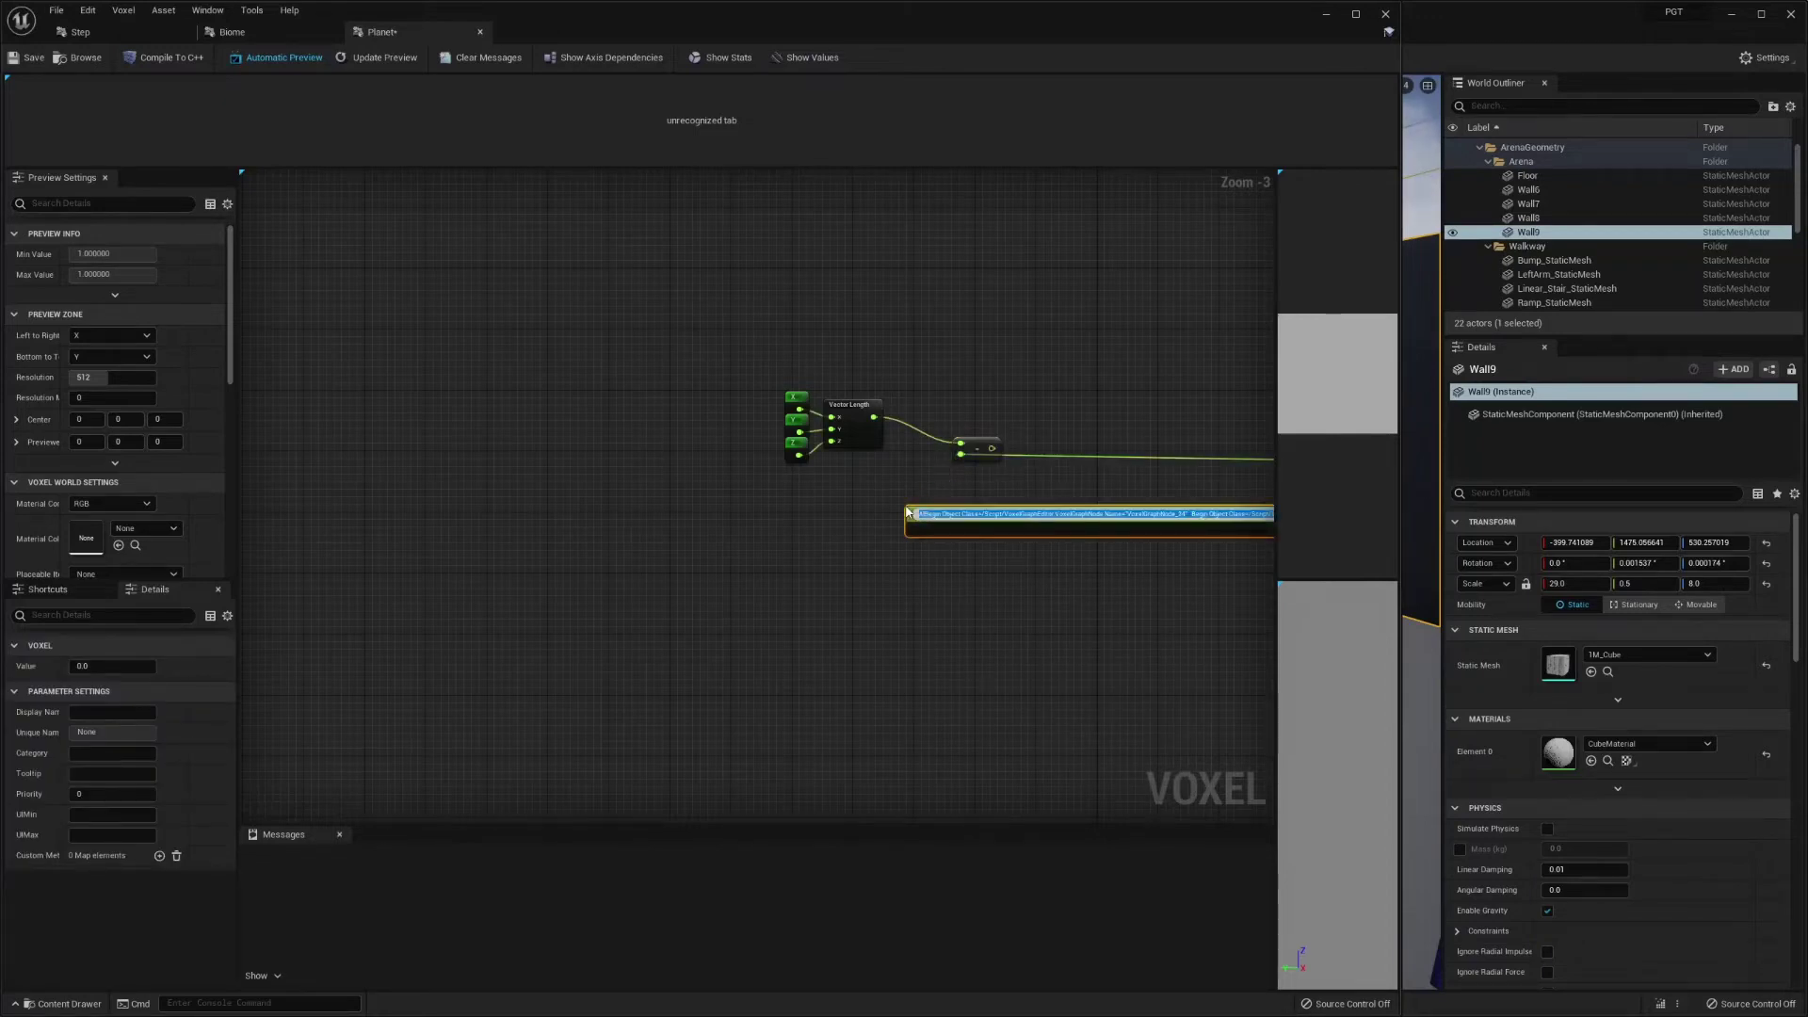
key("Return")
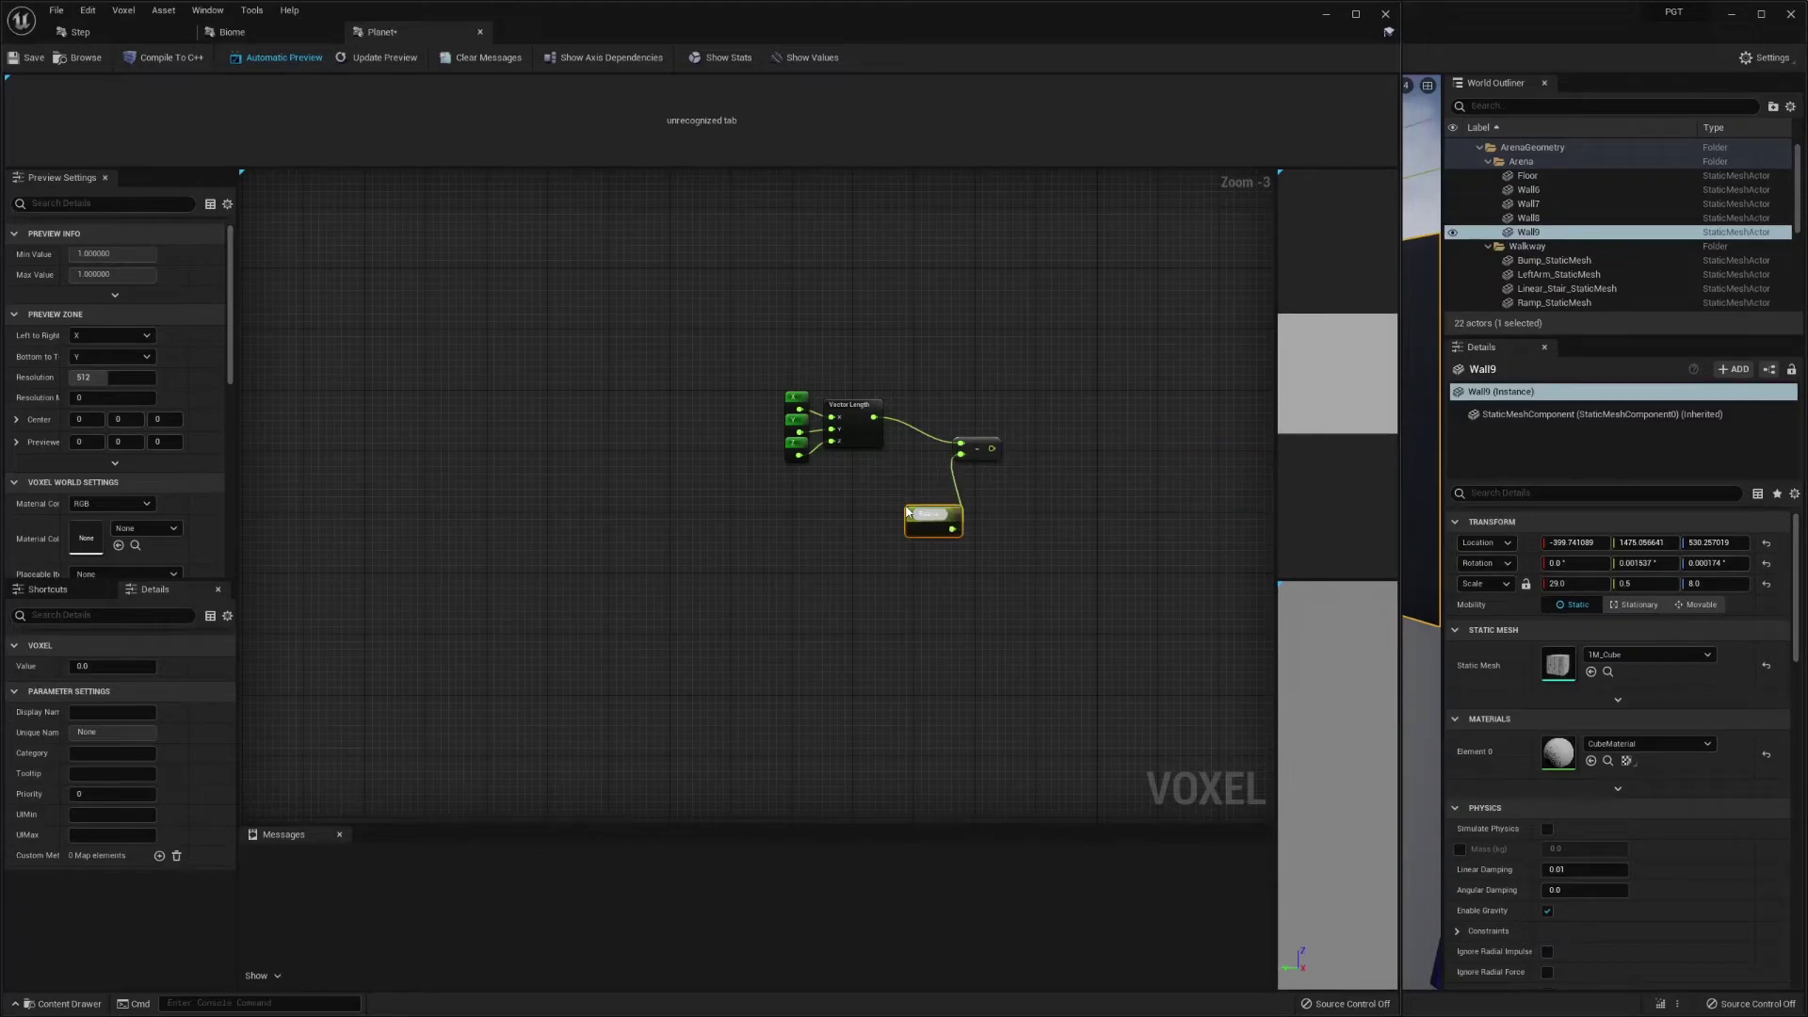
left_click(112, 666)
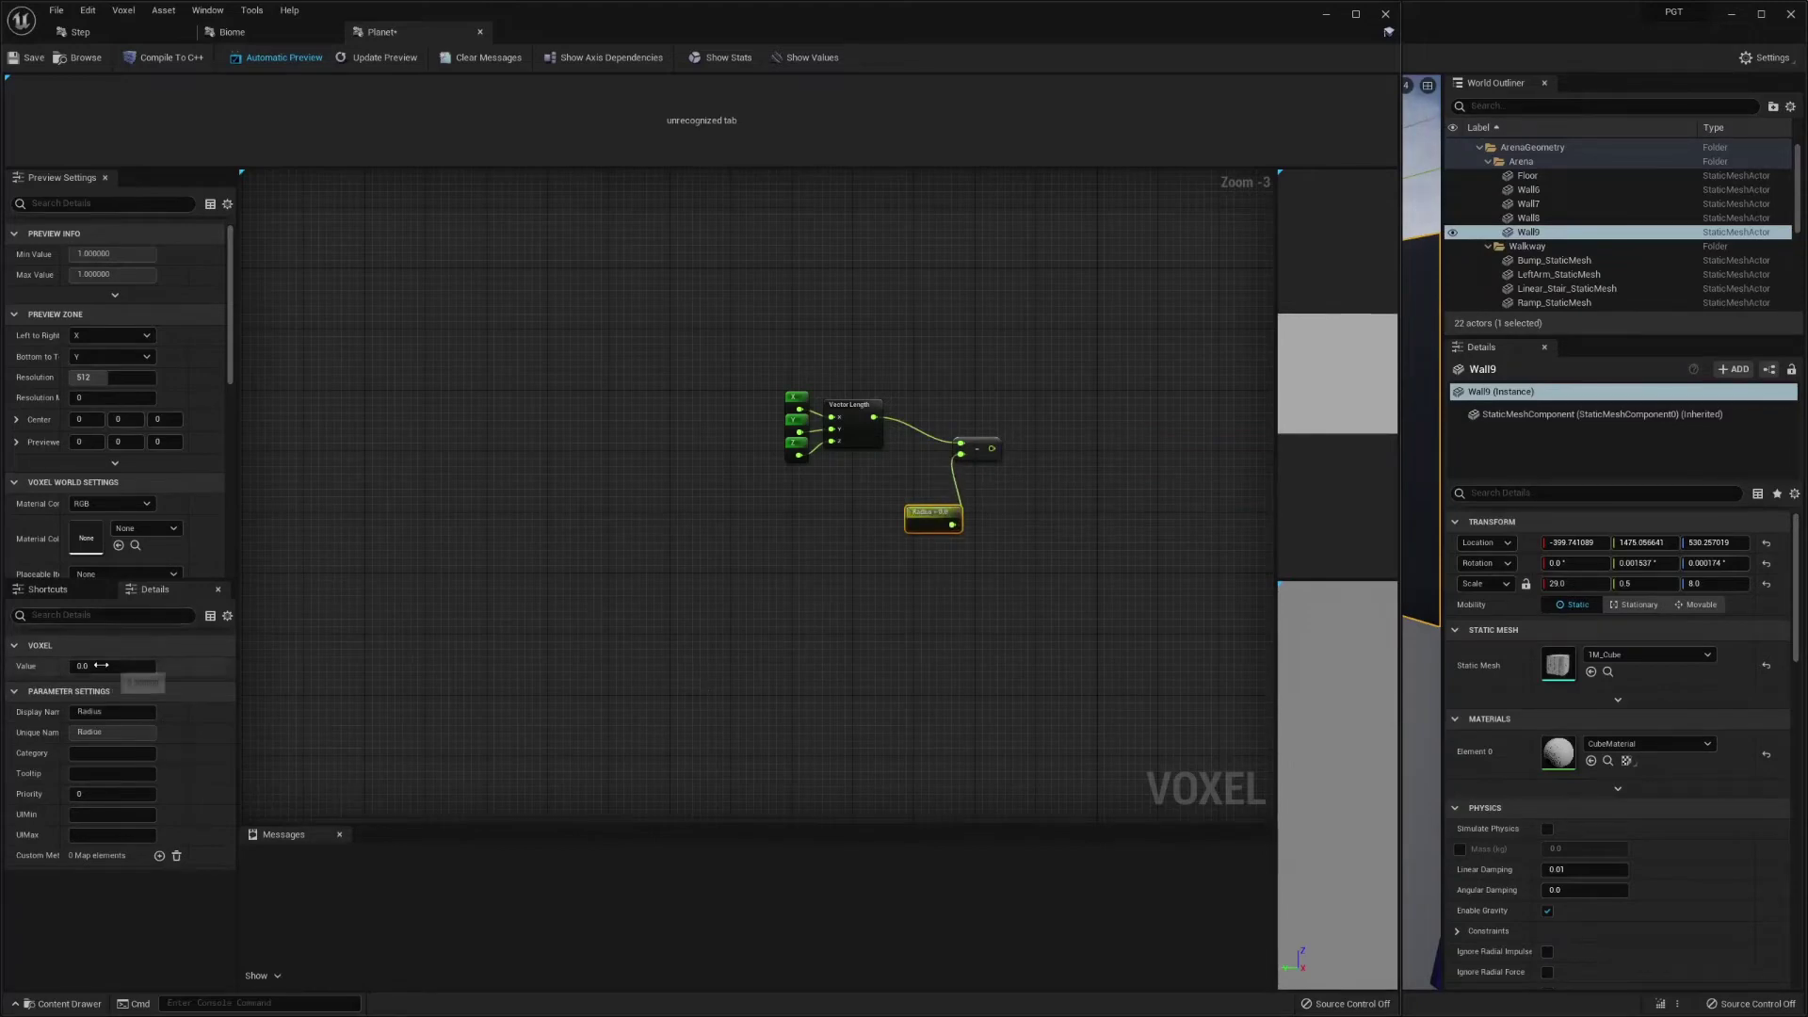
type("105000")
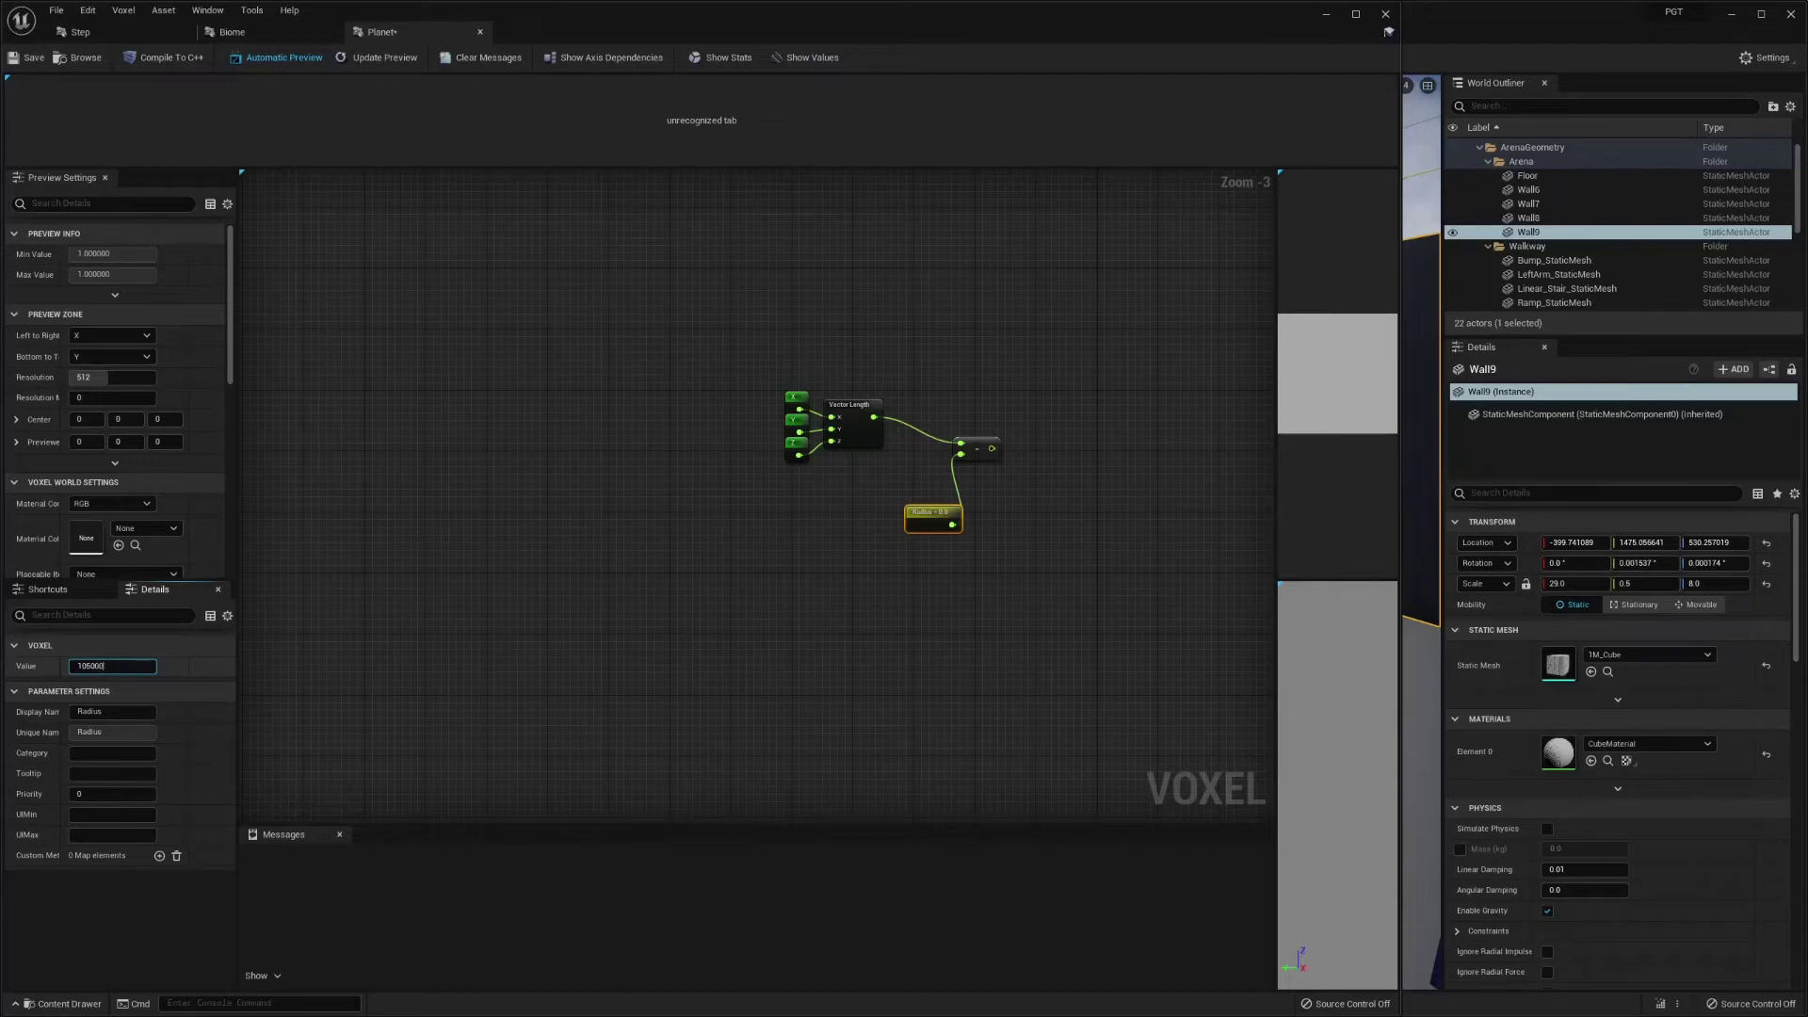
key("Return")
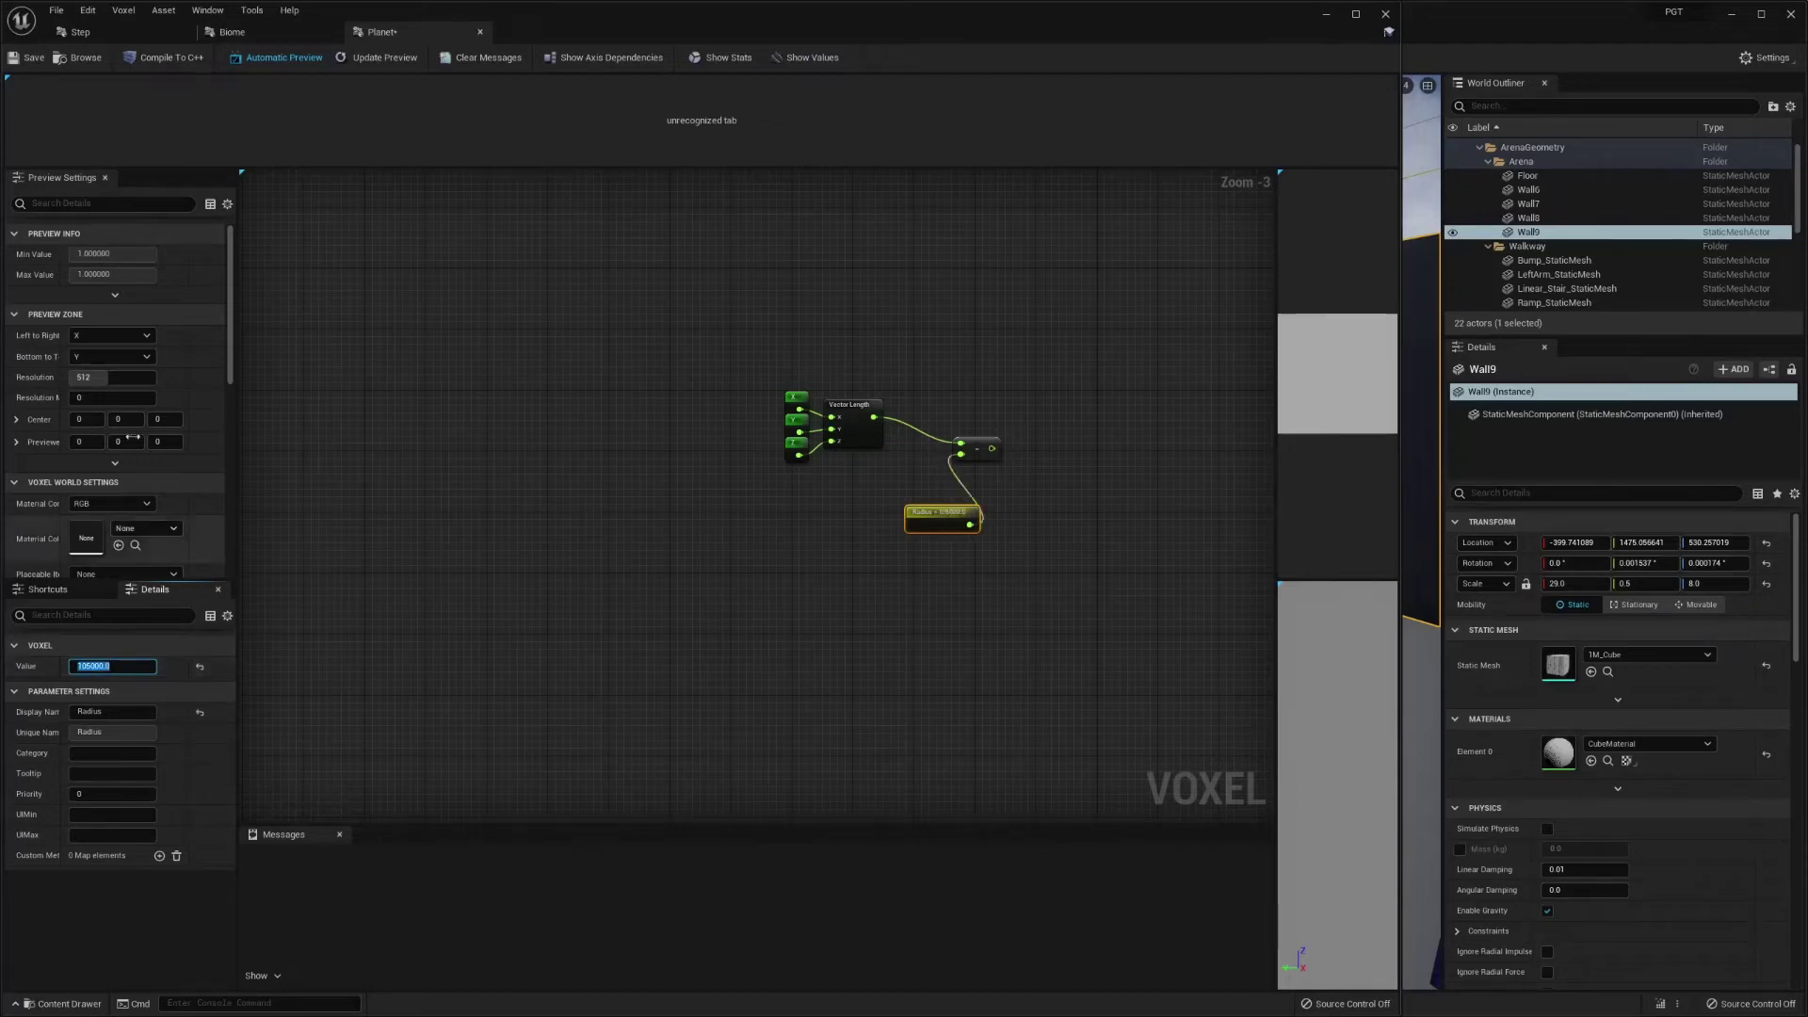
- Create a local variable named Radius from the subtraction's output and place it level with the subtraction node
right_click_drag(1026, 348, 886, 355)
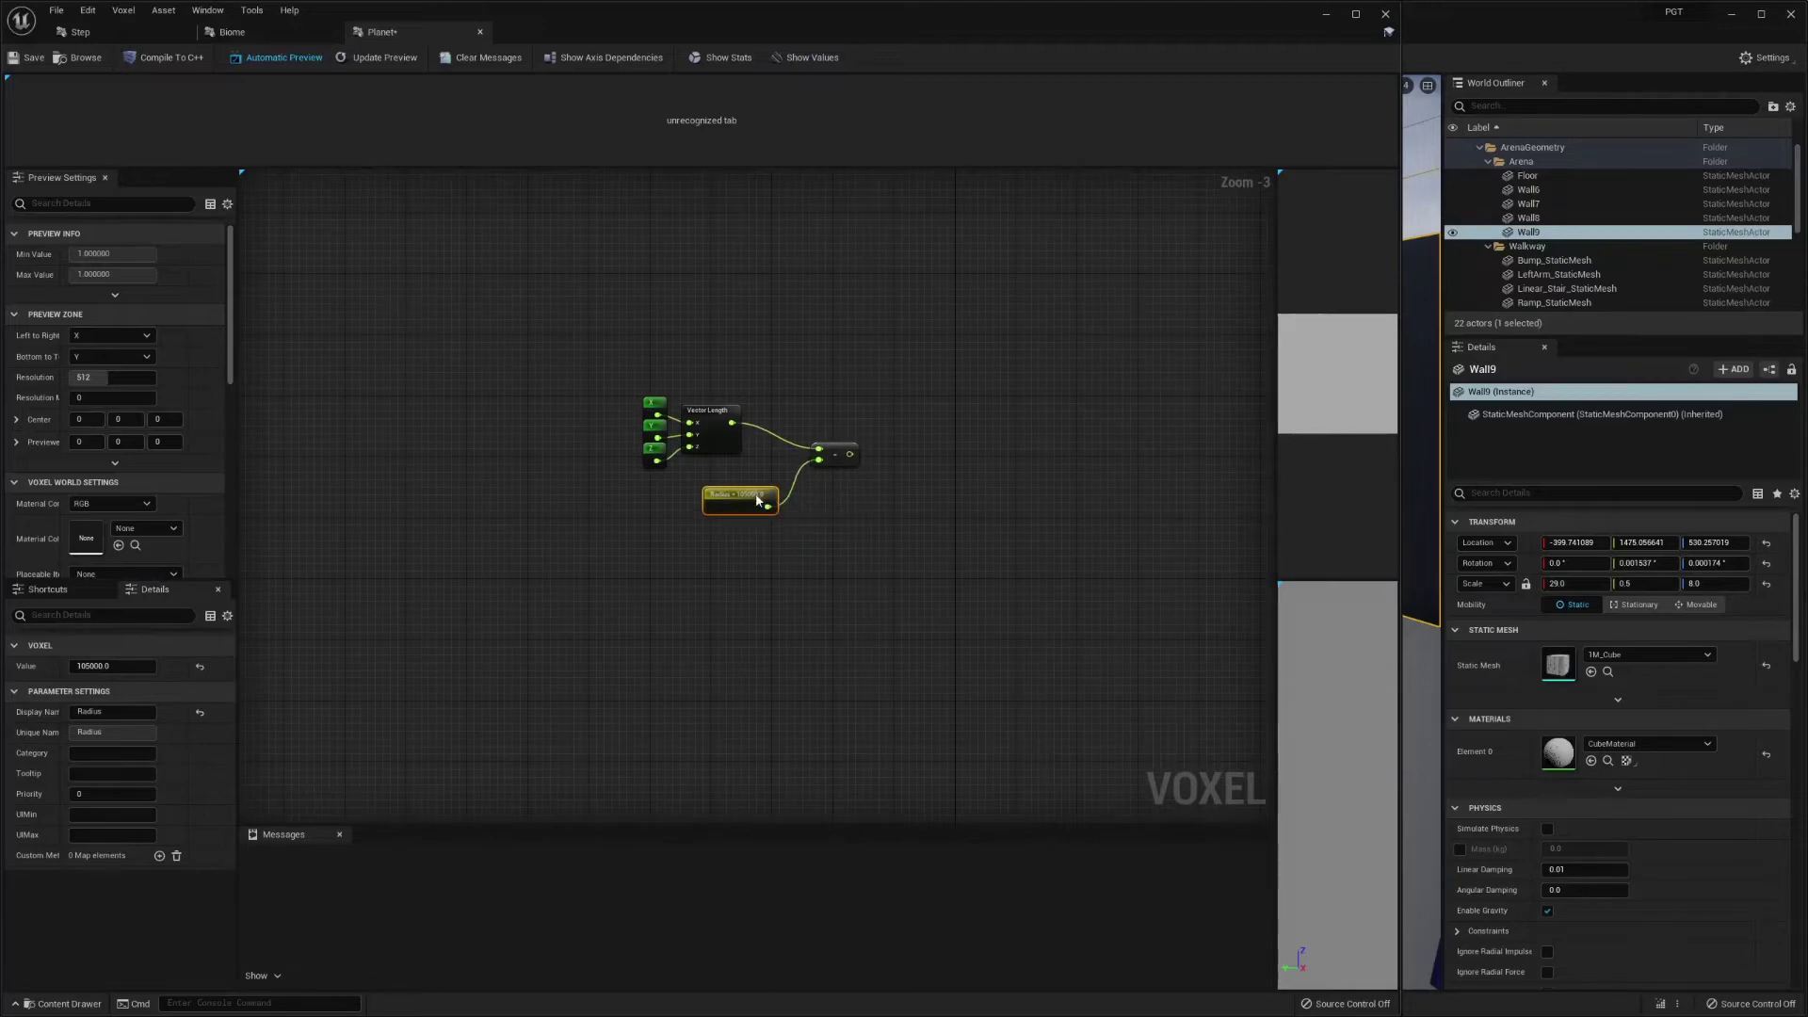
right_click_drag(985, 408, 886, 464)
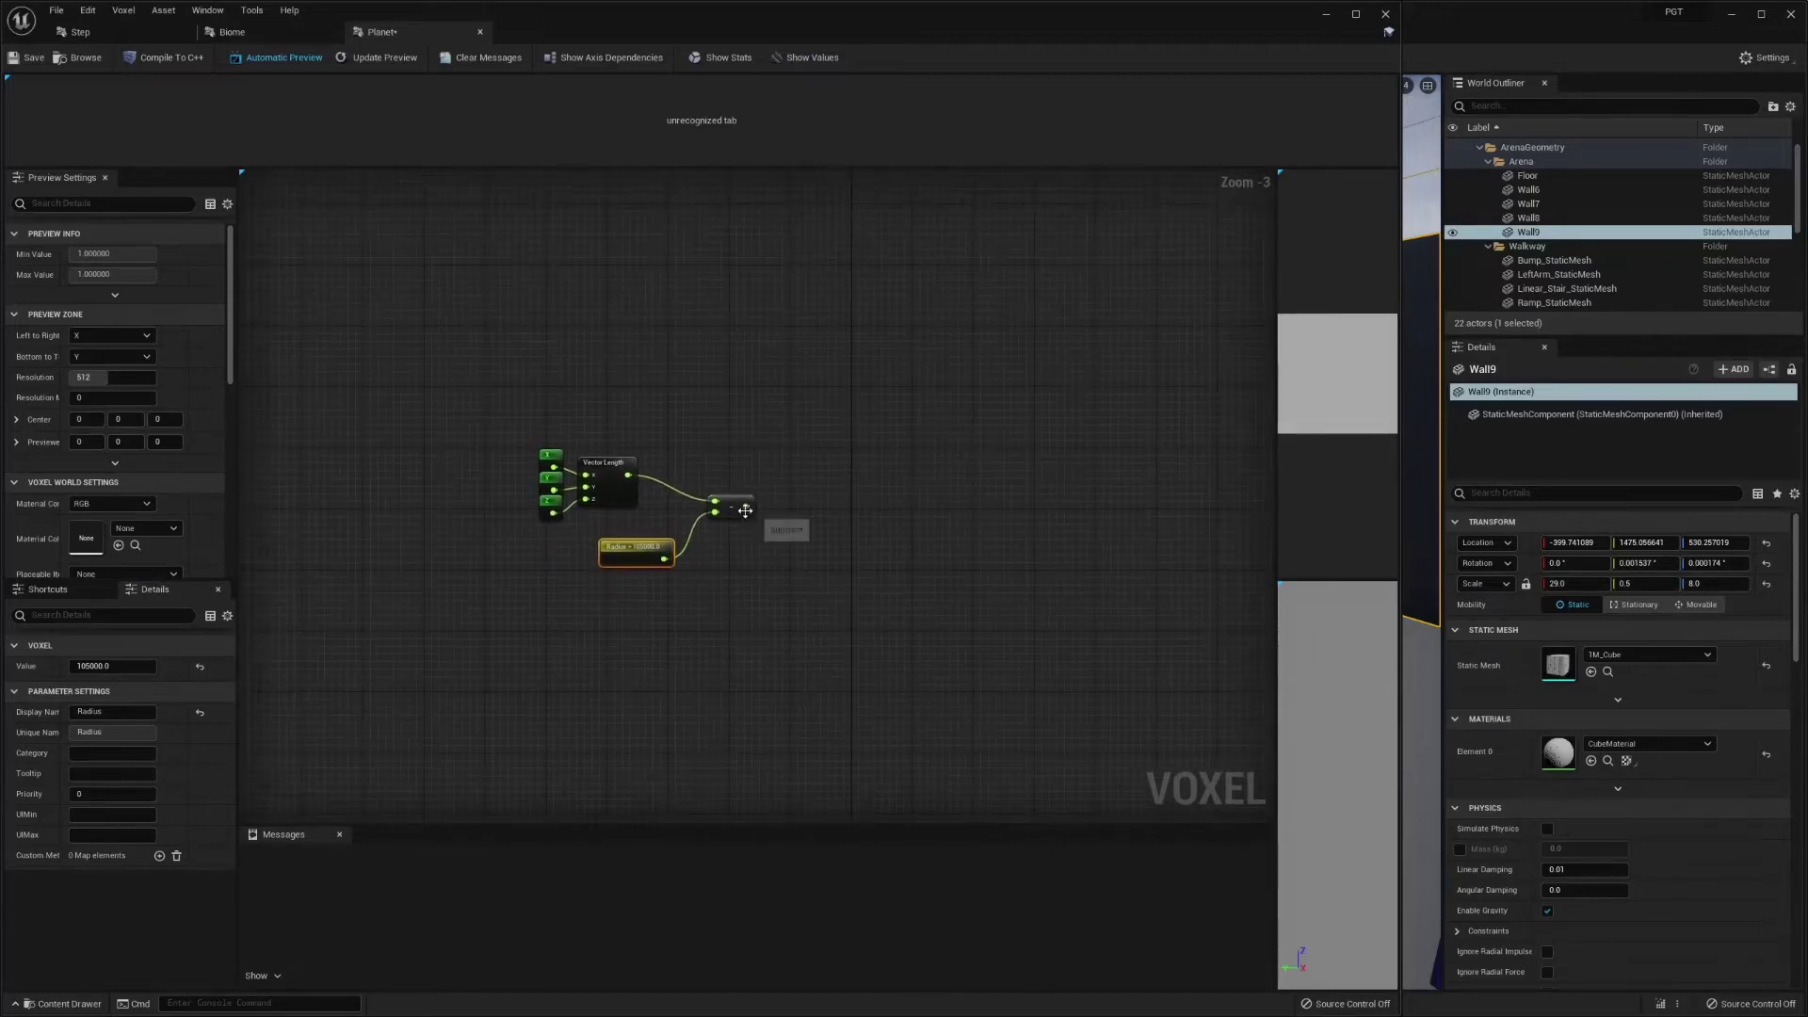
left_click_drag(747, 505, 815, 510)
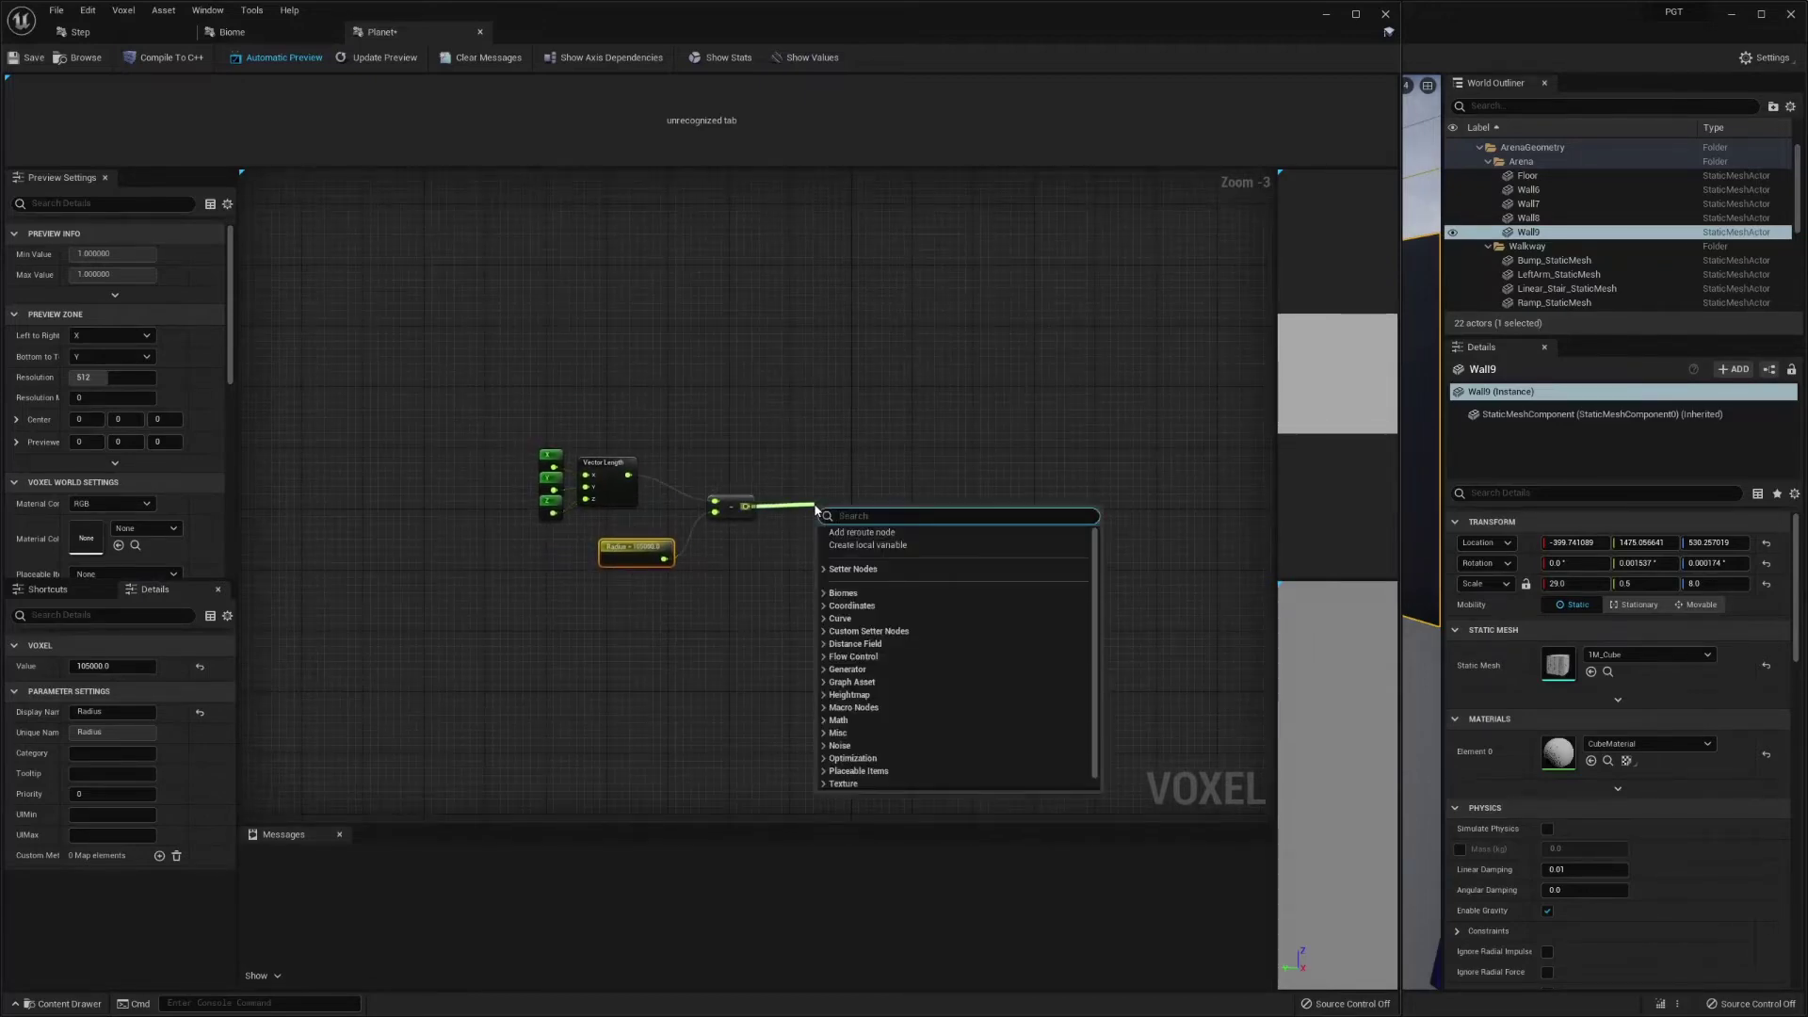
type("local")
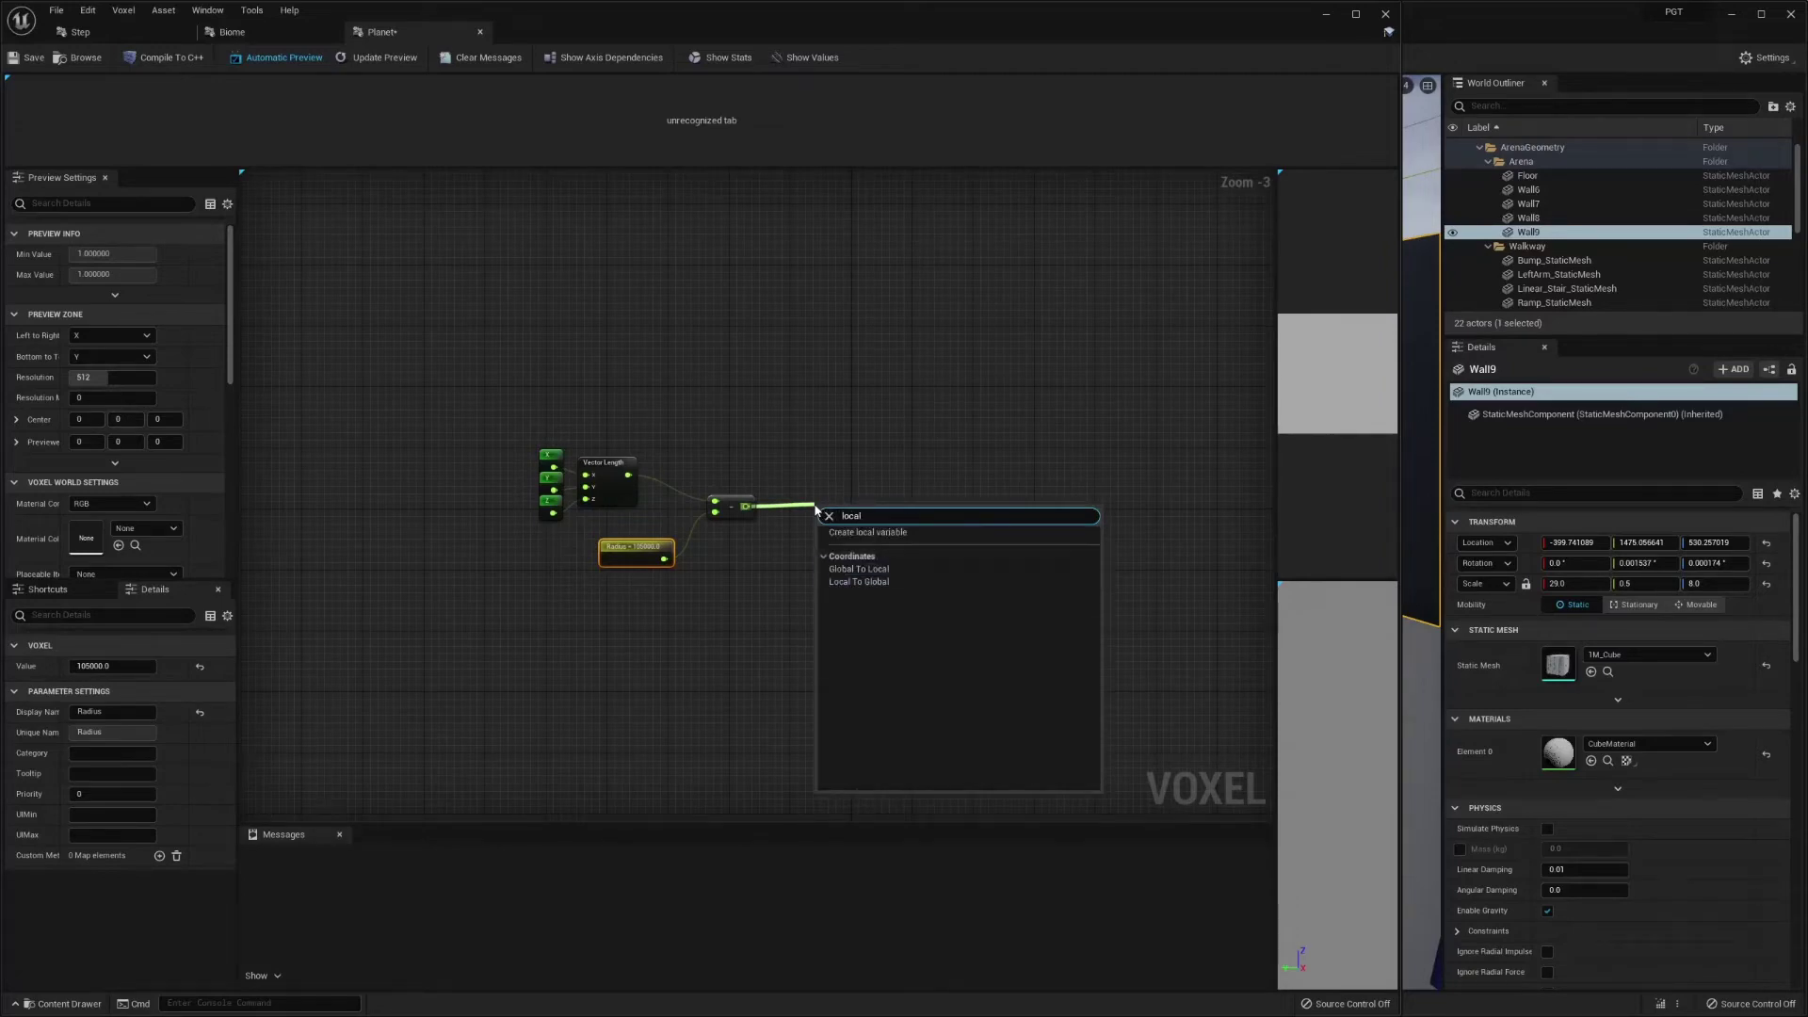
left_click(913, 531)
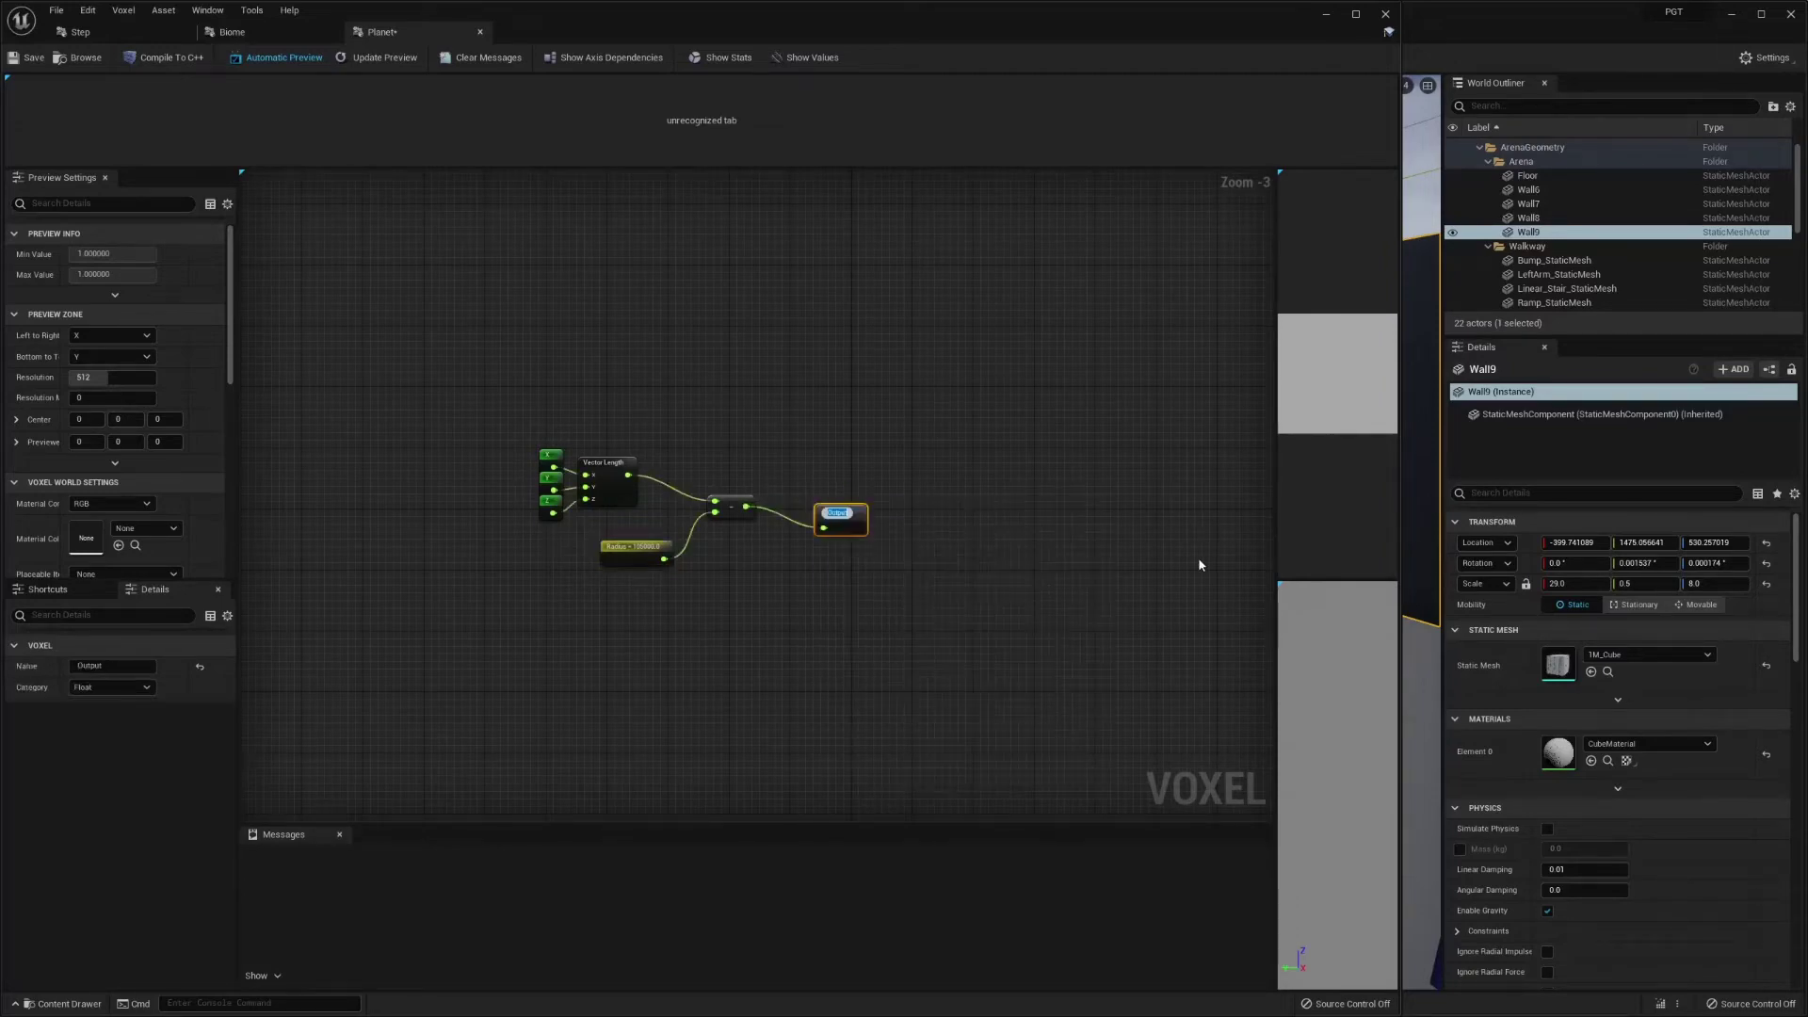
type("Sd")
key("Return")
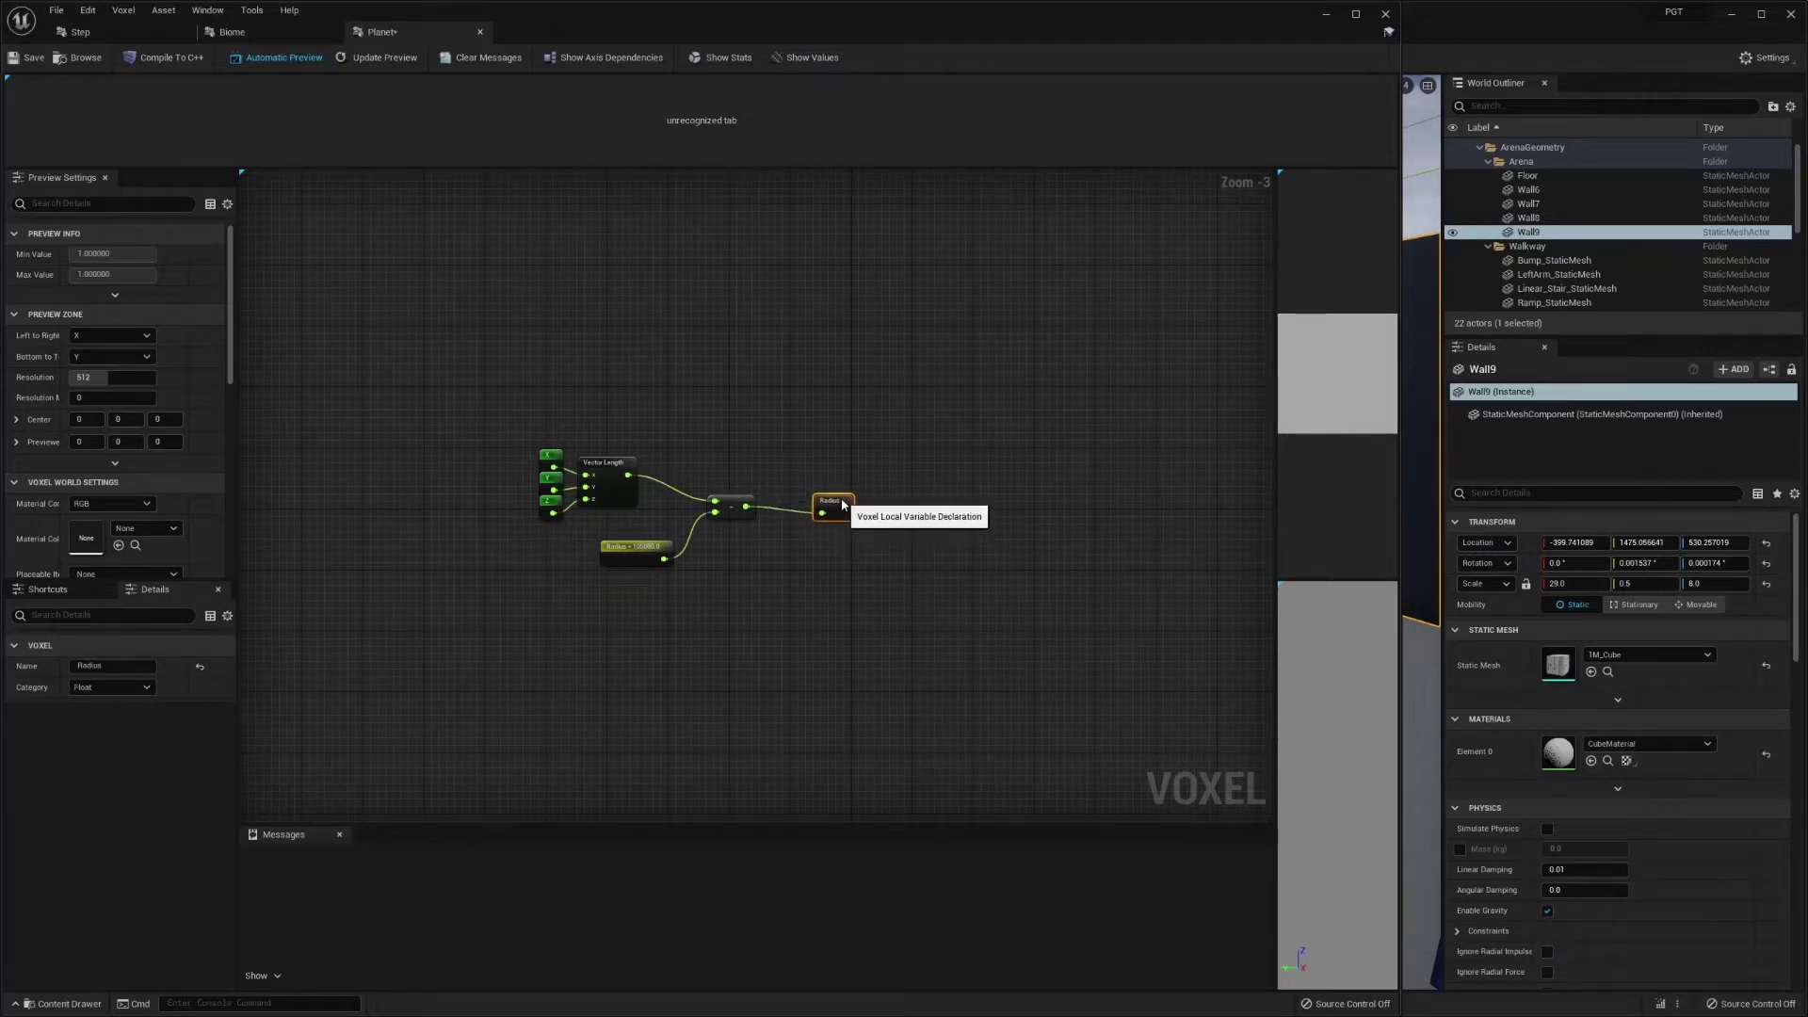
left_click_drag(844, 517, 835, 499)
- Place a Radius local variable node near the first Biome node and connect it to input A of a new float Lerp
right_click_drag(923, 678, 1027, 351)
right_click(765, 529)
type("radius")
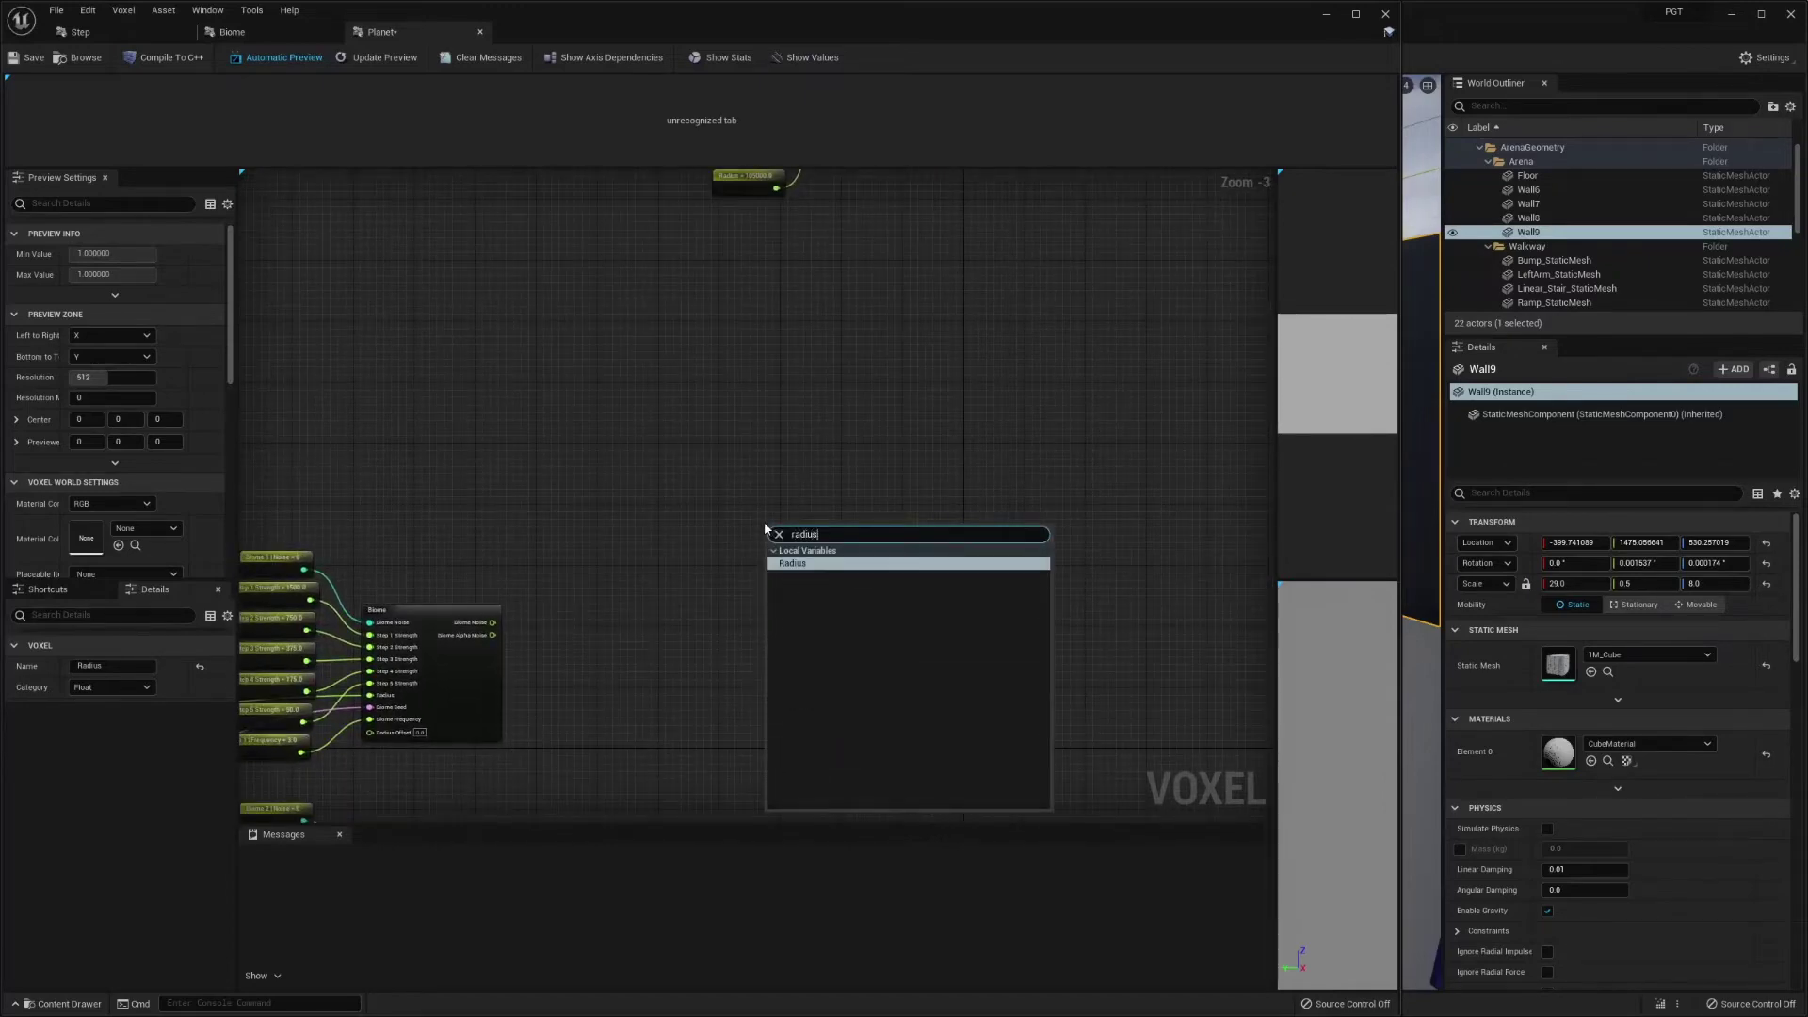
key("Return")
left_click_drag(781, 541, 763, 614)
type("lerp")
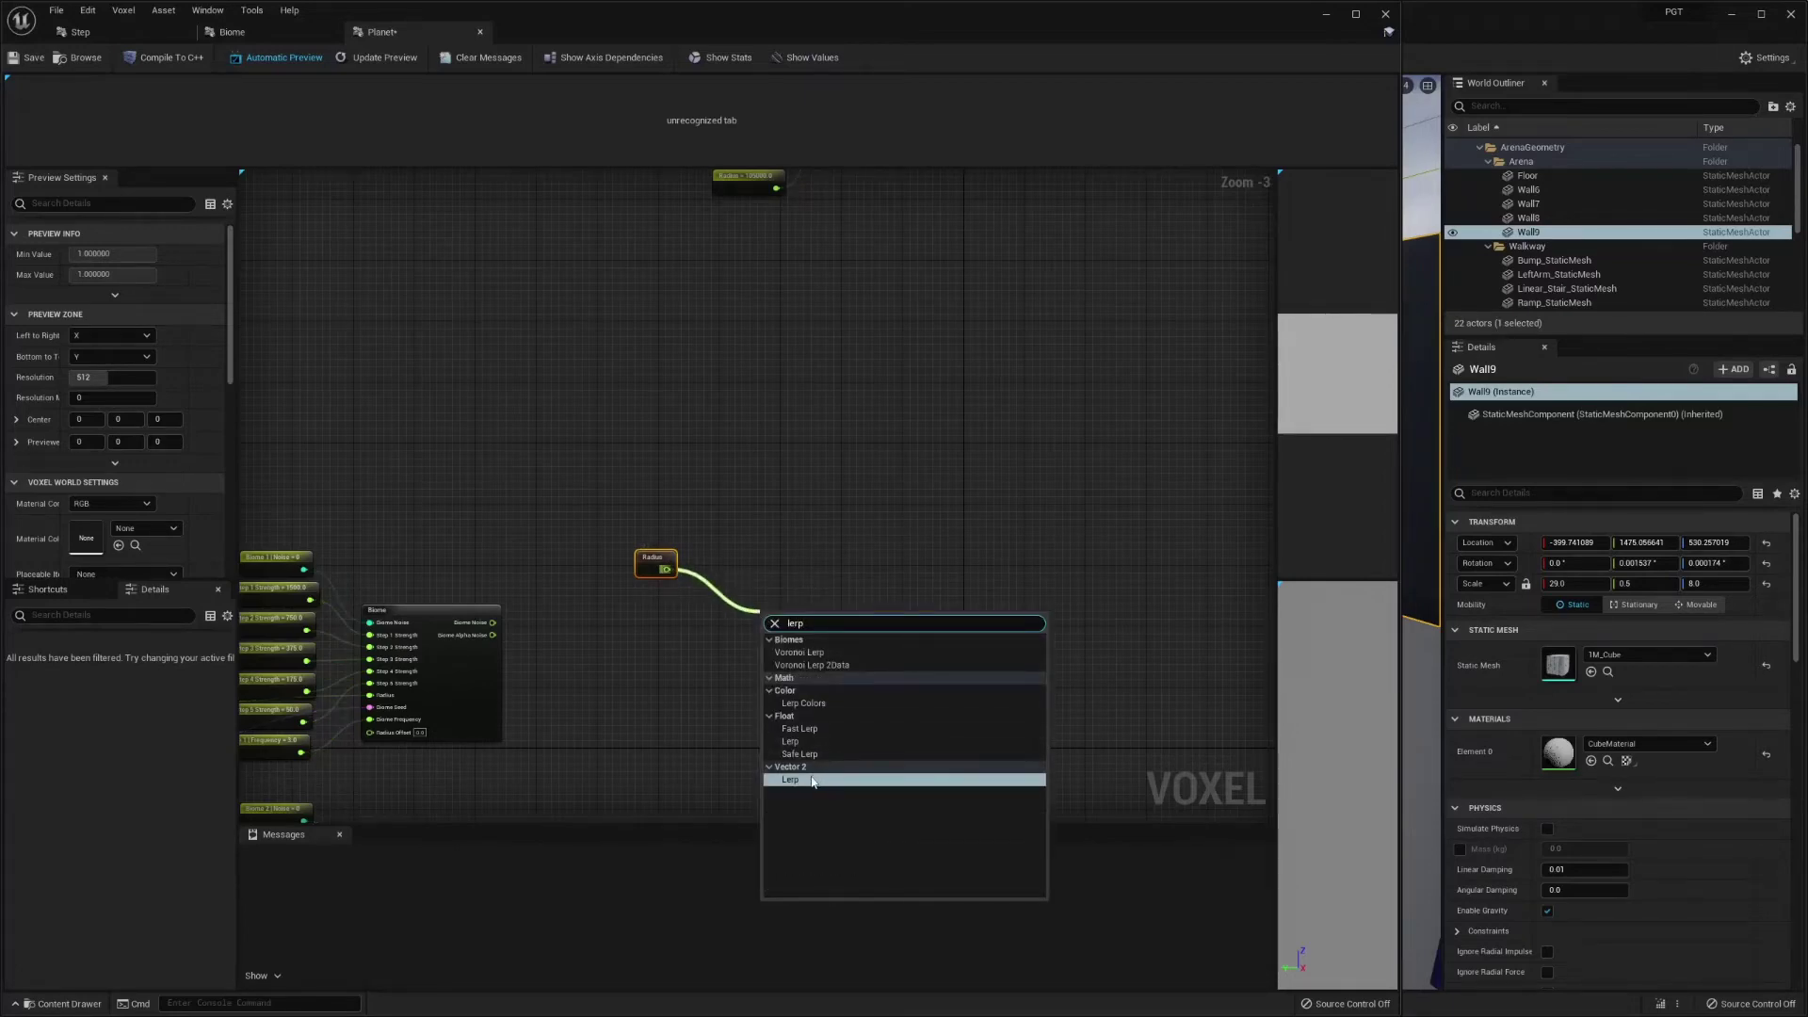
left_click(799, 742)
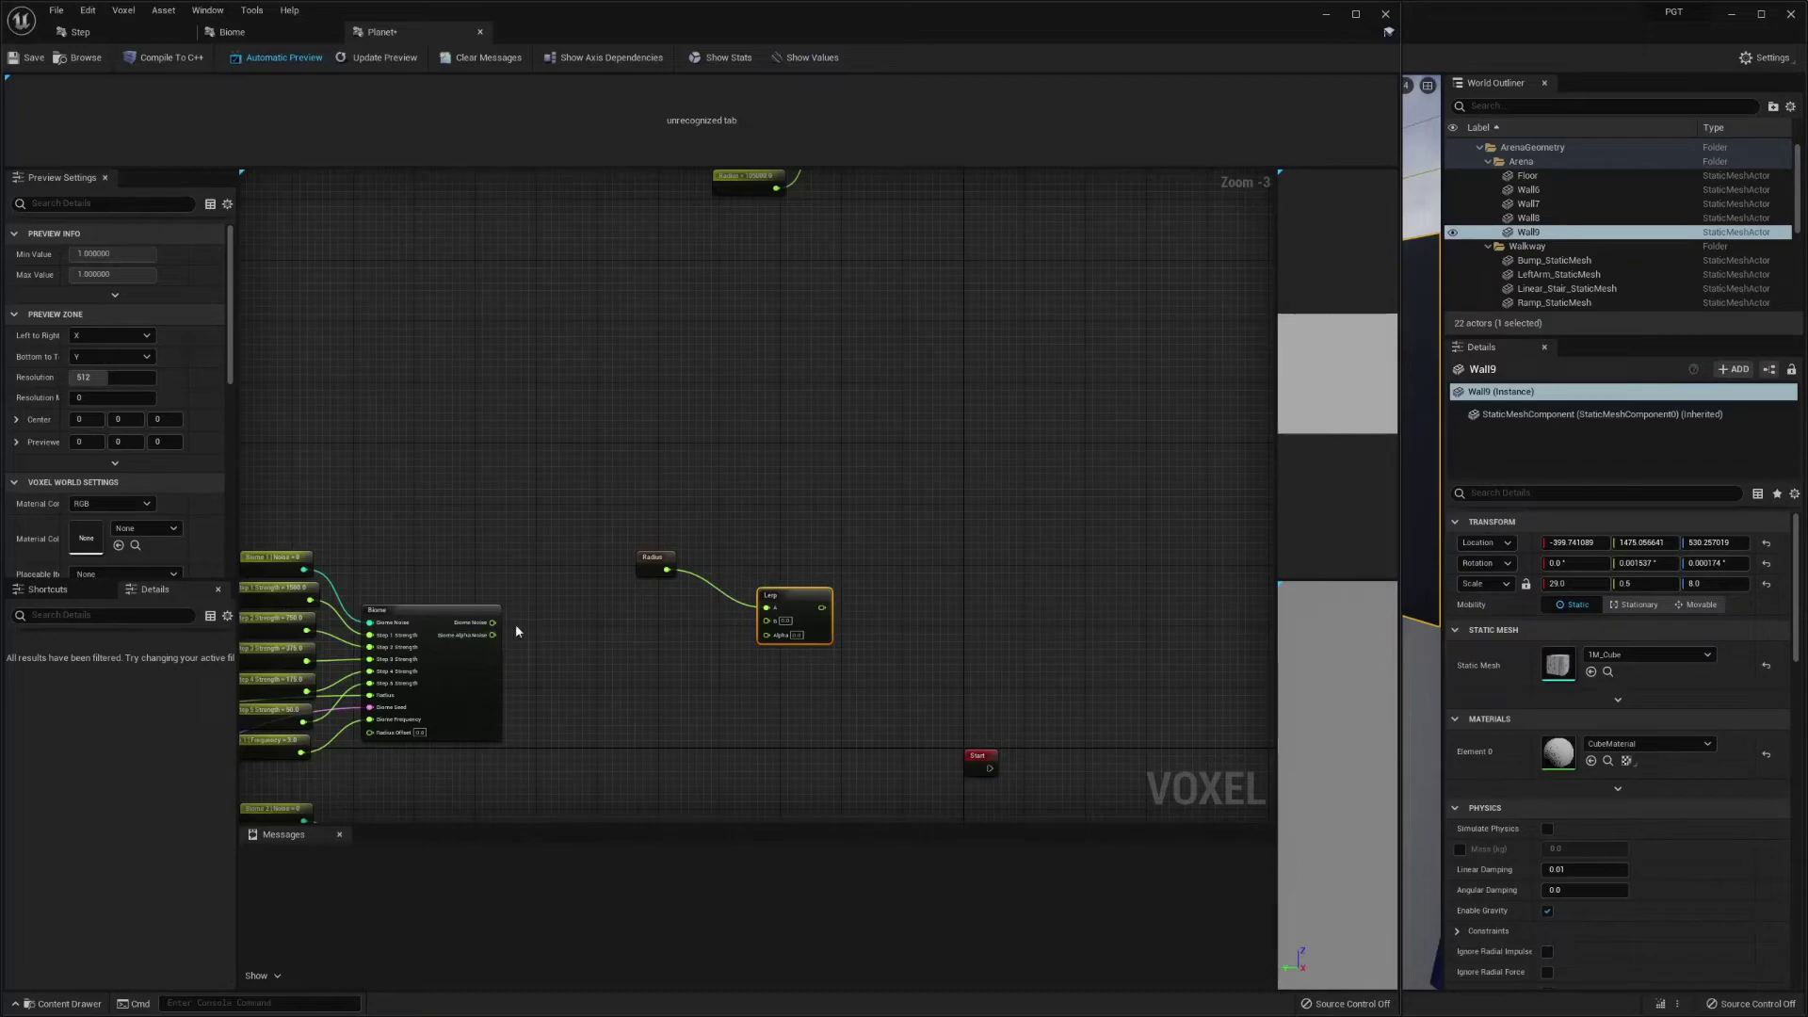
- Connect the first Biome node's Biome Noise to the Lerp's B input and its Biome Alpha Noise to Alpha
left_click_drag(492, 622, 768, 622)
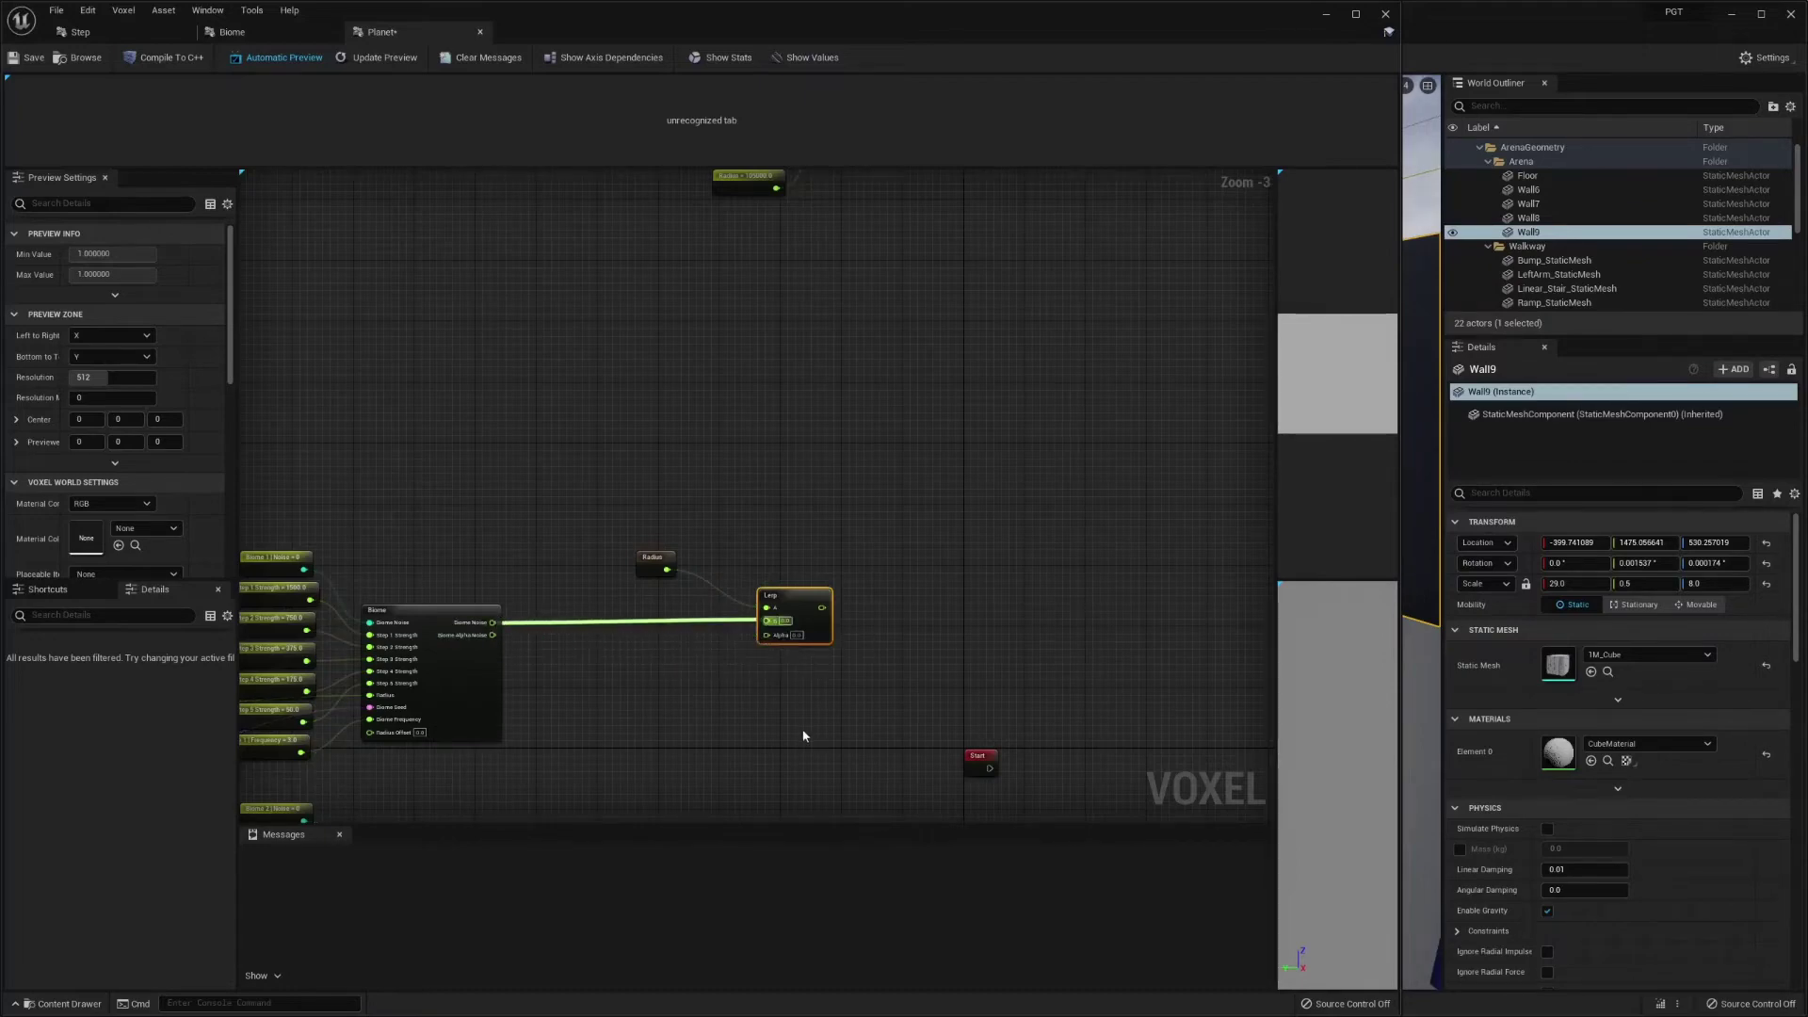
right_click_drag(803, 735, 856, 549)
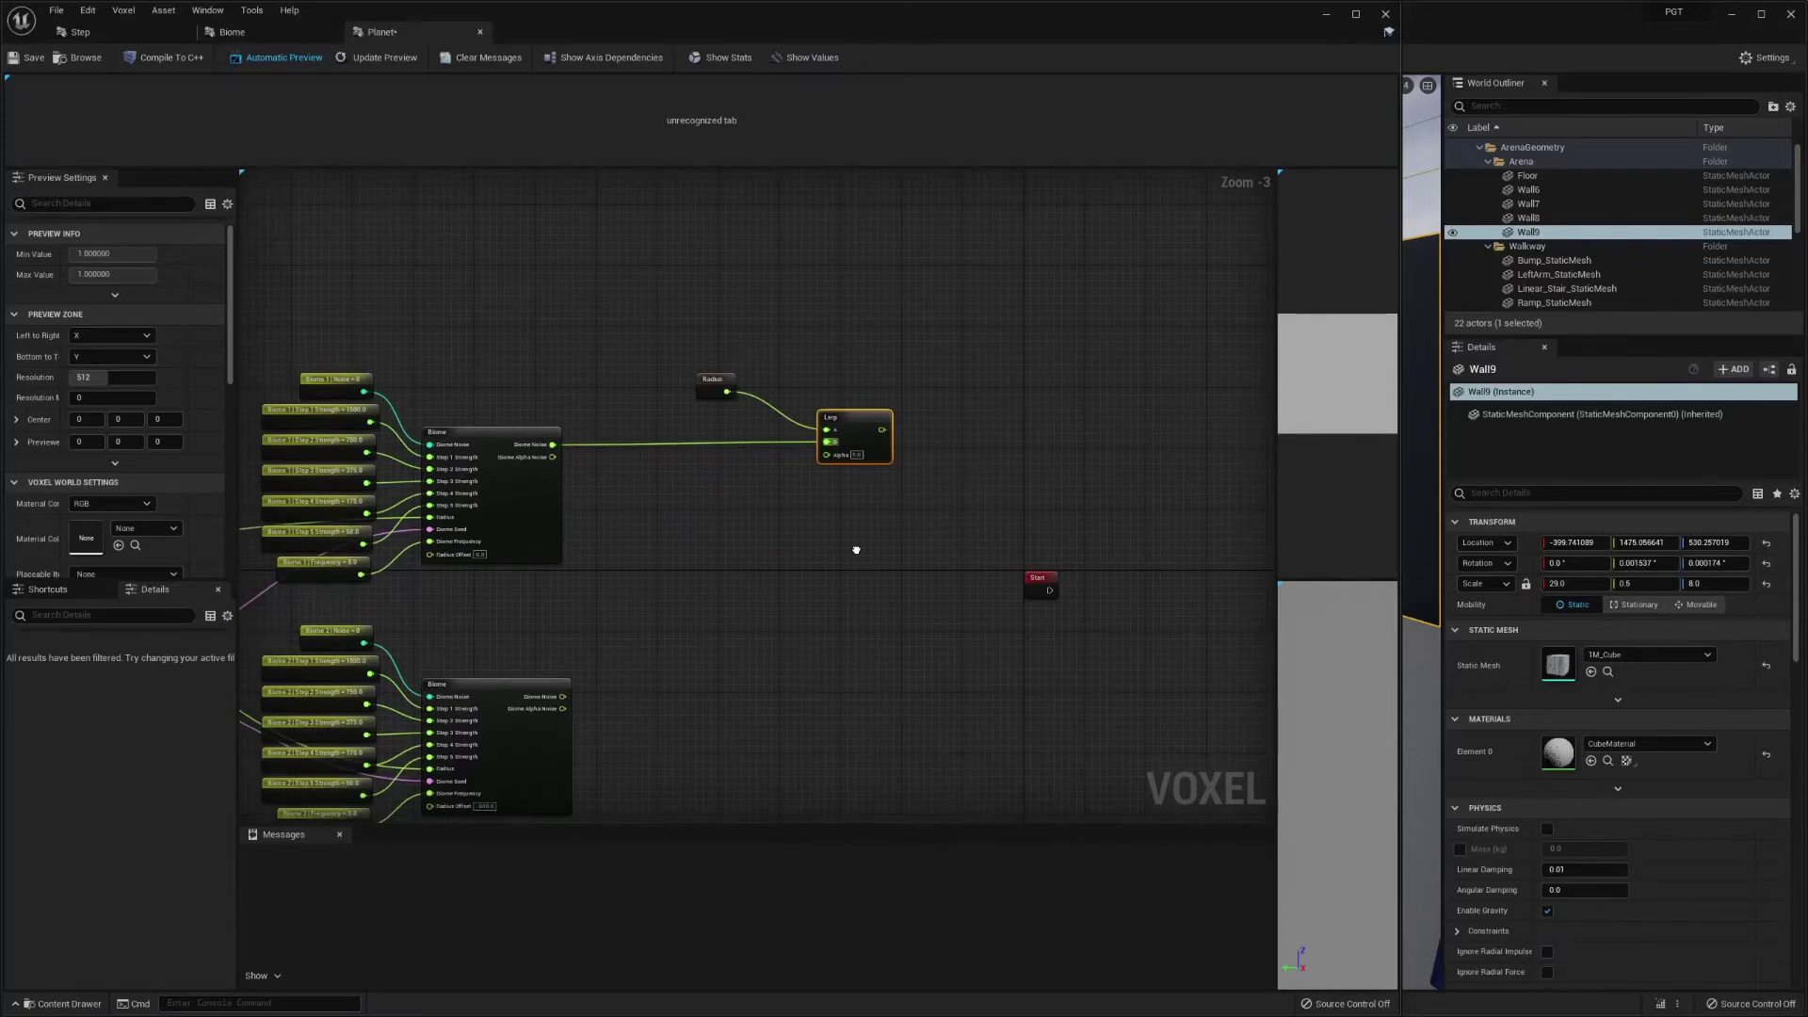
left_click(974, 438)
left_click_drag(560, 457, 590, 464)
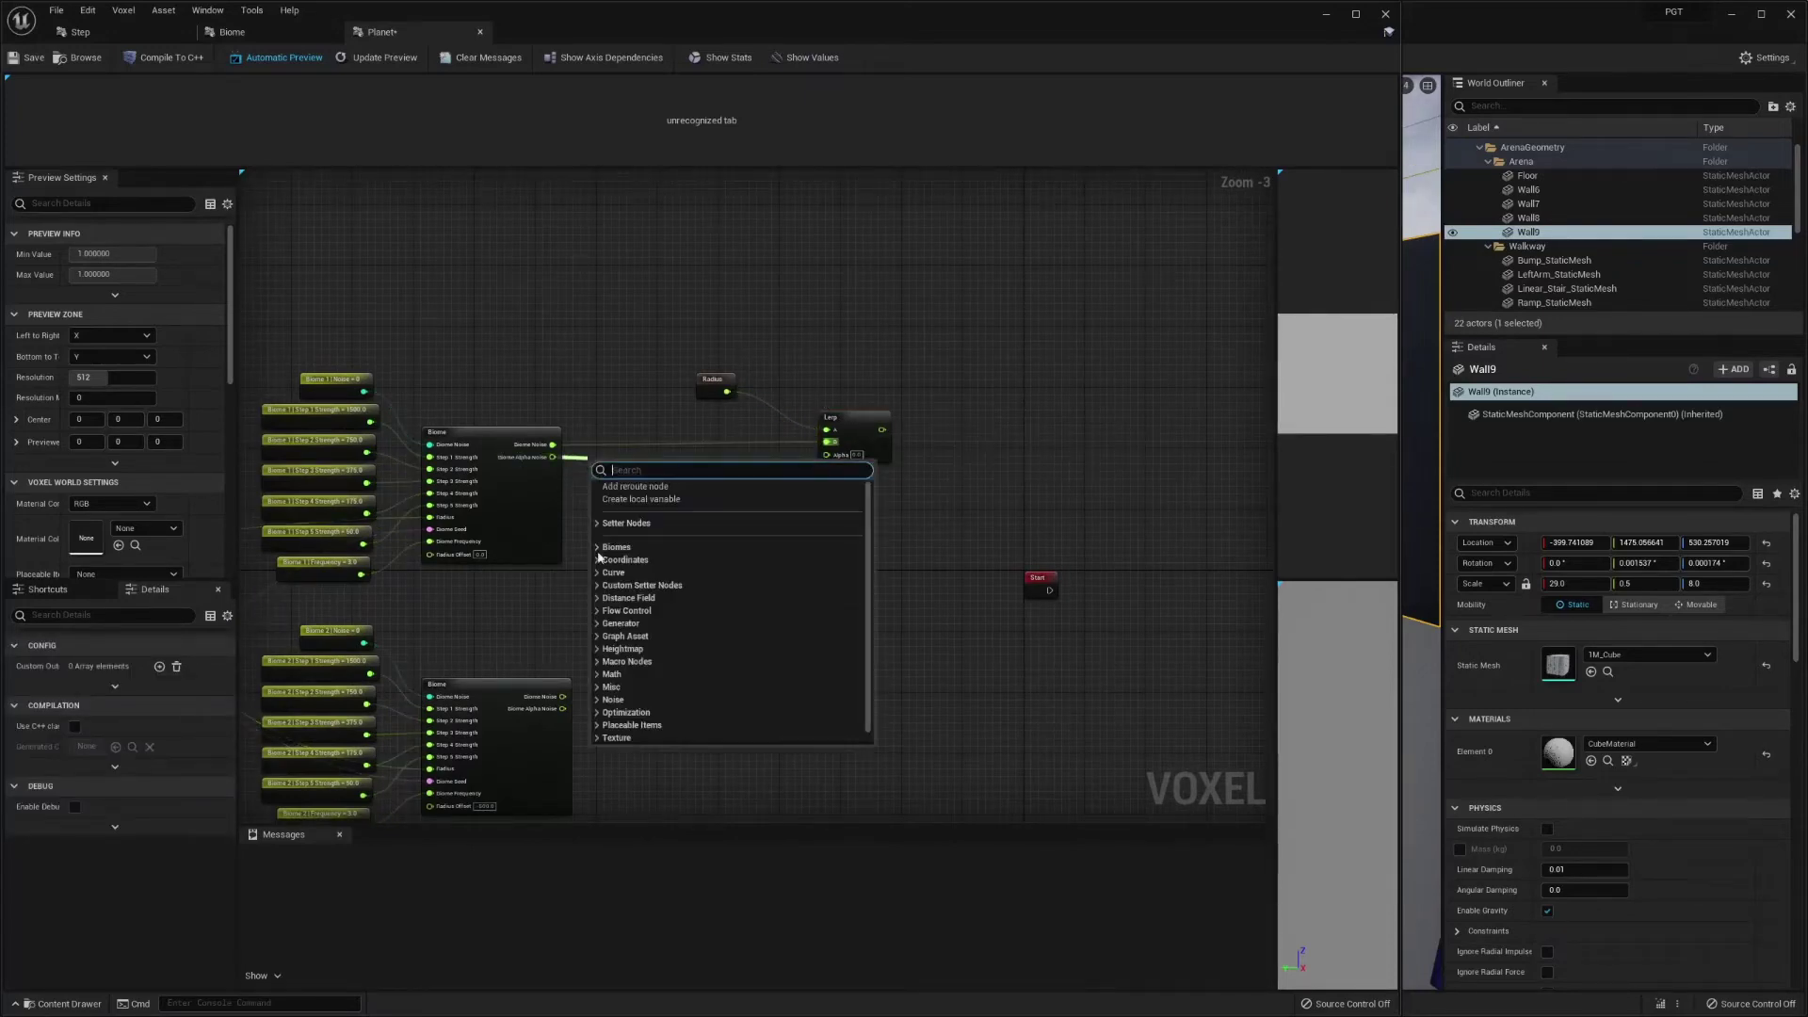
left_click(1008, 597)
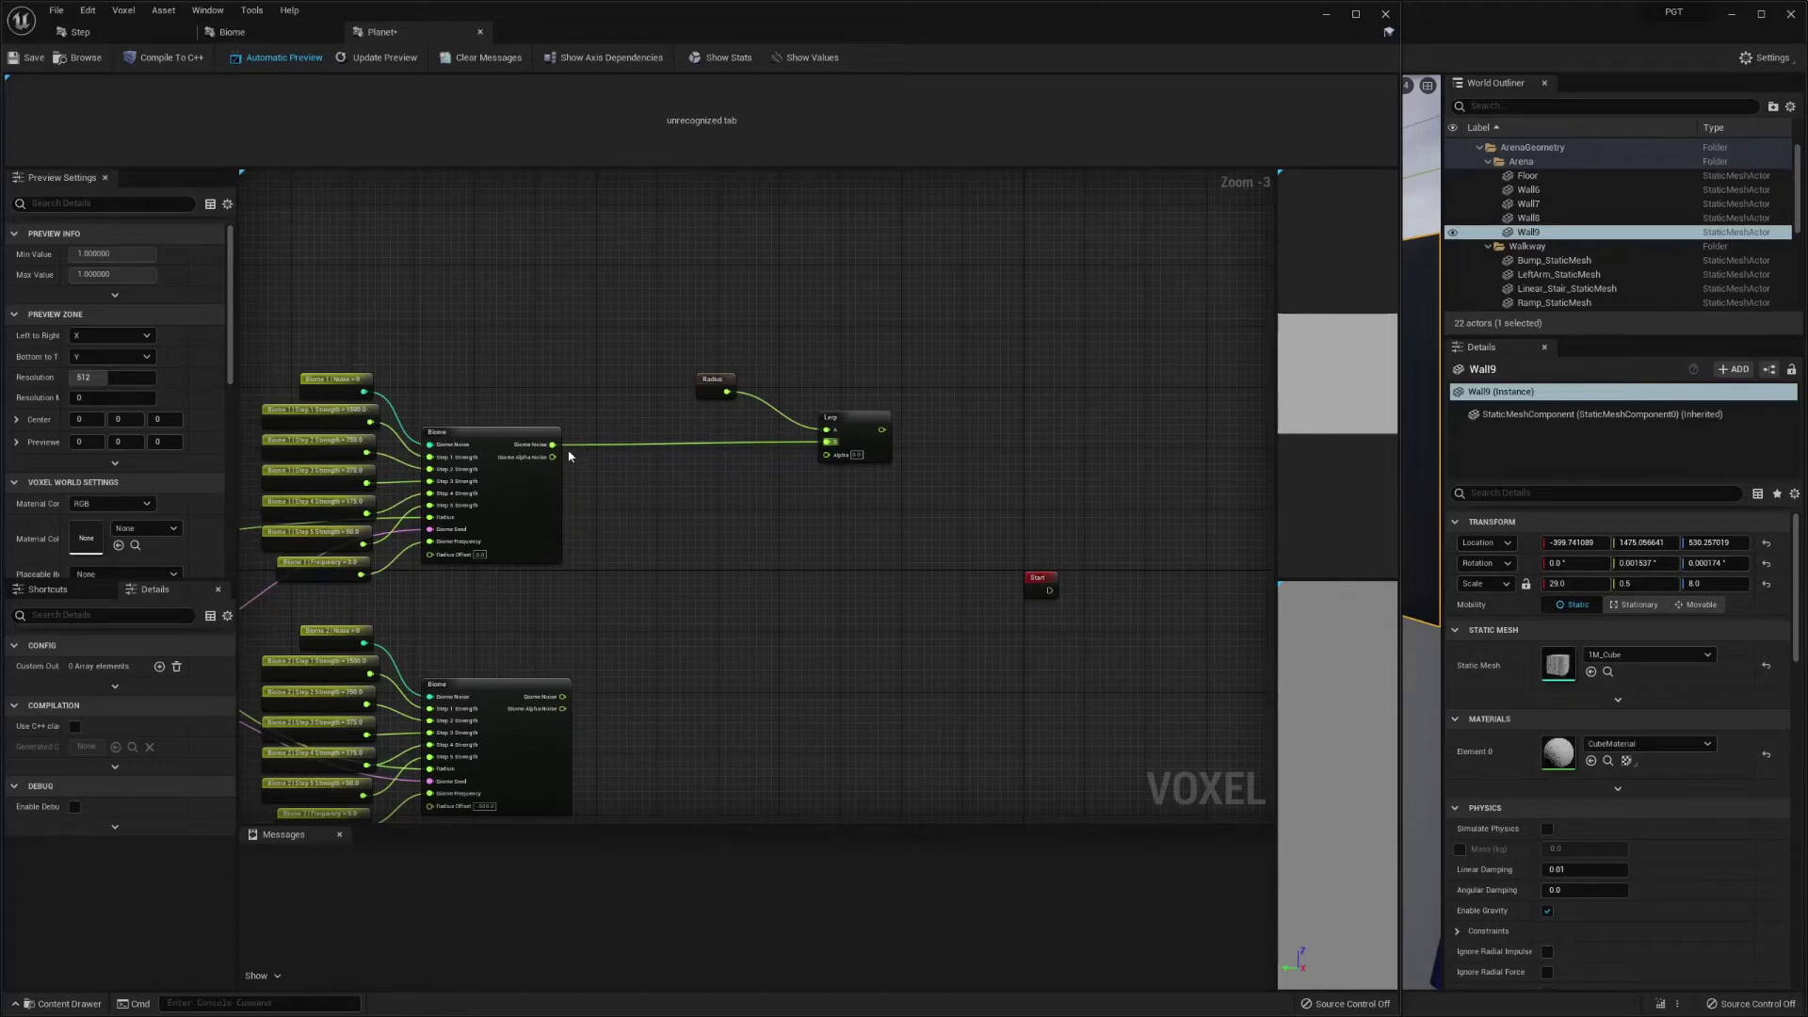
left_click_drag(553, 457, 827, 459)
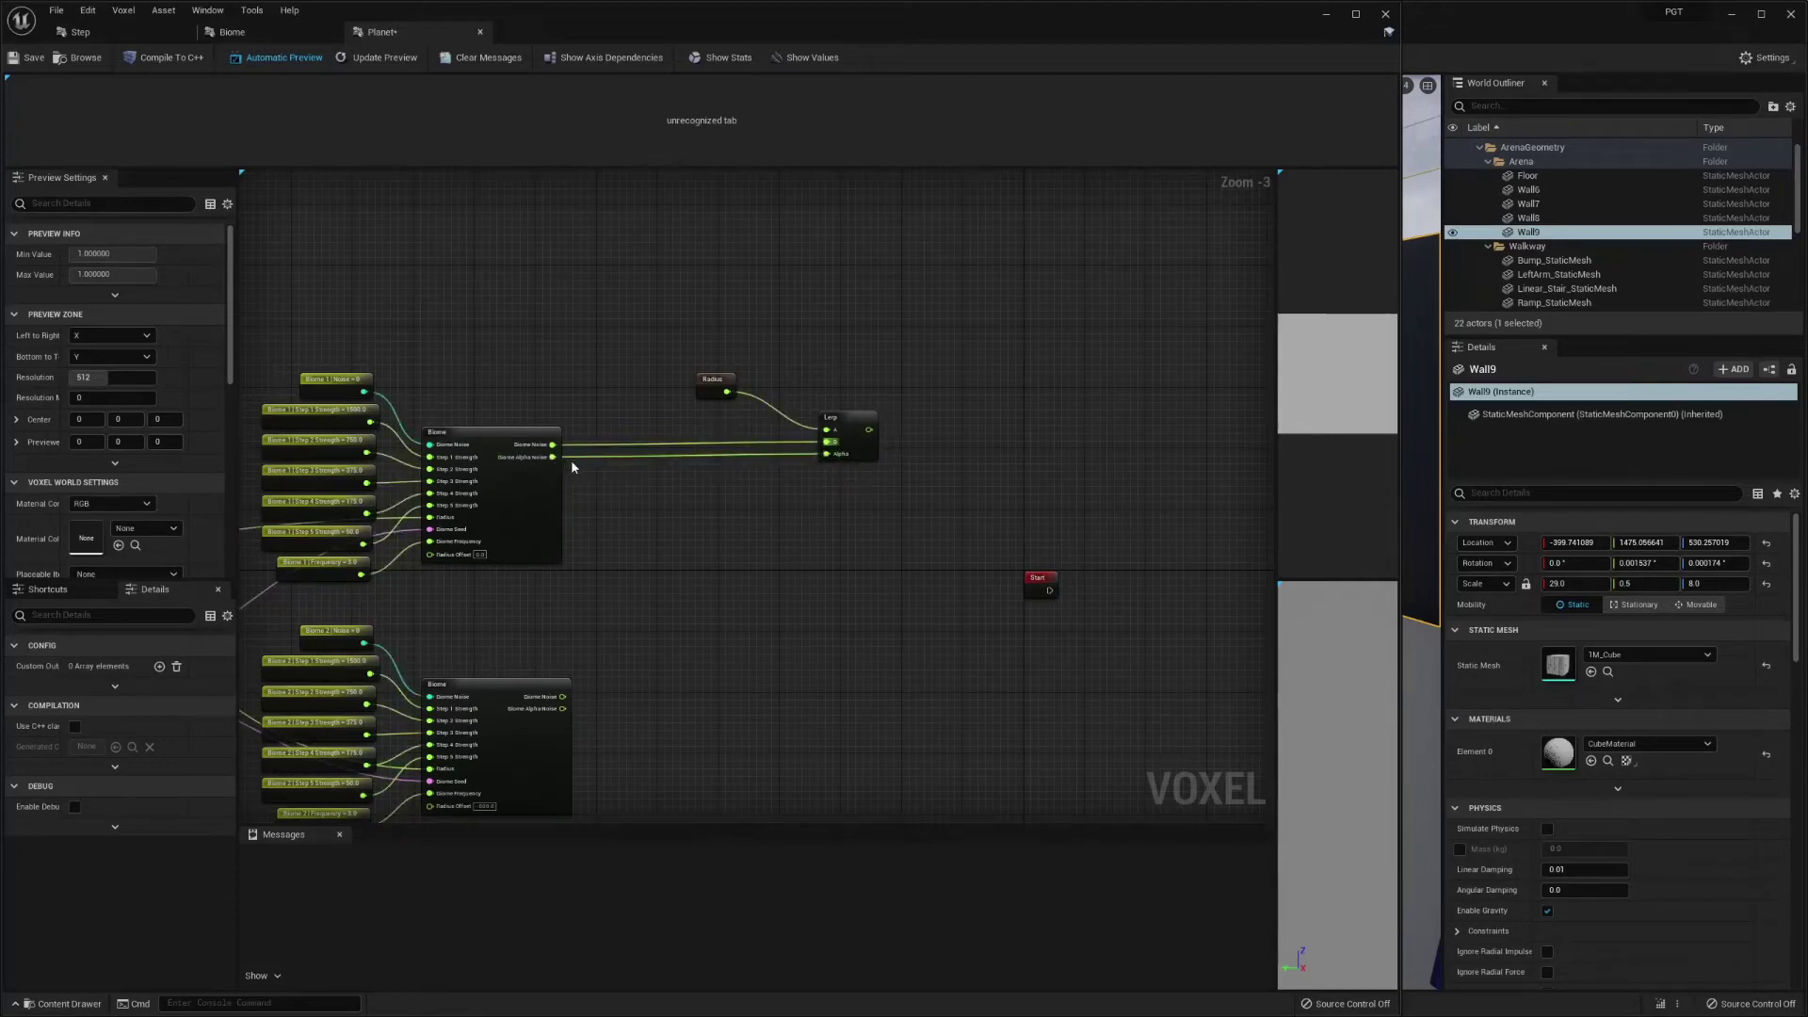
- Make four copies of the Lerp node and stack them in a column below the original
left_click(845, 420)
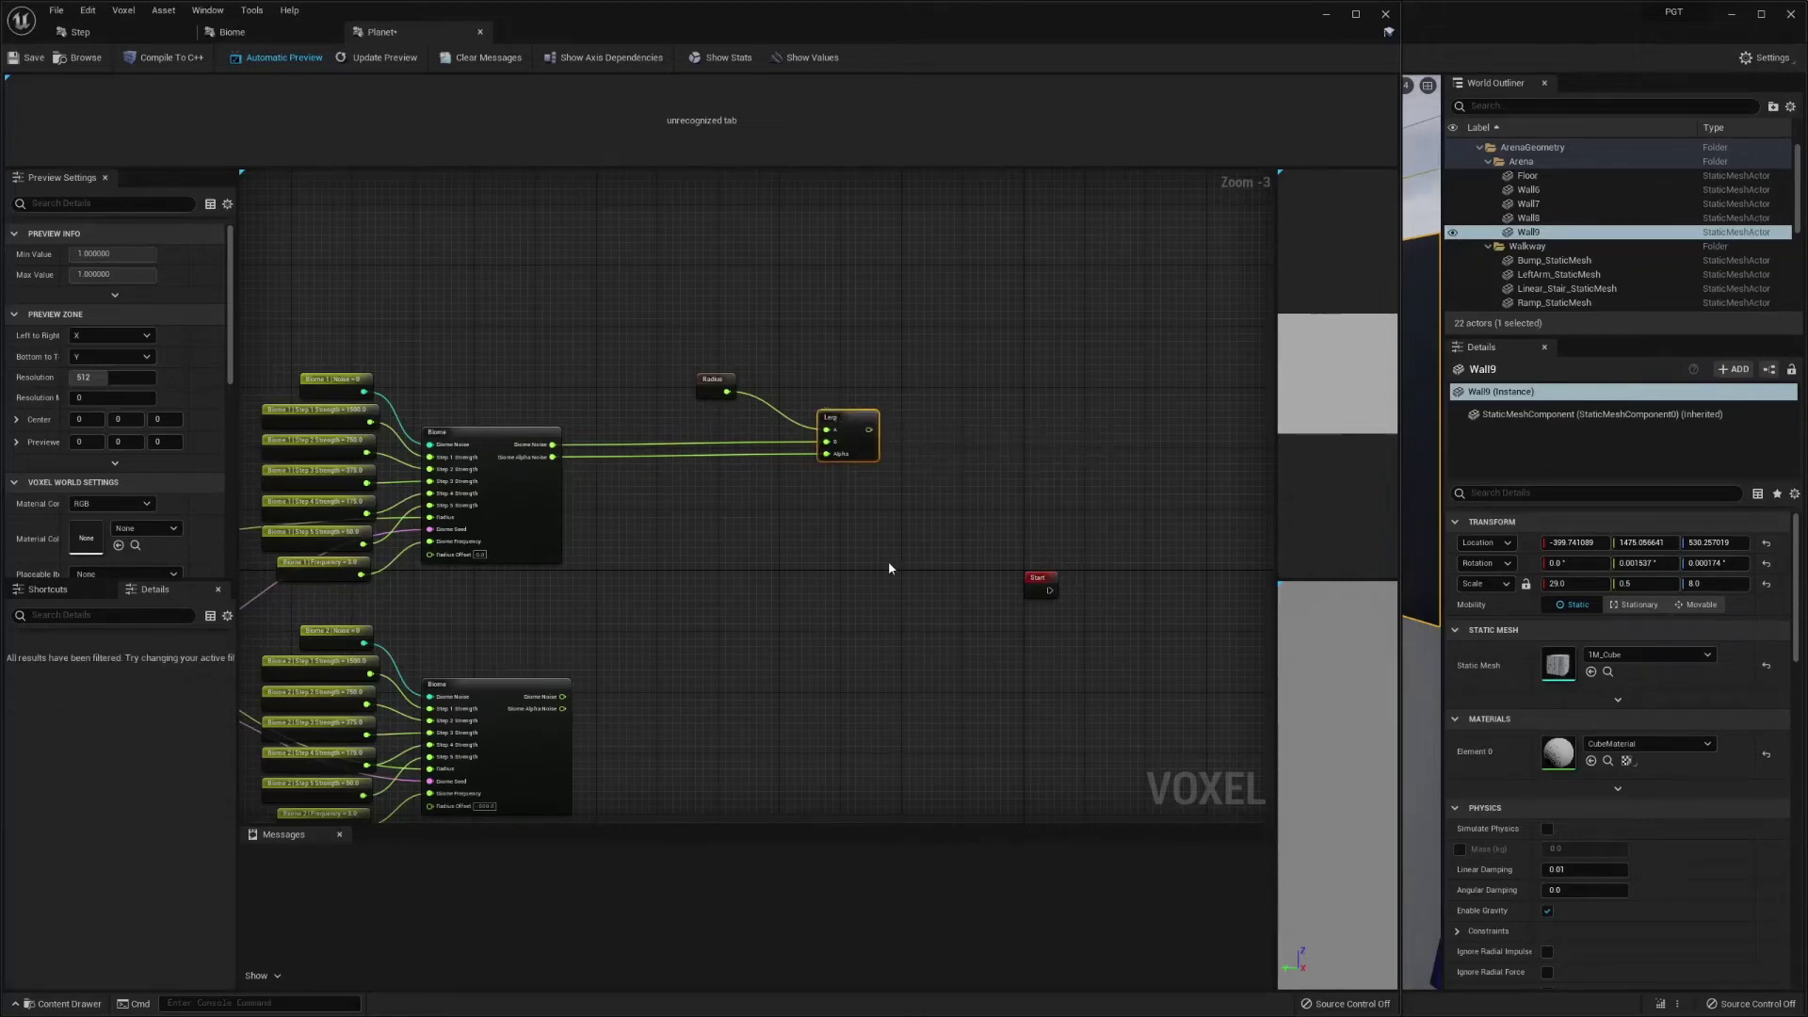
key("ctrl+v")
left_click_drag(938, 572, 868, 538)
key("ctrl+v")
left_click_drag(909, 619, 830, 629)
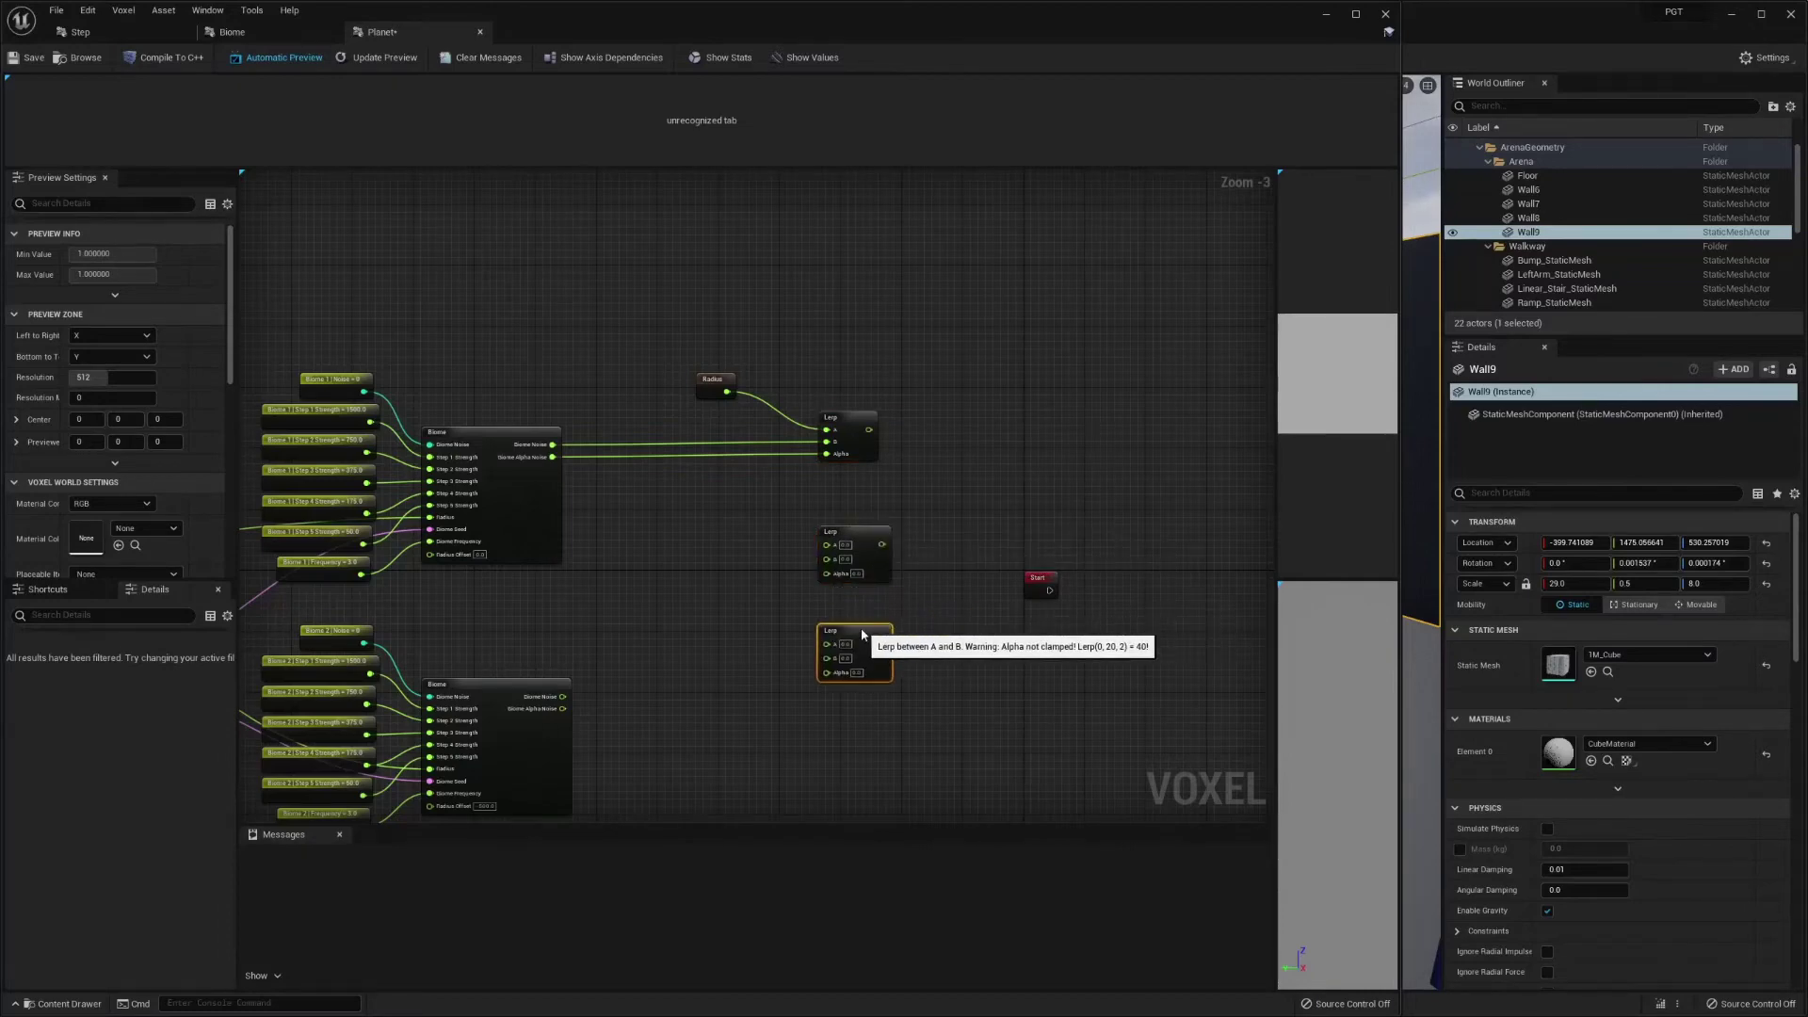
key("ctrl+v")
right_click_drag(918, 674, 897, 533)
left_click_drag(952, 507, 824, 678)
key("ctrl+v")
- Connect the second Biome node's Biome Noise output to the B input of the second Lerp
left_click_drag(533, 302, 765, 373)
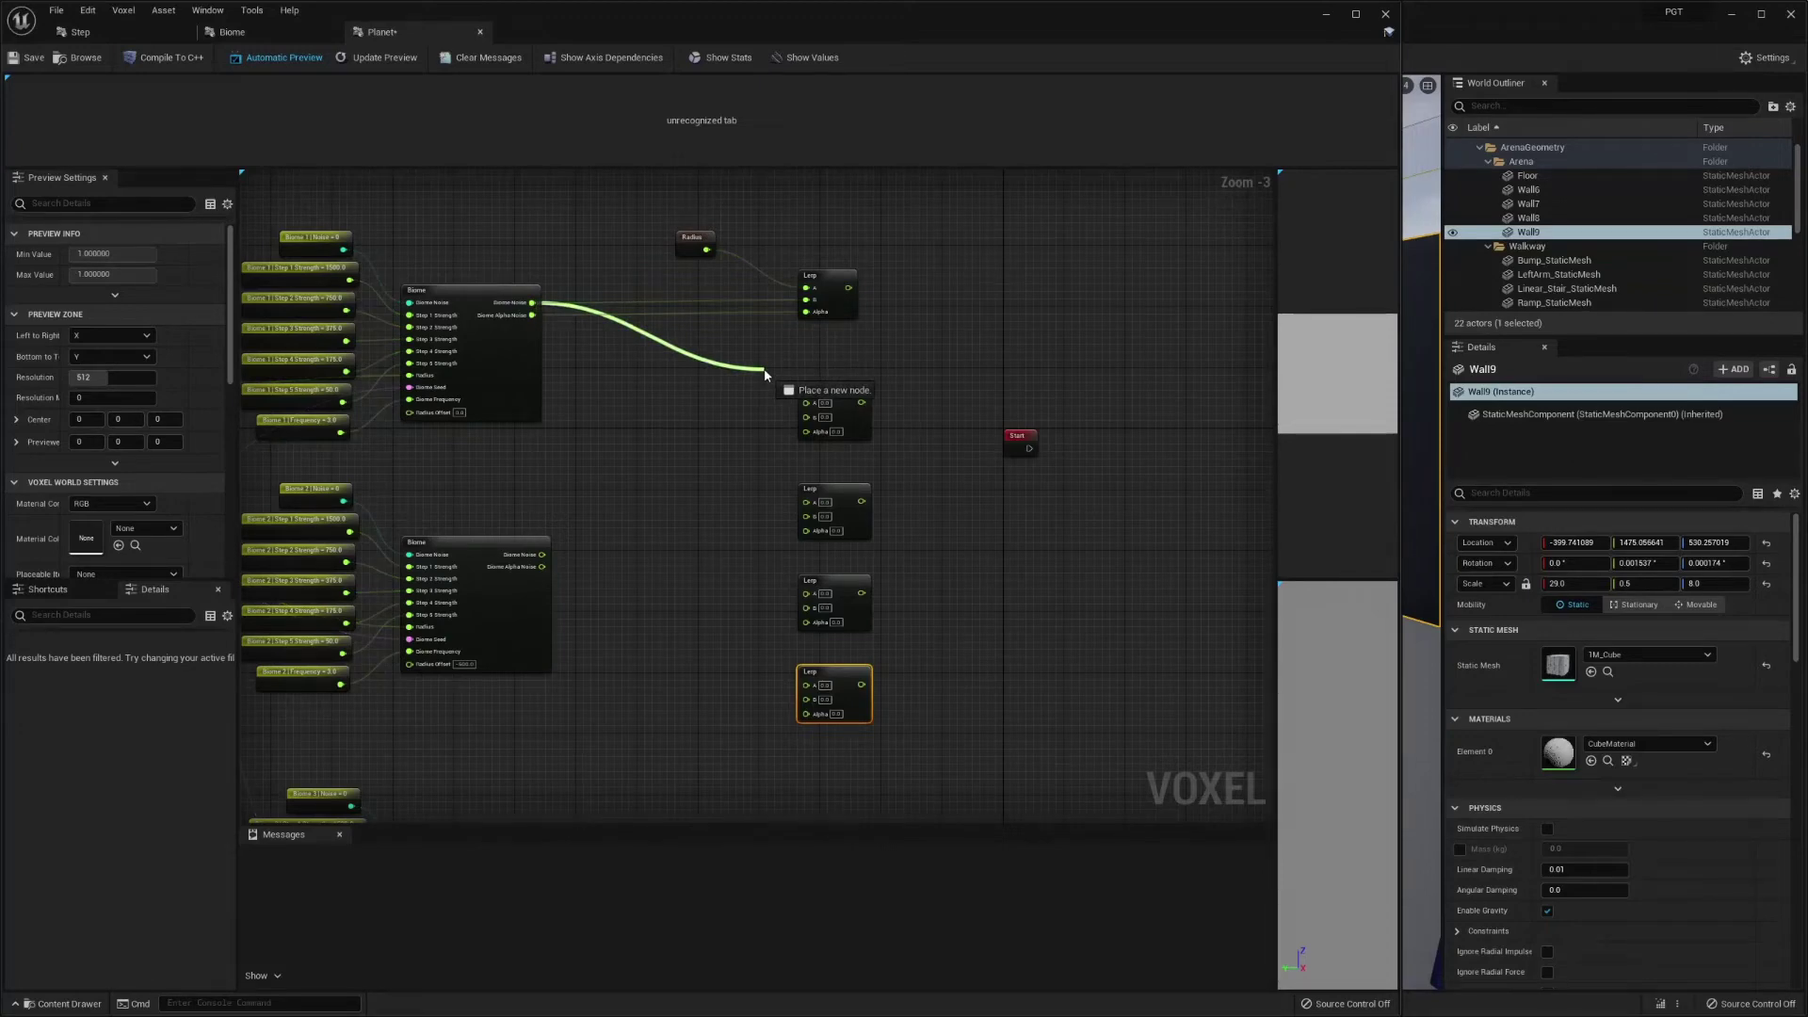
left_click_drag(764, 374, 708, 364)
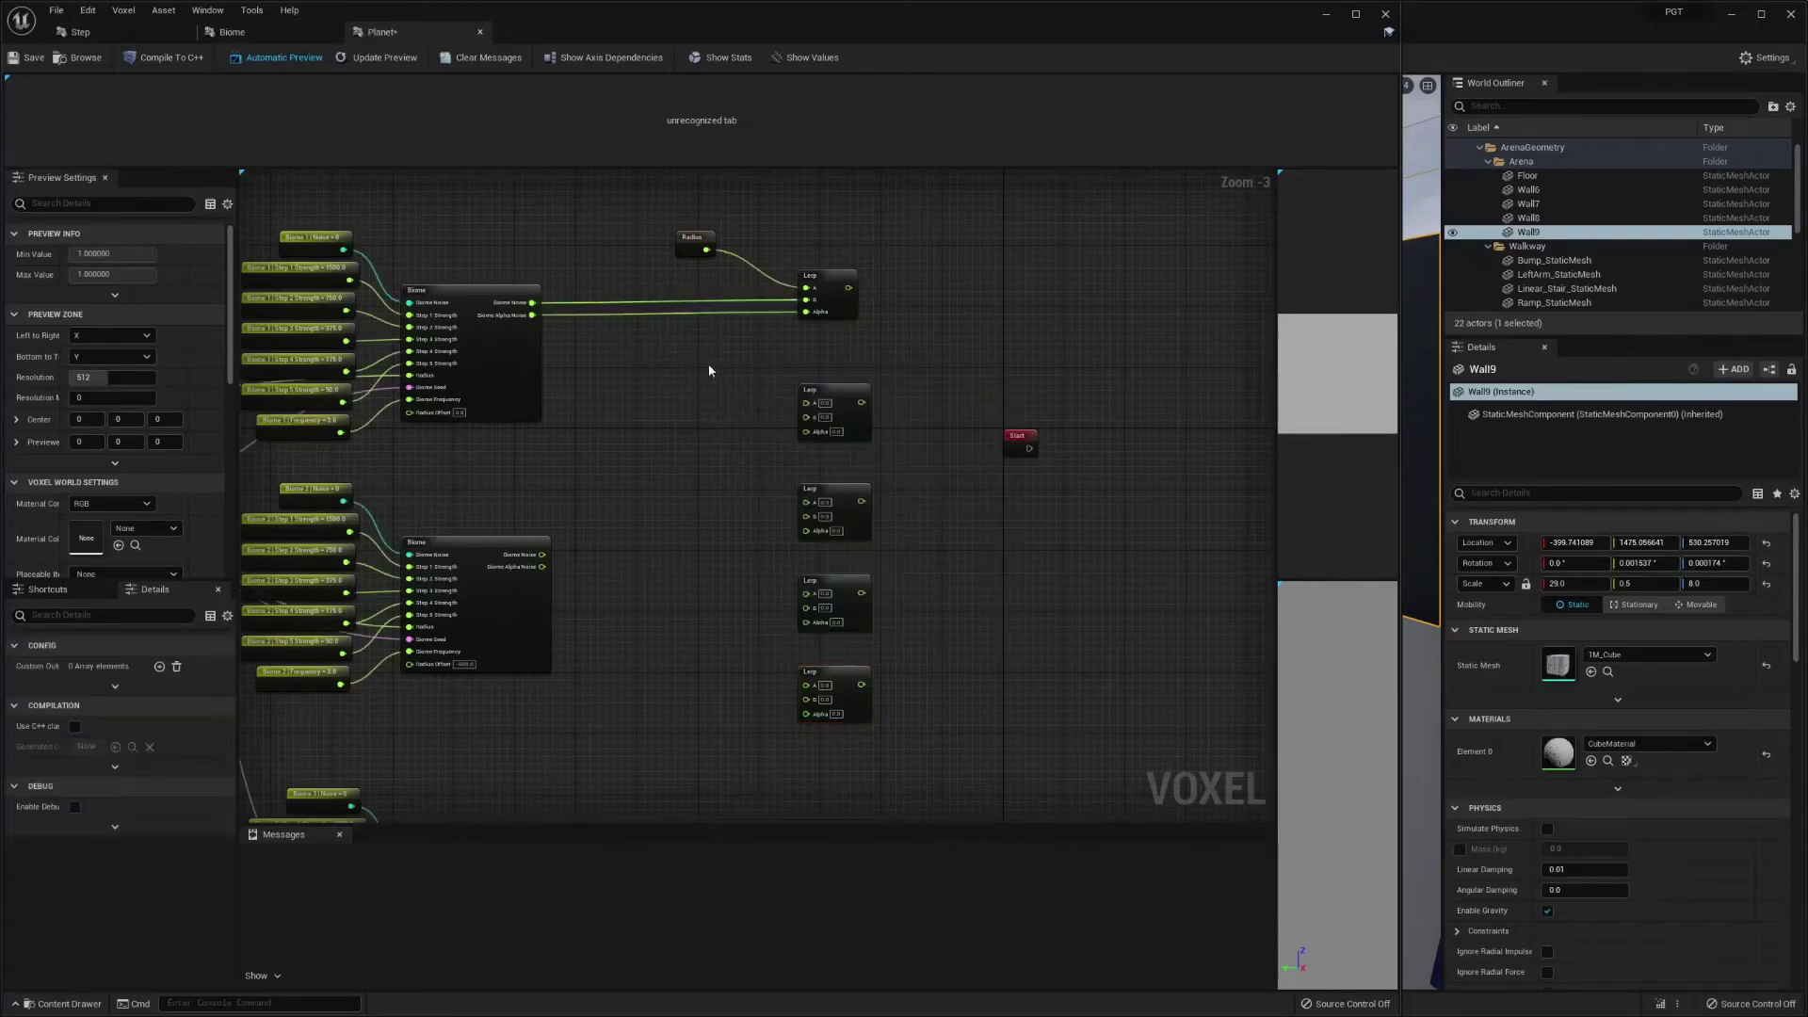
left_click_drag(543, 555, 807, 416)
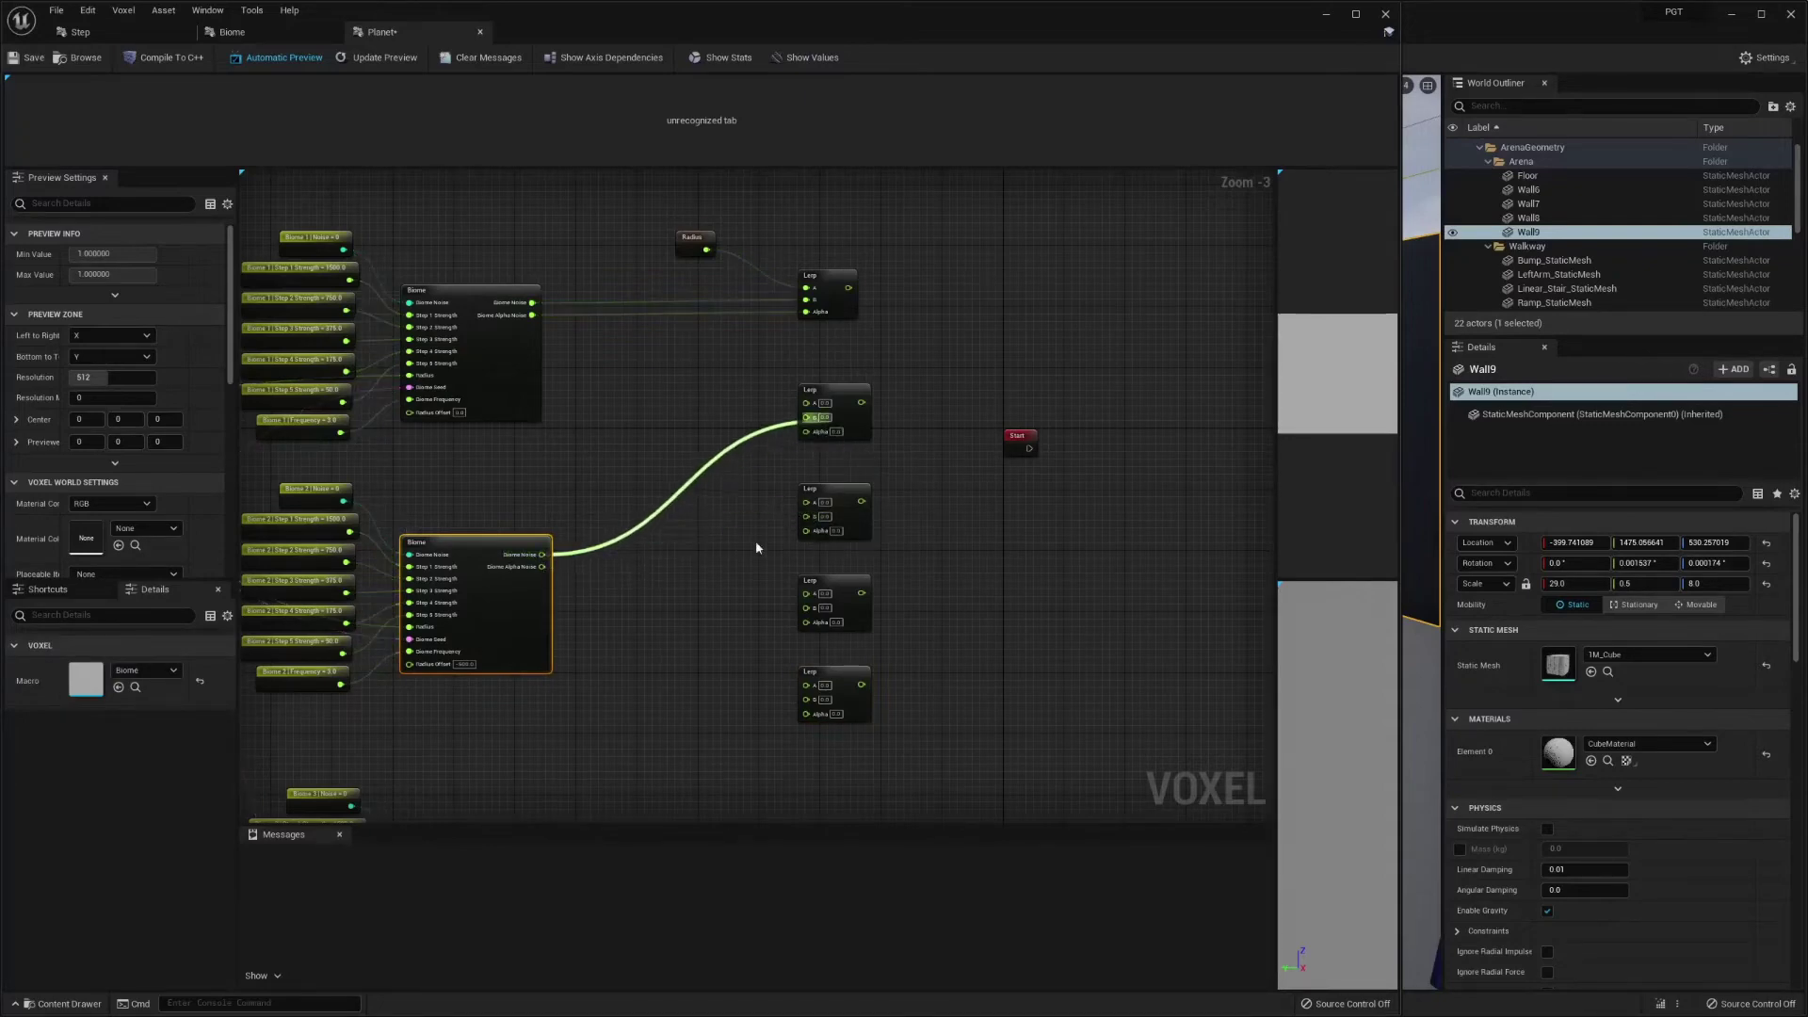
right_click_drag(722, 571, 680, 350)
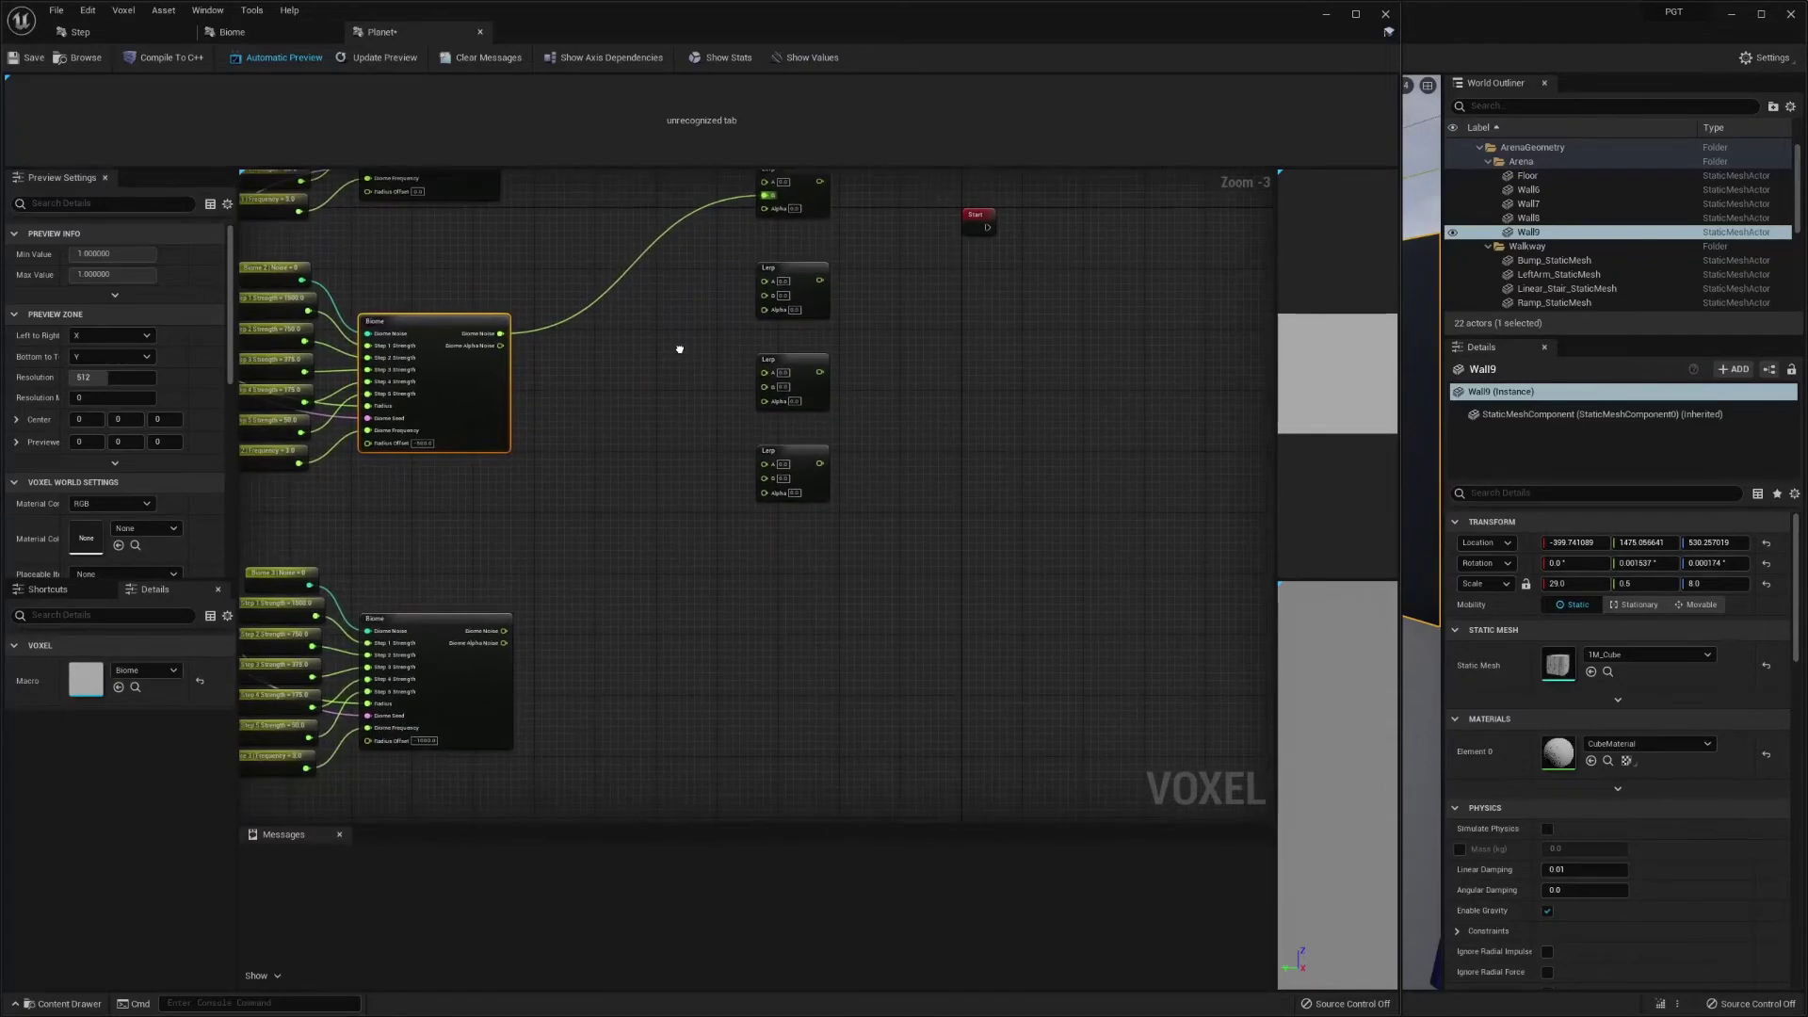
- Connect the Biome Noise outputs of the third and fourth Biome nodes to the B inputs of the third and fourth Lerps
left_click_drag(504, 643, 632, 563)
left_click(530, 634)
left_click_drag(505, 630, 768, 295)
right_click_drag(769, 295, 769, 129)
right_click_drag(438, 794, 454, 599)
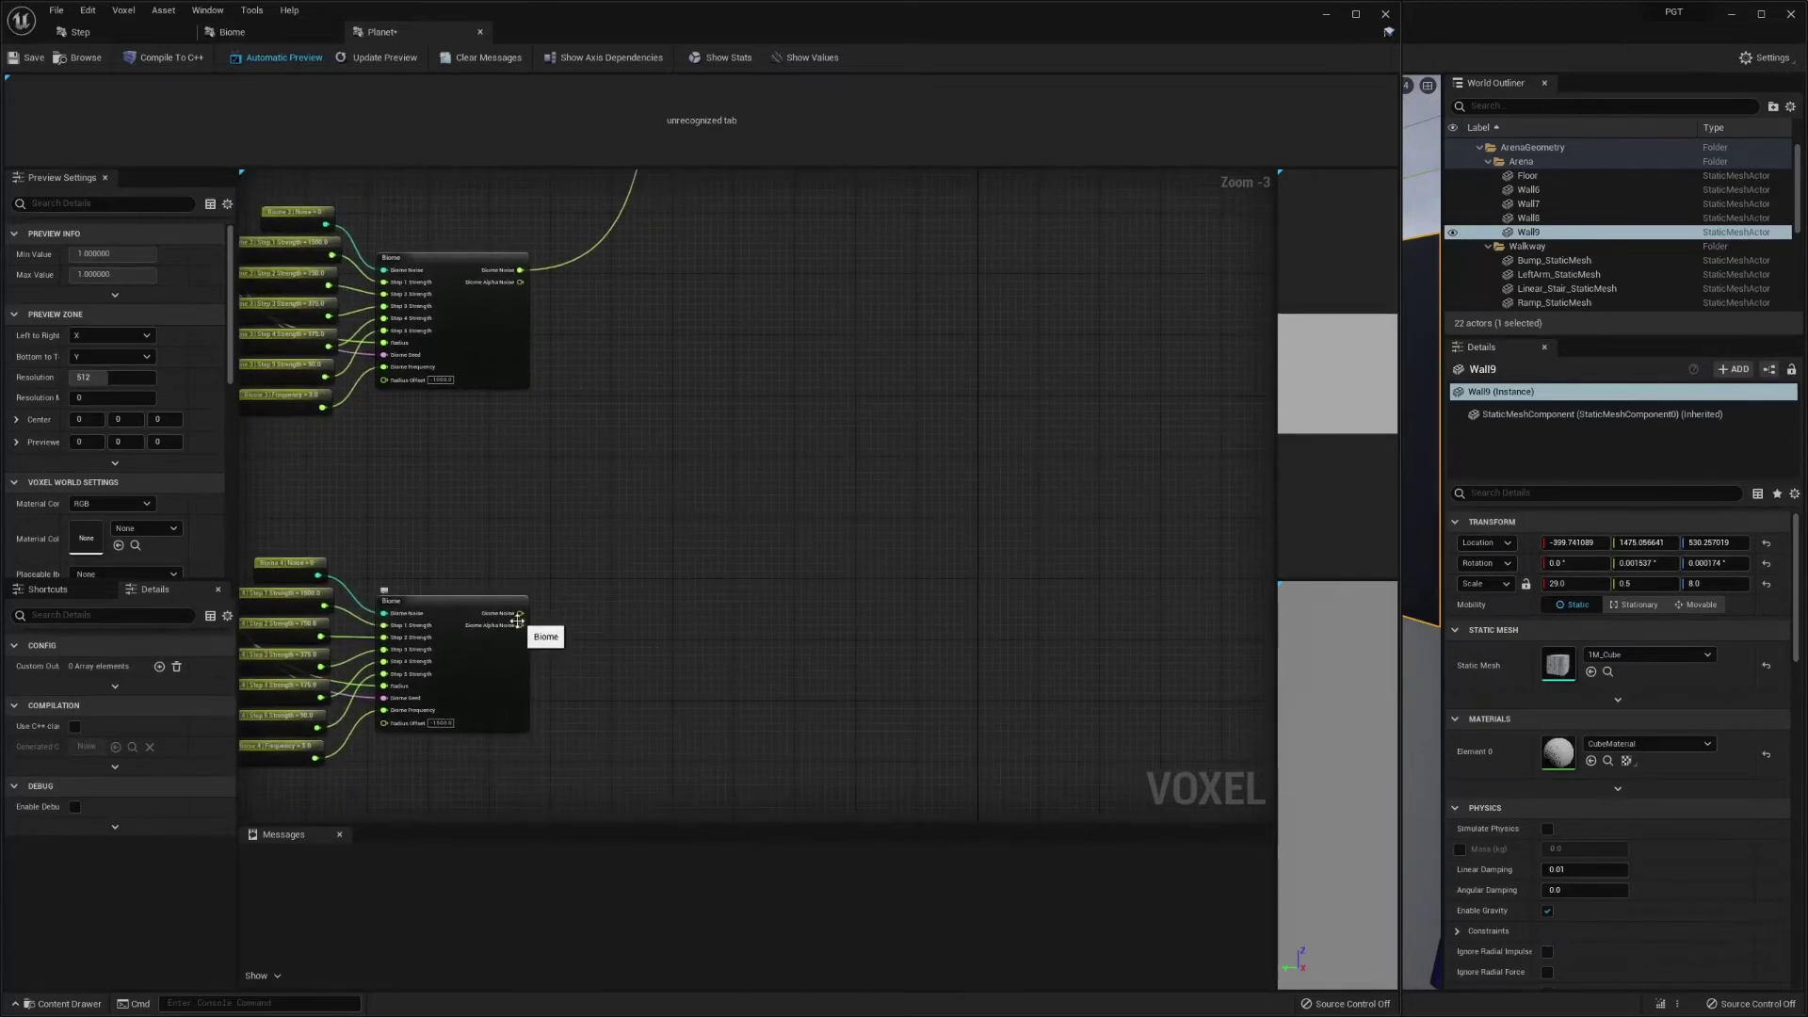
left_click_drag(516, 617, 782, 348)
scroll(736, 544, "down", 3)
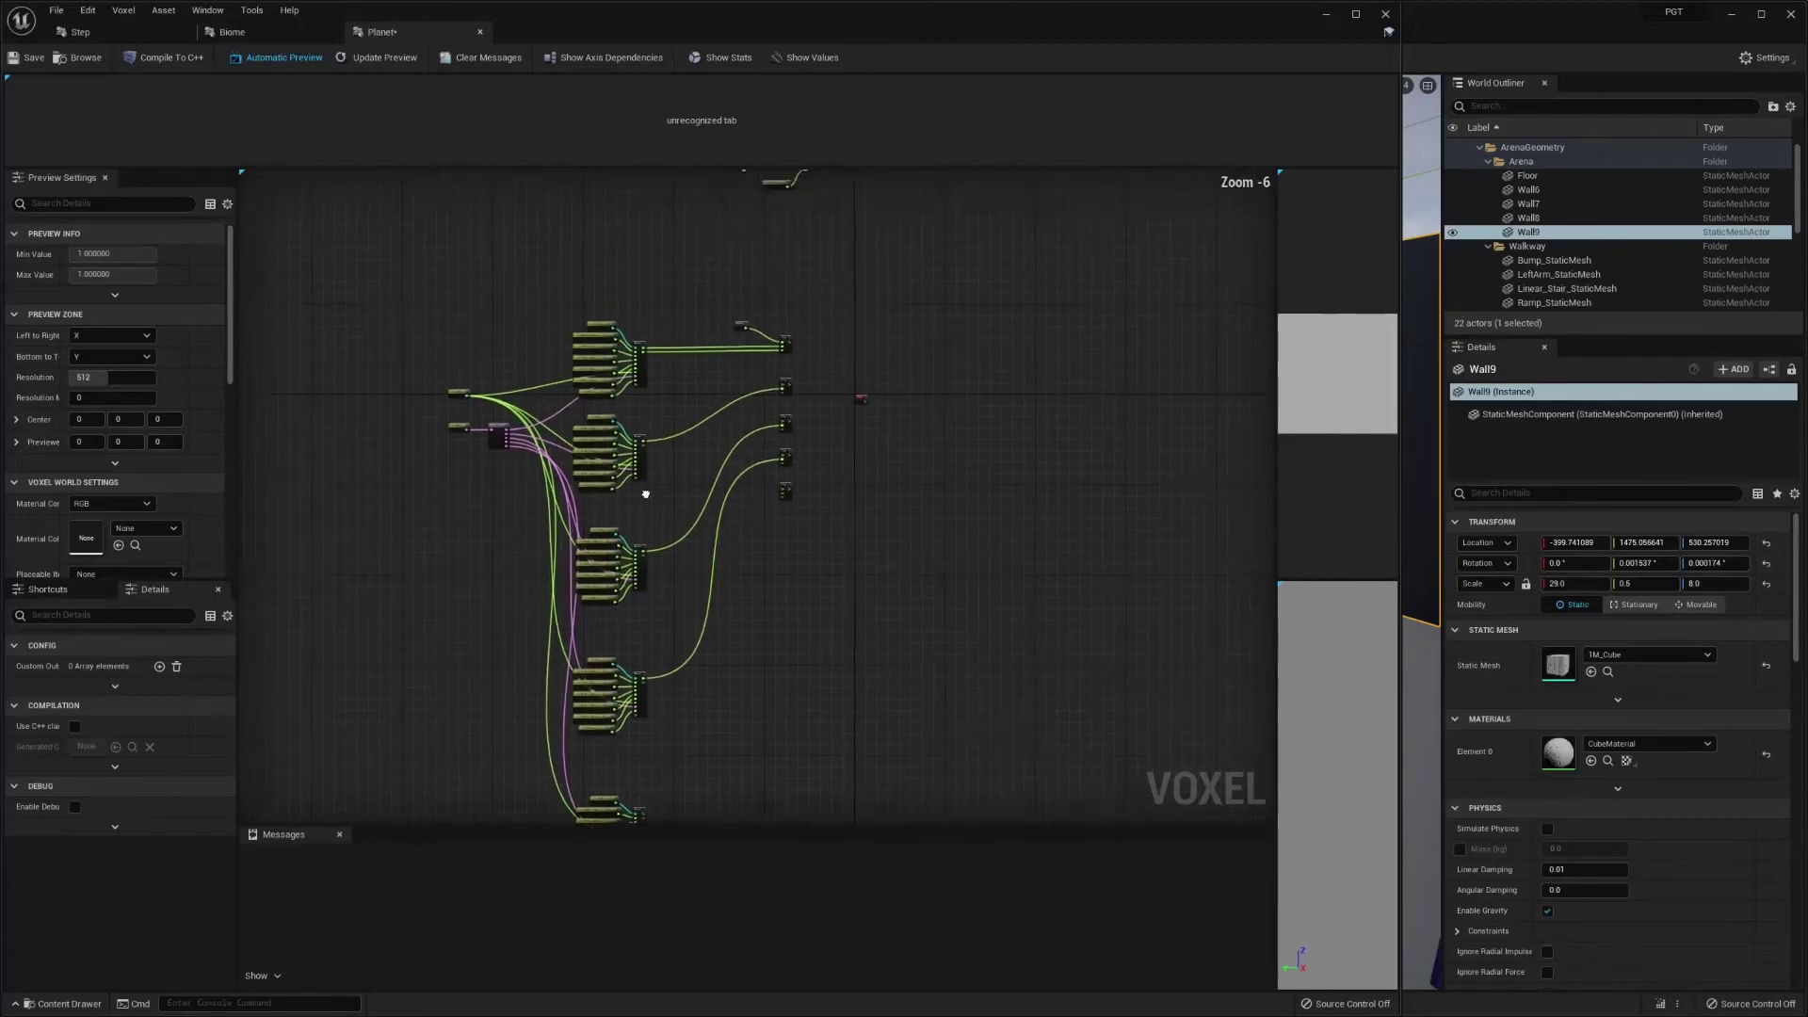
- Connect the fifth Biome node's Biome Noise output to the B input of the fifth Lerp
right_click_drag(649, 550, 843, 424)
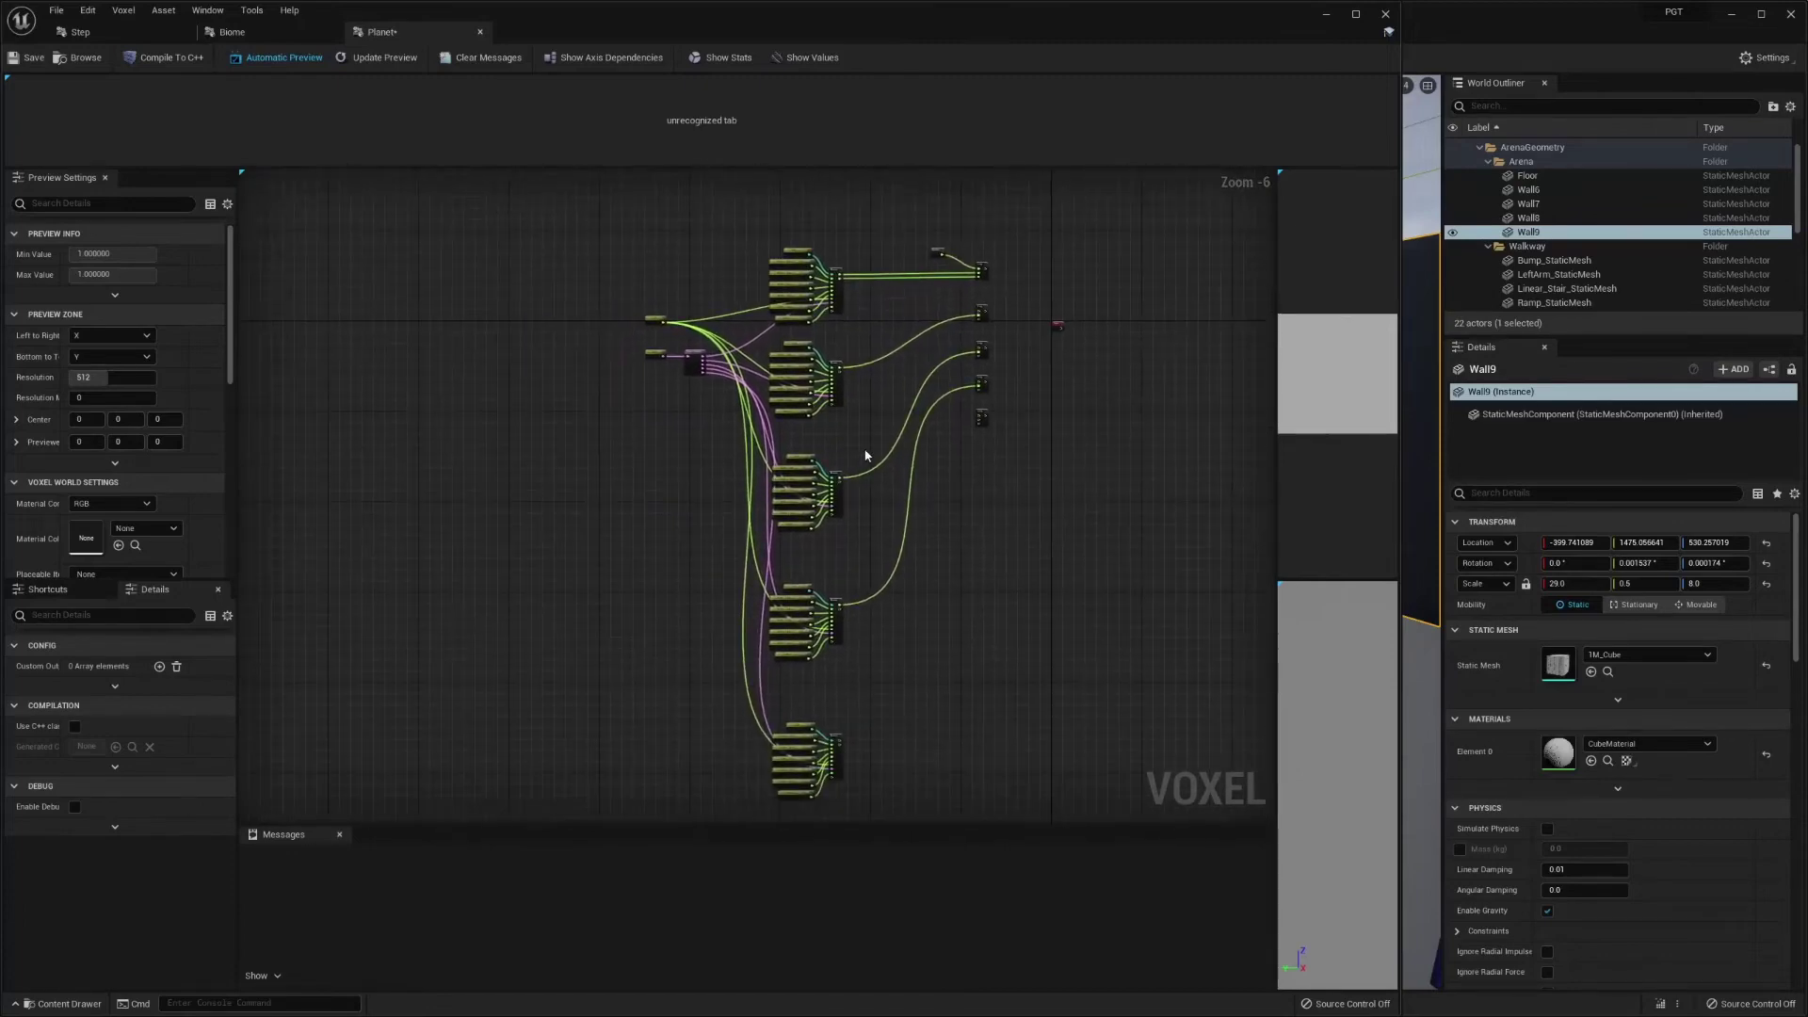
scroll(792, 508, "up", 4)
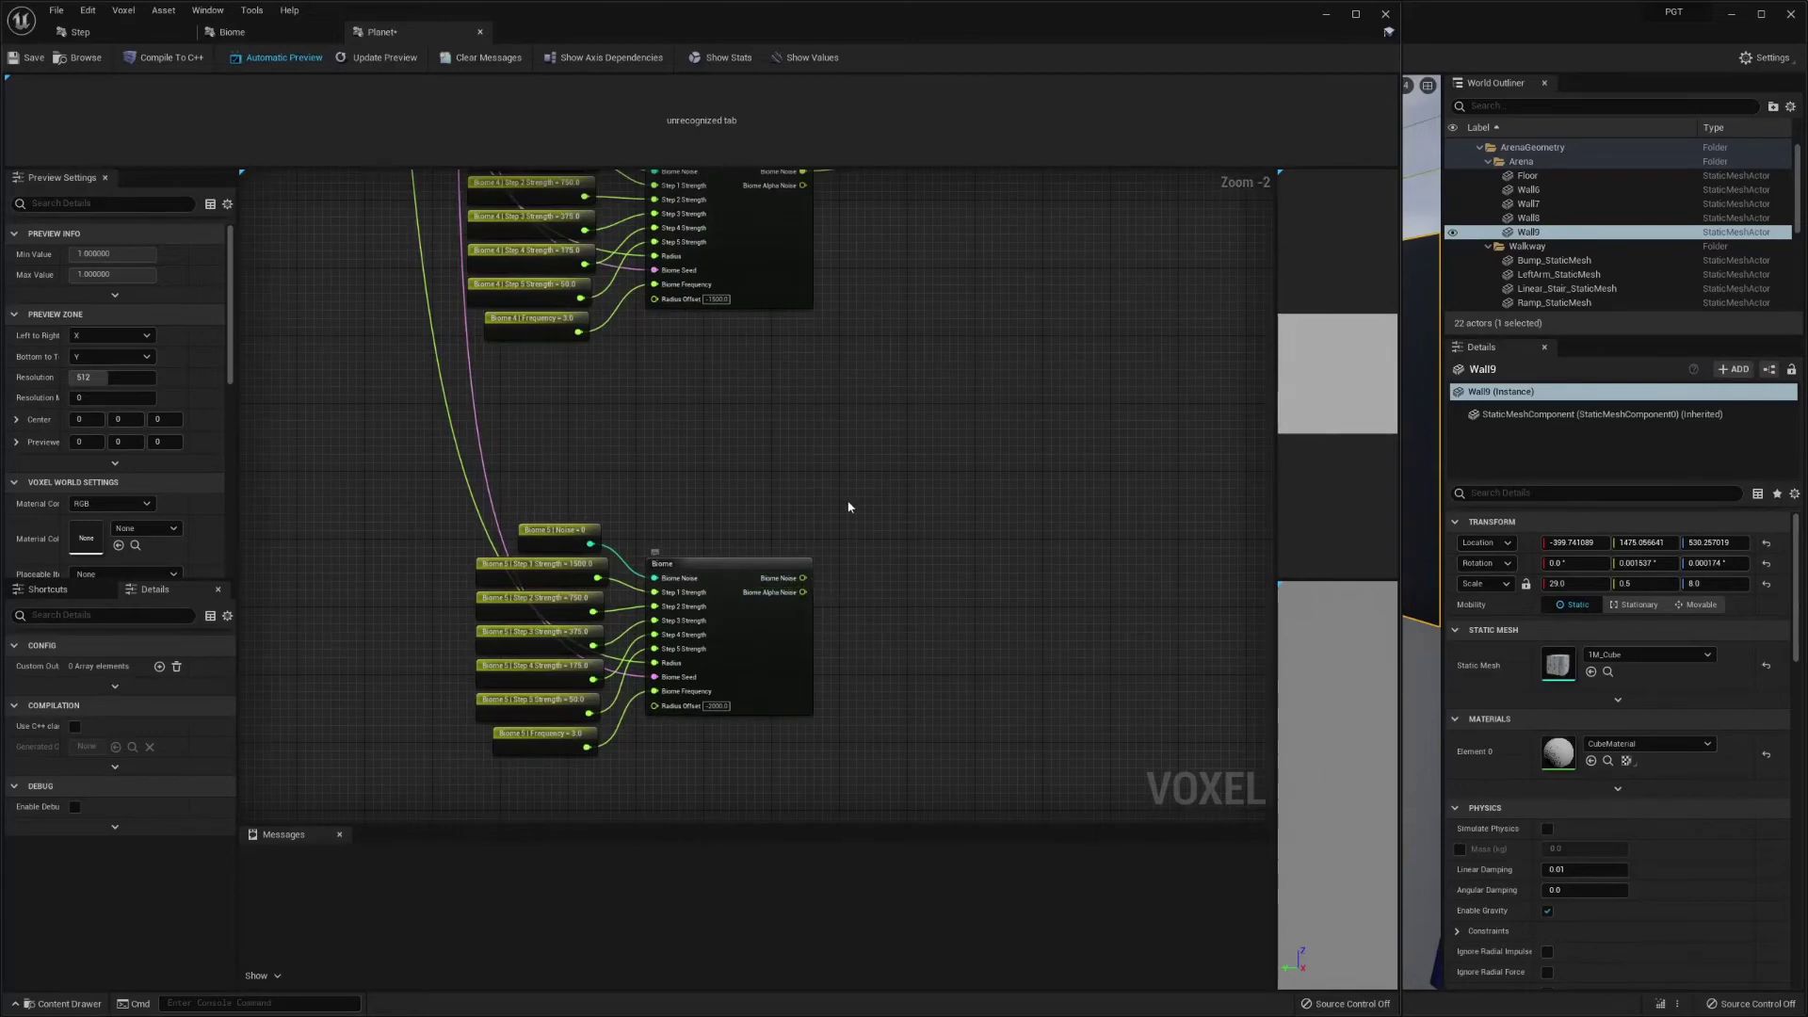
right_click_drag(828, 514, 787, 625)
left_click_drag(762, 685, 1033, 350)
scroll(1033, 350, "down", 2)
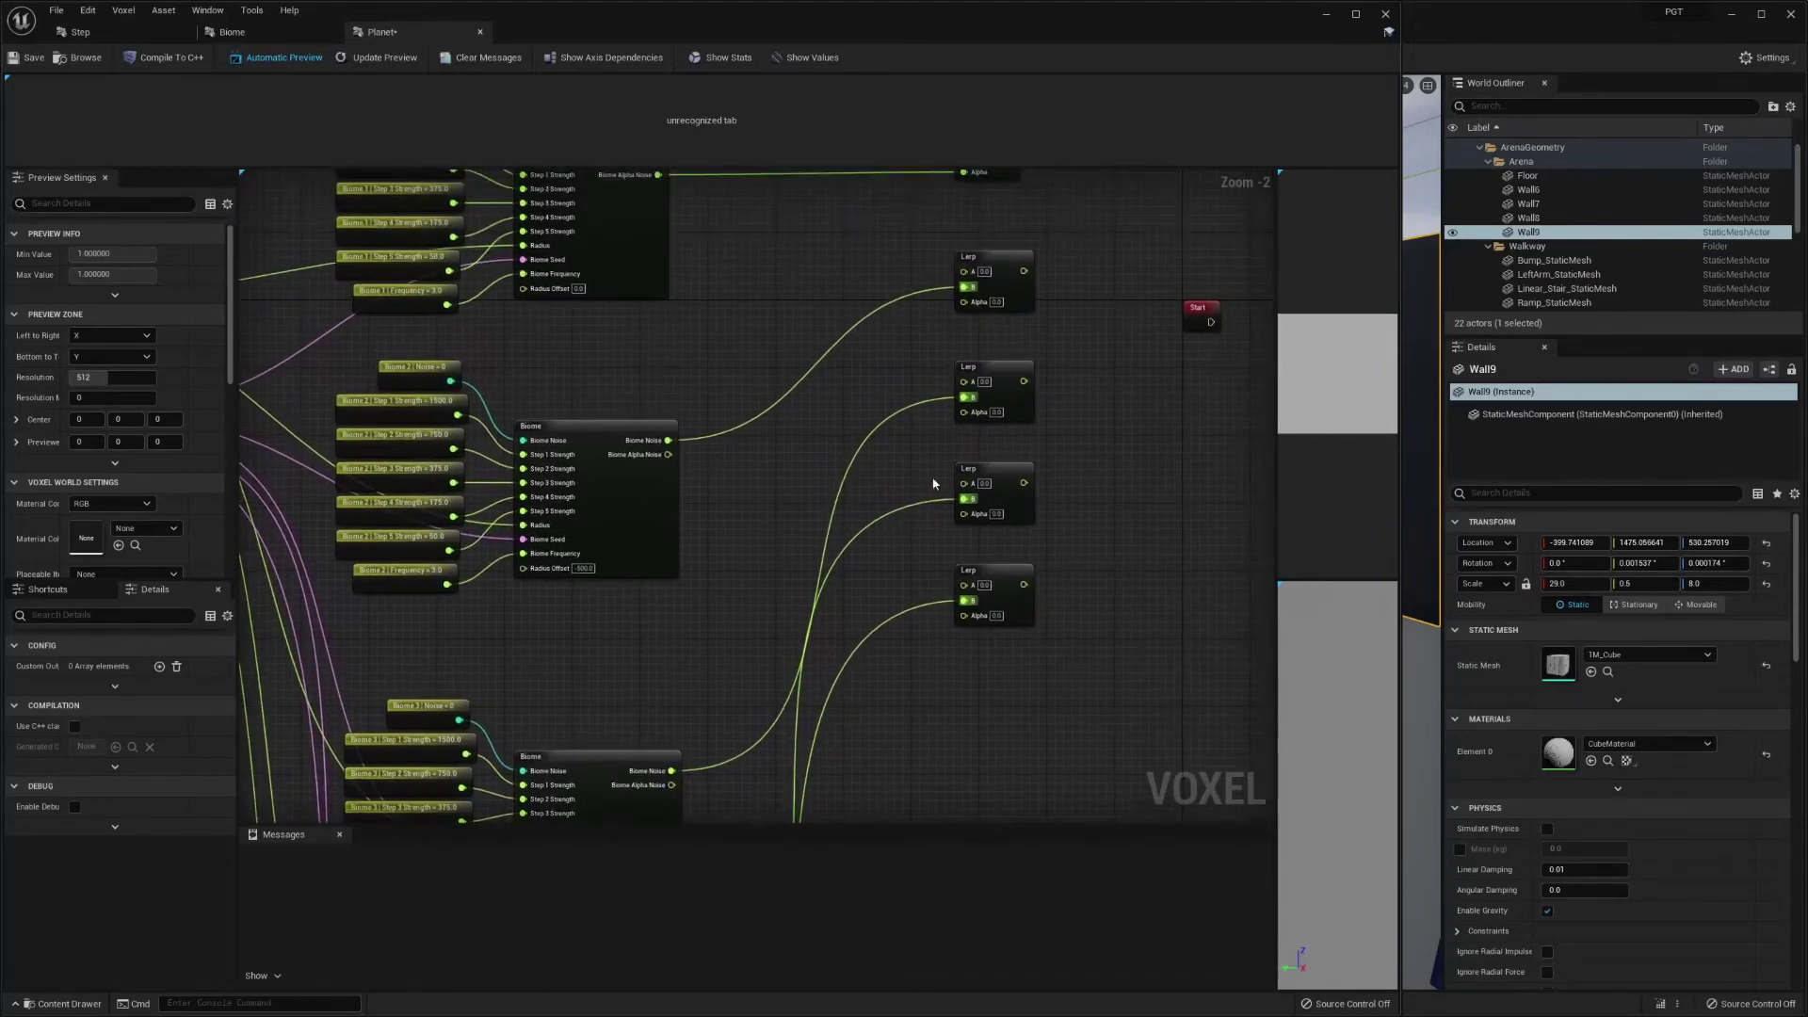
- Chain the five Lerps by connecting each one's output to the A input of the Lerp below it
scroll(902, 436, "up", 2)
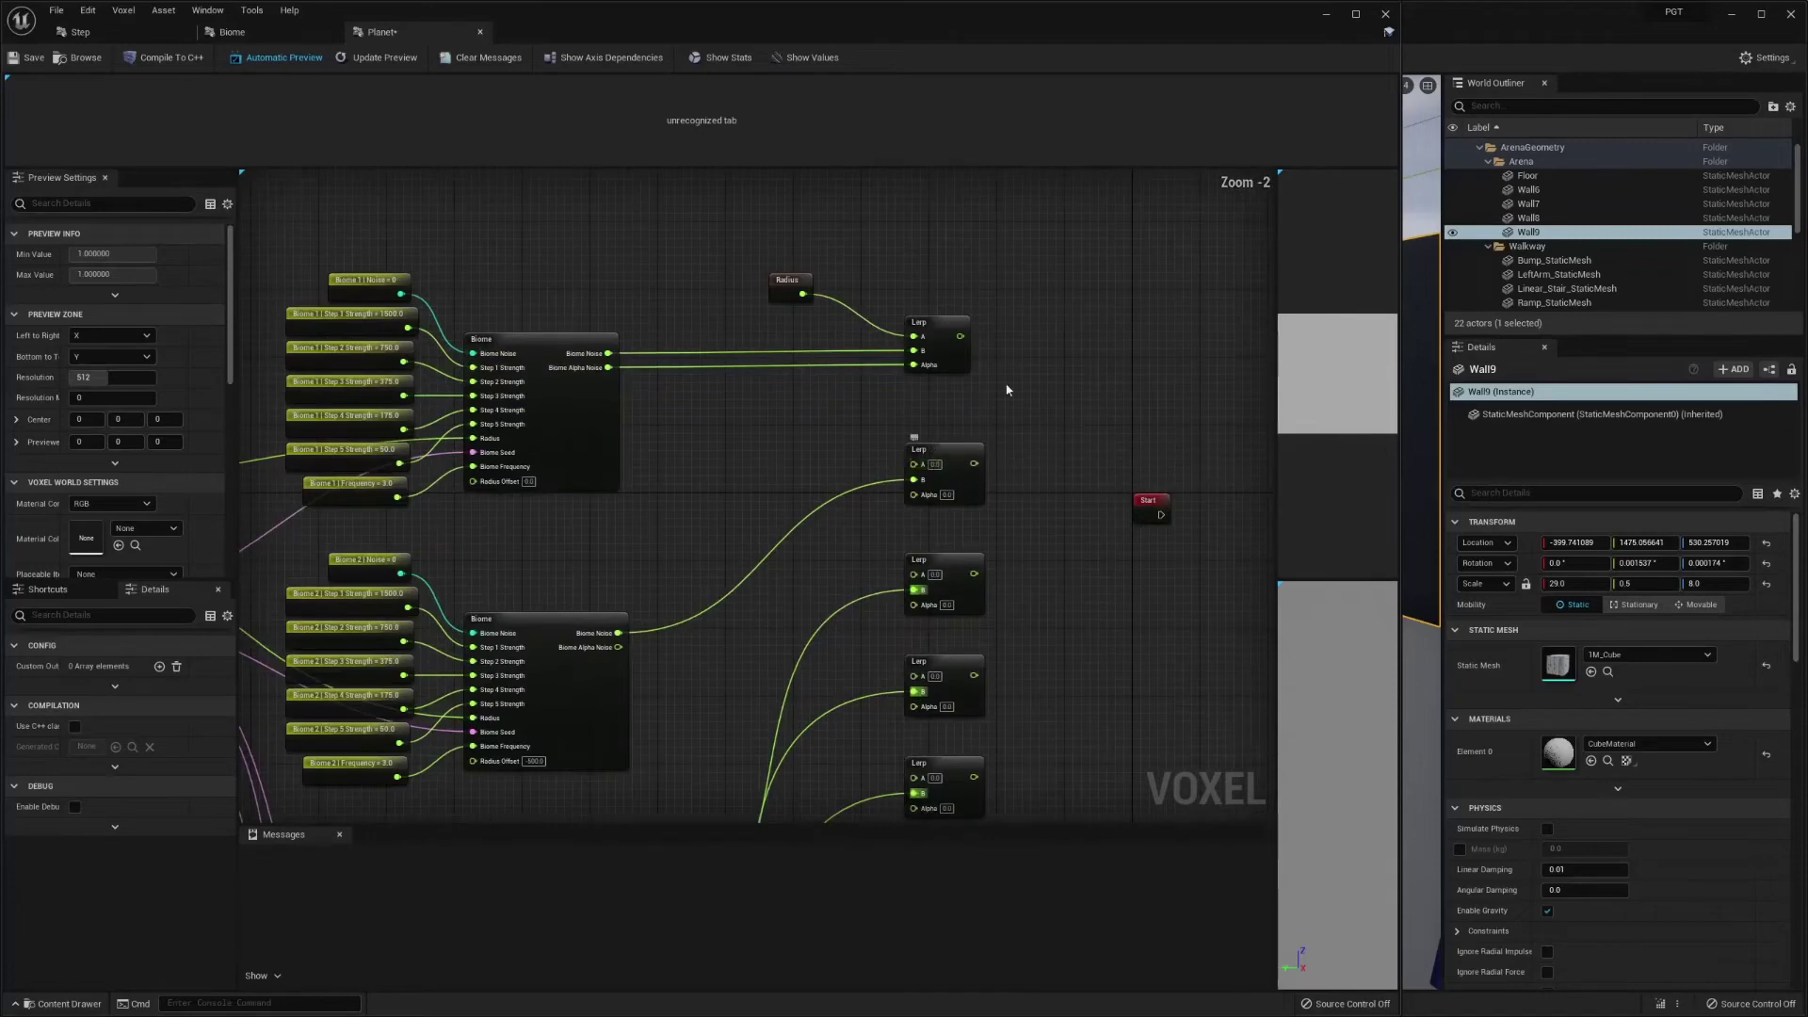
left_click_drag(961, 337, 926, 471)
right_click_drag(1058, 512, 1042, 363)
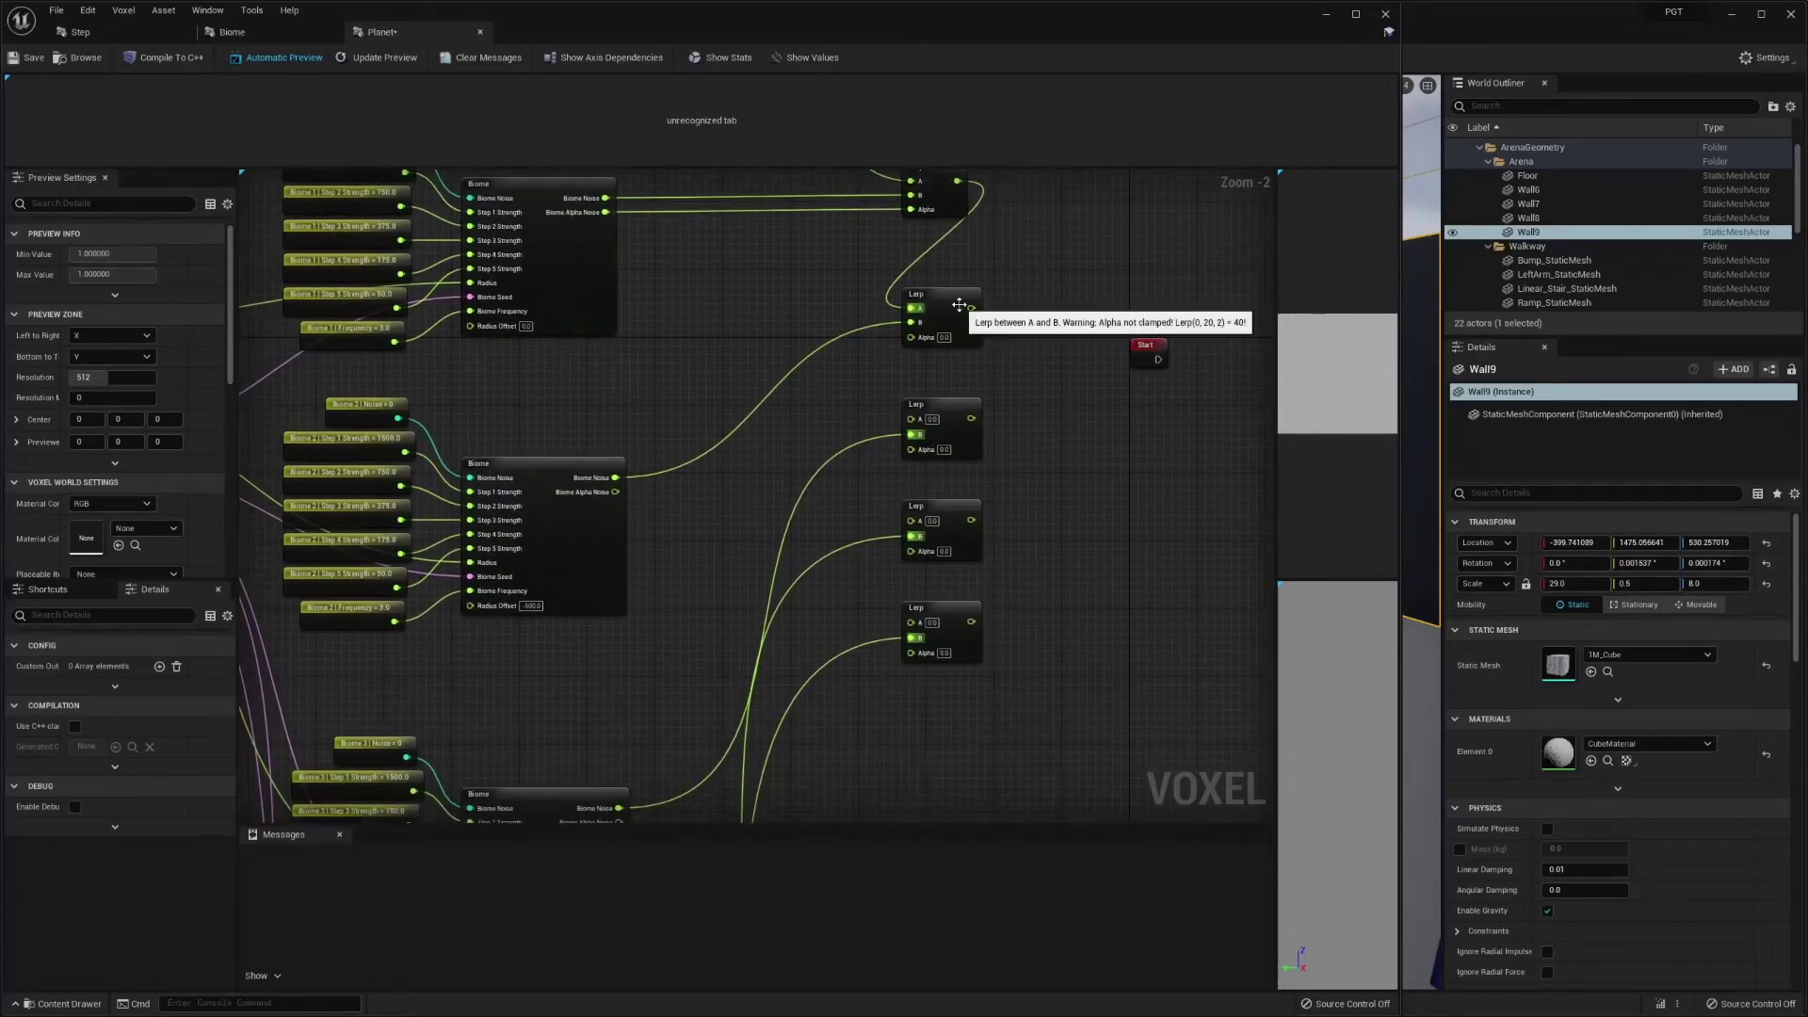
left_click_drag(970, 309, 911, 419)
right_click_drag(1022, 479, 1034, 376)
left_click_drag(984, 316, 929, 525)
- Connect the Biome Alpha Noise outputs of the second and third Biome nodes to the Alpha inputs of the second and third Lerps
right_click_drag(997, 320, 994, 510)
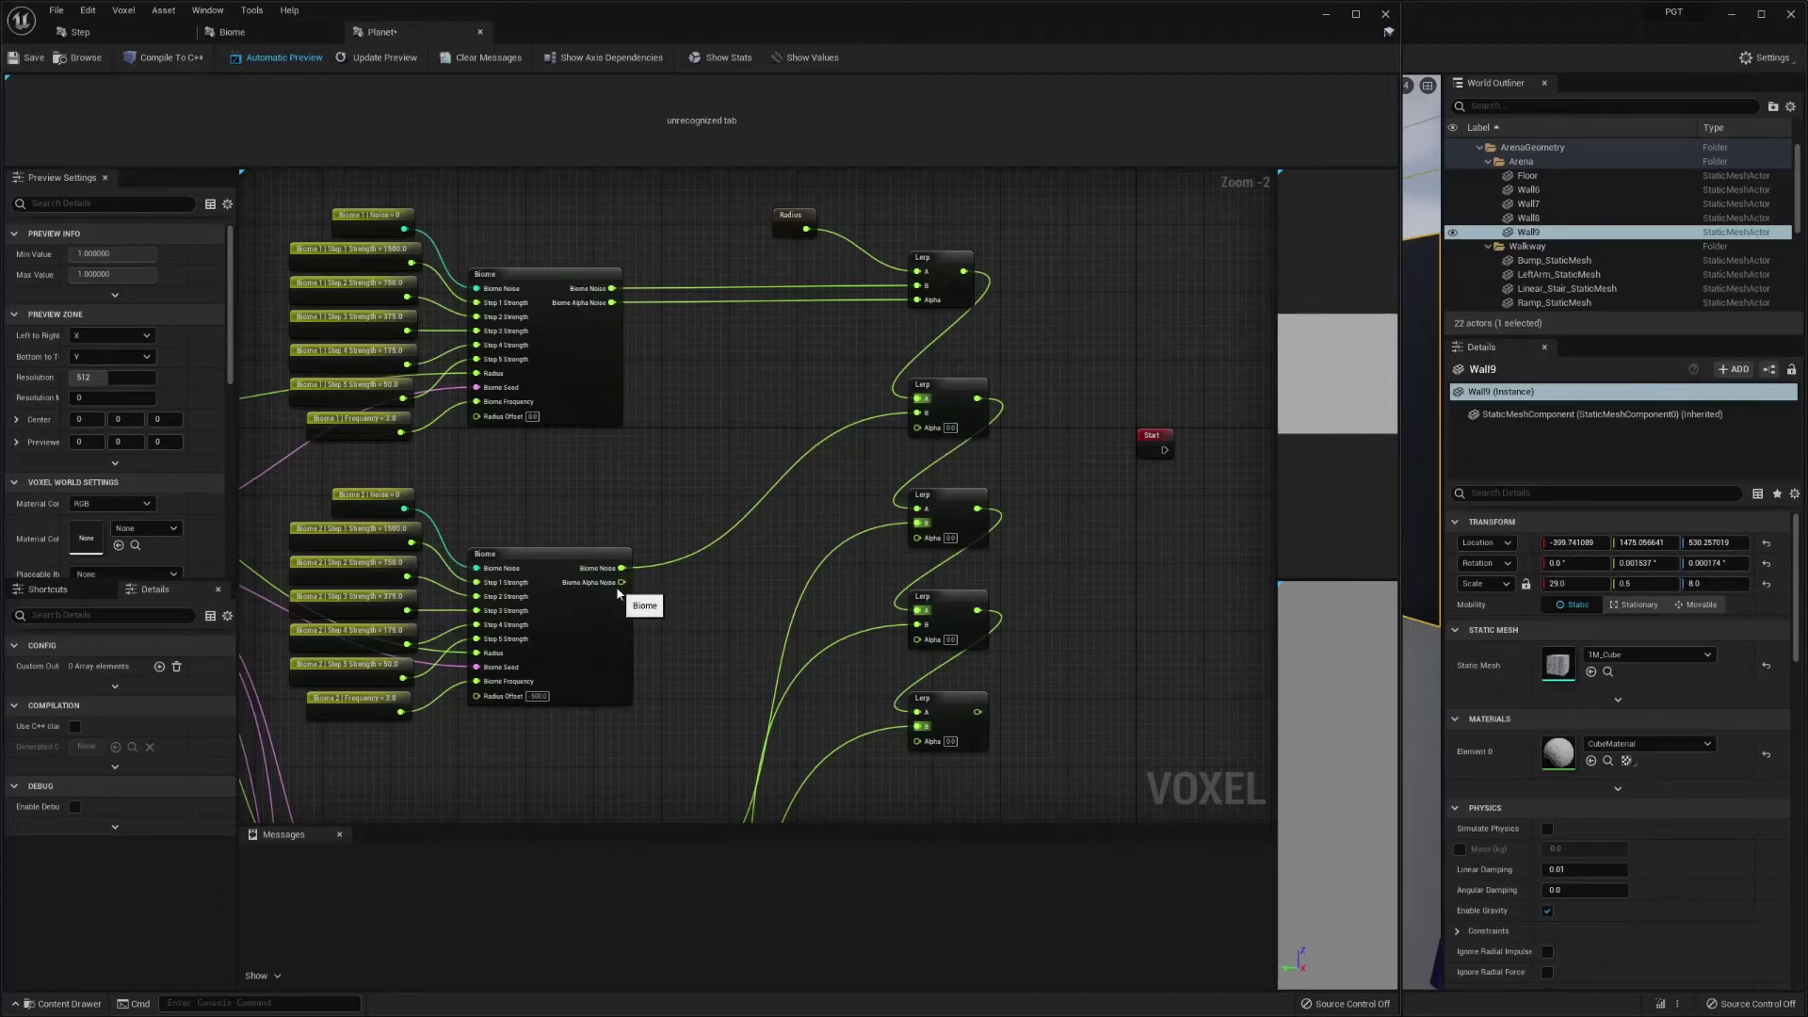
left_click_drag(622, 582, 919, 429)
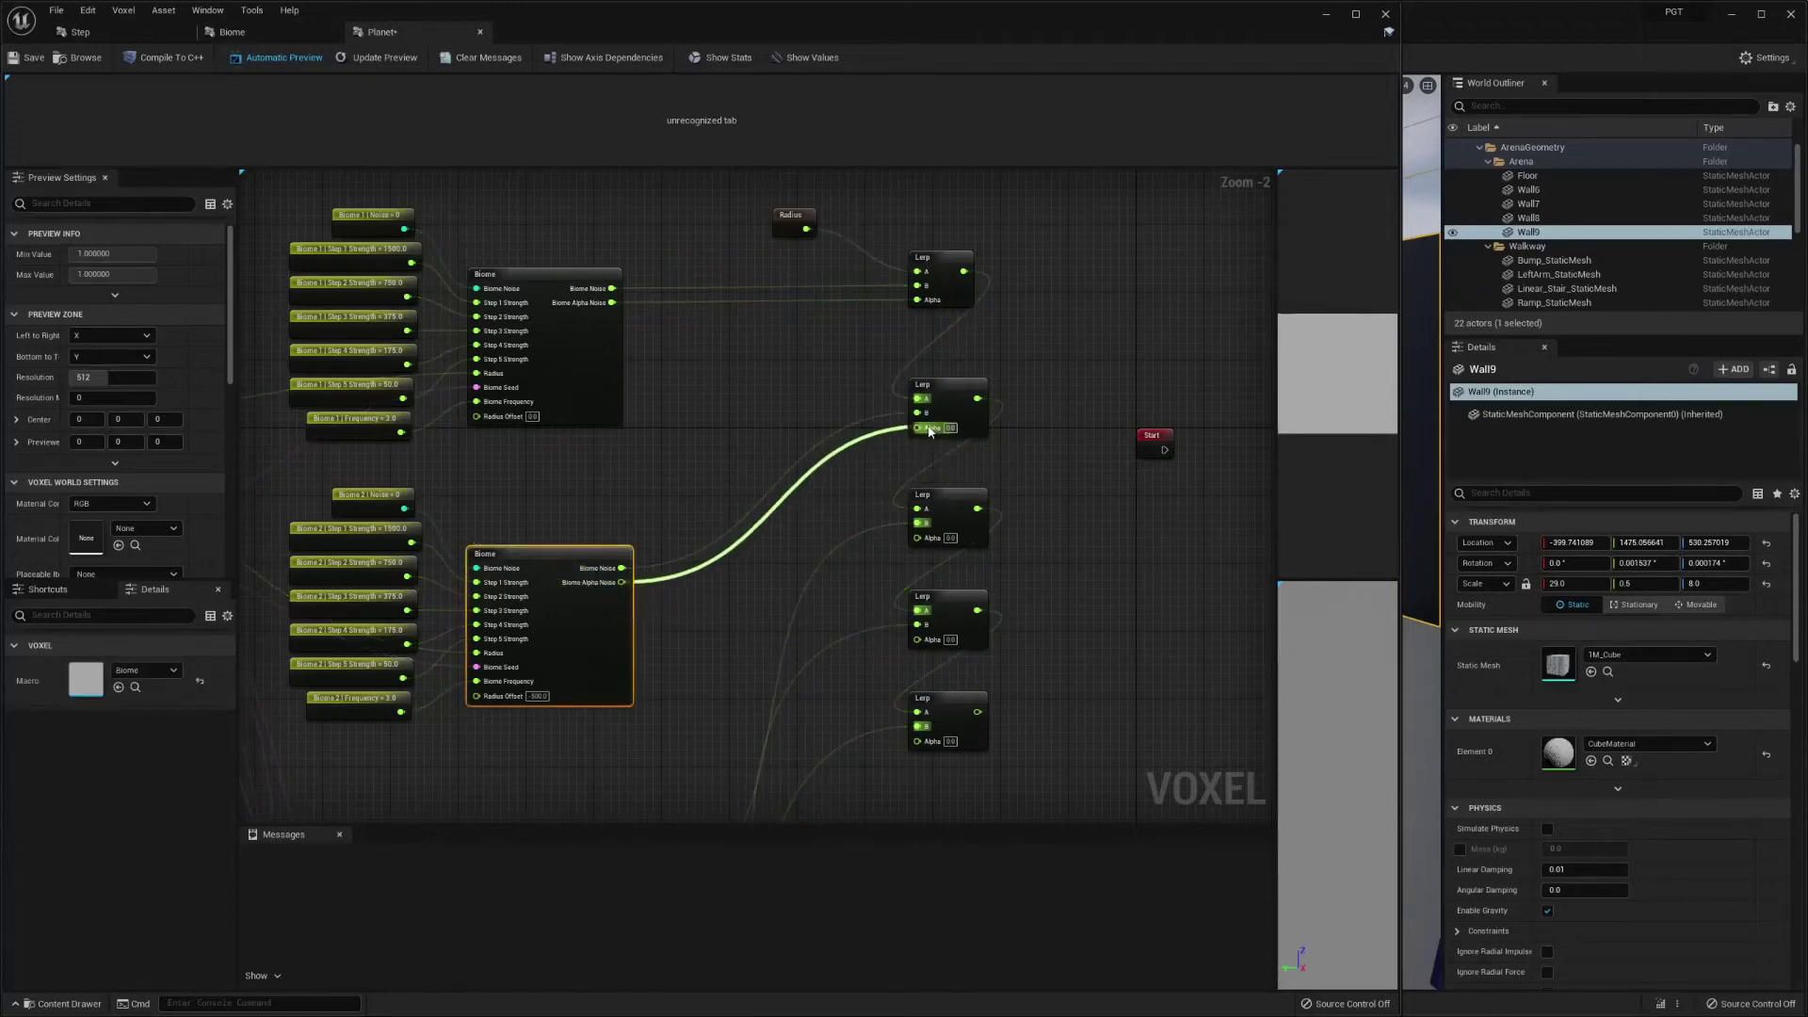
right_click_drag(904, 490, 899, 278)
left_click_drag(613, 685, 910, 317)
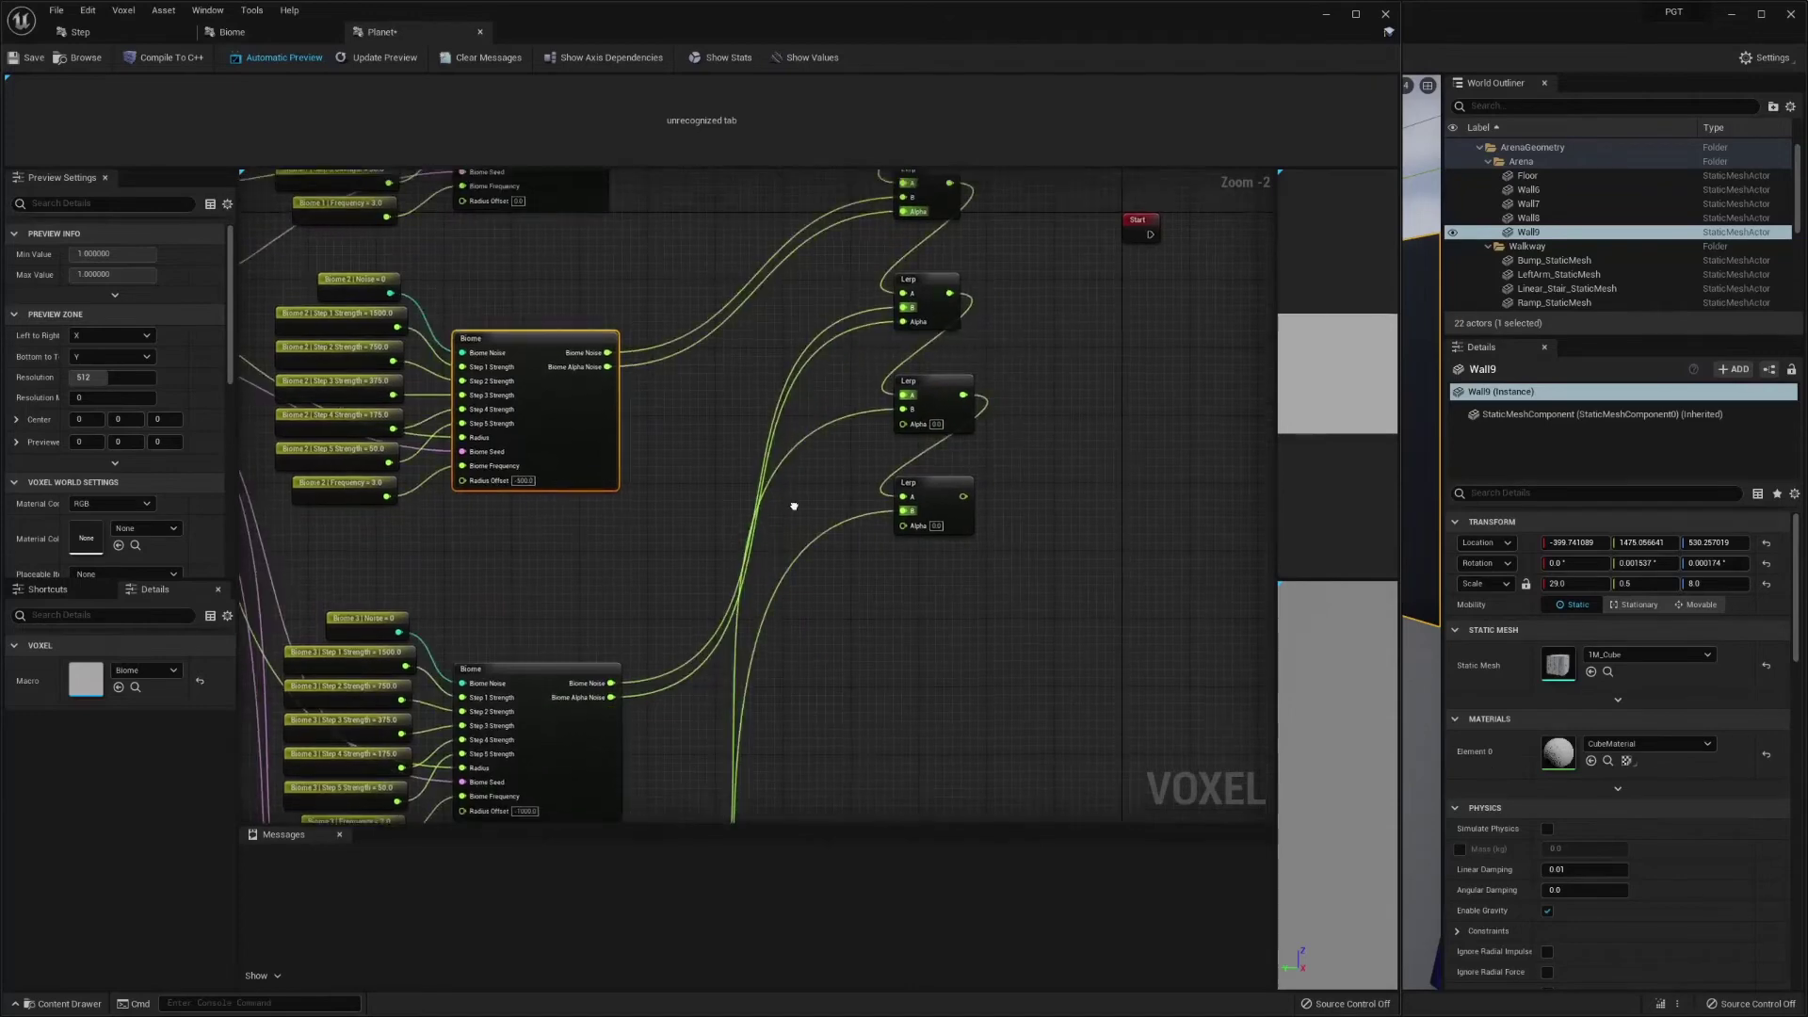
- Connect the Biome Alpha Noise outputs of the fourth and fifth Biome nodes to the Alpha inputs of the fourth and fifth Lerps
right_click_drag(795, 505, 795, 273)
right_click_drag(626, 760, 659, 552)
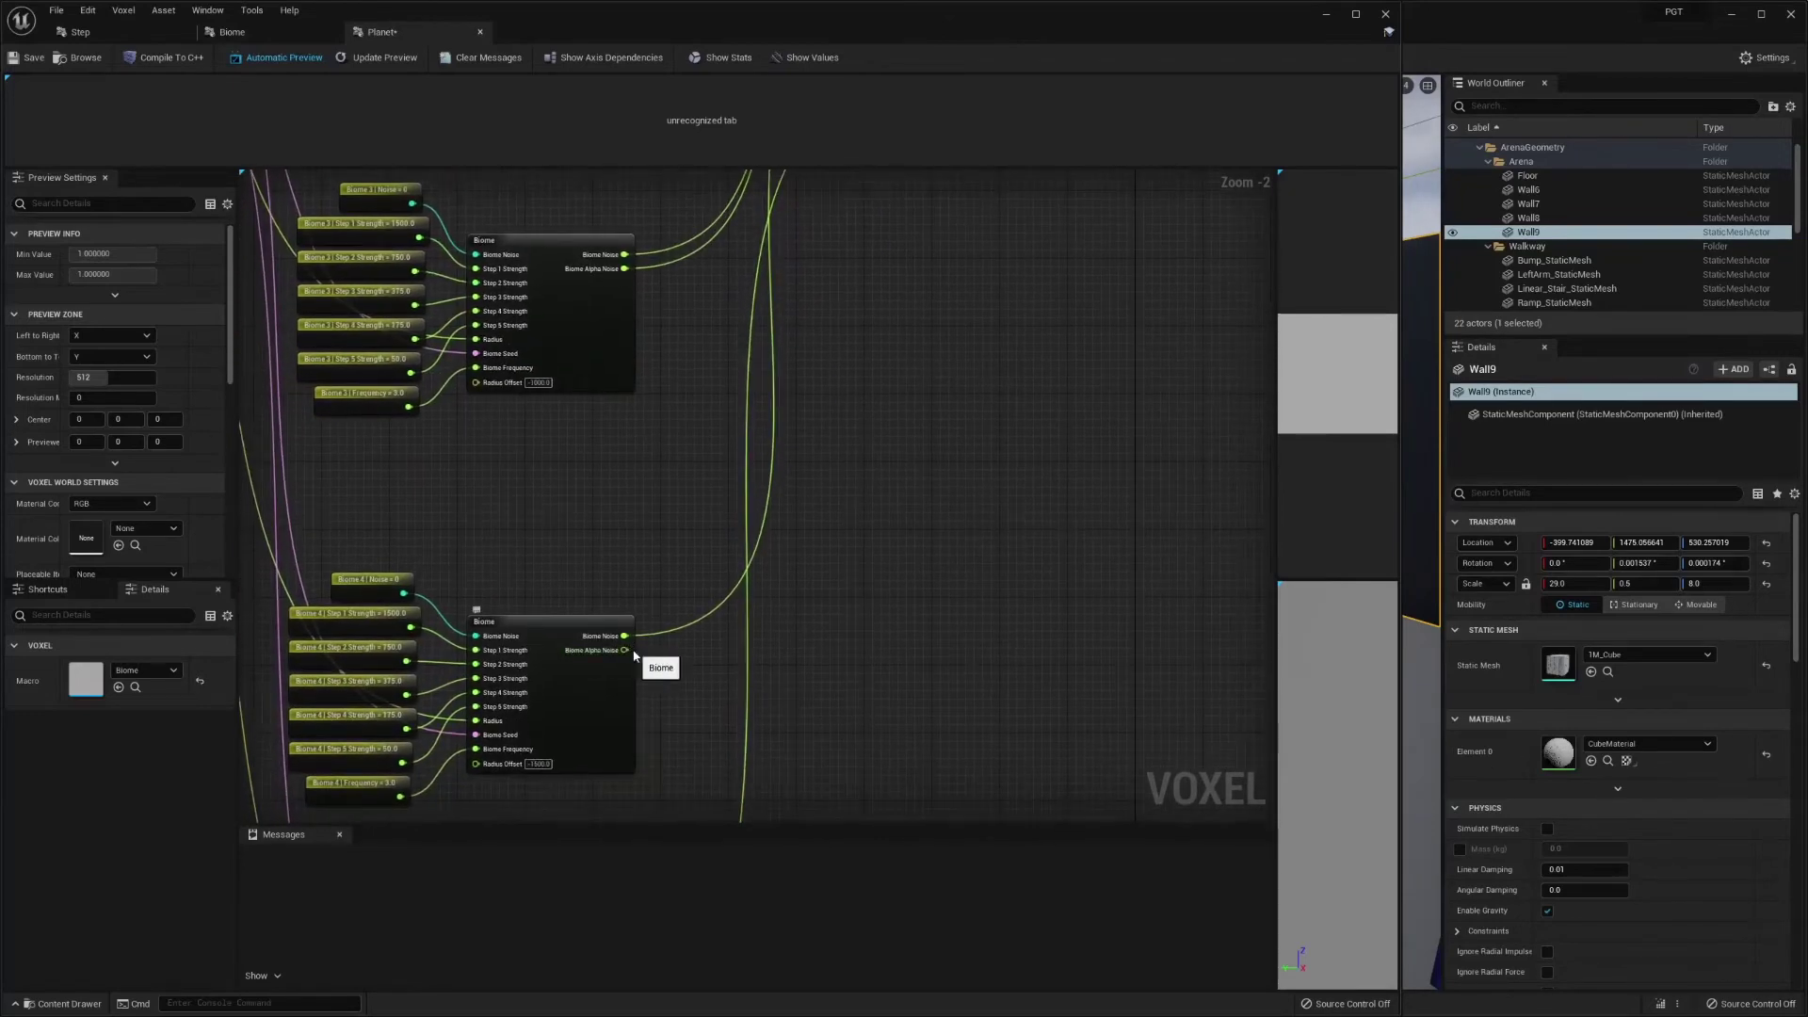
left_click_drag(625, 650, 925, 300)
right_click_drag(841, 518, 841, 247)
right_click_drag(815, 697, 832, 369)
left_click_drag(654, 726, 945, 329)
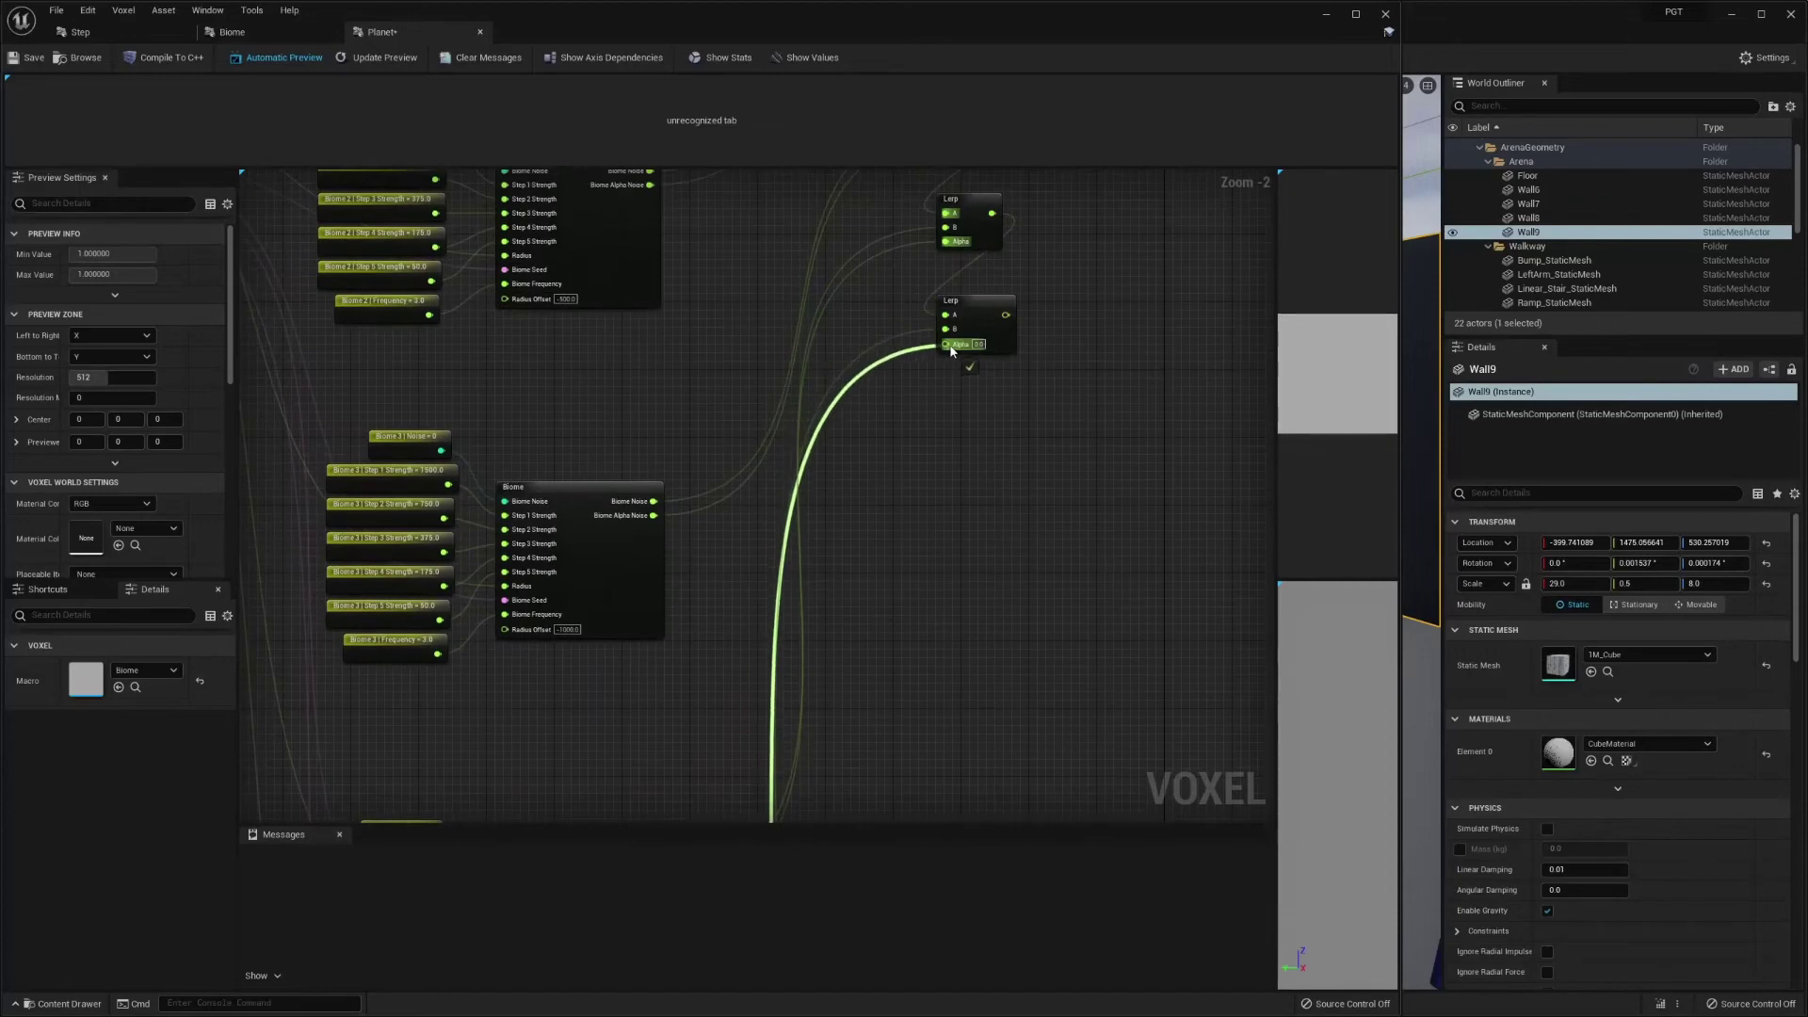
- Move Start up, add a Set High Quality Value node after it, and connect the last Lerp's output to its Value input
scroll(946, 339, "down", 3)
mouse_move(834, 443)
right_mouse_down()
mouse_move(753, 580)
mouse_move(864, 424)
right_mouse_up()
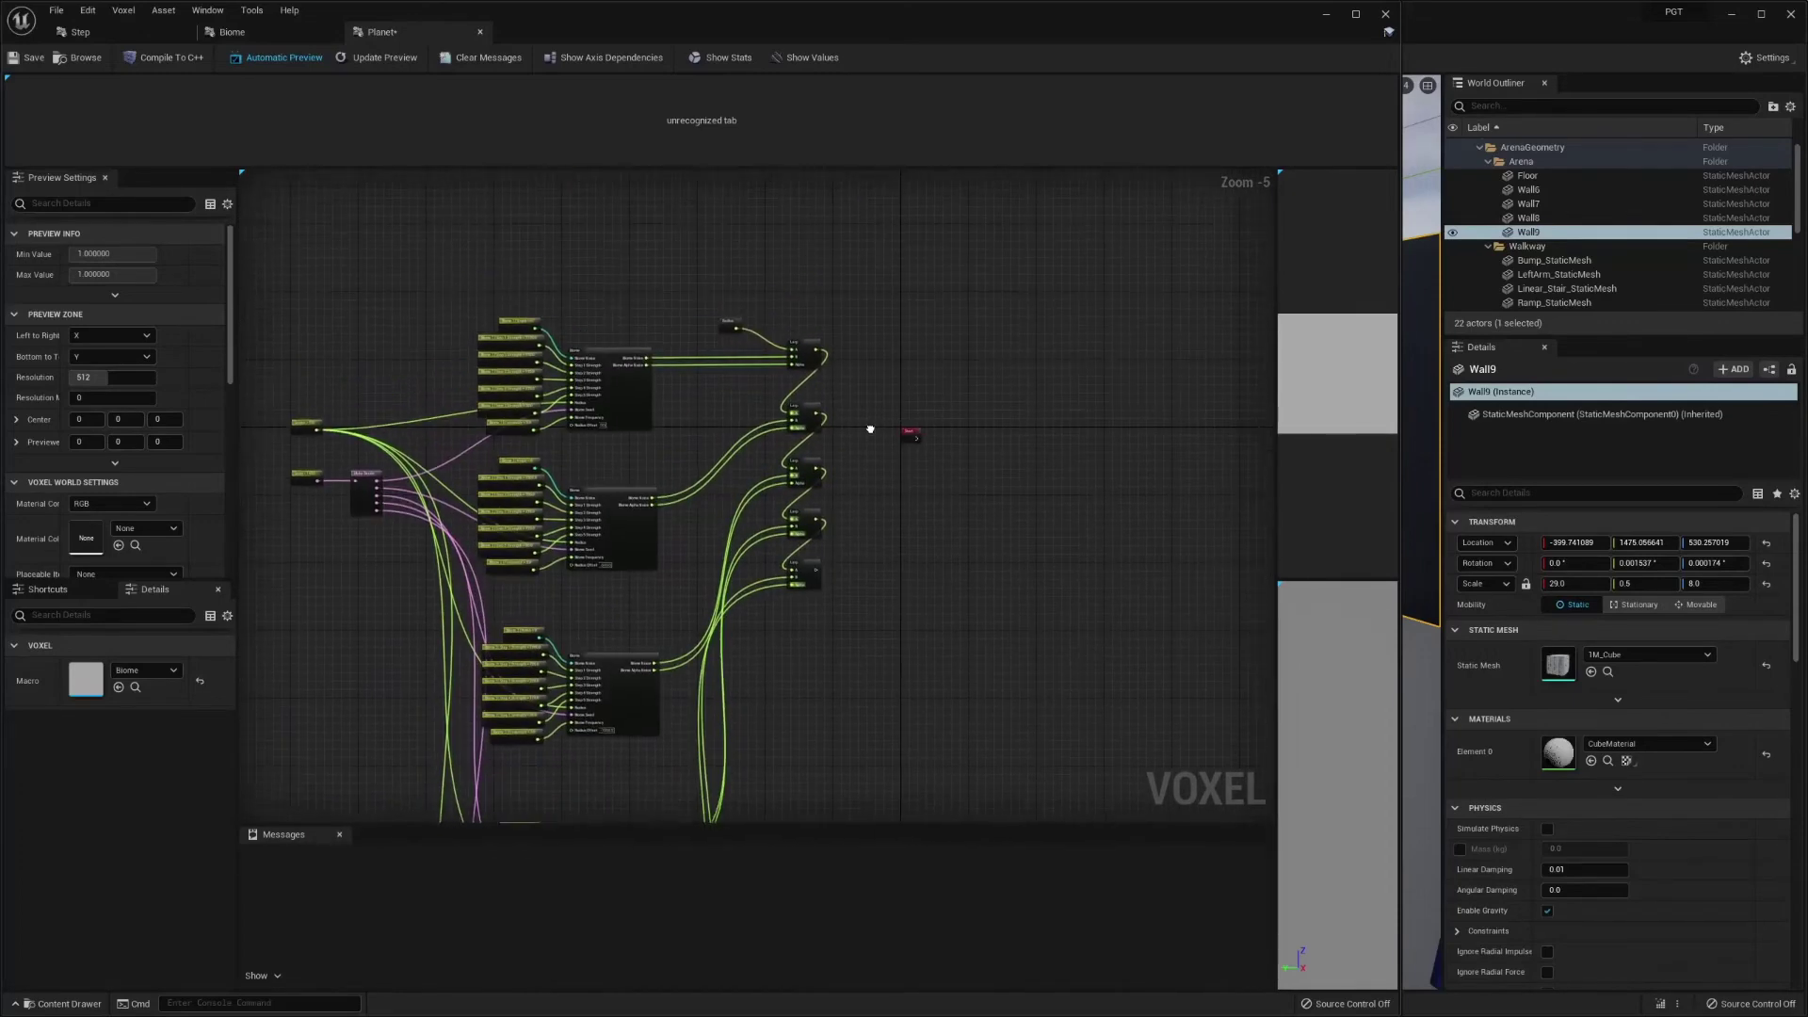
scroll(864, 545, "up", 2)
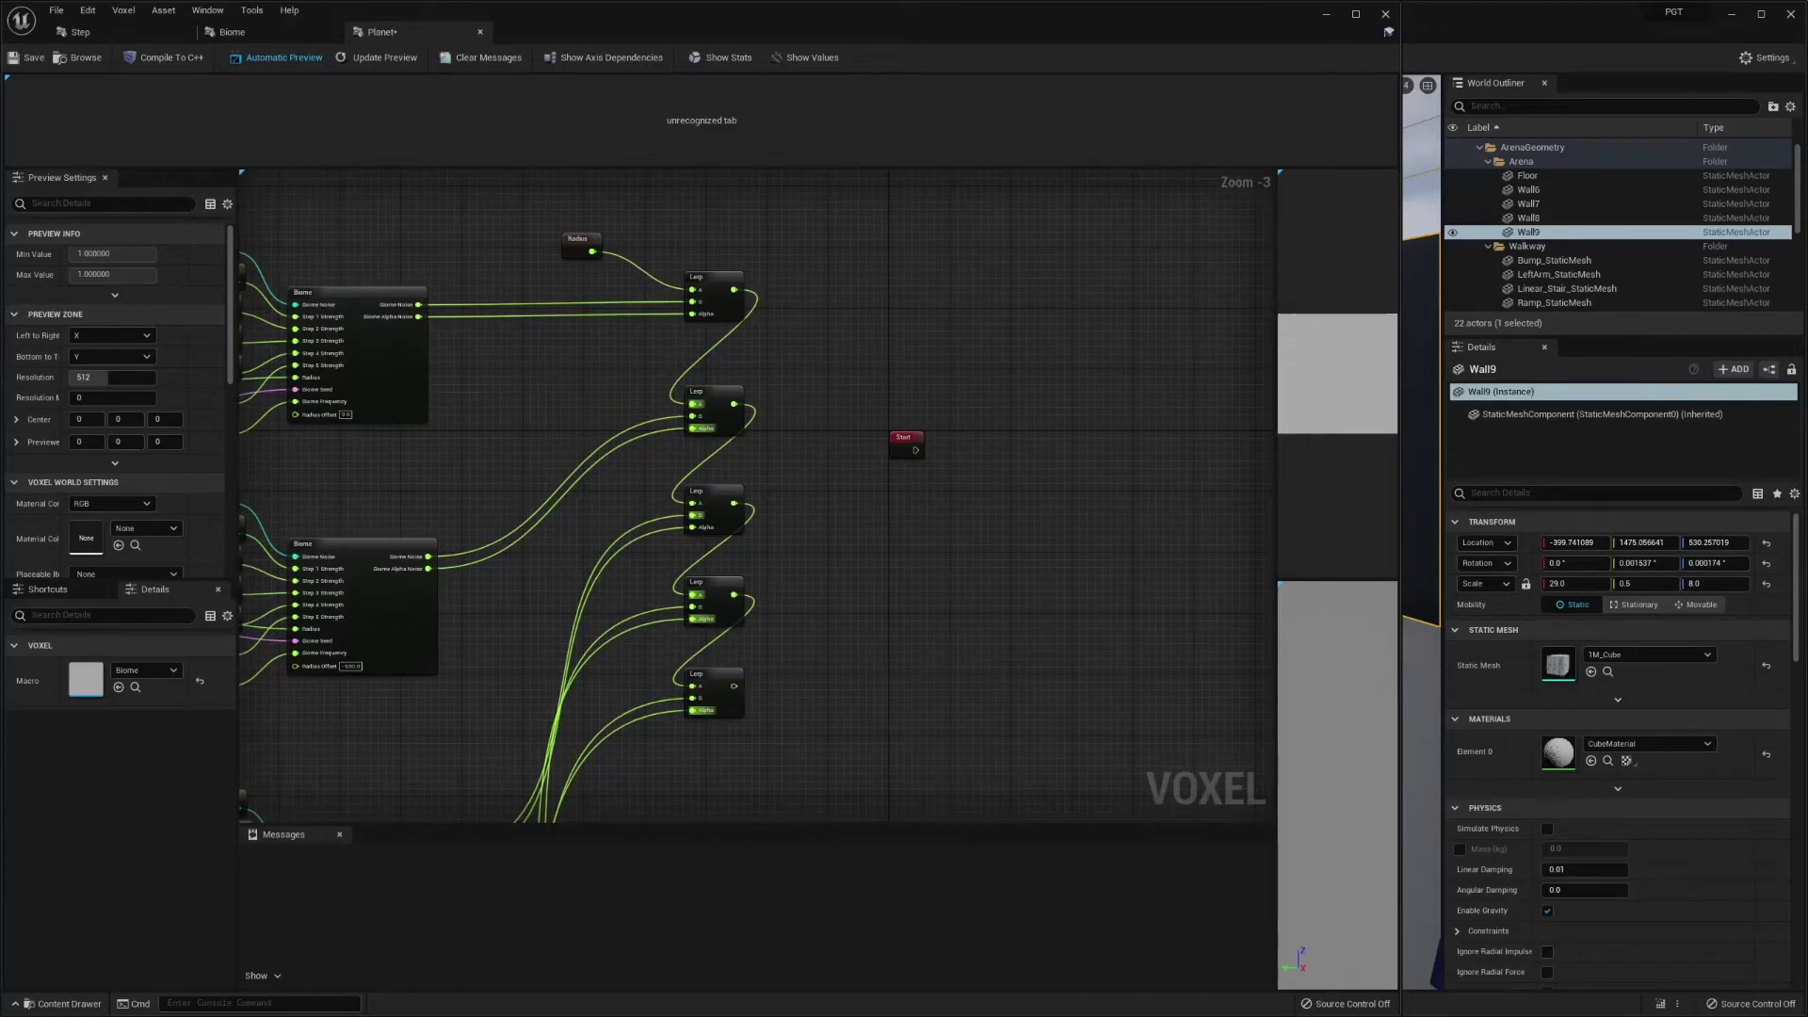
left_click_drag(909, 442, 1043, 315)
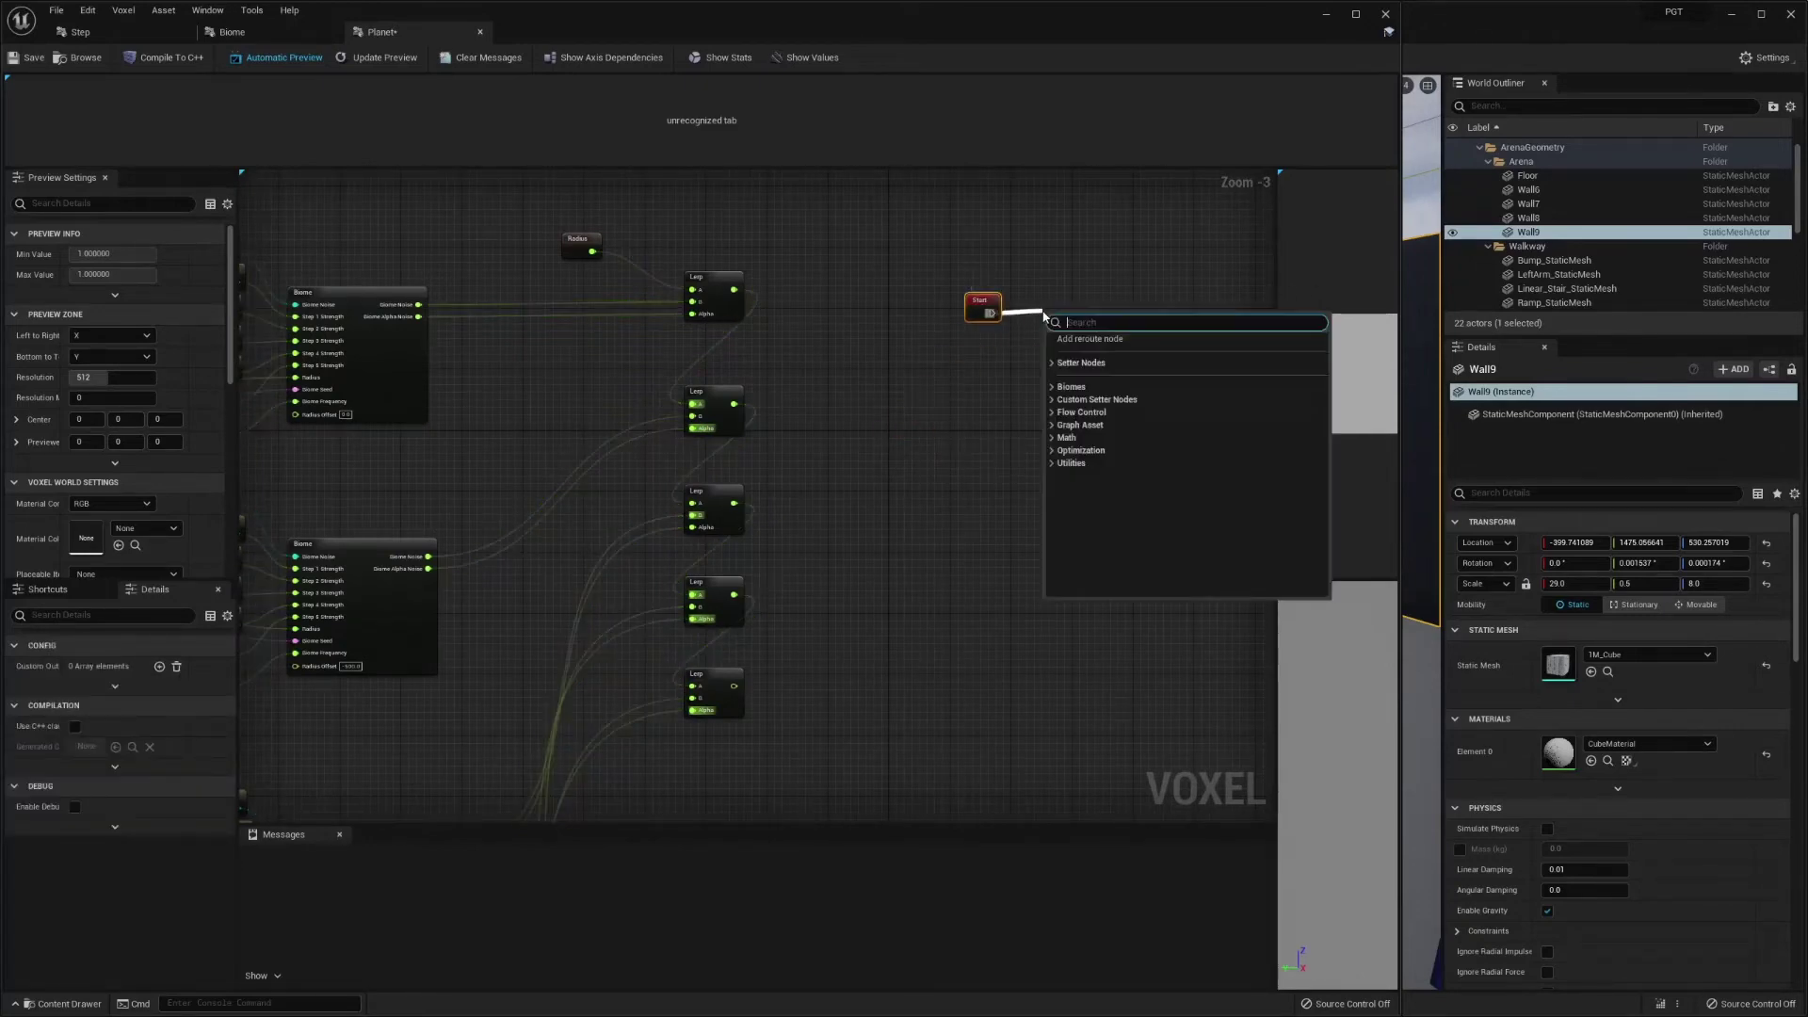
type("set high")
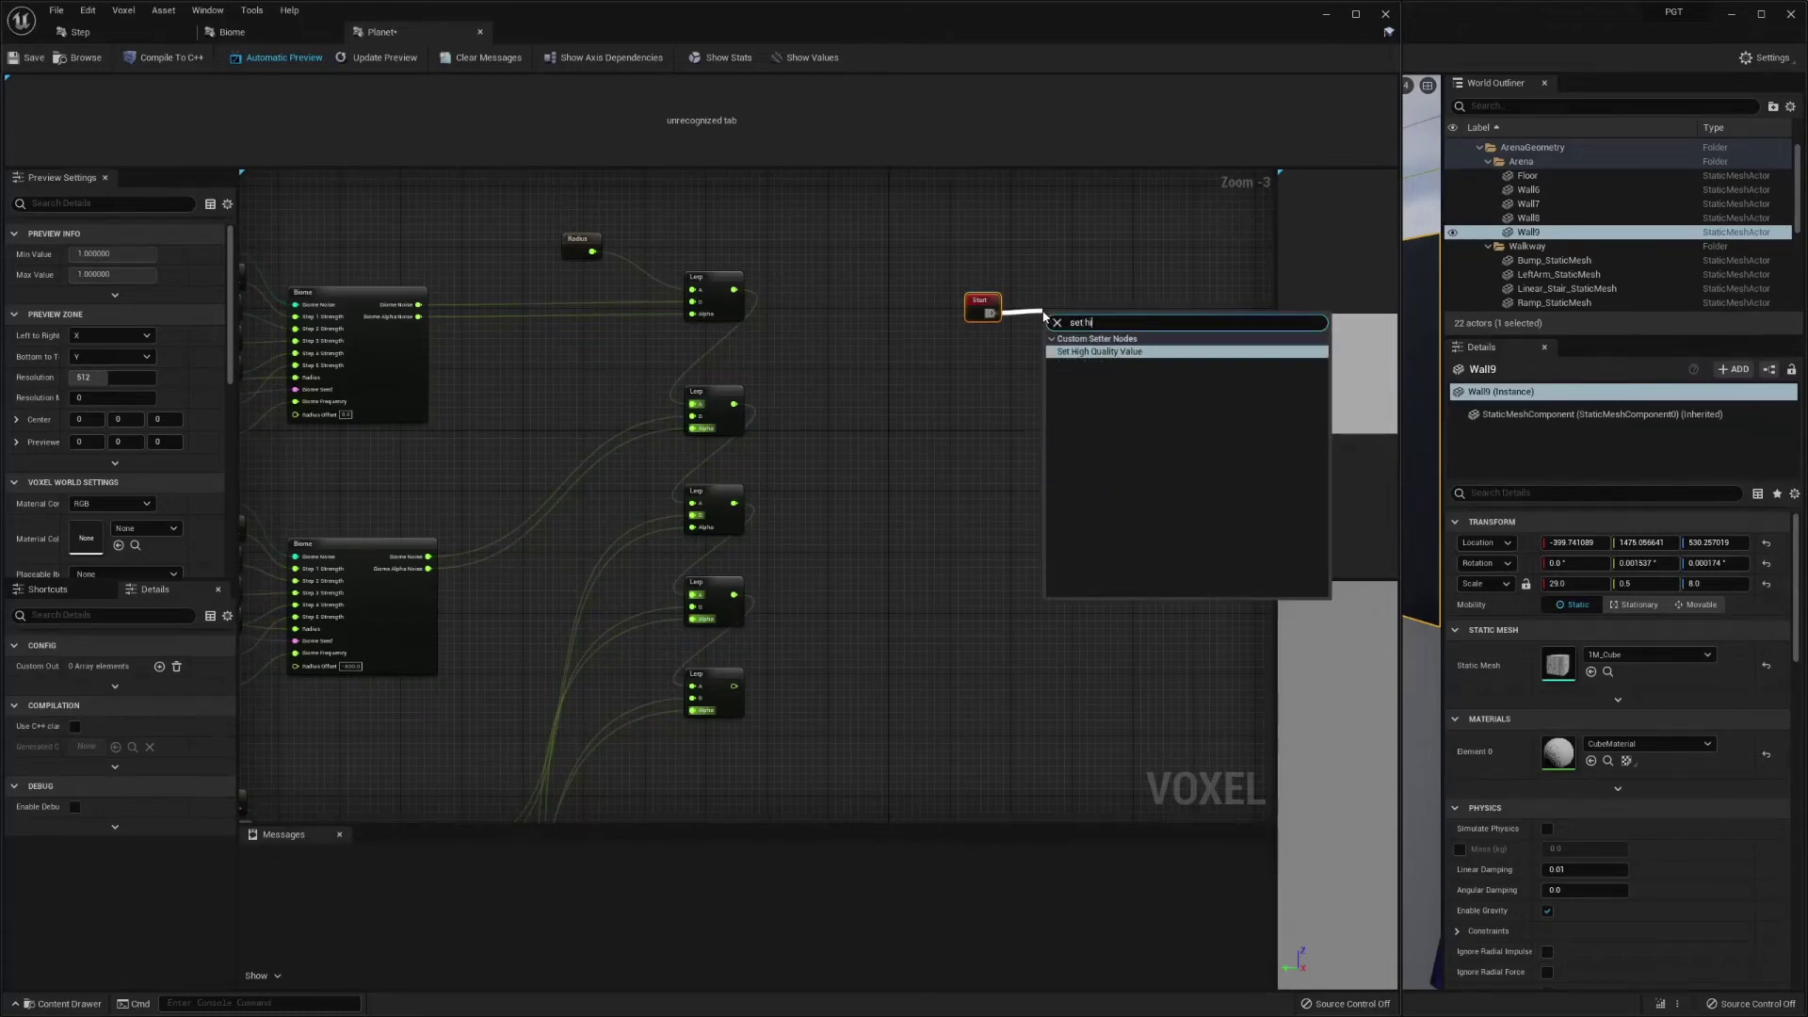
key("Return")
left_click_drag(1043, 318, 1036, 300)
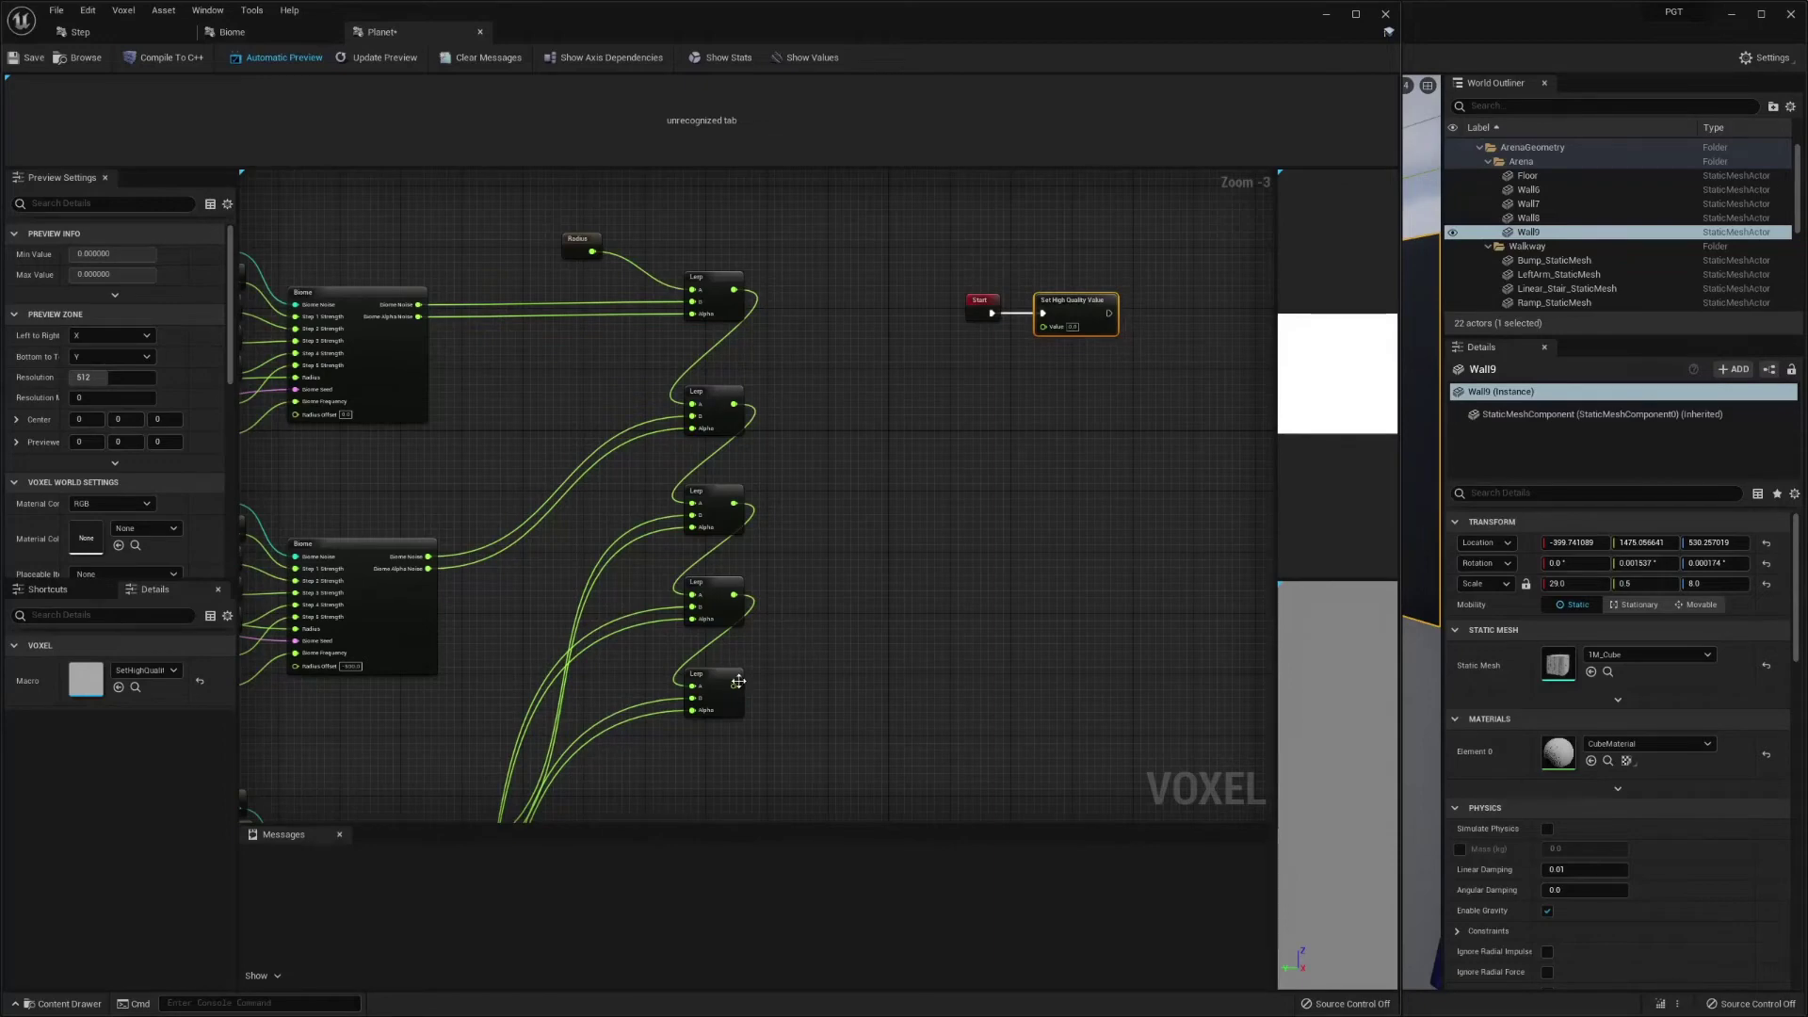
left_click_drag(735, 685, 1045, 326)
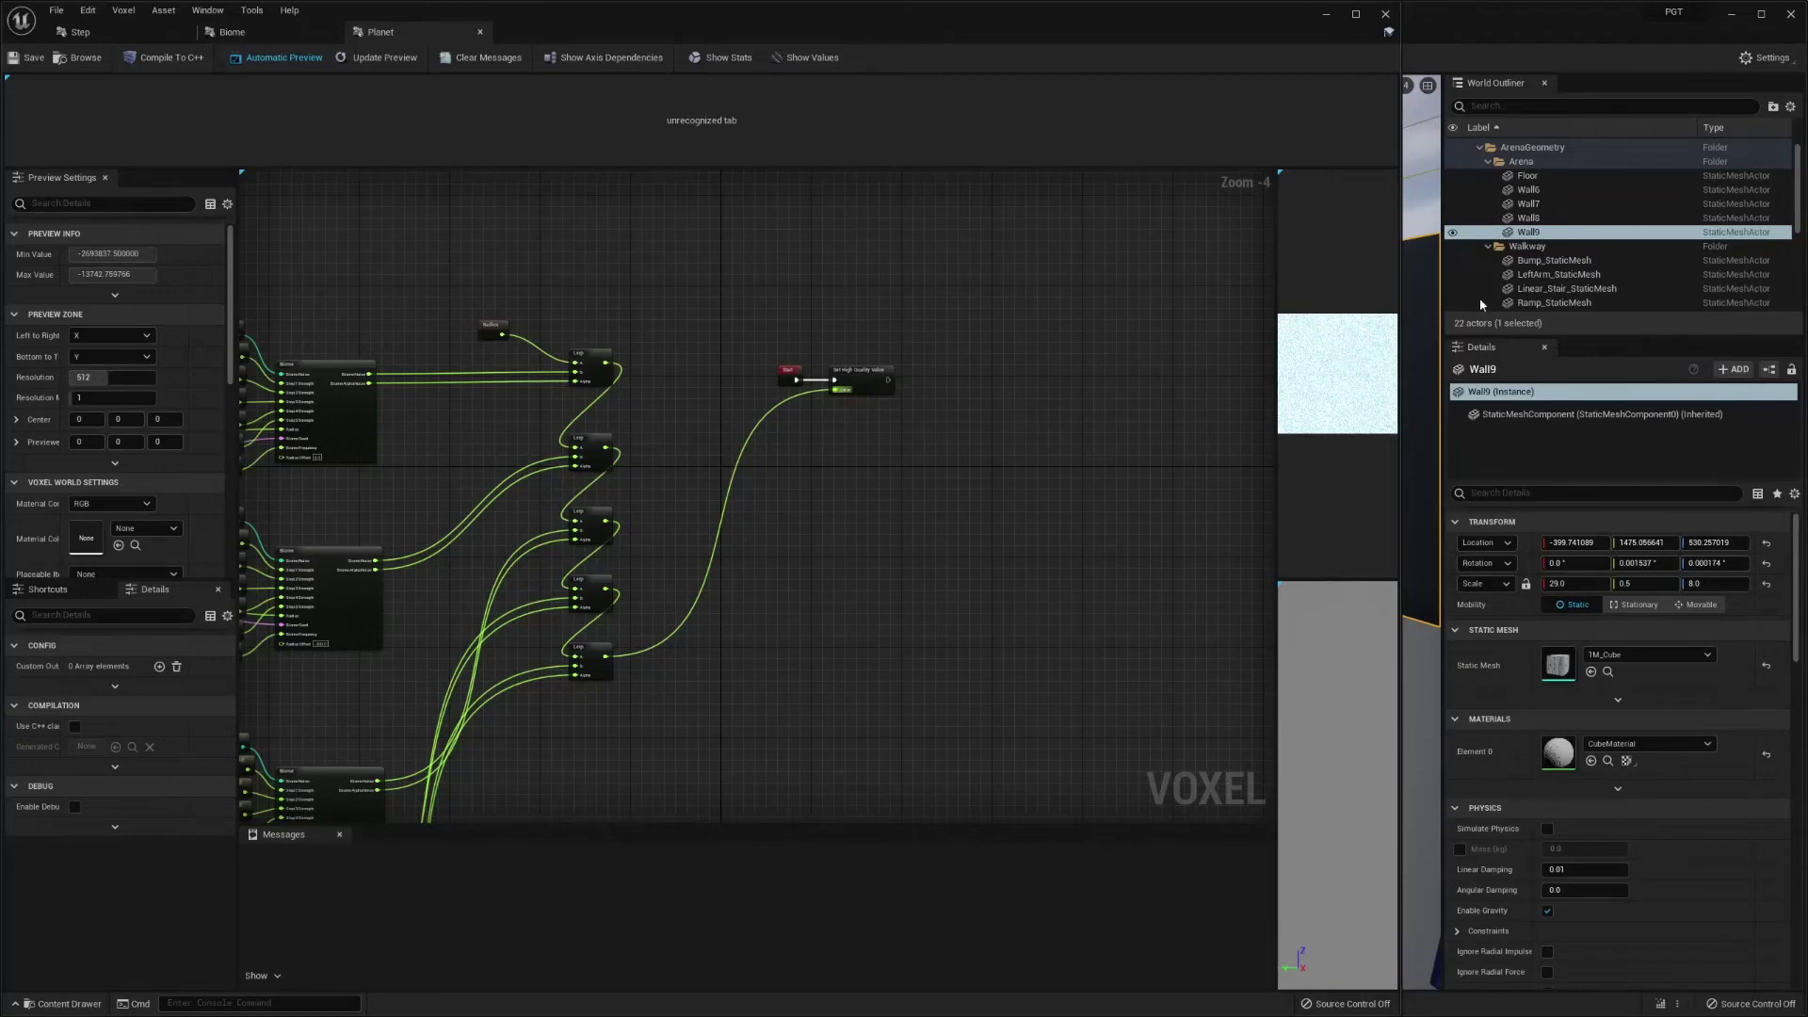
- Create a local variable named "Biome 1 | Color" in empty space beside the Vector Length nodes and set its category to Color
right_click_drag(659, 351, 747, 573)
scroll(667, 533, "up", 1)
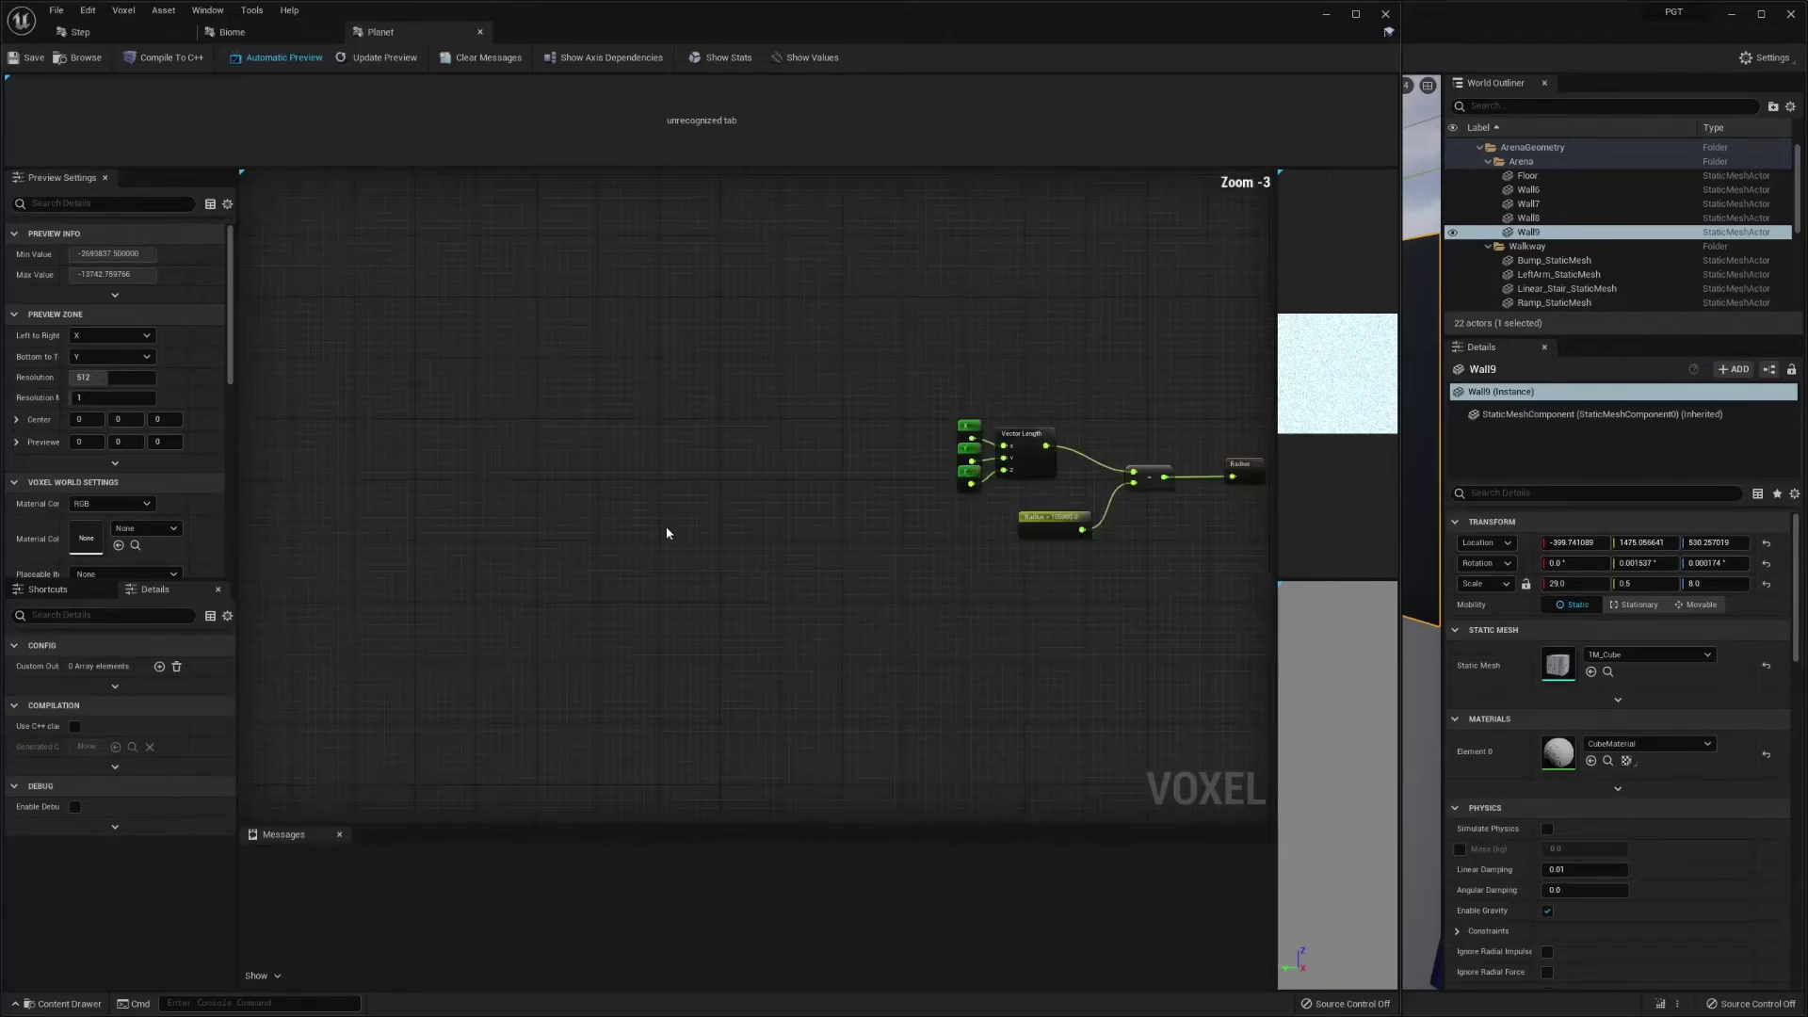
right_click(635, 392)
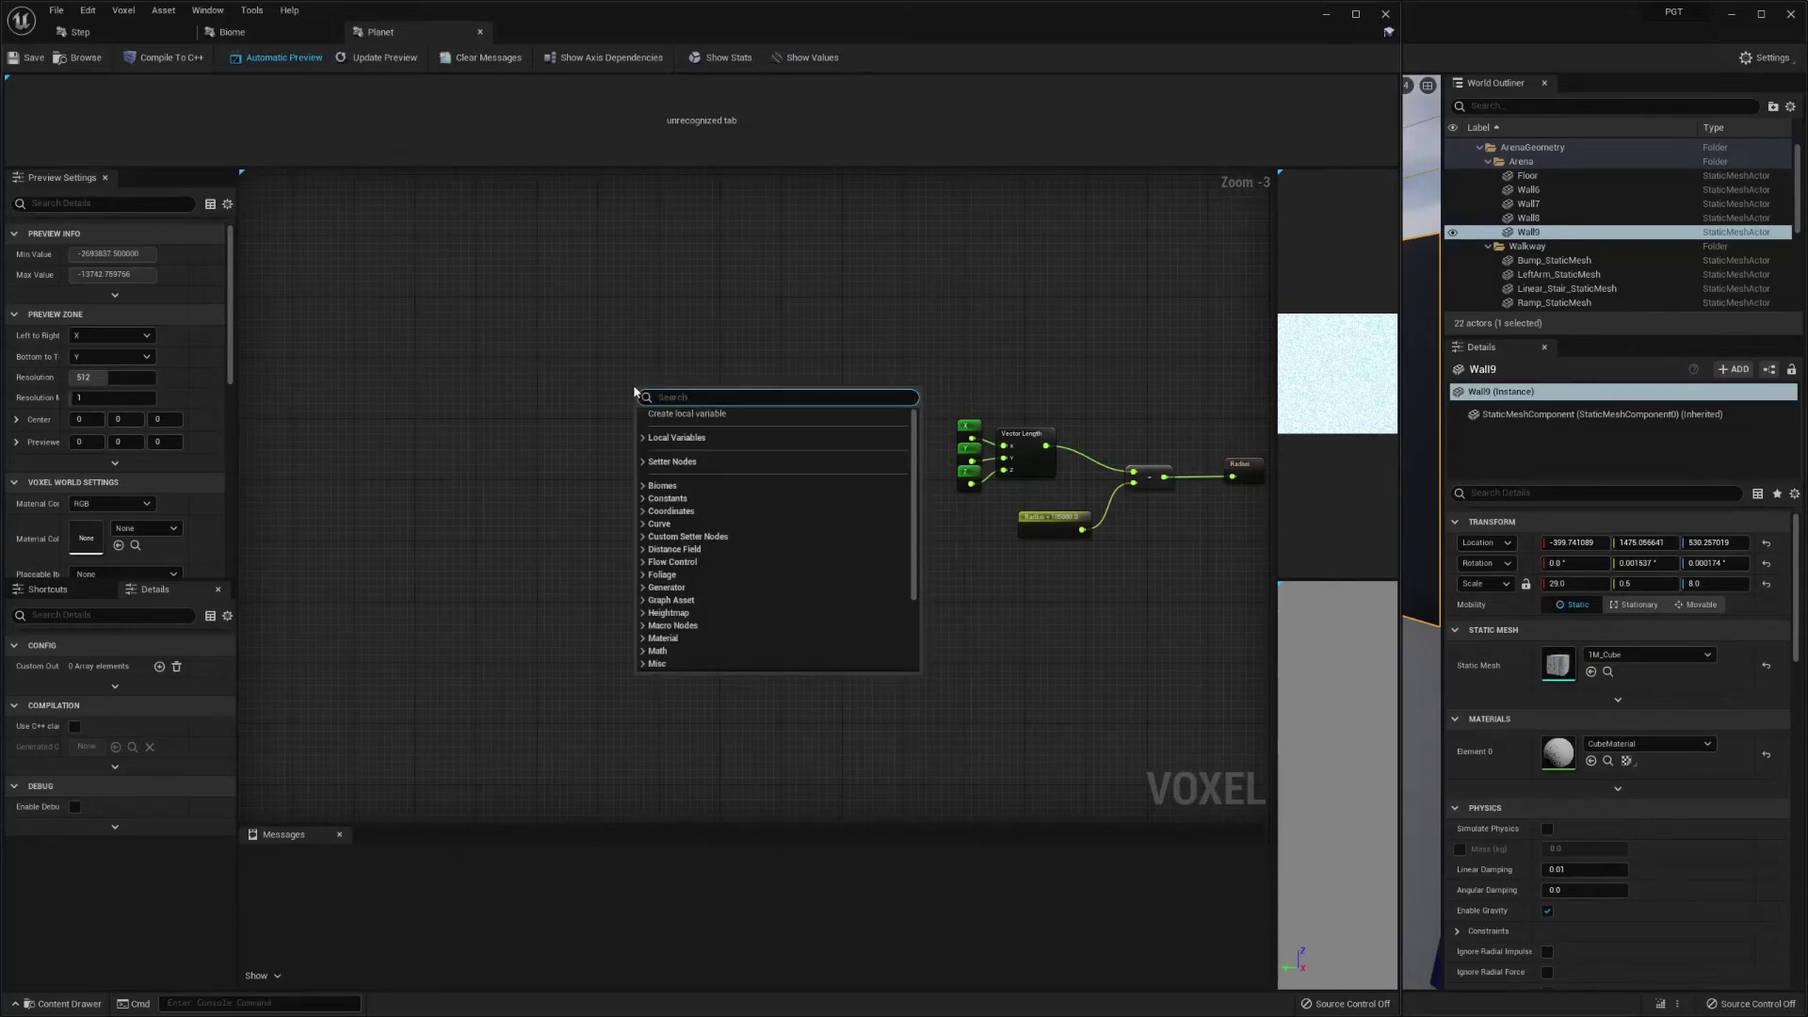
left_click(697, 415)
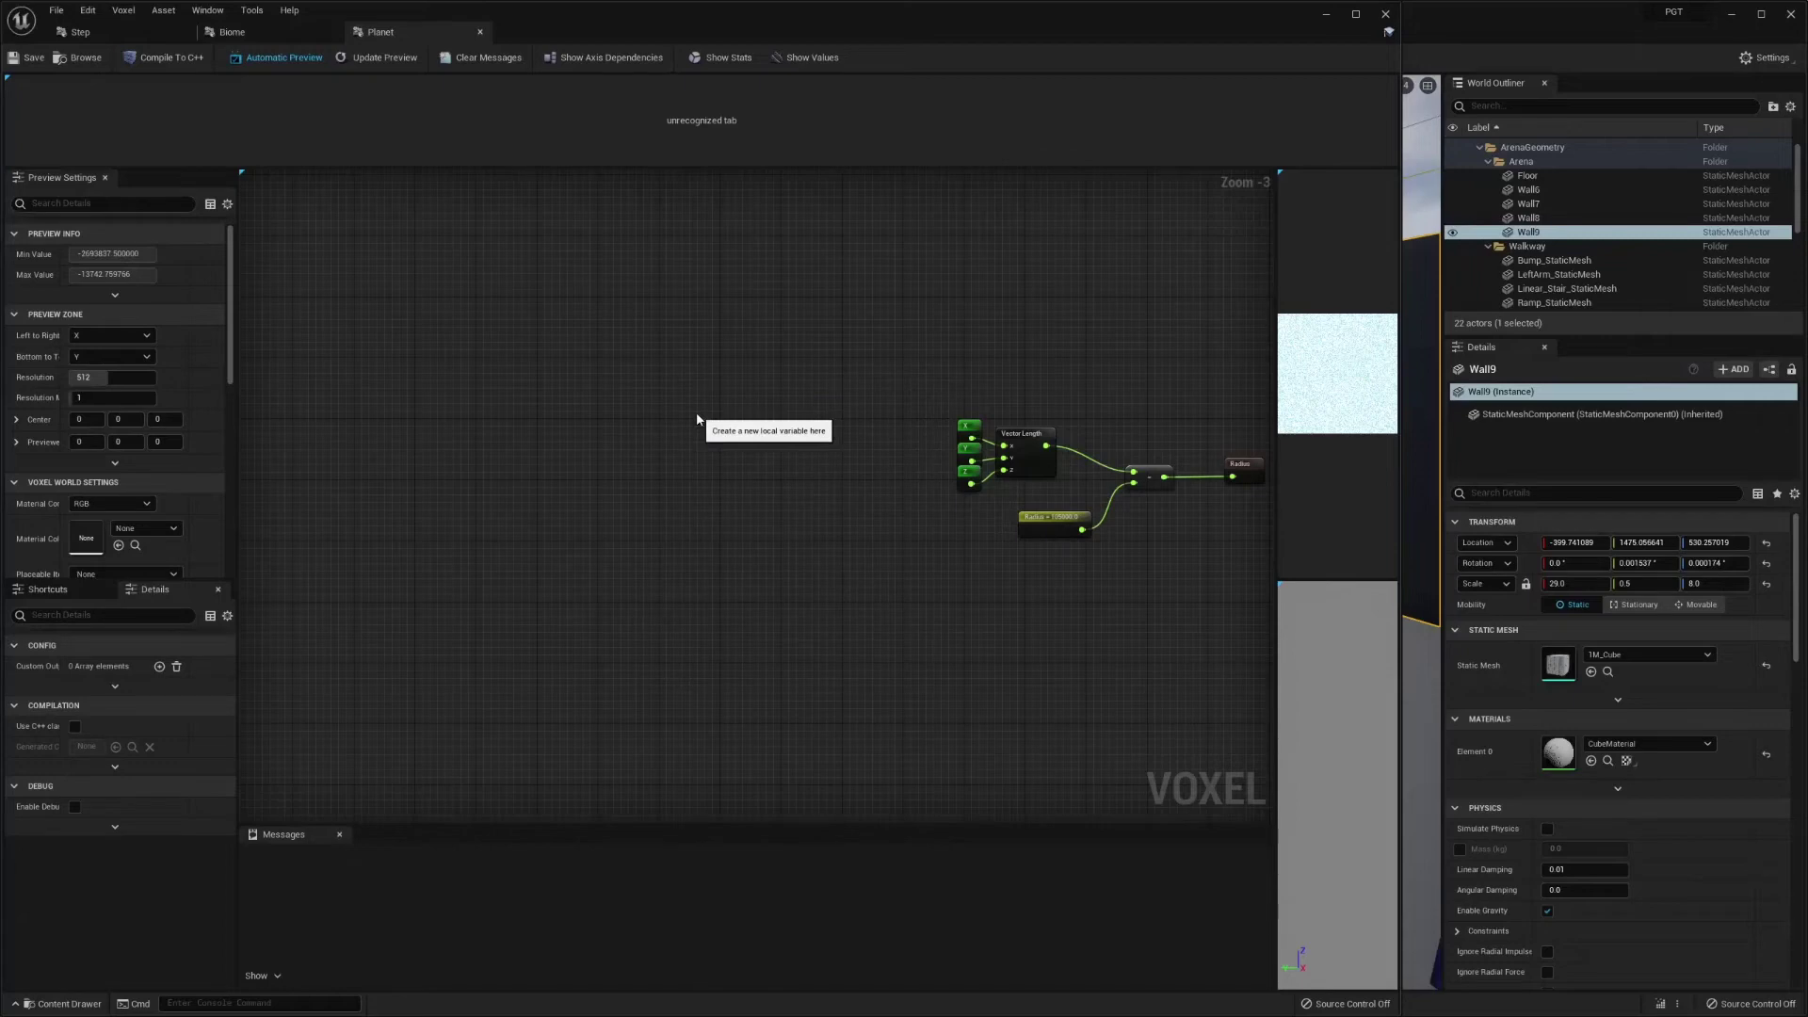
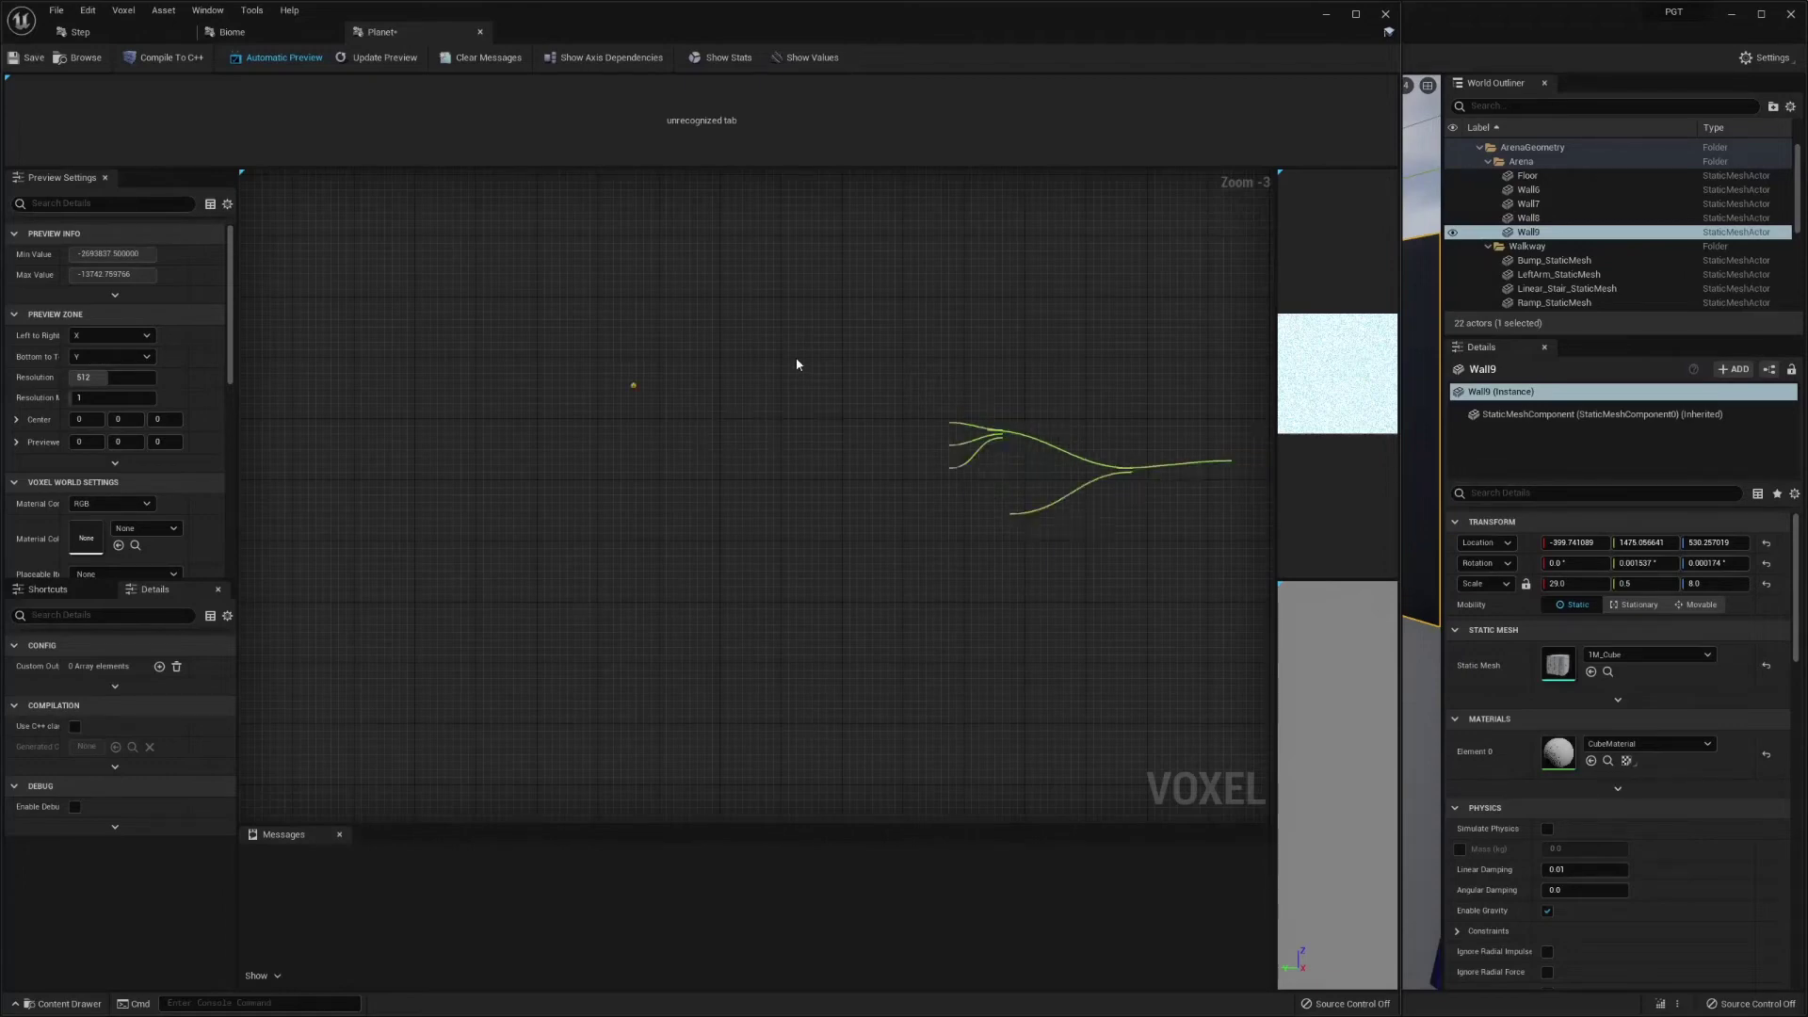
key("Return")
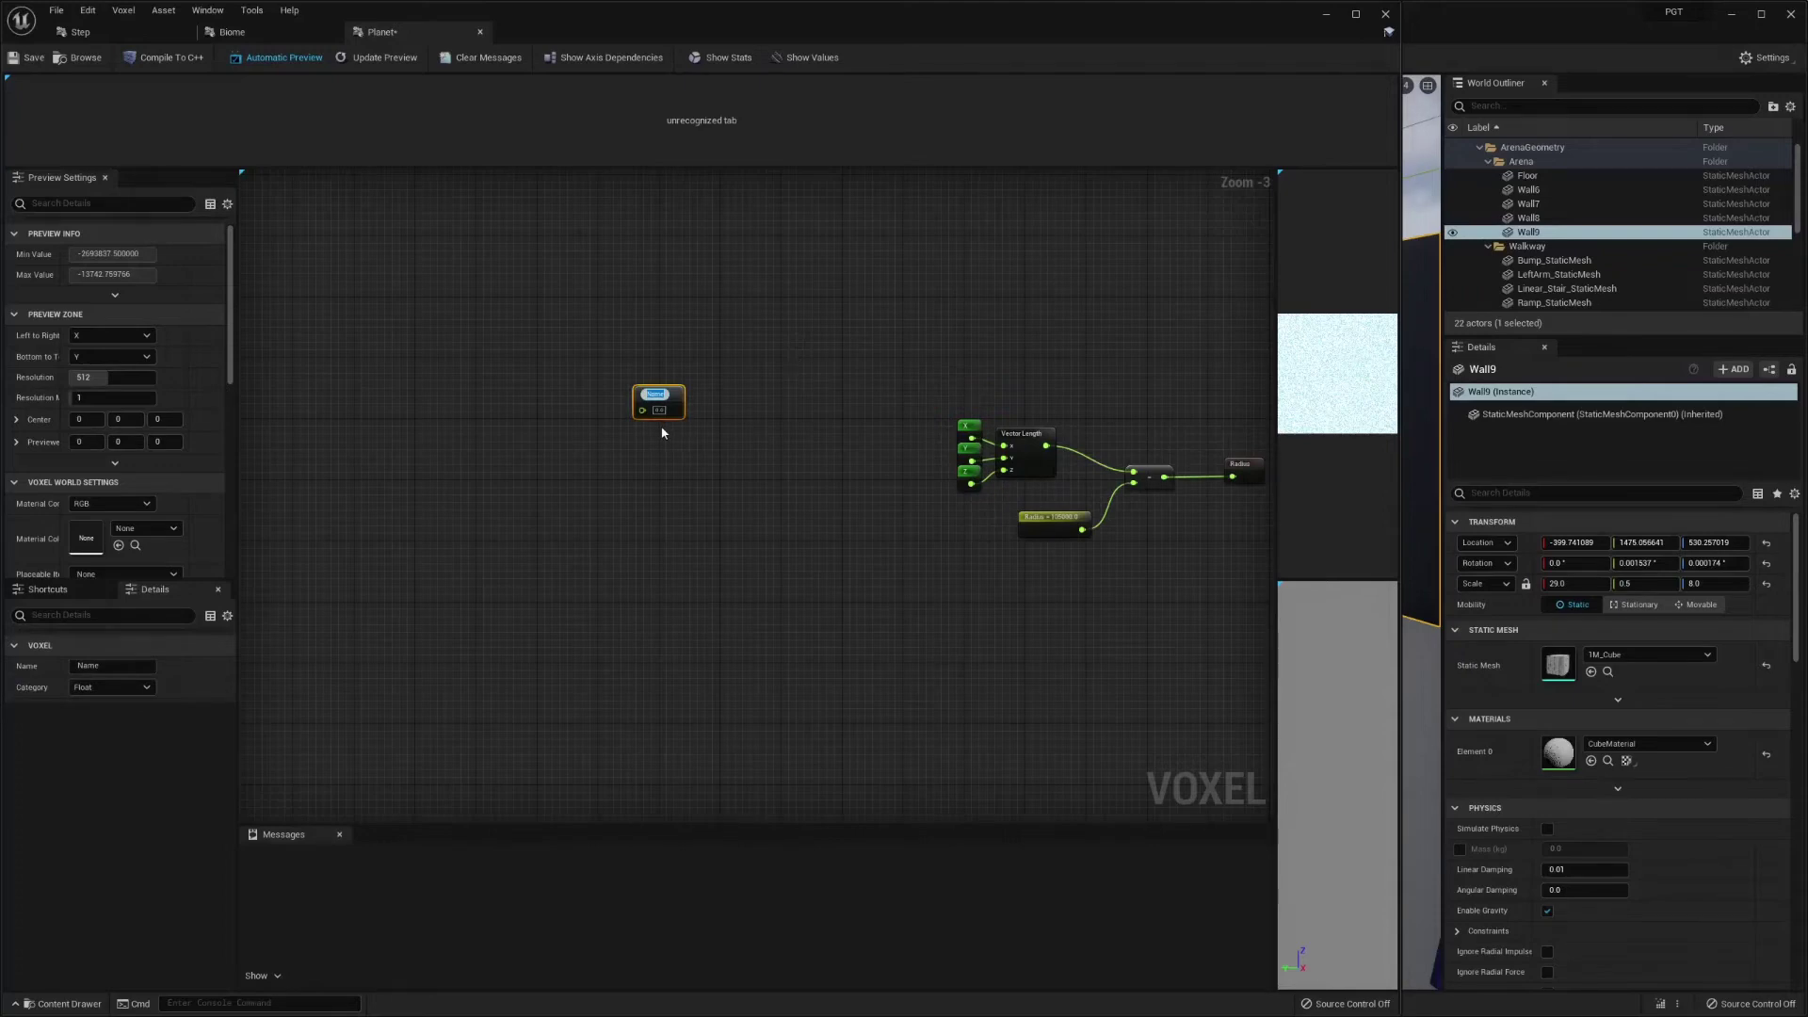
type("Height")
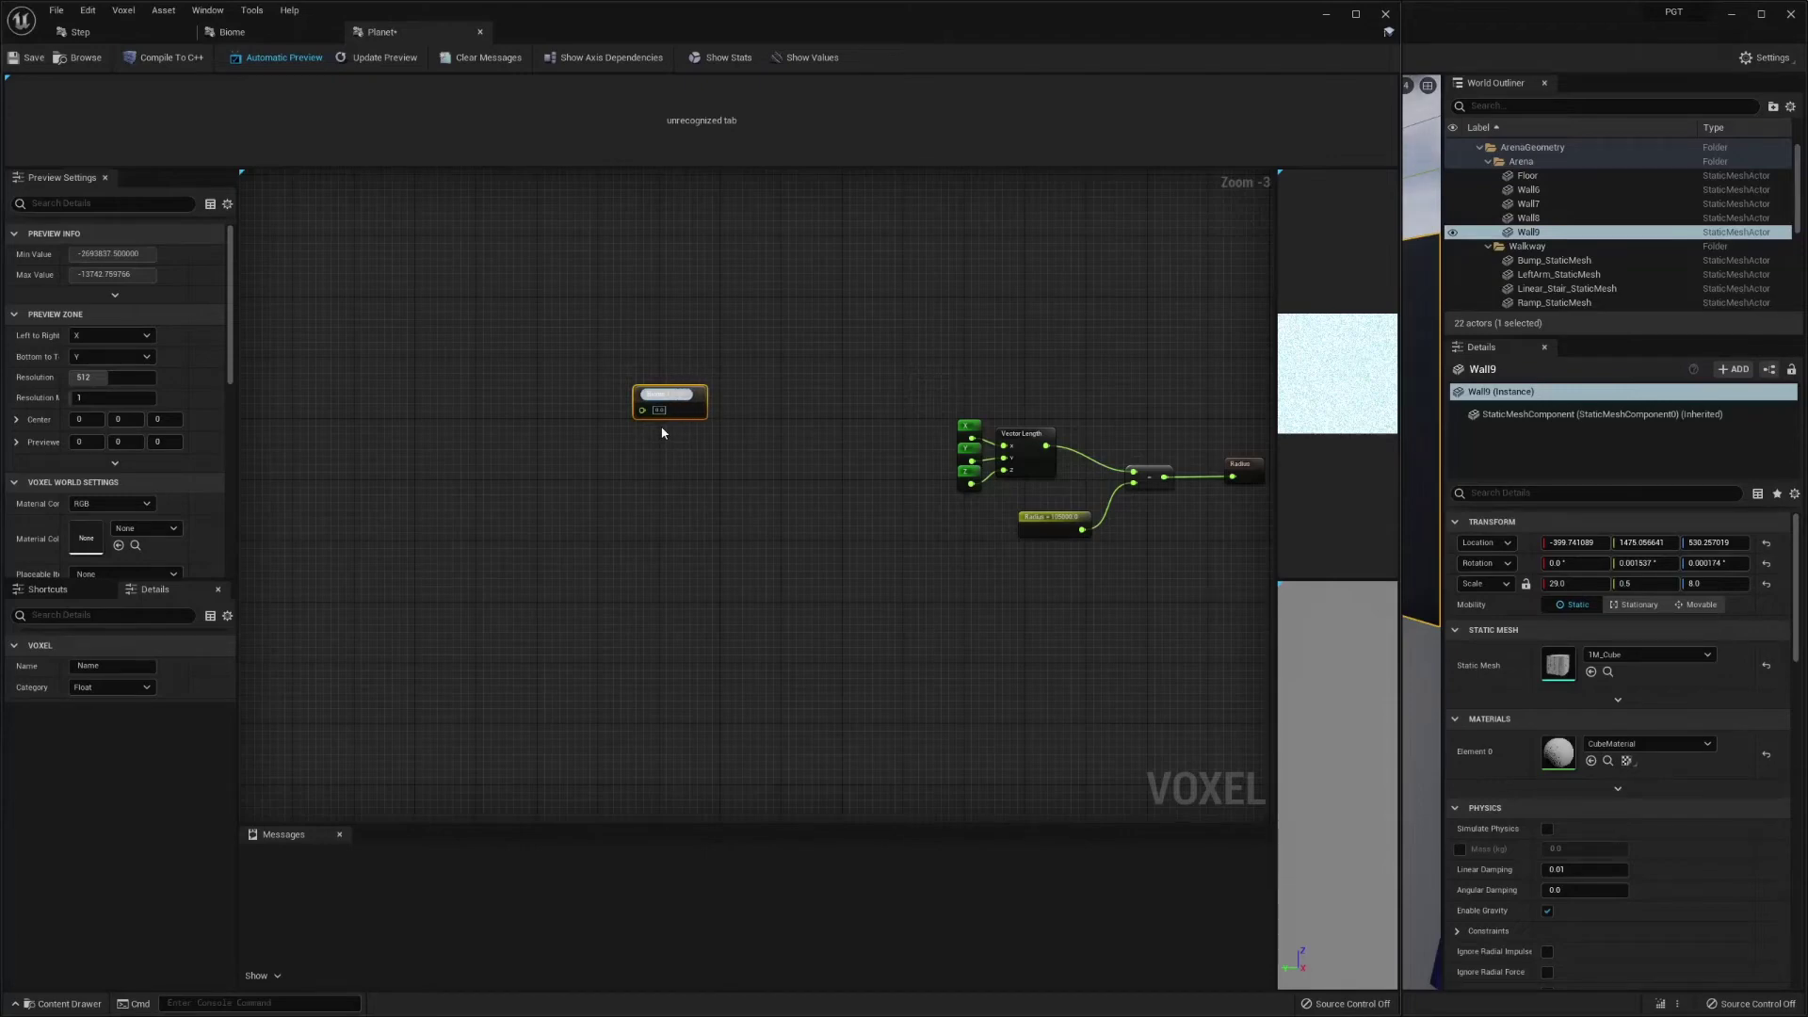
key("Return")
left_click(102, 757)
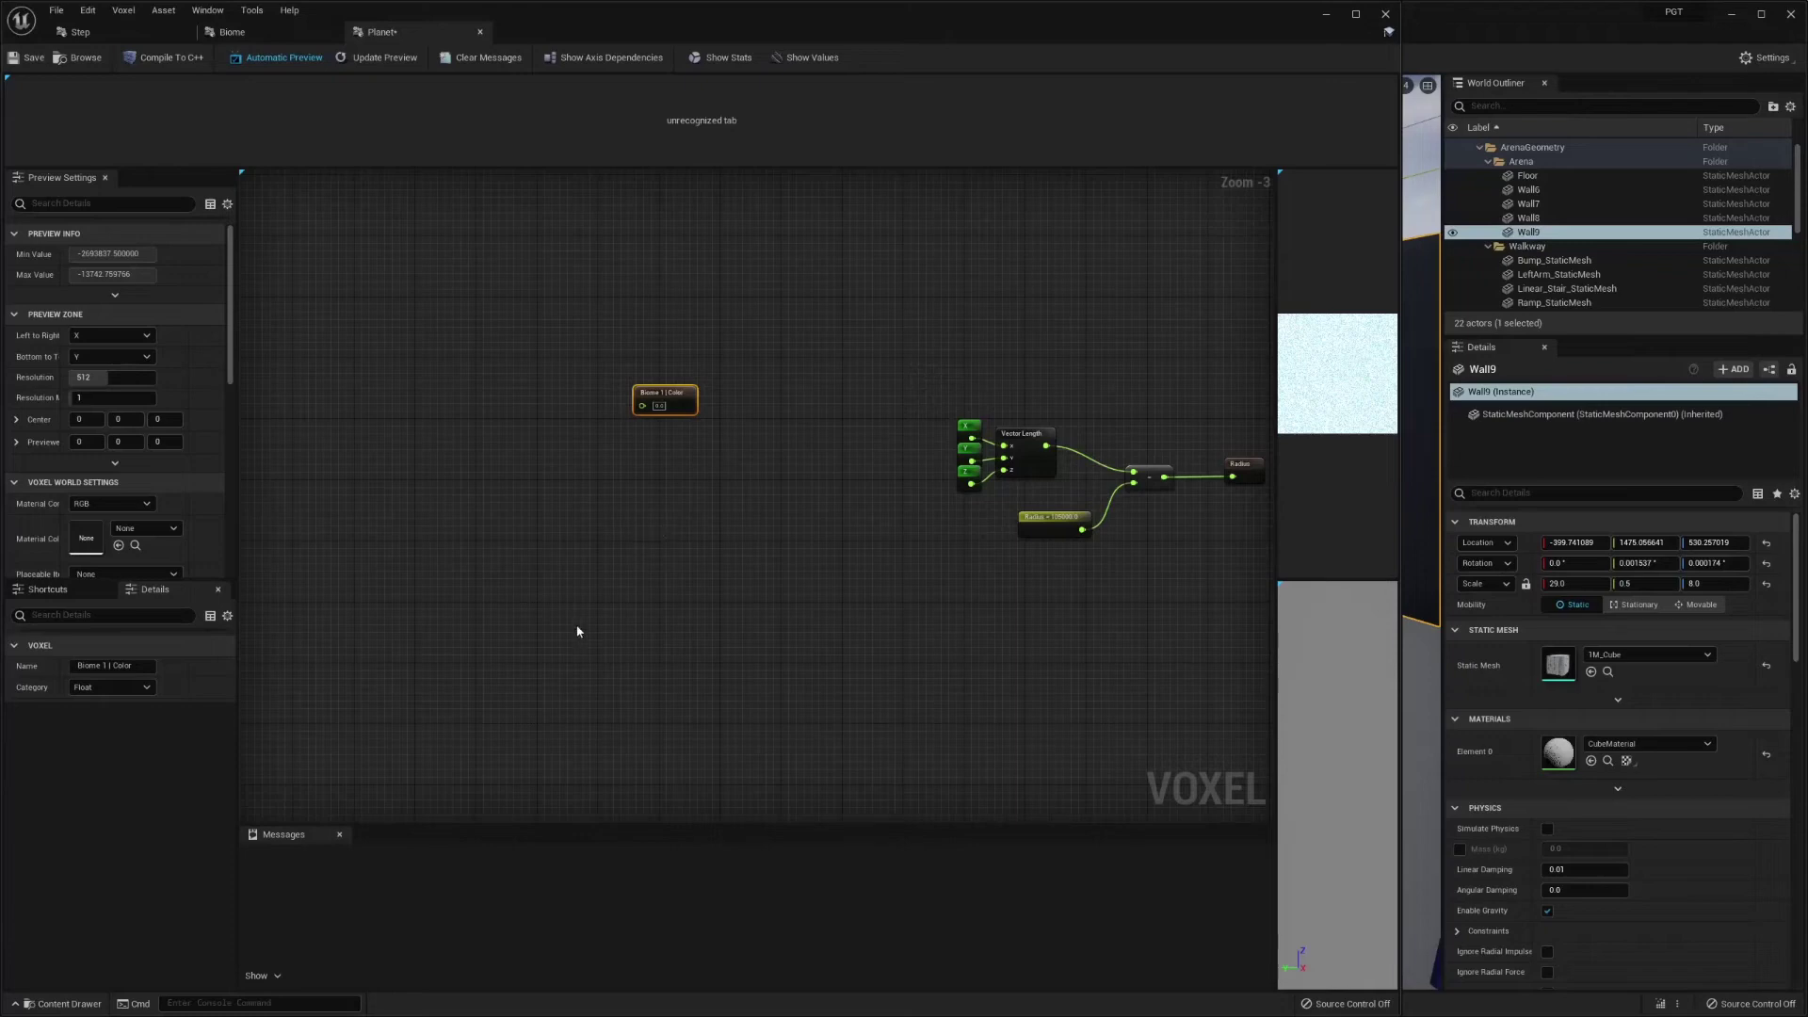
key("ctrl+y")
- Break the link between the last Lerp's output and the Set High Quality Value node
right_click_drag(930, 613, 728, 386)
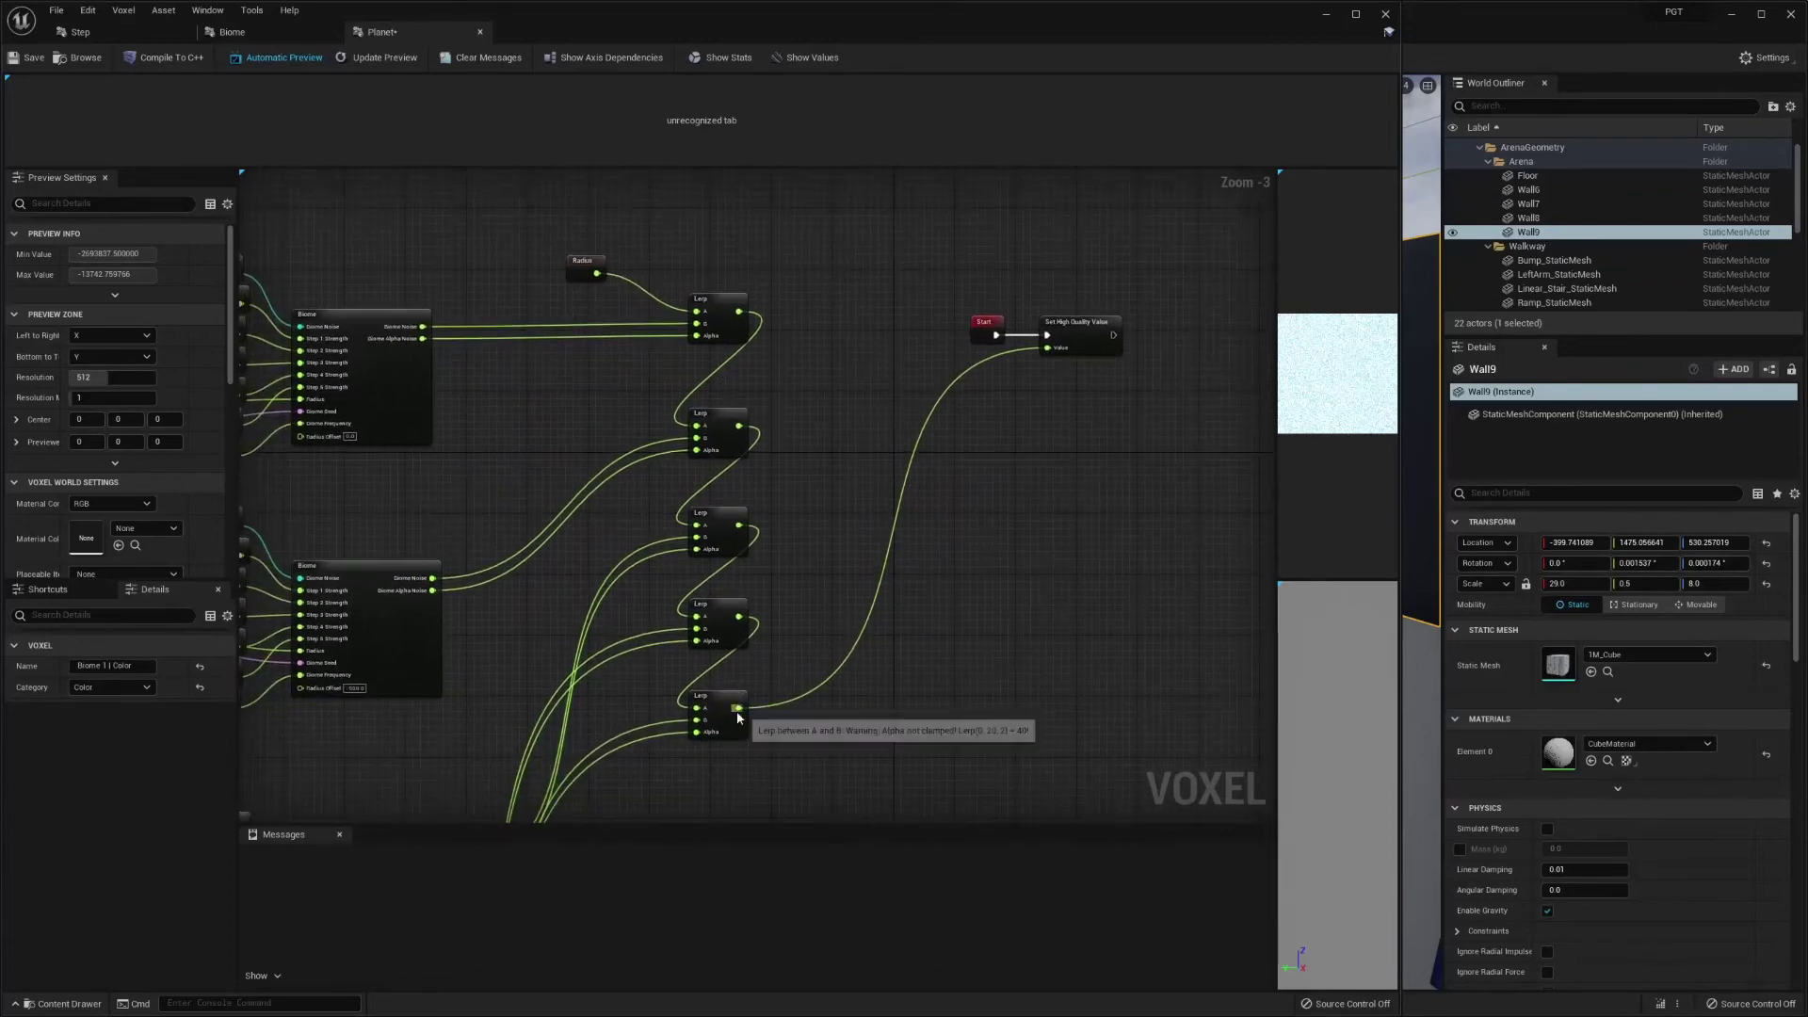
right_click(739, 711)
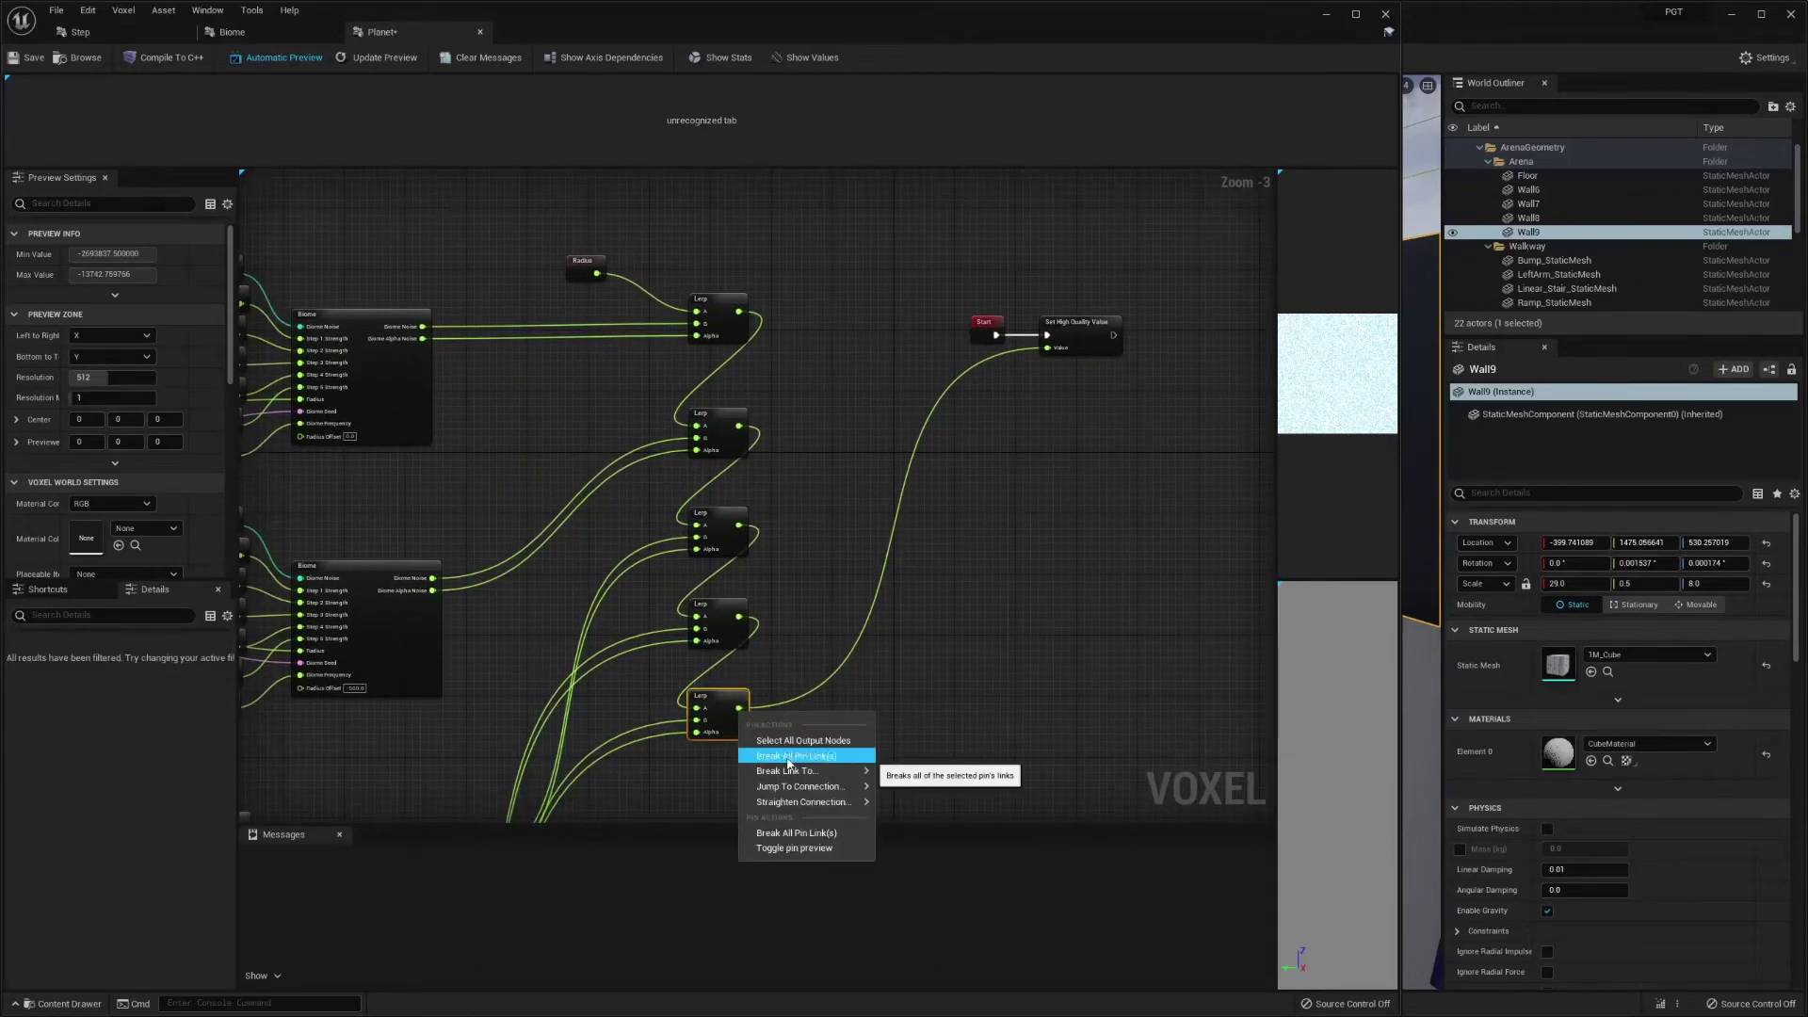
left_click(951, 774)
- Make four copies of the "Biome 1 | Color" local variable and stack them in a column below the original
right_click_drag(790, 217, 861, 559)
right_click_drag(652, 302, 776, 535)
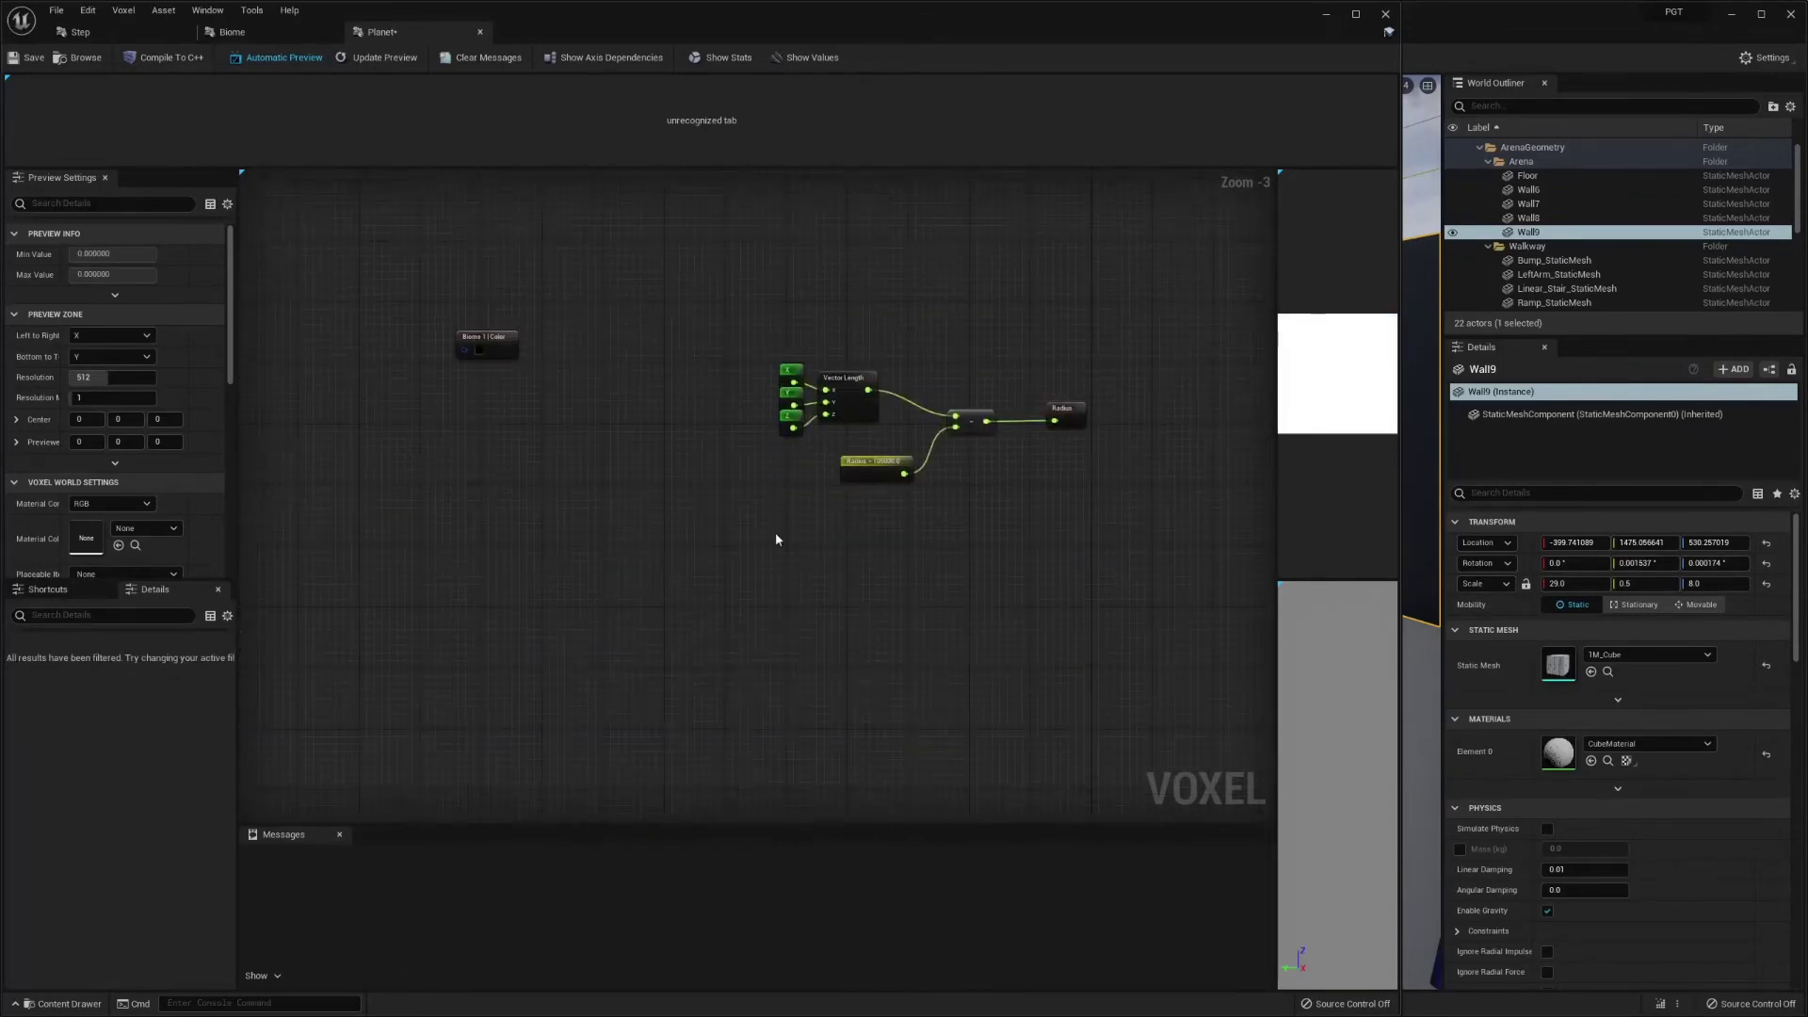
right_click_drag(688, 383, 948, 504)
scroll(730, 469, "up", 1)
left_click(744, 461)
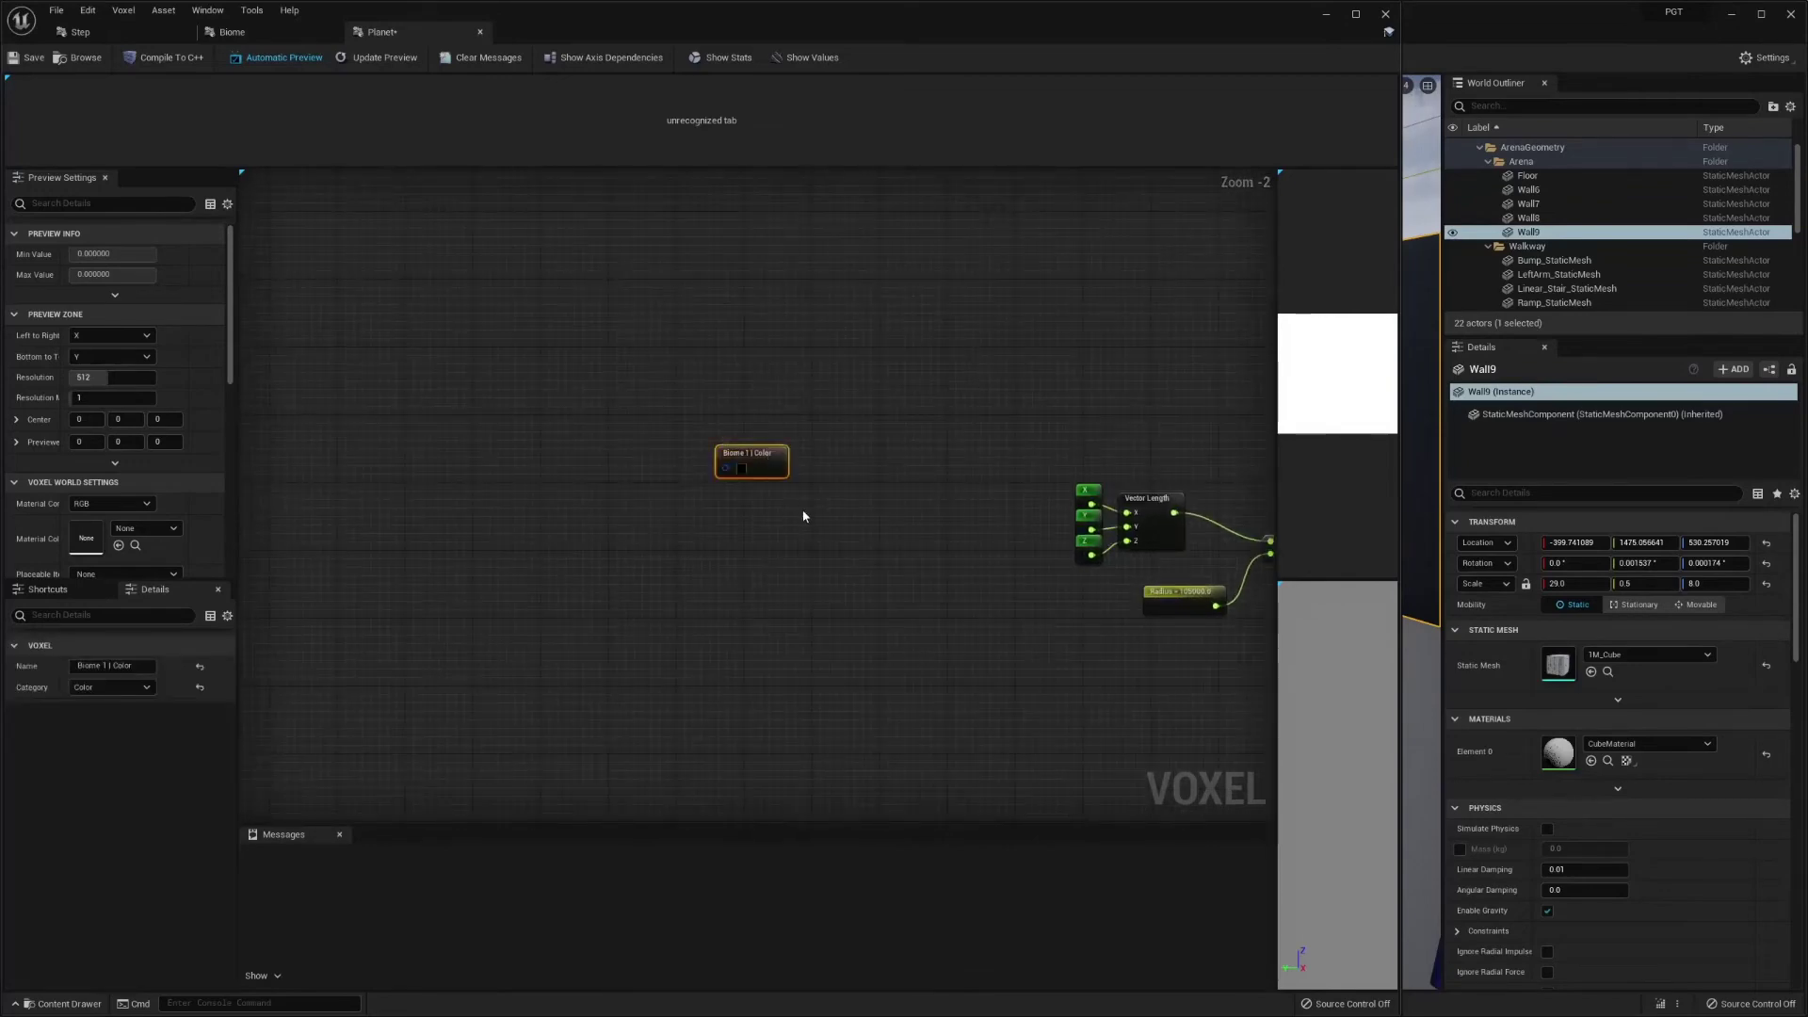
key("ctrl+d")
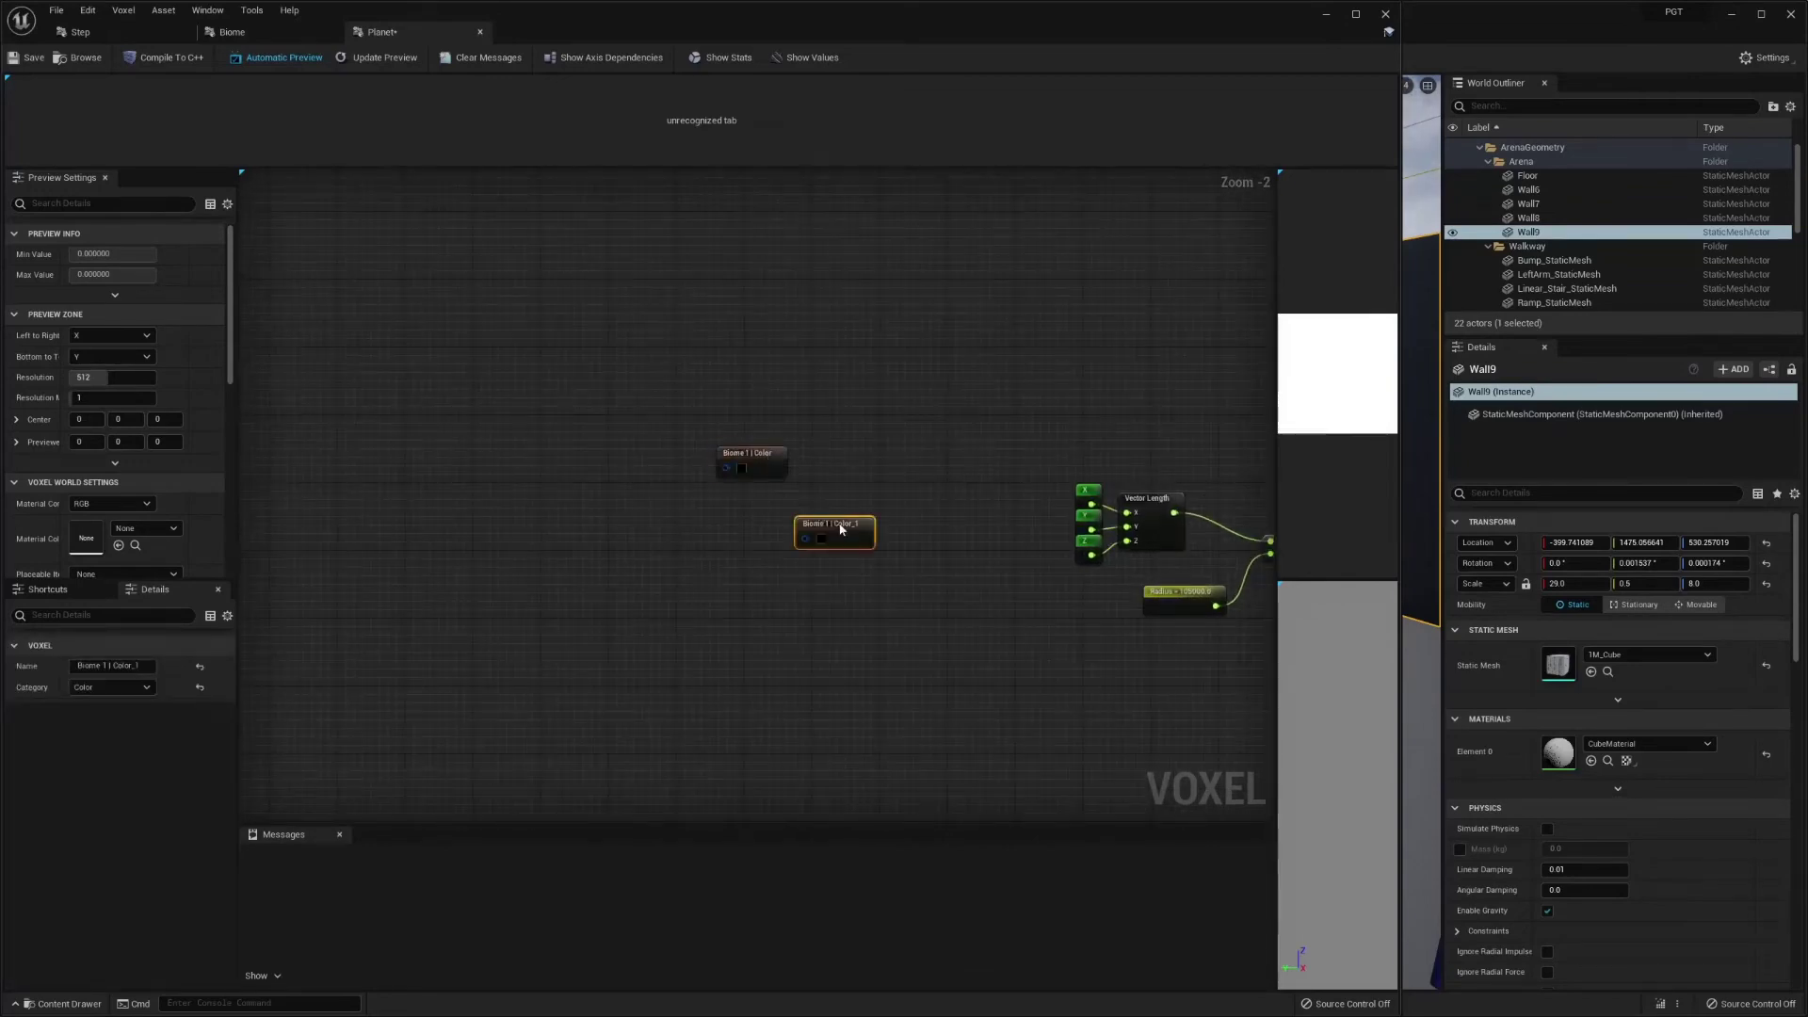
left_click_drag(841, 524, 756, 496)
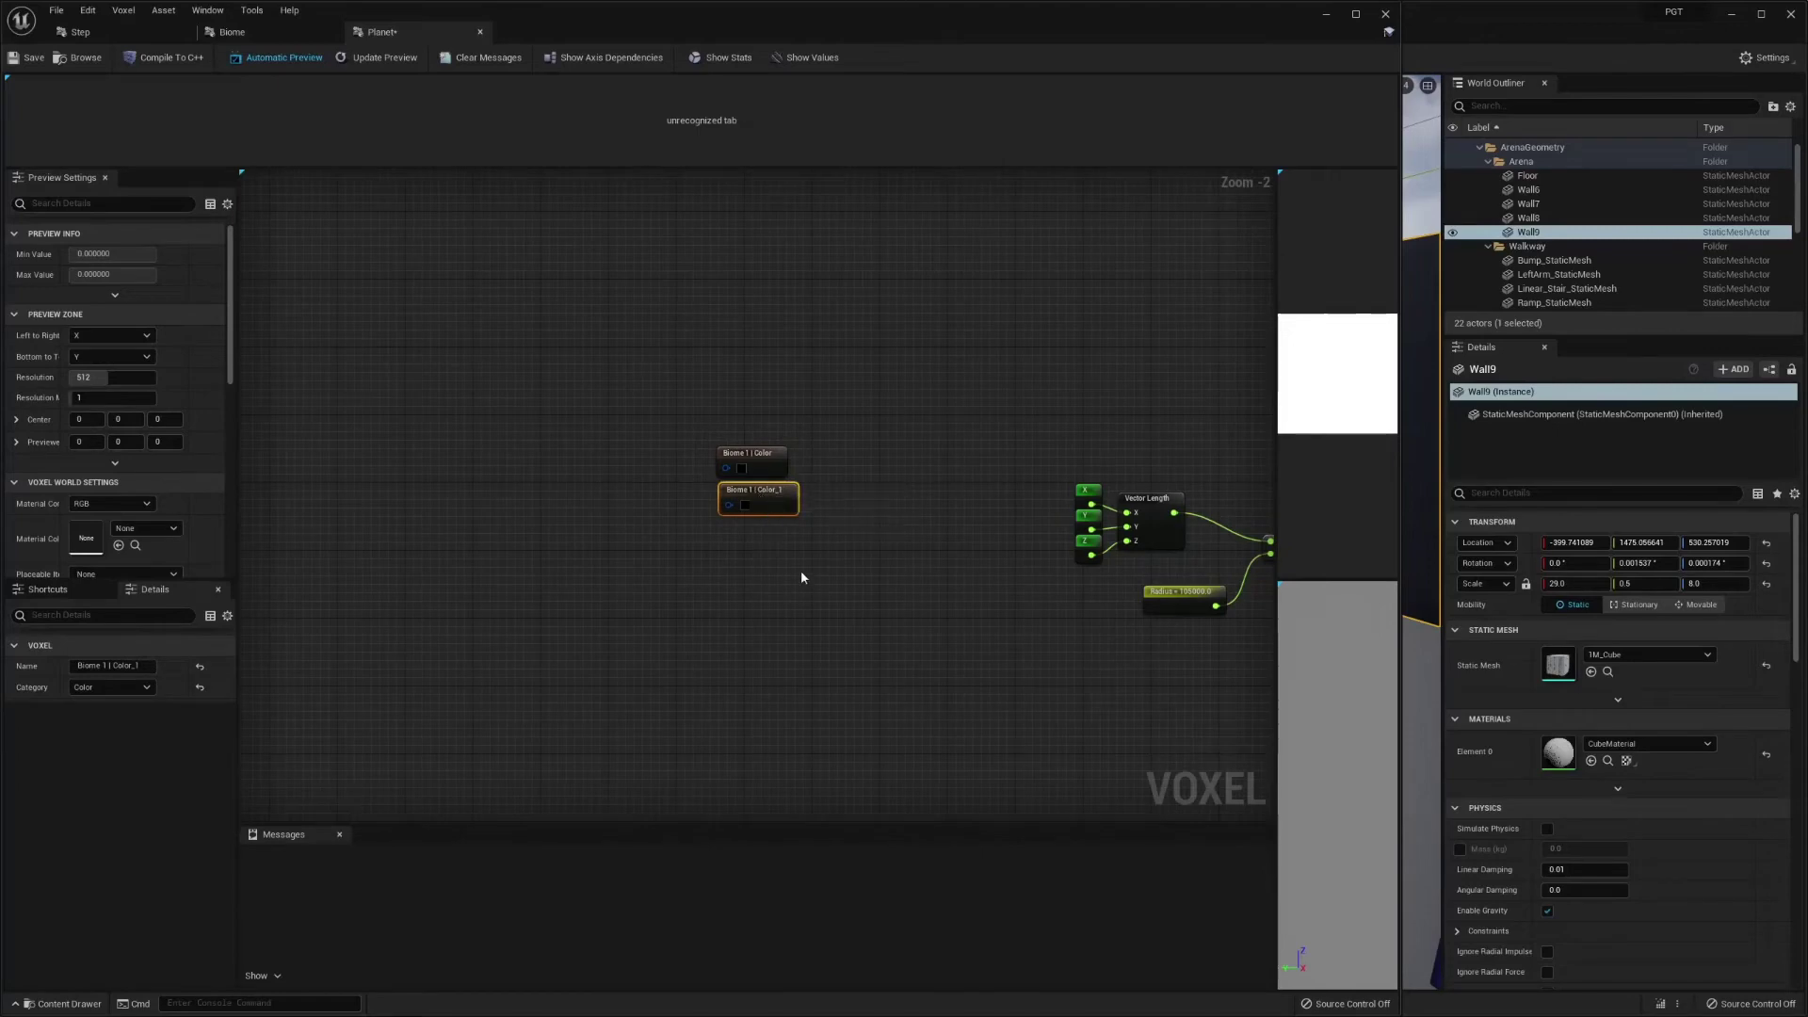
key("ctrl+d")
left_click_drag(845, 580, 751, 594)
key("ctrl+d")
key("ctrl+d")
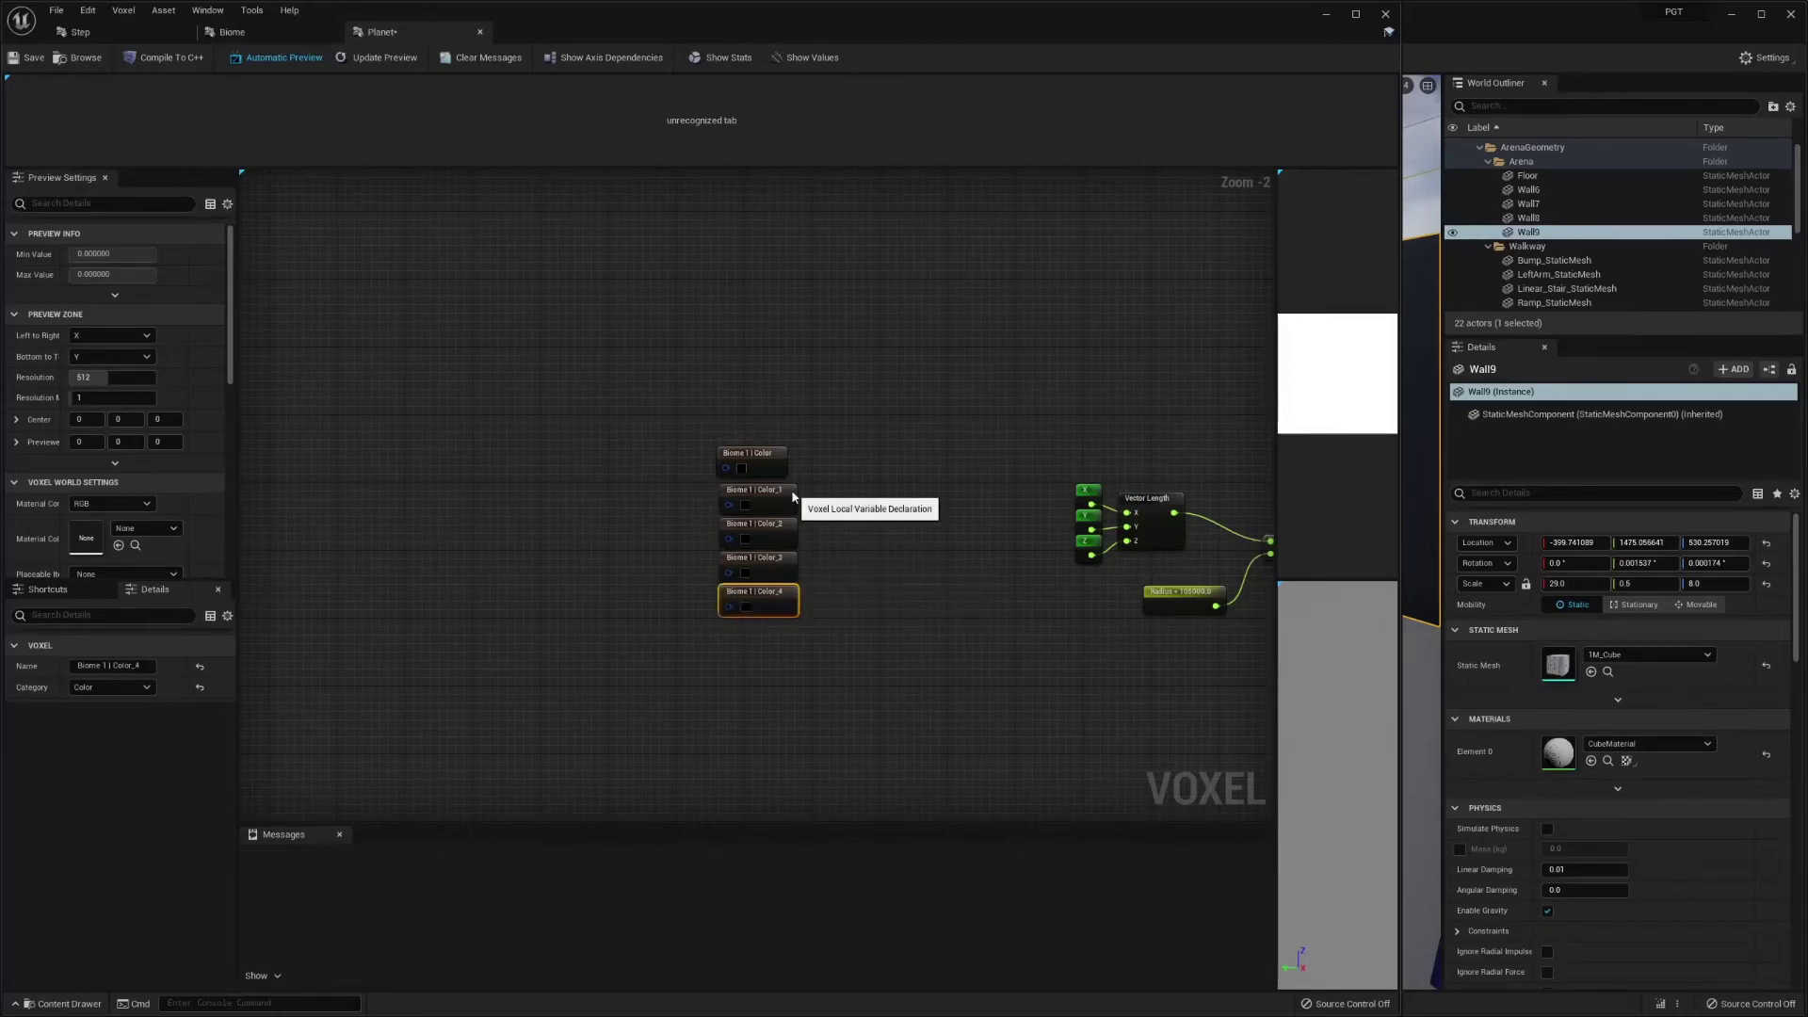
- Rename the first copy of the color variable as "Biome 2 | Color"
left_click(754, 494)
left_click(147, 667)
left_click(148, 668)
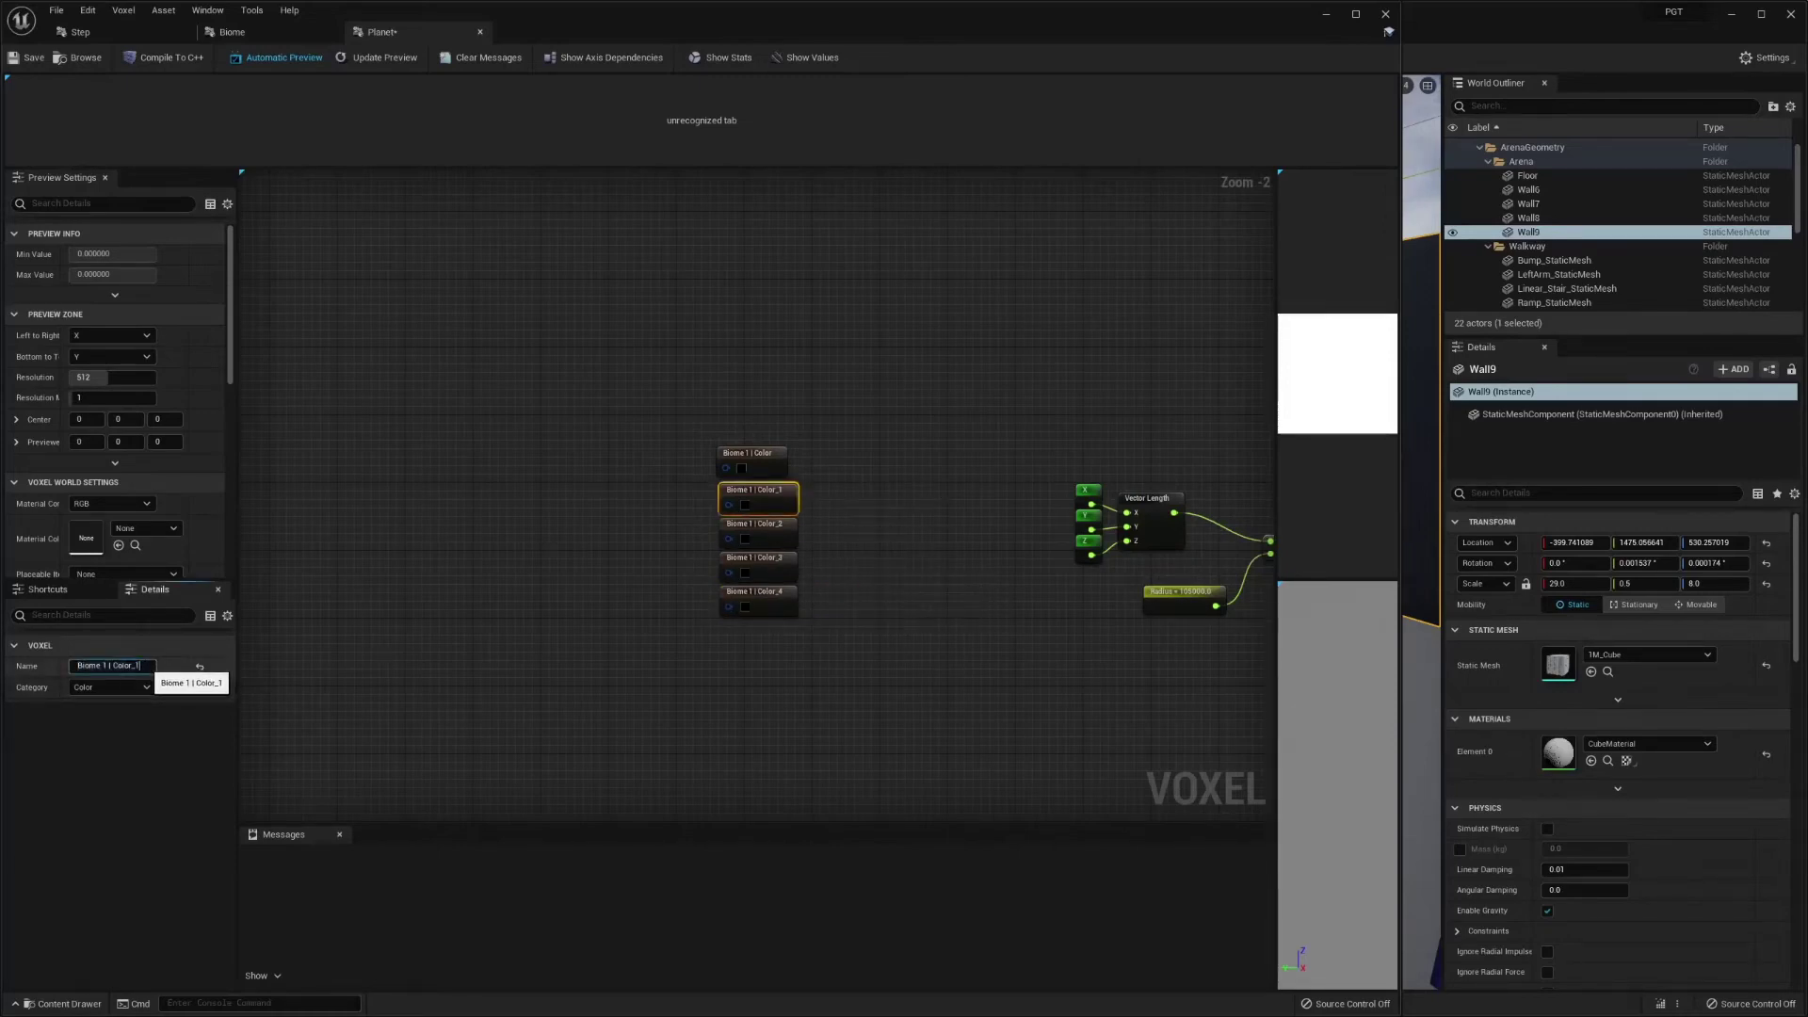
key("BackSpace")
key("BackSpace")
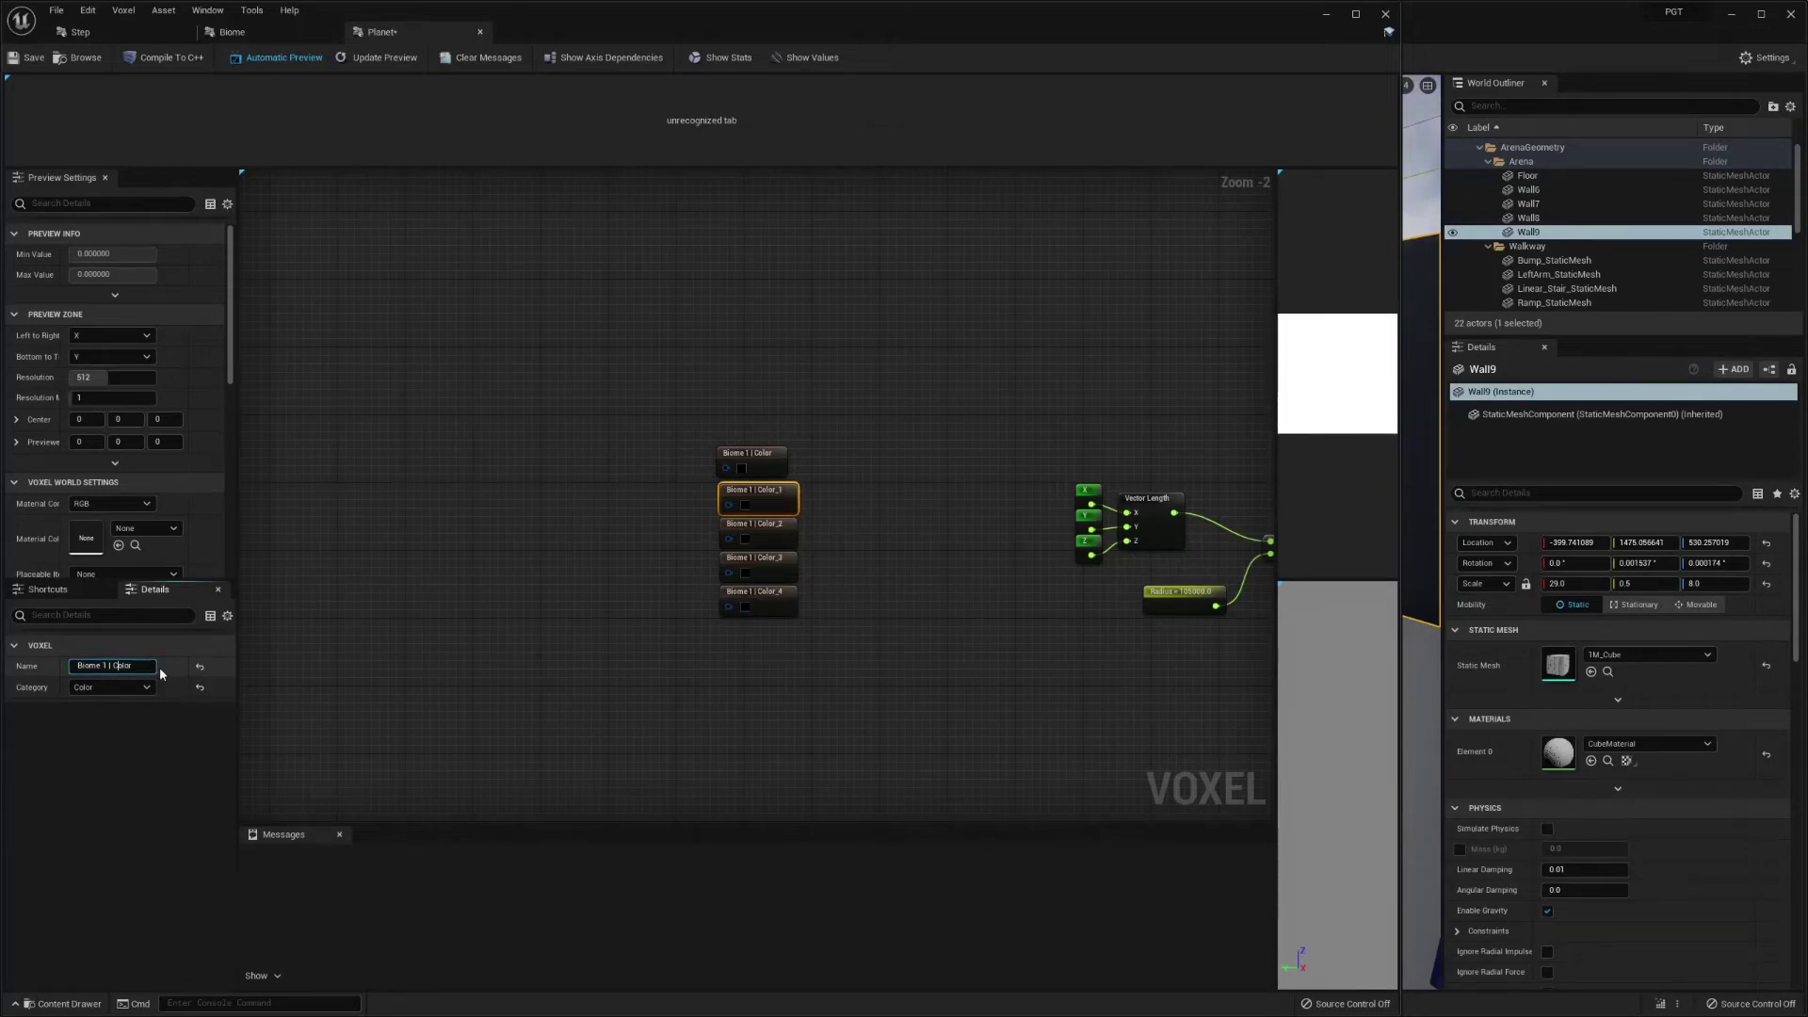
key("Return")
- Rename the second copy of the color variable as "Biome 3 | Color"
left_click(798, 541)
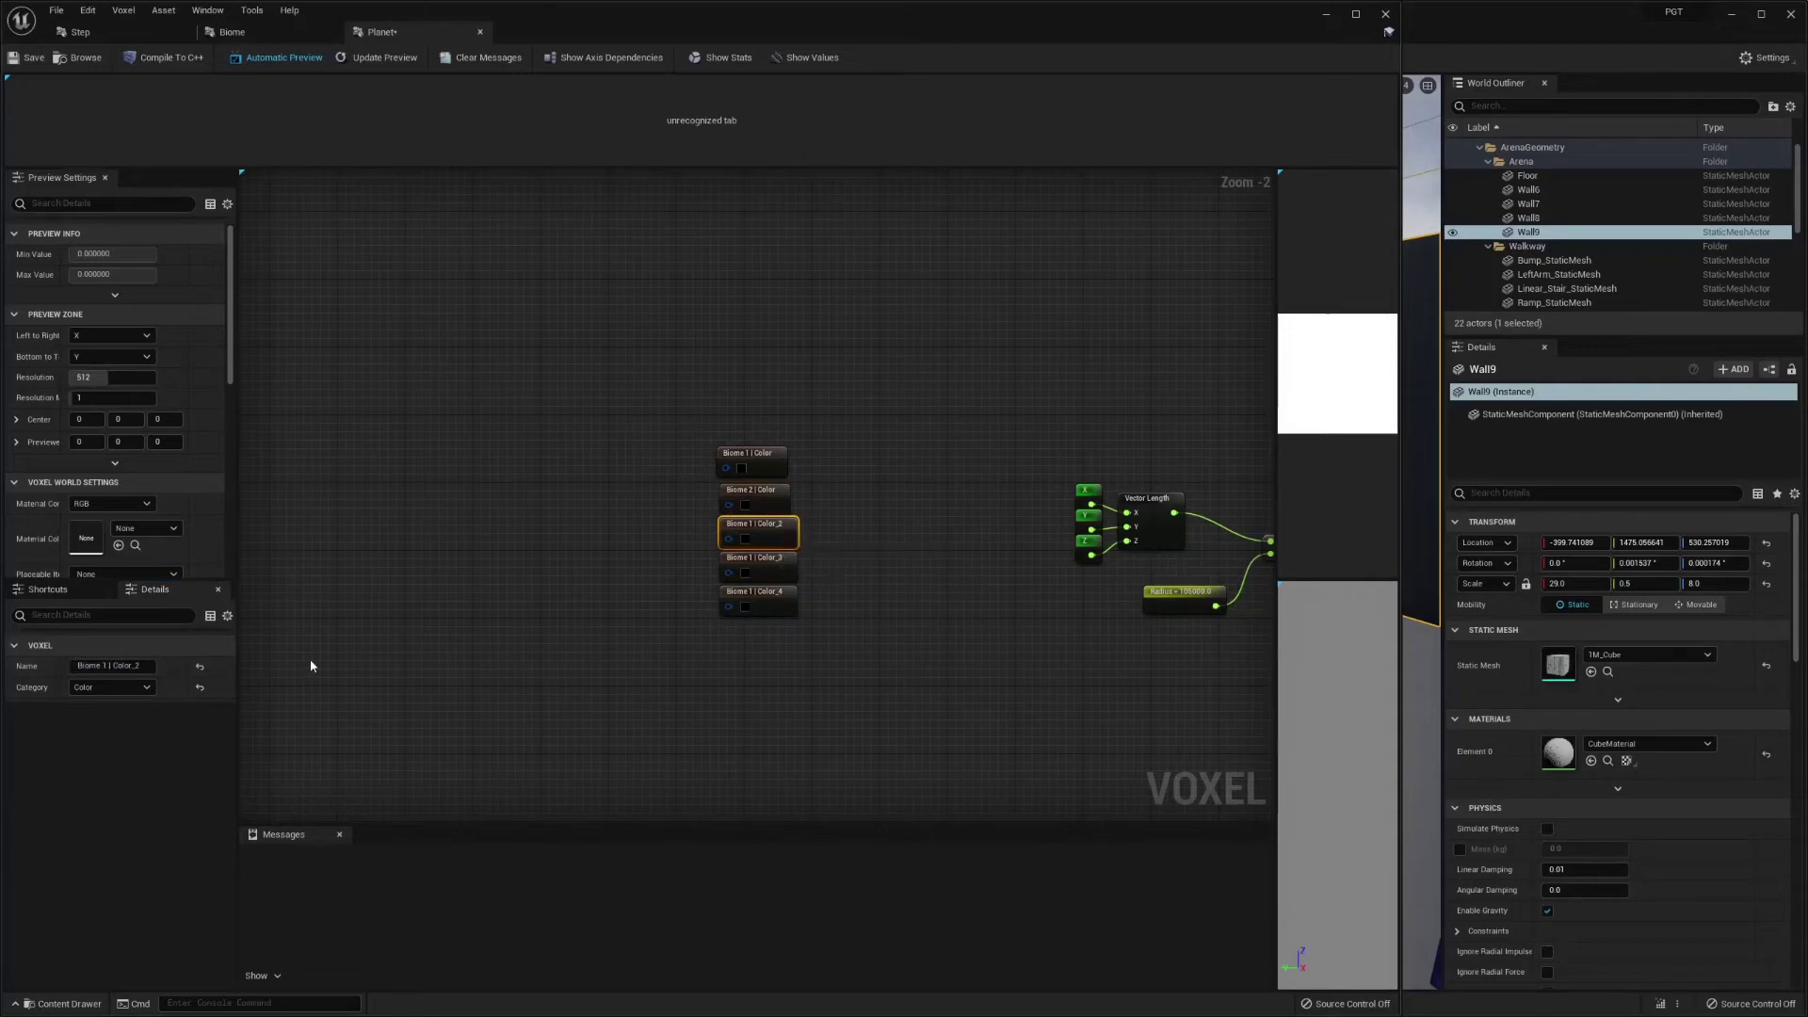
left_click(147, 667)
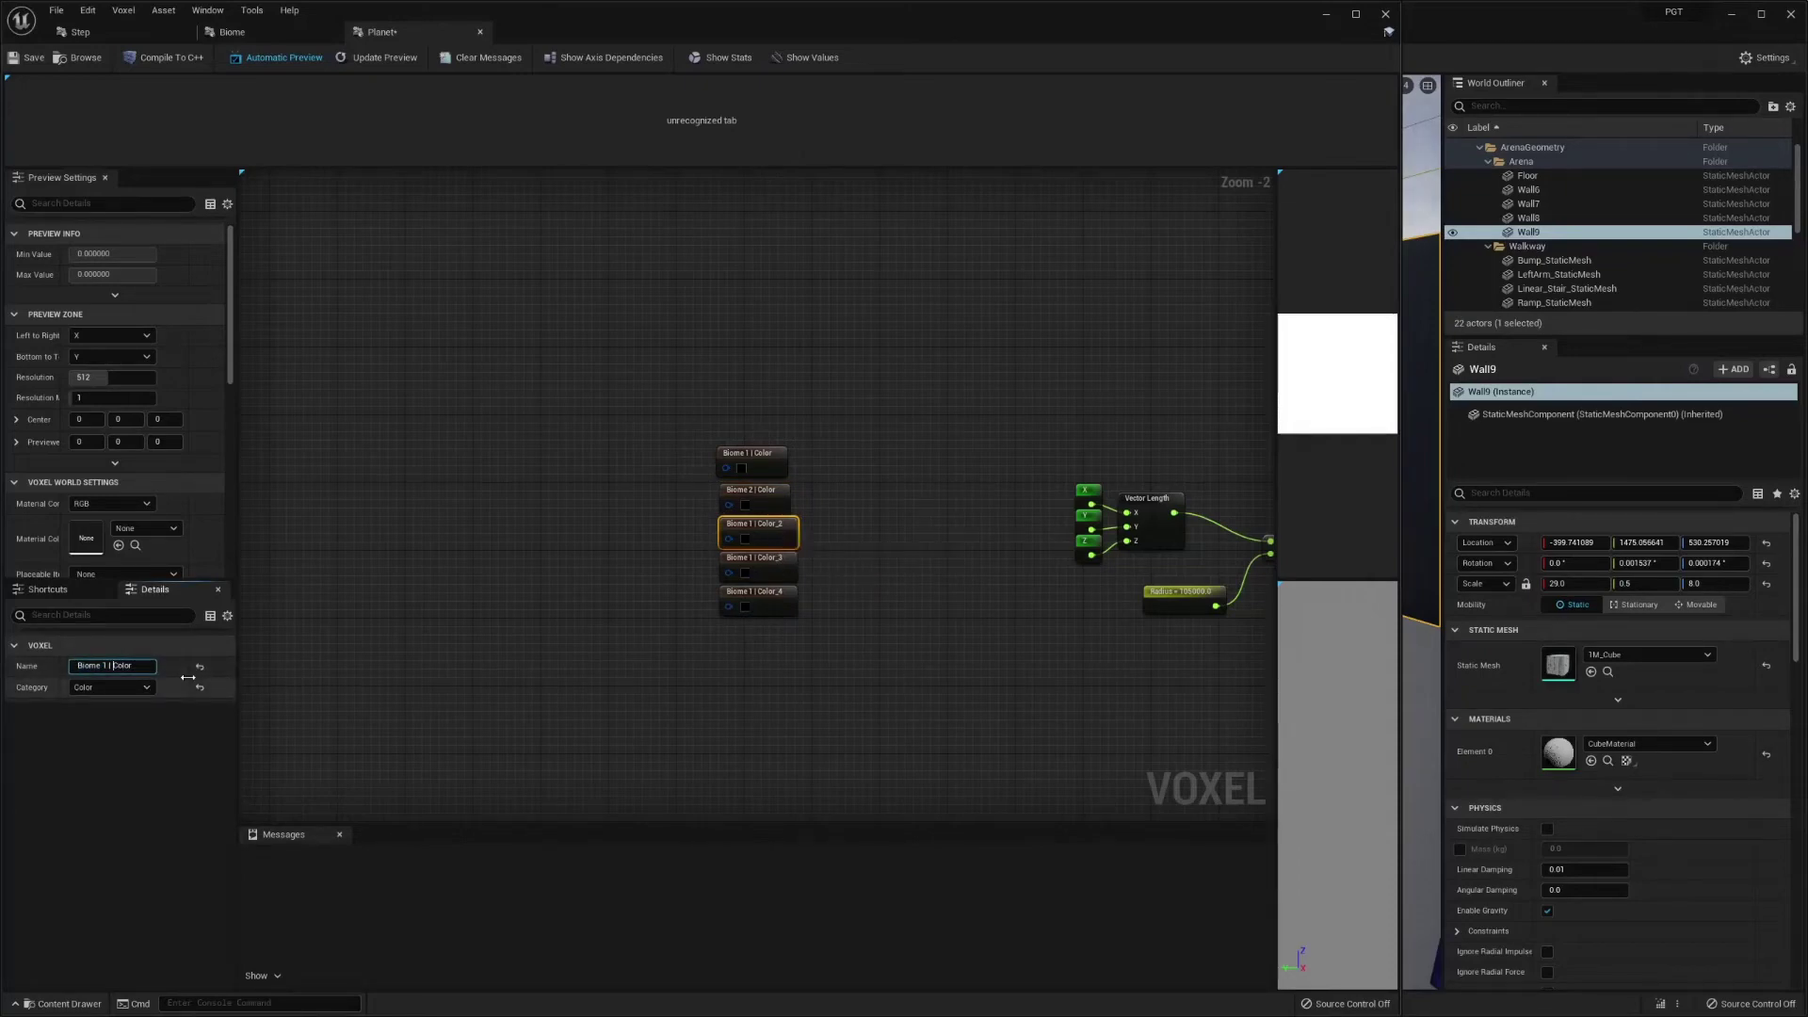
type("3")
key("Return")
- Rename the remaining two color variable copies as "Biome 4 | Color" and "Biome 5 | Color"
left_click(774, 576)
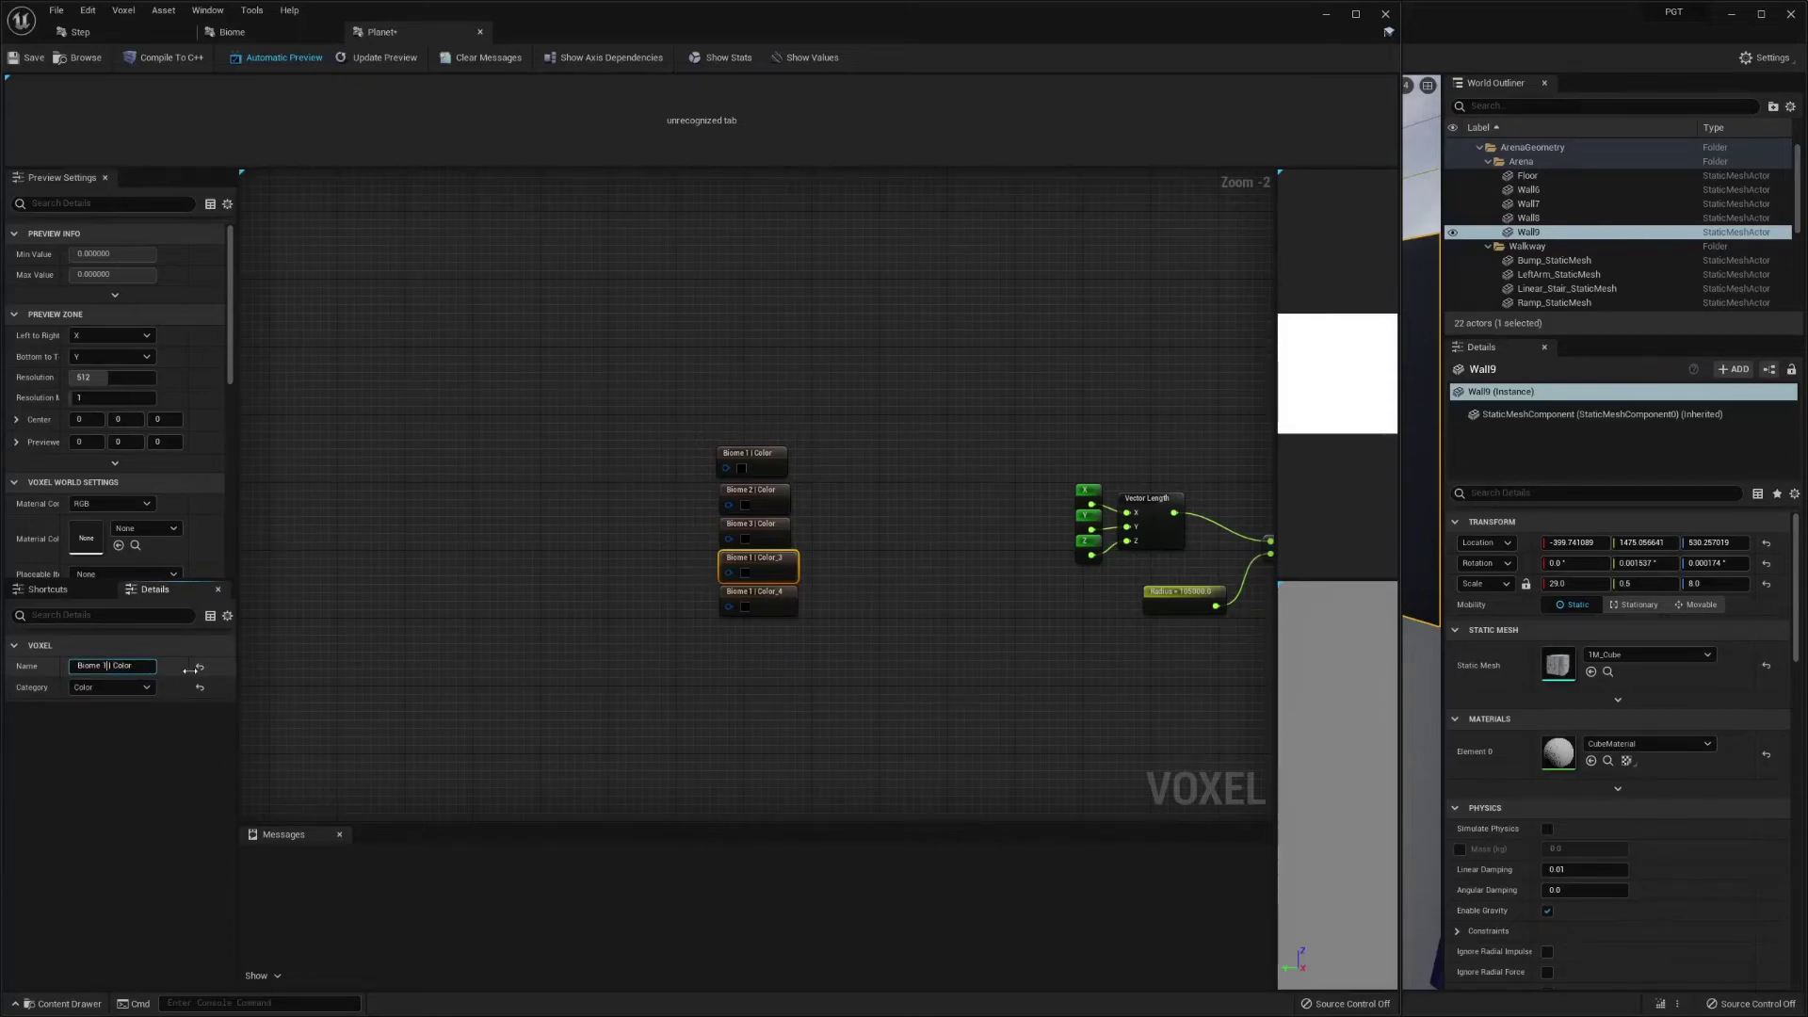
key("Return")
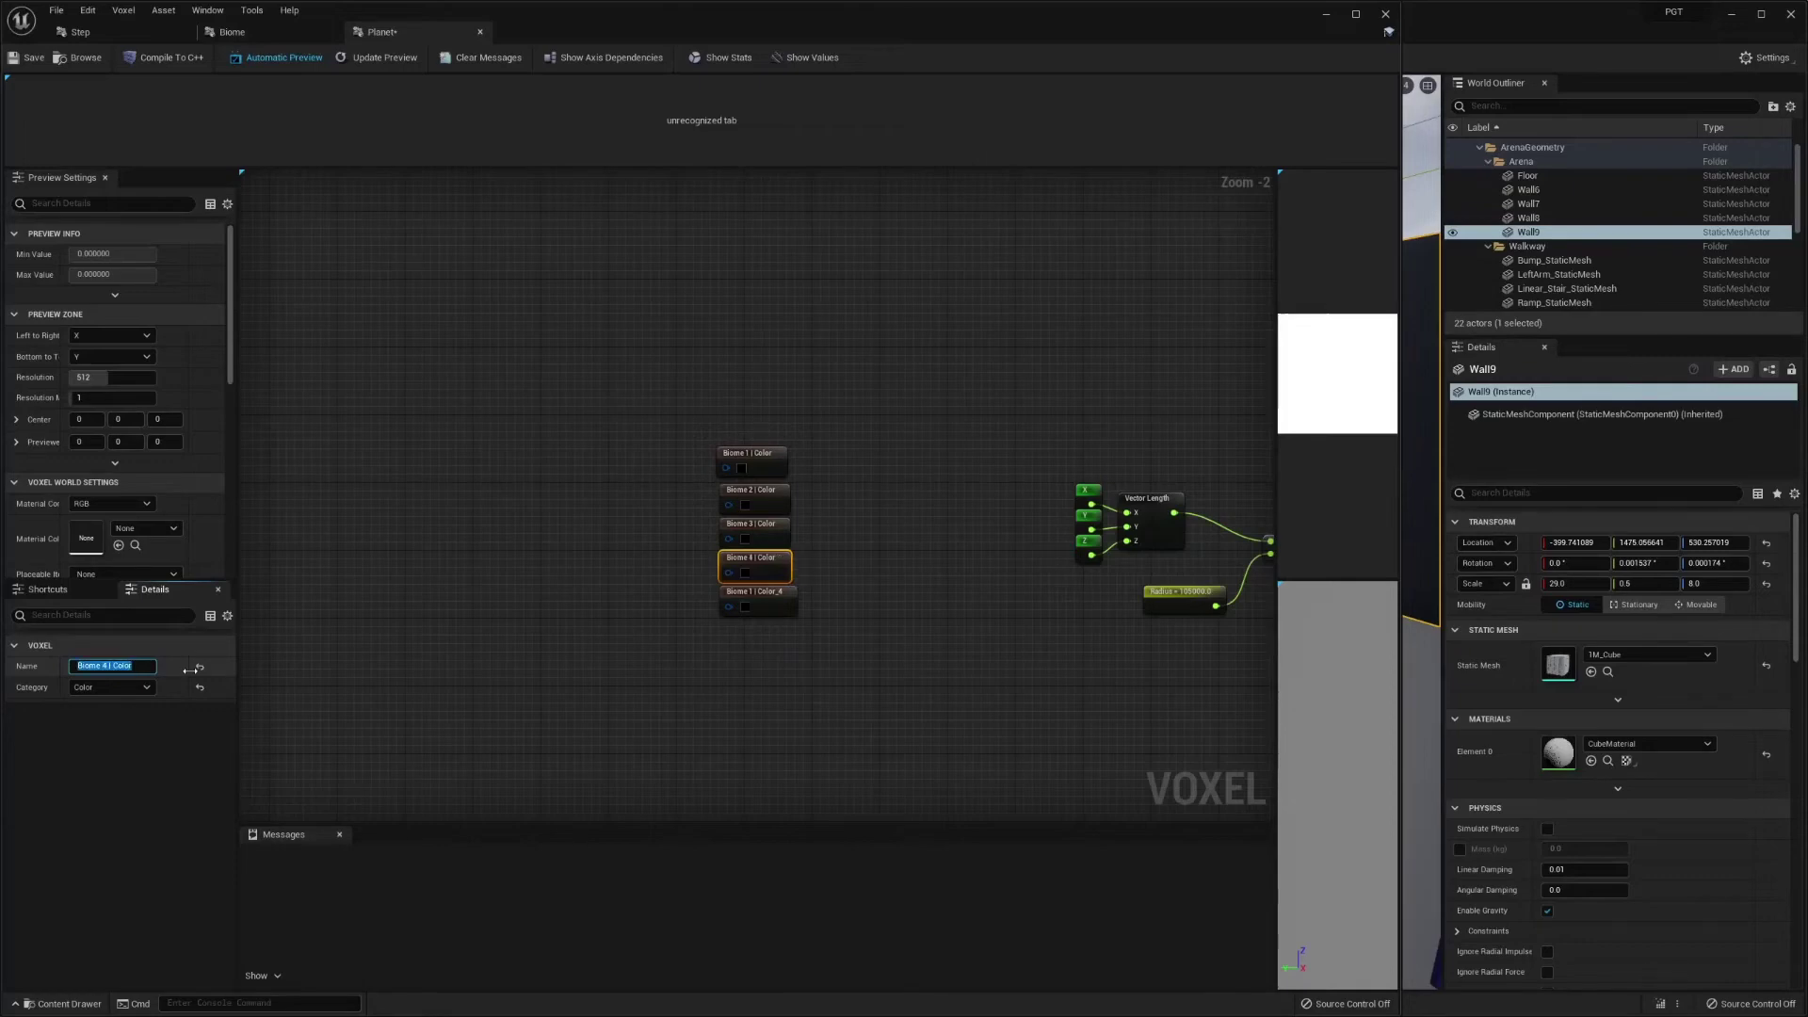
left_click(782, 603)
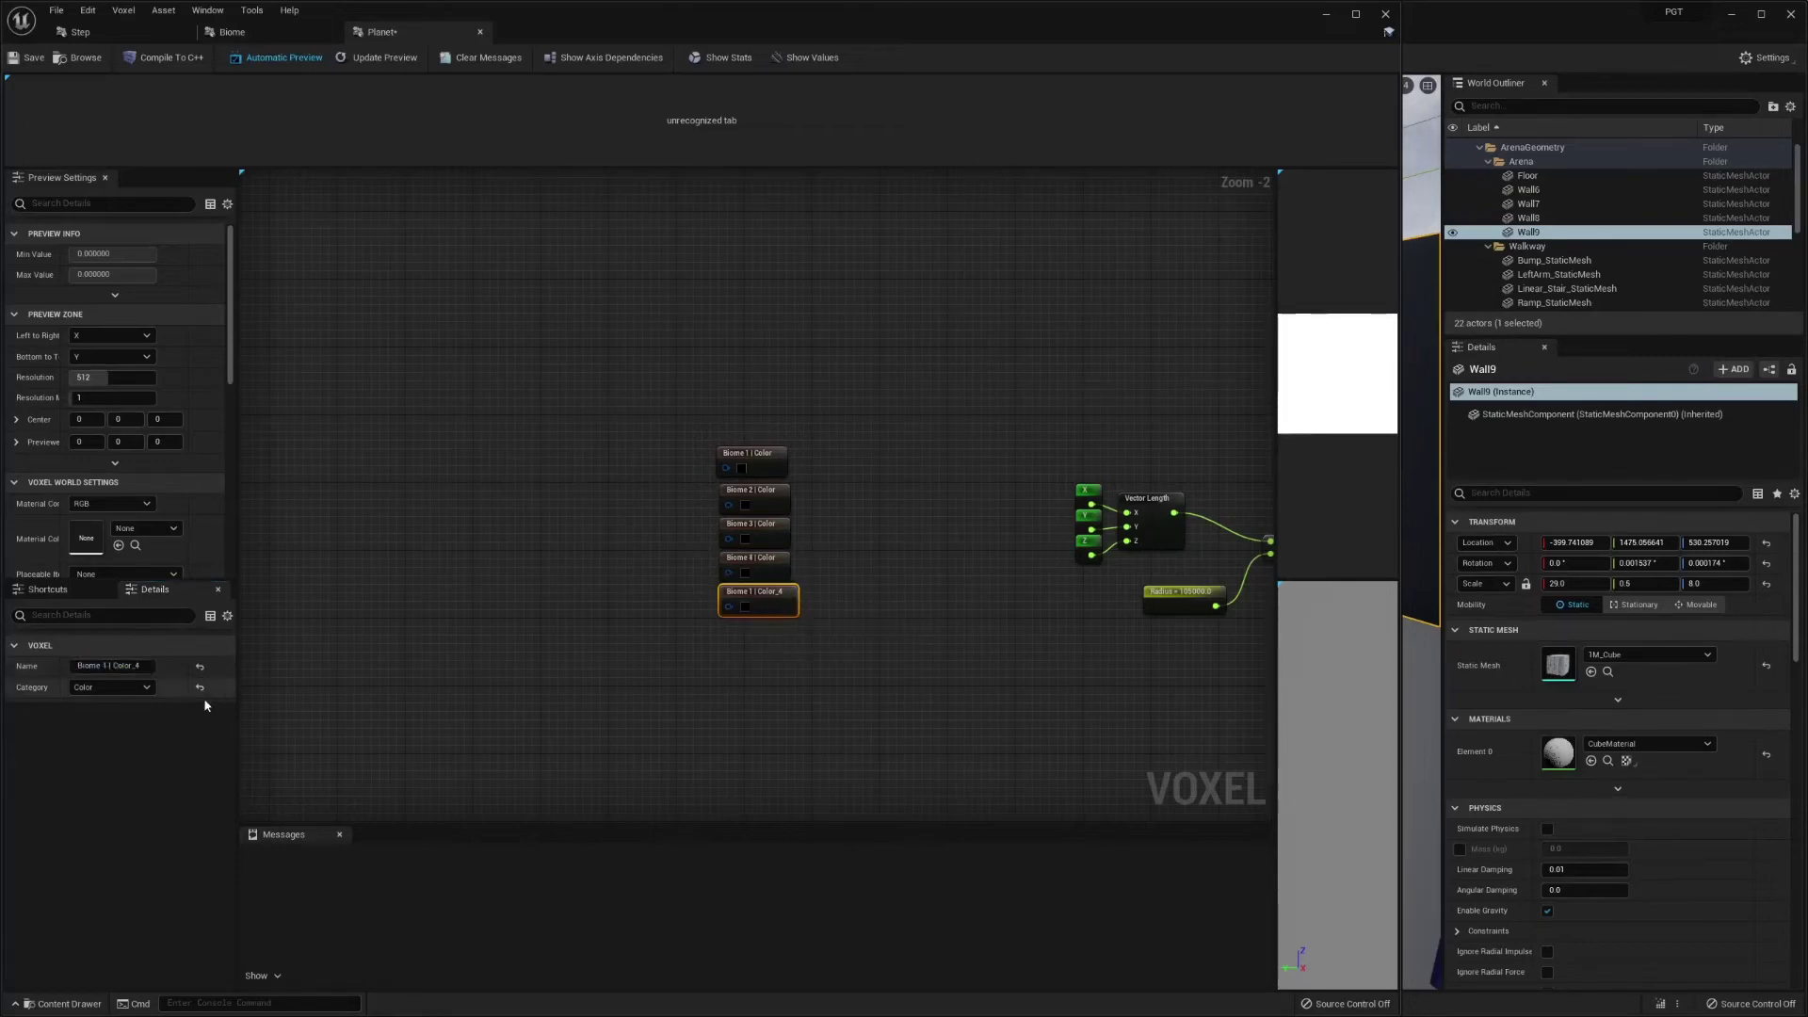
double_click(127, 666)
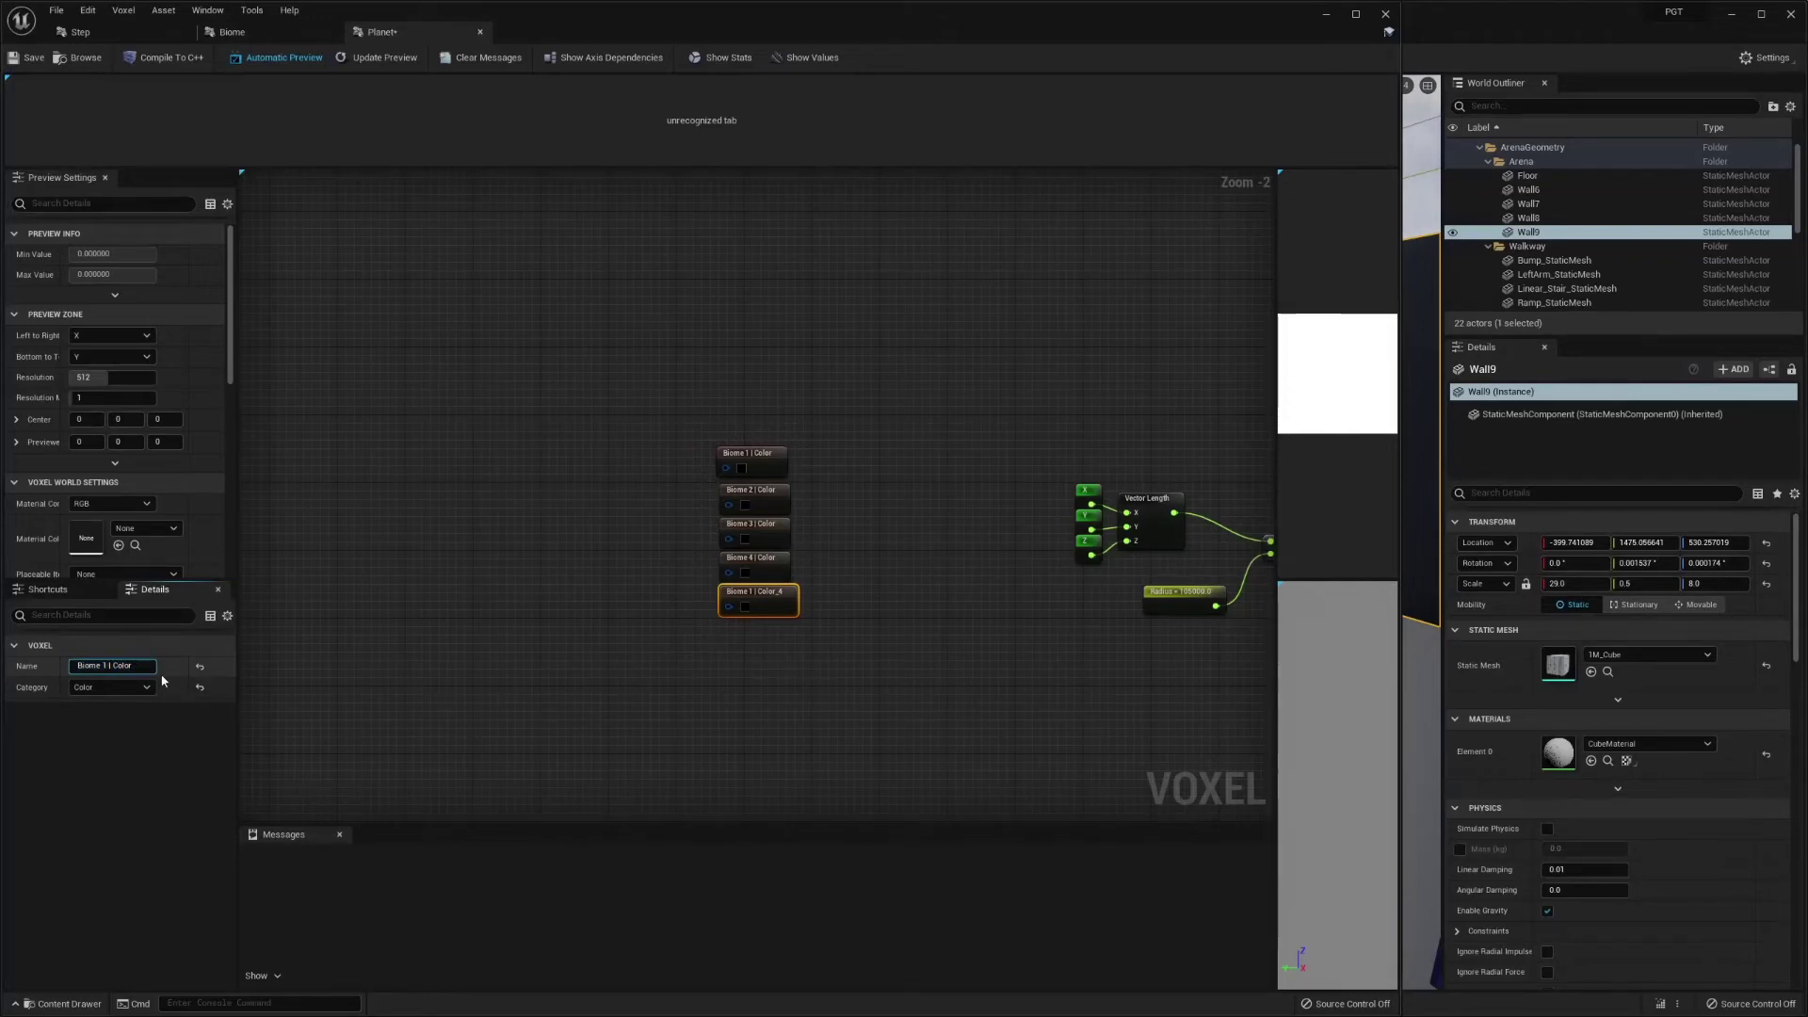
type("5")
key("Return")
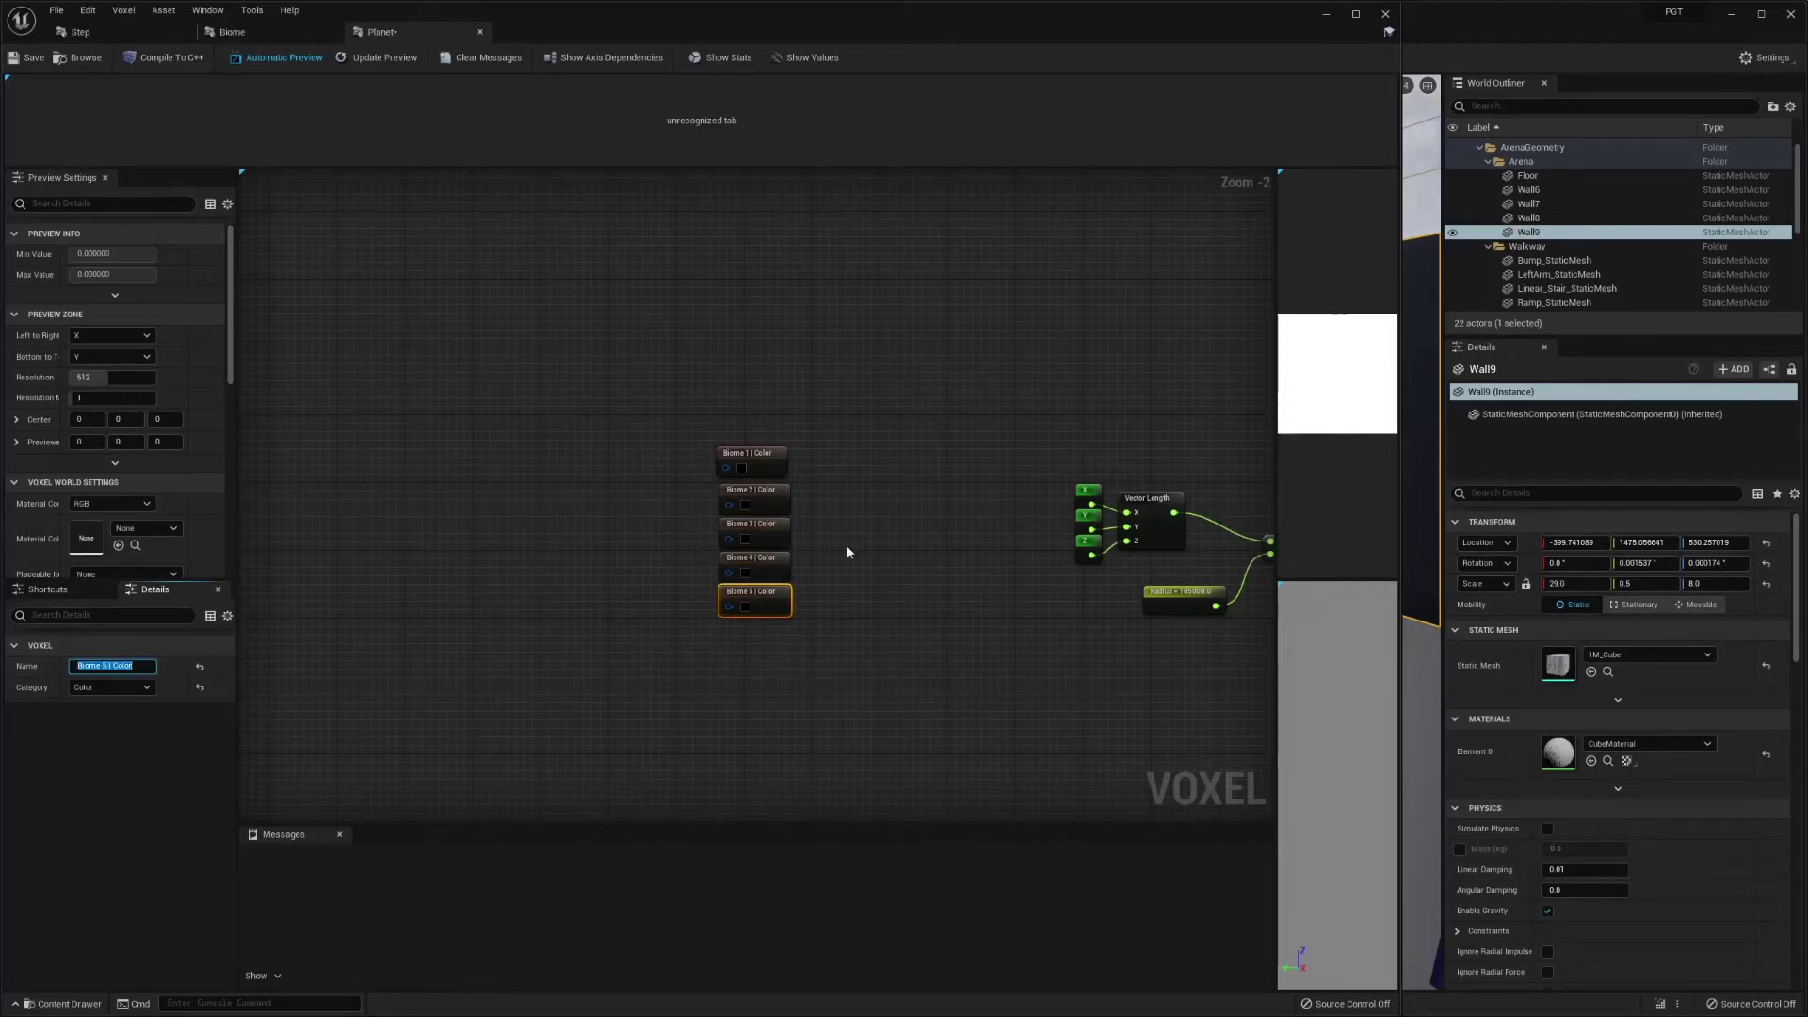
- Set the default color of "Biome 1 | Color" to a medium green with hue about 115 and value about 0.32
left_click(864, 515)
scroll(772, 521, "up", 2)
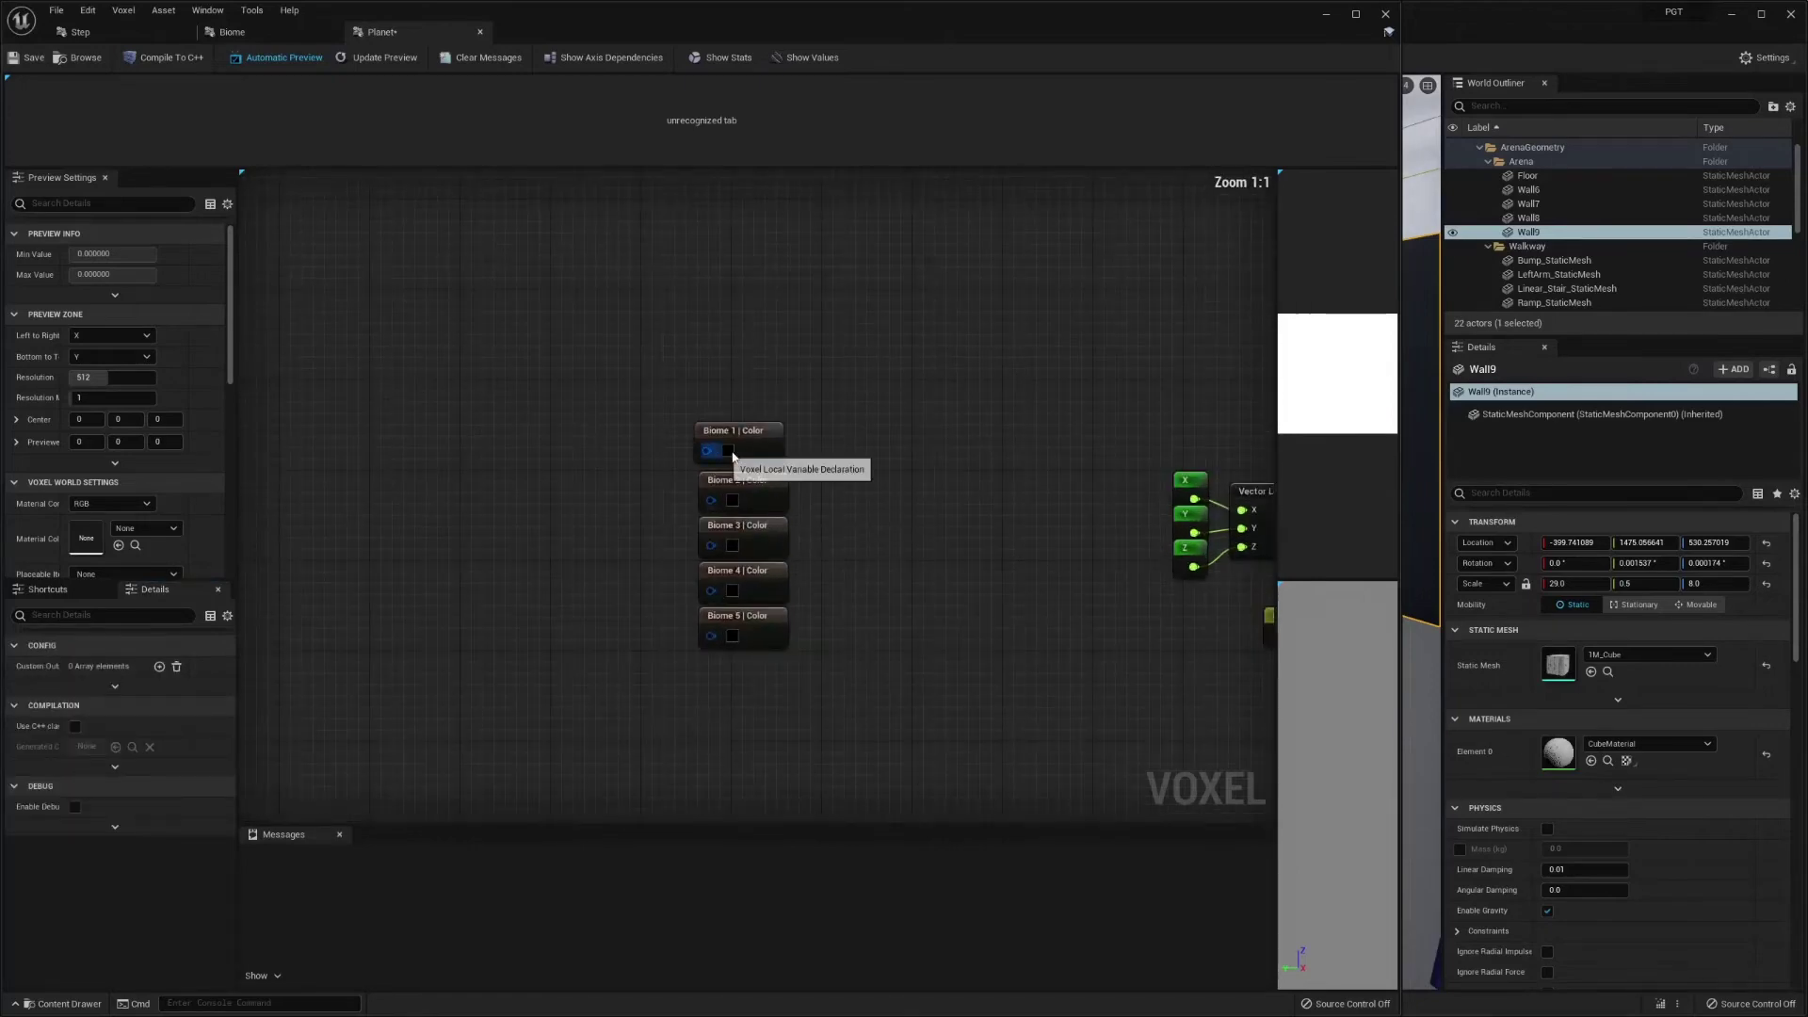
left_click(730, 451)
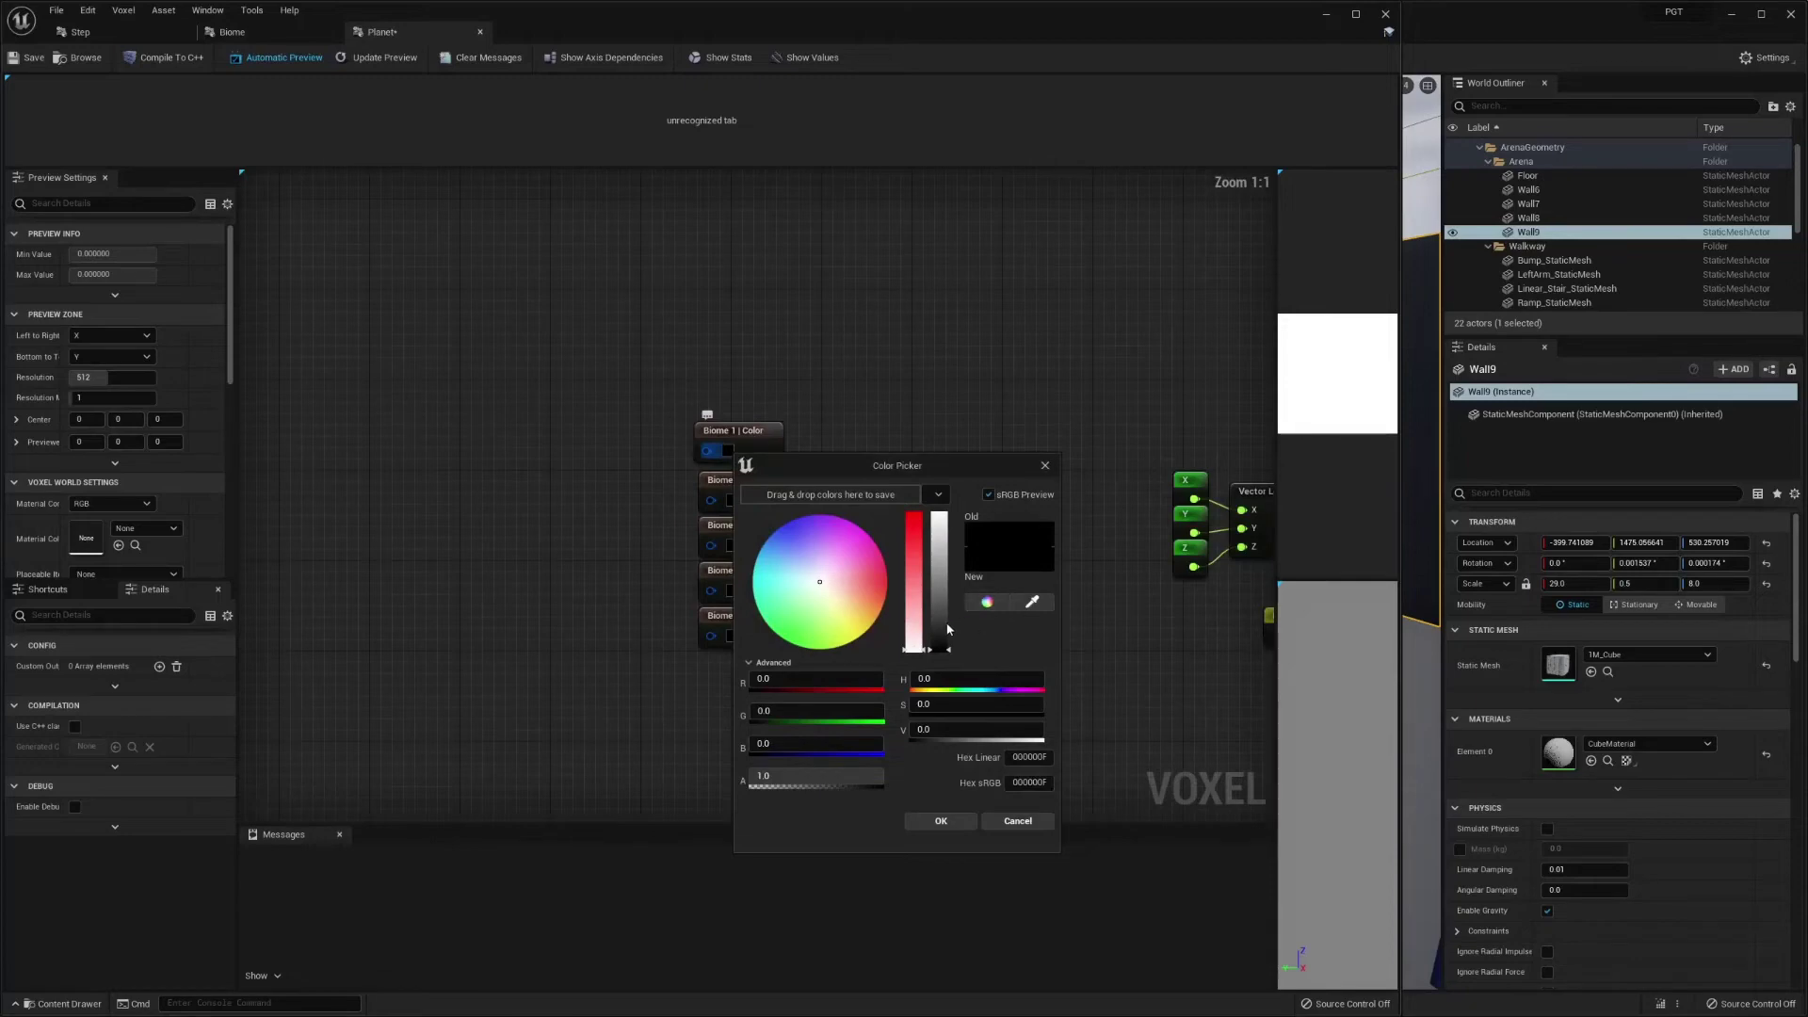
left_click_drag(948, 628, 947, 607)
left_click(800, 626)
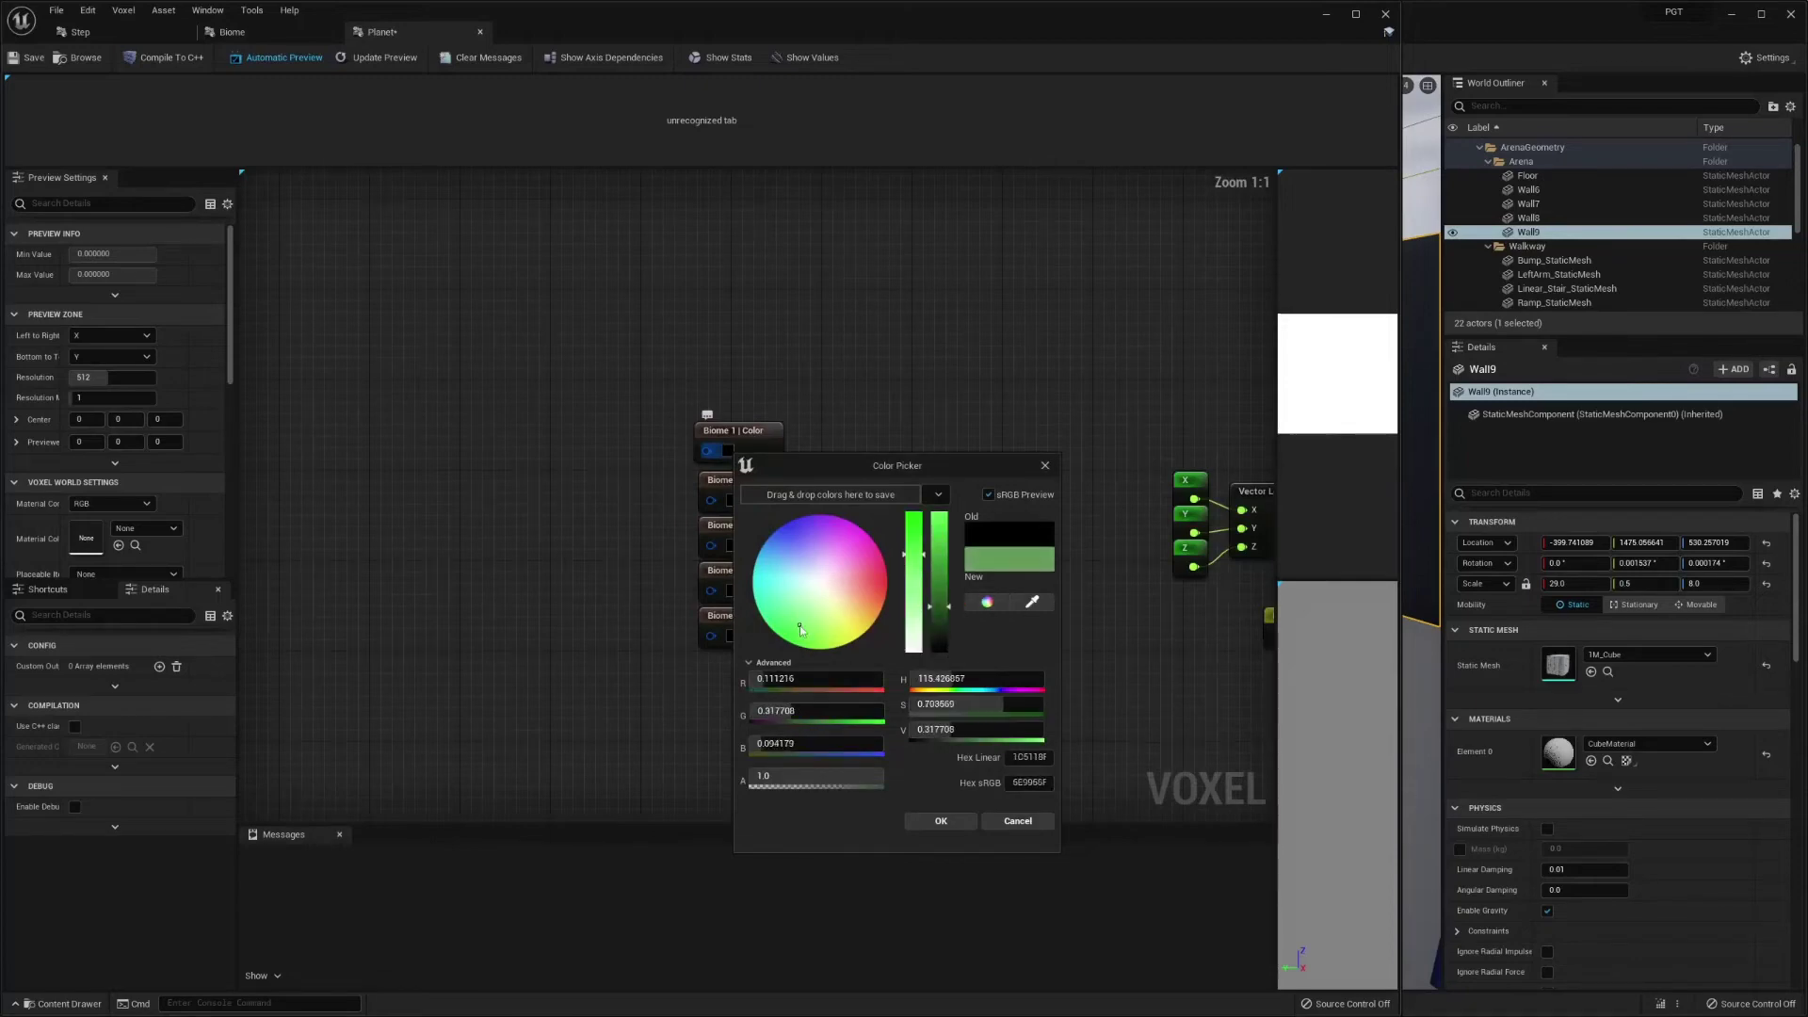
left_click(947, 822)
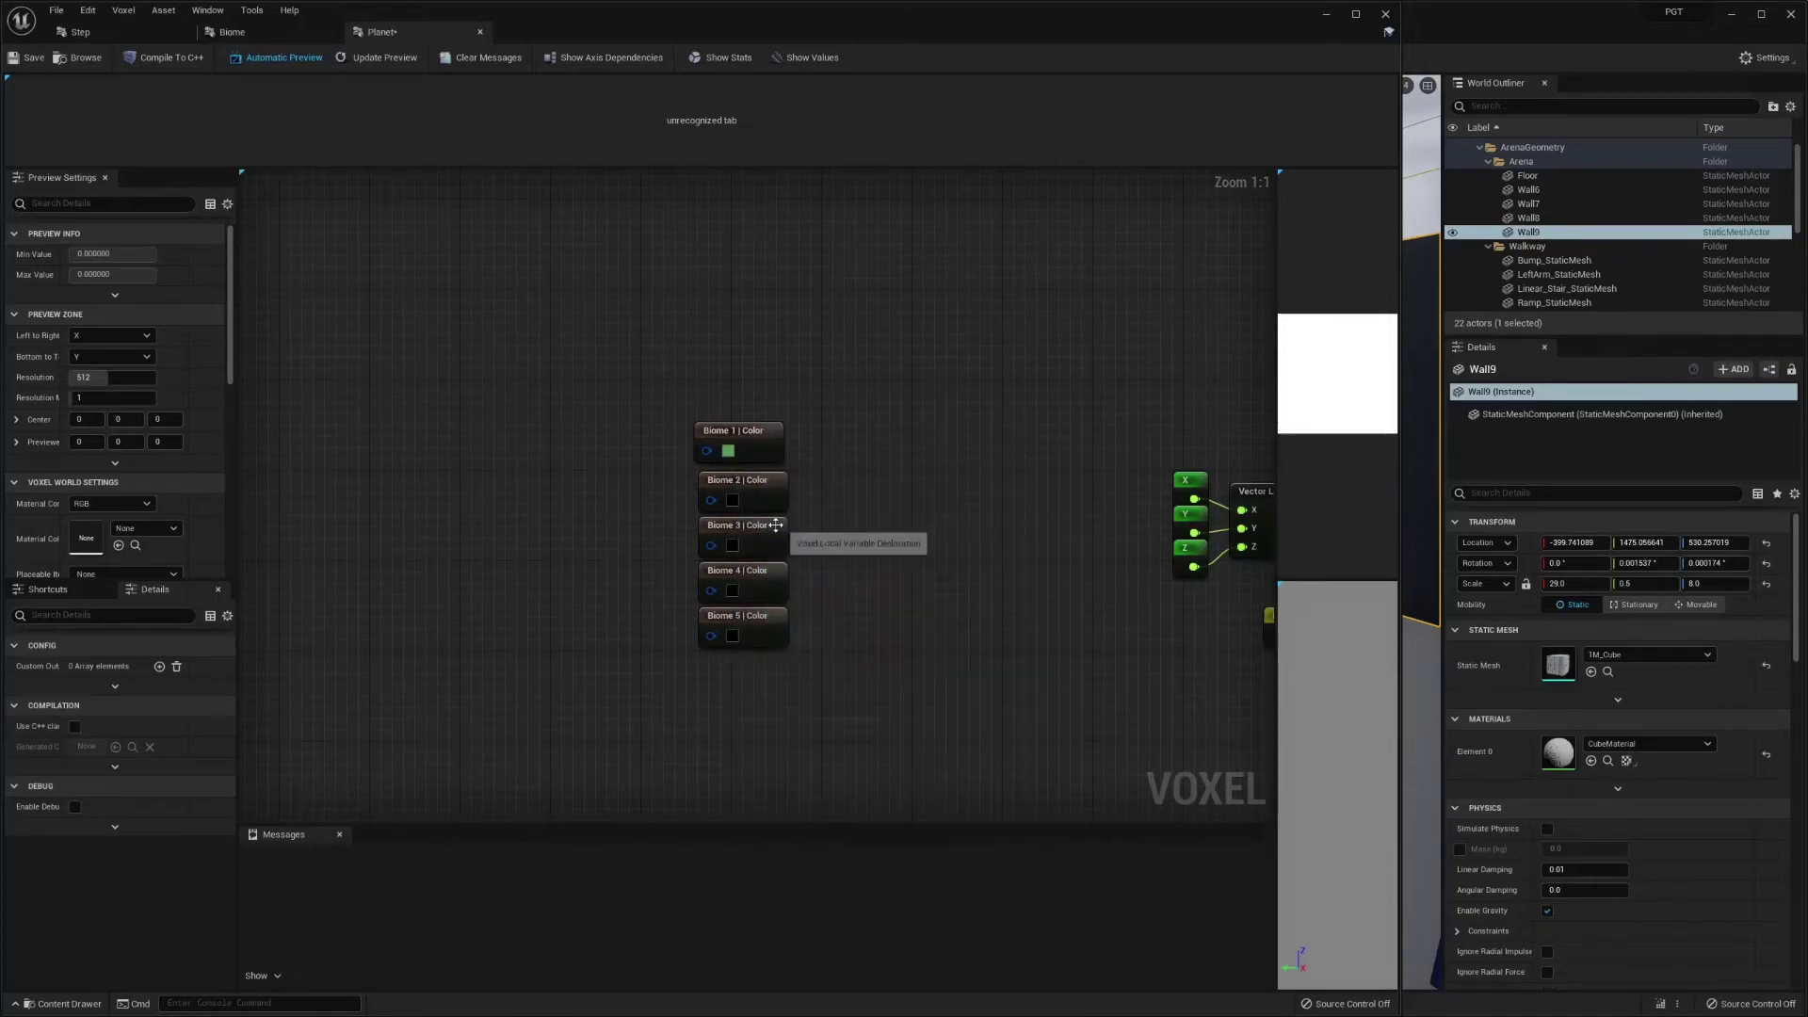
- Set the default color of "Biome 2 | Color" to a muted red with hue about 2 and value about 0.22
left_click(733, 500)
left_click(871, 626)
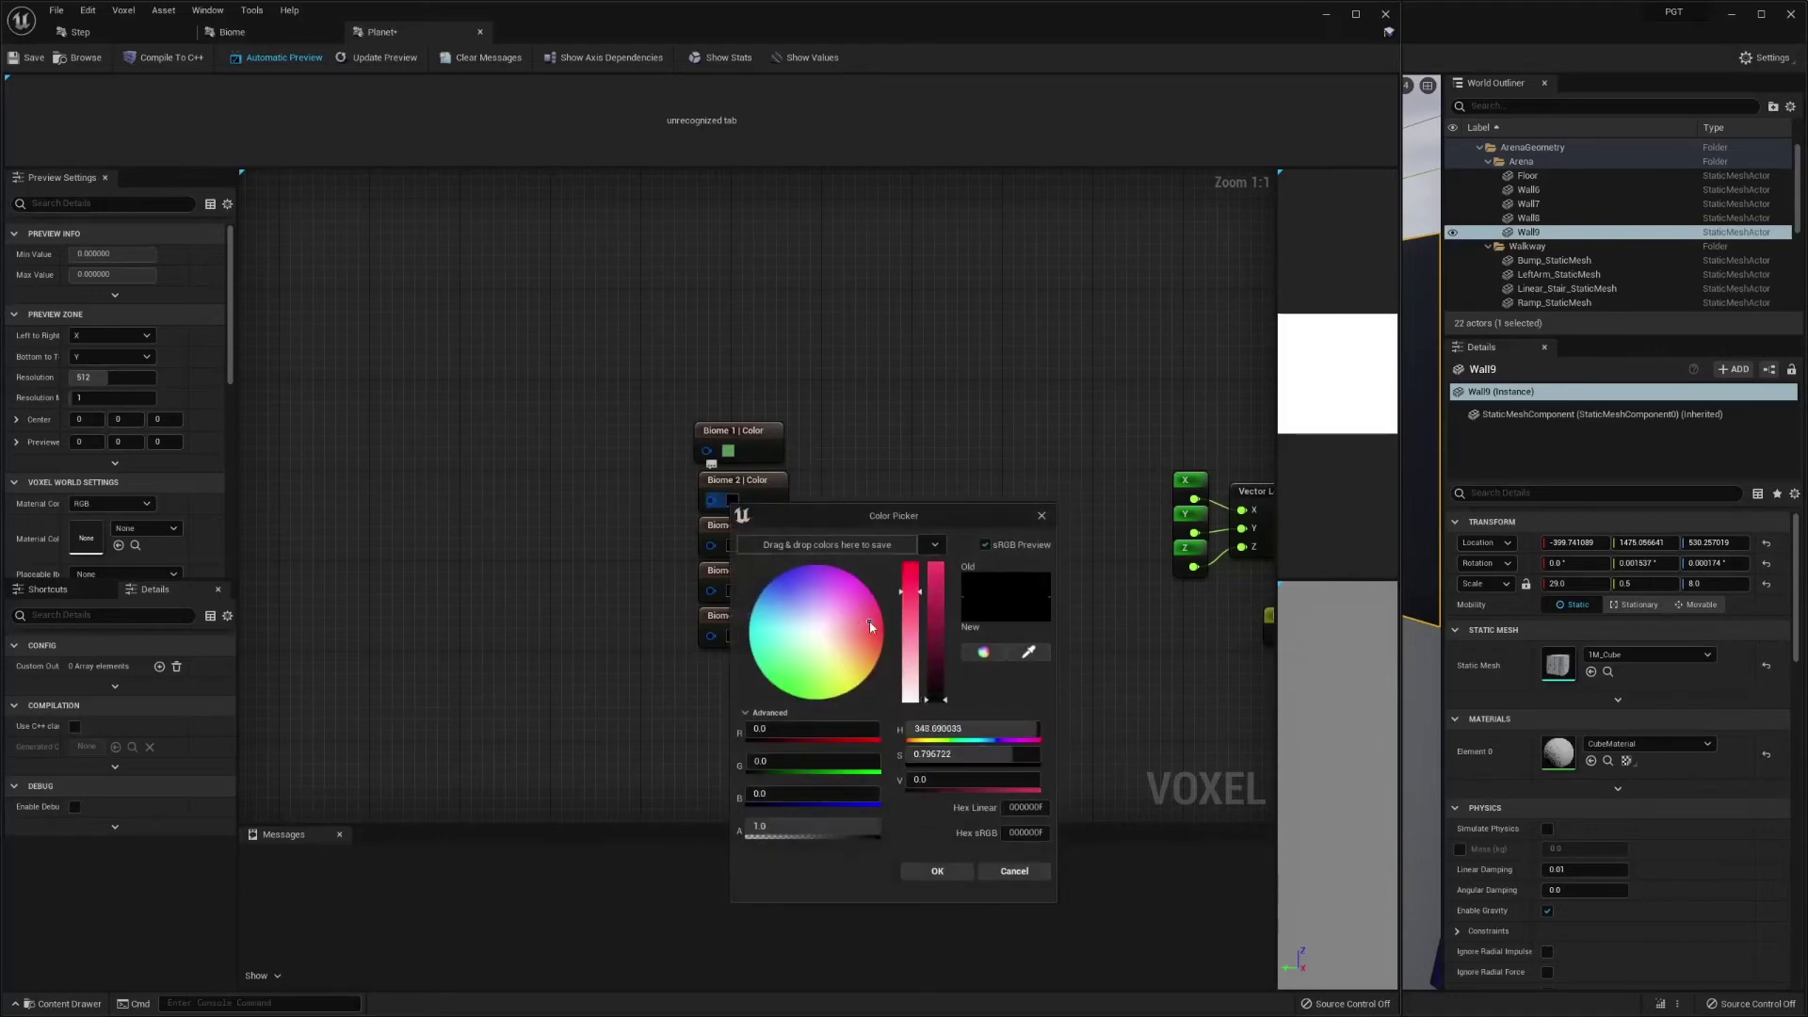
left_click_drag(938, 652, 935, 672)
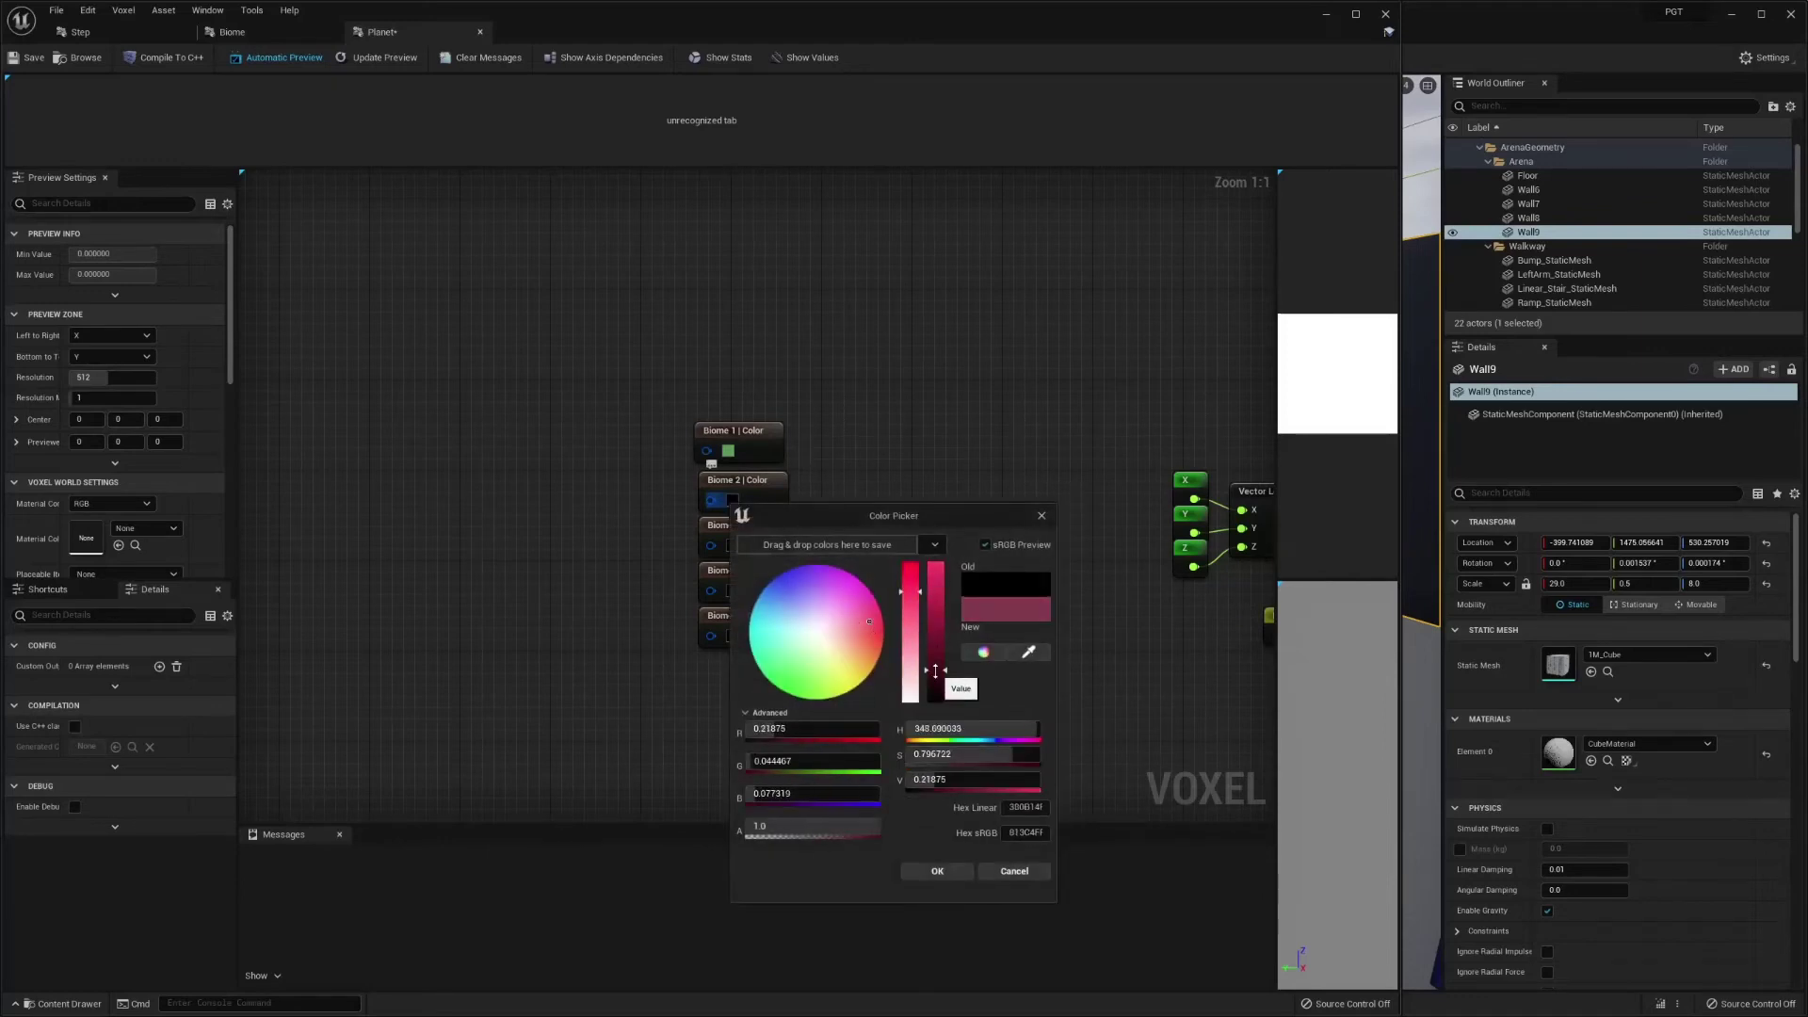
left_click(869, 639)
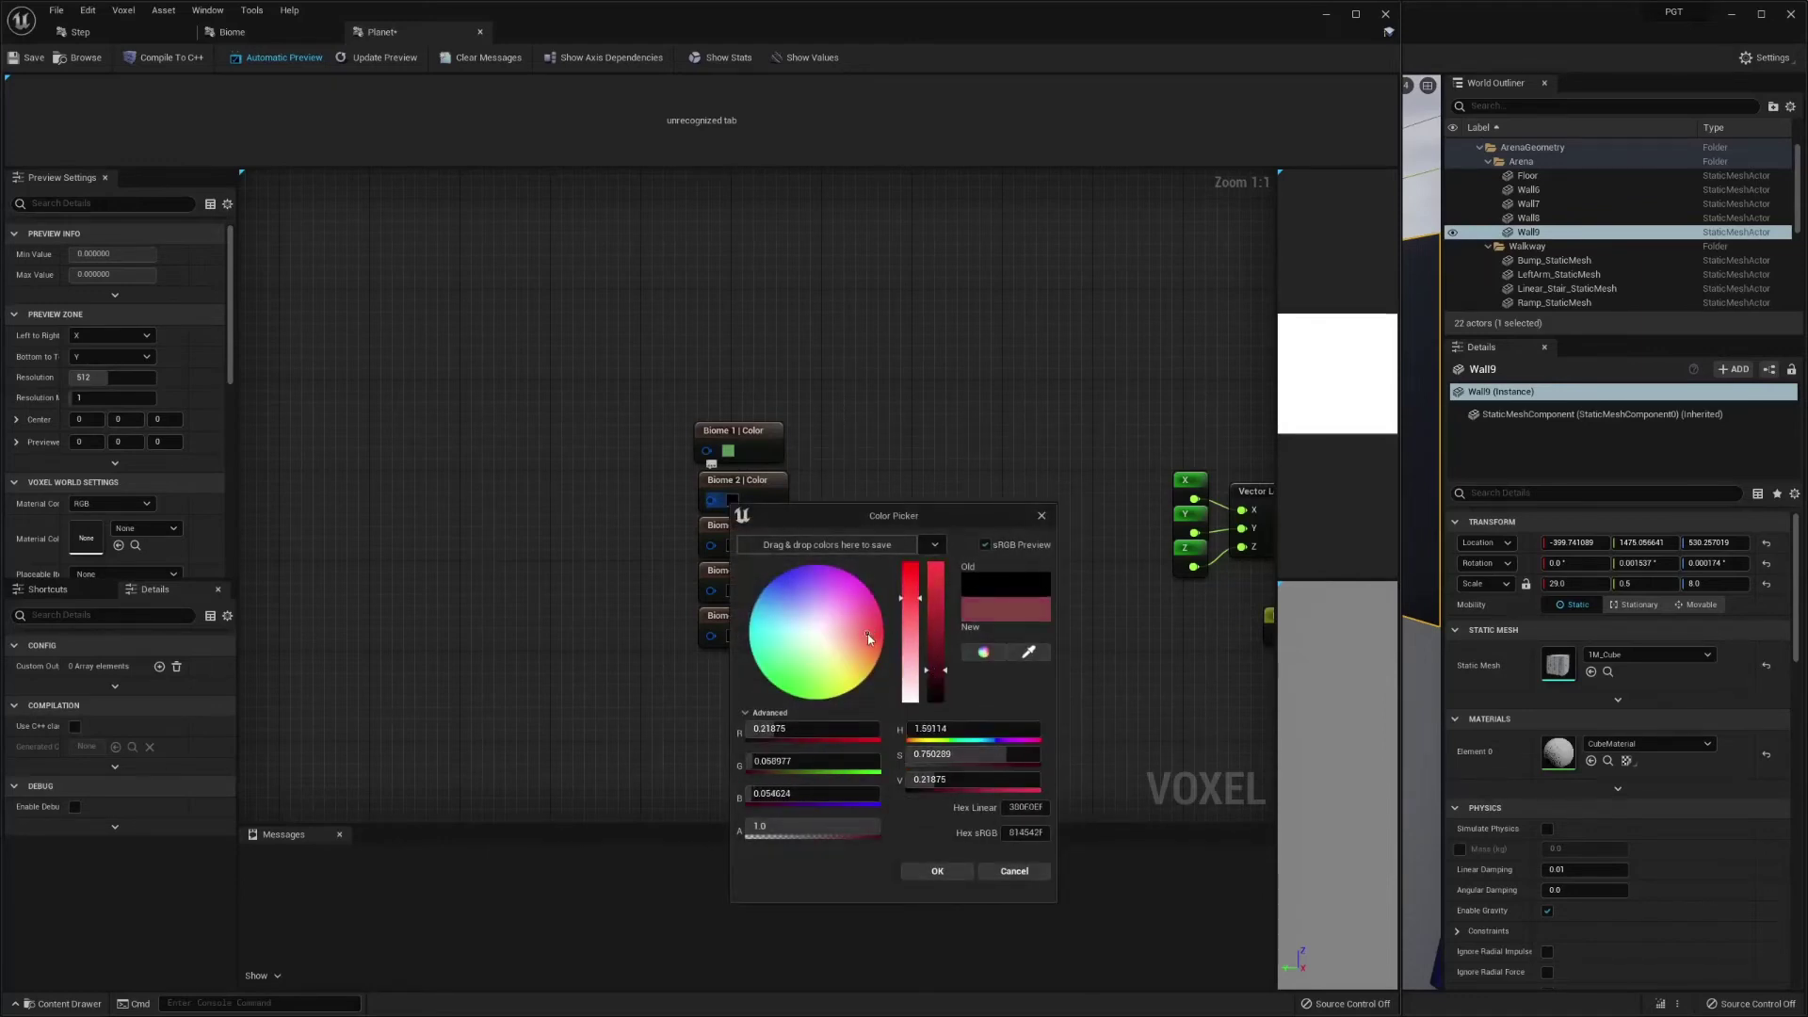
left_click(937, 872)
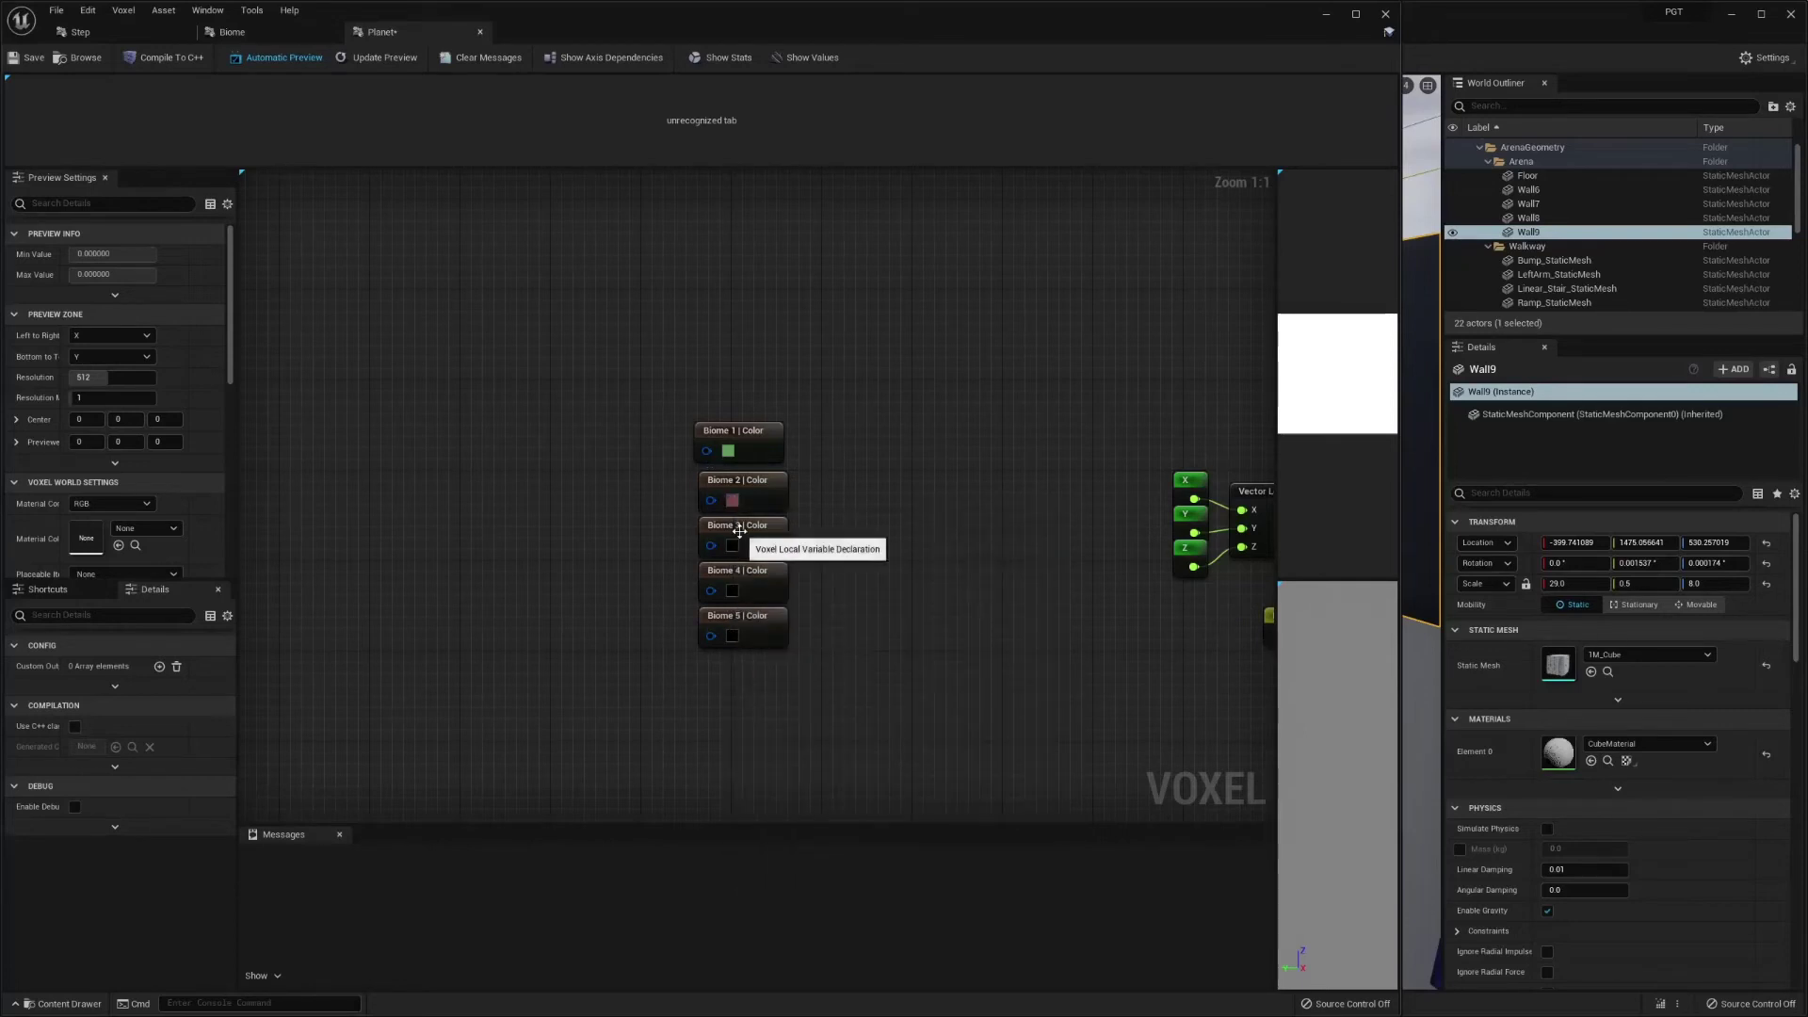
- Set the default color of "Biome 3 | Color" to a muted blue-violet with value about 0.22
left_click(732, 546)
left_click(871, 665)
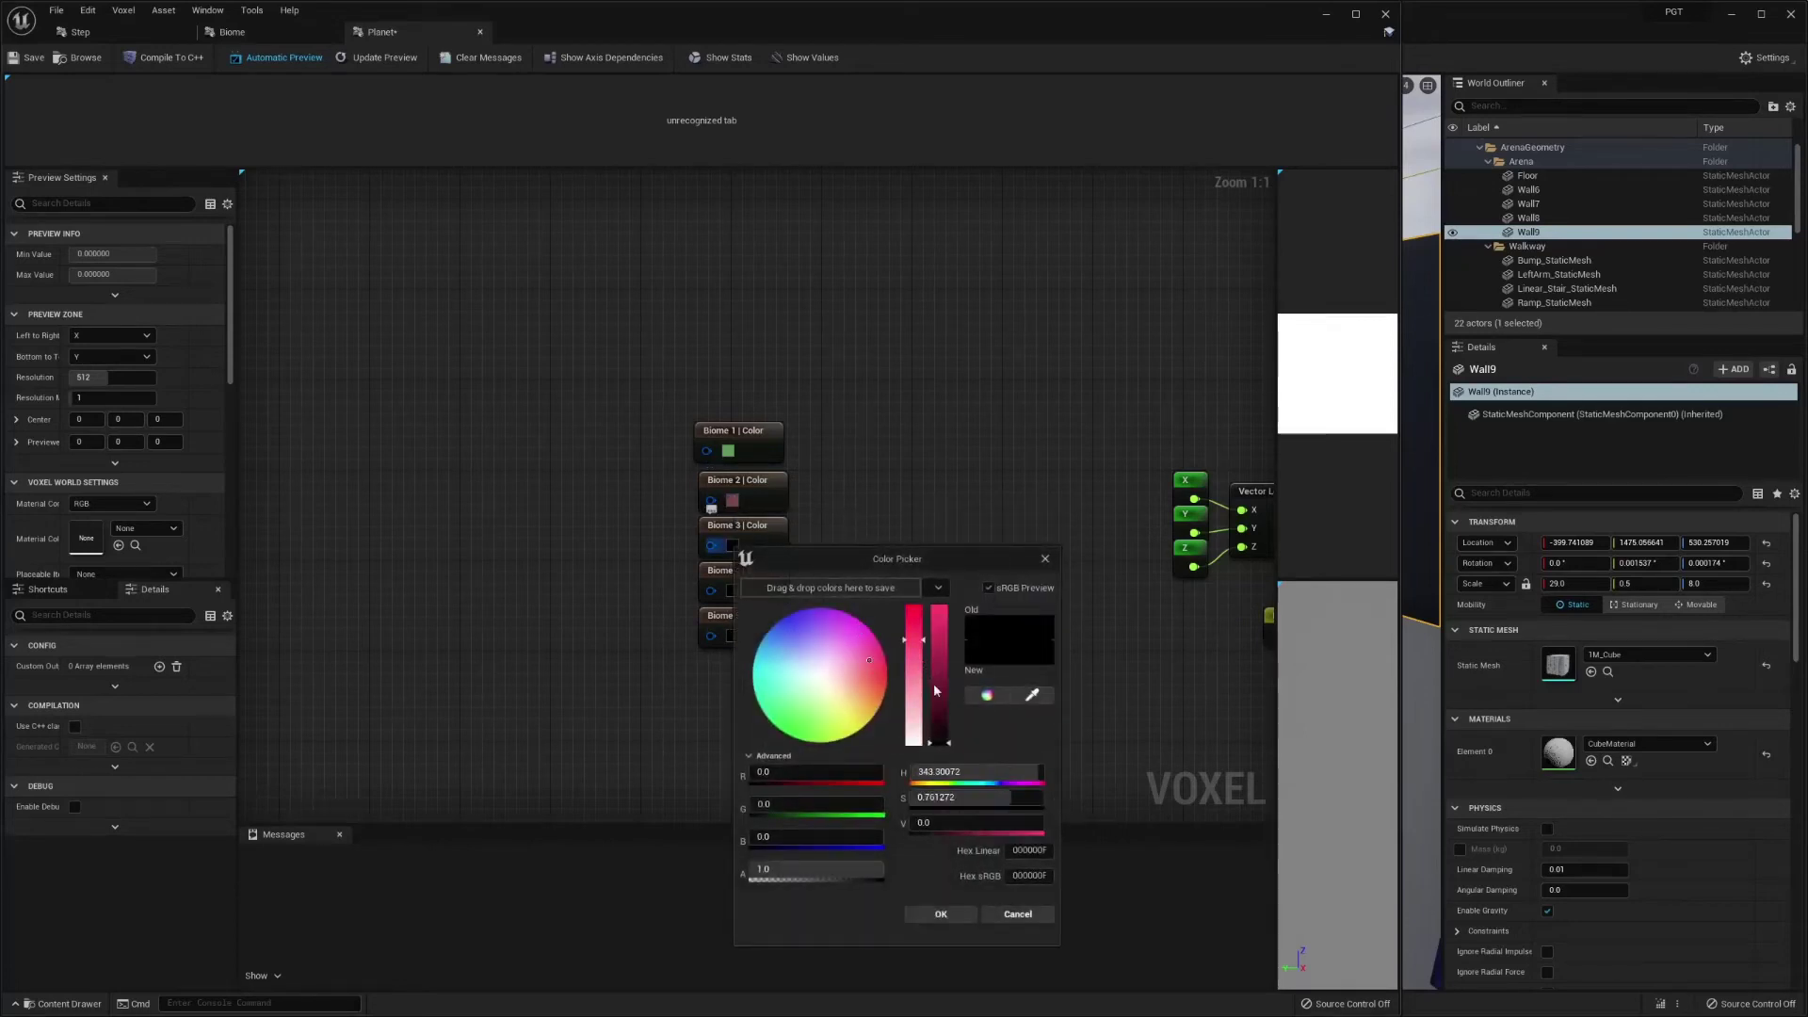
left_click(939, 713)
left_click(822, 619)
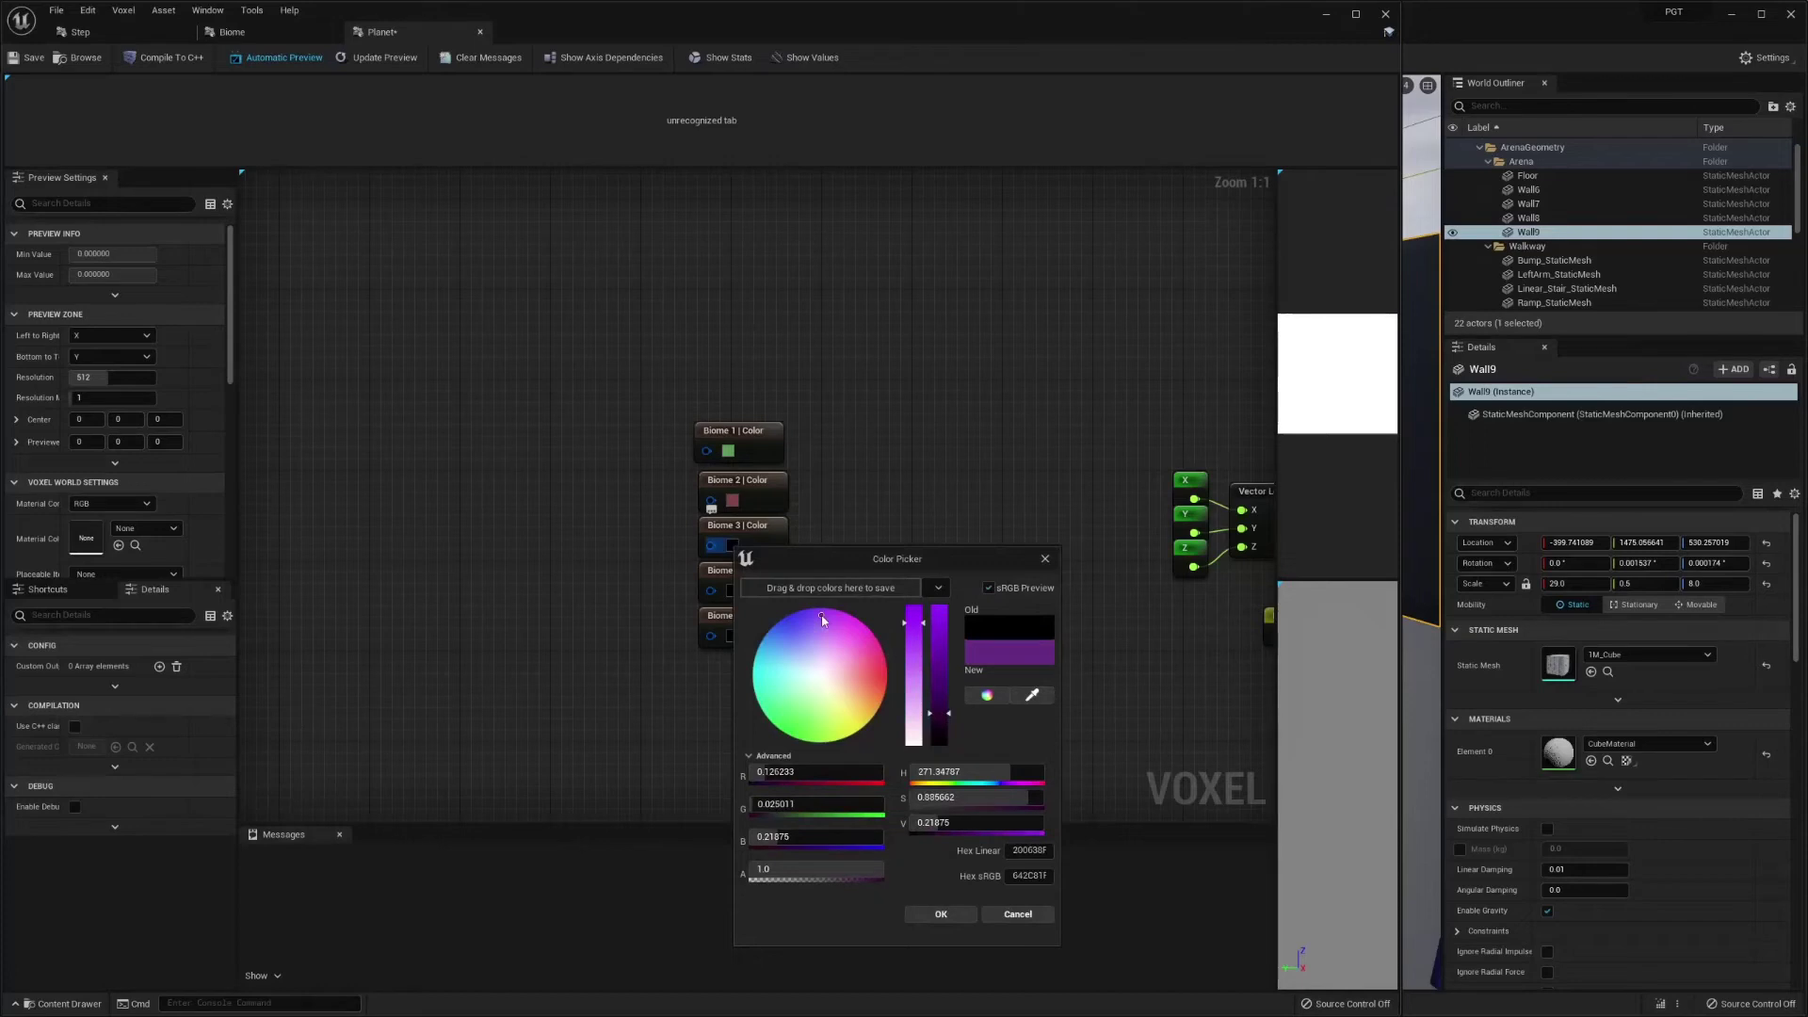
left_click(792, 616)
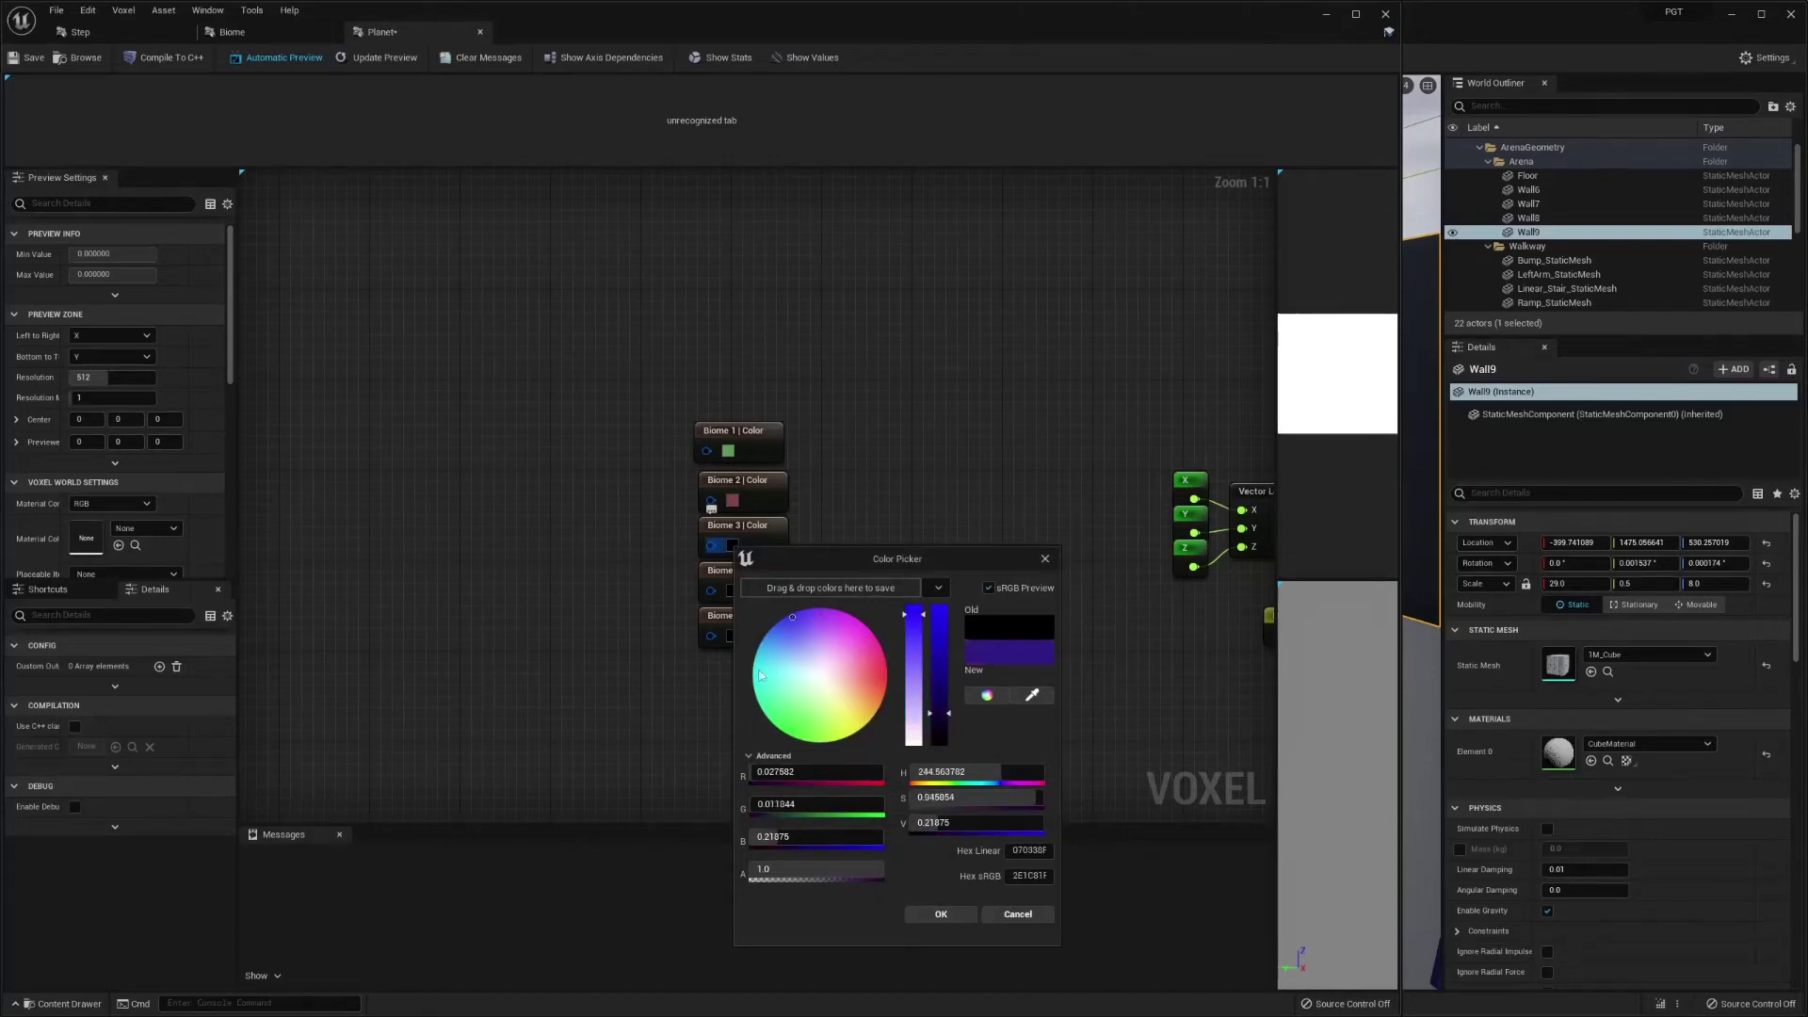
left_click(801, 634)
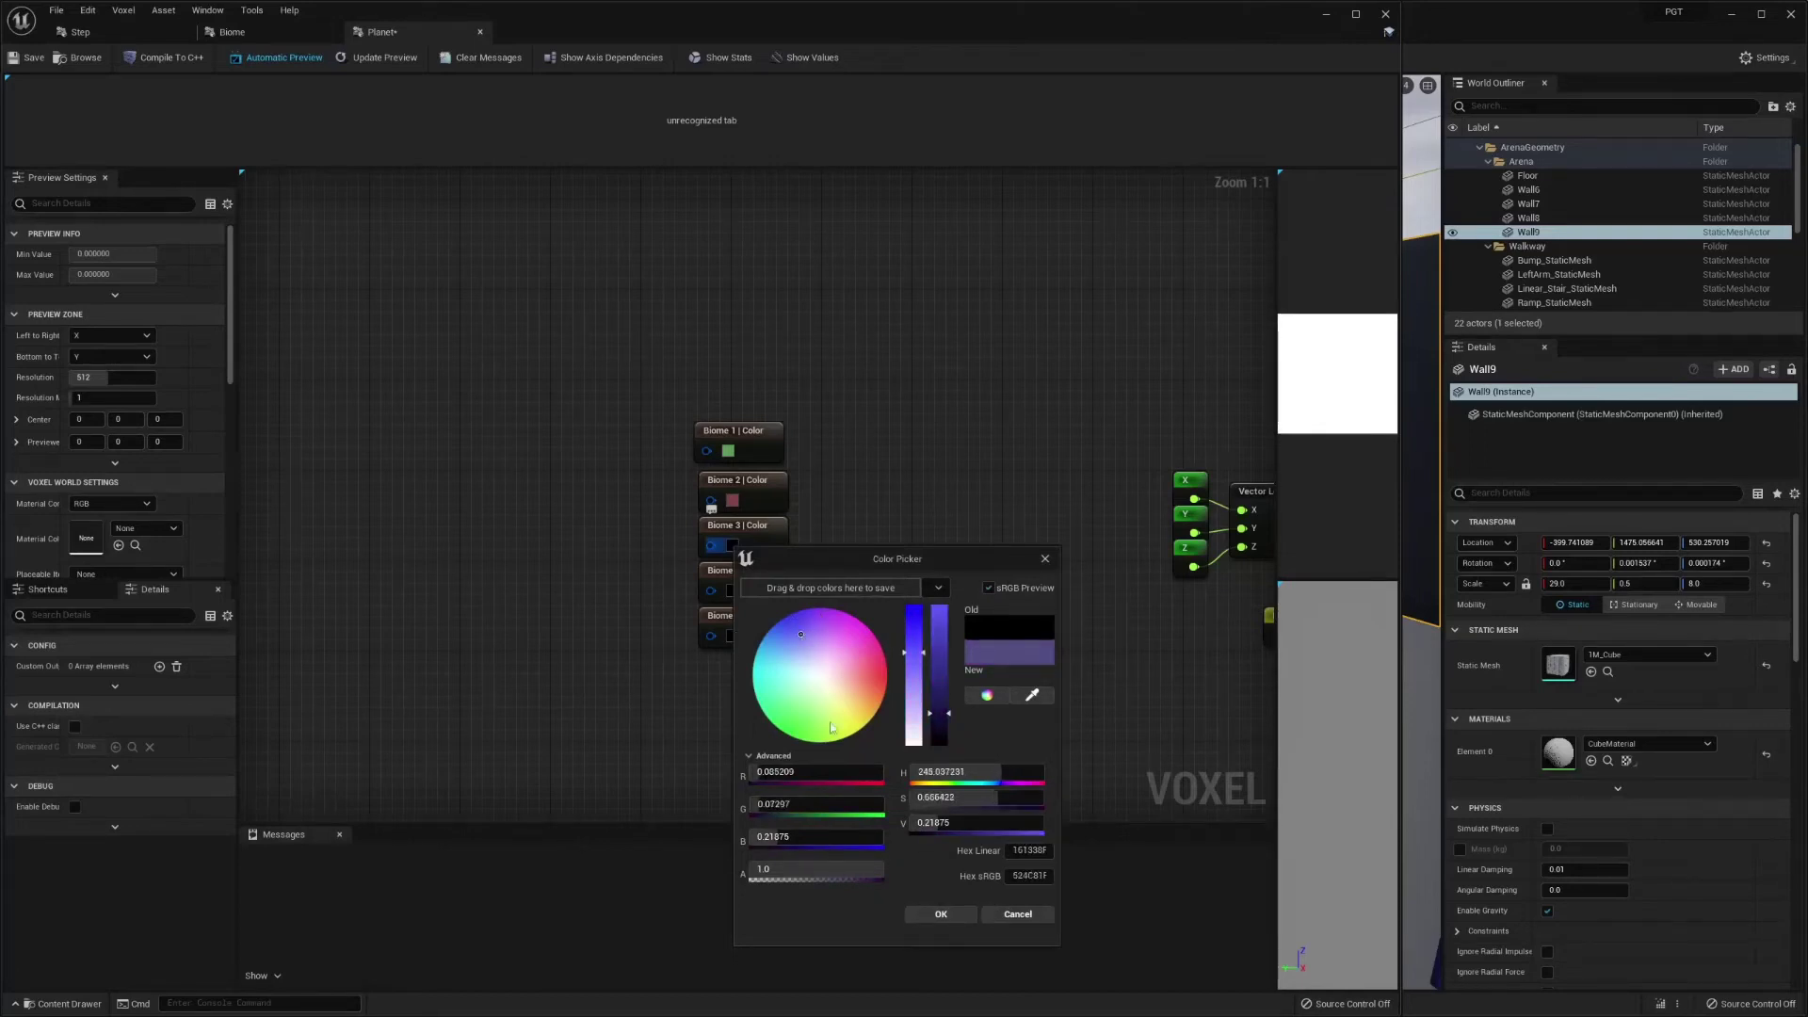
left_click(940, 914)
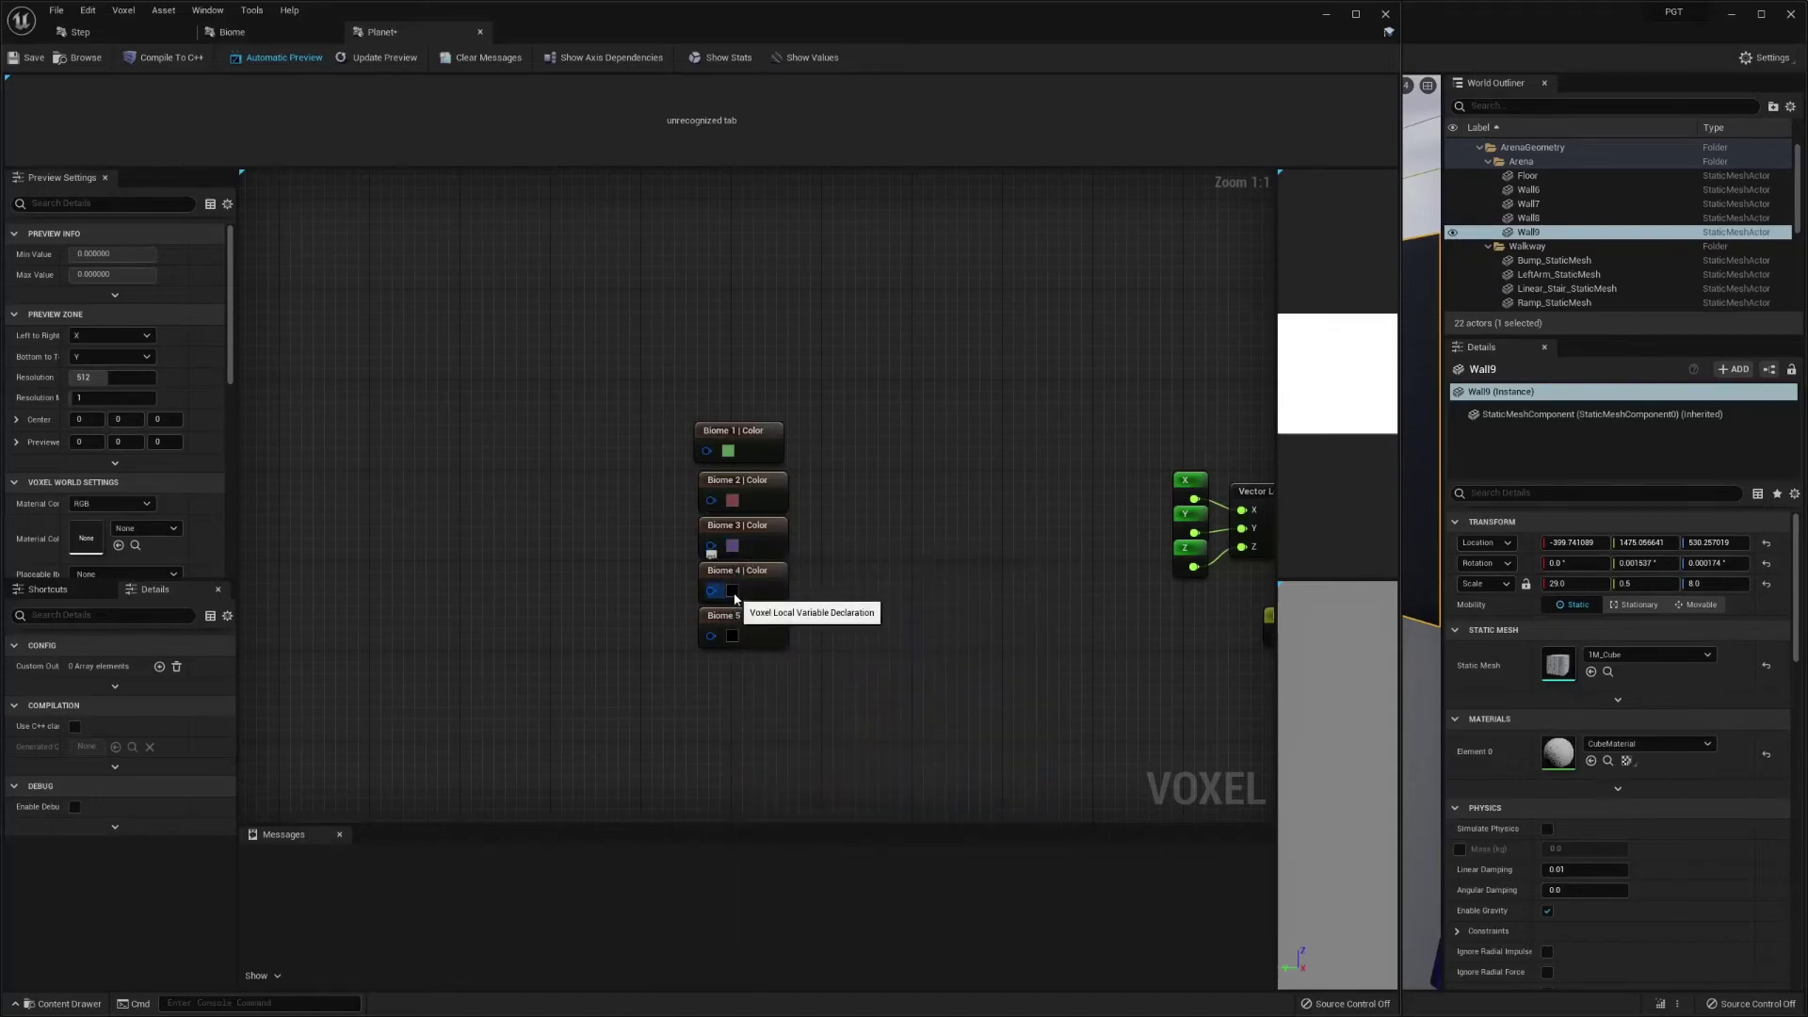
- Set the default color of "Biome 4 | Color" to a muted blue with hue about 207 and value about 0.21
left_click(732, 590)
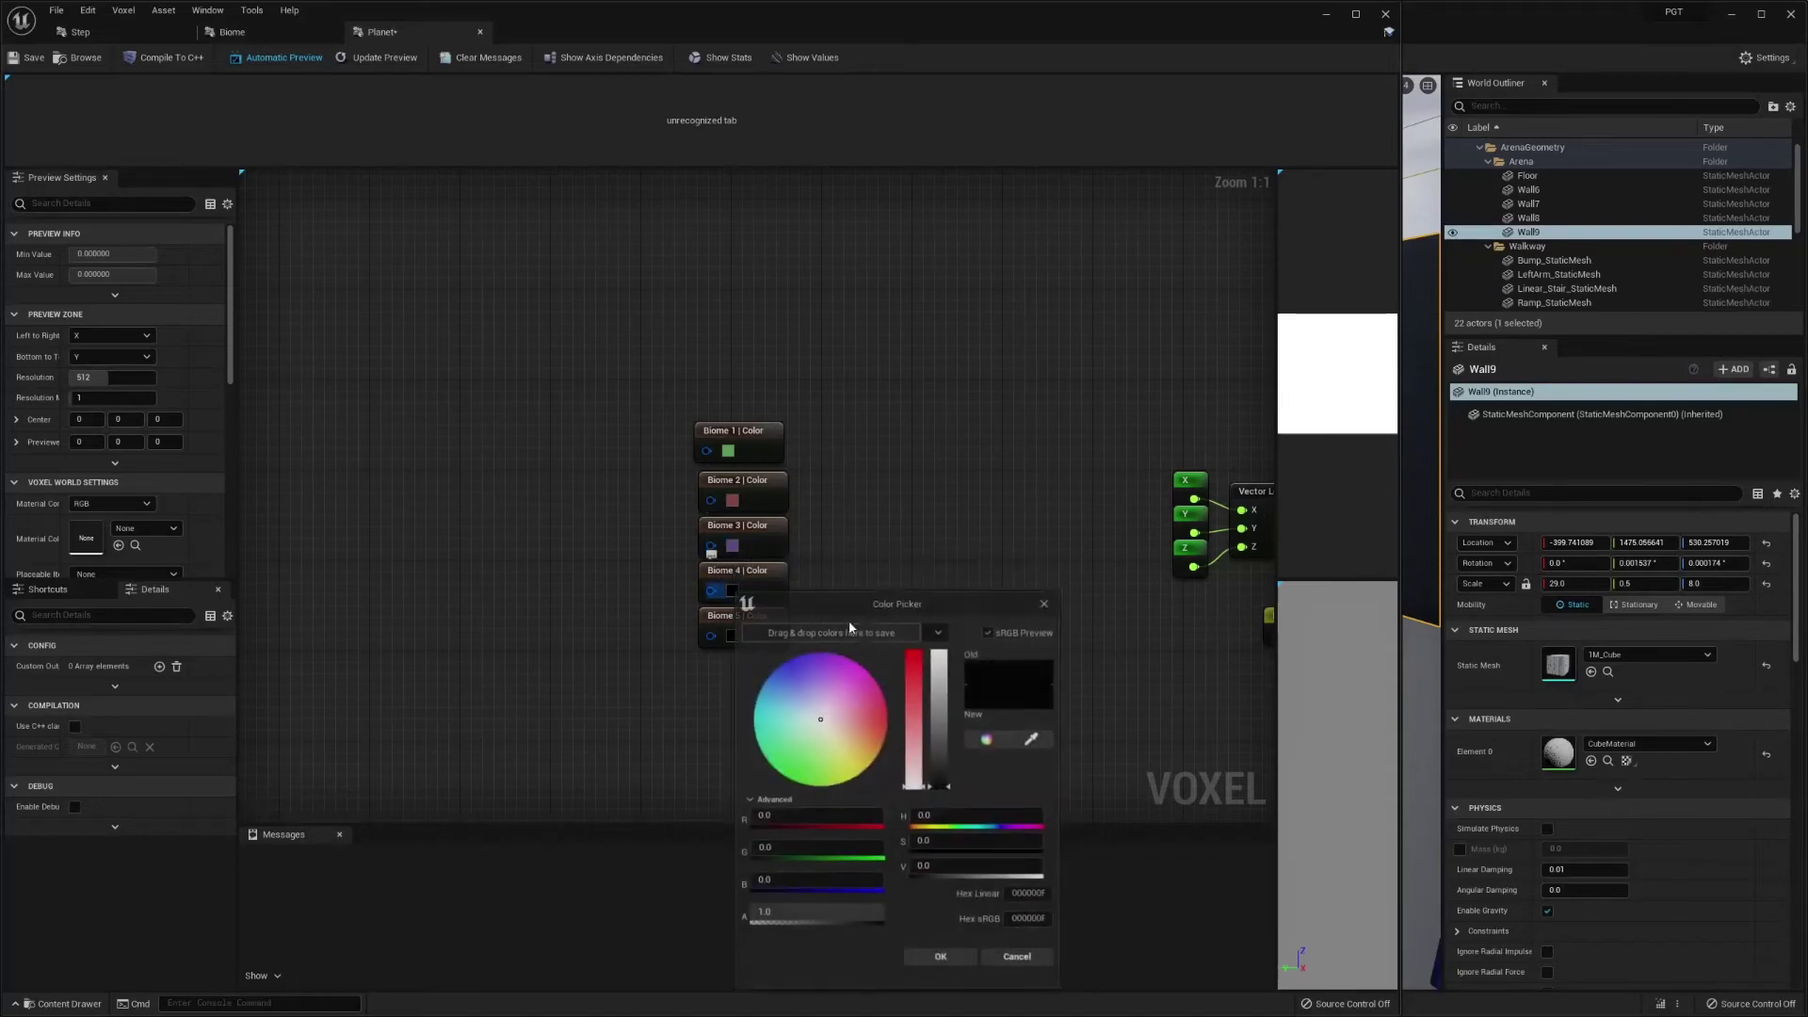
left_click(776, 698)
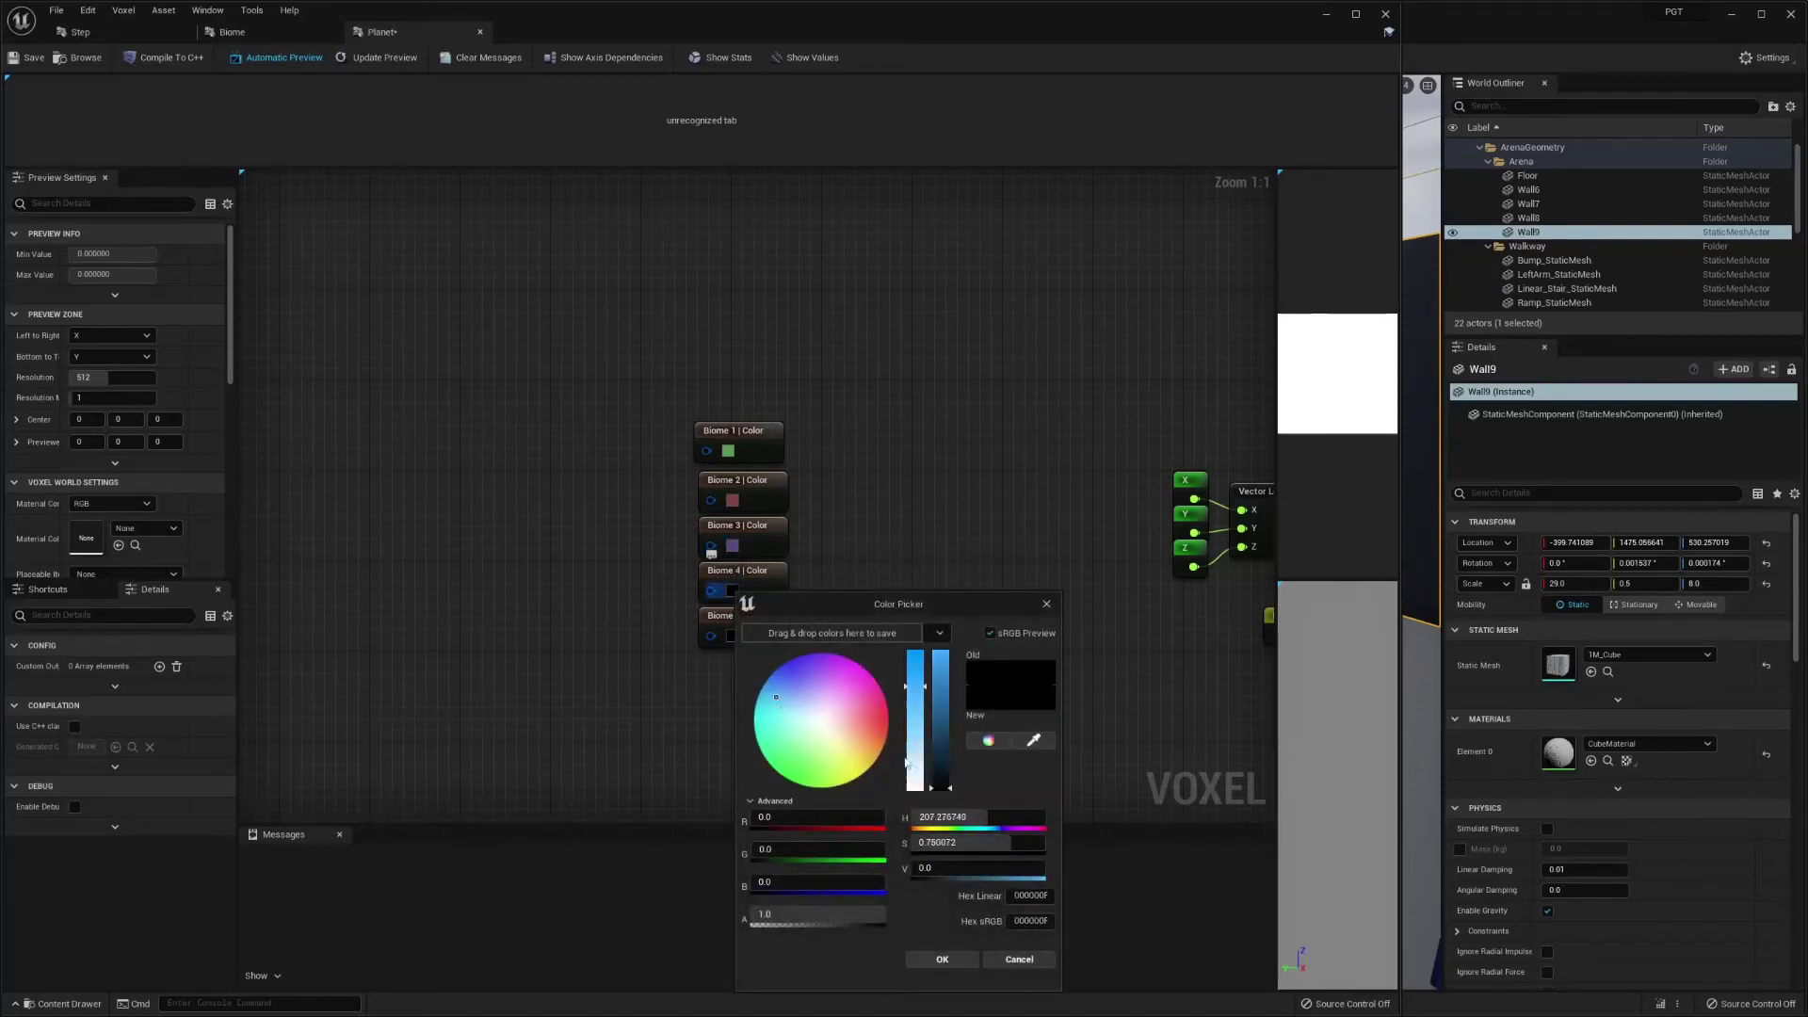
left_click(940, 760)
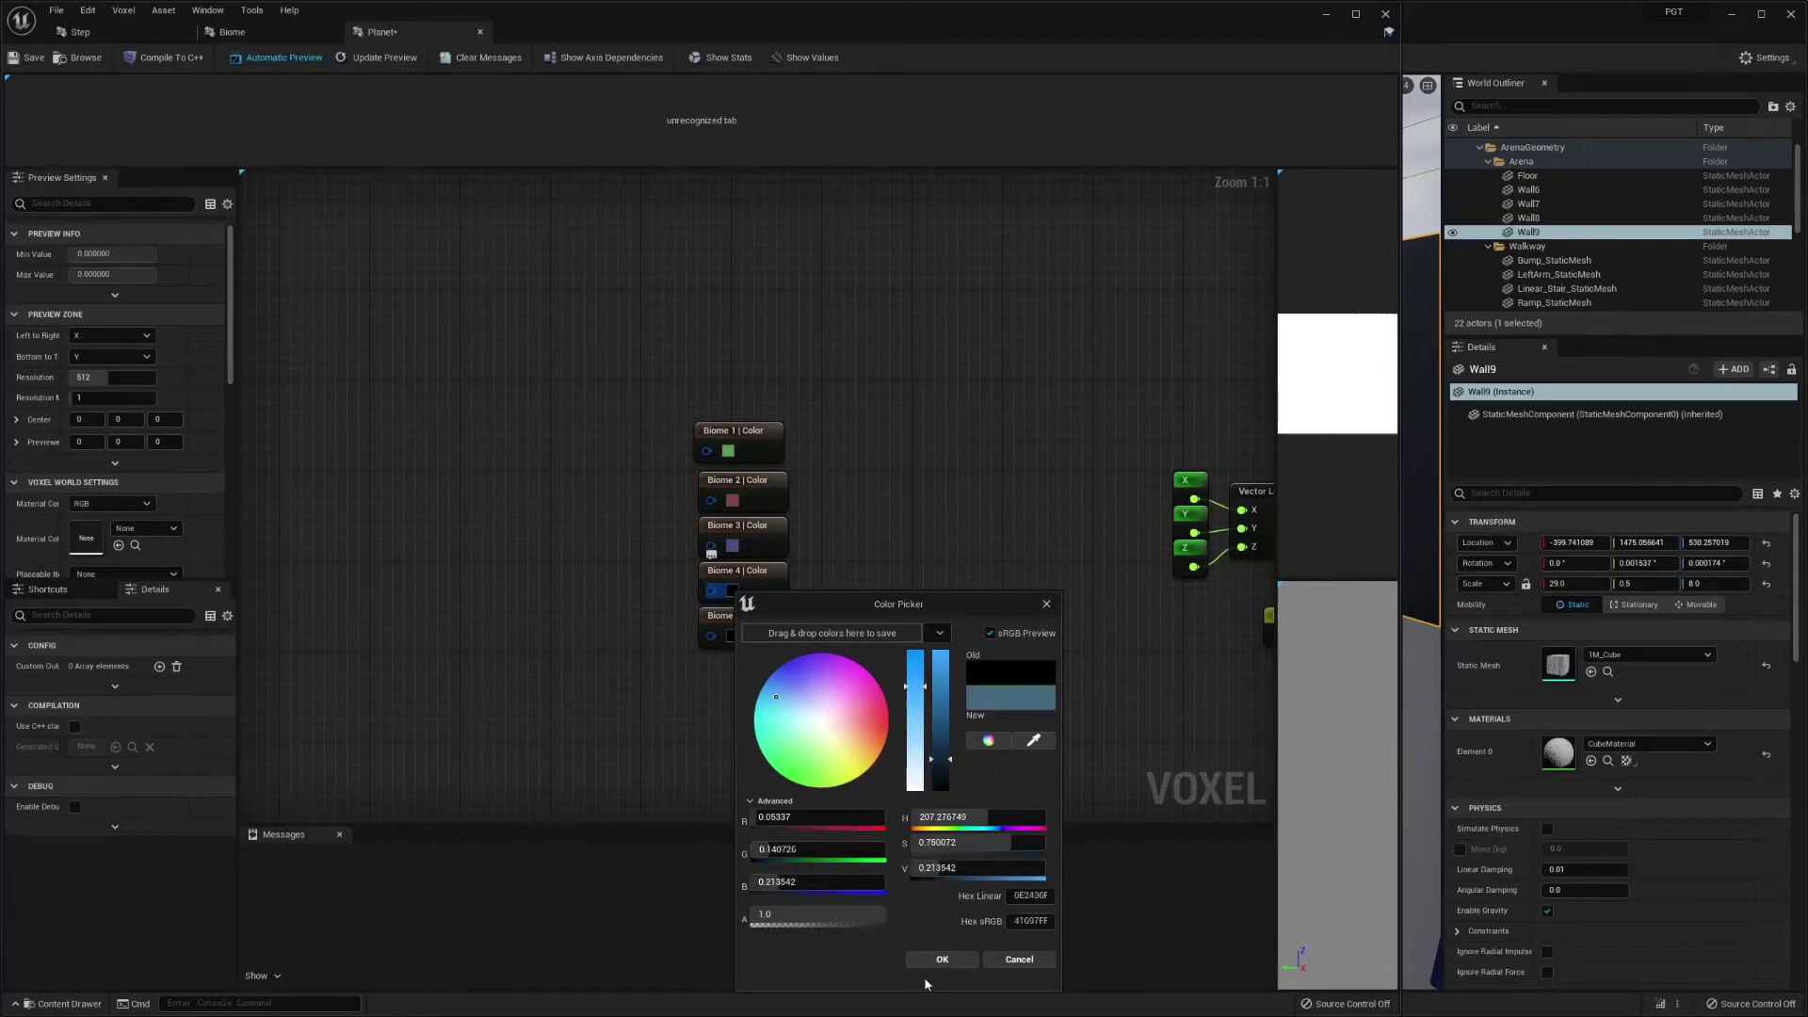
left_click(942, 958)
- Set the default color of "Biome 5 | Color" to an olive yellow-green with hue about 66 and value about 0.27
left_click(731, 636)
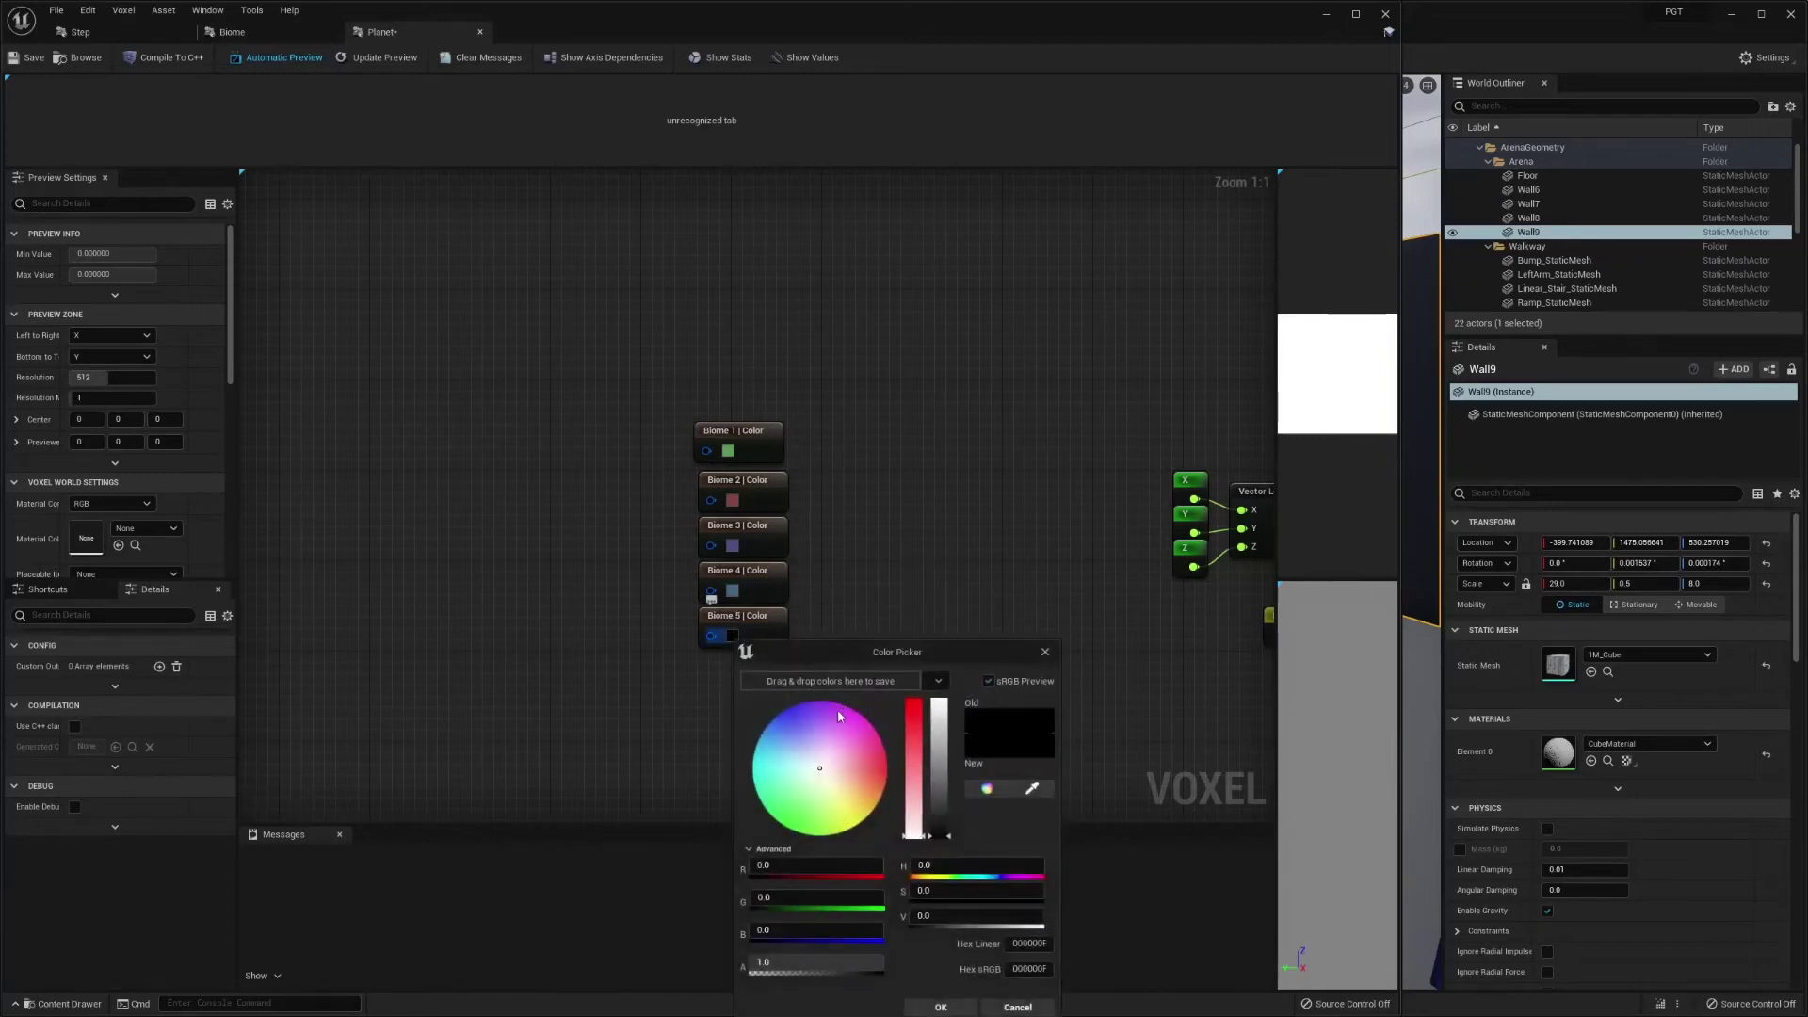
left_click(845, 826)
left_click(945, 803)
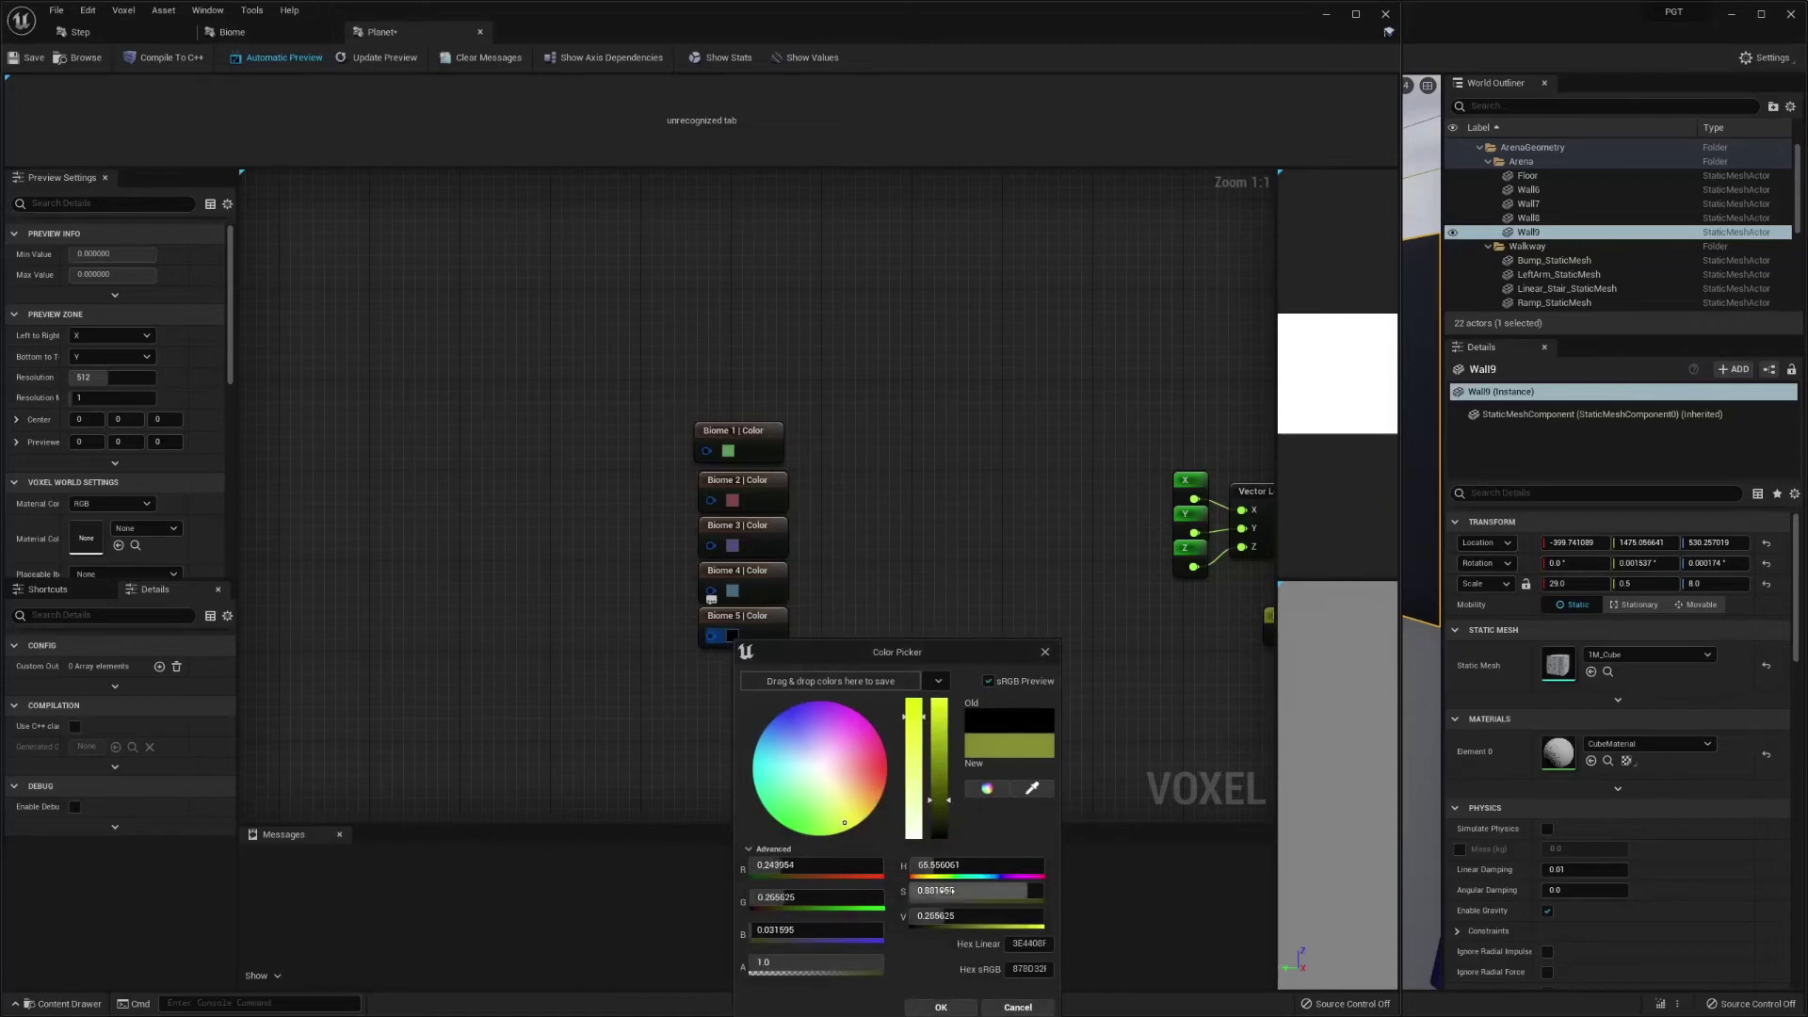
left_click(962, 1008)
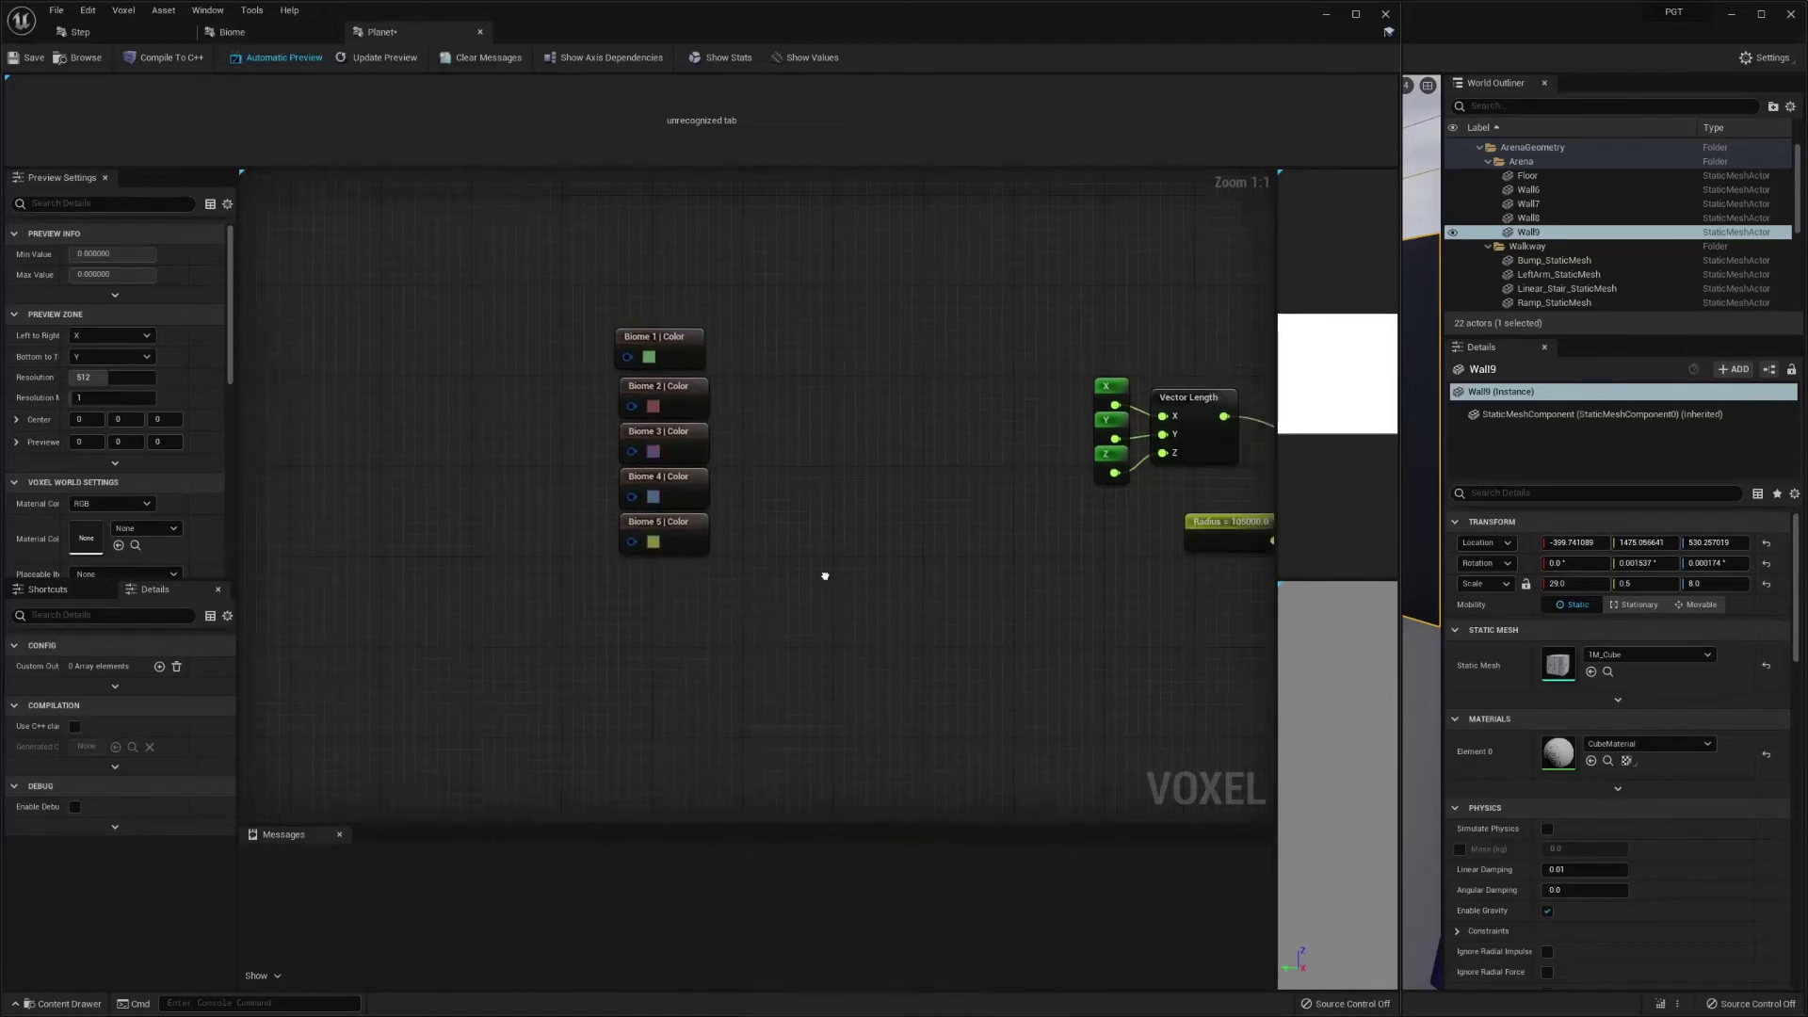
right_click(816, 511)
type("random")
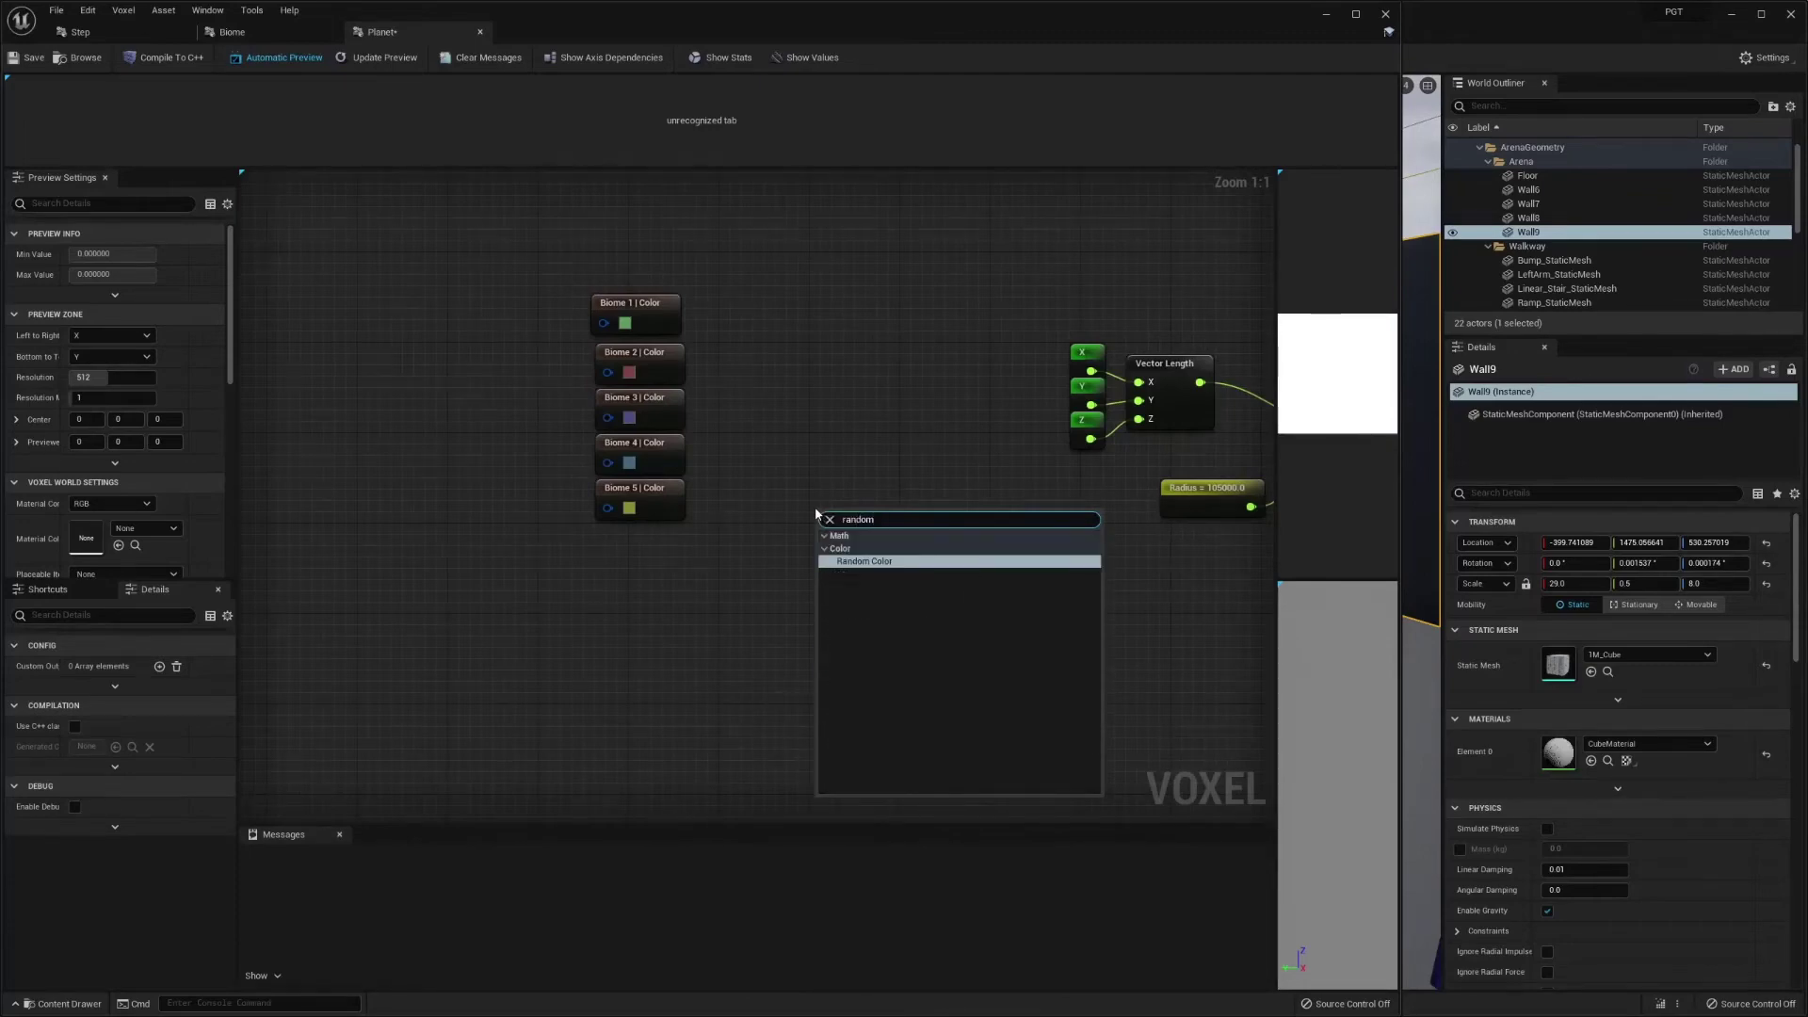
key("Return")
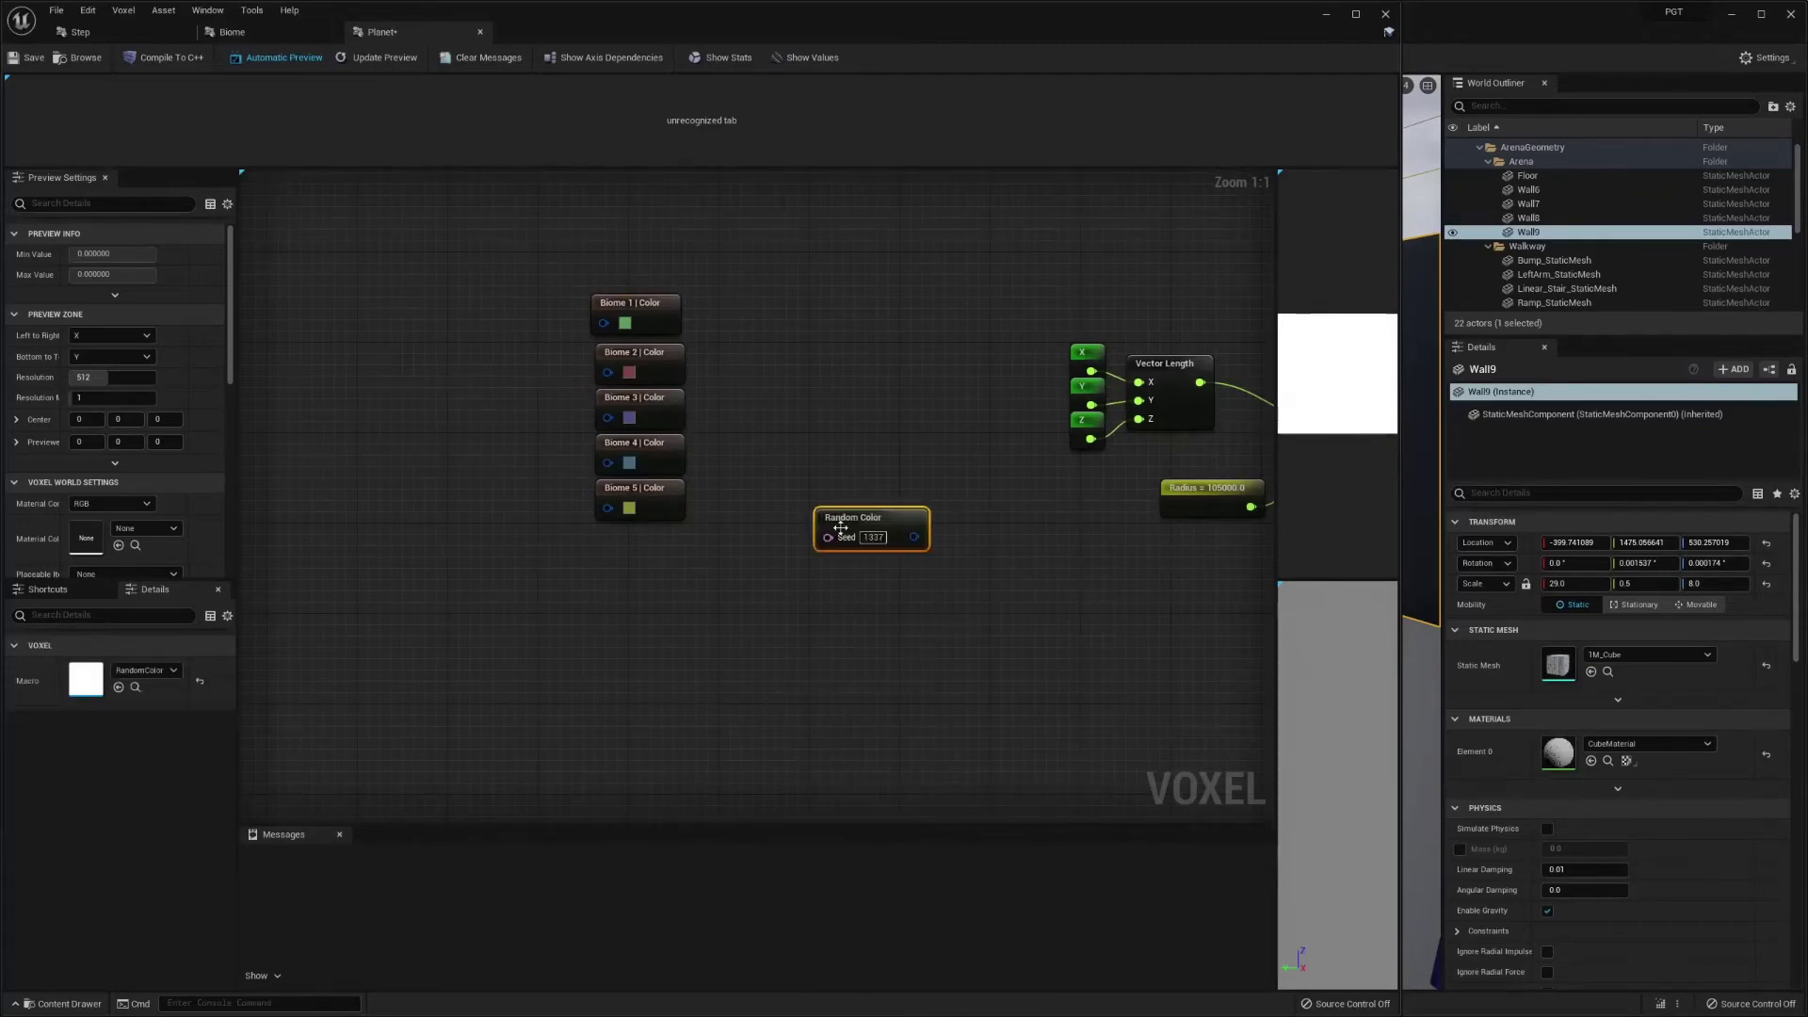
left_click_drag(923, 516, 465, 396)
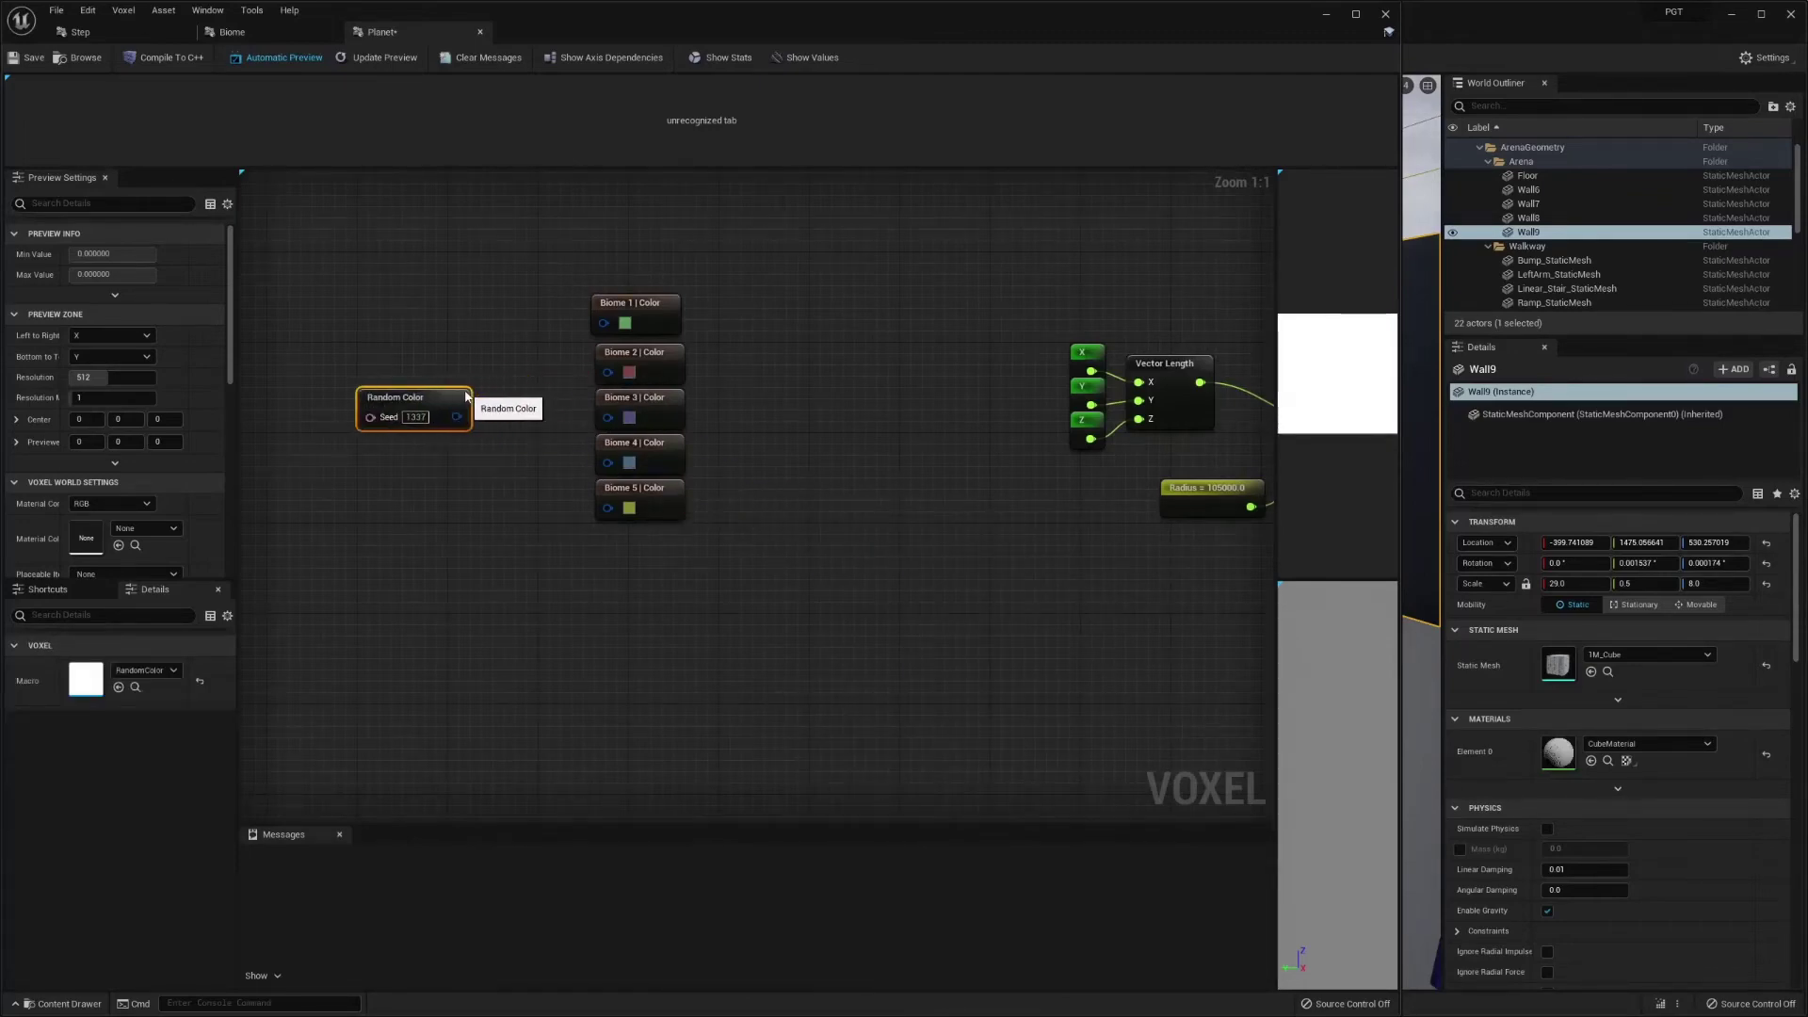
right_click_drag(452, 387, 756, 376)
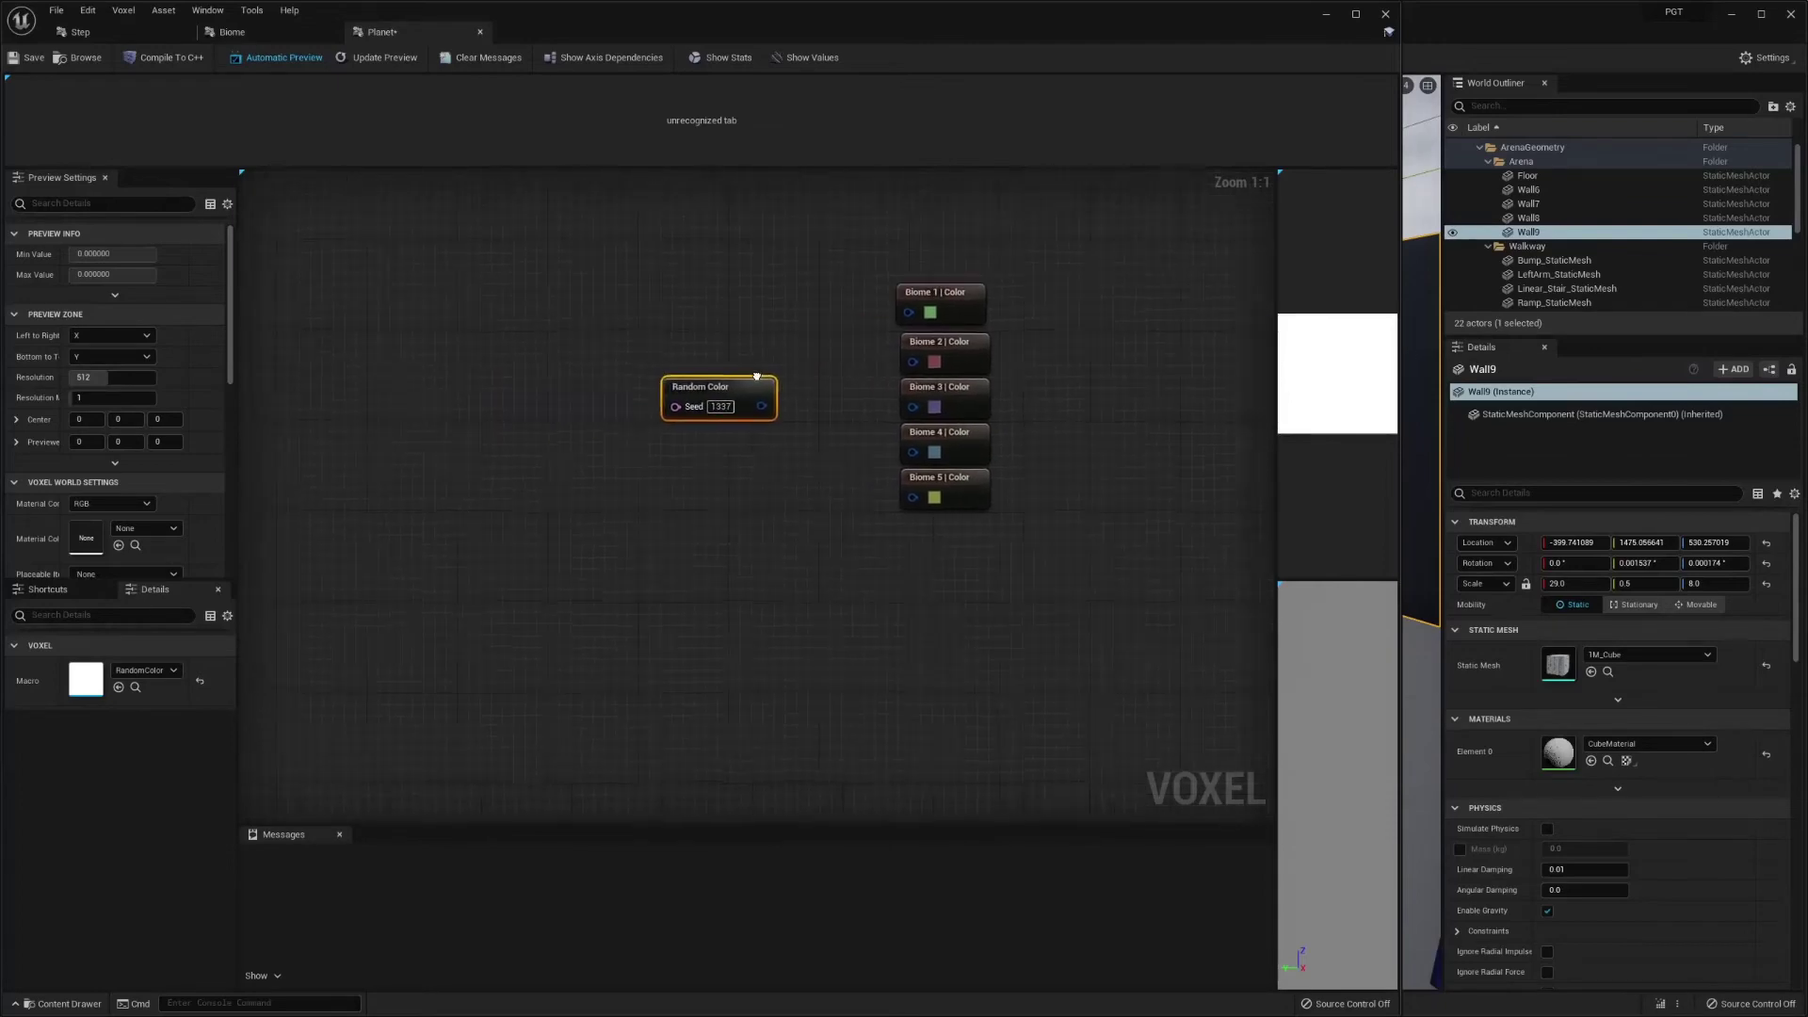
scroll(464, 404, "down", 5)
right_click_drag(464, 403, 624, 708)
scroll(729, 384, "up", 2)
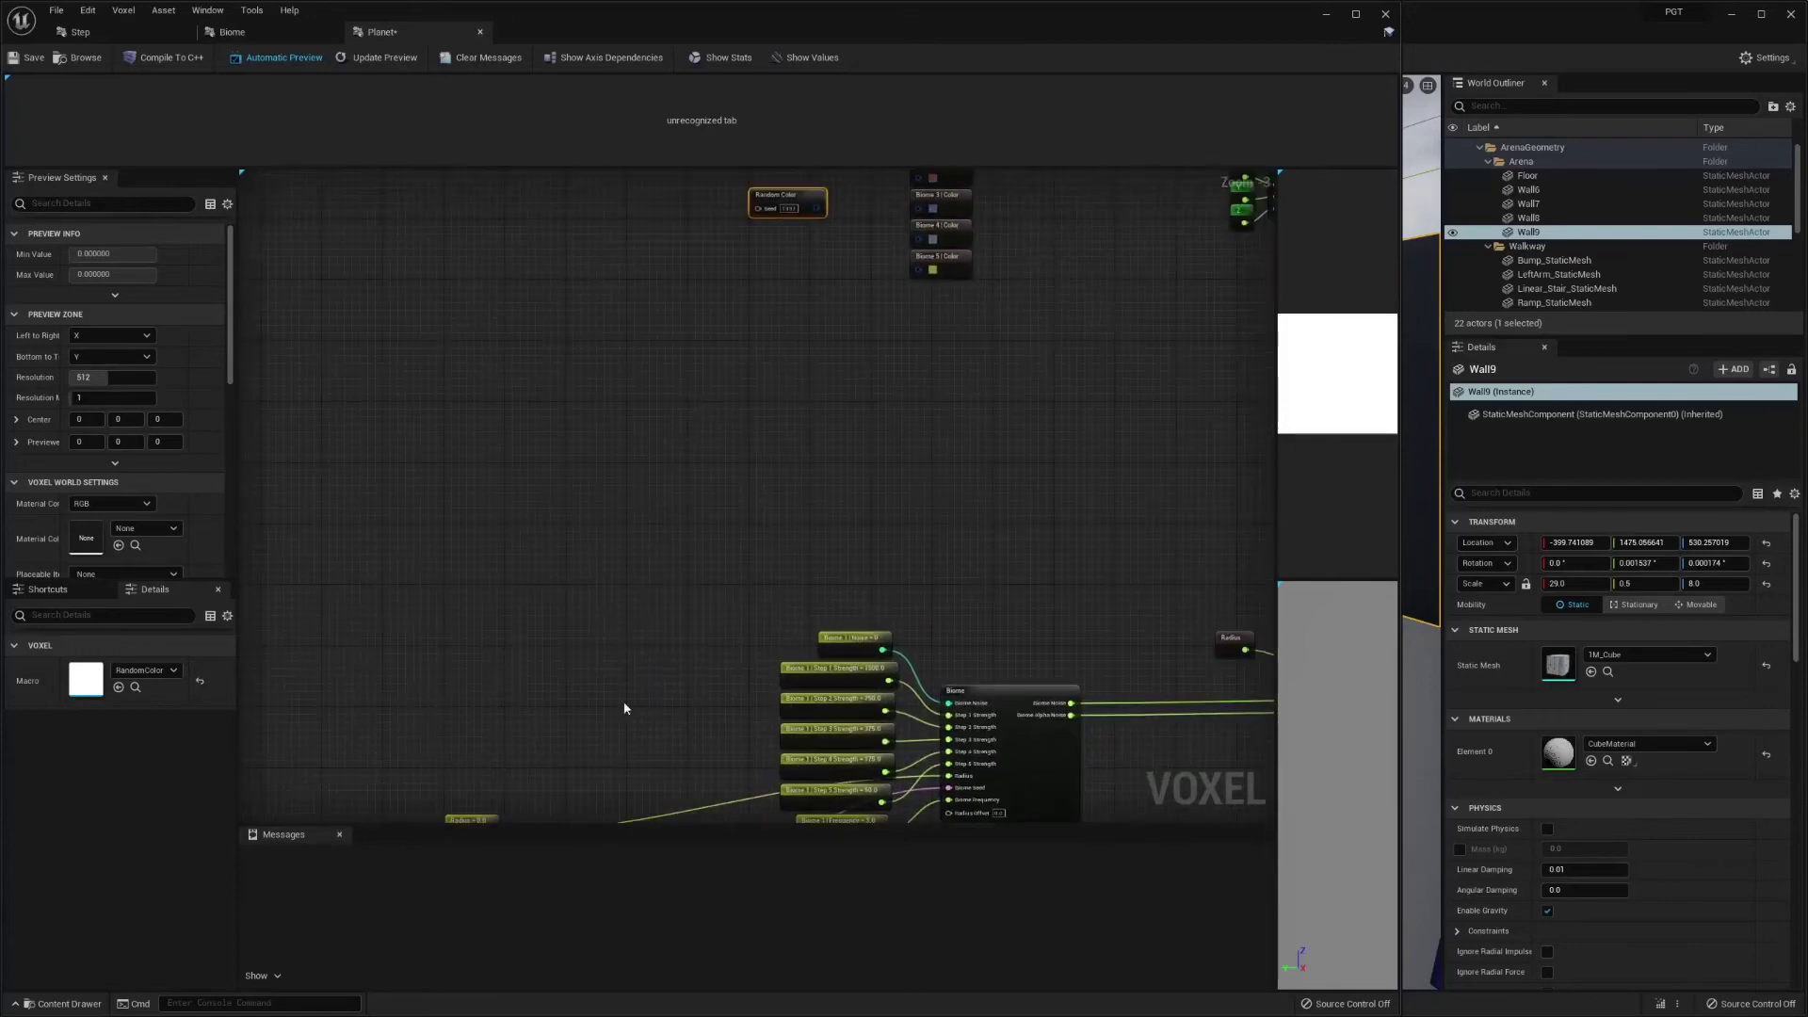
right_click_drag(777, 206, 744, 420)
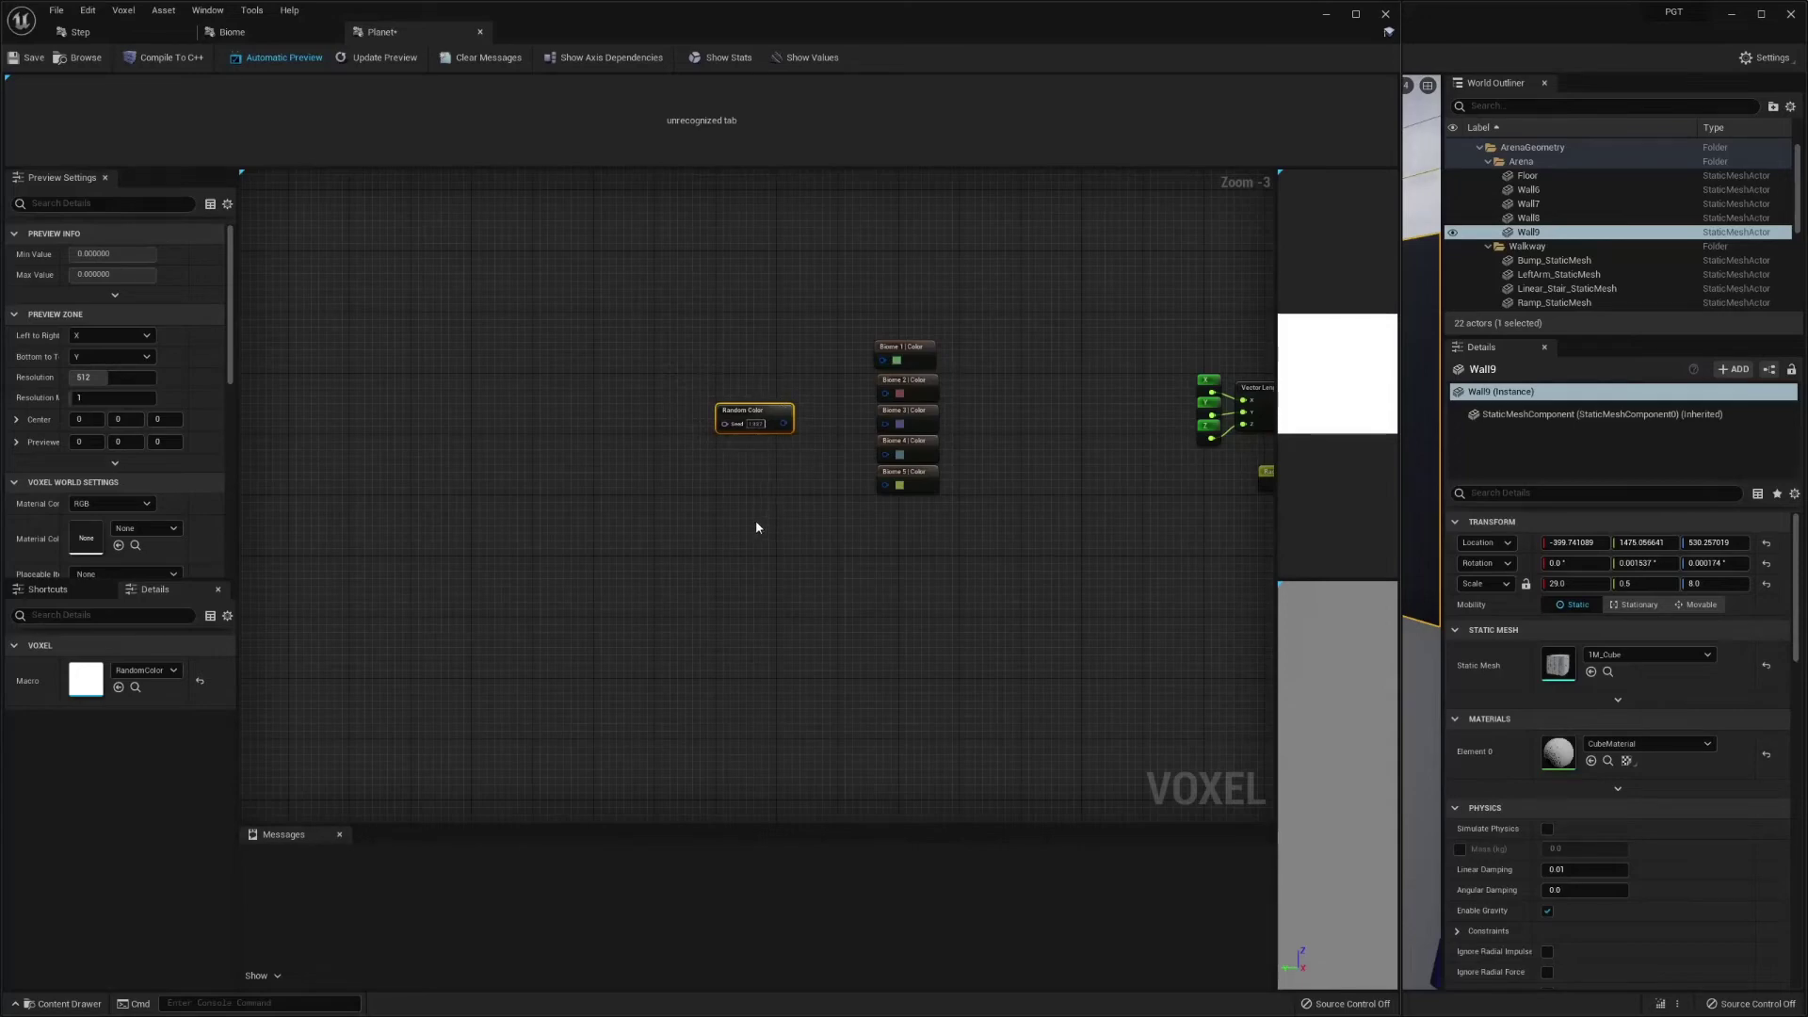
right_click_drag(933, 328, 694, 452)
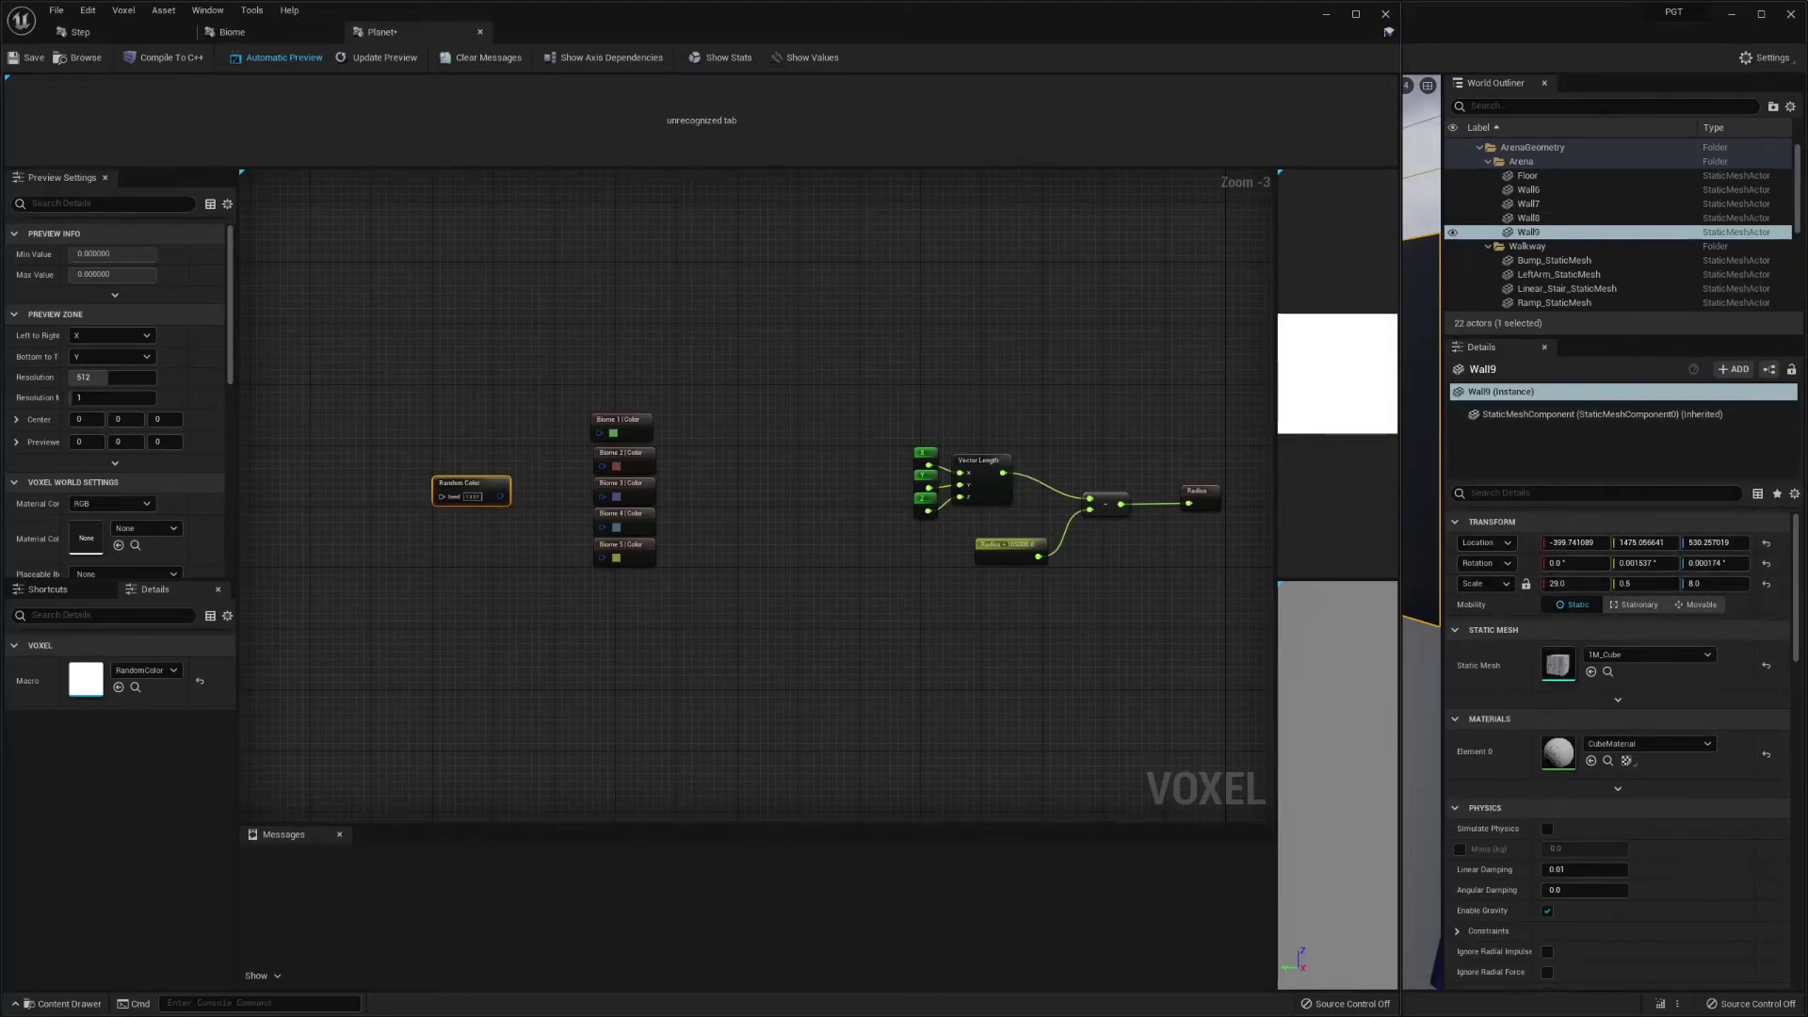
right_click_drag(1166, 635, 1133, 574)
key("Delete")
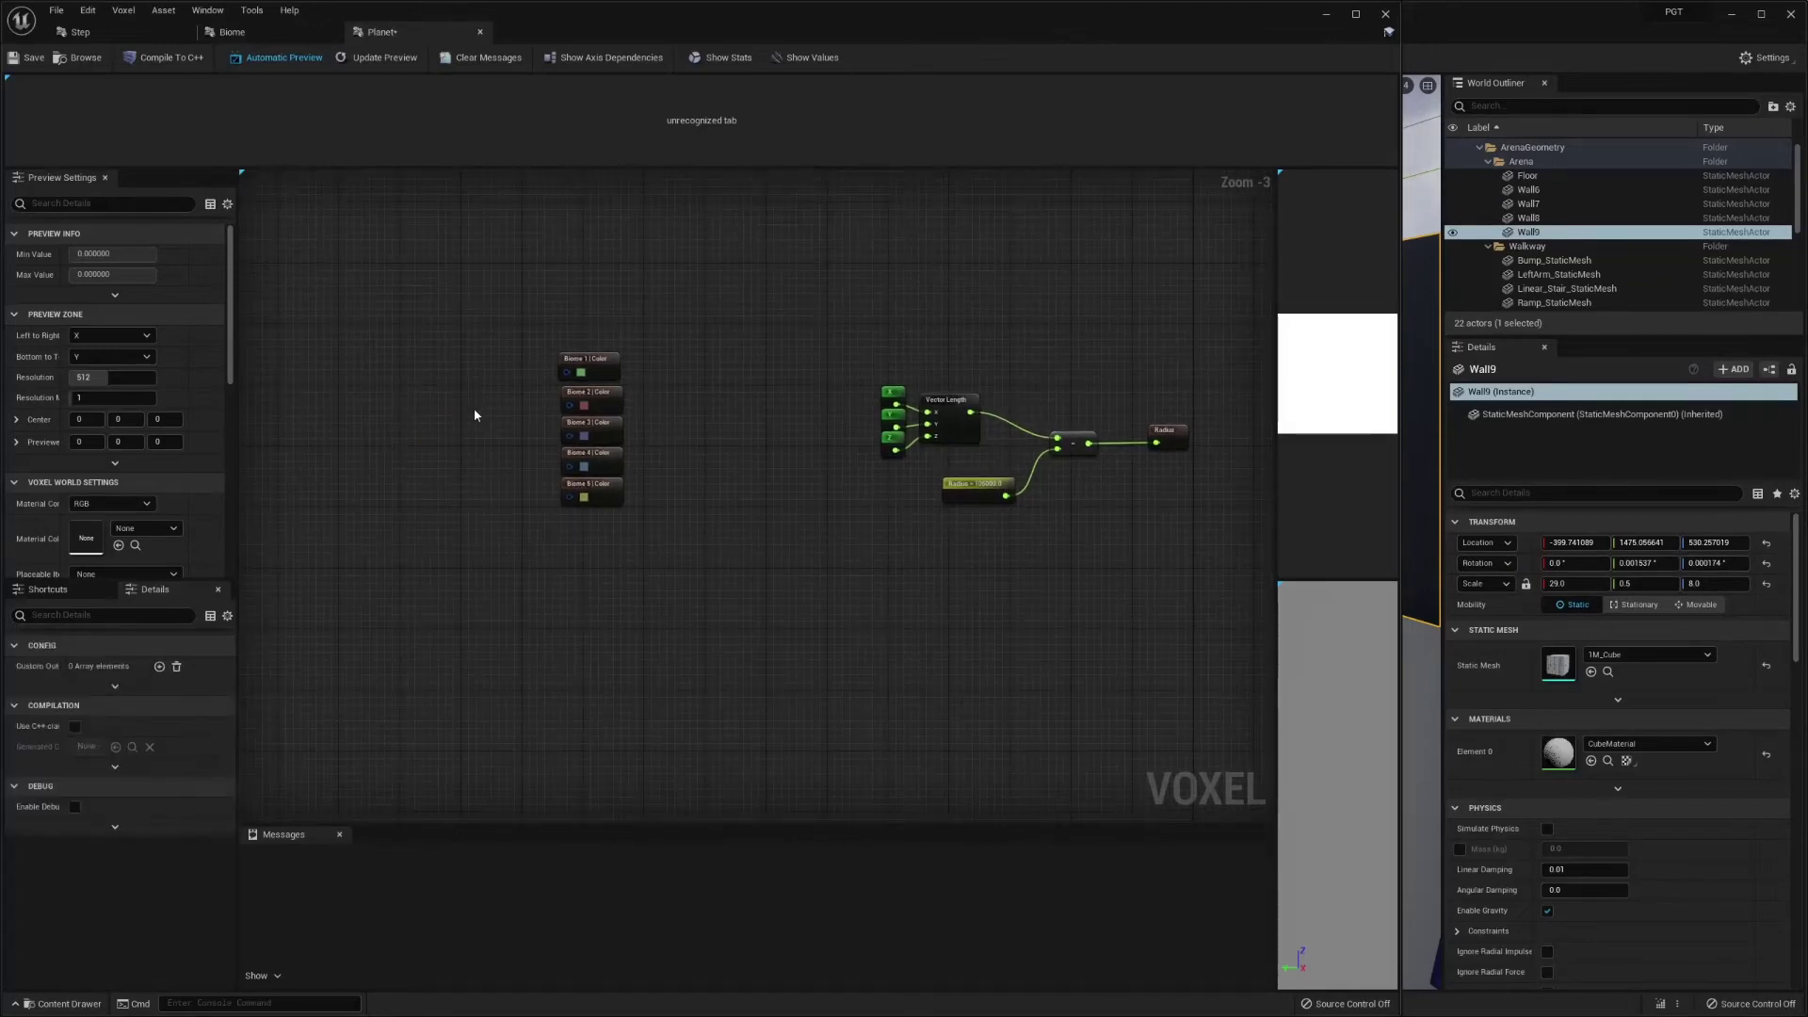
- Add a Set Sphere Up Vector node fed by the output of Set High Quality Value
right_click_drag(1082, 659, 738, 392)
right_click_drag(868, 628, 853, 427)
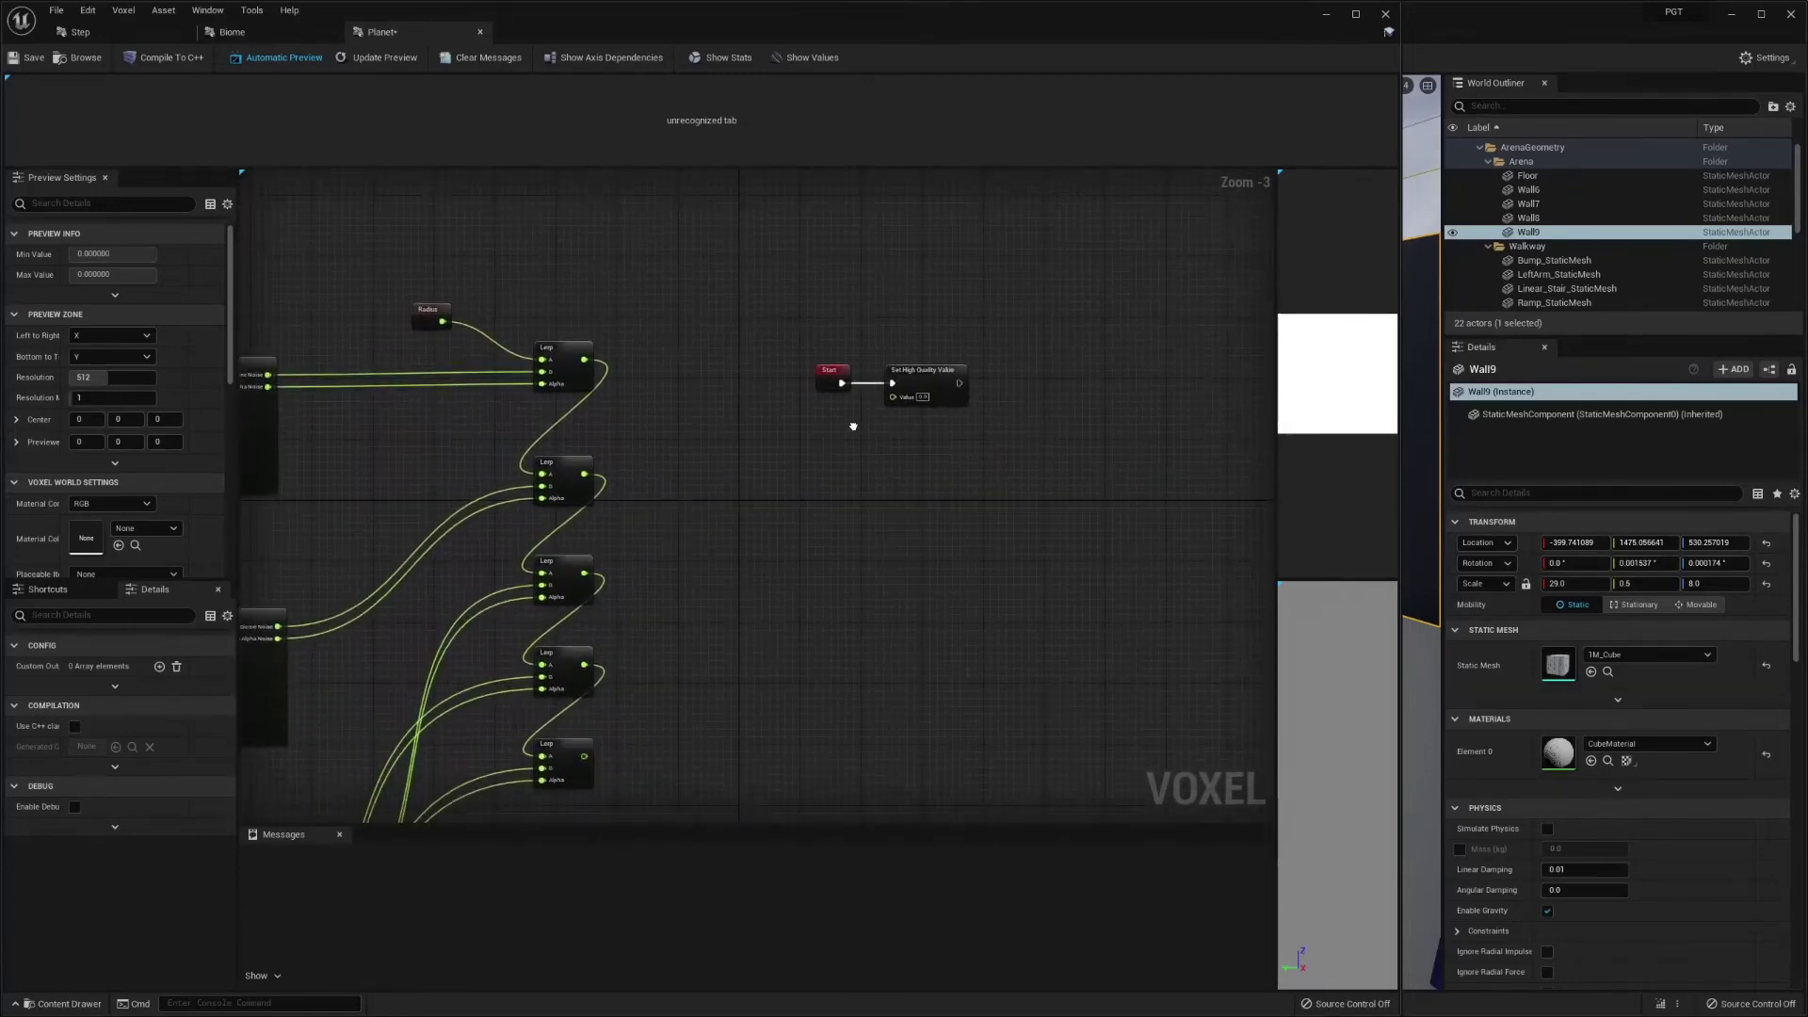
right_click_drag(967, 530, 891, 441)
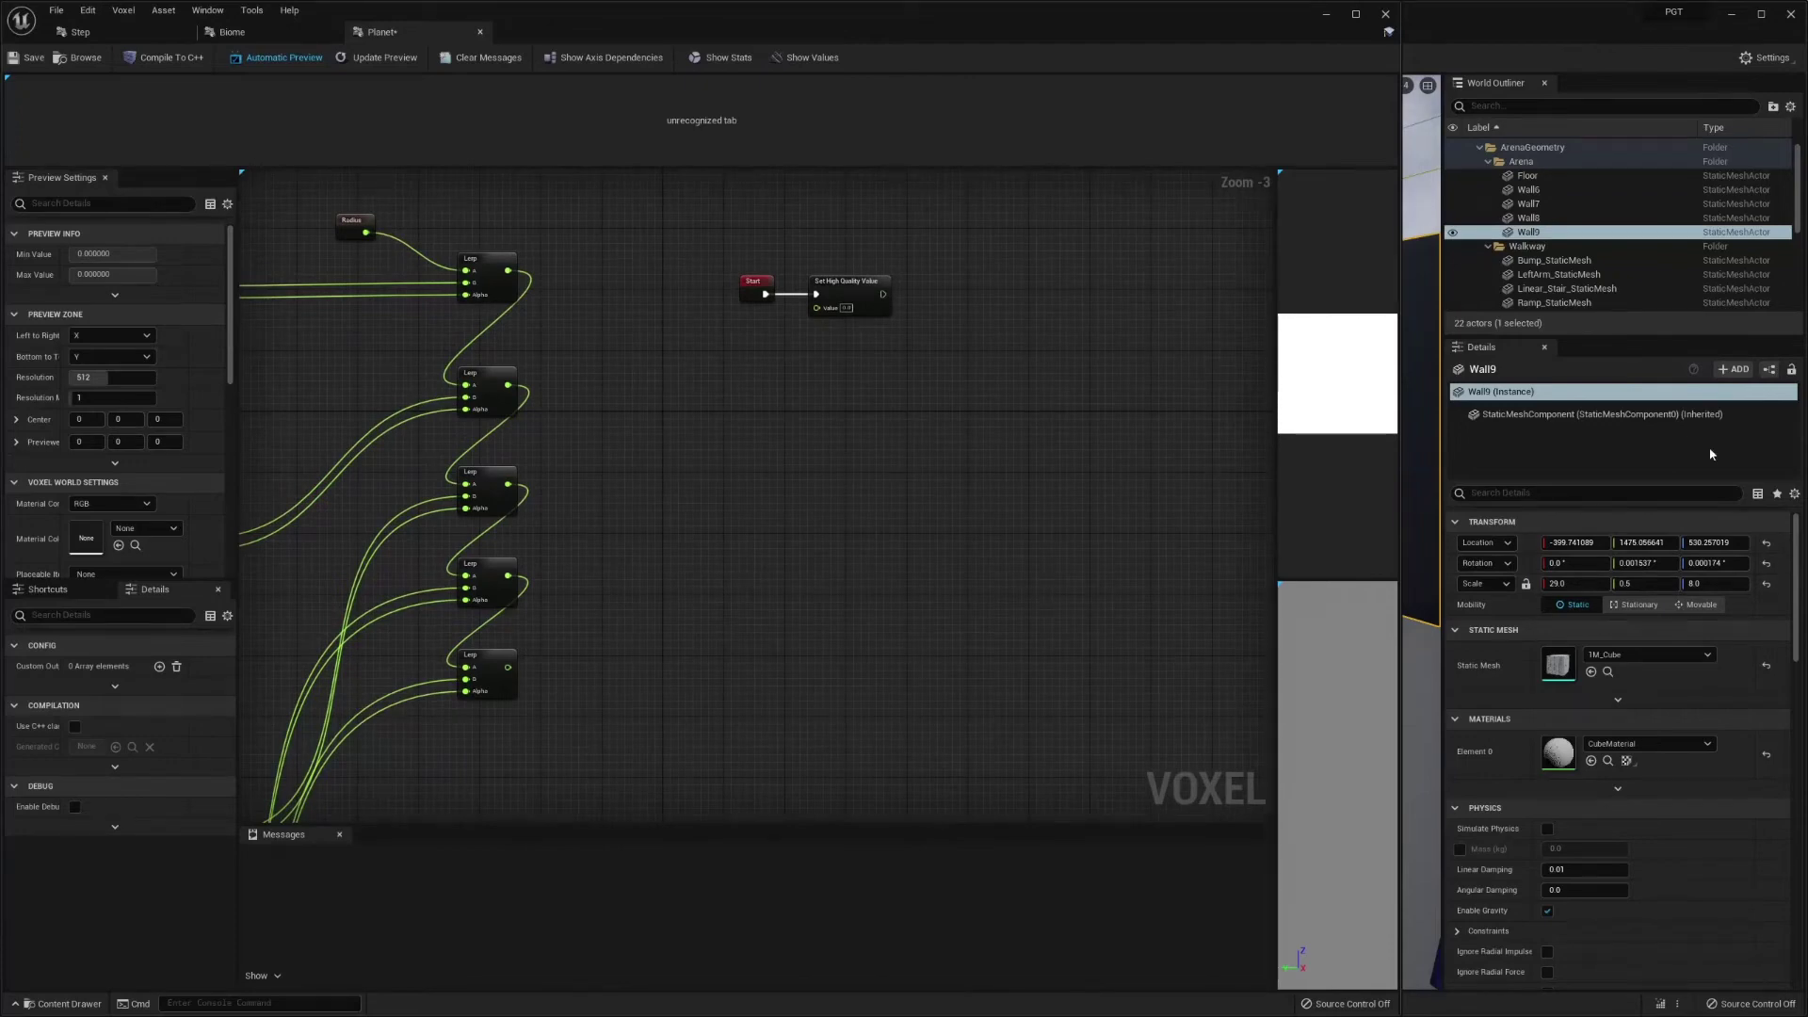
left_click_drag(882, 294, 933, 300)
type("set sphere")
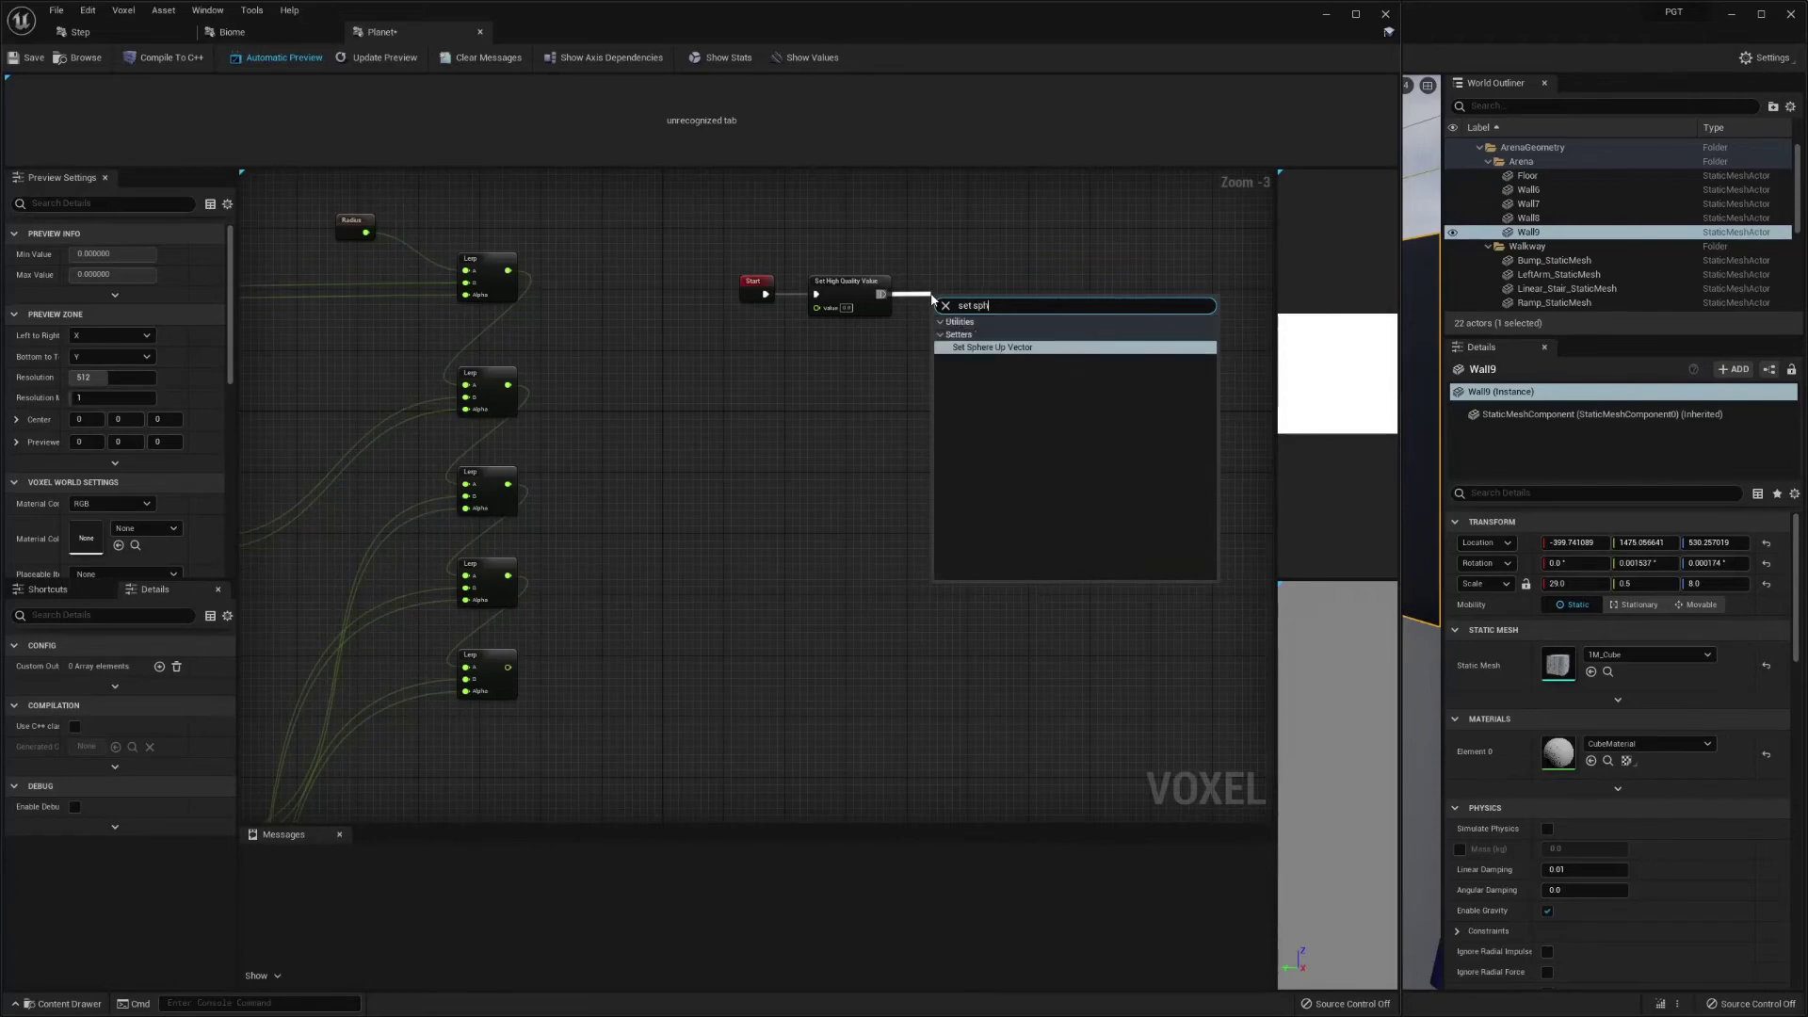
key("Return")
- Add a Set Color node after Set Sphere Up Vector and align it with the execution chain
left_click_drag(961, 313, 1034, 300)
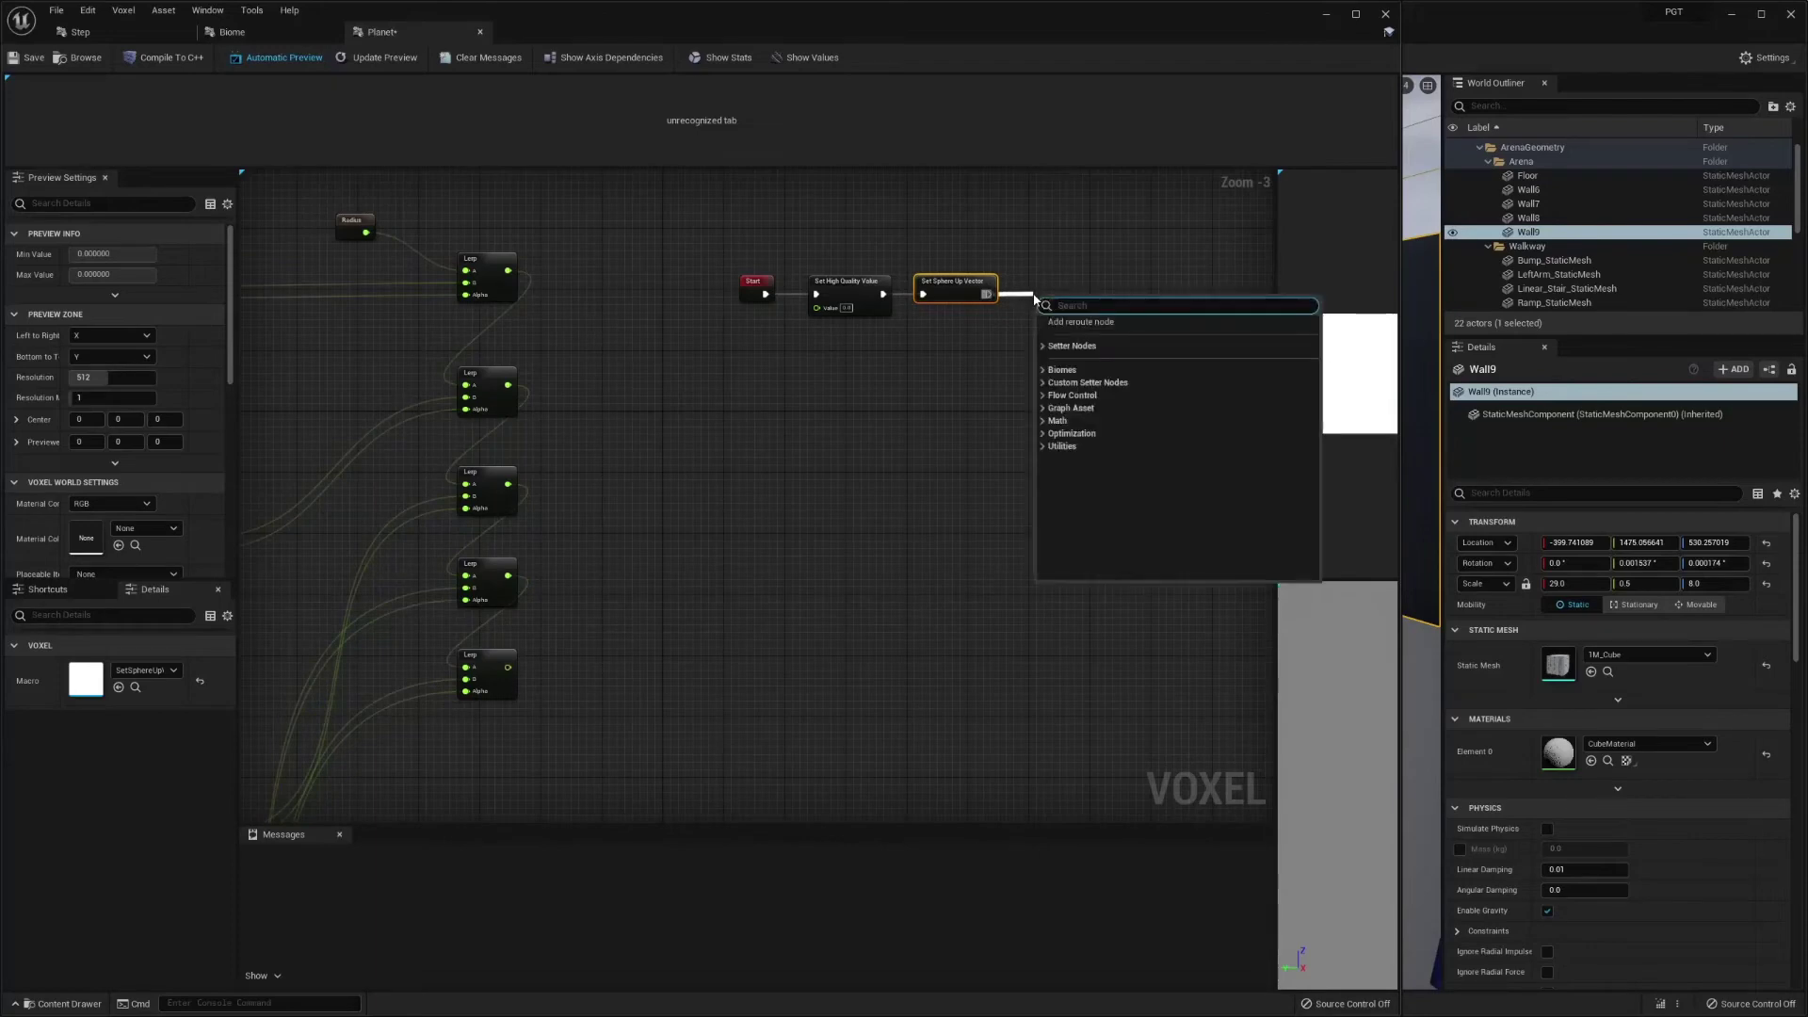
type("set col")
key("Return")
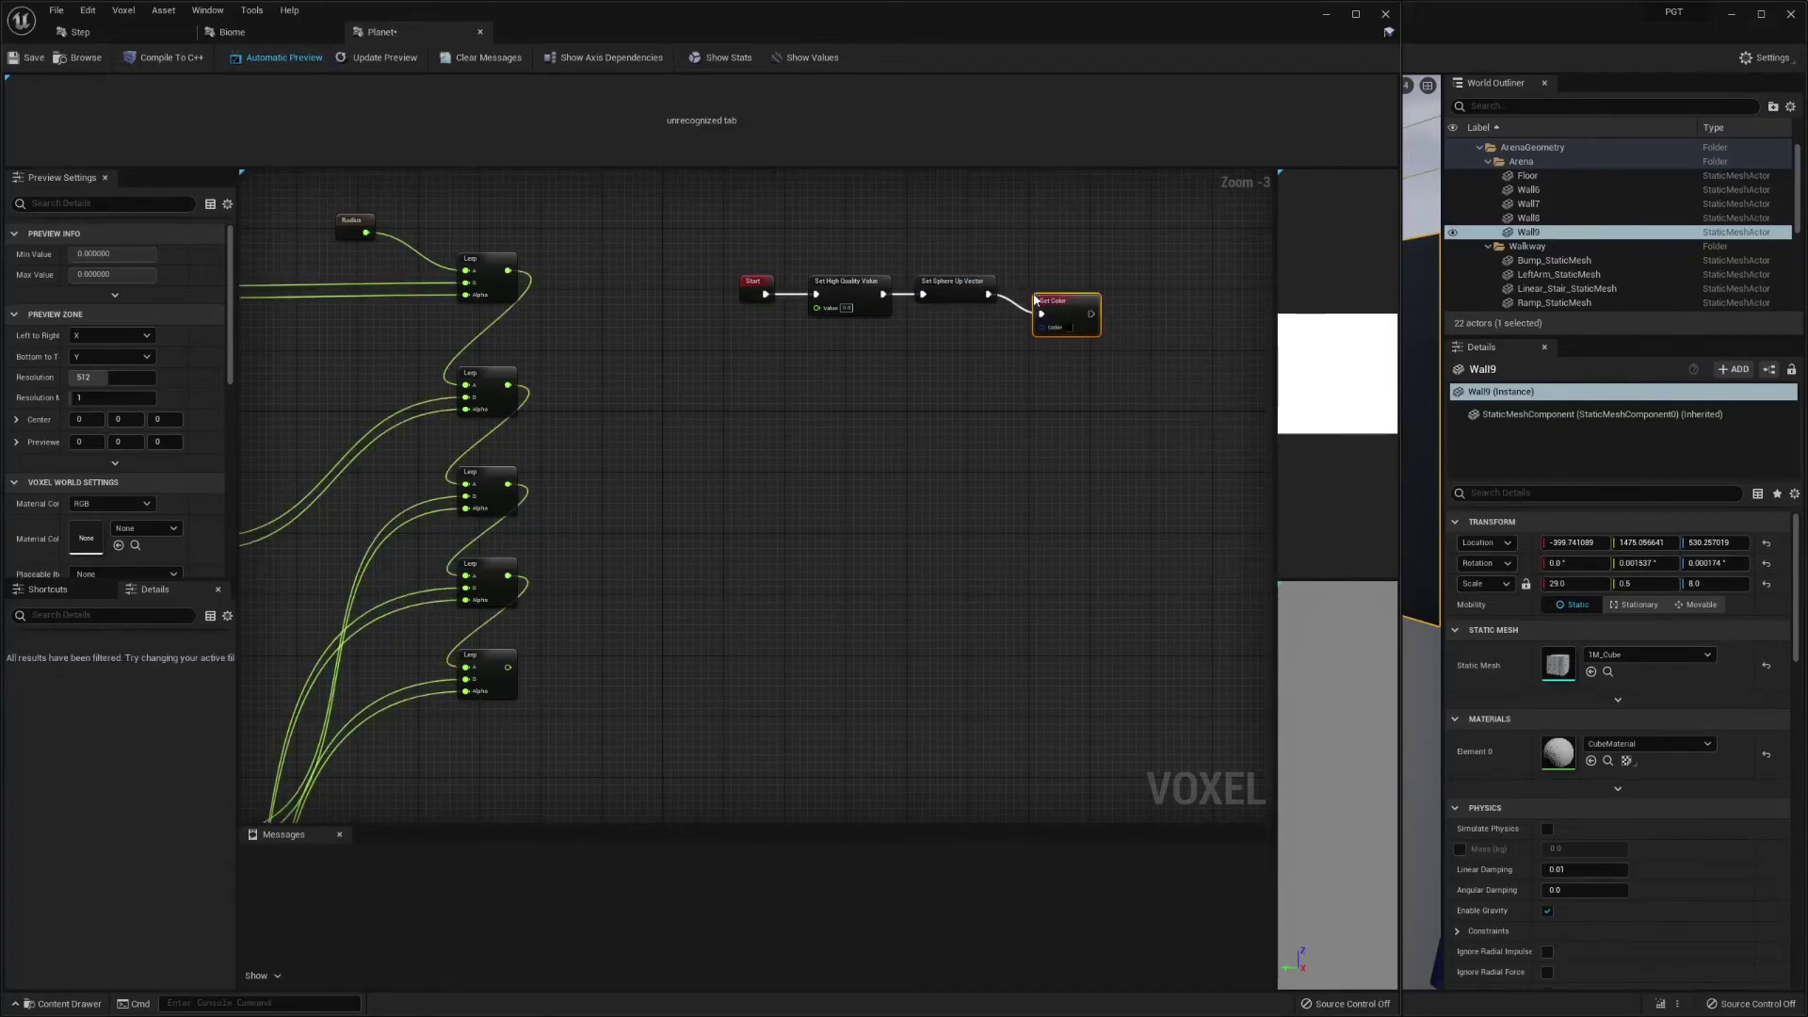
left_click_drag(1089, 297, 1084, 277)
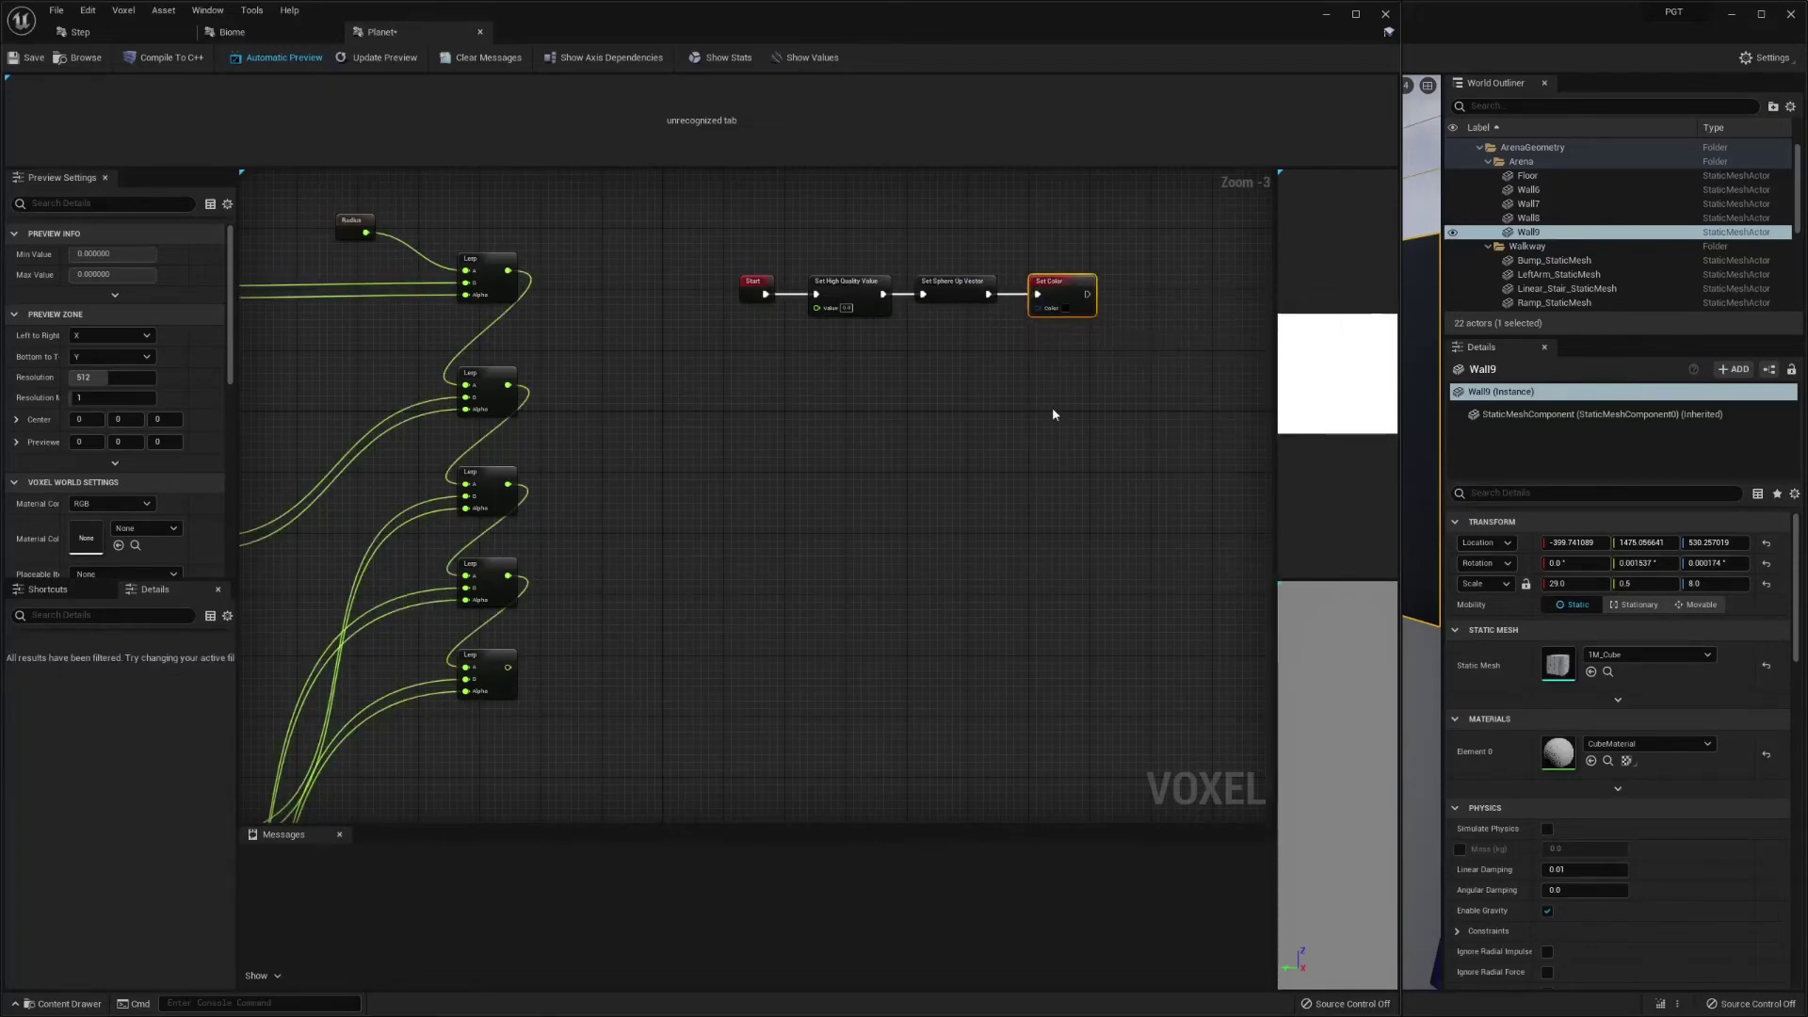
- Add a Lerp Colors node below the execution chain and duplicate it into a vertical stack of five
right_click(956, 499)
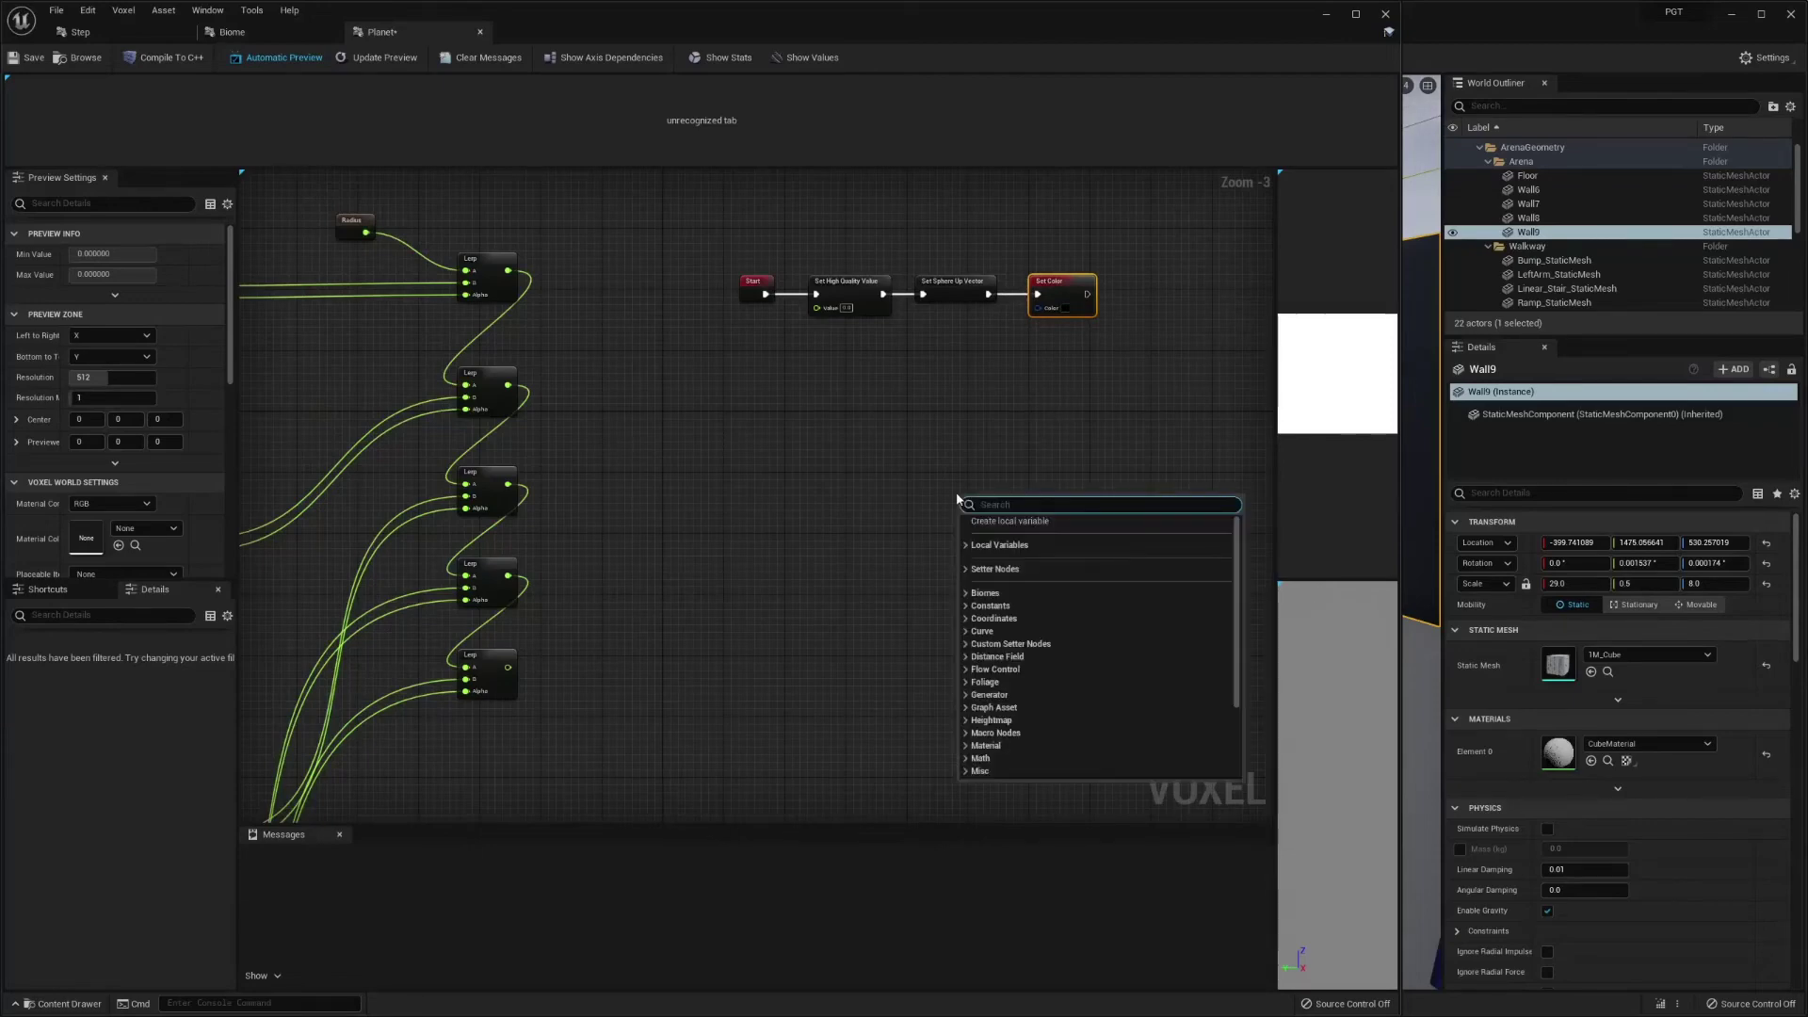
type("lerp color")
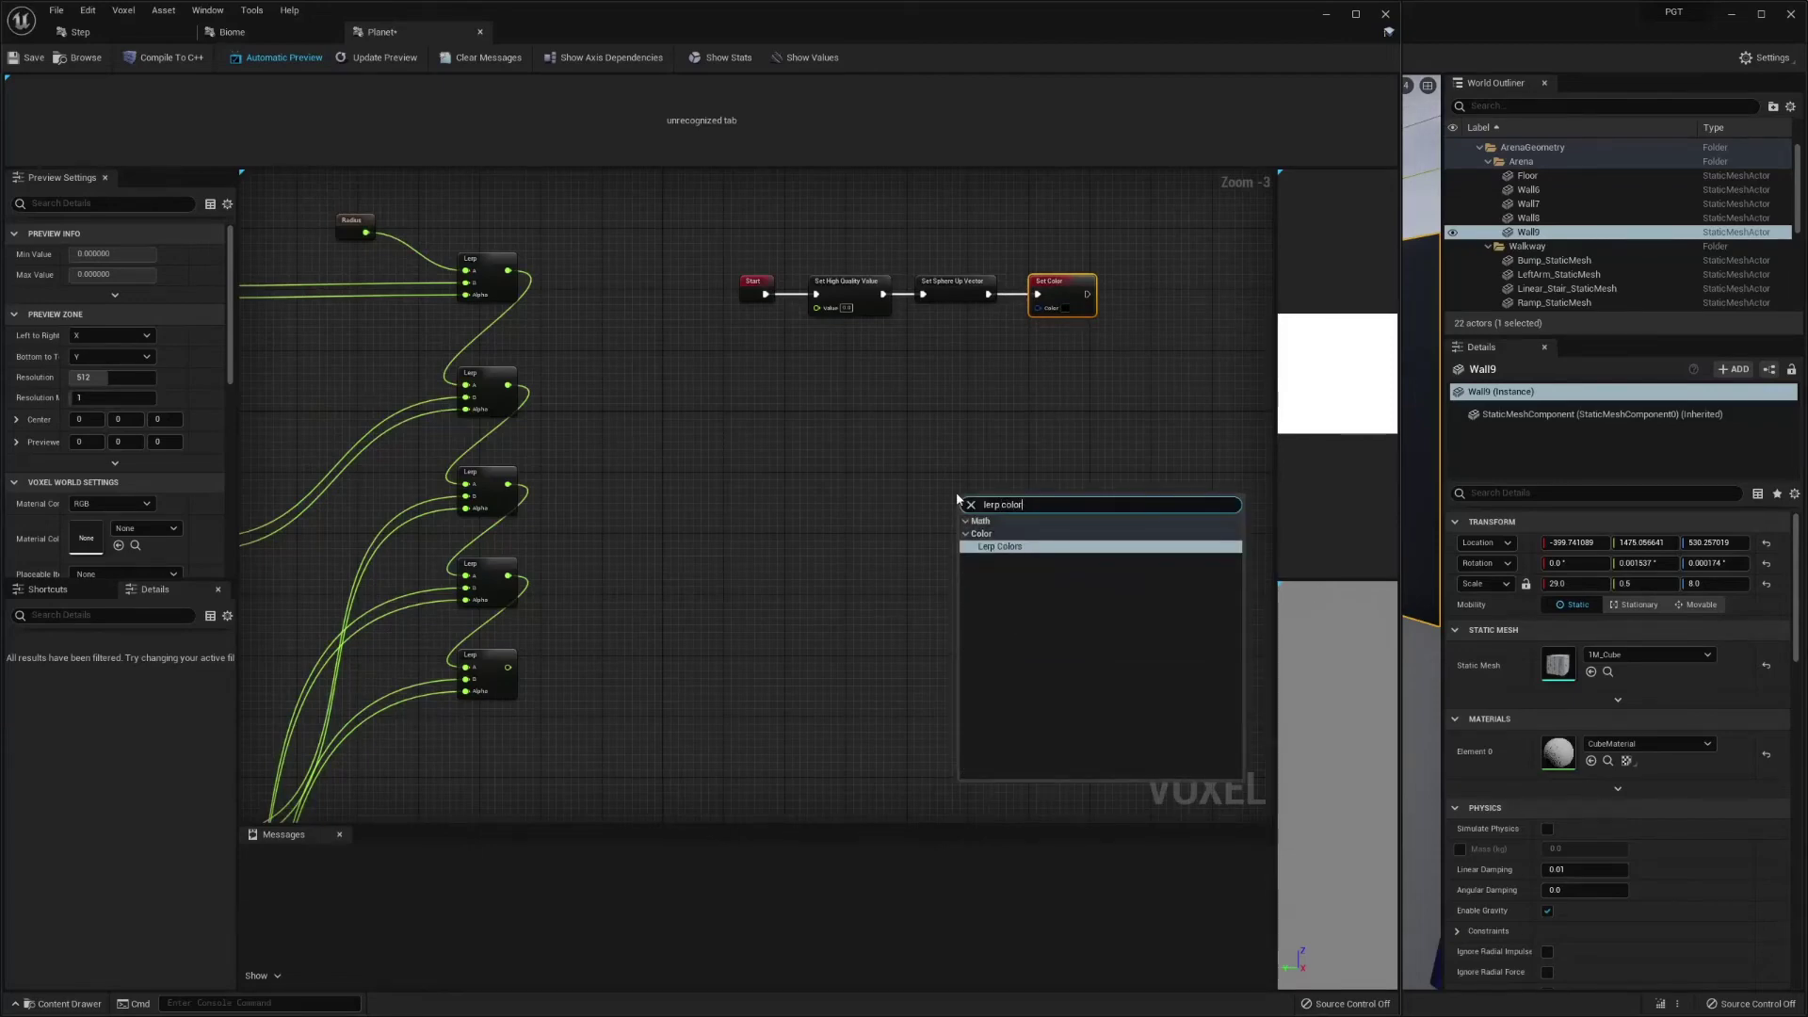
key("Return")
left_click_drag(998, 504, 1011, 420)
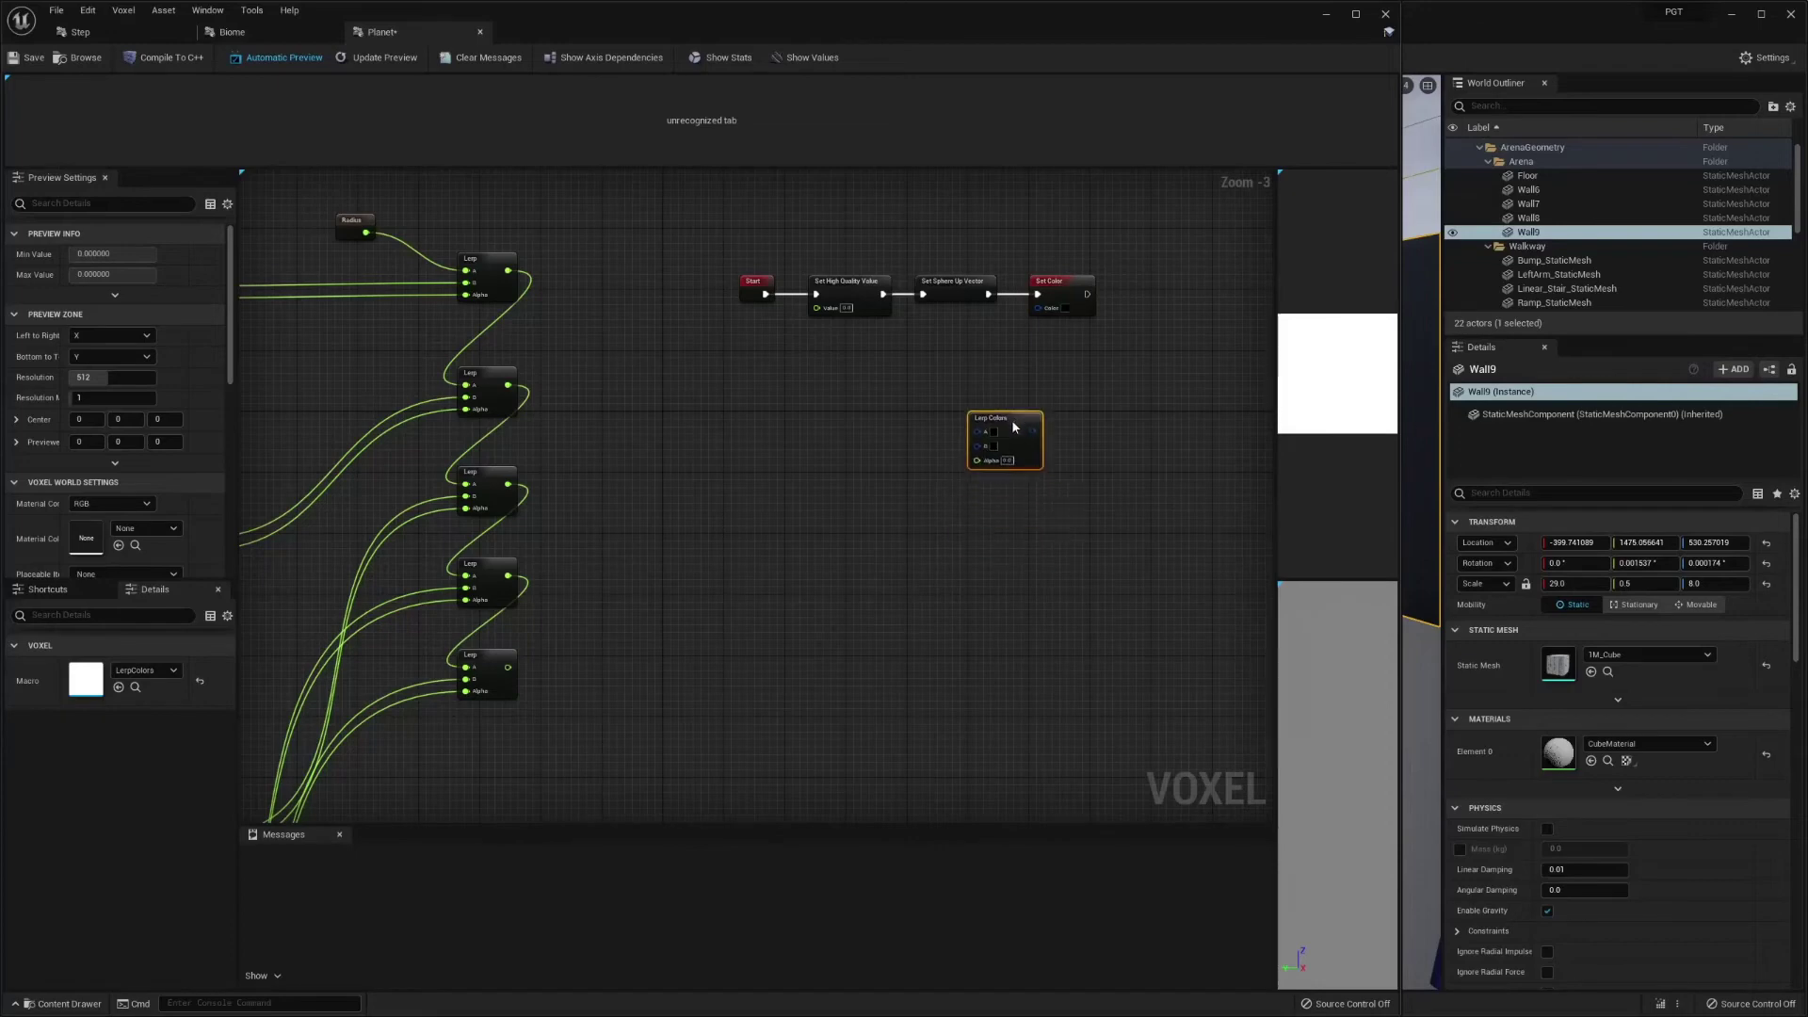
key("ctrl+d")
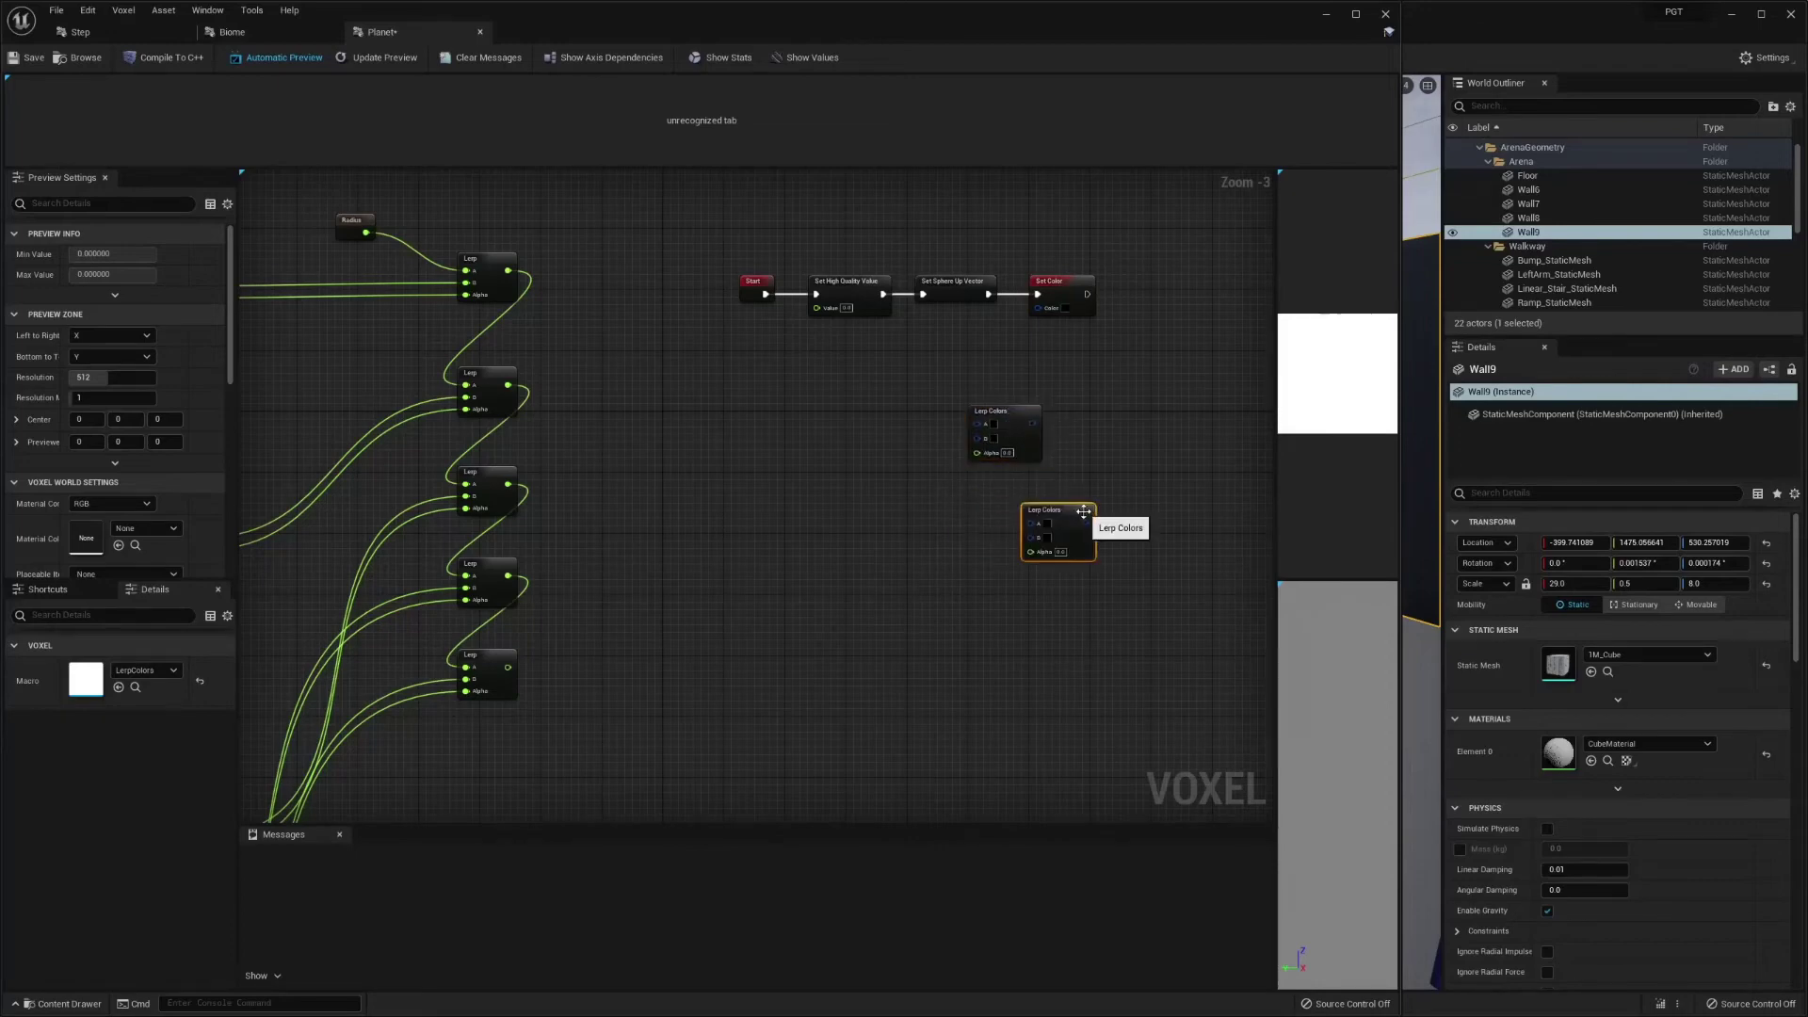
left_click_drag(1055, 518, 1003, 483)
key("ctrl+d")
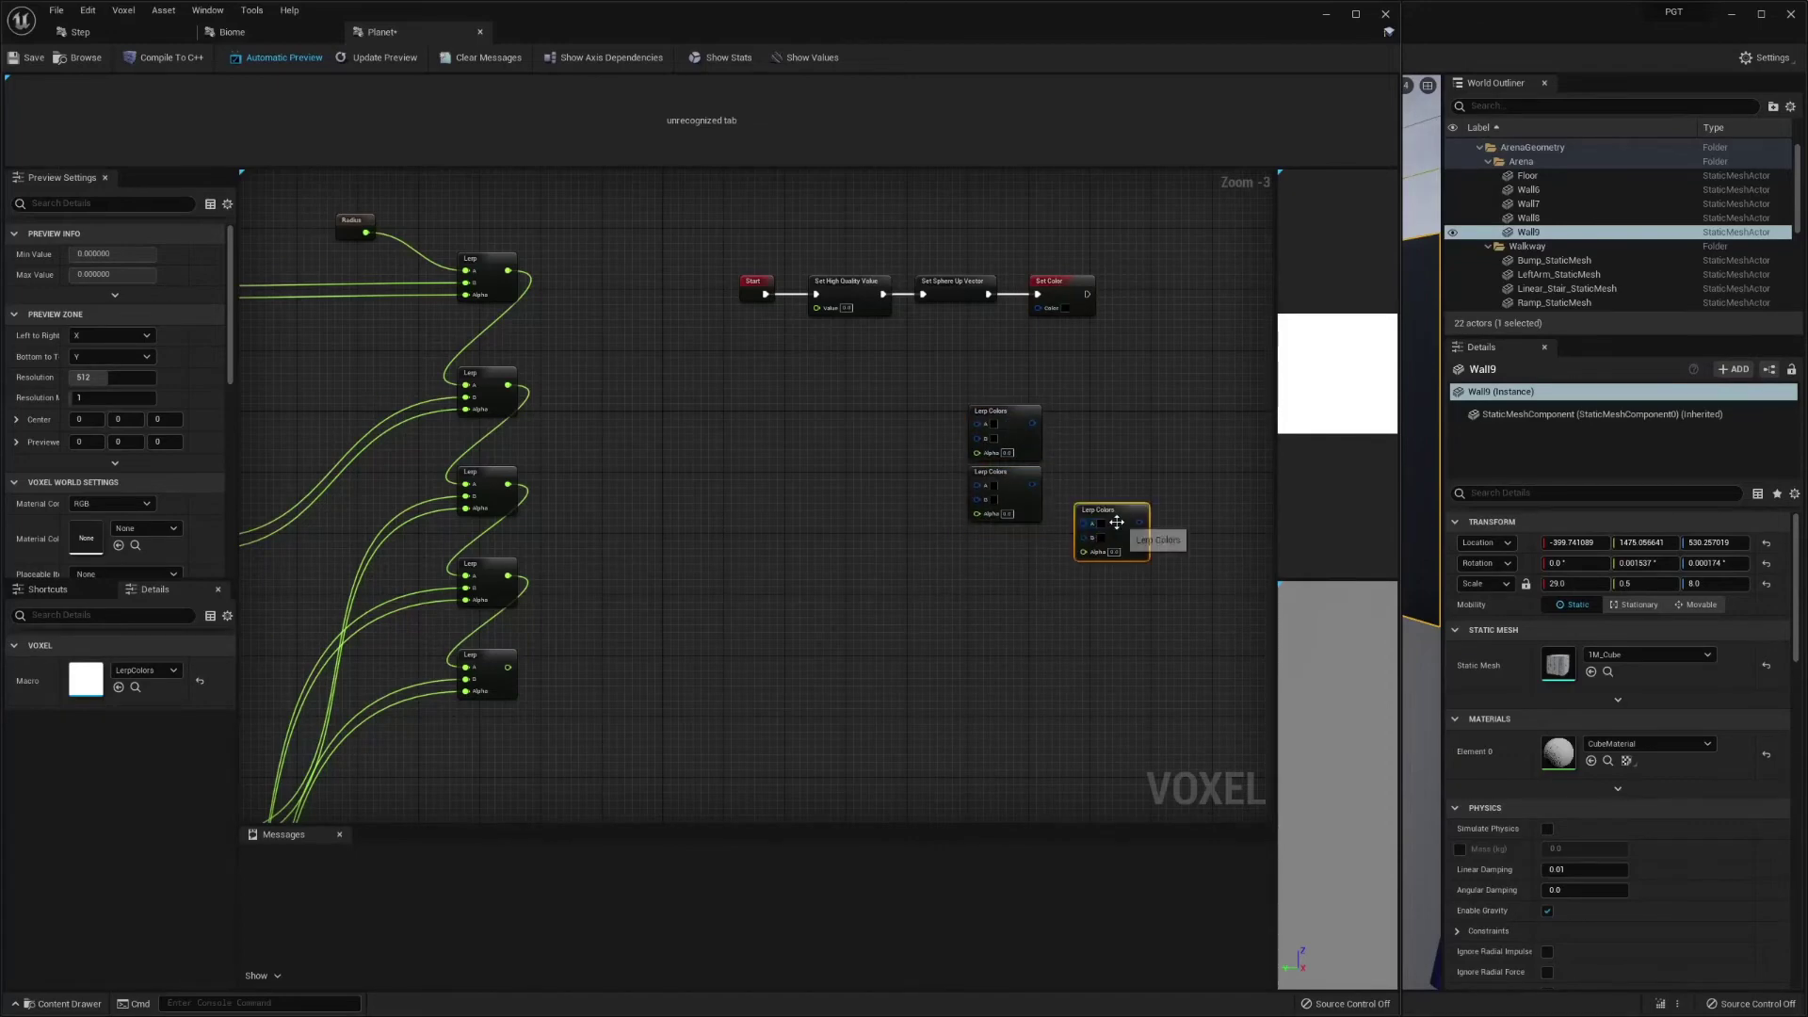
left_click_drag(1116, 532, 1019, 548)
key("ctrl+d")
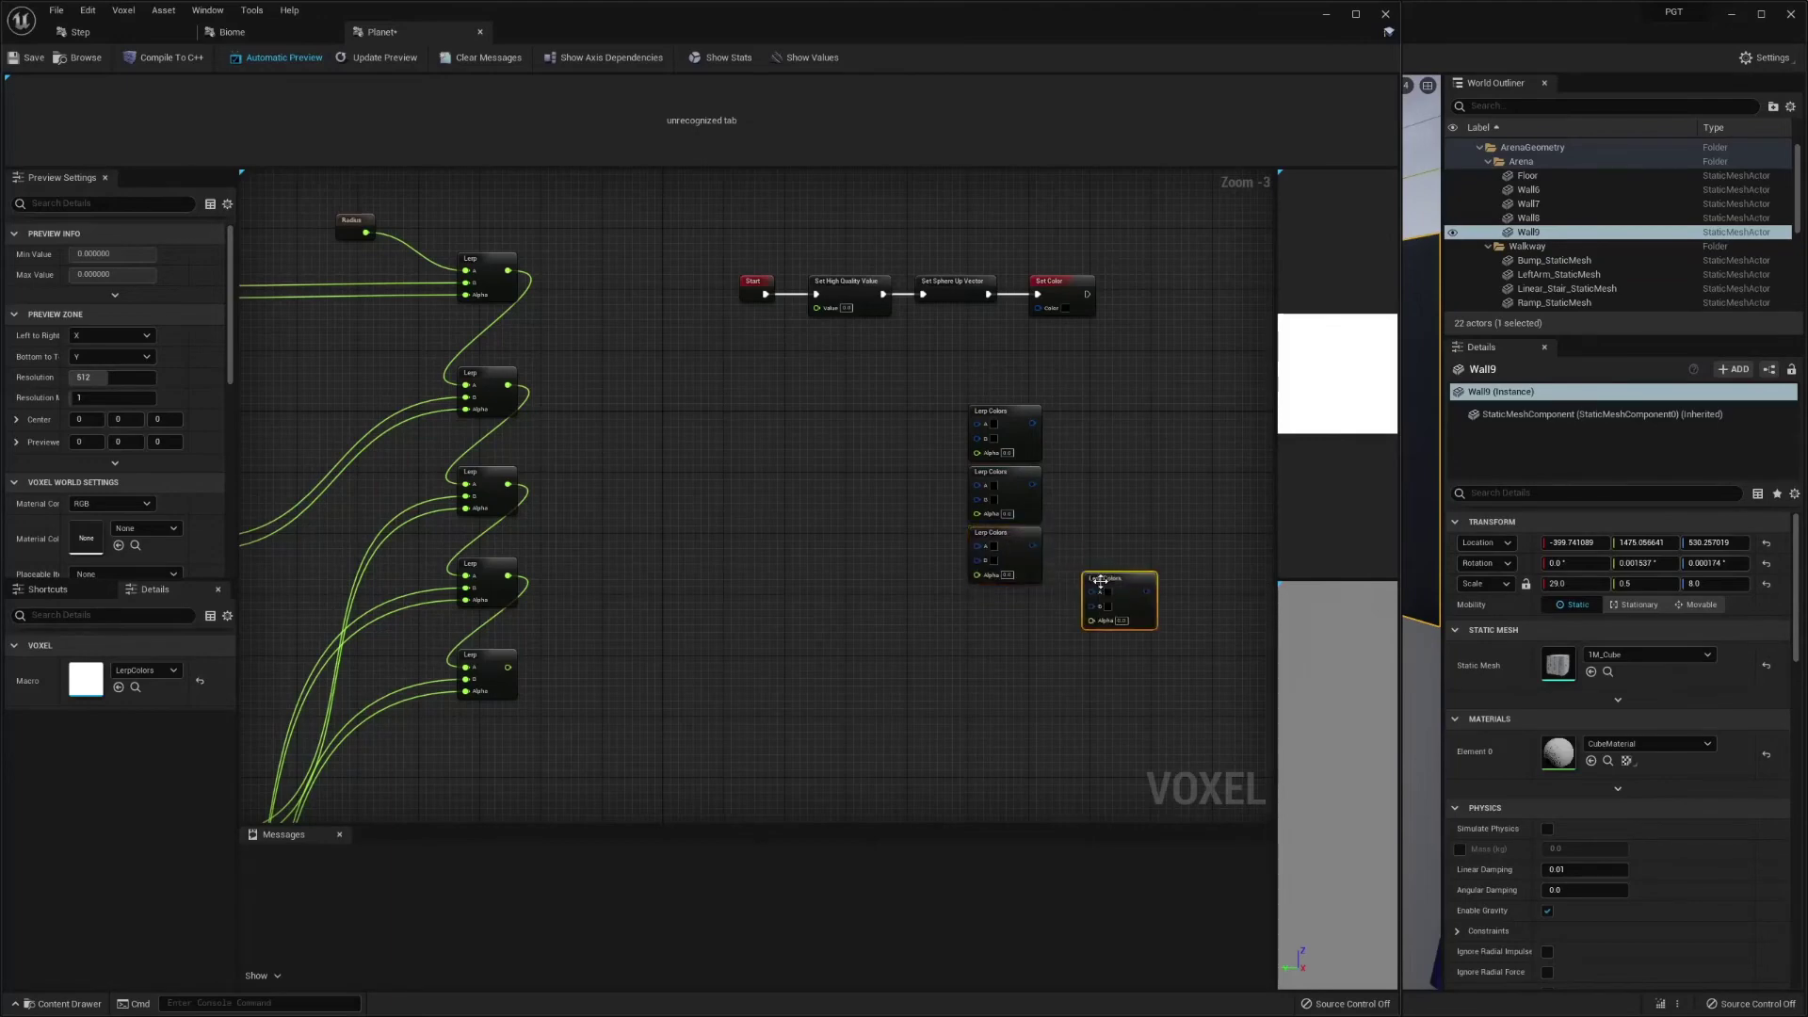
left_click_drag(1124, 585, 1016, 653)
key("ctrl+d")
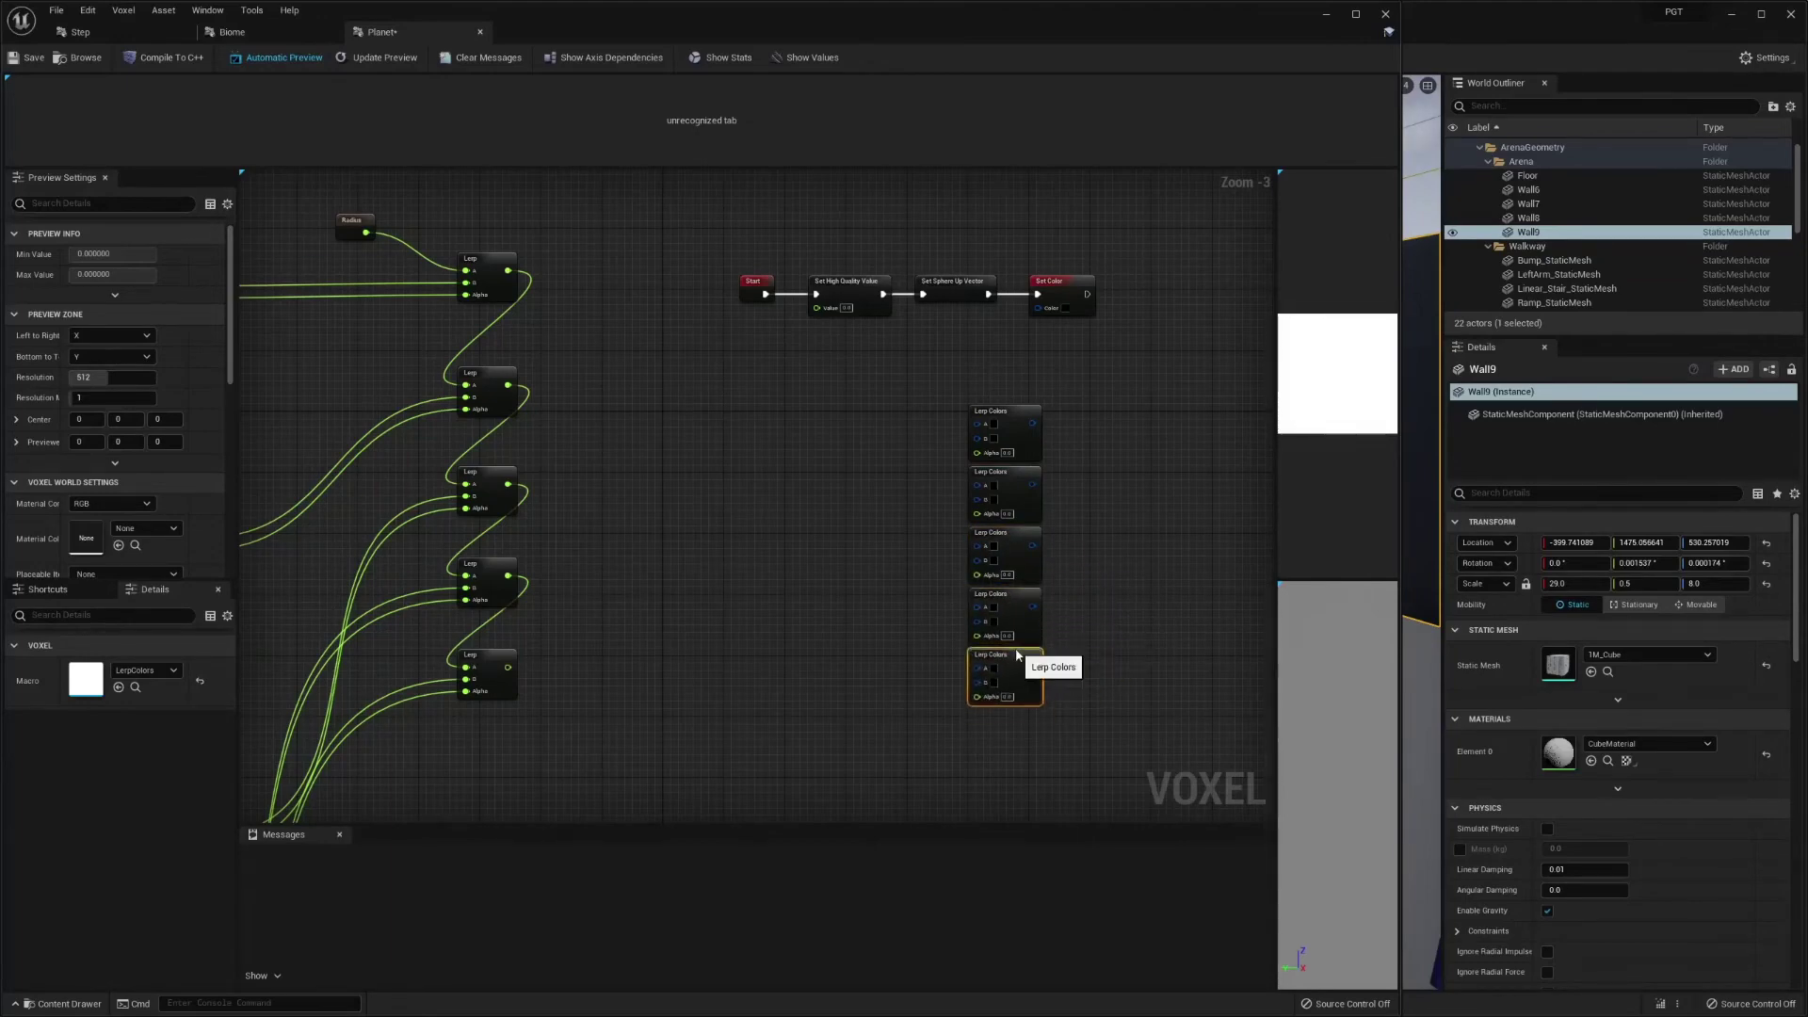
- Connect each Biome node's Biome Alpha Noise output to the Alpha input of the matching Lerp Colors node, in order
right_click_drag(804, 569, 996, 621)
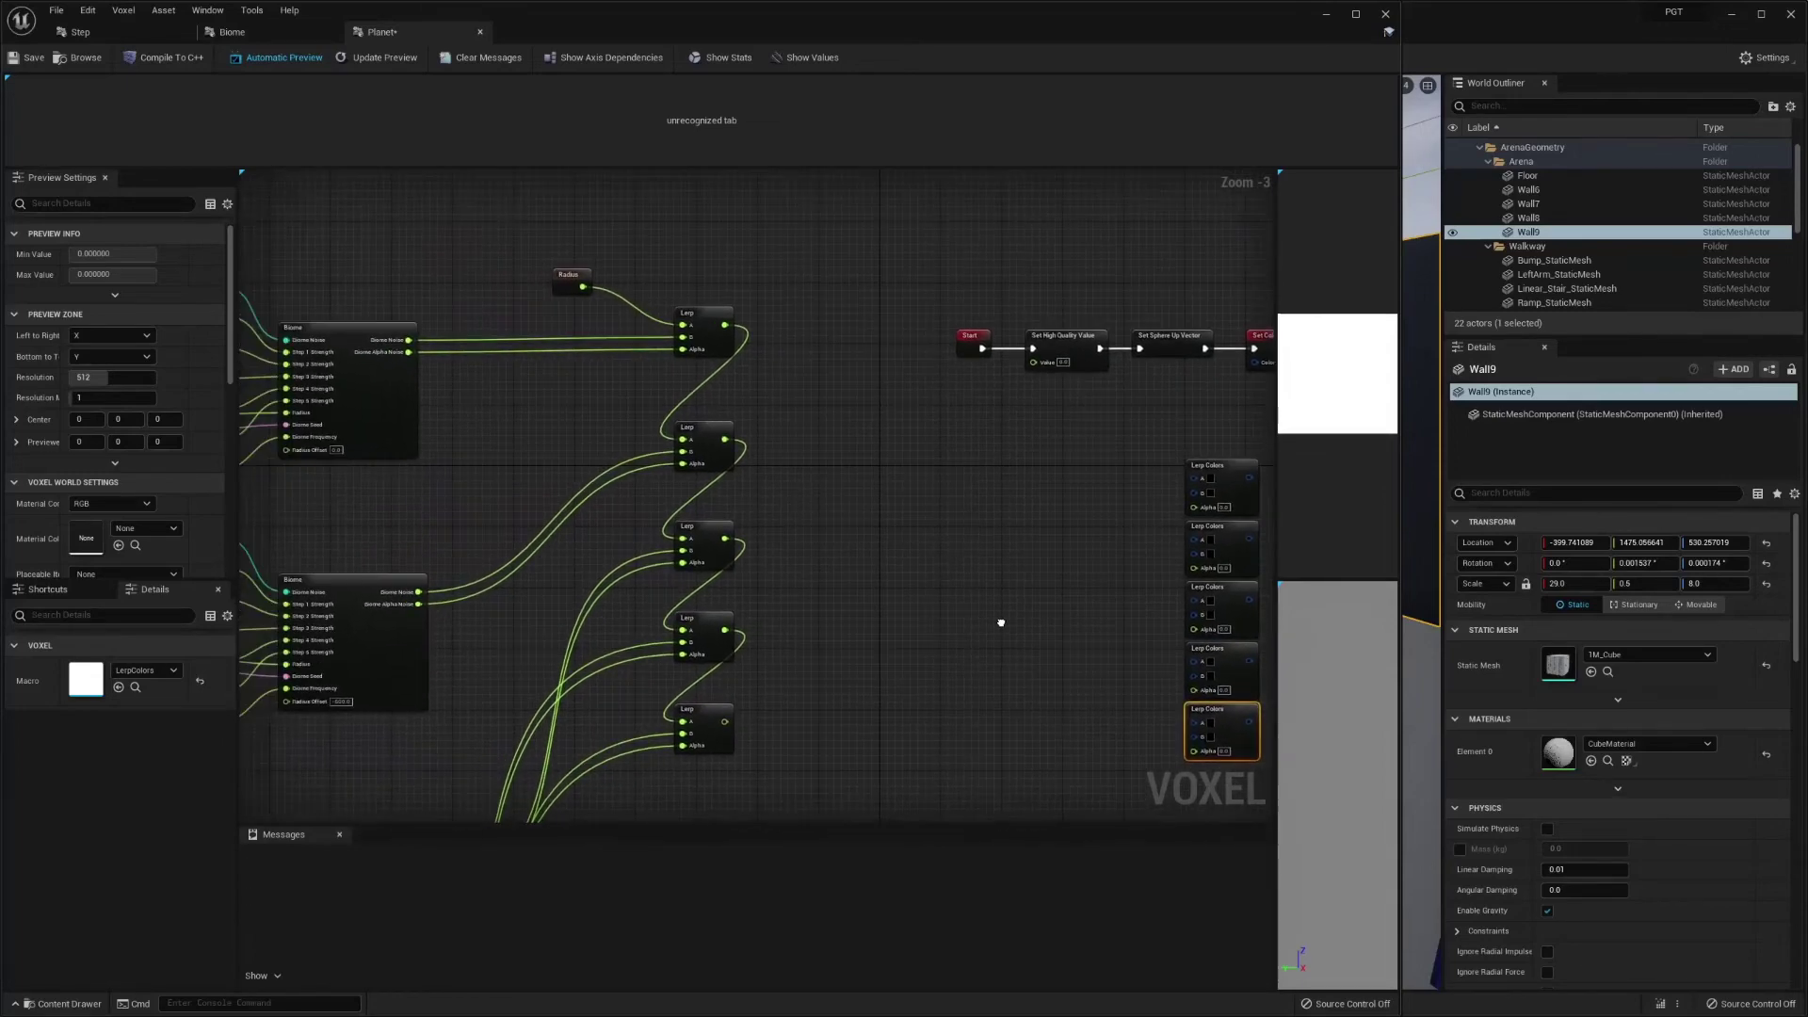
left_click_drag(422, 353, 1208, 509)
left_click_drag(1208, 570, 432, 607)
right_click_drag(549, 664, 499, 484)
left_click_drag(375, 723, 1173, 453)
right_click_drag(1083, 597, 1101, 409)
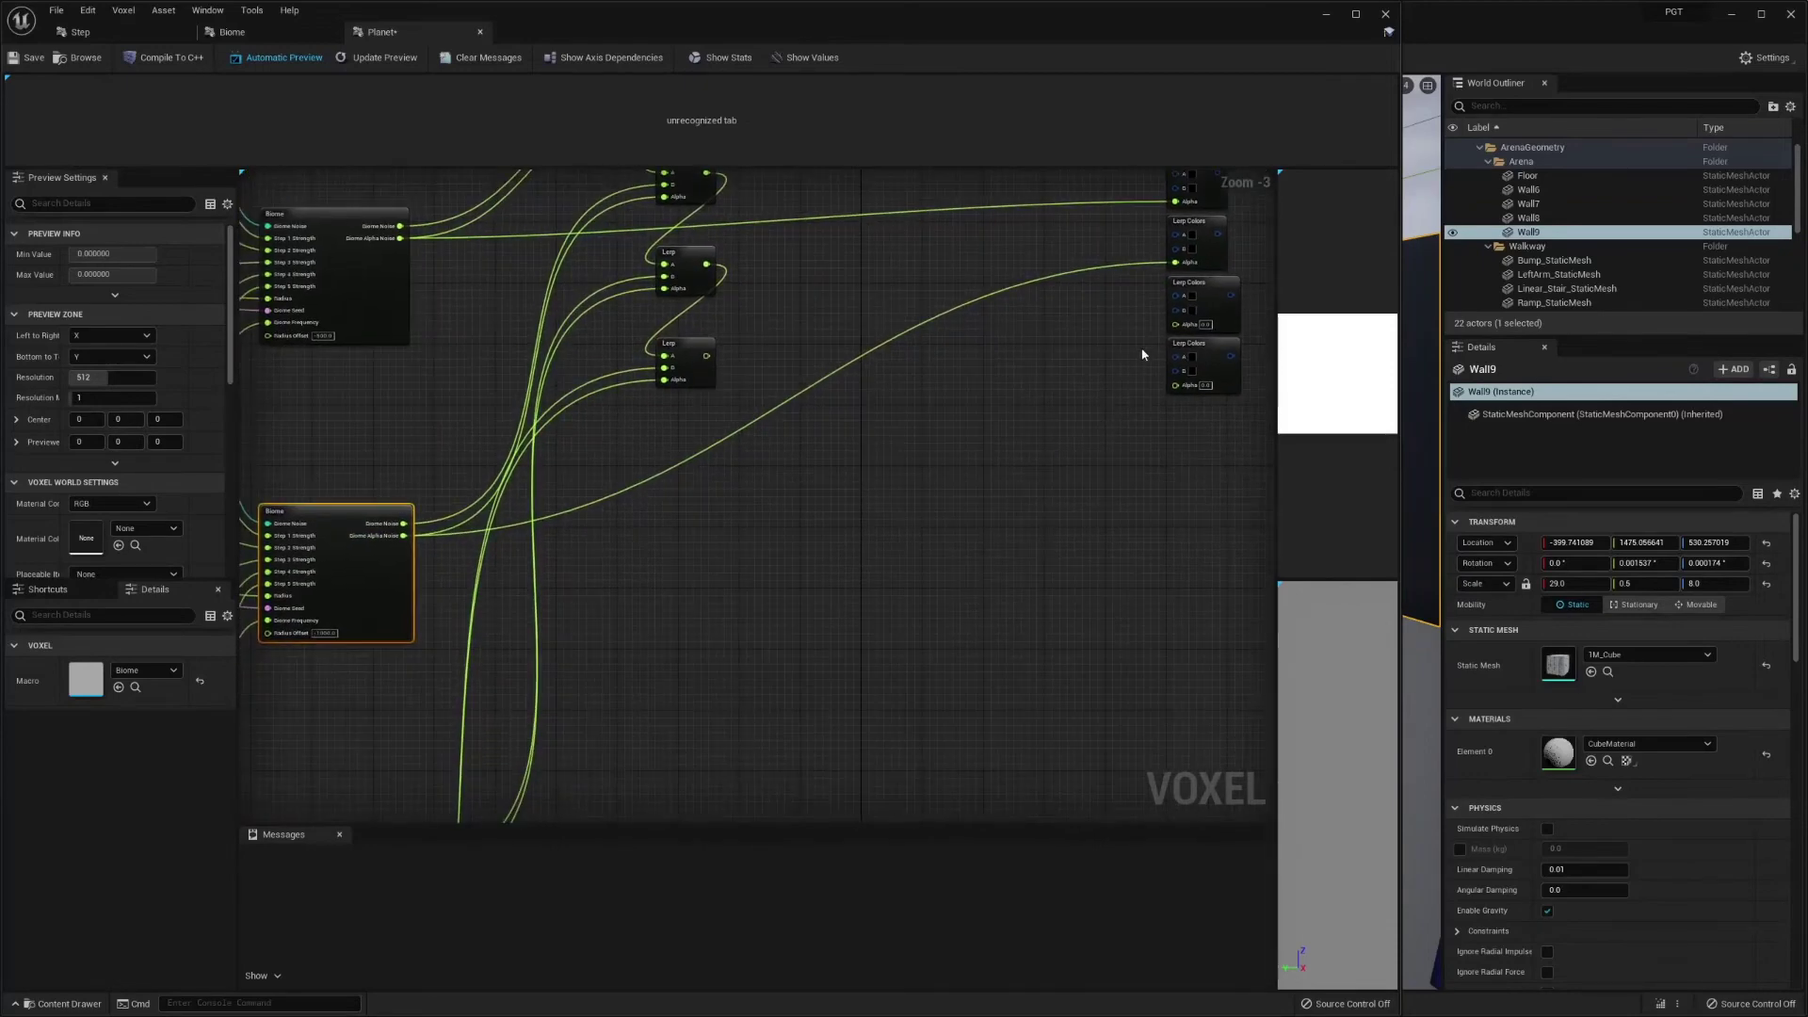
left_click_drag(1176, 324, 398, 580)
right_click_drag(441, 709, 476, 823)
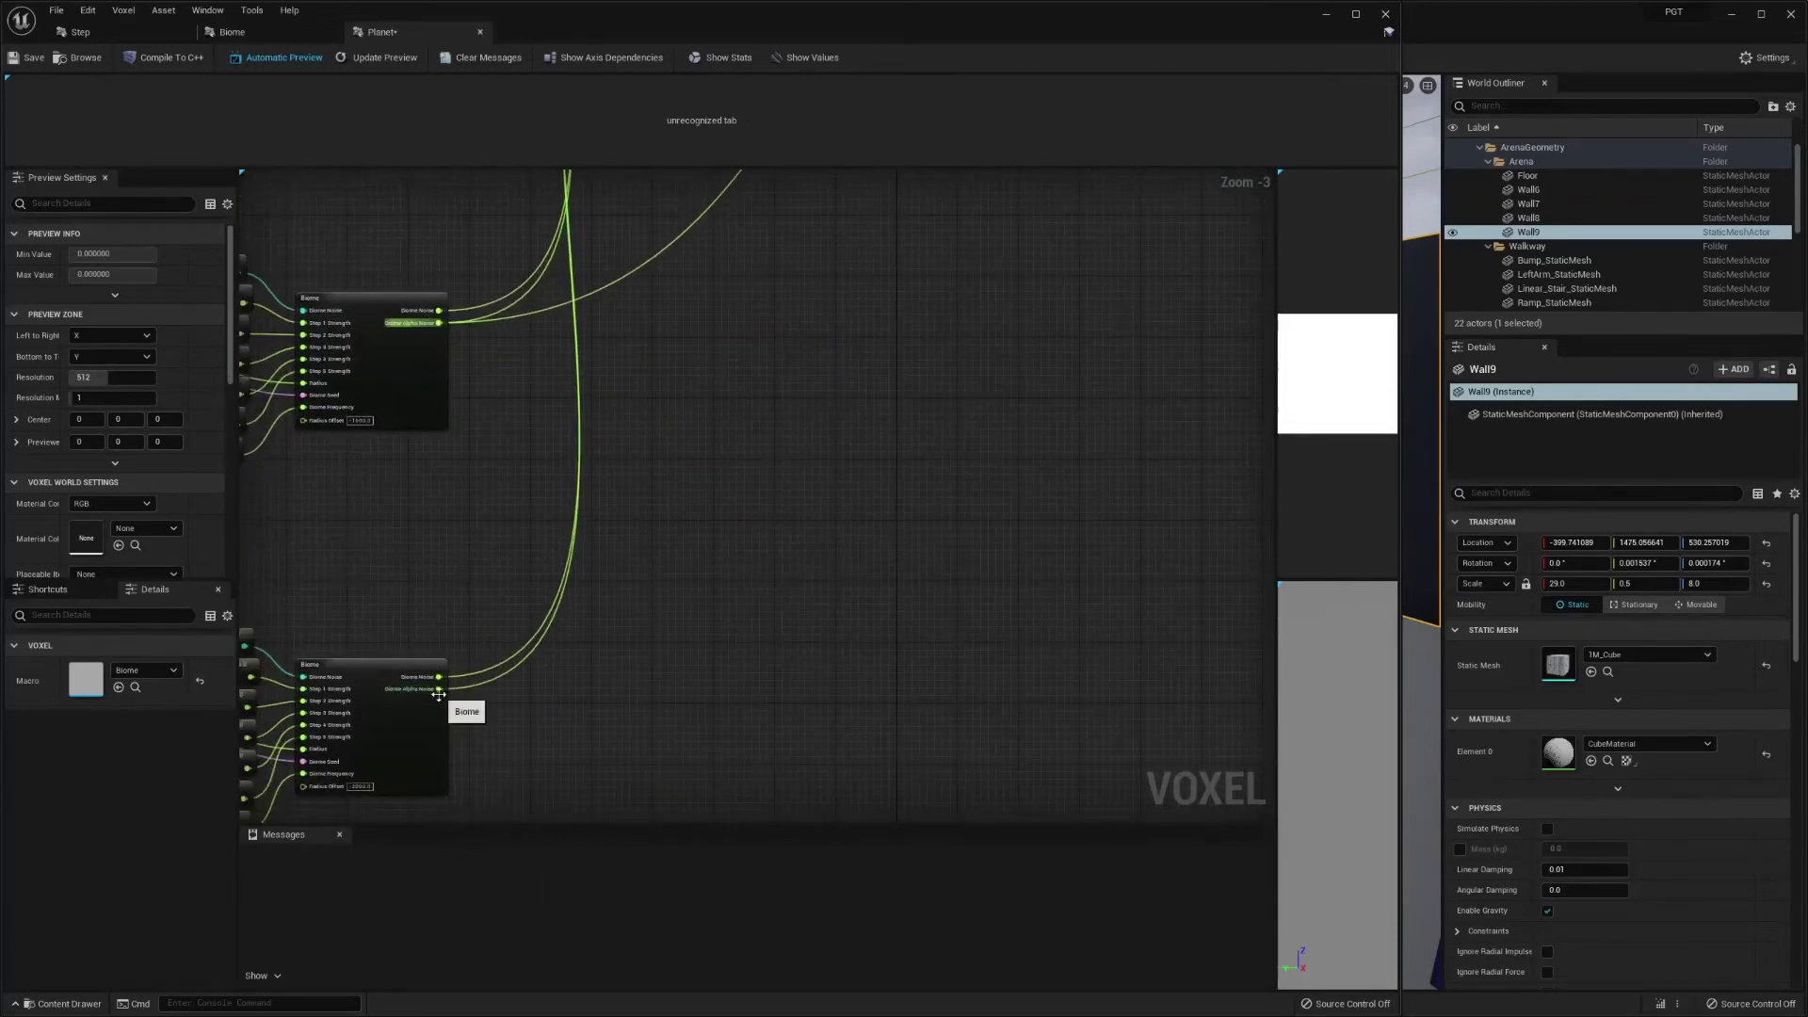
left_click_drag(439, 688, 1227, 292, "ctrl")
- Chain the five Lerp Colors nodes by wiring each output into the A input of the one below
right_click_drag(1172, 468, 1037, 821)
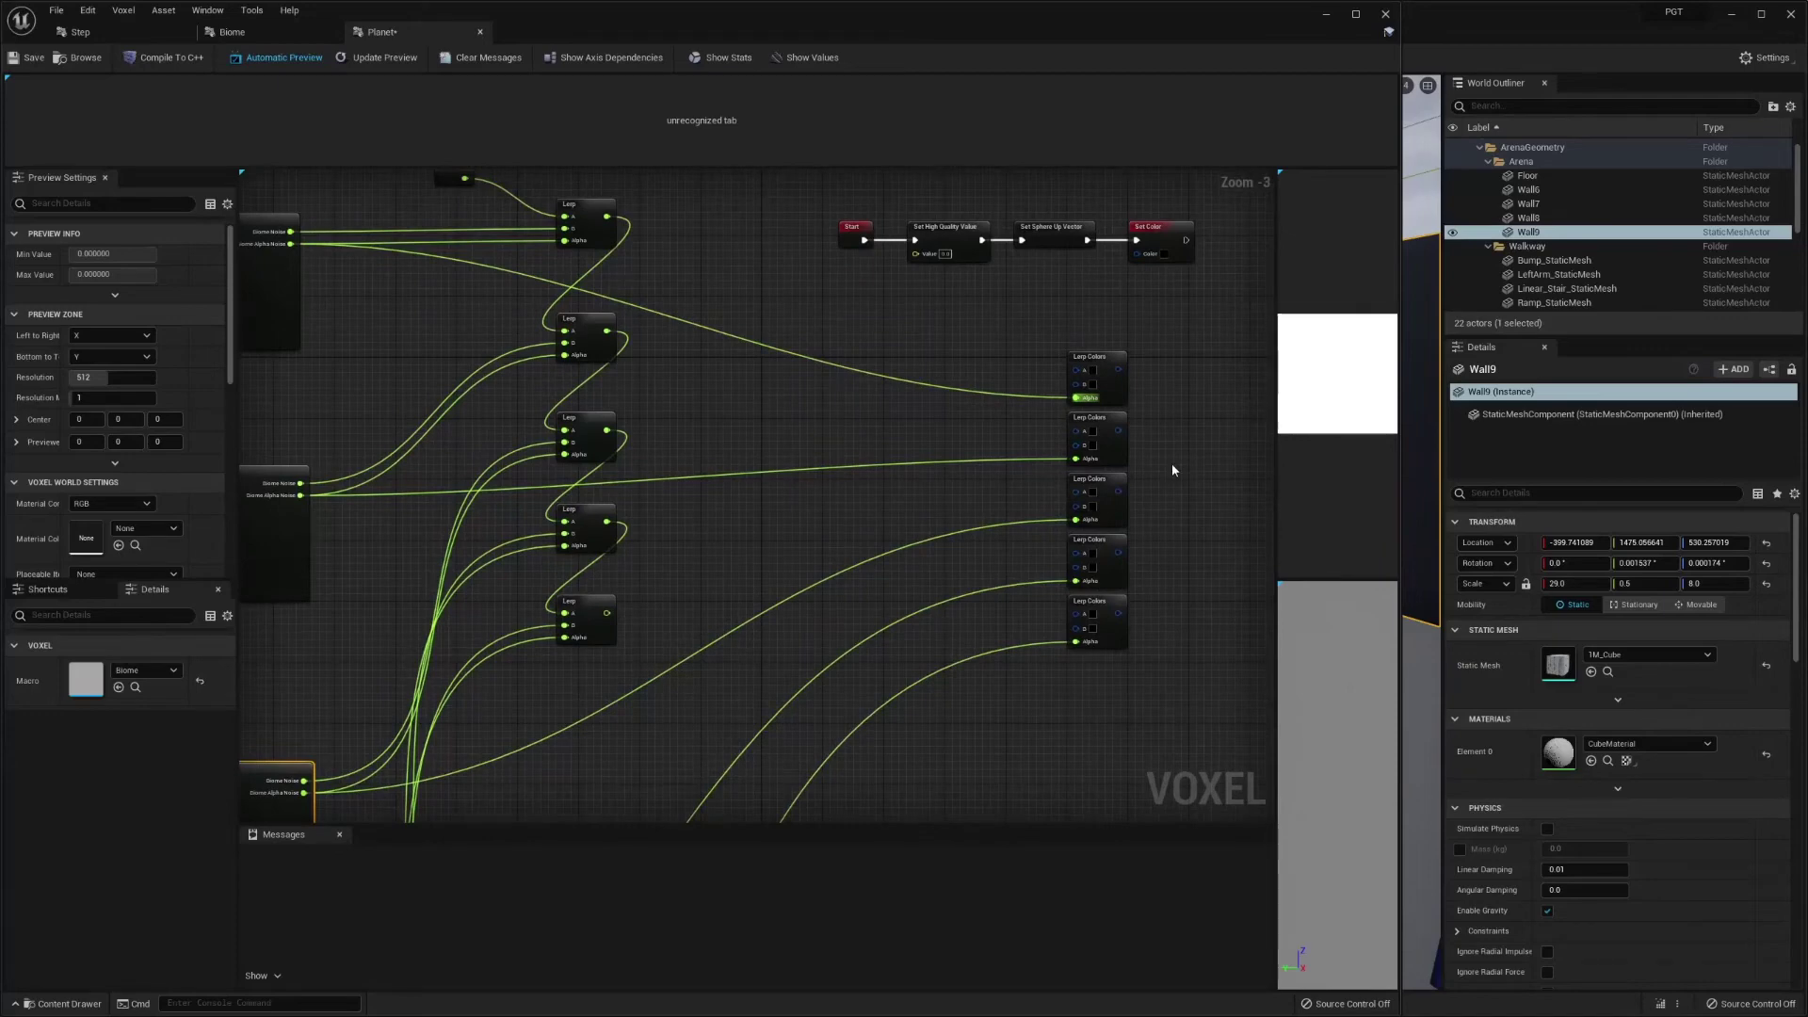
left_click_drag(1119, 371, 1083, 614)
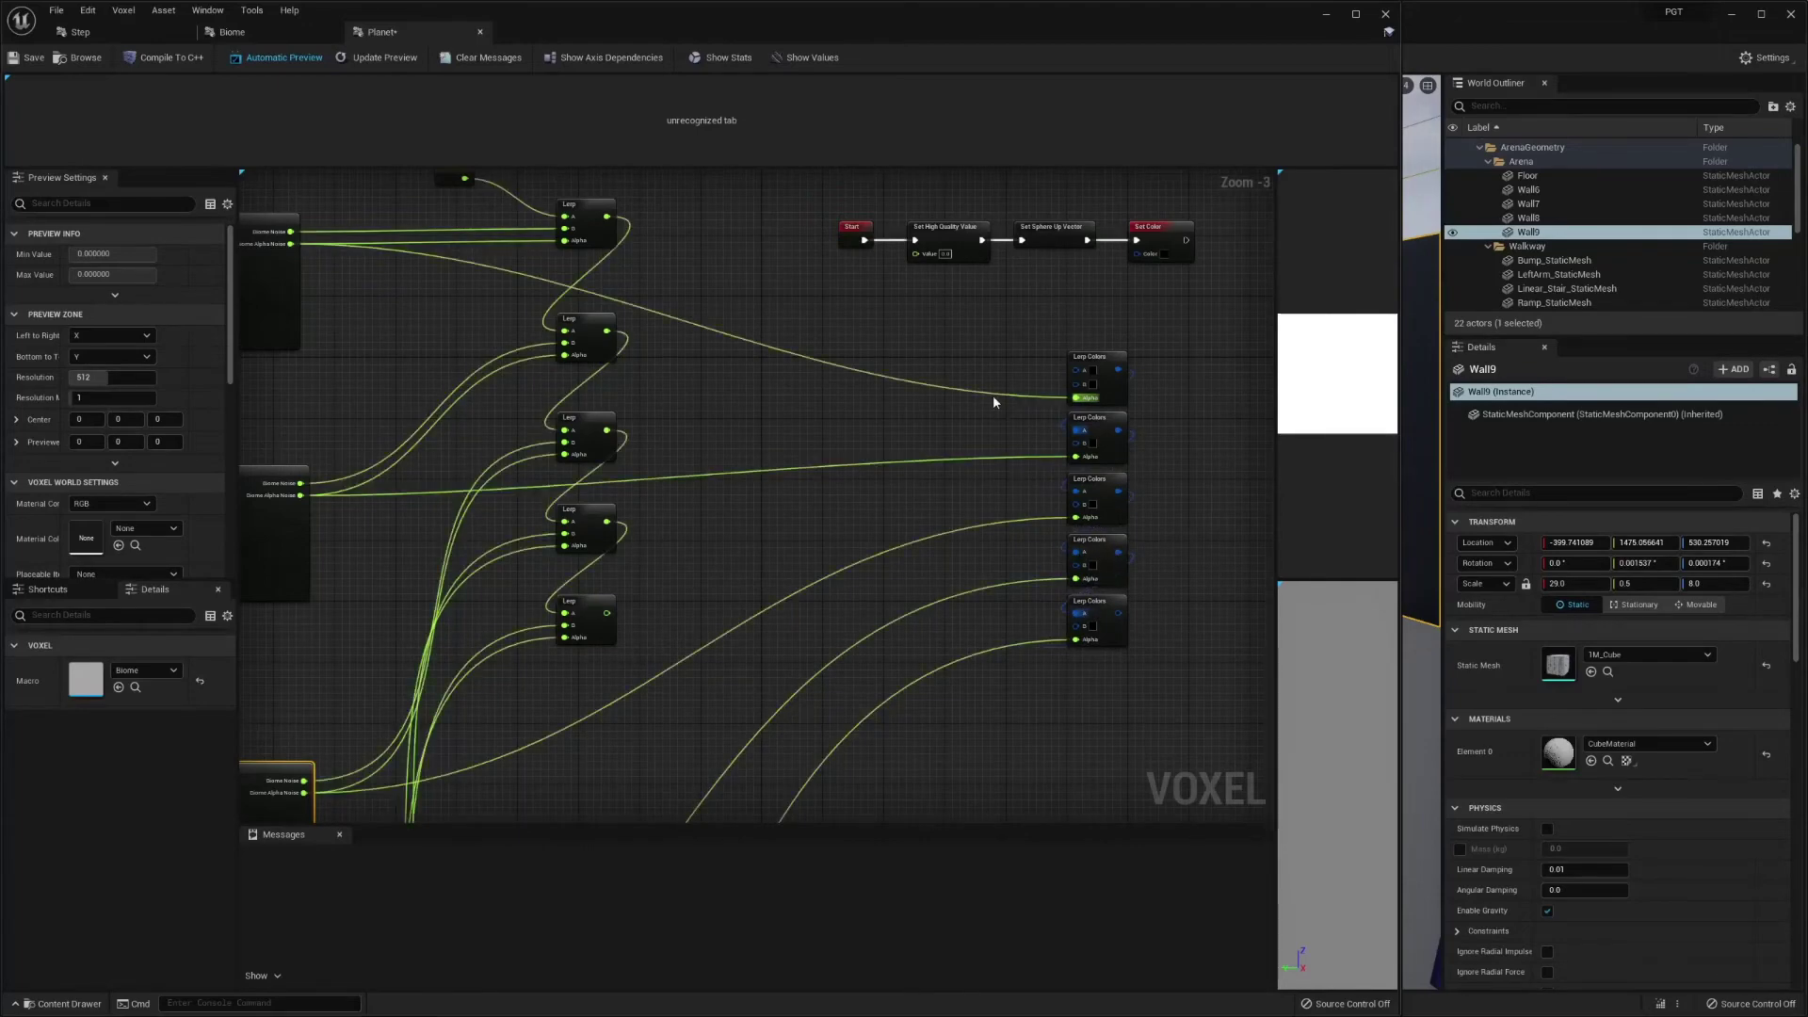
mouse_move(994, 395)
right_mouse_down()
mouse_move(988, 453)
mouse_move(978, 406)
right_mouse_up()
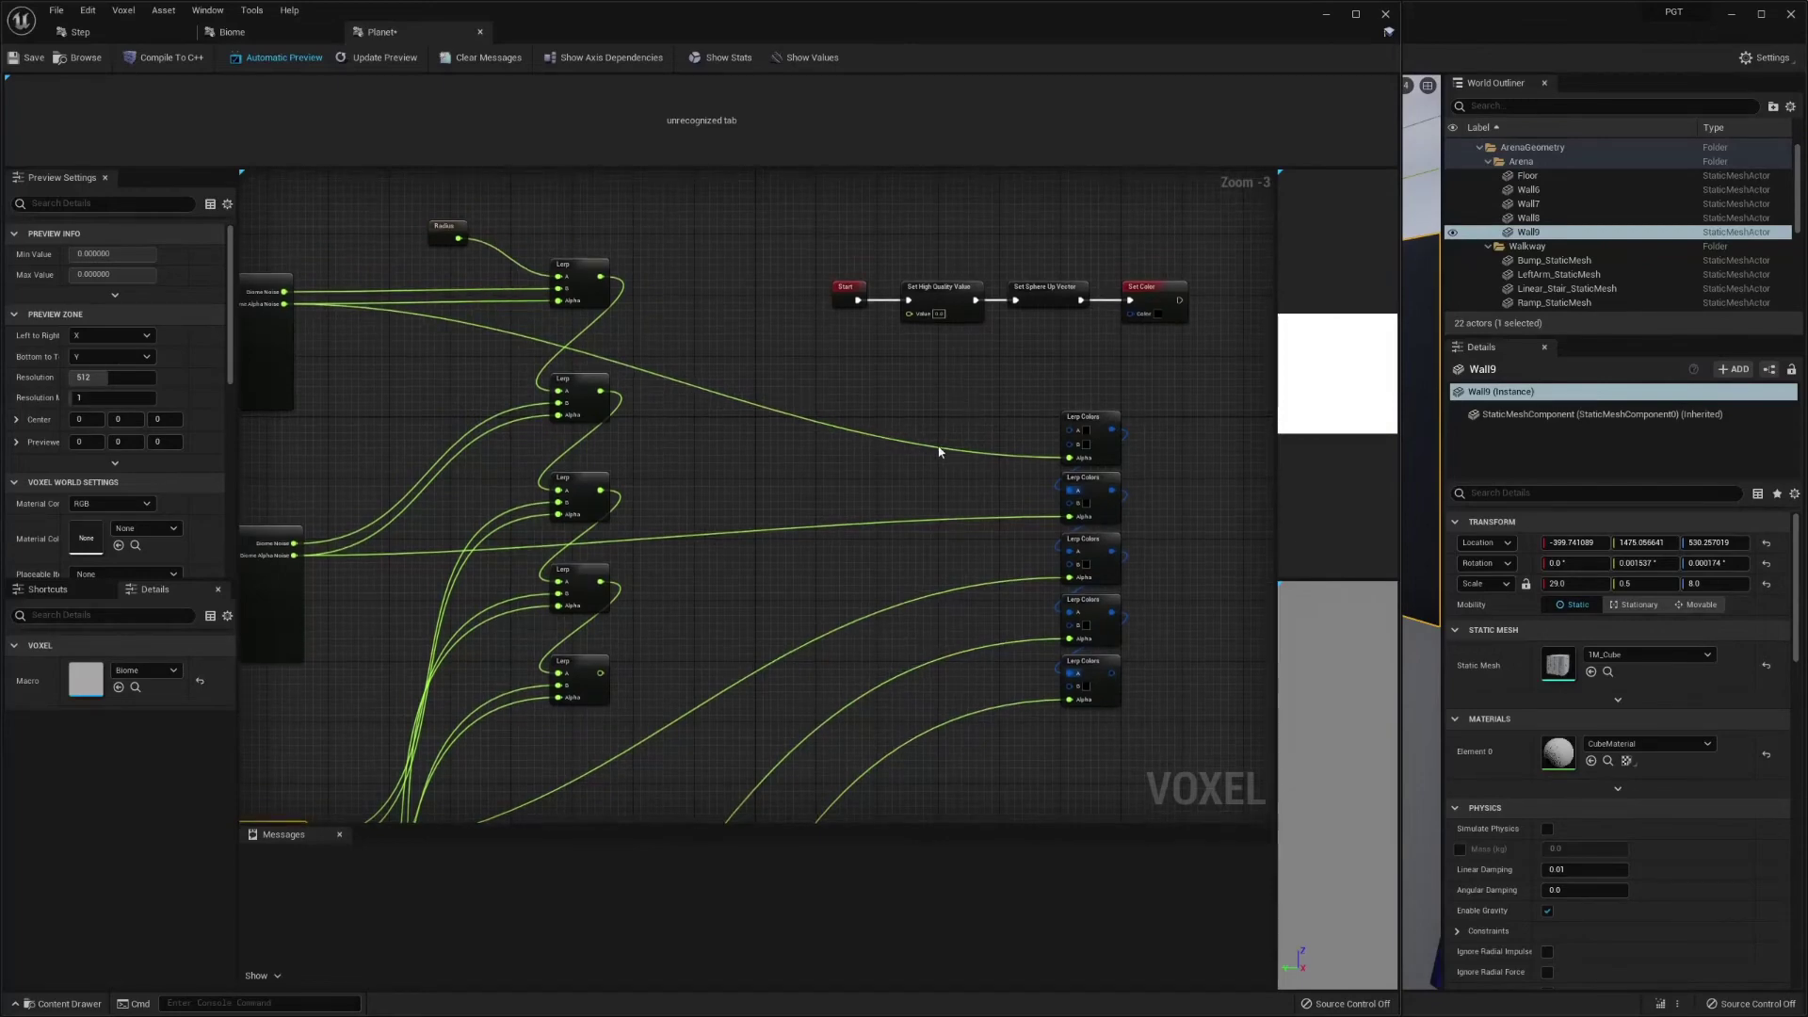
- Place the "Biome 1 | Color" variable and connect it to both A and B of the first Lerp Colors node
right_click(947, 421)
type("biome 1")
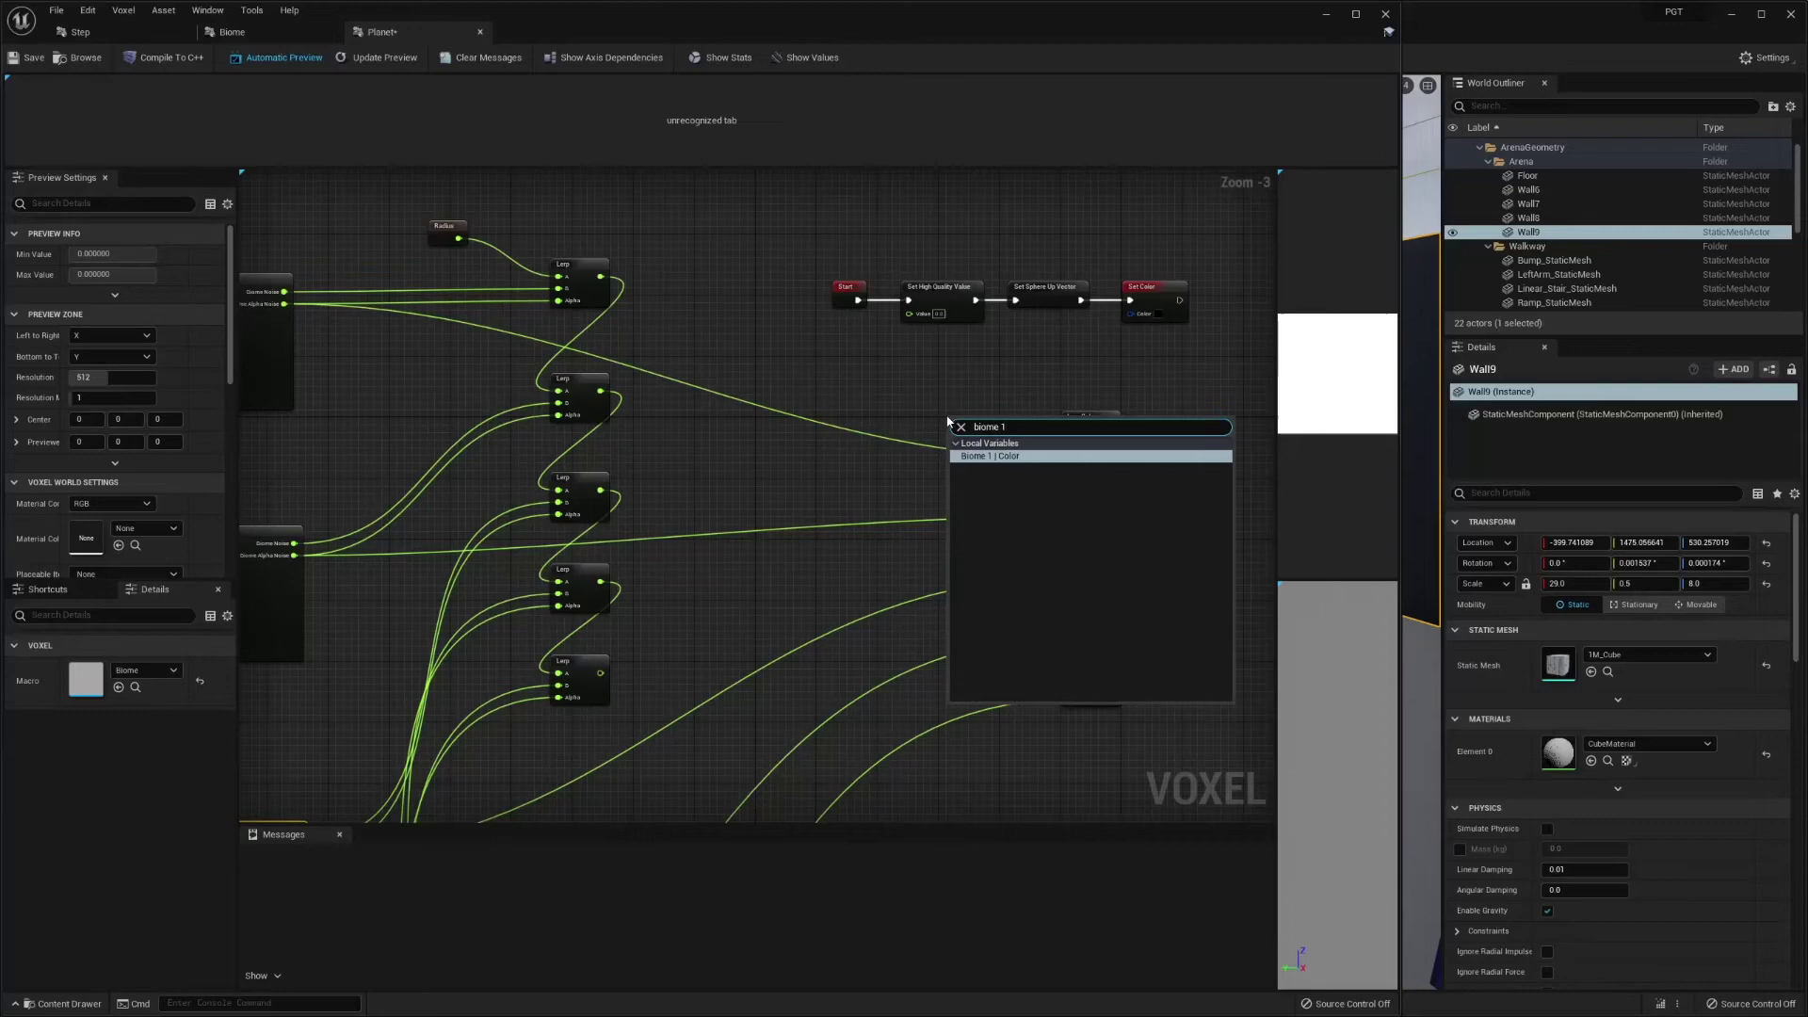
key("Return")
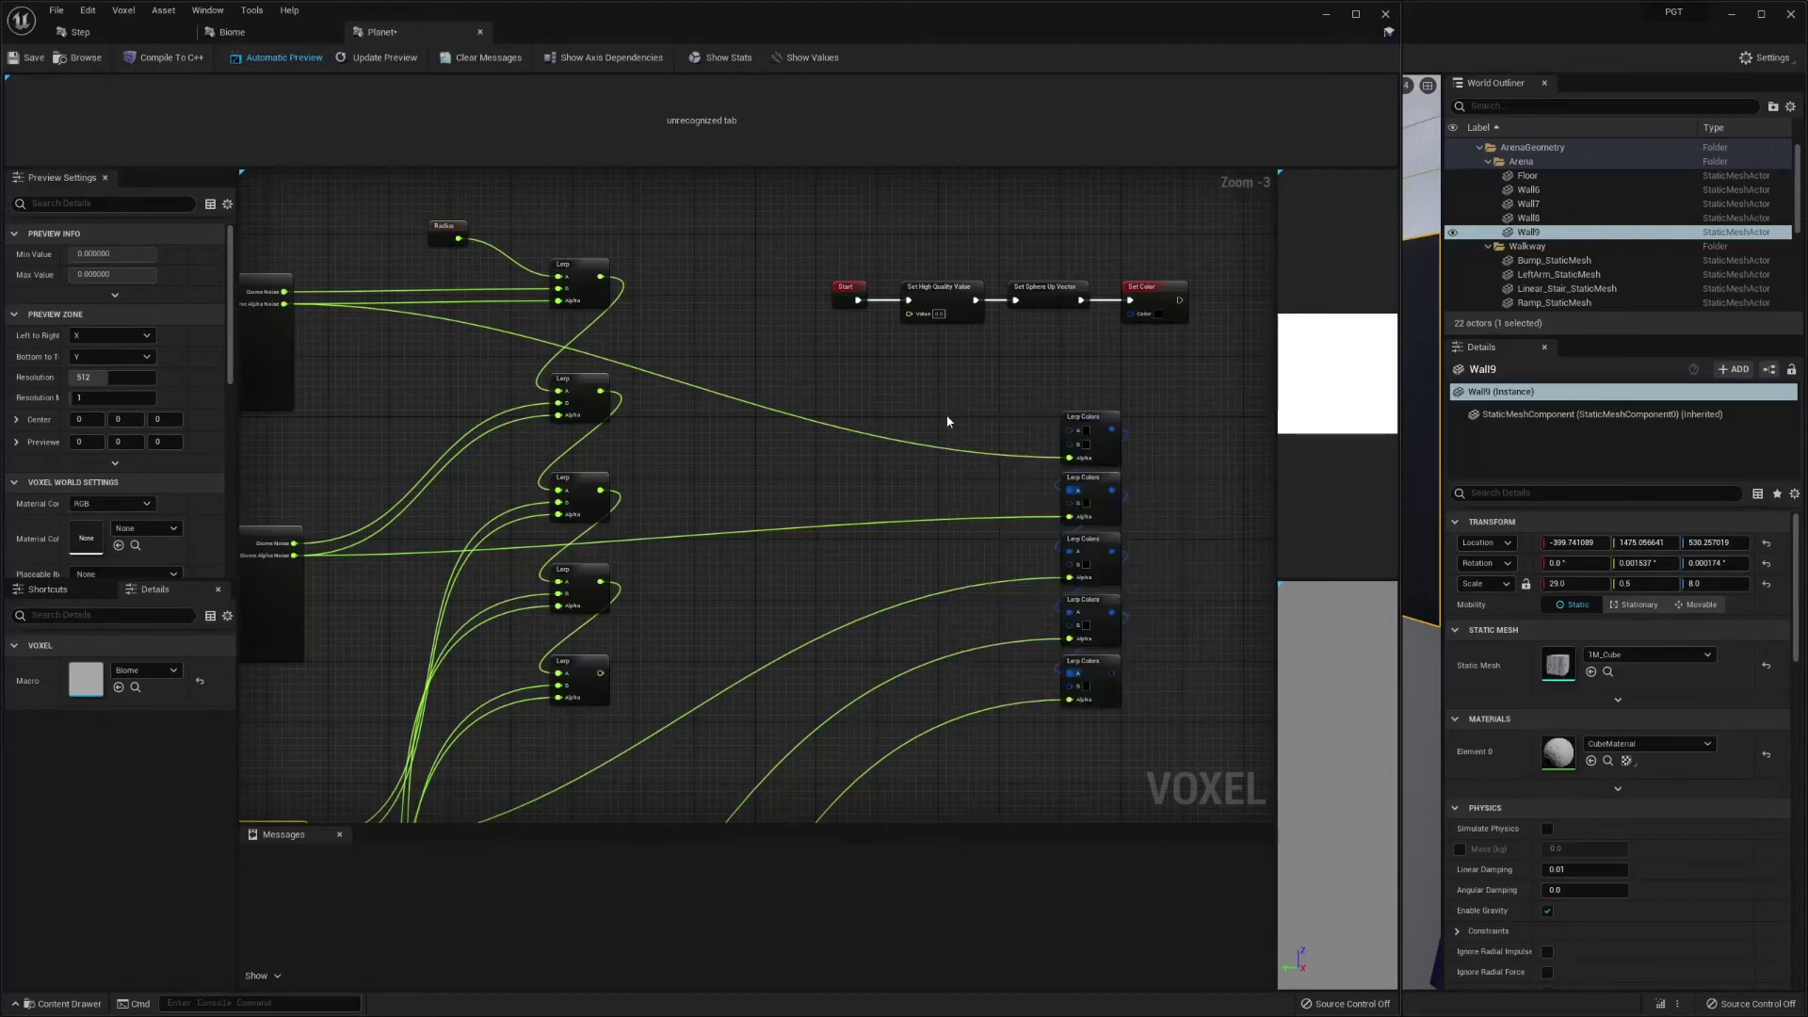
mouse_move(1000, 433)
left_mouse_down()
mouse_move(1069, 622)
mouse_move(1078, 435)
mouse_move(1031, 452)
mouse_move(1074, 442)
mouse_move(1012, 418)
left_mouse_up()
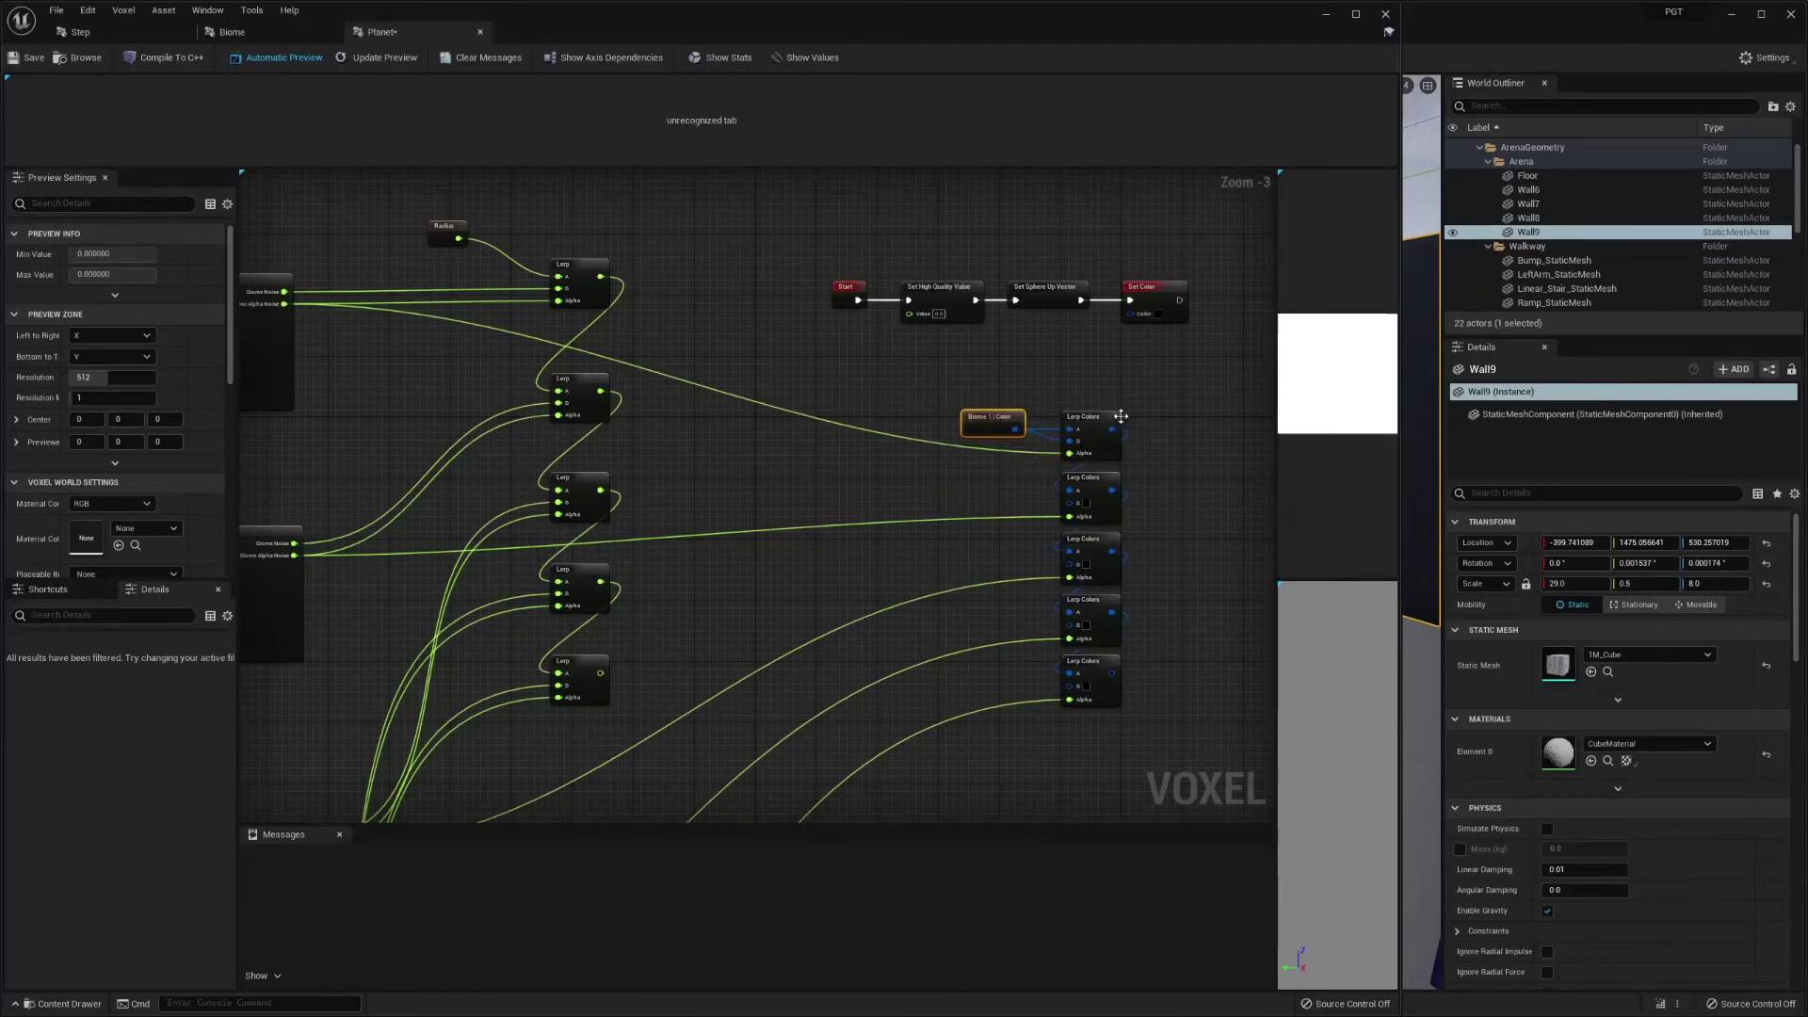
- Place the "Biome 2 | Color" variable and connect it to the B input of the second Lerp Colors node
right_click(973, 472)
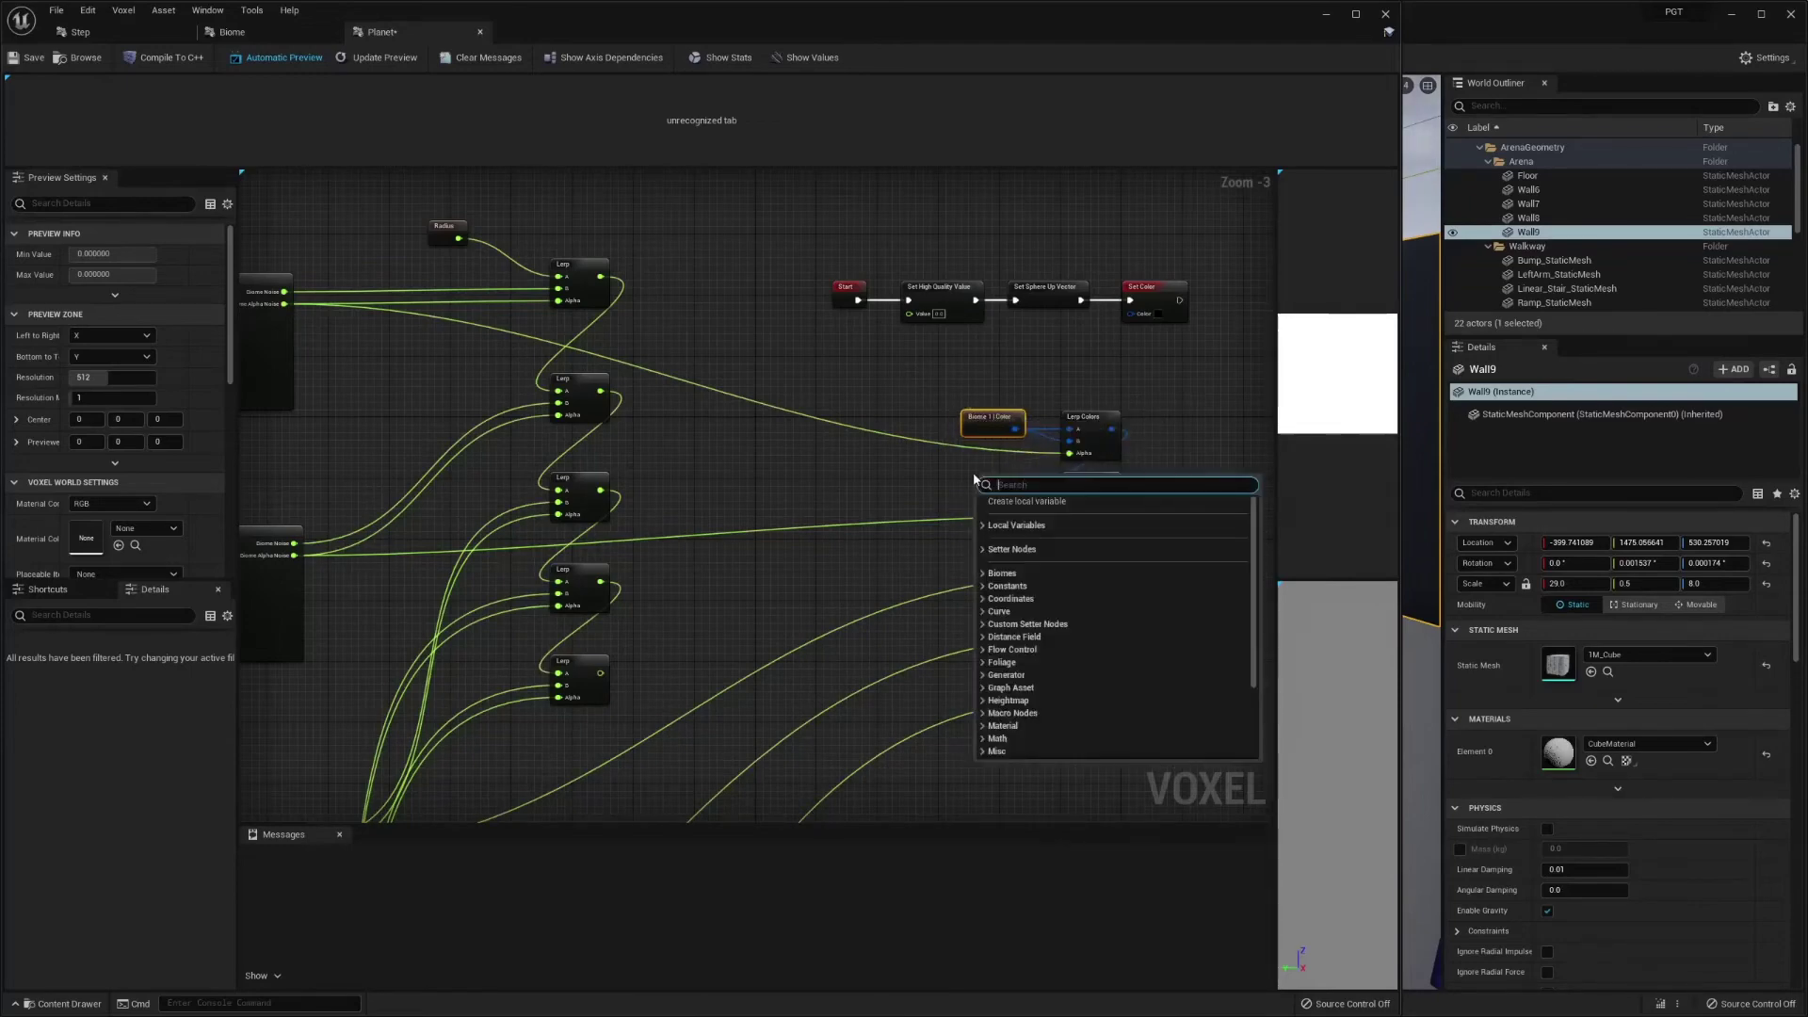
type("biome 2")
key("Return")
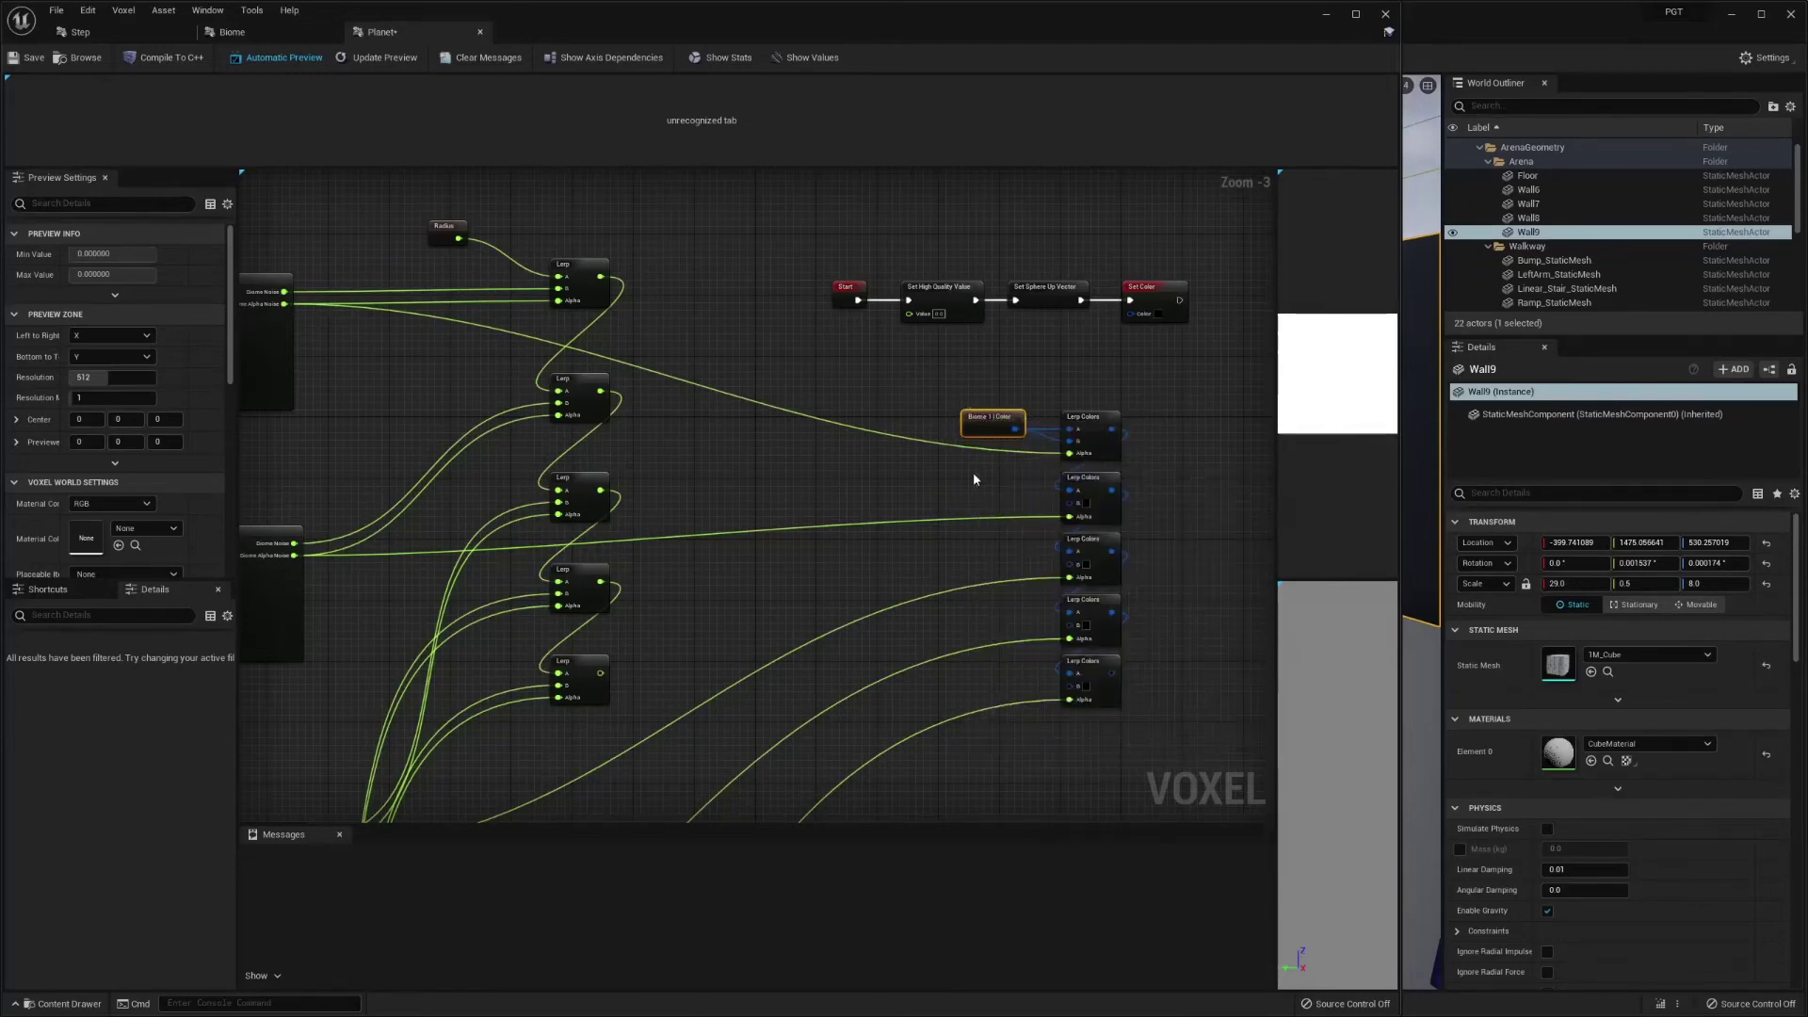
mouse_move(1014, 477)
left_mouse_down()
mouse_move(1073, 506)
mouse_move(989, 497)
left_mouse_up()
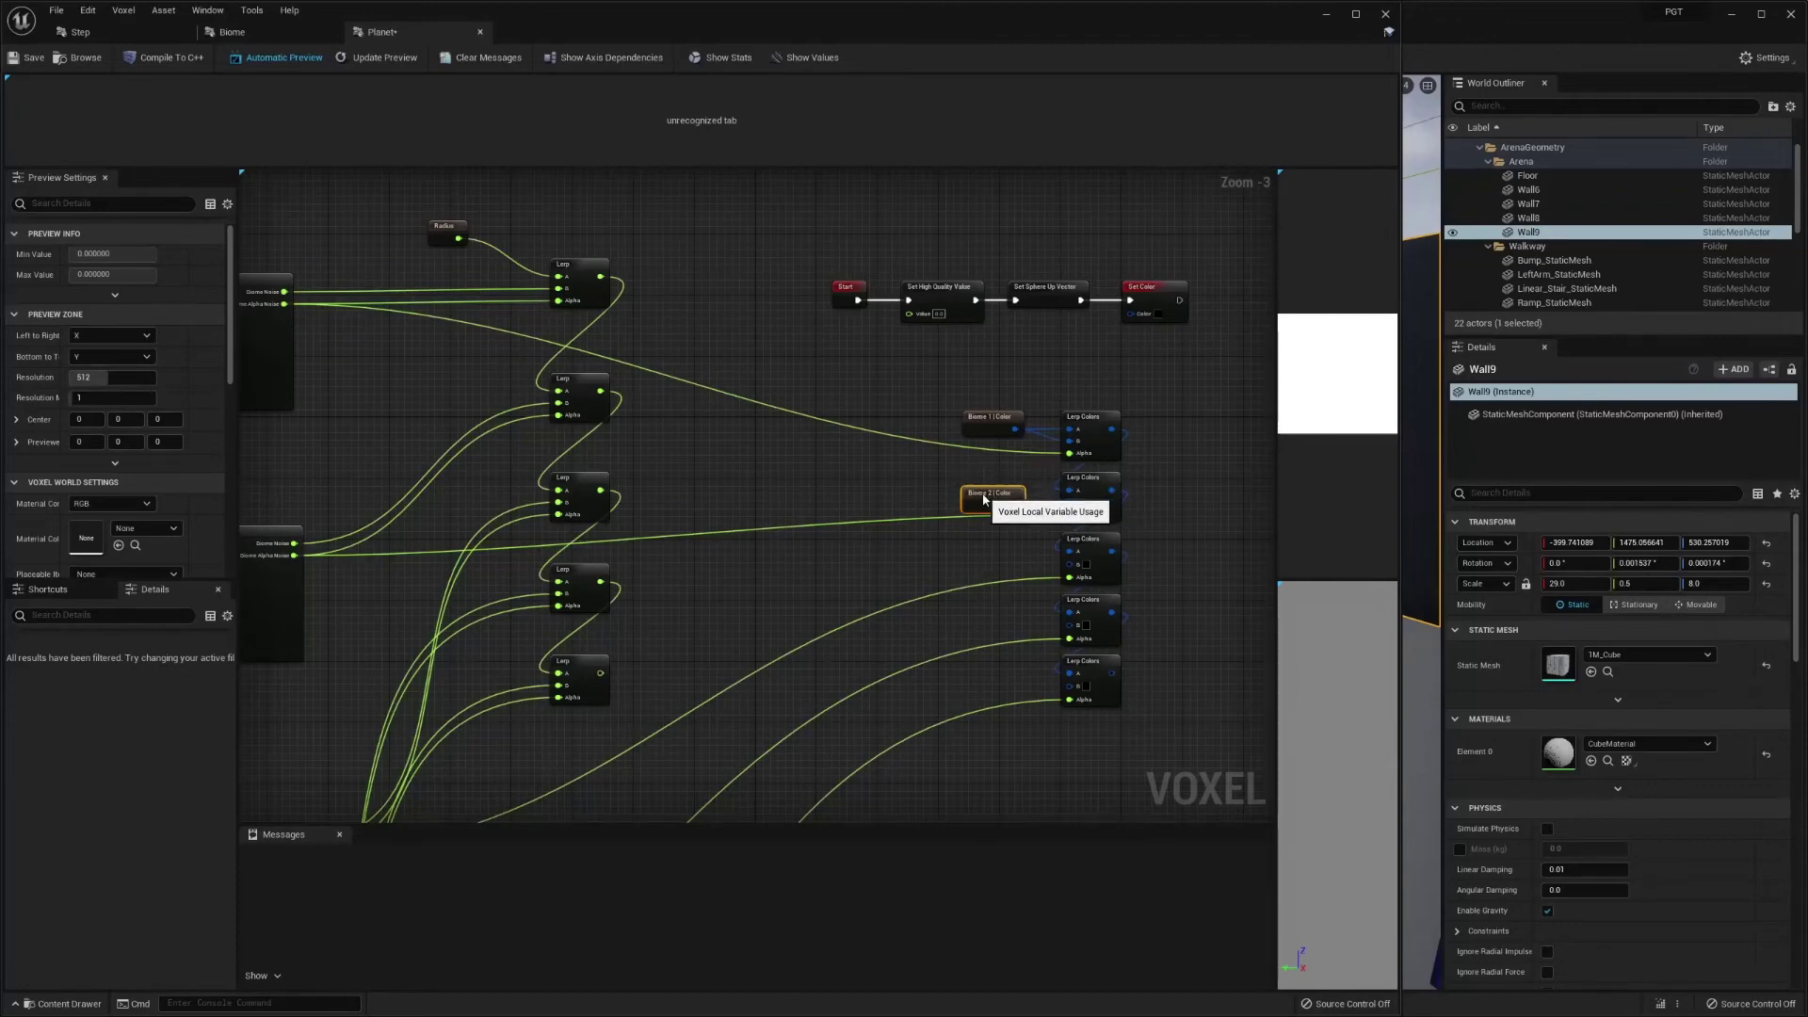
- Place the "Biome 3 | Color" variable and connect it to the B input of the third Lerp Colors node
right_click(977, 560)
type("boiom")
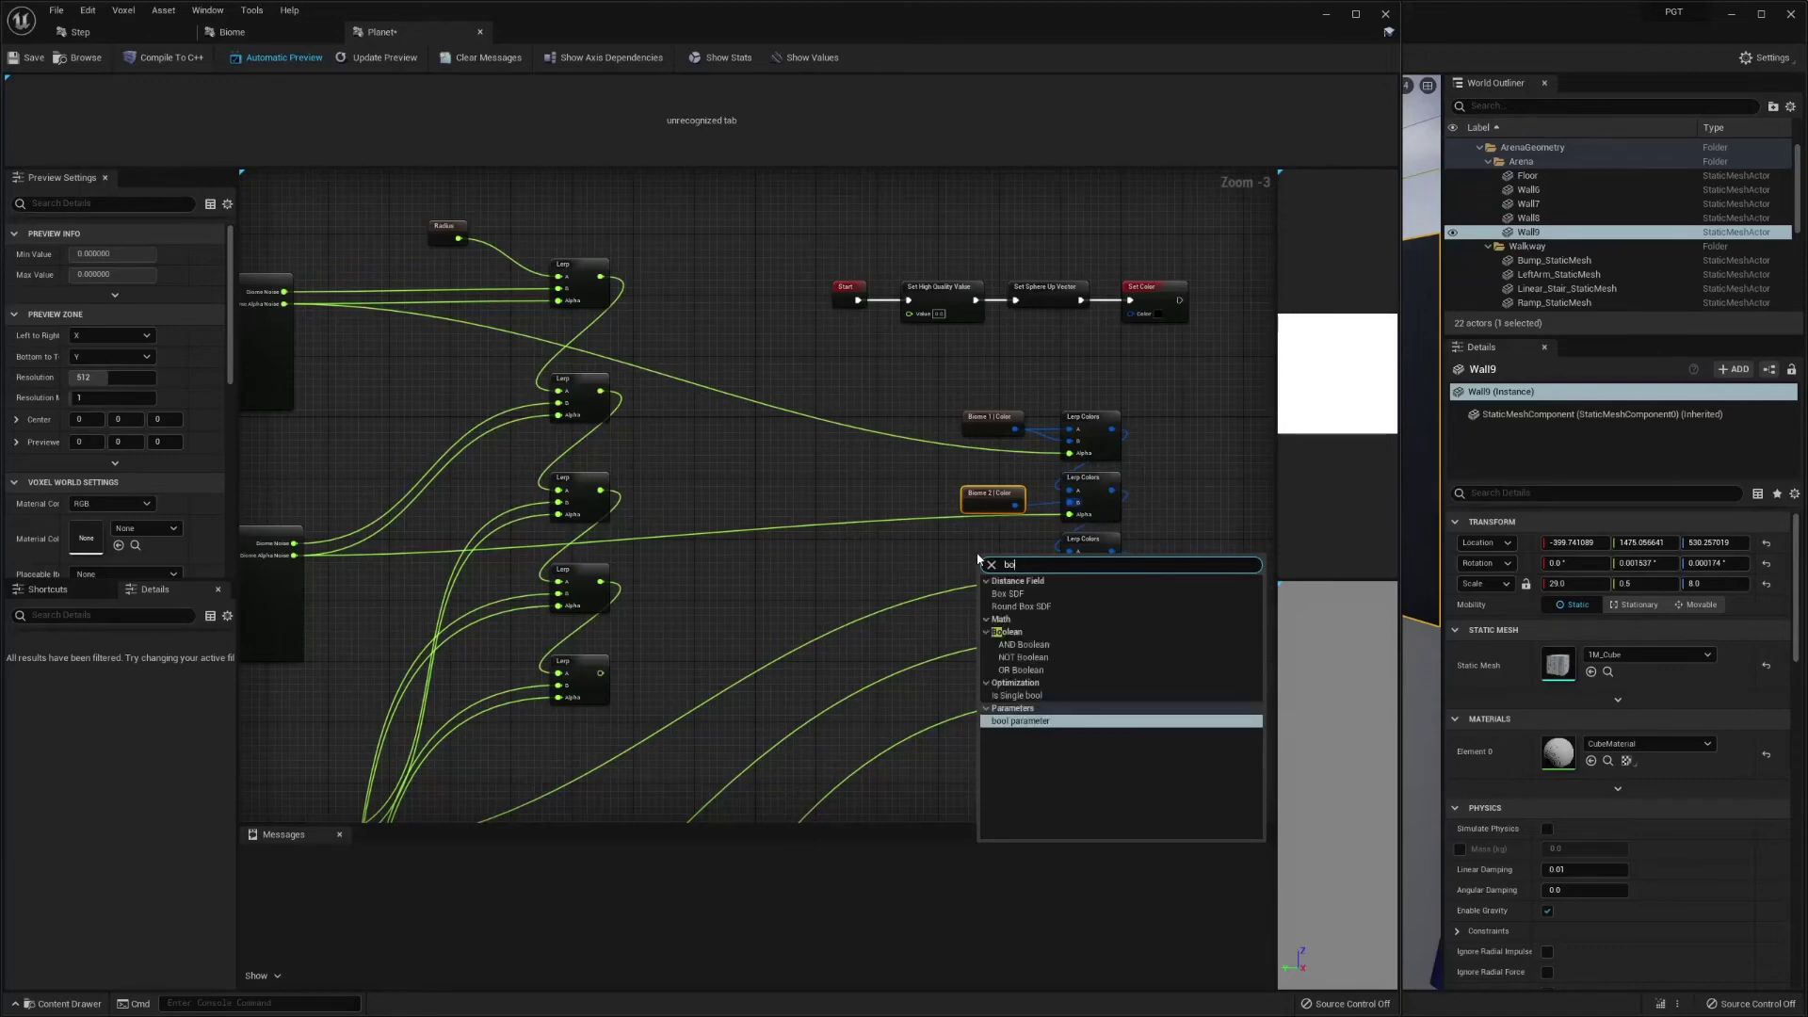
key("BackSpace")
key("BackSpace")
key("BackSpace")
type("iome 3")
key("Return")
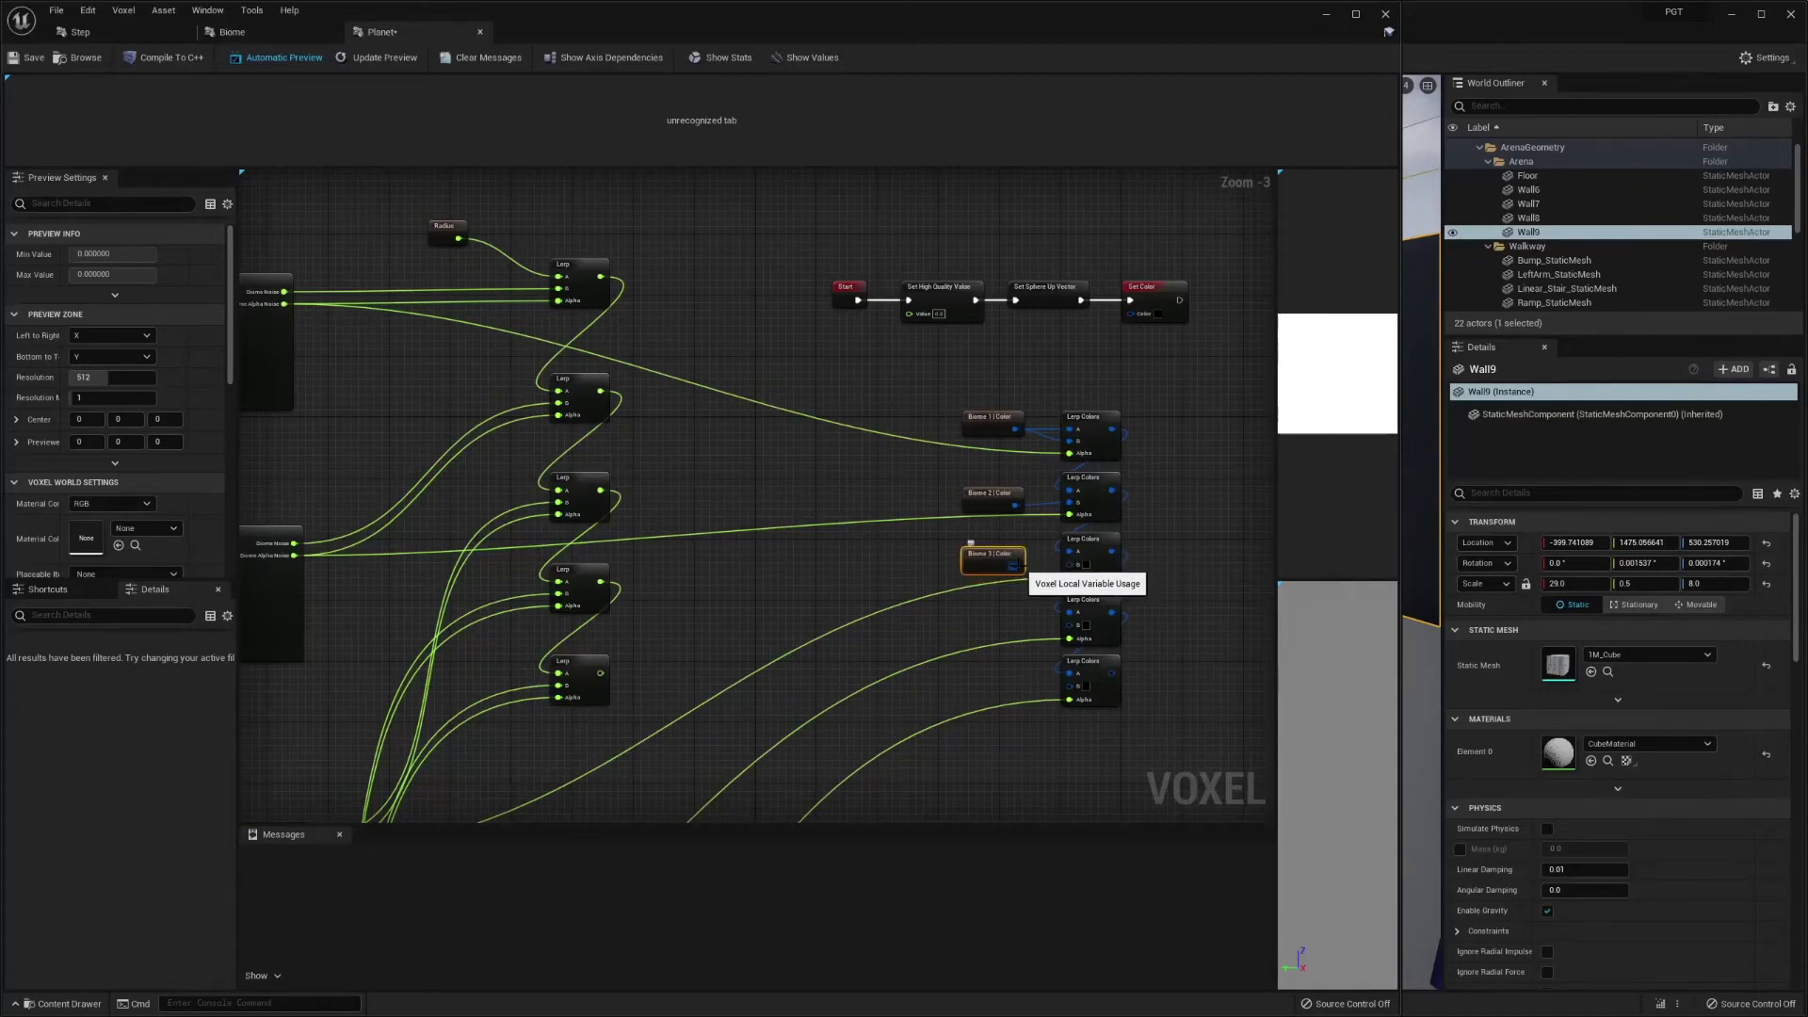
left_click_drag(1015, 566, 1070, 563)
- Place the "Biome 4 | Color" variable and connect it to the B input of the fourth Lerp Colors node
right_click(1000, 608)
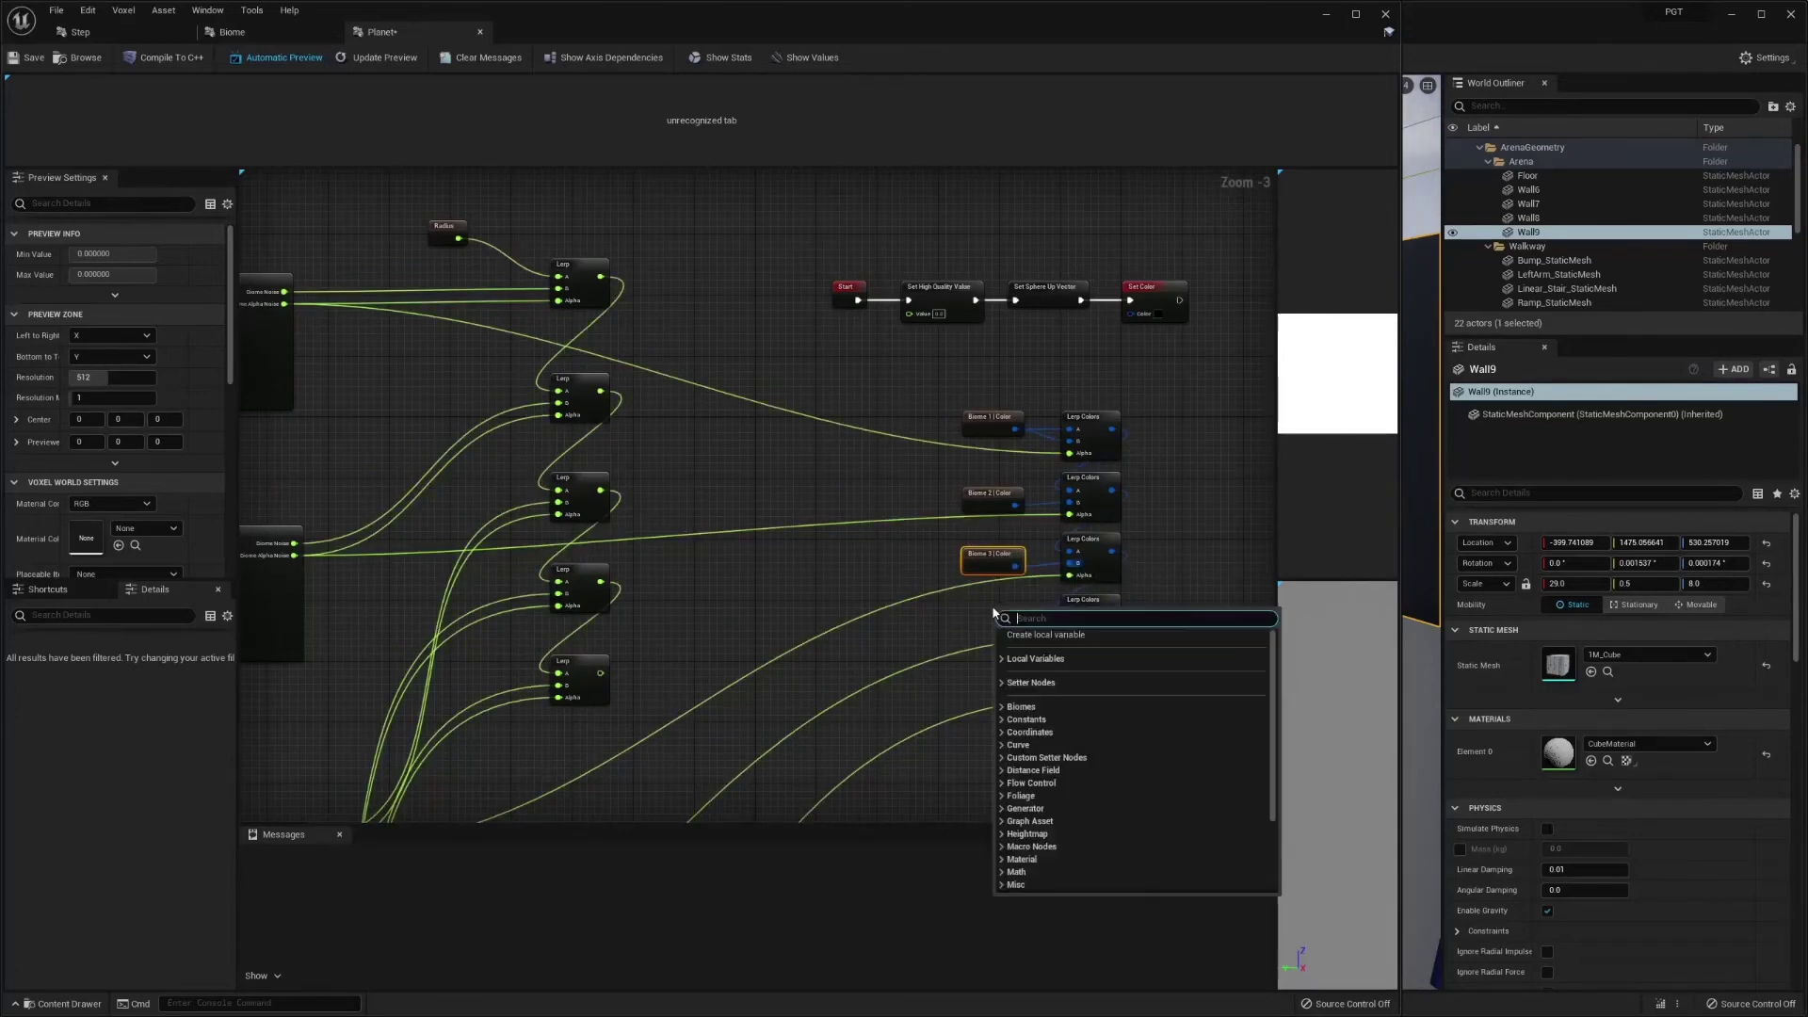
type("biome 4")
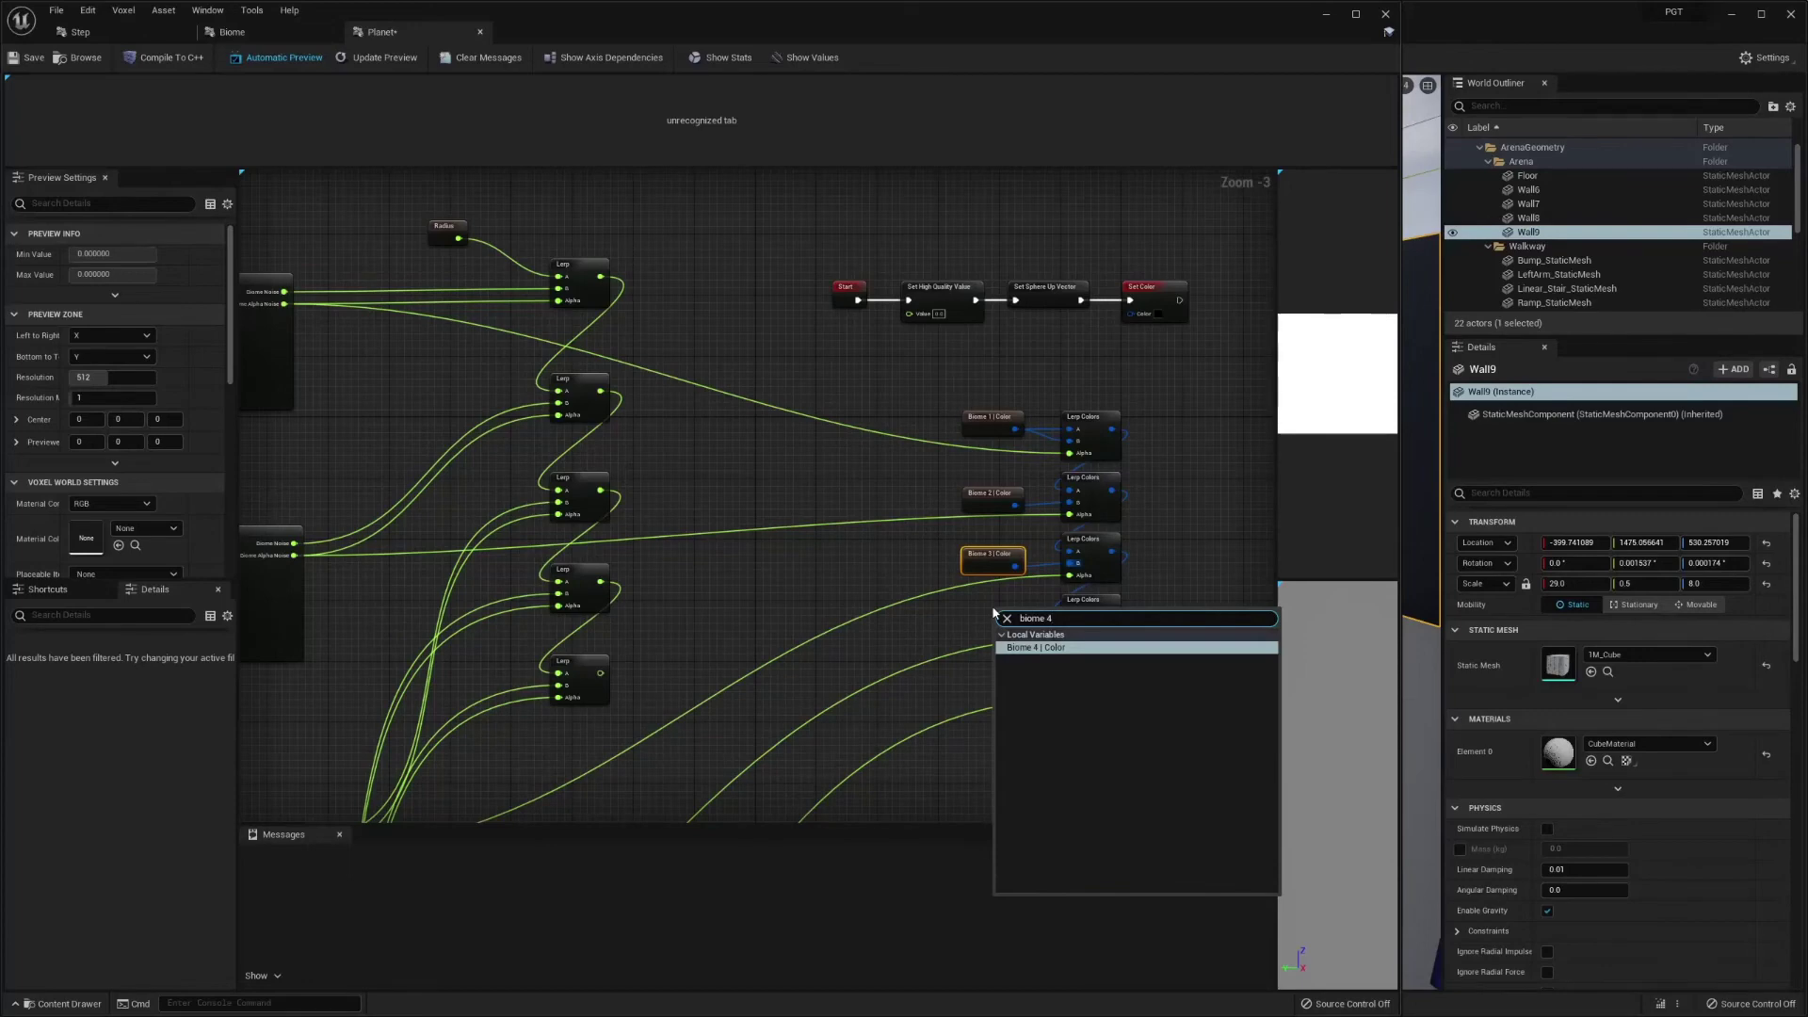
key("Return")
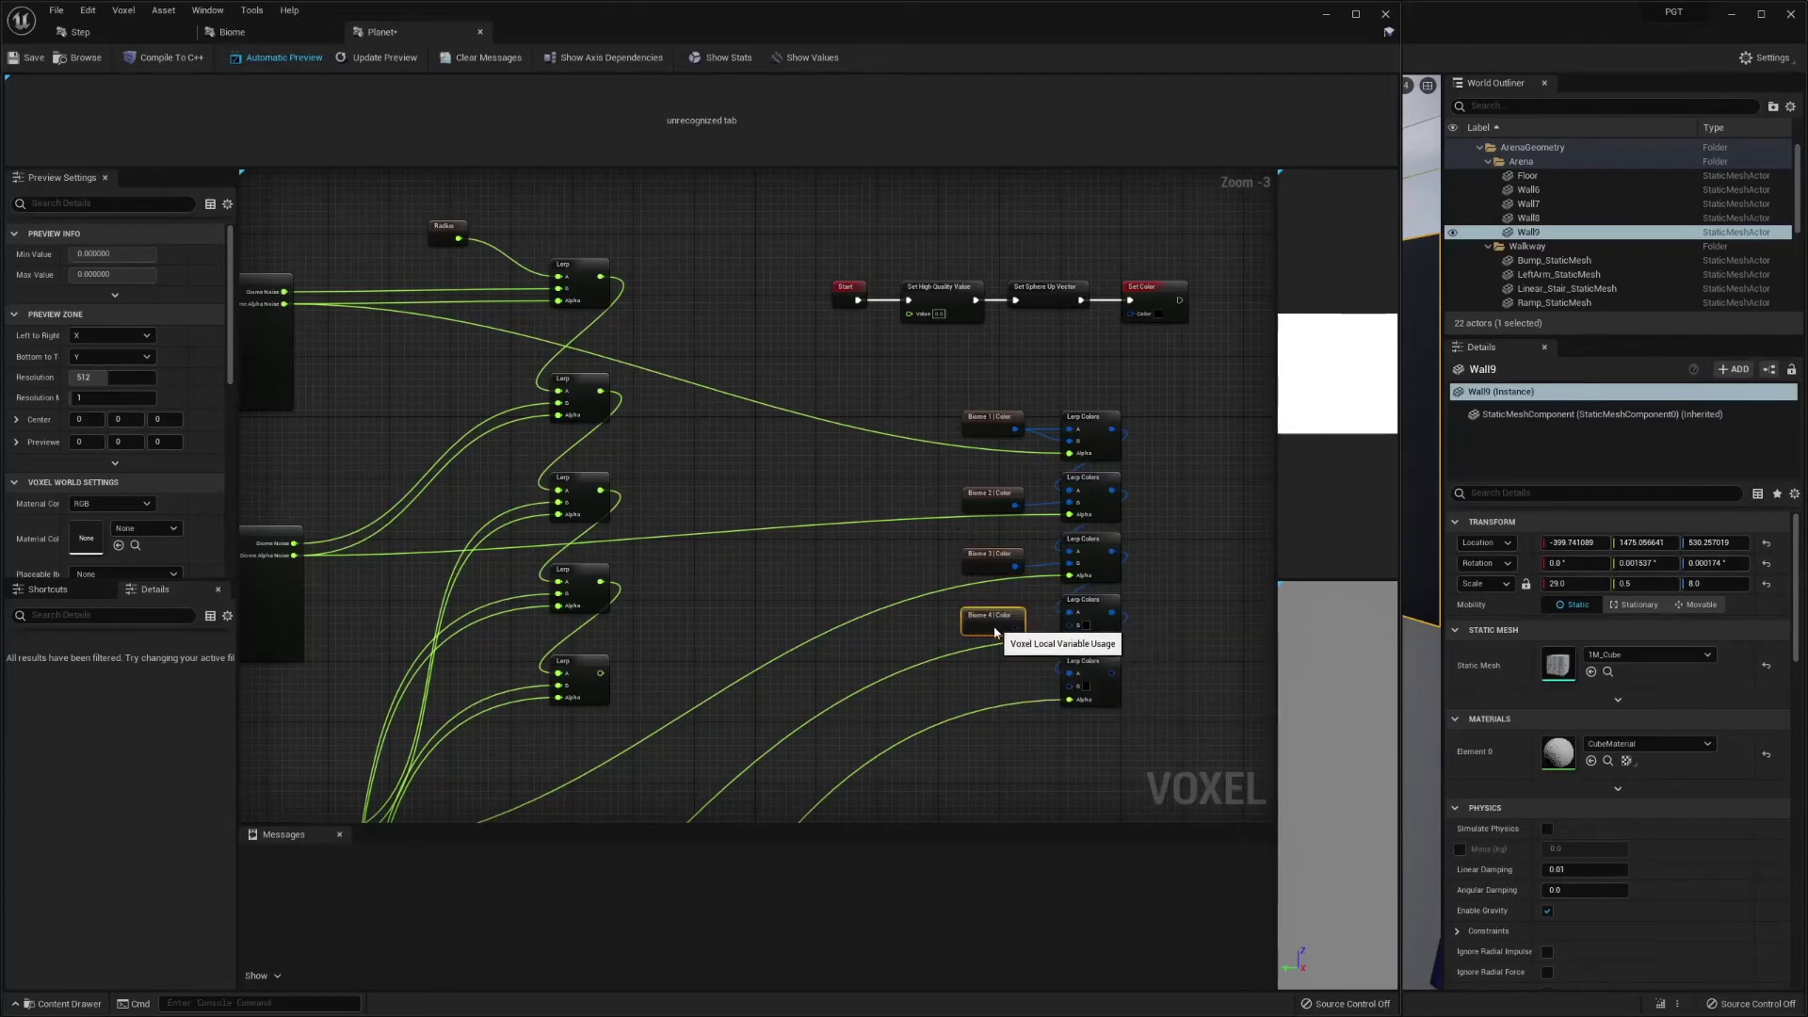
mouse_move(1022, 622)
left_mouse_down()
mouse_move(1045, 631)
mouse_move(1011, 632)
left_mouse_up()
- Connect the "Biome 5 | Color" variable to the B input of the fifth Lerp Colors node, and save the Planet graph
right_click(997, 679)
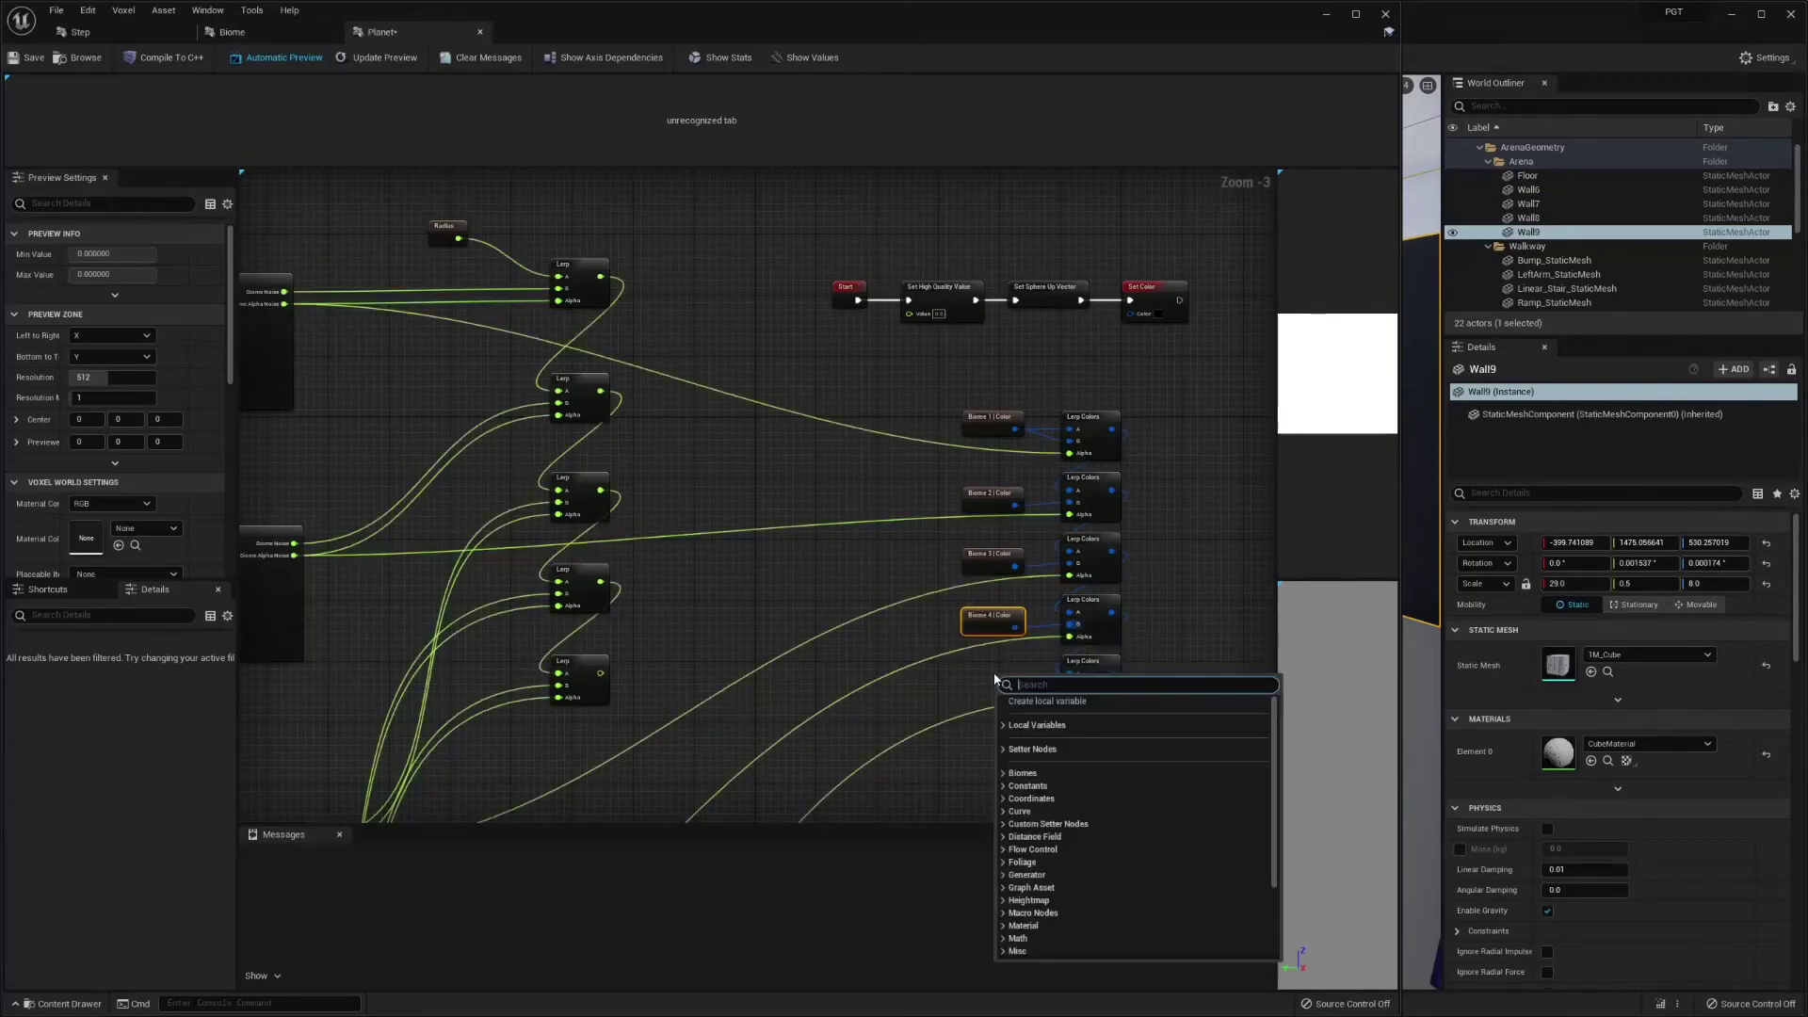
type("biome 5")
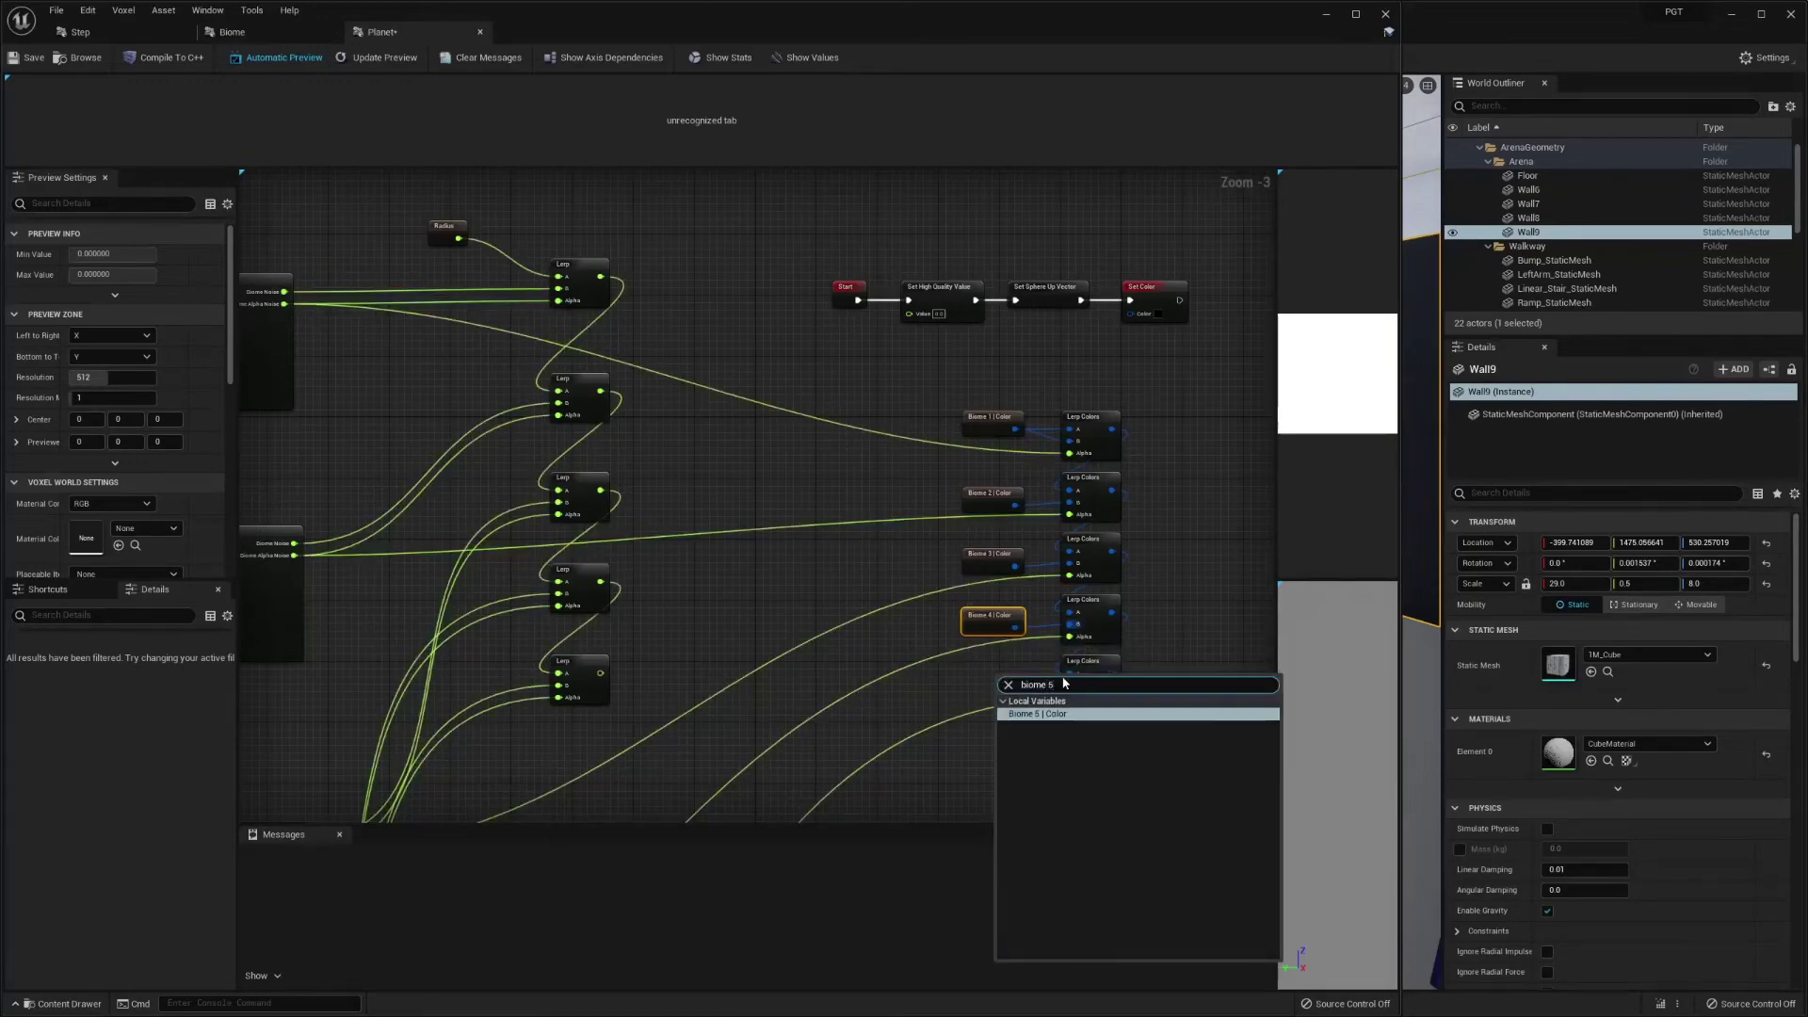
key("Return")
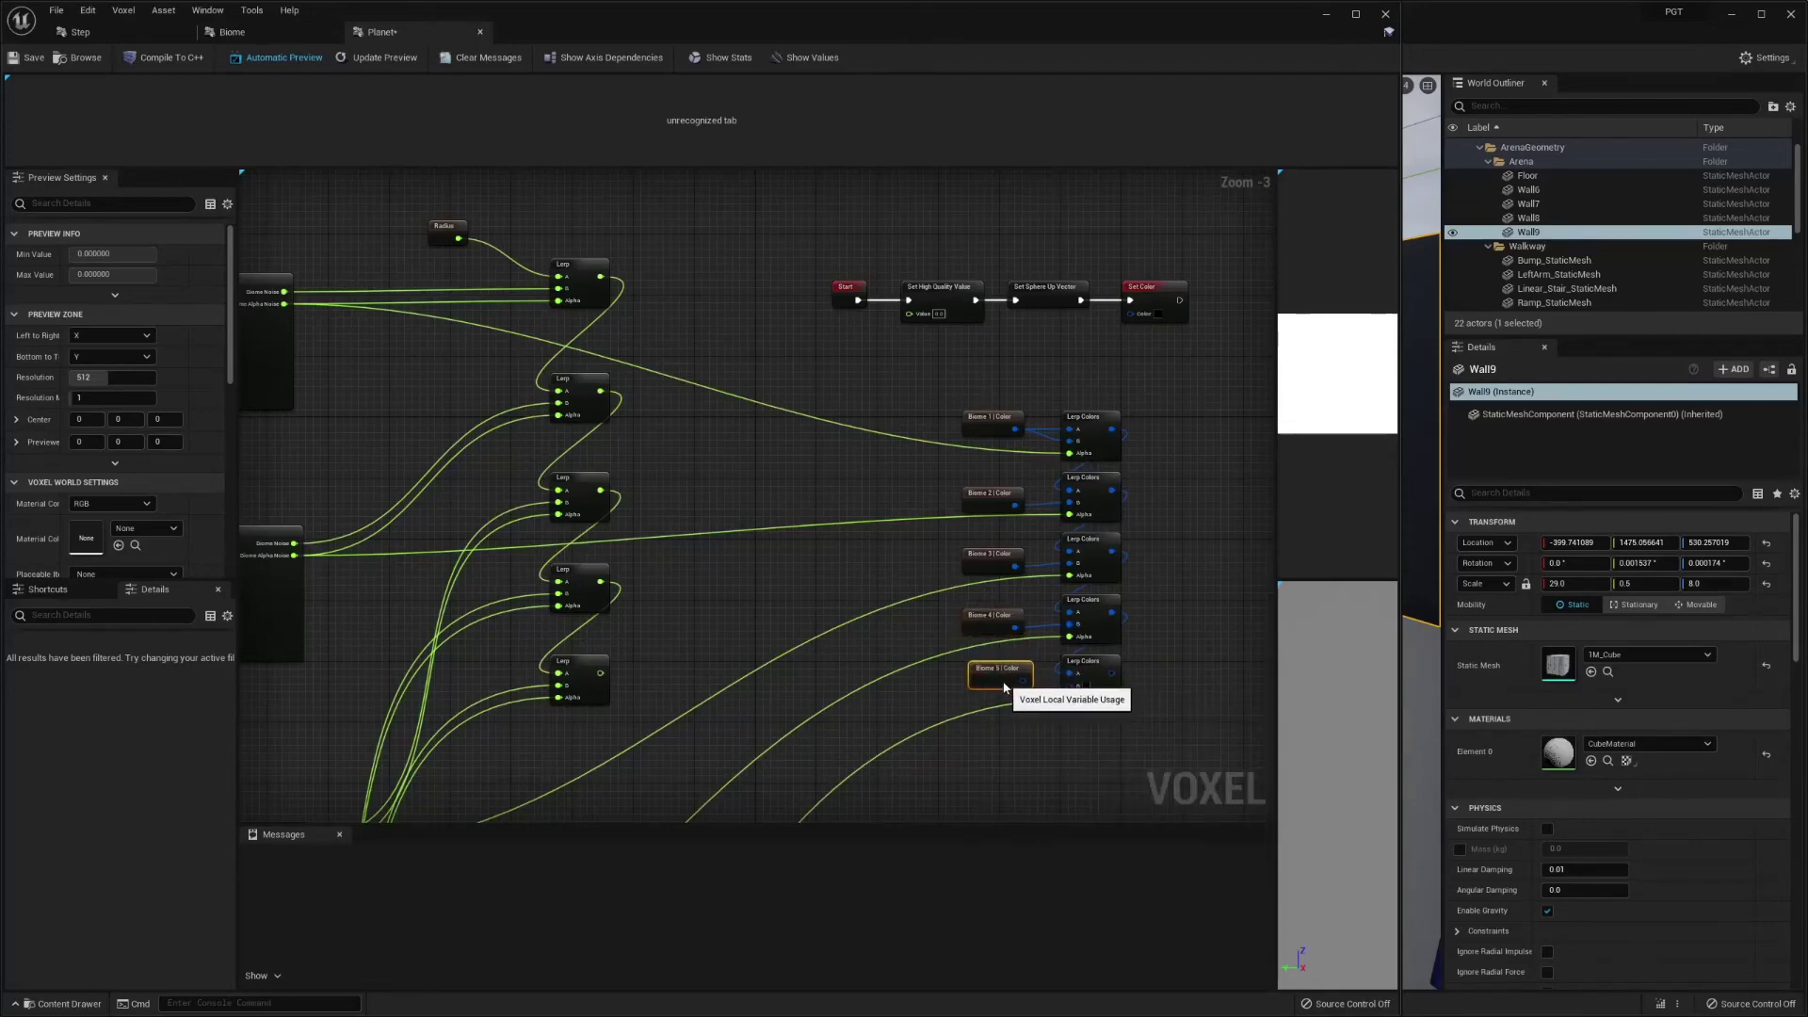
left_click_drag(1005, 689, 1070, 686)
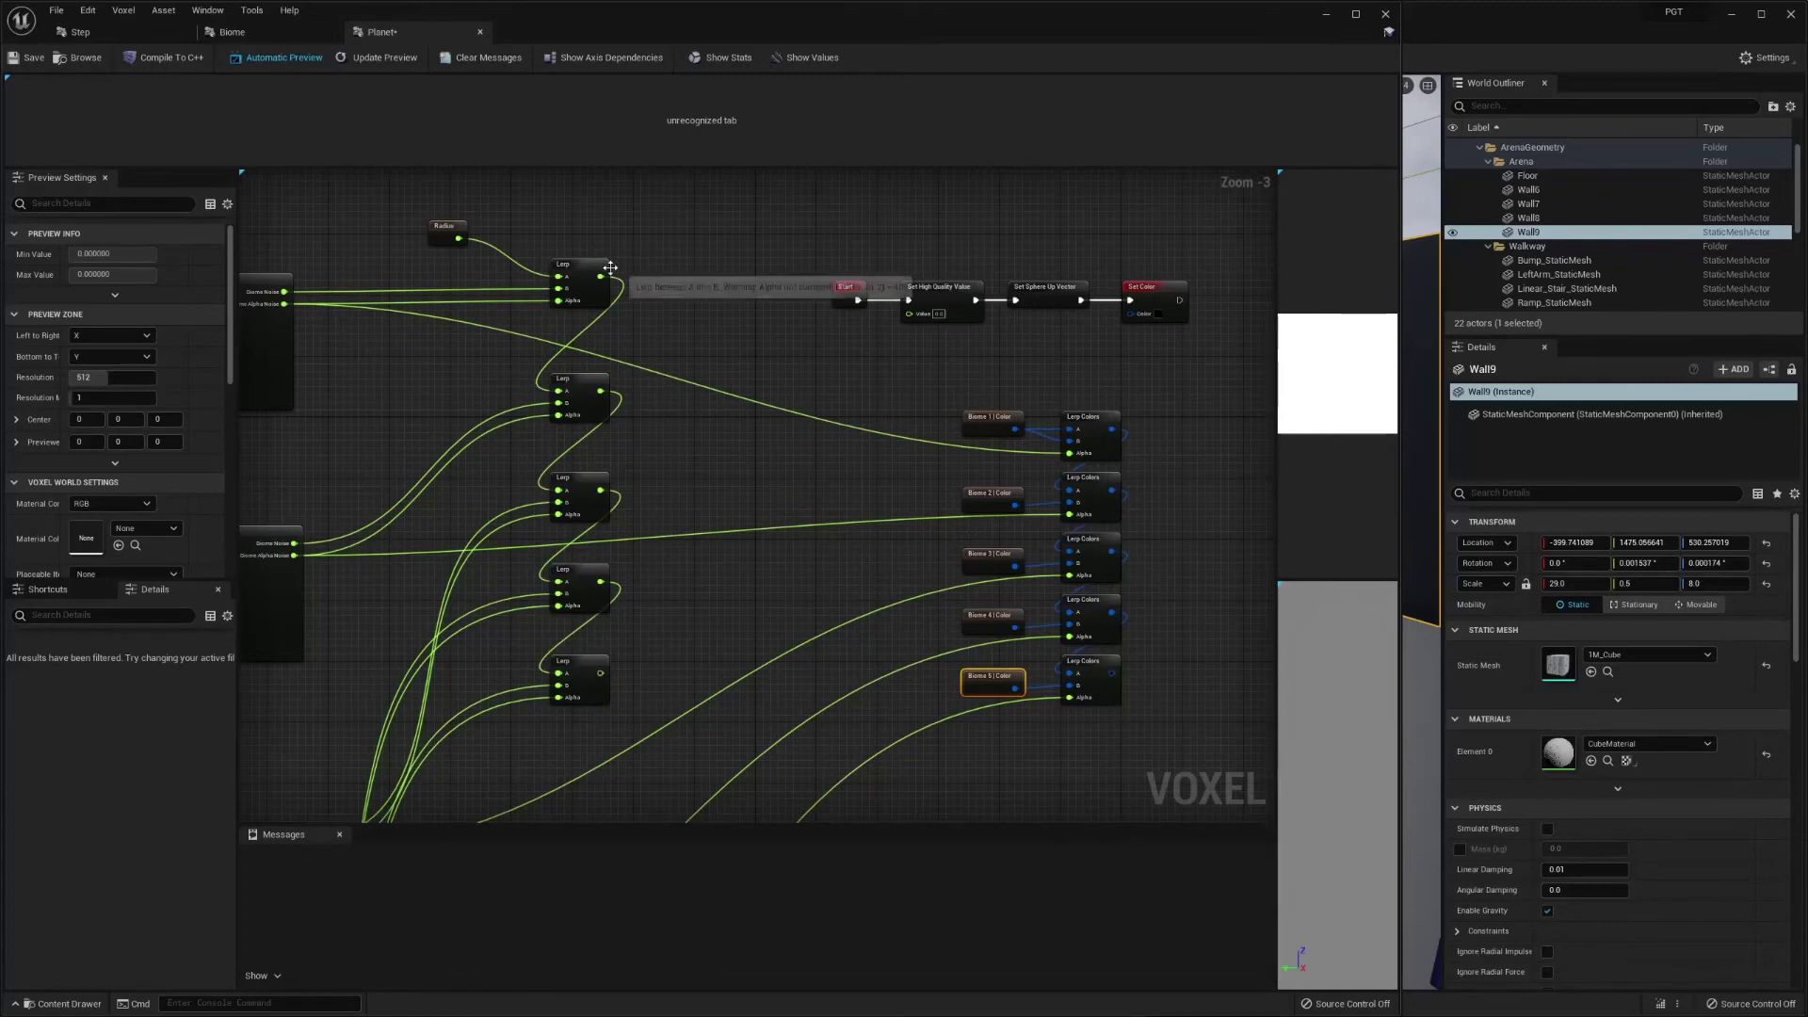
left_click(57, 11)
left_click(96, 88)
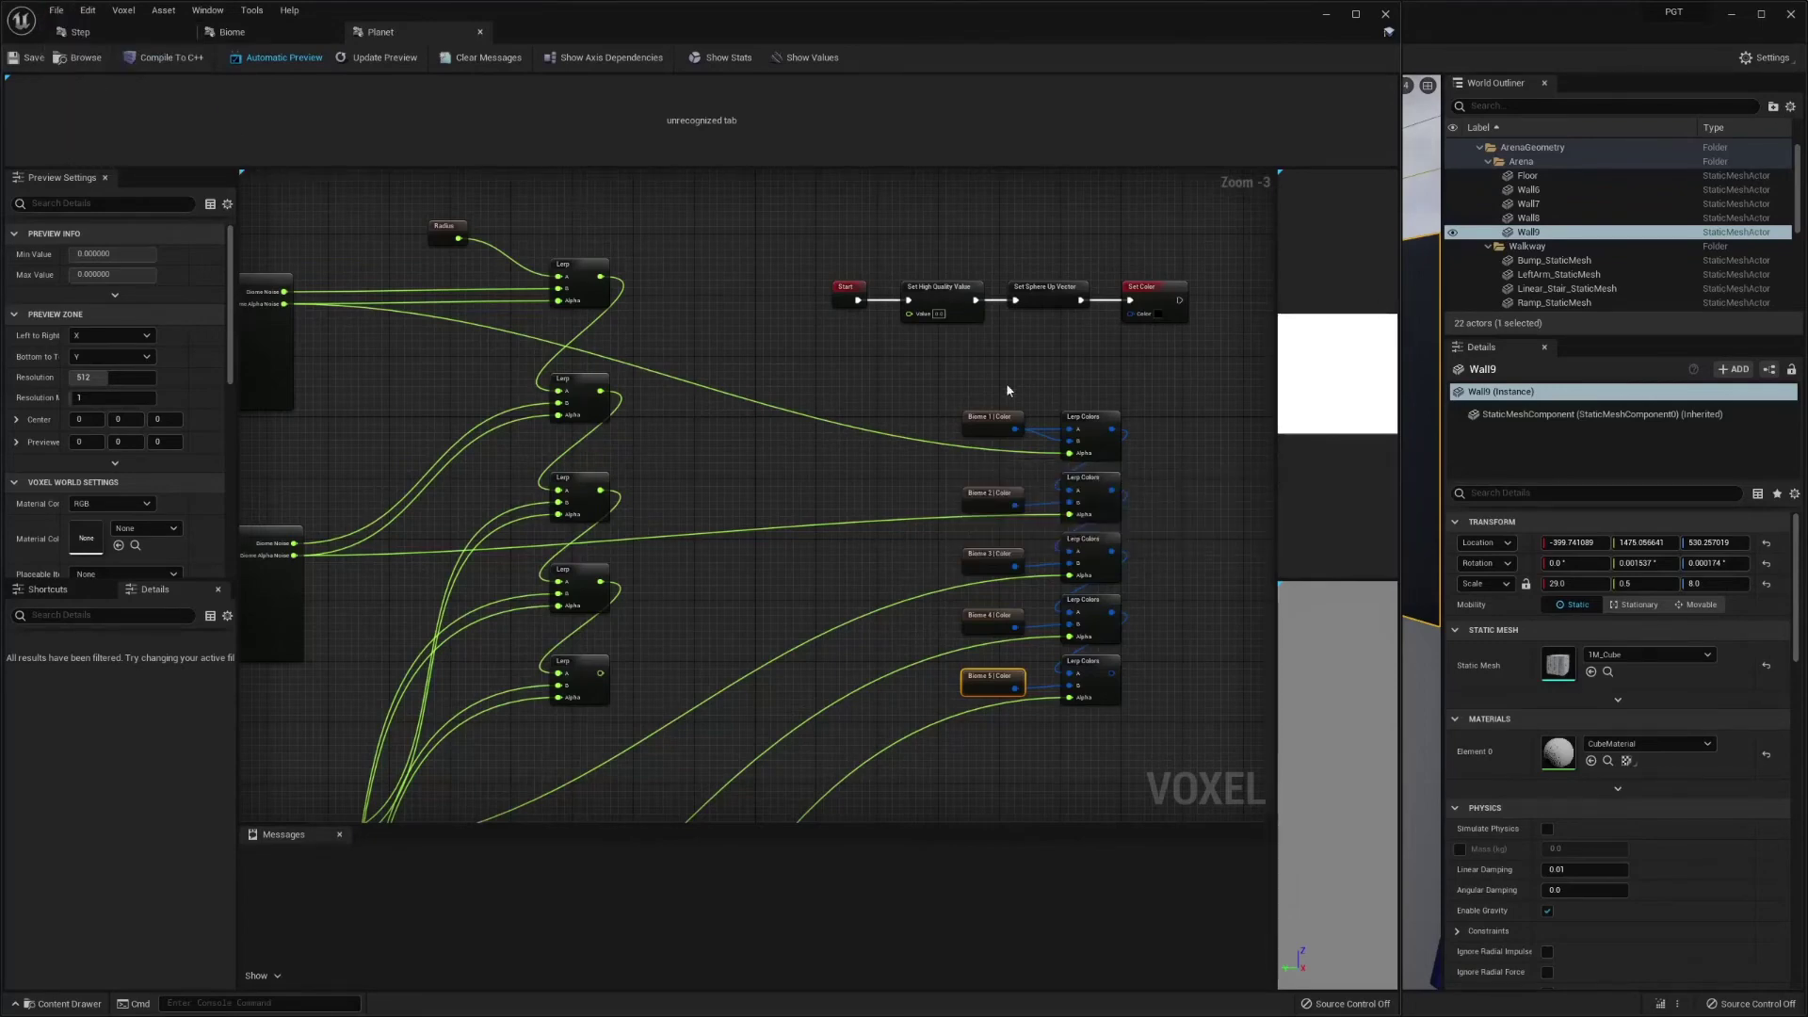
- Connect the fifth Lerp Colors output to Set Color and the fifth Lerp output to Set High Quality Value, then save and close the Planet graph
left_click(1154, 614)
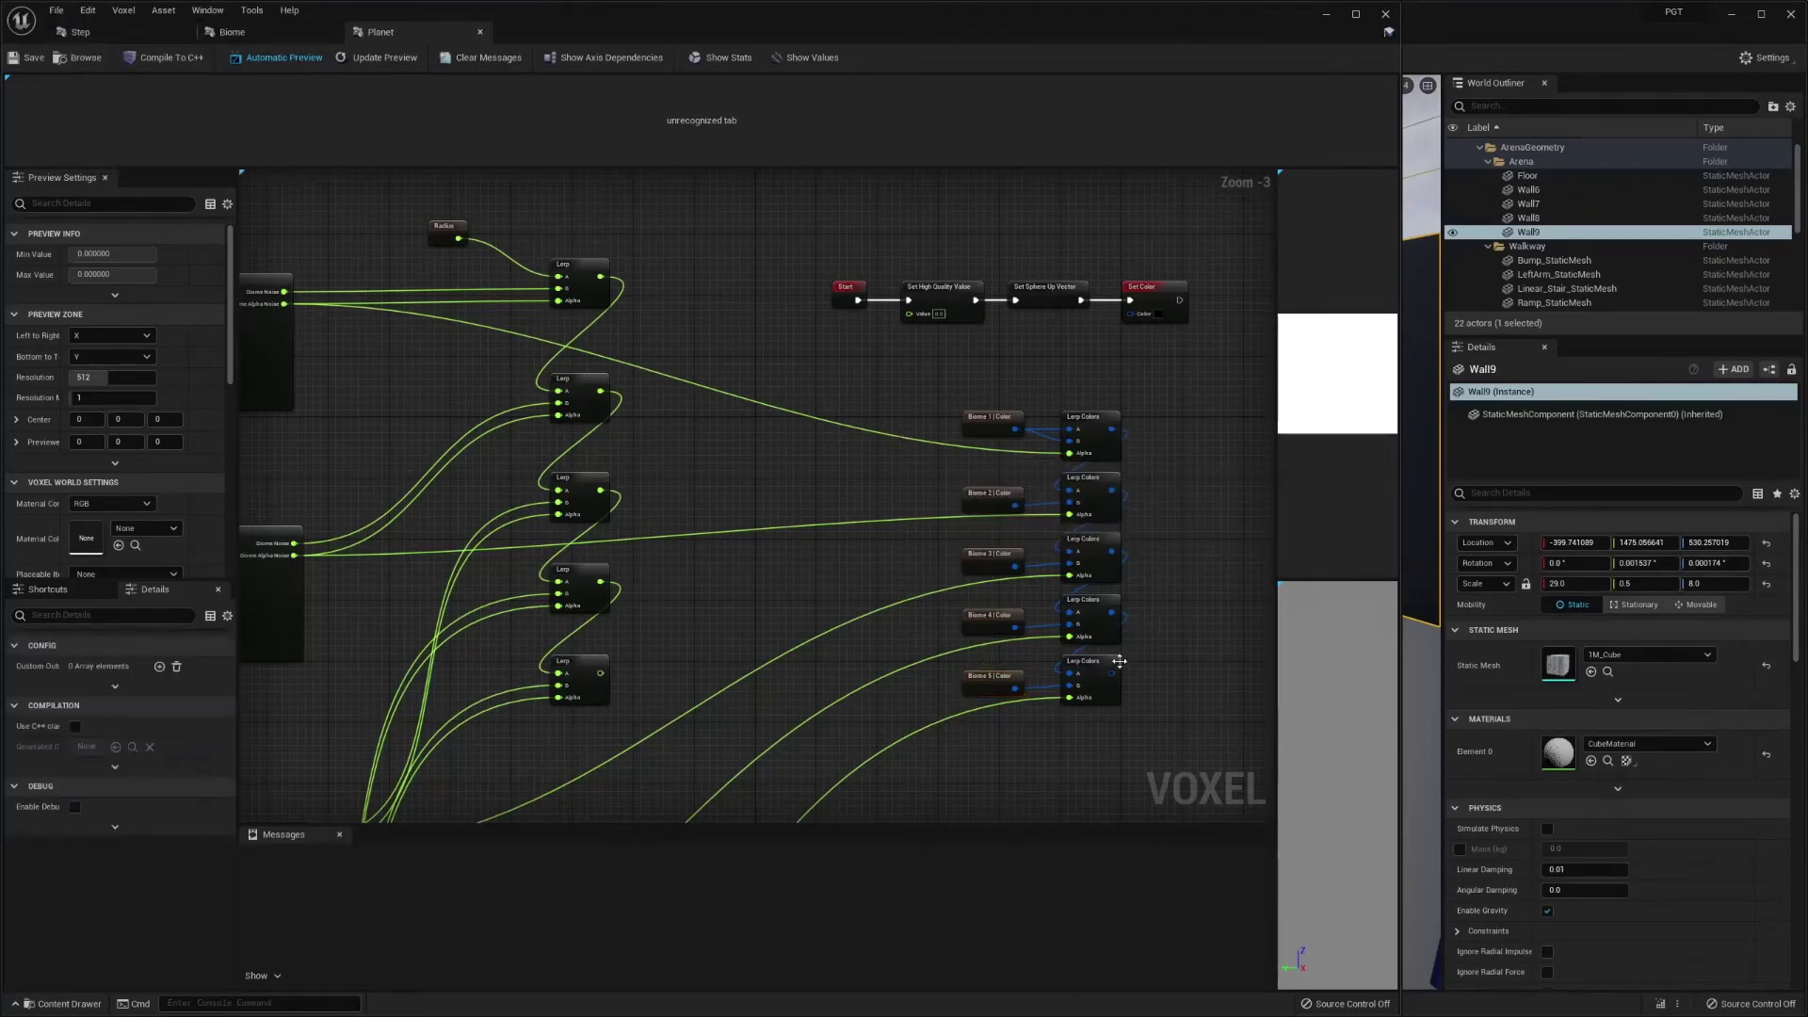
left_click_drag(1112, 673, 1151, 318)
left_click_drag(600, 674, 920, 322)
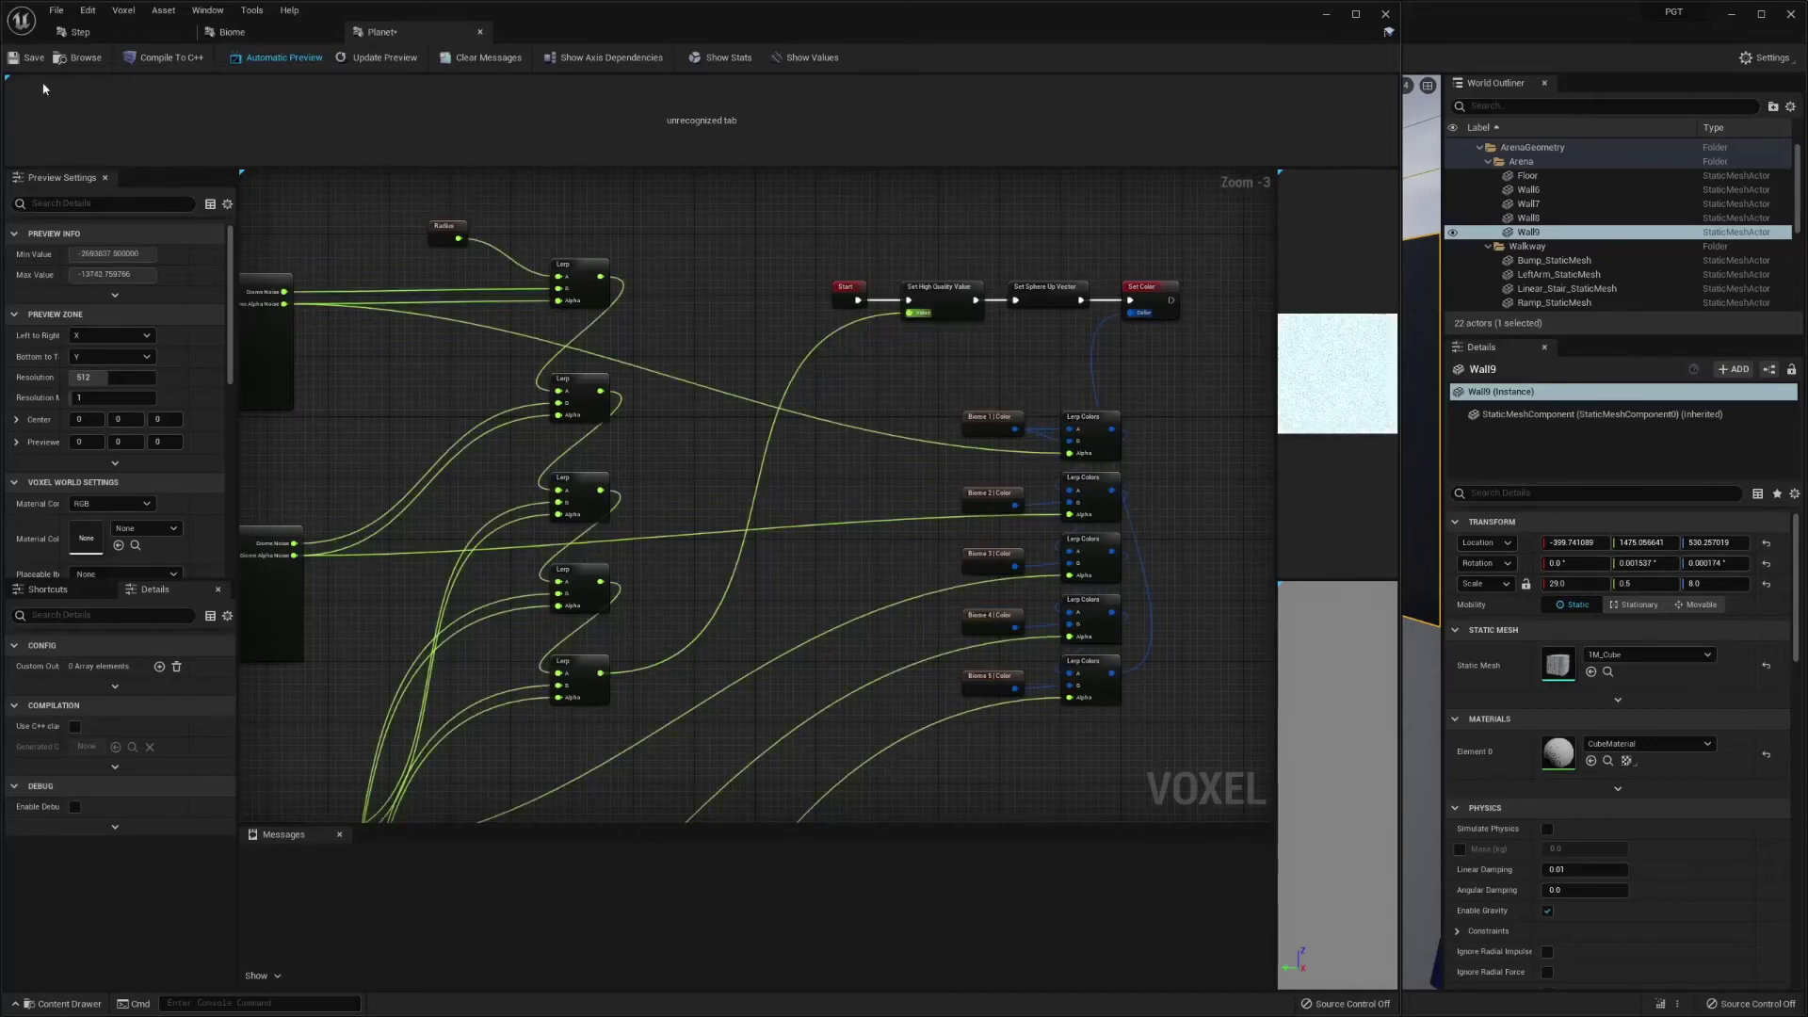
left_click(28, 57)
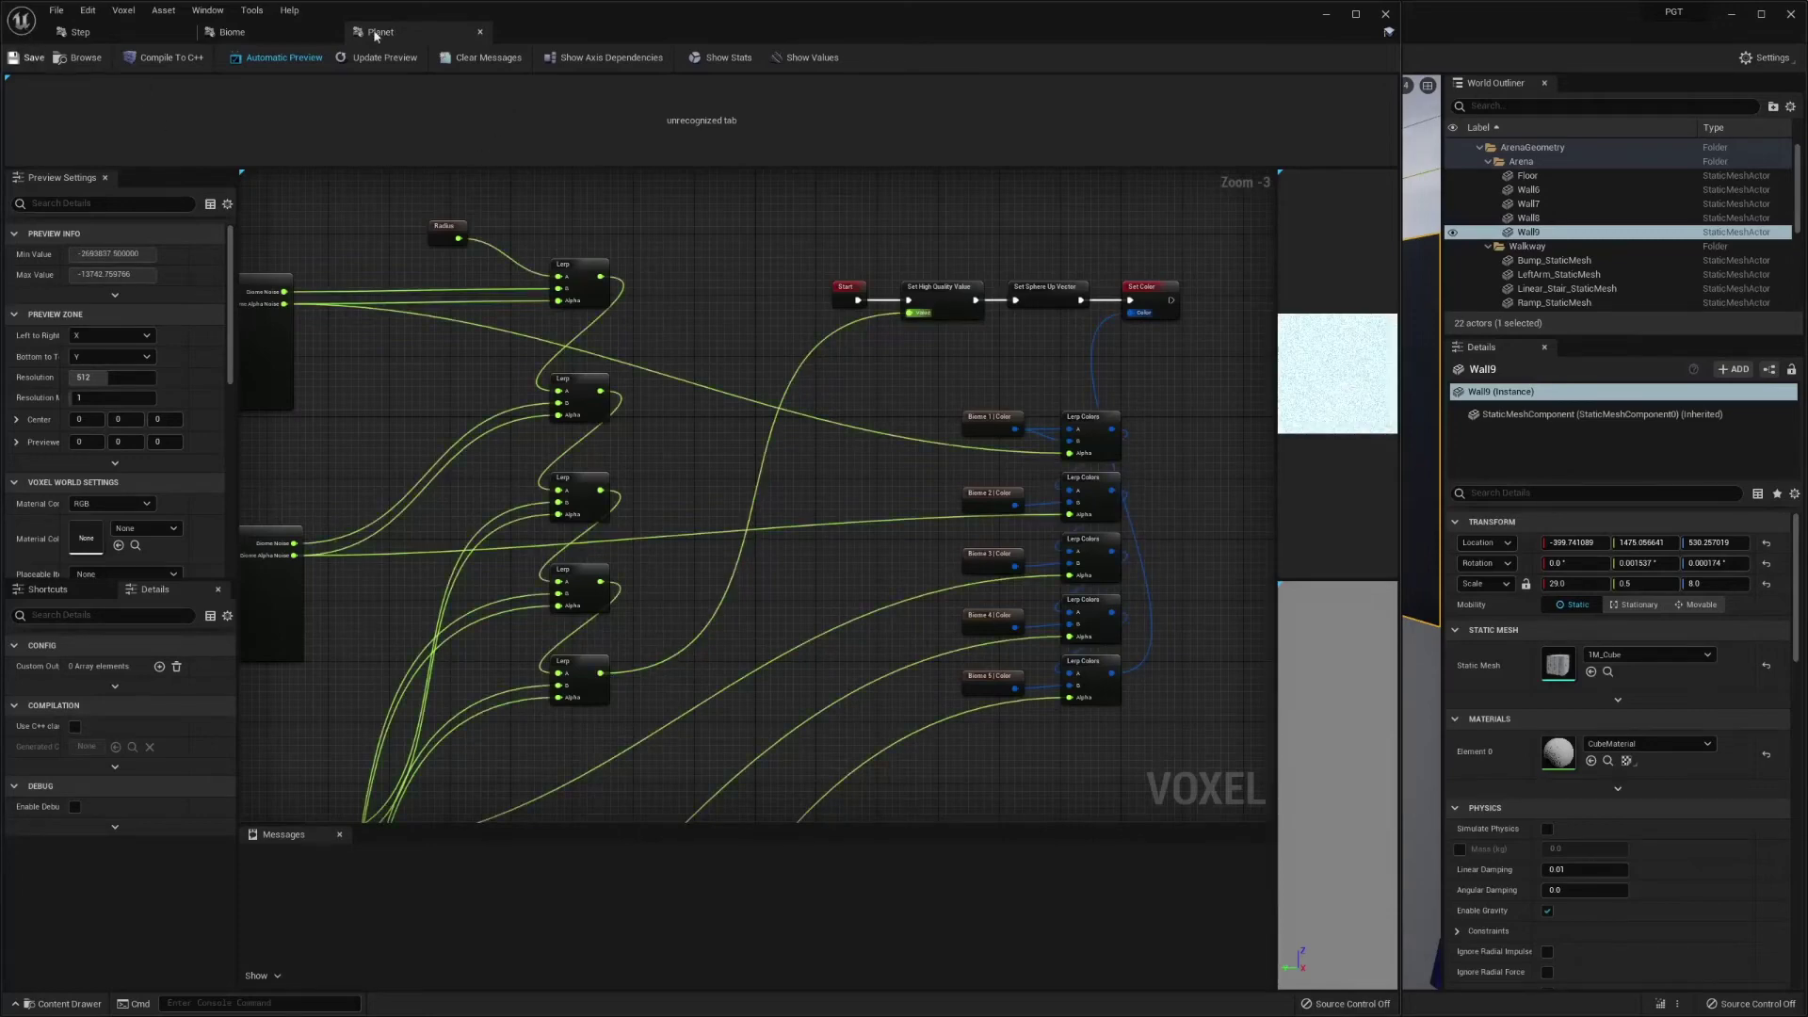
left_click(481, 32)
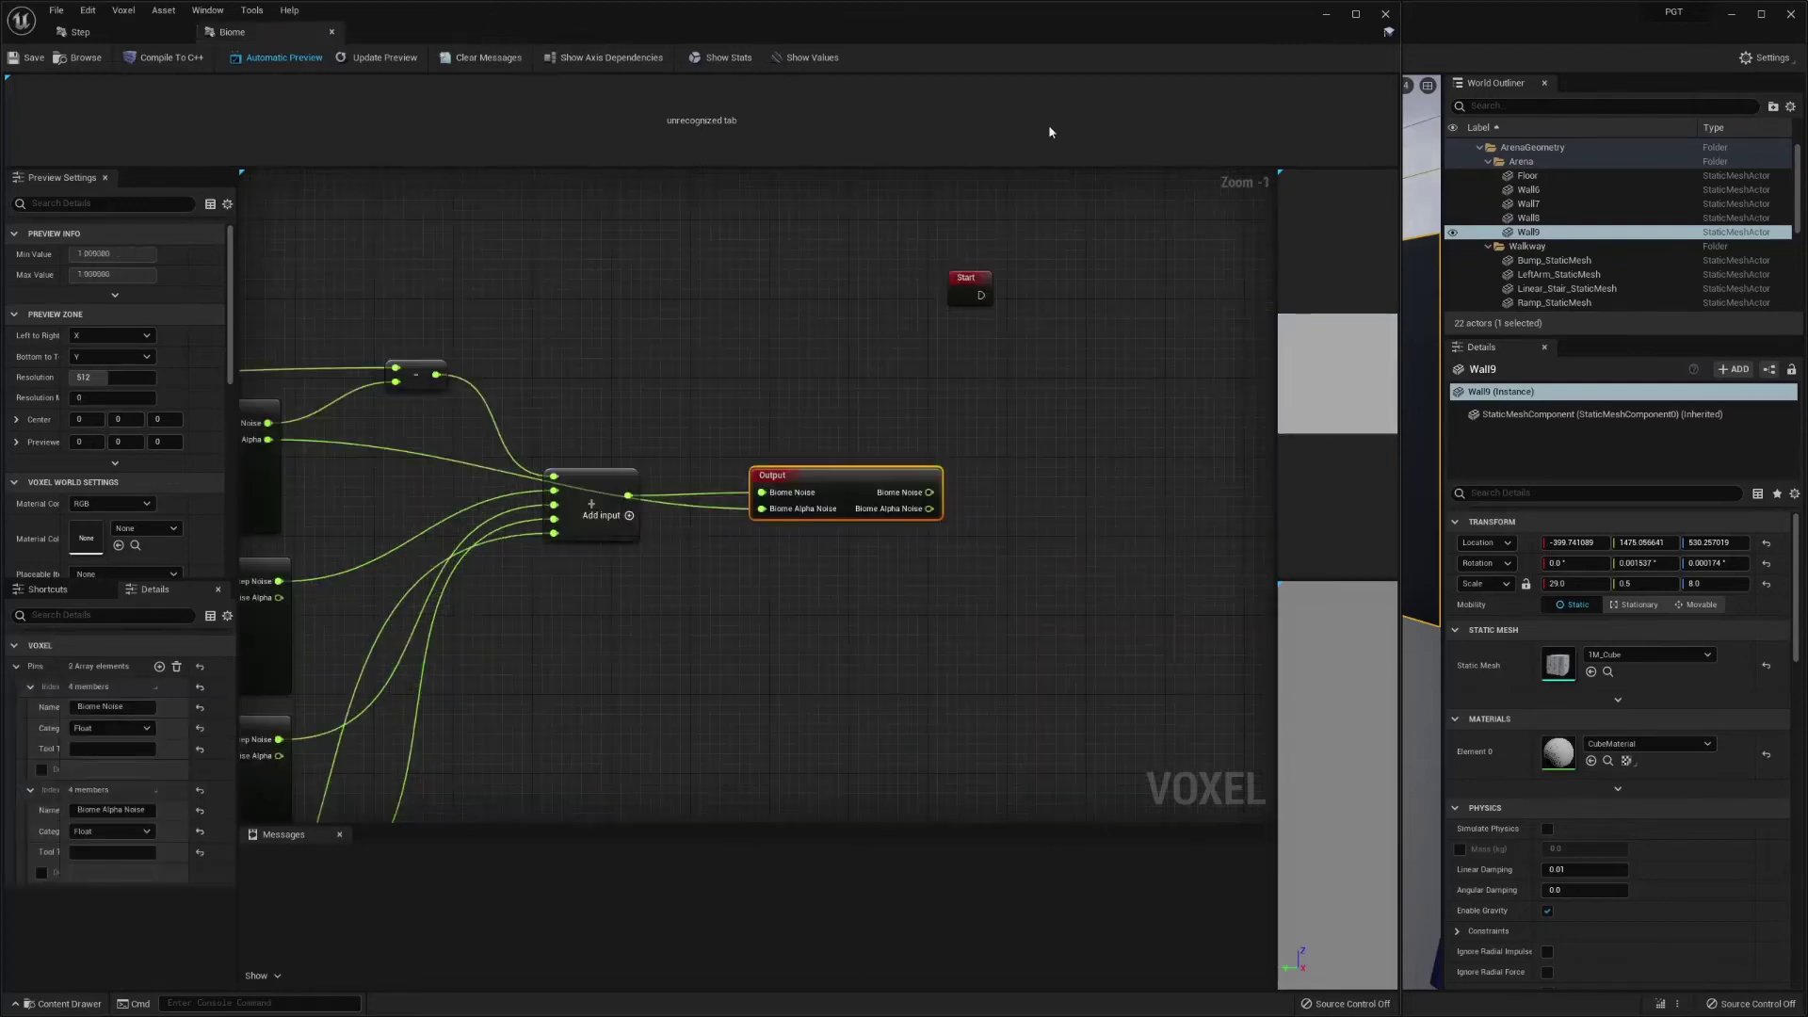
left_click(1323, 16)
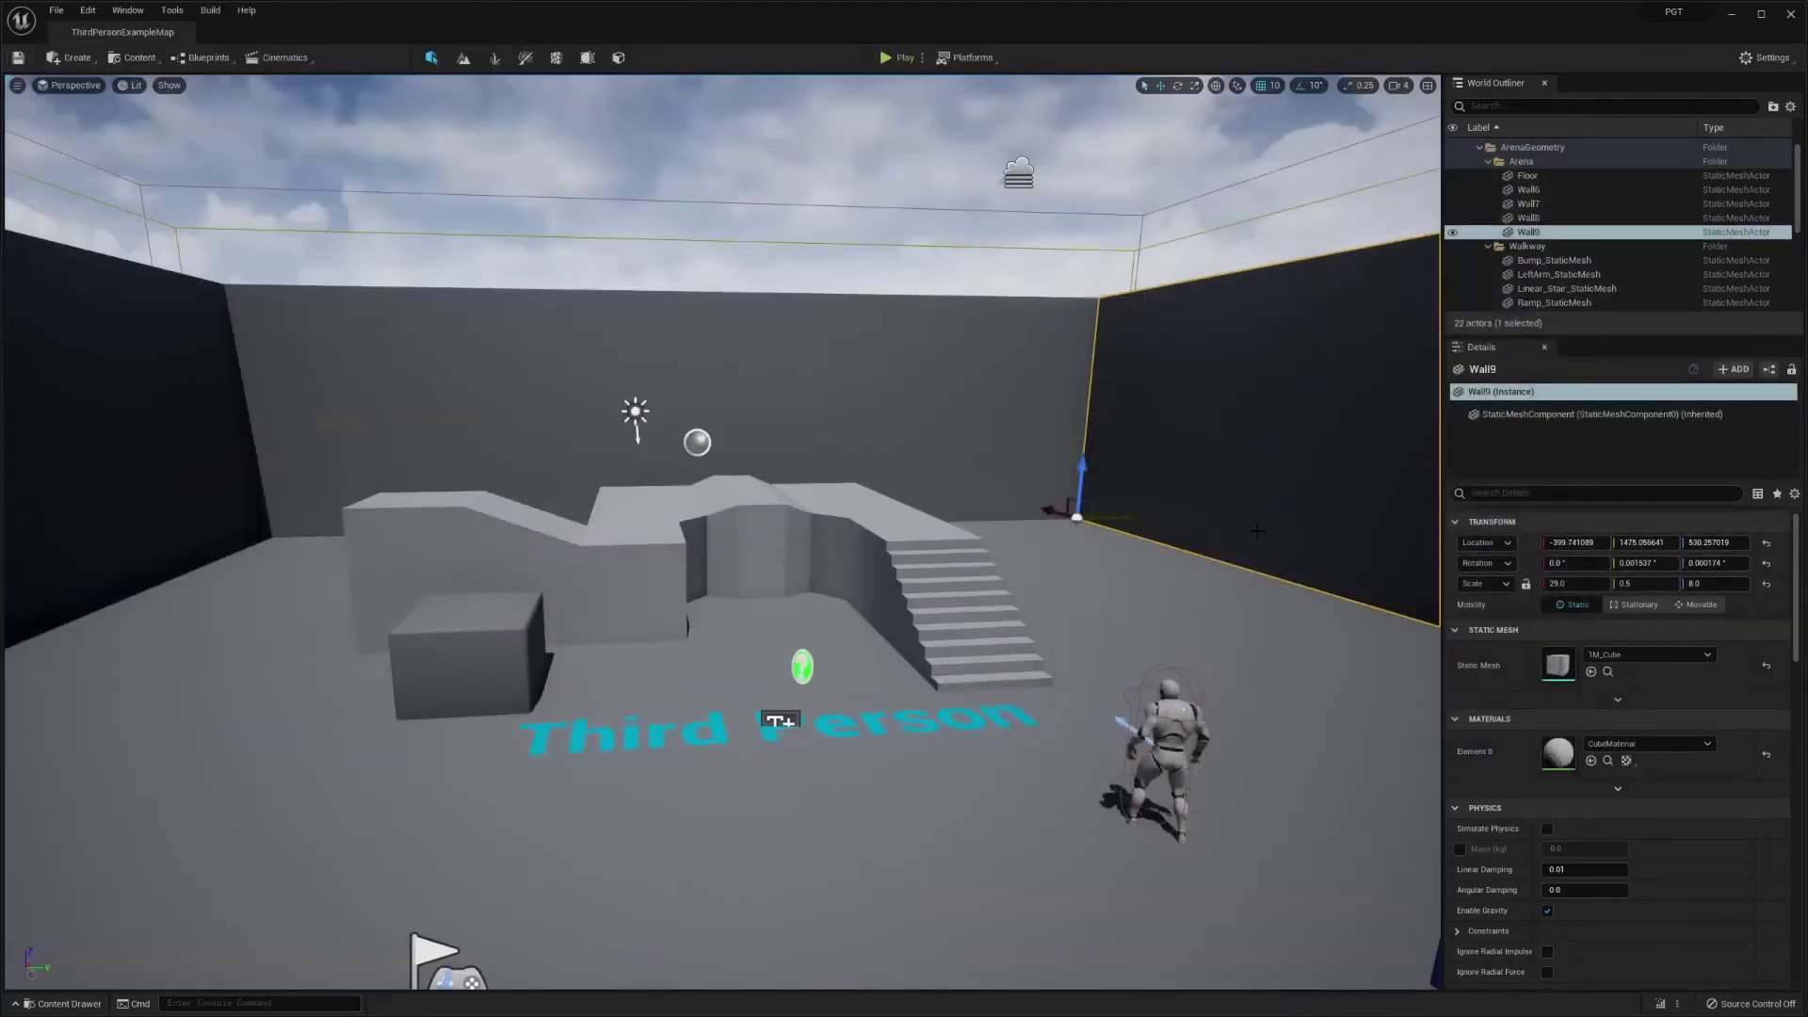
- Try to create a material named M_Planet in the VoxelPlanet folder and open it for editing
left_click(66, 1004)
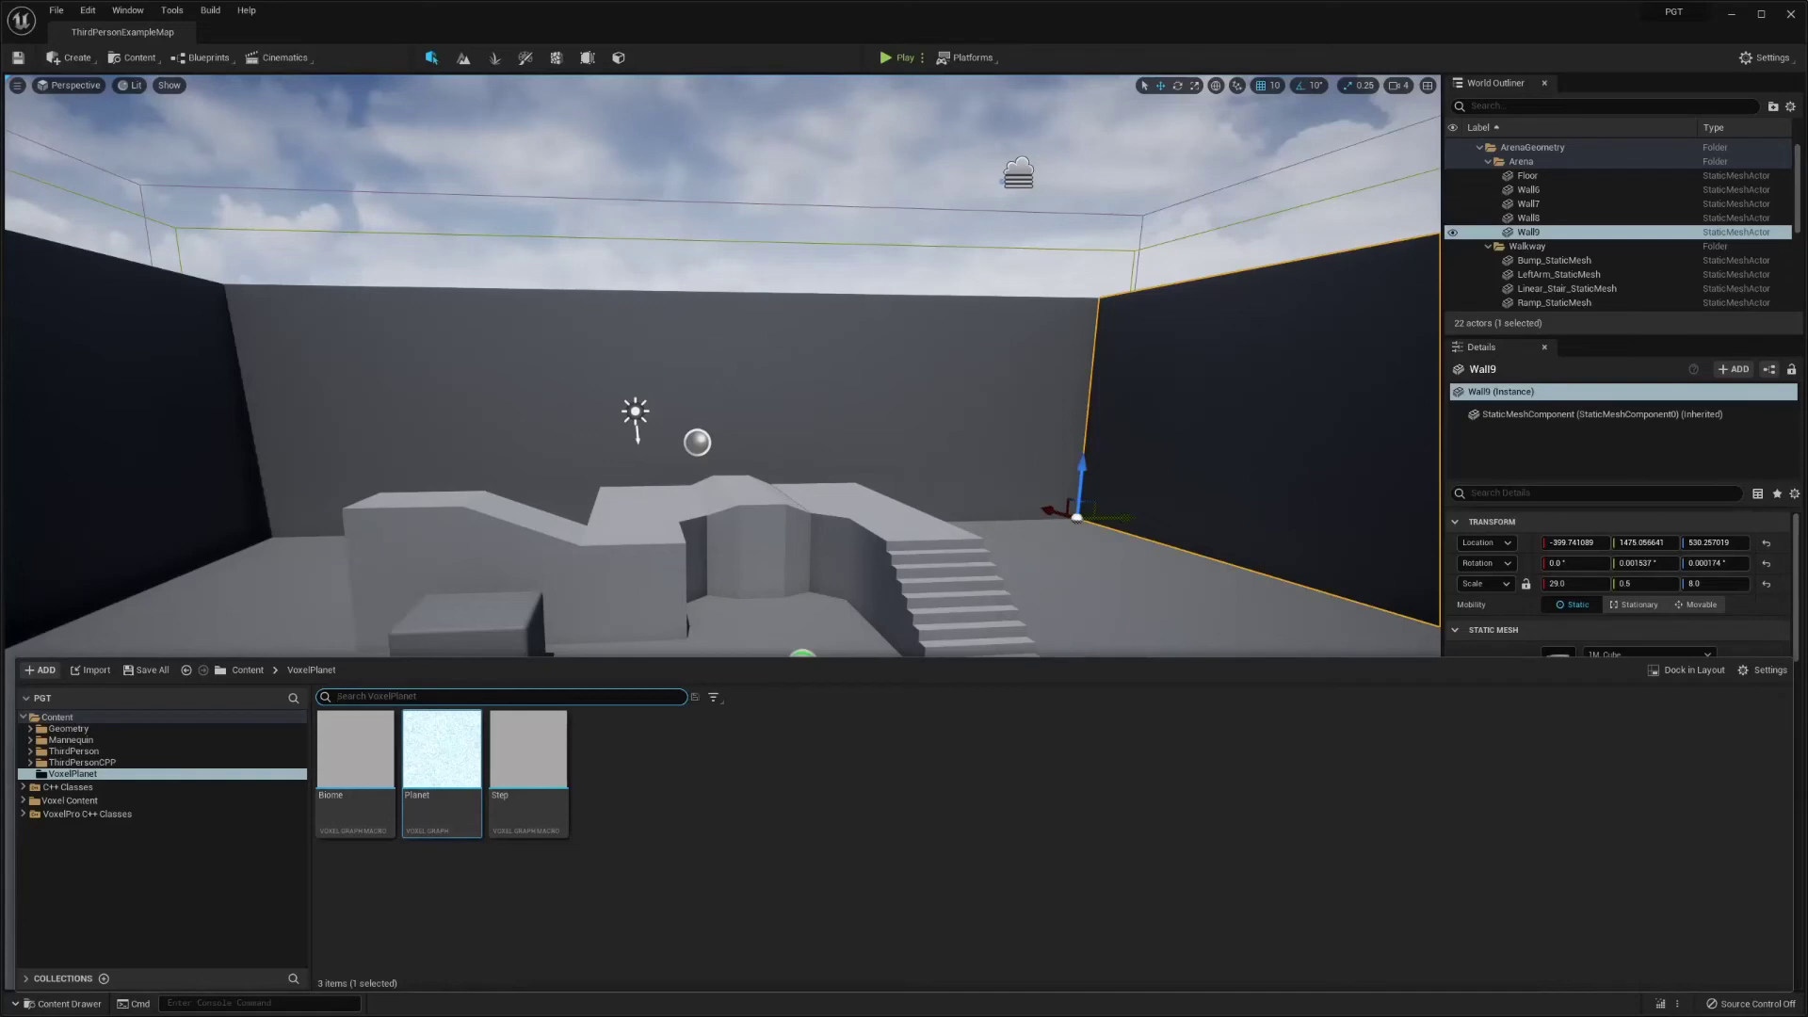
right_click(680, 811)
left_click(744, 511)
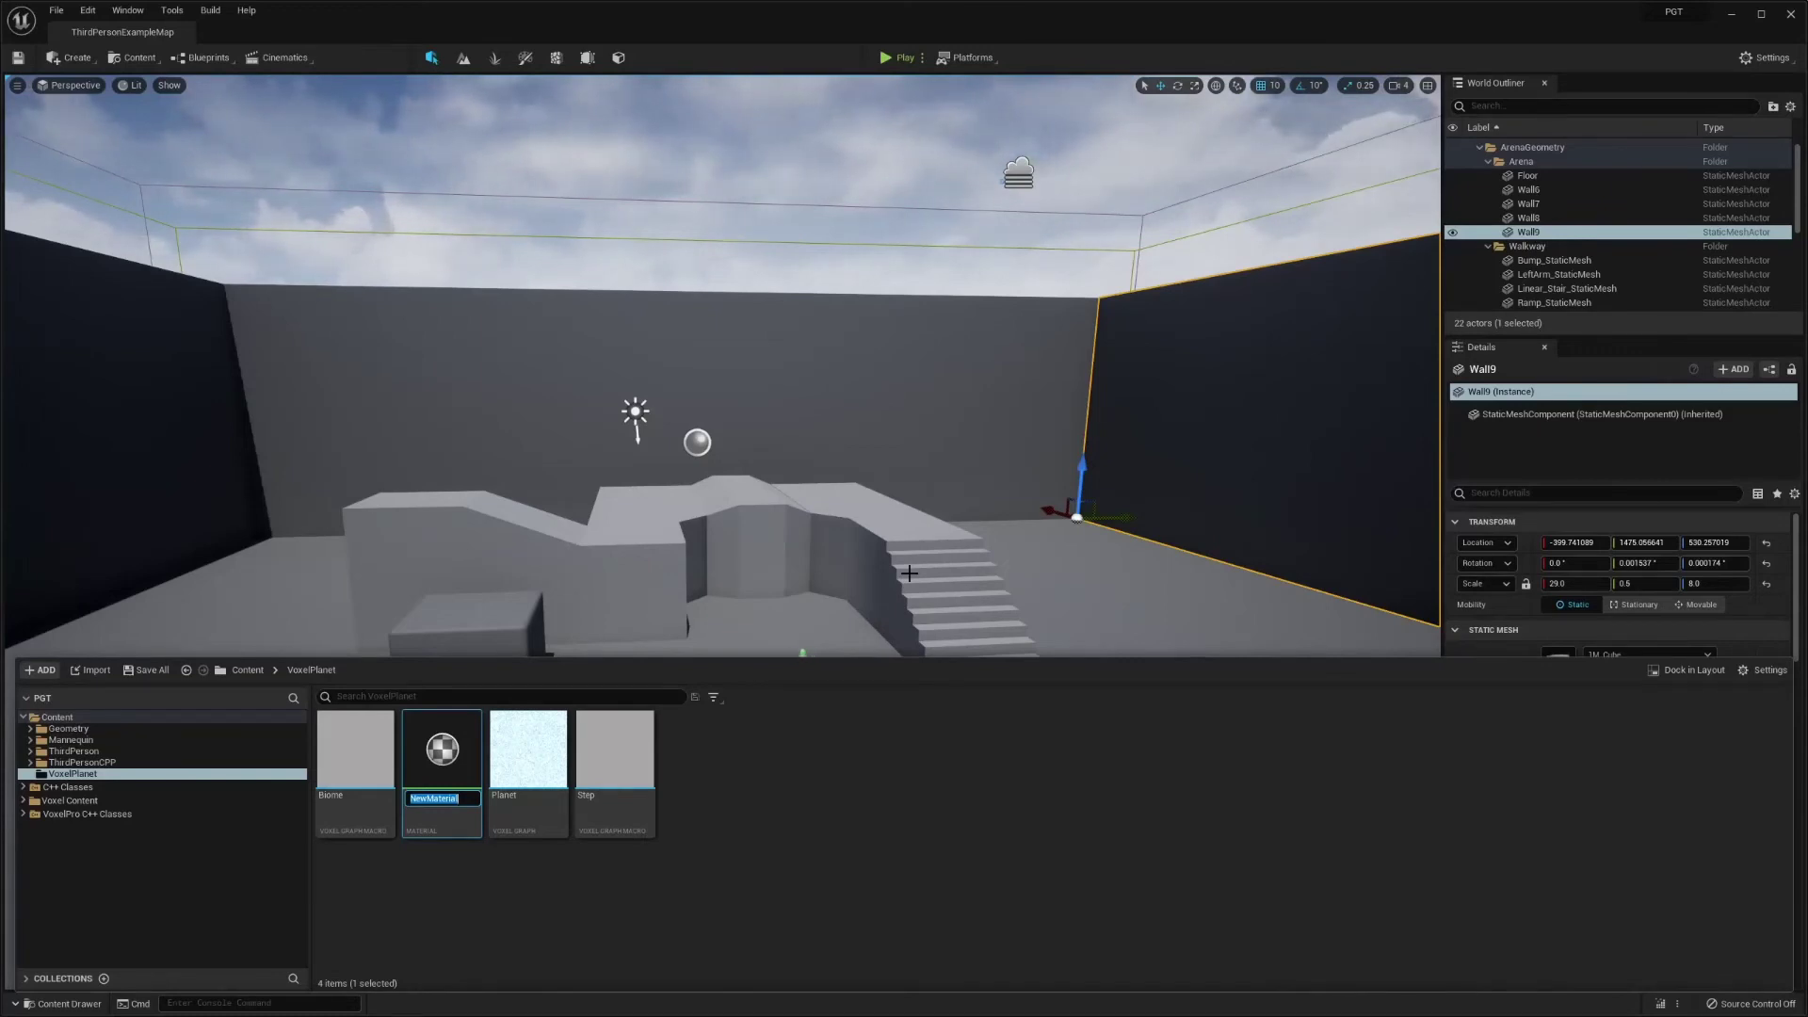
type("Pla")
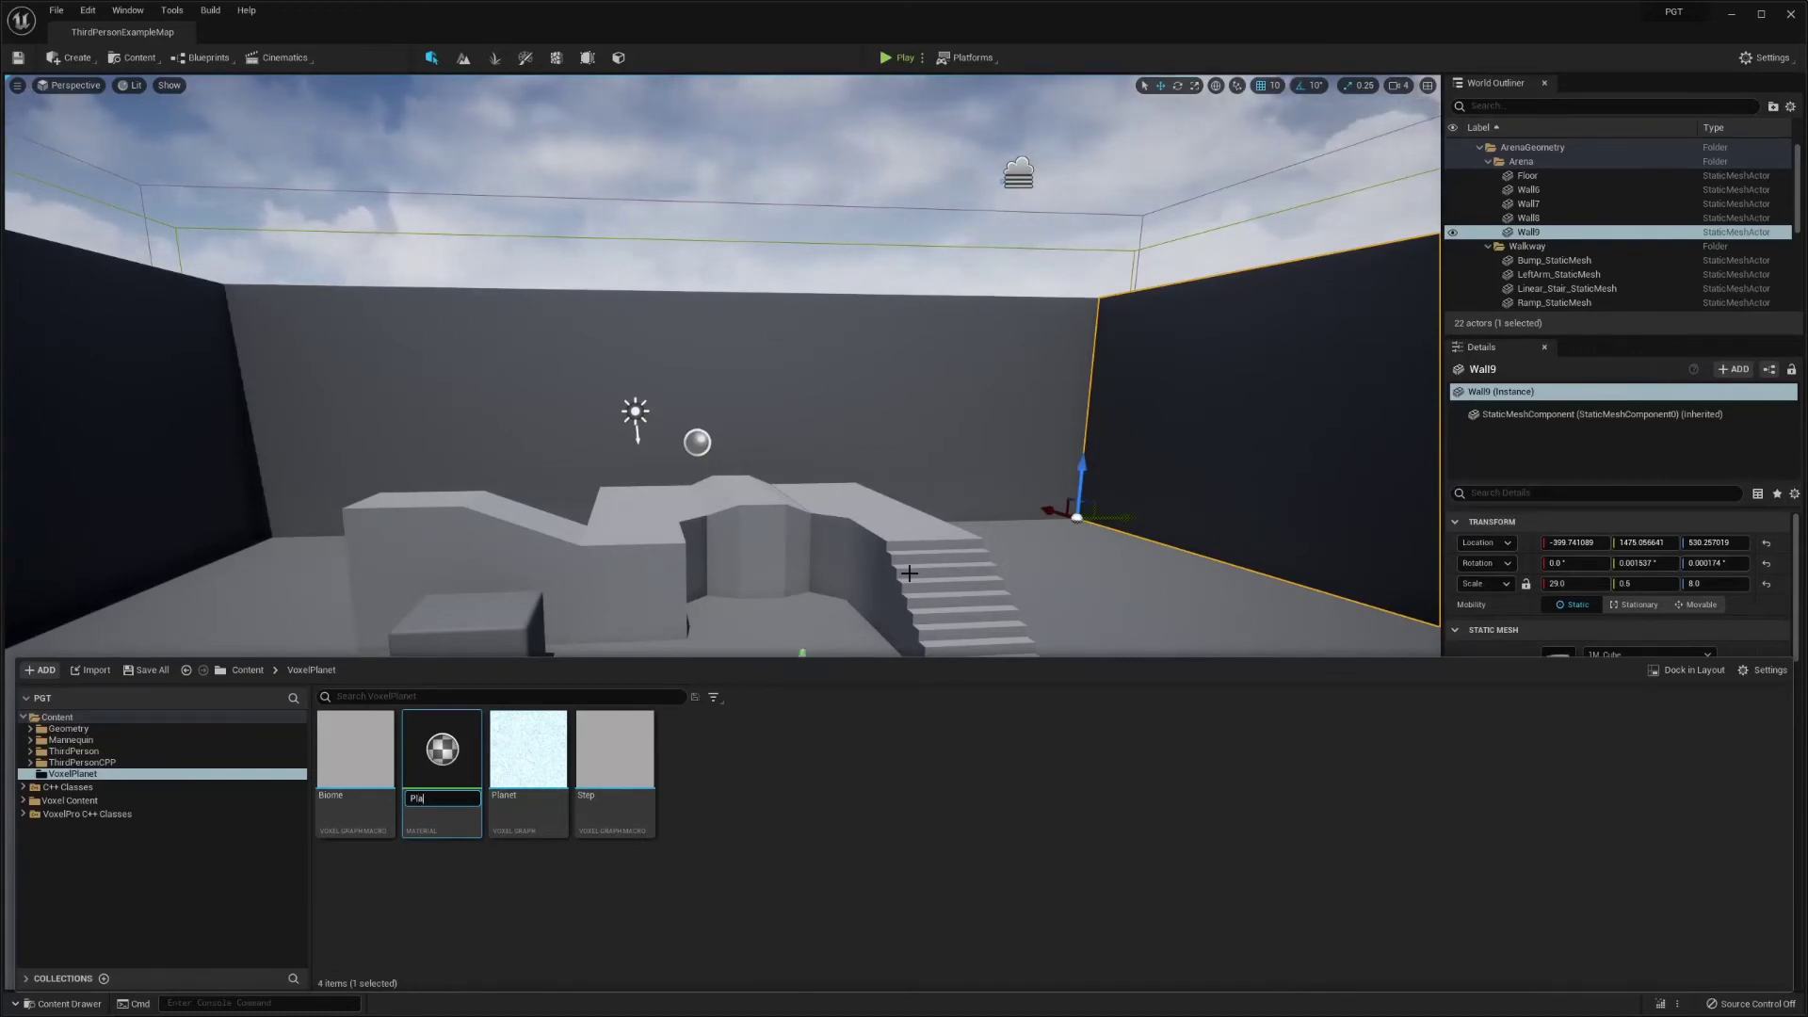
key("BackSpace")
key("BackSpace")
key("BackSpace")
type("M")
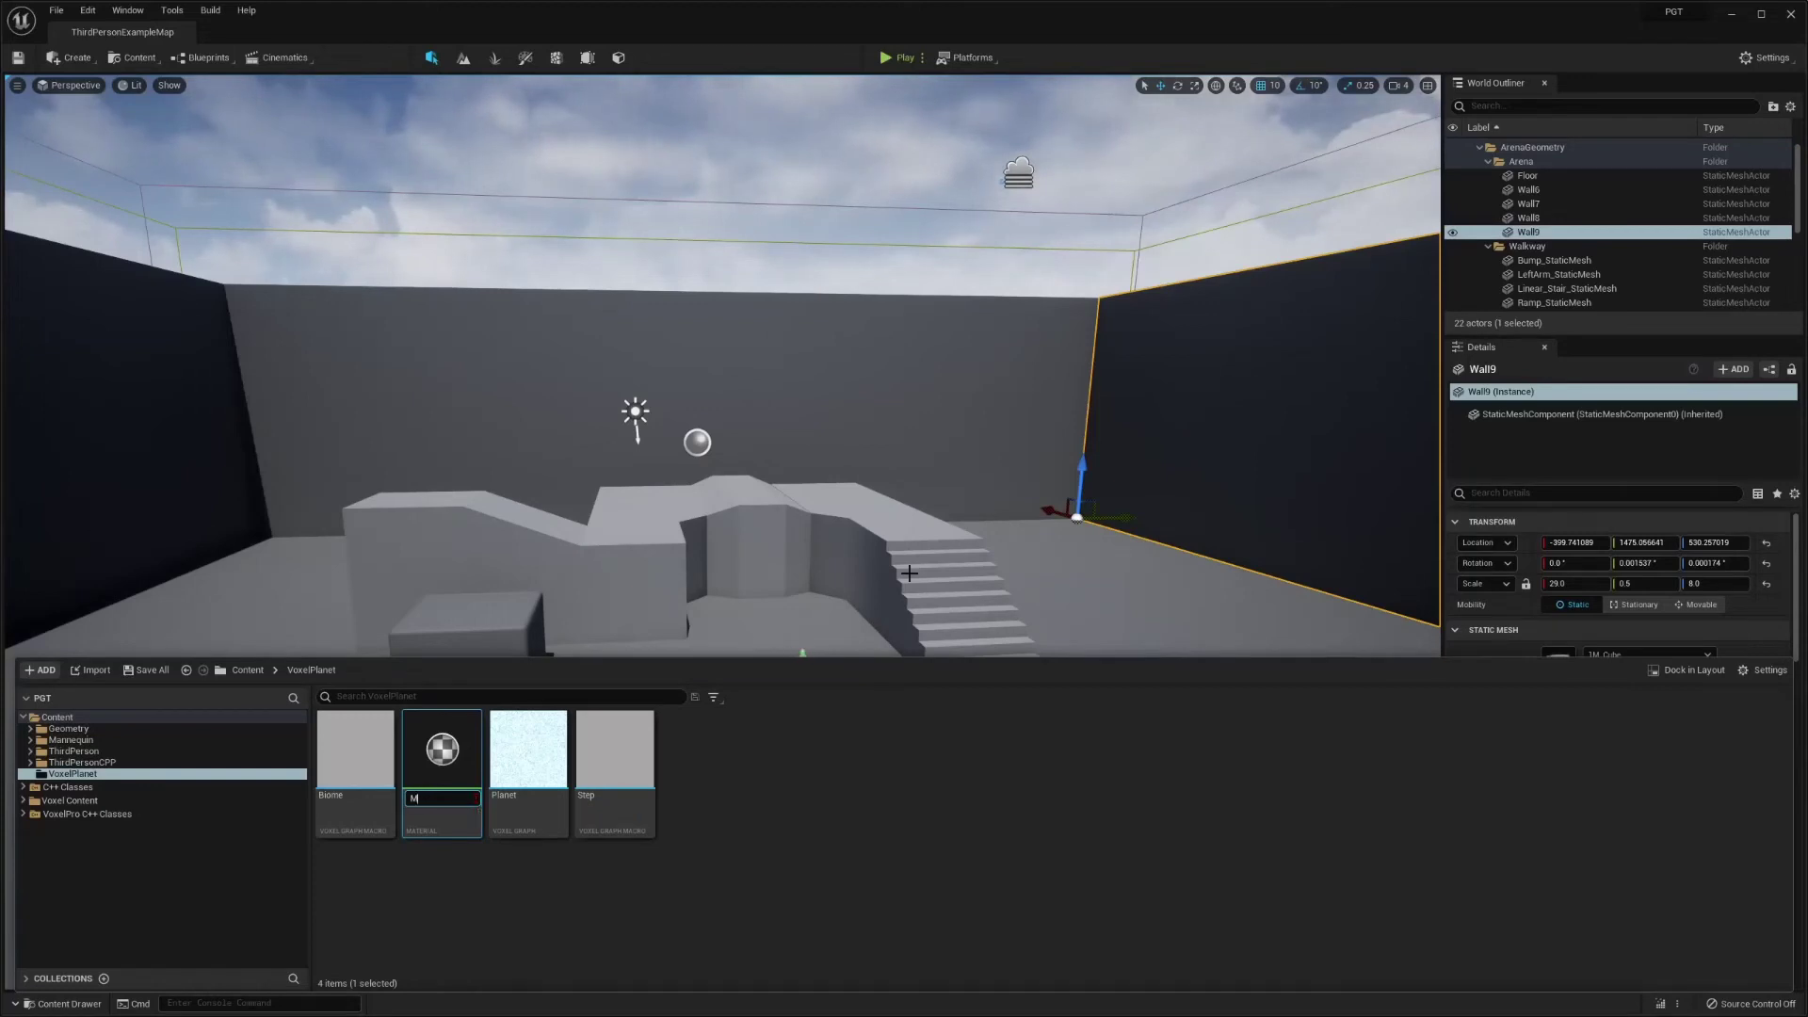
type("_Planetove")
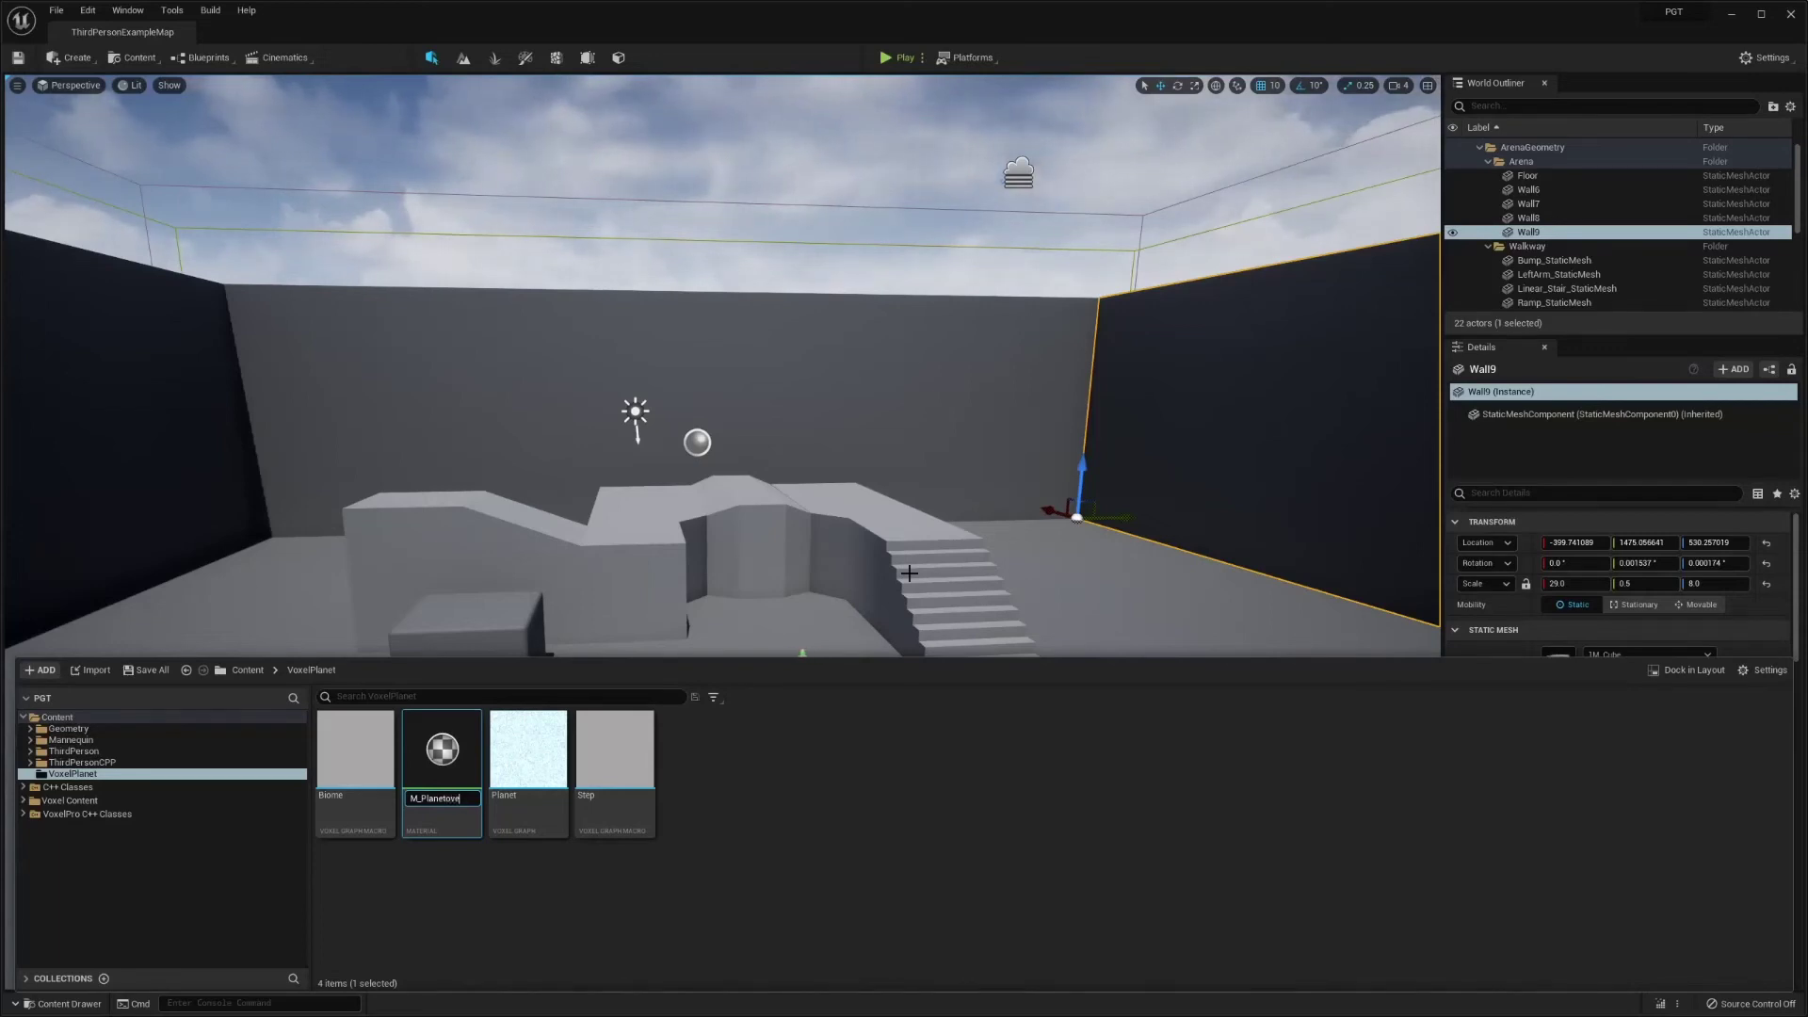
type("r")
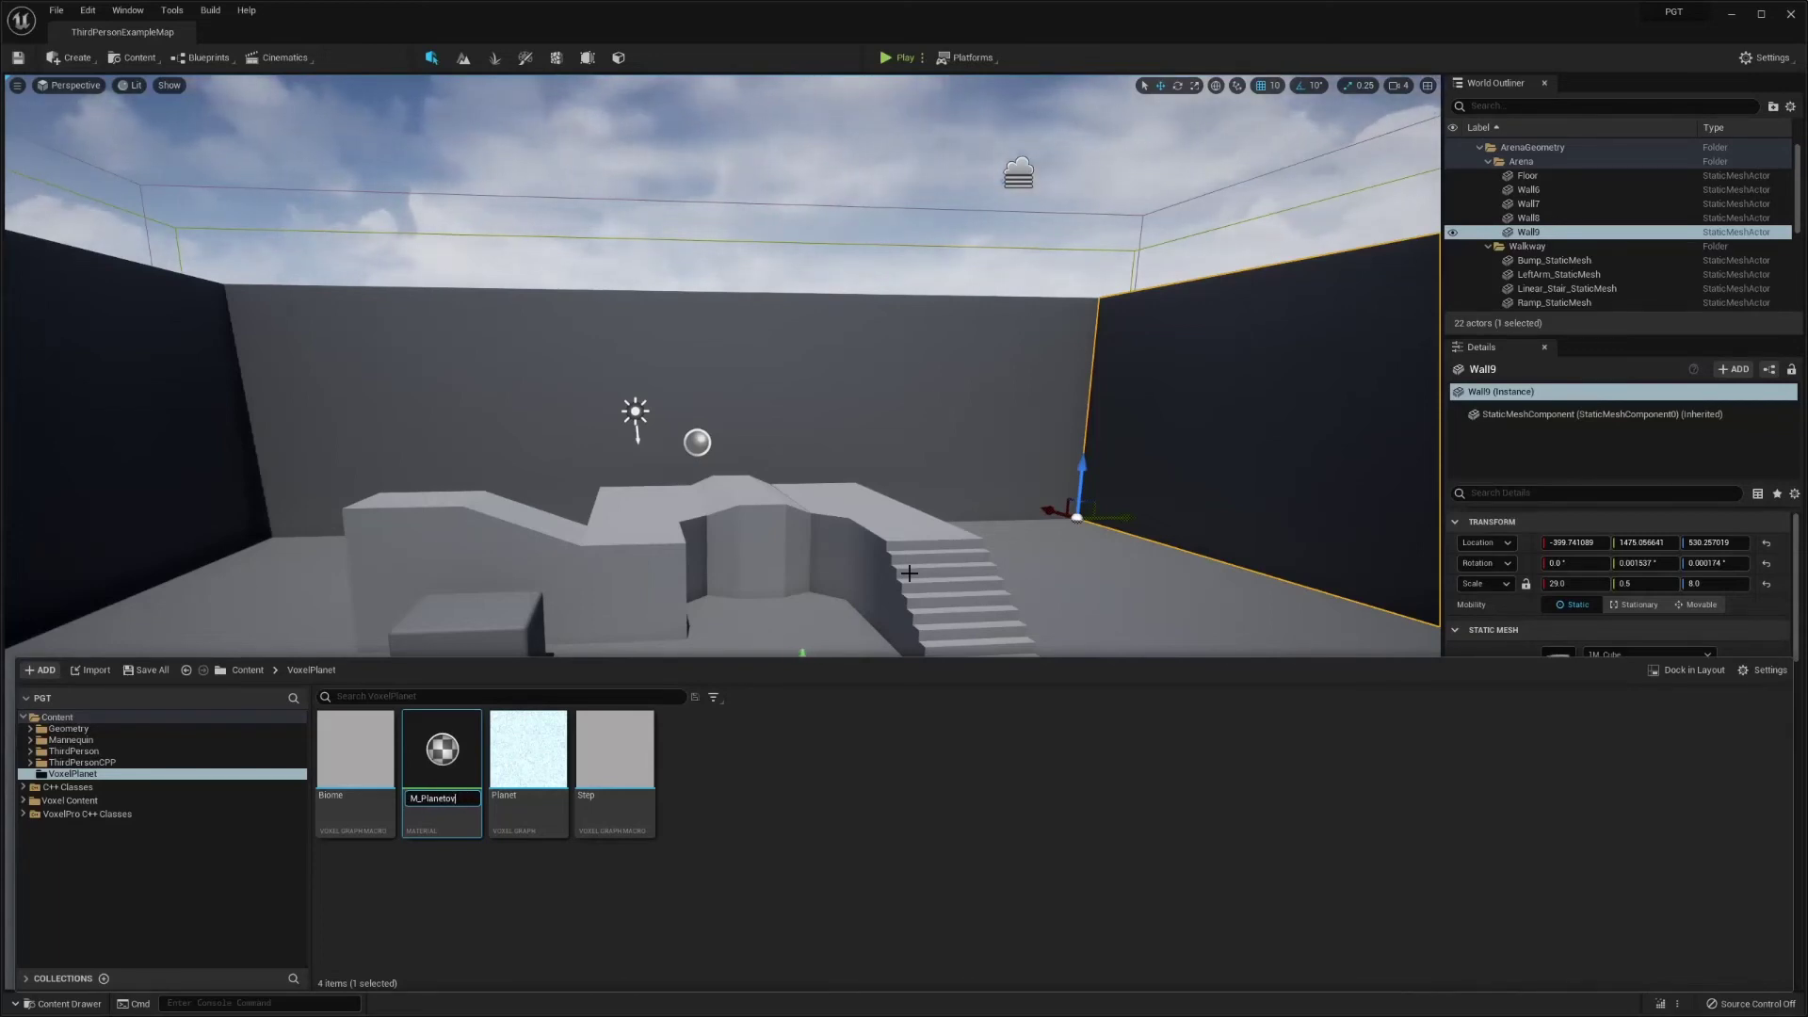
key("BackSpace")
key("BackSpace")
key("BackSpace")
key("BackSpace")
key("Return")
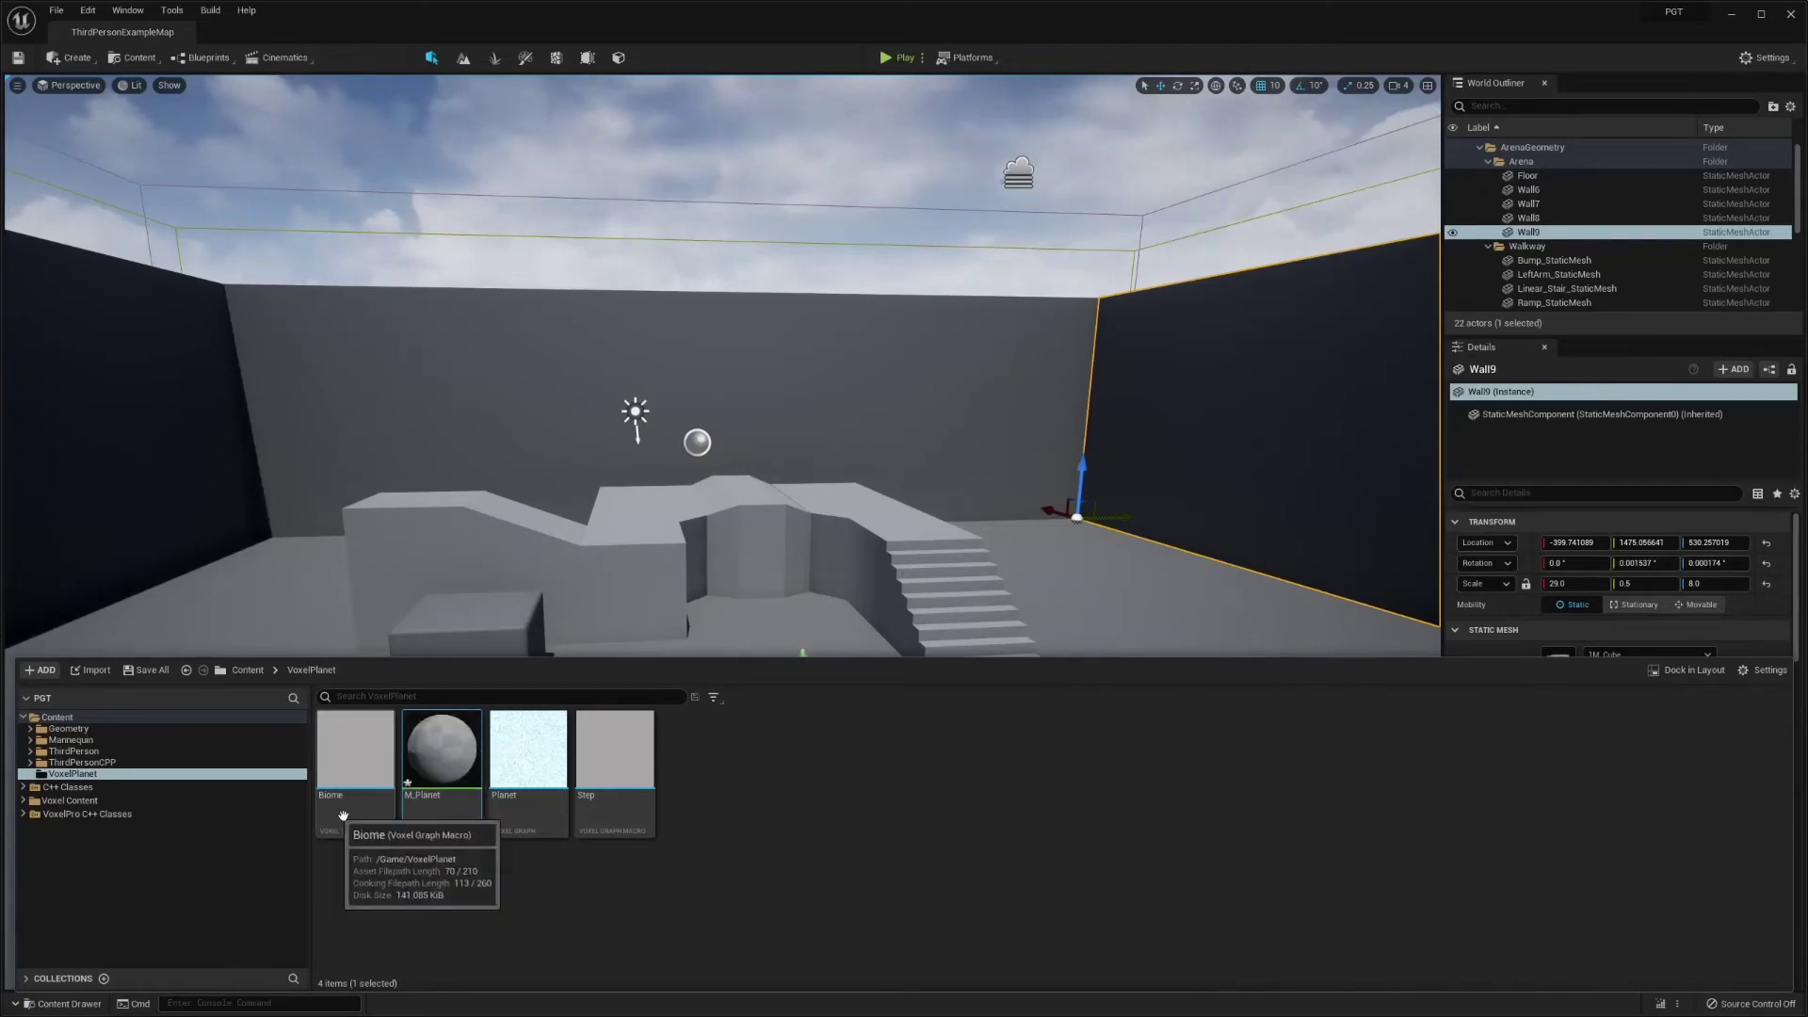
double_click(433, 777)
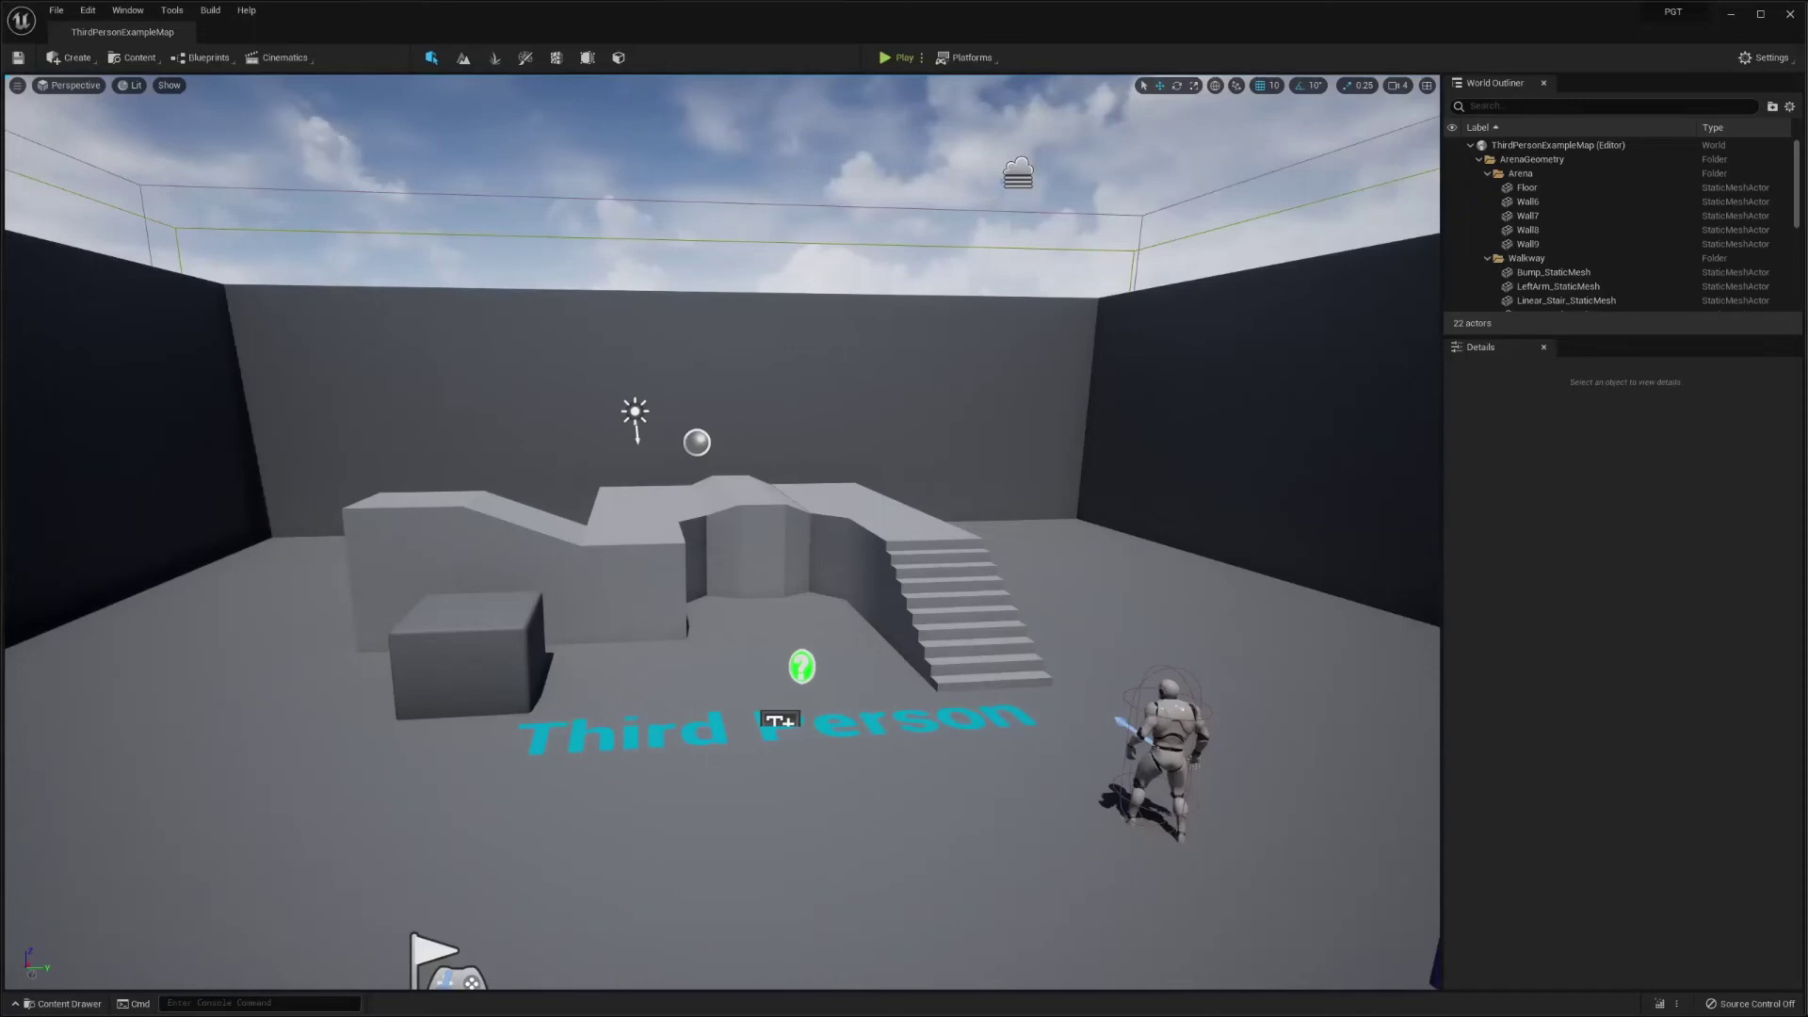
- Create a new material named M_Planet in the VoxelPlanet folder and open it in a maximized material editor
left_click(62, 1004)
right_click(588, 894)
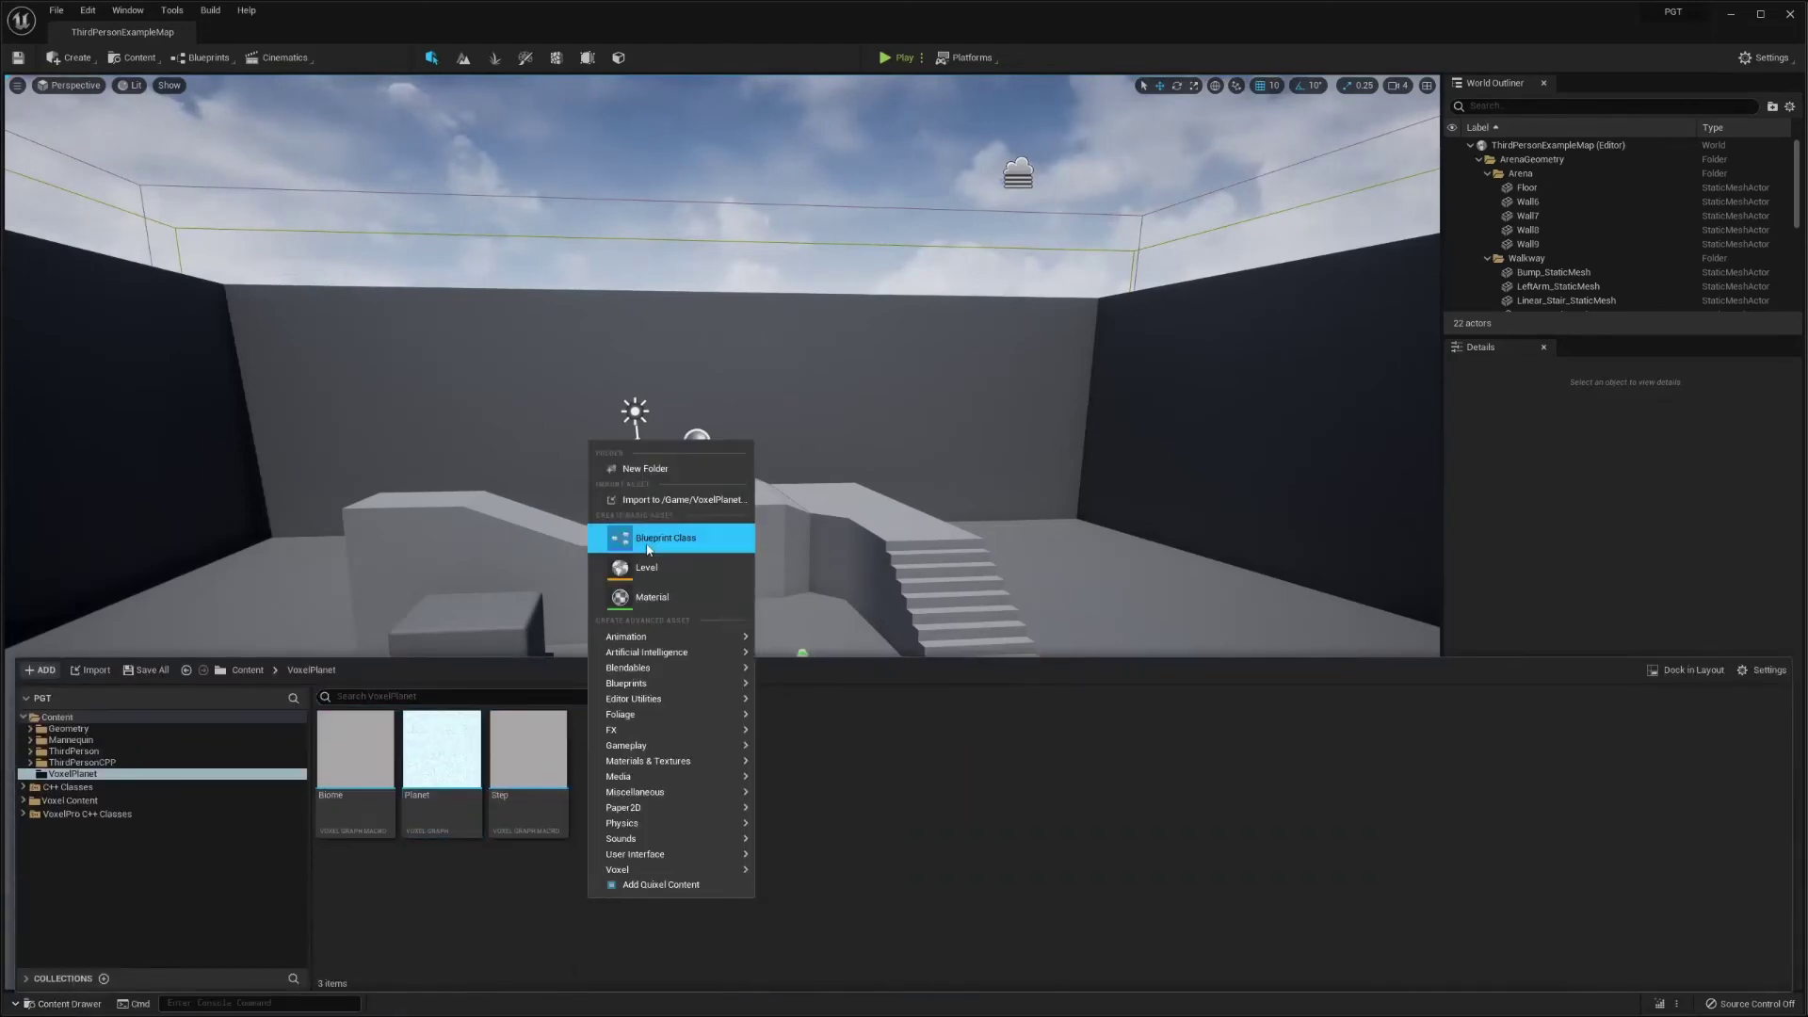
left_click(671, 595)
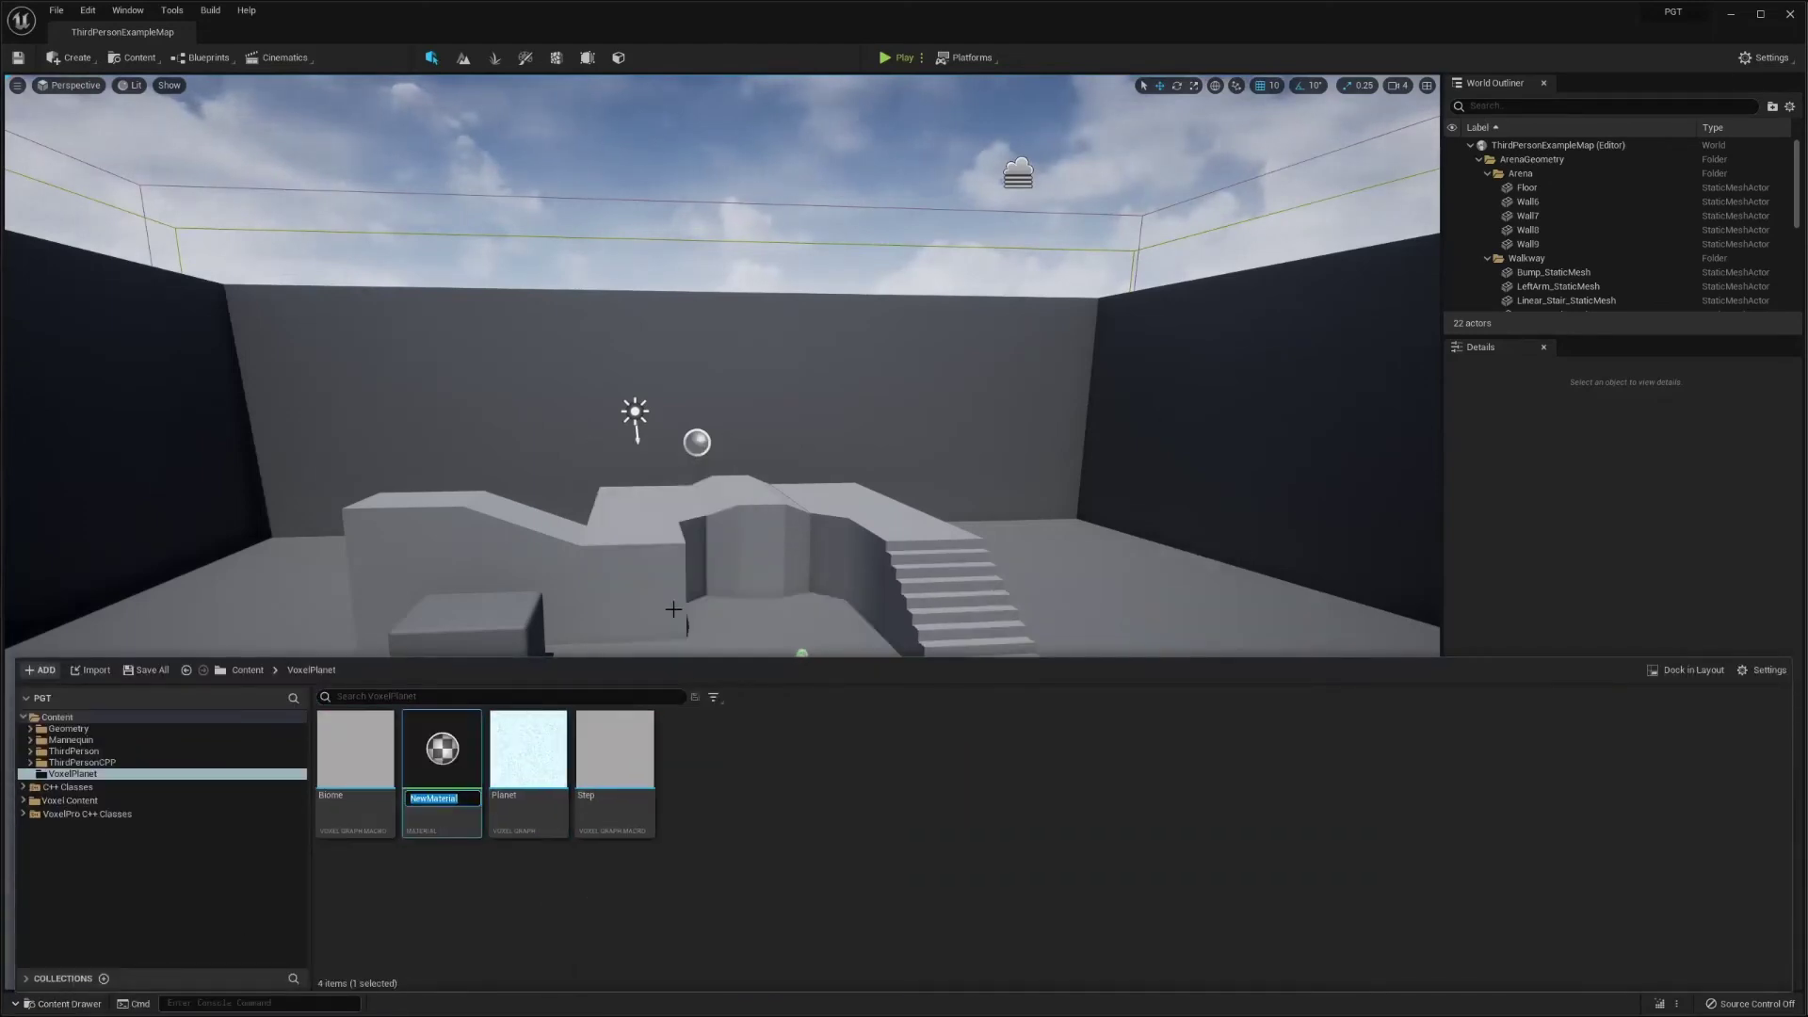
type("M_Planet")
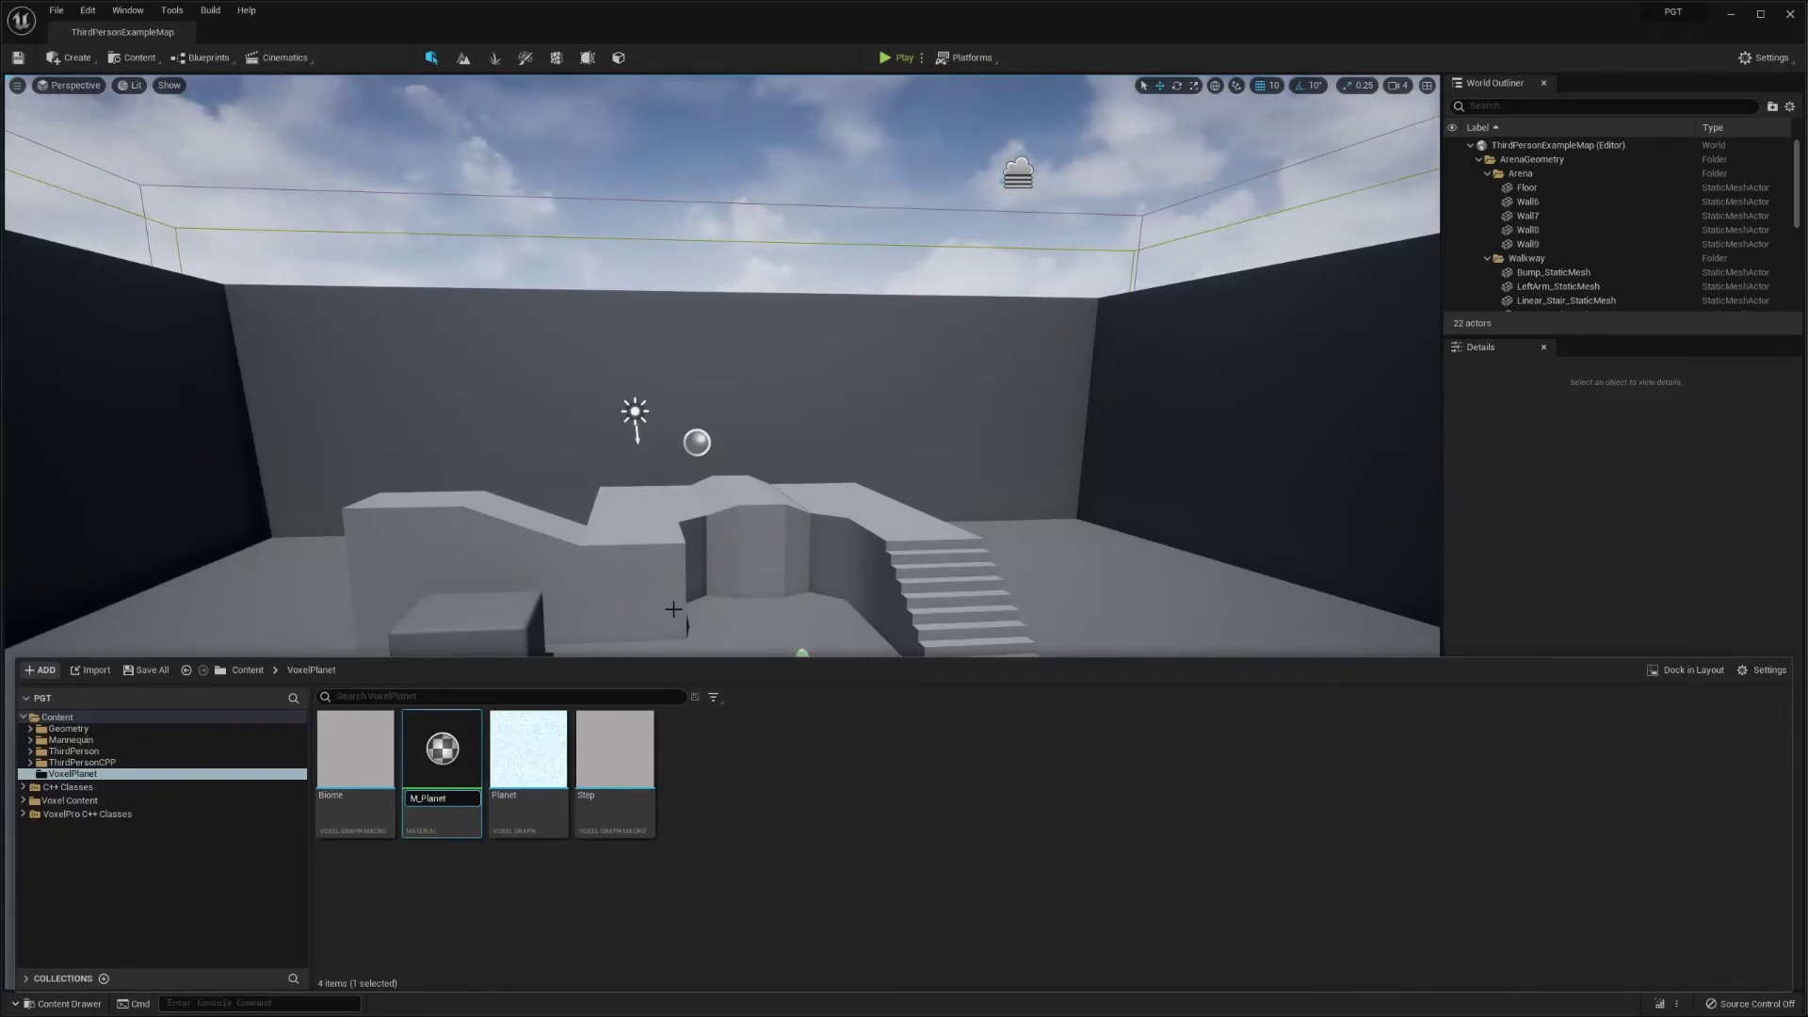
key("Return")
double_click(478, 756)
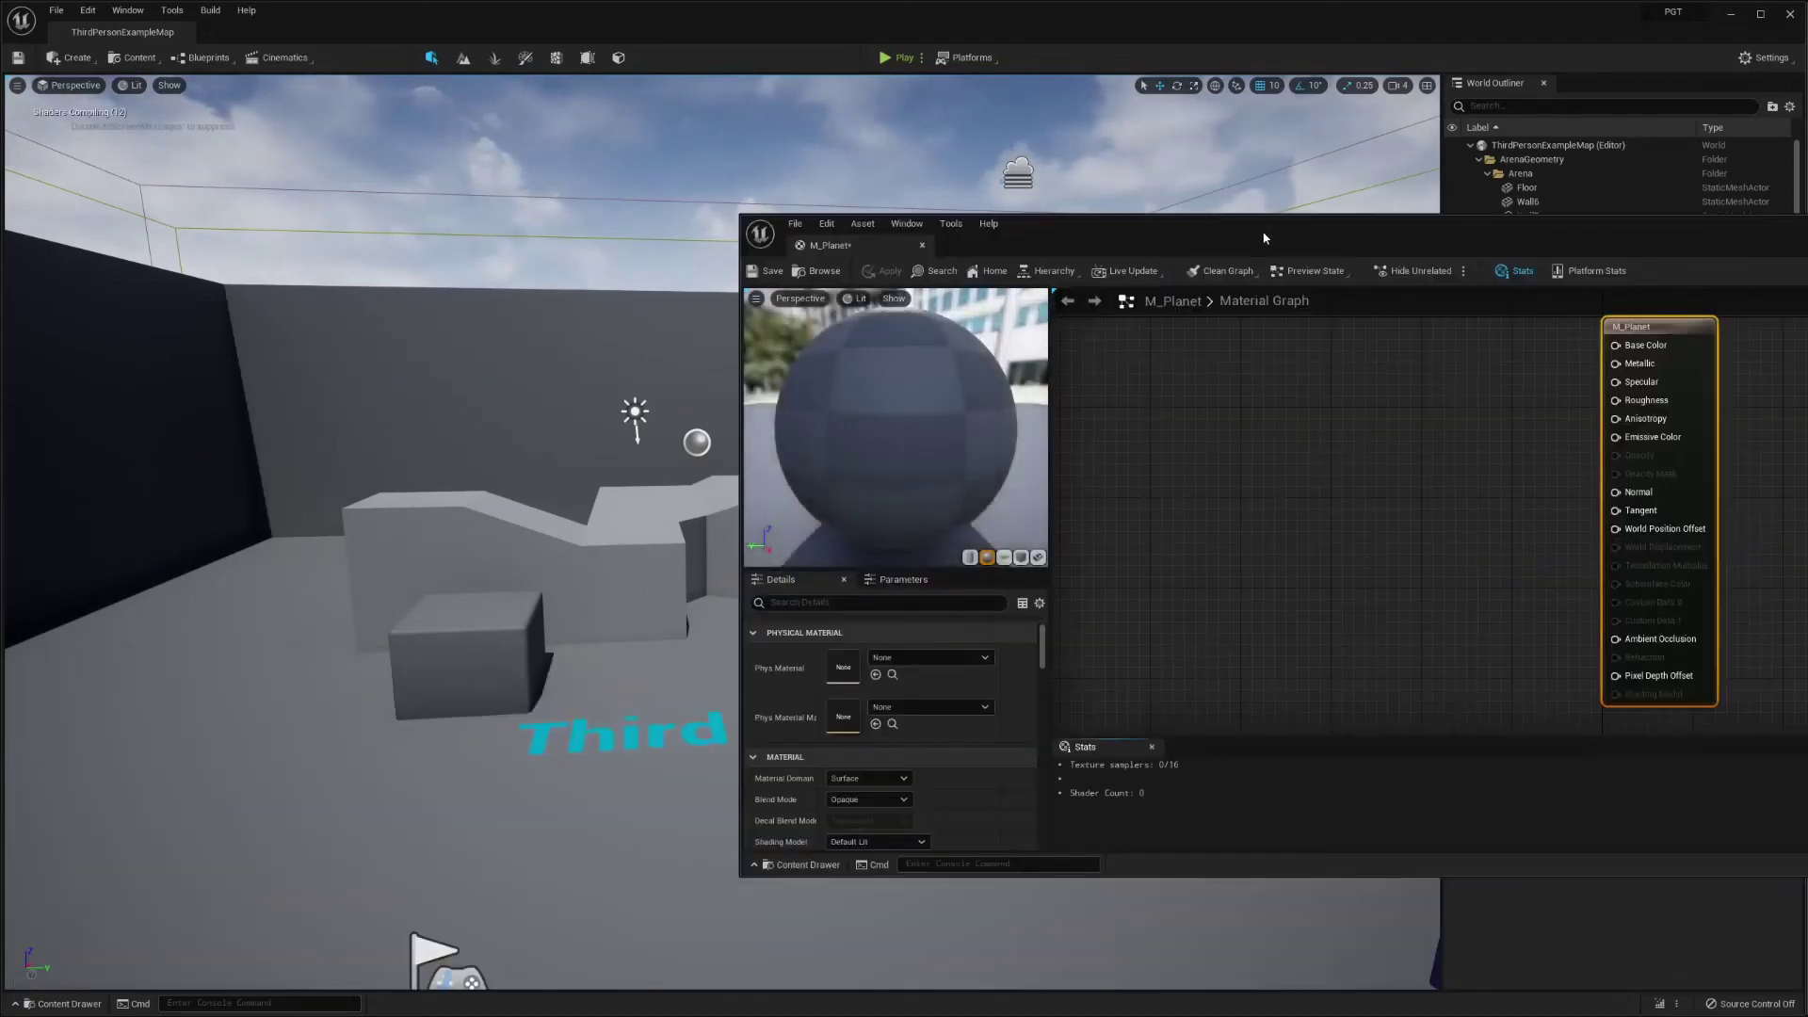
left_click_drag(1264, 238, 2, 432)
double_click(1, 433)
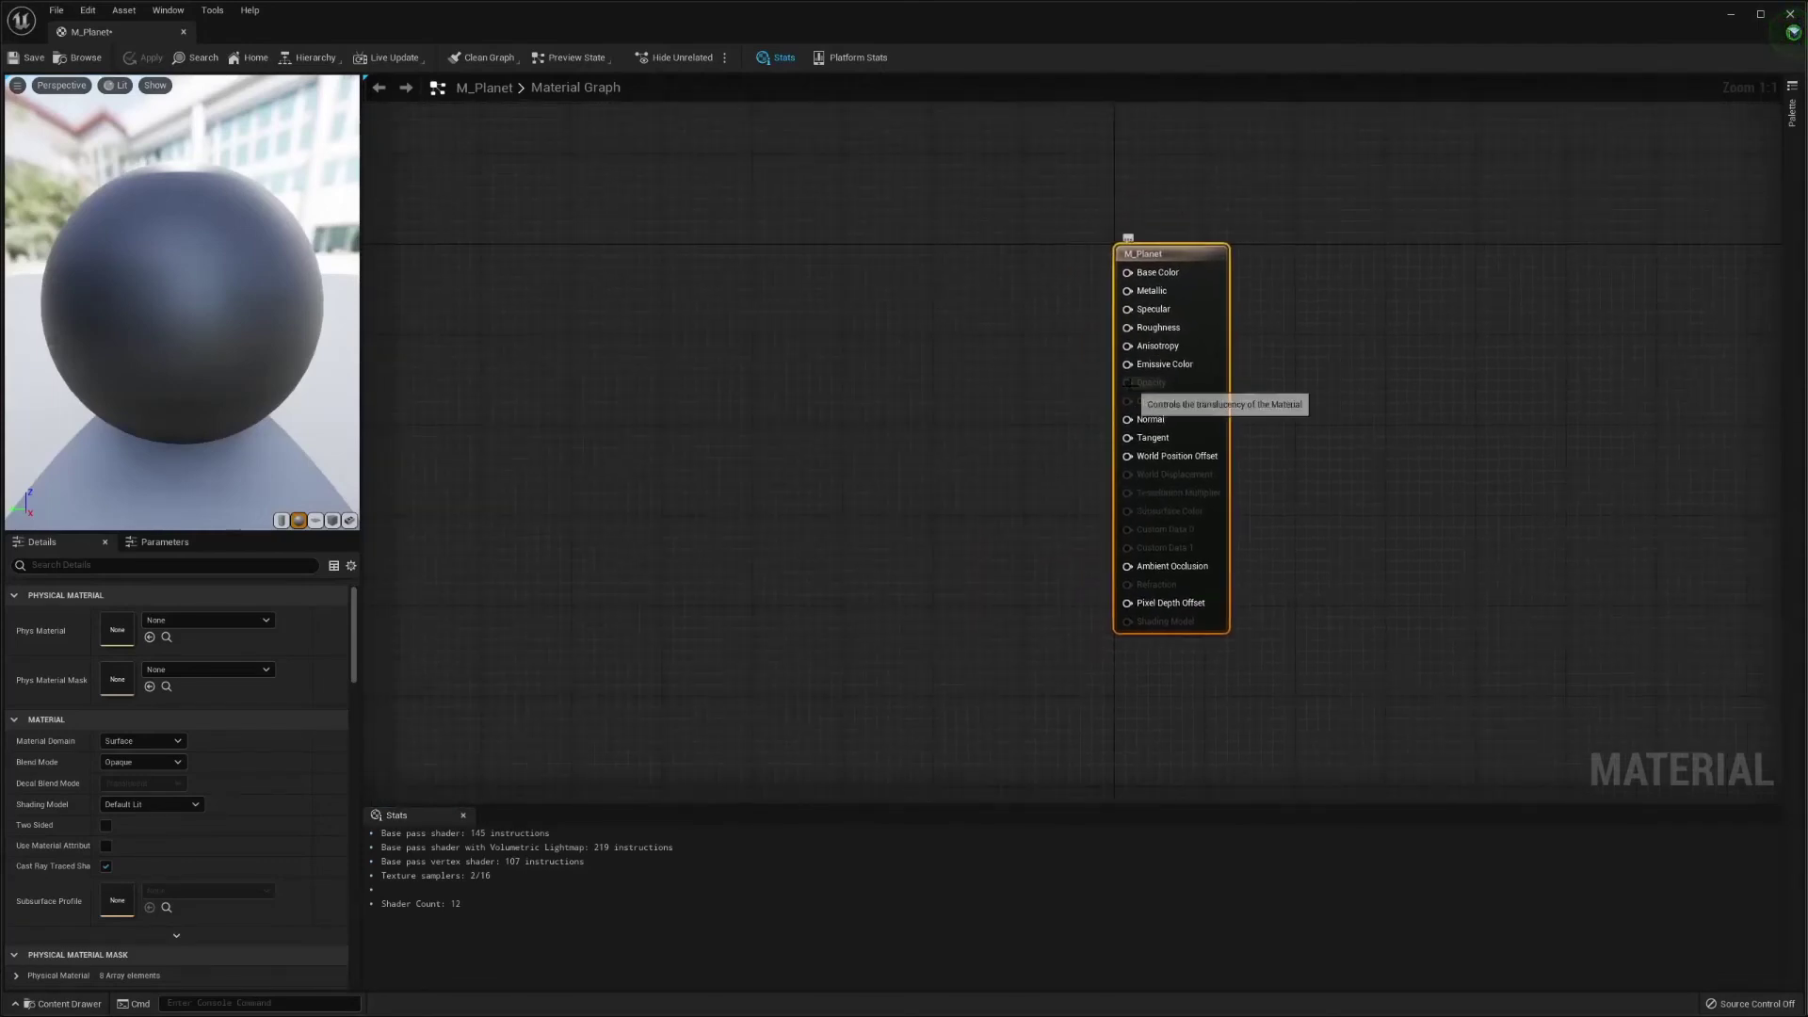
- Add a Constant node with value 1 connected to the Roughness input and align it beside that input
left_click_drag(1128, 327, 1038, 343)
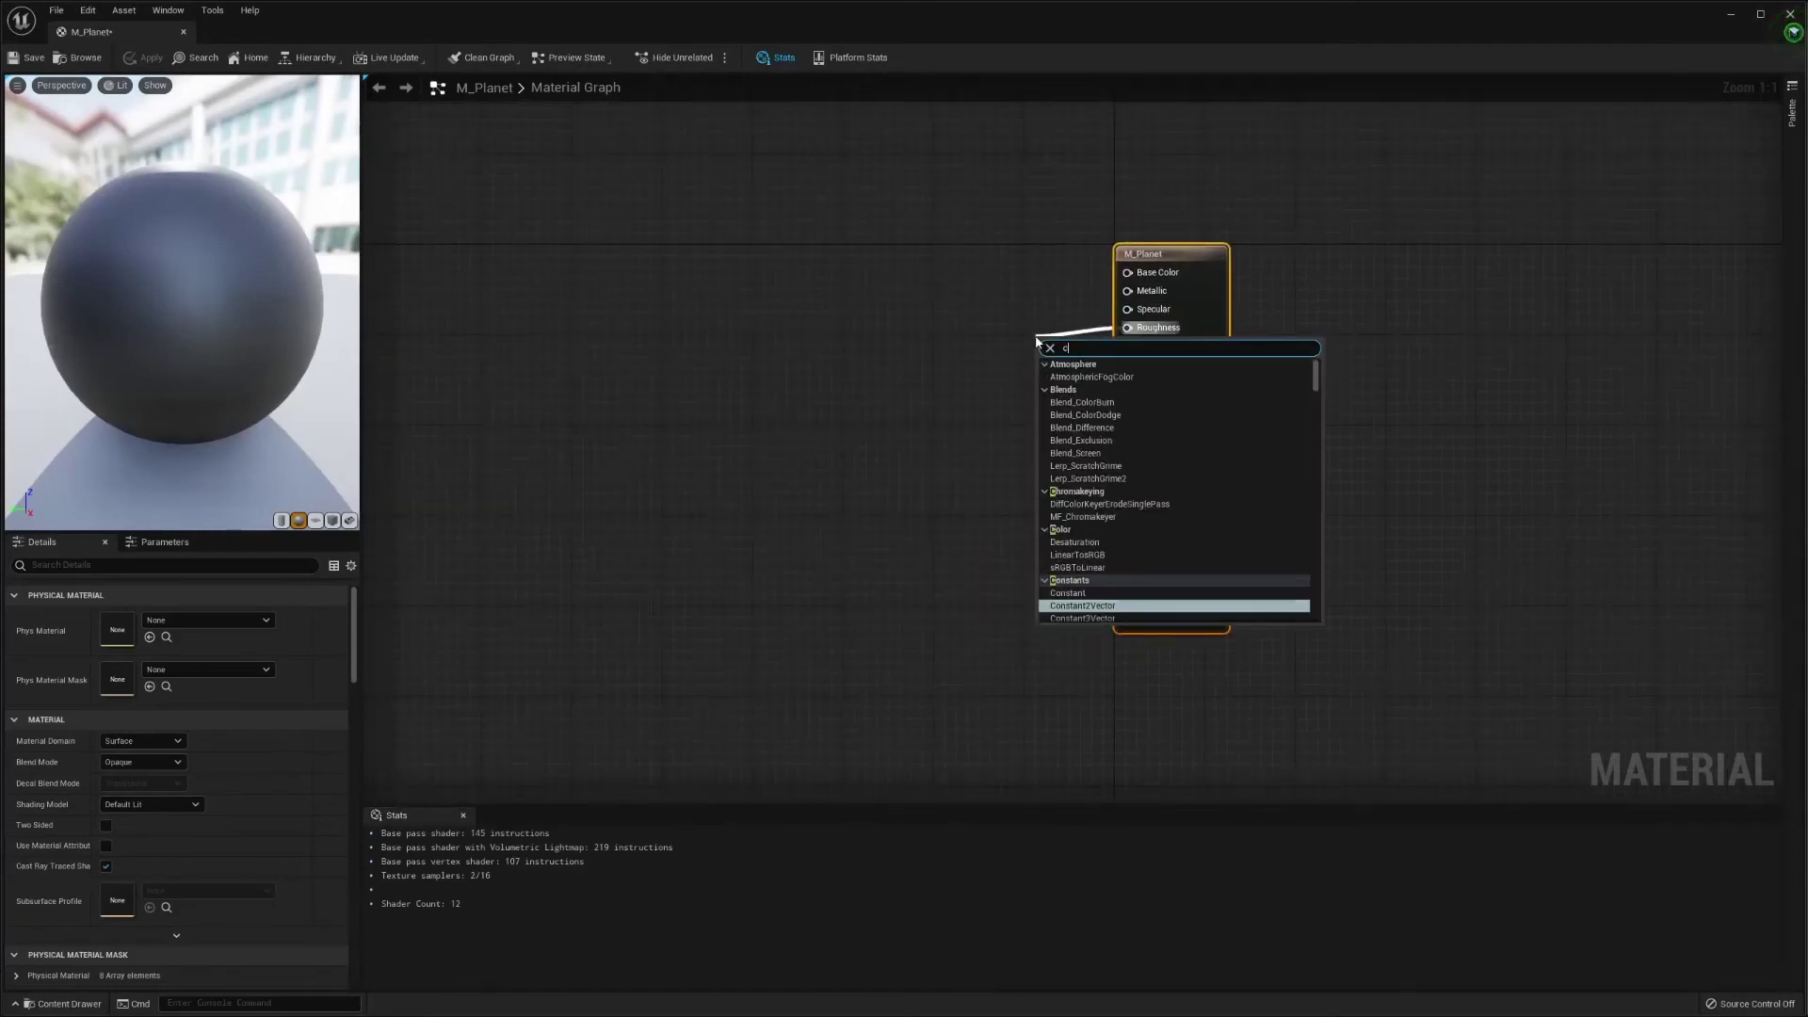
type("const")
key("Return")
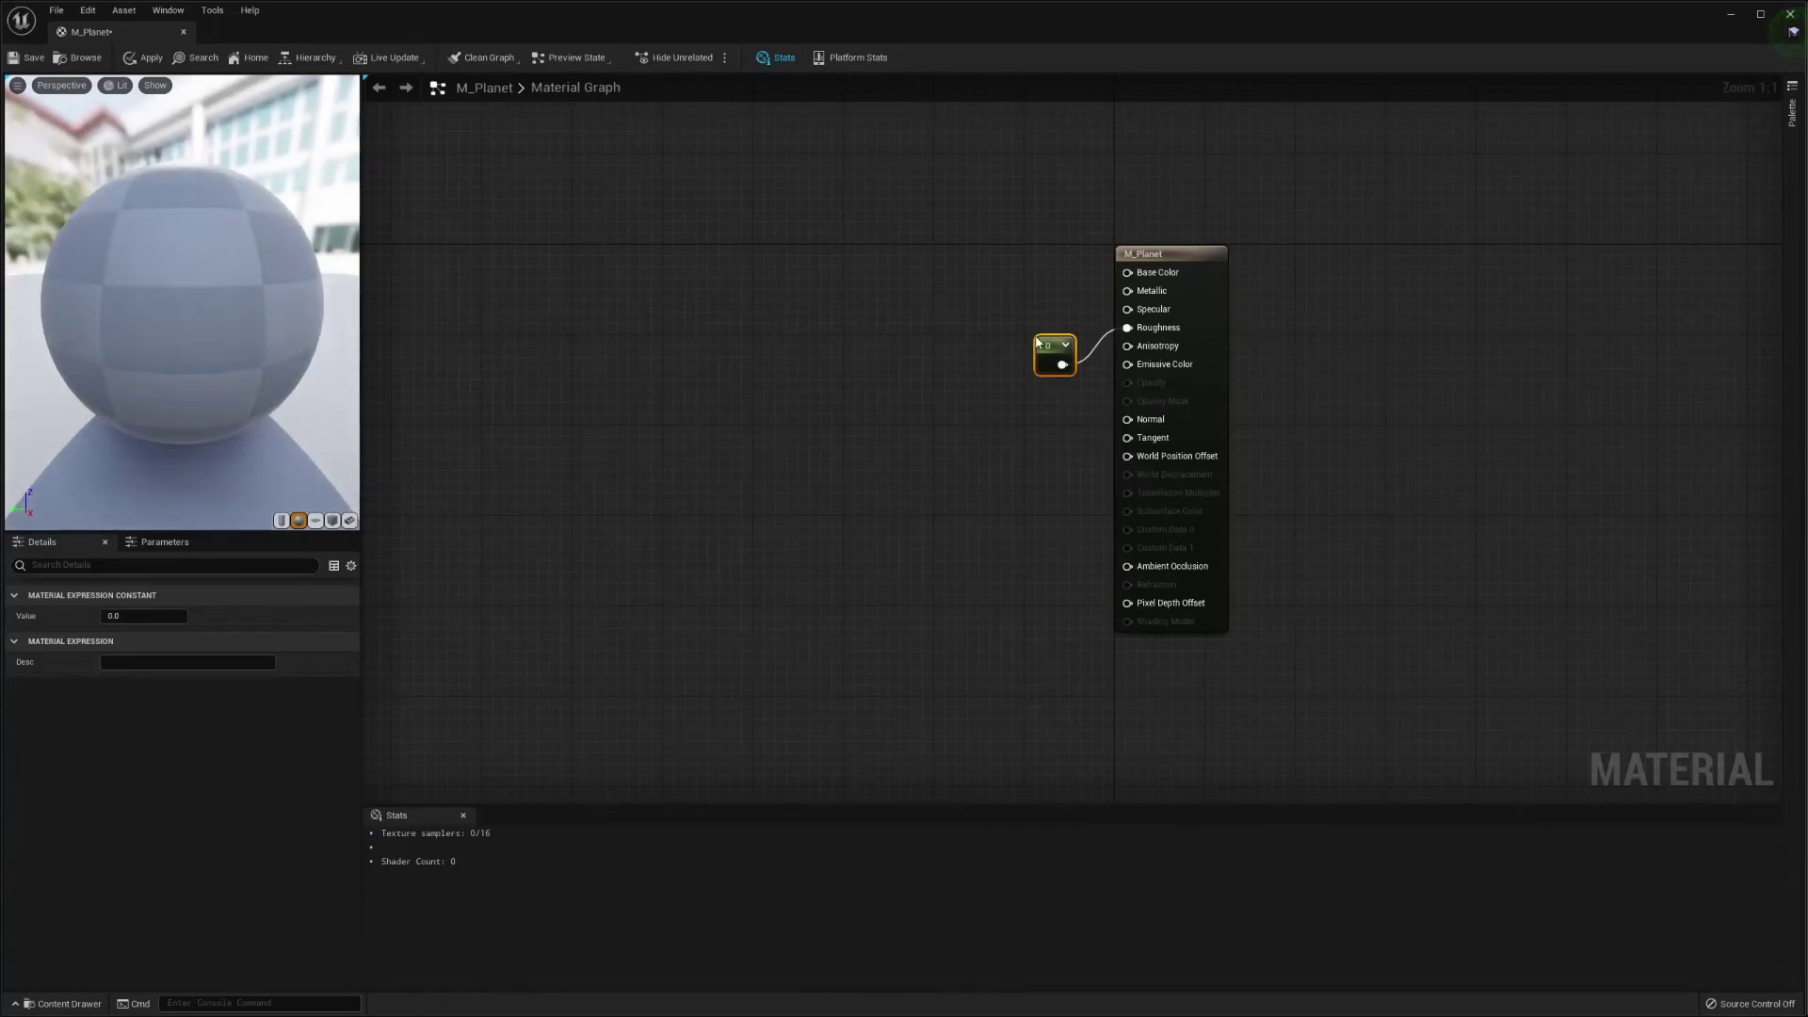
left_click(148, 612)
type("1")
left_click(755, 507)
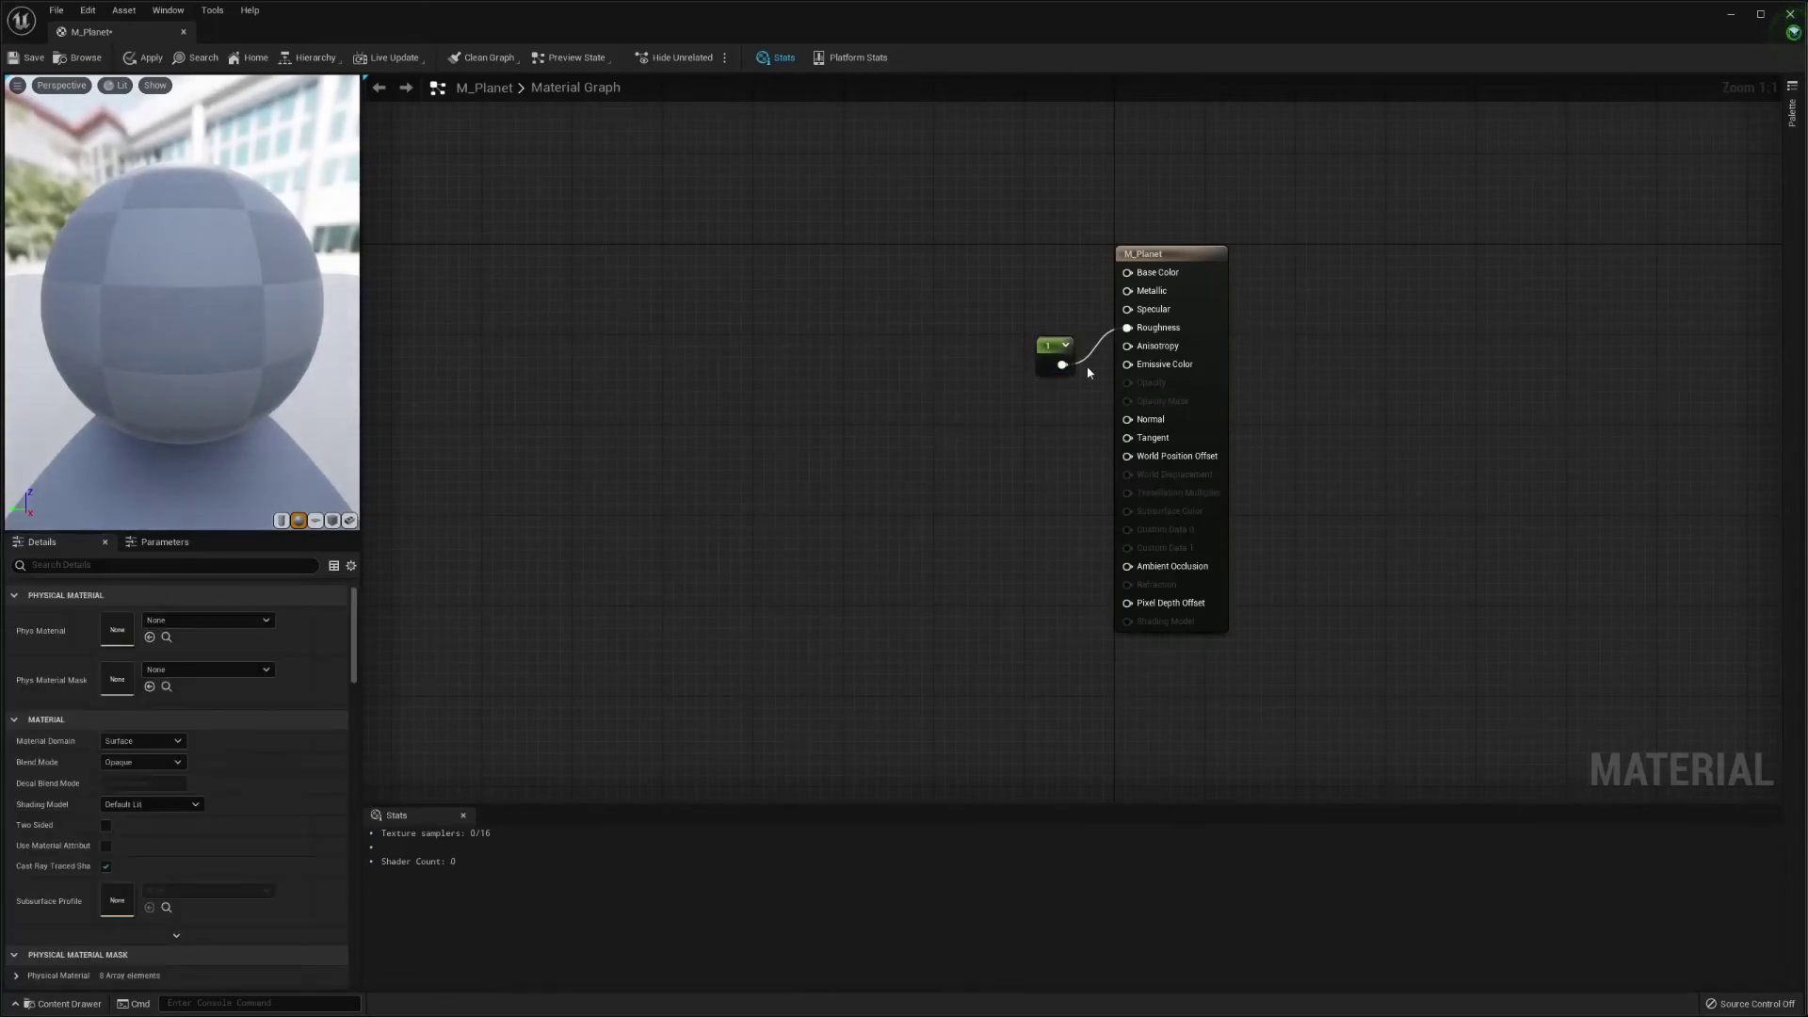
left_click_drag(1055, 356, 1046, 327)
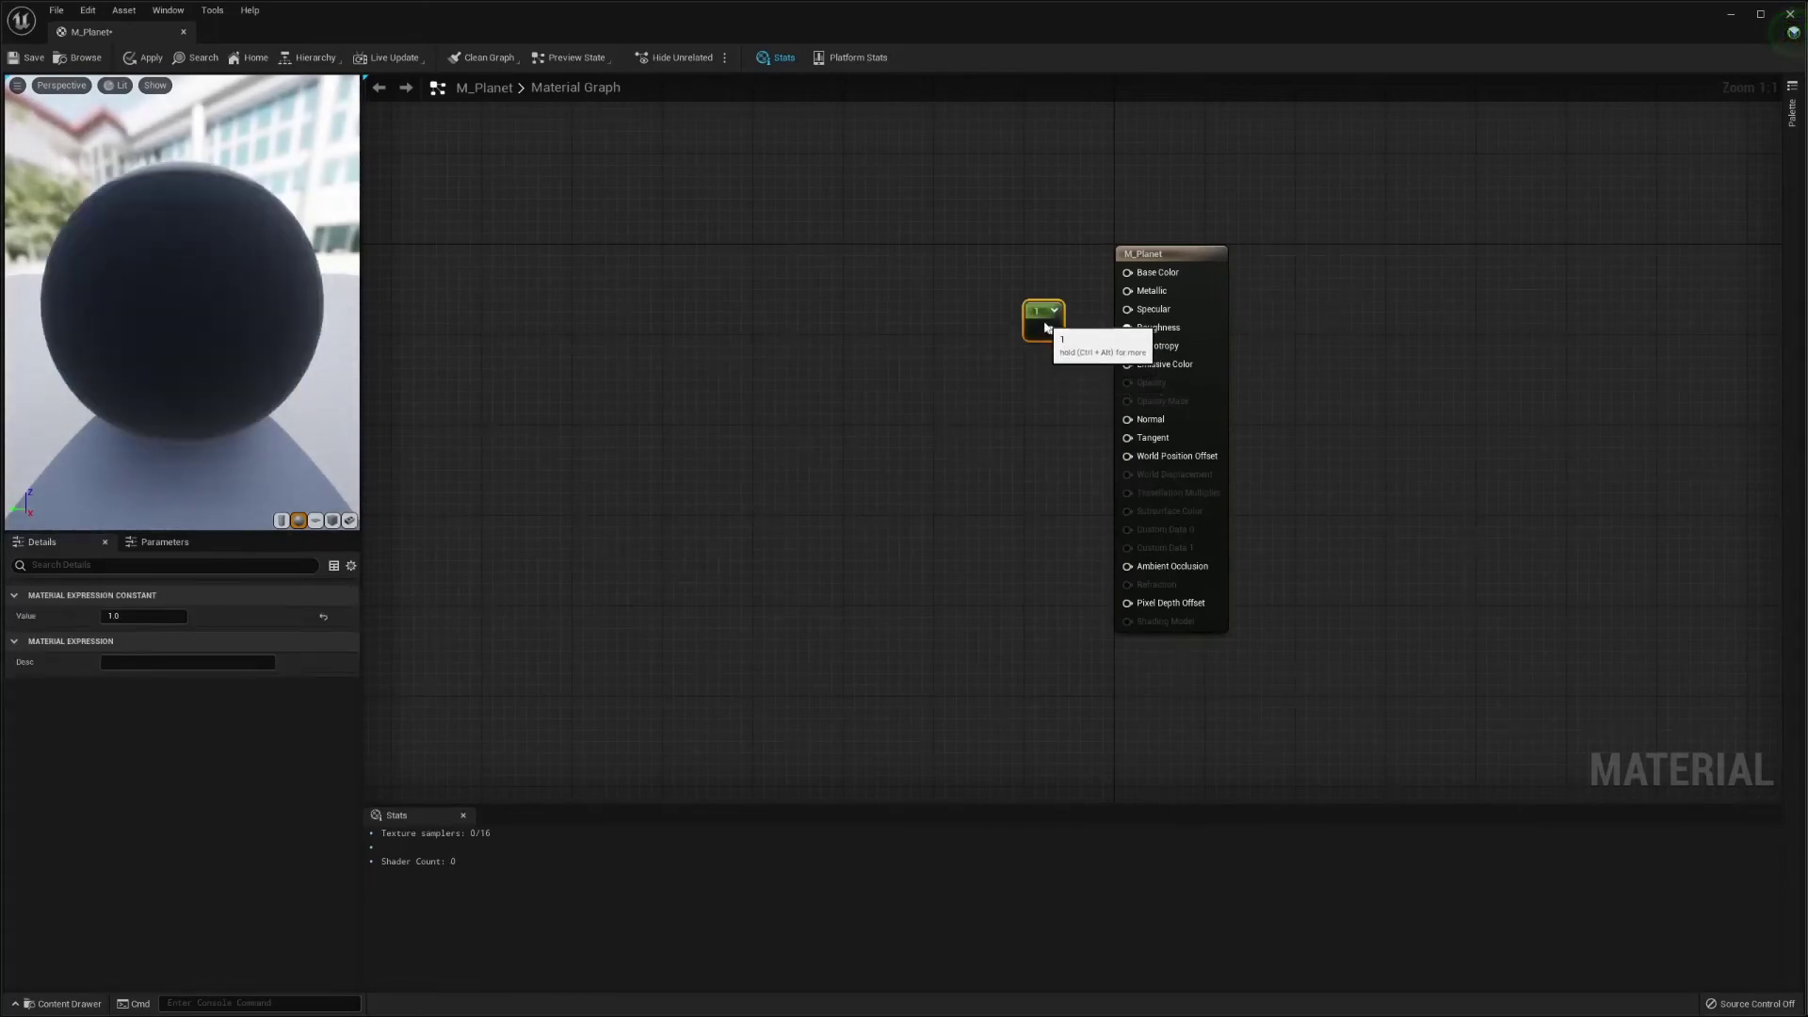
left_click(1319, 373)
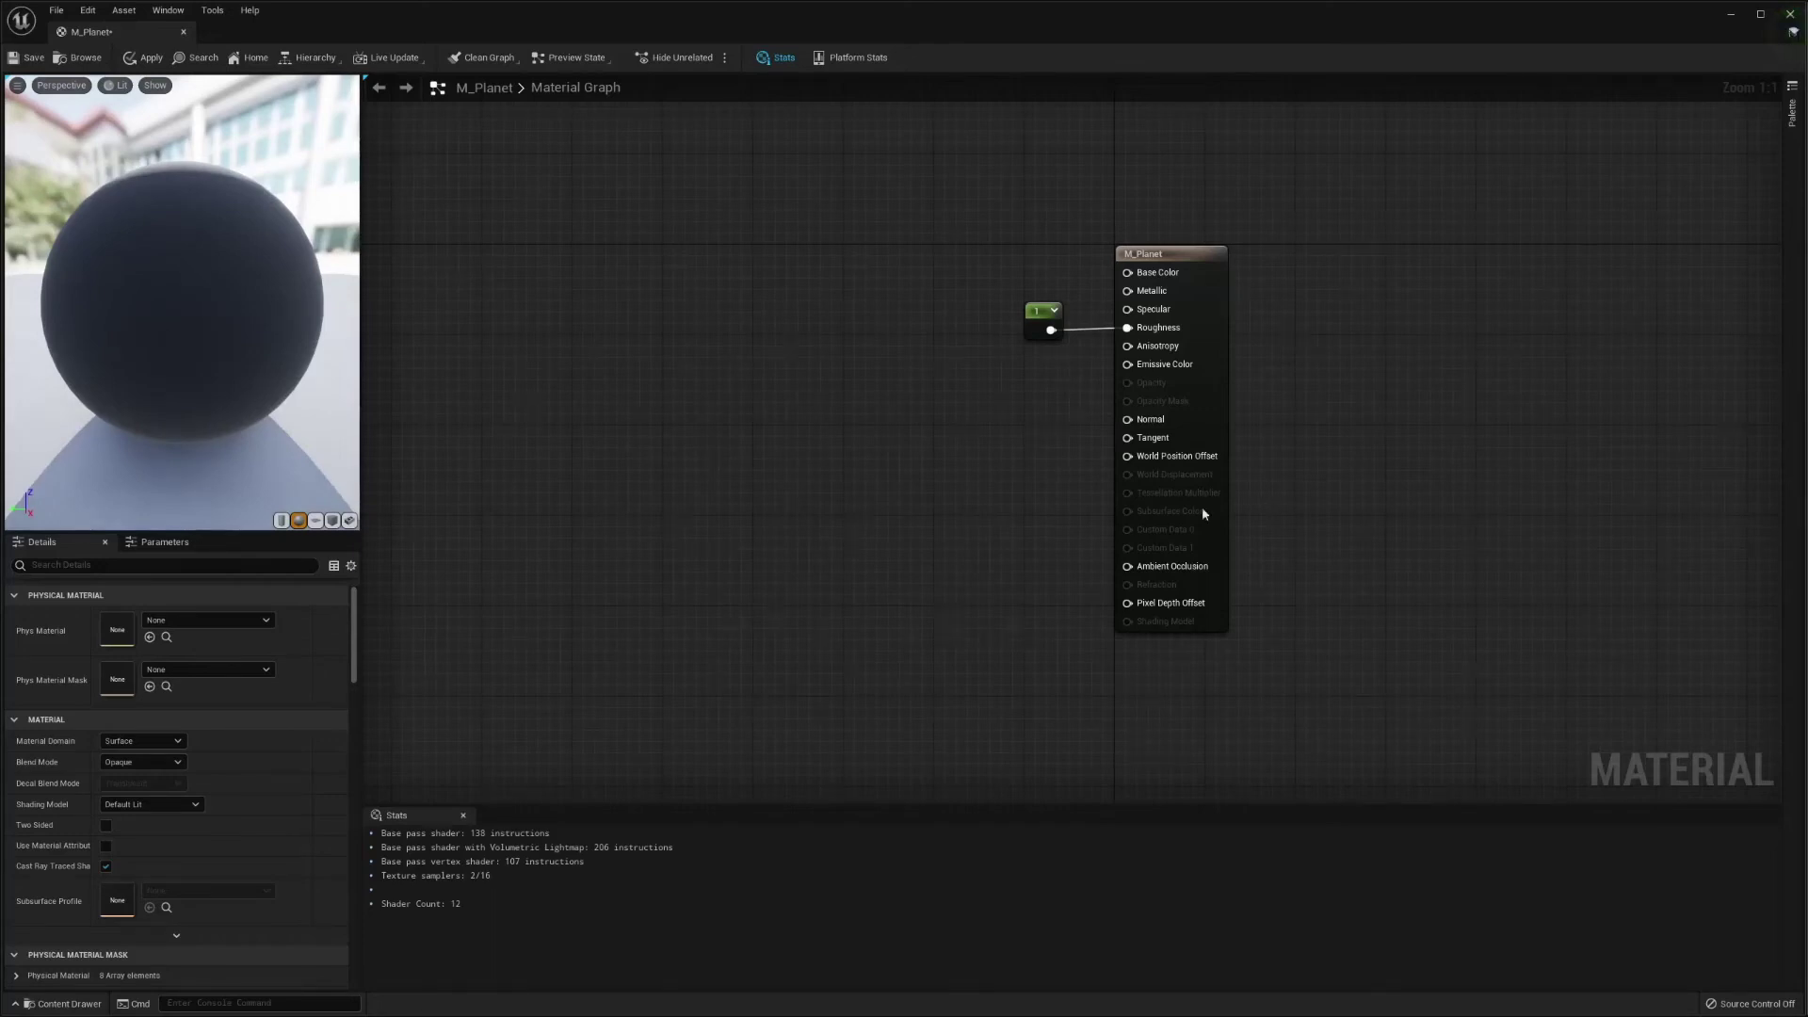
- Set the M_Planet material's blend mode to Masked
left_click(1215, 410)
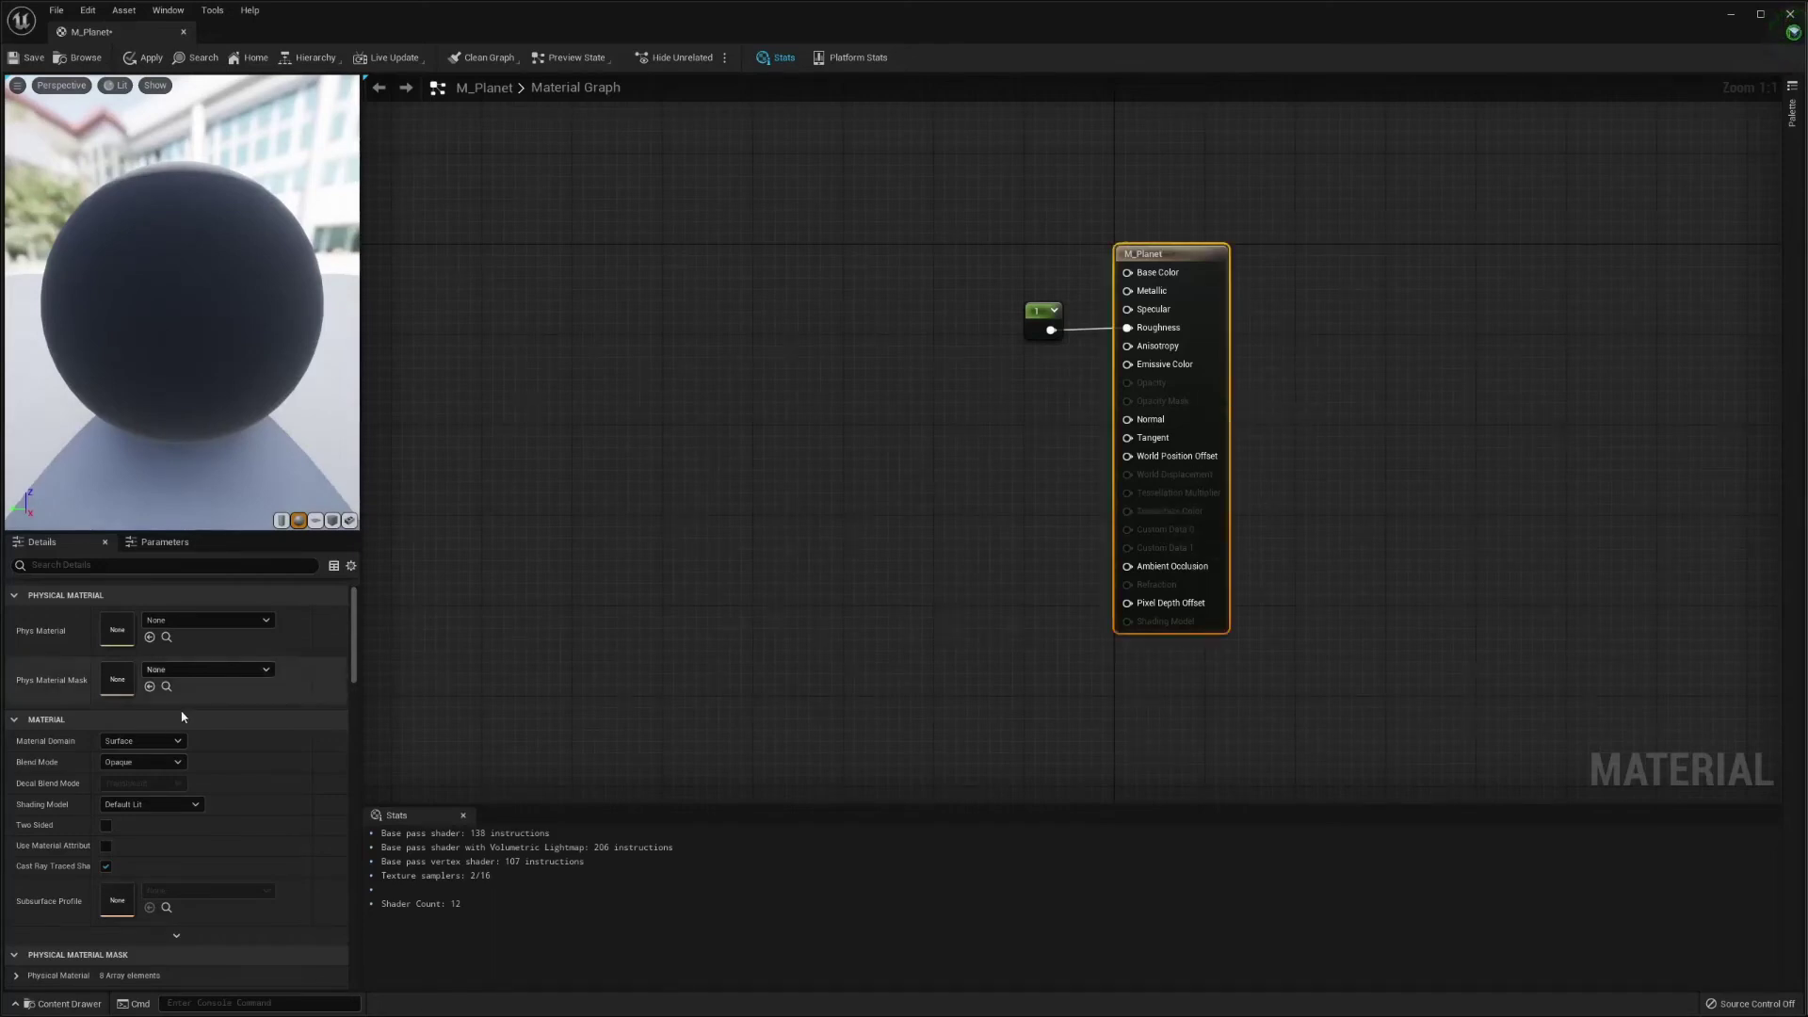
left_click(163, 762)
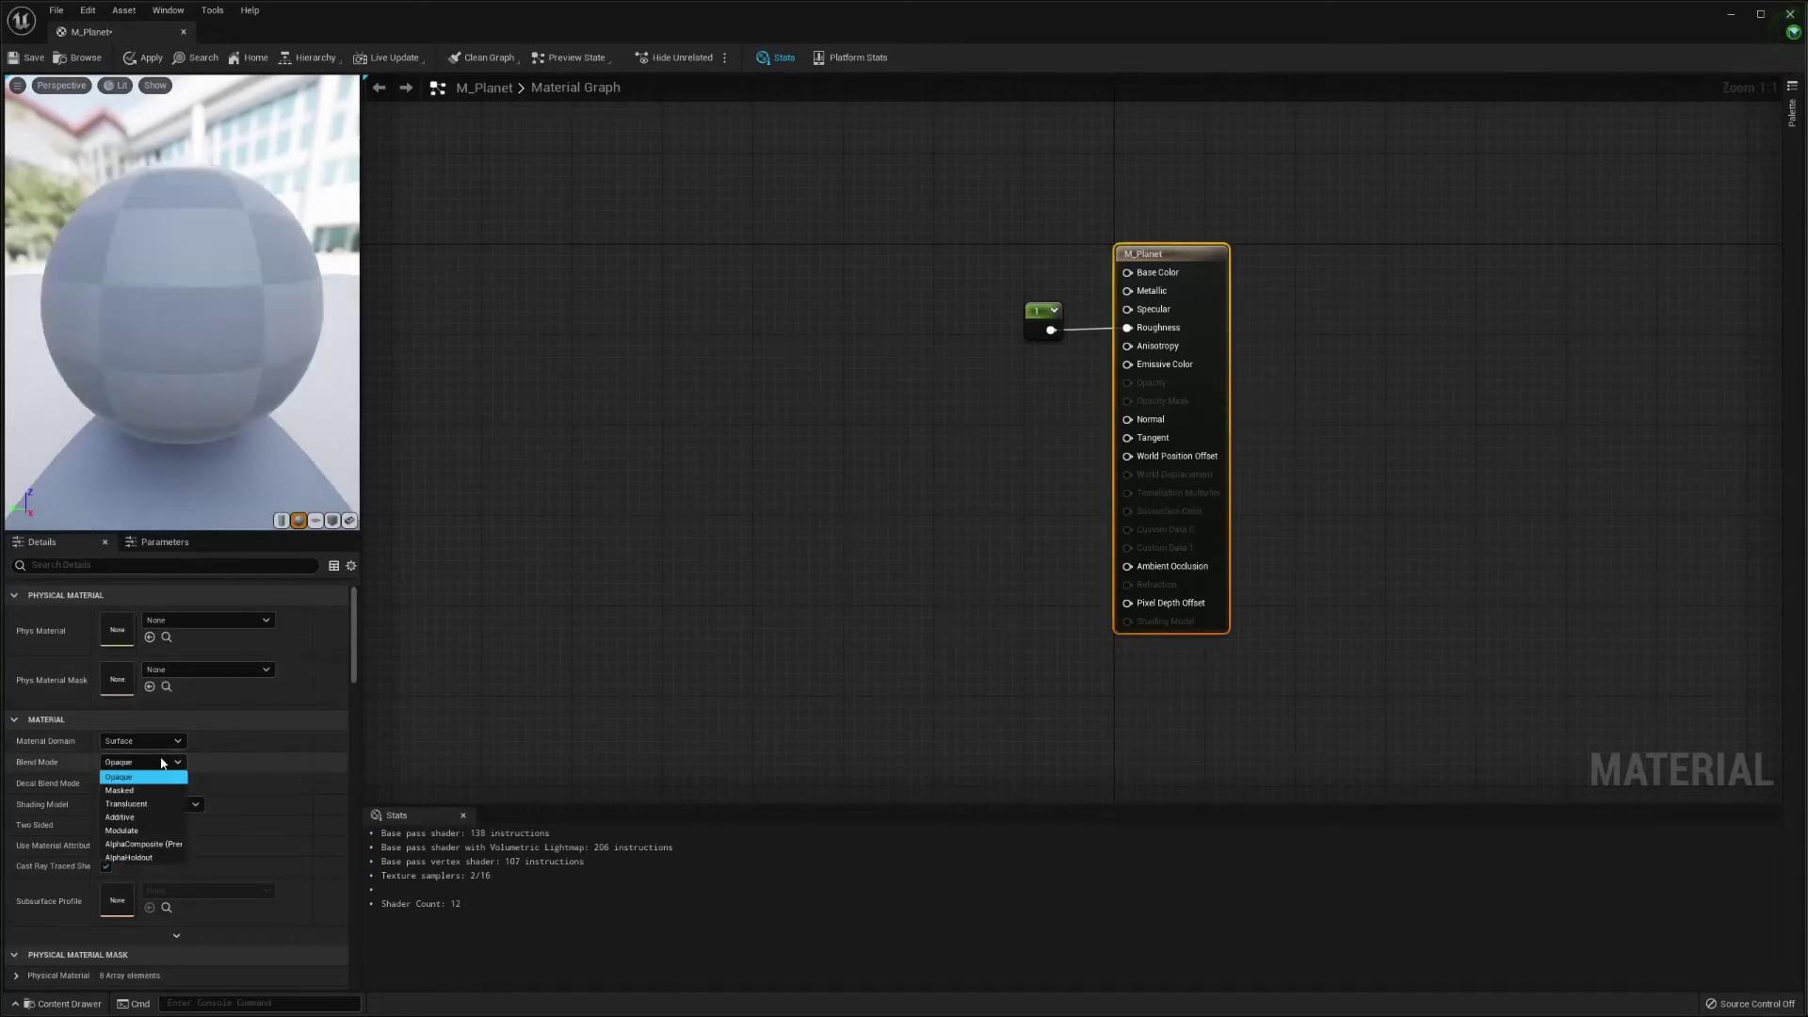
left_click(141, 792)
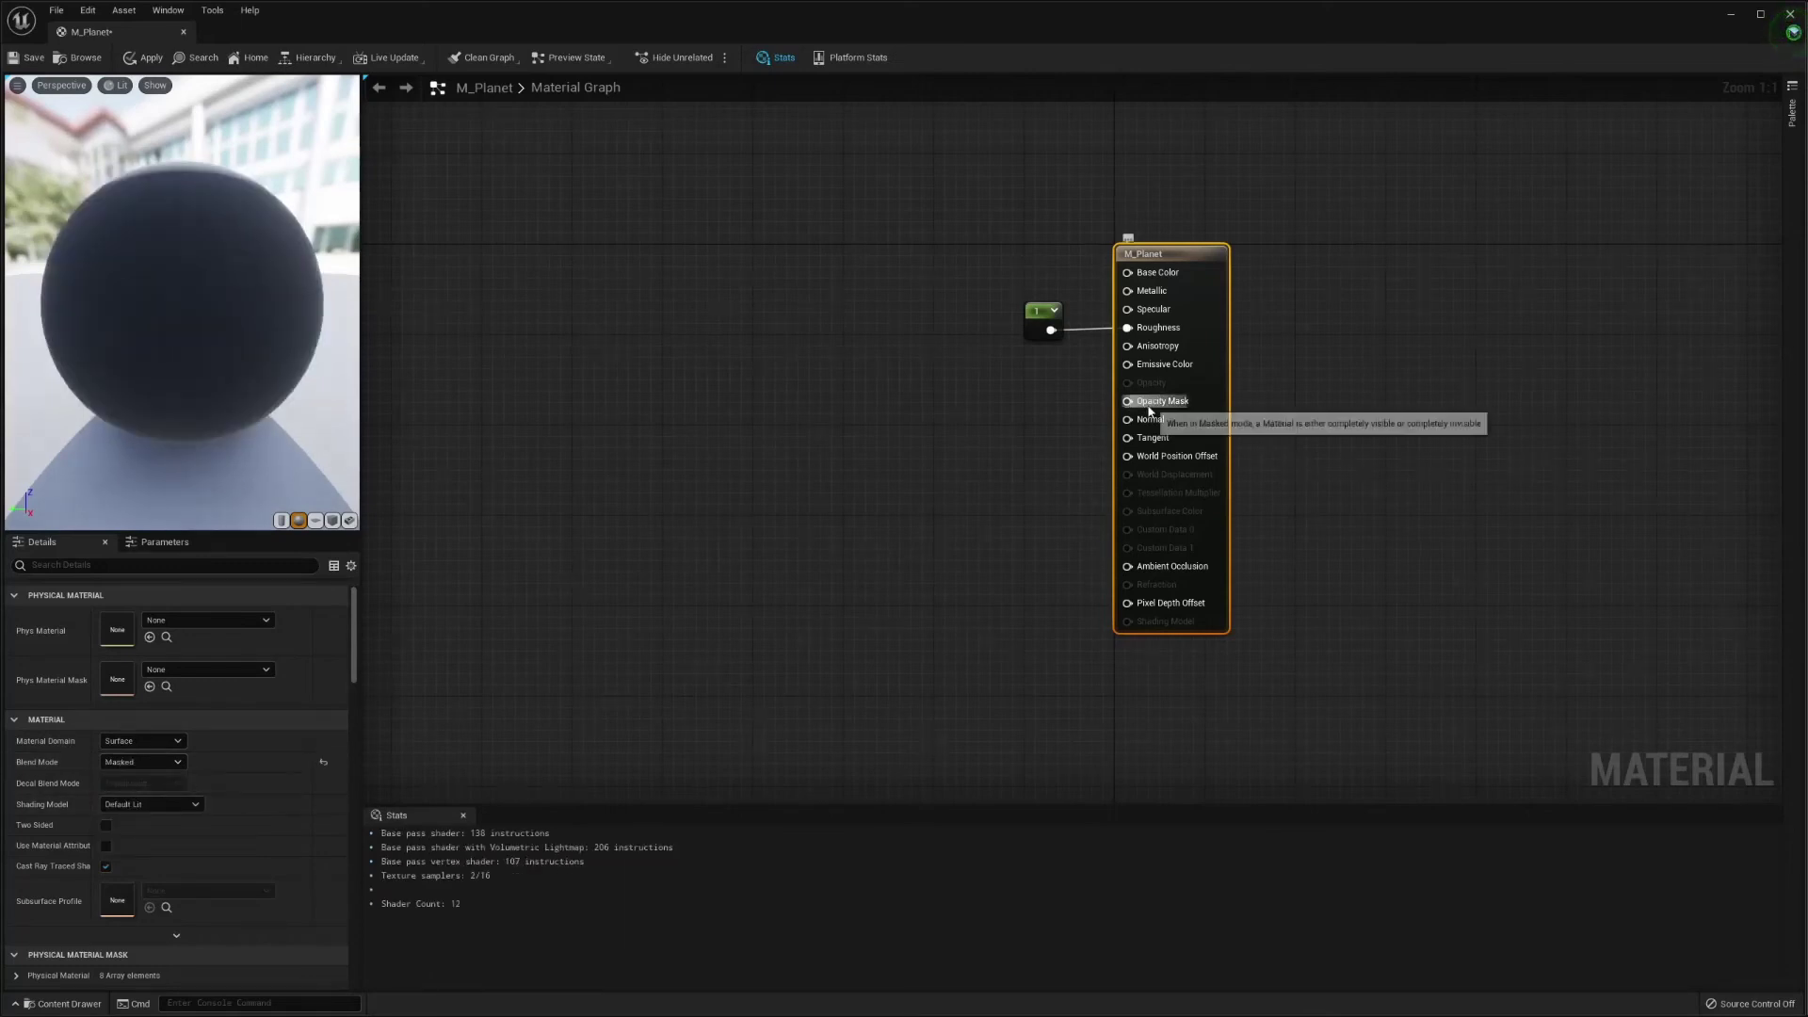
- Add a VoxelOpacity node connected to the Opacity Mask input and place it just below the constant
left_click_drag(1148, 408, 1043, 427)
type("voxel")
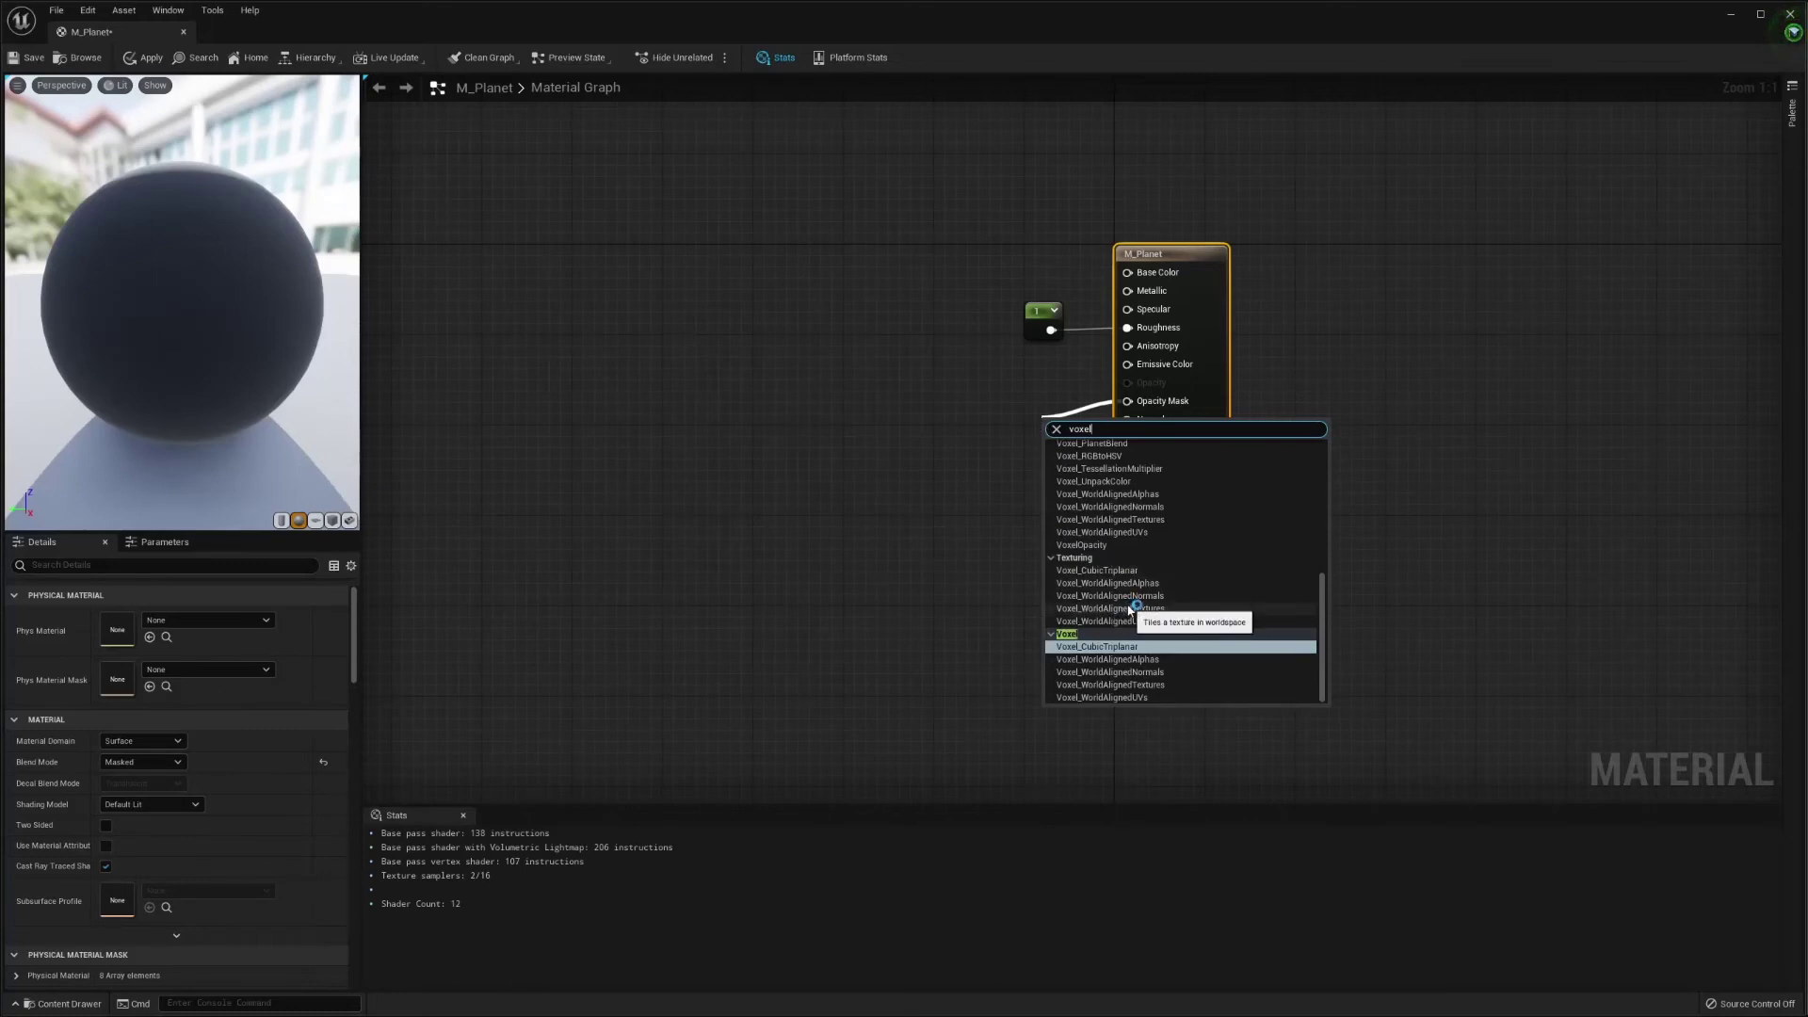
type(" opac")
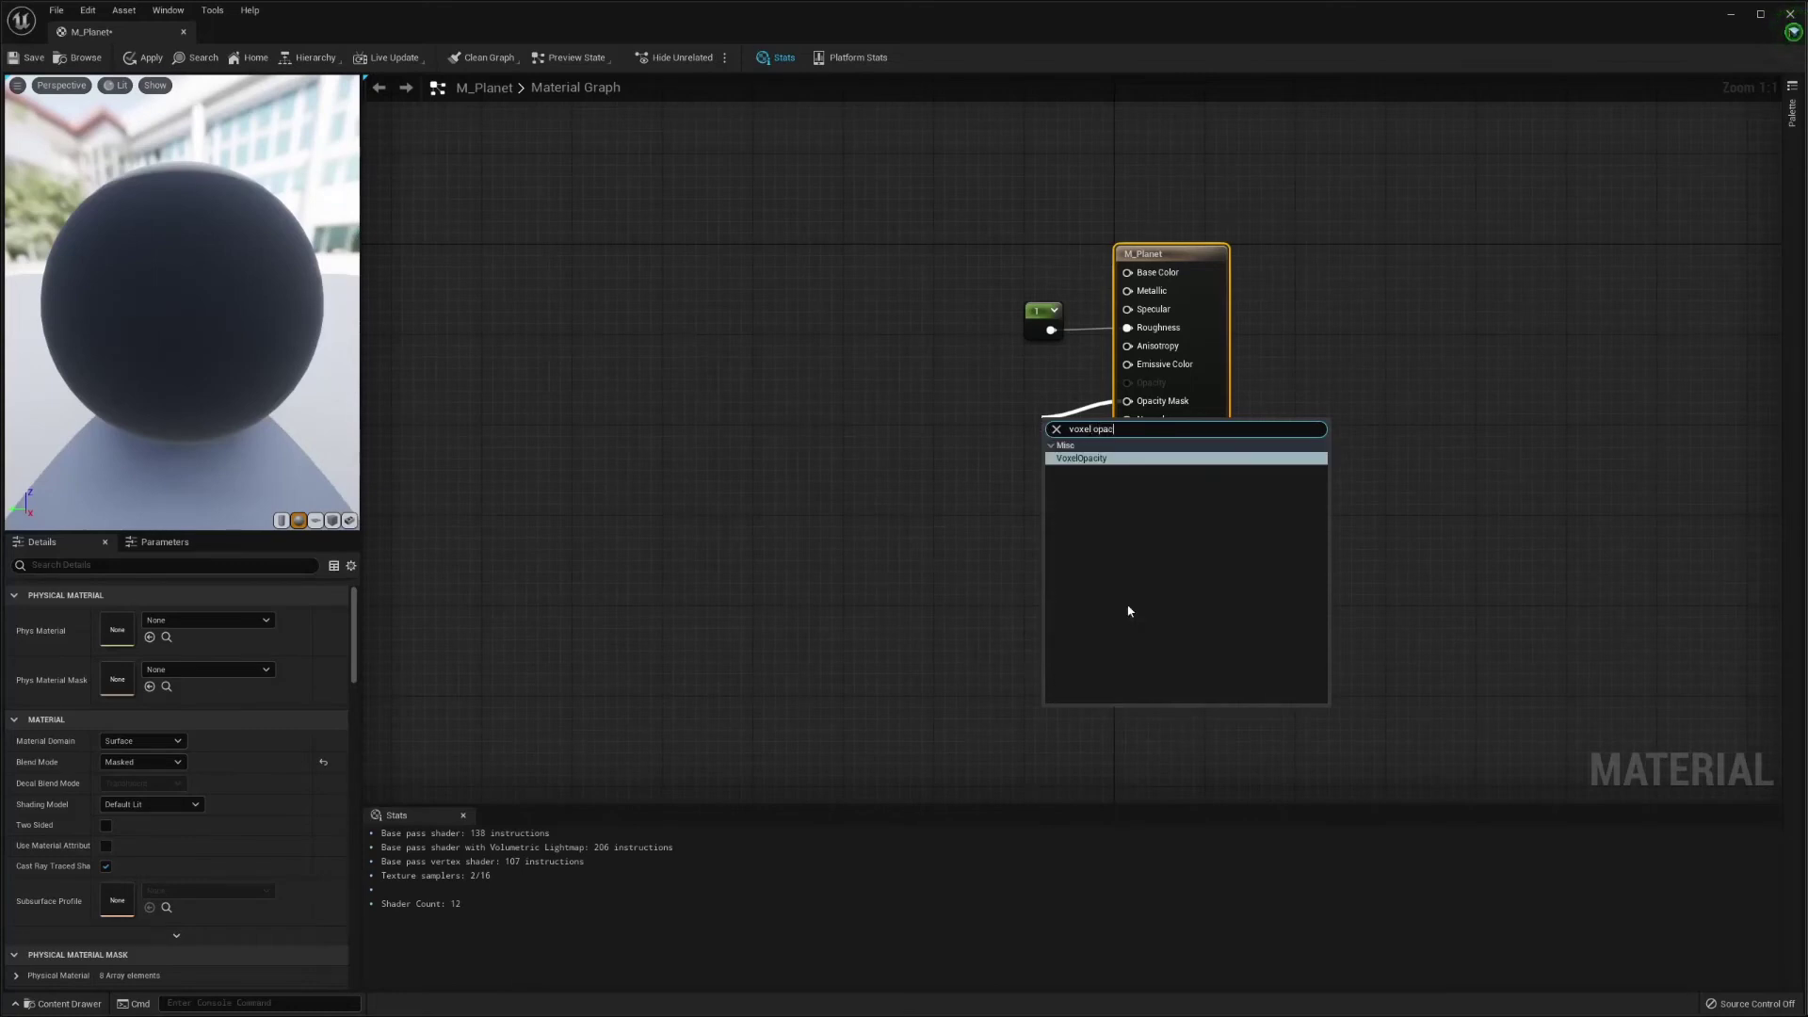
left_click(1112, 460)
left_click_drag(1065, 435, 1012, 403)
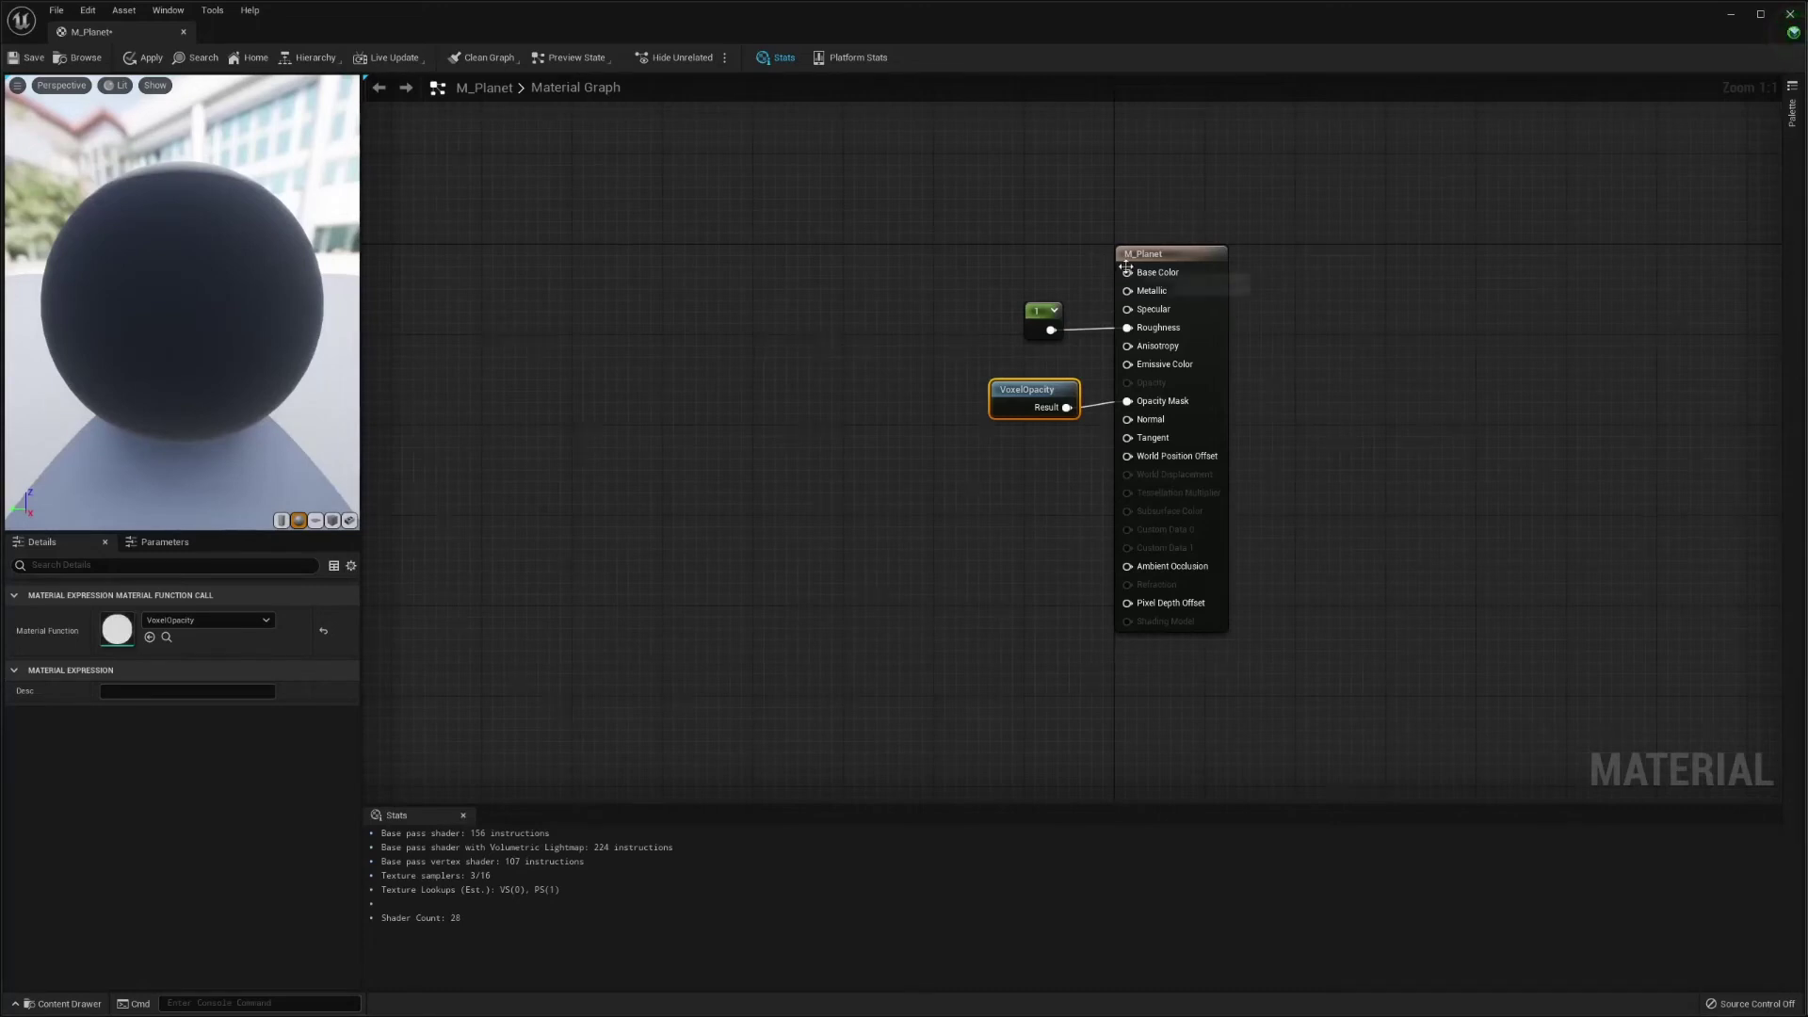
- Add a LinearInterpolate node connected to the material's Base Color input
left_click_drag(1127, 272, 849, 264)
type("lerp")
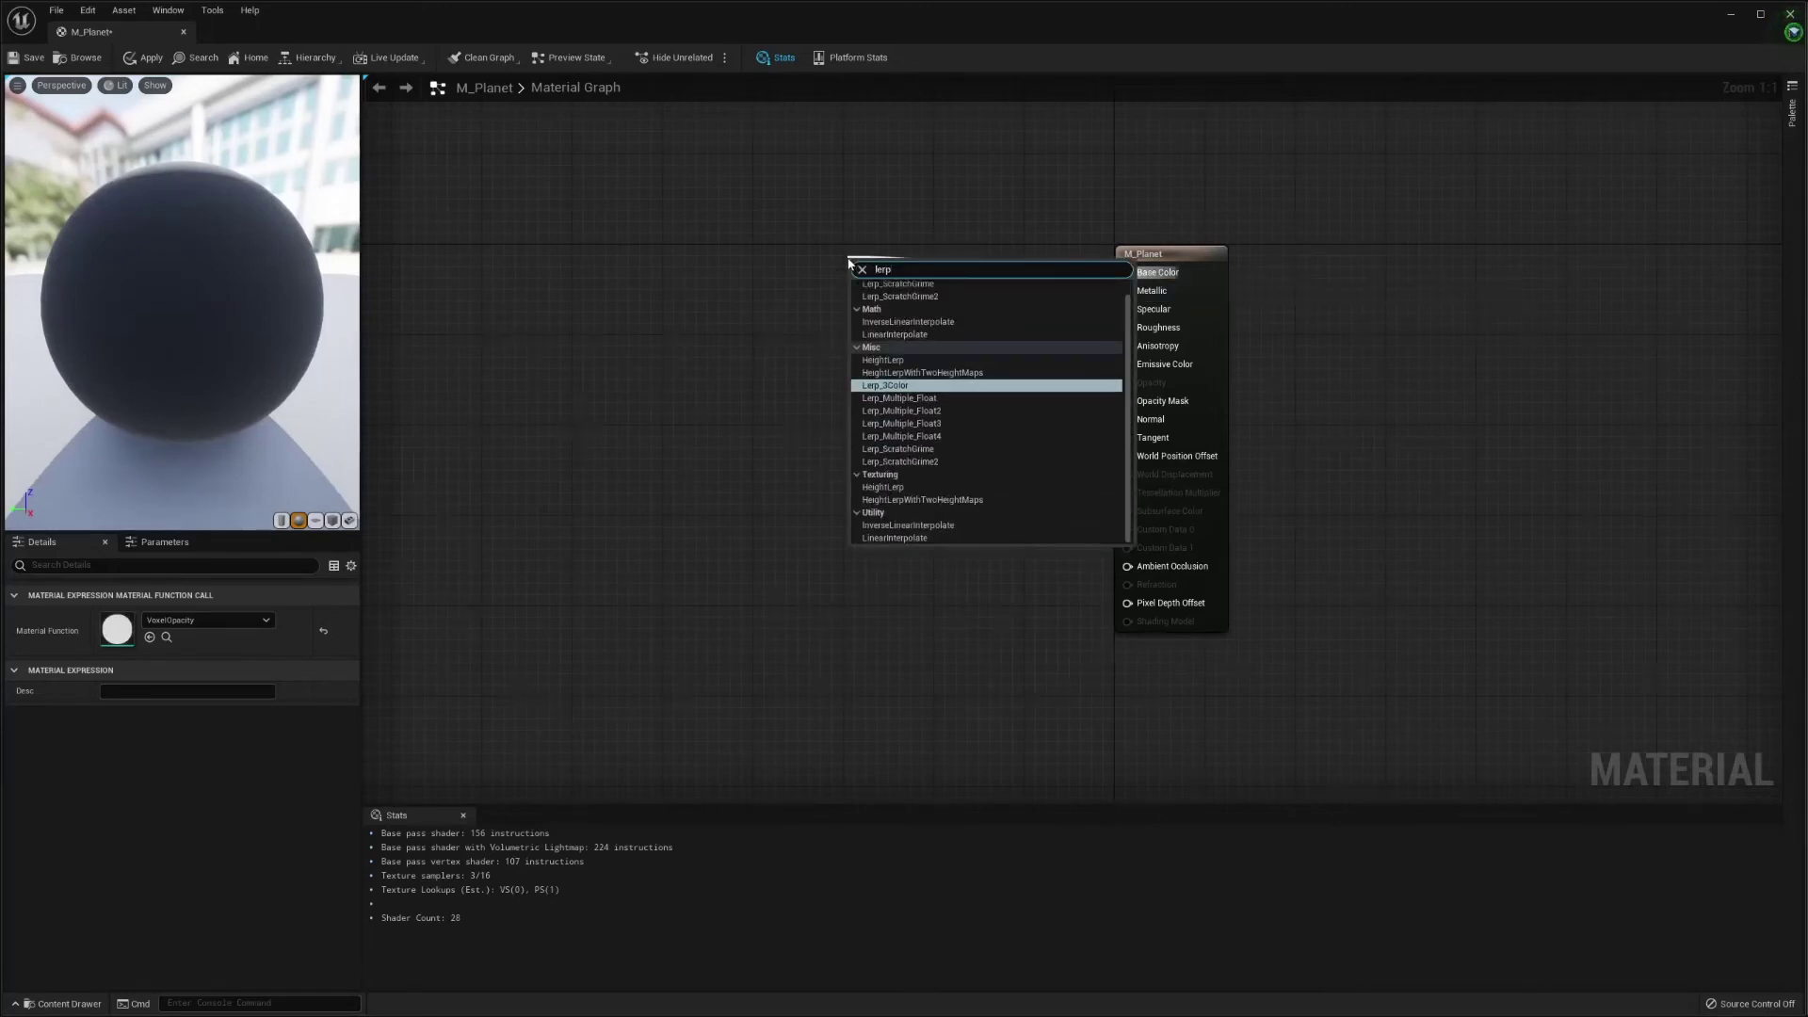
scroll(942, 339, "up", 1)
left_click(932, 350)
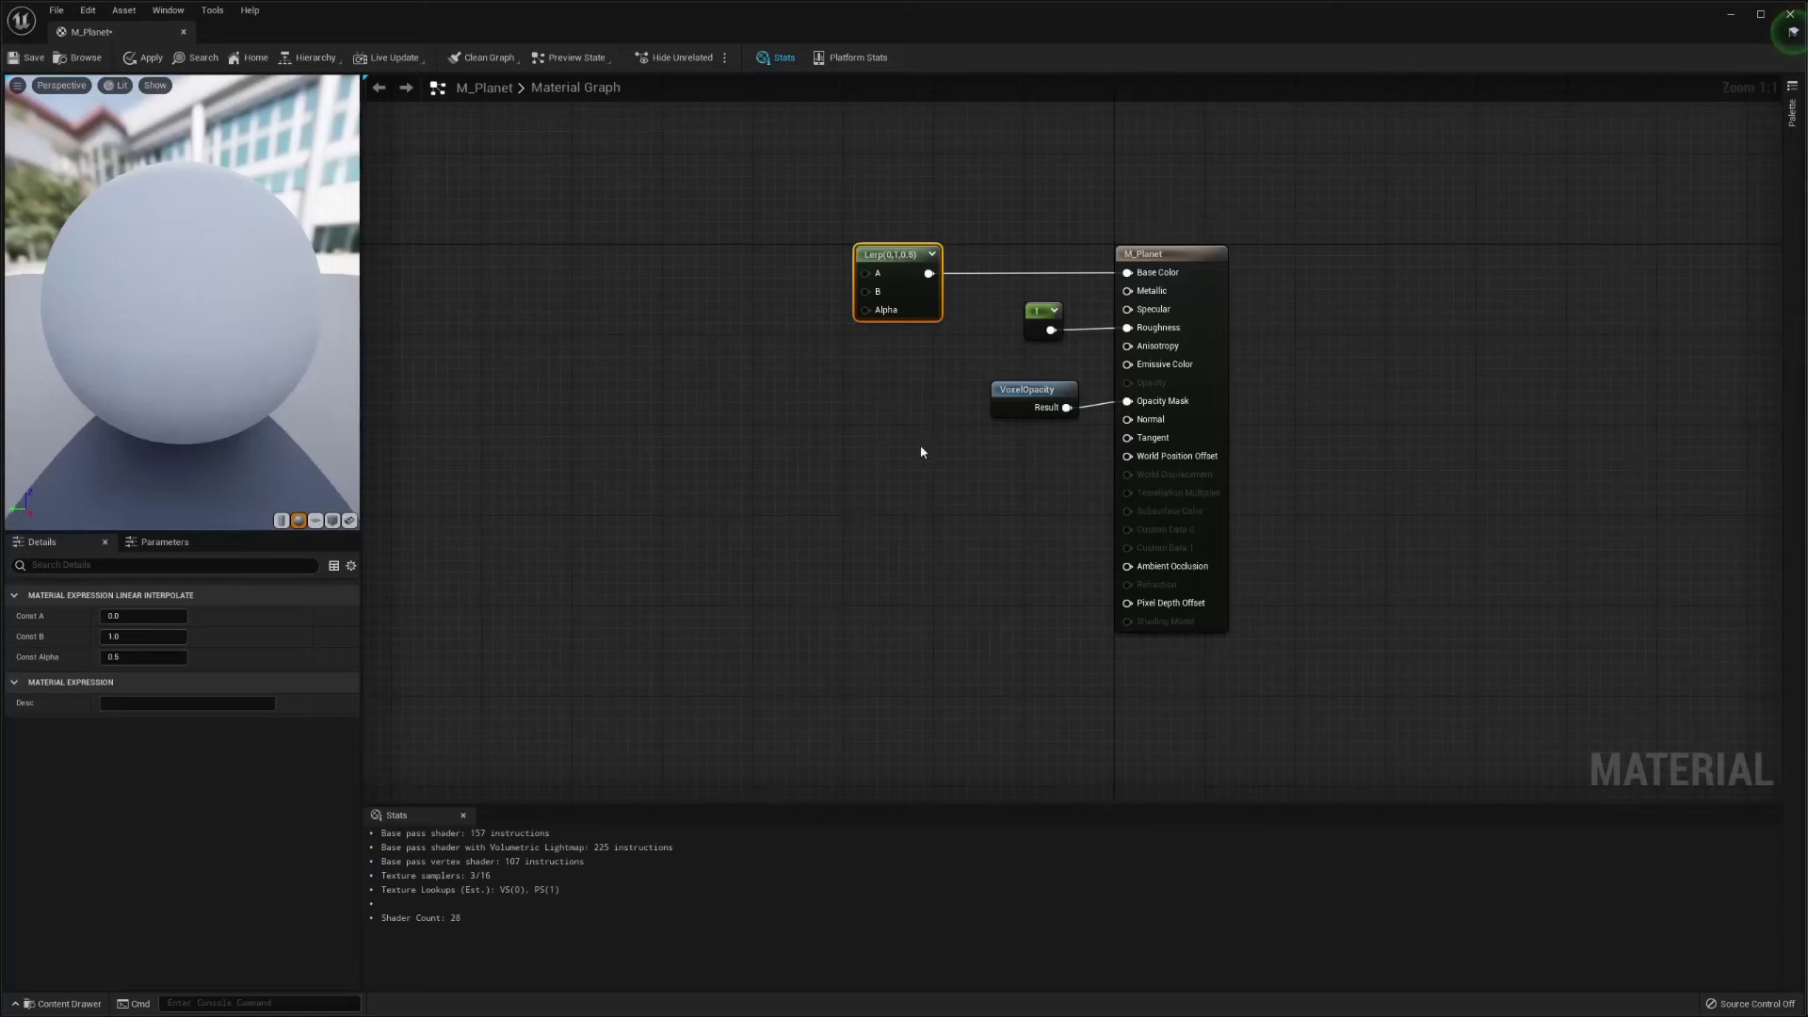
- Add a Voxel_PlanetBlend node in the empty graph area below and before the Lerp node
right_click_drag(783, 463, 1070, 353)
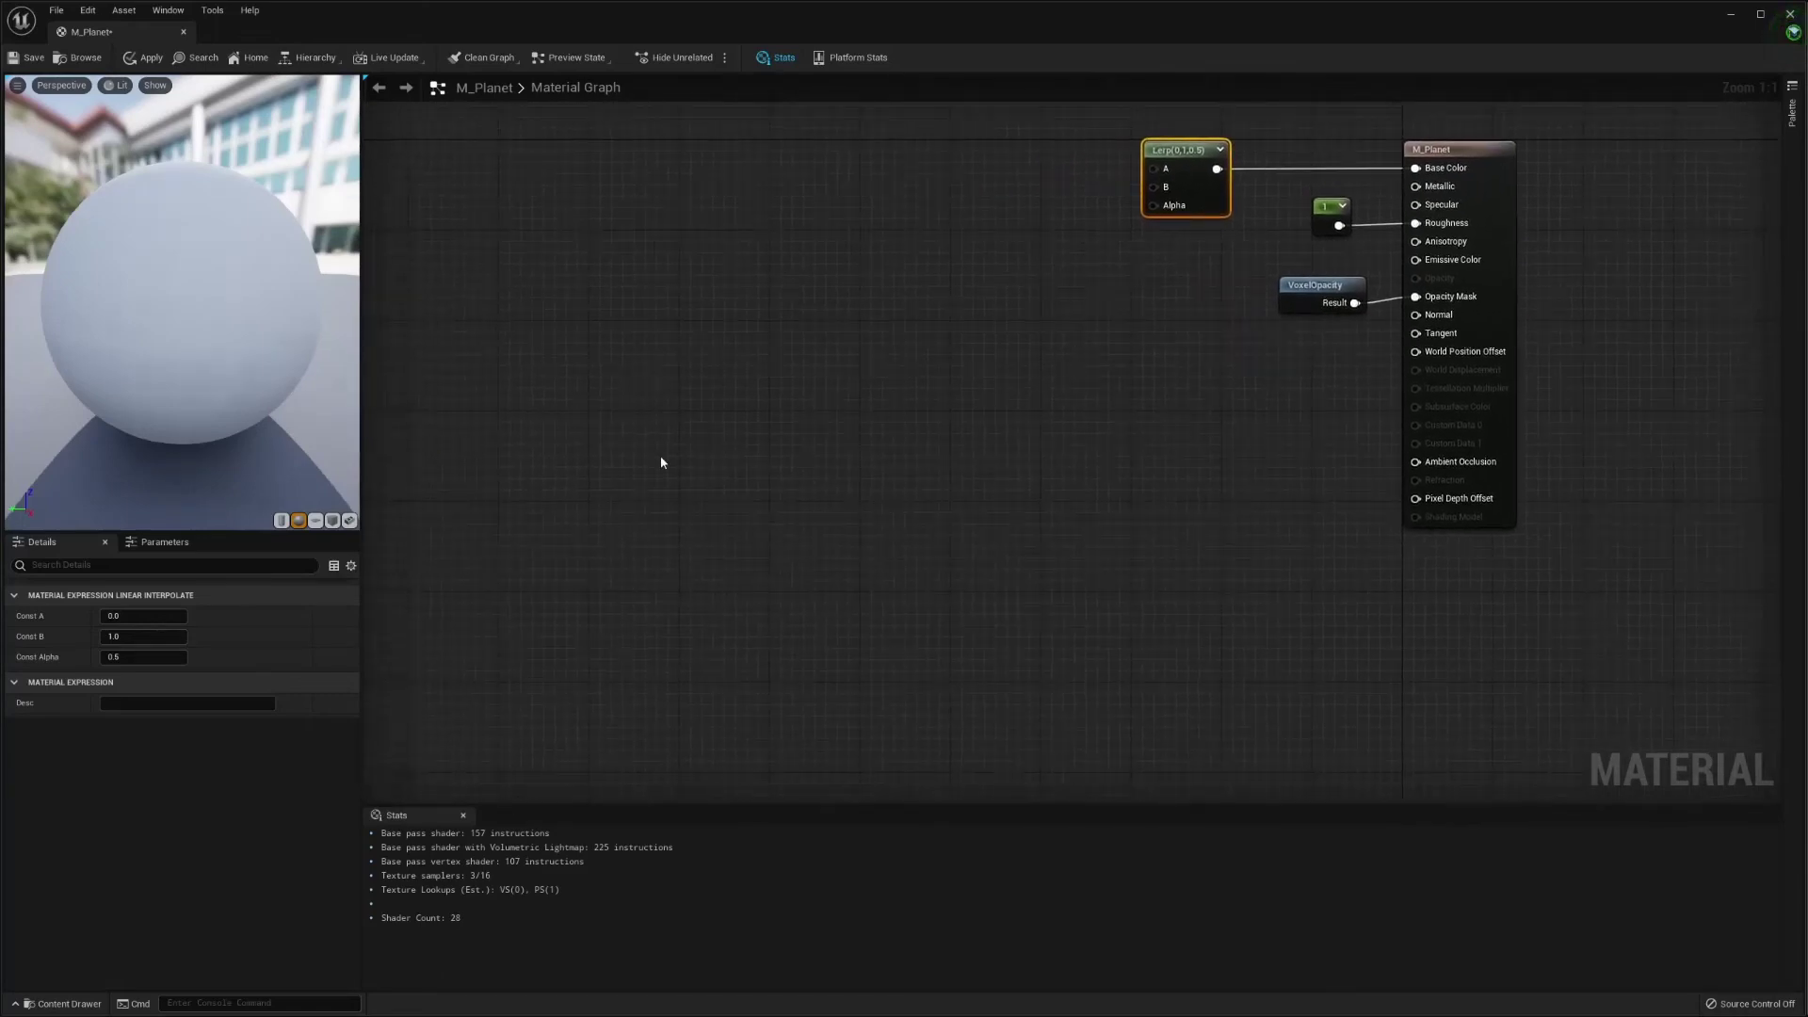
right_click(707, 484)
type("vox")
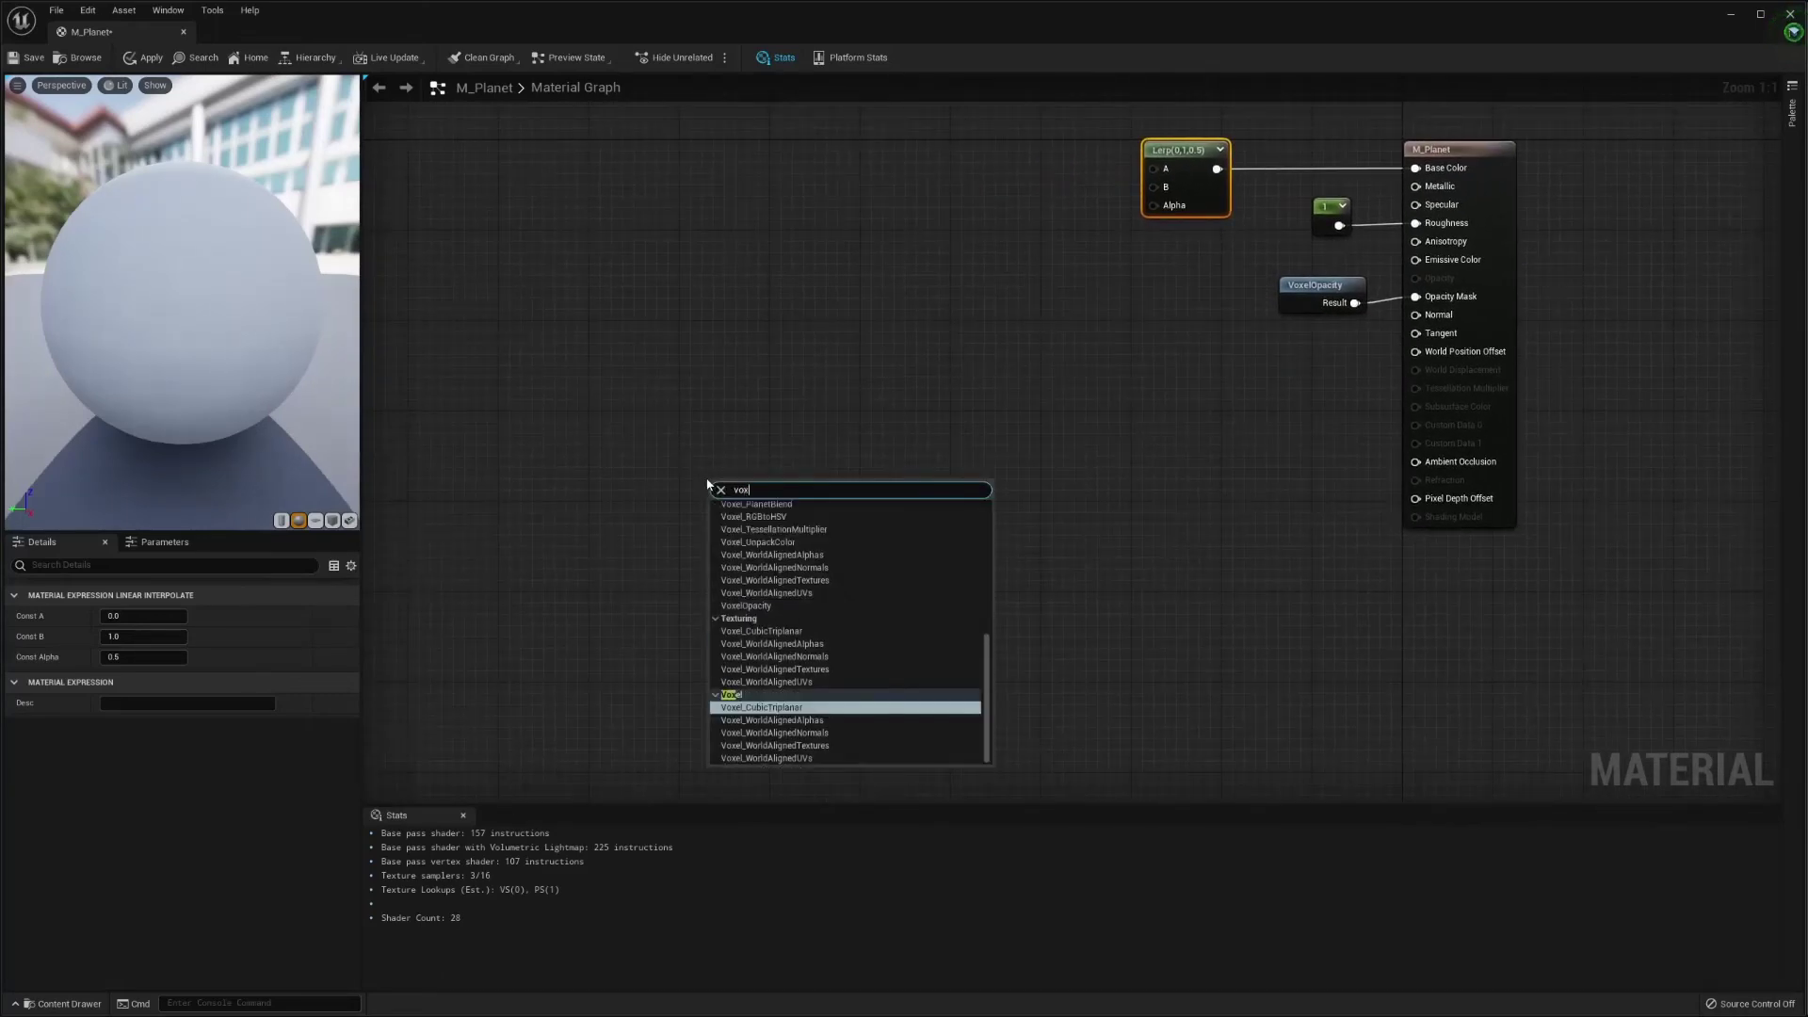
type("el planet")
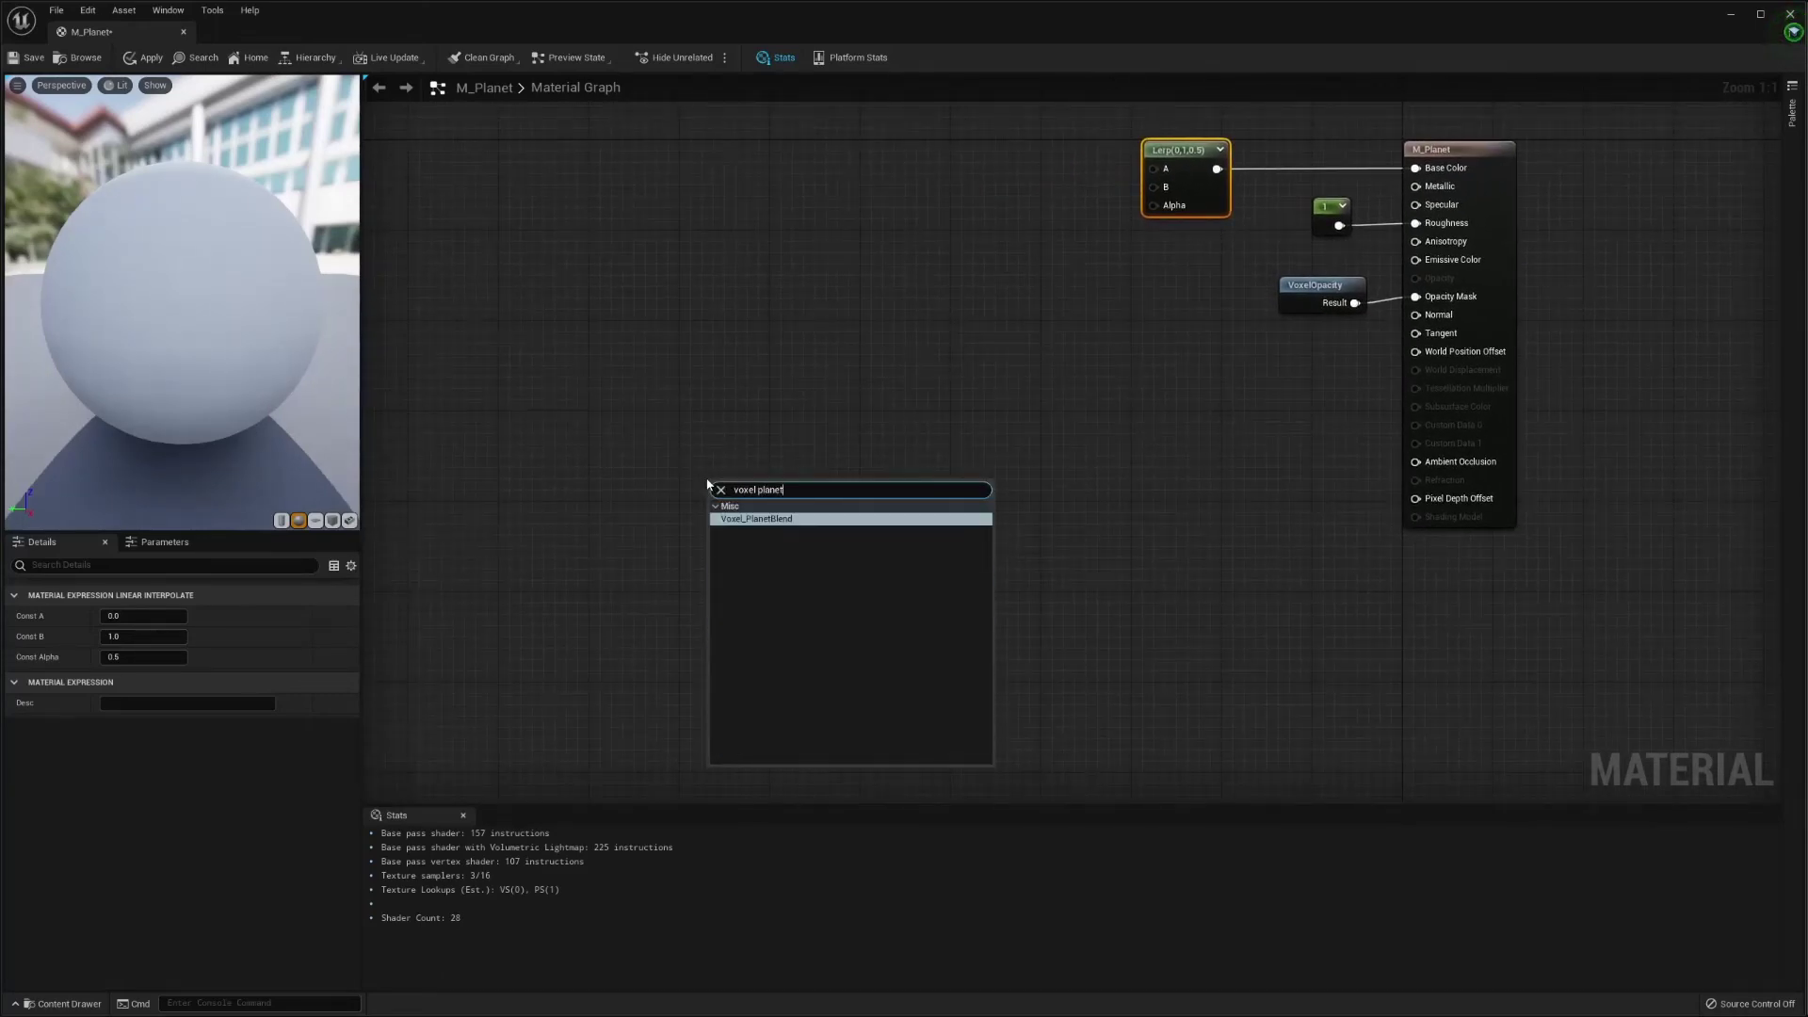
key("Return")
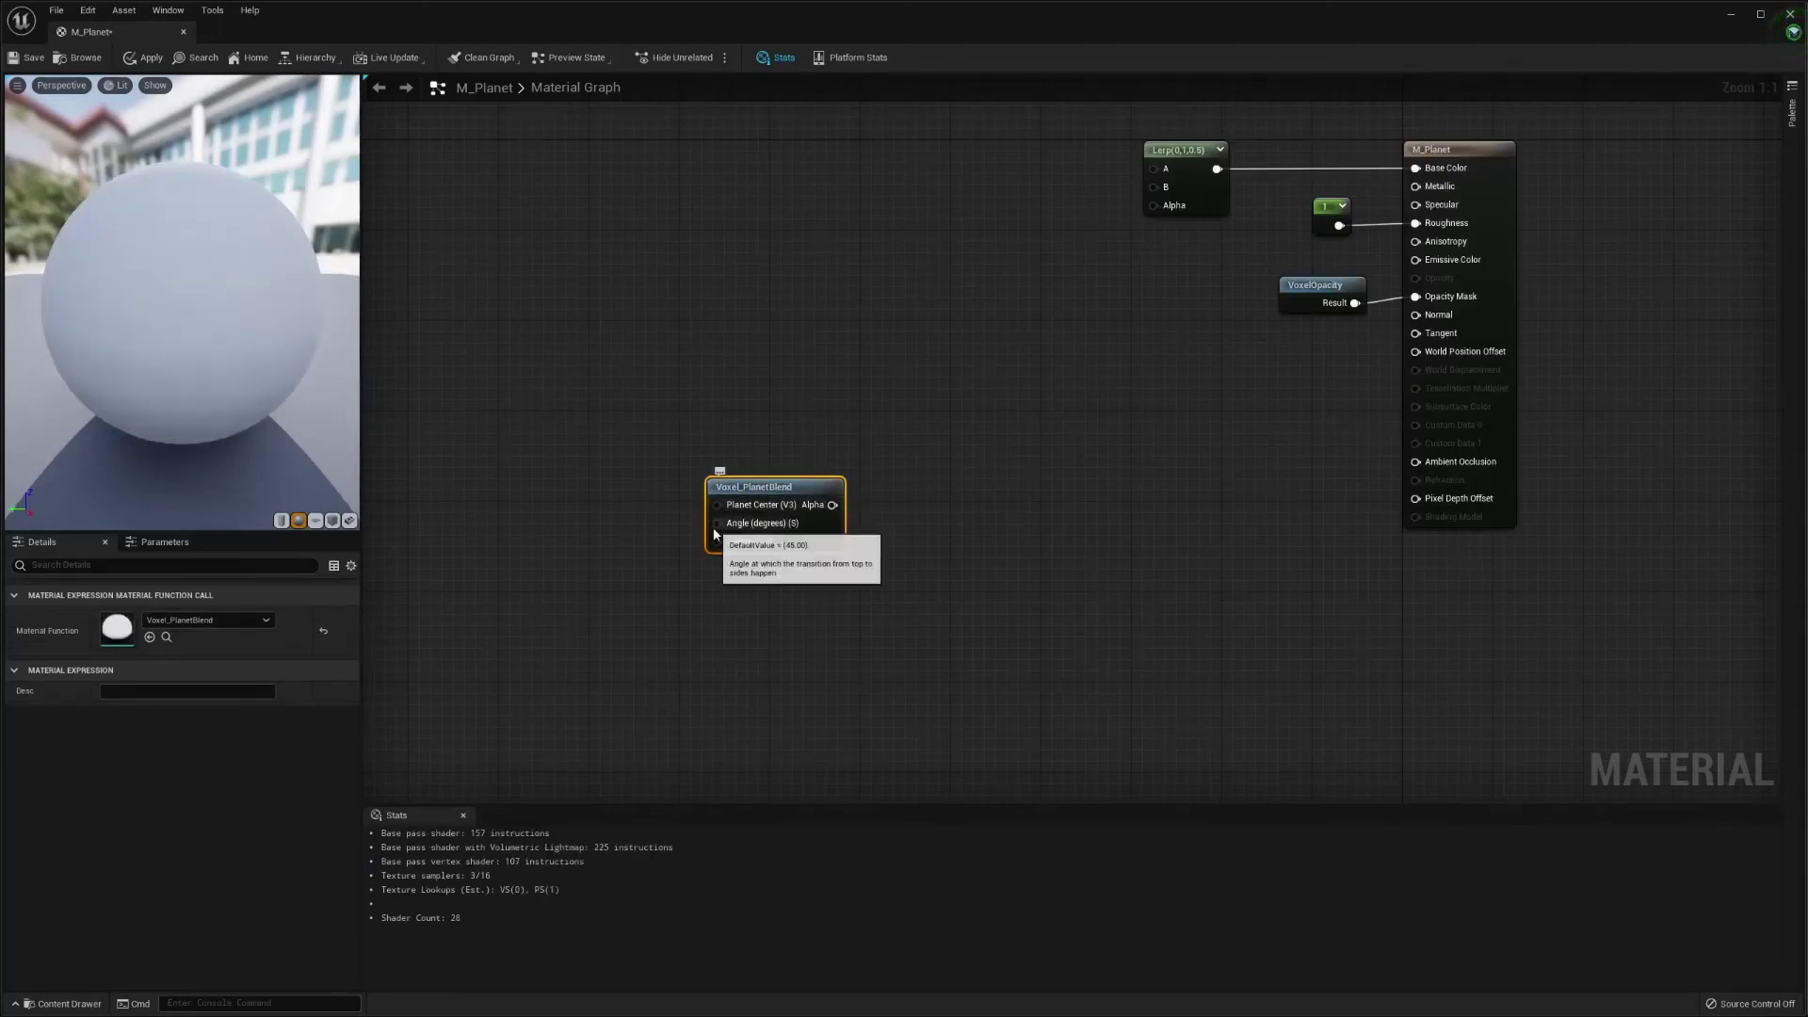
- Add a scalar parameter named Grass/Mud Angle to the Voxel_PlanetBlend node's Angle (degrees) input and place it just before the node
left_click_drag(718, 523, 575, 497)
type("scalar")
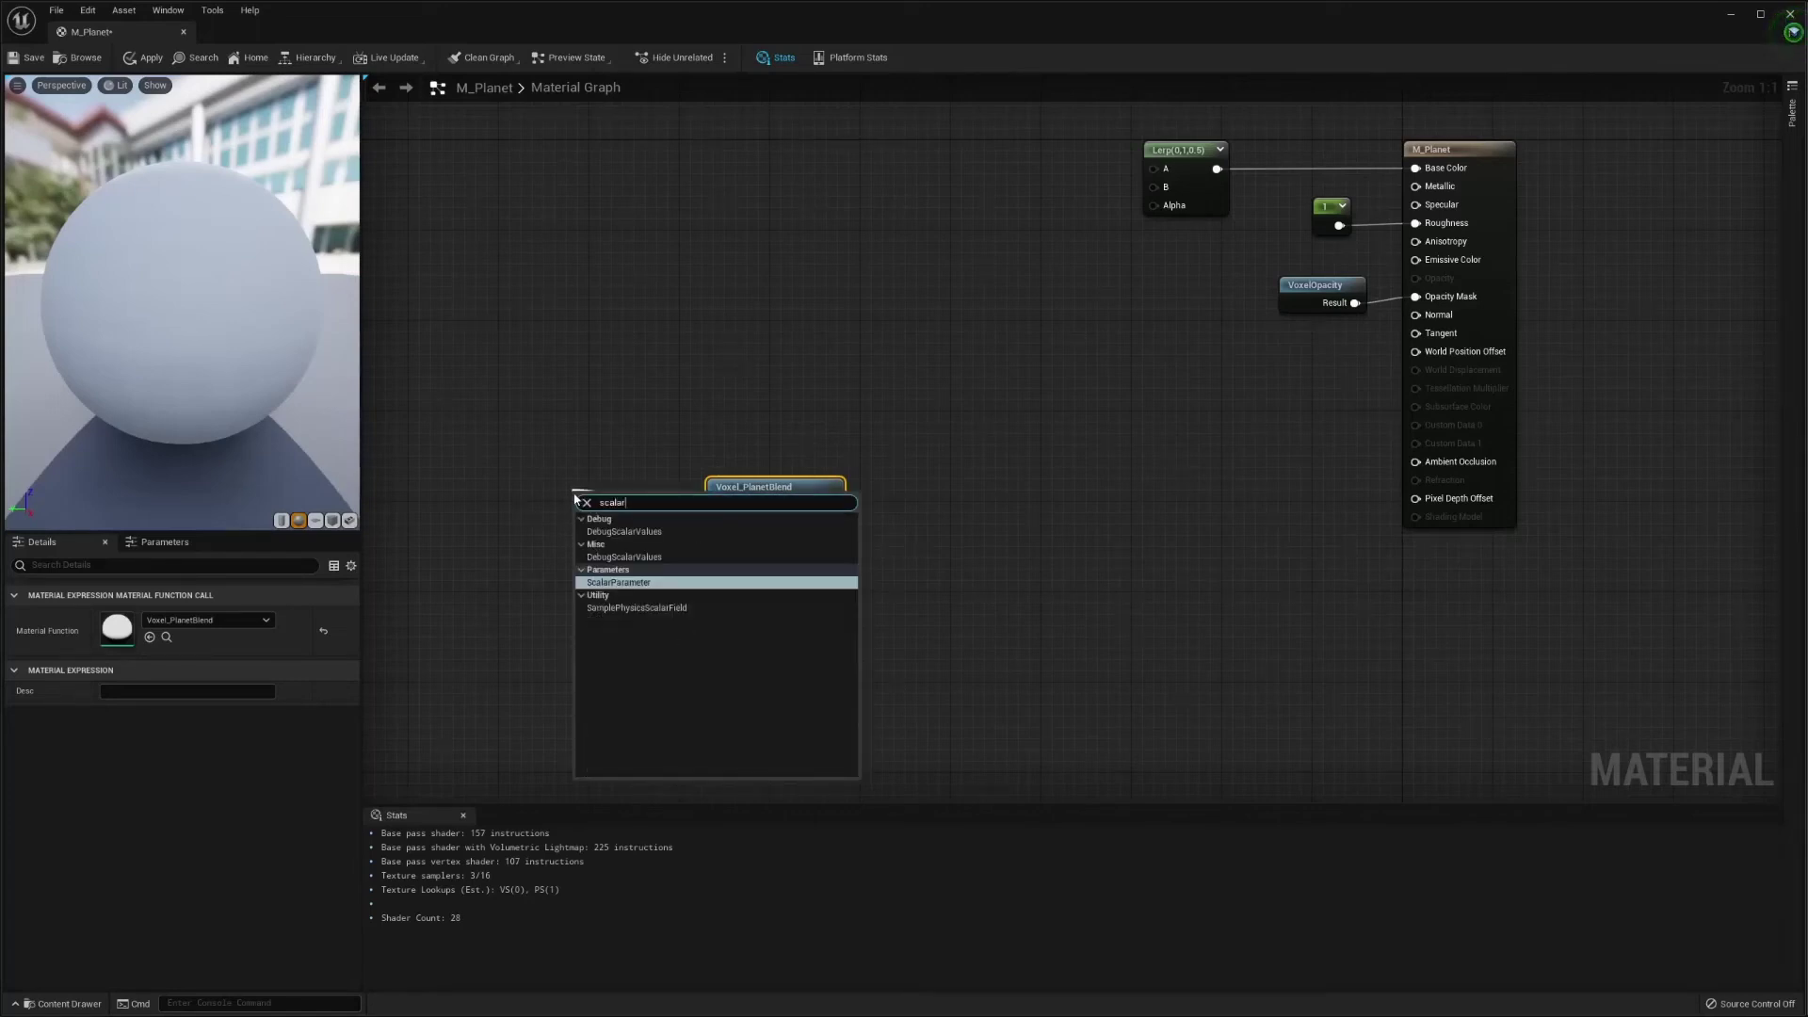
key("Return")
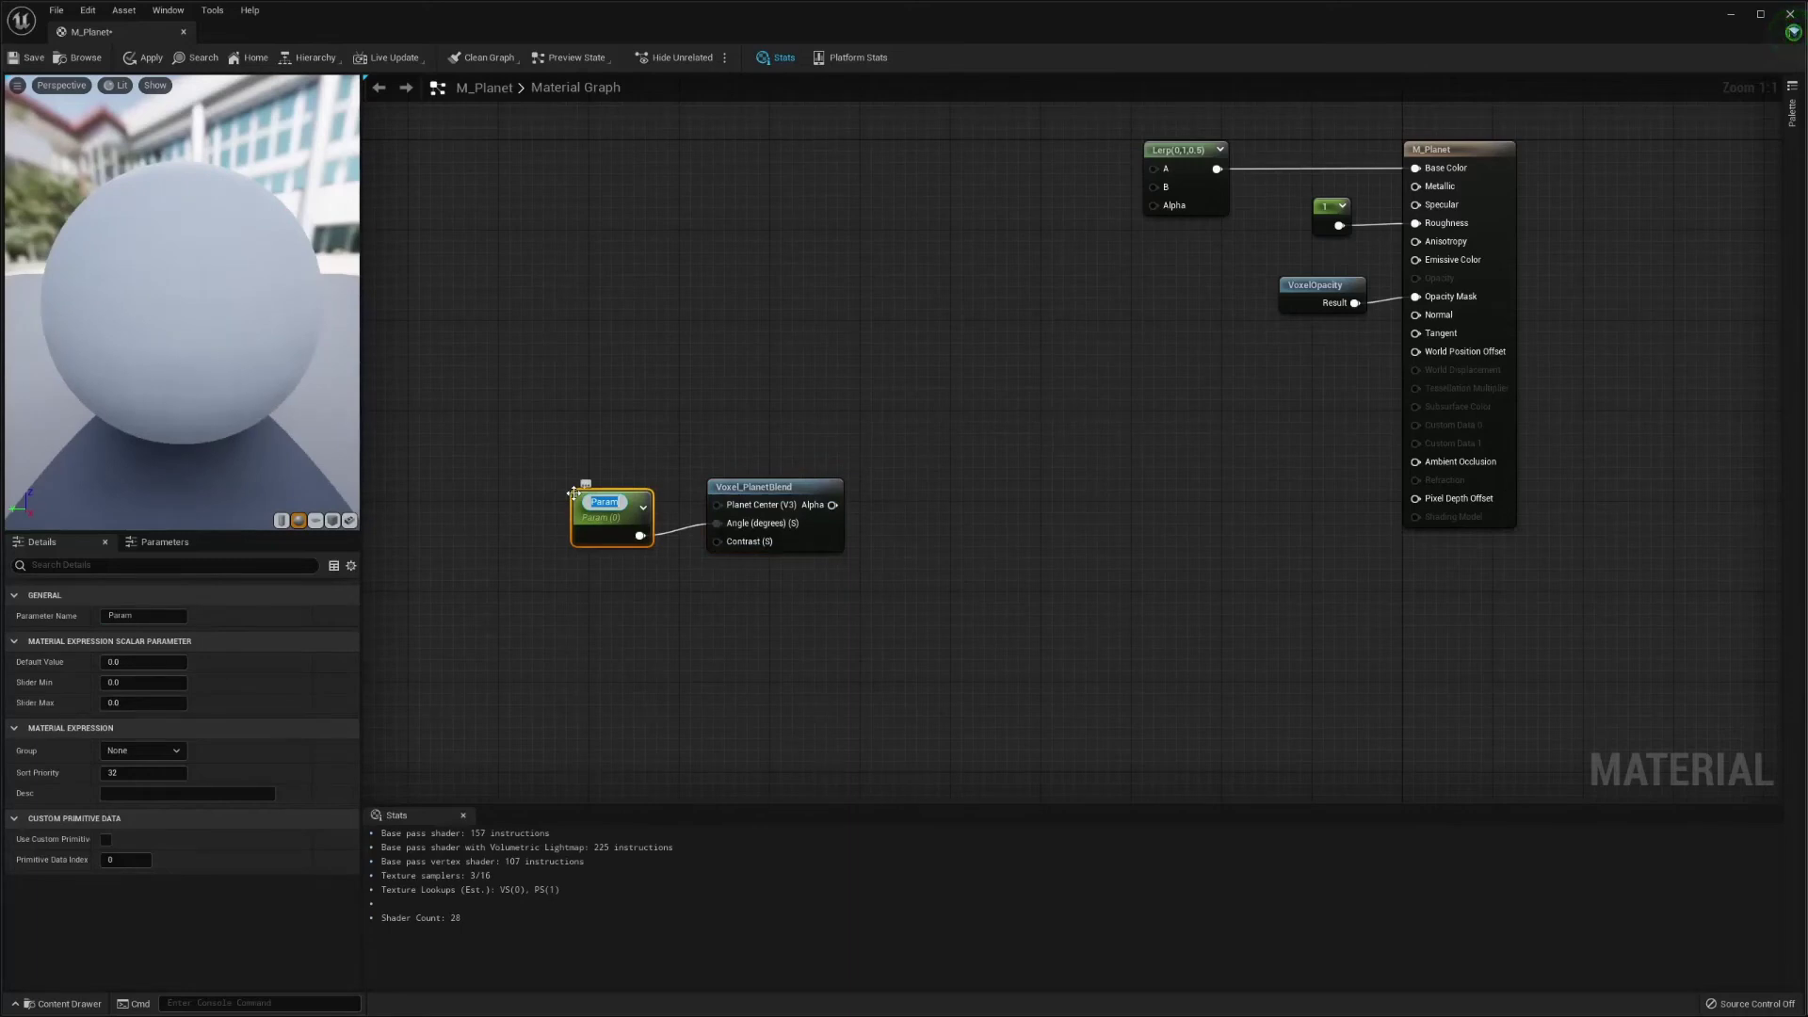
type("Angle/M")
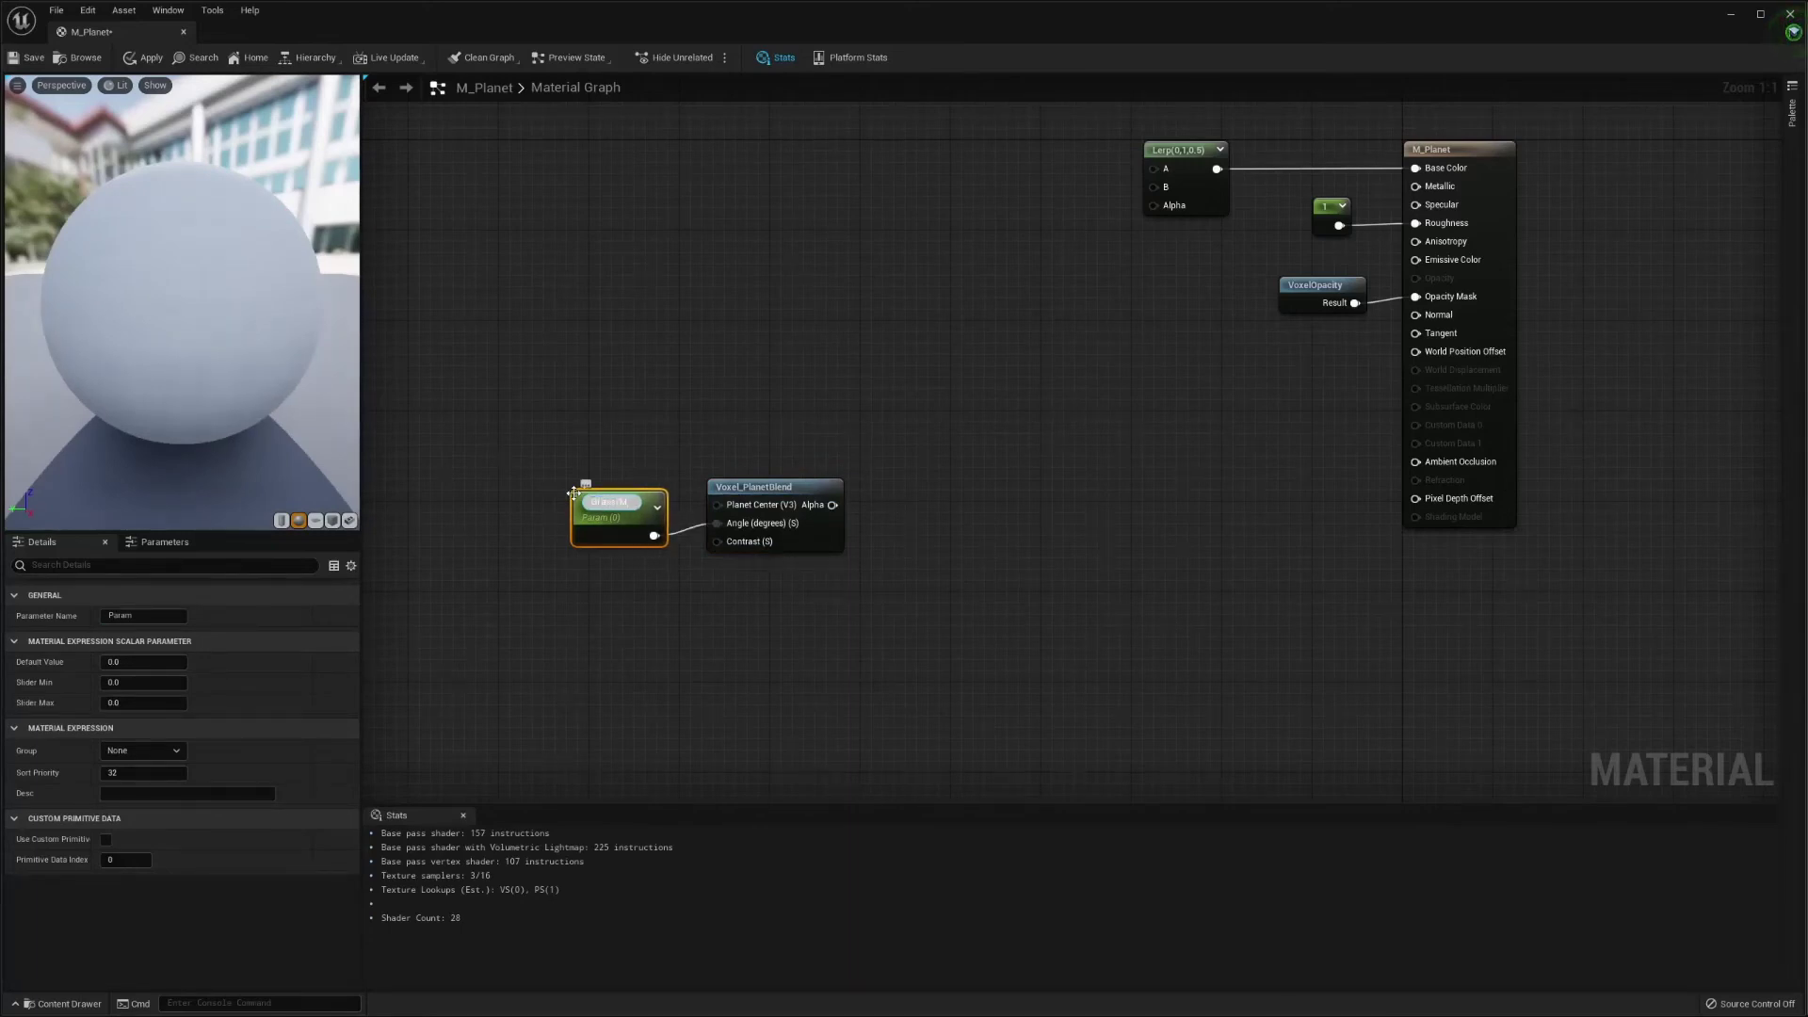
type("atAlgle")
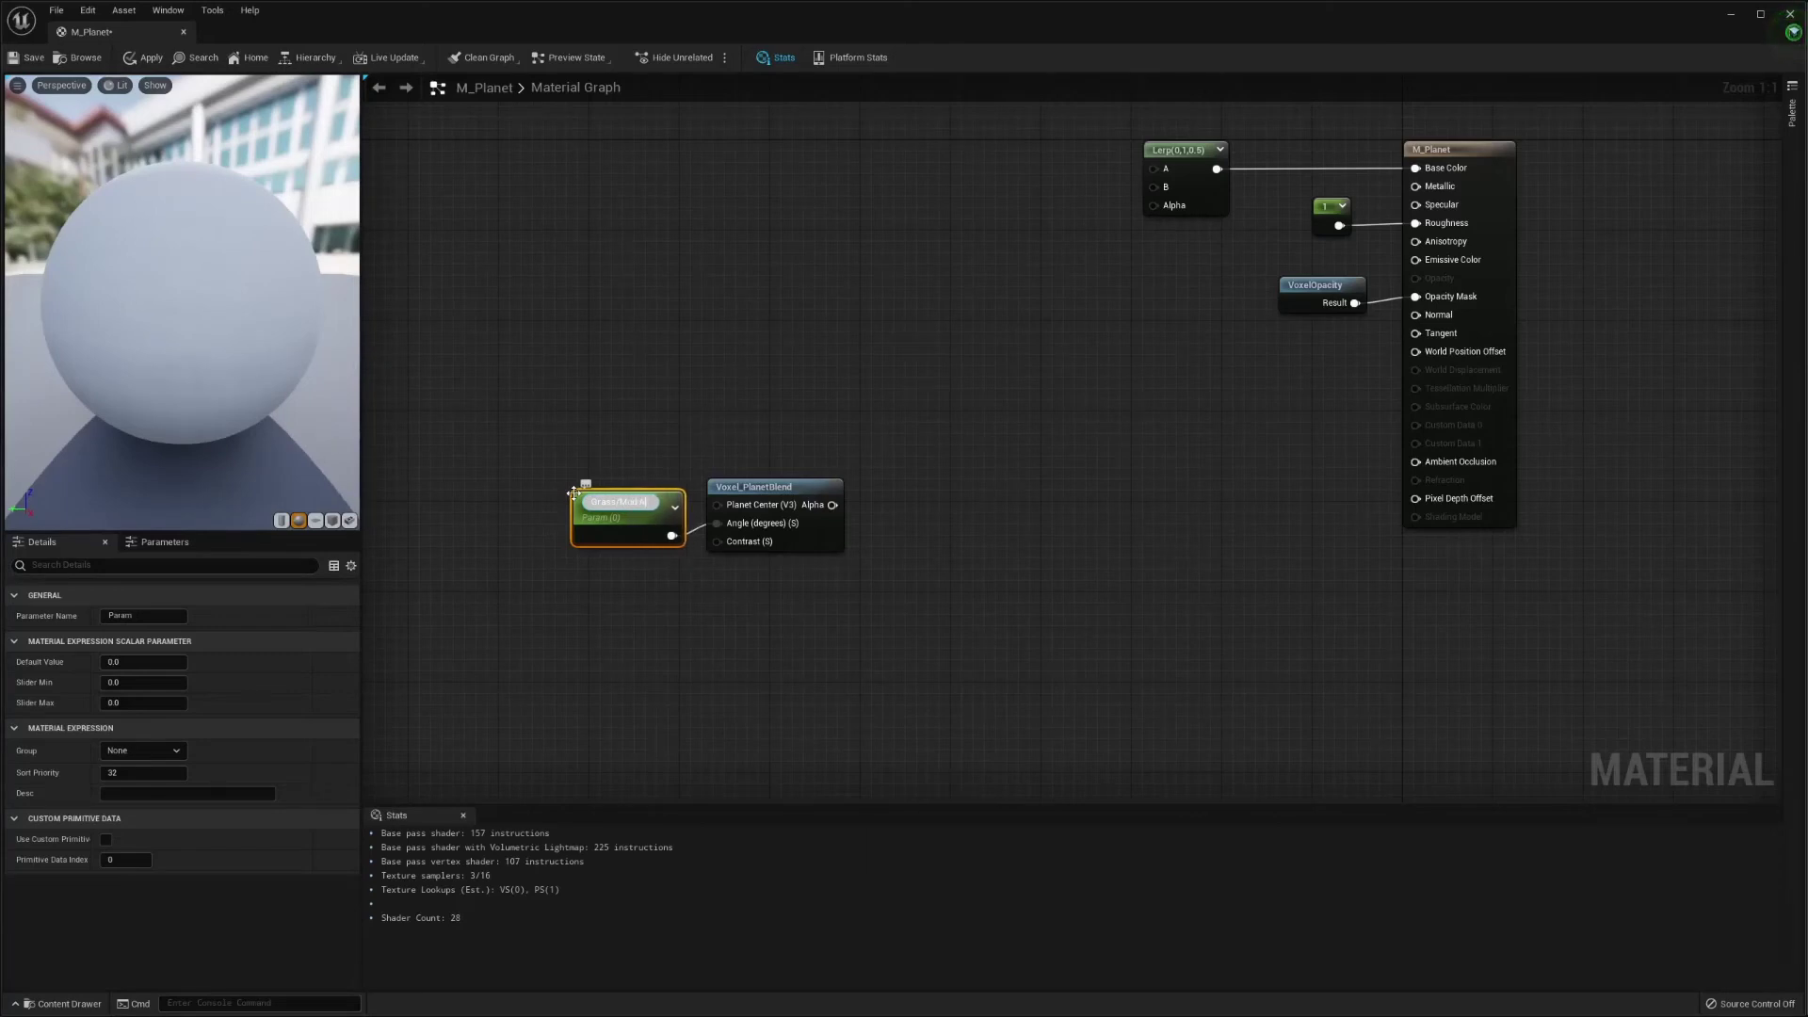
key("Return")
left_click_drag(580, 520, 552, 498)
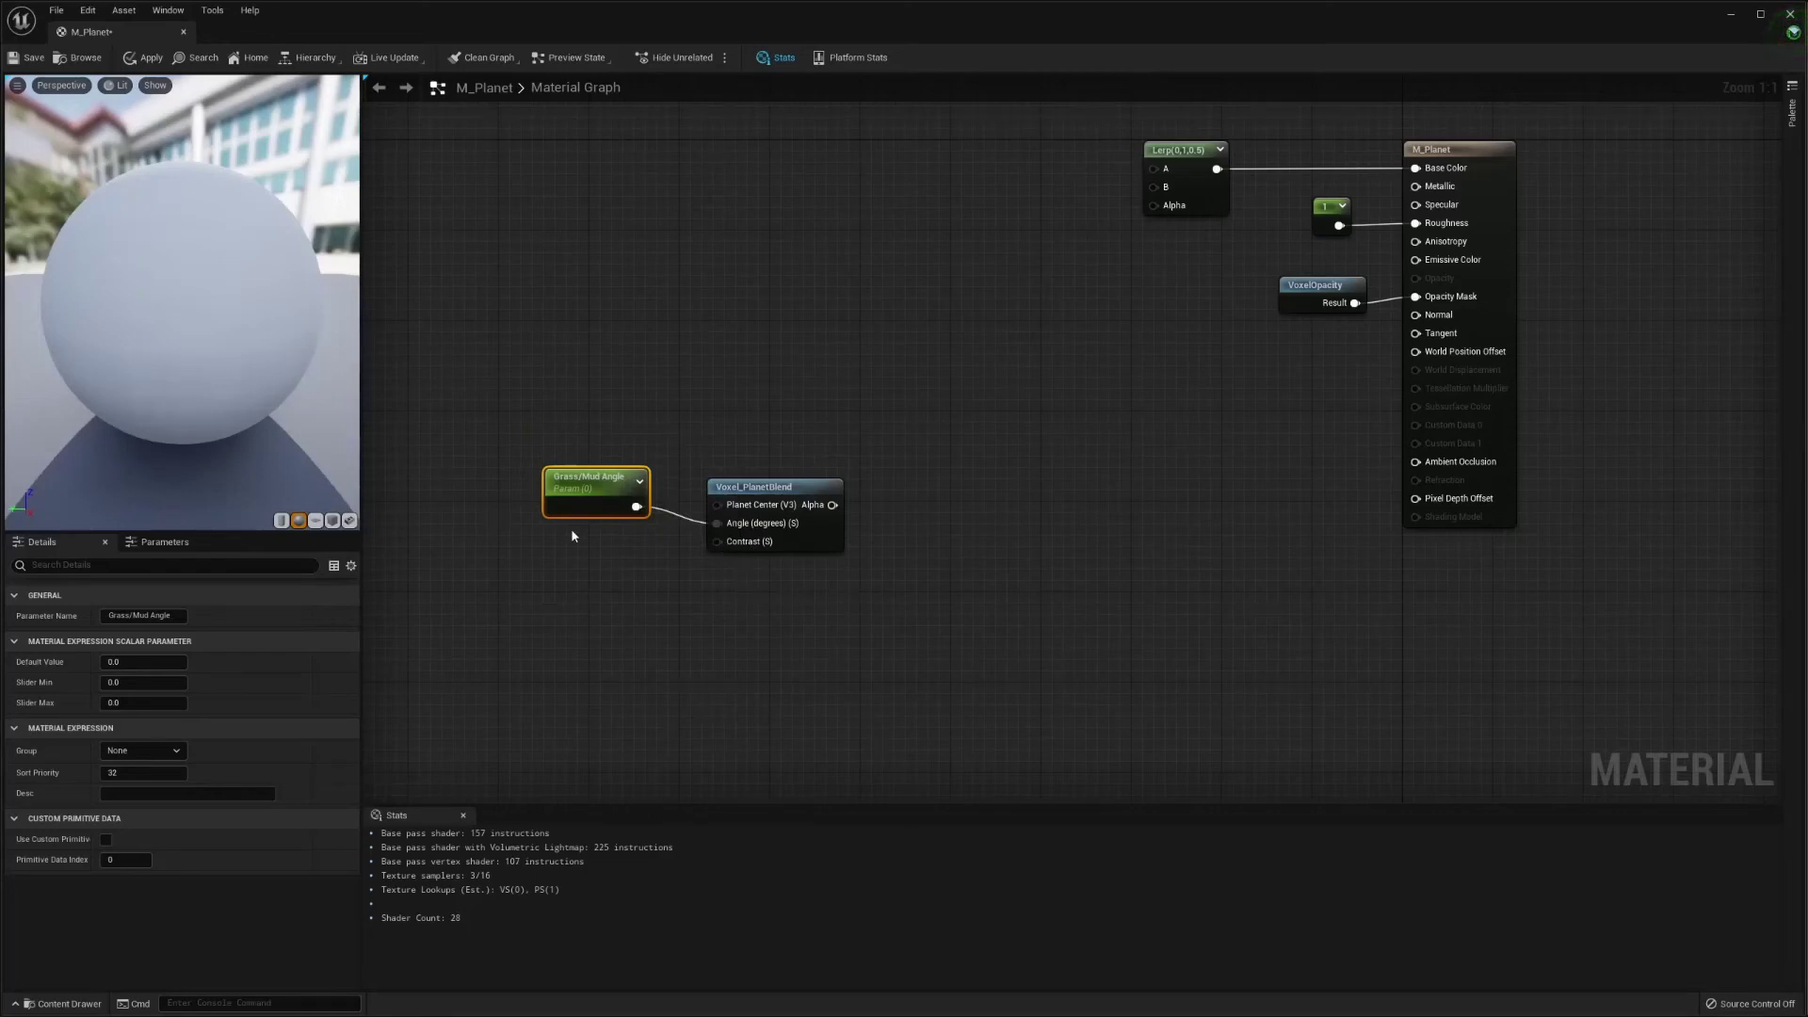
- Duplicate the Grass/Mud Angle parameter as Grass/Mud Contrast and connect it to the Voxel_PlanetBlend node's Contrast input
key("ctrl+d")
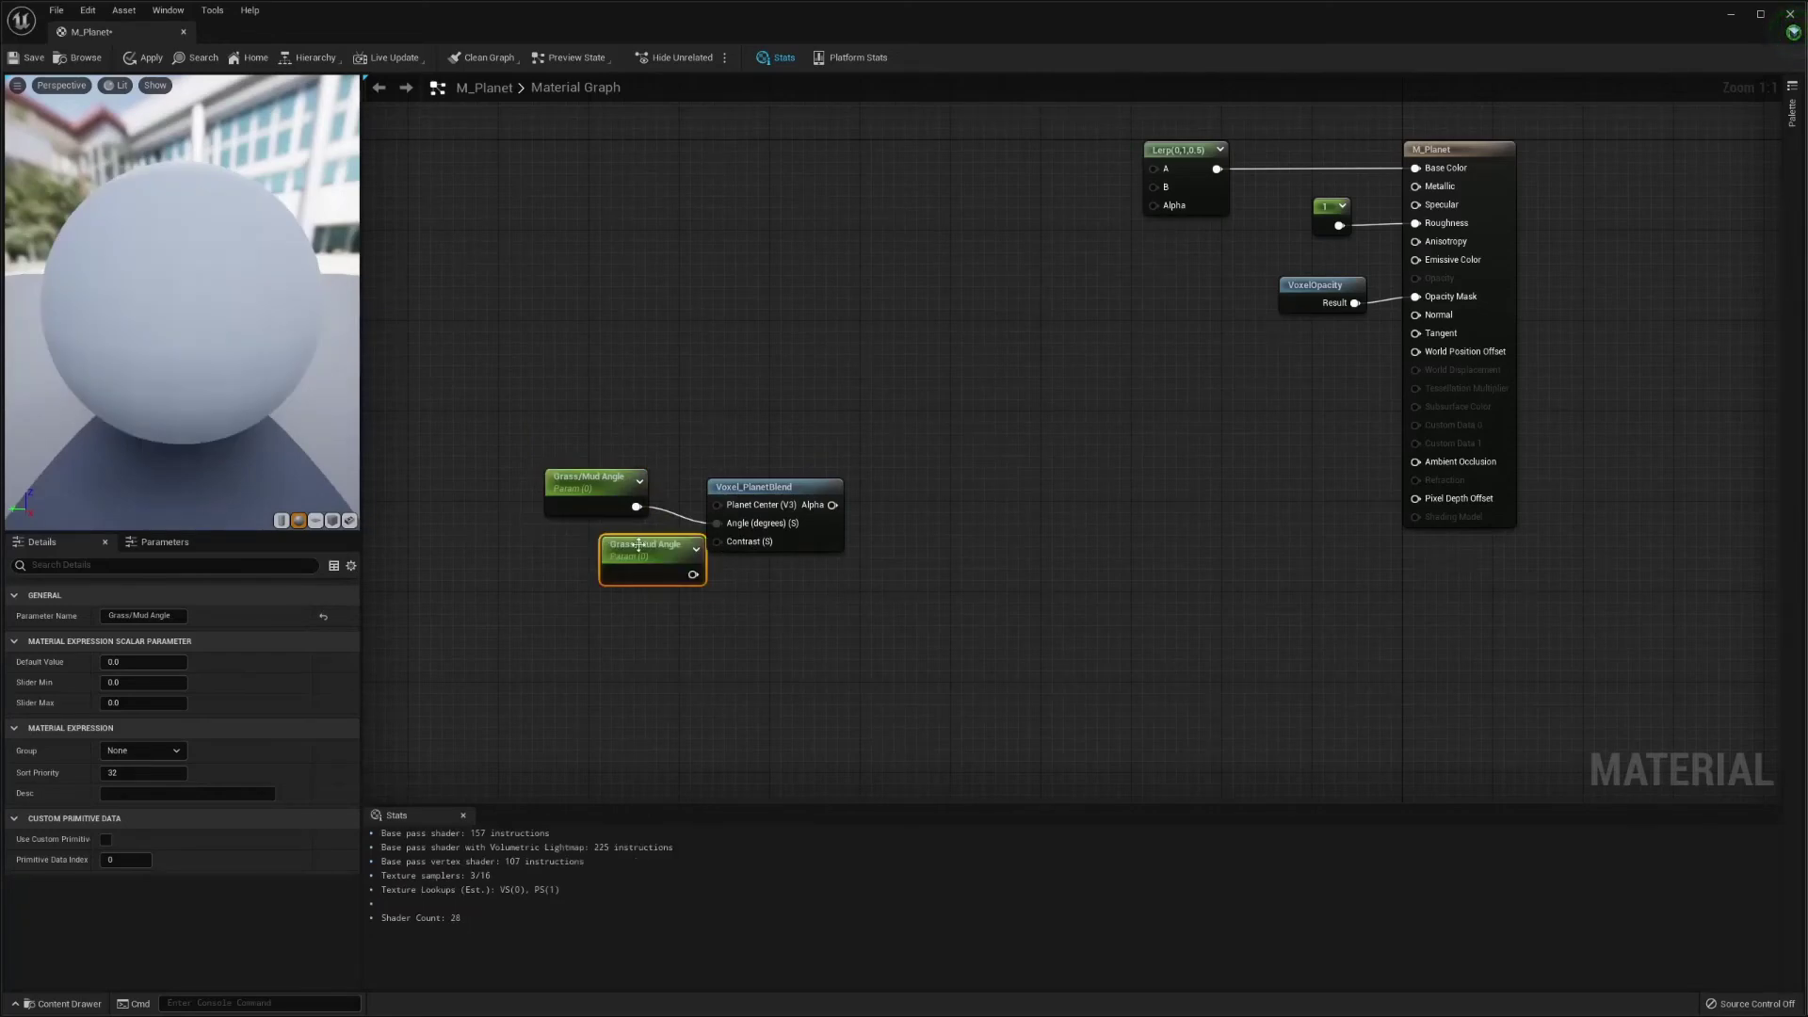
left_click_drag(648, 572, 720, 543)
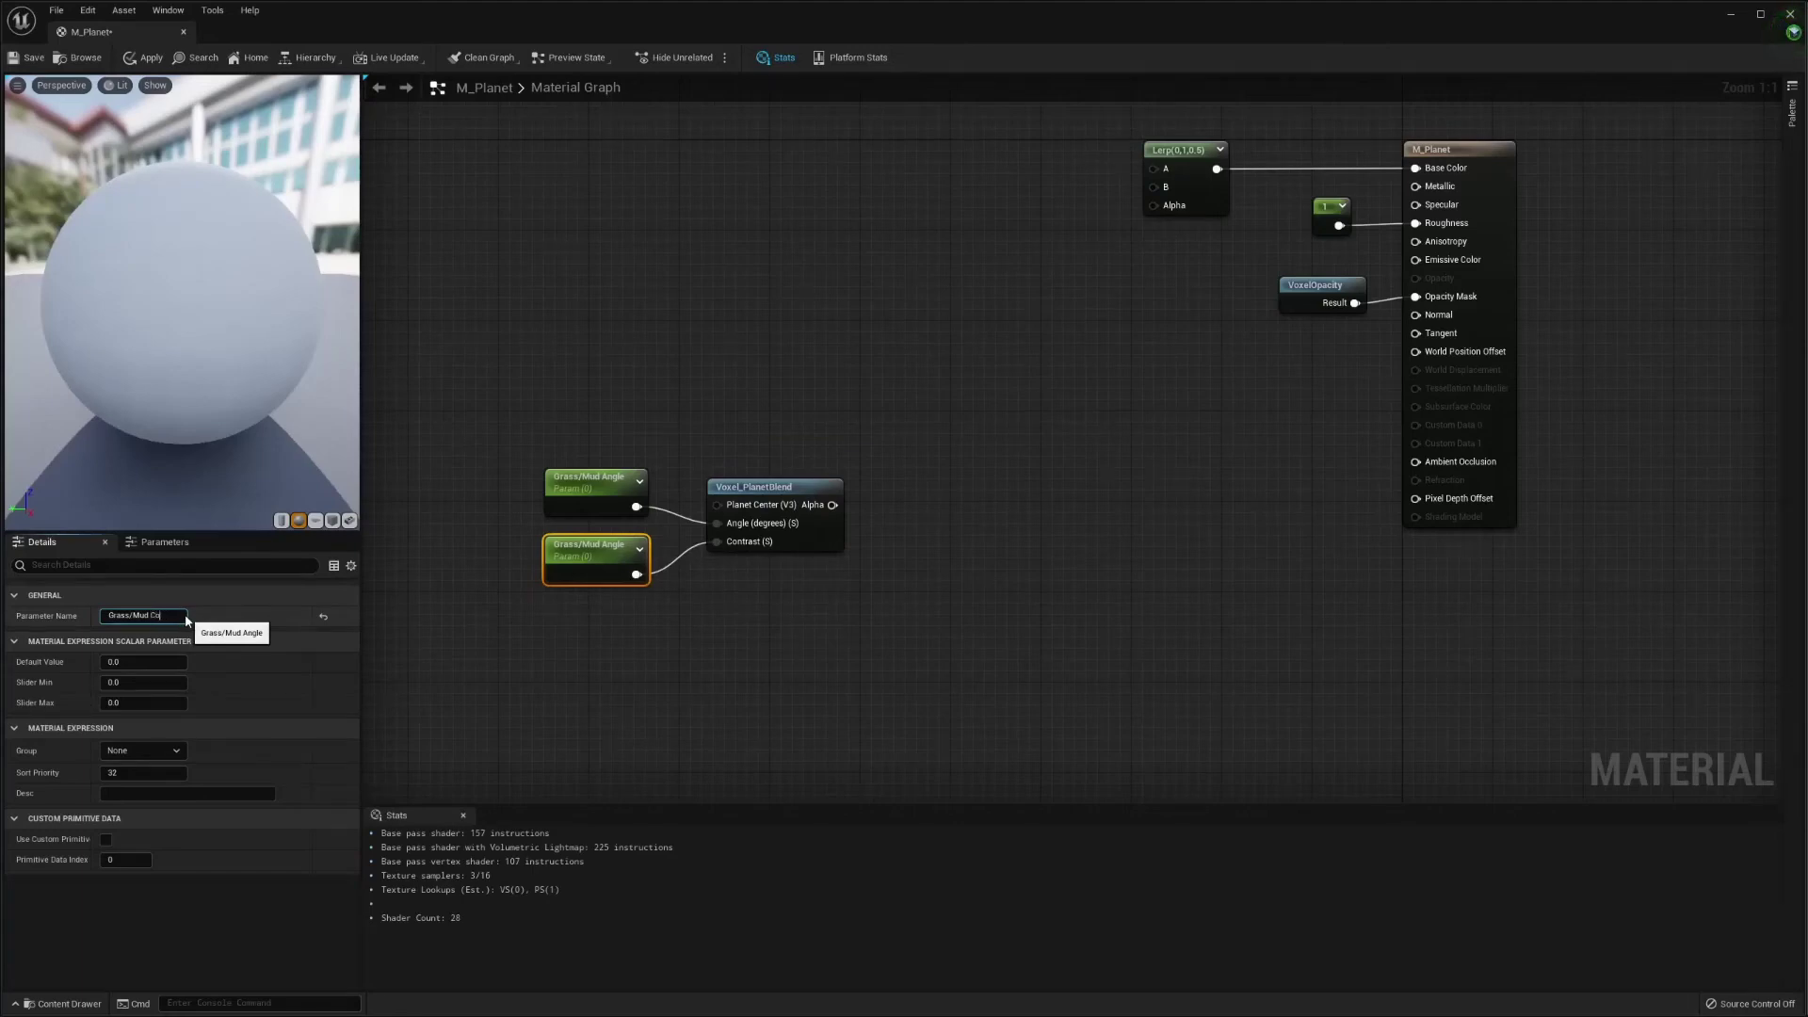
type("tras")
key("Return")
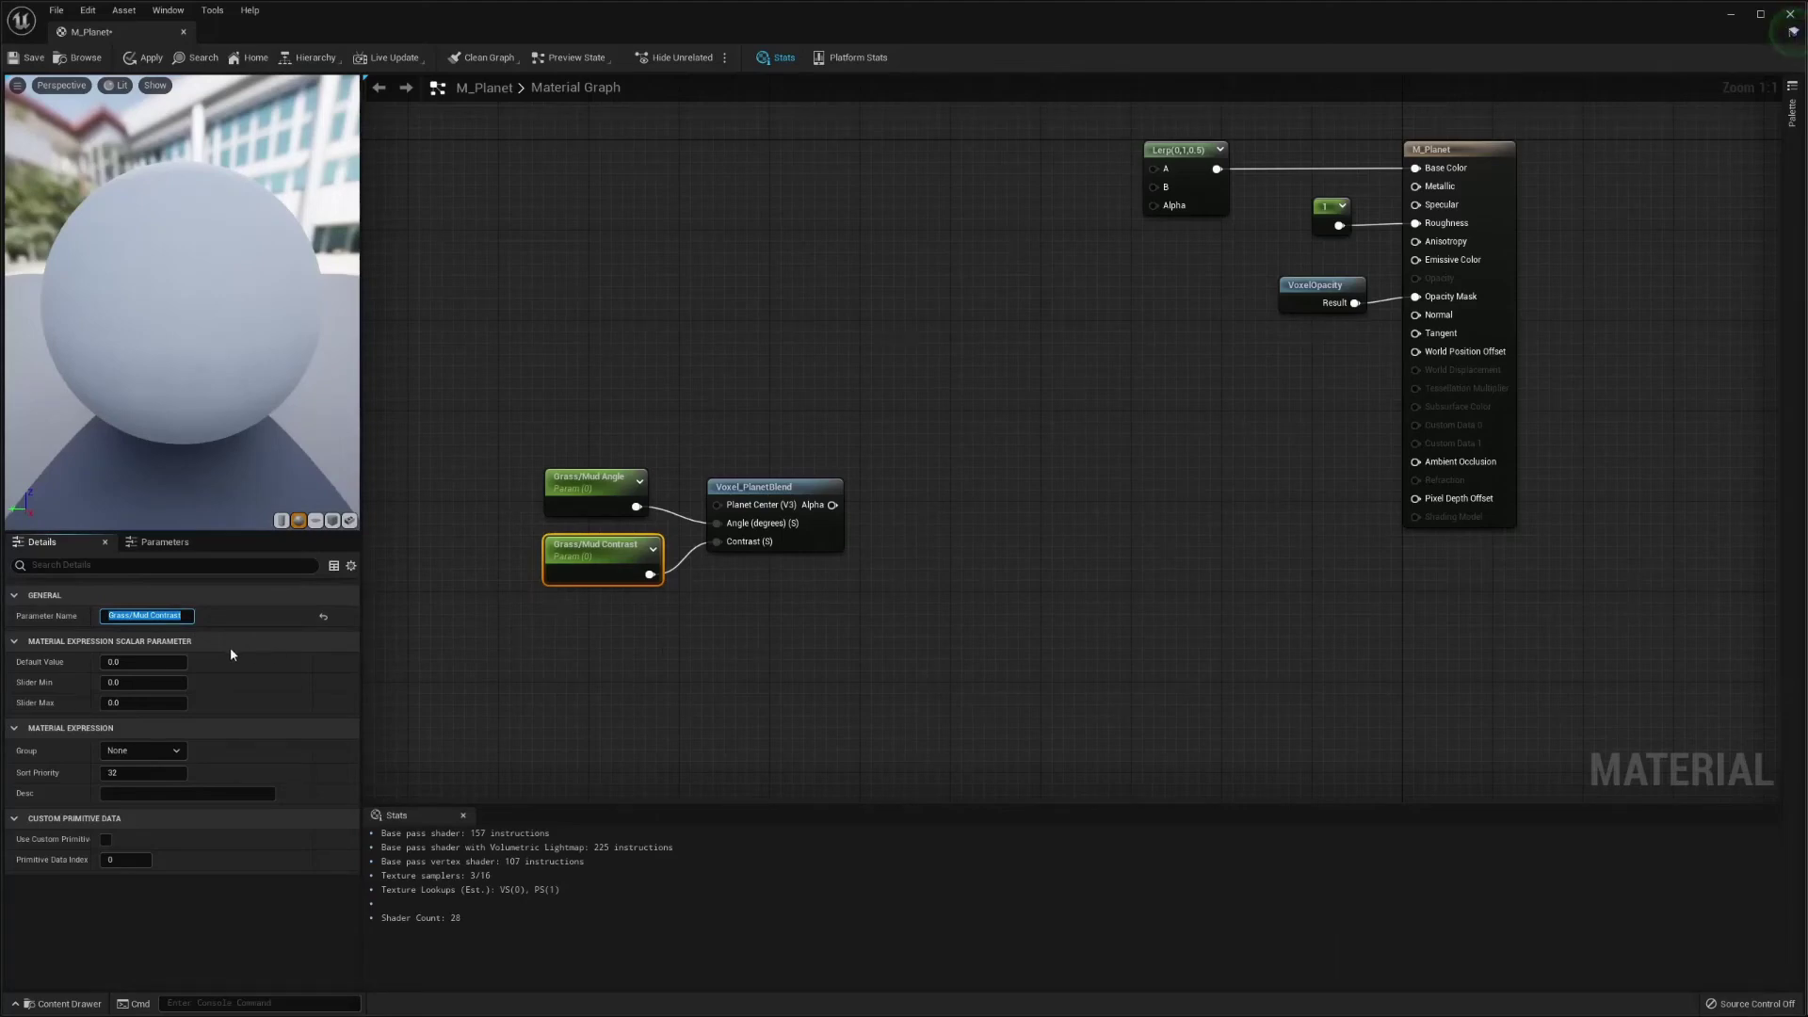
- Set the default values of Grass/Mud Angle to 90 and Grass/Mud Contrast to 1
left_click(589, 488)
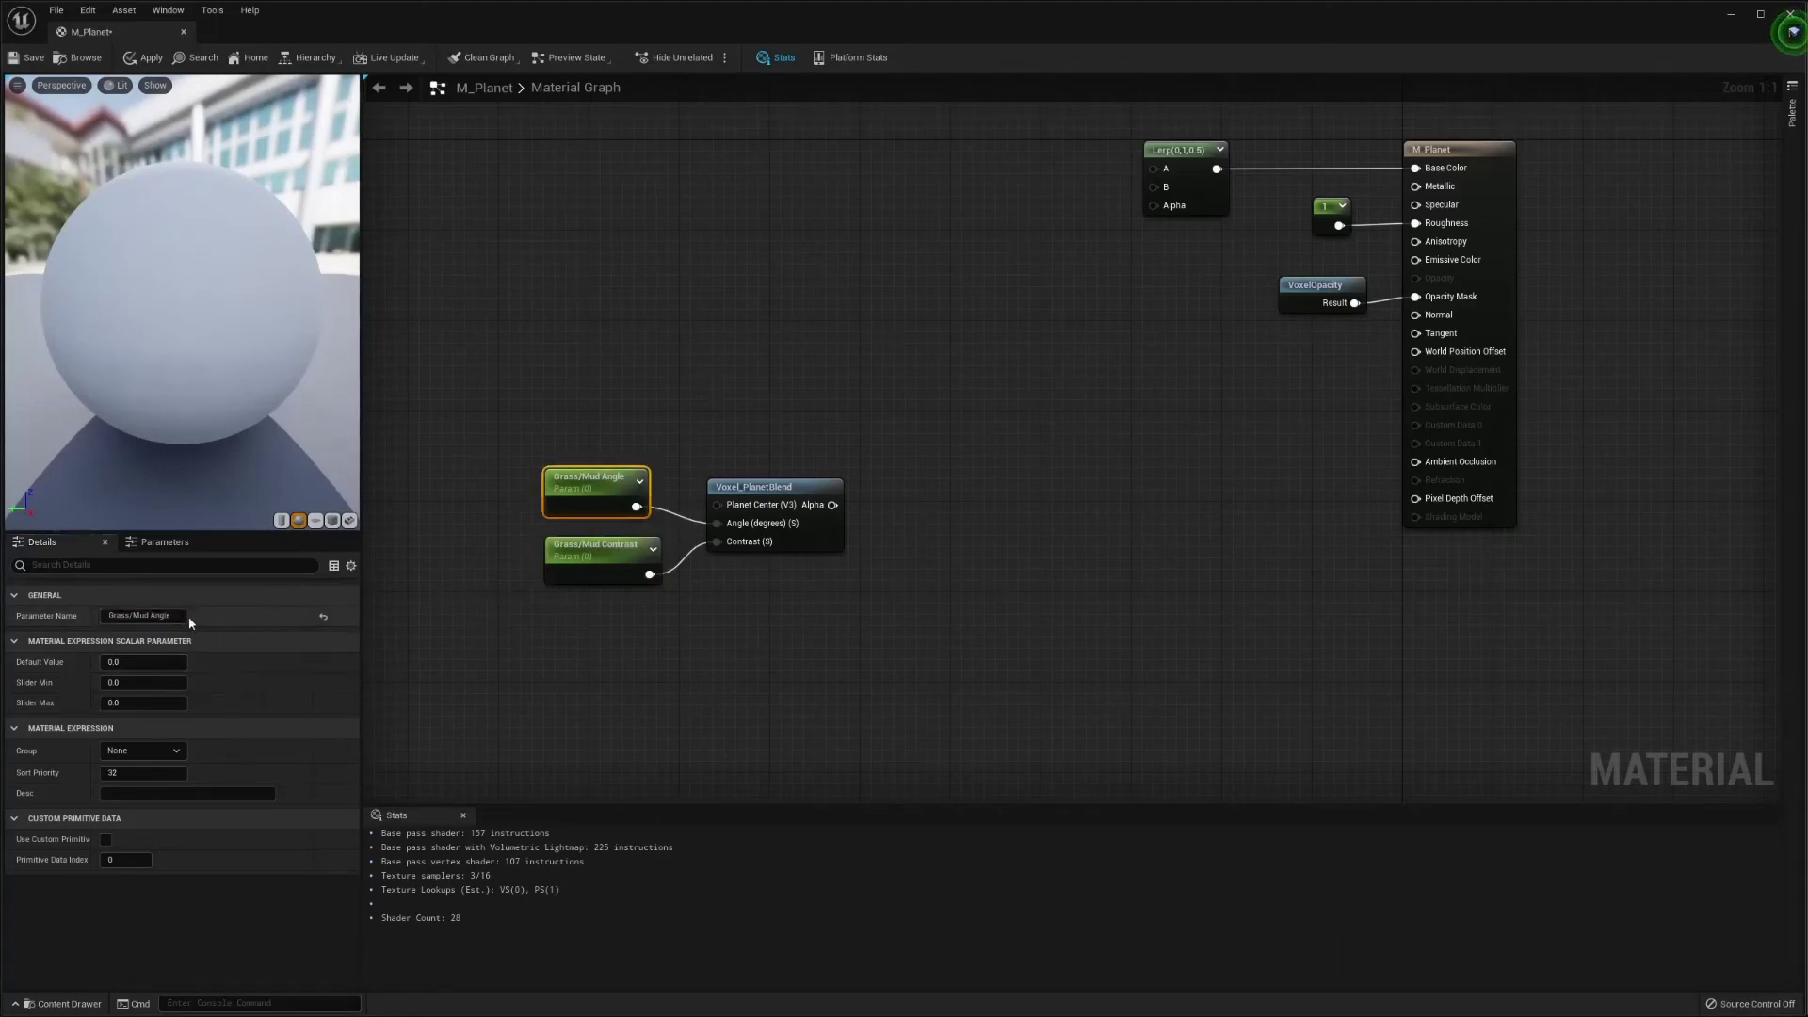
left_click(129, 663)
type("90")
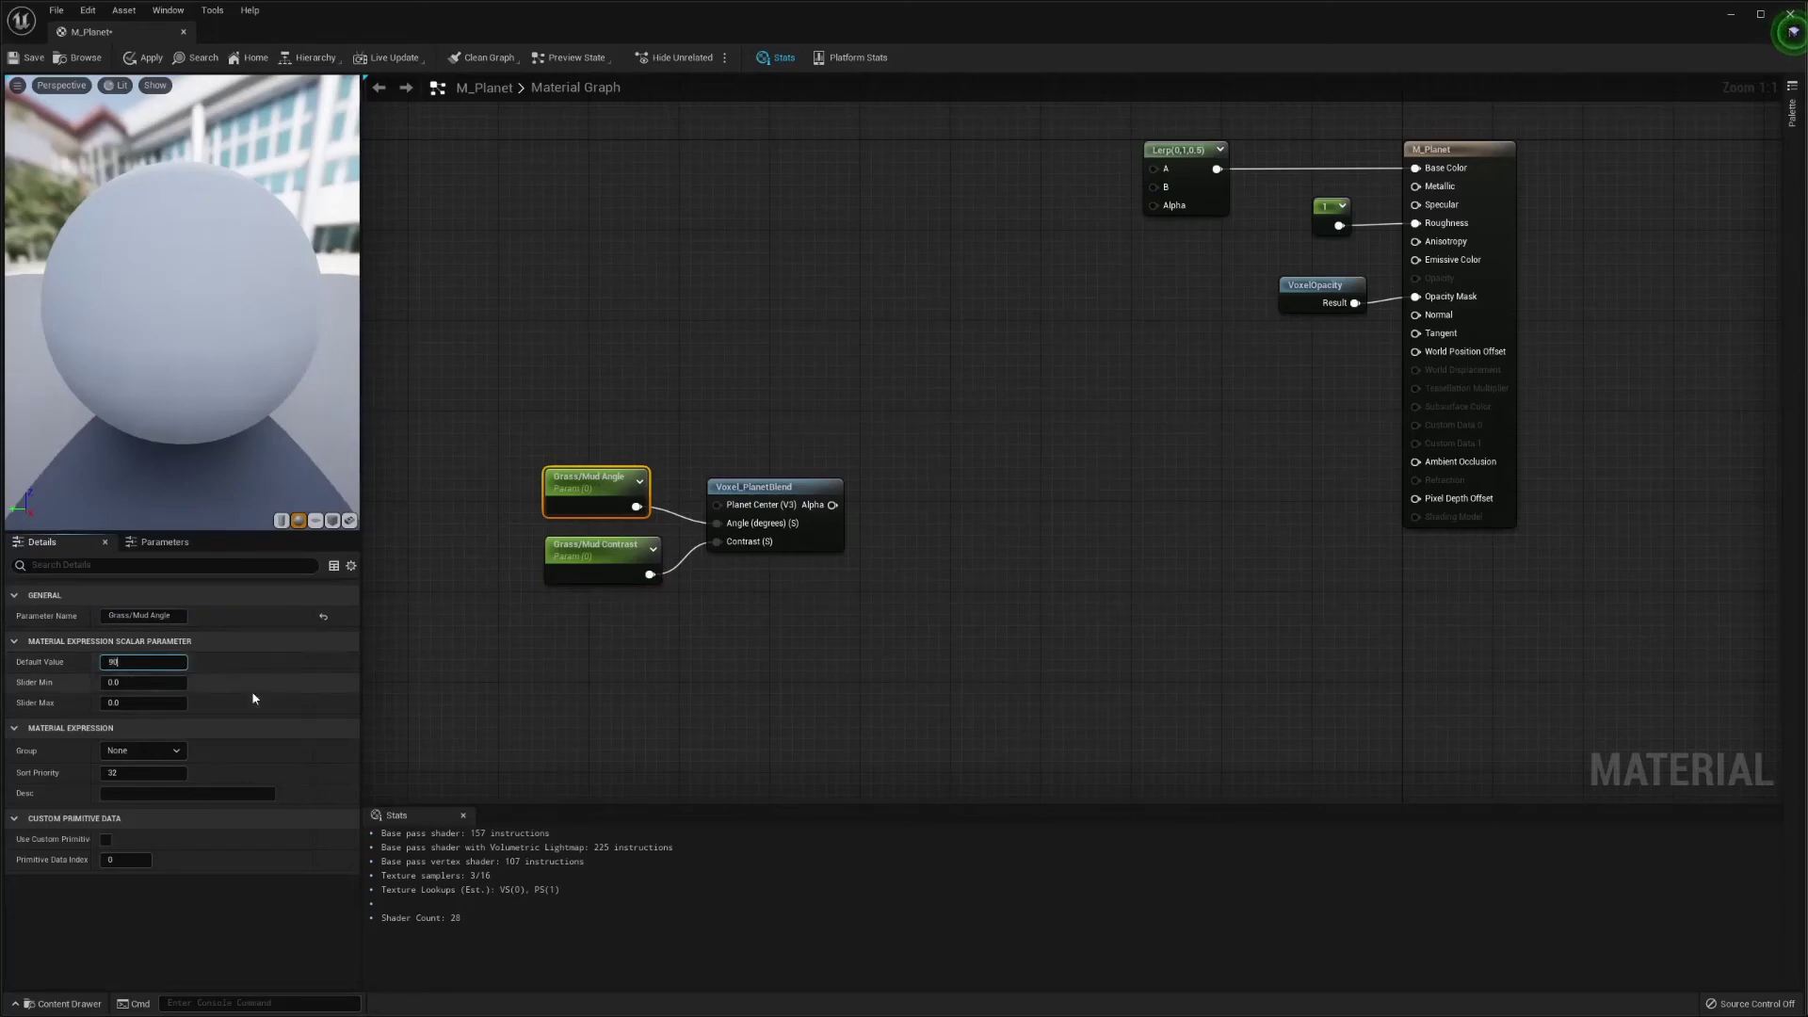
left_click(565, 563)
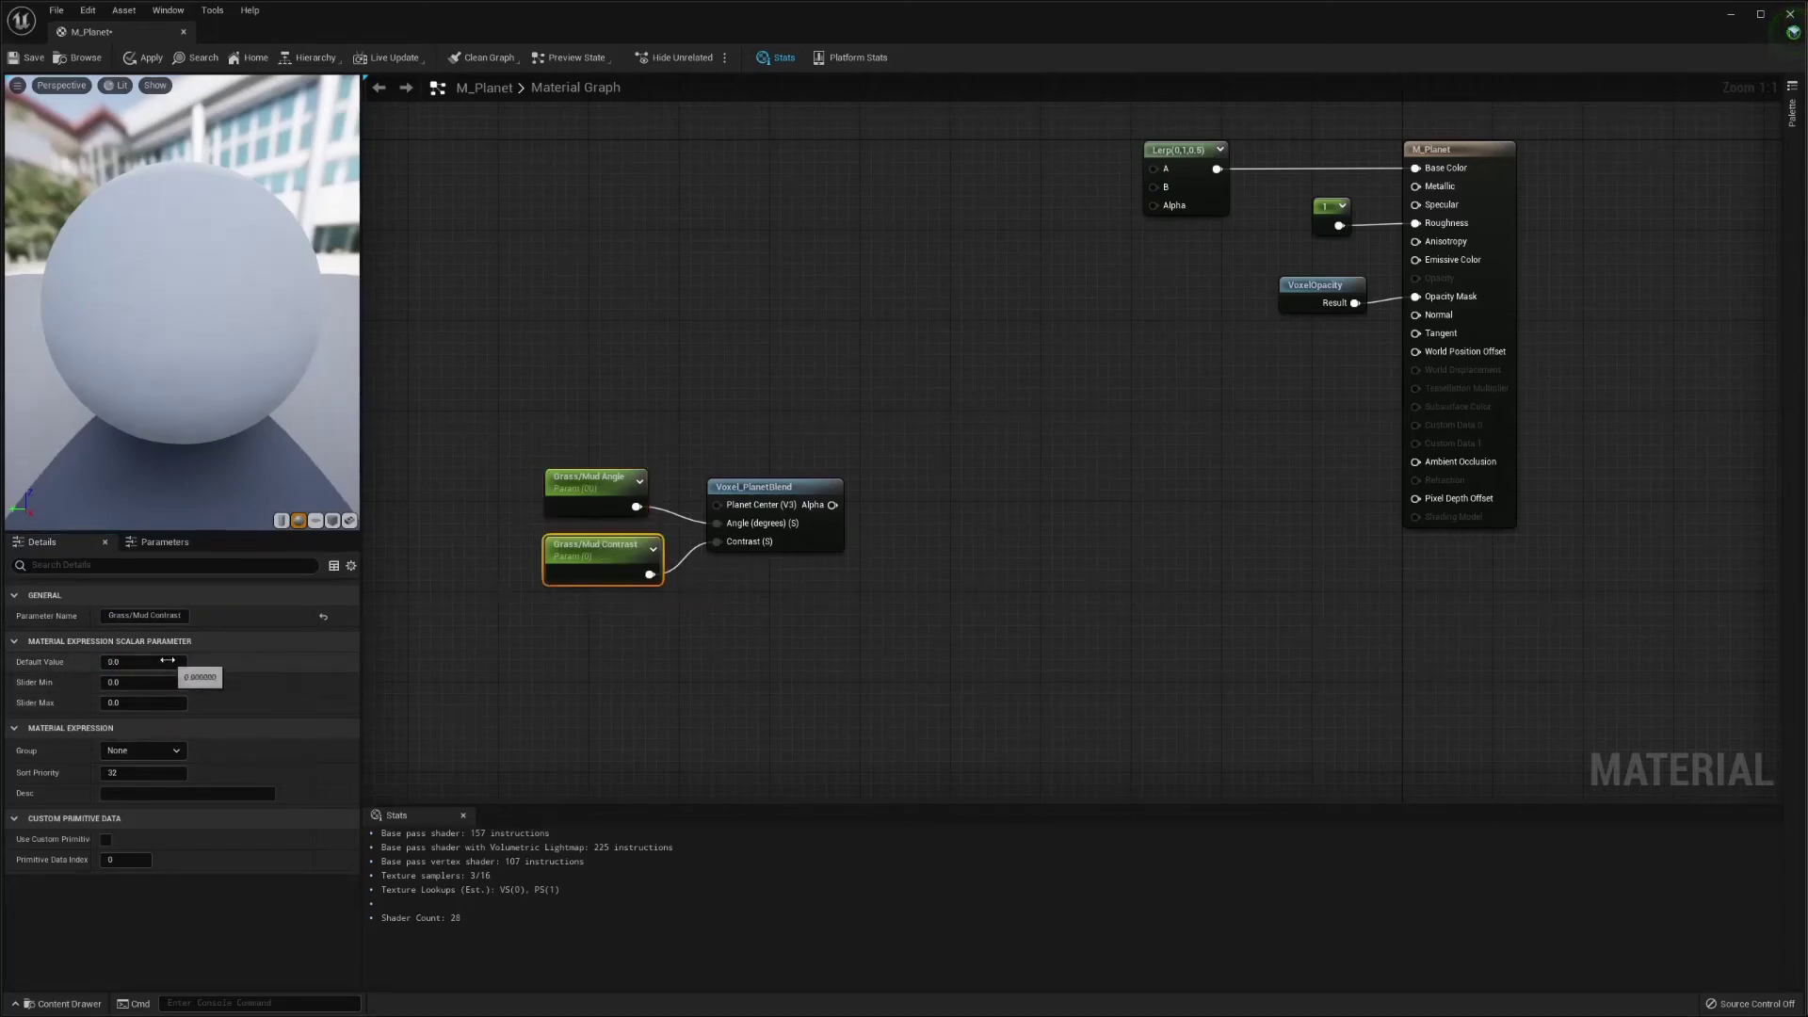
left_click(132, 663)
type("1")
left_click(812, 691)
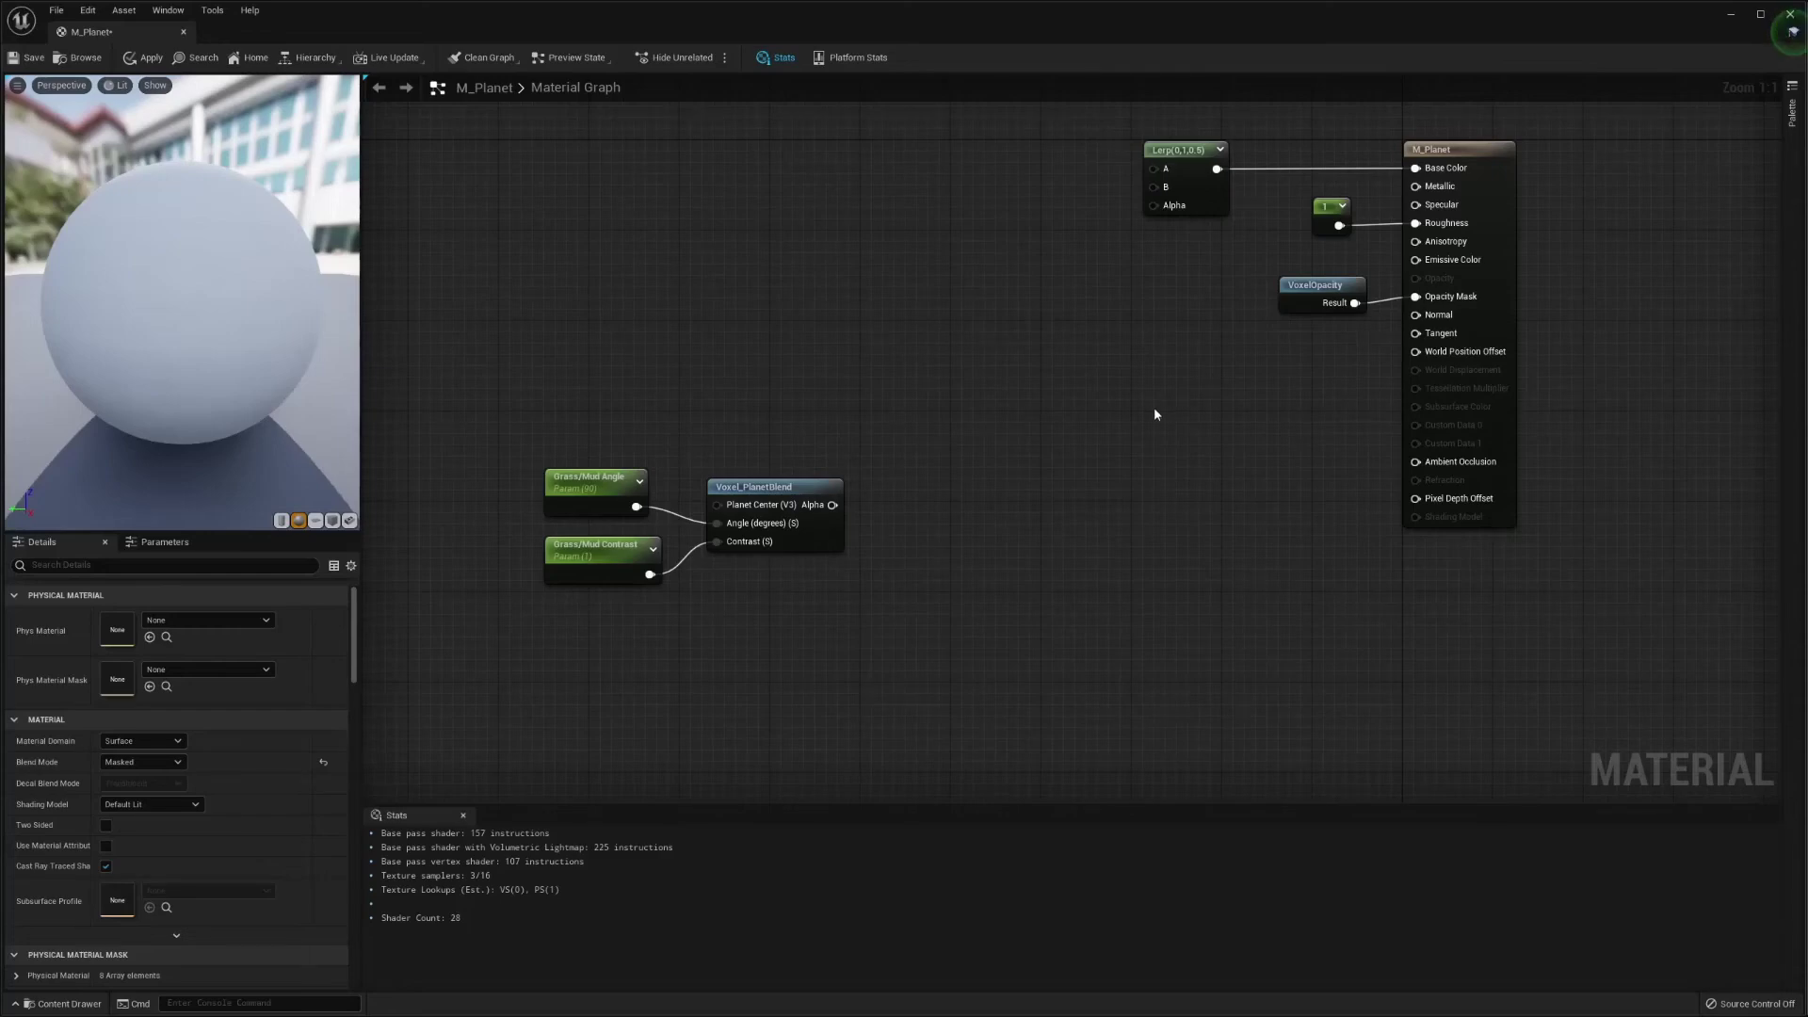
- Copy the Voxel_PlanetBlend node with its two parameters and place the copy beside the original group
right_click(1095, 558)
left_click(922, 624)
left_click_drag(921, 633, 607, 431)
key("ctrl+c")
key("ctrl+v")
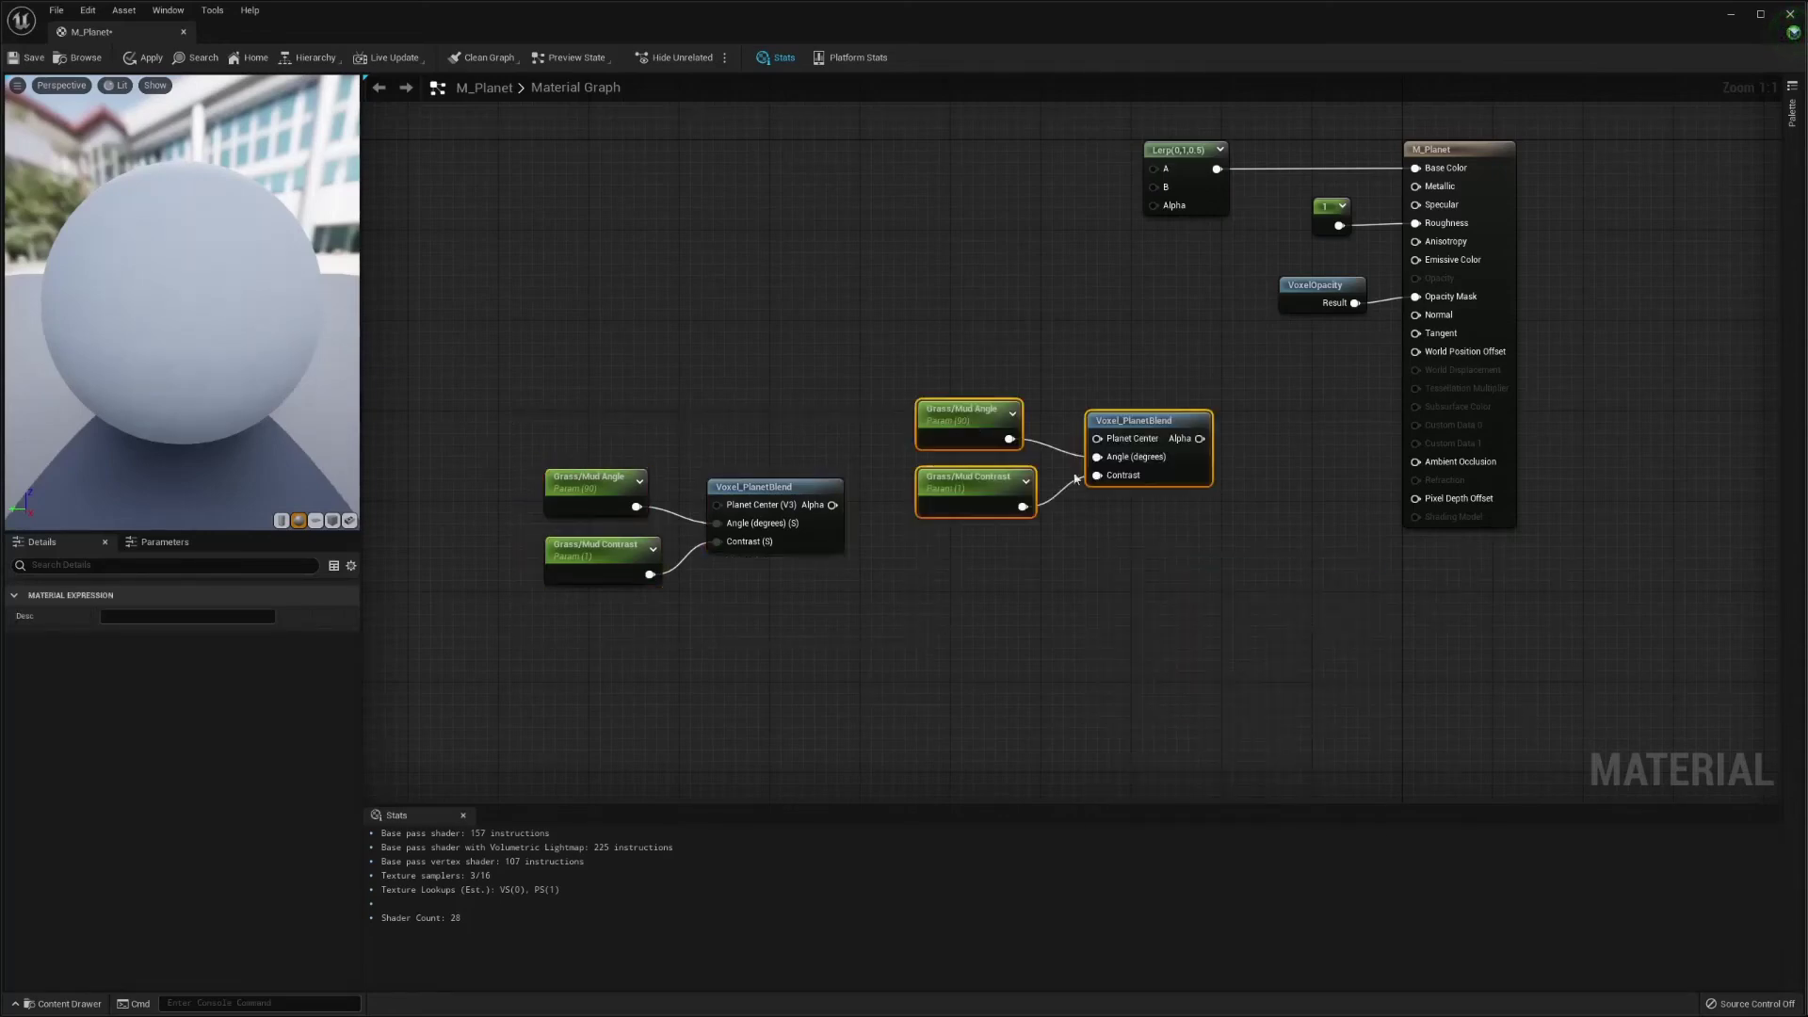
left_click_drag(1098, 405, 1167, 493)
- Rename the copied angle parameter as Mud/Stone Angle
left_click(985, 478)
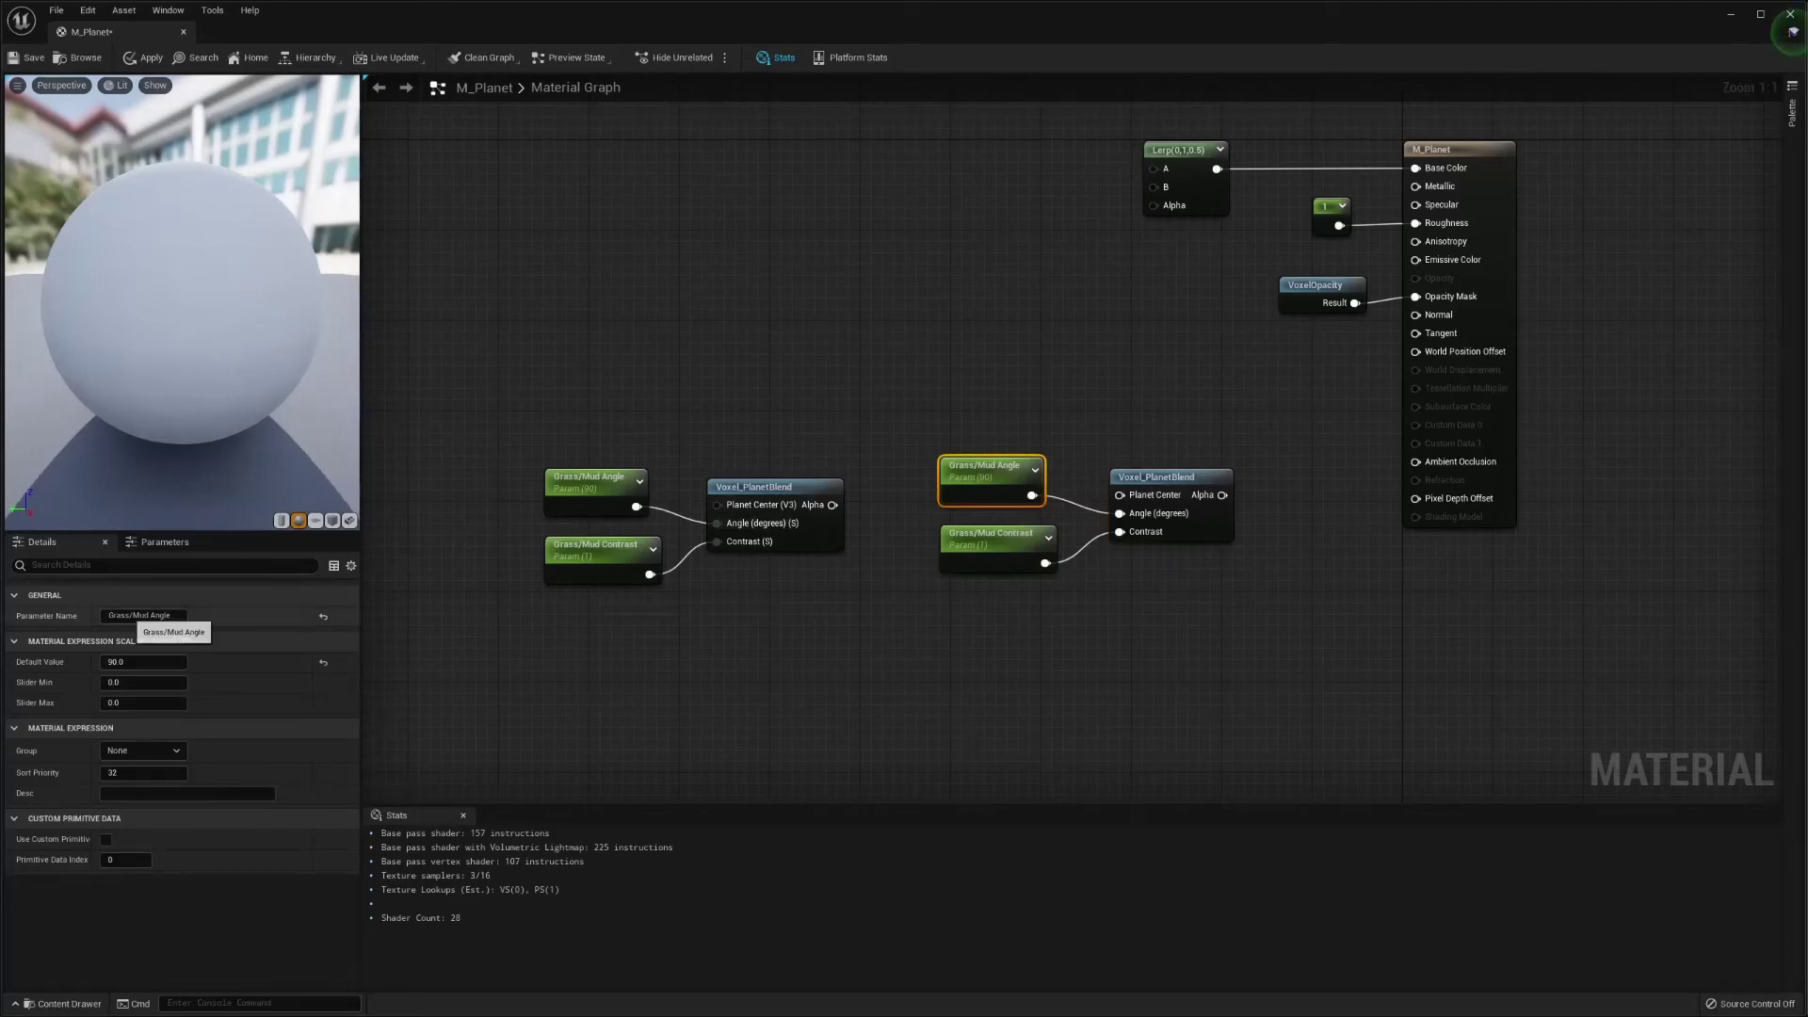
left_click(142, 616)
key("Home")
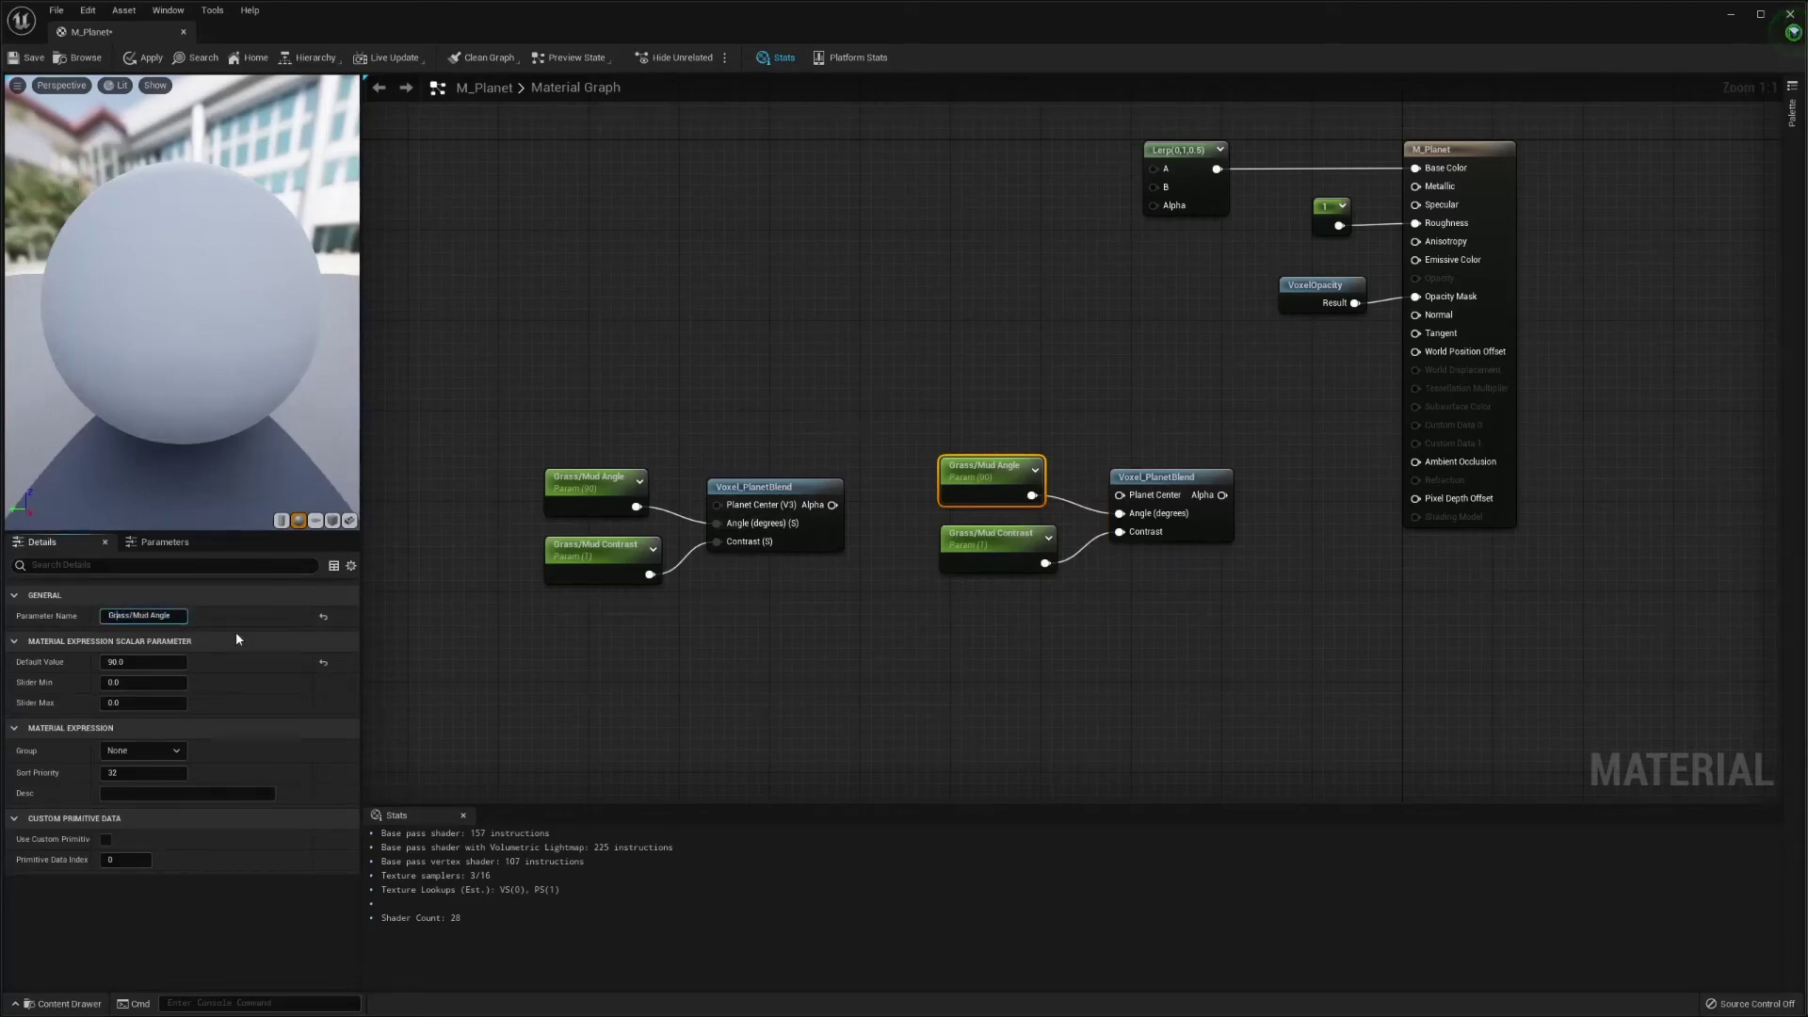
key("Delete")
key("Delete")
key("Delete")
key("Delete")
key("Delete")
key("Delete")
type("/Stone")
- Rename the copied contrast parameter as Mud/Stone Contrast
left_click(608, 548)
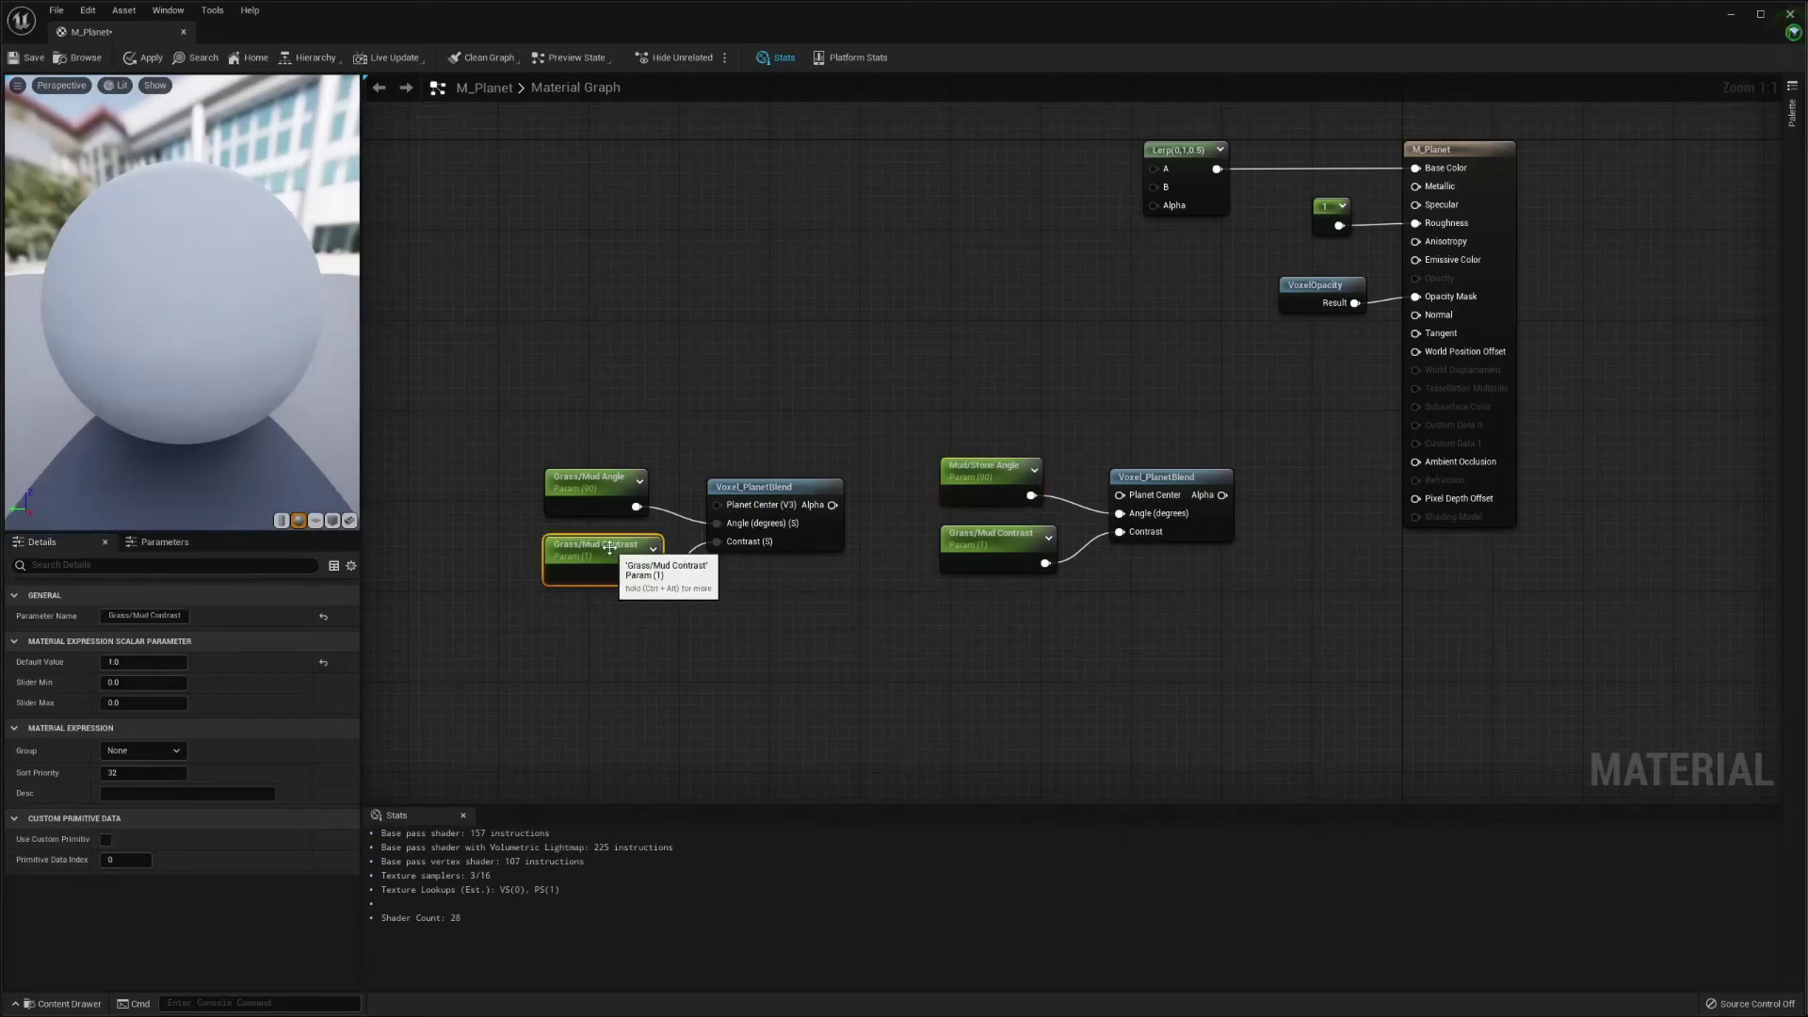
left_click(1027, 556)
left_click(149, 616)
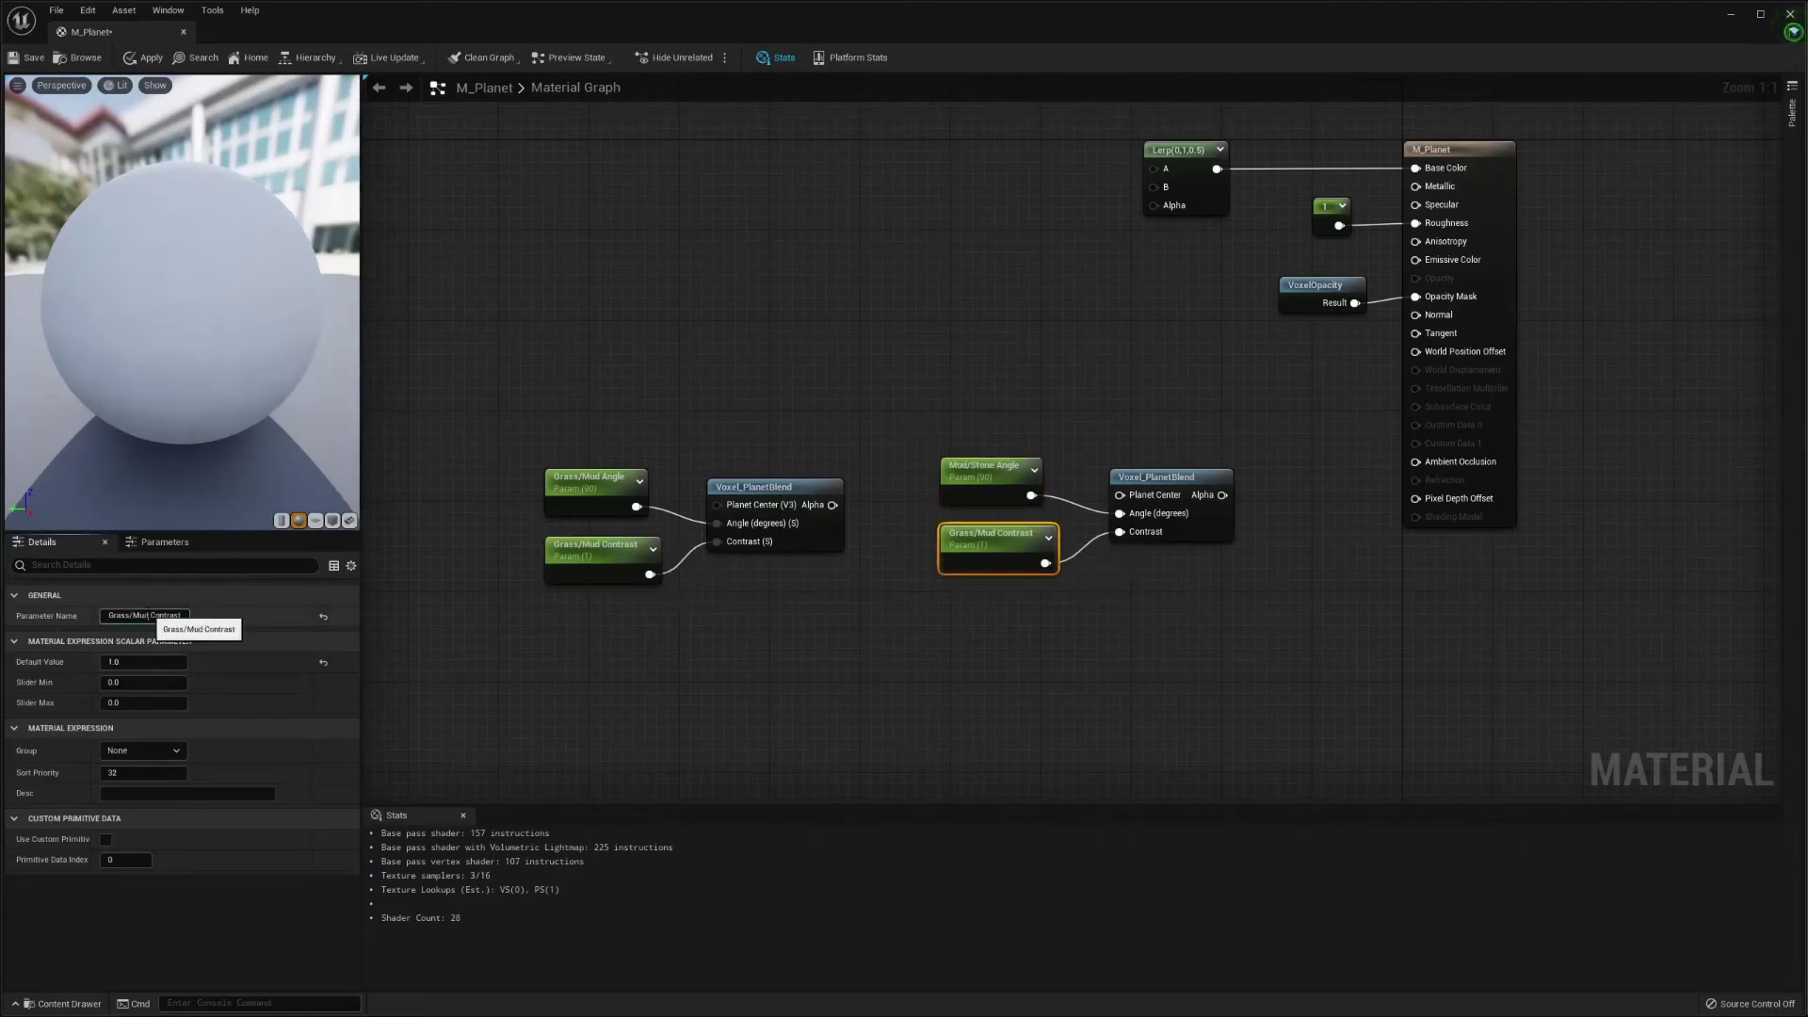
left_click(148, 616)
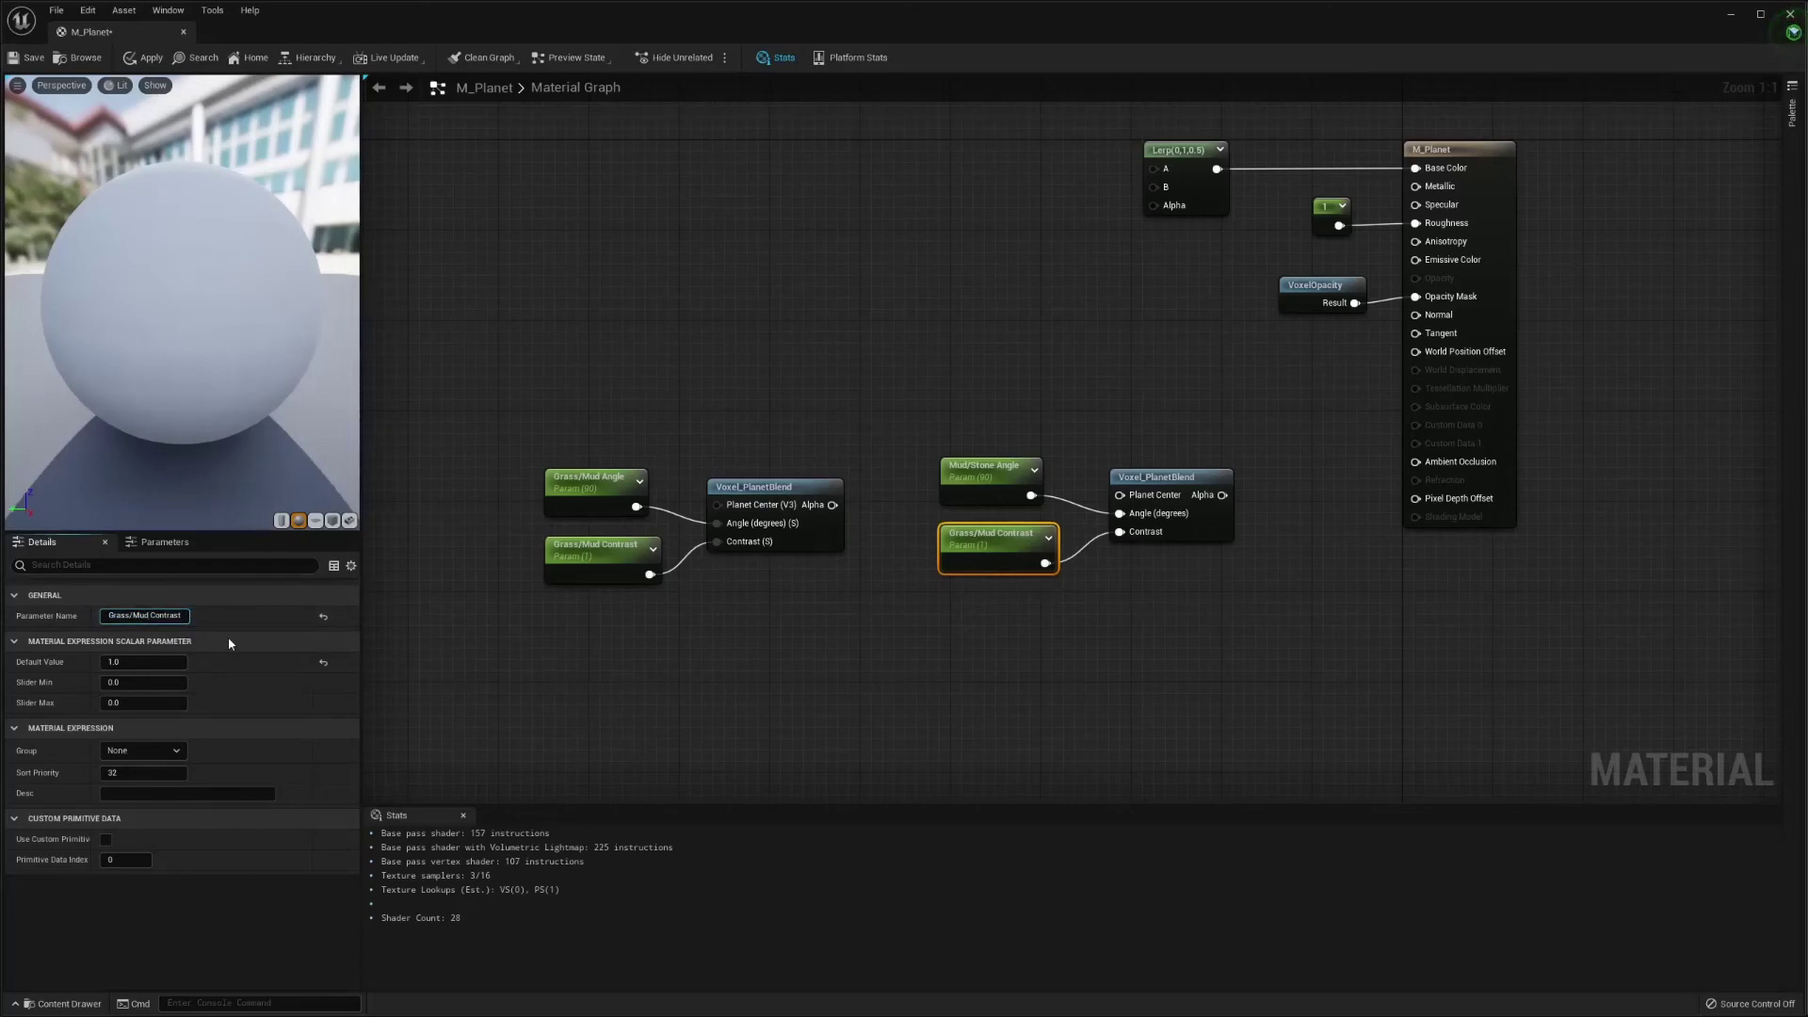
key("BackSpace")
key("BackSpace")
key("BackSpace")
key("BackSpace")
key("BackSpace")
key("BackSpace")
key("Right")
key("Right")
key("Right")
type("/Stone")
key("Return")
- Set the default values of Mud/Stone Angle to 45 and Mud/Stone Contrast to 0.95
left_click(999, 473)
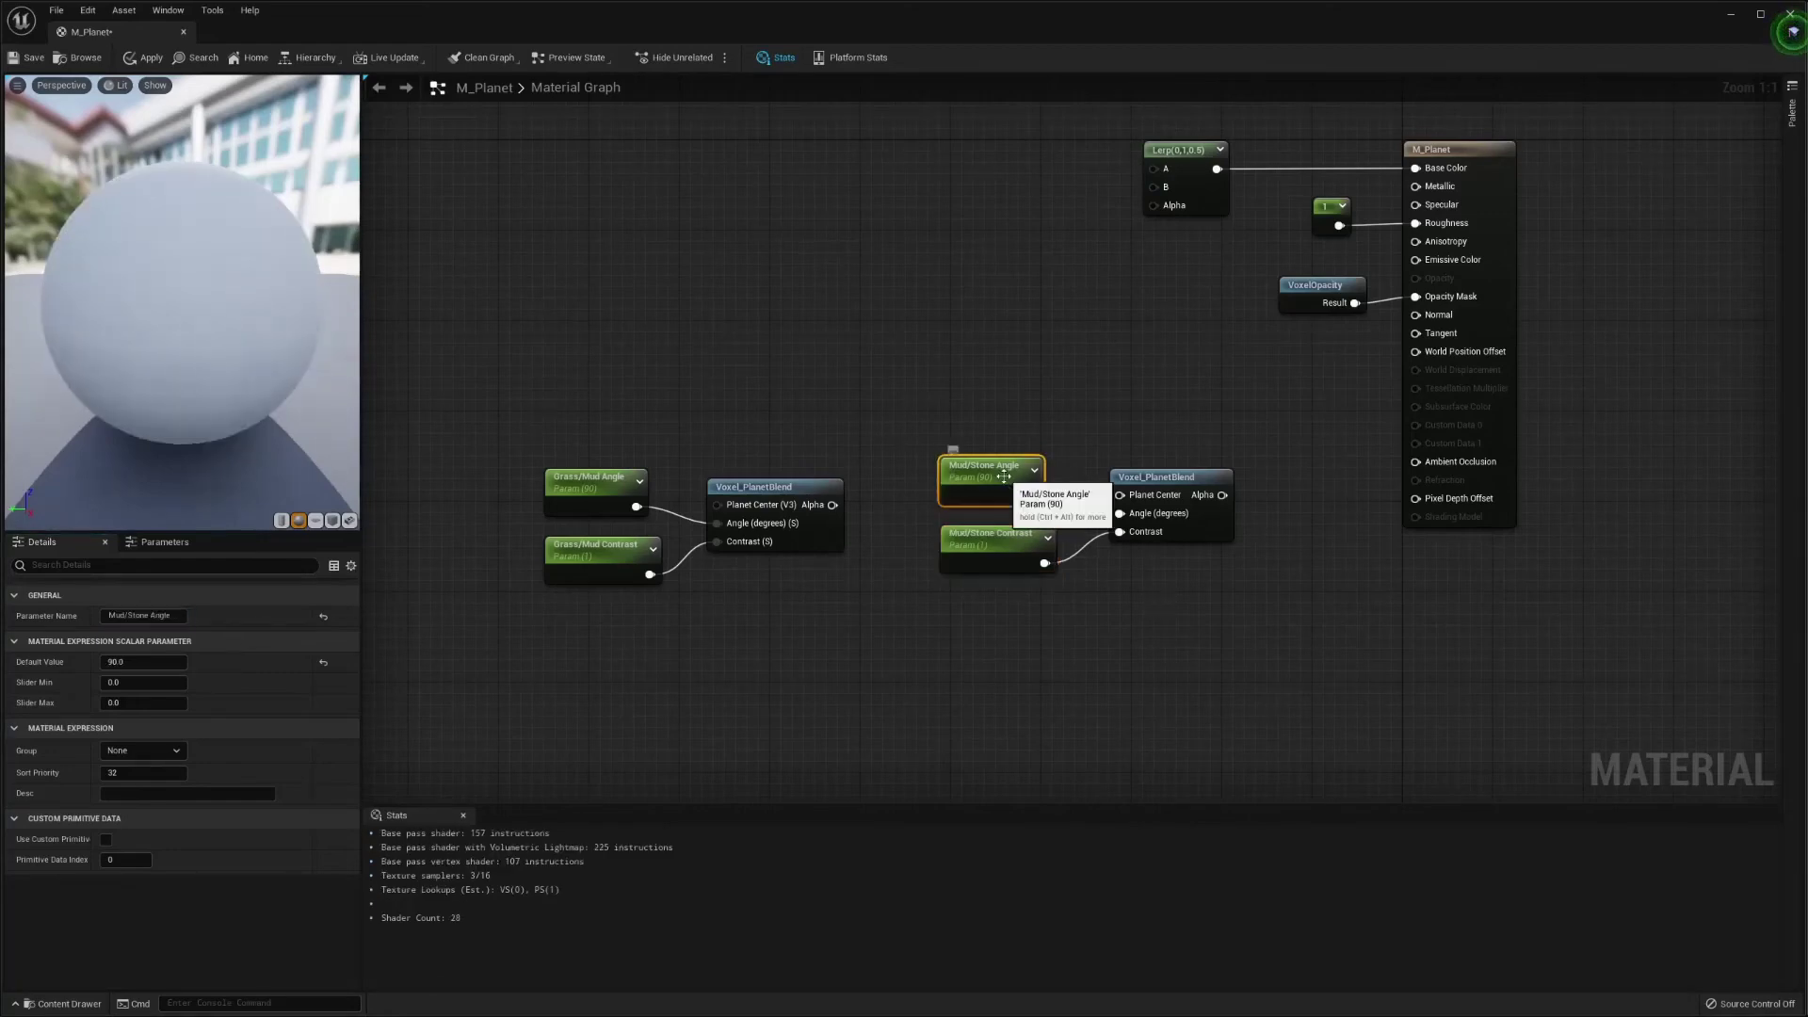
left_click(133, 664)
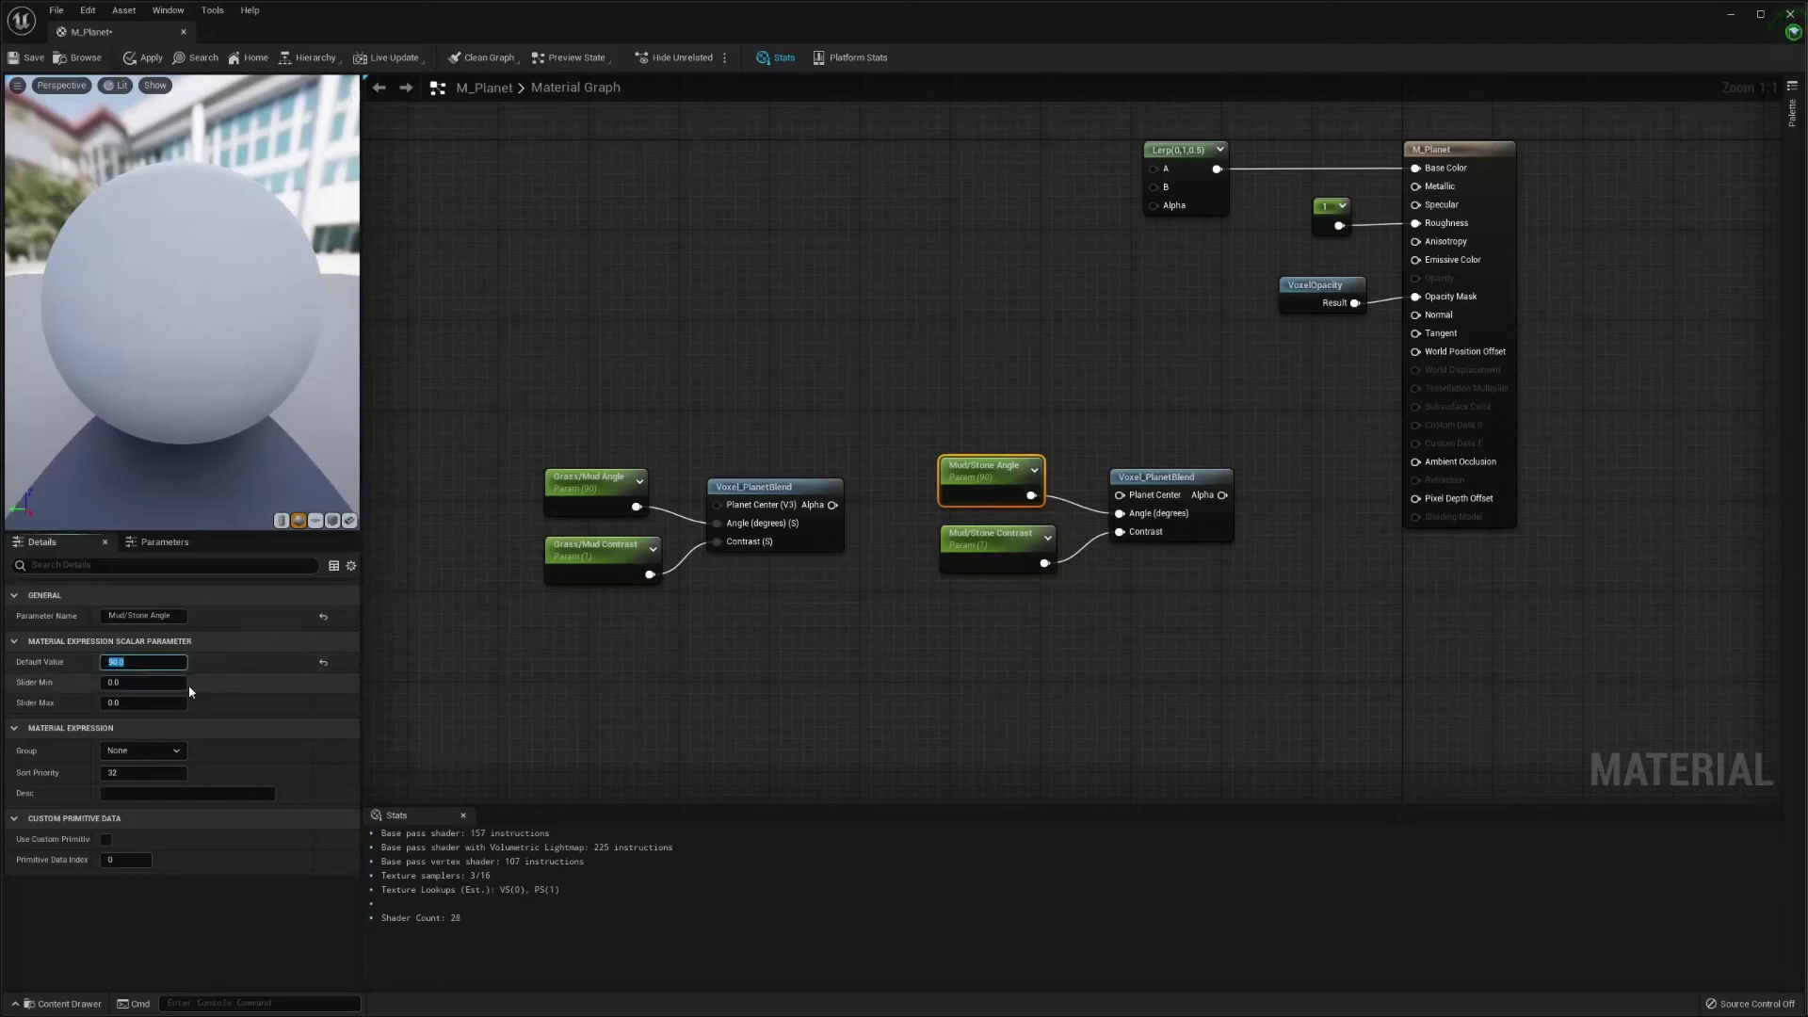
type("45")
key("Return")
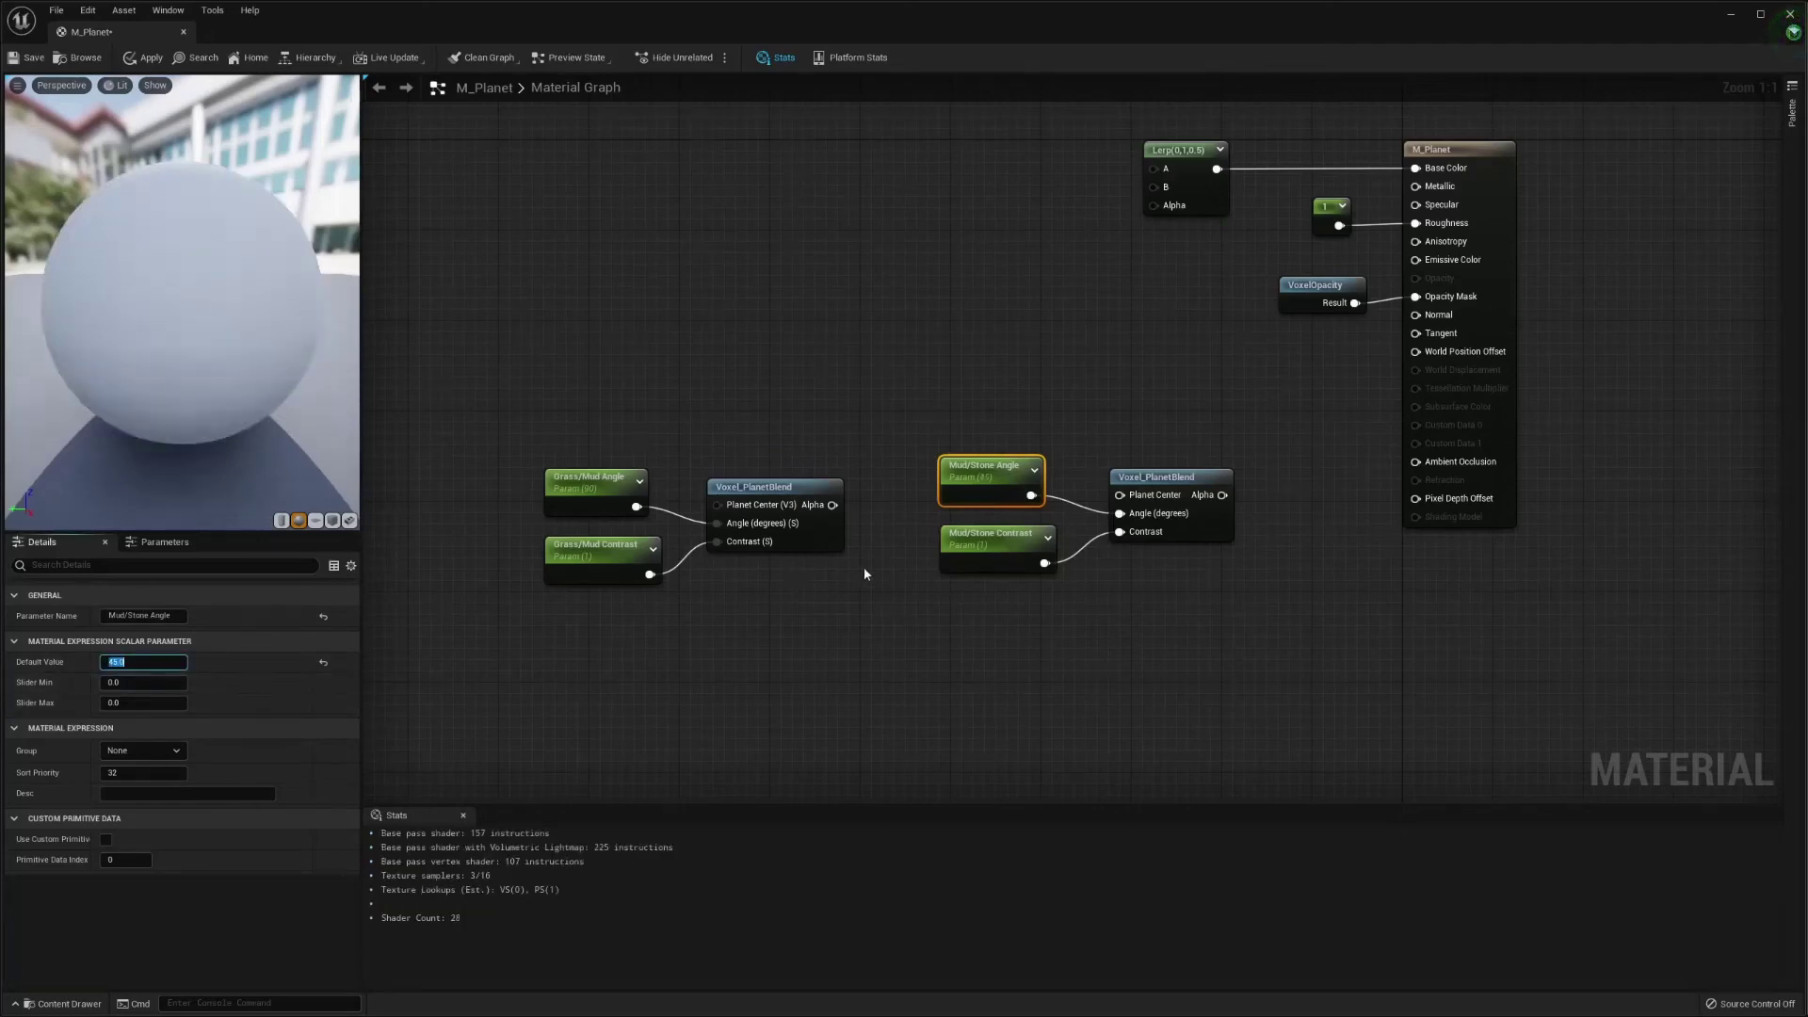
left_click(984, 558)
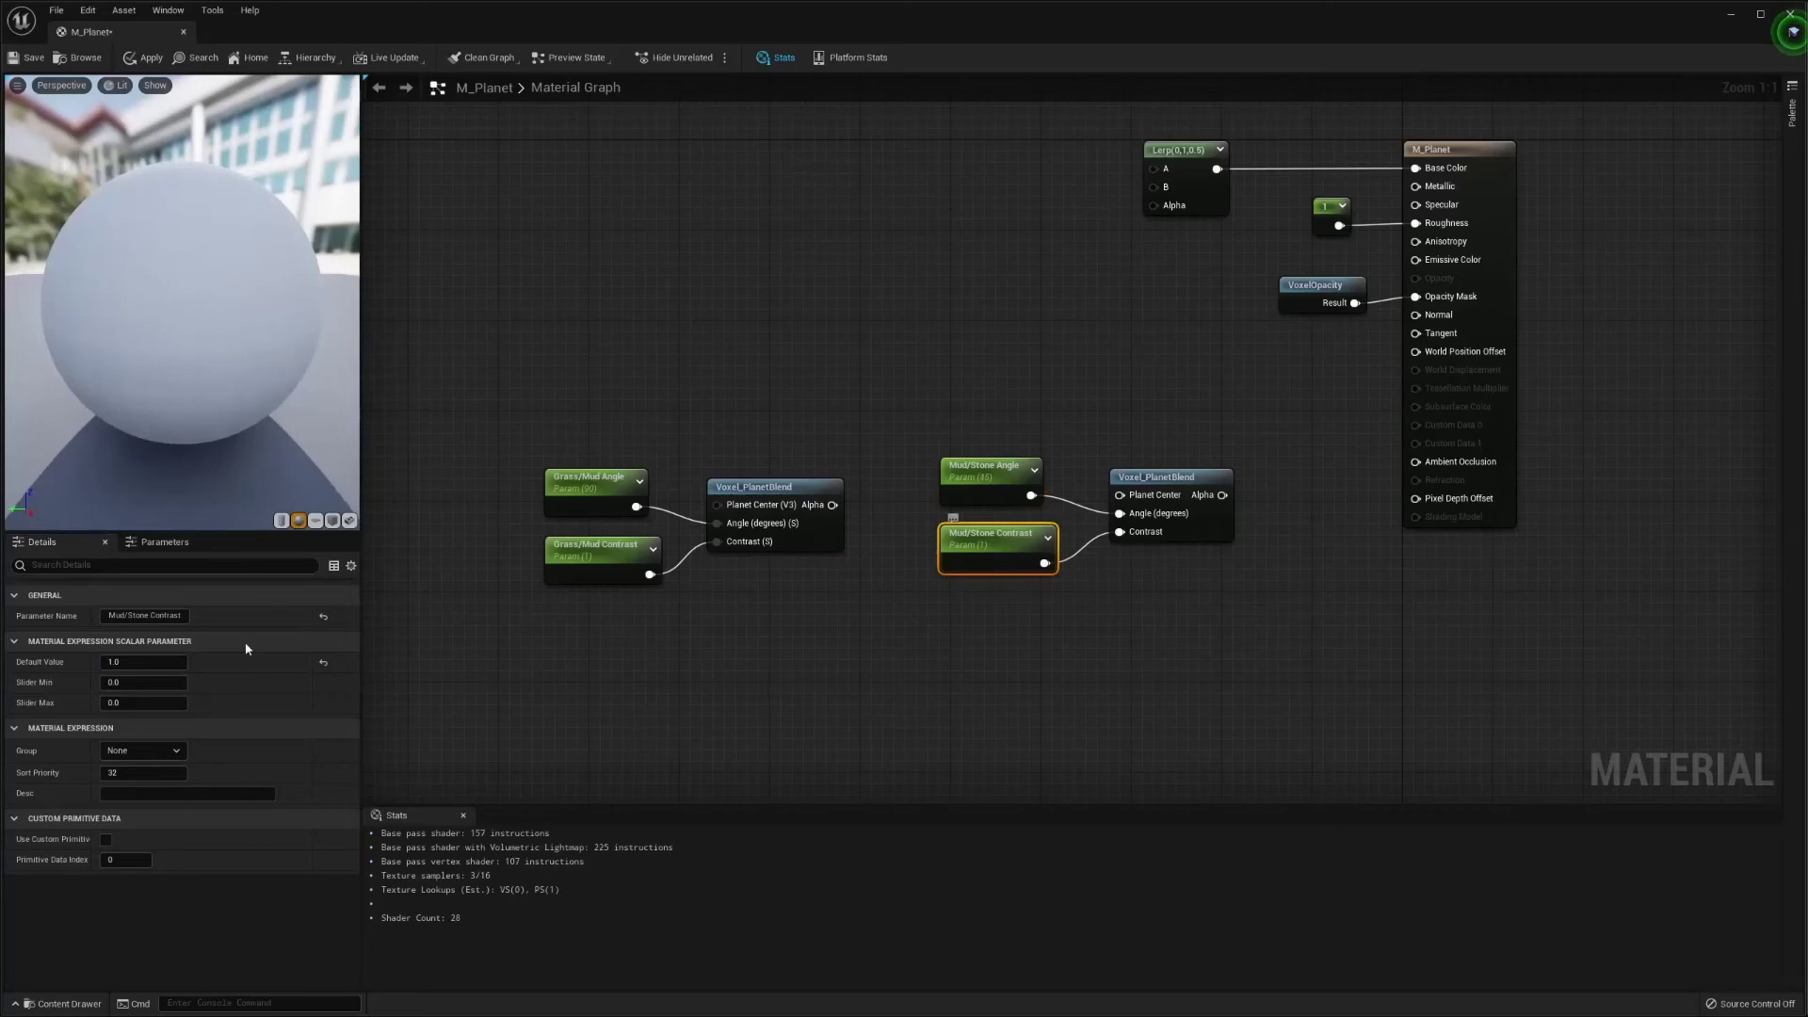
left_click(129, 662)
type("0")
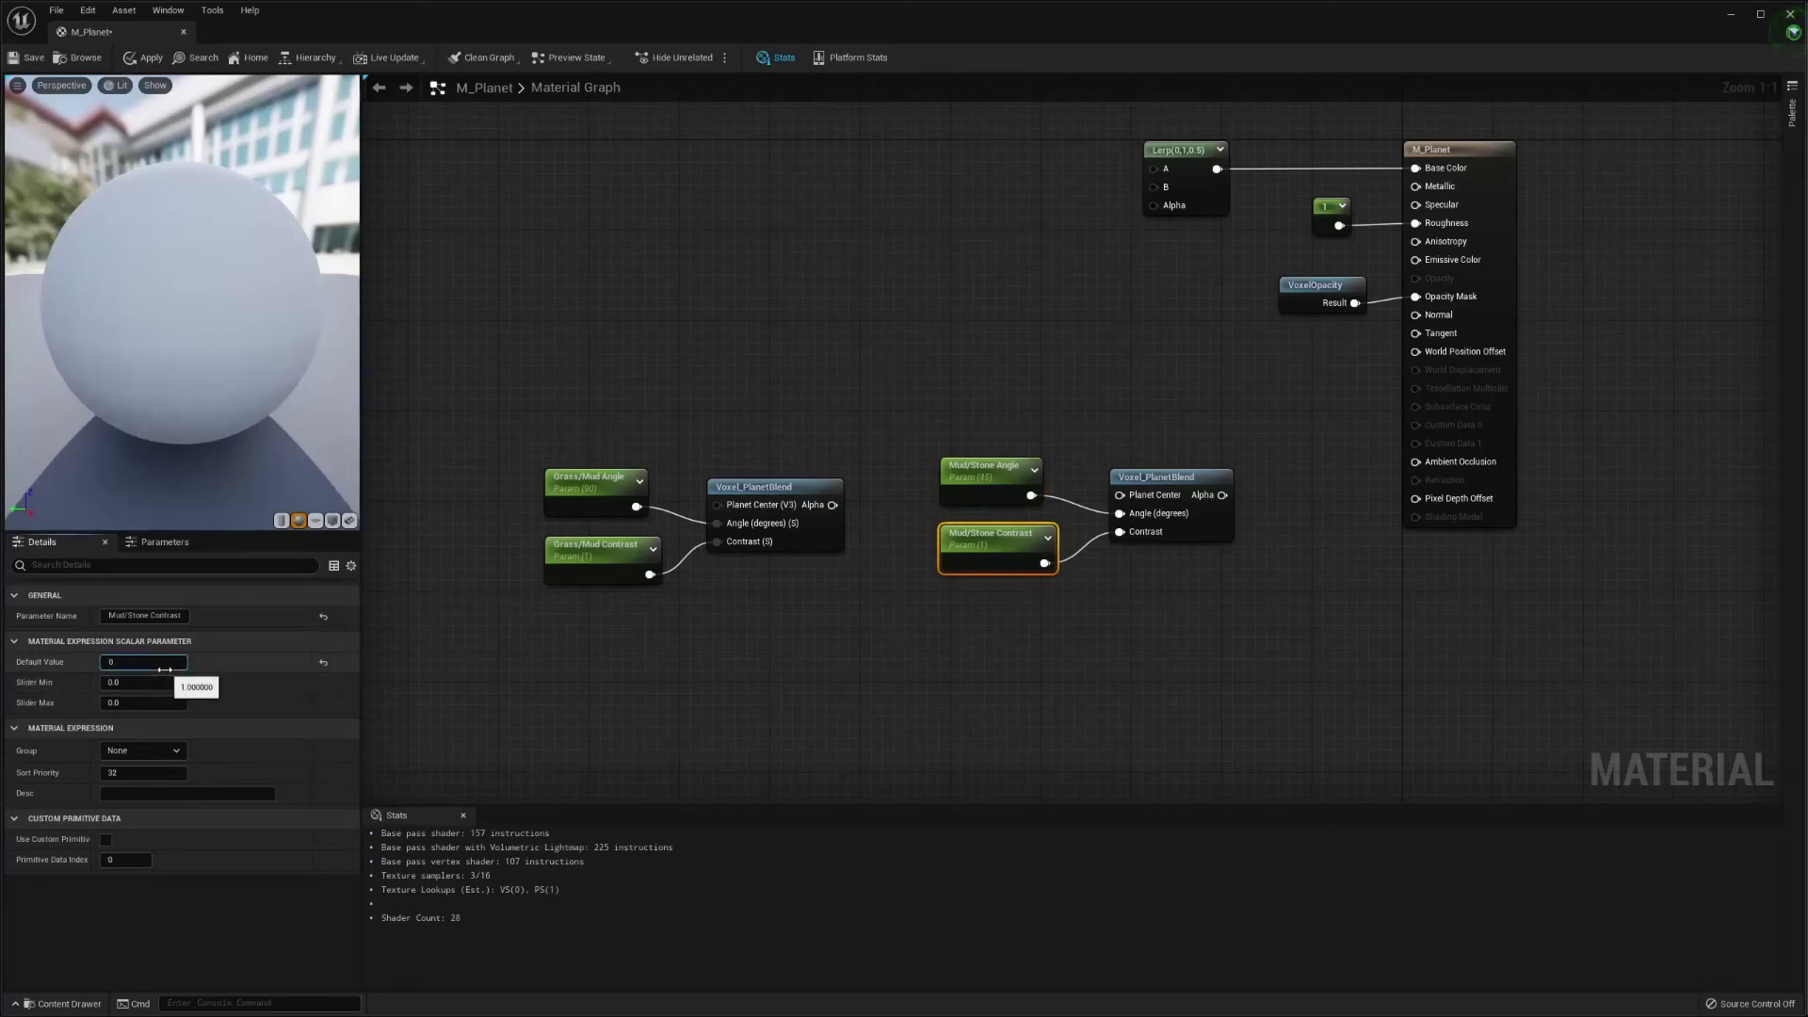
type(".95")
key("Return")
left_click(828, 606)
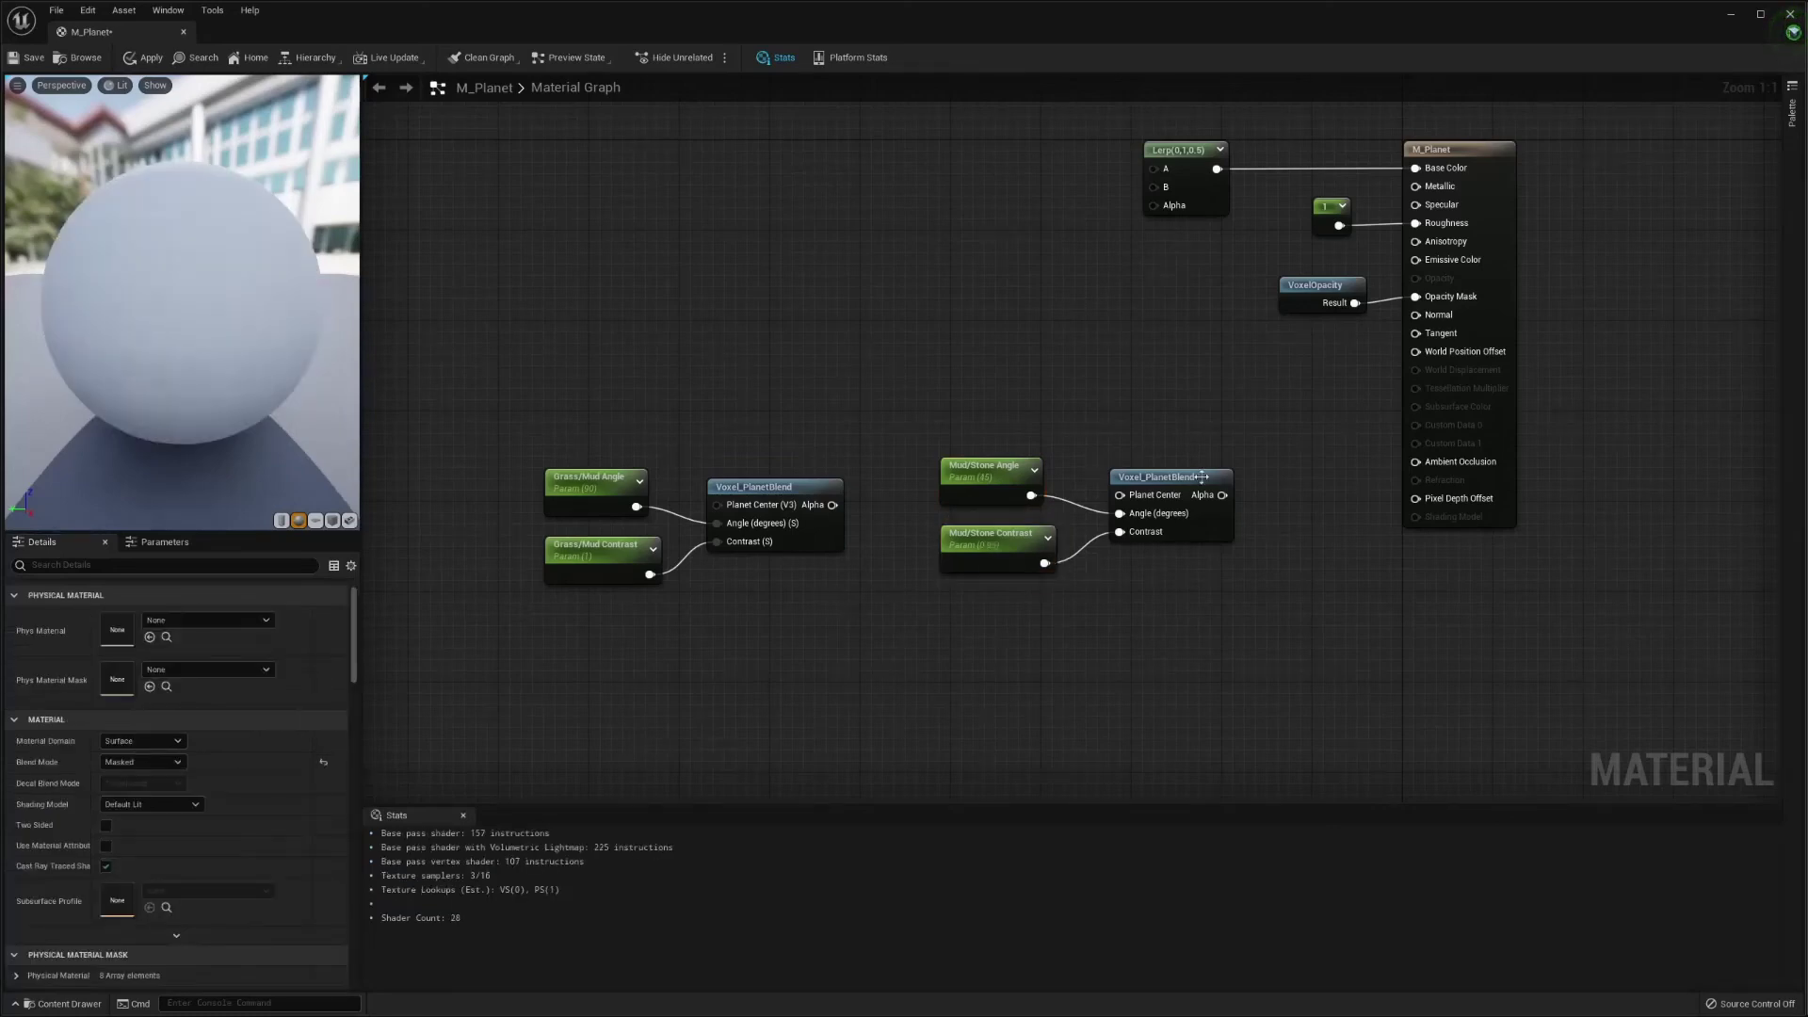
- Move the Grass/Mud parameters and their Voxel_PlanetBlend node farther away from the Mud/Stone group
right_click_drag(1270, 375, 1228, 481)
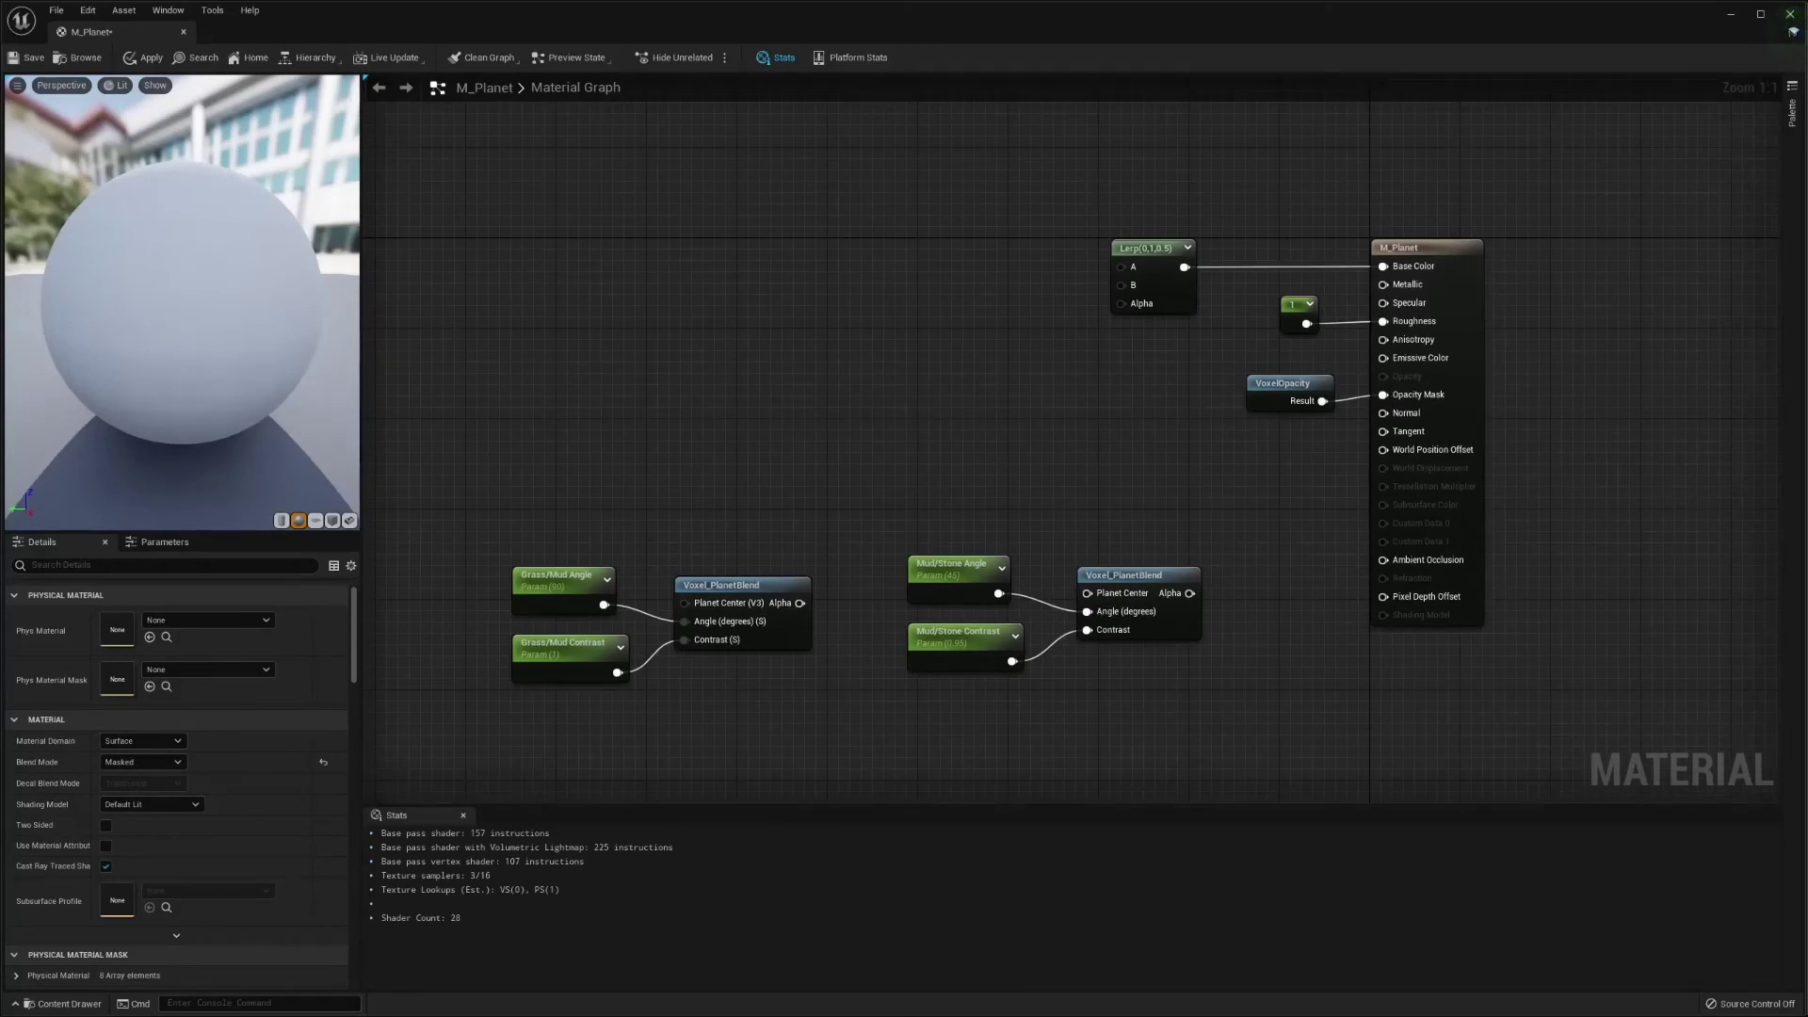
left_click_drag(467, 507, 693, 655)
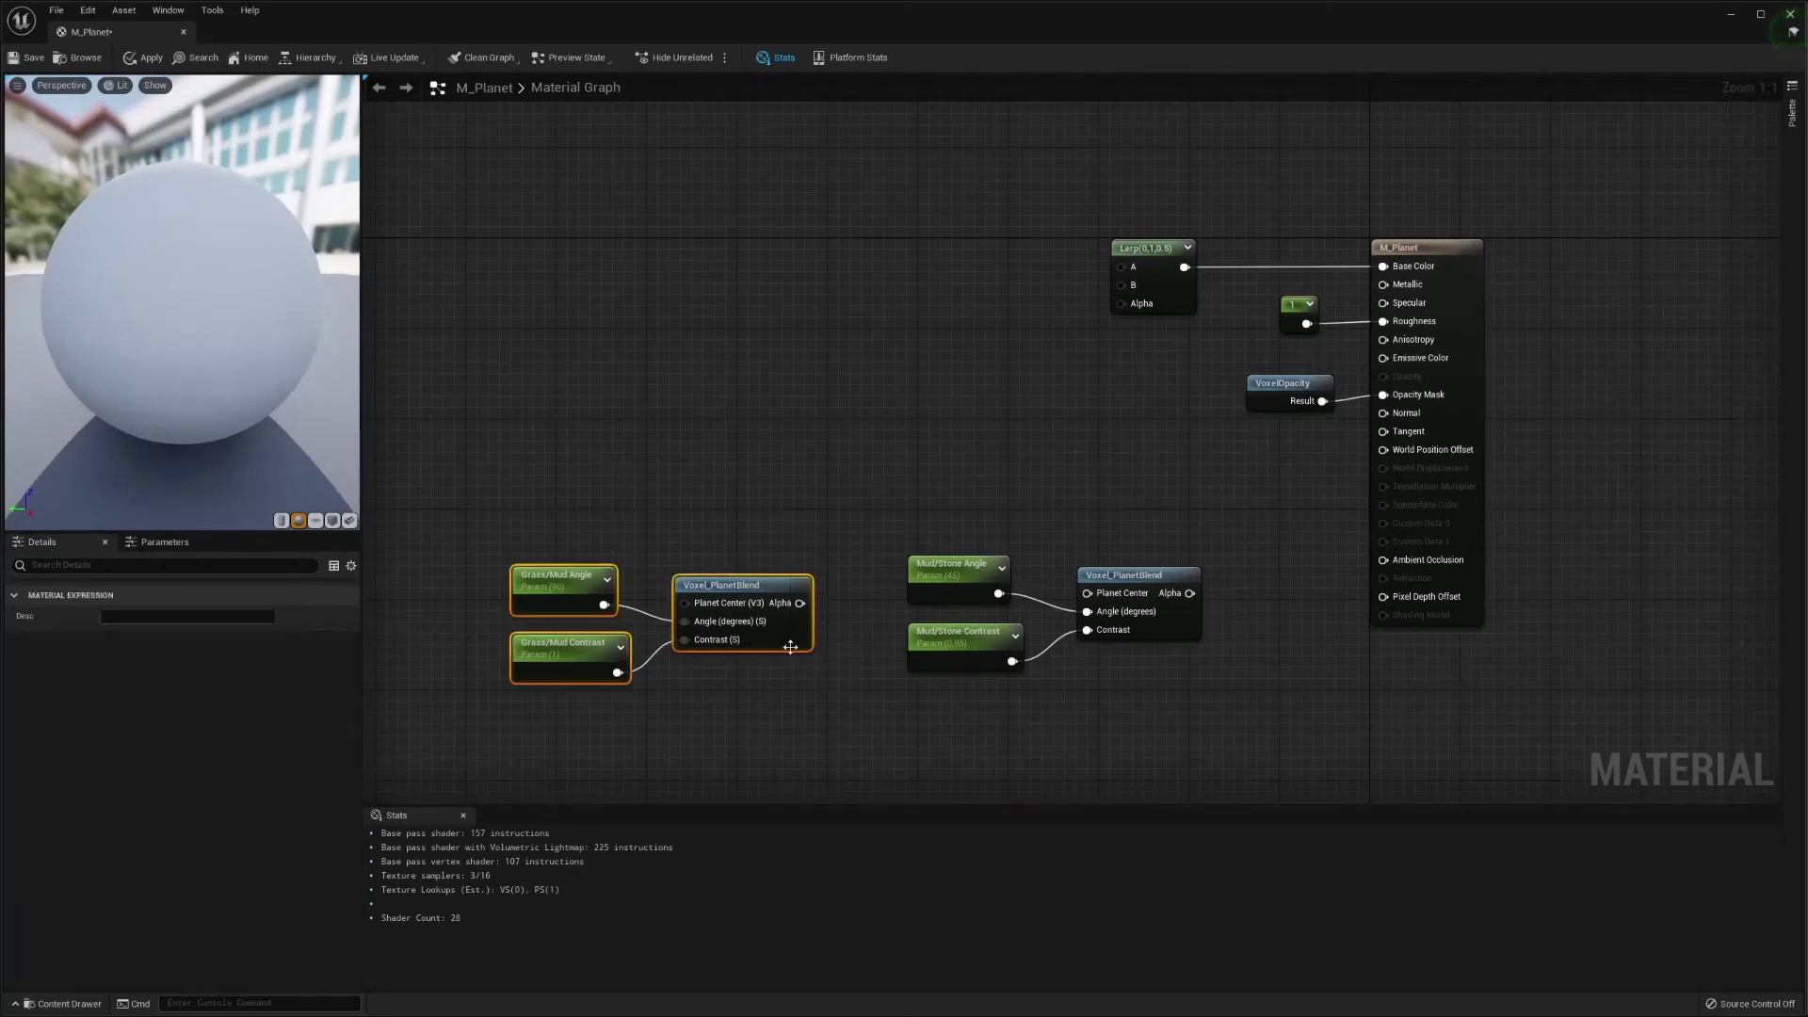
left_click_drag(775, 597, 579, 587)
- Move the Mud/Stone group closer to the Grass/Mud group and connect its Voxel_PlanetBlend Alpha output to the Lerp's Alpha input
mouse_move(1130, 577)
left_mouse_down()
mouse_move(960, 565)
mouse_move(1160, 573)
left_mouse_up()
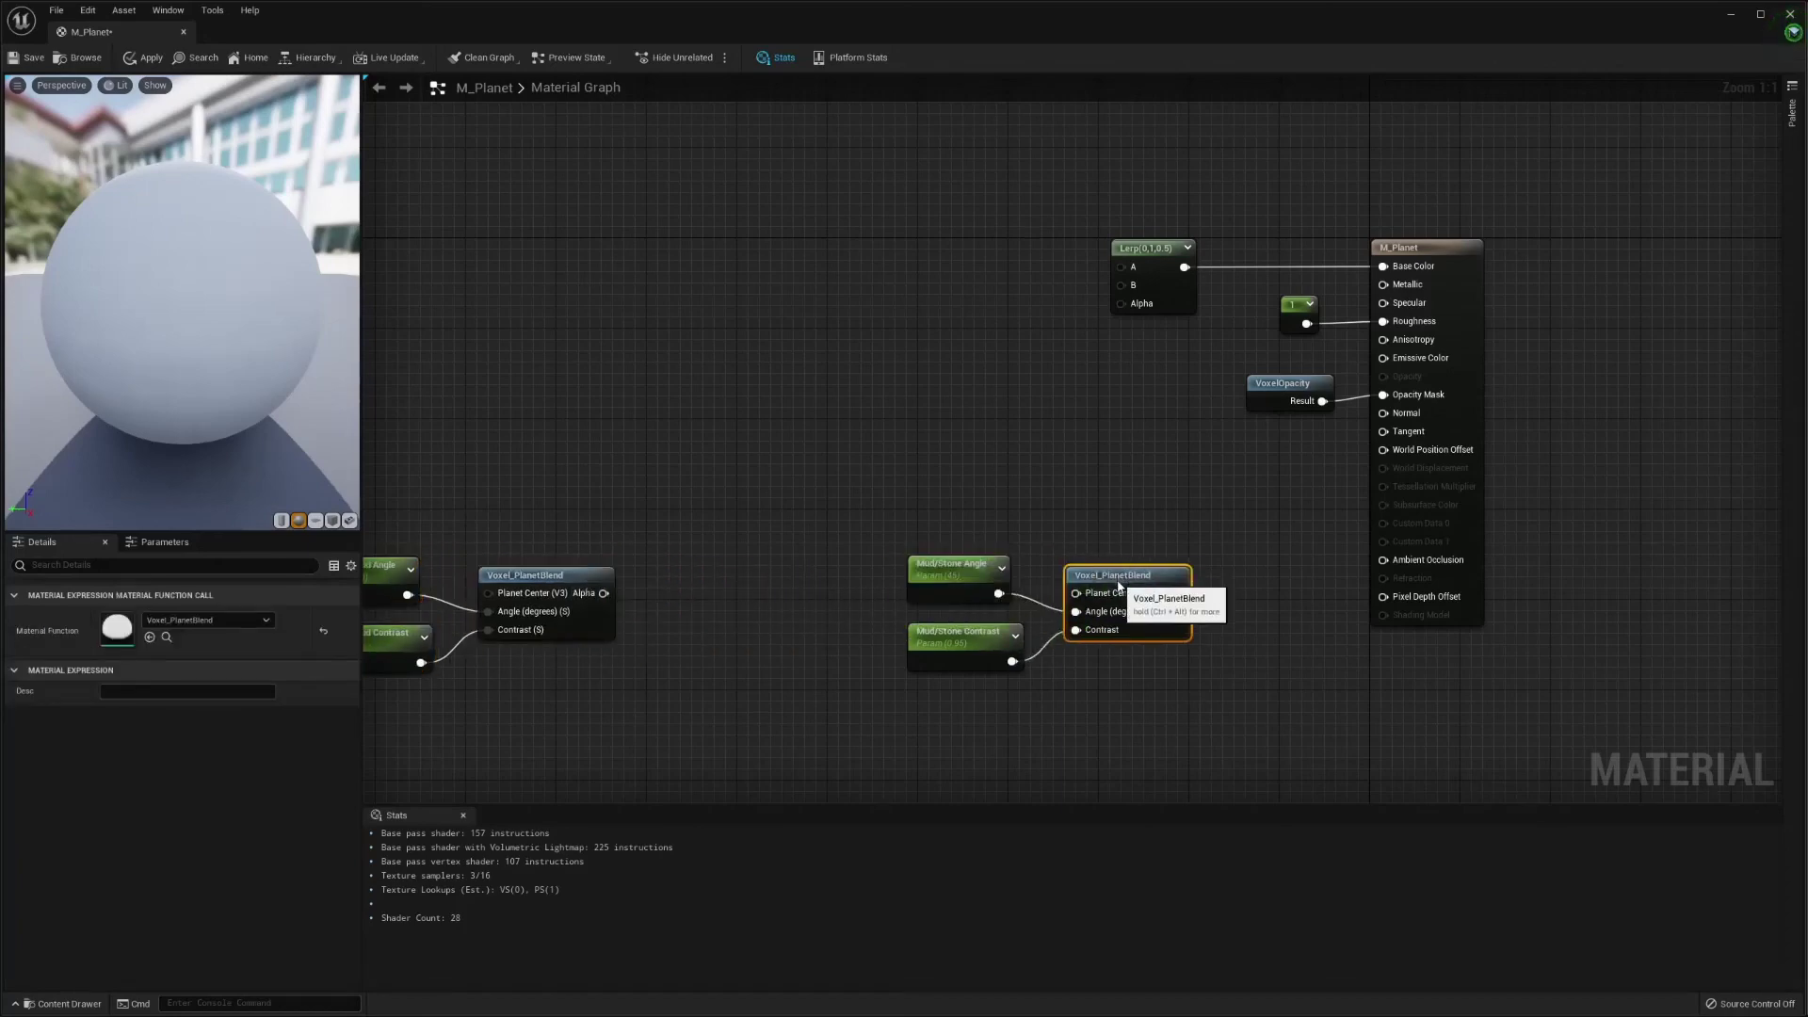
left_click(921, 528)
left_click_drag(942, 474, 1135, 676)
left_click_drag(1127, 572, 1142, 307)
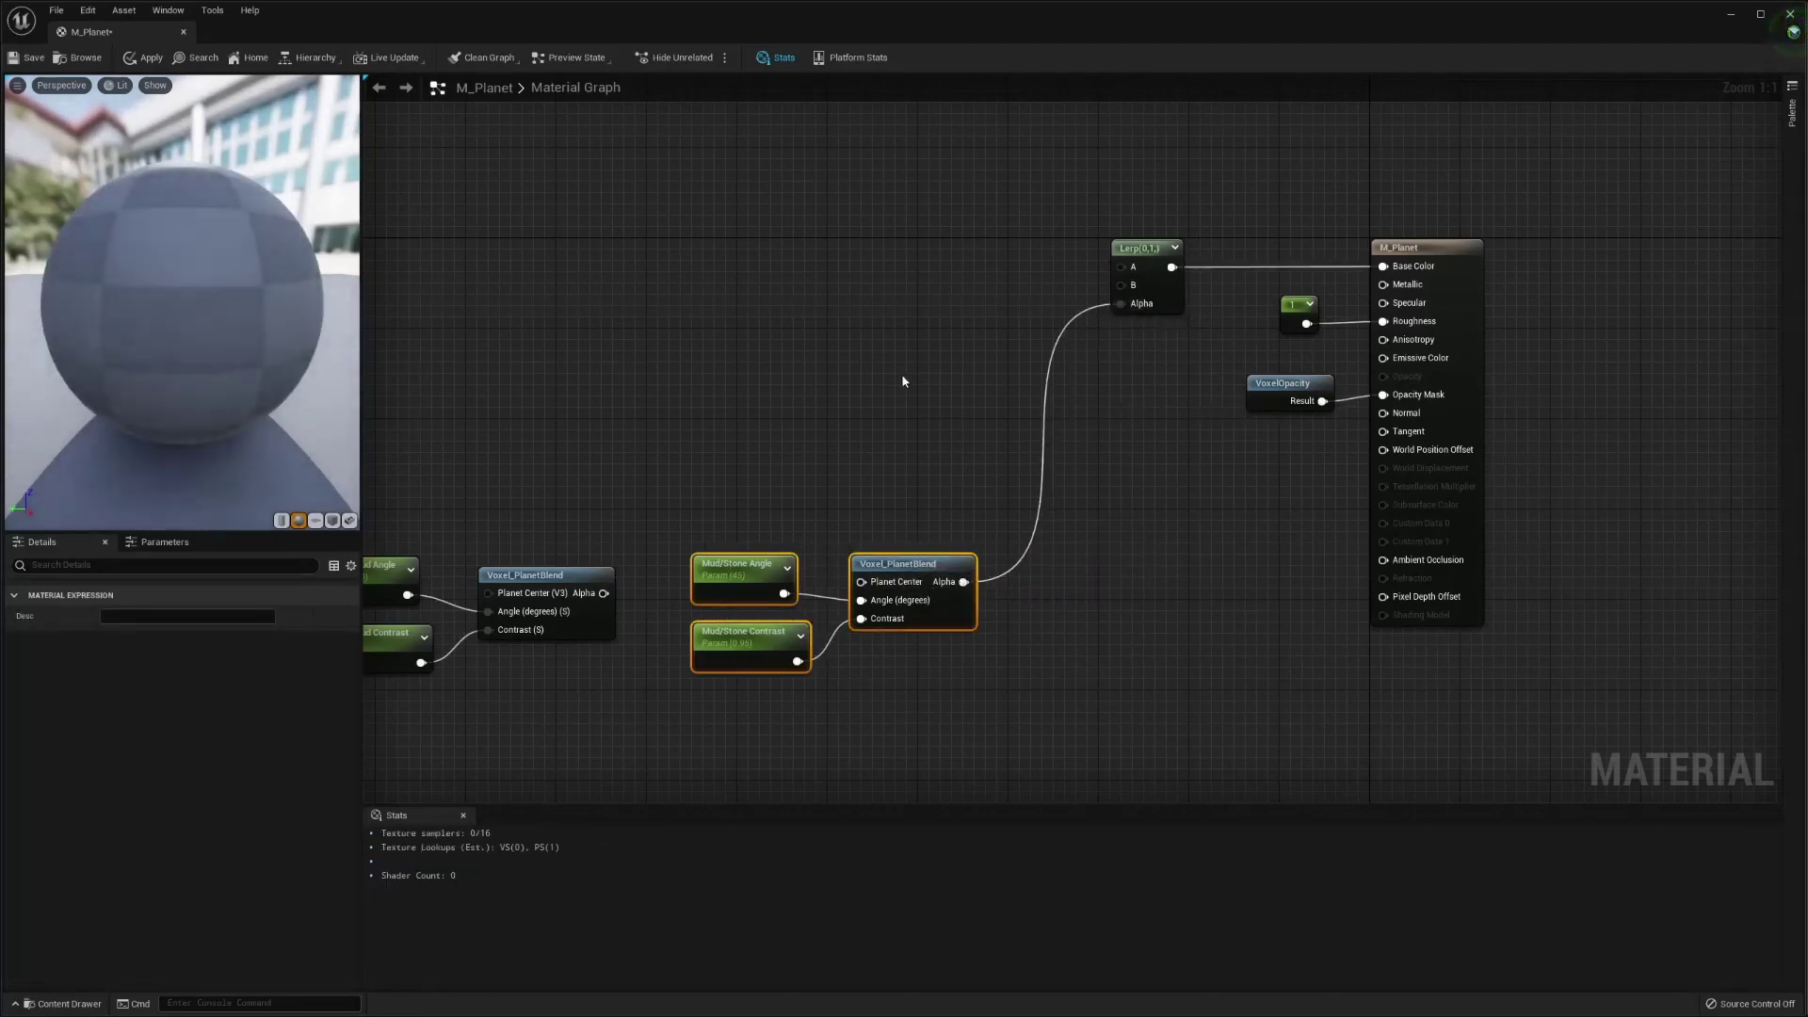
- Add a second Lerp connected to the first Lerp's B input, driven by the Grass/Mud Voxel_PlanetBlend's Alpha output, above the blend groups
right_click_drag(901, 373, 934, 403)
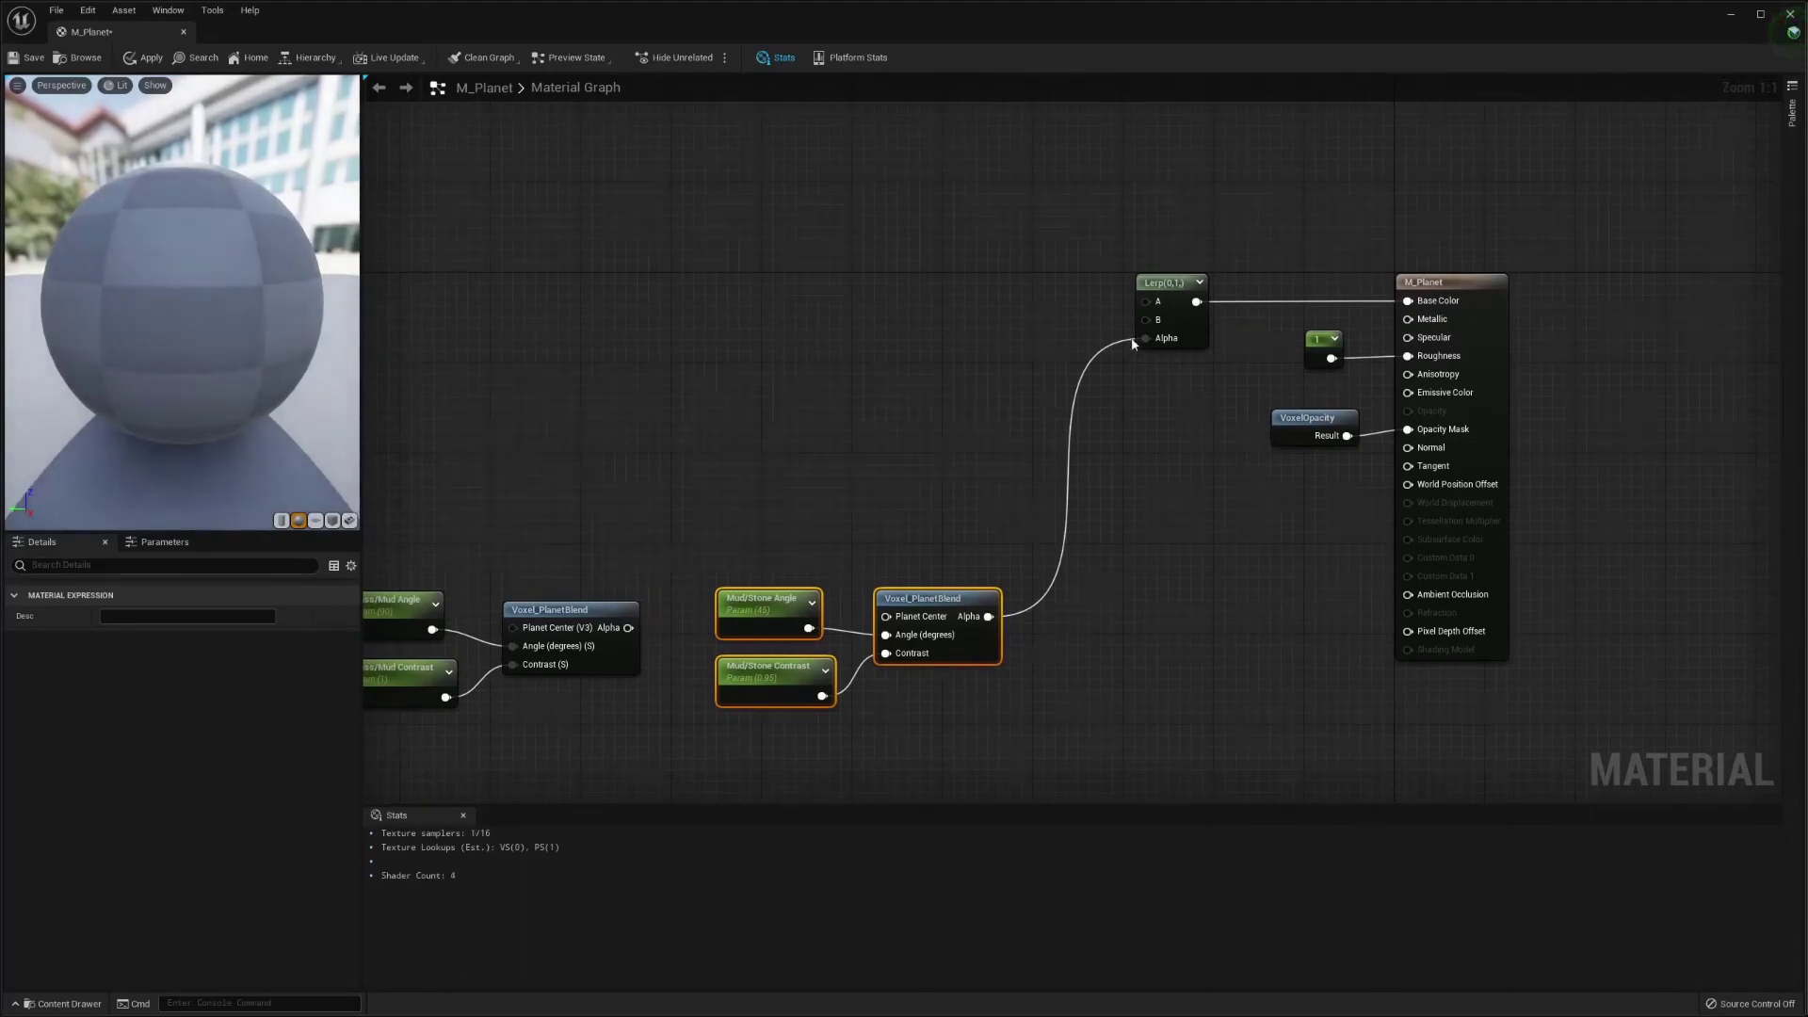
left_click_drag(1147, 320, 888, 377)
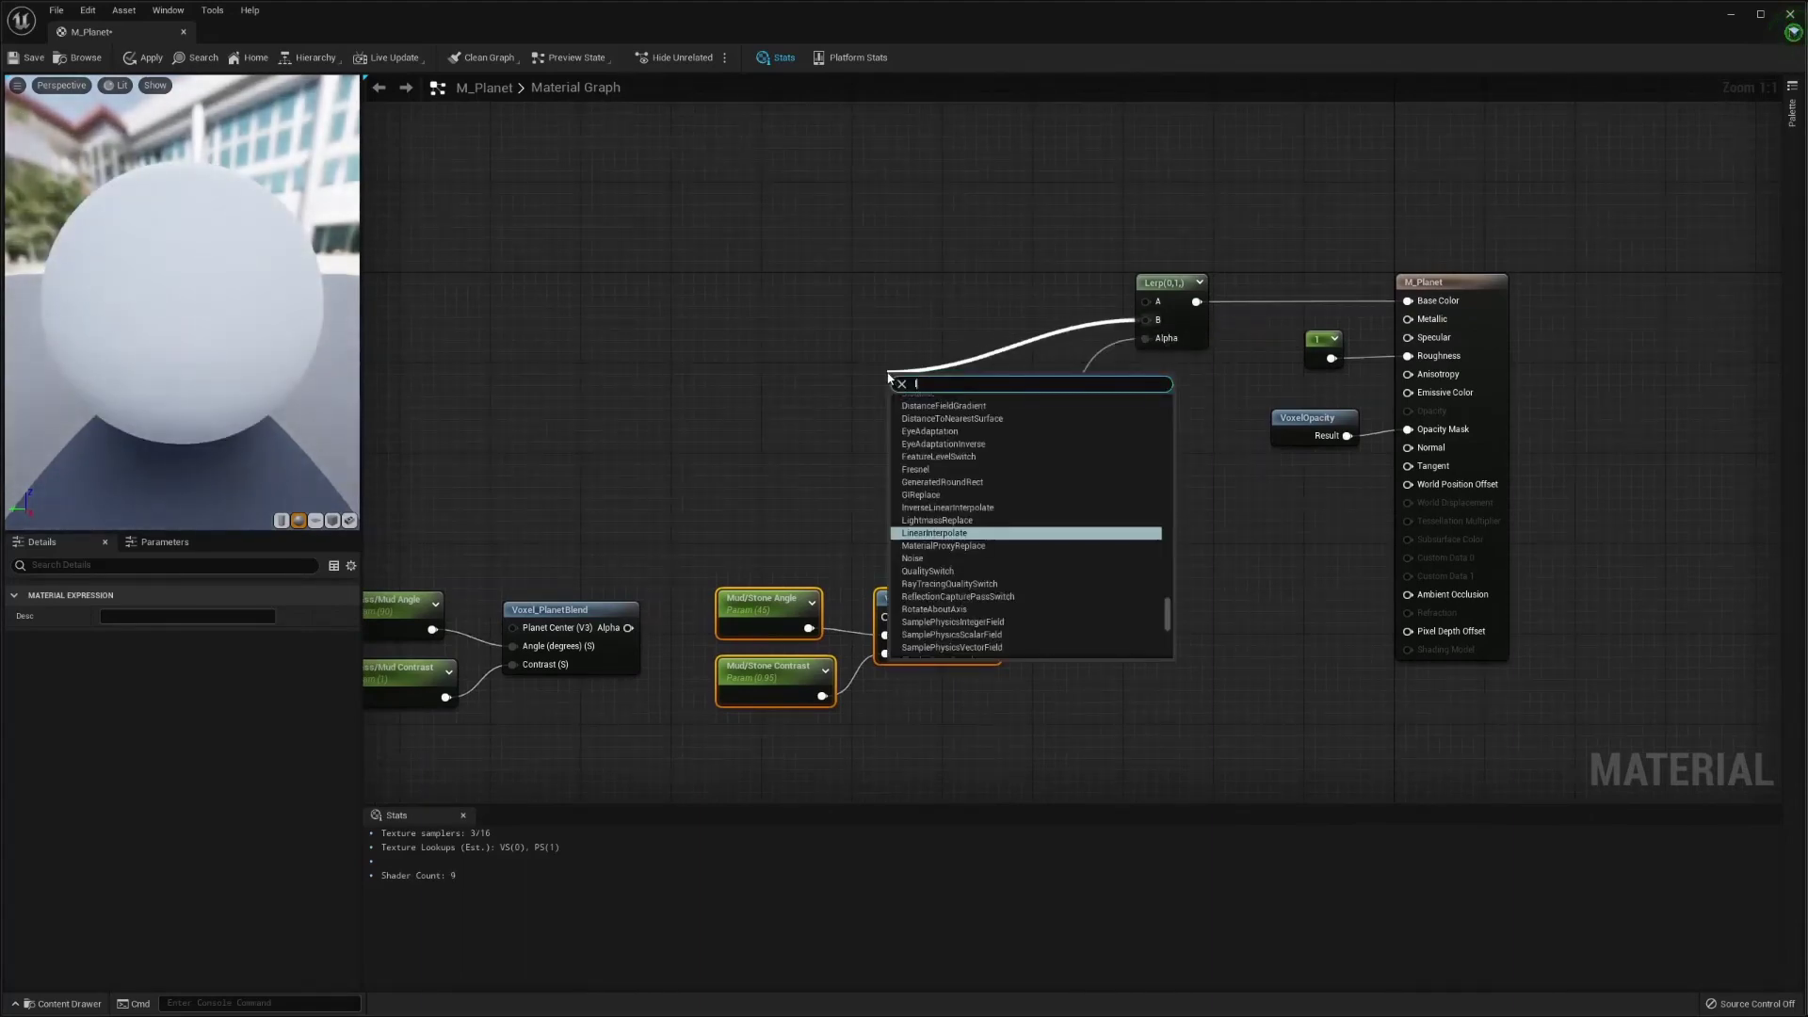
type("lerp")
key("Return")
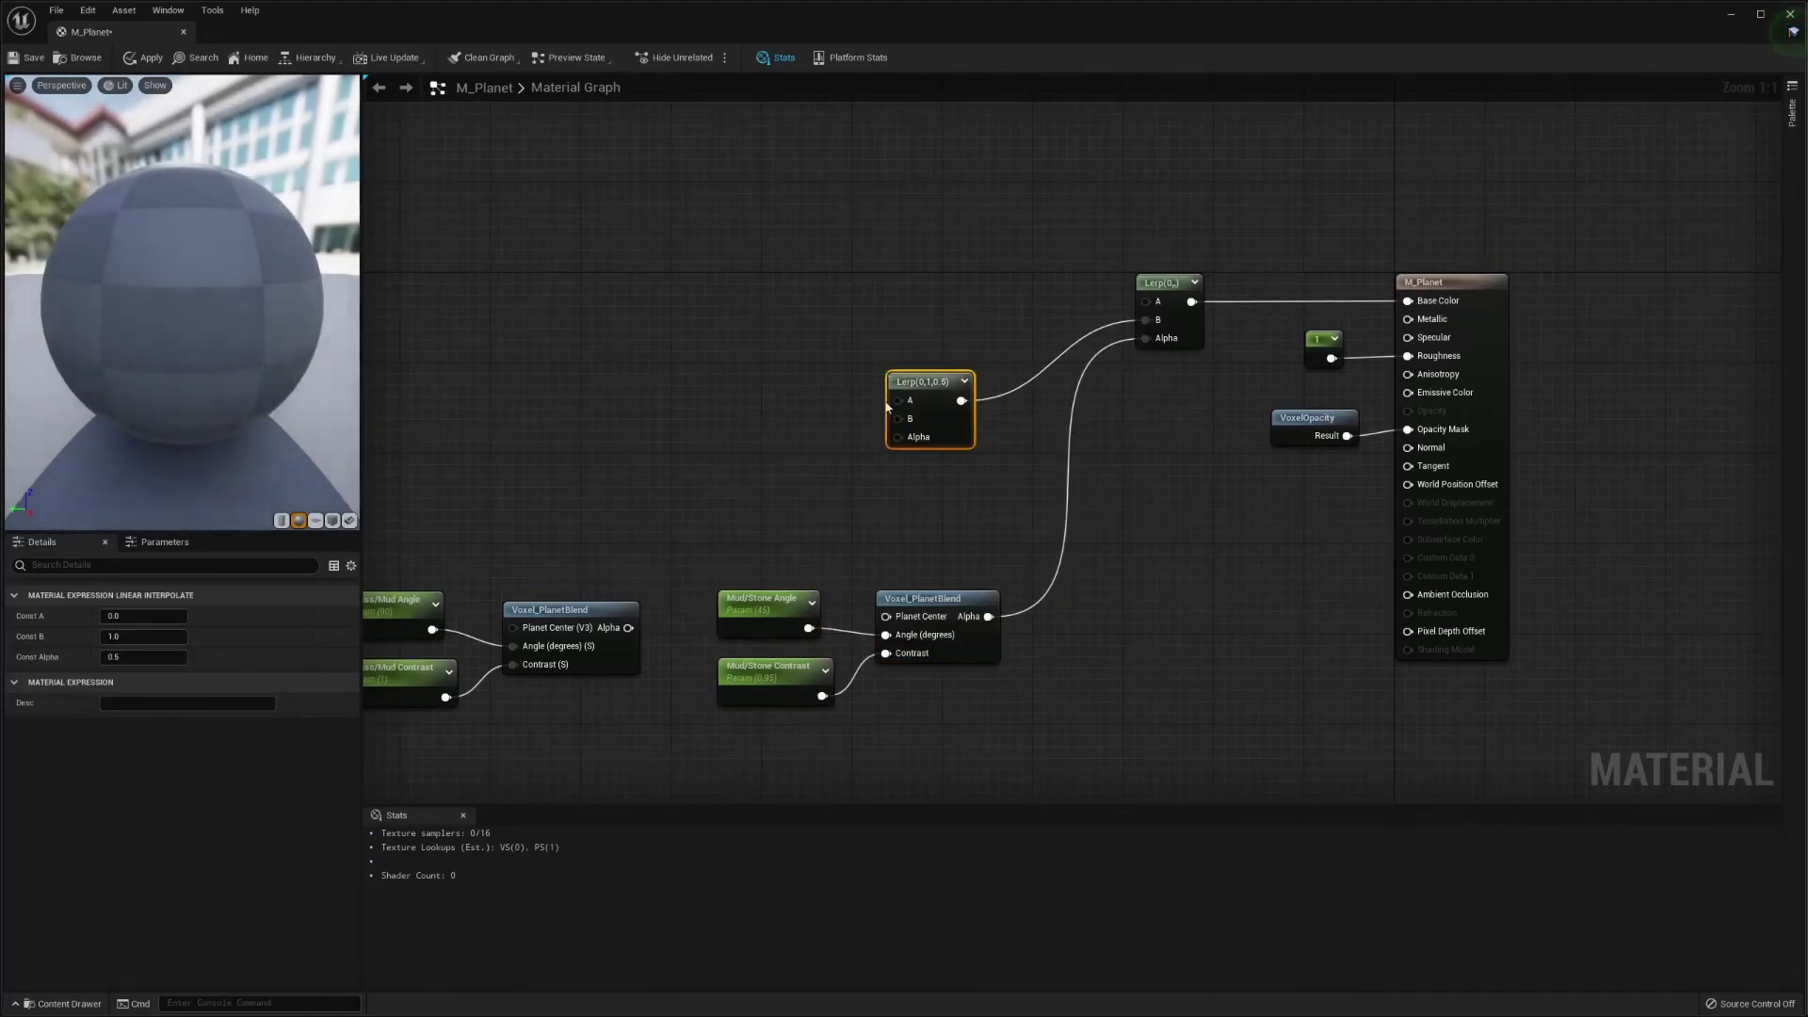
left_click_drag(923, 394, 820, 408)
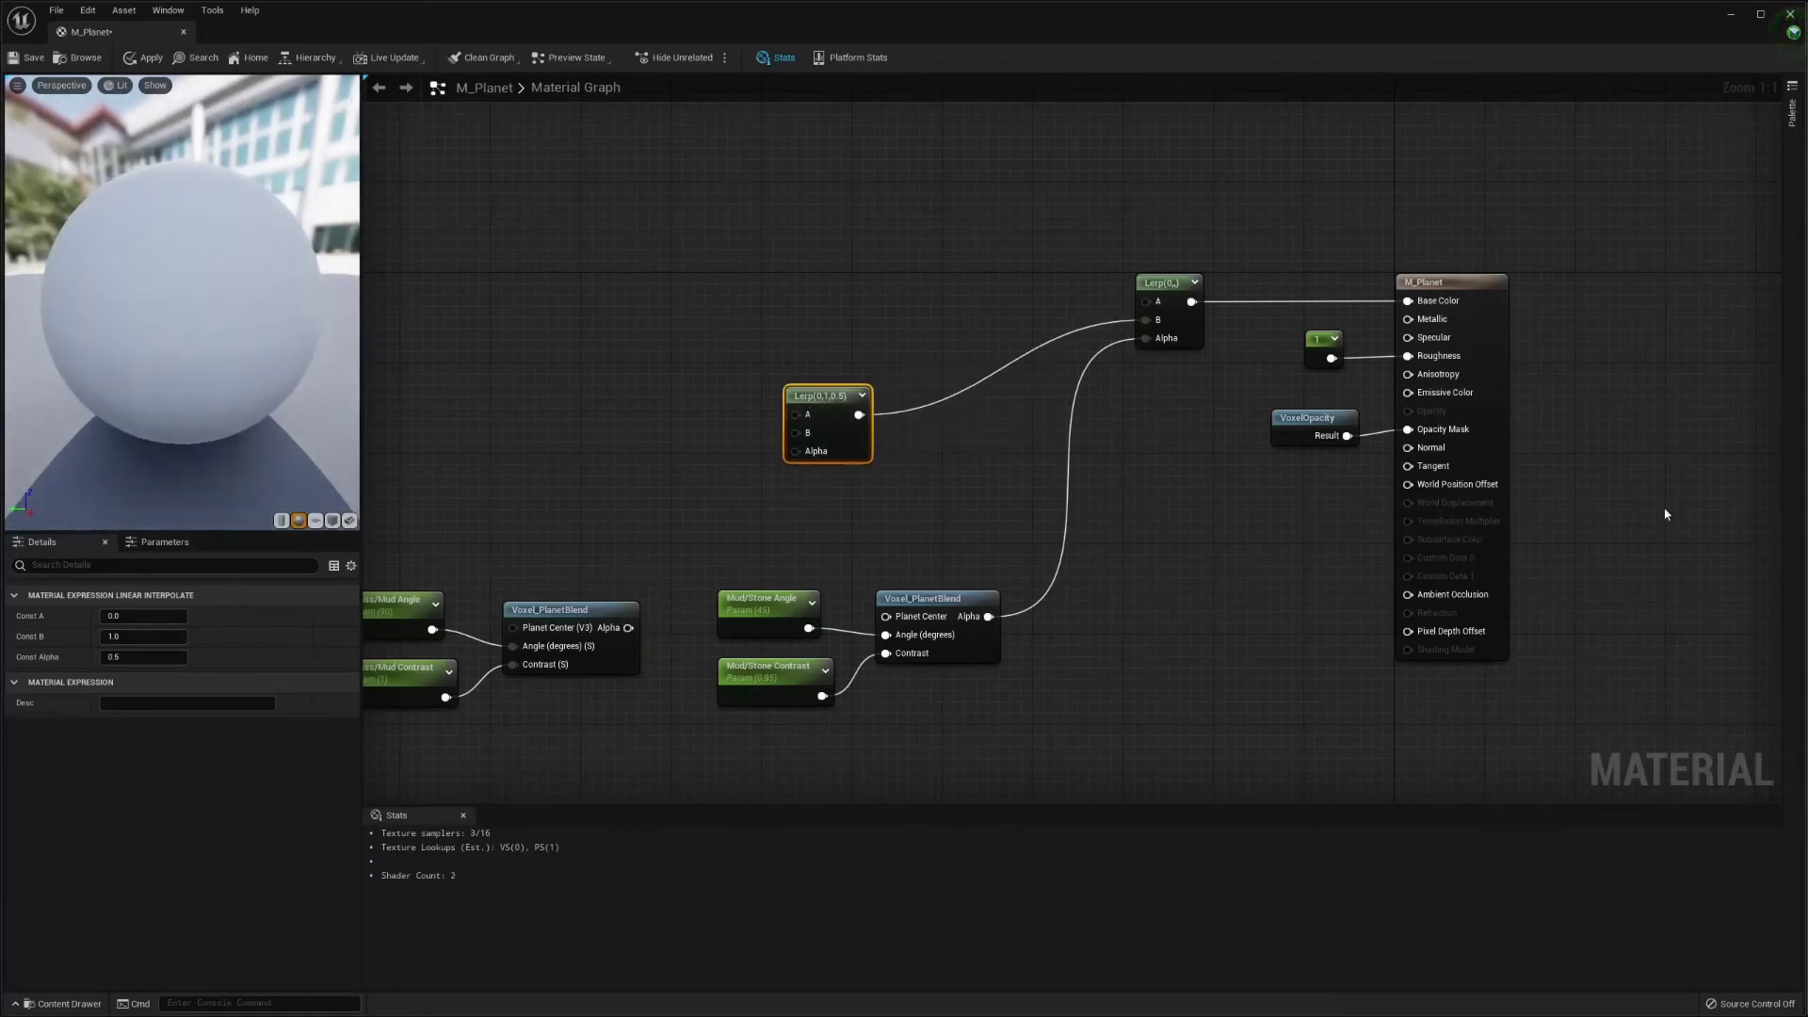
left_click_drag(628, 627, 814, 460)
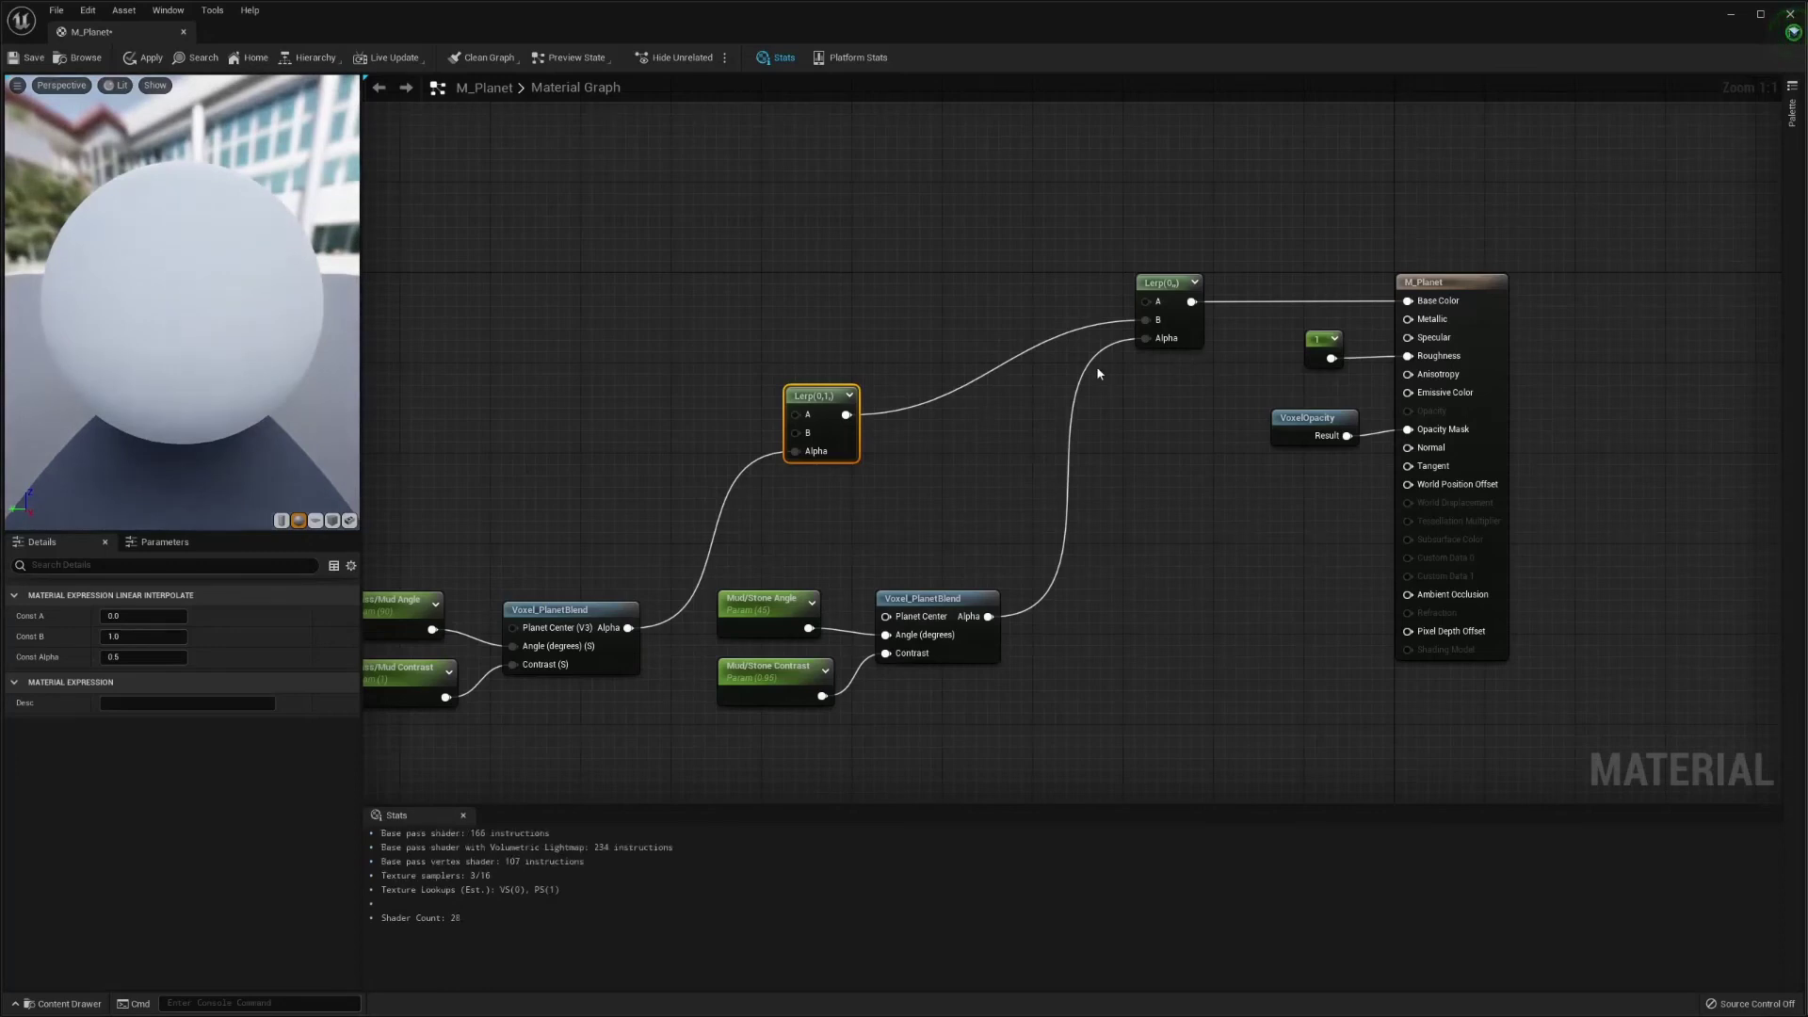
- Add a third LinearInterpolate node connected to the second Lerp's A input
left_click_drag(806, 414, 645, 325)
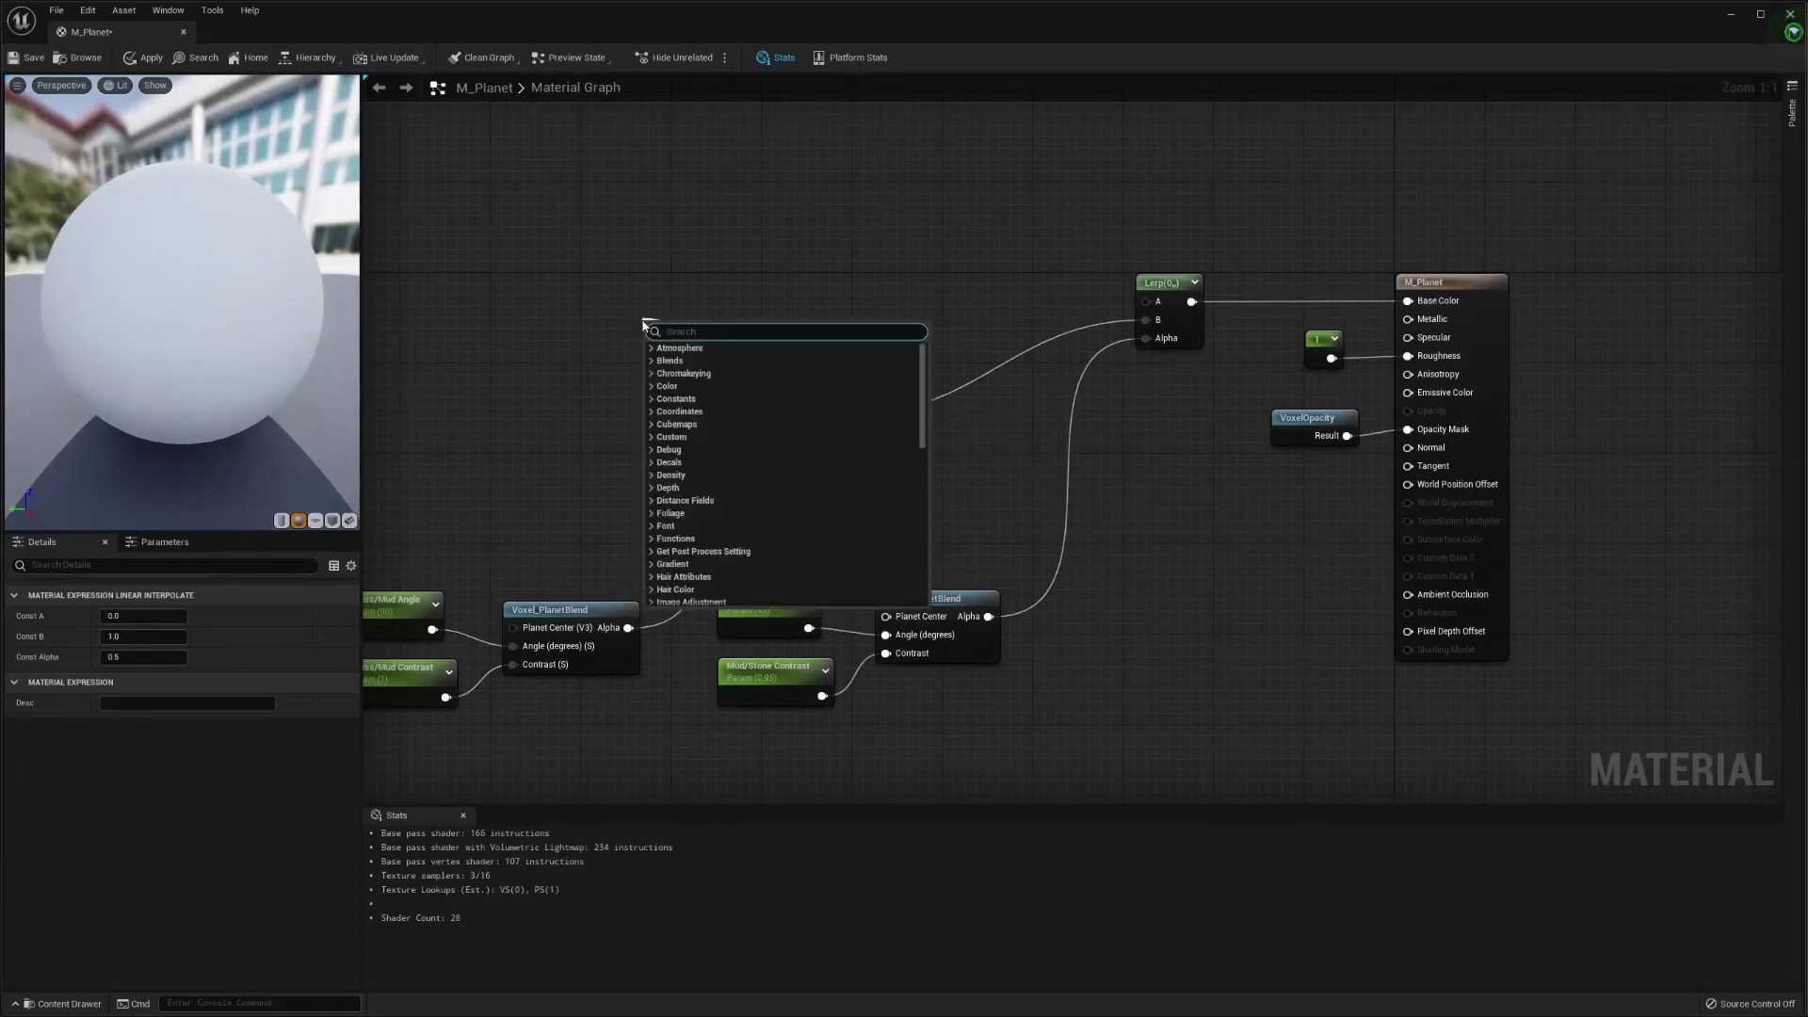
type("linea")
key("Return")
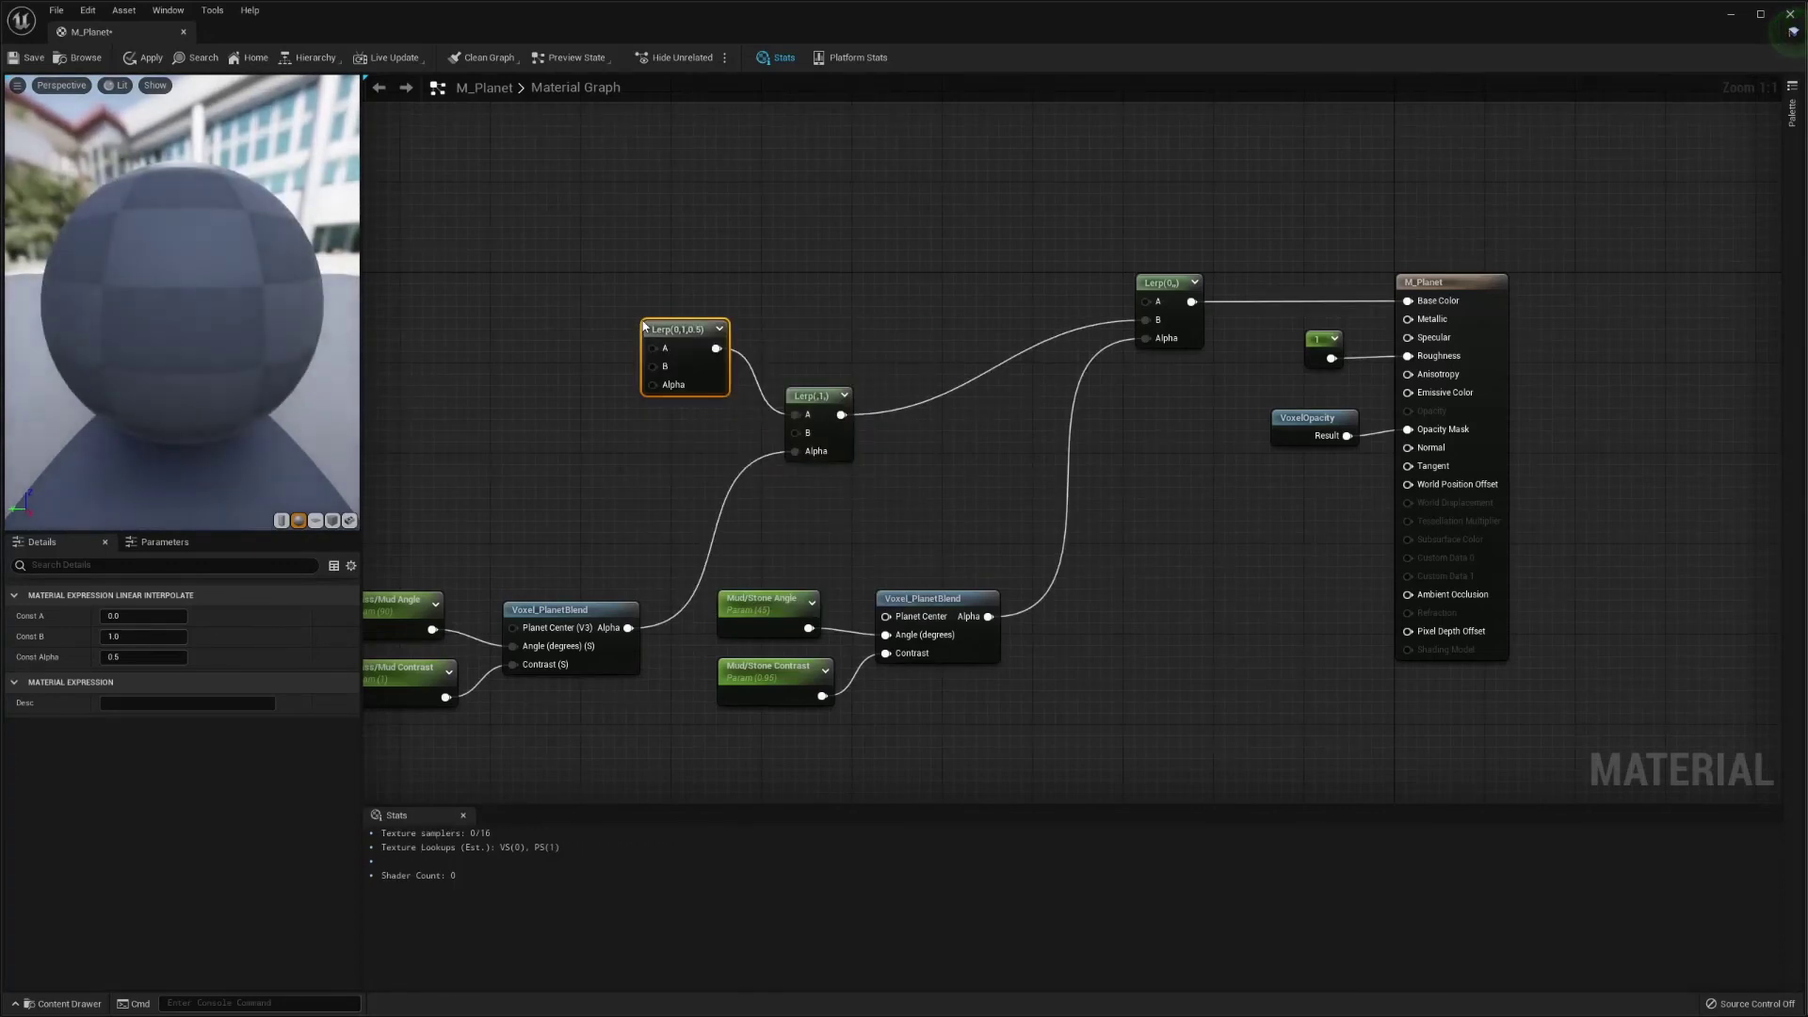
- Move the third Lerp farther from the second one and add a vector parameter named Mud Color beside it
left_click_drag(666, 327, 622, 327)
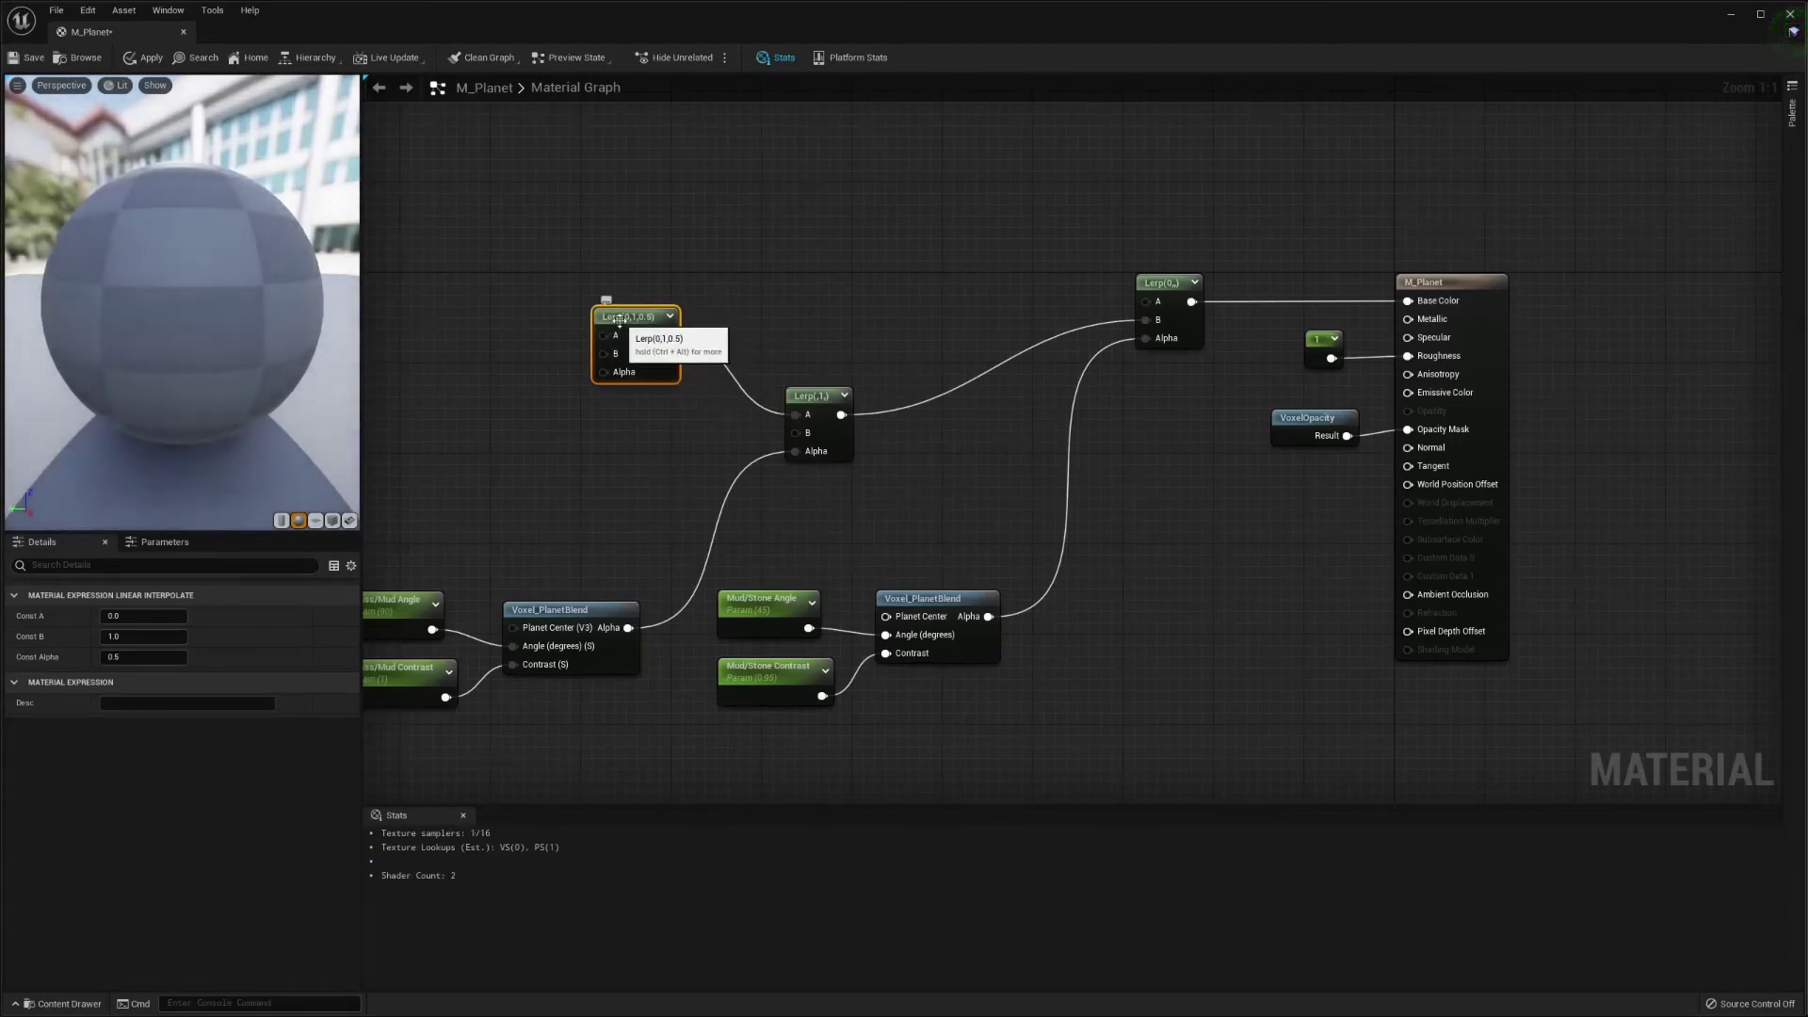
right_click_drag(589, 439, 989, 471)
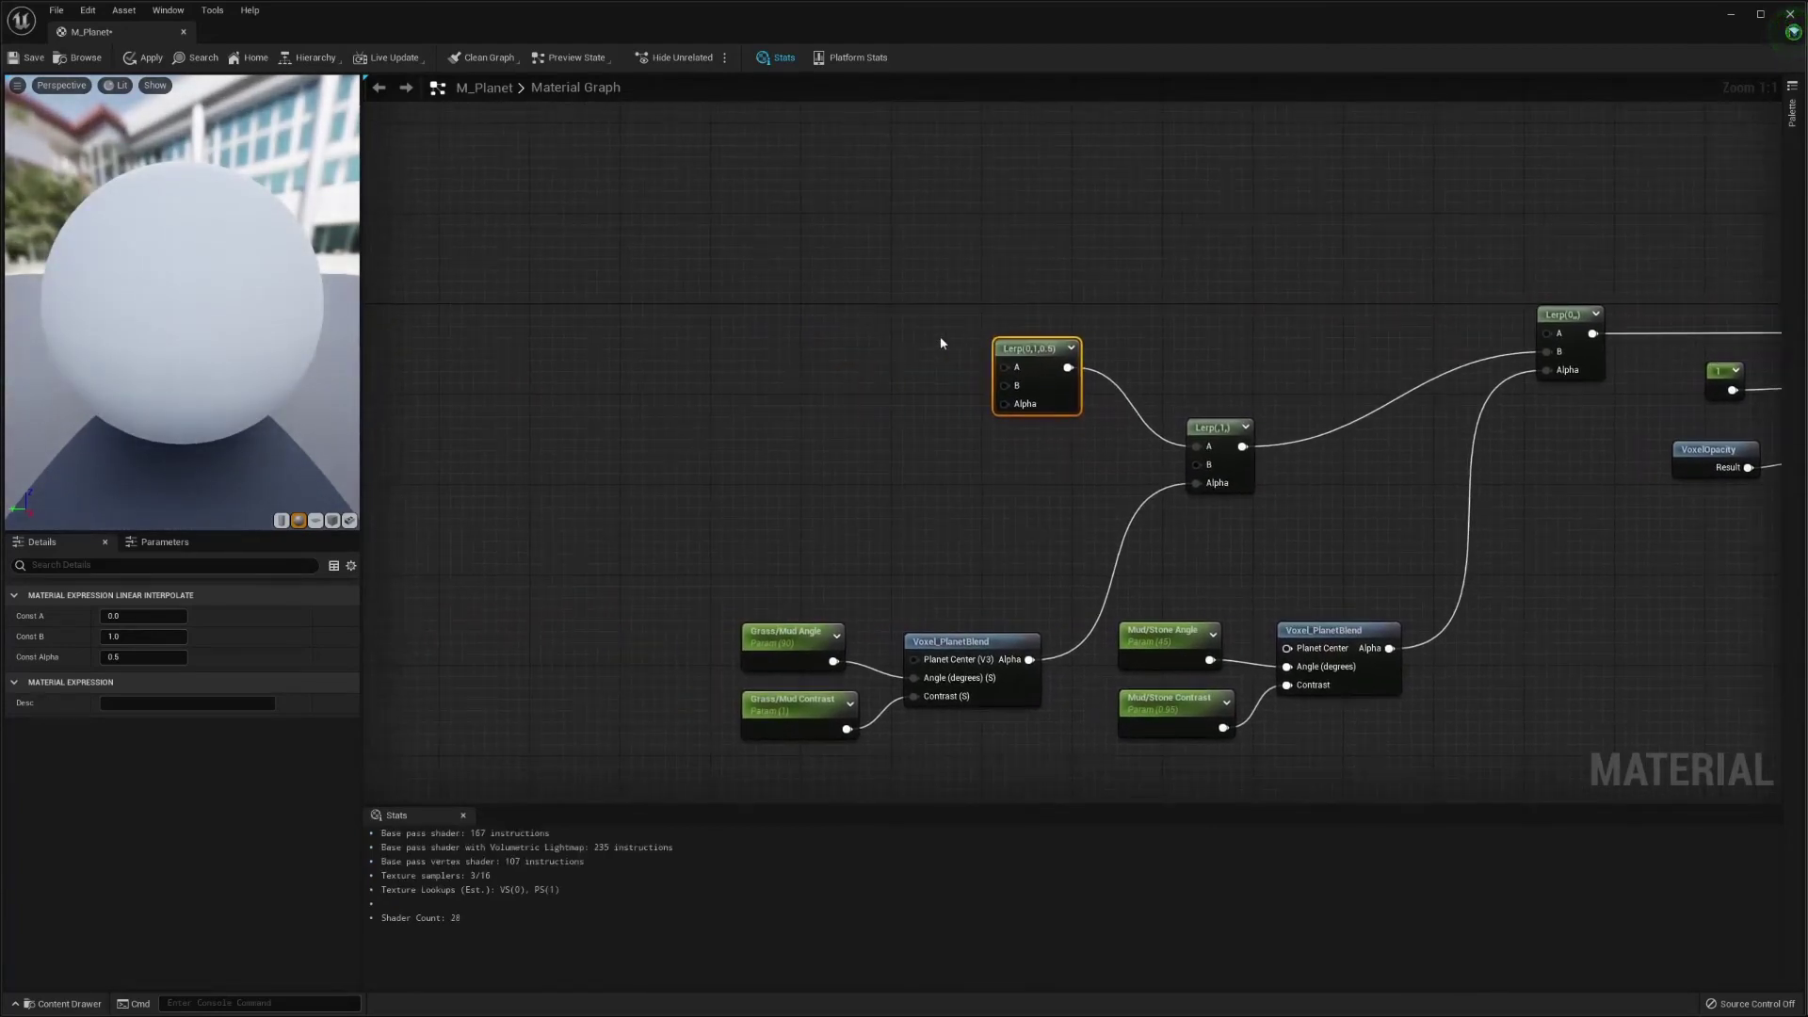
right_click(782, 354)
type("vec")
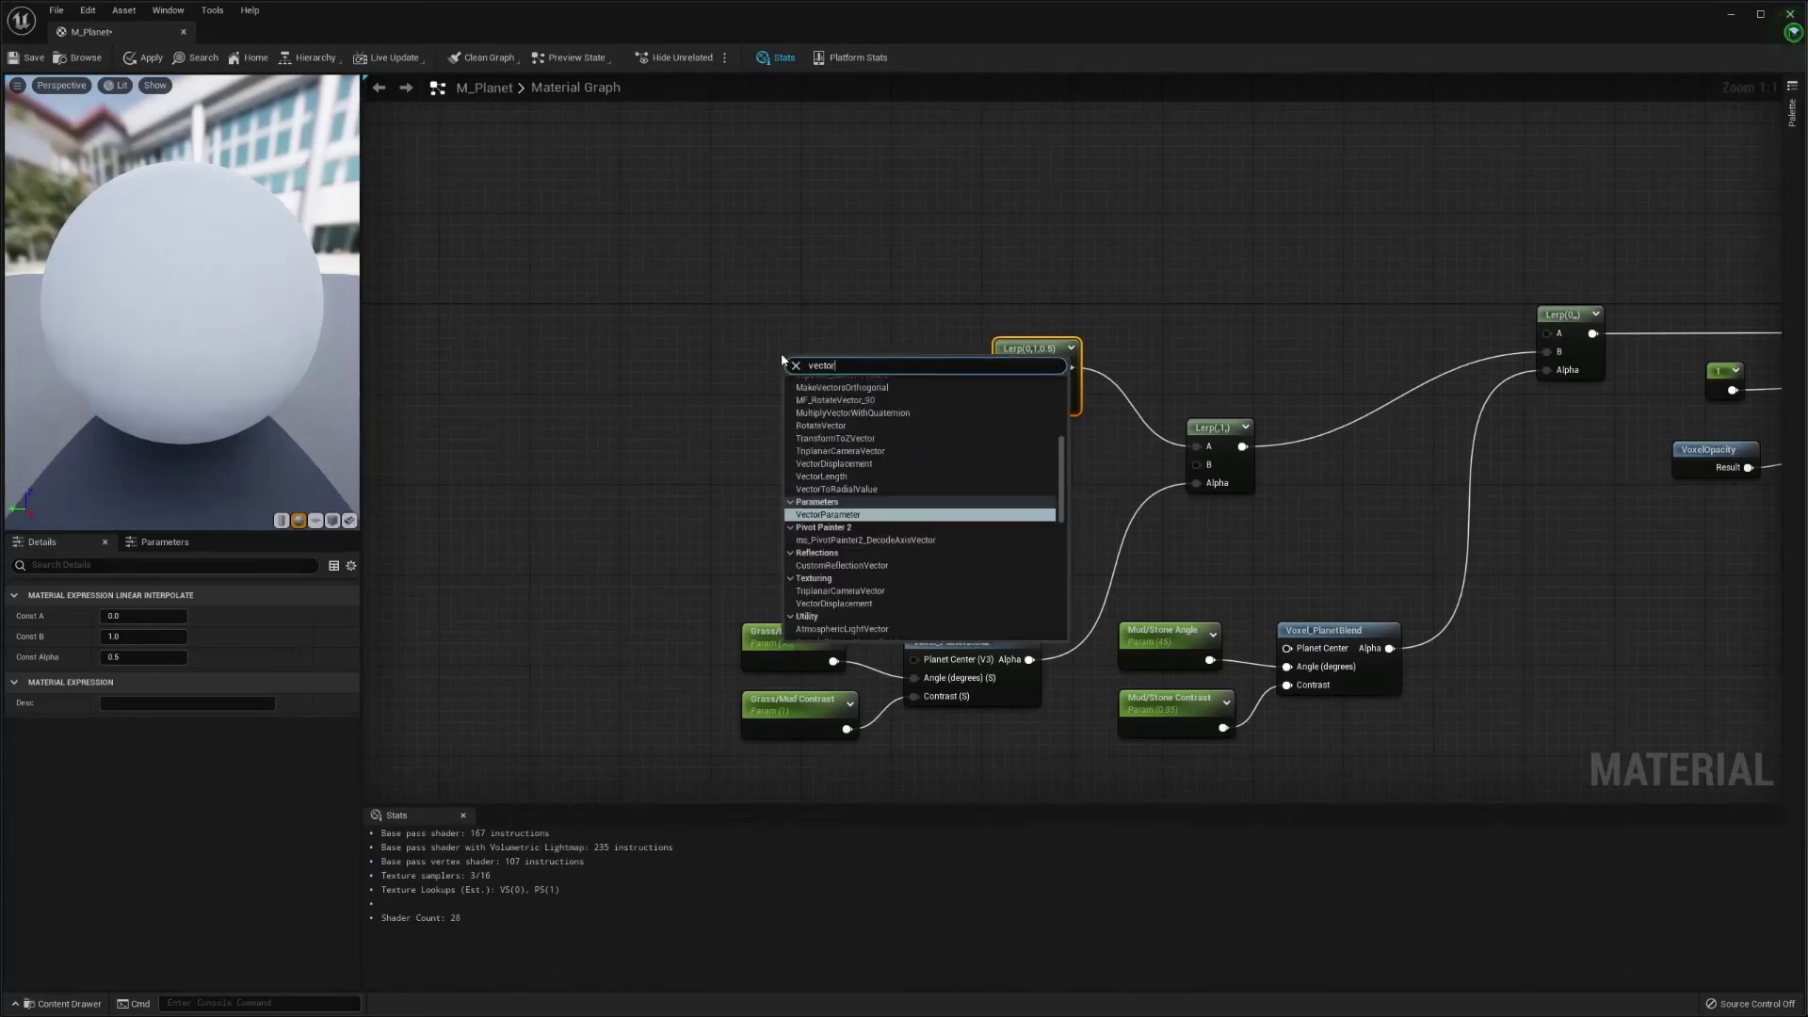
type("tor")
key("Return")
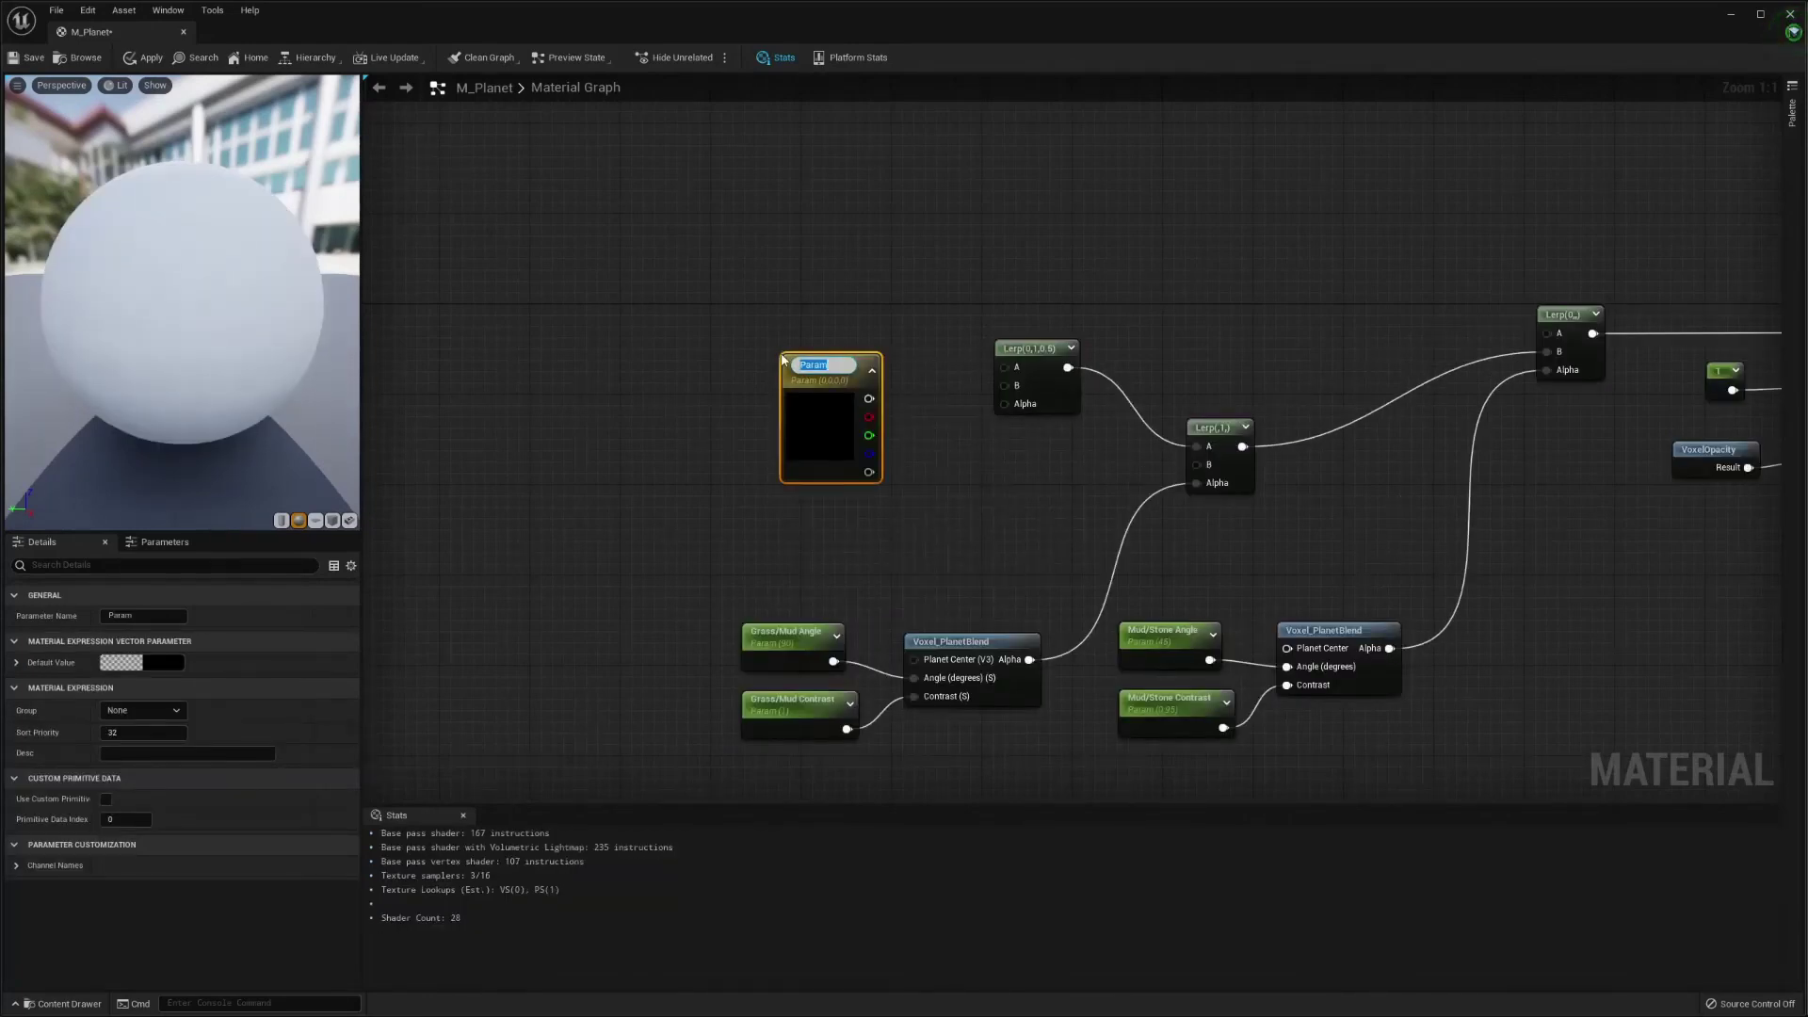
type("Mud Co")
type("lor")
key("Return")
- Add a vector parameter named Stone Color and place it directly above the Mud Color parameter
right_click(848, 235)
type("vector")
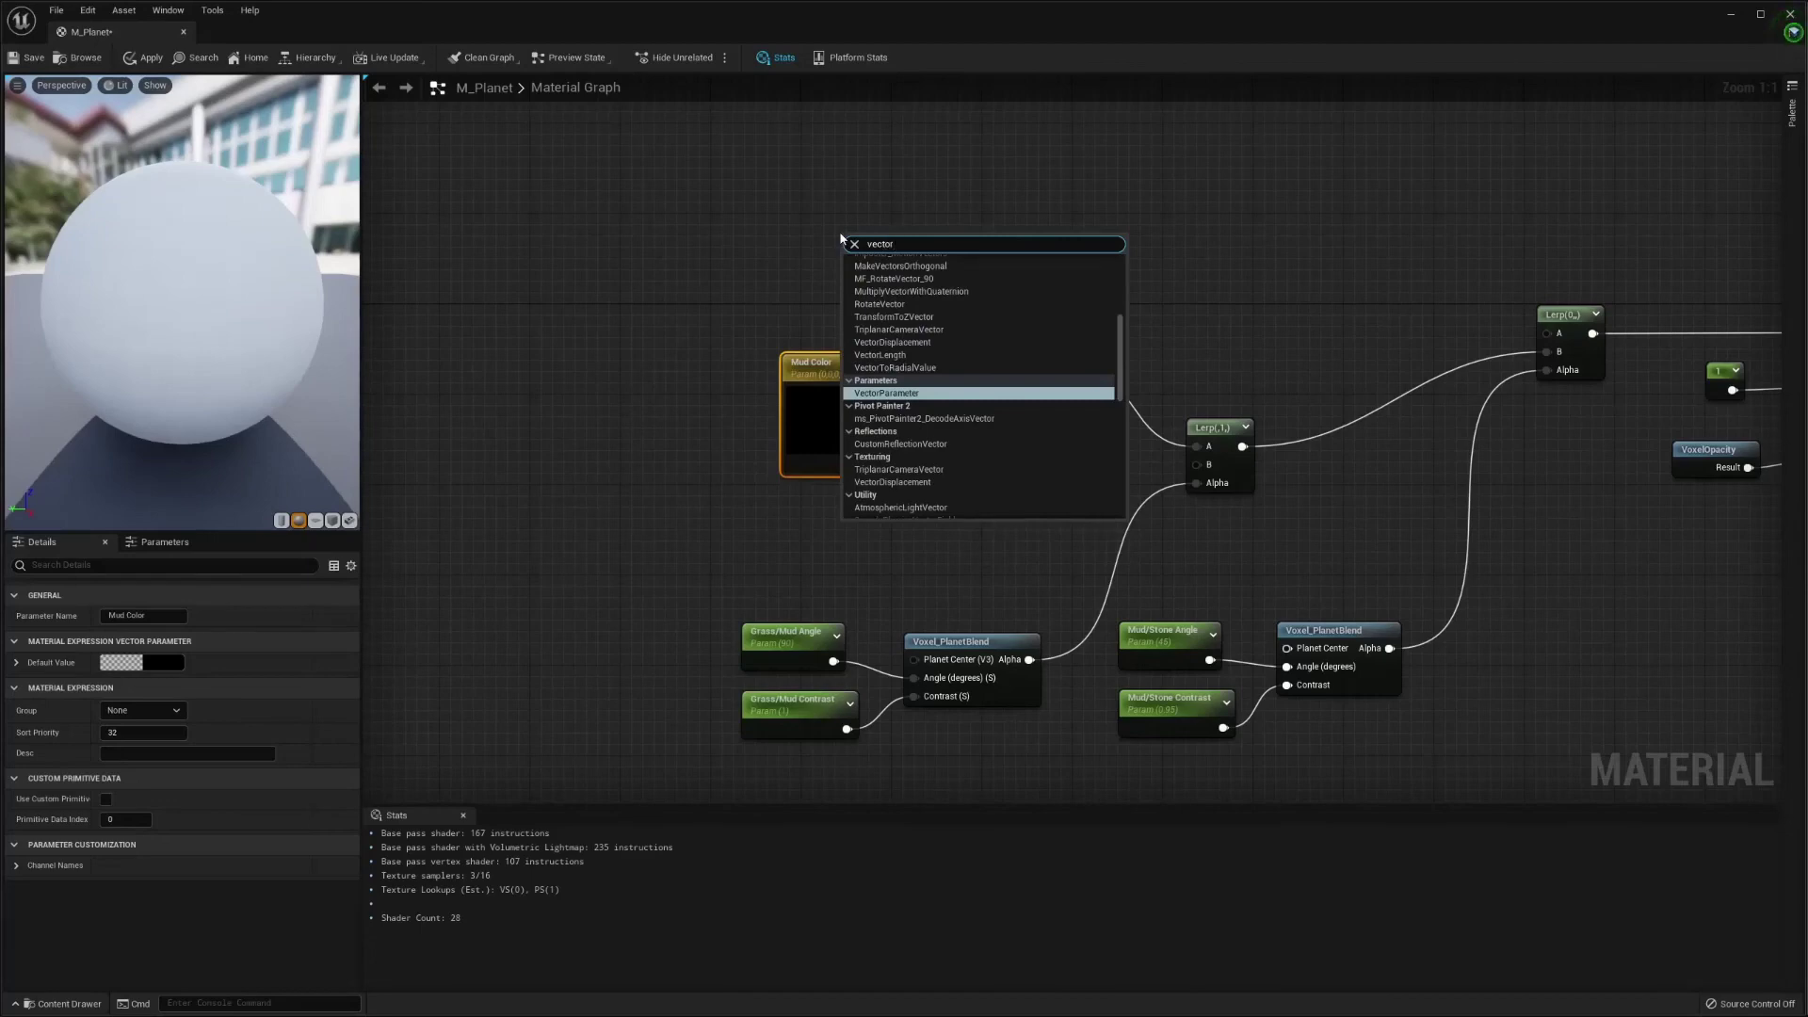
key("Return")
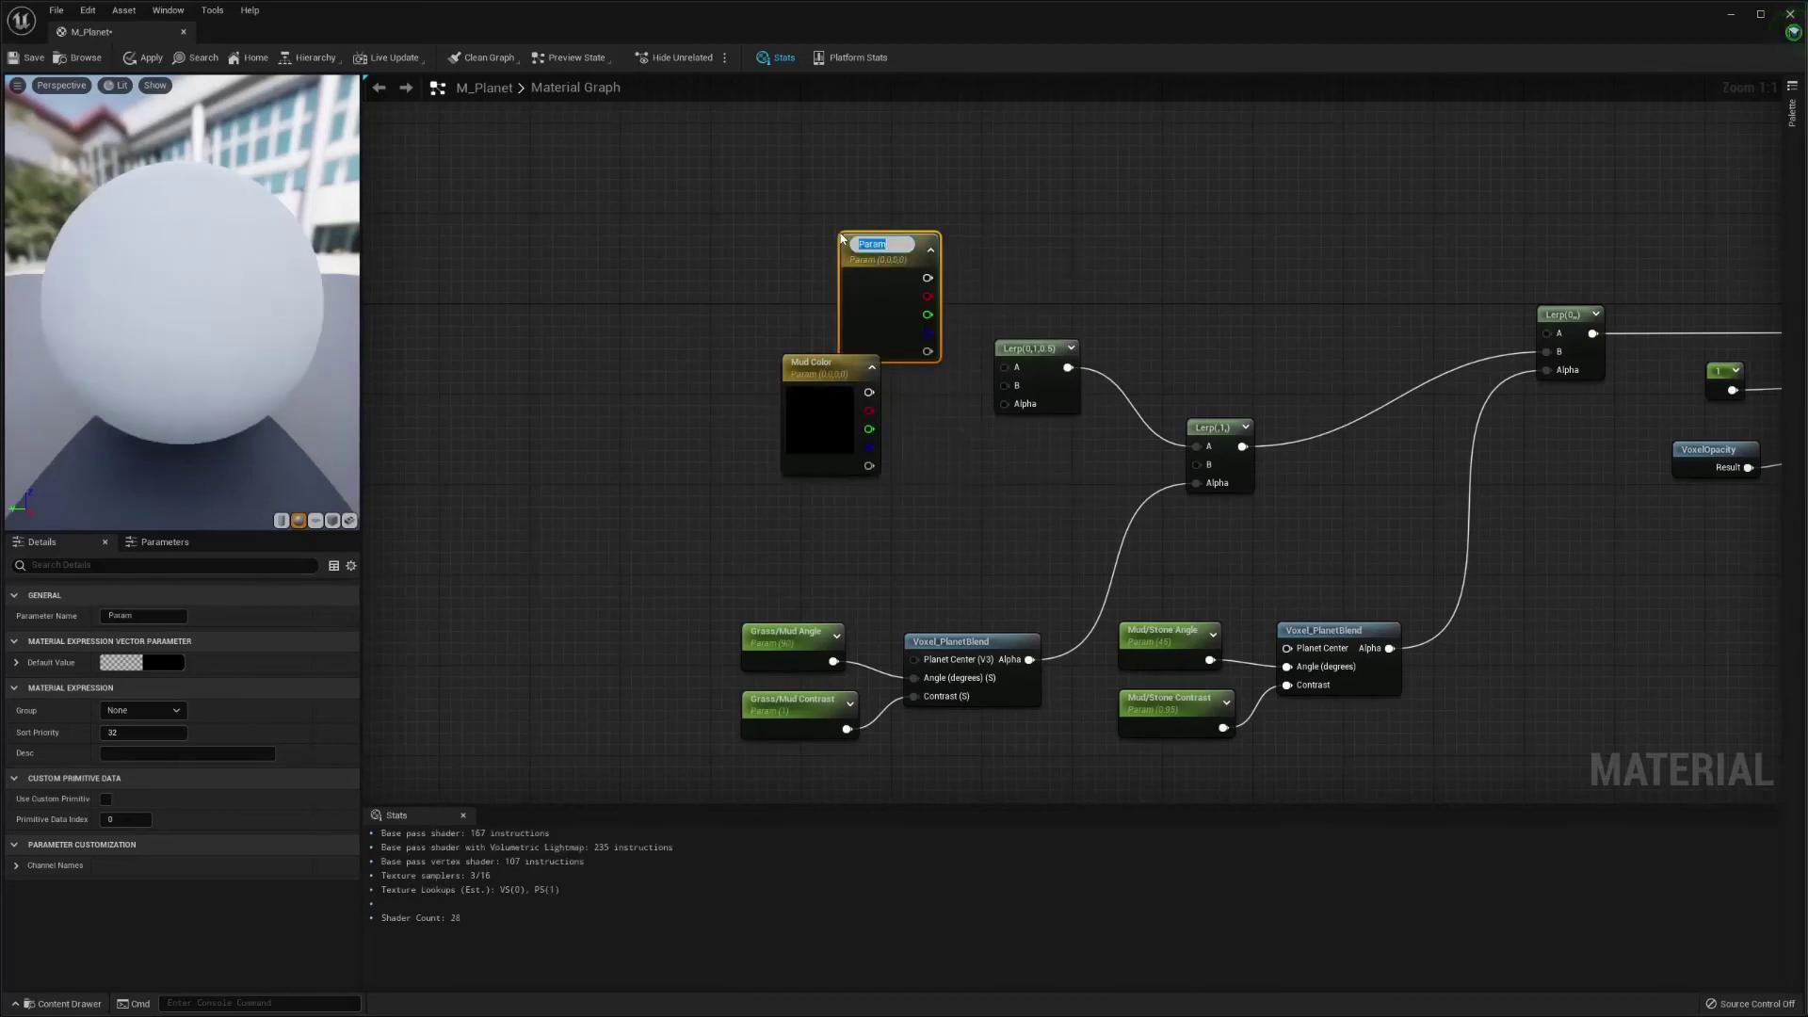
type("Stone Color")
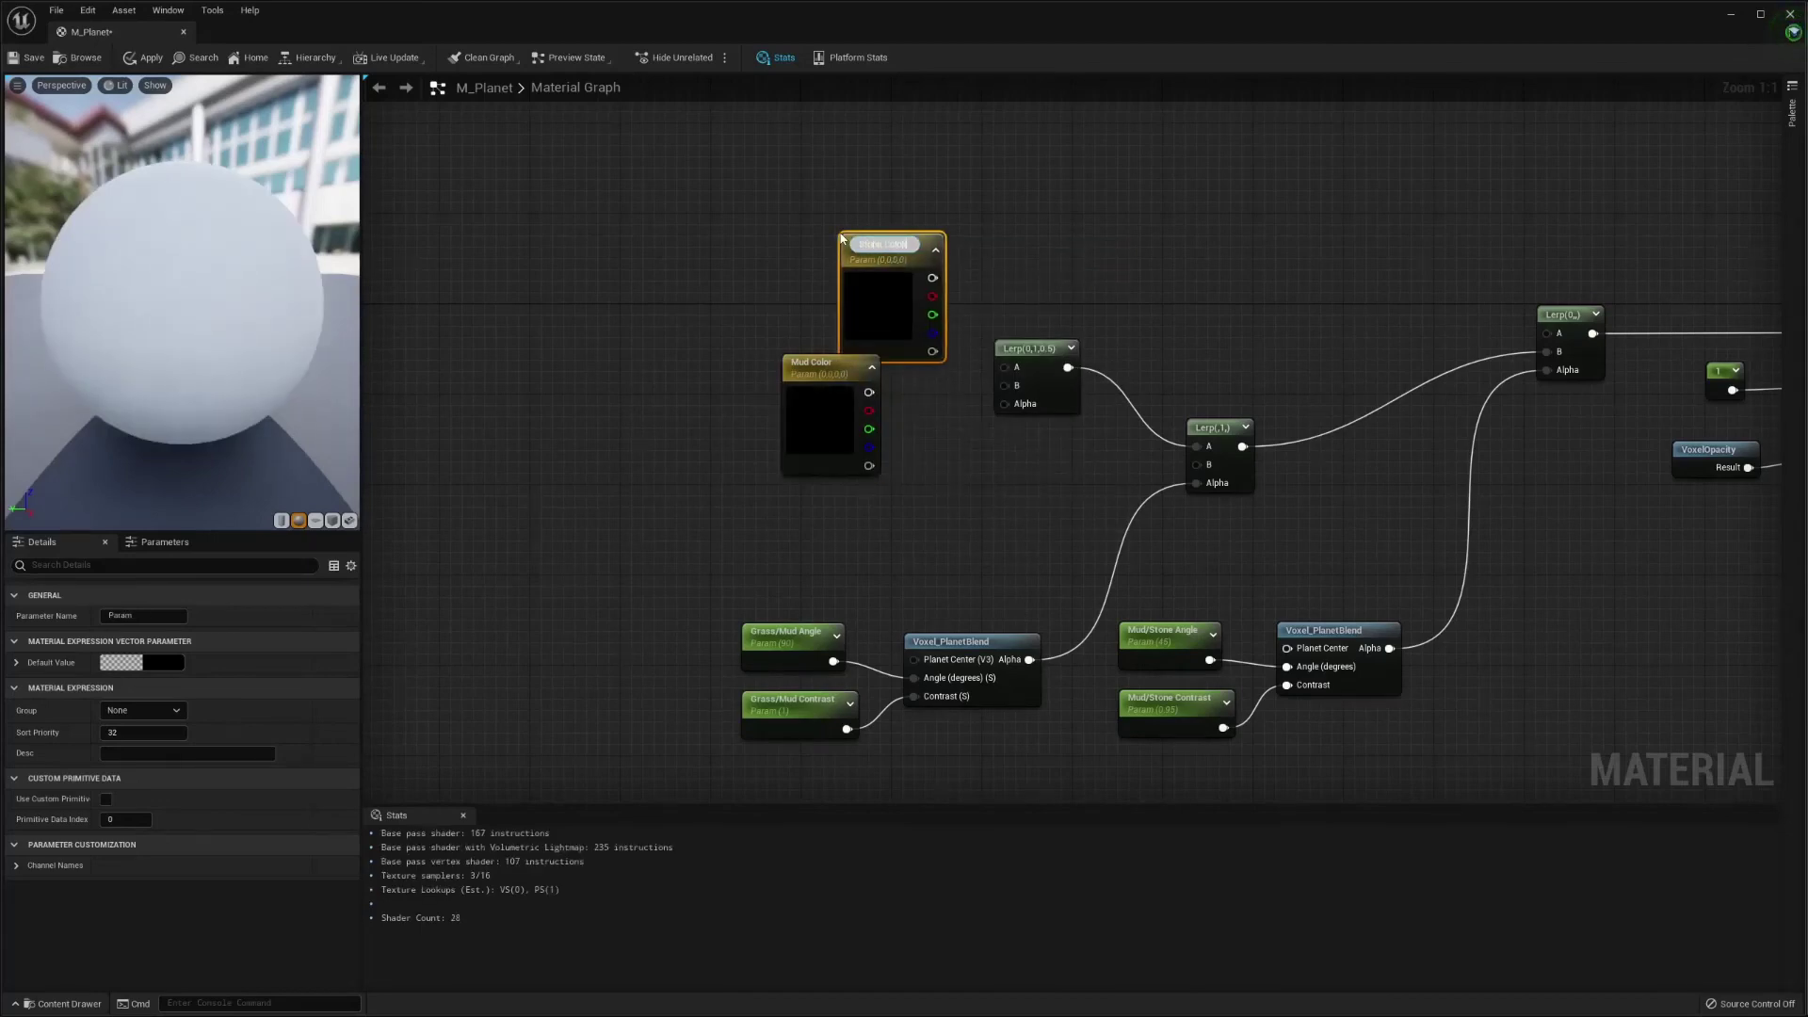
key("Return")
left_click_drag(883, 245, 821, 203)
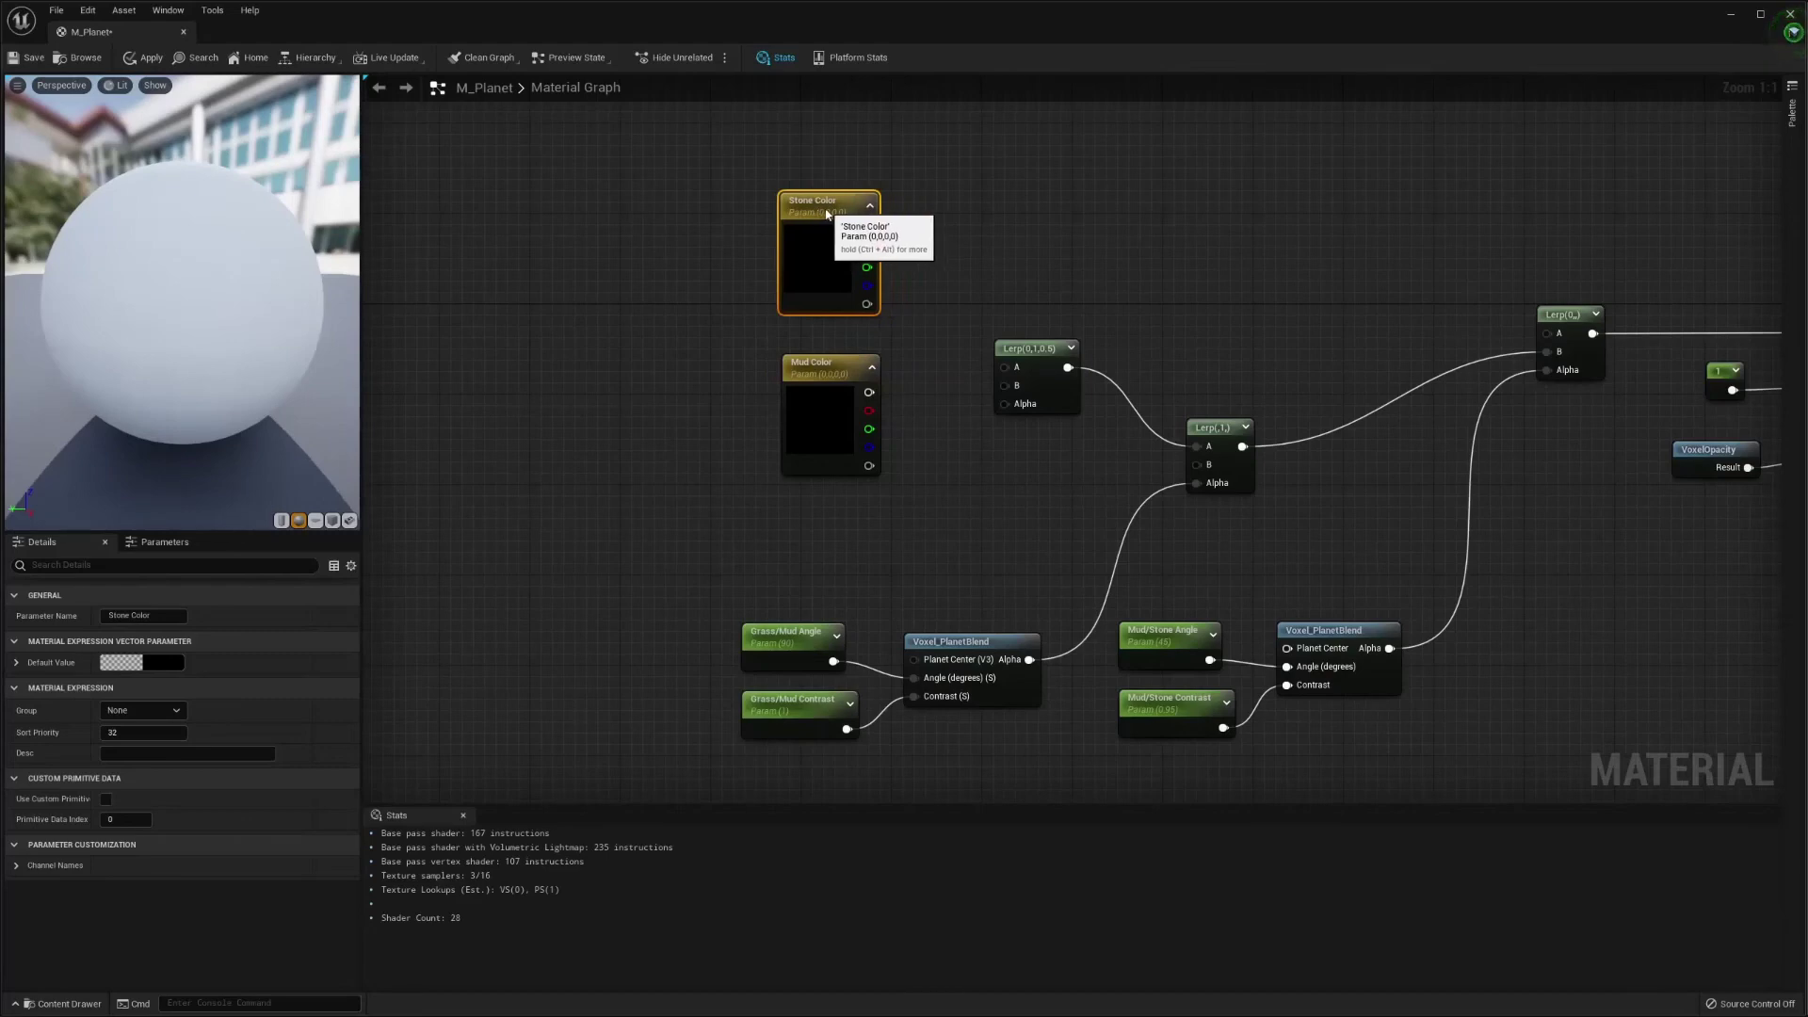
- Add a Vertex Color node beneath Mud Color and connect its output to the second Lerp's B input
right_click(885, 555)
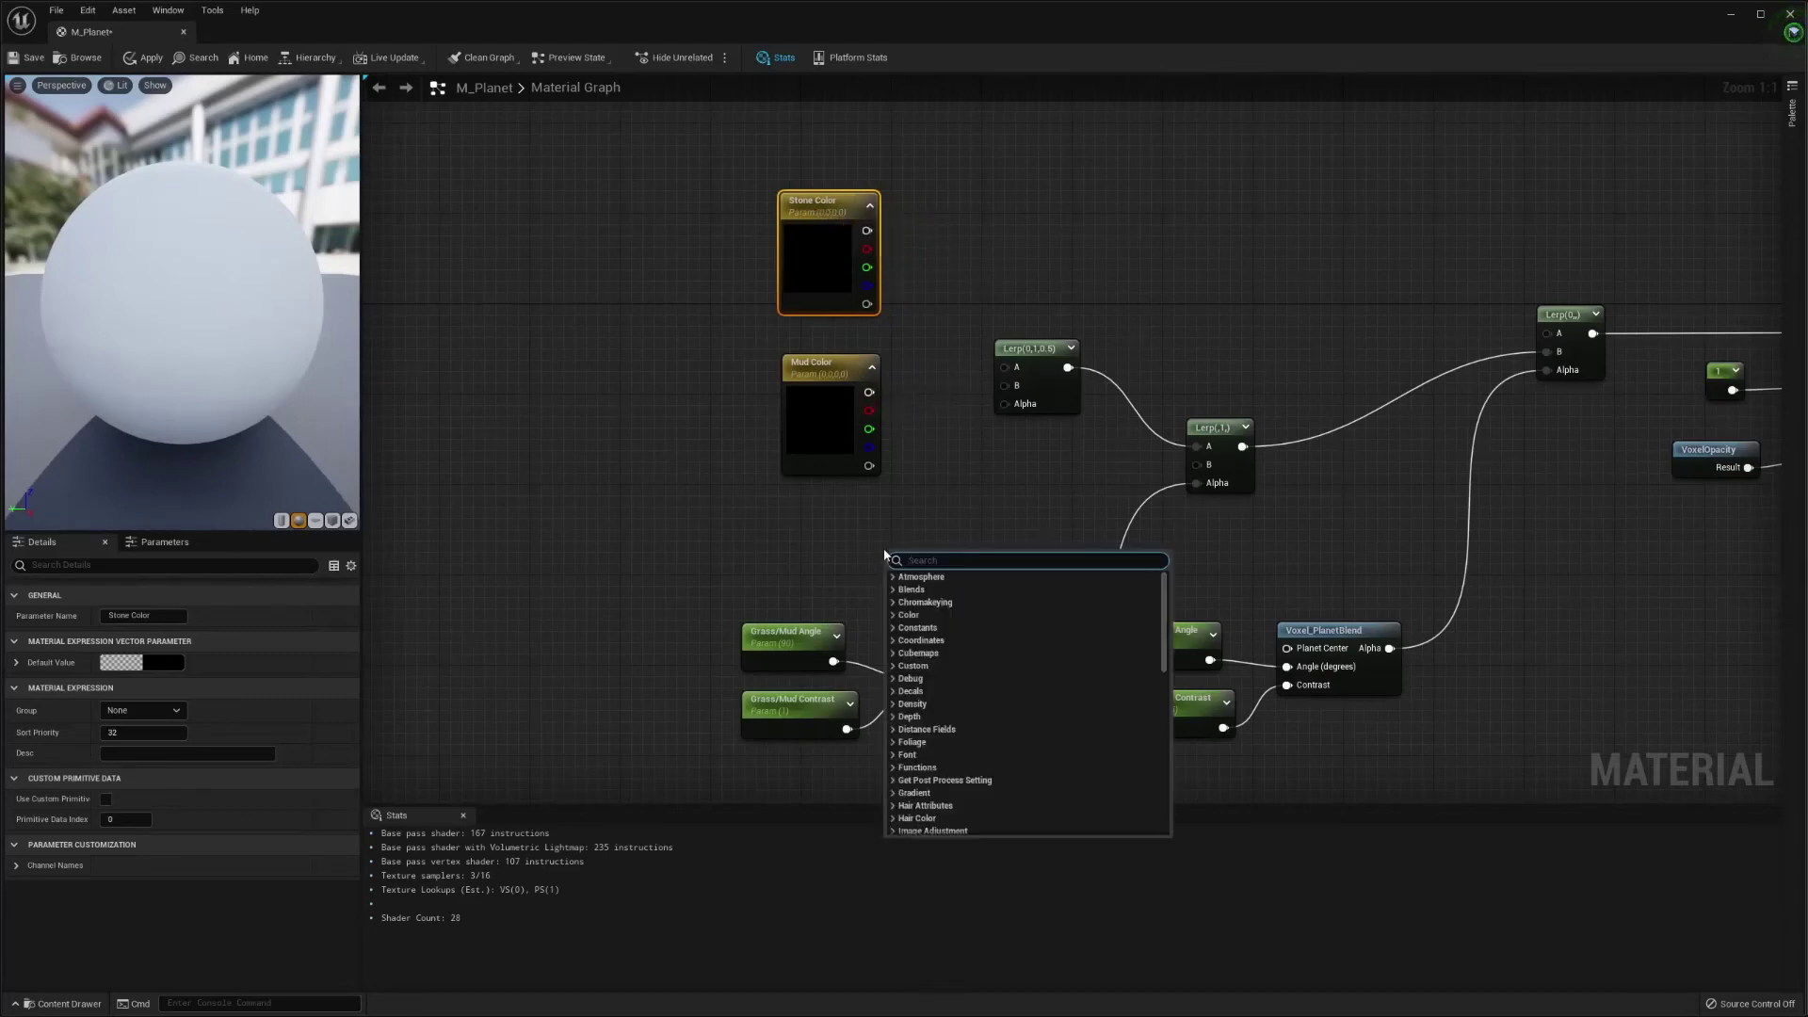
type("vect")
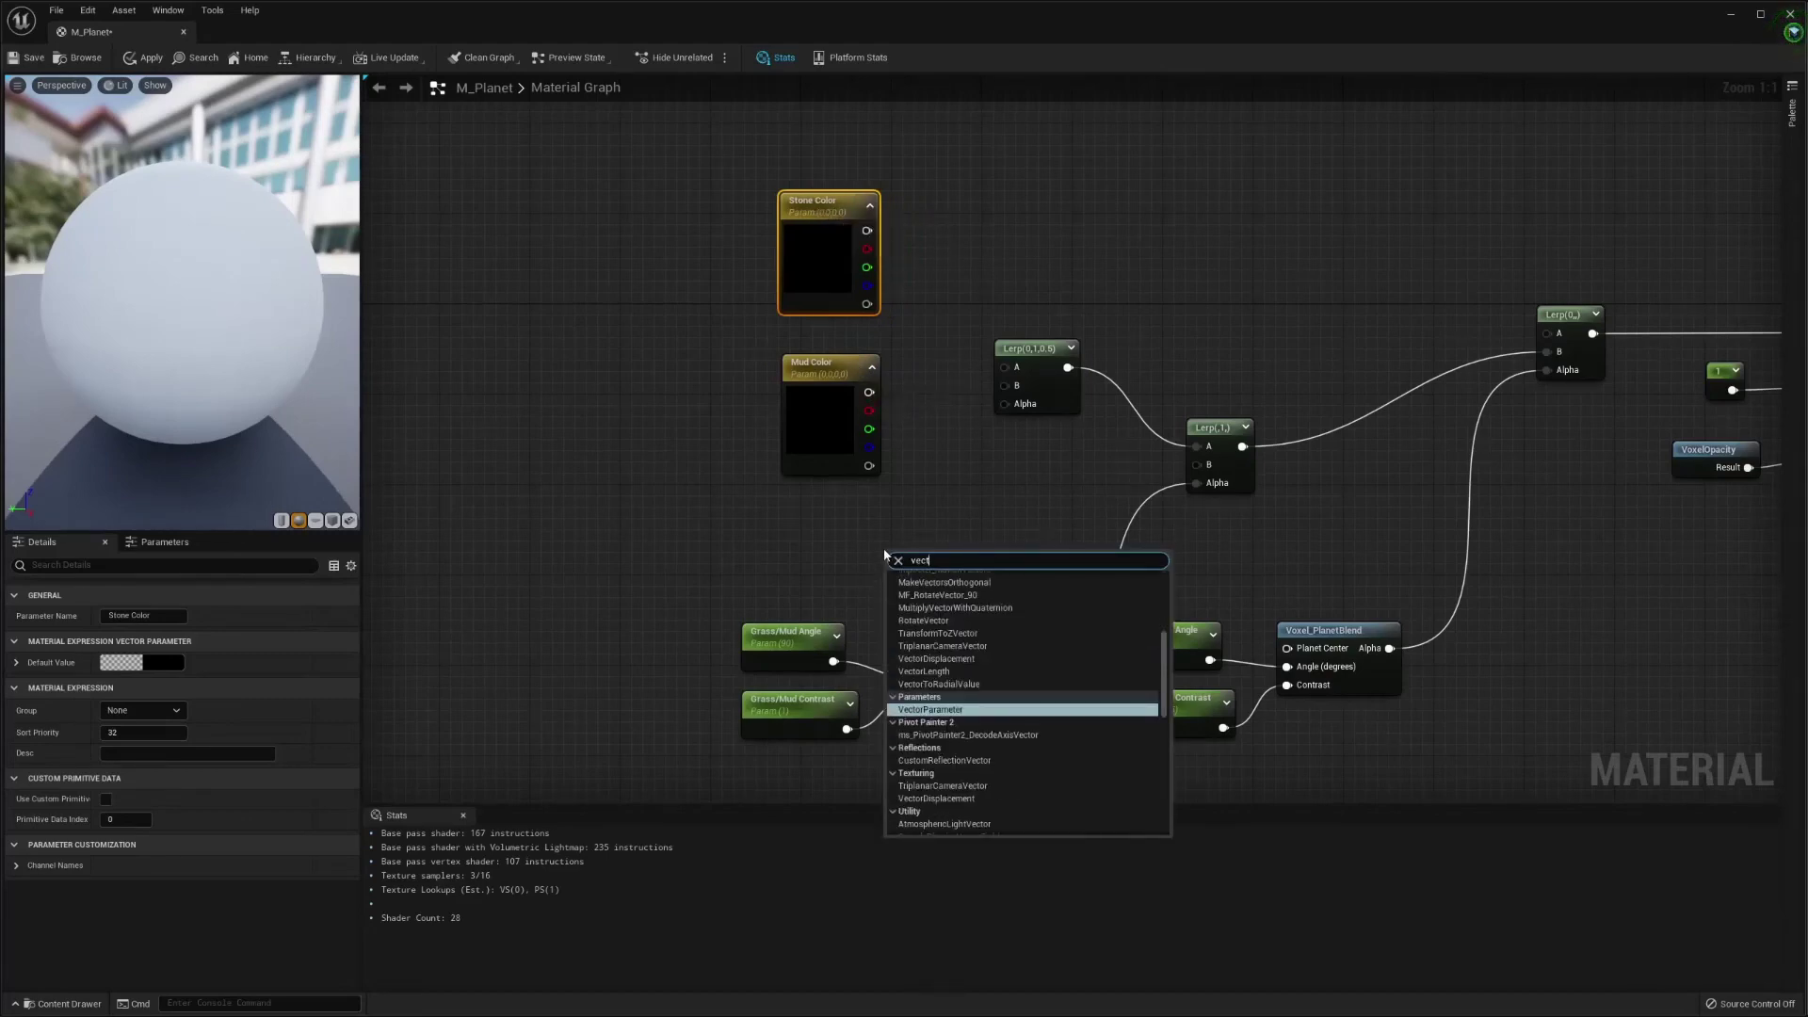
key("BackSpace")
key("BackSpace")
key("BackSpace")
type("ex")
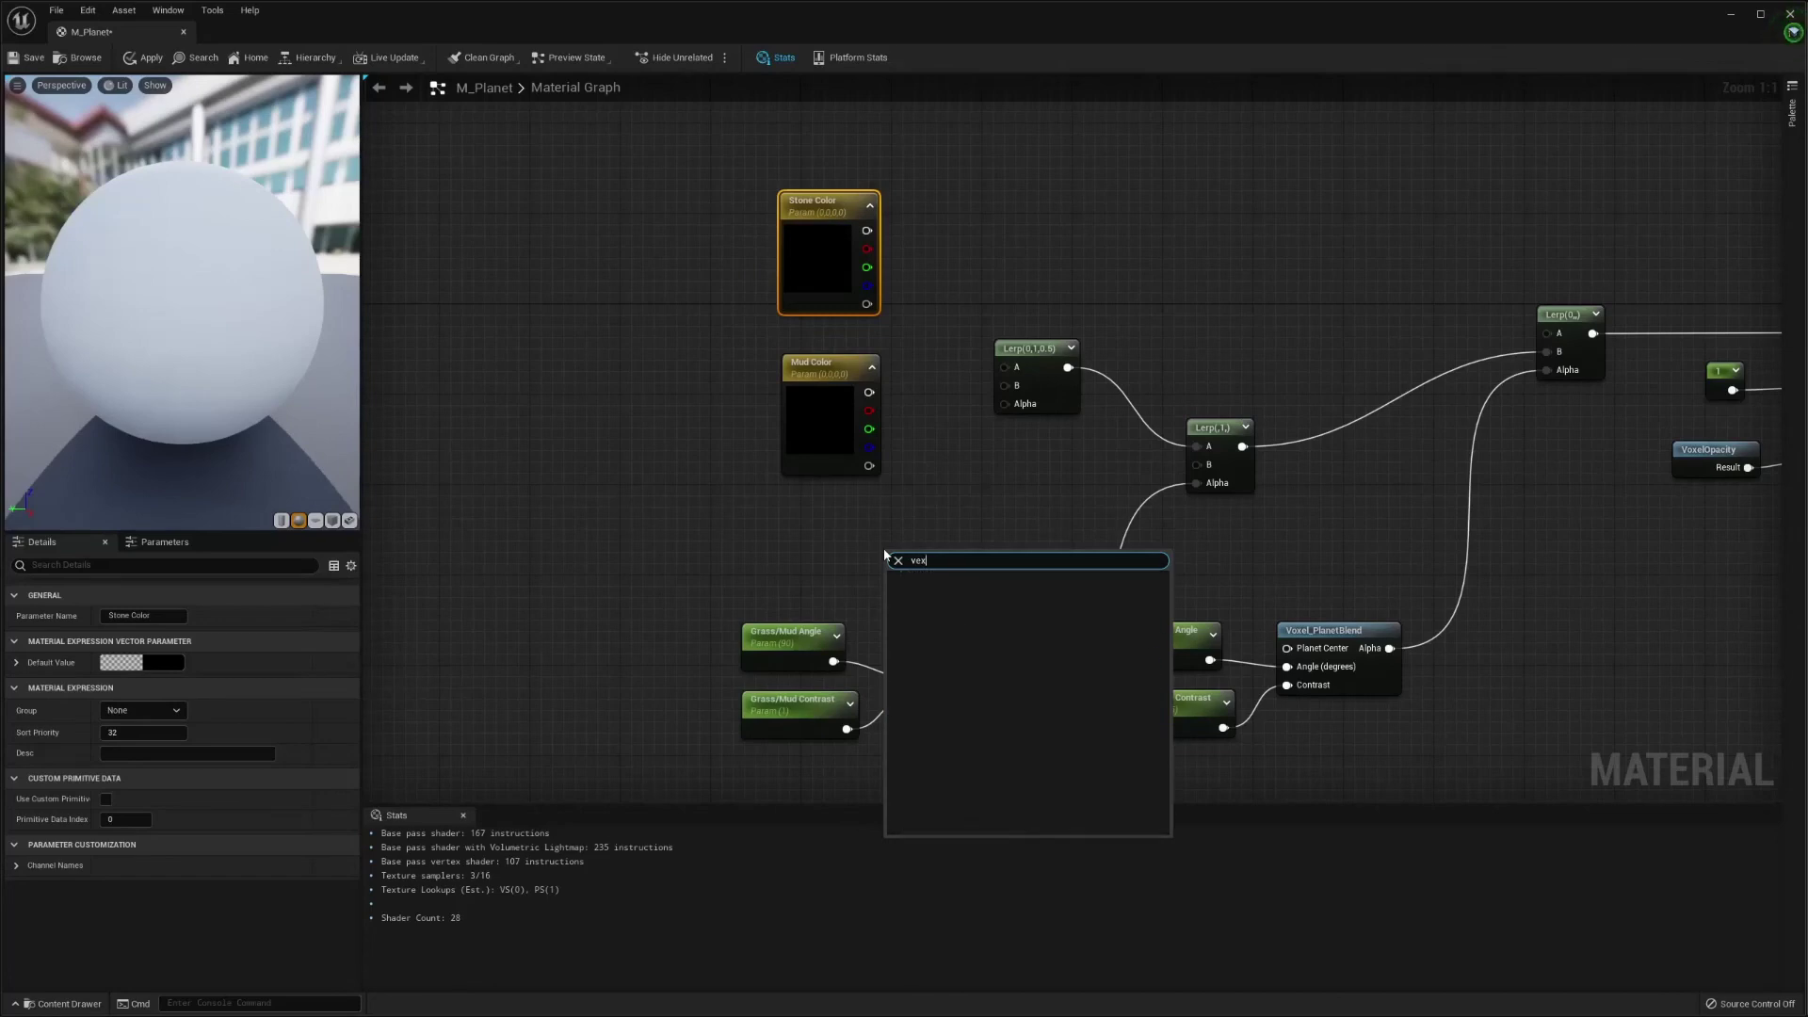
key("BackSpace")
type("rte")
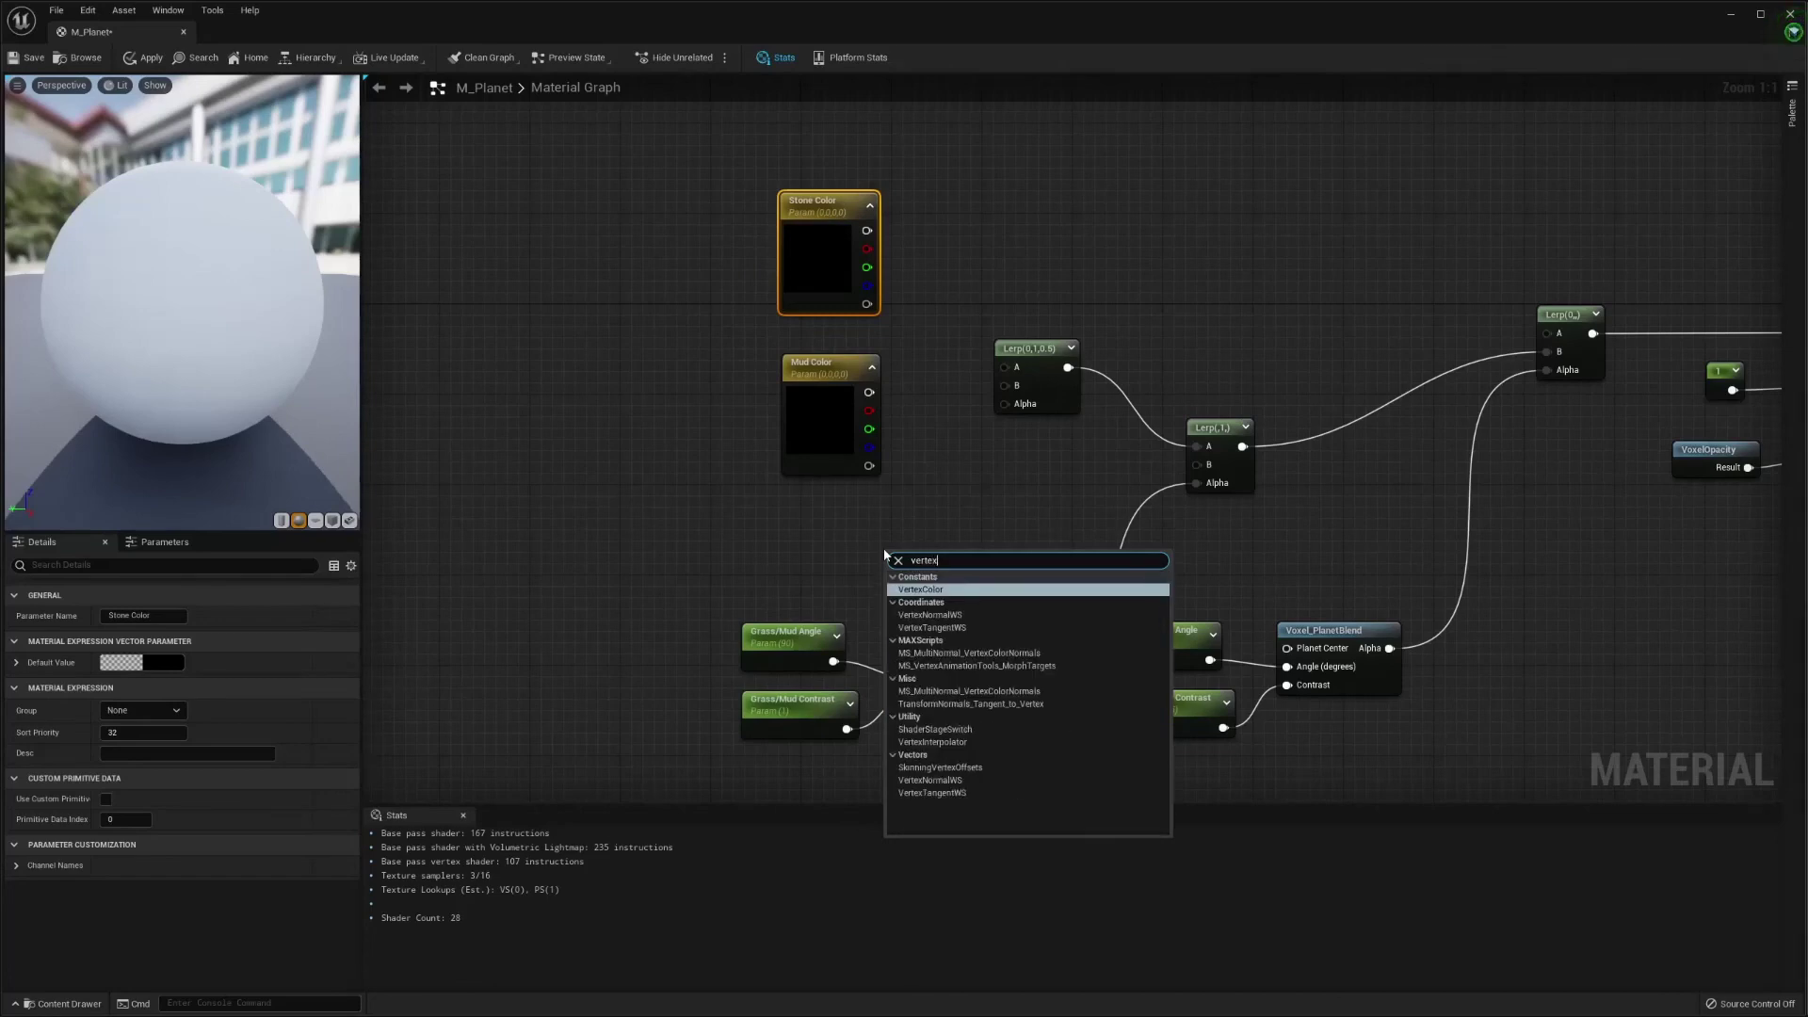
key("Return")
left_click_drag(914, 556, 1201, 466)
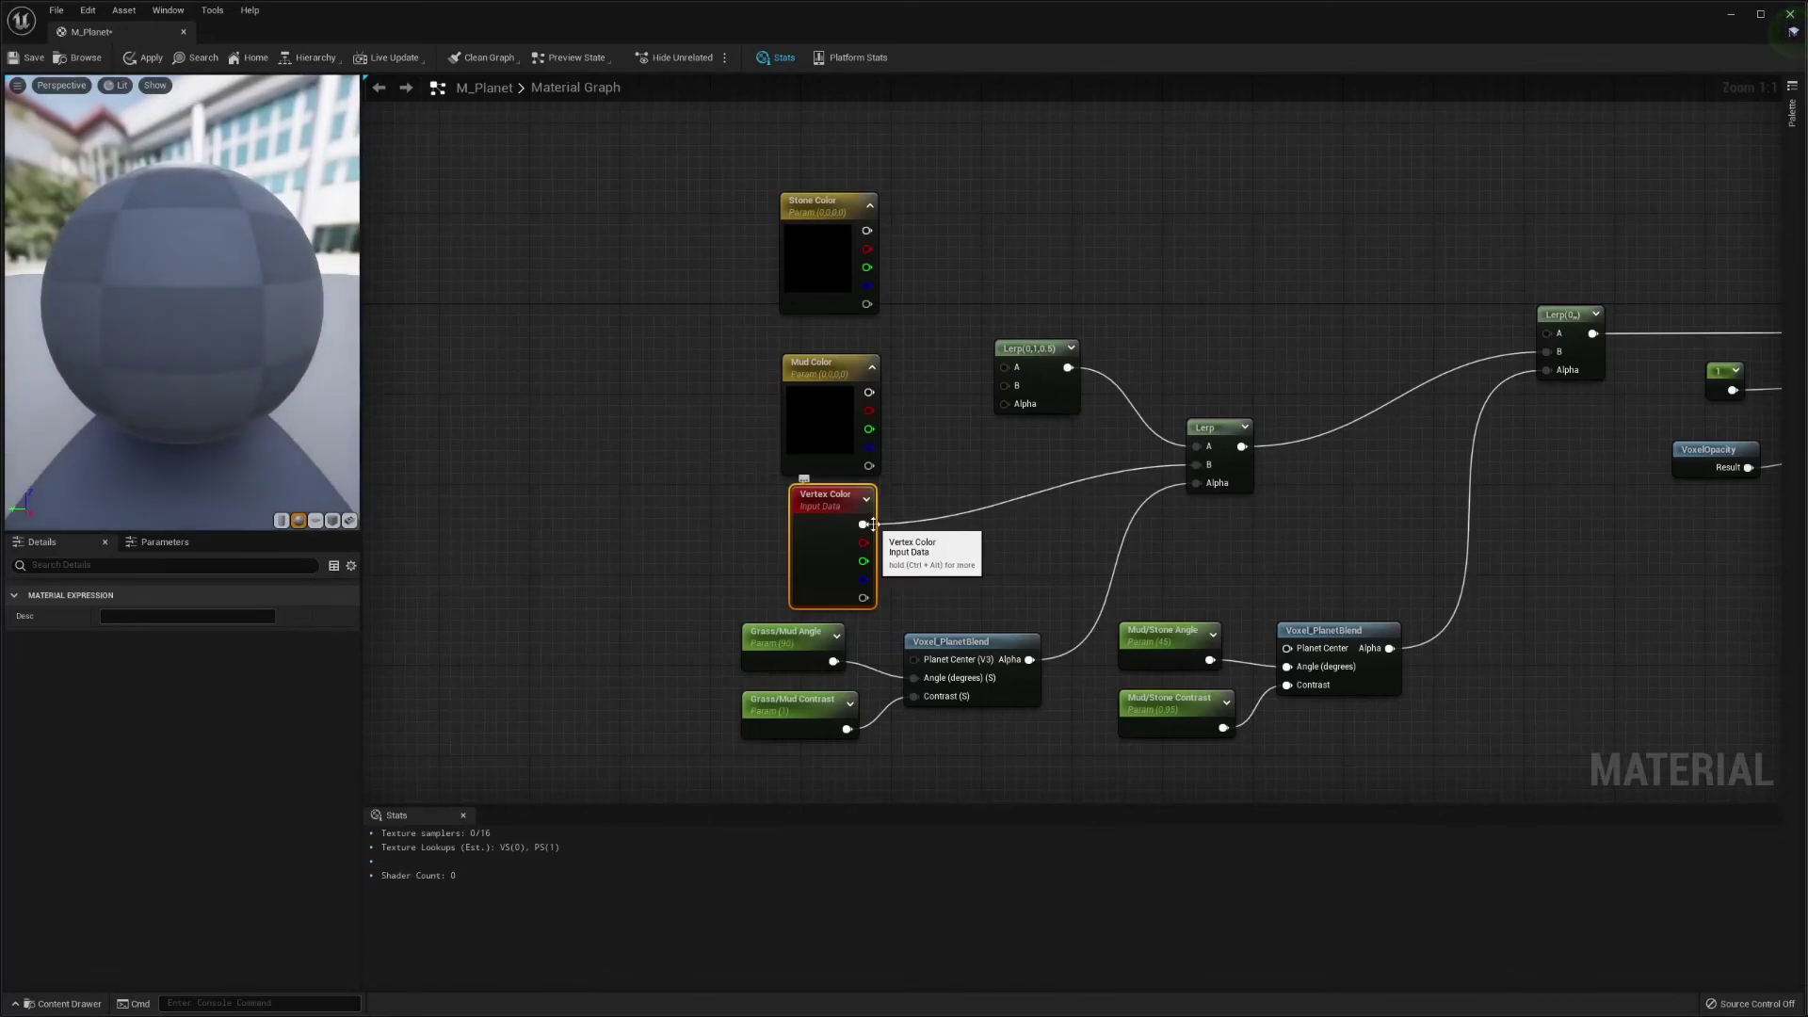
- Add a fourth LinearInterpolate node and place it beside Stone Color, above the third Lerp
right_click(1166, 254)
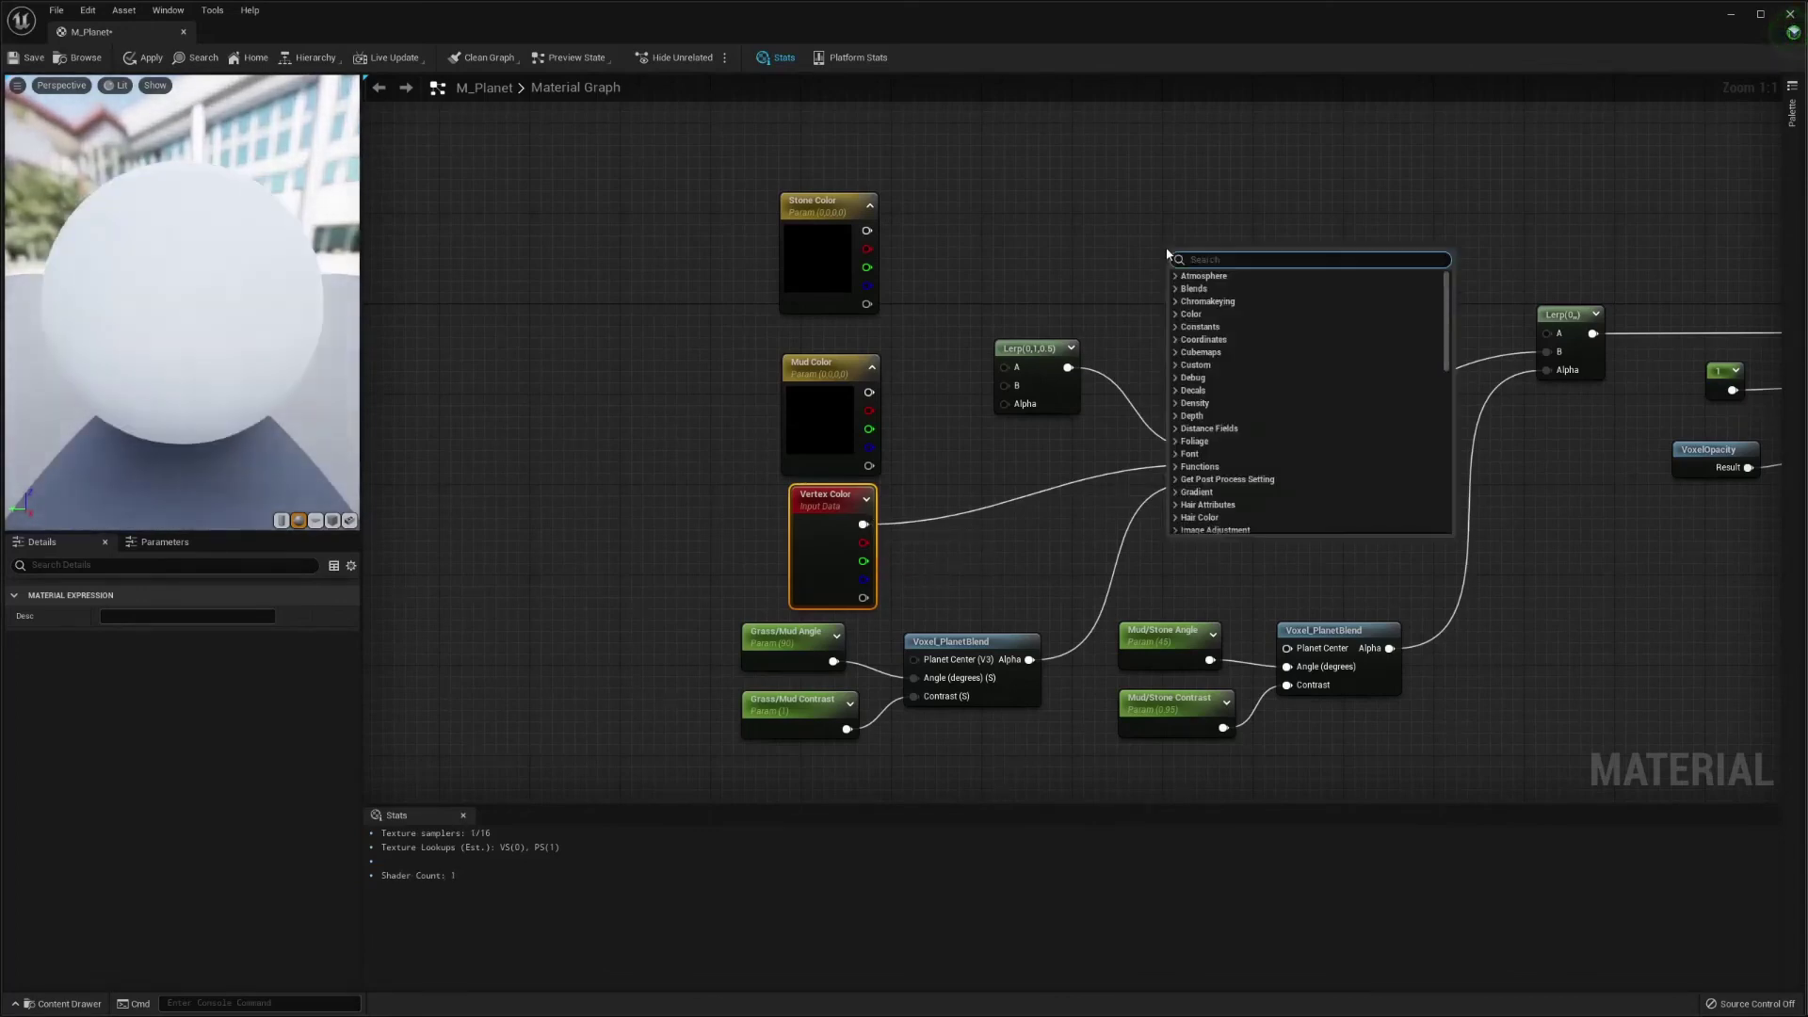
type("lerp")
key("Return")
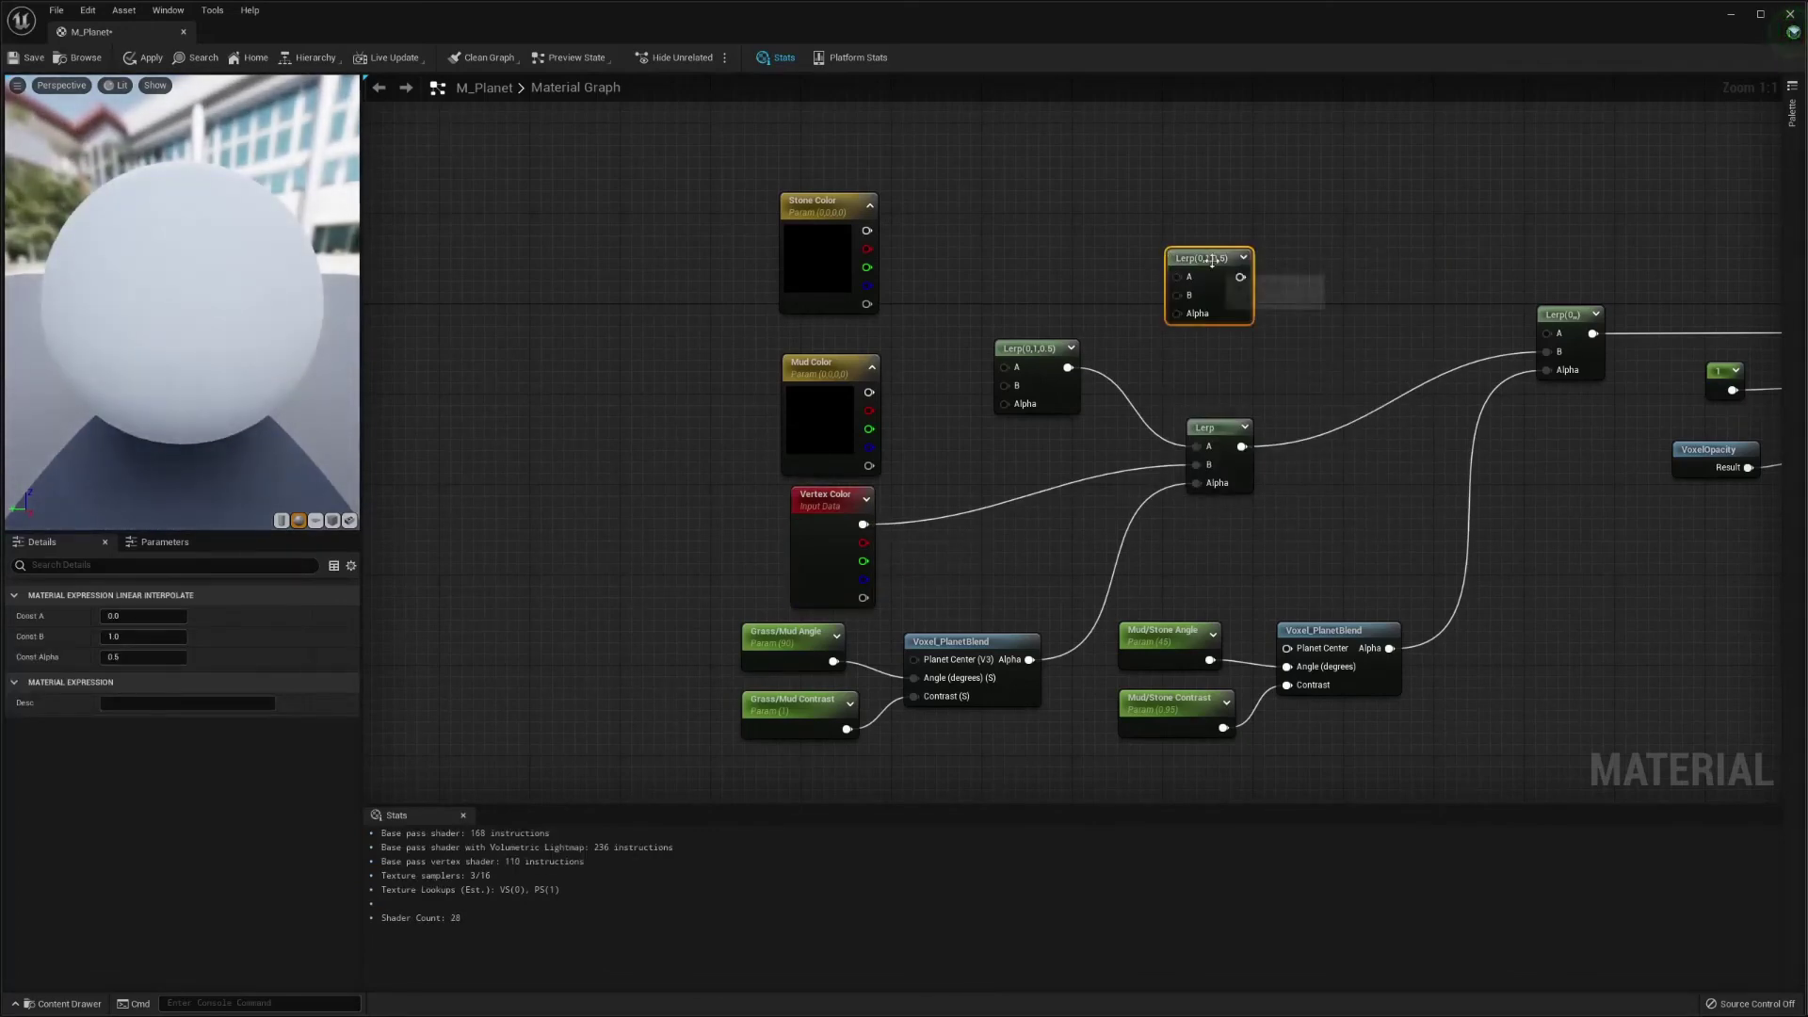
left_click_drag(1167, 254, 1045, 218)
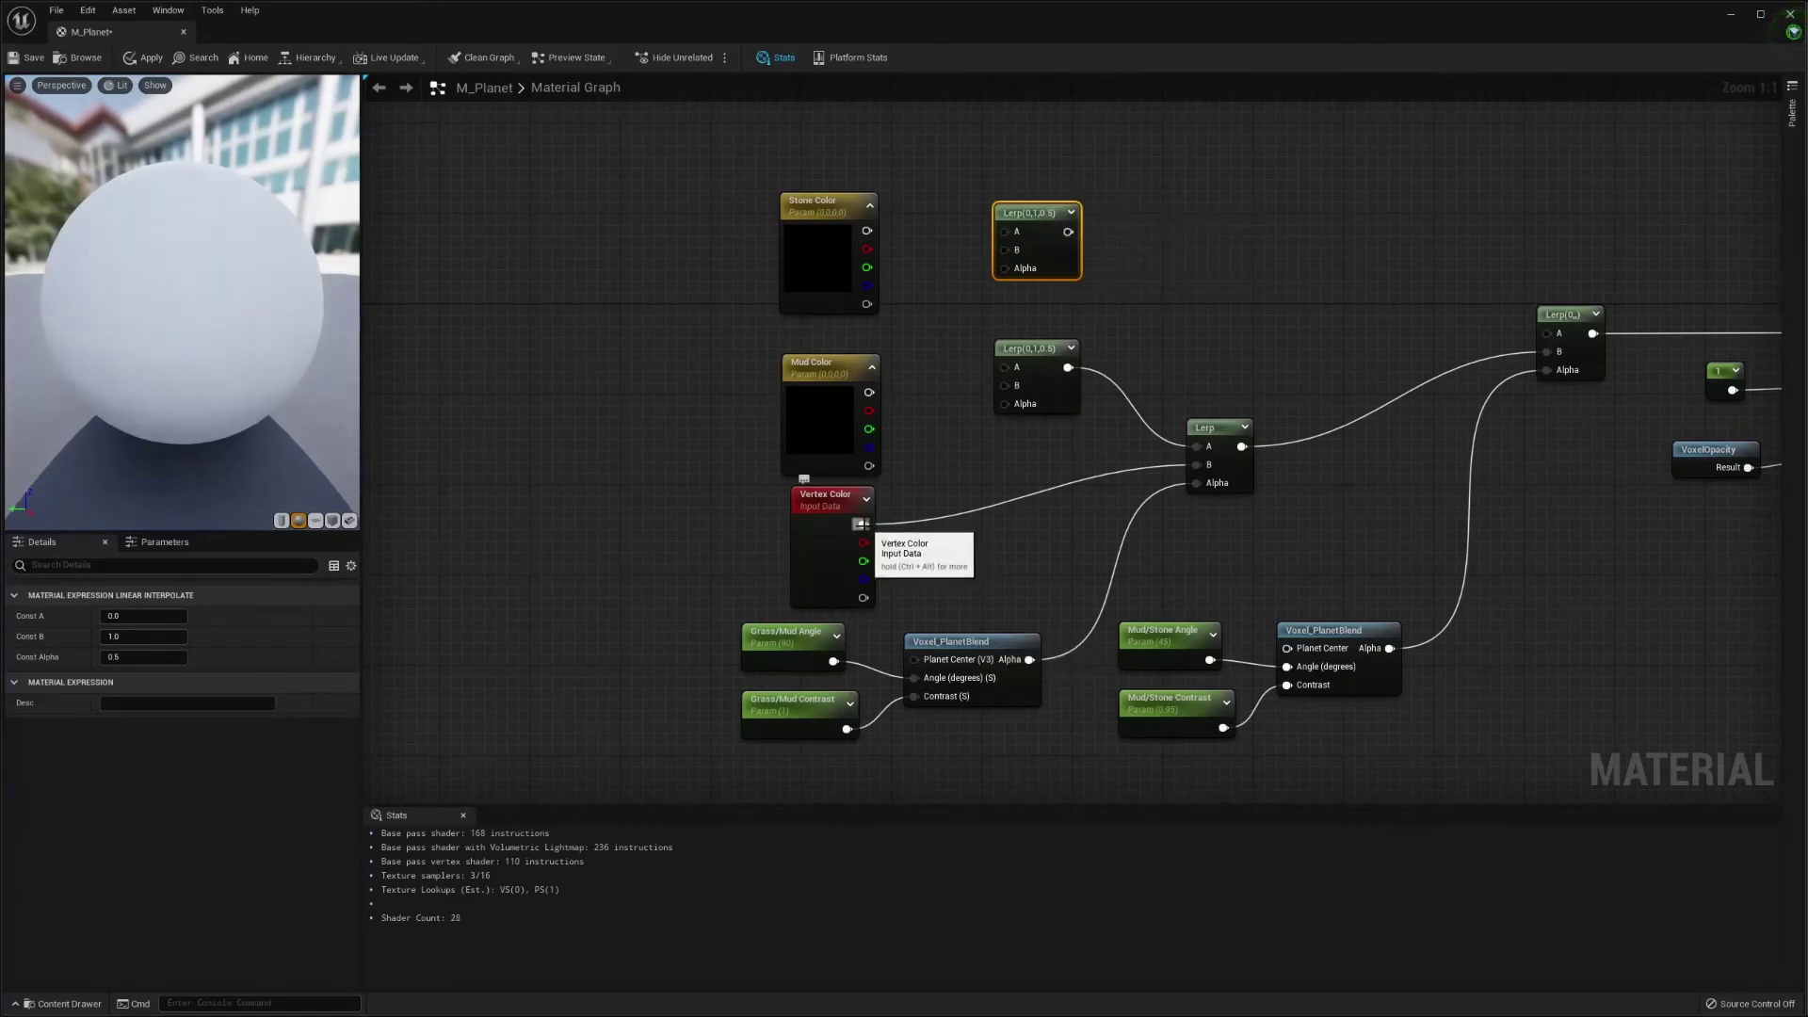
- Connect Vertex Color to the A inputs of the third and fourth Lerps, with Mud Color and Stone Color on their respective B inputs
left_click_drag(862, 524, 1005, 367)
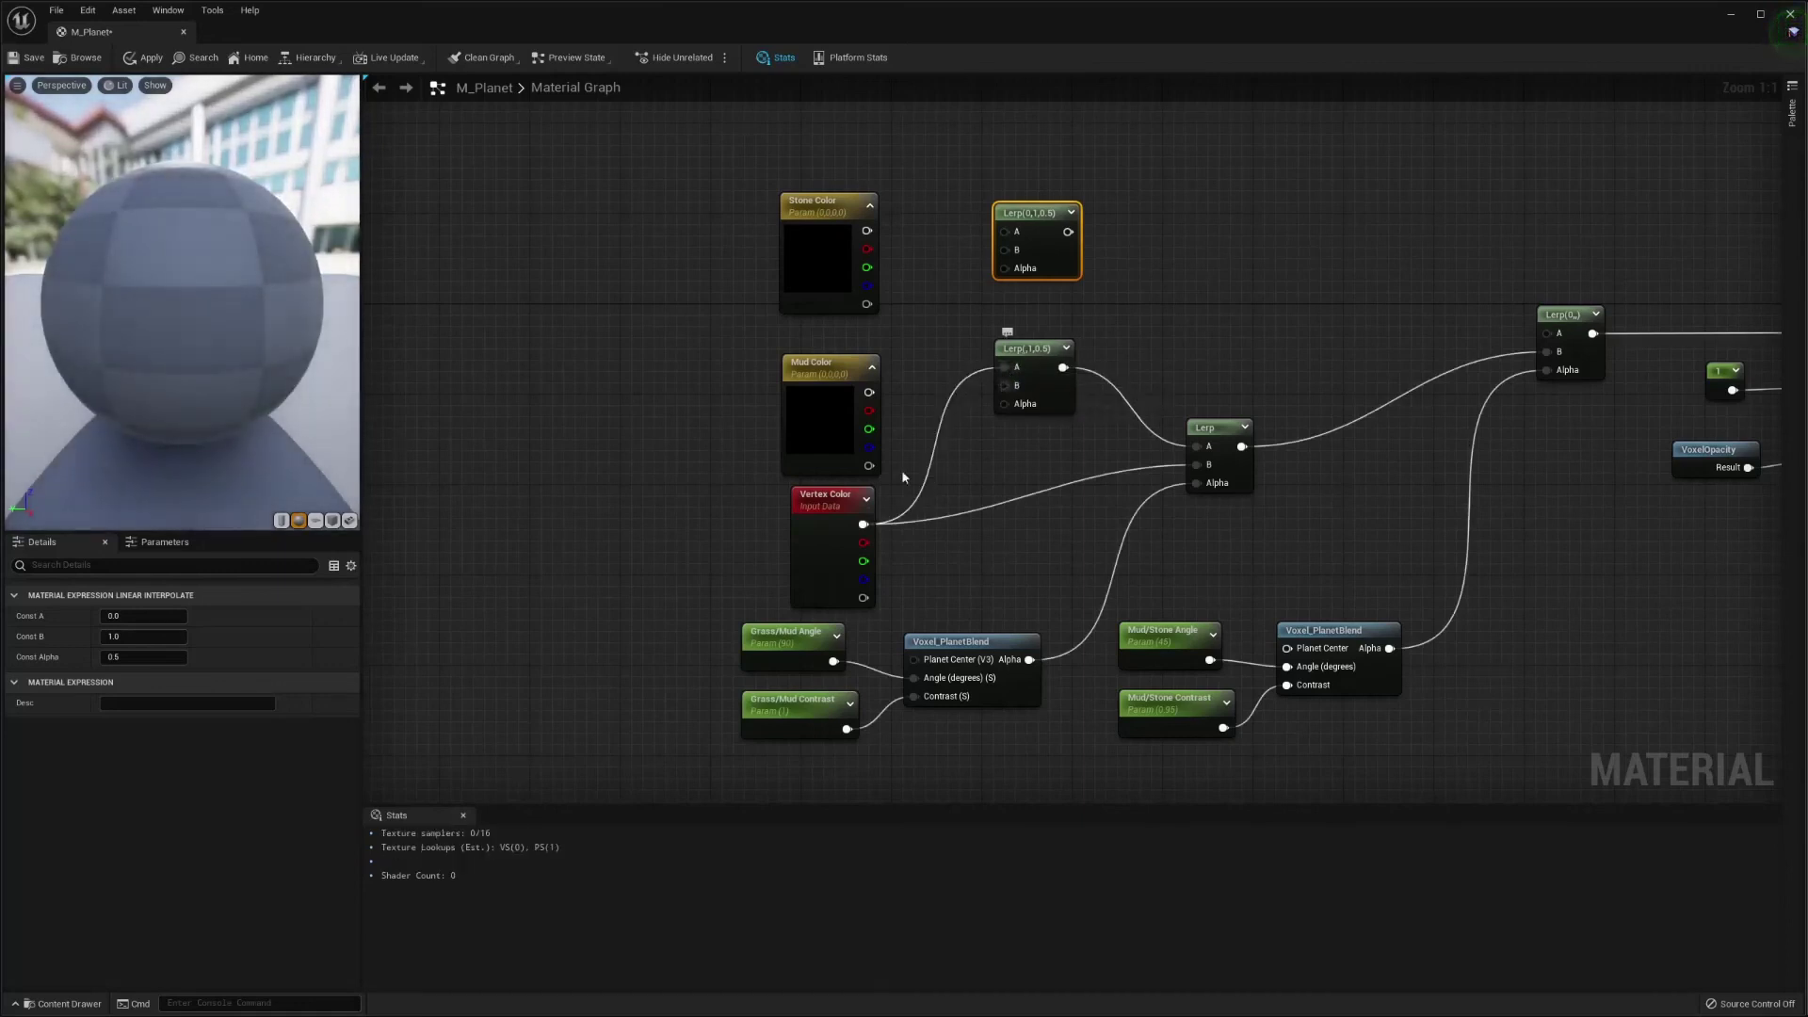
left_click_drag(862, 524, 1004, 232)
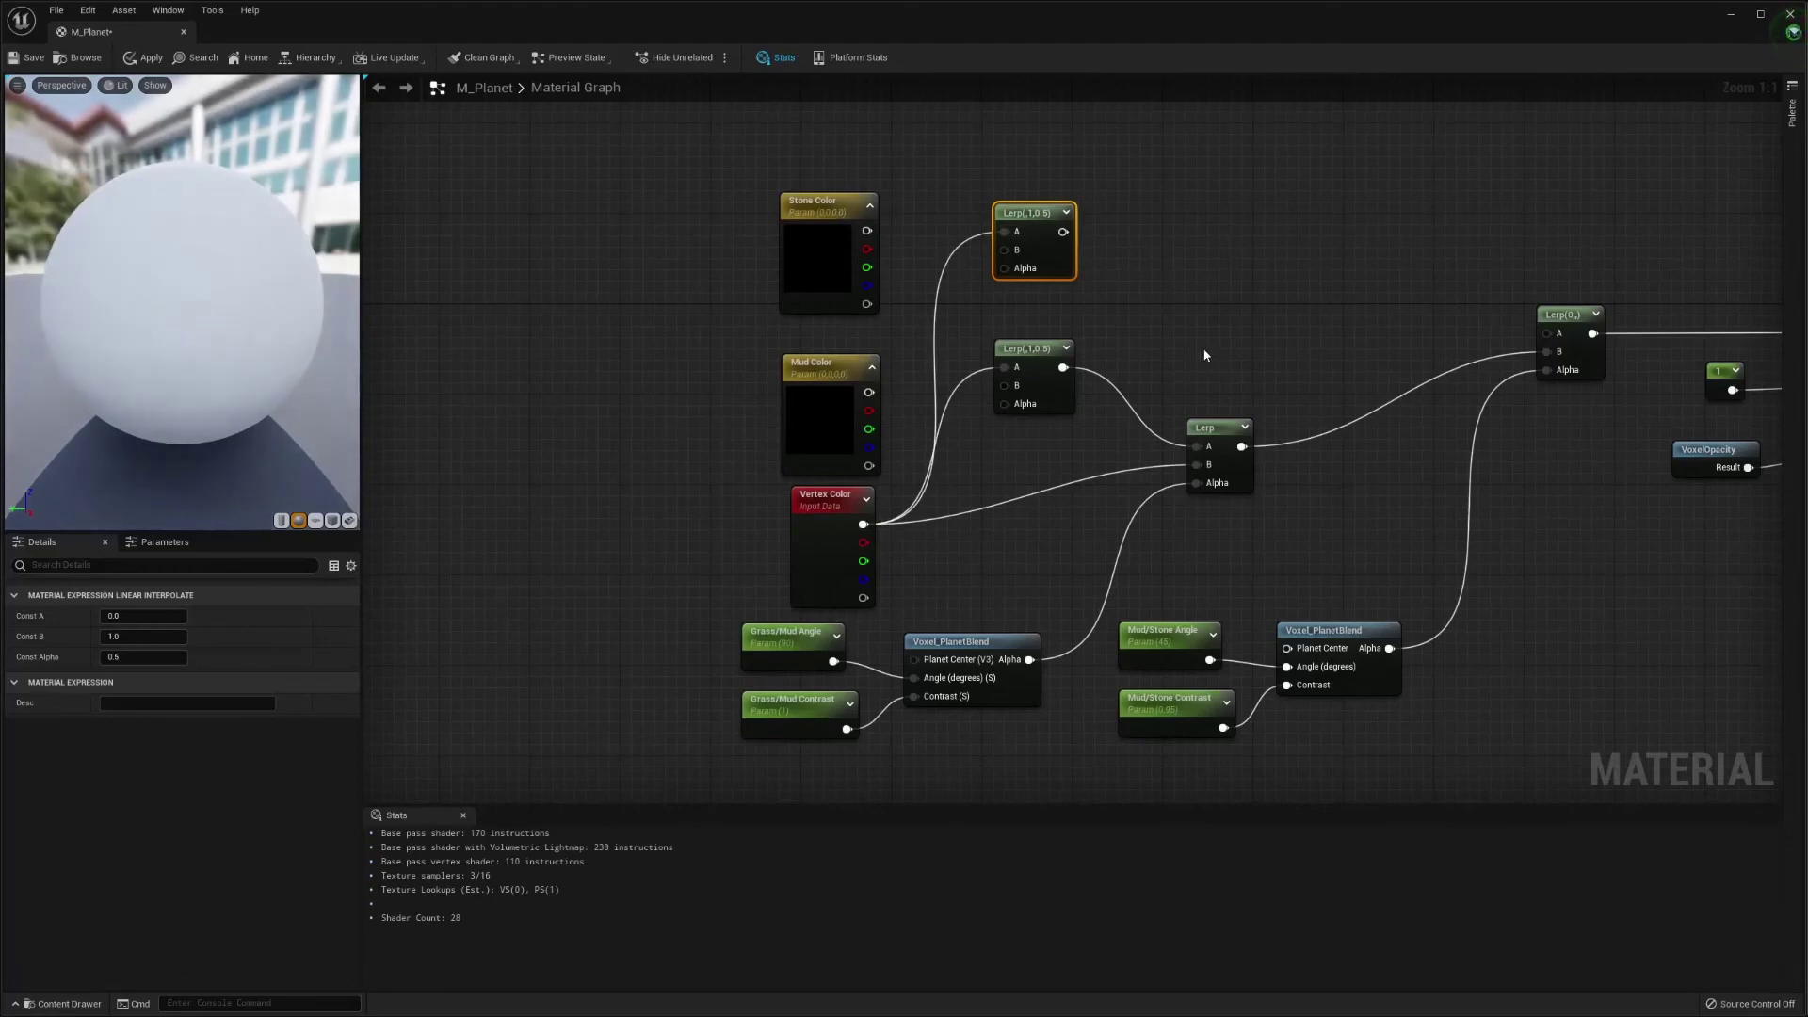
left_click_drag(870, 393, 1016, 393)
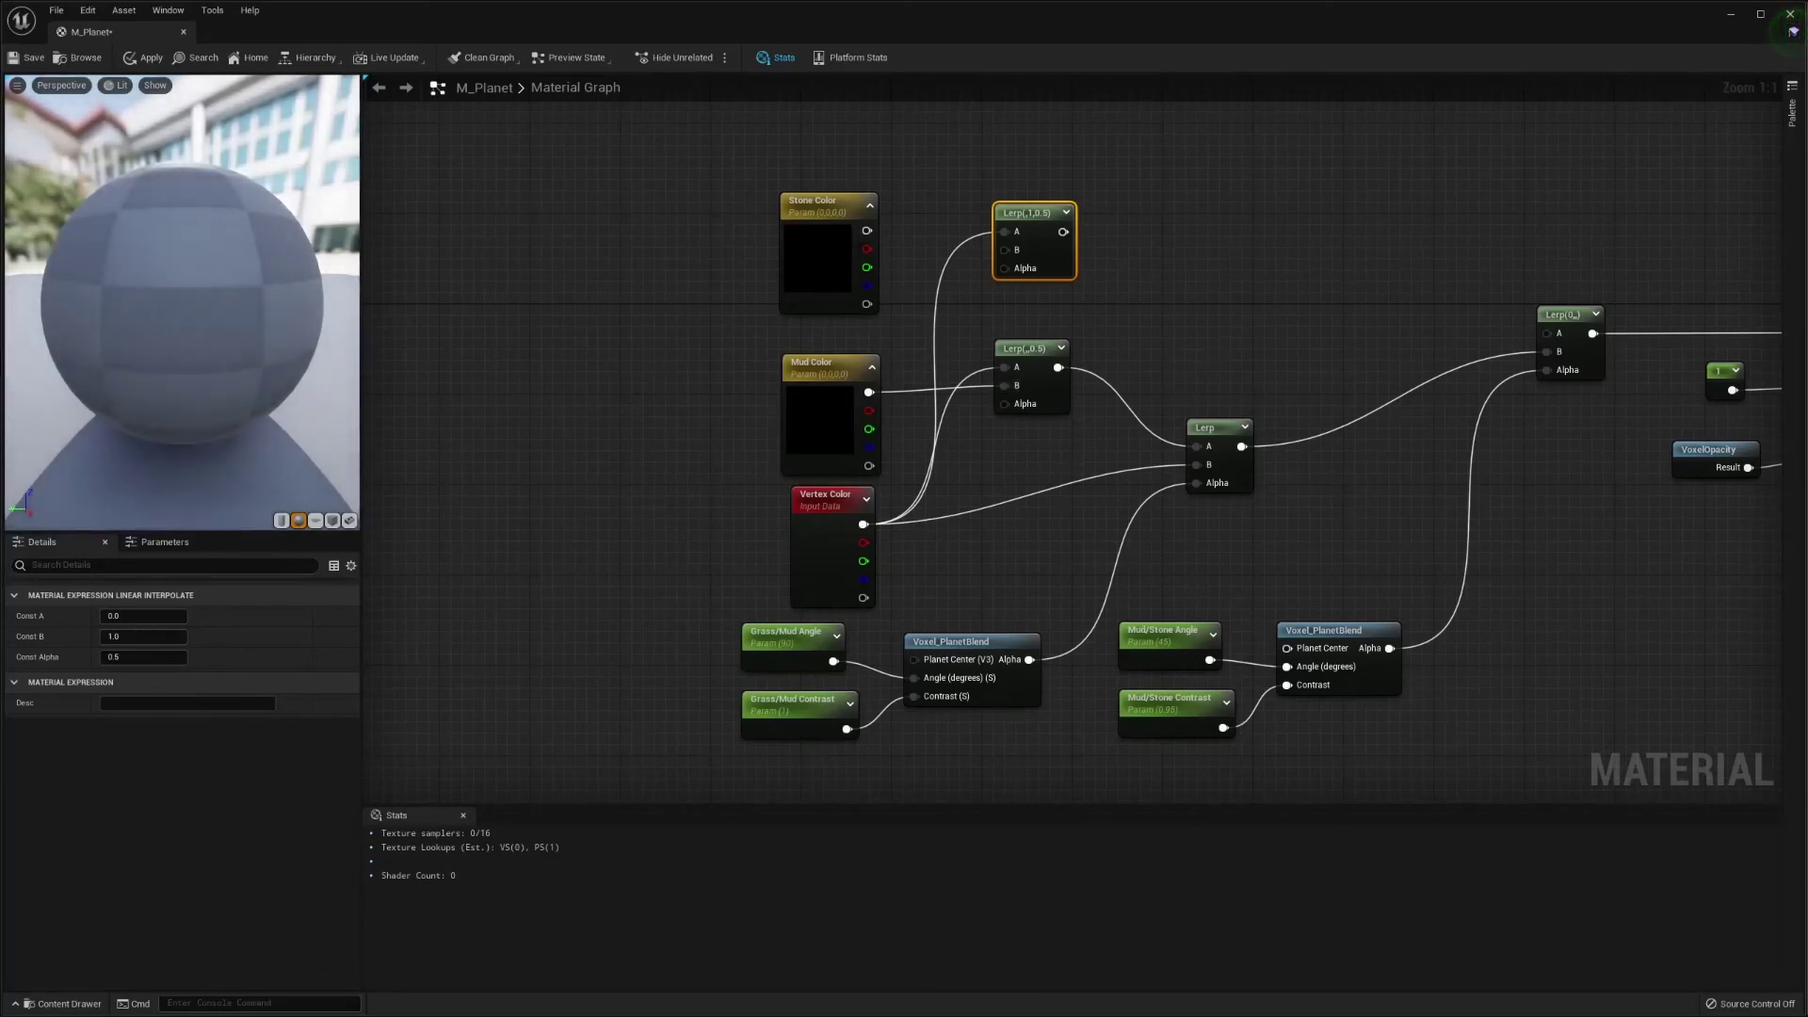
left_click_drag(867, 231, 1017, 252)
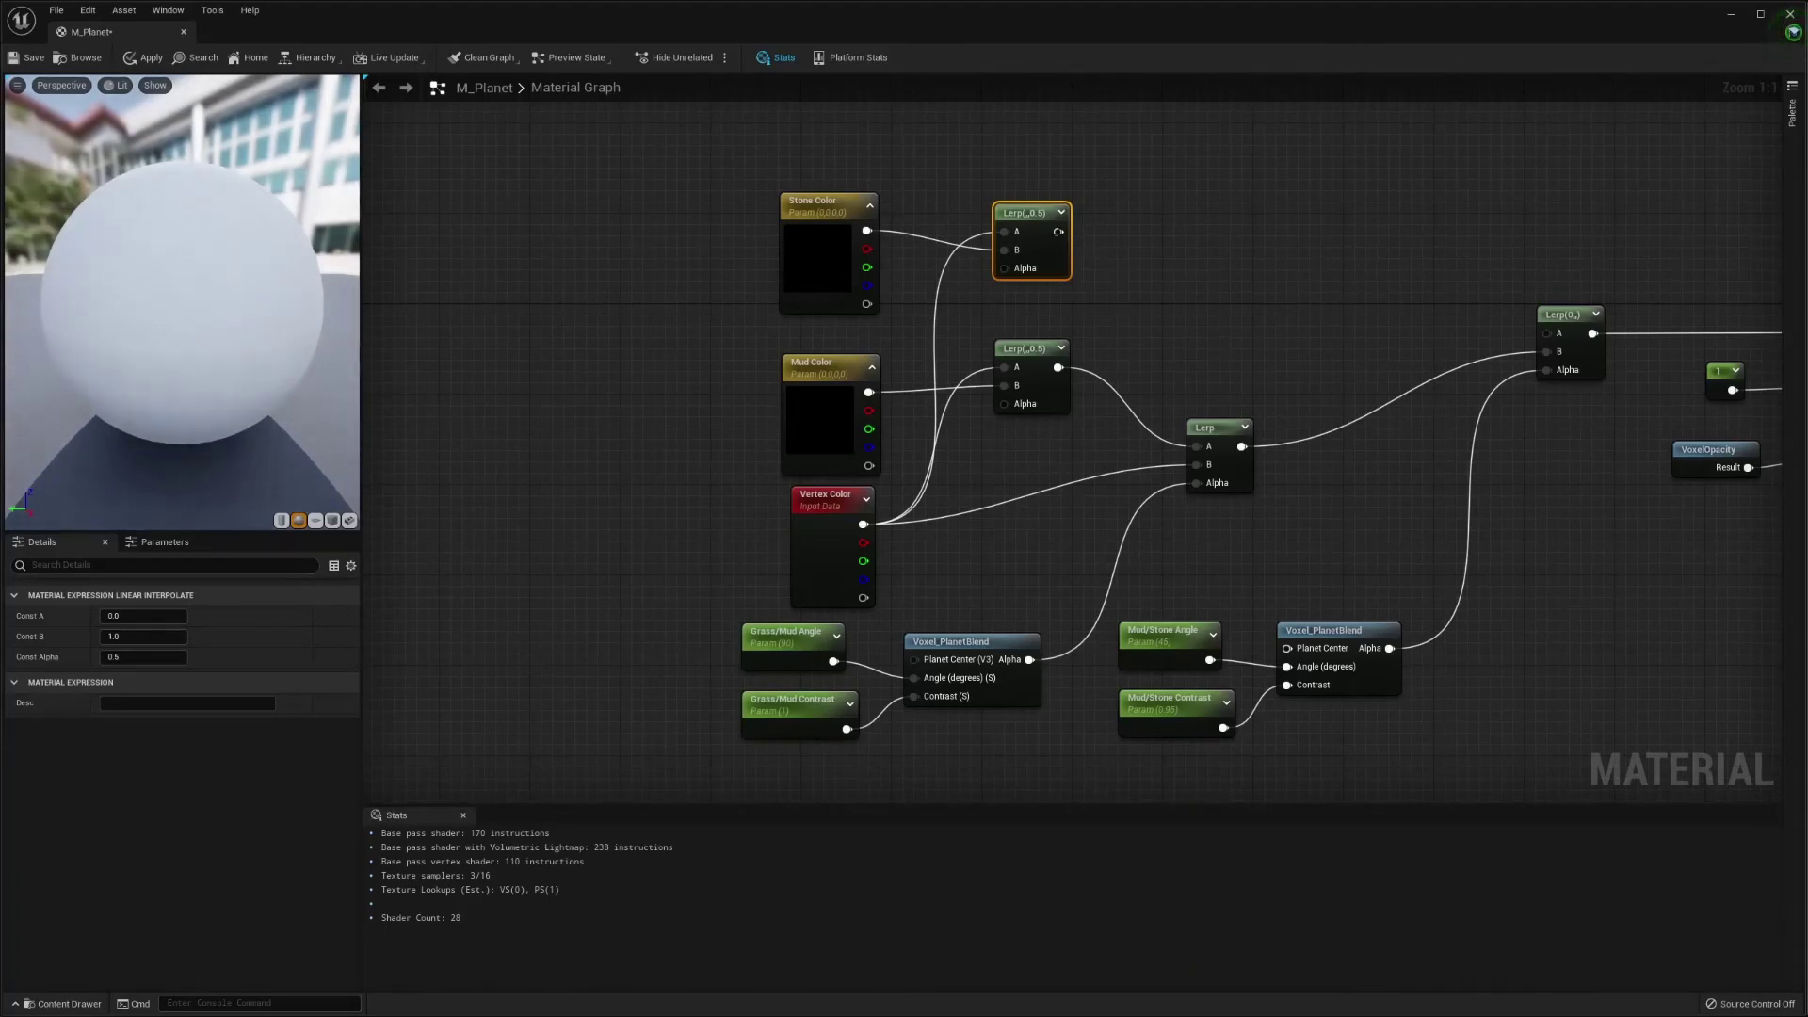
- Move the Stone Color Lerp above the second Lerp and connect its output to the final Lerp's A input
left_click_drag(1059, 232, 1203, 247)
left_click(1563, 351)
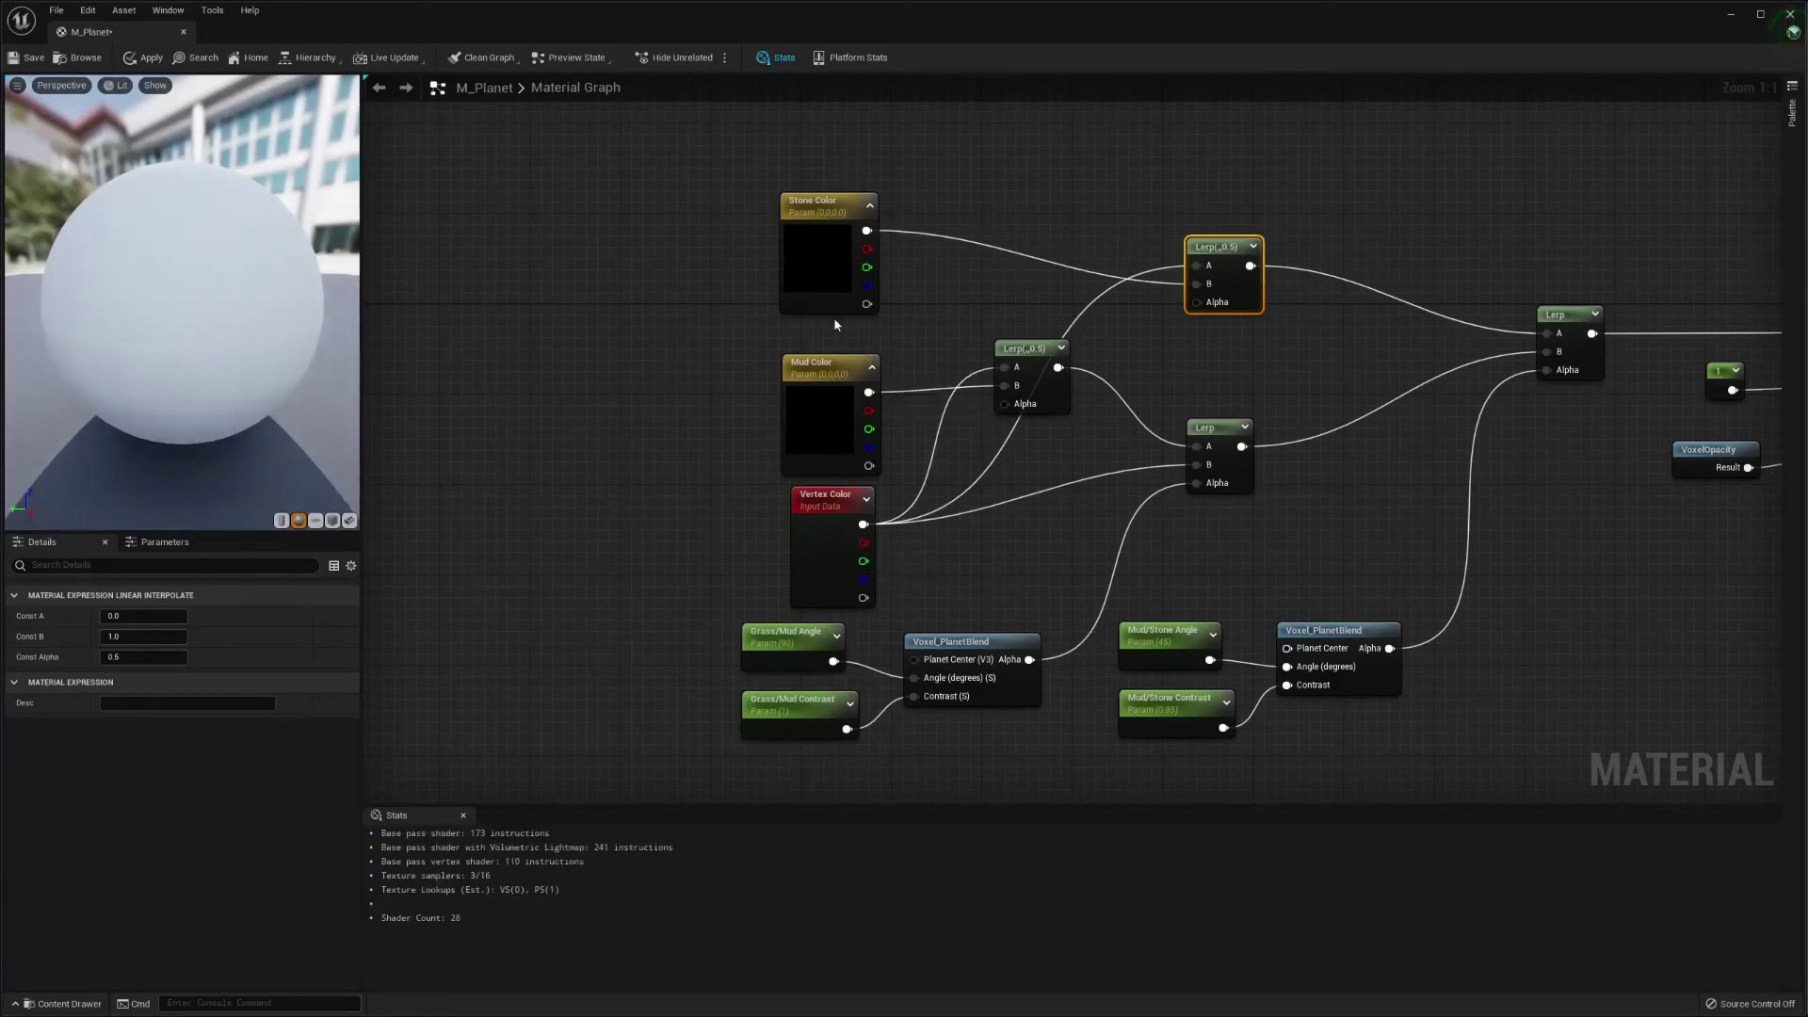
left_click(824, 512)
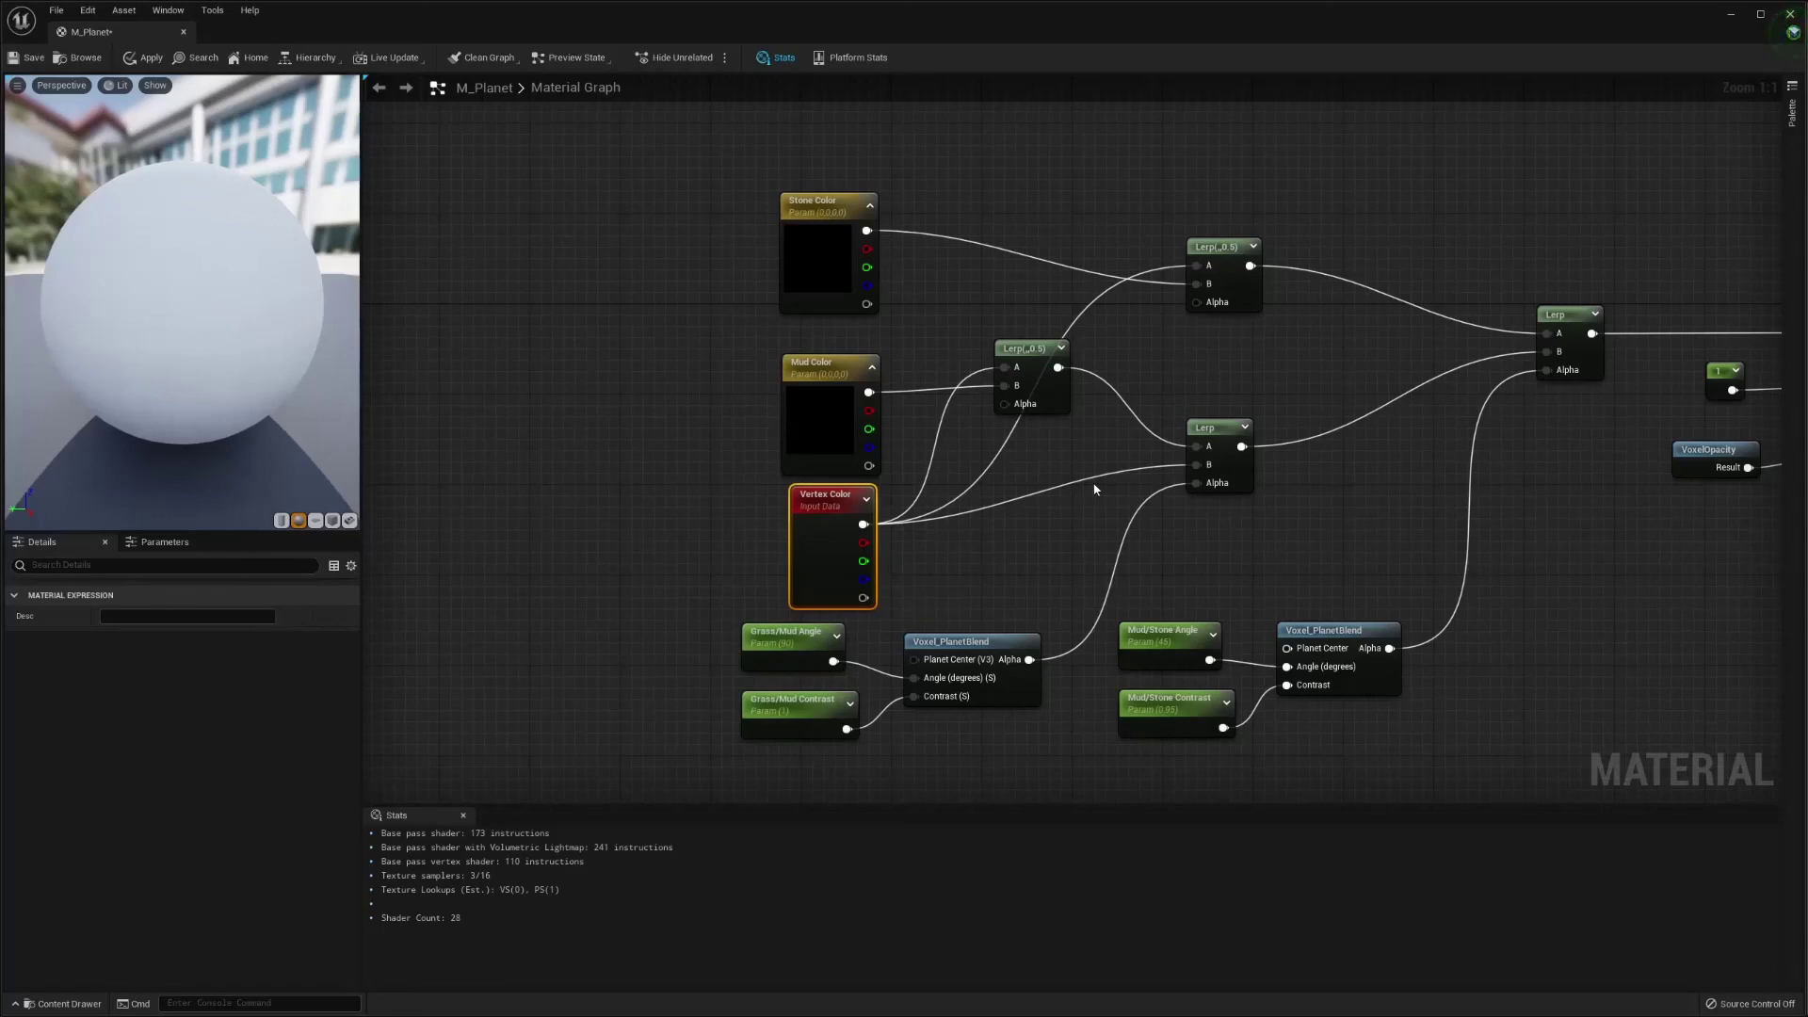
- Set the Mud Color parameter's default value to a reddish brown with a brightness of about 0.28
left_click(825, 423)
left_click(160, 662)
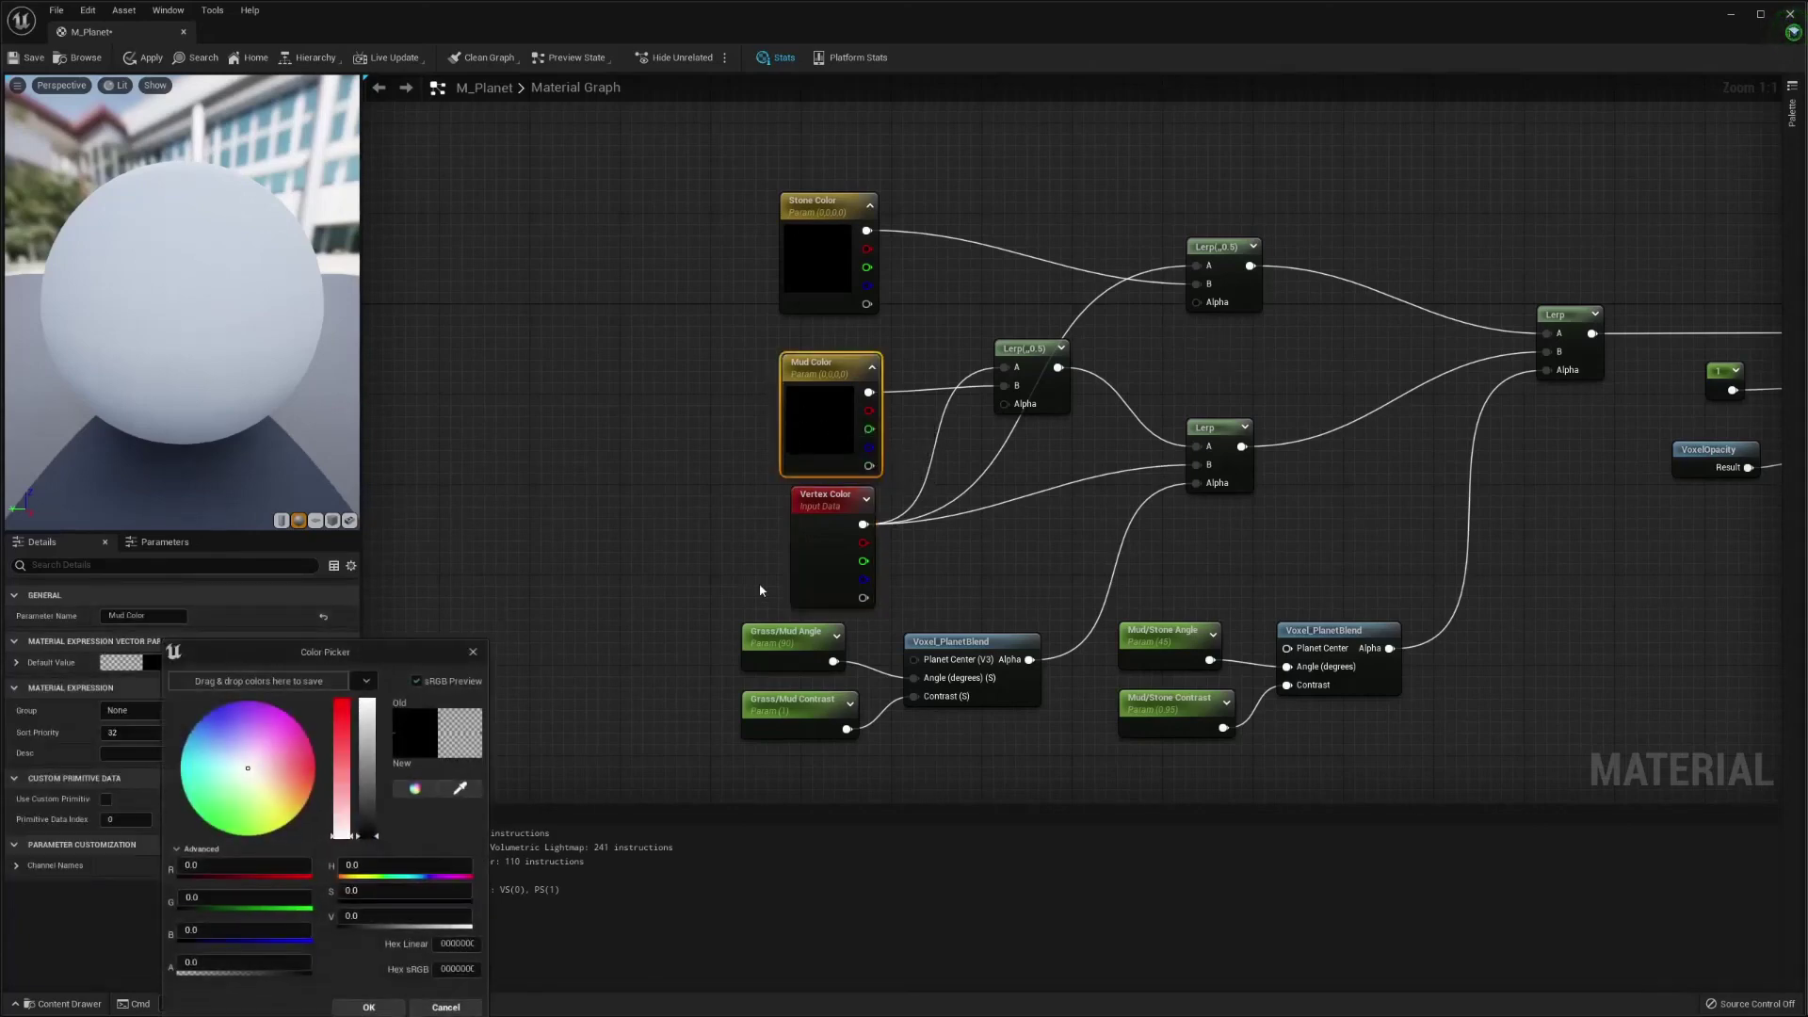
left_click(364, 800)
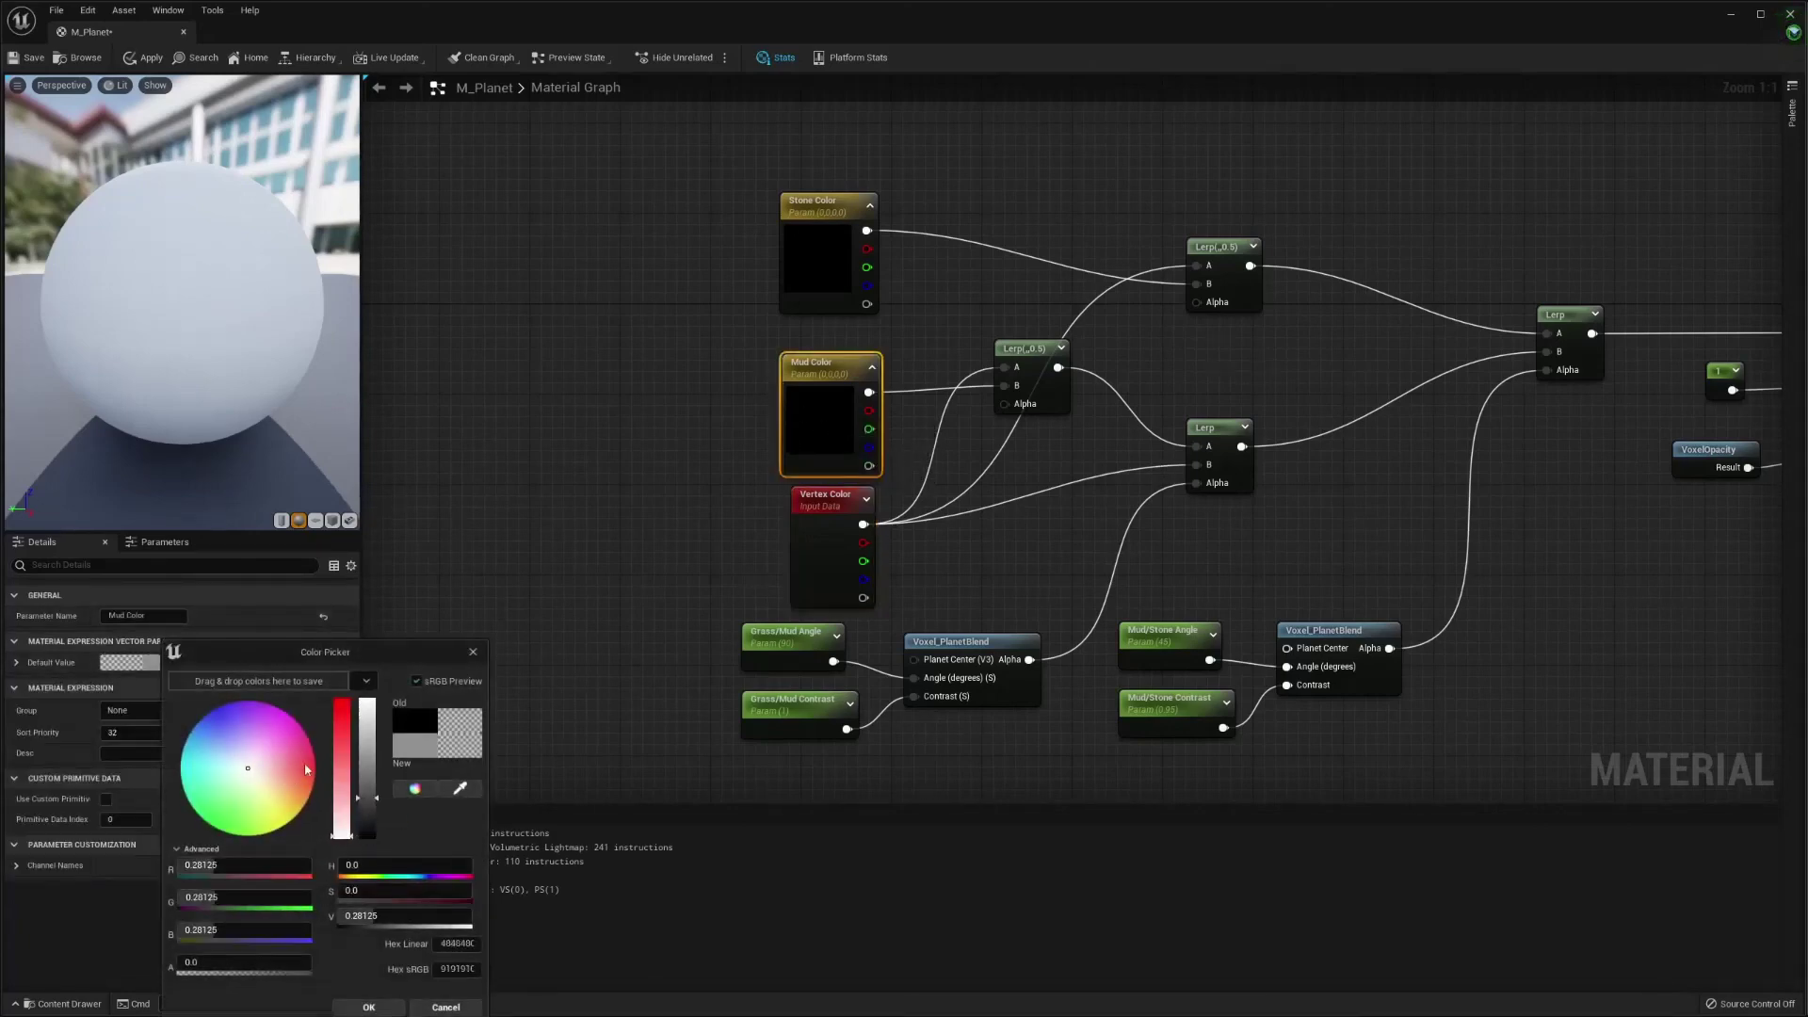
left_click(304, 778)
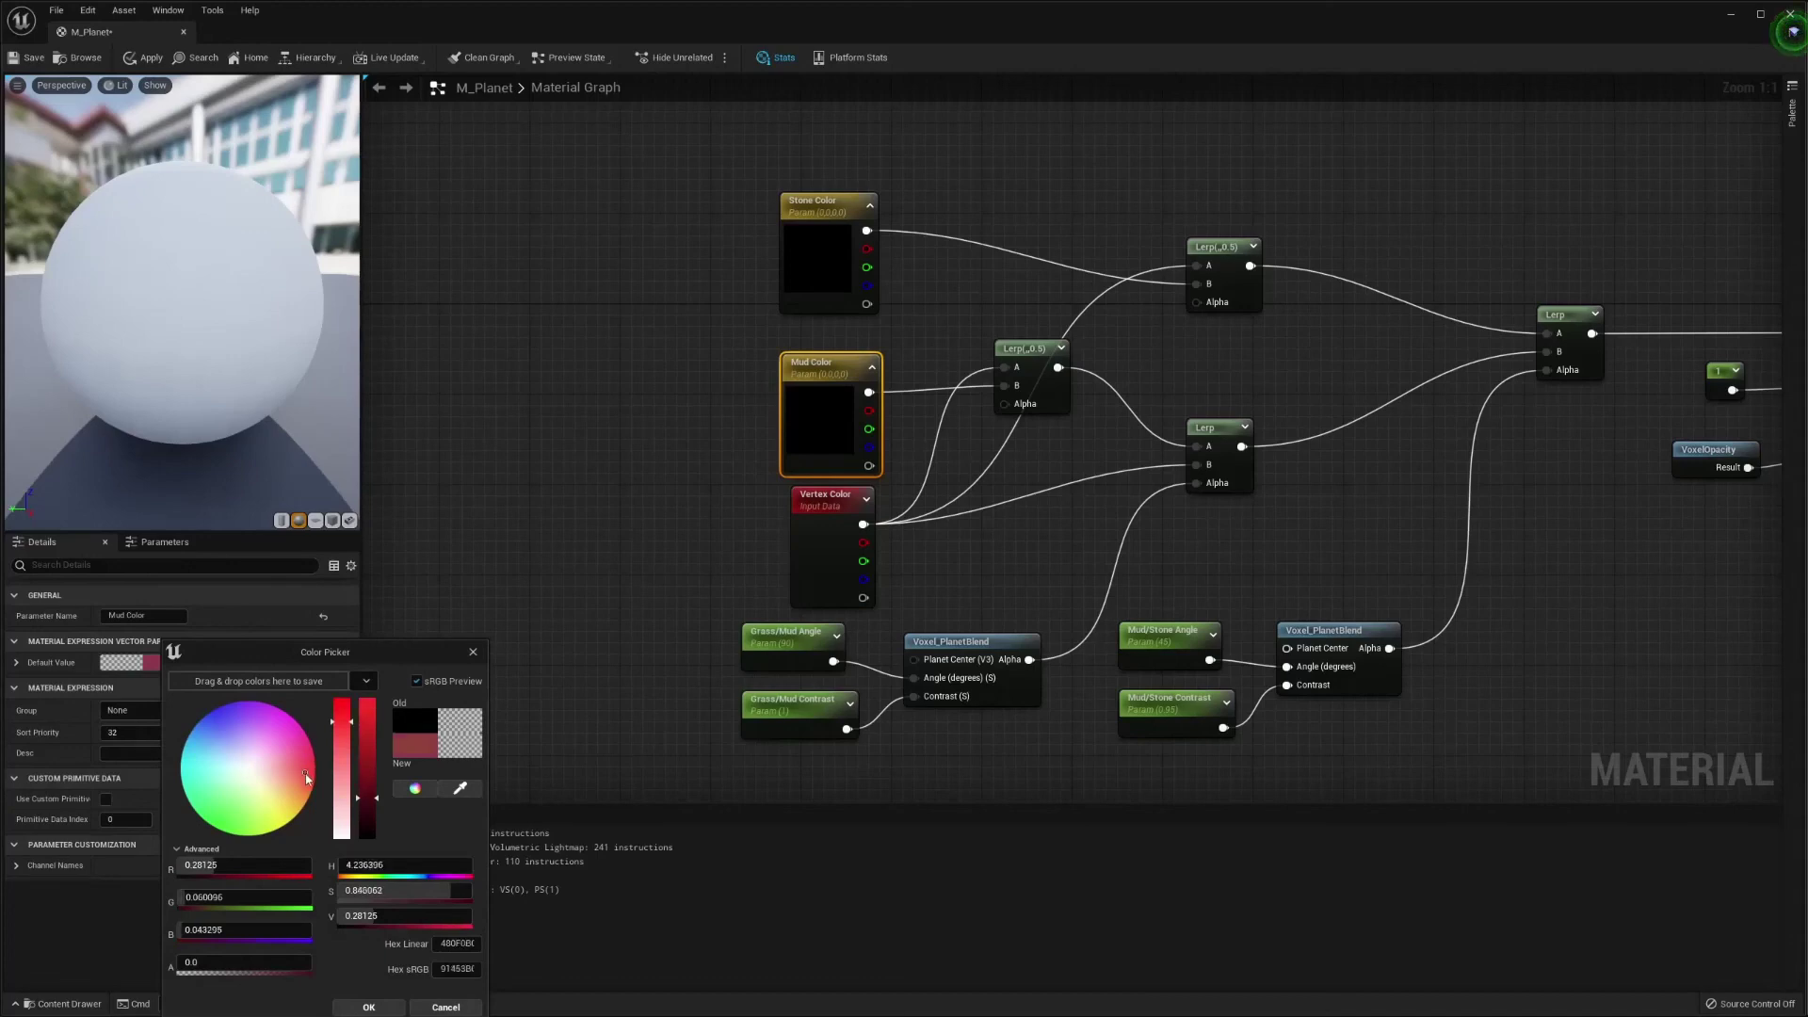
left_click(369, 1007)
- Set the Stone Color parameter's default value to a dark neutral grey and save the M_Planet material
left_click(833, 272)
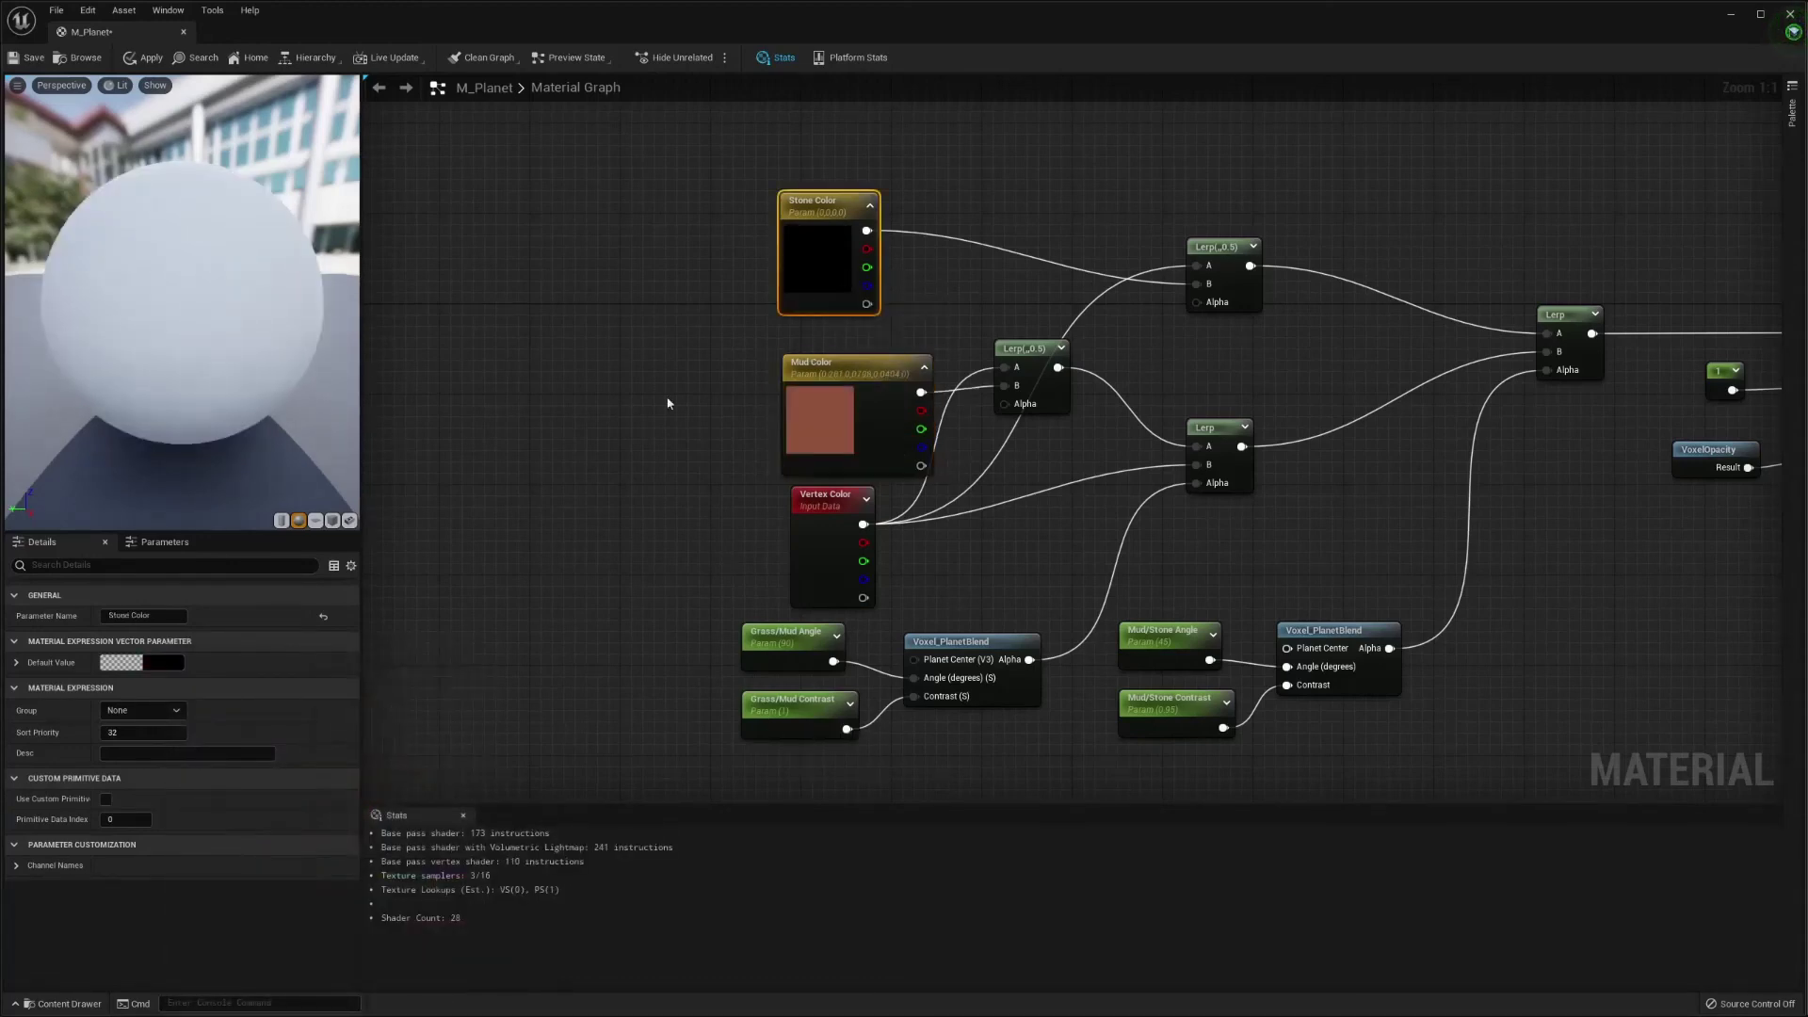
left_click(151, 663)
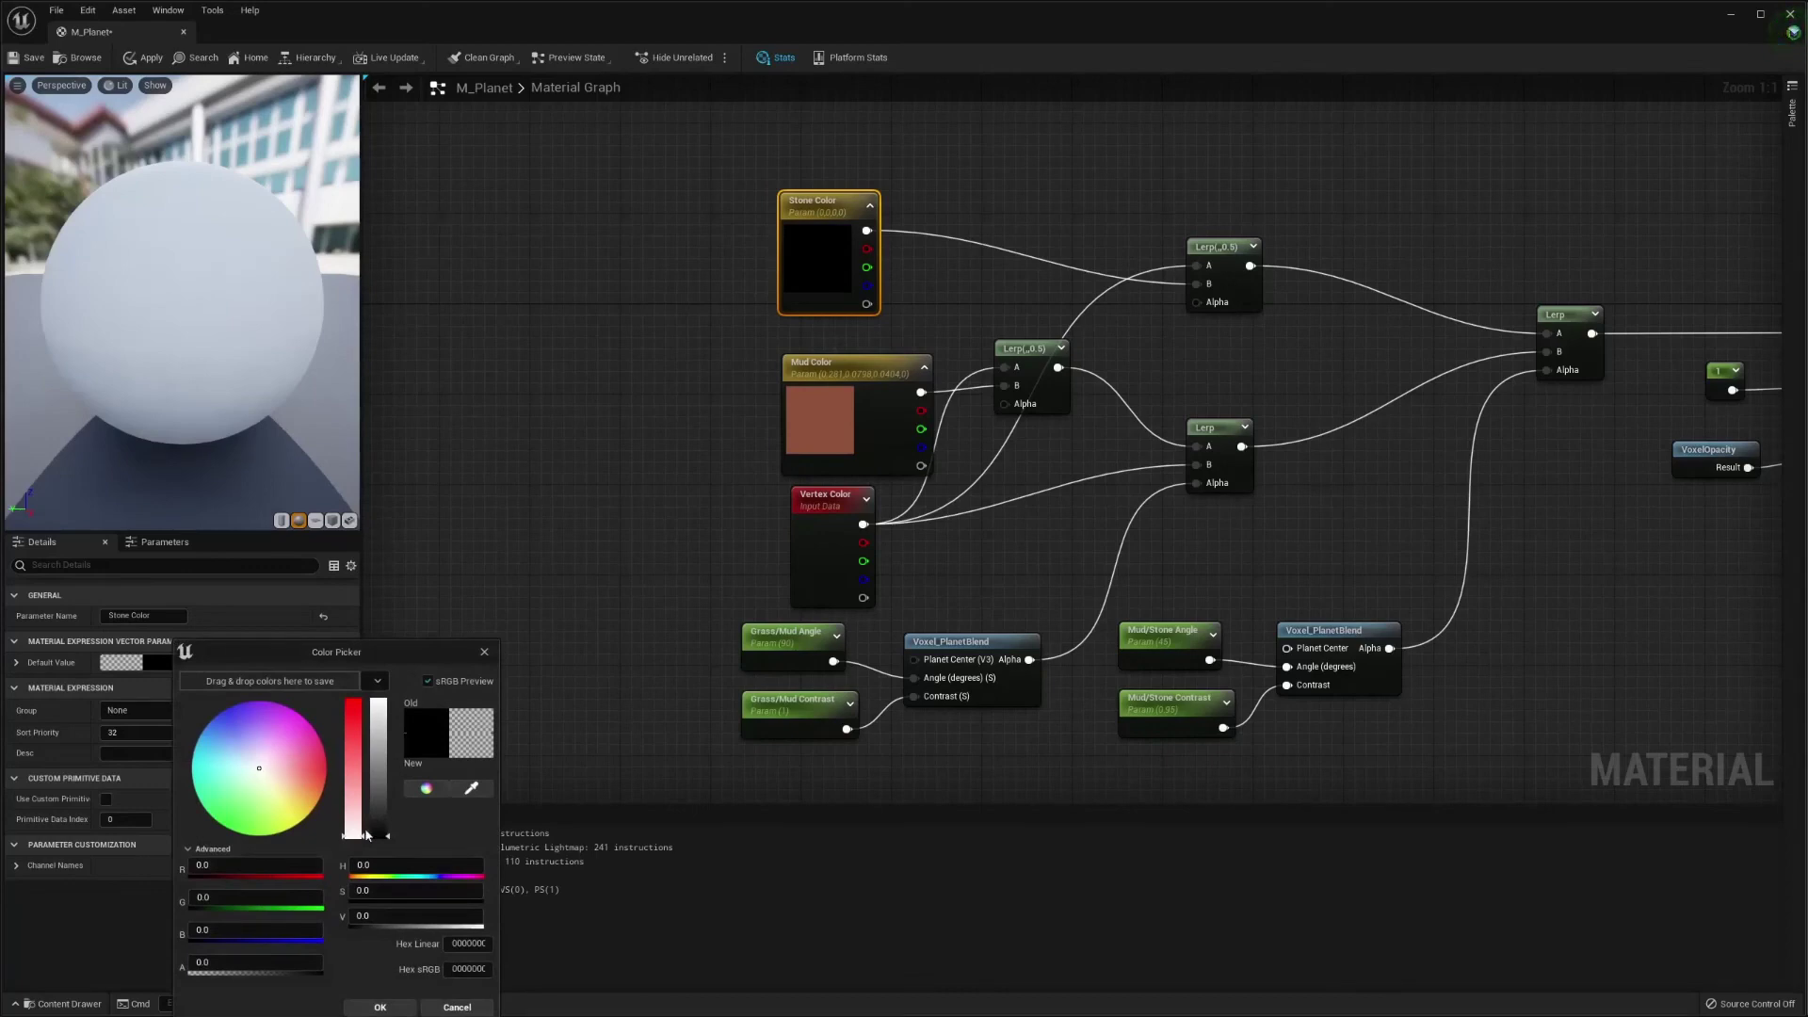
left_click_drag(367, 835, 378, 832)
left_click(381, 1007)
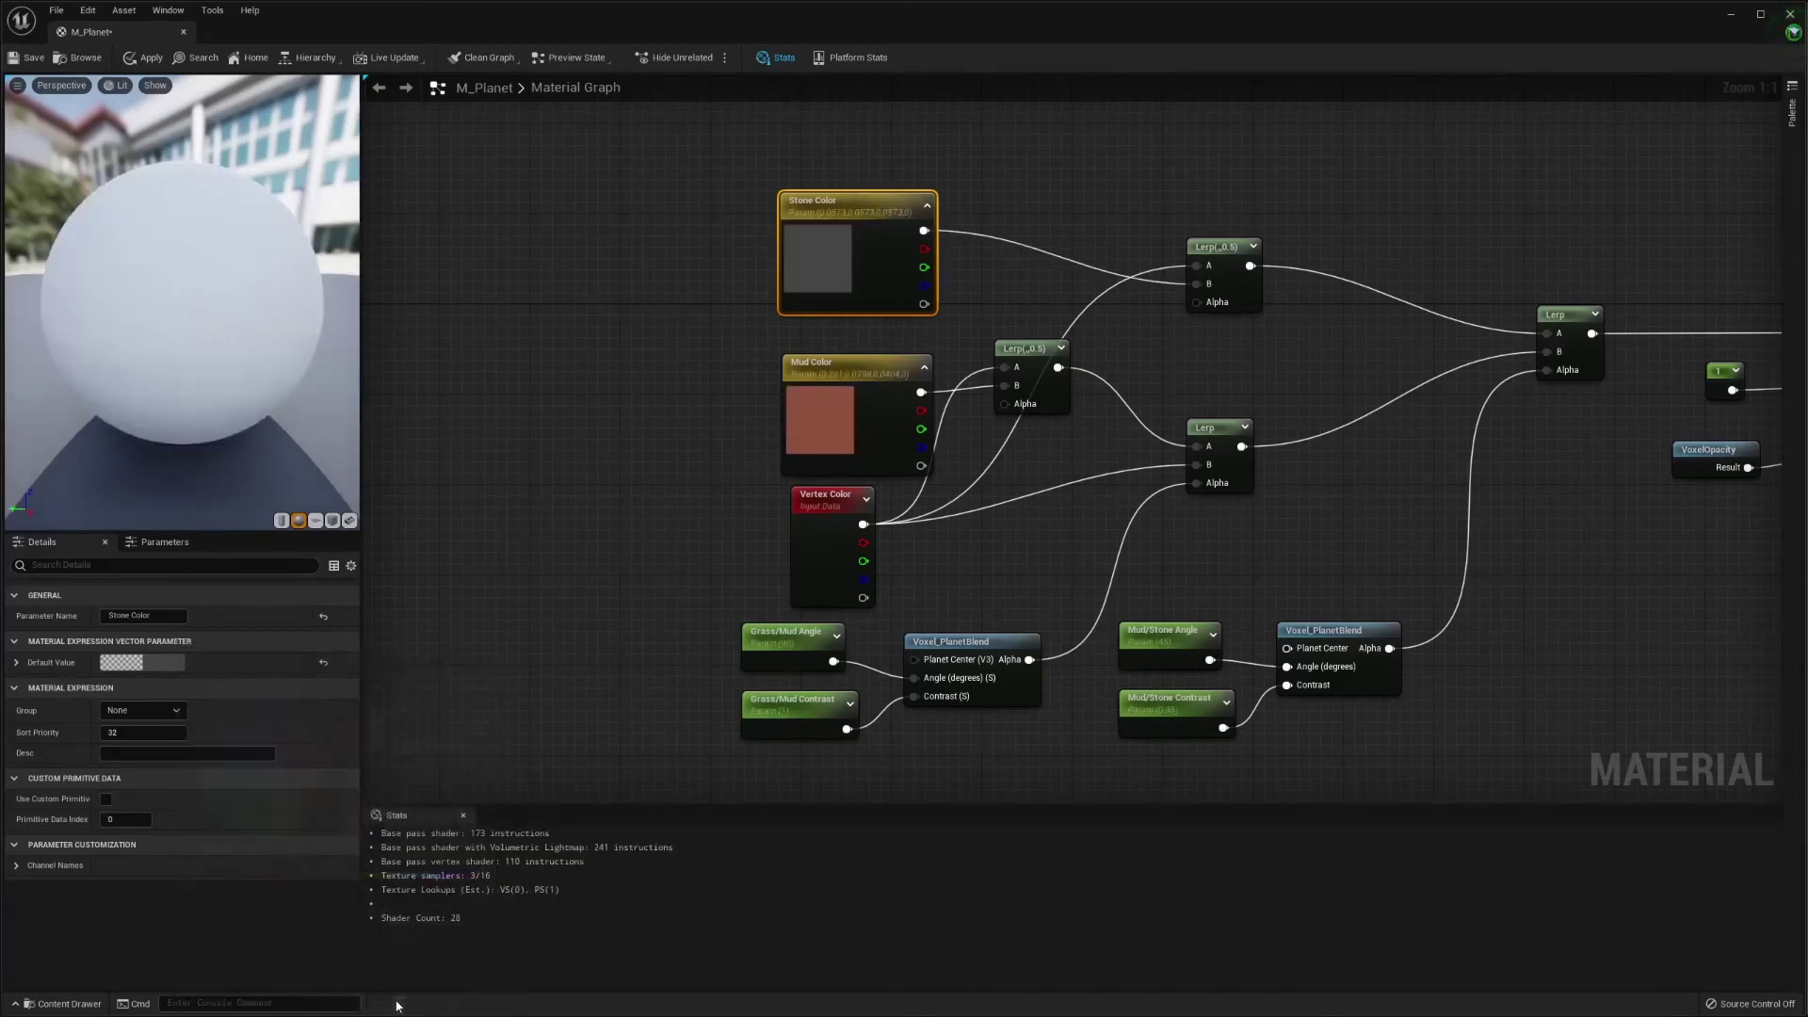
left_click(34, 58)
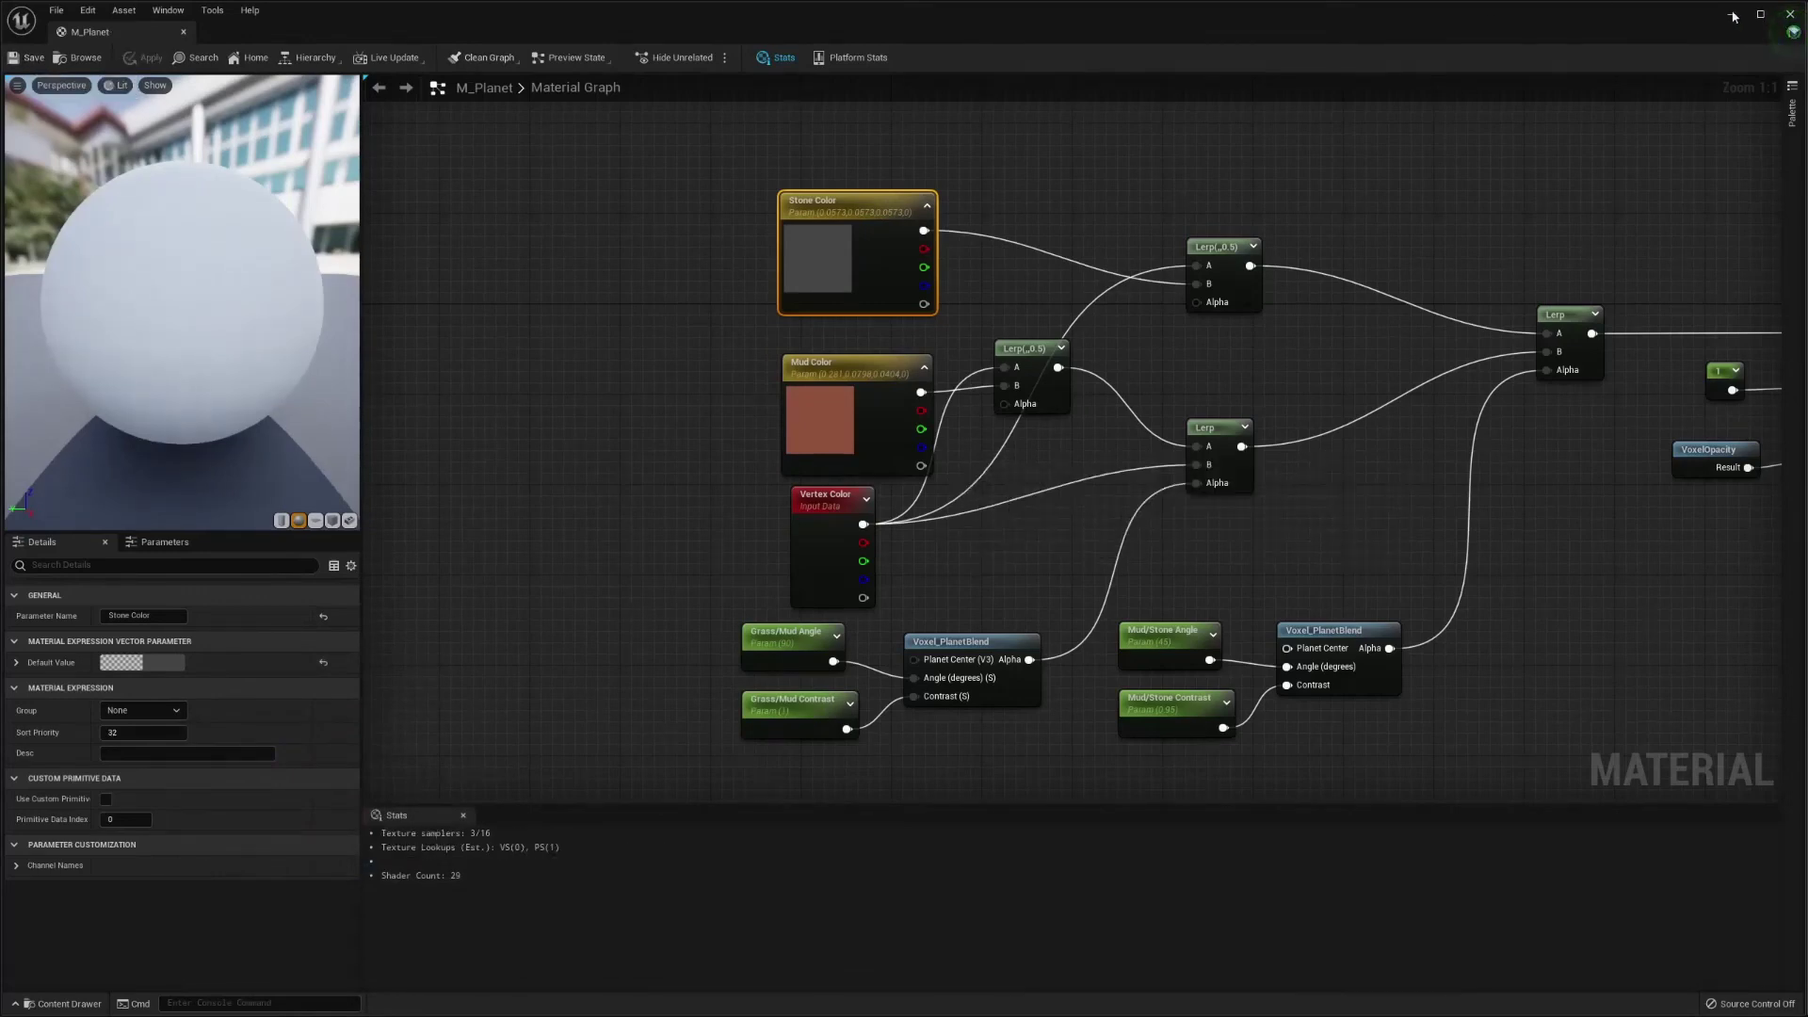
- Return from the material graph to the level editor and discard the pending changes to the M_Voxel_Colors material
left_click(1793, 14)
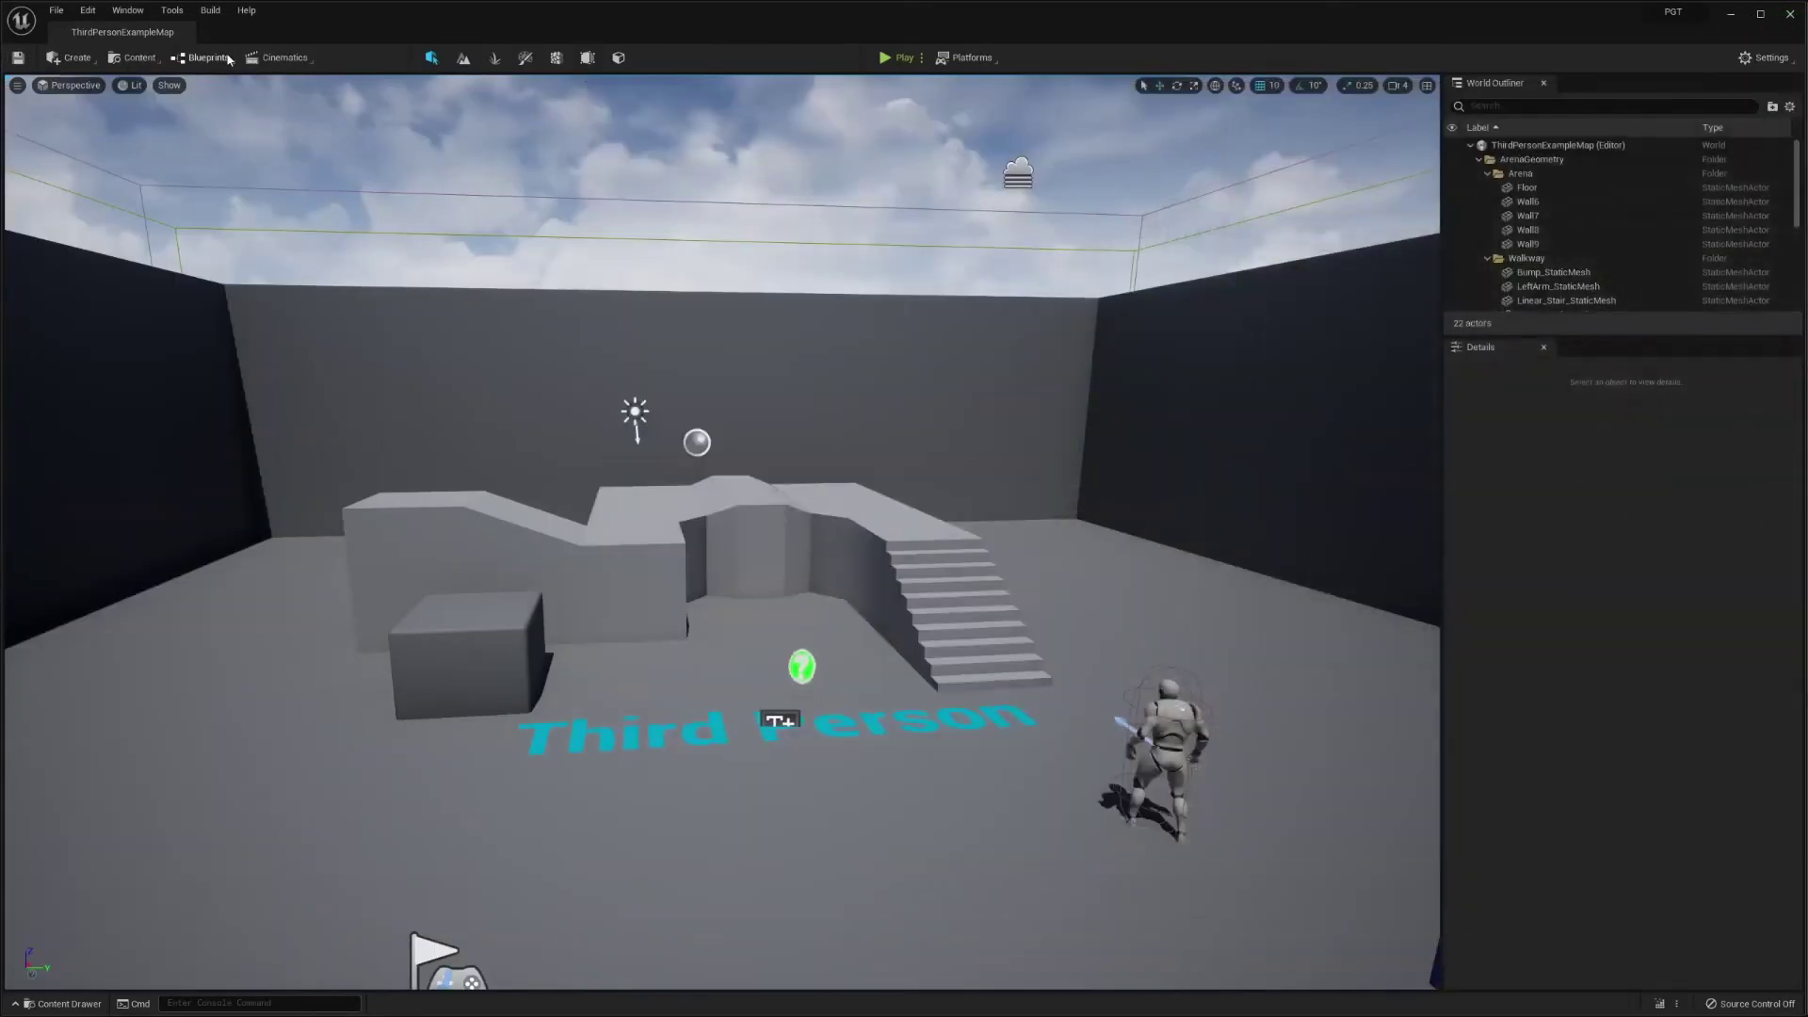
left_click(57, 11)
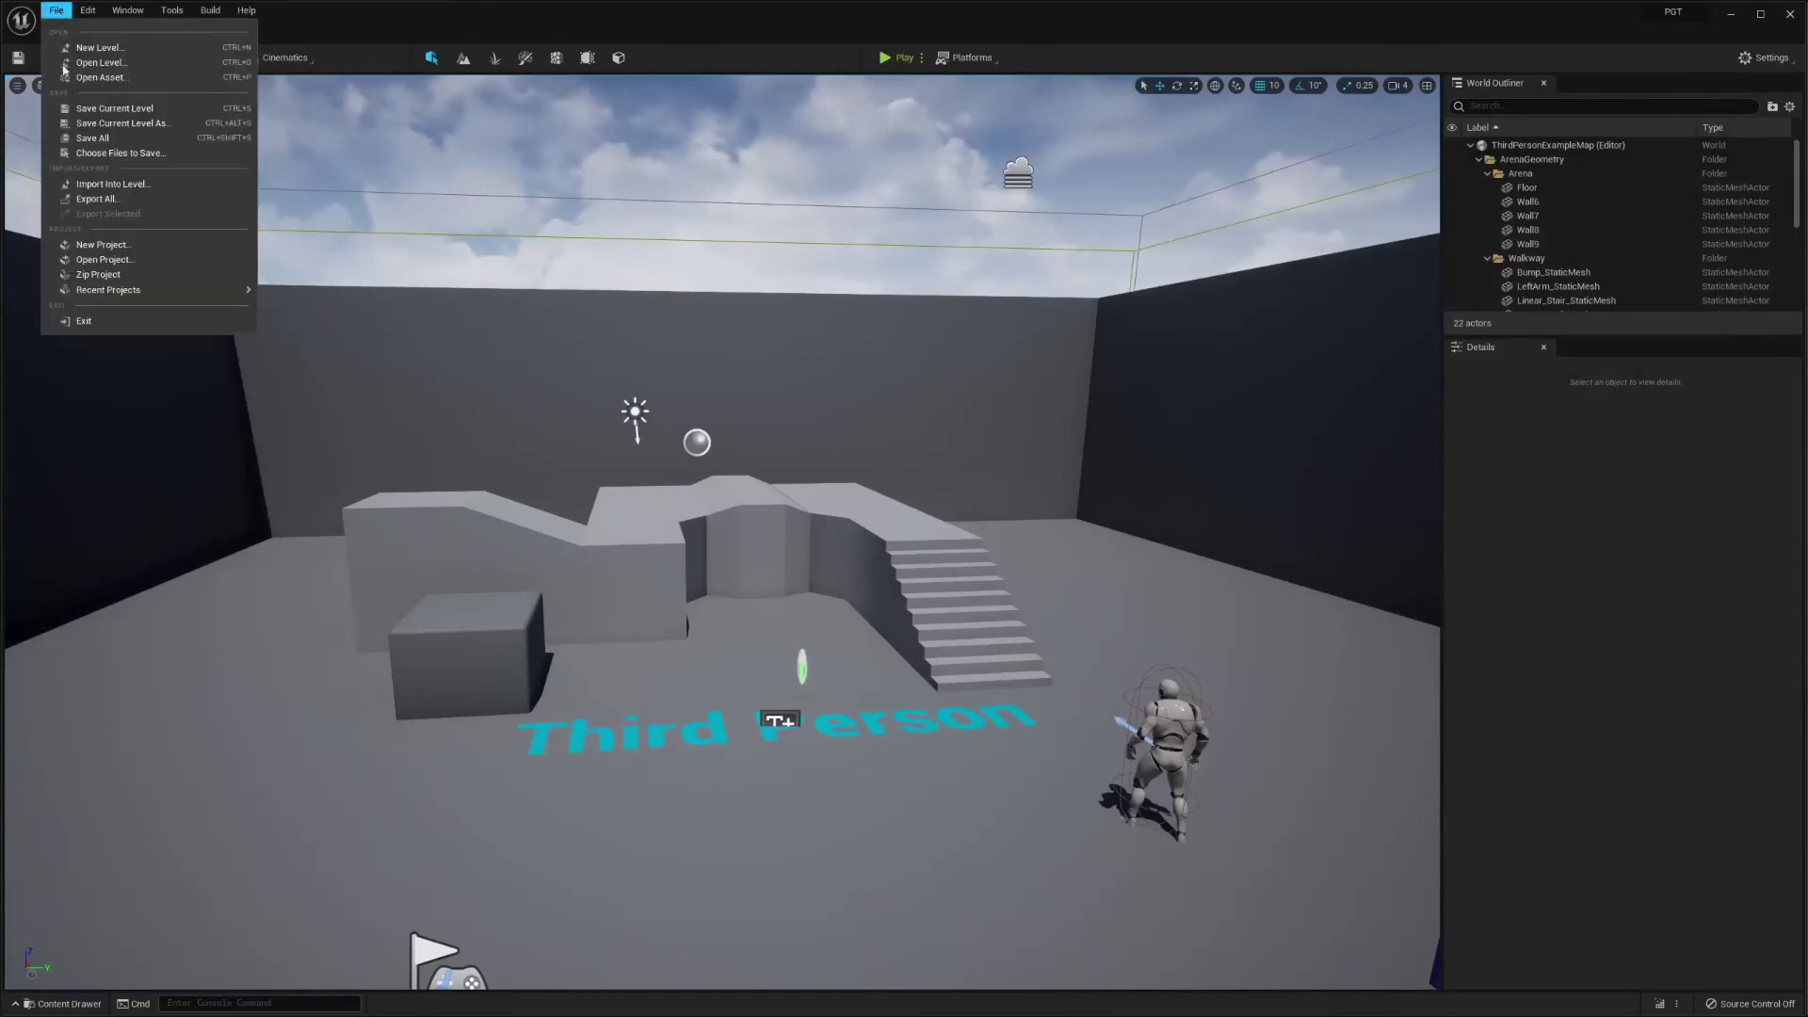
left_click(113, 132)
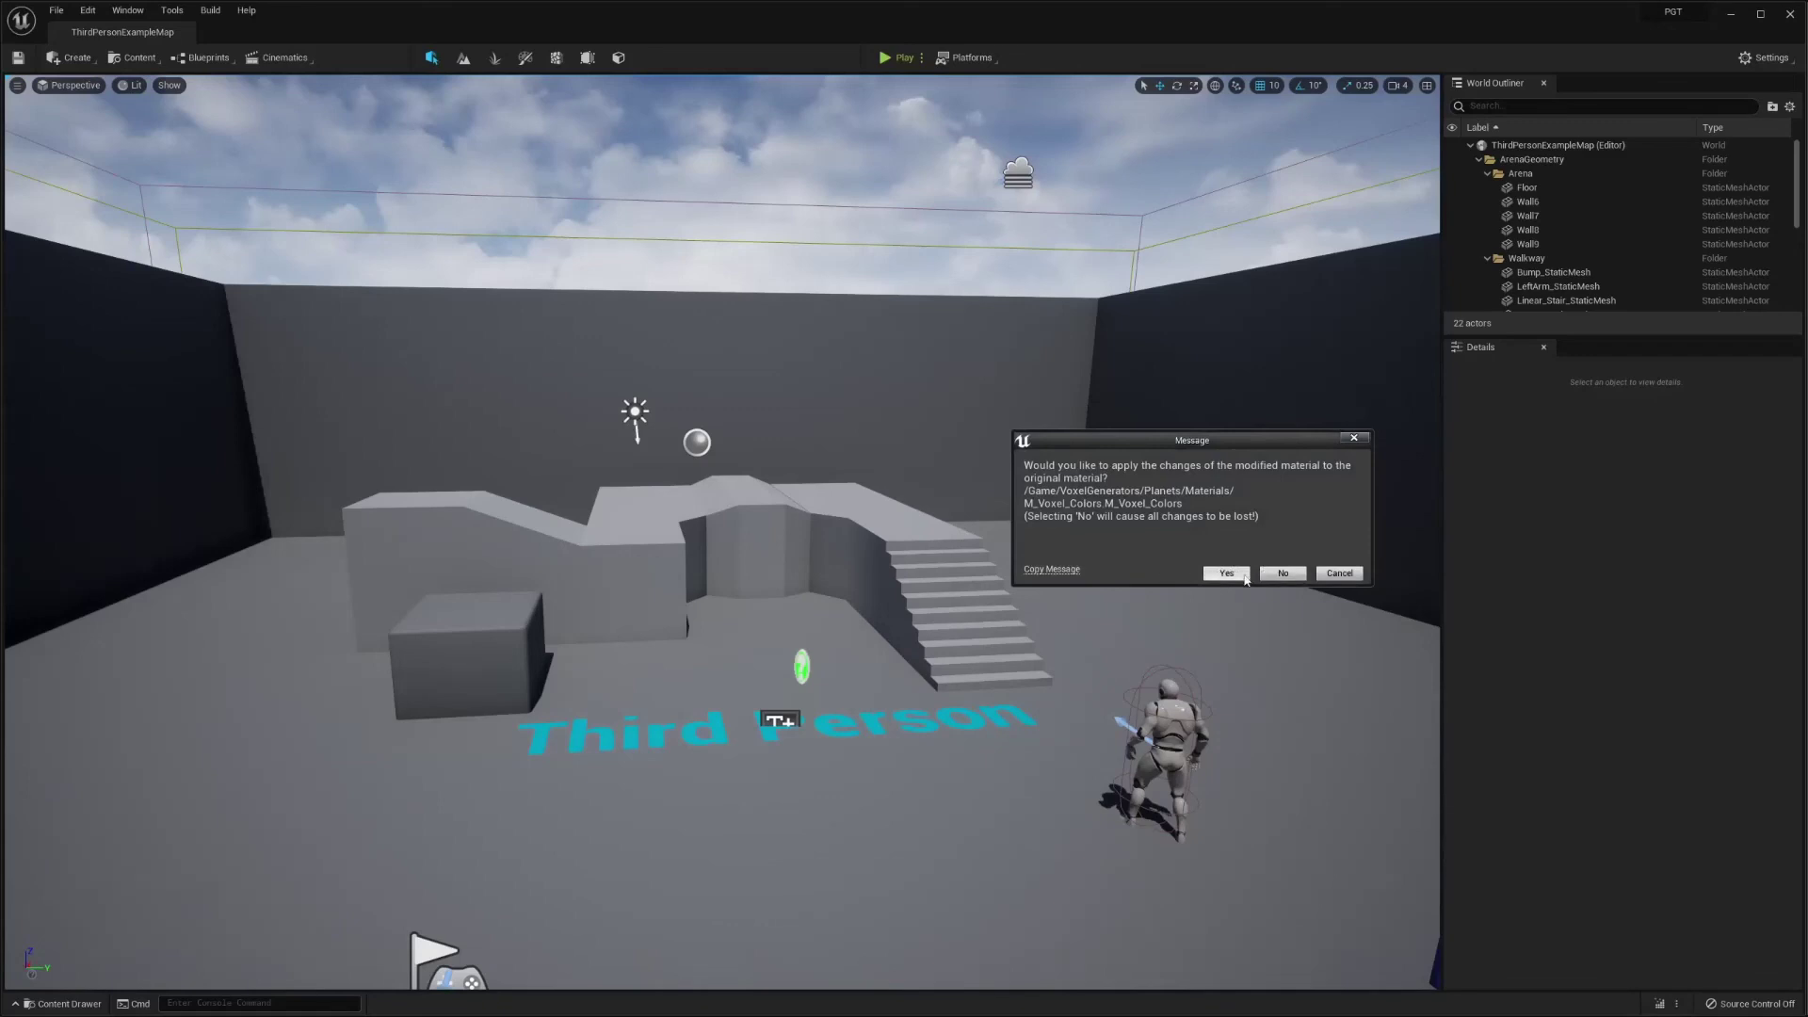
left_click(1281, 575)
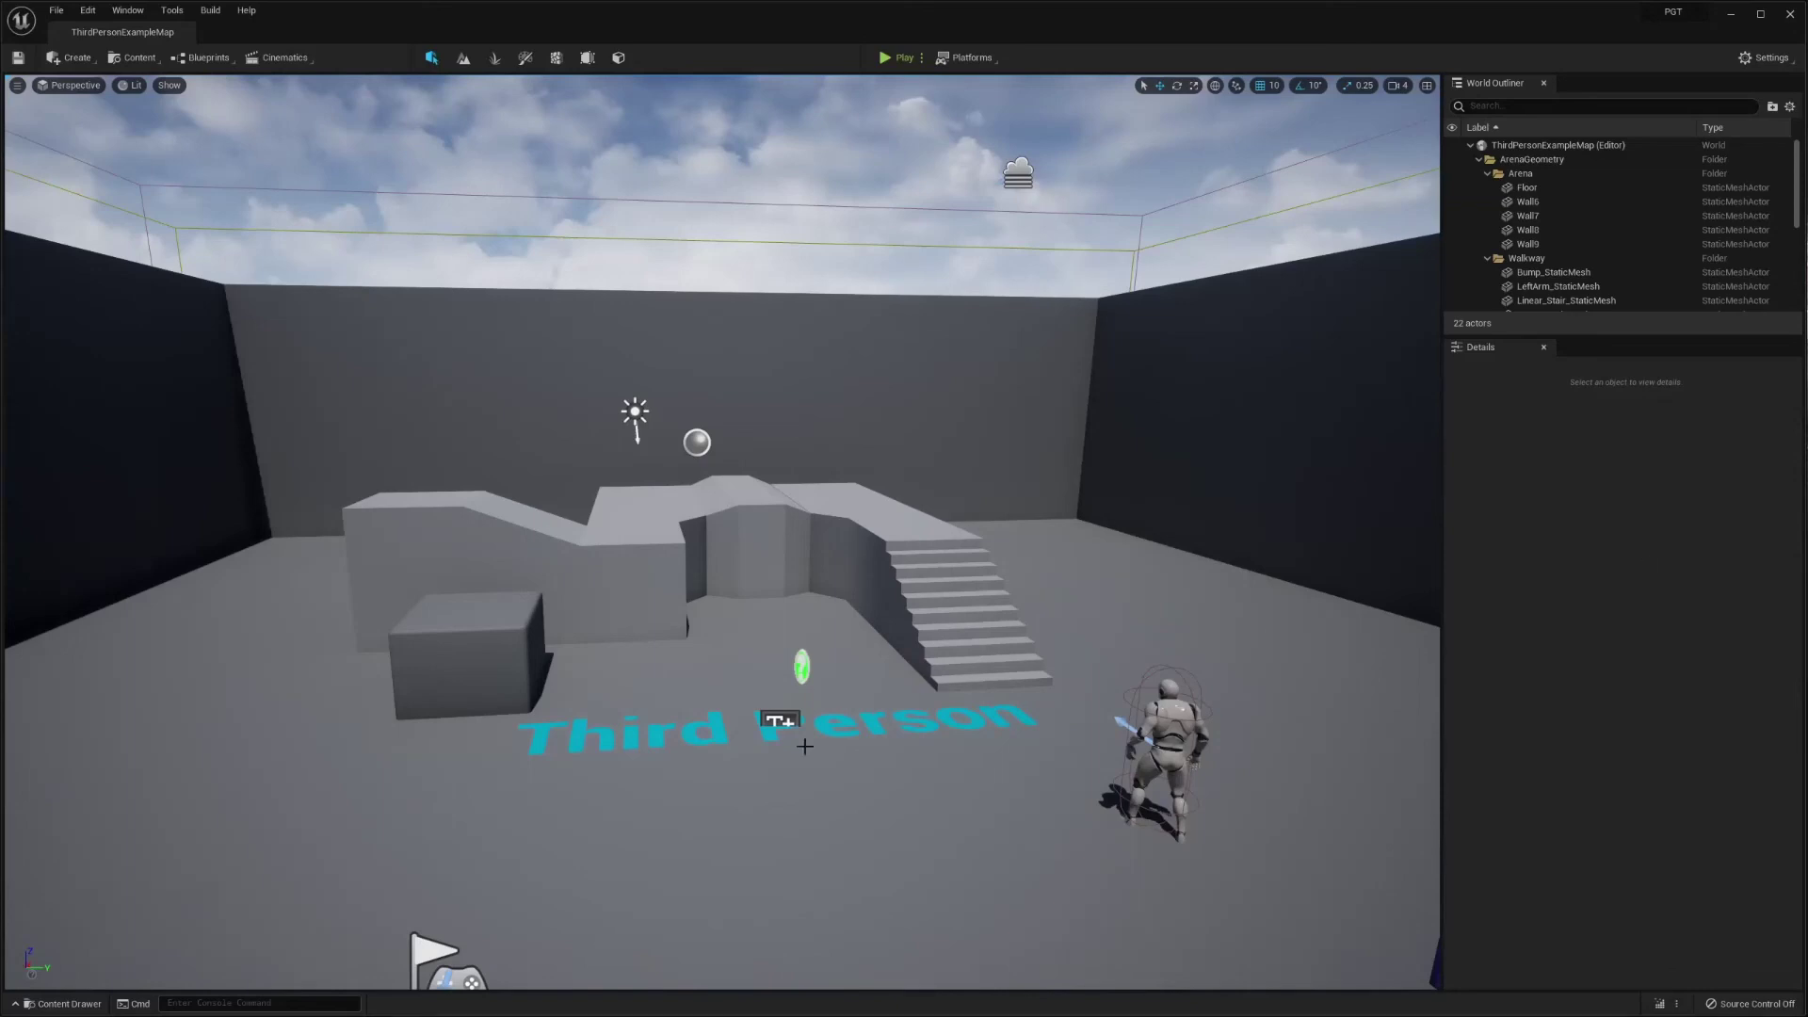
- Create a material instance named M_Planet_Inst from the M_Planet material in the VoxelPlanet folder
left_click(62, 1004)
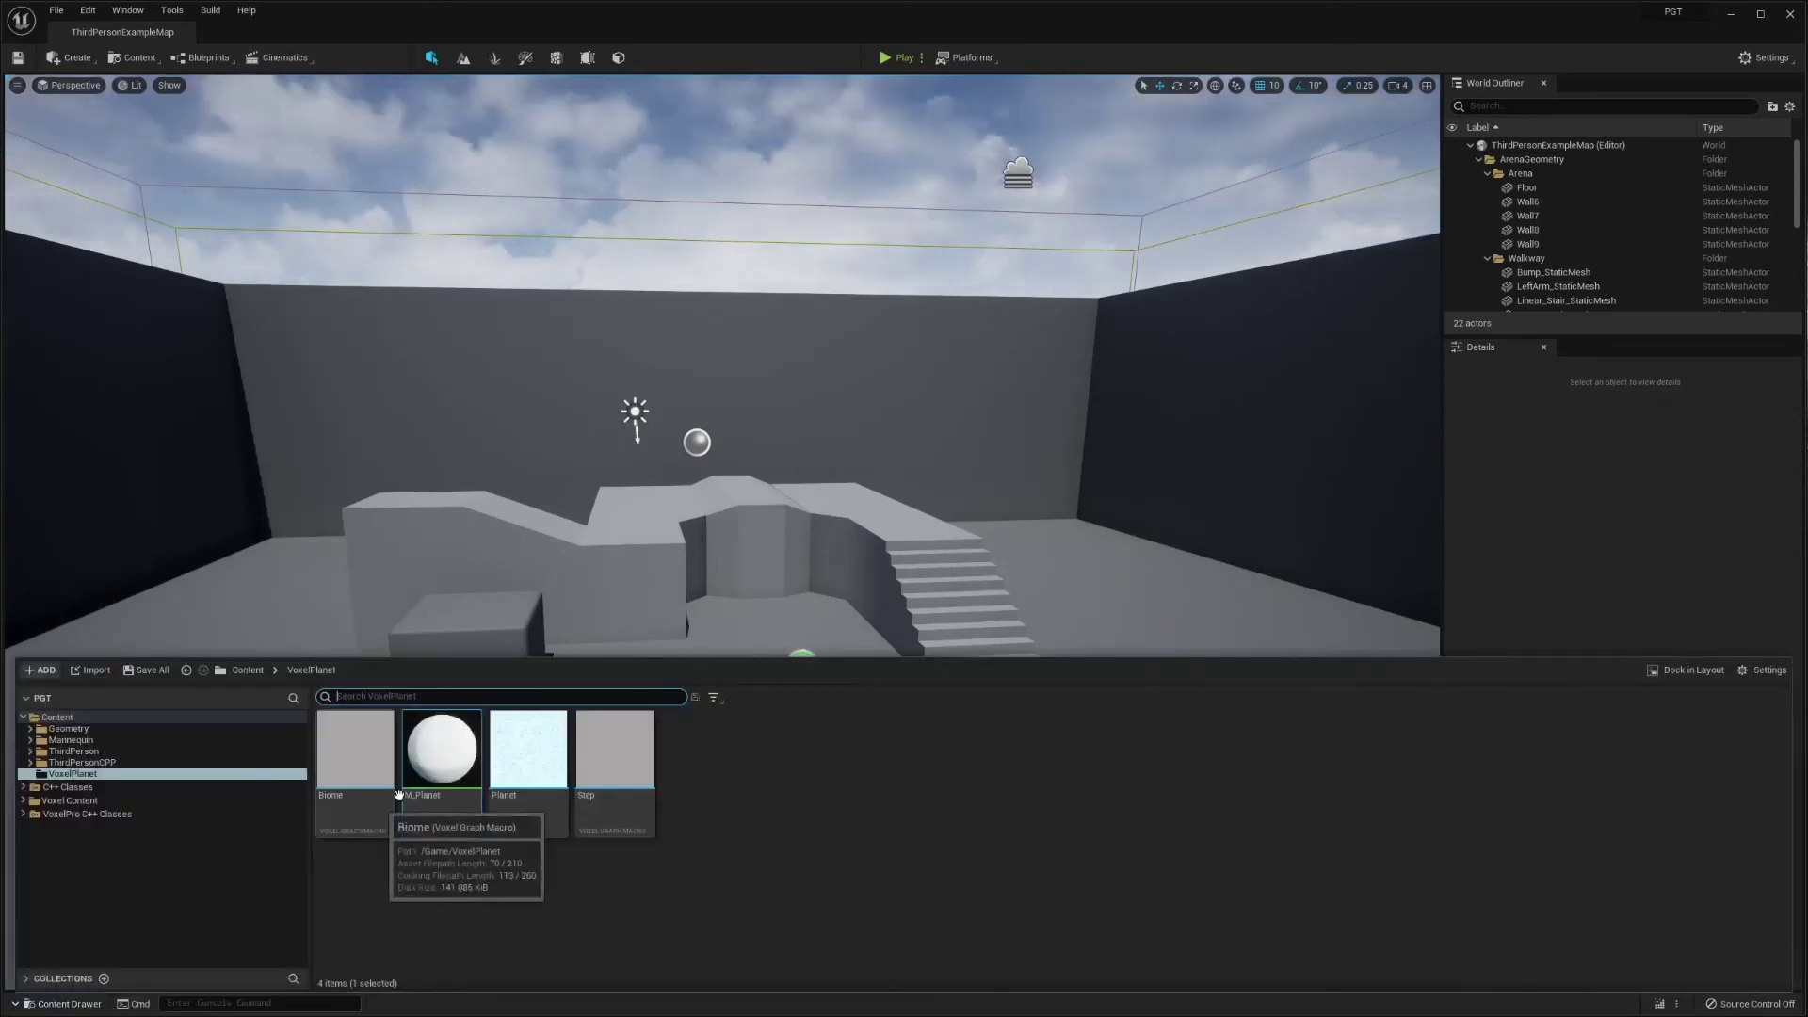
right_click(467, 781)
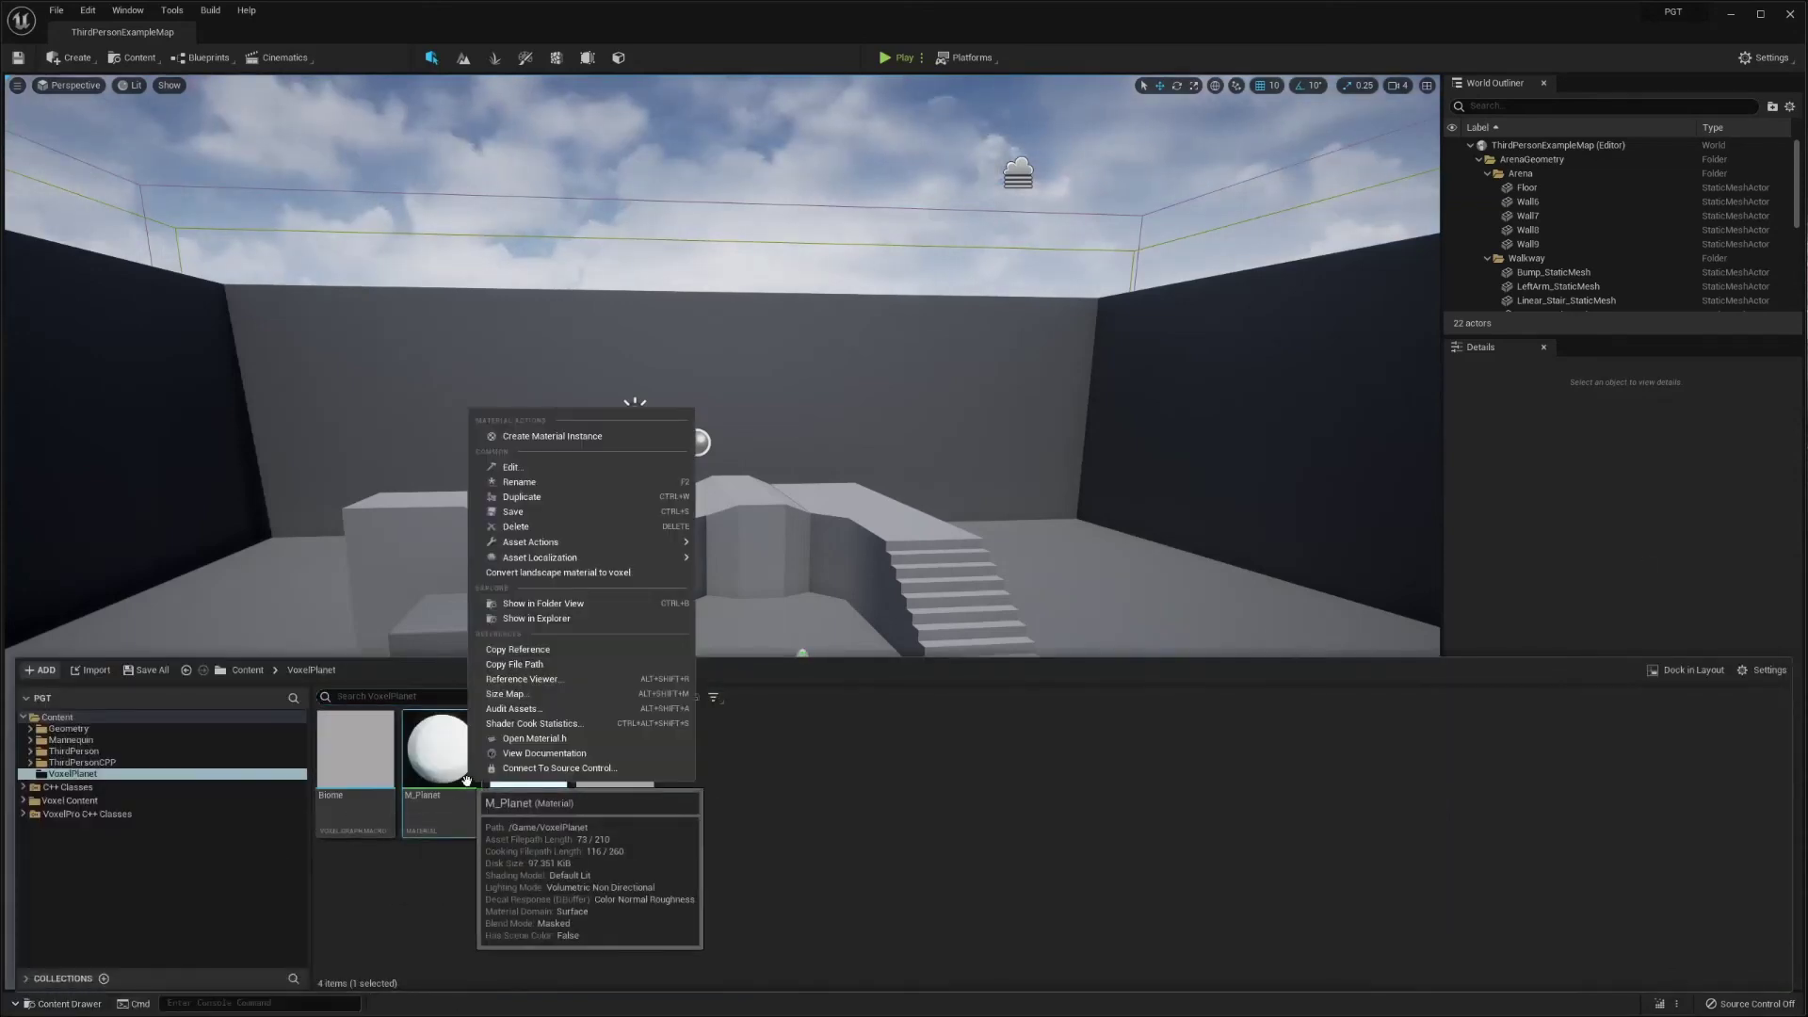
left_click(565, 430)
key("Return")
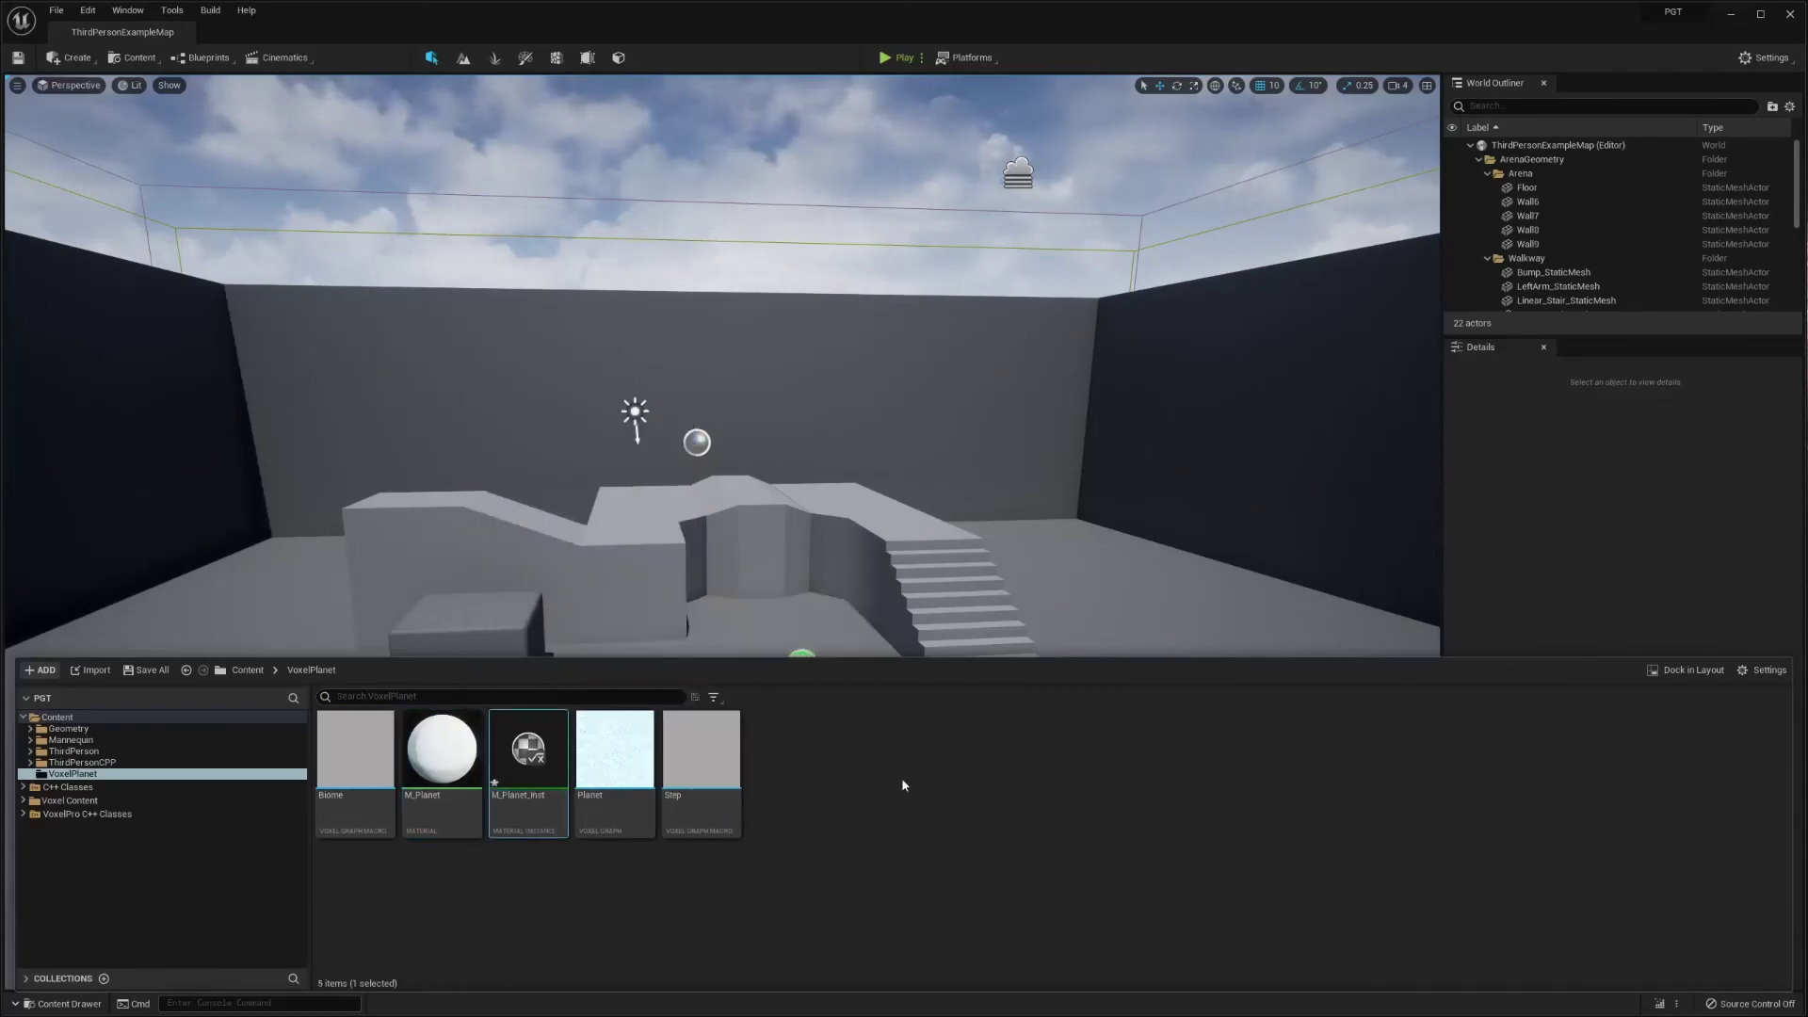
- Open M_Planet_Inst to review its angle, contrast and color parameters, and return to the level editor
double_click(515, 770)
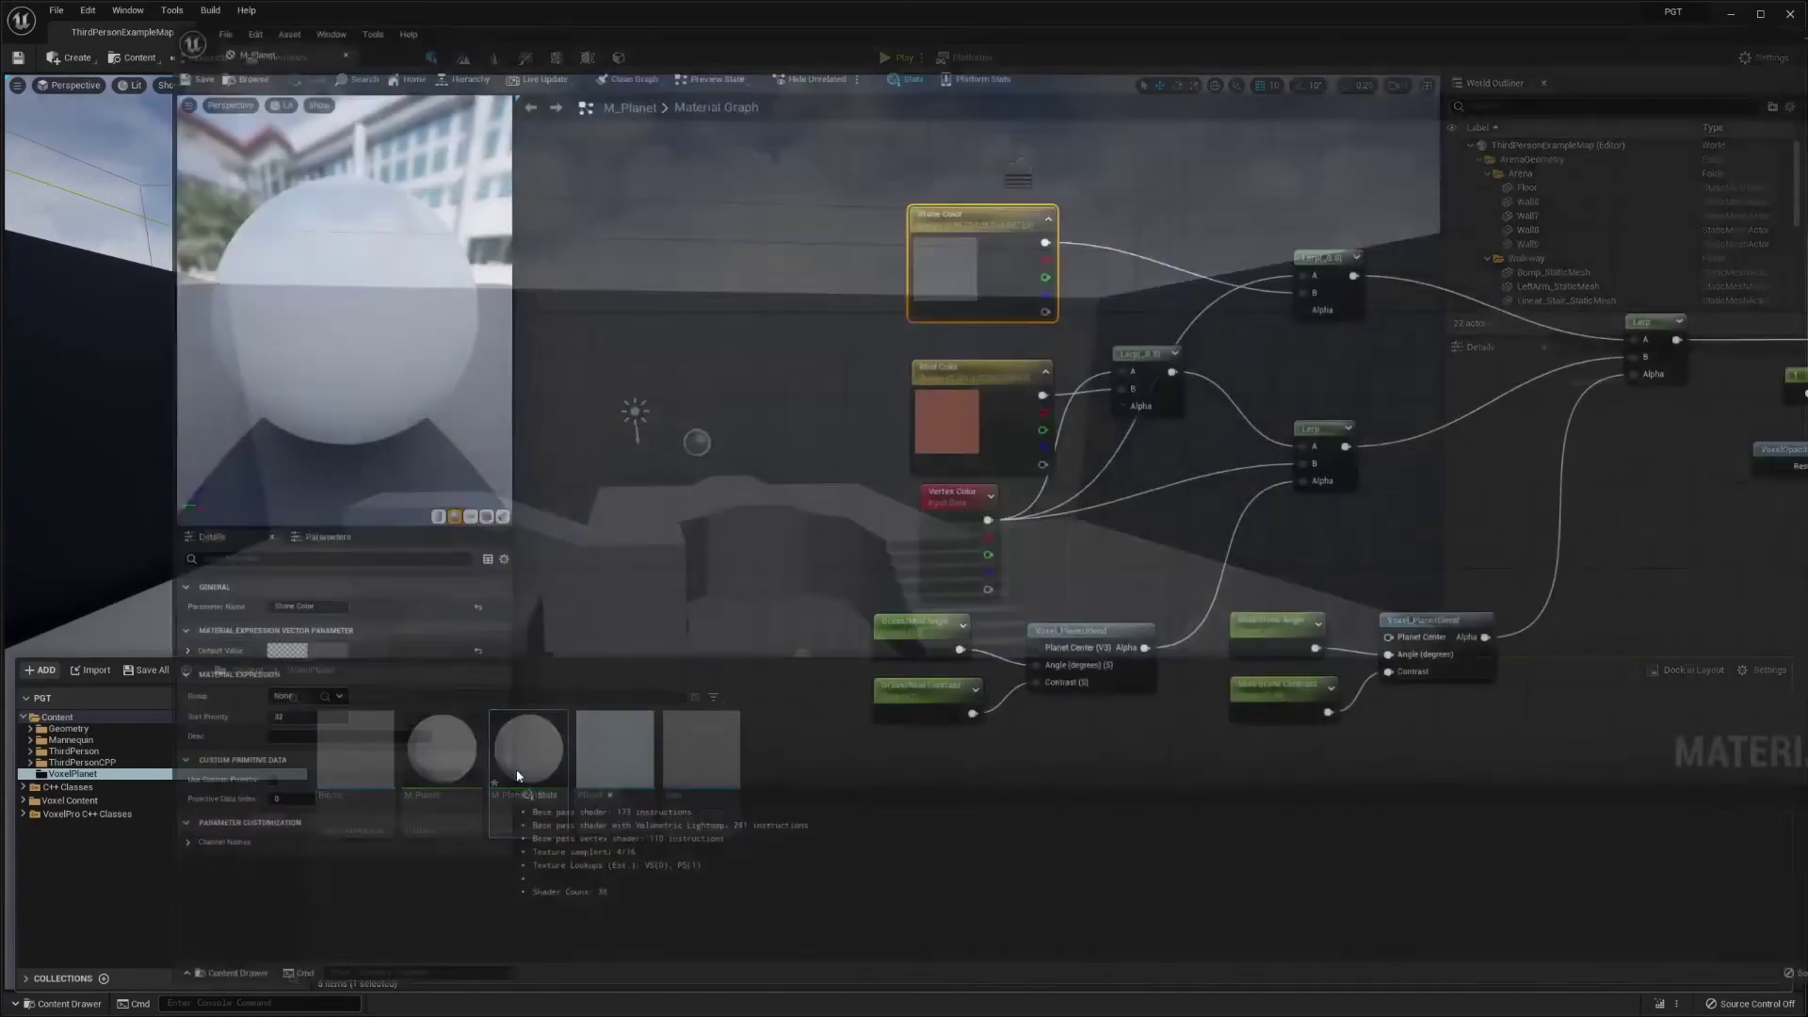
scroll(715, 452, "down", 5)
scroll(901, 392, "up", 3)
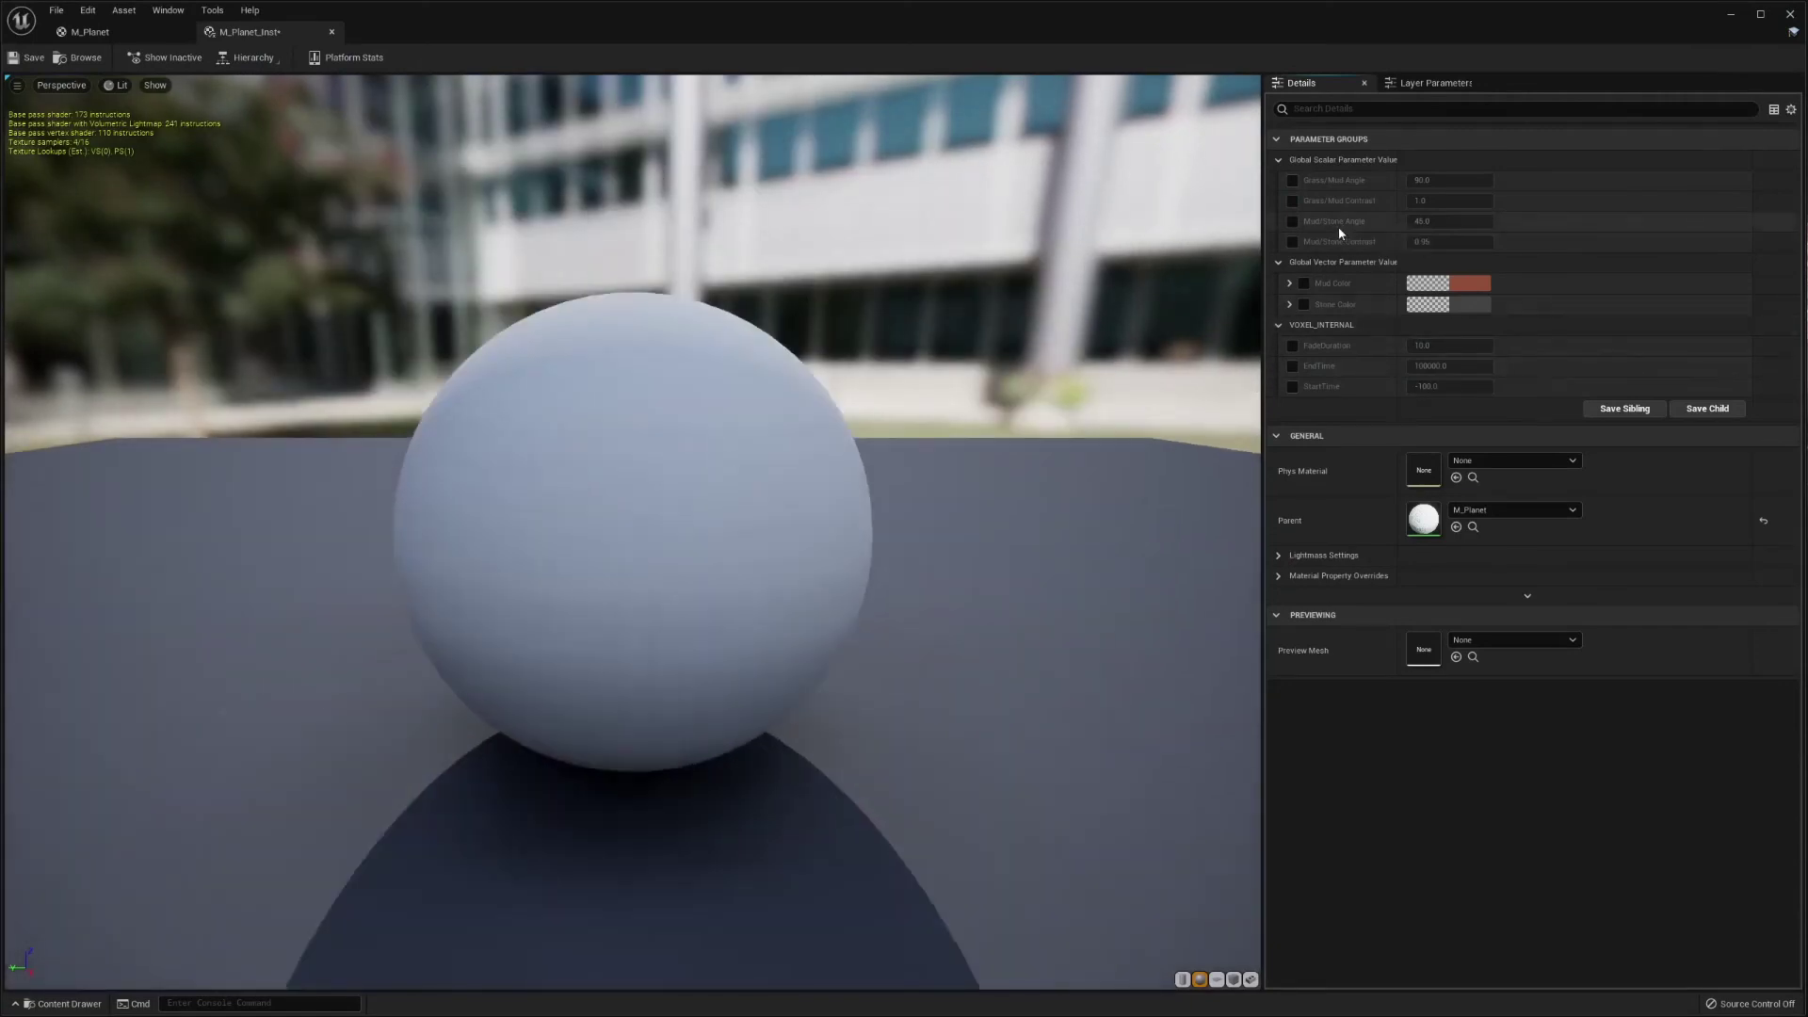
left_click(1731, 15)
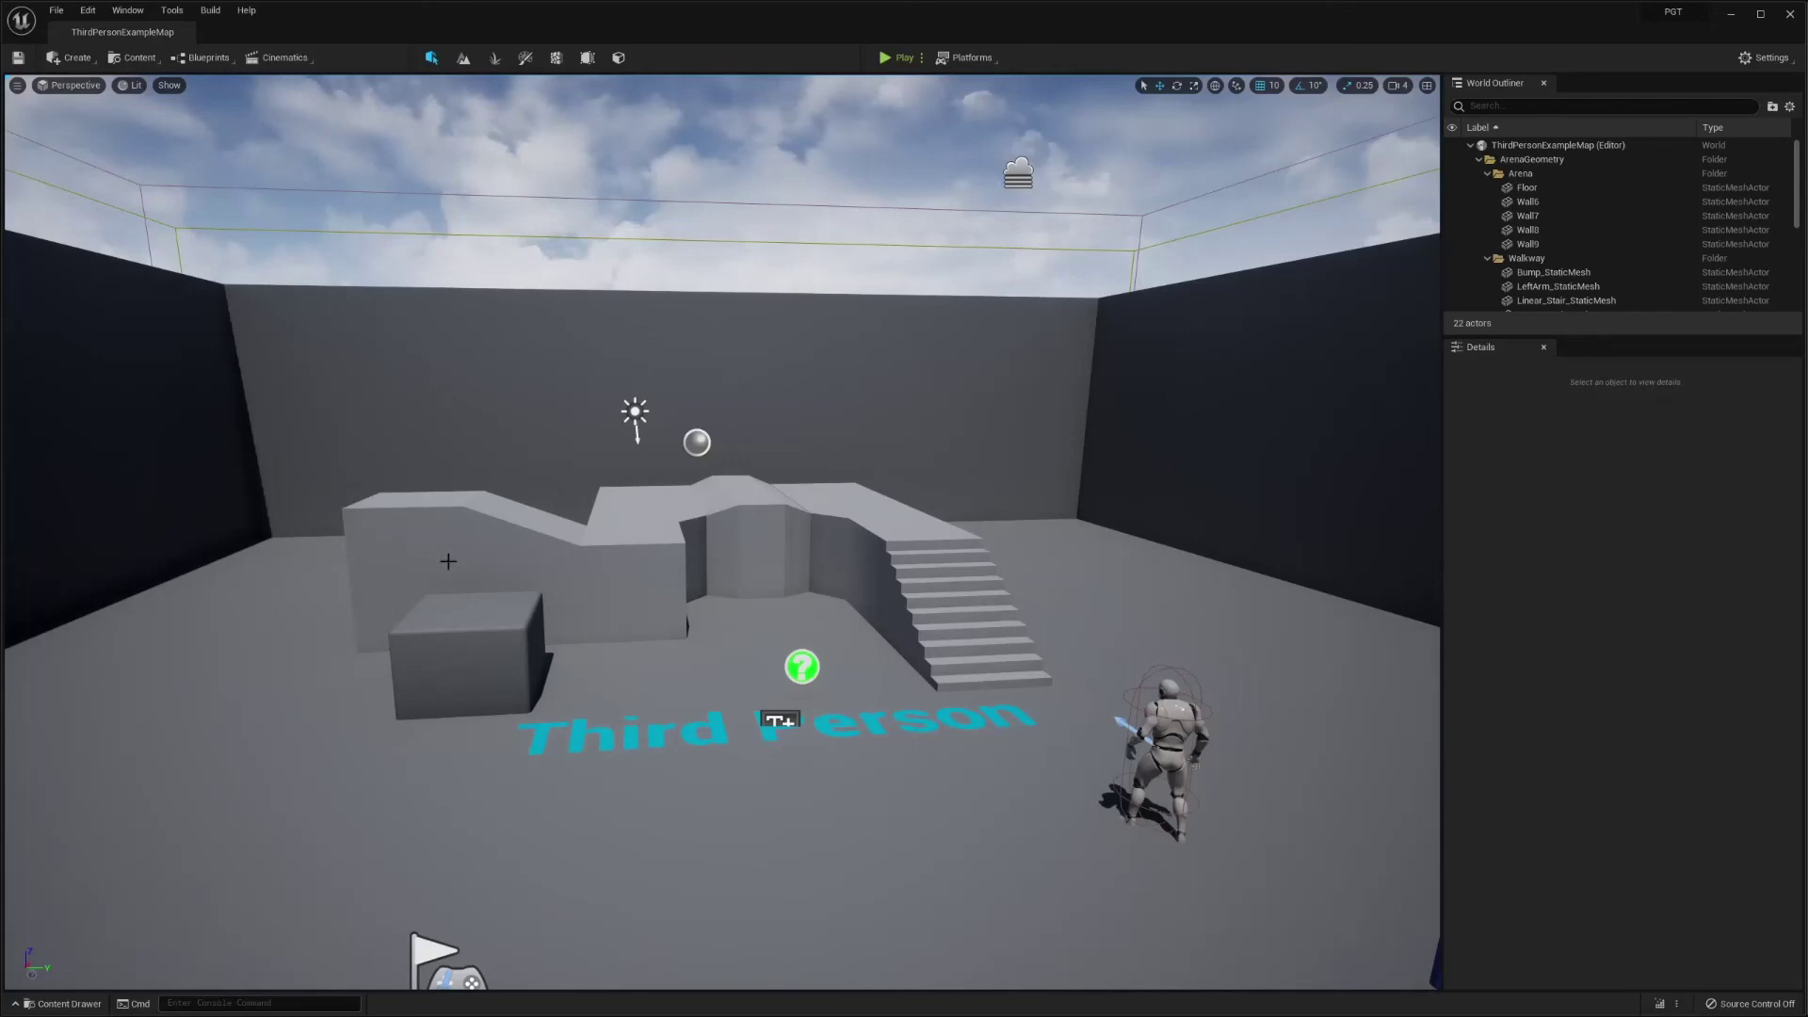
- Add a Voxel World actor to the level above the arena
key("s")
right_click_drag(723, 532, 836, 624)
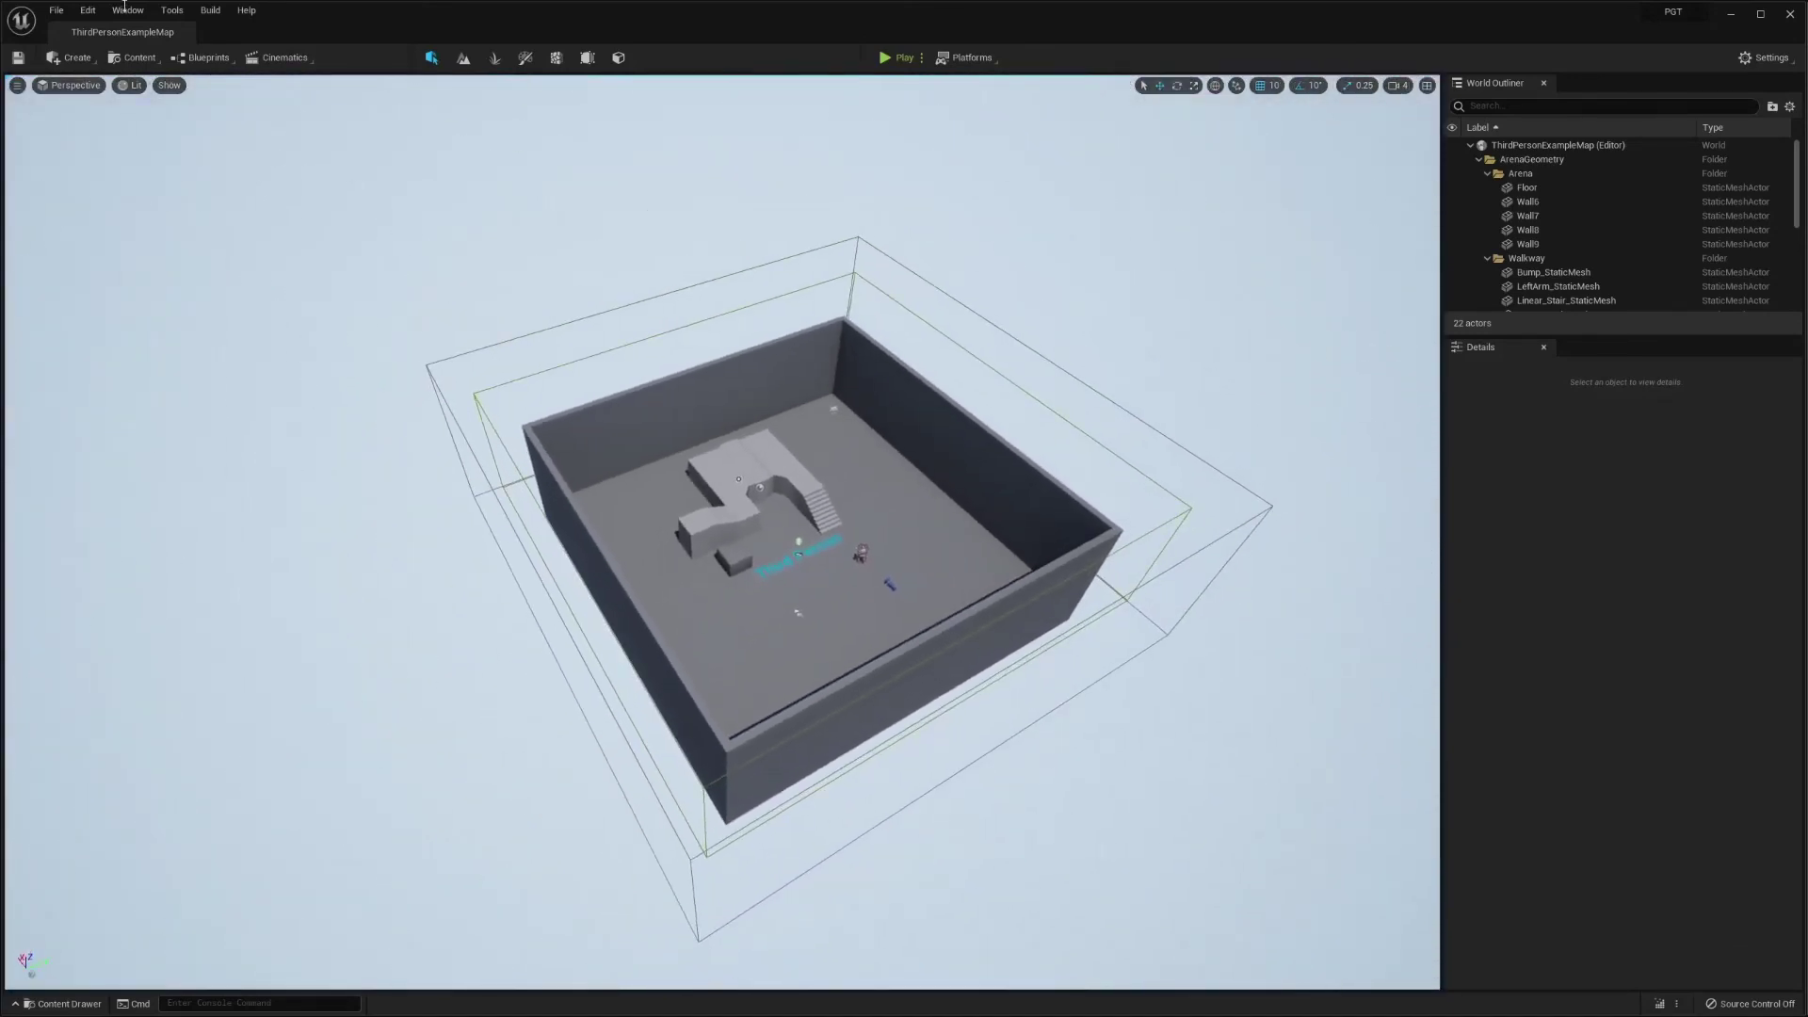
left_click(84, 64)
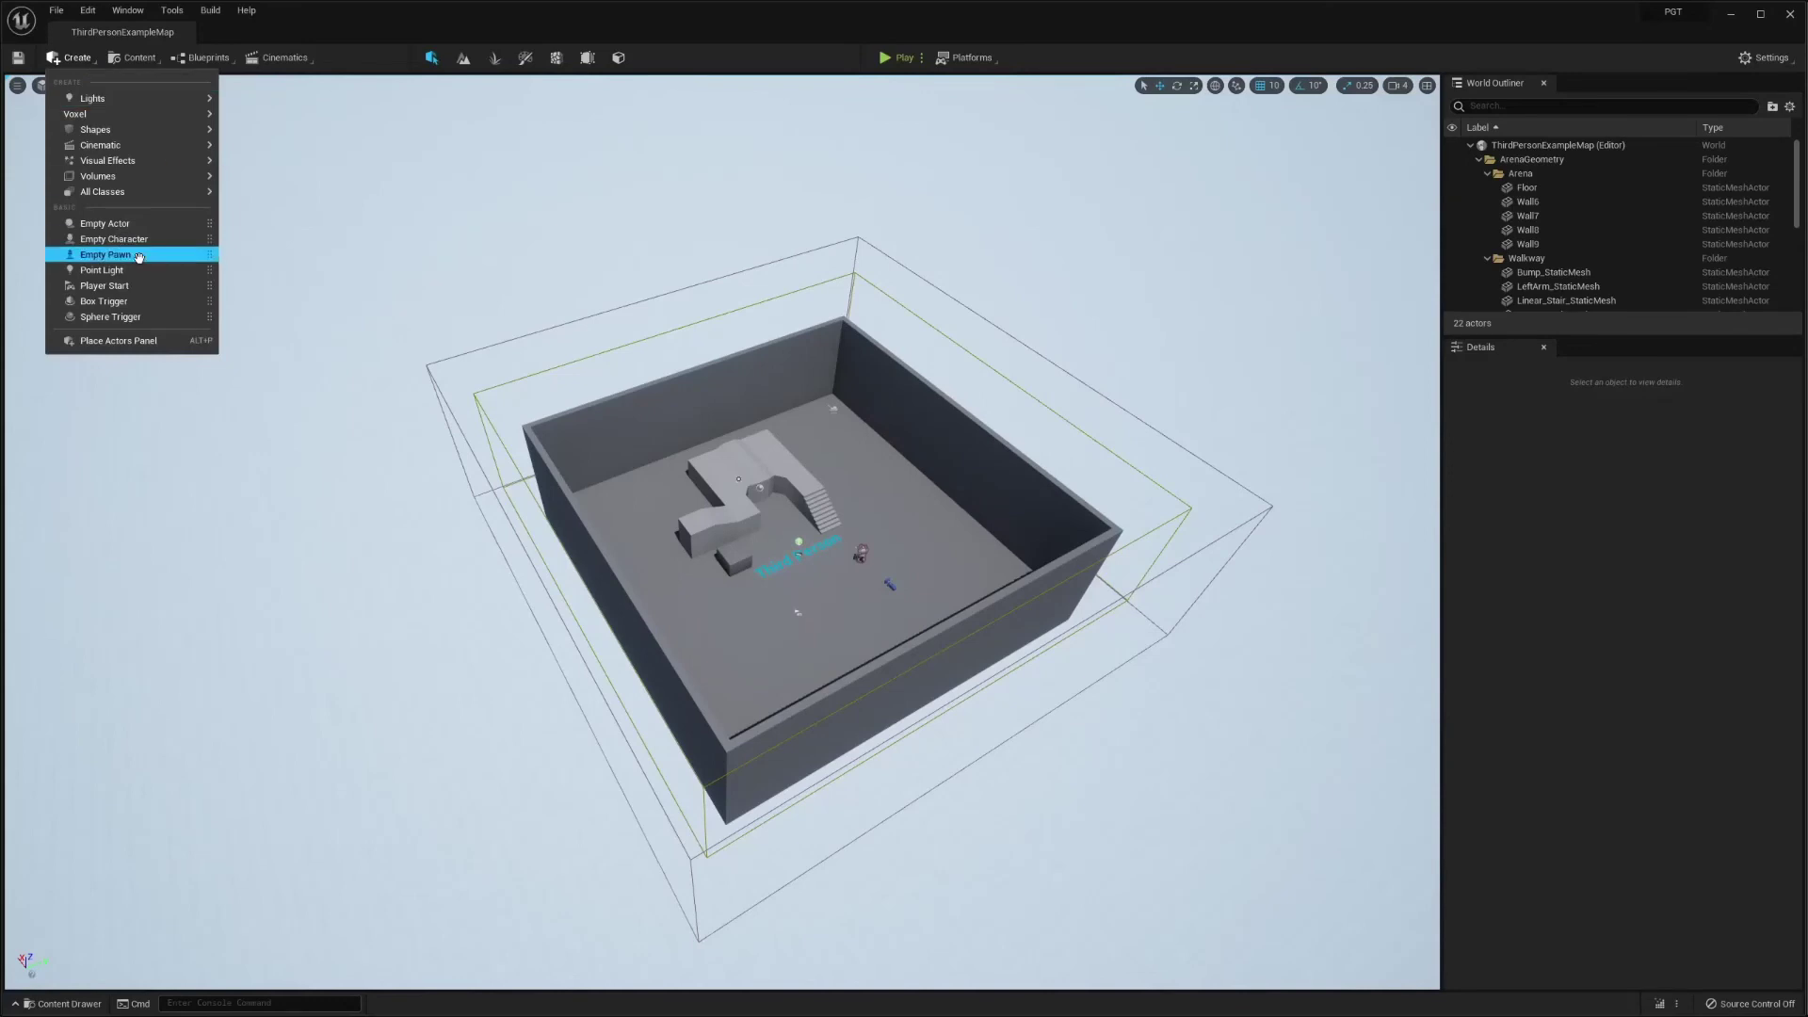
mouse_move(122, 121)
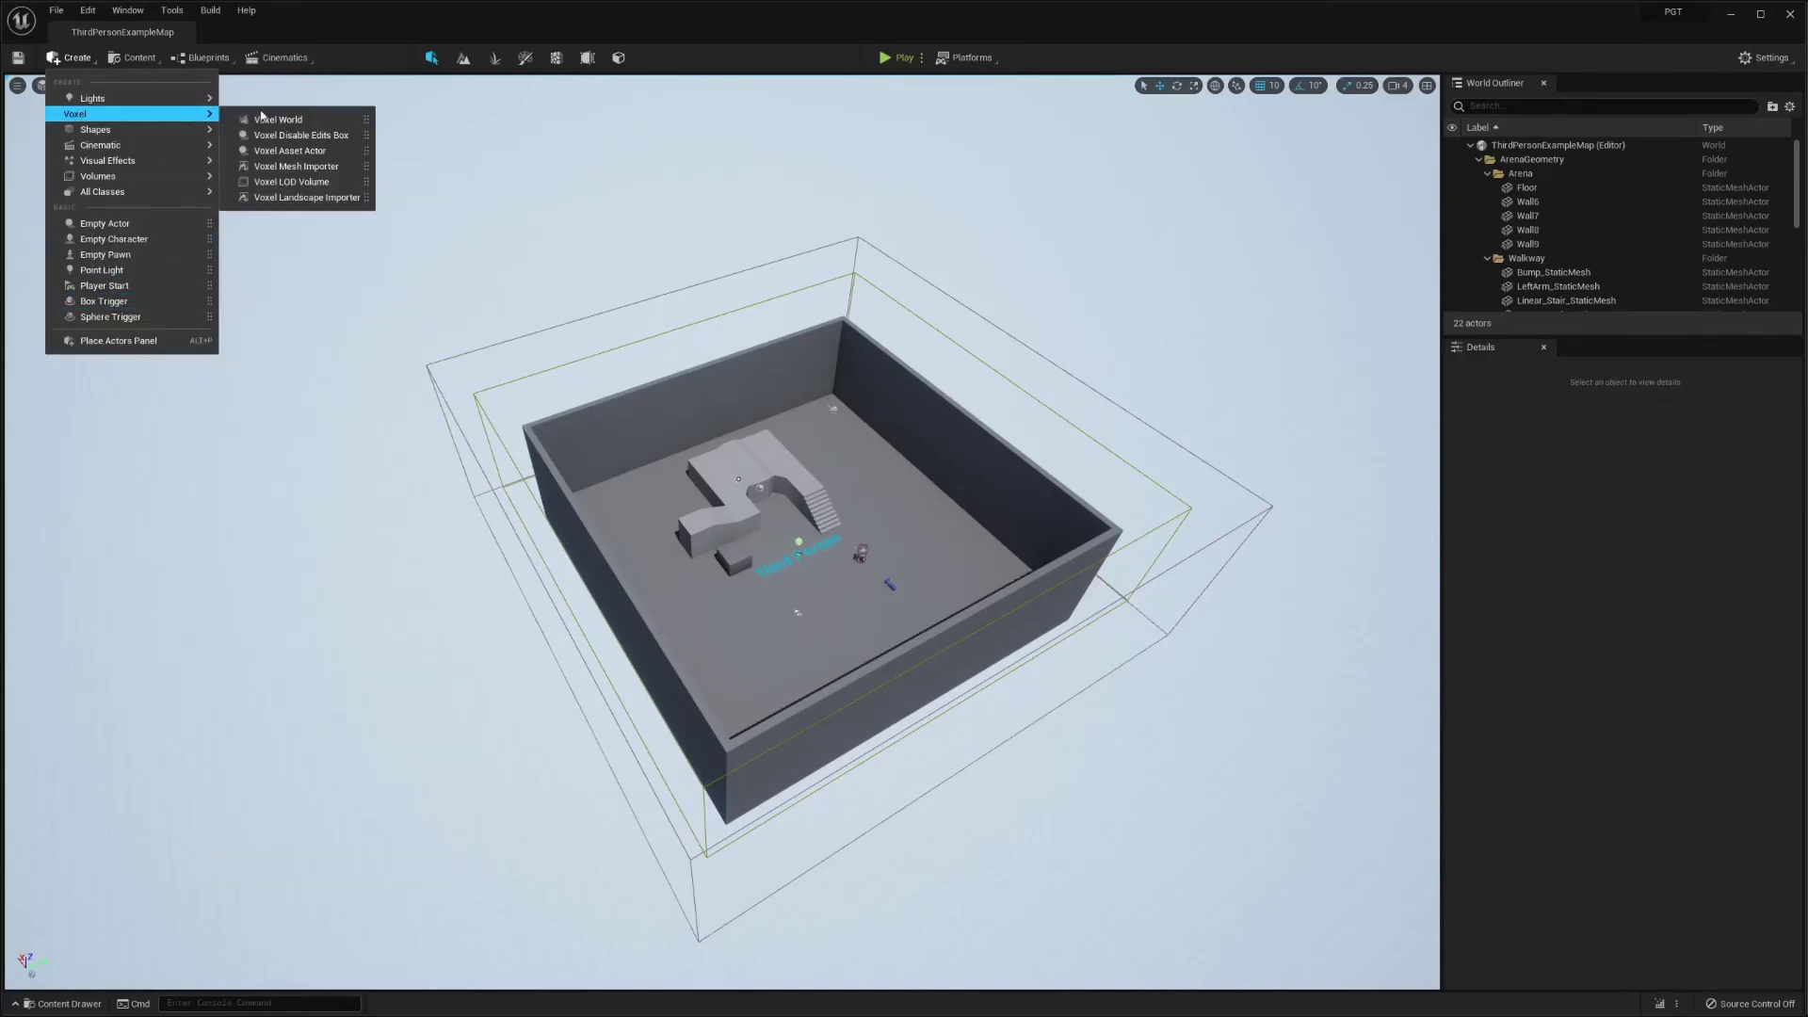
left_click(277, 120)
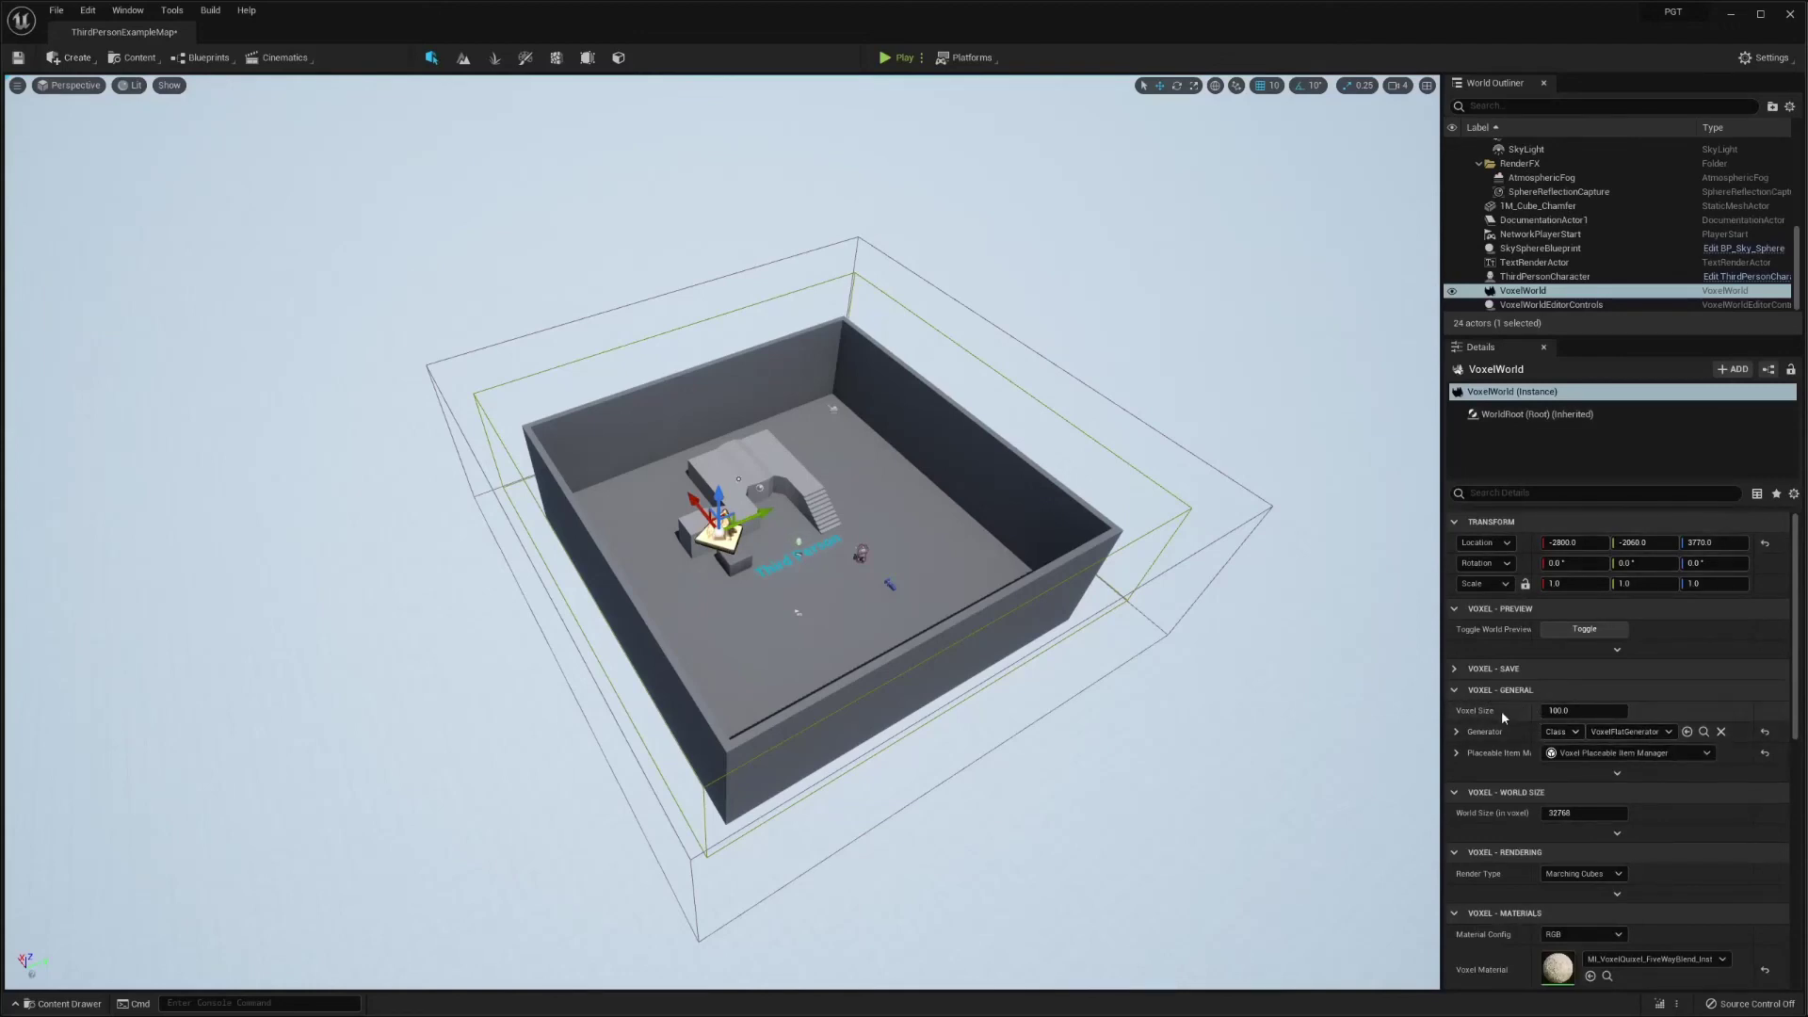
- Switch the VoxelWorld's generator to the Object type and assign the Planet voxel graph
left_click(1561, 732)
left_click(1558, 760)
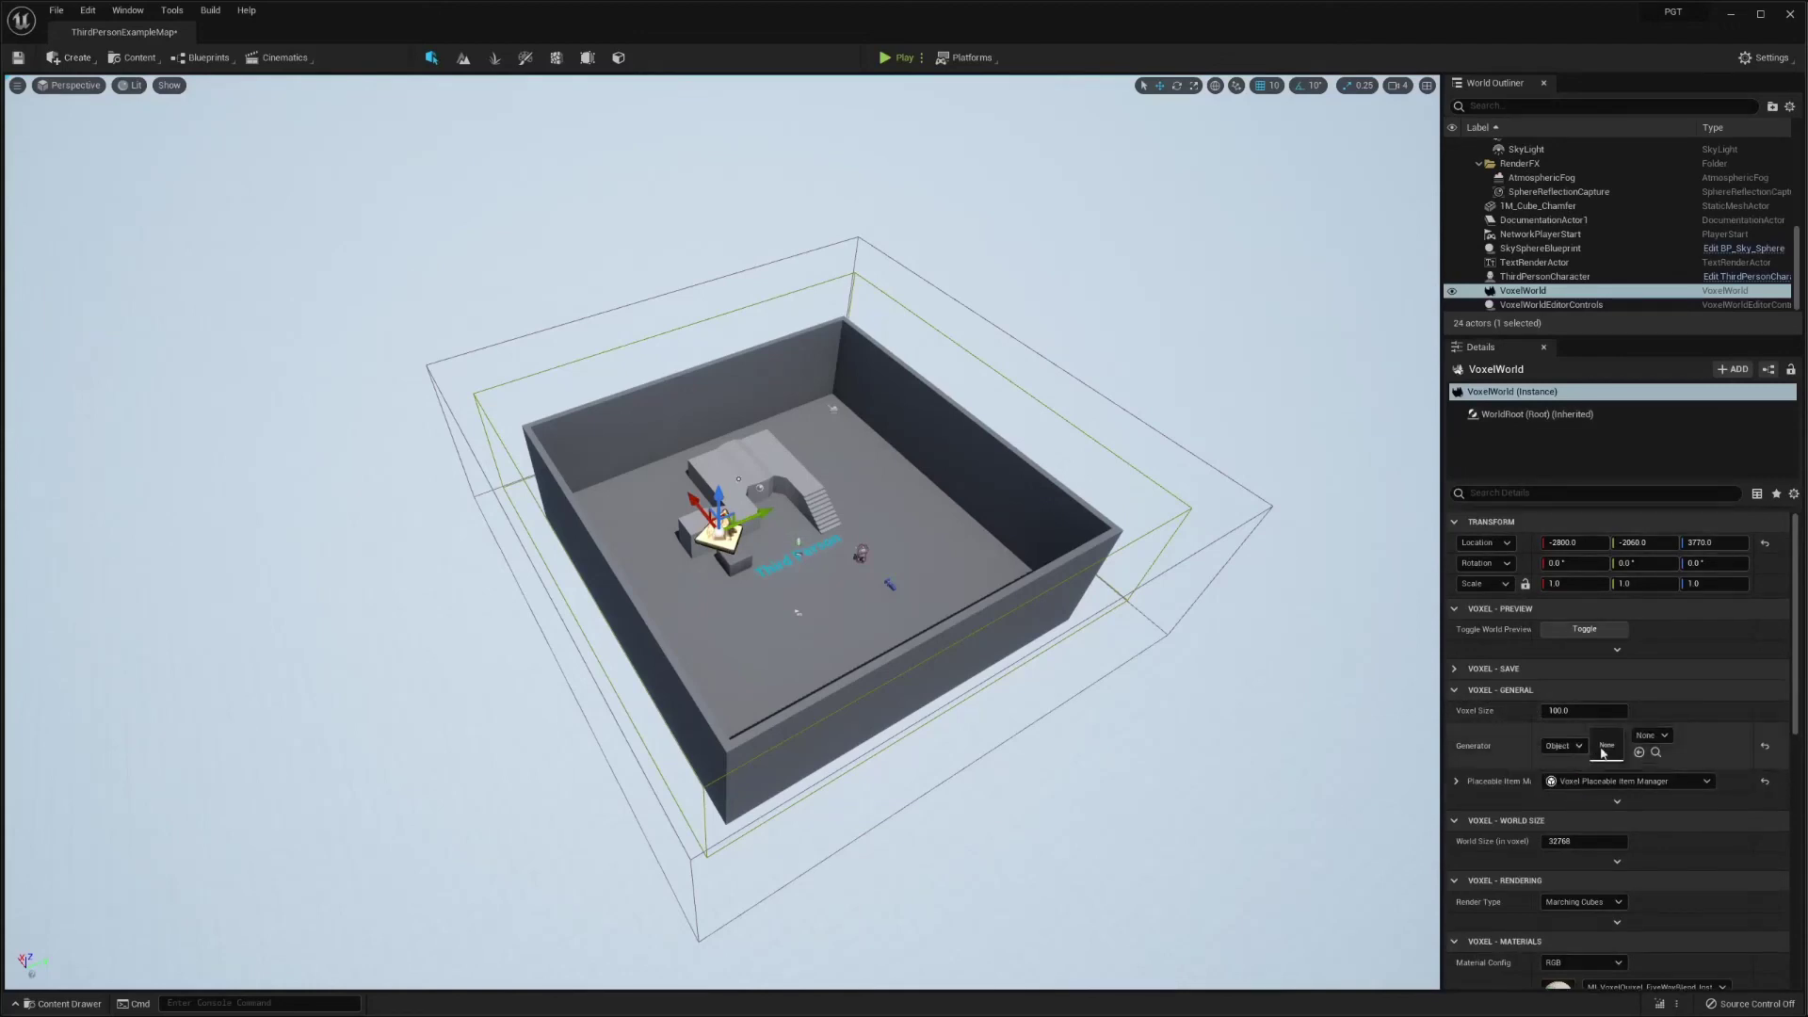
left_click(1651, 736)
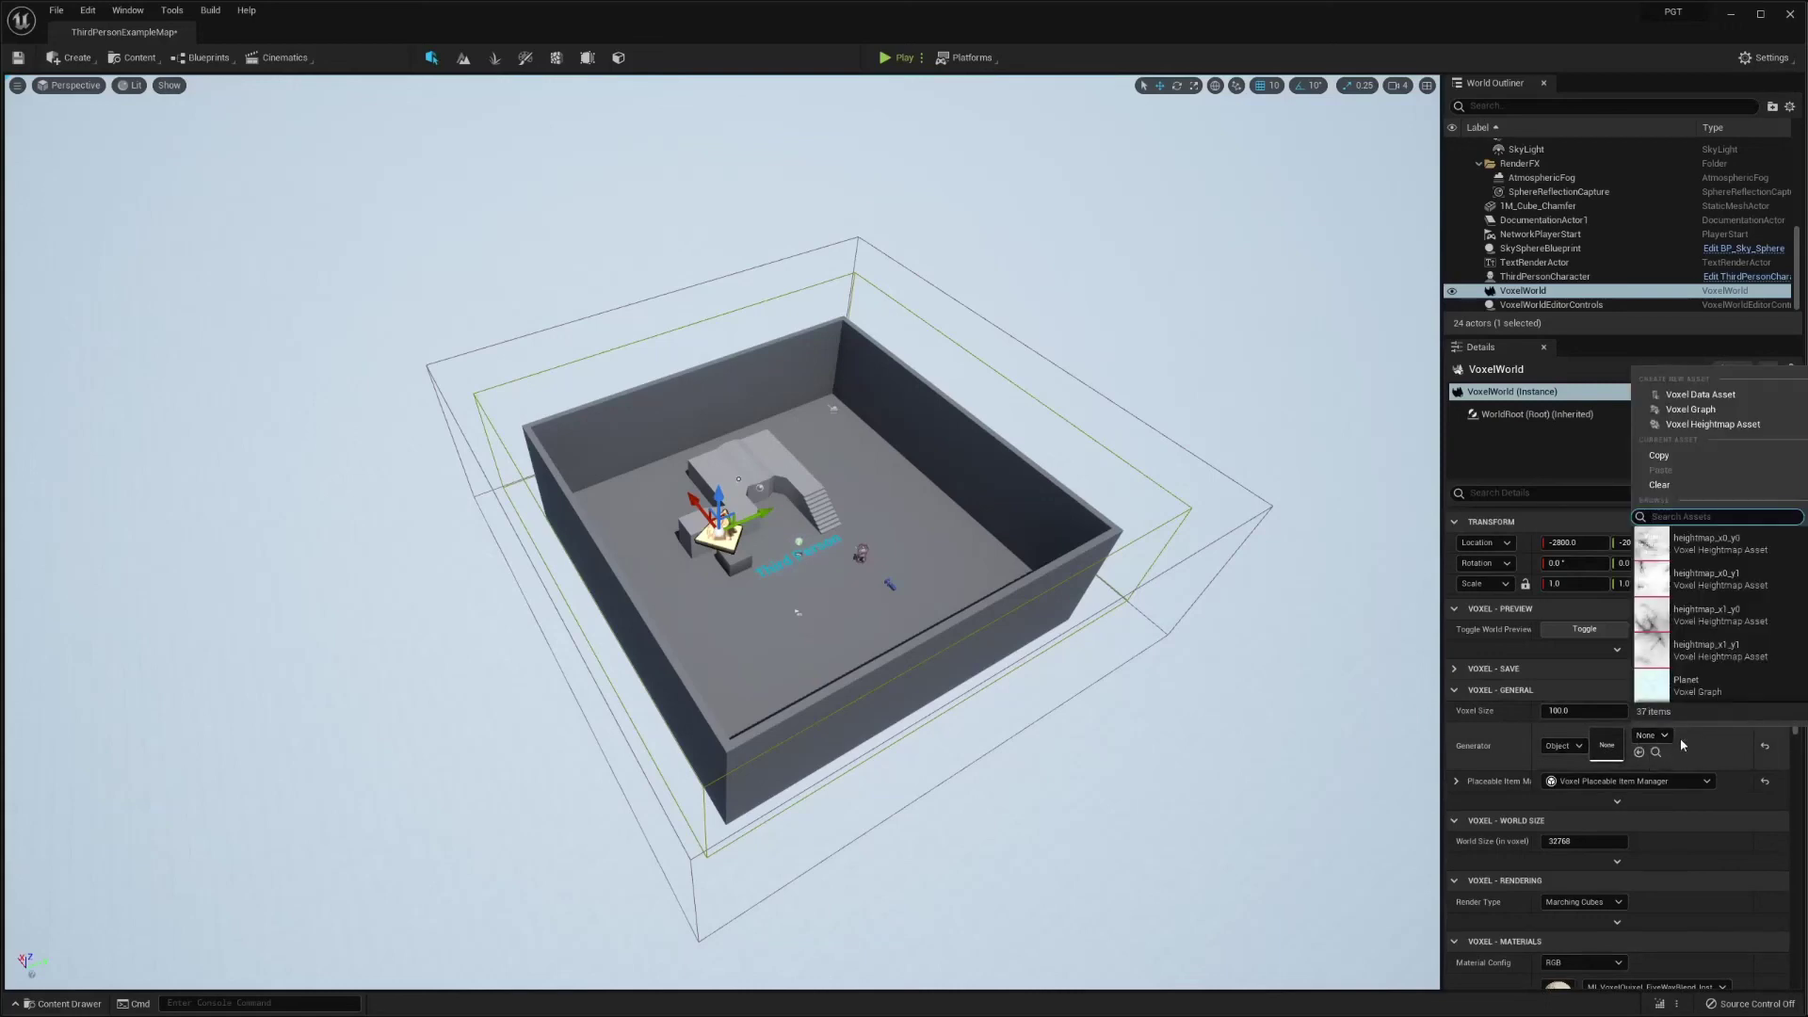
left_click(1706, 671)
- Assign M_Planet_Inst as the VoxelWorld's voxel material and save everything
scroll(1487, 741, "down", 3)
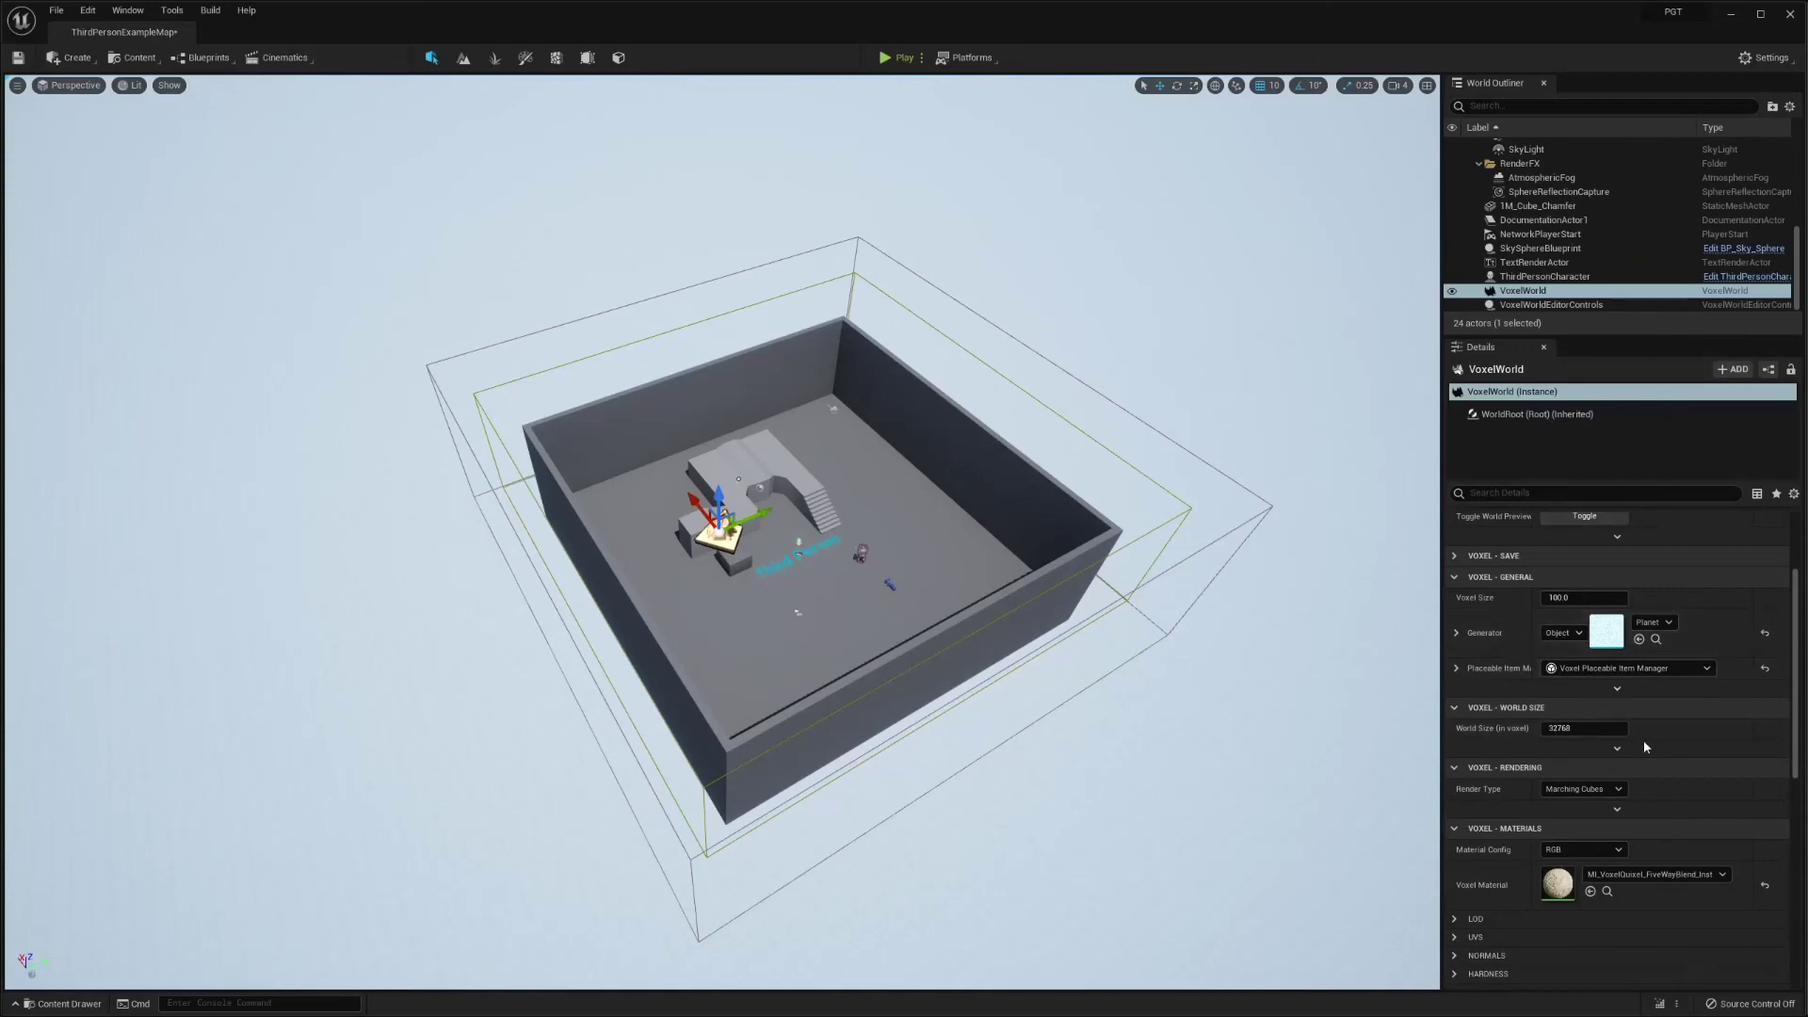
scroll(1637, 725, "down", 3)
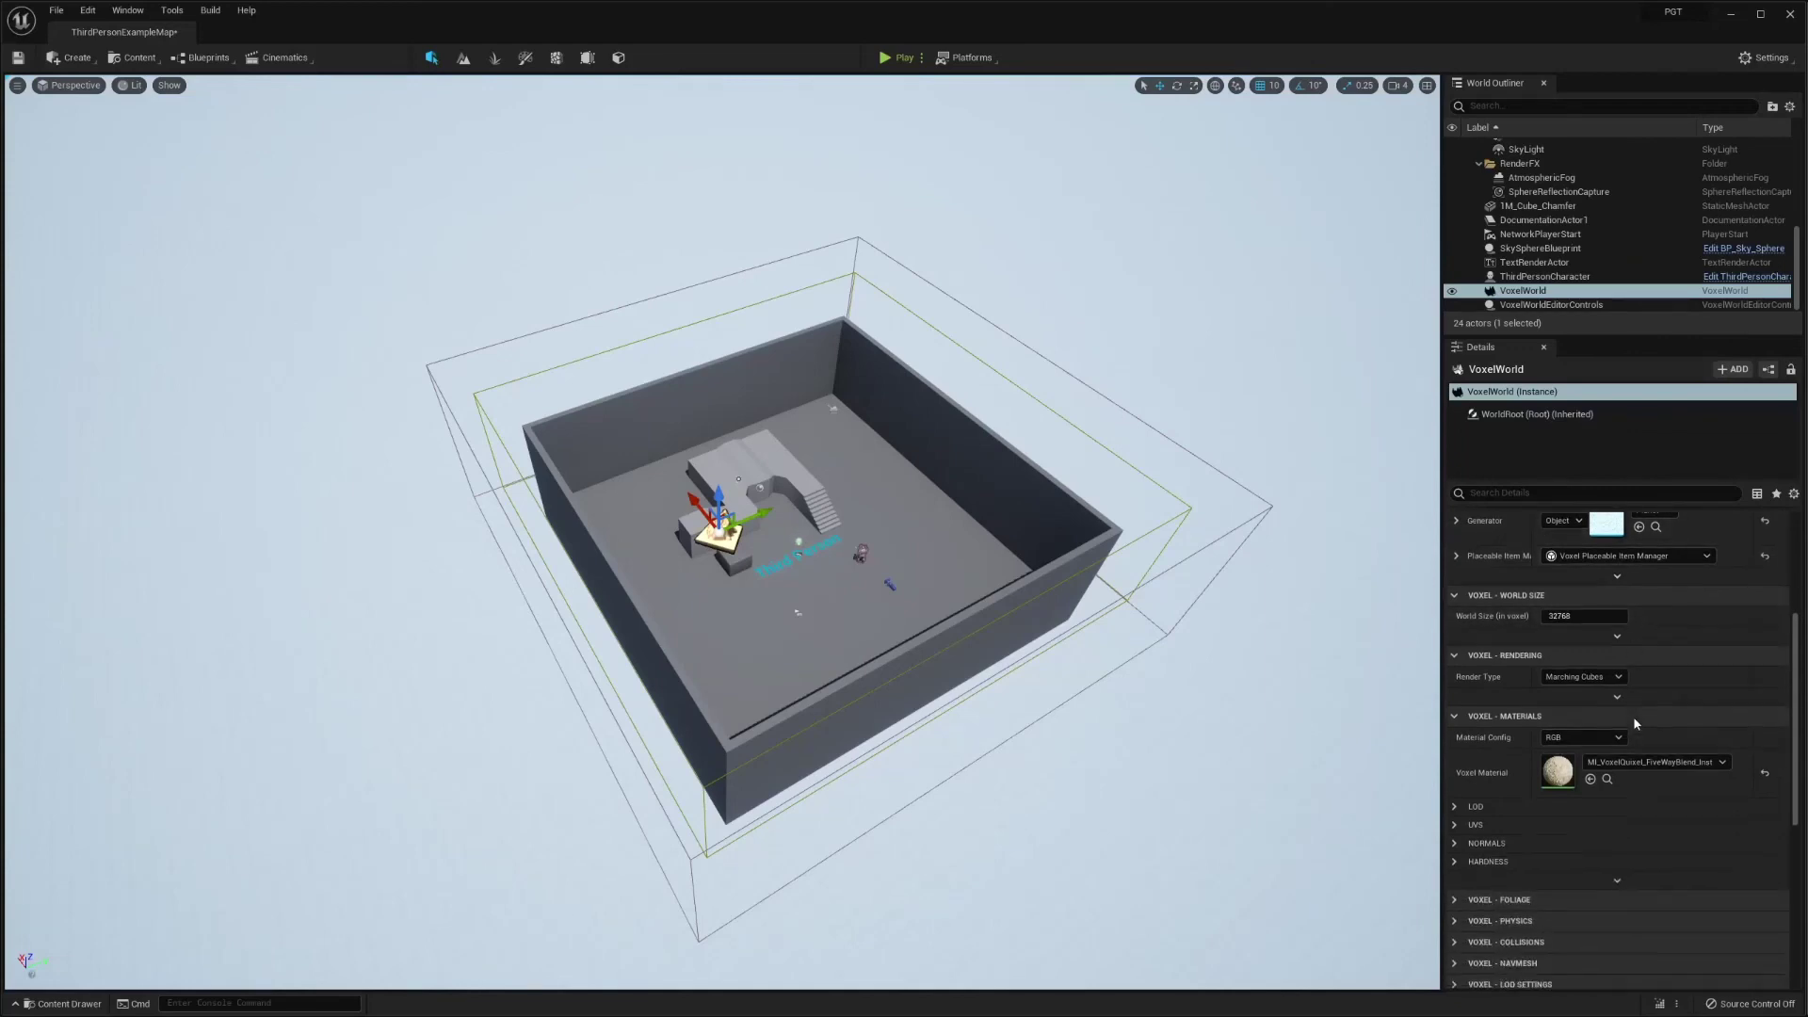
left_click(1658, 763)
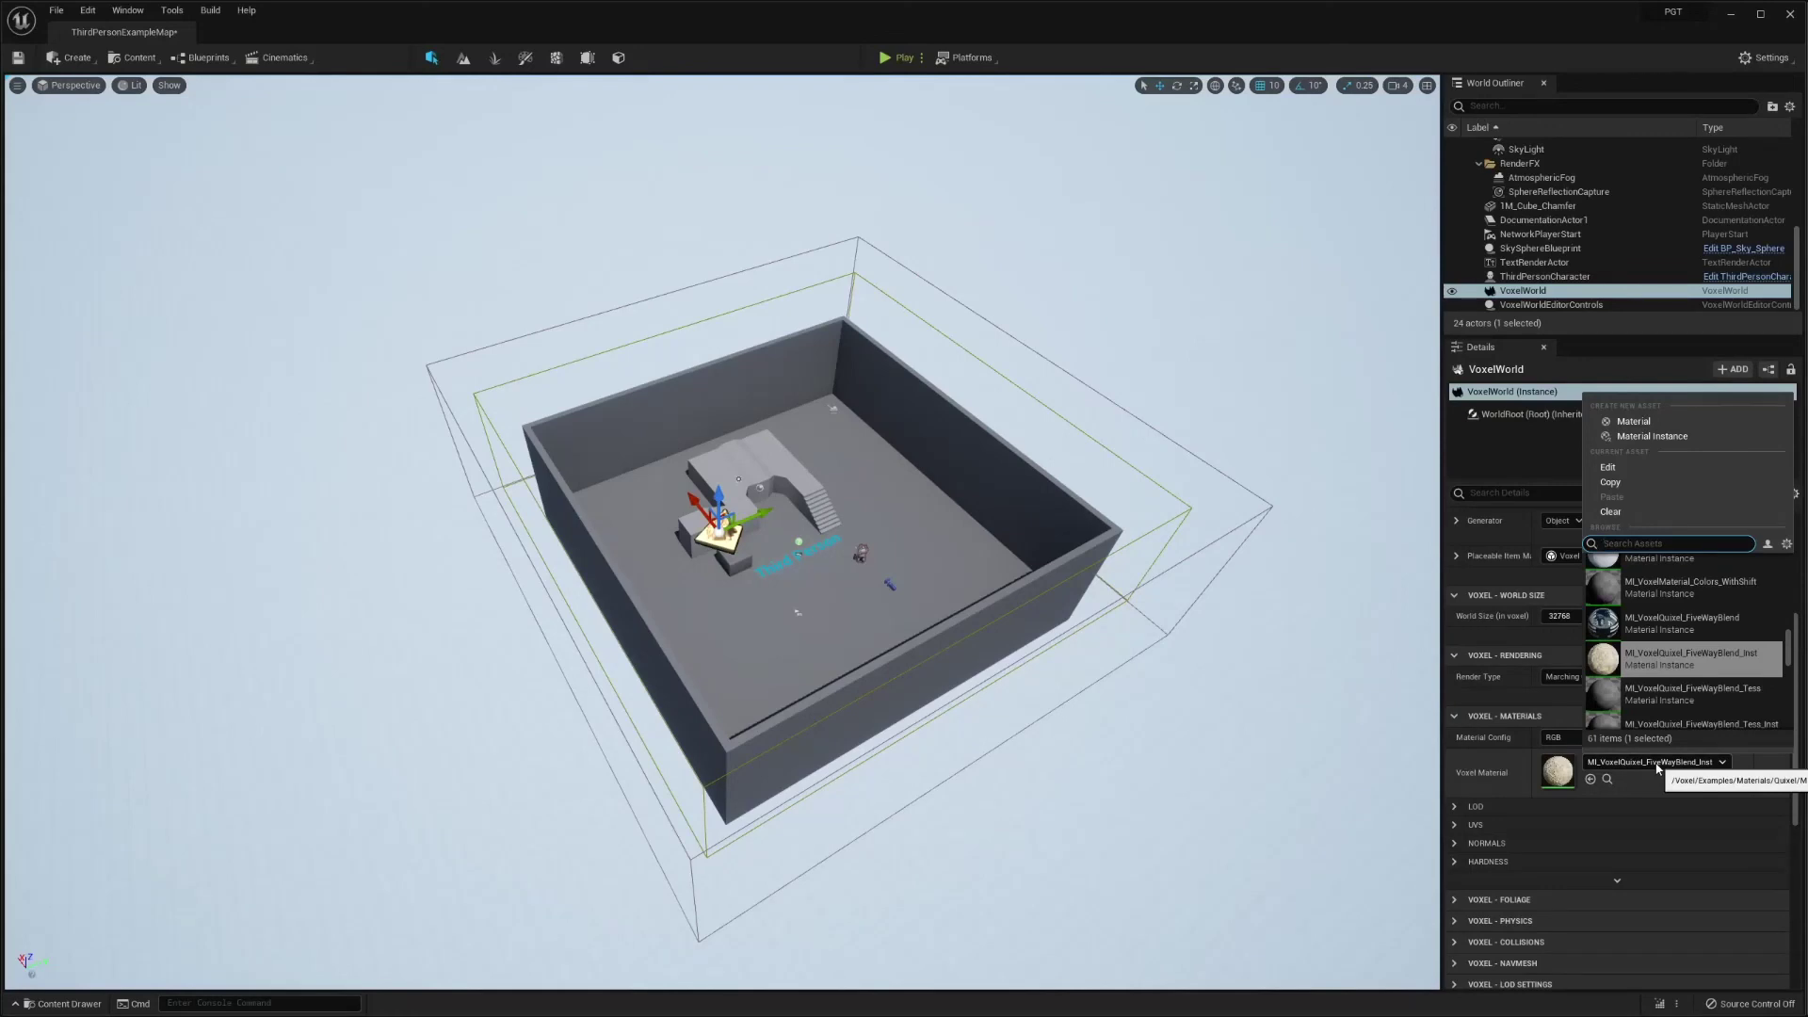
type("M_Pl")
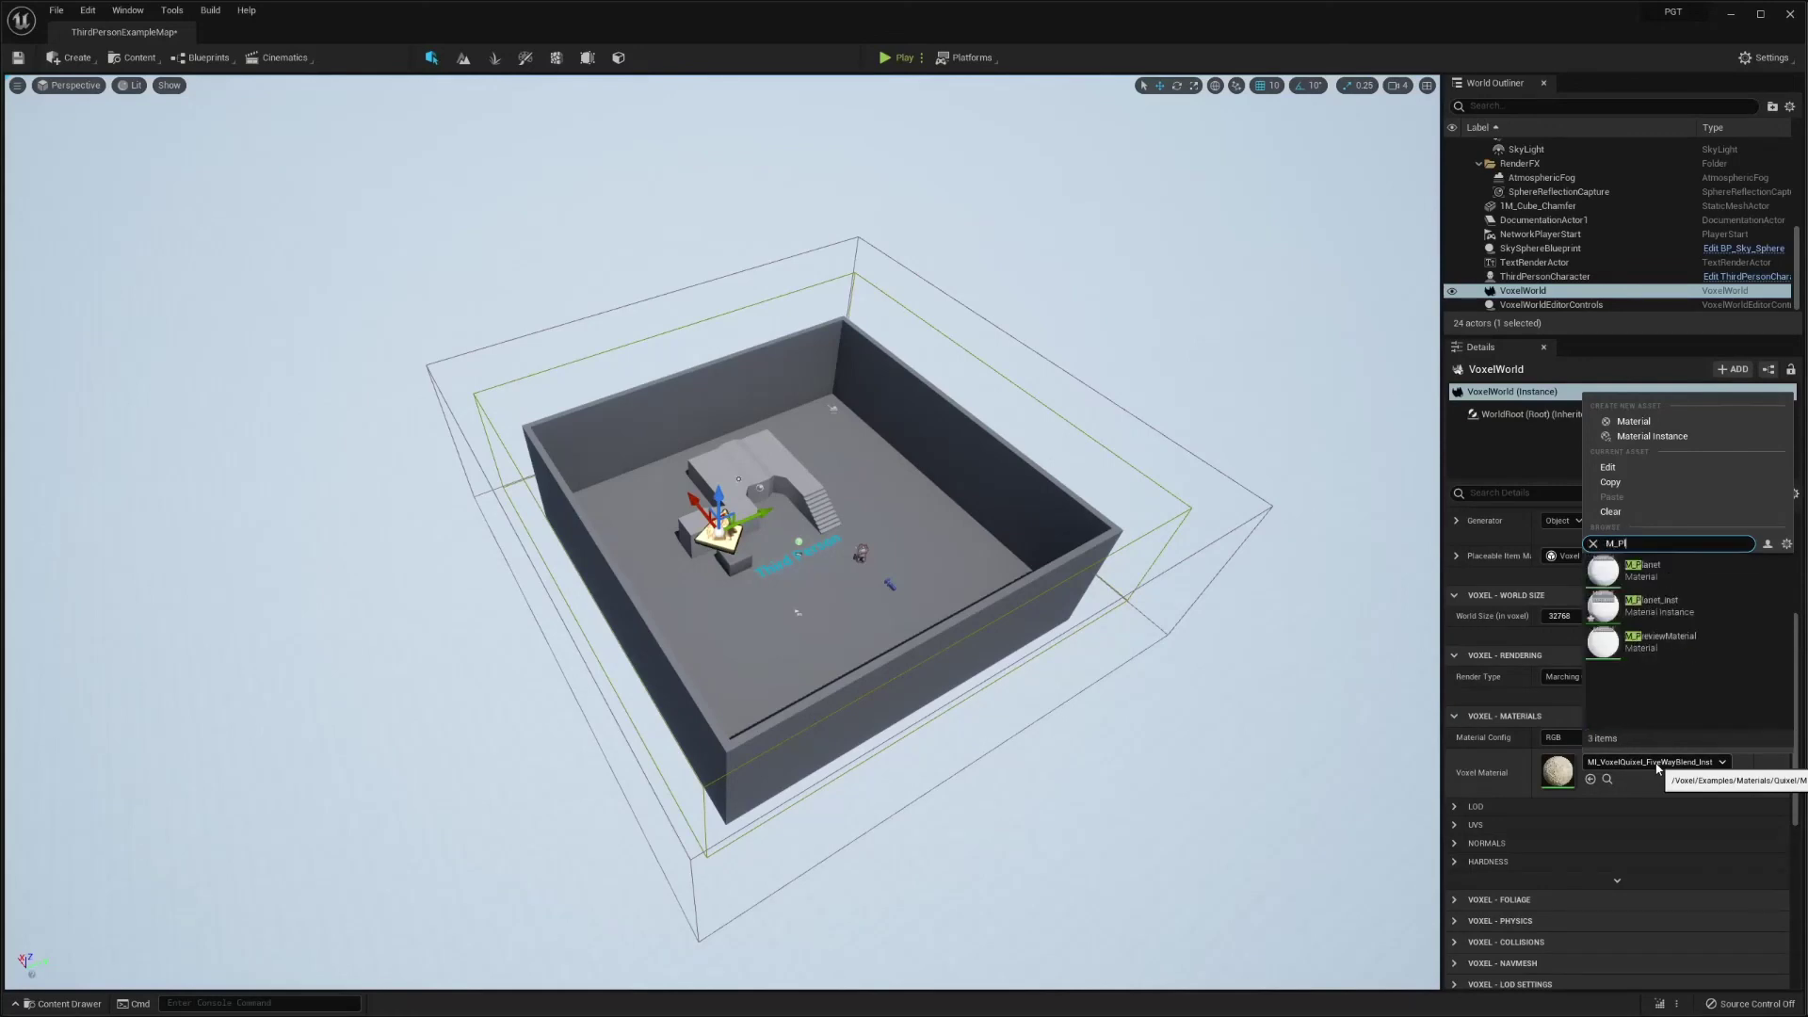
left_click(1654, 606)
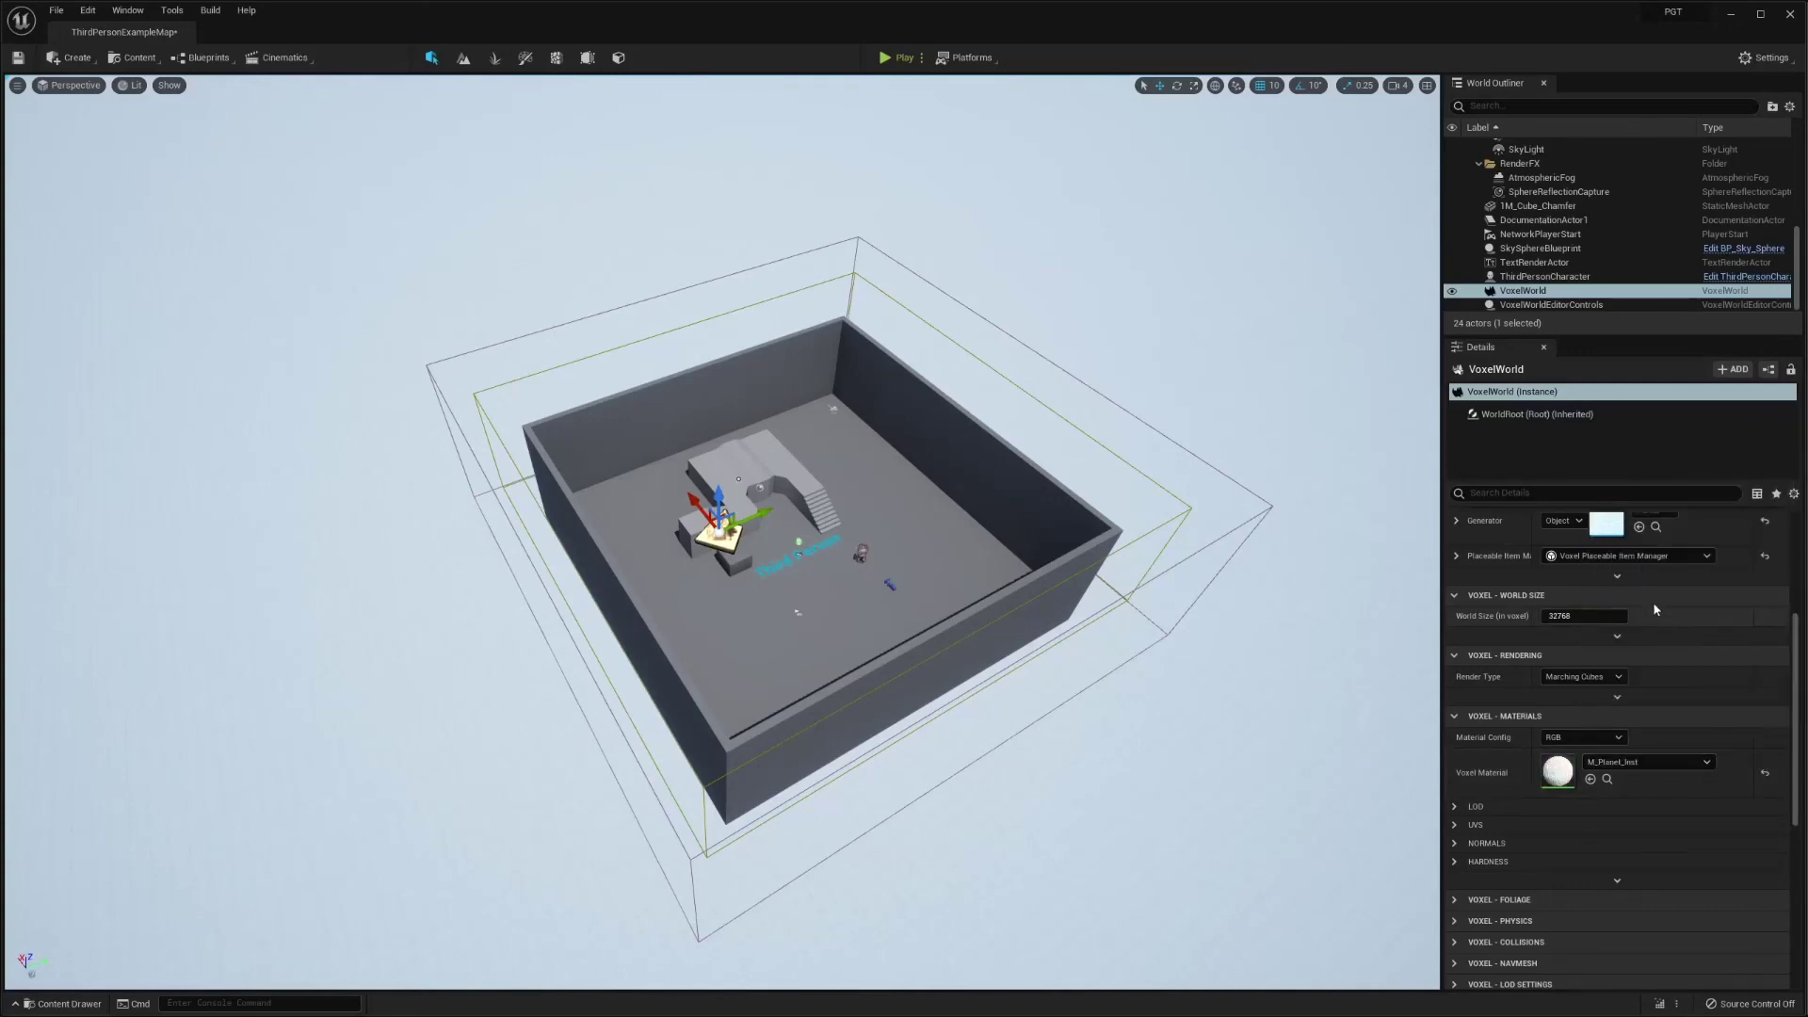
left_click(56, 10)
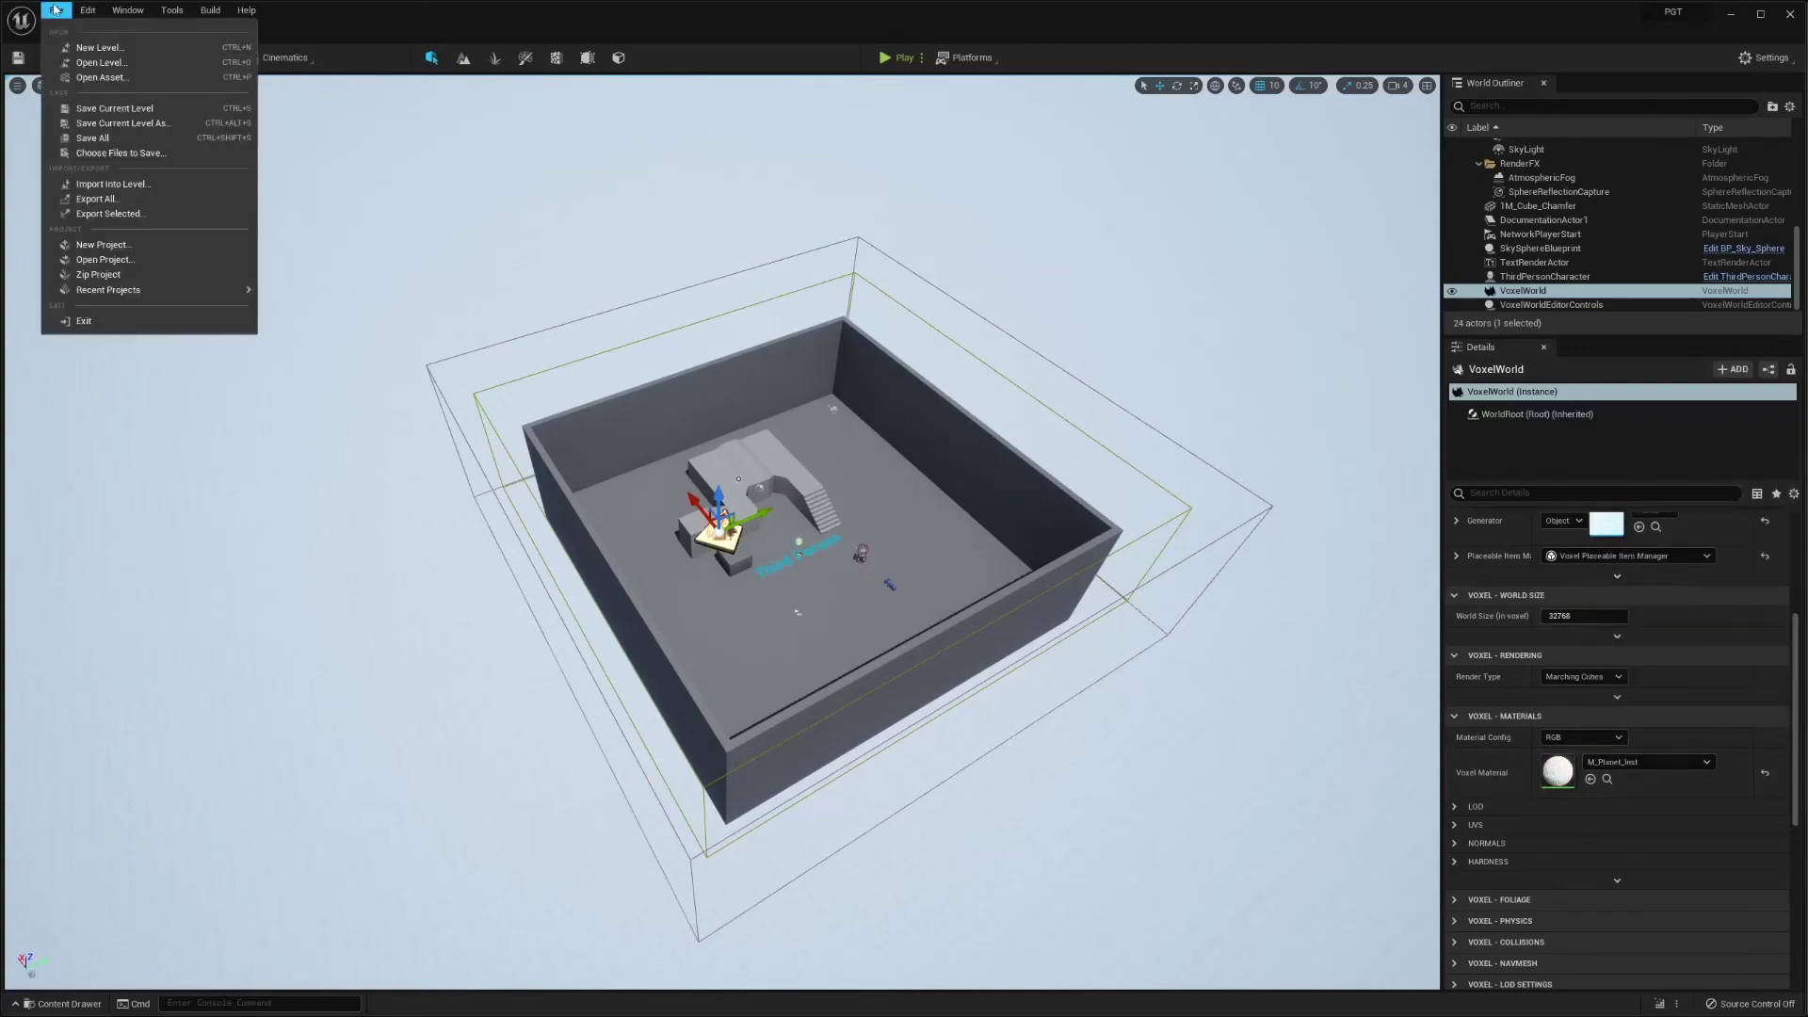
left_click(142, 139)
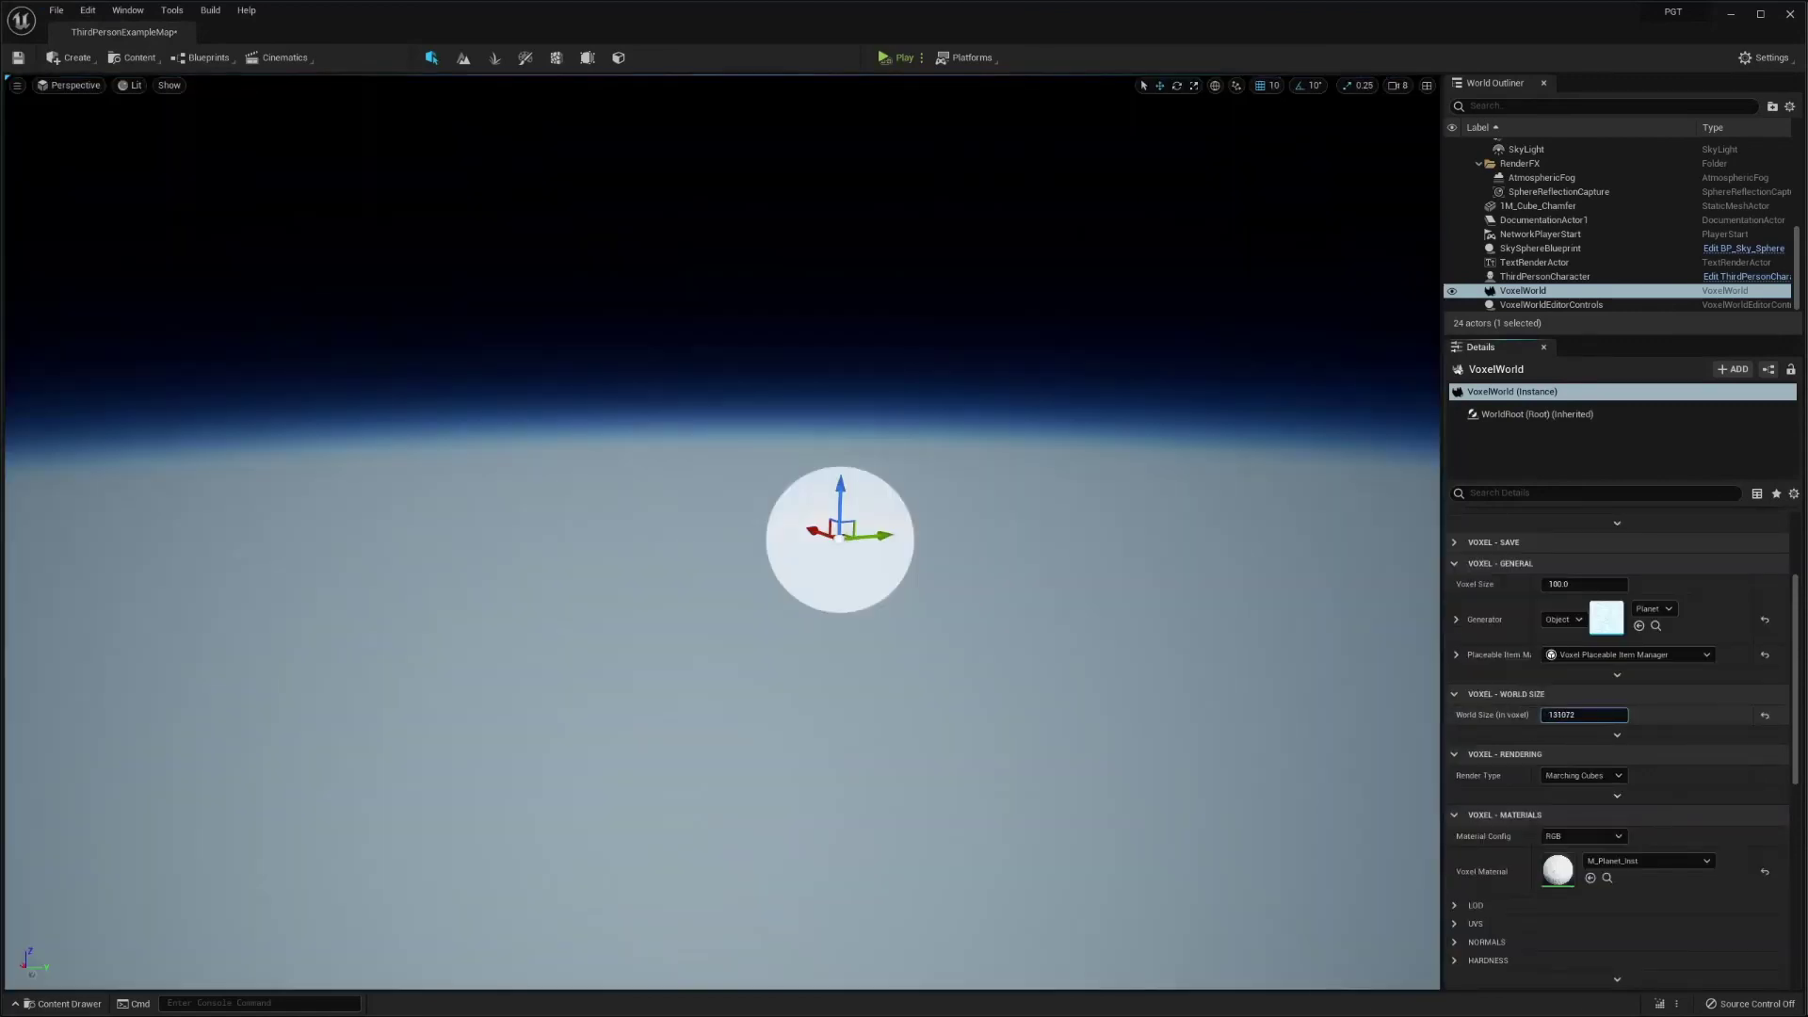
- Run the level to inspect the generated voxel planet, and stop the session
left_click(895, 57)
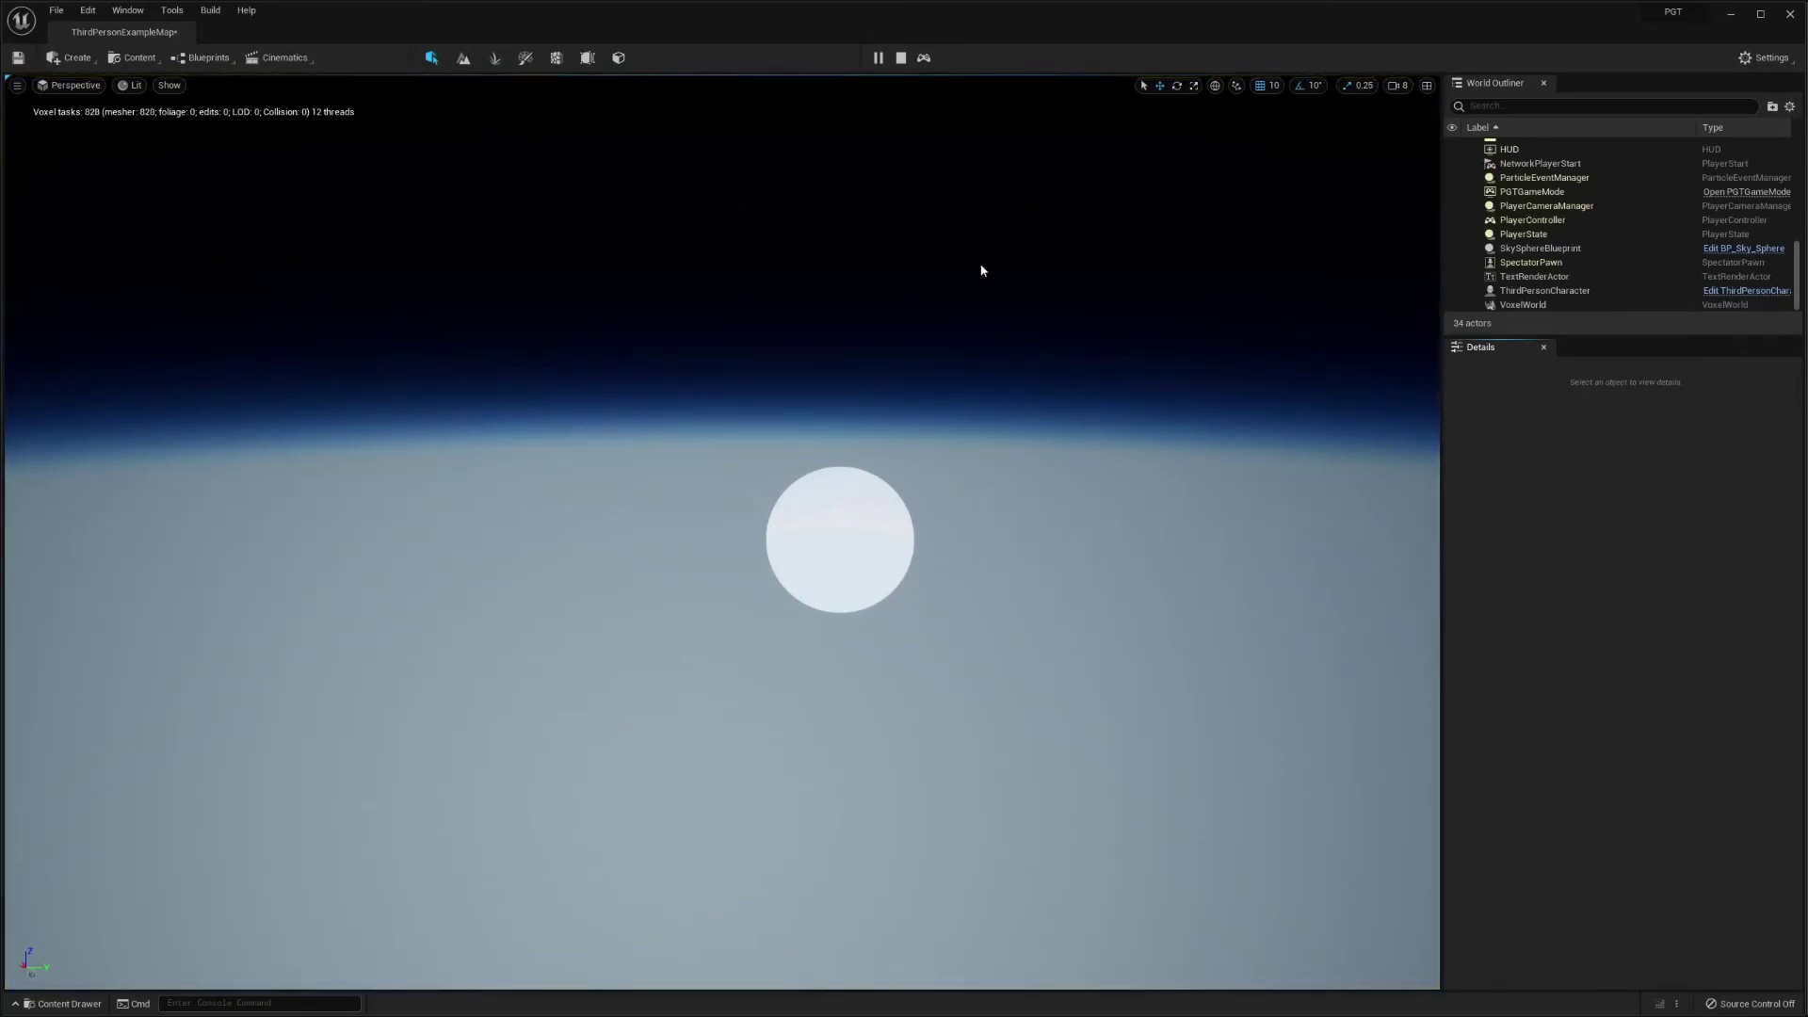
left_click(981, 270)
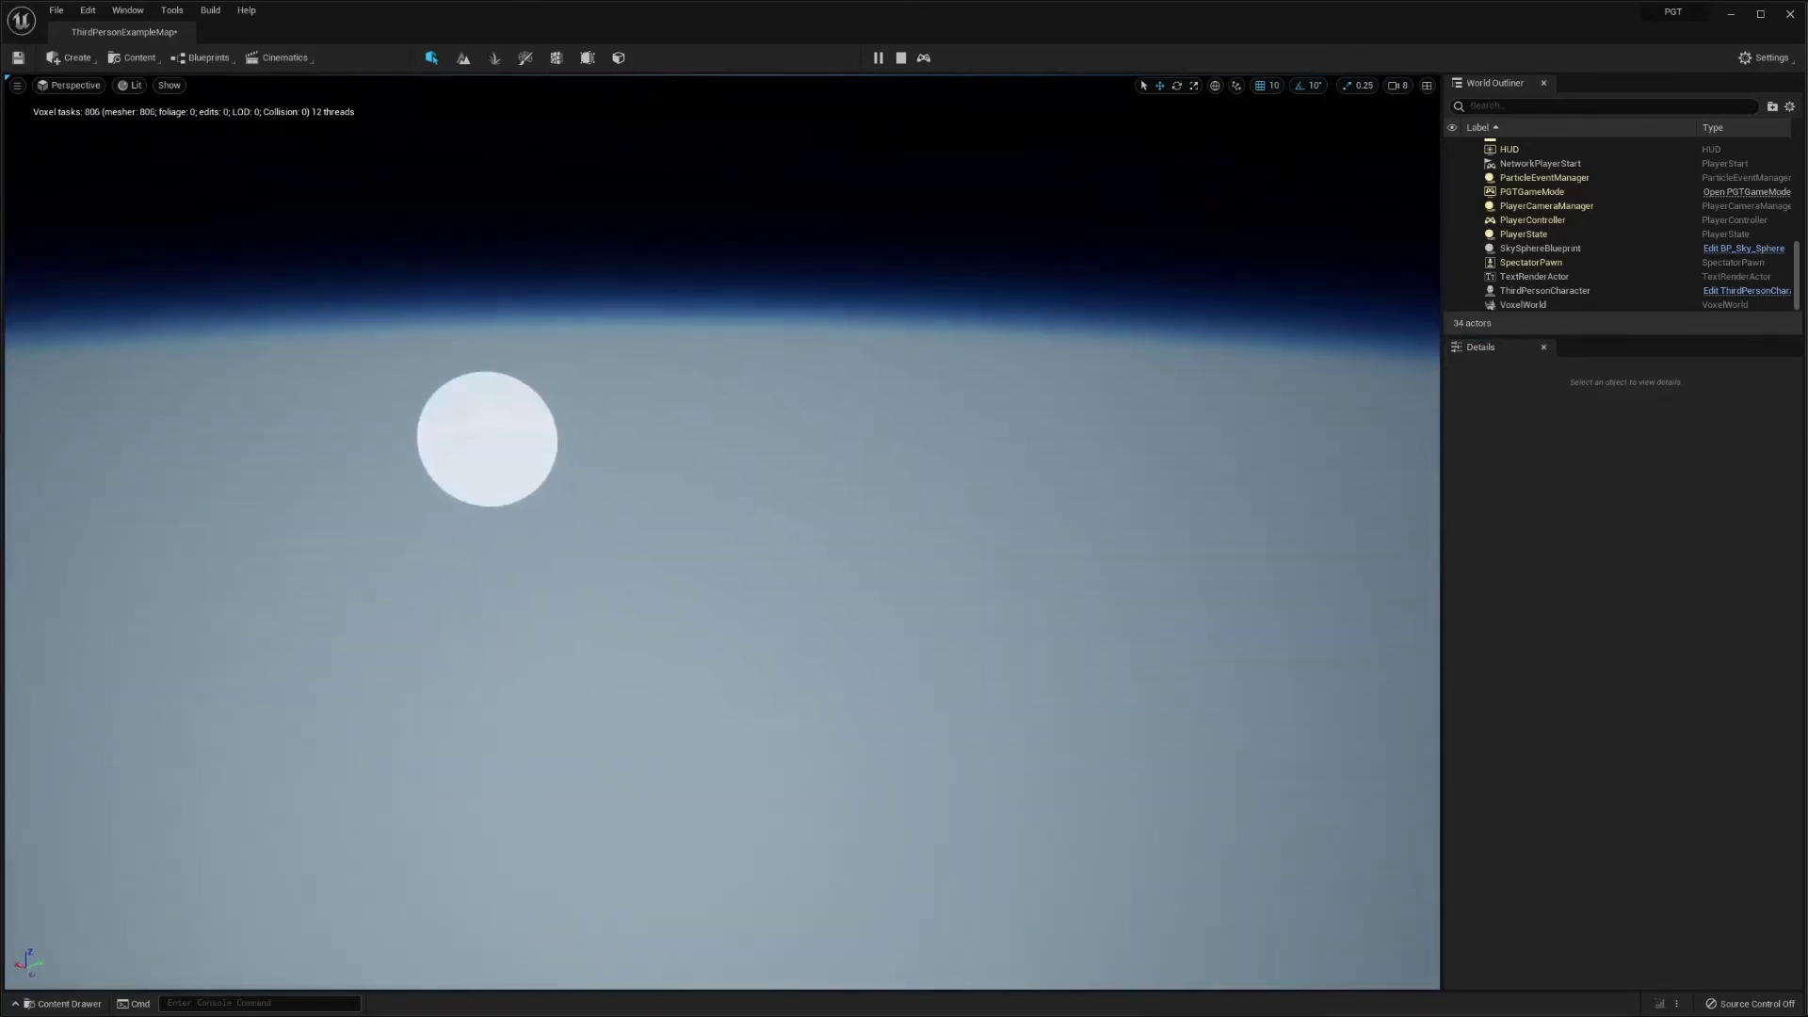
right_click_drag(723, 532, 979, 554)
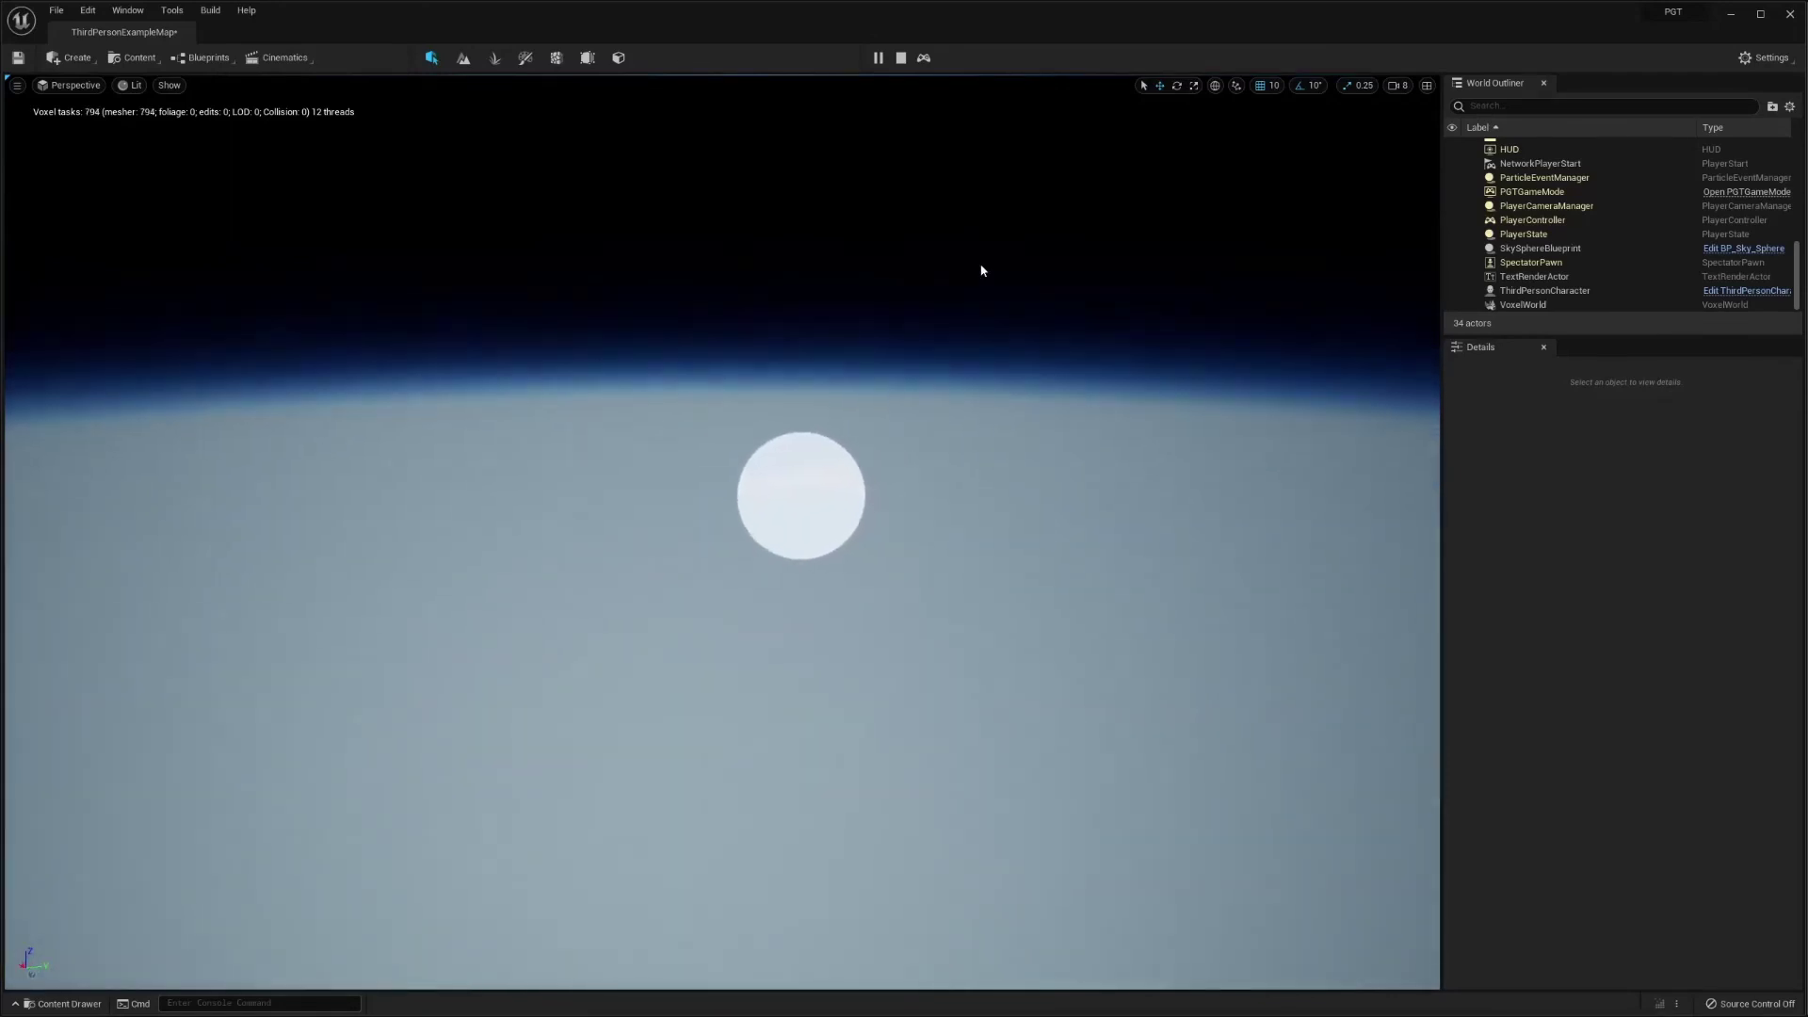
key("Escape")
- Select the VoxelWorld actor and examine the Planet generator's parameters through to its Radius
scroll(1641, 235, "down", 3)
scroll(1582, 299, "down", 1)
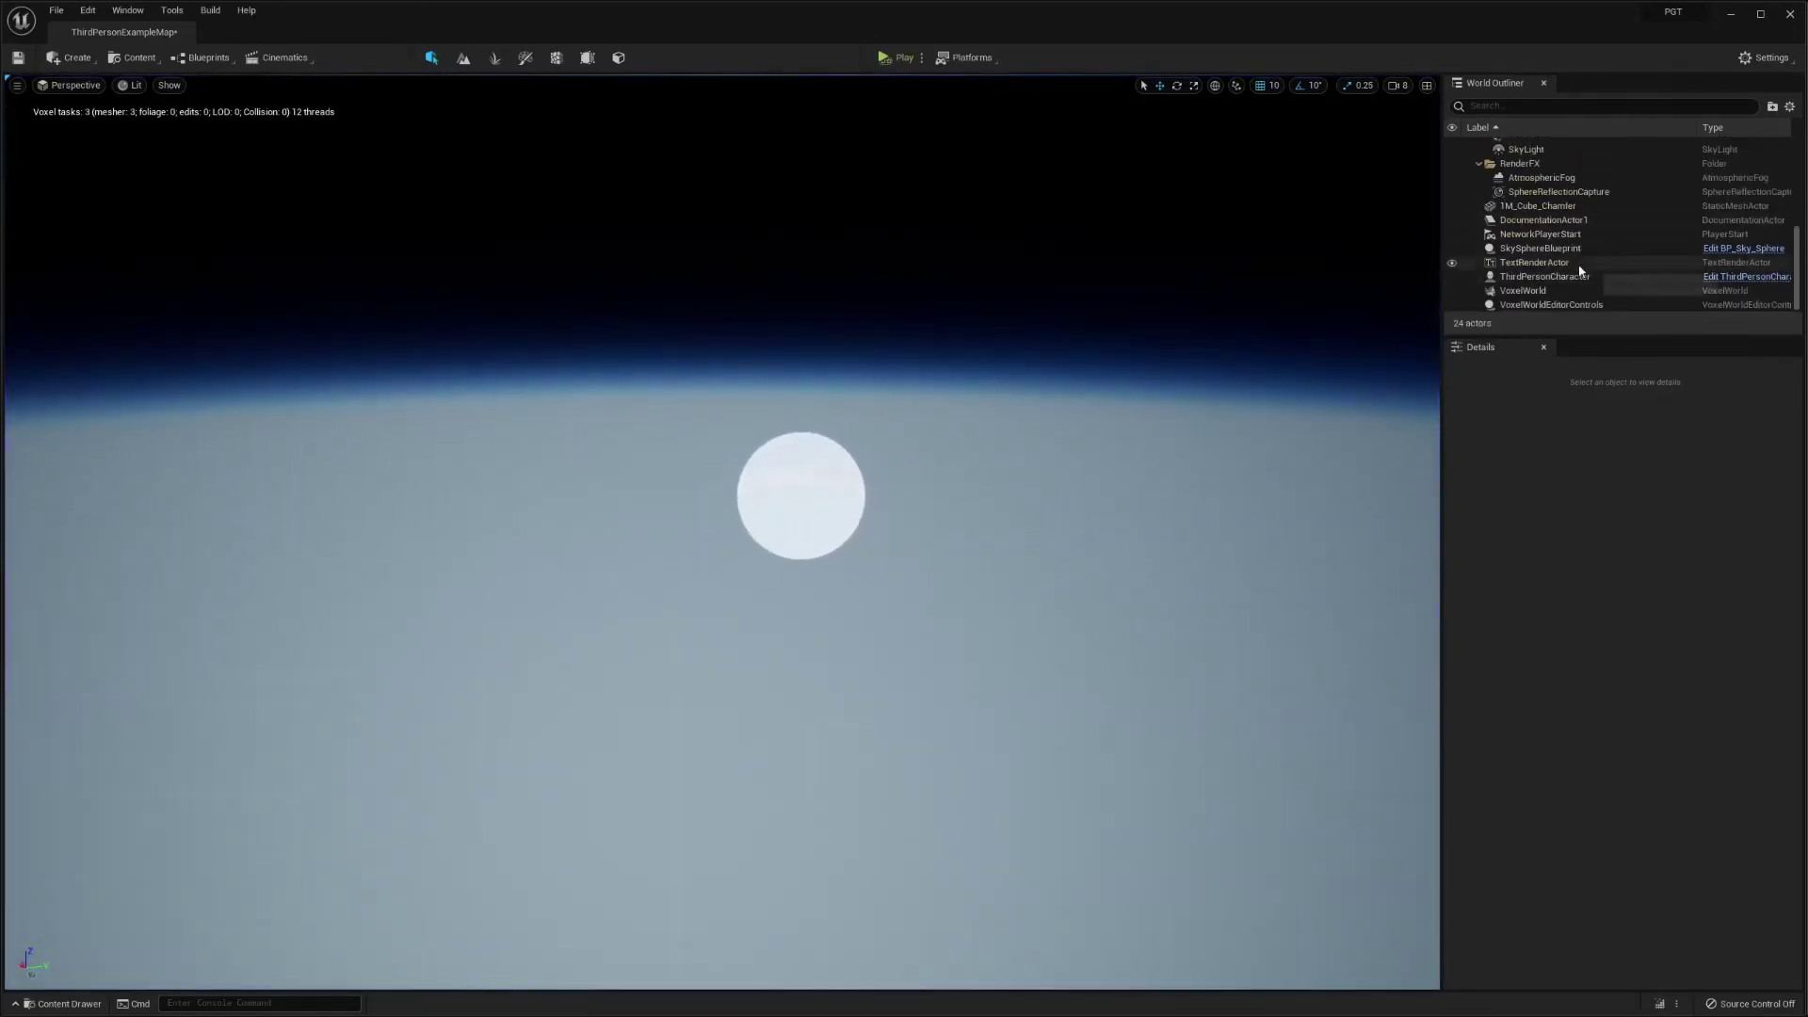
double_click(1557, 291)
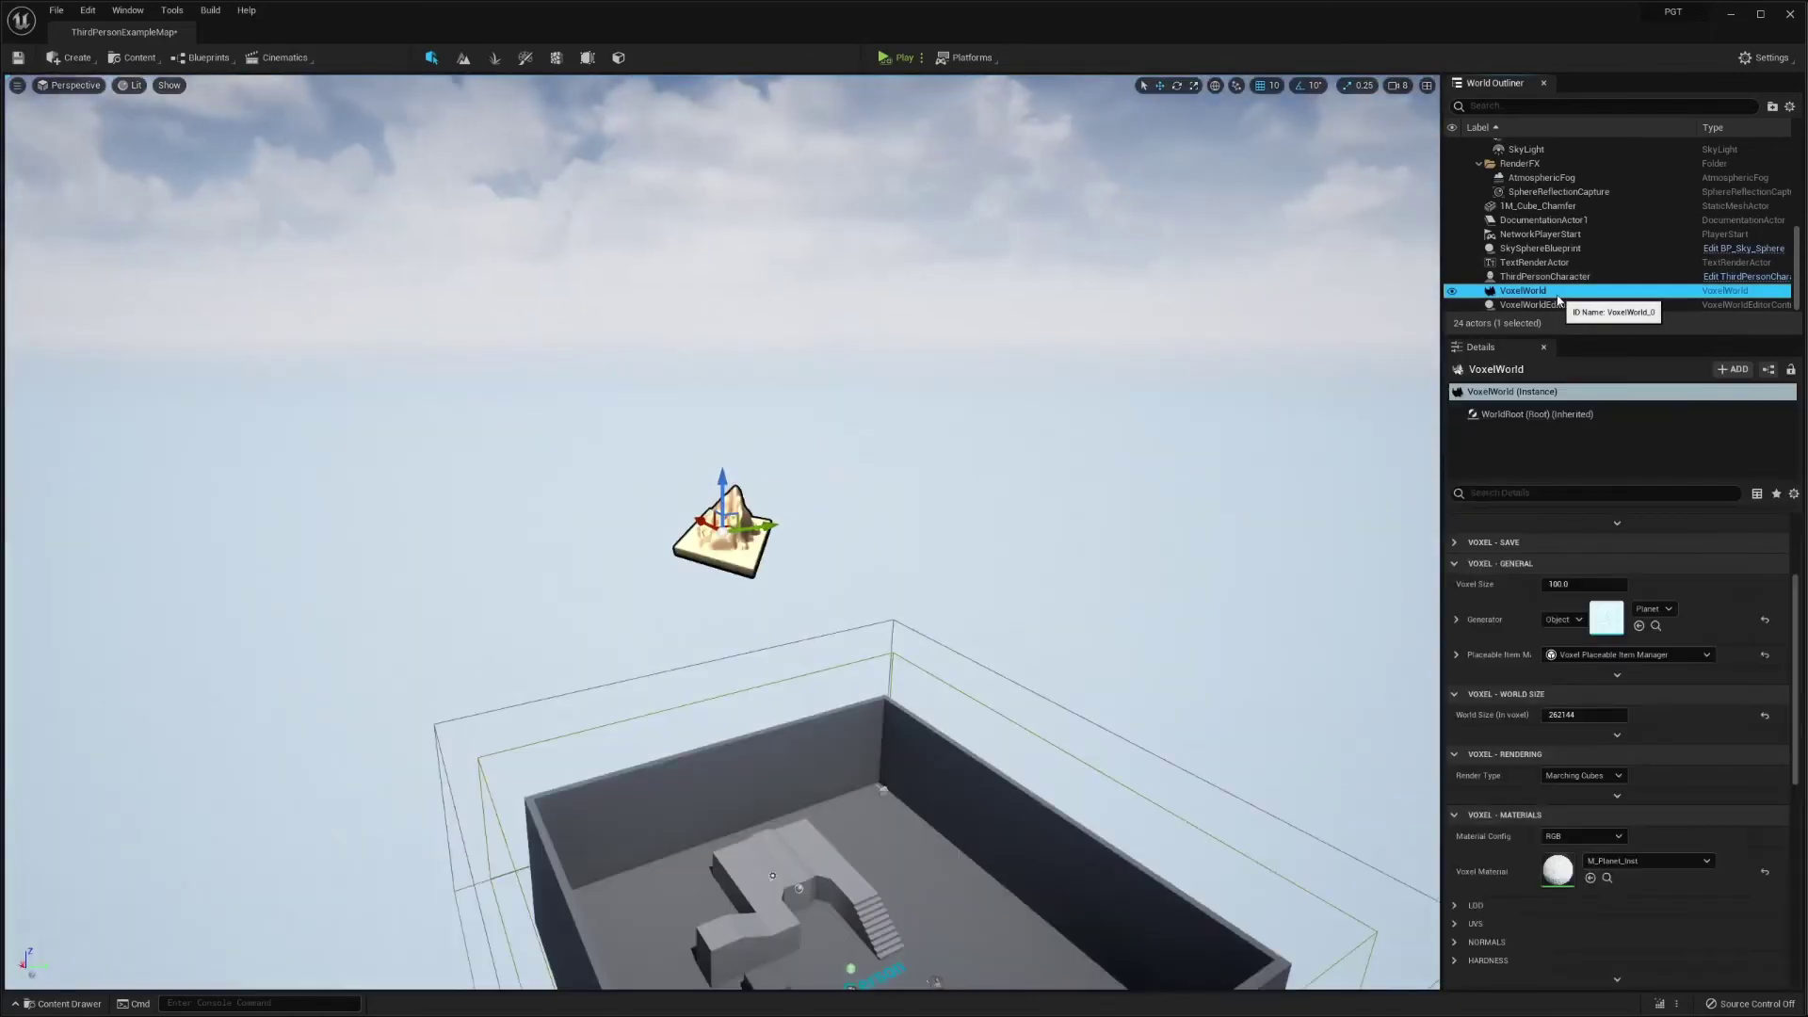
scroll(1637, 635, "up", 3)
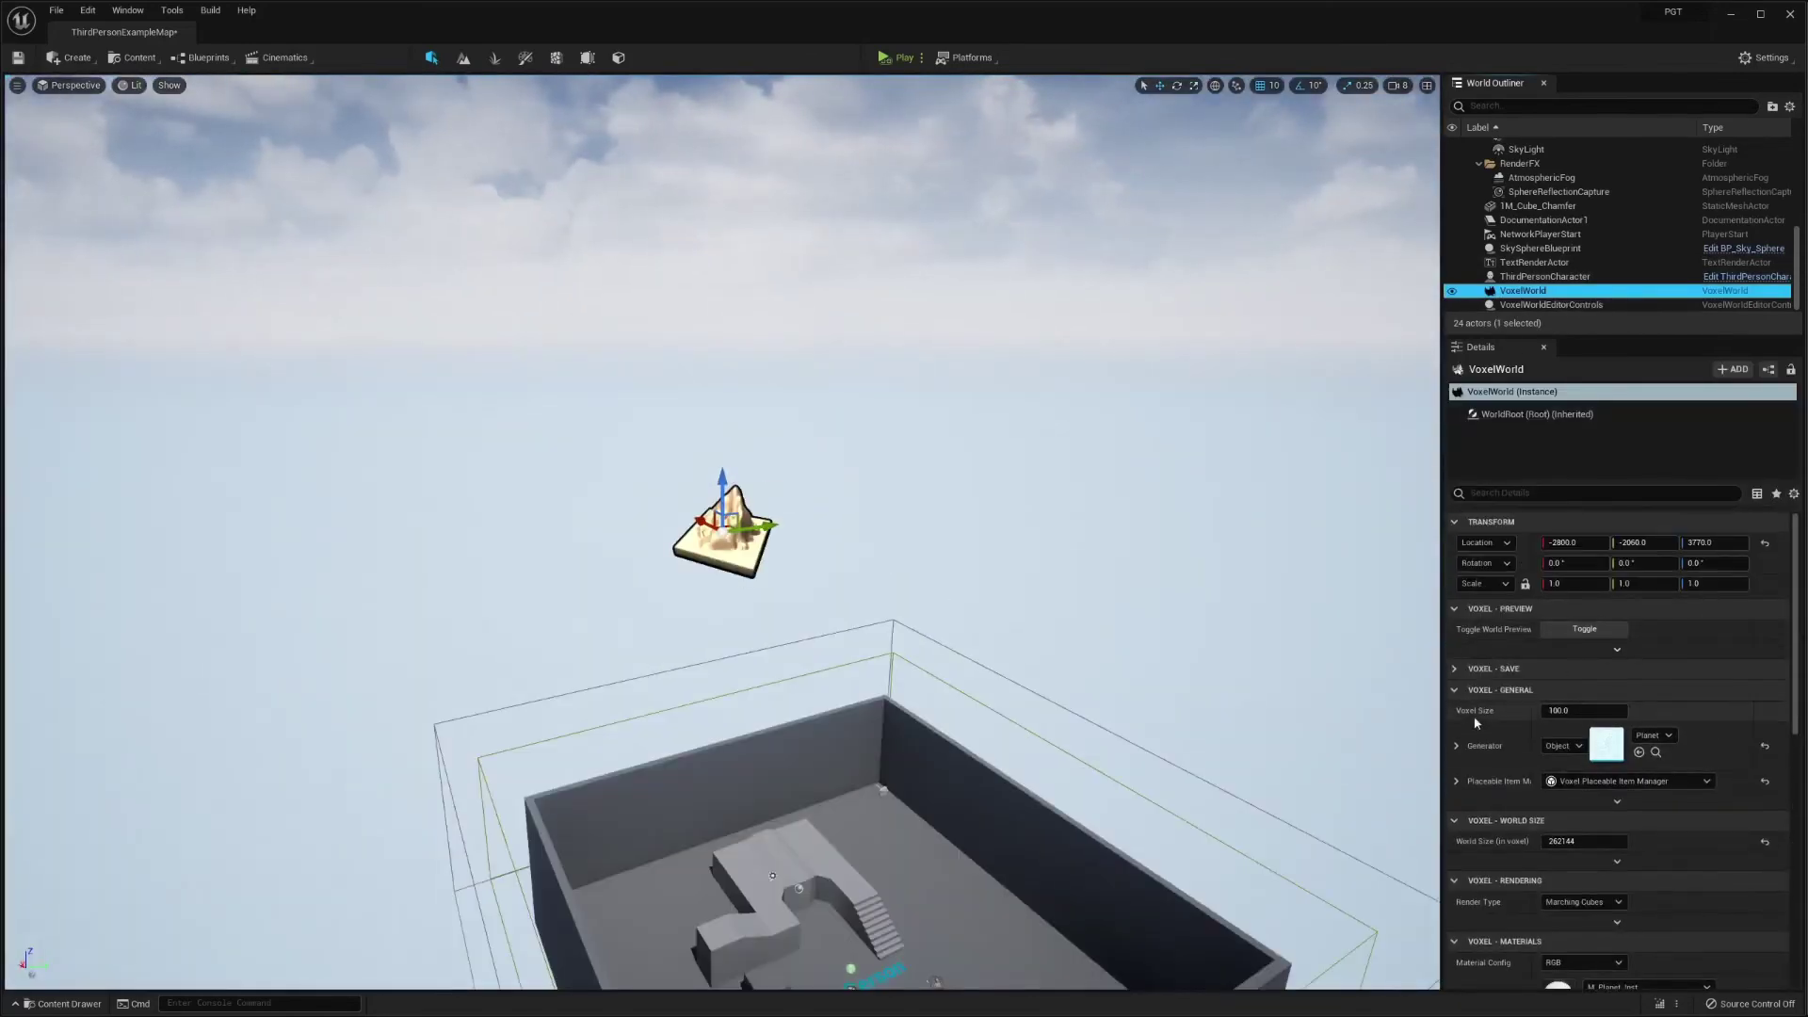
left_click(1457, 746)
scroll(1601, 758, "down", 4)
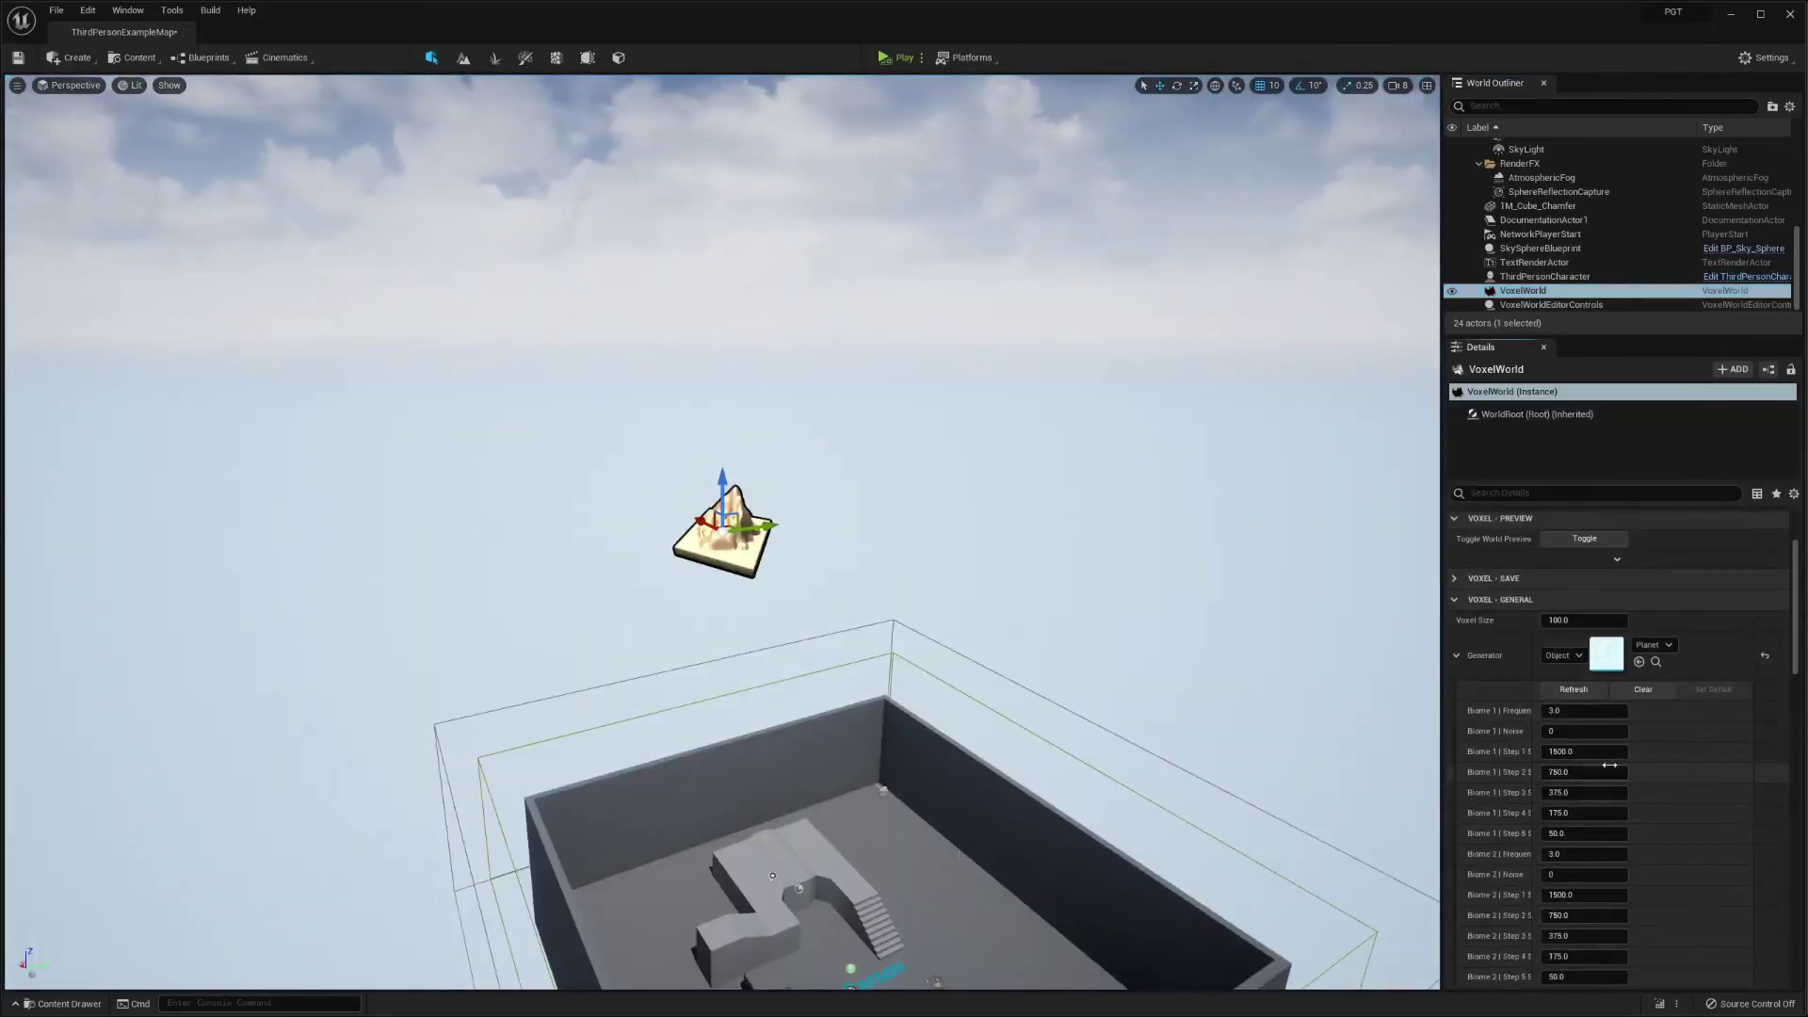
scroll(1606, 754, "down", 8)
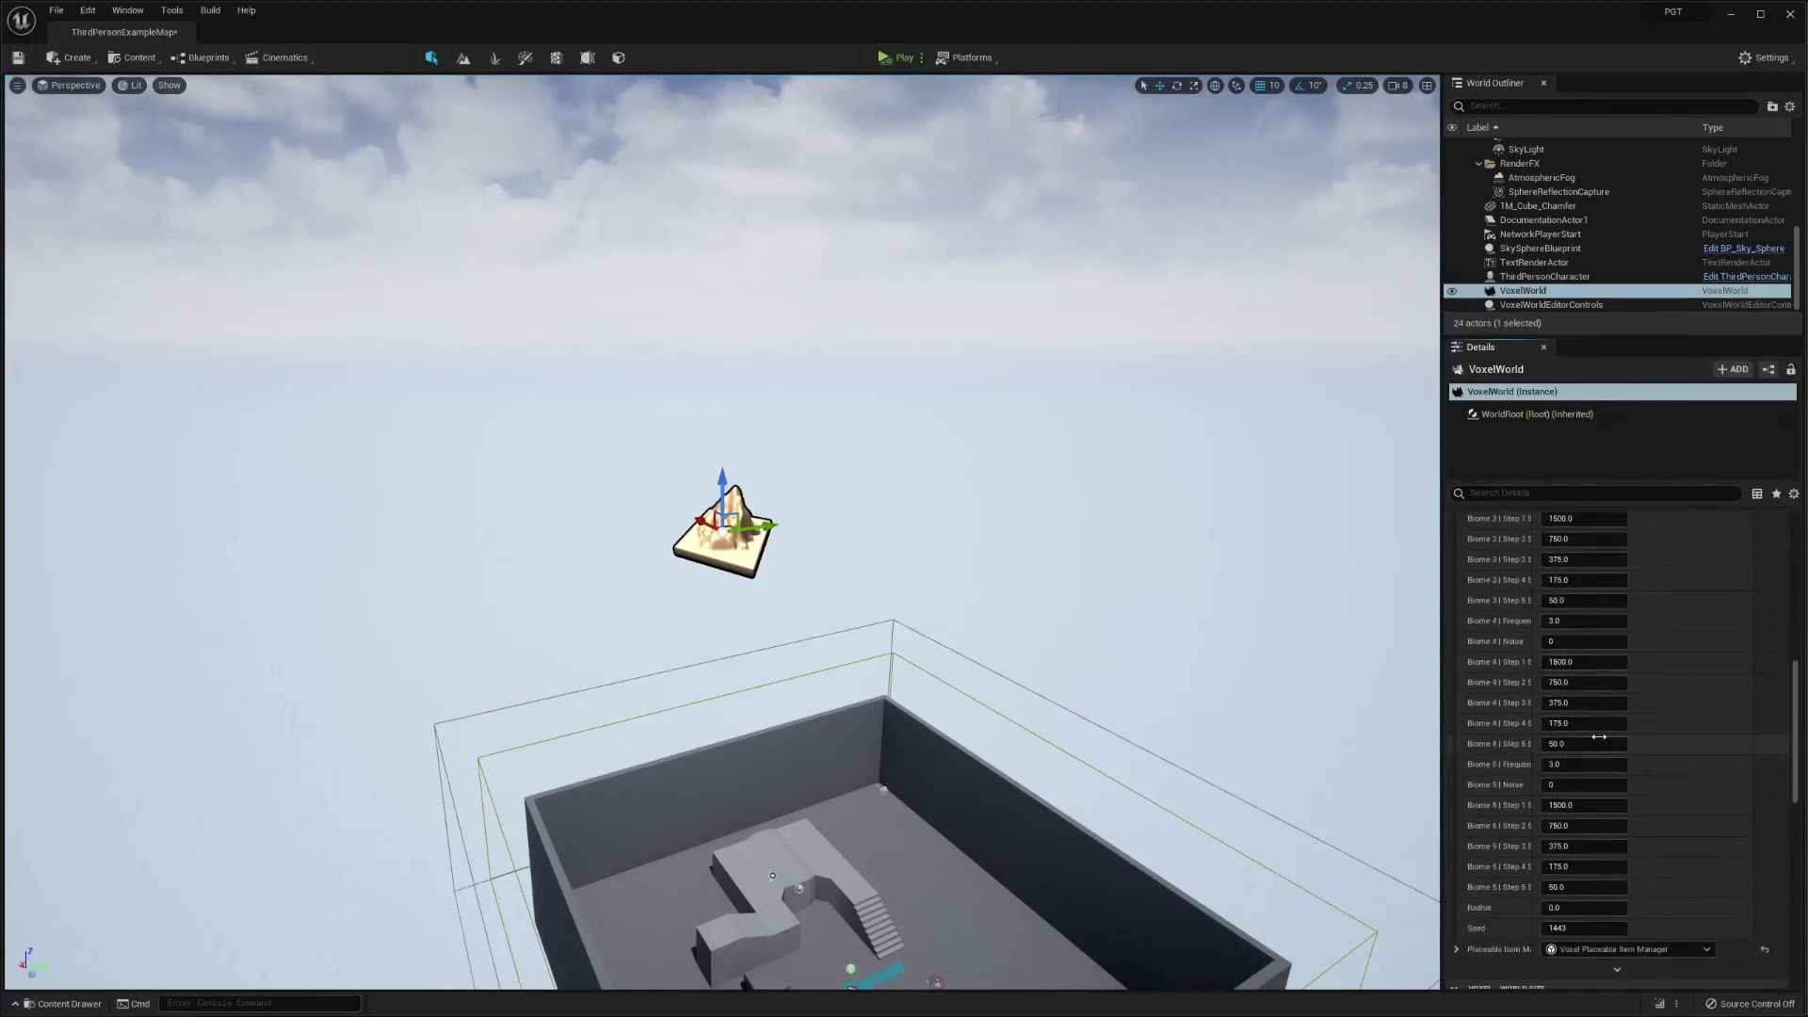
left_click(1582, 908)
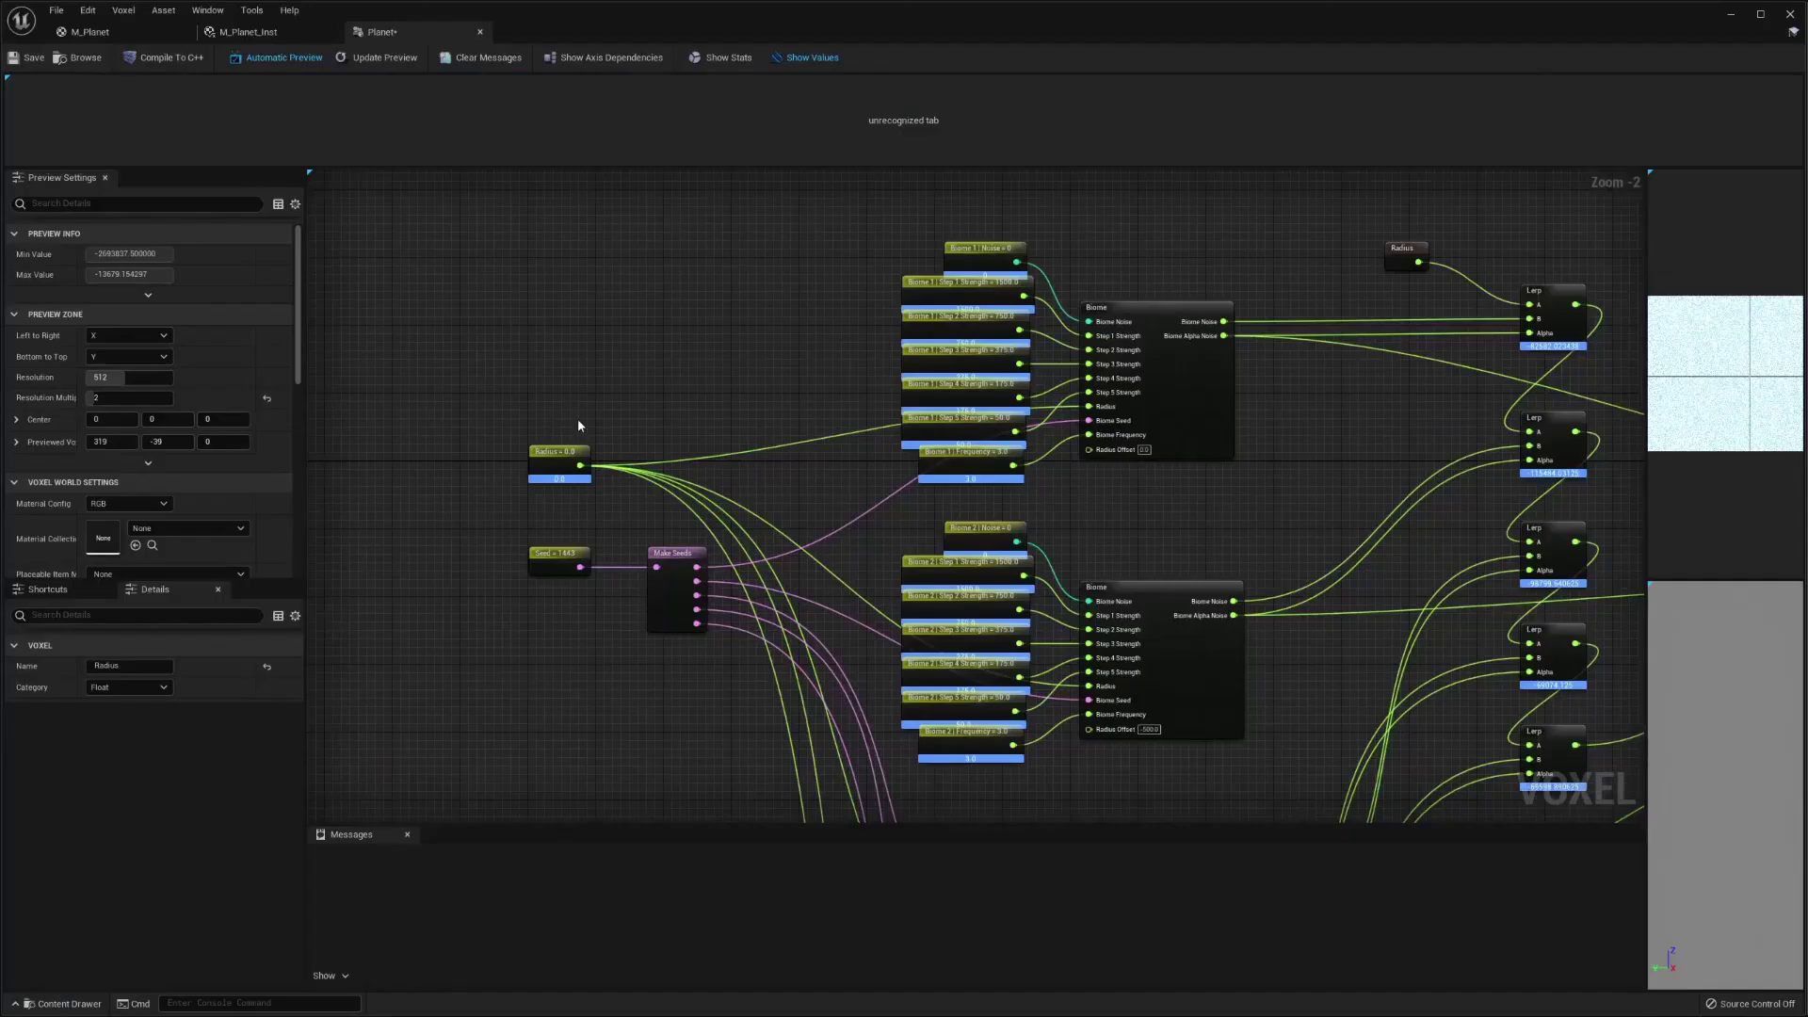
- Add a Radius local variable usage node in the Planet graph and delete the Radius parameter feeding the Biome nodes
left_click(579, 426)
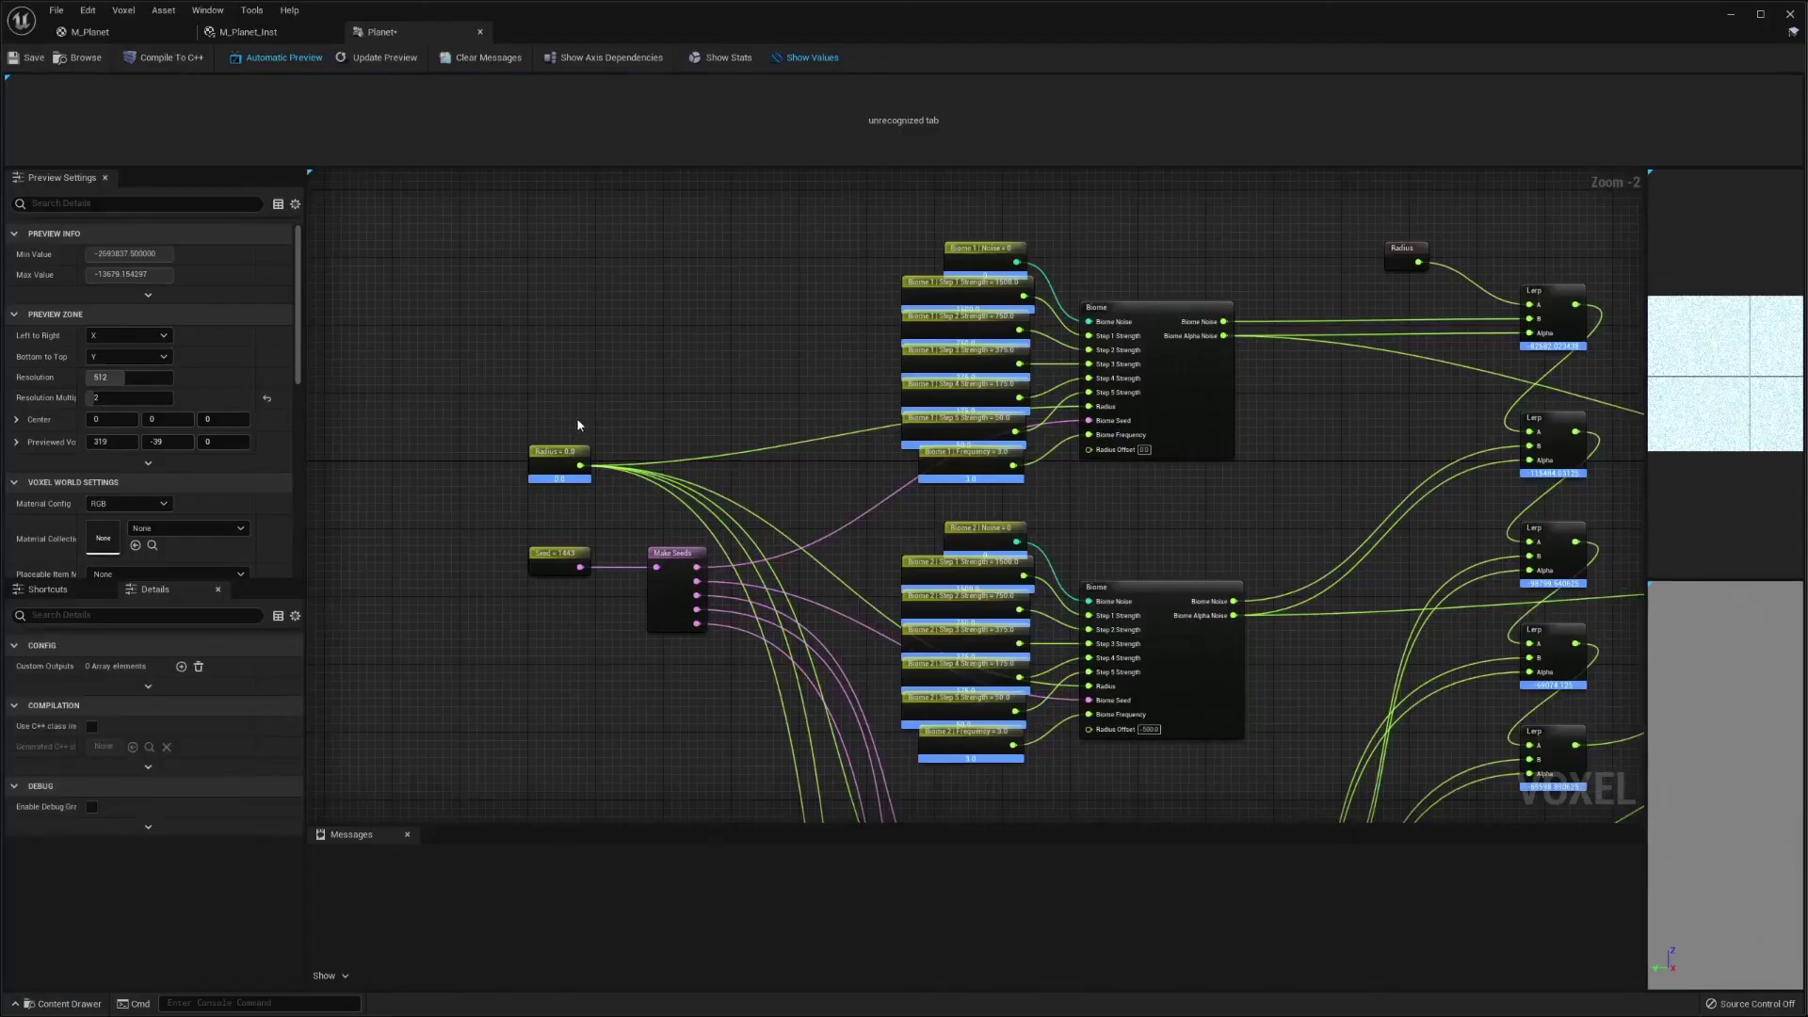
right_click(589, 380)
type("radius")
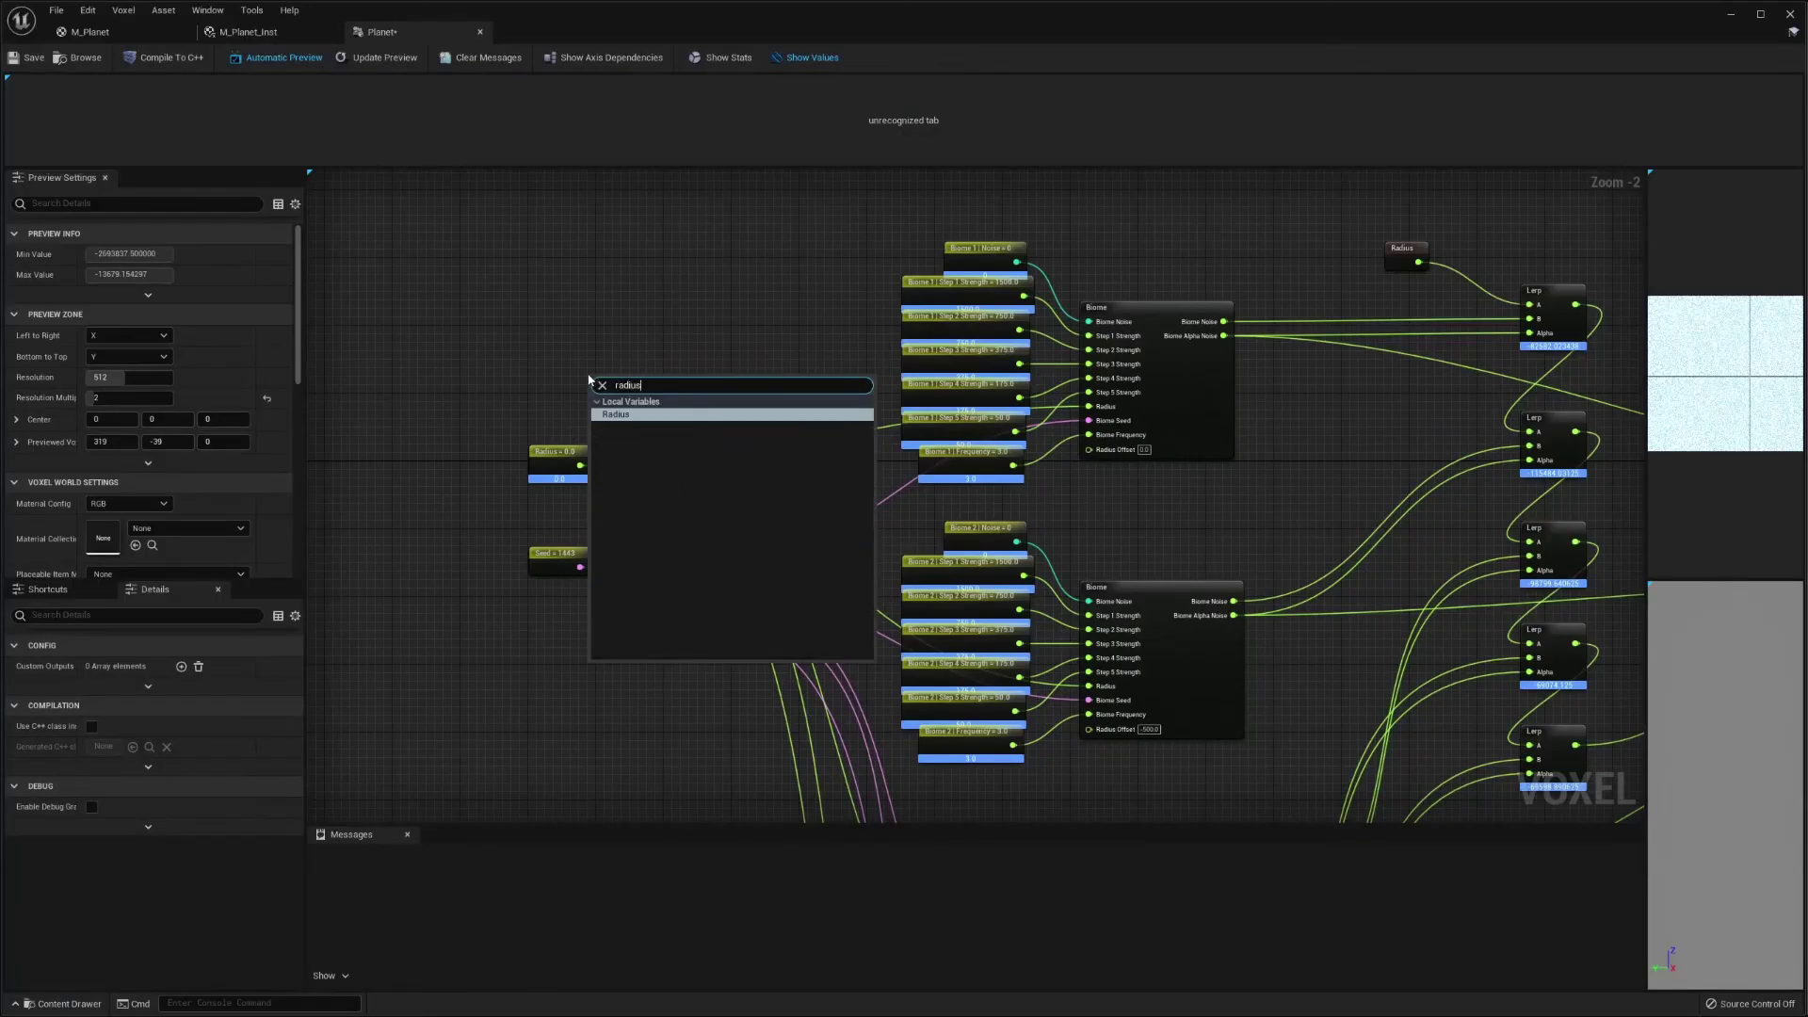
key("Escape")
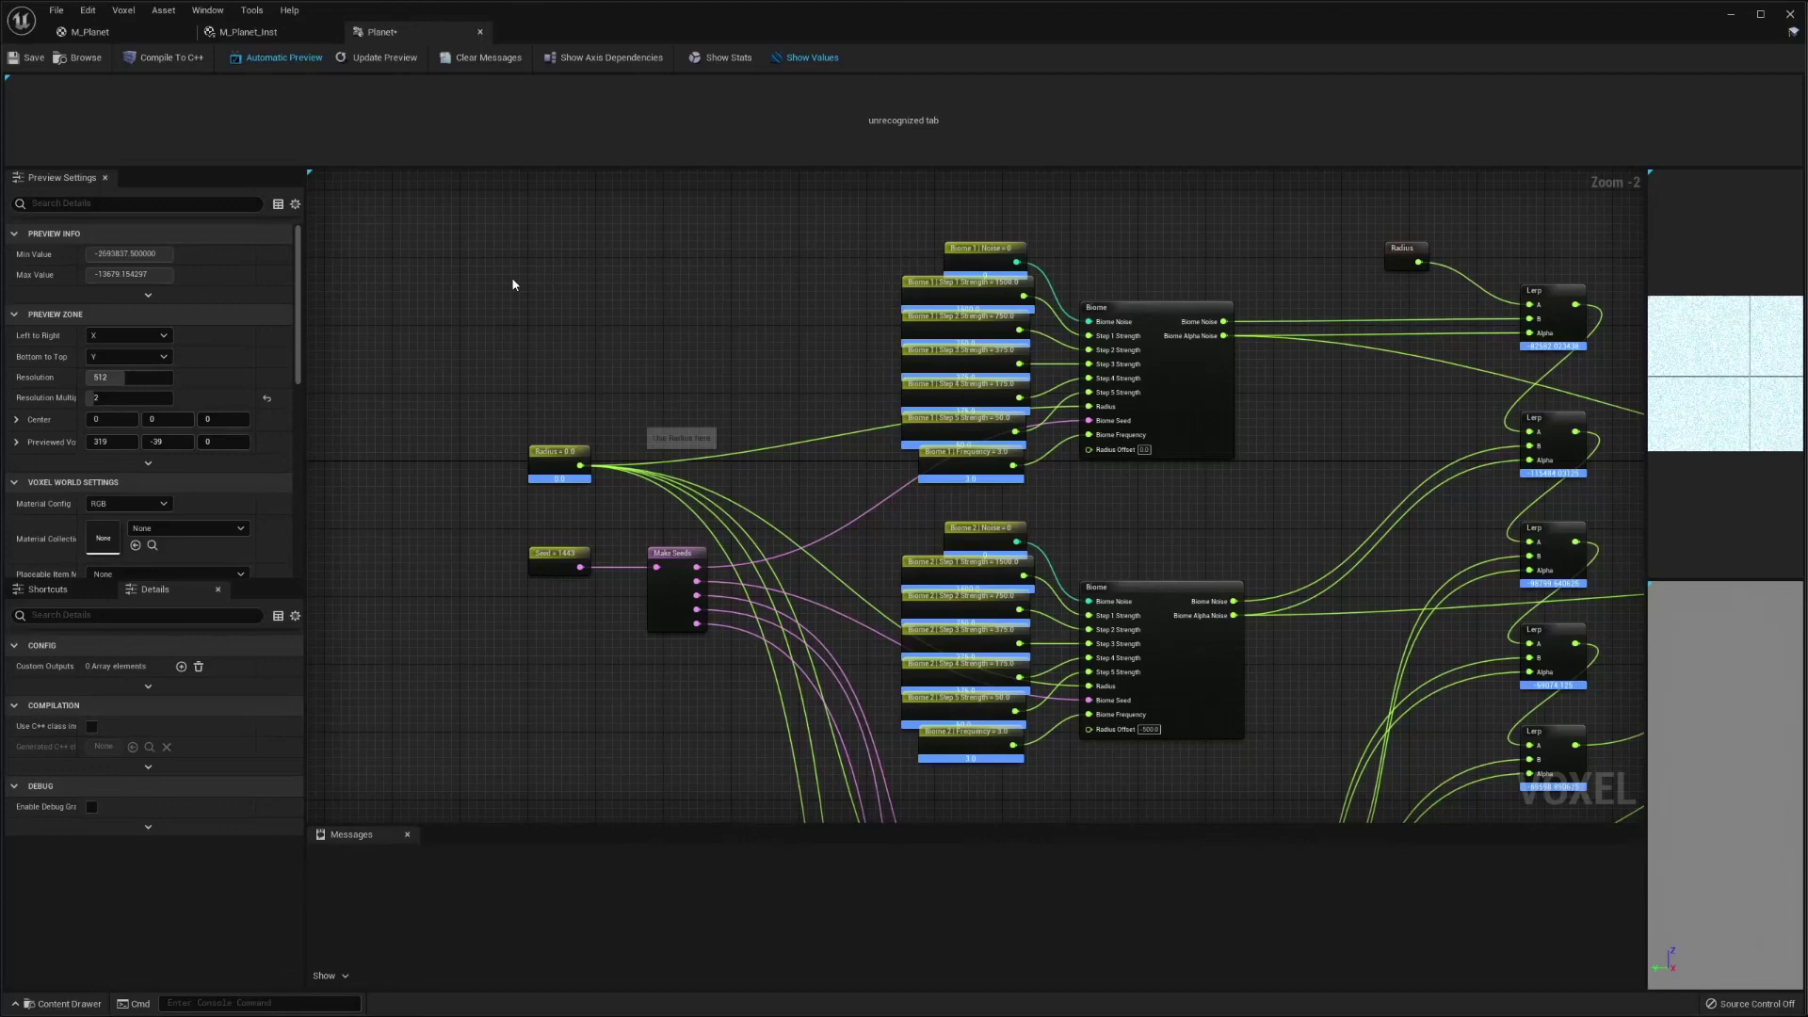
key("ctrl+v")
left_click(568, 451)
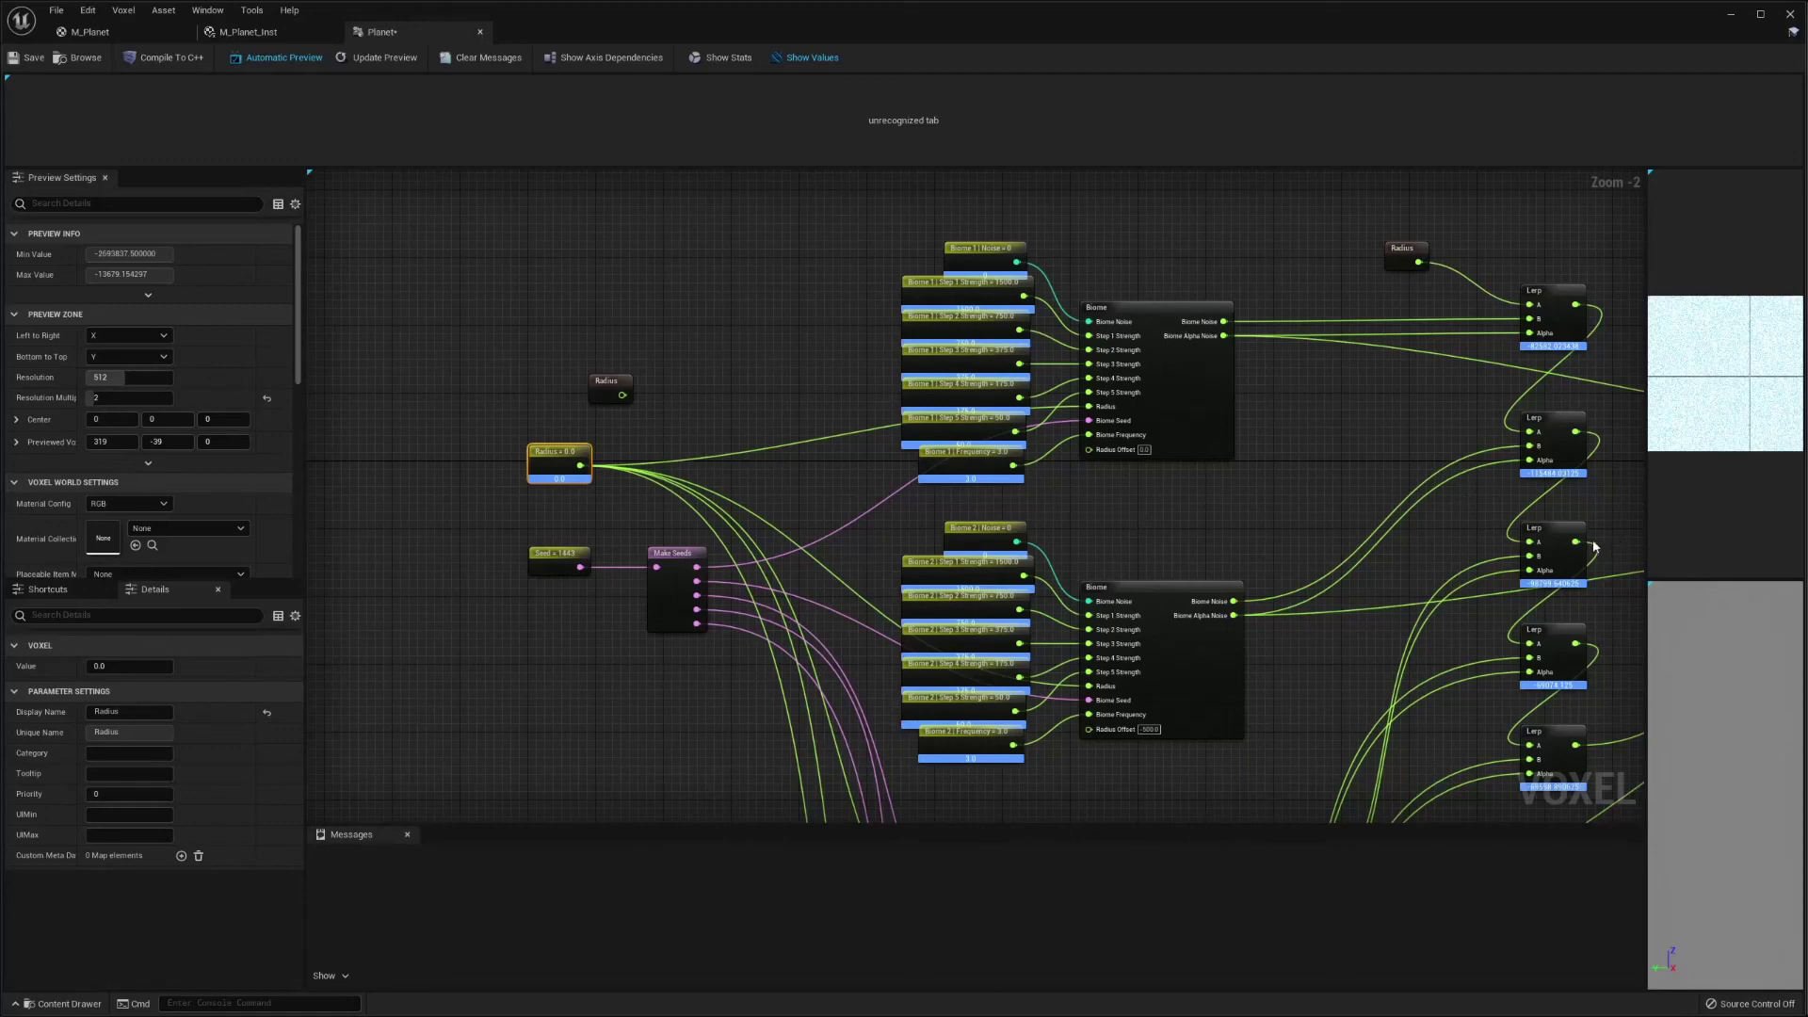
key("Delete")
- Break the link between the last Lerp's output and the Value input of the Set High Quality Value node
right_click_drag(1594, 545, 1090, 456)
right_click(1129, 265)
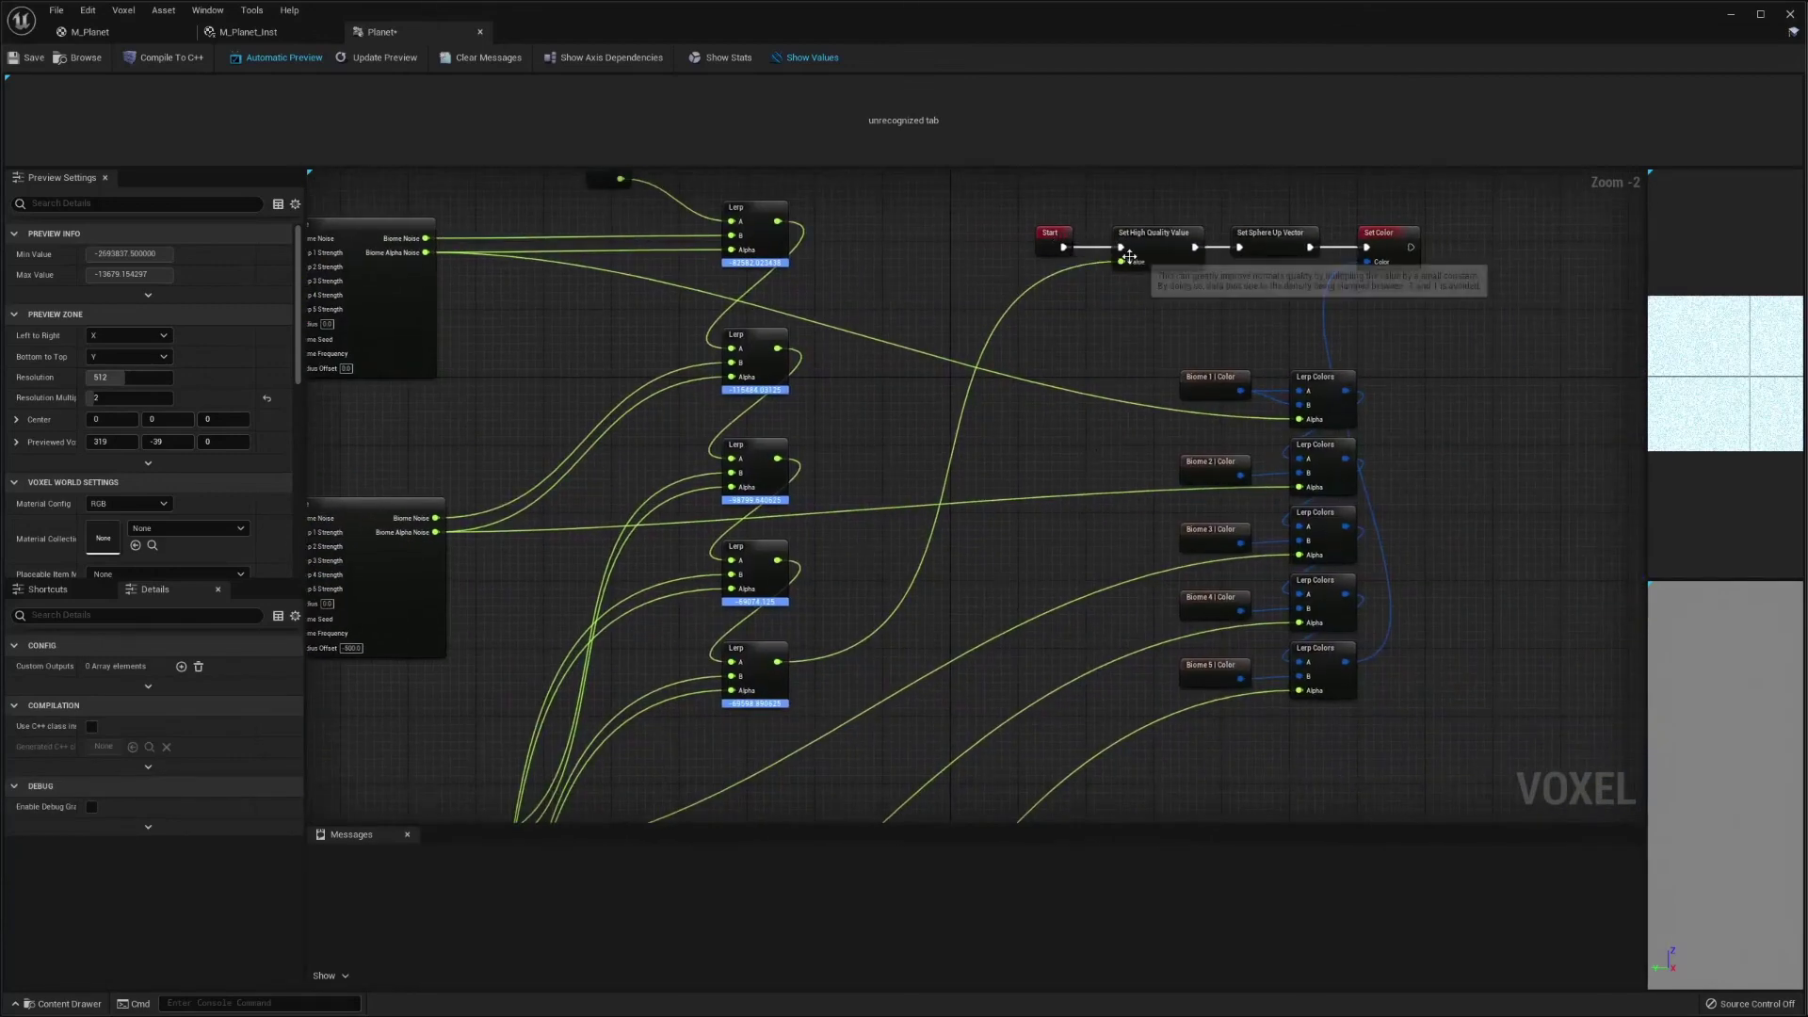
left_click(1192, 295)
- Connect the Radius local variable node to the Radius input of each of the five Biome nodes
right_click_drag(1191, 295, 1600, 332)
right_click_drag(705, 327, 1050, 375)
left_click_drag(577, 397, 1044, 409)
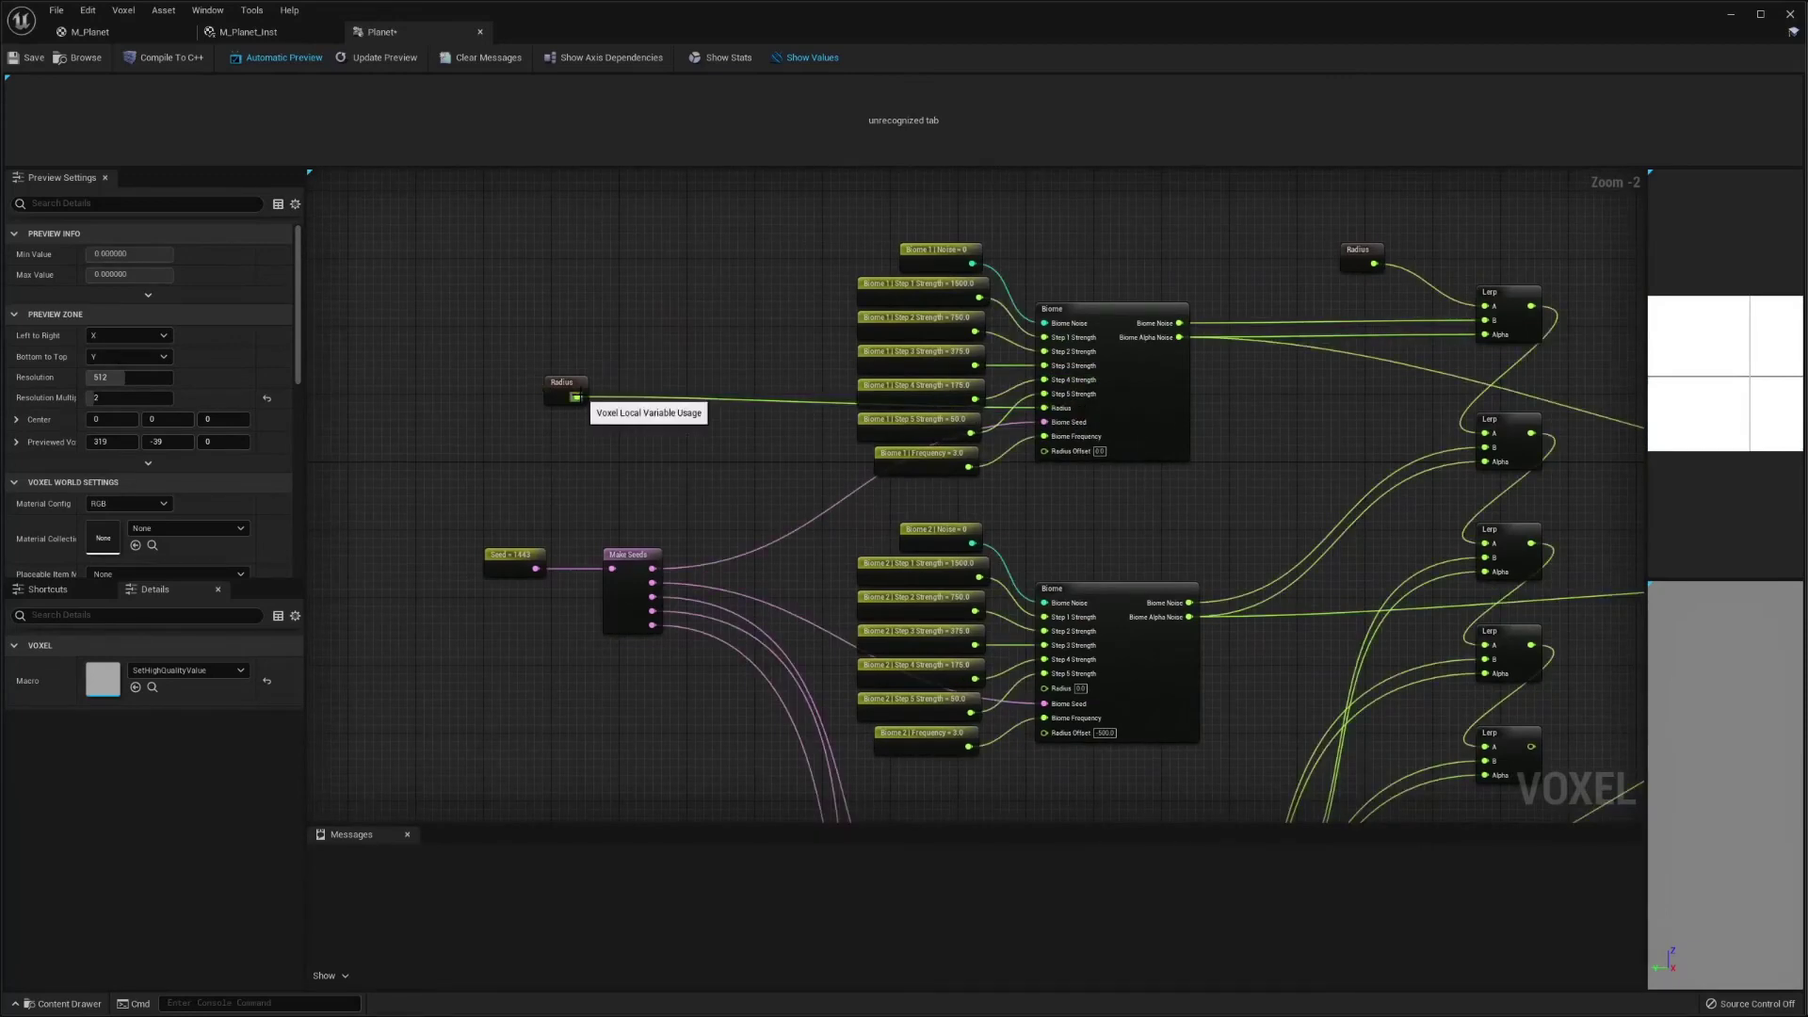
left_click_drag(578, 396, 1043, 689)
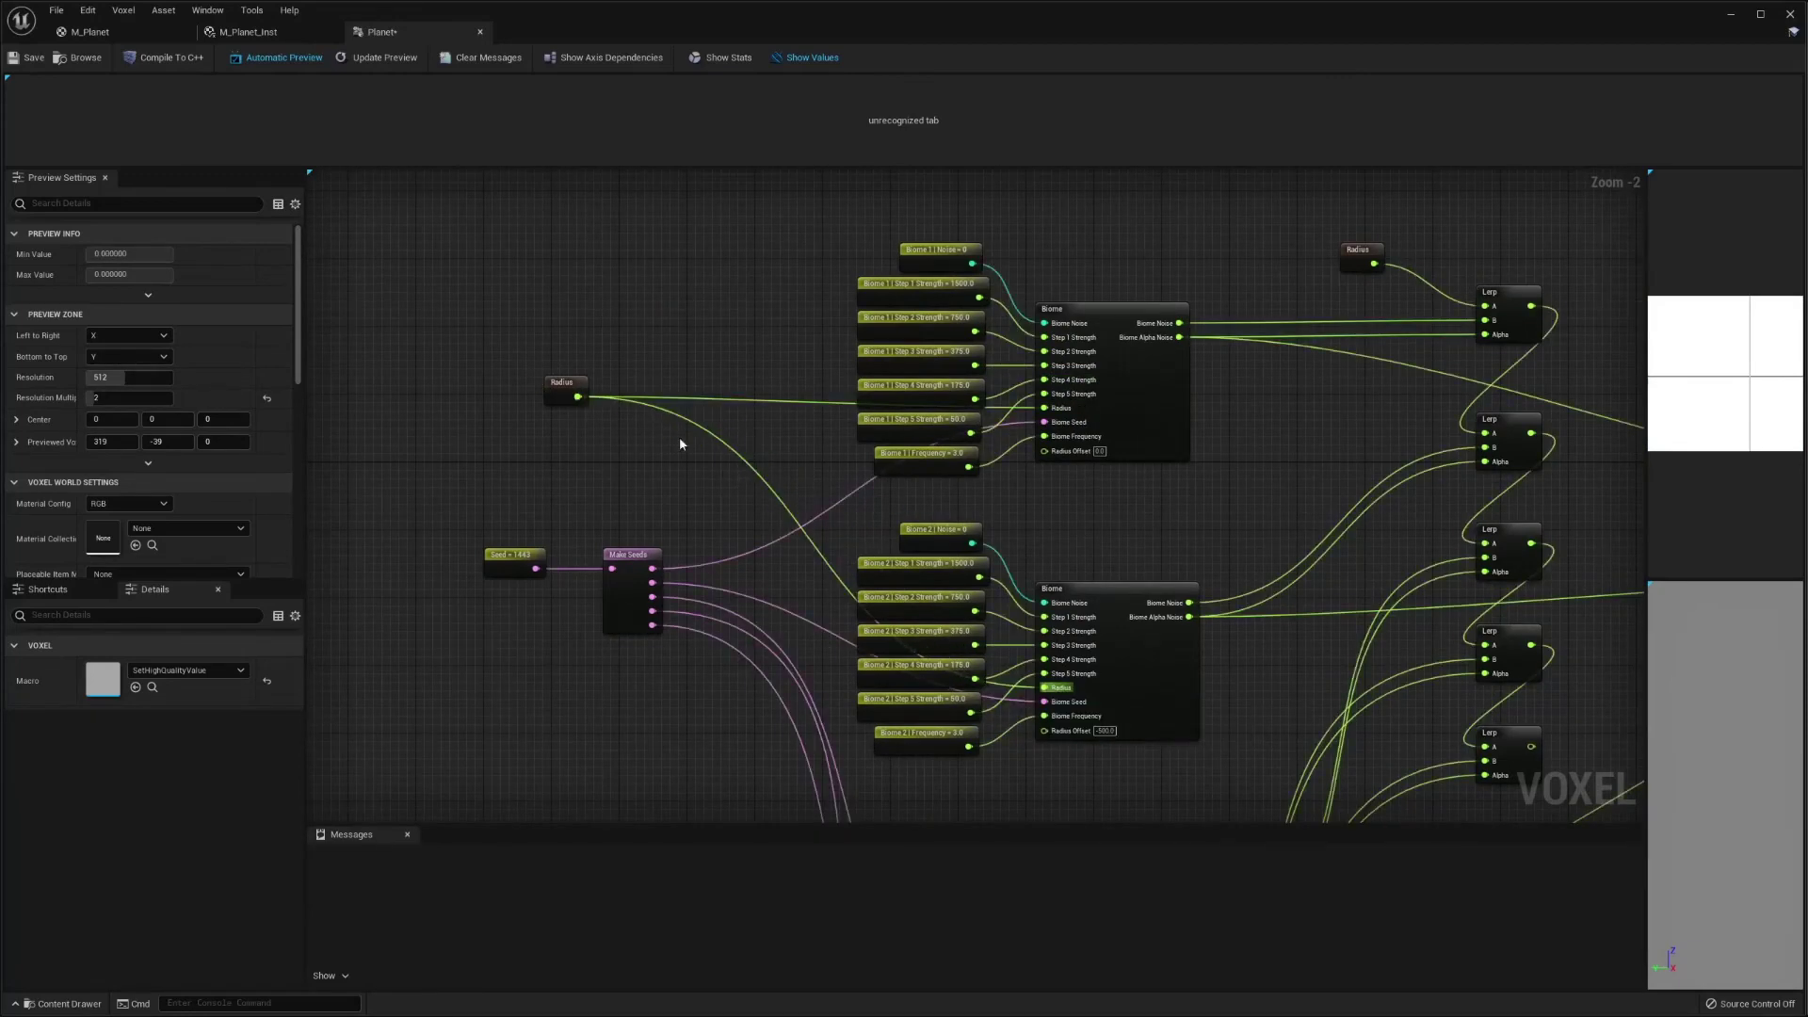
left_click_drag(578, 397, 1074, 592)
right_click_drag(1070, 732, 1065, 524)
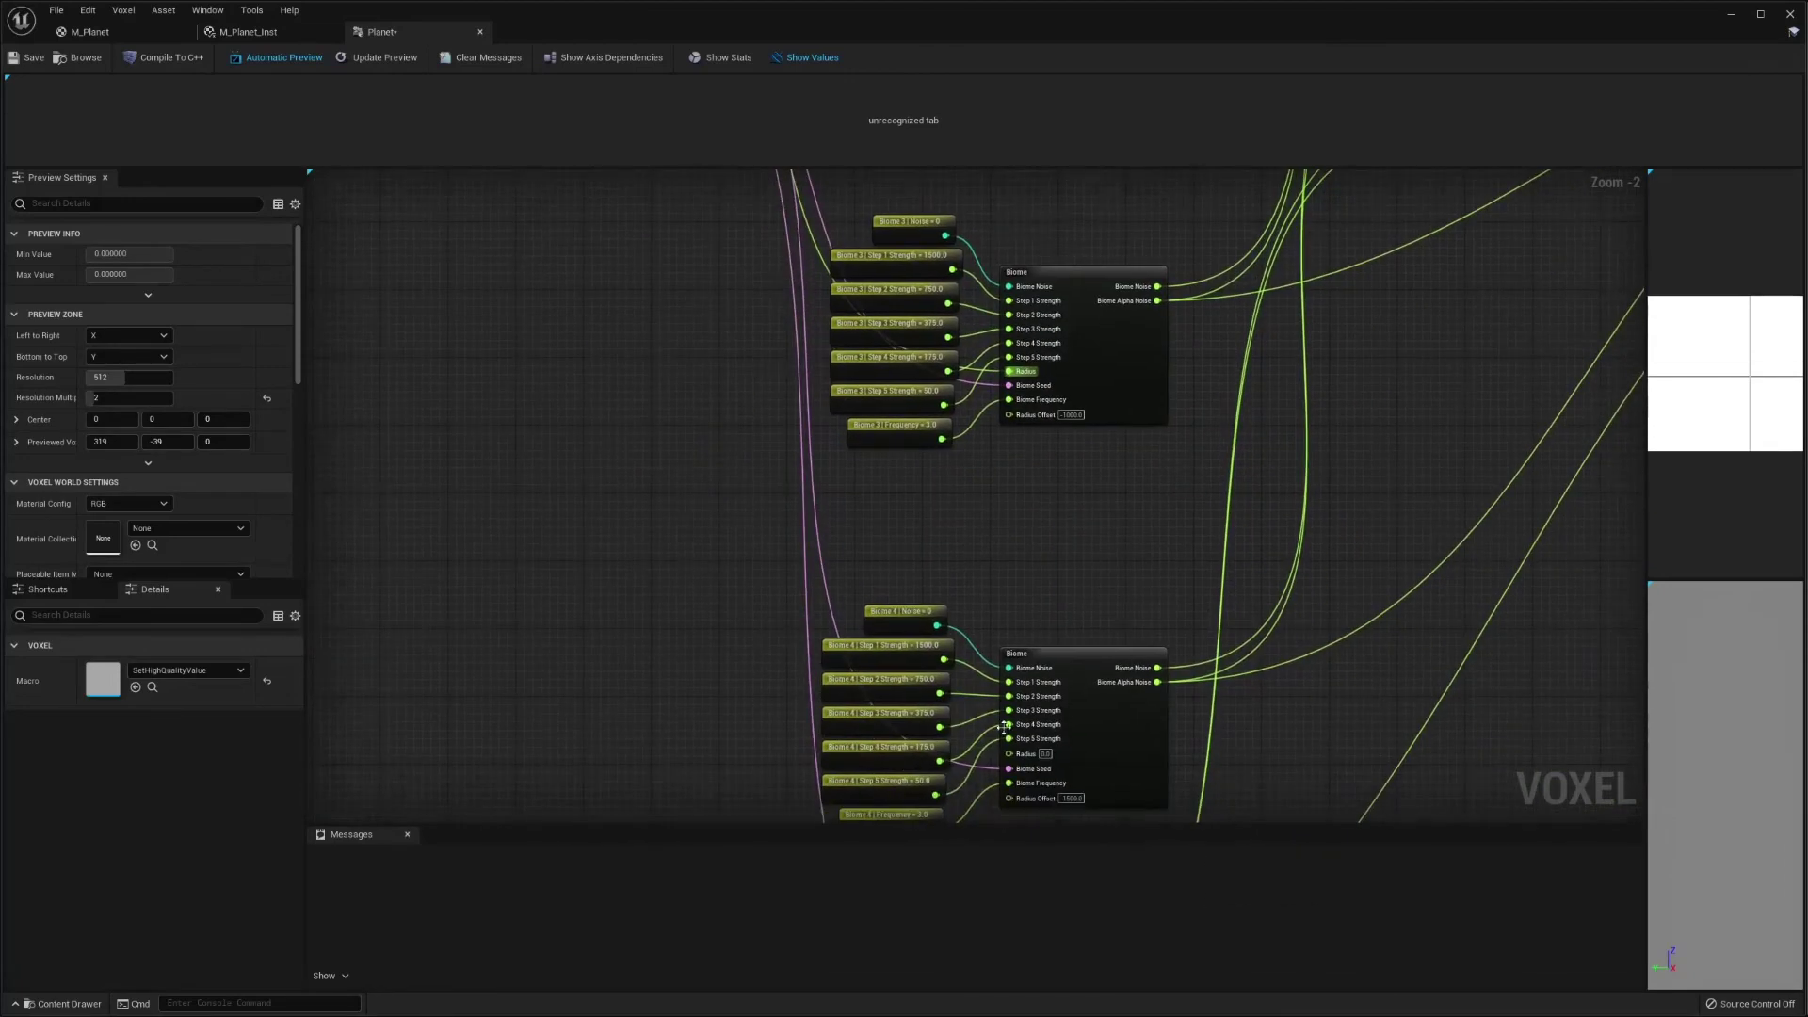
left_click_drag(1011, 753, 543, 205)
scroll(791, 424, "down", 4)
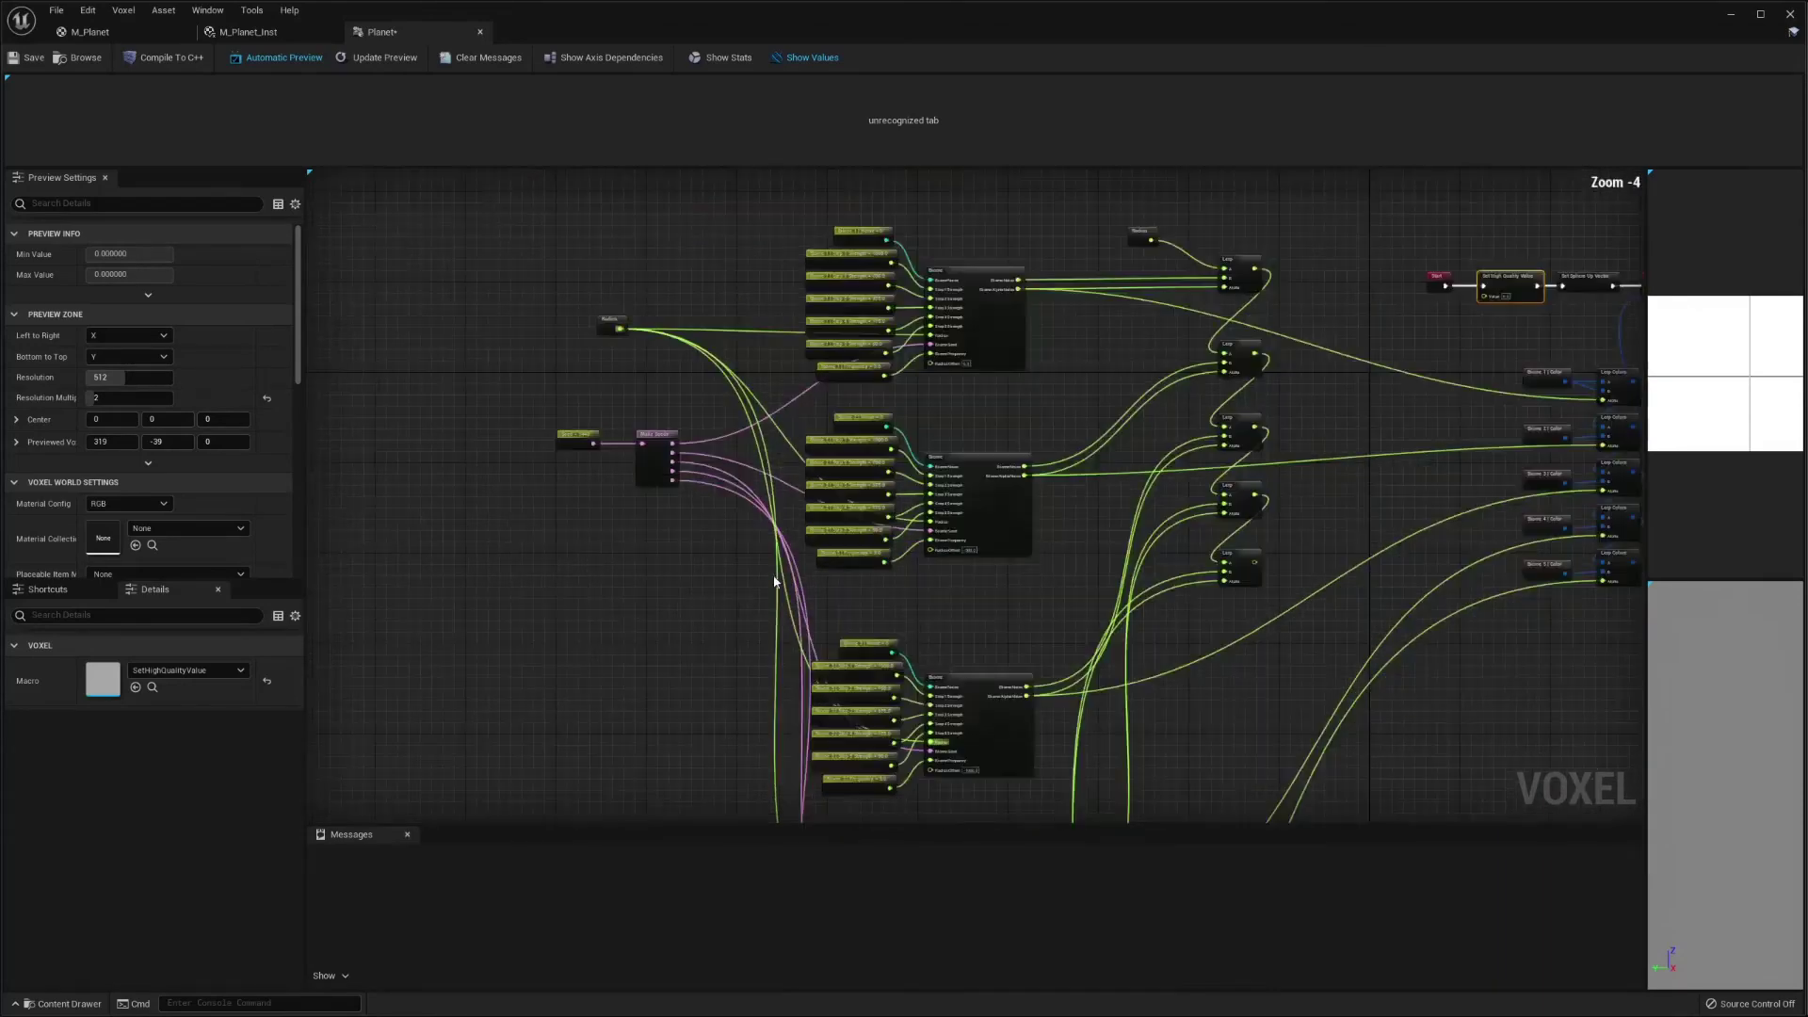
scroll(806, 562, "up", 4)
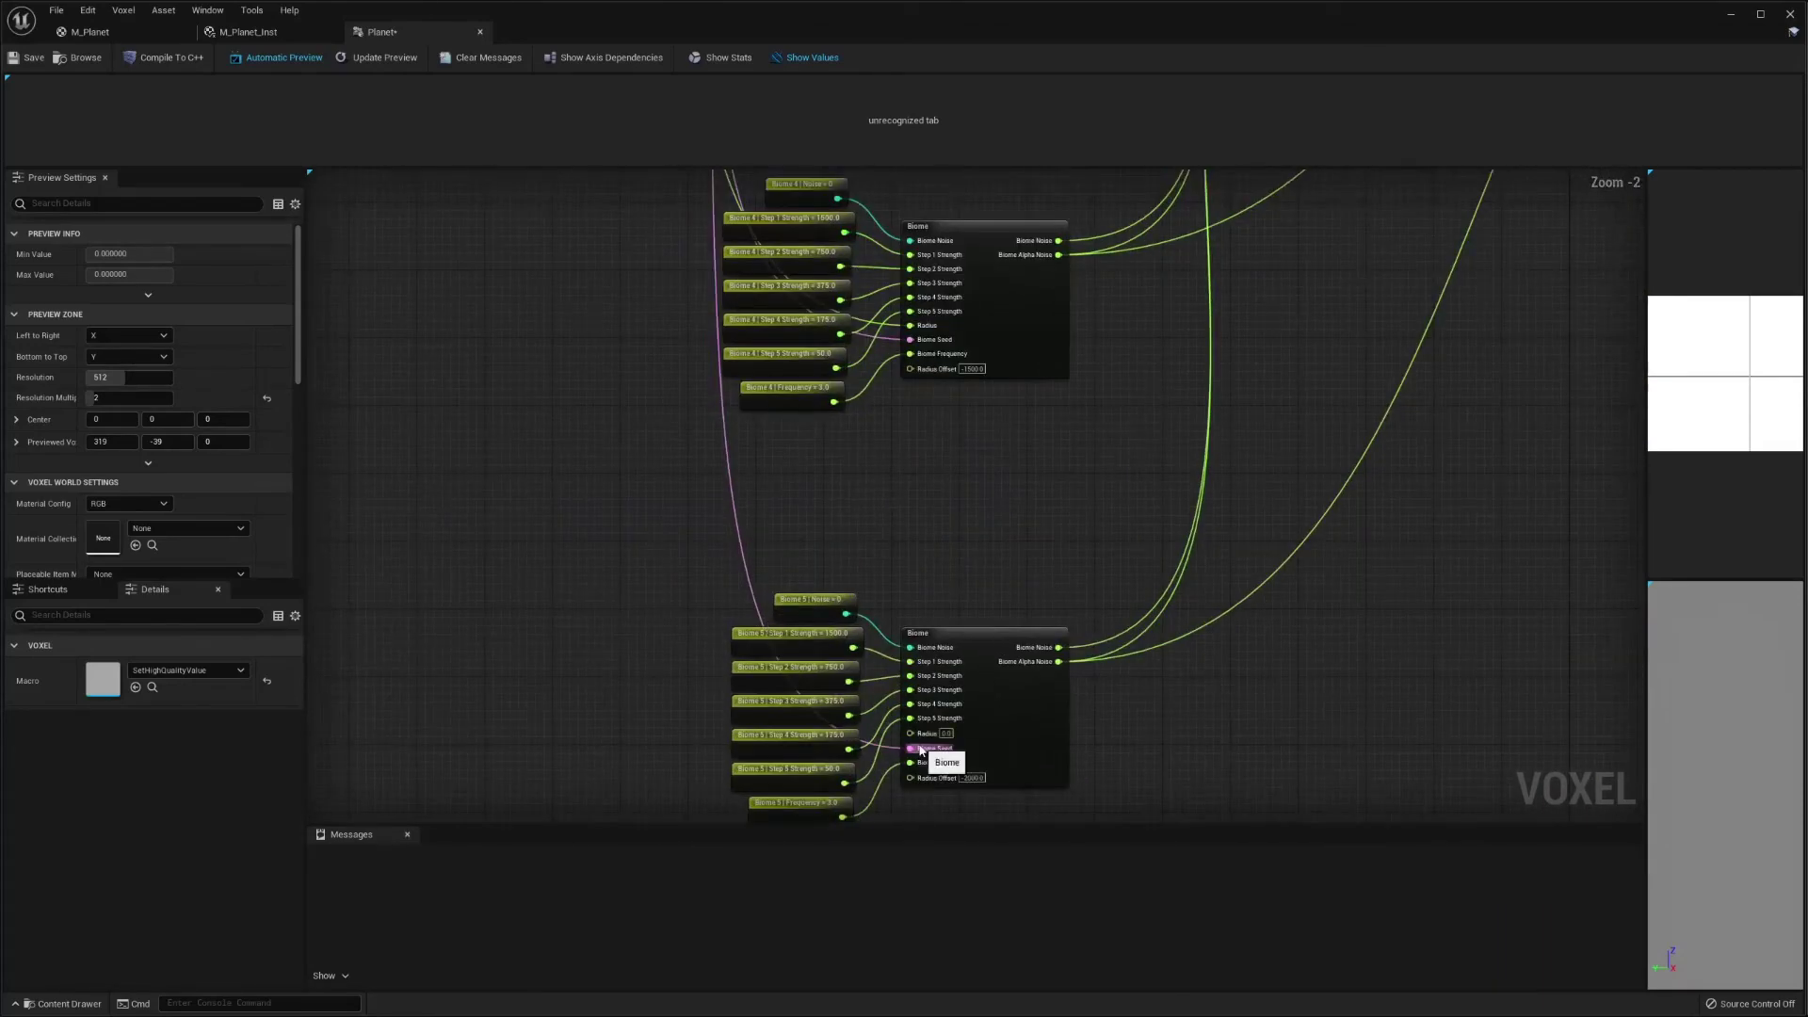
left_click_drag(919, 738, 442, 256)
- Save all assets and reconnect the last Lerp's output to the Value input of the Set High Quality Value node
scroll(881, 420, "down", 8)
scroll(856, 472, "up", 5)
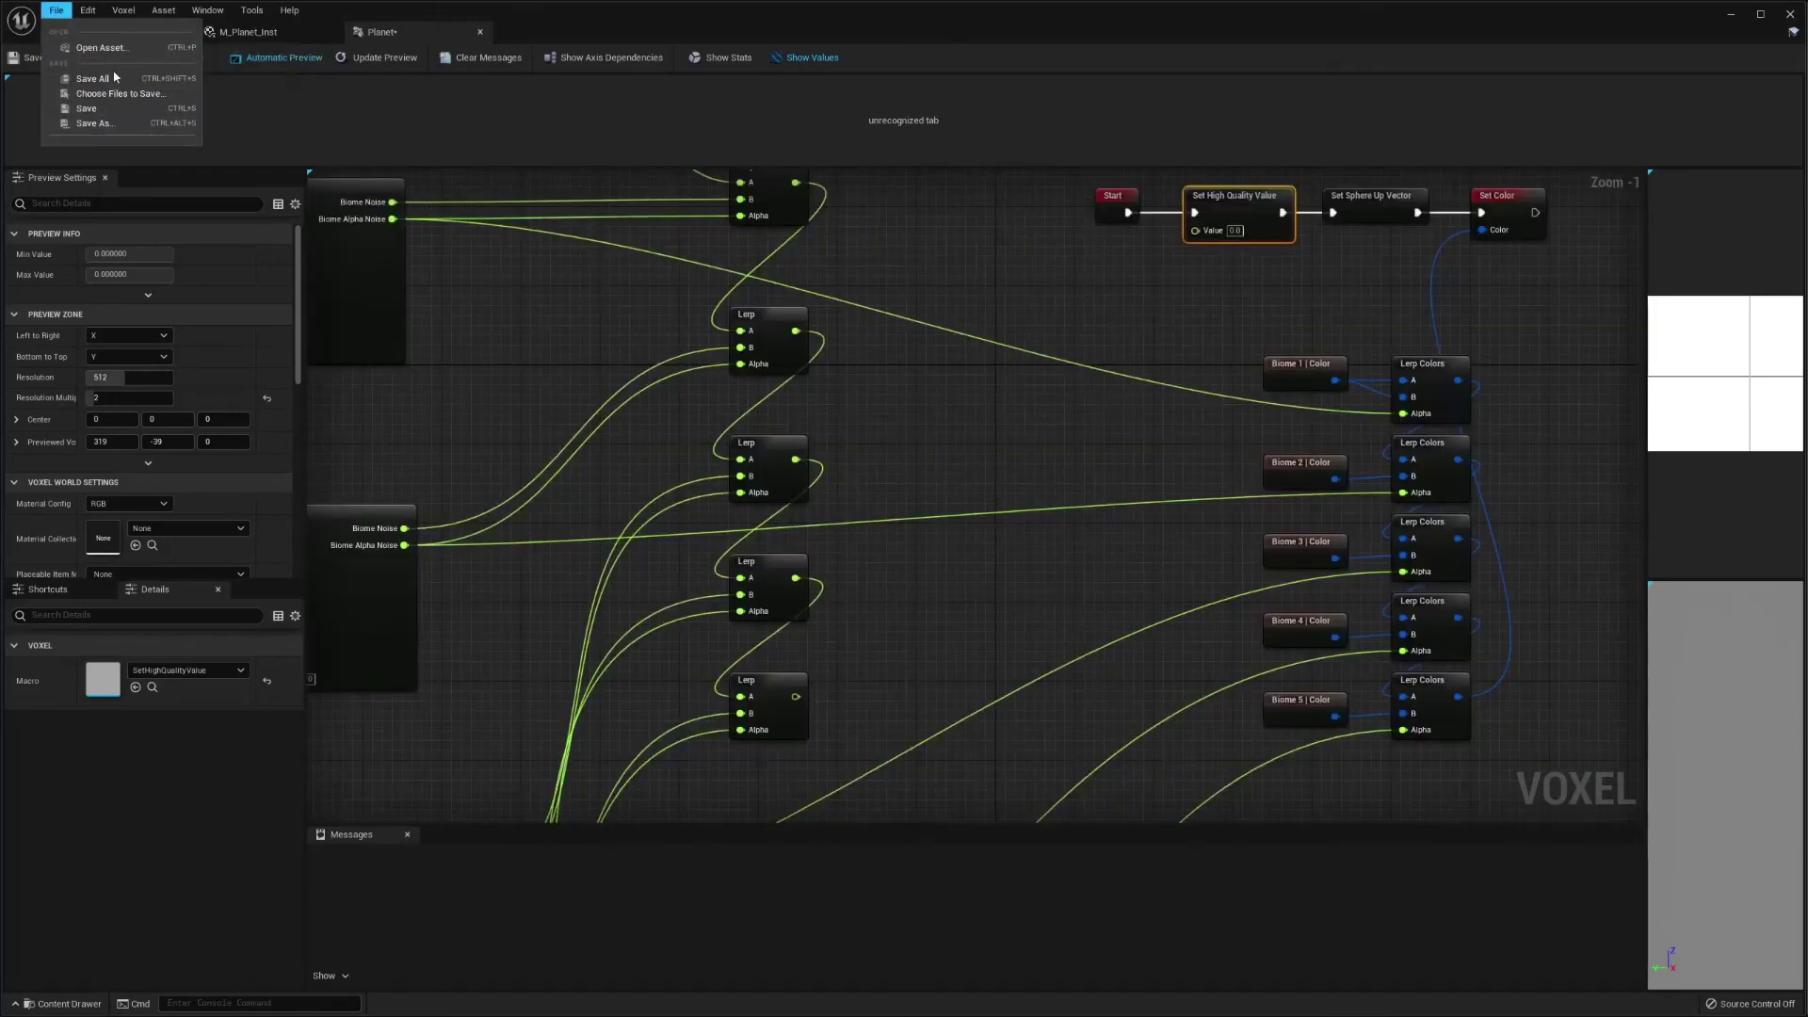
left_click(118, 79)
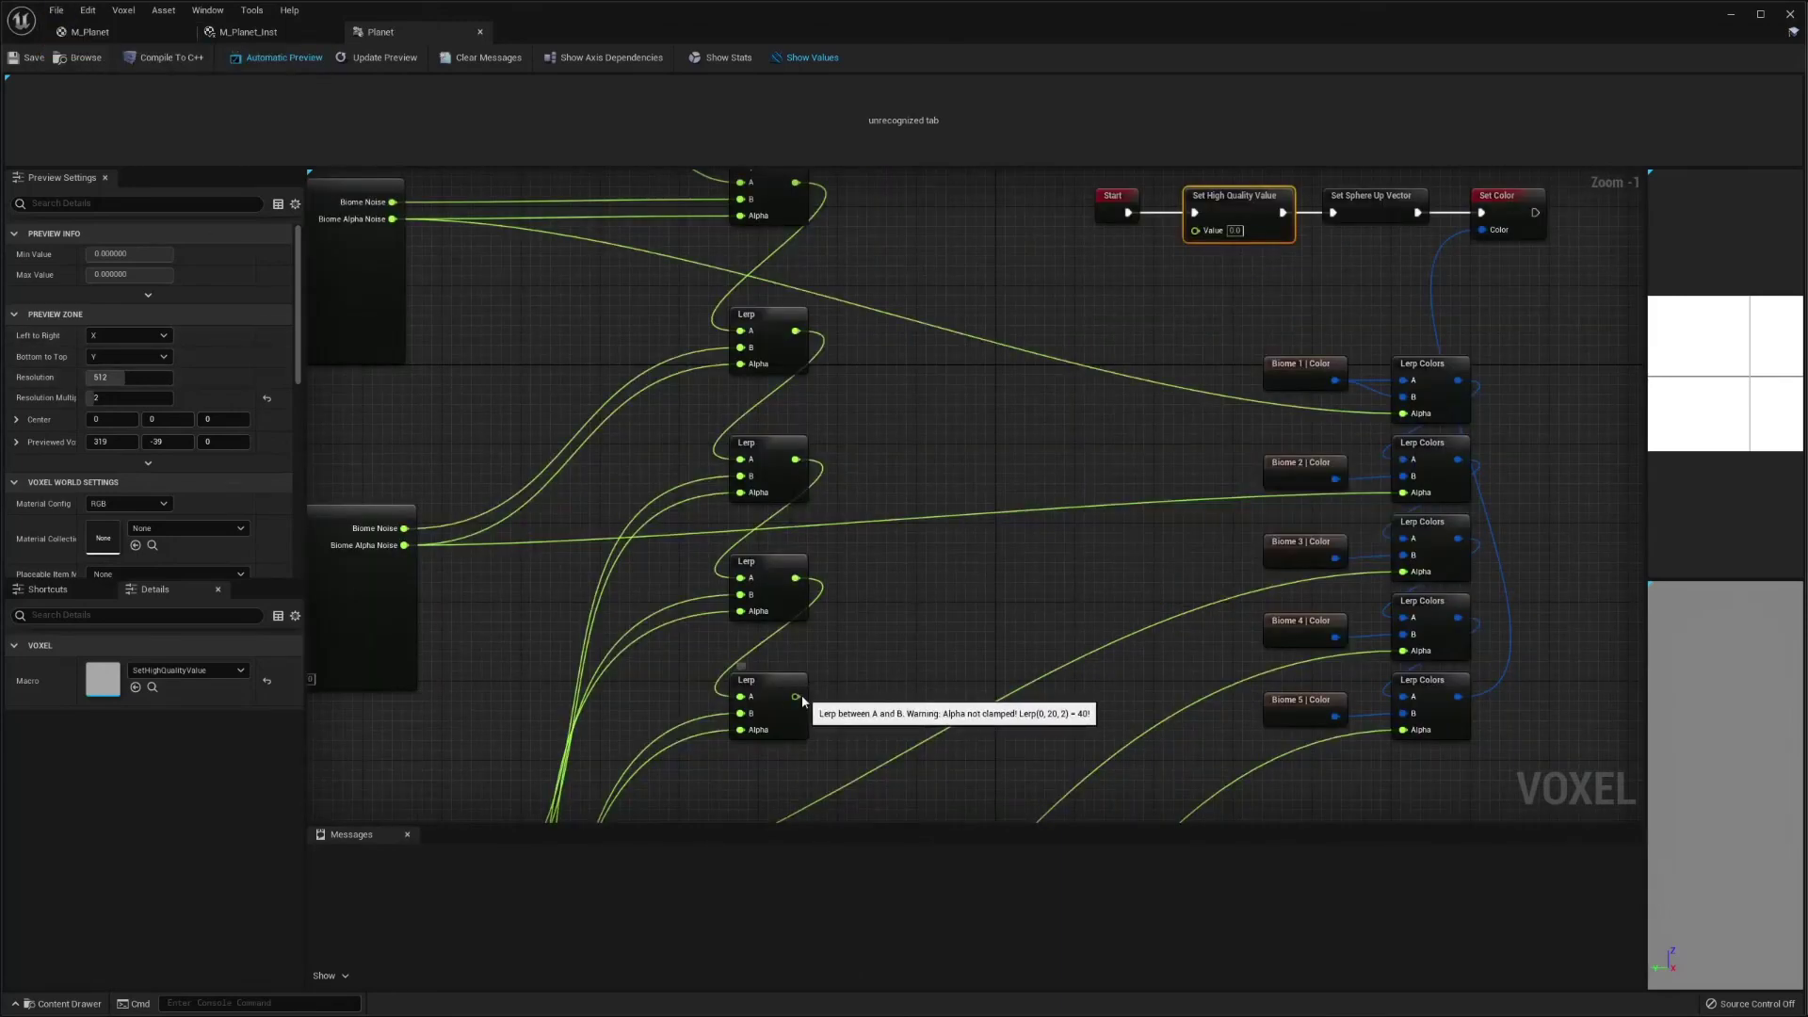
left_click_drag(797, 697, 1229, 238)
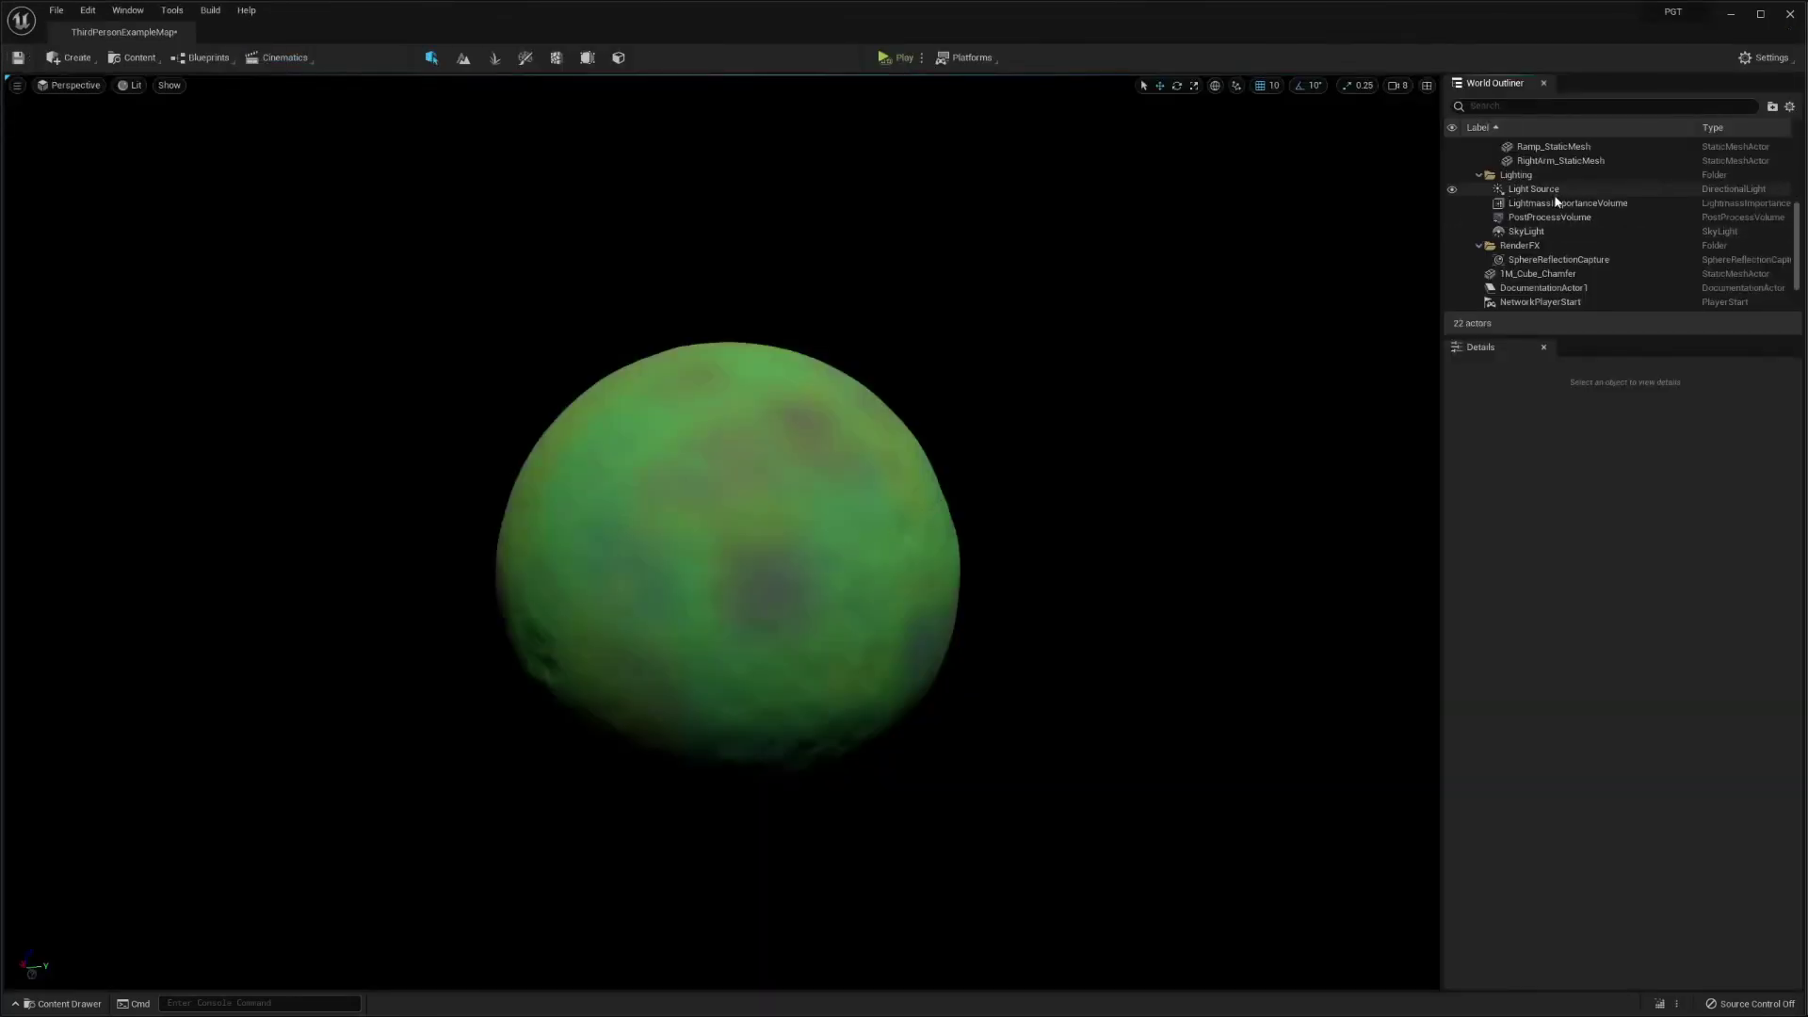
- Select the VoxelWorld actor in the level and examine its generator parameters, world size, material and LOD settings
scroll(1557, 299, "down", 2)
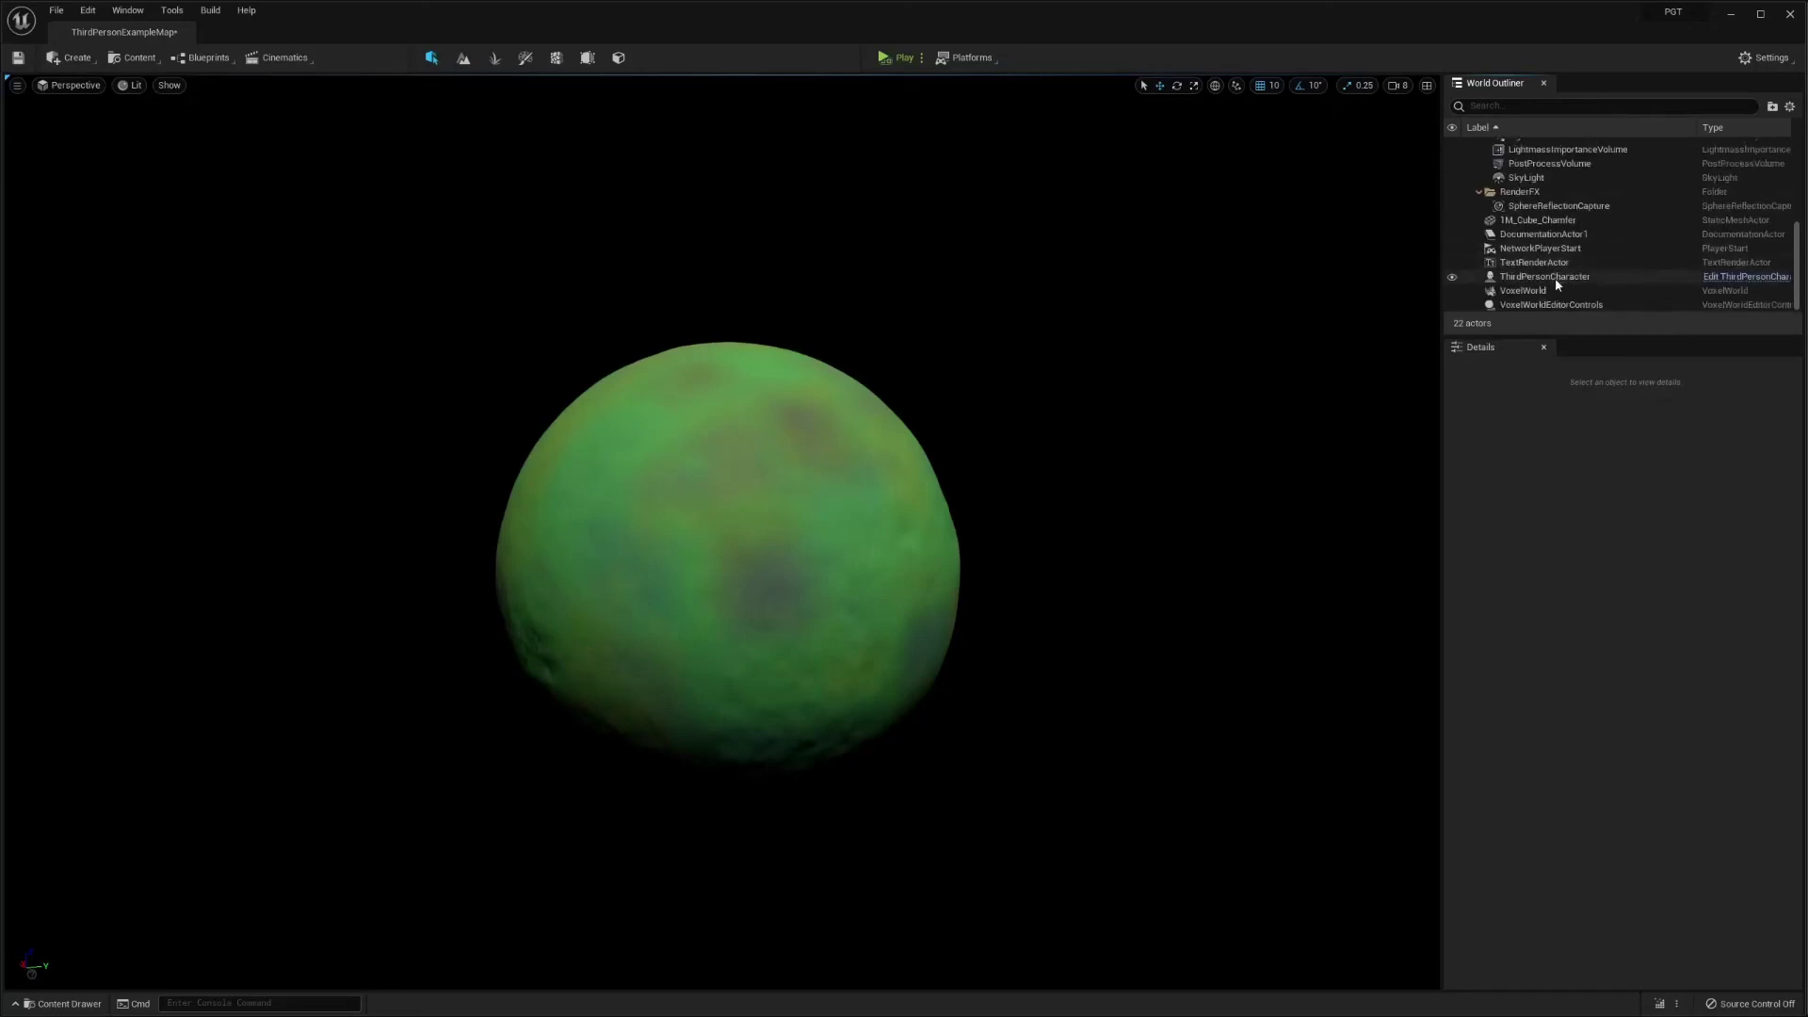
left_click(1554, 293)
scroll(1595, 672, "down", 5)
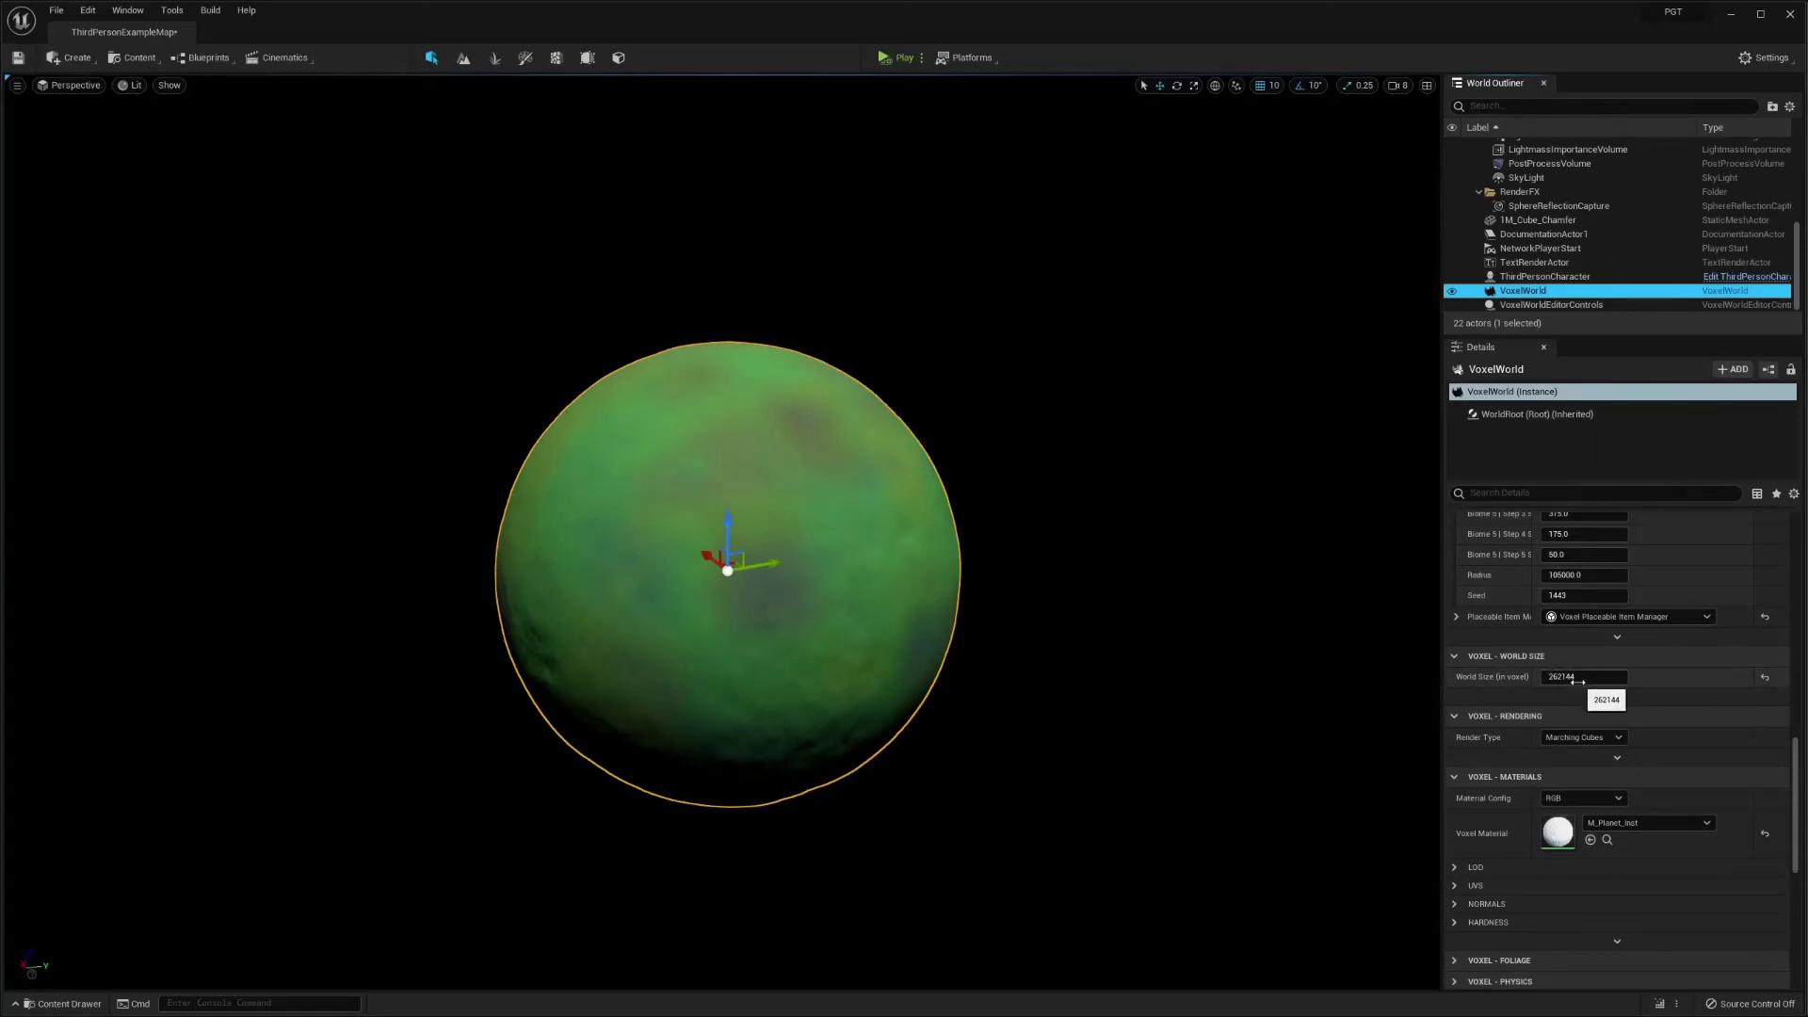
scroll(1577, 680, "down", 5)
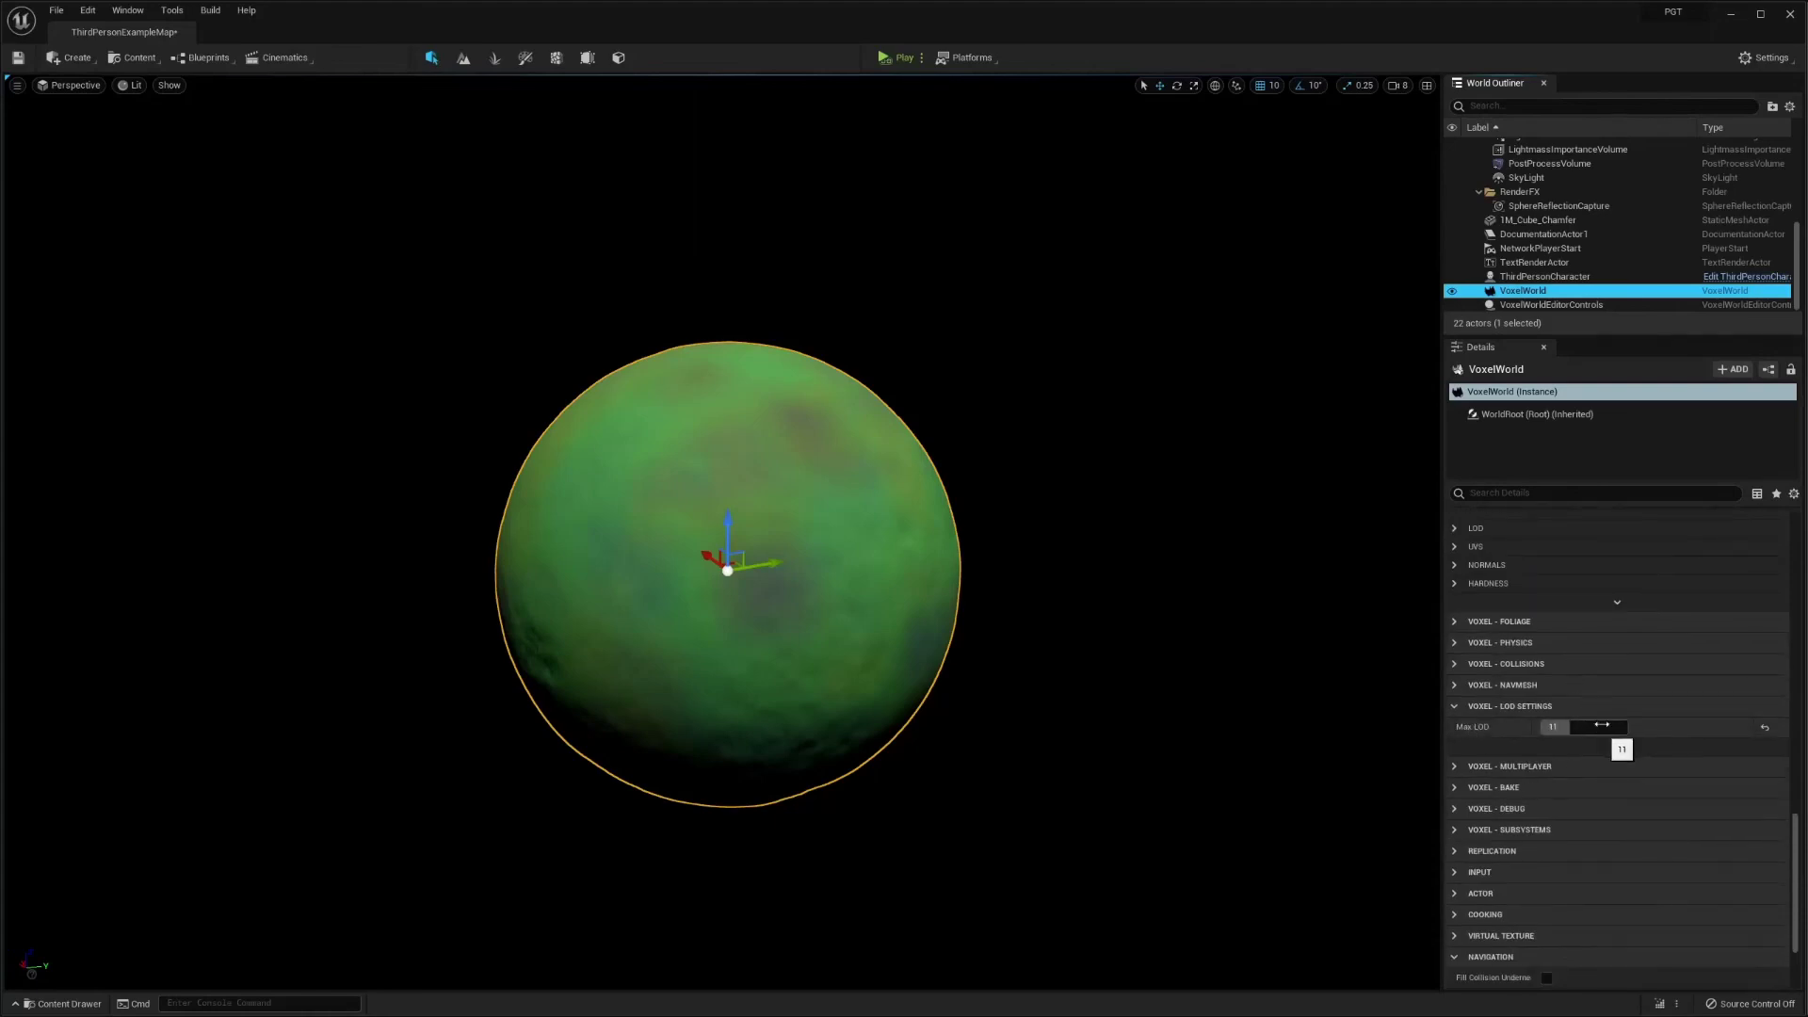
scroll(1563, 519, "up", 6)
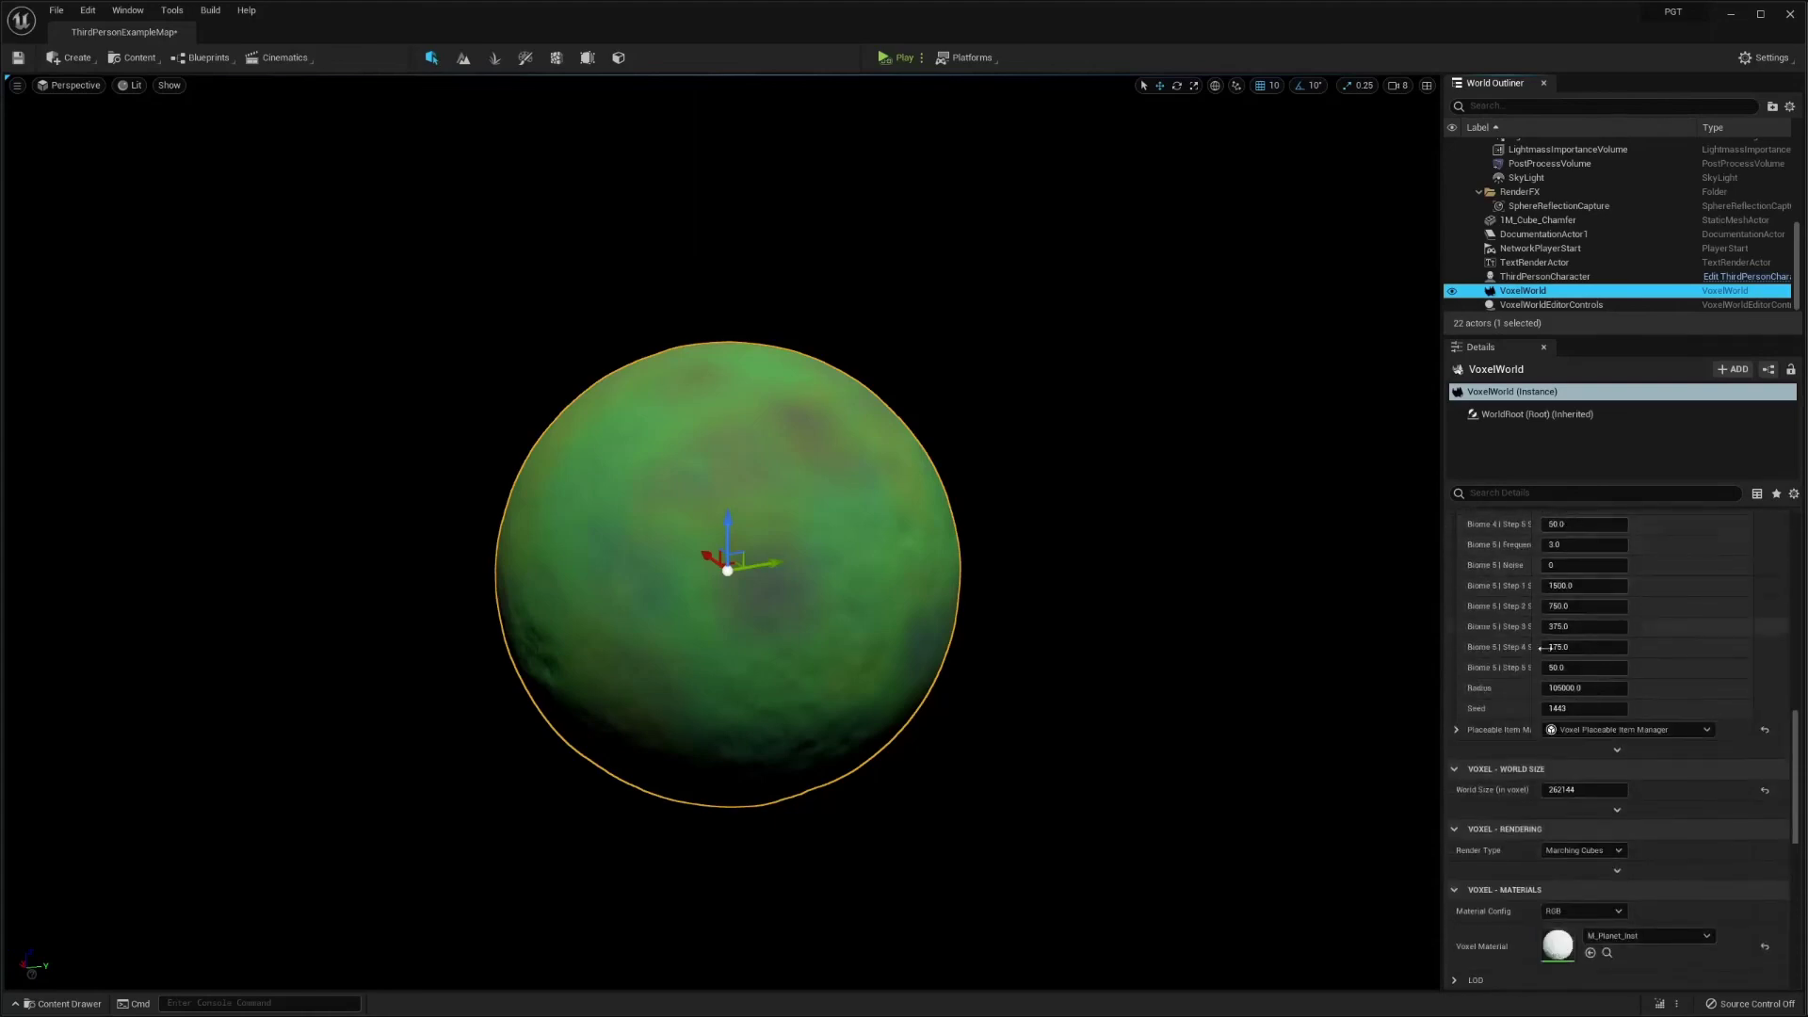
scroll(1610, 694, "up", 8)
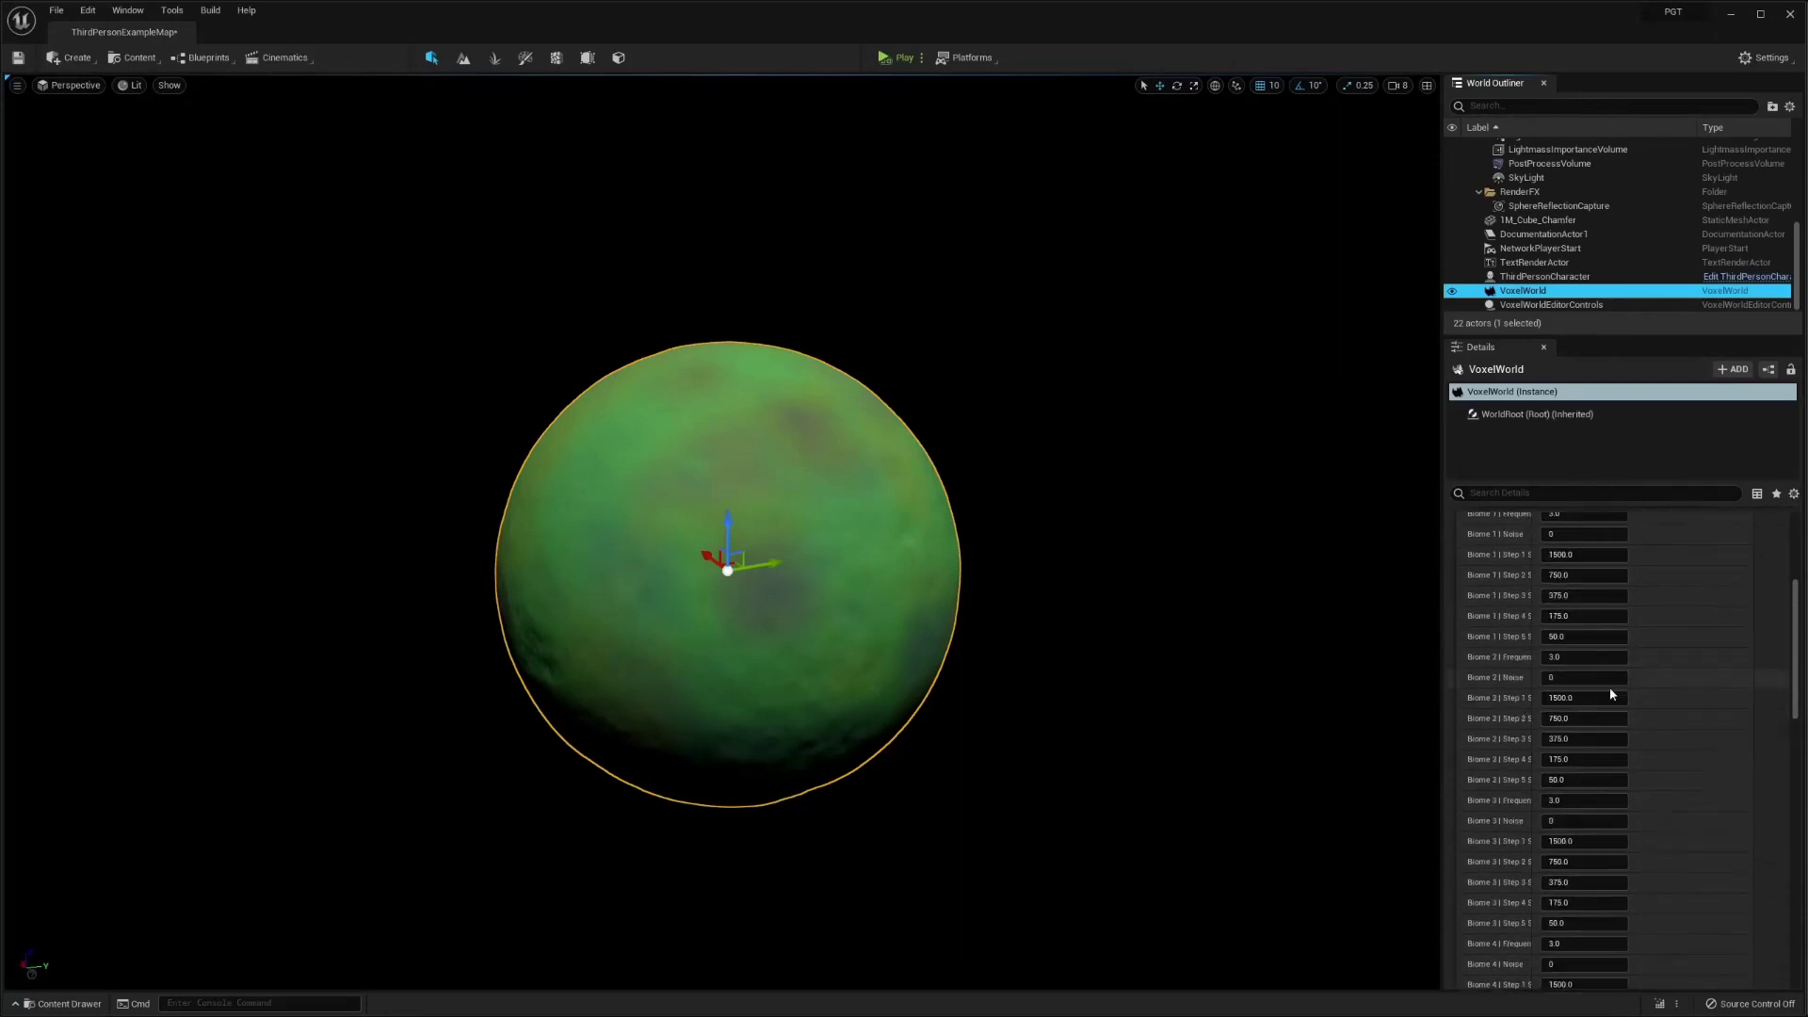
scroll(1610, 688, "down", 8)
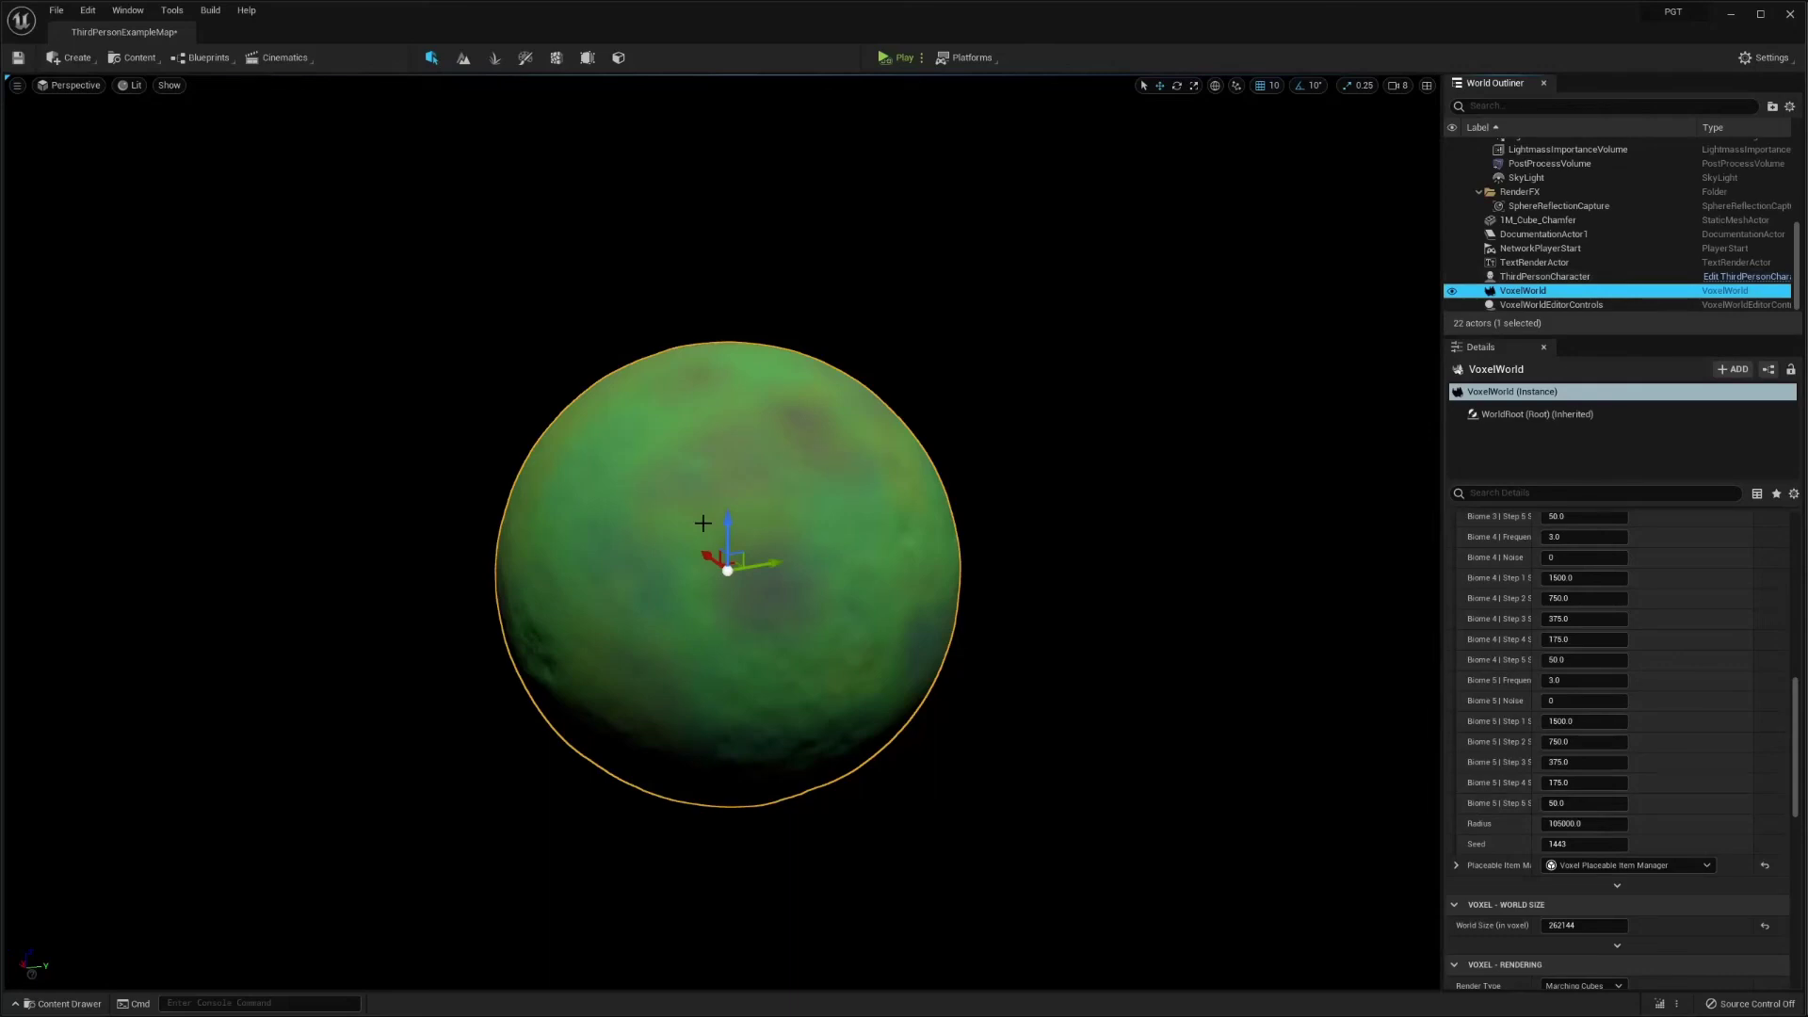
scroll(1643, 233, "up", 3)
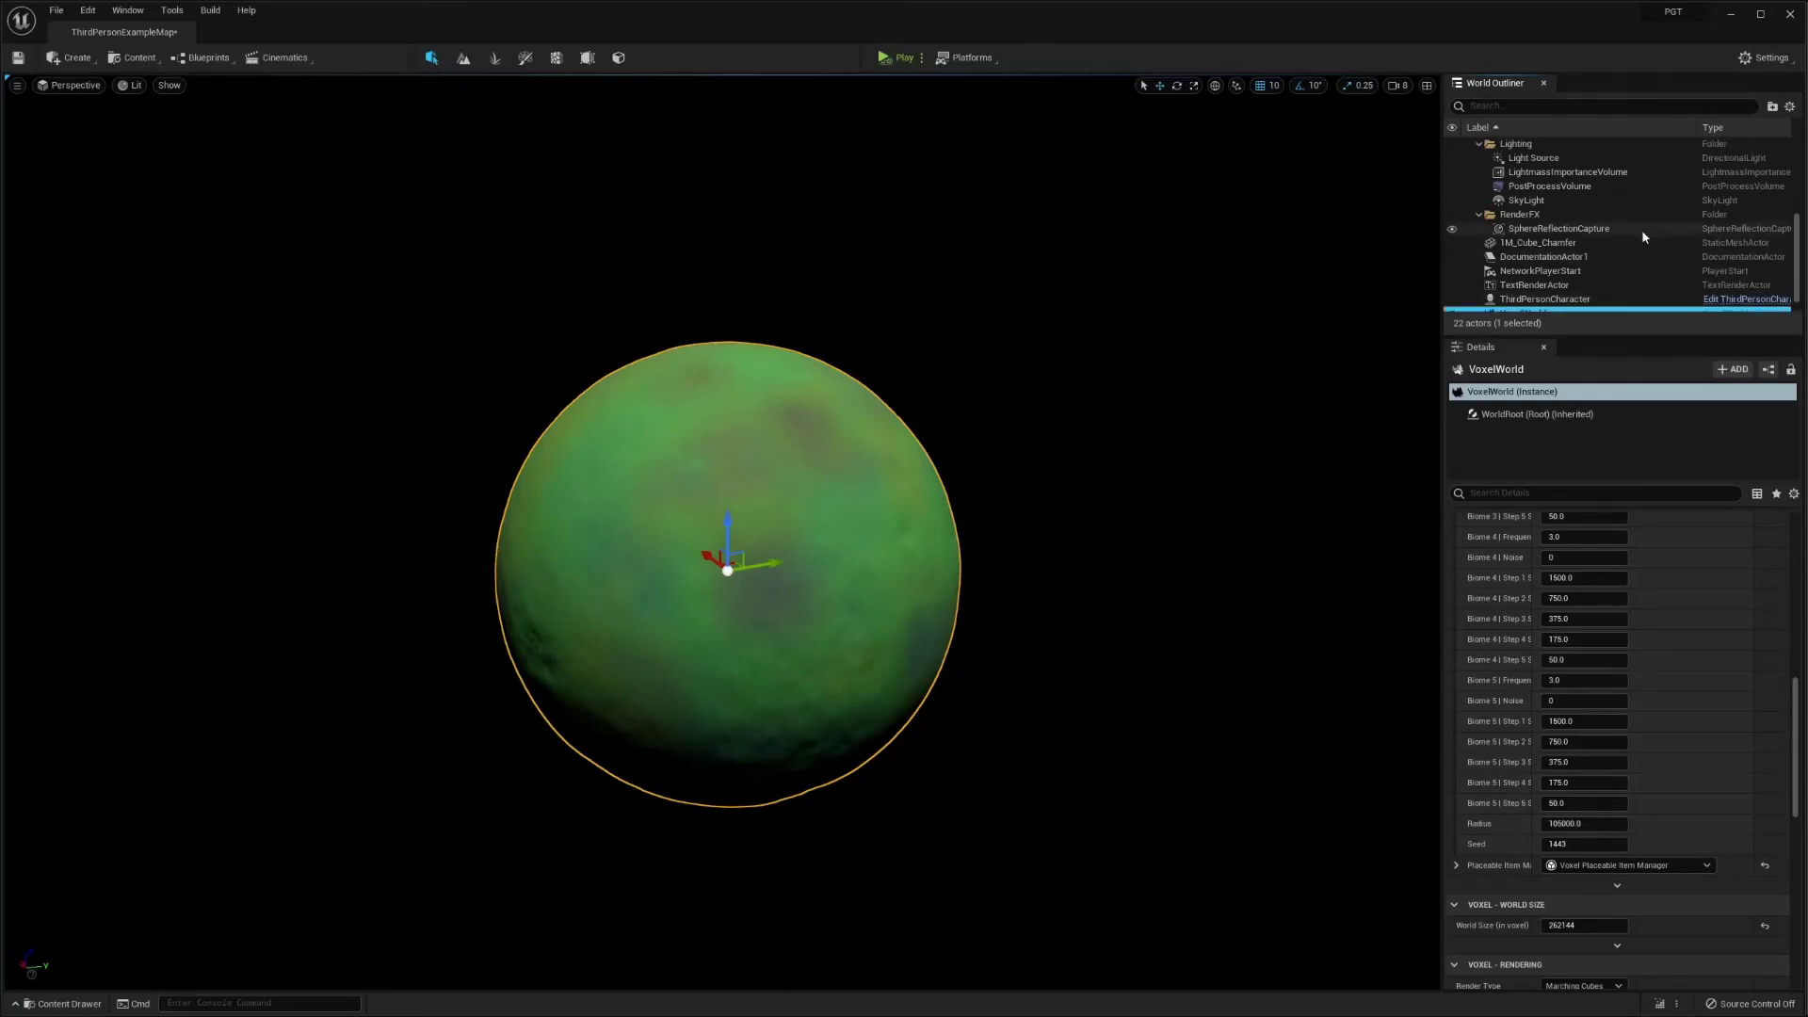
scroll(1643, 232, "down", 3)
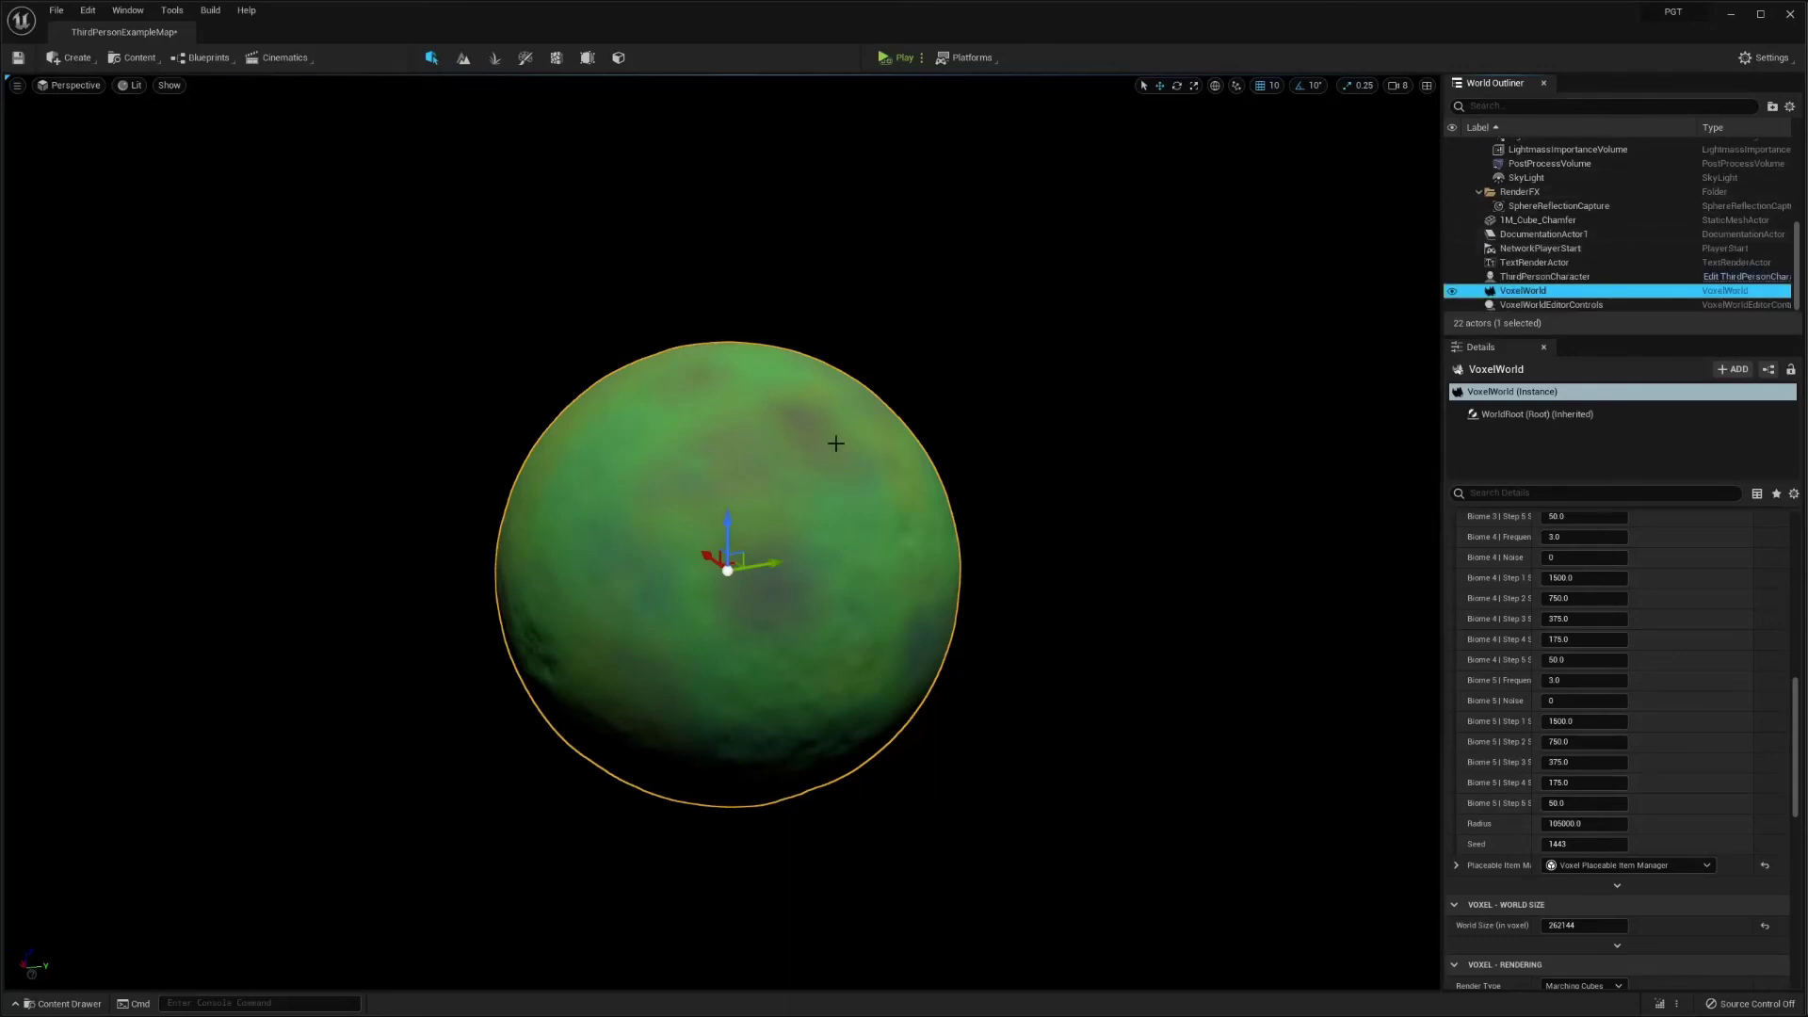
- Fly the viewport camera toward the voxel planet to inspect its surface up close
mouse_move(892, 573)
right_mouse_down()
mouse_move(892, 527)
mouse_move(869, 549)
mouse_move(951, 551)
mouse_move(847, 640)
mouse_move(861, 575)
mouse_move(892, 575)
right_mouse_up()
key("w")
key("w")
key("a")
key("w")
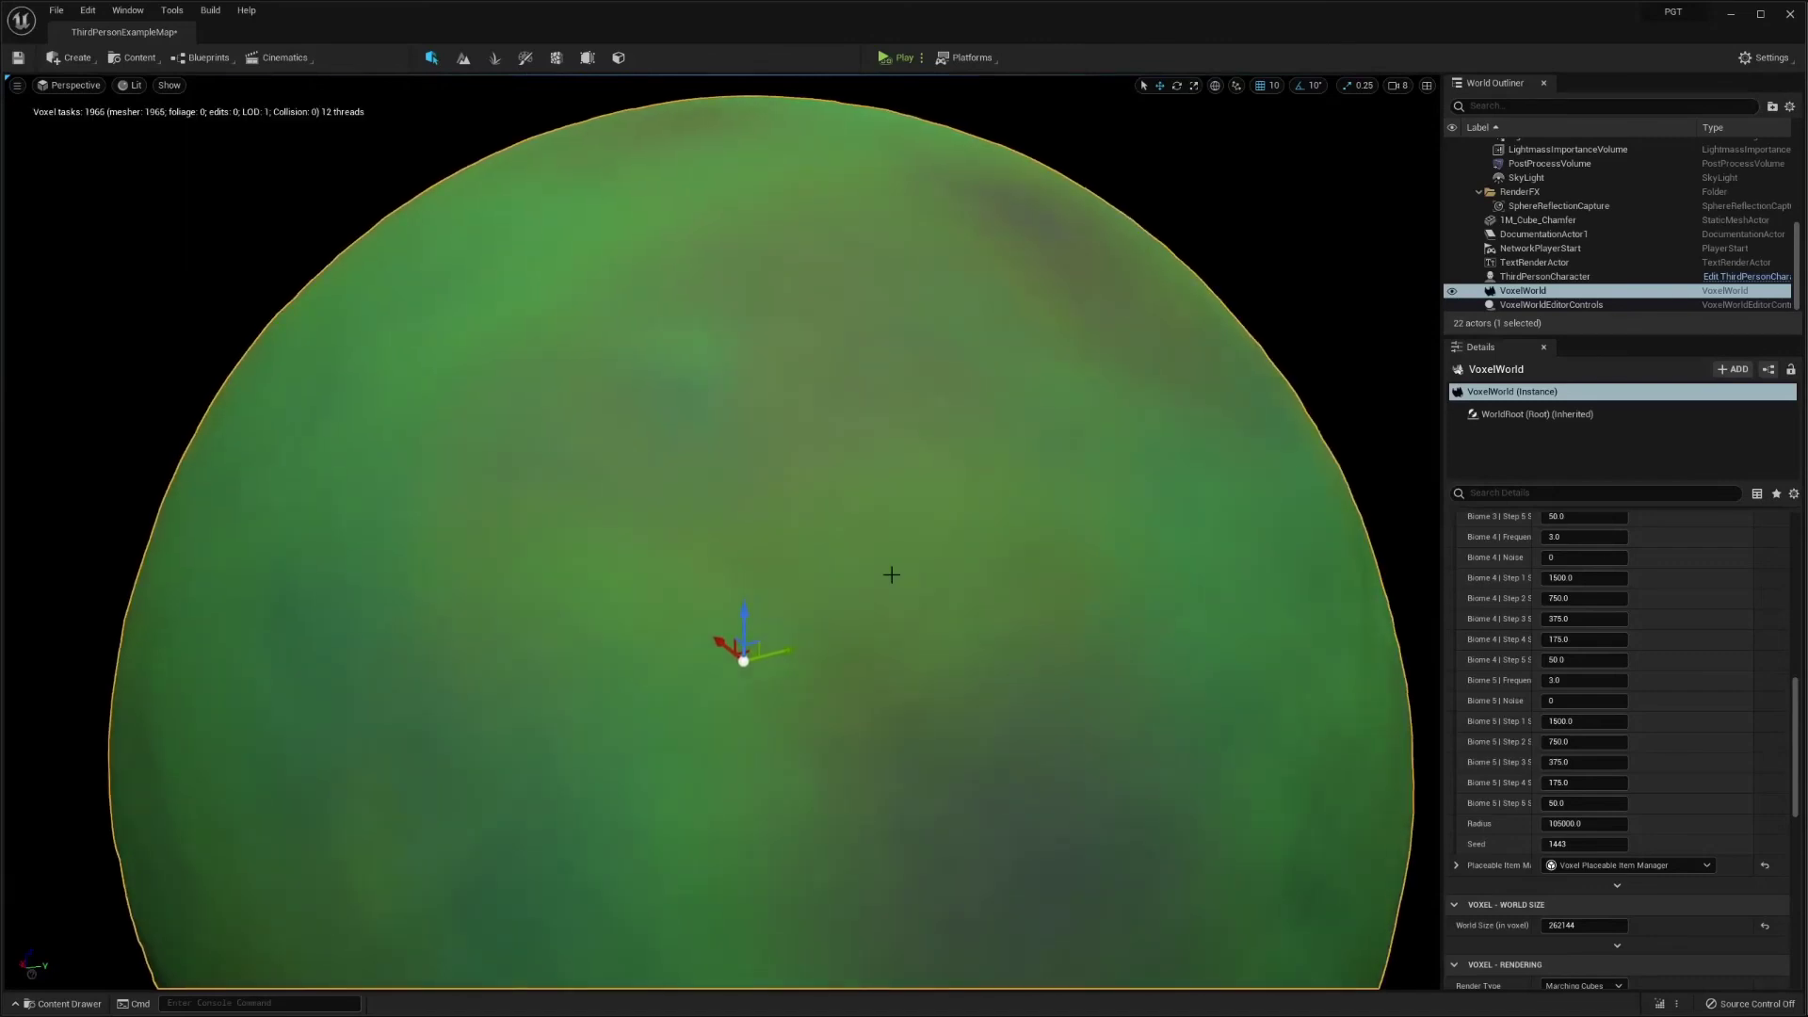